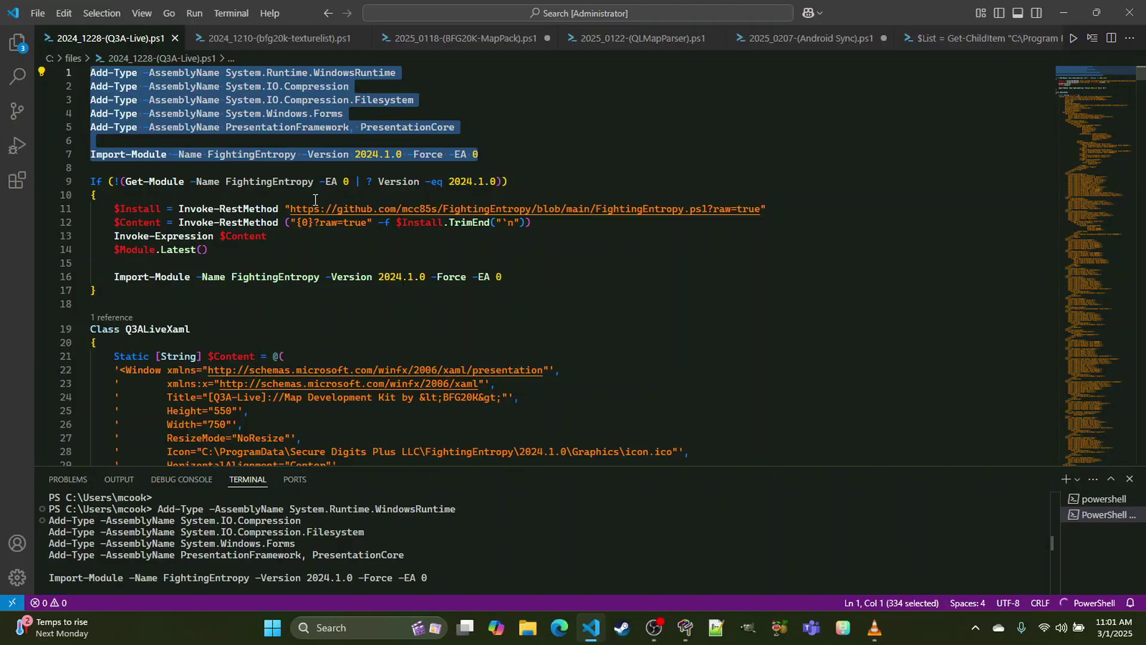
left_click(191, 290)
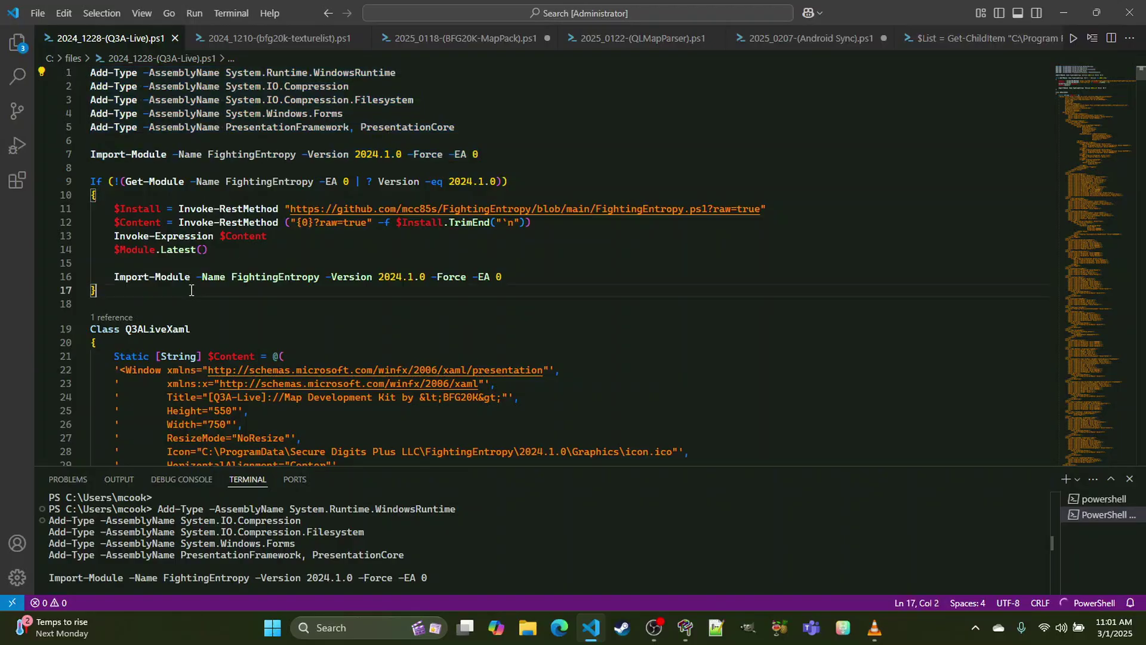
key("Return")
key("Return")
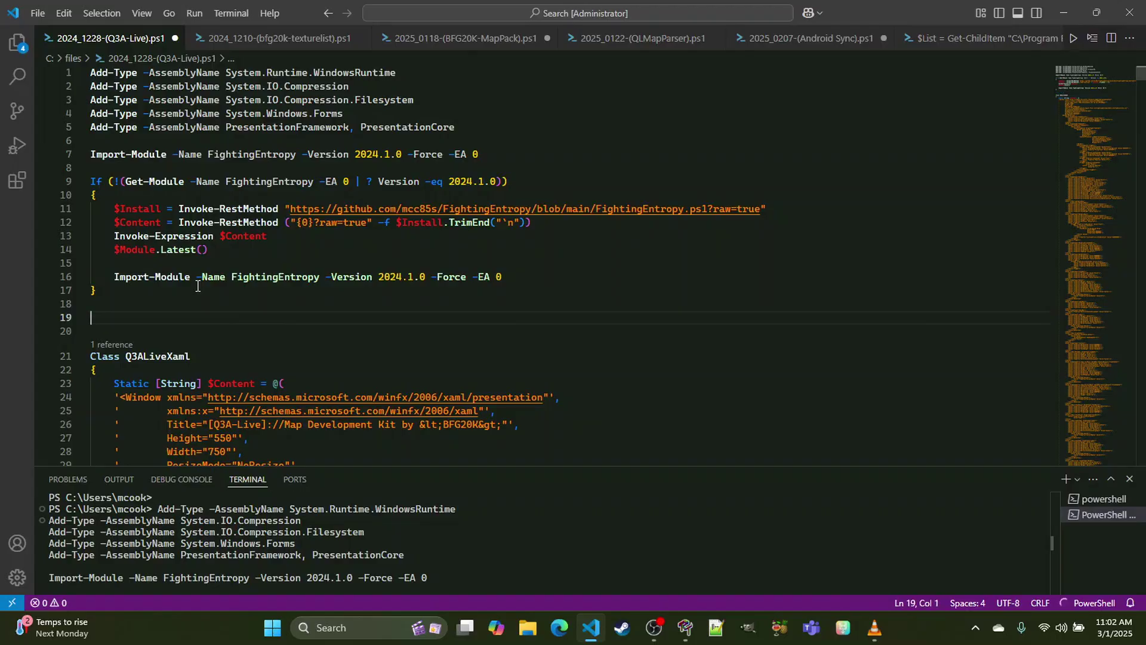
key("BackSpace")
key("BackSpace")
Step: Switch to GtkRadiant and examine the deadcenter map's tiers and water-covered lower floor in the 3D view
left_click(684, 628)
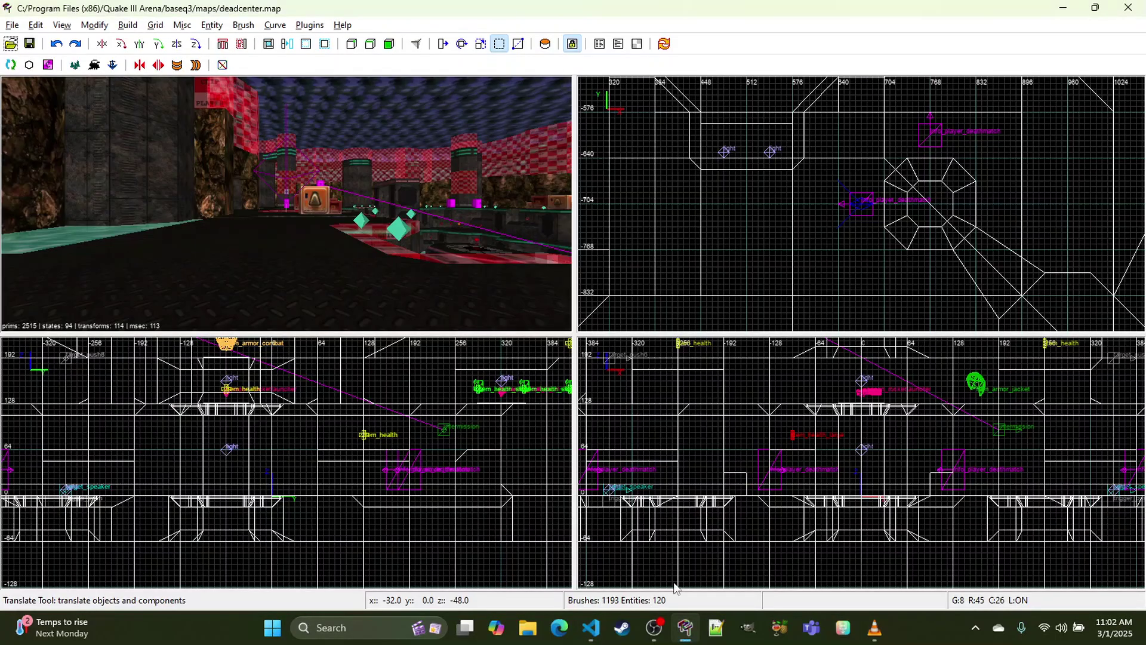
key("w")
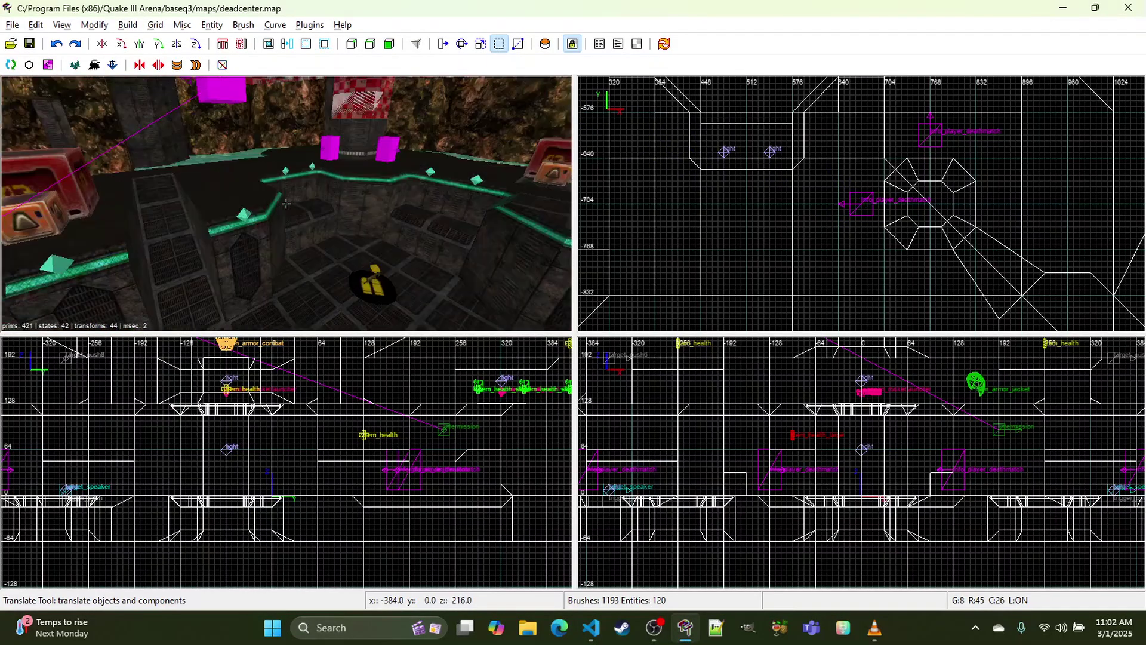
key("w")
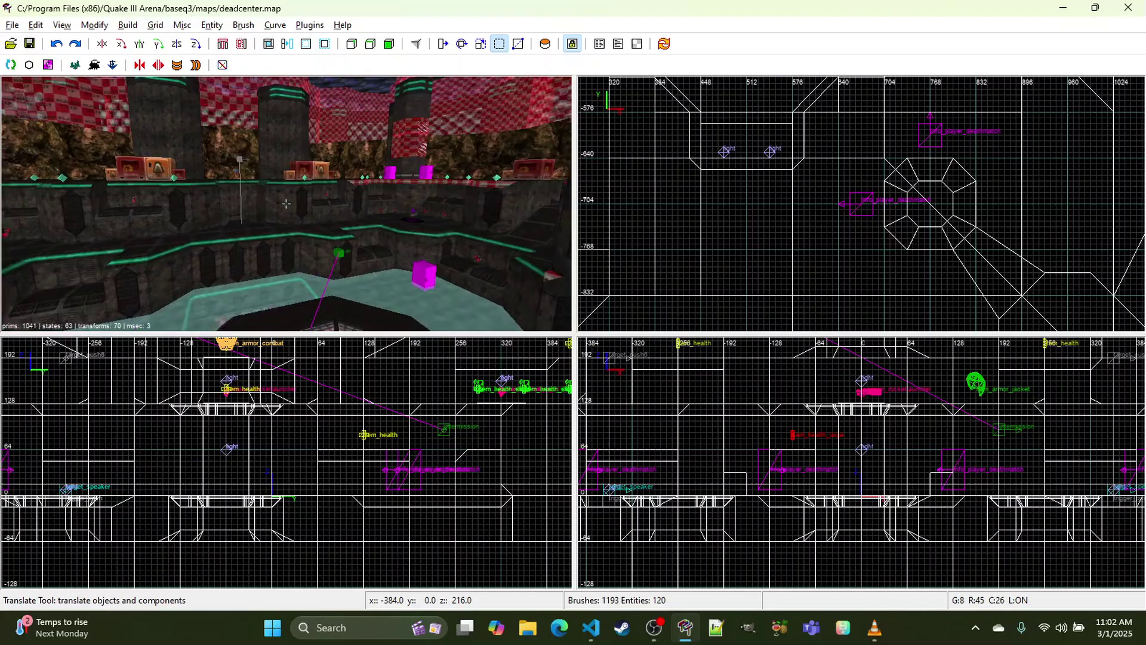
key("w")
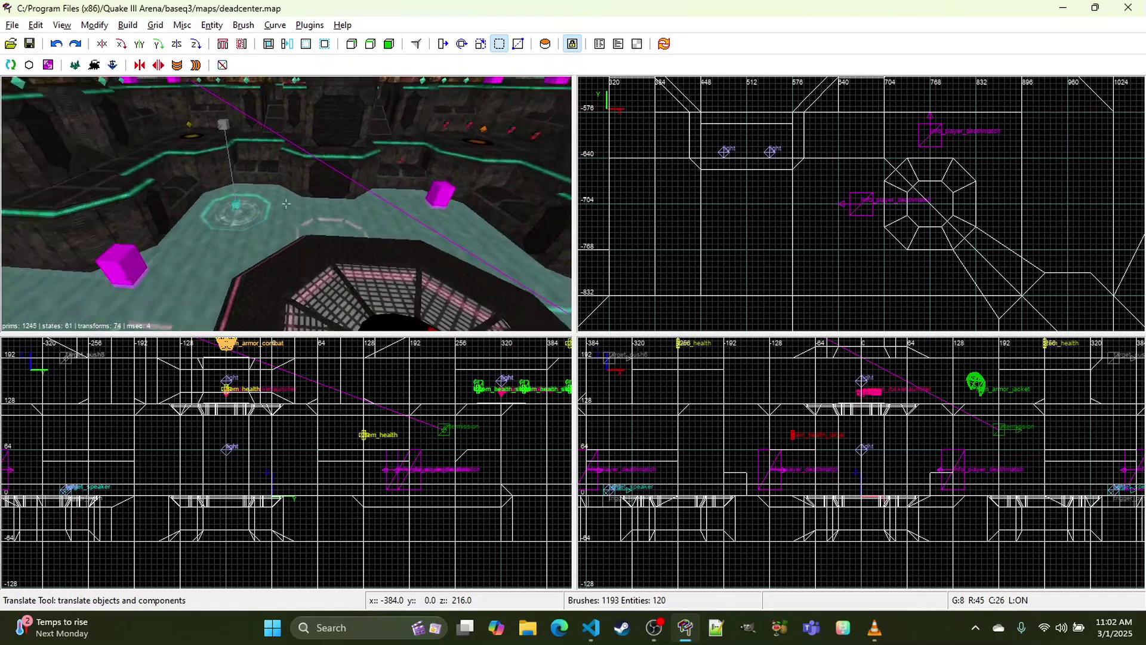
right_click(286, 204)
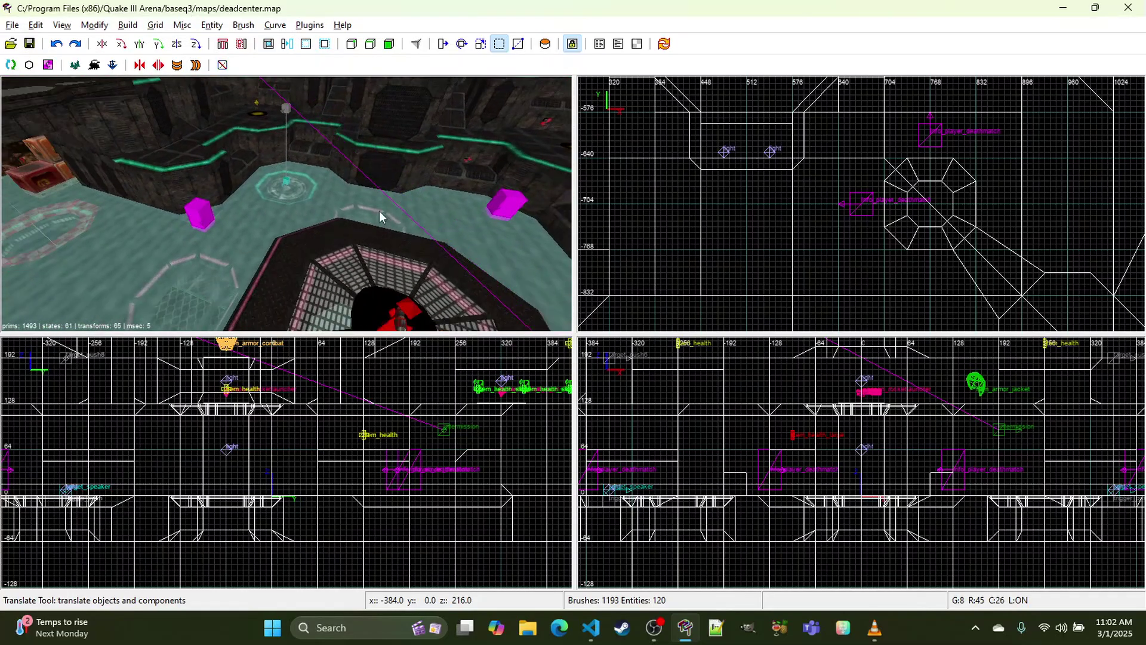
Step: In VS Code, run the script code from the Q3ALiveXaml class through the $Ctrl.Reload() line
left_click(592, 630)
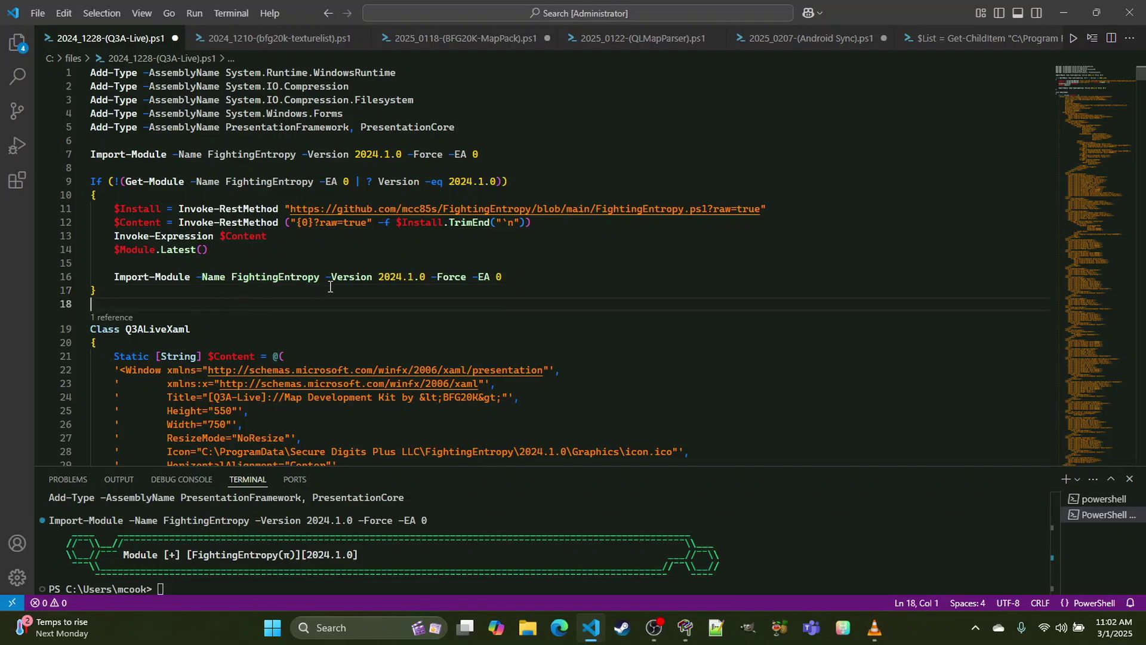
left_click_drag(1098, 84, 1091, 423)
scroll(432, 287, "down", 12)
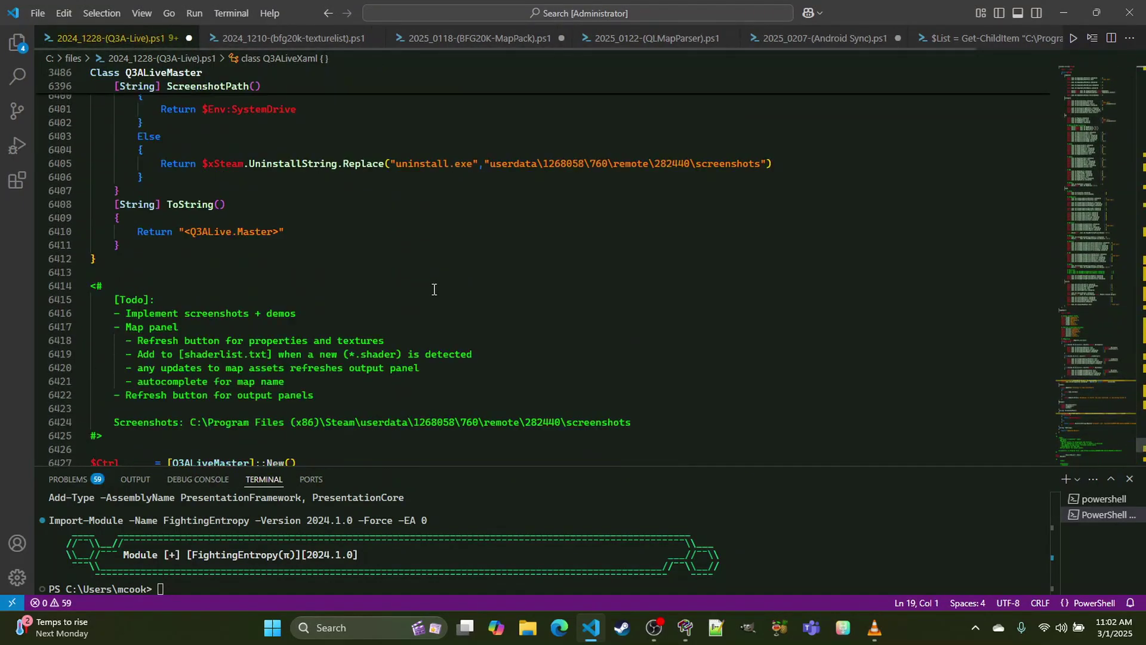
scroll(208, 338, "down", 2)
left_click(243, 366, "shift")
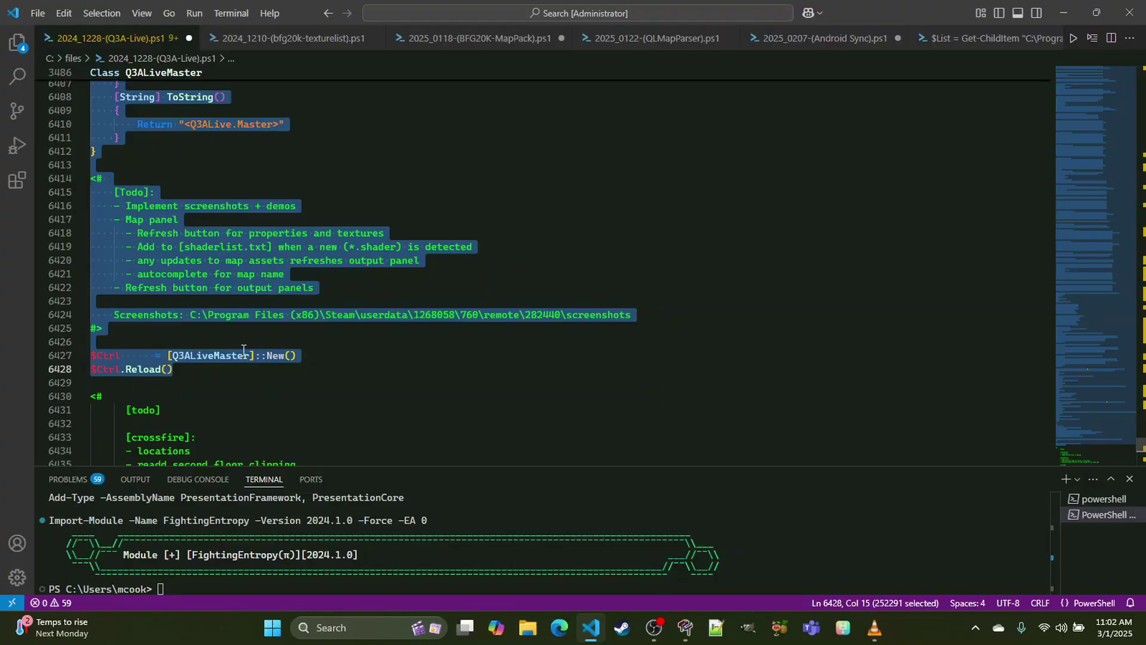
key("F8")
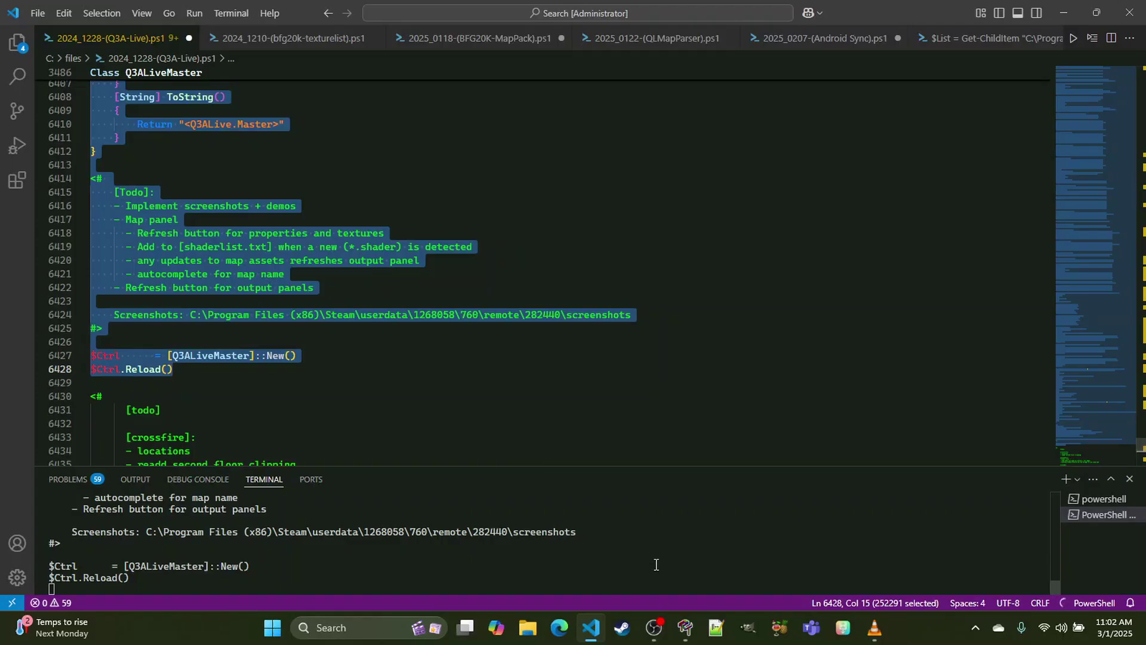
Step: Switch to GtkRadiant, hide the water brush covering the arena's lower floor, and inspect the uncovered floor and surrounding tiers
left_click(684, 628)
scroll(286, 162, "up", 3)
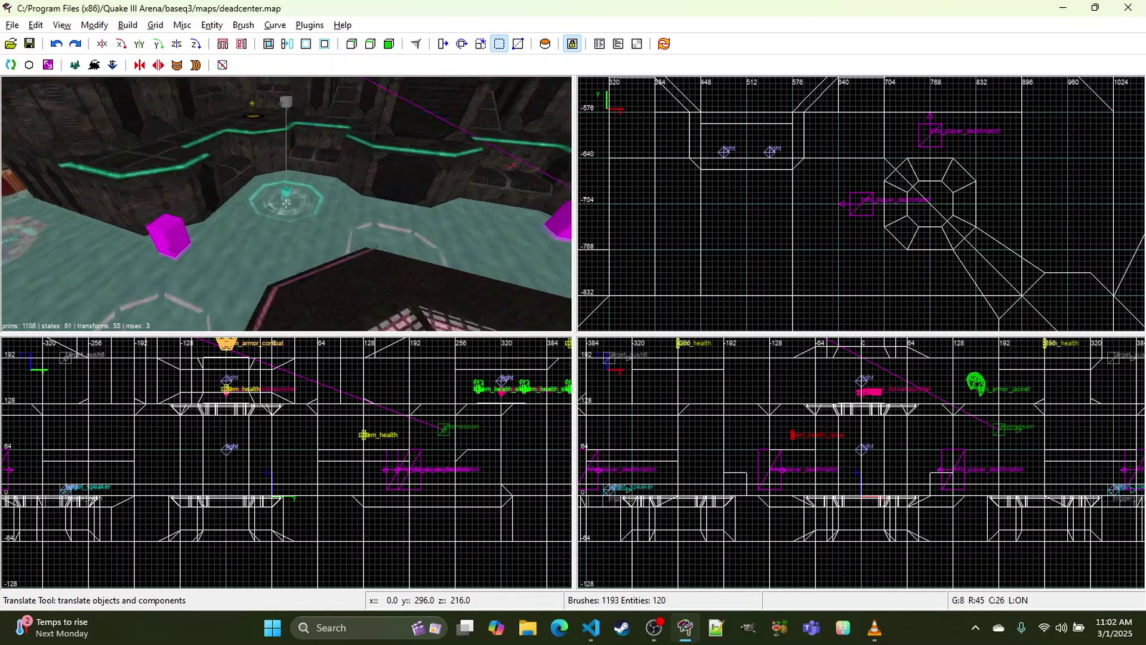
left_click(273, 290, "shift")
key("h")
right_click(283, 287)
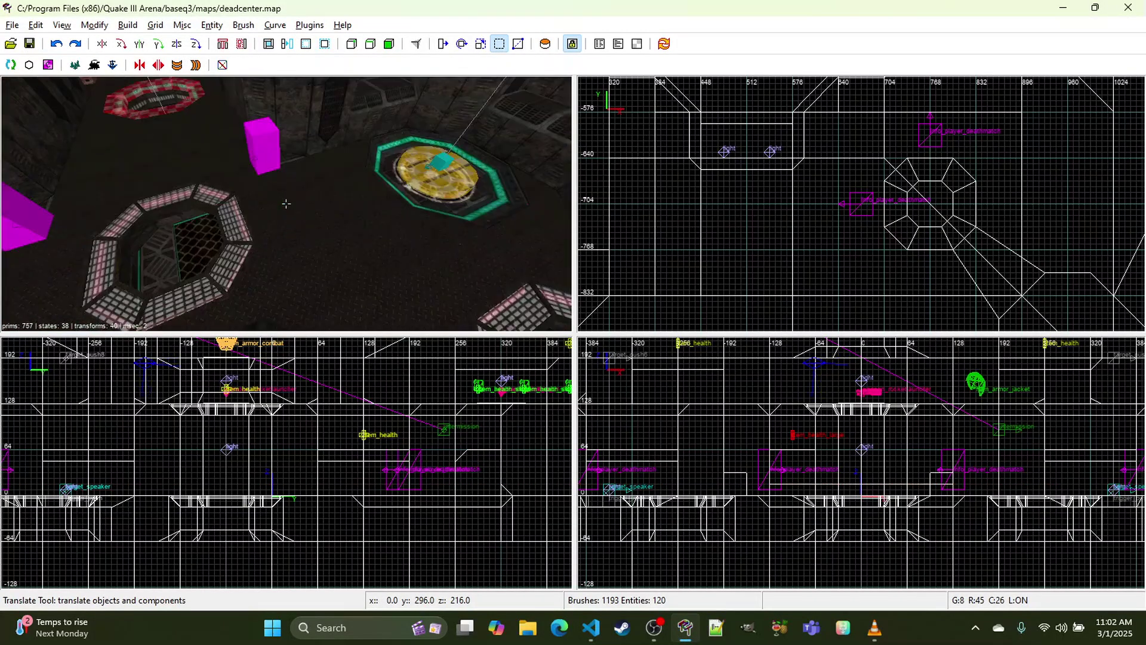
key("w")
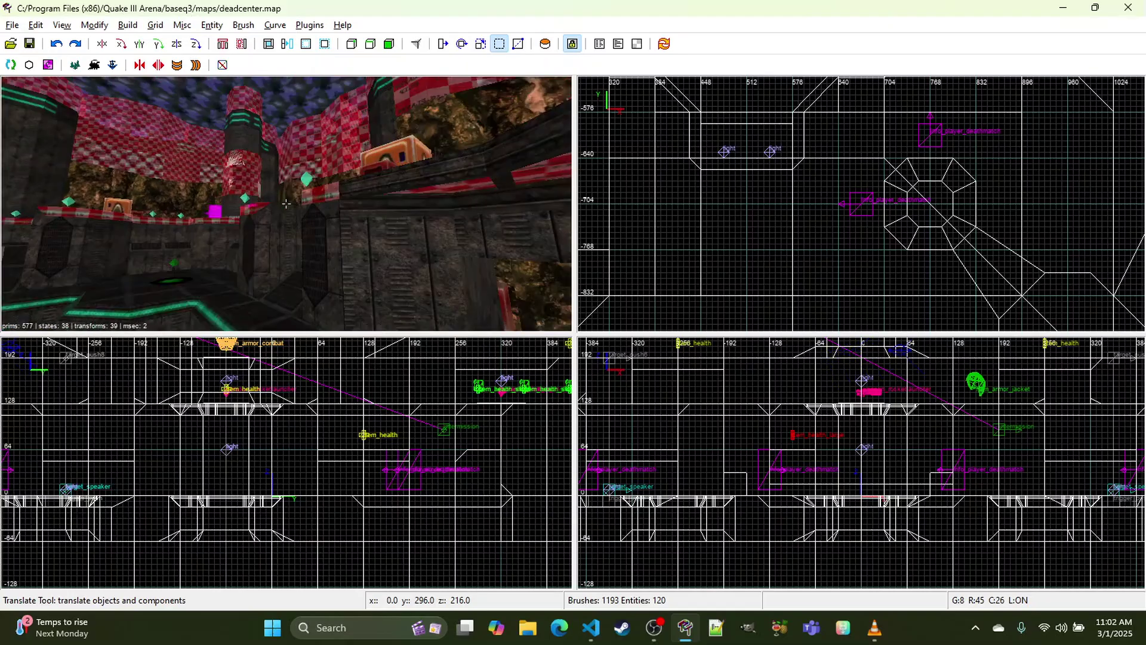
key("w")
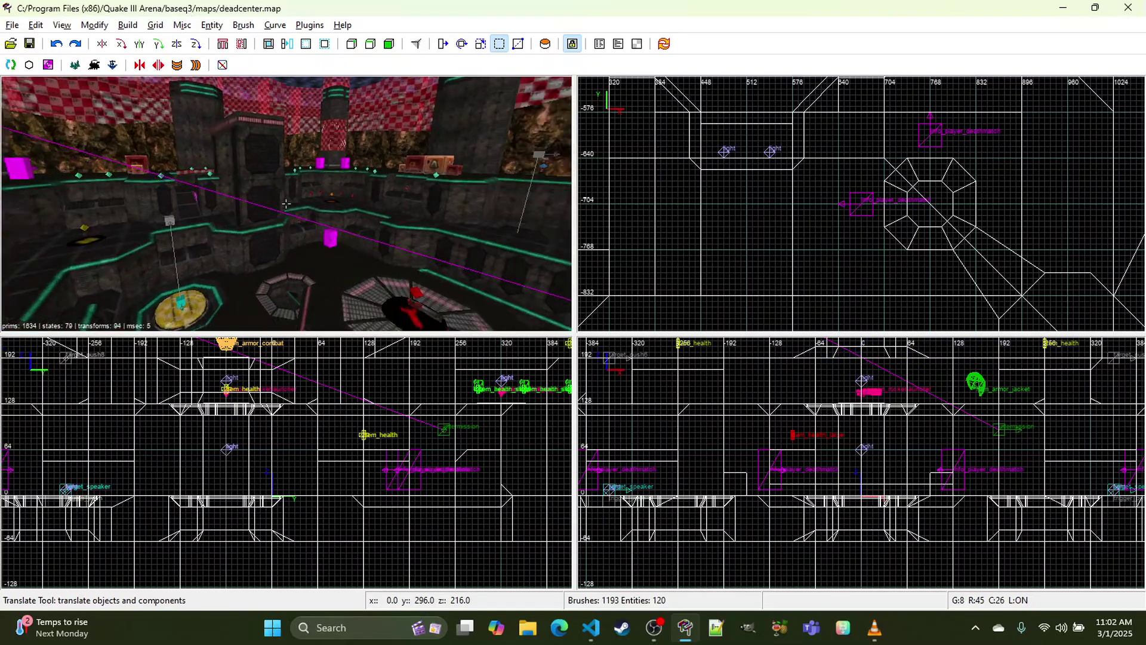
Step: In VS Code, write the comment "# [Kerberos] is [self destruction]." below the $Ctrl.Reload() line
left_click(591, 634)
left_click(256, 380)
key("Return")
type("# ")
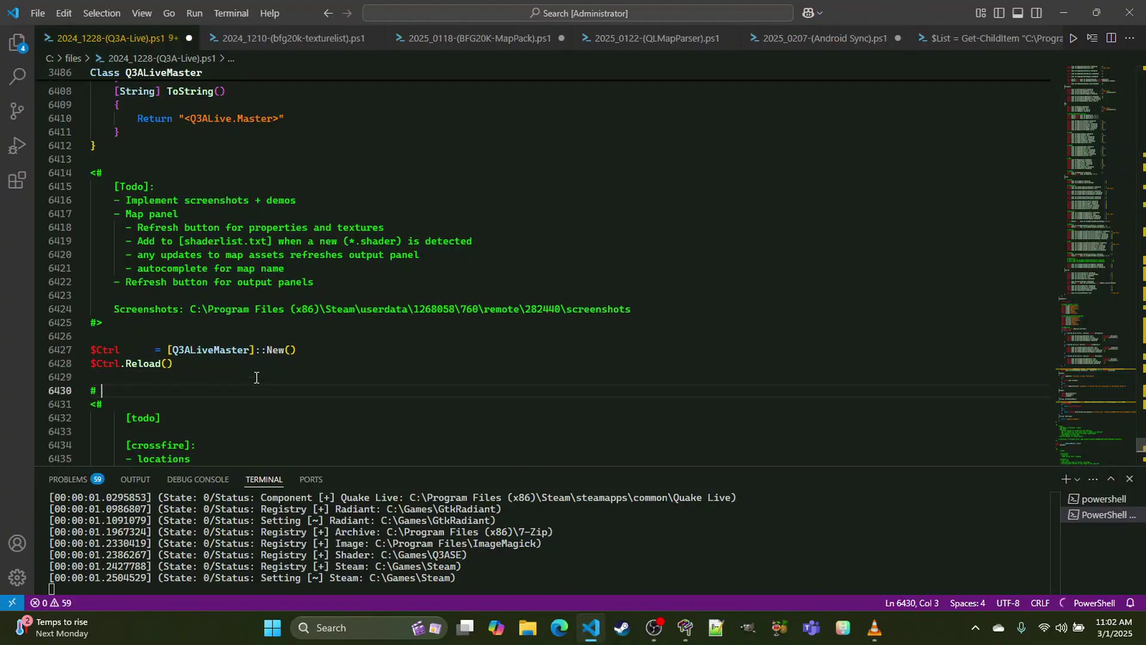
type("Kerberos is self destruction.")
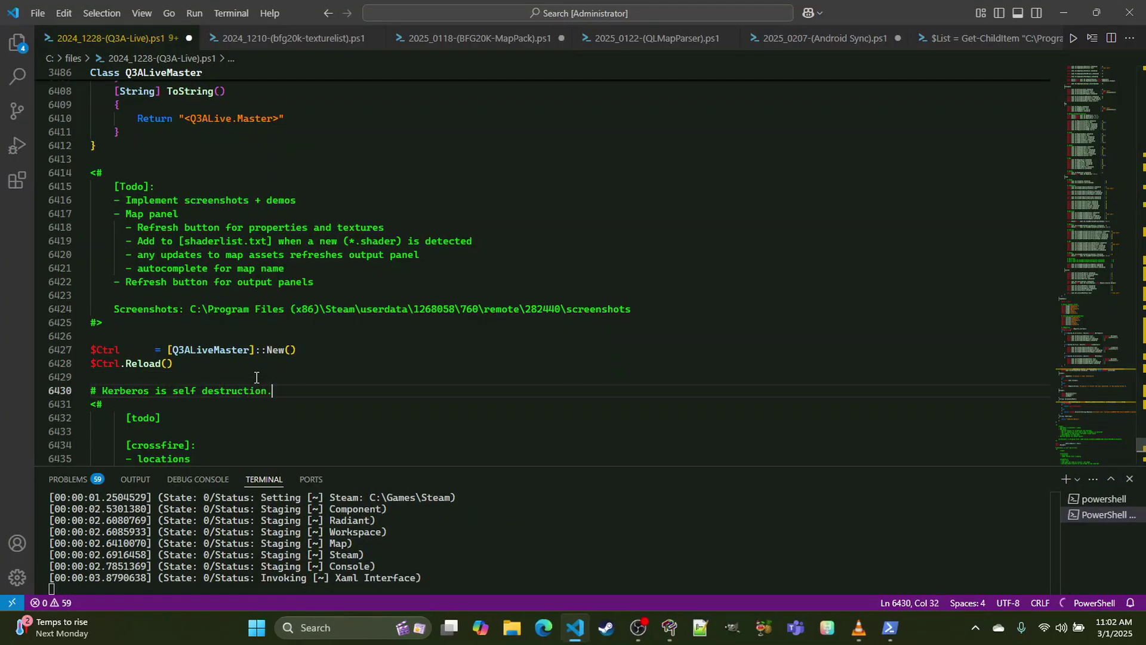
type("[")
key("ctrl+Right")
key("Right")
key("ctrl+shift+Left")
key("Return")
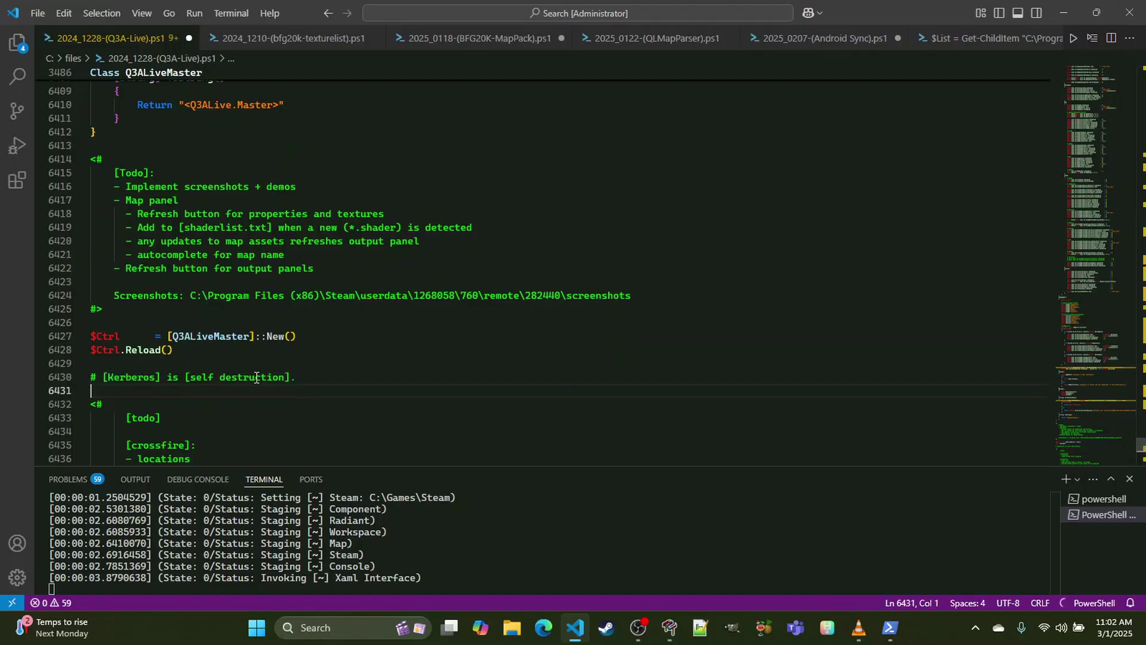
Step: Delete the Kerberos comment line from the script
key("shift+Up")
key("shift+Up")
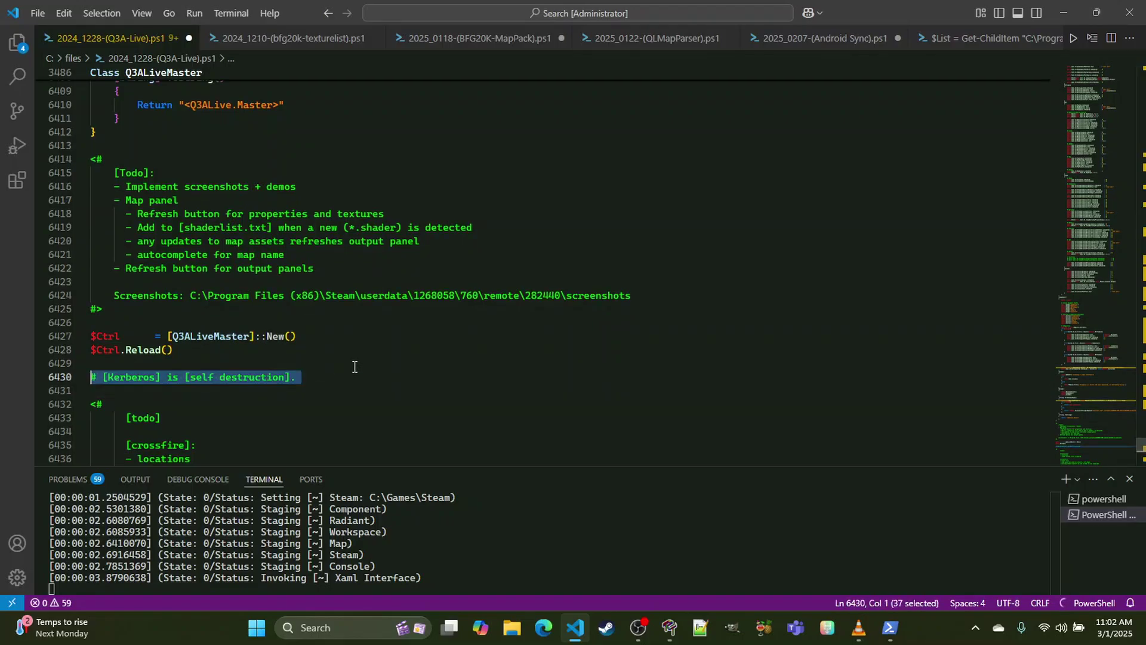
key("BackSpace")
Step: In the Q3A-Live Map Development Kit, apply C:\Workspace as the workspace and load the map deadcenter
left_click(887, 627)
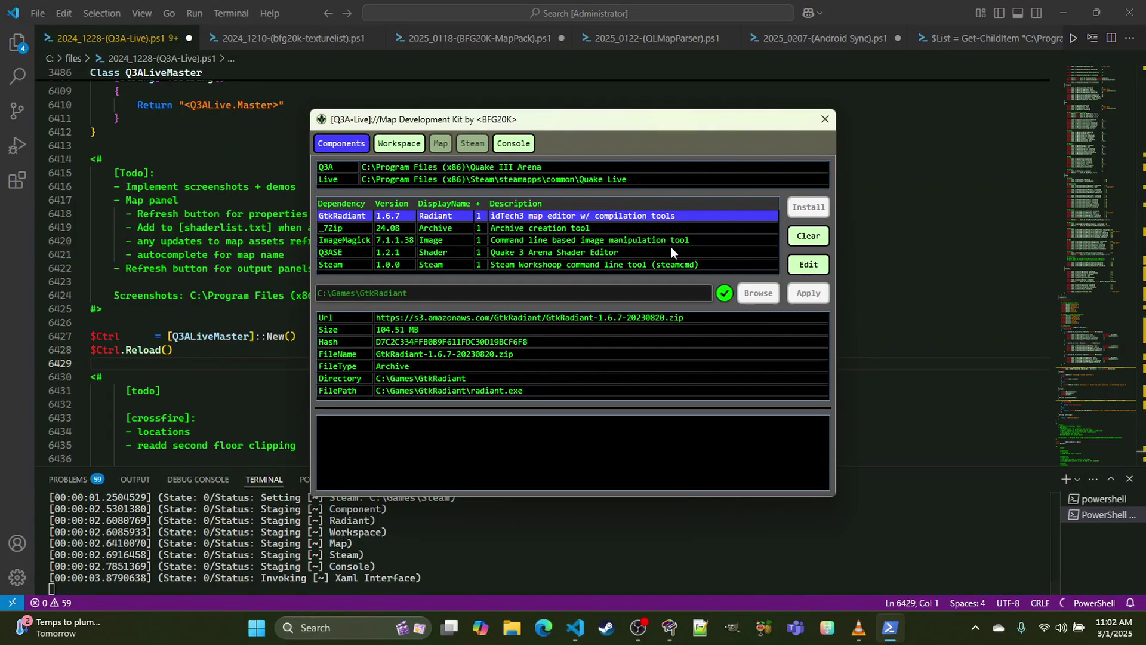
left_click(400, 144)
left_click(741, 178)
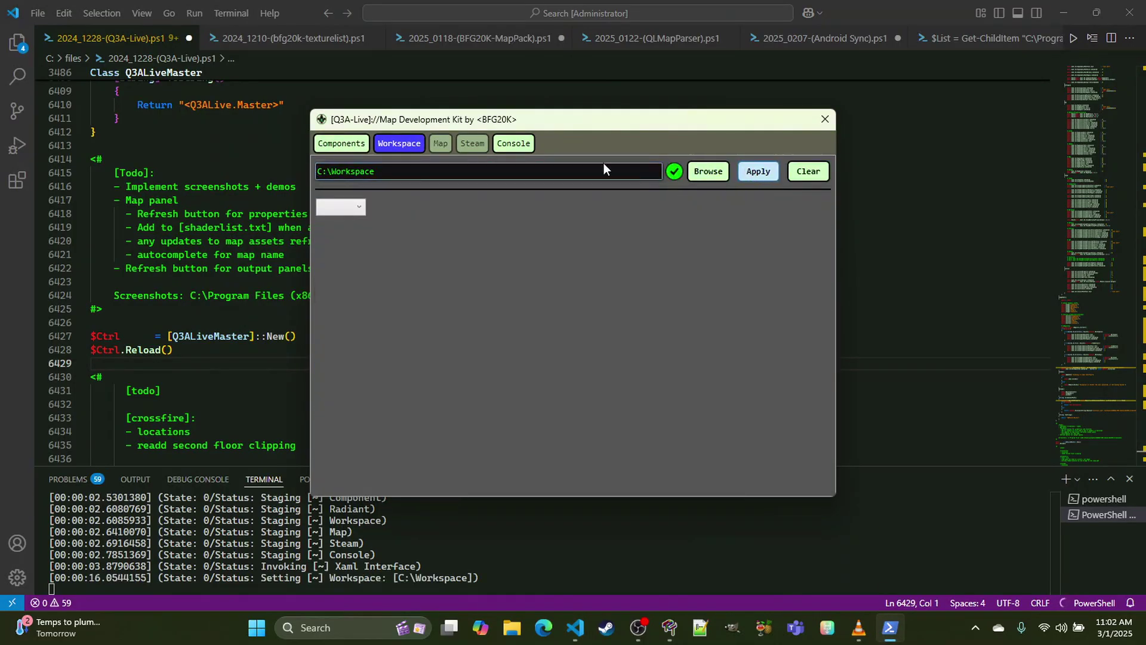
left_click(441, 145)
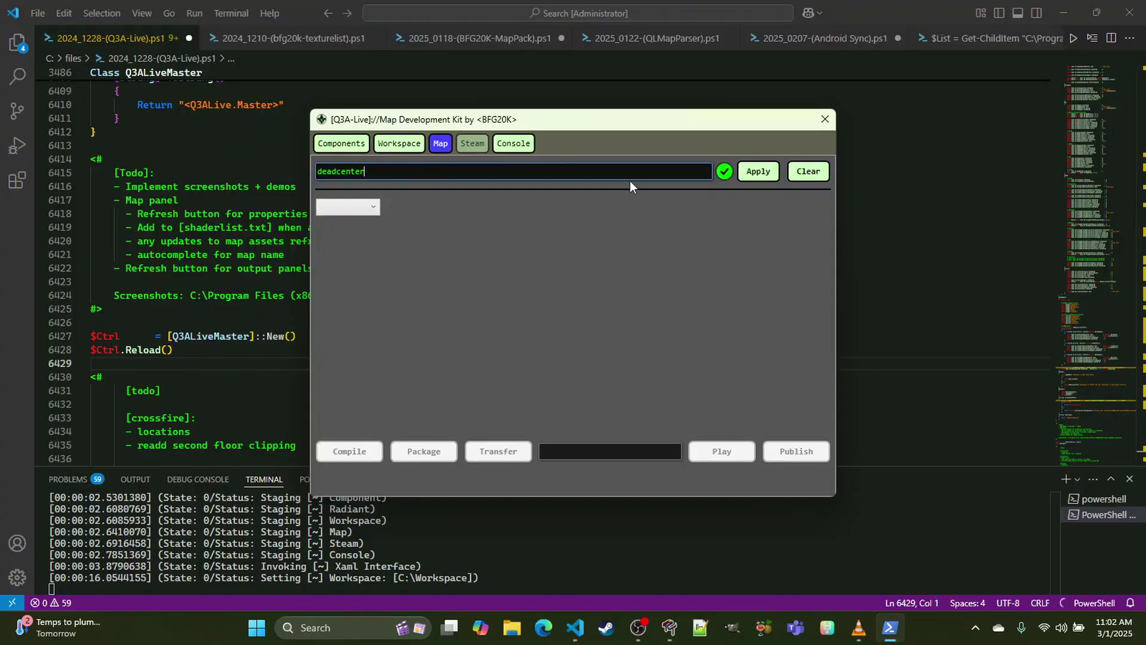
left_click(759, 172)
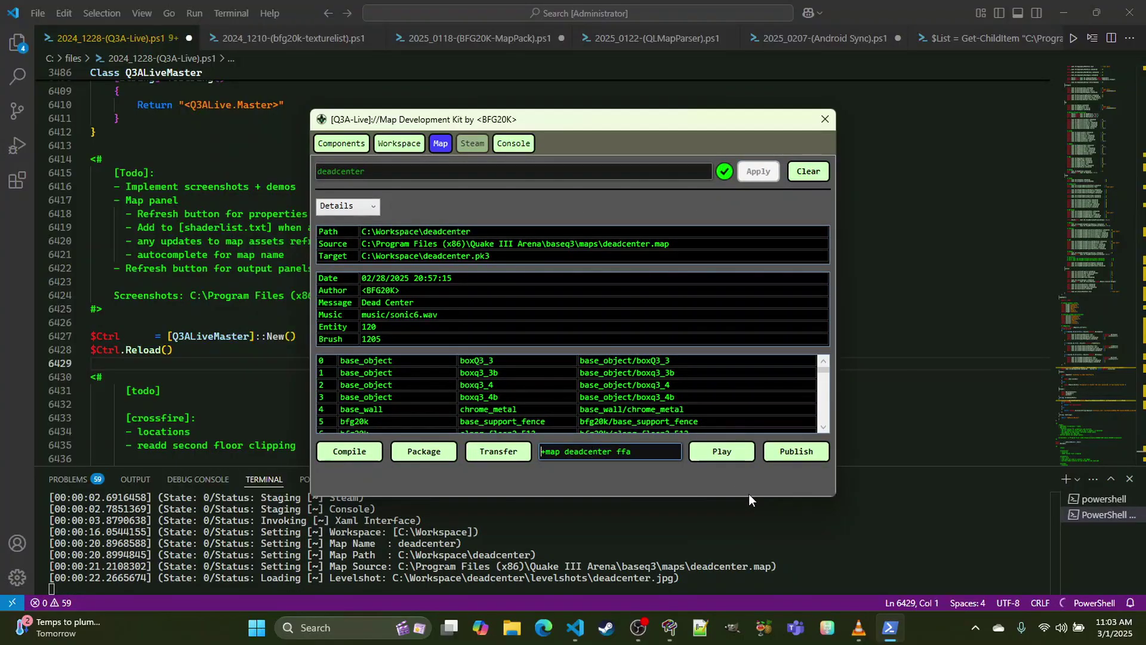
Step: Change the launch argument to "+devmap deadcenter ffa" and display the map's Levelshot
type("dev")
left_click(347, 205)
left_click(337, 232)
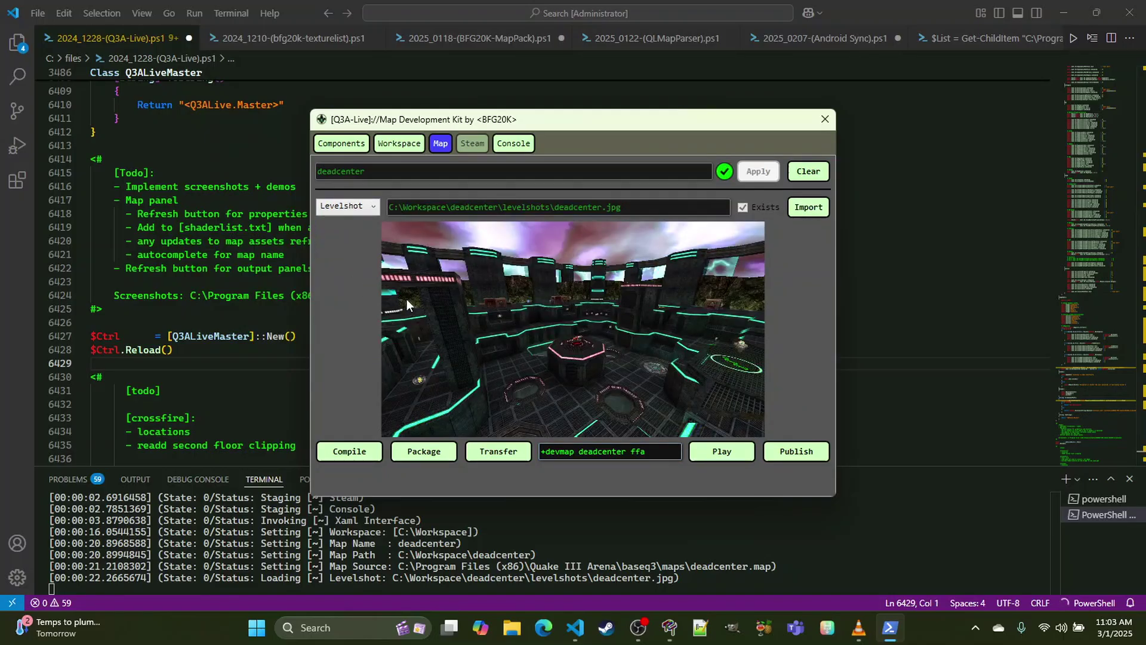
Step: Launch deadcenter in Quake Live, accept the custom launch arguments, and close the Steam window
left_click(708, 457)
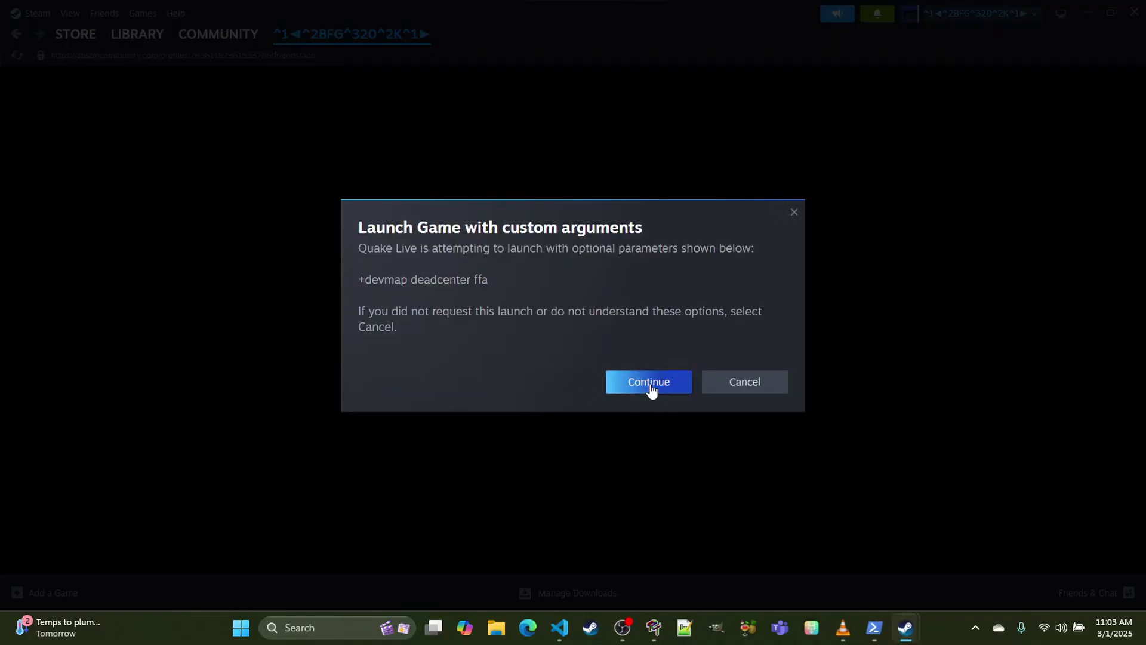
left_click(650, 385)
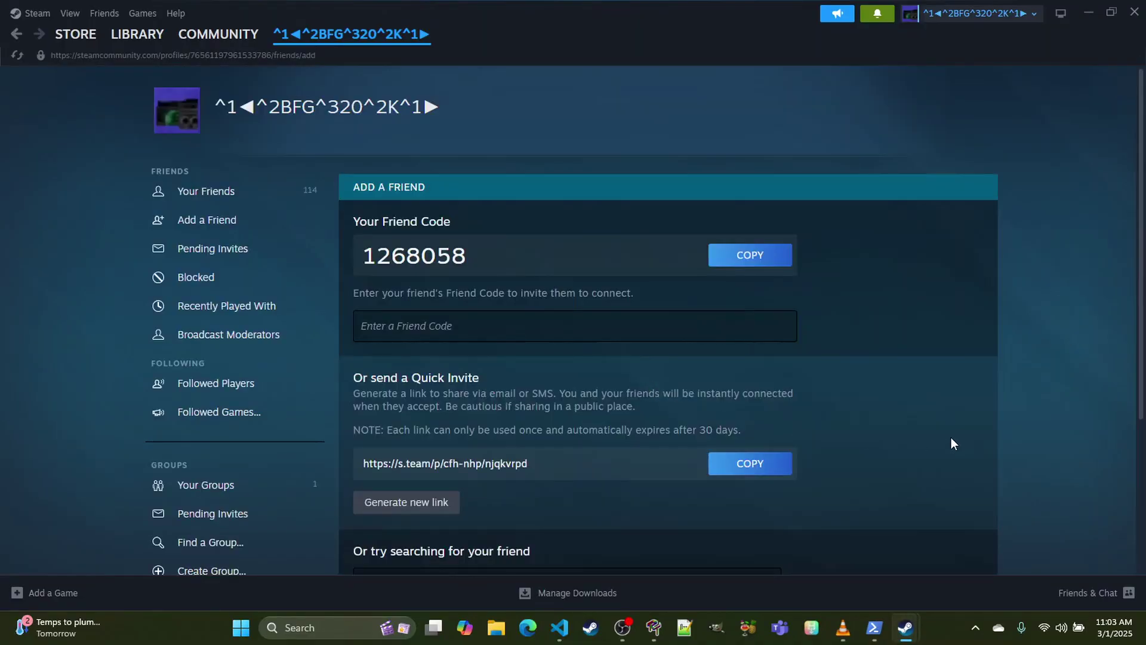
left_click(1134, 12)
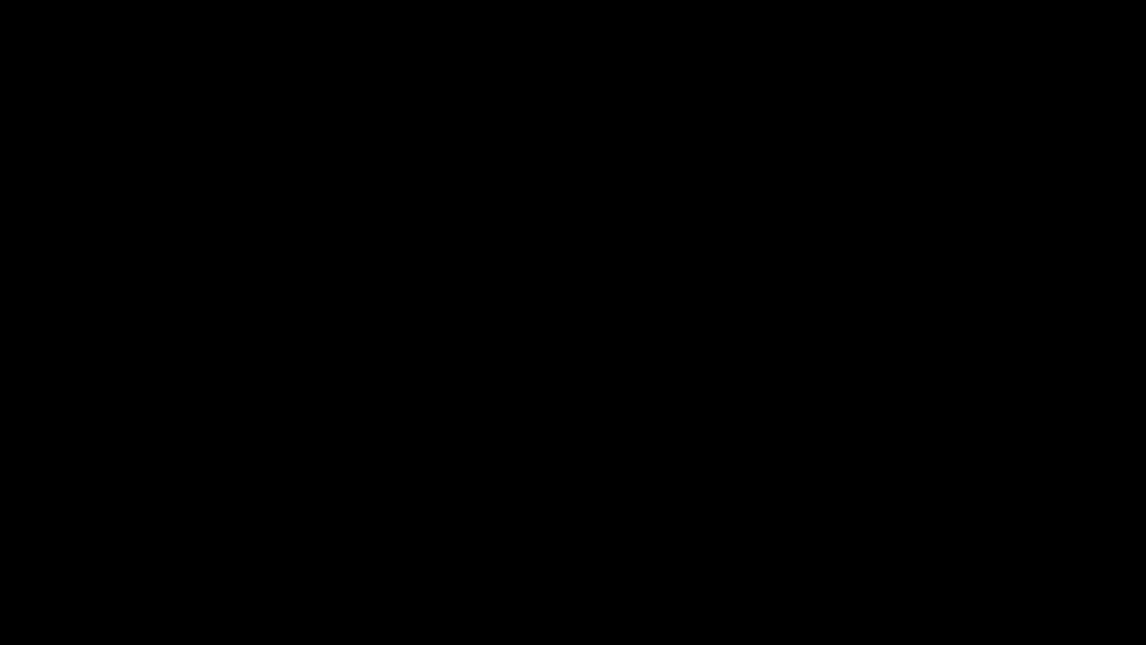
Step: Set the Quake Live sound volume to 0.1 with the console command /s_volume 0.1
key("grave")
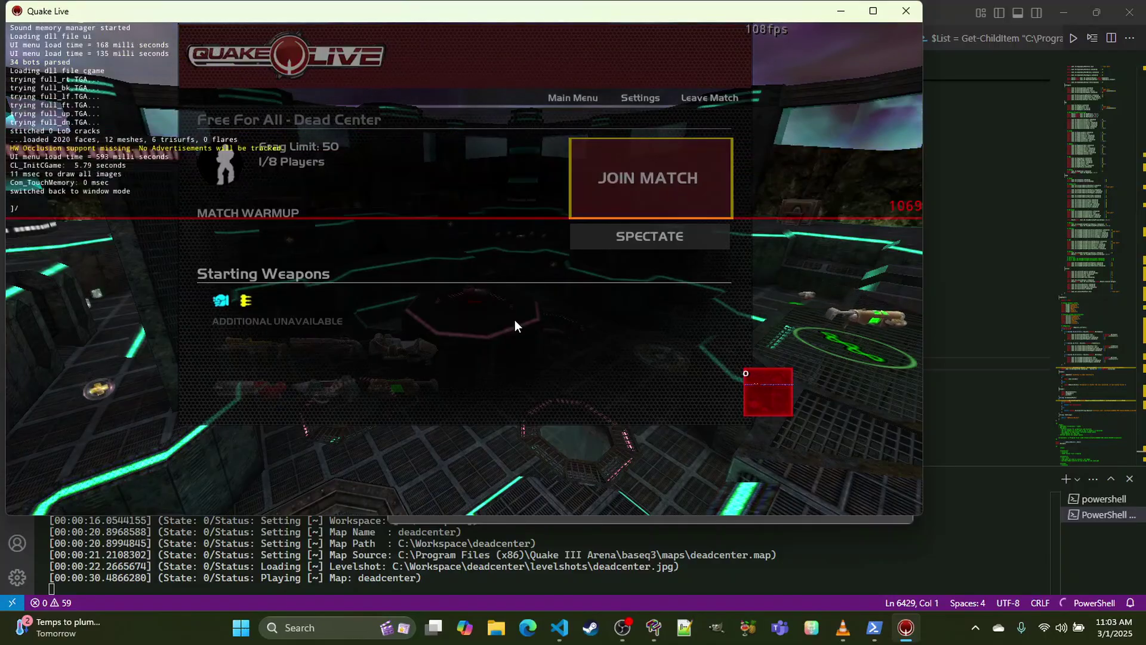
type("/s_volume 0.1")
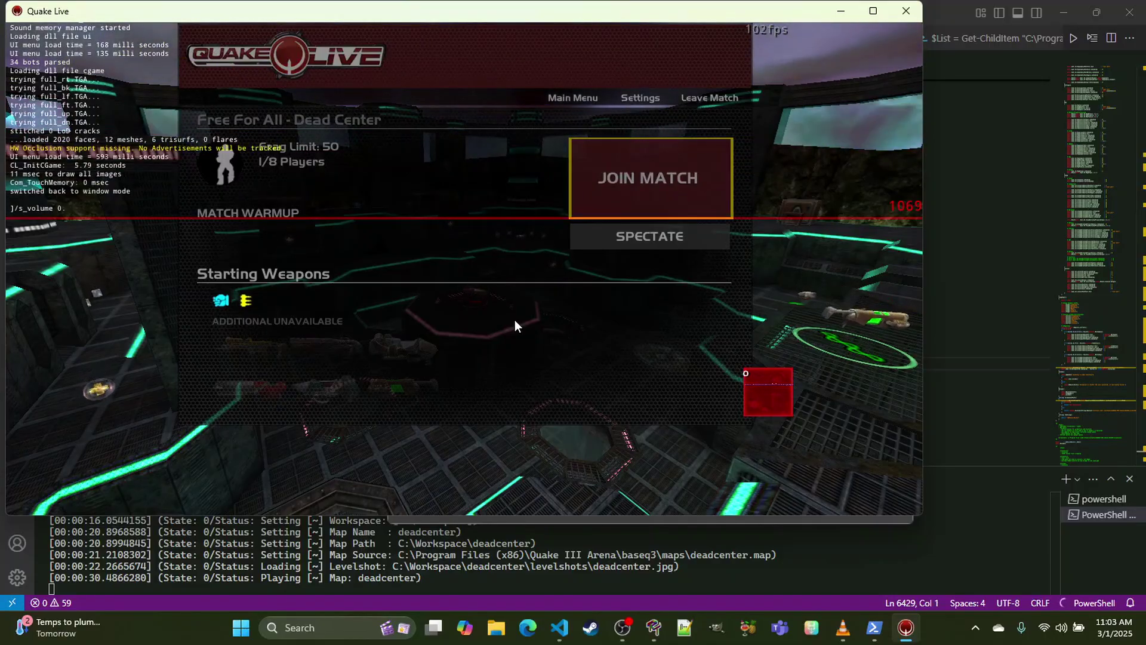
key("Return")
key("grave")
Step: Join the Free For All match on Dead Center
left_click(627, 213)
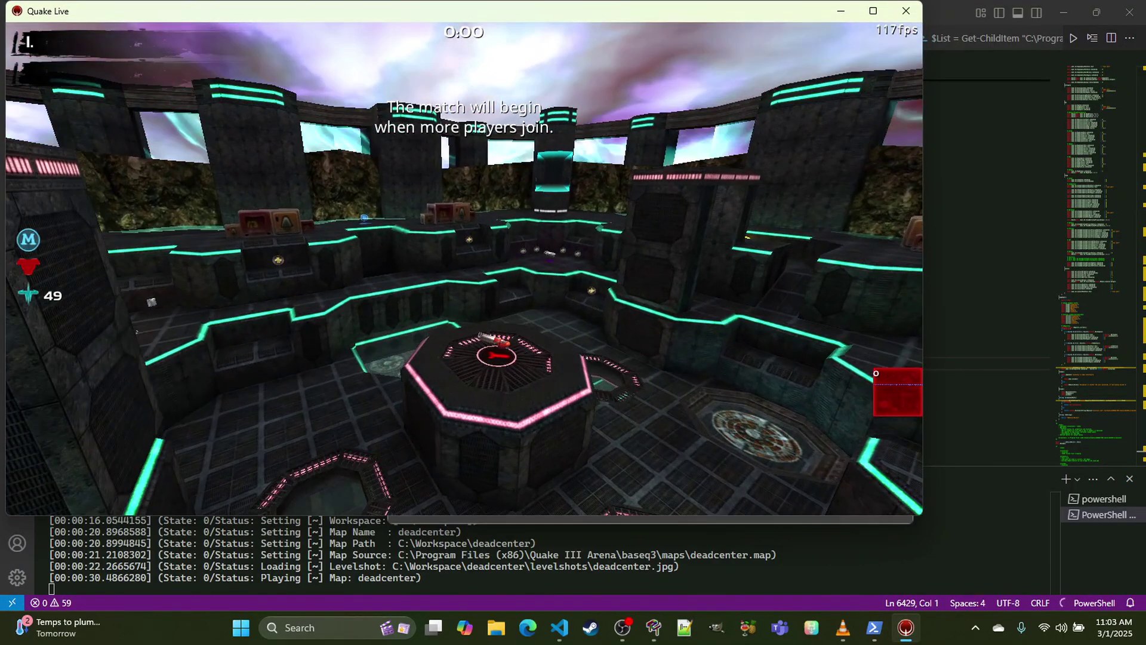
key("Escape")
left_click(627, 197)
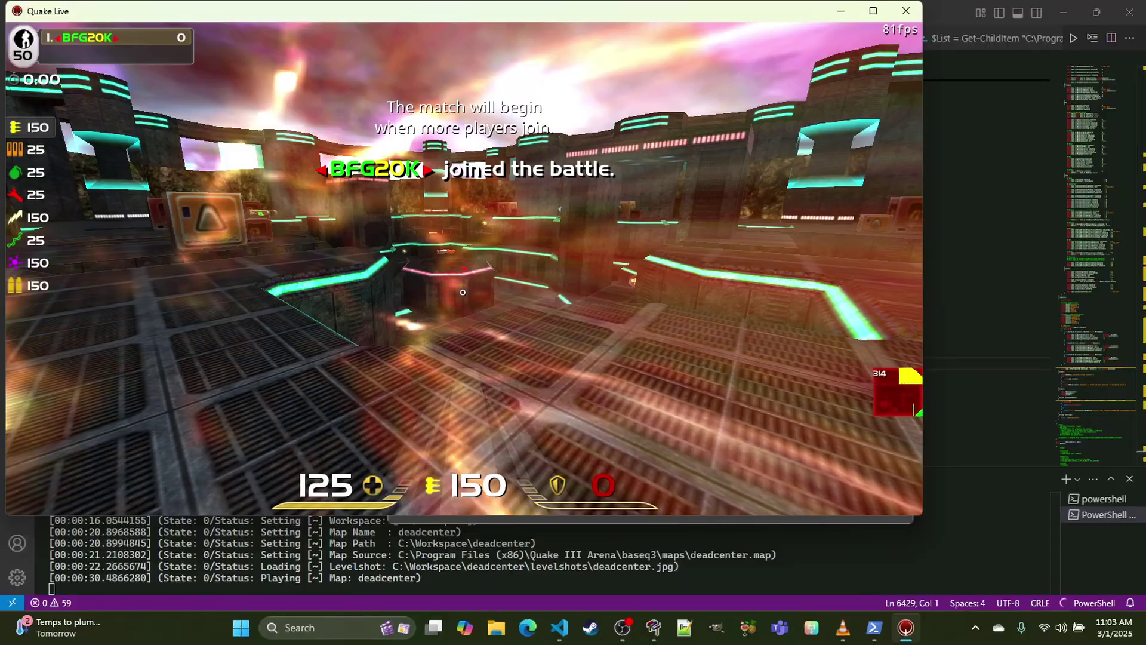
Step: Tour the upper arena of deadcenter among the crates and ledges, firing two machine gun rounds
key("w")
key("space")
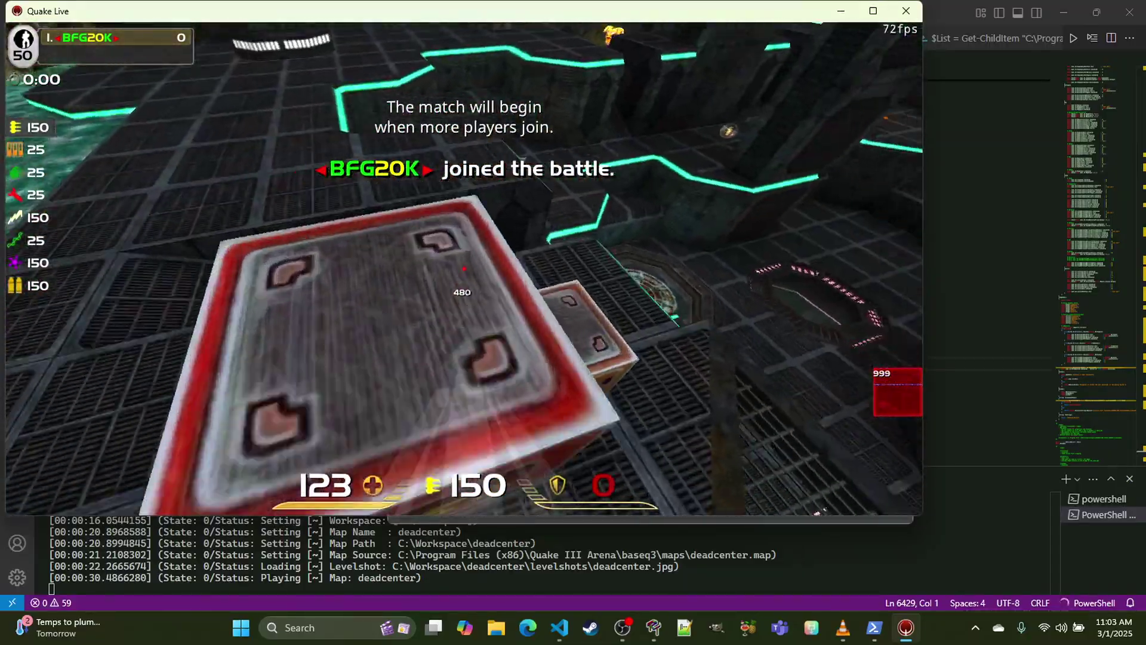
key("w")
left_click(464, 269)
left_click(464, 269)
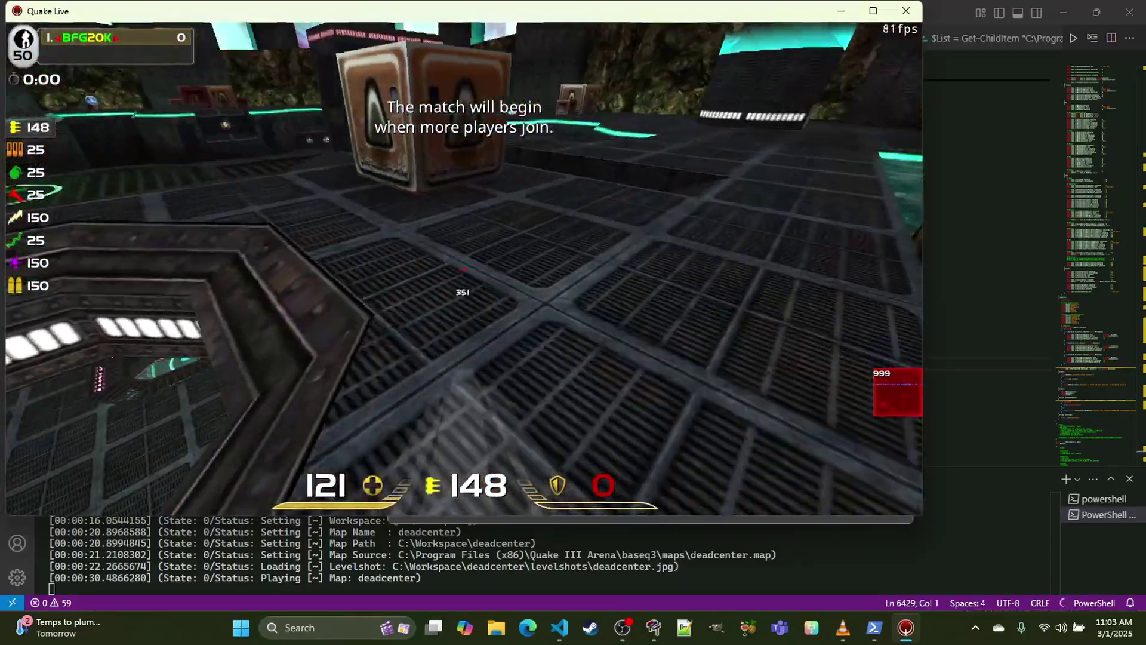
key("w")
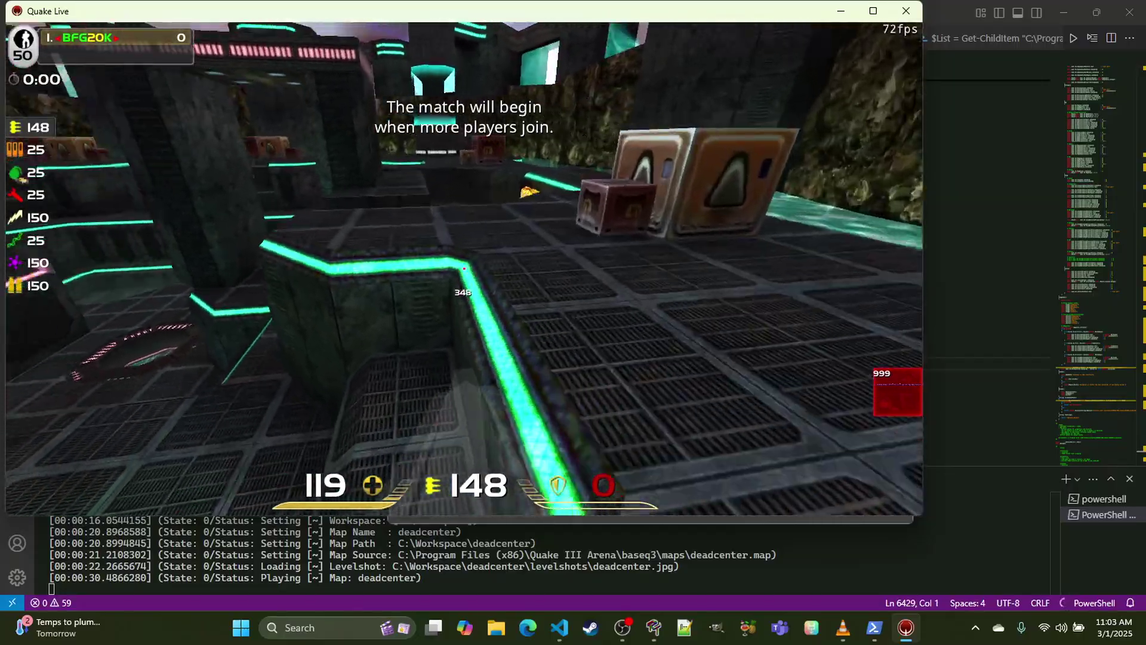
key("w")
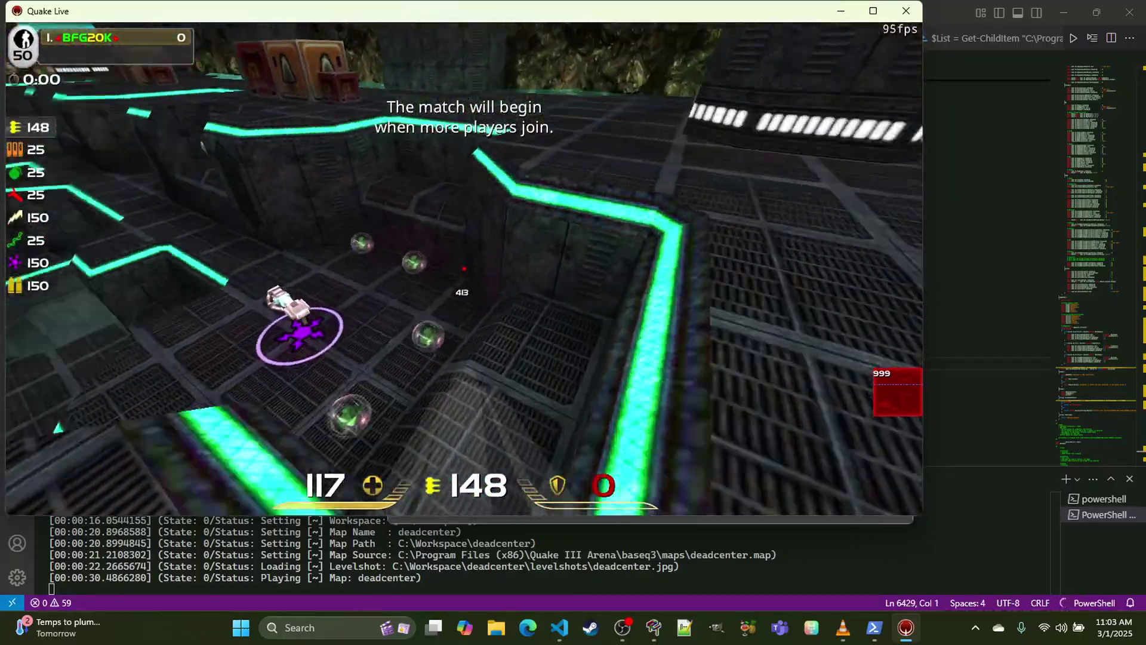
Step: Drop through the floor opening to the lower level and test the lightning gun along the grated channel
key("w")
key("8")
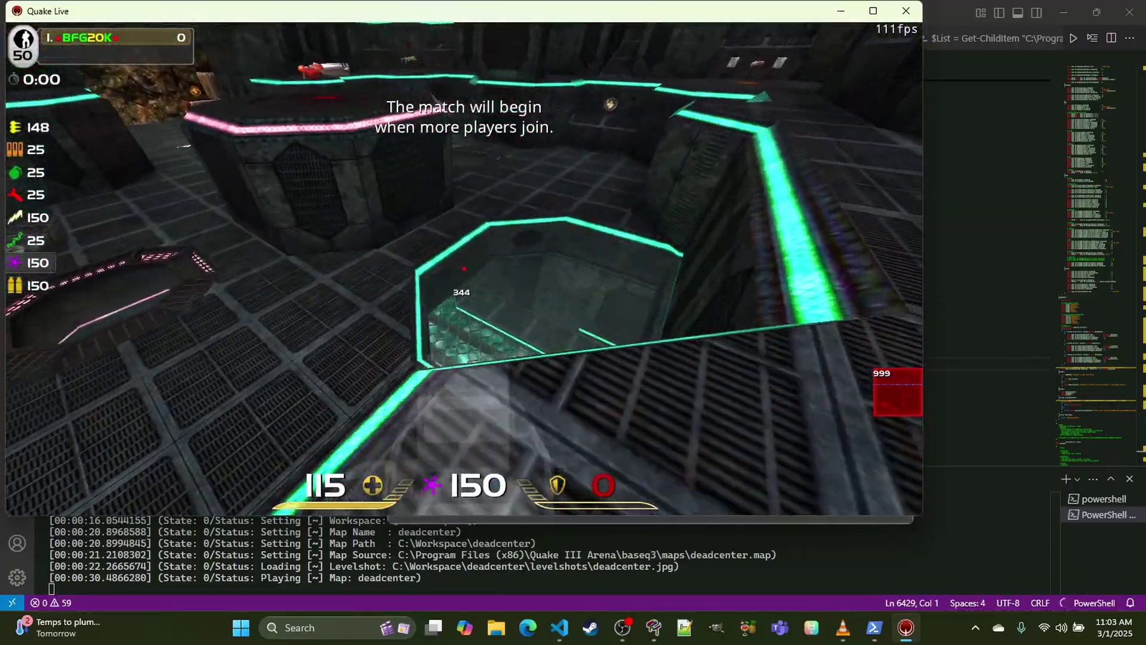
key("5")
key("6")
left_click(464, 269)
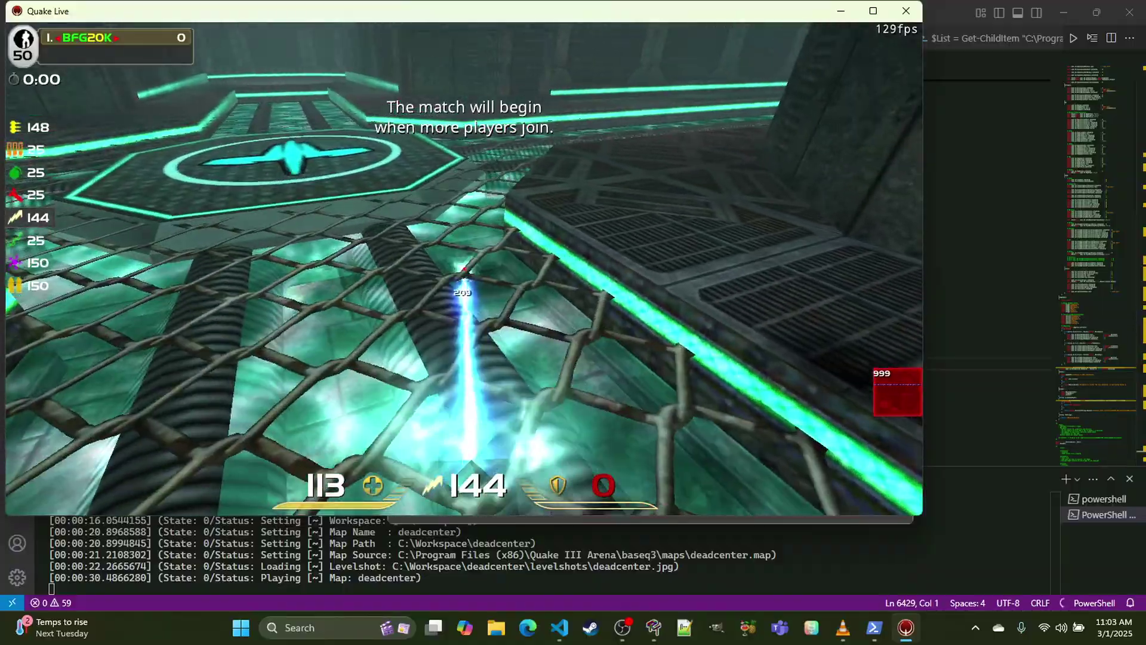
key("w")
left_click(463, 269)
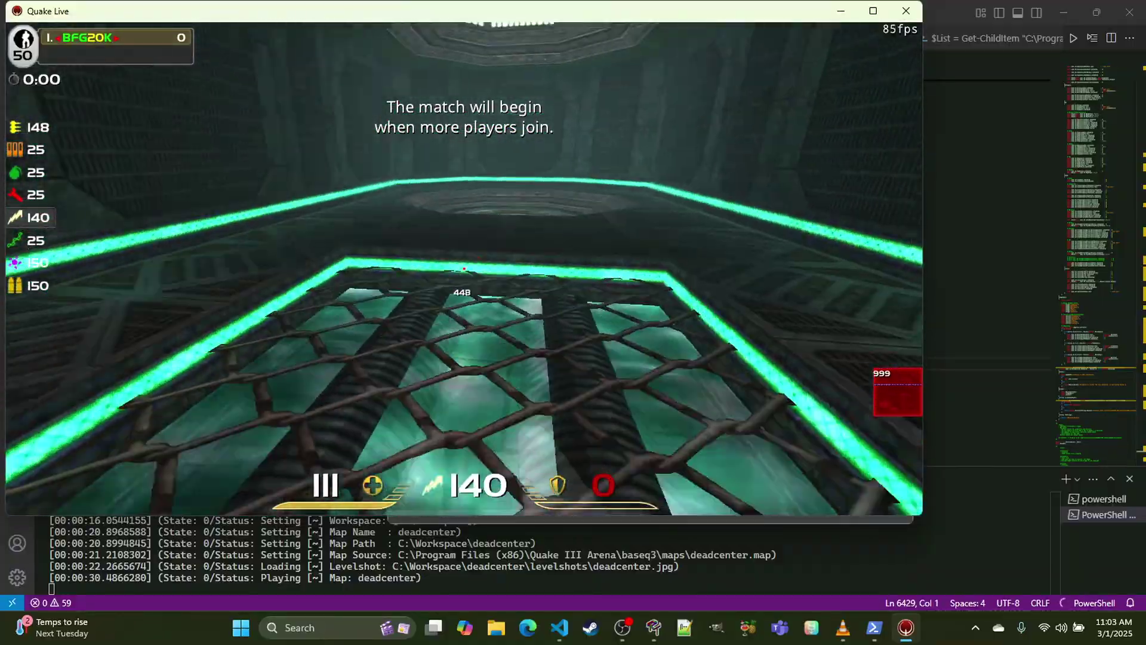
left_click(464, 268)
key("w")
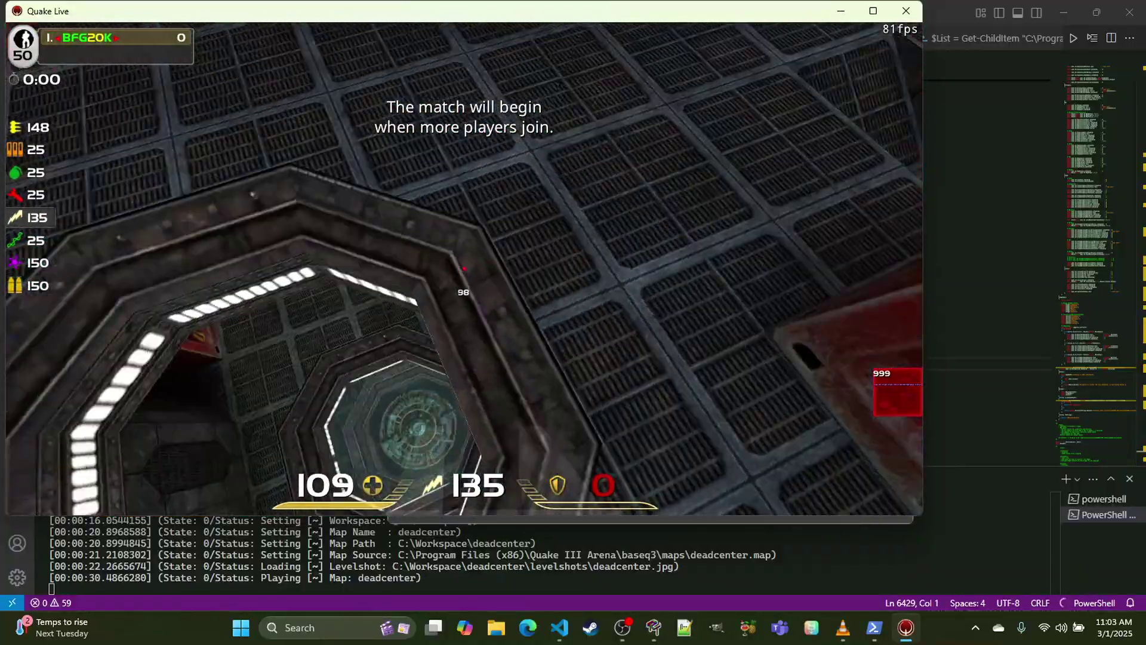
Step: Inspect the ringed floor openings, drop to the lower level, and ride the jump pad back to the upper arena
key("w")
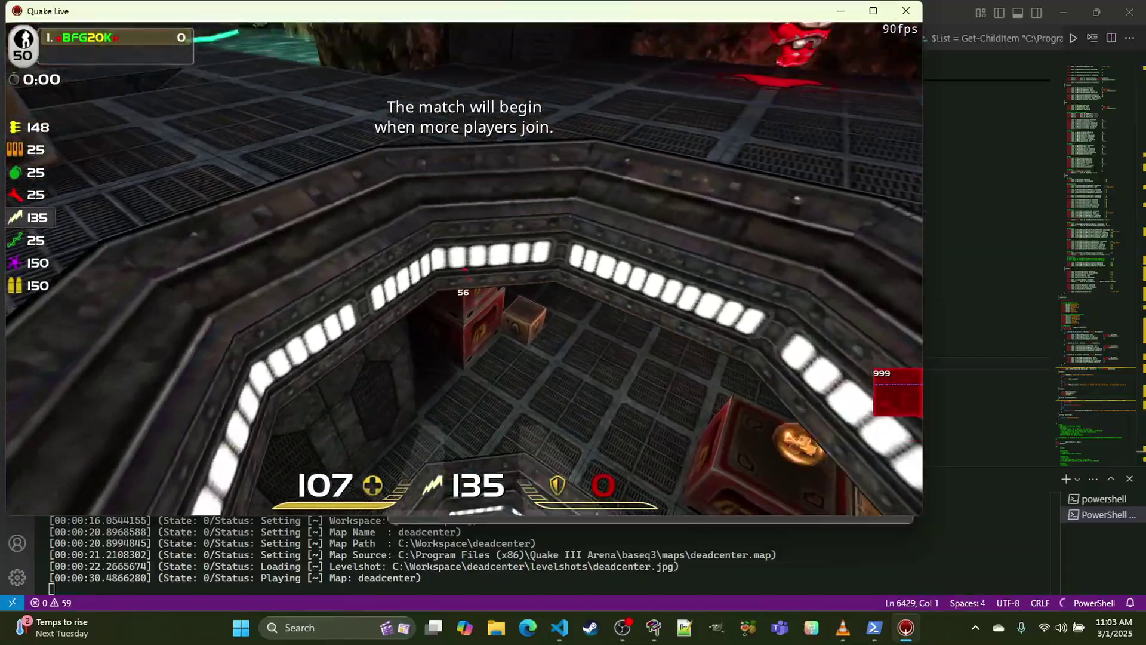
key("w")
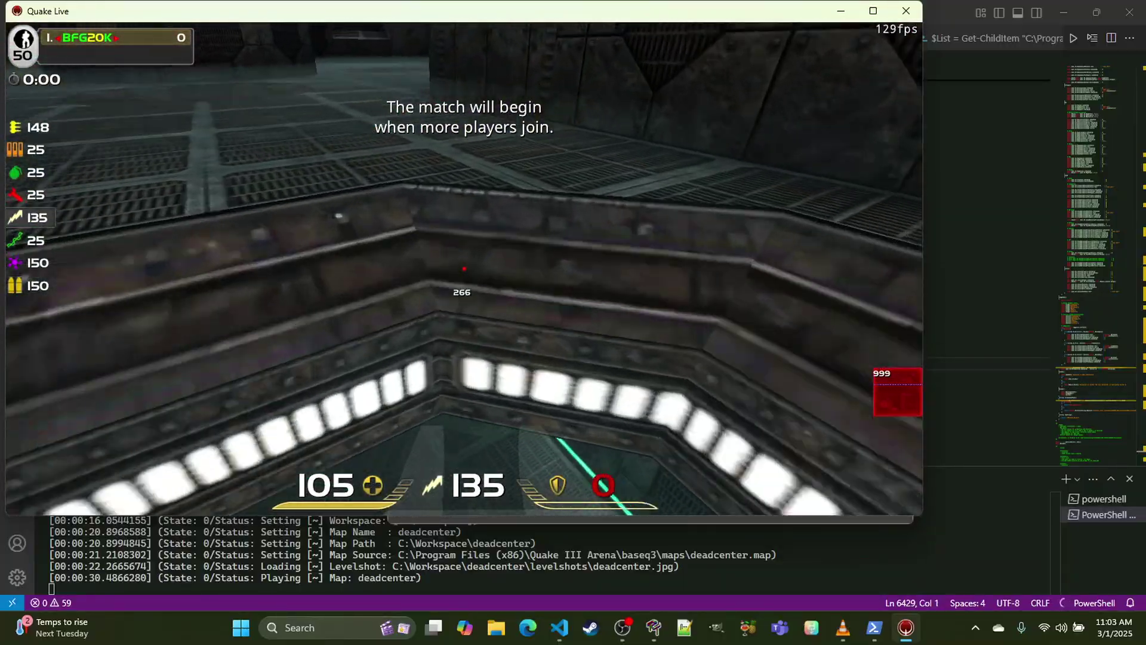
key("w")
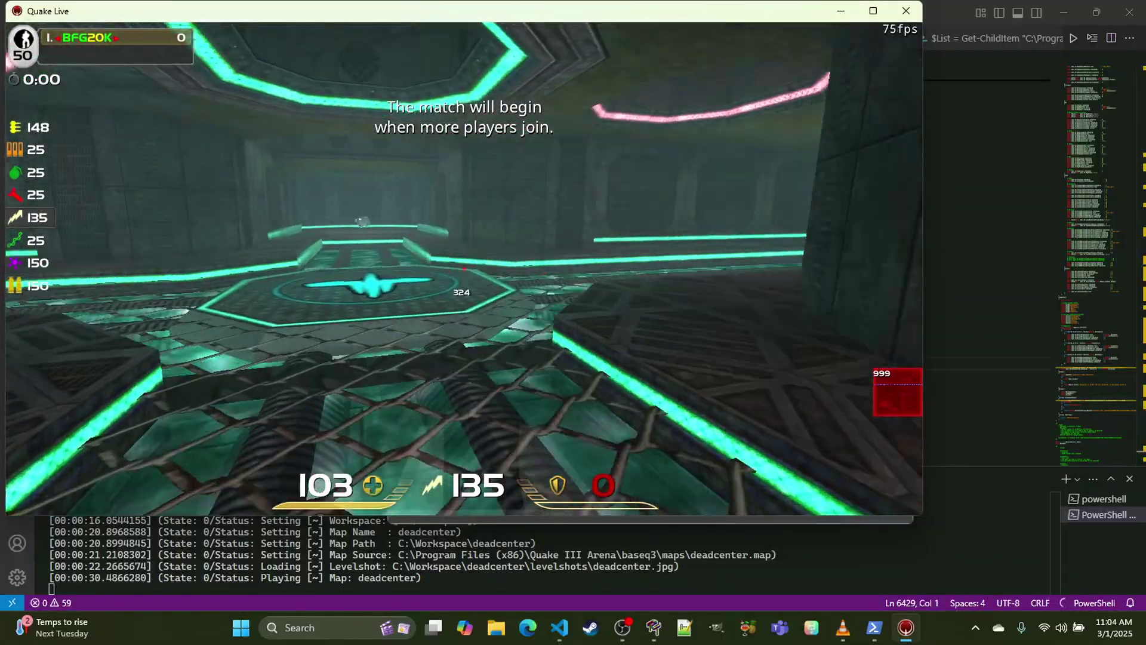
key("w")
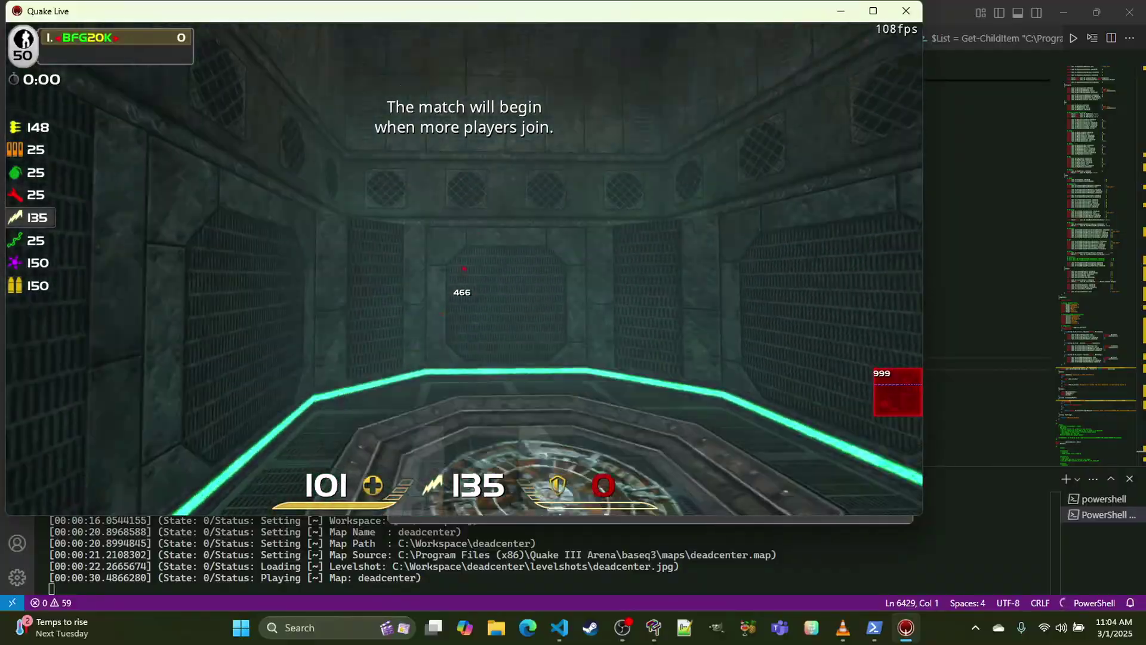
key("w")
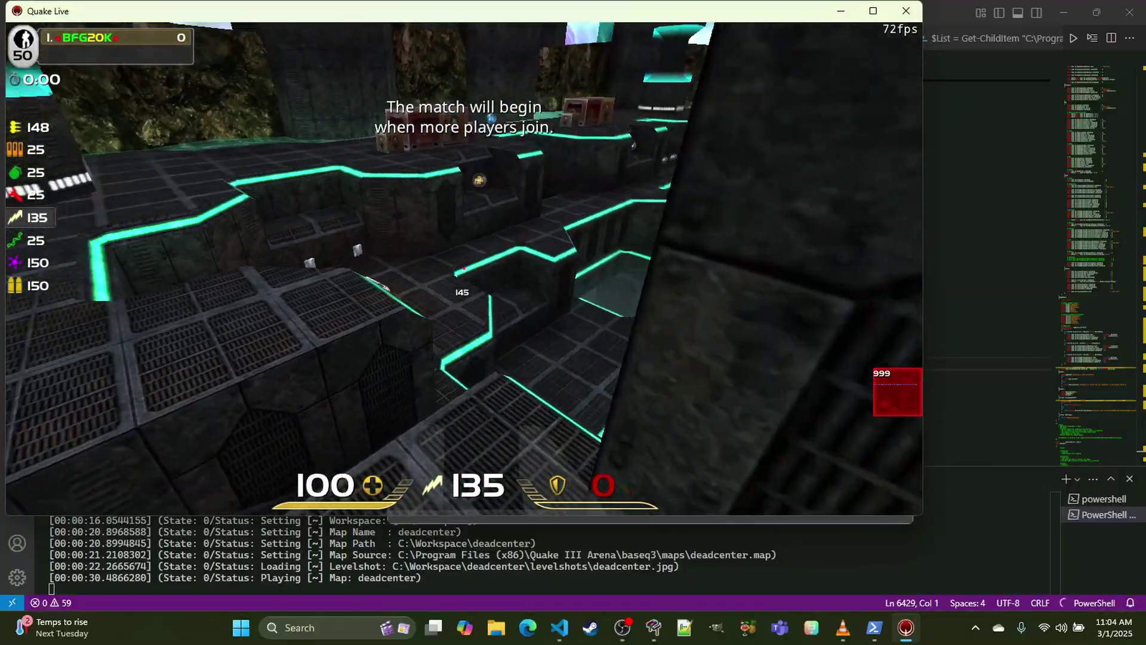
key("w")
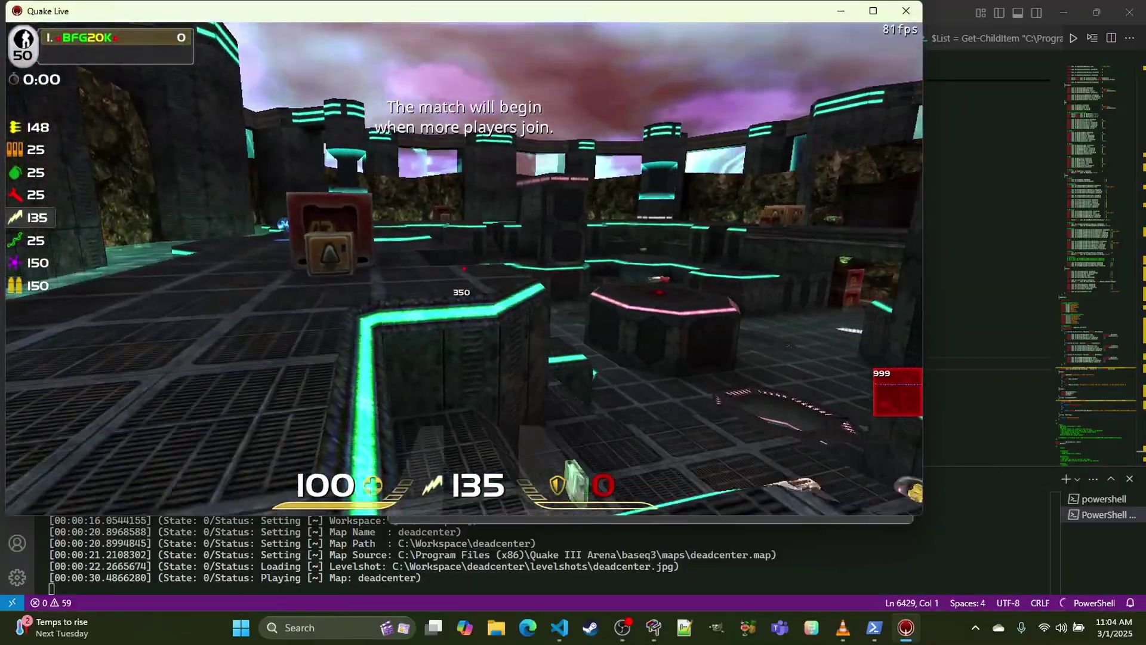
key("w")
Step: Turn on the triangle wireframe display with the console command /r_showtris 1
key("grave")
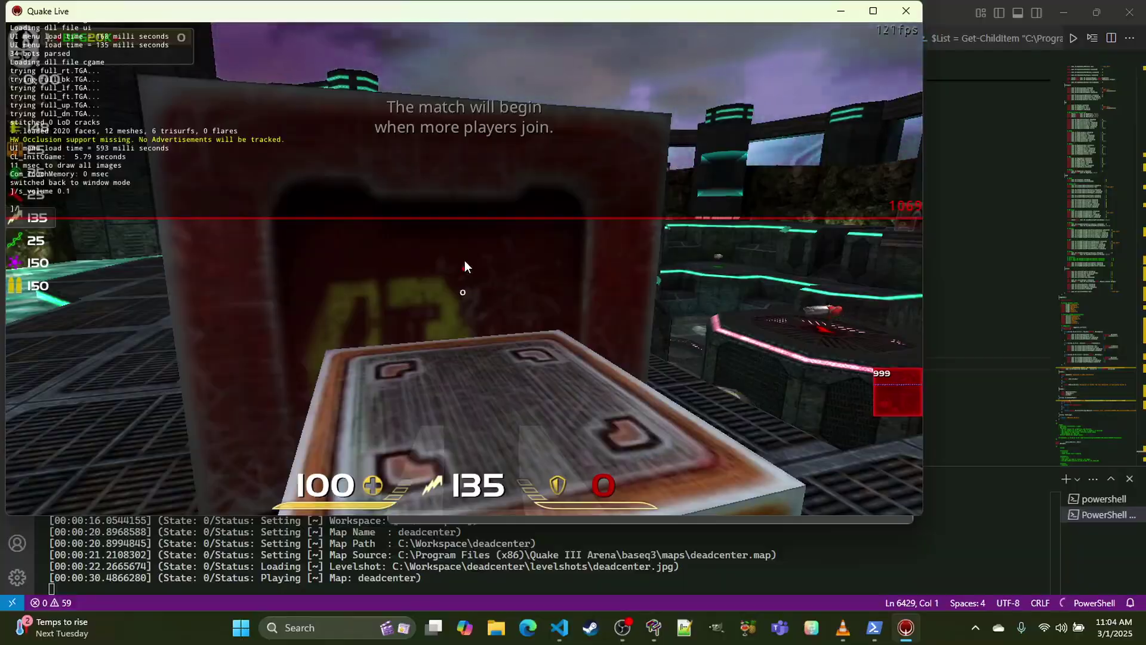
type("/r_showtris")
key("Return")
key("grave")
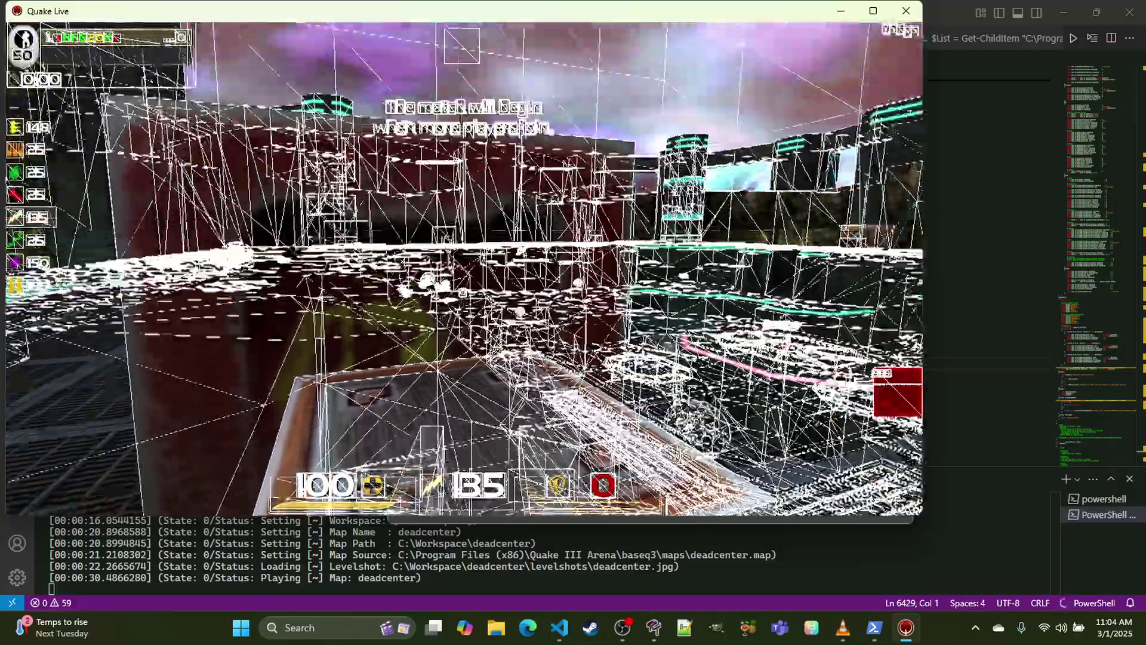
Step: Examine the arena's geometry in wireframe view, and turn the triangle display off with /r_showtris 0
key("w")
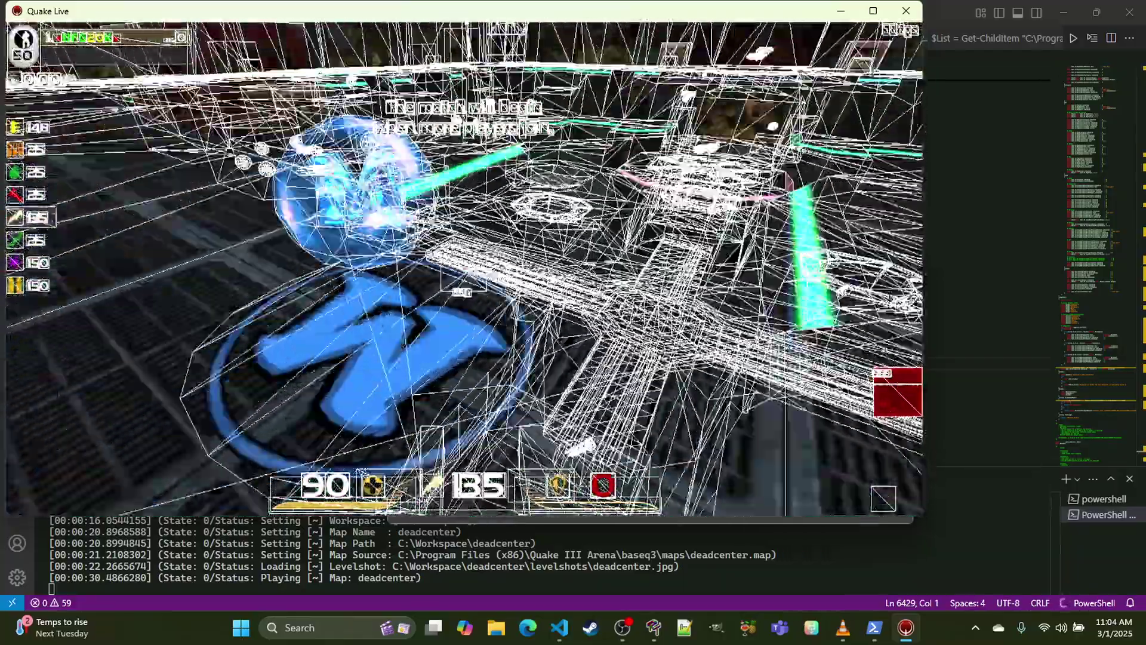
key("w")
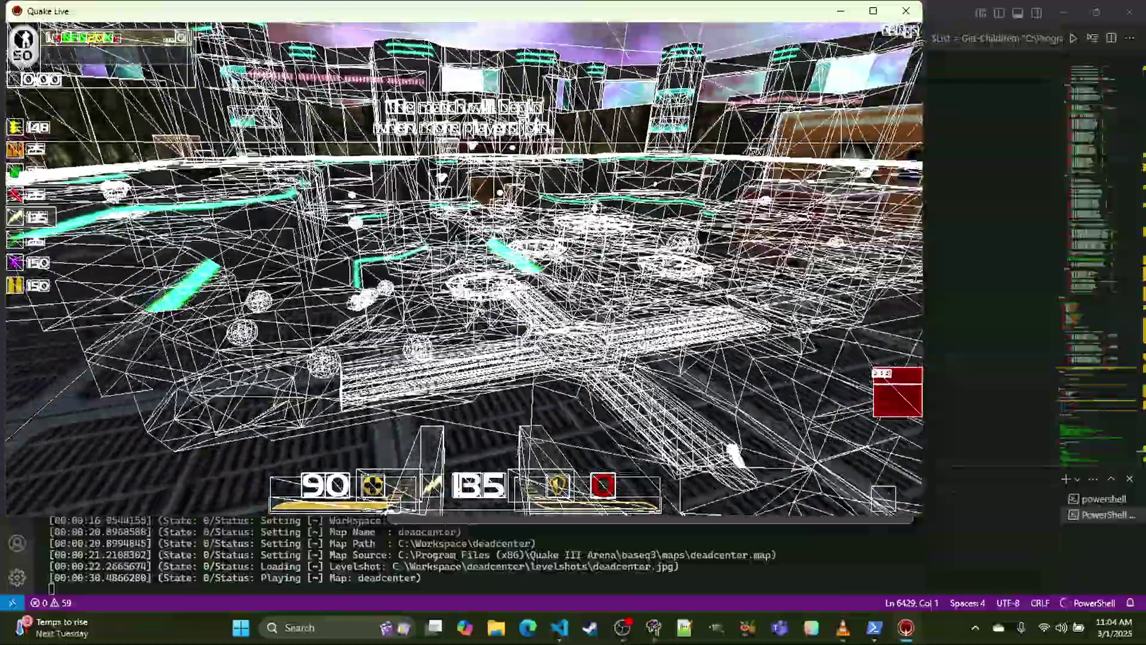
key("w")
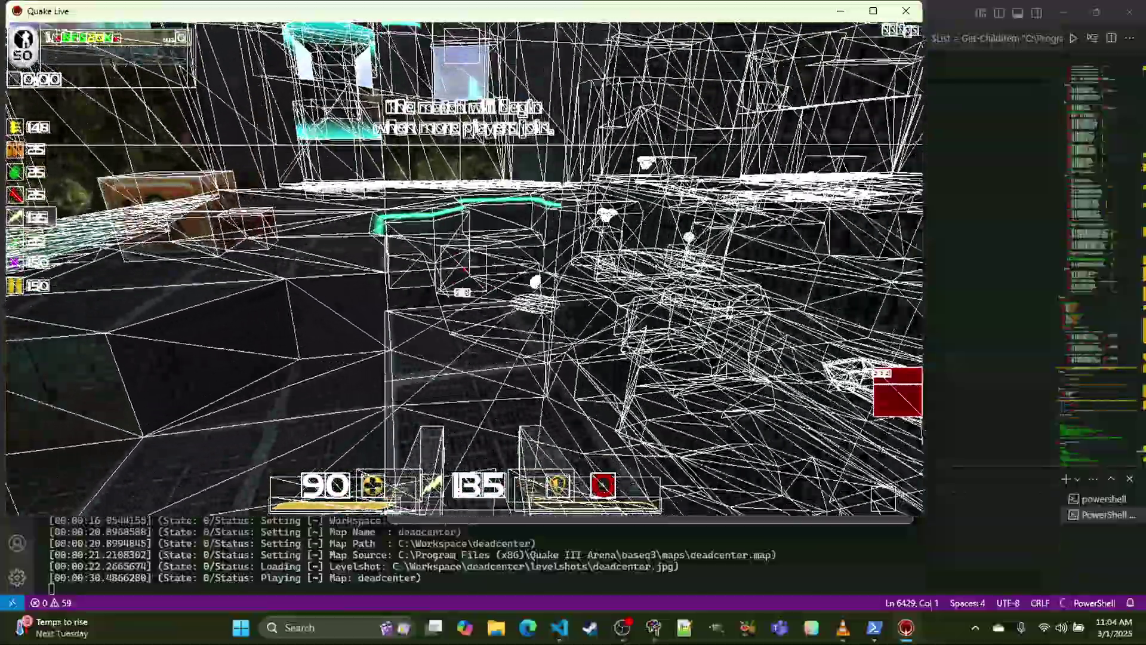
key("w")
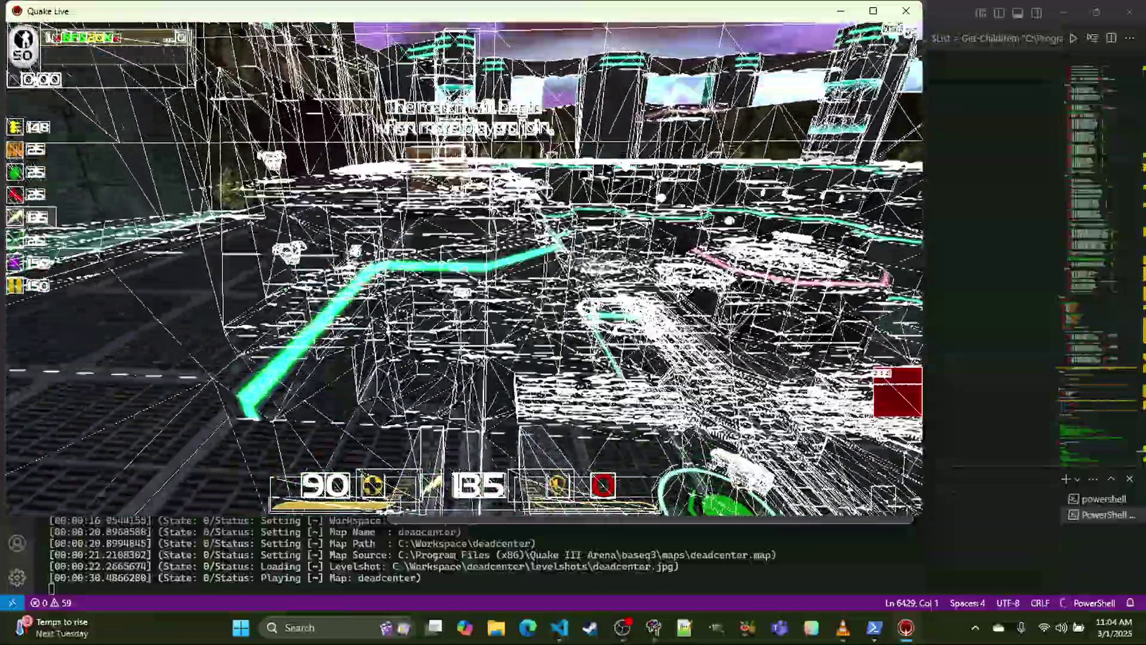
key("w")
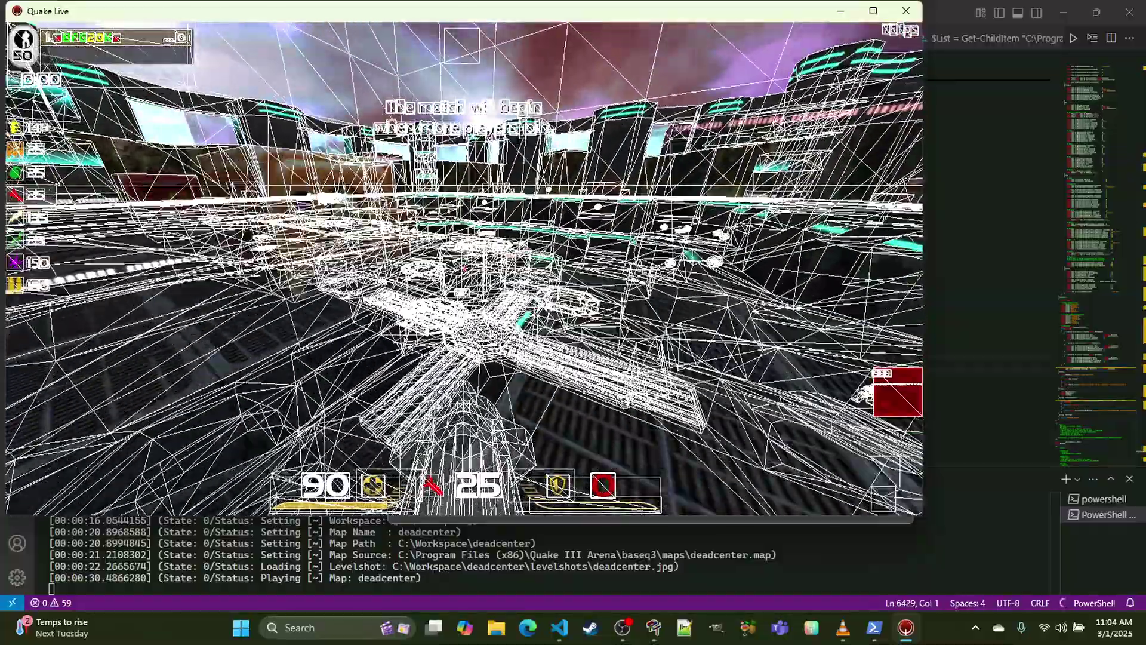
key("grave")
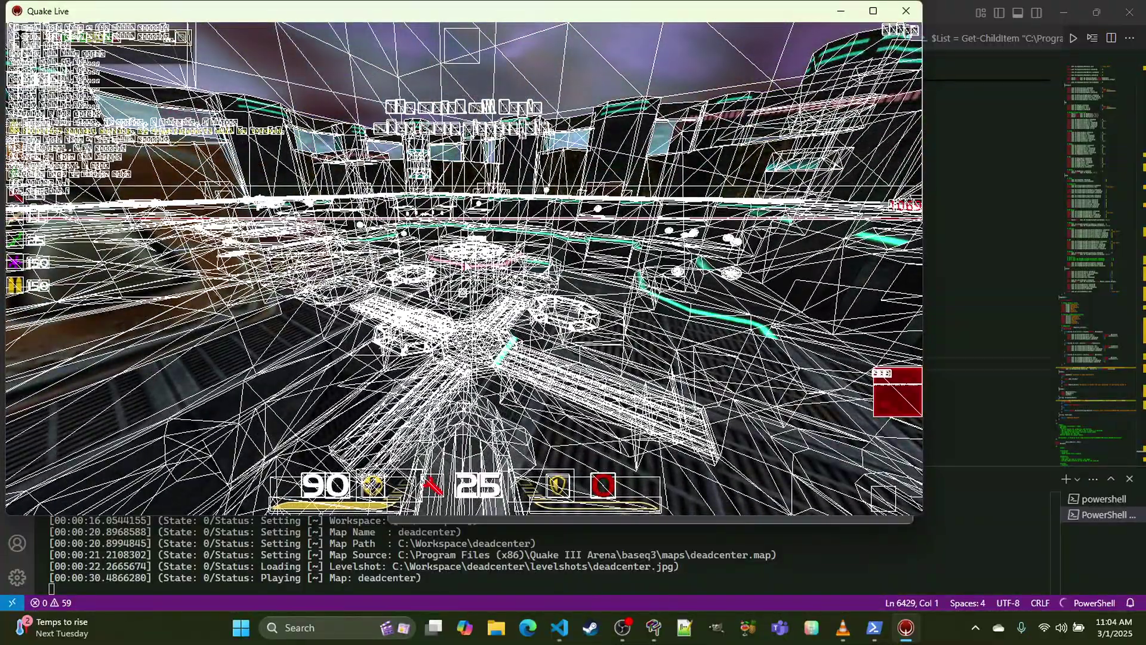
key("Return")
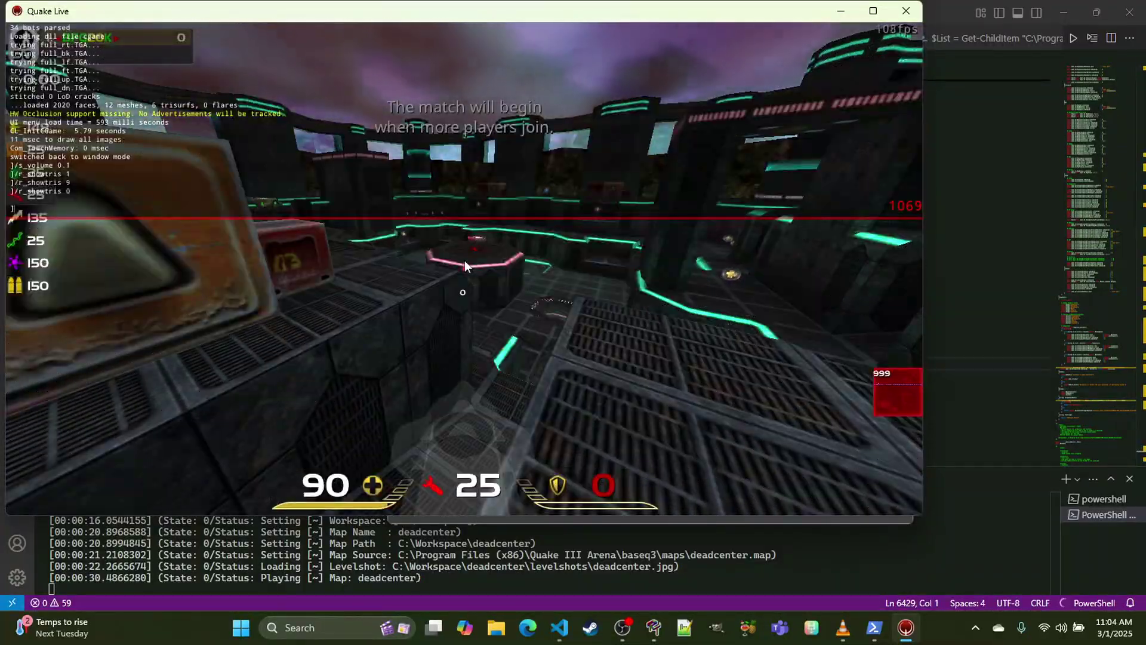
Step: Print the rendering statistics in the console with /r_speeds, and switch them off with /r_speeds 0
key("BackSpace")
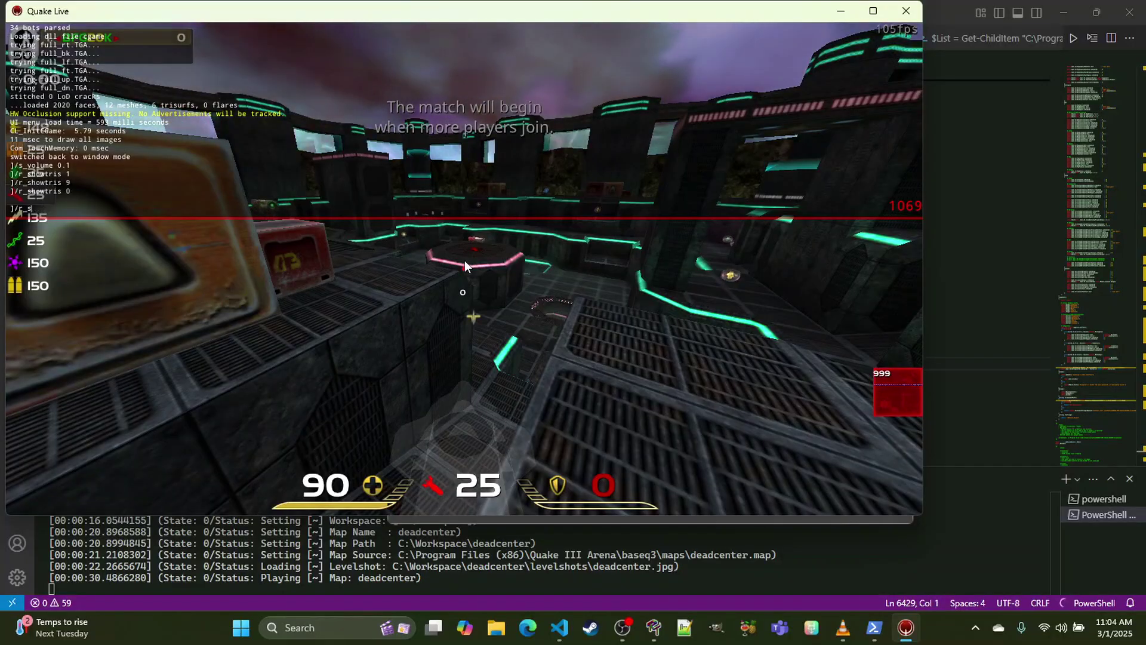
type("peed")
key("Return")
key("grave")
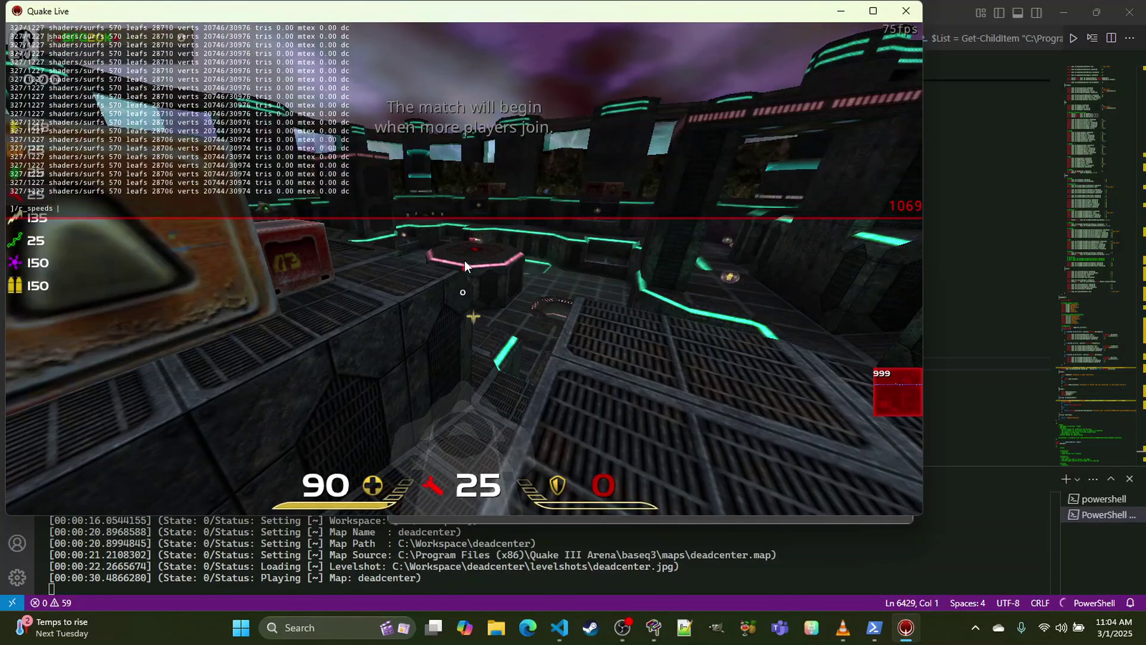
key("s")
key("grave")
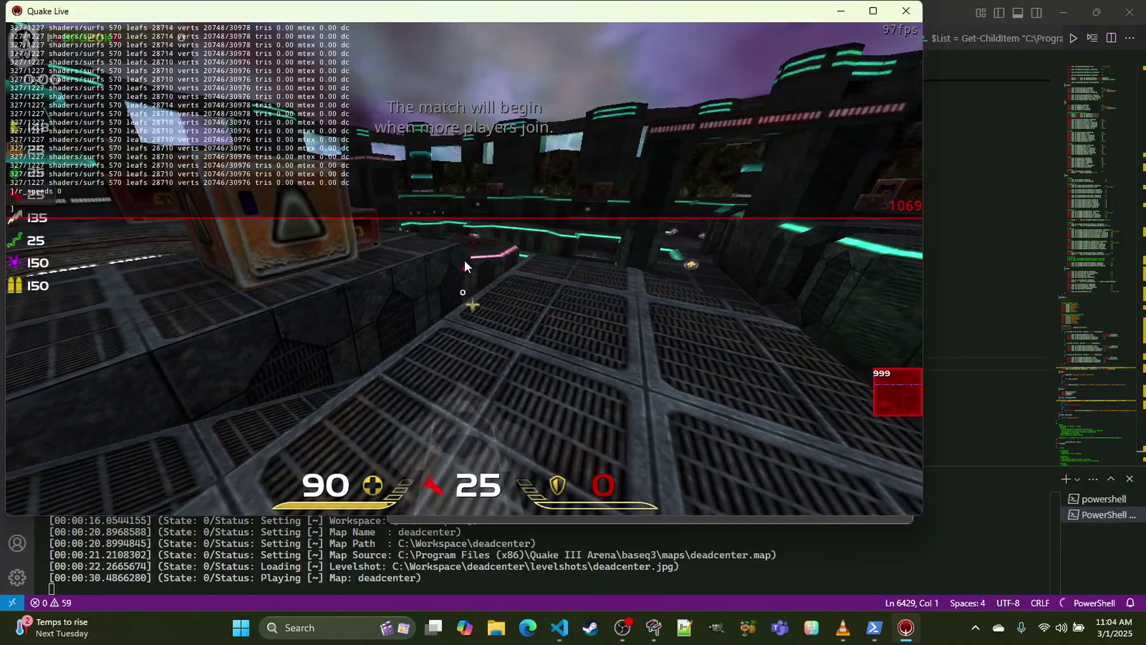
key("grave")
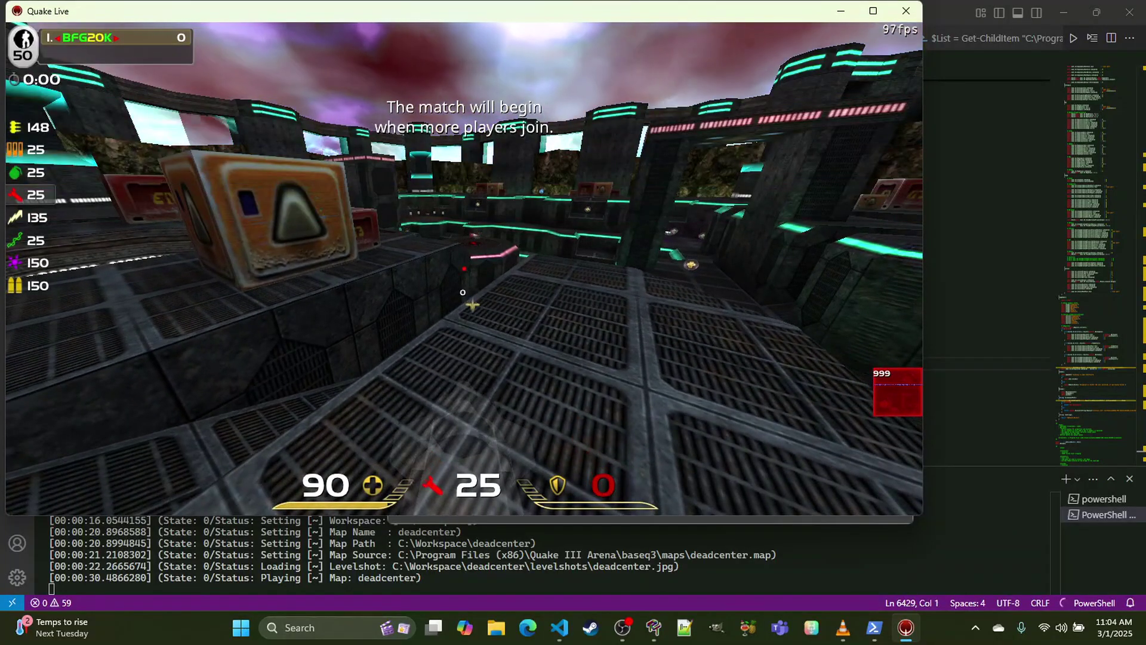
Step: Sample the shader, vertex and triangle statistics in the console from two spots in the upper arena
key("grave")
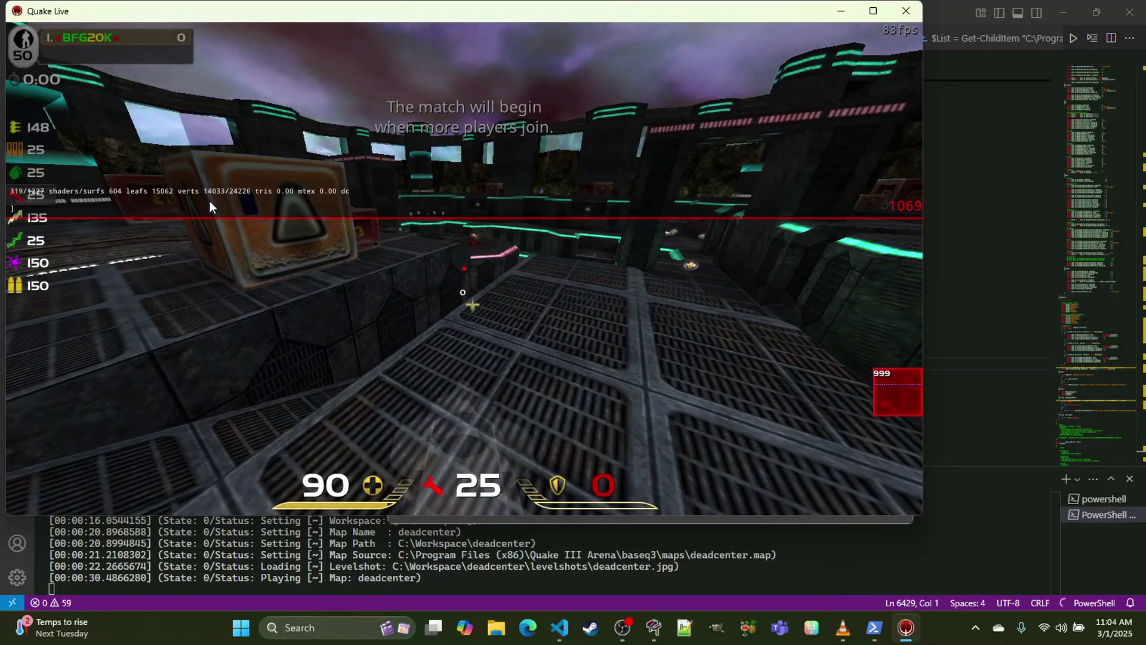
key("grave")
key("w")
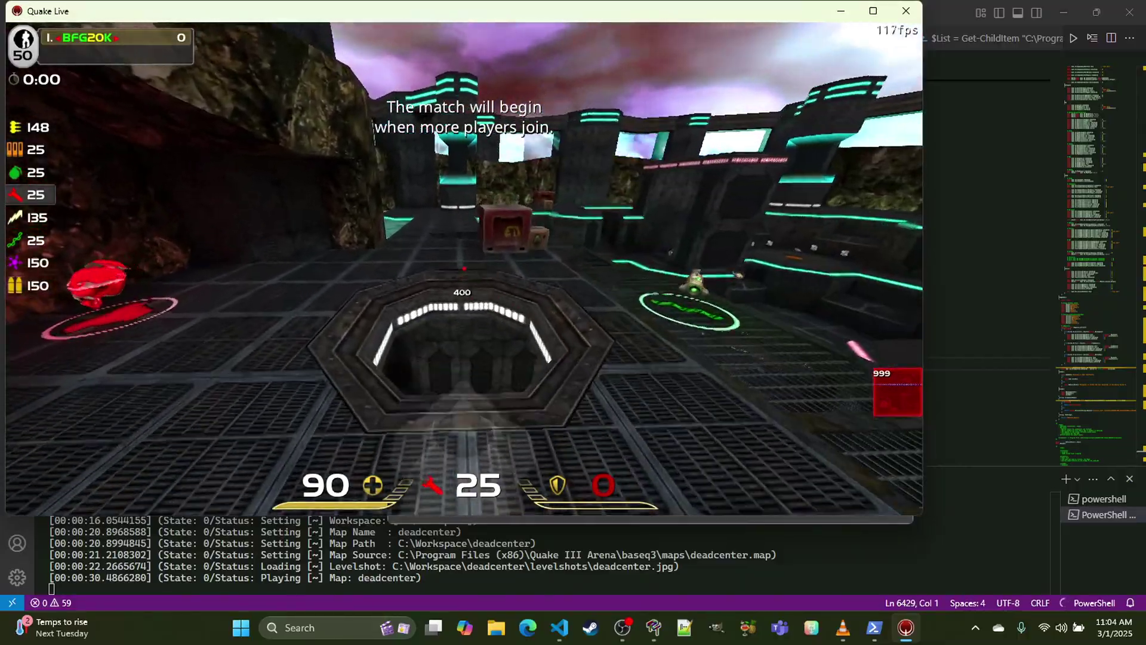
key("w")
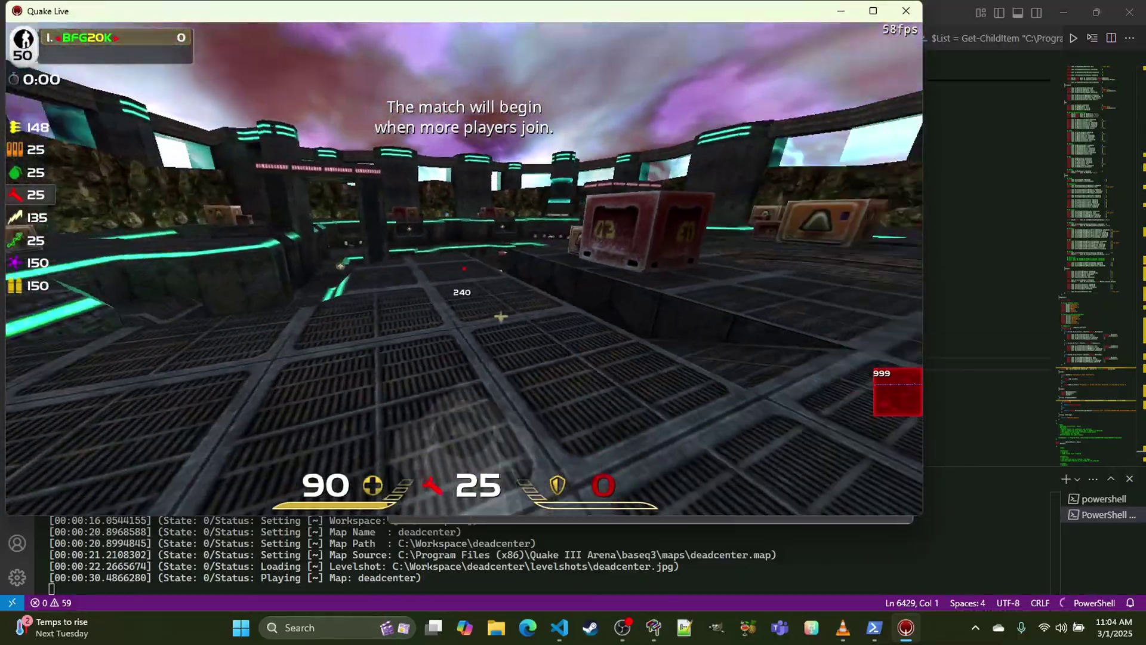
key("grave")
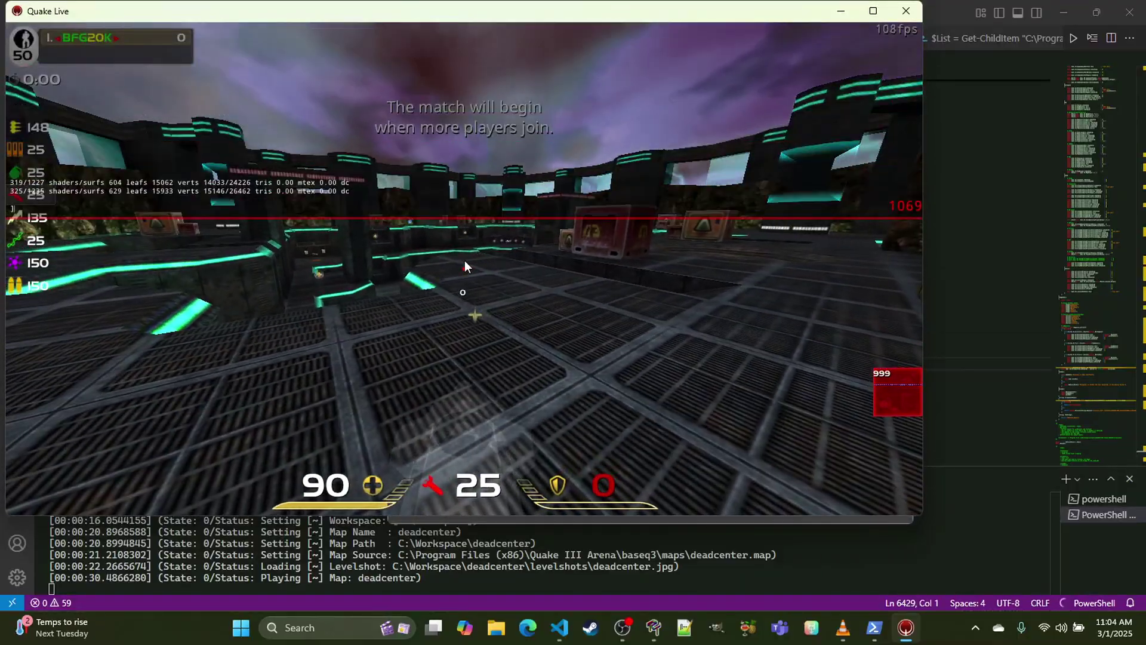
key("grave")
Step: Pick up the Rocket Launcher above the central shaft, fire one rocket down it, and drop to the lower level
key("w")
key("w")
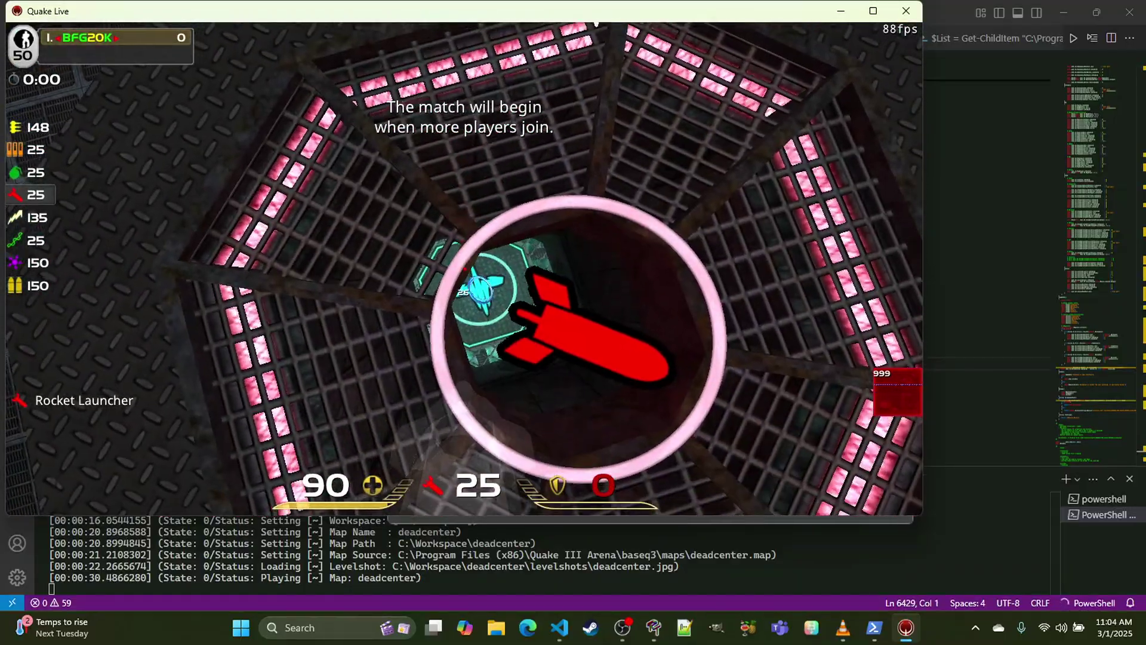
left_click(464, 268)
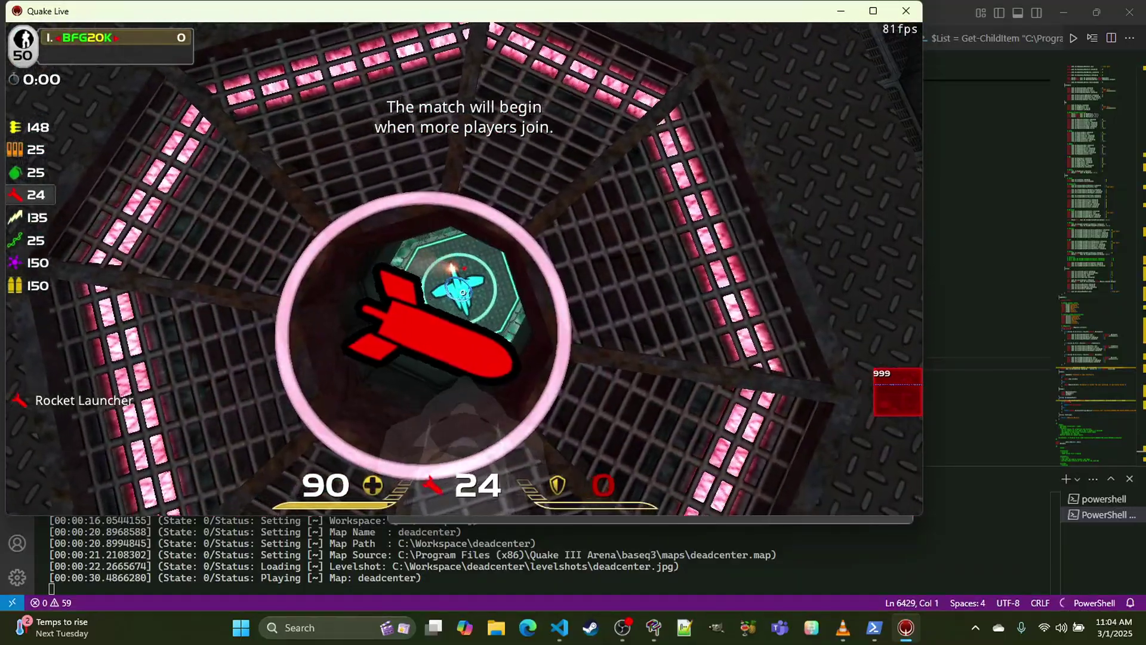
key("w")
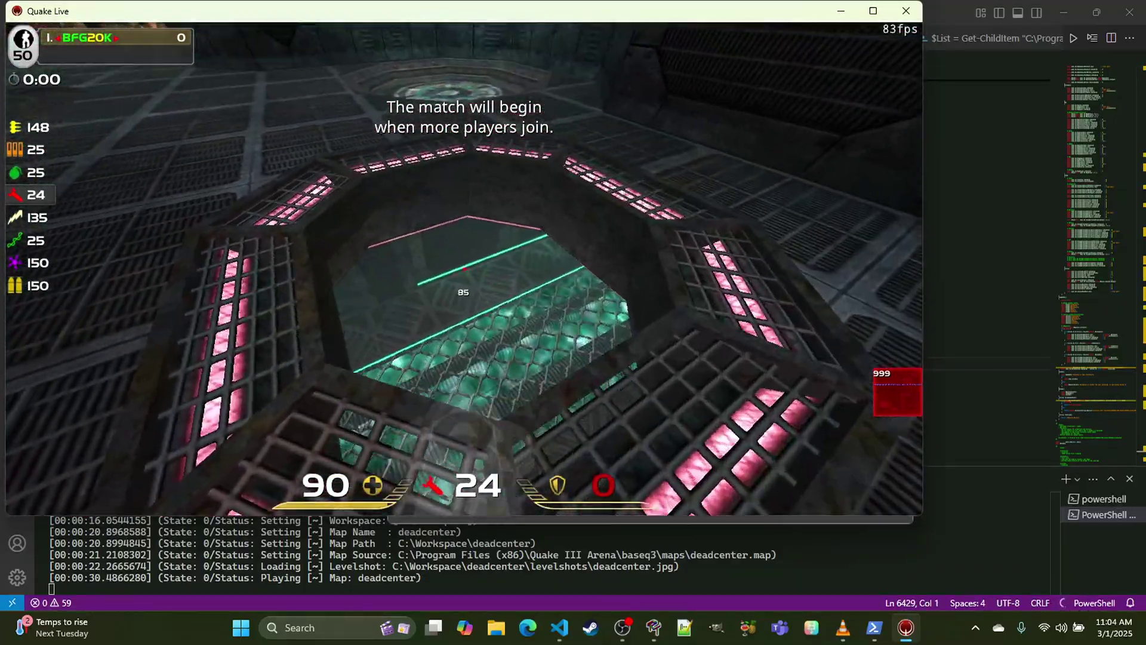
key("w")
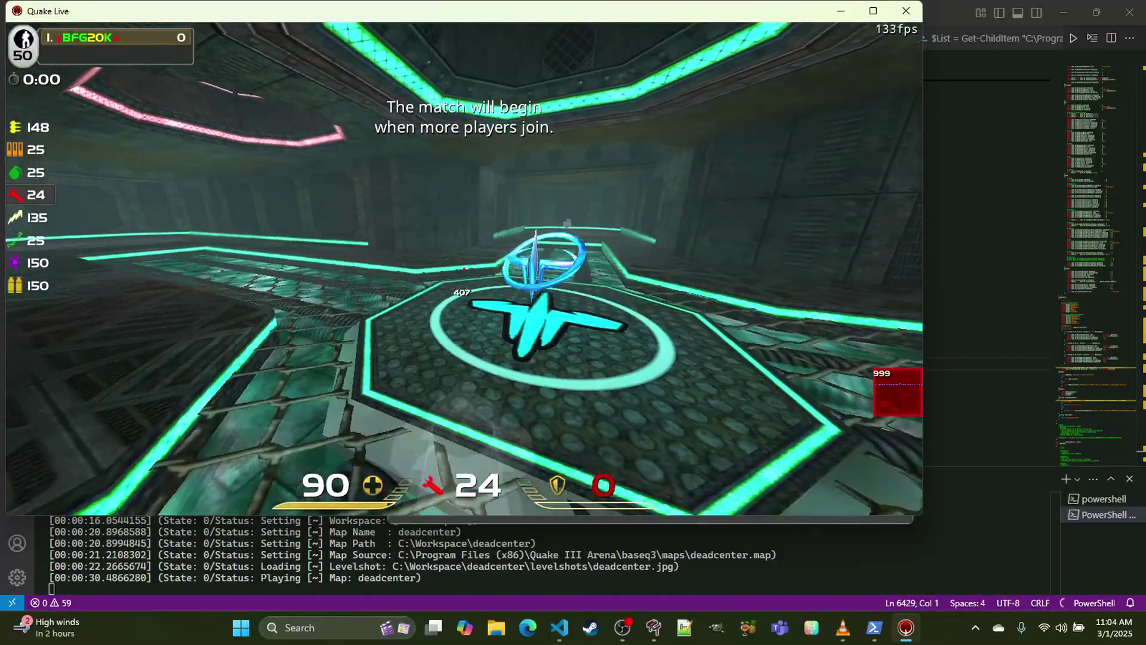
Step: Load the 20k-deadcenter map in ffa mode with the /devmap console command
key("grave")
type("/")
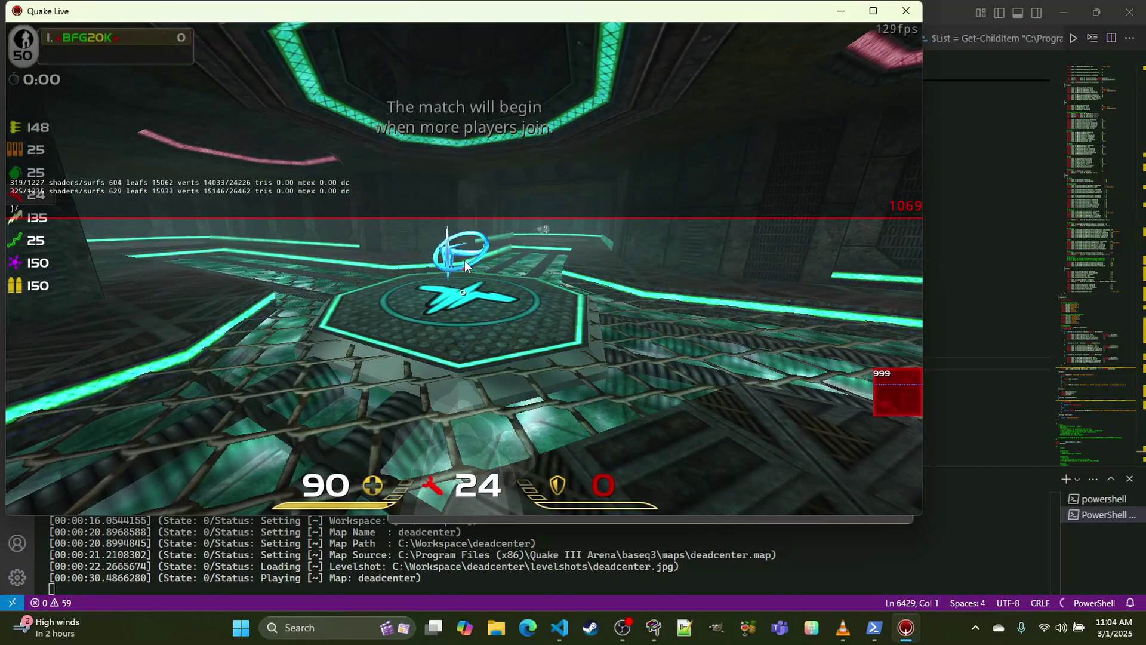
type("devmap 20k-")
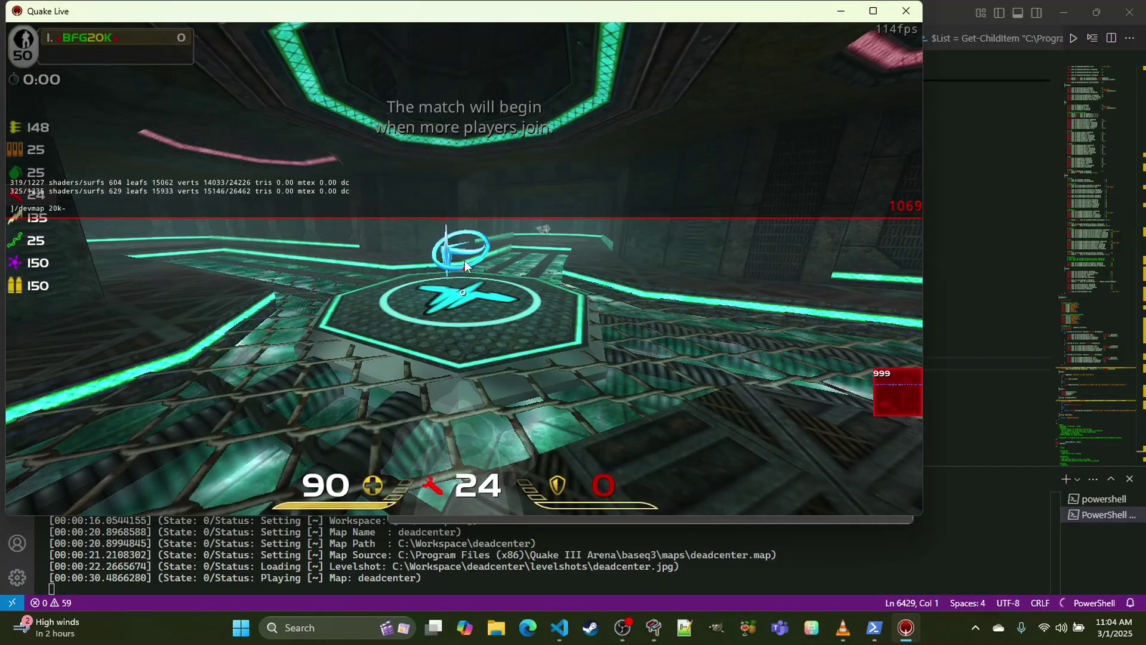
type("deadcenter ff")
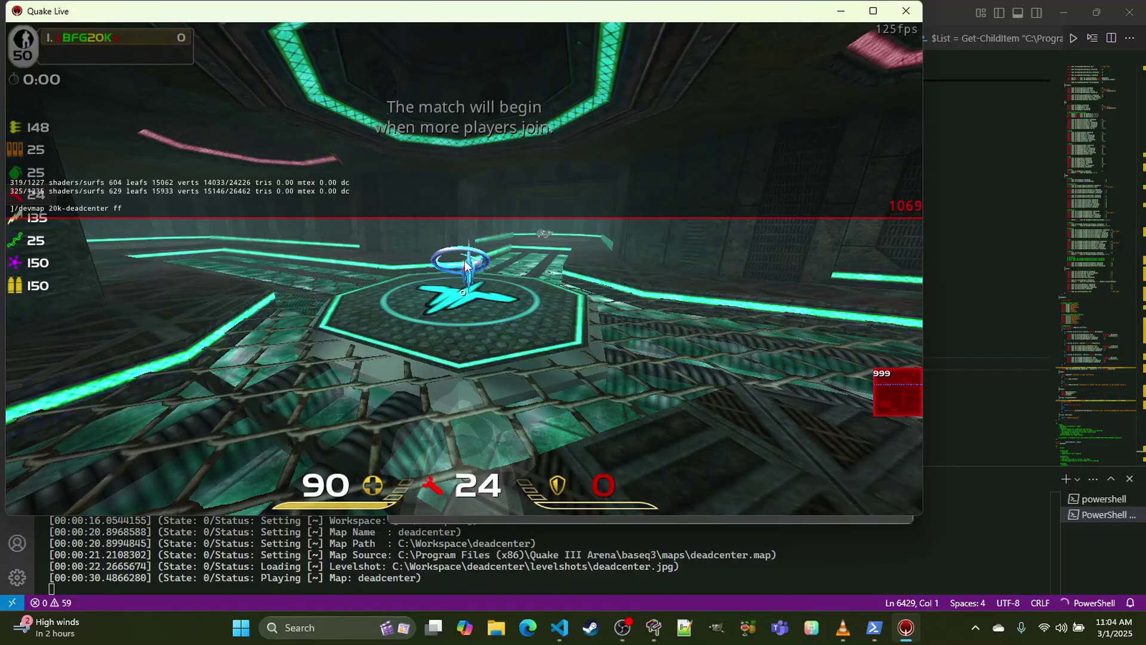
key("Return")
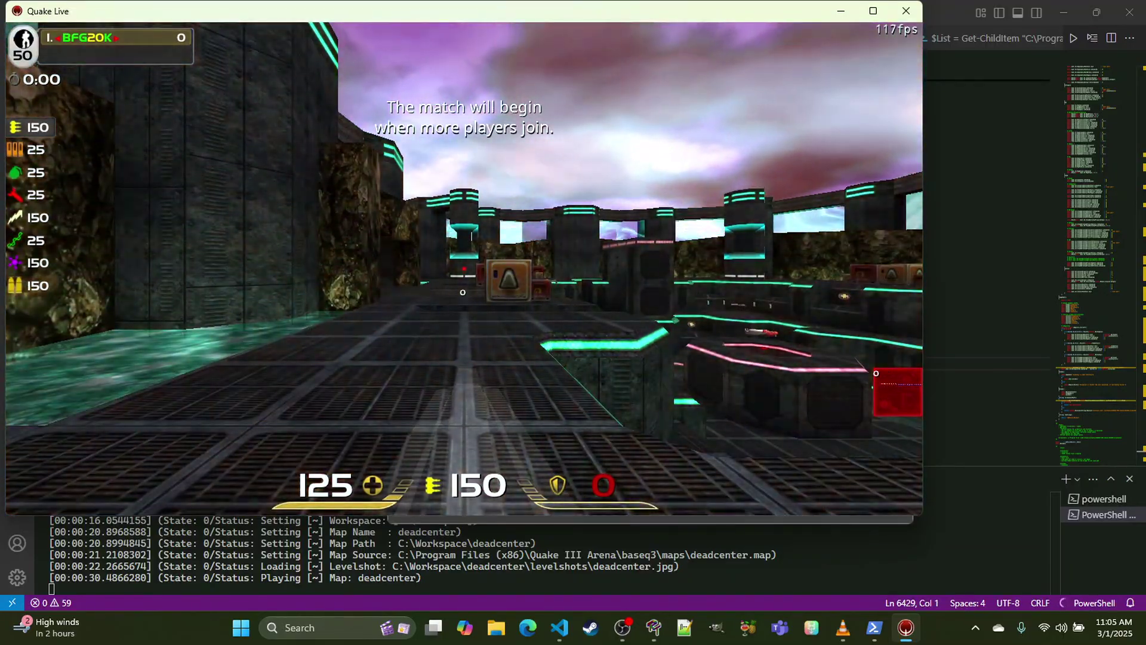
Step: Explore the main floor and lower corridor of 20k-deadcenter while firing the Lightning Gun at the surfaces
key("w")
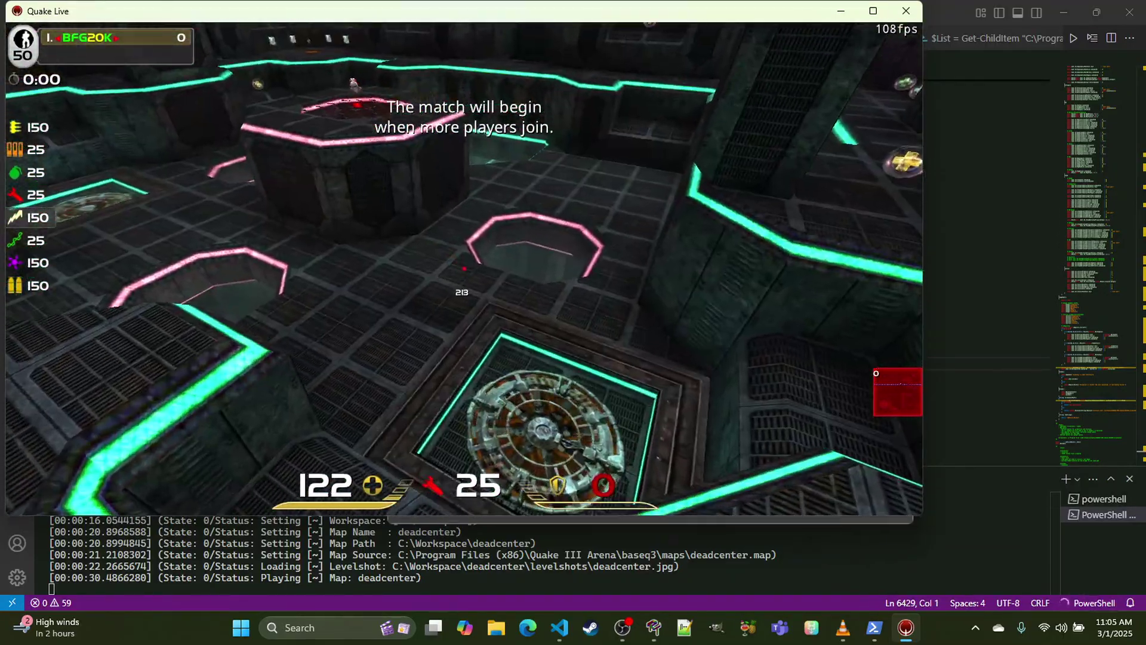
key("6")
left_click(463, 268)
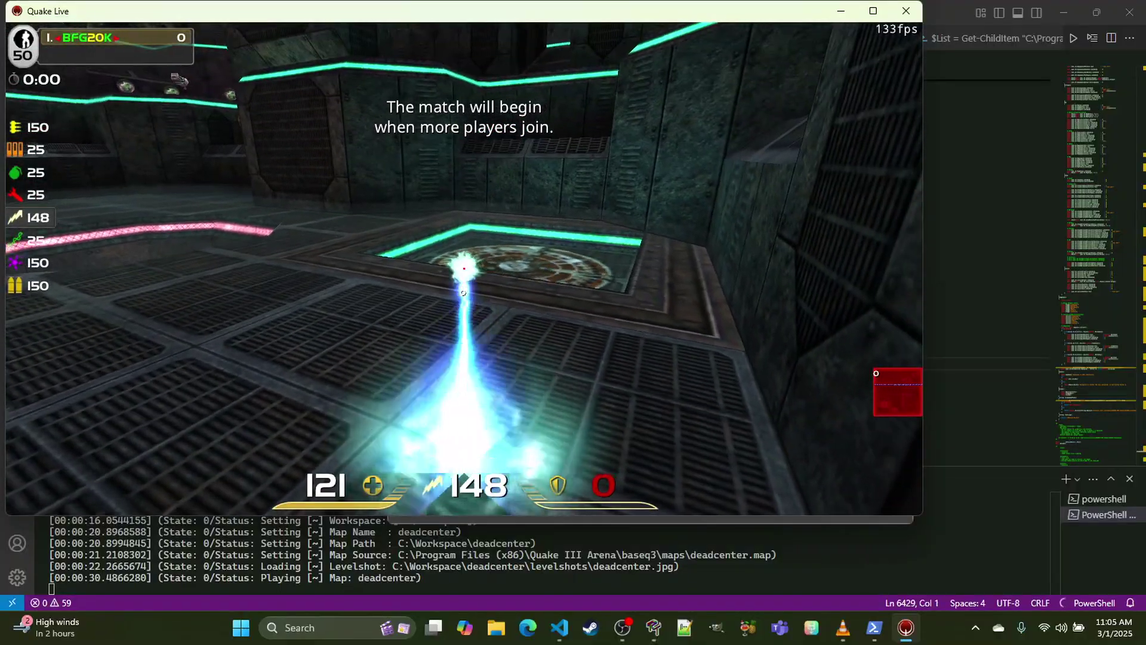
left_click(463, 268)
left_click(463, 269)
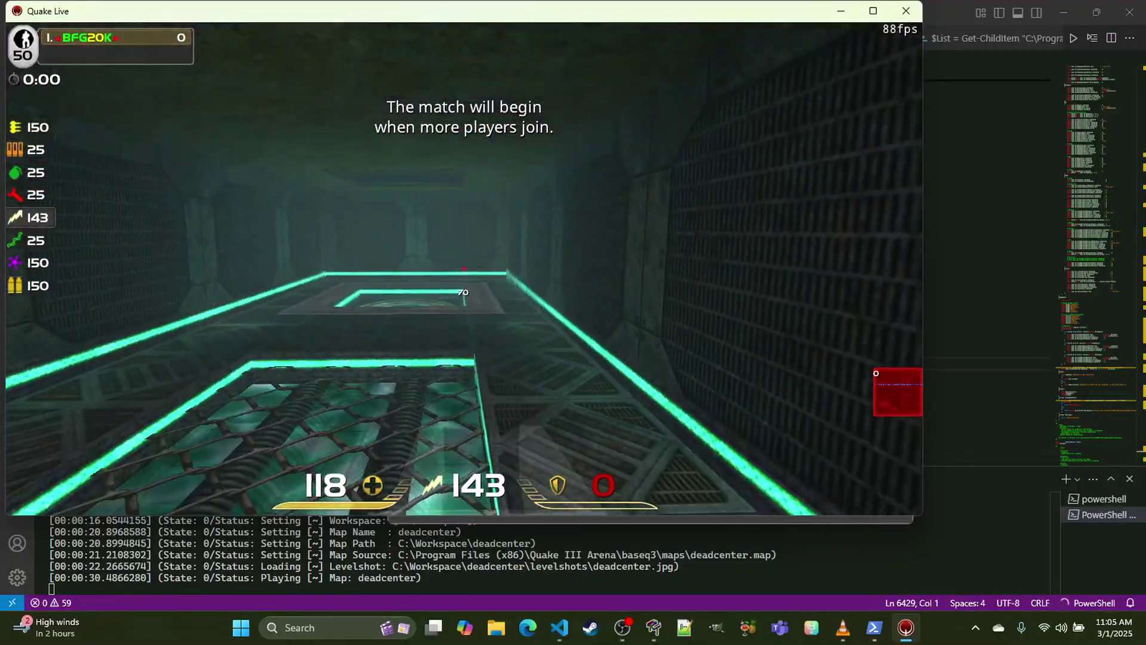
left_click(464, 269)
left_click(464, 269)
left_click(463, 268)
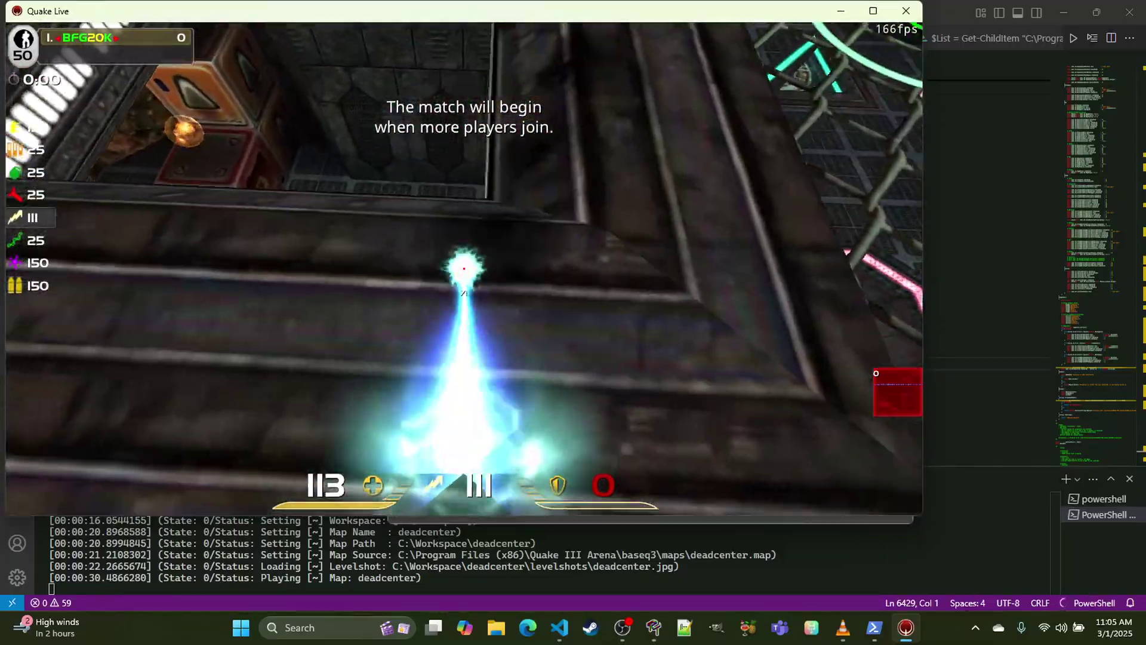
Step: Inspect the arena's pits, walkways and pillars up to the yellow armor ledge, and fire the Lightning Gun there
key("w")
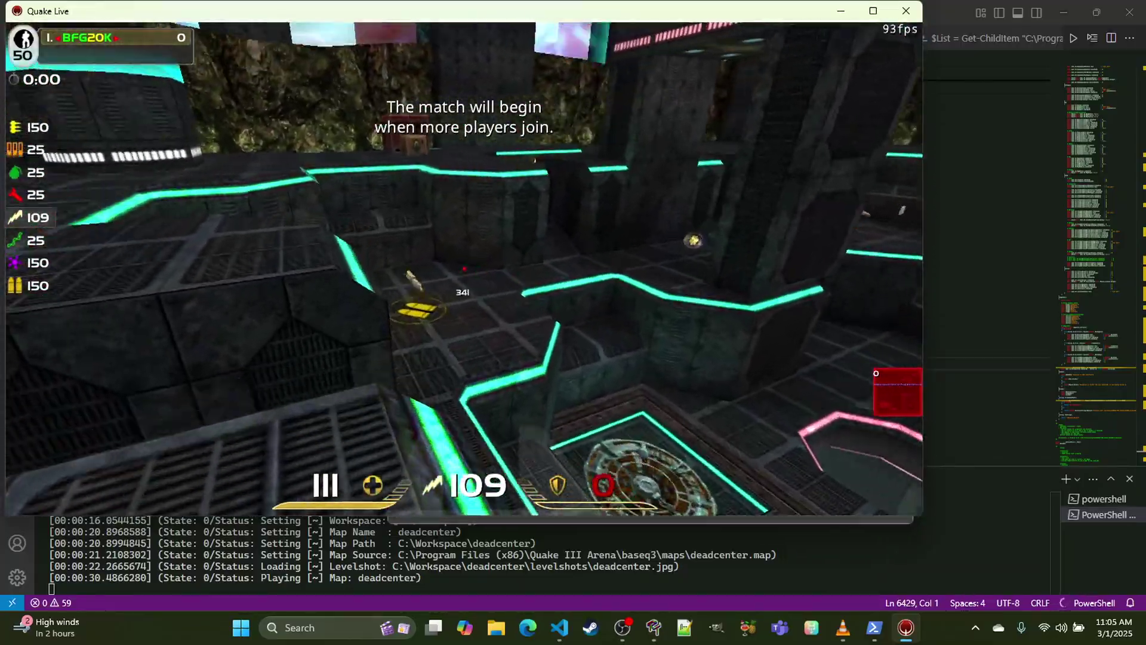
key("w")
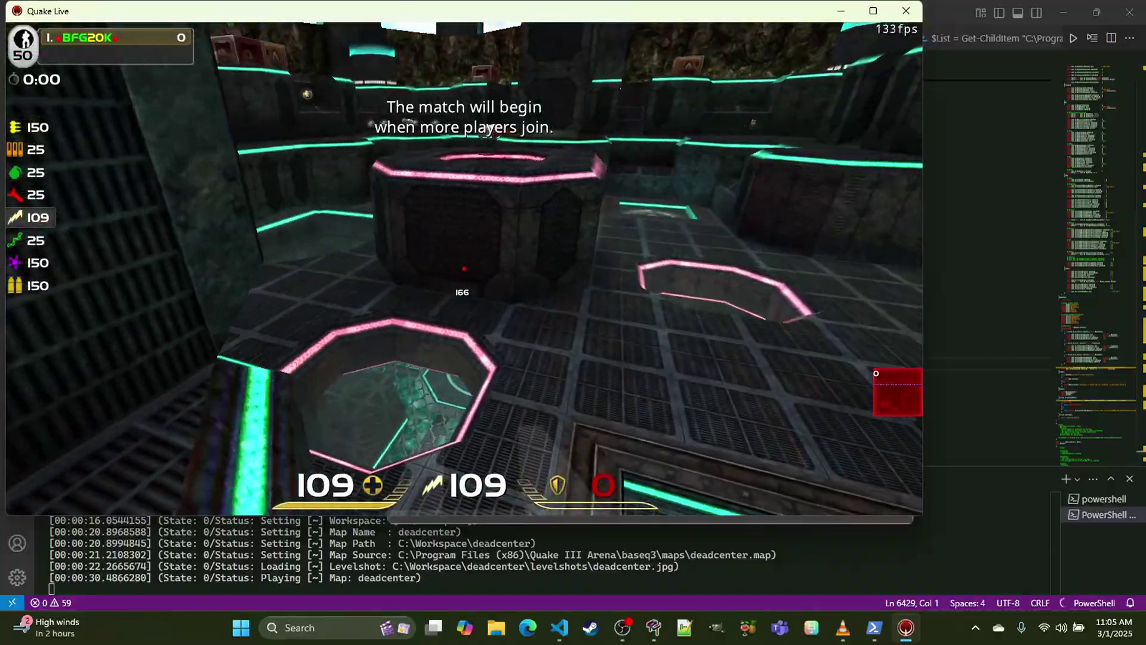
key("w")
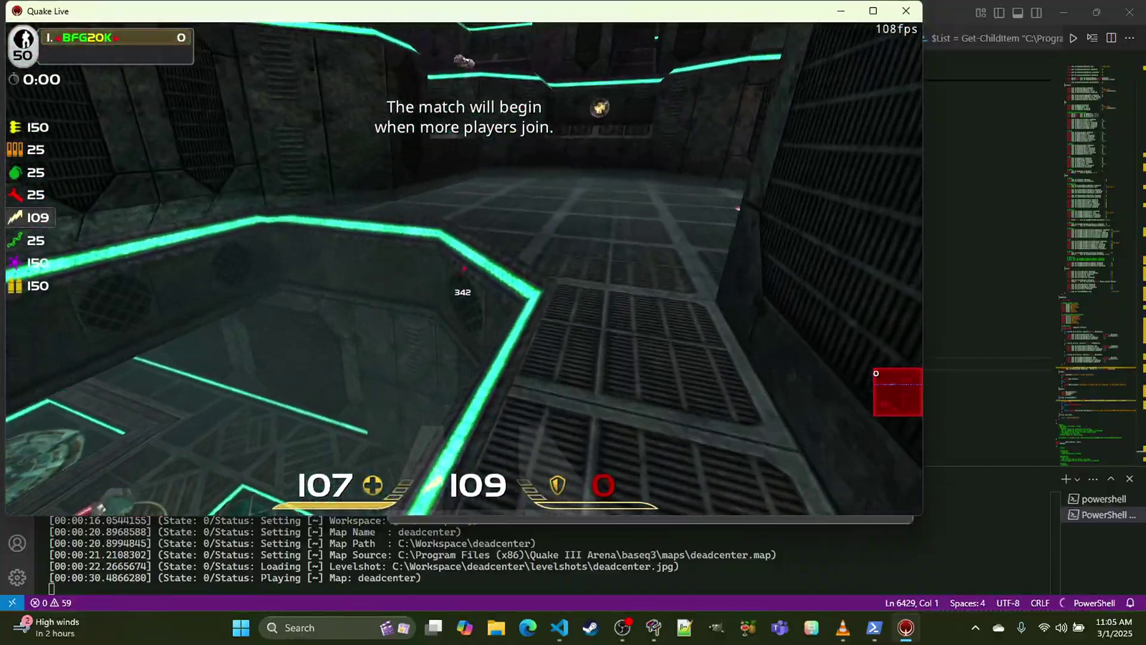
key("w")
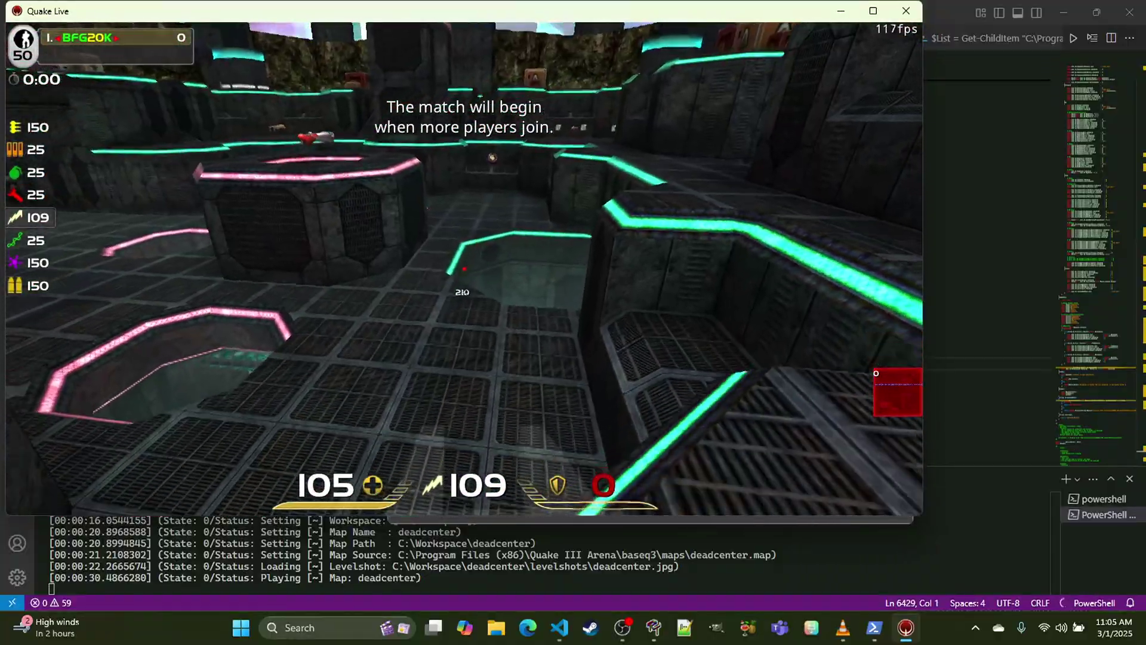
key("w")
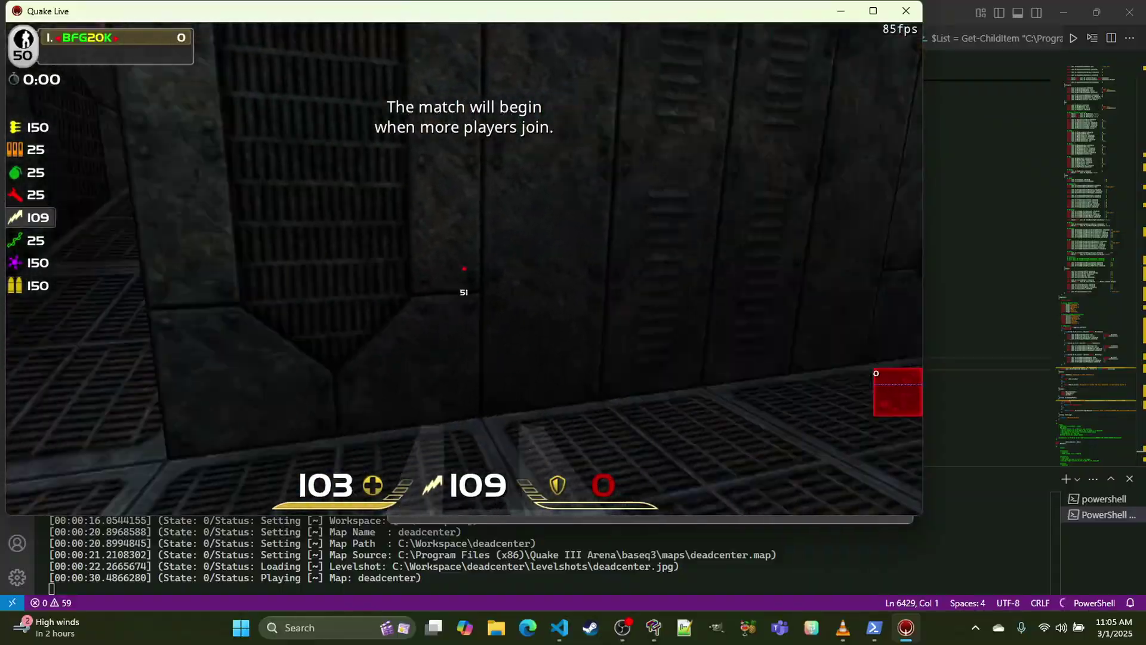
key("w")
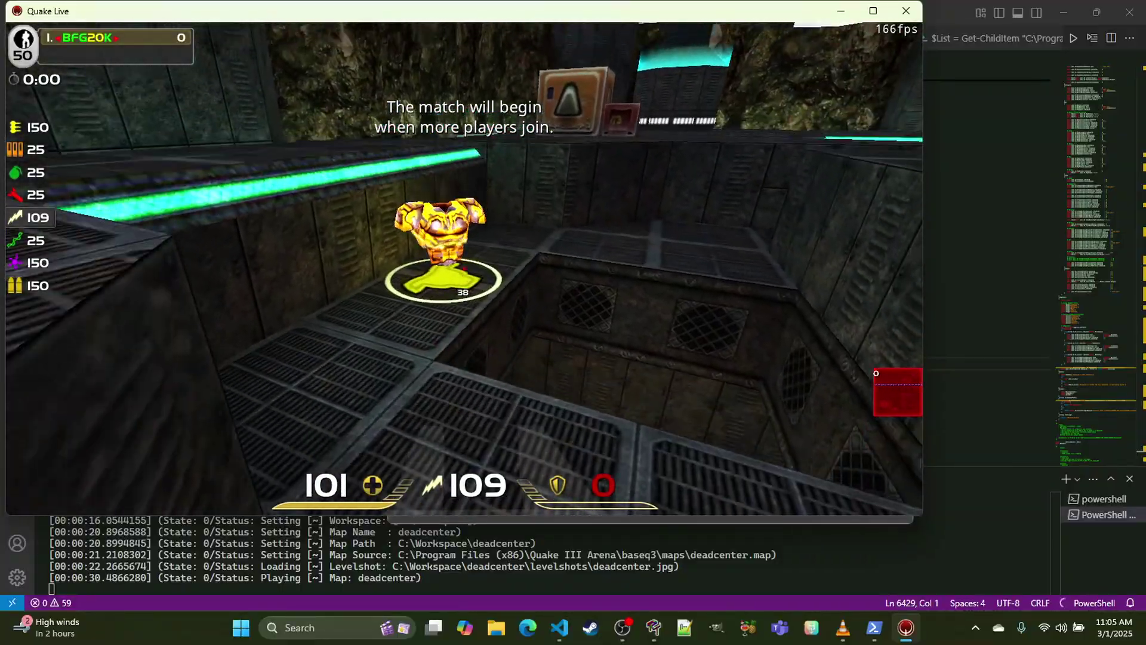
key("w")
left_click(464, 268)
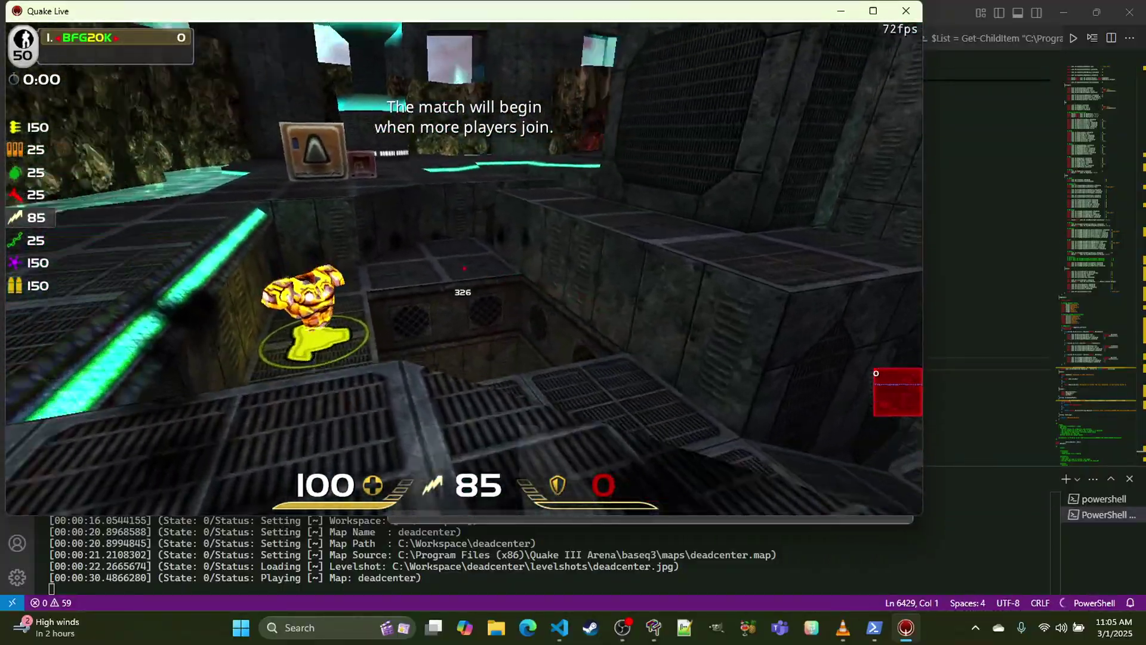
left_click(463, 268)
Step: Quit Quake Live and switch to the Radiant map editor with deadcenter.map open
key("grave")
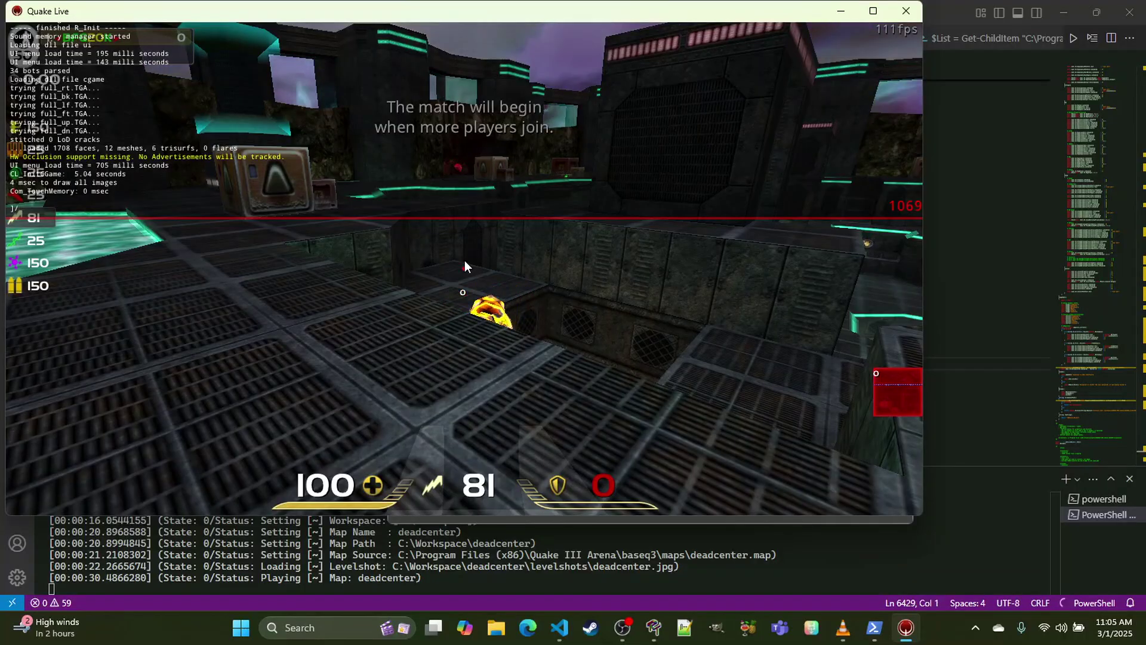
key("alt+F4")
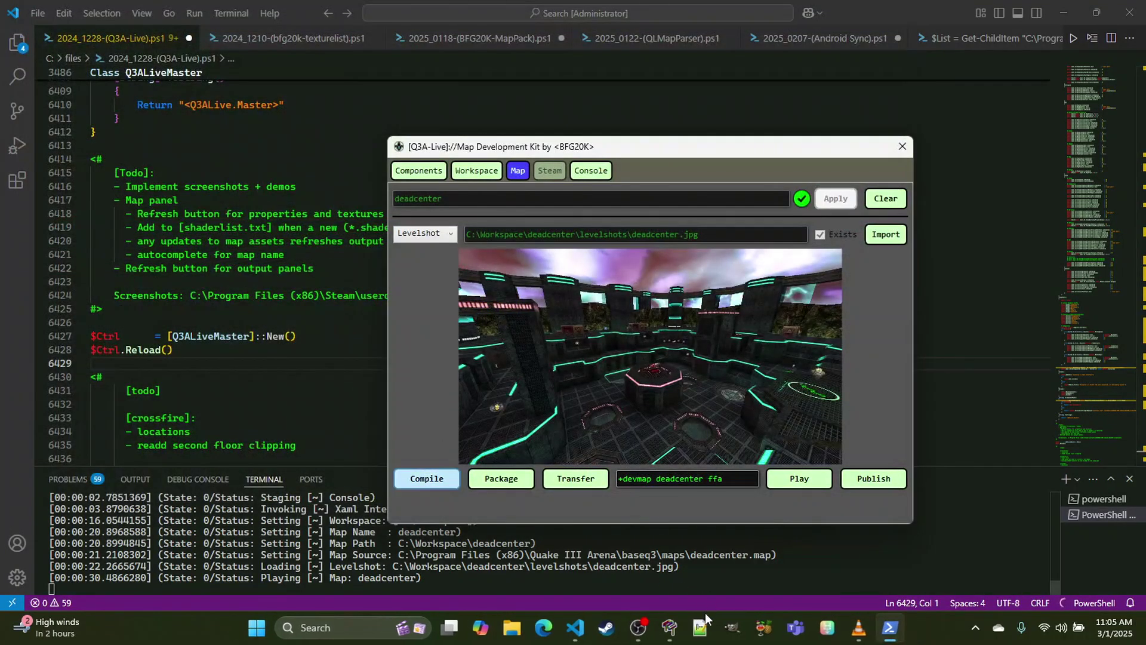
left_click(673, 631)
Step: Examine deadcenter's upper ledges, jump pads, floor pits and tall archways in the editor's 3D view
key("w")
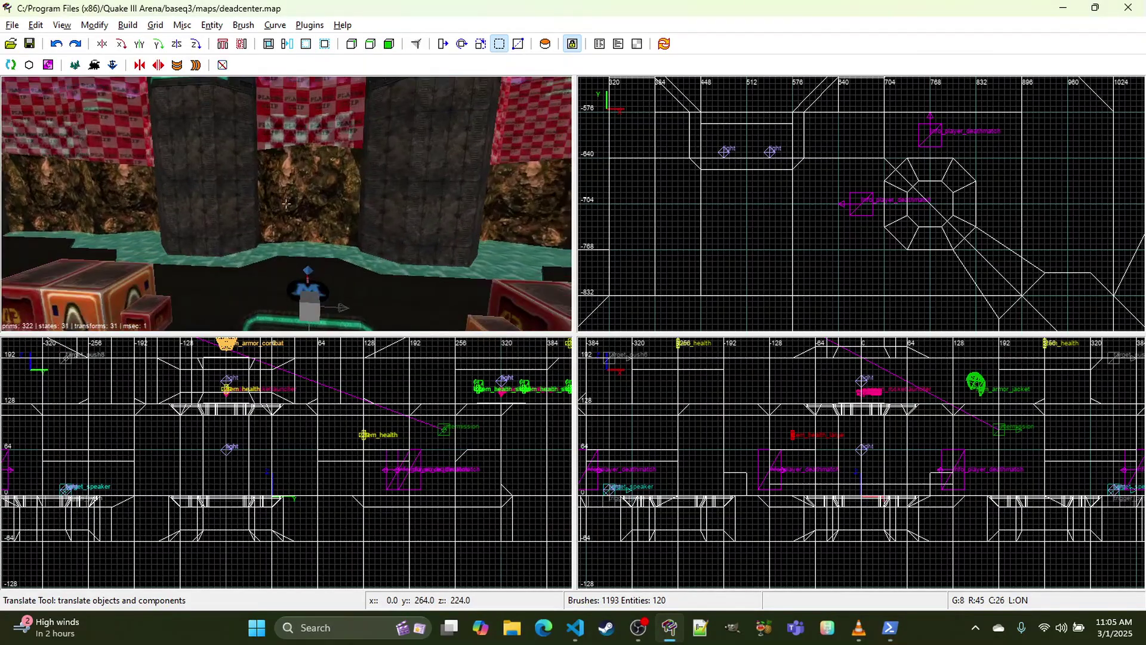
key("w")
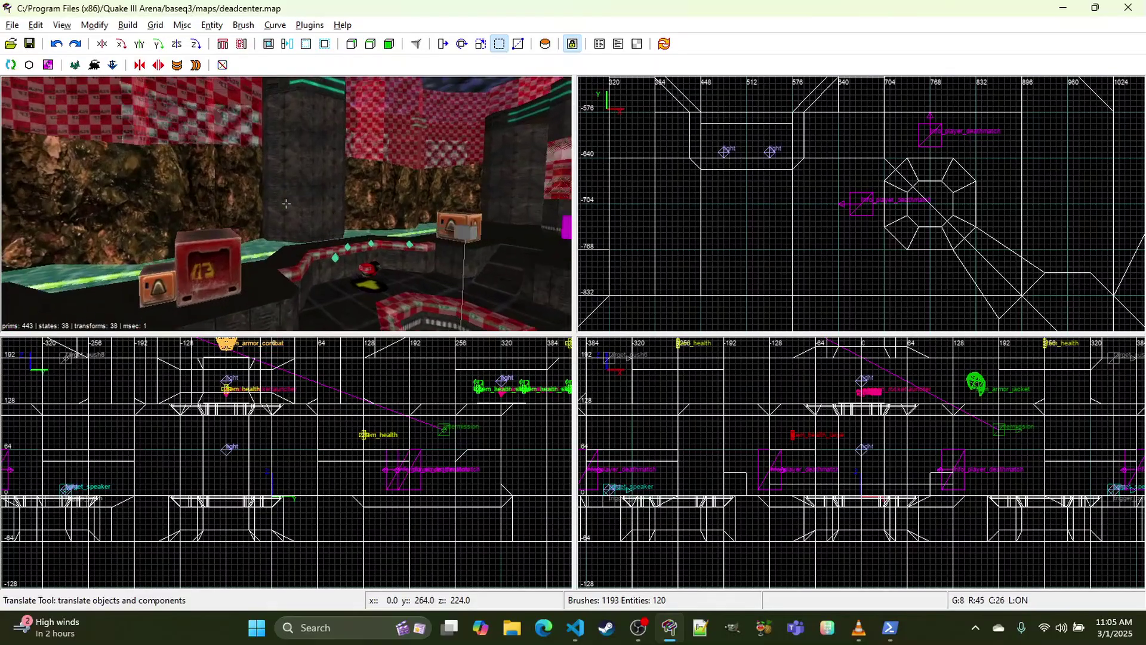
key("w")
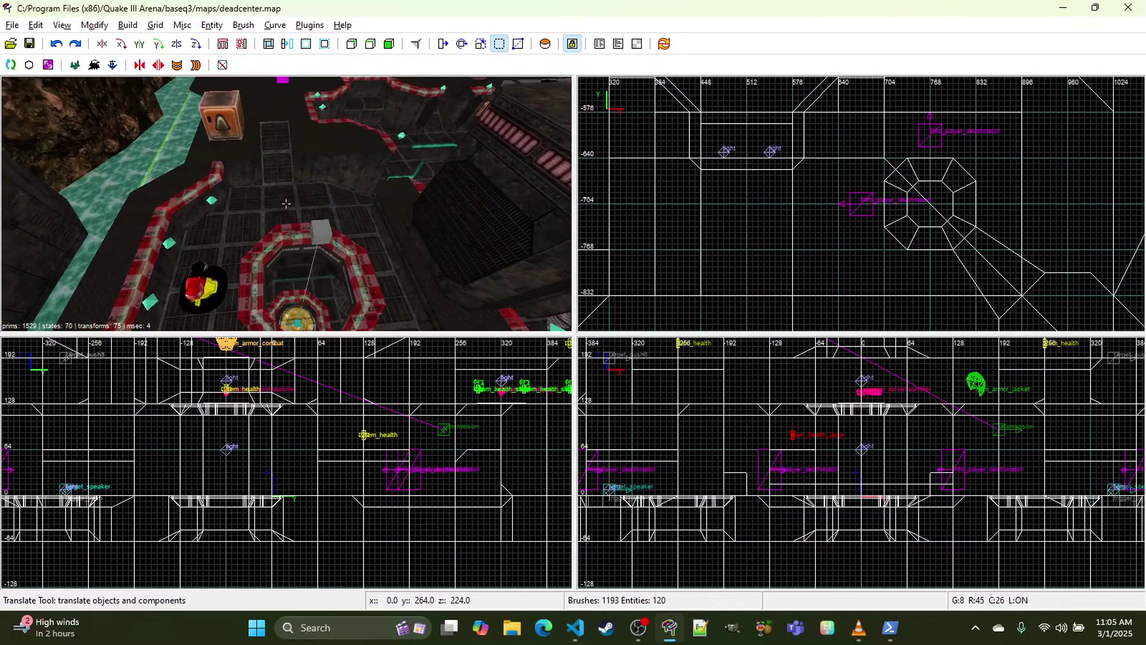
left_click(890, 627)
right_click(210, 189)
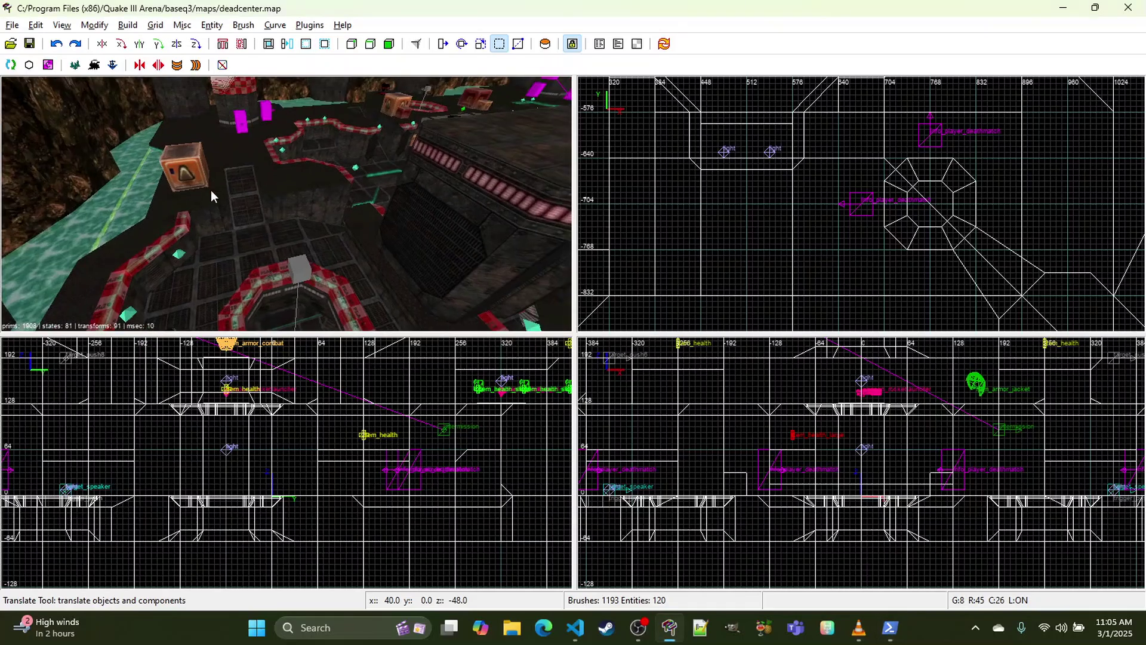
key("w")
key("w")
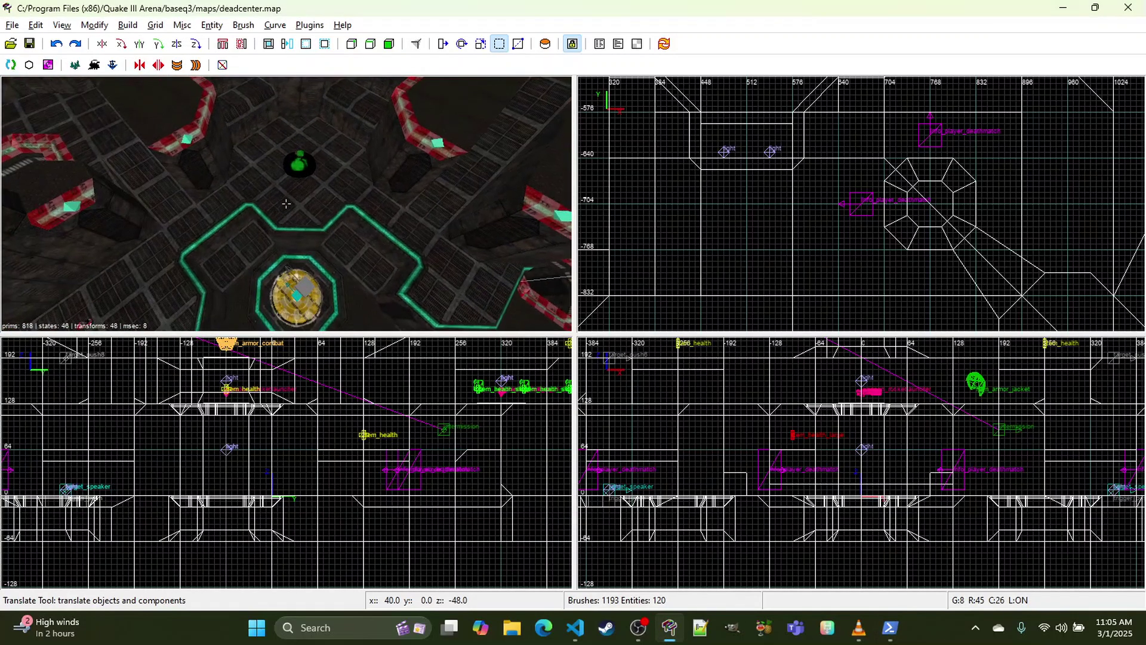
key("w")
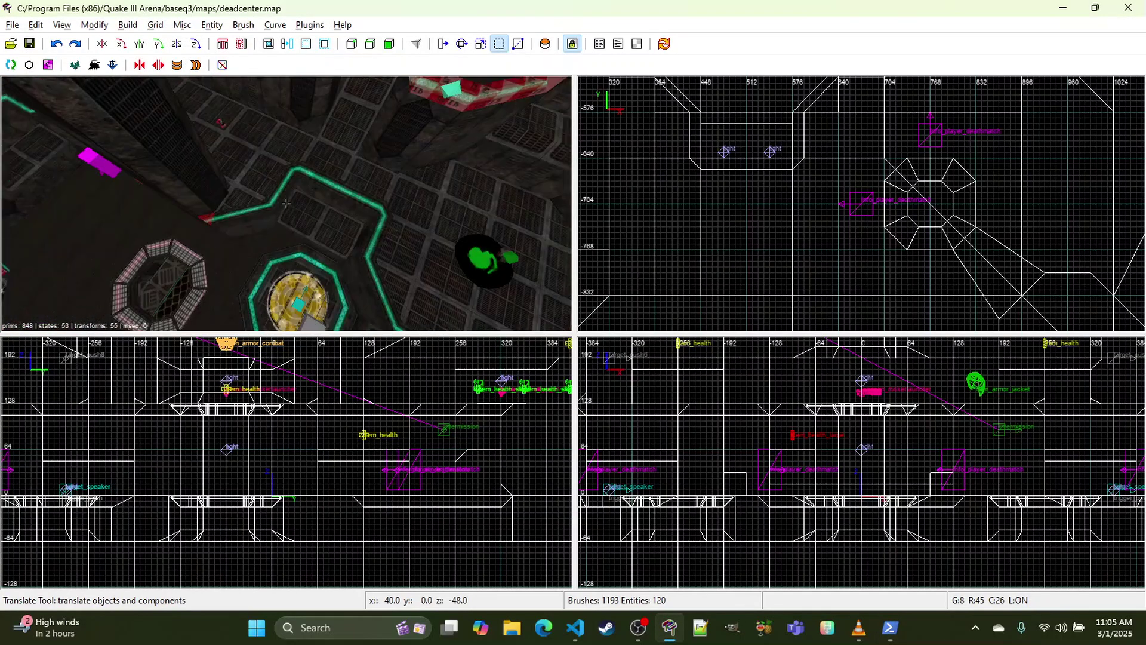
key("w")
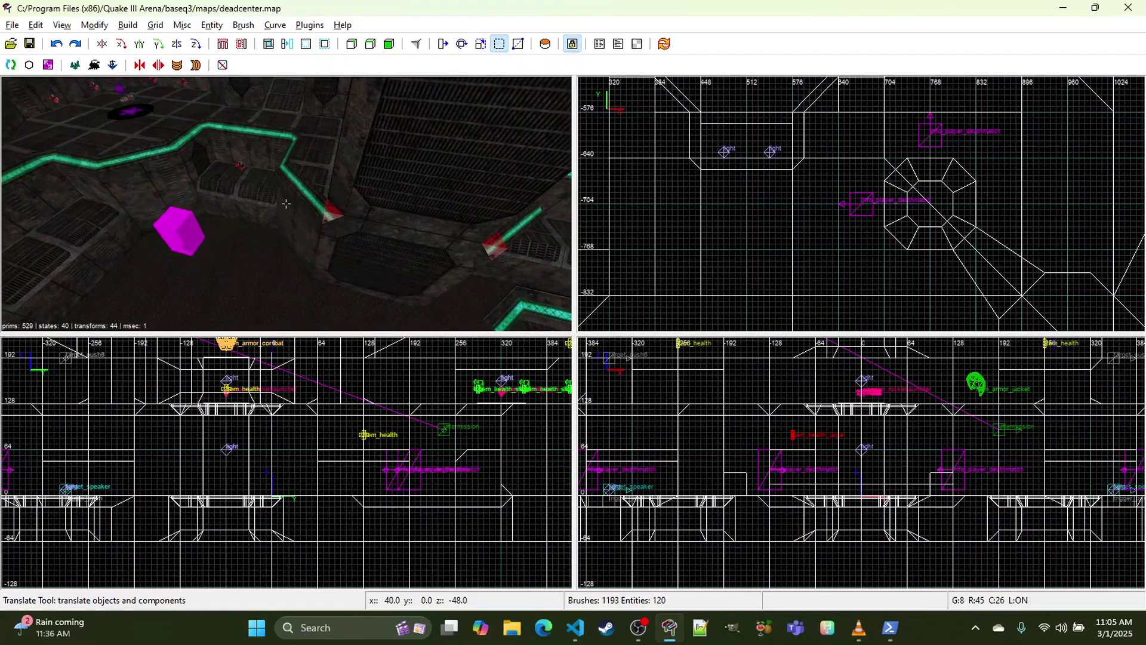
key("w")
right_click(299, 228)
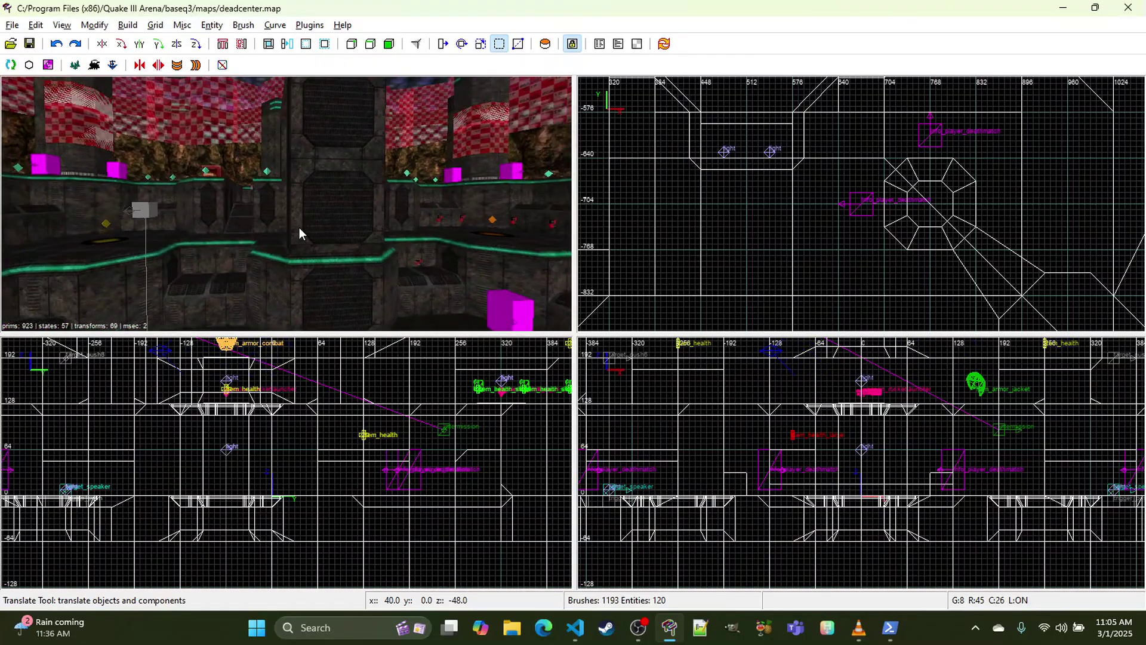
Step: Select the three brushes of the tall archway on the arena's negative X side and delete them
left_click(325, 228, "shift")
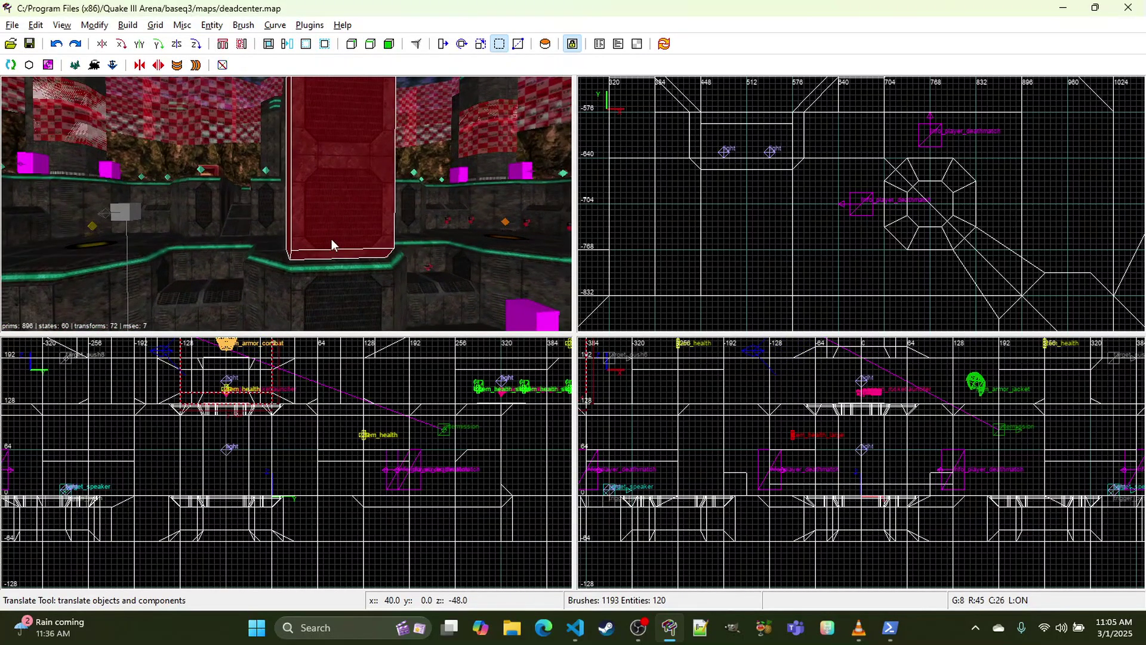
right_click(331, 239)
right_click(286, 204)
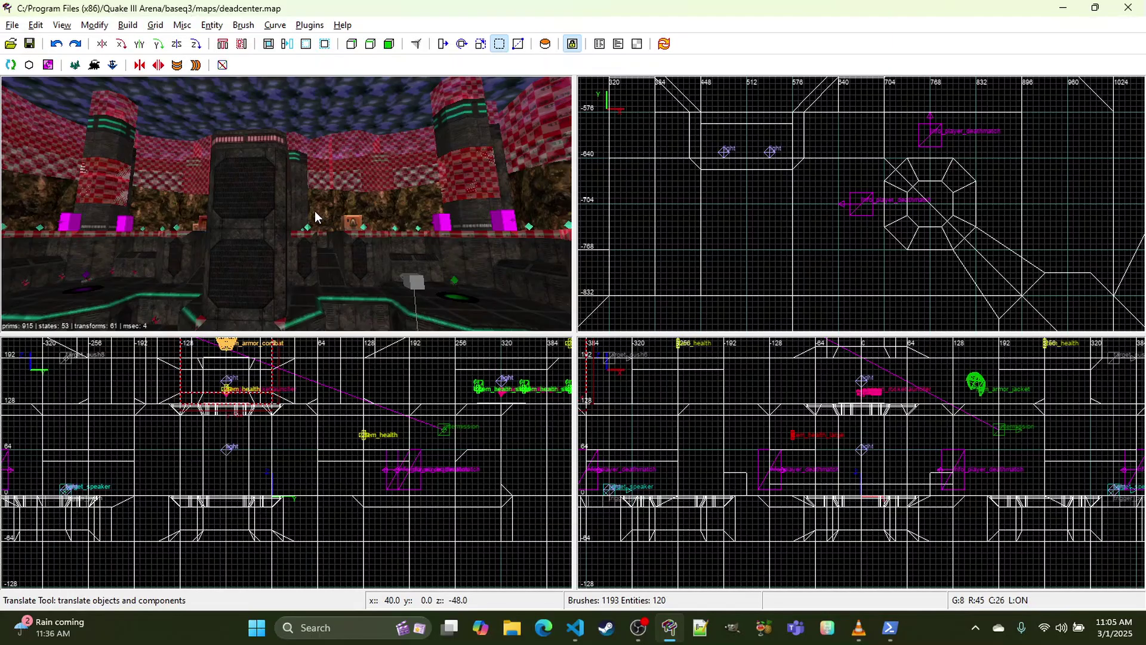
right_click(315, 216)
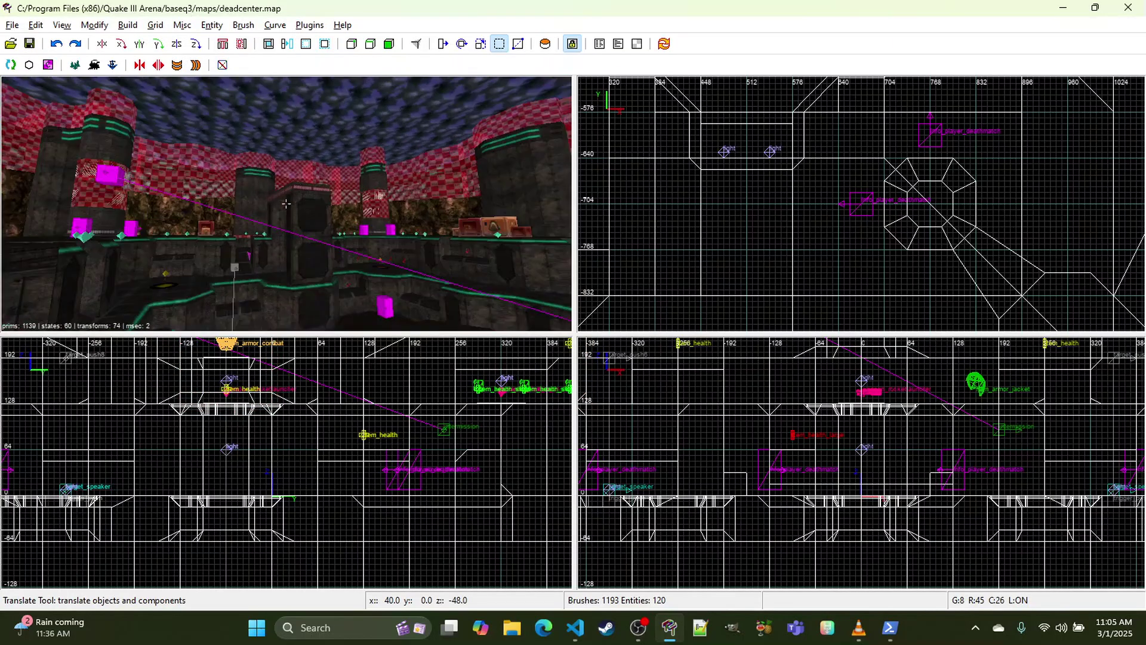
right_click(286, 203)
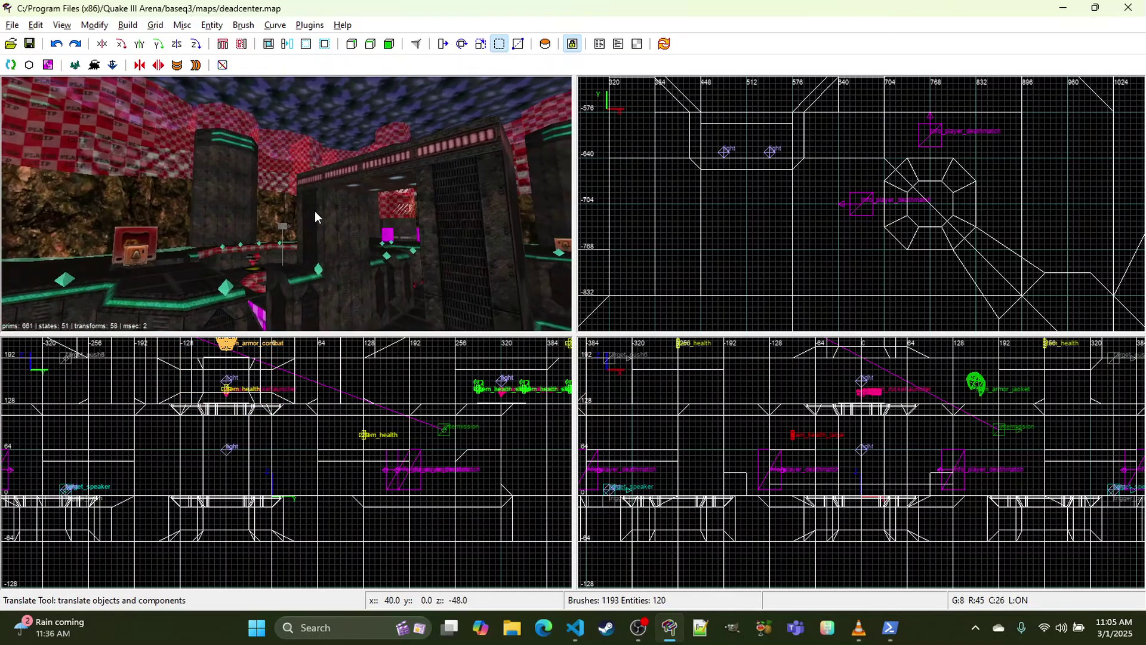
key("BackSpace")
right_click(517, 194)
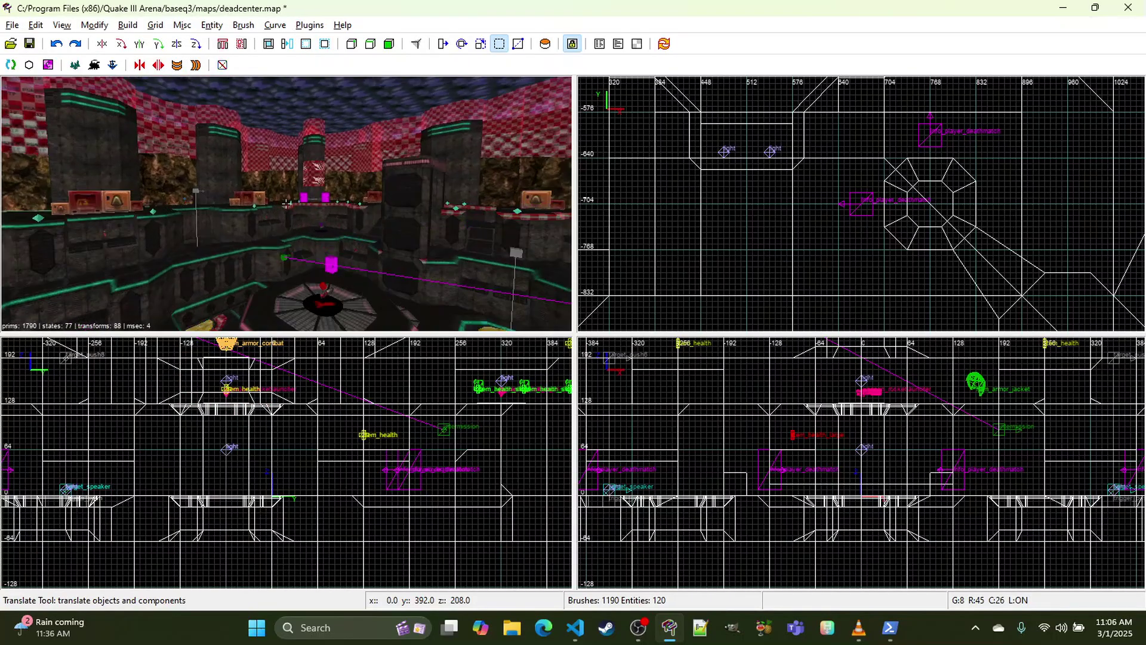
Step: Clone the four brushes of the remaining archway, mirrored along X, to the opposite side at x -640 to -384 on a 64-unit grid
right_click(285, 203)
key("ctrl+z")
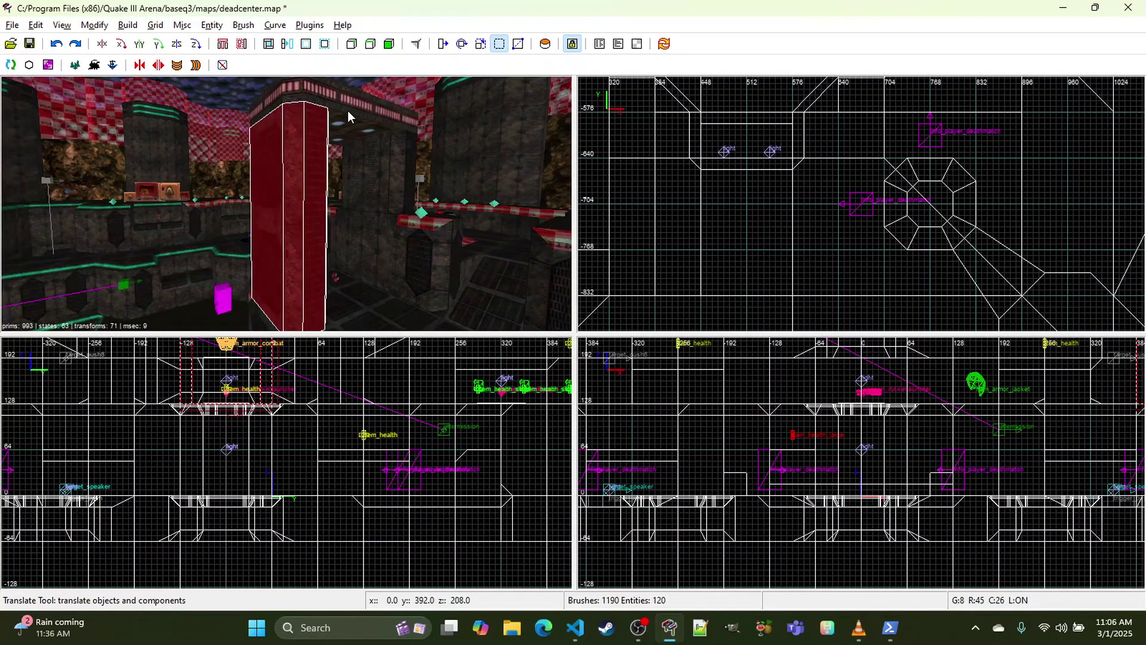
mouse_move(347, 110)
left_mouse_down("shift")
mouse_move(393, 152)
mouse_move(391, 224)
left_mouse_up("shift")
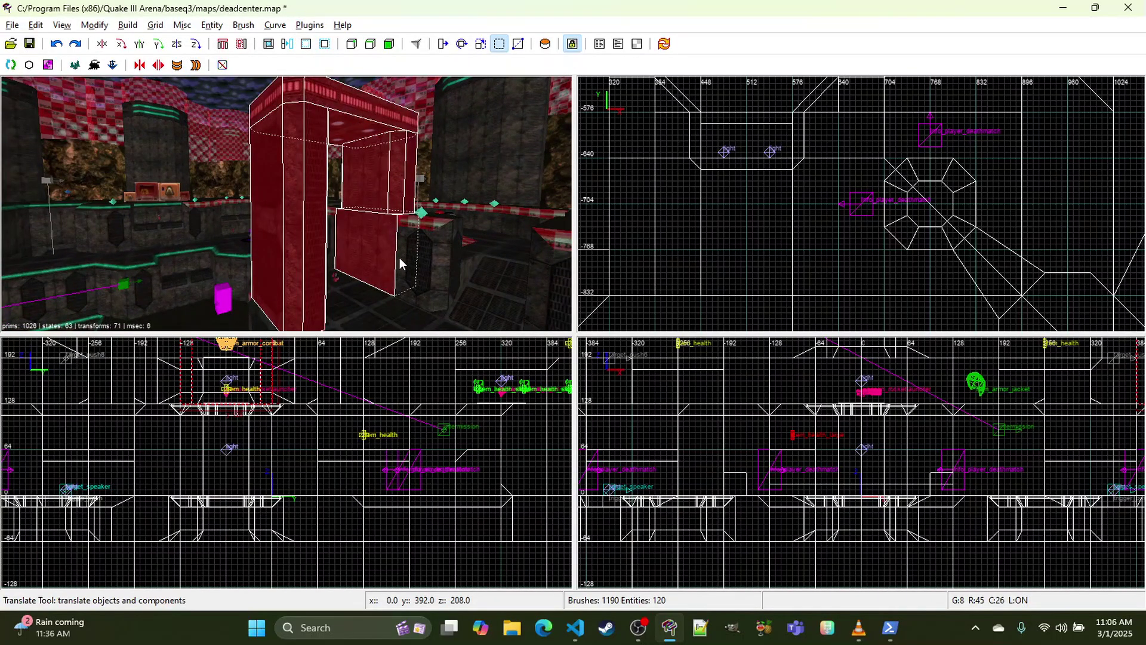
scroll(758, 242, "down", 7)
scroll(763, 241, "up", 6)
mouse_move(764, 241)
right_mouse_down()
mouse_move(821, 313)
mouse_move(817, 328)
mouse_move(768, 249)
right_mouse_up()
key("7")
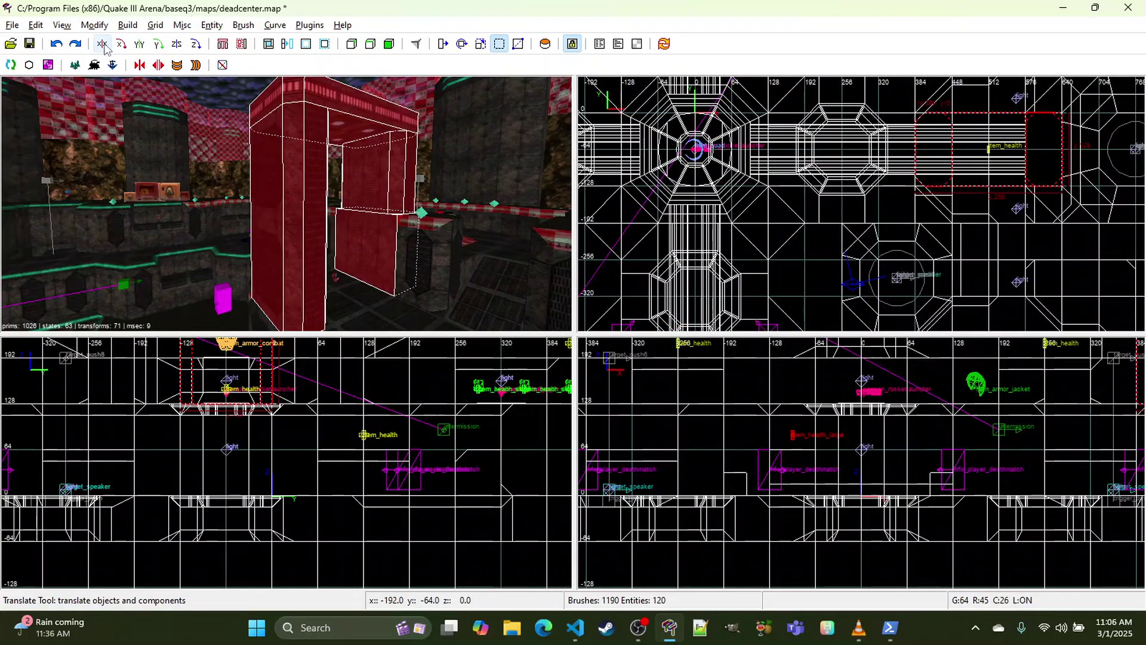
key("space")
mouse_move(1058, 141)
left_mouse_down()
mouse_move(588, 149)
mouse_move(724, 146)
mouse_move(1018, 191)
mouse_move(839, 167)
left_mouse_up()
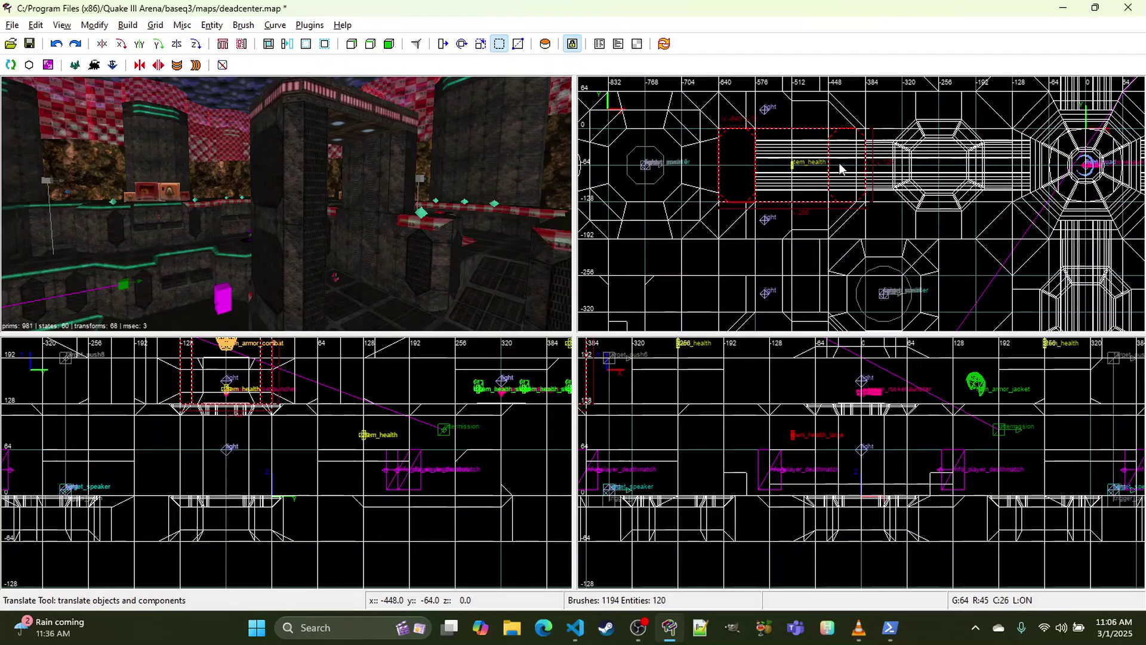
right_click(295, 191)
key("Up")
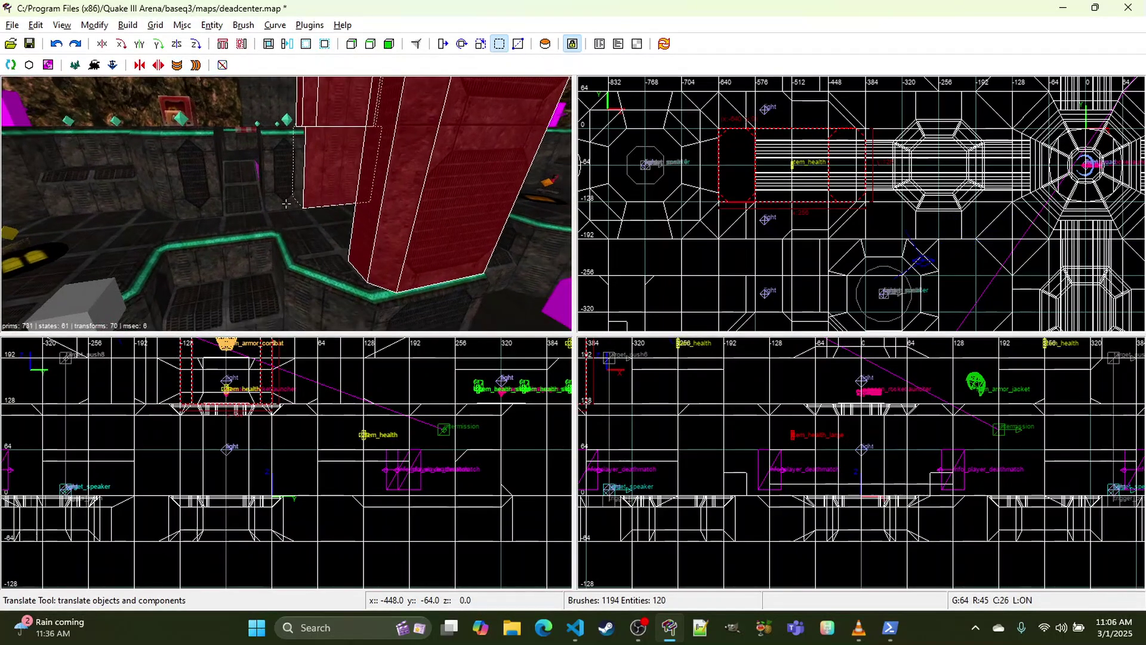
Step: Select the center block and the two adjoining ledge blocks beneath the archway on the arena's positive X side
right_click(285, 204)
key("Escape")
right_click(298, 199)
key("Up")
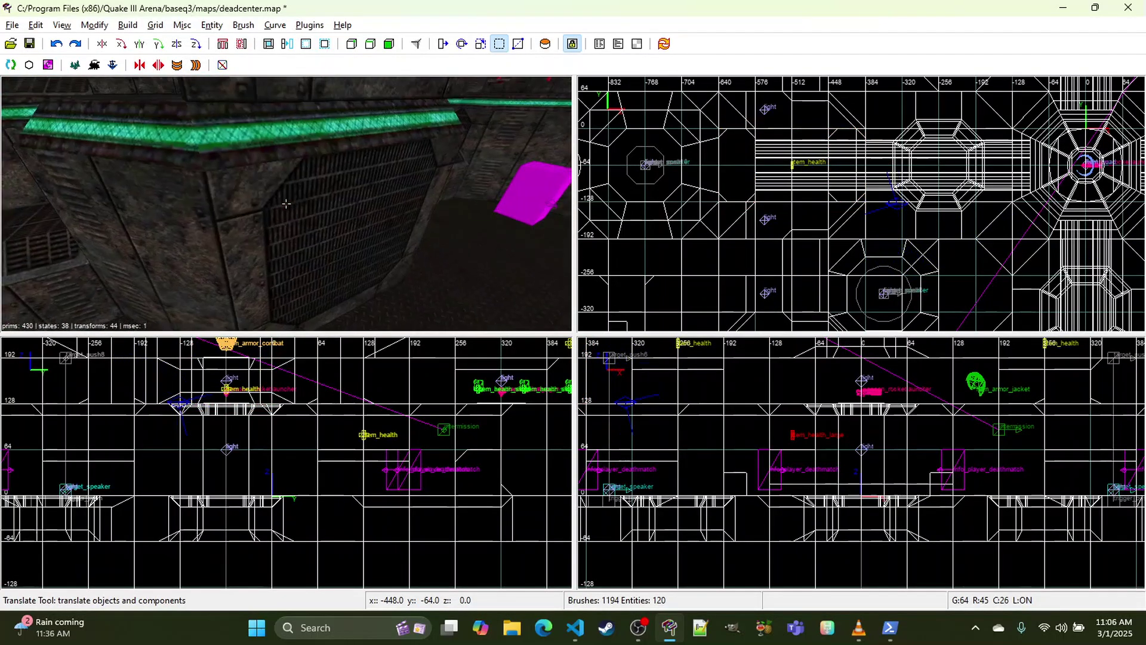
key("Down")
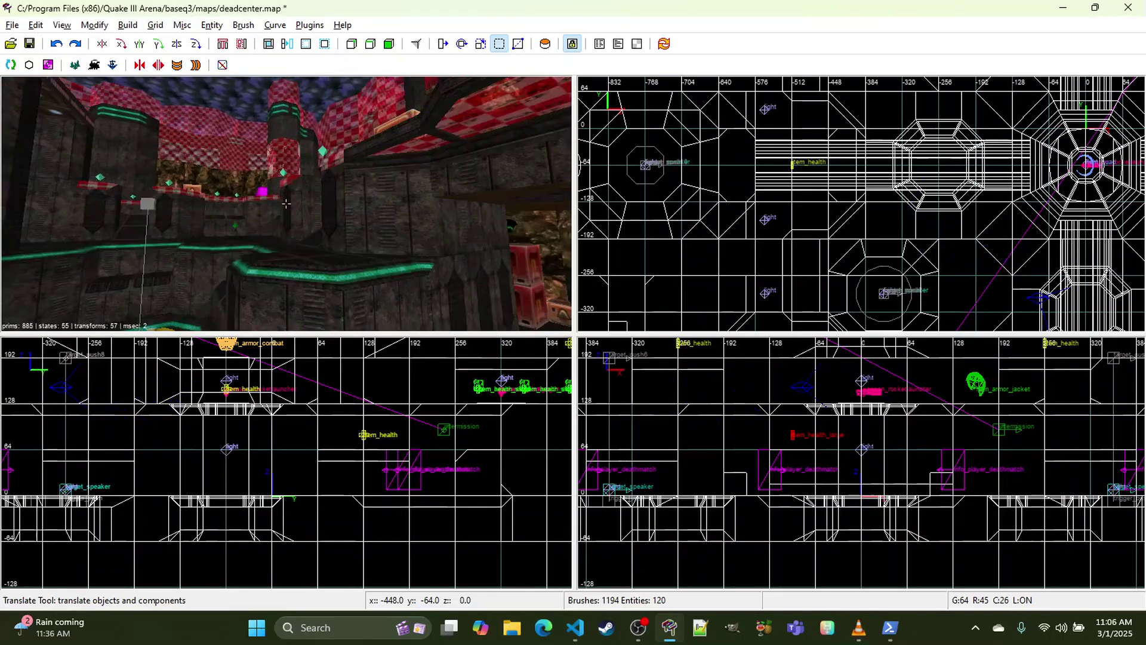
key("Up")
right_click(297, 199)
left_click(243, 185, "shift")
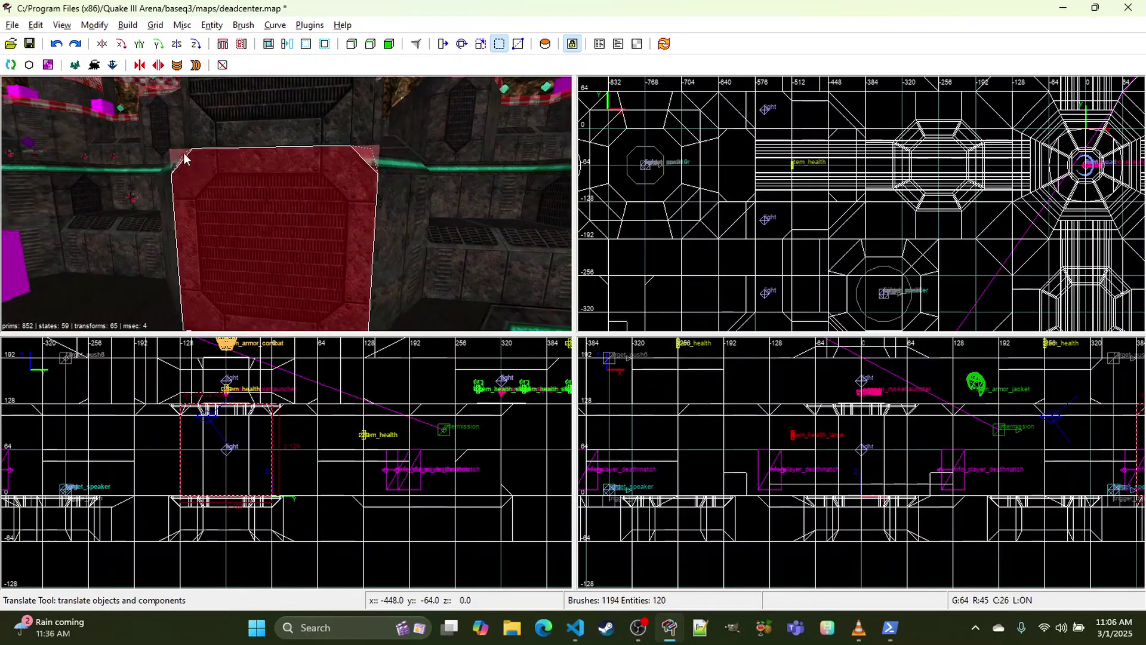
key("Down")
right_click(286, 204)
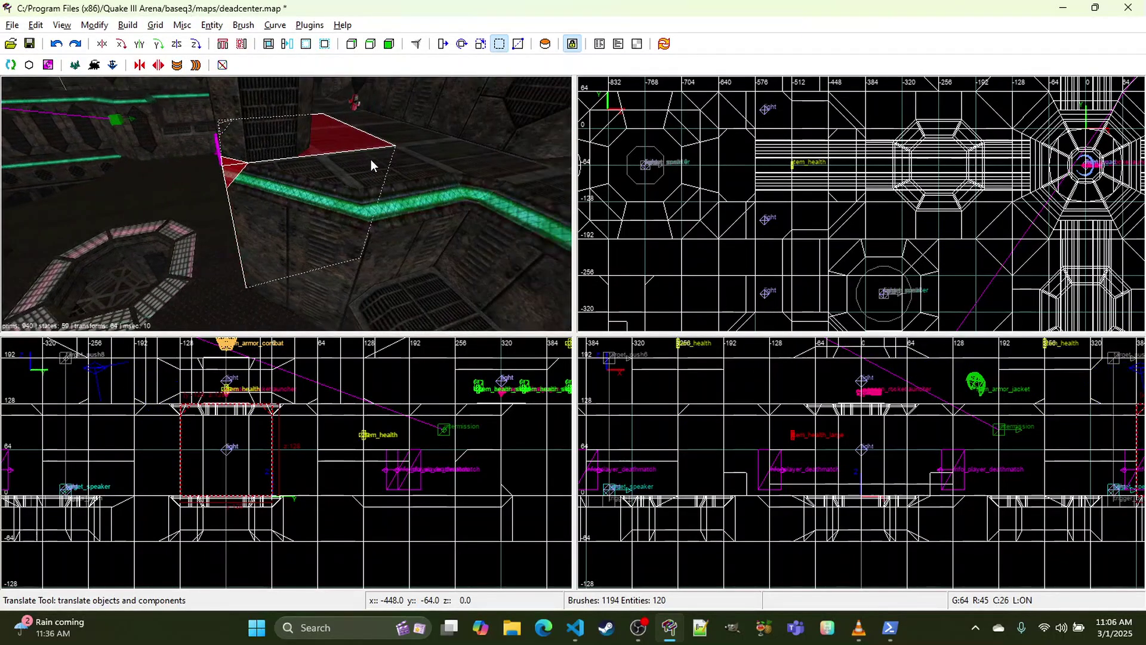
left_click(368, 167, "shift")
right_click(367, 166)
key("Left")
right_click(286, 203)
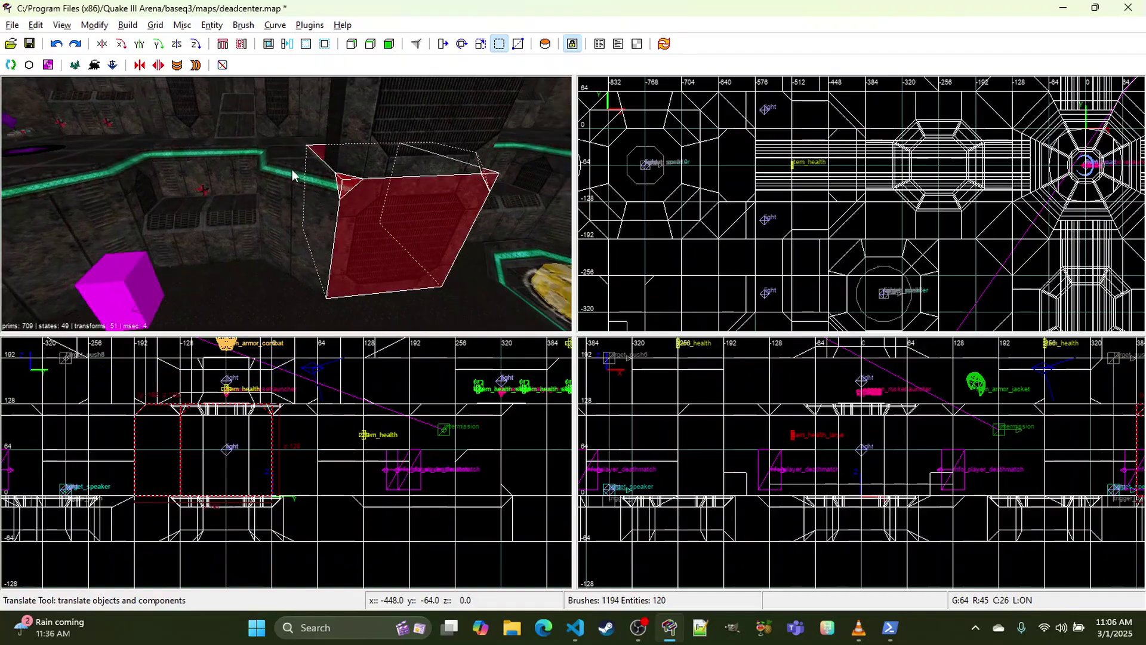
left_click(291, 172, "shift")
Step: Clone the selected ledge blocks, mirrored along X, to the opposite side at x -512 to -384
right_click_drag(973, 242, 683, 230)
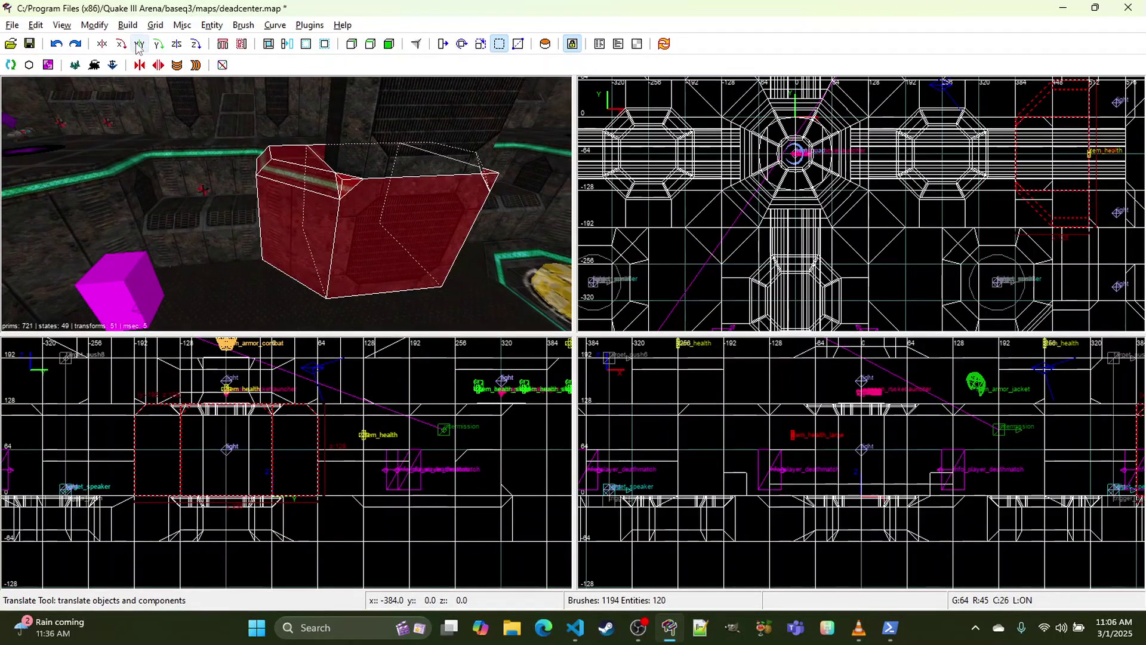
key("space")
left_click(109, 44)
left_click_drag(1048, 136, 645, 135)
right_click_drag(645, 135, 894, 142)
left_click_drag(893, 152, 778, 149)
right_click(441, 165)
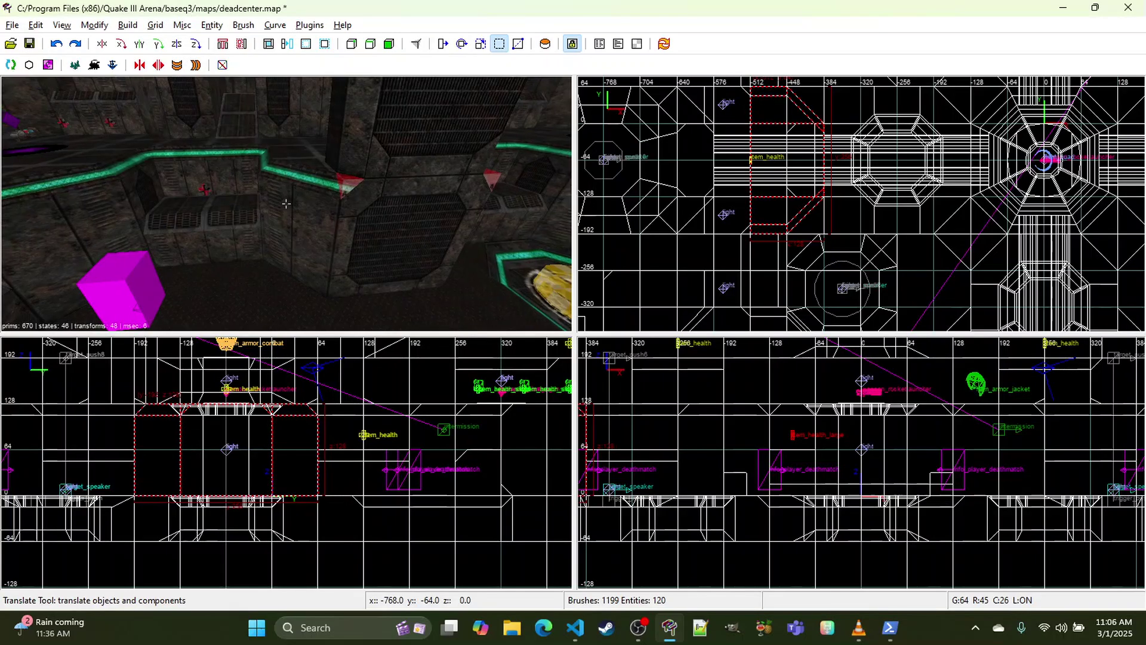
key("Up")
key("Up")
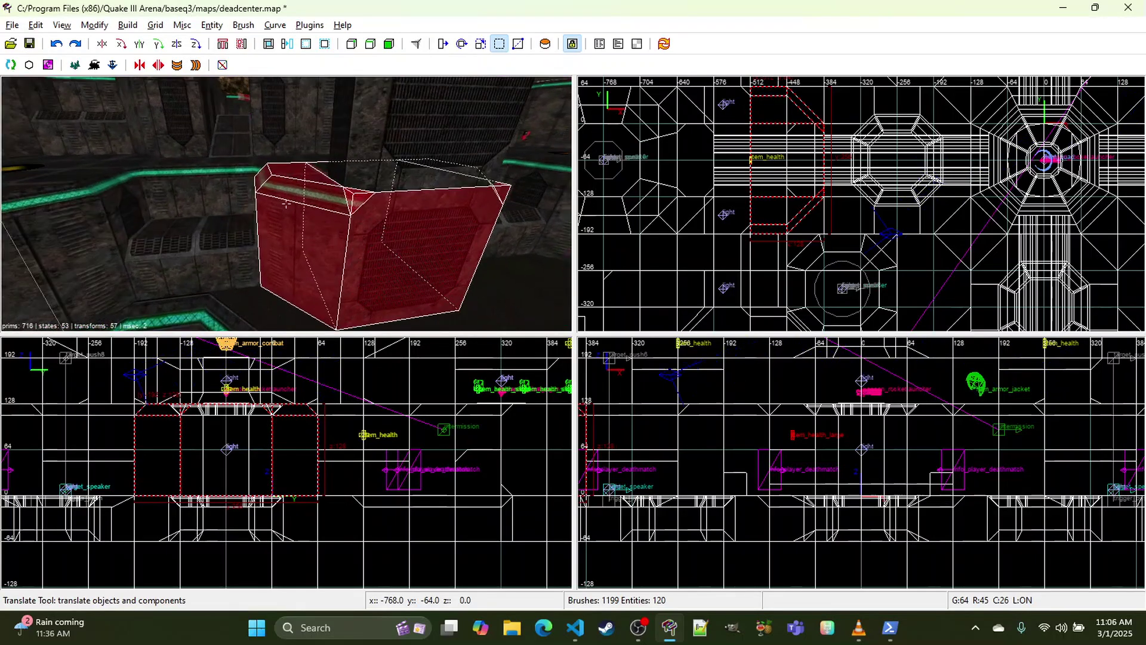
right_click(337, 154)
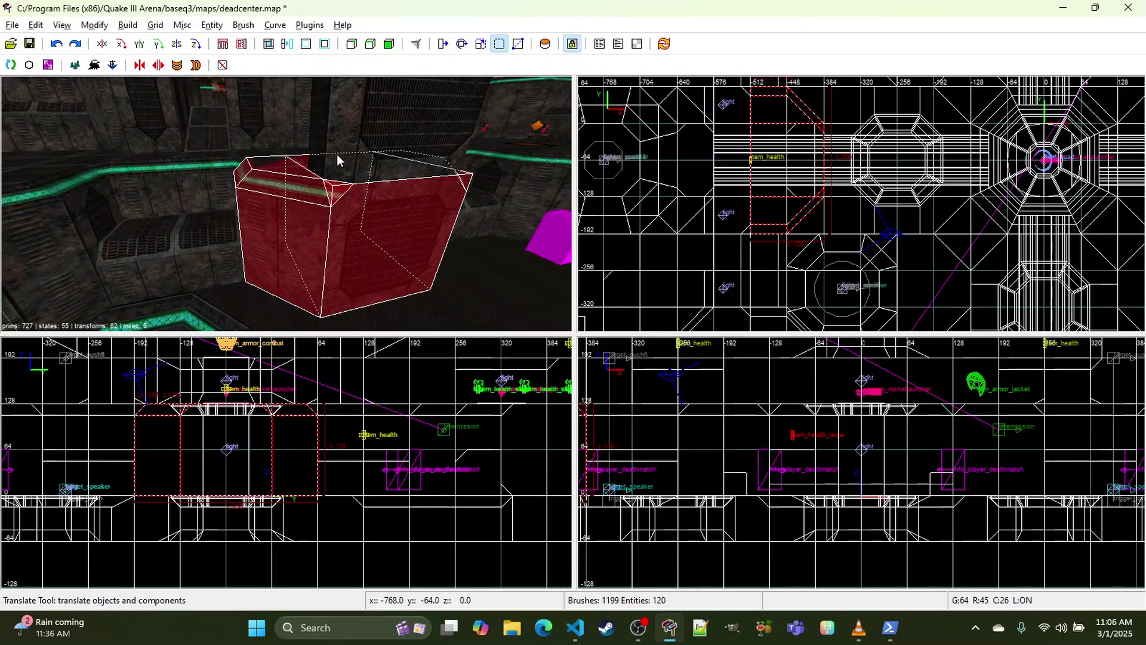
key("Escape")
Step: Delete the original ledge brush that overlaps the mirrored ledge blocks on the negative X side
left_click(268, 158, "shift")
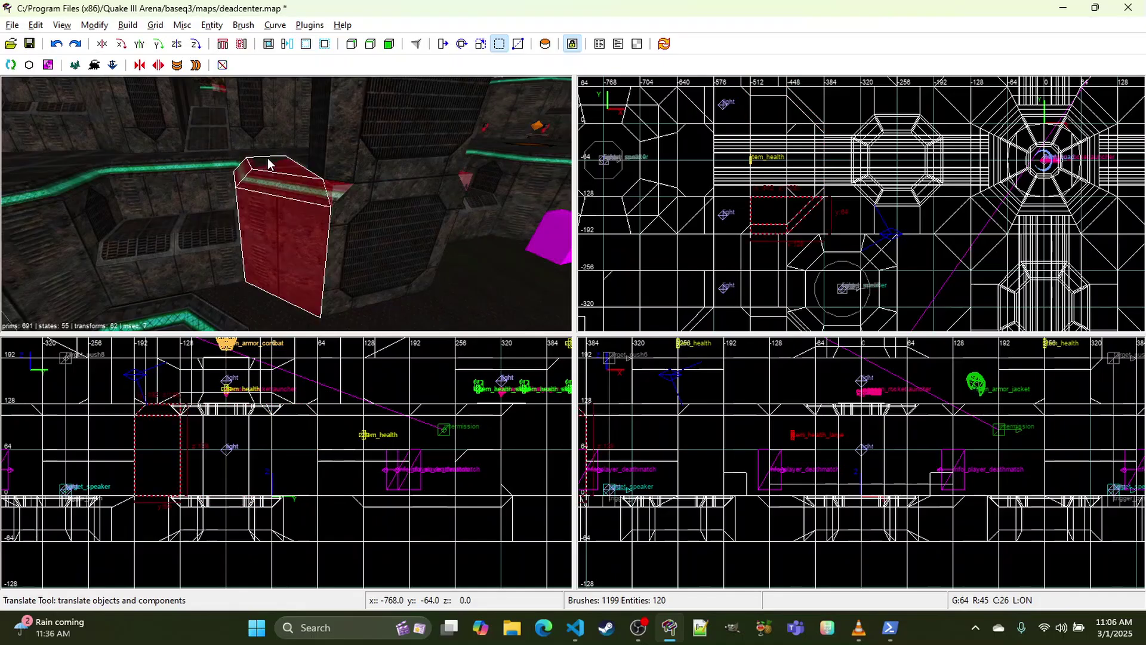
key("Escape")
left_click(269, 156, "shift")
key("Escape")
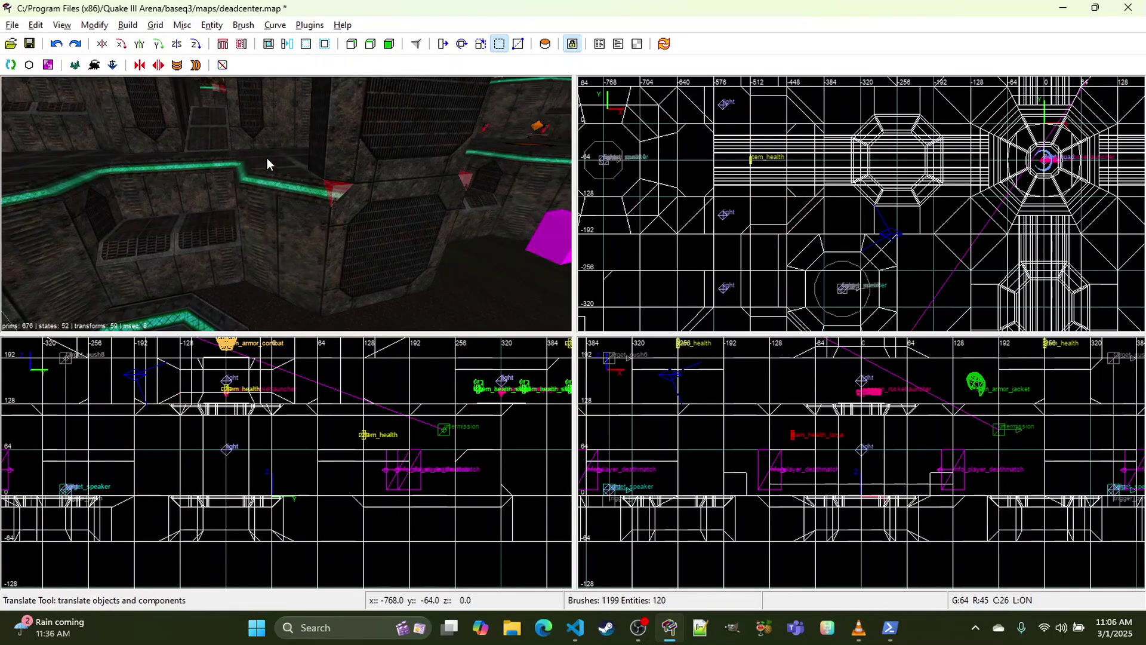
key("Up")
left_click(228, 118, "shift")
right_click(227, 118)
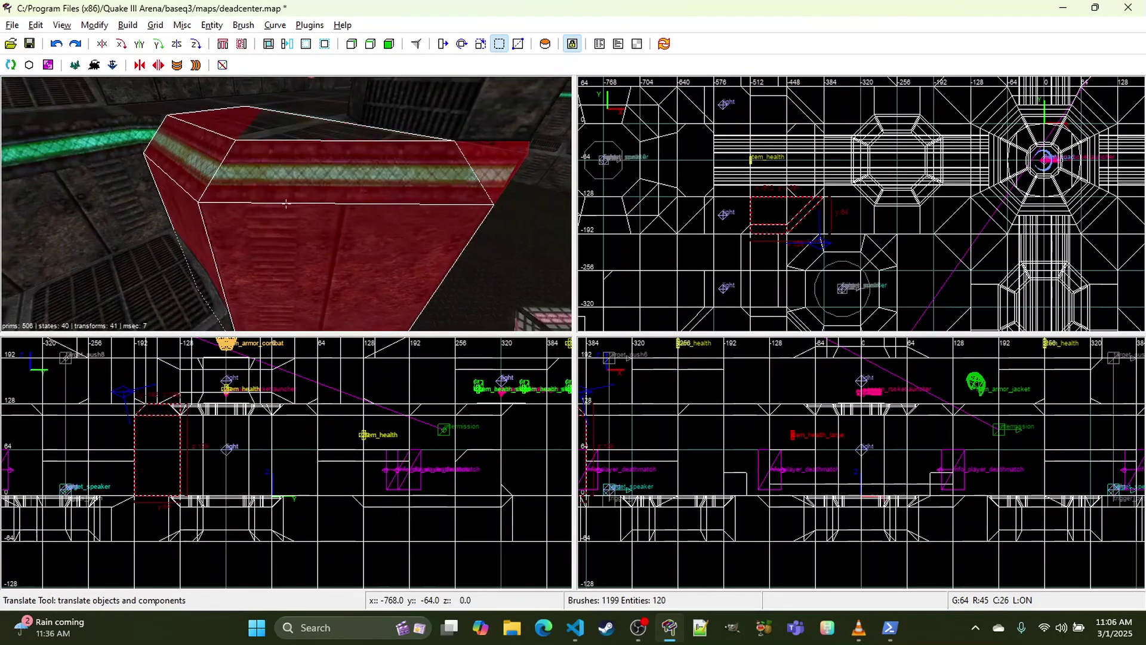
key("Down")
key("Escape")
right_click(287, 203)
left_click(280, 118, "shift")
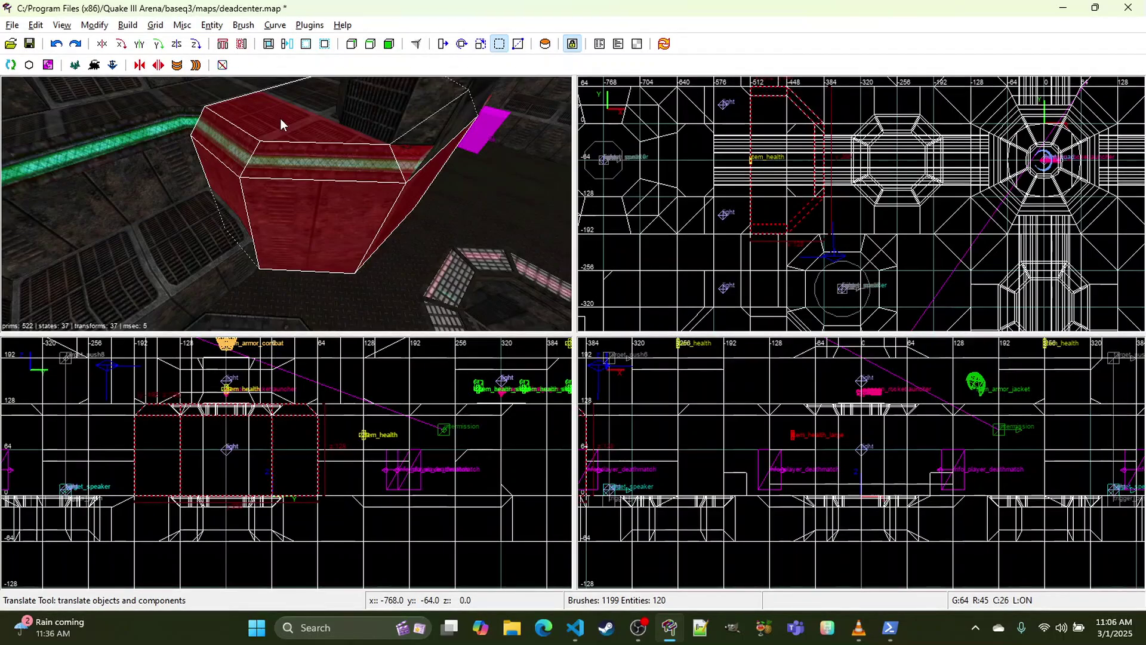
key("BackSpace")
Step: Show all hidden geometry in the map
left_click(60, 25)
mouse_move(127, 208)
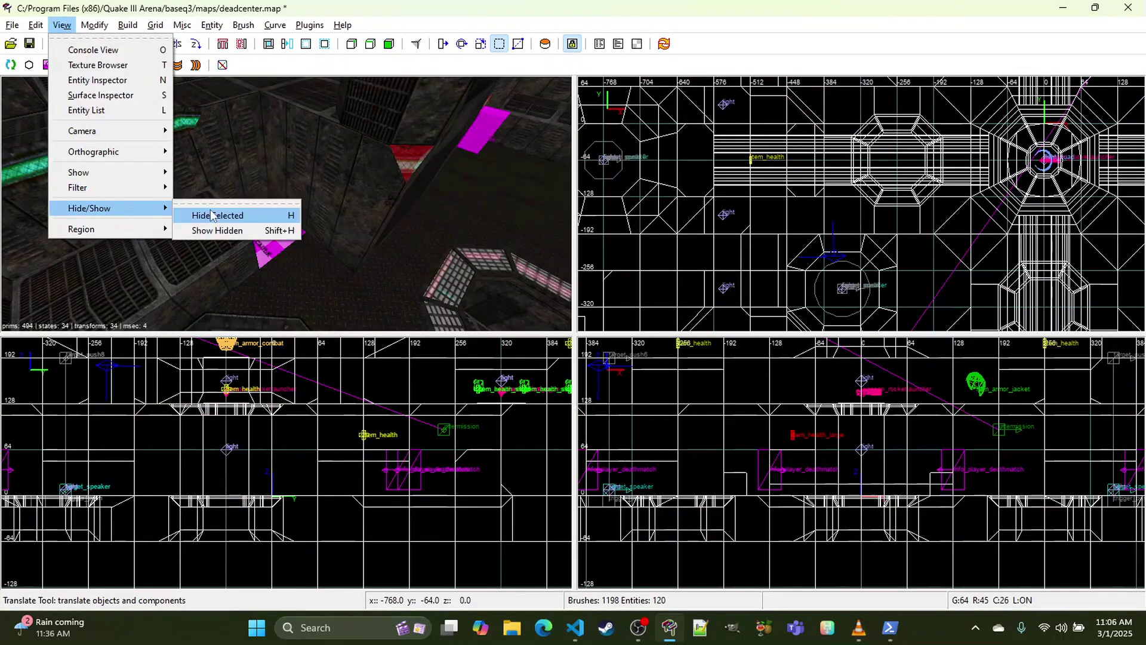
left_click(212, 231)
right_click(212, 232)
right_click(287, 203)
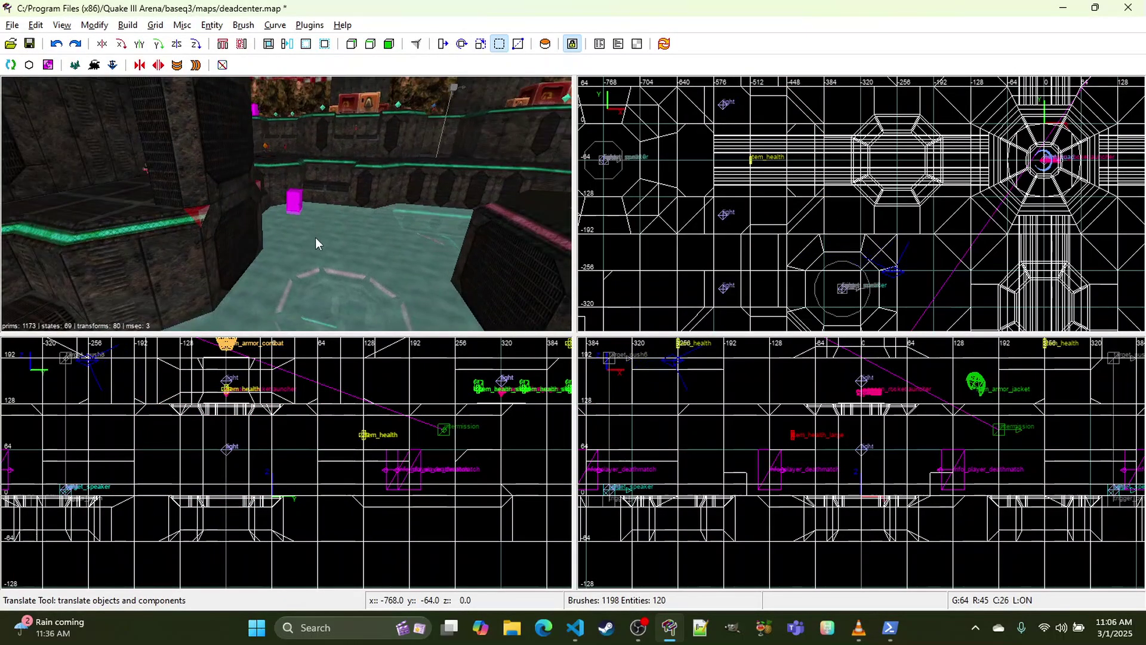
left_click(328, 243, "shift")
key("Escape")
Step: Split the green-trimmed pillar brush at x 64 to 192 horizontally at z 192 with the Clipper, keeping both halves
right_click(331, 242)
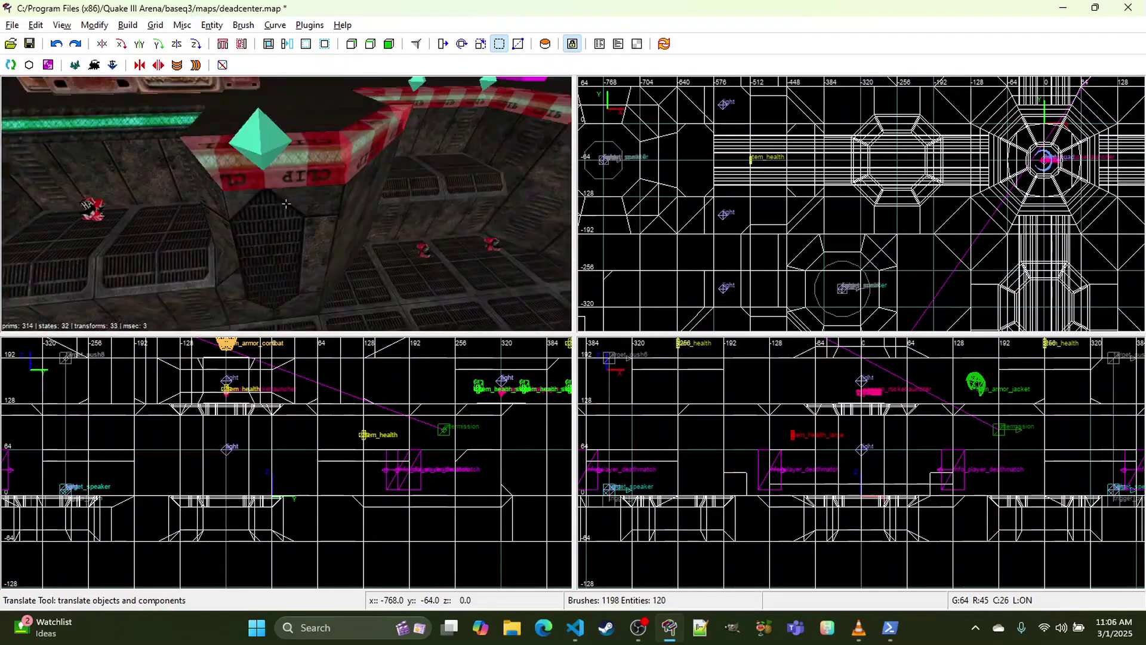
right_click(287, 203)
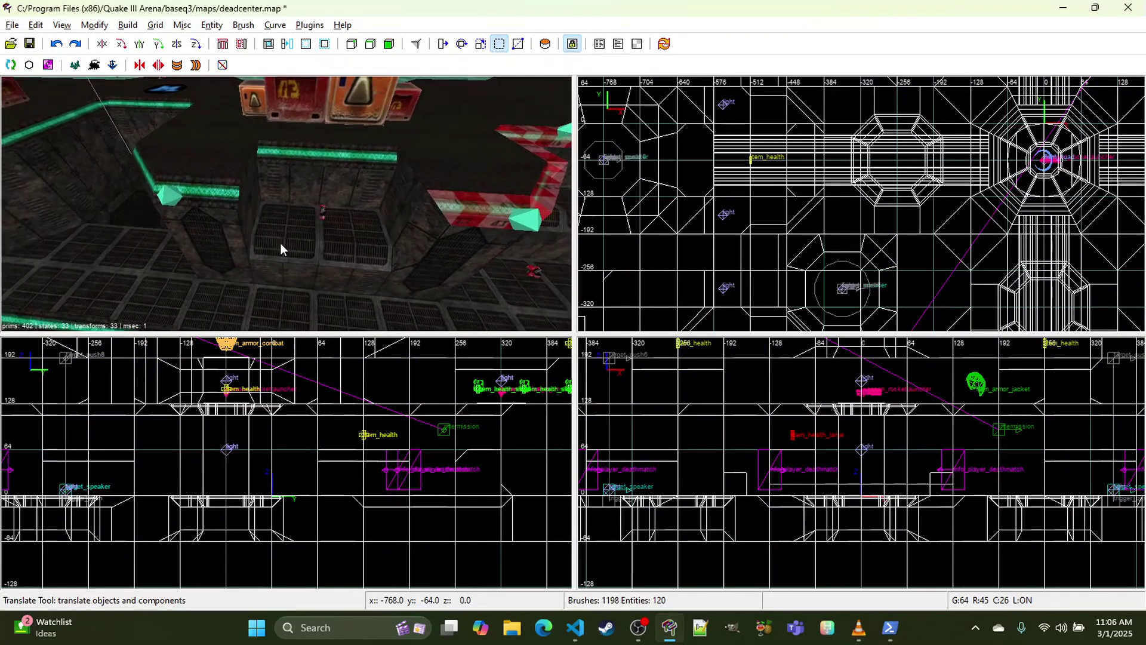
left_click(240, 241, "shift")
left_click(411, 257, "shift")
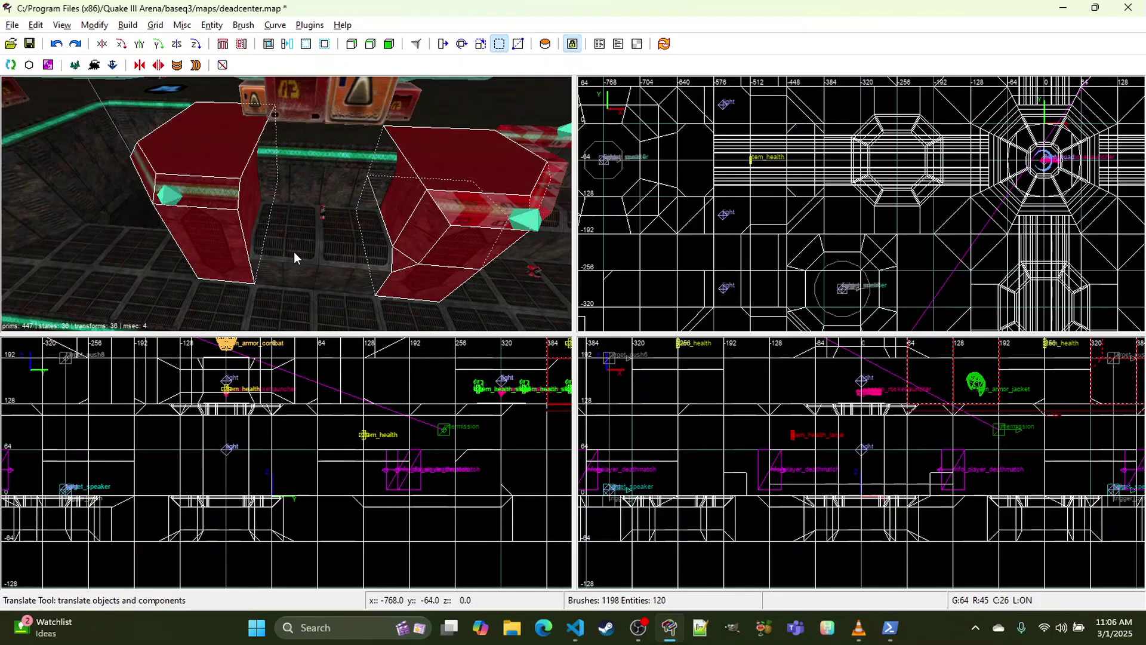
key("Escape")
left_click(234, 245, "shift")
right_click_drag(832, 431, 705, 477)
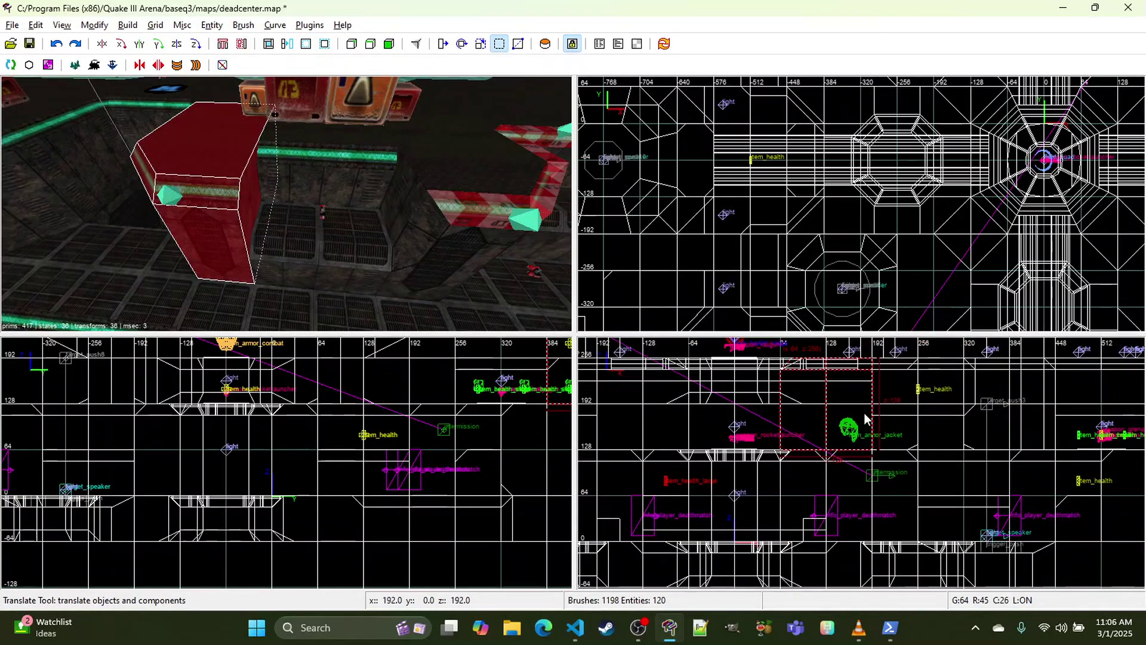
key("x")
left_click(871, 407)
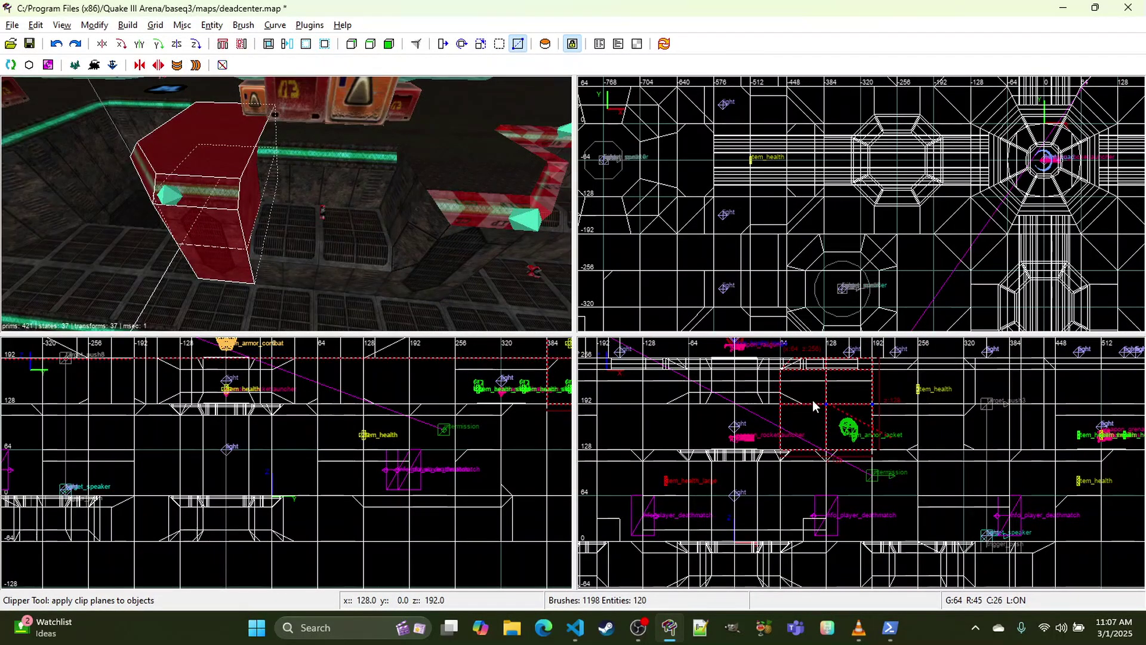
left_click(812, 405)
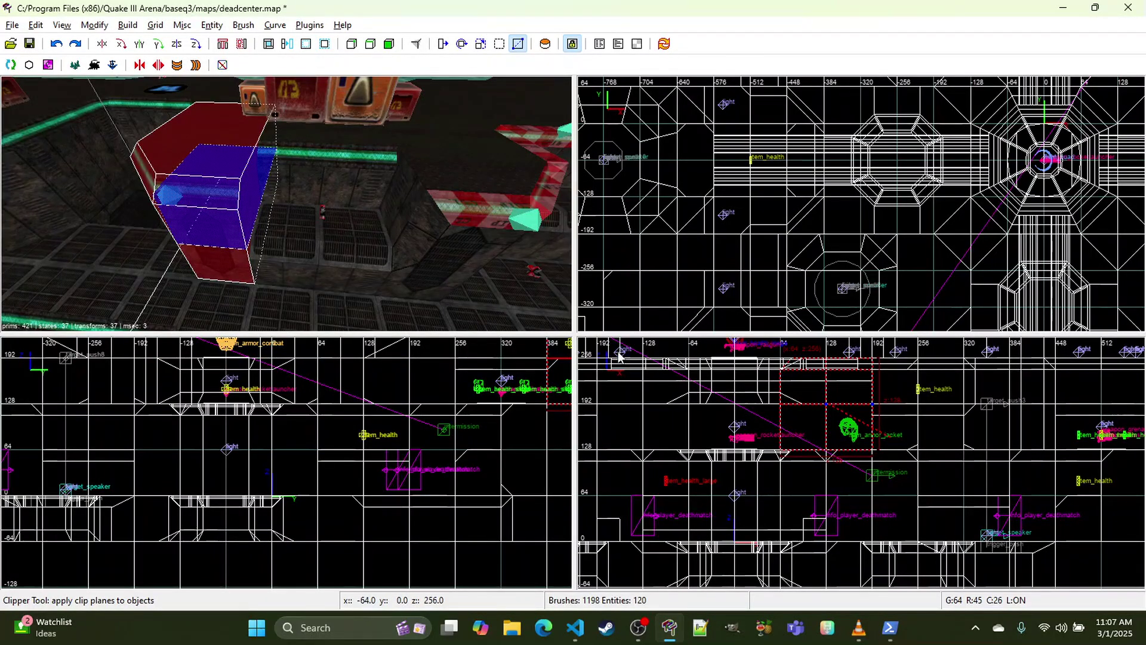
key("Return")
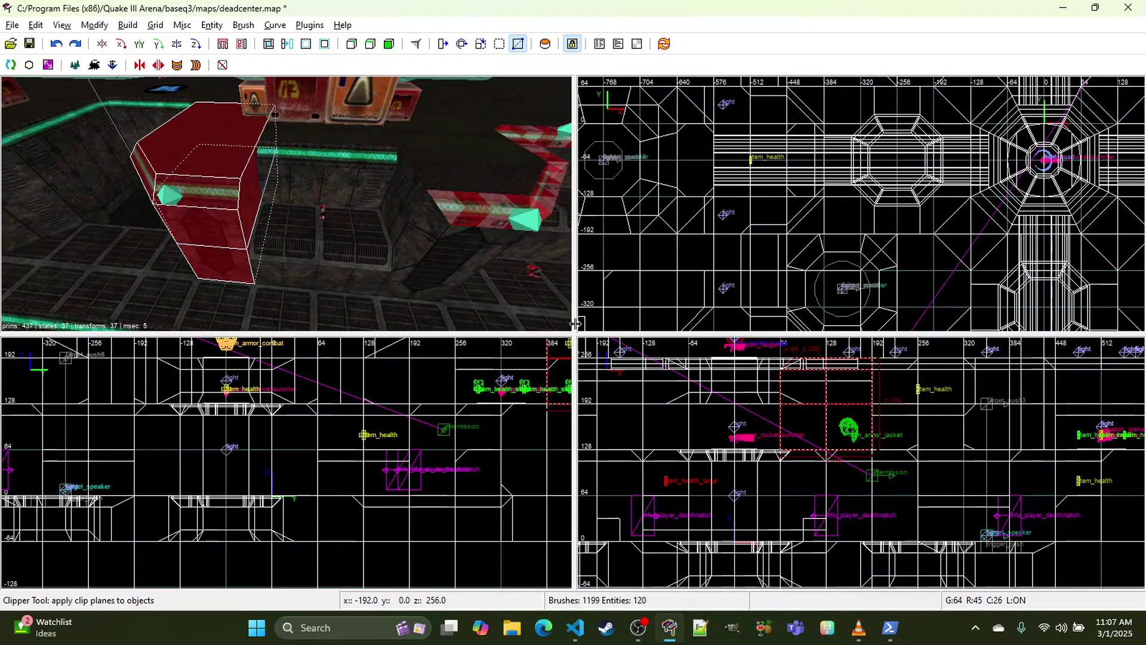
Step: Switch to VS Code and add the comment "# Shift+Enter will keep both sides of the clipping plane." below $Ctrl.Reload()
left_click(575, 627)
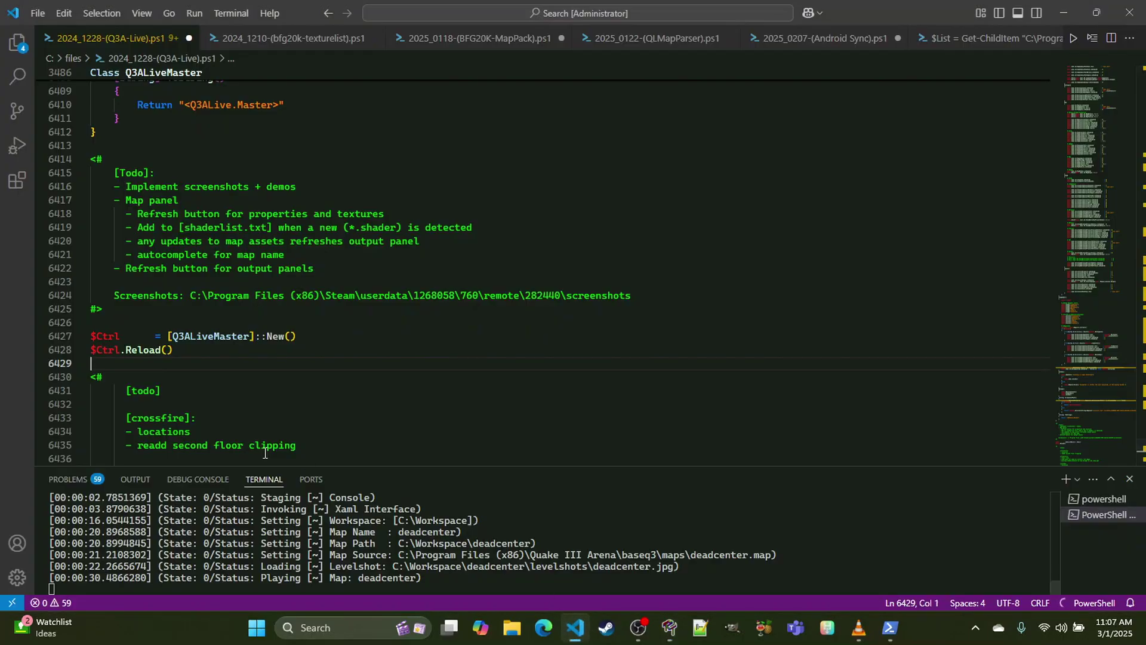
key("Return")
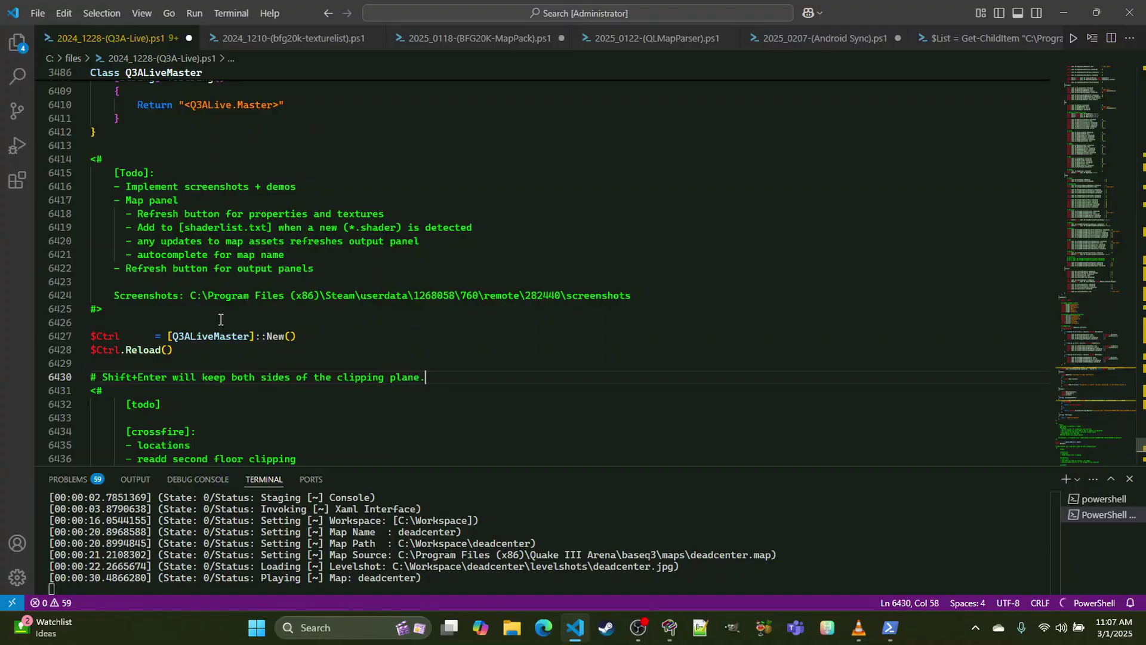
key("Return")
Step: Add the comments "# Ctrl+Enter will switch the direction of the clipping plane." and "# The clipping plane eliminates the portion of a brush where the blue is"
type("#")
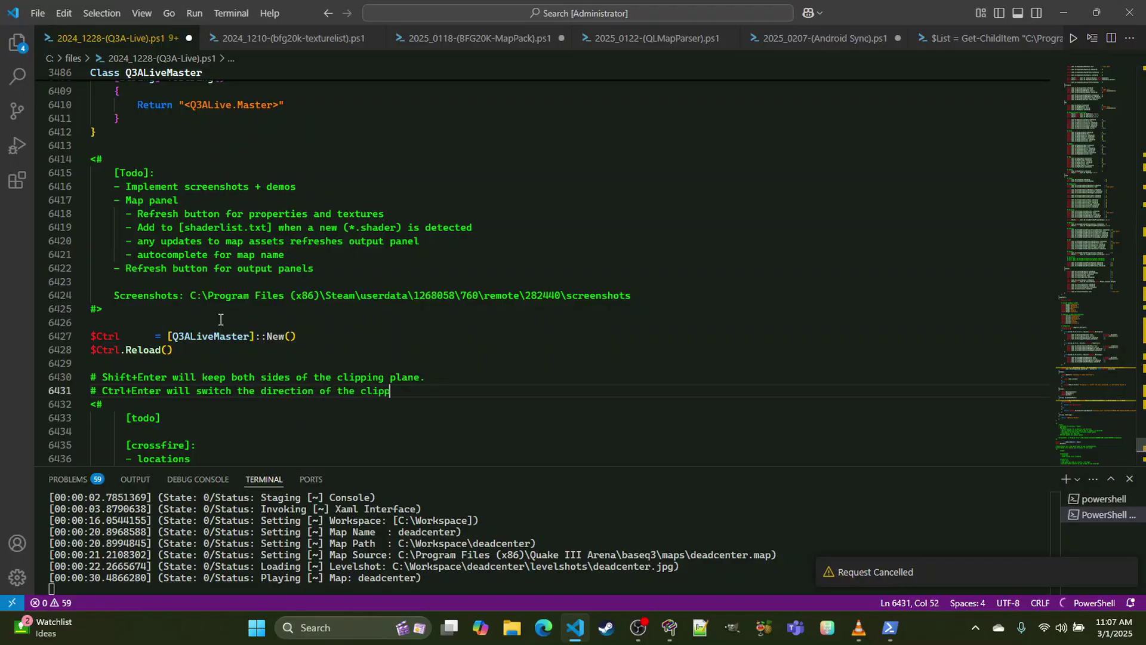
key("Return")
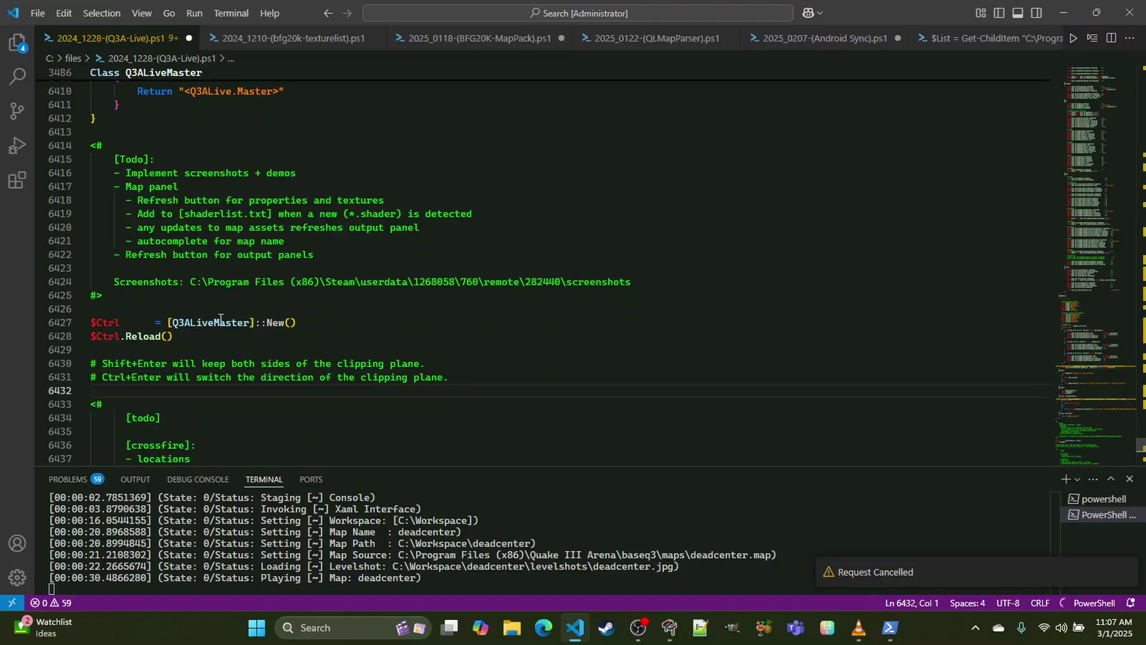
type("#")
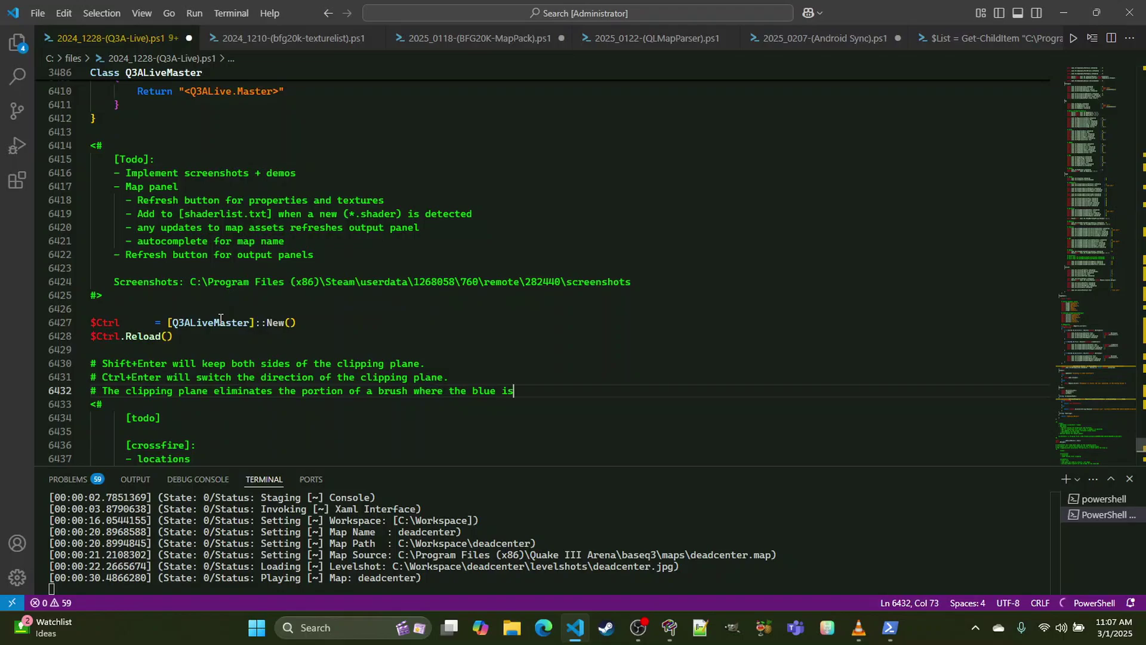
Step: Switch back to Radiant and delete the lower half of the split pillar
left_click(669, 627)
right_click_drag(286, 203, 272, 215)
left_click(382, 215, "shift")
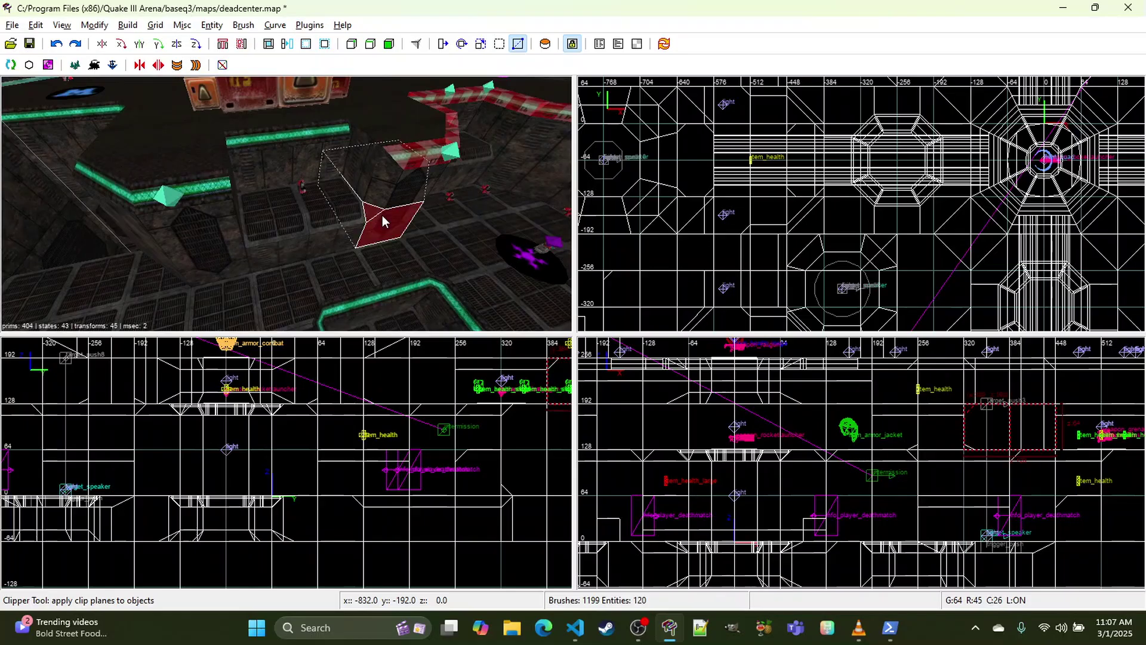
key("Escape")
left_click(224, 247, "shift")
key("BackSpace")
Step: Clone the lower brush of the neighboring pillar, mirrored along X, into the gap under the upper half at x 64 to 192
left_click(365, 240, "shift")
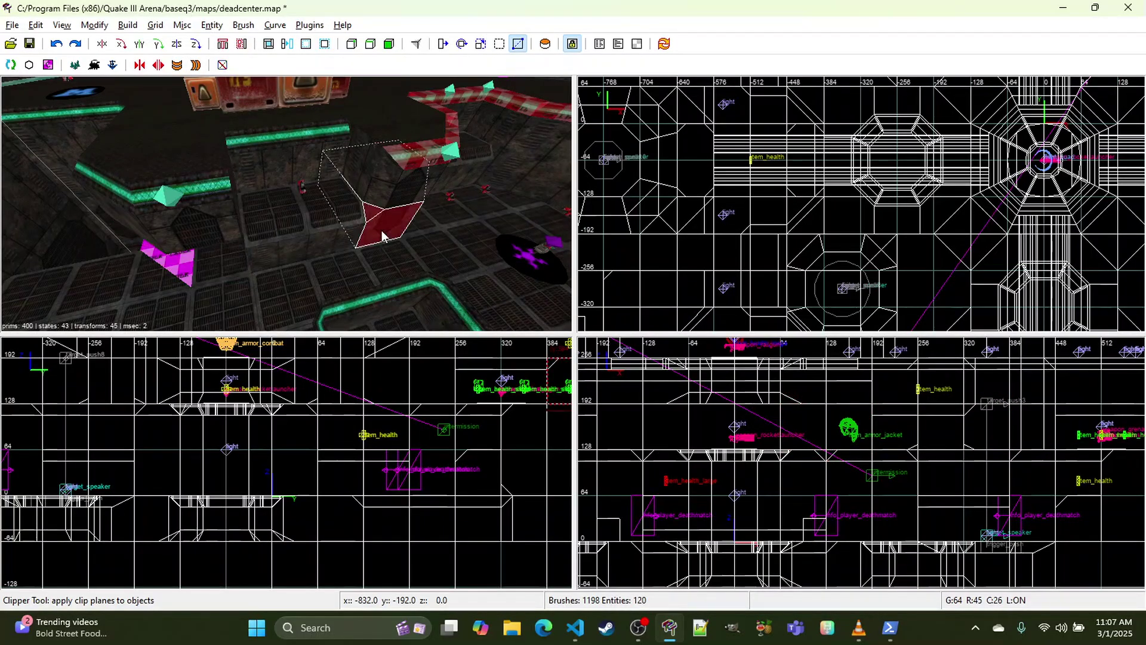
scroll(940, 196, "down", 1)
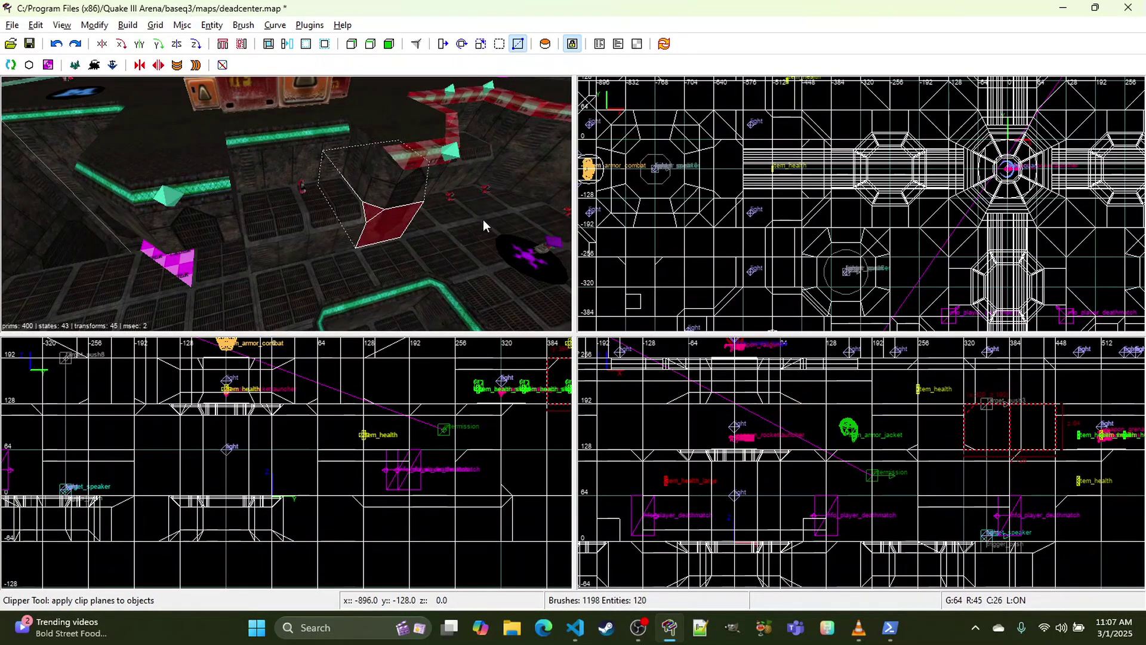
right_click_drag(855, 200, 596, 102)
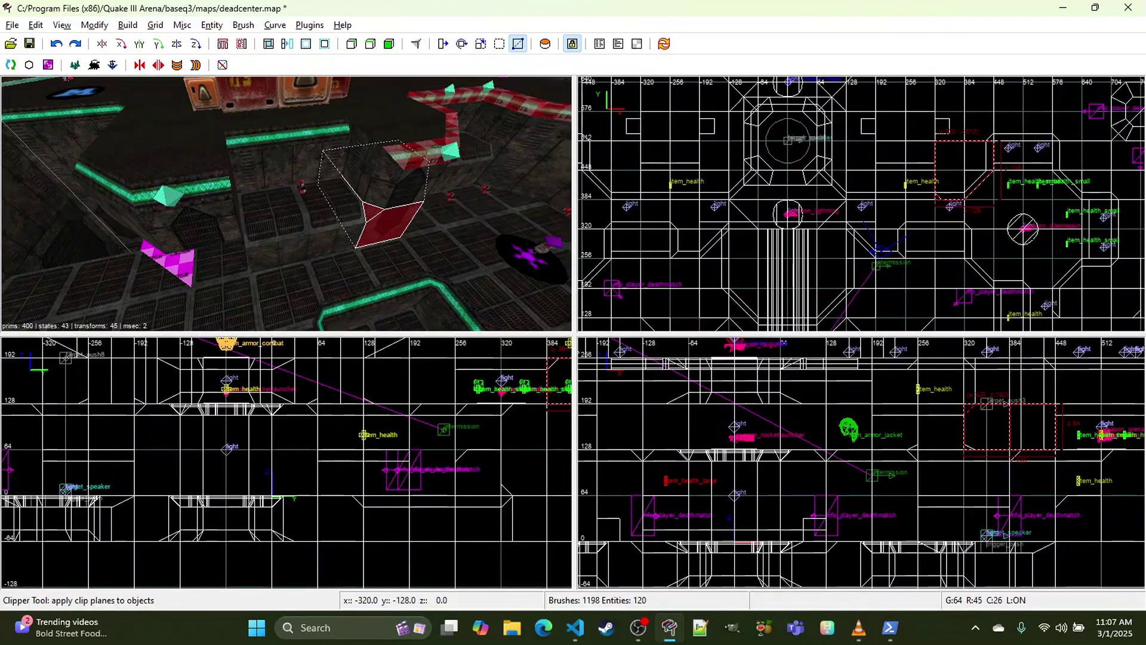
left_click(102, 43)
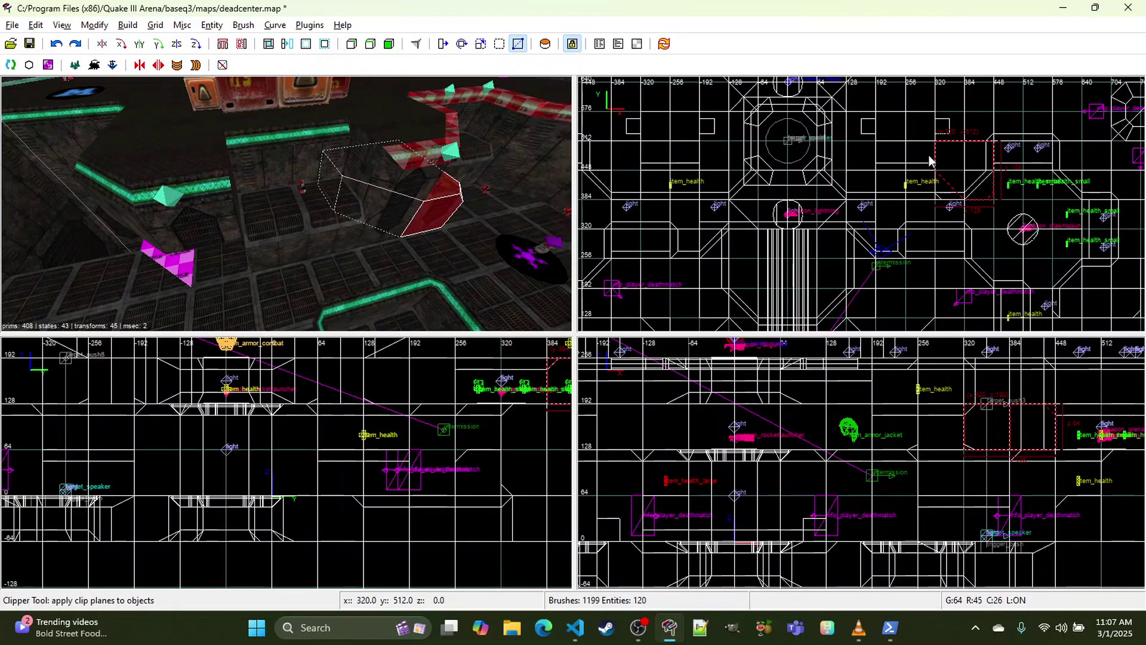
key("x")
left_click_drag(959, 159, 847, 165)
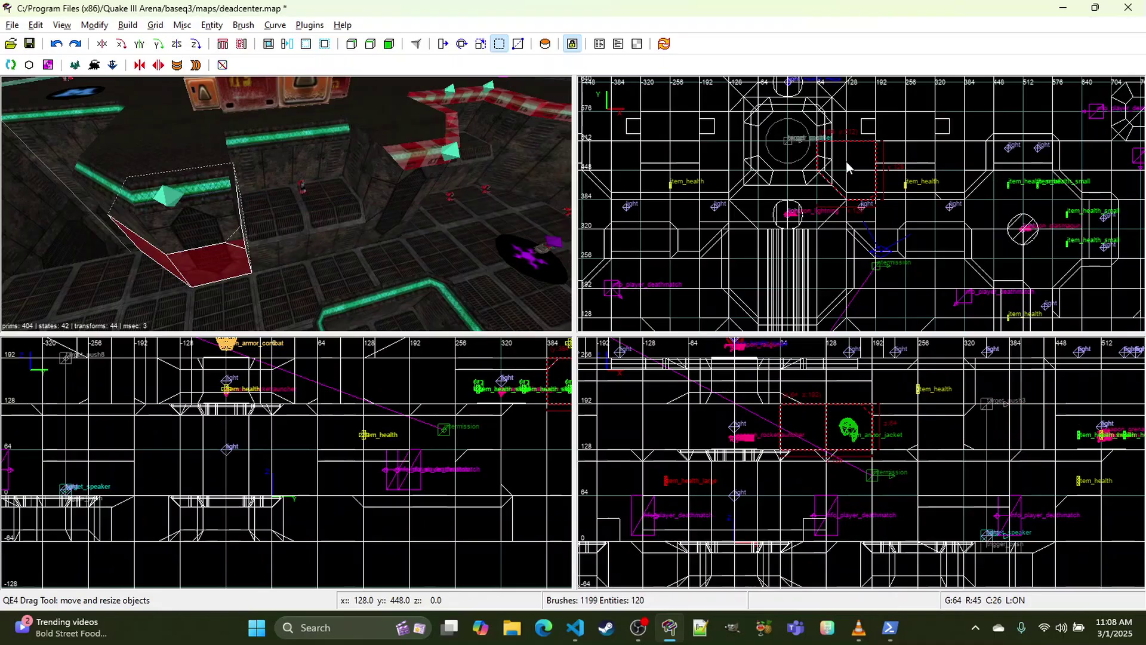
Step: Clip the corner of the upper pillar brushes diagonally from x 192, y 400 to x 176, y 384 on a 16-unit grid
mouse_move(568, 180)
right_mouse_down()
mouse_move(286, 203)
mouse_move(321, 169)
right_mouse_up()
mouse_move(308, 165)
left_mouse_down()
mouse_move(263, 155)
mouse_move(450, 167)
left_mouse_up()
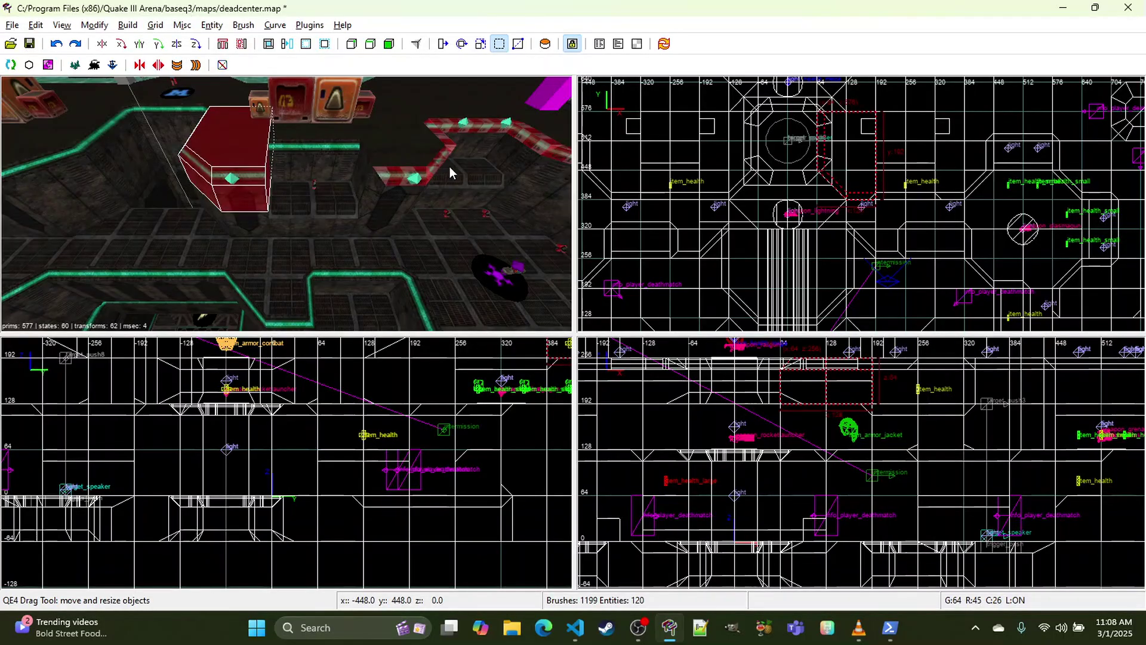
scroll(838, 207, "up", 5)
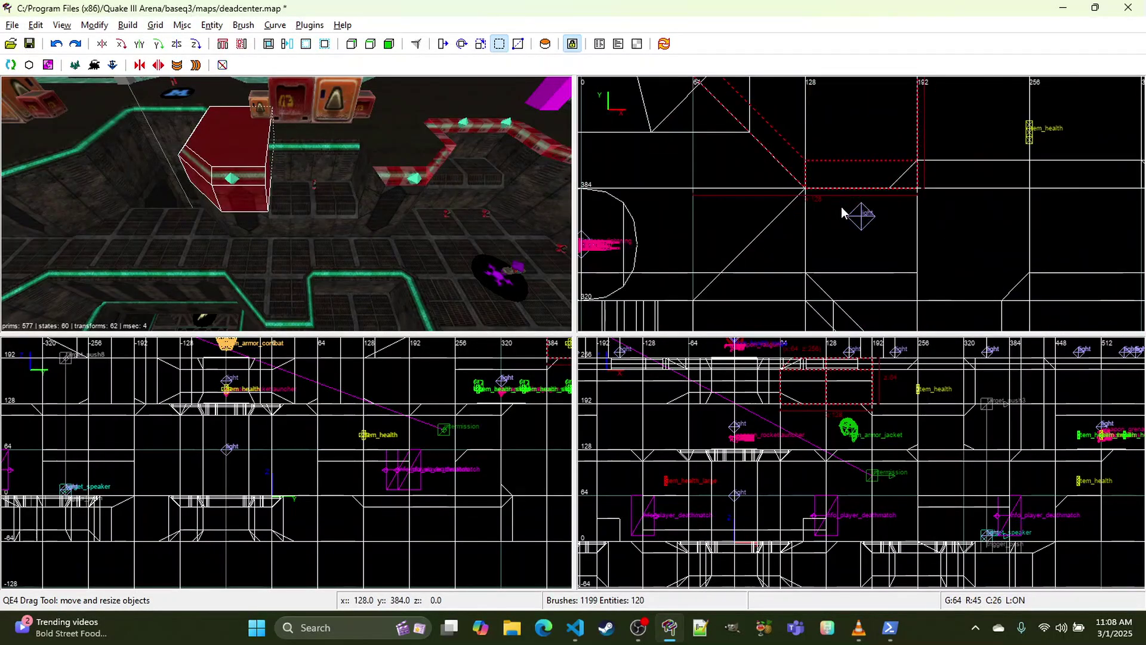
key("x")
key("[")
key("[")
left_click(913, 162)
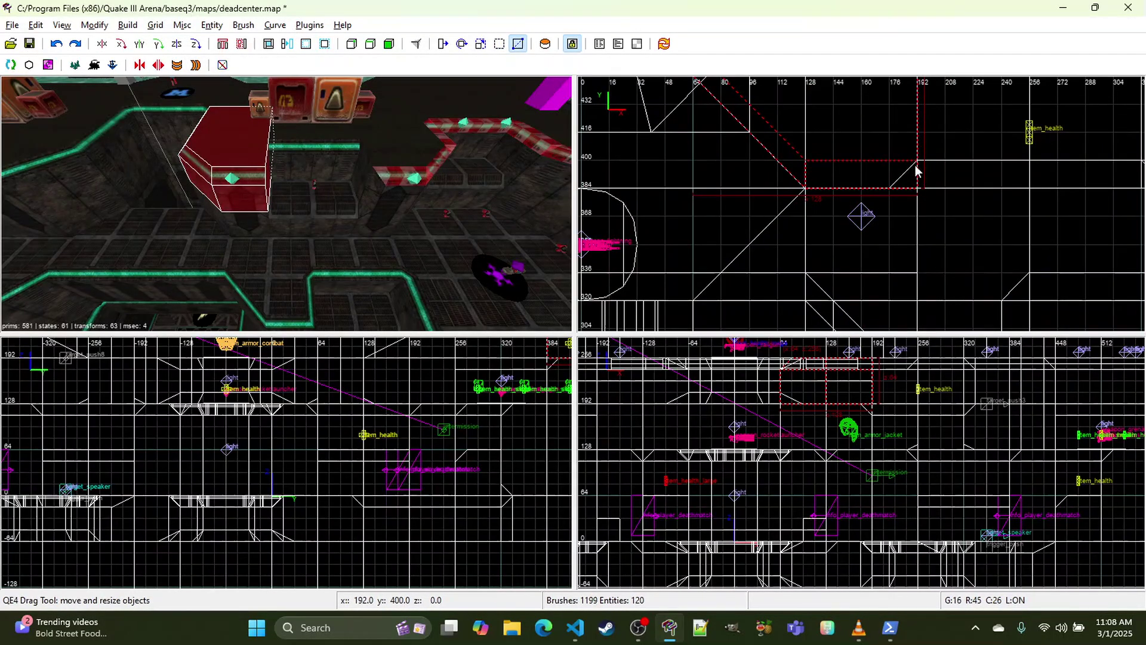
left_click(895, 187)
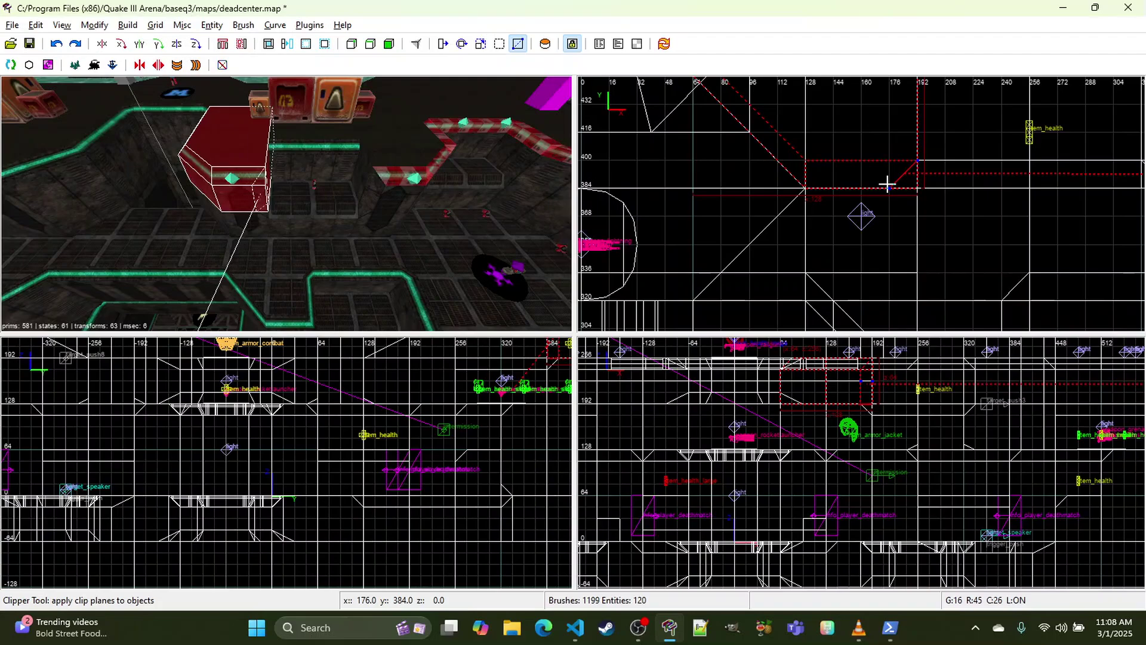
key("Return")
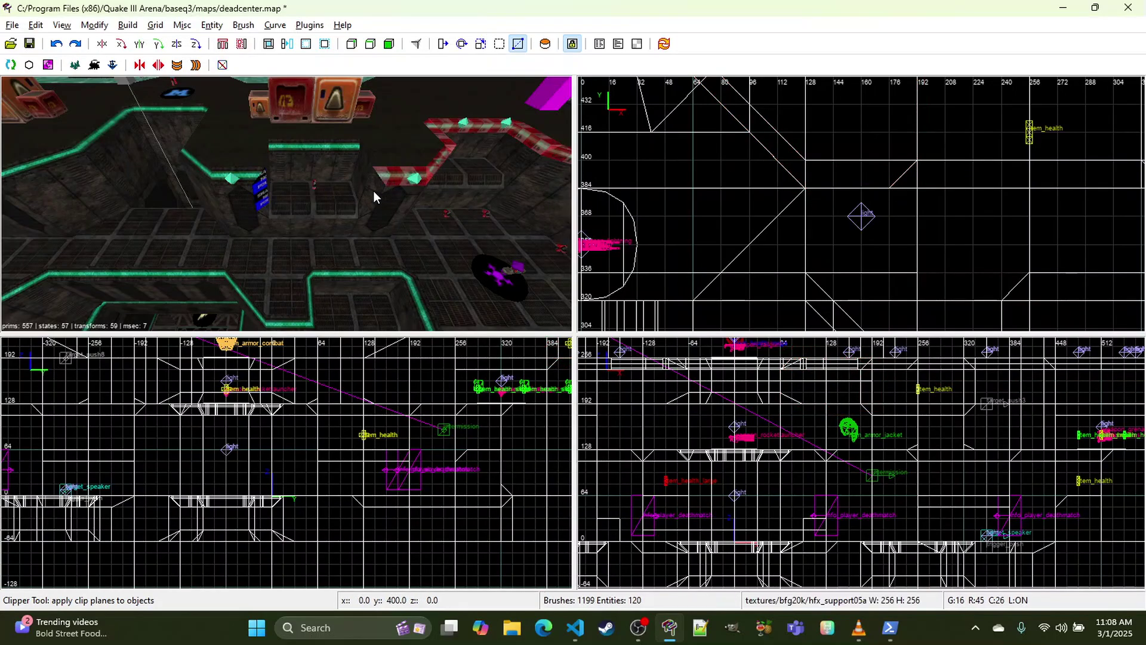
Step: Clone the three clip brushes lining the neighboring ledge, mirrored along X, onto the matching ledge edge at x 64 to 192
right_click(265, 197)
key("Up")
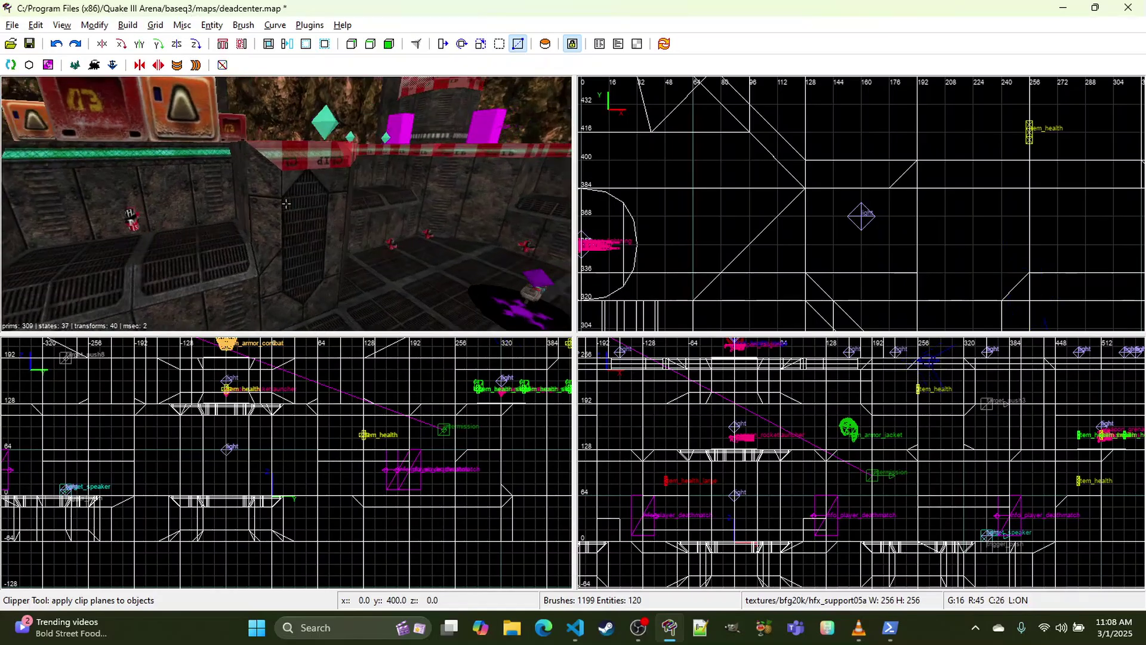
right_click(286, 203)
right_click(267, 197)
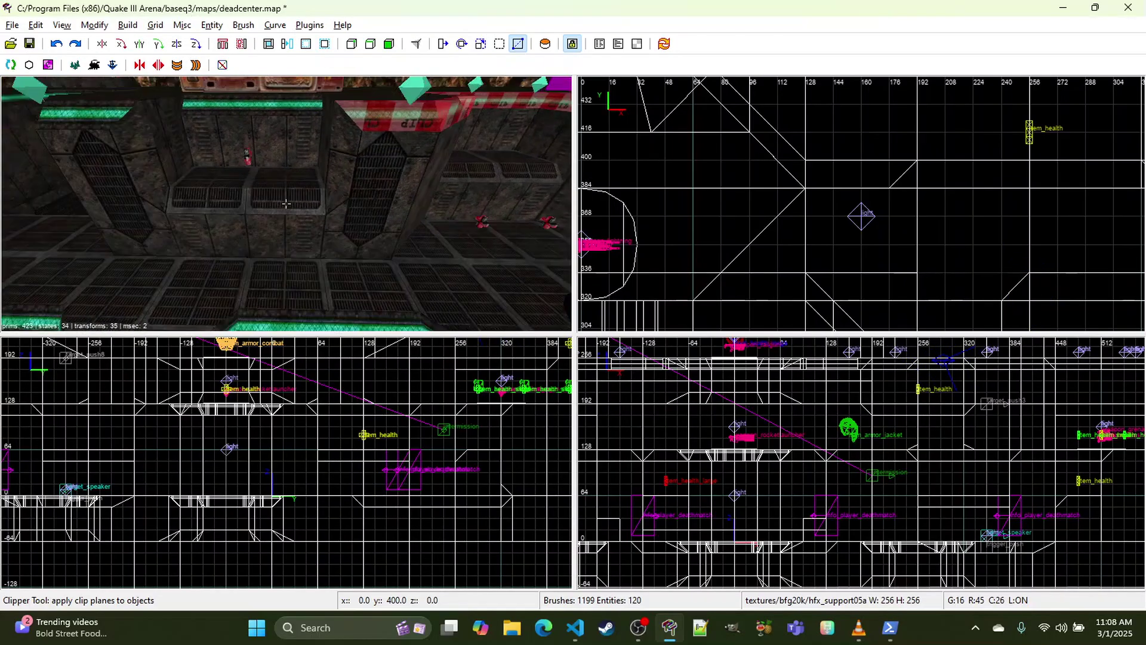
right_click(286, 204)
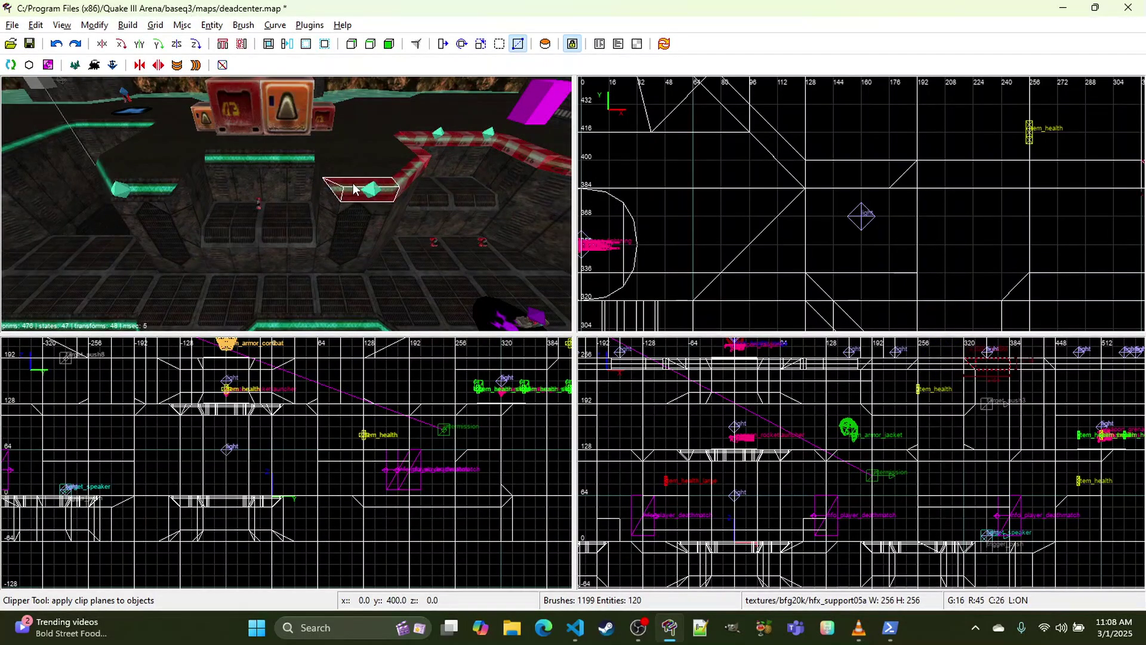
left_click(353, 189, "shift")
left_click(412, 169, "shift")
right_click(412, 170)
right_click(412, 169)
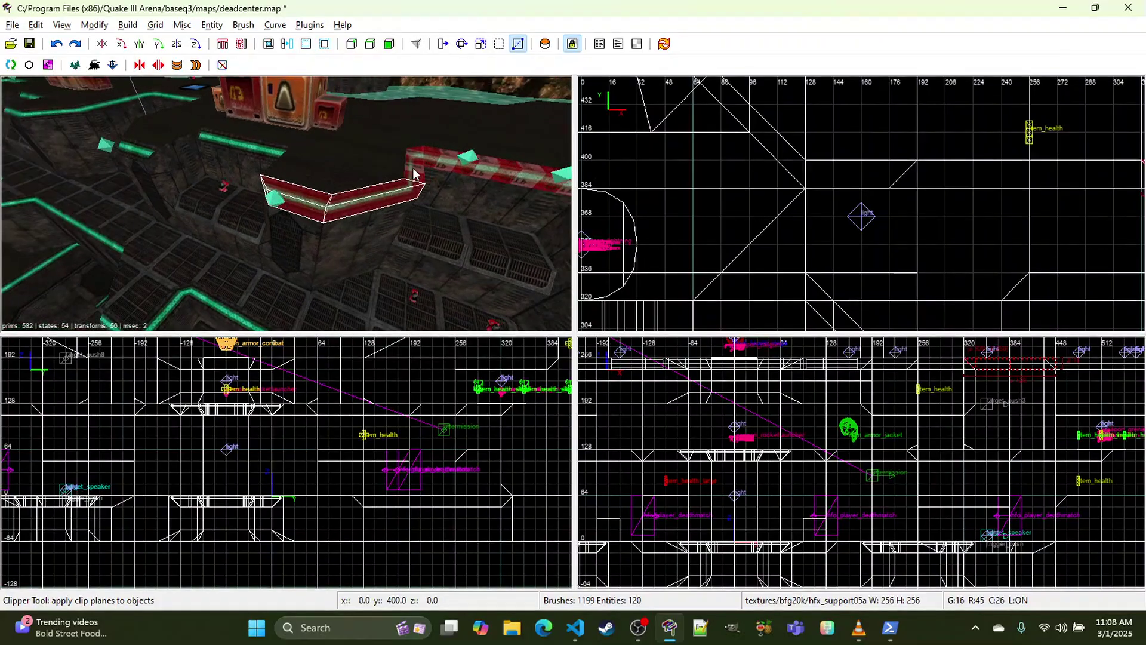
left_click(417, 156, "shift")
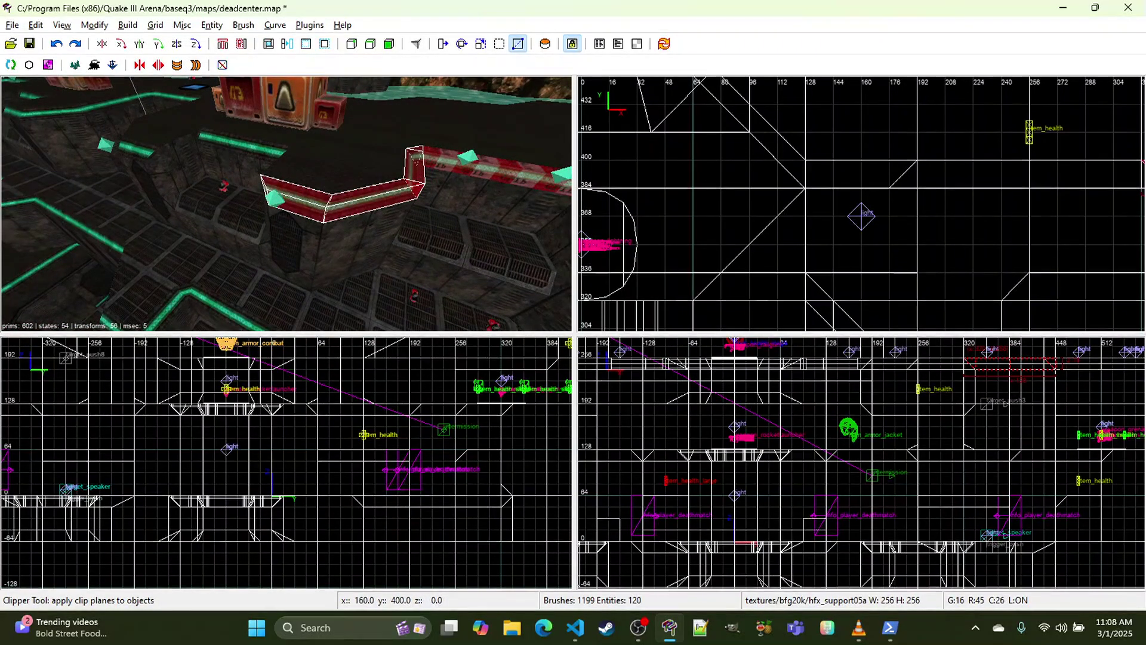
right_click(870, 170)
key("Escape")
scroll(903, 106, "down", 5)
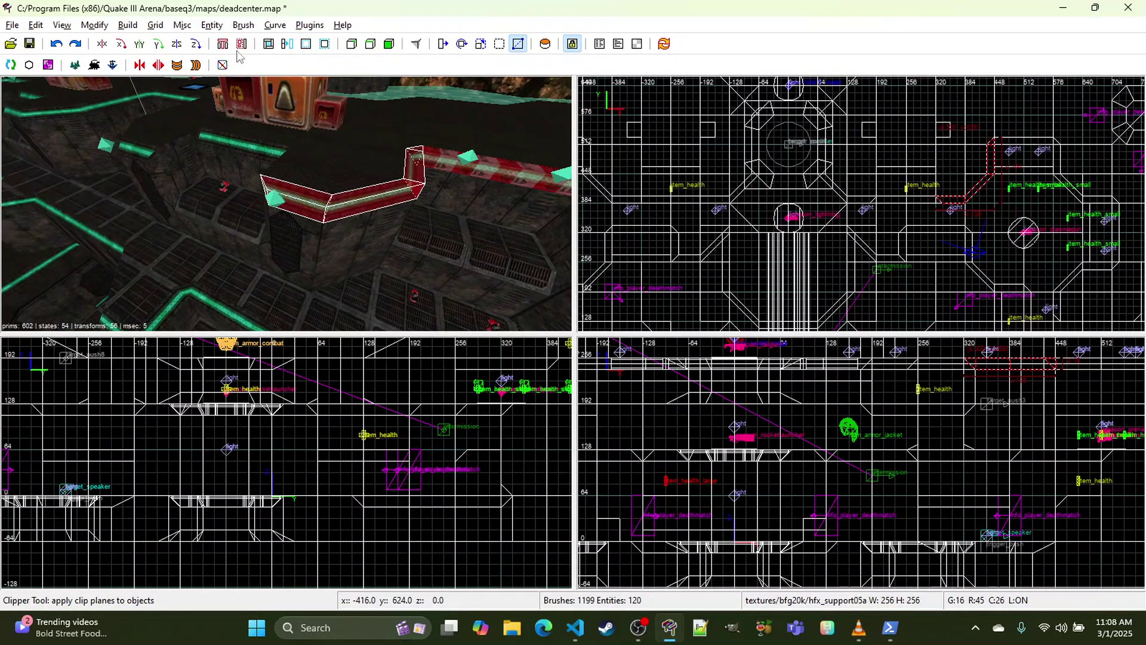
key("space")
left_click(102, 44)
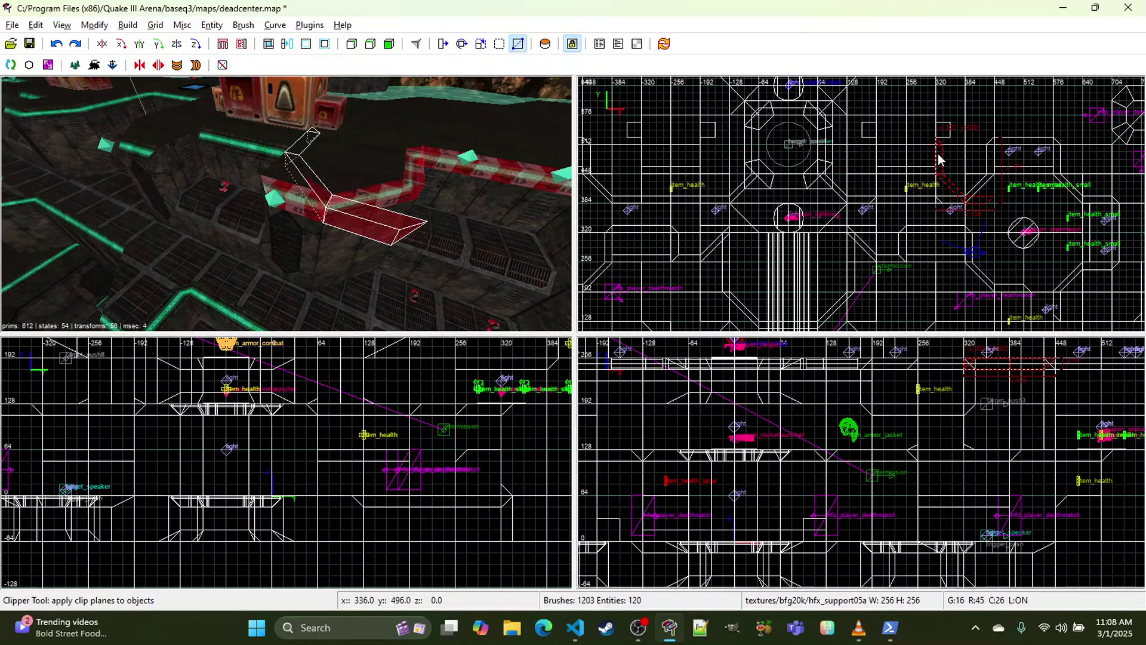
key("x")
left_click_drag(937, 156, 826, 158)
key("w")
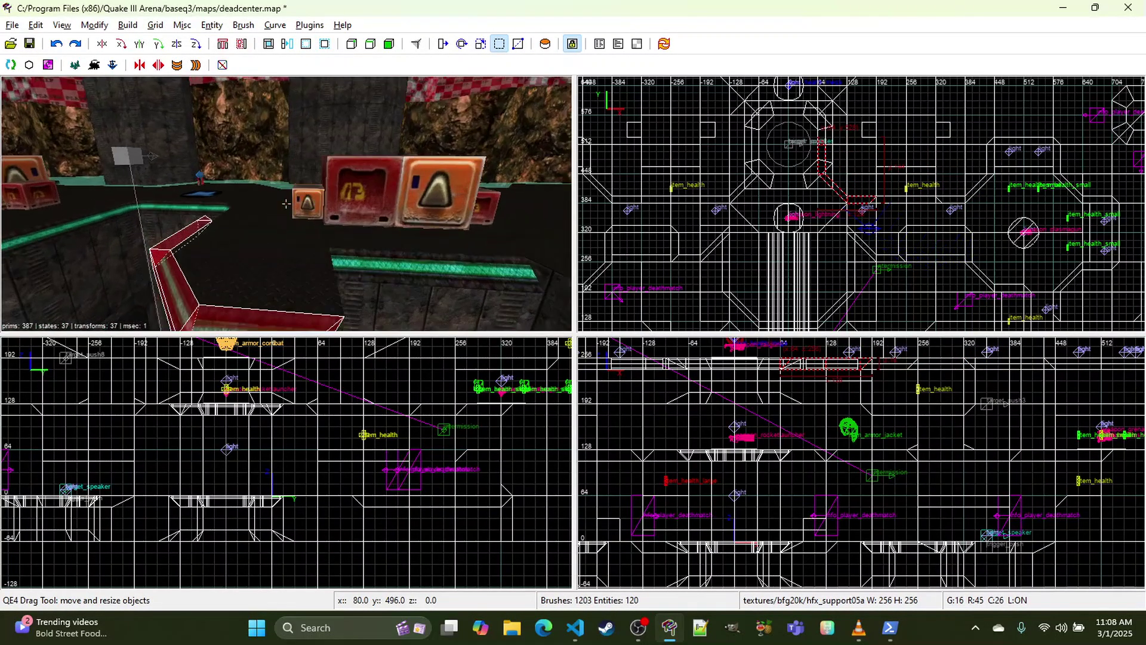
right_click(286, 204)
key("Escape")
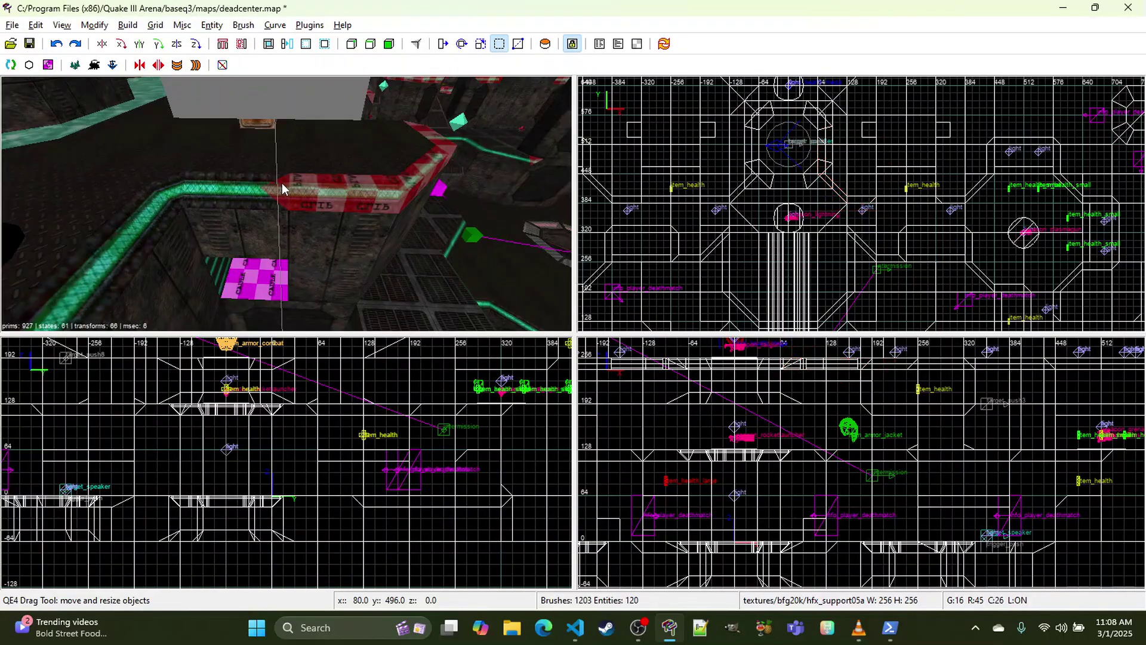
Step: Stretch the cloned clip brush at x 64 to 80 along the shaft edge up to y 576
right_click_drag(852, 170, 866, 242)
scroll(824, 205, "up", 3)
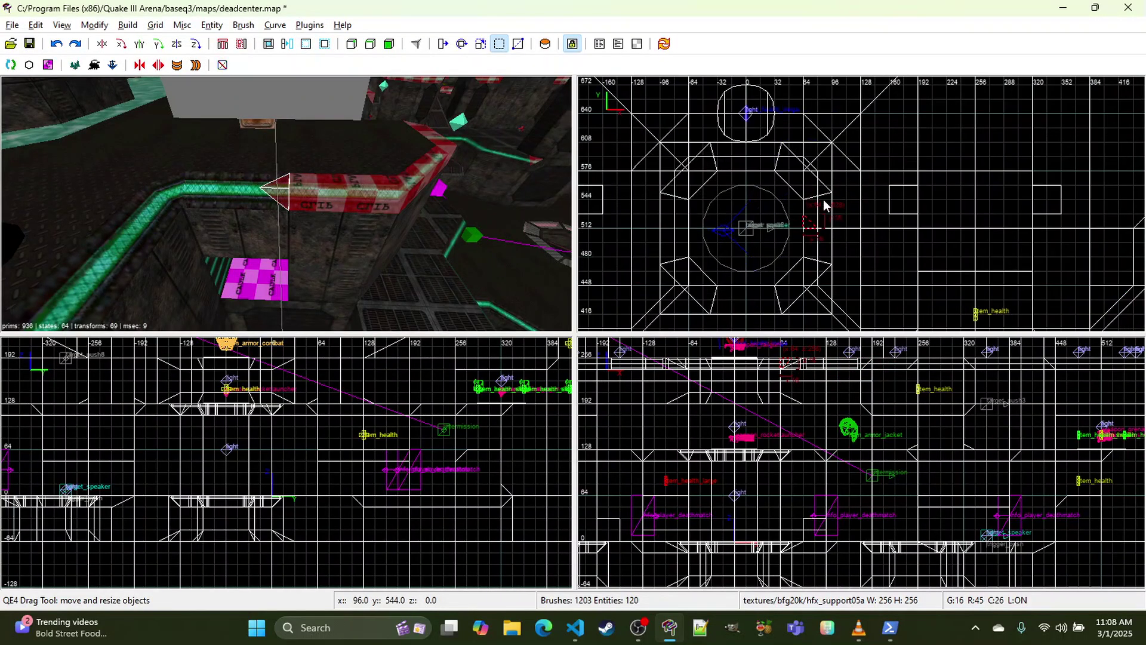
left_click(267, 188, "shift")
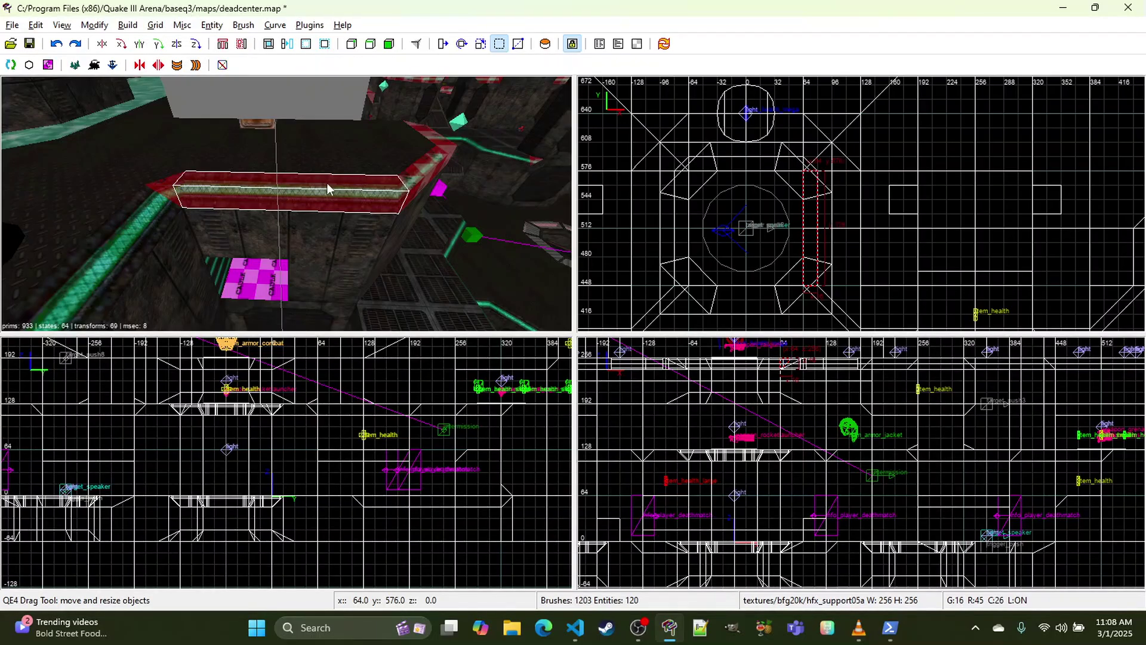
key("Escape")
right_click_drag(328, 189, 421, 168)
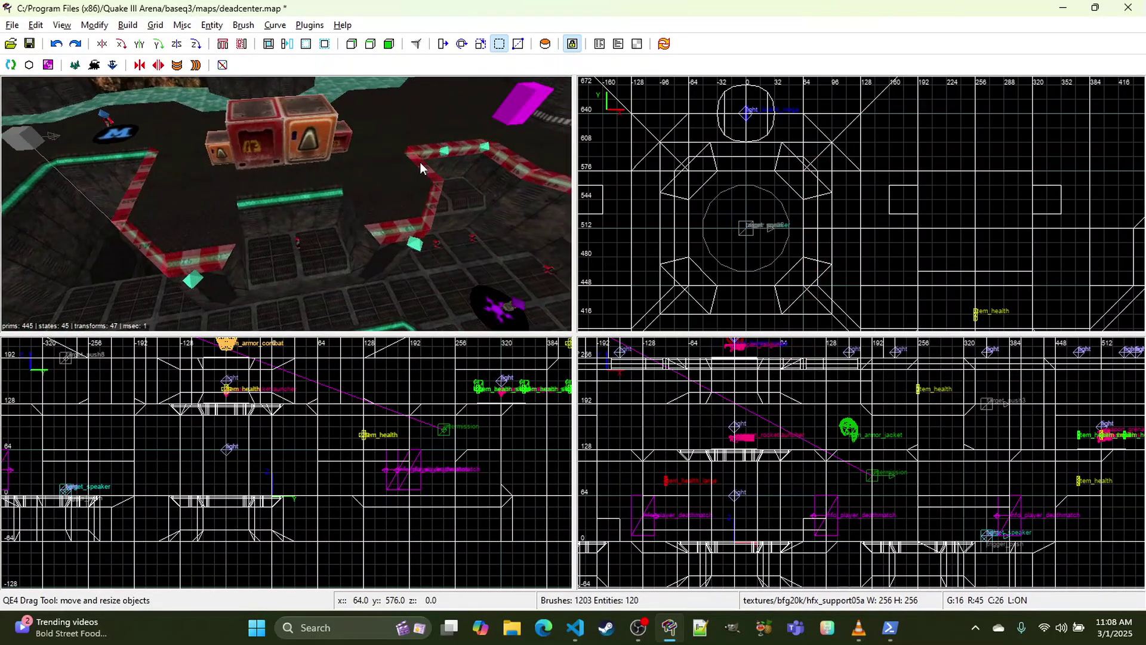
Step: Clone the straight clip brush above the neighboring recess onto the shaft's far edge, from x -64 to 64 at y 576
left_click(449, 149, "shift")
scroll(870, 179, "down", 3)
right_click_drag(914, 186, 885, 166)
key("space")
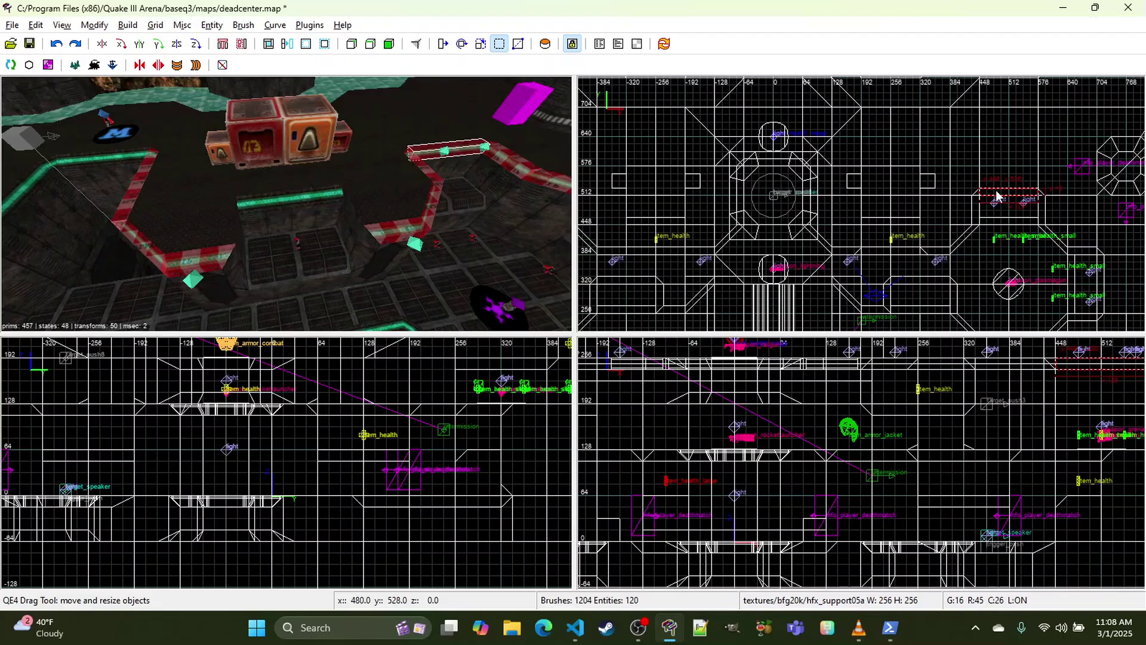
left_click_drag(998, 193, 771, 157)
right_click_drag(449, 135, 420, 144)
scroll(744, 145, "up", 2)
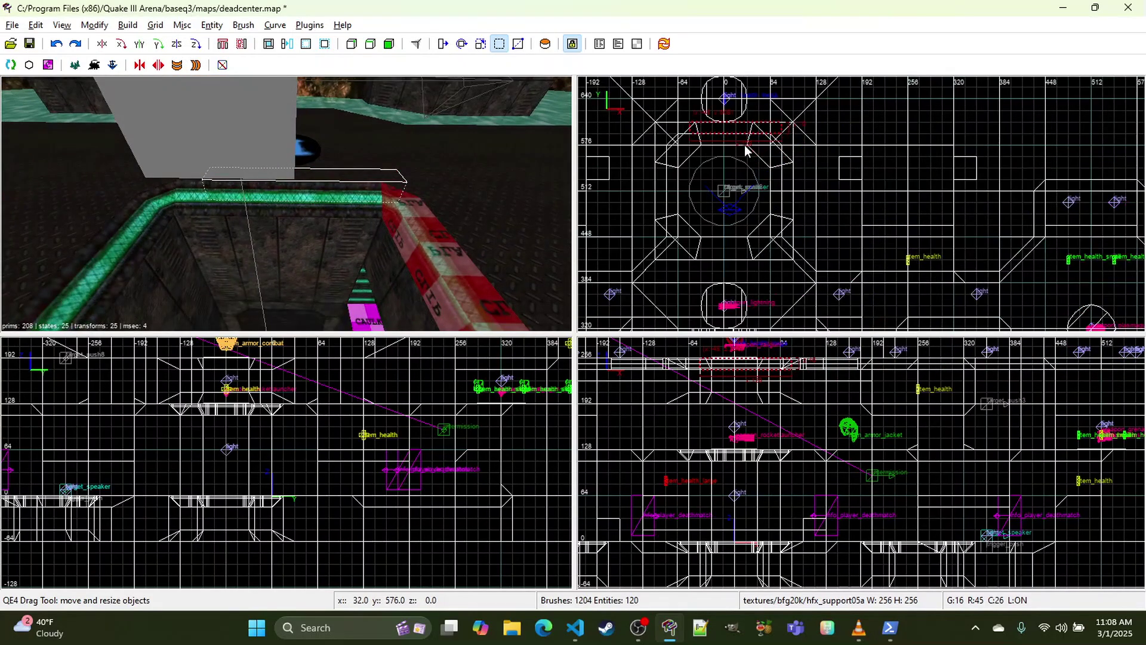
left_click_drag(750, 132, 736, 147)
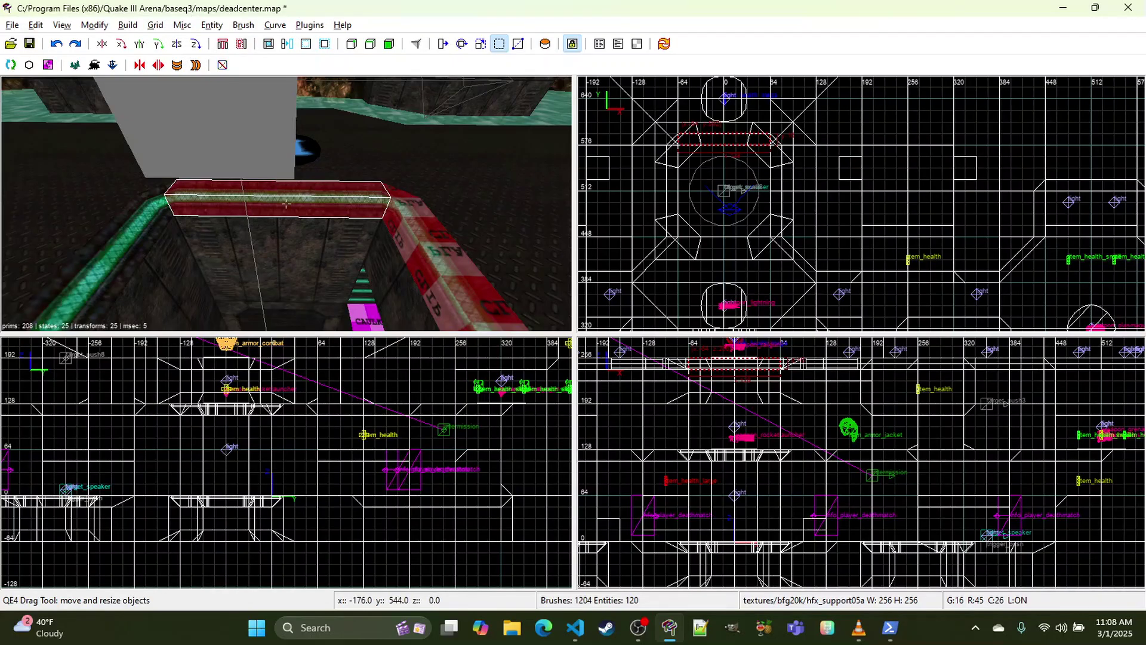
right_click_drag(400, 187, 408, 189)
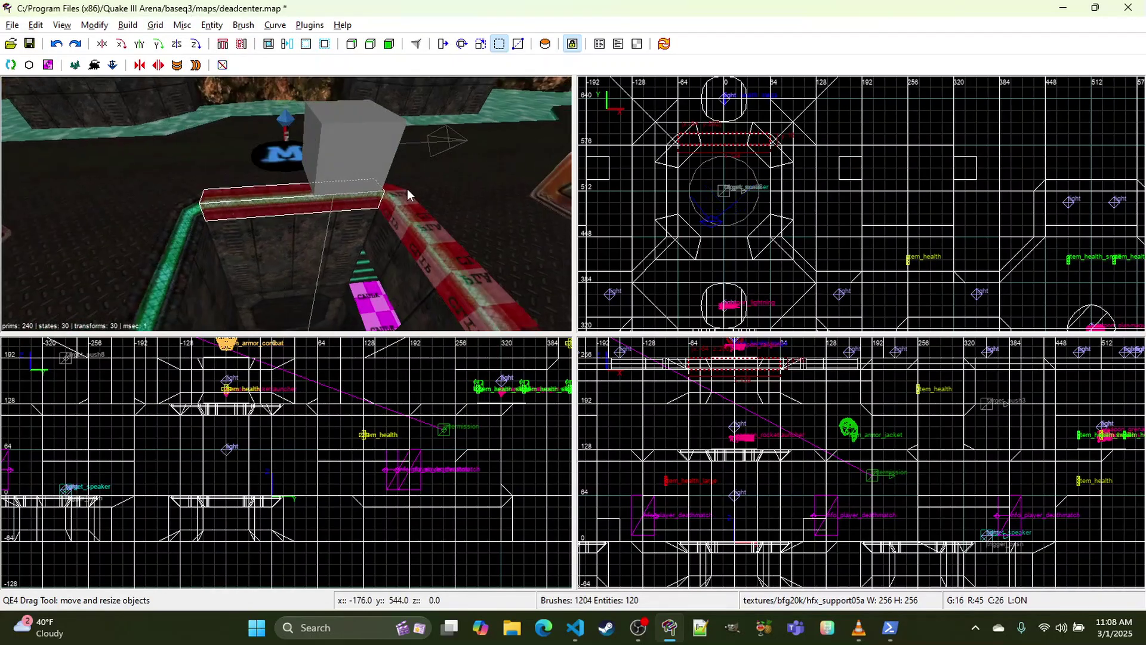
Step: Switch to VS Code and start the comment "# bloodrun_qc -Molten/Arabian Nights, " below the clipping plane notes
left_click(574, 626)
key("Return")
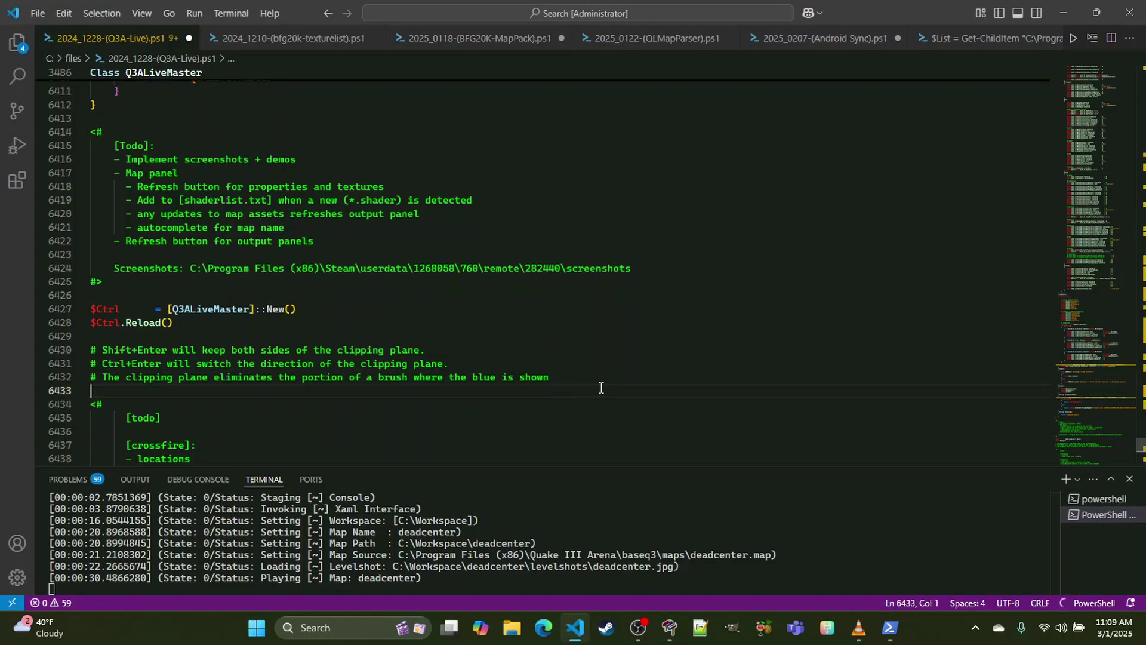
type("# bloodrun_qc")
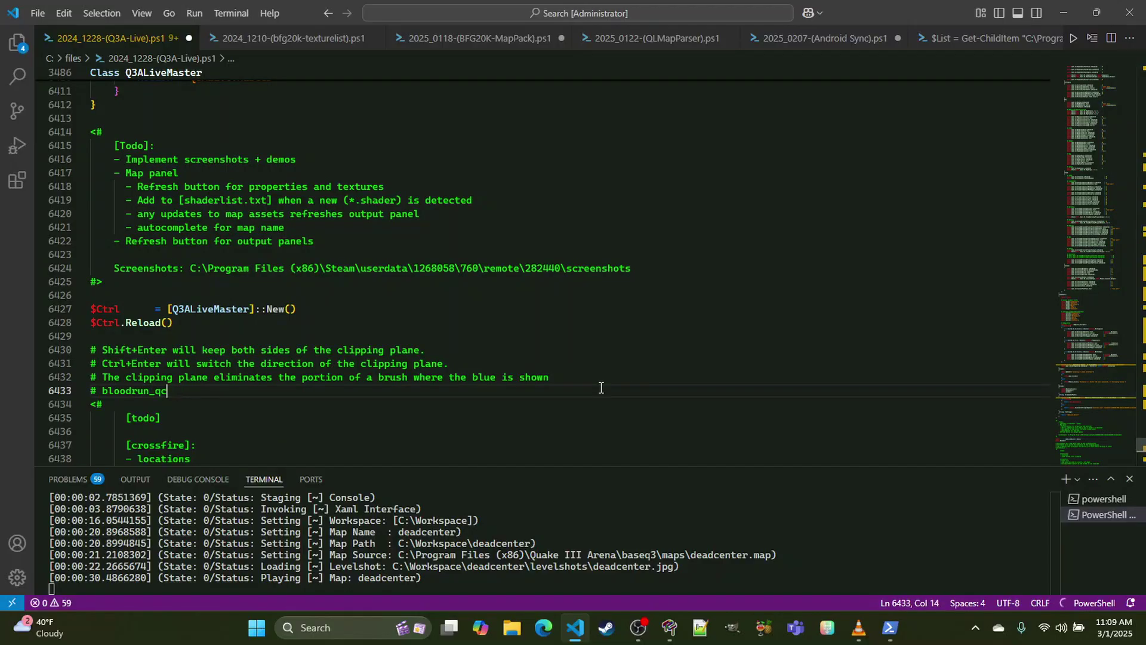
scroll(601, 387, "down", 1)
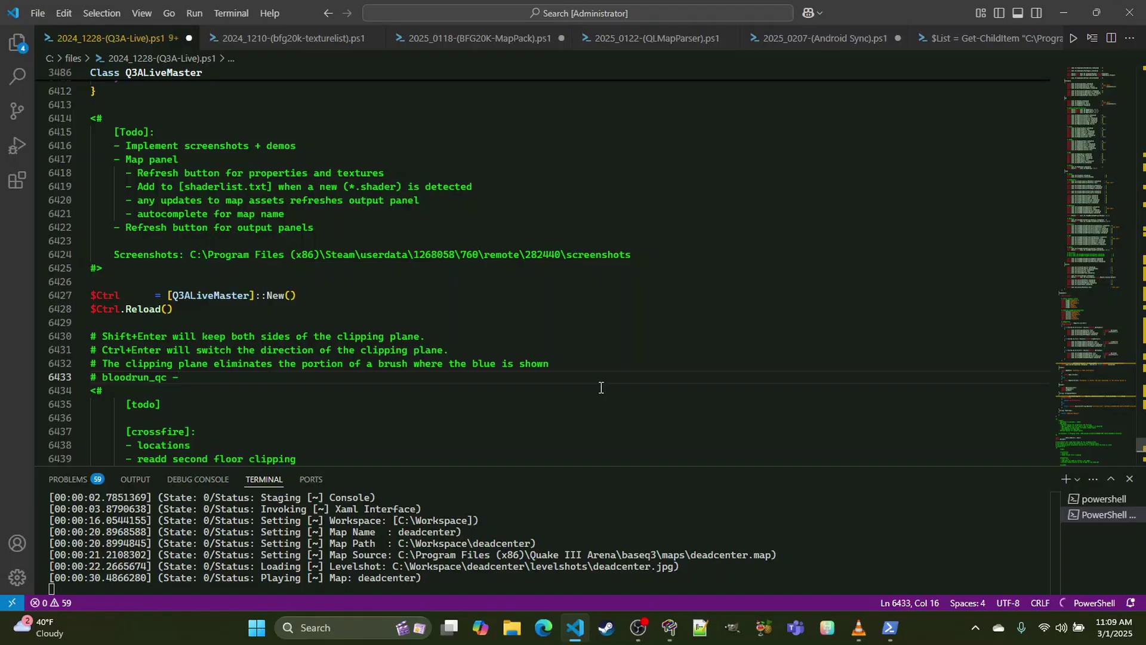
type("_qc -Molten/Arabian Nights, ")
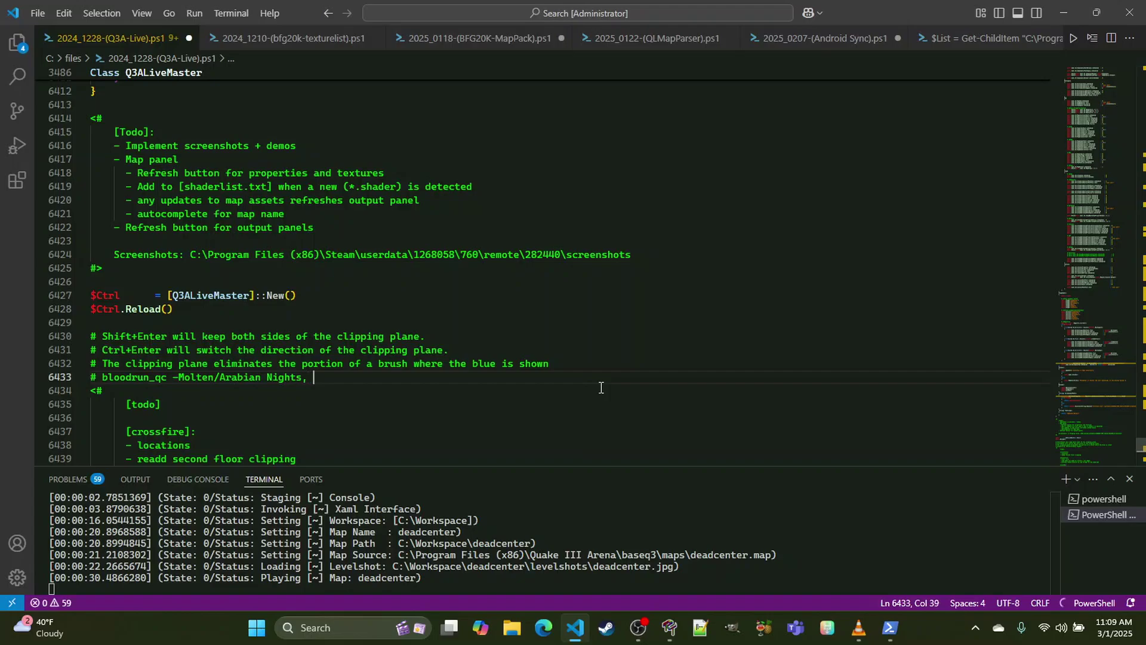
Step: Complete the bloodrun_qc comment with "-Restless Exile, -Tension, ... not awoken, though I said that by accident."
type("-Restless Exile, -Tension, -")
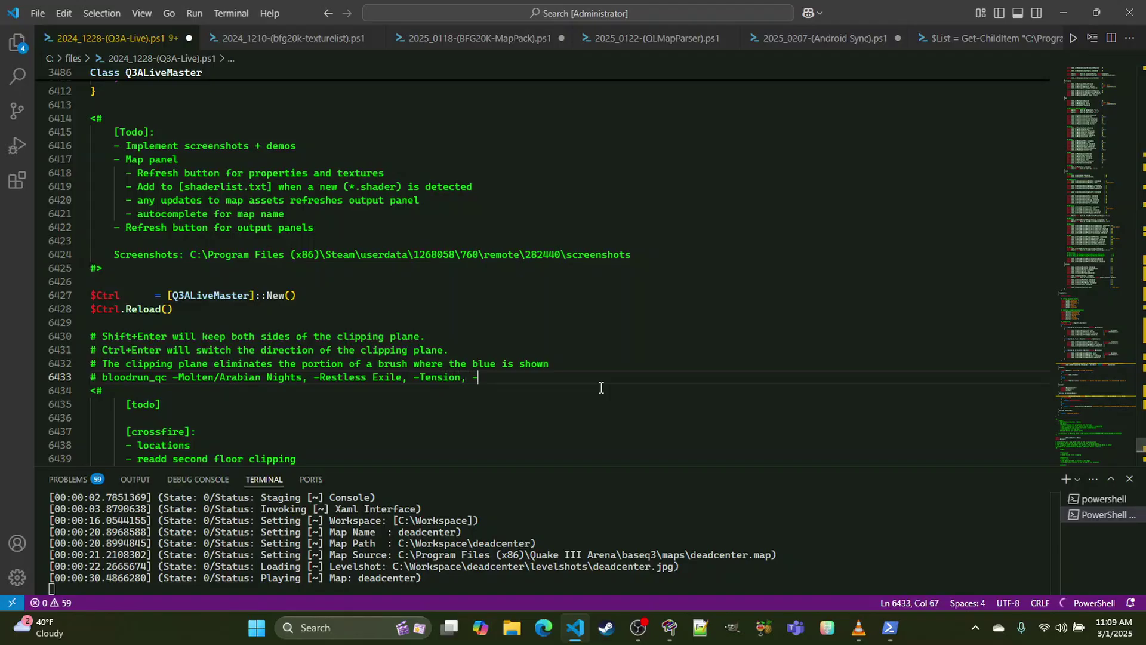
type(", ...  not awoken., though I said that")
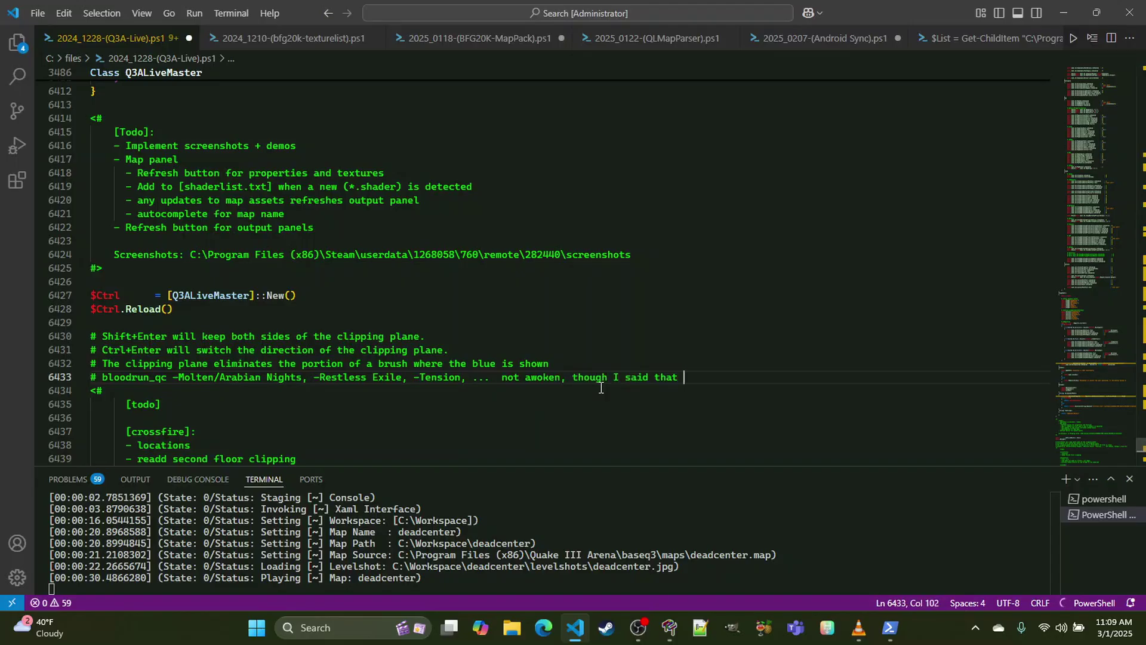
type(" by accident.")
left_click(473, 381, "shift")
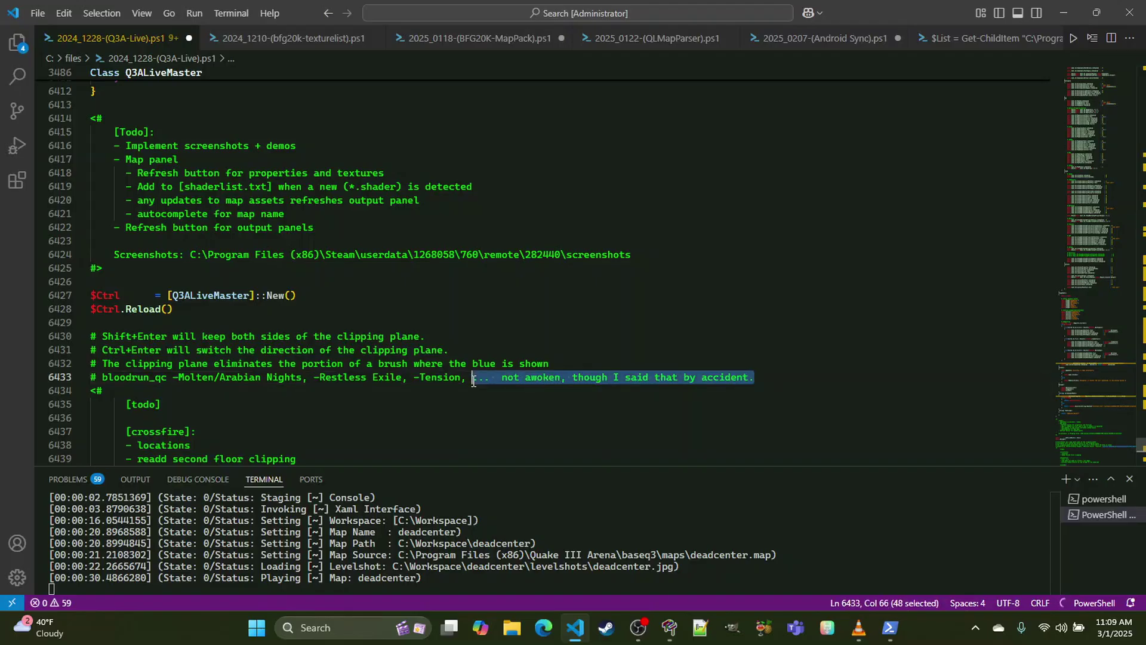
left_click_drag(303, 381, 178, 383)
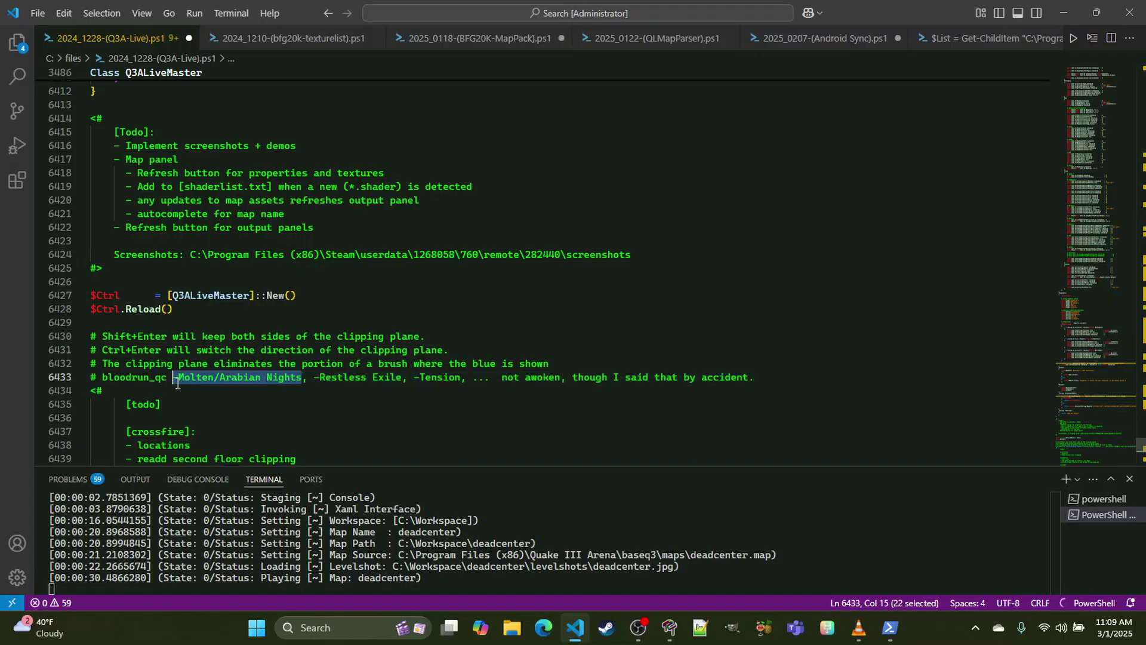
left_click(350, 394)
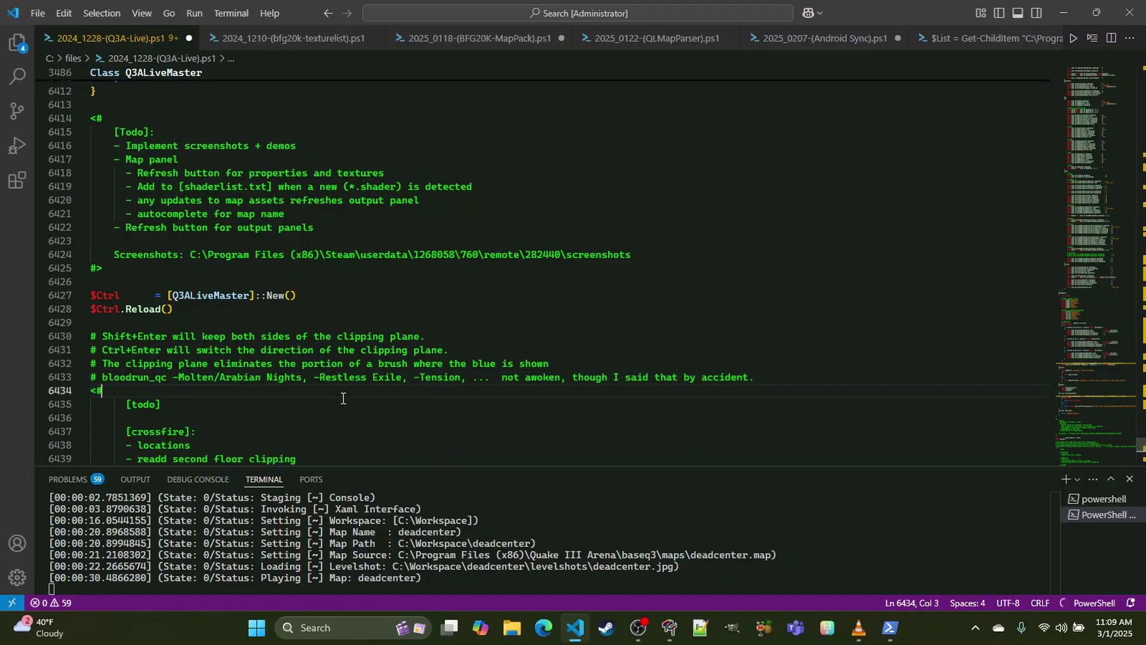
Step: Switch back to Radiant and clone the clip brush from the shaft's far edge onto the recess edge at x 448 to 576
left_click(1063, 12)
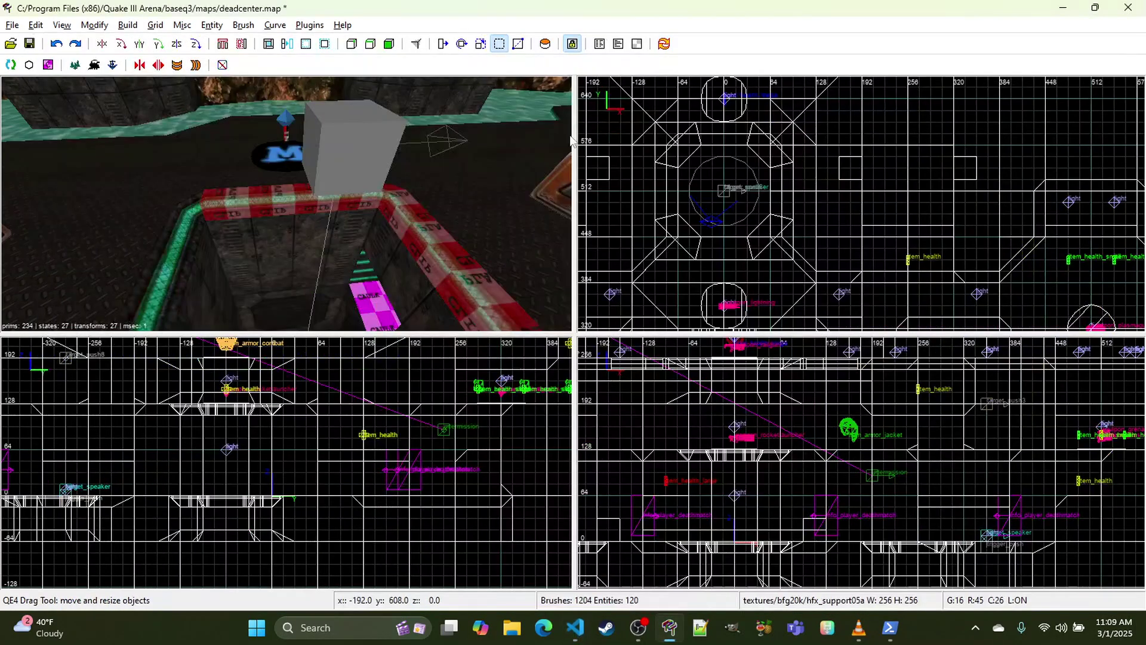
key("s")
right_click(401, 181)
right_click(388, 185)
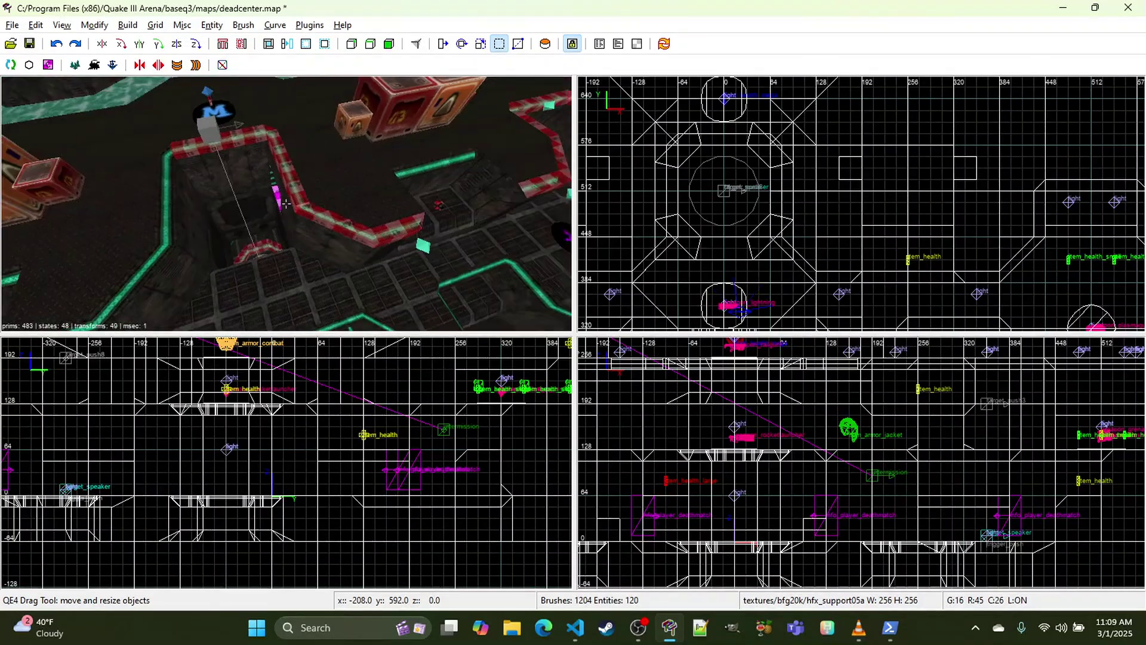
right_click(388, 185)
left_click(237, 133, "shift")
key("space")
scroll(1009, 181, "up", 1)
scroll(990, 180, "down", 2)
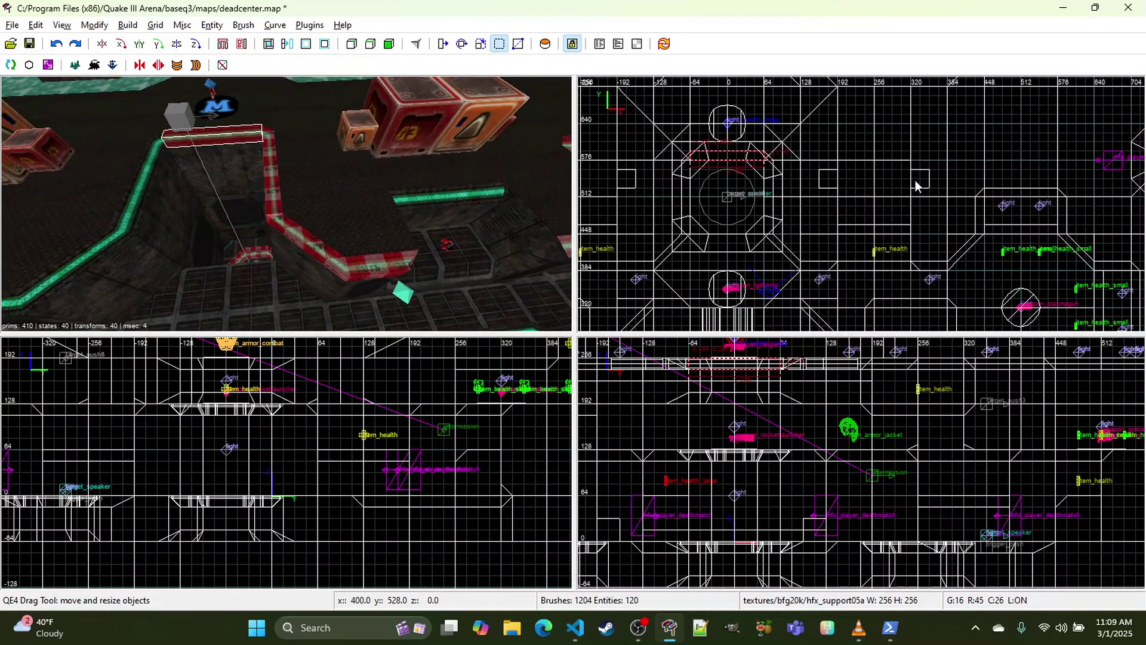
mouse_move(721, 157)
left_mouse_down()
mouse_move(949, 200)
mouse_move(1014, 193)
left_mouse_up()
right_click(441, 173)
key("d")
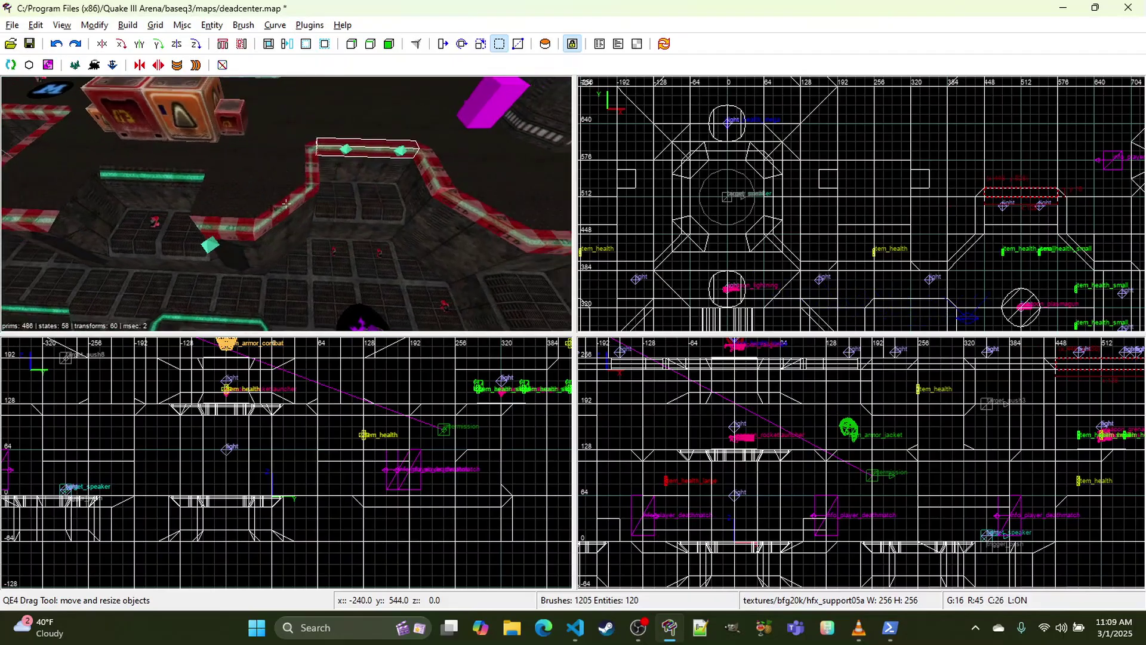
key("Escape")
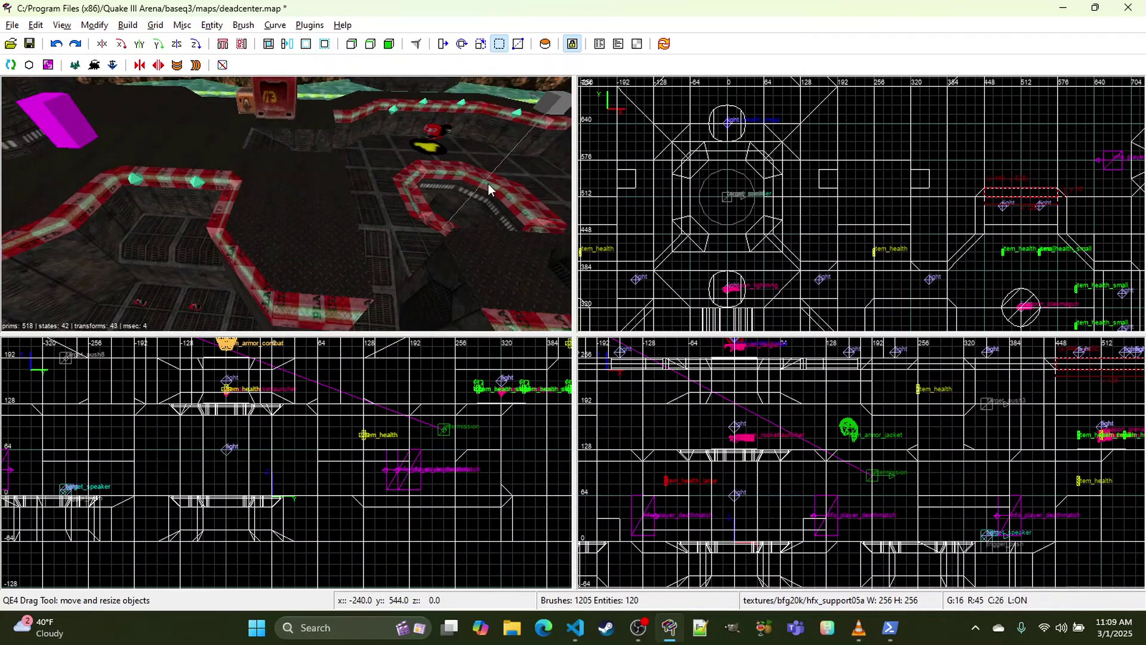
Step: Examine the ledge trims, pits and grated walkways around the map for pillar corners that still need clipping
key("w")
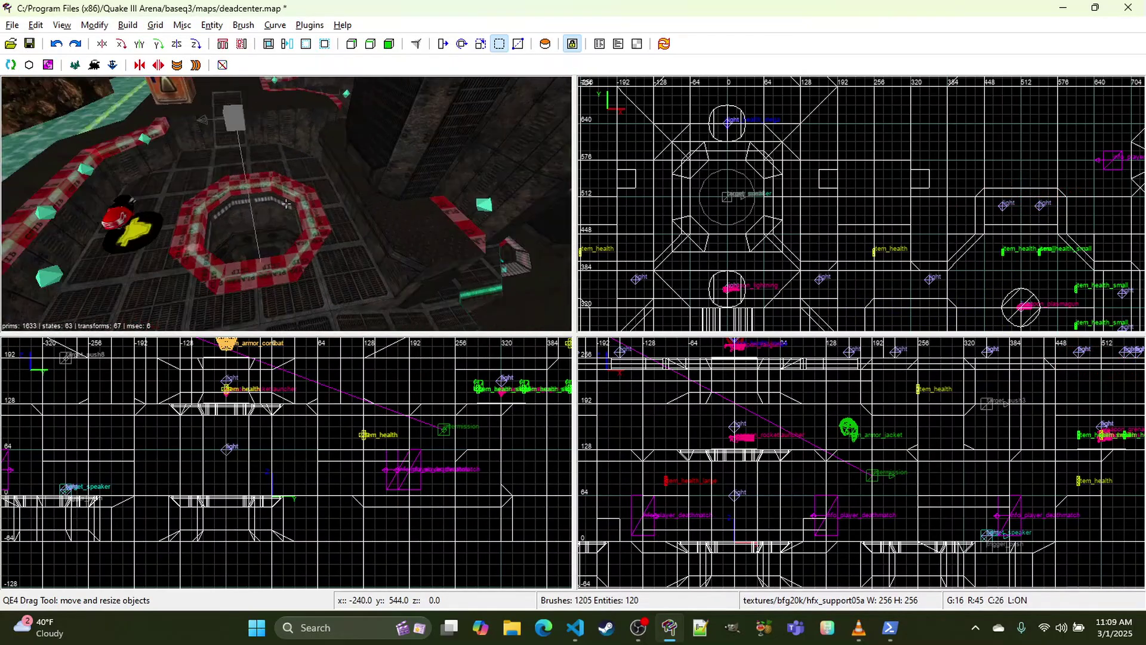
key("w")
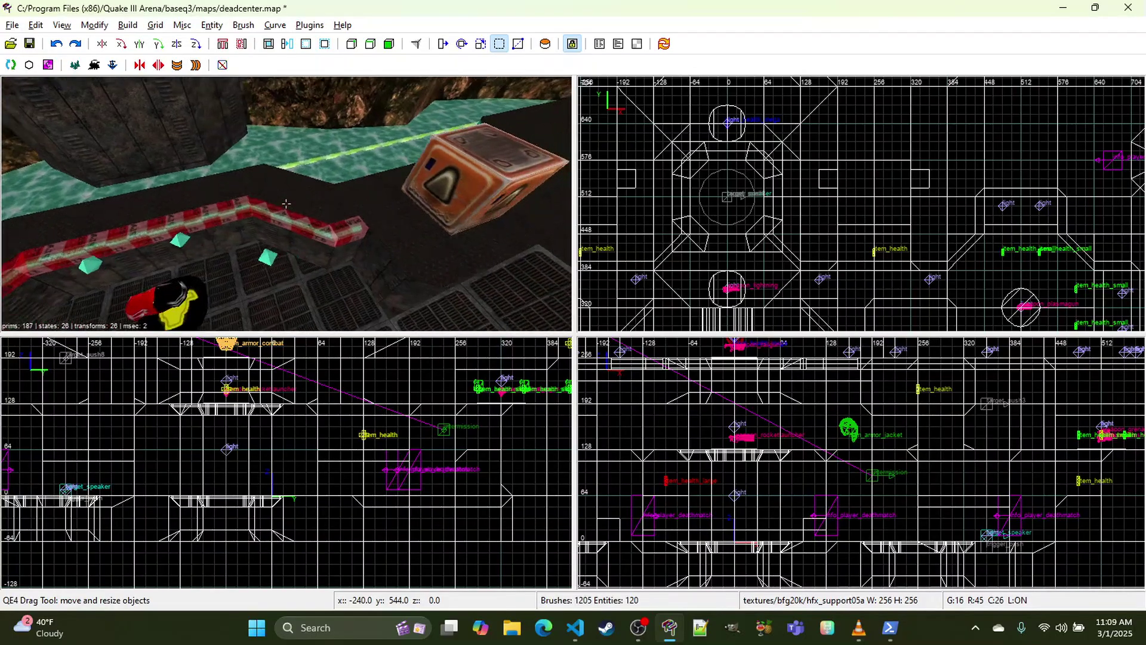
key("w")
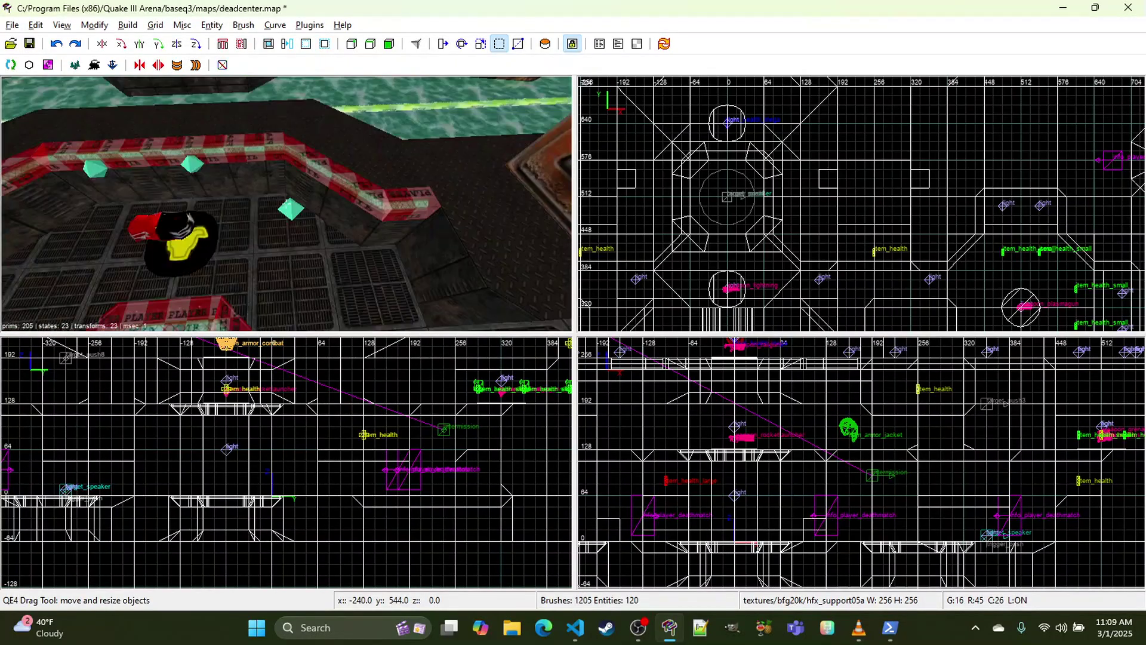
key("w")
right_click(285, 204)
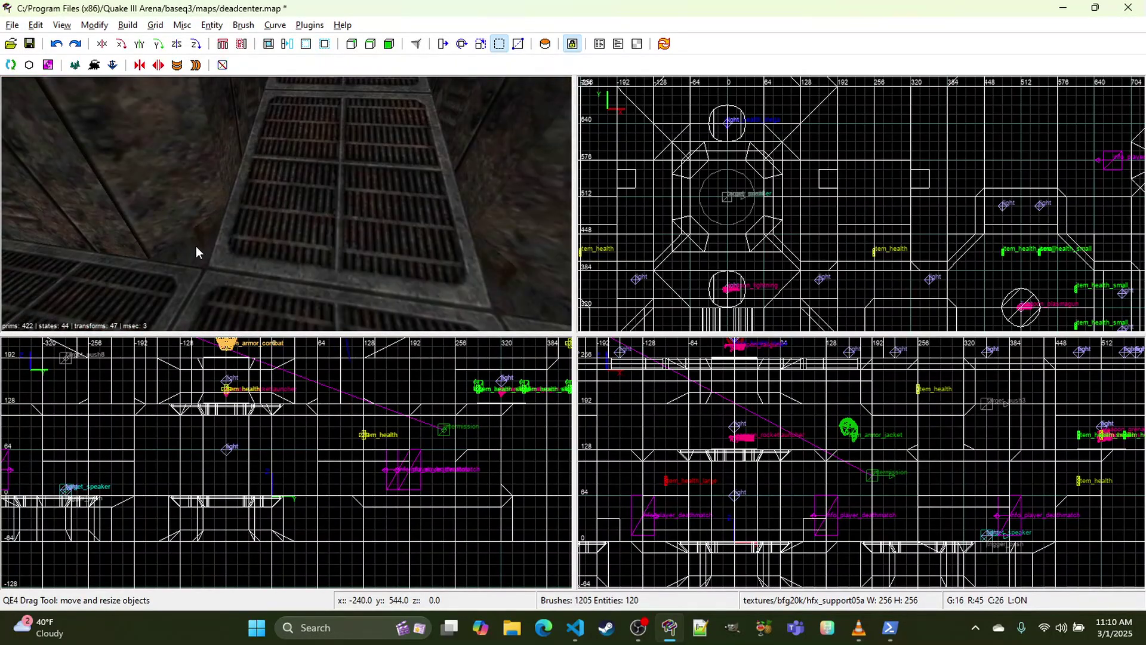
left_click(502, 285, "shift")
right_click(502, 286)
key("s")
right_click(286, 203)
key("Escape")
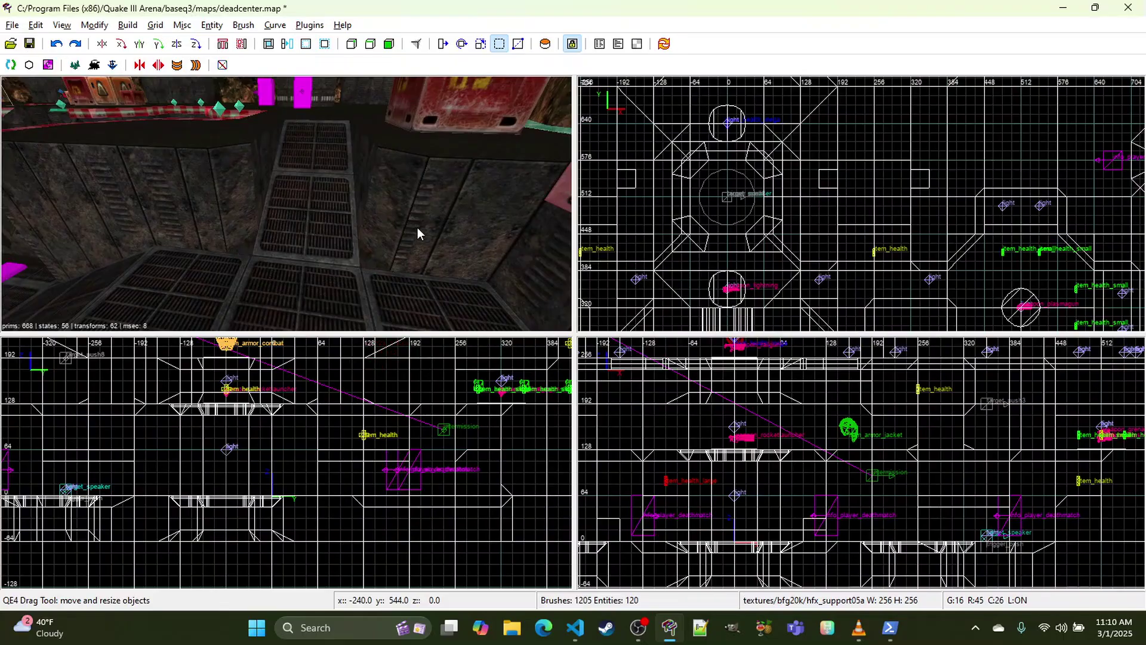
right_click(418, 228)
key("w")
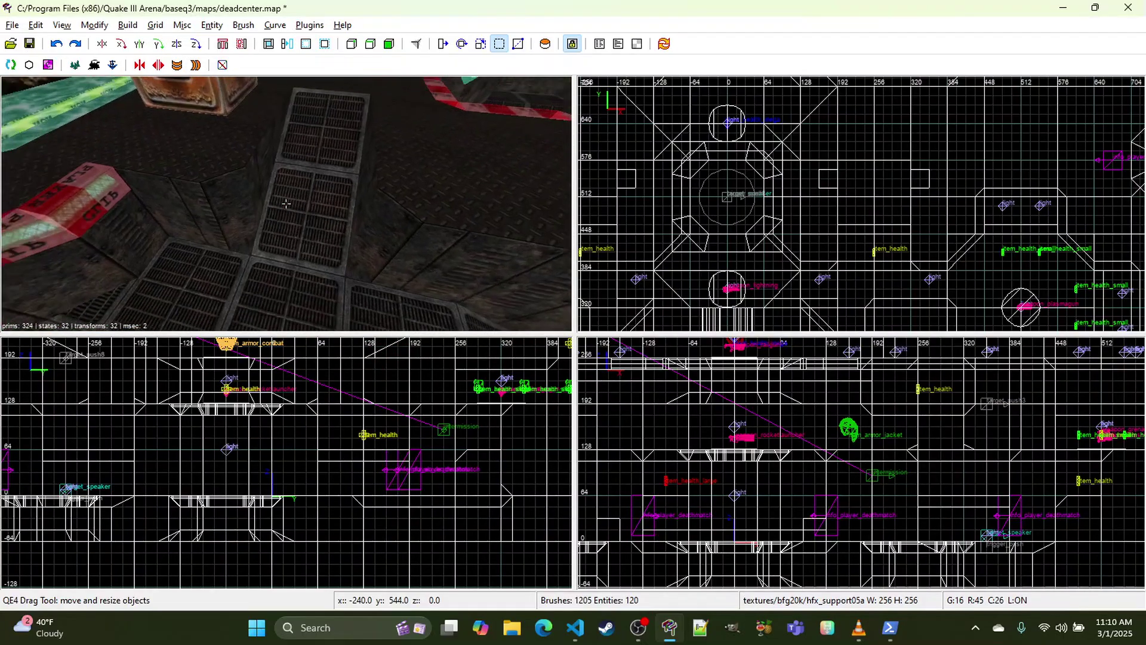
key("s")
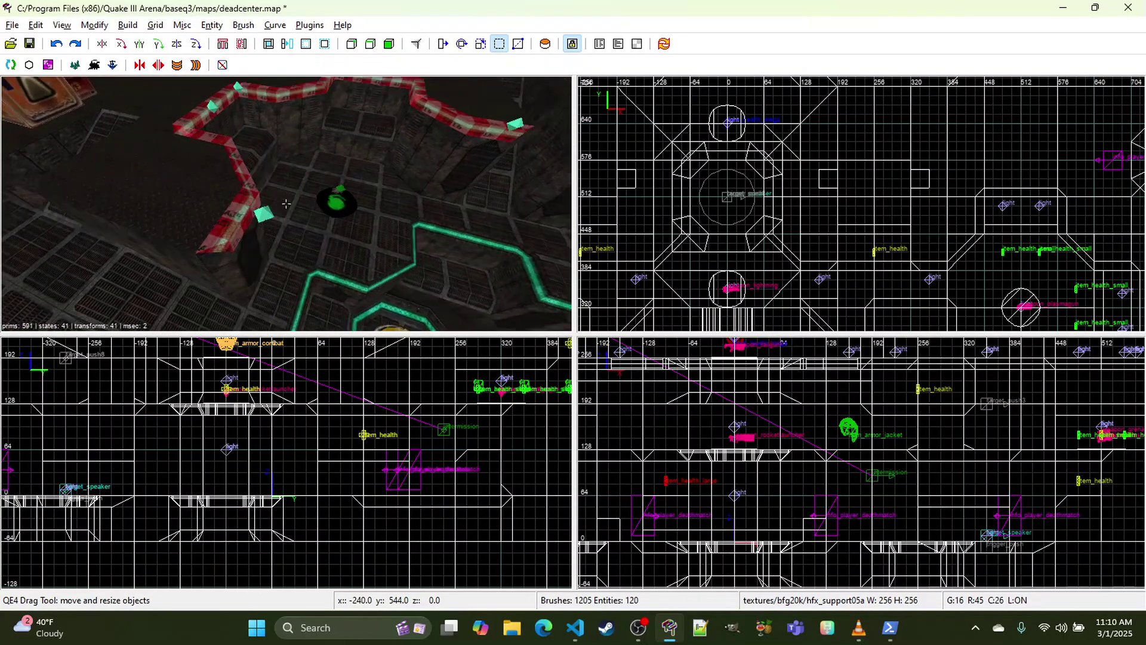
key("d")
key("s")
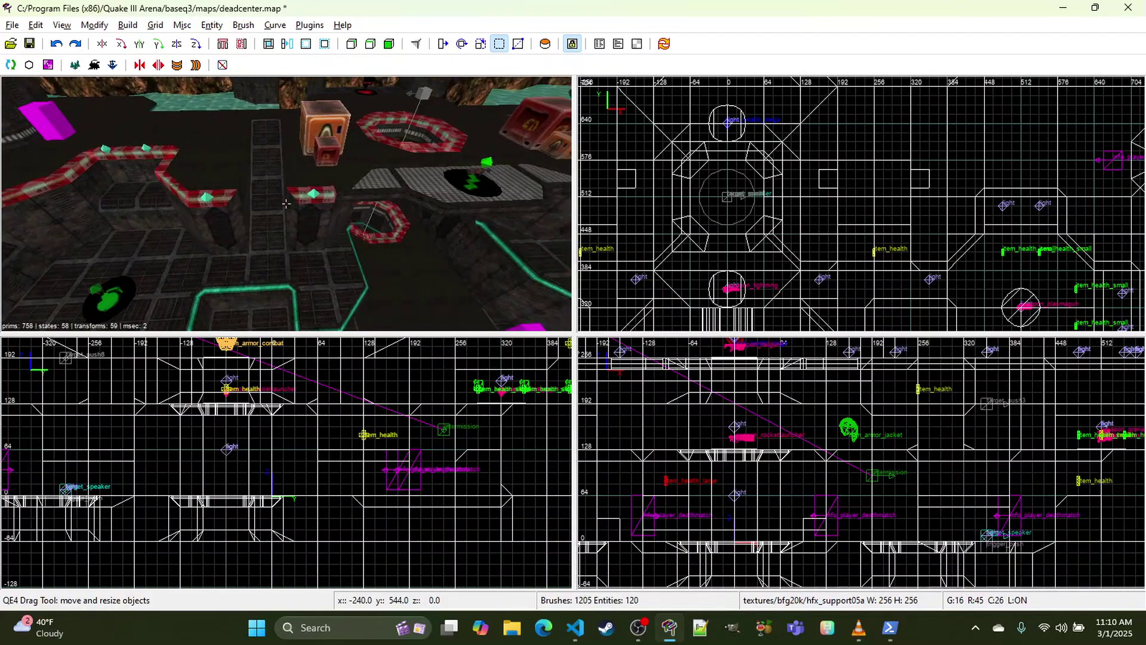
key("d")
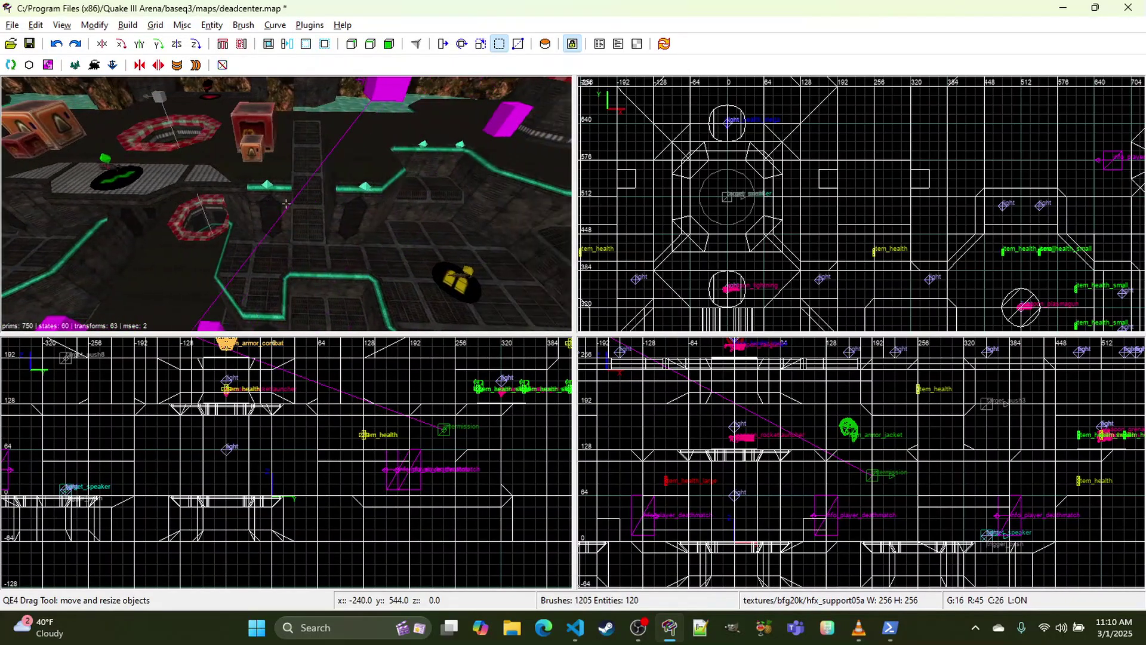
right_click(286, 204)
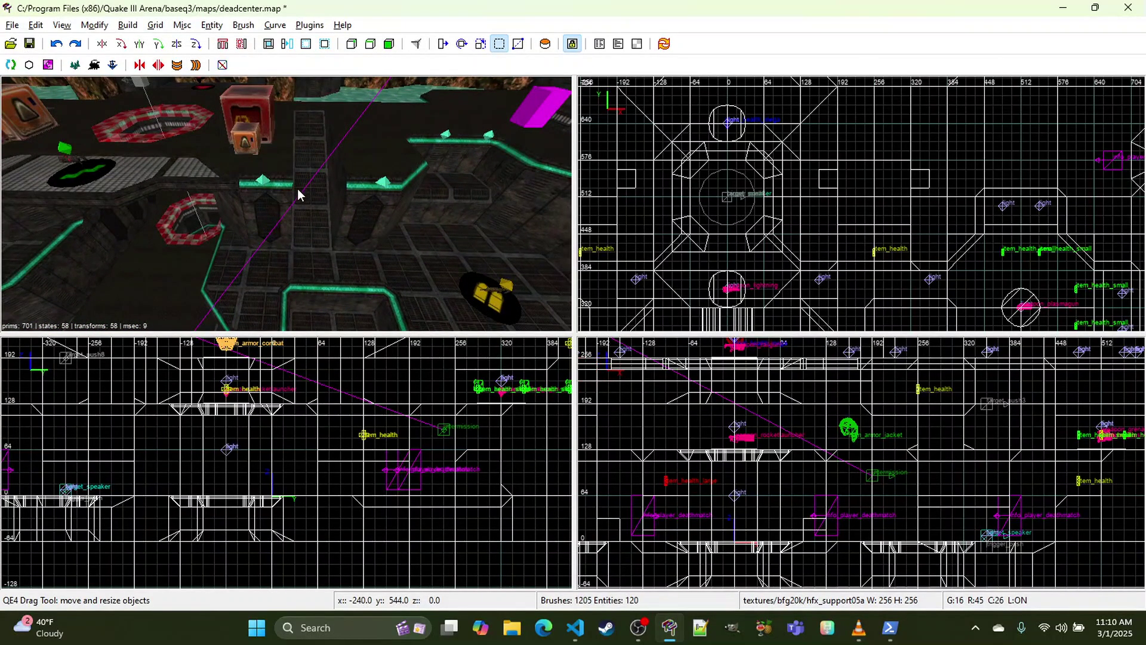
Step: Clip a 16-unit corner off the pillar and ledge brushes beside the grated walkway, at x -256, y -512
left_click(299, 187, "shift")
left_click(286, 211, "shift")
left_click(305, 200, "shift")
left_click(286, 187, "shift")
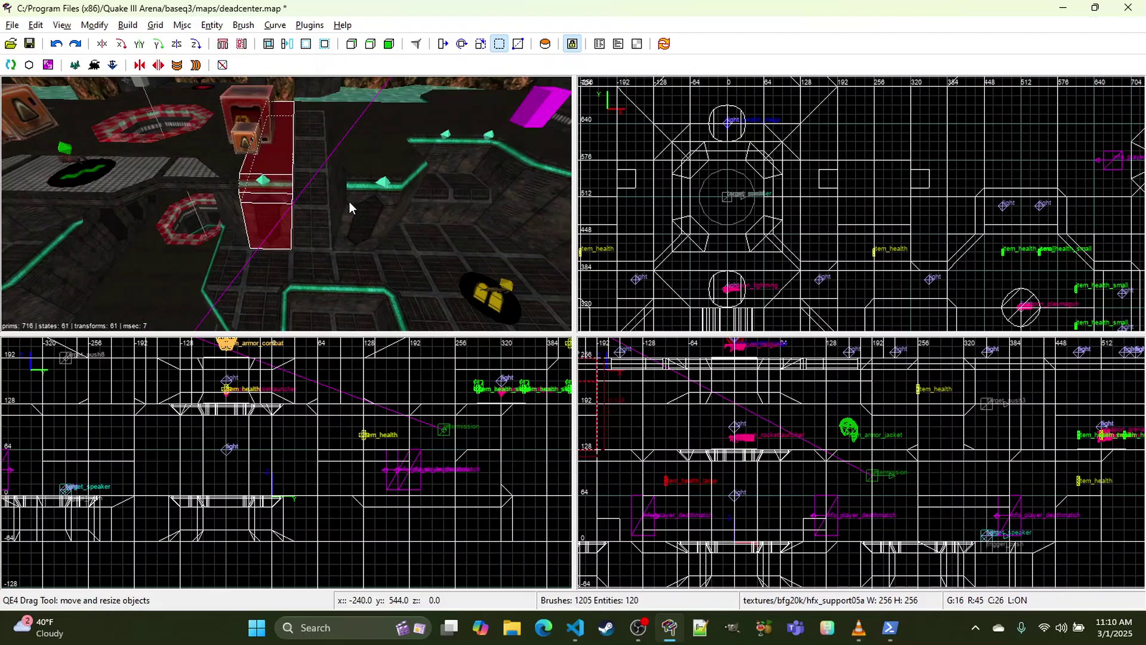
left_click(353, 194, "shift")
left_click(347, 220, "shift")
scroll(884, 272, "down", 2)
mouse_move(876, 263)
right_mouse_down()
mouse_move(952, 17)
mouse_move(921, 0)
mouse_move(1010, 107)
right_mouse_up()
scroll(880, 266, "up", 4)
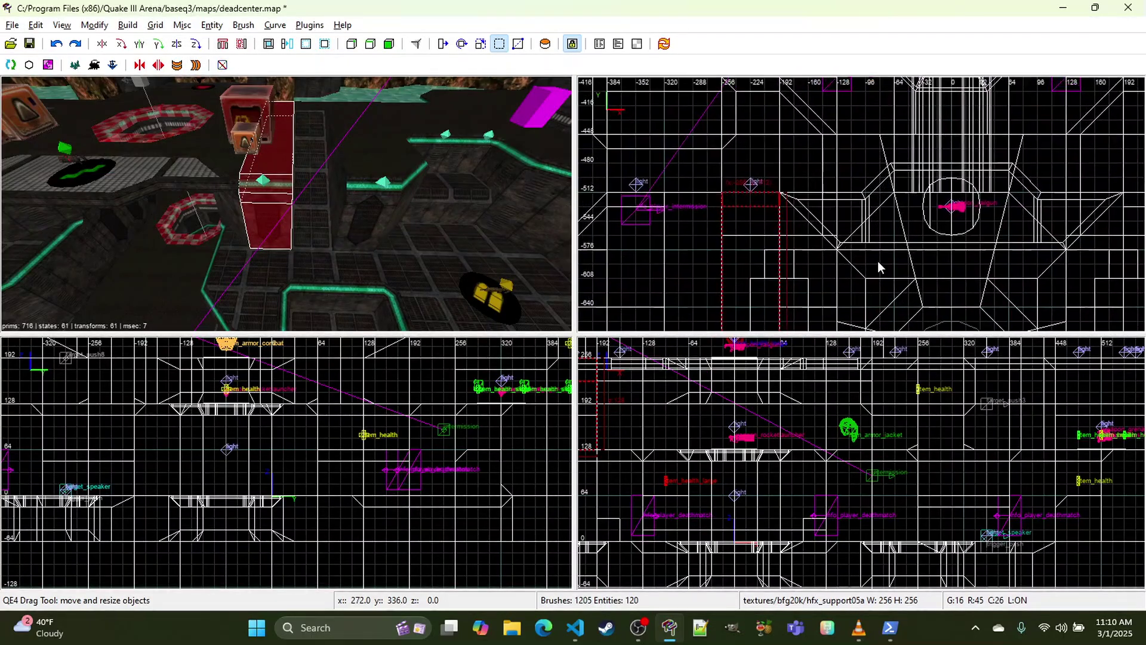
key("x")
left_click(723, 209)
left_click(734, 190)
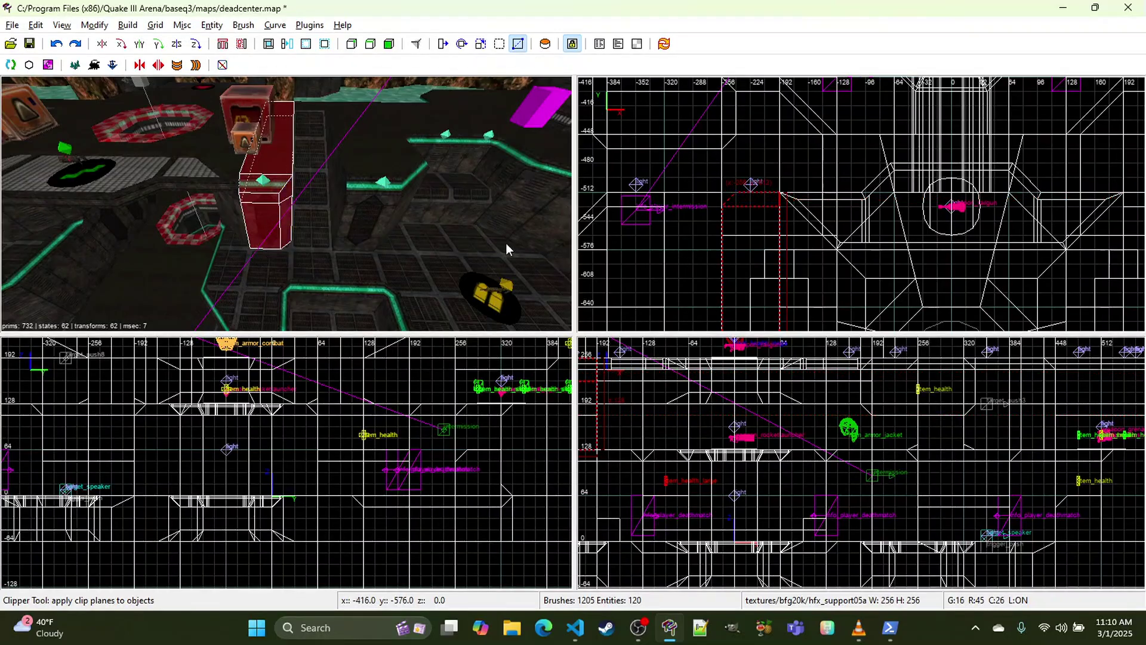
key("Escape")
Step: Clip the walkway-side corner off the facing pillar and ledge brushes at x -320, y -512
left_click(356, 208, "shift")
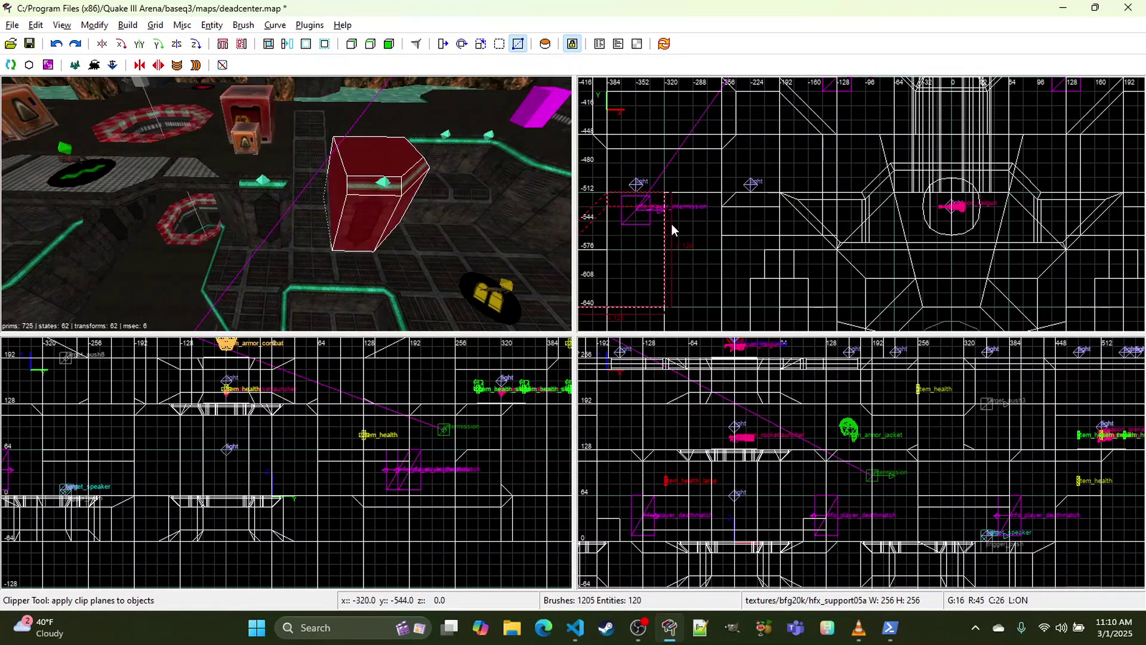
key("x")
key("x")
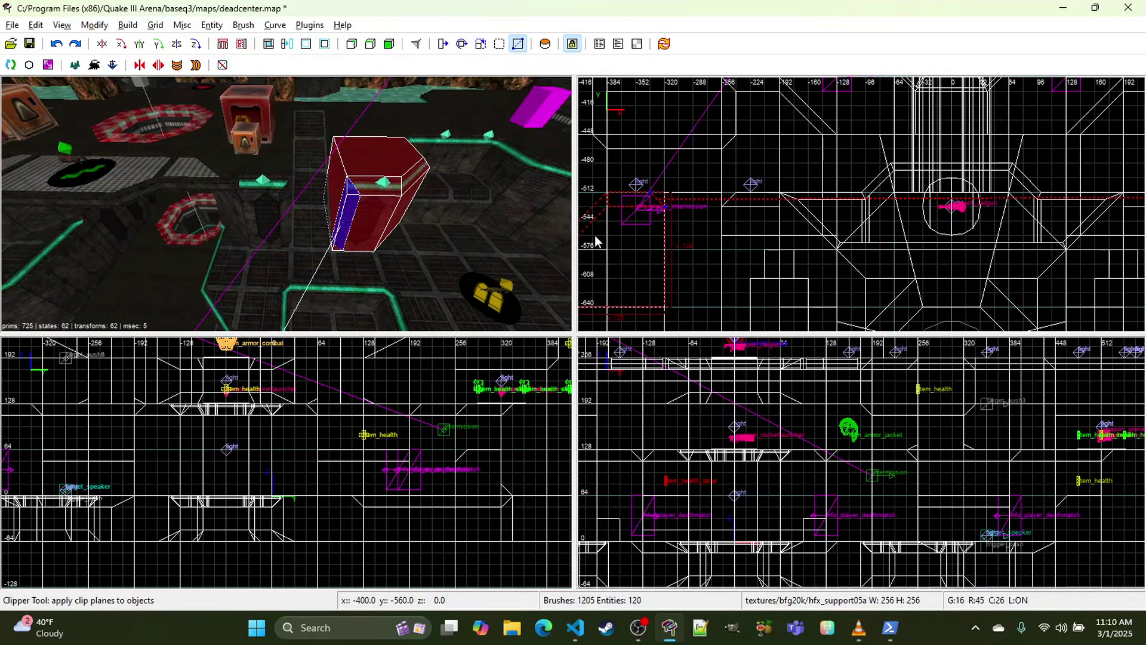
key("Escape")
Step: Clip the pillar and ledge brushes' corner at the other walkway from x -592, y -256 to x -576, y -272
right_click(393, 234)
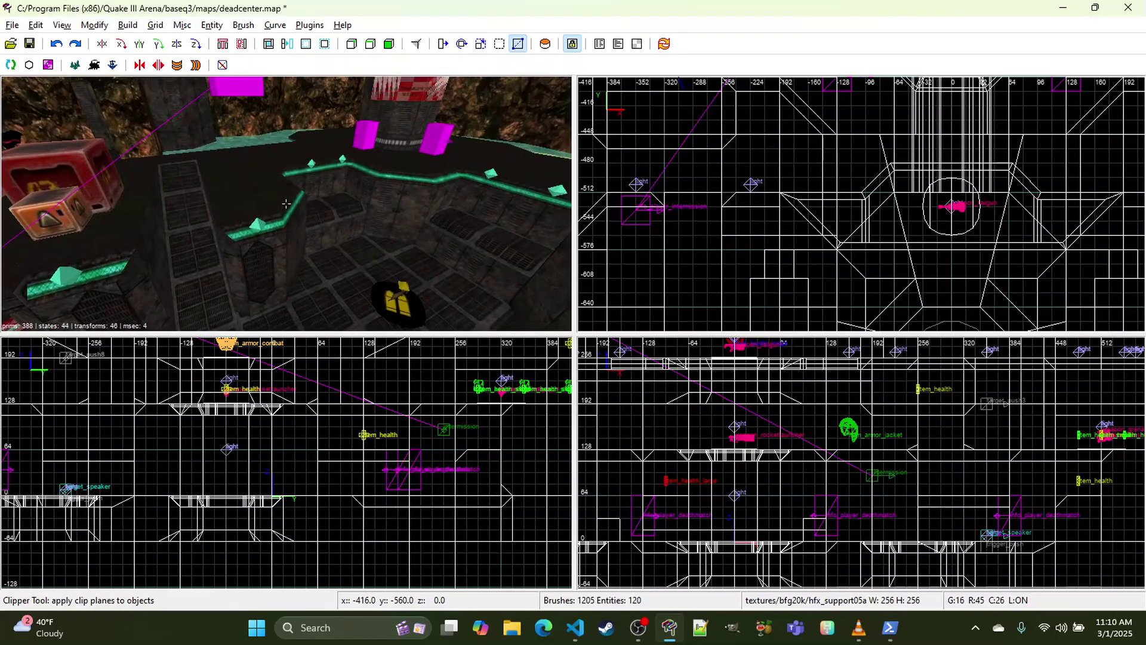
key("w")
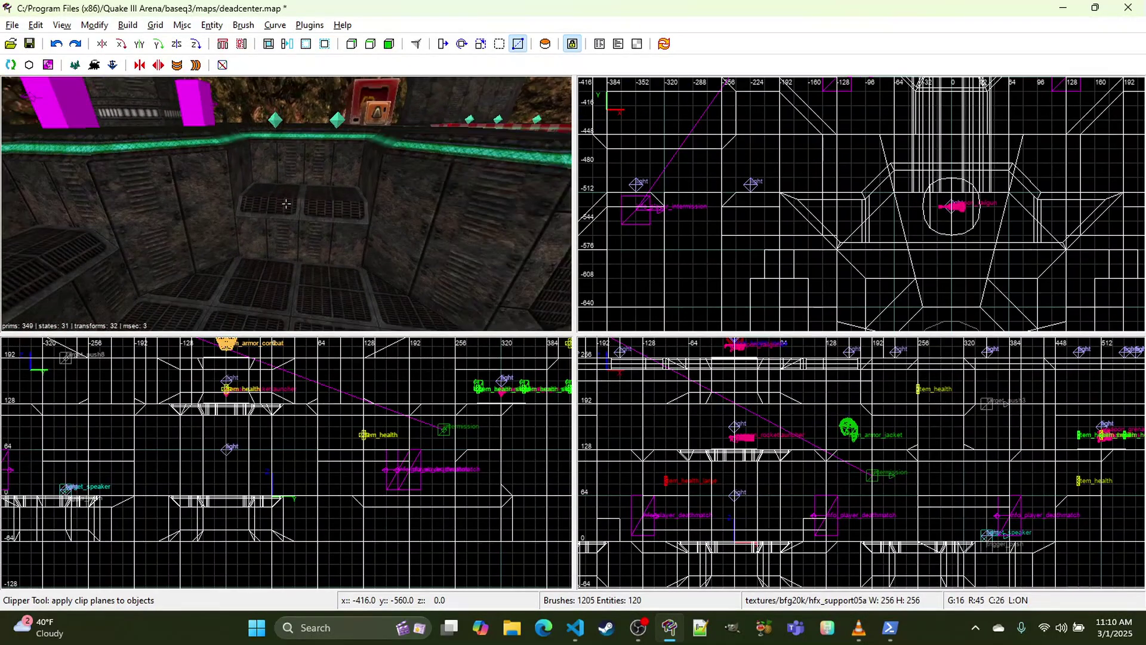
key("w")
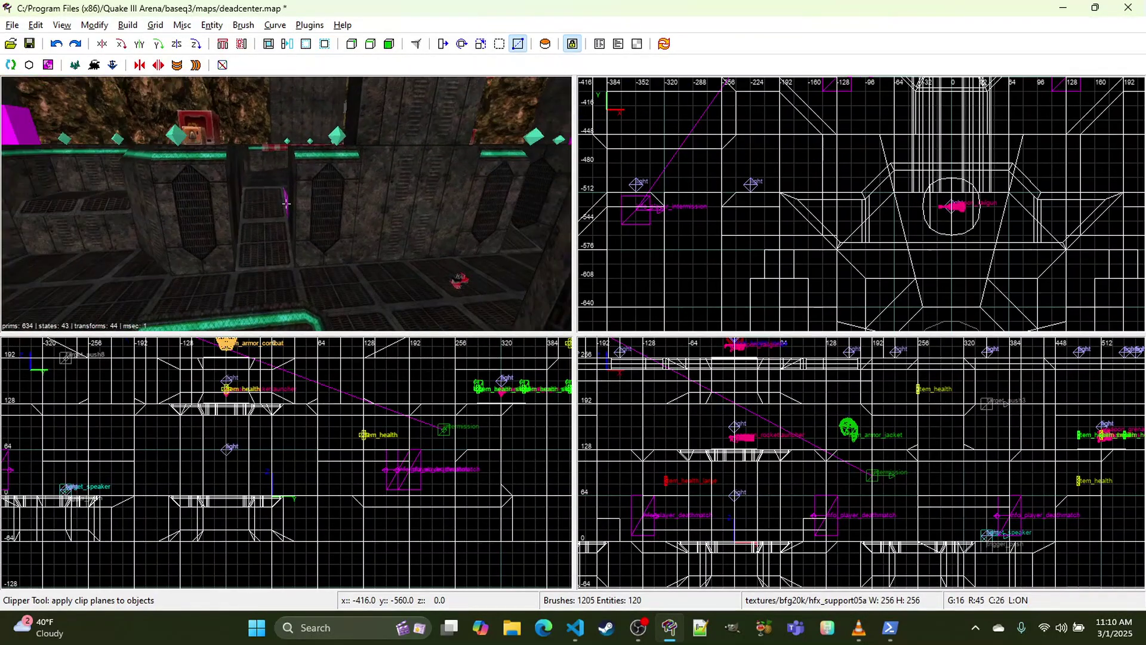
left_click(230, 164, "shift")
scroll(955, 164, "down", 2)
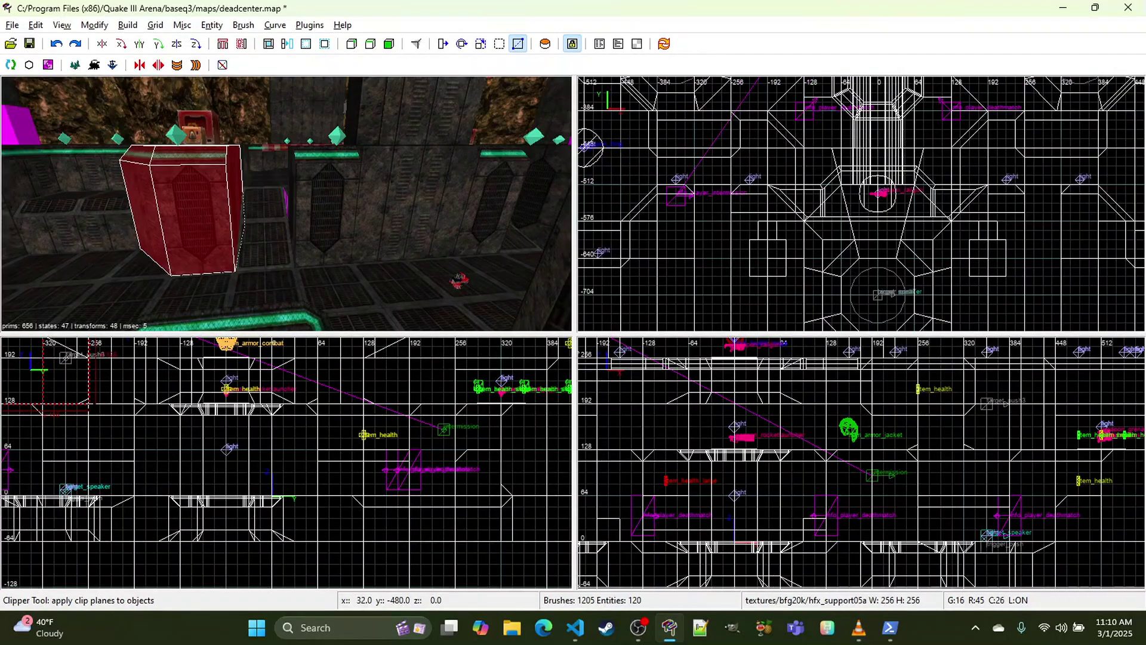
scroll(756, 182, "up", 3)
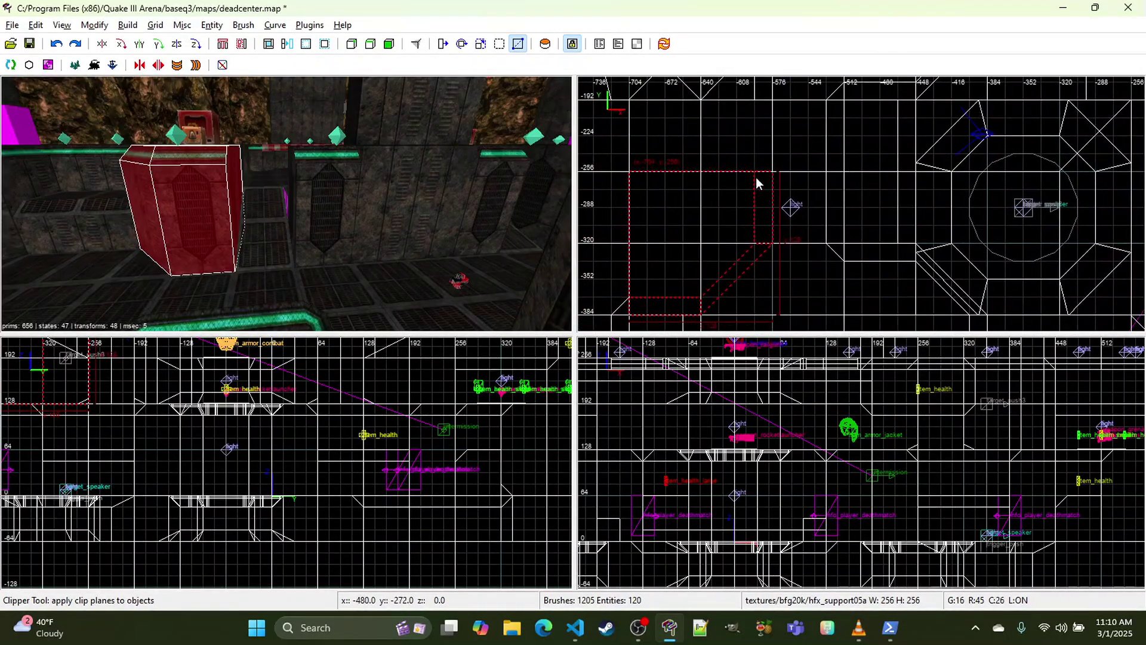
key("x")
key("x")
left_click(758, 174)
left_click(770, 186)
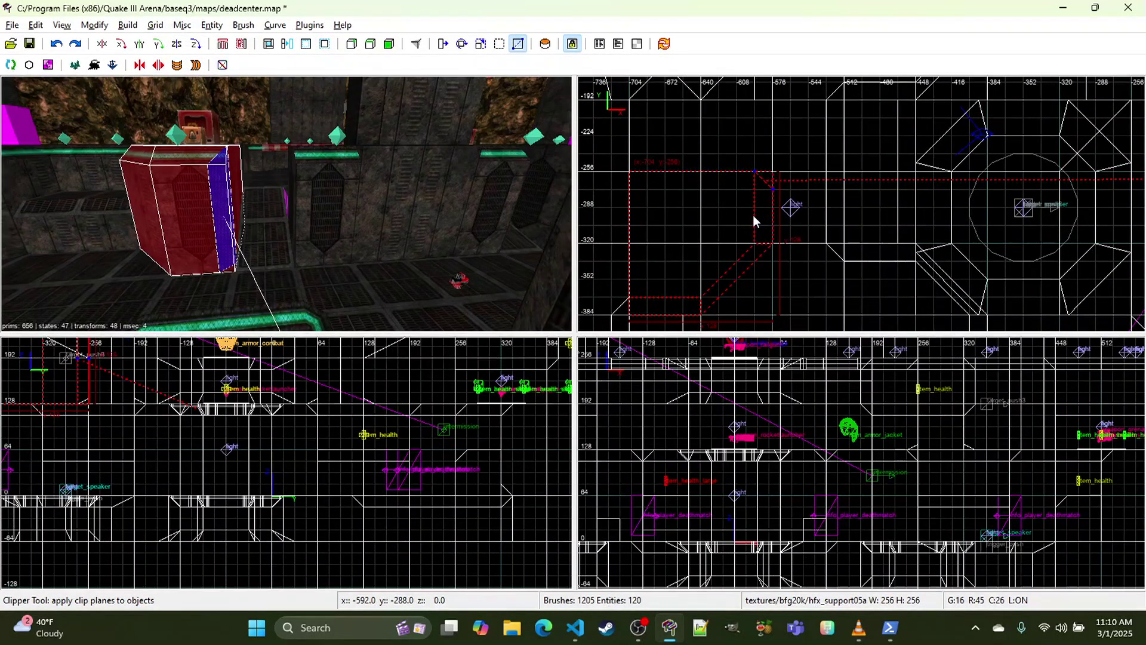
key("Return")
Step: Switch to VS Code and add the comments "# 25K is pretty high." and "# 20K is high." below the bloodrun_qc note
left_click(575, 627)
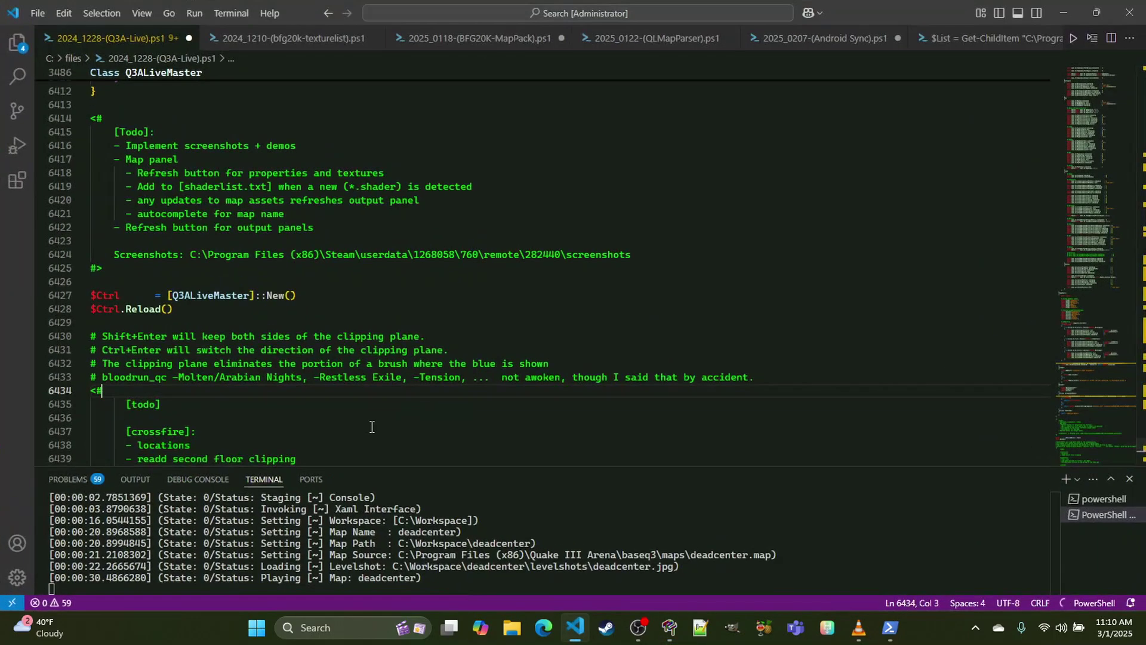
left_click(774, 381)
key("Return")
type("# ")
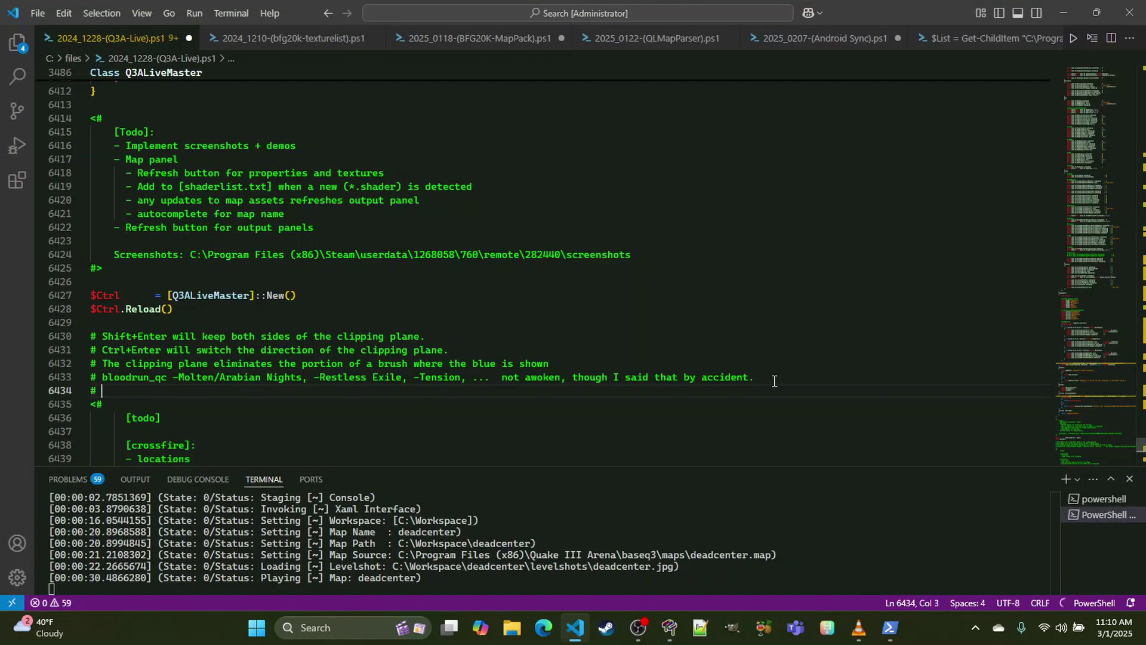
type("25K is pretty high.")
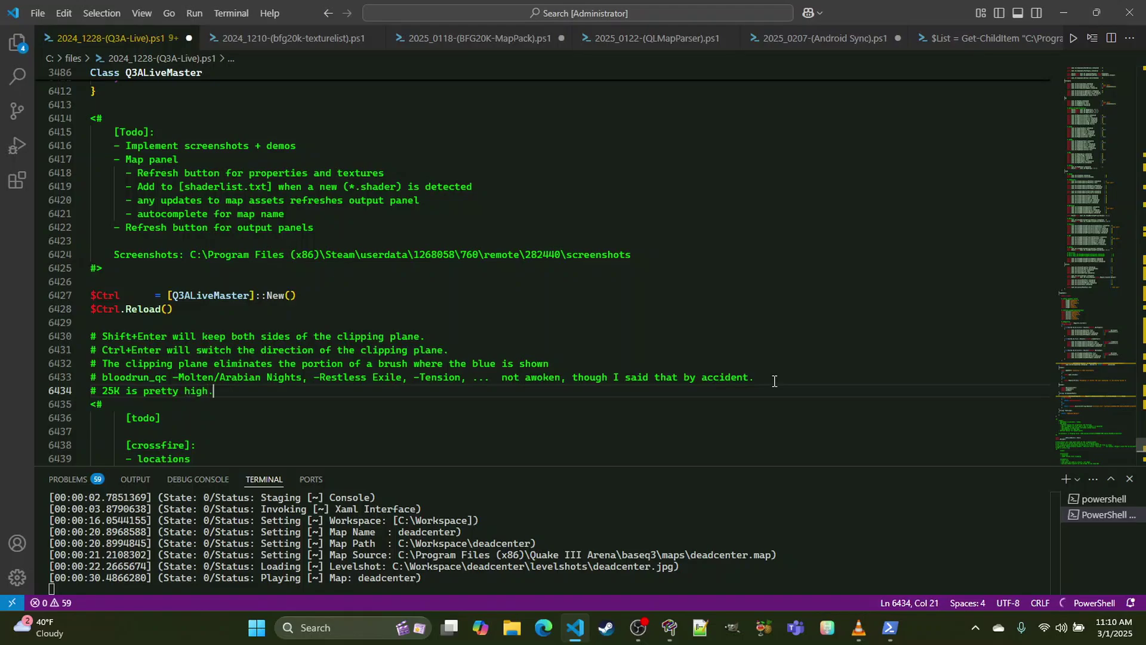
key("Return")
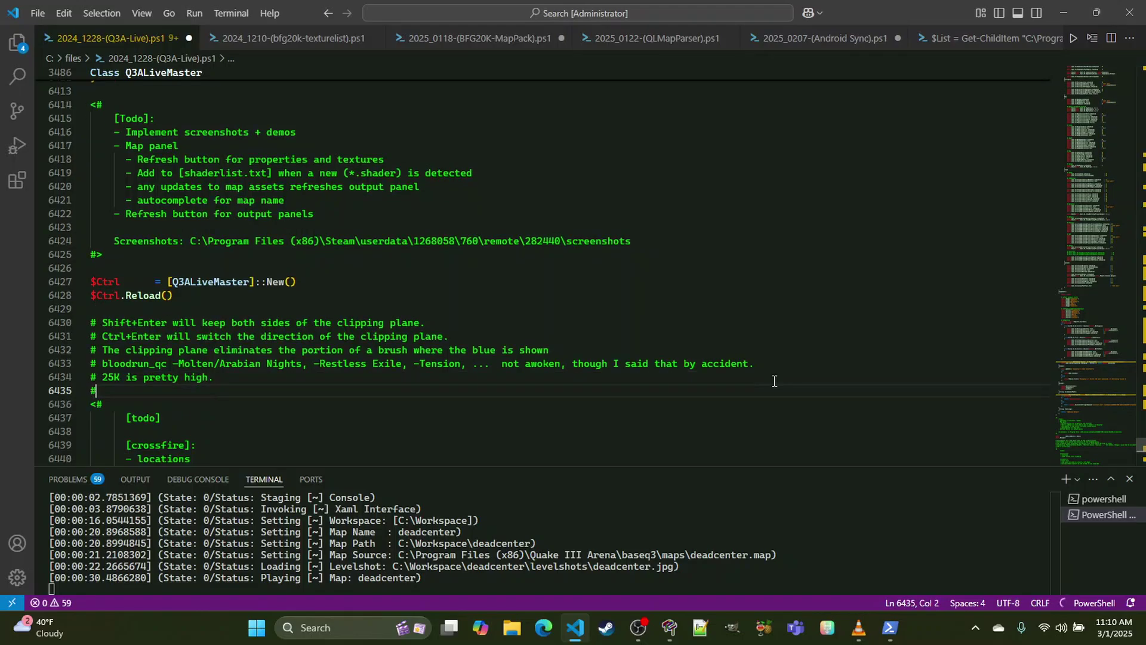
type("# 20K is high.")
key("Return")
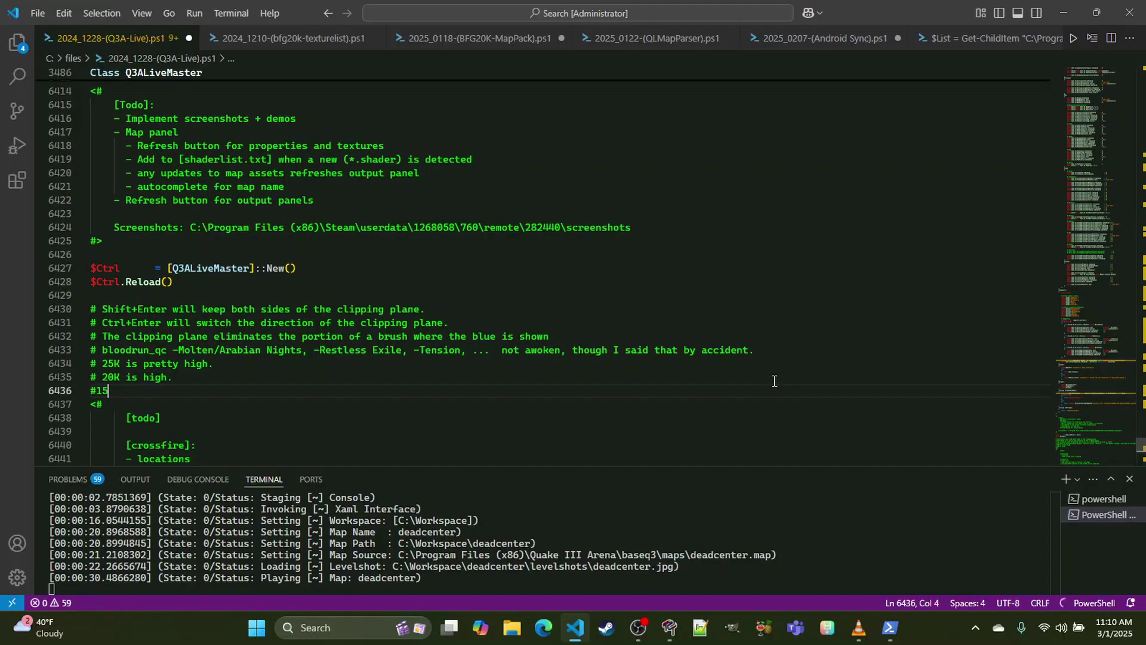
Step: Add the comment "# 15K is acceptable, but try not to exceed that by too much."
type("# 15K is acceptable, bu")
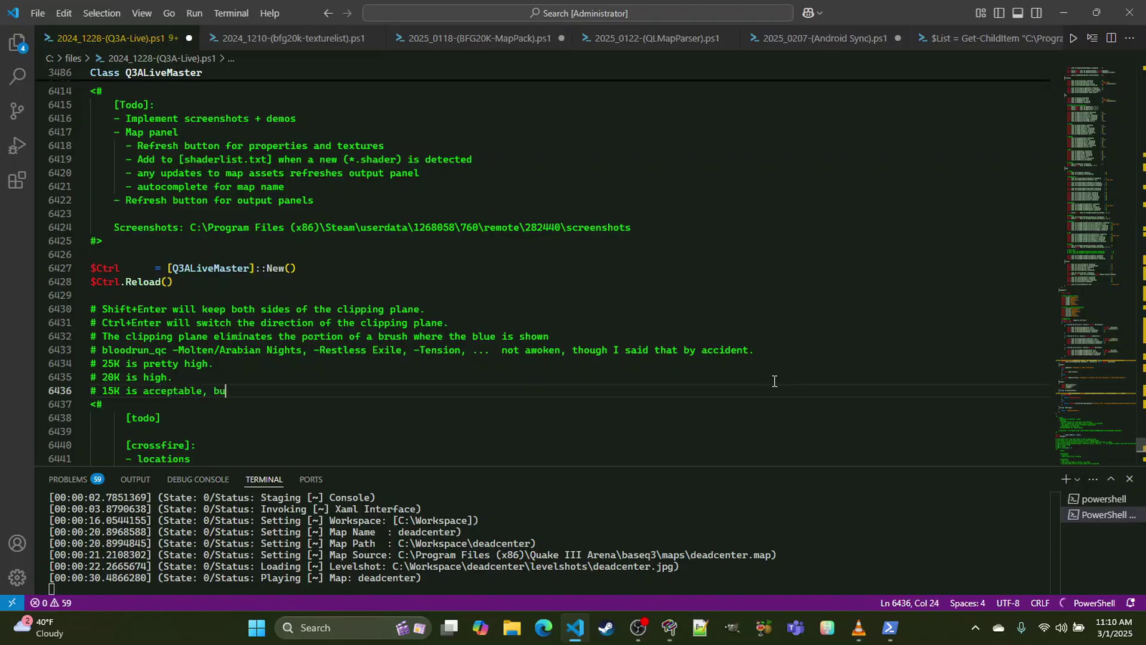
type("t try not to excere")
type(" that by too much.")
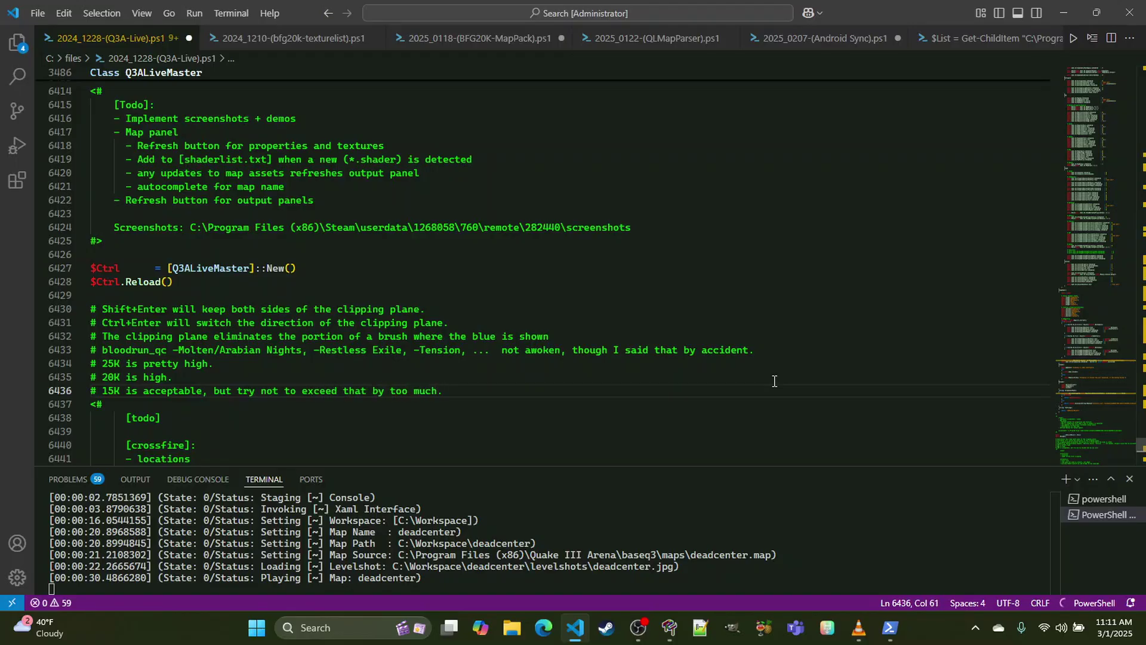
key("Return")
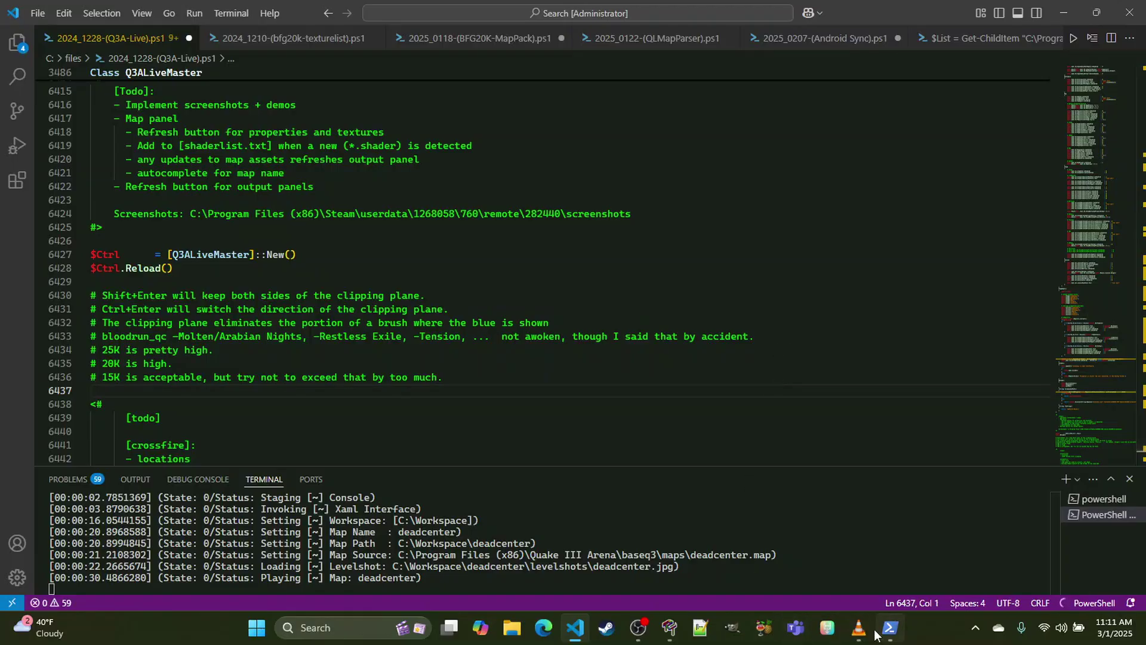
Step: Add the comment "# 10K was sort of high in 2000-2005" followed by a blank line
mouse_move(680, 638)
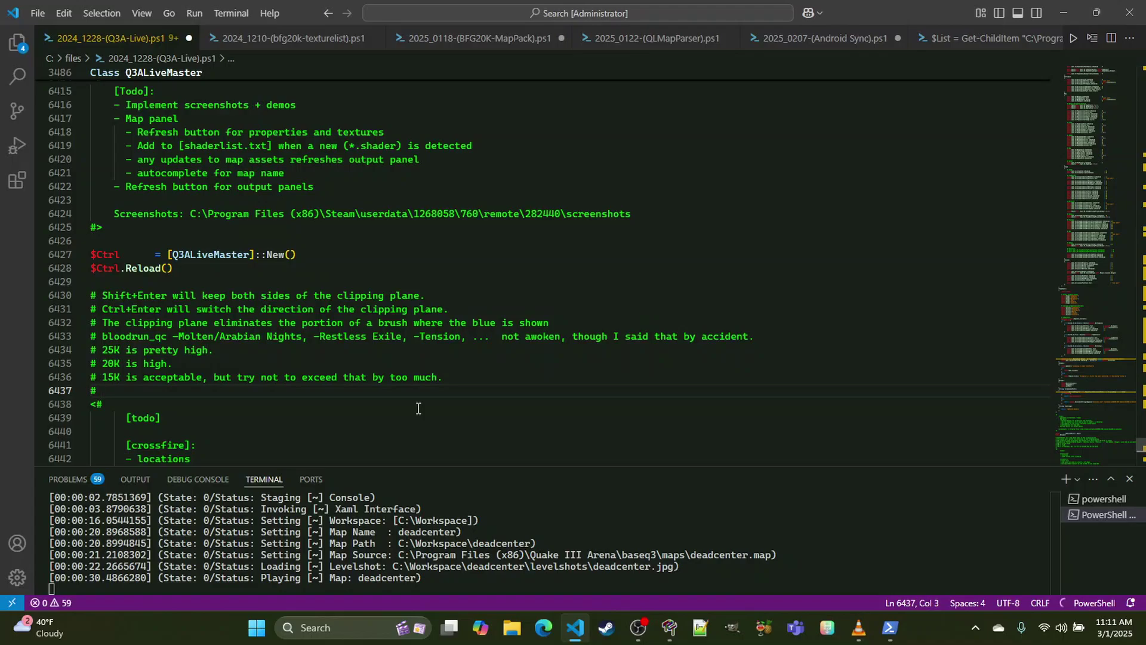
type("was way too high in 200")
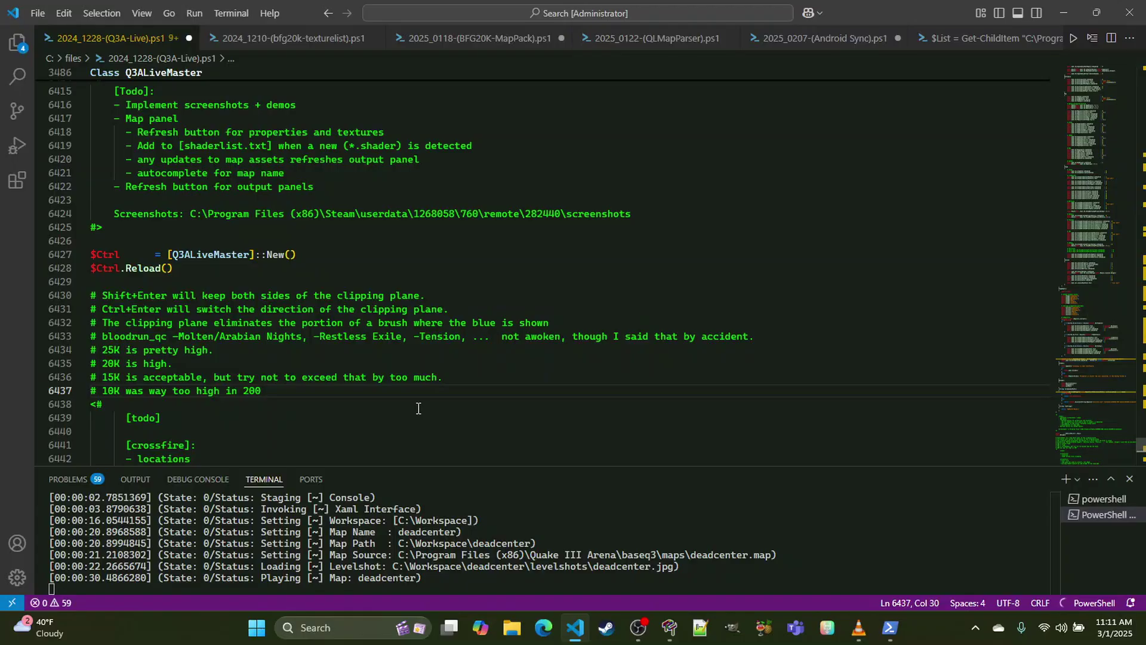
type("0-200")
key("ctrl+shift+Left")
key("ctrl+shift+Left")
type("sort of")
key("Return")
key("Return")
Step: Add the comment "# BEATBOX IS AWESOME..." above the todo block
type("# ")
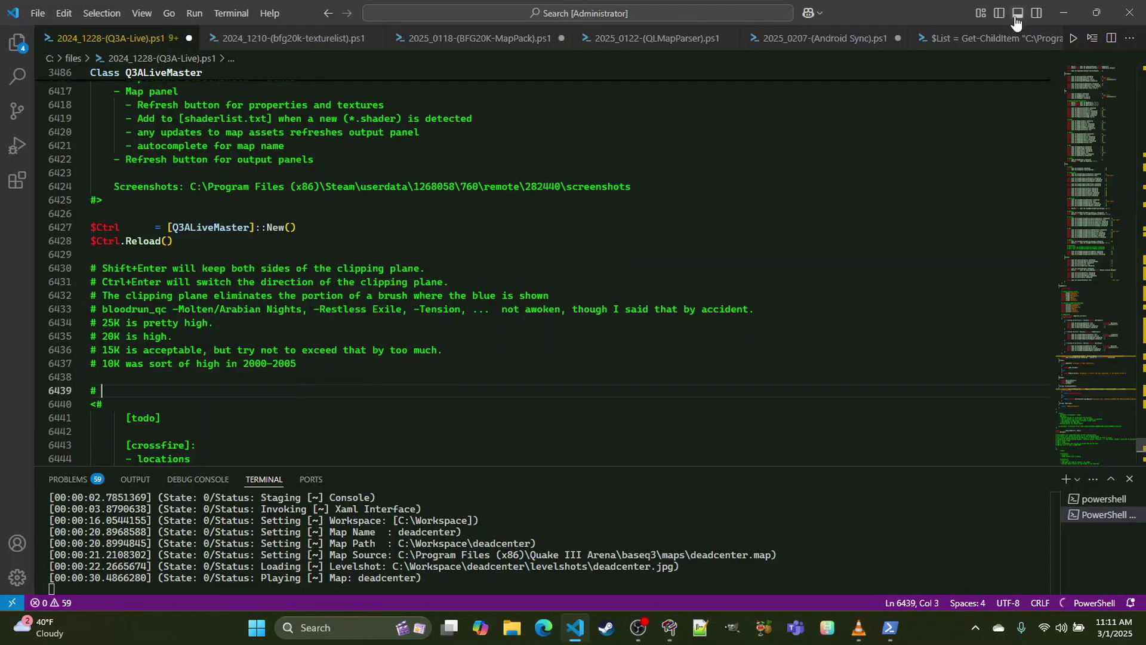
type("BEATBOS ")
type(" IS AWESOME...")
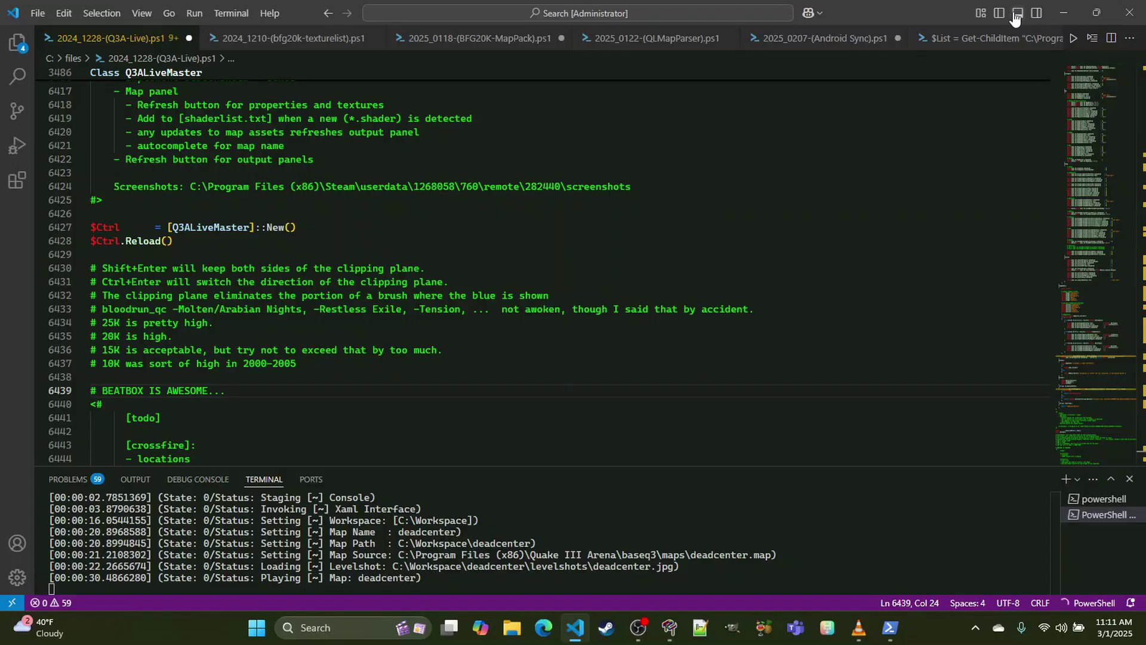
Step: Switch back to Radiant and clip a diagonal corner off the grated pillar beside the walkway, near x -592, y -192
left_click(1065, 12)
key("w")
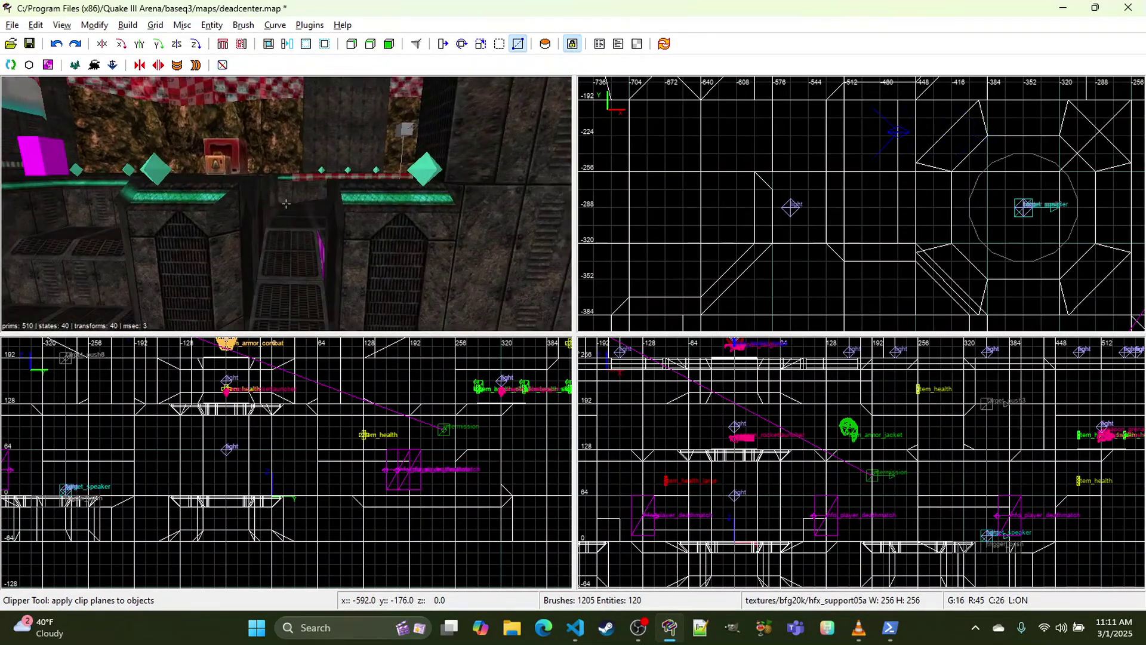
right_click(365, 111)
left_click(365, 113, "shift")
left_click(364, 139, "shift")
left_click(364, 138, "shift")
right_click_drag(713, 134, 724, 163)
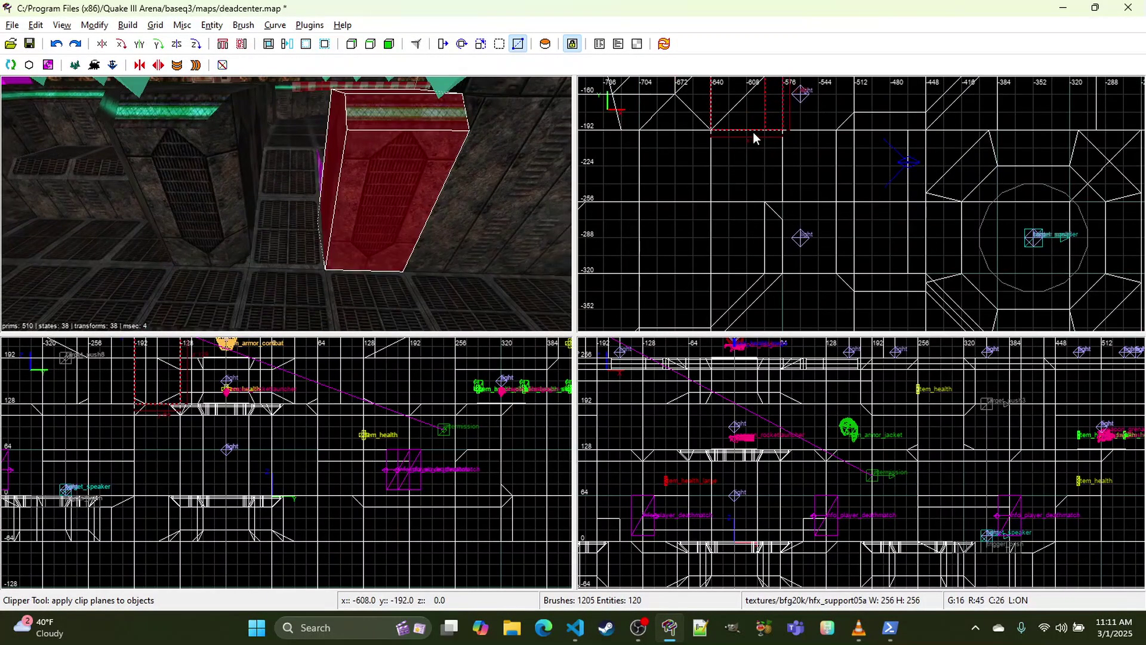
key("x")
key("x")
left_click(769, 128)
left_click(782, 113)
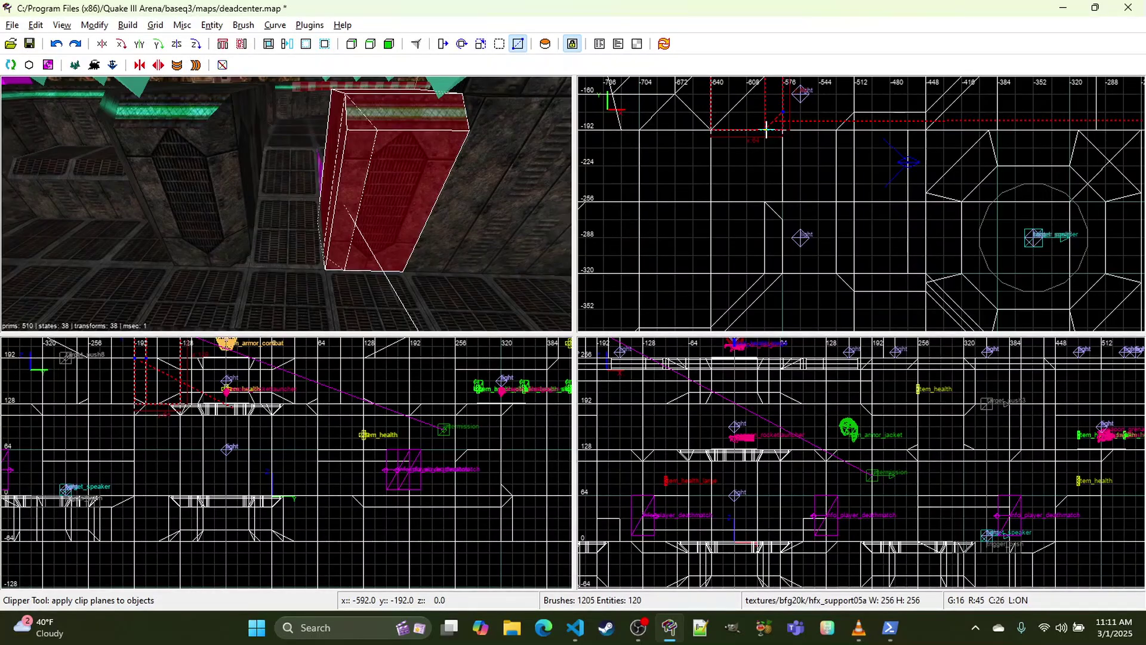
key("Return")
key("Escape")
Step: Examine the pillars, walkways and side walls around the octagonal floor opening and lower passage for remaining corners
right_click(415, 189)
key("w")
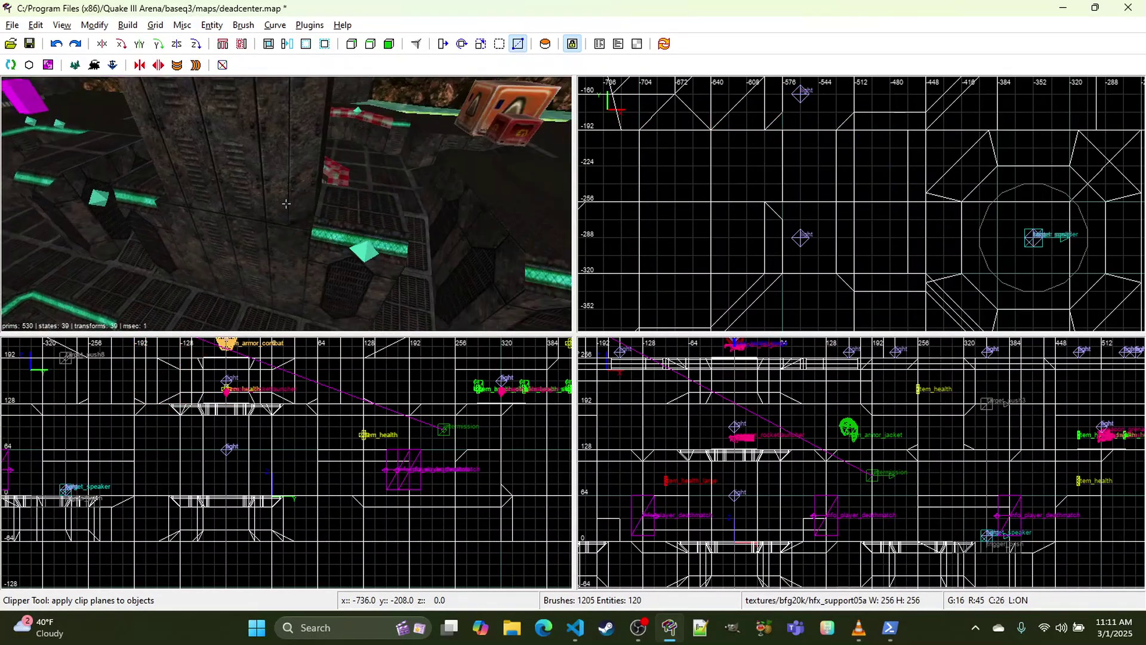
key("w")
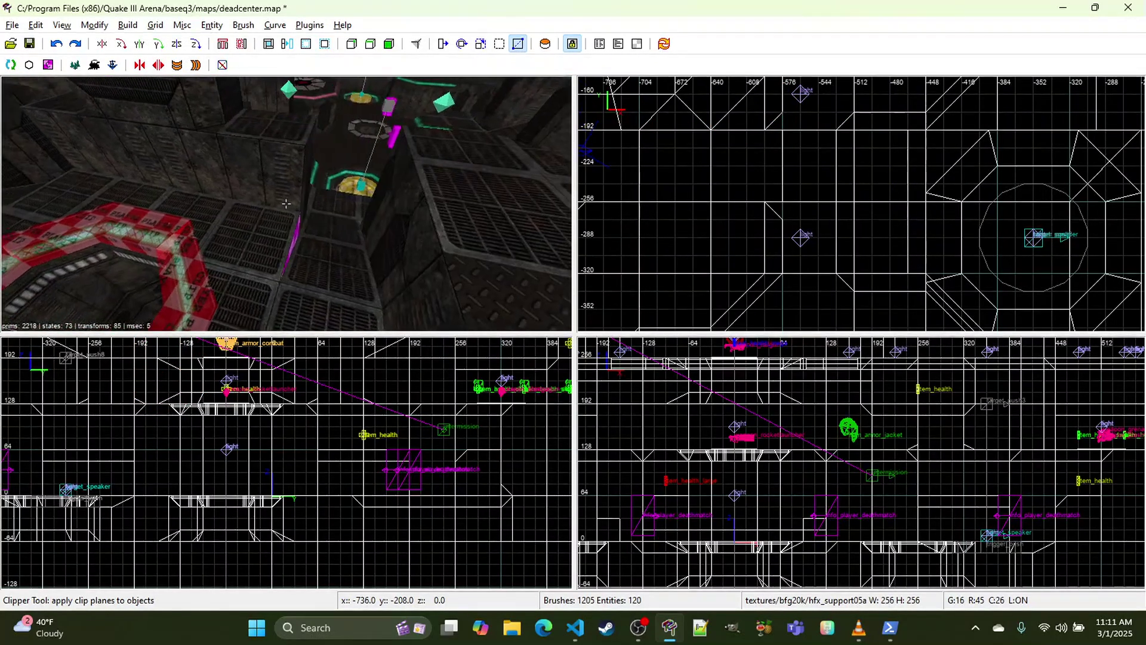
key("w")
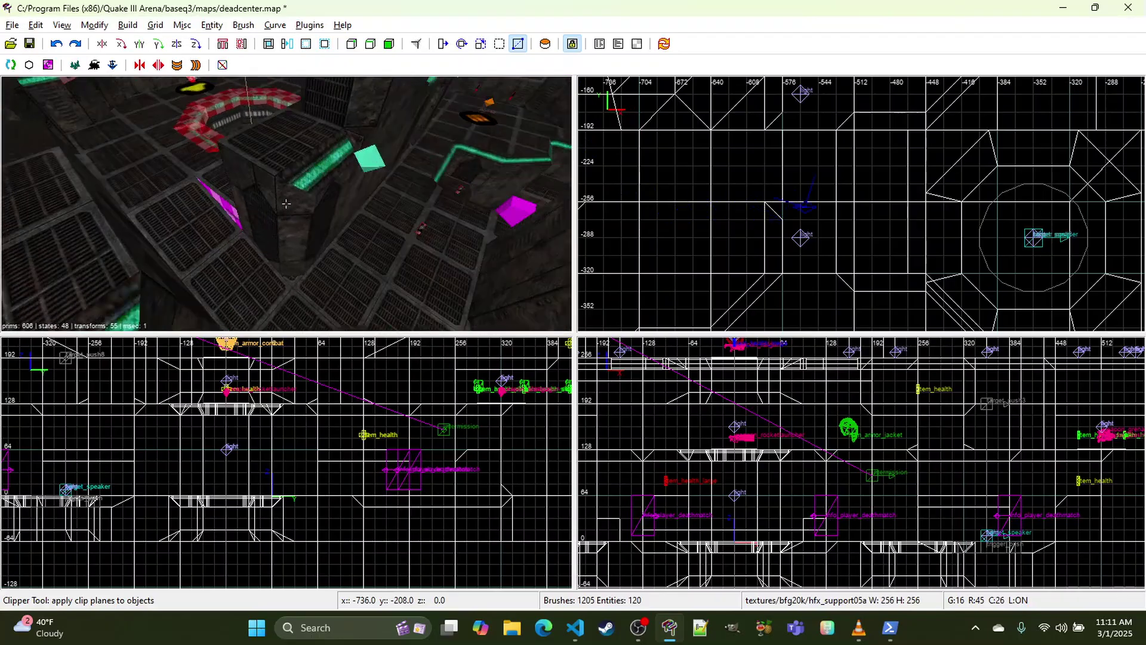
right_click(417, 190)
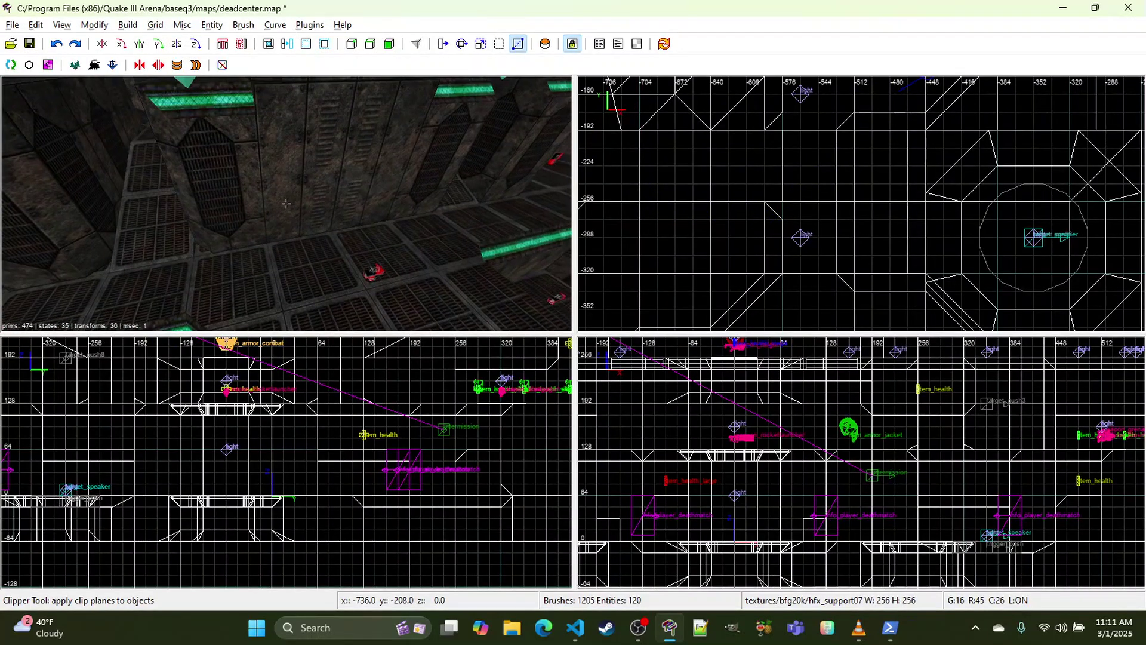
right_click(417, 190)
key("w")
key("w")
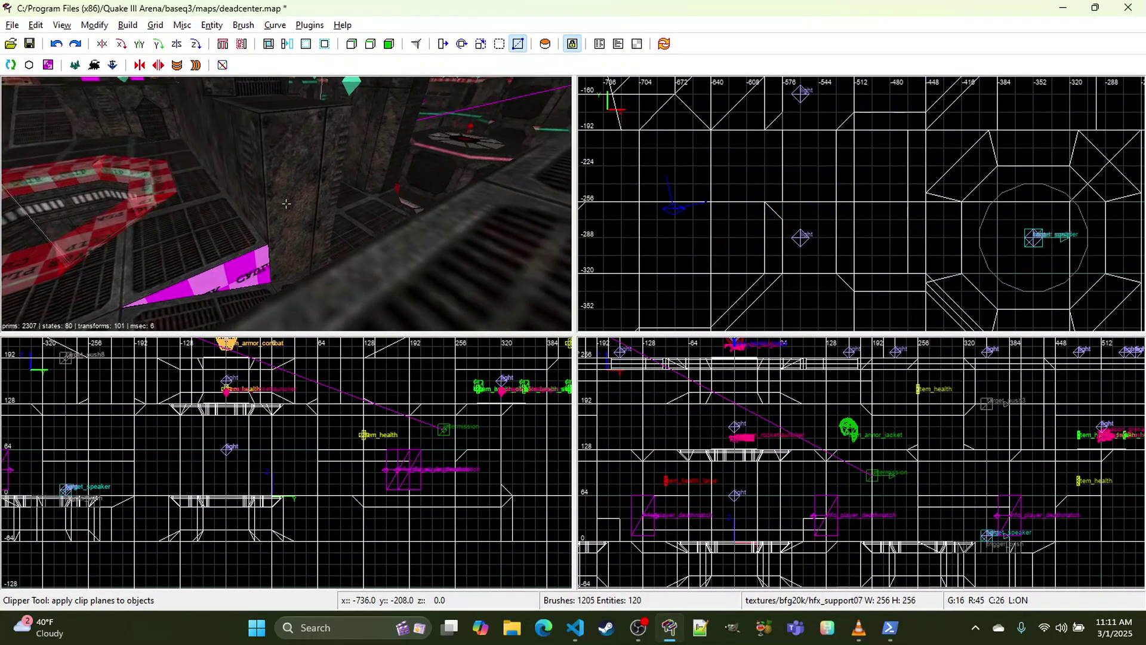
right_click(216, 161)
key("w")
key("w")
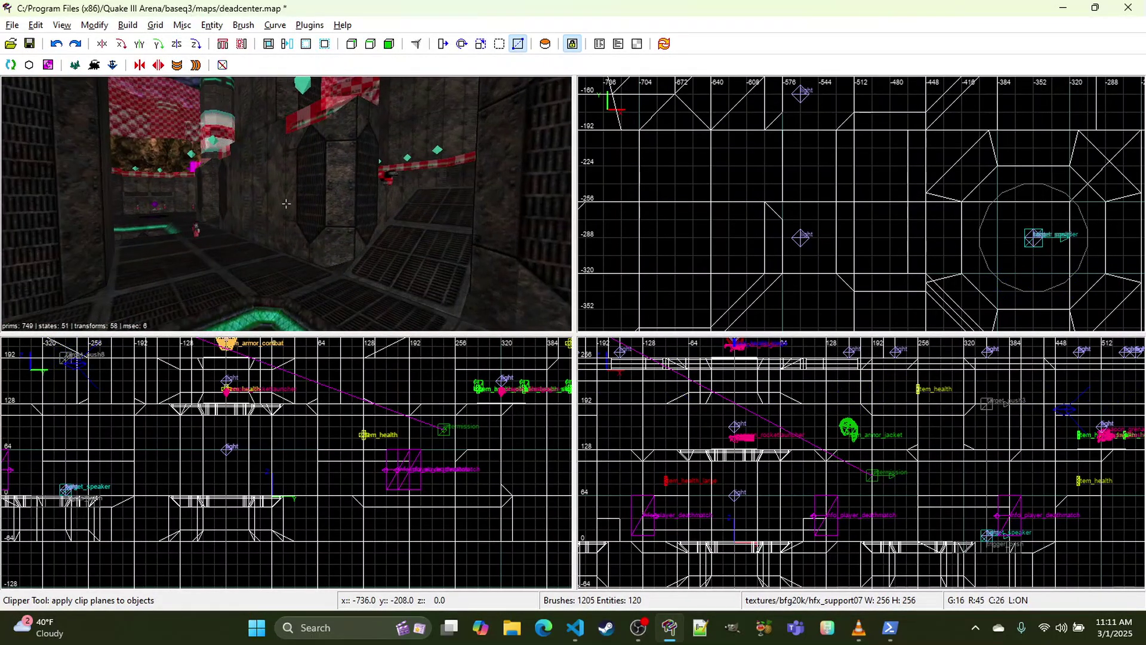
key("w")
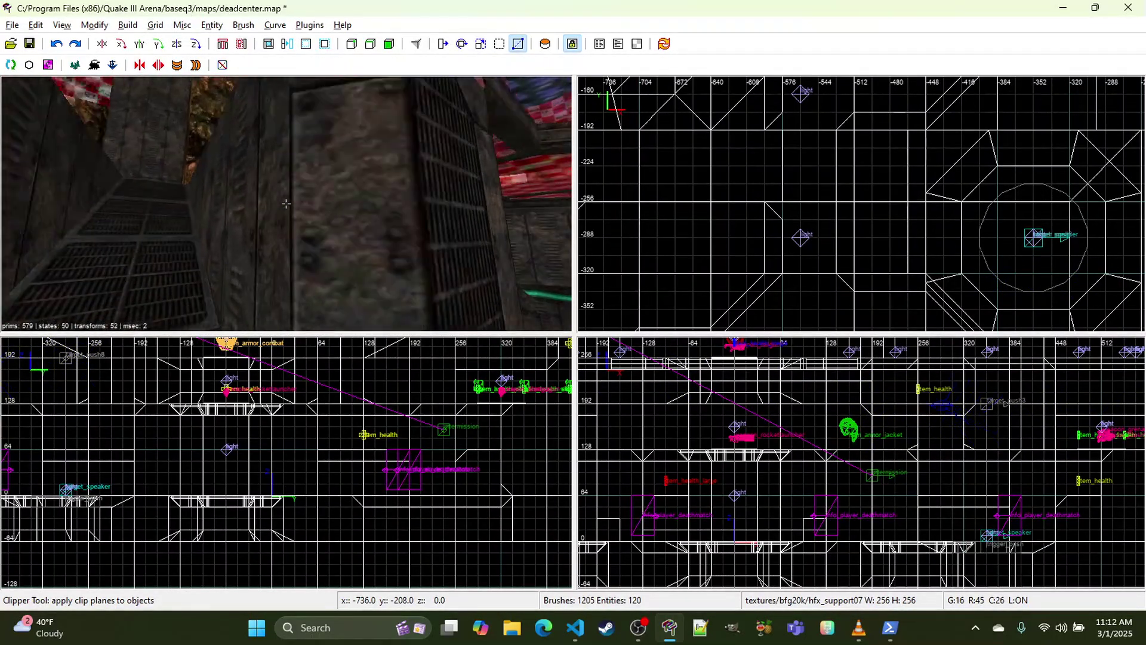
key("s")
key("s")
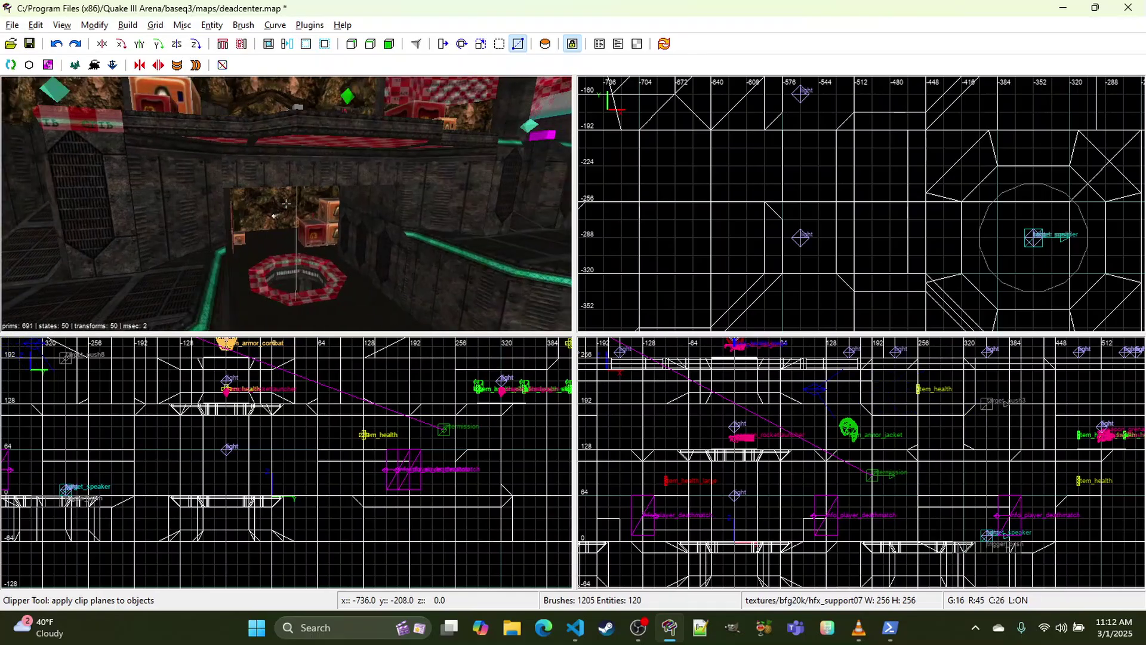
key("w")
right_click(286, 204)
right_click(229, 167)
right_click(286, 204)
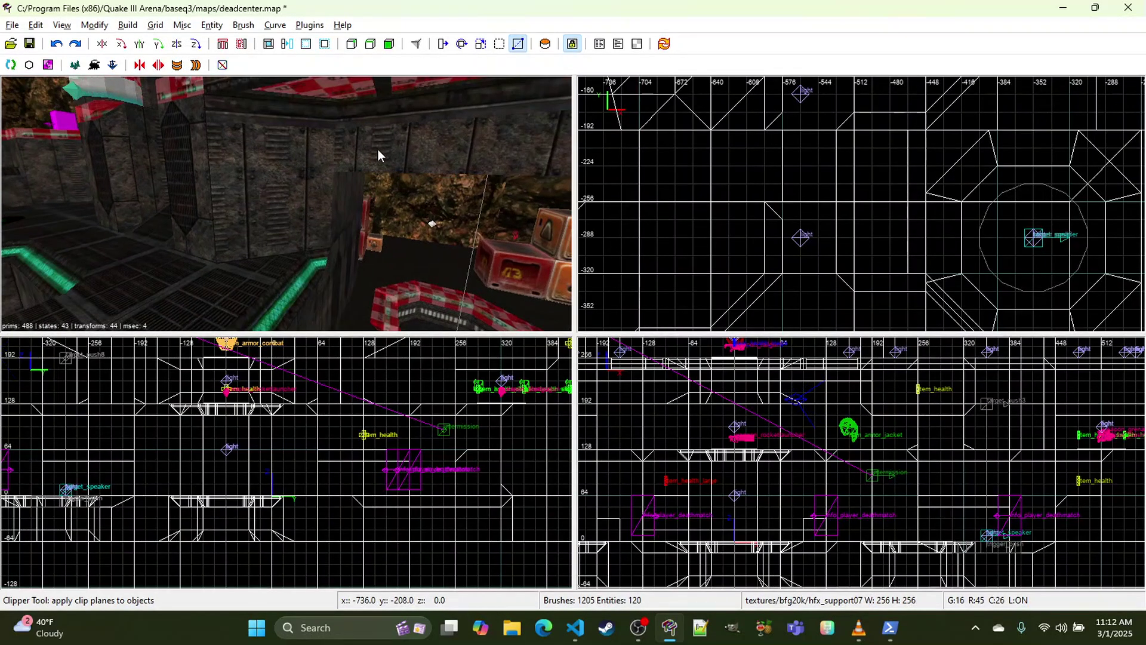
Step: Inspect the surface texture settings of the ribbed wall face beside the lower passage
left_click(299, 153, "ctrl+shift")
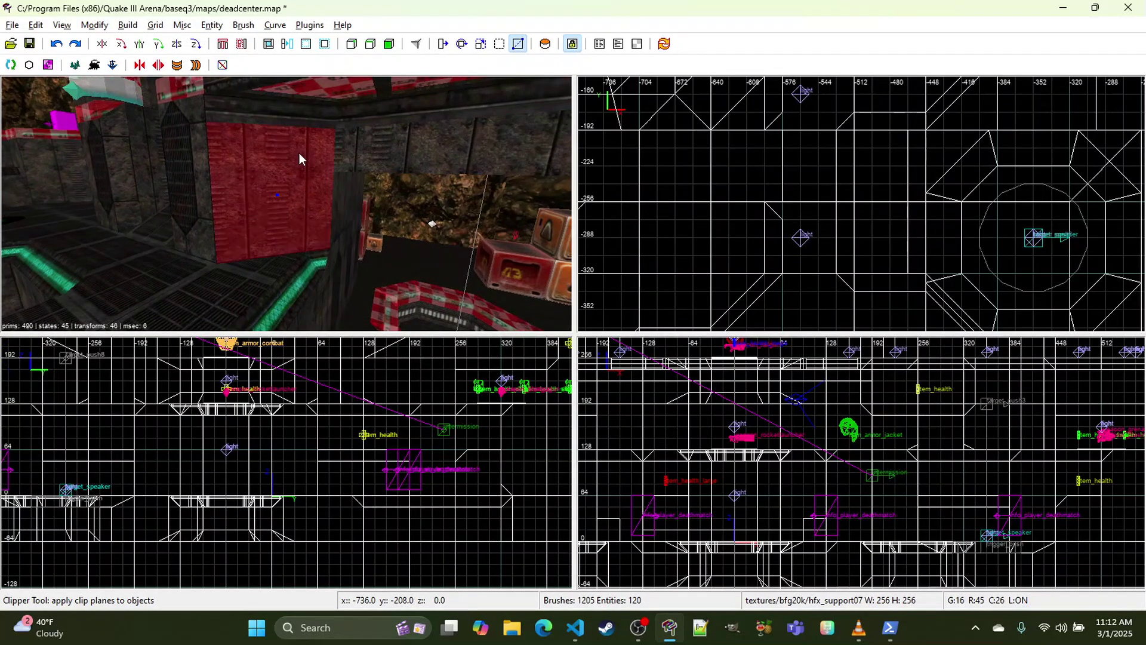
key("s")
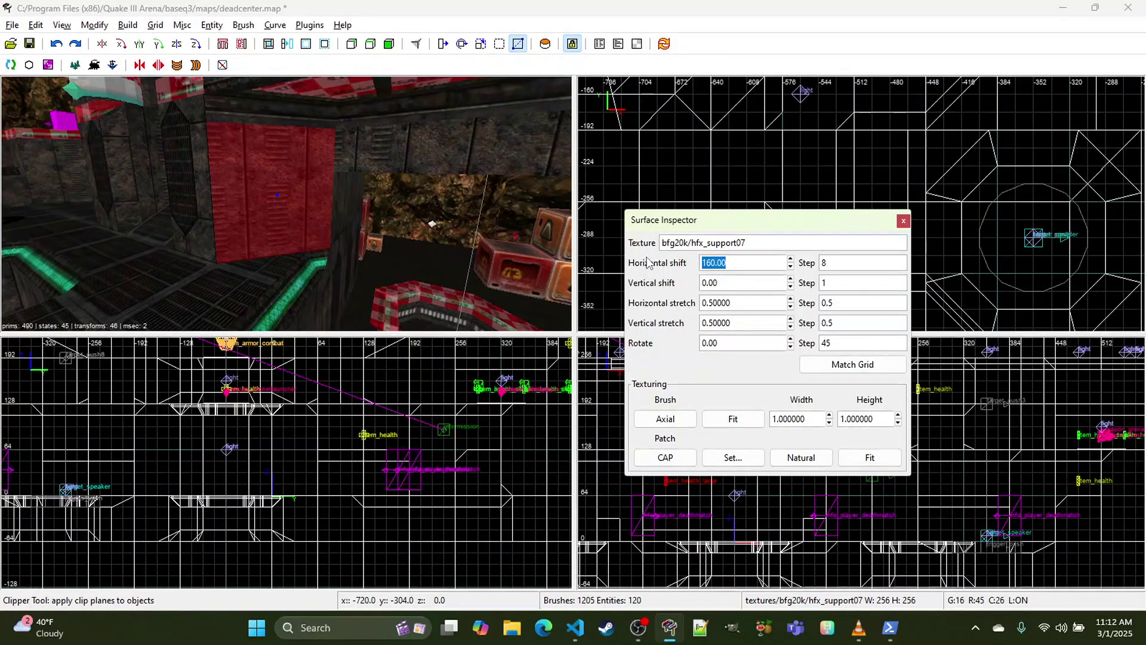
key("Escape")
Step: Examine how the wall textures line up around the lower passage, its side walls and the neighbouring ledges
right_click(365, 142)
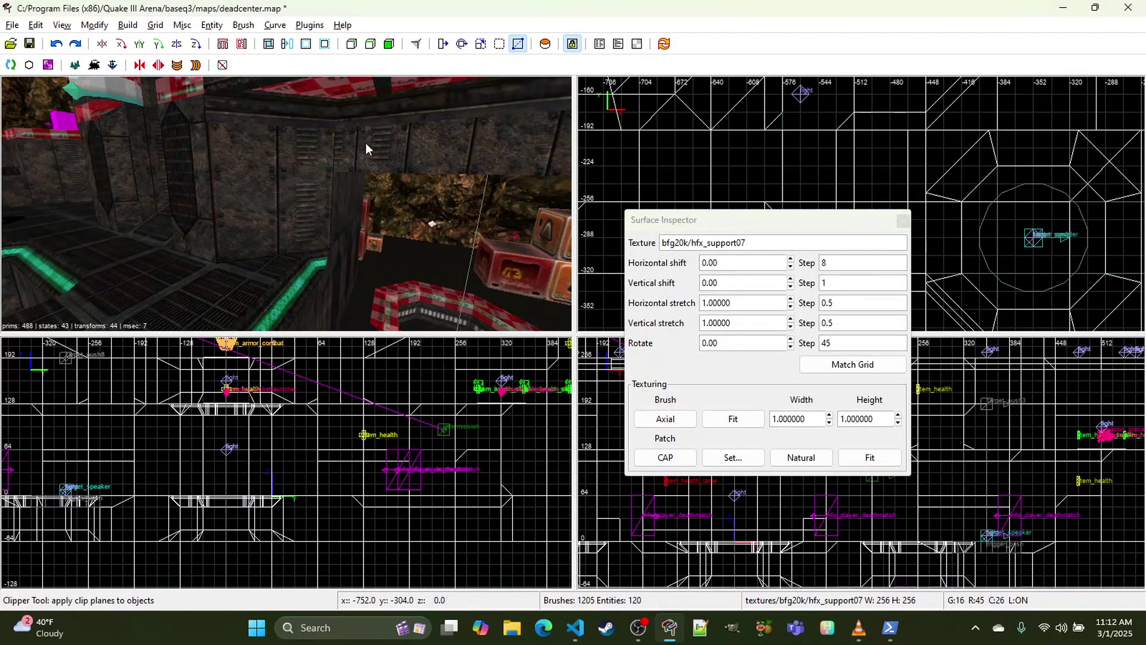
right_click(286, 203)
right_click(425, 138)
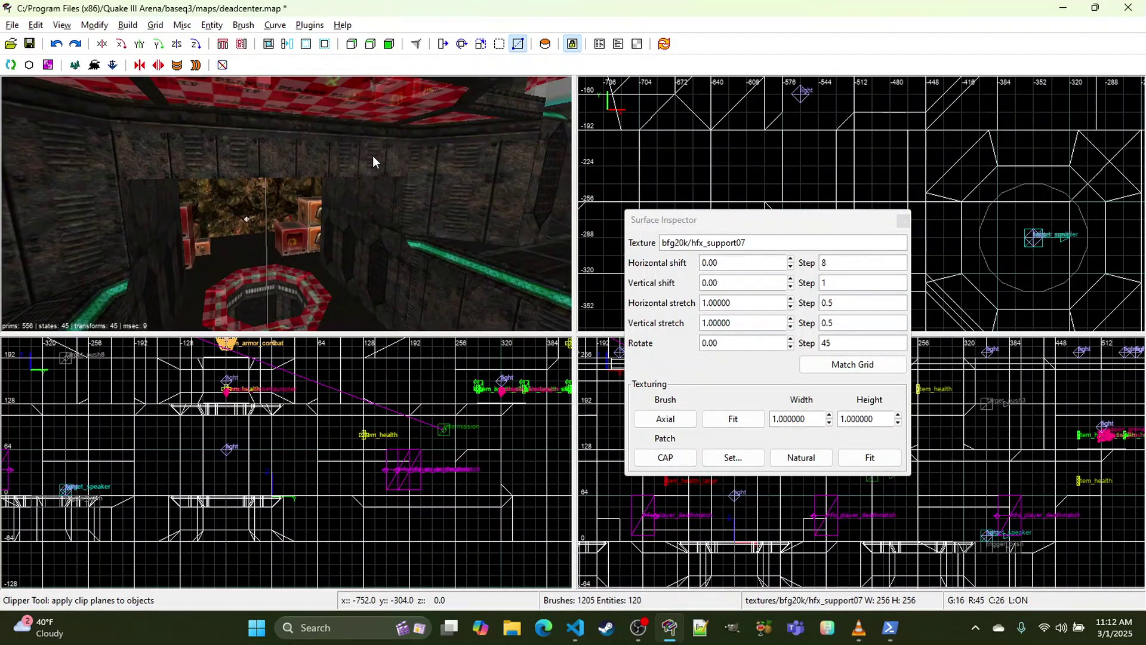
right_click(448, 166)
key("w")
right_click(450, 171)
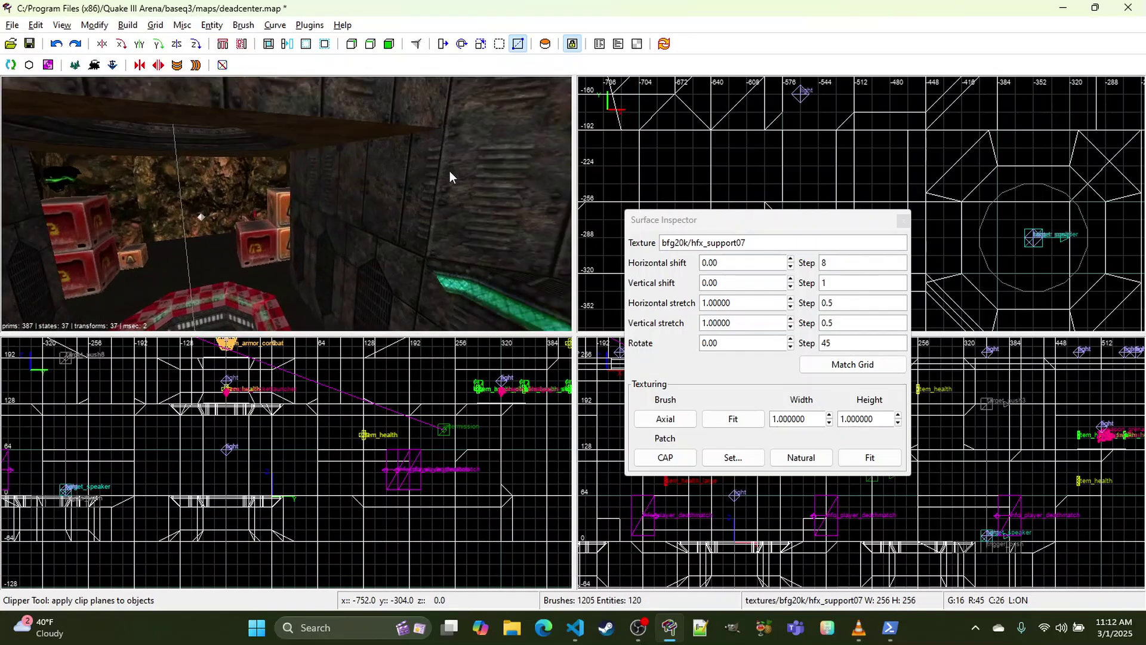
right_click(385, 175)
right_click(386, 175)
key("w")
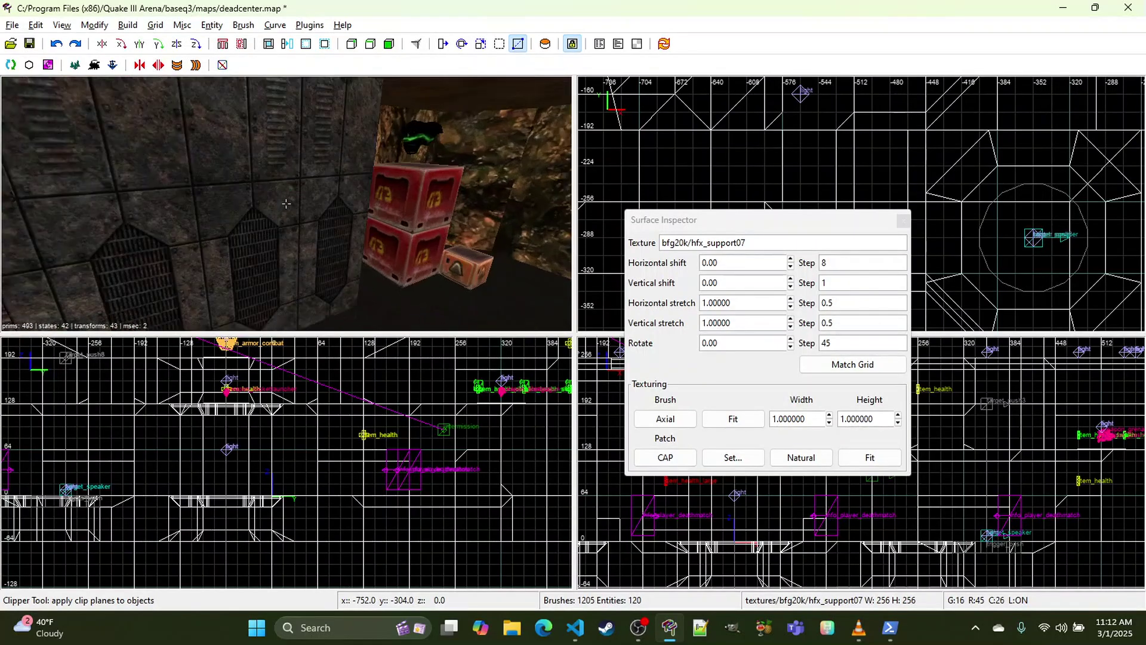
right_click(302, 148)
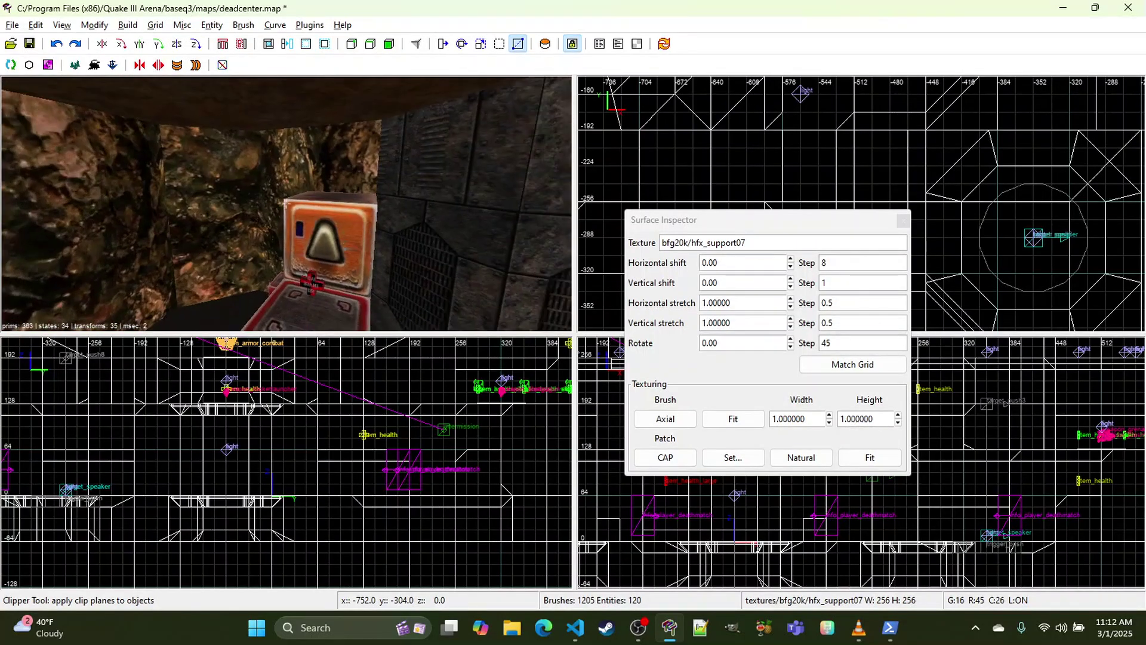
right_click(406, 150)
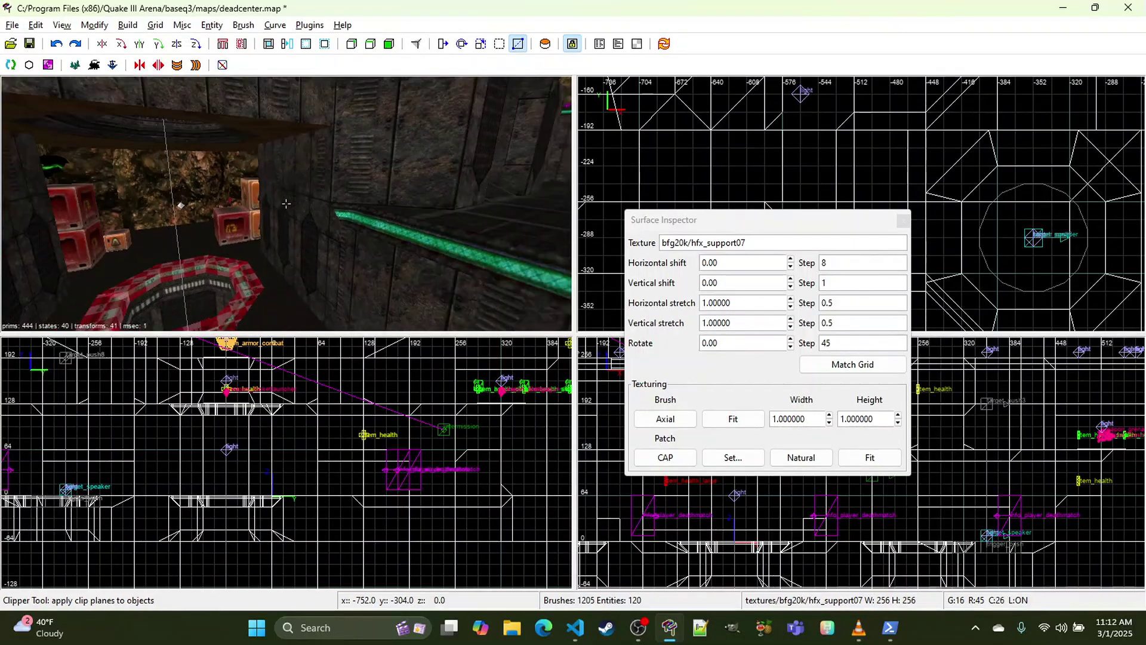
key("s")
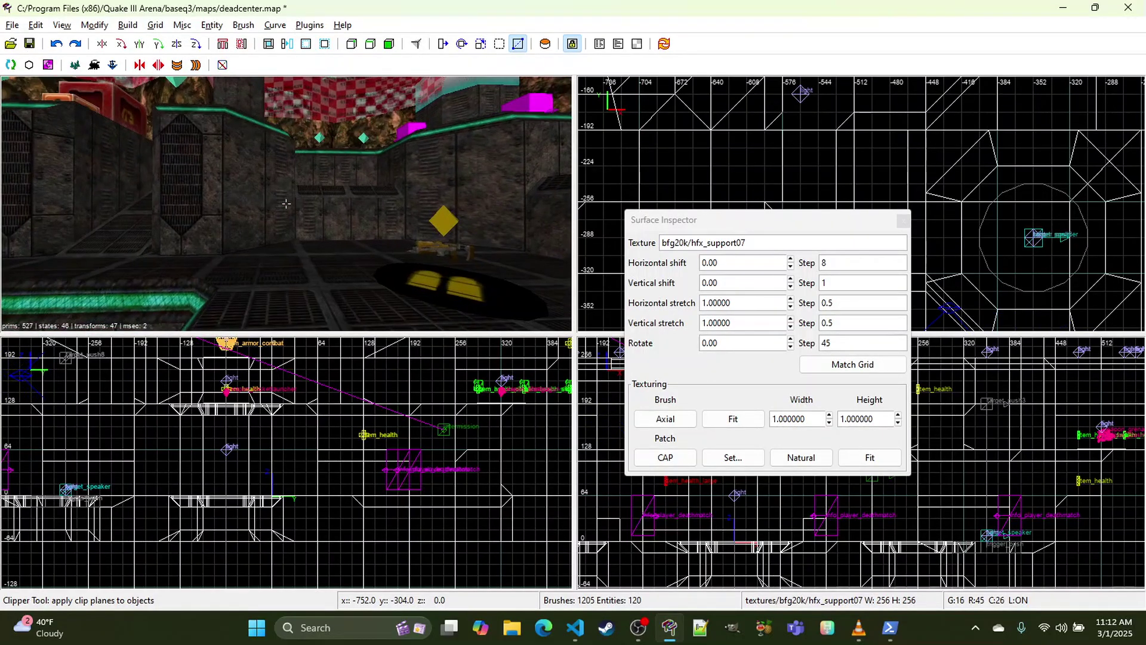
key("w")
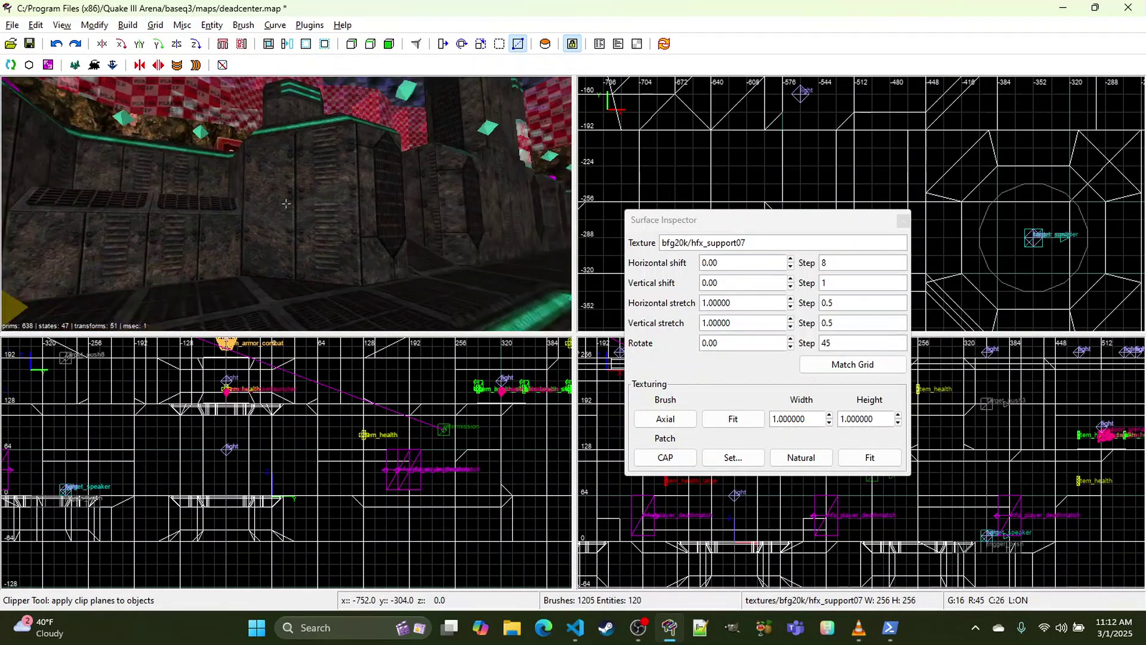
key("w")
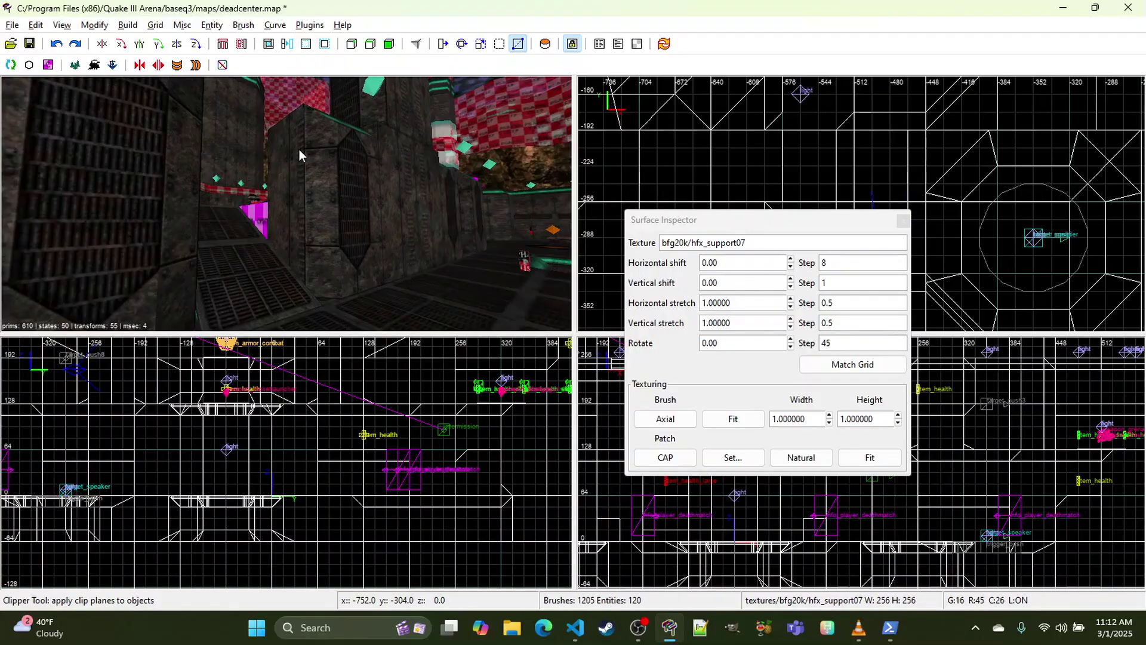
Step: Apply the bfg20k/hfx_support07 texture to the exposed caulk face beside the grated pillar on the walkway
middle_click(318, 163)
right_click(291, 163)
key("w")
key("a")
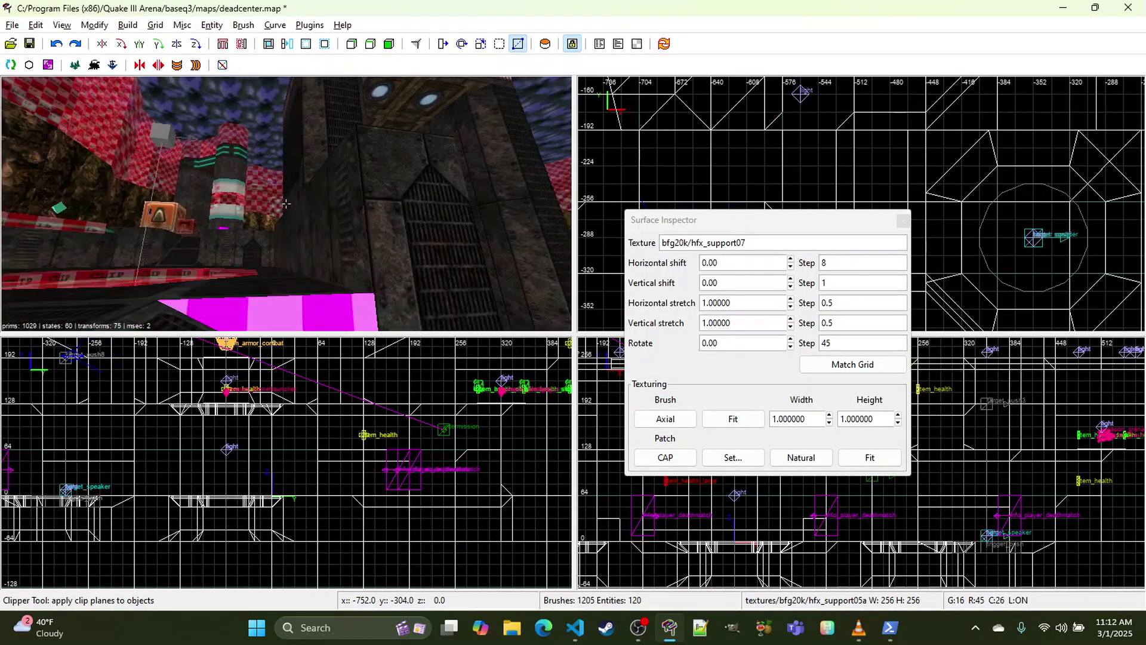
key("s")
key("w")
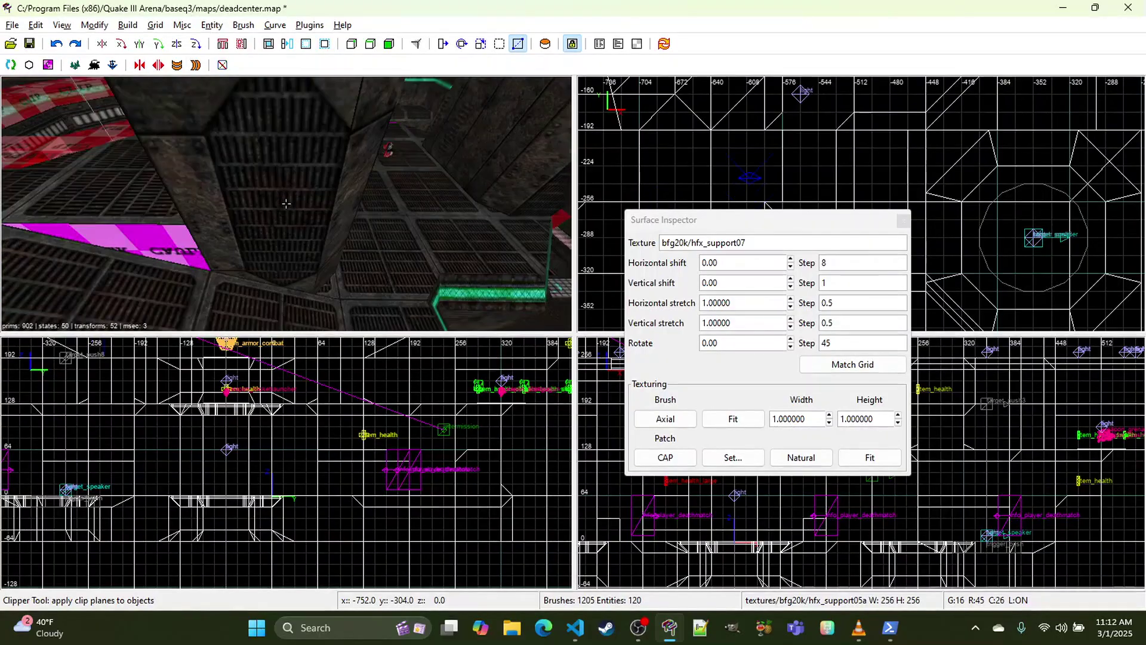
right_click(313, 127)
key("a")
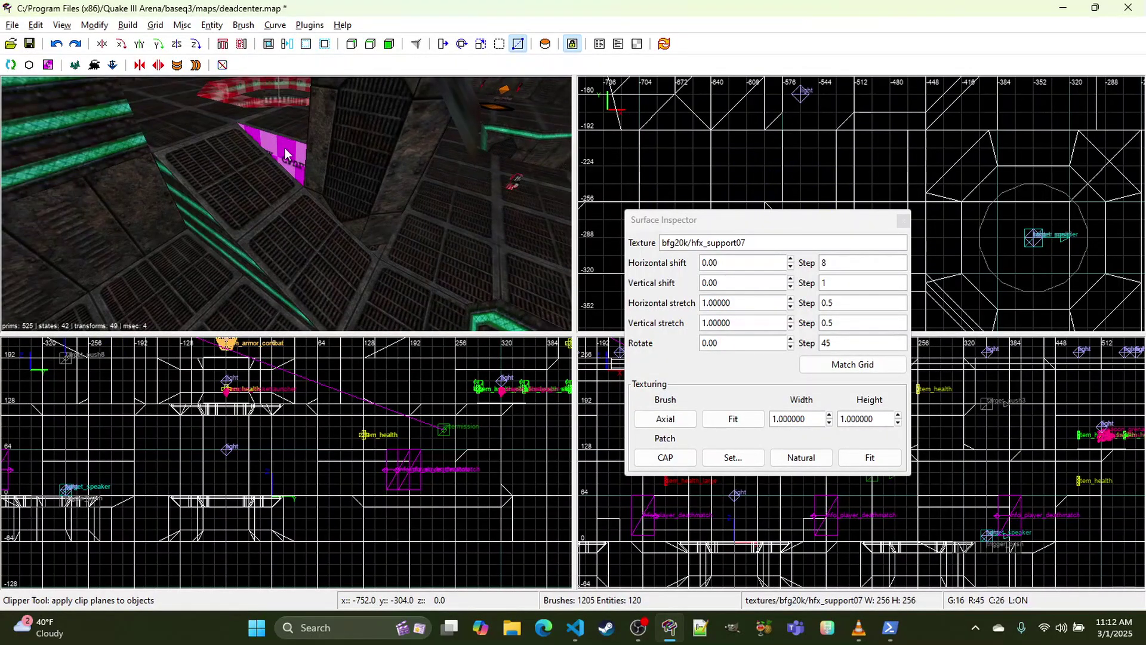
middle_click(284, 148, "ctrl+shift")
right_click(285, 148)
key("d")
right_click(316, 156)
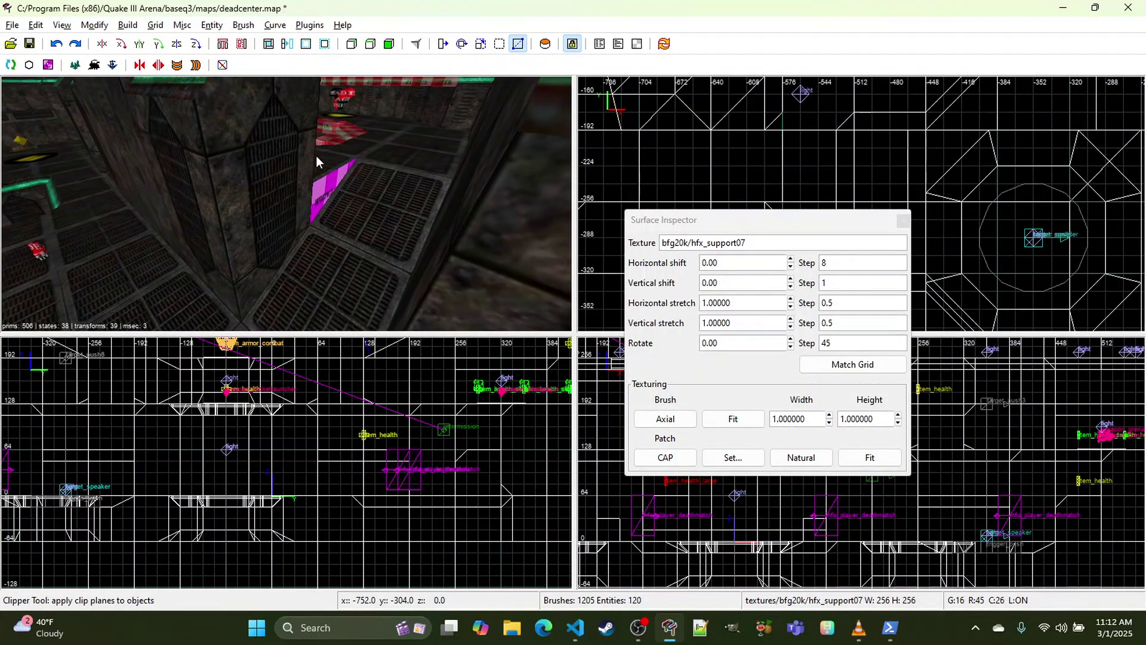
key("d")
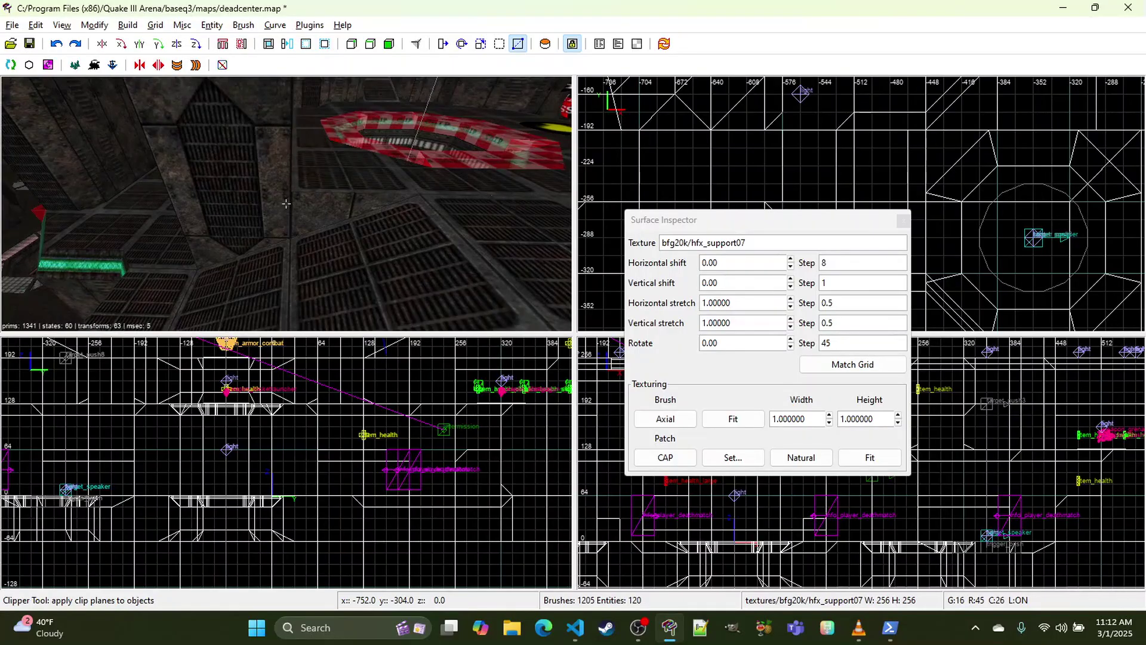
Step: Inspect the surface texture settings of the pillar block and the small corner brush beside the octagonal floor opening
right_click(367, 182)
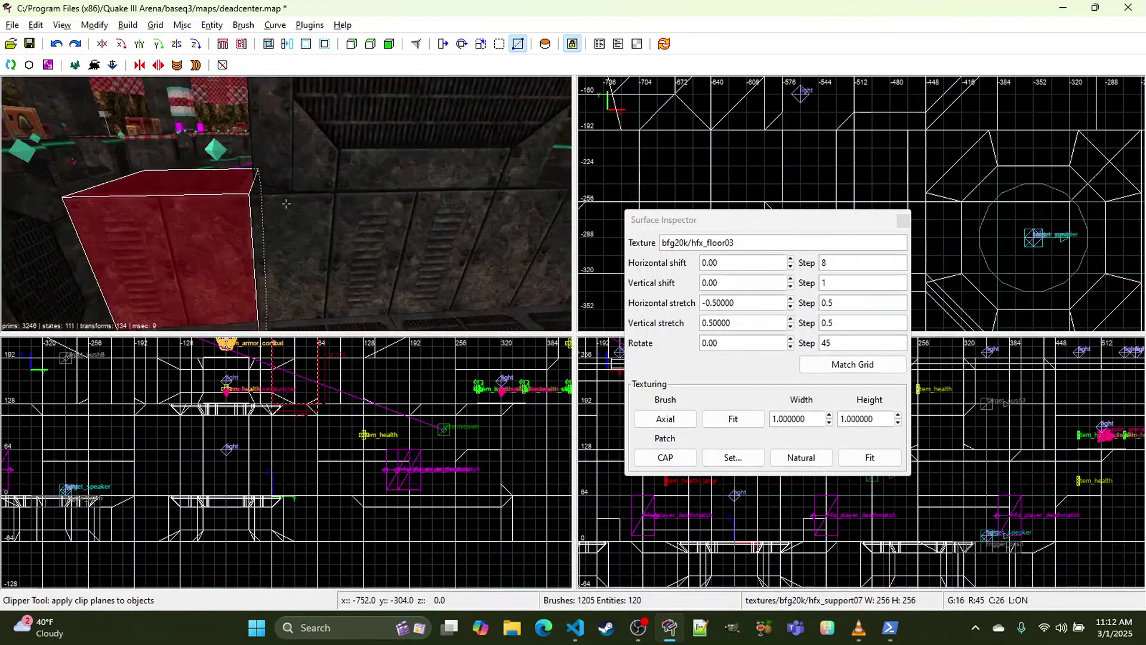
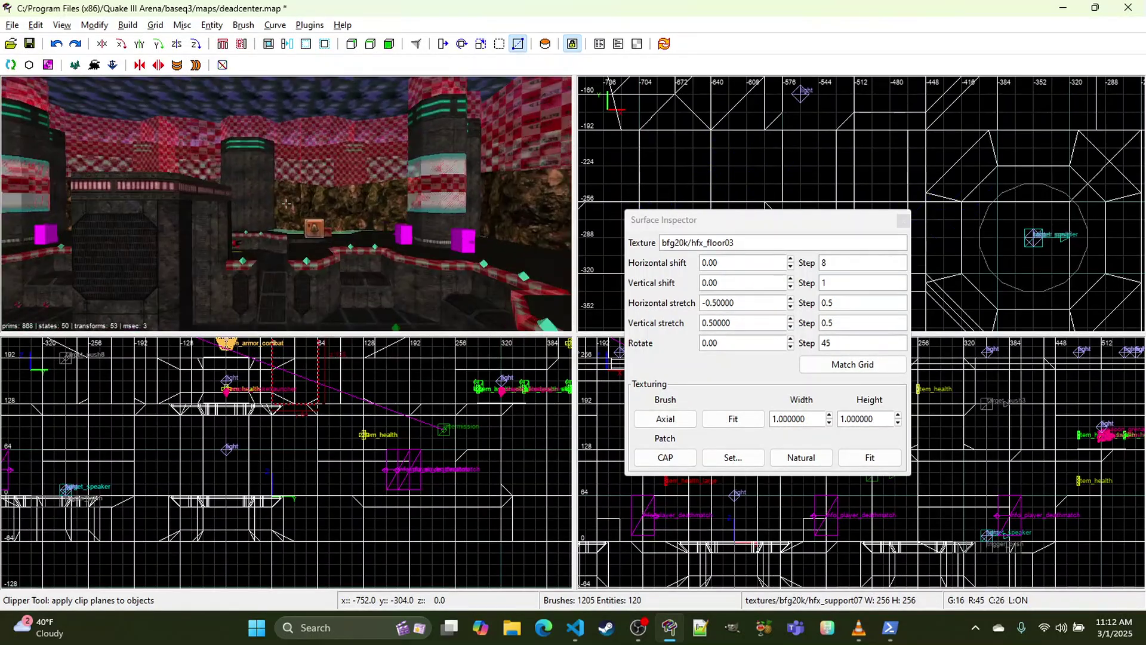
right_click(286, 204)
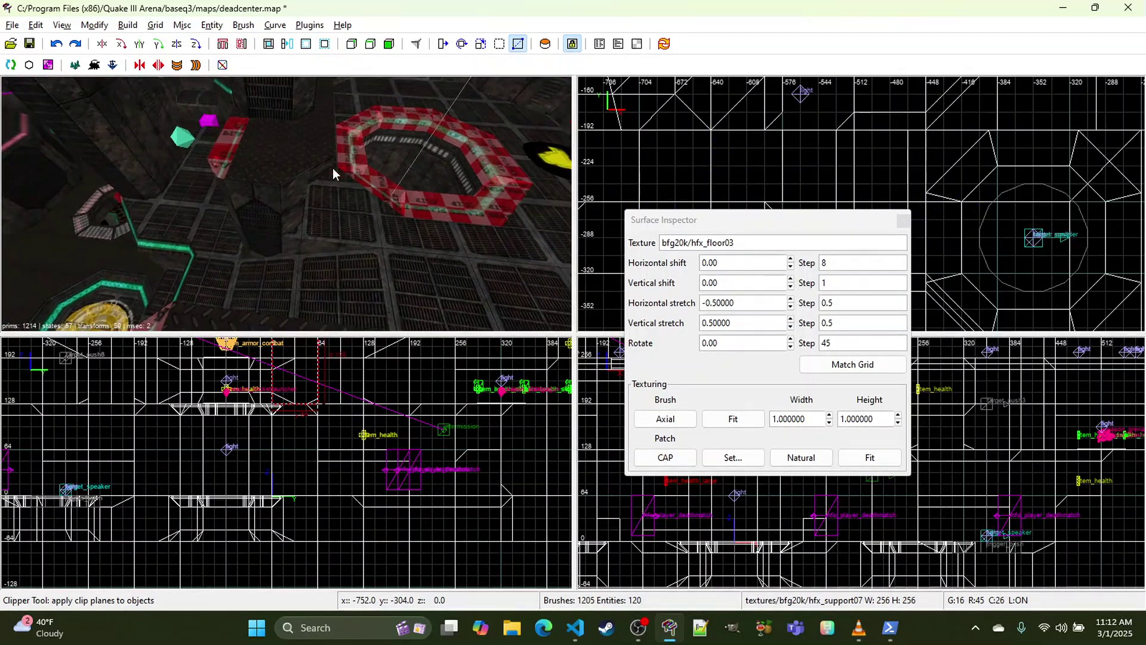
key("Escape")
right_click(301, 182)
key("Delete")
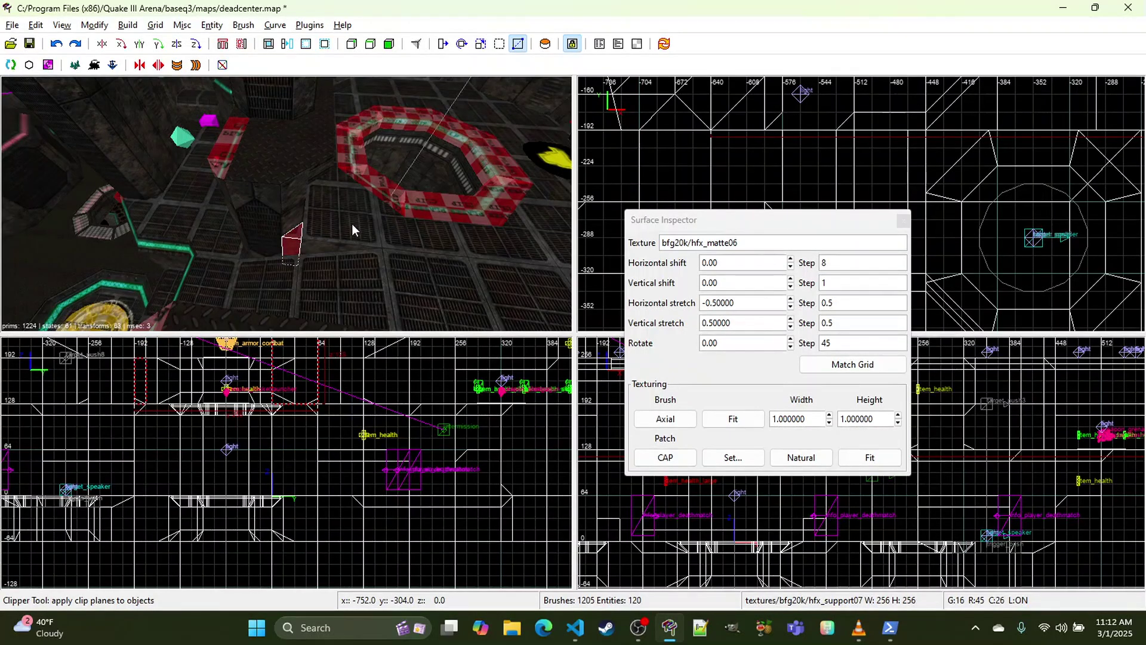
key("Up")
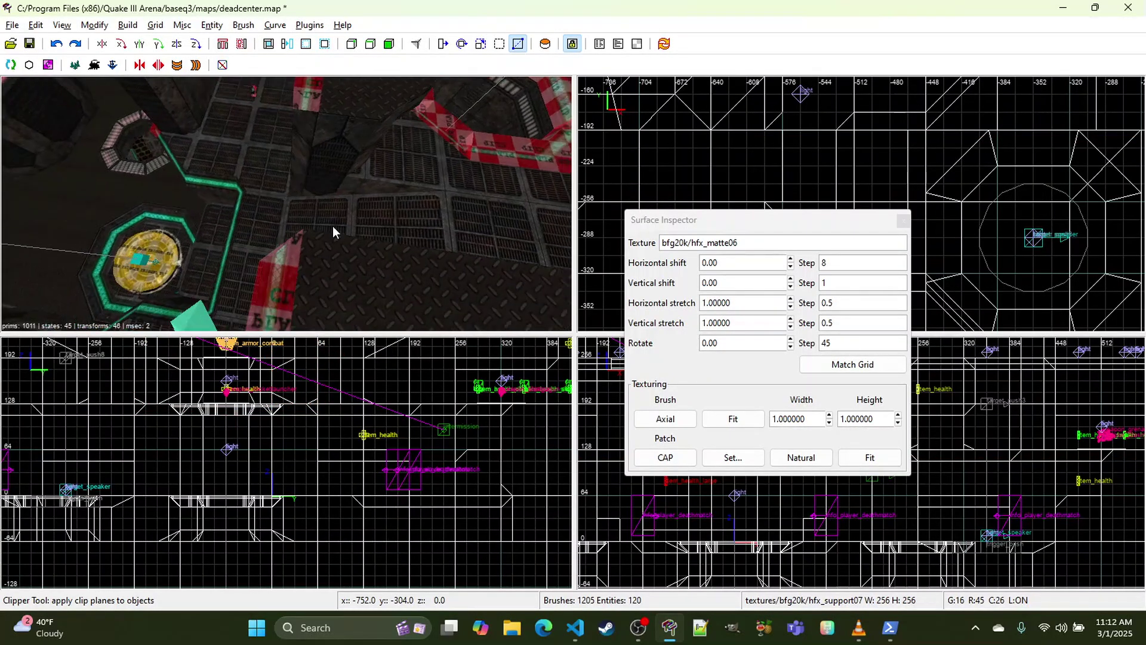
key("Up")
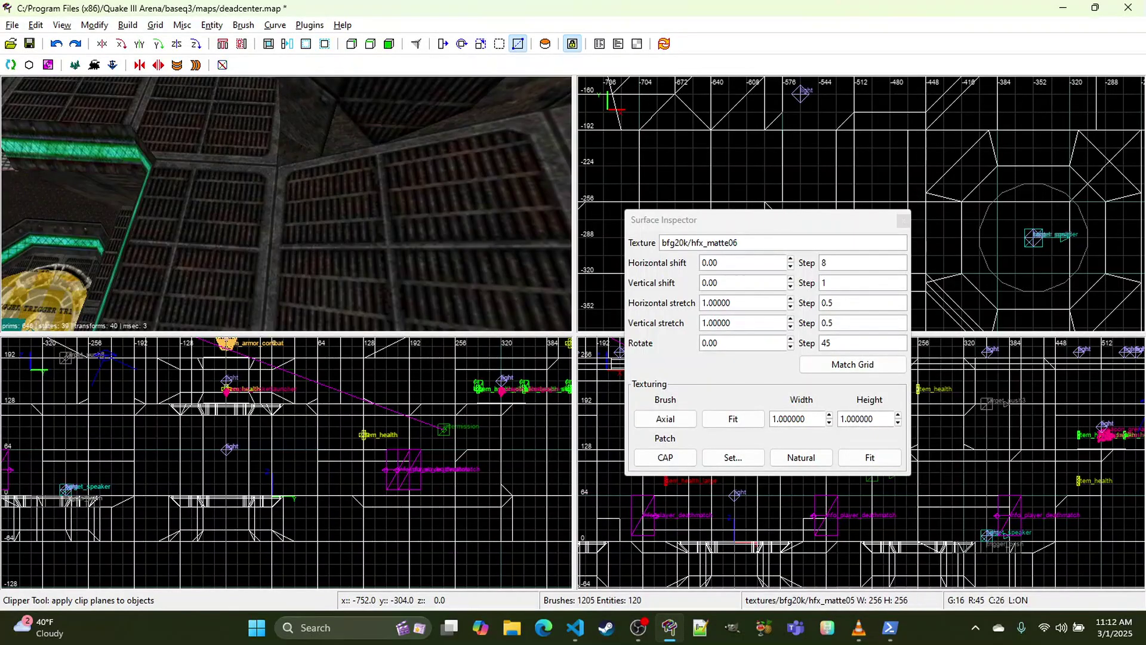
key("Left")
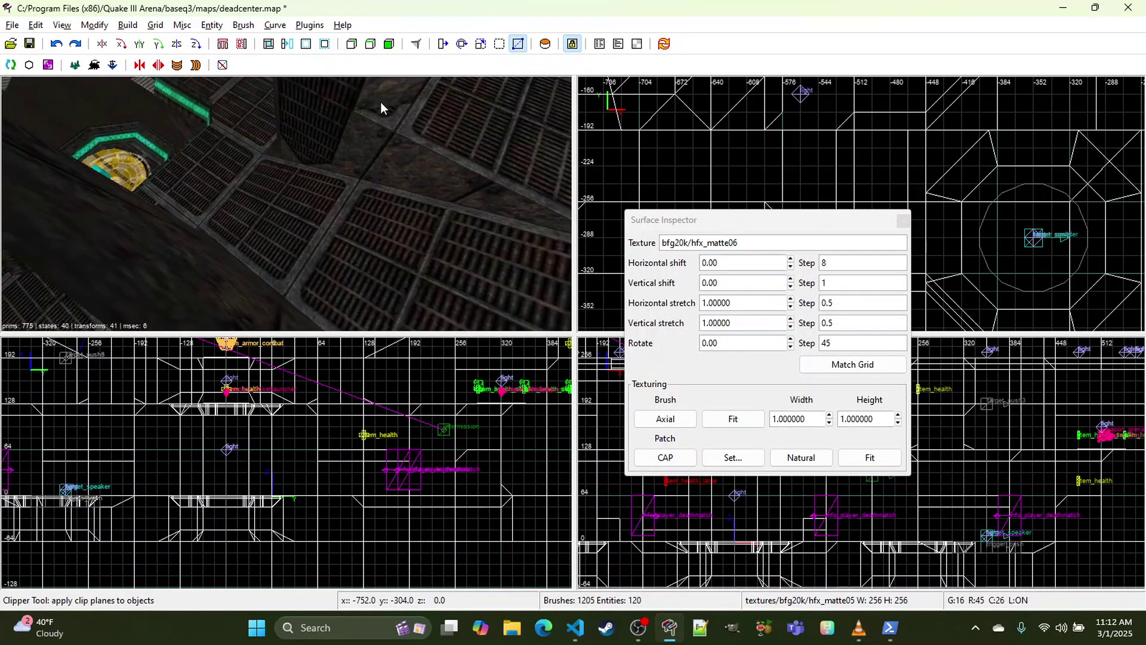
Step: Examine the pit walls, ledges and pillars across the arena for corners that still need clipping
right_click(375, 117)
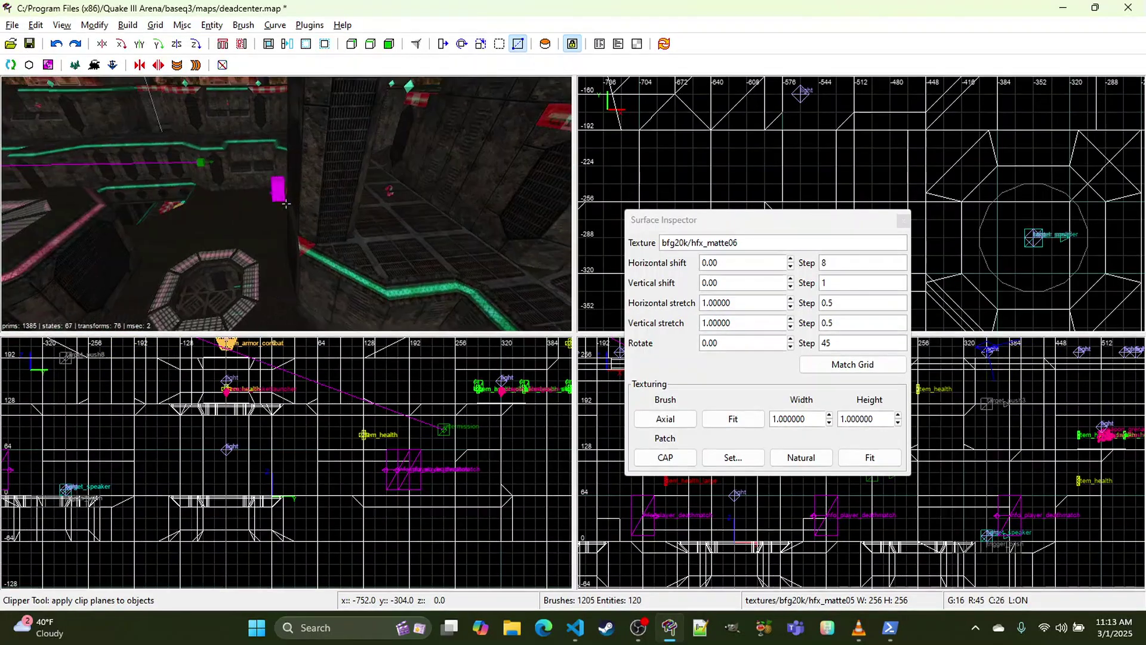
key("w")
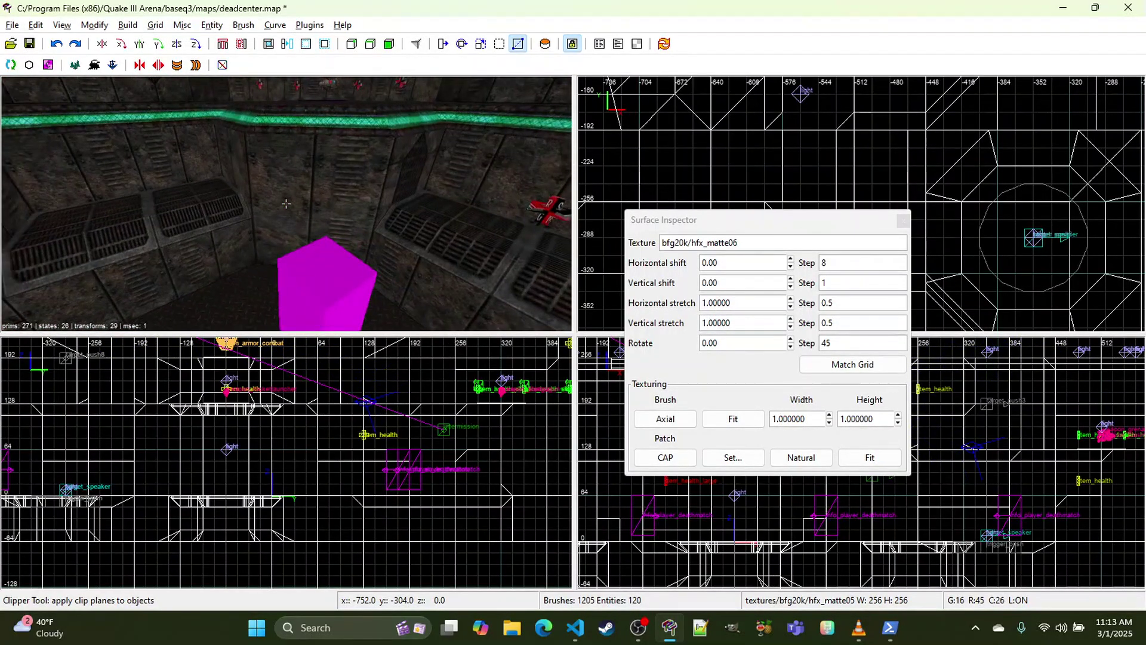
key("w")
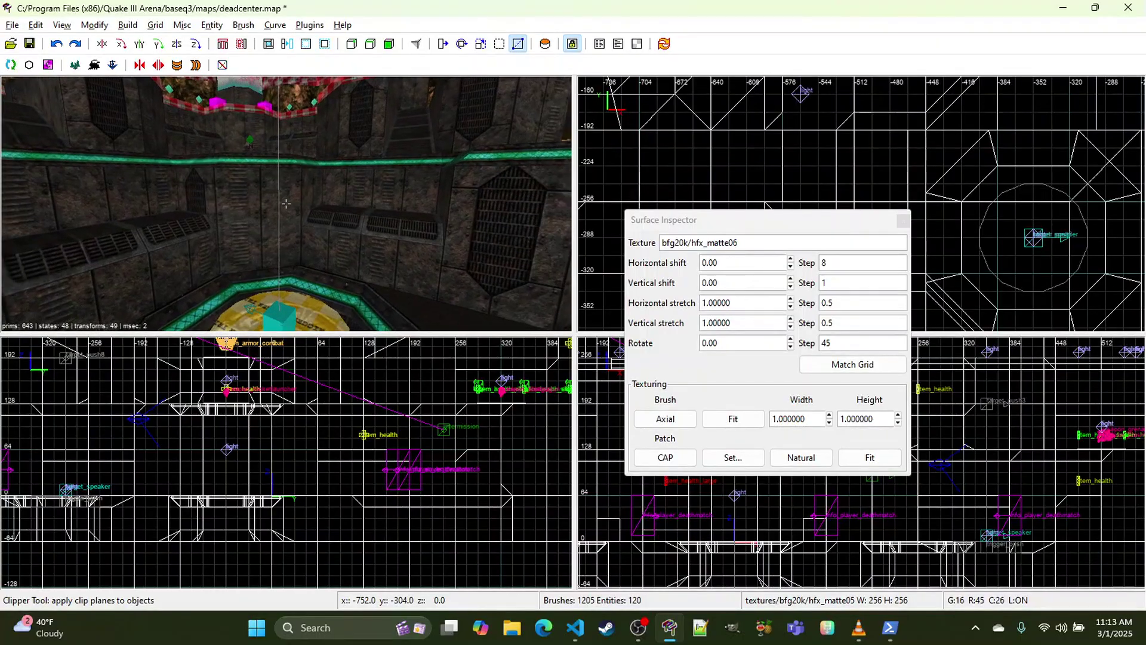
key("w")
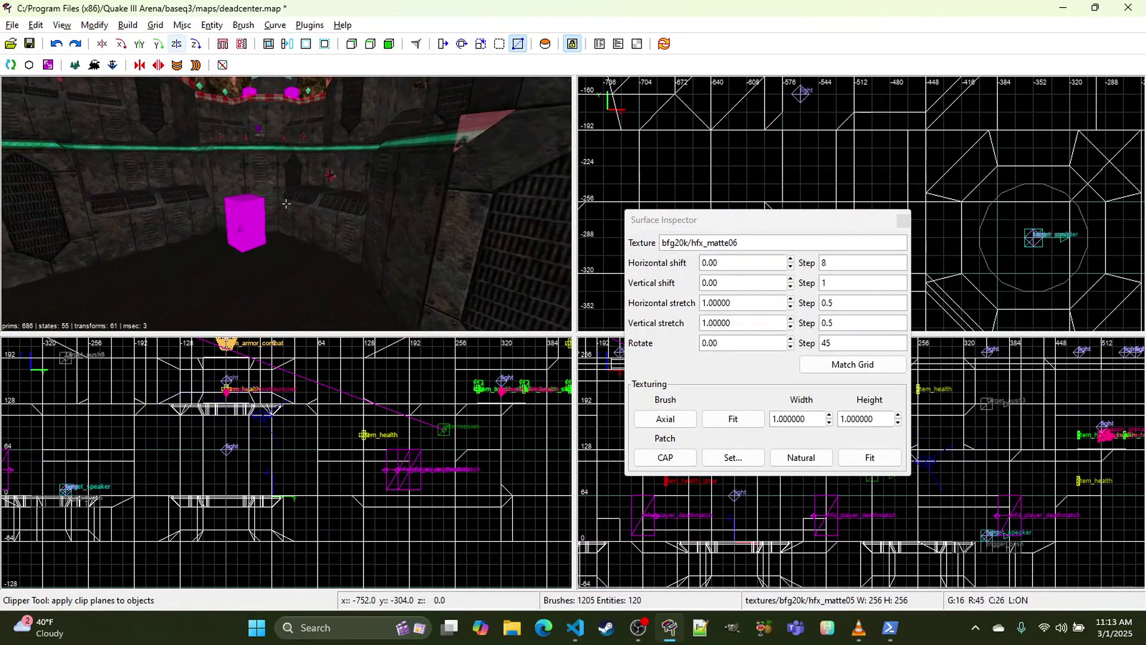
key("w")
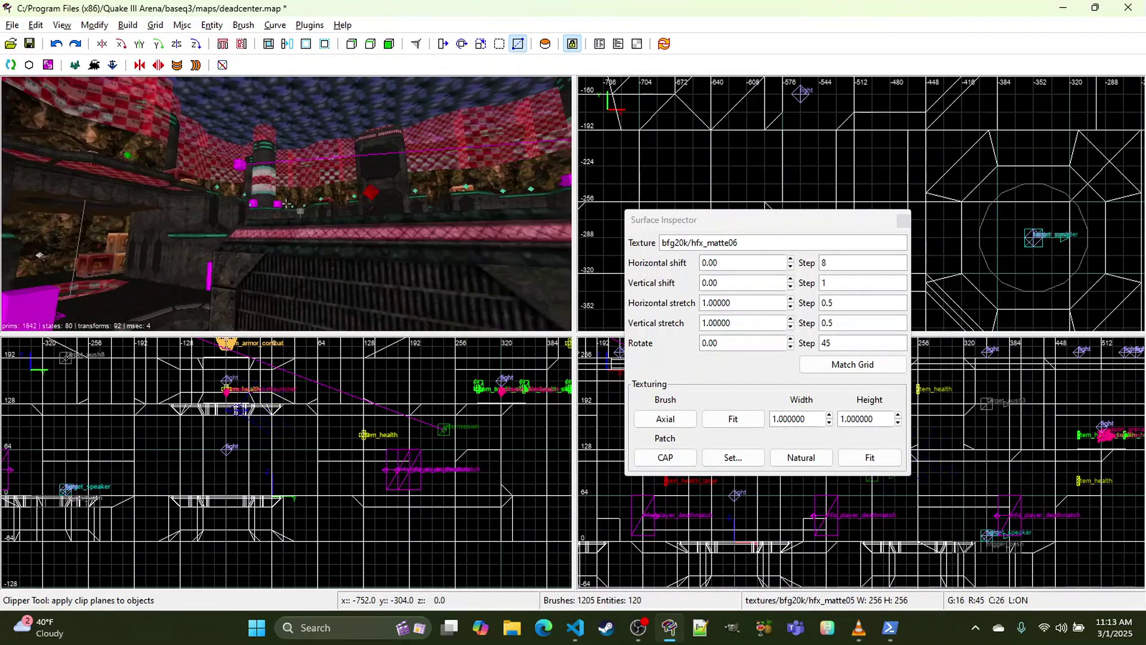
key("w")
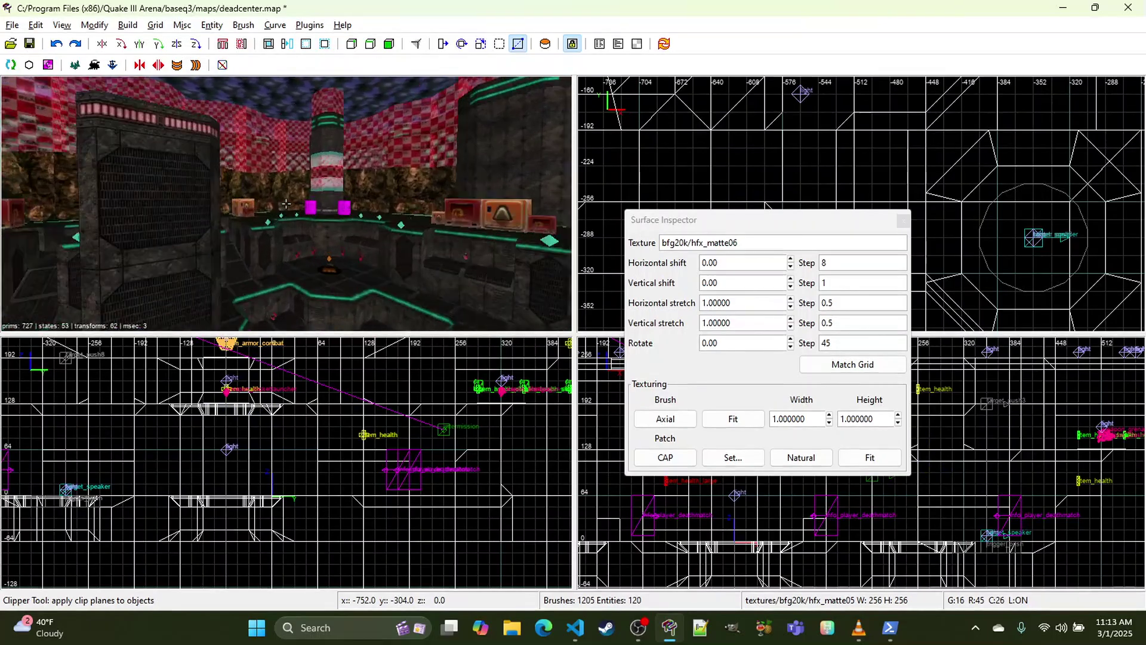
key("w")
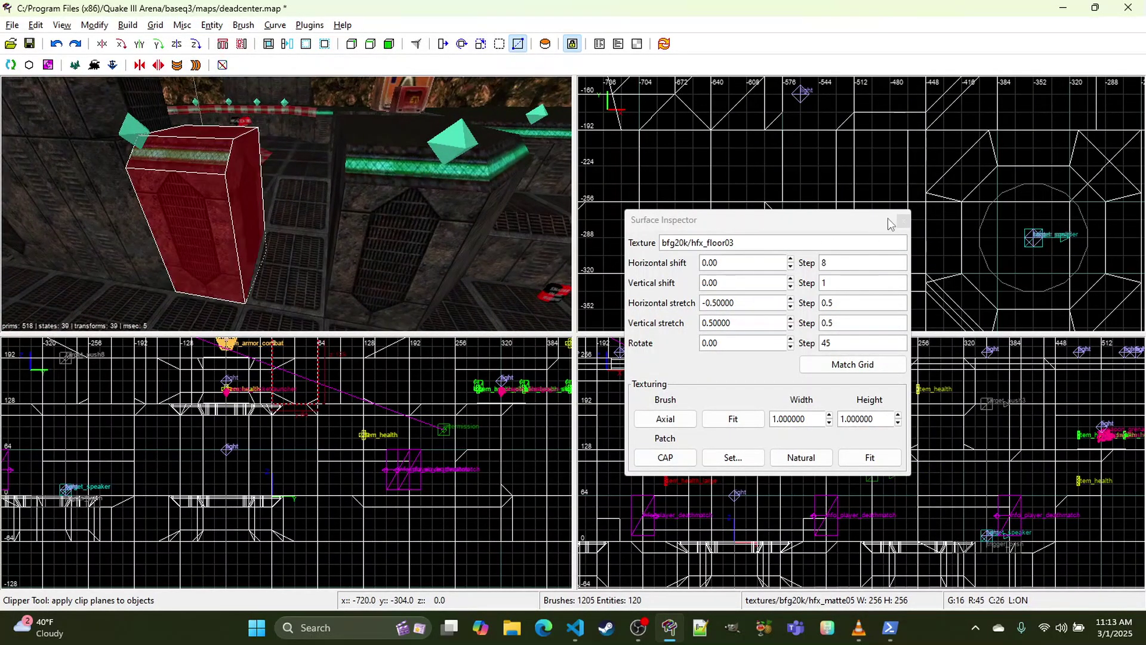
Step: Clip a 16-unit bevel off the pillar's corner at x -576, y 64 and sample the bfg20k/hfx_support05a texture from its grated face
left_click(903, 223)
scroll(885, 200, "down", 4)
mouse_move(867, 230)
right_mouse_down()
mouse_move(847, 402)
mouse_move(882, 402)
right_mouse_up()
scroll(867, 231, "up", 2)
scroll(868, 232, "up", 2)
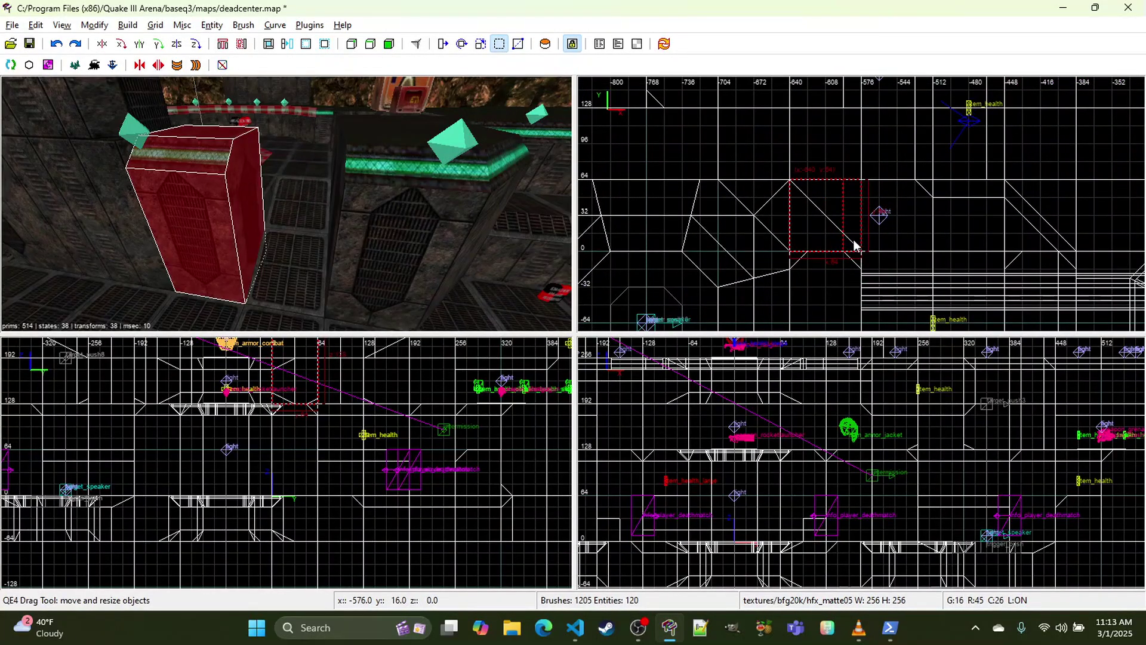
key("Escape")
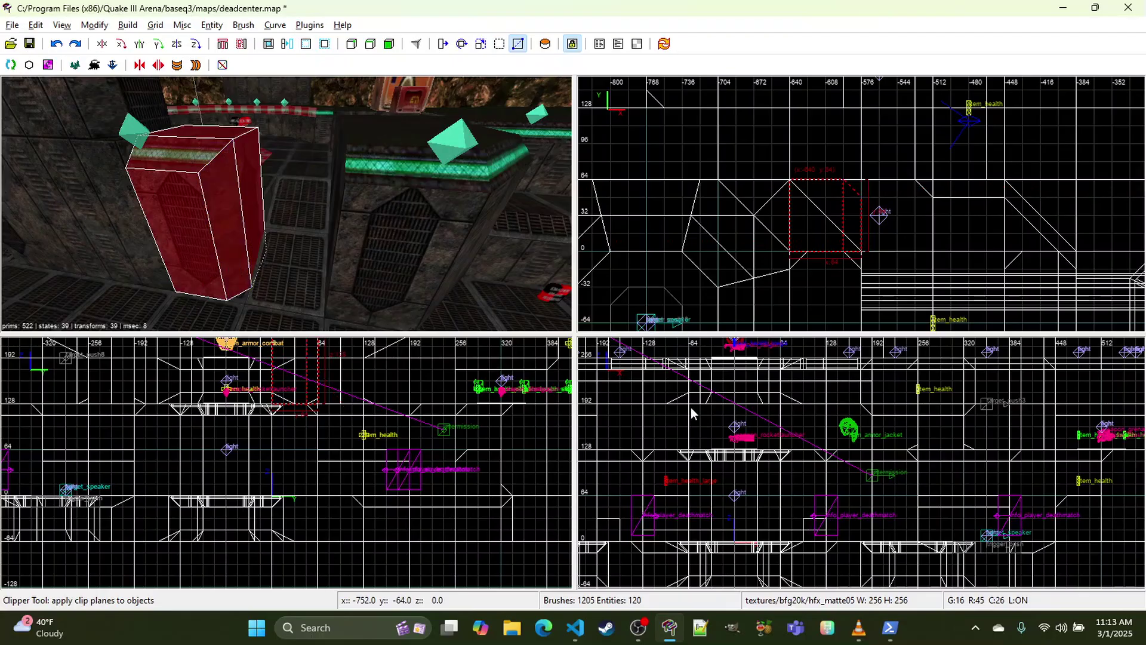
right_click_drag(373, 231, 331, 227)
middle_click(205, 219)
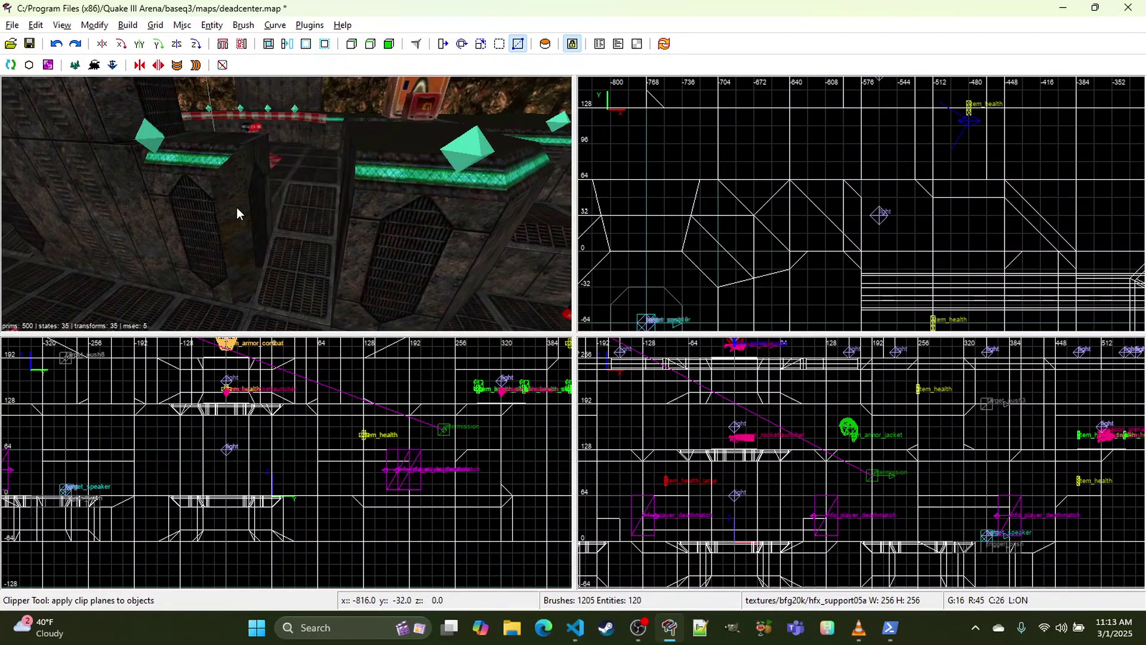
Step: Clip a matching 16-unit bevel off the same pillar's other corner at x -640, y 64
right_click(237, 210)
key("w")
right_click(286, 203)
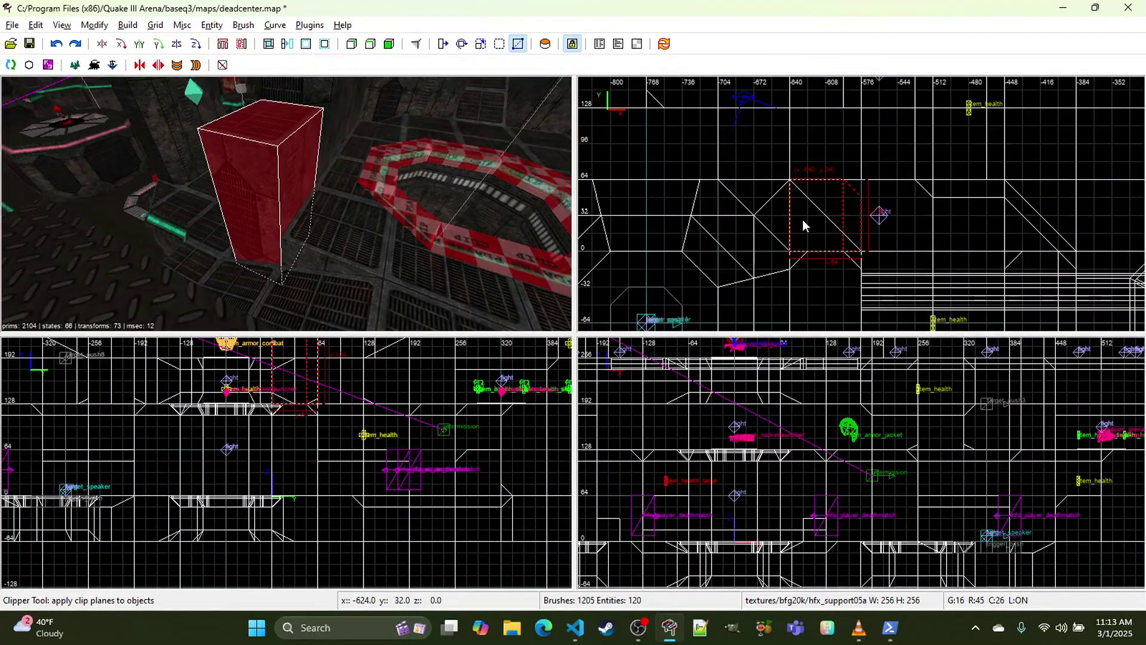
key("z")
left_click(808, 183)
key("a")
left_click(791, 197)
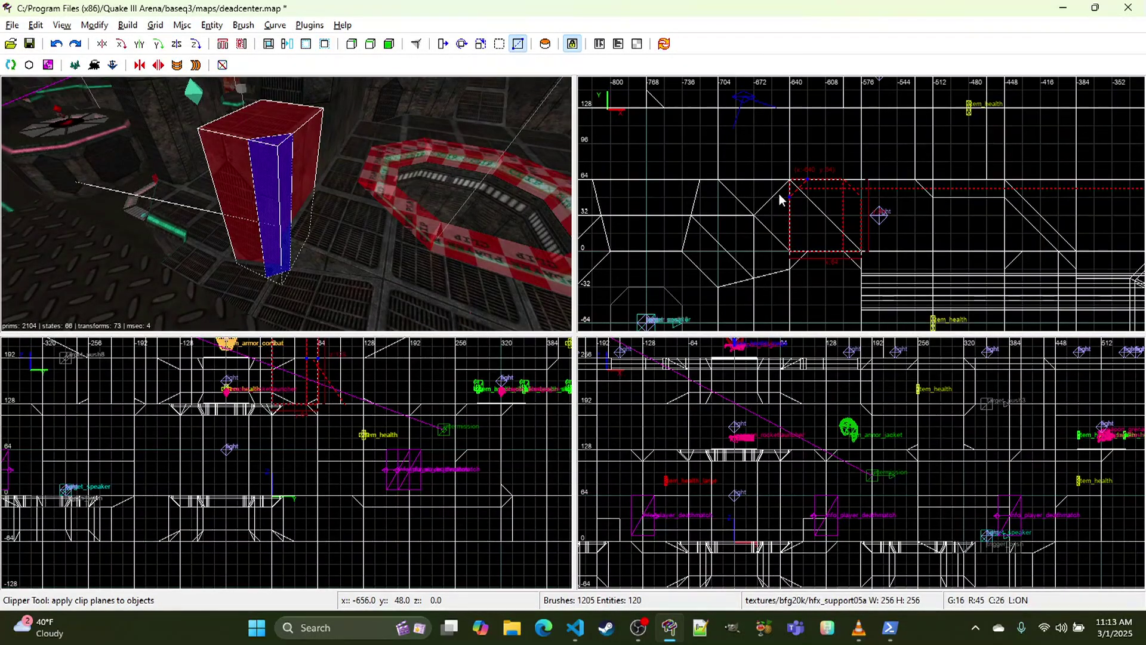
key("Return")
key("Escape")
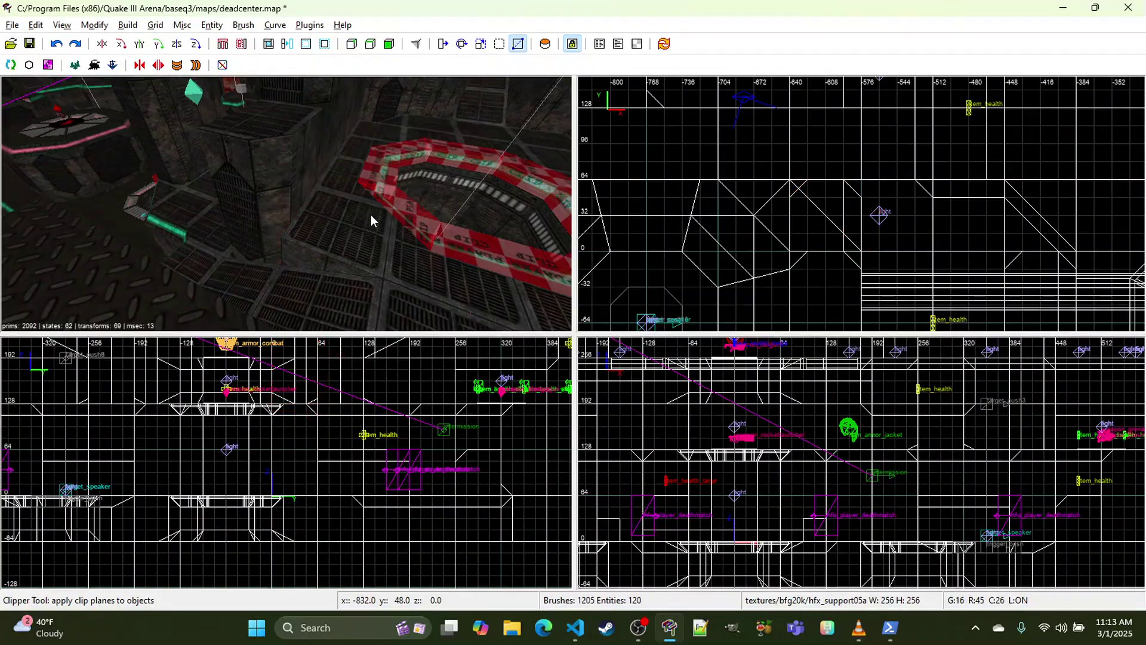
Step: Examine the panelled walls, clip-lined rim and walkway gaps surrounding the octagonal floor opening
right_click(370, 213)
key("d")
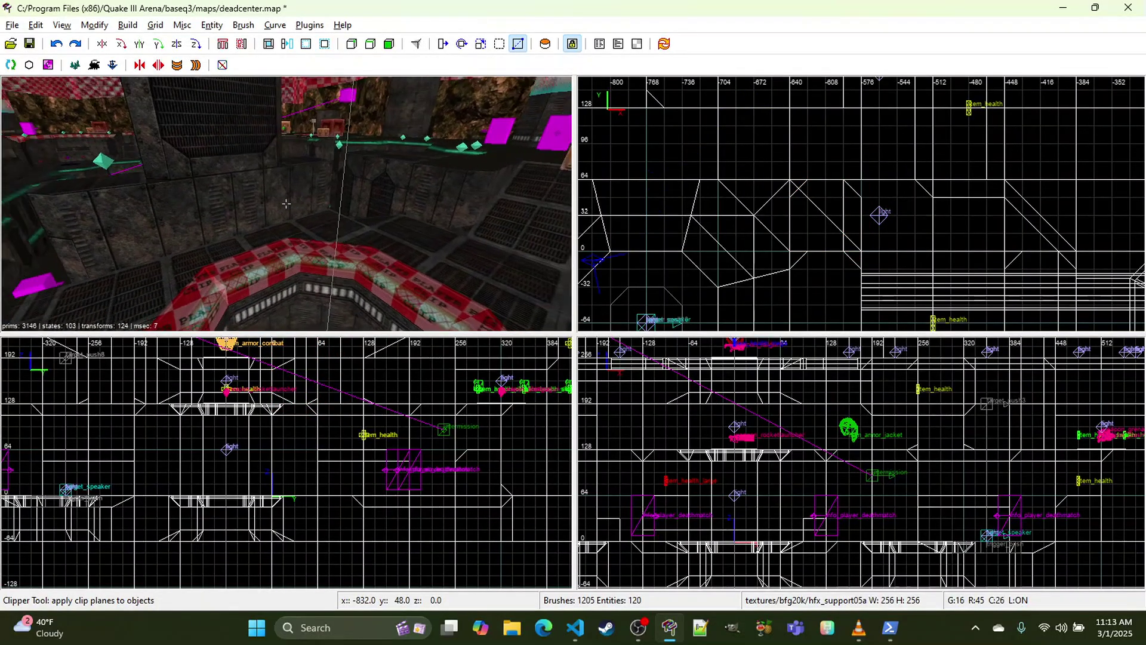
right_click(358, 208)
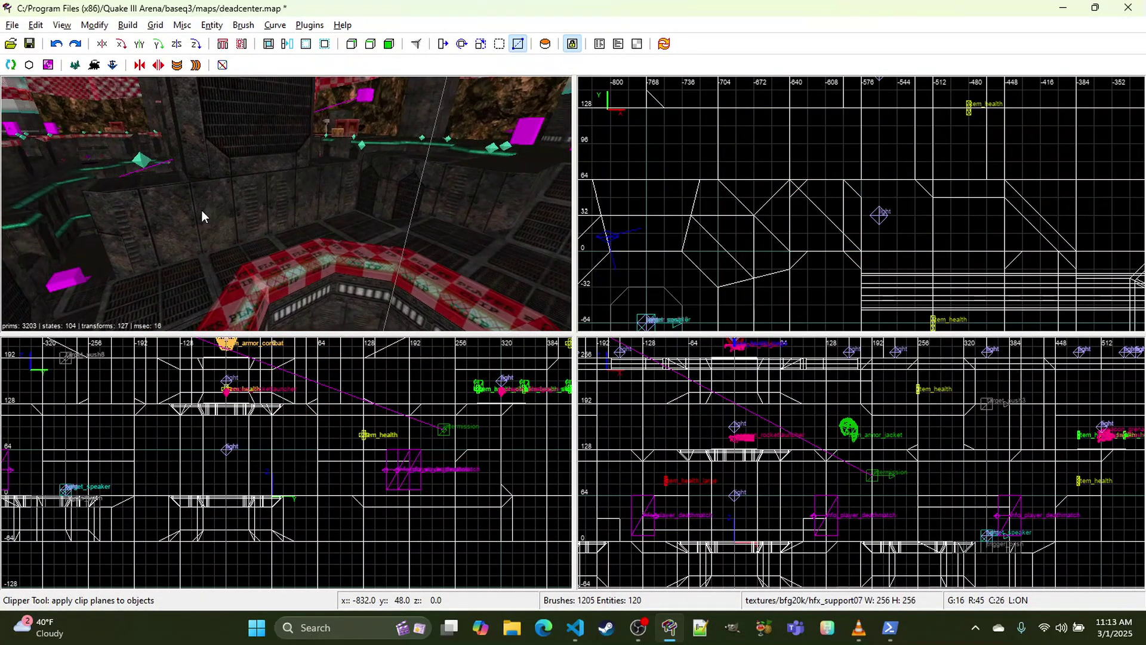
right_click(325, 191)
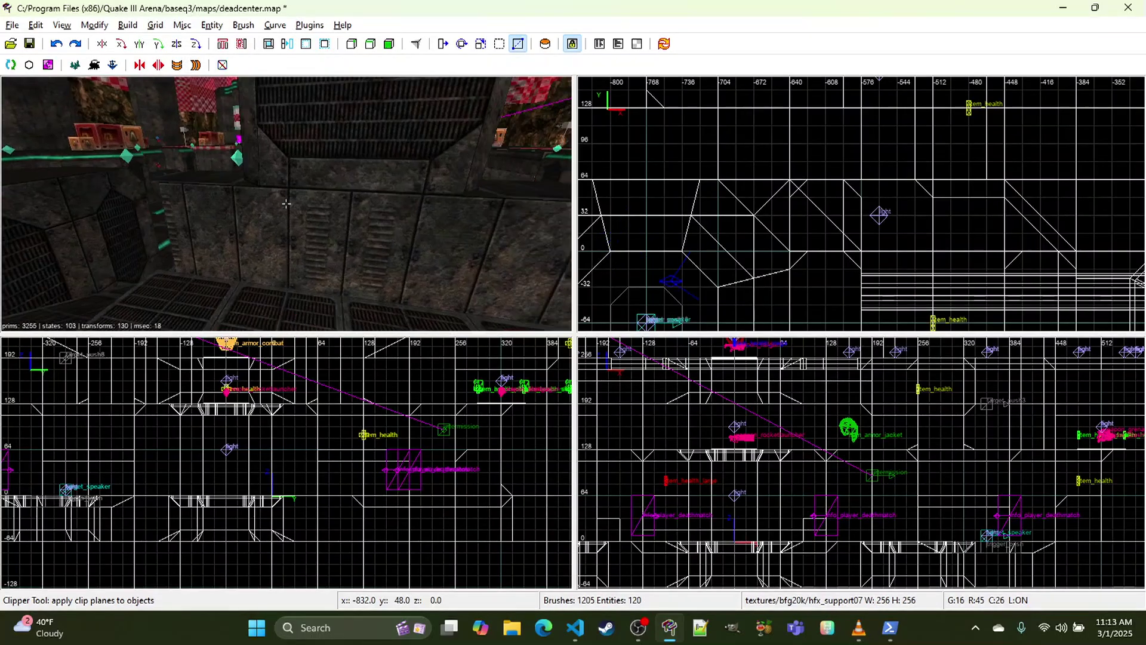
key("s")
key("d")
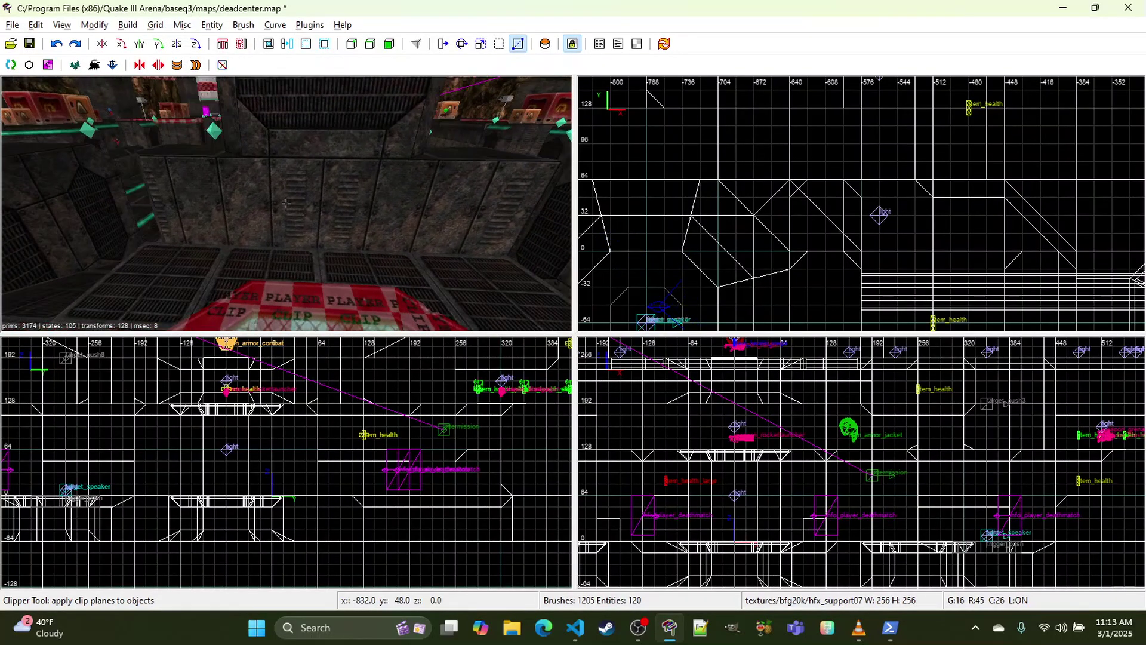
key("s")
key("w")
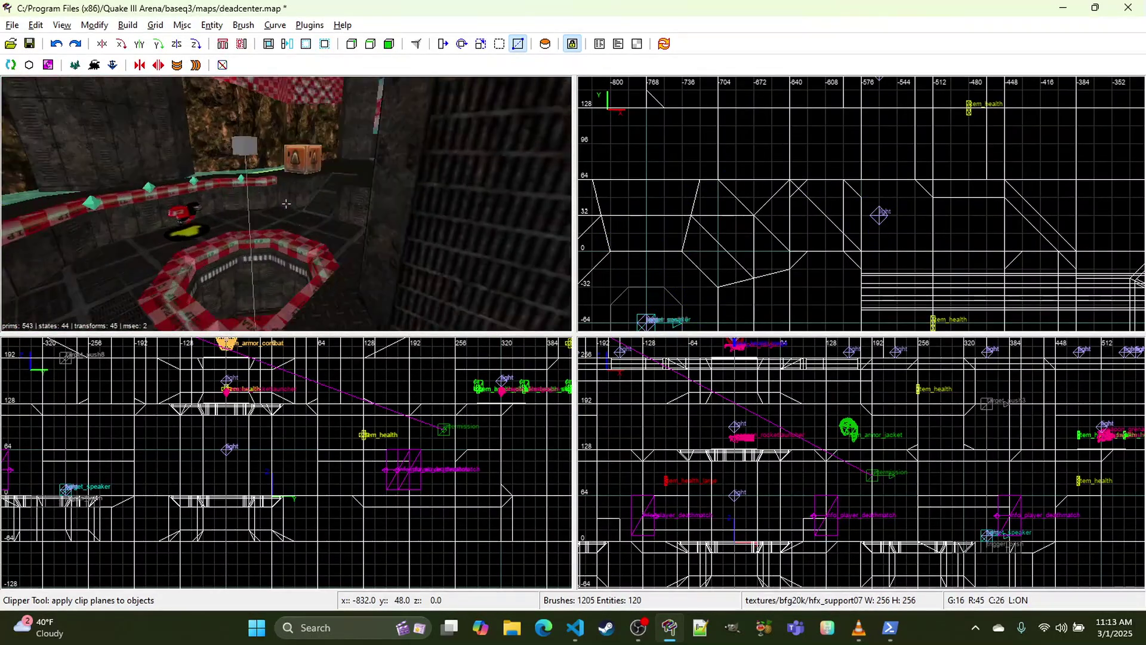
key("w")
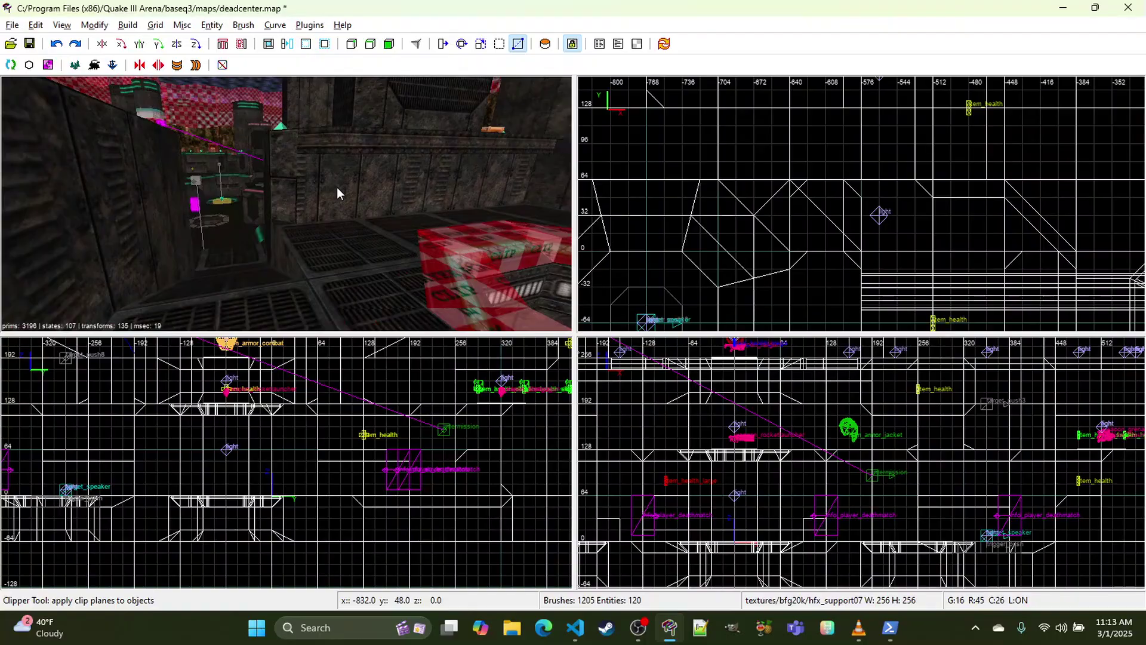
left_click(338, 187, "shift")
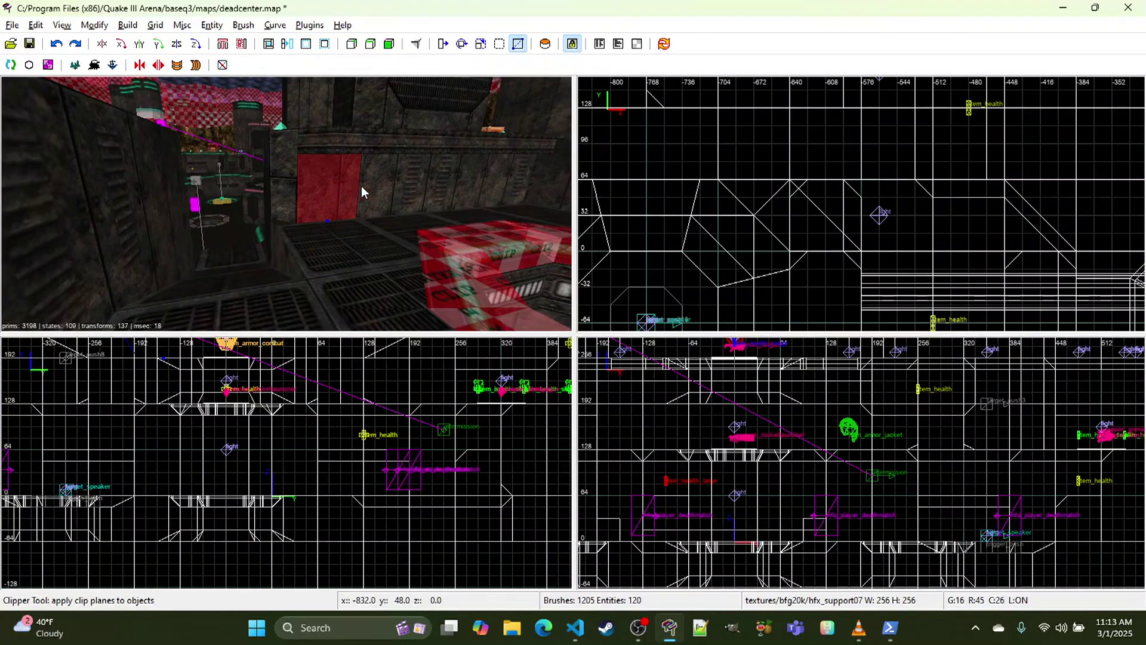
right_click(460, 177)
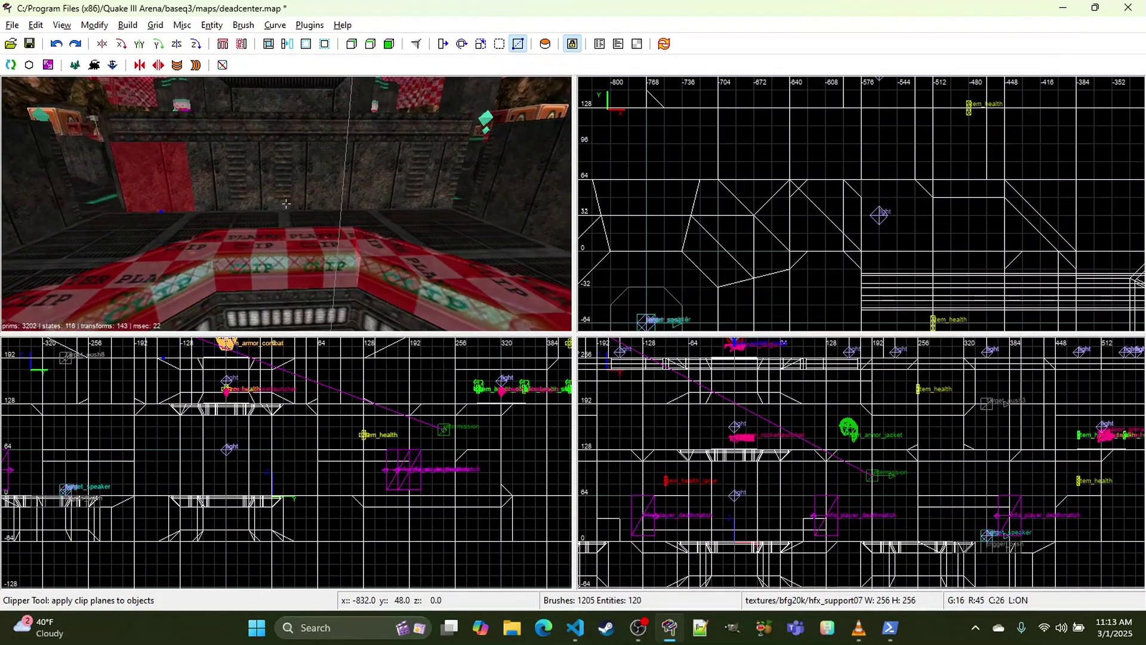
right_click(443, 159)
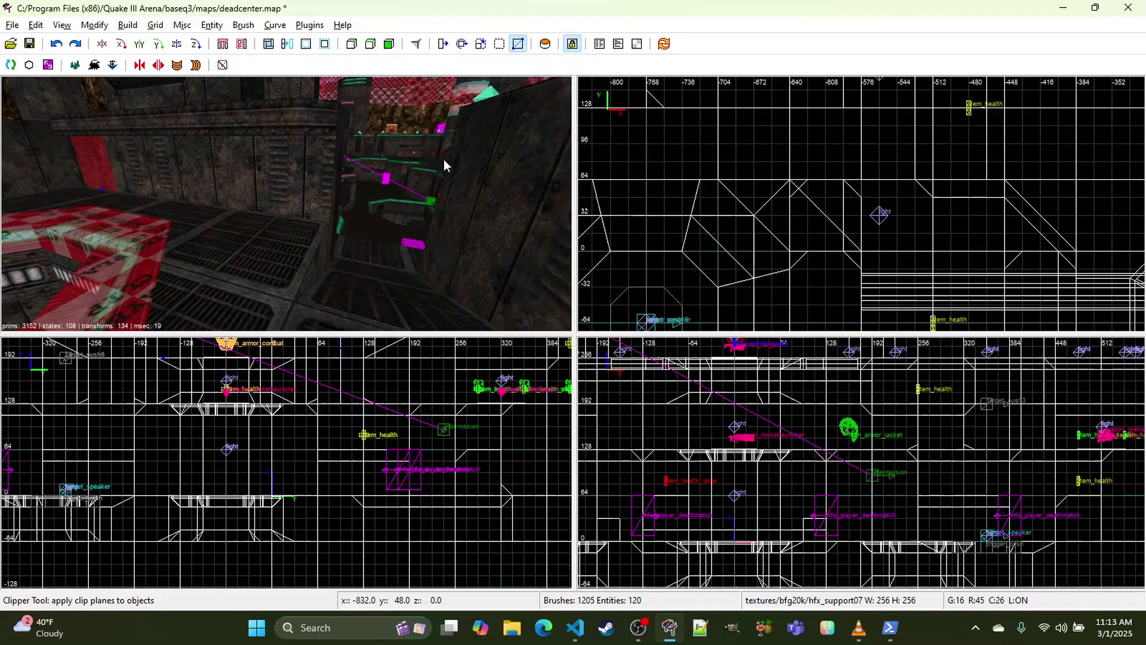
right_click(321, 163)
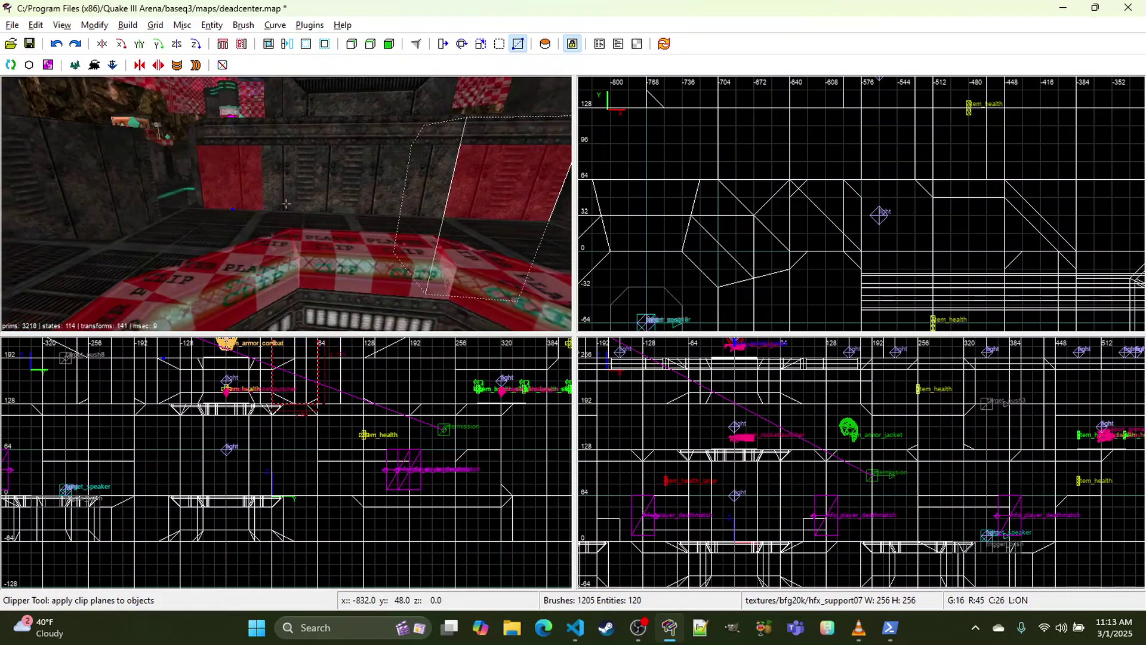
right_click(317, 163)
left_click(374, 203, "shift")
left_click(369, 230, "shift")
right_click(369, 229)
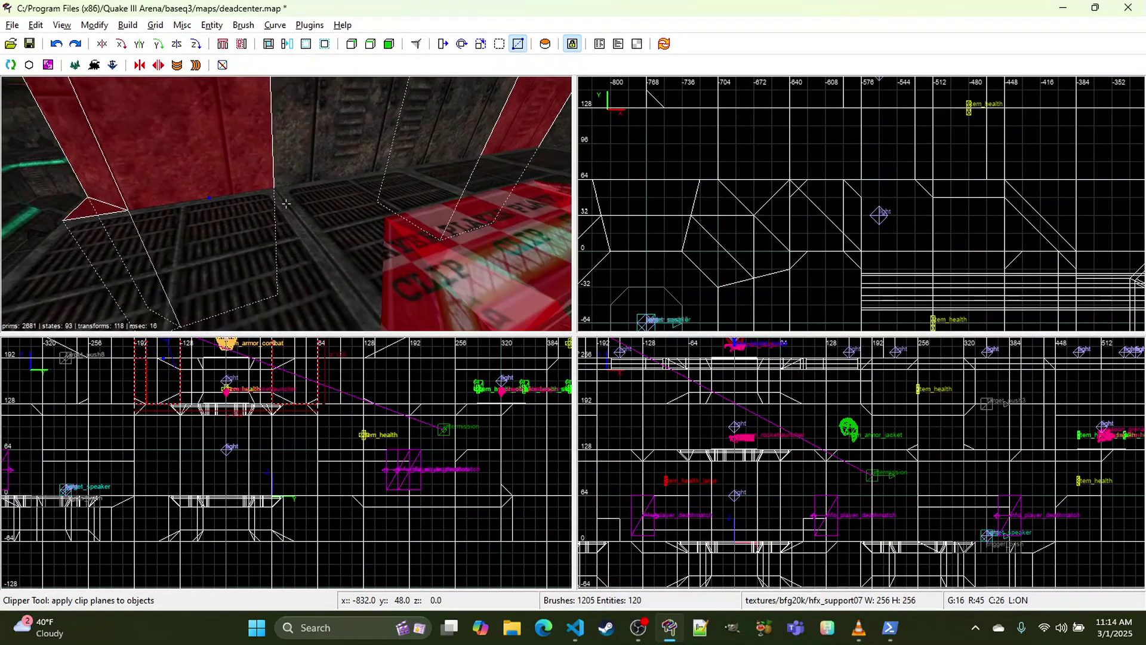
right_click(369, 227)
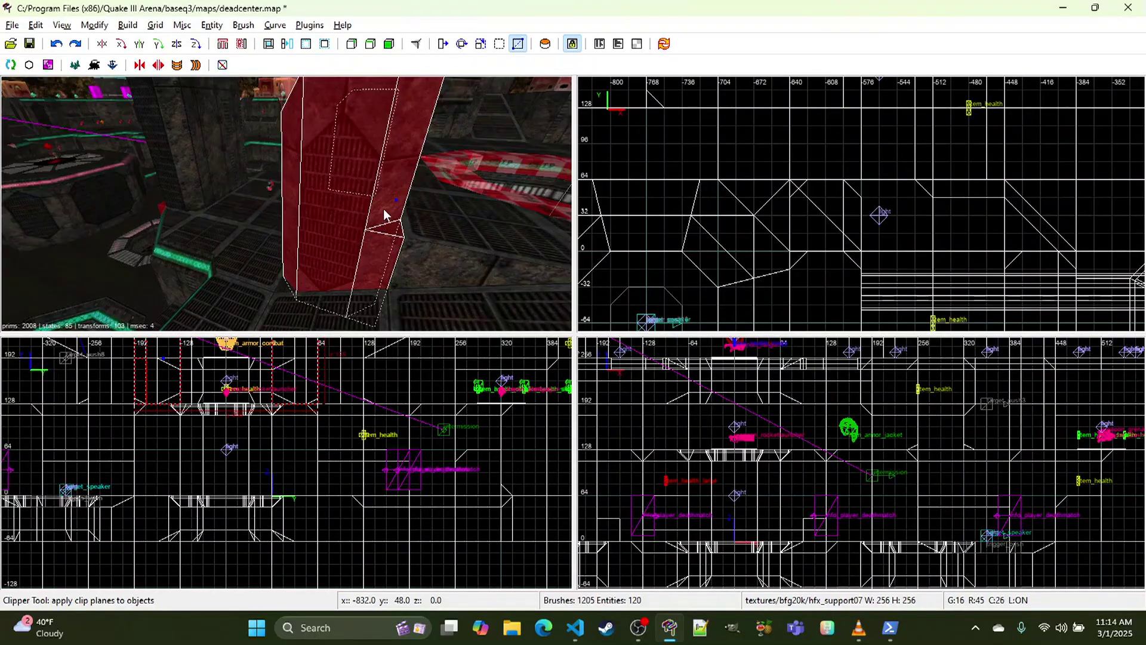
key("Escape")
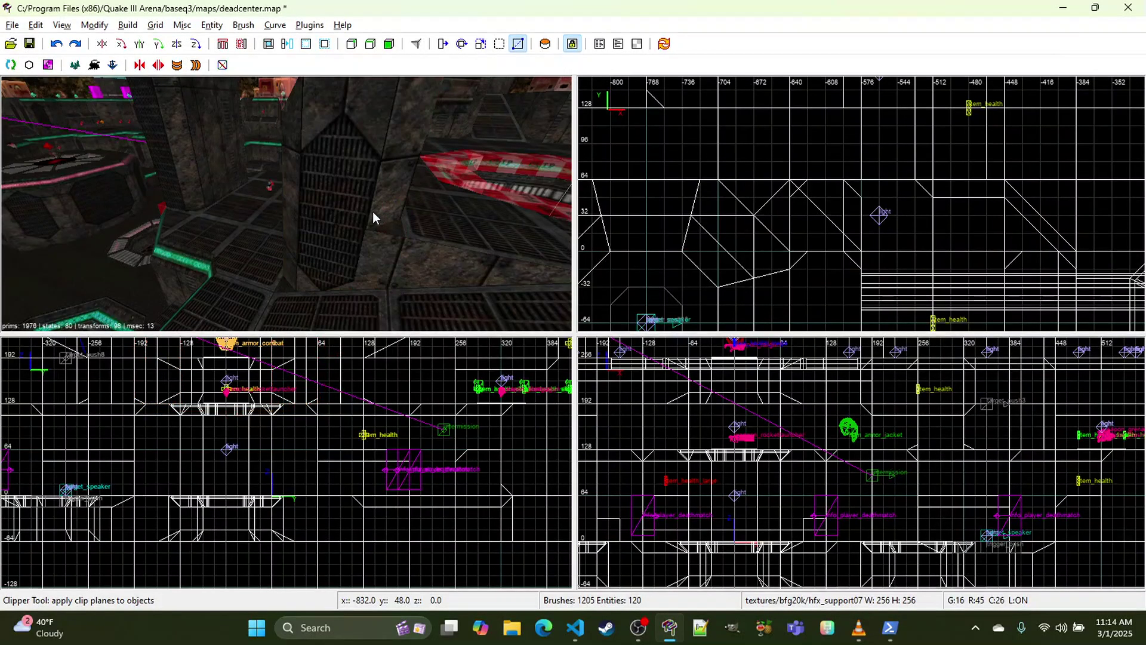
Step: Split the grated pillar horizontally at z 192 with the Clipper and turn its lower section into a square block
left_click(371, 224, "shift")
left_click(372, 225, "shift")
left_click(371, 224, "shift")
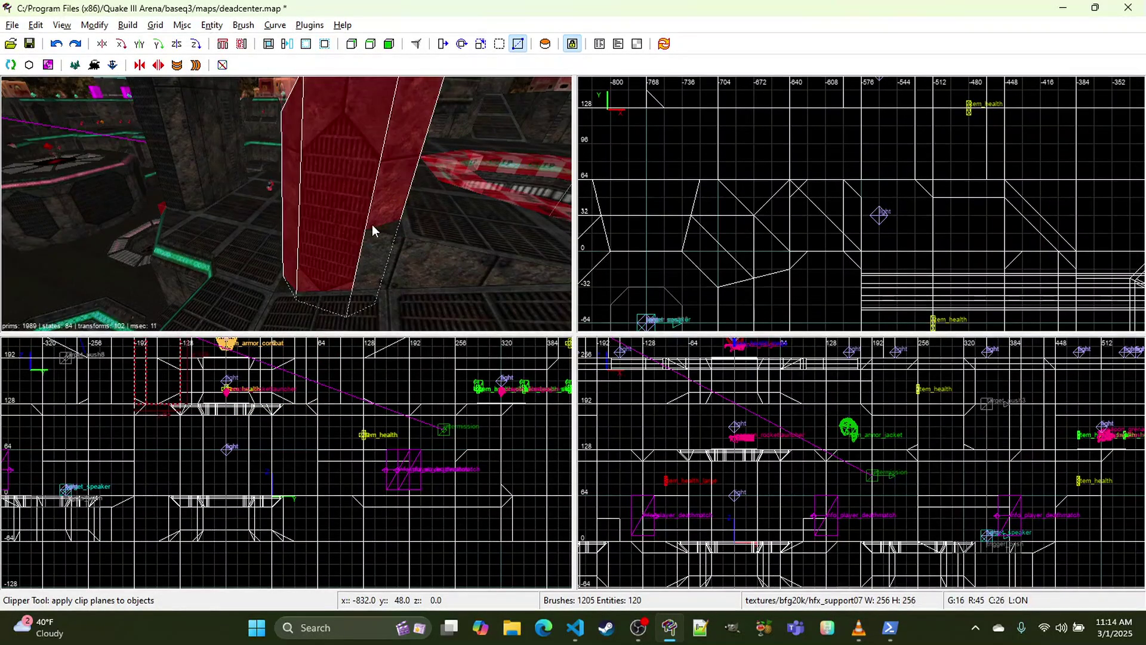
left_click(379, 242)
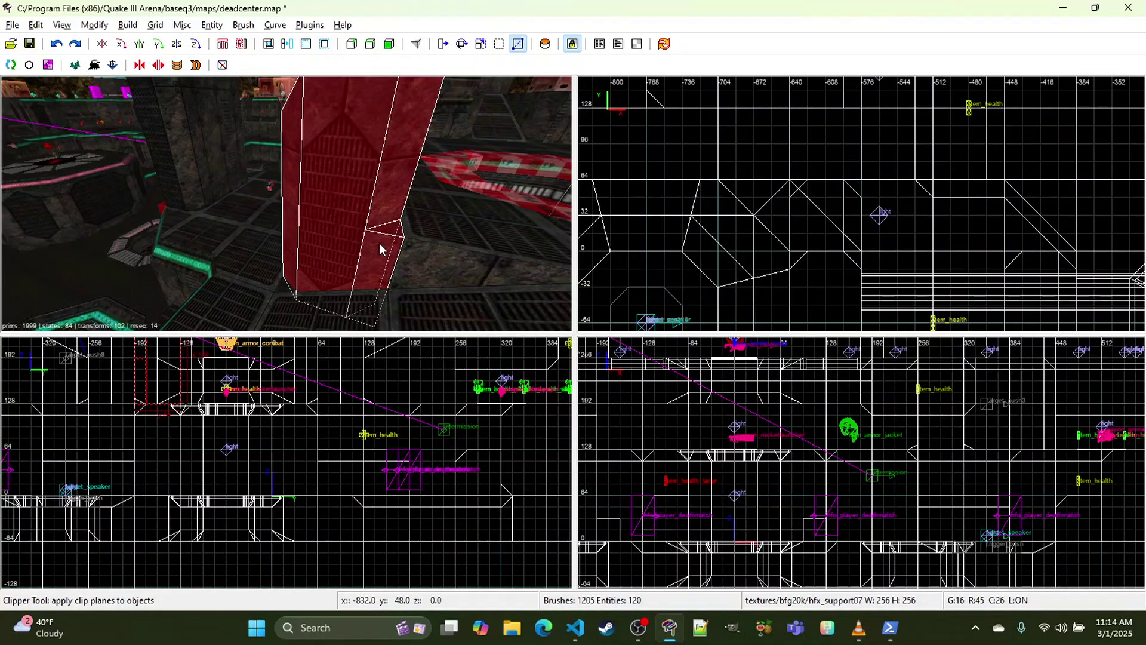
key("Escape")
left_click(367, 242, "shift")
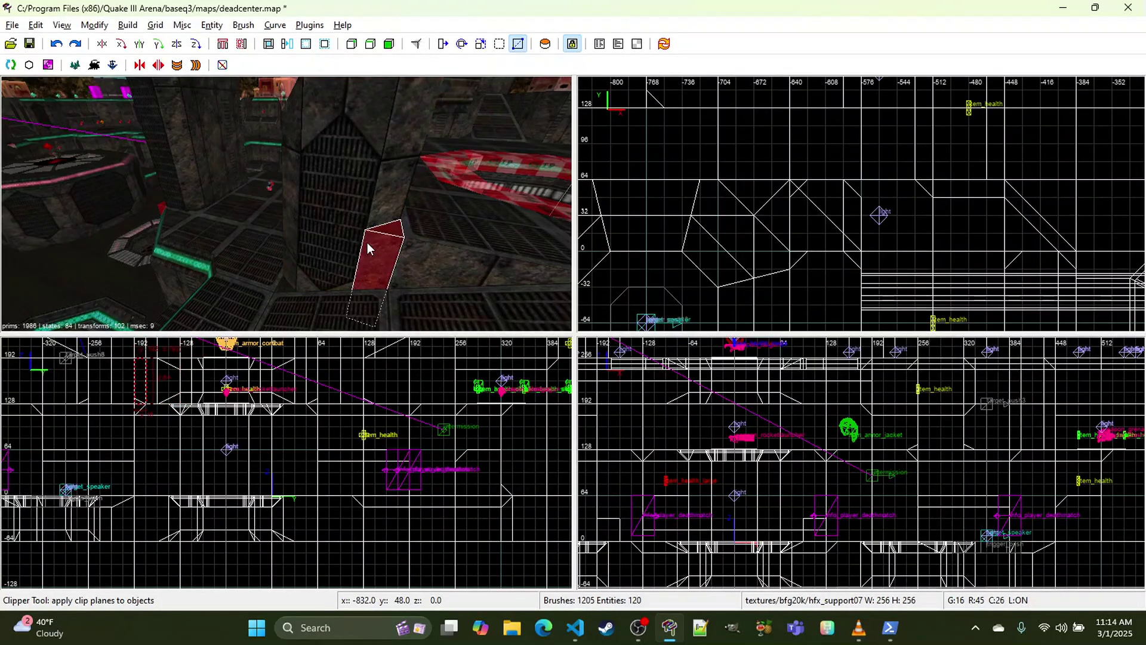
key("Escape")
left_click(353, 237, "shift")
right_click_drag(179, 350, 169, 399)
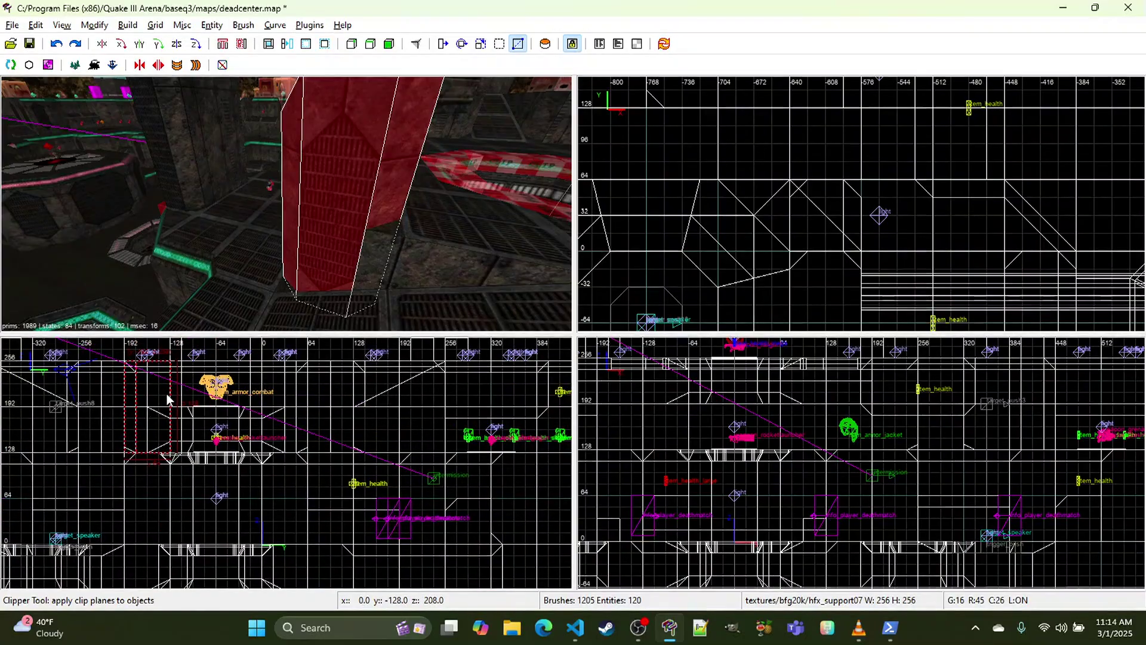
key("space")
key("x")
key("x")
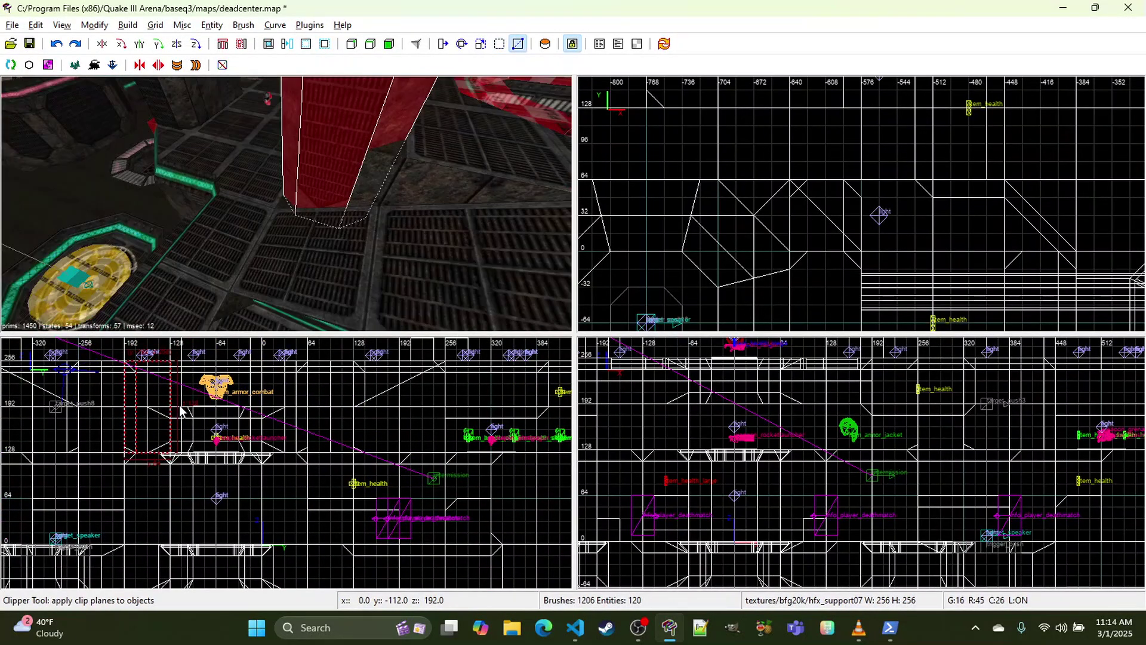
key("x")
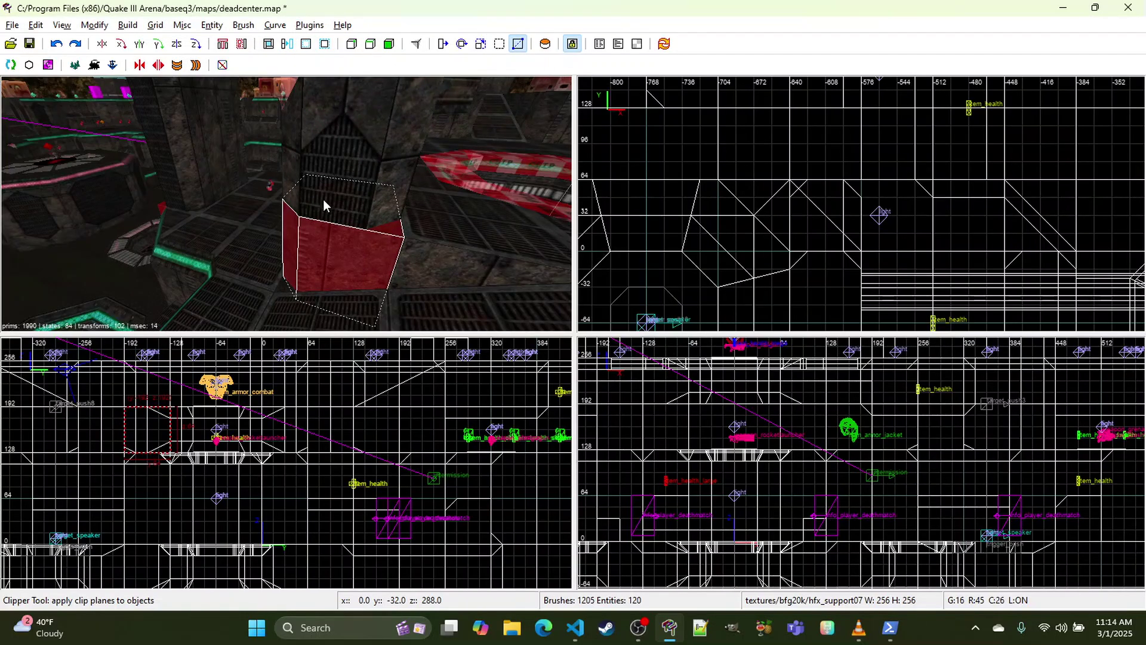
key("BackSpace")
Step: Clip a 16-unit bevel off the opposite pillar's upper block at its corner at x 640, y 64
mouse_move(333, 238)
right_mouse_down()
mouse_move(286, 204)
mouse_move(295, 236)
mouse_move(289, 209)
right_mouse_up()
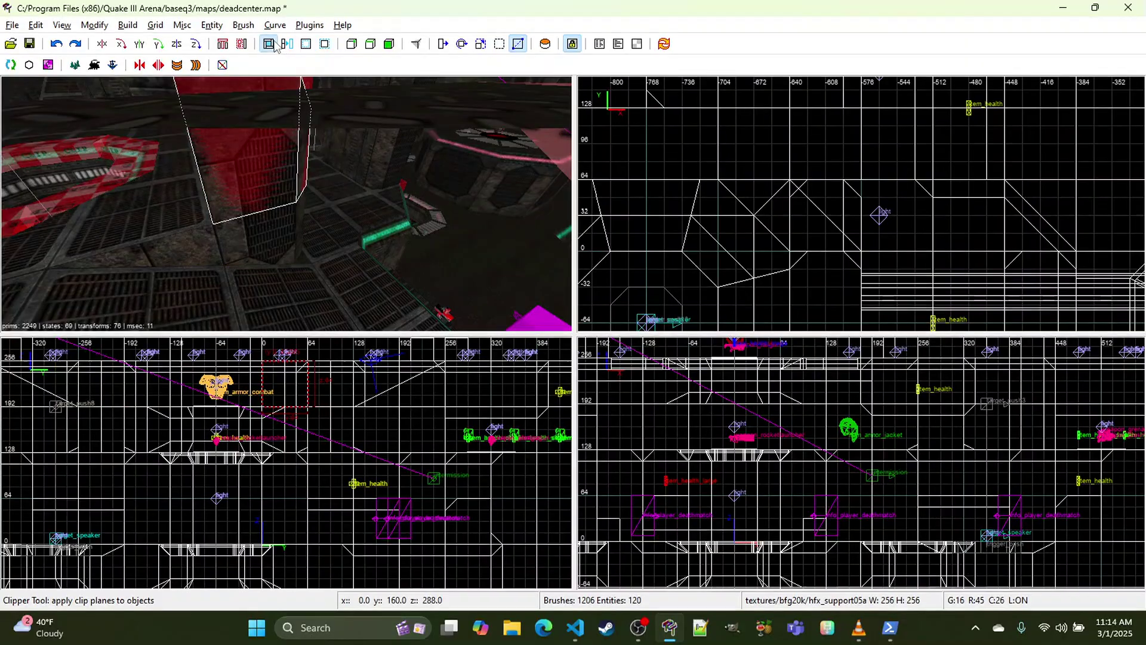
key("Escape")
left_click(267, 224, "shift")
right_click_drag(268, 225, 286, 204)
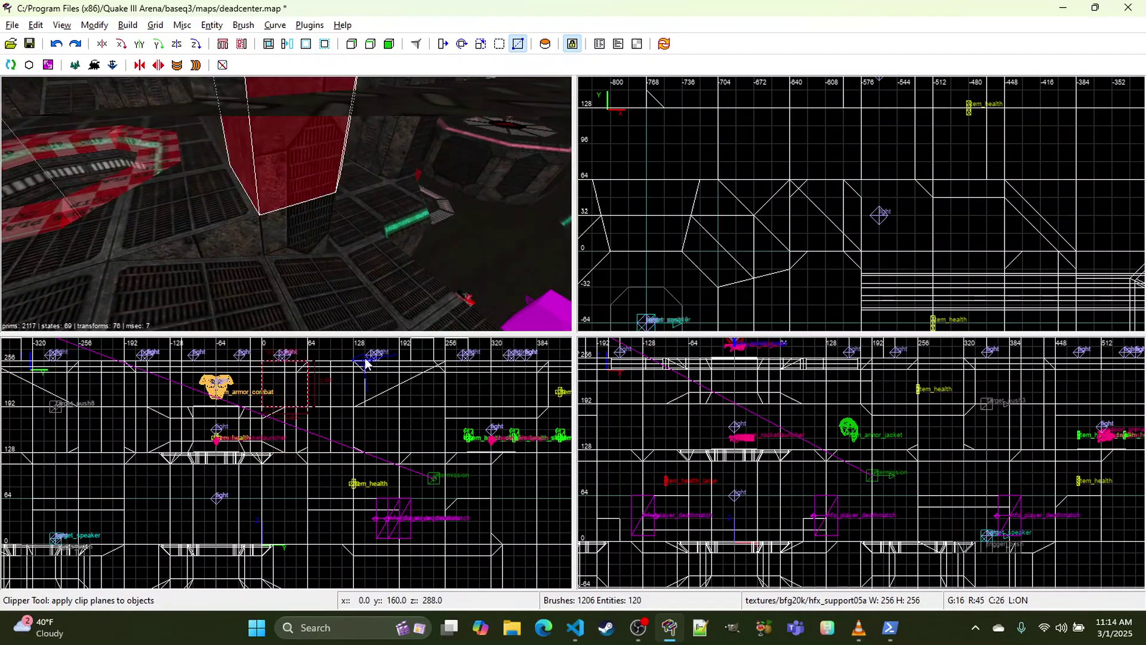
scroll(733, 192, "down", 6)
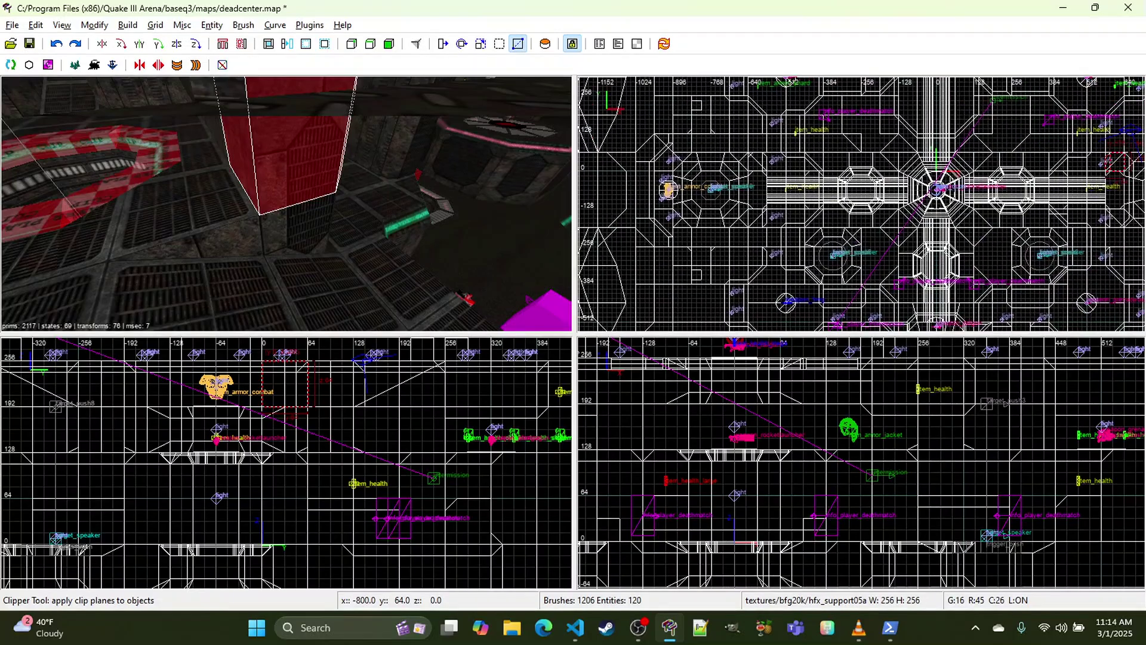
scroll(877, 173, "up", 5)
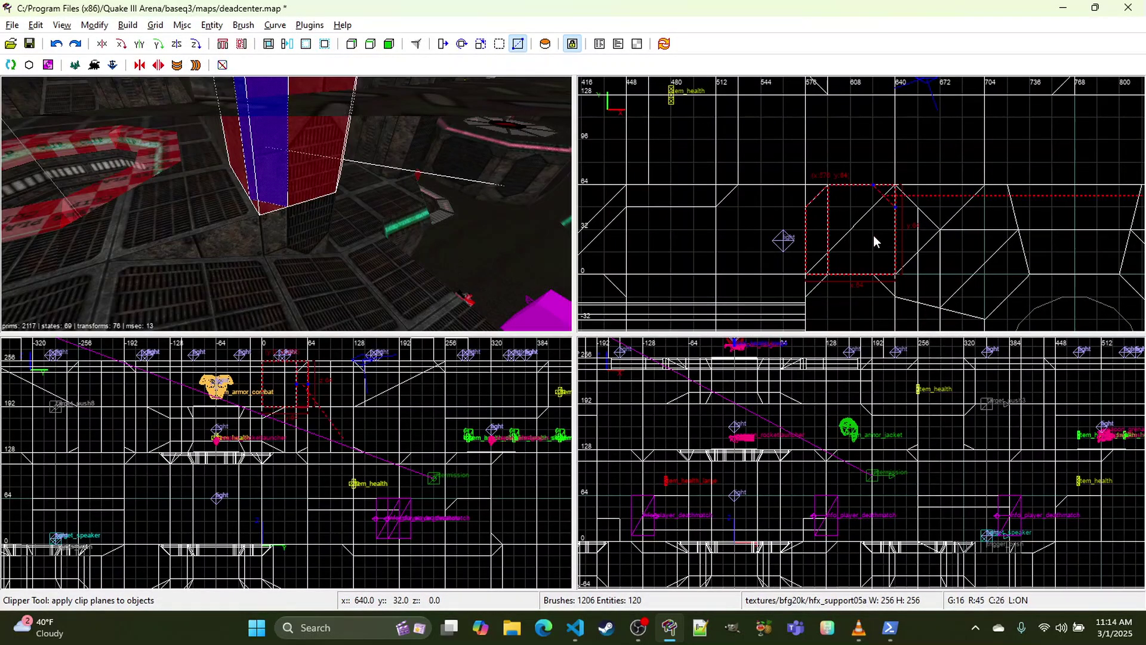
key("Escape")
Step: Sample the bfg20k/hfx_matte05 texture from the surfaces near the clip-lined octagonal opening
right_click_drag(384, 199, 286, 204)
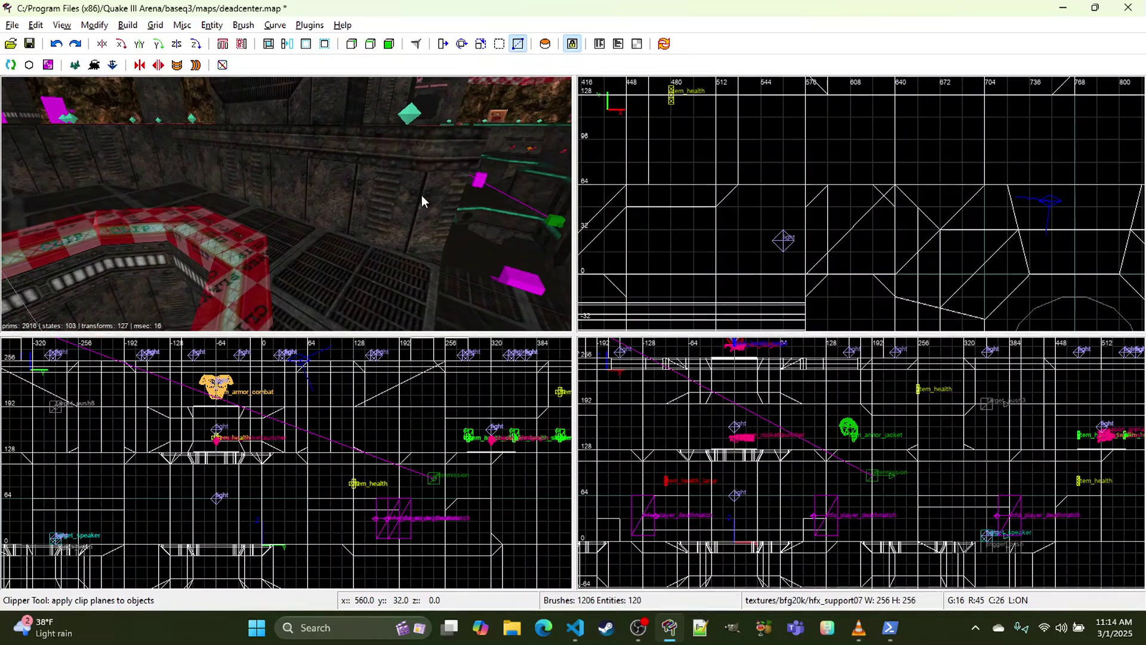
right_click_drag(422, 197, 285, 204)
middle_click(280, 184)
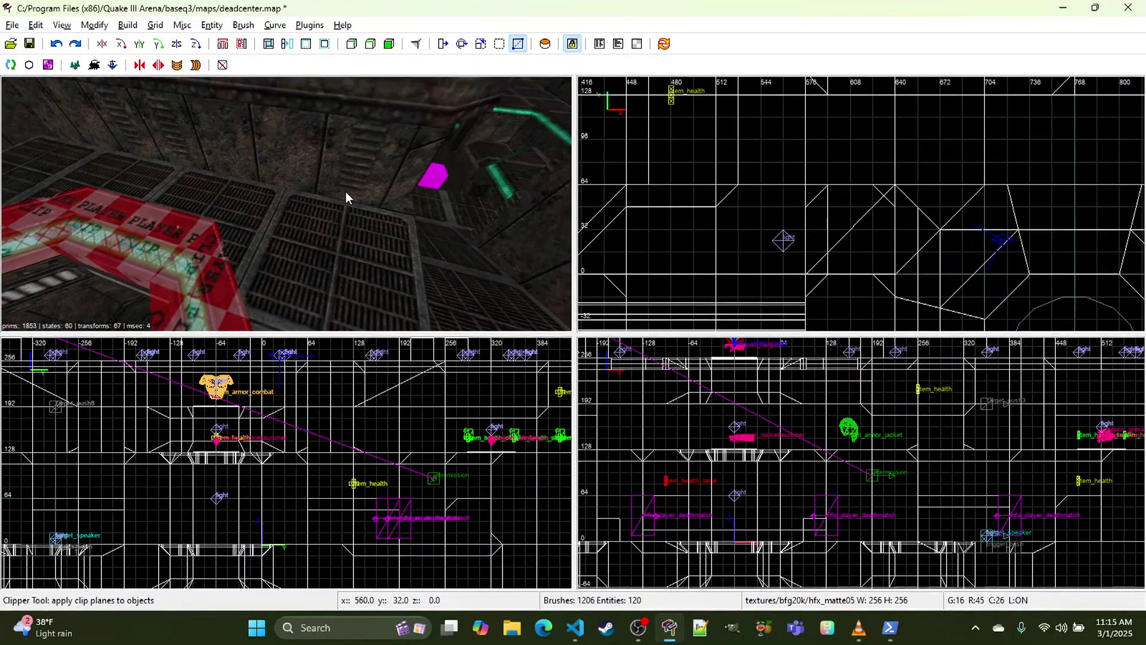
Step: Select the pillar wall's corner blocks, centre panel and thin slab and examine them from several sides
right_click_drag(399, 201, 286, 204)
left_click(298, 190, "shift")
left_click(286, 223, "shift")
left_click(269, 231, "shift")
left_click(261, 162, "shift")
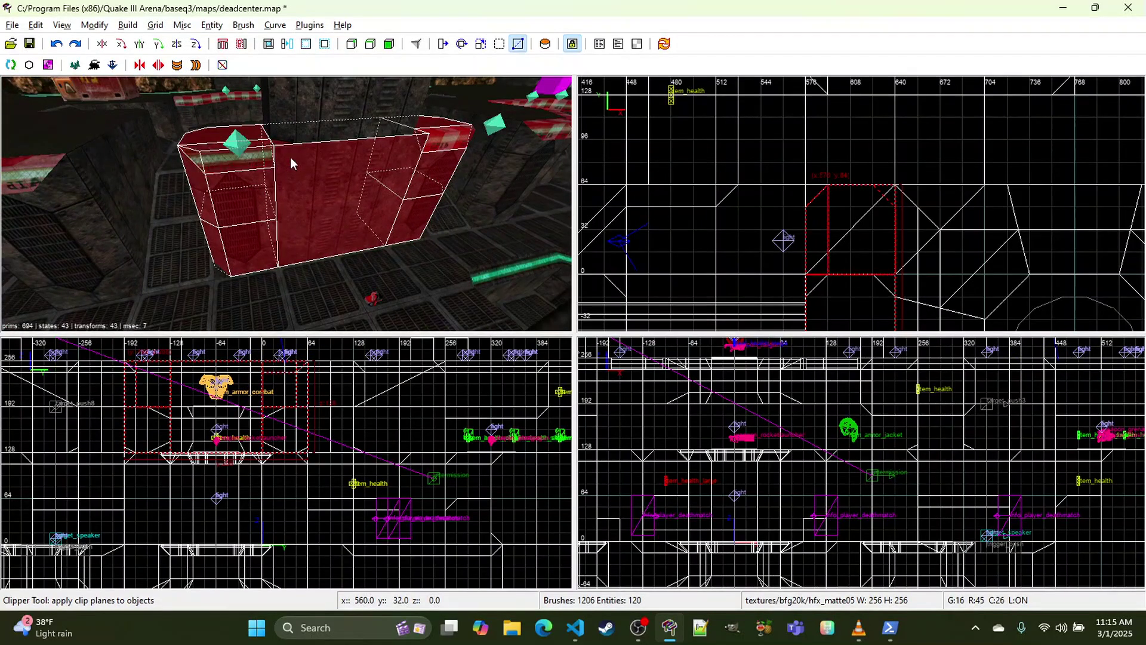
right_click(444, 141)
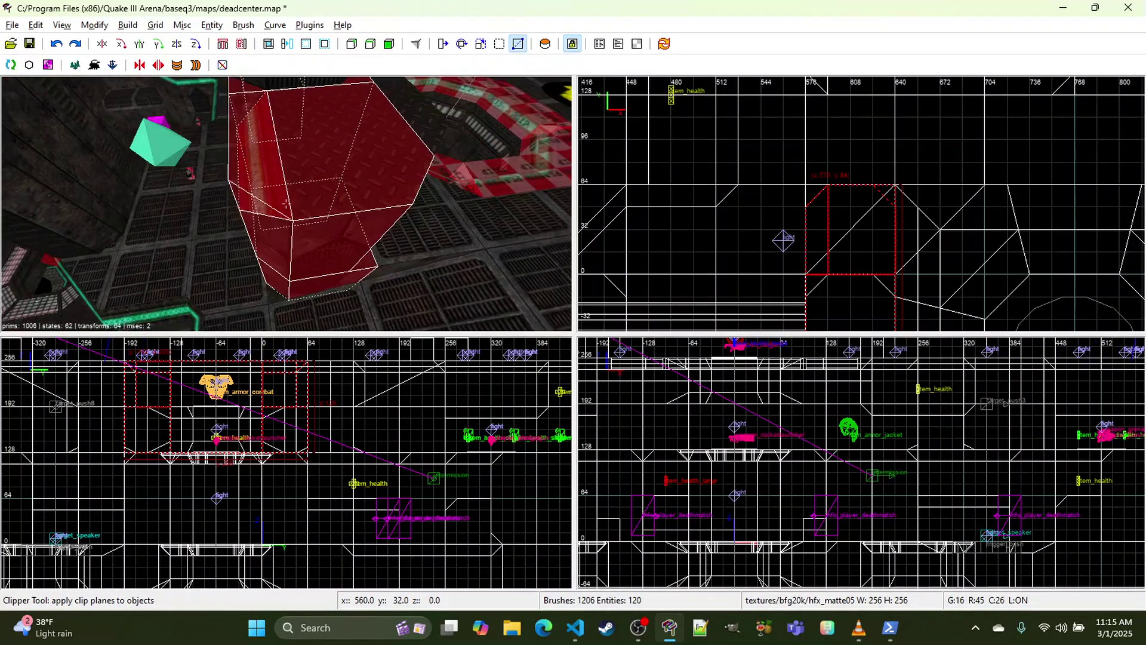
right_click(286, 203)
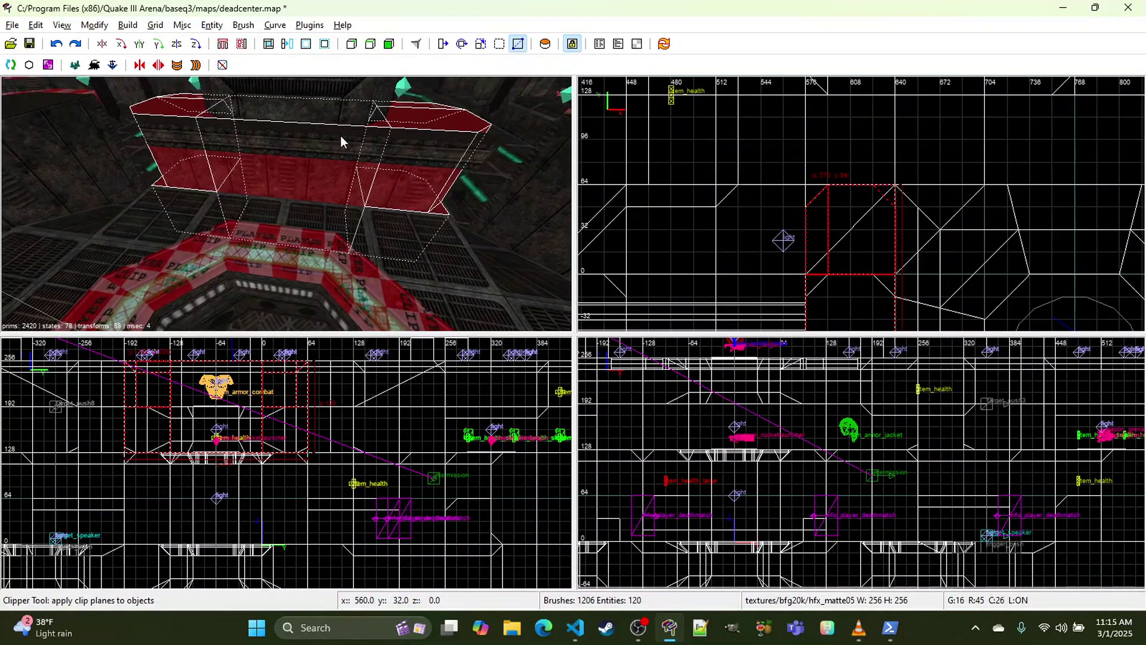
left_click(340, 135, "shift")
right_click(341, 135)
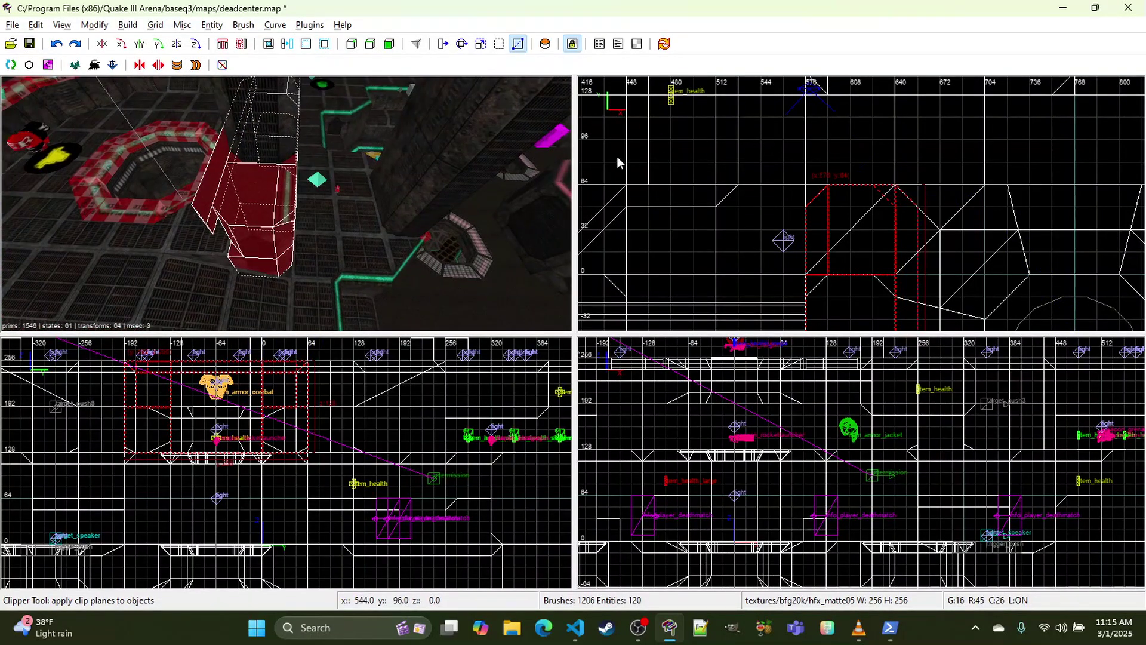
right_click_drag(355, 203, 353, 207)
key("Escape")
Step: Adjust the thin slab's end beside the pillar's beveled corner on an 8-unit grid
left_click(206, 206, "shift")
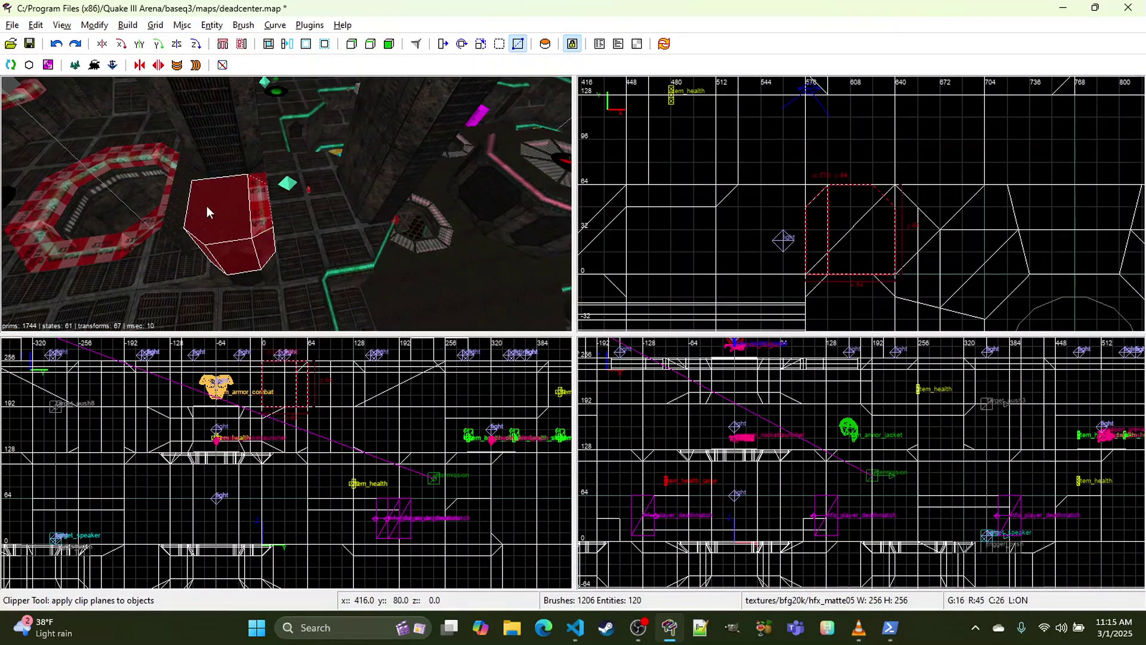
scroll(848, 137, "down", 1)
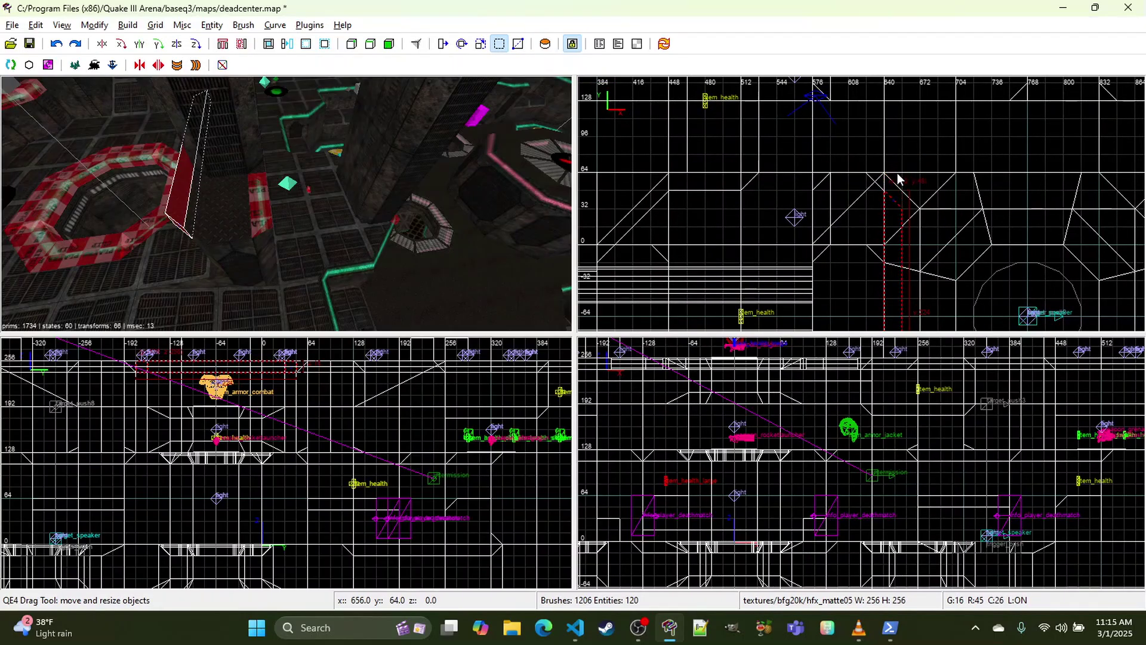
key("bracketleft")
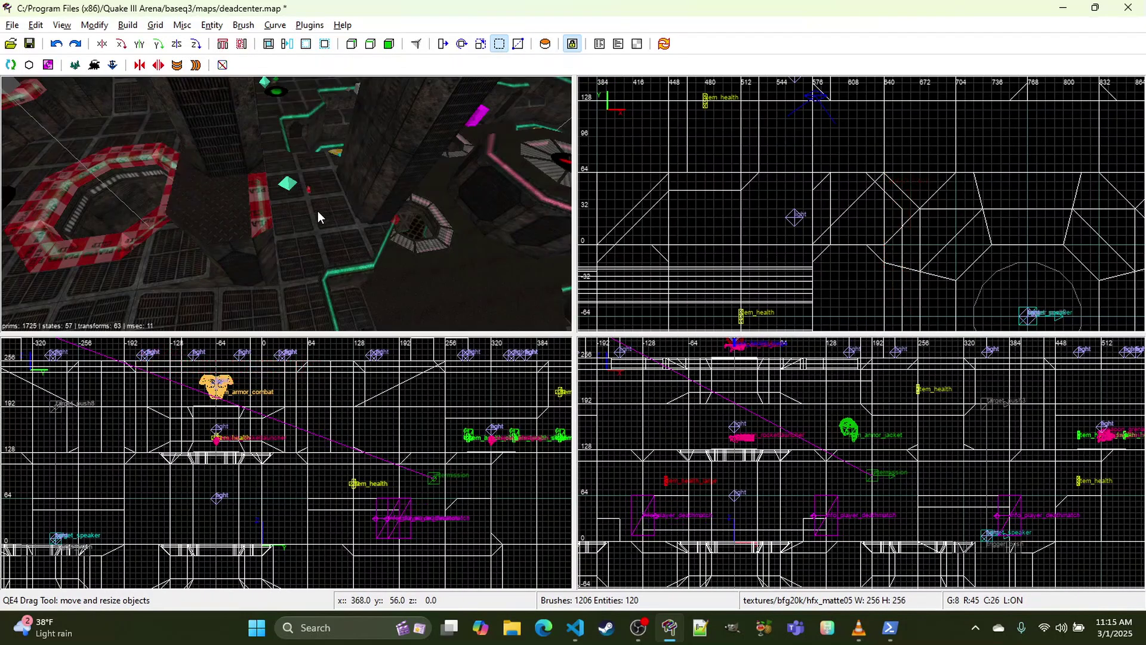
Step: Try to place a duplicate of the two upper corner blocks and the thin slab on the map's negative-x side
mouse_move(318, 217)
right_mouse_down()
mouse_move(256, 188)
mouse_move(286, 205)
mouse_move(210, 203)
mouse_move(287, 205)
mouse_move(188, 221)
mouse_move(335, 236)
mouse_move(299, 245)
right_mouse_up()
left_click(304, 241, "shift")
left_click(206, 214, "shift")
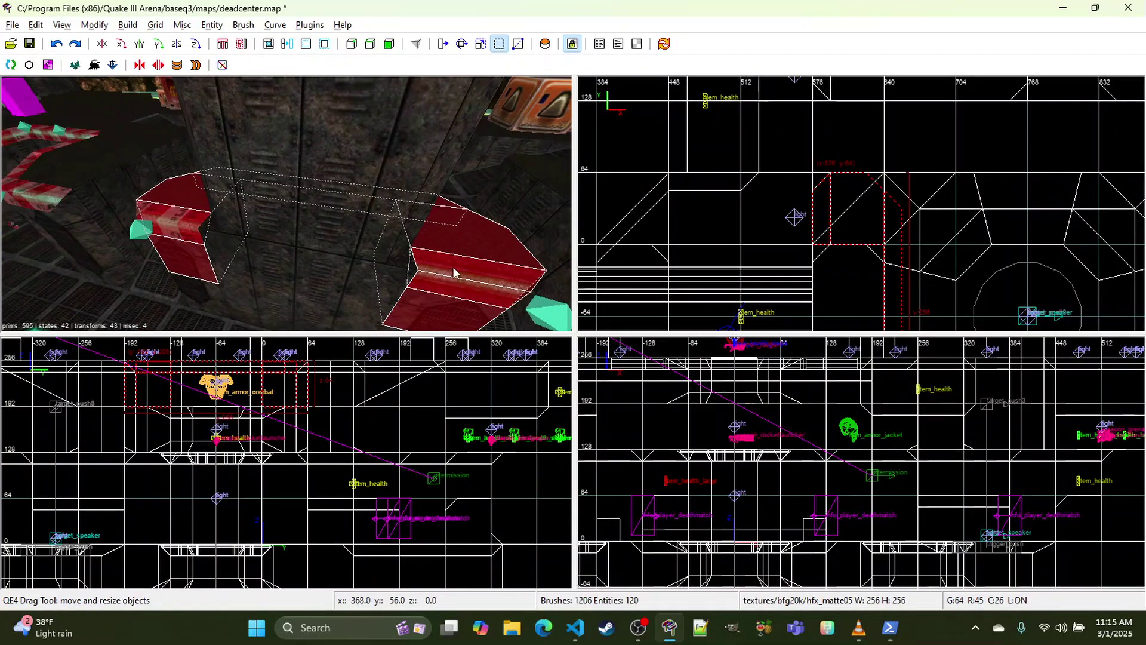
right_click_drag(454, 273, 286, 204)
scroll(905, 238, "down", 5)
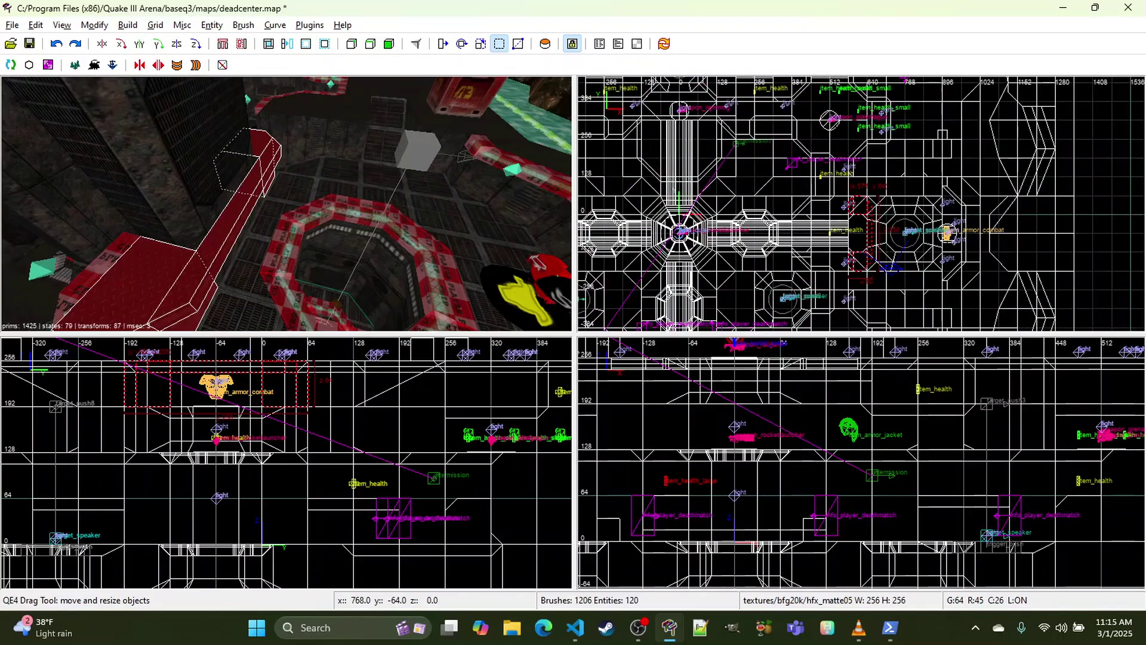
right_click_drag(772, 223, 800, 218)
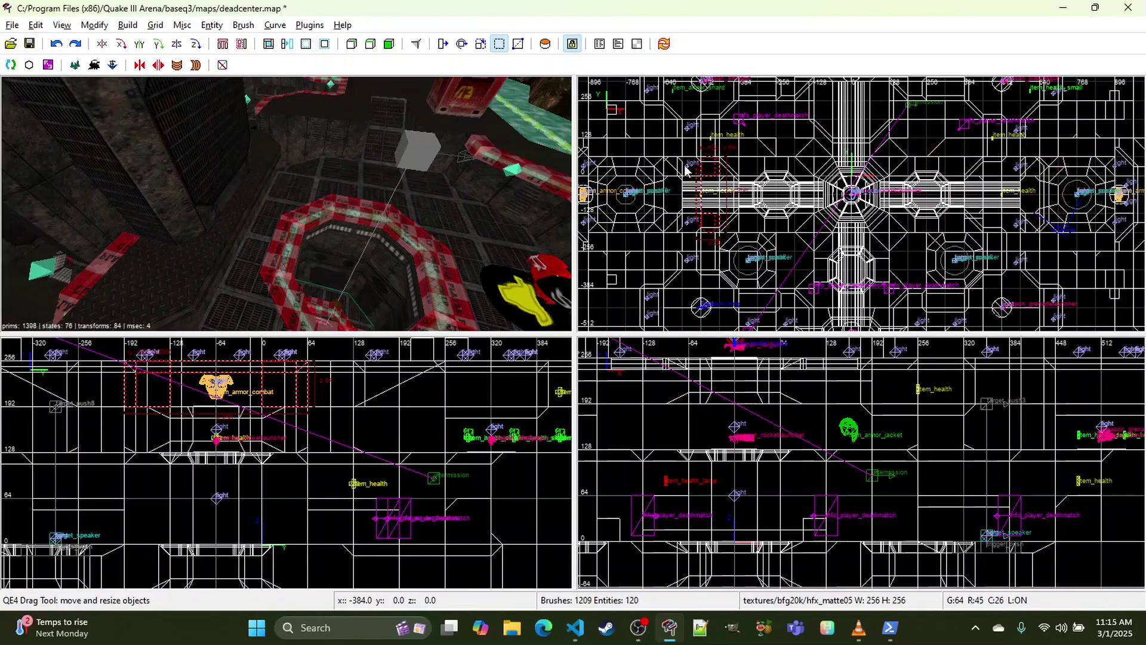
left_click_drag(687, 171, 684, 170)
right_click_drag(456, 173, 286, 203)
key("w")
key("BackSpace")
Step: Duplicate the pillar wall's corner blocks, centre panel and slab, mirror the copy across x, and place it between x -640 and -576
key("w")
left_click(307, 257, "shift")
mouse_move(305, 289)
right_mouse_down()
mouse_move(286, 203)
mouse_move(364, 279)
mouse_move(286, 203)
right_mouse_up()
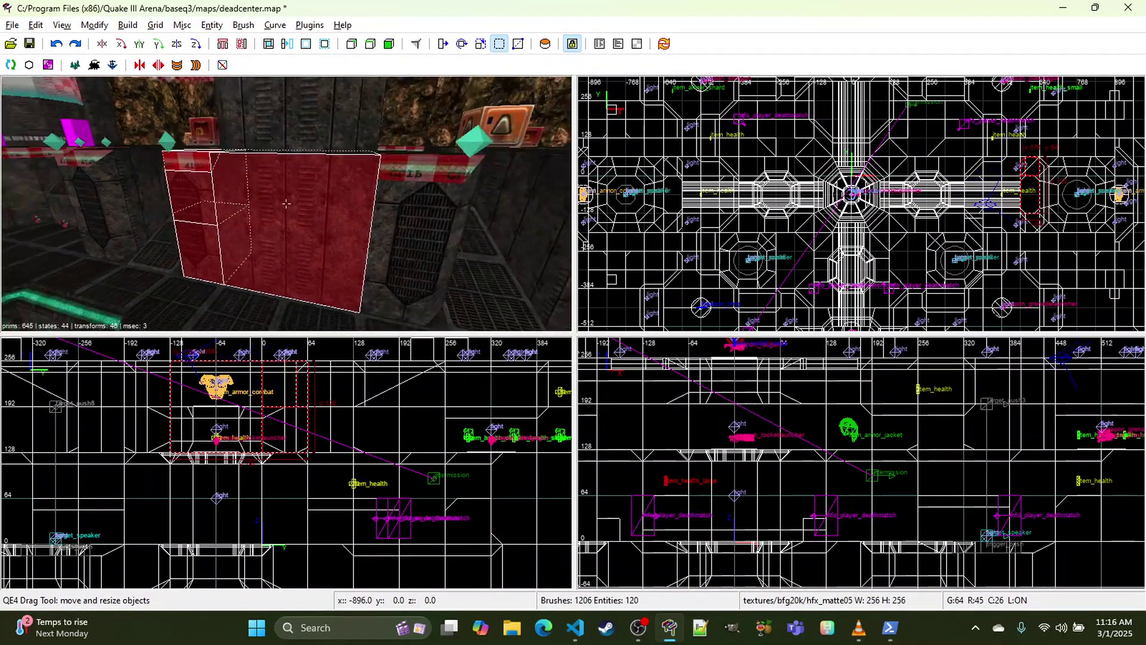
left_click(395, 246, "shift")
right_click_drag(395, 250, 286, 203)
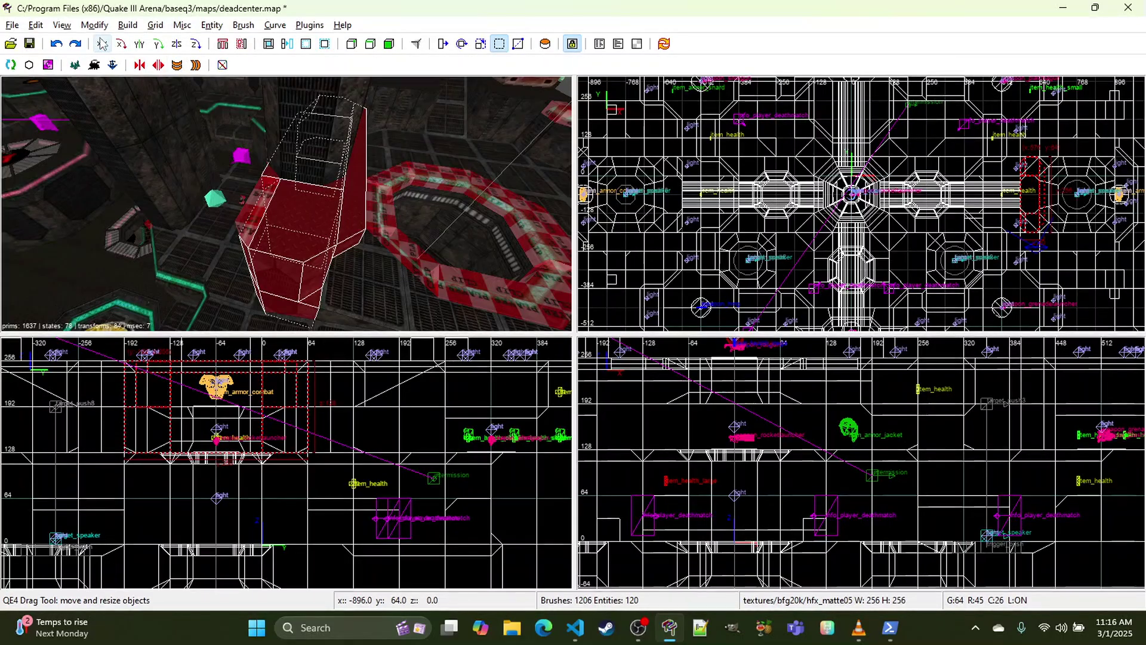
key("alt+Right")
left_click_drag(1039, 173, 668, 173)
Step: Sample the bfg20k/hfx_light04_64x256_red texture from the trim above the grated pillar and select the trim's corner face
right_click_drag(334, 155, 321, 155)
left_click(321, 155, "shift")
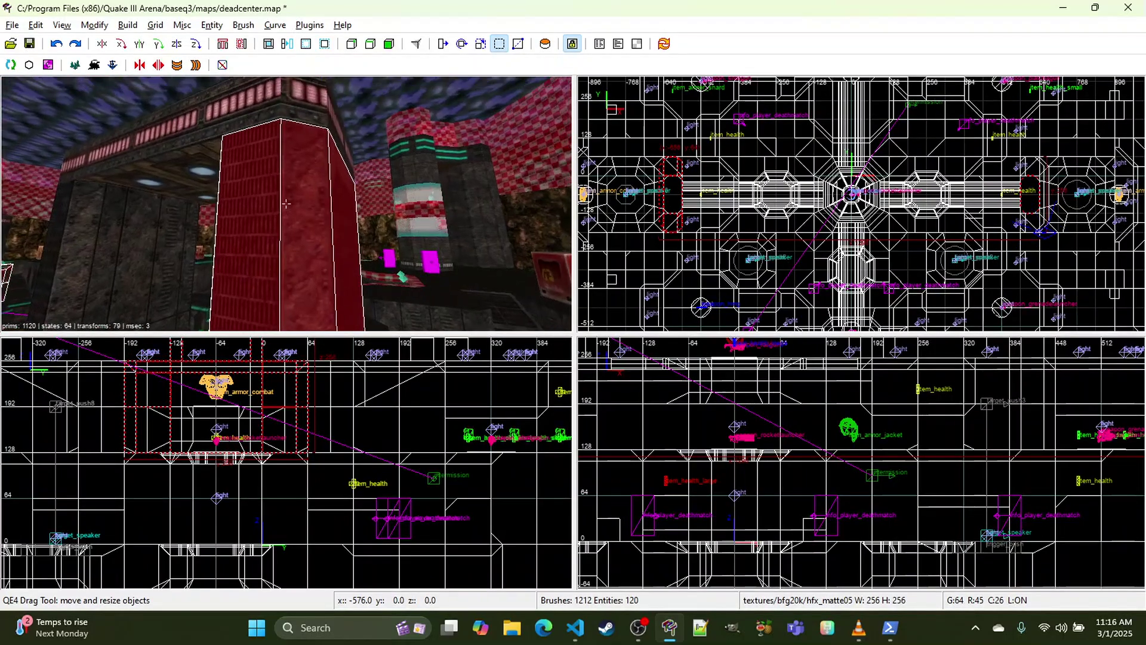
right_click(286, 204)
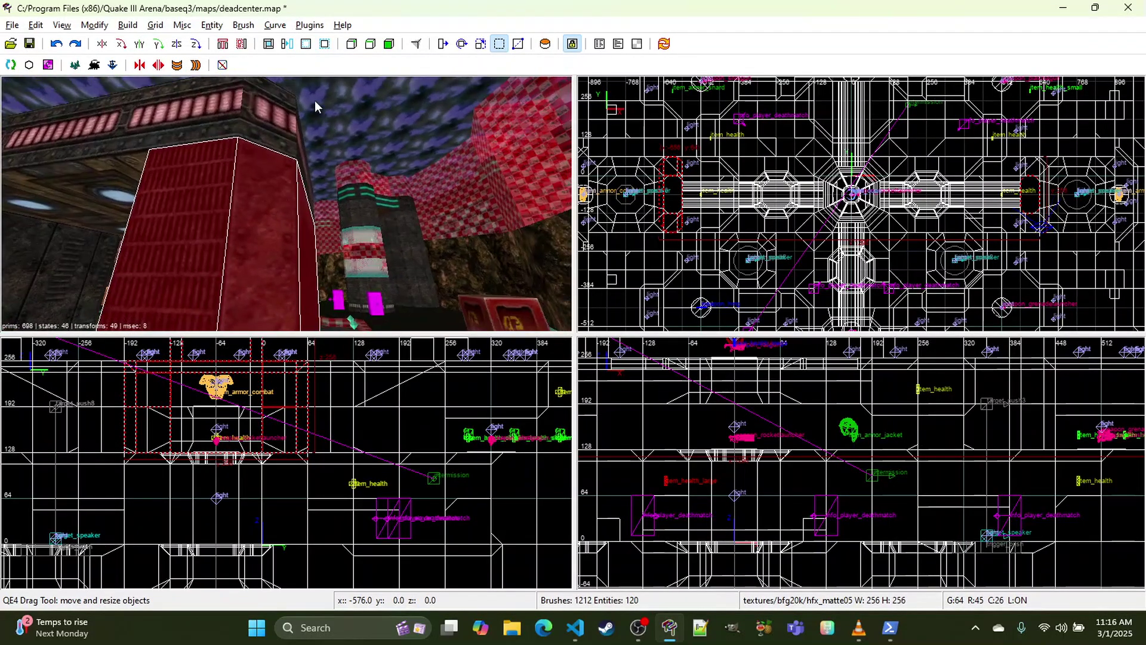
right_click(315, 101)
key("Down")
right_click(276, 86)
key("Escape")
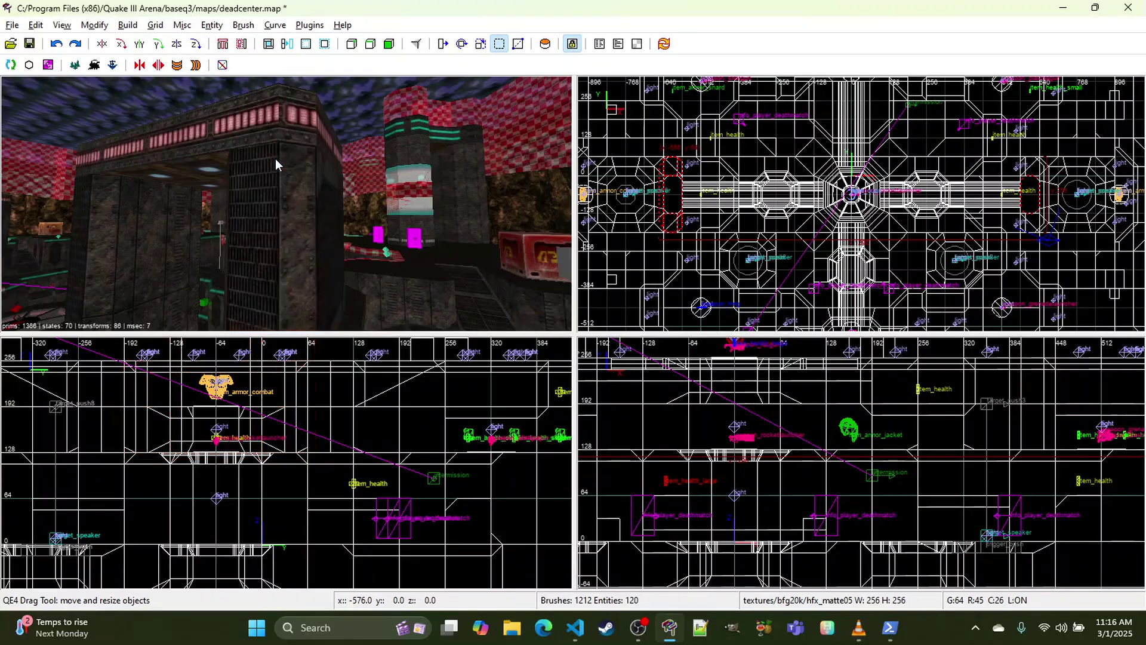
middle_click(304, 117)
left_click(304, 123, "shift")
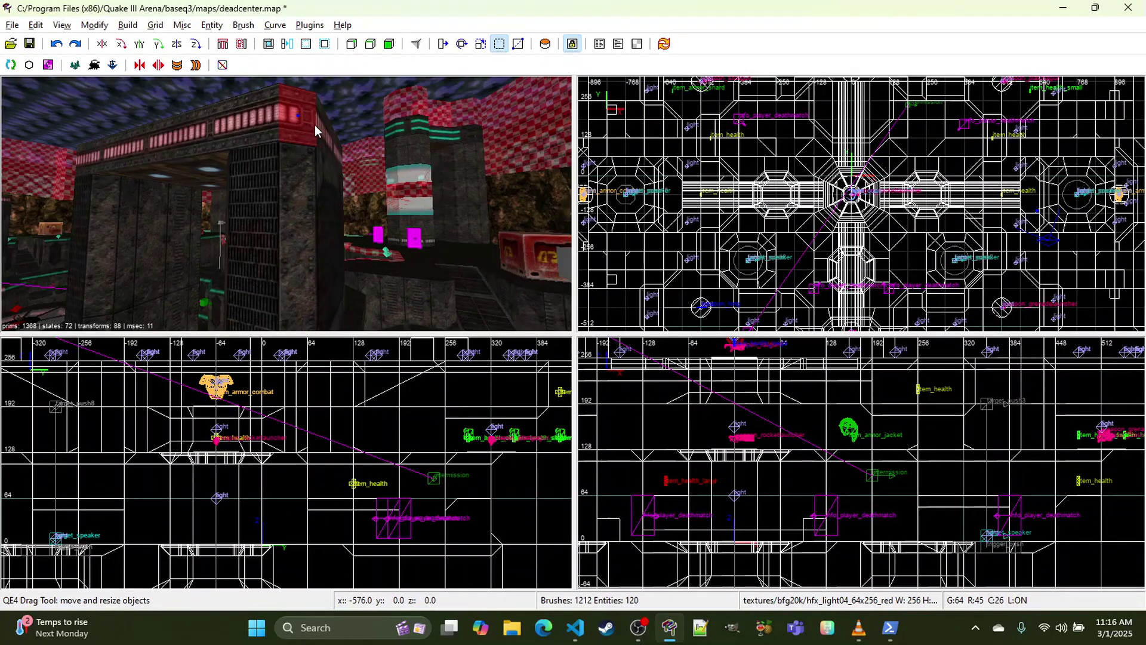
Step: Select the light trim's face on the pillar's wide grated side and check how its panels meet the corners
right_click(312, 124)
key("d")
right_click(310, 154)
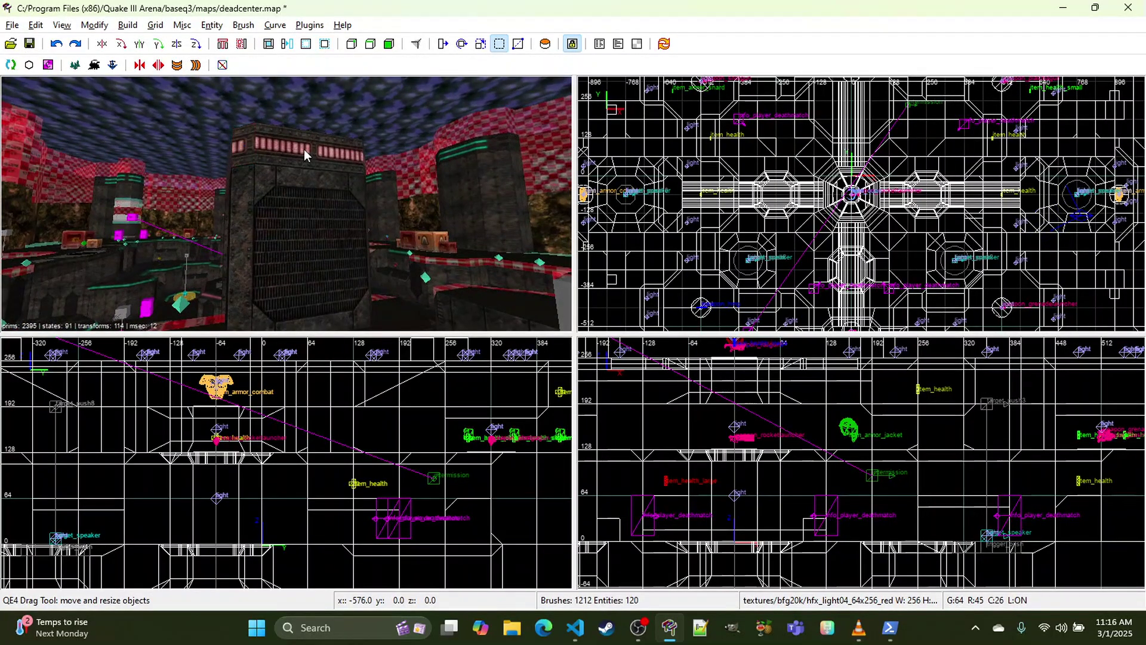
right_click(300, 145)
key("w")
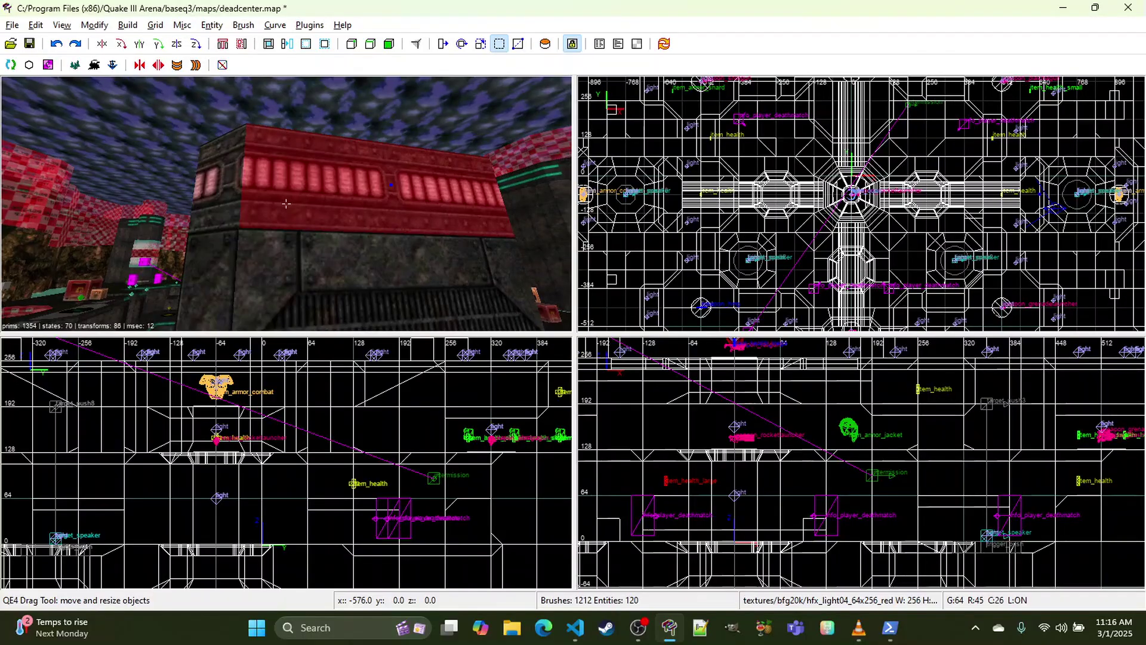
key("d")
right_click(299, 146)
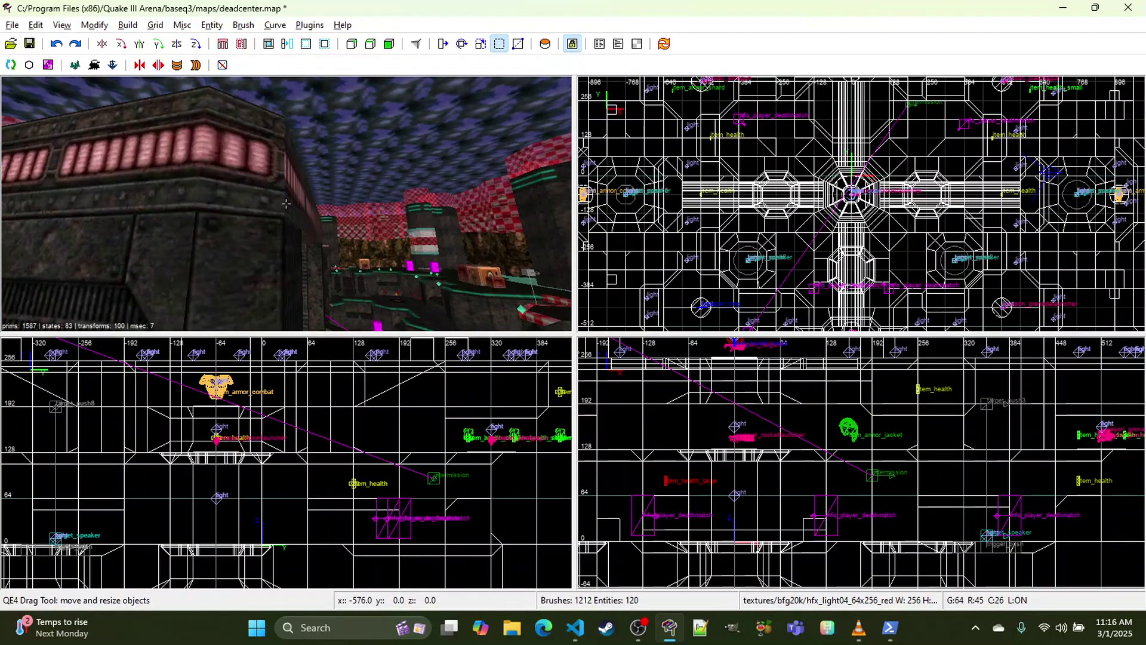
Step: Examine the light trim around the pillar wall from several sides, checking how its panels line up at the corners
key("a")
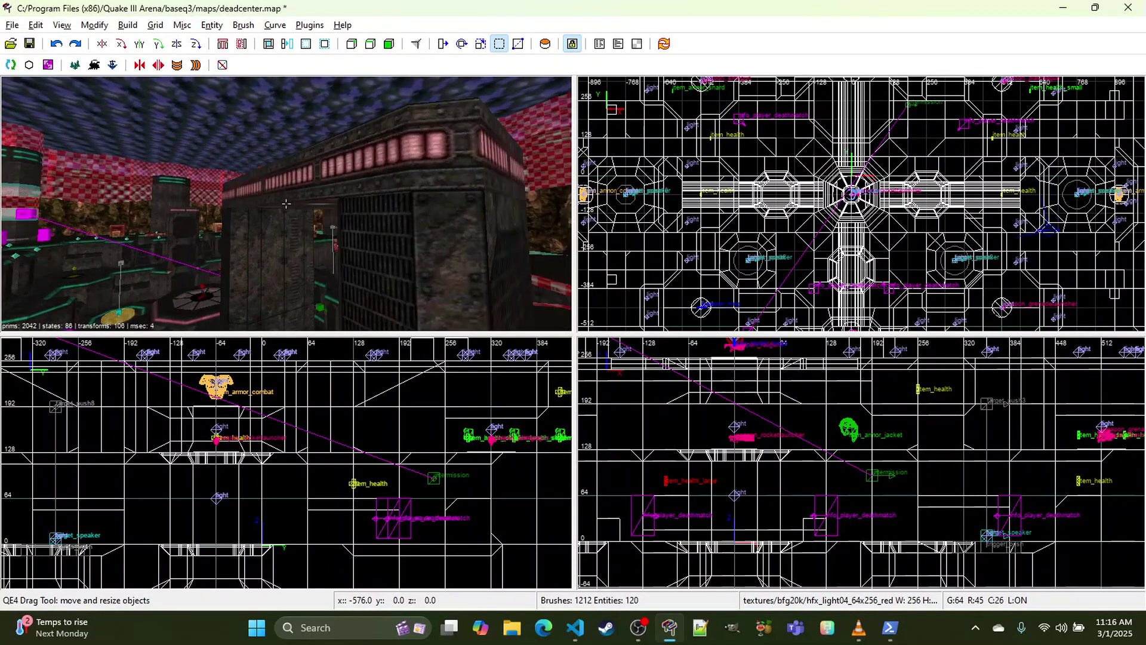
right_click(285, 204)
right_click(346, 163)
key("d")
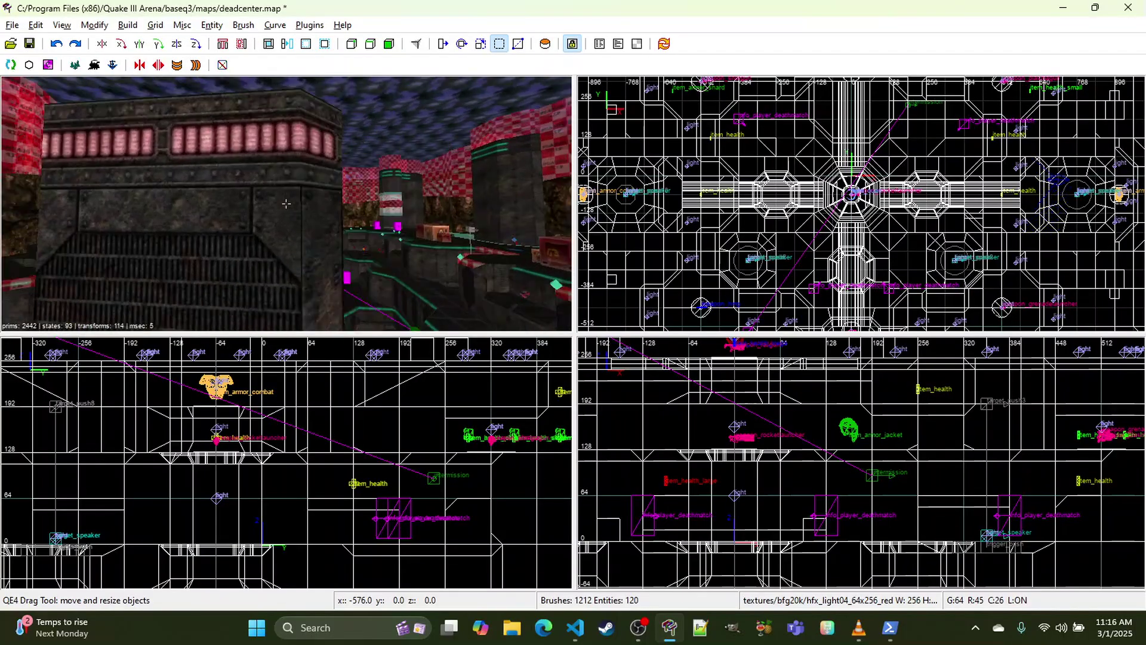
right_click(286, 203)
right_click(355, 159)
key("d")
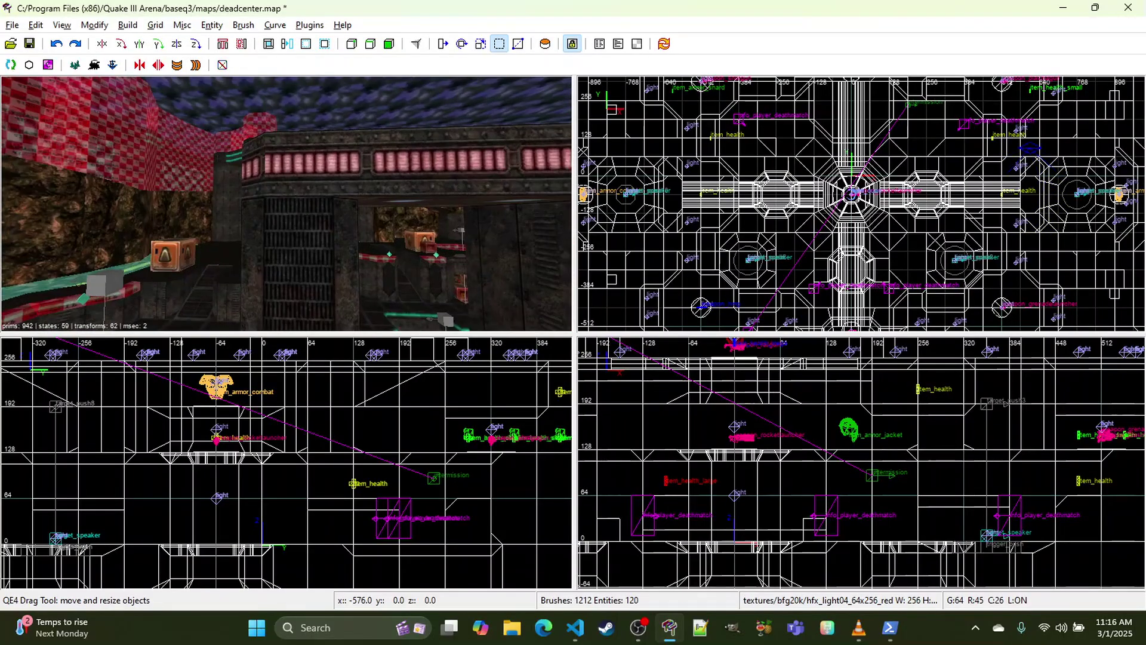
right_click(286, 204)
right_click(379, 157)
key("a")
right_click(286, 203)
Step: Shift the red light texture sideways on the trim brush along the pillar wall's long open side
left_click(353, 160, "shift")
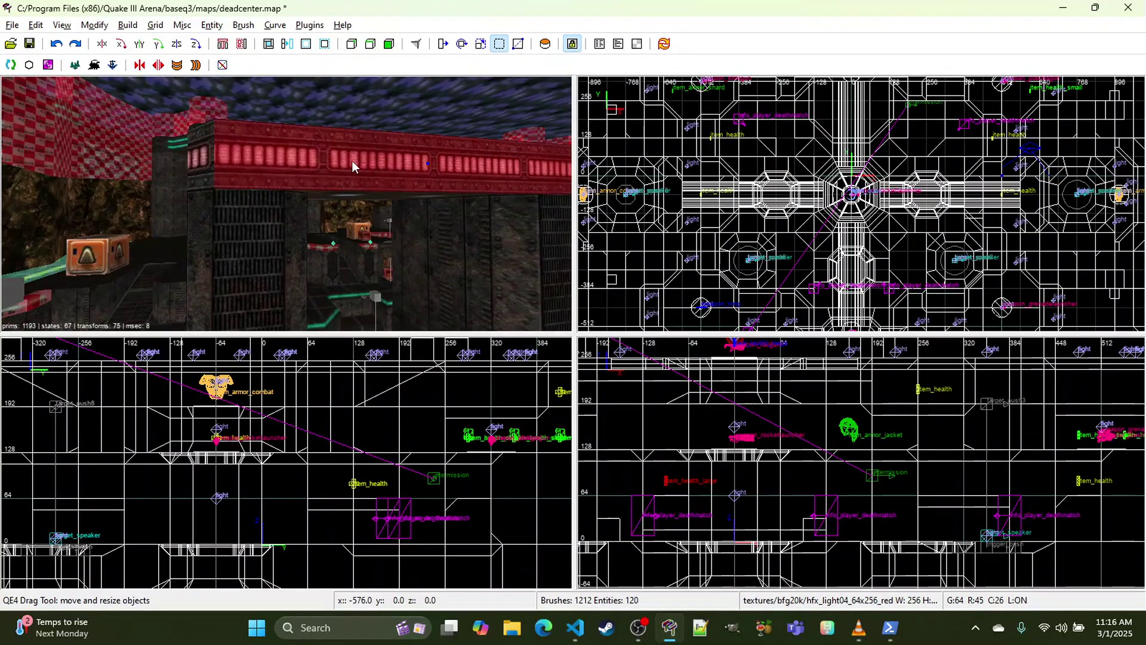
key("shift+Left")
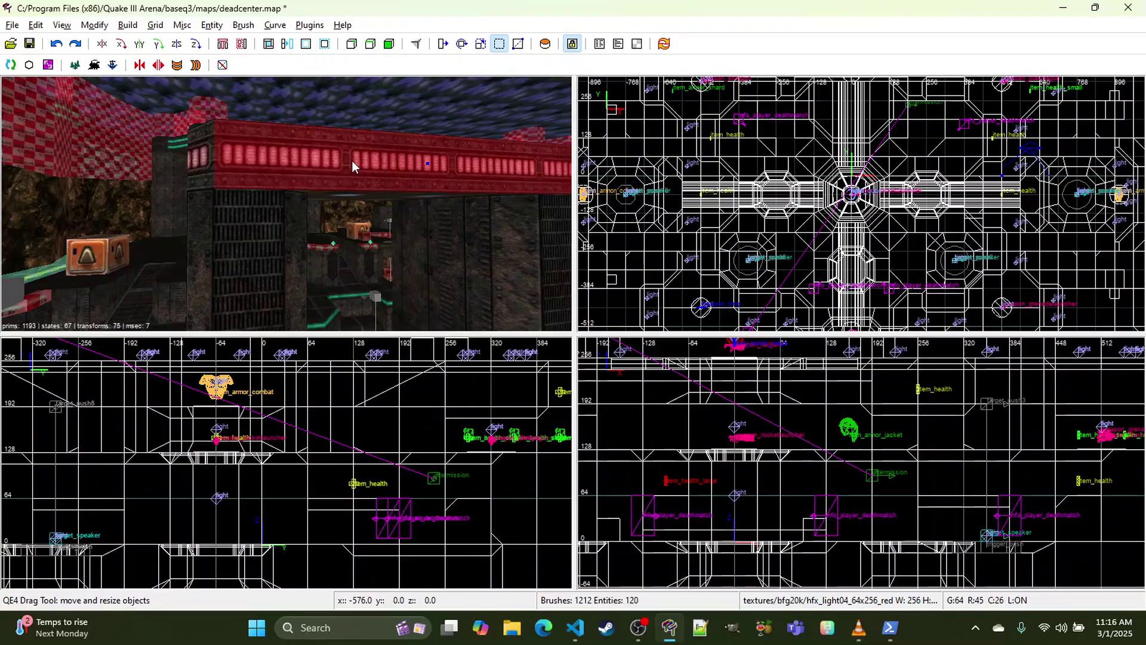
key("Escape")
Step: Select the trim face above the pillar's wide grated side and retexture it with bfg20k/e8_light_trim2_red
right_click(350, 160)
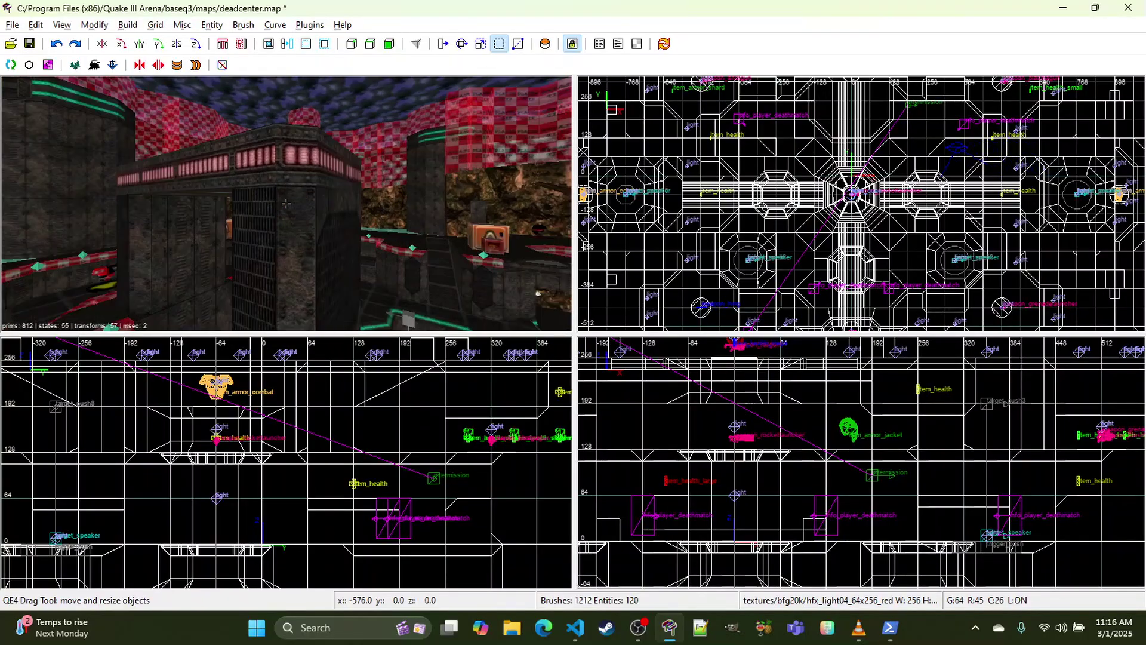
right_click(360, 161)
key("ctrl+s")
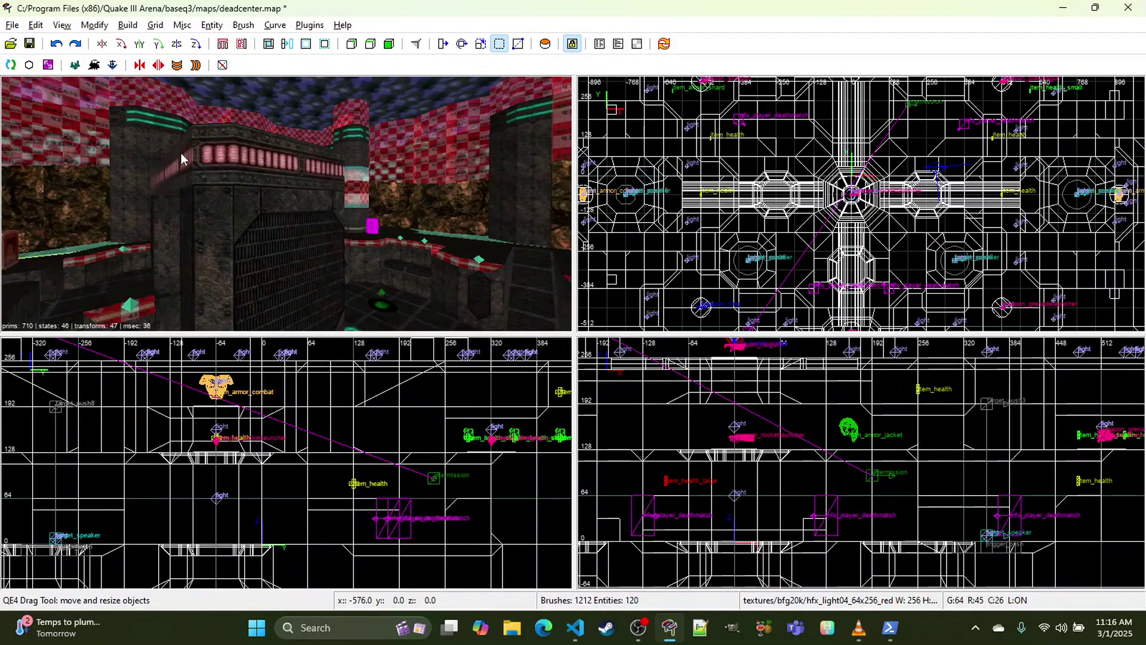
right_click(205, 151)
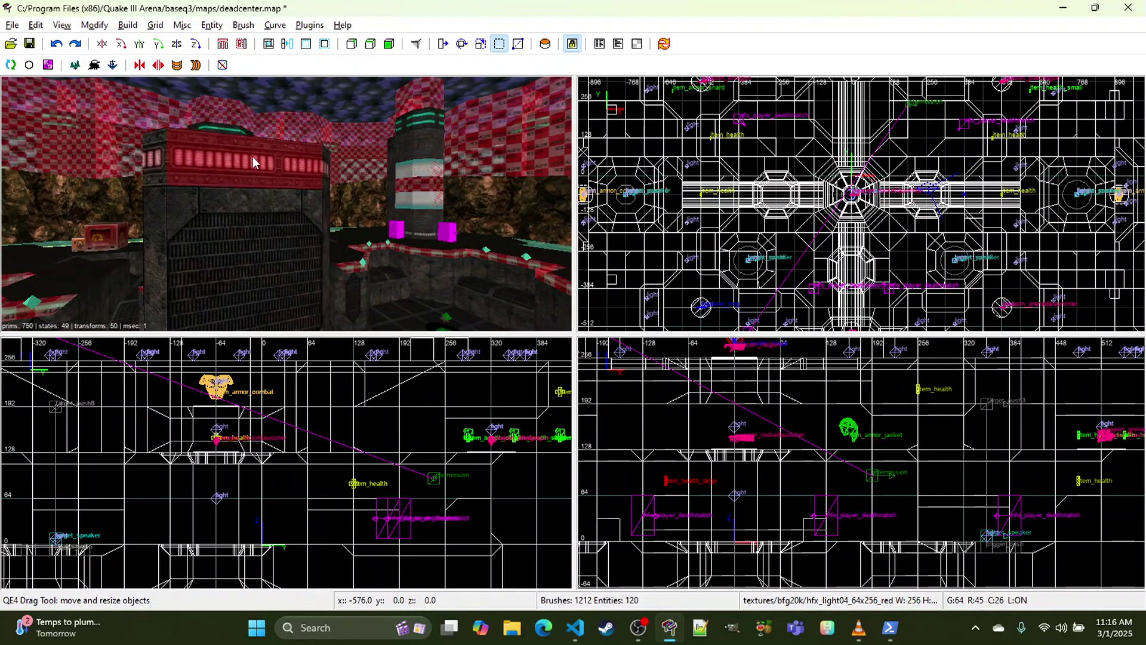
right_click(252, 156)
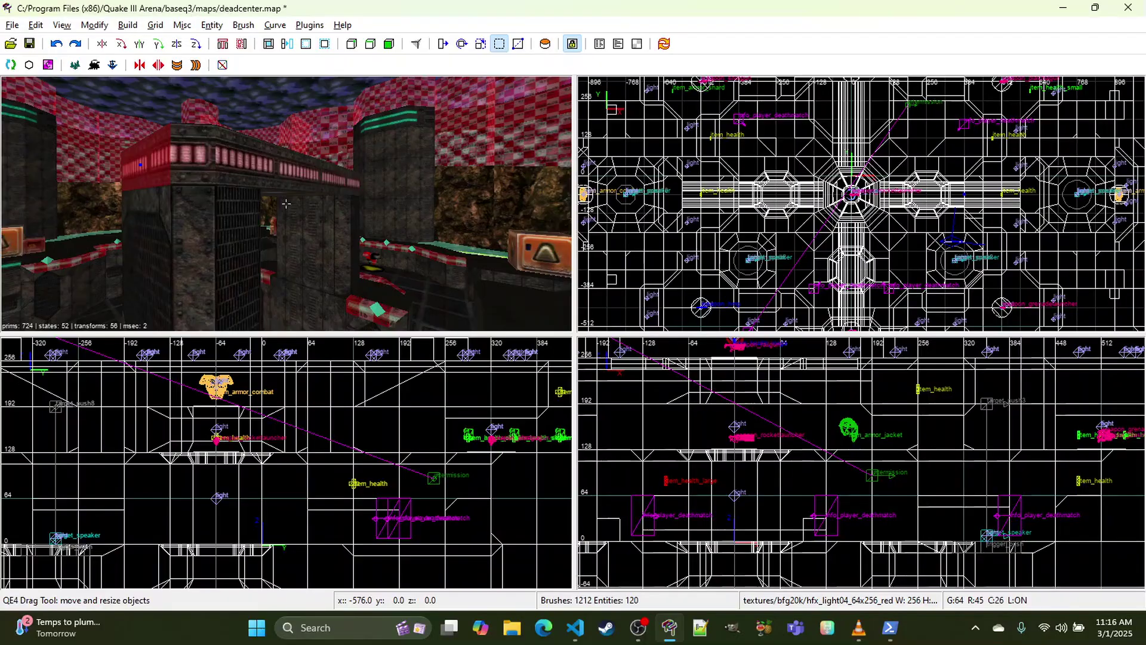
key("a")
right_click(286, 203)
right_click(255, 154)
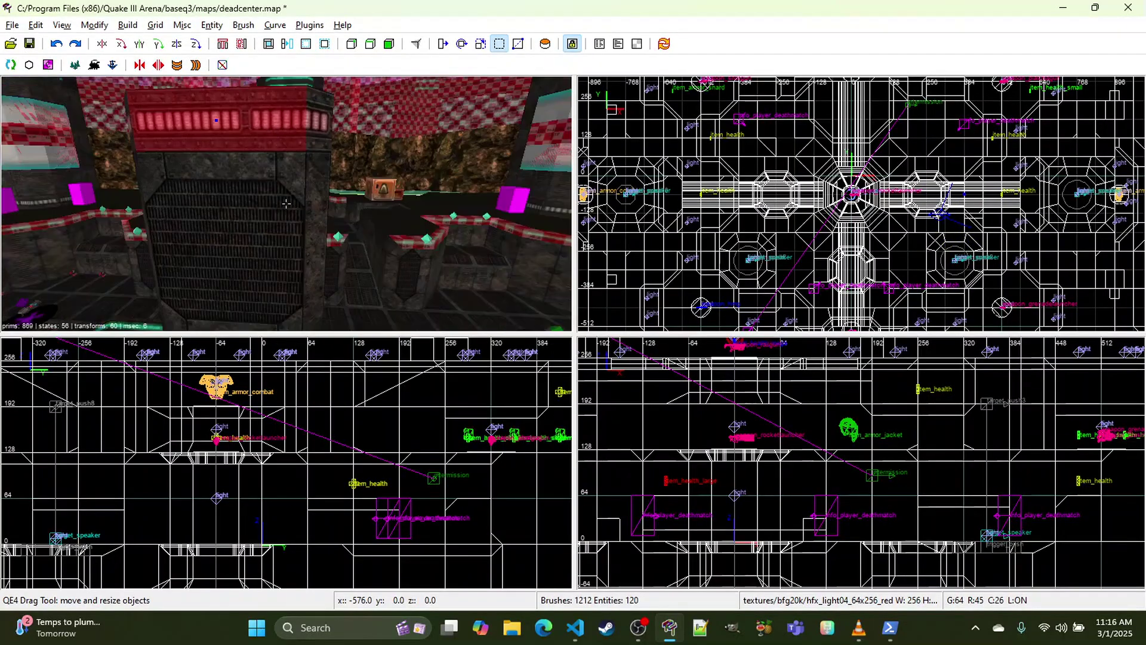
right_click(285, 178)
key("t")
scroll(726, 289, "down", 3)
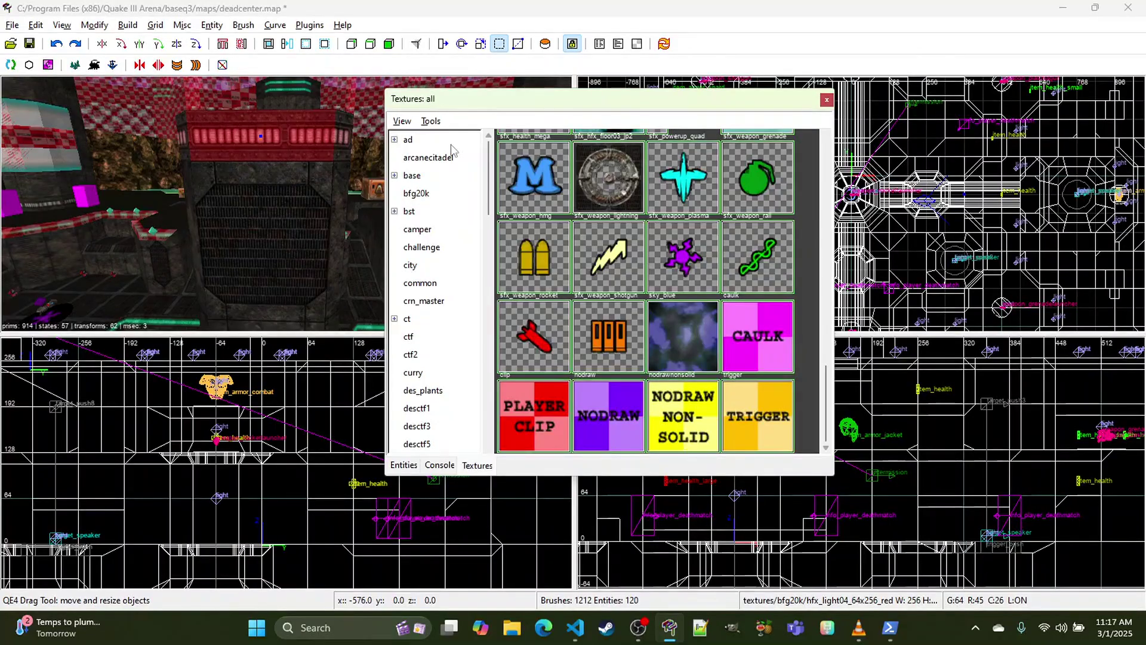
left_click(421, 199)
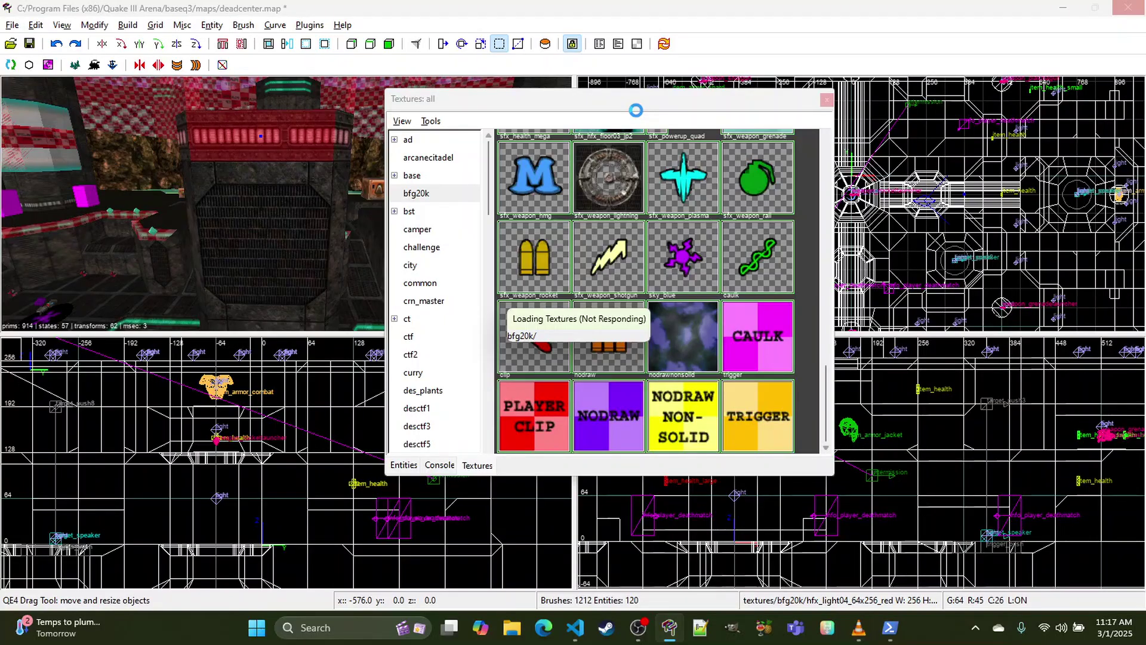
mouse_move(896, 630)
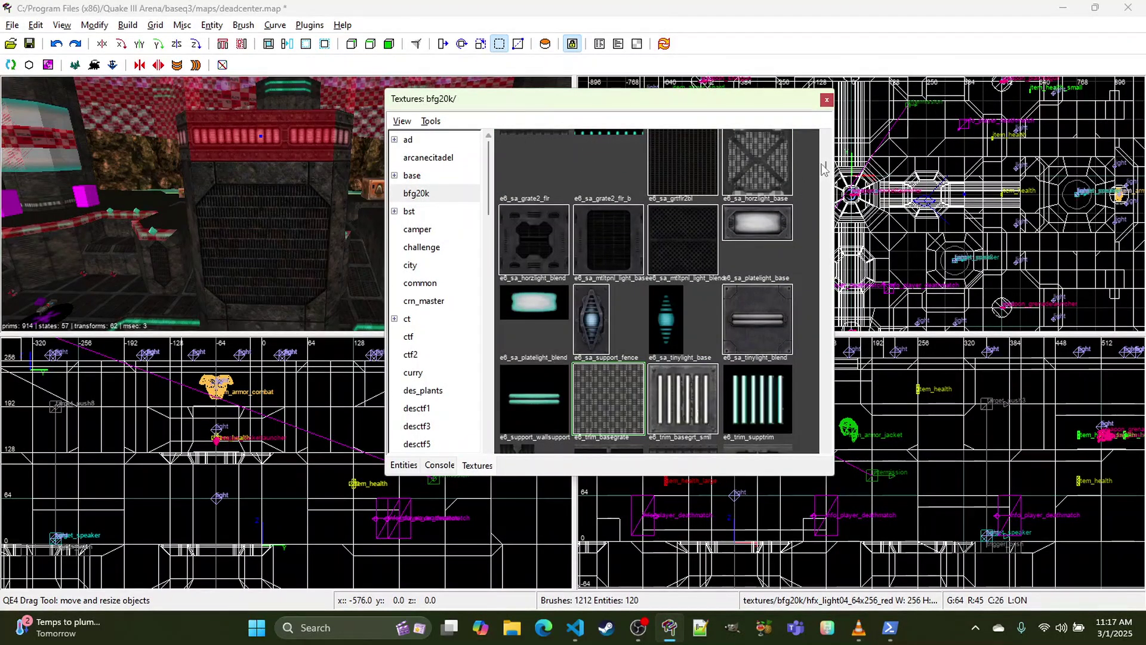
left_click_drag(824, 170, 824, 200)
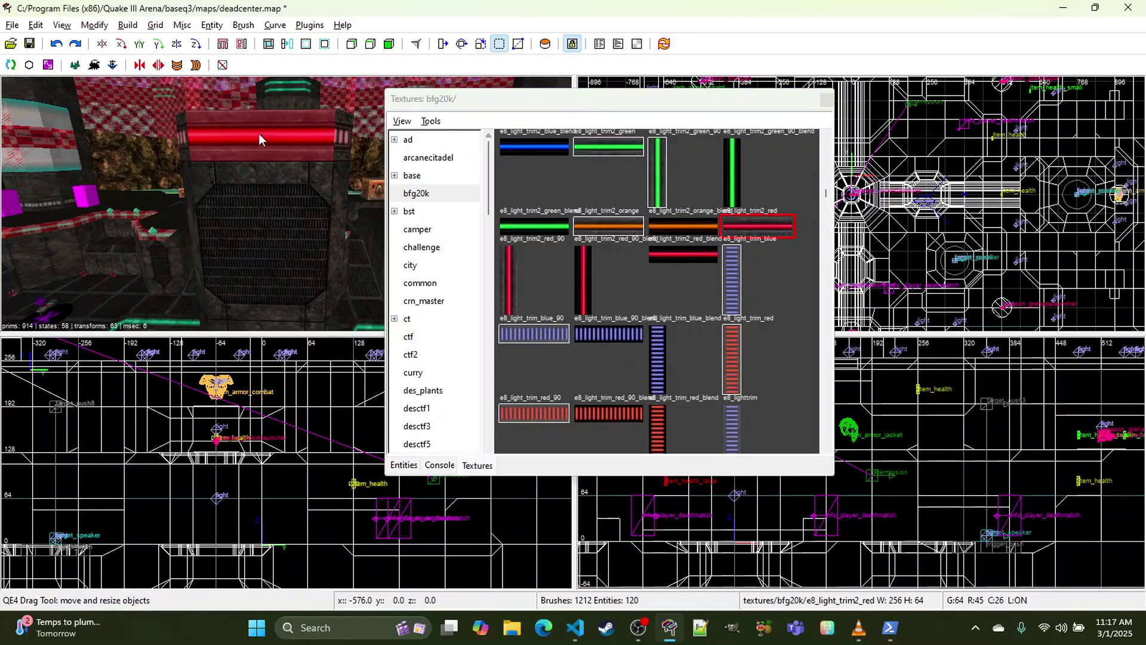
Step: Paint the e8_light_trim2_red texture onto the trim's two beveled corner faces beside the wide grated side
right_click(259, 134)
right_click(262, 132)
right_click(262, 133)
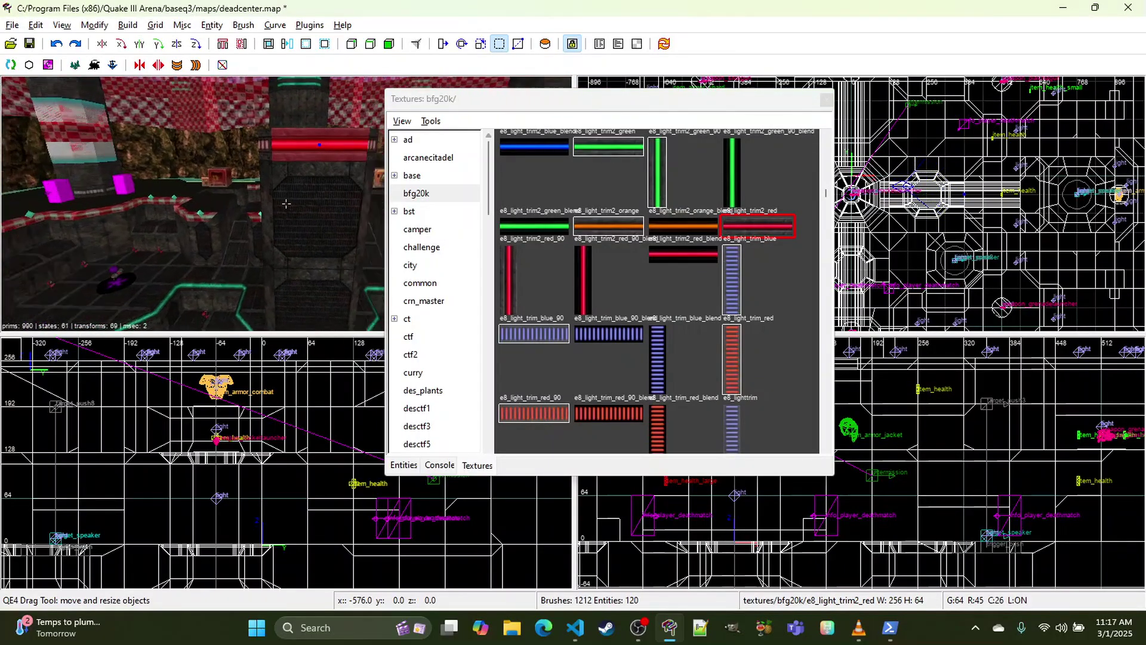
right_click(286, 204)
middle_click(254, 146, "ctrl+shift")
middle_click(357, 146, "ctrl+shift")
right_click(365, 145)
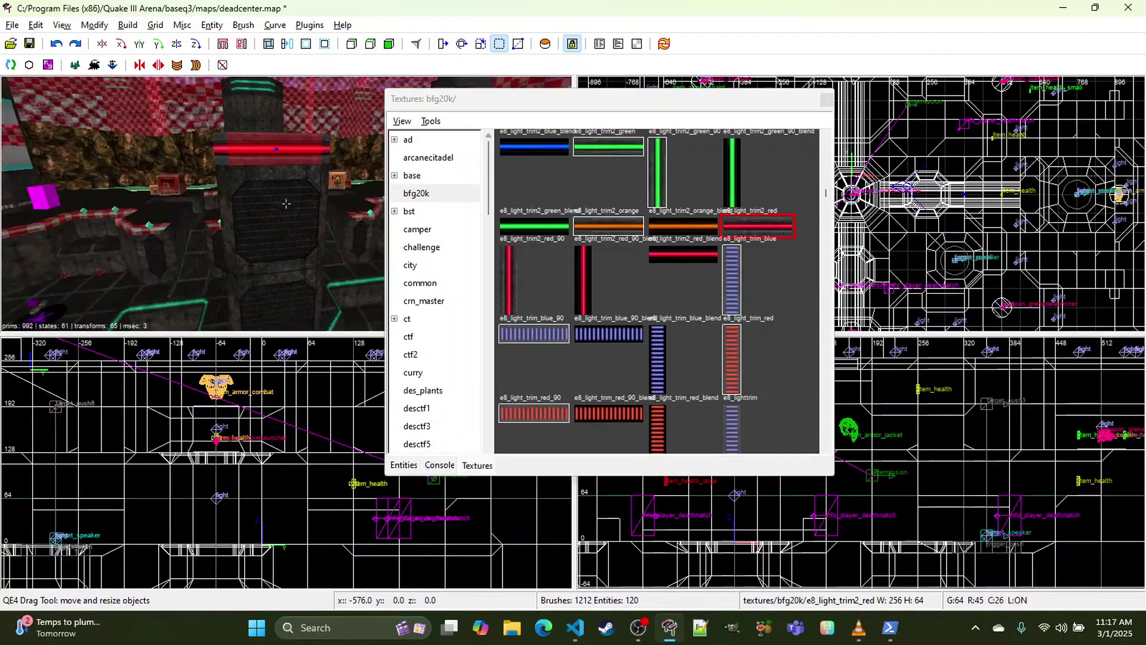
Step: Continue the e8_light_trim2_red texture along the trim's long side and onto its opposite end face
key("a")
right_click(285, 203)
middle_click(235, 150, "ctrl+shift")
right_click(235, 150)
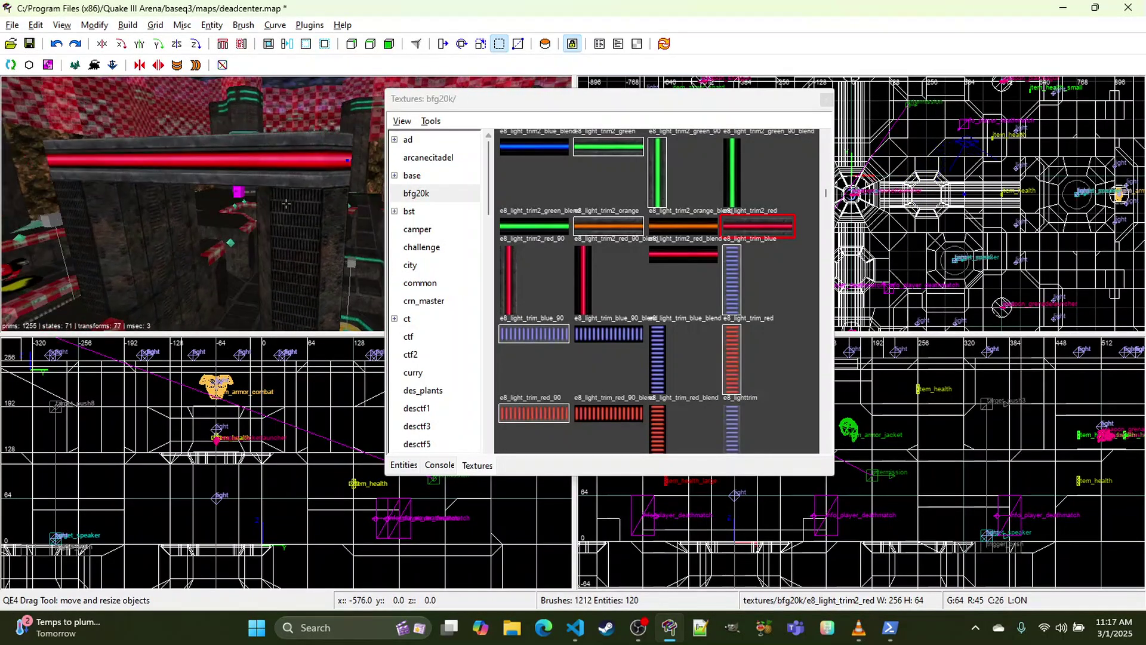
key("a")
right_click(286, 203)
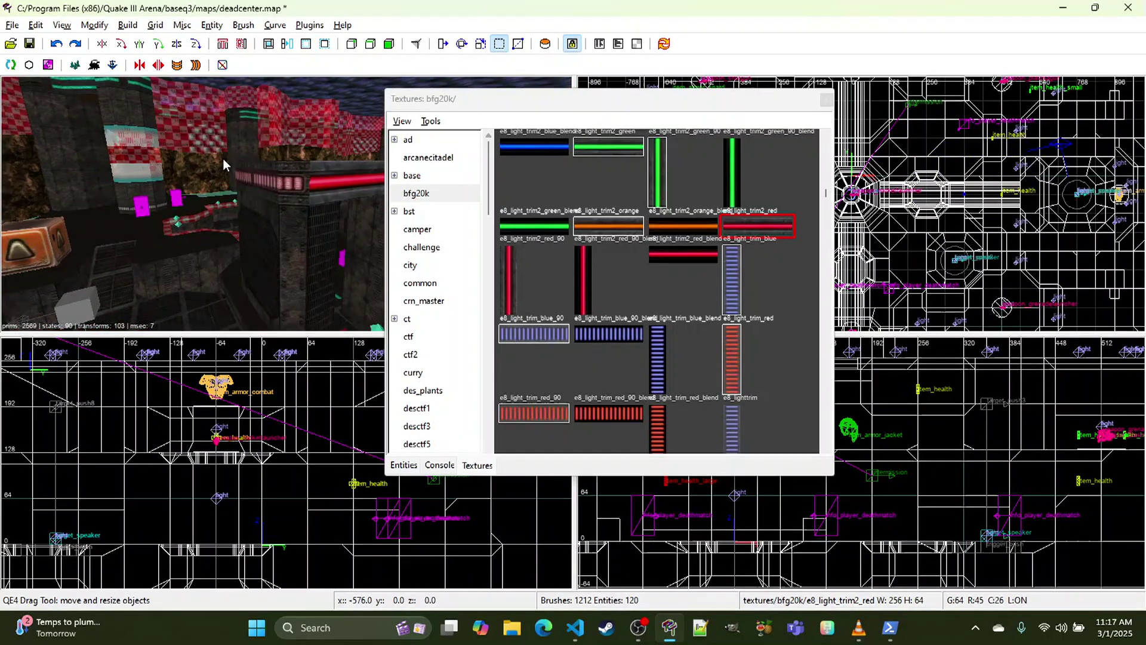
middle_click(246, 181, "ctrl+shift")
right_click(246, 182)
Step: Apply e8_light_trim2_red to the trim's remaining corner and long side, and close the texture browser
key("a")
right_click(286, 203)
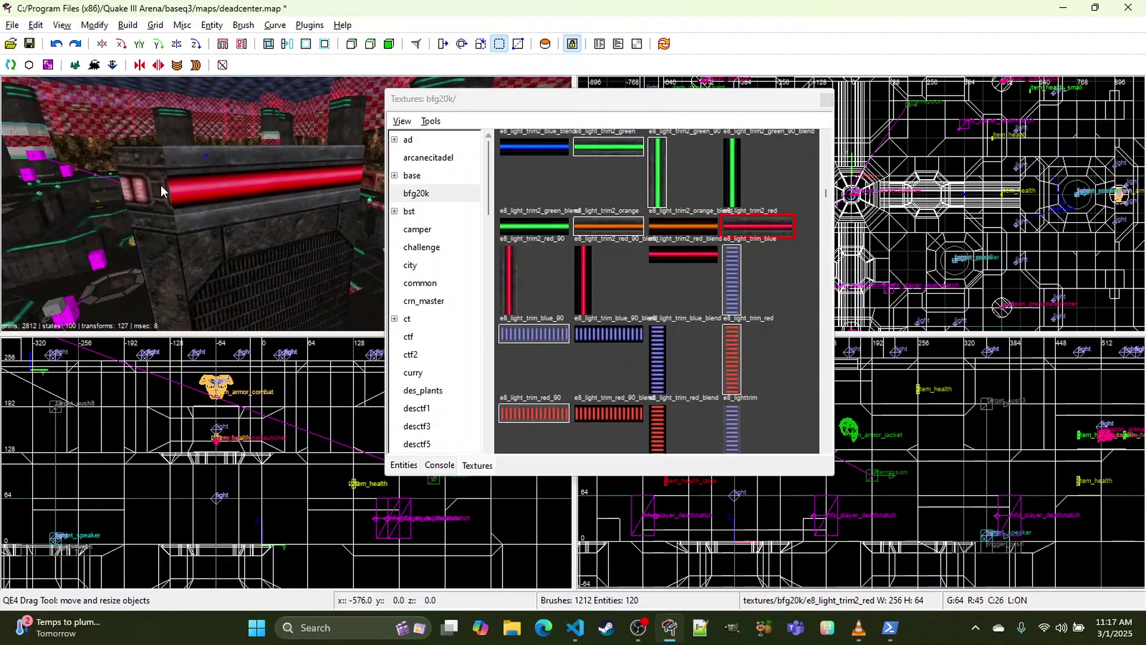
key("a")
right_click(286, 203)
middle_click(181, 182, "ctrl+shift")
right_click(182, 182)
key("a")
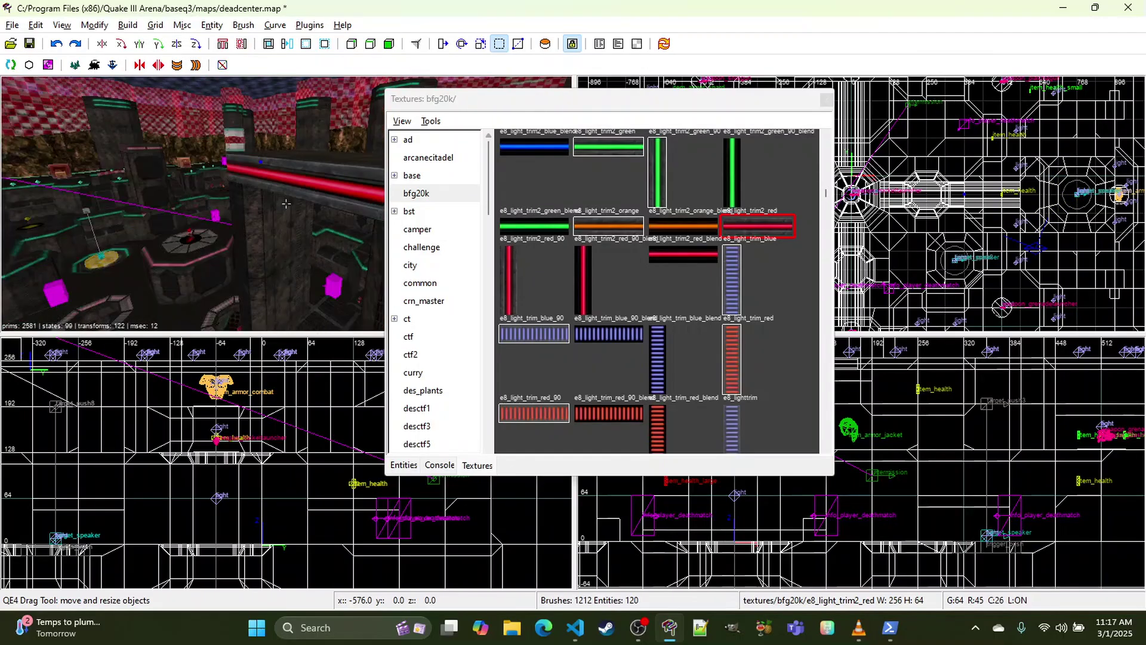
key("a")
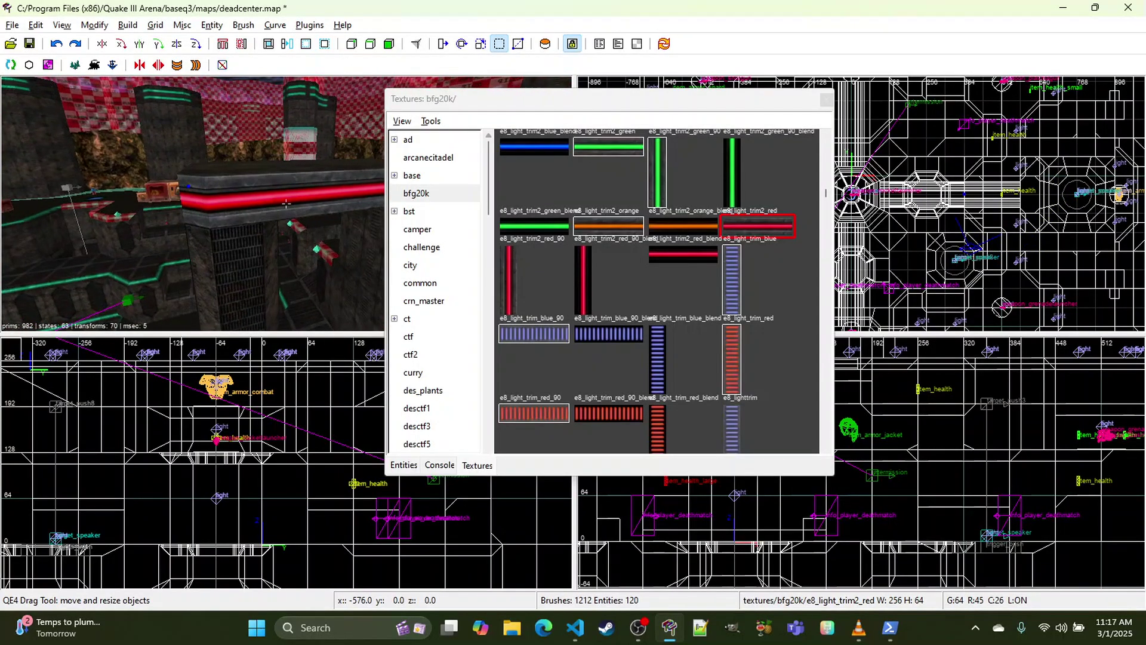
right_click(286, 203)
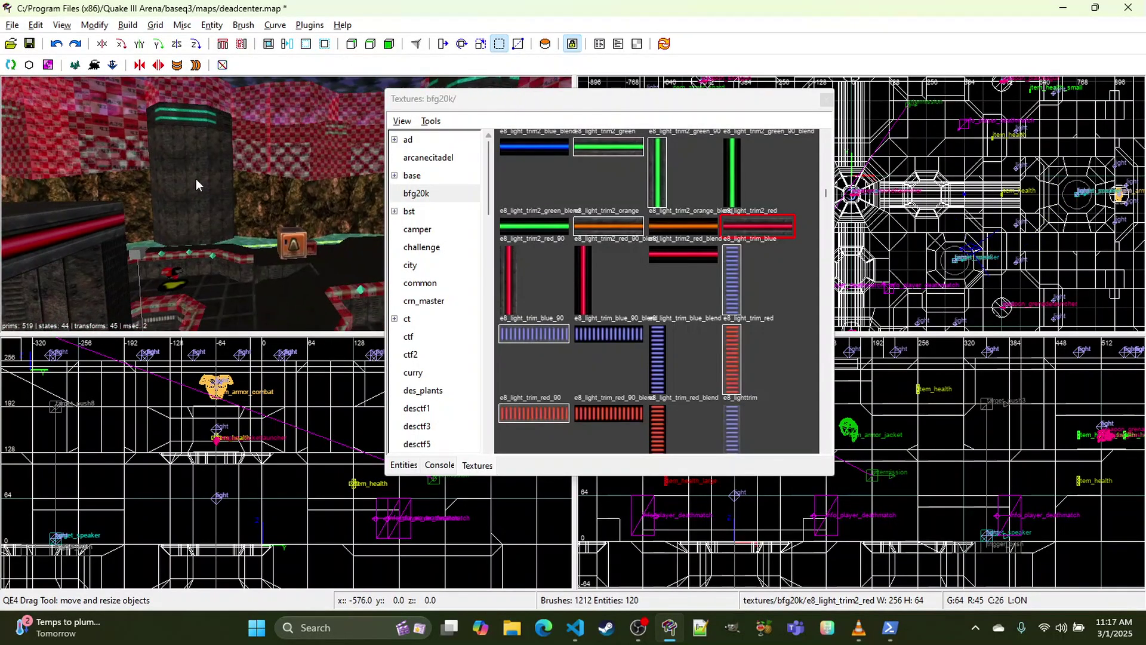
left_click(827, 101)
Step: Examine the retextured trim from all sides and compare it with the trim on the opposite pillar wall
right_click(286, 203)
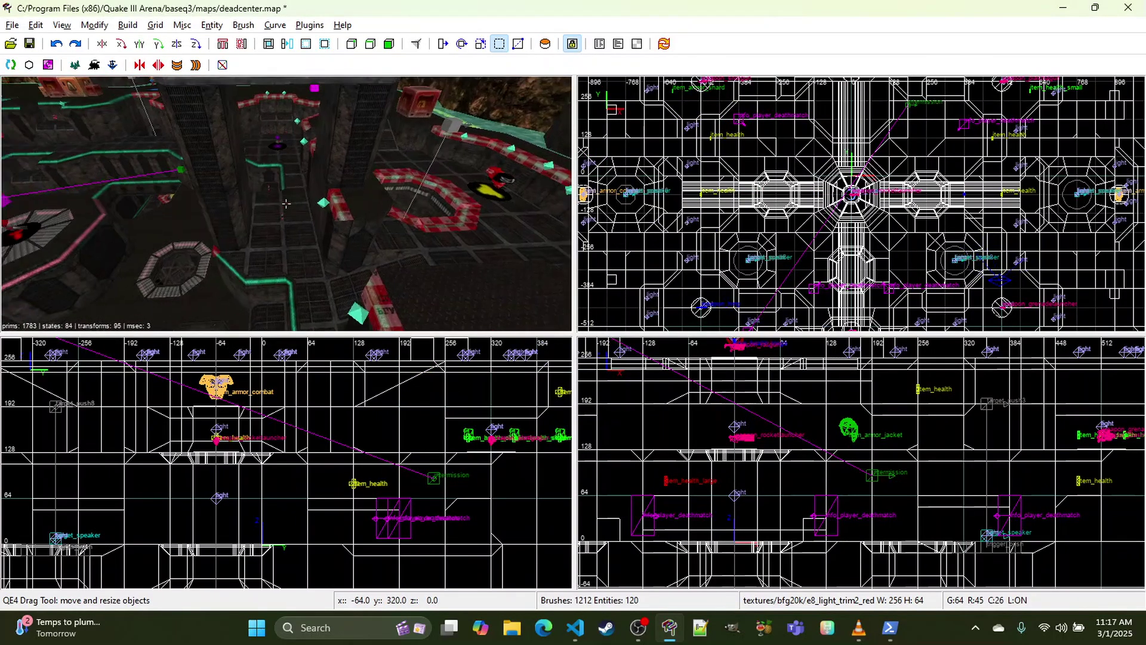
right_click(286, 203)
right_click(268, 167)
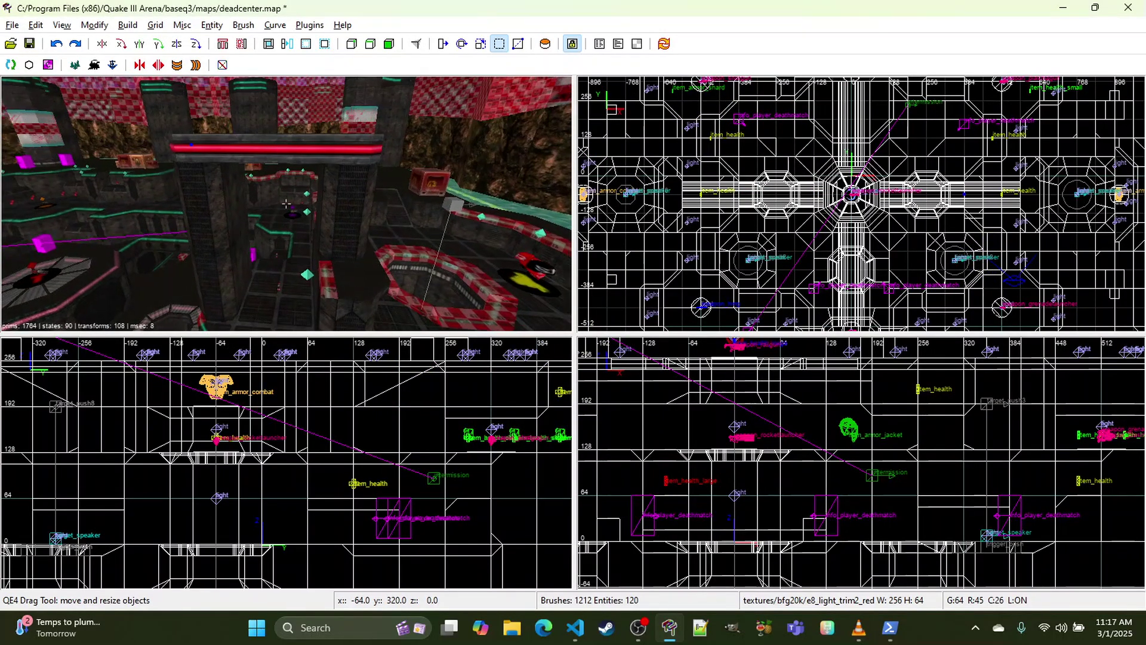
key("Up")
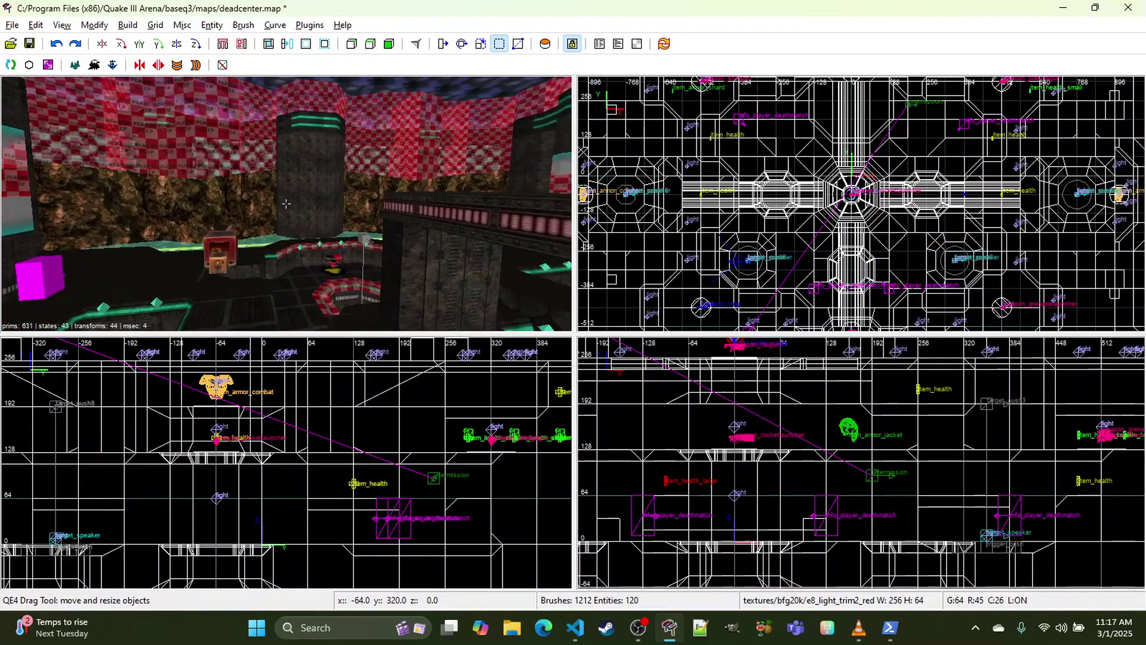
scroll(619, 177, "up", 6)
scroll(403, 418, "up", 5)
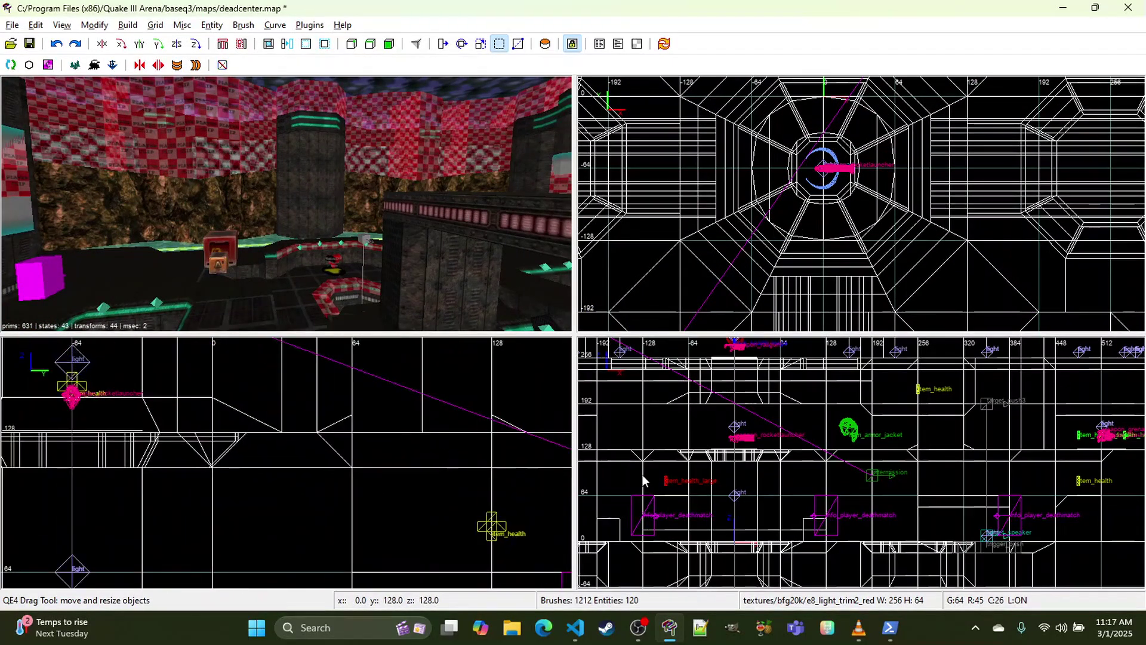
scroll(716, 471, "up", 4)
key("Right")
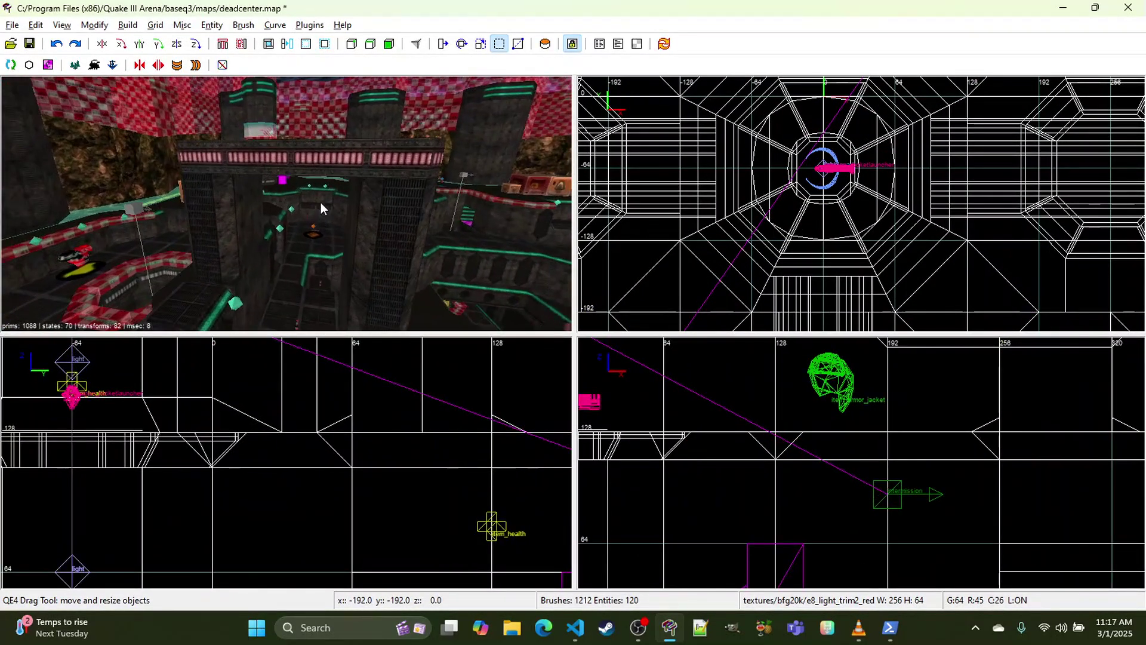
key("Up")
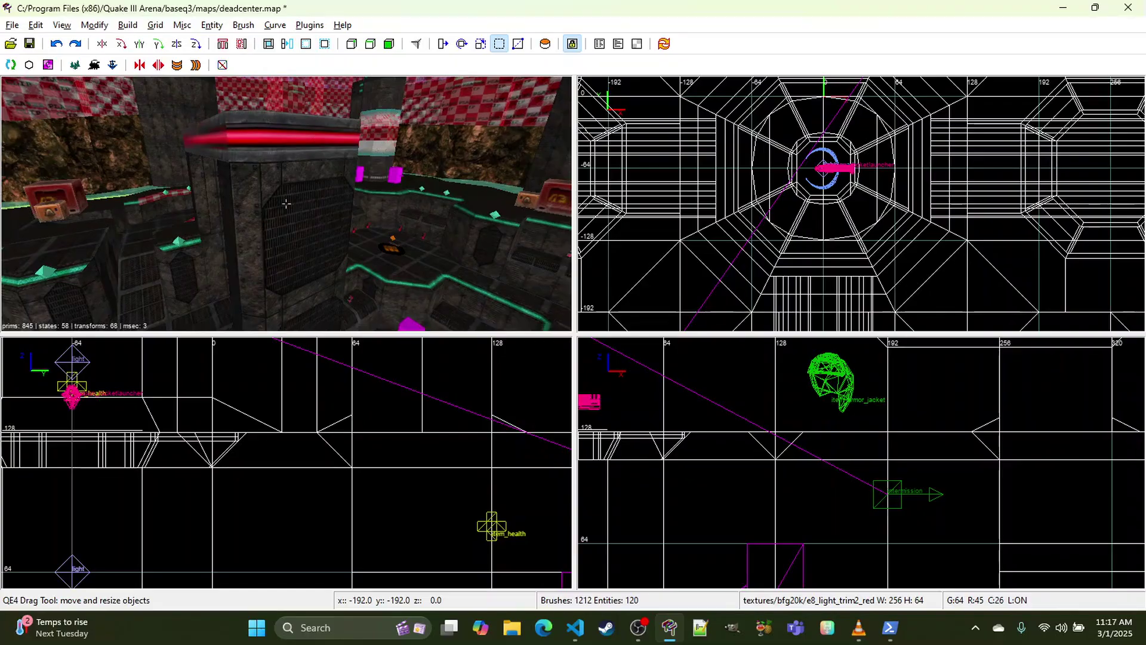
key("Left")
key("Down")
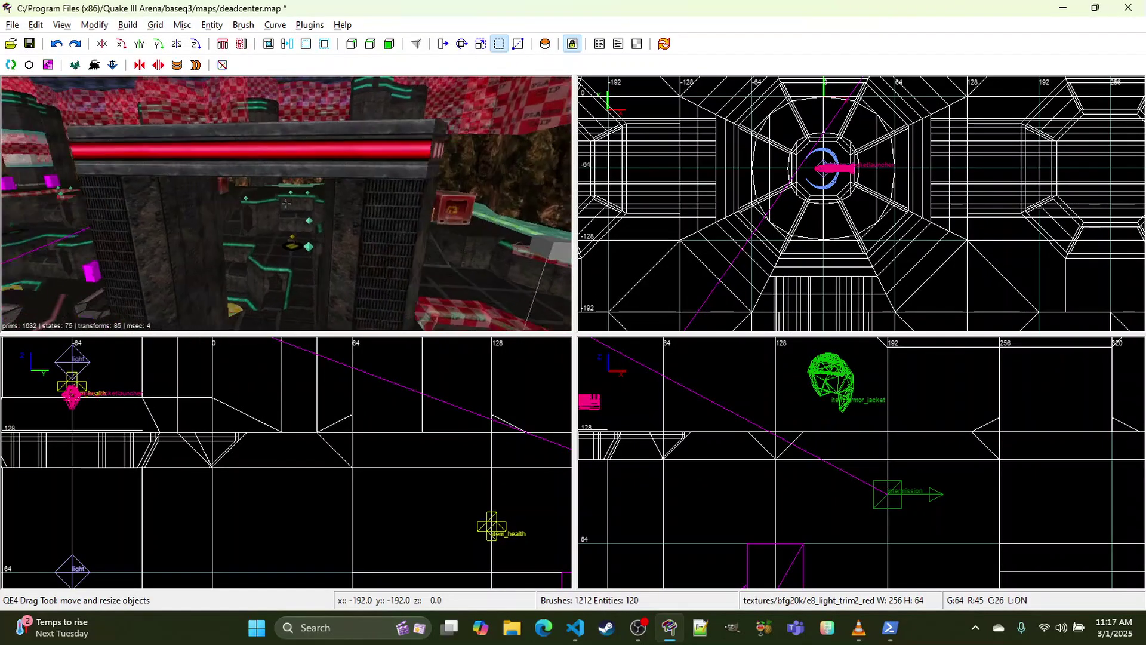
right_click(332, 144)
right_click(304, 184)
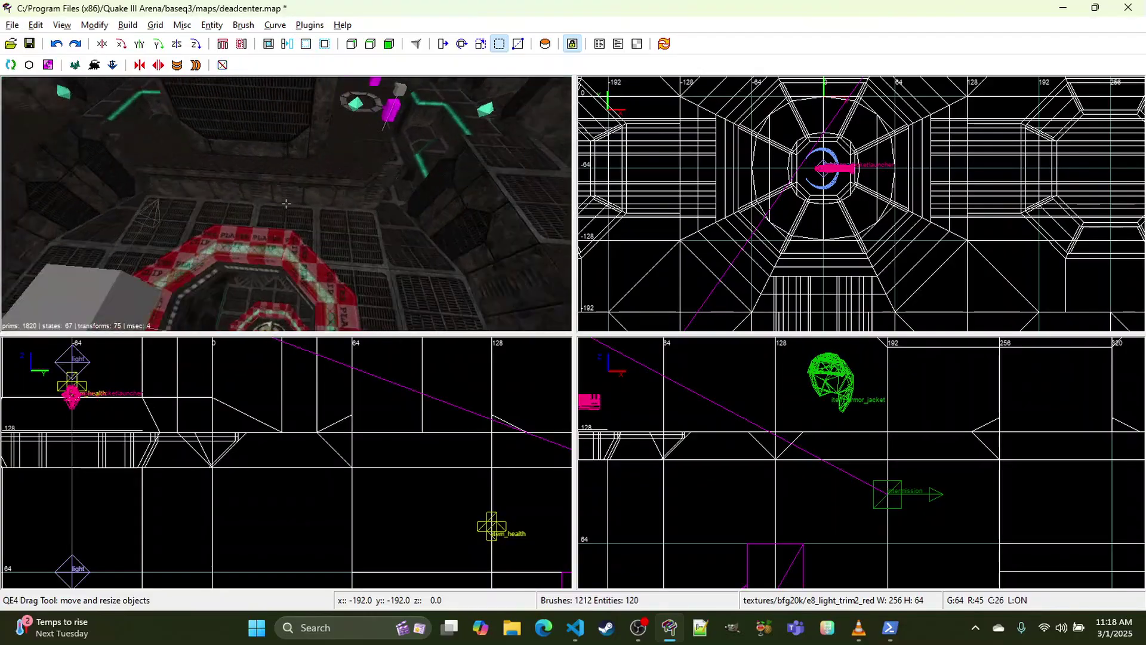
Step: Merge the adjoining brushes that make up the low block with the green light strip on the floor
right_click(282, 166)
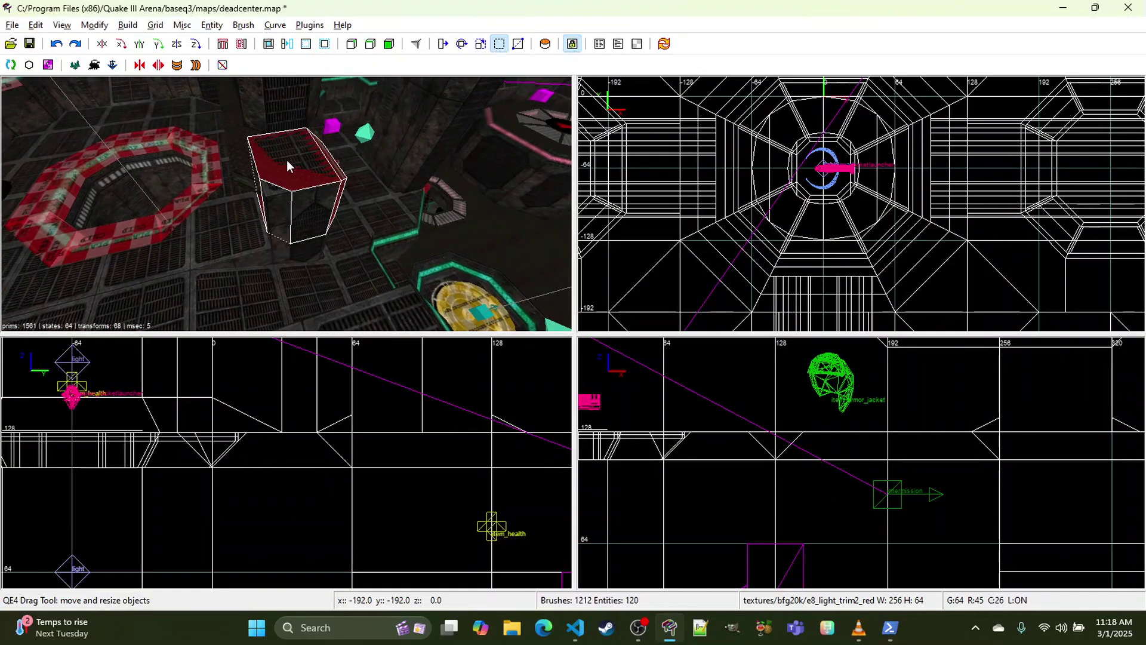
right_click(309, 255)
right_click(308, 247)
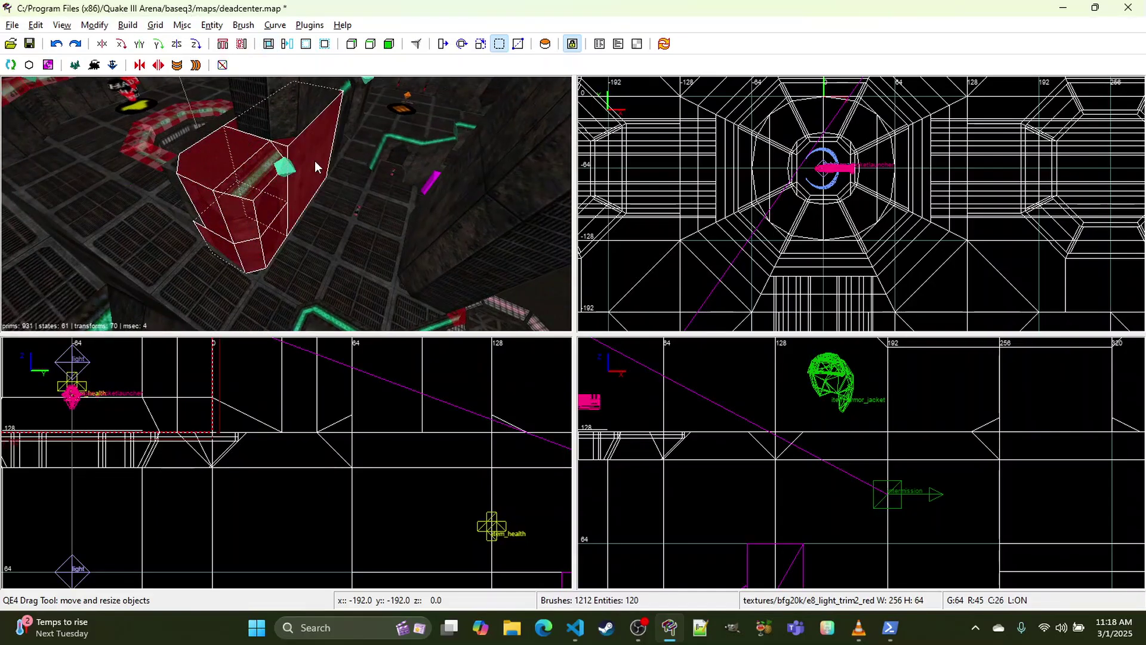
left_click(315, 161, "shift")
key("Escape")
left_click(315, 158, "shift")
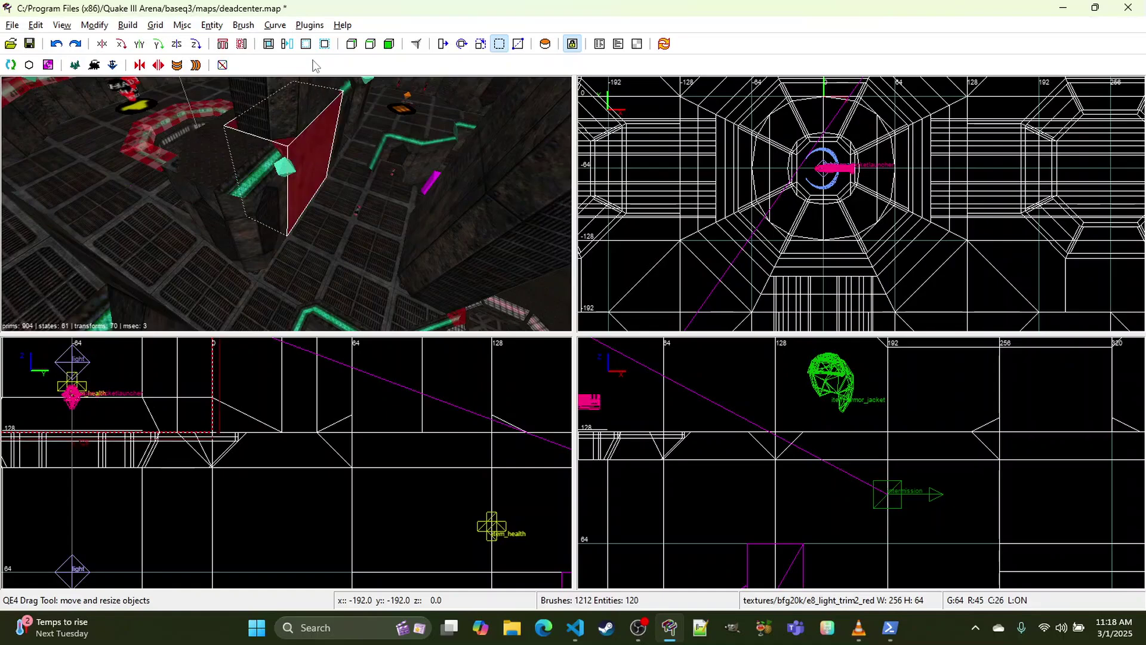
key("Right")
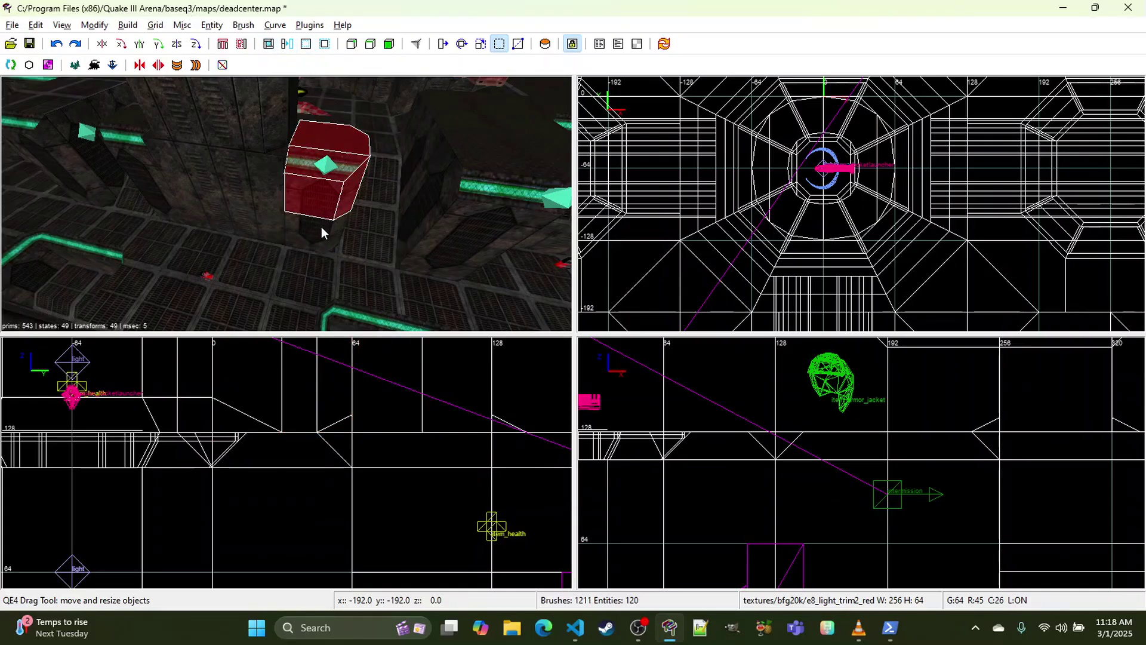
left_click(321, 232, "shift")
left_click(268, 44)
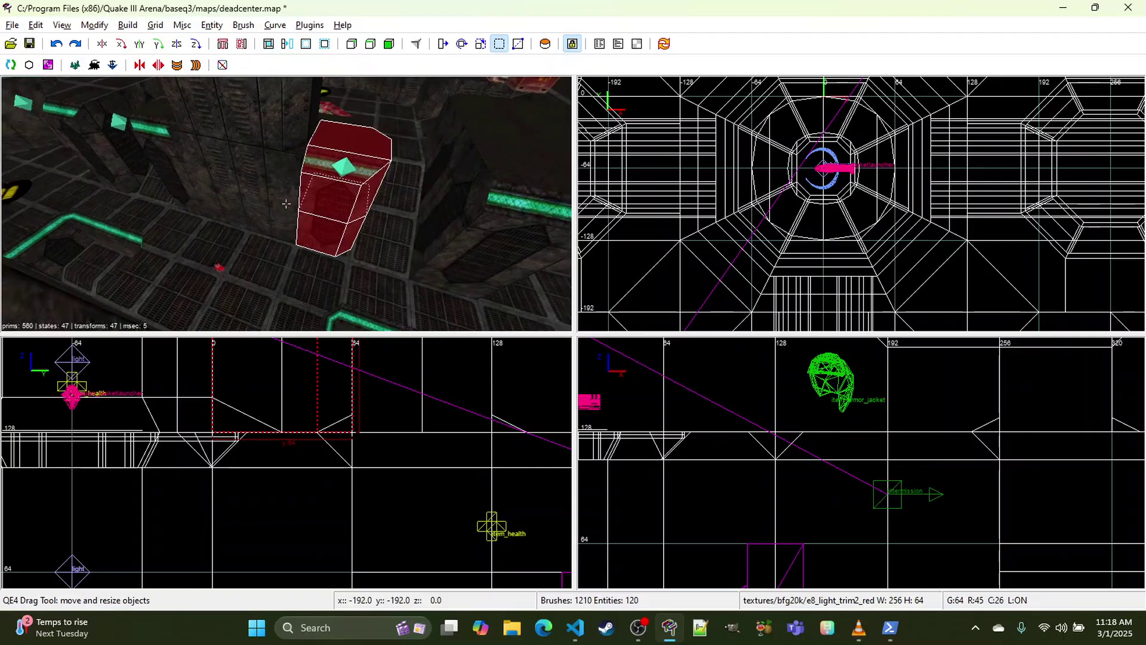
Step: Try deleting the mesh grate over the long north floor channel, and undo the deletion
right_click(372, 215)
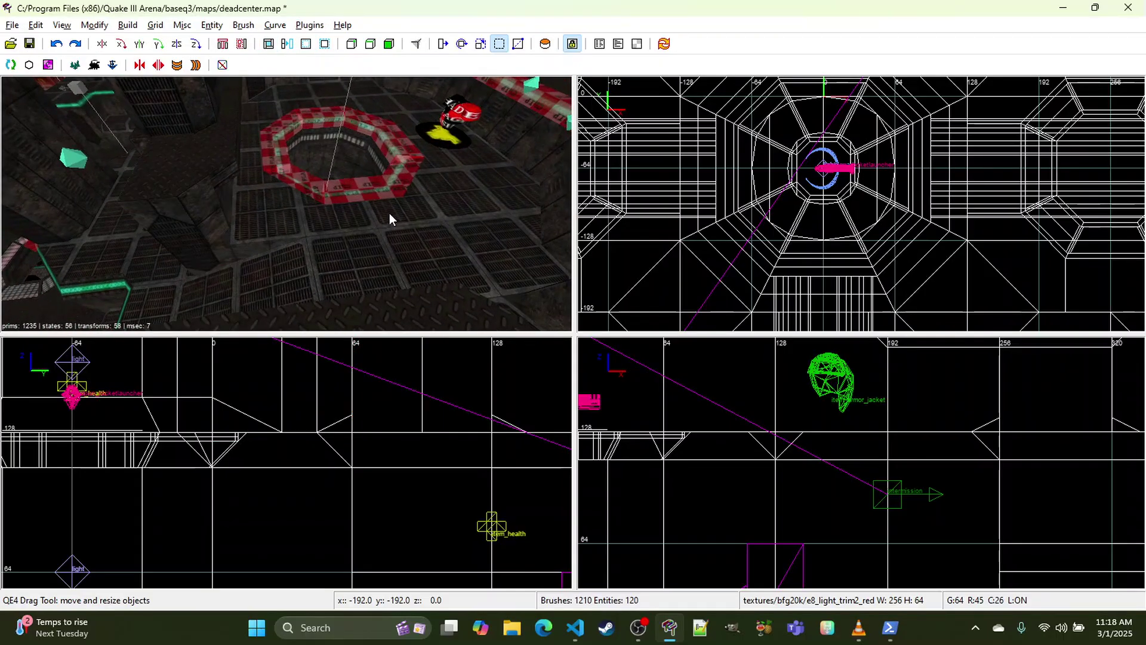
right_click(389, 213)
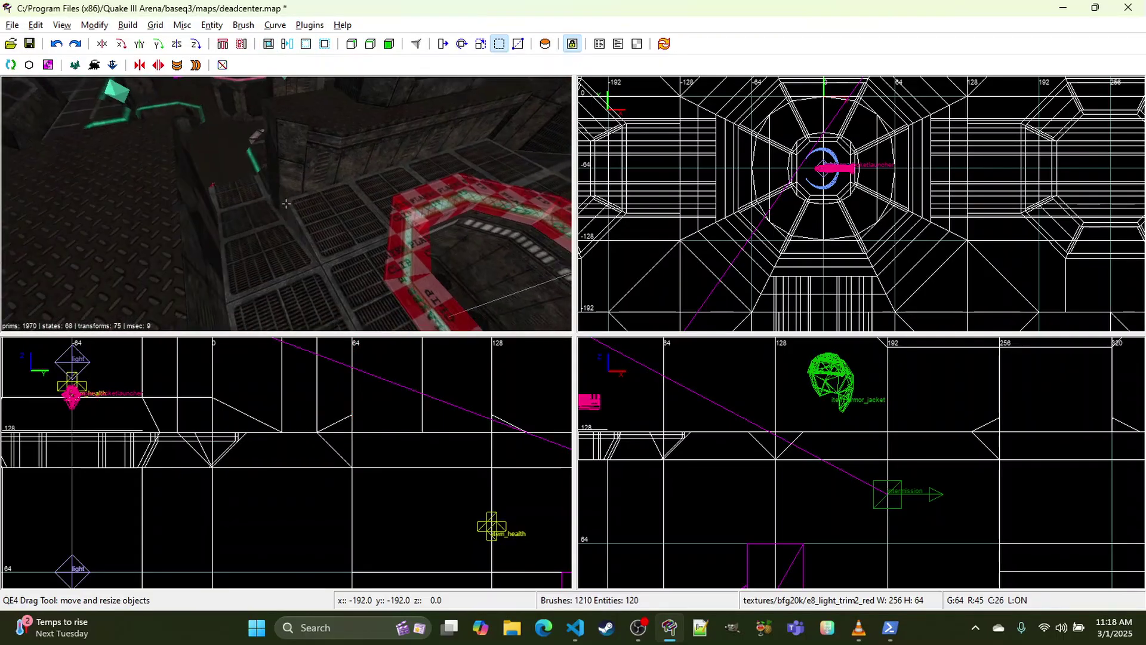
right_click(393, 210)
right_click(393, 210)
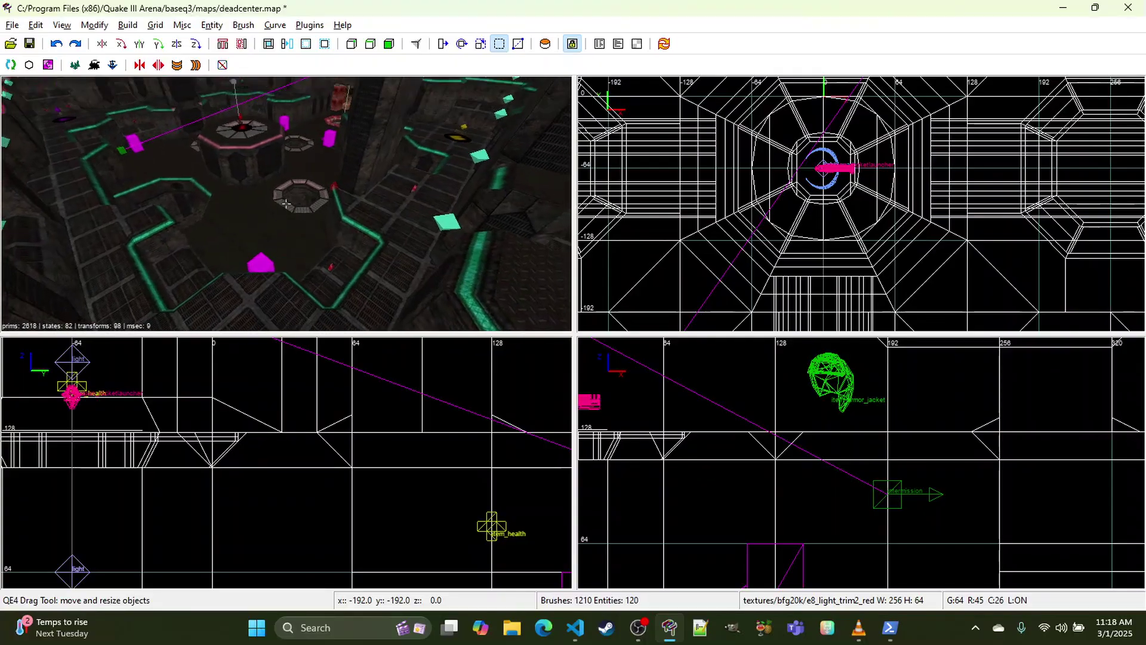
key("w")
key("w")
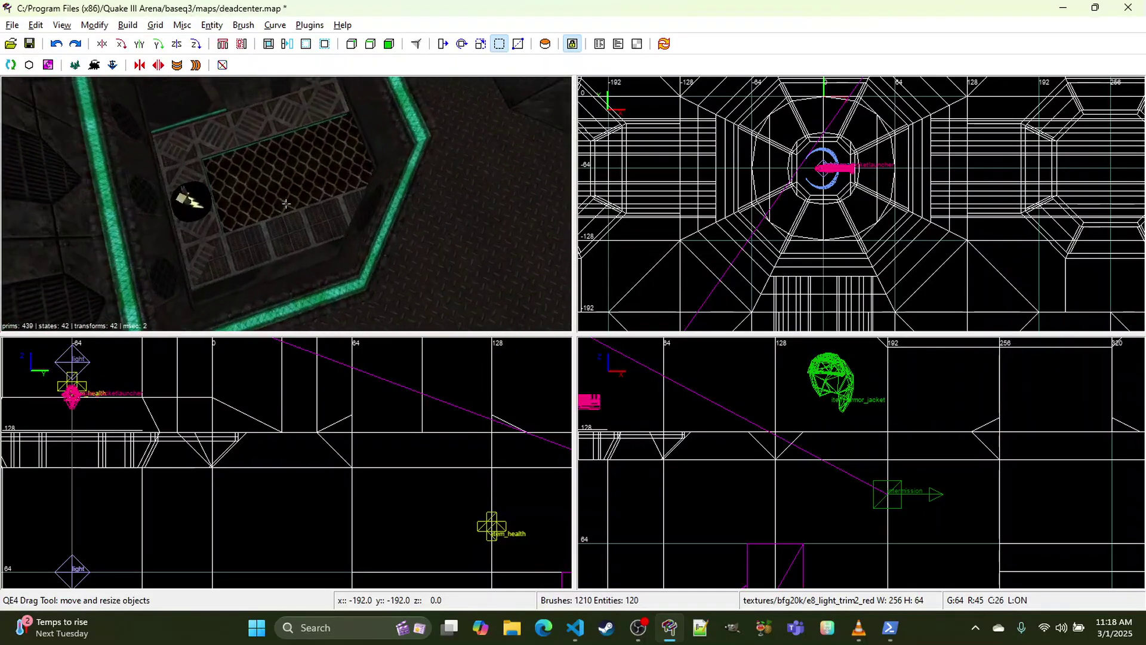
right_click(286, 203)
left_click(393, 210, "ctrl+shift")
right_click(392, 210)
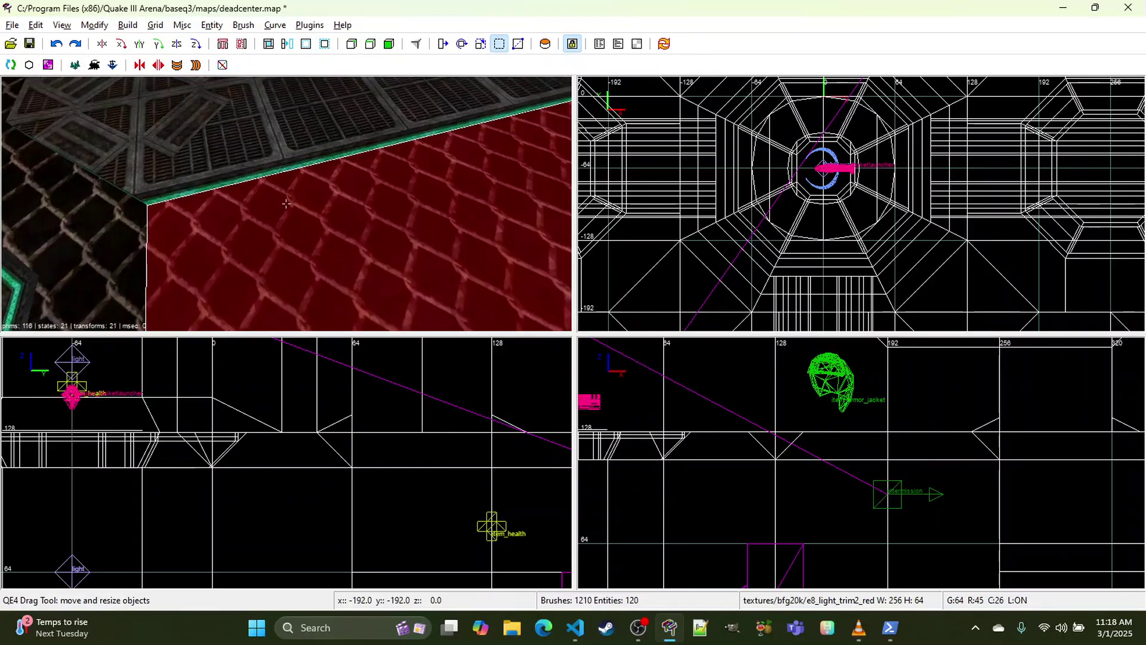
key("BackSpace")
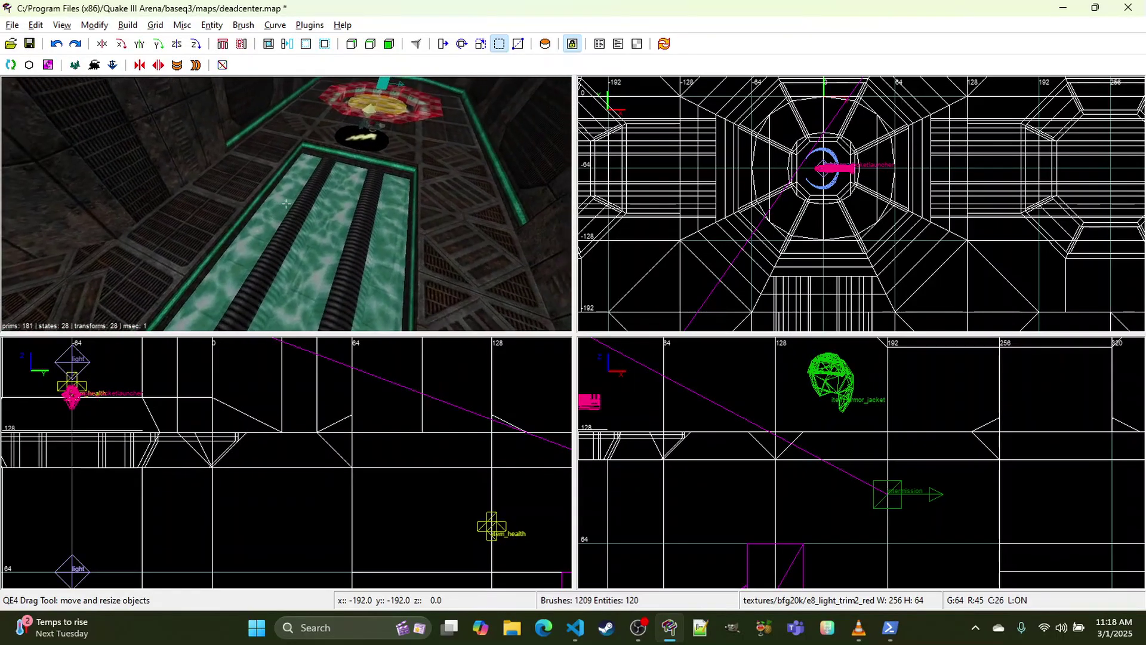
right_click(378, 217)
scroll(839, 215, "down", 7)
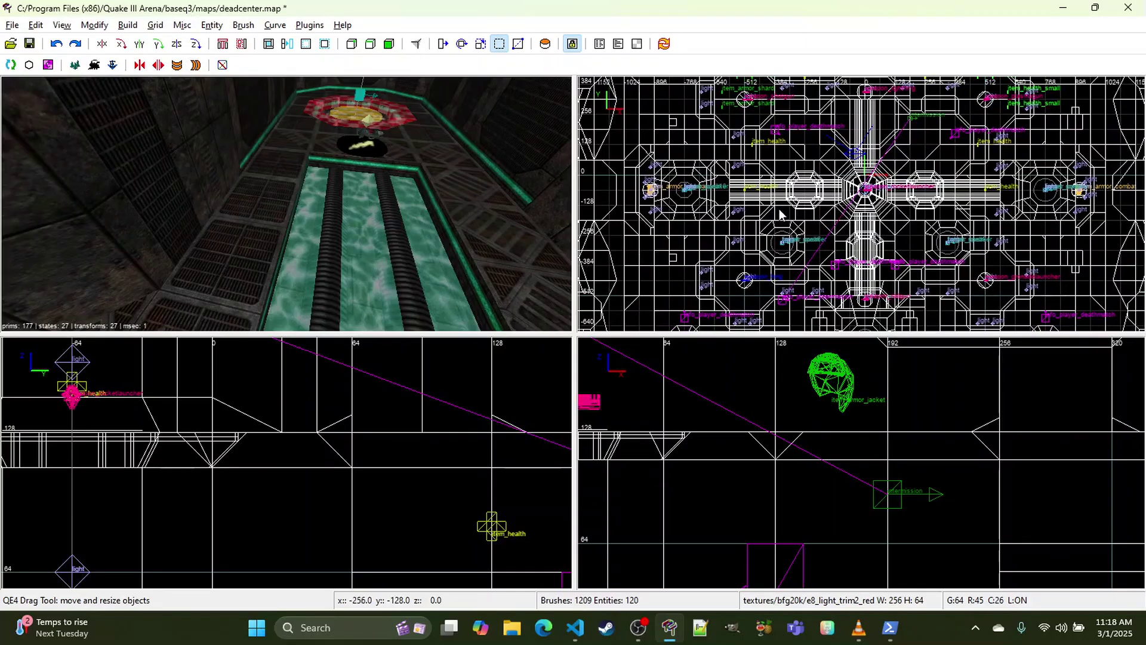
key("ctrl+z")
Step: Hide the mesh grate over the north floor channel to expose the liquid and pipes beneath it
left_click(365, 219, "shift")
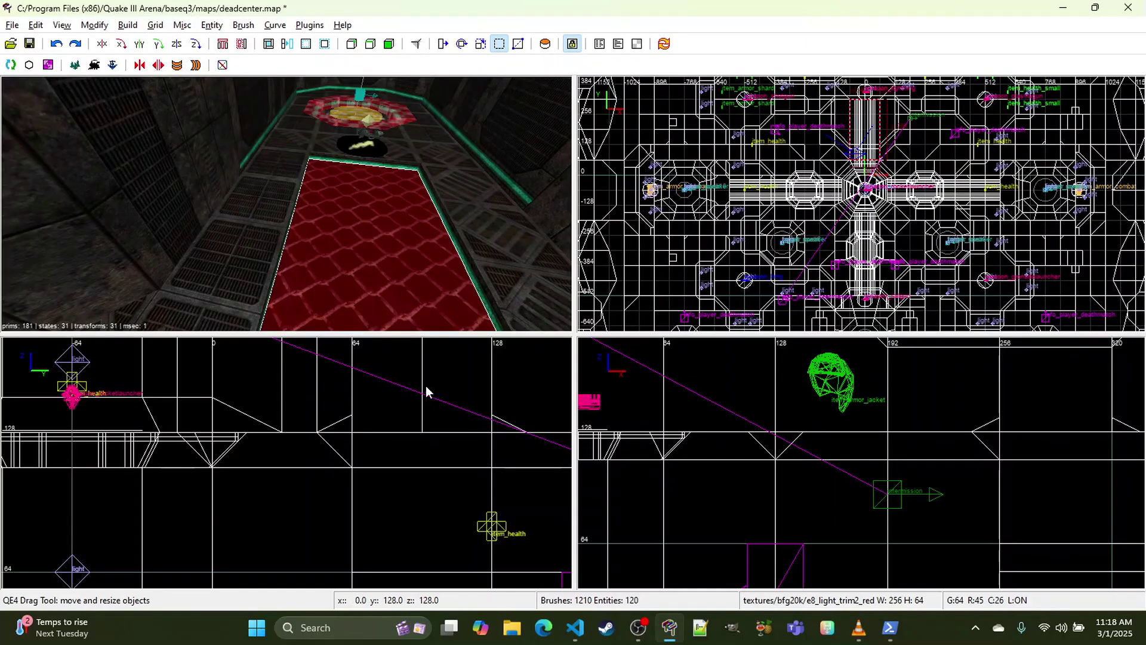
scroll(277, 415, "down", 3)
right_click_drag(277, 414, 206, 387)
scroll(277, 415, "up", 2)
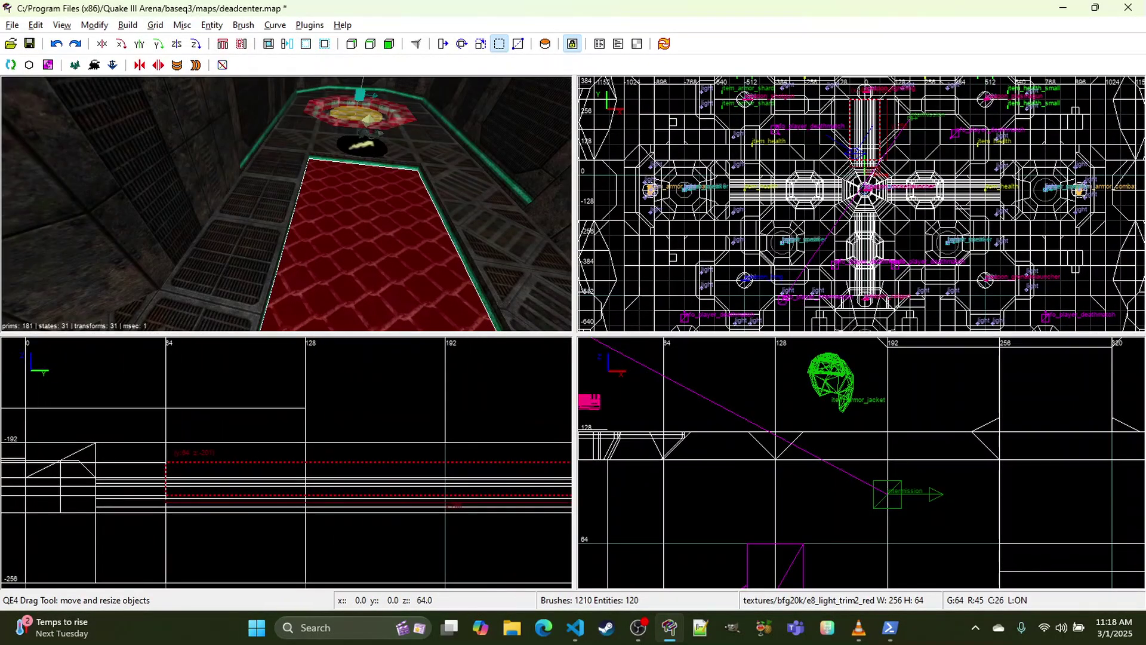
key("h")
key("shift+h")
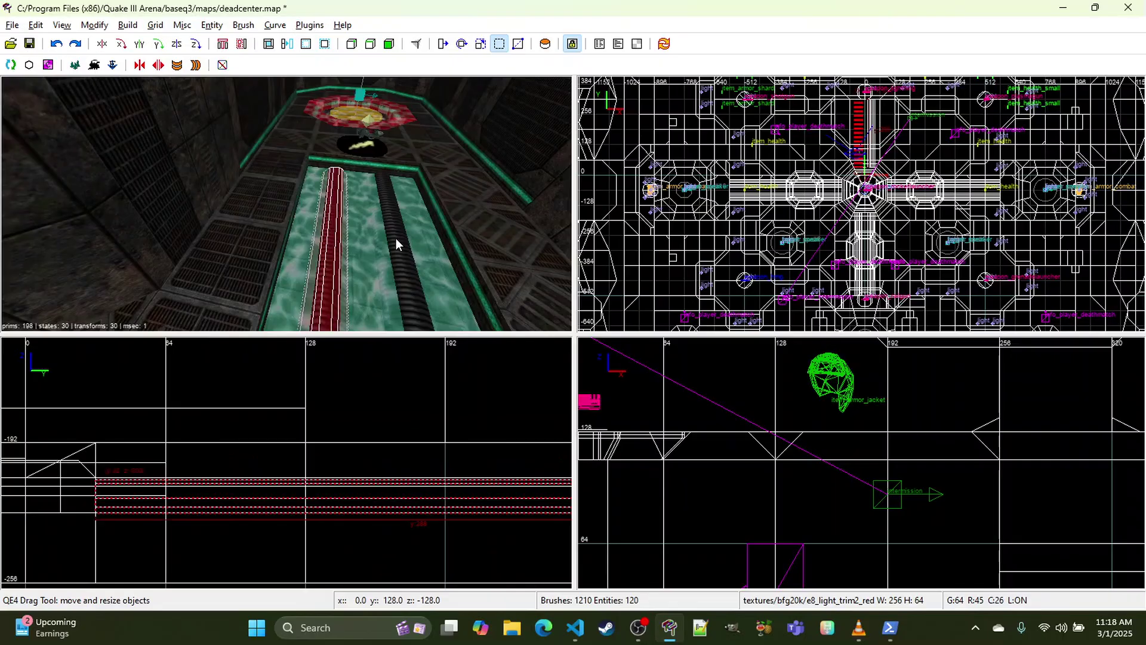
Step: Hide the remaining mesh grates around the central octagonal ring and over the other three floor channels
right_click(396, 238)
right_click(286, 204)
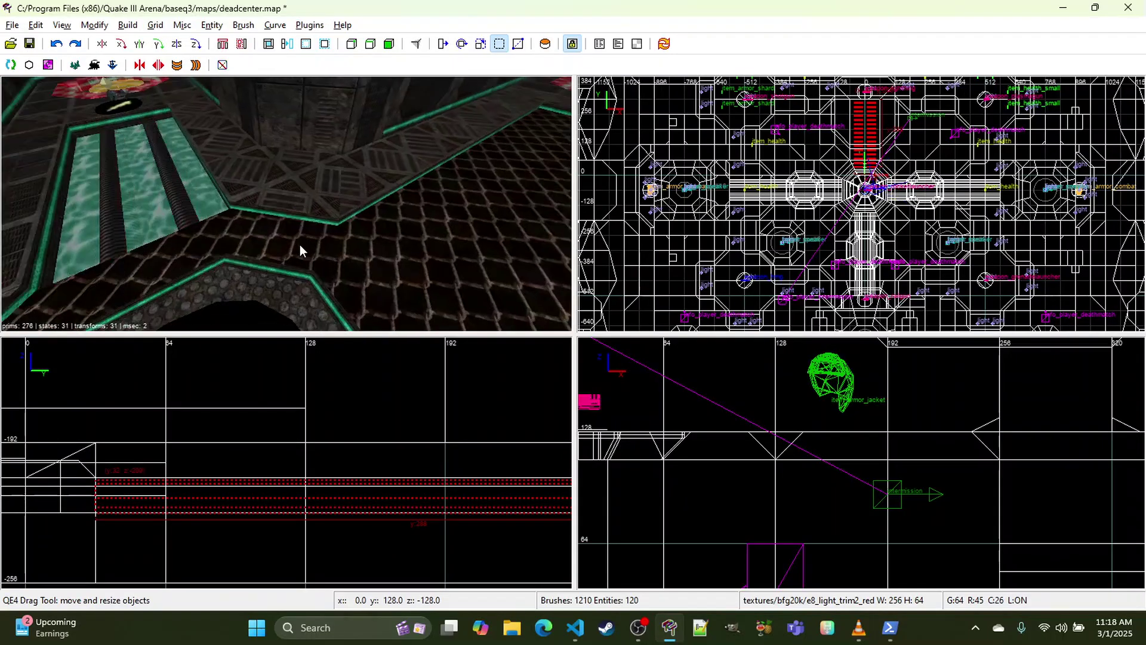
key("Escape")
left_click(285, 237, "shift")
left_click(213, 251, "shift")
left_click(214, 251, "shift")
right_click_drag(417, 246, 332, 159)
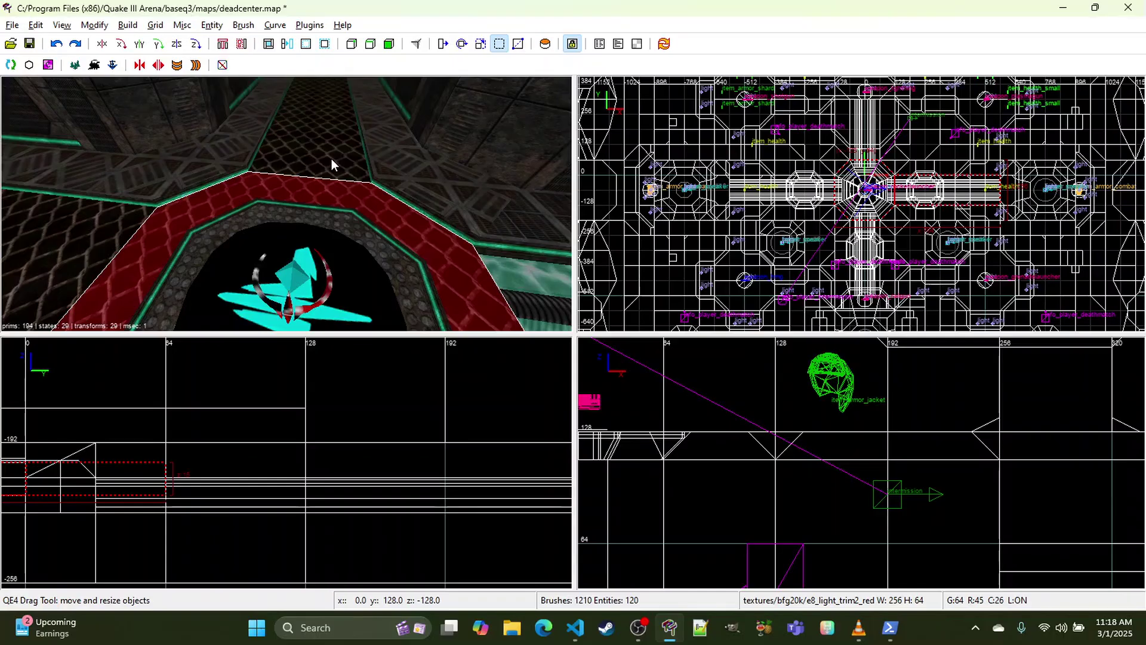
left_click(331, 159, "shift")
left_click(109, 242, "shift")
right_click(318, 235)
right_click(318, 235)
key("Escape")
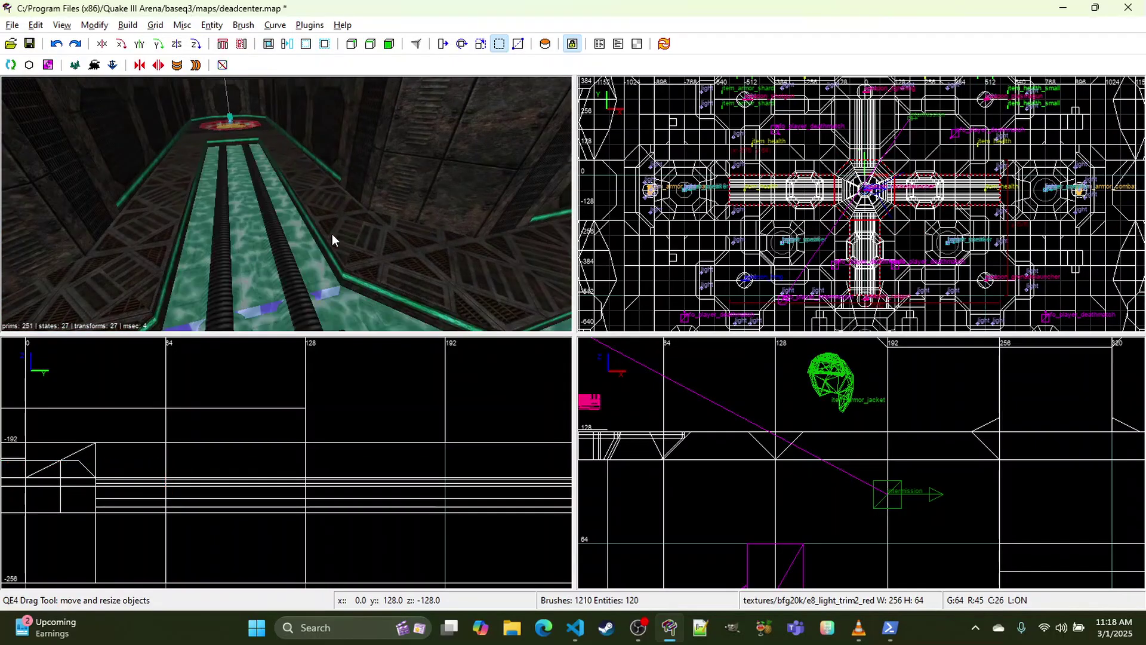
Step: Select both ribbed pipes in each of the four exposed floor channels around the central ring
left_click(228, 233, "shift")
left_click(274, 236, "shift")
right_click(273, 235)
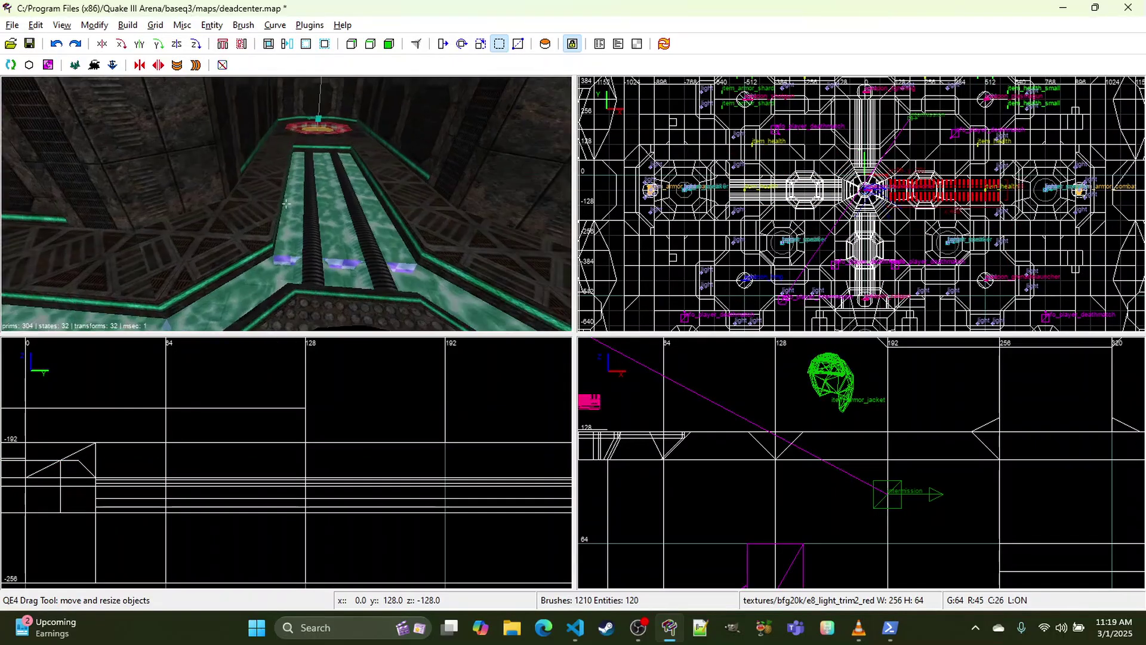
left_click(314, 228, "shift")
left_click(362, 219, "shift")
right_click(361, 218)
right_click(362, 219)
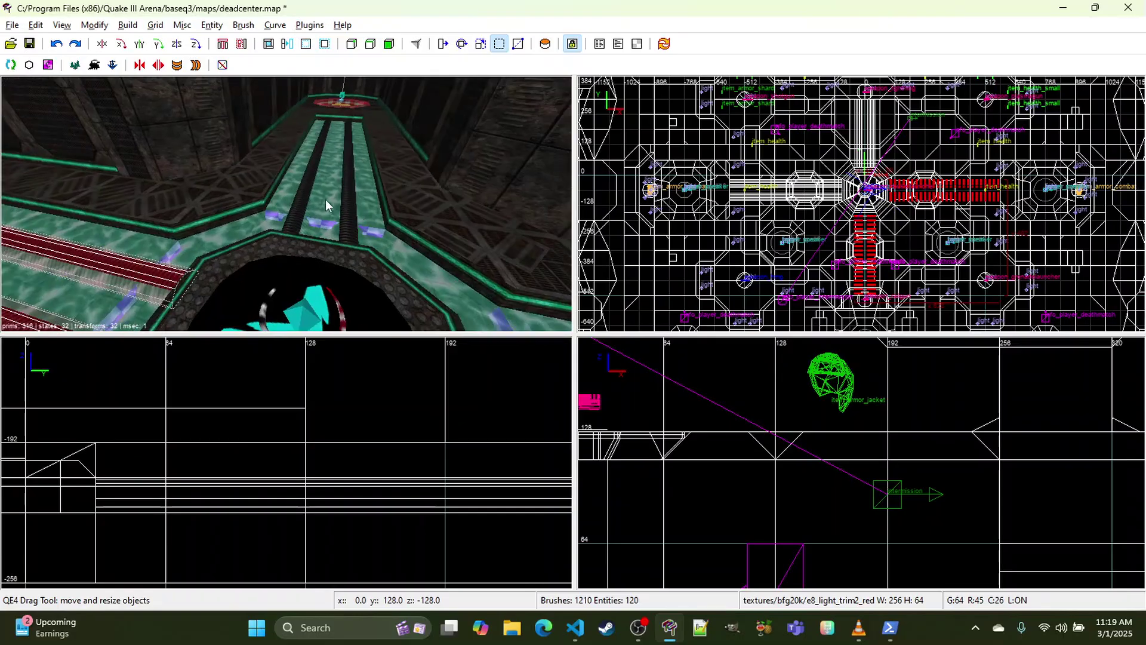
left_click(311, 186, "shift")
right_click(362, 191)
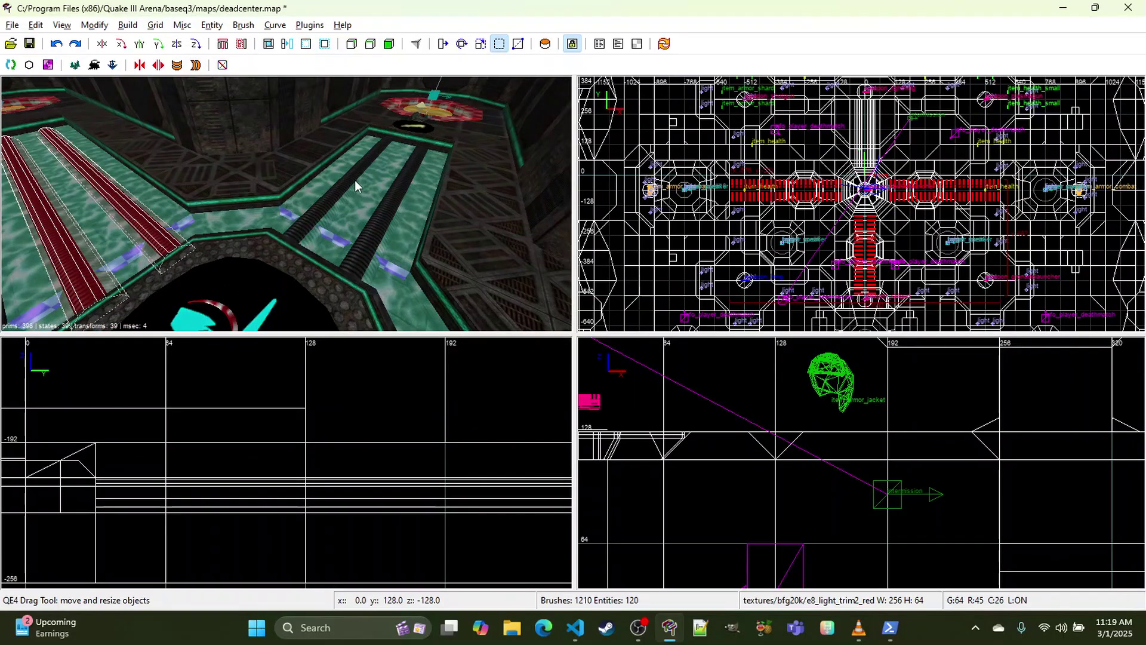
left_click(357, 185, "shift")
left_click(394, 200, "shift")
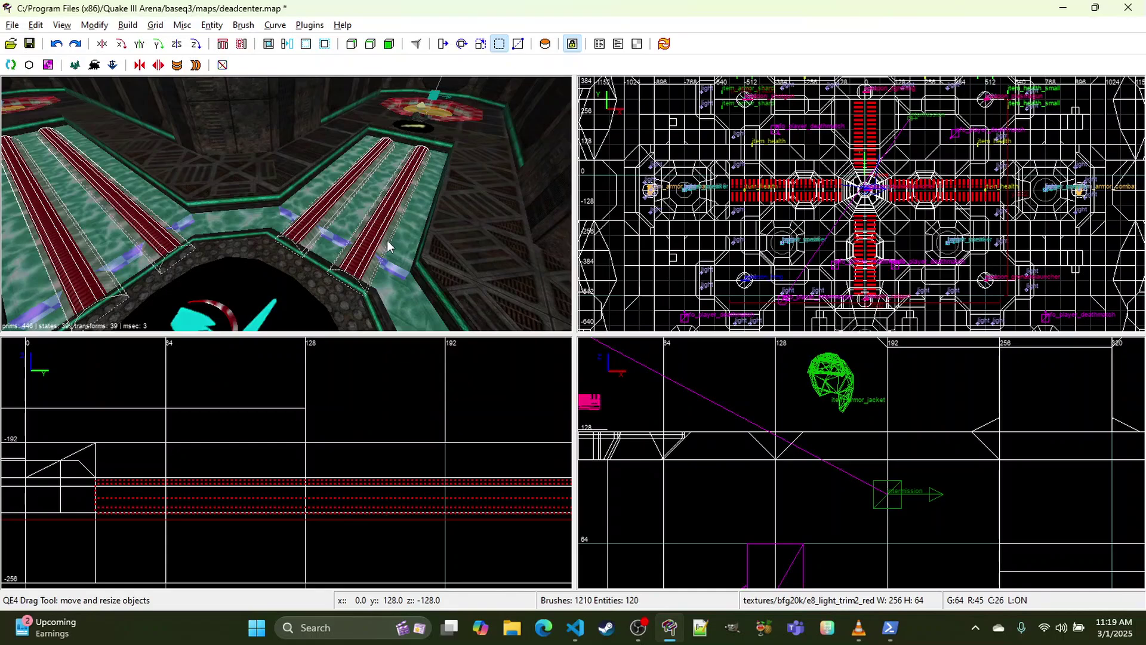
Step: Start a new empty map and reopen deadcenter.map
left_click(12, 25)
left_click(12, 25)
left_click(12, 25)
left_click(36, 48)
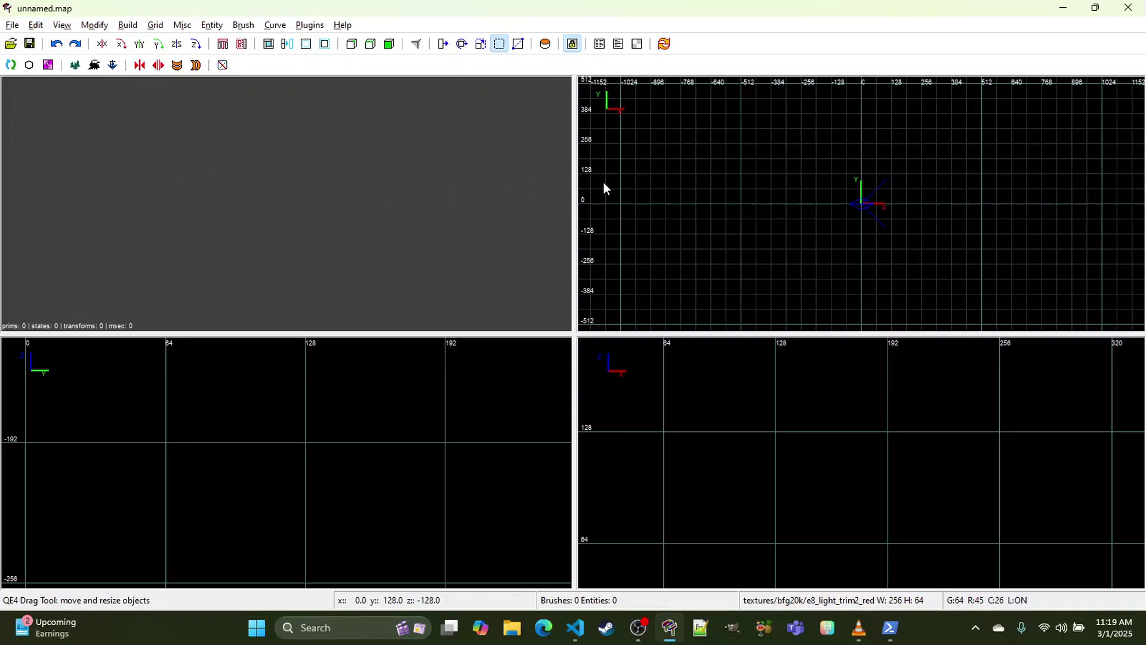
left_click(11, 25)
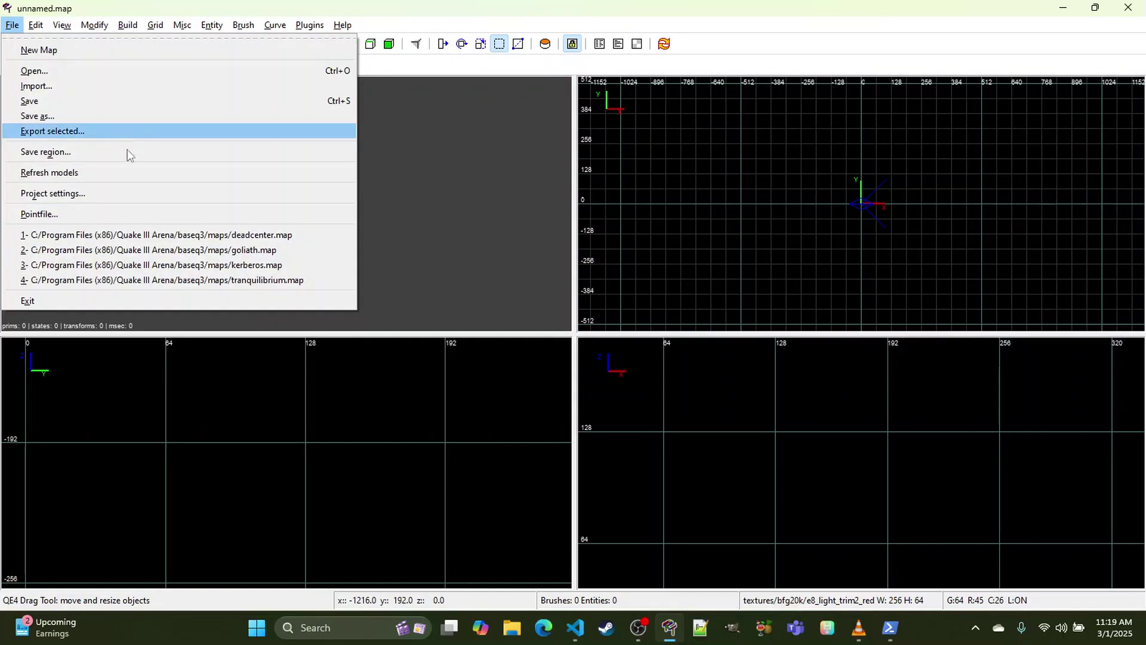
left_click(424, 378)
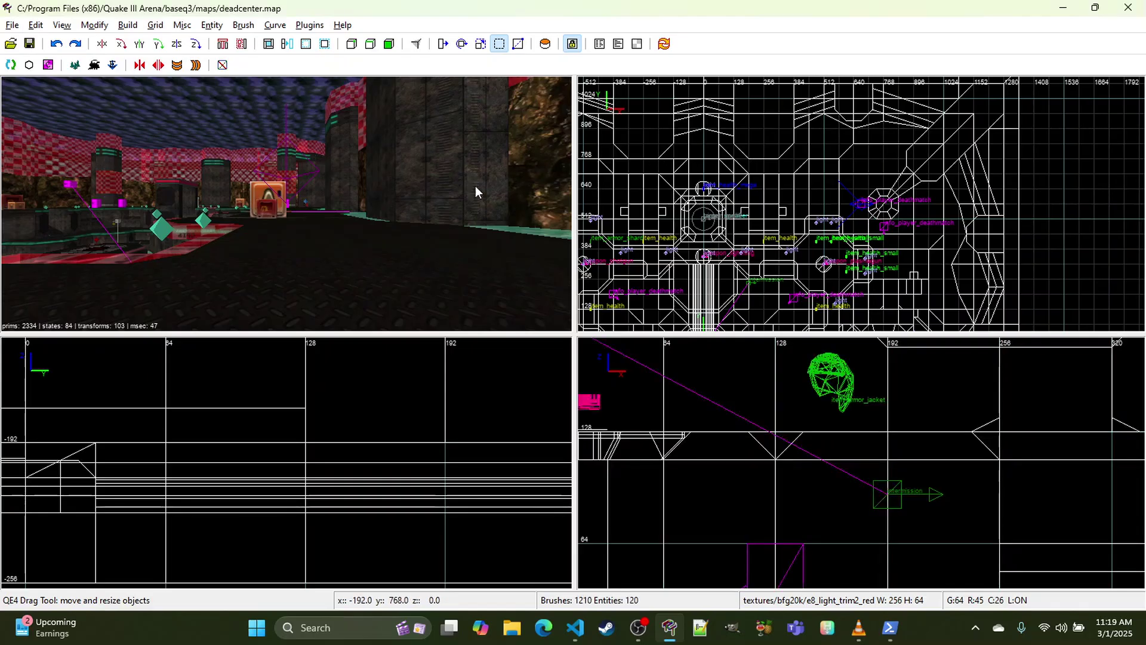
Step: Hide the large liquid surface that covers the lower central area of the map
right_click(476, 185)
key("Up")
right_click(286, 203)
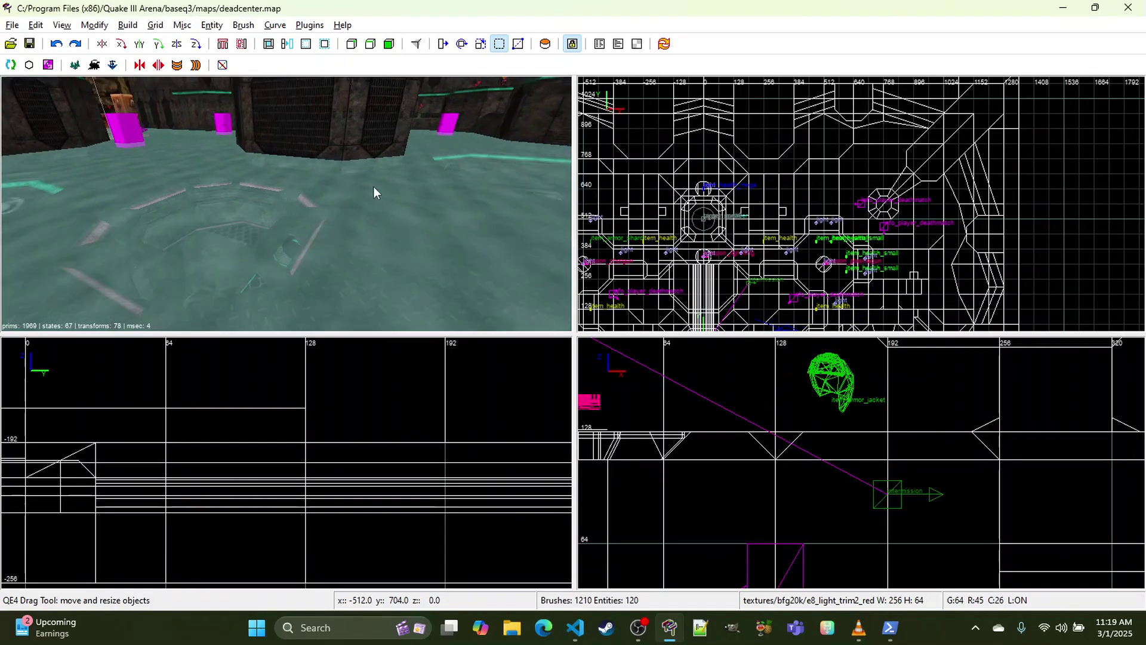
left_click(373, 186, "shift")
key("h")
Step: Hide the mesh grates around the central ring and over all four floor channels
right_click(374, 187)
right_click(286, 204)
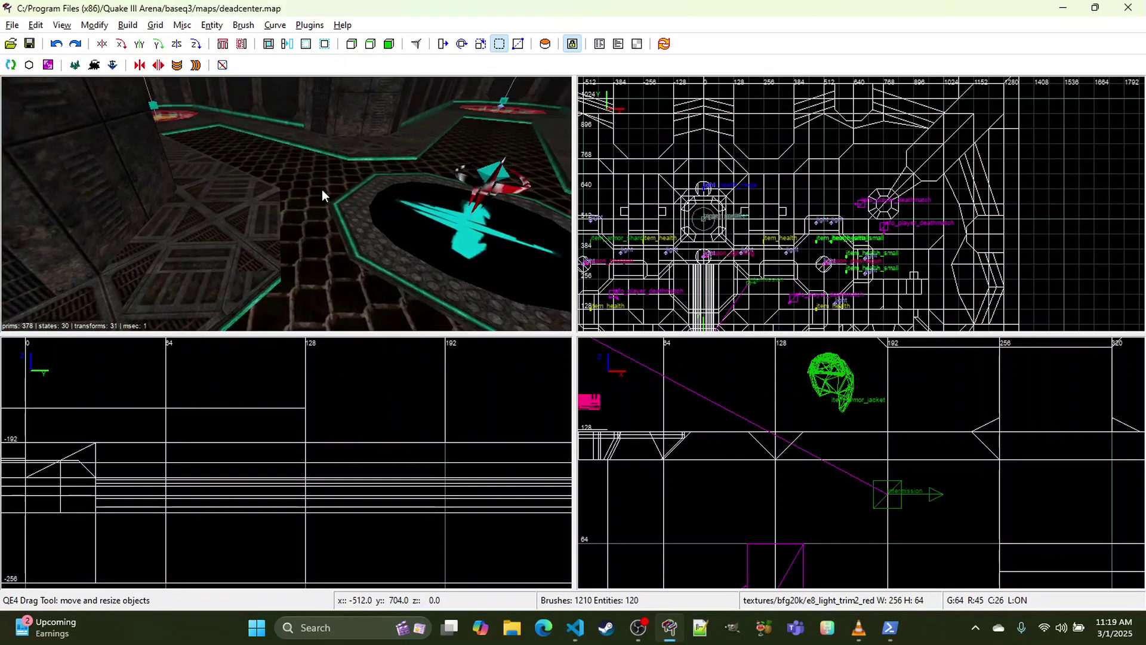
left_click(298, 171, "shift")
left_click(325, 200, "shift")
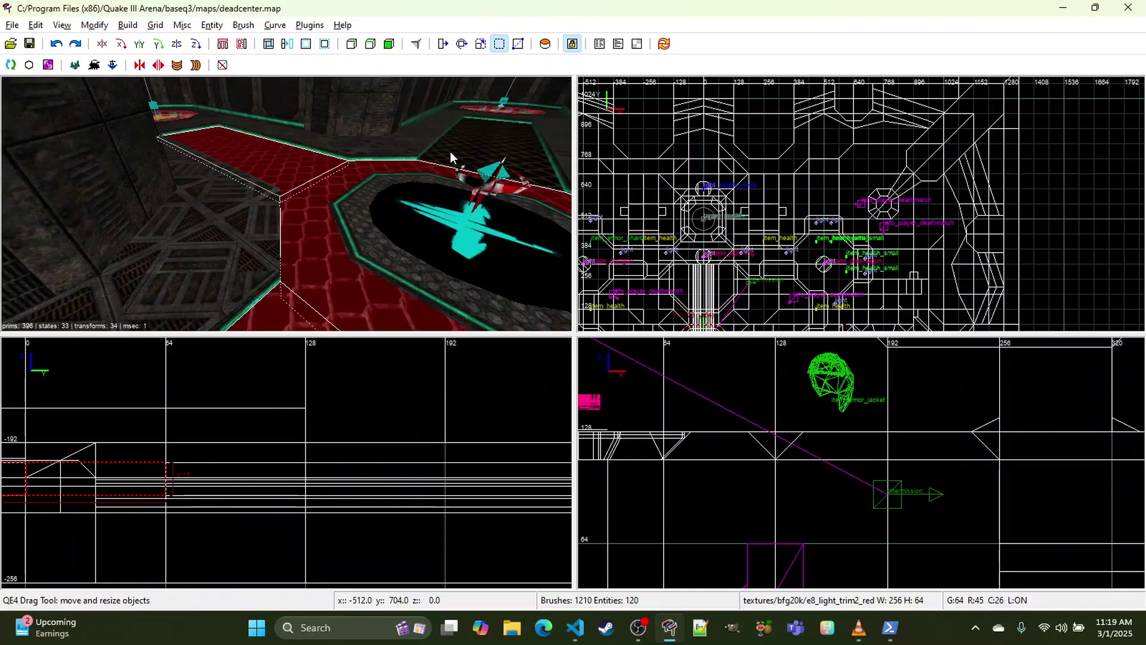
key("Right")
key("h")
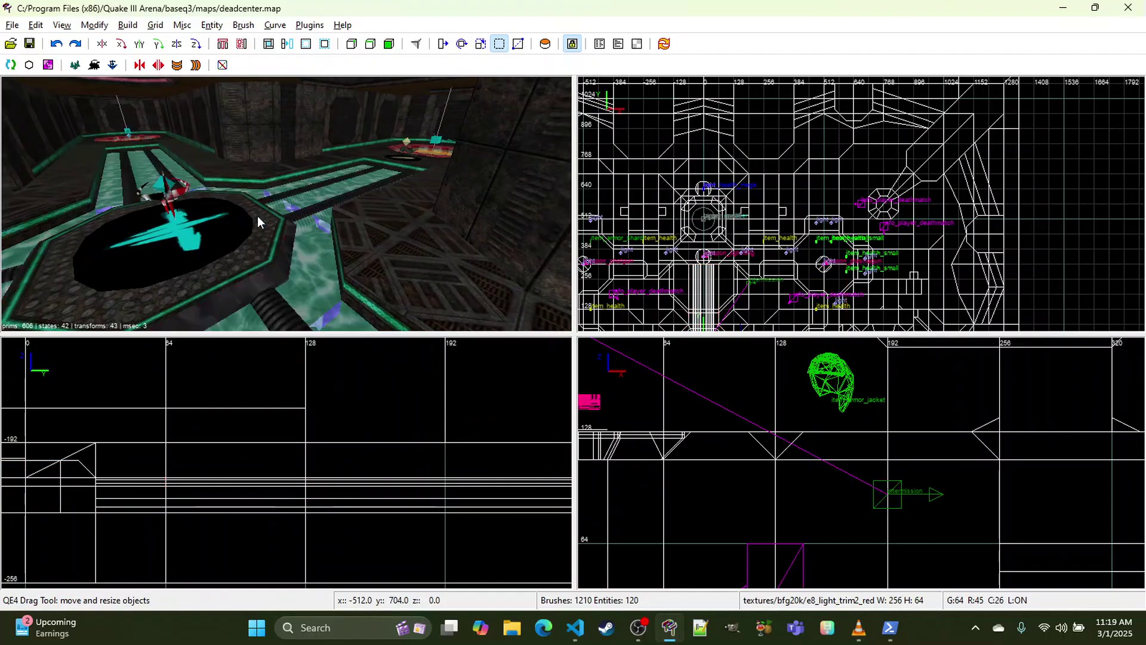
Step: Select all eight ribbed pipes, two in each of the four floor channels
left_click(305, 195, "shift")
left_click(310, 208, "shift")
right_click(310, 208)
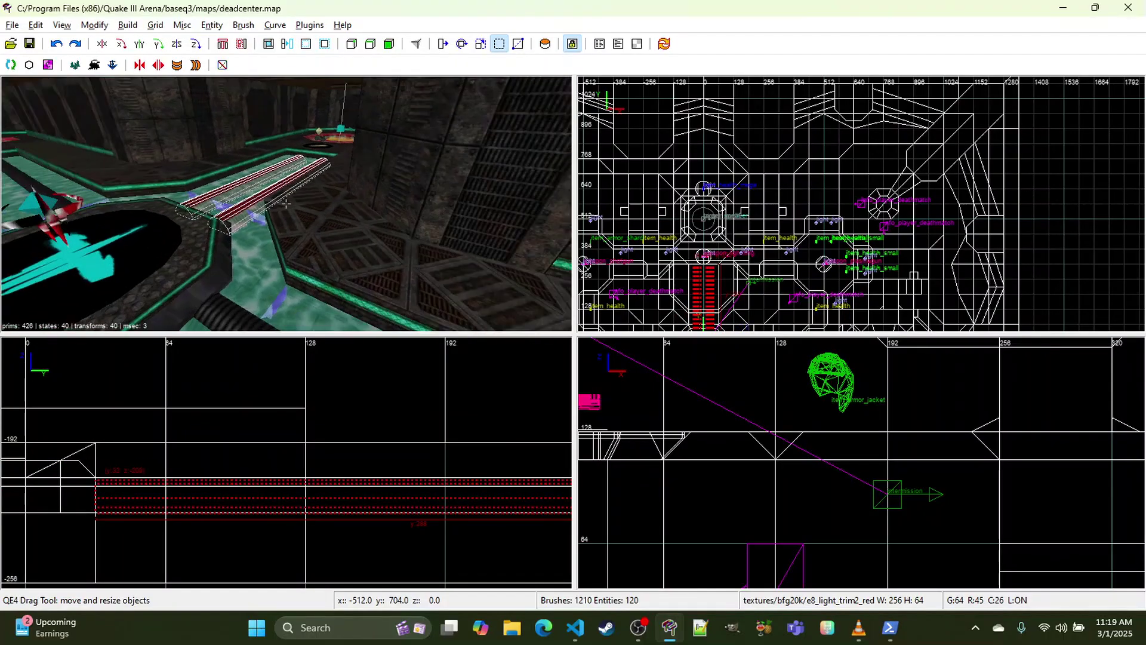
right_click(310, 208)
left_click(345, 235, "shift")
right_click(345, 235)
right_click(345, 235)
right_click(351, 265)
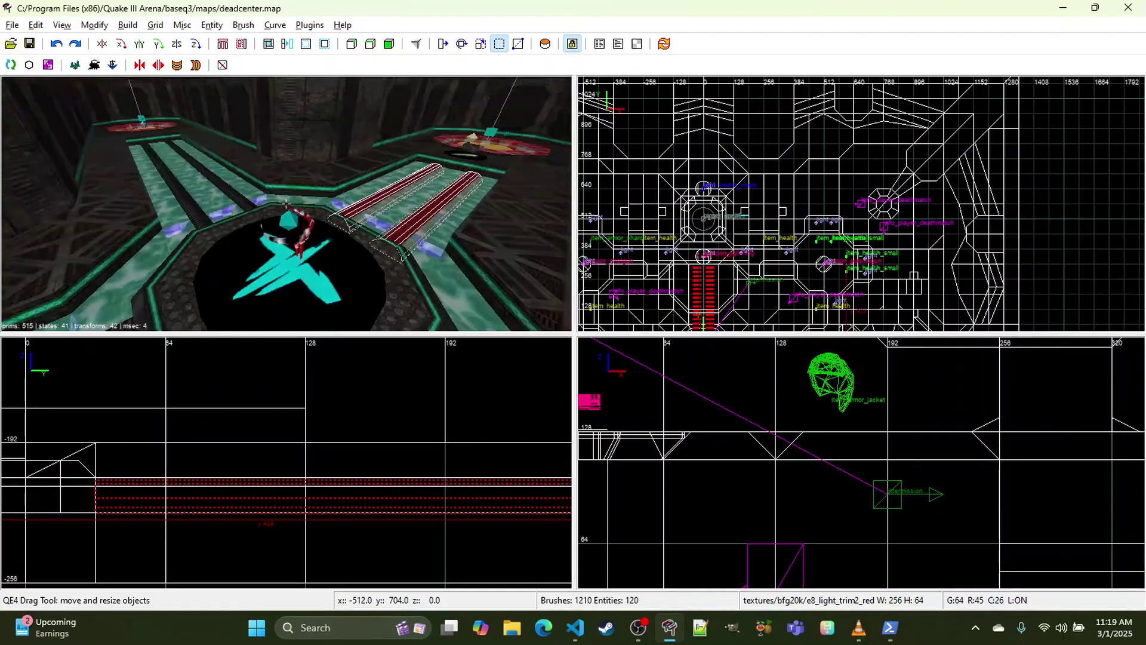
right_click(337, 252)
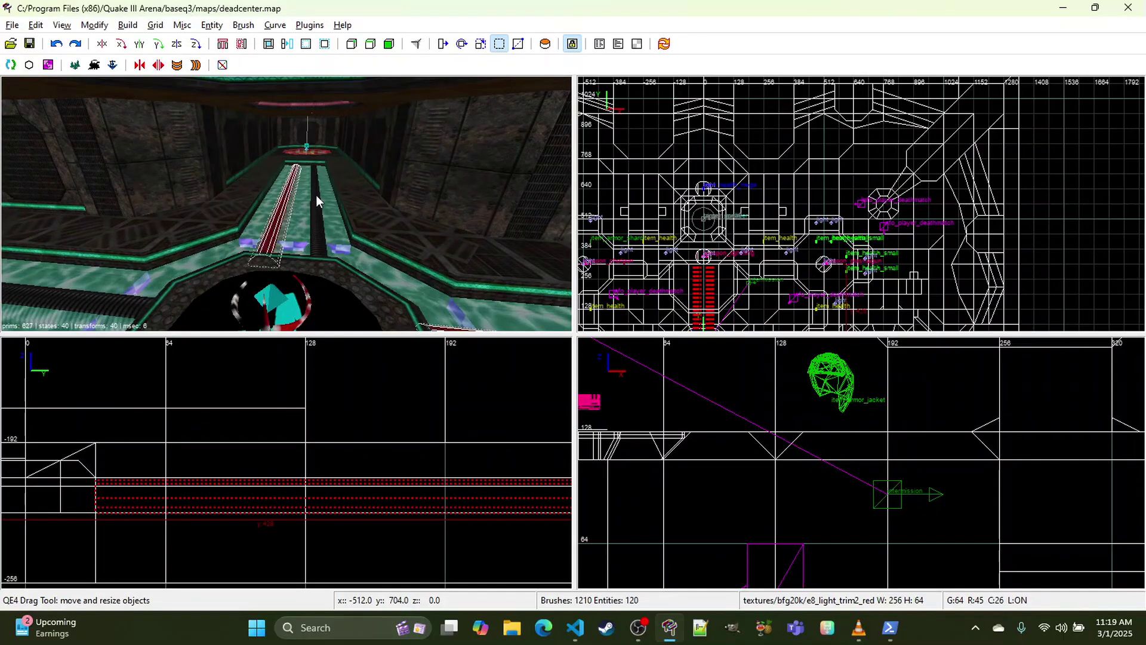
right_click(123, 277)
left_click(227, 185, "shift")
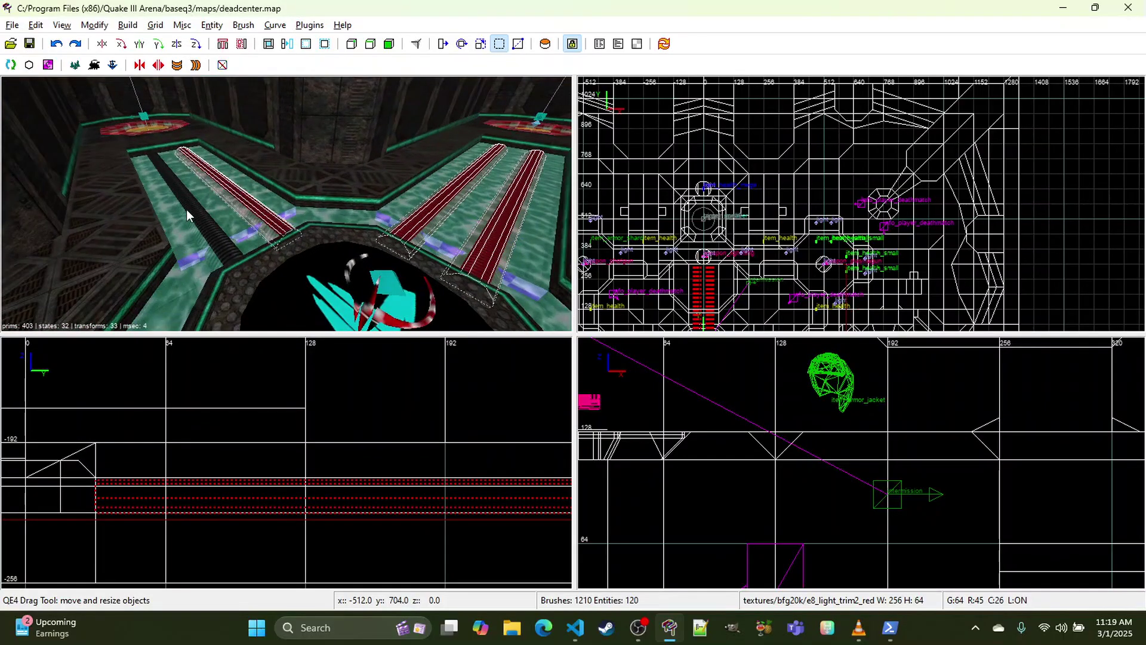
left_click(195, 213, "shift")
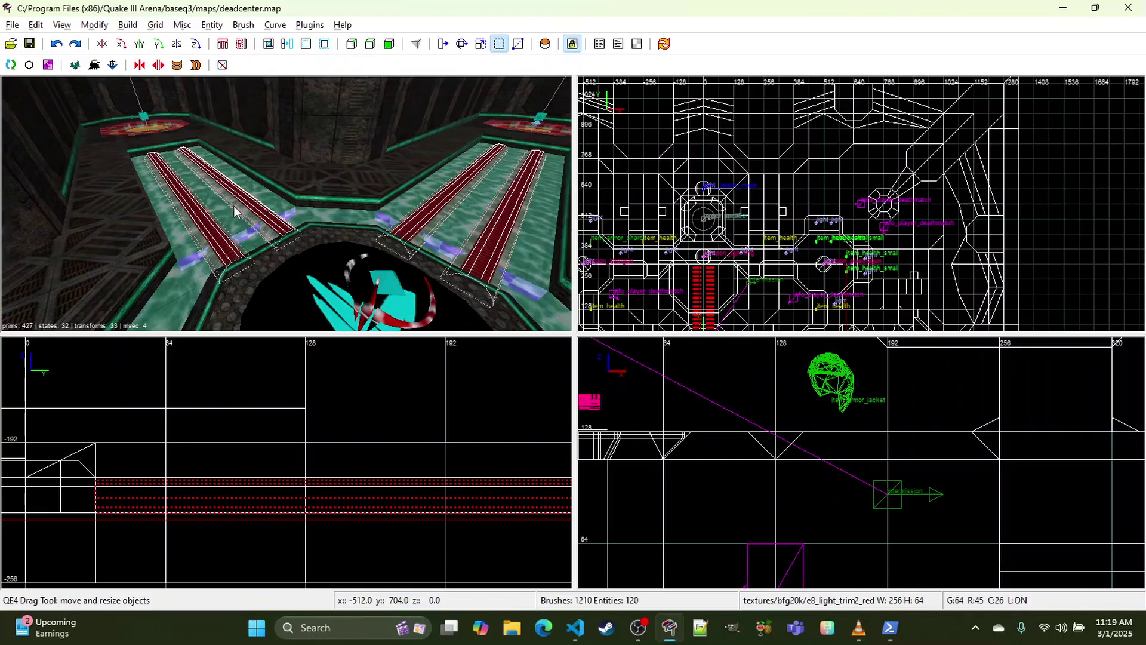
Step: Create a new map and paste the eight copied pipes into it
left_click(14, 25)
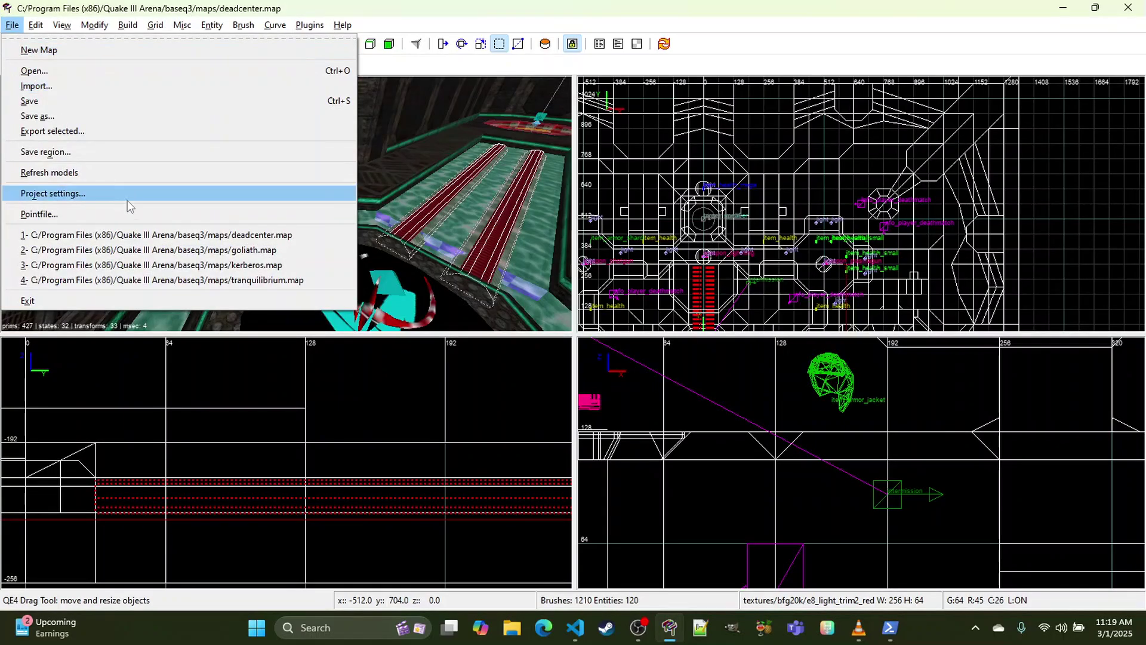
left_click(54, 48)
key("ctrl+v")
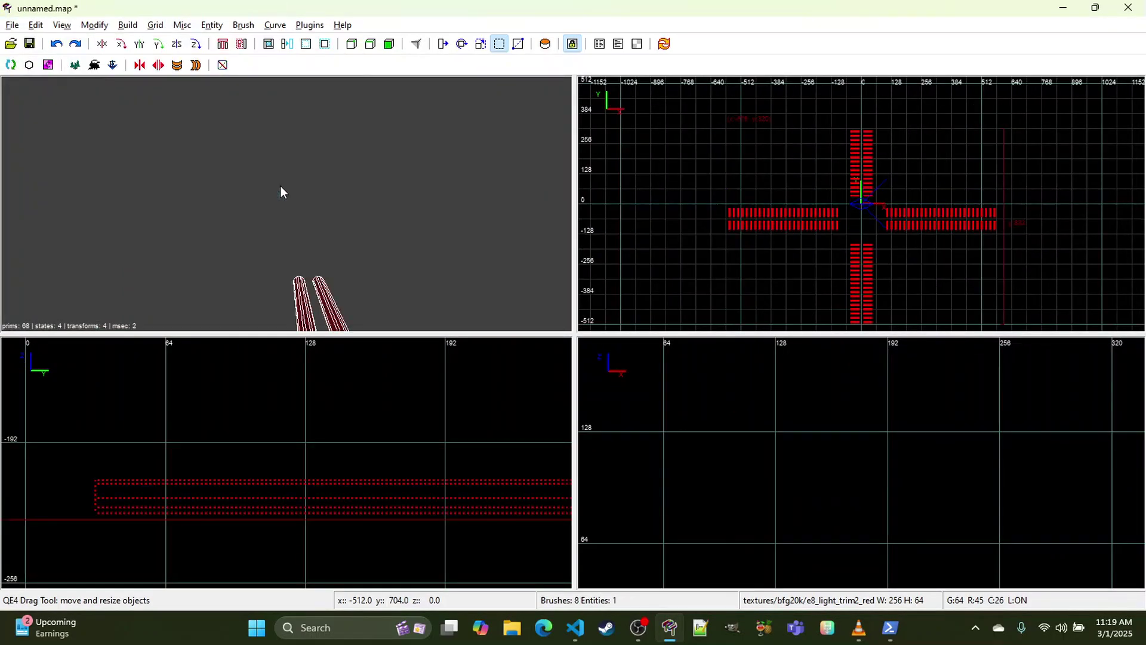
Step: Save the pipes-only map as deadcenter-pipes in the maps folder
left_click(12, 25)
left_click(67, 111)
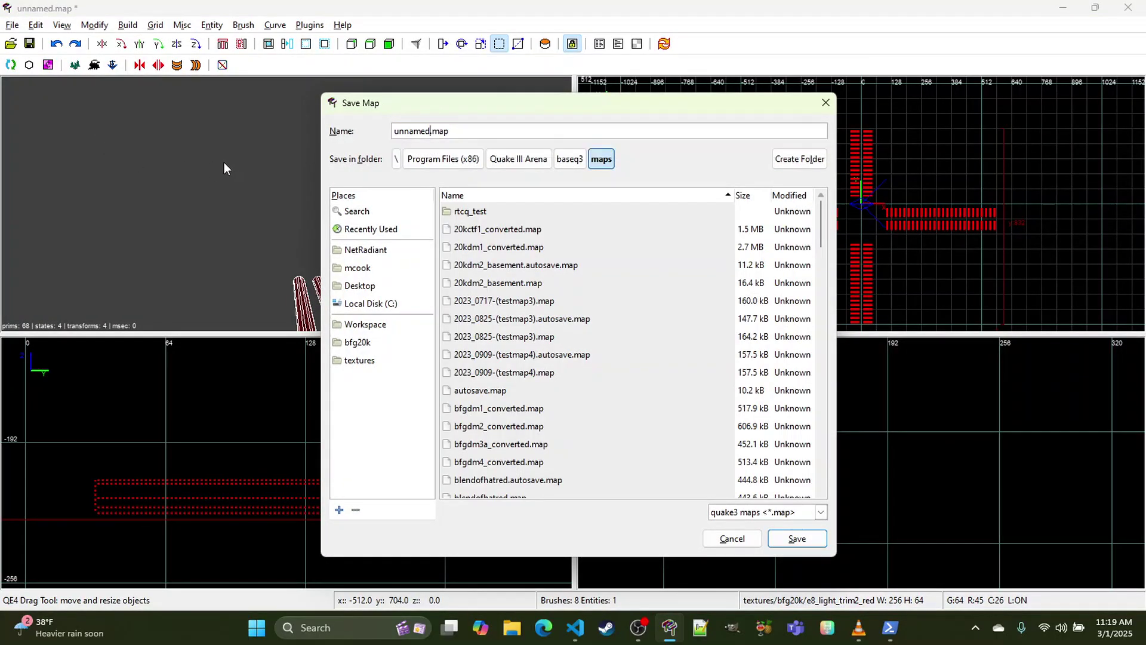
type("deadc")
type("enter-pipes")
key("Return")
Step: Reopen deadcenter.map from the recently used maps
left_click(12, 25)
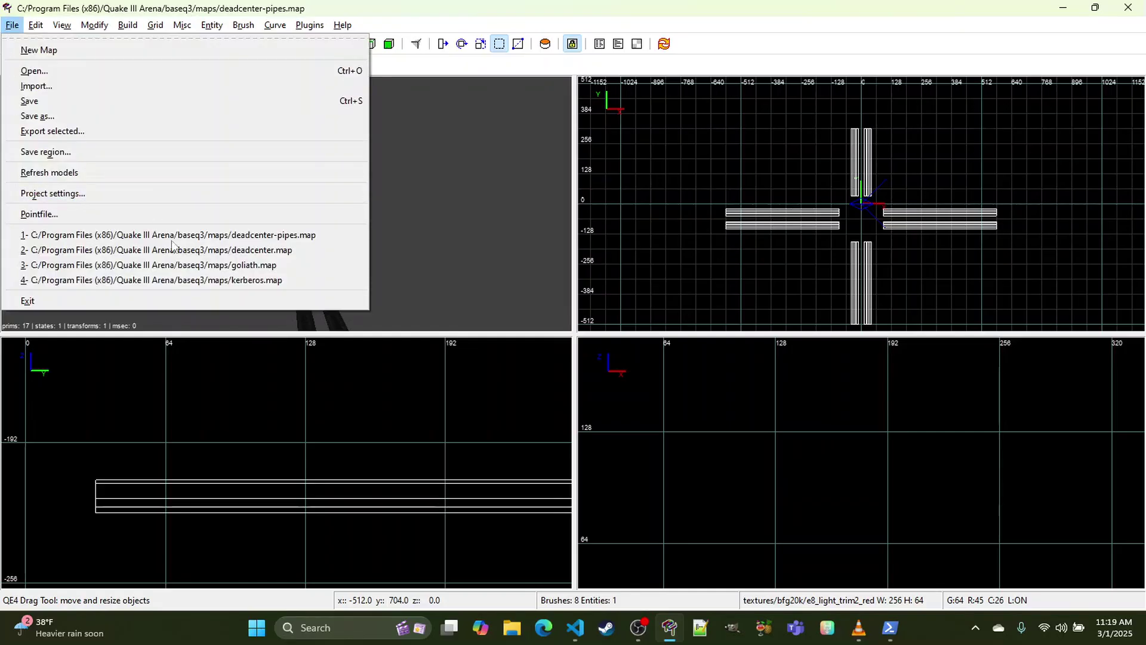
left_click(227, 251)
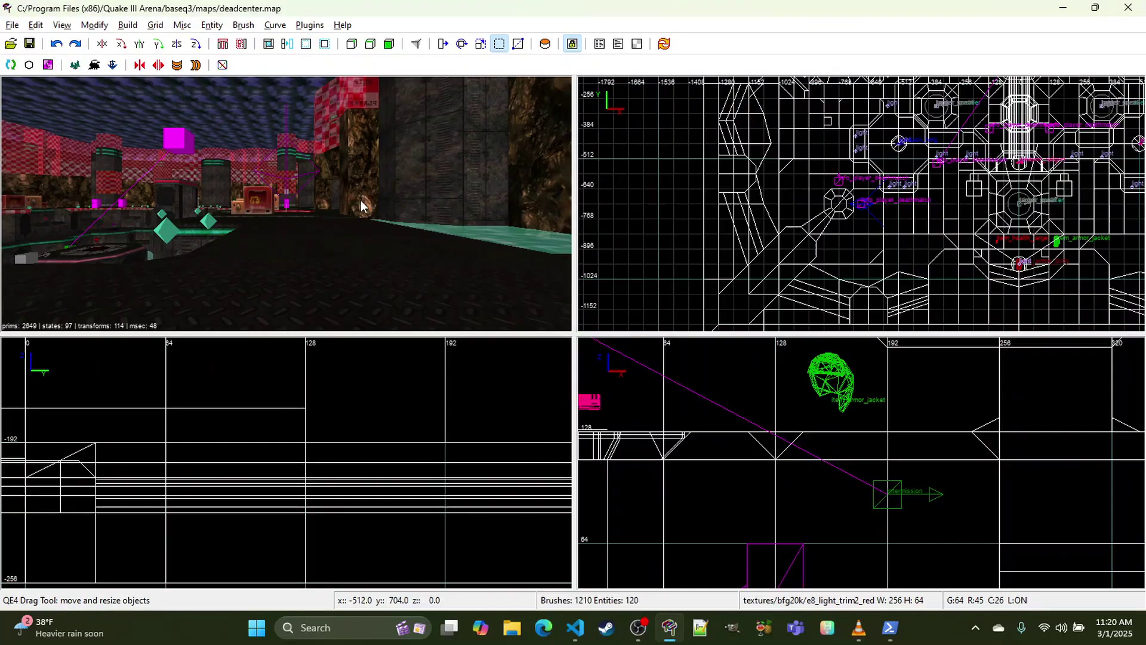
right_click(360, 199)
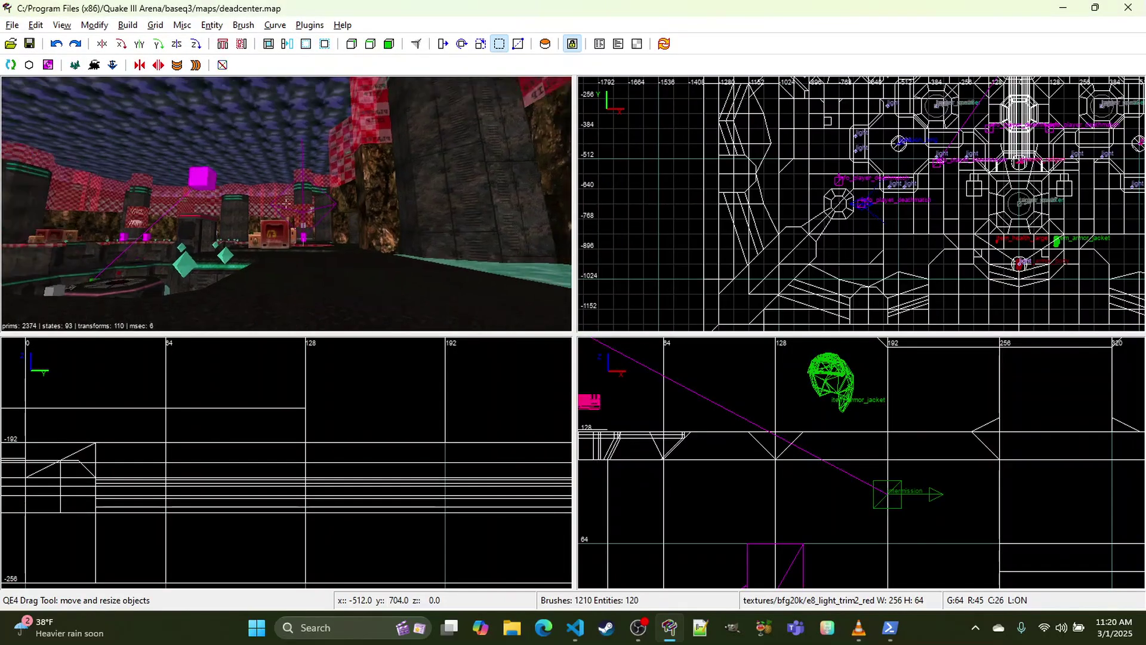
Step: Select the glass-free floor-channel brush beside the round pad, and open kerberos.map from the recently used maps
key("w")
right_click(286, 204)
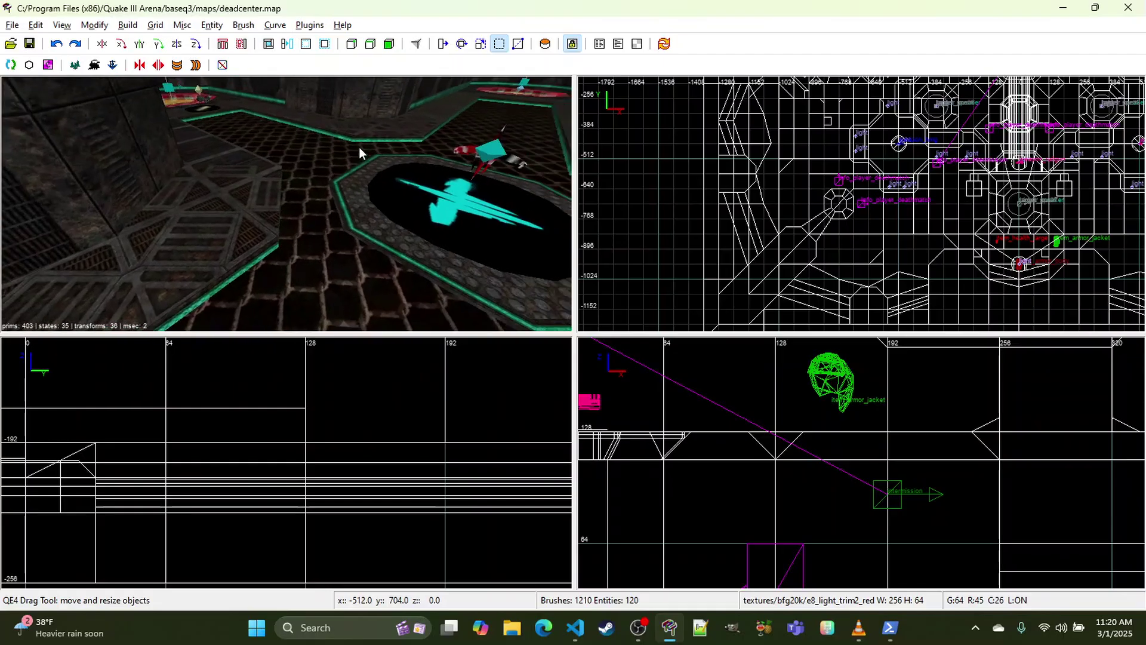
left_click(268, 132, "shift")
left_click(13, 25)
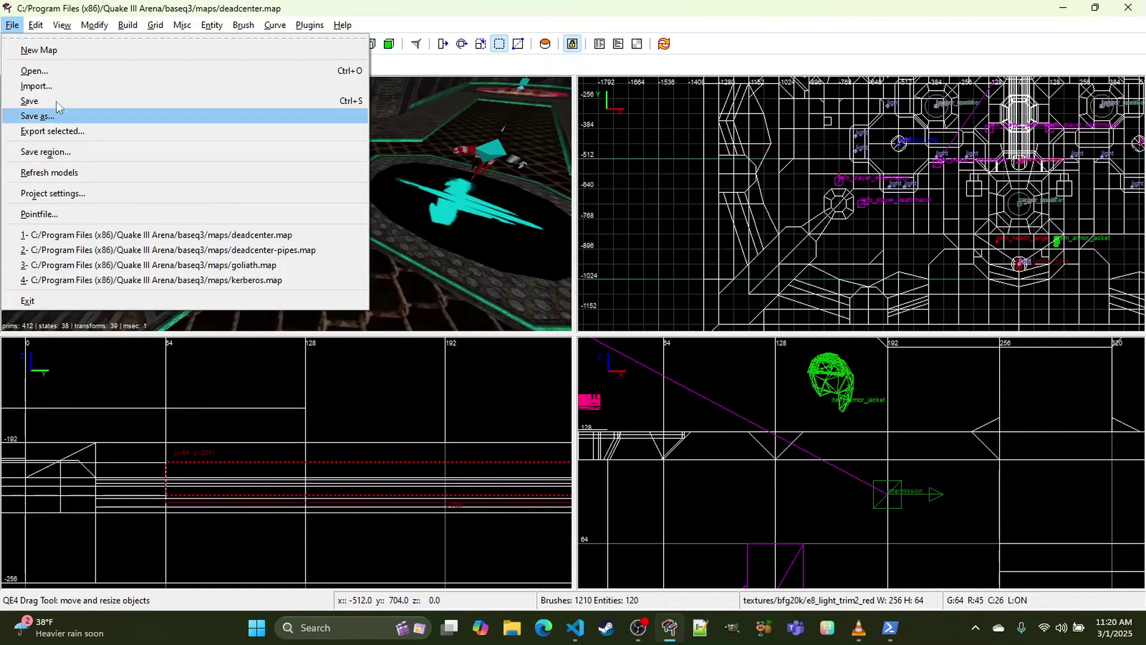
left_click(185, 280)
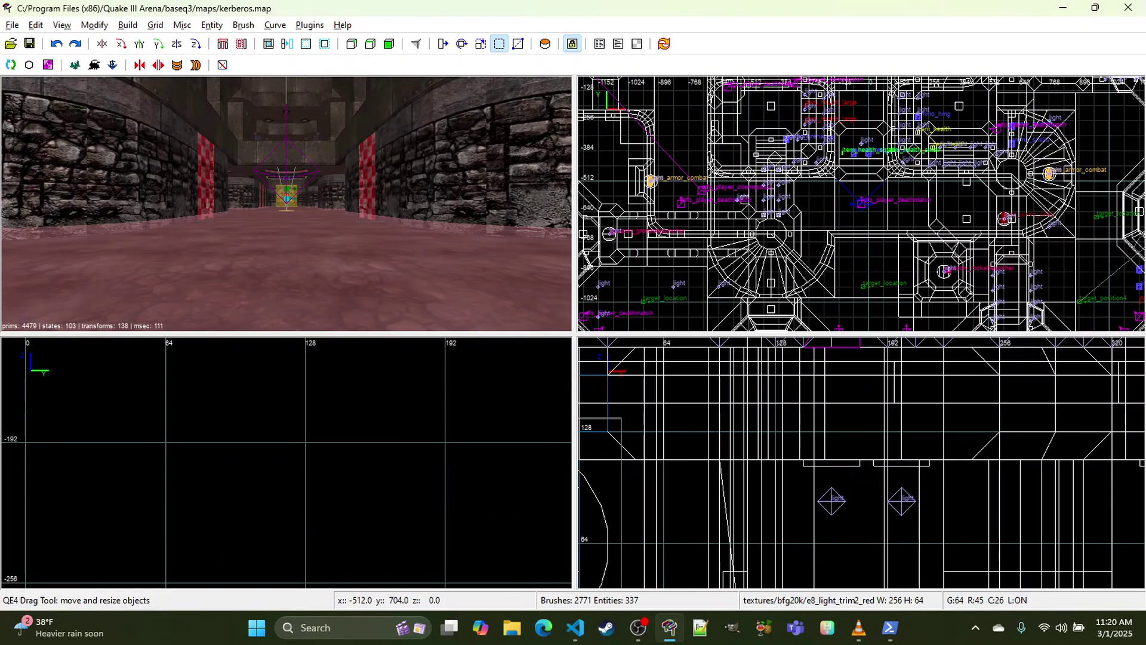
Step: Select all the metal-sided edge brushes forming the rounded corner of the red-tiled walkway
right_click(334, 249)
key("Up")
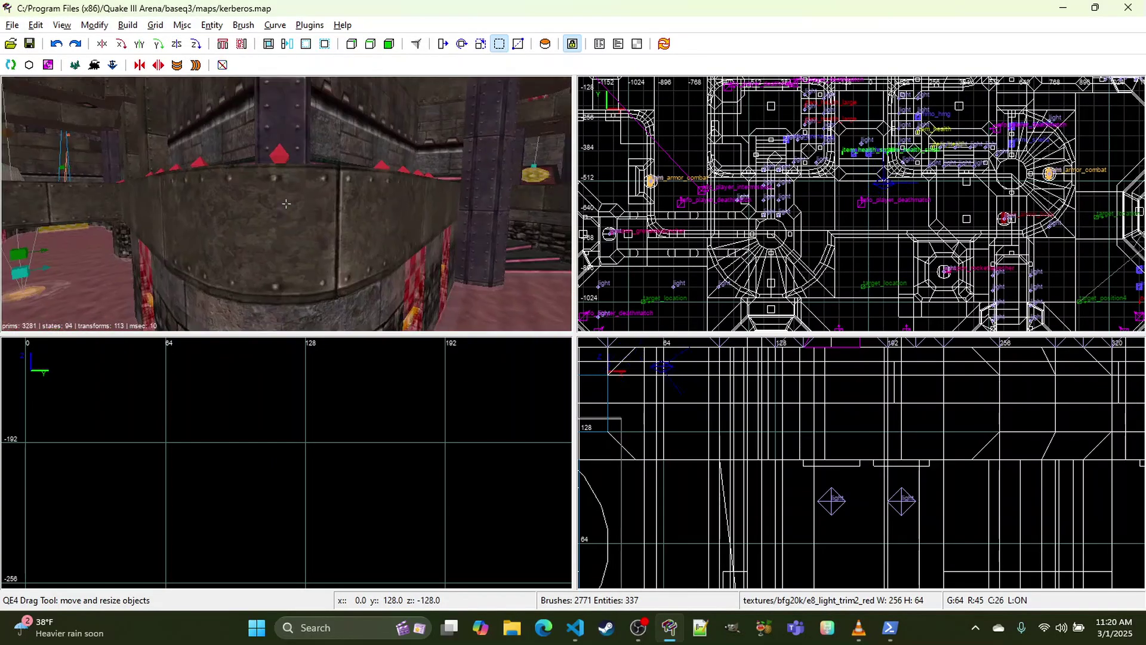
right_click(309, 204)
left_click(160, 192, "shift")
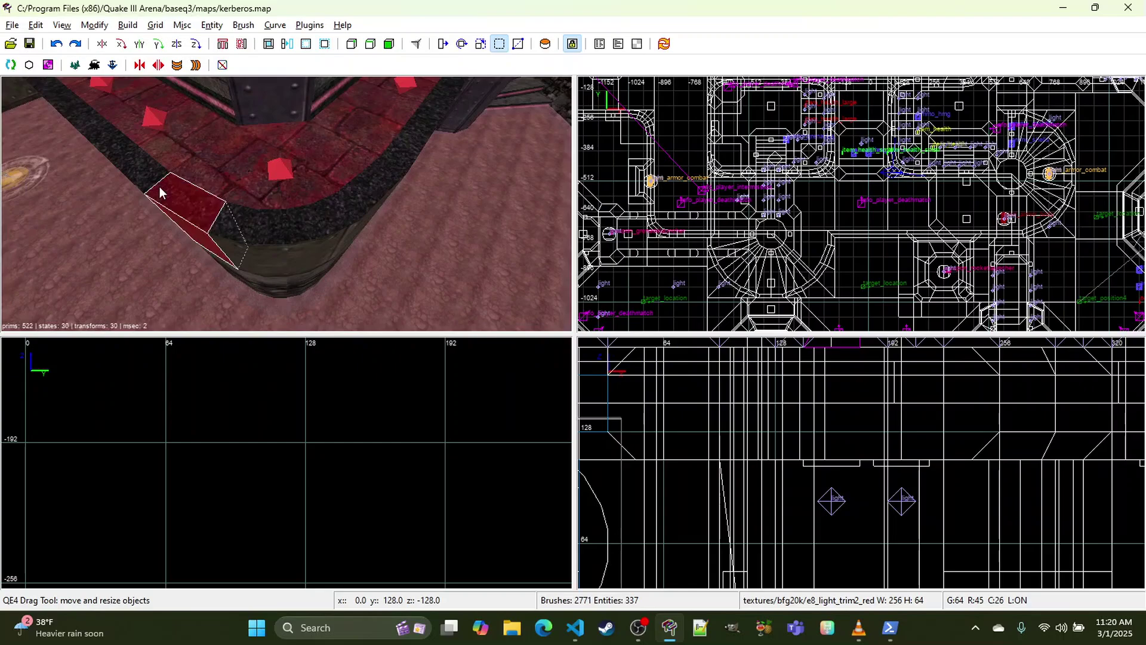
mouse_move(160, 192)
left_mouse_down("shift")
mouse_move(279, 231)
mouse_move(318, 229)
mouse_move(394, 165)
left_mouse_up("shift")
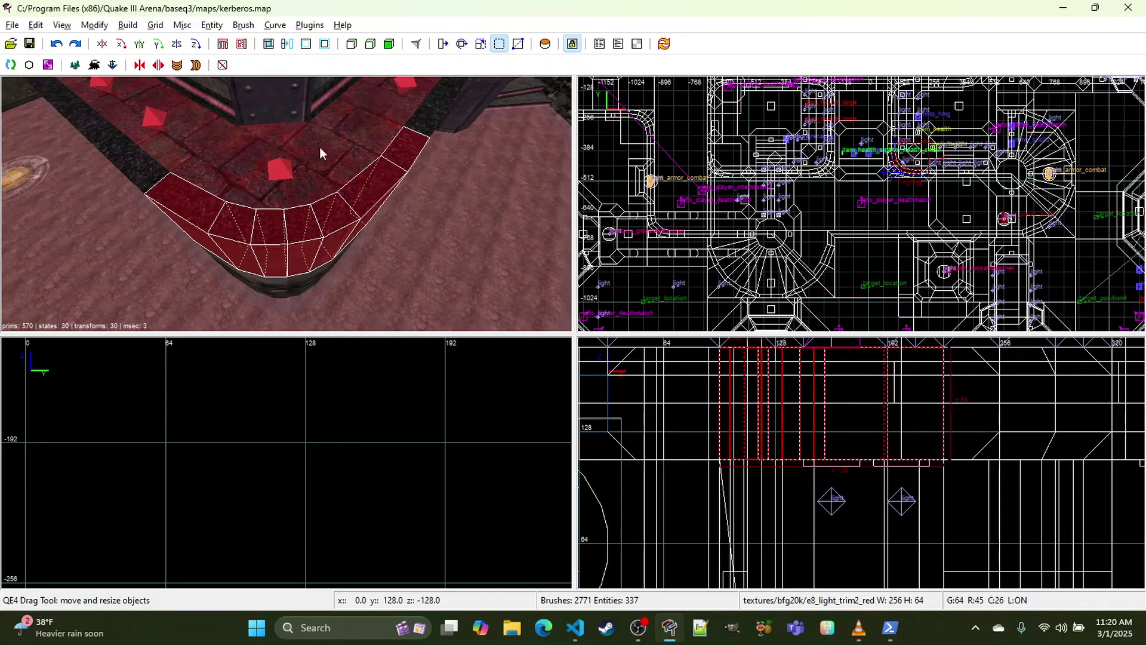
right_click(238, 200)
key("Down")
key("Up")
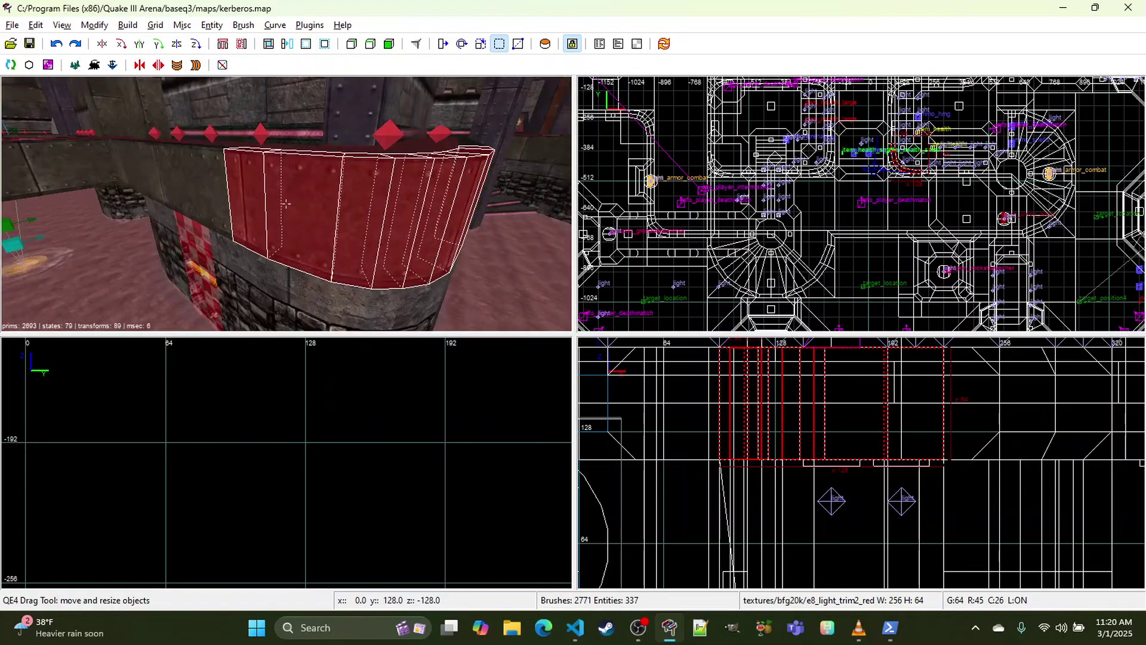
Step: Check the footprint of the curved corner wall, including its lower stone section, in the top view and clear the selection
key("Left")
right_click(287, 203)
left_click(281, 236, "shift")
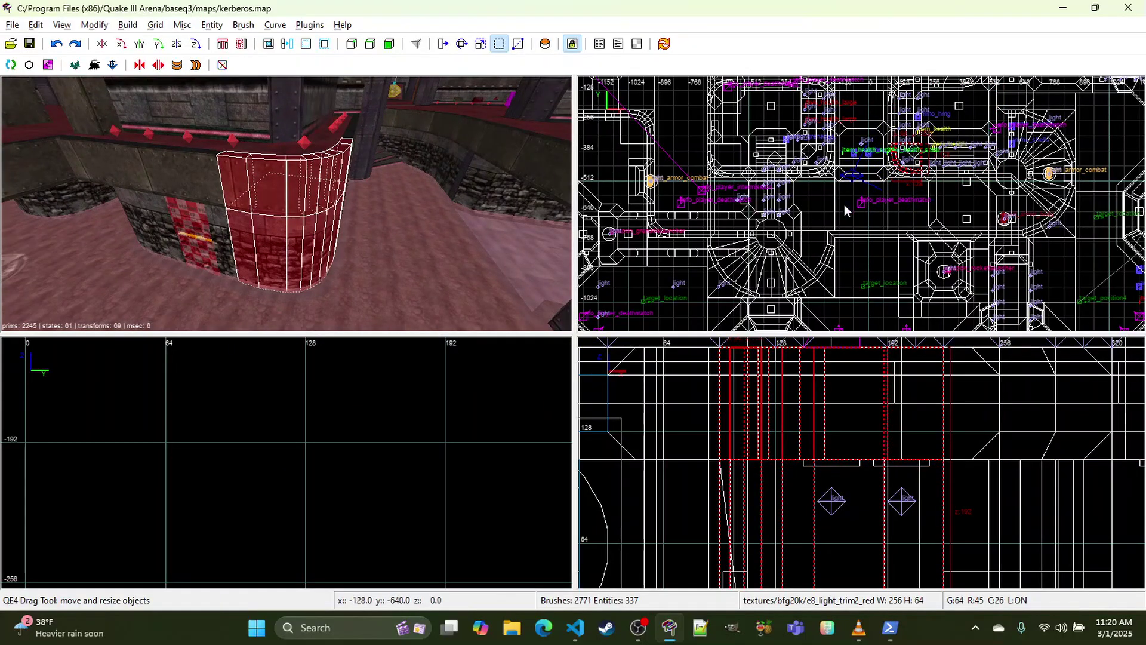
scroll(859, 204, "up", 4)
right_click_drag(886, 192, 789, 300)
scroll(886, 193, "up", 6)
scroll(877, 185, "down", 2)
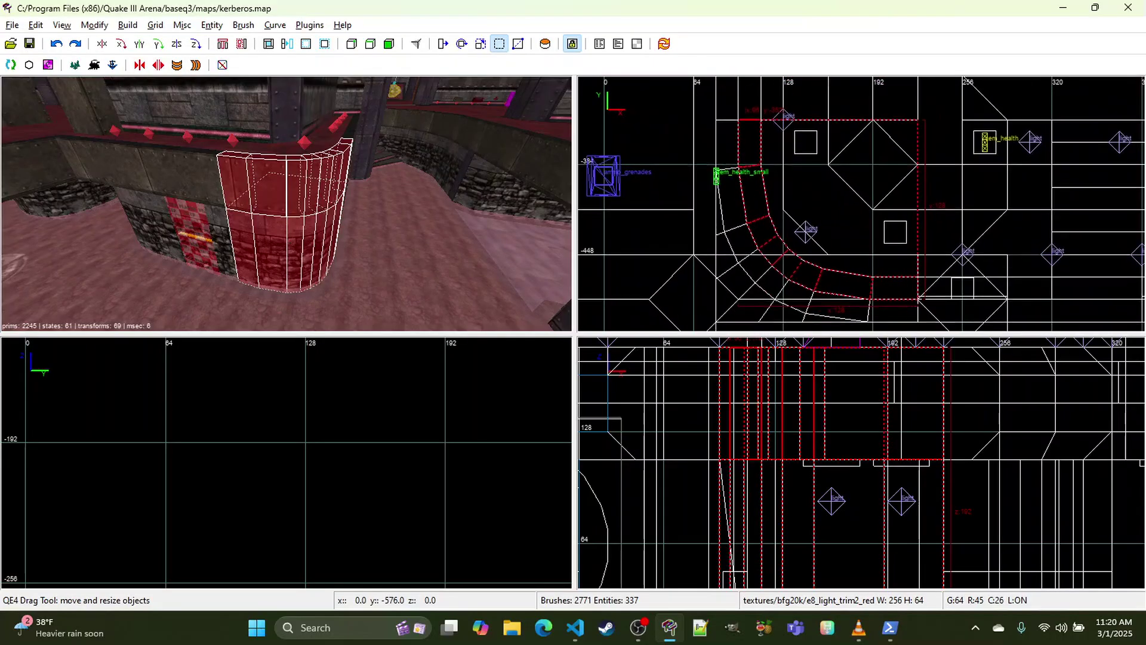
right_click_drag(871, 172, 844, 154)
key("Escape")
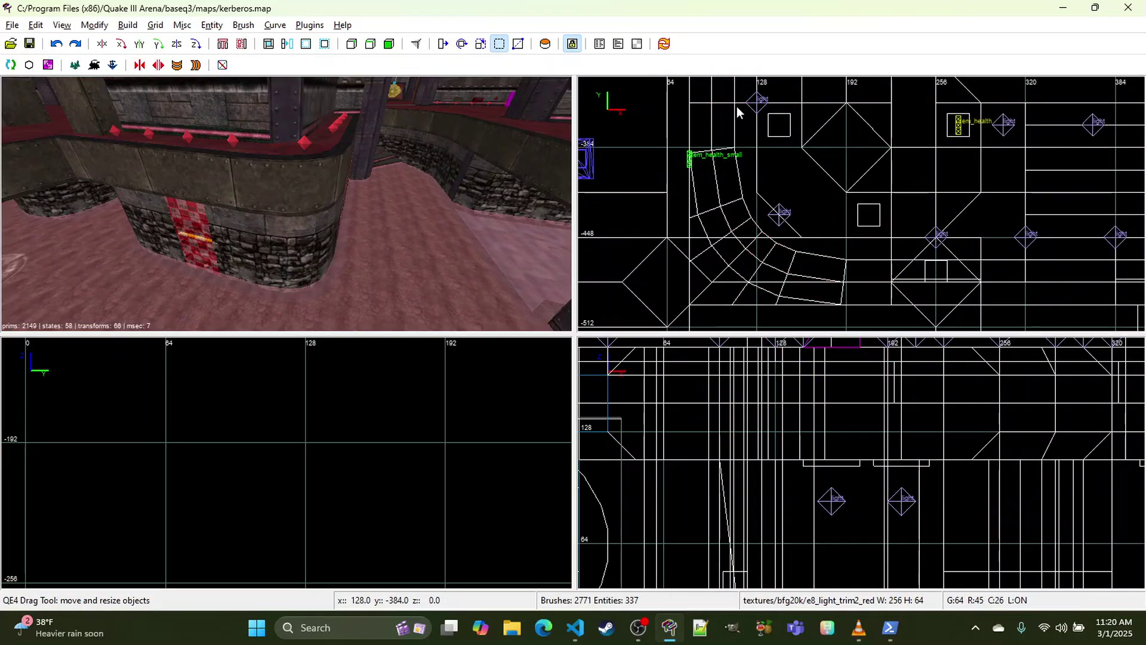
Step: Select the upper brushes around the curved ledge corner plus the adjoining straight brush to check their outline, and deselect them
left_click_drag(277, 166, 340, 158, "shift")
left_click(343, 157, "shift")
right_click(354, 155)
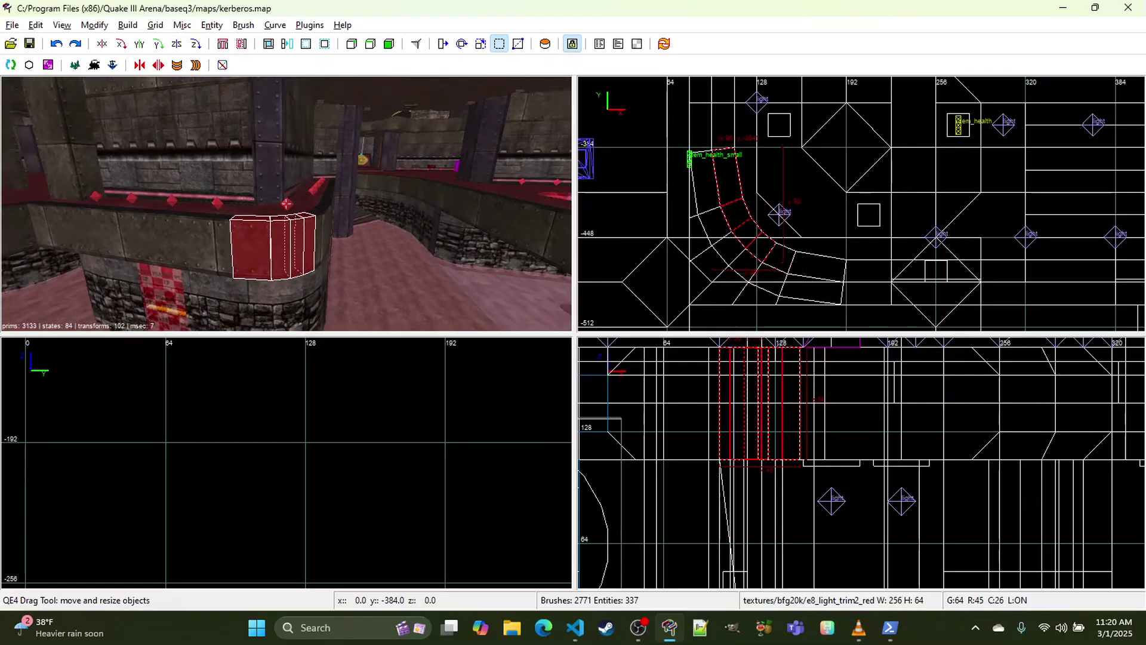
key("Up")
right_click(275, 194)
left_click_drag(274, 192, 320, 193, "shift")
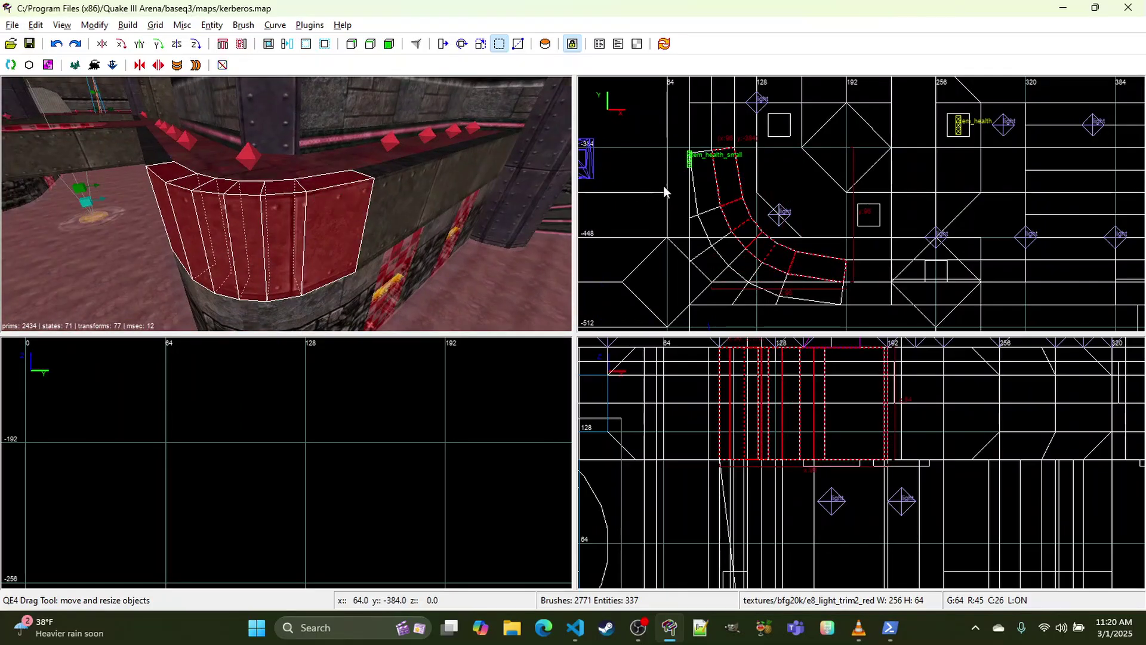
left_click(172, 161, "shift")
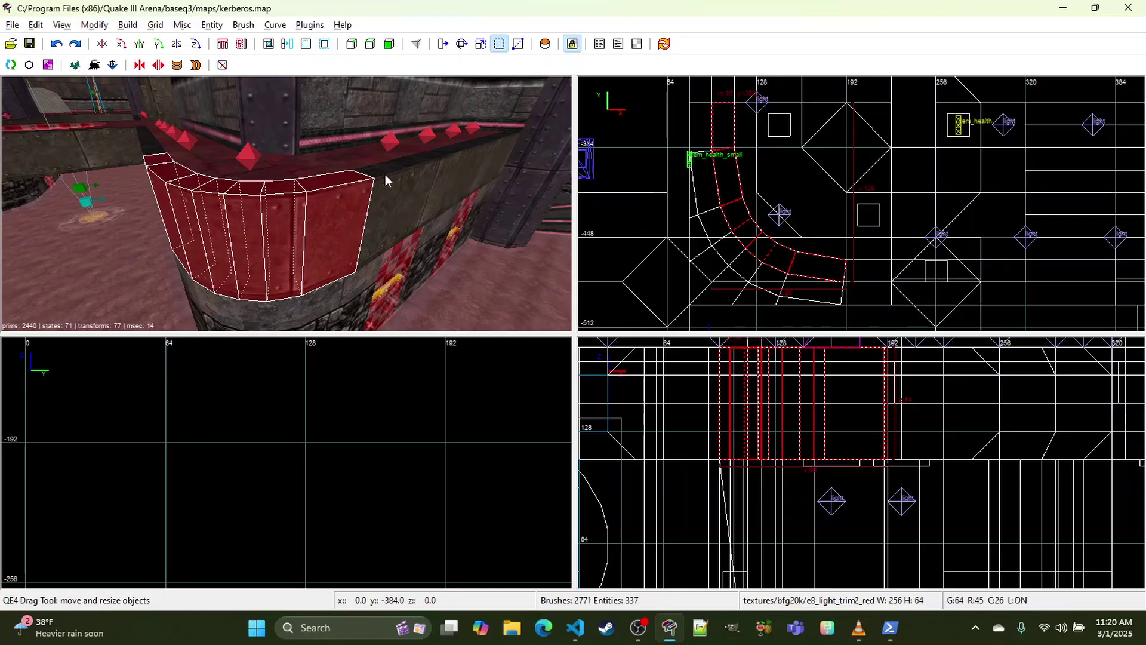
key("Escape")
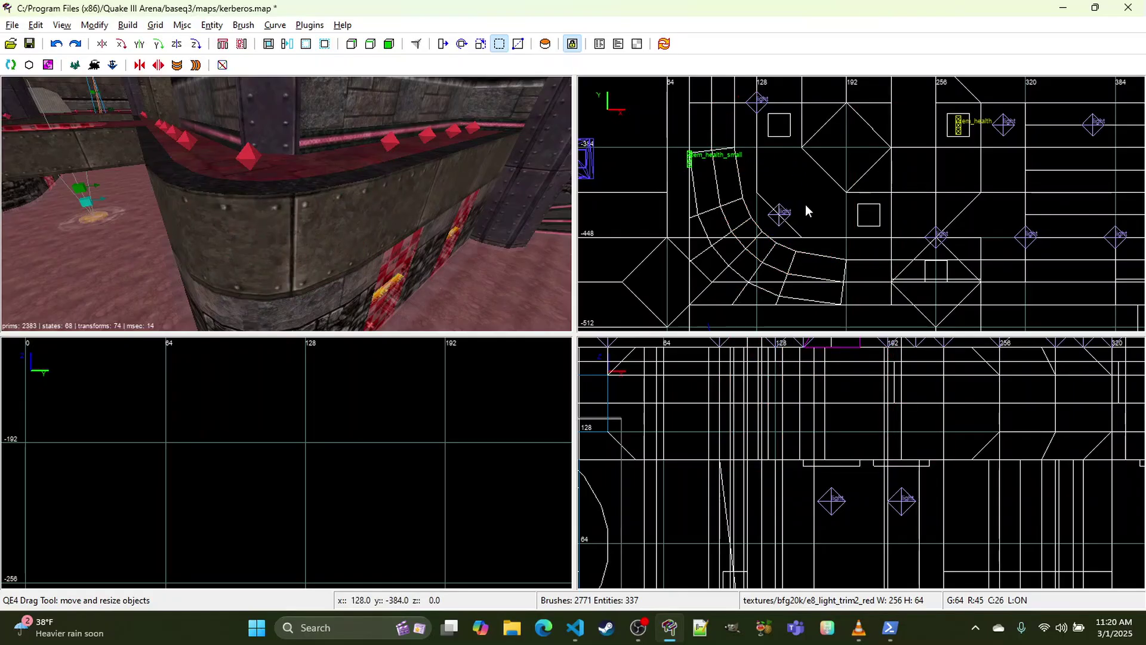
Step: Draw a brush over the curved ledge corner on grid 8 and resize it to 128 × 128 units in the top view
left_click_drag(805, 204, 815, 212)
key("4")
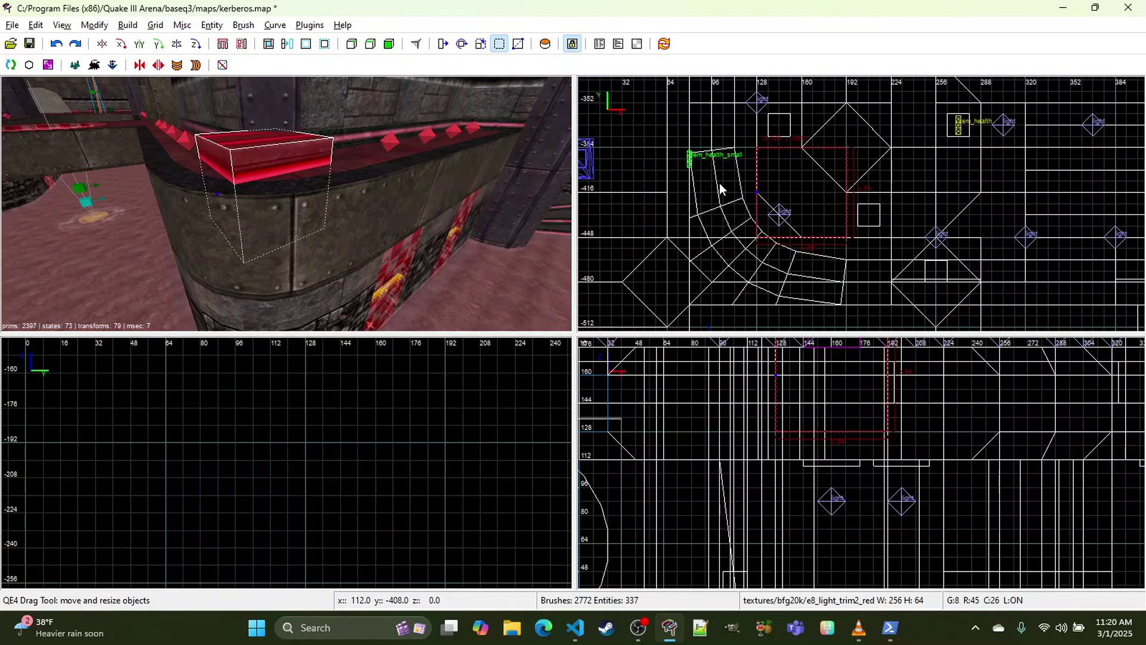
left_click_drag(718, 183, 695, 184)
left_click_drag(739, 134, 741, 92)
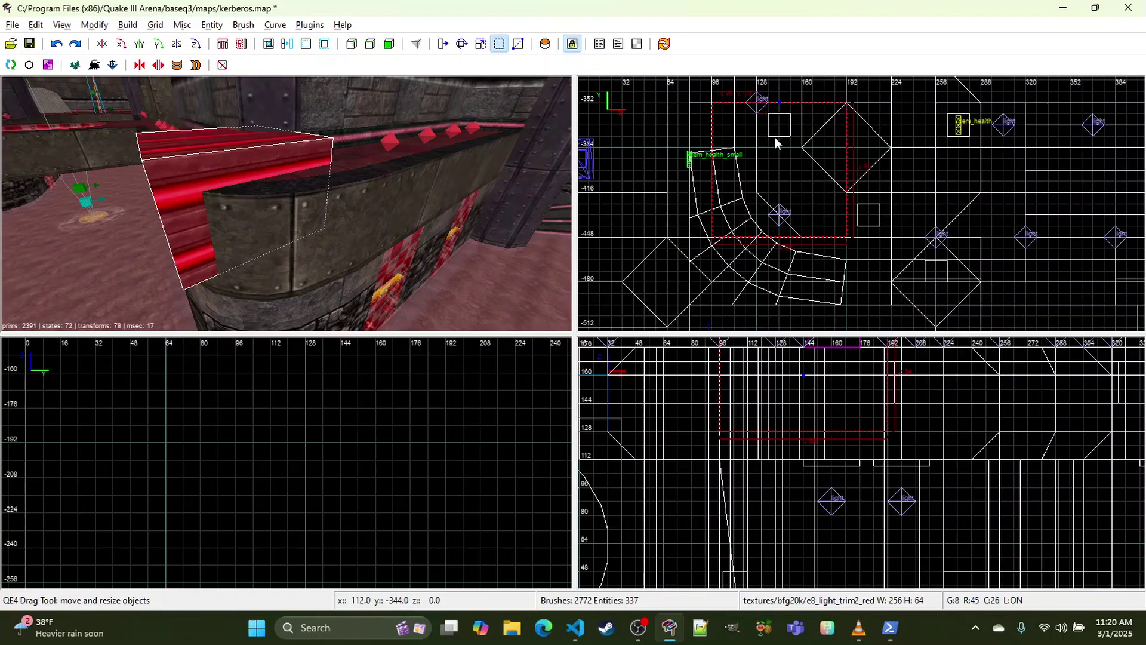
left_click_drag(893, 200, 937, 199)
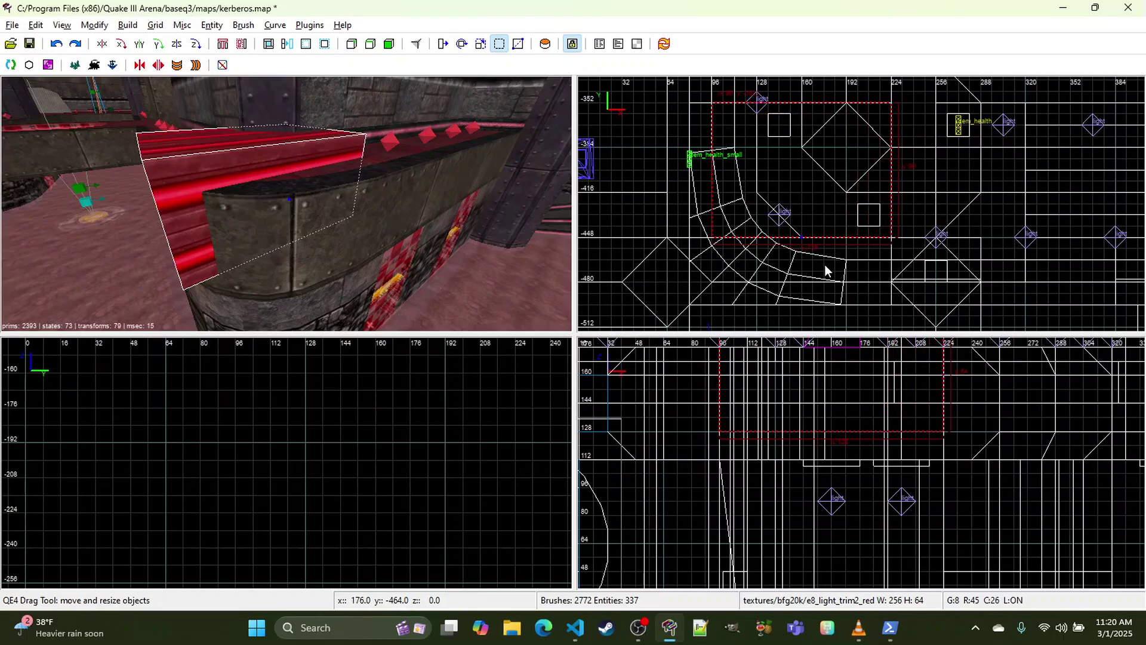
left_click_drag(825, 266, 827, 307)
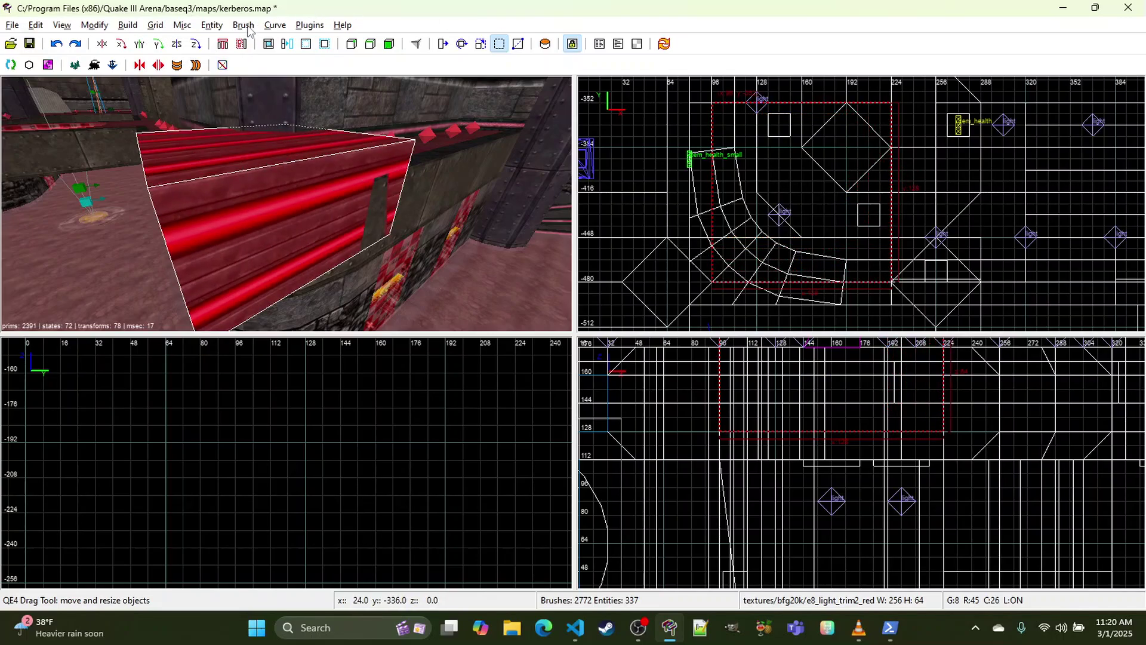
Step: Convert the brush to a bevel patch and rotate it about the Z axis to follow the ledge corner
left_click(275, 25)
left_click(290, 100)
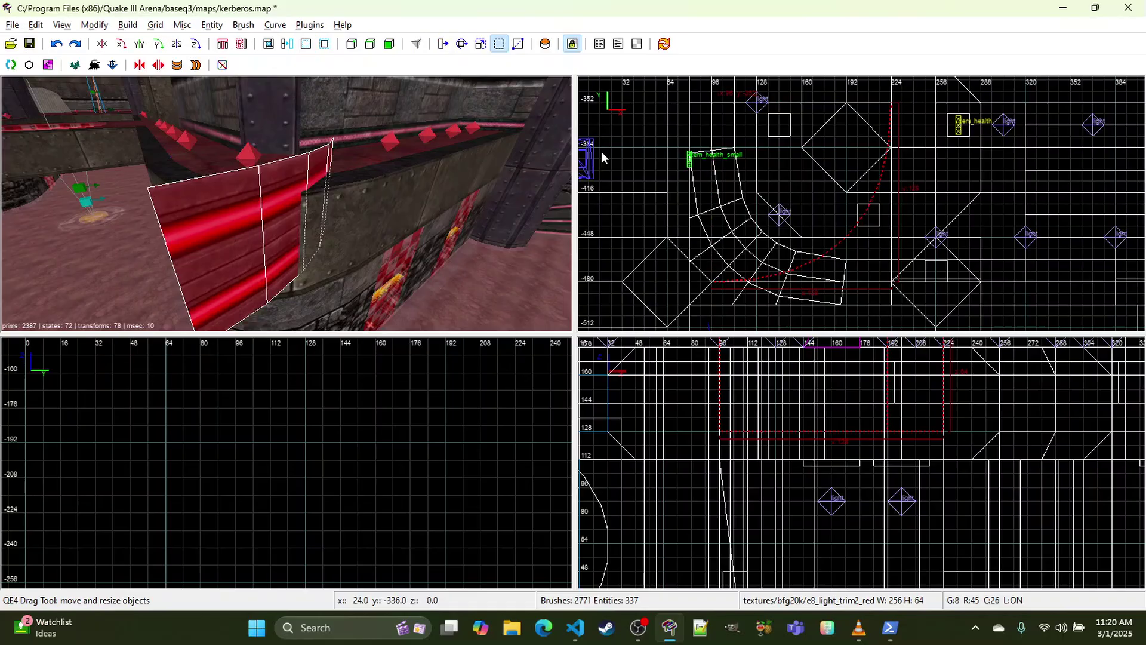
left_click(196, 64)
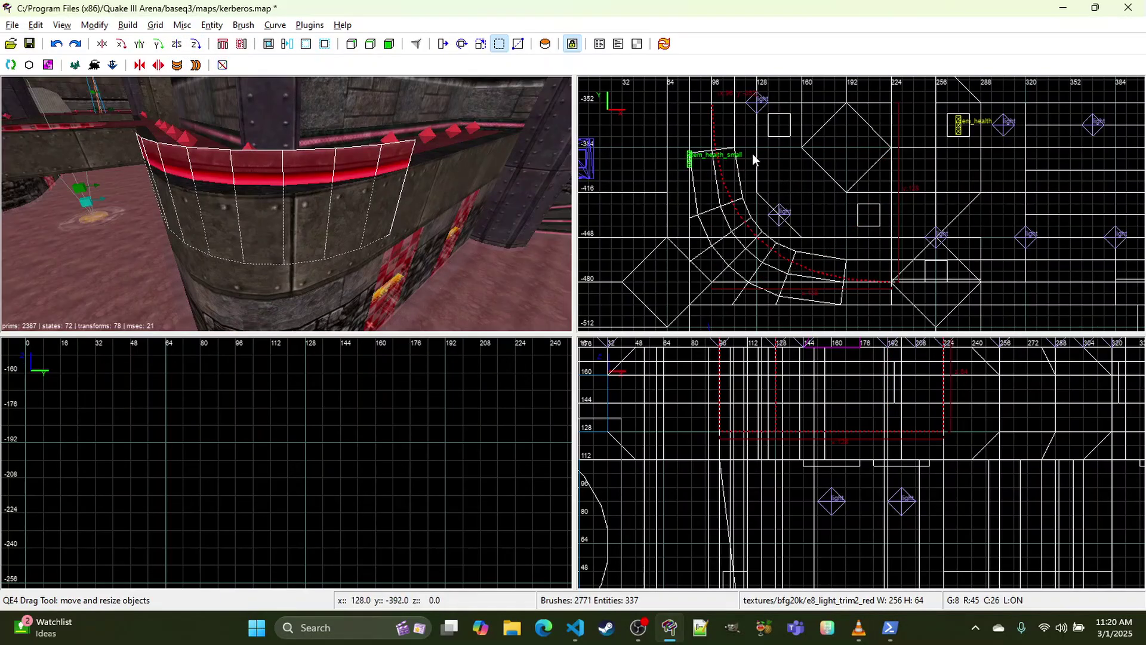
Step: Add a second bevel patch outside the first from a 144 × 144 unit brush, rotated about the Z axis to follow the corner
mouse_move(692, 106)
left_mouse_down()
mouse_move(800, 258)
mouse_move(887, 302)
left_mouse_up()
left_click(275, 25)
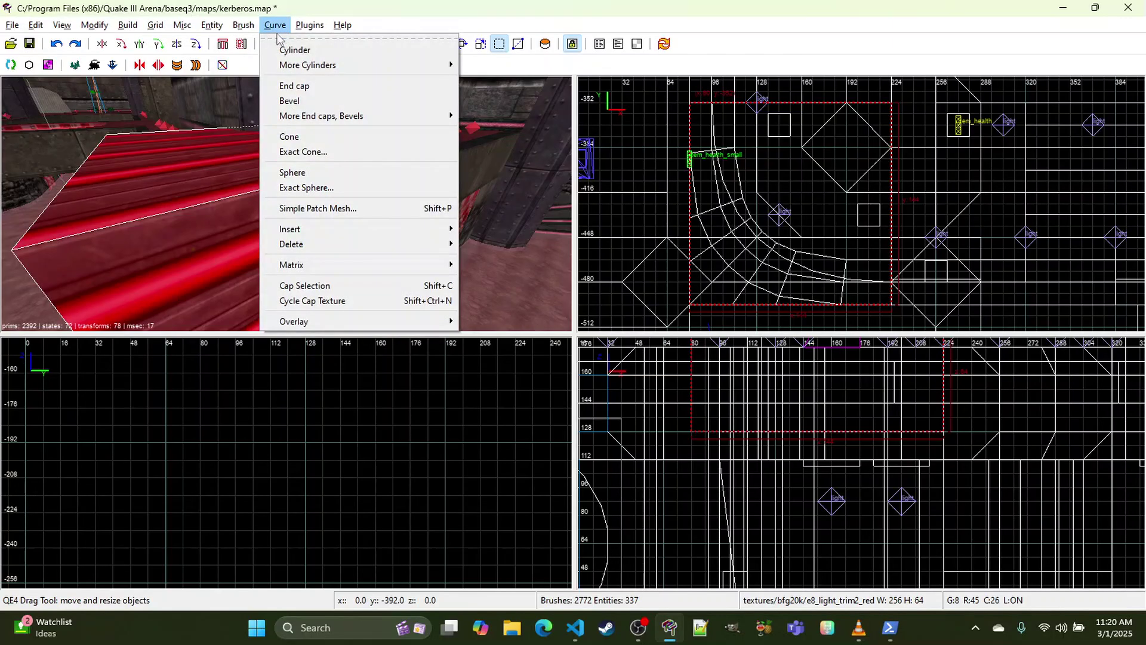
left_click(294, 85)
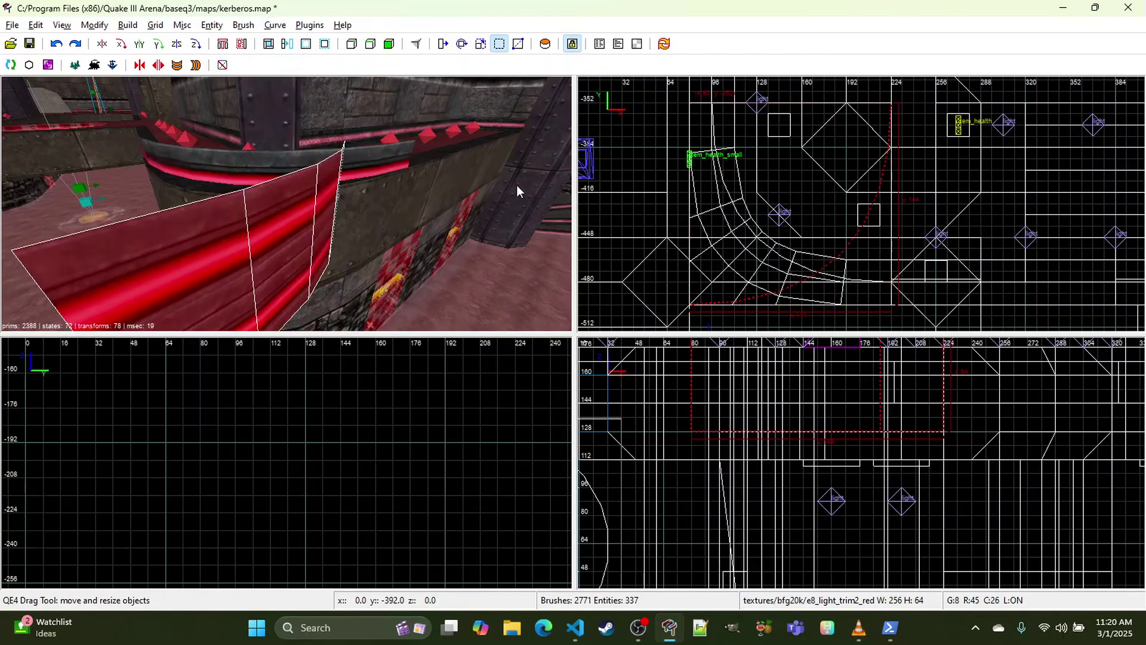
left_click(201, 45)
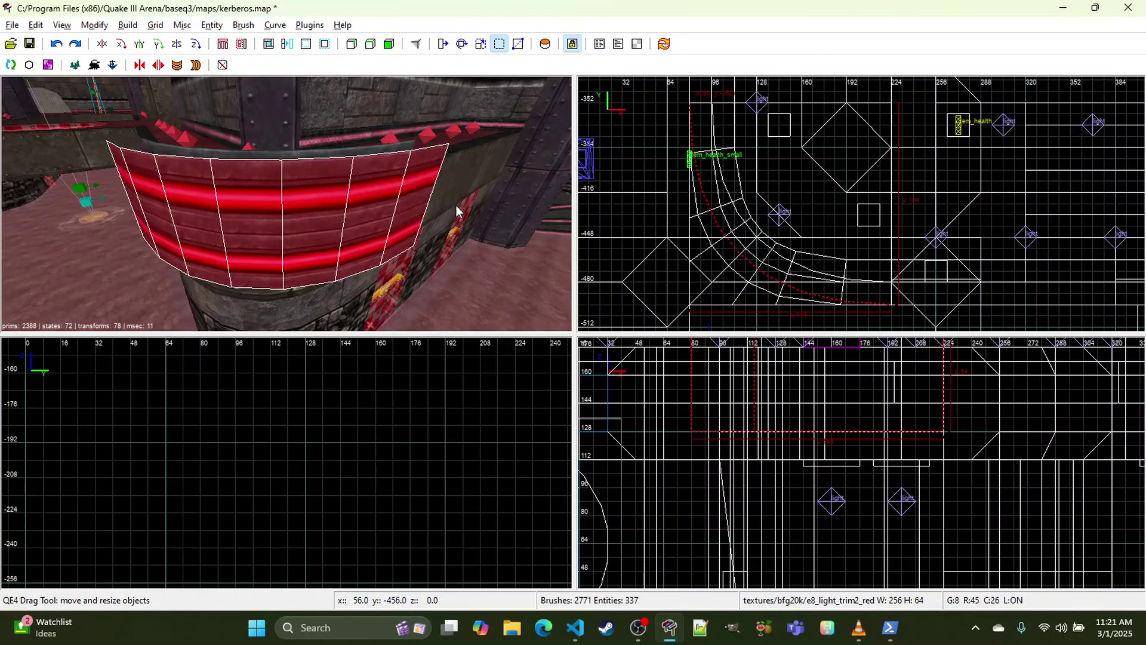
Step: Examine both curved patches from above against the ledge corner and clear the selection
key("Up")
key("Down")
right_click(271, 152)
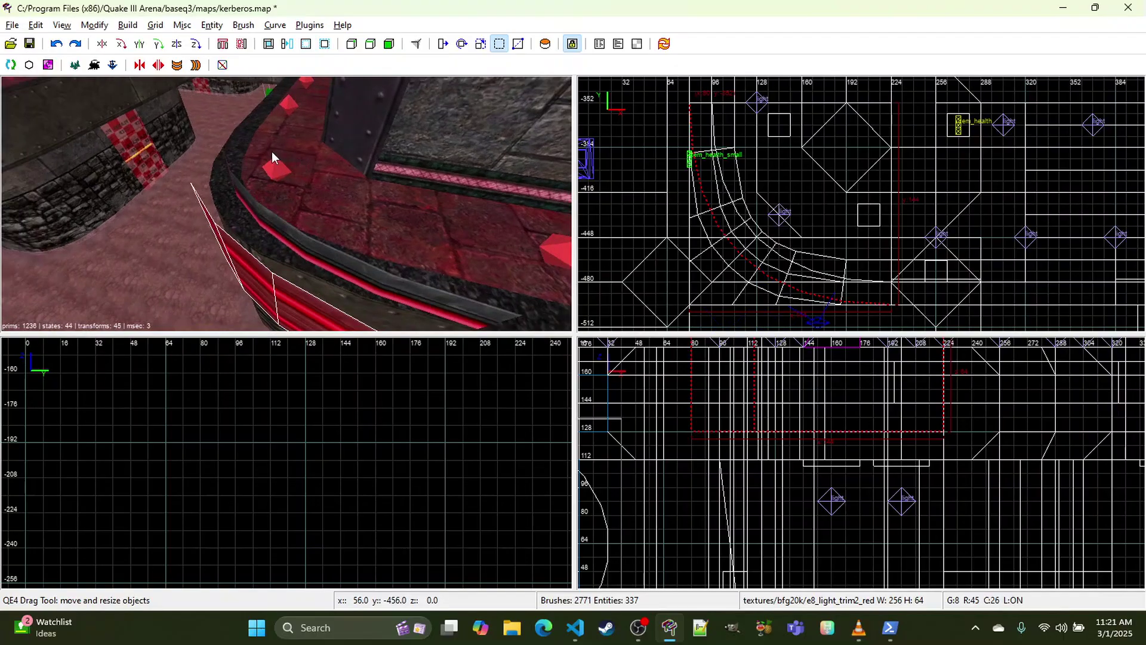
right_click(233, 179)
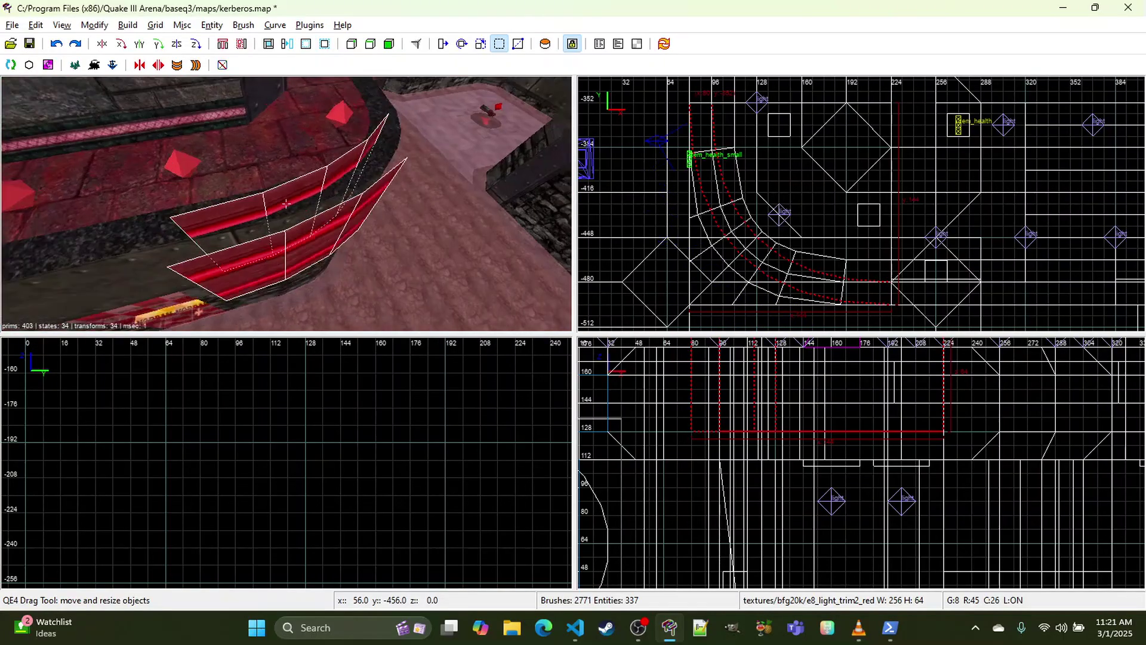
key("Right")
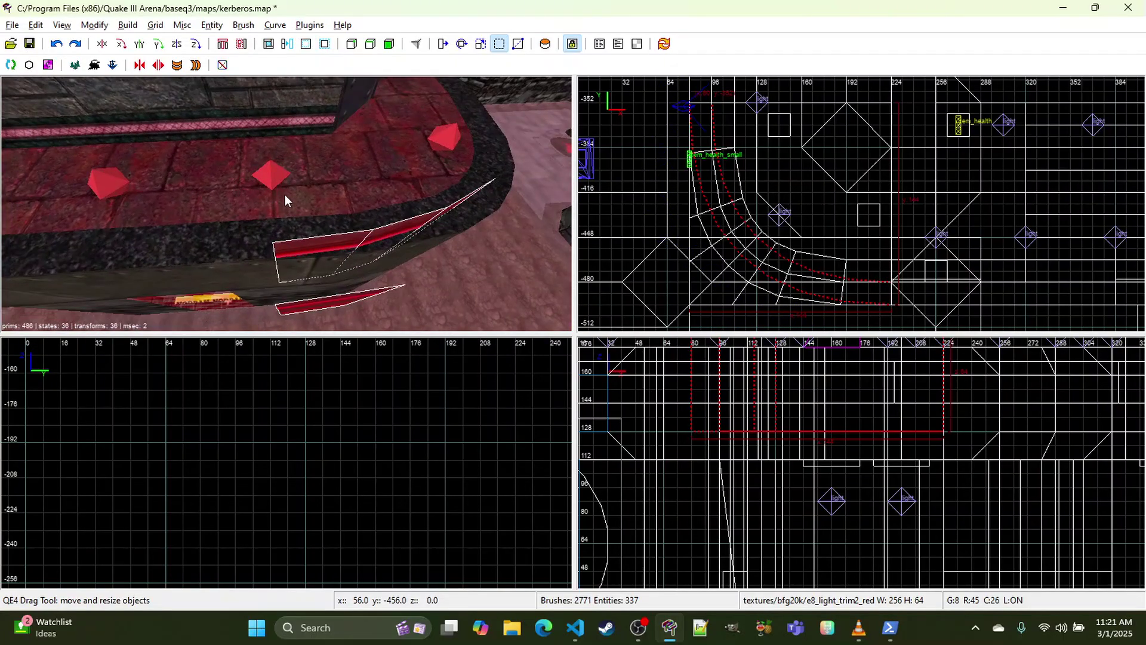
key("Right")
right_click(267, 200)
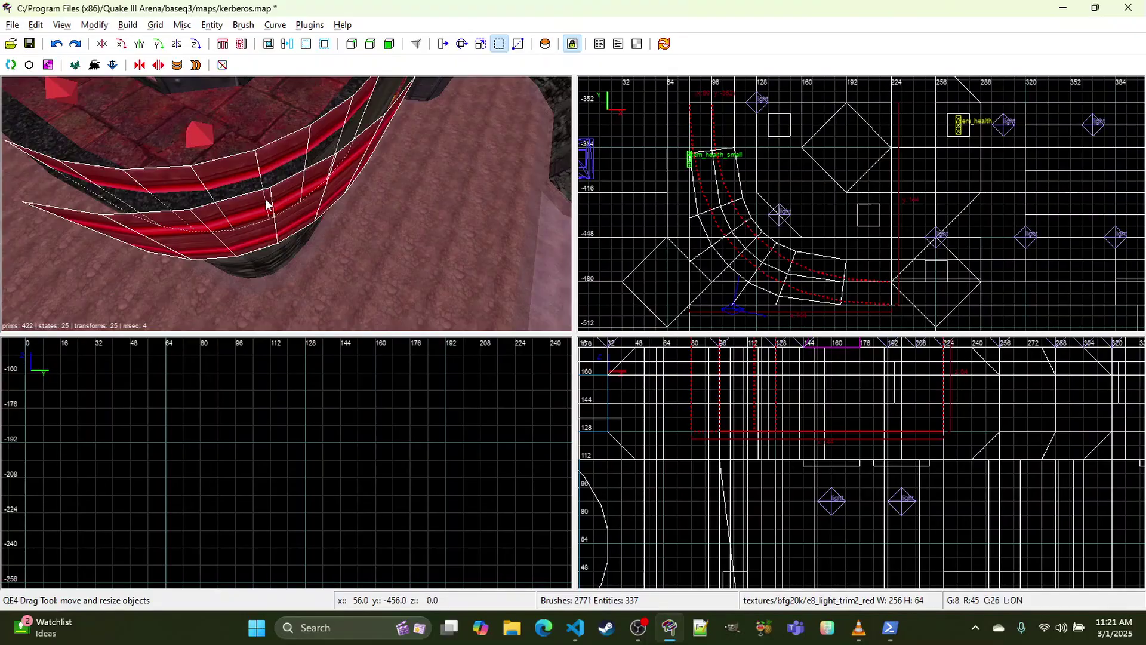
right_click(267, 197)
right_click(247, 197)
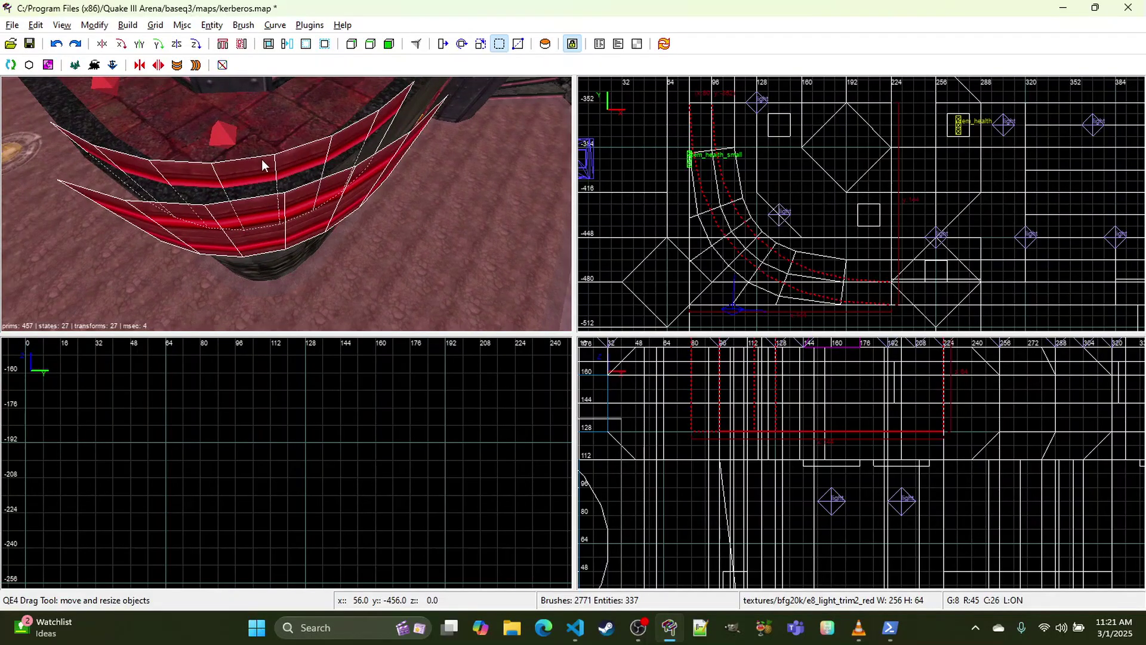
key("Escape")
Step: Resize the inner bevel patch to 80 × 80 units to match the inner curve of the ledge brushes
left_click(192, 171, "shift")
left_click_drag(679, 131, 697, 131)
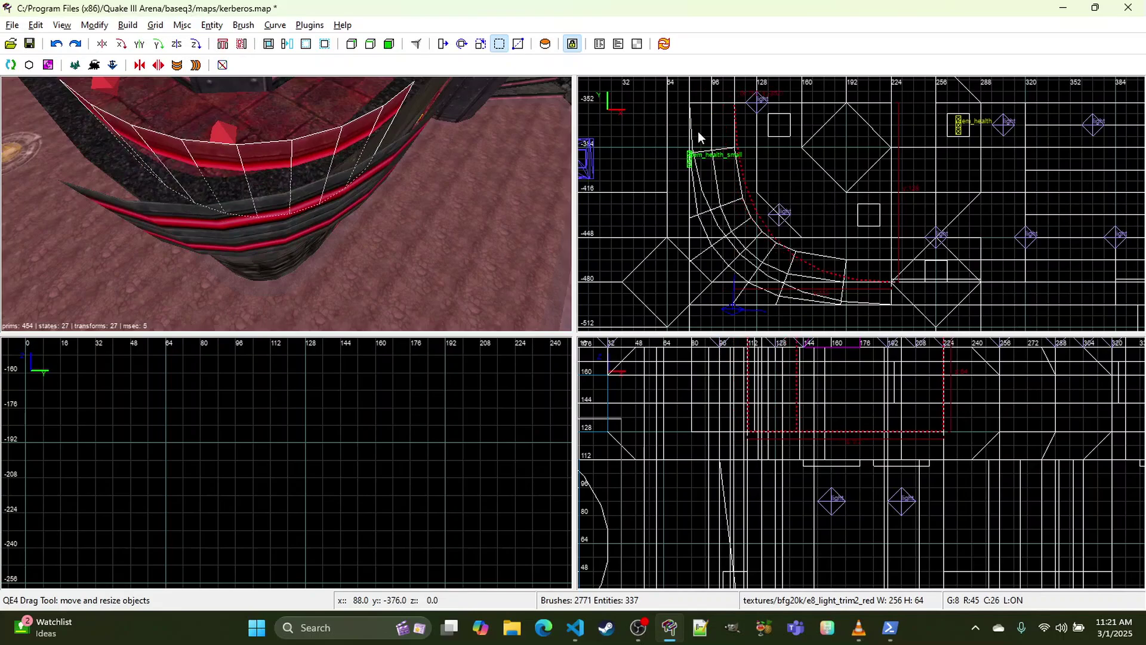
left_click_drag(874, 298, 872, 283)
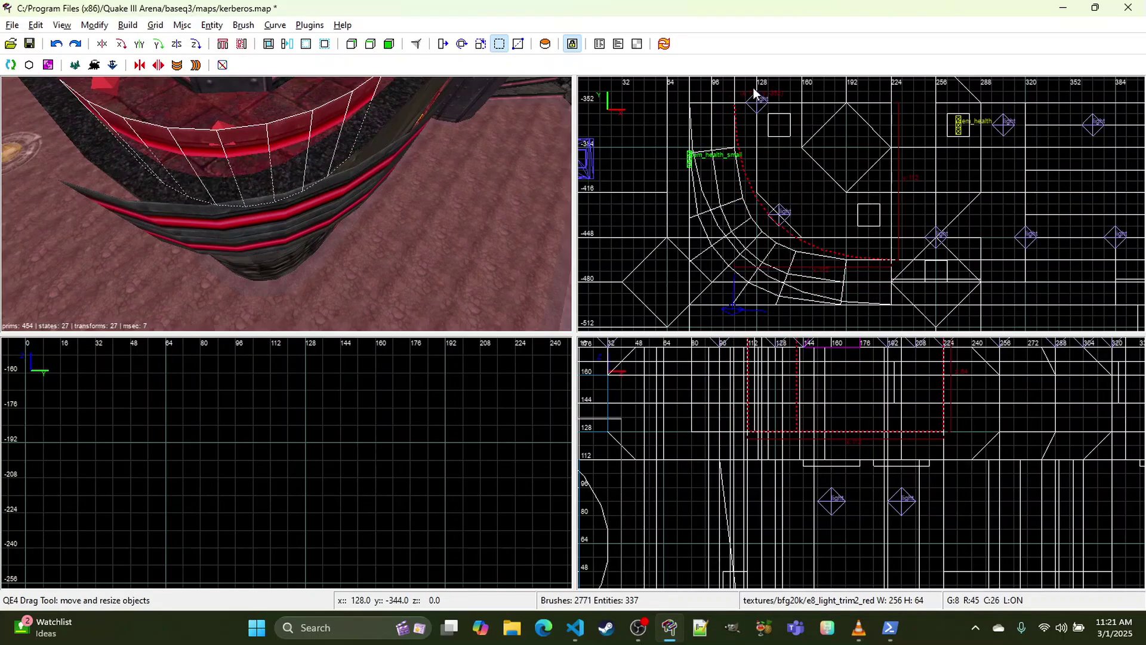
left_click_drag(755, 91, 755, 138)
left_click_drag(914, 246, 881, 245)
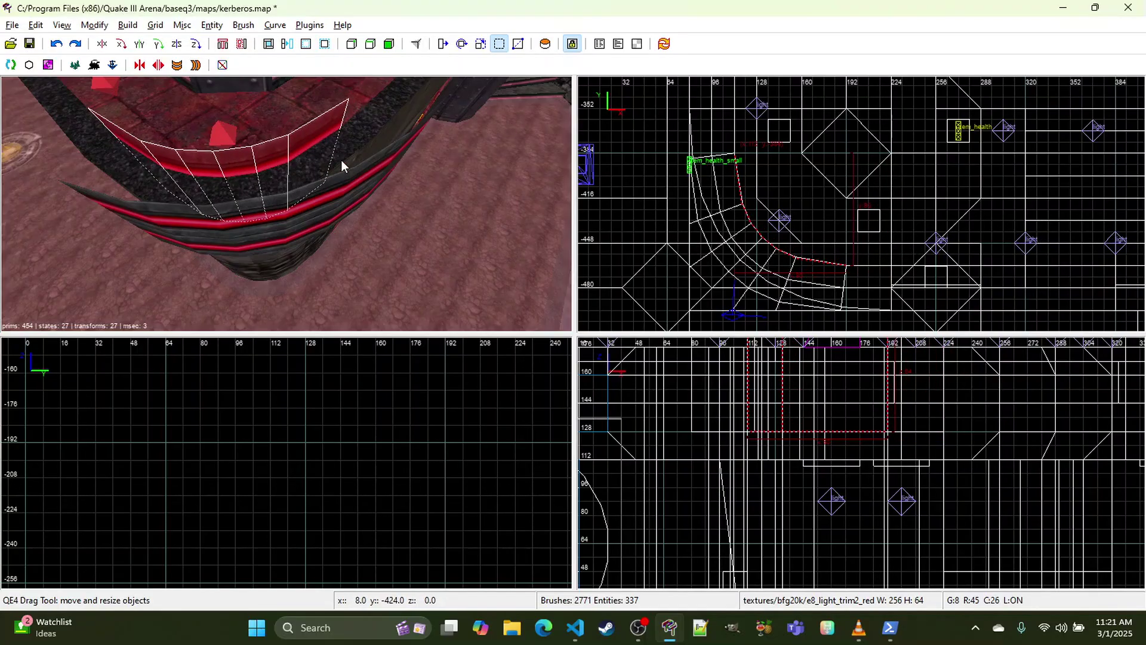
Step: Shorten both ends of the outer bevel patch to make it 112 × 112 units in the top view
key("Escape")
left_click(289, 213, "shift")
left_click_drag(708, 90, 705, 137)
left_click_drag(953, 266, 915, 264)
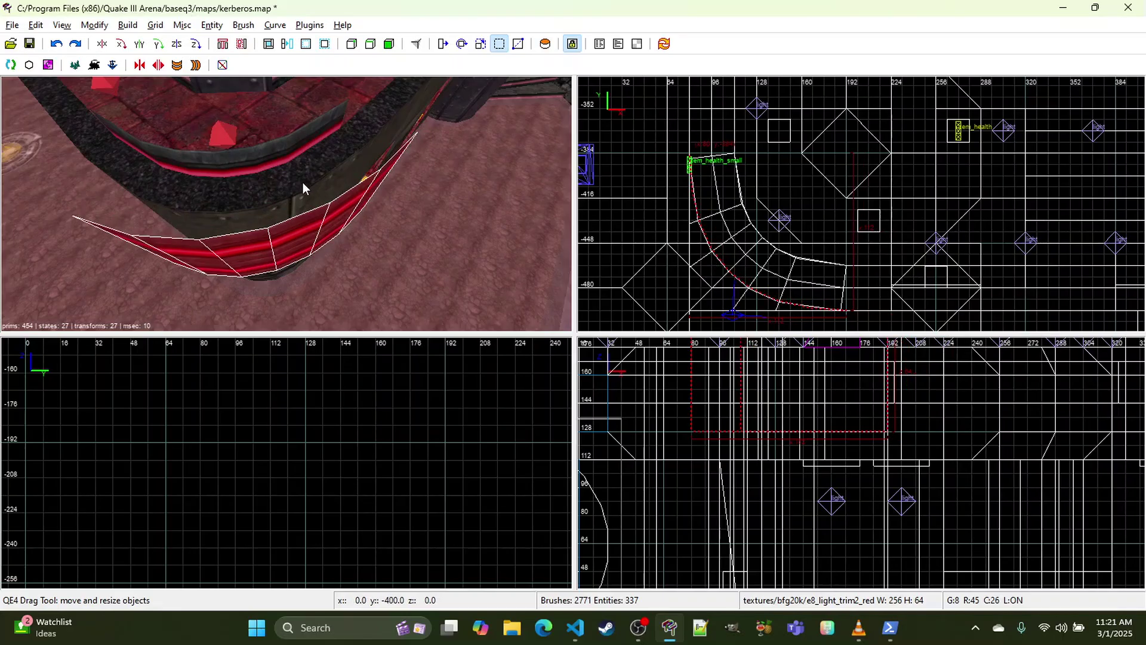
Step: Move and resize the outer bevel patch to 96 × 96 units to match the outer curve of the ledge brushes
left_click(266, 151, "shift")
key("Delete")
left_click_drag(702, 230, 728, 233)
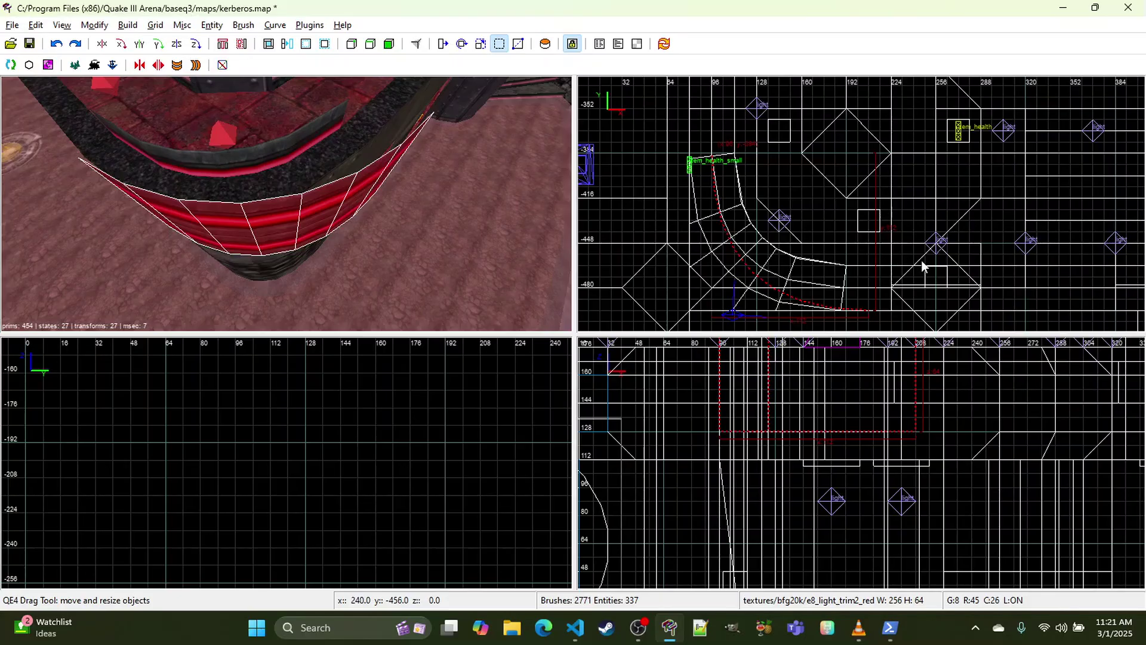
left_click_drag(922, 261, 905, 263)
scroll(907, 275, "down", 1)
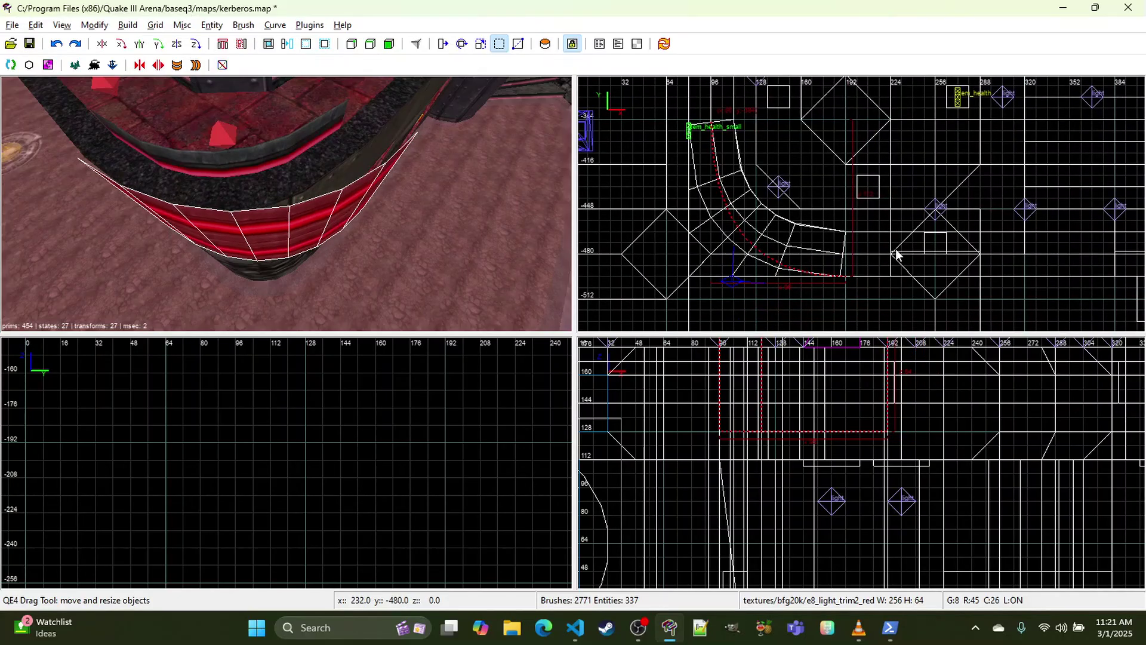
left_click_drag(832, 286, 803, 268)
Step: Select the first rim brushes and adjoining floor wedges around the spiral staircase opening
middle_click(591, 227, "ctrl")
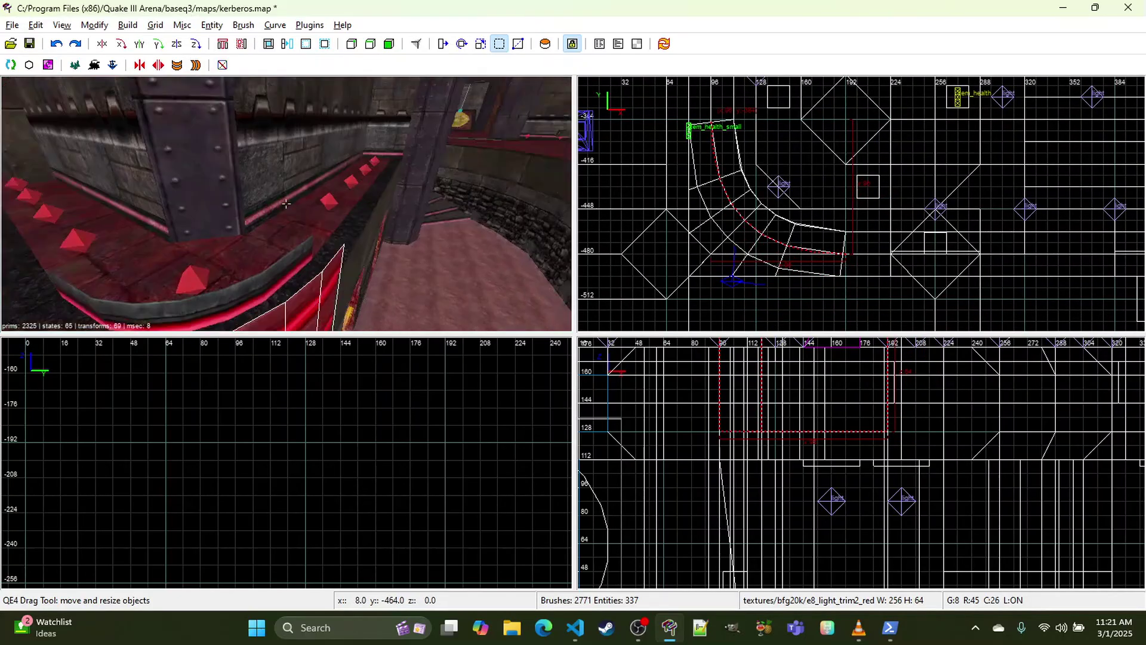
right_click(285, 203)
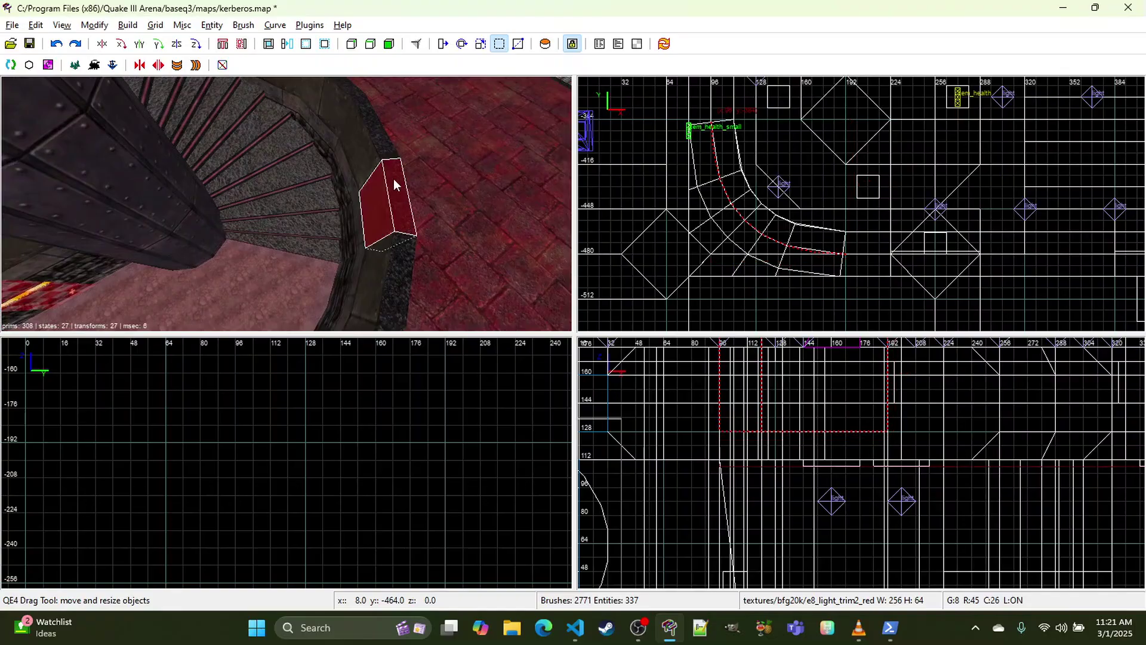
right_click(399, 205)
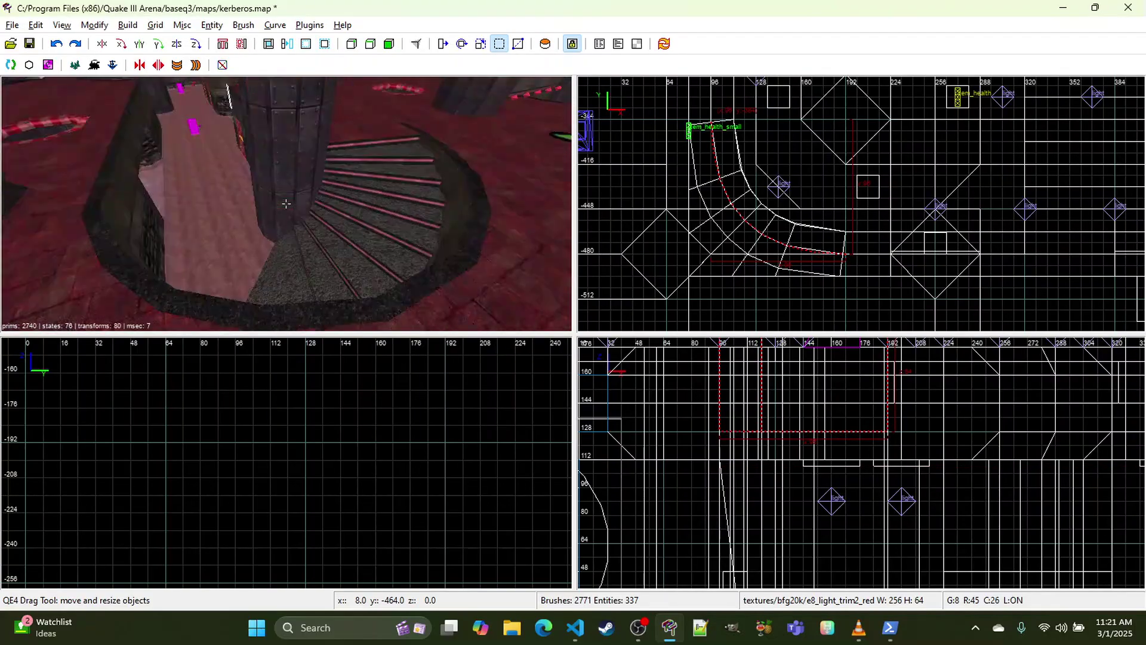
right_click(285, 204)
left_click(282, 177, "shift")
left_click(283, 176, "shift")
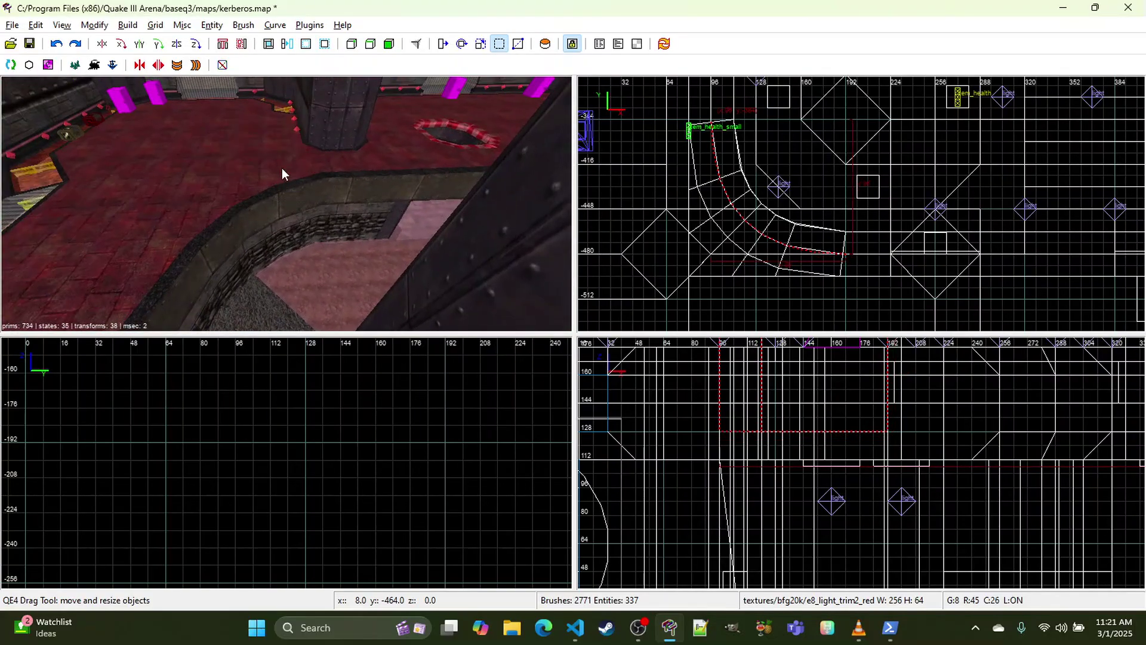
left_click(264, 185, "shift")
left_click_drag(266, 189, 205, 207)
left_click_drag(169, 241, 208, 253)
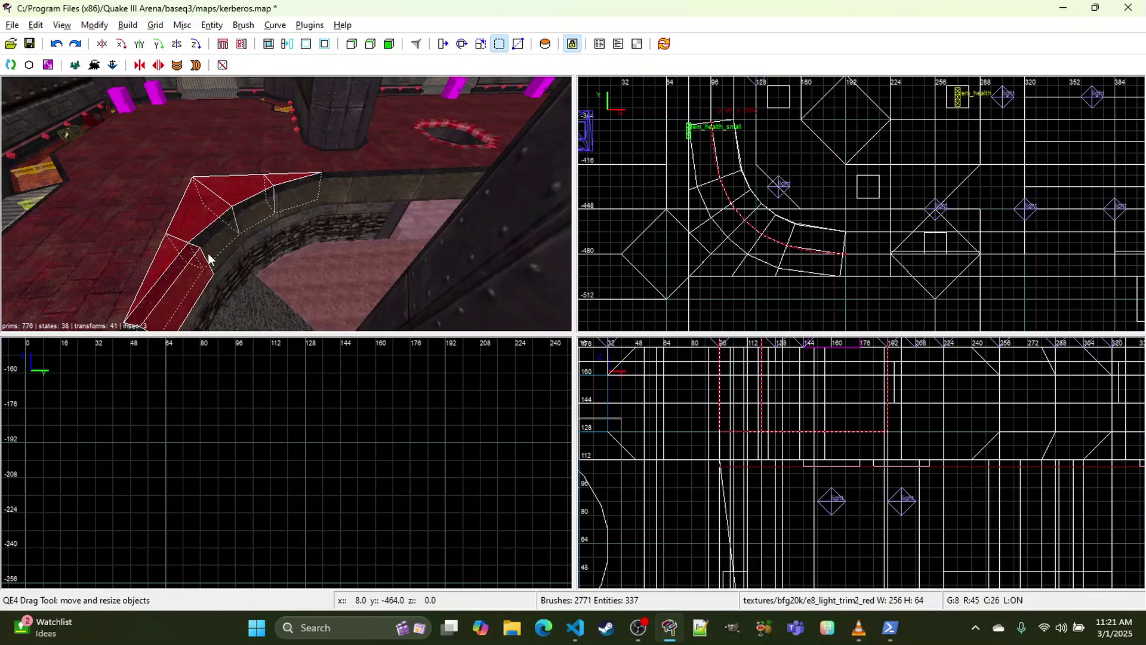
Step: Extend the selection over the remaining rim brushes and adjoining floor wedges around the spiral staircase opening
right_click(300, 195)
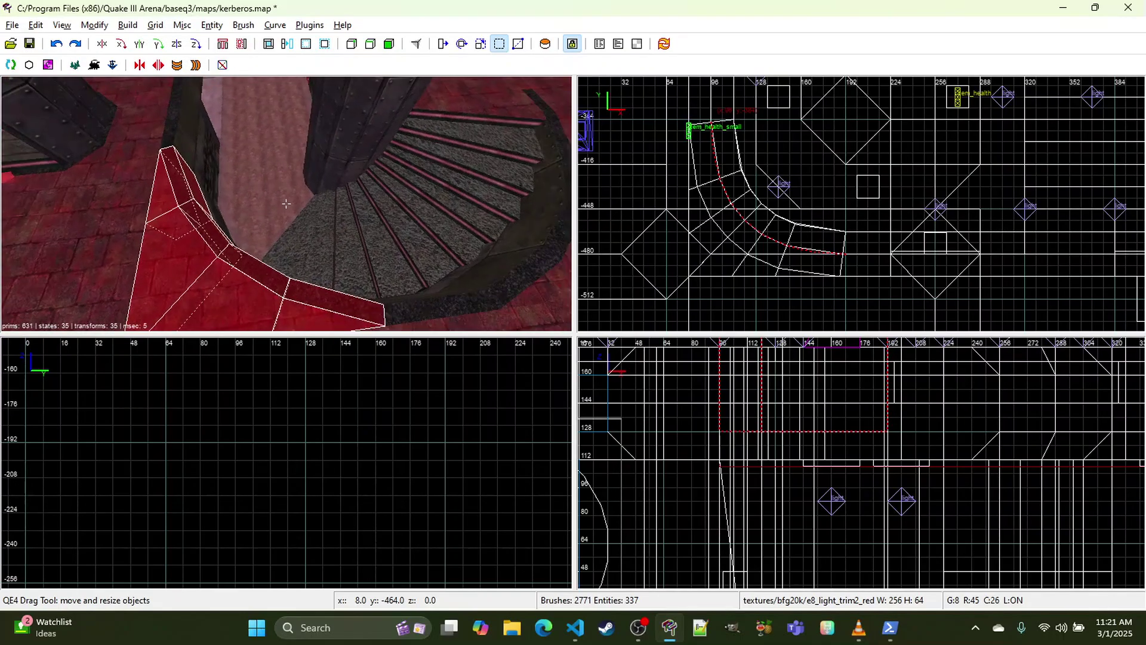
right_click(178, 167)
left_click_drag(402, 262, 454, 225)
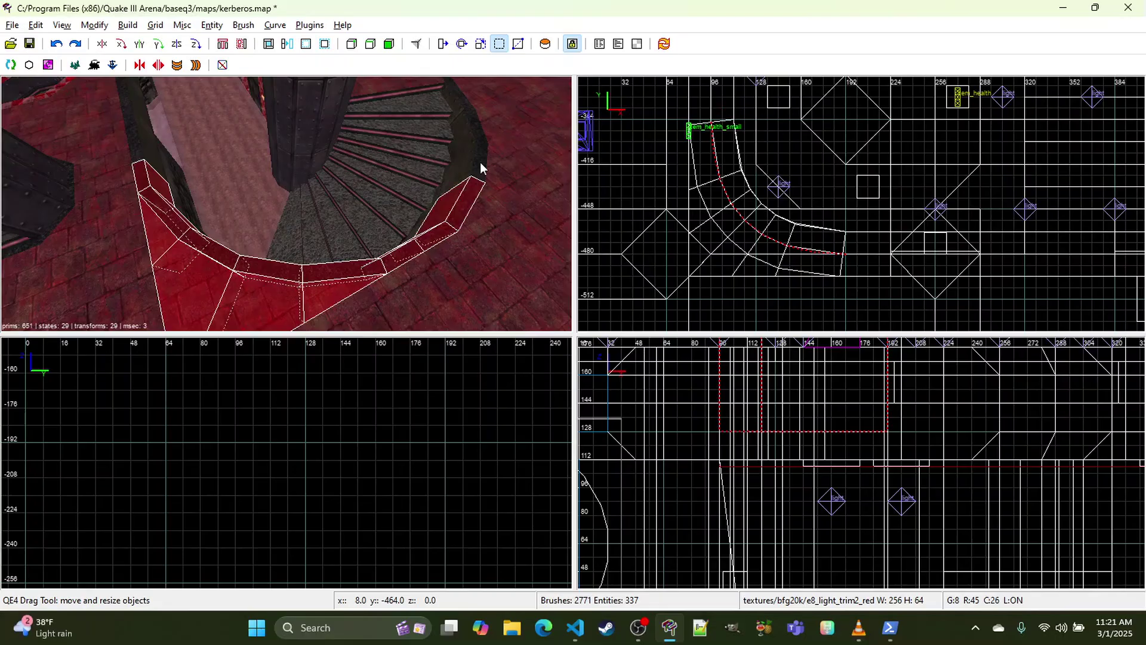
mouse_move(475, 129)
left_mouse_down()
mouse_move(471, 99)
mouse_move(499, 182)
left_mouse_up()
right_click(489, 212)
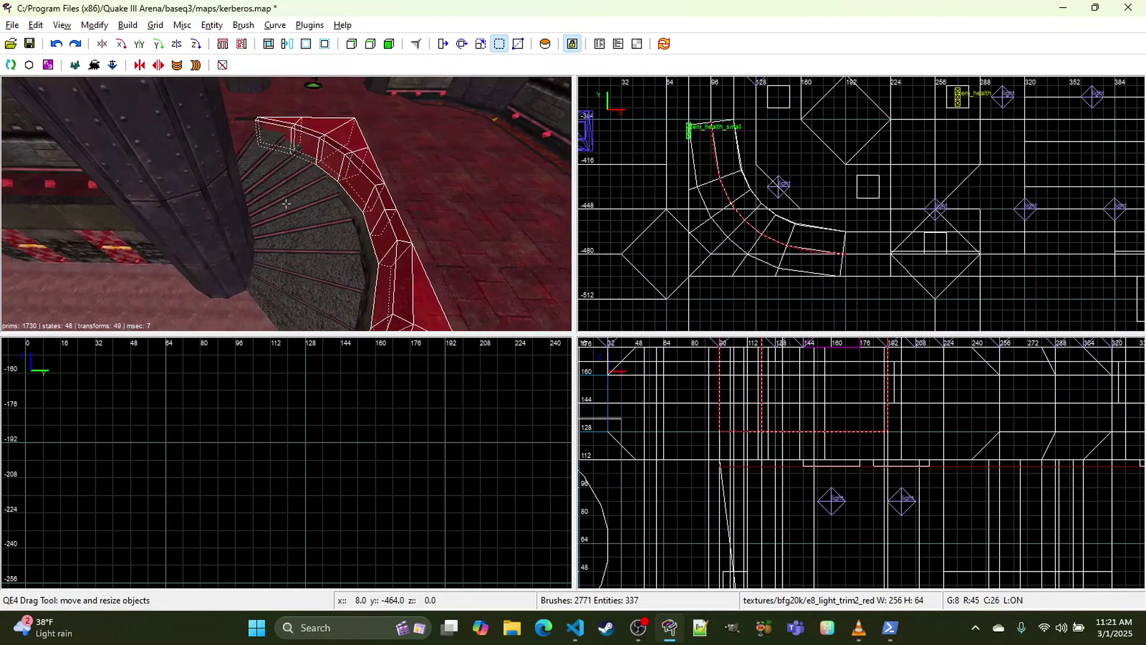
key("a")
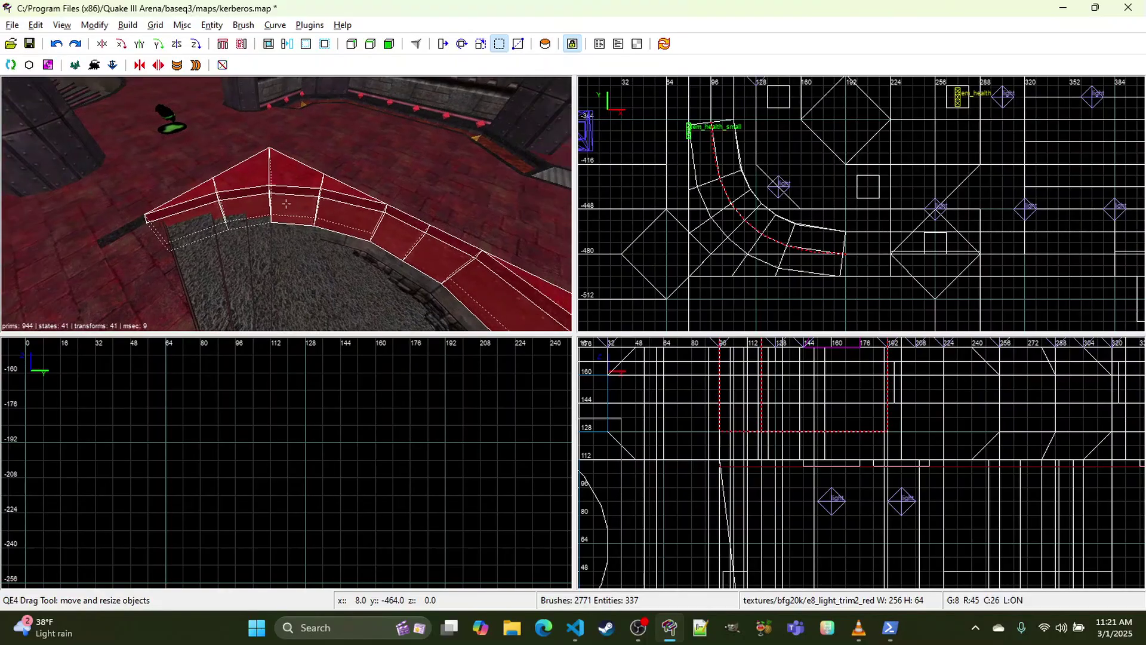
right_click(285, 204)
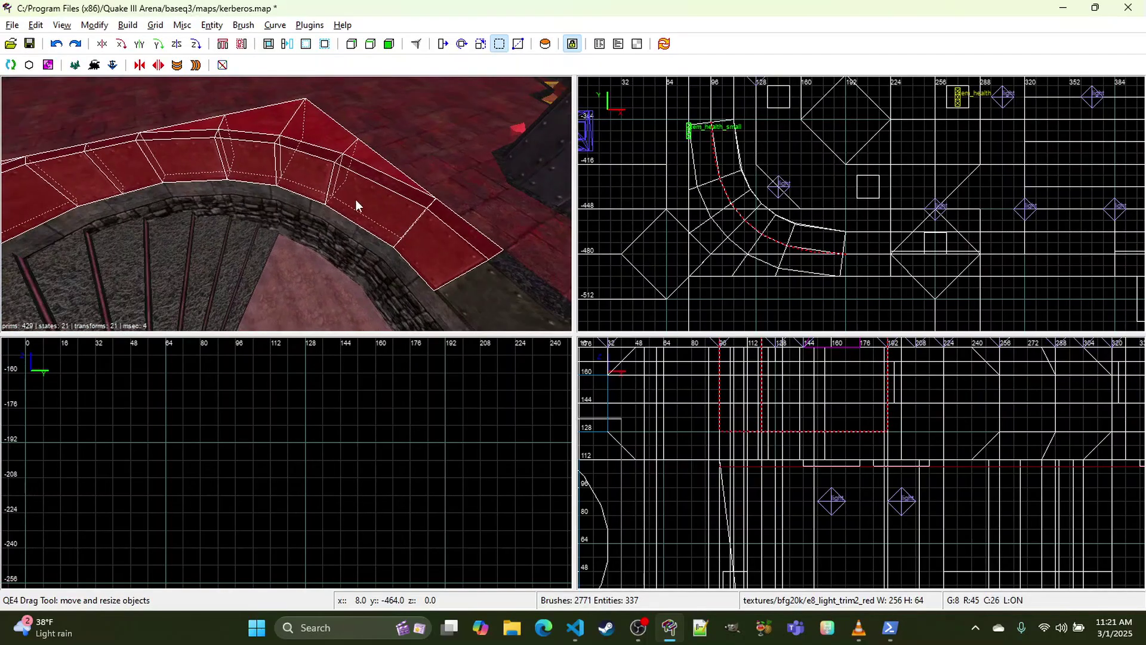
right_click(337, 244)
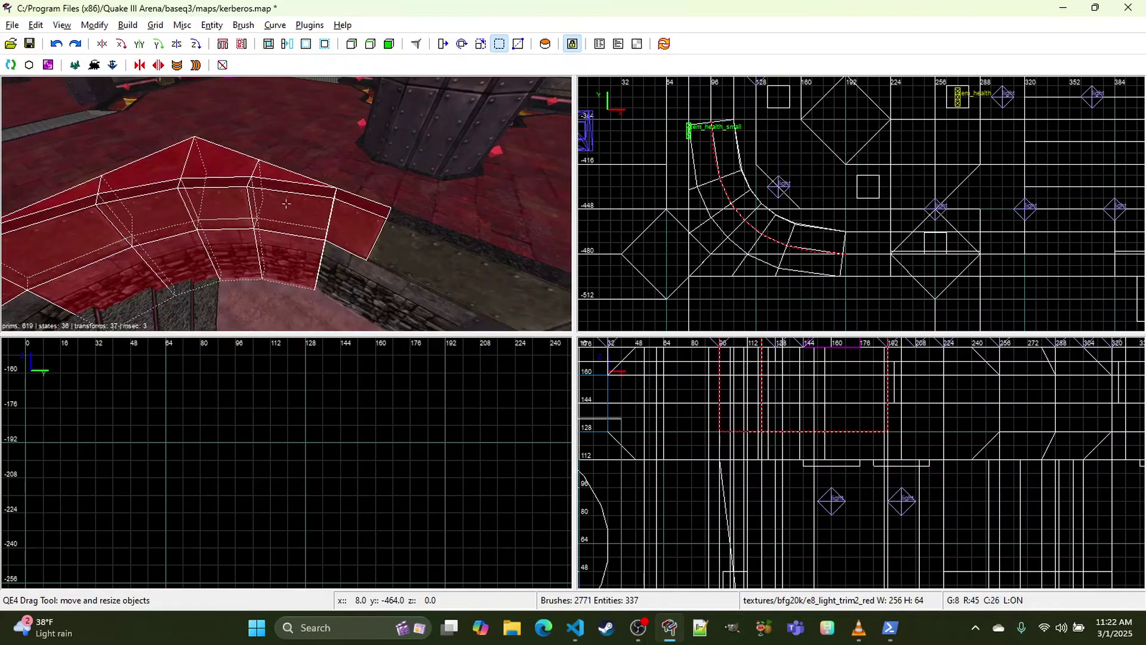
Step: Clear the rim selection and examine the curved bevel patches fitted along the ledge corner
key("w")
key("w")
right_click(286, 203)
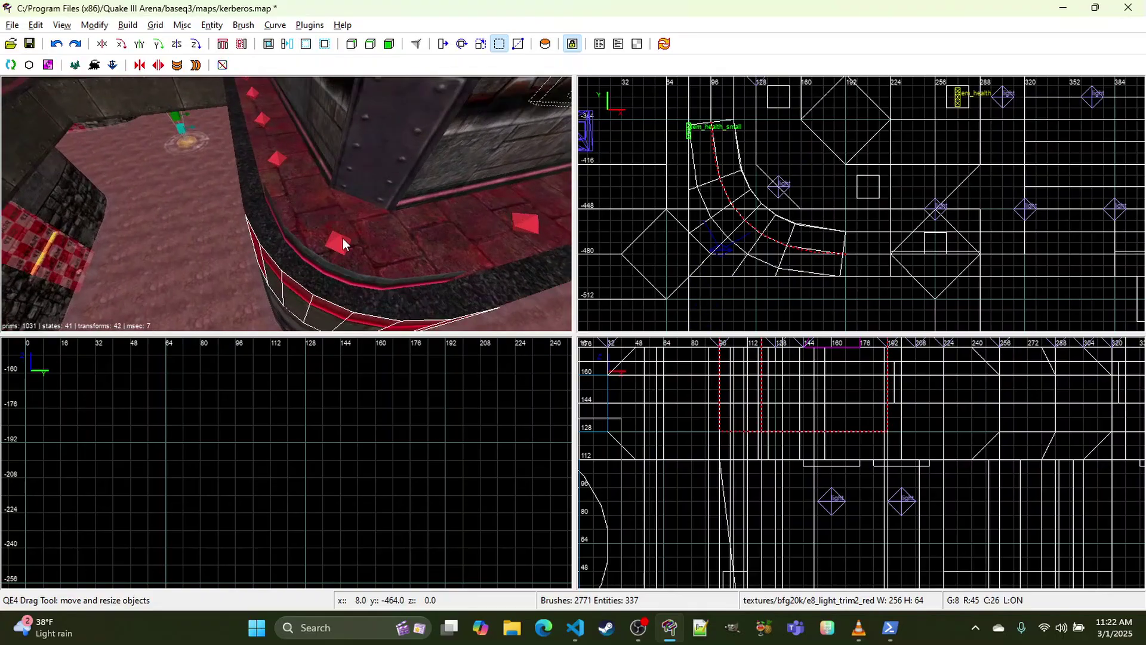
key("Escape")
left_click(302, 257, "shift")
left_click(285, 285, "shift")
key("Escape")
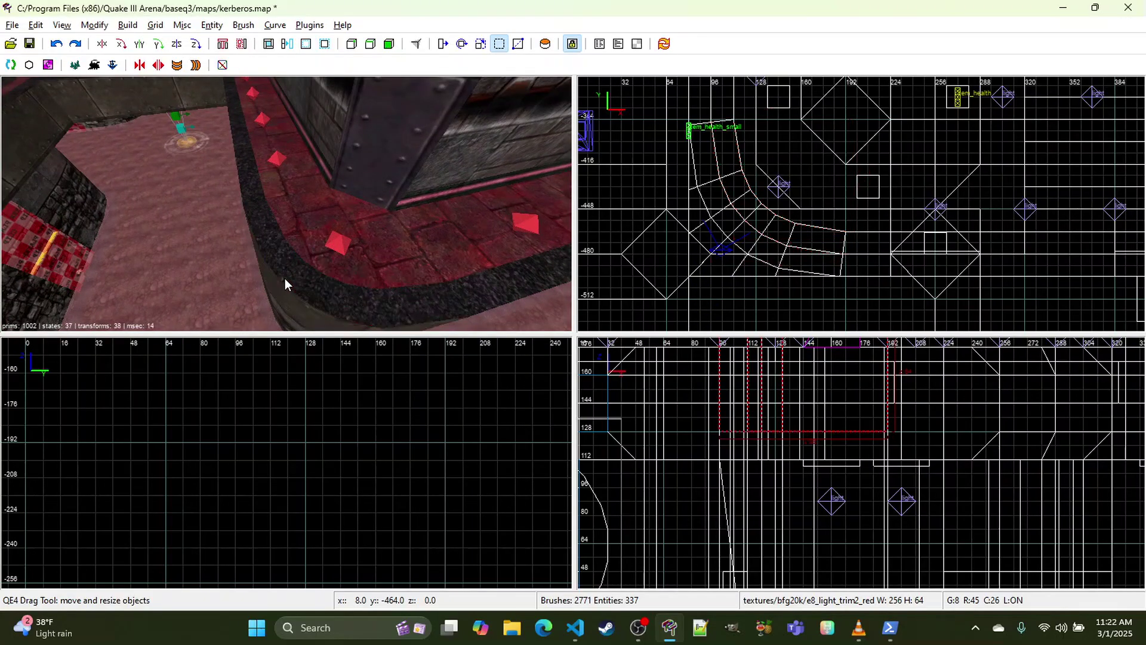
right_click(284, 281)
key("w")
key("a")
right_click(284, 280)
Step: Open the recent map deadcenter.map without saving the changes to kerberos.map
left_click(17, 25)
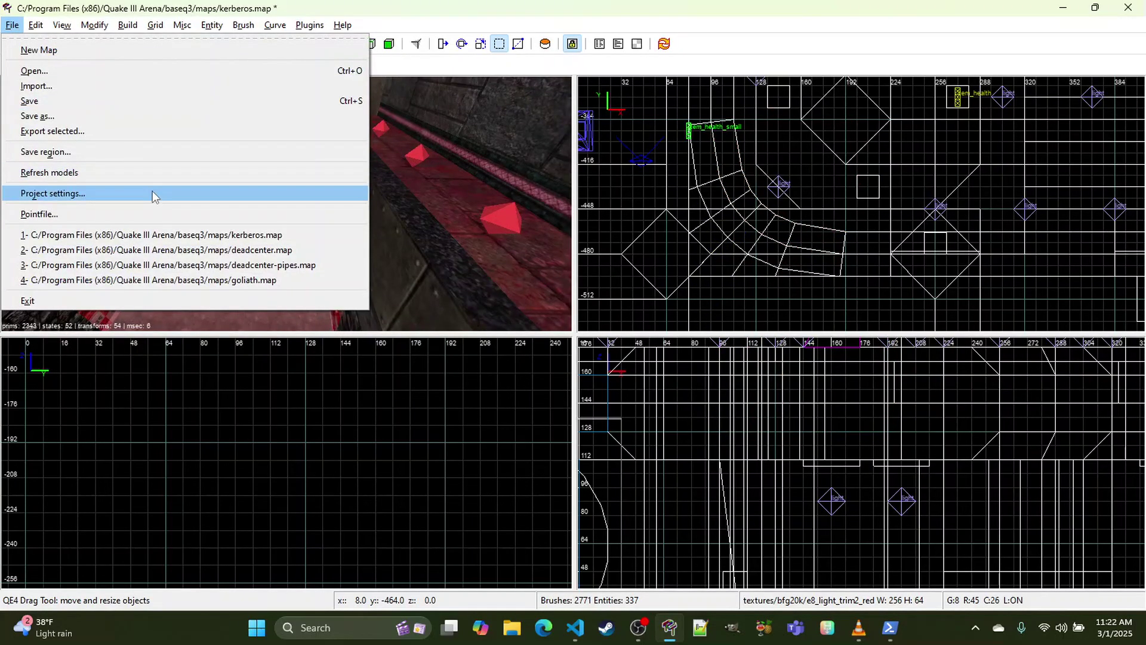
left_click(200, 250)
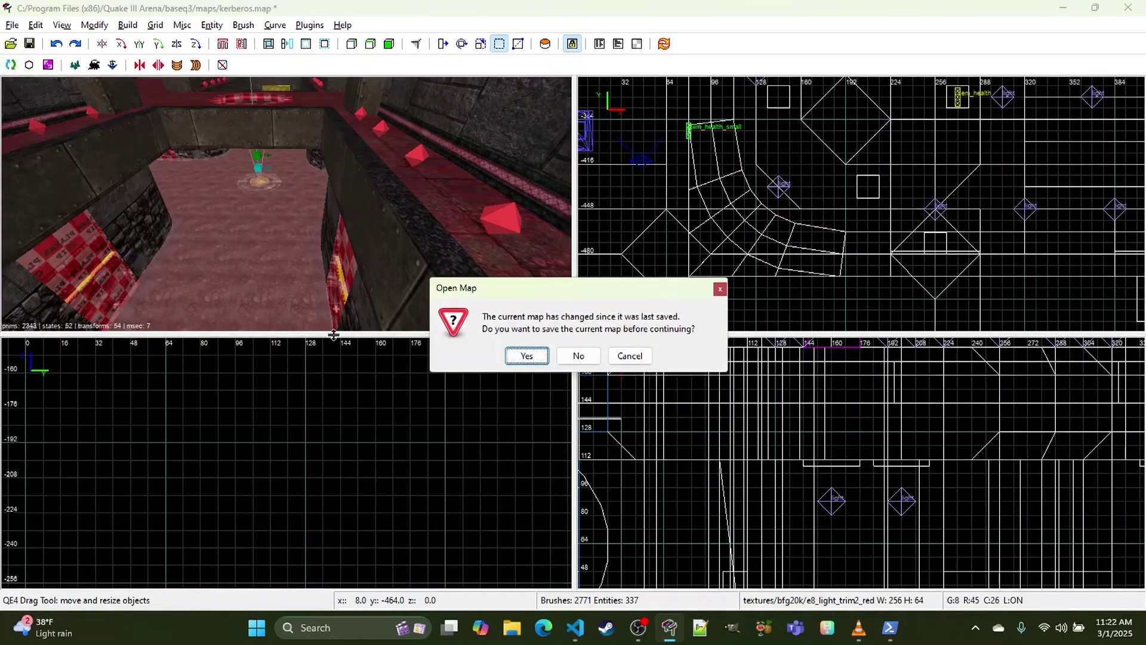
left_click(589, 356)
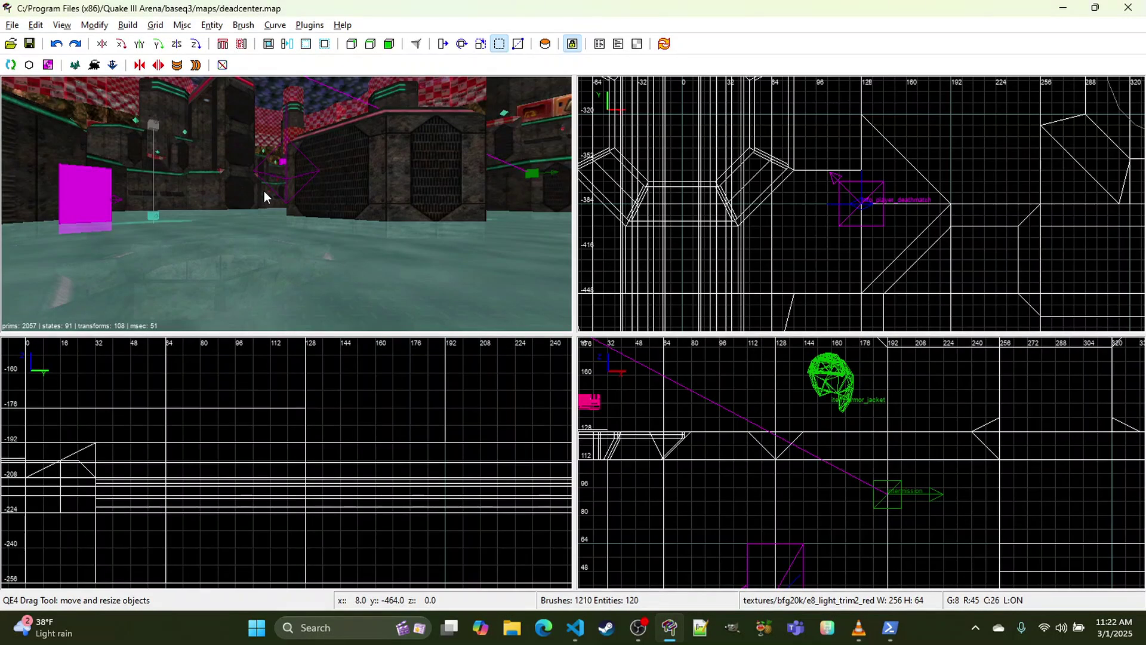
Step: Hide the translucent cyan surface that covers the lower floor and its round platform
key("w")
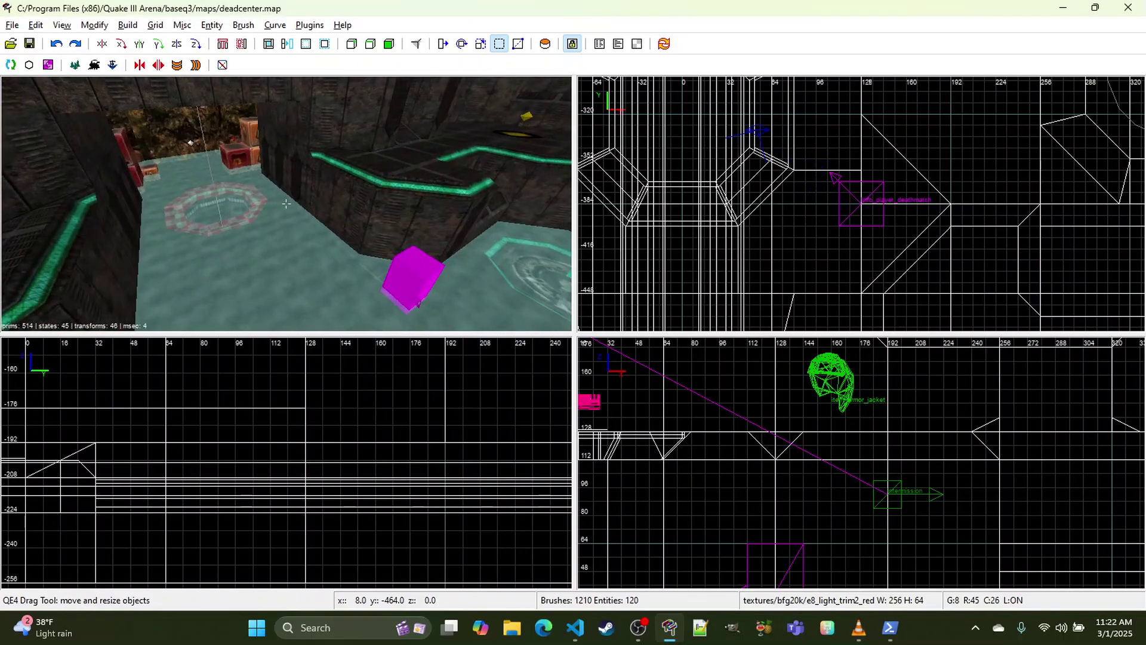
key("w")
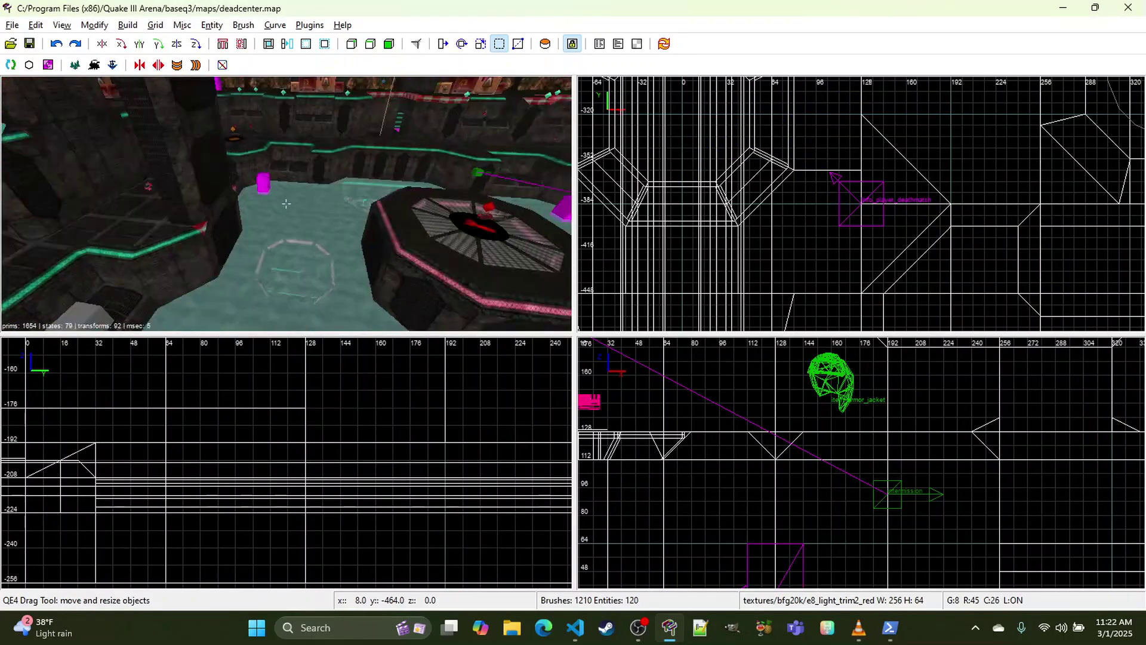
key("w")
right_click(286, 203)
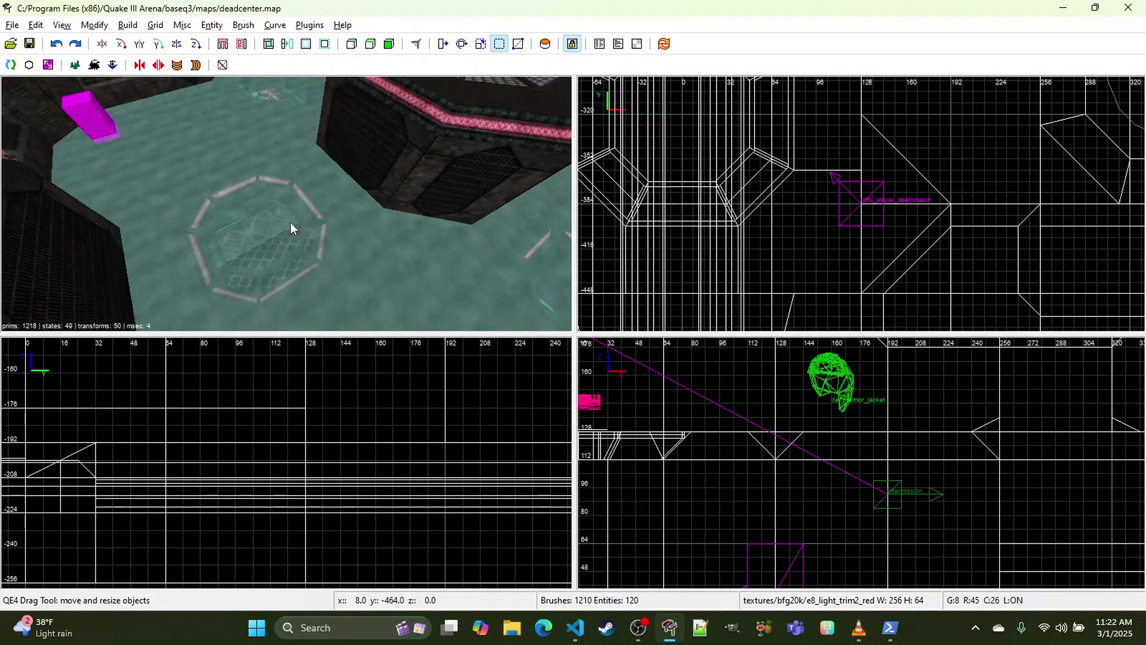
left_click(203, 141, "shift")
key("h")
right_click(203, 135)
Step: Select the fence-textured floor brush over the pipe channel and raise it until its top is at z -192
key("w")
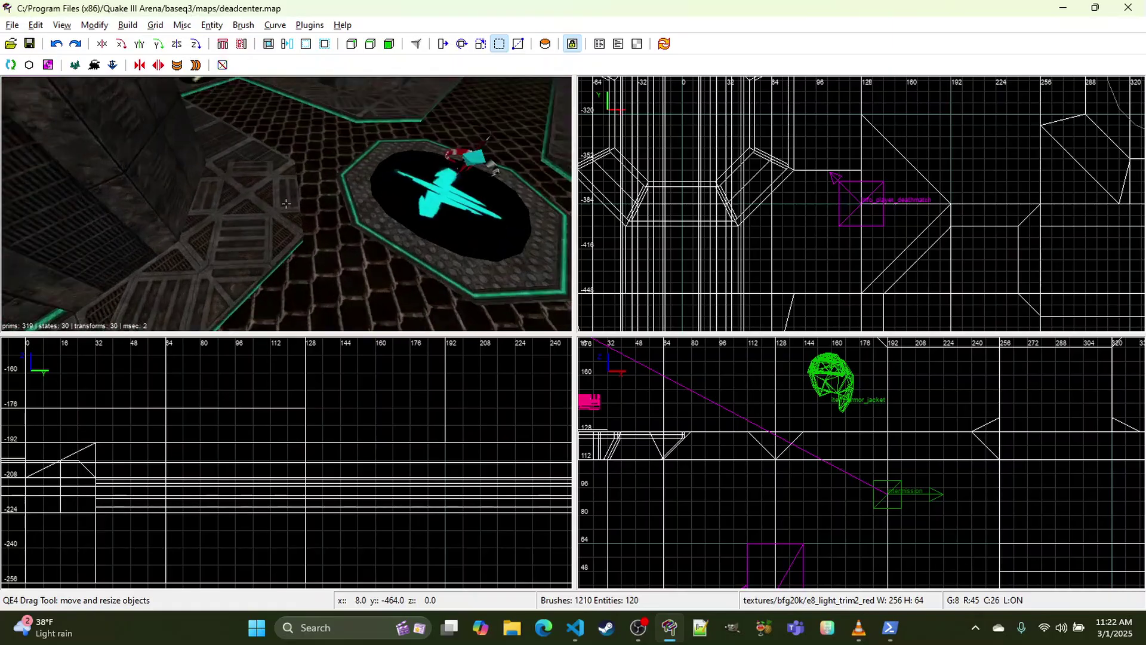
right_click(286, 204)
left_click(202, 156, "shift")
right_click(203, 156)
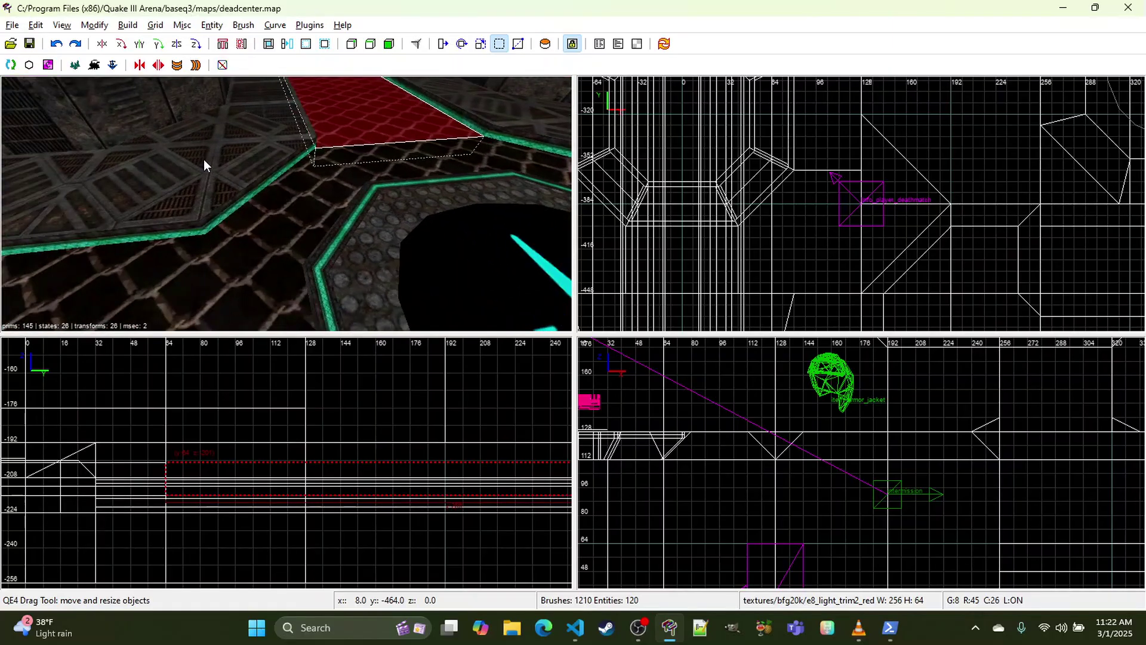
key("s")
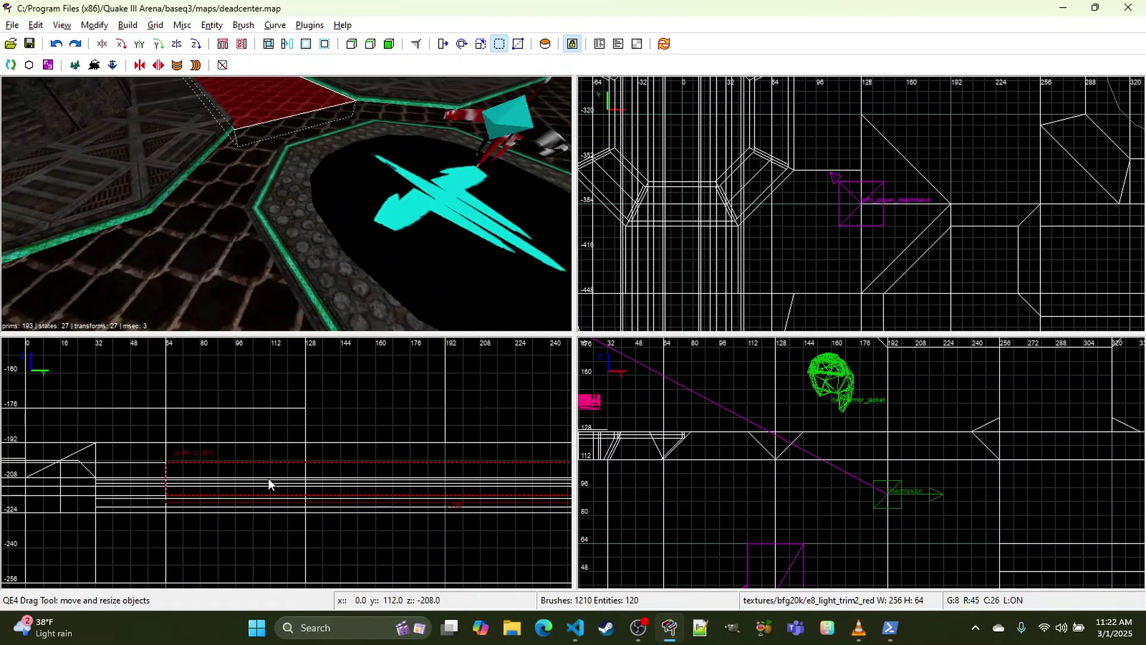
scroll(279, 481, "up", 5)
right_click_drag(284, 480, 296, 479)
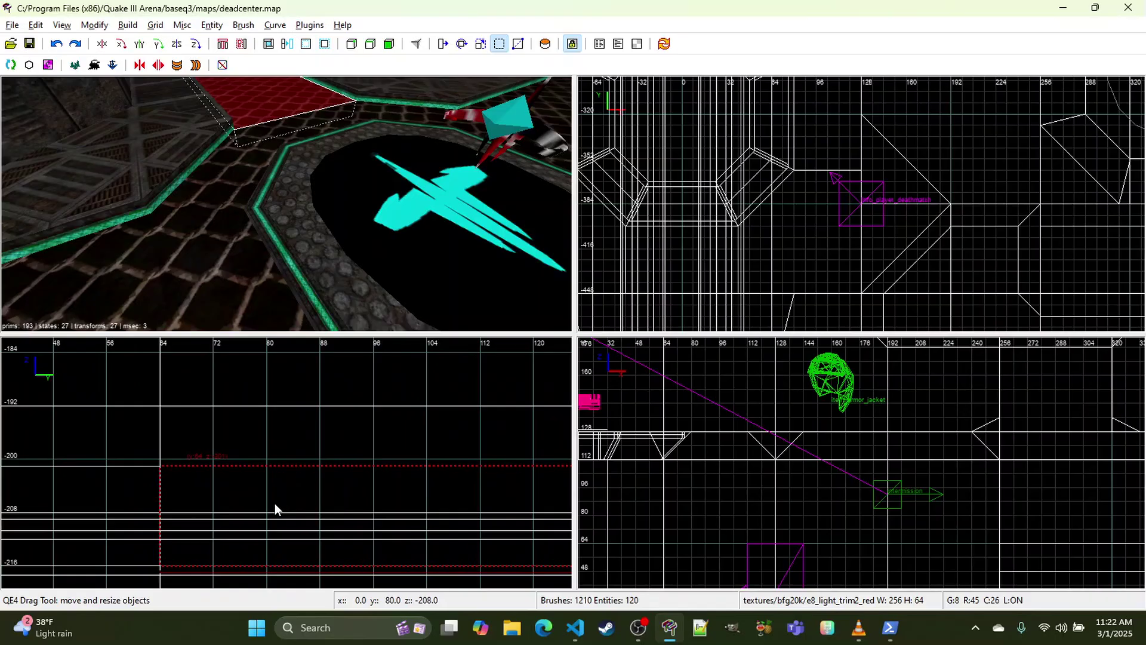
key("3")
left_click_drag(264, 504, 262, 431)
key("2")
key("1")
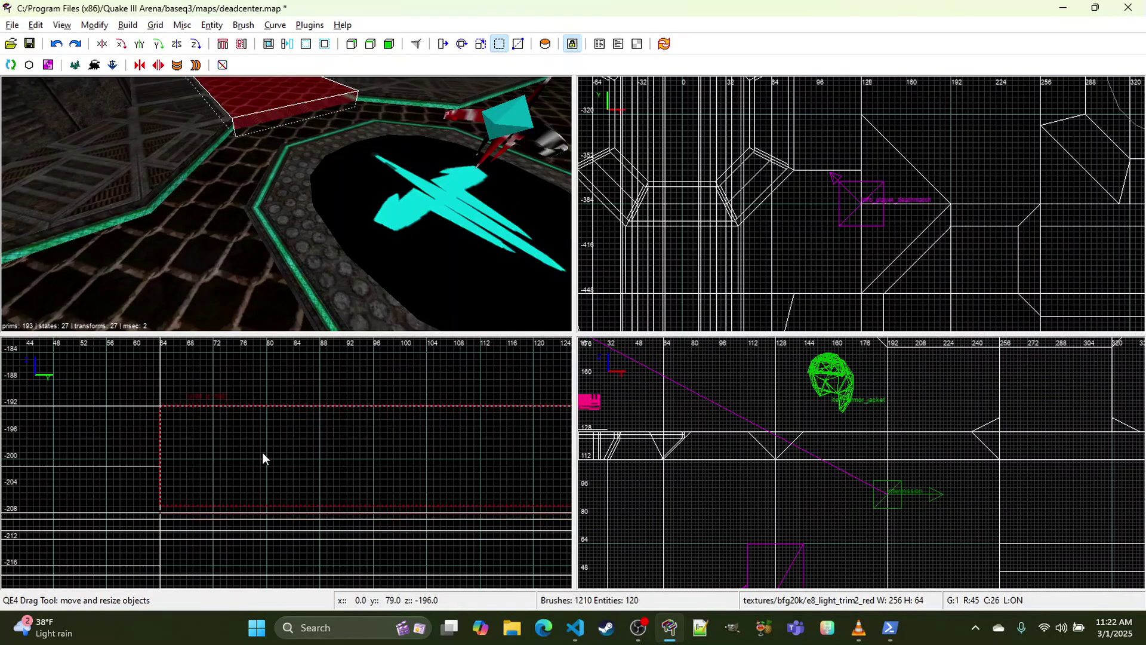
Step: Thin the raised floor brush to 4 units by moving its underside up to z -196
left_click_drag(253, 531, 252, 457)
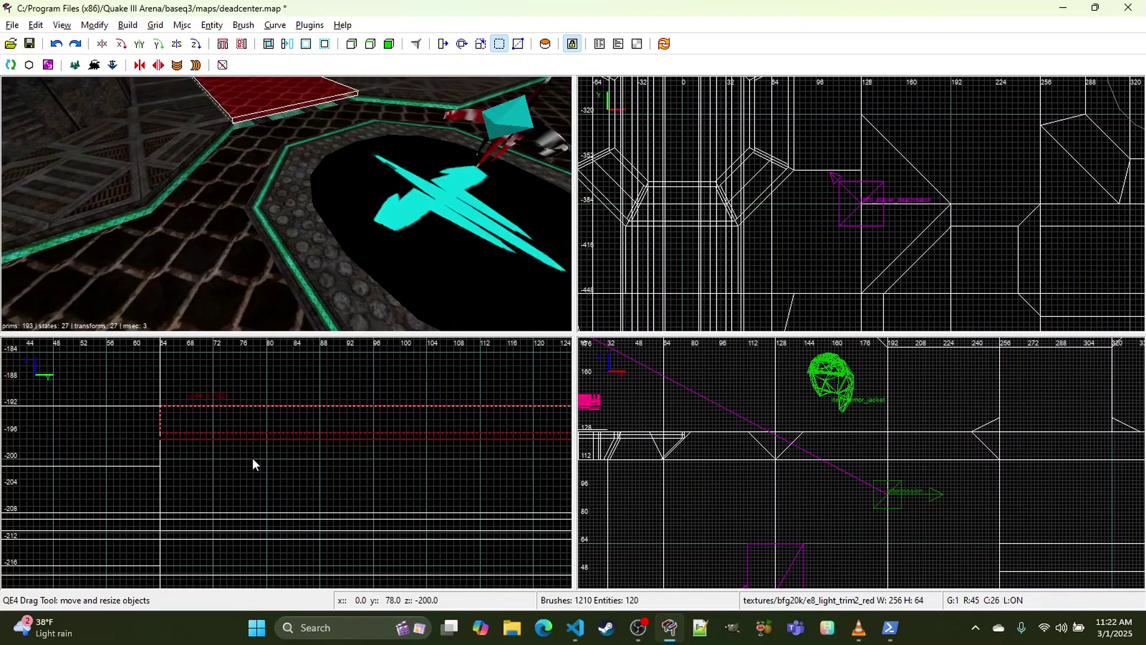
key("3")
right_click(276, 272)
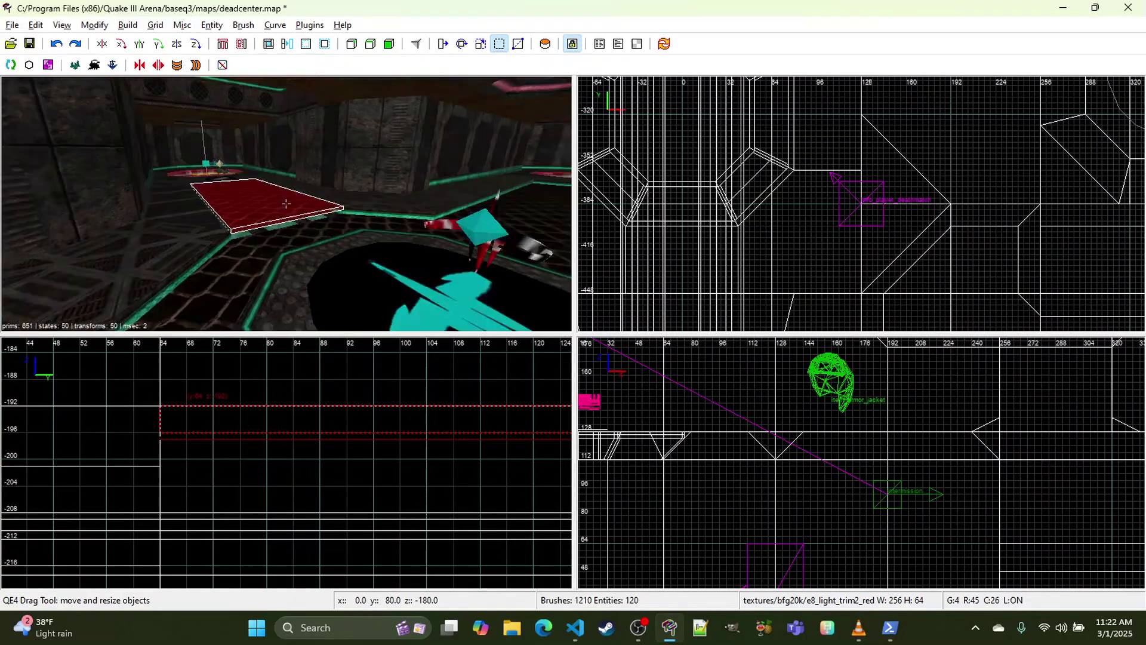
key("w")
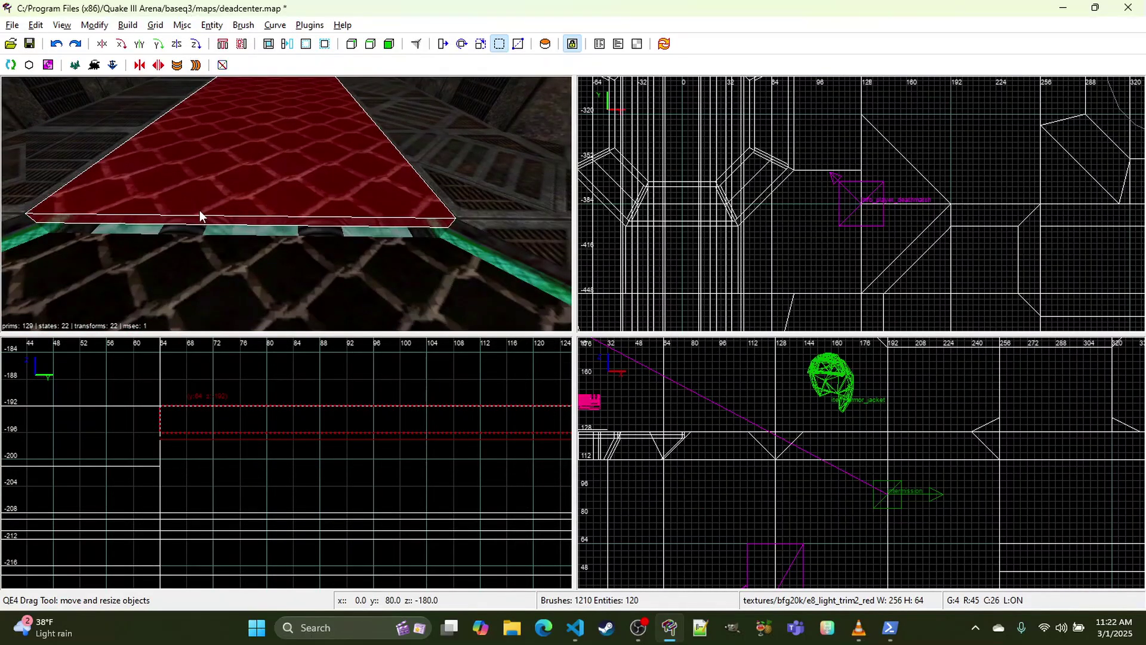
Step: Apply the player clip texture common/clip to the thin floor brush over the pipes
scroll(939, 160, "down", 8)
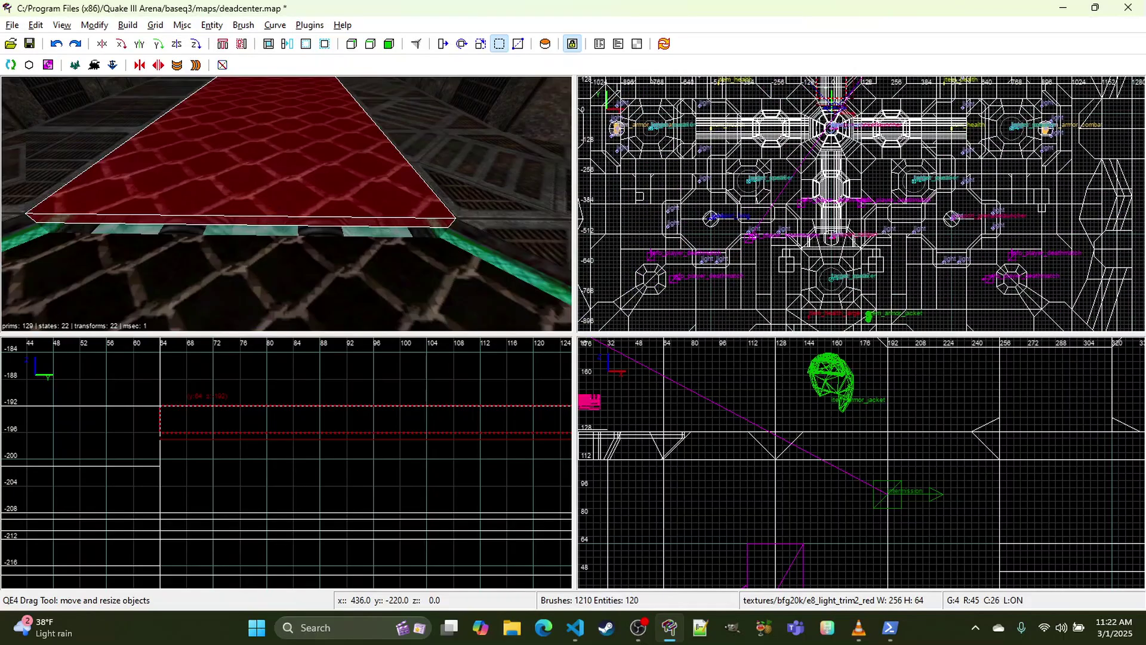
scroll(933, 146, "up", 8)
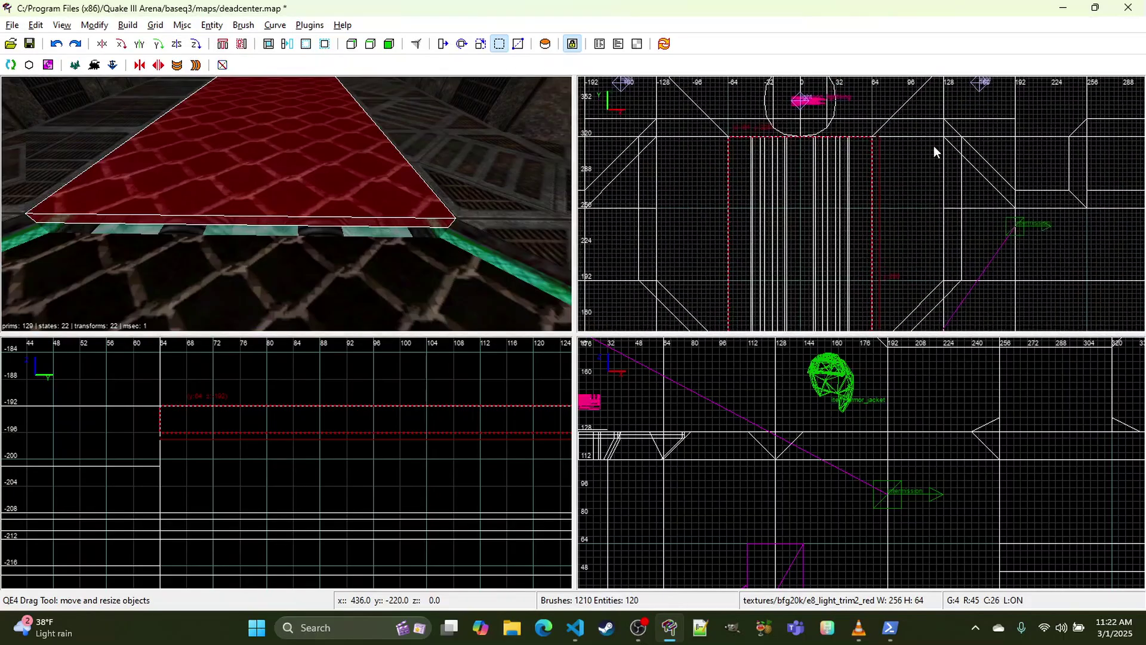
key("]")
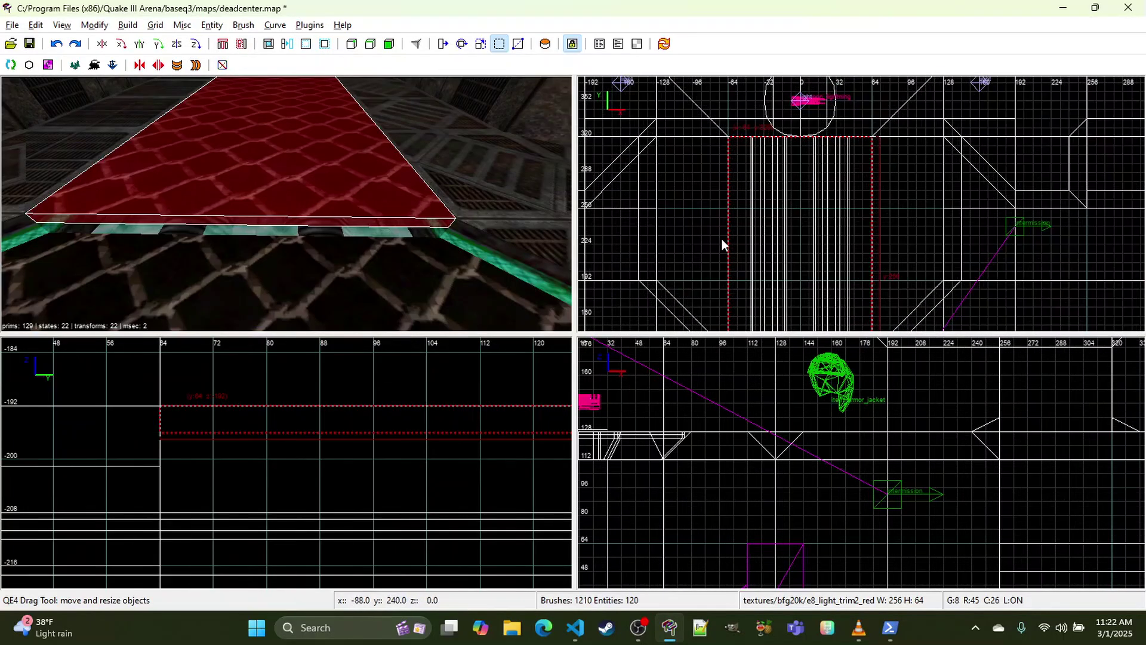
key("t")
scroll(691, 273, "down", 5)
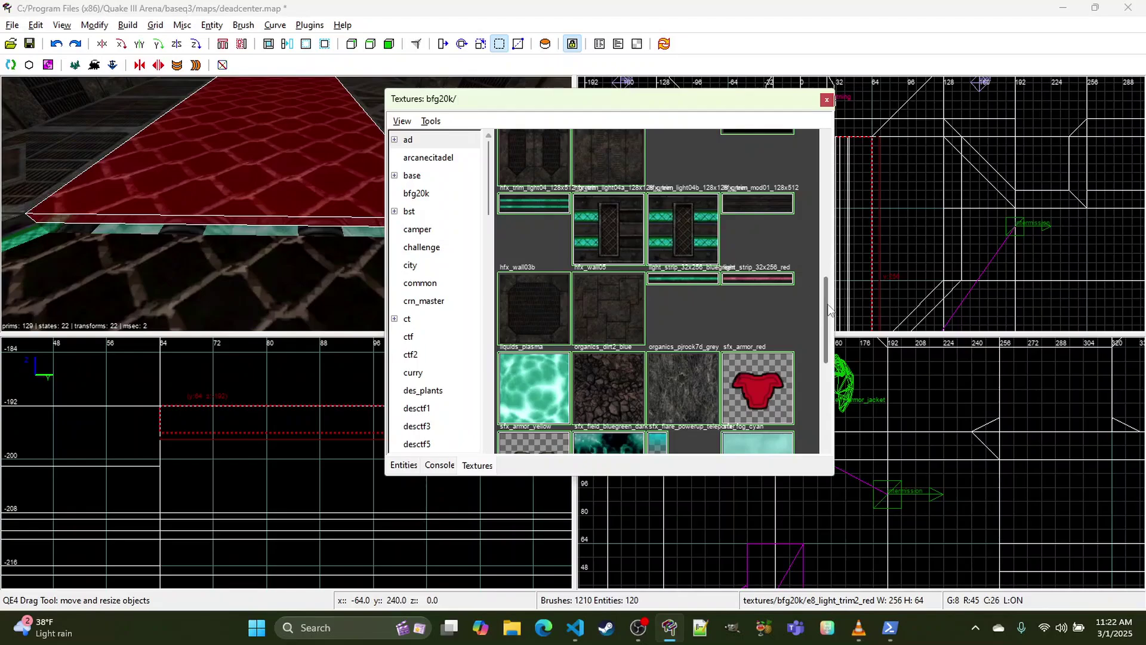
left_click_drag(828, 306, 816, 144)
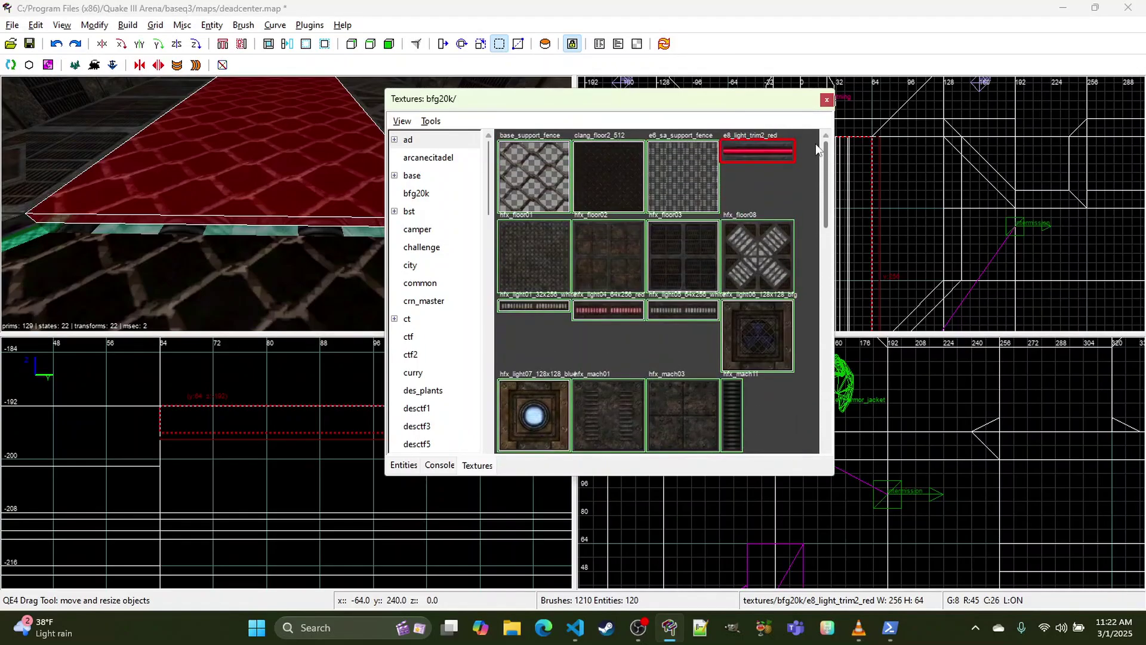
left_click(402, 120)
left_click(435, 191)
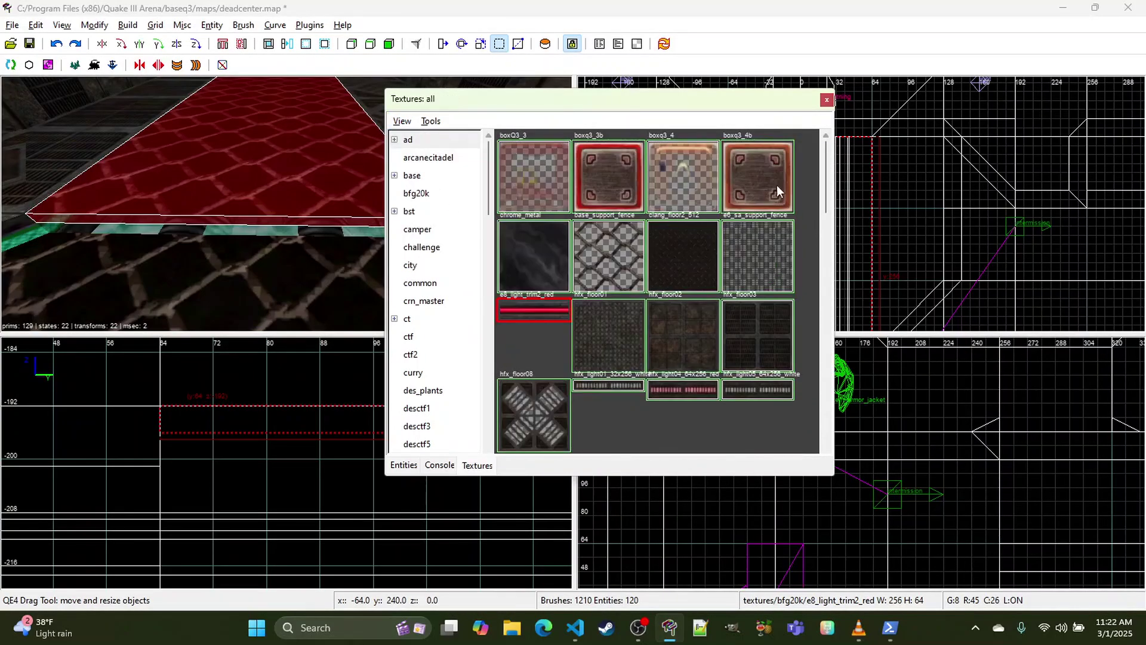
left_click_drag(822, 148, 825, 418)
left_click(633, 350)
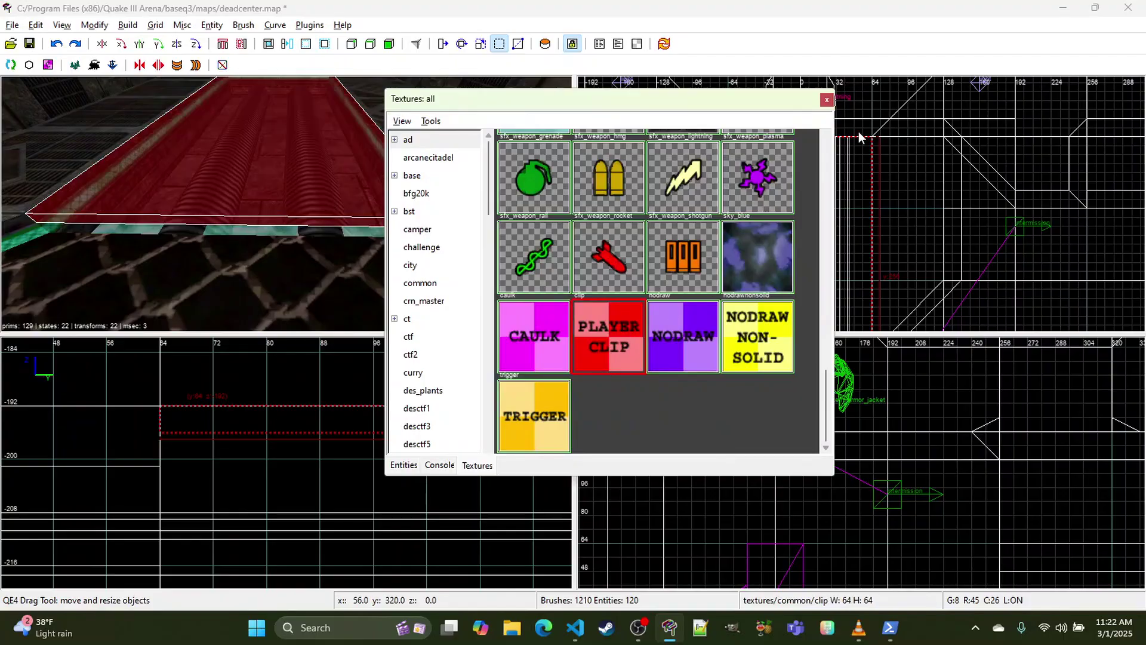
left_click(827, 100)
Step: Deselect the player clip brush and select the pipe pieces that run beneath it
scroll(880, 175, "up", 3)
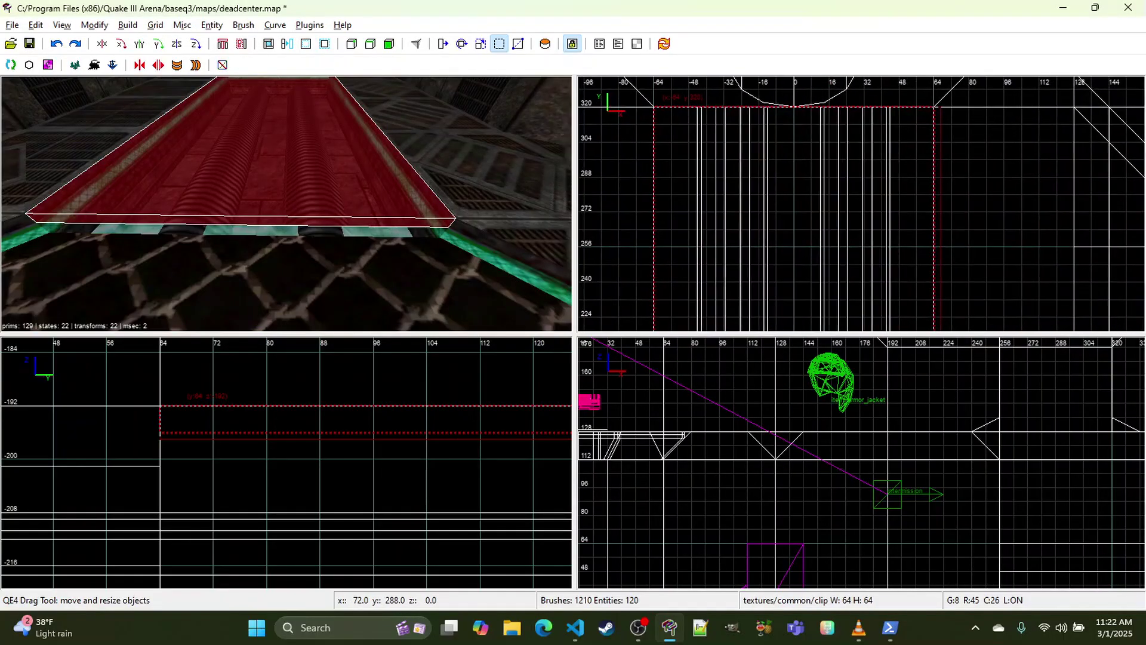
right_click_drag(958, 174, 975, 186)
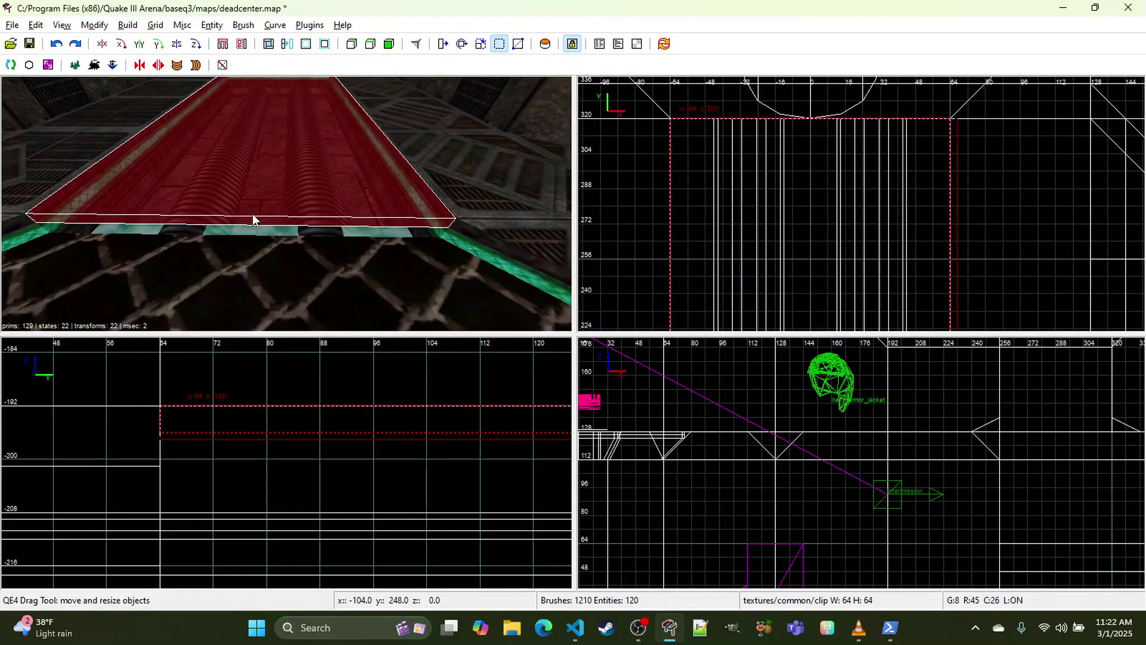
right_click(214, 220)
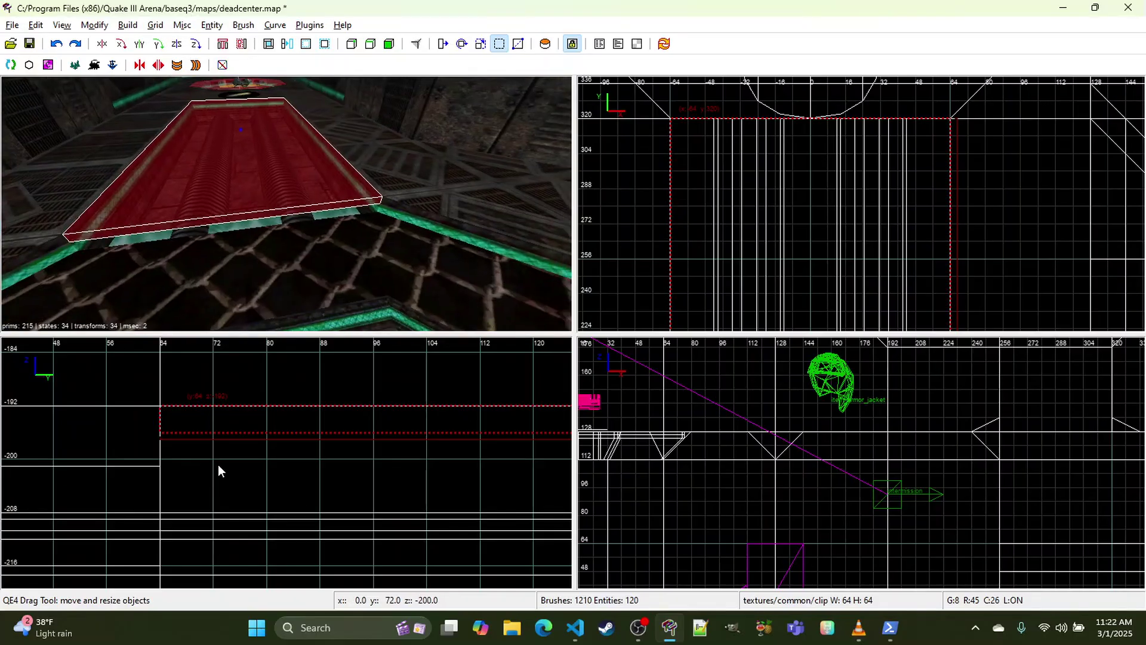
scroll(267, 461, "down", 3)
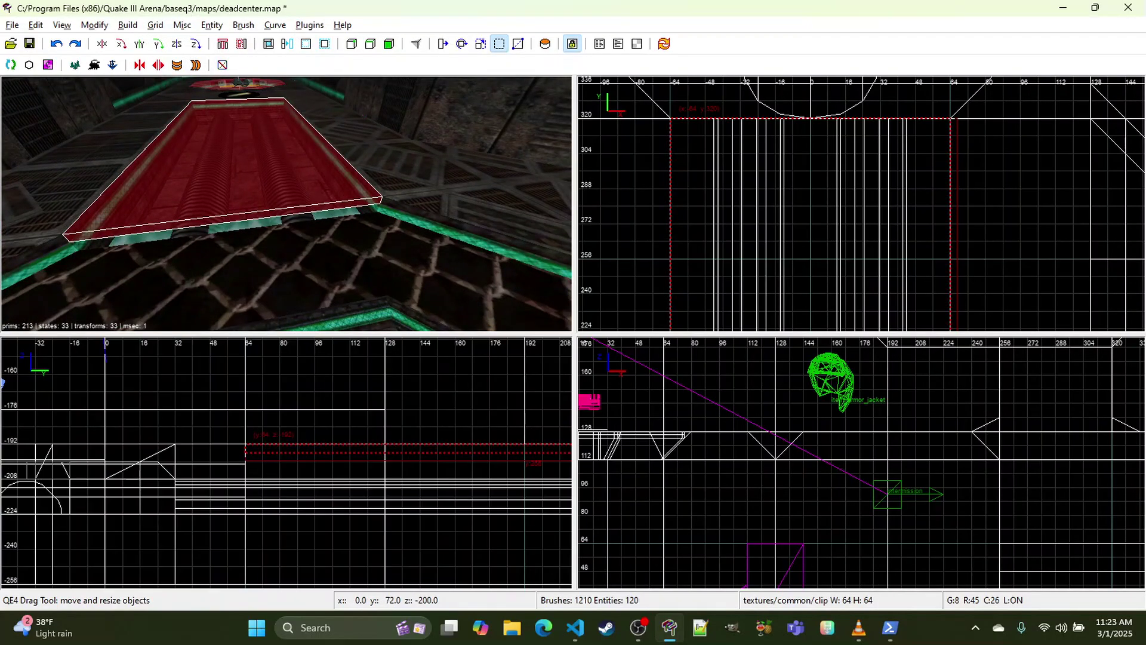
right_click(267, 460)
left_click(239, 199)
left_click(231, 179, "shift")
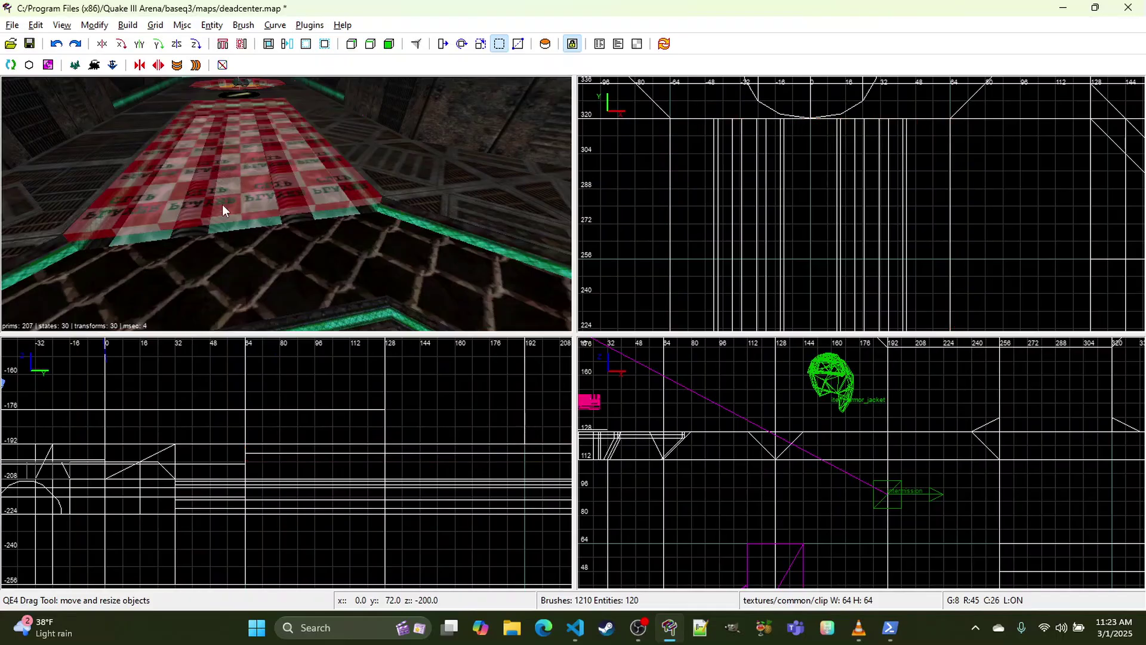
left_click(193, 230, "shift")
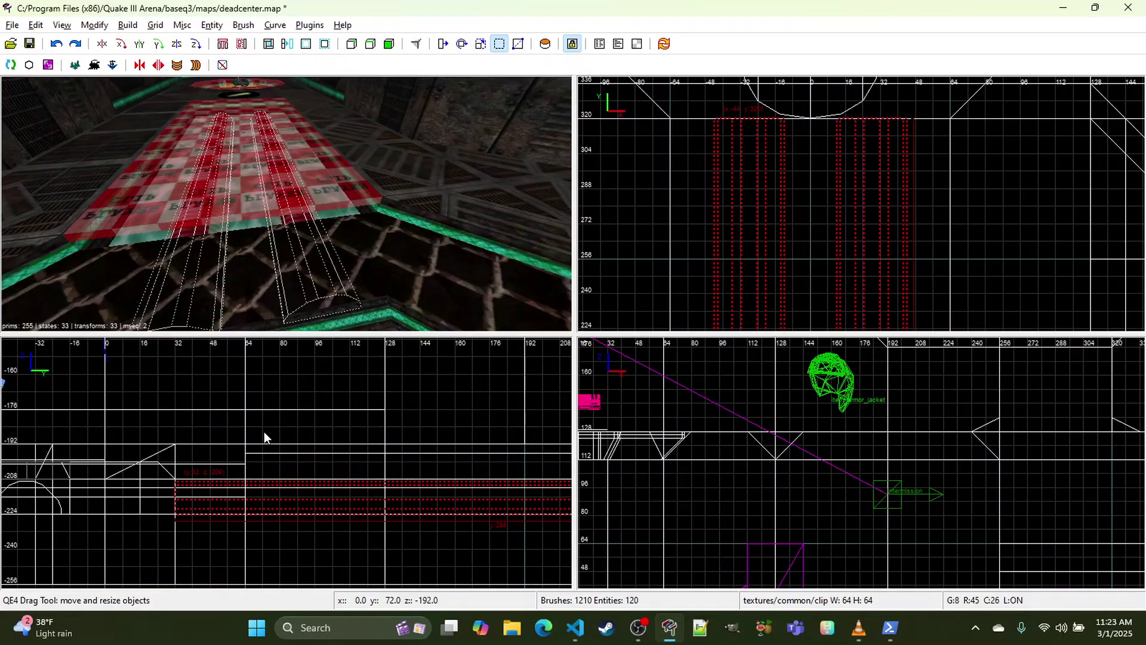
Step: Deselect the pipes and thicken the player clip brush by lowering its underside to z -200
key("Escape")
left_click(211, 155, "shift")
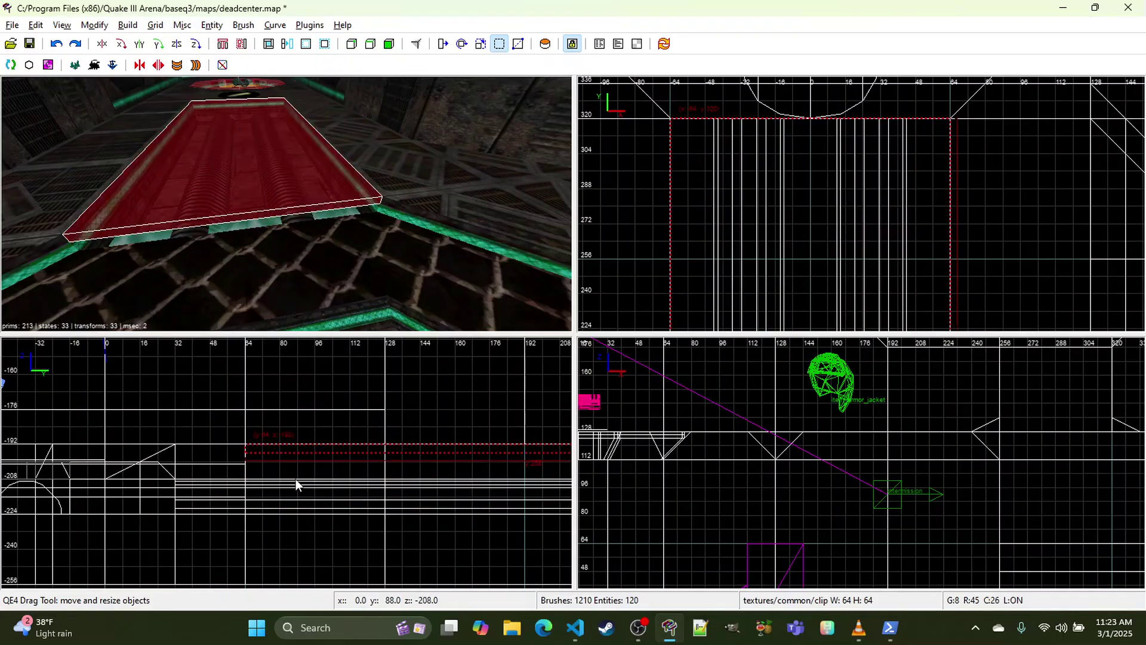
key("2")
left_click_drag(296, 482, 296, 487)
scroll(296, 488, "up", 2)
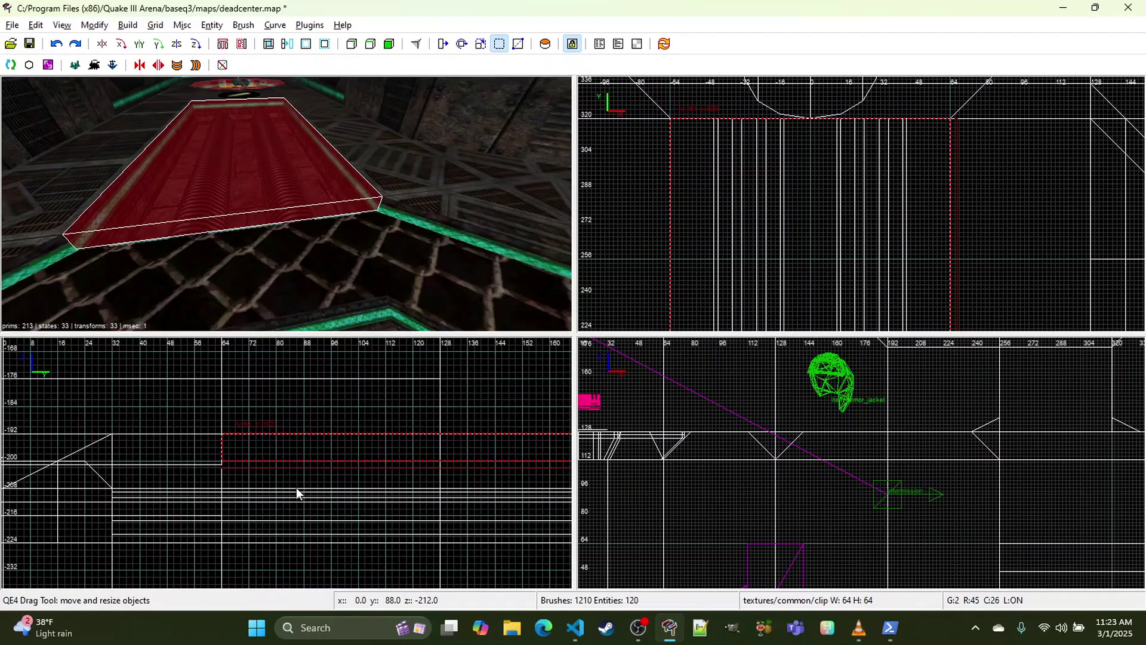
Step: Inset a copy of the clip brush 8 units on every side and subtract it from the original to leave a border frame
key("3")
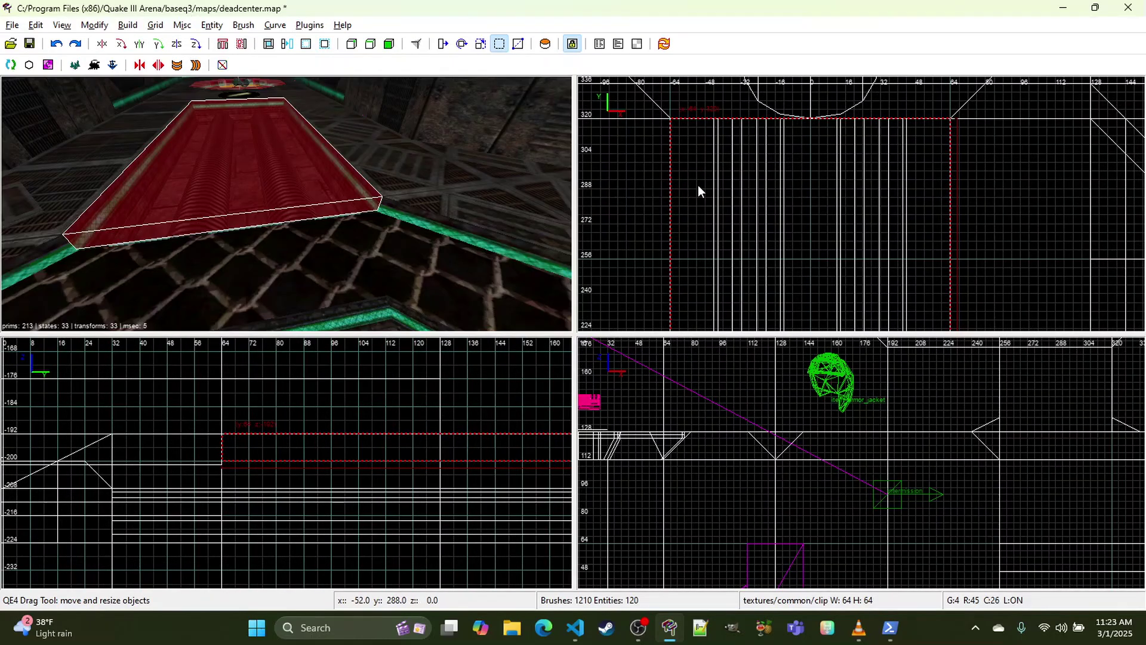
scroll(691, 185, "down", 2)
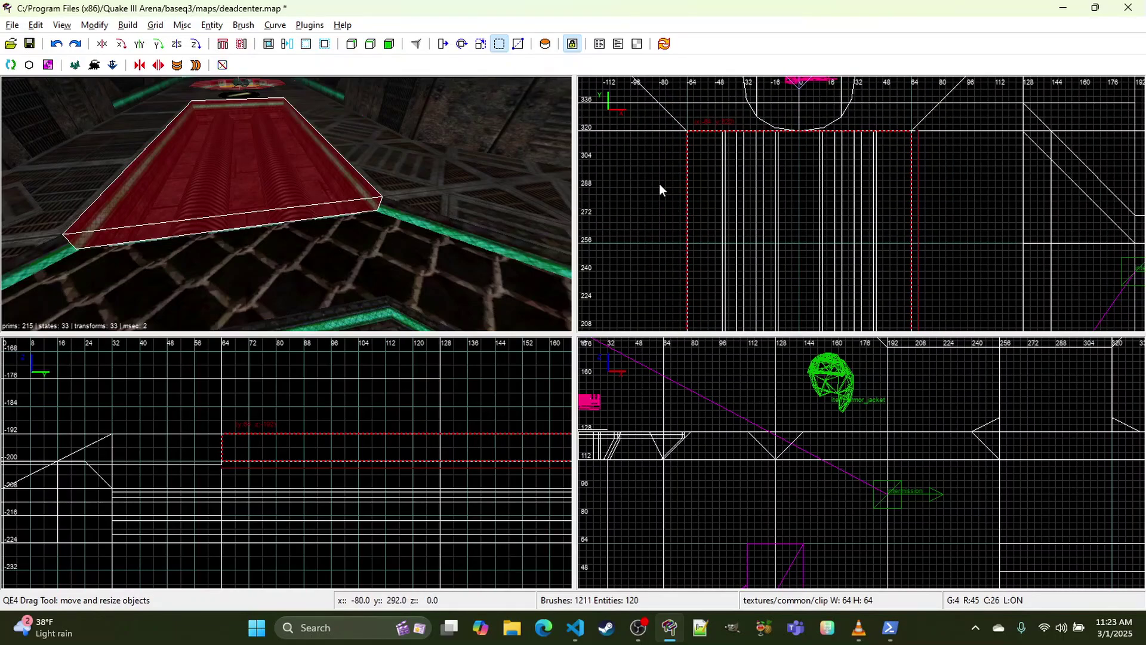
mouse_move(659, 189)
left_mouse_down()
mouse_move(680, 187)
mouse_move(750, 110)
mouse_move(748, 121)
left_mouse_up()
left_click_drag(939, 178, 919, 193)
right_click_drag(919, 193, 858, 245)
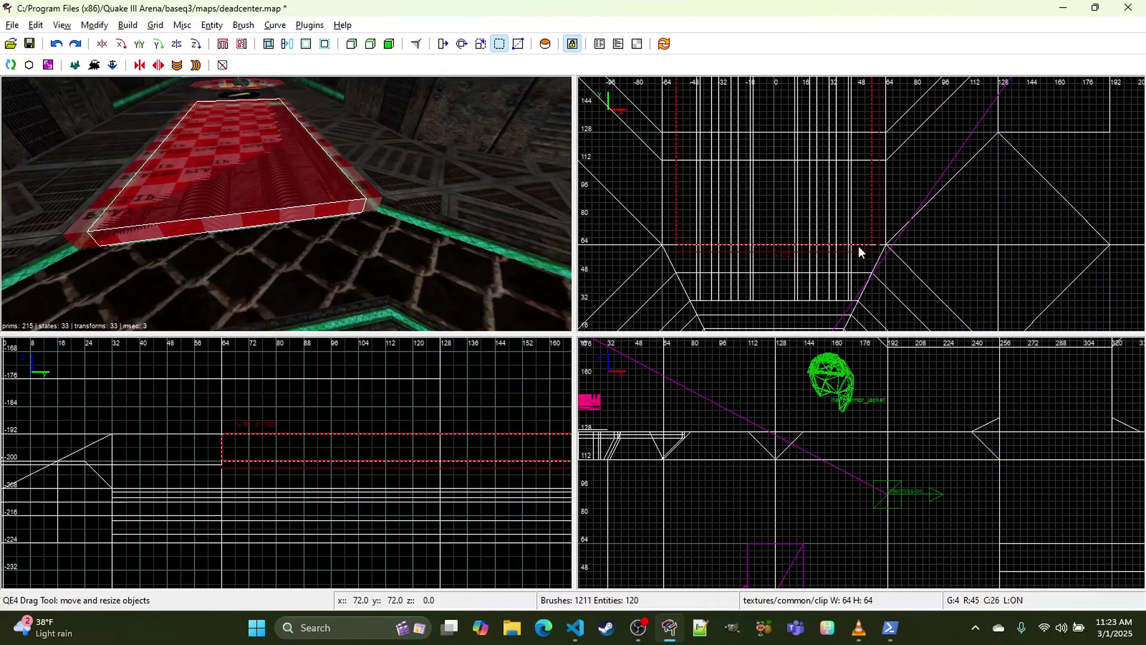
left_click_drag(811, 292, 811, 279)
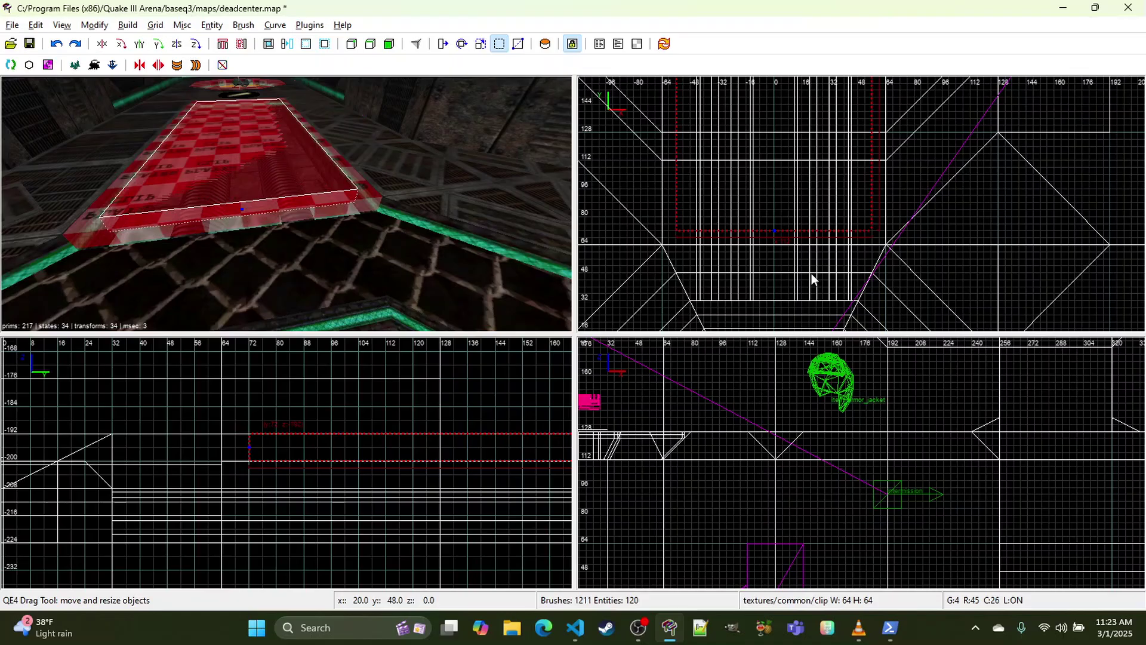
left_click(269, 45)
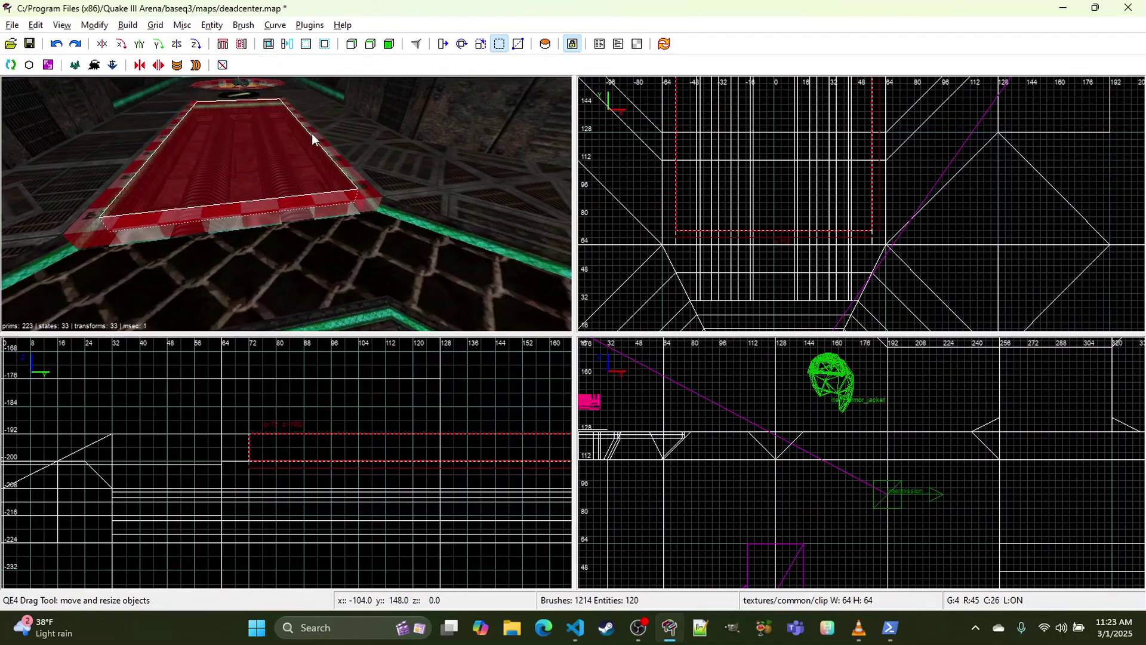
Step: Extend the frame strip at y 64 out to x -64 and mitre that end diagonally from (-64, 64) to (-56, 72)
key("Escape")
left_click(114, 222, "shift")
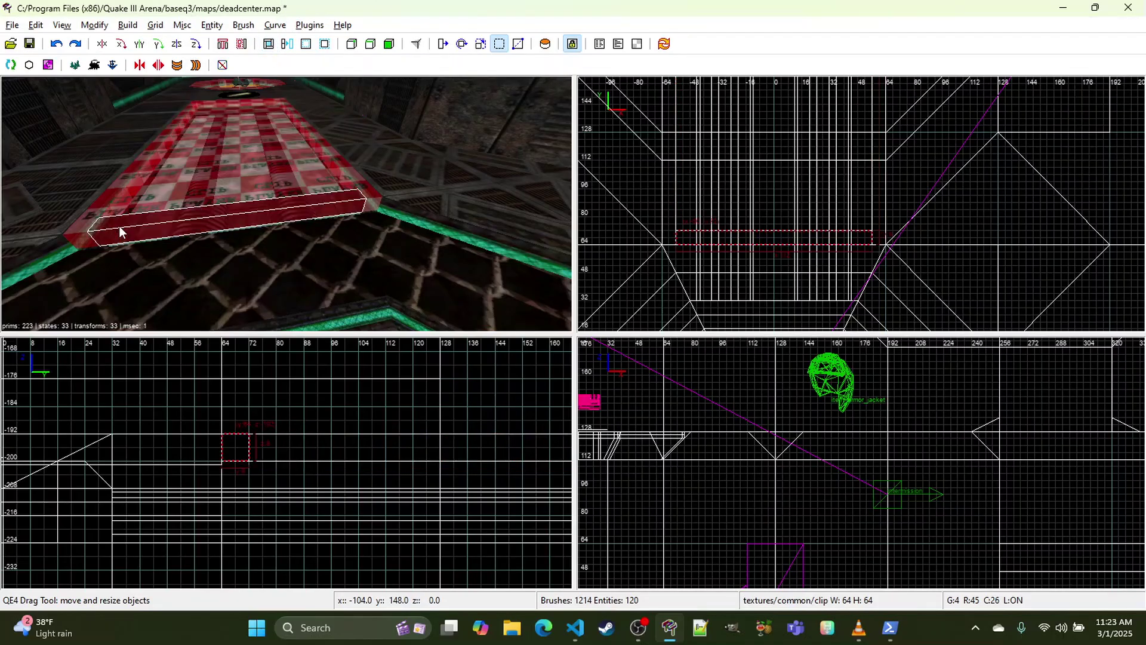
key("x")
left_click(662, 244)
left_click(676, 224)
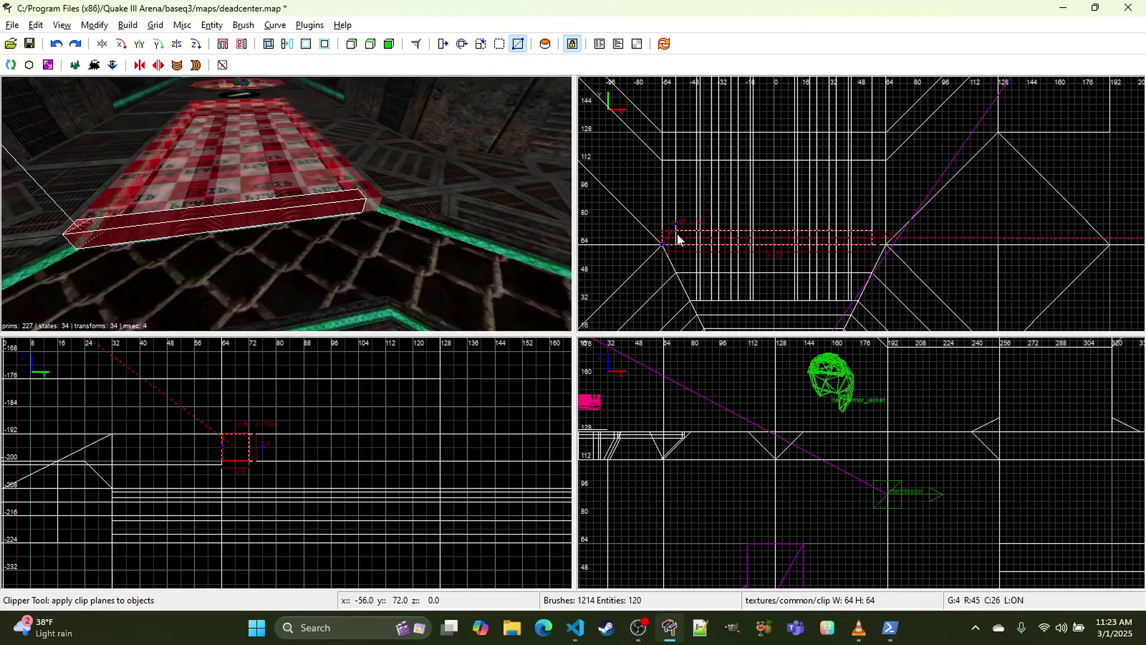
left_click_drag(675, 224, 676, 231)
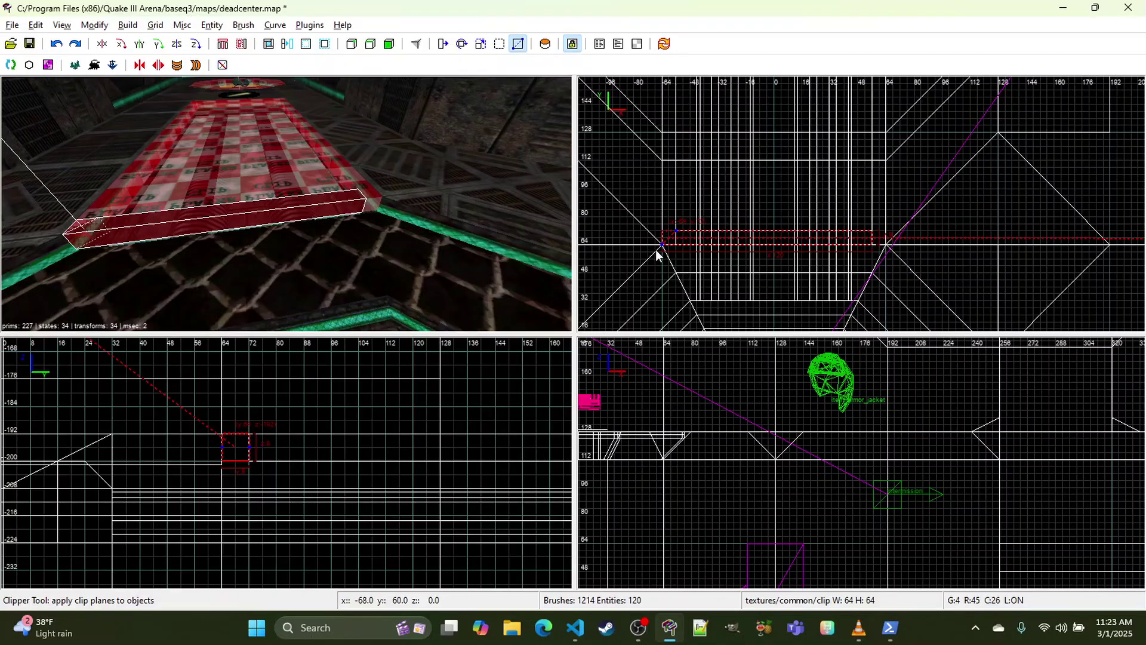
key("Return")
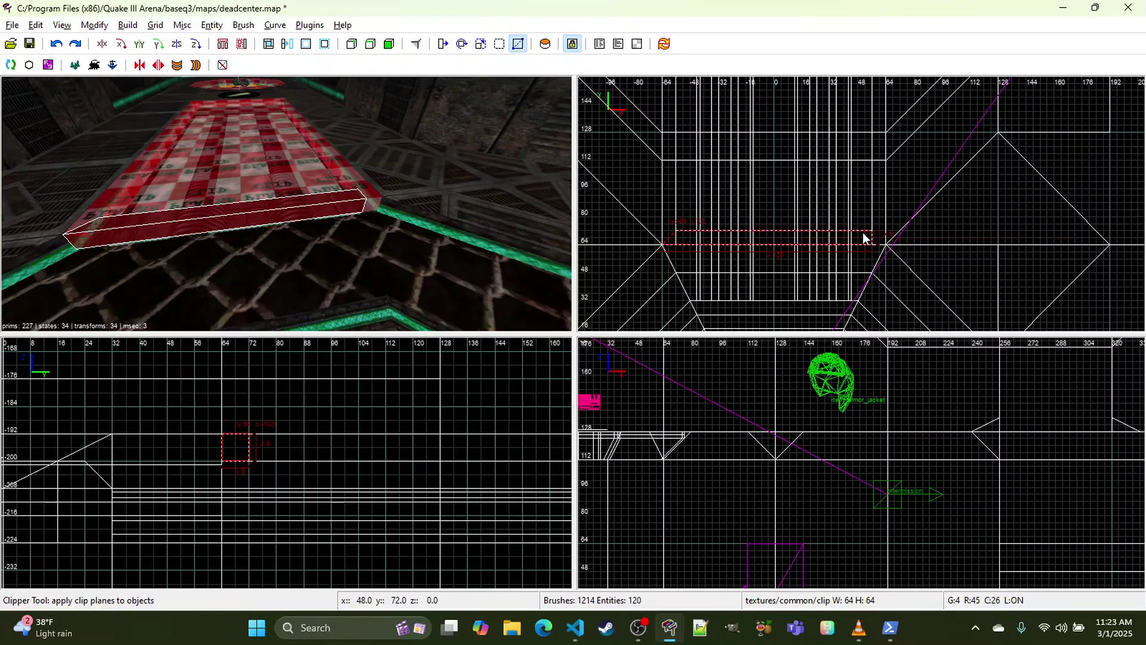
Step: Mitre the strip's opposite end from (64, 64) to (56, 72) and subtract the strip from the overlapping side strips
key("x")
left_click_drag(893, 241, 890, 239)
key("x")
left_click(889, 244)
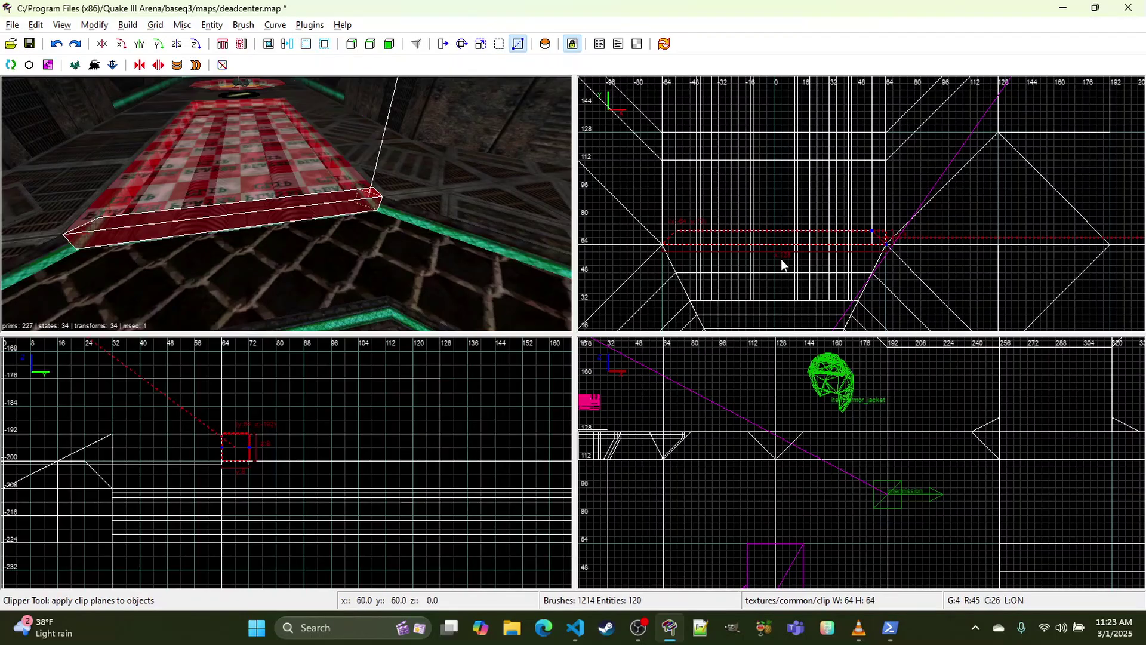
right_click(492, 231)
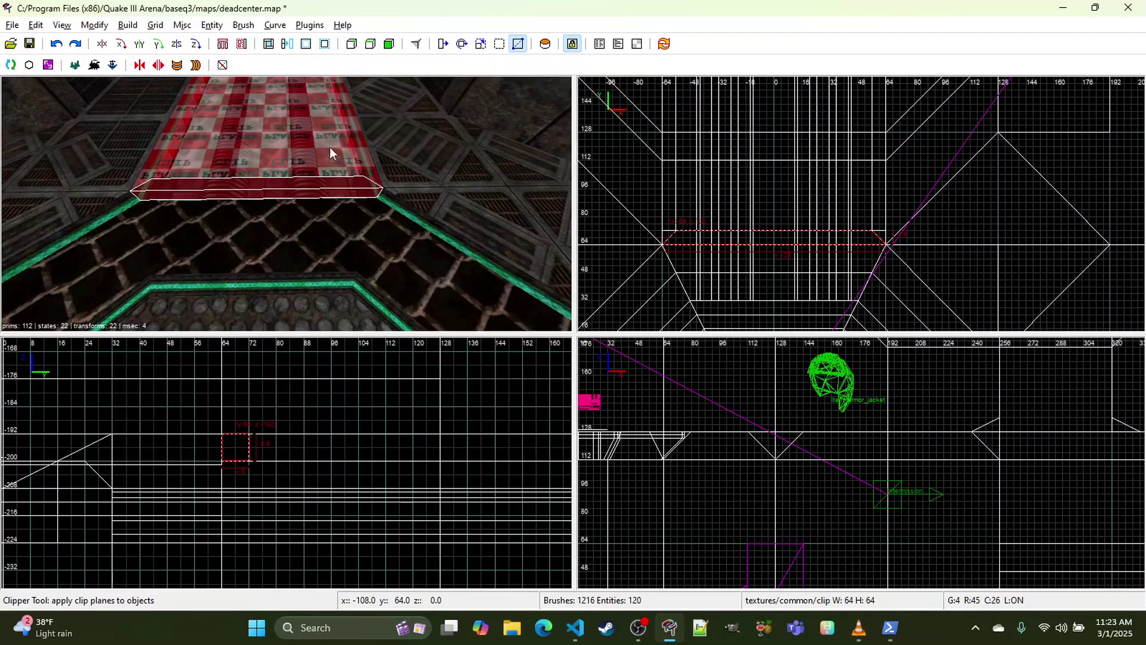
key("Return")
Step: Merge the split corner pieces into the long frame strip on each side of the channel
left_click(373, 176, "shift")
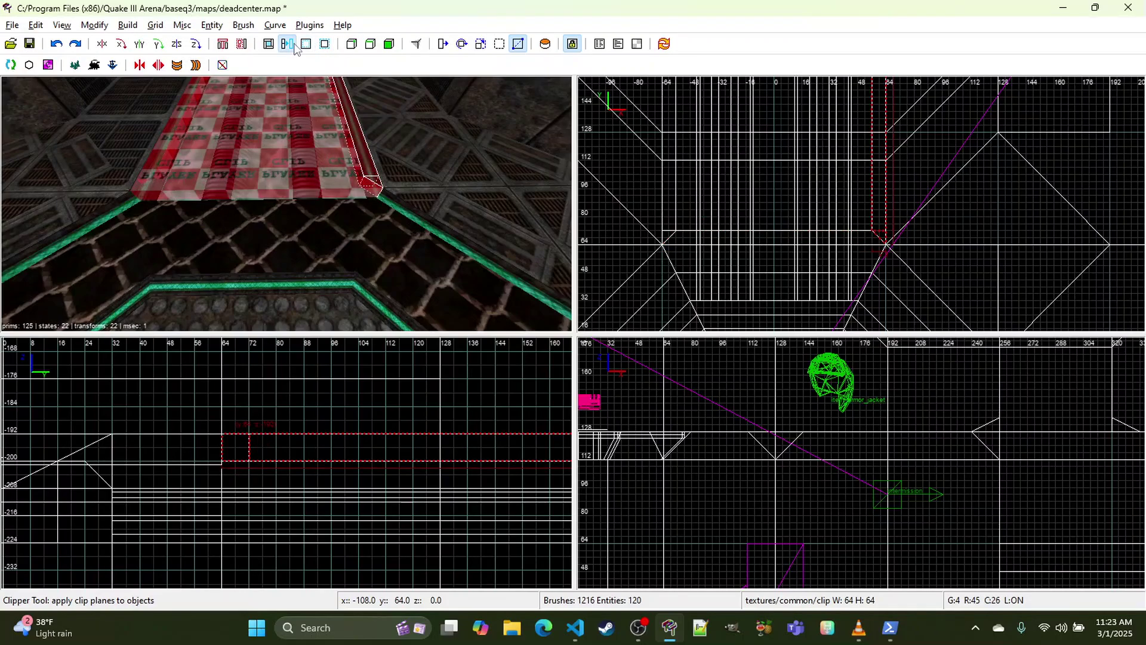
key("BackSpace")
left_click(156, 164, "shift")
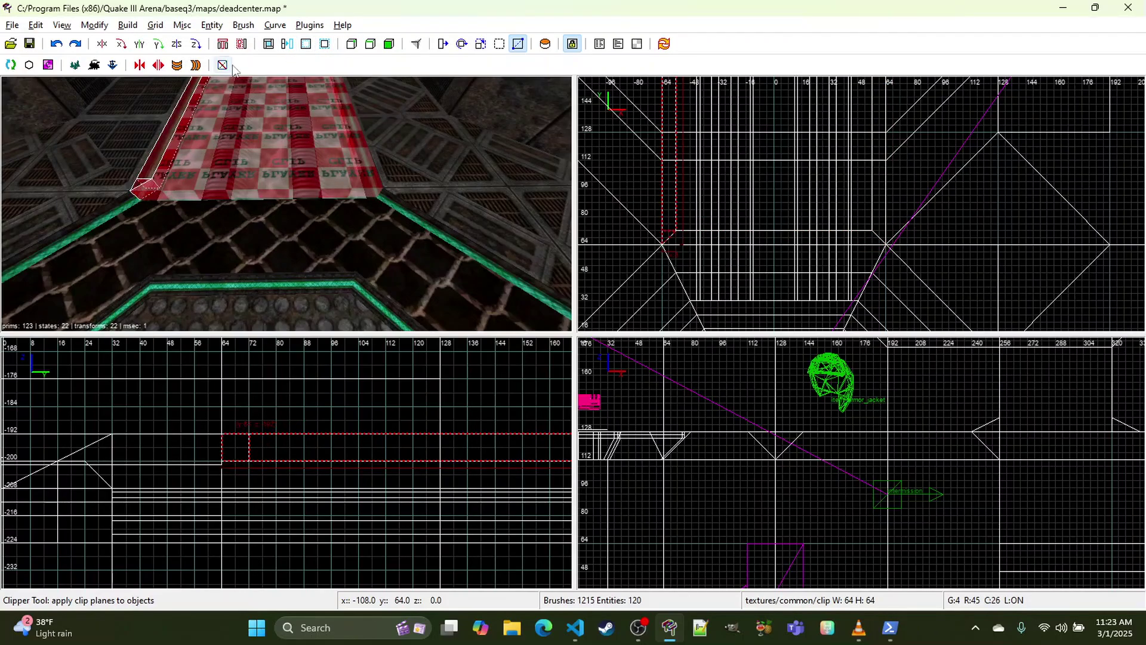
left_click(292, 49)
Step: Extend the x -64 side strip to y 320, mitre it from (-64, 320) to (-56, 312), and cut it from the end strip
right_click(289, 157)
key("w")
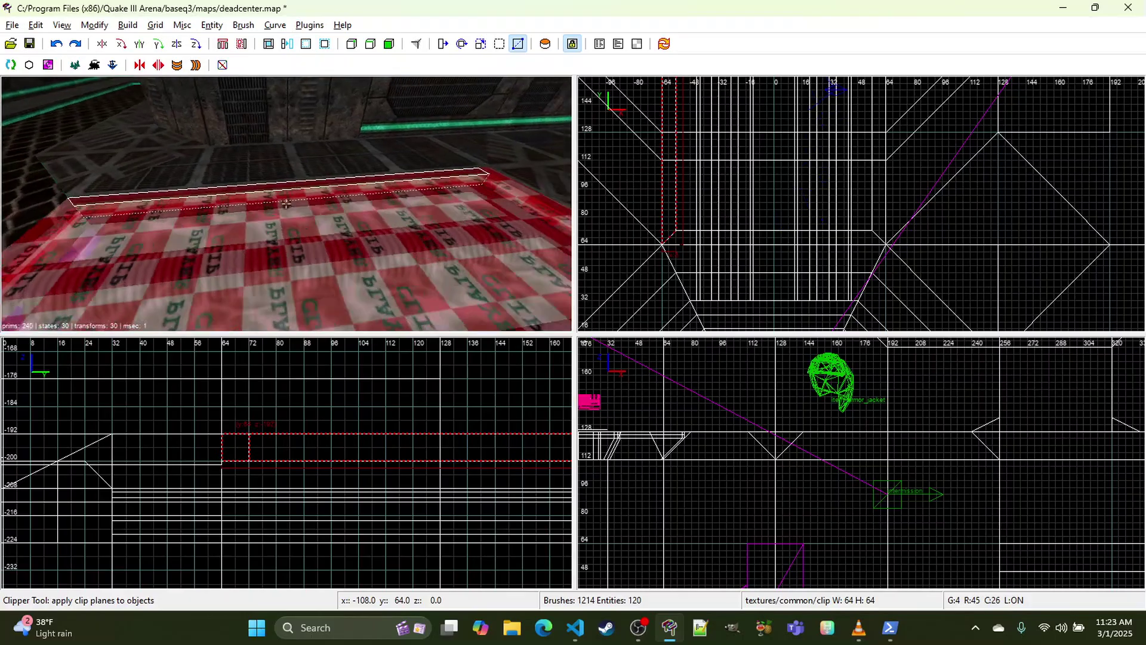
key("d")
right_click(289, 156)
right_click_drag(781, 150, 824, 574)
key("x")
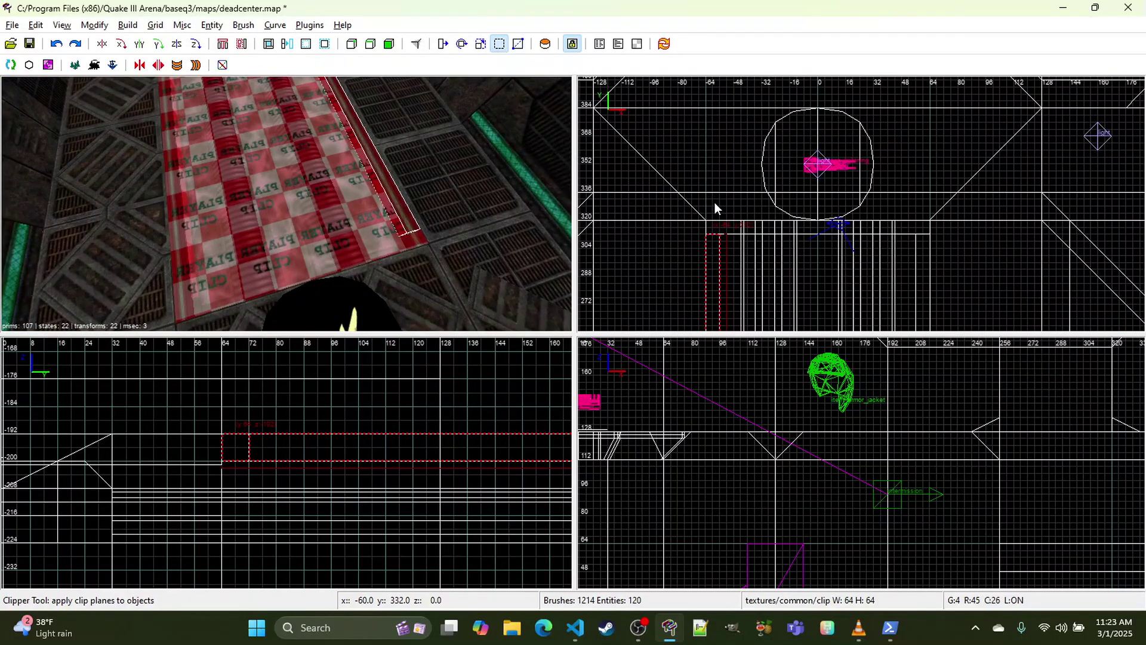
left_click_drag(715, 192, 715, 179)
key("x")
left_click(706, 220)
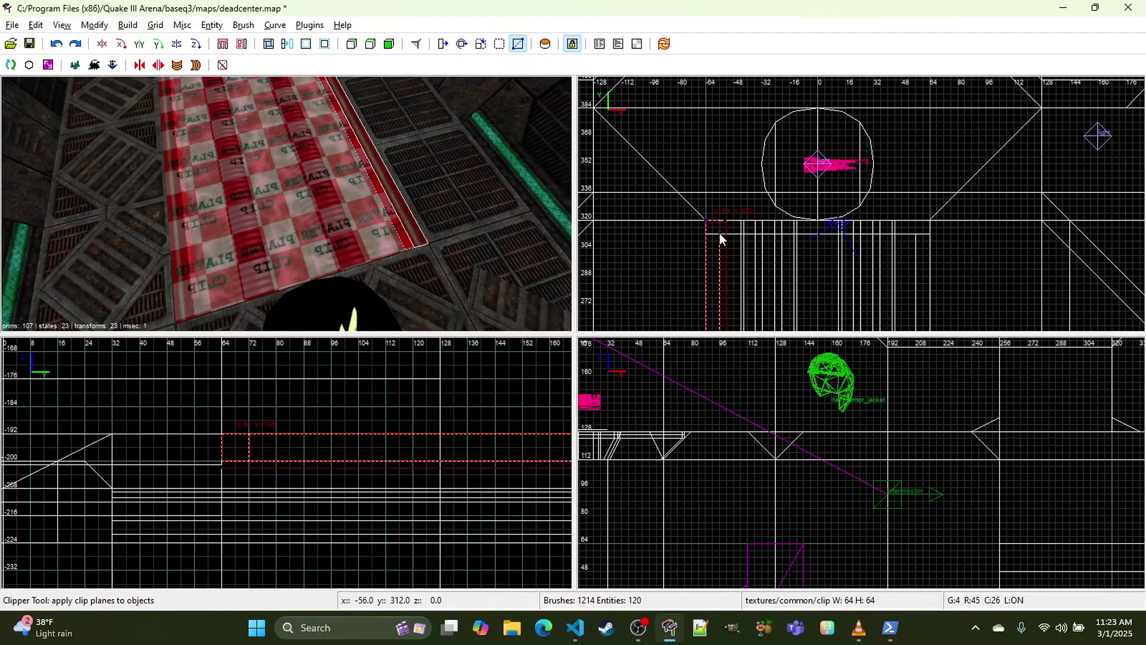
left_click(719, 233)
key("Return")
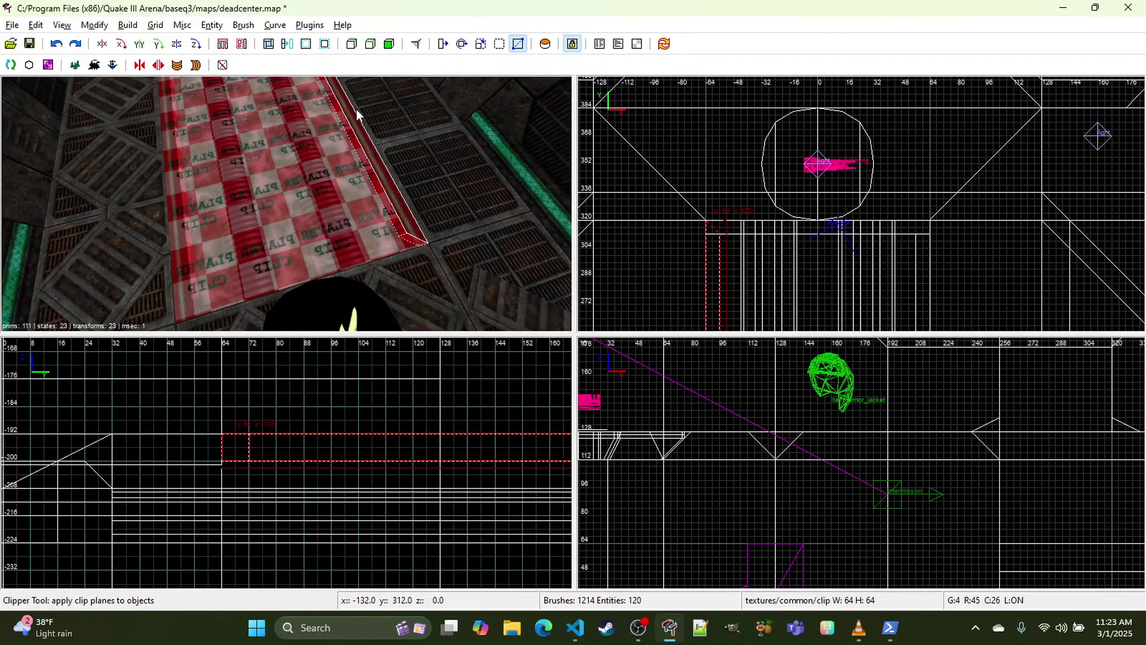
key("Escape")
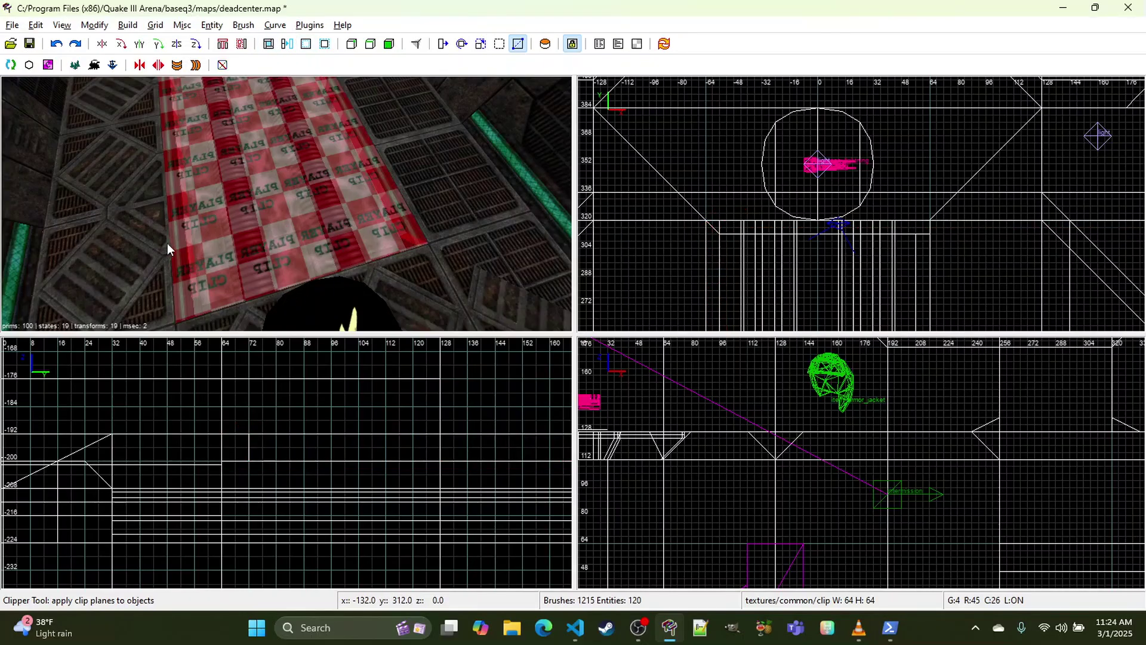
Step: Extend the x 64 side strip to y 320, mitre it from (56, 312) to (64, 320), and cut it from the end strip
left_click(170, 239, "shift")
key("x")
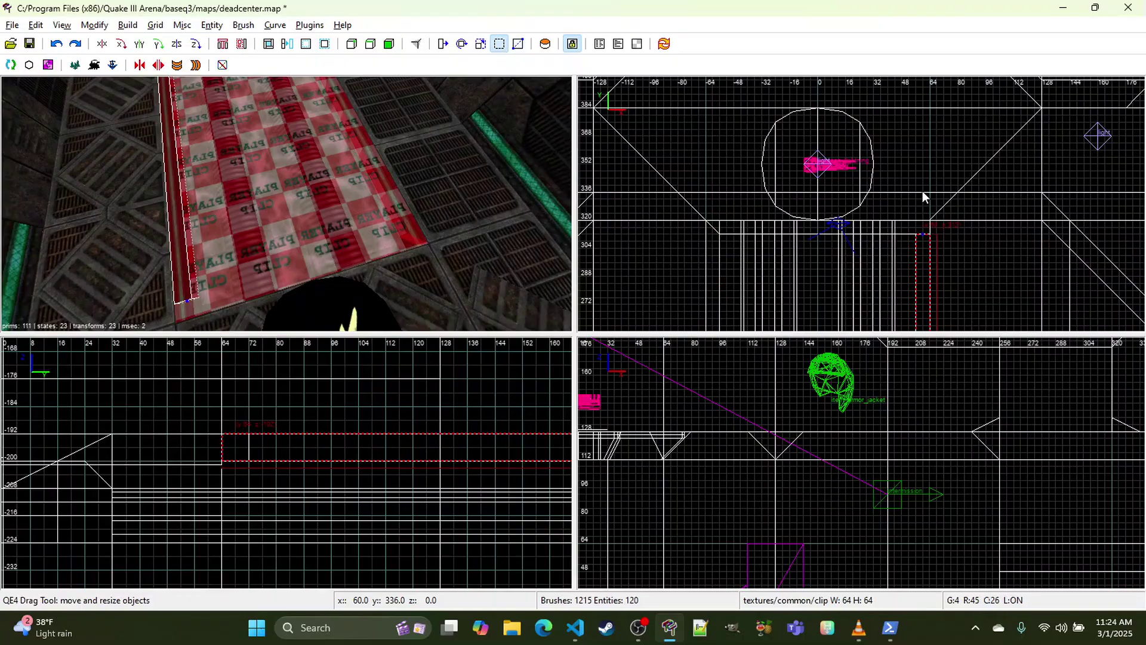
key("x")
left_click(915, 234)
left_click(923, 220)
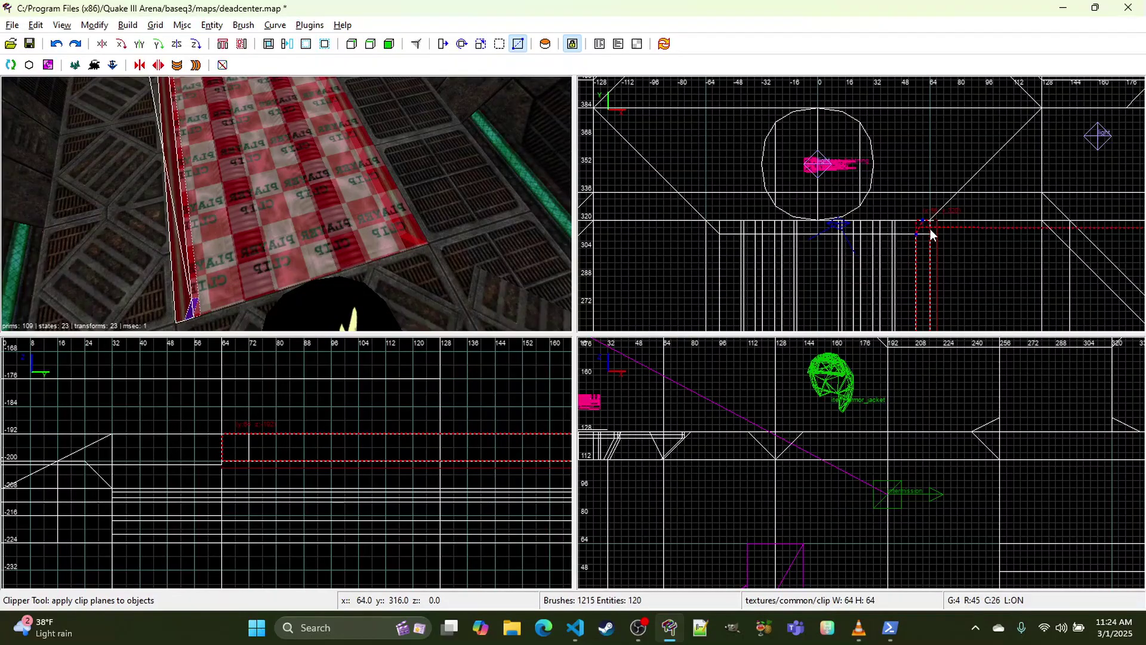
key("Return")
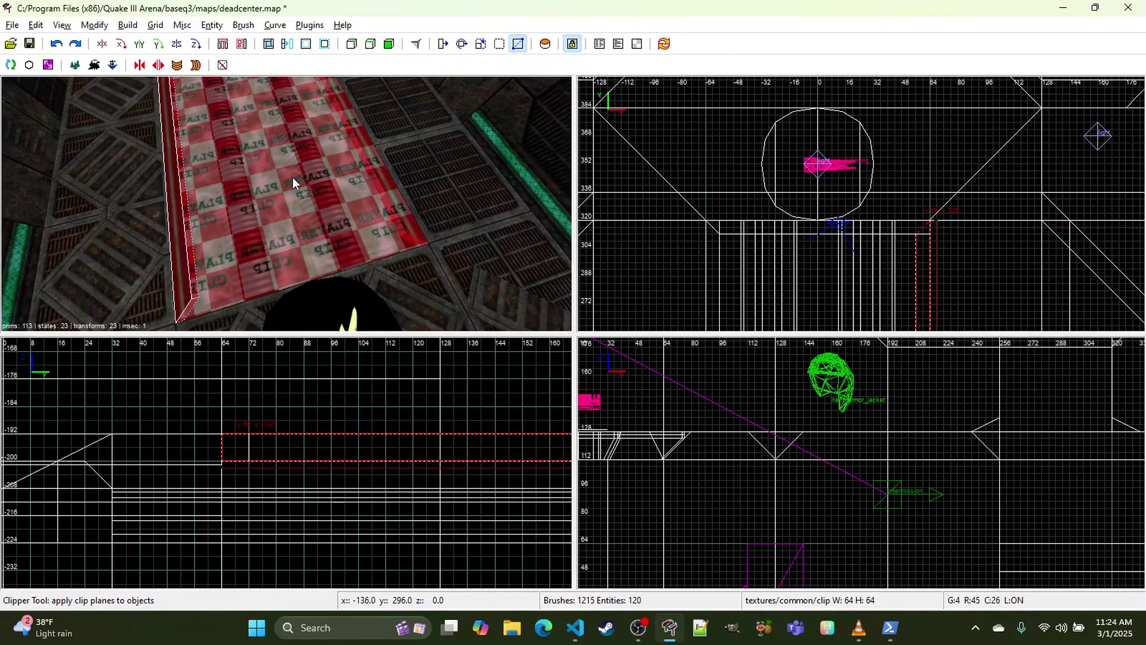
left_click(270, 45)
key("Escape")
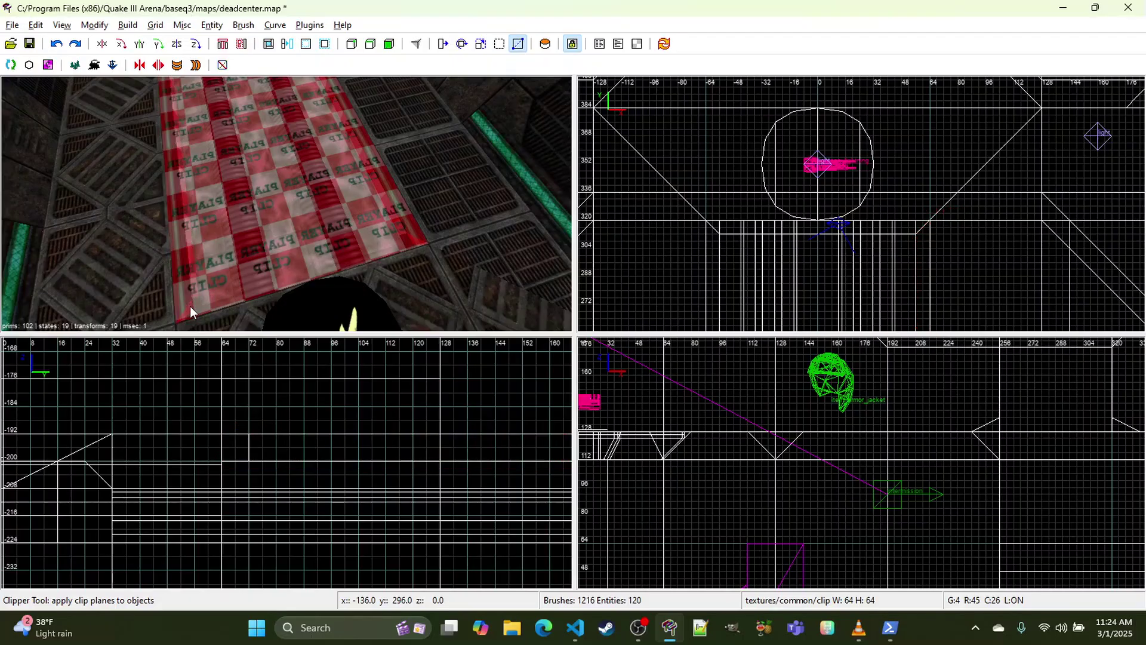
Step: Merge the split pieces of the frame's end strip at y 320 into one mitred brush
left_click(190, 306, "shift")
left_click(224, 298, "shift")
left_click(413, 241, "shift")
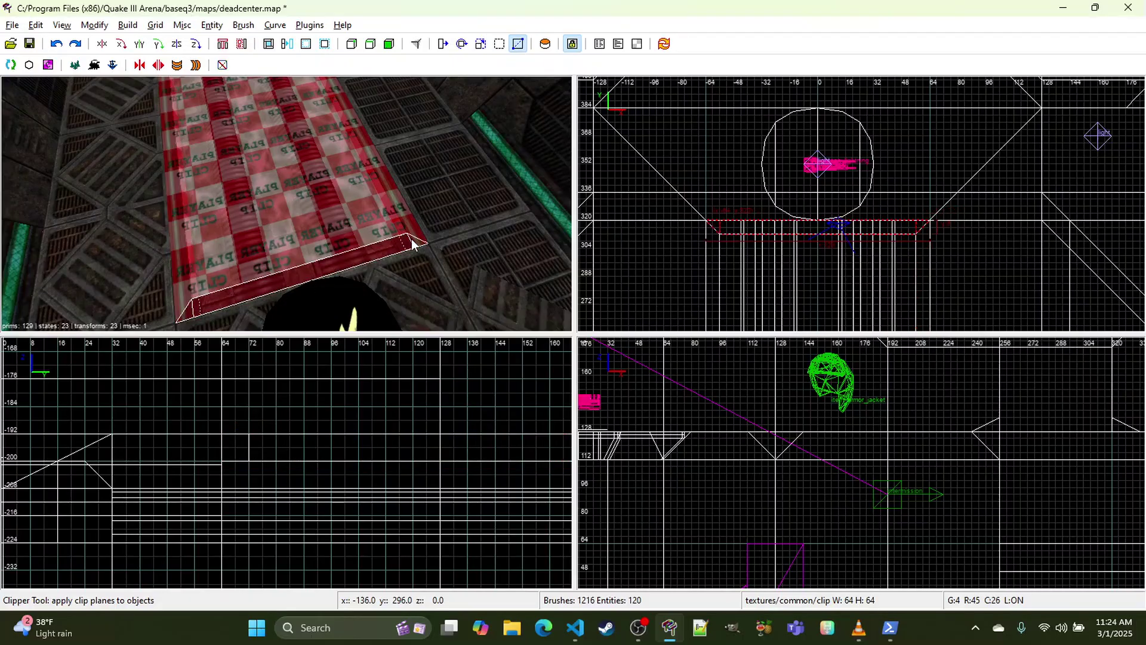
left_click(287, 45)
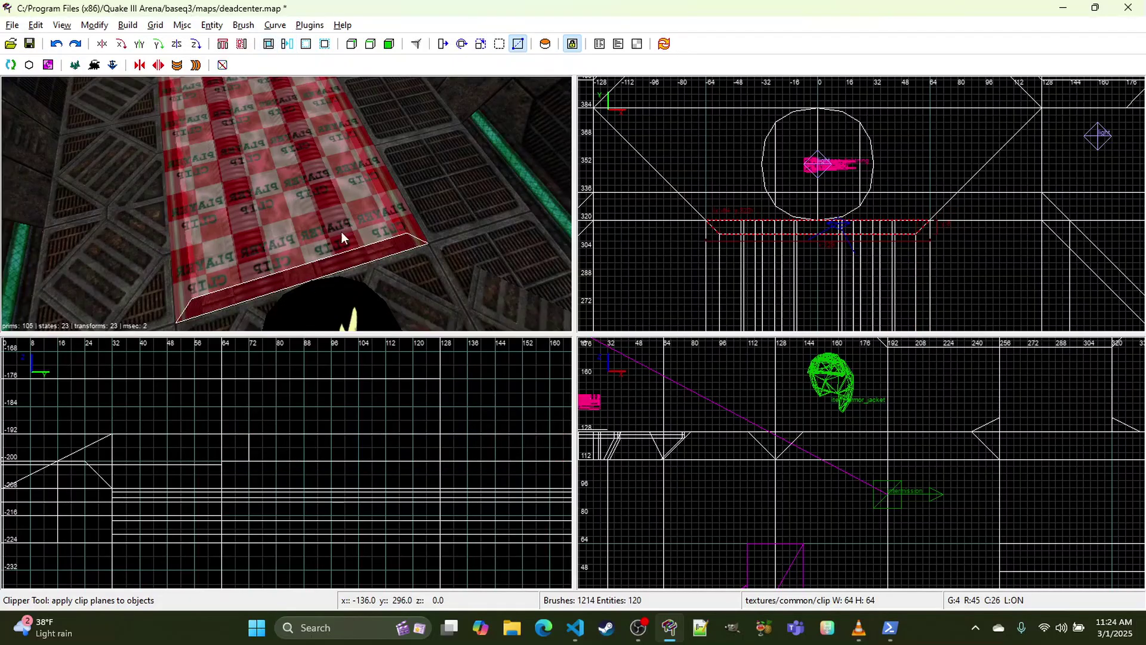
Step: Select all four frame strips and apply the texture bfg20k/hfx_matte05 to them
right_click(378, 165)
right_click(370, 164)
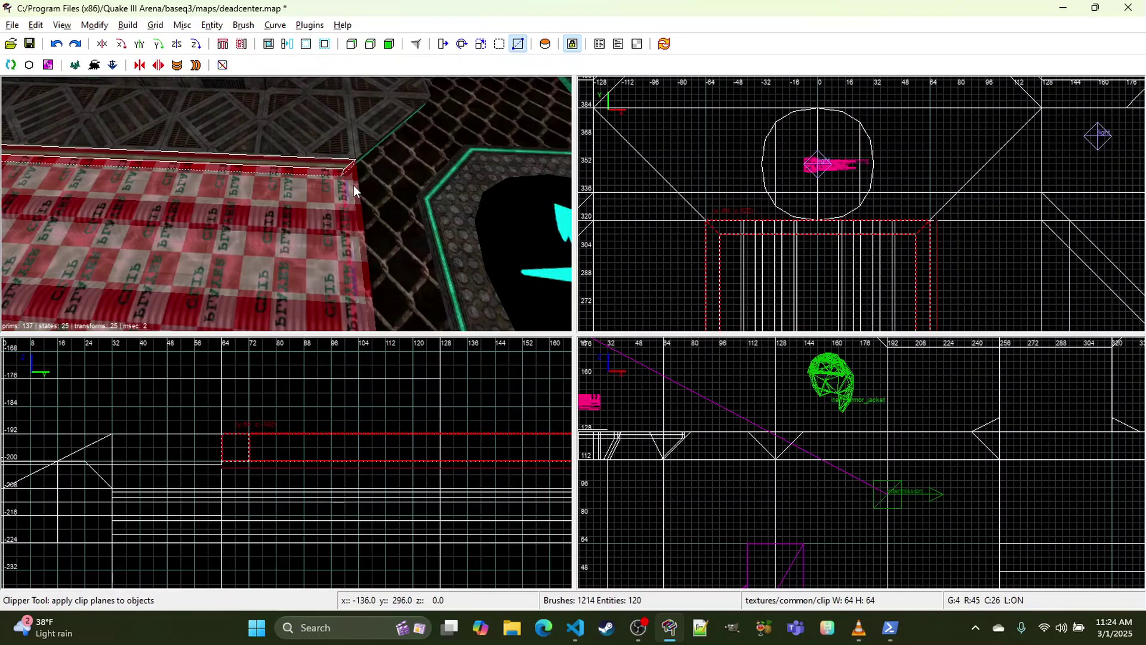
key("t")
scroll(686, 301, "up", 15)
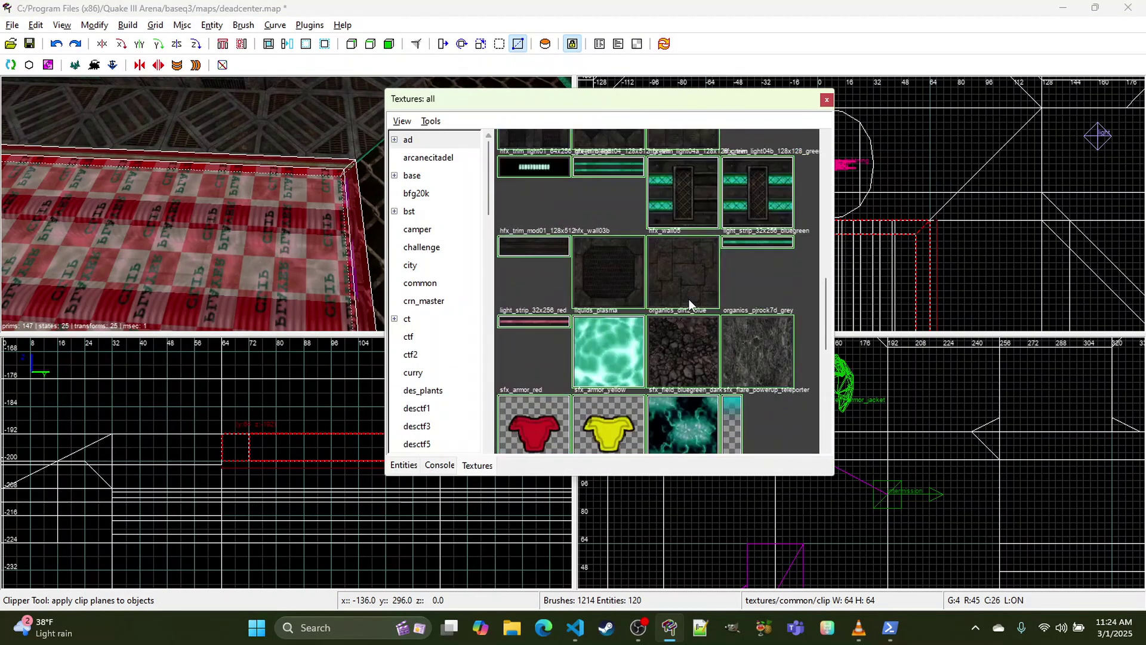
left_click(774, 269)
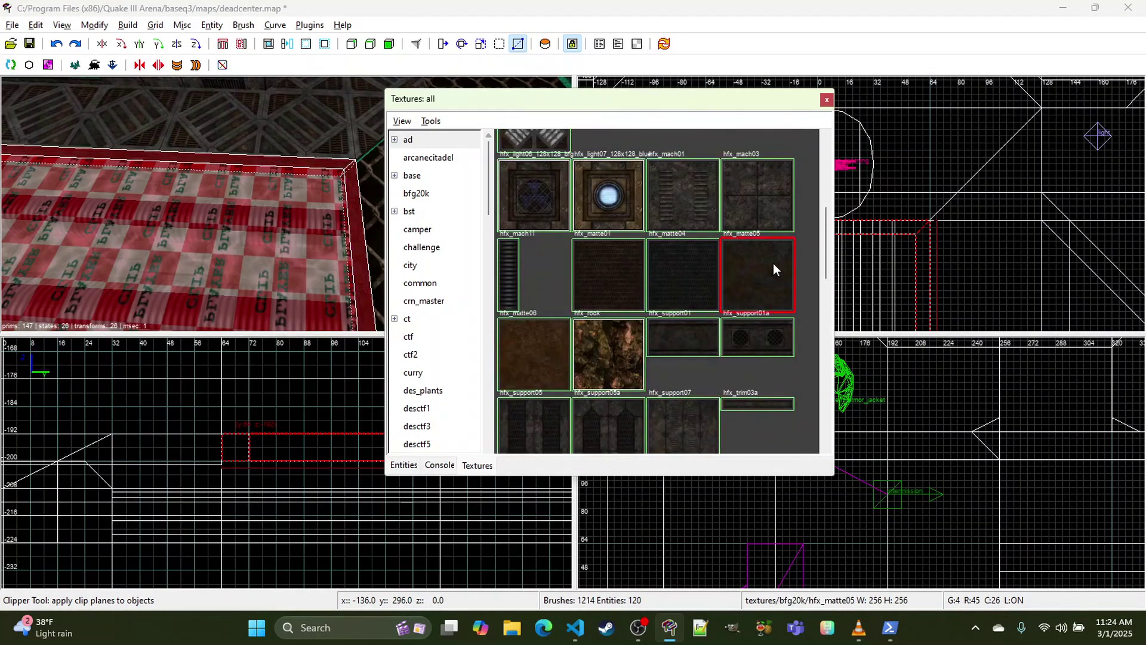
left_click(827, 99)
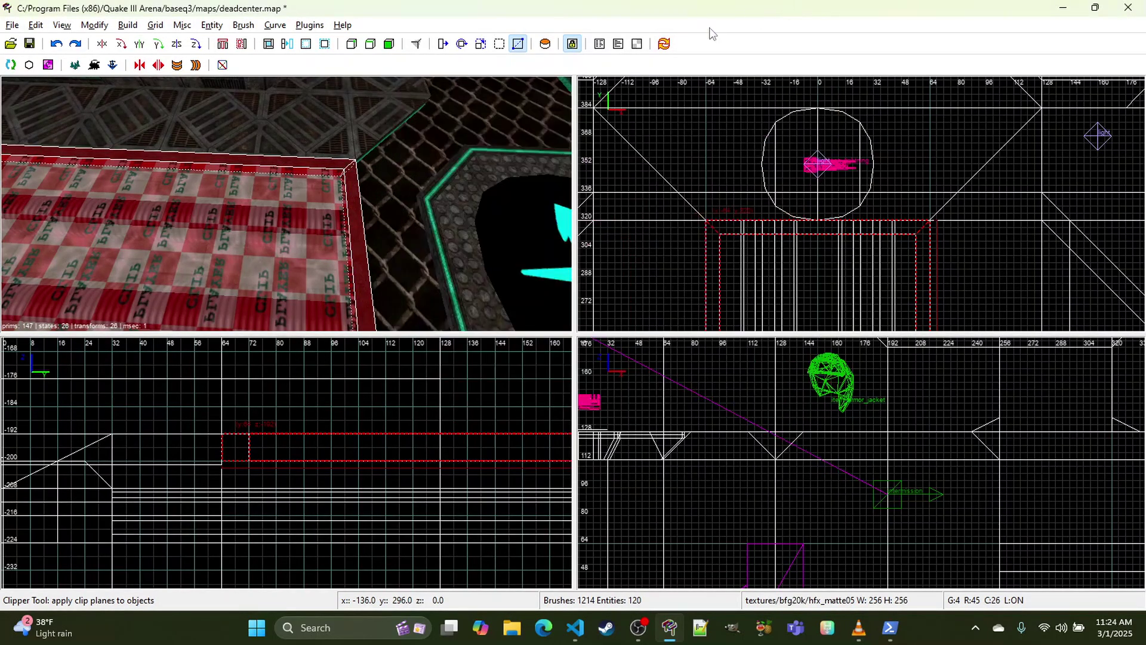
key("Down")
right_click(285, 203)
key("Escape")
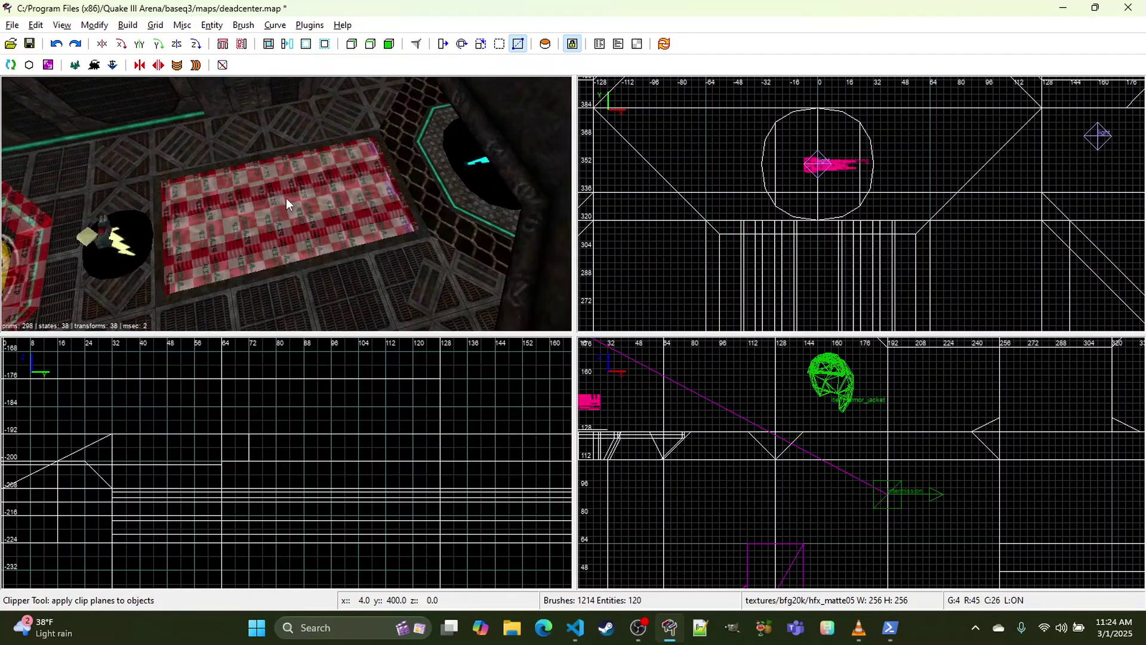
Step: Apply the texture bfg20k/e6_sa_support_fence to the clip brush inside the frame
left_click(286, 202, "shift")
key("t")
scroll(591, 264, "up", 4)
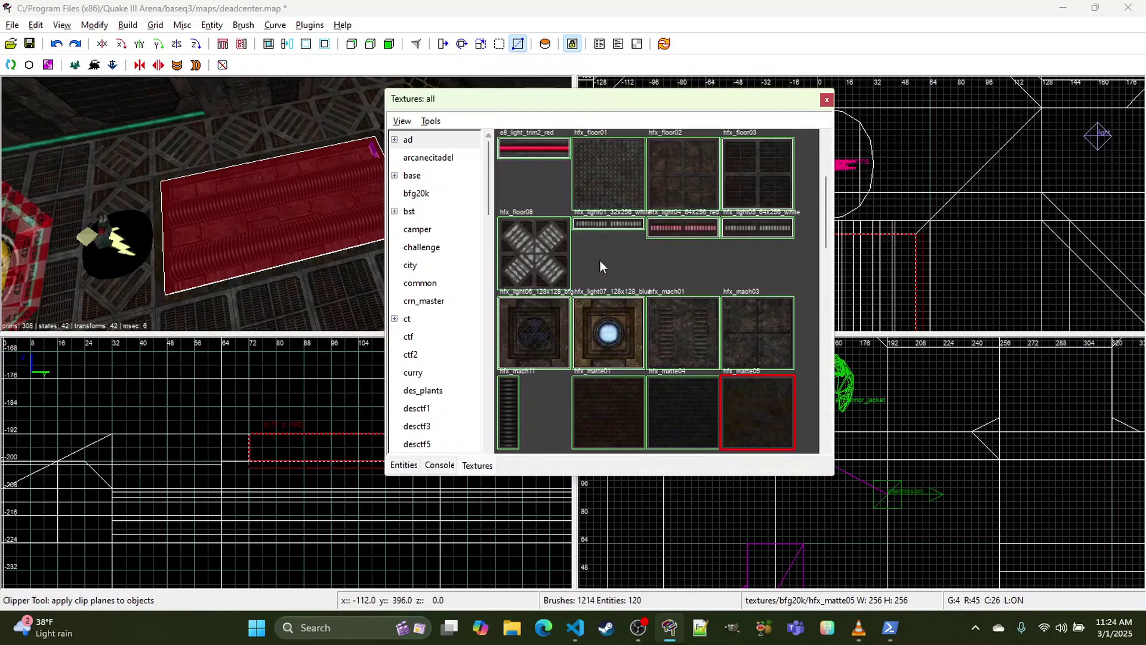
scroll(600, 260, "up", 2)
left_click(769, 242)
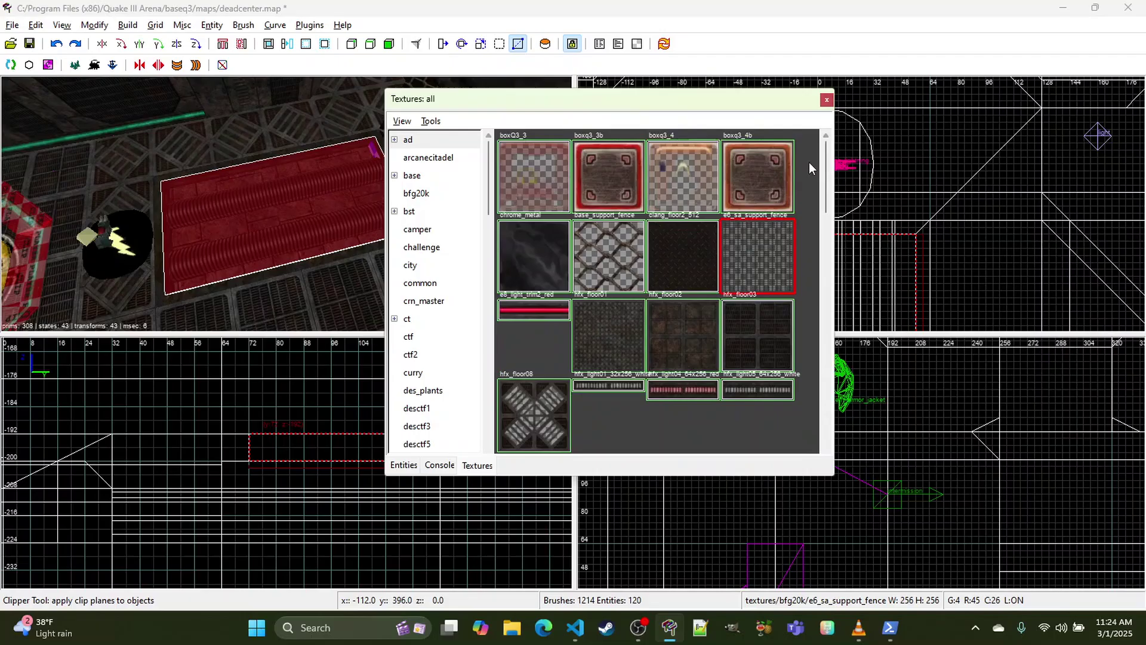
left_click(826, 100)
key("Escape")
Step: Remove the lattice-textured octagonal floor ring brush that surrounds the black circular opening beside the grate
right_click(421, 158)
key("Up")
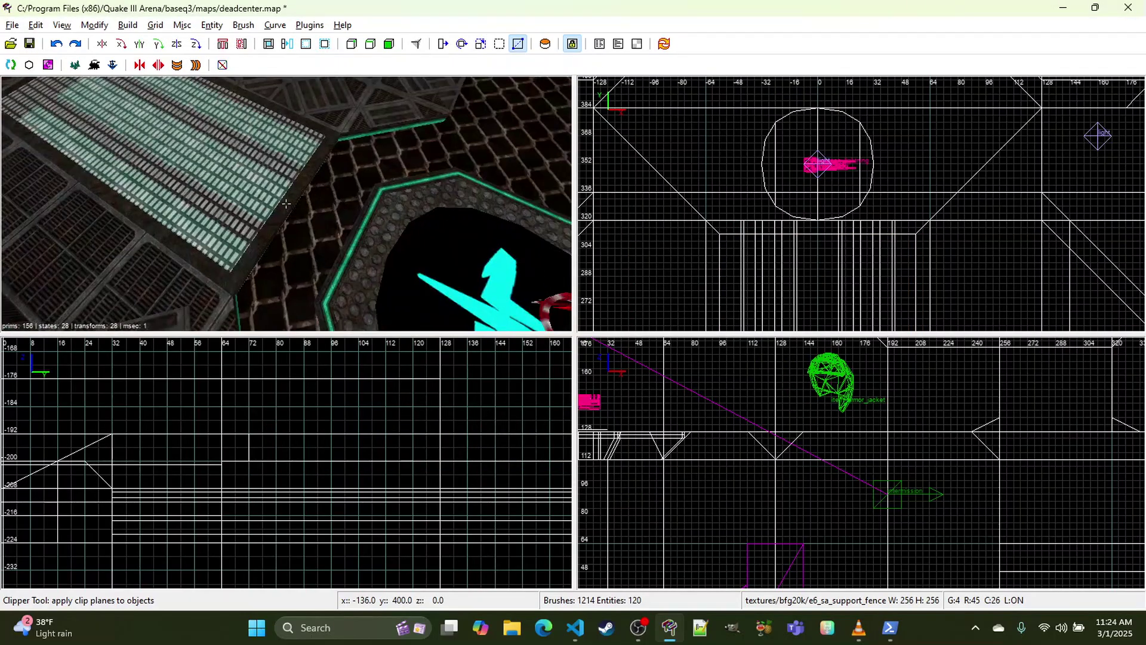
right_click(286, 203)
left_click(273, 210, "shift")
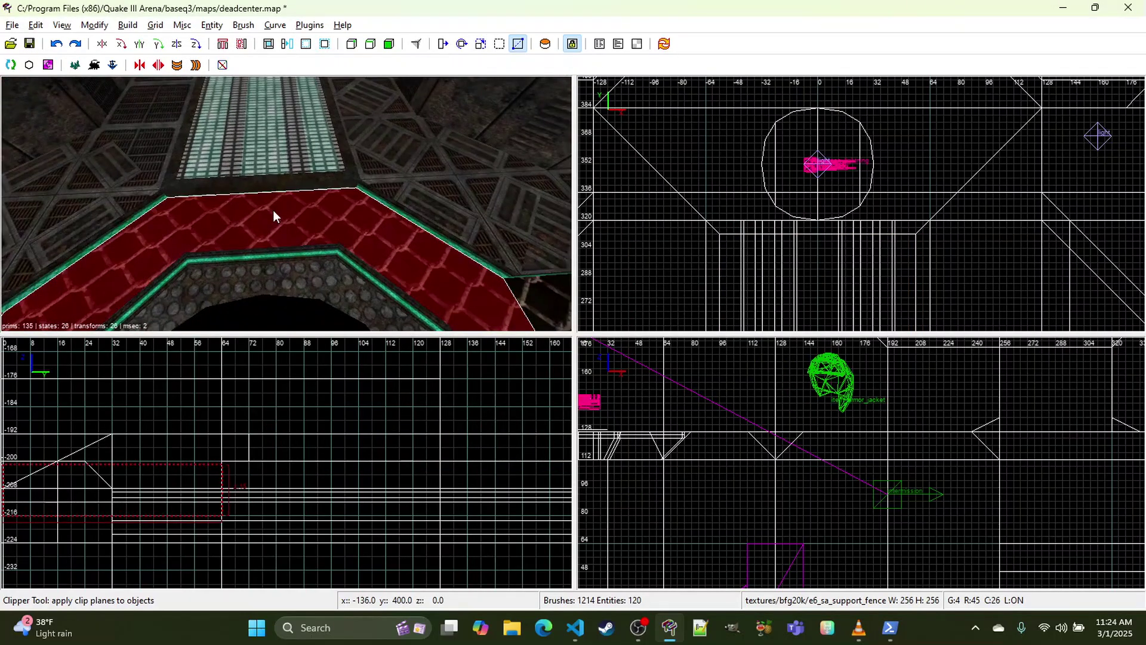
key("Up")
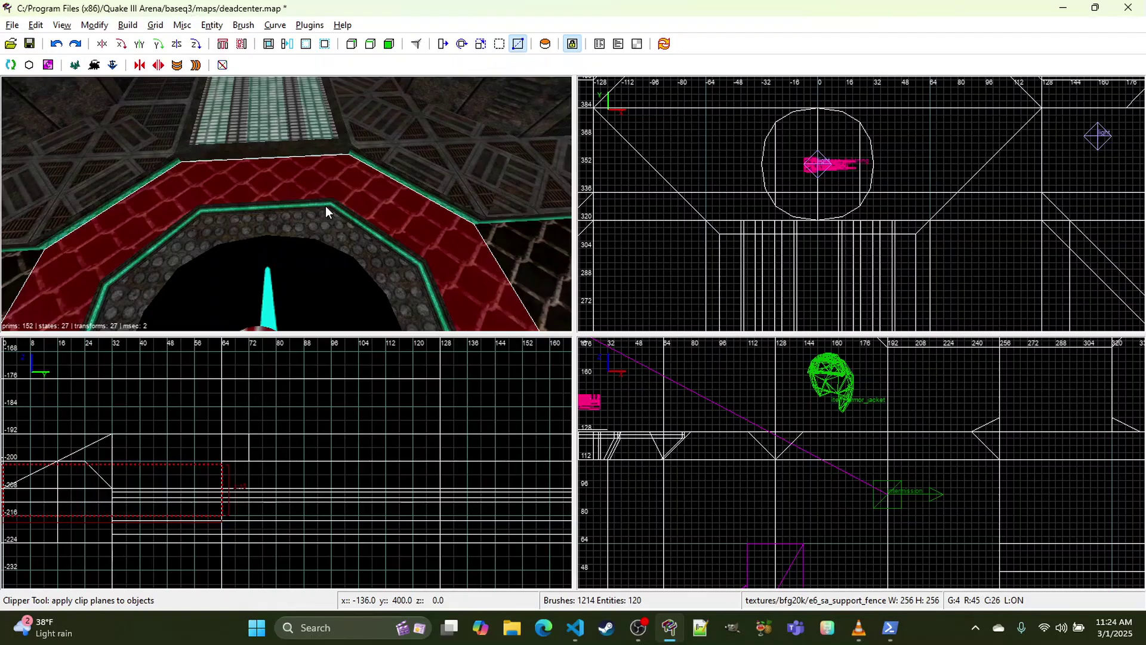
key("h")
right_click(324, 206)
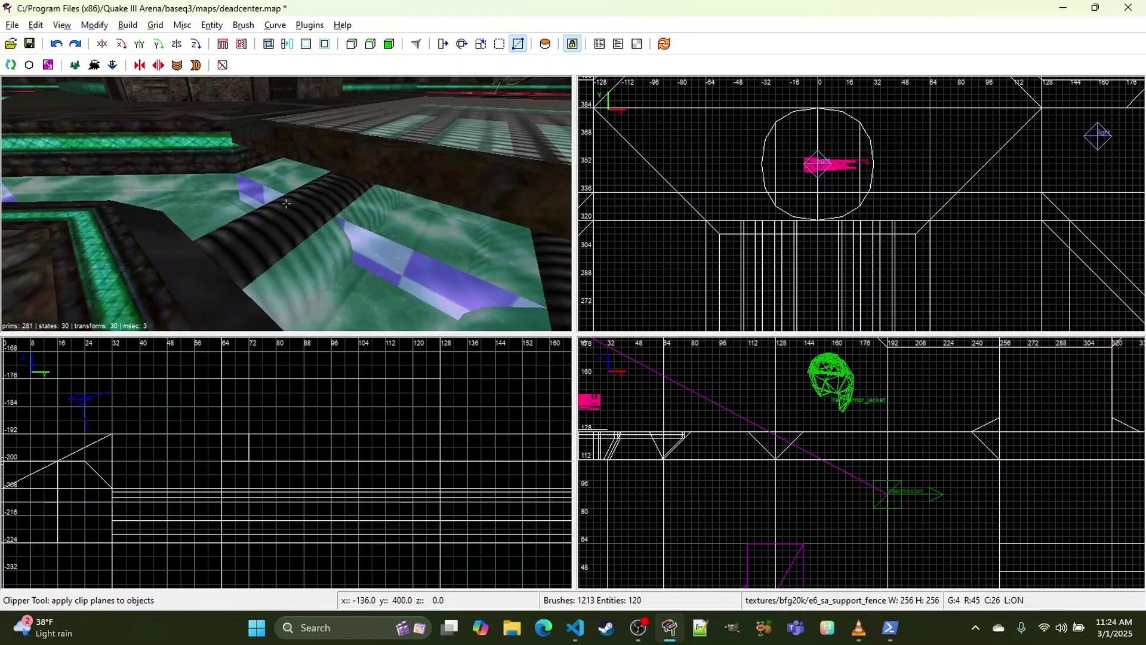
right_click(291, 204)
key("s")
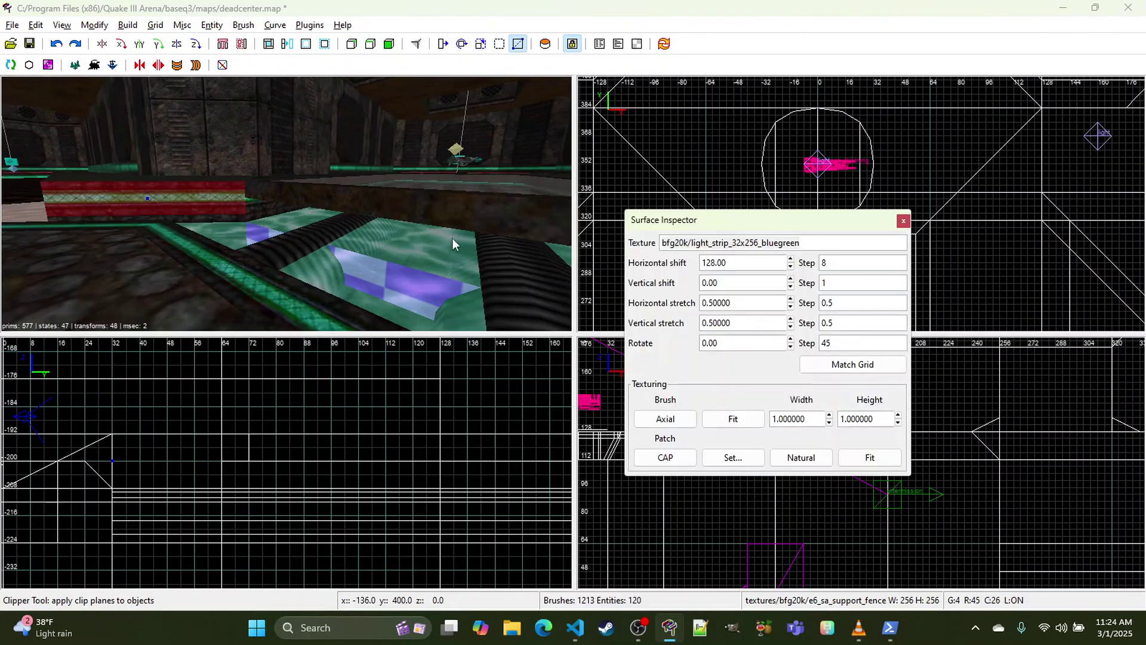
left_click(903, 220)
Step: Select all four mitred frame strips around the grate
right_click(286, 204)
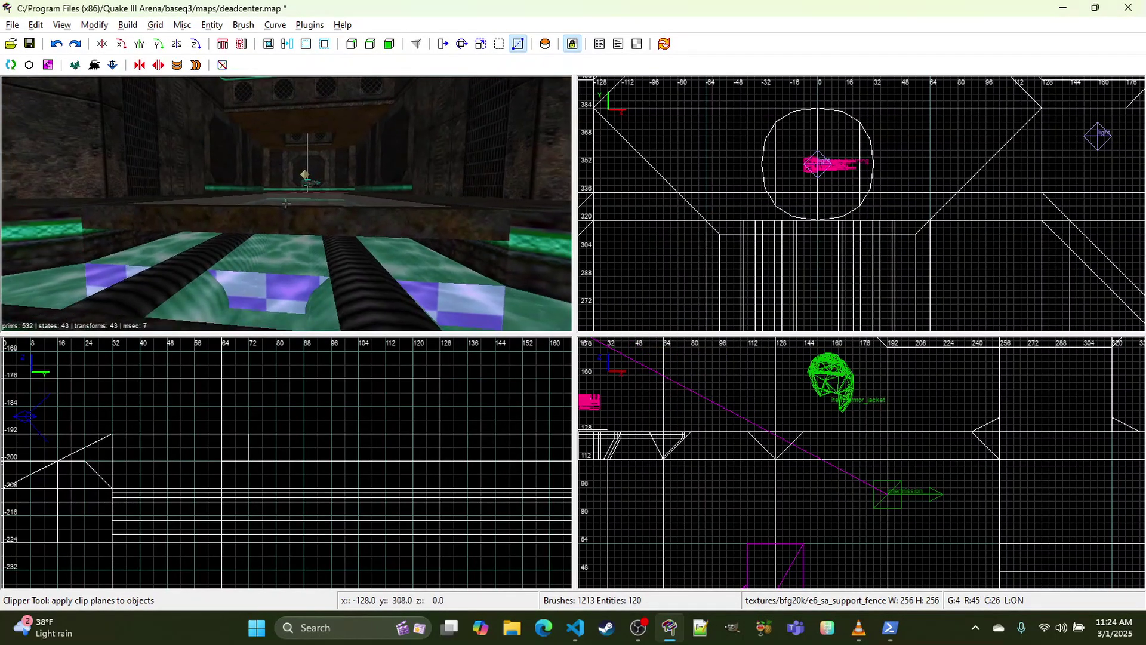
left_click(371, 233, "shift")
right_click(372, 233)
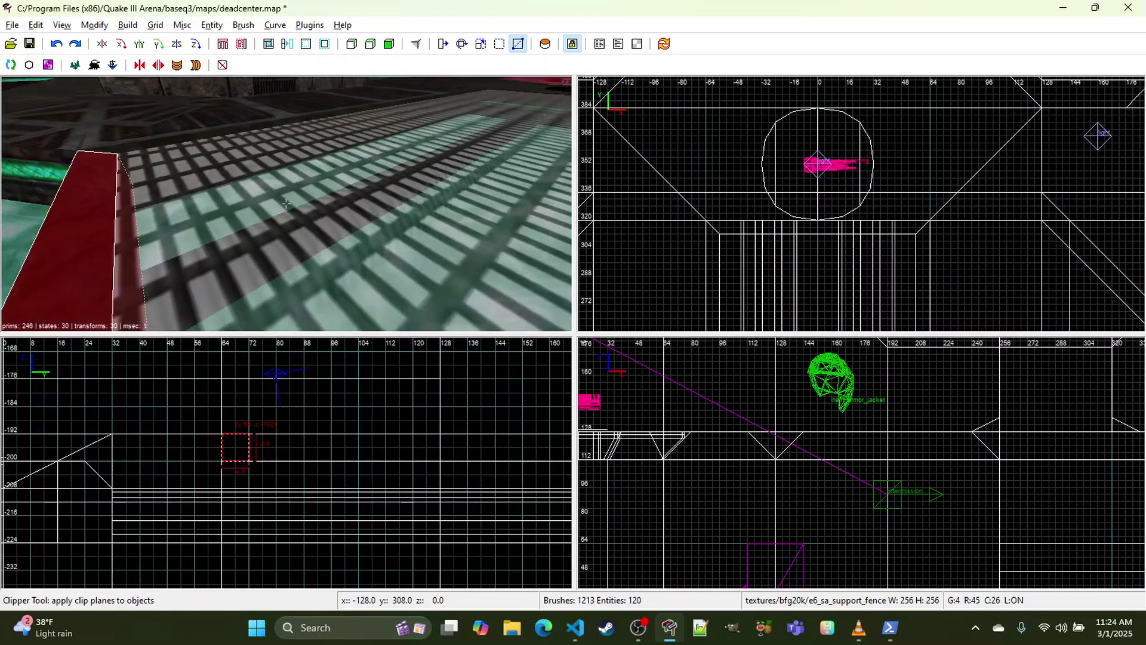
right_click(317, 226)
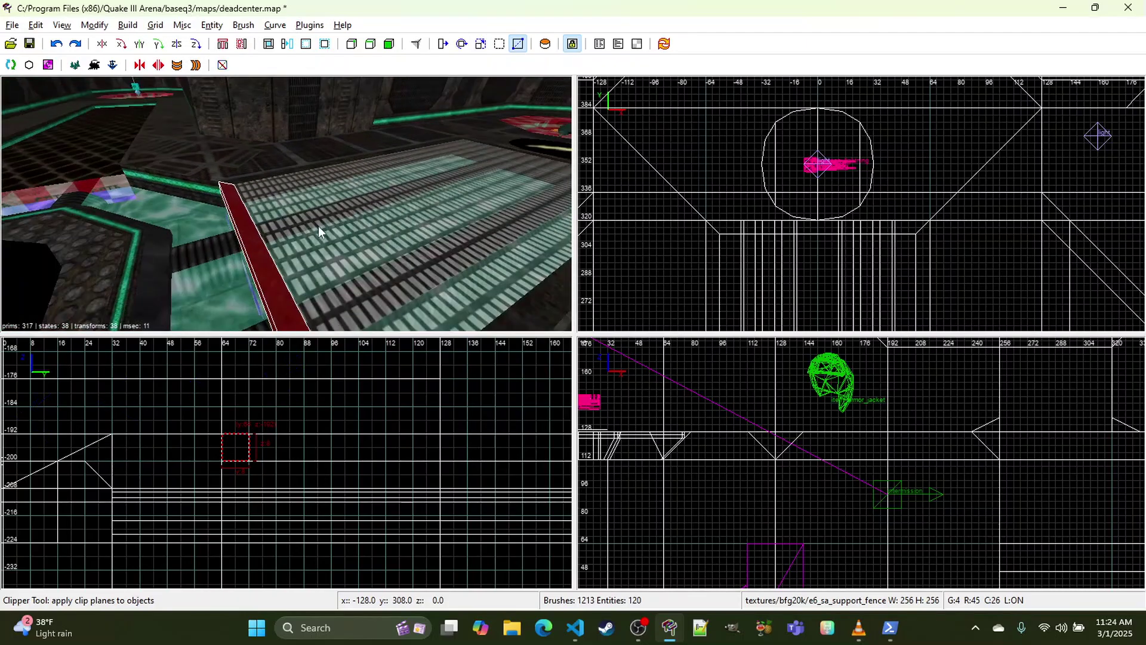
left_click(260, 174, "shift")
right_click(260, 174)
right_click(278, 184)
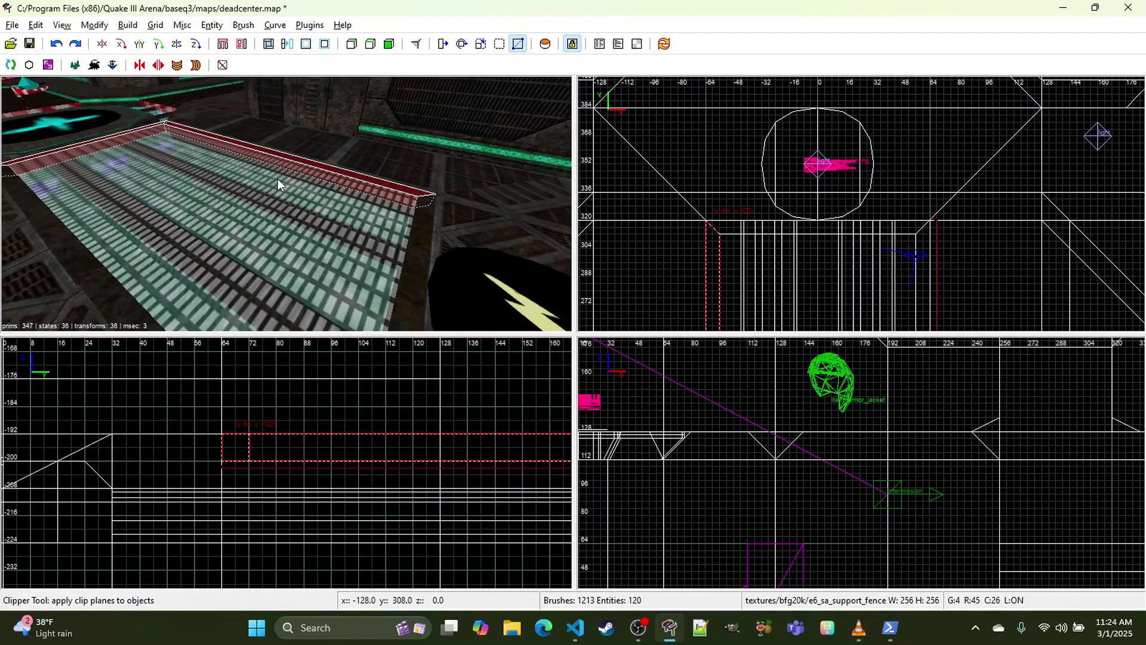
left_click(427, 213, "shift")
right_click(427, 212)
right_click(317, 160)
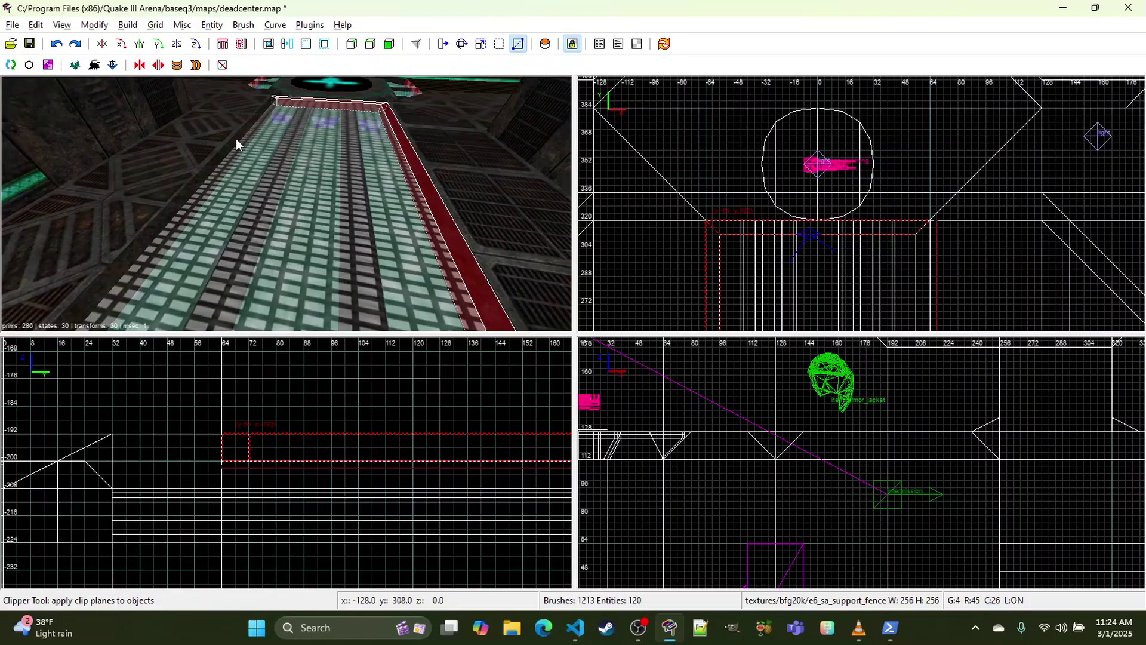
left_click(267, 152, "shift")
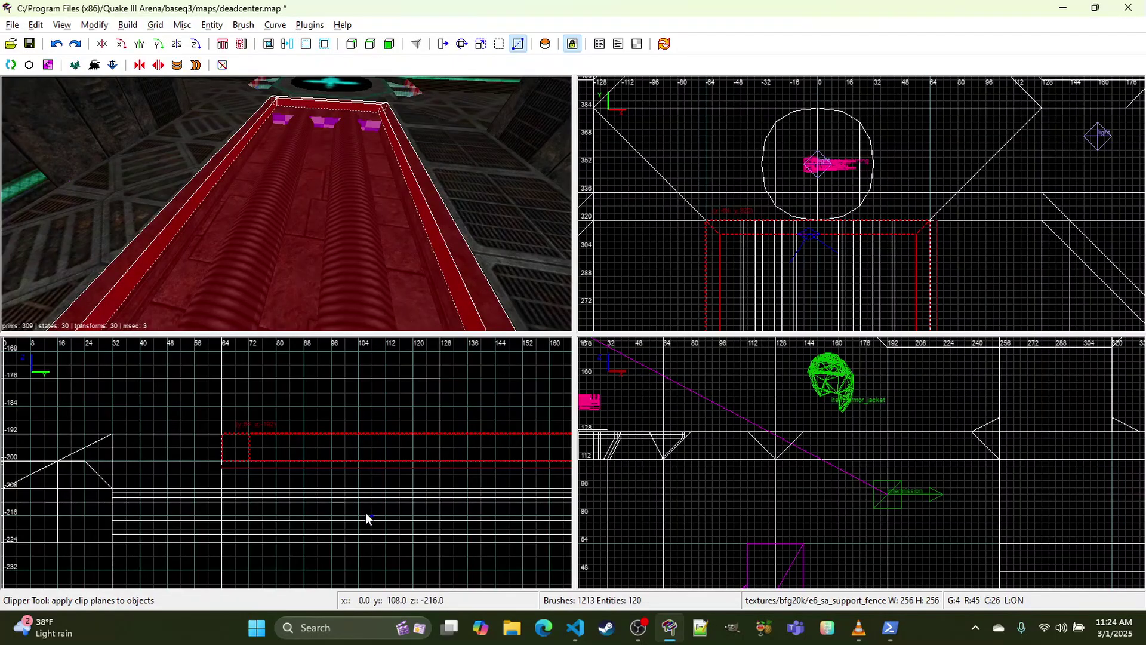
Step: Turn off the clipper and extend the undersides of the four frame strips down to z -208
right_click(279, 261)
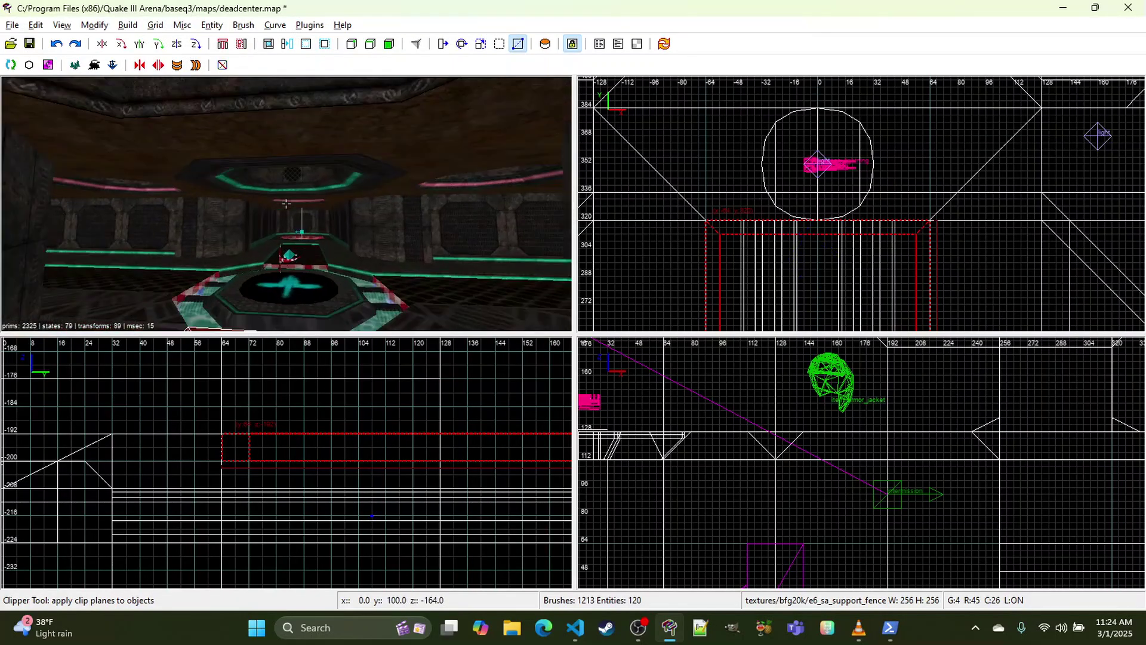
right_click(285, 204)
left_click(246, 191, "shift")
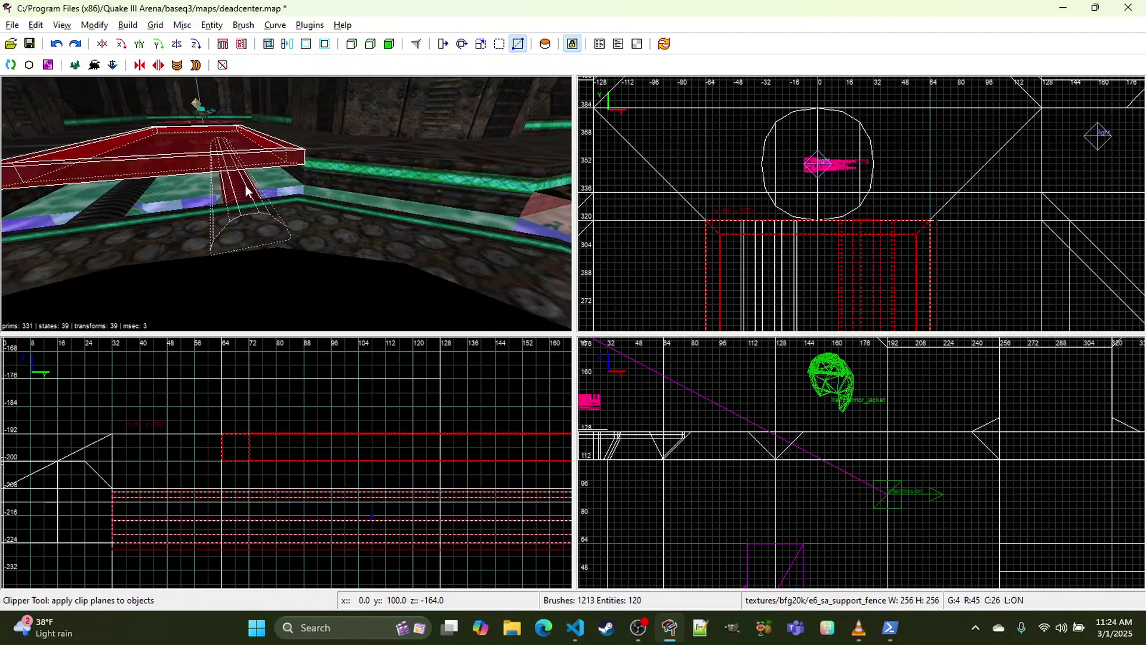
left_click(246, 191, "shift")
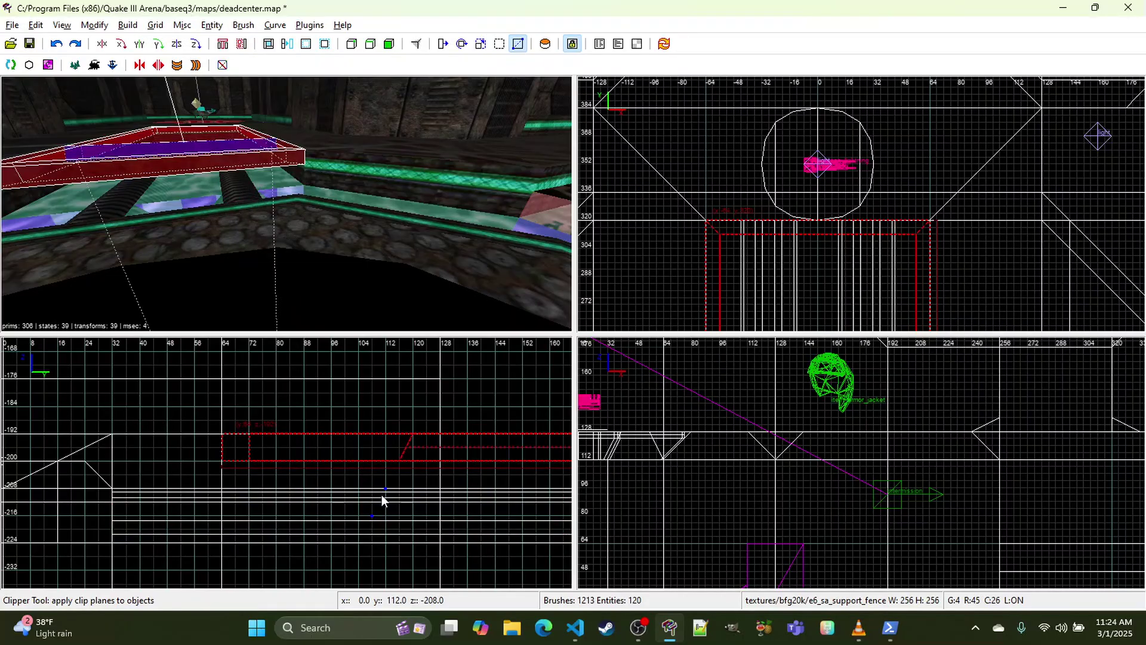
key("x")
left_click_drag(401, 492, 402, 501)
right_click(358, 280)
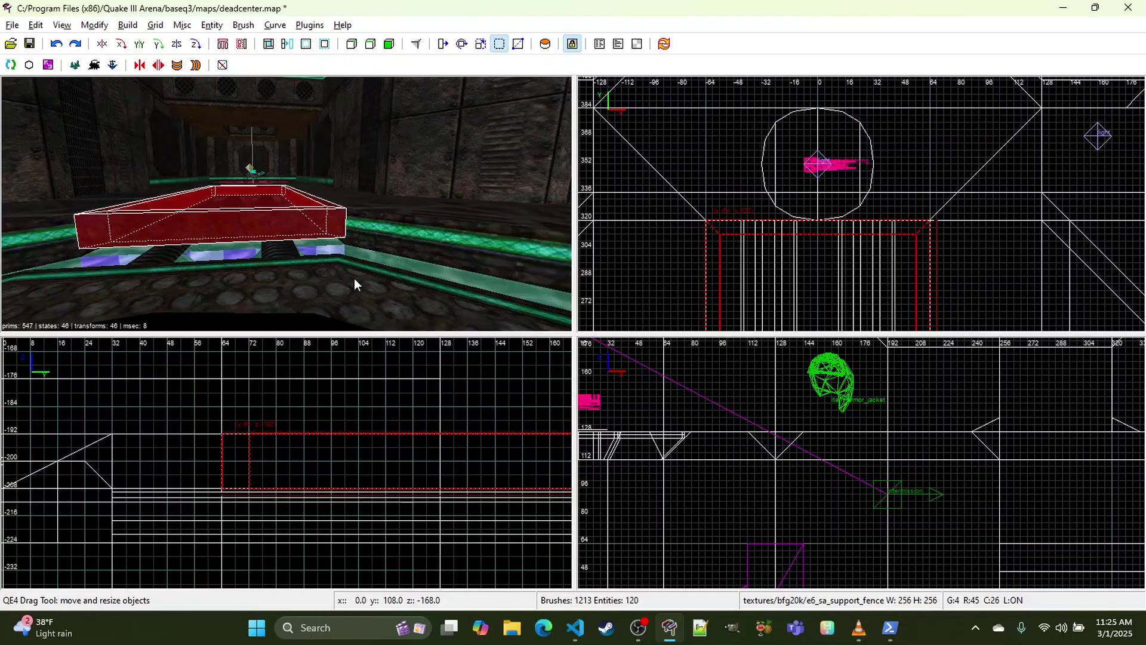
key("Escape")
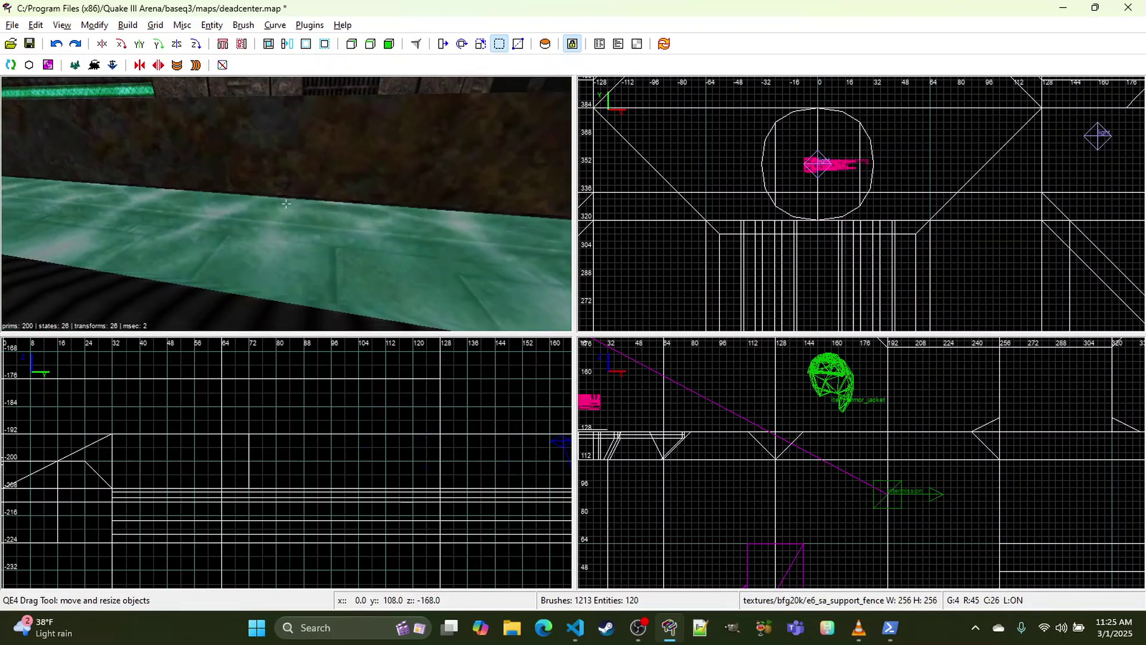
Step: Sample the texture bfg20k/light_strip_32x256_bluegreen and paste it onto the side faces of the grate frame
right_click(244, 225)
middle_click(243, 224)
right_click(243, 225)
right_click(211, 175)
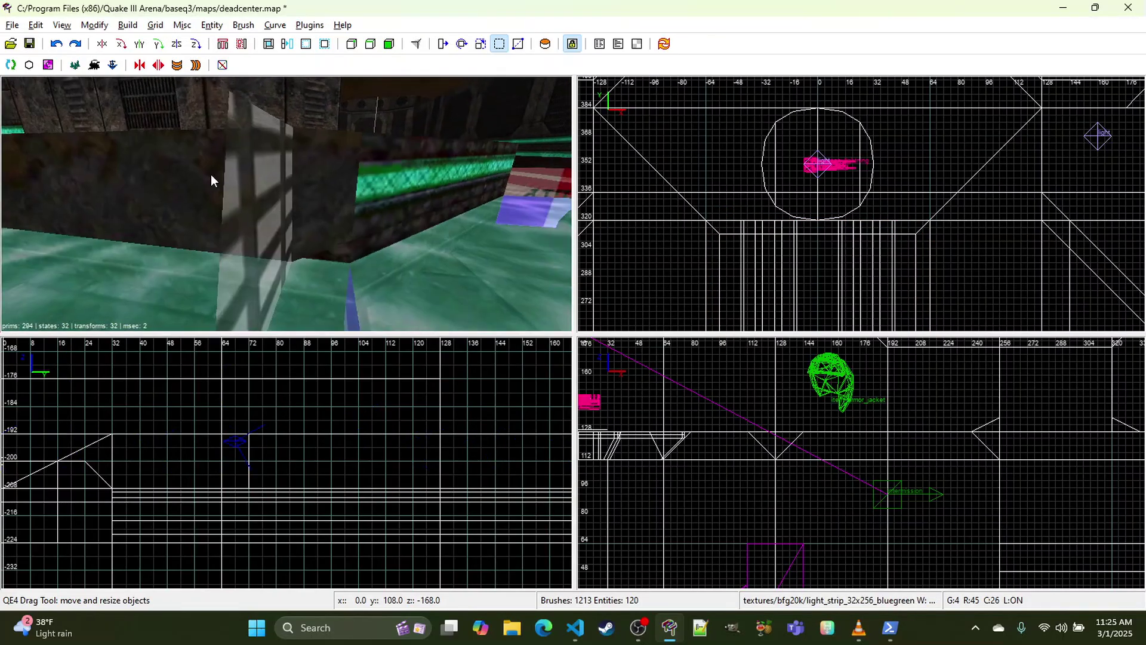
middle_click(159, 170, "ctrl+shift")
right_click(181, 180)
right_click(181, 181)
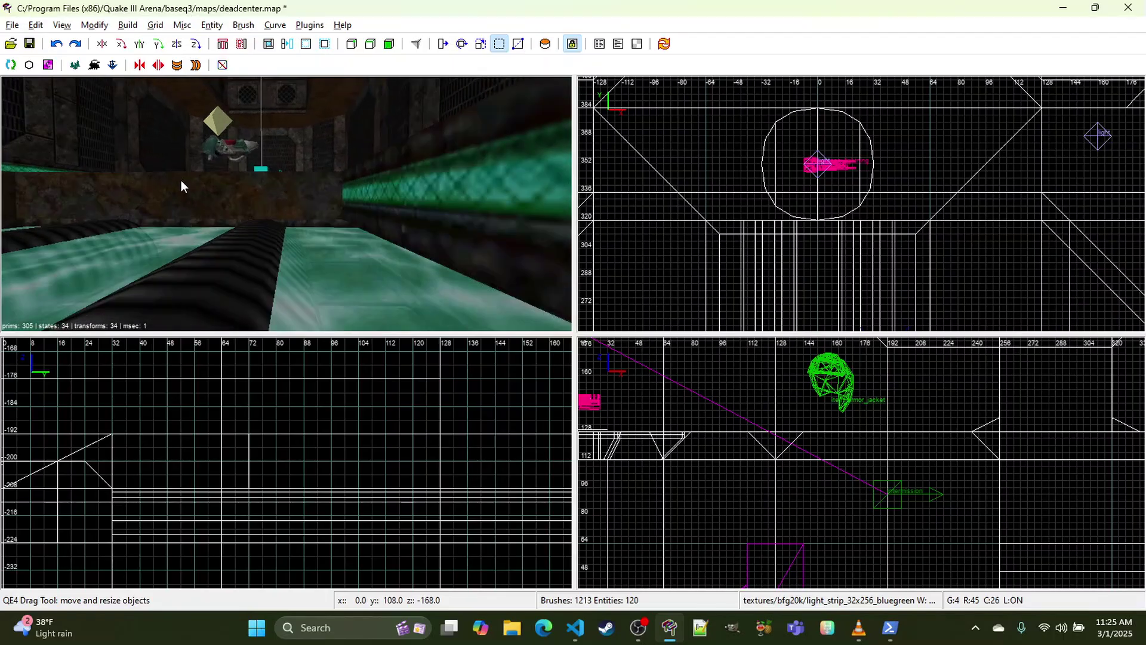
middle_click(181, 180, "ctrl+shift")
right_click(190, 188)
right_click(190, 188)
middle_click(177, 213, "ctrl+shift")
right_click(177, 213)
right_click(177, 213)
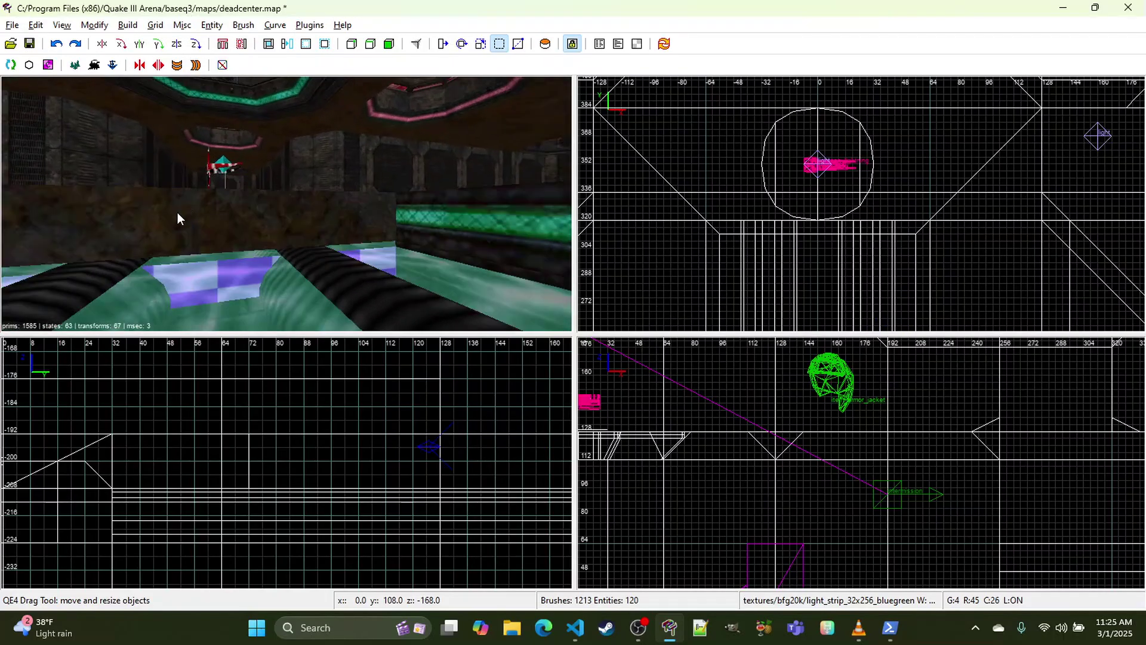
Step: Select the lattice walkway brush on the ring side next to the grate and move it up 8 units to z -192
right_click(177, 212)
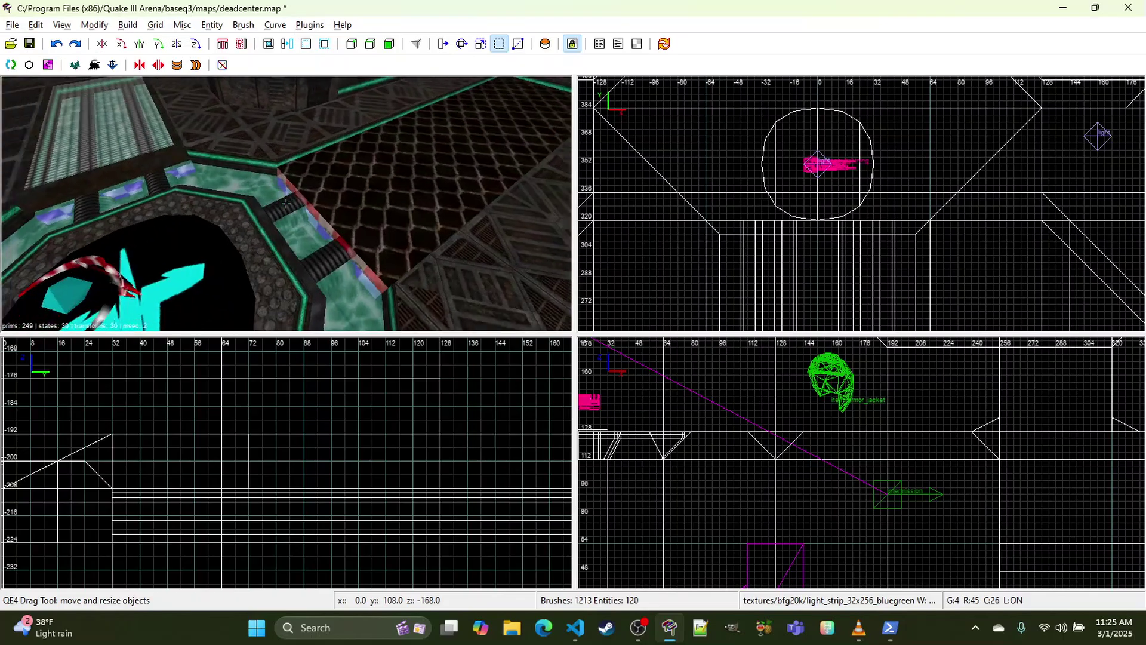
left_click(336, 216, "shift")
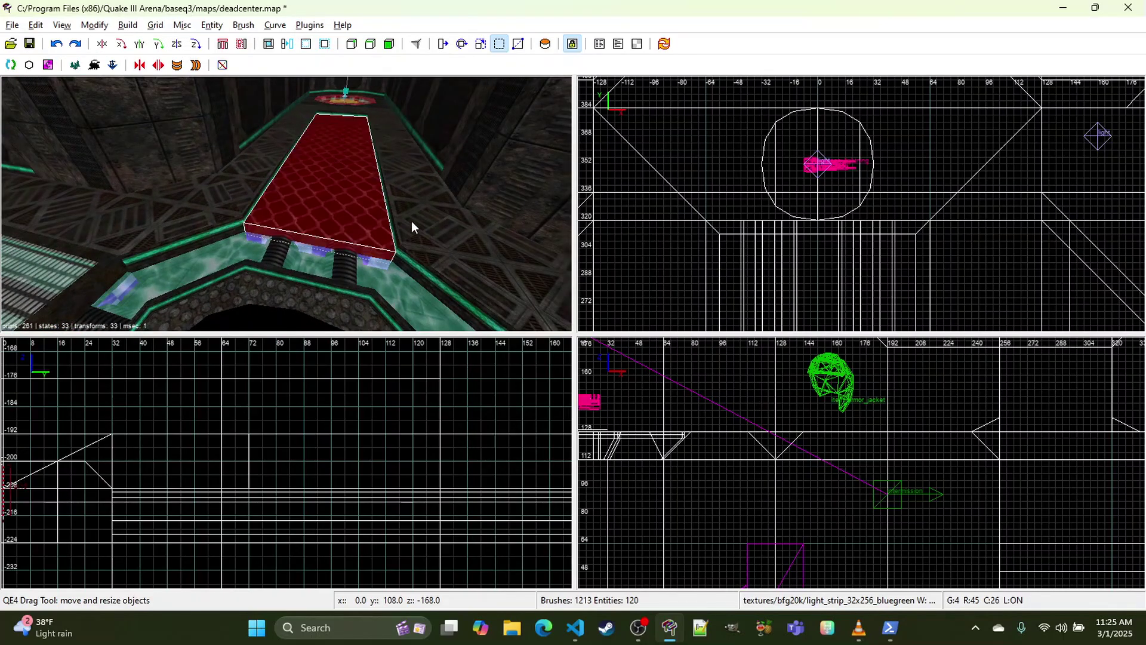
scroll(289, 418, "down", 2)
right_click_drag(289, 417, 398, 426)
right_click_drag(331, 230, 425, 231)
left_click(332, 229, "shift")
right_click_drag(332, 225, 286, 204)
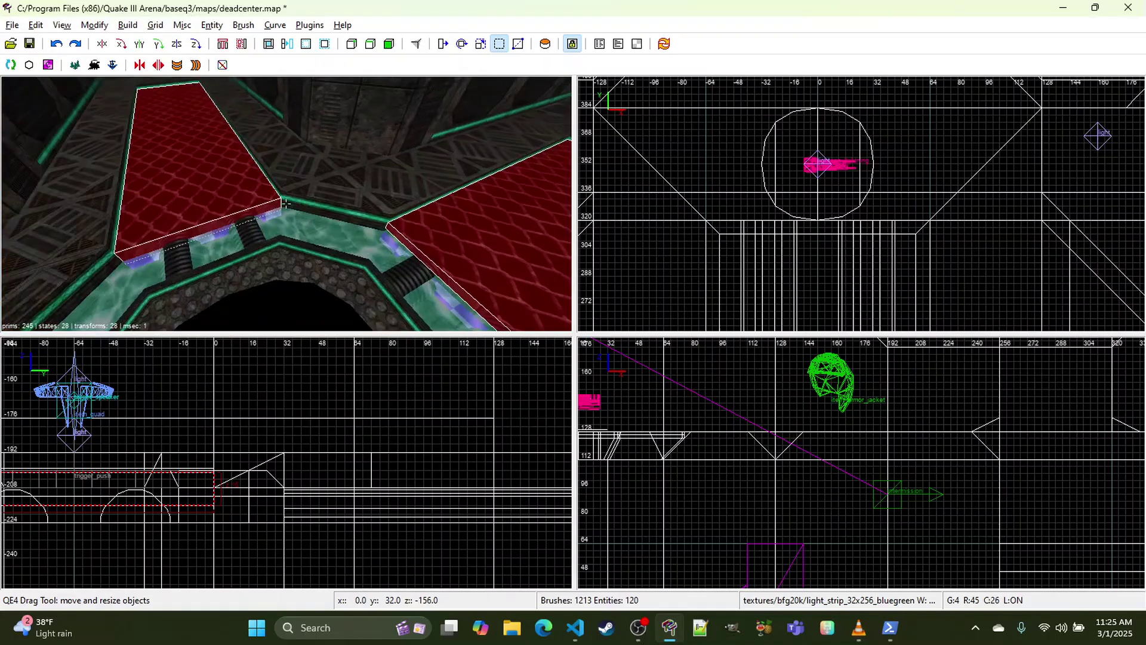
scroll(286, 204, "up", 4)
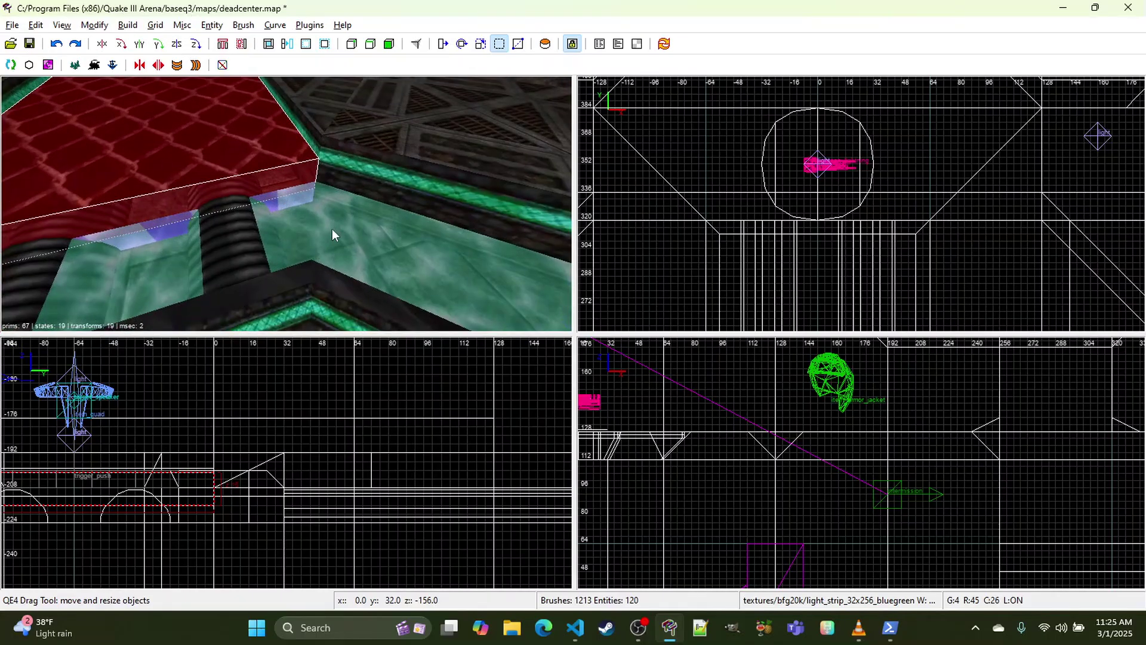
right_click_drag(332, 232, 463, 191)
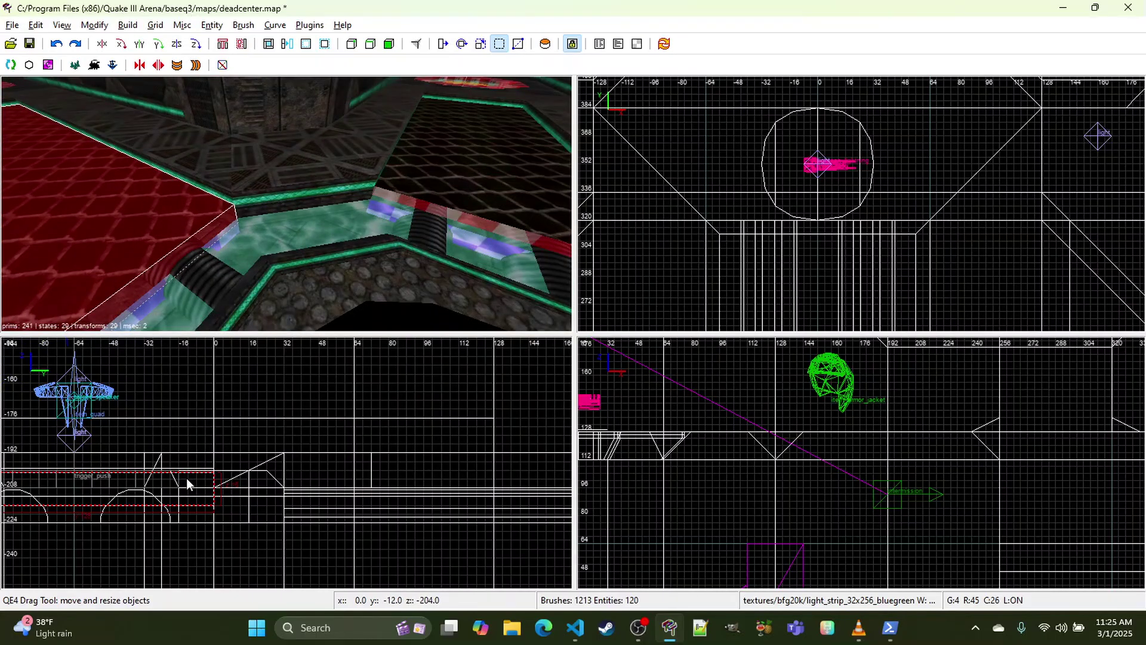
left_click_drag(187, 478, 186, 461)
right_click_drag(203, 257, 278, 213)
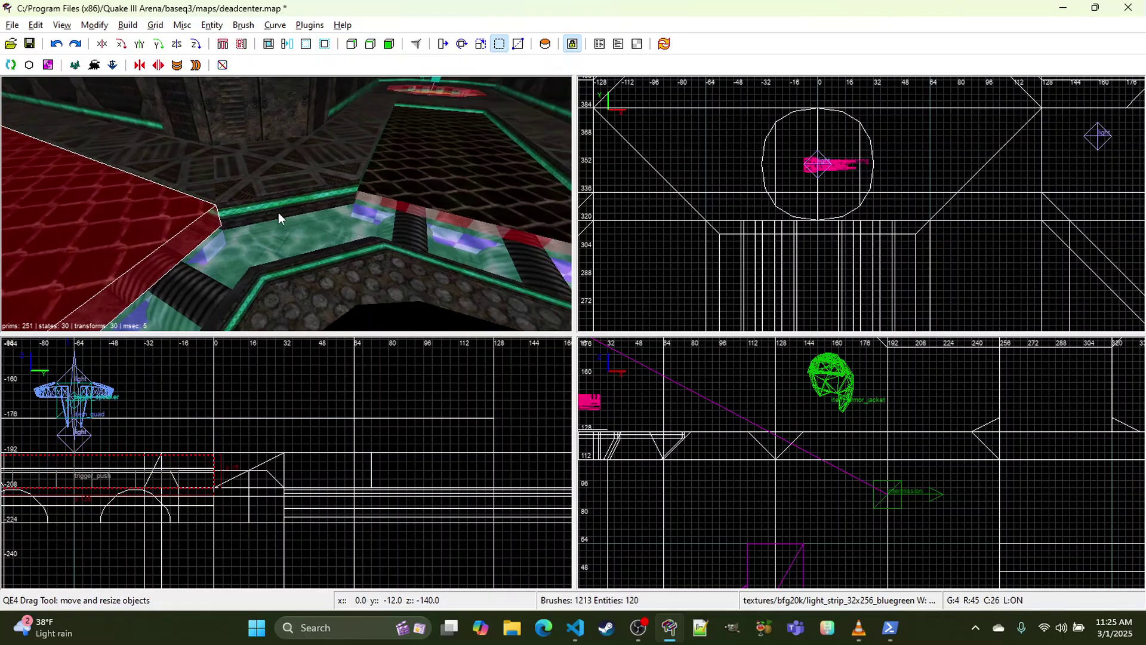
key("Escape")
Step: Raise and resize the lattice walkway brush opposite the grate to span z -208 to -192, using grid size 1
left_click(414, 186, "shift")
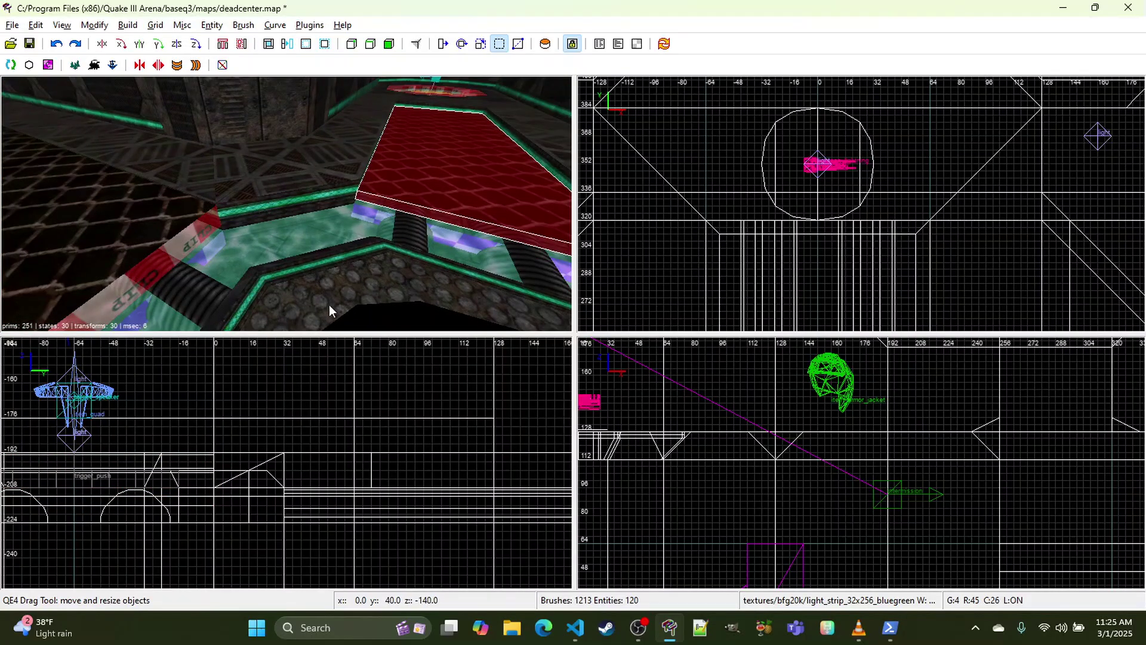
right_click_drag(131, 476, 554, 458)
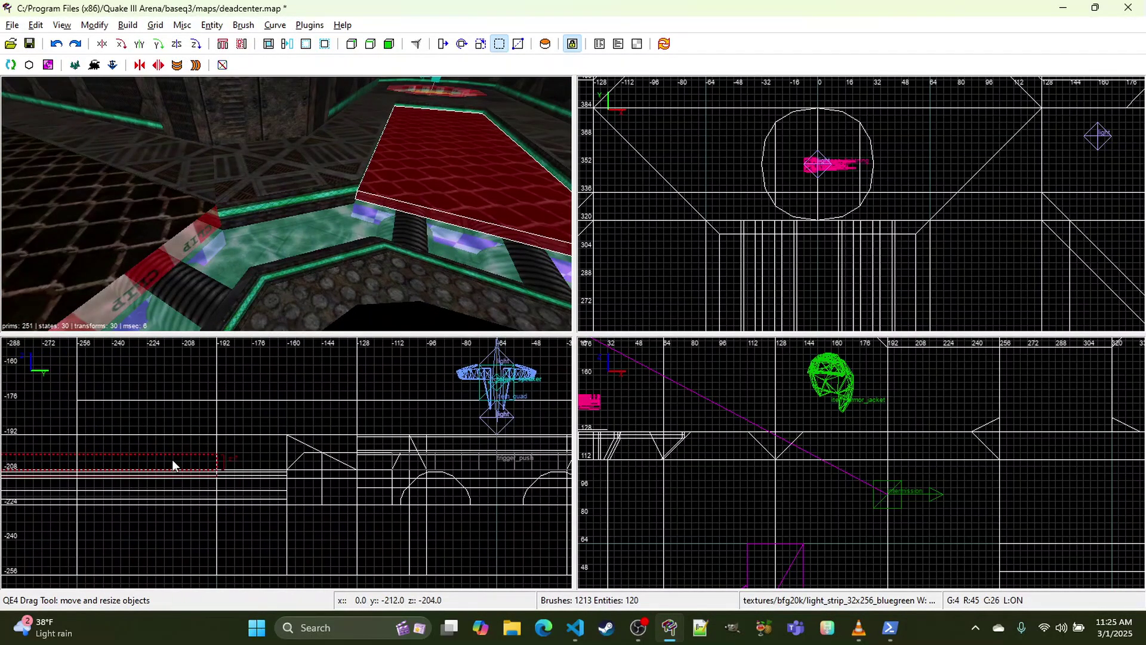
left_click_drag(173, 456, 176, 444)
scroll(176, 444, "up", 5)
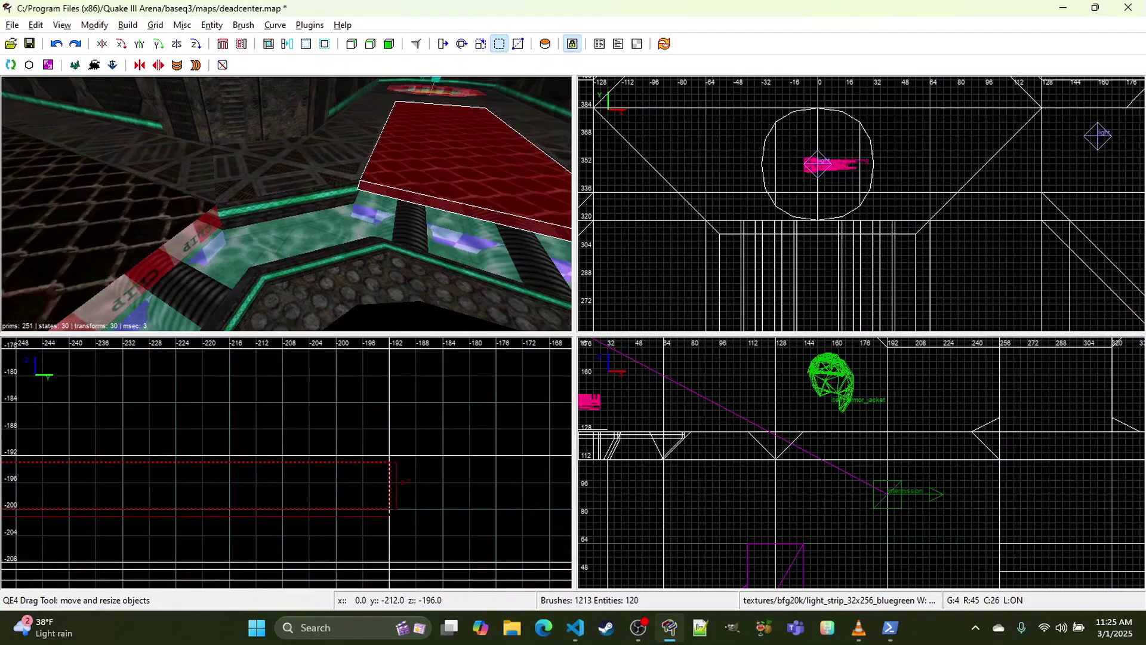
key("1")
left_click_drag(260, 440, 262, 432)
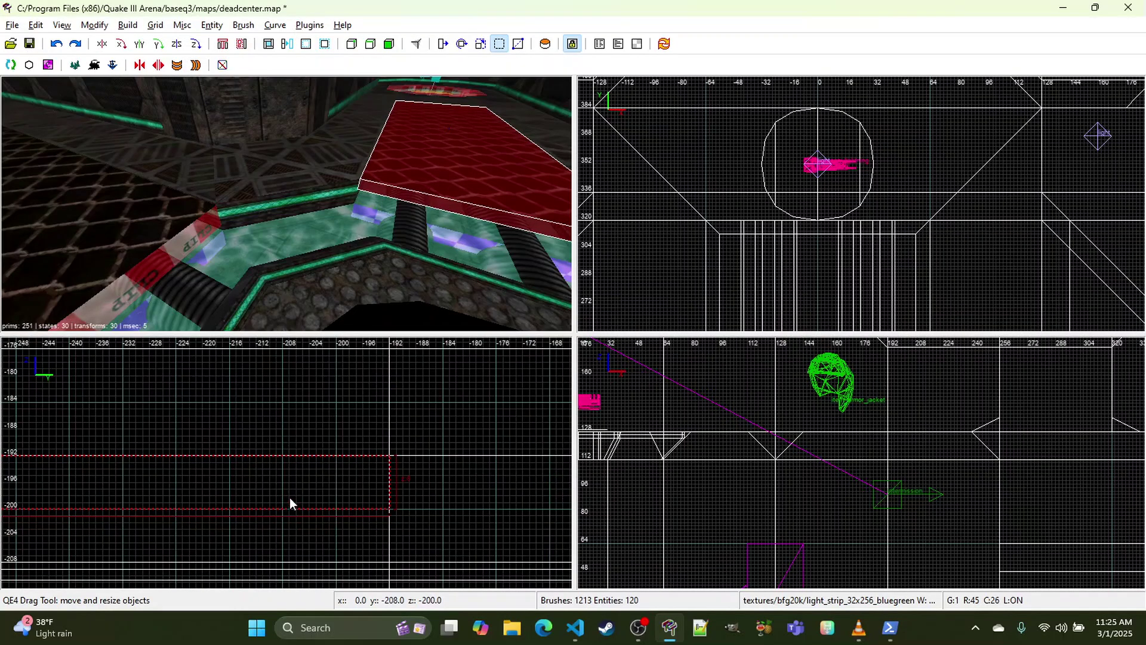
right_click_drag(313, 499, 309, 453)
left_click_drag(315, 499, 311, 549)
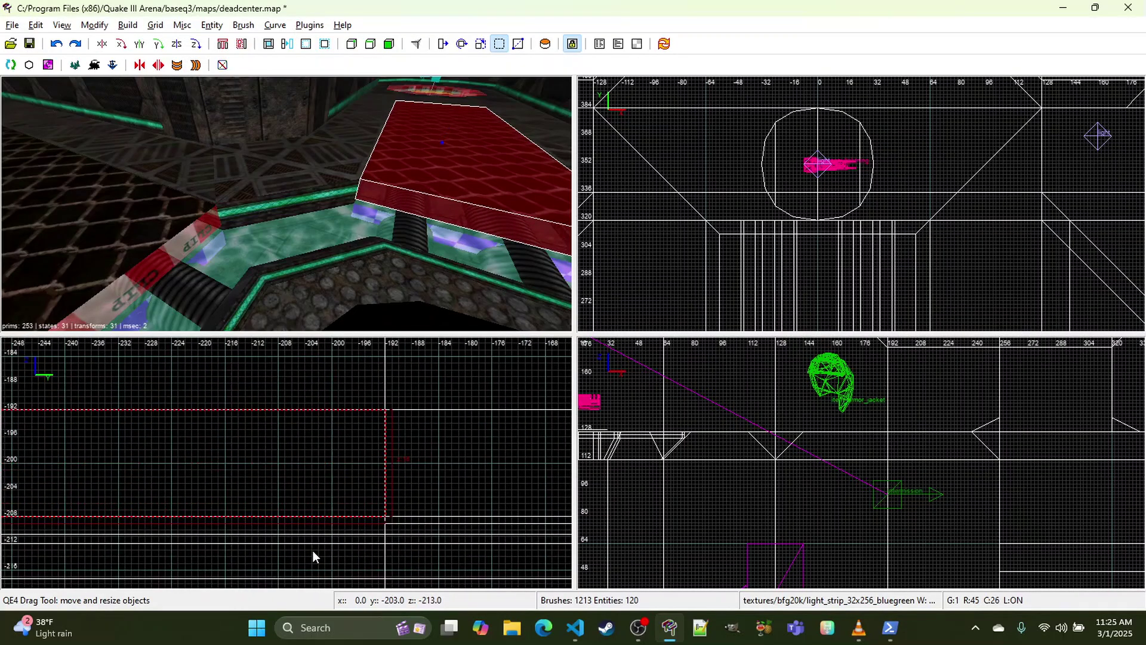
right_click(289, 280)
right_click(286, 204)
key("Escape")
Step: Select the remaining low lattice walkway brush and centre its edge at y -128 in the side view
left_click(385, 203, "shift")
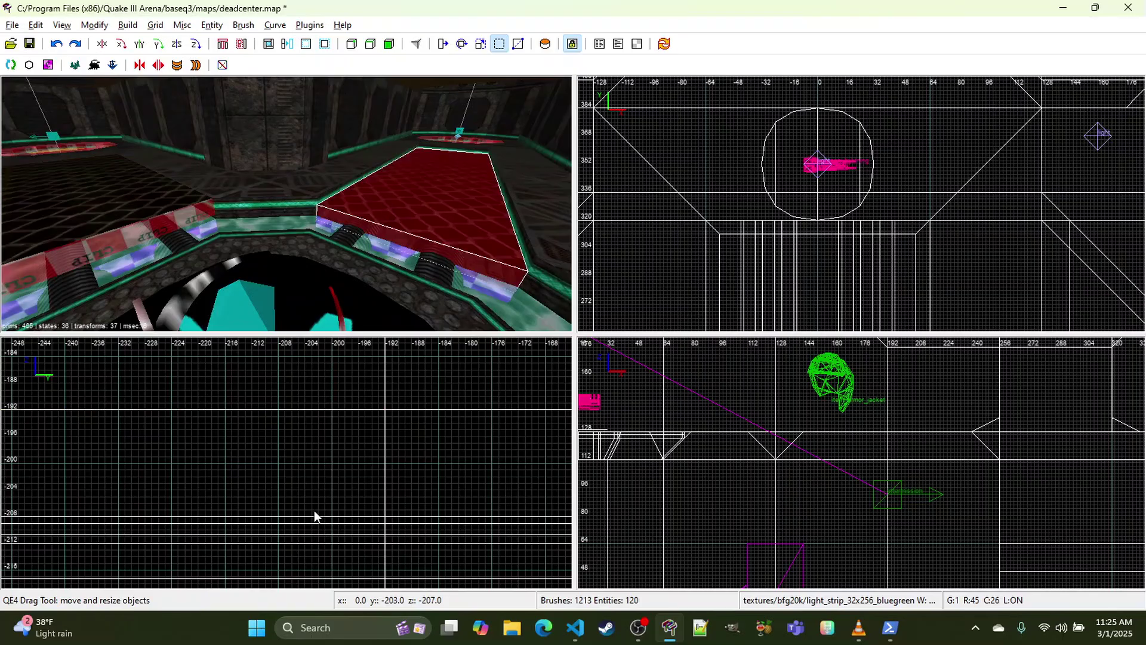
scroll(335, 481, "down", 5)
scroll(336, 481, "down", 3)
right_click_drag(335, 481, 263, 500)
scroll(332, 494, "up", 4)
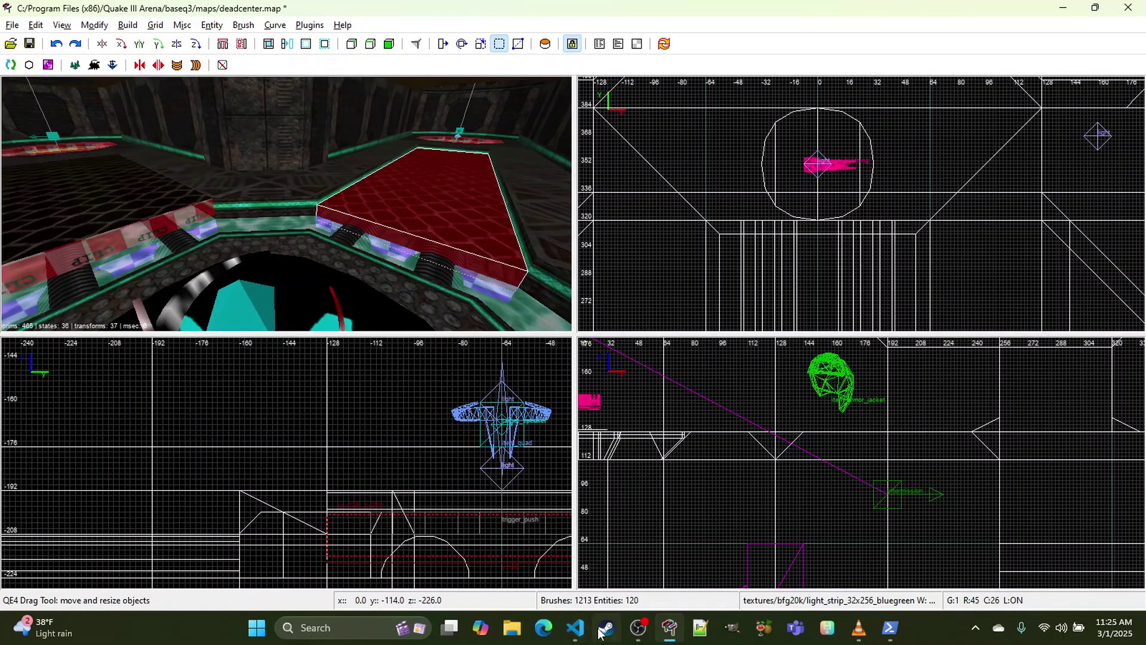
Step: Switch to VS Code and start a new comment line below "# BEATBOX IS AWESOME..." in 2024_1228-(Q3A-Live).ps1
left_click(580, 635)
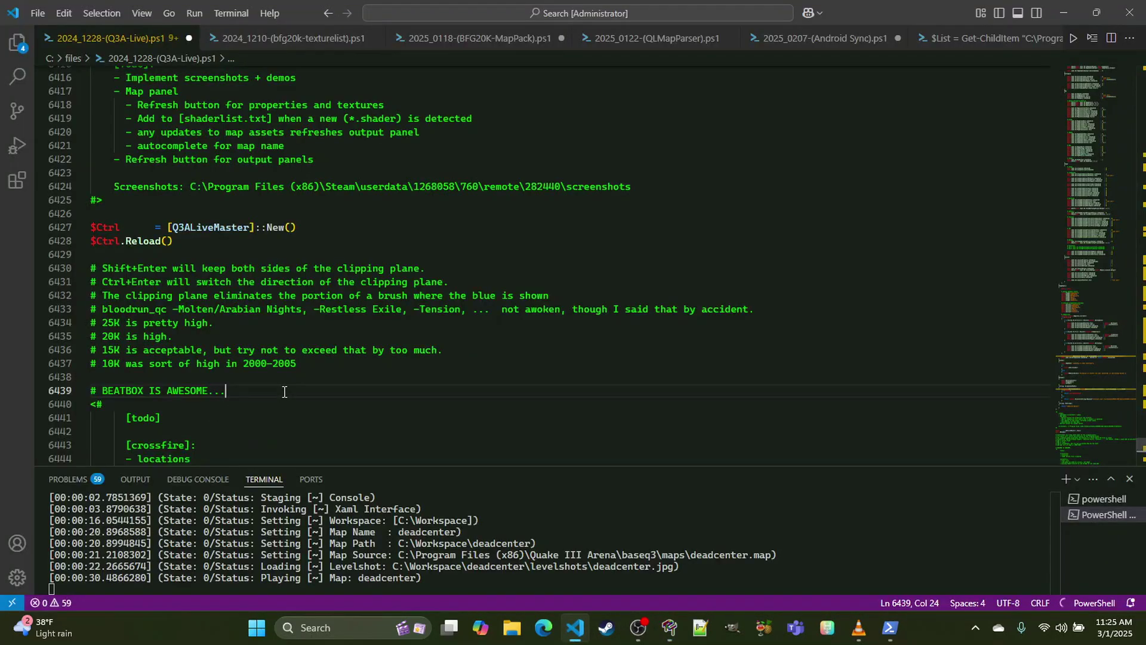
key("Return")
key("Return")
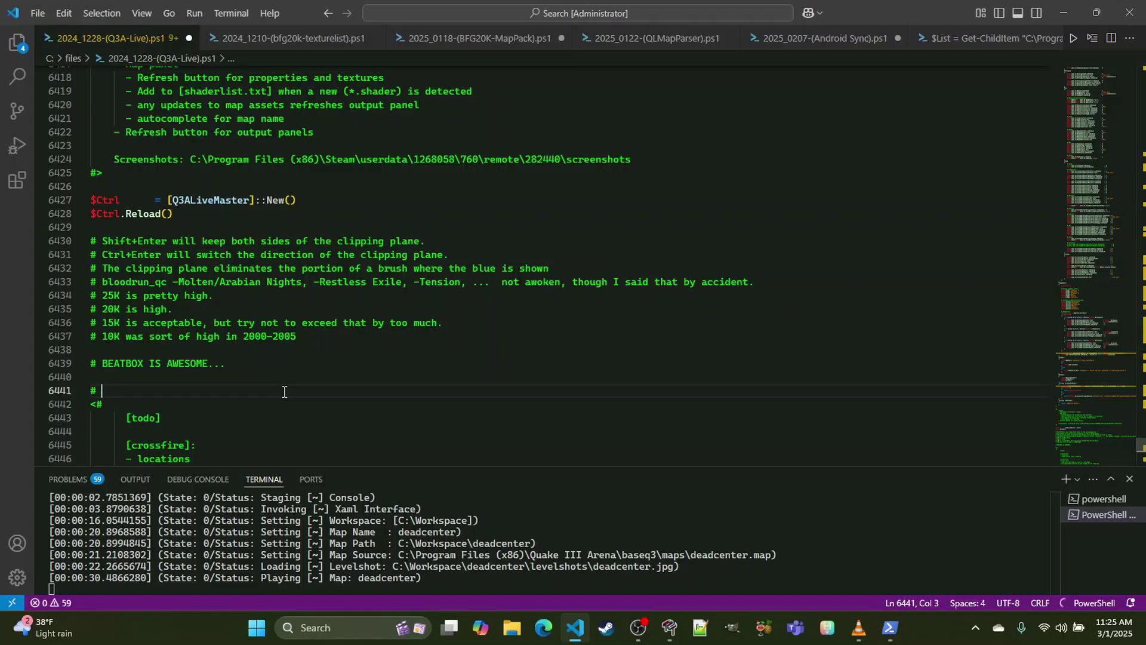
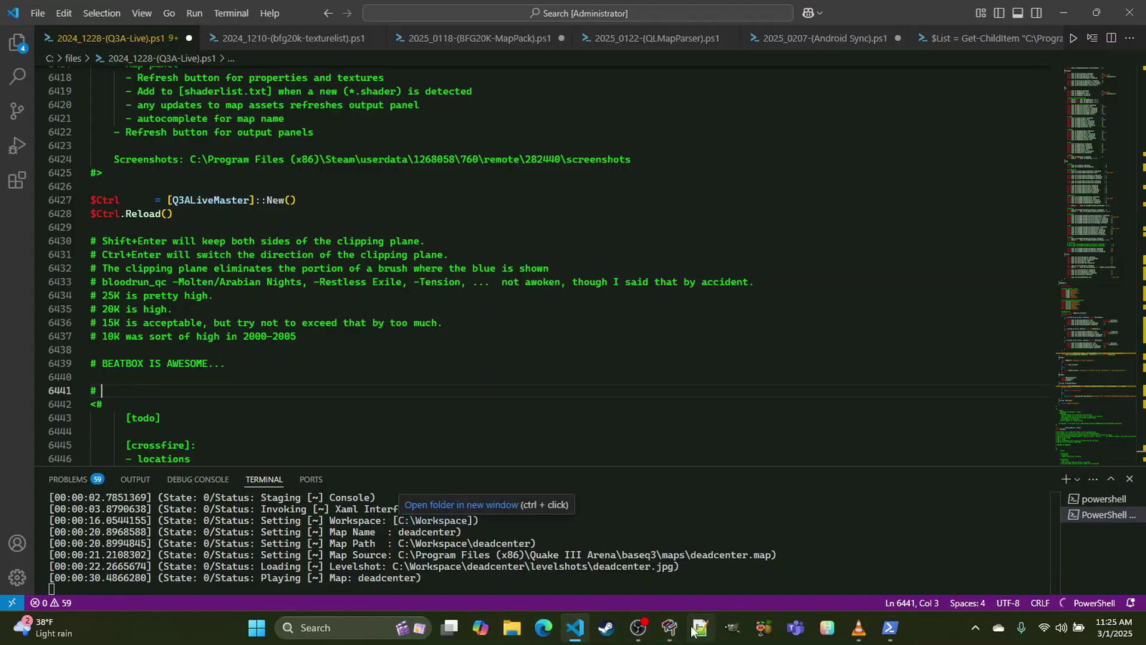
Step: Switch back to the Radiant map editor and raise the remaining lattice walkway brush, resizing it to span z -208 to -192
left_click(669, 628)
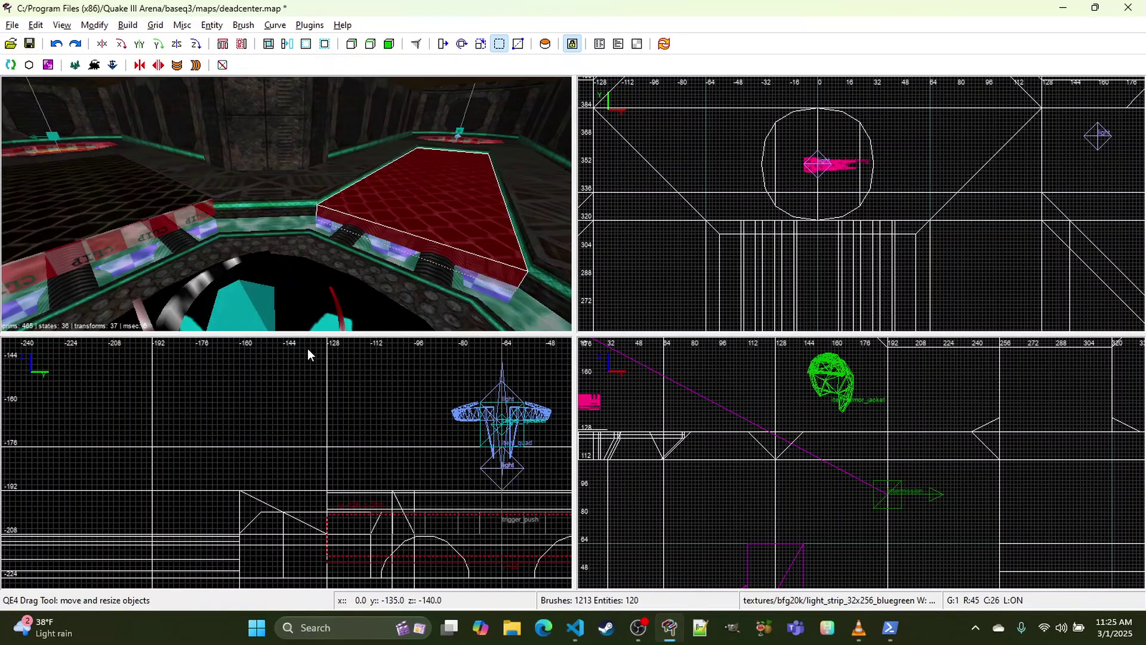
right_click(291, 190)
left_click_drag(386, 557, 382, 512)
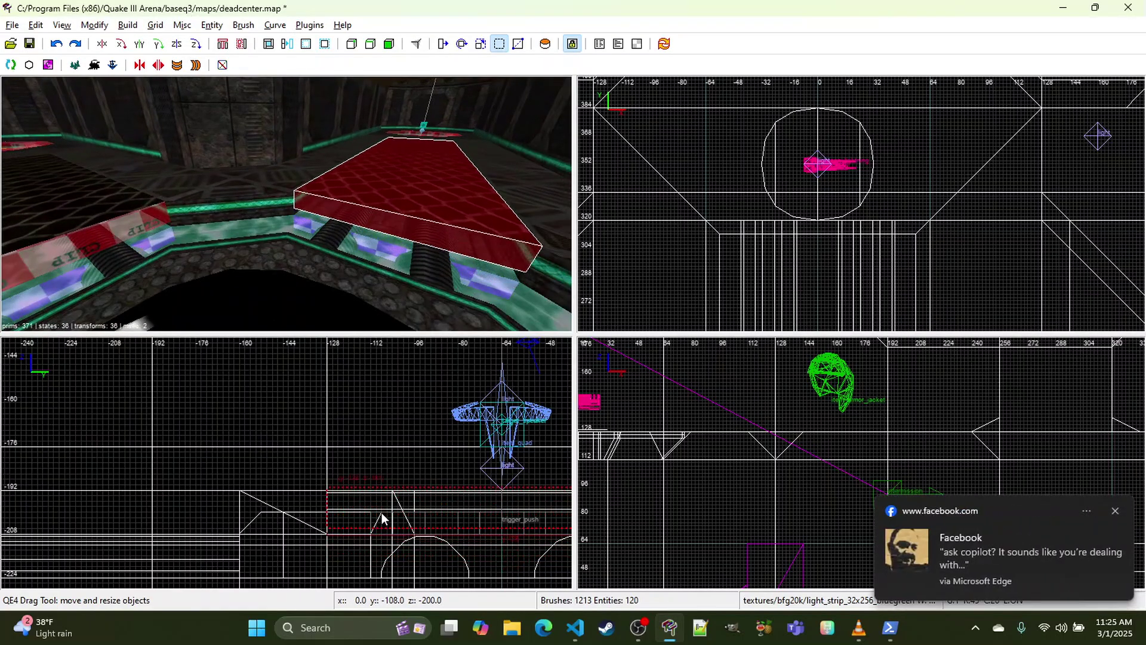
left_click(1115, 511)
scroll(343, 507, "up", 4)
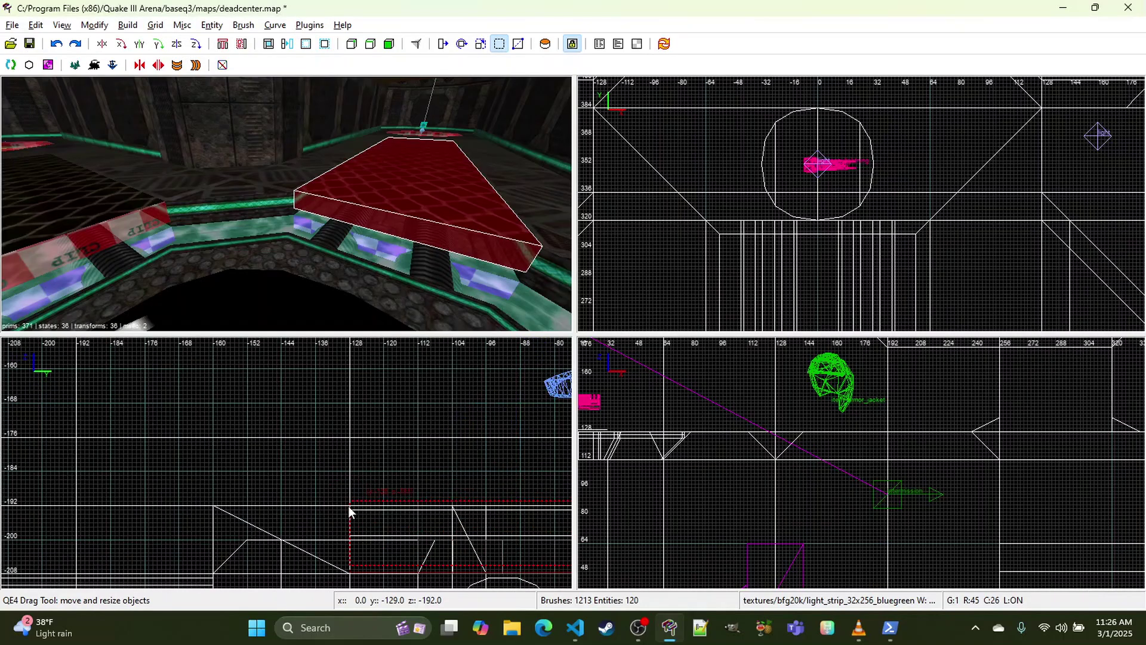
left_click_drag(348, 494, 345, 496)
left_click_drag(342, 549, 342, 553)
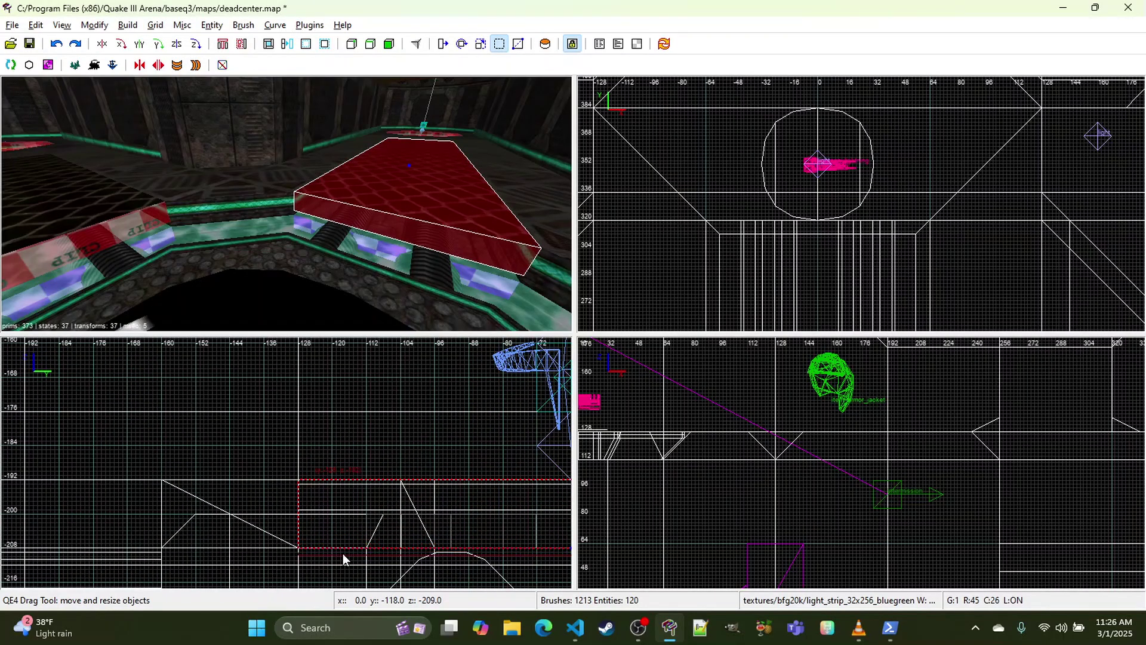
Step: Deselect the walkway brush and examine the neighbouring corridors with their lattice walkways and recessed floor pipes
right_click(395, 244)
right_click(396, 241)
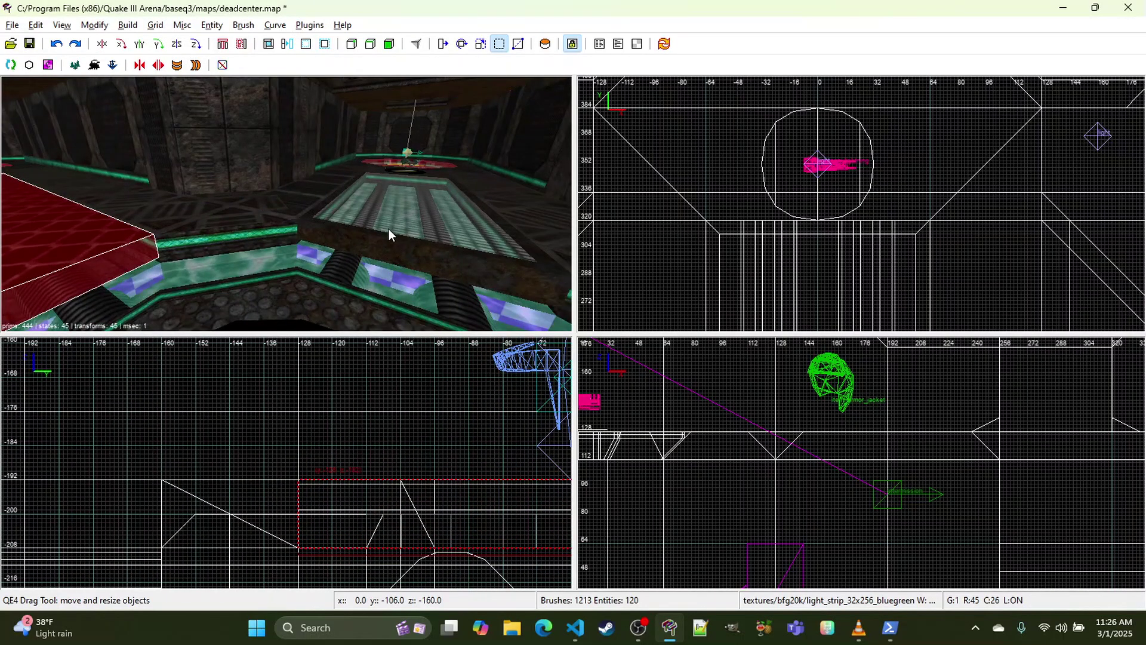
key("Escape")
right_click(388, 229)
right_click(444, 226)
right_click(444, 226)
right_click(444, 226)
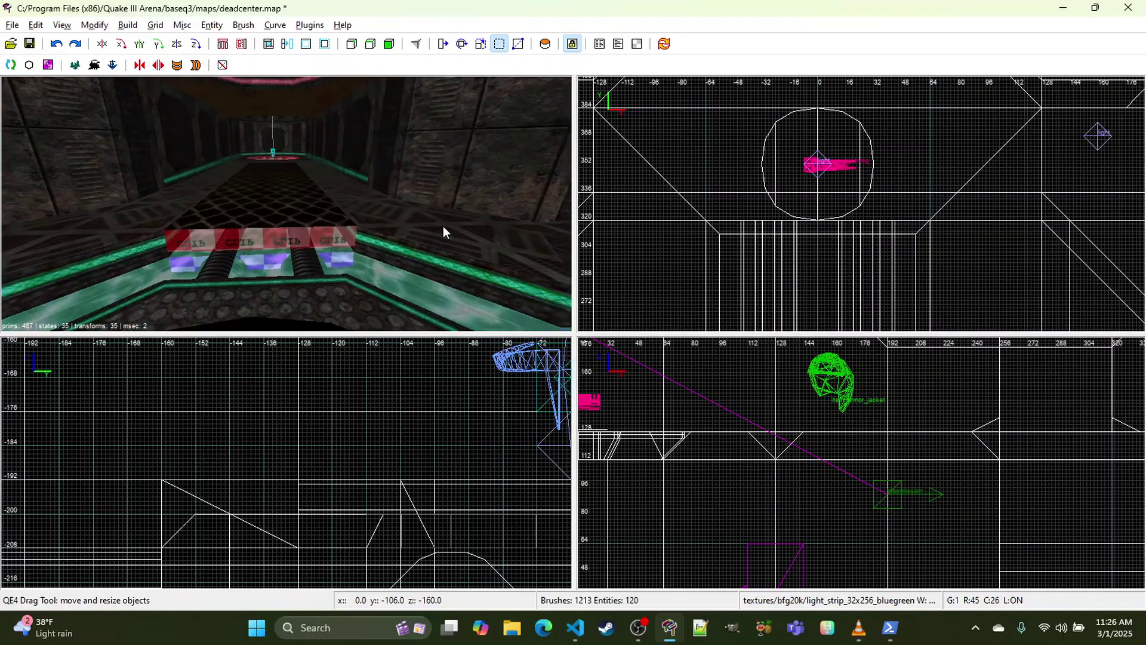
right_click(304, 227)
right_click(396, 234)
right_click(396, 234)
right_click(397, 233)
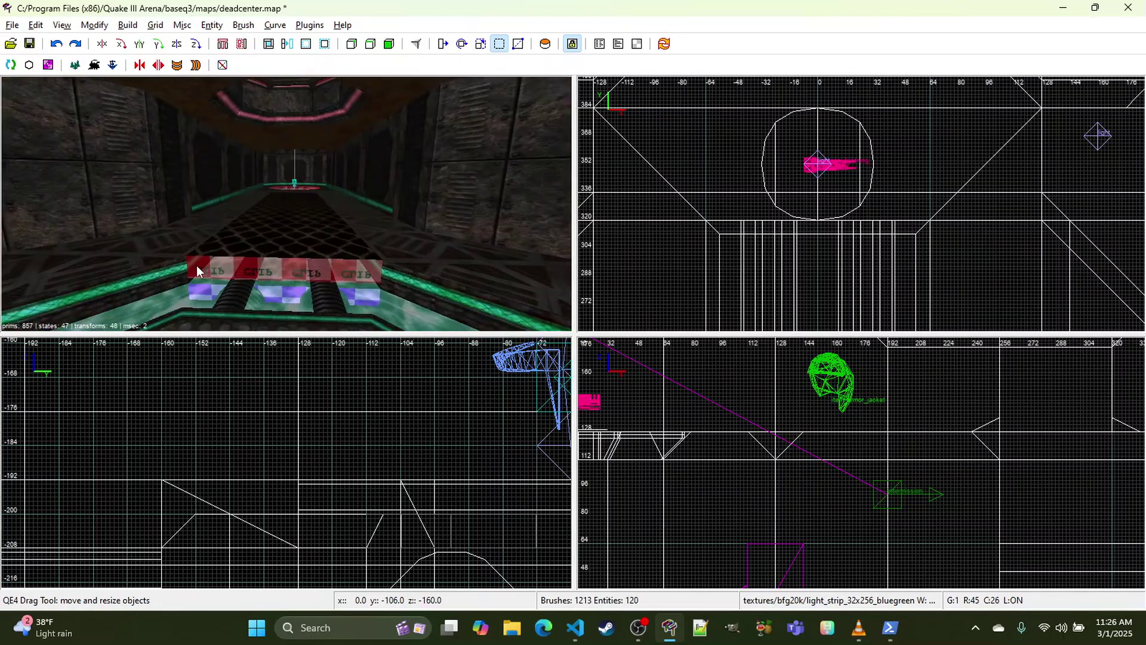
Step: Select the lattice walkway brush between x -576 and x -128, set the grid size to 4, and retexture it with common/clip
left_click(198, 266, "shift")
scroll(770, 257, "down", 3)
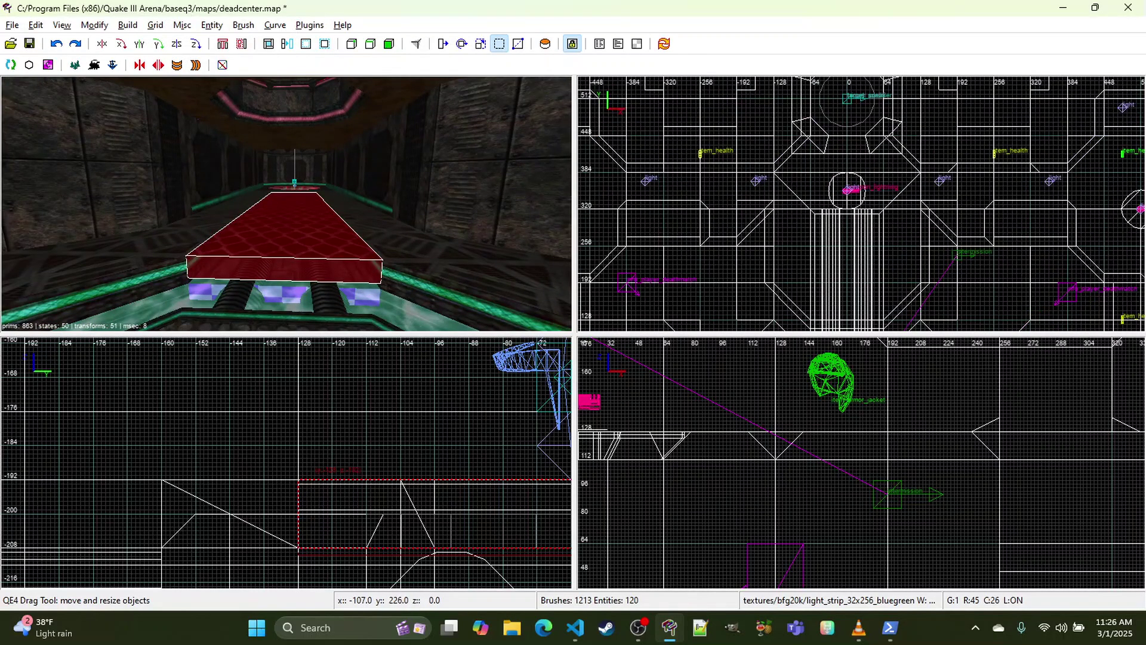
mouse_move(752, 288)
right_mouse_down()
mouse_move(817, 6)
mouse_move(1134, 72)
right_mouse_up()
scroll(800, 134, "up", 5)
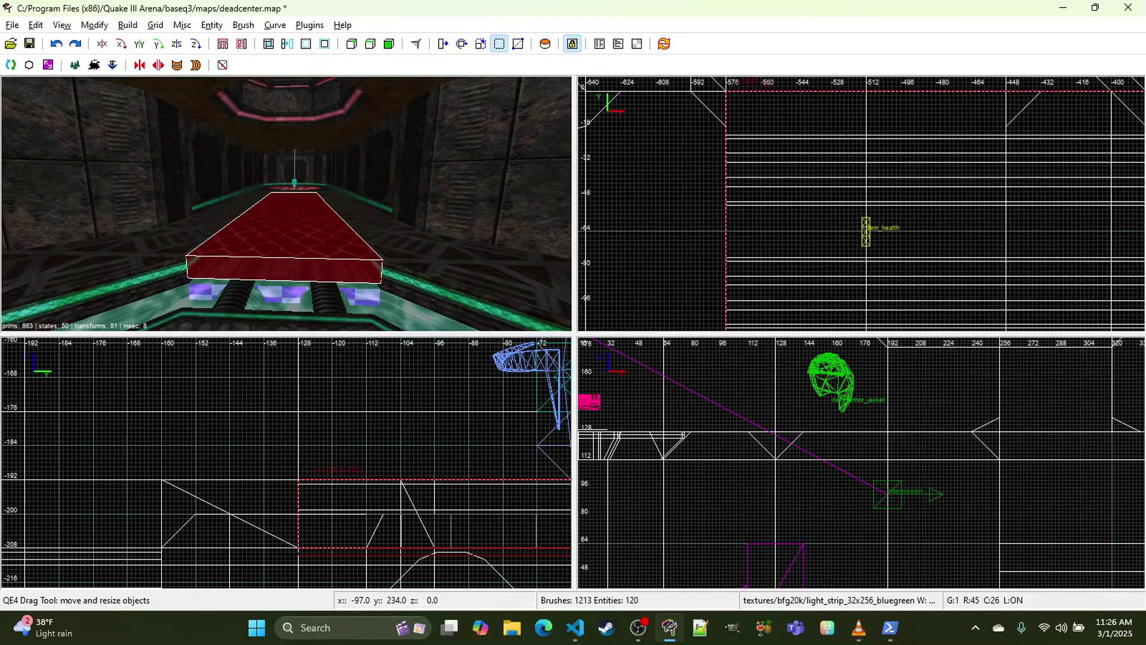
key("3")
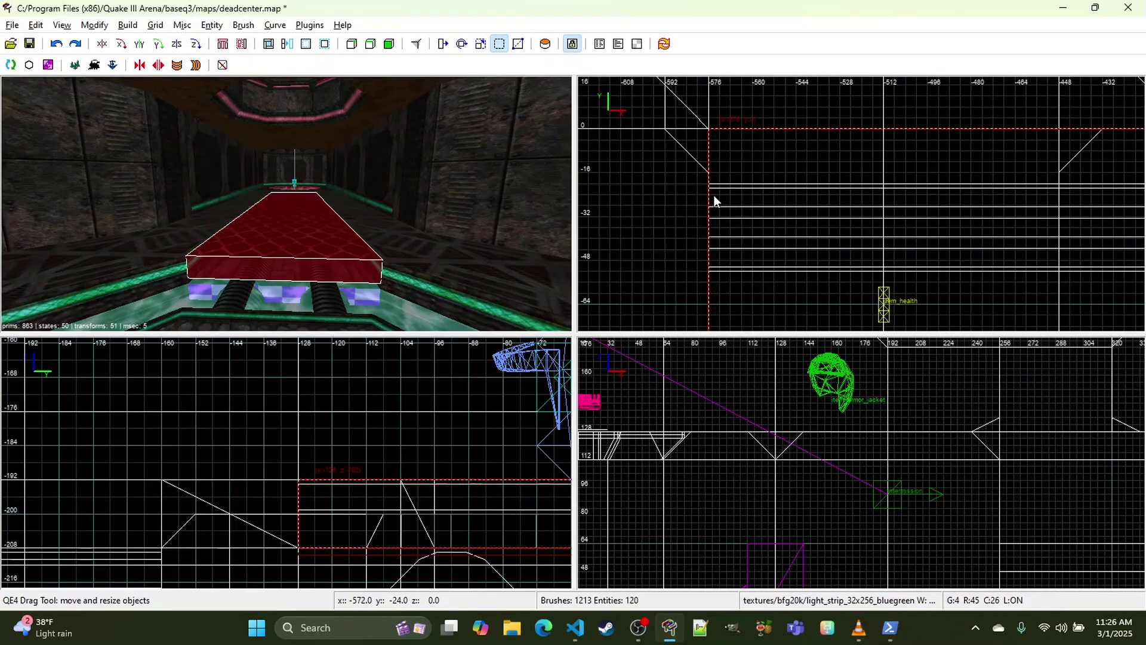
scroll(885, 178, "down", 3)
mouse_move(1006, 193)
right_mouse_down()
mouse_move(466, 289)
mouse_move(1000, 160)
right_mouse_up()
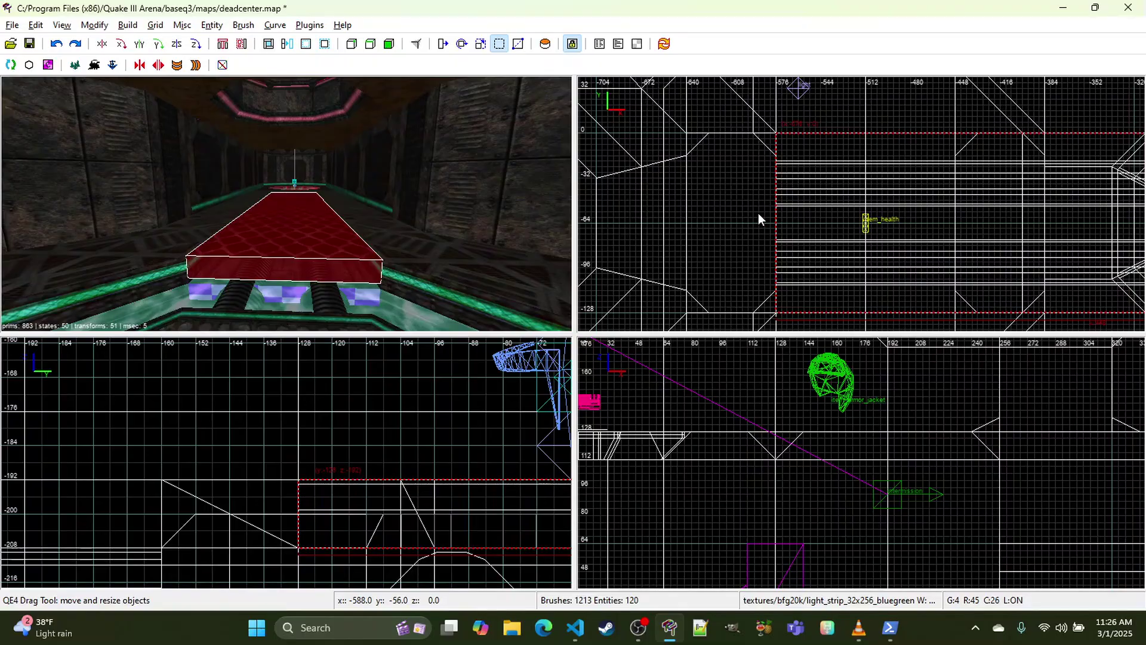
left_click(269, 44)
scroll(584, 284, "down", 10)
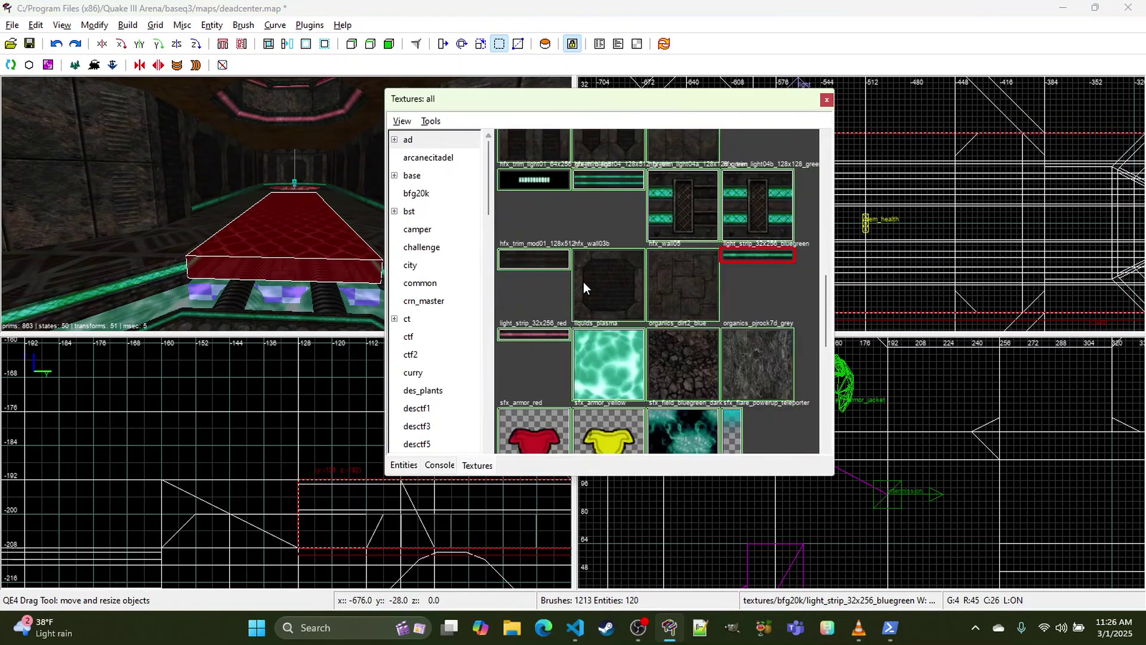
left_click(605, 336)
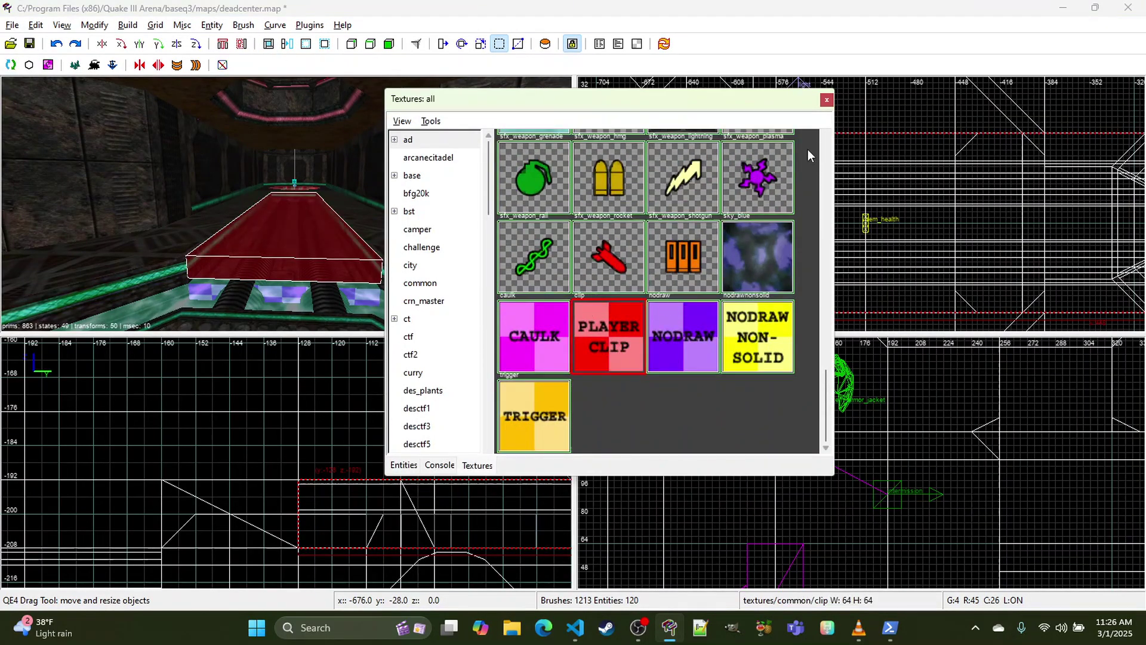
left_click(826, 101)
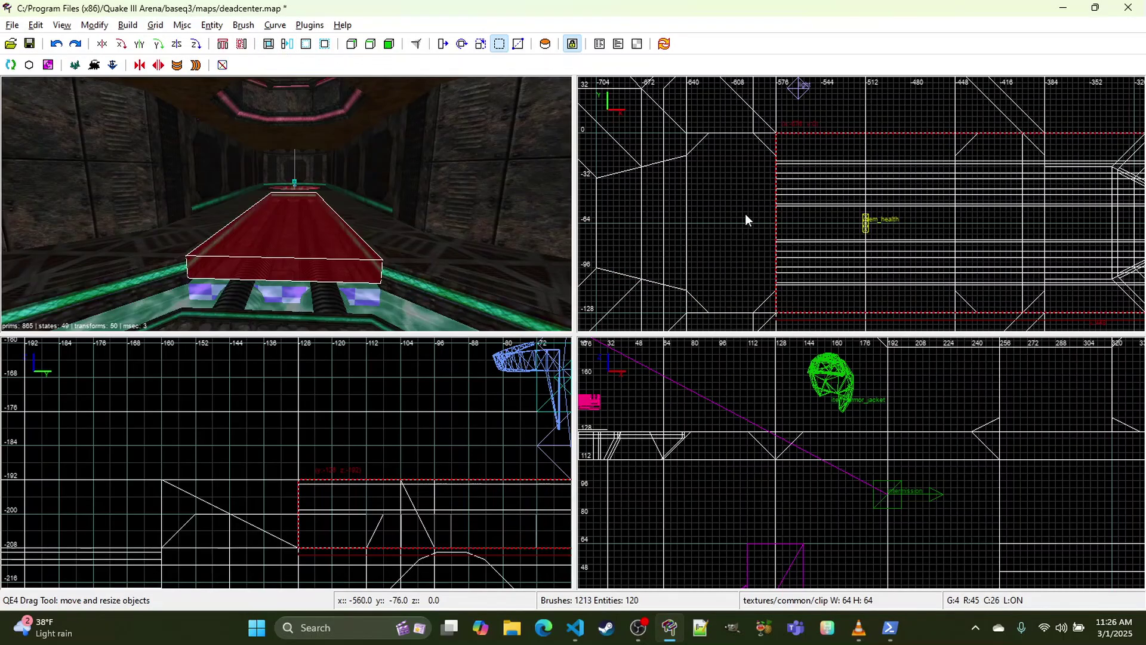
Step: Duplicate the clip brush, shrink the copy 8 units inward on all sides, and subtract it from the original to form a frame
key("space")
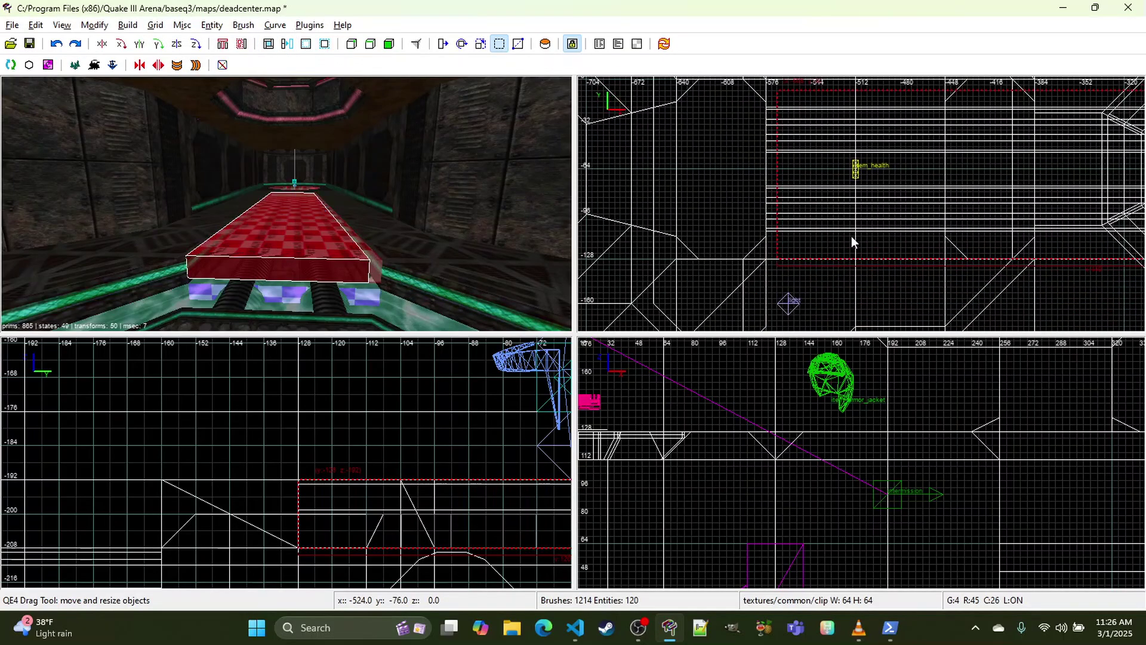
left_click_drag(856, 293, 856, 282)
right_click_drag(856, 282, 918, 179)
left_click_drag(918, 179, 905, 179)
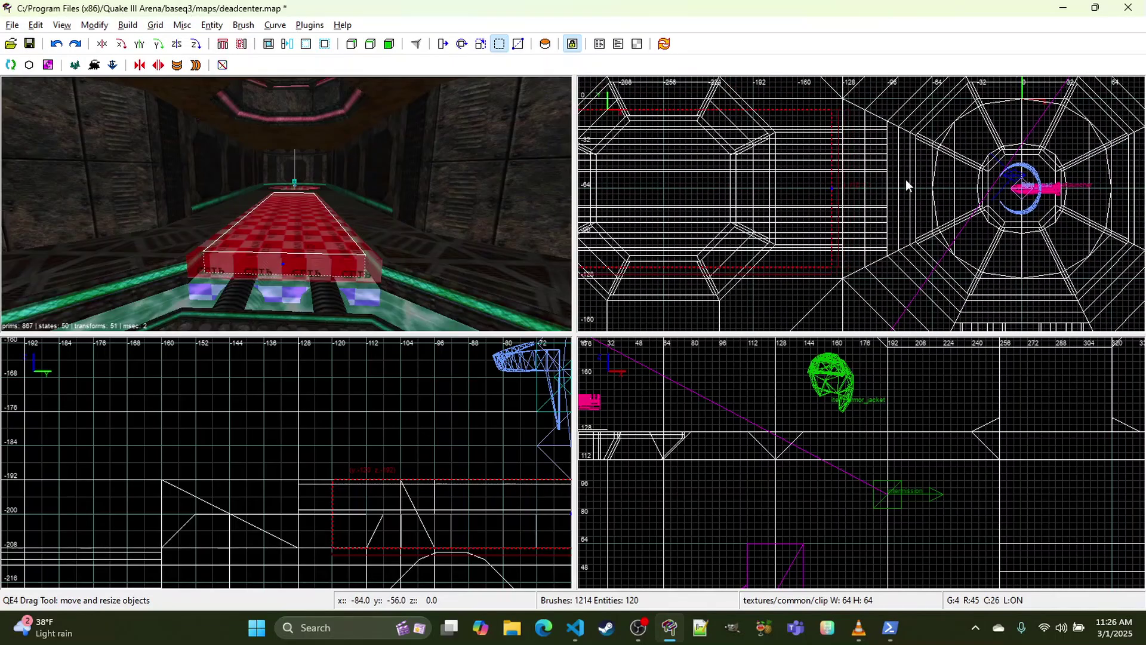
left_click(268, 44)
right_click(286, 203)
key("w")
right_click(289, 184)
key("Escape")
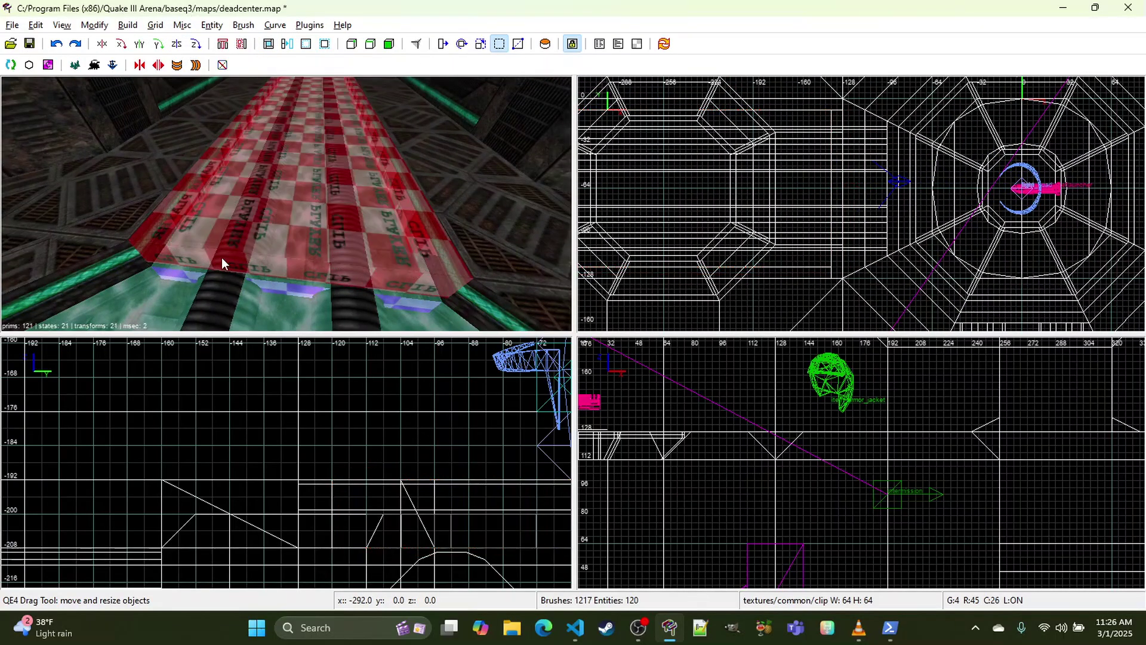
Step: Mitre both ends of the frame's end piece at x -128 with diagonal 8-unit clipper cuts at its corners
left_click(221, 256, "shift")
right_click_drag(750, 159, 737, 193)
scroll(825, 119, "up", 3)
mouse_move(824, 98)
right_mouse_down()
mouse_move(822, 131)
mouse_move(797, 121)
right_mouse_up()
left_click_drag(787, 139, 790, 118)
key("x")
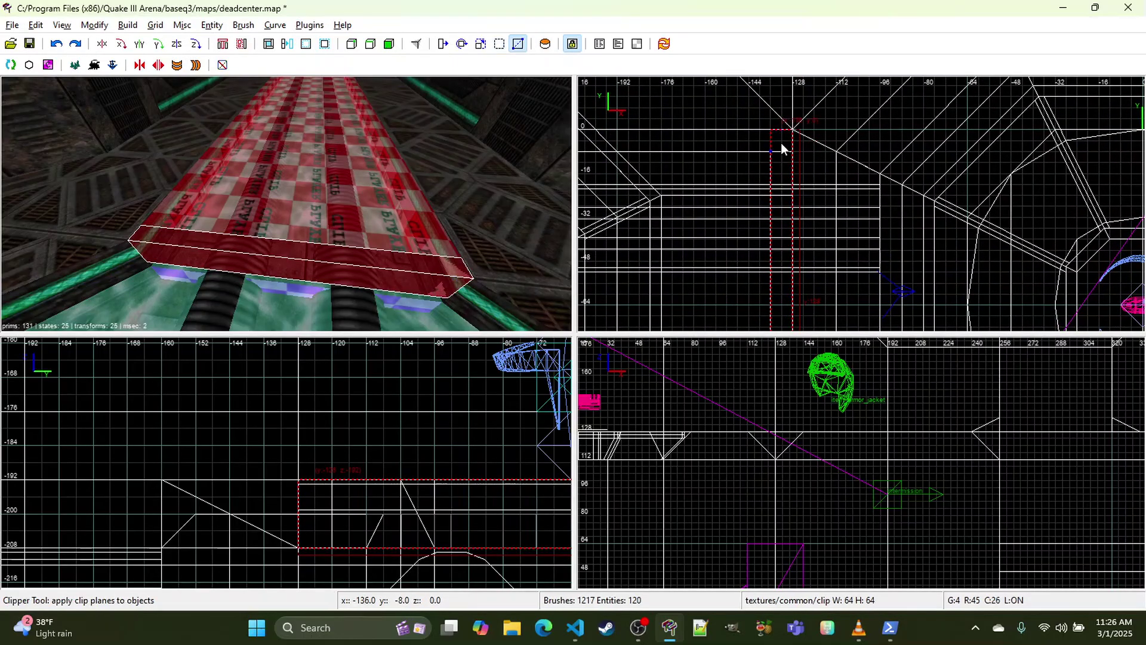
left_click(793, 129)
left_click(770, 151)
key("Return")
right_click_drag(814, 220, 814, 5)
left_click(793, 228)
left_click(771, 204)
key("Return")
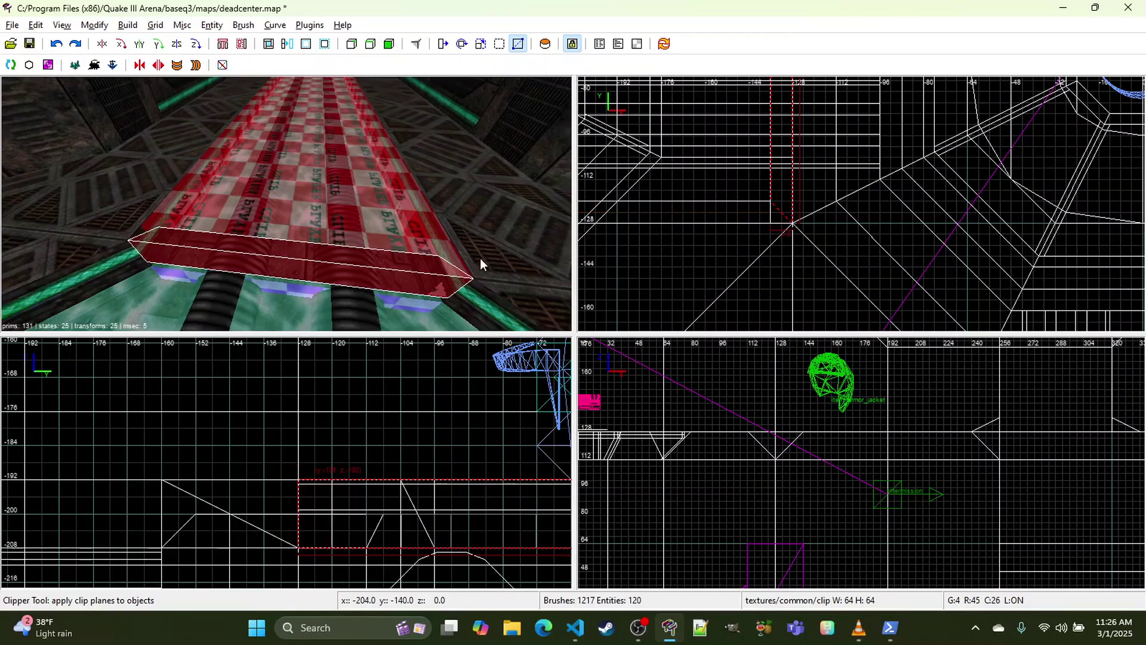
Step: Extend the frame's side piece along y -128 to x -128 and clip its end diagonally from (-136, -120) to (-128, -128)
key("Escape")
right_click(316, 240)
left_click(265, 171, "shift")
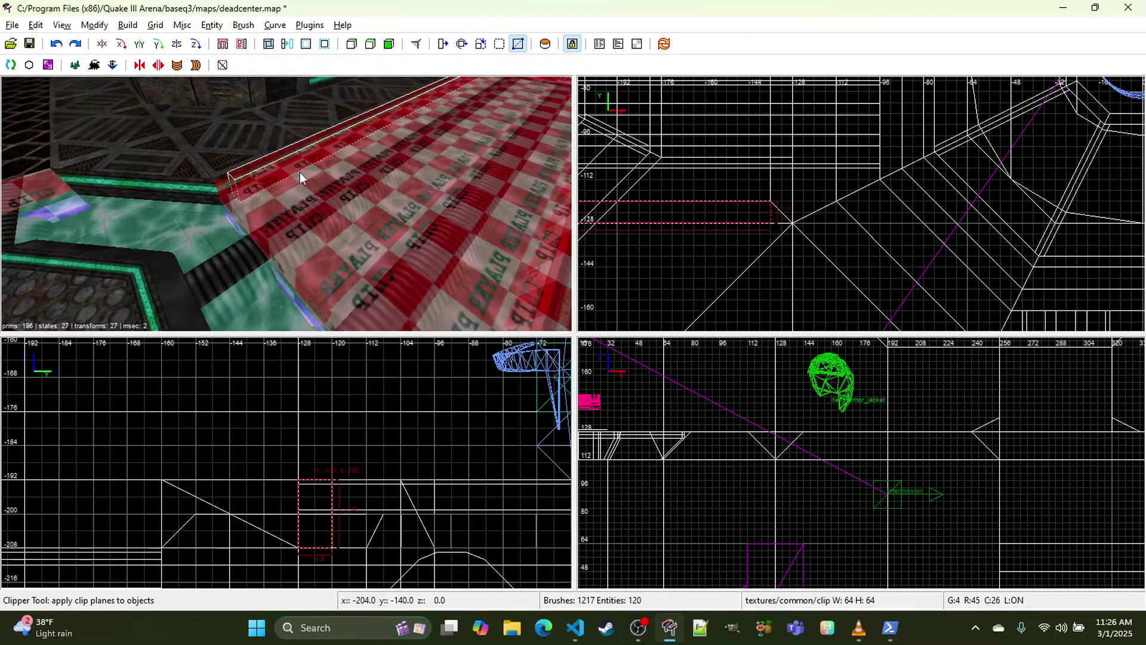
key("x")
left_click_drag(869, 199, 883, 199)
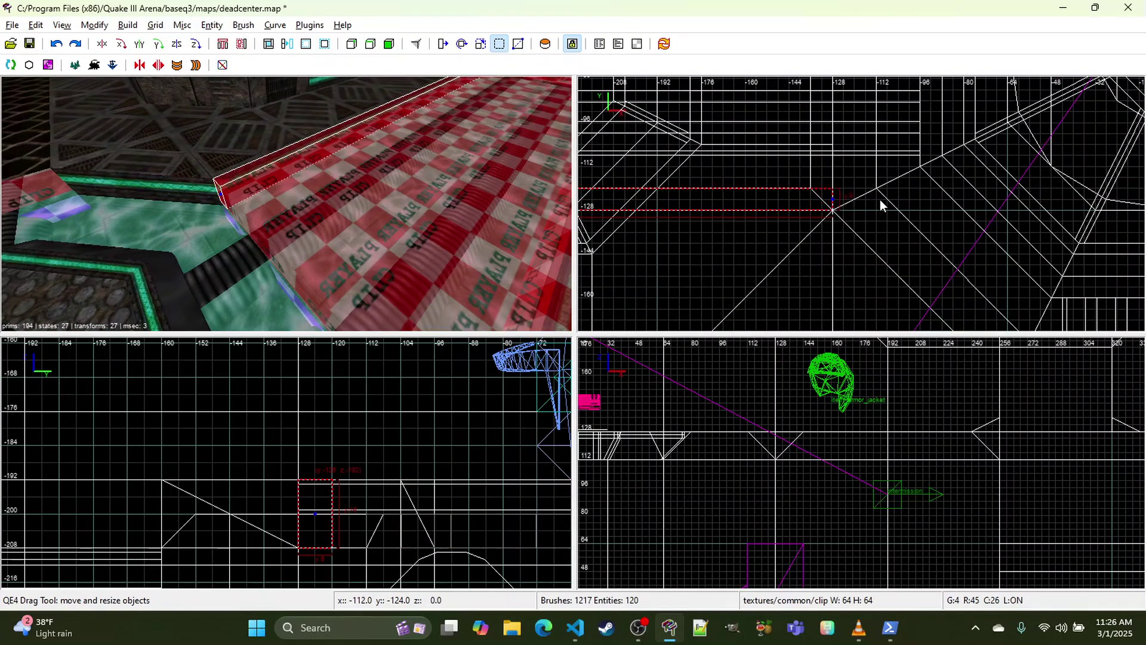
key("x")
left_click(810, 189)
left_click(833, 212)
key("Return")
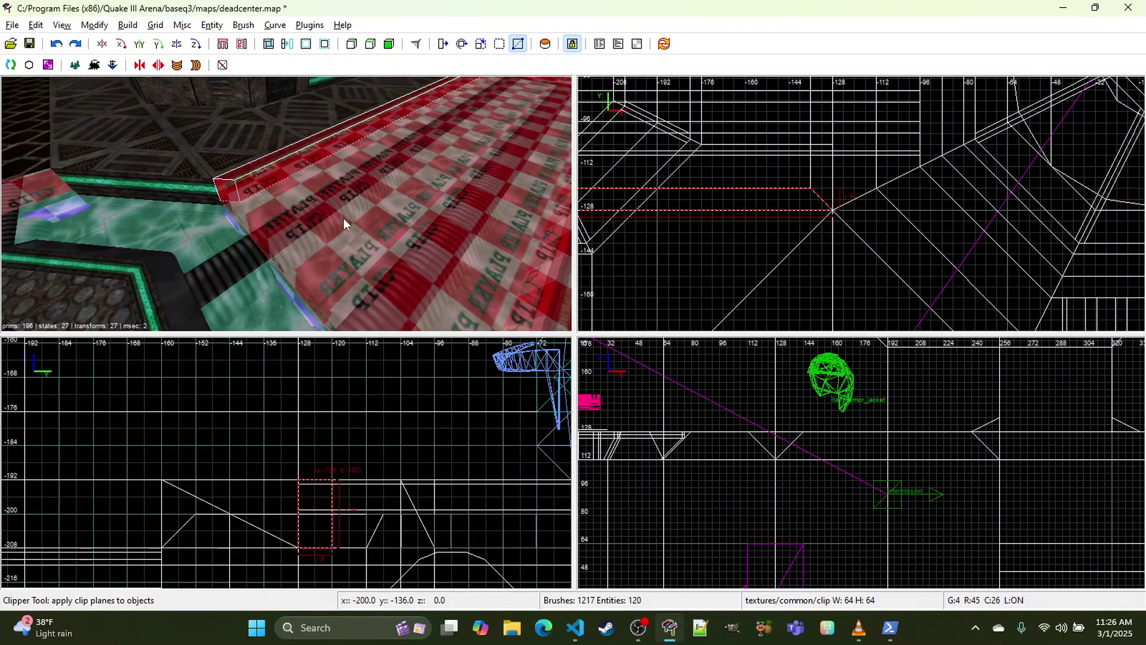
Step: Extend the frame's side piece along y 0 to x -128 and clip its end diagonally from (-128, 0) to (-136, -8)
right_click(344, 217)
right_click(352, 213)
key("Escape")
left_click(379, 208, "shift")
key("Escape")
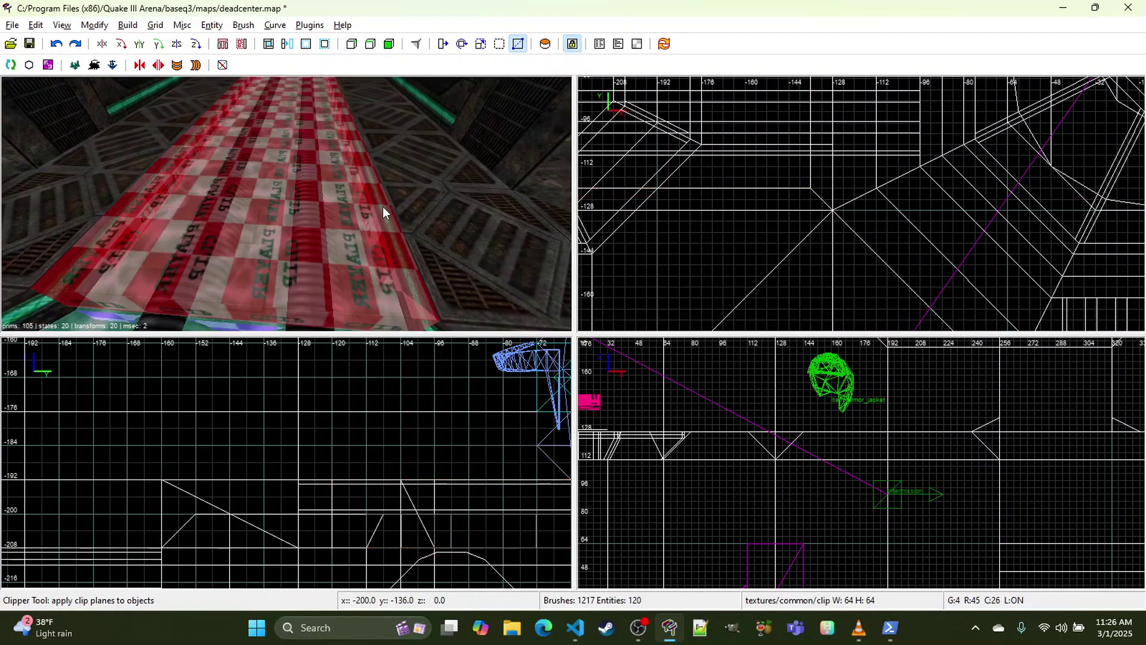
left_click(382, 207, "shift")
mouse_move(674, 119)
right_mouse_down()
mouse_move(649, 367)
mouse_move(619, 446)
right_mouse_up()
key("x")
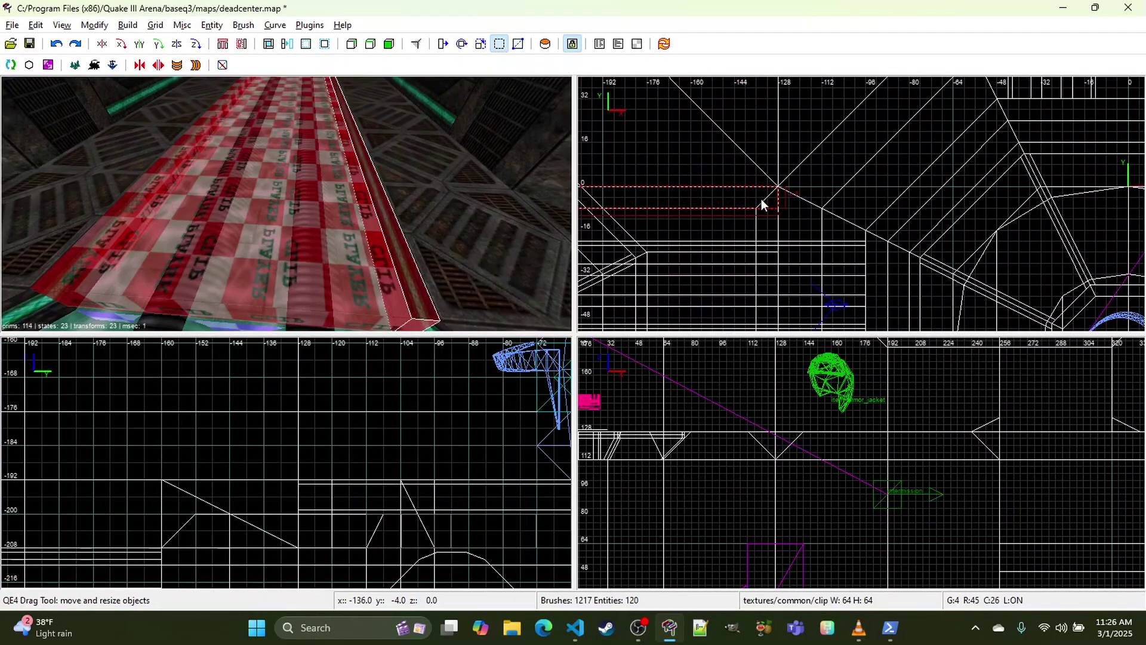
key("x")
left_click(758, 206)
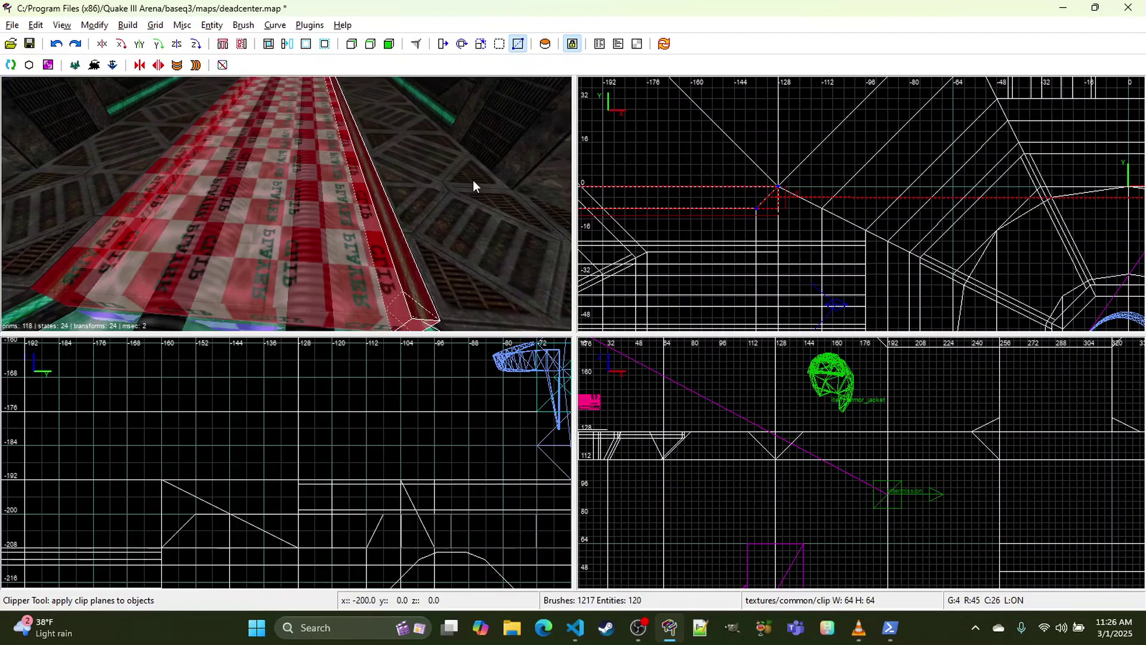
right_click(447, 166)
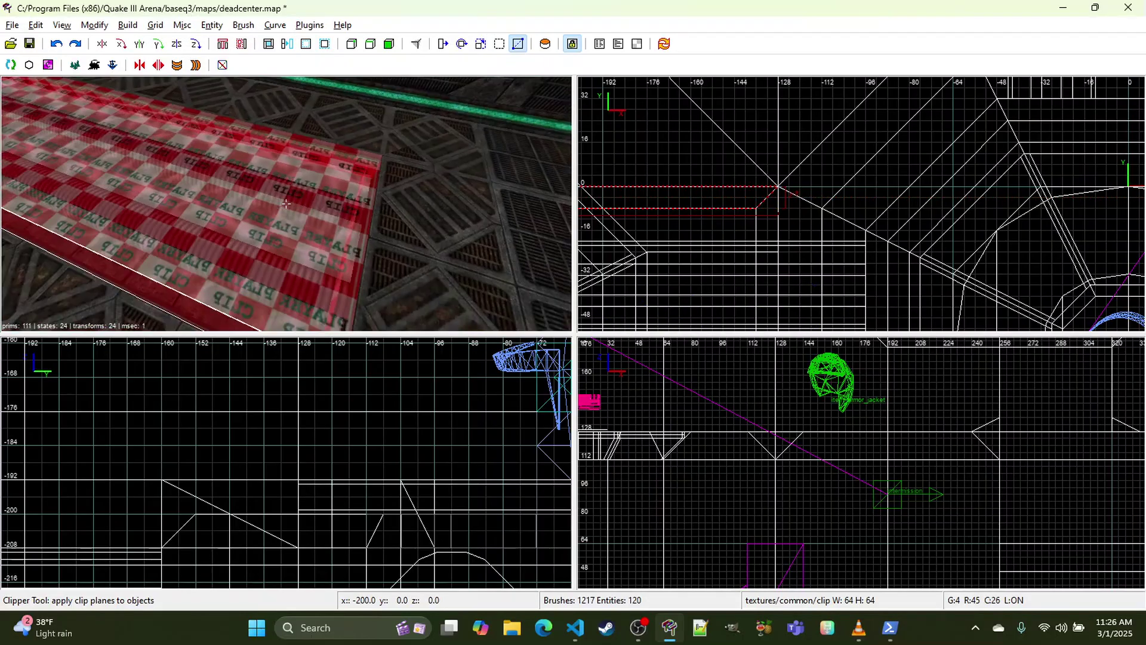
Step: Extend the frame's end piece at x -576 up to y 0 and clip that end diagonally from (-576, 0) to (-568, -8)
right_click(428, 154)
left_click(370, 191, "shift")
scroll(746, 165, "down", 3)
mouse_move(746, 165)
right_mouse_down()
mouse_move(1038, 107)
mouse_move(1140, 149)
right_mouse_up()
scroll(746, 164, "up", 3)
scroll(624, 87, "up", 2)
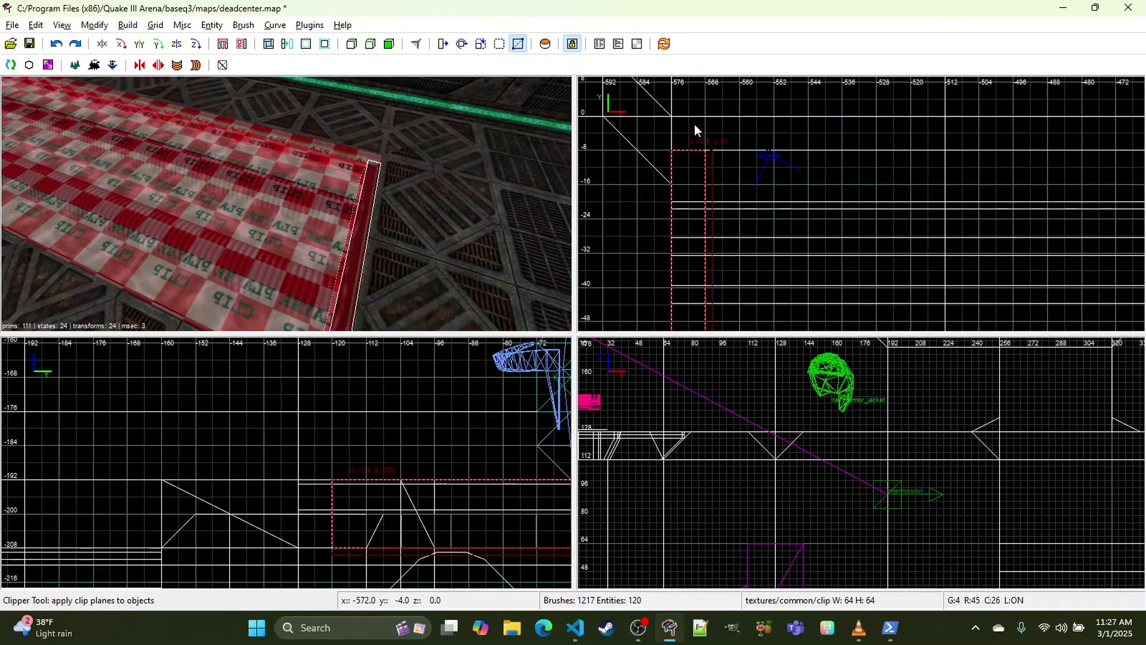
key("x")
left_click_drag(686, 127, 686, 102)
key("x")
left_click(672, 117)
left_click(703, 149)
right_click(452, 206)
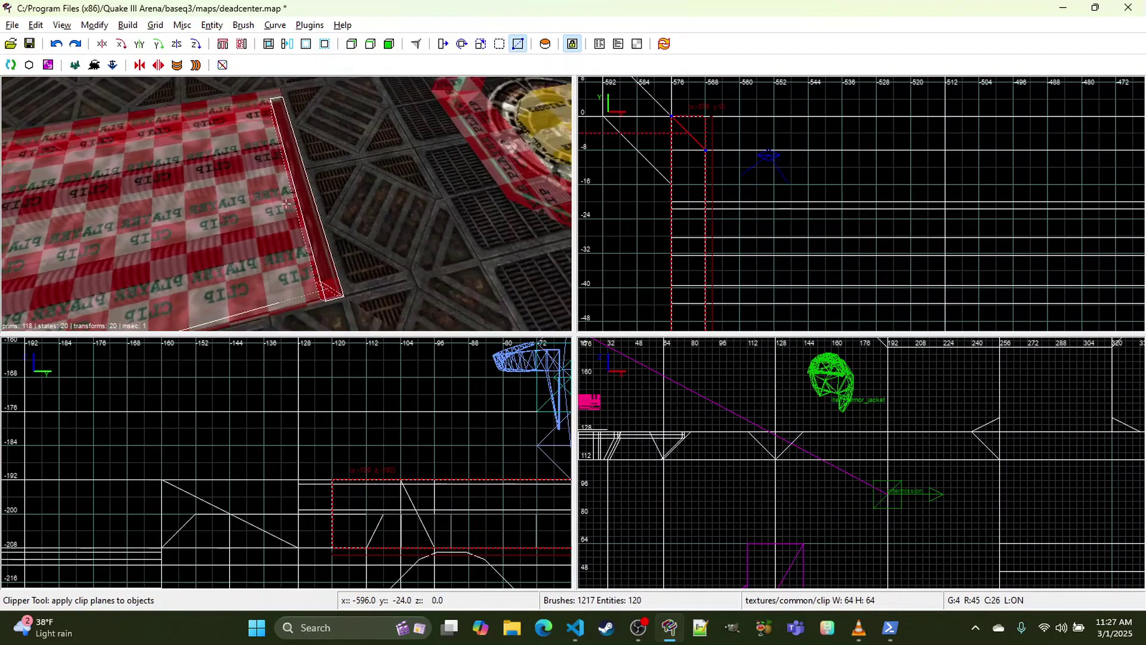
key("ctrl+Return")
scroll(286, 203, "up", 1)
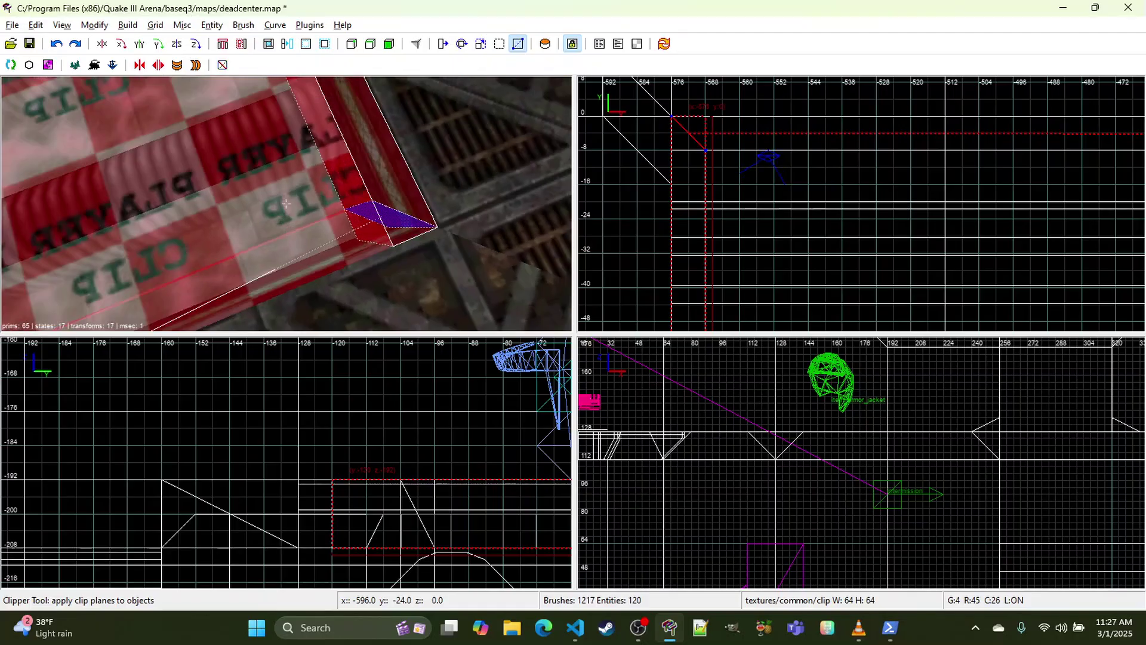
scroll(287, 204, "down", 1)
key("Return")
Step: Extend the other end of the x -576 frame piece to y -128 and clip it diagonally from (-568, -120) to (-576, -128)
right_click_drag(689, 253, 727, 11)
right_click_drag(706, 229, 721, 106)
right_click_drag(747, 260, 744, 237)
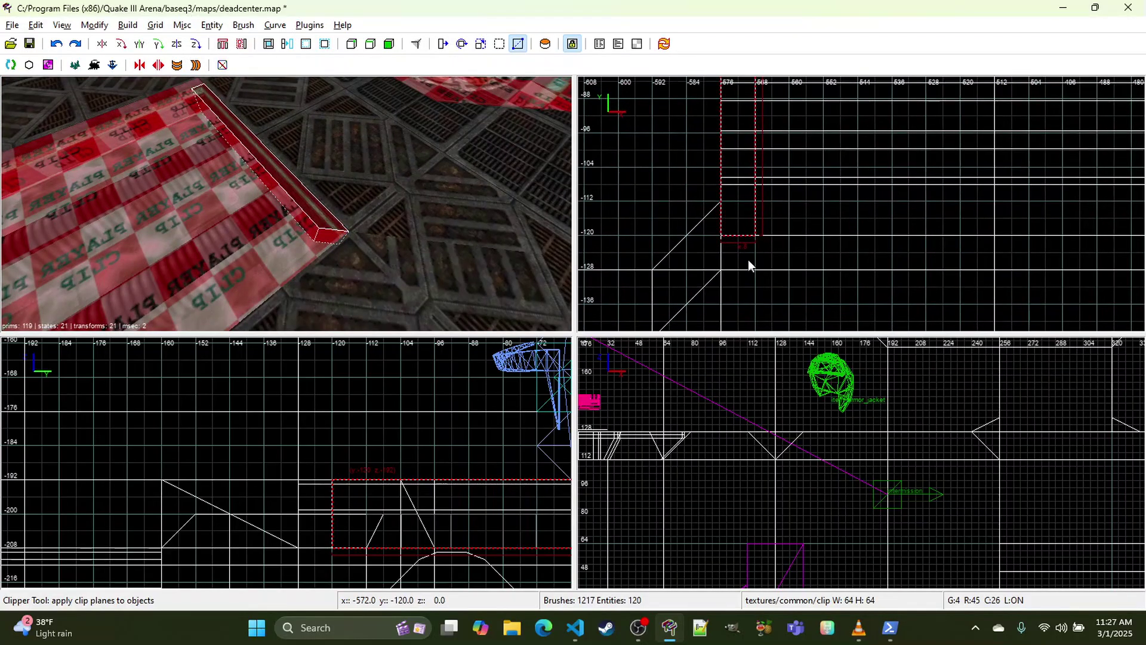
key("x")
left_click_drag(744, 283, 744, 300)
key("x")
left_click(754, 234)
left_click(723, 273)
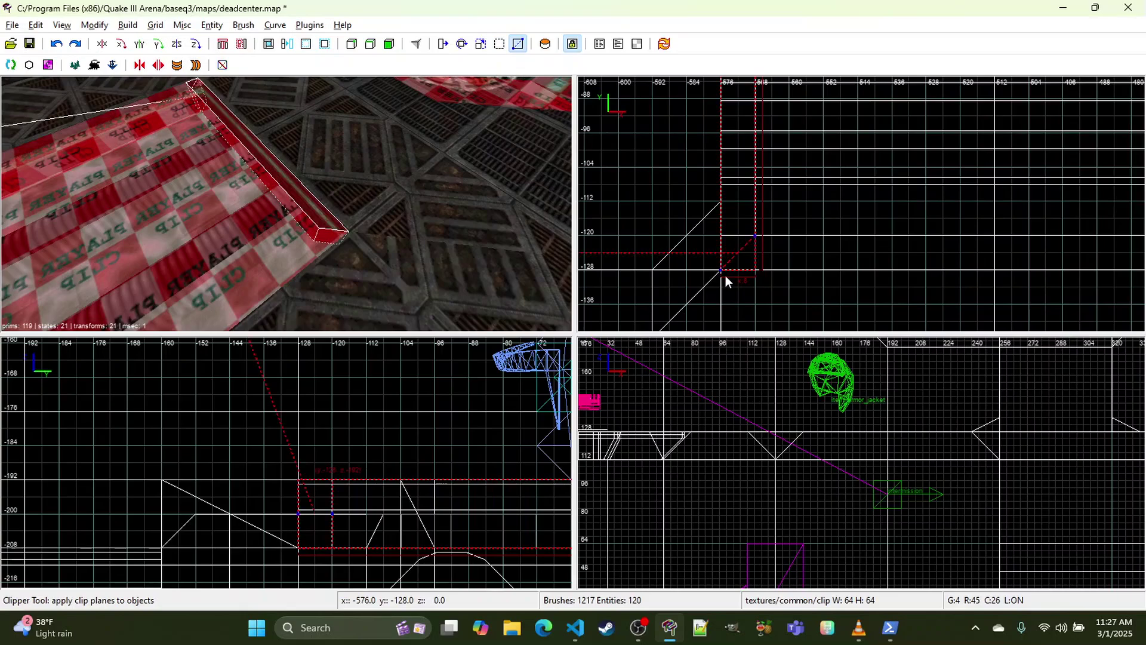
right_click_drag(300, 182, 370, 182)
key("Return")
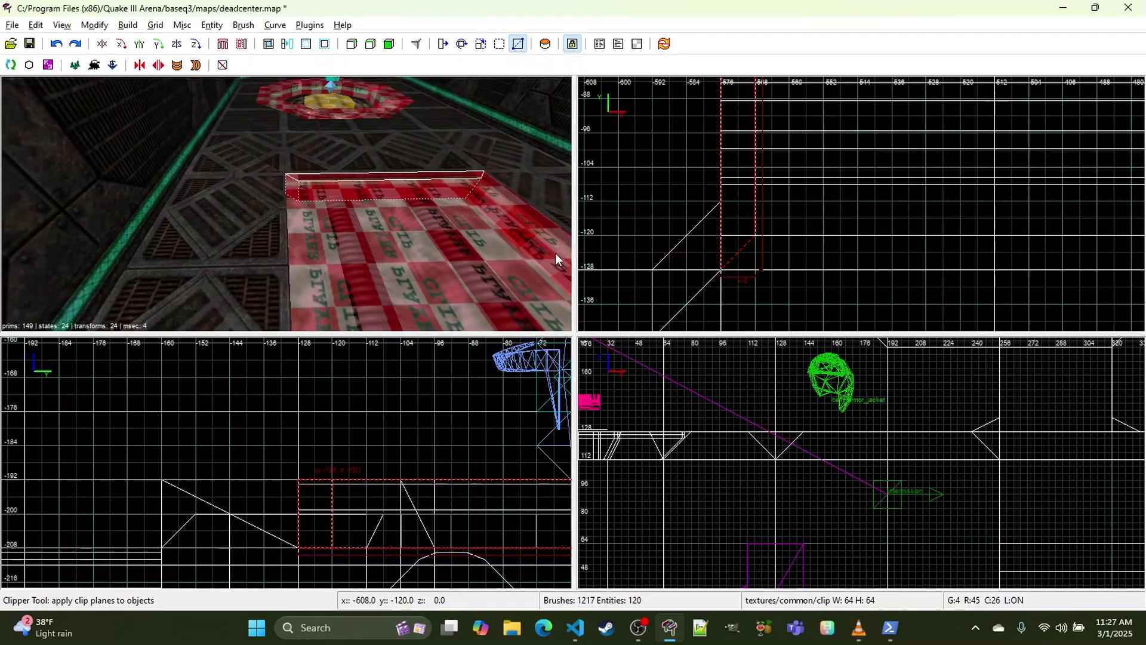
Step: Select the frame's side piece along y -128 and mitre its x -576 end with a matching diagonal cut
key("Escape")
left_click(294, 195, "shift")
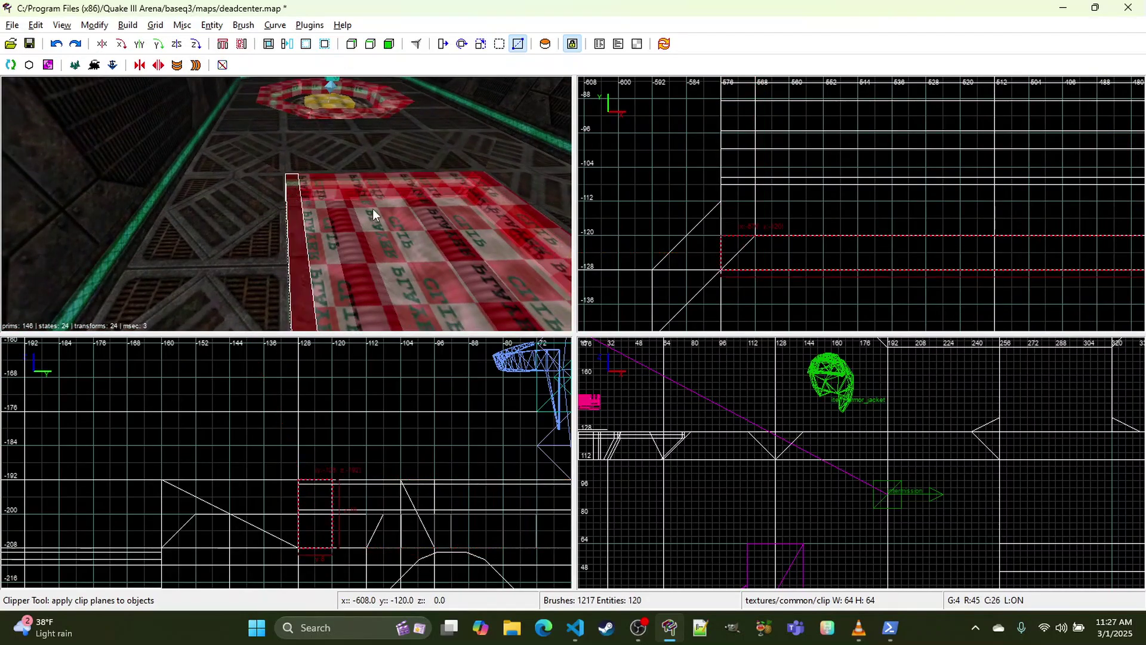
key("x")
key("Return")
right_click_drag(438, 213, 435, 212)
key("Escape")
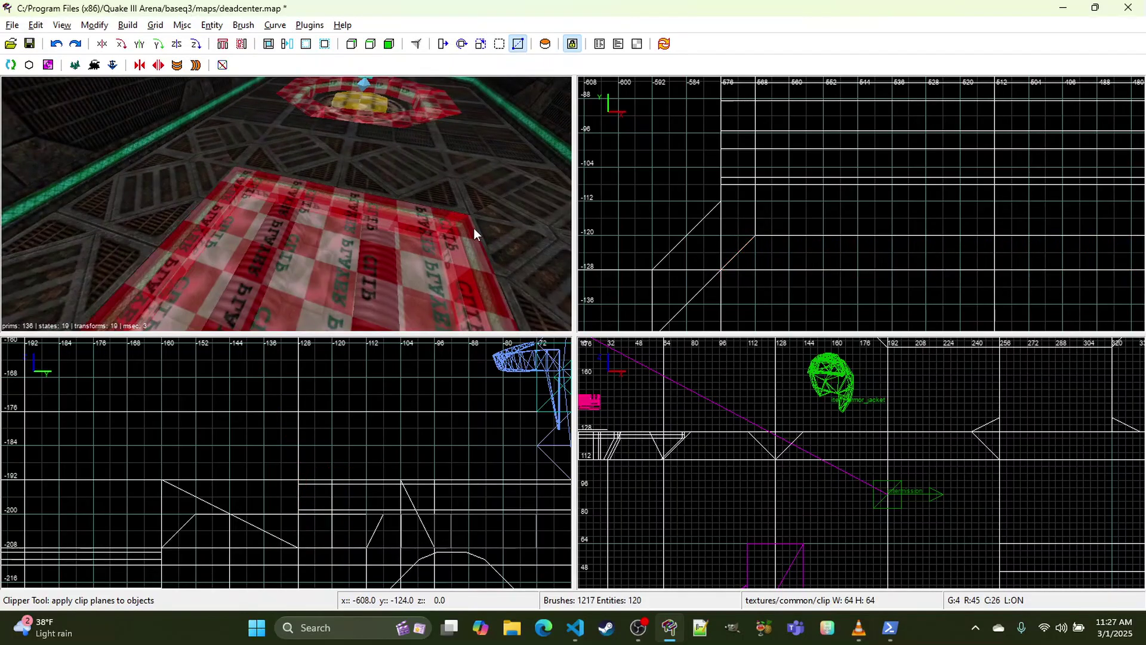
Step: Clip the x -576 end of the frame's side piece along y 0 diagonally from (-568, -8) to (-576, 0) and save the map
left_click(474, 228, "shift")
right_click_drag(792, 166, 742, 184)
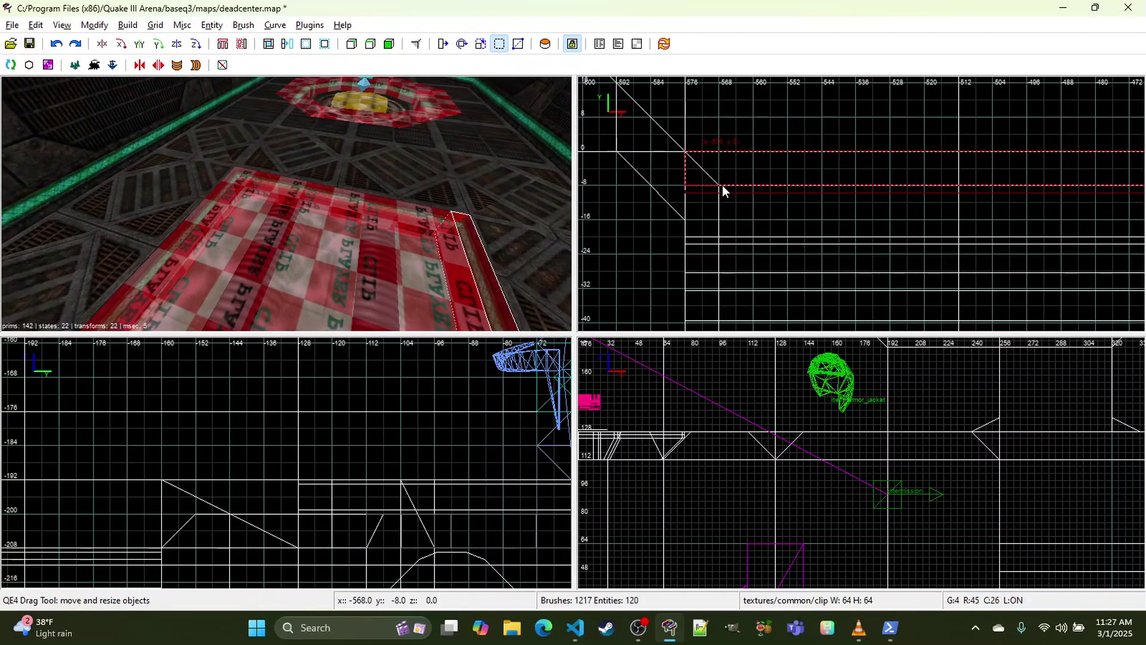
left_click(720, 186)
left_click(683, 149)
key("Return")
mouse_move(442, 197)
right_mouse_down()
mouse_move(460, 180)
mouse_move(454, 188)
right_mouse_up()
key("ctrl+s")
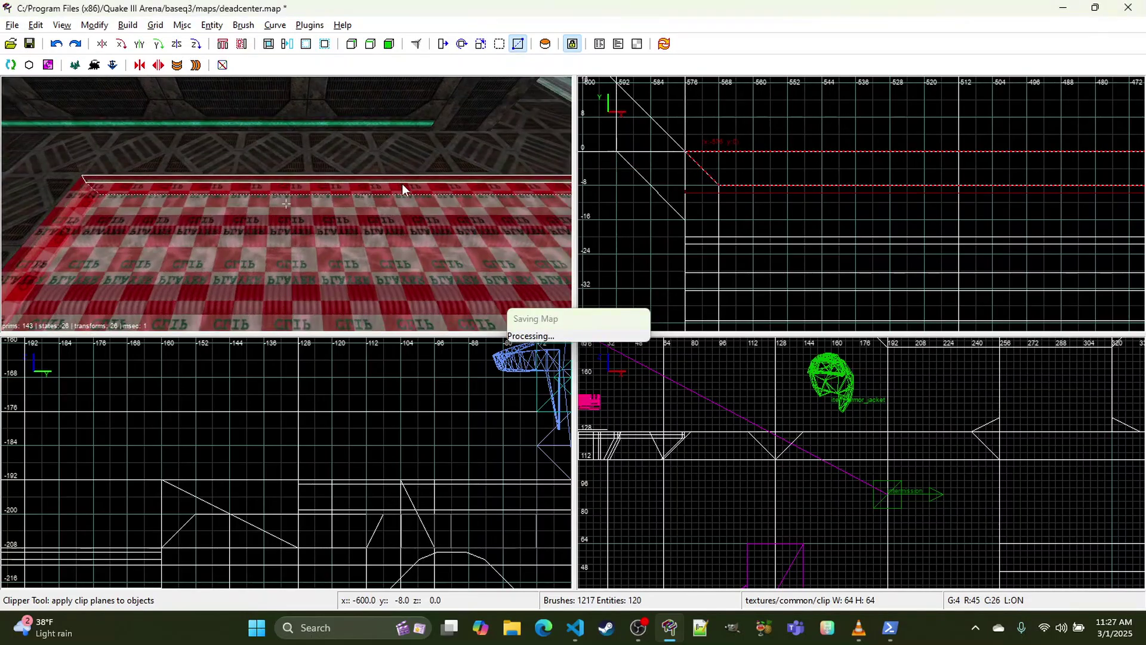
right_click_drag(286, 203, 403, 196)
Step: Switch to Visual Studio Code, complete the empty comment line as "# Eureka!!!", and return to the map editor
left_click(574, 627)
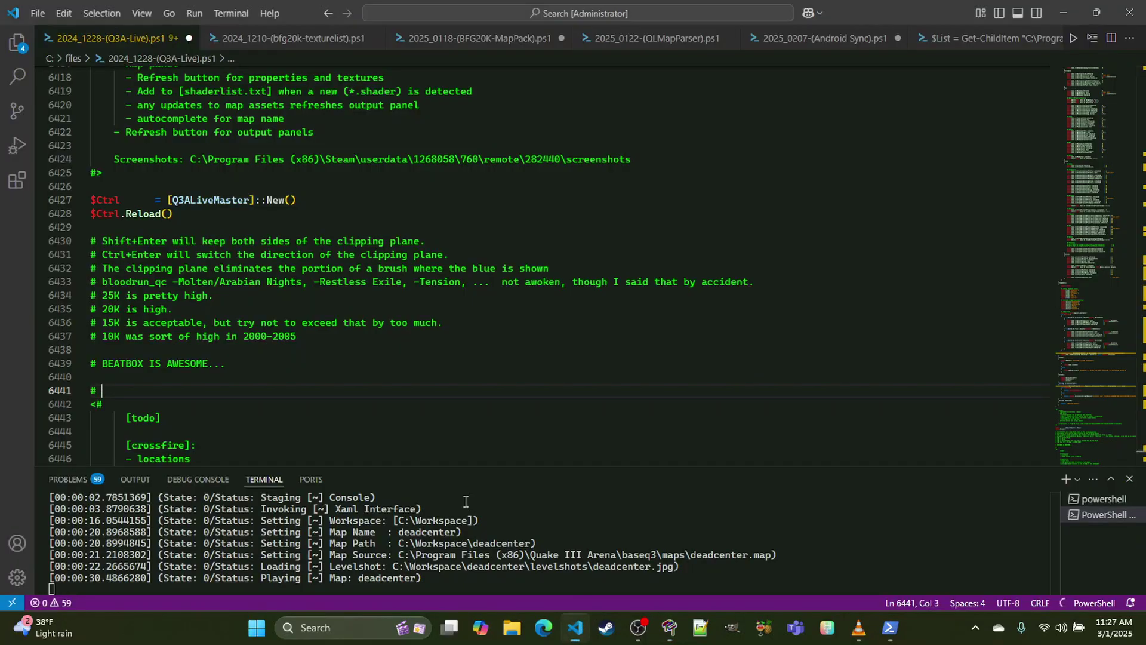
type("eka")
key("Return")
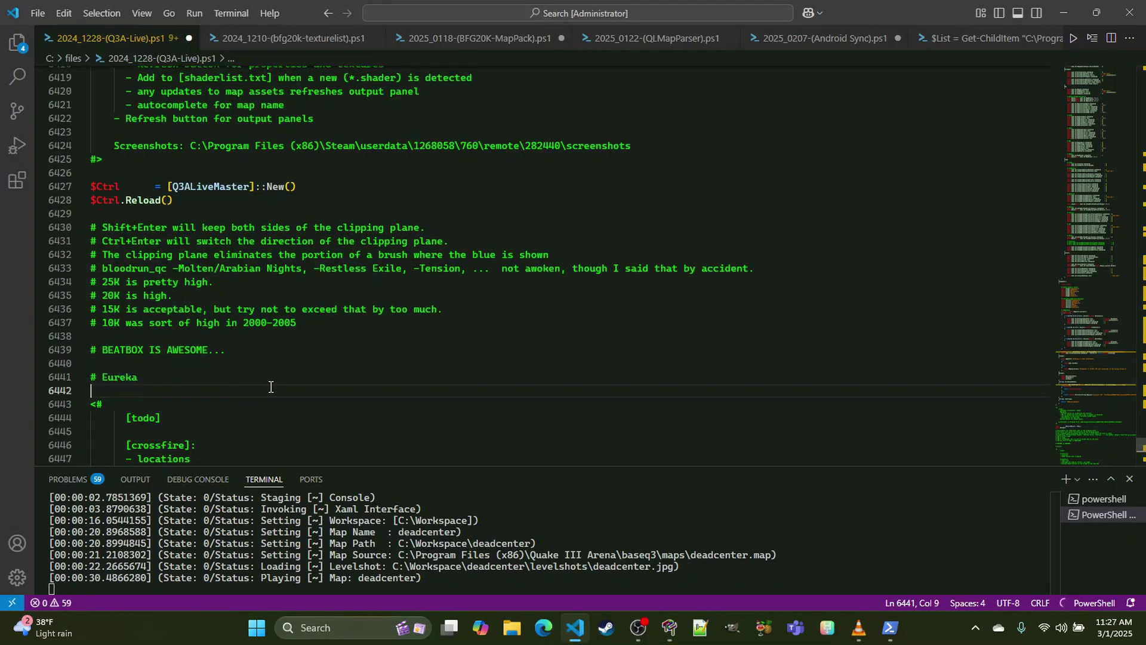
key("BackSpace")
type("!!!")
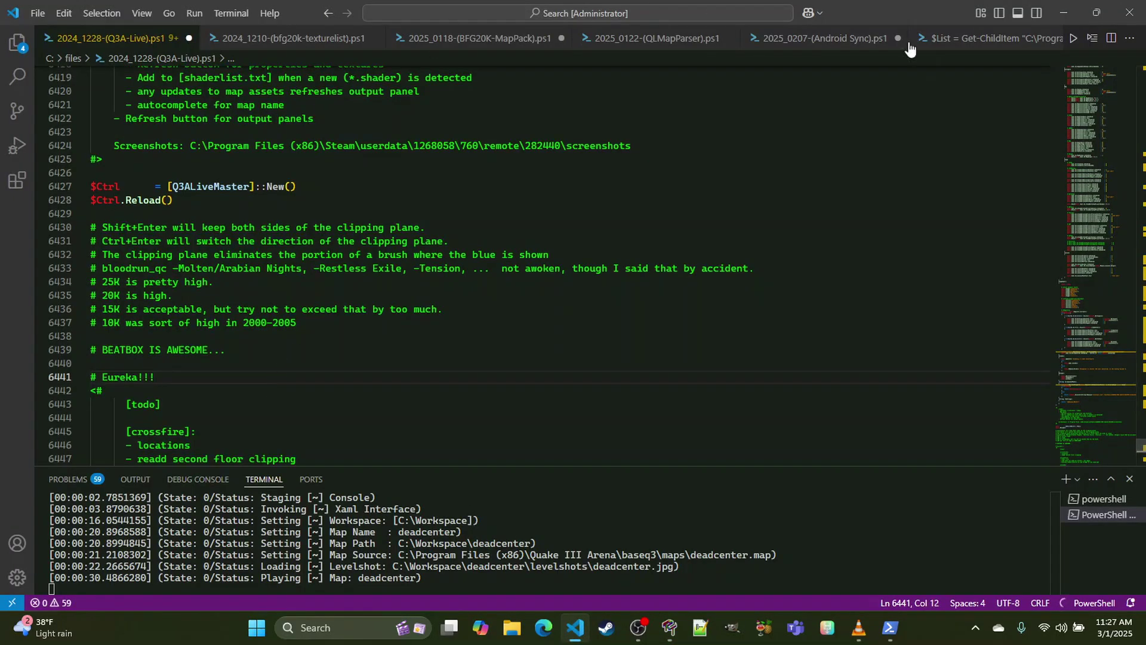
left_click(1073, 2)
Step: Select the remaining frame pieces around the clip-textured panel and apply the hfx_matte05 texture to the whole frame
right_click_drag(507, 172, 411, 160)
left_click(468, 151, "shift")
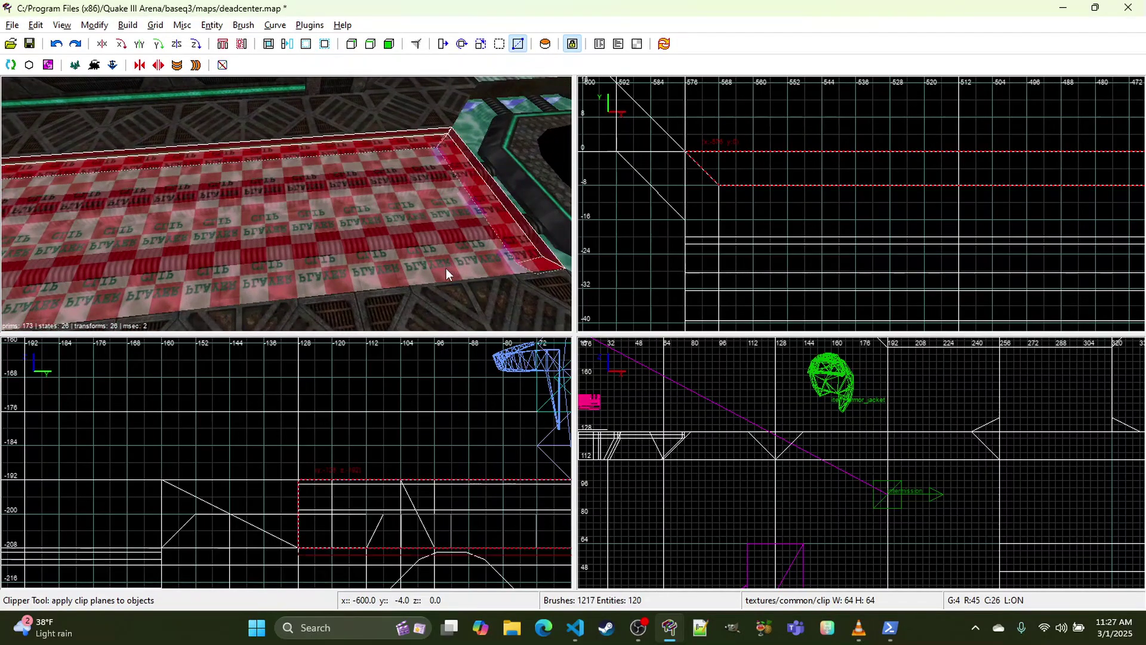
left_click(445, 269, "shift")
right_click(446, 269)
right_click(285, 204)
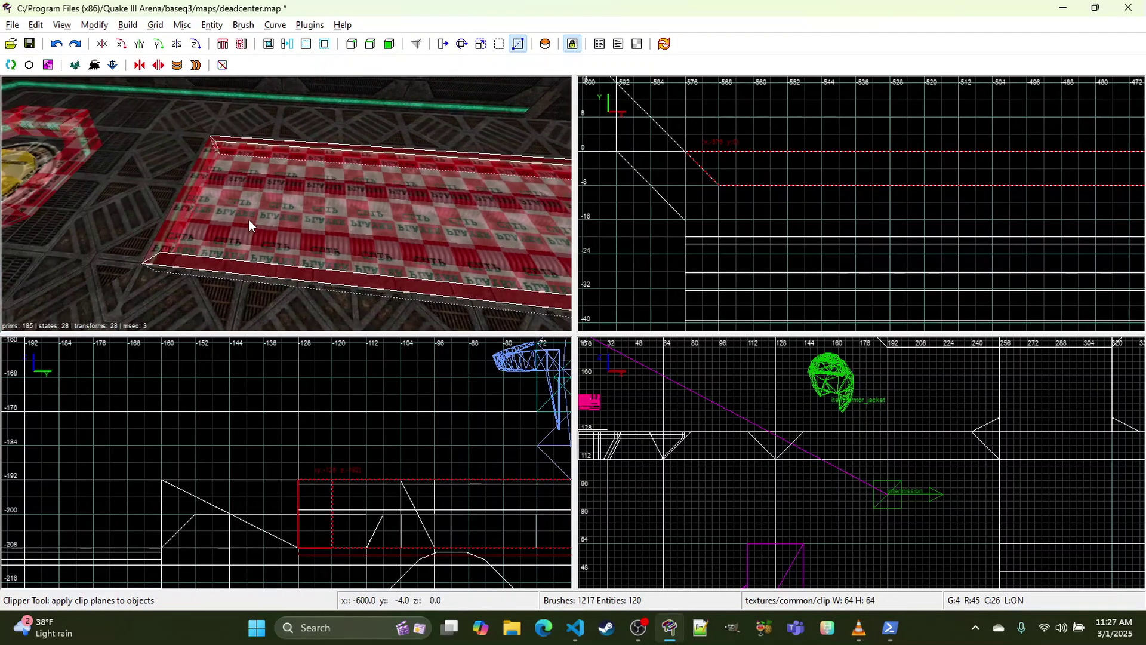
left_click(194, 170, "shift")
key("t")
scroll(748, 277, "down", 5)
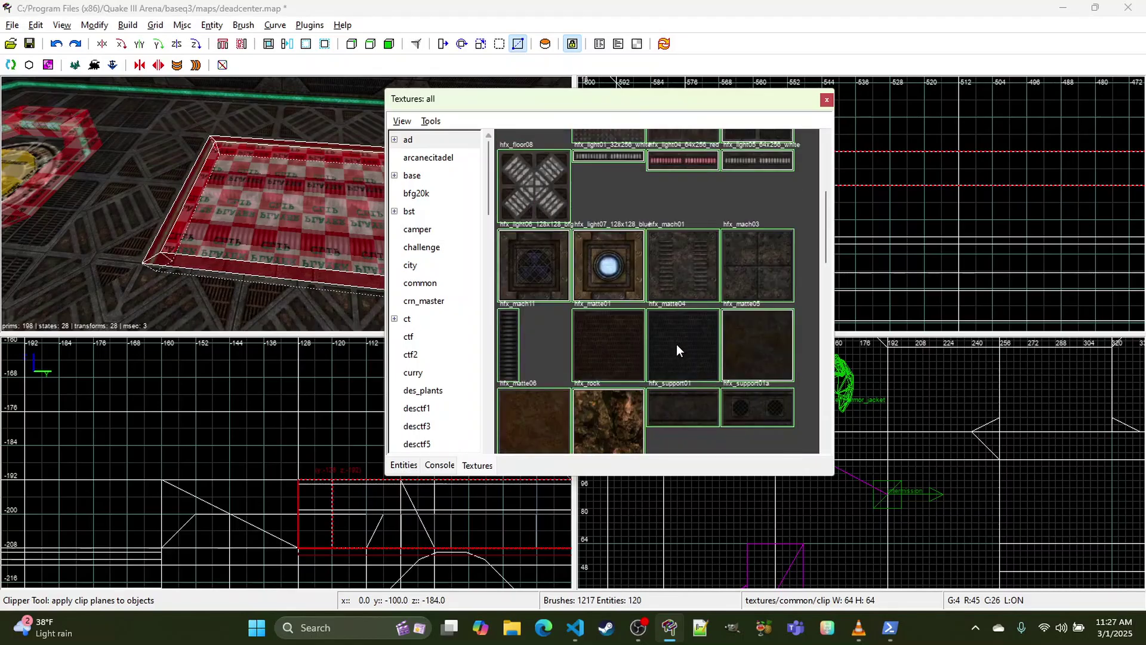
left_click(785, 338)
left_click(826, 100)
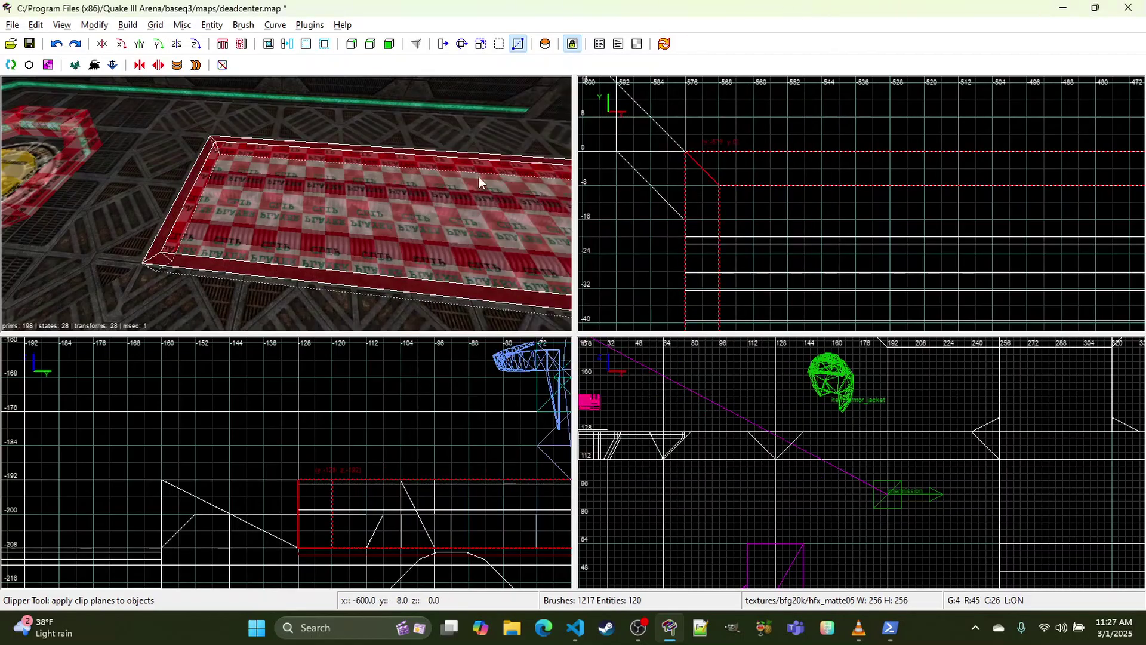
Step: Copy the e6_sa_support_fence texture onto the new grate's top face and set its rotation to 90 and vertical stretch to 0.5
right_click(479, 177)
right_click(286, 204)
middle_click(425, 166)
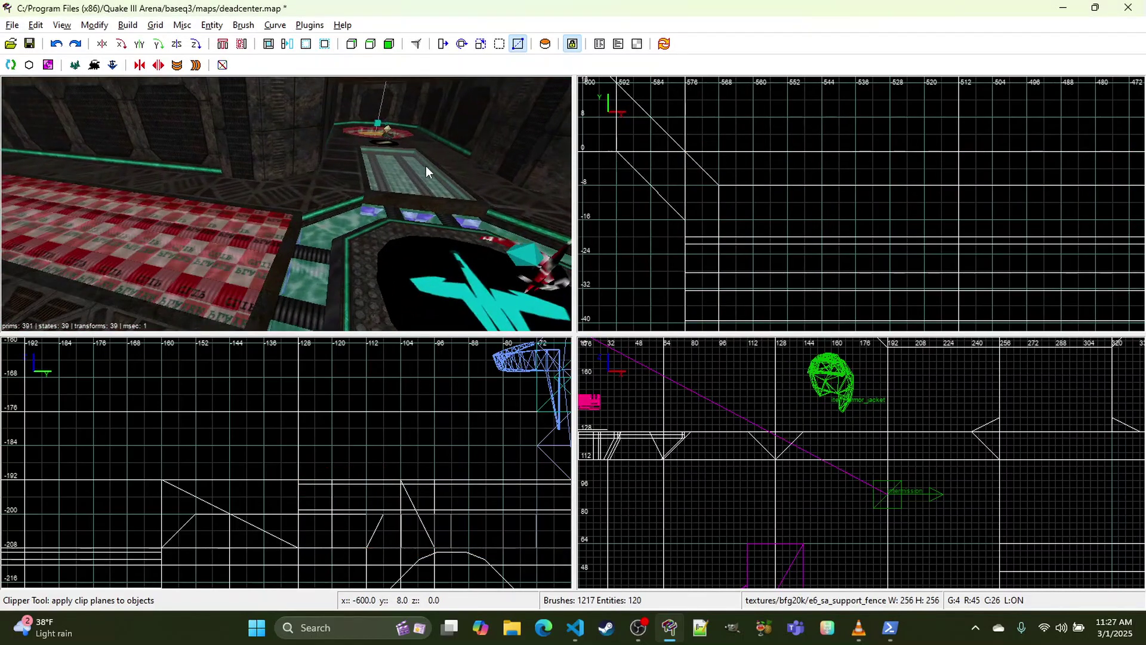
middle_click(224, 251, "ctrl+shift")
left_click(223, 252, "ctrl+shift")
key("s")
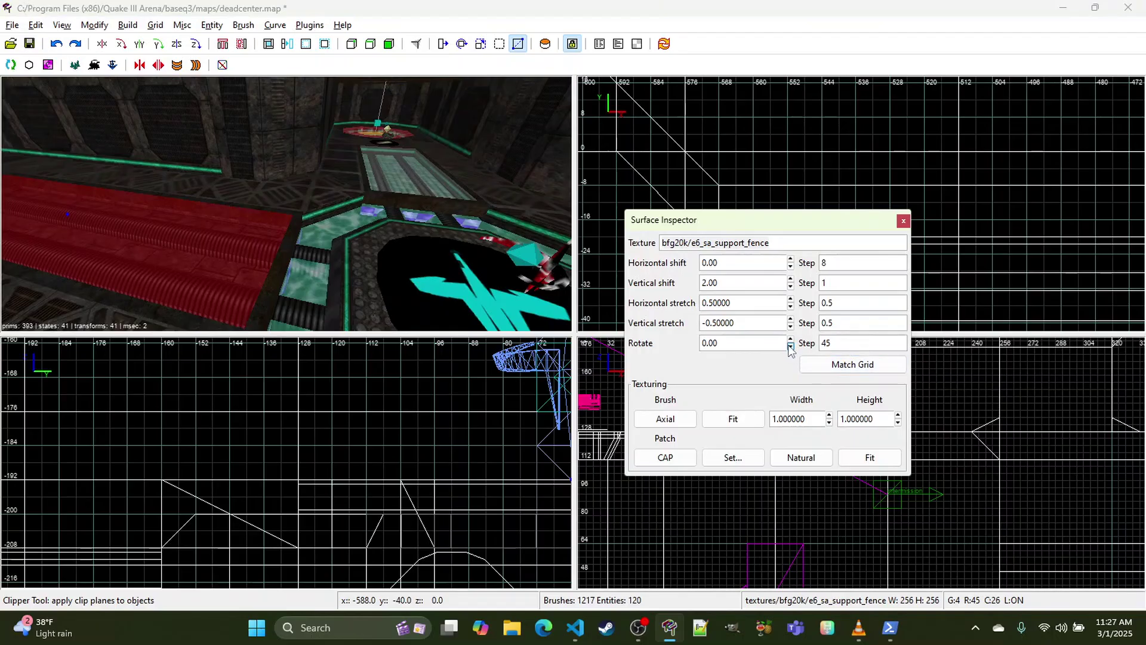
left_click(791, 339)
left_click(791, 339)
left_click_drag(709, 323, 702, 323)
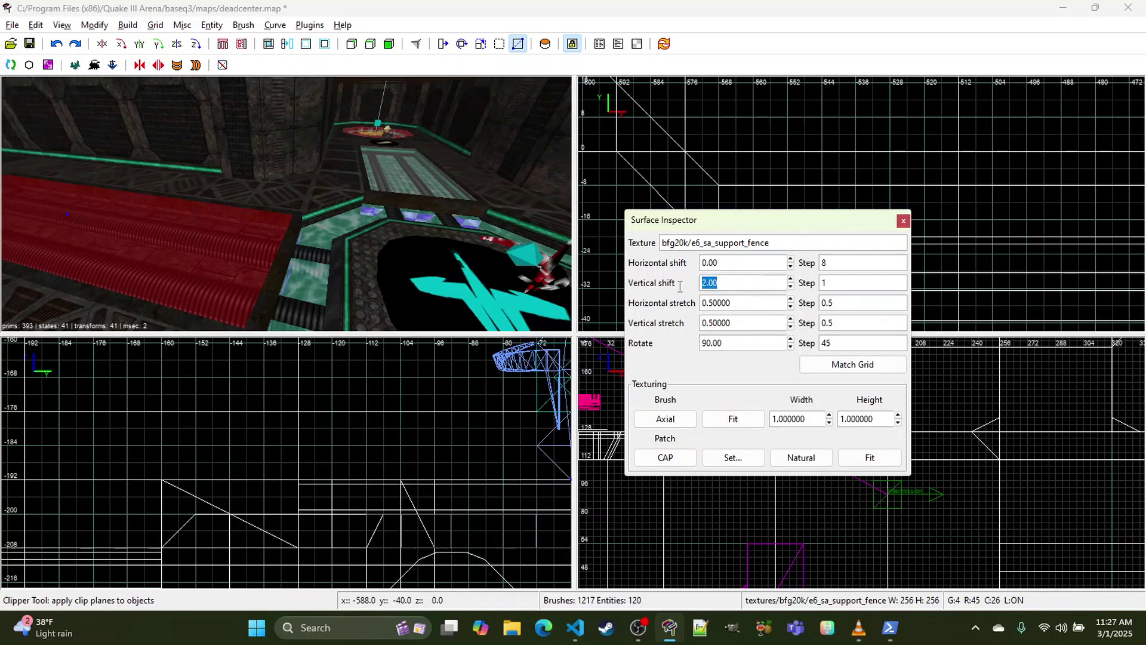
key("Escape")
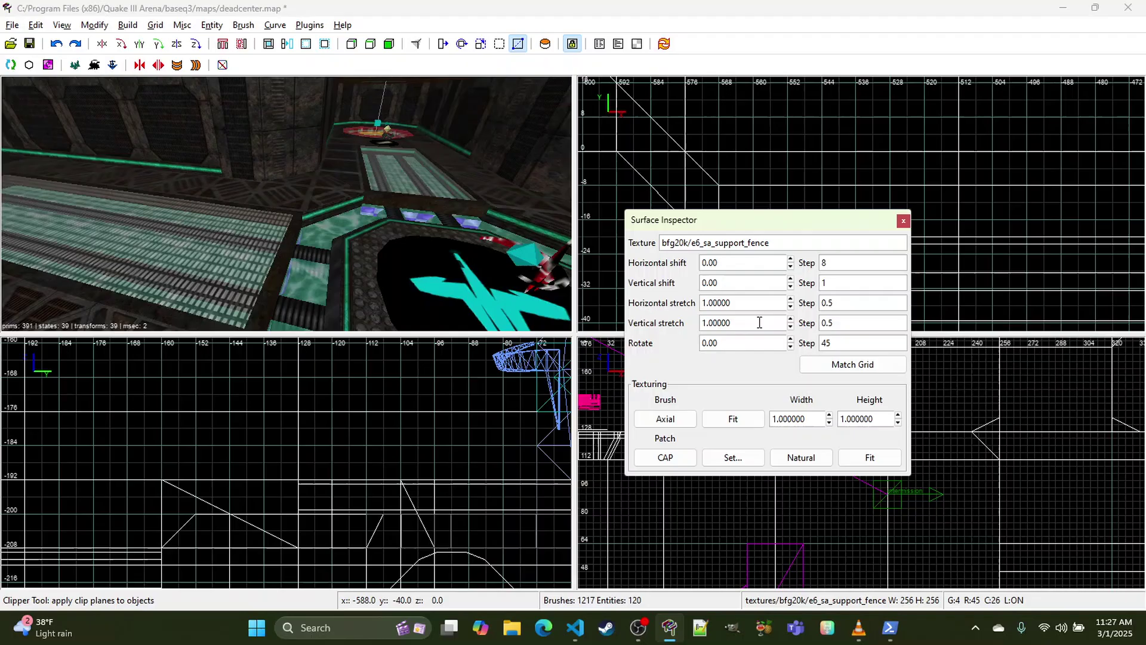
Step: Set the texture's vertical shift to 0 on the top face of the other framed grate
right_click(436, 243)
left_click(435, 167, "ctrl+shift")
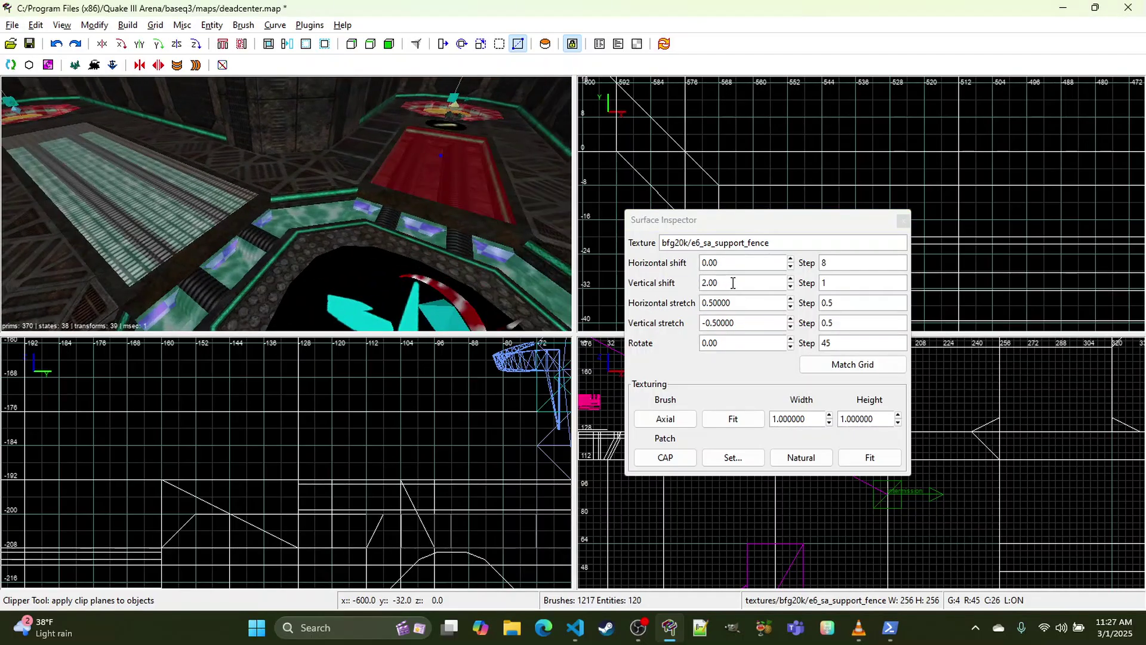
double_click(733, 283)
key("Return")
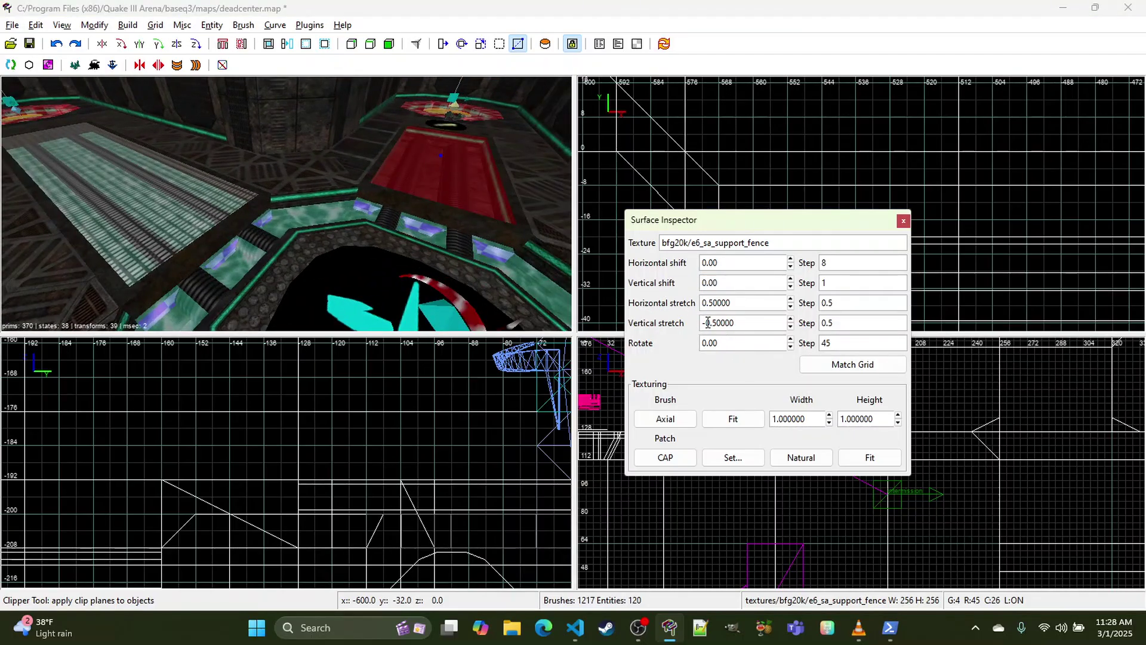
left_click(659, 3)
key("Escape")
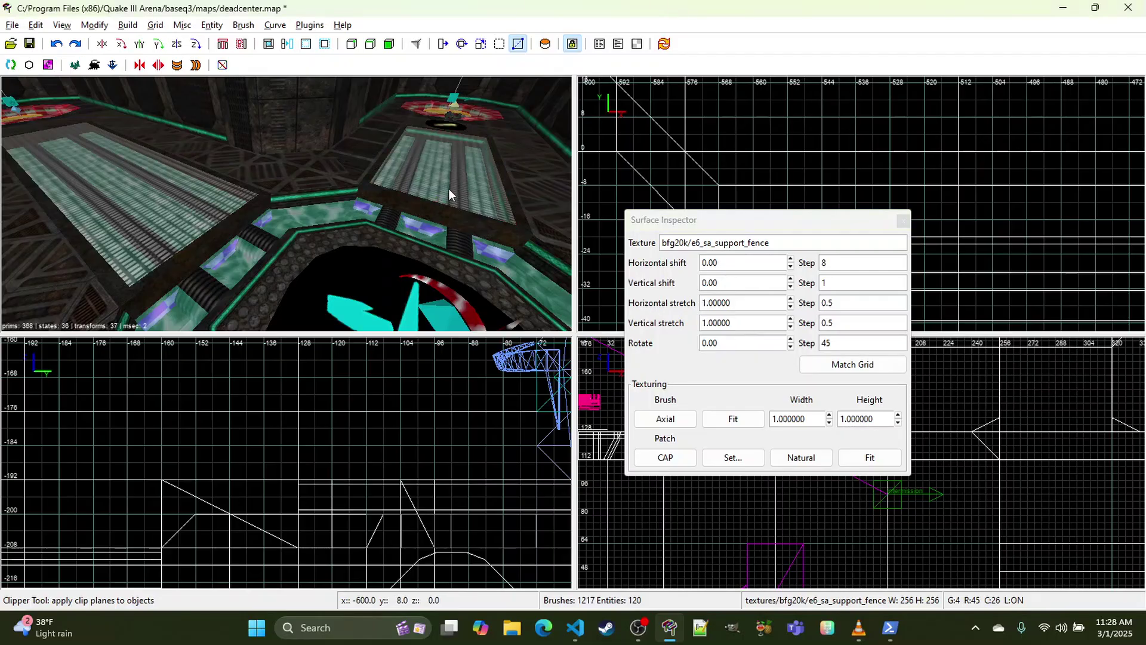
Step: Delete the two old base_support_fence brushes covering the pipes in the other two arms
right_click(447, 189)
key("Up")
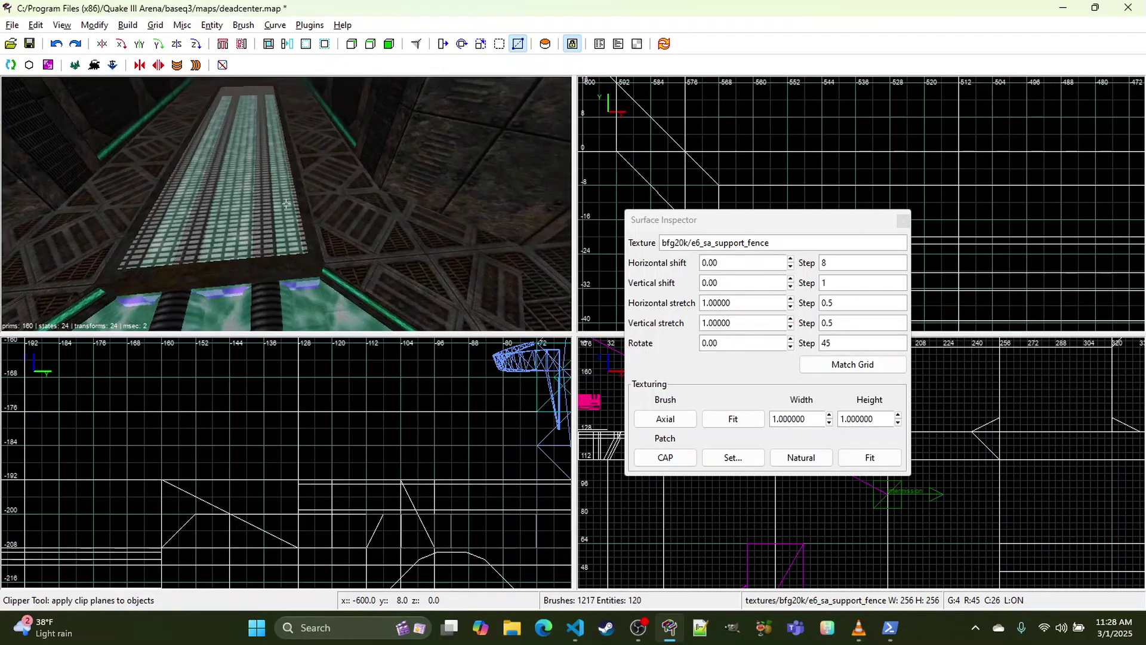
key("Down")
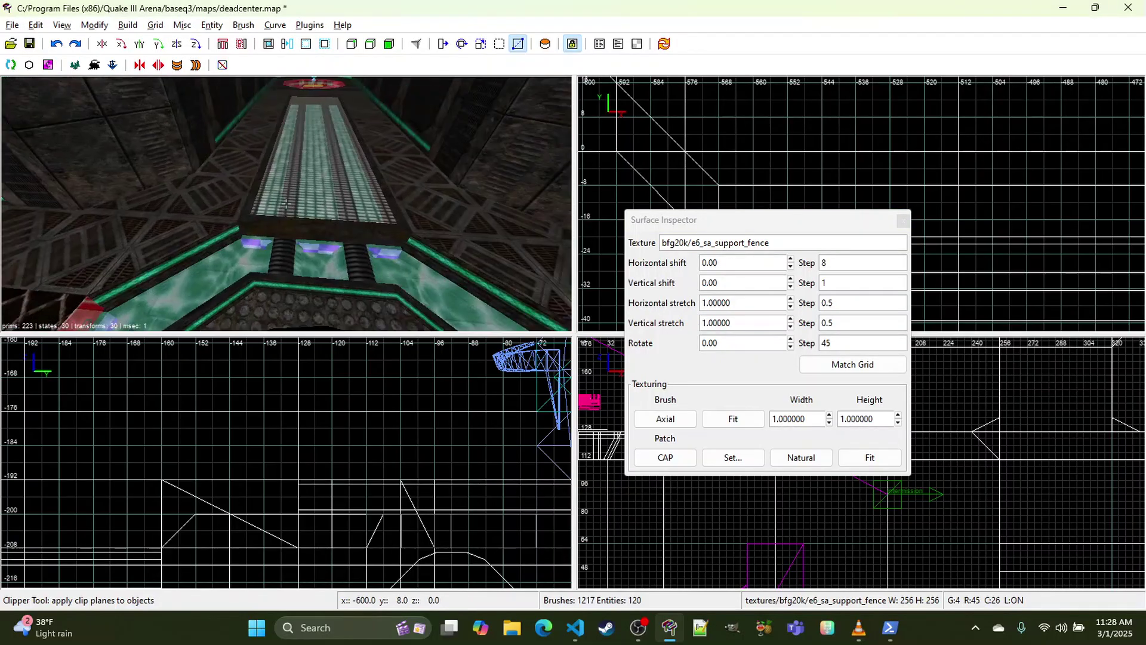
key("Up")
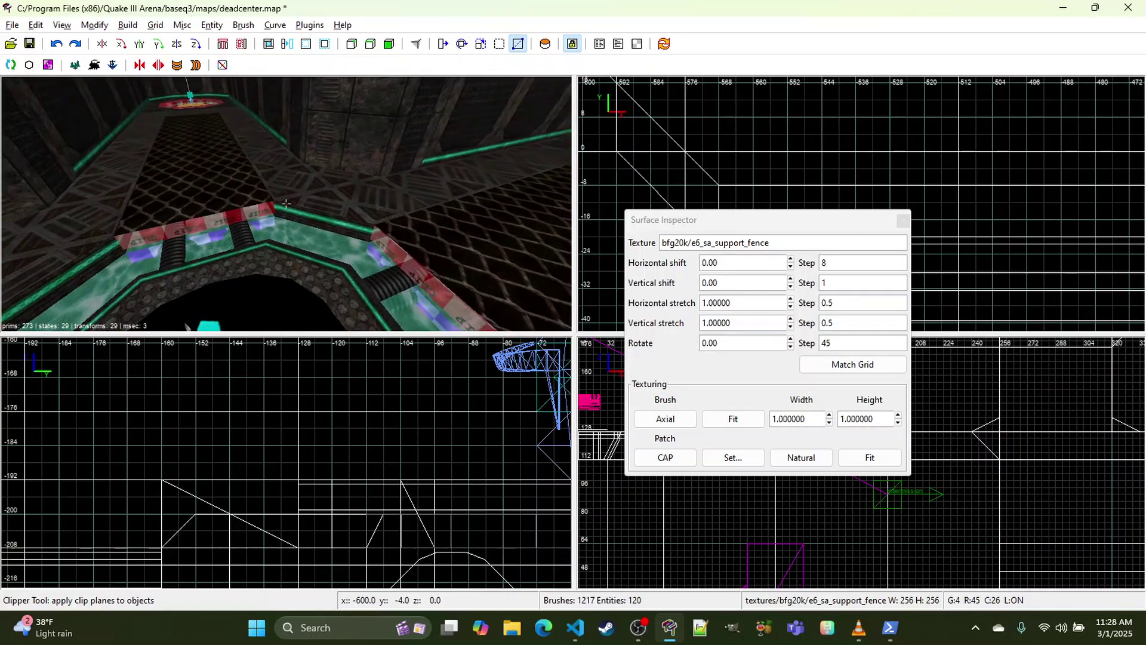
right_click(286, 203)
left_click(213, 230, "shift")
right_click(212, 230)
key("Down")
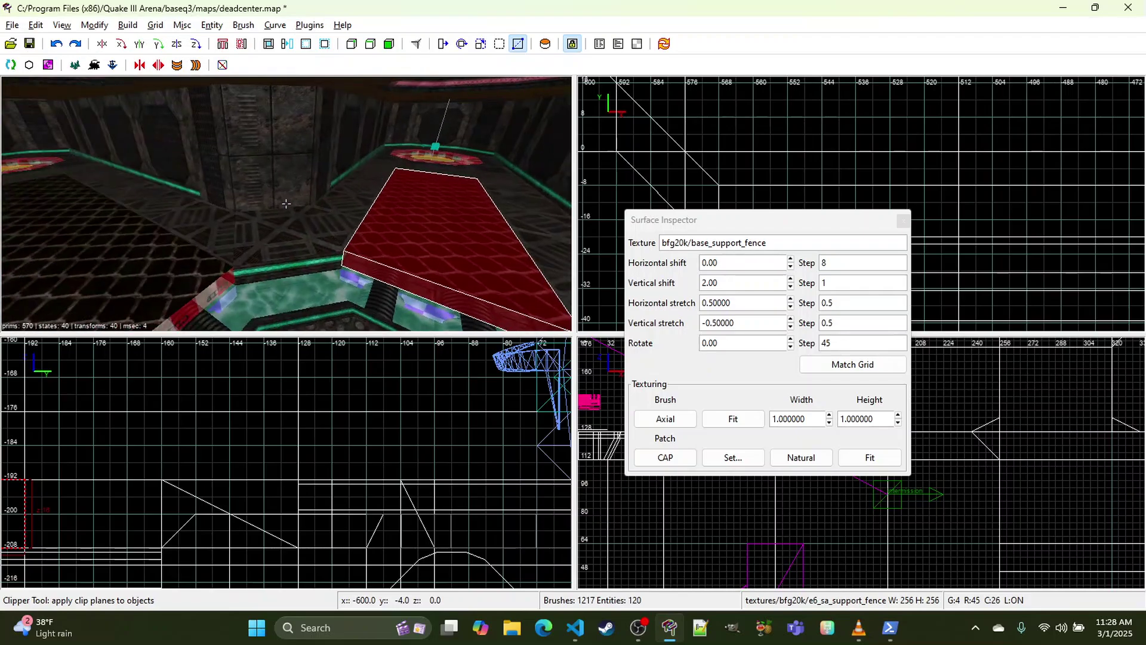
right_click(215, 228)
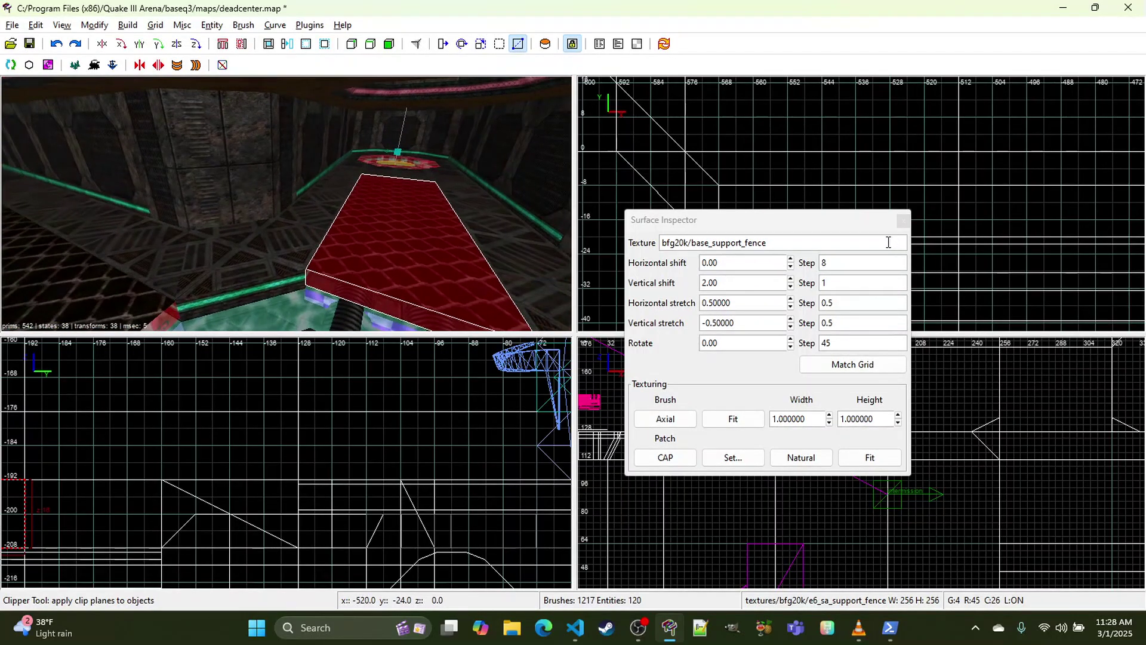
left_click(903, 222)
key("BackSpace")
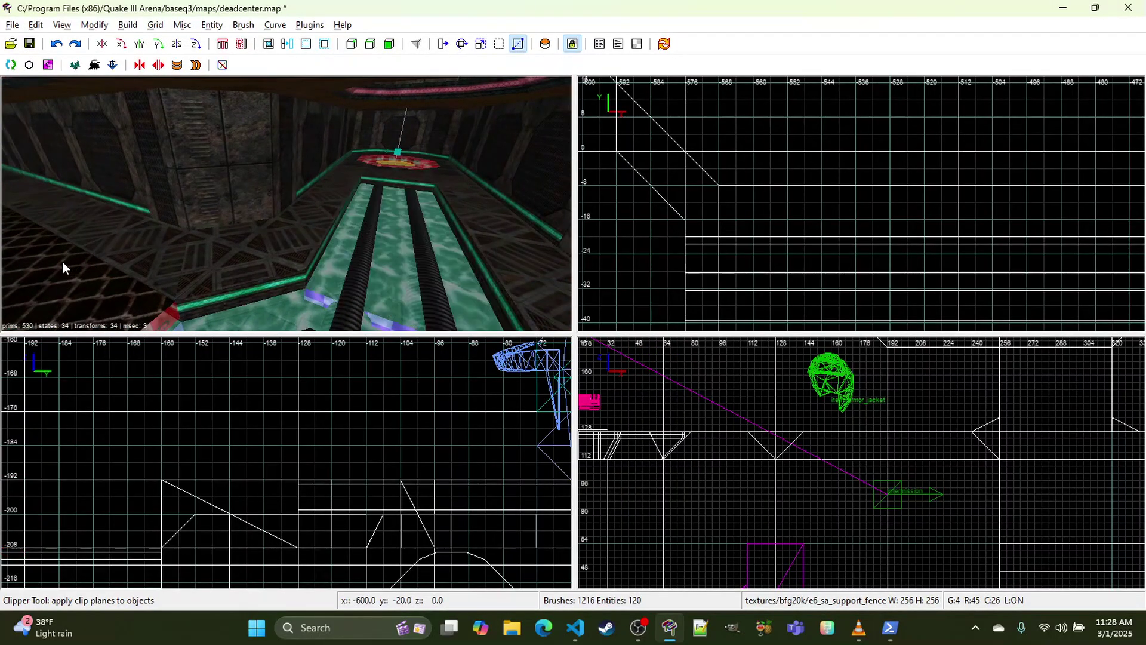
right_click(182, 295)
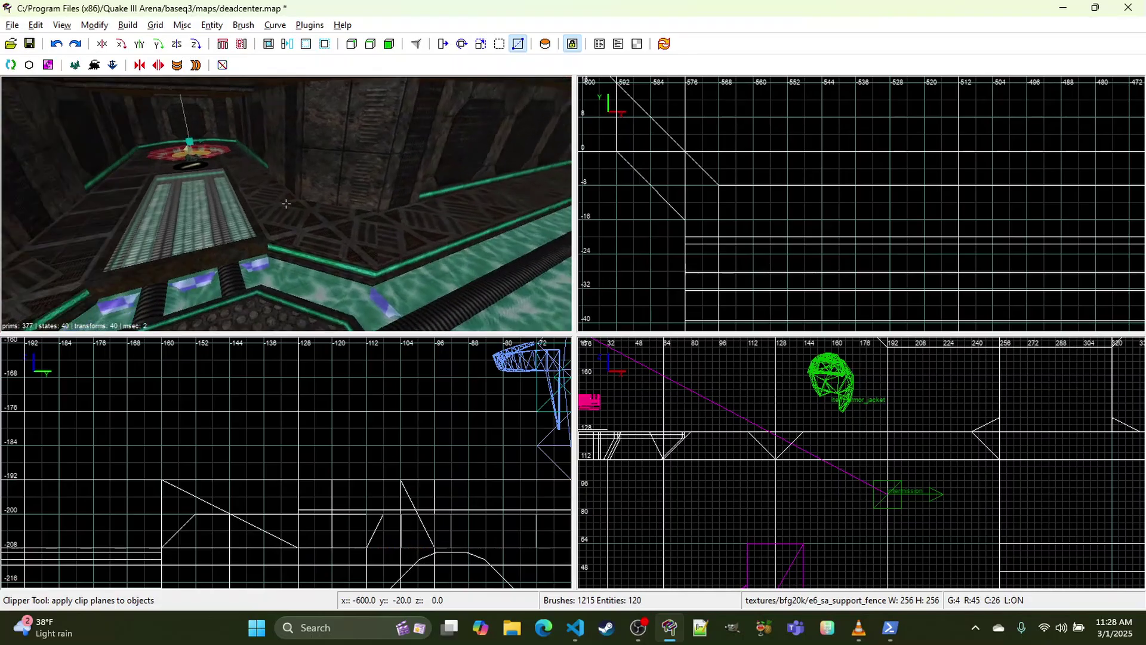
Step: Sample the light_strip_32x256_bluegreen texture from the floor trim and apply it to a trim face along the open pipe recess
right_click(286, 203)
middle_click(290, 248)
right_click(290, 248)
key("w")
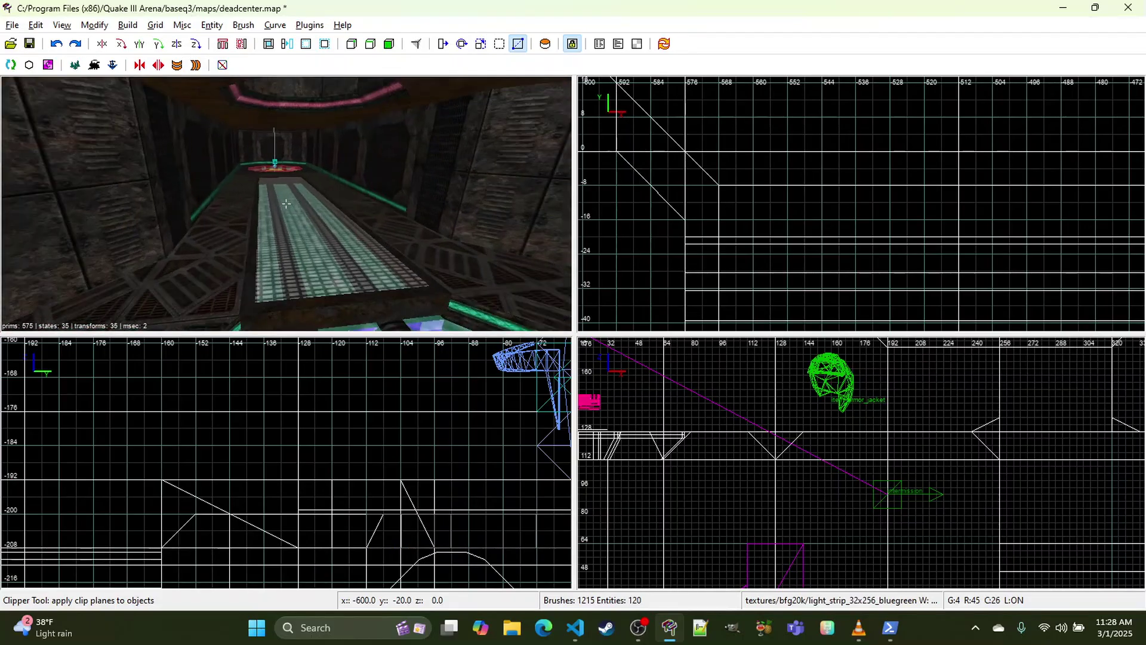
right_click(286, 203)
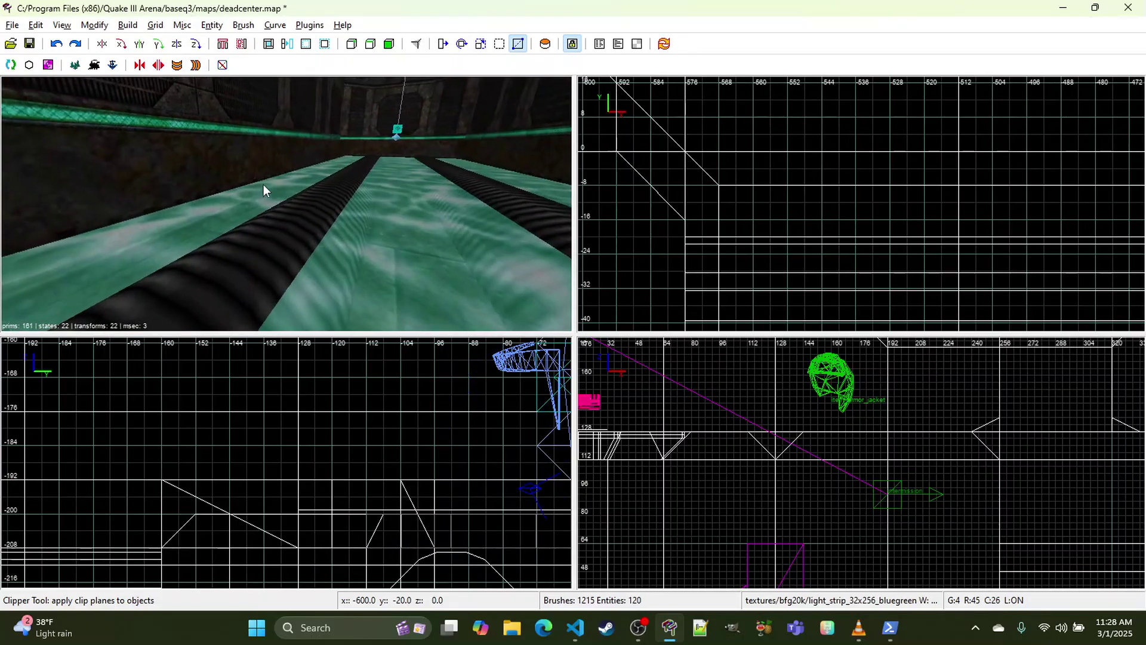
middle_click(319, 154, "ctrl+shift")
right_click(470, 158)
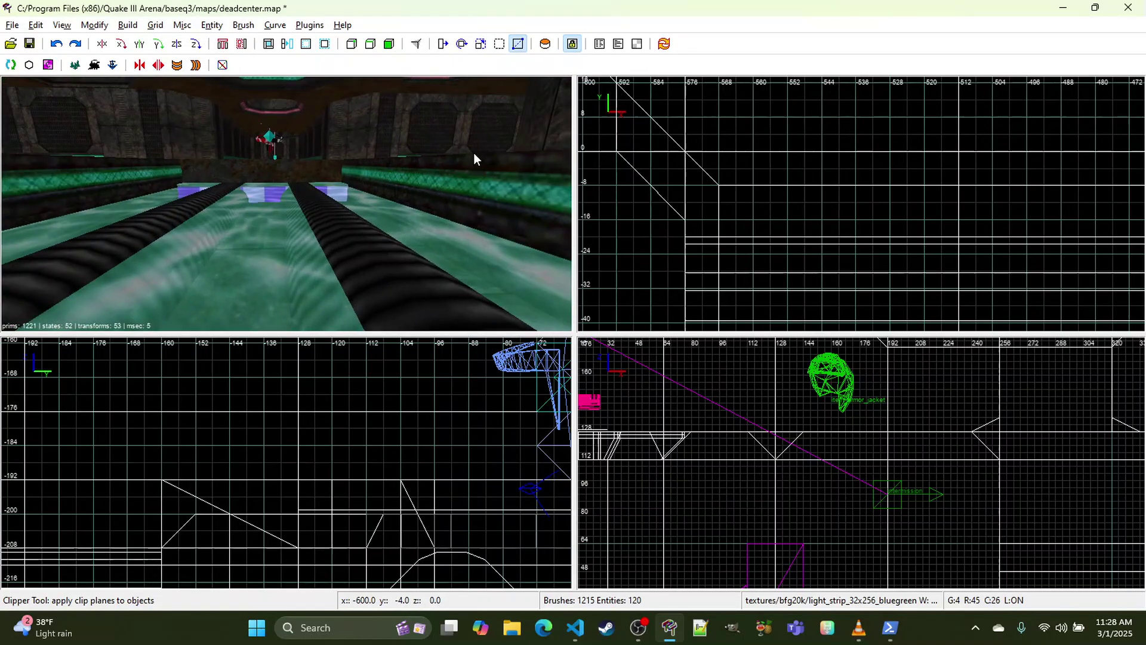
right_click(254, 167)
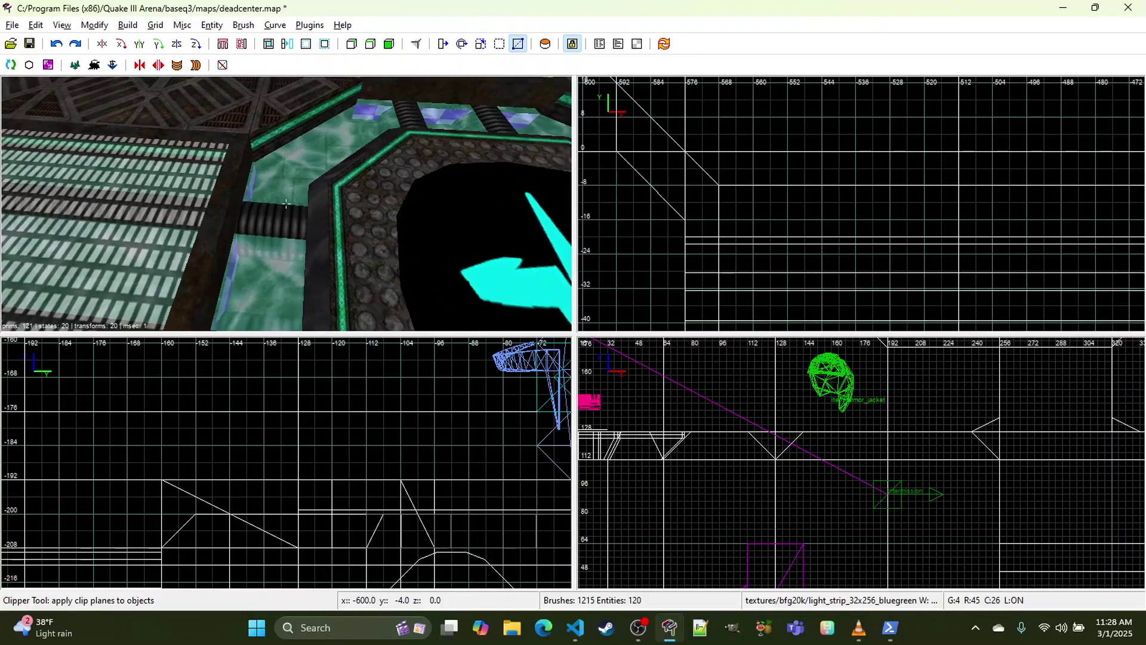
Step: Duplicate both grates together with their frame pieces and flip the copies along the x and y axes
right_click(167, 155)
left_click(179, 148, "shift")
left_click(209, 136, "shift")
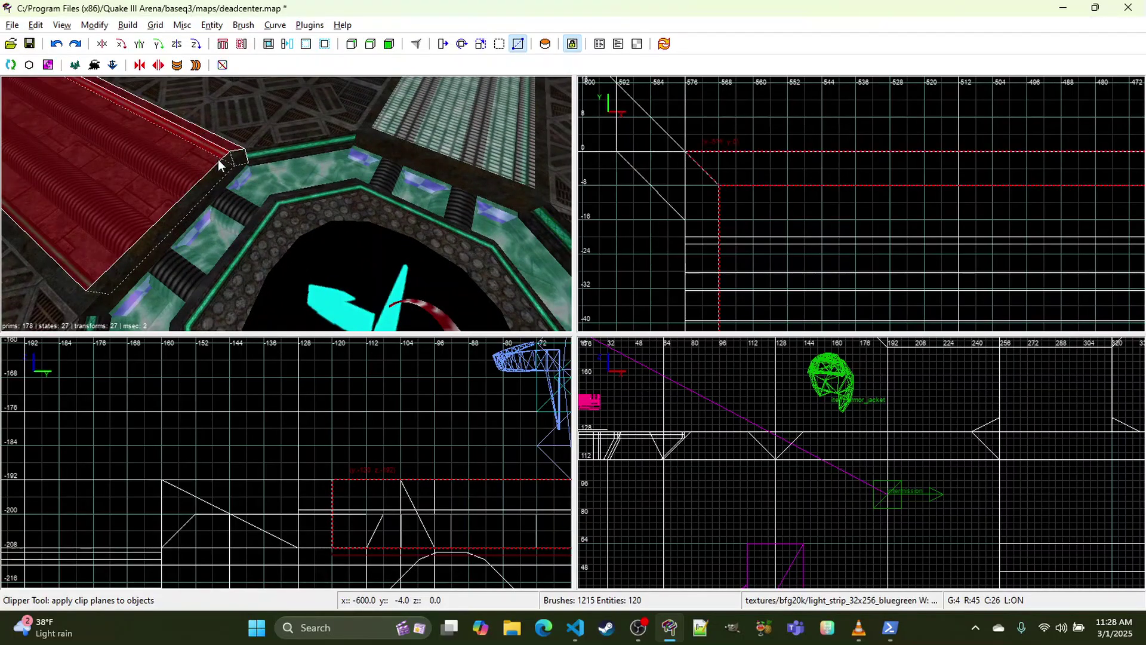
left_click(203, 184, "shift")
left_click(42, 255, "shift")
right_click(36, 256)
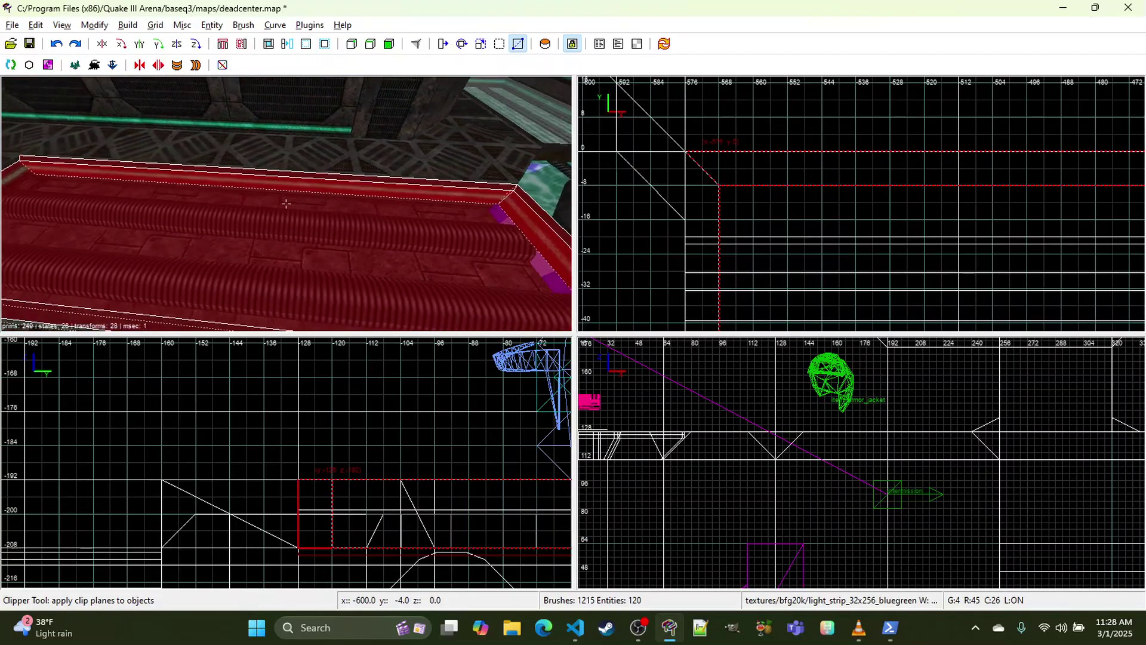
right_click(28, 255)
right_click(143, 207)
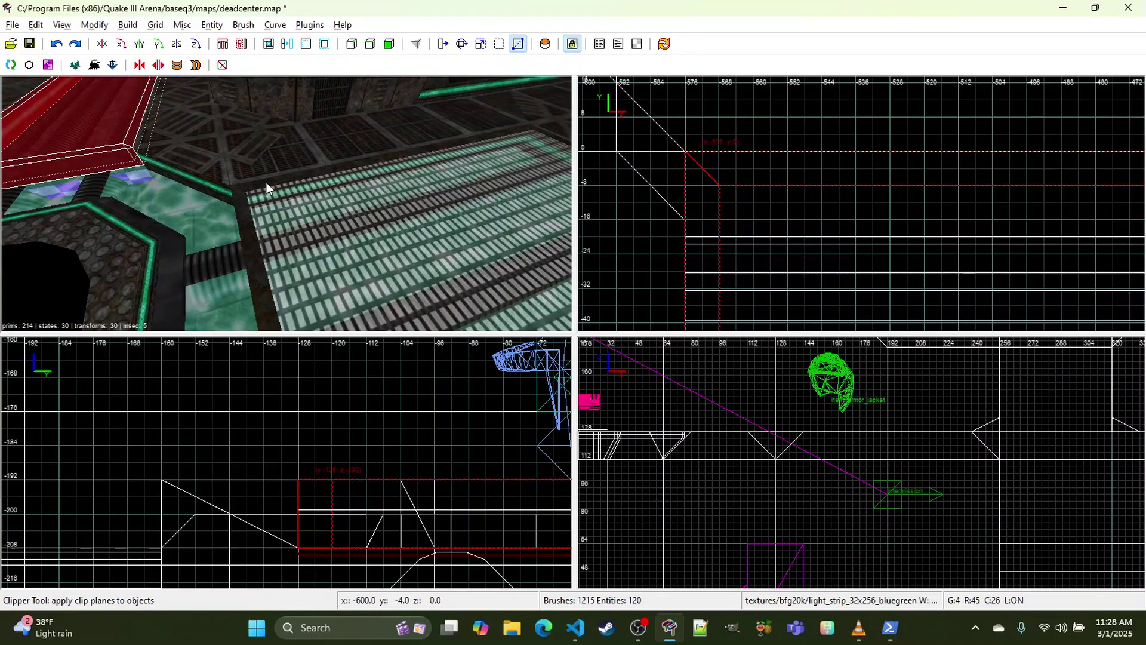
right_click(354, 138)
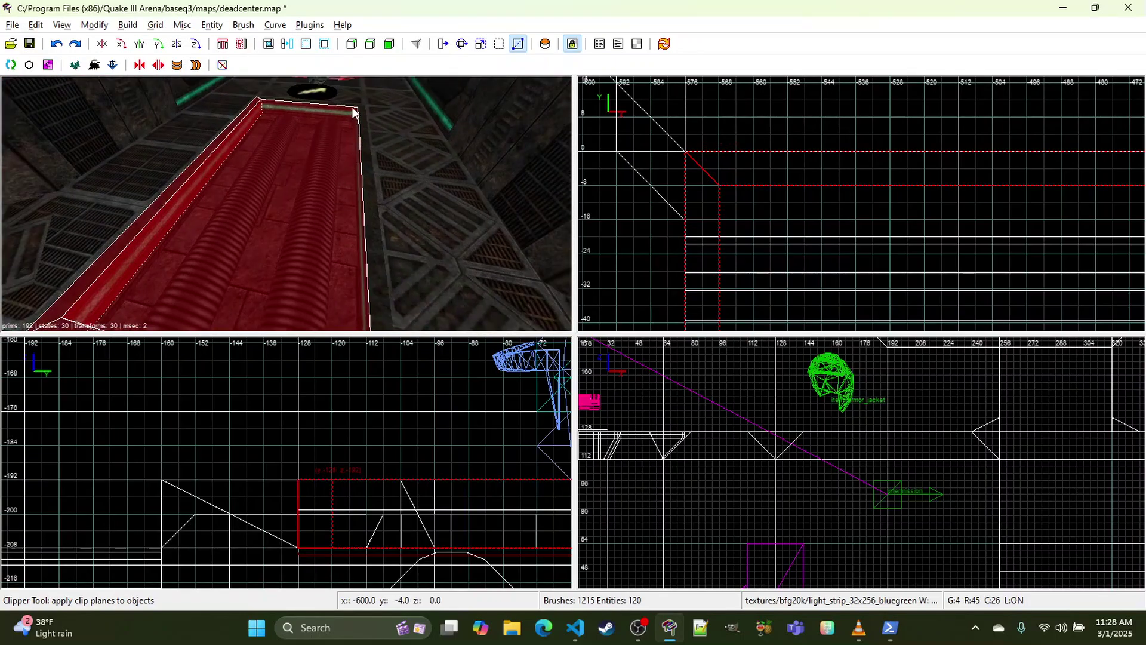
left_click_drag(353, 111, 361, 112)
scroll(818, 192, "down", 5)
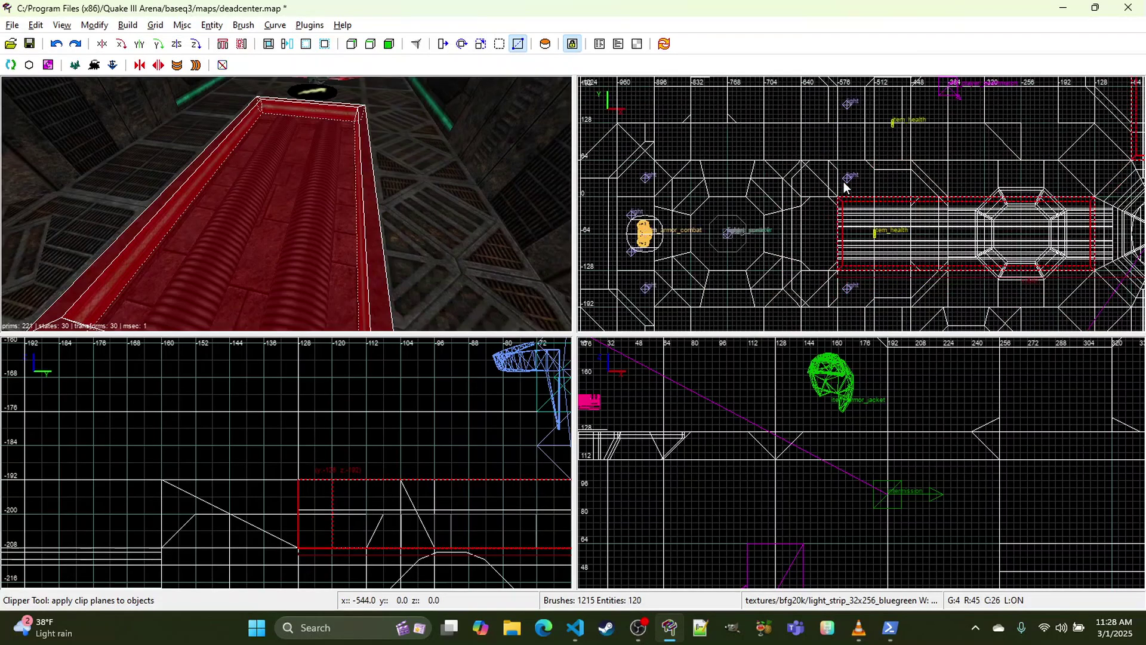
left_click(102, 44)
left_click(144, 45)
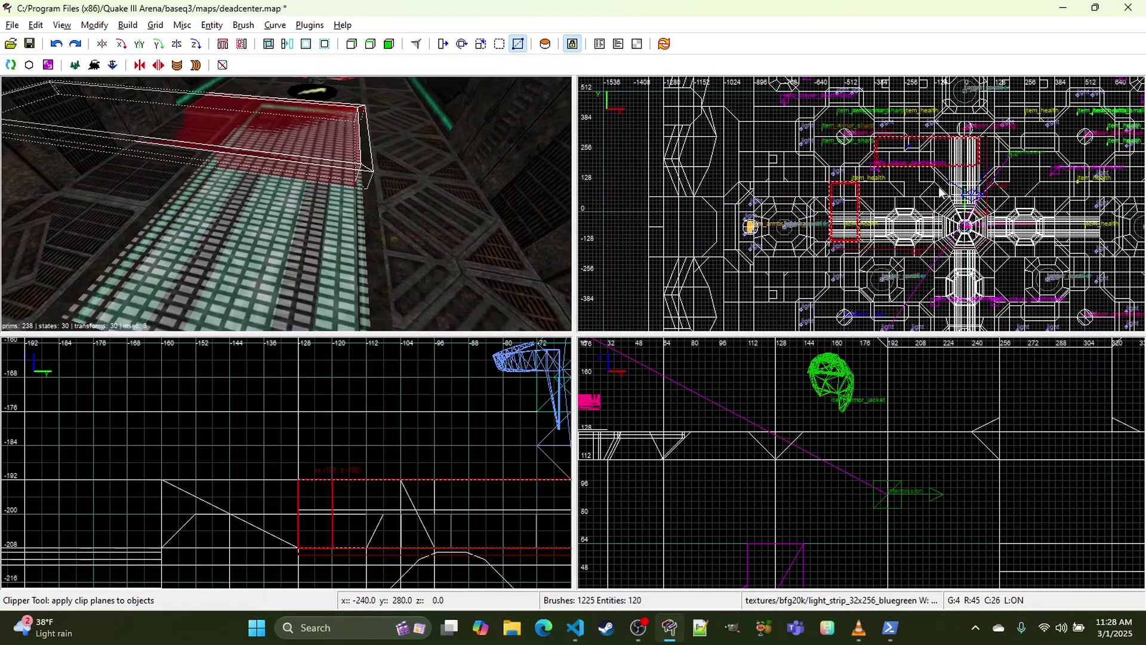
Step: Move the flipped grate copies over the uncovered pipe recesses in the two opposite arms and check their fit
key("x")
left_click_drag(898, 159, 1019, 231)
right_click(362, 235)
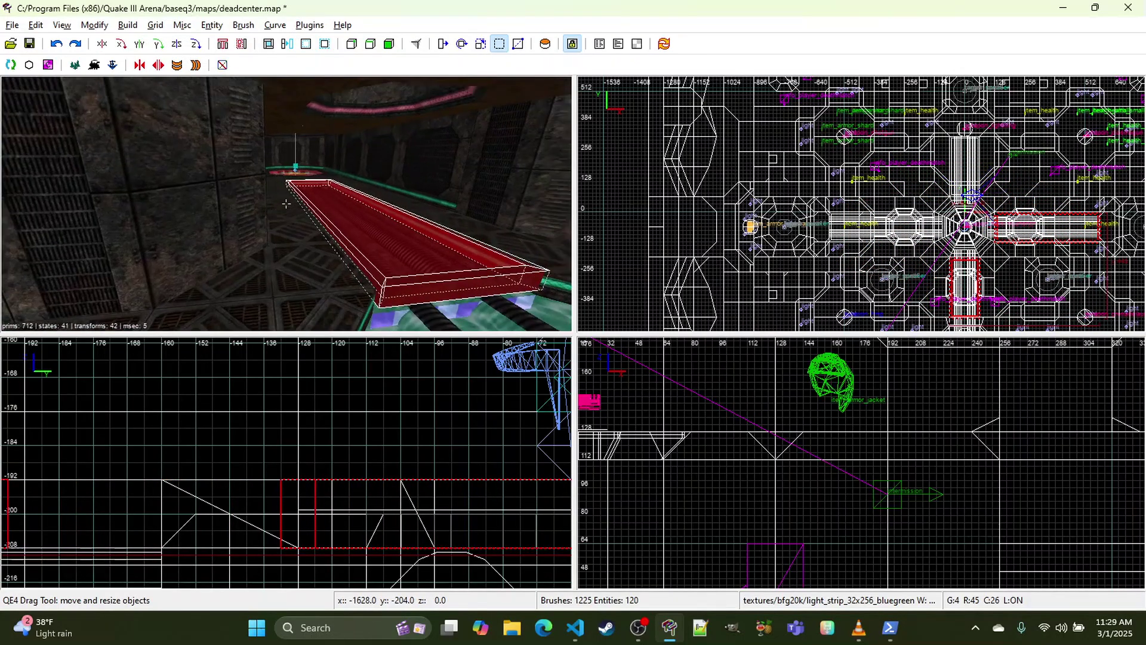
key("Up")
right_click(363, 237)
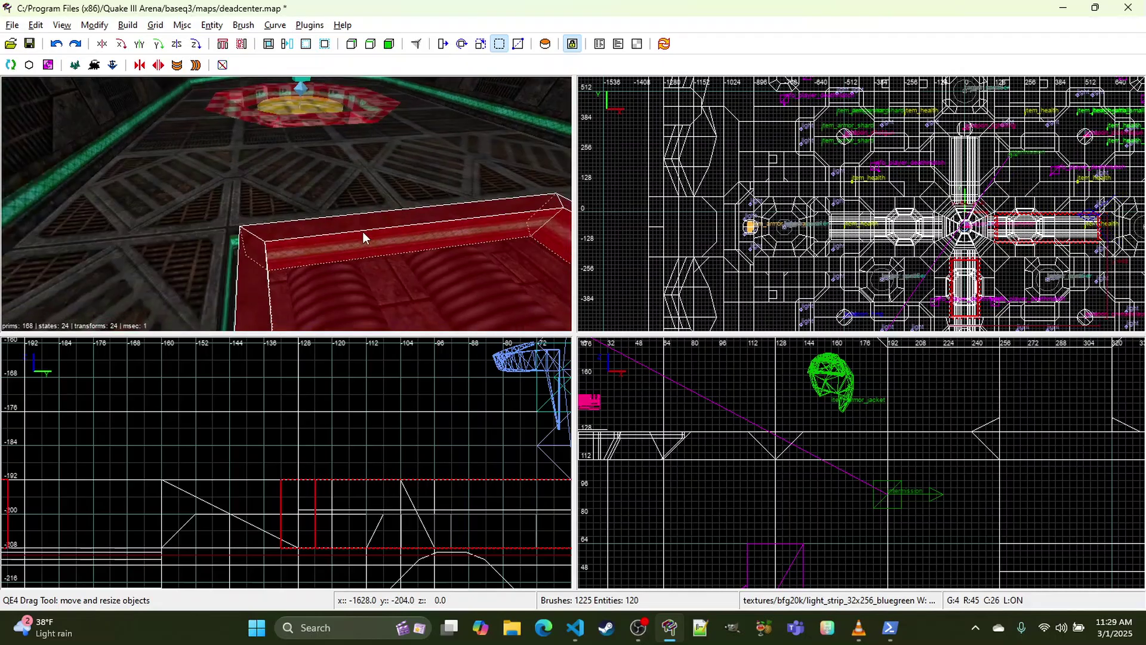
Step: Shift the flipped grate copies 4 units along the y axis onto the recess edge and inspect their fit in 3D
scroll(1025, 225, "up", 8)
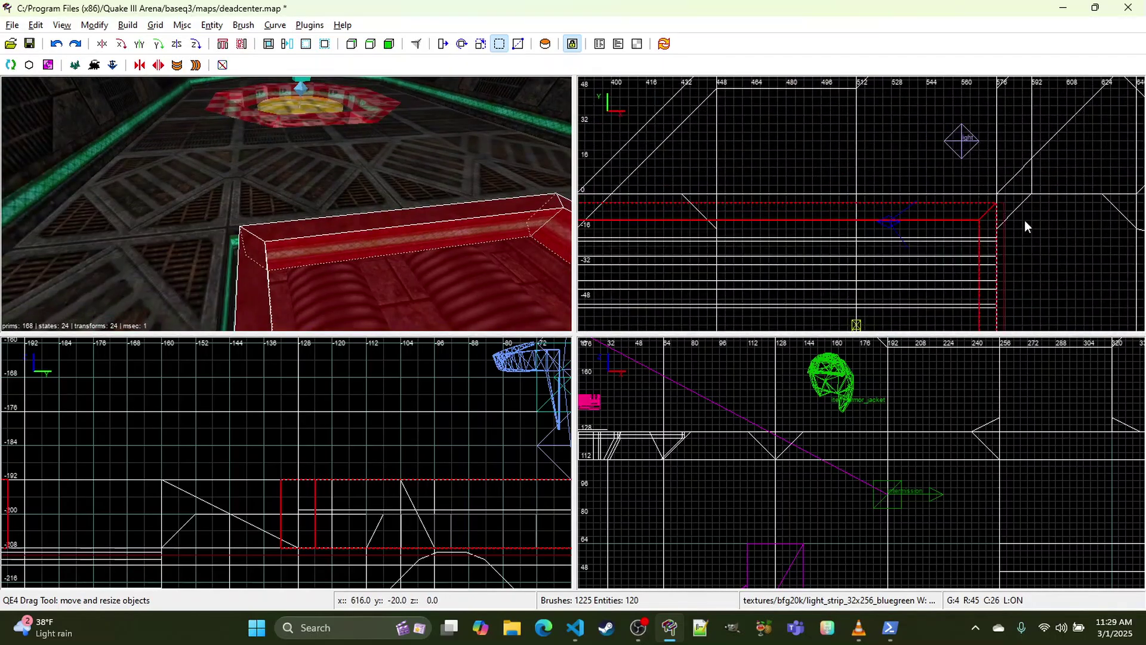
left_click_drag(989, 214, 989, 211)
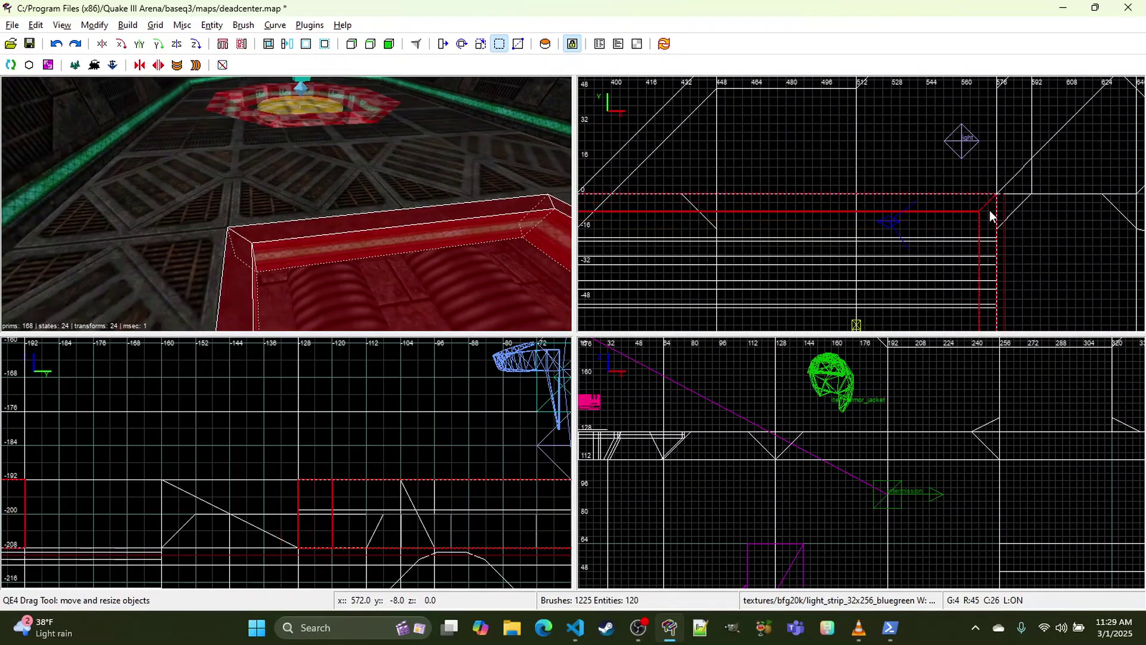
right_click(399, 209)
key("Up")
key("Up")
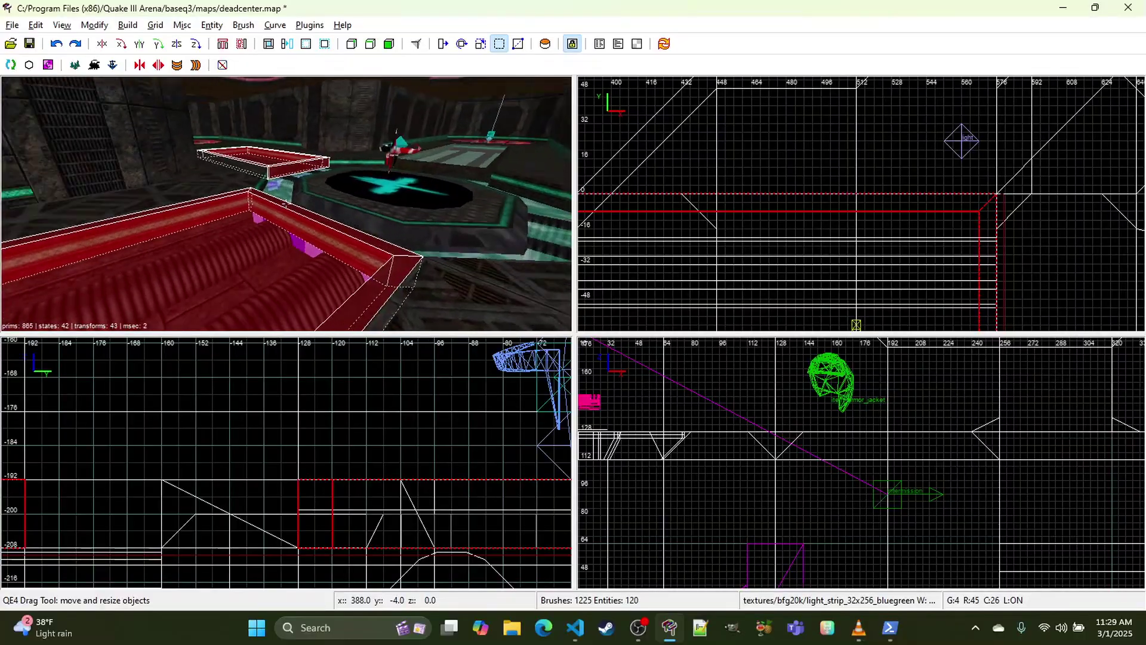
key("Up")
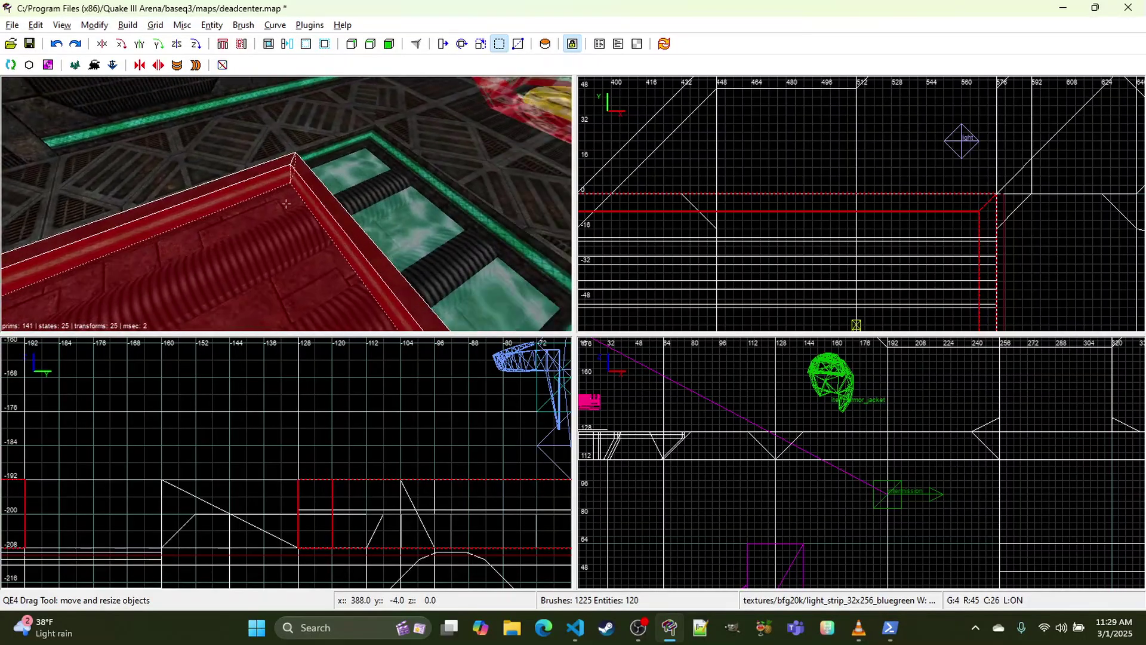
right_click(334, 212)
Step: Move only the grate's end frame piece 64 units outward so it sits at the pipe recess's end, at y -512
key("Escape")
left_click(317, 208, "shift")
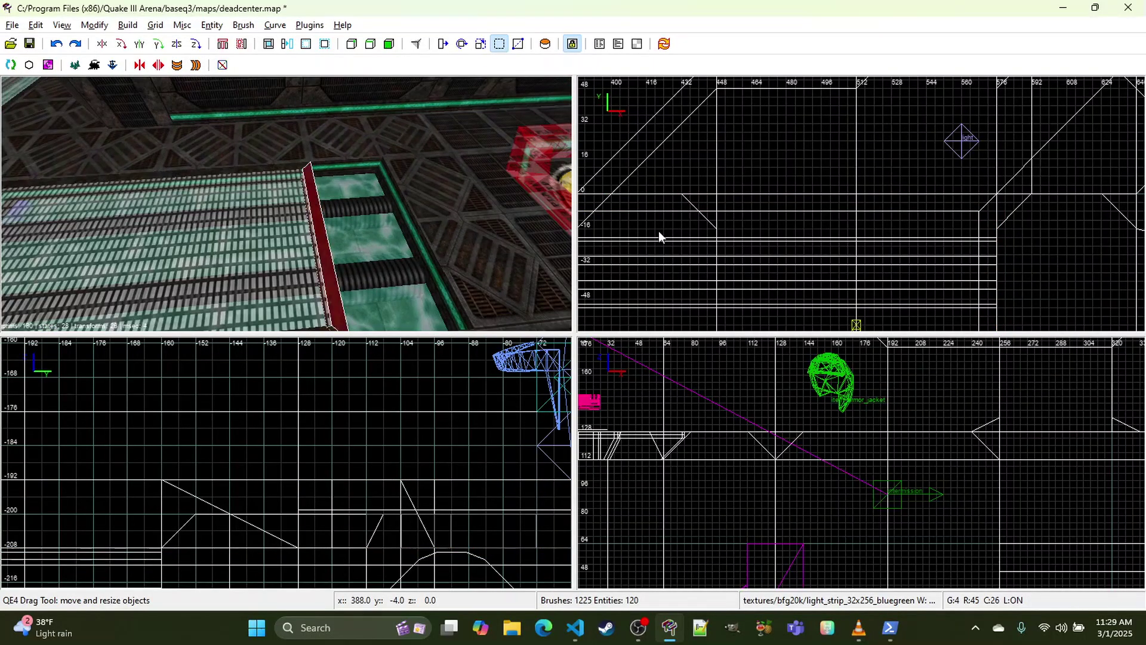
mouse_move(786, 220)
right_mouse_down()
mouse_move(774, 258)
mouse_move(752, 77)
mouse_move(578, 0)
right_mouse_up()
scroll(786, 219, "down", 3)
scroll(861, 203, "down", 3)
right_click_drag(861, 204, 1143, 84)
scroll(861, 203, "down", 2)
scroll(861, 204, "up", 2)
scroll(750, 239, "up", 5)
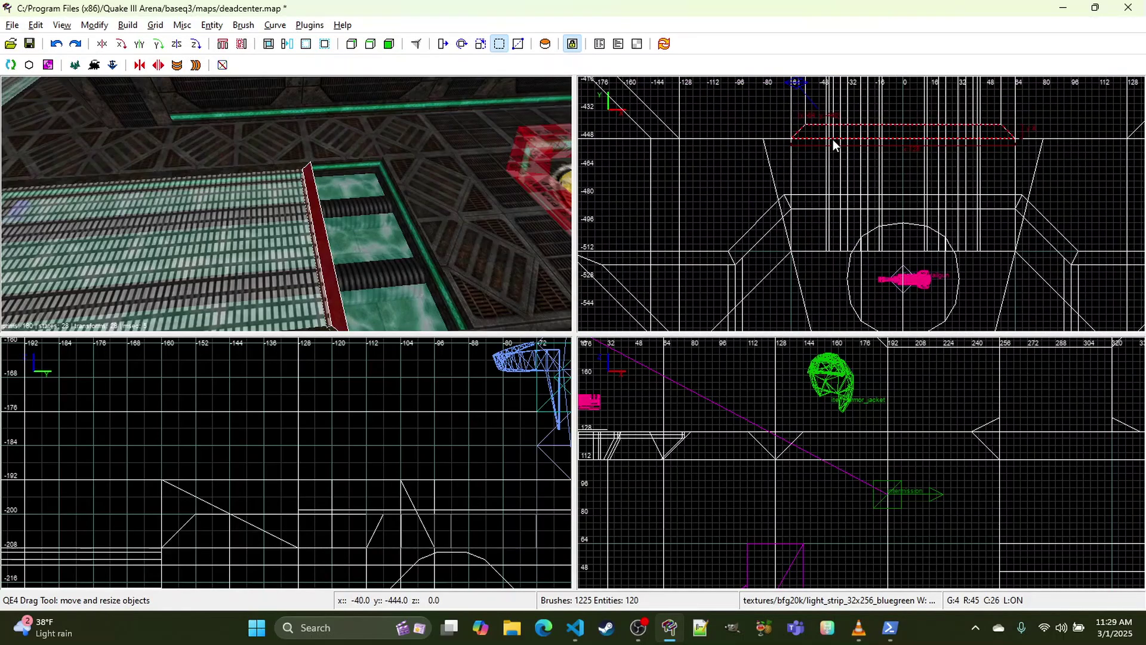
left_click_drag(833, 142, 833, 244)
Step: Stretch both long side frame pieces of the same grate out to the relocated end piece at y -512
left_click(371, 187, "shift")
left_click(303, 171, "shift")
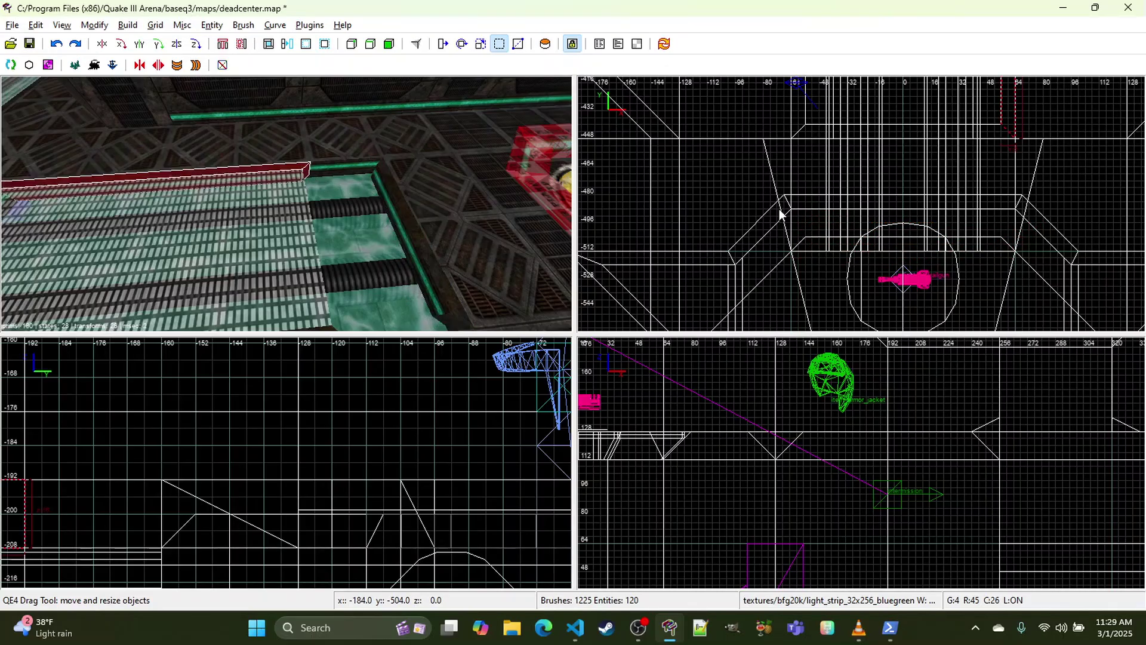
left_click_drag(1007, 186, 1009, 261)
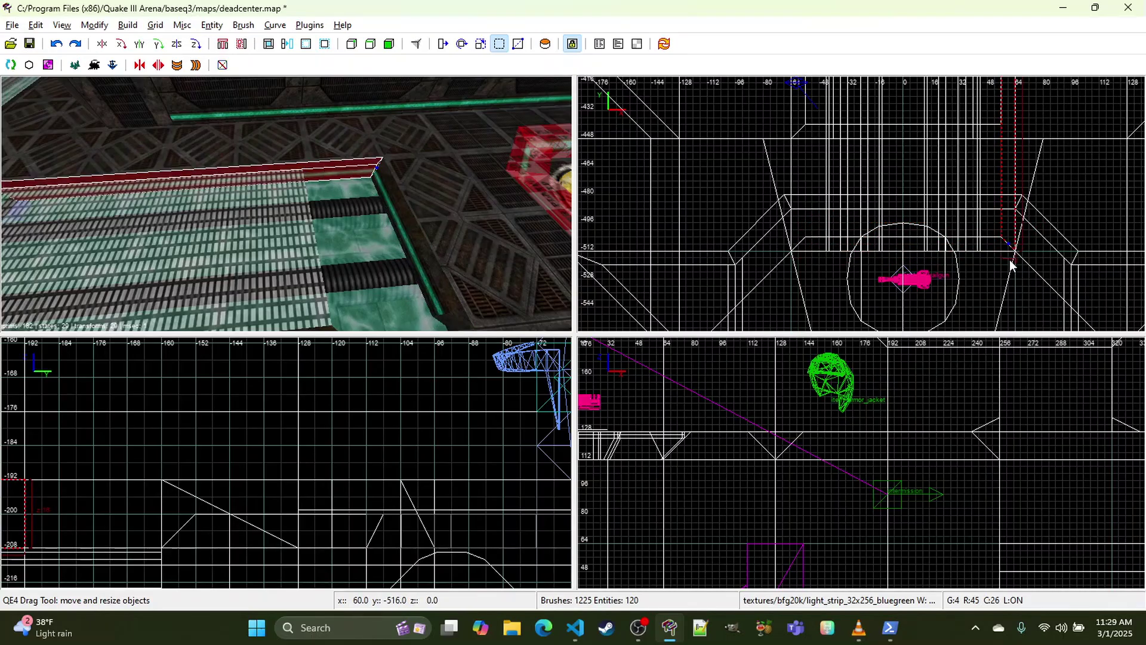
key("Escape")
right_click(420, 207)
right_click(286, 203)
left_click(332, 220, "shift")
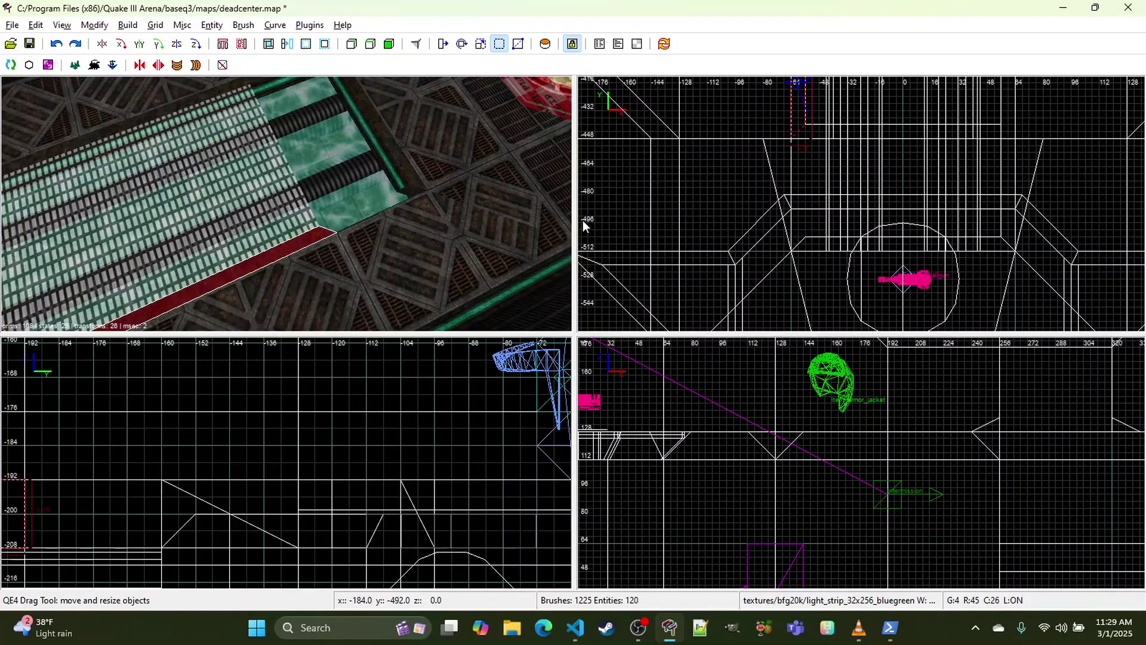
left_click_drag(804, 156, 794, 271)
key("Escape")
Step: Extend the grate panel to the inner edge of the relocated end frame piece, at y -504
left_click(238, 156, "shift")
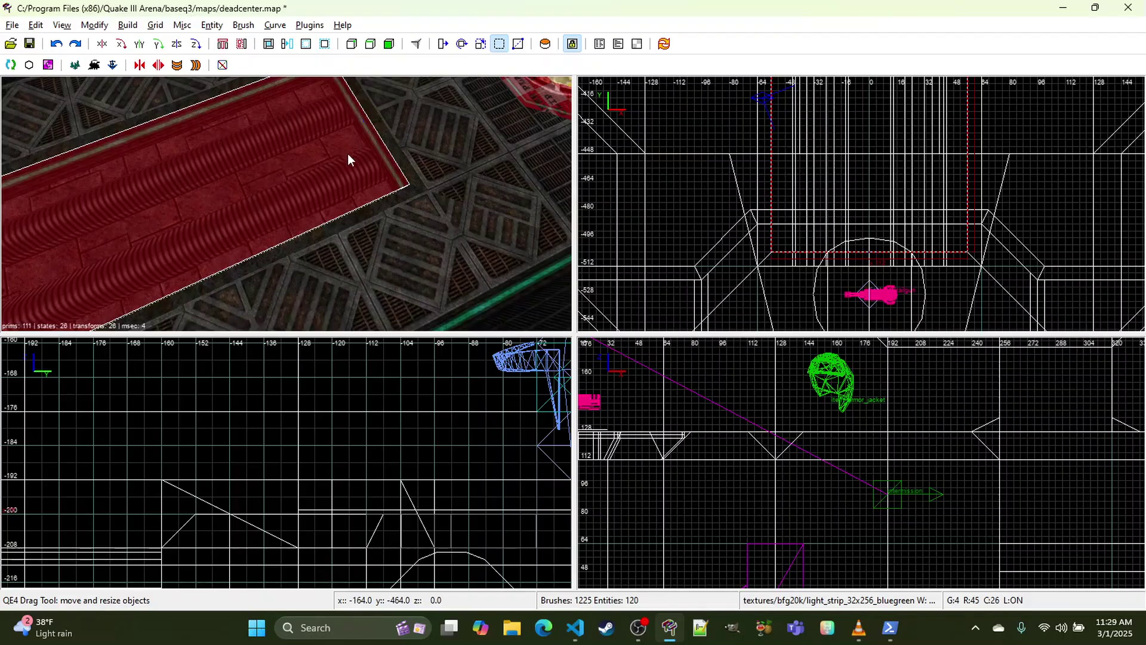
key("Escape")
right_click(347, 153)
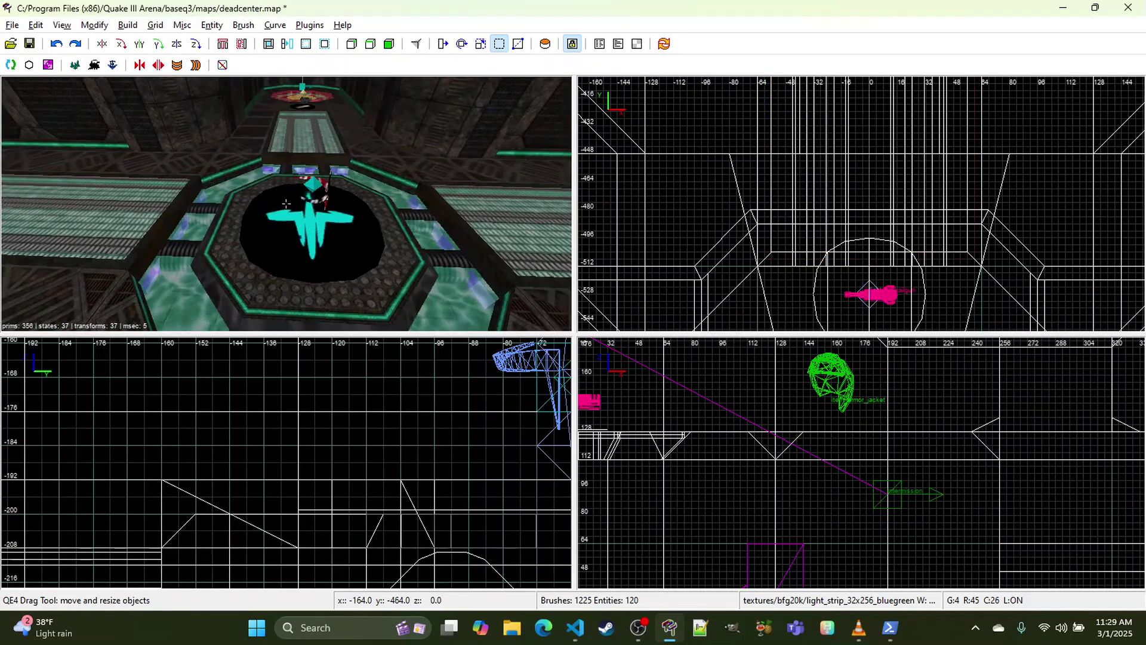
Step: Switch to VS Code and below Eureka start the comment "# Alright, so, I just used a technique I was talking about where I make"
left_click(574, 626)
left_click(388, 358)
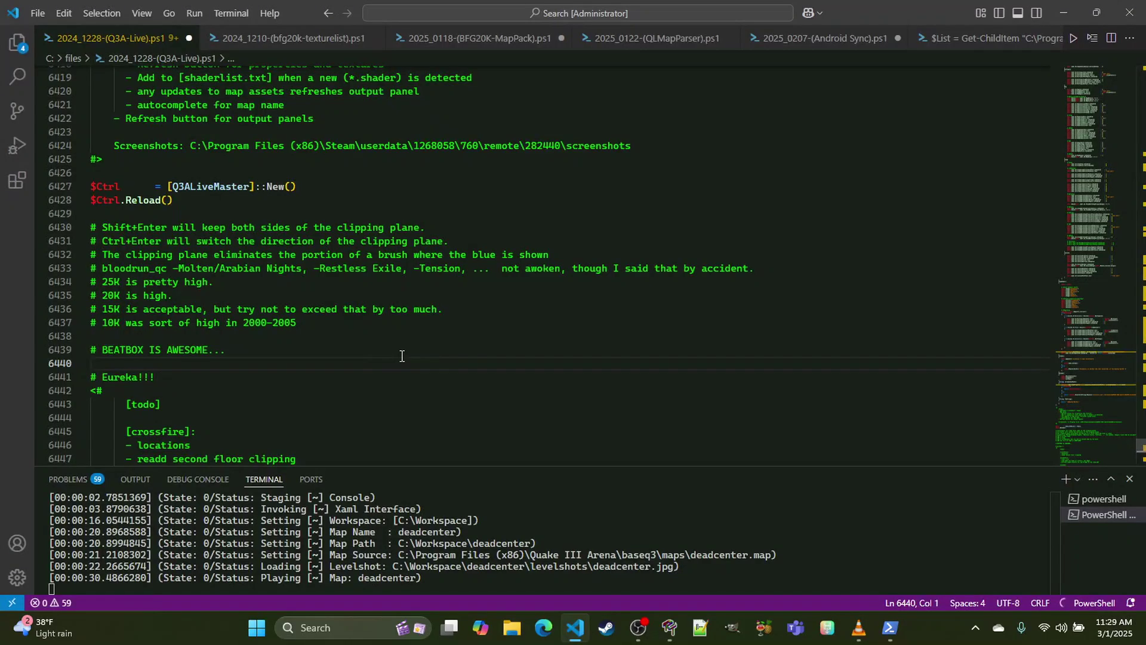
key("Down")
key("End")
key("Return")
key("Return")
type("#")
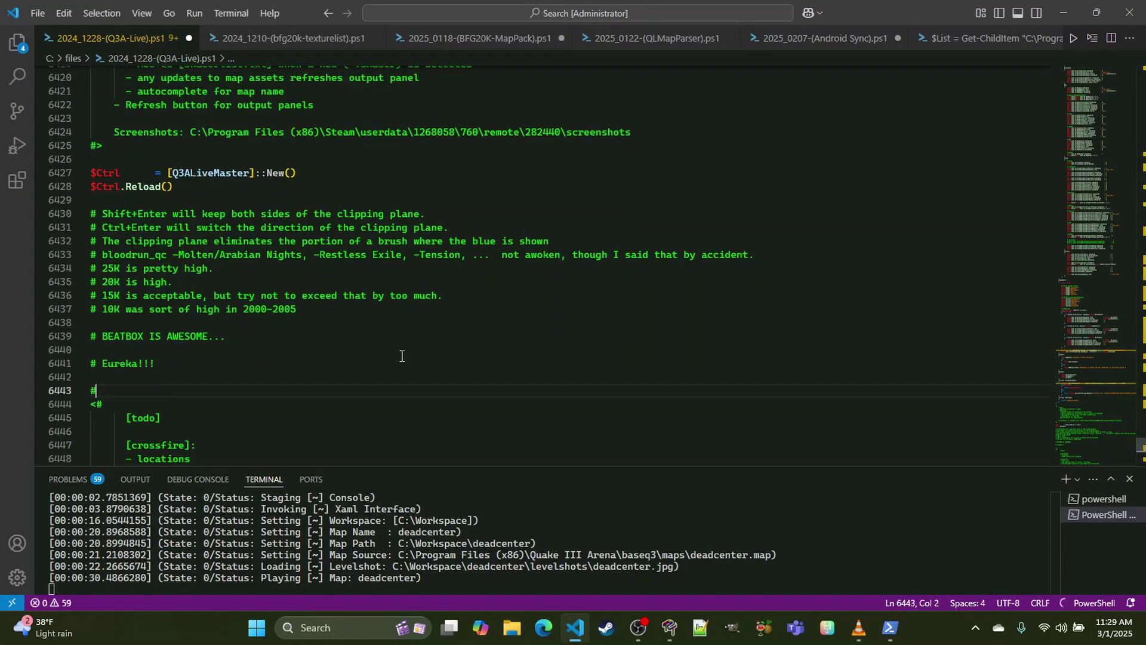
type(" Alright, so, ")
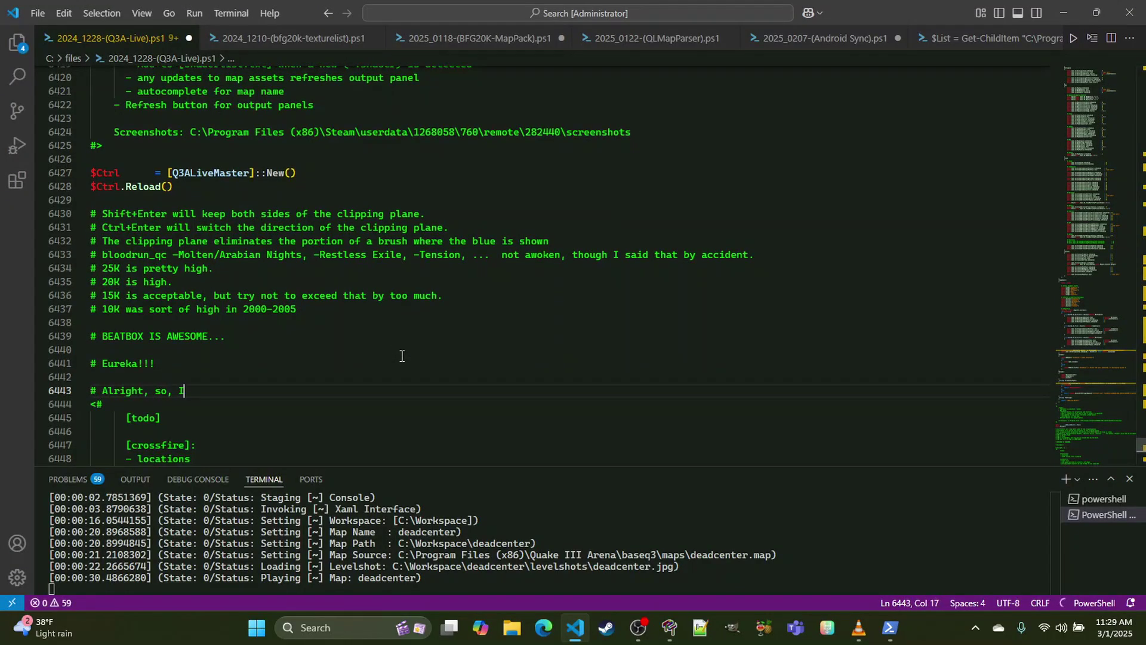
type("I just used a technique I was t")
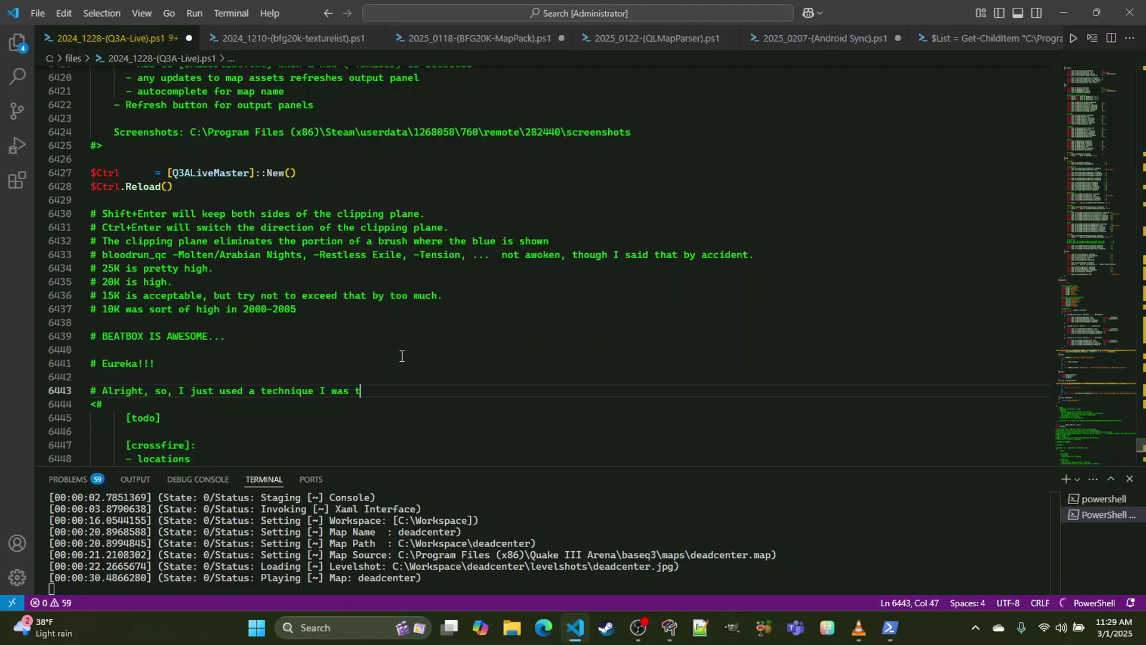
type("alking about where I make ")
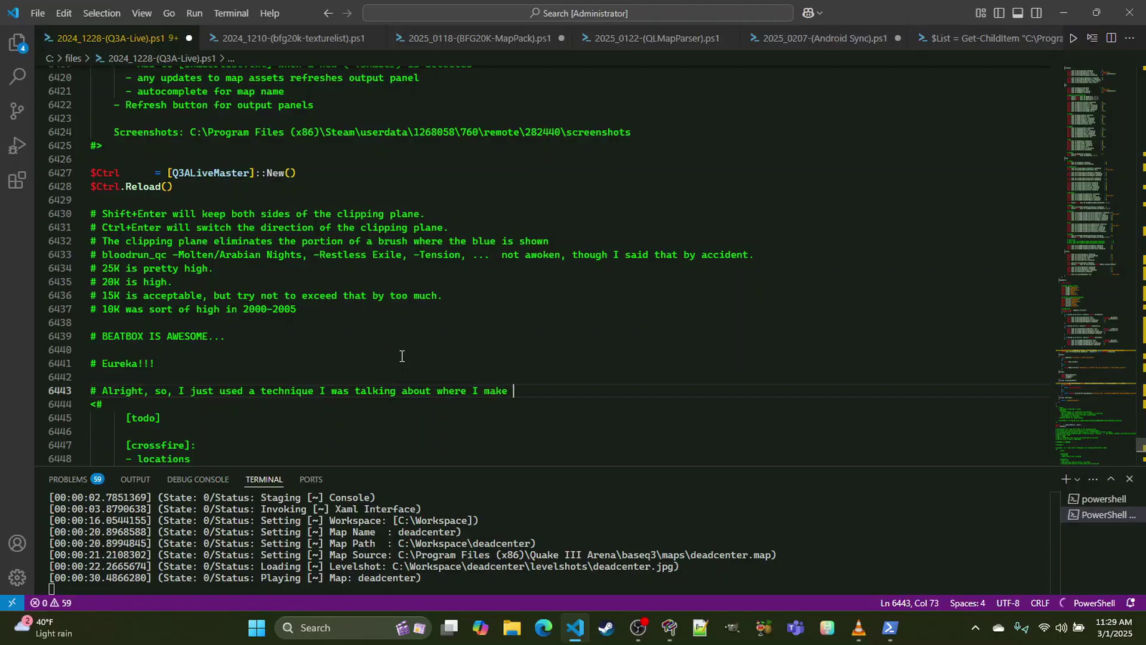
Step: Complete the comment line with "a clip brush and then start splitting the brush"
type("a clip brush and then start")
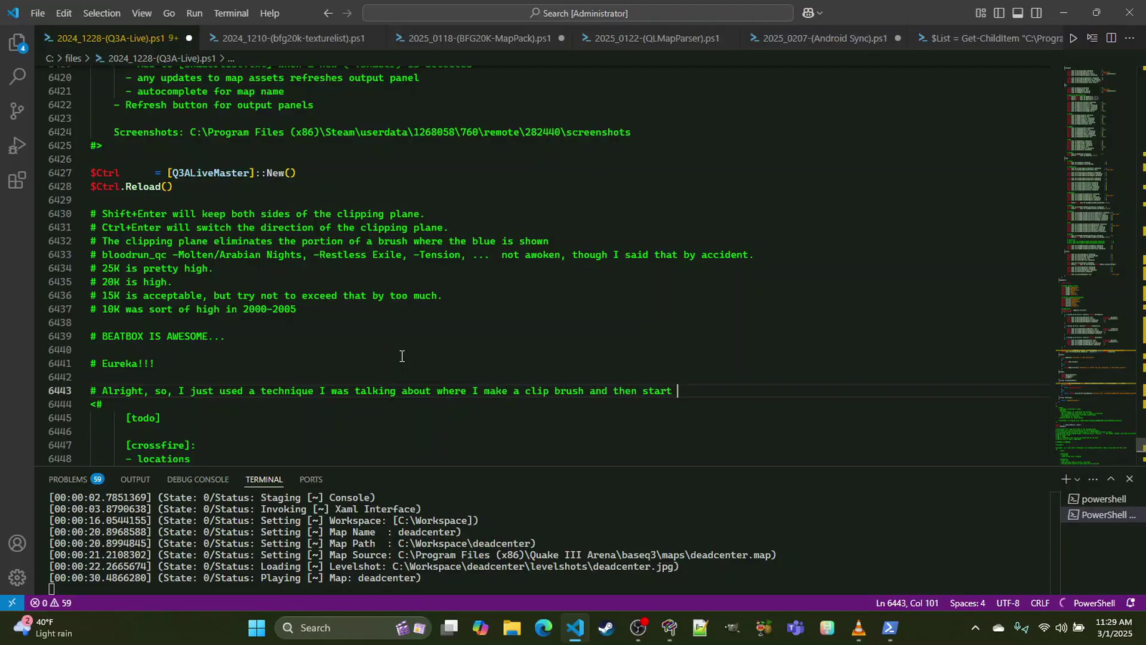
type(" clipping the brush")
key("ctrl+shift+Right")
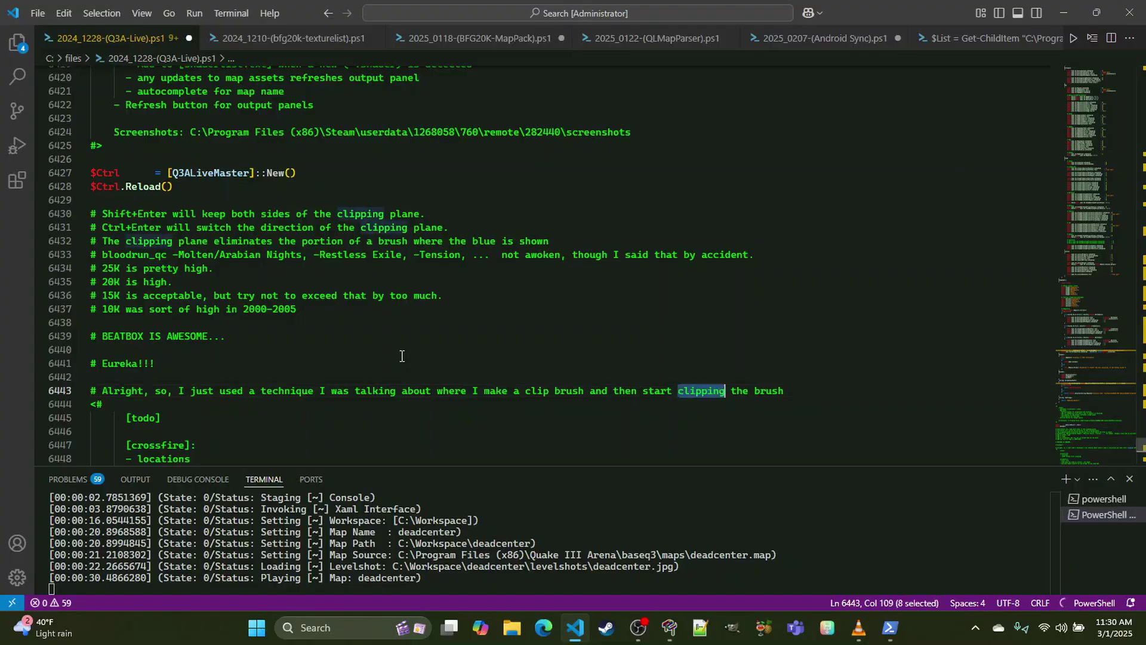
type("splitt")
type("ing")
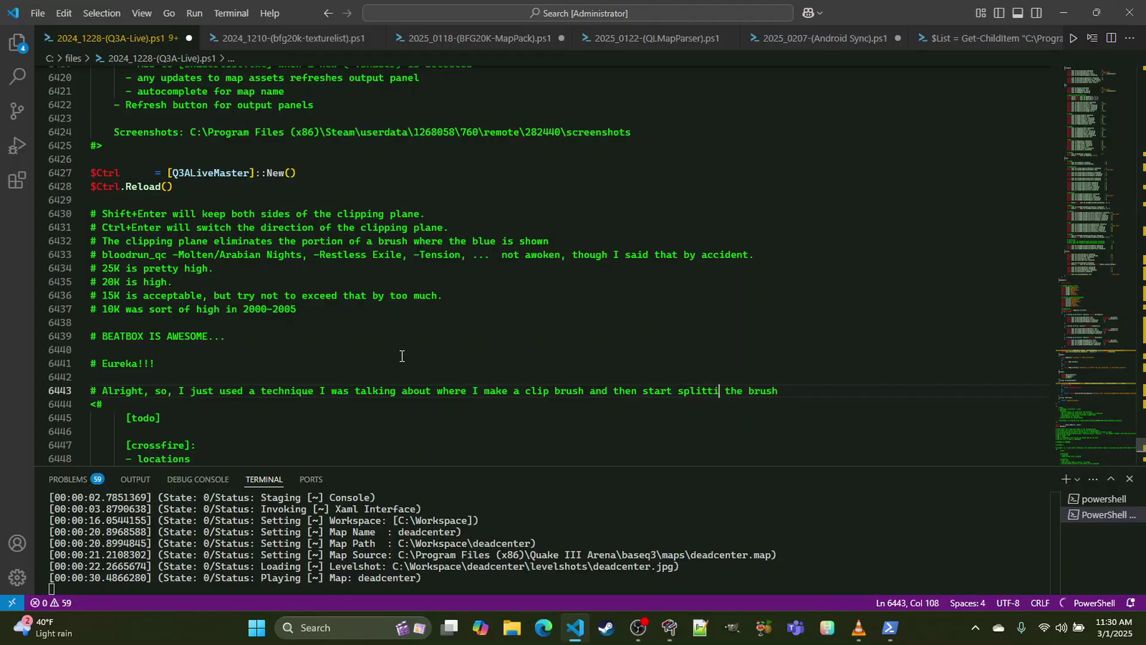
Step: Add the comment line "# into multiple smaller brushes and using CSG subtract or just manually clipping the edges to miter the corners."
key("End")
key("Return")
type("# into ")
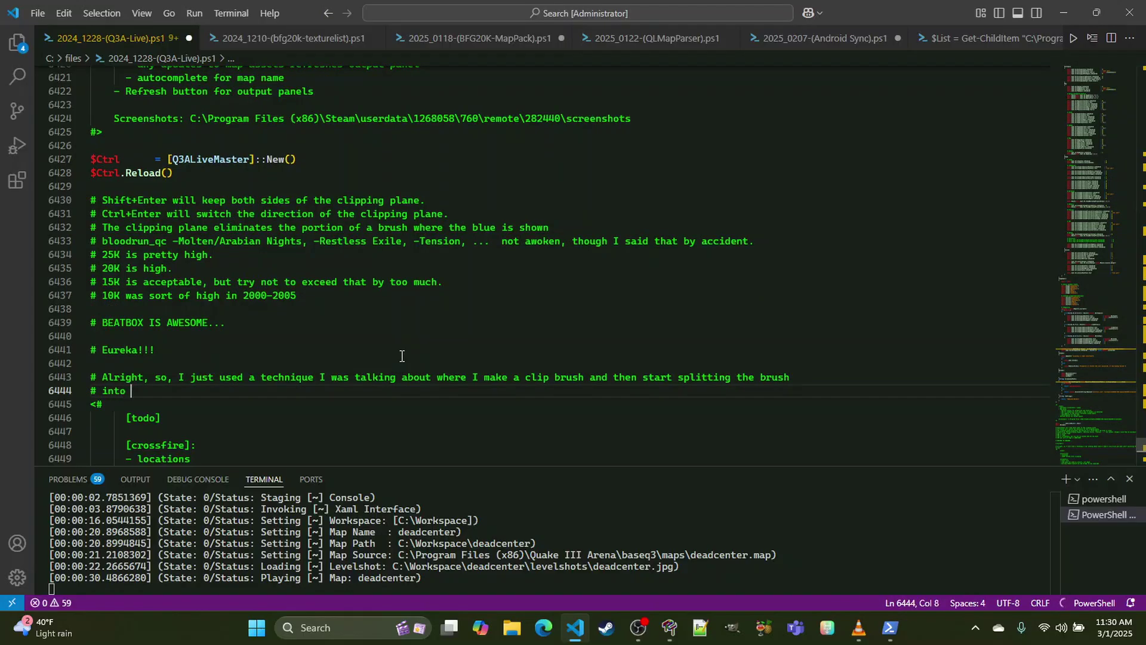
type("multiple smaller bru")
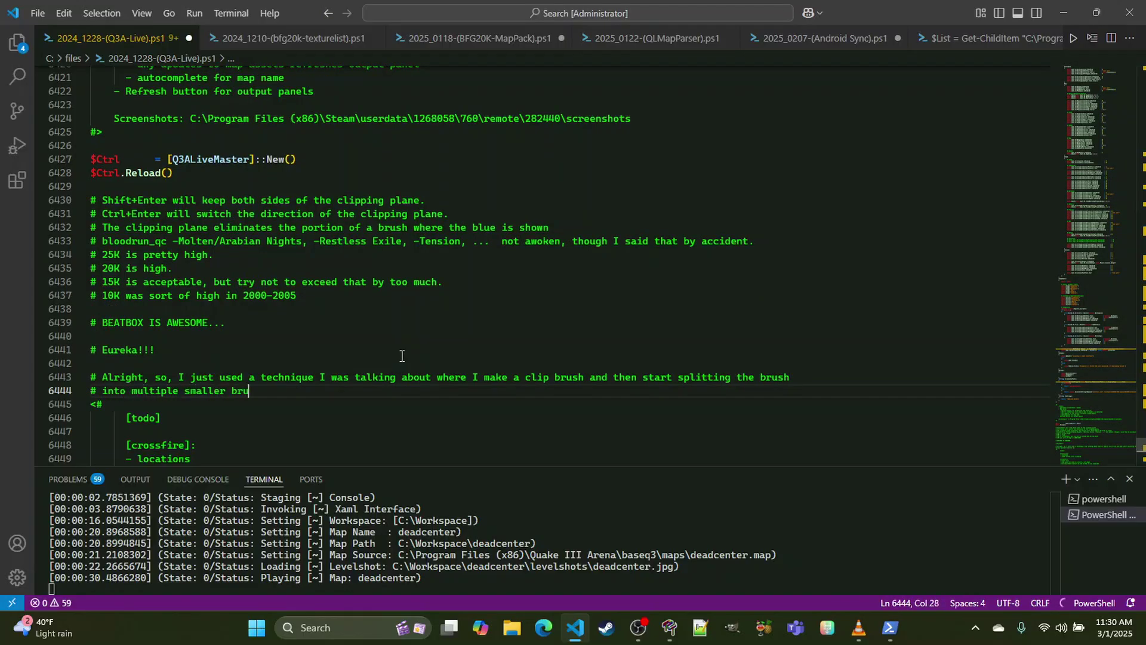
type("shes and using CSG subtract")
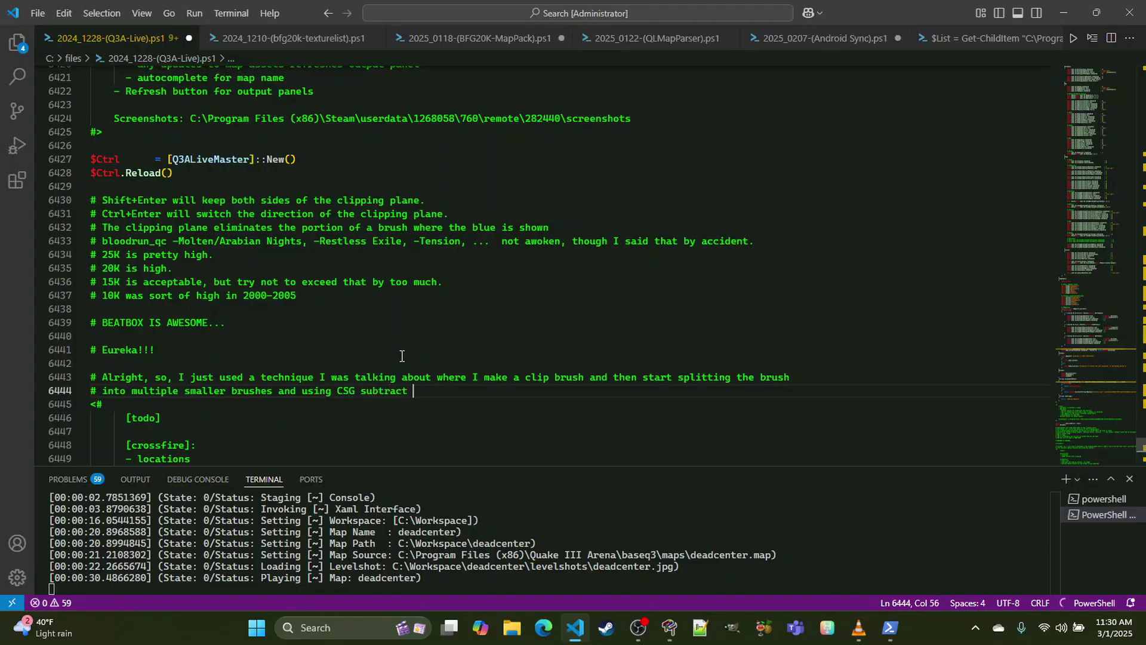
type(" or just manually clipping t")
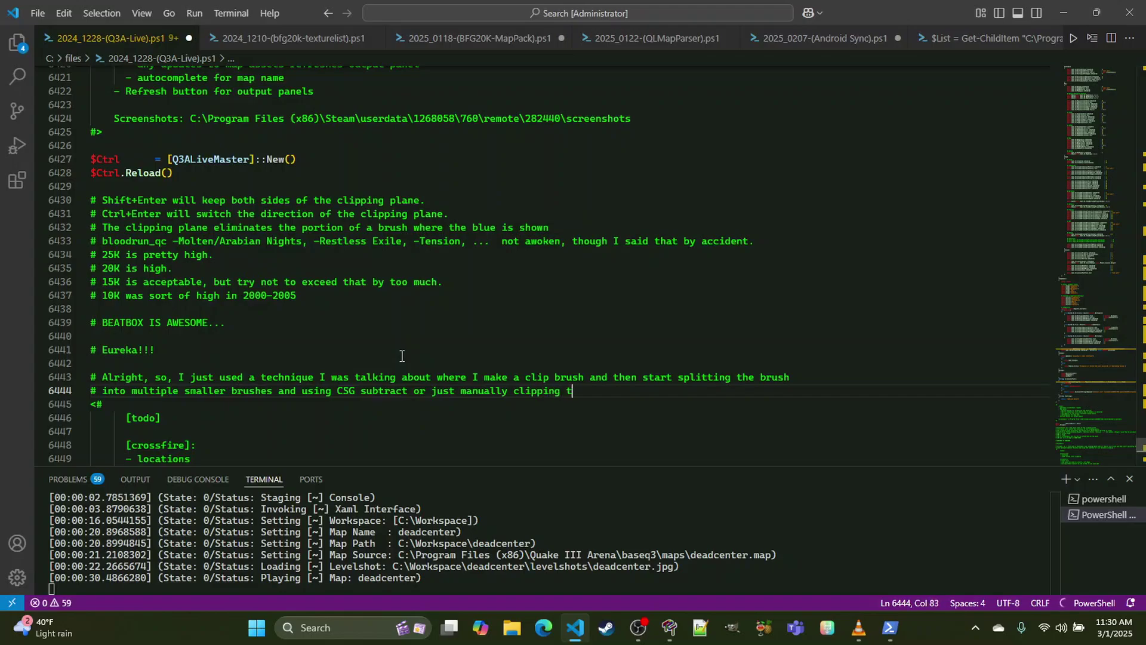
type("he edges to get them")
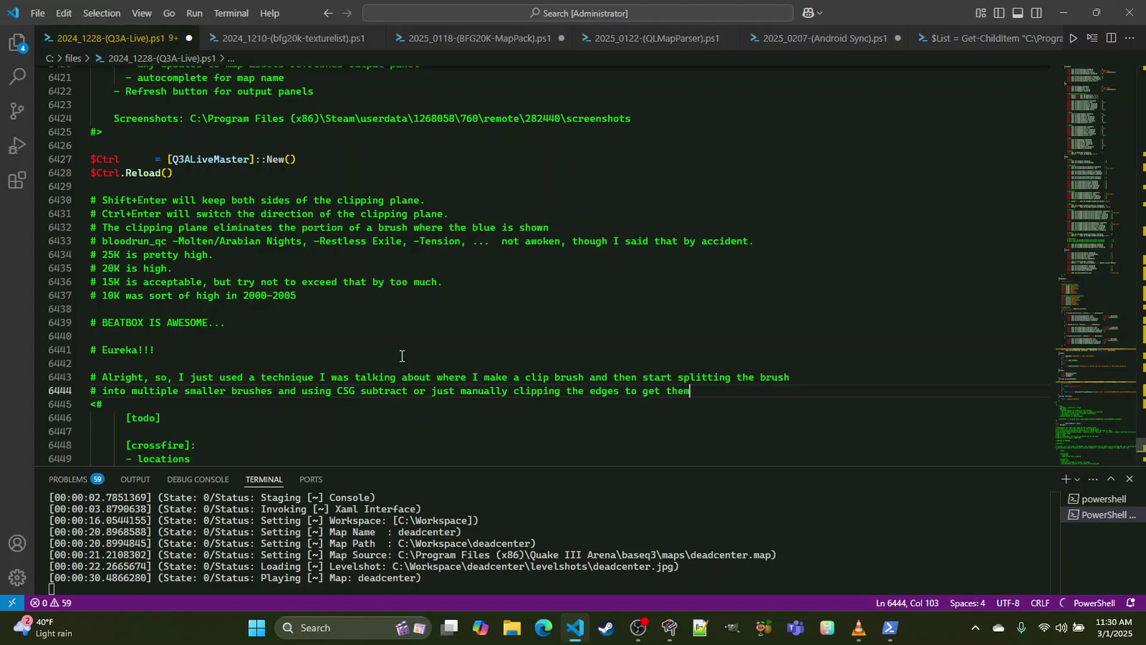
type(" mitered")
key("ctrl+shift+Left")
key("ctrl+shift+Left")
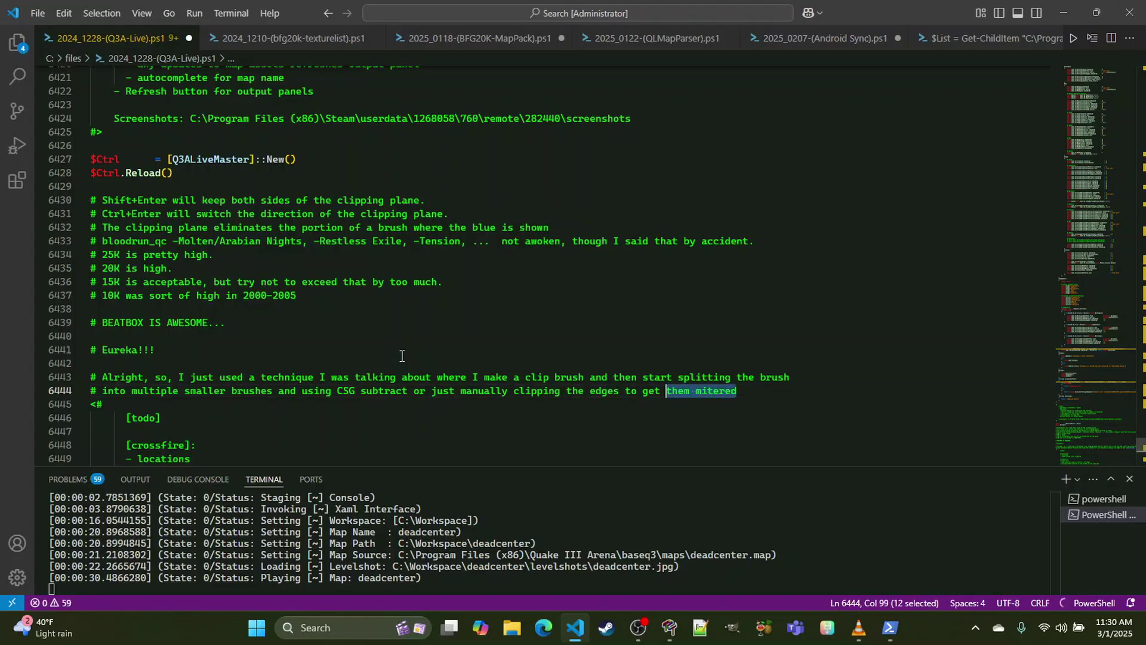
key("ctrl+shift+Left")
type("miter the cor")
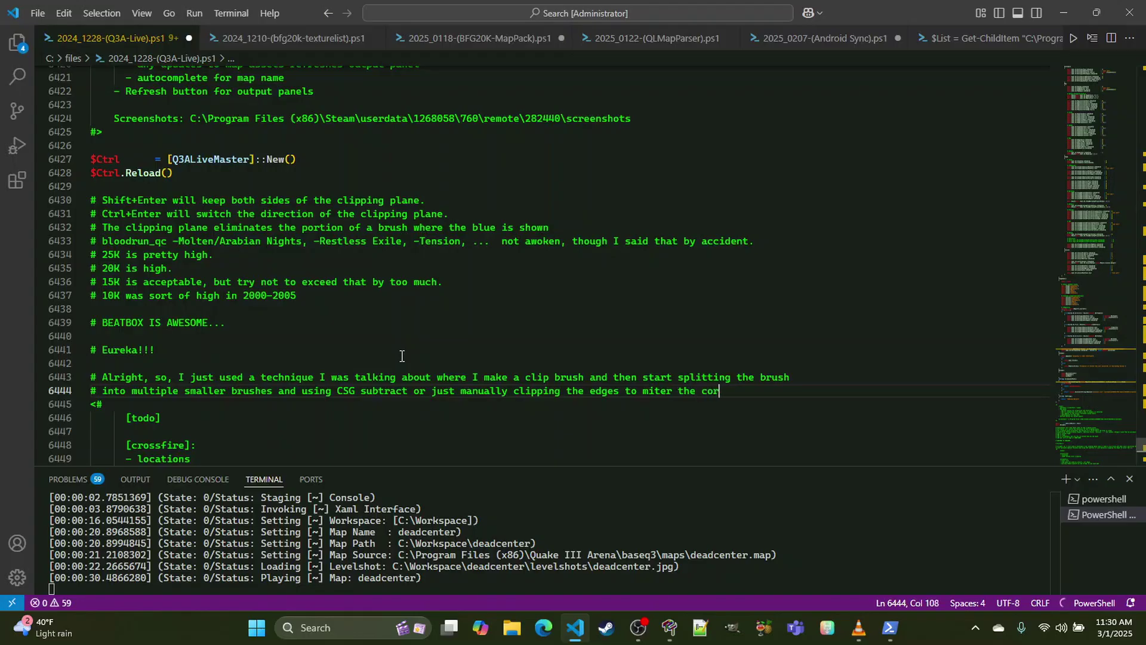
Step: Add a new-paragraph comment: "# NOW, I have another idea I want to implement on the bottom that I wanted to do BEFORE starting to show off that technique,"
key("Return")
key("Return")
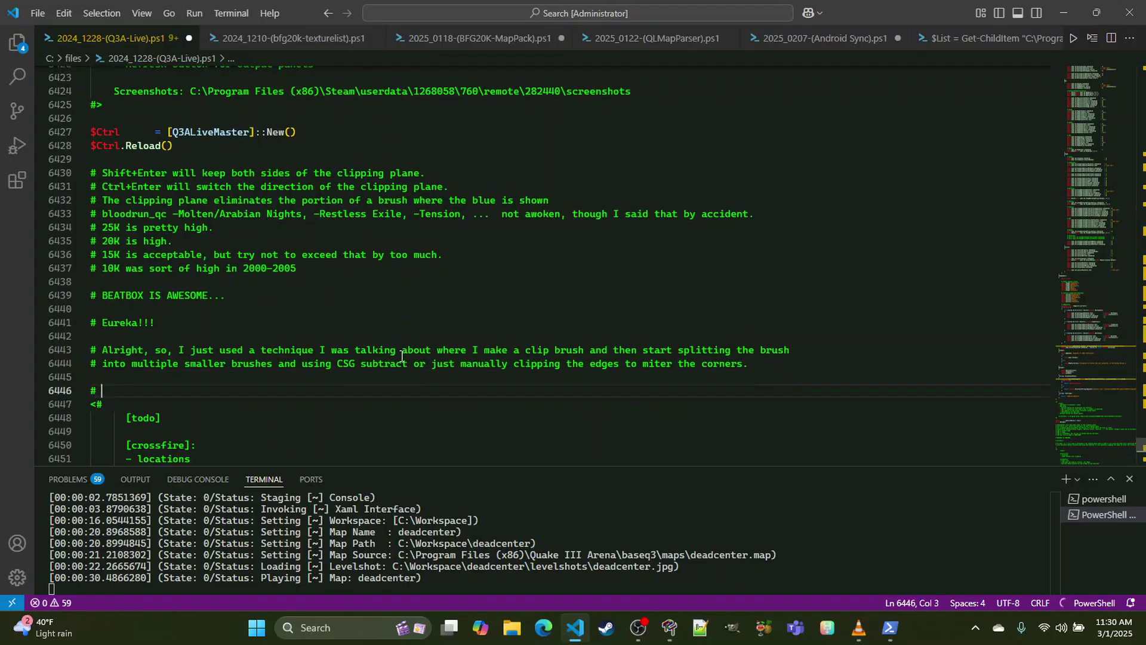
type("# NOW< I")
key("BackSpace")
type("I have an")
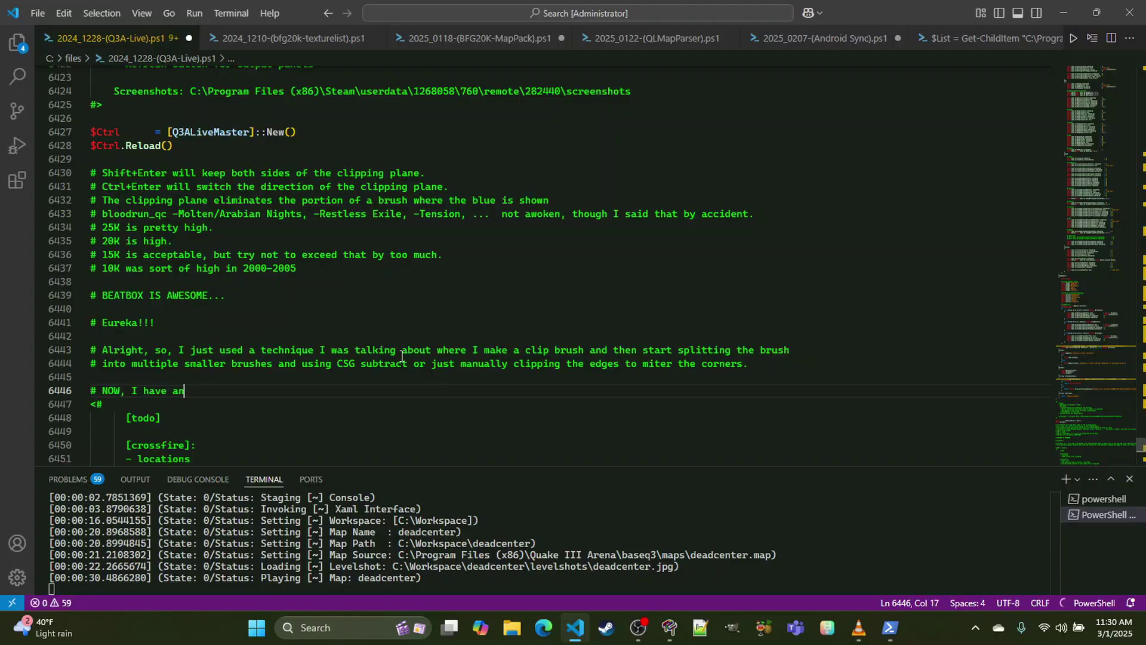
type("other Iidea I want to implement on the ")
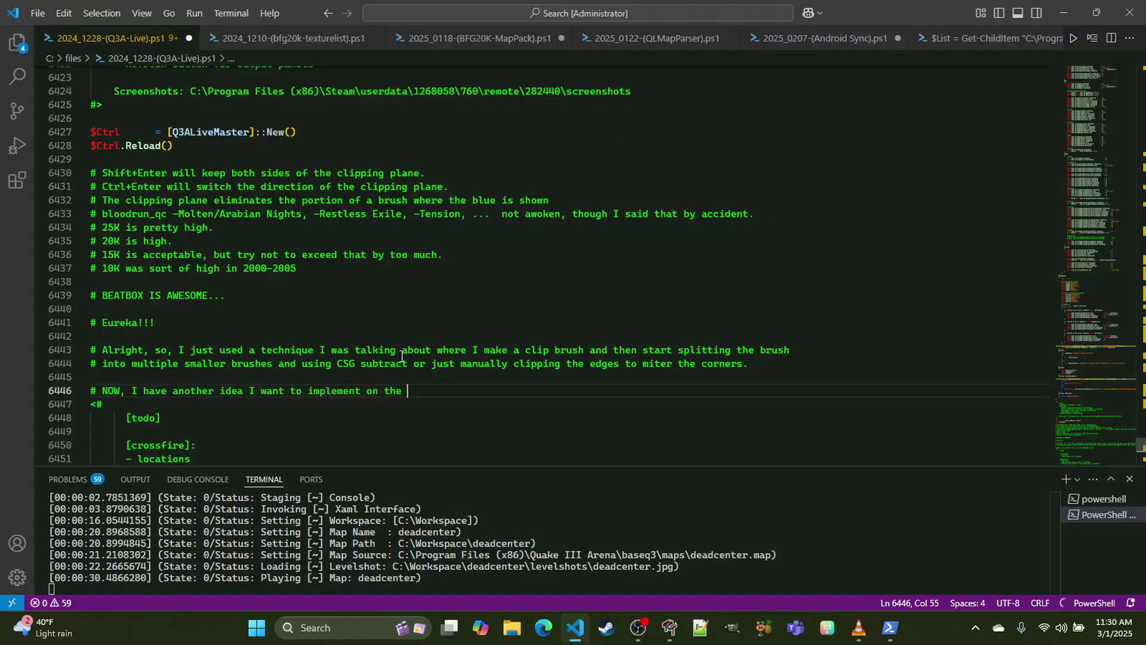
type("bottom that I wanted to do b")
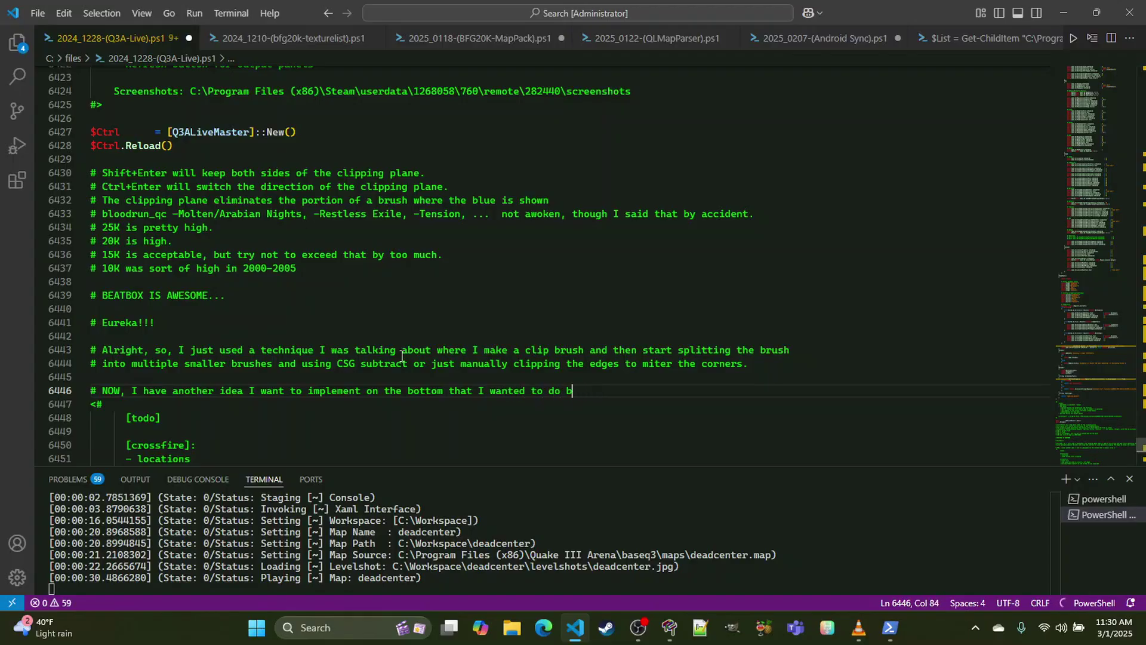
type("eforFORE starting to show off that technique,")
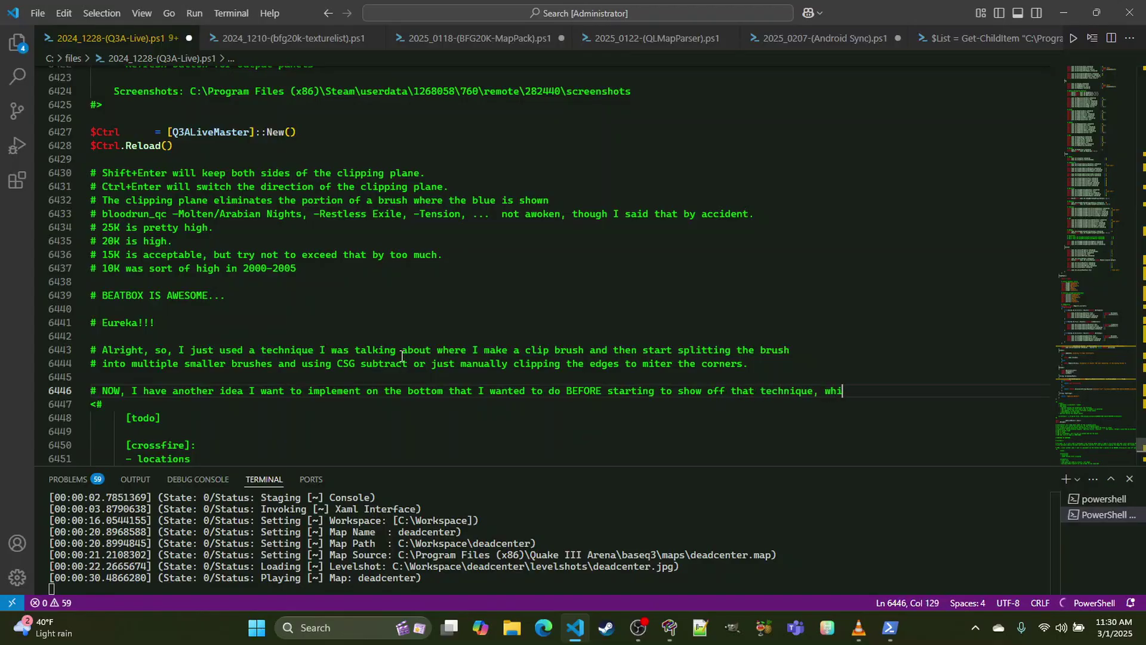
Step: Add the comment line "# which means that I have to edit the brushwork I JUST did, and then edit it"
key("Return")
type("# which ")
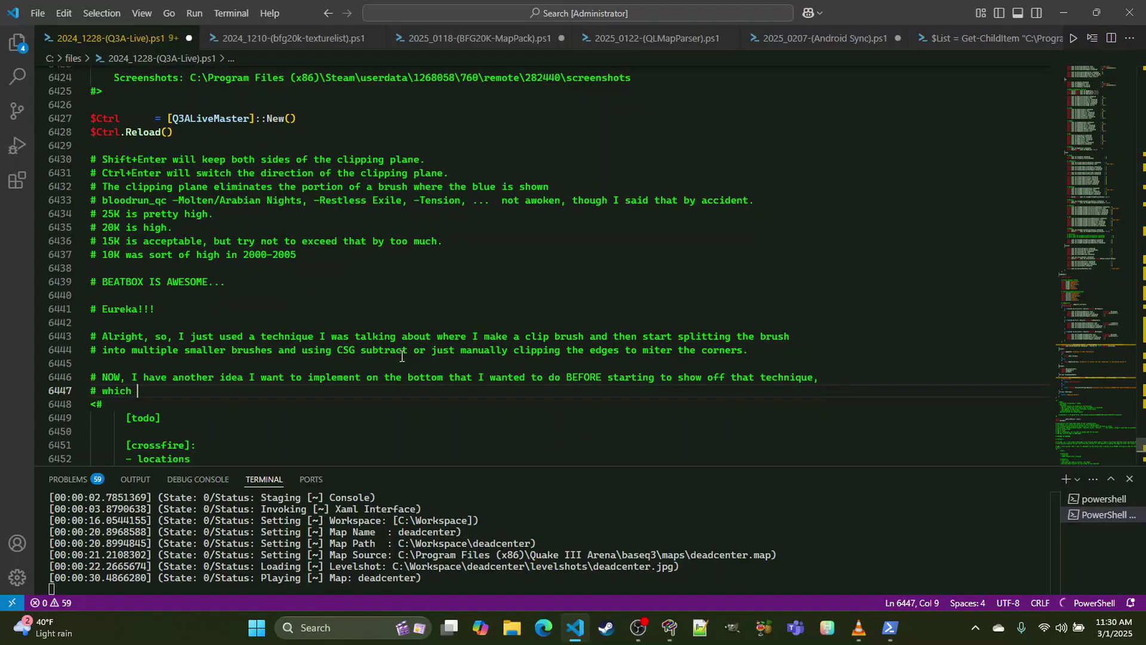
type("means that I have to edi")
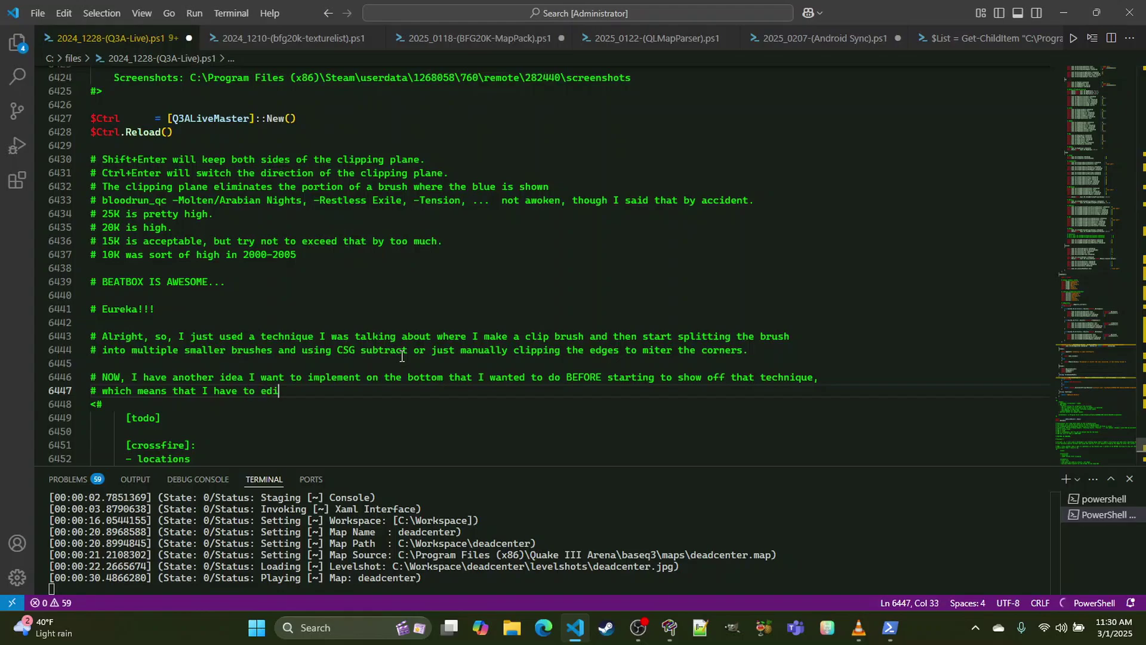
type("t the brushwork I JUST di")
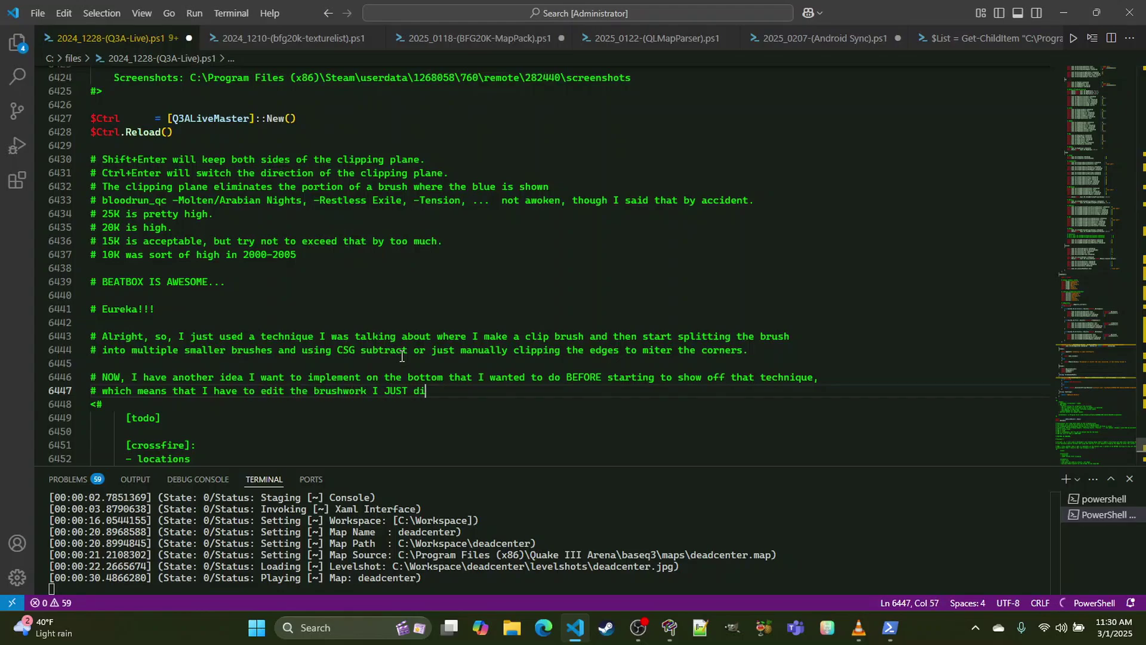
type("d, and then edit it")
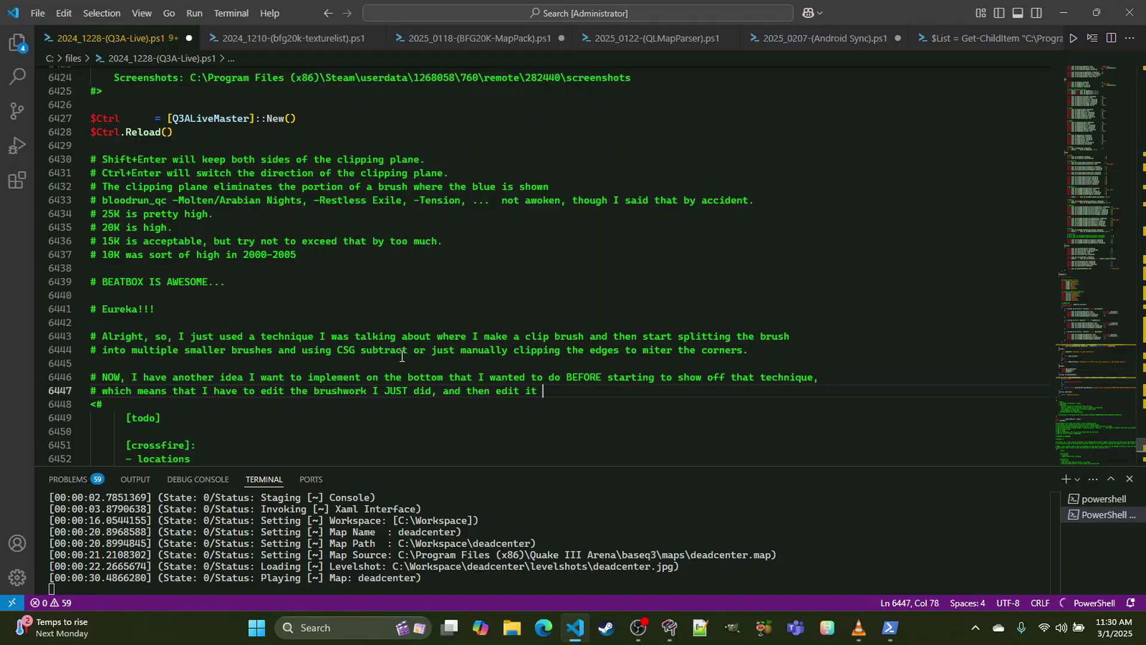
Step: Extend the comment line with "even more. I'll demonstrate the idea"
type(" even more. I'll demonstrate the i")
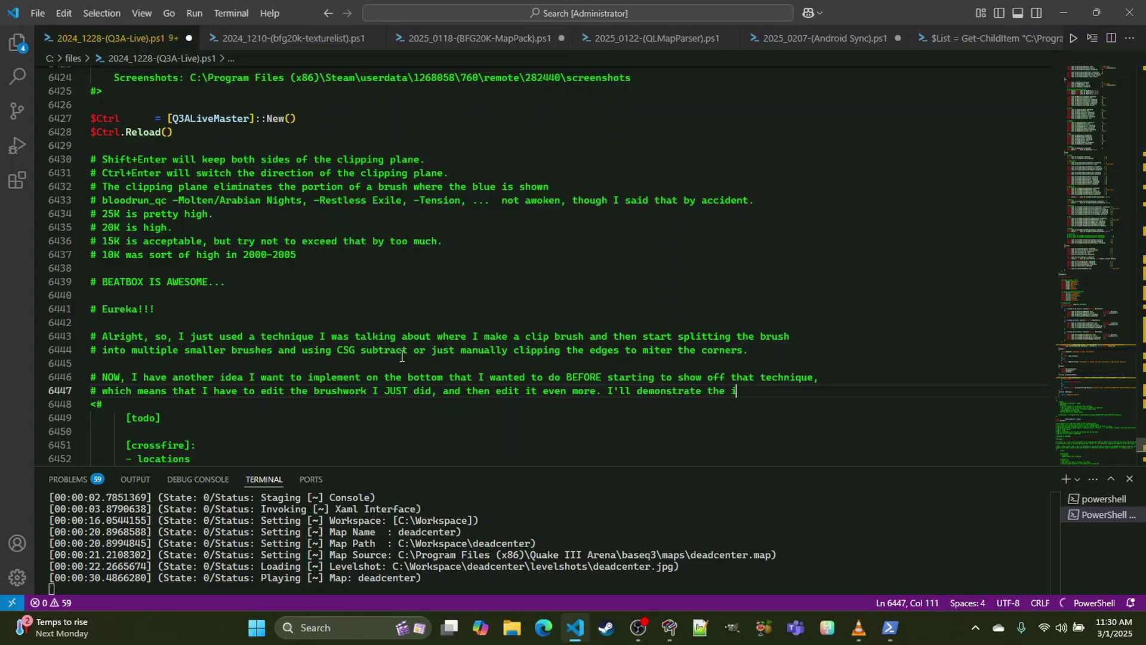
type("dea and ho")
key("BackSpace")
key("BackSpace")
type("et")
Step: Switch to the Radiant map editor and delete the four mitred frame brushes around the arm's floor grate
left_click(669, 628)
key("Up")
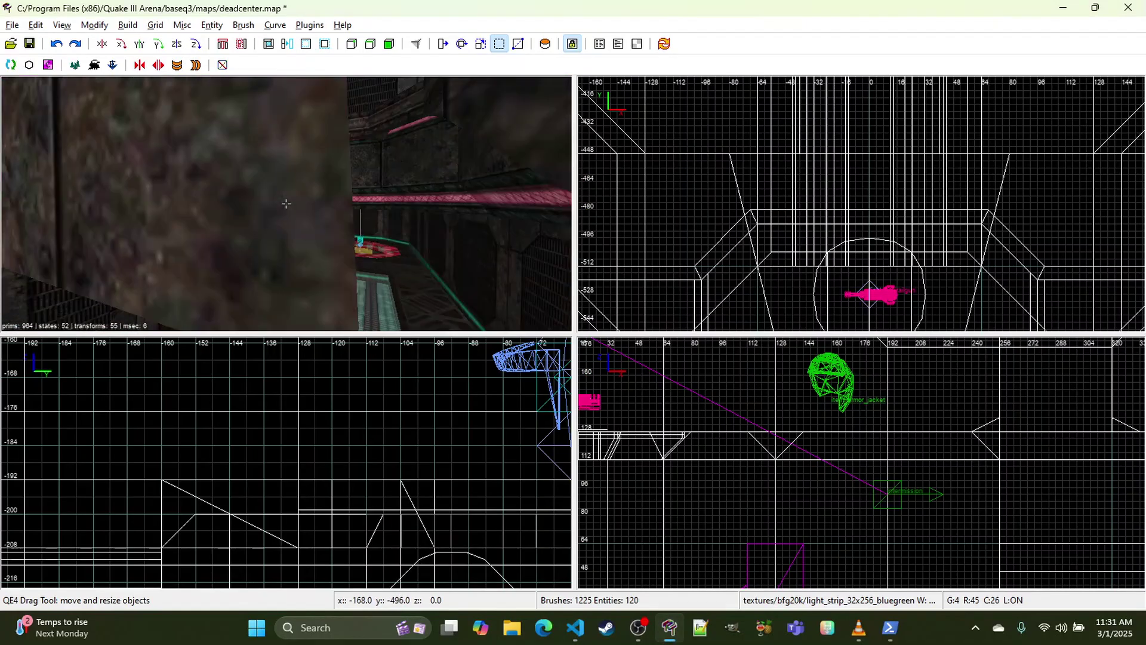
right_click(450, 234)
left_click_drag(300, 152, 207, 156, "shift")
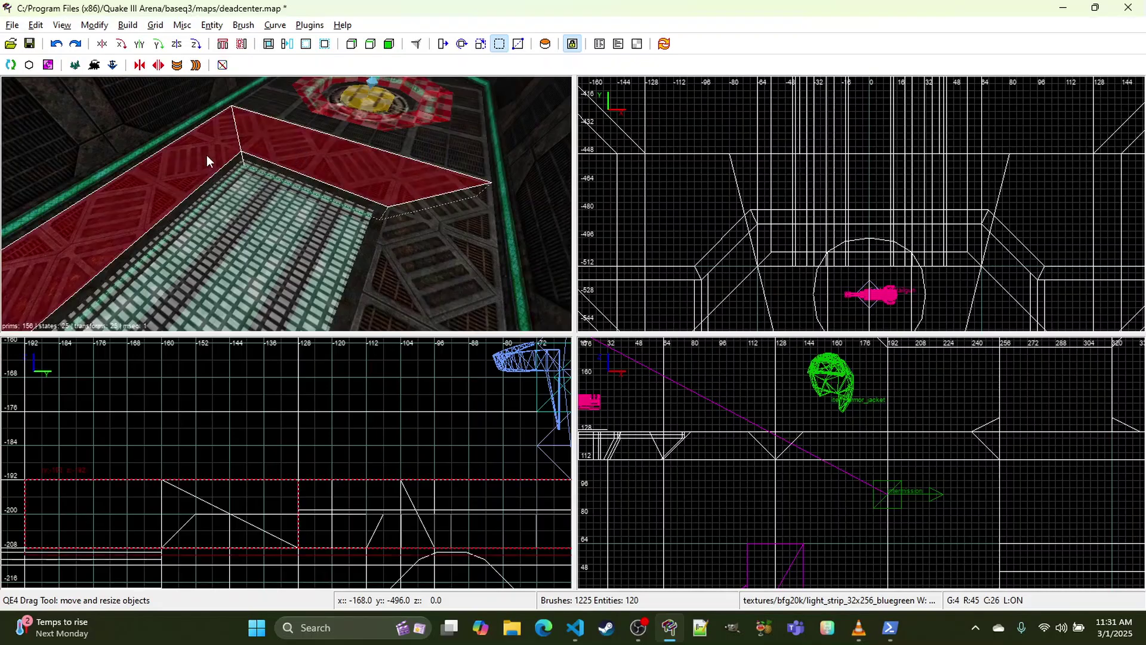
key("Escape")
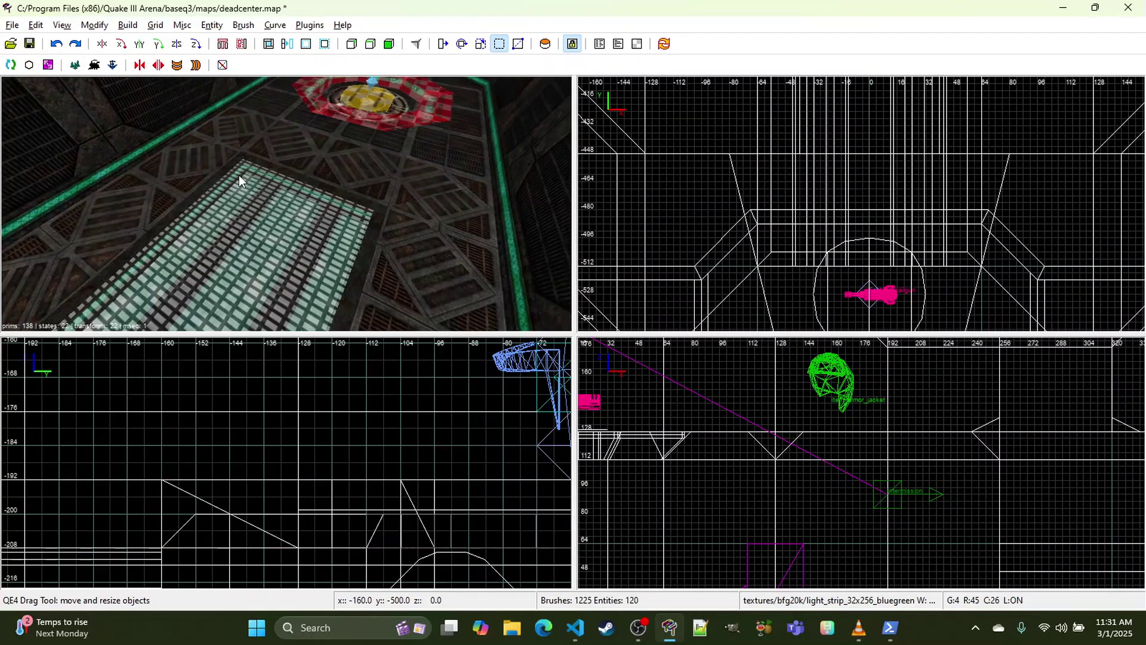
left_click(229, 169, "shift")
left_click(264, 173, "shift")
left_click(285, 179, "shift")
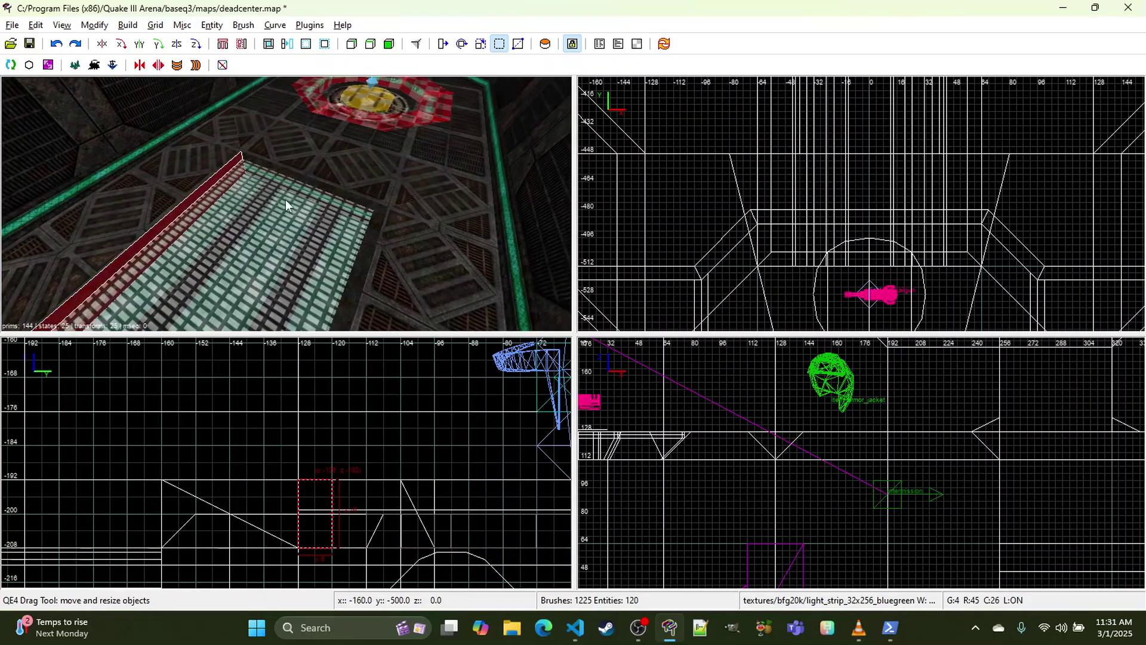
key("Delete")
left_click(274, 166, "shift")
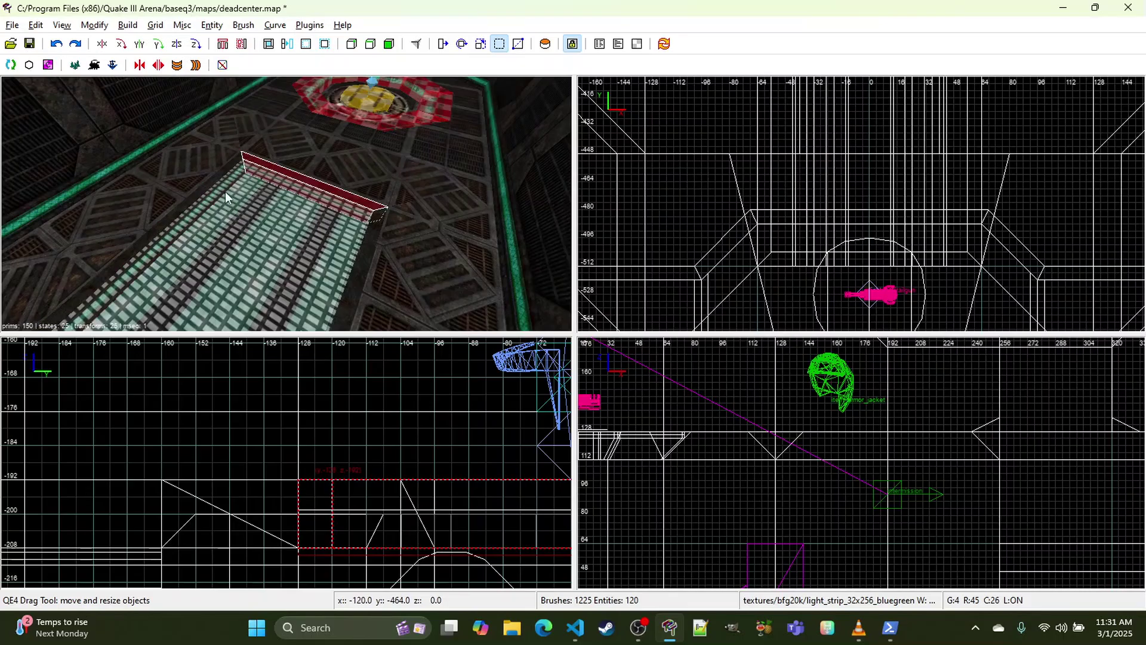
key("Delete")
left_click(376, 238, "shift")
right_click_drag(376, 238, 238, 139)
key("ctrl+z")
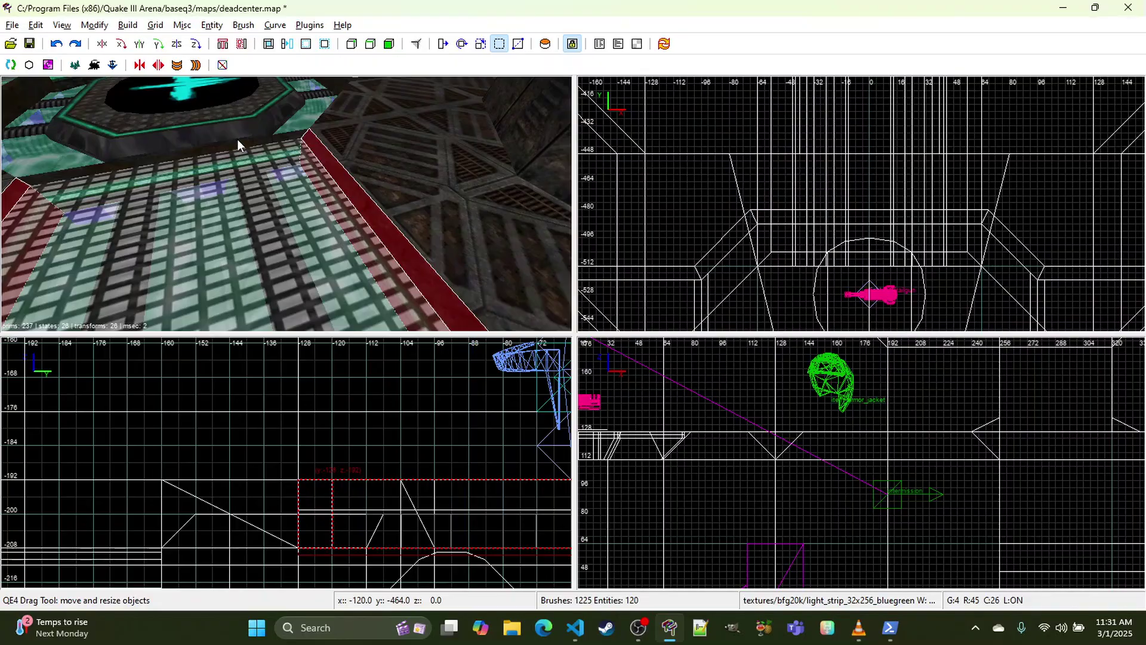
key("BackSpace")
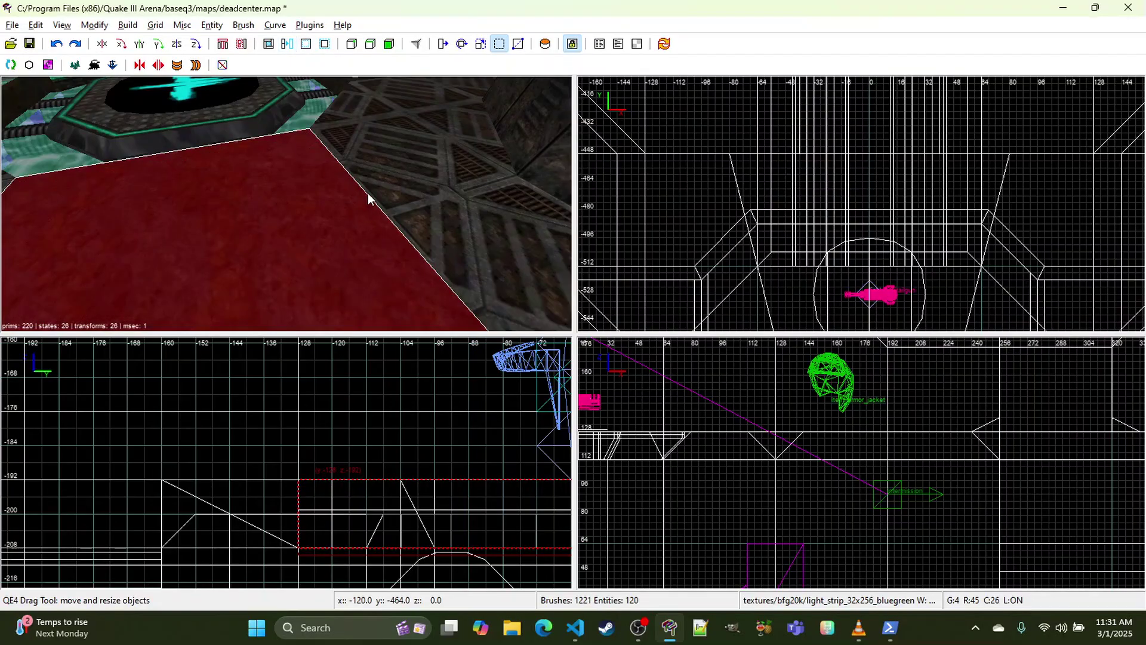
Step: Apply the common/clip texture to the flat brush covering the floor pipes
key("t")
scroll(637, 327, "down", 15)
left_click(621, 320)
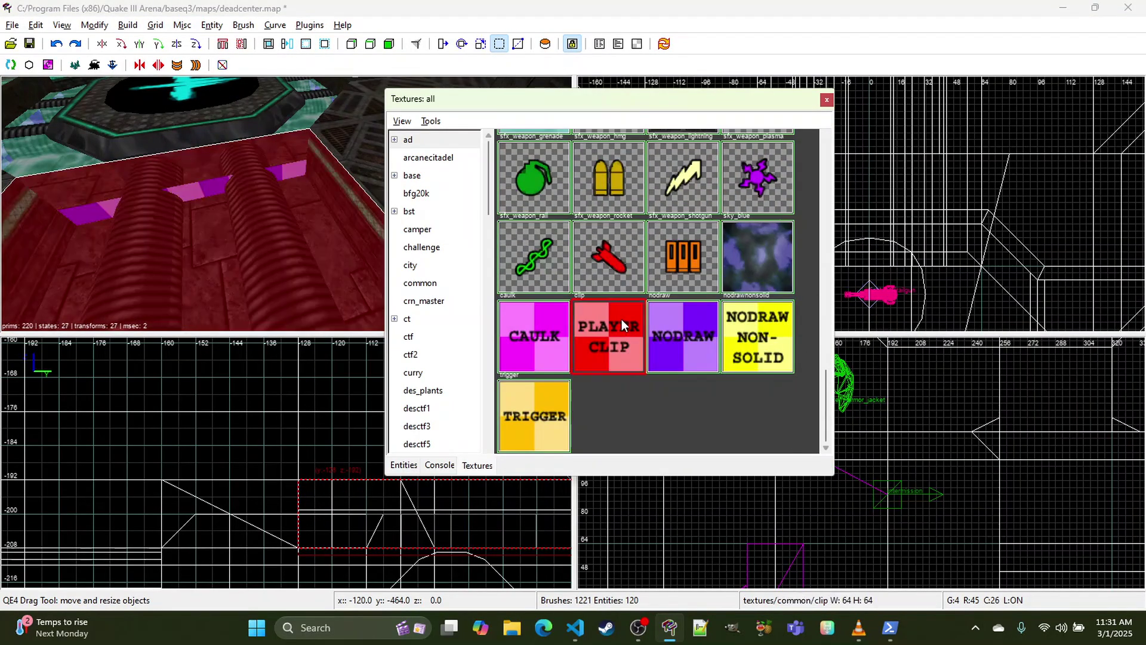
left_click(827, 100)
mouse_move(368, 202)
right_mouse_down()
mouse_move(334, 191)
mouse_move(287, 203)
mouse_move(360, 179)
right_mouse_up()
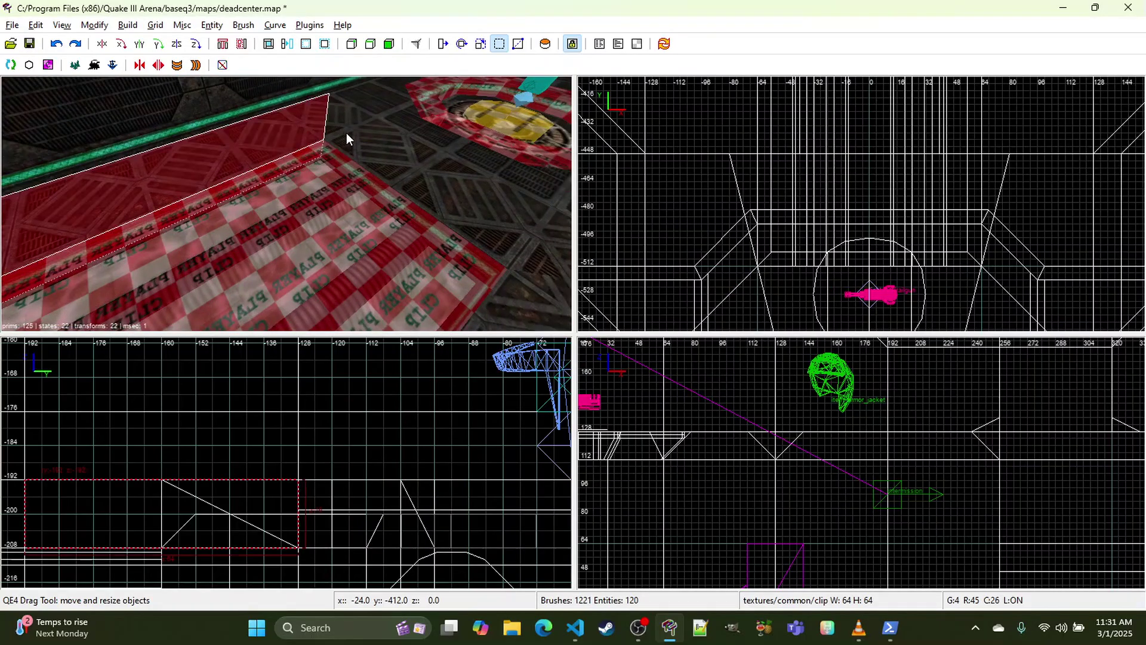
key("h")
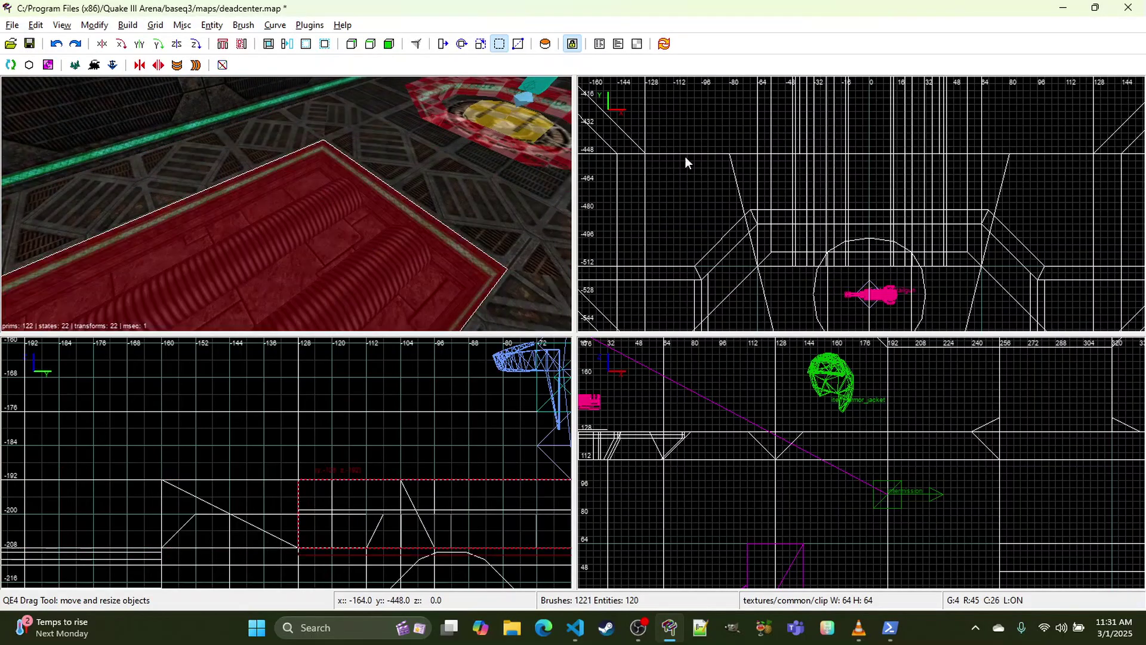
scroll(685, 157, "down", 5)
scroll(782, 205, "up", 6)
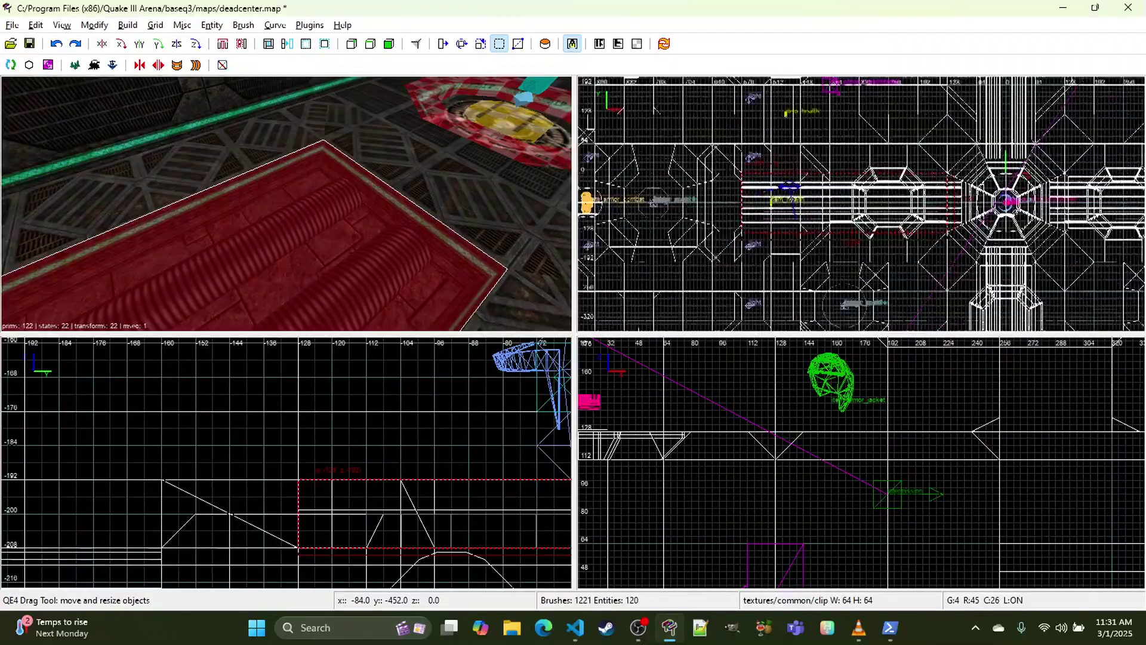
scroll(782, 204, "up", 2)
key("shift+h")
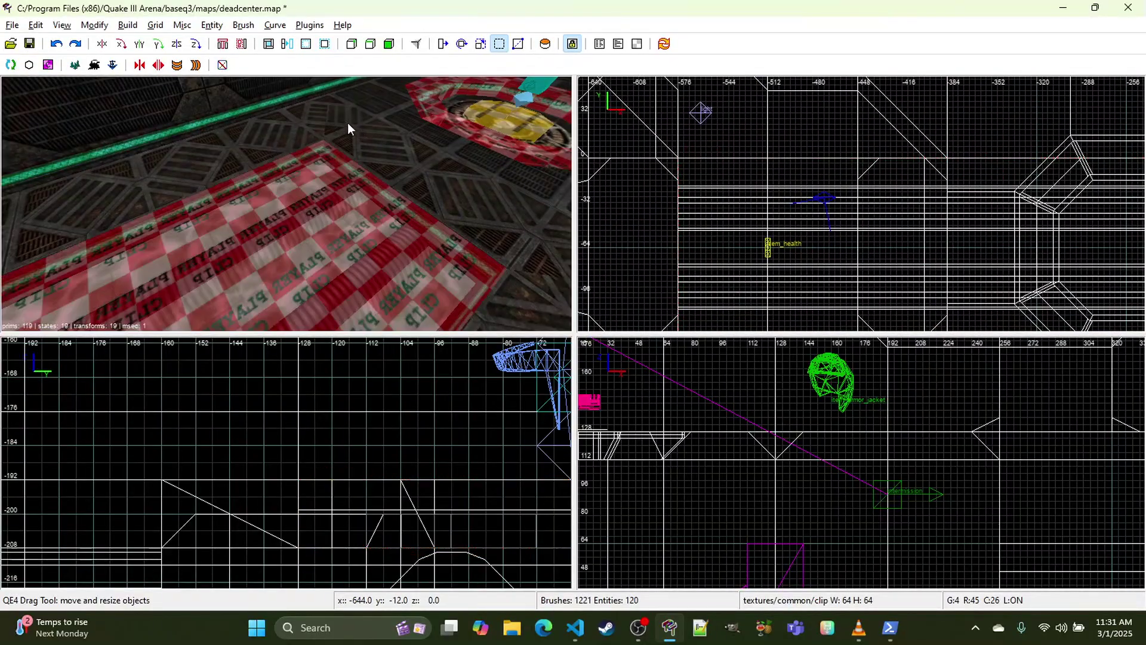
Step: Locate the floor brushes meeting at the outer corner of the pipe recess and set the grid size to 16
left_click(349, 131, "shift")
left_click(310, 127, "shift")
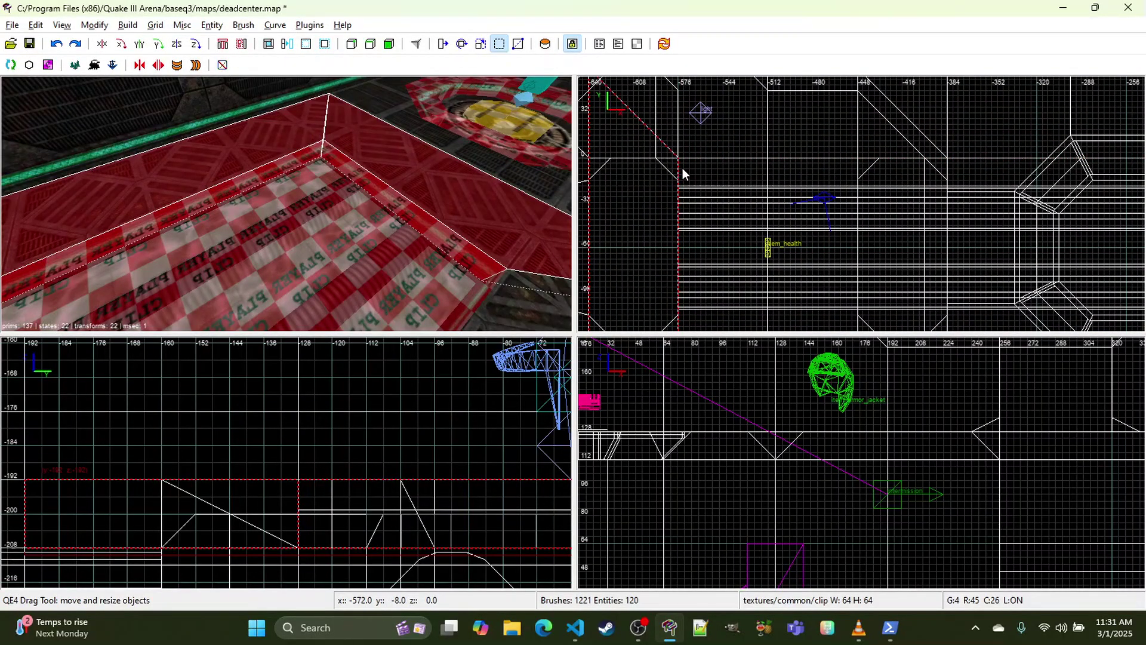
scroll(682, 171, "down", 3)
right_click_drag(683, 171, 683, 80)
scroll(683, 171, "up", 3)
right_click_drag(702, 151, 696, 265)
key("5")
right_click(286, 203)
right_click(285, 204)
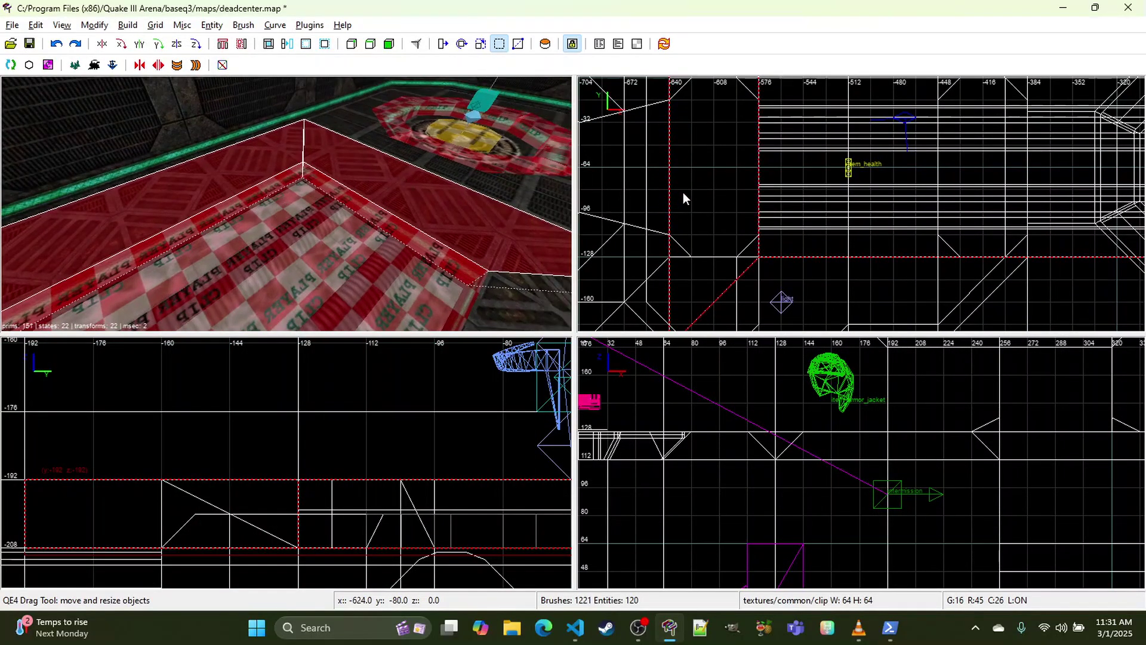
mouse_move(683, 193)
right_mouse_down()
mouse_move(683, 151)
mouse_move(665, 262)
mouse_move(664, 226)
mouse_move(693, 195)
right_mouse_up()
key("Escape")
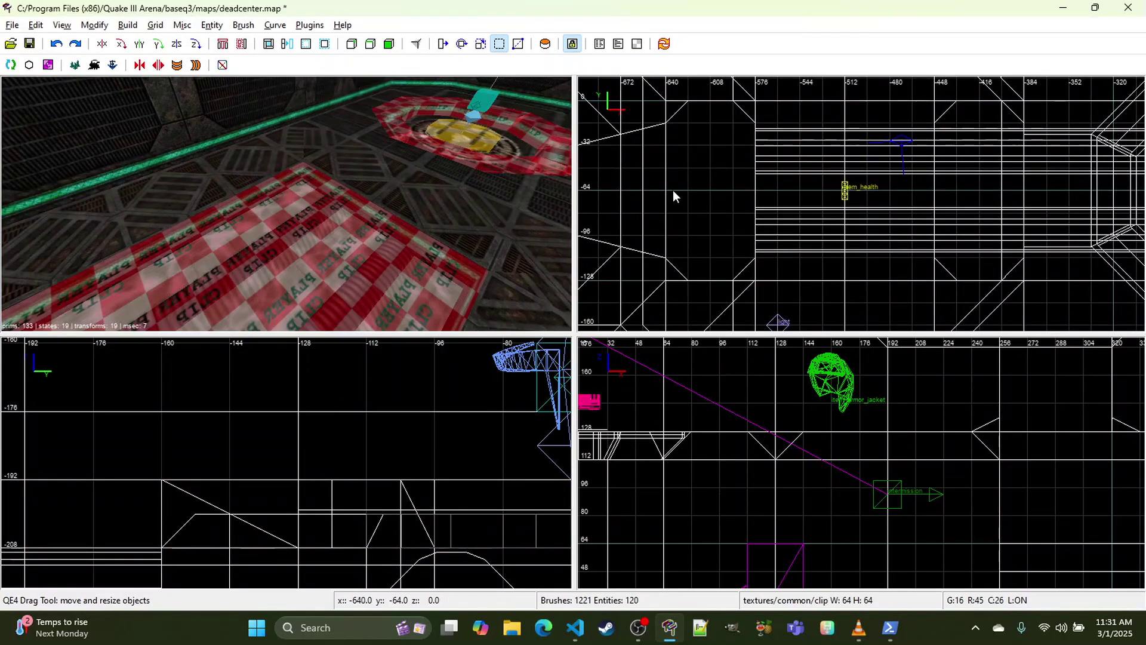
Step: Draw a 96 x 96 brush in the top view at the recess's outer corner, spanning x -640 to -544 and y -192 to -96
left_click_drag(665, 225, 775, 309)
right_click_drag(775, 309, 764, 281)
mouse_move(764, 277)
left_mouse_down()
mouse_move(744, 314)
mouse_move(739, 251)
left_mouse_up()
right_click_drag(739, 253, 776, 221)
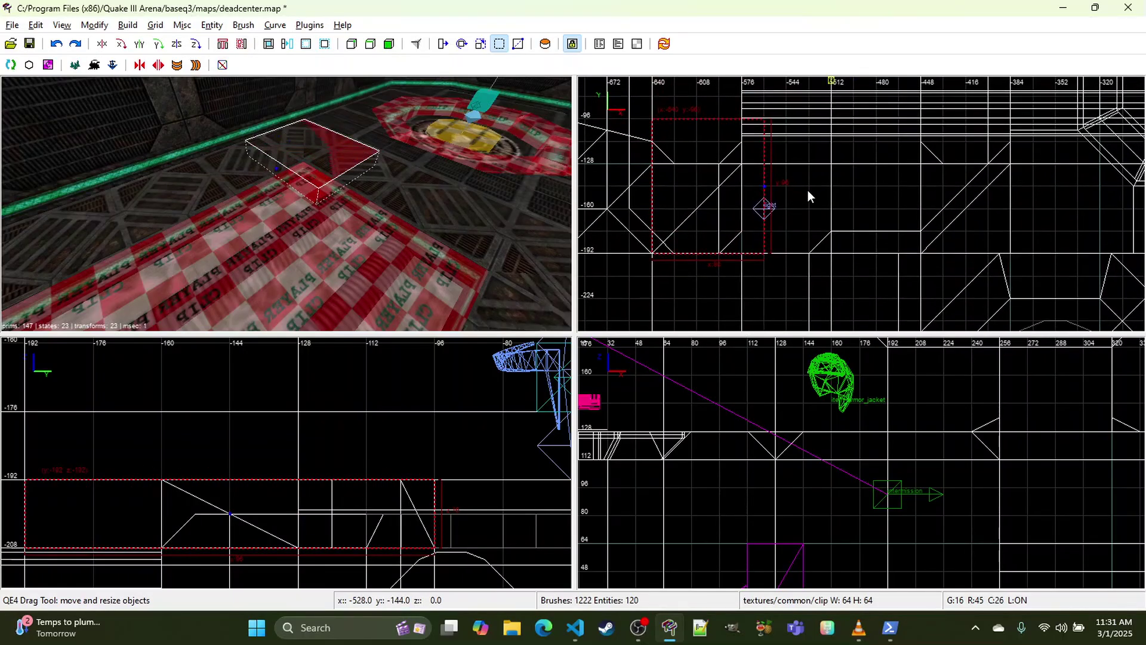
left_click_drag(807, 190, 804, 167)
Step: Clip off the new brush's corner nearest the pipes along a diagonal from -576, -96 to -544, -128
key("x")
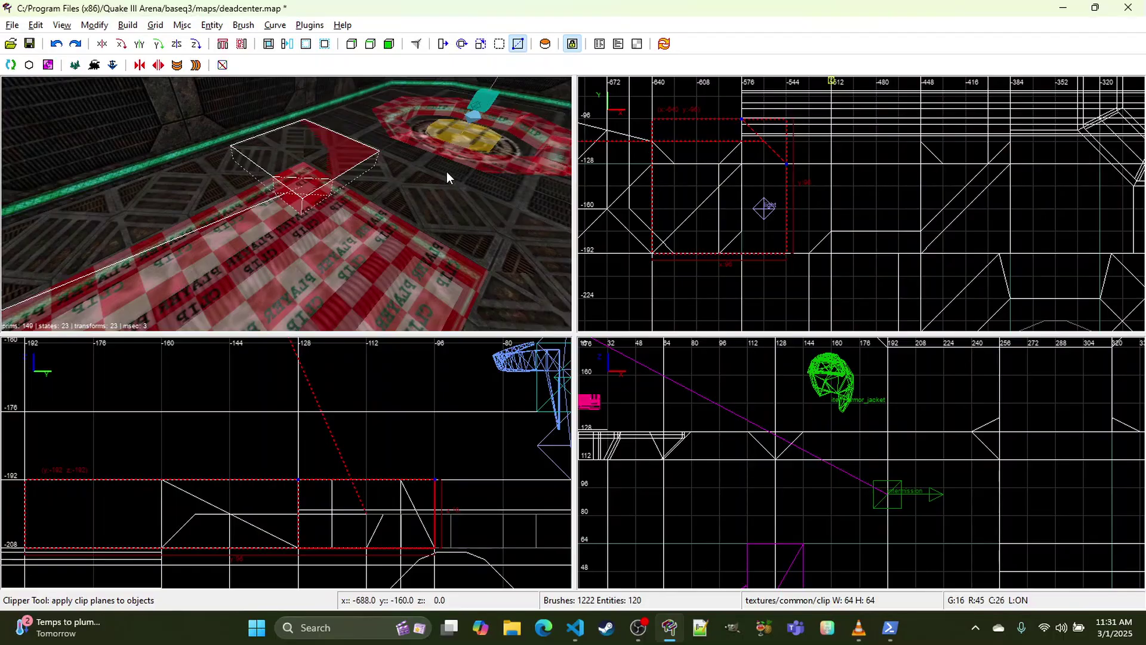
key("ctrl+Return")
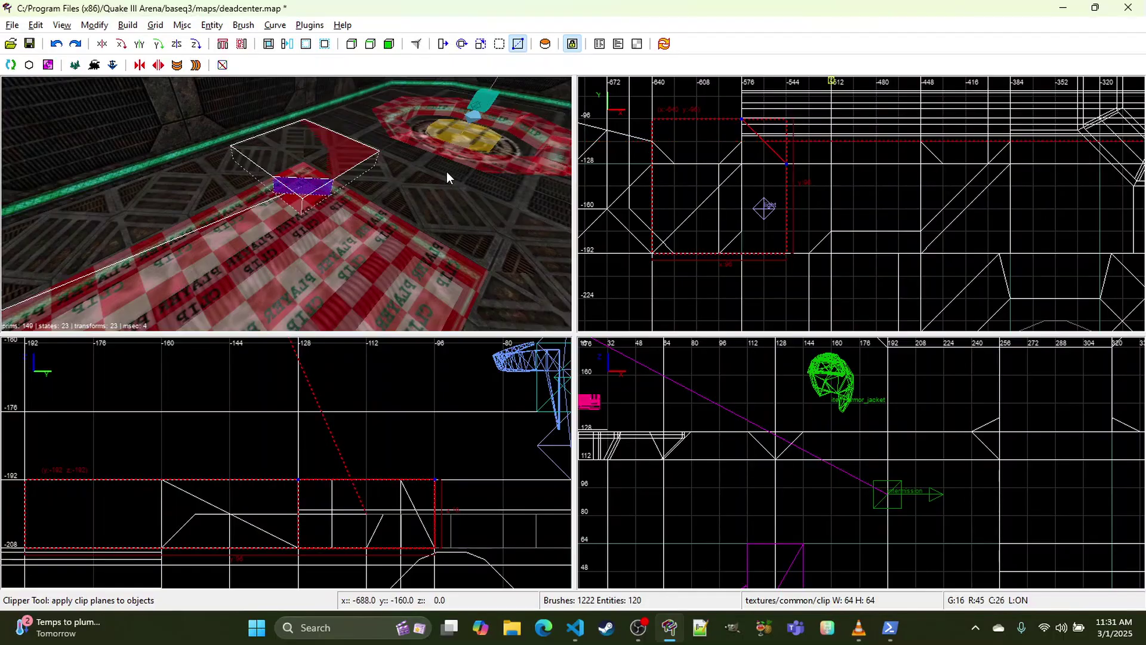
key("Return")
Step: CSG-subtract the clipped corner brush from the floor brushes it overlaps
left_click(382, 174, "shift")
left_click(379, 178, "shift")
right_click(379, 177)
key("w")
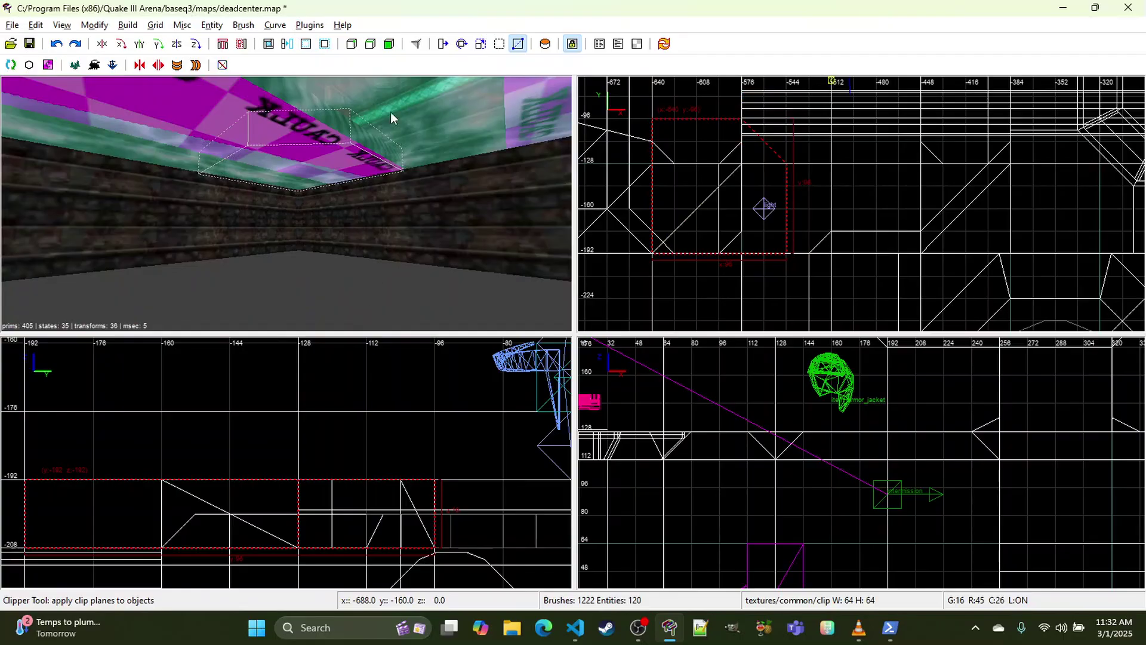
left_click(271, 46)
right_click(281, 170)
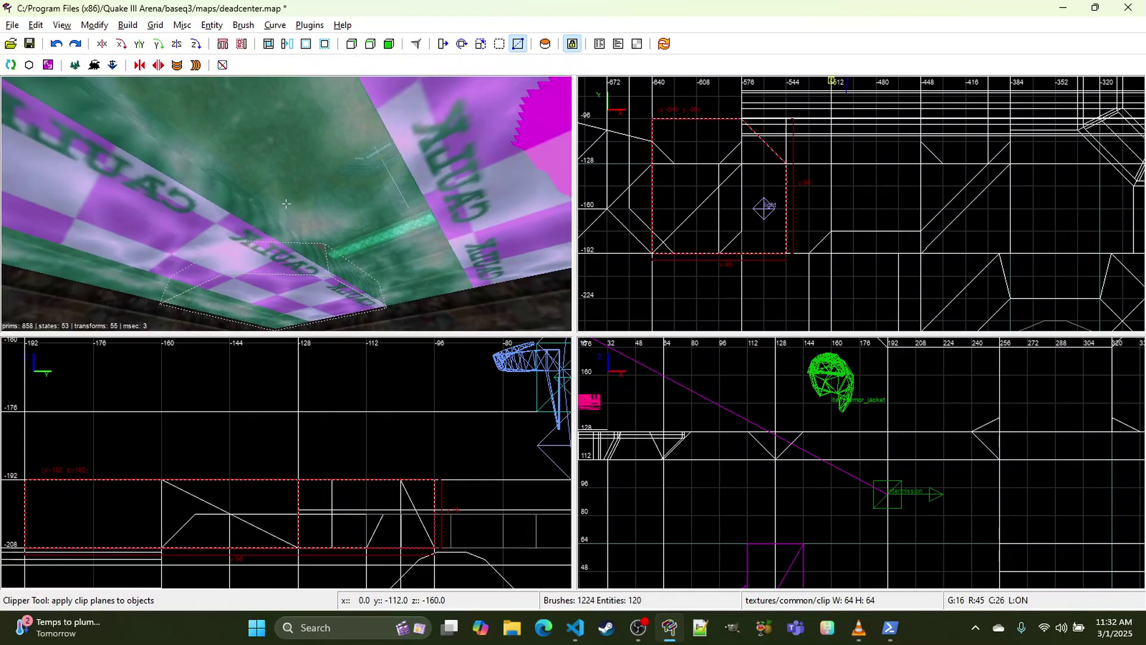
Step: Duplicate the clipped brush, lower the copy 16 units to span z -208 to -224, and CSG-subtract it from the brushes there
key("s")
right_click_drag(382, 457, 388, 378)
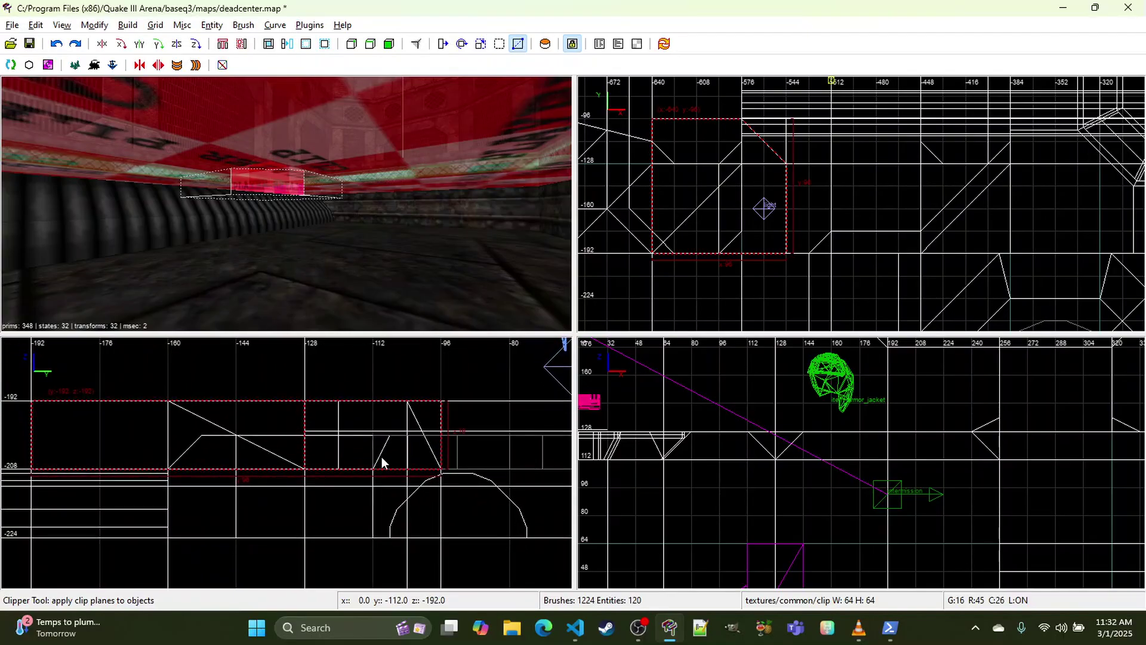
key("x")
left_click_drag(363, 434, 362, 486)
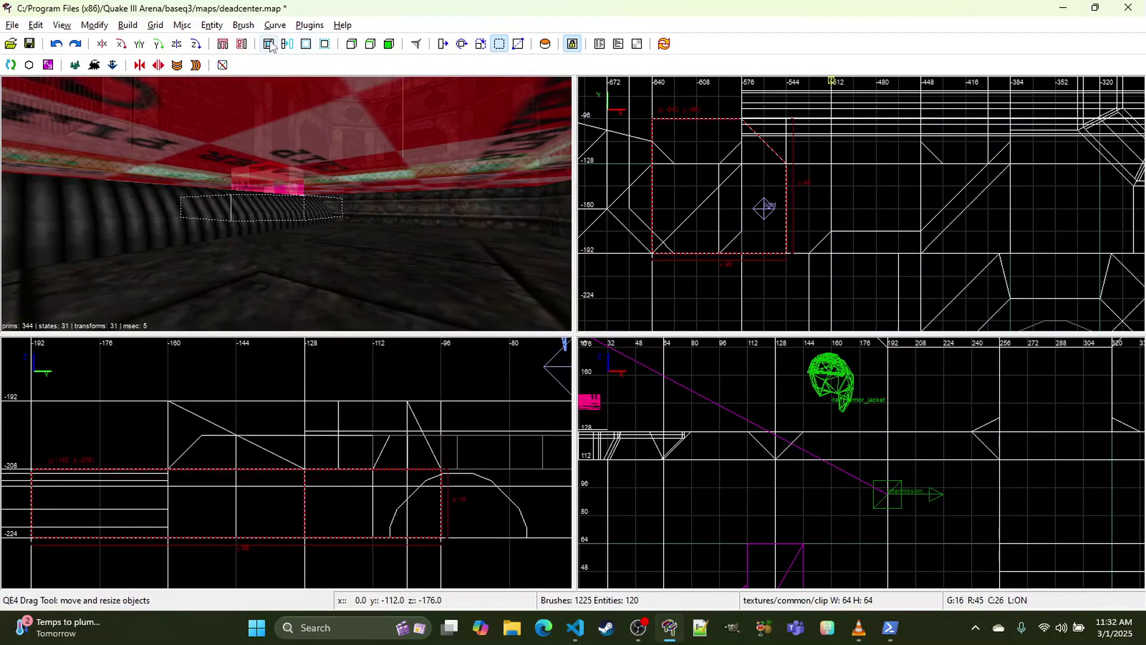
Step: Select both stacked corner brushes and apply the common/caulk texture to them
mouse_move(309, 141)
right_mouse_down()
mouse_move(311, 179)
mouse_move(286, 204)
mouse_move(294, 198)
right_mouse_up()
left_click(294, 198, "shift")
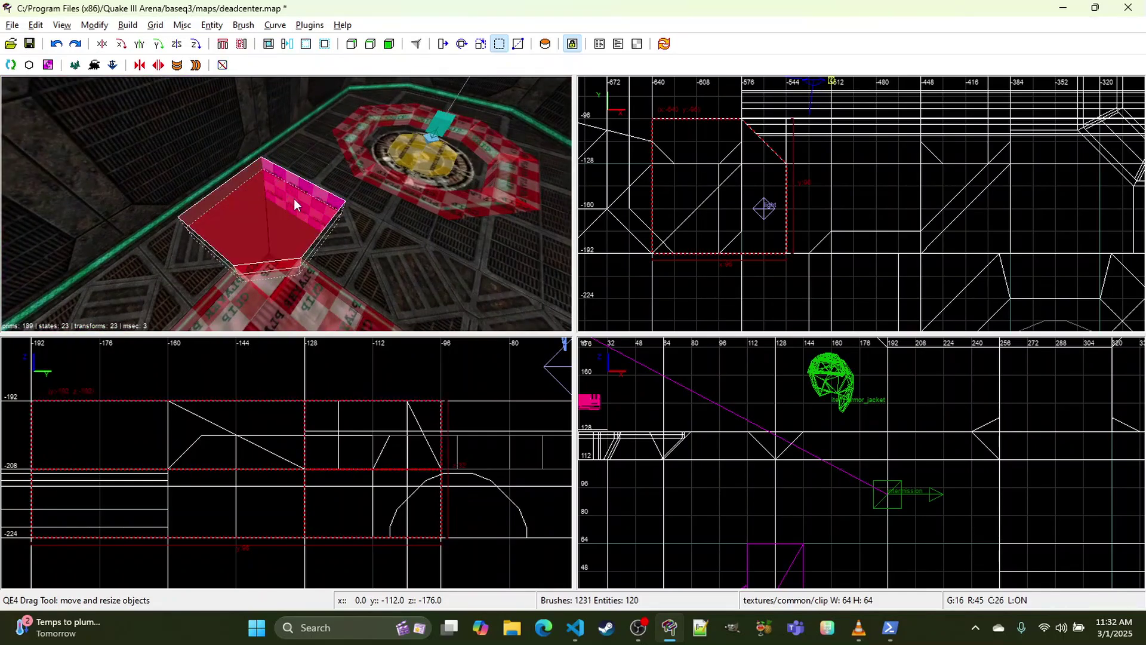
key("t")
left_click(556, 327)
left_click(827, 100)
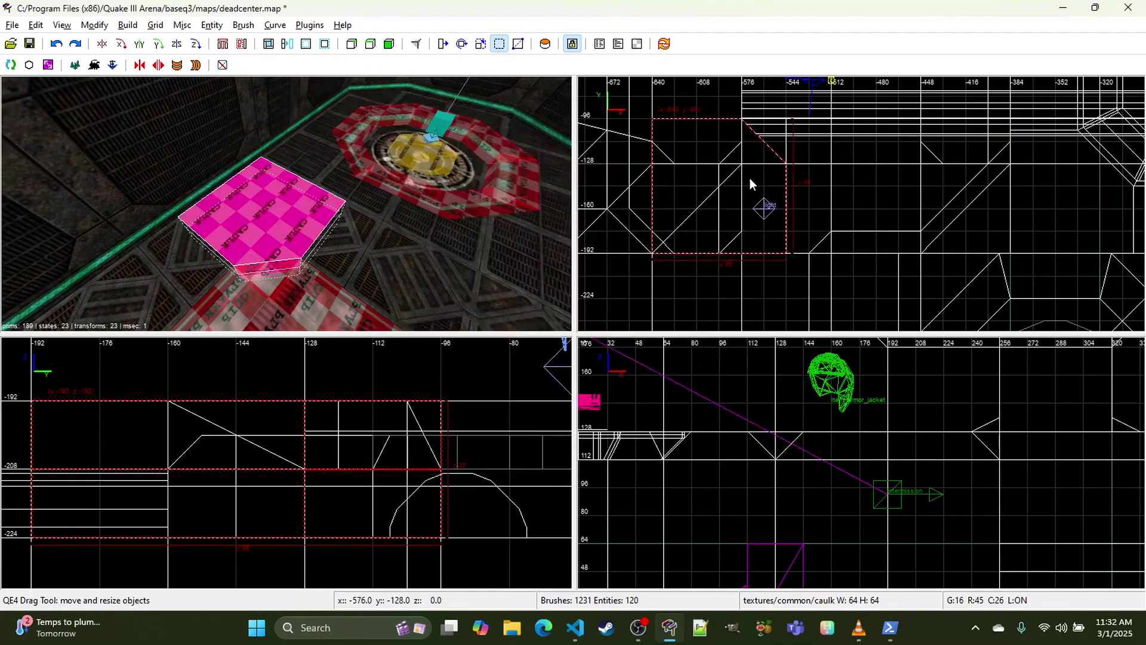
Step: Place a Y-mirrored copy of the caulked corner brushes on the opposite side of the pipe recess and CSG-subtract it from the floor
scroll(749, 178, "down", 3)
key("space")
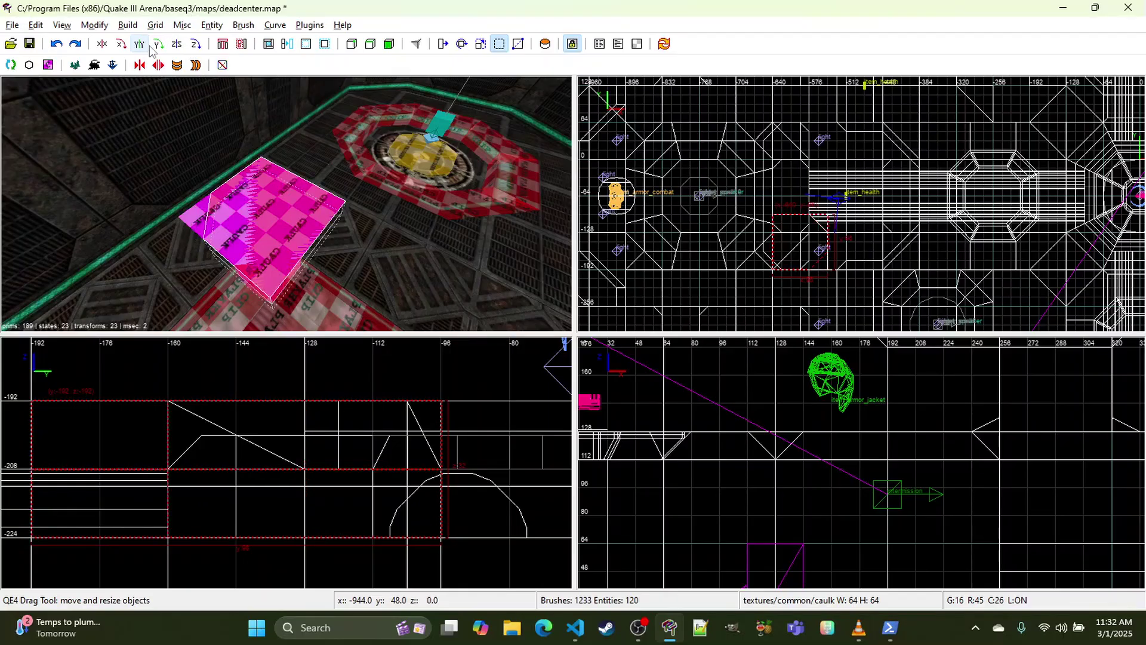
left_click_drag(801, 245, 791, 147)
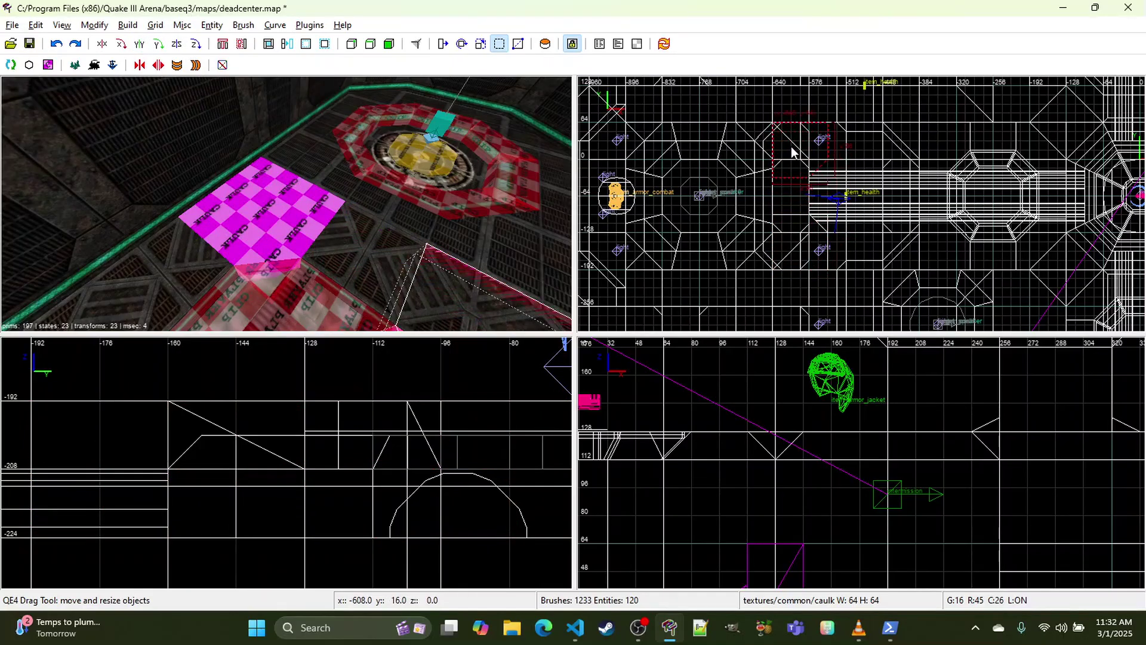
left_click(267, 43)
Step: Merge the player-clip brushes covering the pipe recess between z -192 and -208 into one brush and hide it
right_click(286, 204)
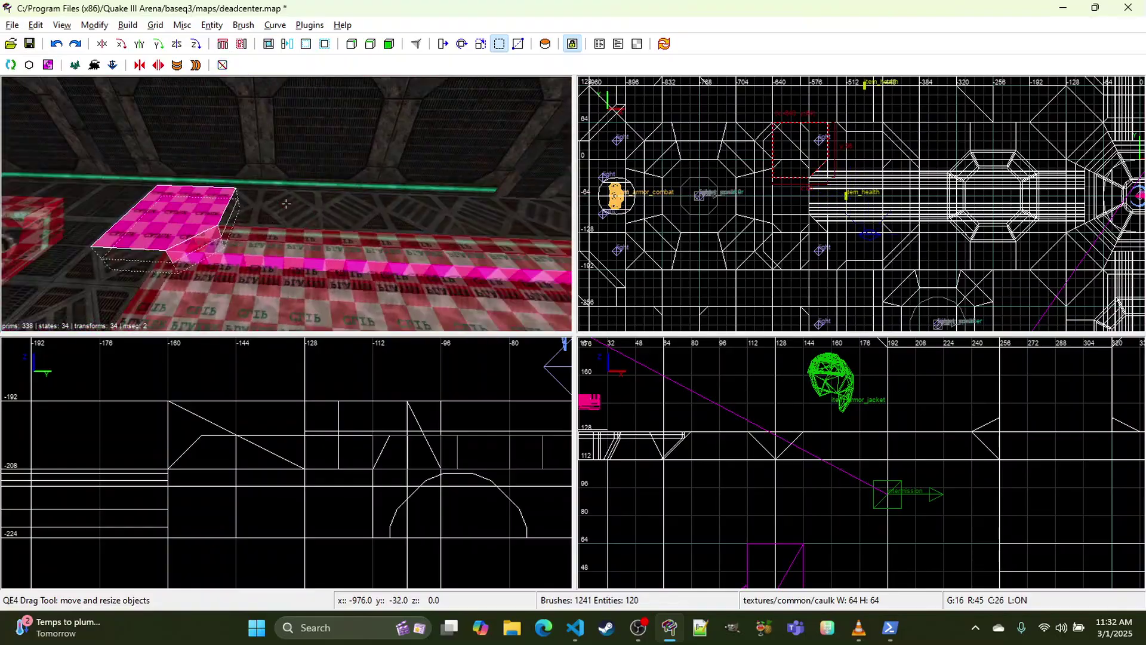
right_click(255, 185)
left_click(253, 216, "shift")
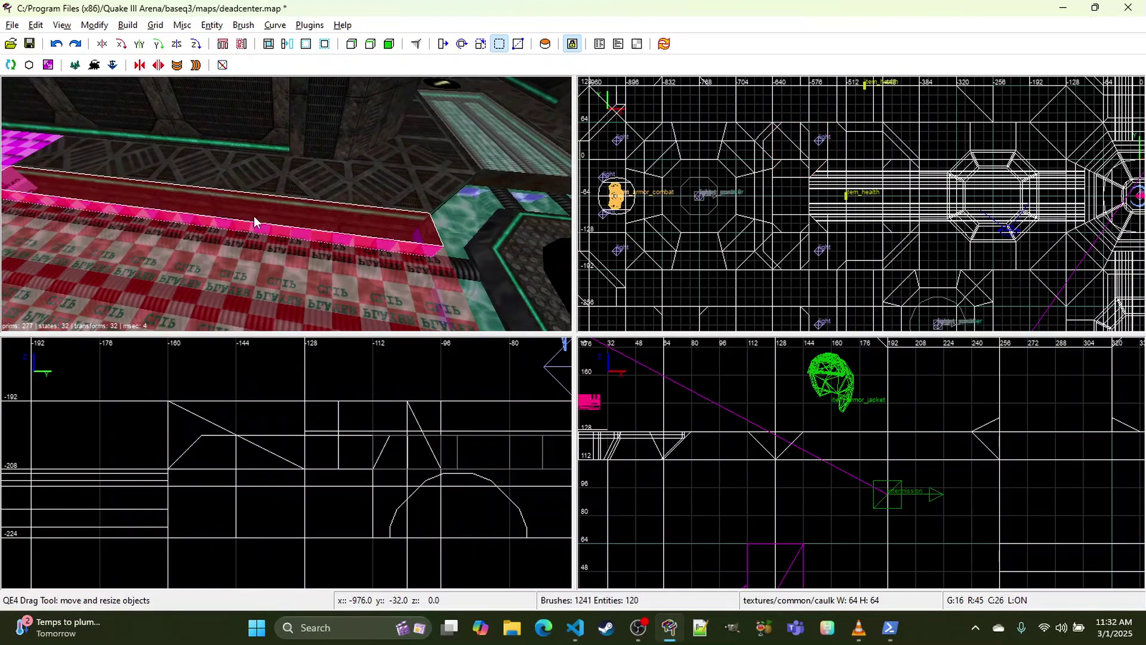
mouse_move(245, 230)
right_mouse_down()
mouse_move(173, 282)
mouse_move(182, 263)
right_mouse_up()
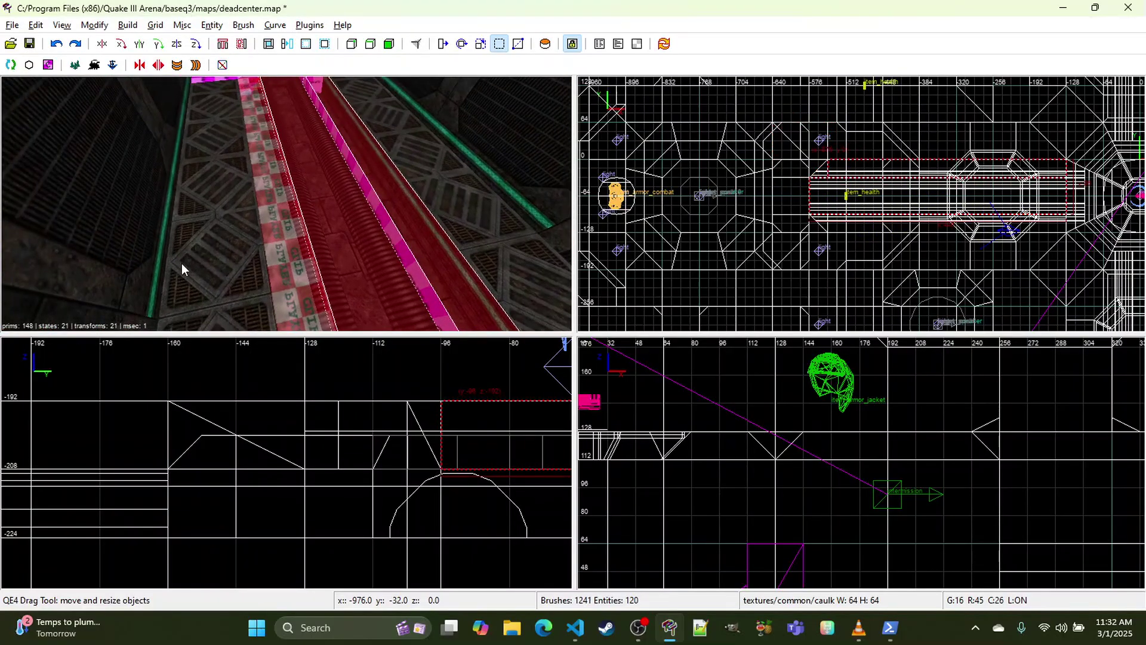
left_click(274, 145, "shift")
right_click(297, 162)
key("w")
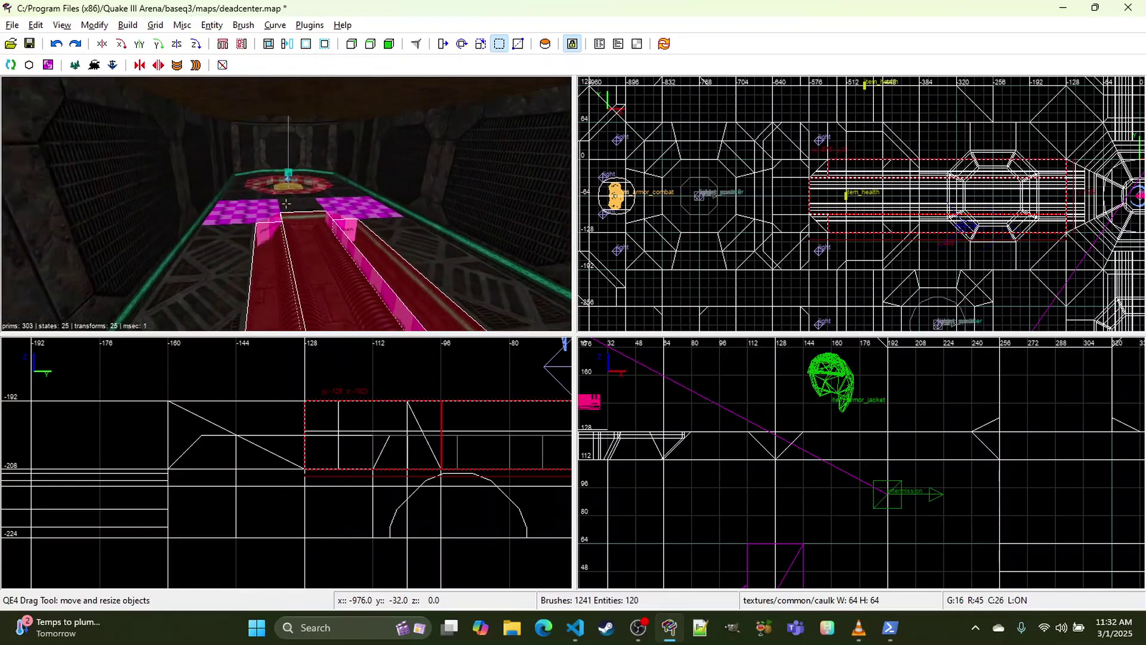
right_click(296, 163)
left_click(297, 163, "shift")
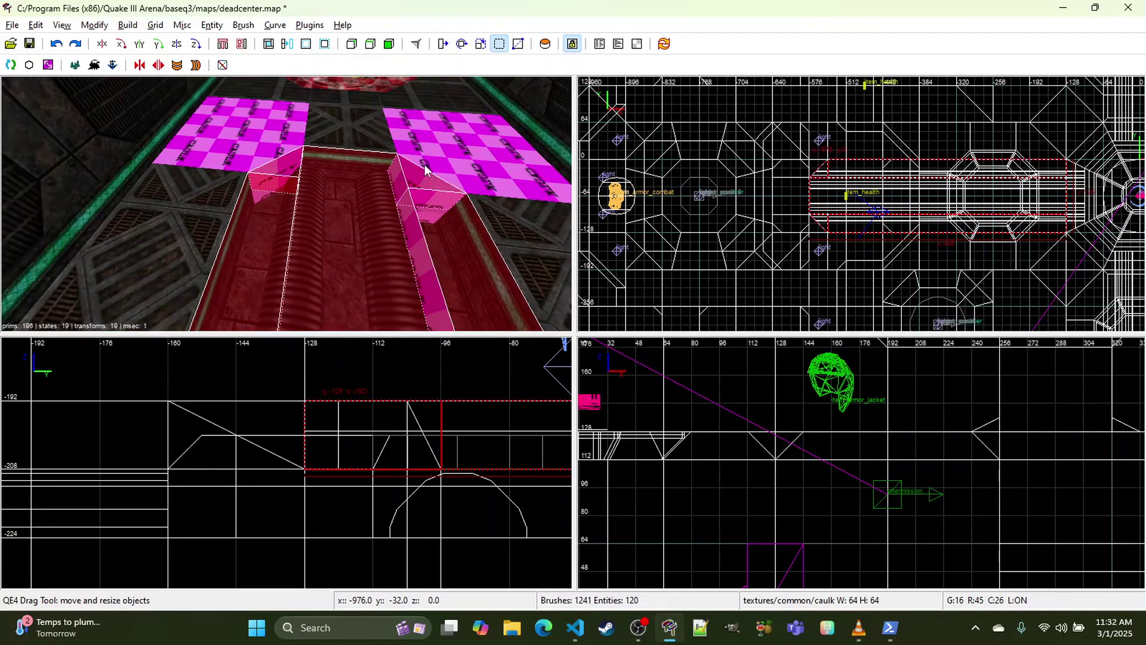
key("BackSpace")
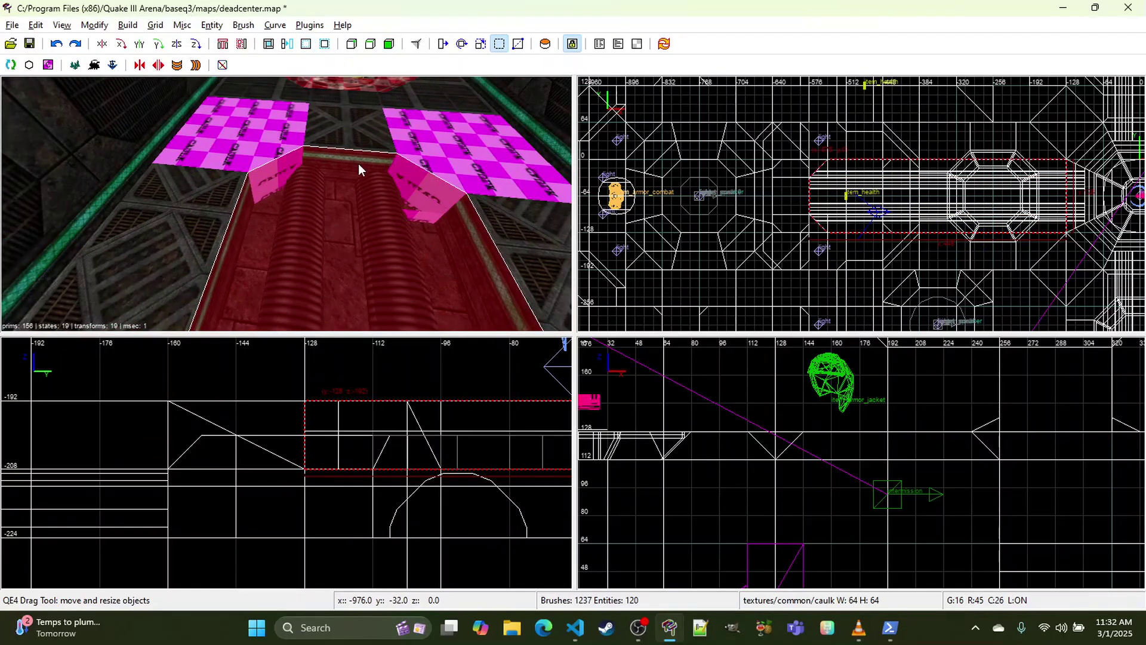
key("Escape")
Step: CSG-merge the liquid brushes surrounding the two recessed pipes between z -212 and -224
left_click(296, 200, "shift")
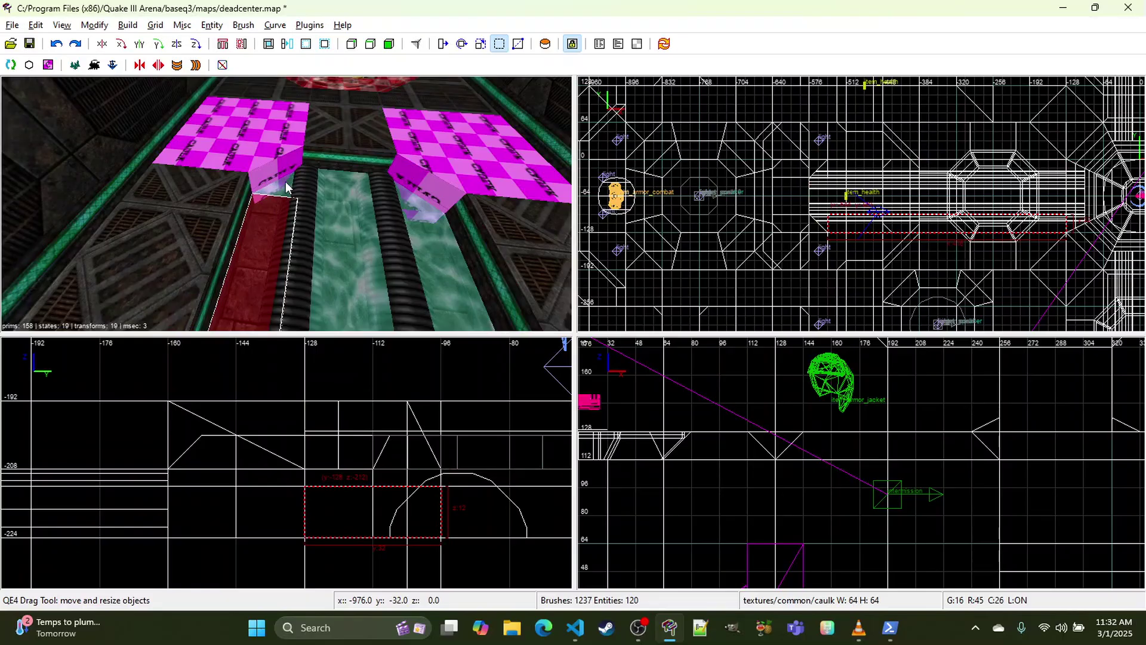
left_click(328, 192, "shift")
left_click(411, 212, "shift")
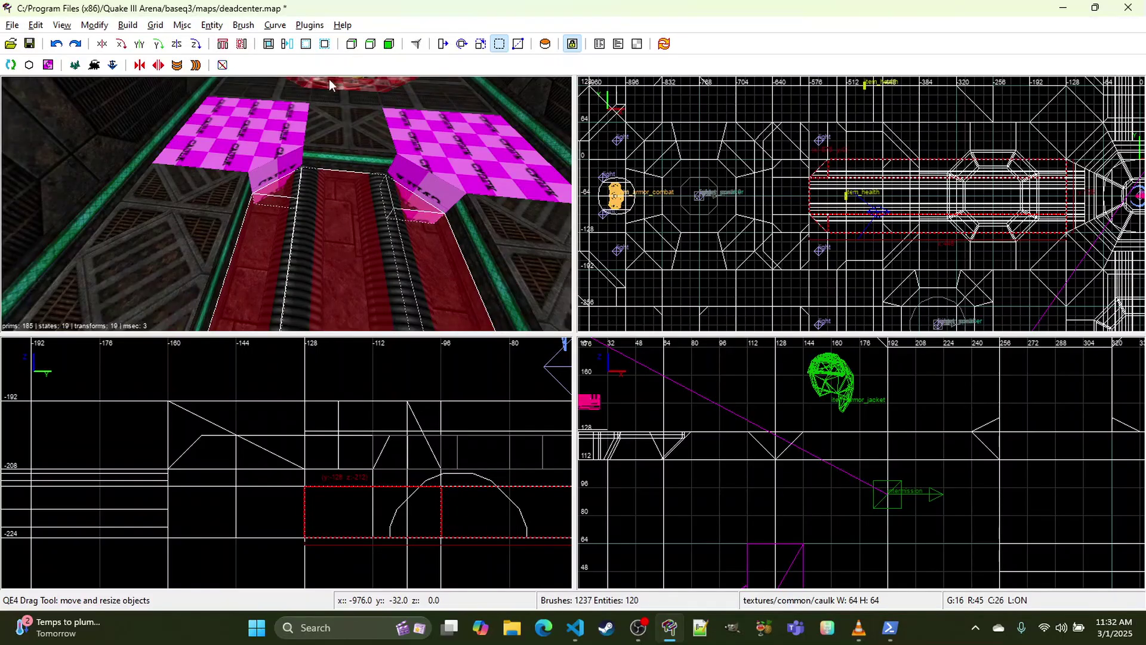
left_click(289, 47)
Step: Apply the common/nodrawnonsolid texture to the merged liquid brush and save the map
right_click(311, 178)
key("d")
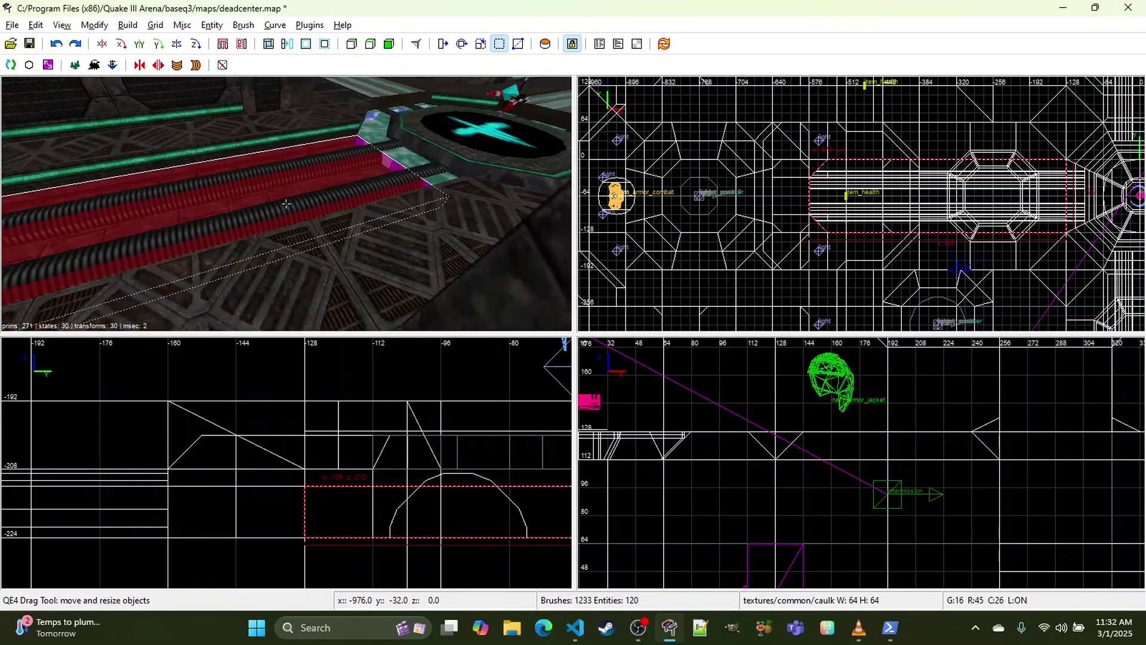
right_click(310, 178)
key("t")
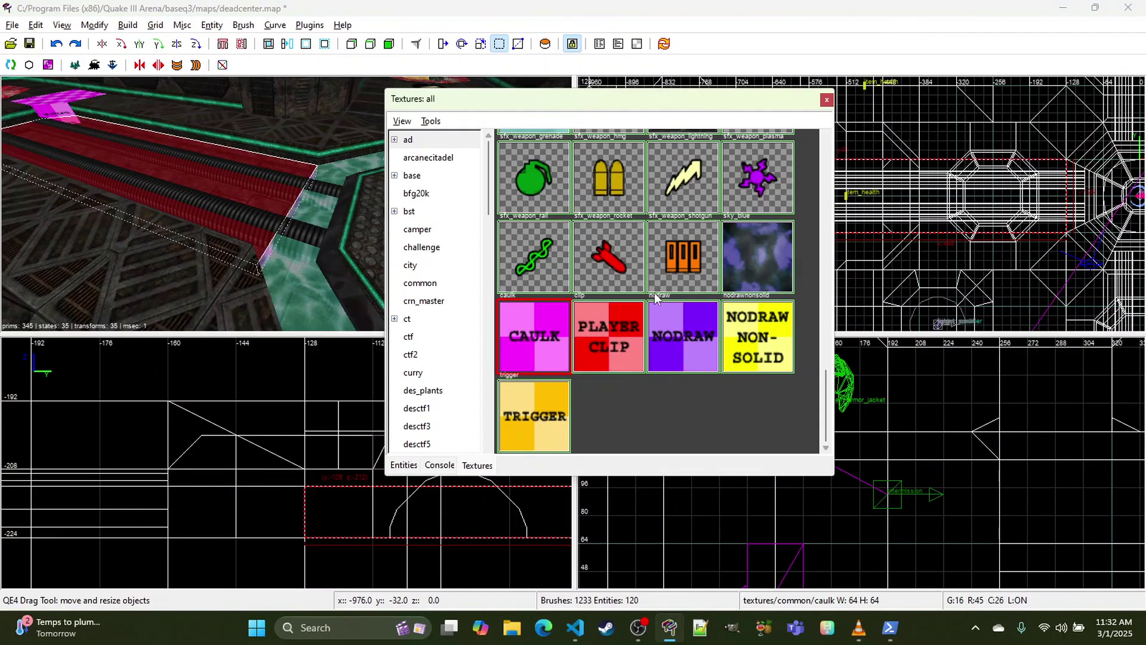
left_click(740, 316)
left_click(826, 100)
key("Escape")
key("ctrl+s")
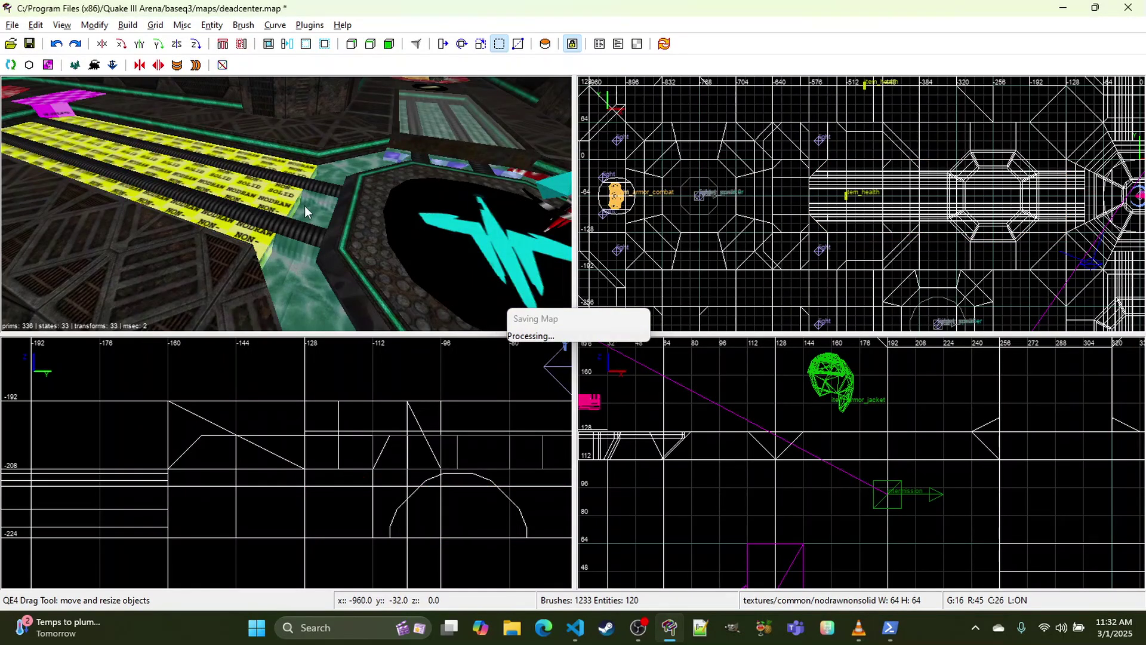
Step: Copy the bfg20k/liquids_plasma texture from the neighbouring liquid onto the merged brush's top face
middle_click(305, 206)
middle_click(281, 195, "ctrl+shift")
right_click(280, 195)
key("w")
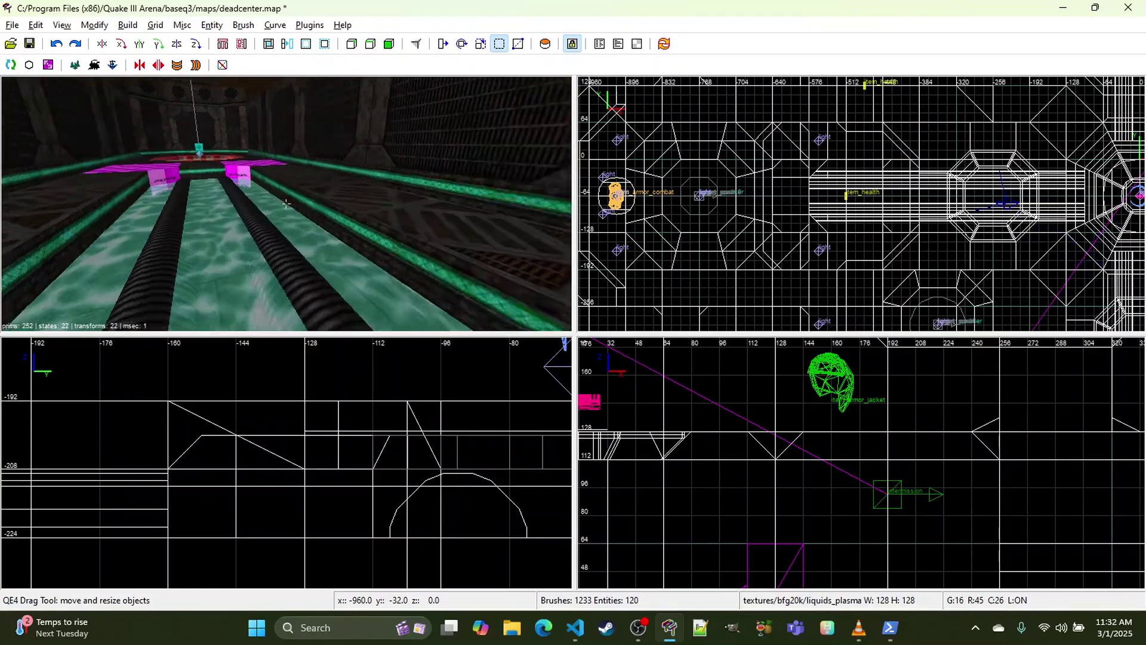
key("w")
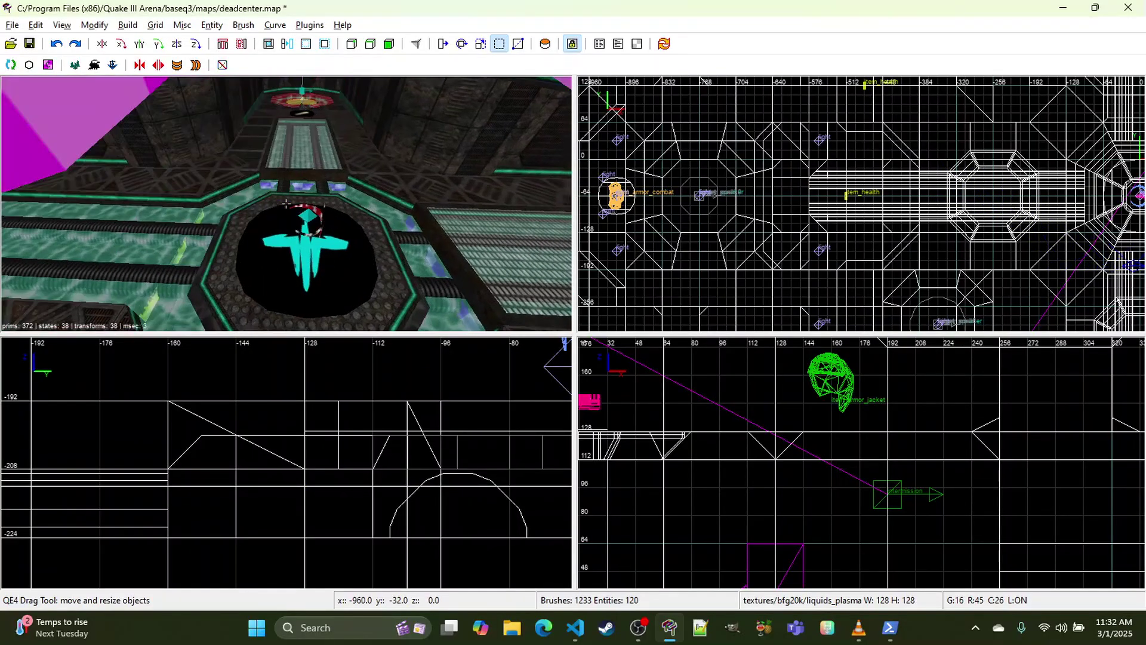
key("w")
right_click(286, 204)
Step: Copy the bfg20k/hfx_floor08 floor texture onto the top faces of both caulked corner brushes at the recess end
right_click(259, 157)
key("w")
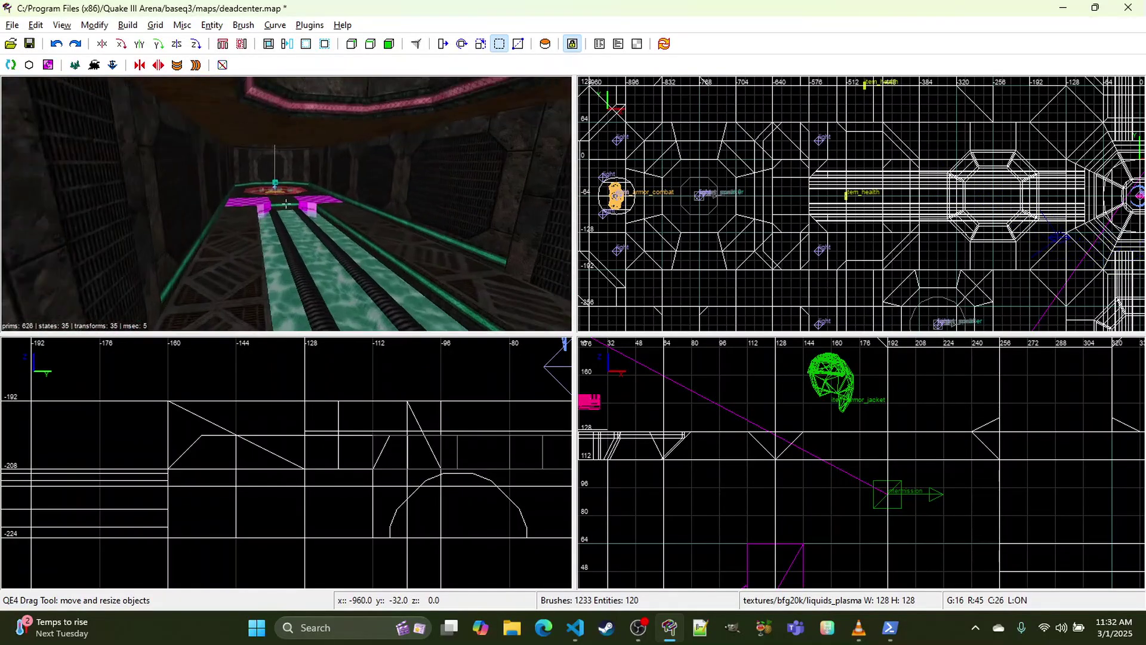
key("w")
right_click(286, 203)
middle_click(192, 213)
middle_click(239, 179, "ctrl+shift")
right_click(238, 179)
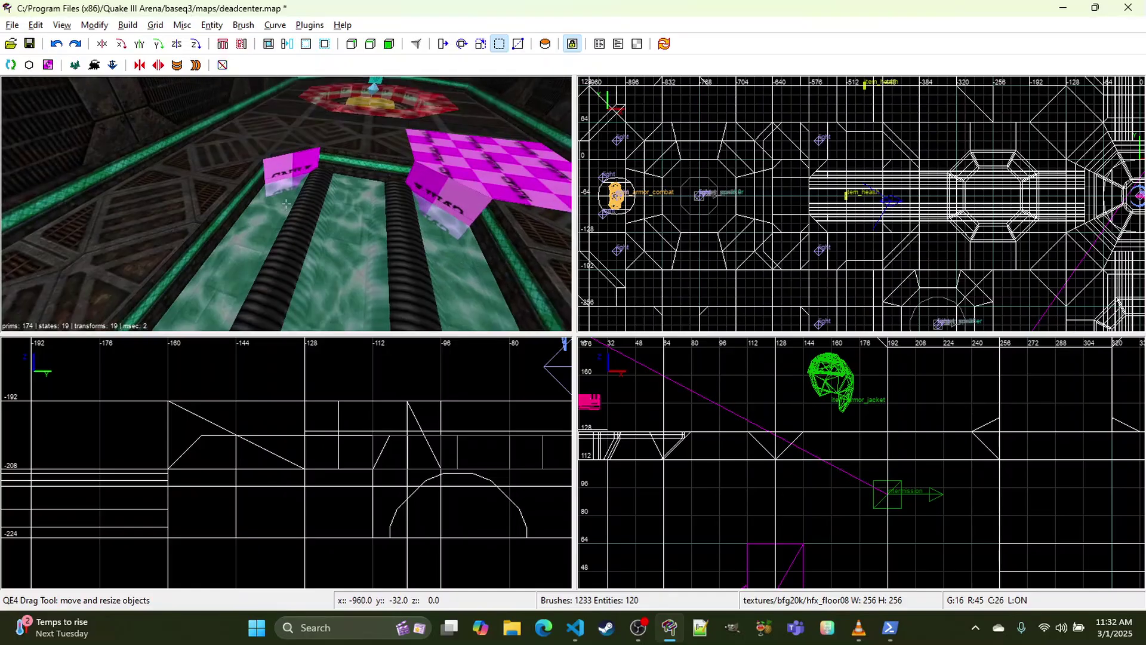
key("s")
right_click(286, 204)
middle_click(395, 169, "ctrl+shift")
Step: Copy the bfg20k/light_strip_32x256_bluegreen texture onto the upper angled side faces of both corner brushes
middle_click(311, 168)
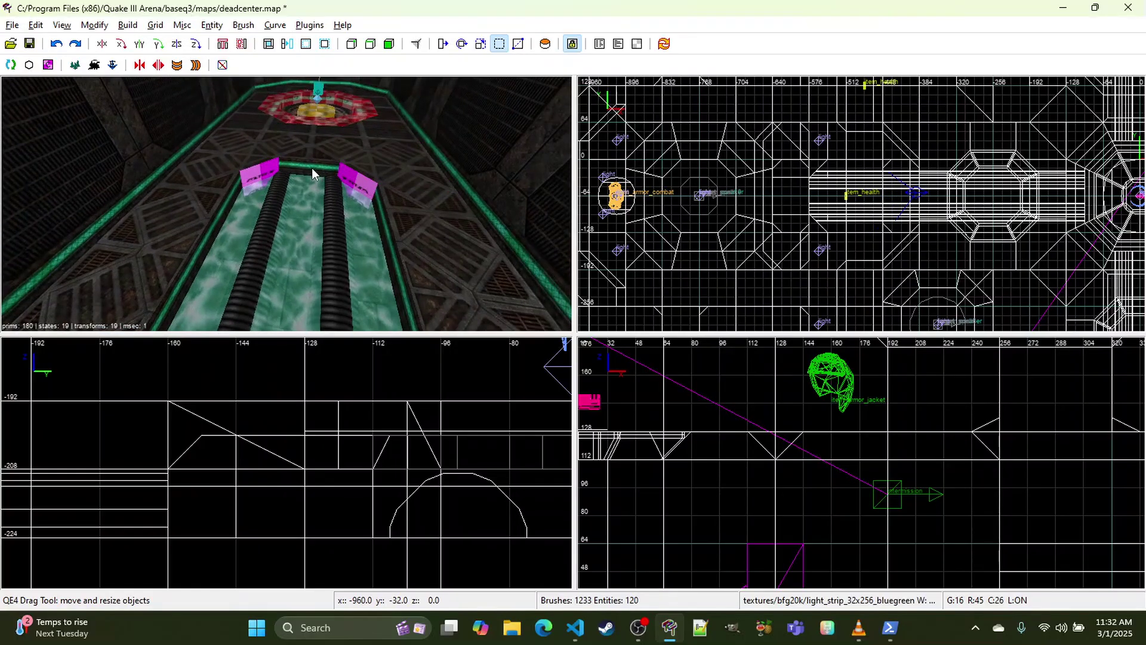
middle_click(274, 167, "ctrl+shift")
right_click(273, 167)
key("w")
right_click(286, 203)
middle_click(288, 148, "ctrl+shift")
right_click(288, 148)
key("w")
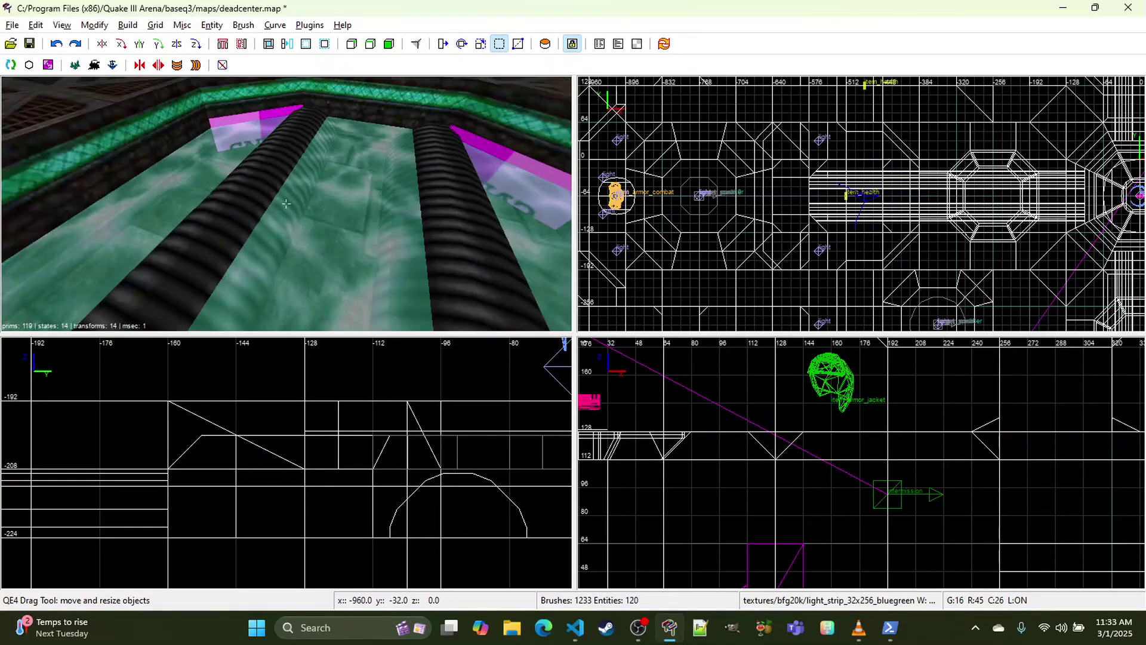
right_click(286, 203)
Step: Copy the bfg20k/hfx_trim03a wall texture onto the lower angled side faces of both corner brushes inside the recess
middle_click(154, 144)
middle_click(217, 119, "ctrl+shift")
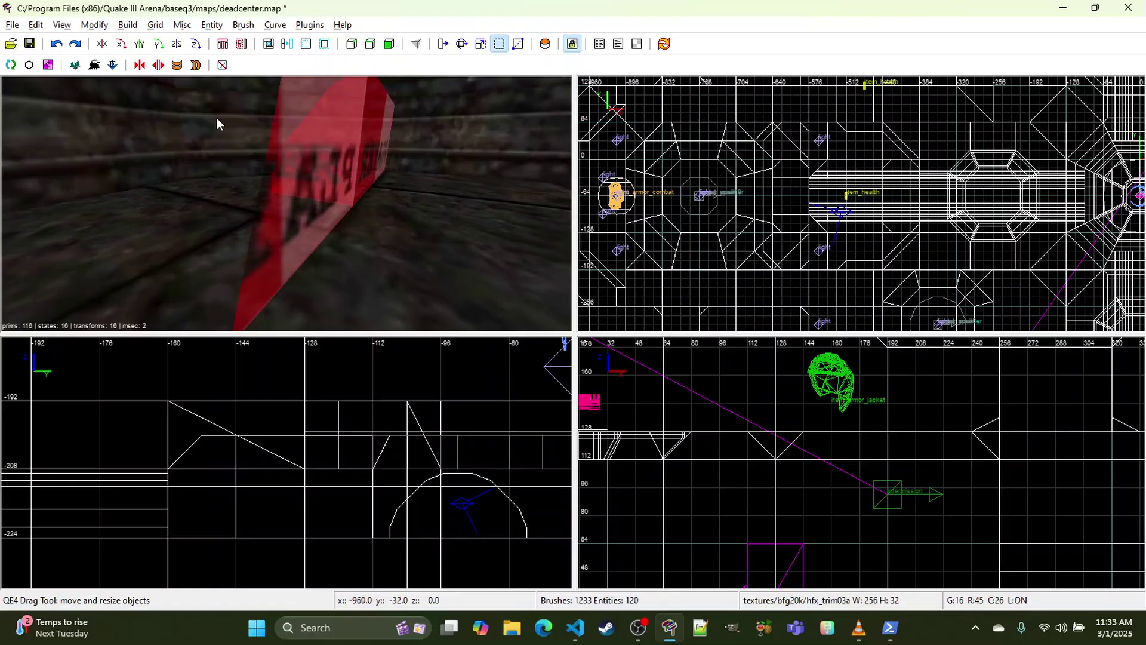
right_click(216, 119)
key("d")
right_click(210, 121)
key("w")
right_click(286, 204)
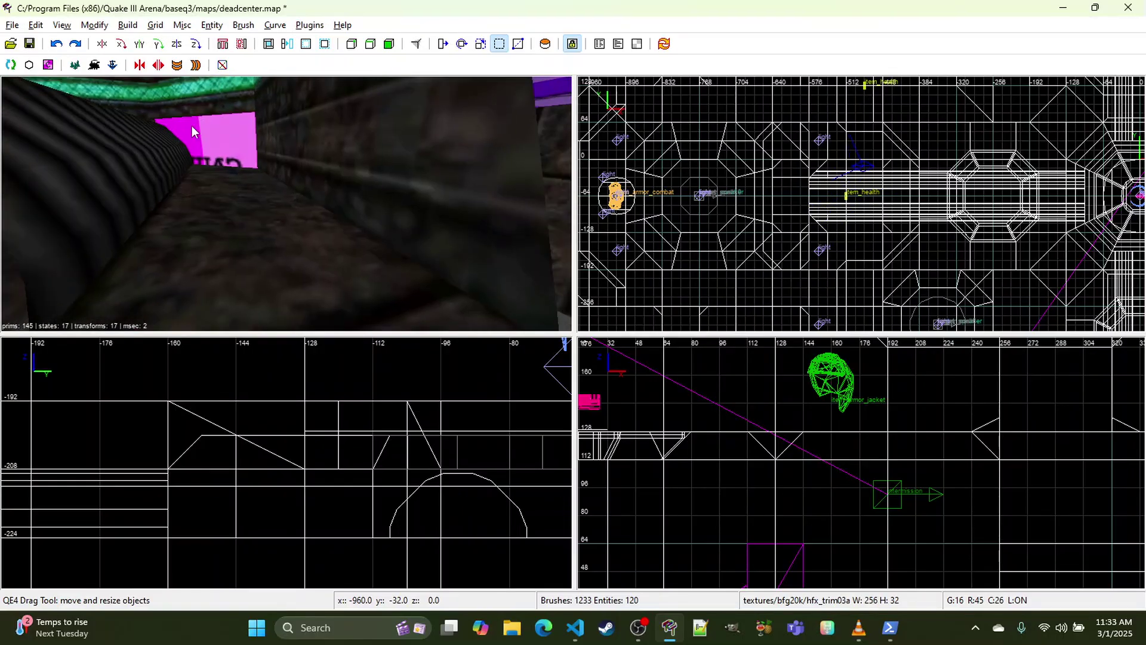
middle_click(191, 123, "ctrl+shift")
middle_click(218, 128, "ctrl+shift")
right_click(219, 128)
key("s")
key("w")
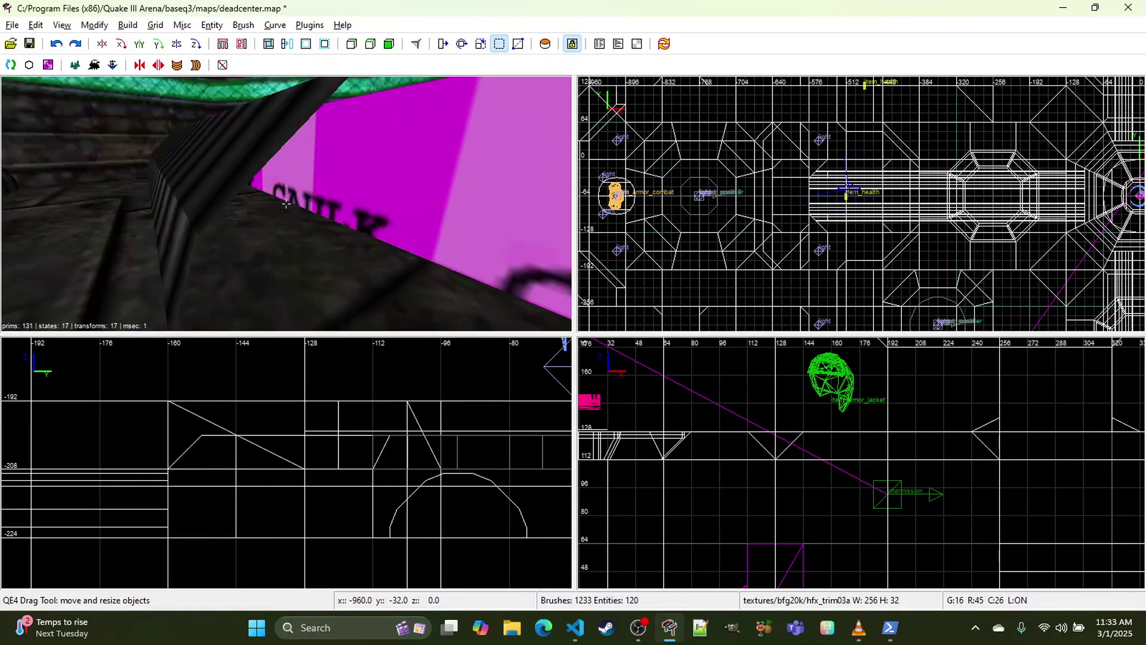
key("s")
Step: CSG-merge the adjoining brush pieces of each of the two recessed pipes
left_click(301, 162, "shift")
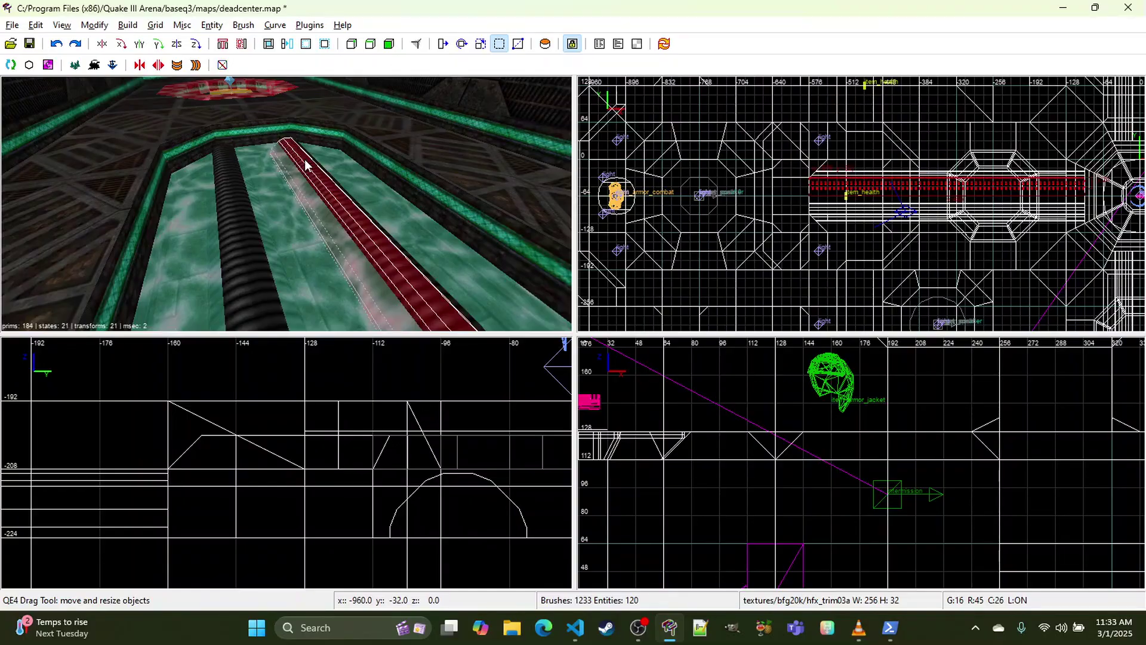
right_click_drag(307, 164, 277, 143)
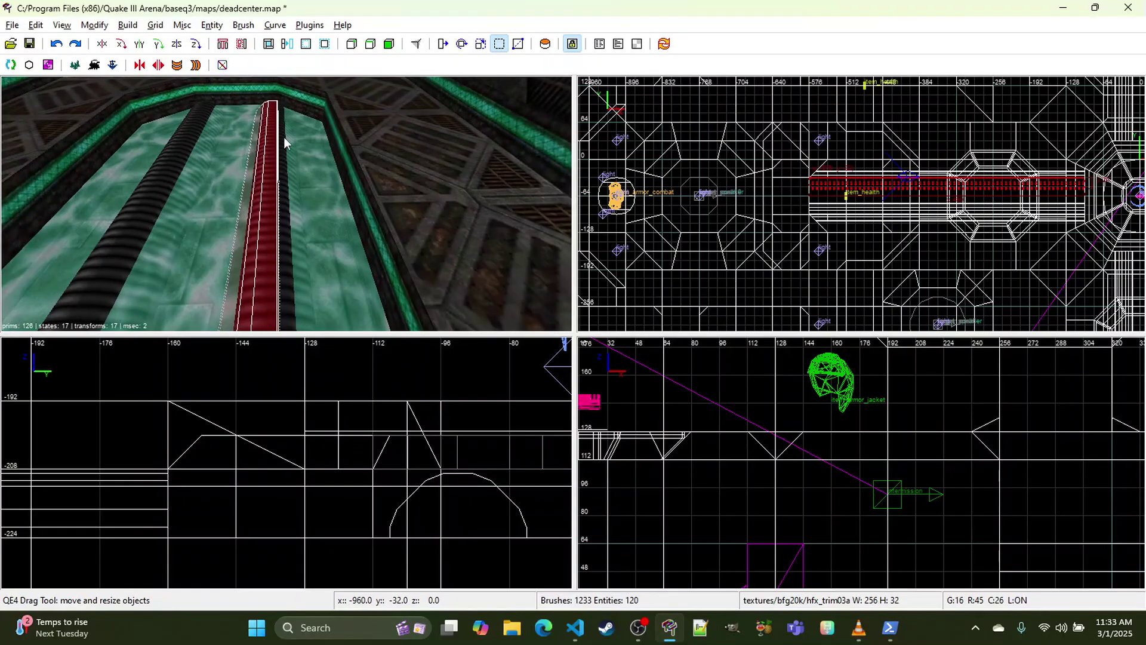
left_click(282, 102, "shift")
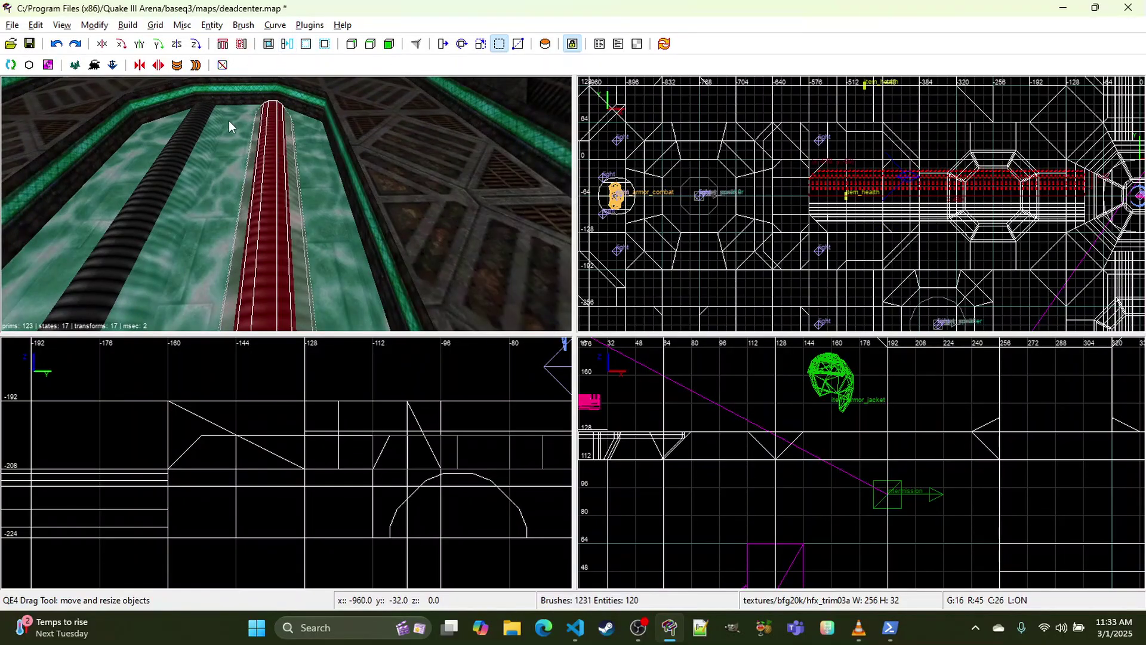
right_click_drag(228, 120, 235, 110)
left_click(295, 119, "shift")
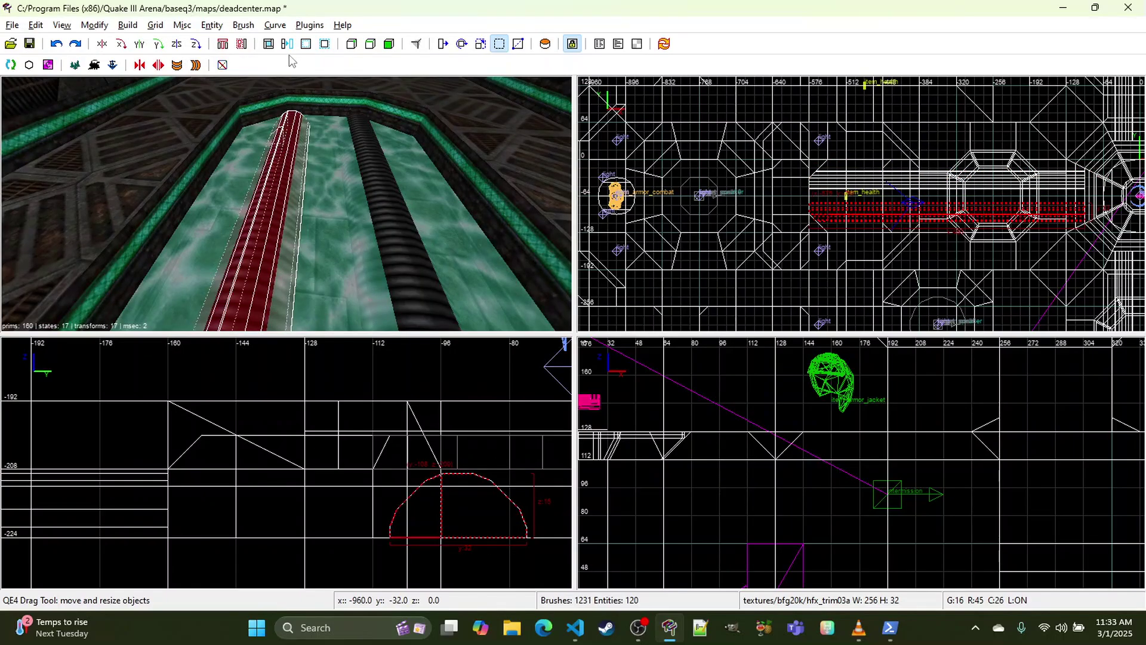
right_click(289, 142)
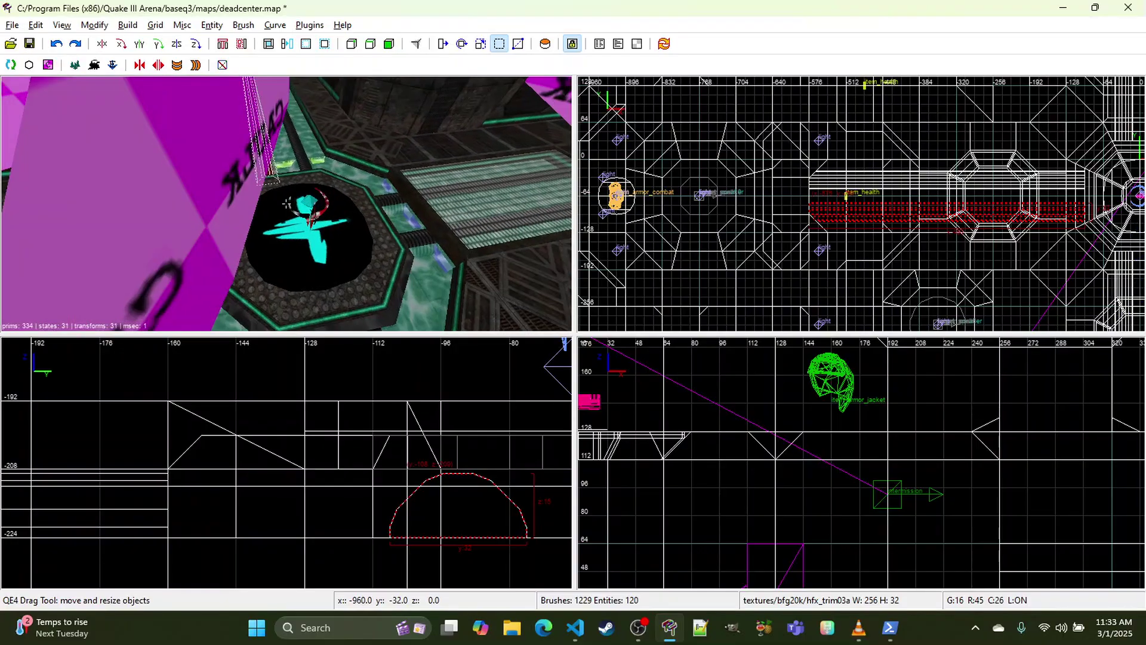
key("Escape")
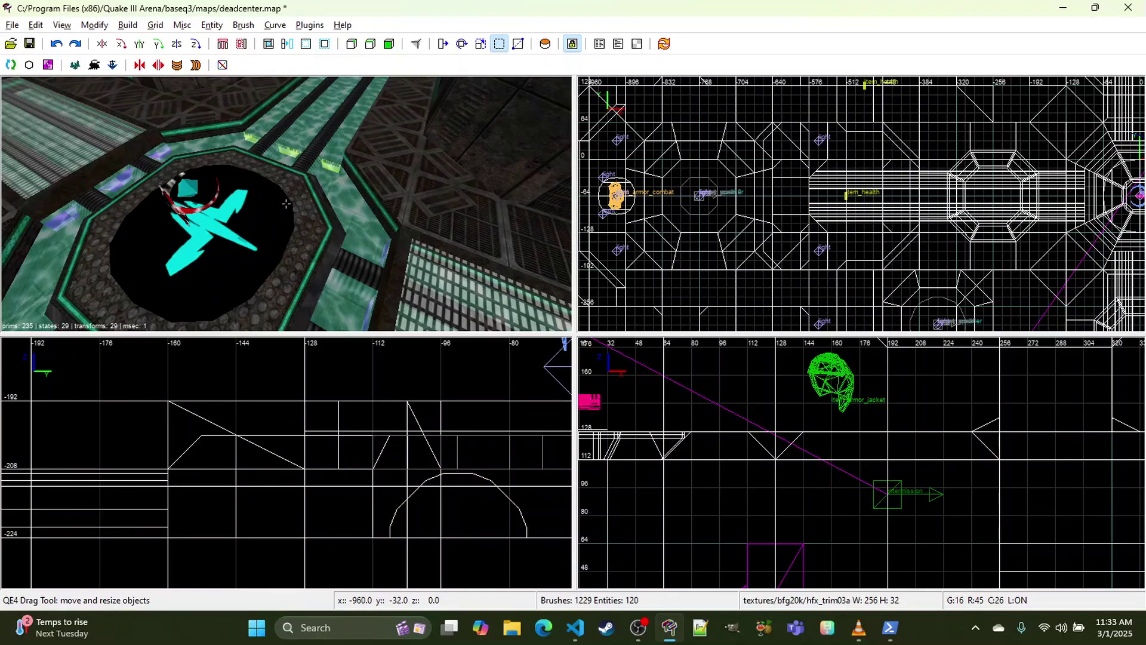
Step: Examine the liquid brushes around the central platform and the stacked corner brushes at the recess end by selecting and deselecting them
left_click(316, 222, "shift")
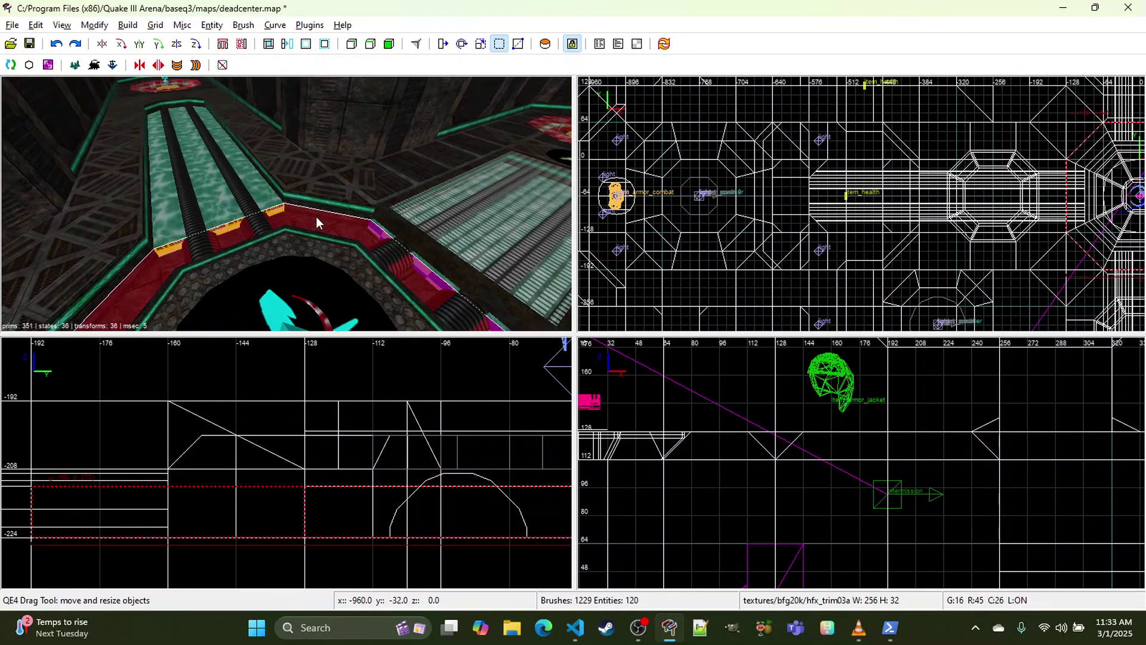
key("Escape")
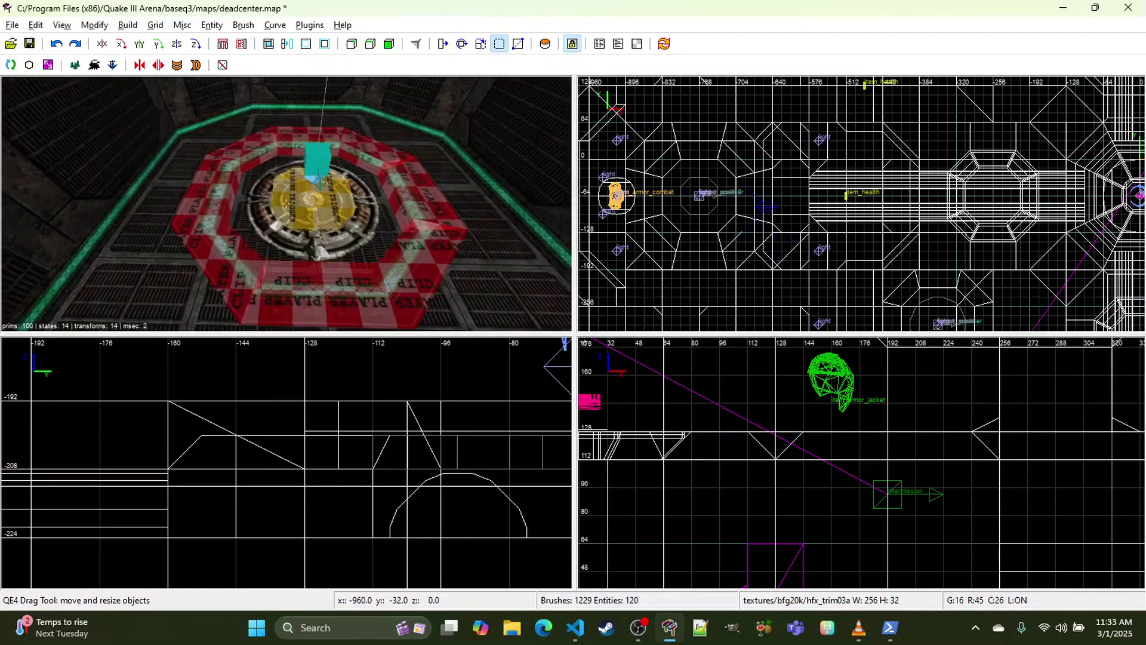
right_click(306, 196)
right_click(256, 247)
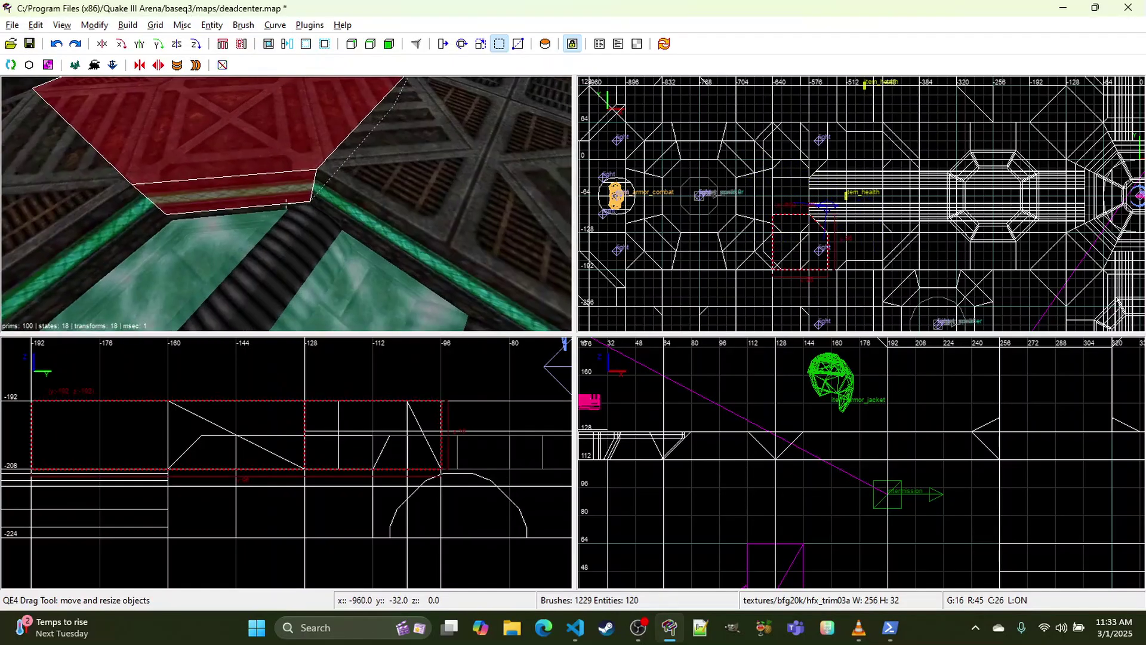
left_click(286, 203, "shift")
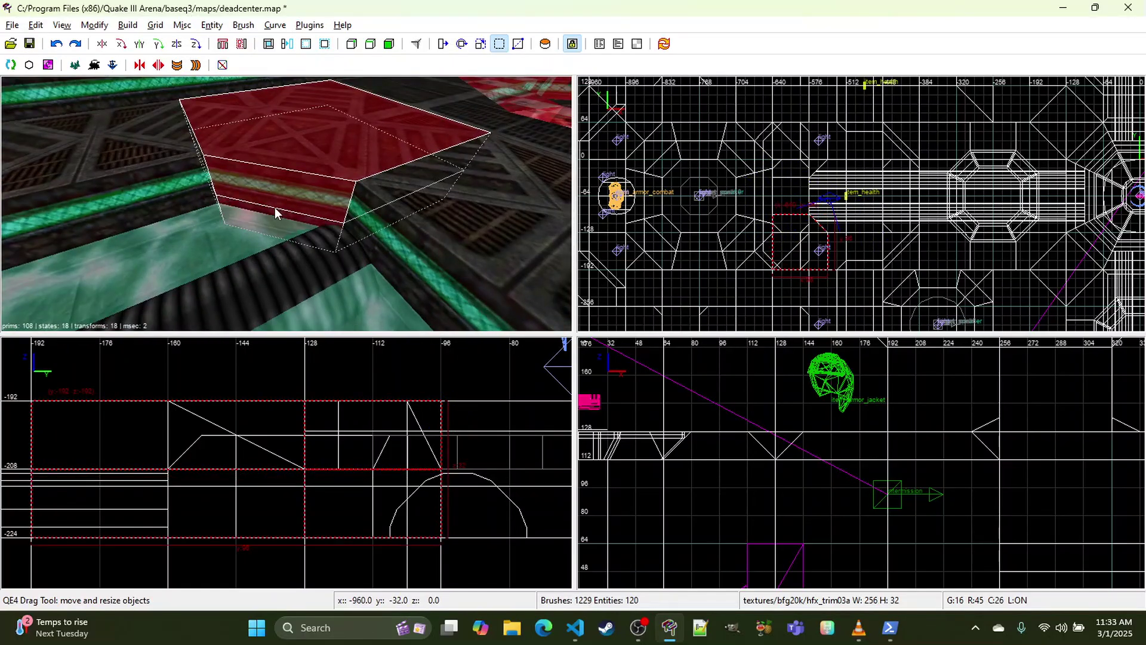
right_click(275, 206)
right_click(383, 159)
left_click(382, 163, "shift")
key("BackSpace")
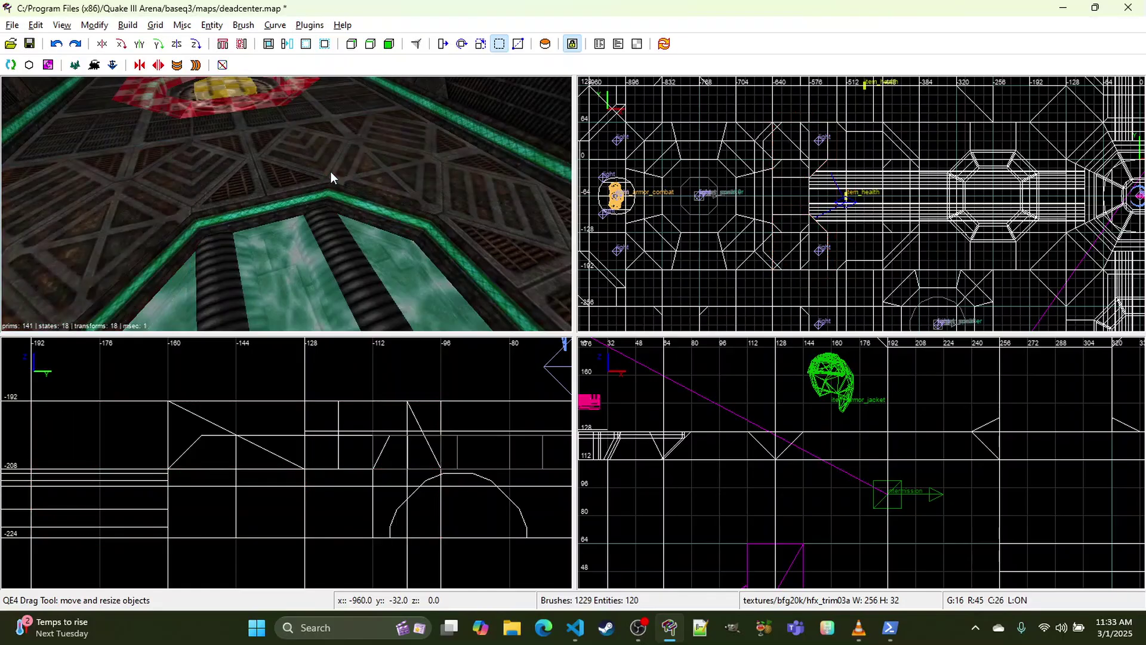
Step: Set the horizontal and vertical texture shift to 0 on the floor face at the end of the pipe recess
scroll(304, 167, "down", 3)
key("s")
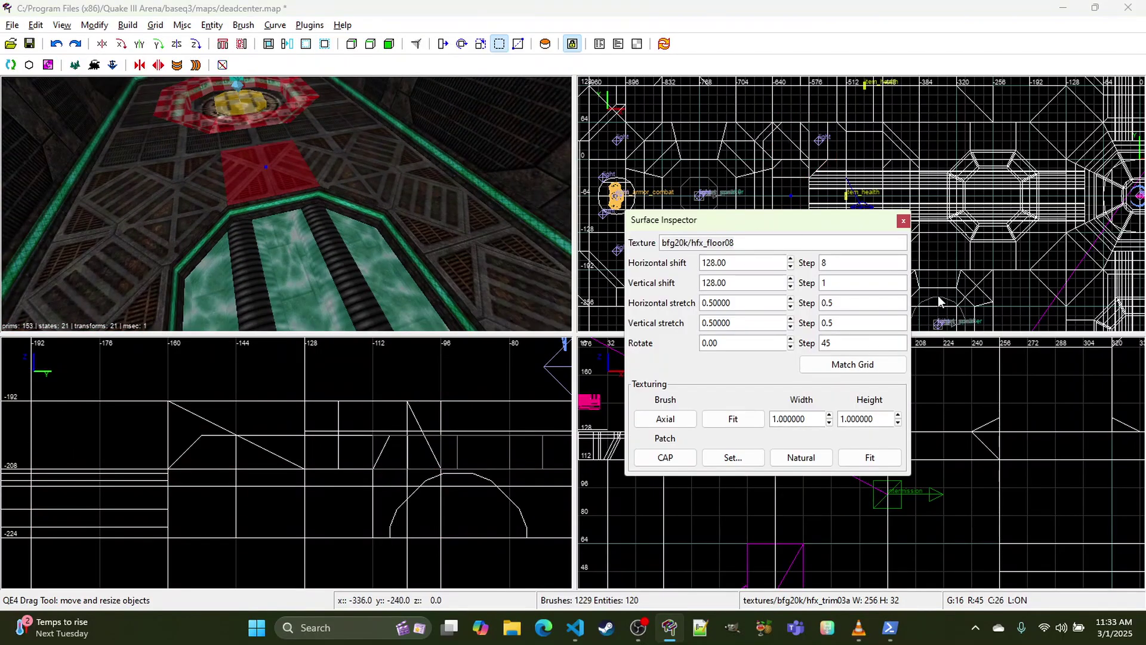
type("0")
key("Return")
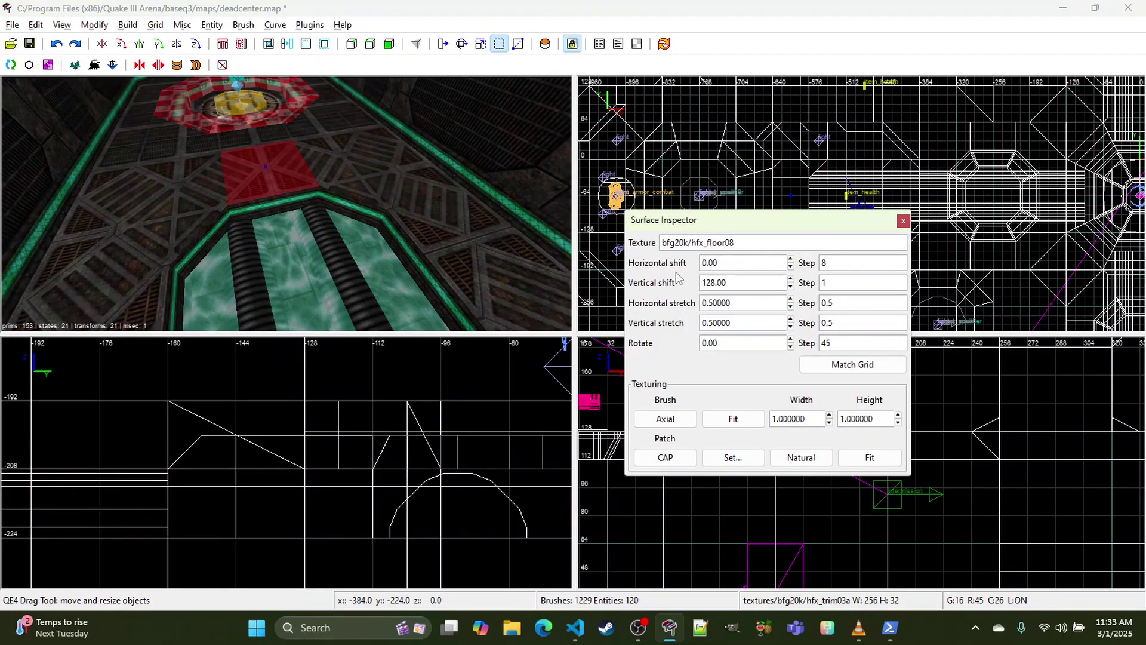
type("0")
key("Return")
Step: Copy the bfg20k/hfx_floor08 texture and its alignment from the face at the recess end onto the adjoining floor faces
middle_click(268, 171)
middle_click(347, 167, "ctrl+shift")
middle_click(402, 201, "ctrl+shift")
middle_click(186, 184, "ctrl+shift")
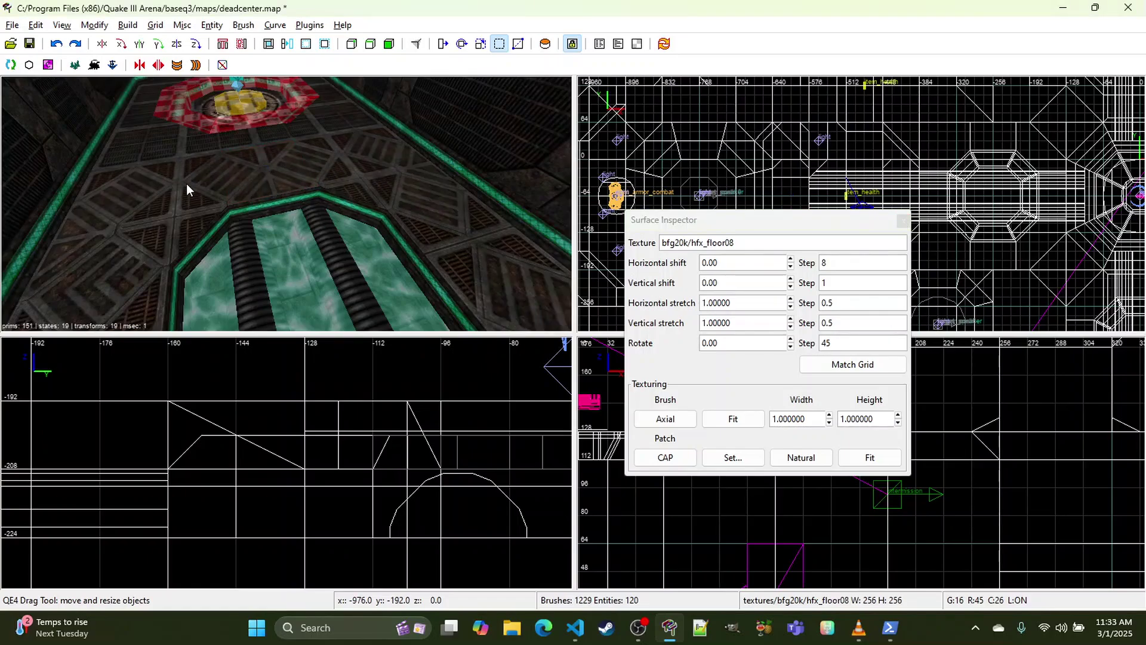
middle_click(129, 275, "ctrl+shift")
Step: Examine the floor textures and the grate-covered recesses around the other arms of the map
right_click_drag(129, 275, 316, 261)
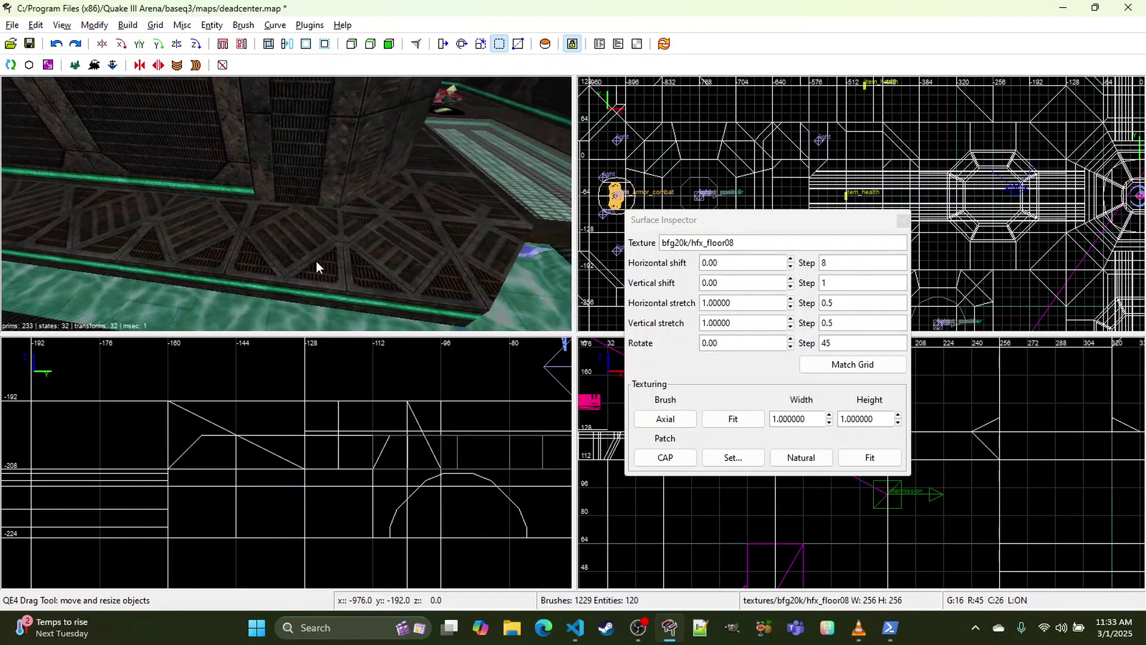
right_click(443, 183)
right_click(286, 203)
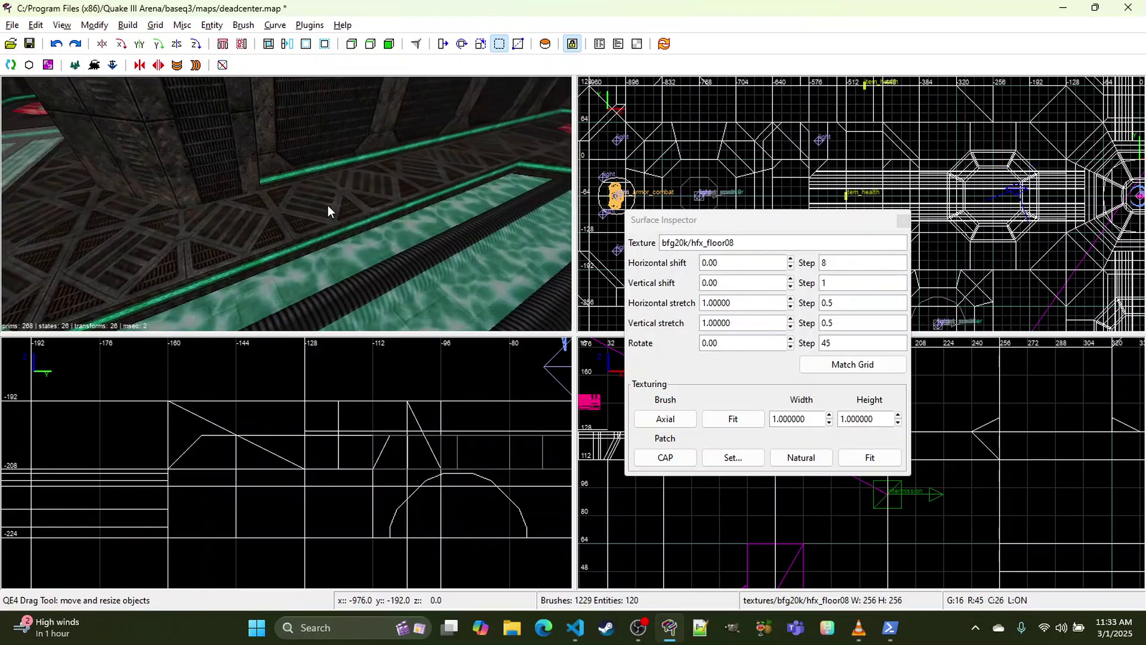
right_click(71, 199)
right_click(79, 189)
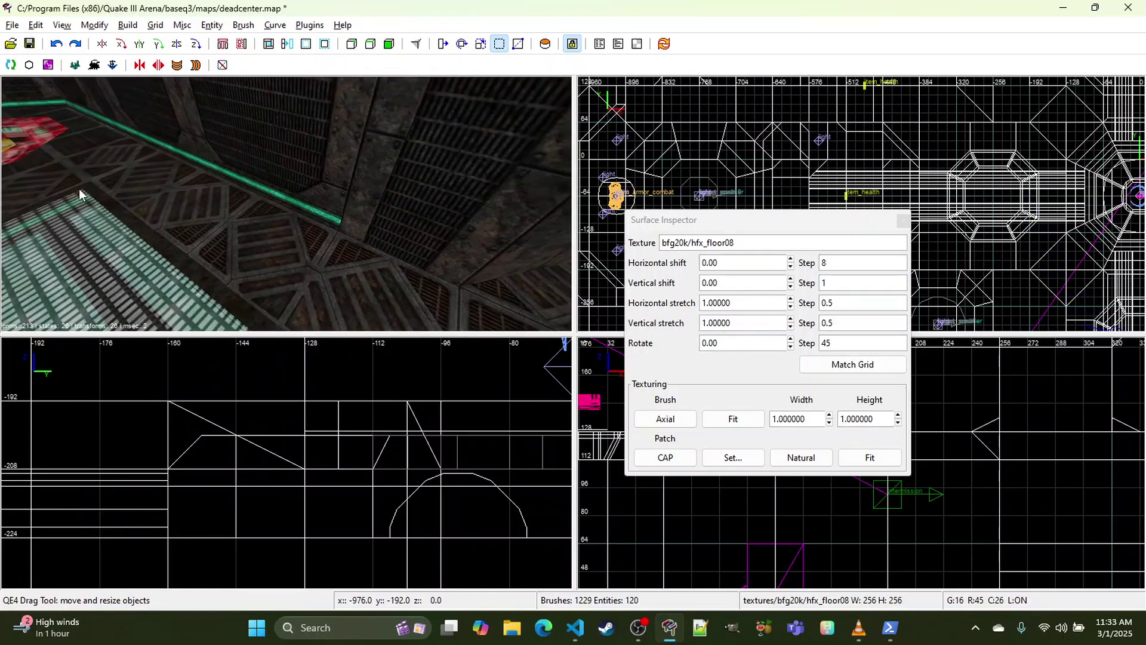
right_click(226, 216)
right_click(195, 177)
right_click(199, 175)
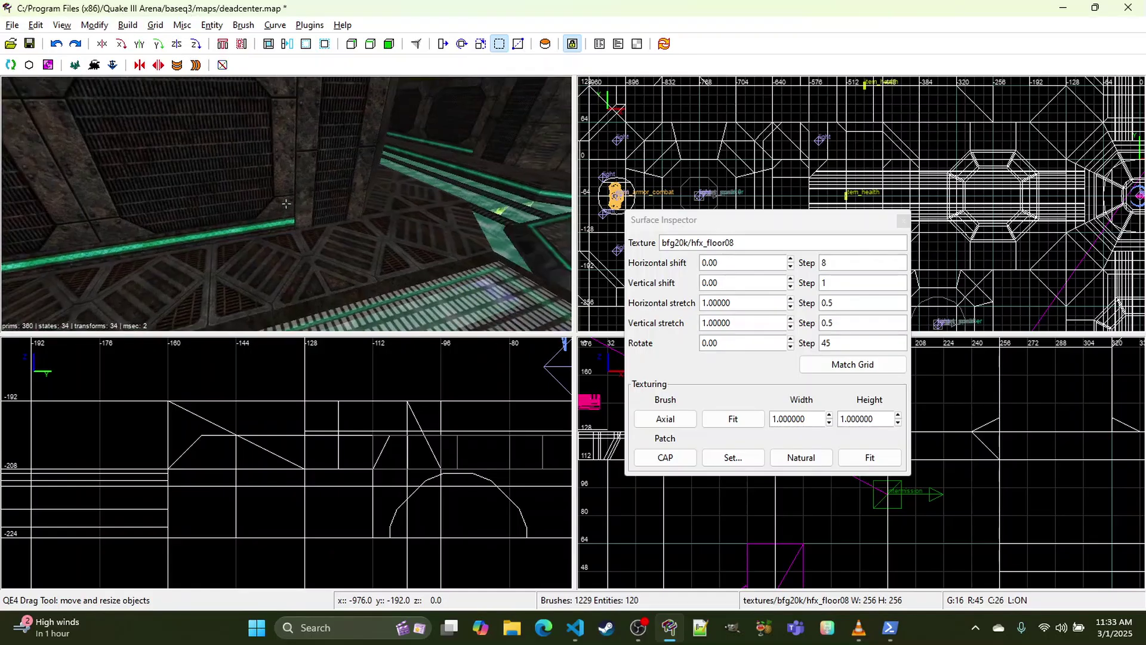
right_click(212, 172)
right_click(212, 172)
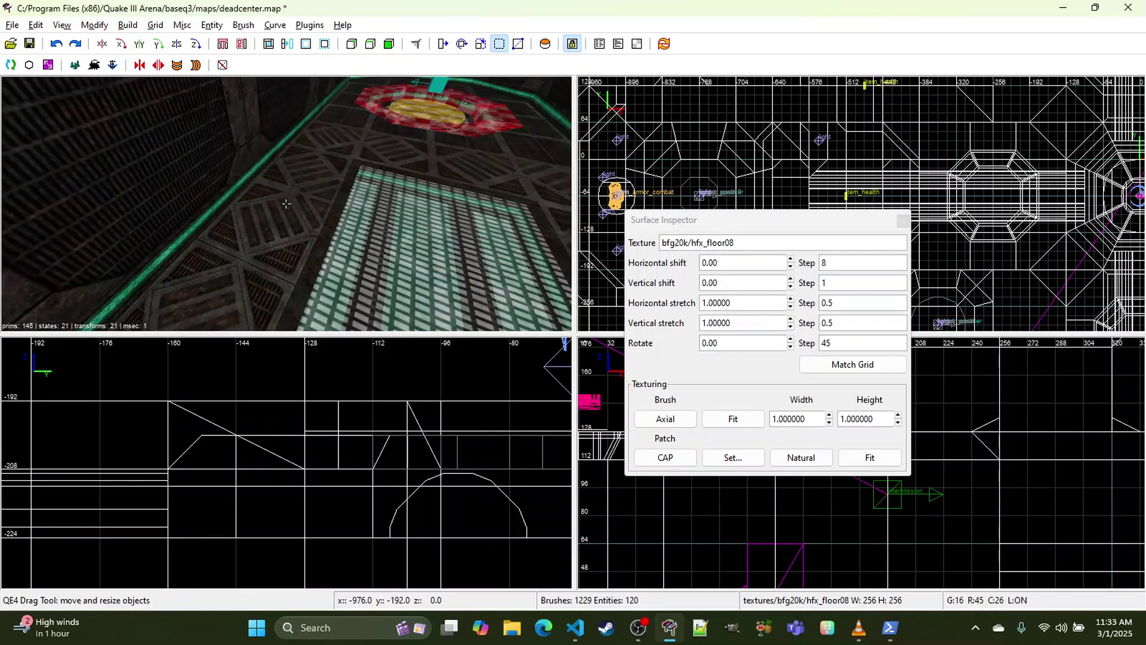
right_click(196, 179)
right_click(197, 179)
right_click(161, 166)
right_click(161, 166)
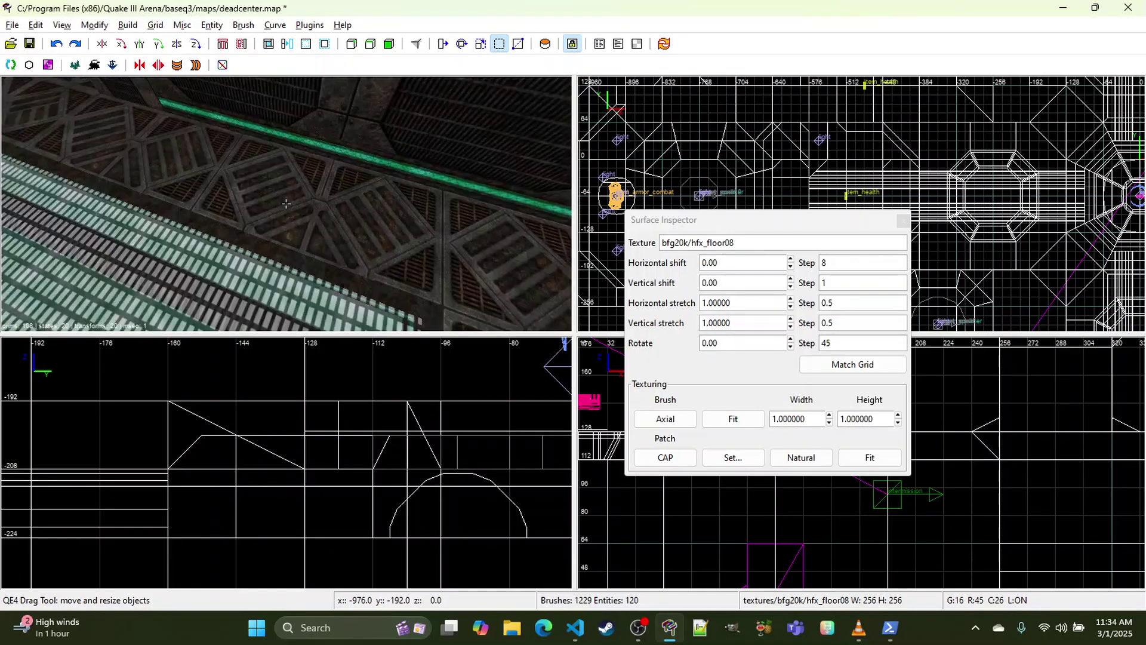
key("Right")
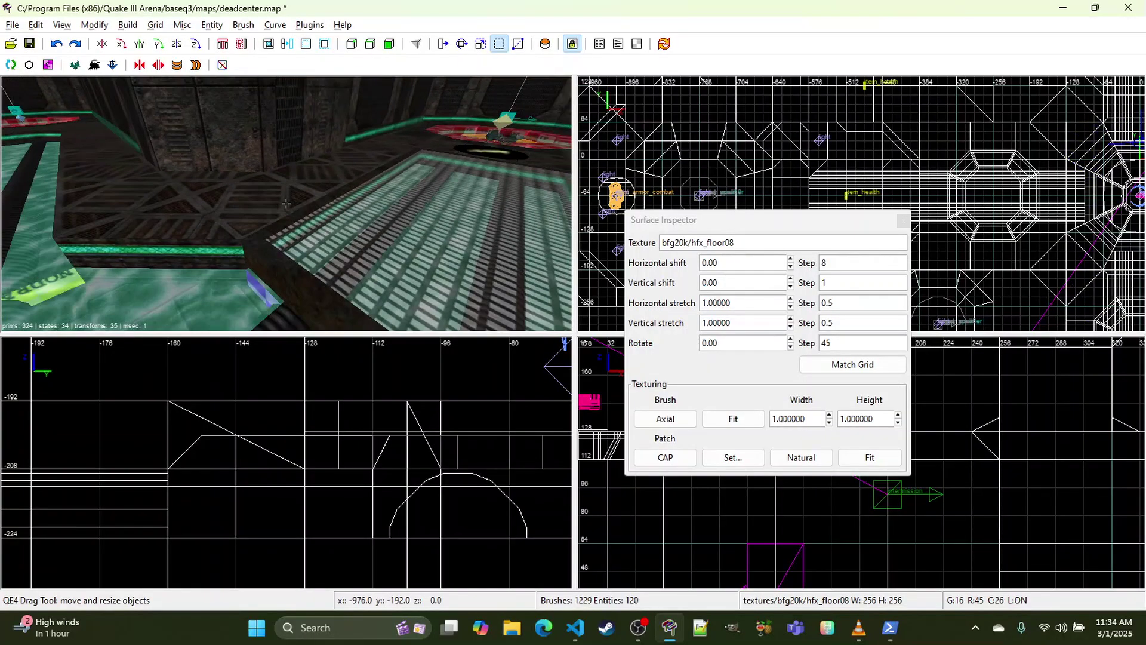
Step: Check the three adjoining floor brushes beside the grate-covered recess by selecting them, viewing them from another side and deselecting them
left_click(340, 172, "shift")
left_click(150, 194, "shift")
left_click(102, 168, "shift")
right_click(101, 168)
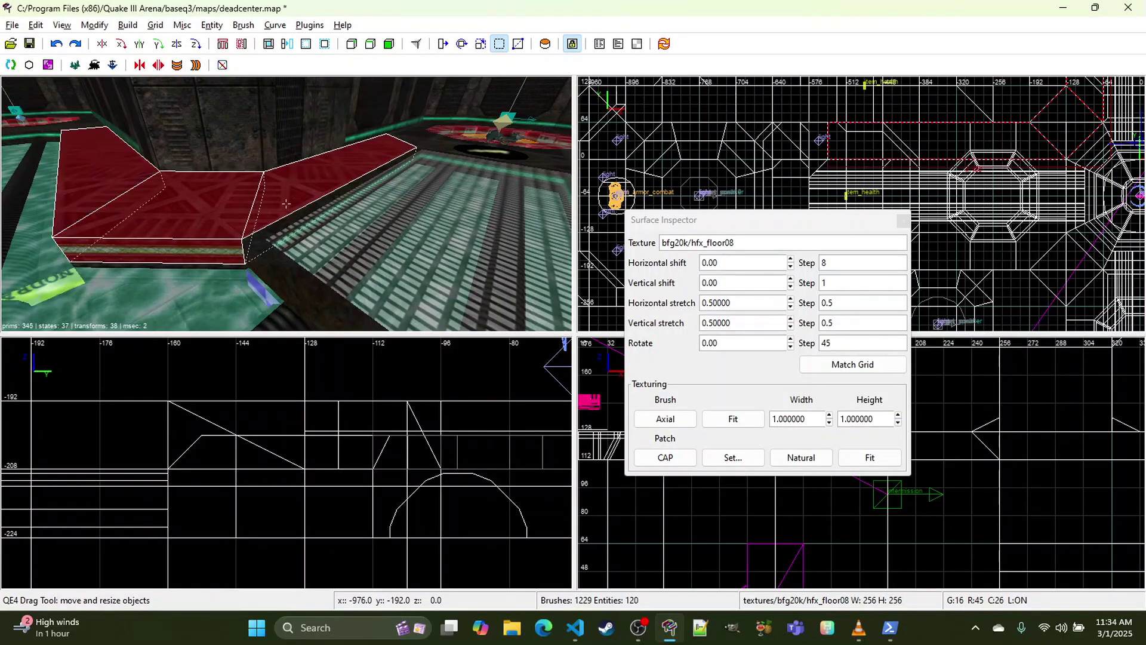
key("Left")
right_click(101, 169)
right_click(101, 169)
key("Left")
right_click(102, 169)
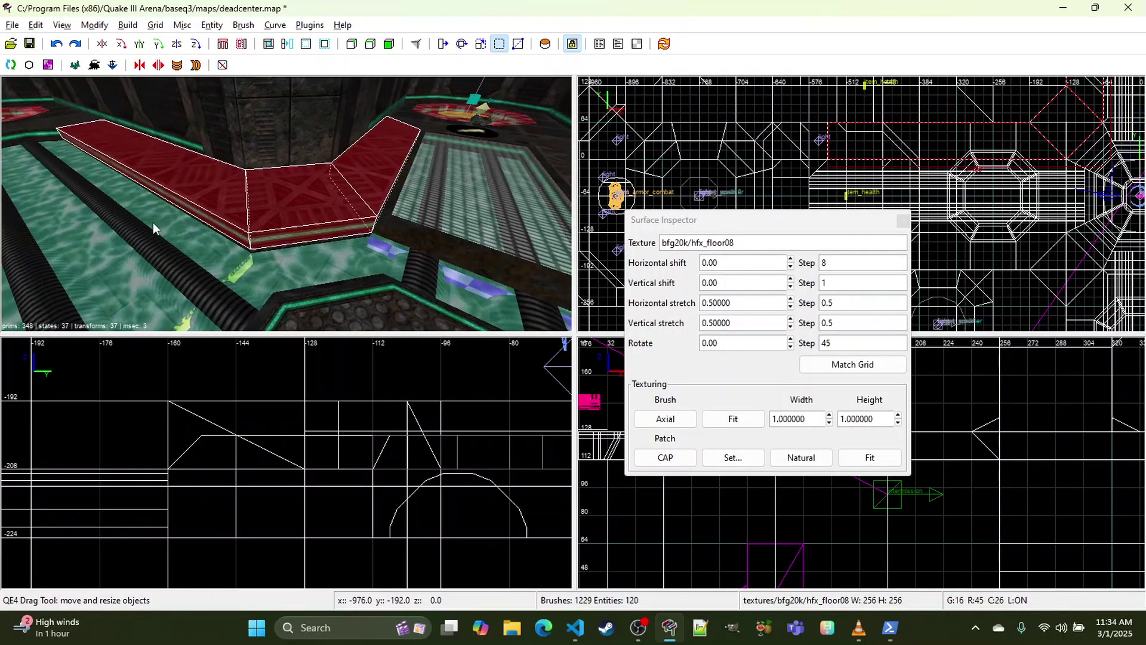
key("Escape")
Step: Select both angled corner brushes at the end of the reworked pipe recess together with the lower brushes beneath them
right_click(247, 206)
right_click(275, 217)
key("Up")
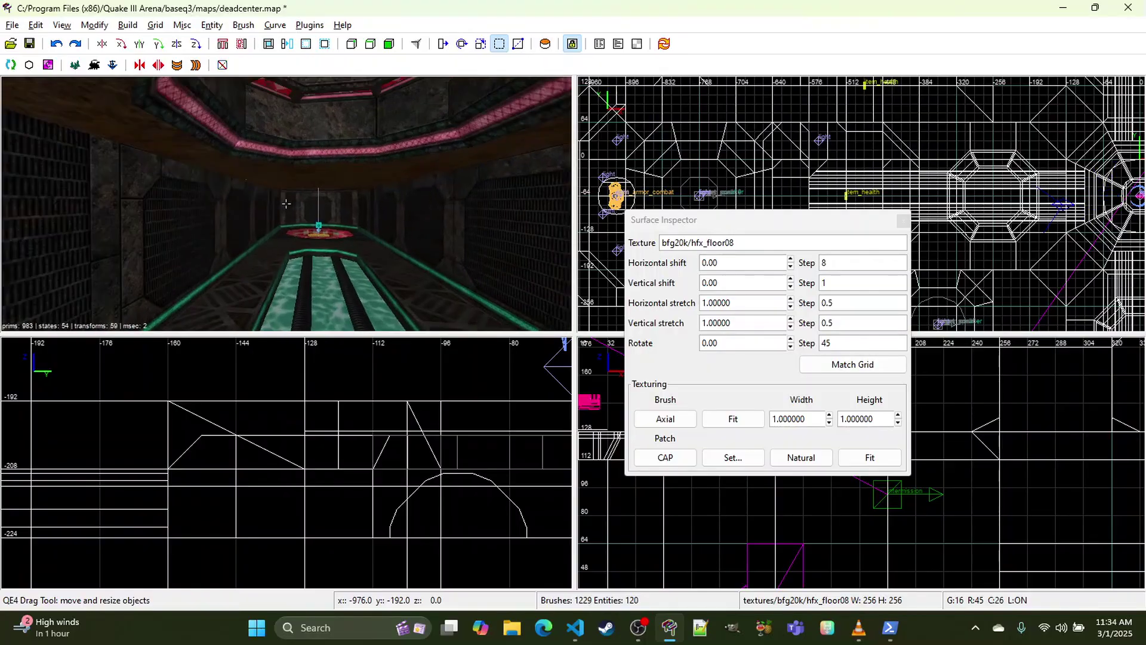
key("Up")
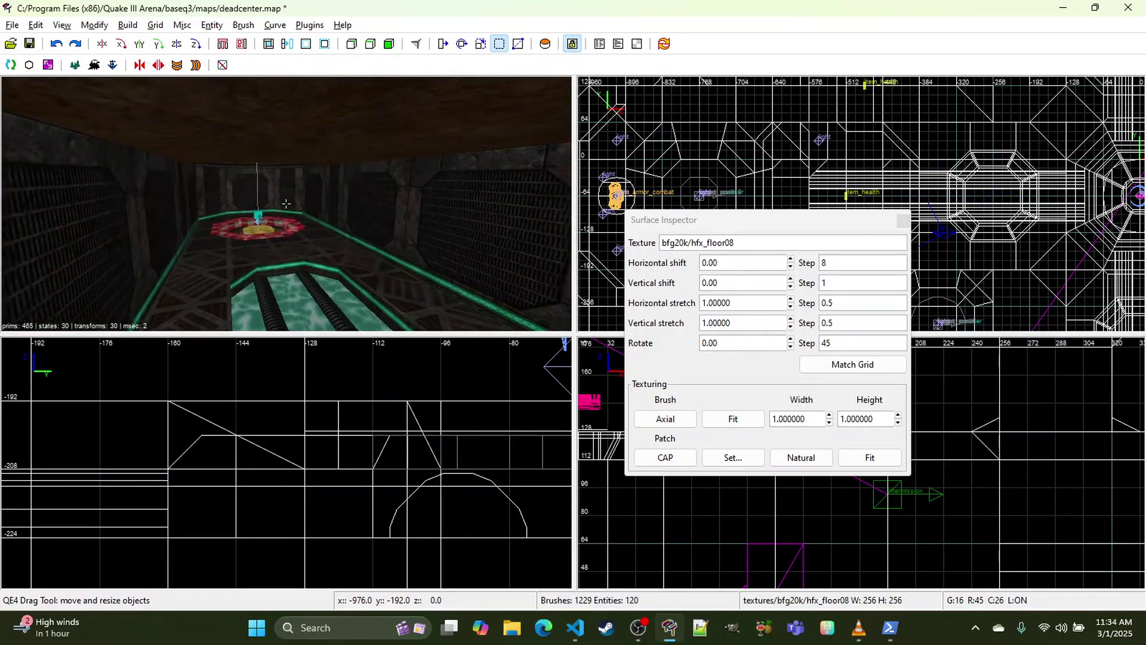
right_click(286, 204)
left_click(264, 153, "shift")
left_click(446, 145, "shift")
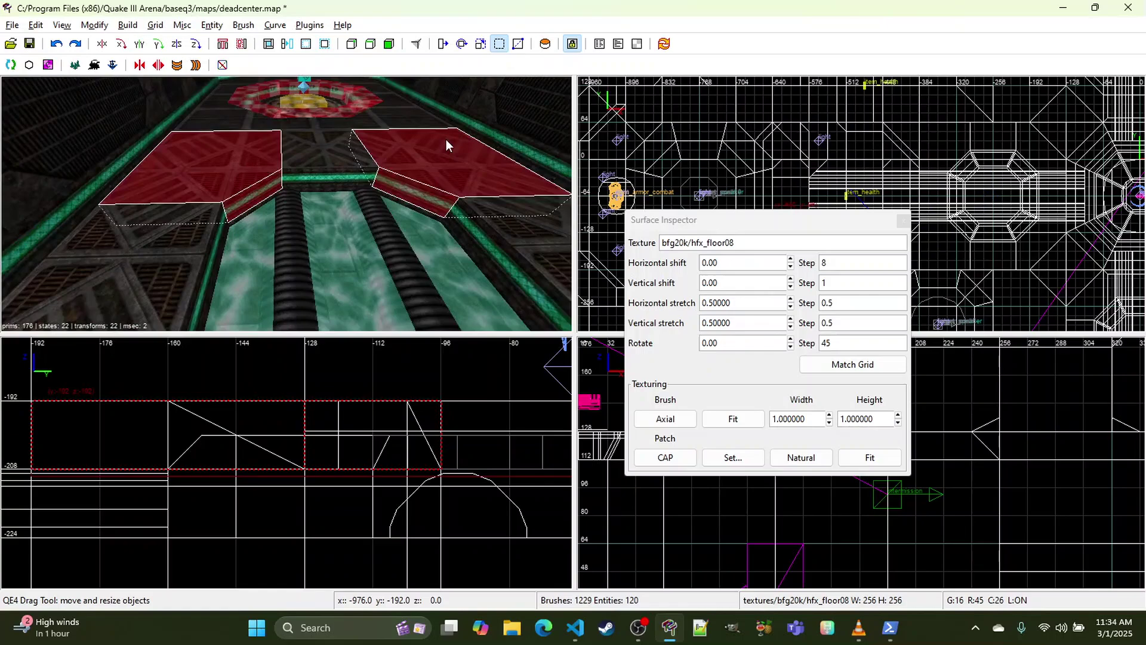
left_click(407, 204, "alt+shift")
left_click(261, 208, "shift")
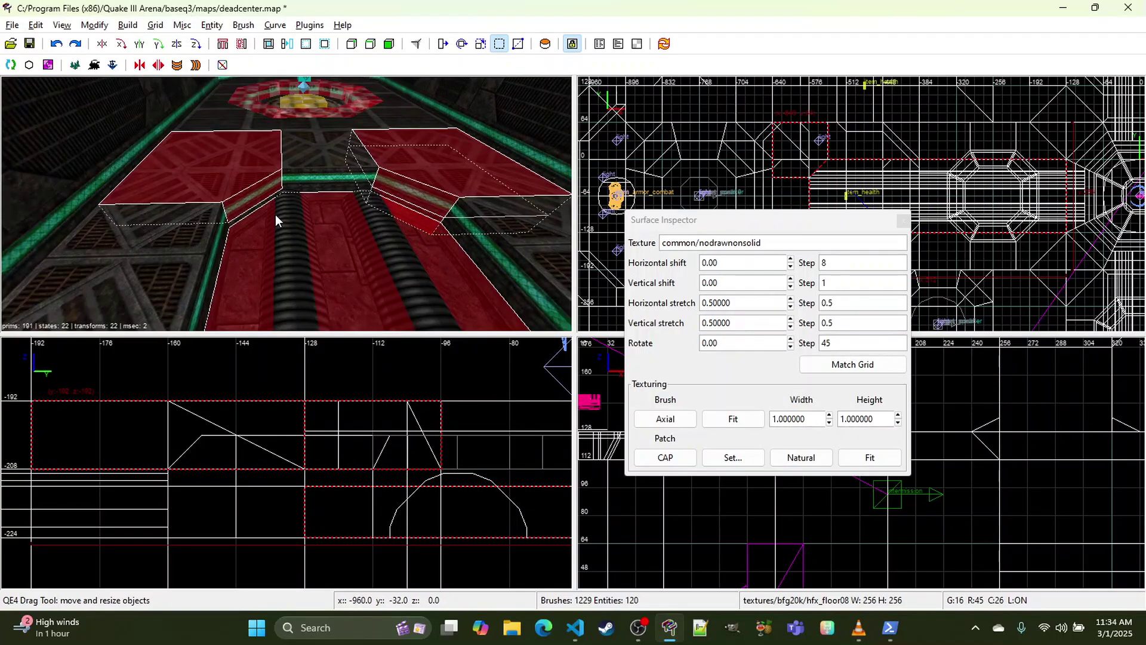
left_click(276, 215, "shift")
left_click(282, 209, "shift")
left_click(265, 218, "shift")
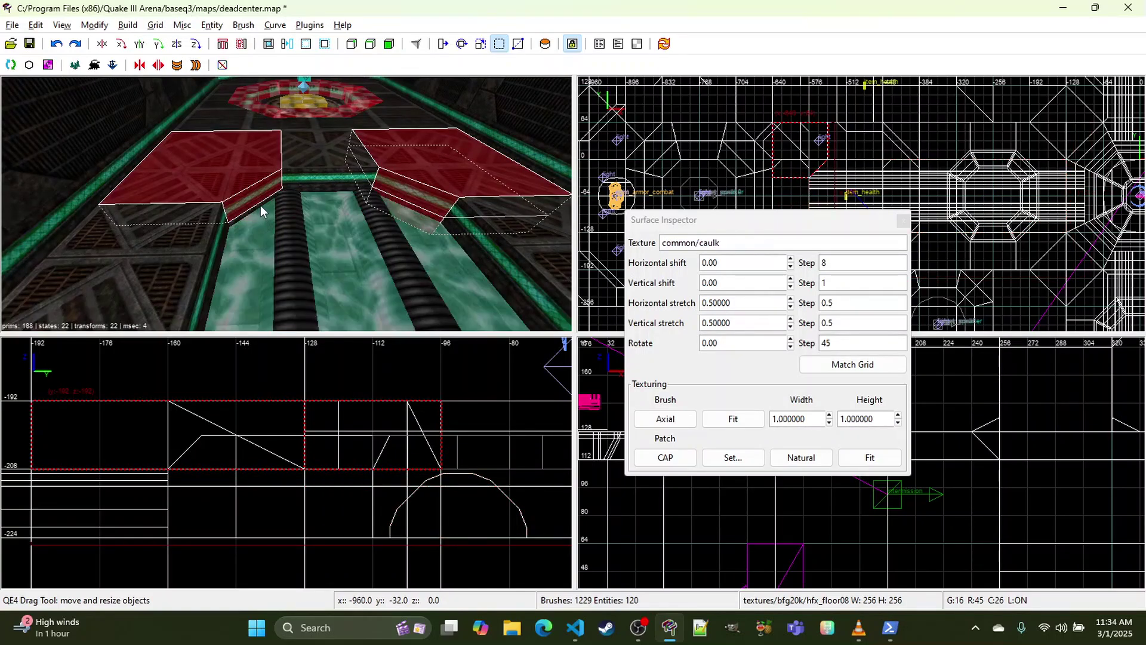
left_click(260, 206, "alt+shift")
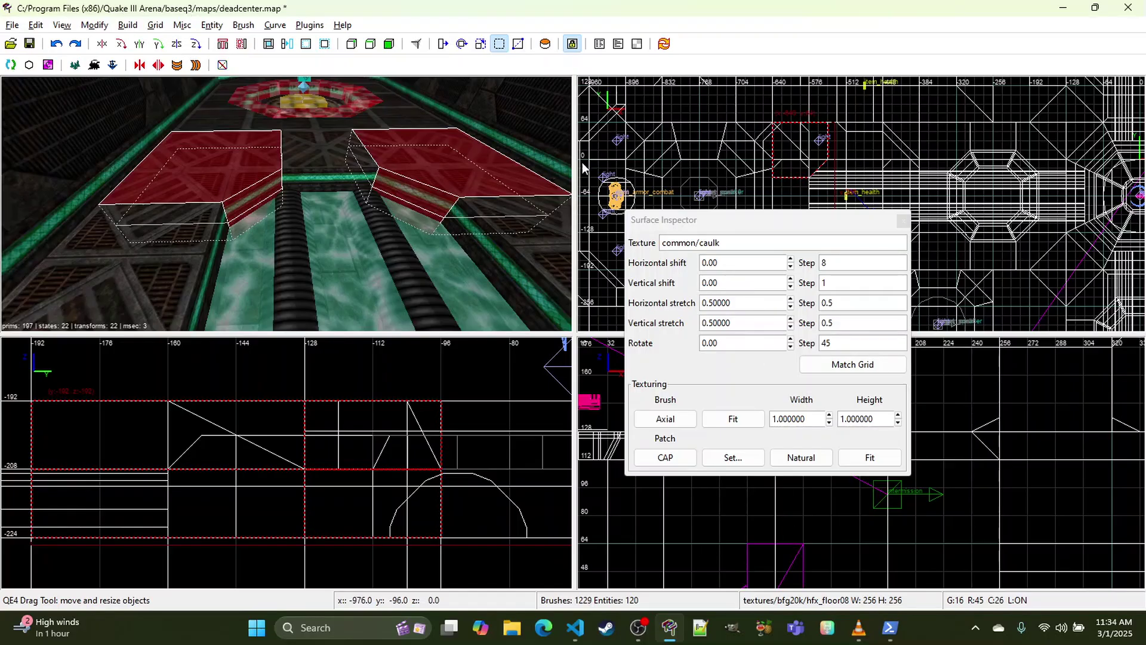
Step: Try duplicating the selected corner brushes, flipping the copies along X and moving them to the recess end of the opposite arm
left_click(903, 221)
scroll(857, 188, "down", 1)
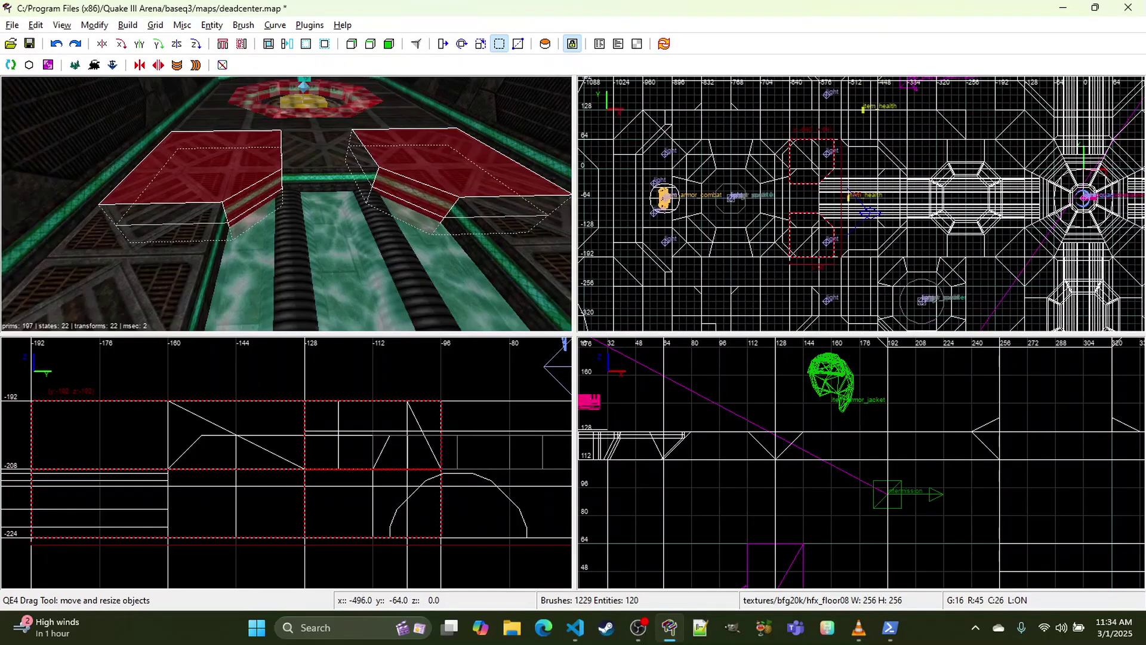
key("space")
left_click(107, 47)
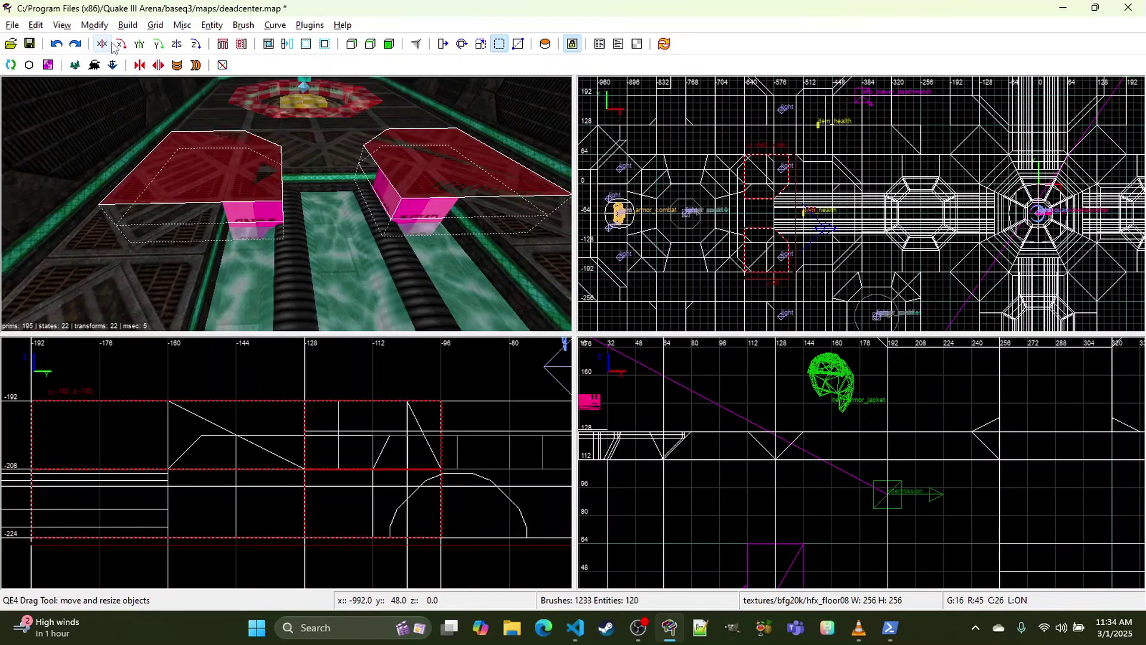
right_click_drag(863, 202, 759, 208)
left_click_drag(653, 172, 991, 174)
right_click_drag(991, 174, 975, 175)
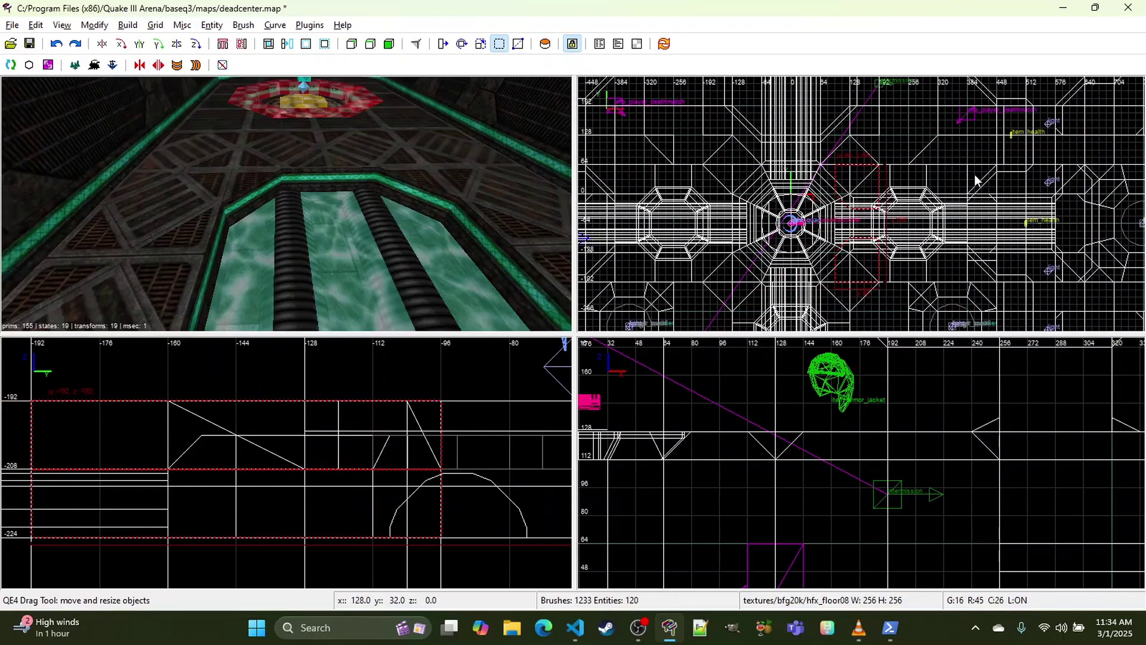
mouse_move(1004, 182)
left_mouse_down()
mouse_move(1029, 181)
mouse_move(988, 182)
mouse_move(1067, 186)
left_mouse_up()
Step: Inspect the mirrored corner brushes in place on the opposite arm and delete them
right_click(286, 204)
key("w")
key("w")
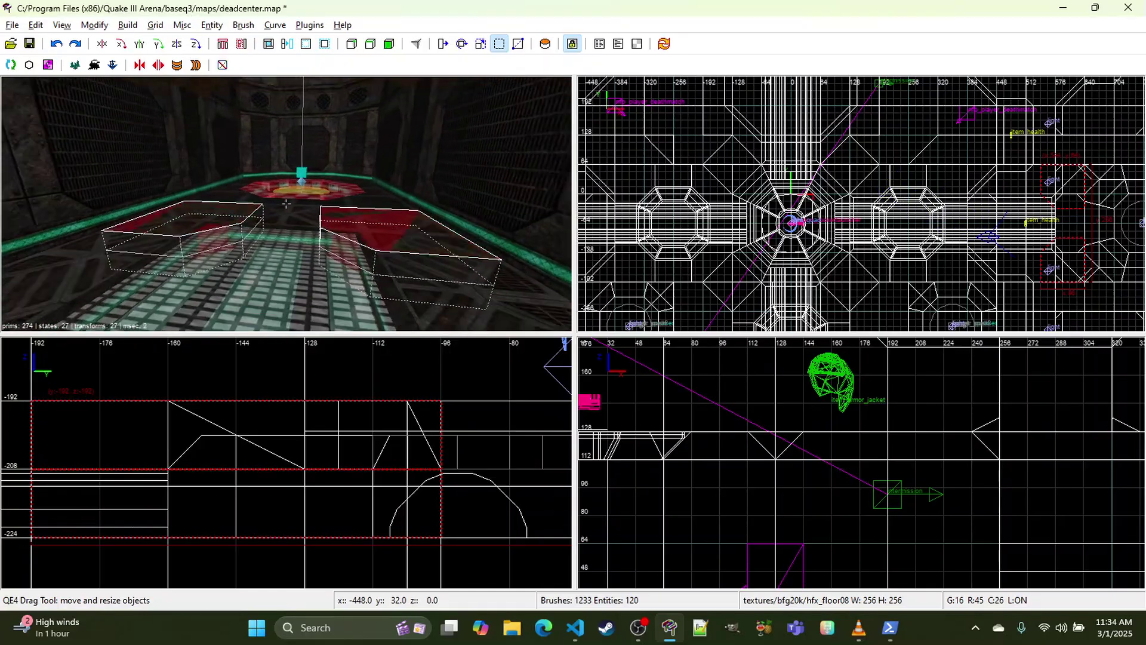
key("w")
key("s")
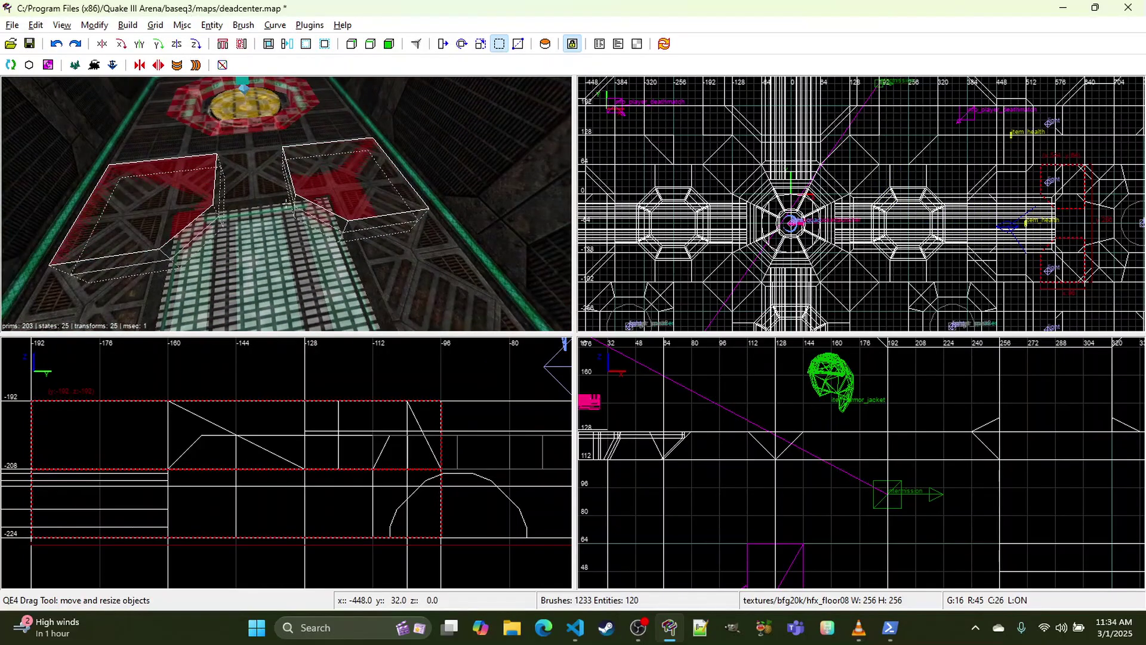
key("Delete")
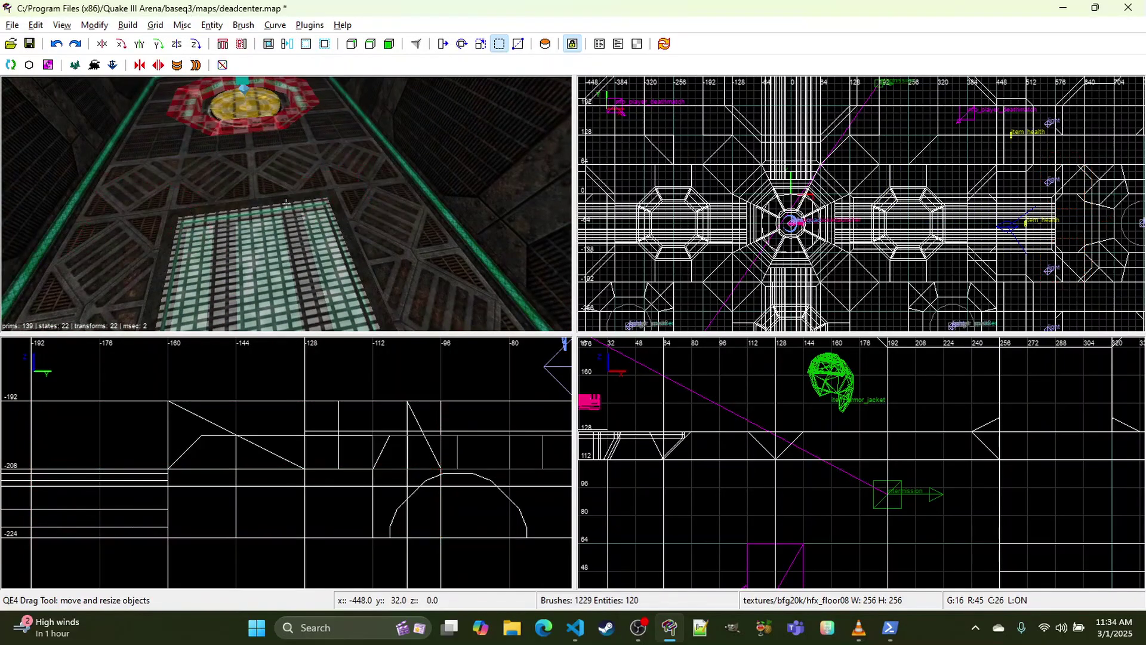
Step: CSG-merge the grate and its surrounding frame brushes over the east arm's pipe recess into one brush
left_click(245, 203, "shift")
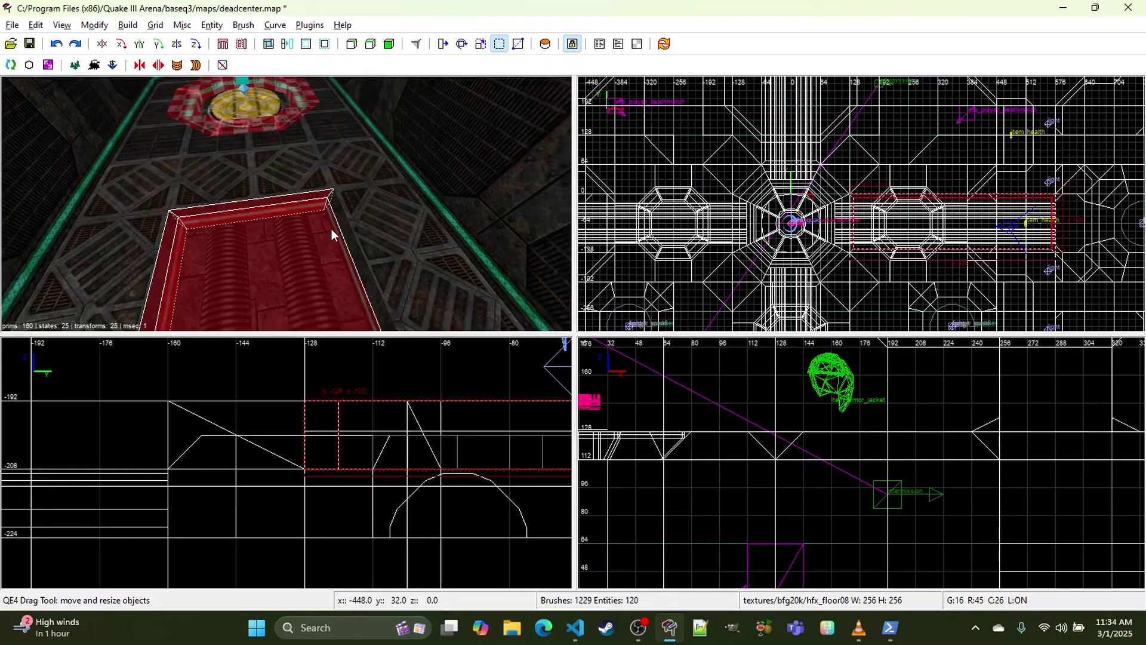
key("s")
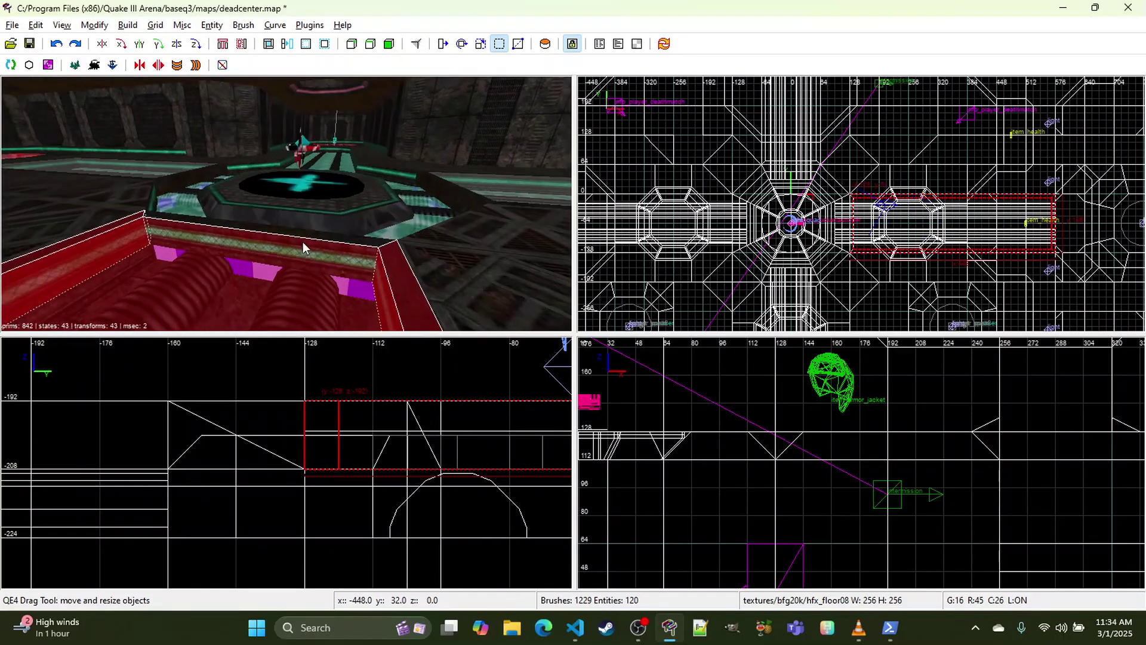
left_click(287, 44)
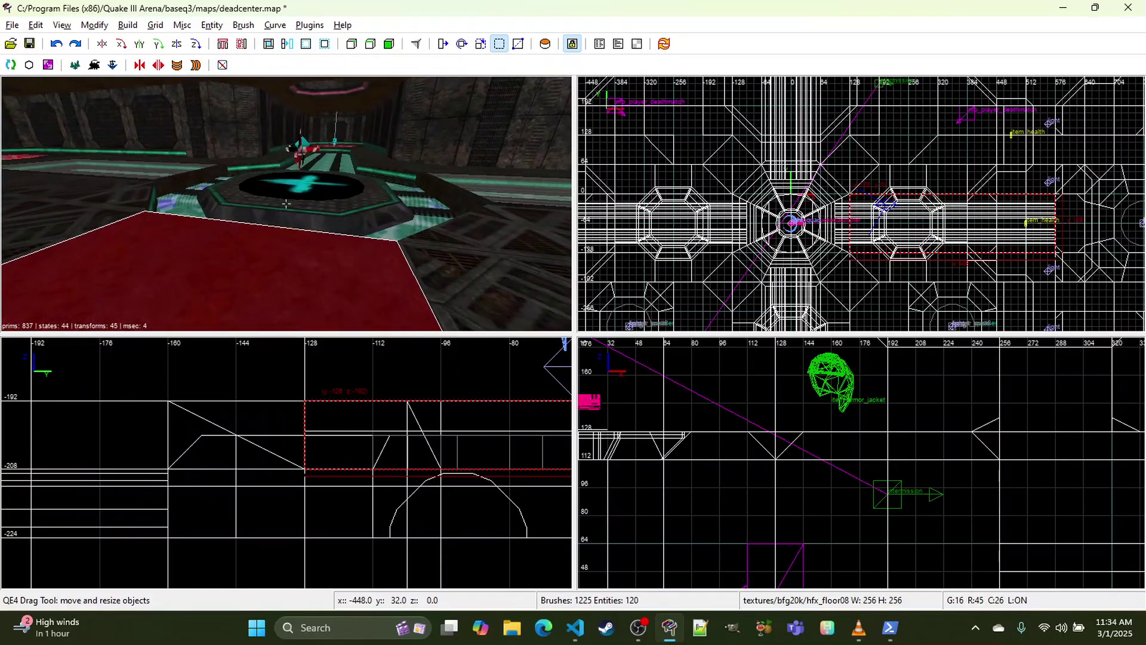
Step: Apply the common/clip texture to the merged cover brush over the east arm's recess
right_click(292, 179)
key("w")
right_click(286, 203)
key("t")
scroll(593, 369, "down", 5)
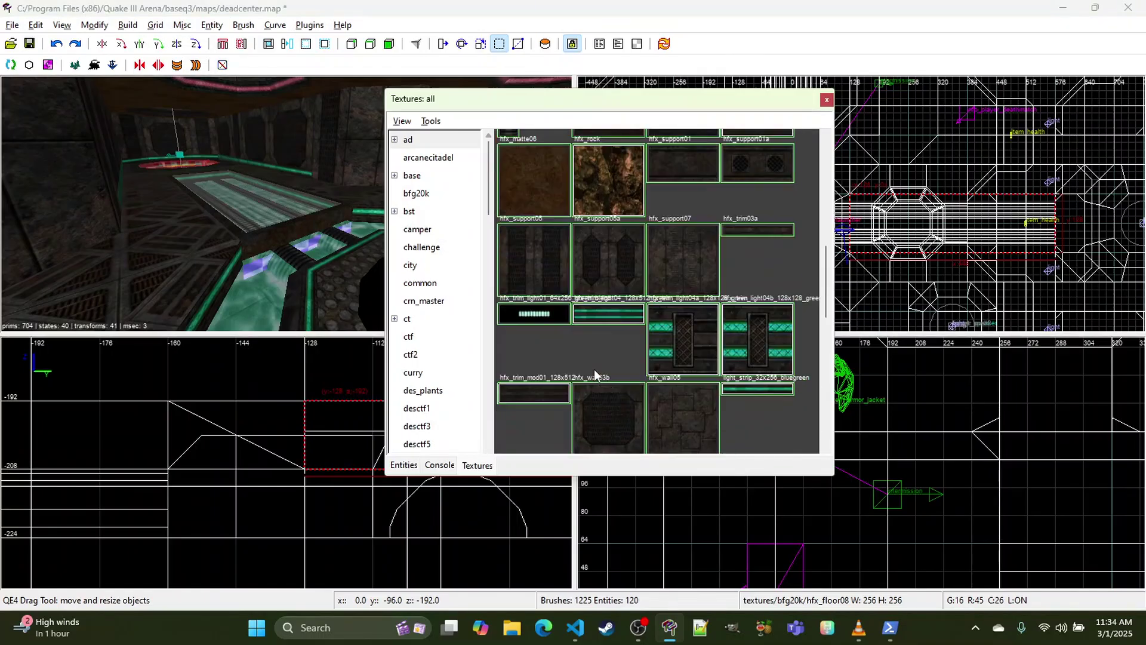
scroll(593, 369, "down", 2)
left_click(593, 368)
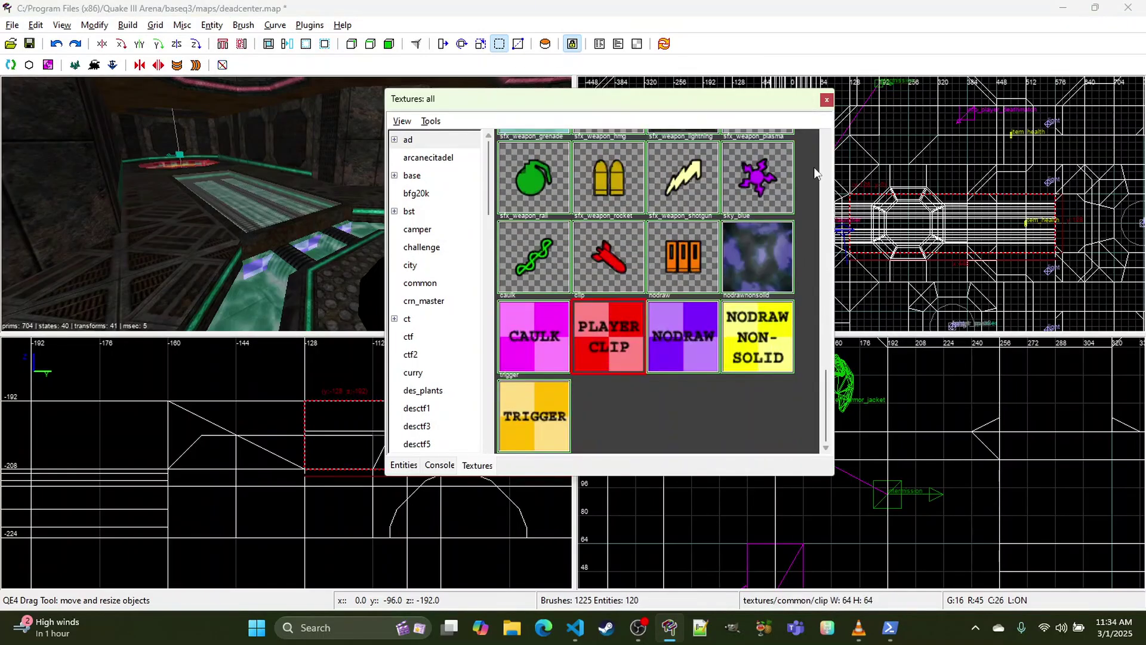
left_click(827, 100)
Step: Give the grate and frame brushes over the south arm's recess the common/clip texture and CSG-merge them
right_click(286, 204)
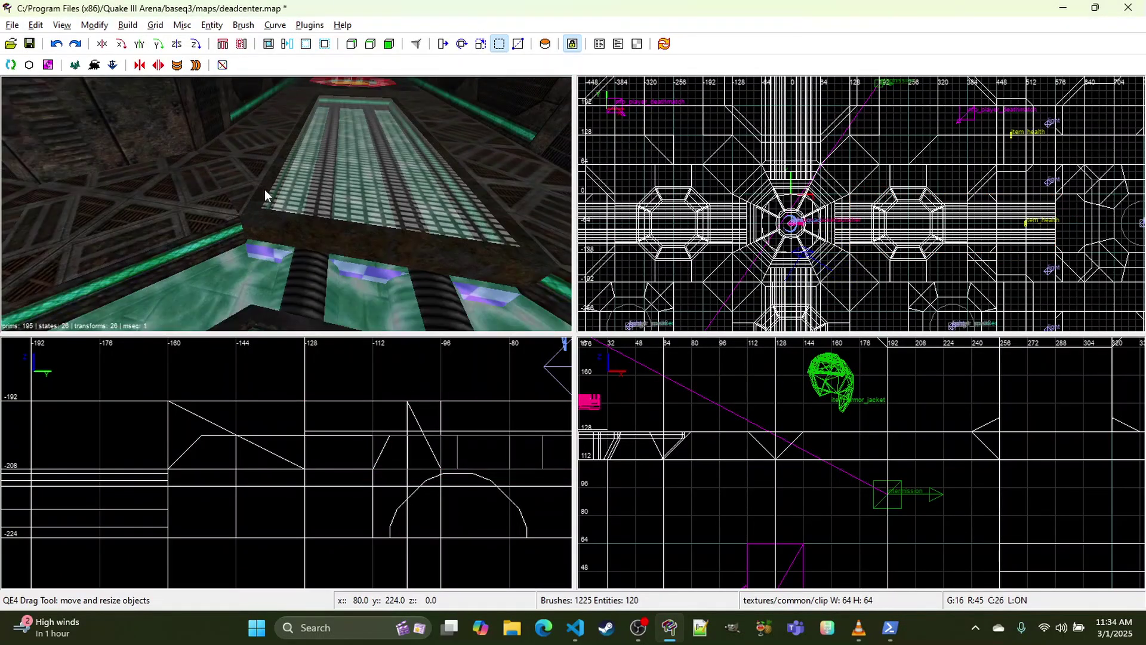
left_click(350, 225, "shift")
right_click(485, 200)
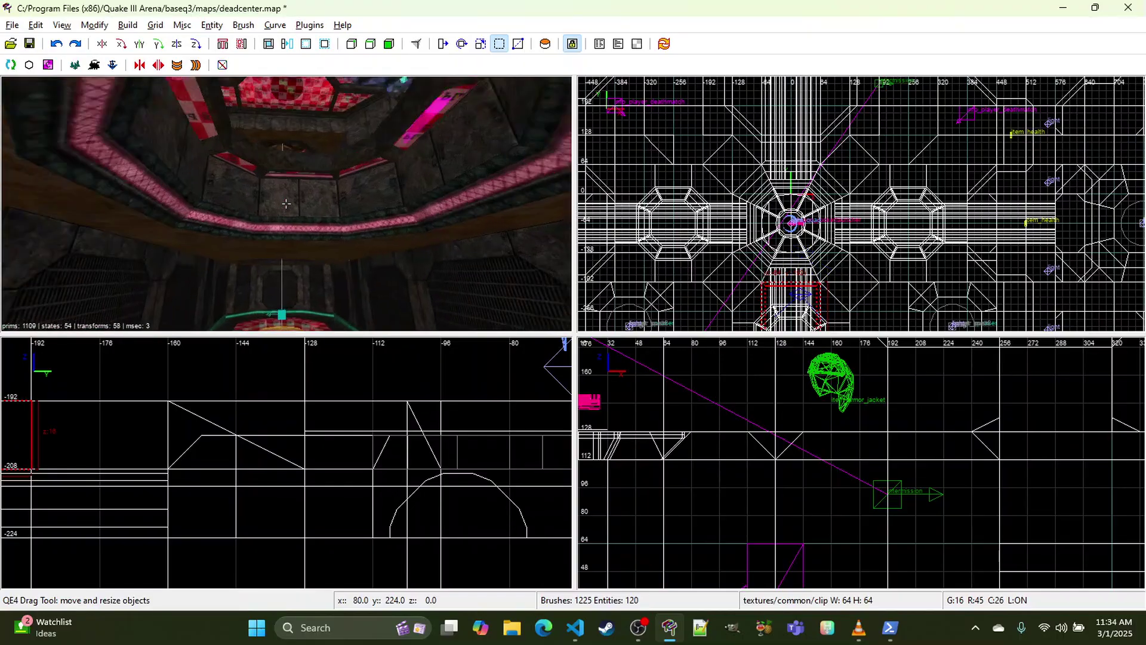
left_click(398, 136, "shift")
left_click(398, 135, "shift")
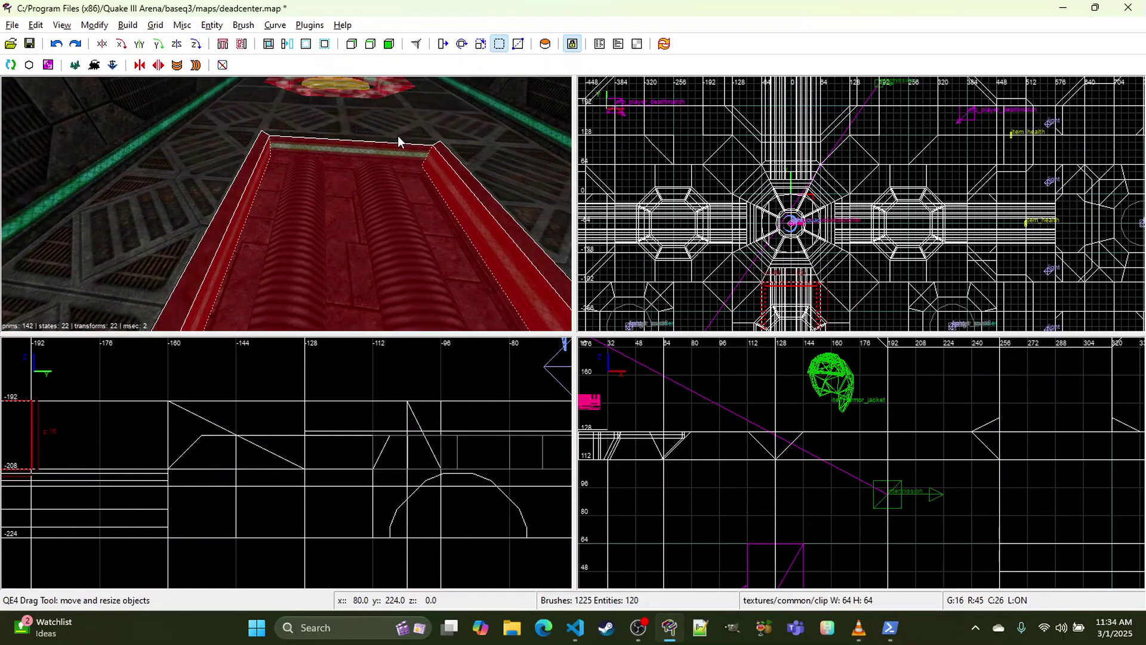
left_click(397, 142, "shift")
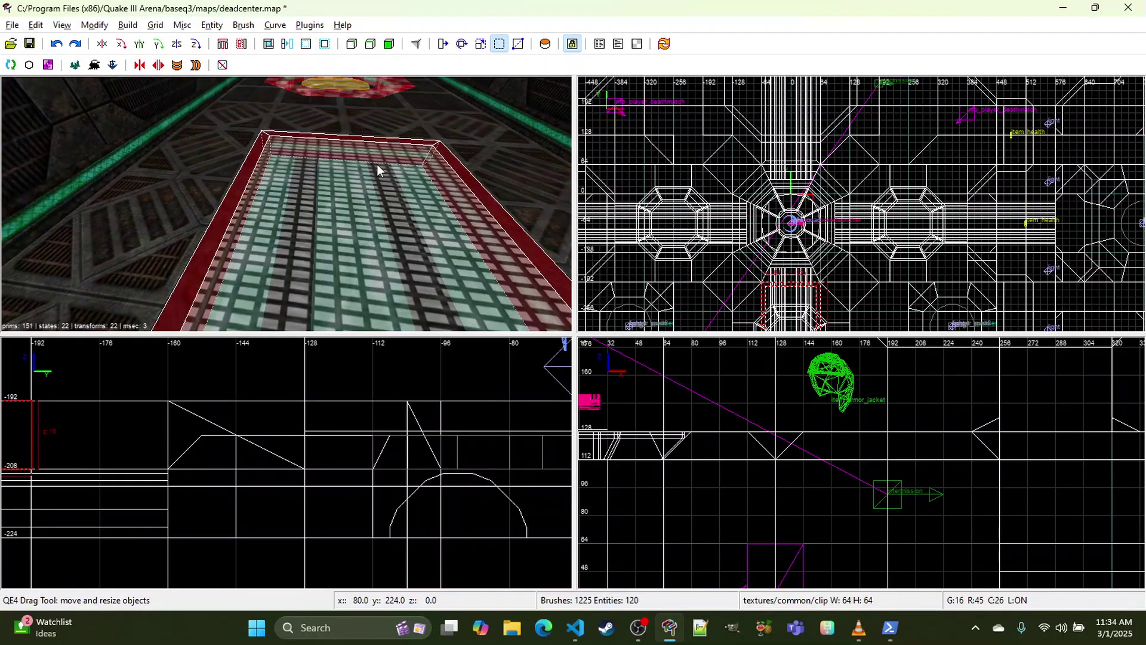
left_click(378, 164, "shift")
key("t")
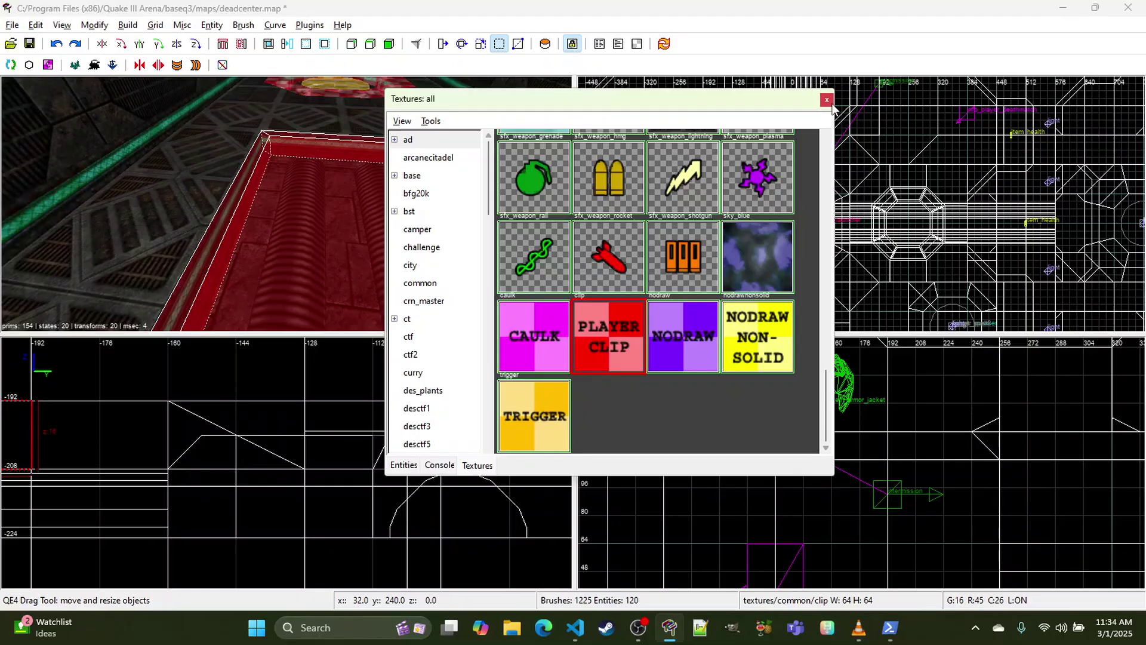
left_click(827, 100)
left_click(287, 43)
Step: CSG-merge the grate and surrounding frame brushes over the north arm's pipe recess and give the merged brush the common/clip texture
right_click(307, 185)
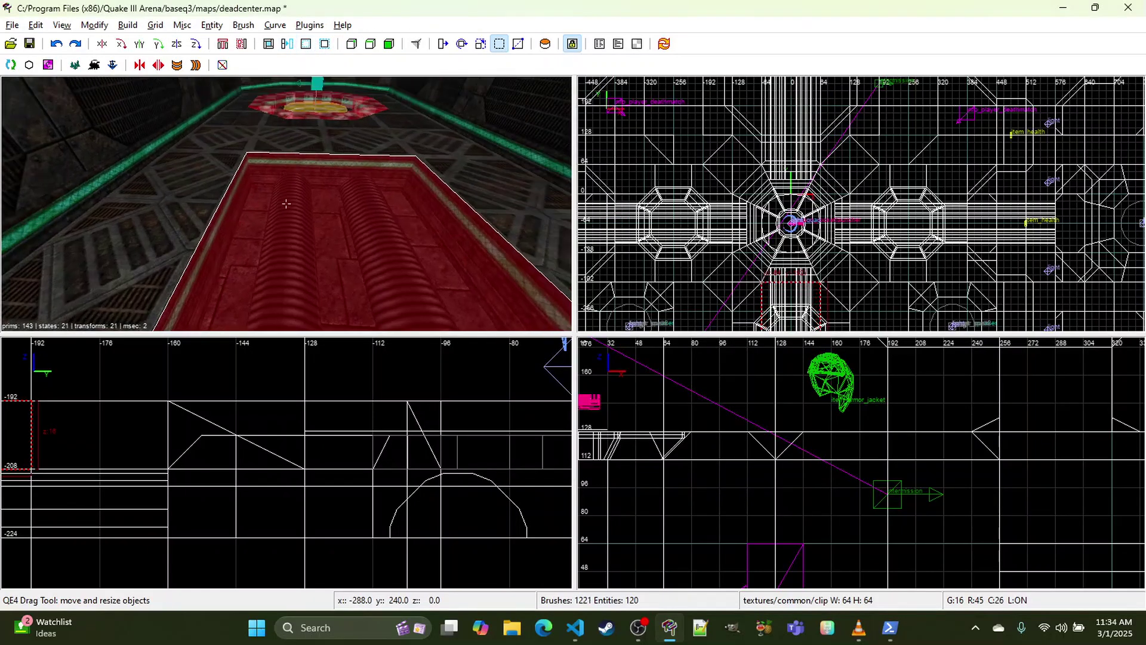
right_click(306, 176)
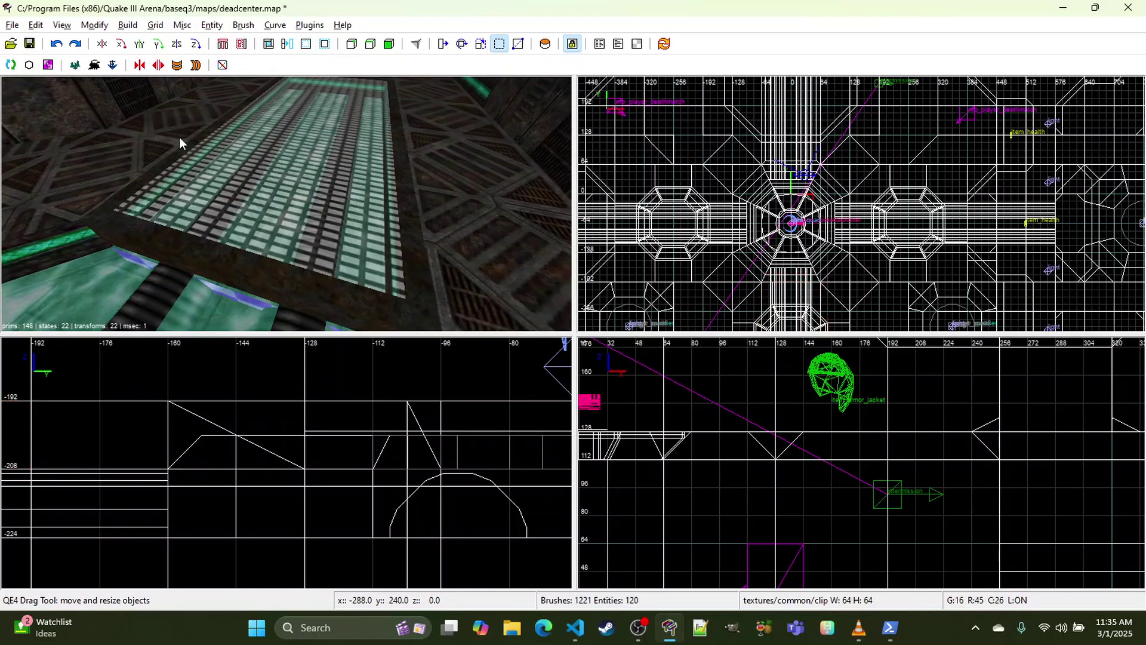
left_click(273, 254, "shift")
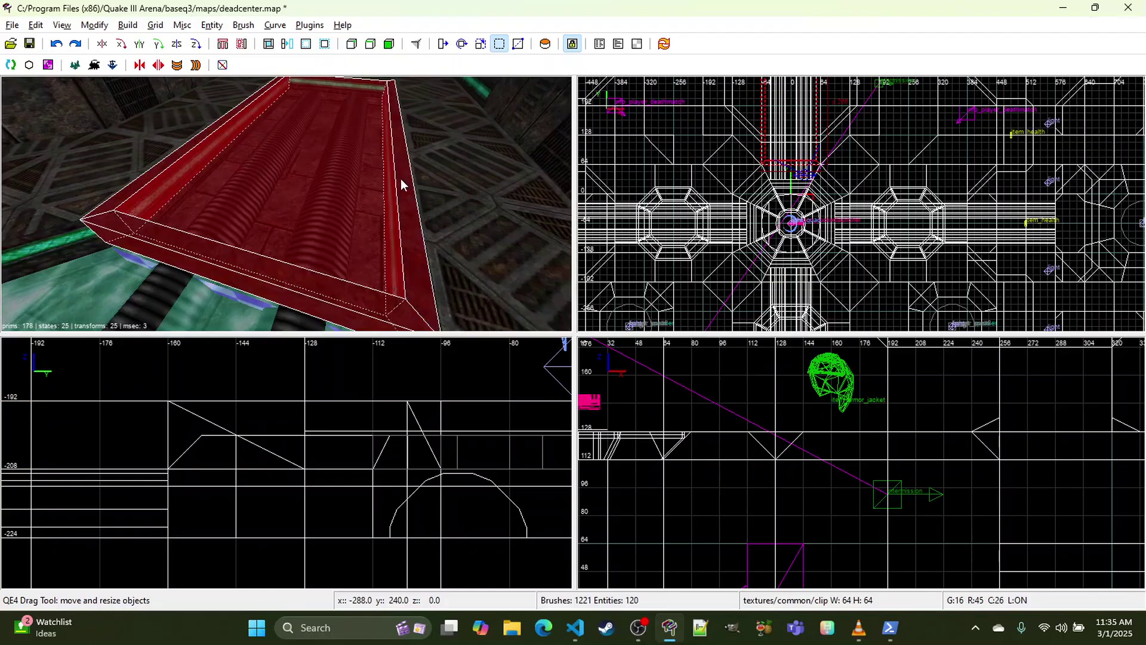
right_click(400, 178)
right_click(369, 105)
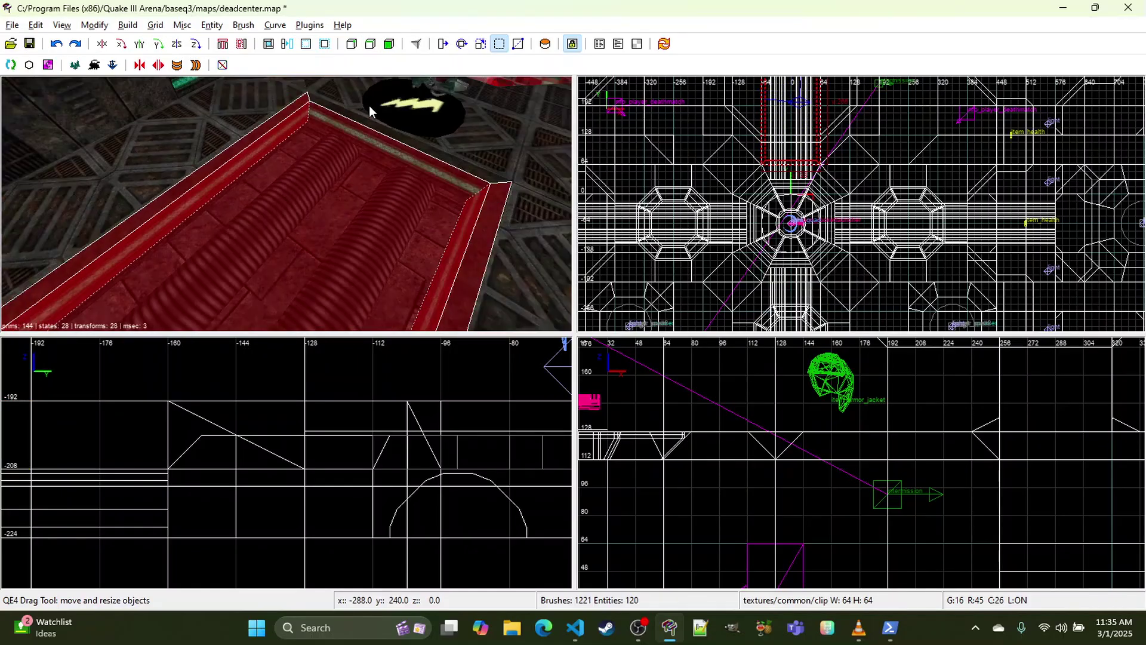
left_click(290, 46)
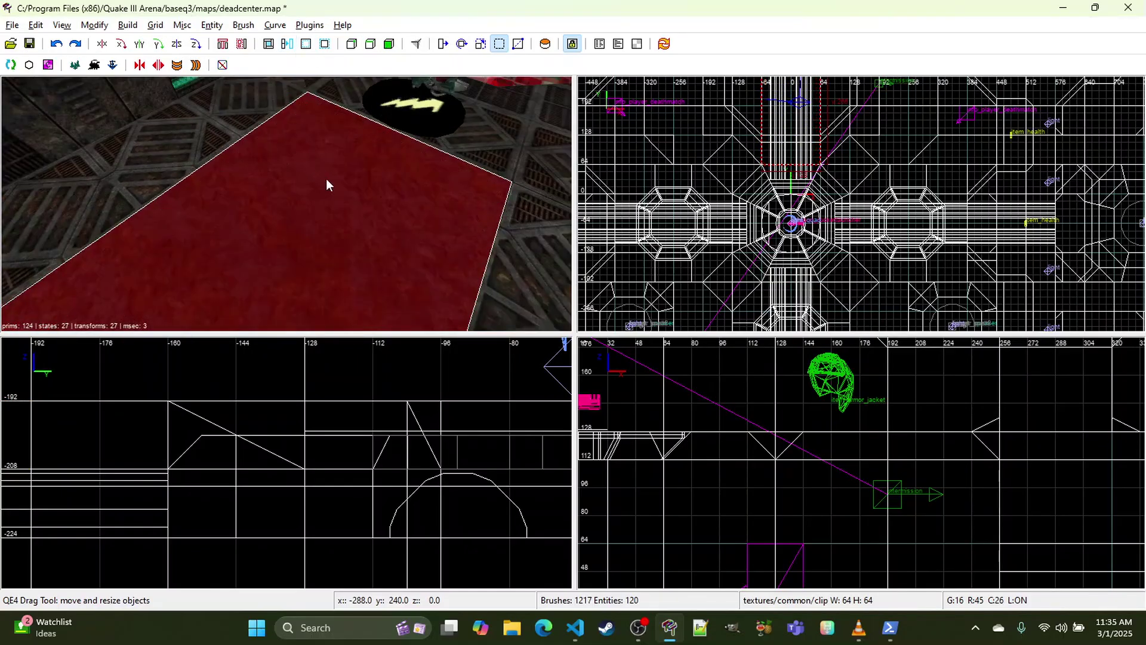
key("t")
left_click(827, 99)
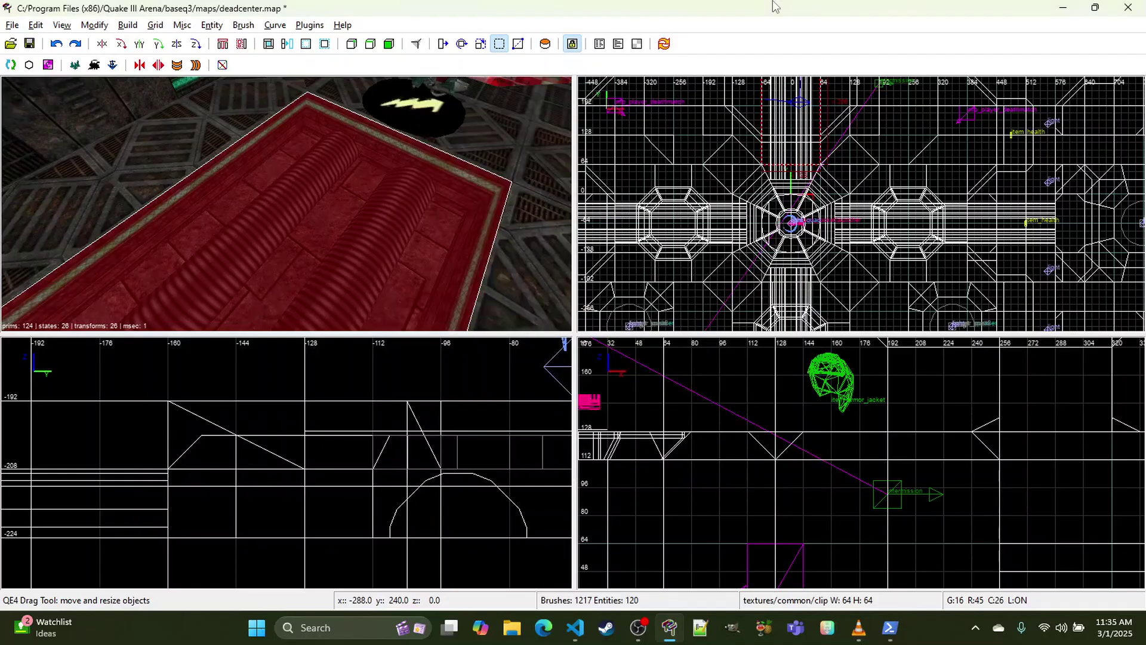
Step: Duplicate the four angled corner brushes at the west arm's recess end, mirror them on the X axis and place them at the east arm's end
right_click(424, 157)
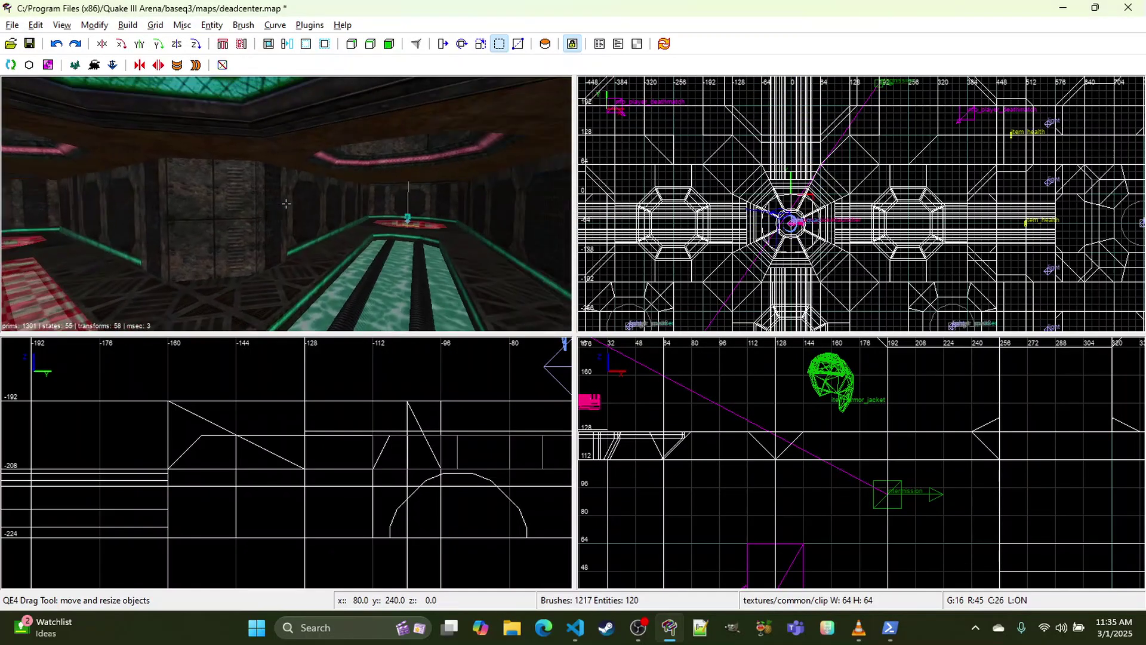
right_click(286, 204)
left_click(296, 196, "shift")
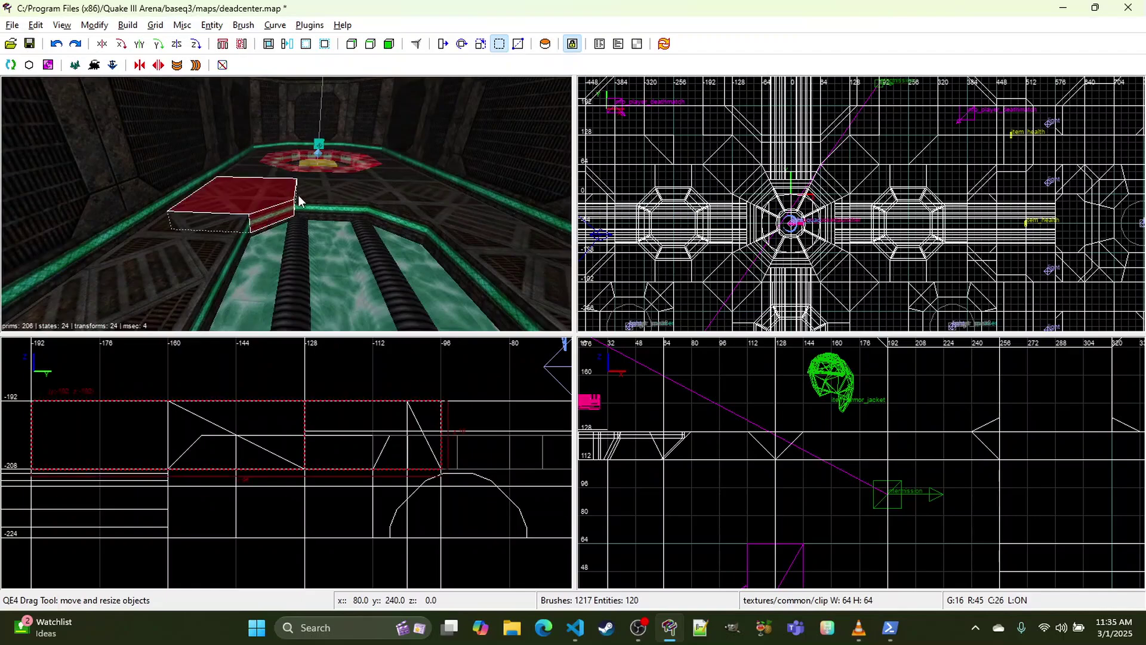
left_click(272, 225, "shift")
left_click(393, 234, "shift")
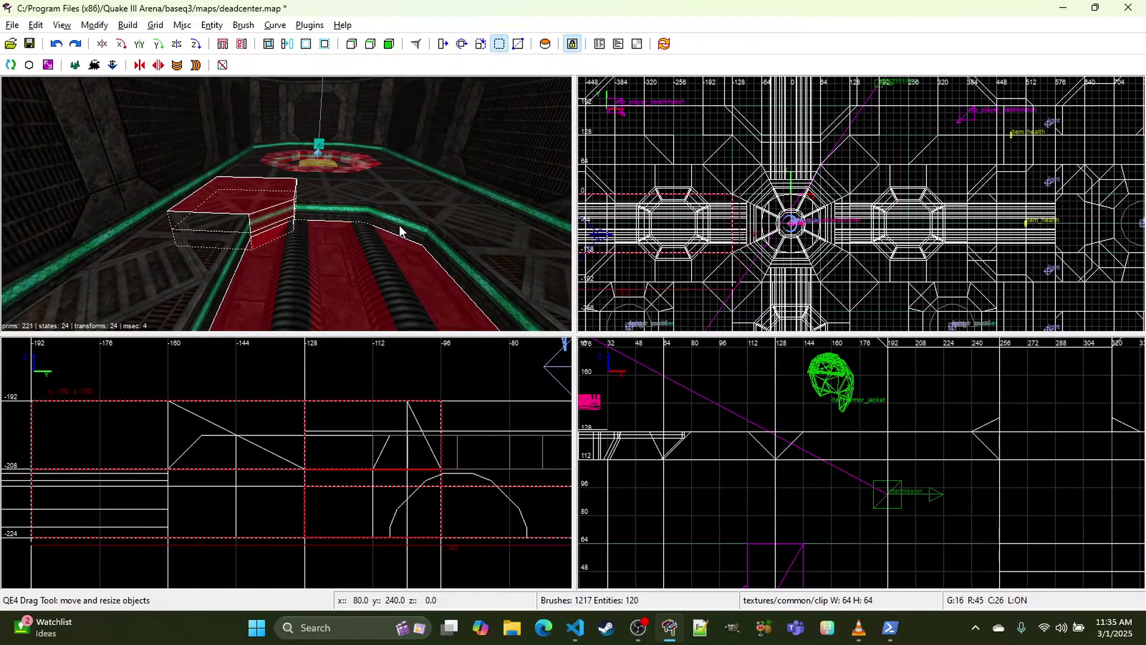
left_click(395, 233, "shift")
left_click(395, 230, "shift")
left_click(398, 217, "shift")
right_click(398, 216)
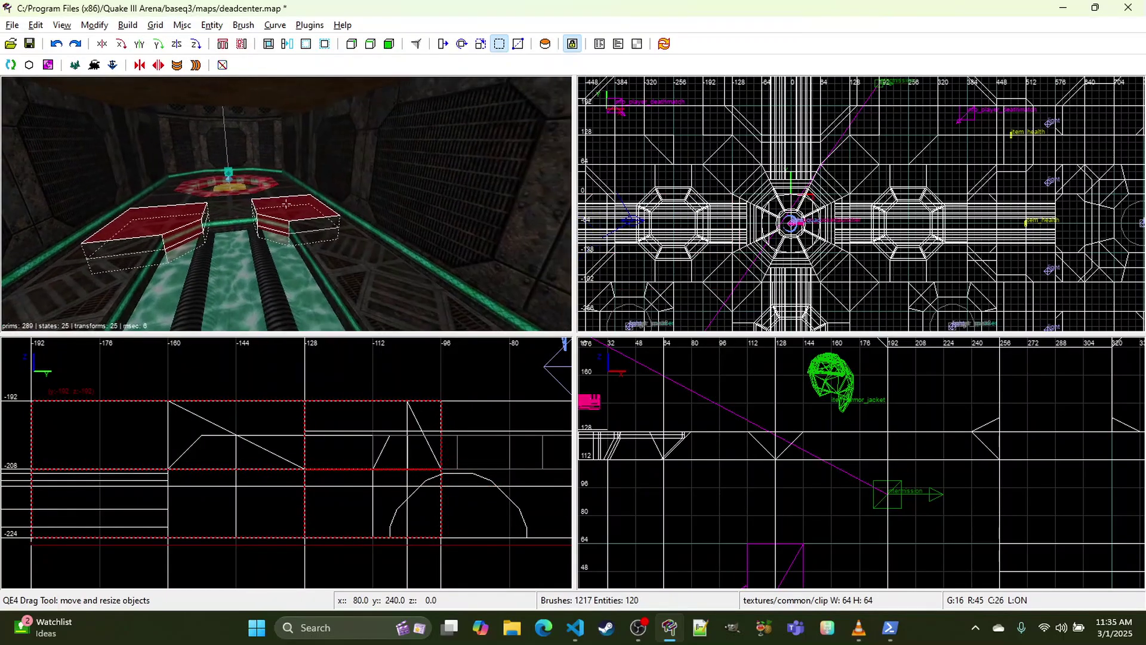
right_click(398, 221)
scroll(806, 205, "down", 2)
right_click_drag(778, 206, 804, 211)
key("space")
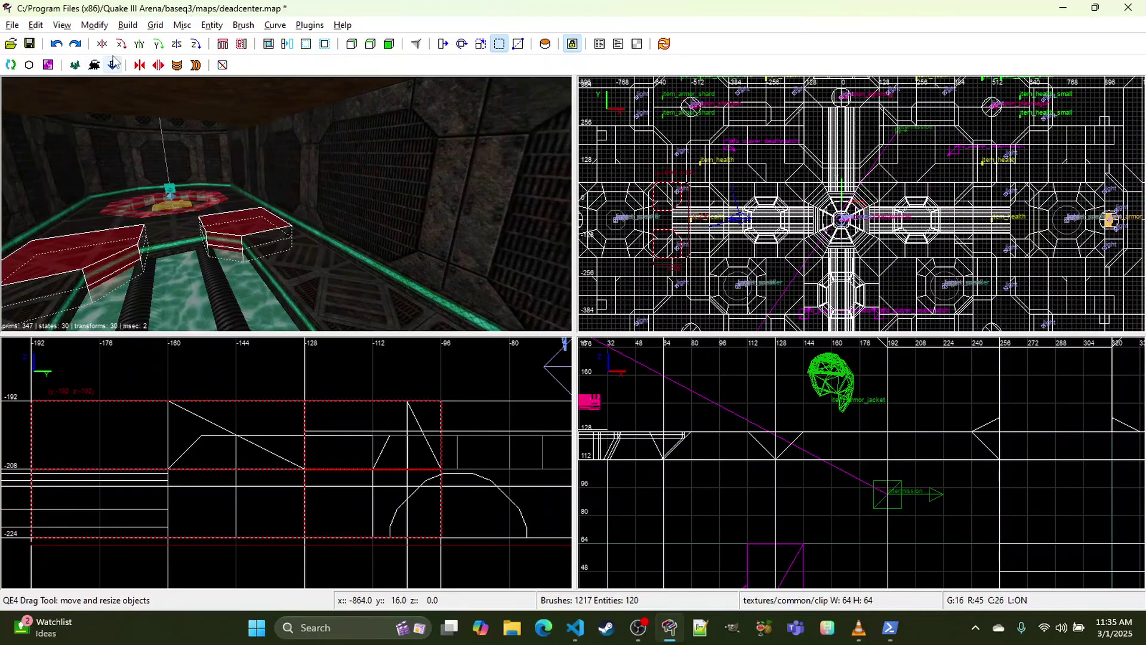
left_click(102, 46)
left_click_drag(669, 200, 1018, 202)
Step: CSG-subtract the mirrored corner brushes from the cover and recess brushes at the end of the east arm, and deselect them
right_click(442, 203)
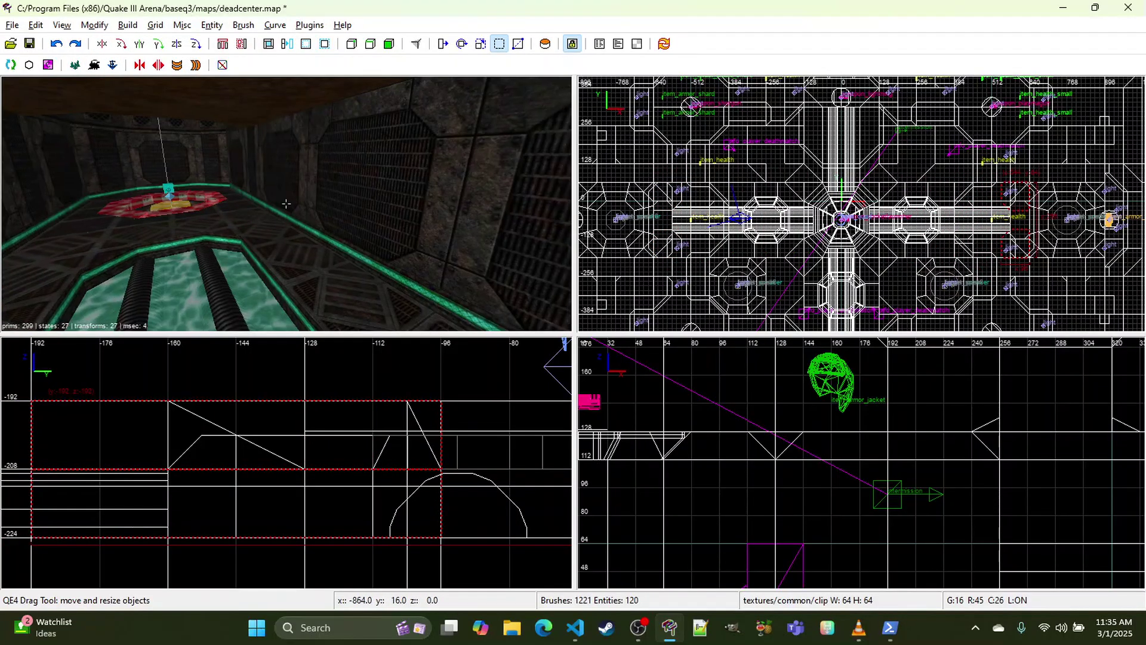
key("w")
key("w")
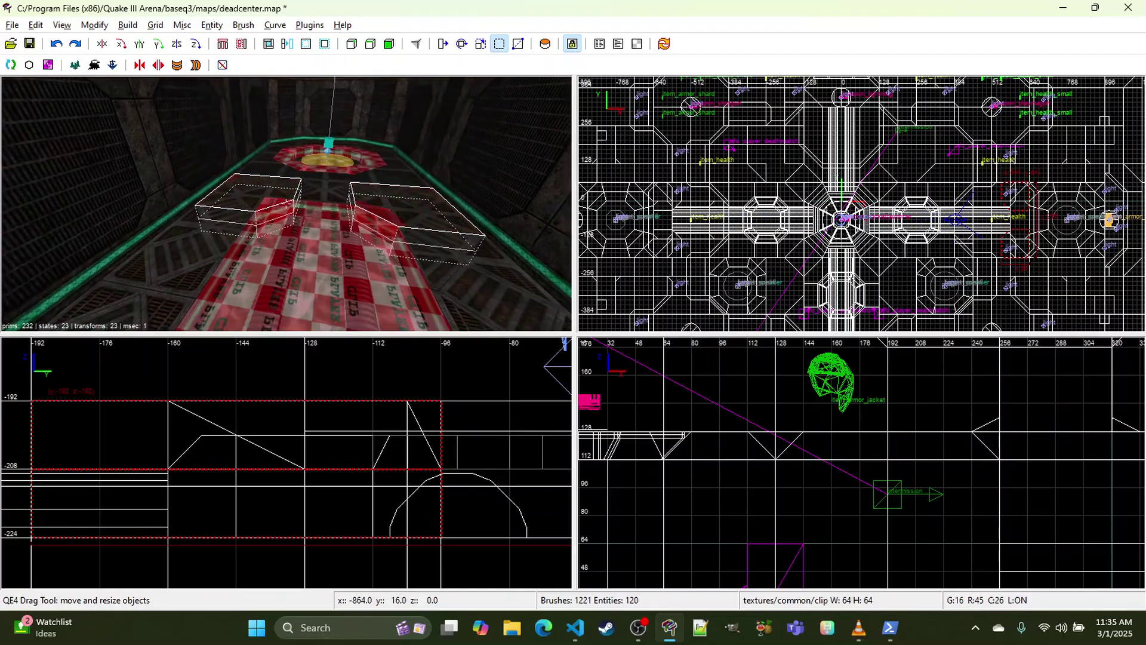
key("space")
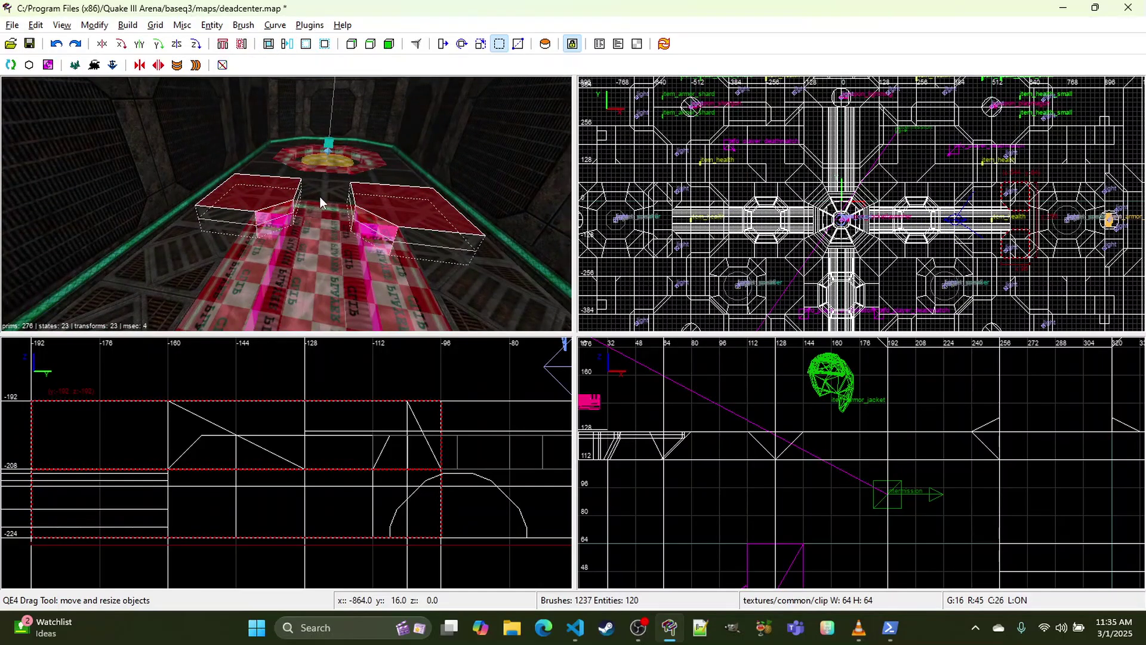
key("Escape")
Step: CSG-merge the split player-clip cover pieces over the east arm's recess into one brush and hide it
left_click(295, 229, "shift")
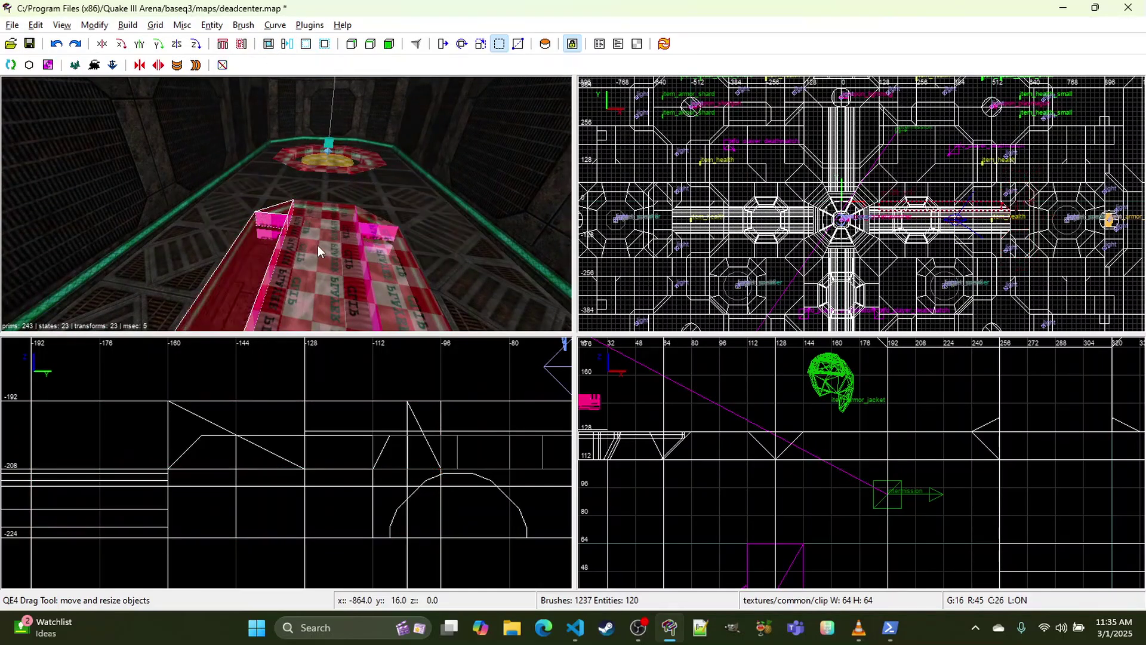
left_click(323, 245, "shift")
left_click(367, 245, "shift")
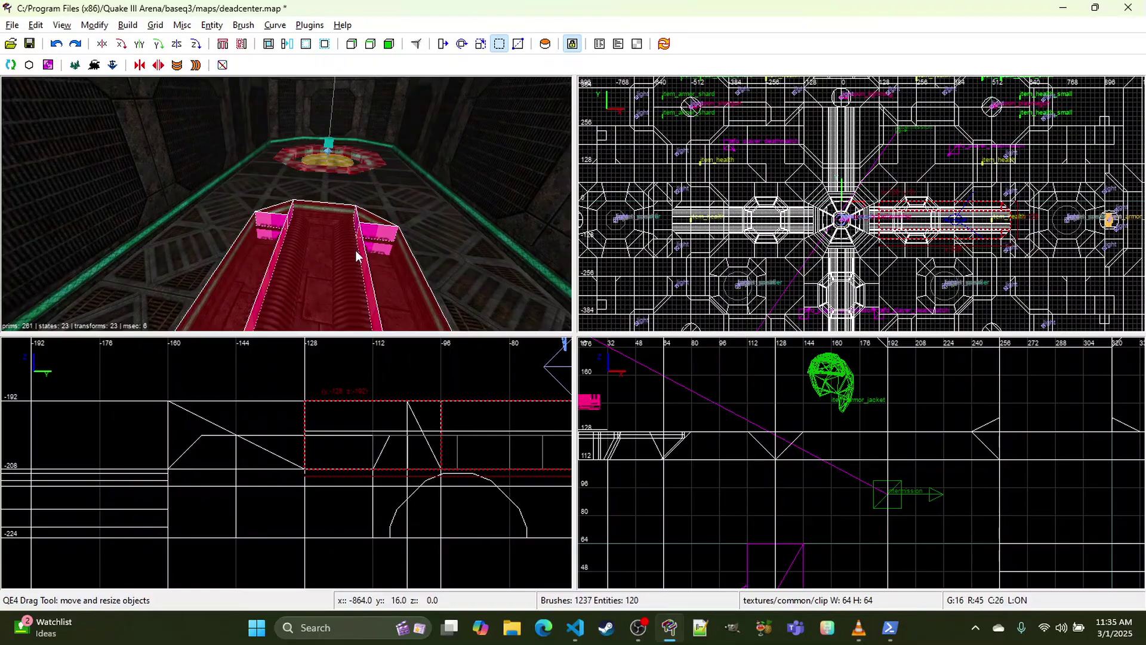
key("ctrl+u")
key("Escape")
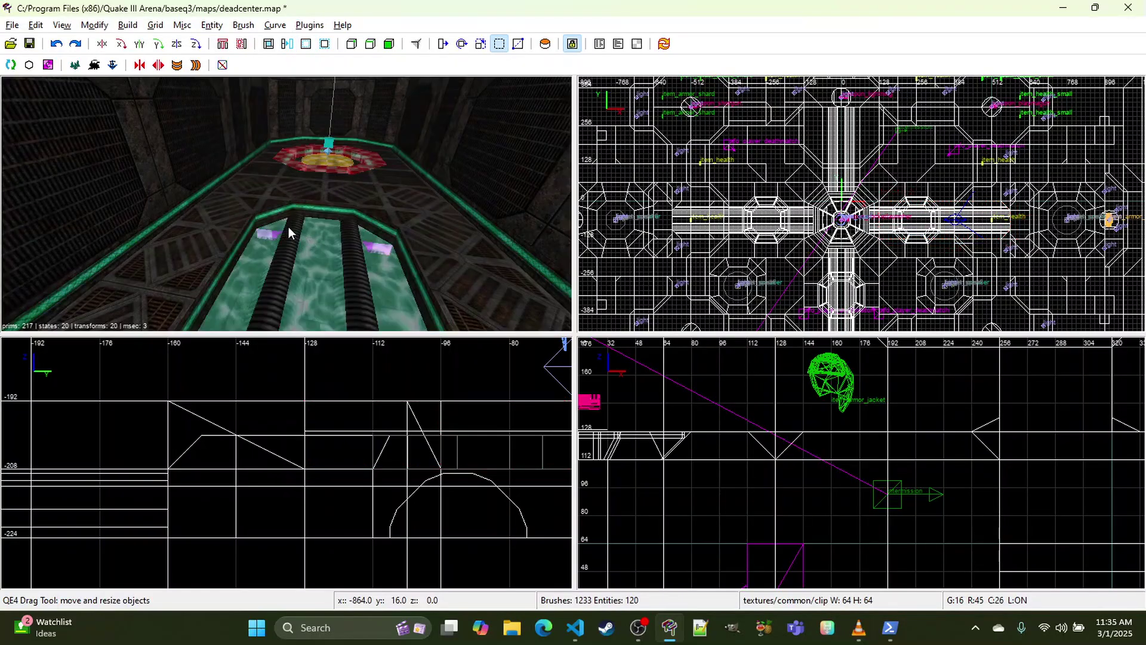
Step: CSG-merge the split liquid pieces under the pipes in the east arm's recess into one brush
left_click(278, 217, "shift")
key("Escape")
left_click(276, 222, "shift")
left_click(270, 242, "shift")
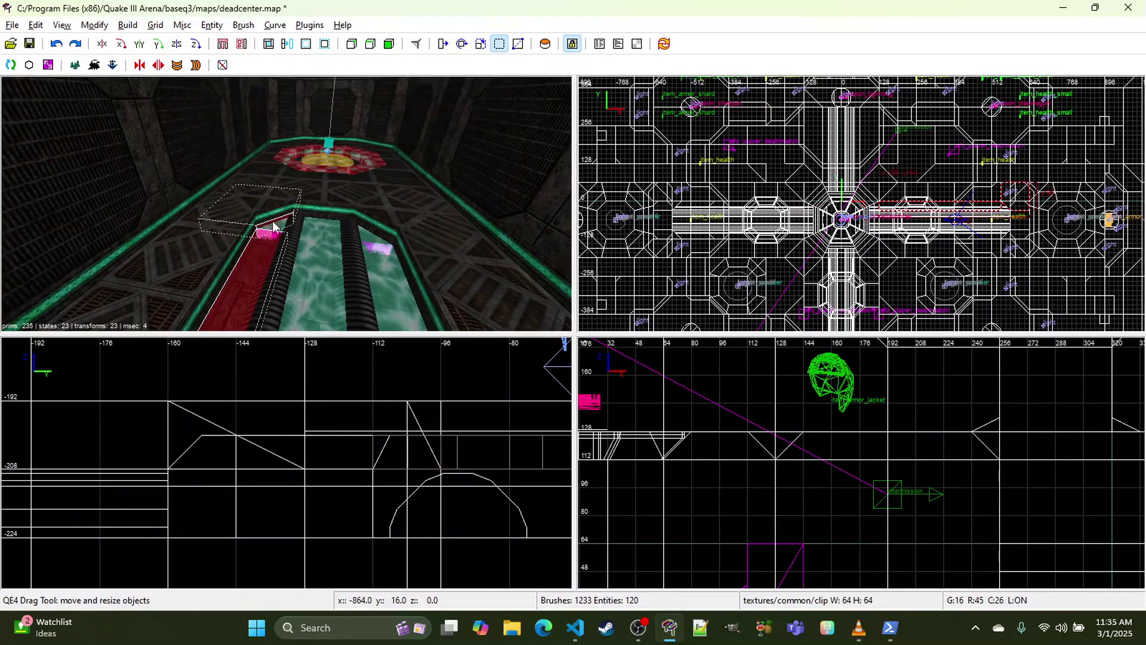
key("Escape")
left_click(273, 225, "shift")
left_click(268, 241, "shift")
left_click(330, 225, "shift")
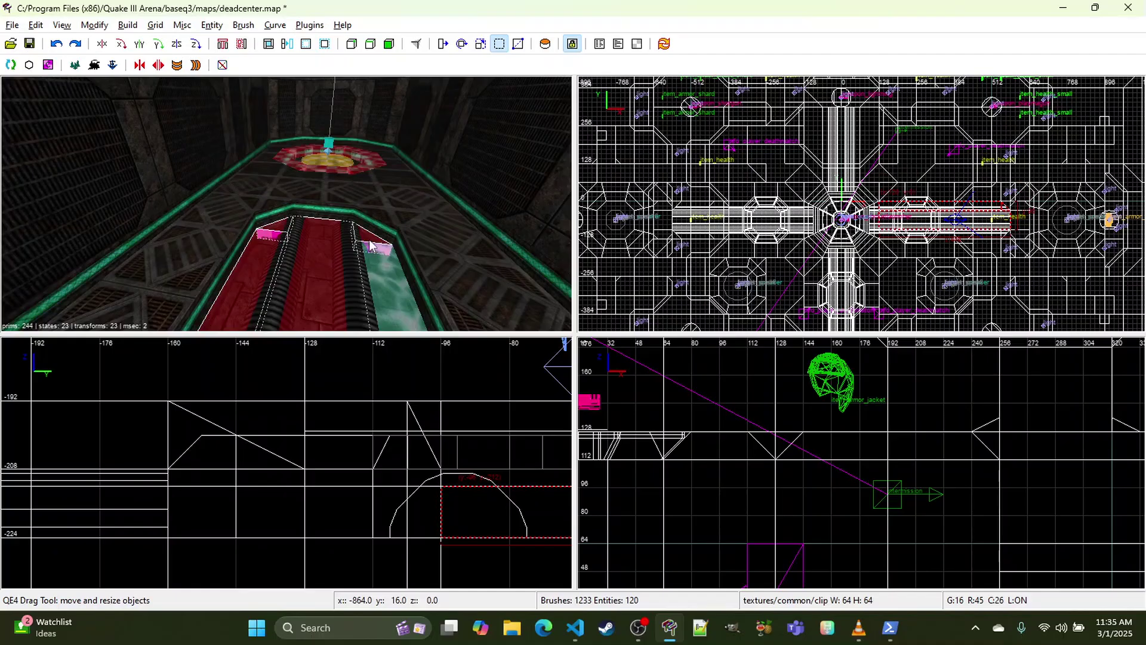
left_click(370, 245, "shift")
left_click(287, 44)
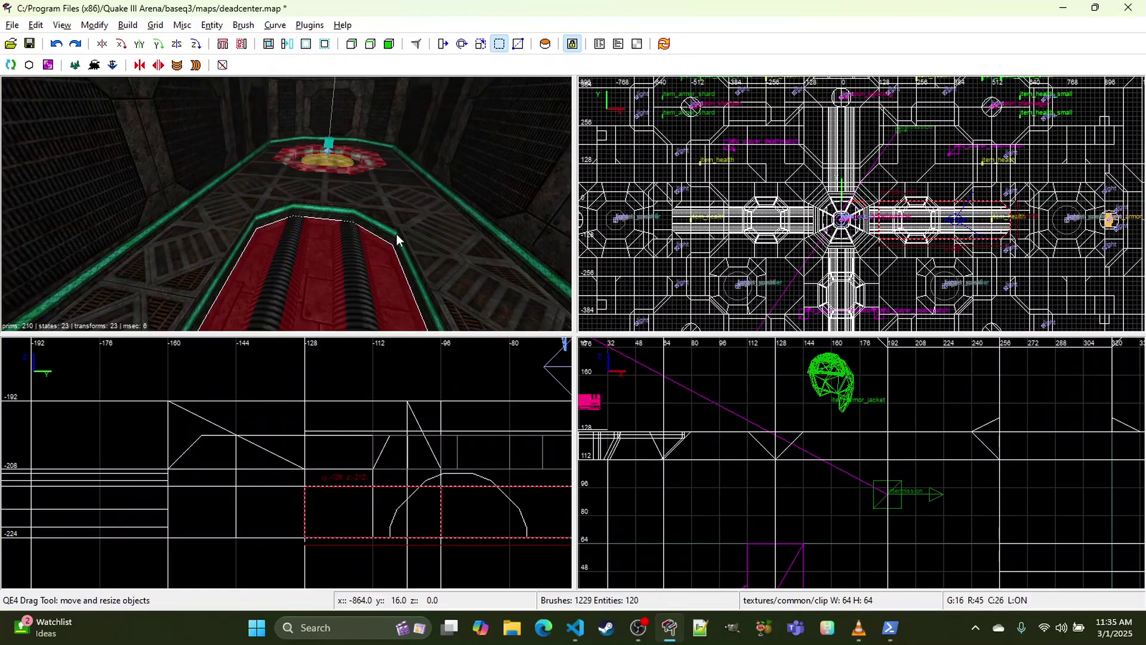
Step: Give the merged east-arm liquid brush common/nodrawnonsolid, and paste bfg20k/liquids_plasma from the neighbouring liquid onto its top face
key("t")
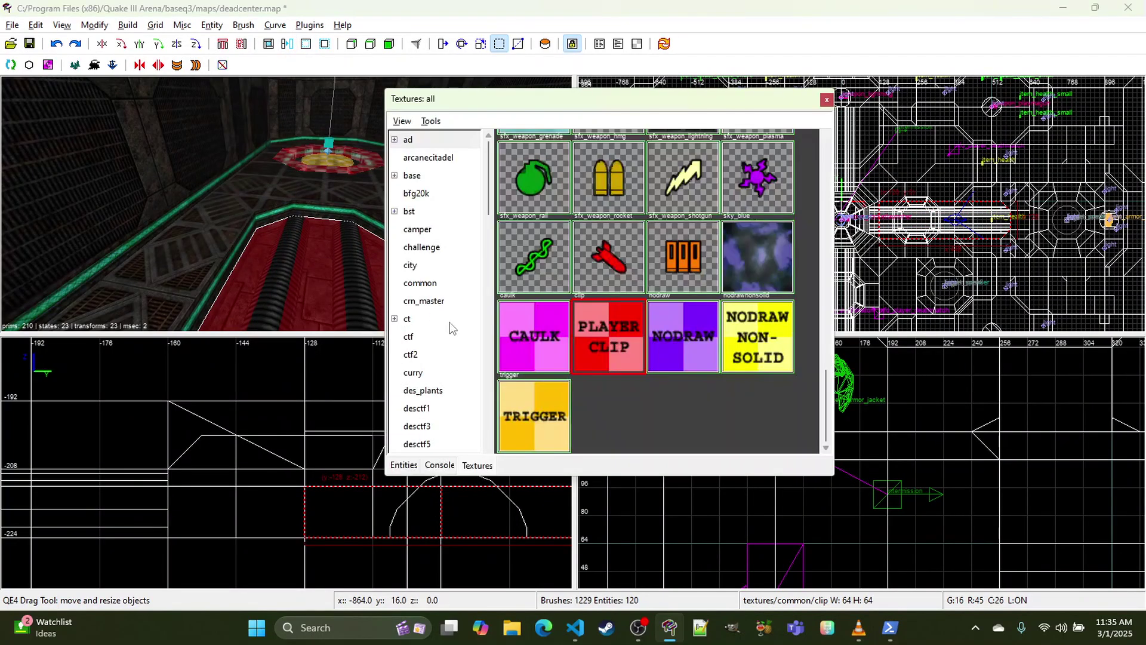
left_click(742, 335)
right_click(286, 203)
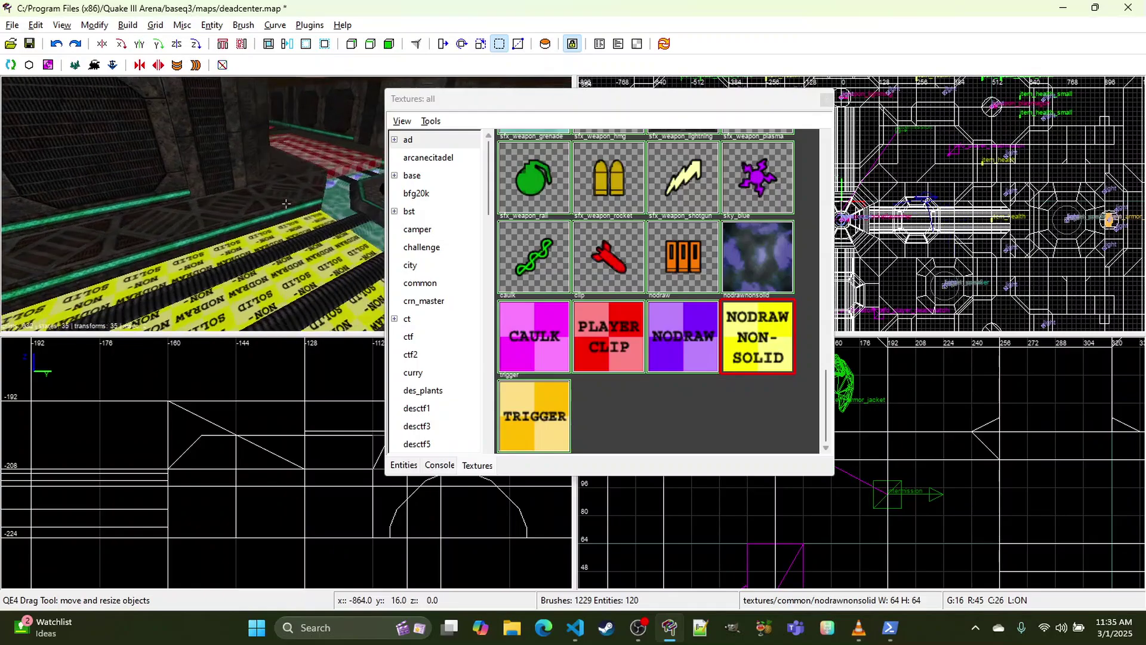
right_click(286, 204)
middle_click(308, 200)
middle_click(278, 221, "ctrl+shift")
right_click(277, 221)
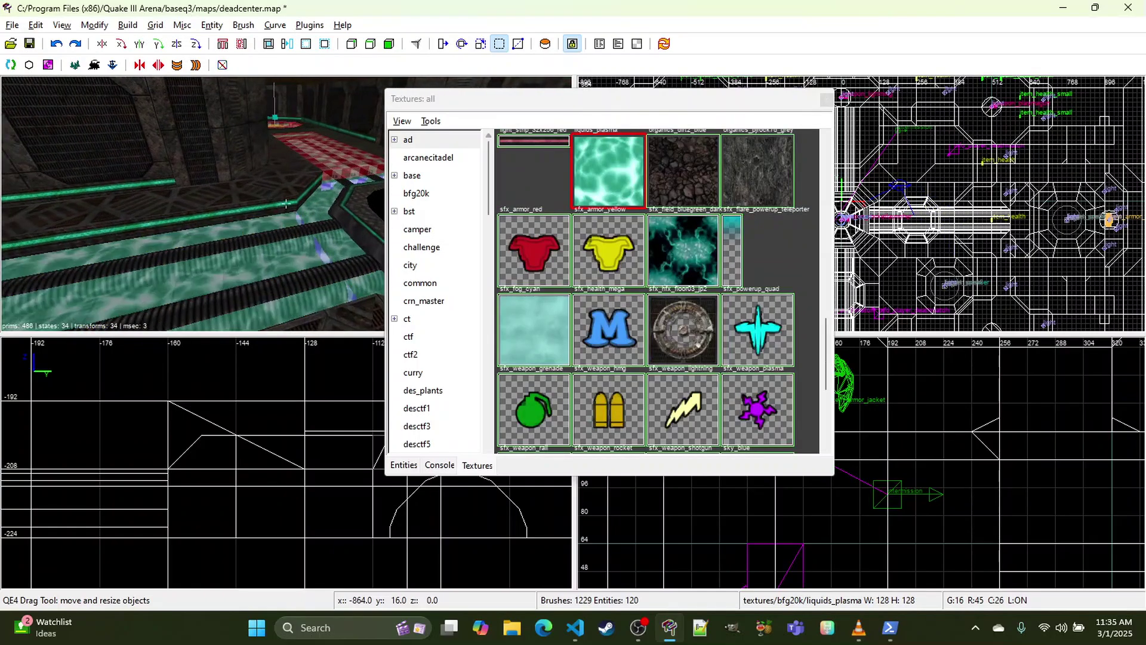
right_click(277, 221)
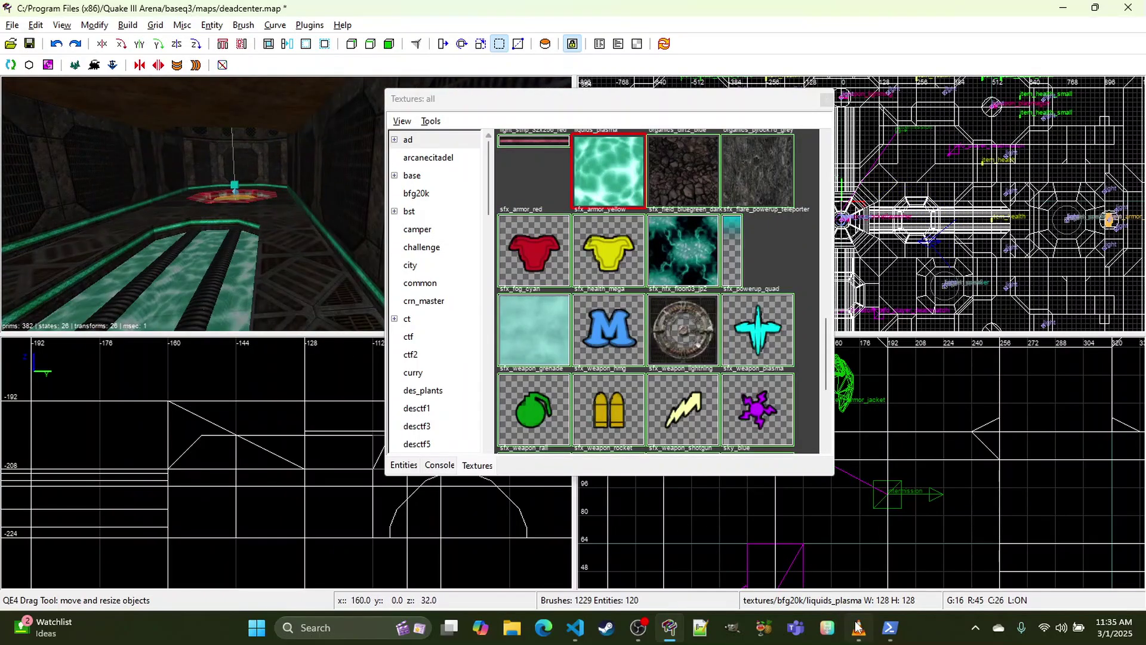
Step: Switch to Visual Studio Code, add the comment "# There's another one following." below the technique notes, and return to the map
mouse_move(858, 627)
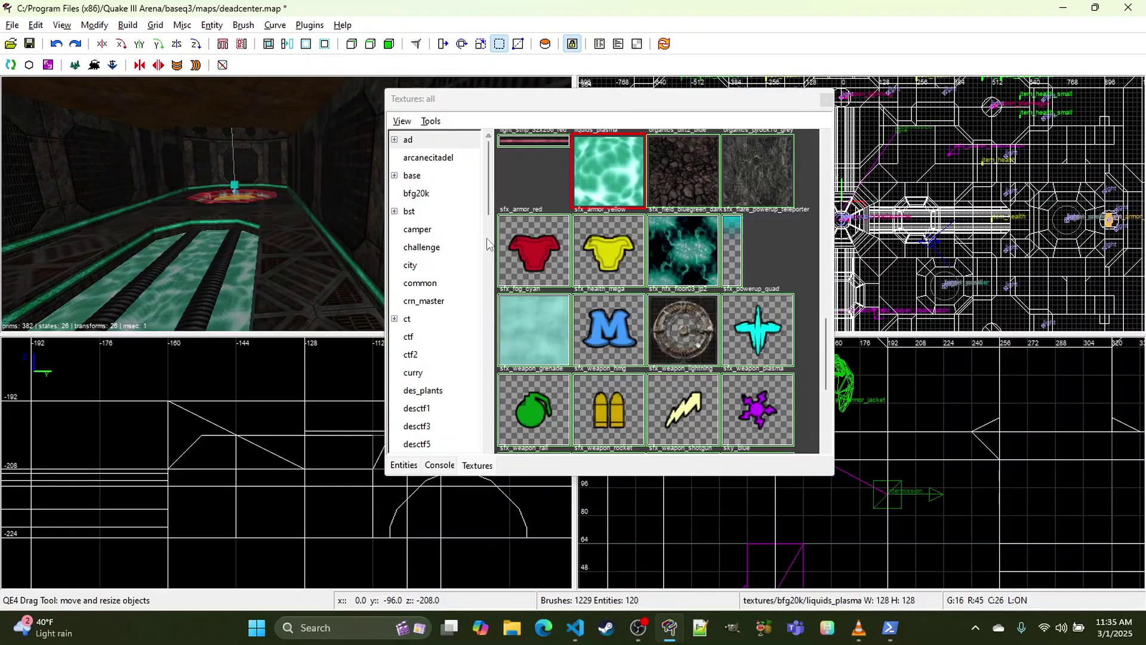
left_click(574, 626)
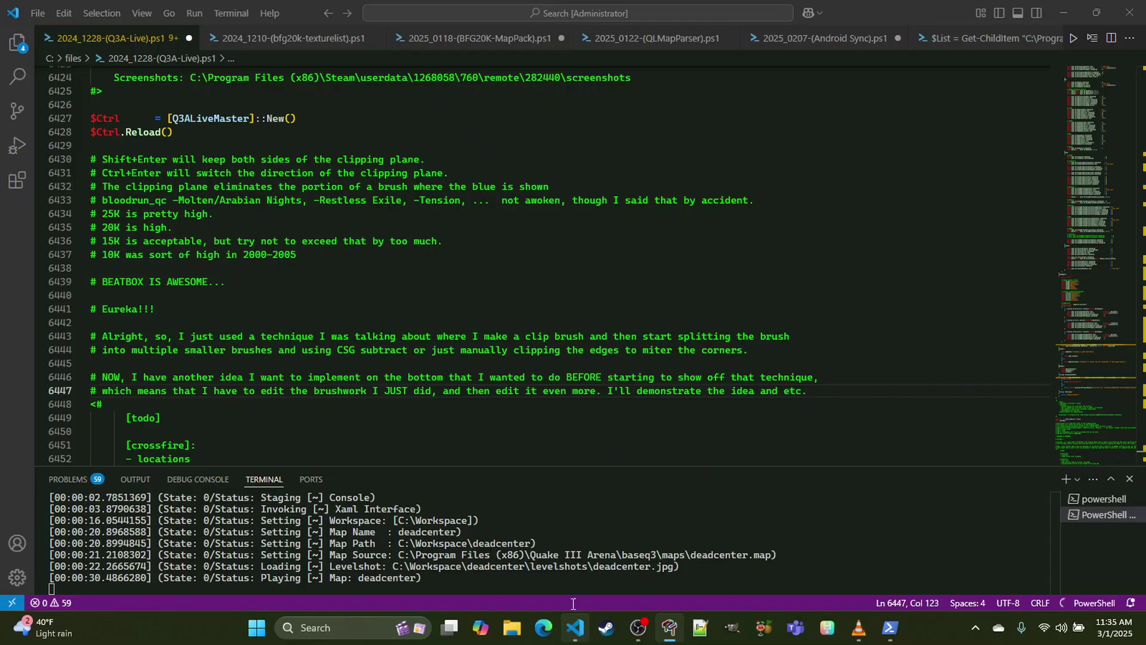
left_click(269, 389)
left_click(856, 382)
left_click(856, 387)
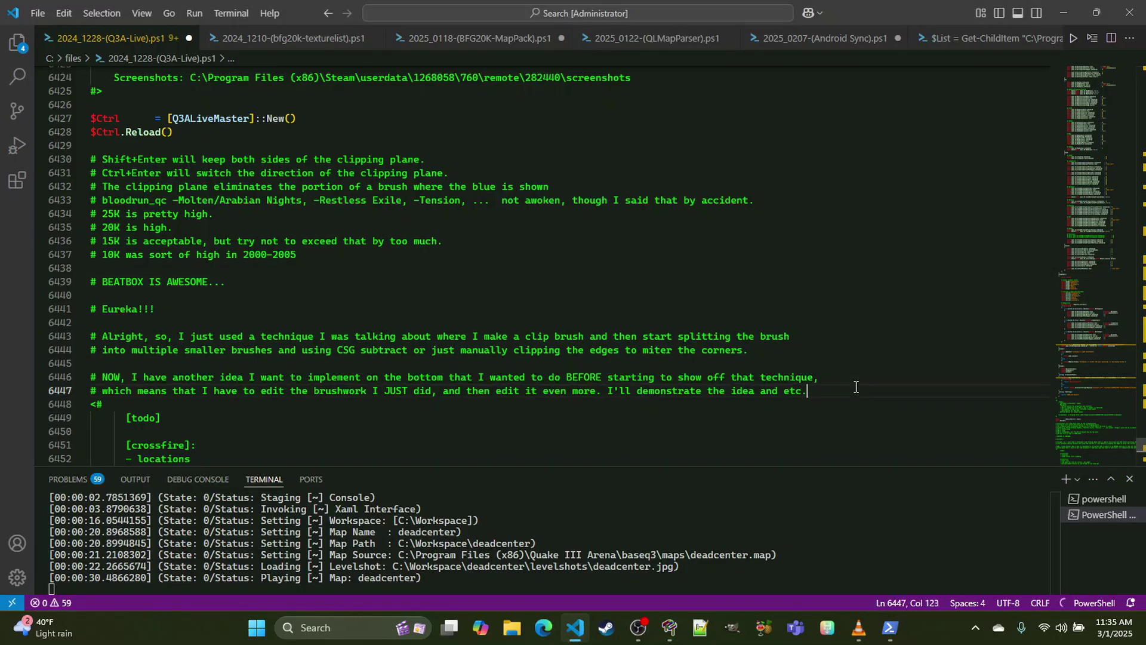
key("Return")
key("Return")
type("# There's a")
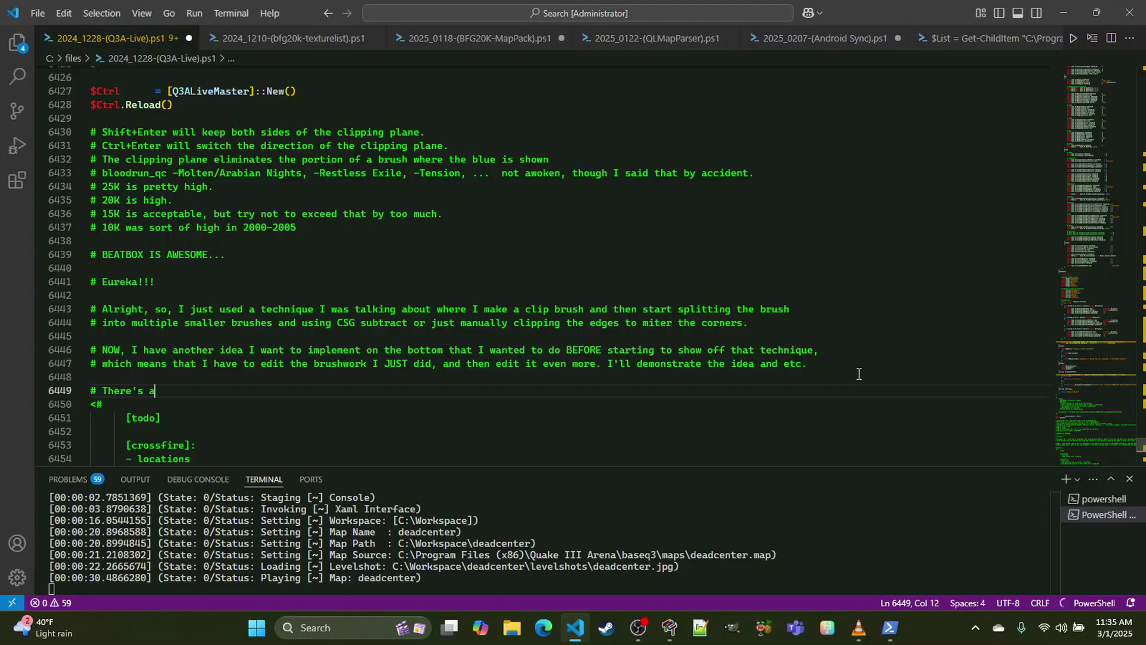
type("nother one following.")
left_click(1063, 13)
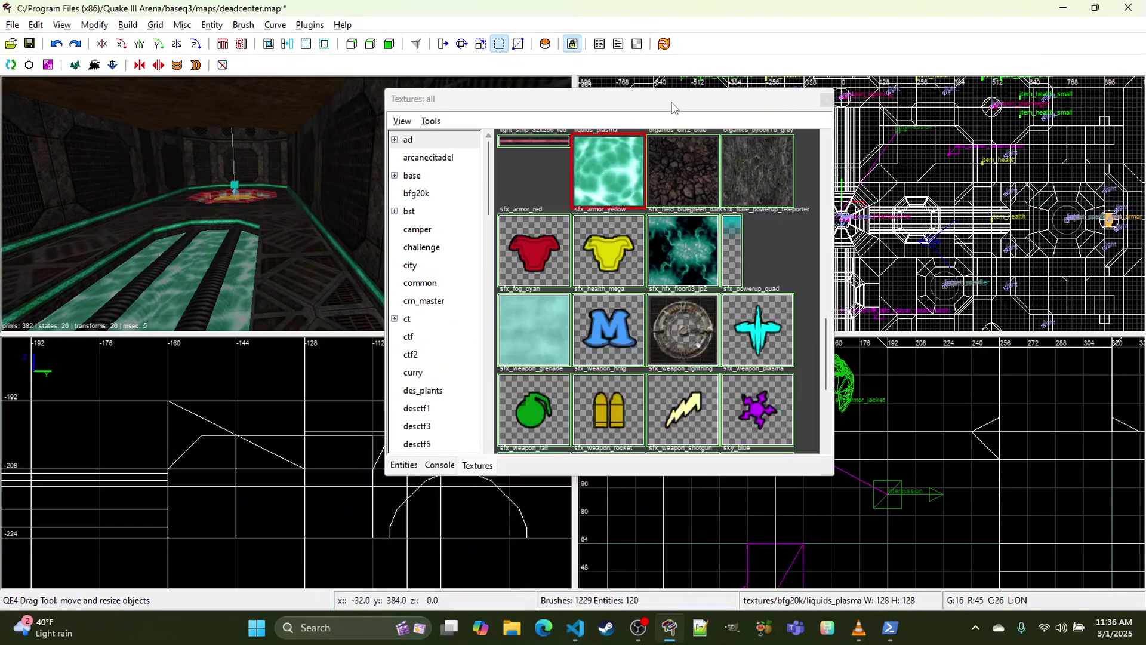
Step: Close the texture browser and examine the liquid brushes around the central octagon and the clip cover over the north arm
right_click_drag(285, 251, 286, 203)
left_click(826, 99)
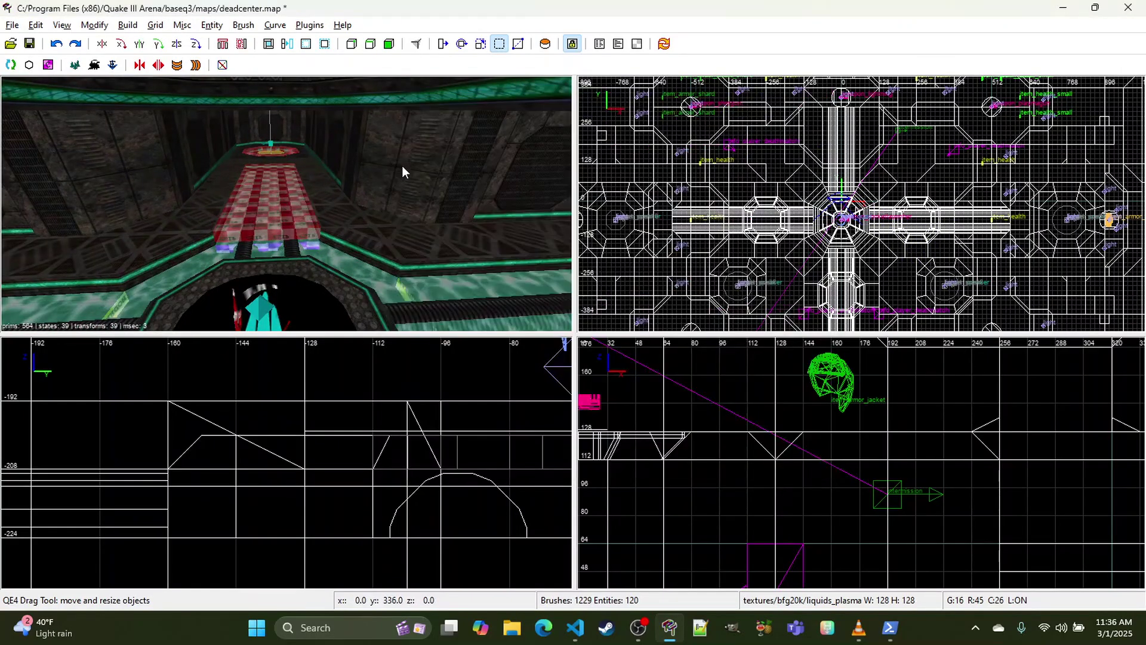
right_click_drag(402, 172, 271, 214)
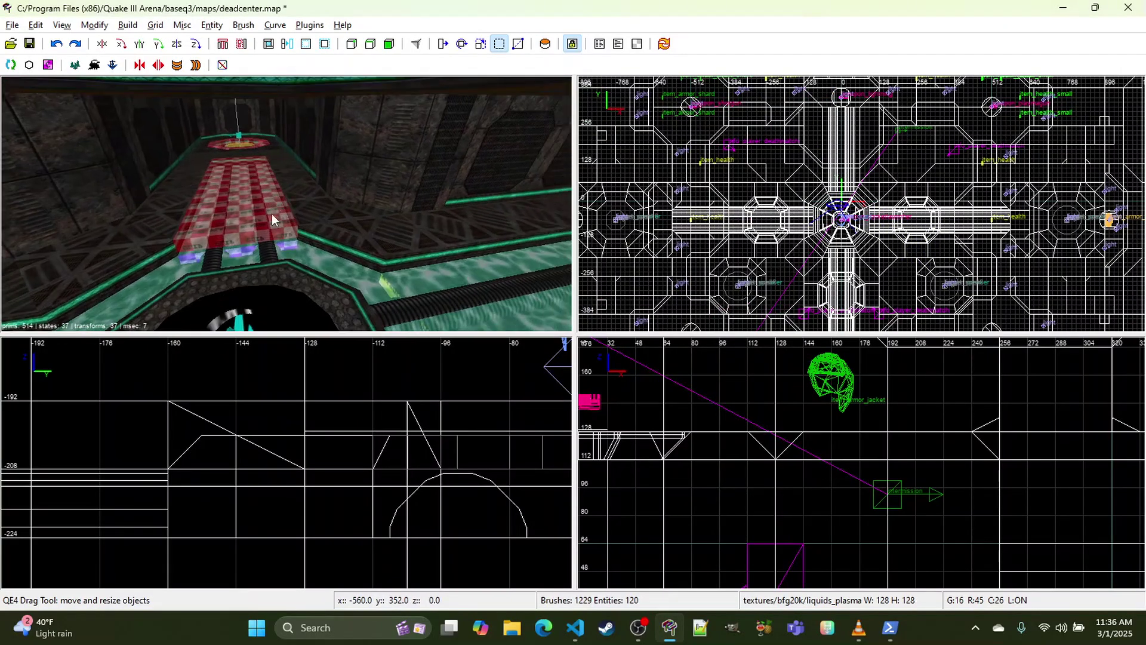
right_click(187, 270)
left_click(287, 203, "shift")
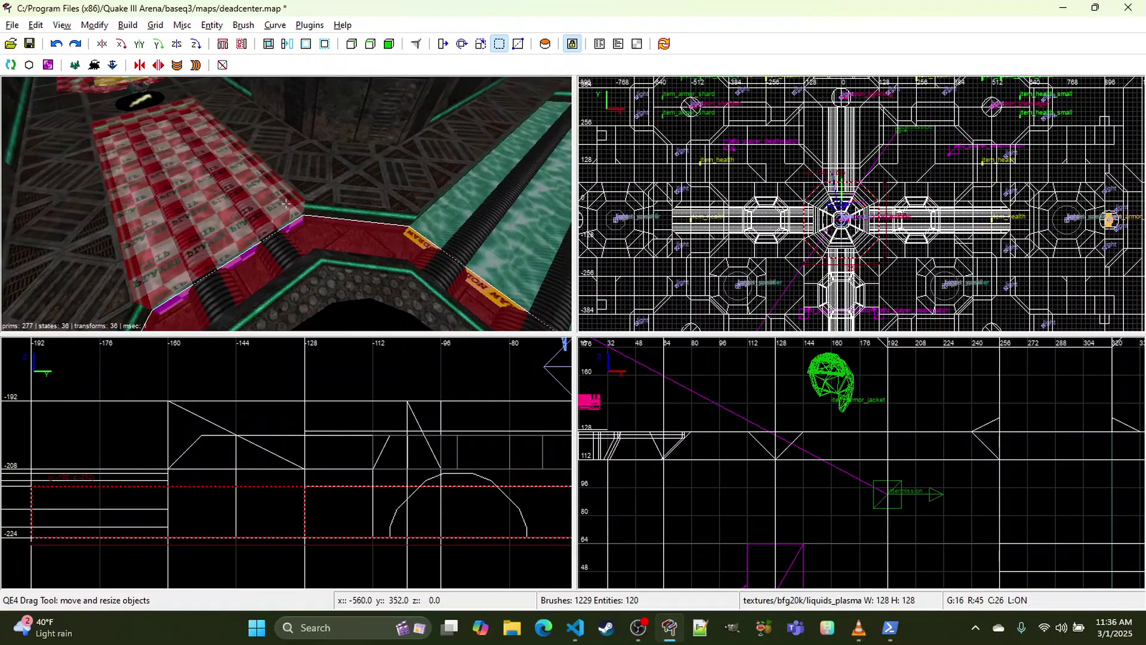
right_click(286, 203)
left_click(235, 246, "shift")
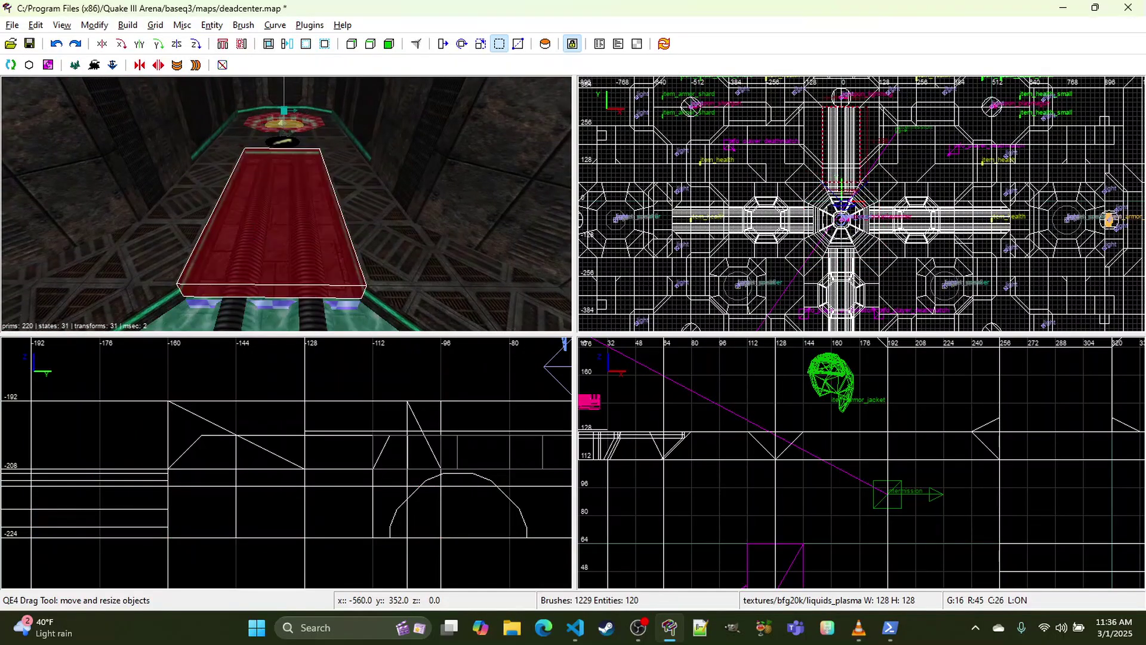
right_click(235, 246)
key("Escape")
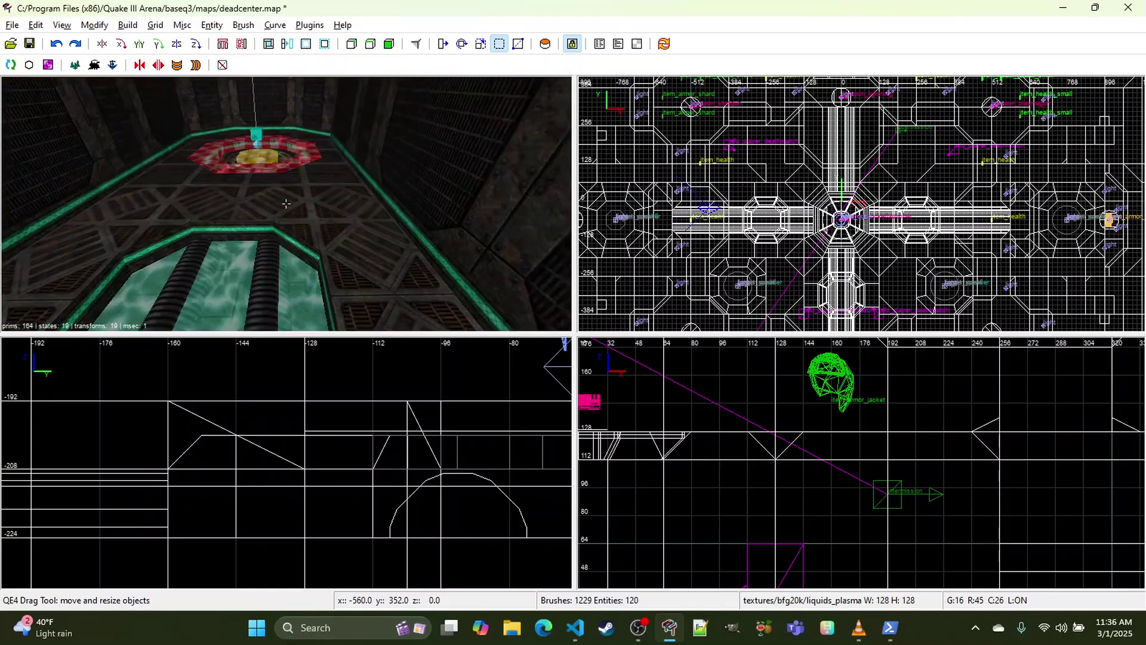
Step: Duplicate the west arm's four corner brushes, rotate the copies 90 degrees about the Z axis and place them at the north arm's recess end
right_click(287, 203)
left_click(163, 222, "shift")
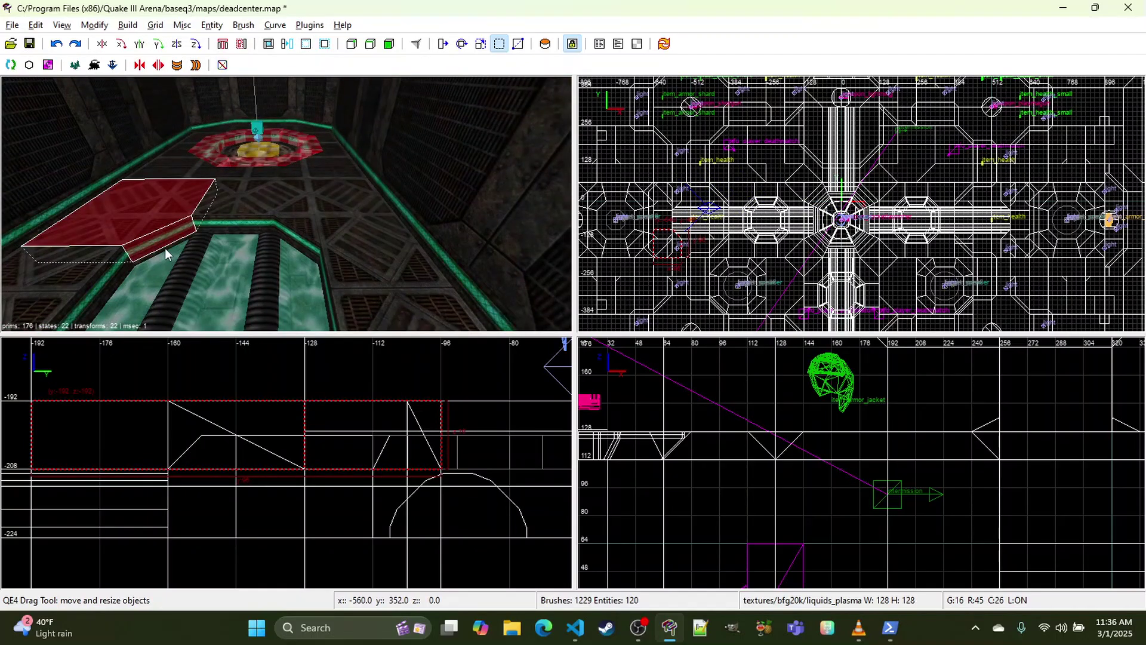
left_click(164, 249, "shift")
left_click(300, 251, "shift")
left_click(308, 237, "shift")
right_click(308, 234)
key("s")
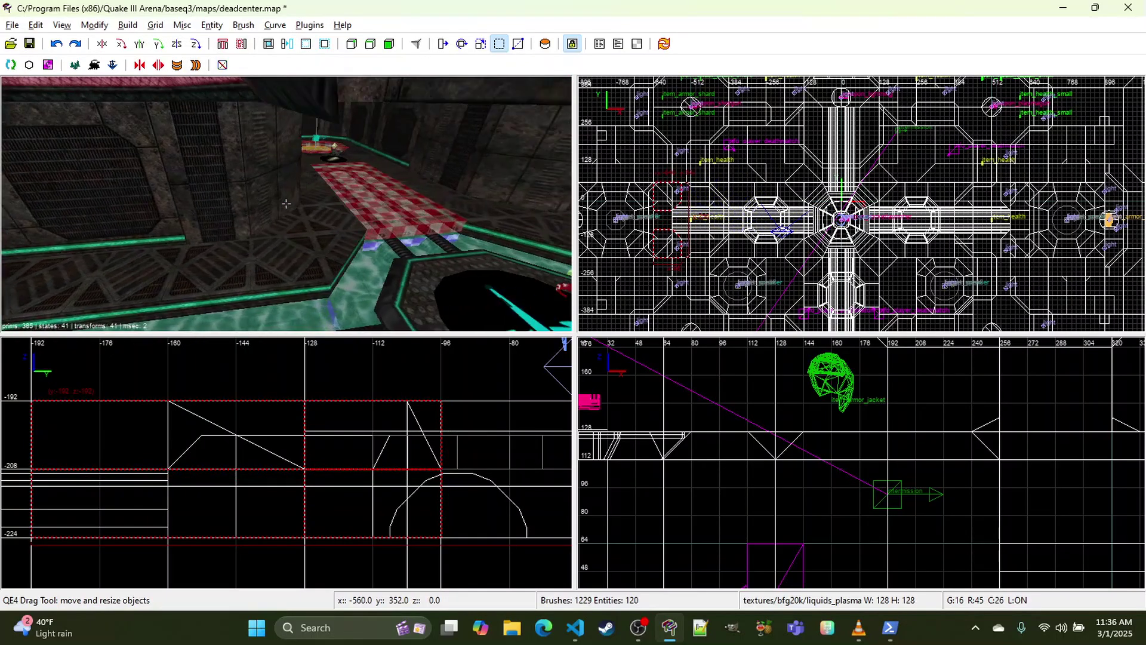
key("d")
right_click(287, 204)
scroll(813, 181, "down", 4)
mouse_move(814, 185)
right_mouse_down()
mouse_move(885, 144)
mouse_move(860, 197)
mouse_move(770, 247)
right_mouse_up()
scroll(885, 144, "up", 3)
key("space")
left_click(198, 47)
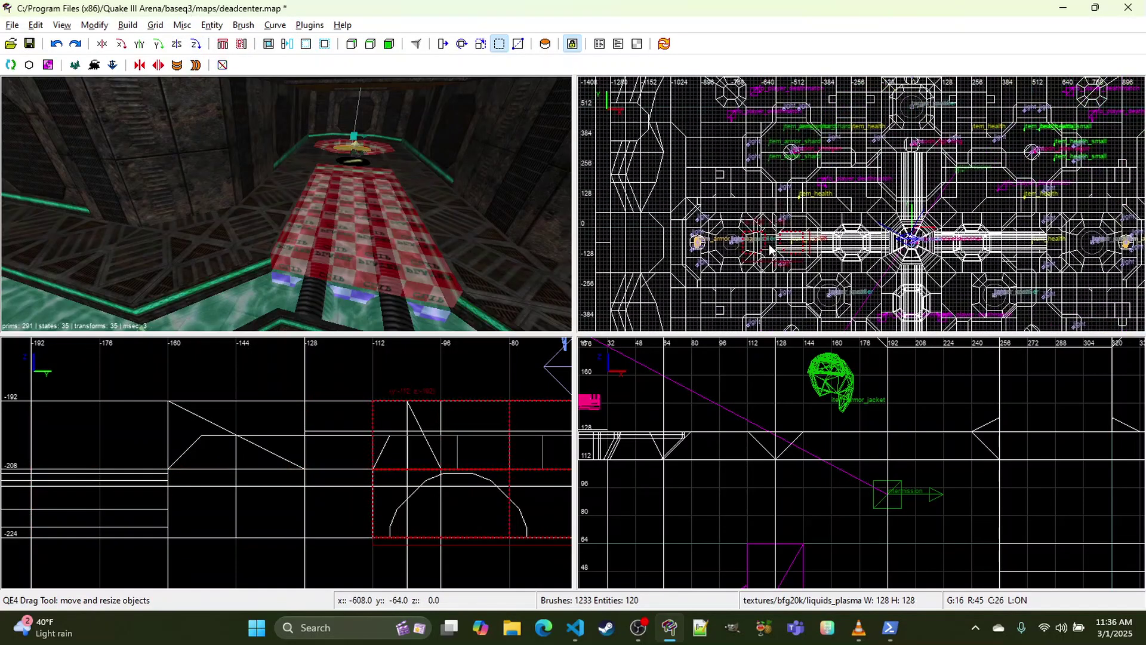
mouse_move(770, 247)
left_mouse_down()
mouse_move(783, 250)
mouse_move(874, 149)
mouse_move(919, 167)
mouse_move(928, 156)
left_mouse_up()
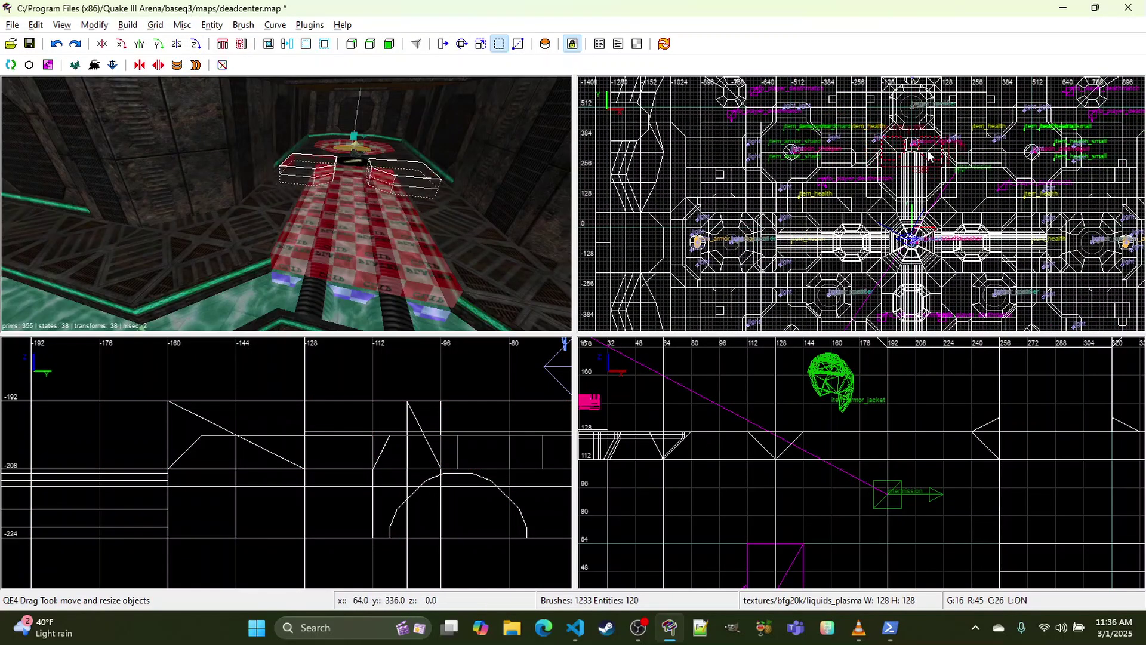
right_click(389, 216)
key("w")
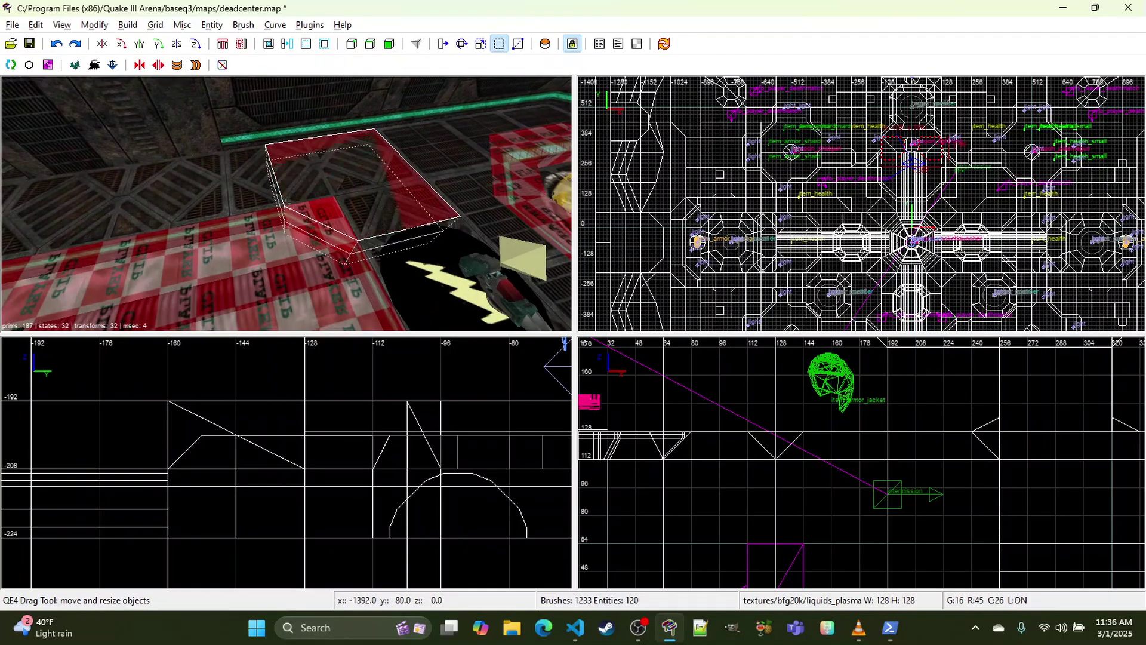
key("s")
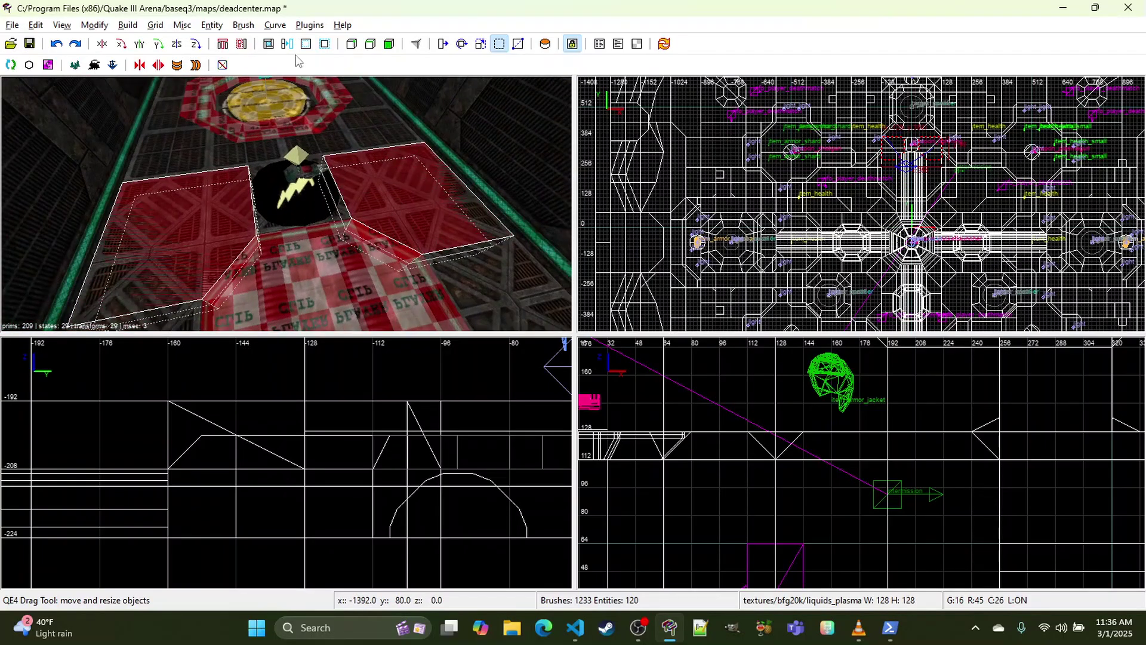
Step: CSG subtract the selected floor brushes and merge the resulting pieces of the player clip brush over the pool
left_click(268, 44)
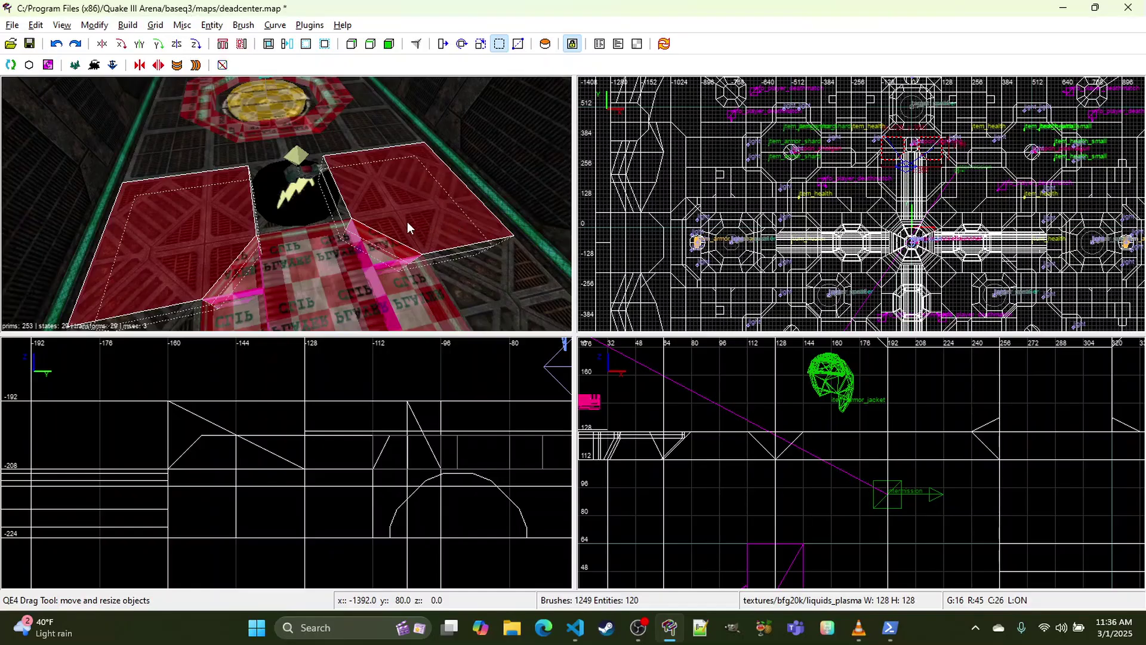
key("Escape")
mouse_move(251, 267)
left_mouse_down("shift")
mouse_move(378, 246)
mouse_move(347, 285)
left_mouse_up("shift")
left_click(253, 302, "shift")
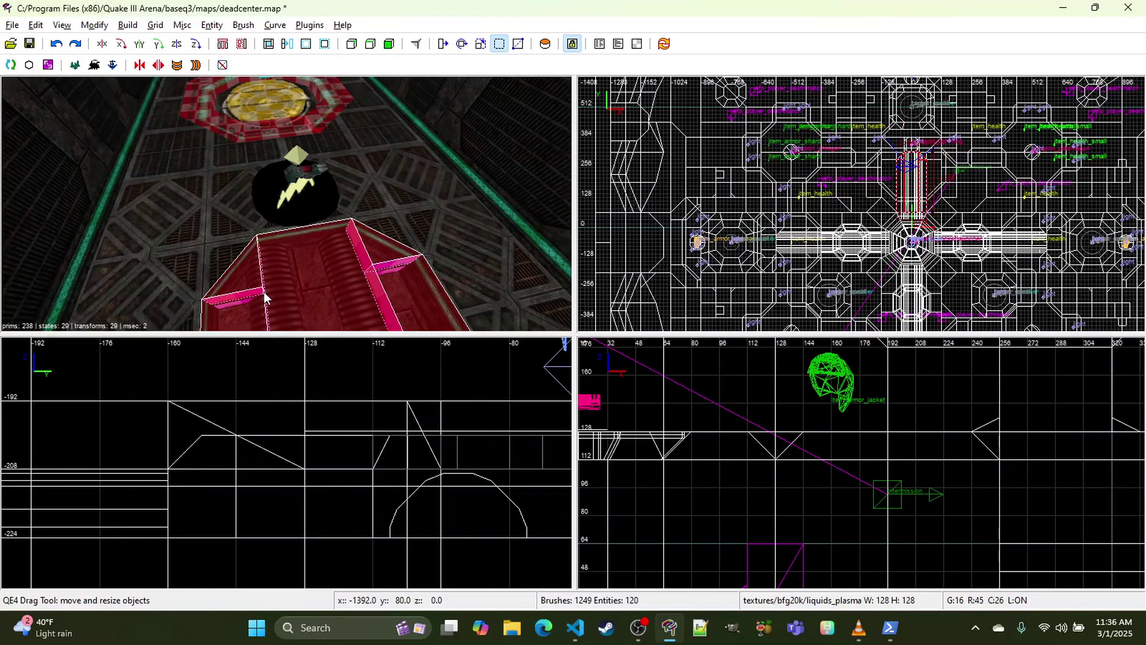
Step: Switch to VS Code and add the comment "# CTRL+U will merge brushes if they are able to be merged" after the "There's another one following." note
left_click(574, 627)
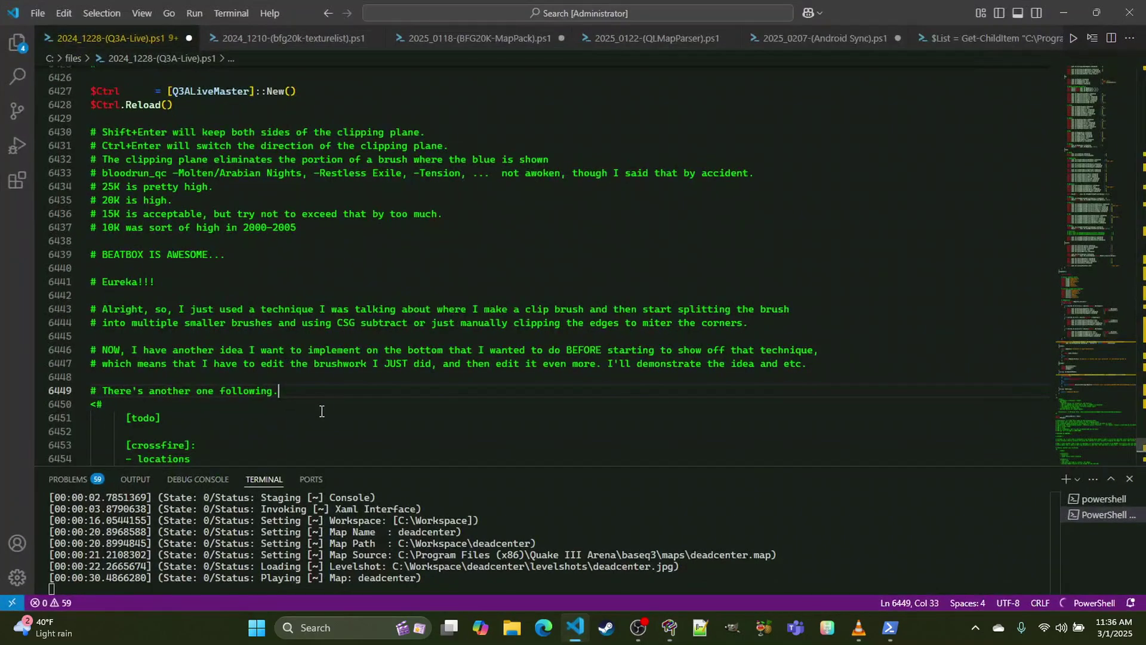
left_click(347, 403)
key("Home")
key("Left")
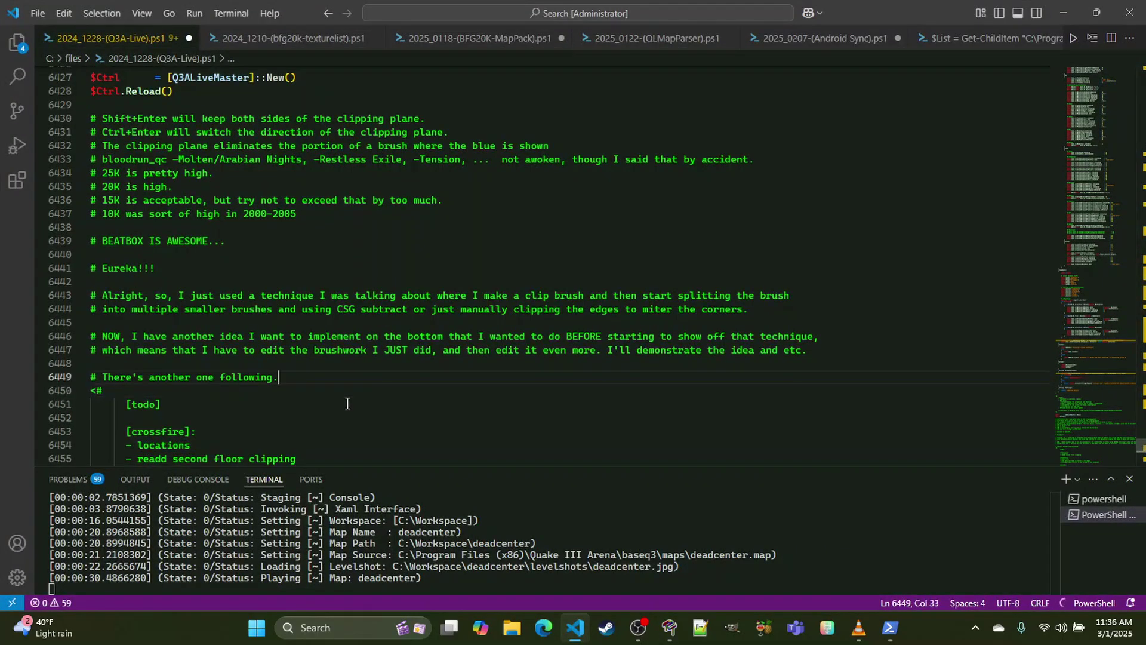
key("Return")
key("Return")
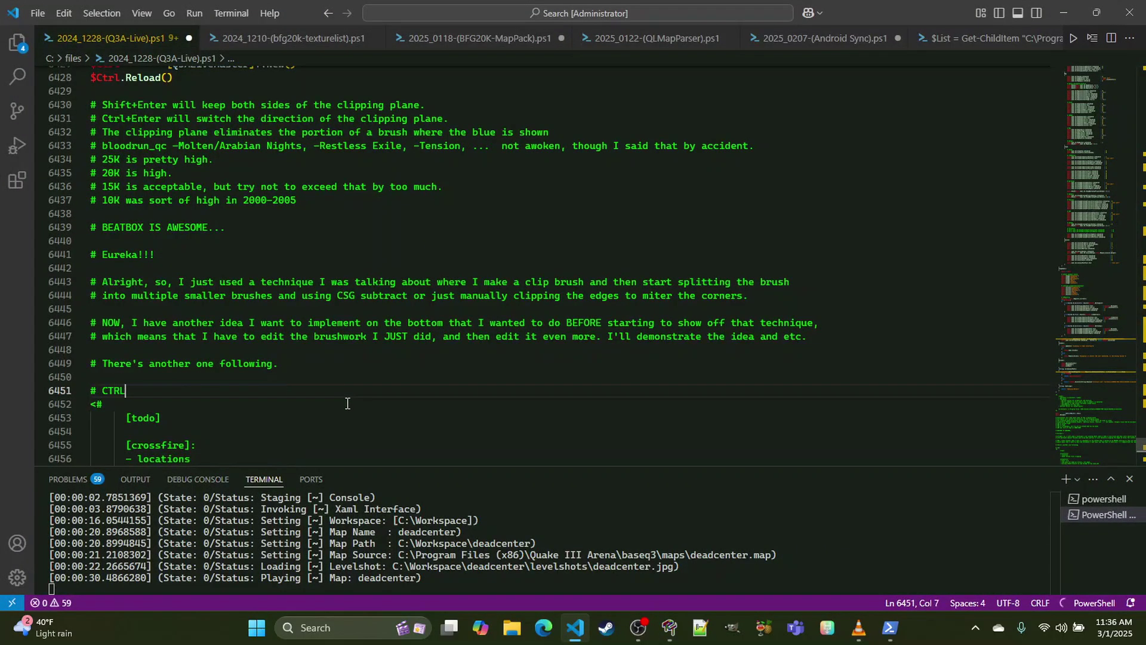
type("# CTRL+U will mer")
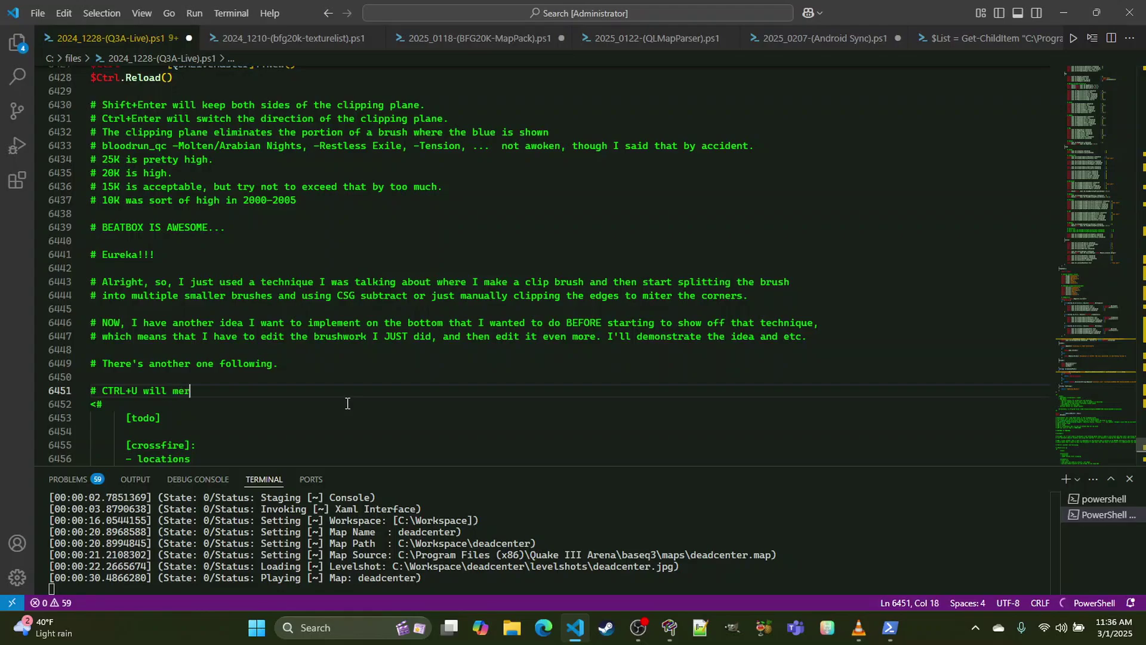
type("ge brushe")
type("s if they are ")
type("are a")
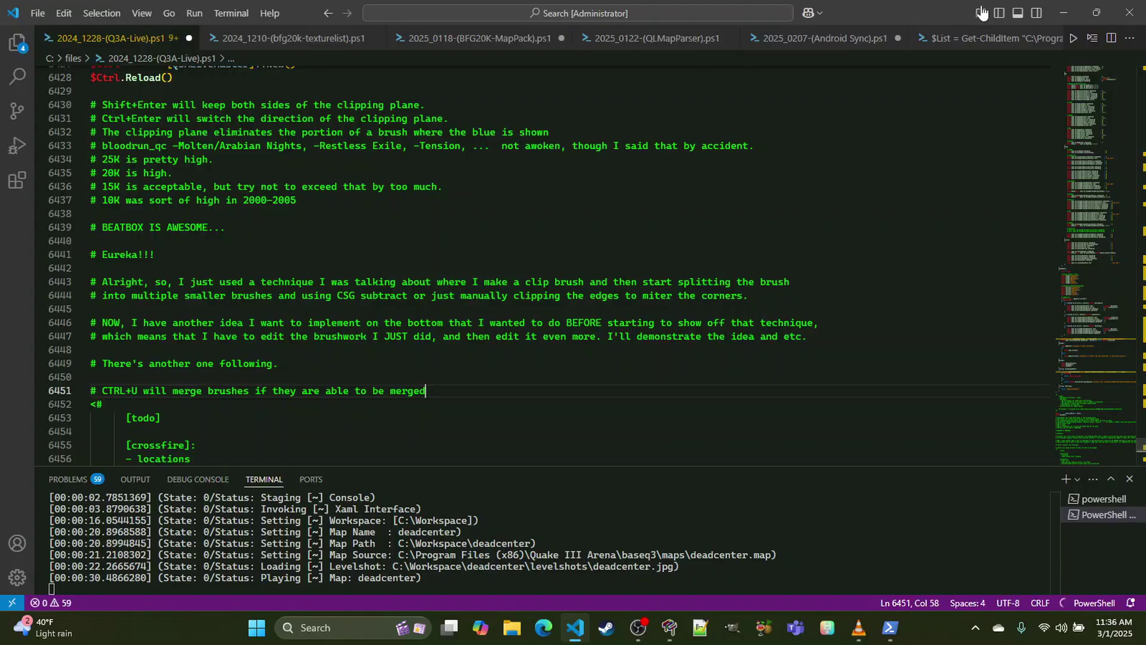
Step: Return to the map editor, clear the selection and hide the merged player clip brush over the pool
left_click(1063, 13)
key("Escape")
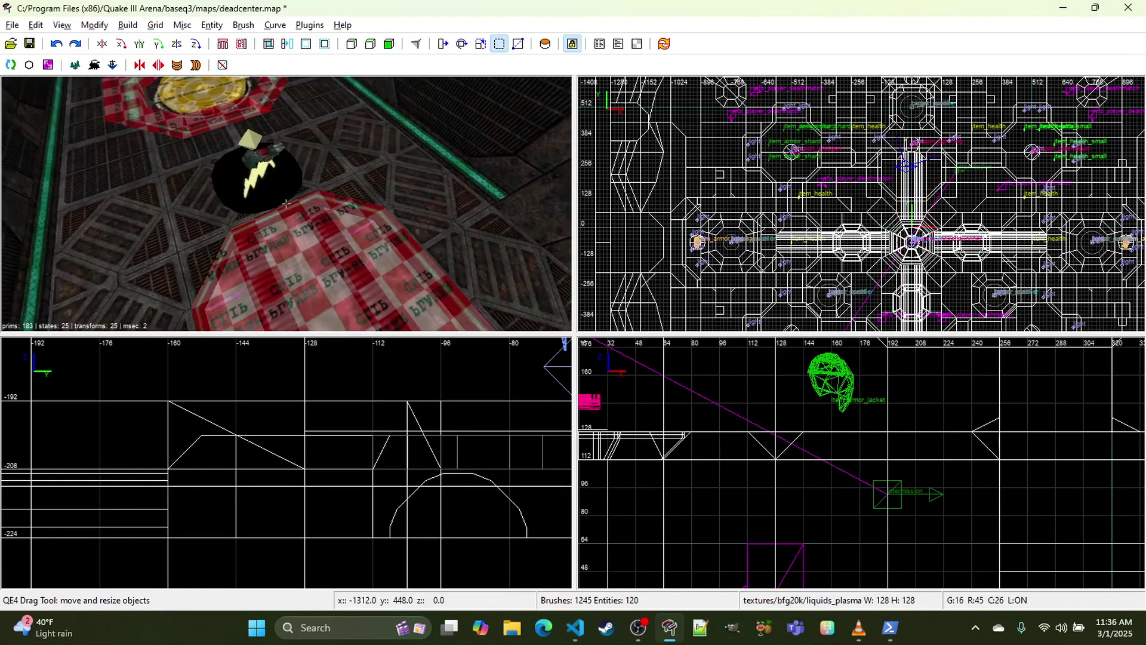
right_click(285, 204)
left_click(332, 228, "shift")
key("h")
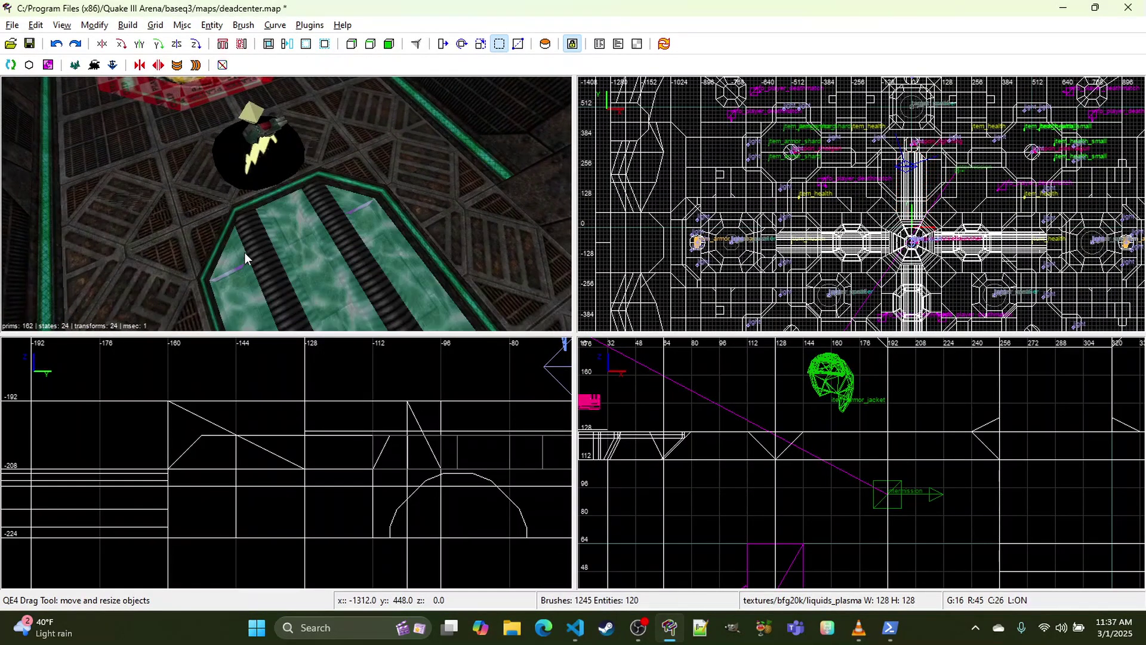
Step: Select all the split liquid brushes in the pool around the pipes and merge them into one brush
left_click(241, 283, "shift")
left_click(288, 241, "shift")
left_click(307, 234, "shift")
left_click(322, 233, "shift")
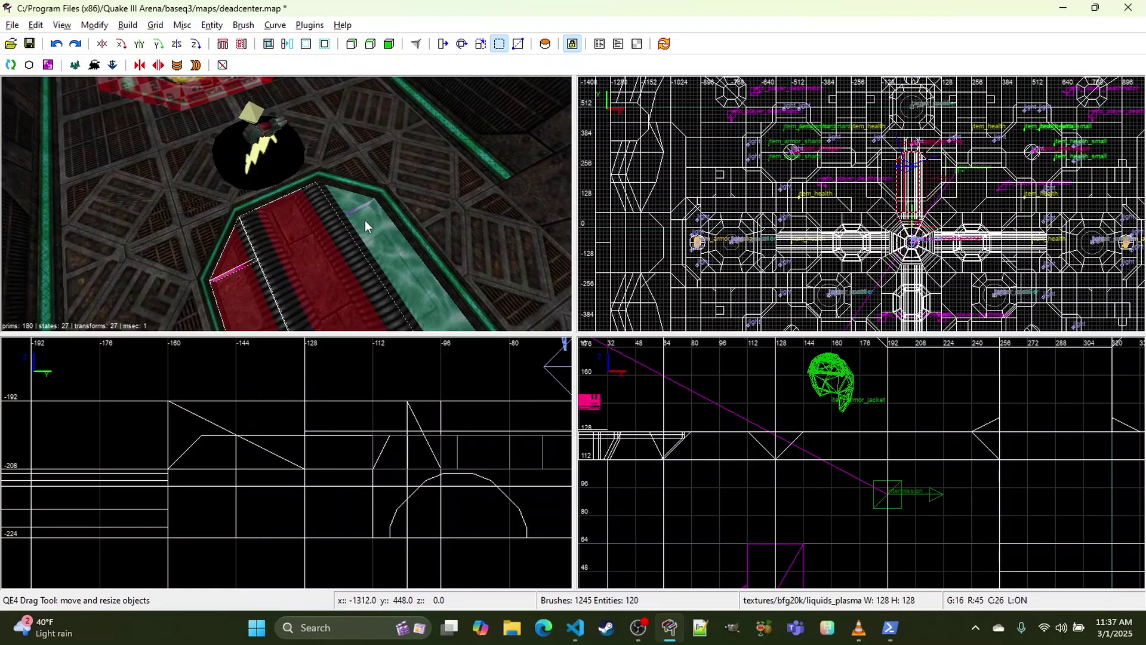
left_click(361, 206, "shift")
key("BackSpace")
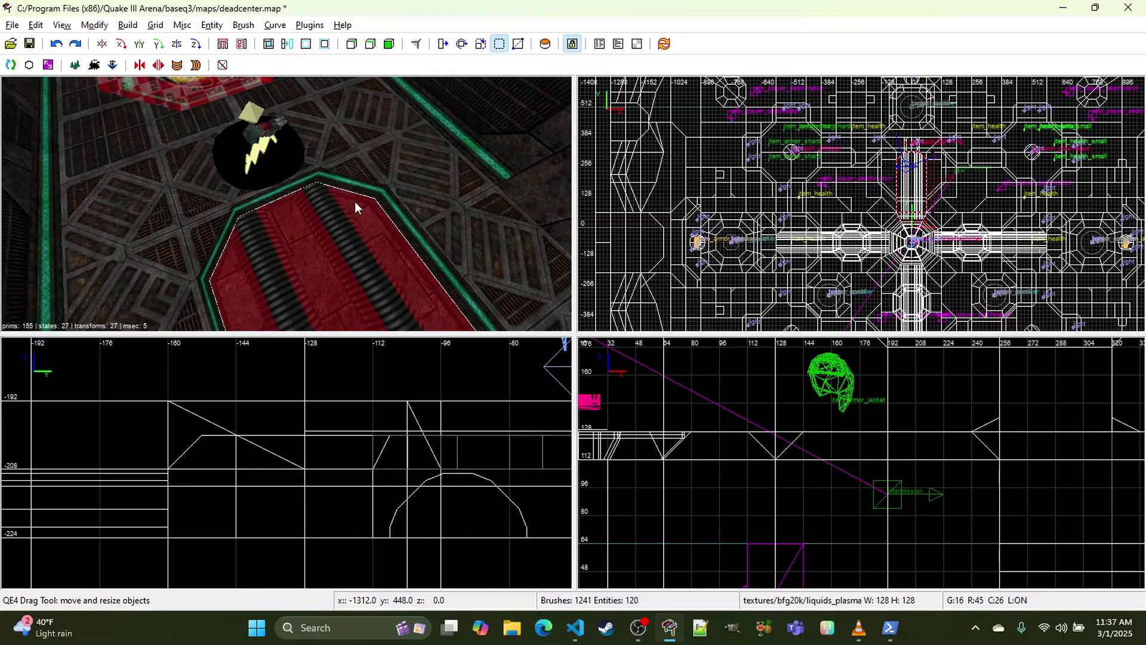
Step: Apply the nodrawnonsolid texture to the merged liquid brush and close the texture browser
key("t")
scroll(703, 355, "down", 3)
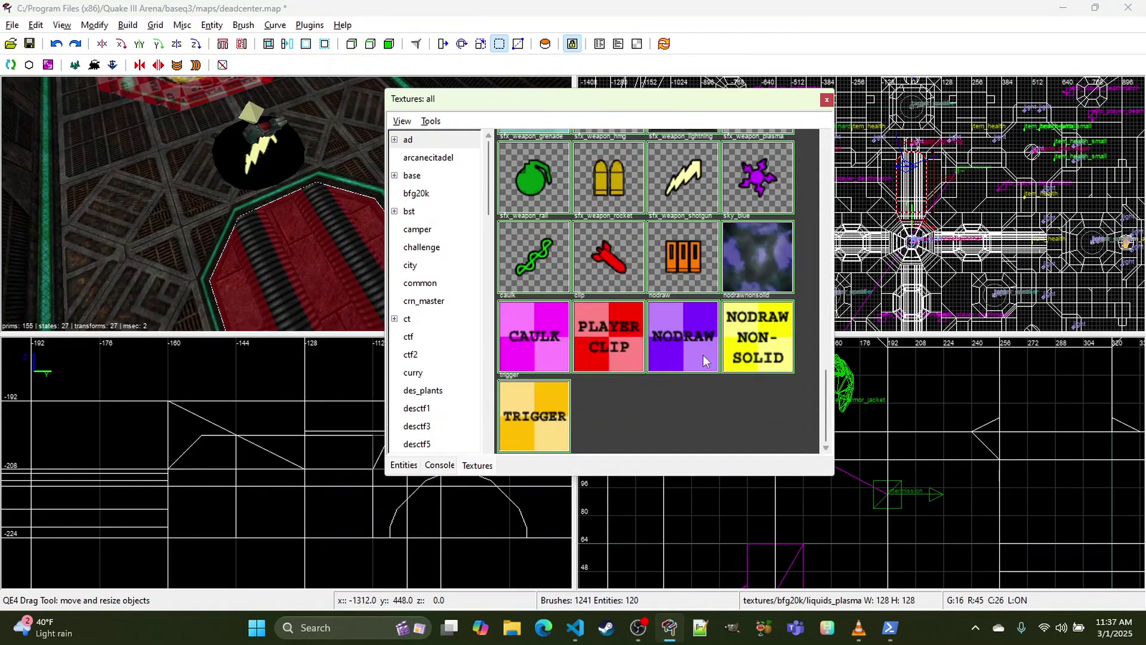
left_click(760, 347)
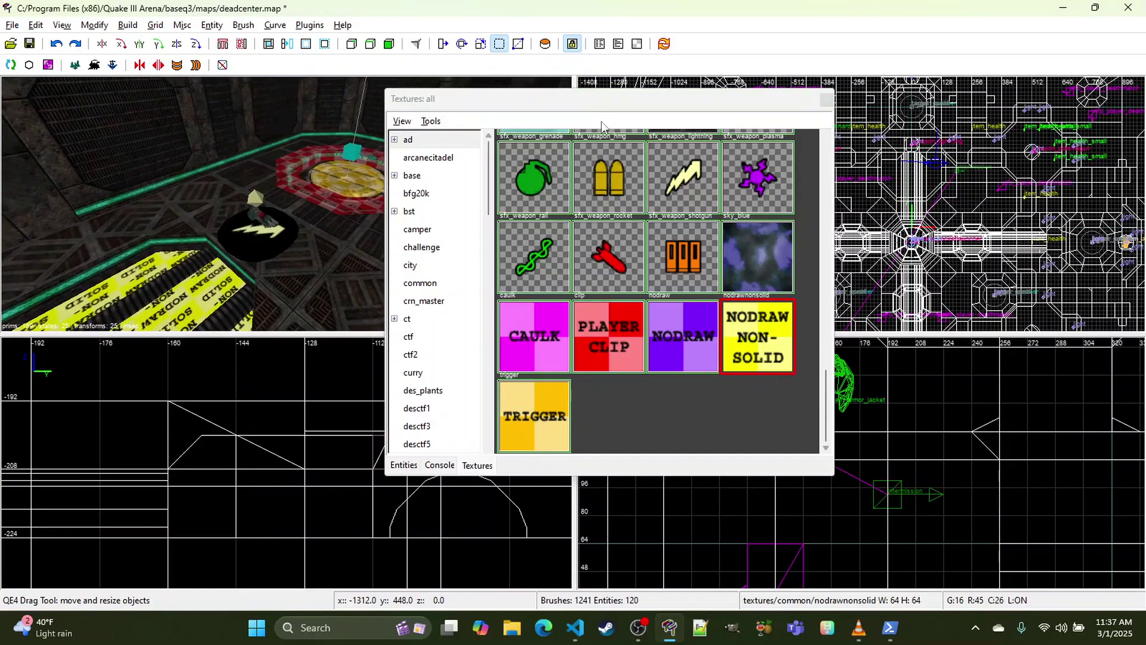
left_click(601, 121)
left_click(827, 100)
Step: Copy the bfg20k/liquids_plasma texture from a neighbouring pool onto the top surface of the merged liquid brush
right_click(362, 206)
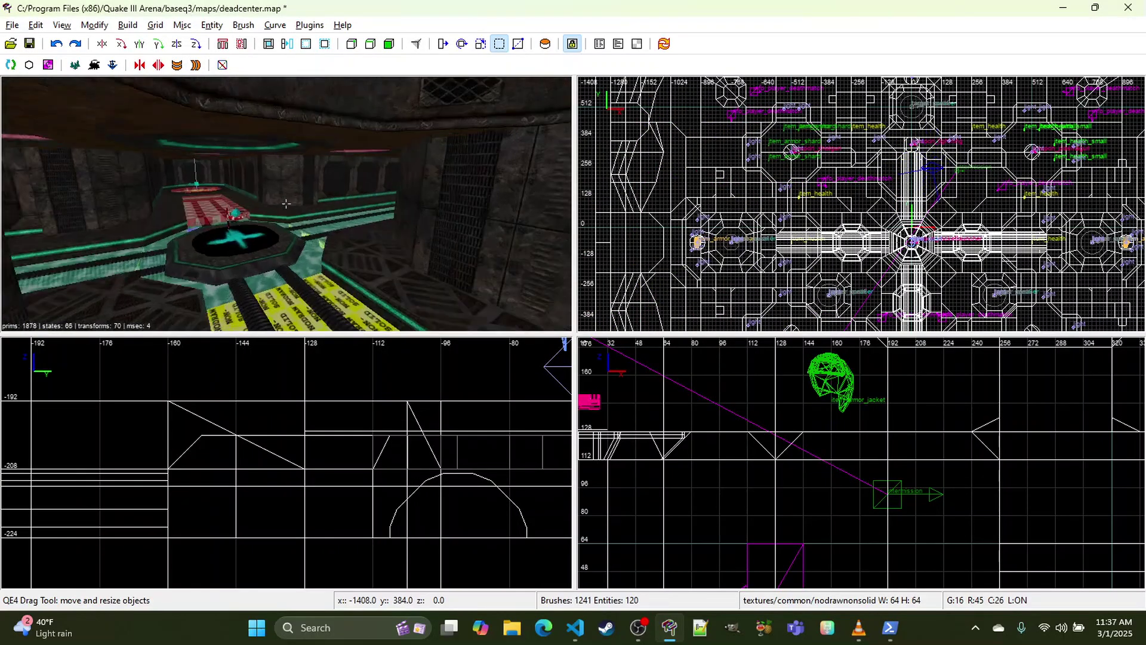
right_click(362, 206)
middle_click(362, 206)
right_click(362, 206)
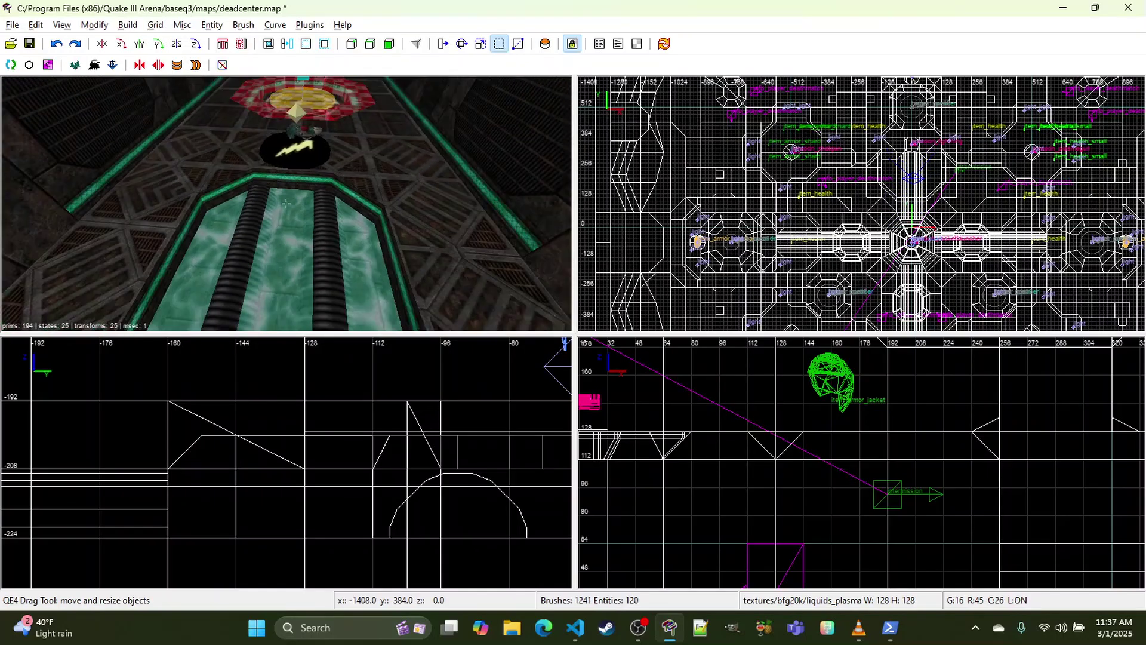
Step: Try to CSG subtract the floor and trim brushes at both corners of the pool's end from the surrounding brushes
right_click(253, 178)
left_click(236, 191, "shift")
left_click(235, 198, "shift")
left_click(236, 198, "shift")
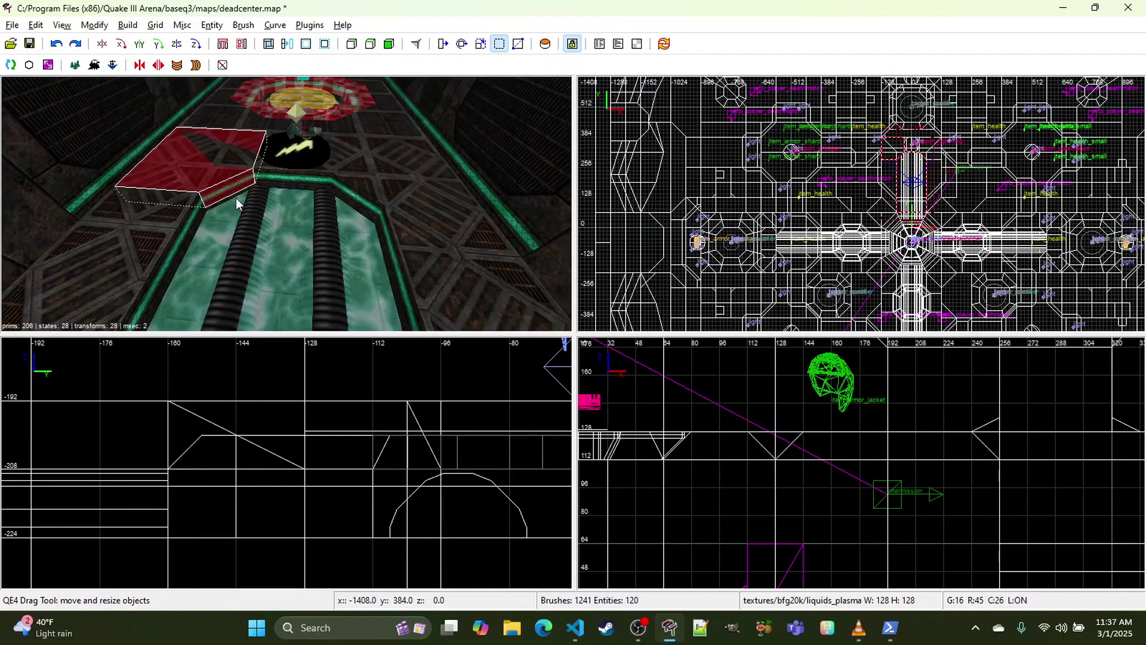
left_click(236, 196, "shift")
left_click(350, 191, "shift")
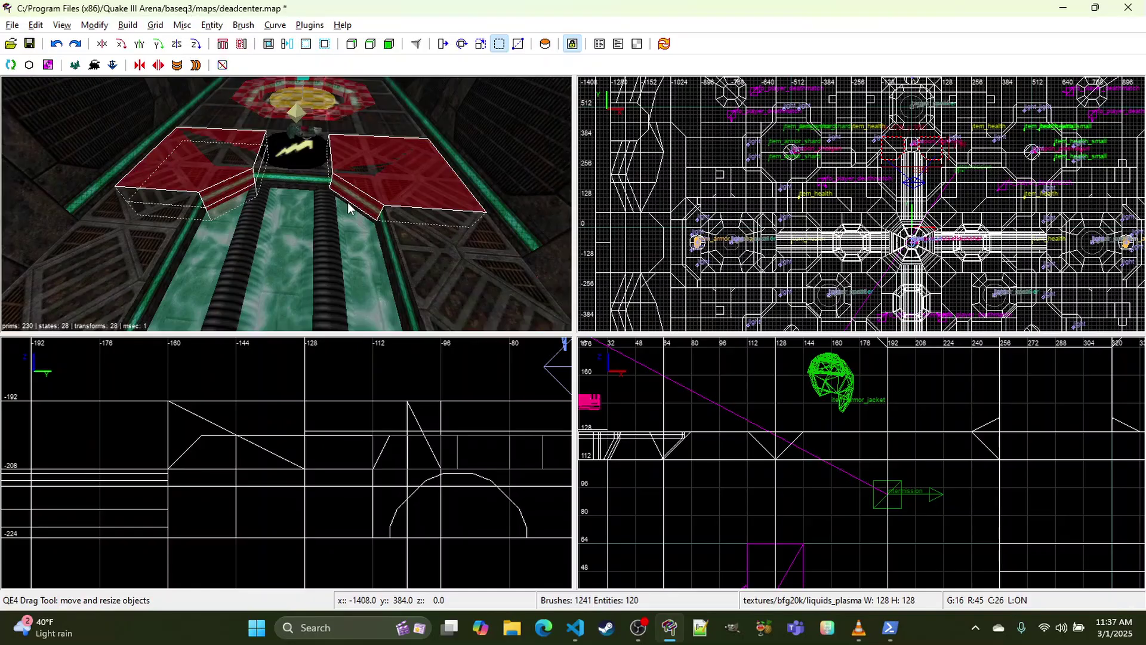
left_click(349, 207, "shift")
left_click(269, 44)
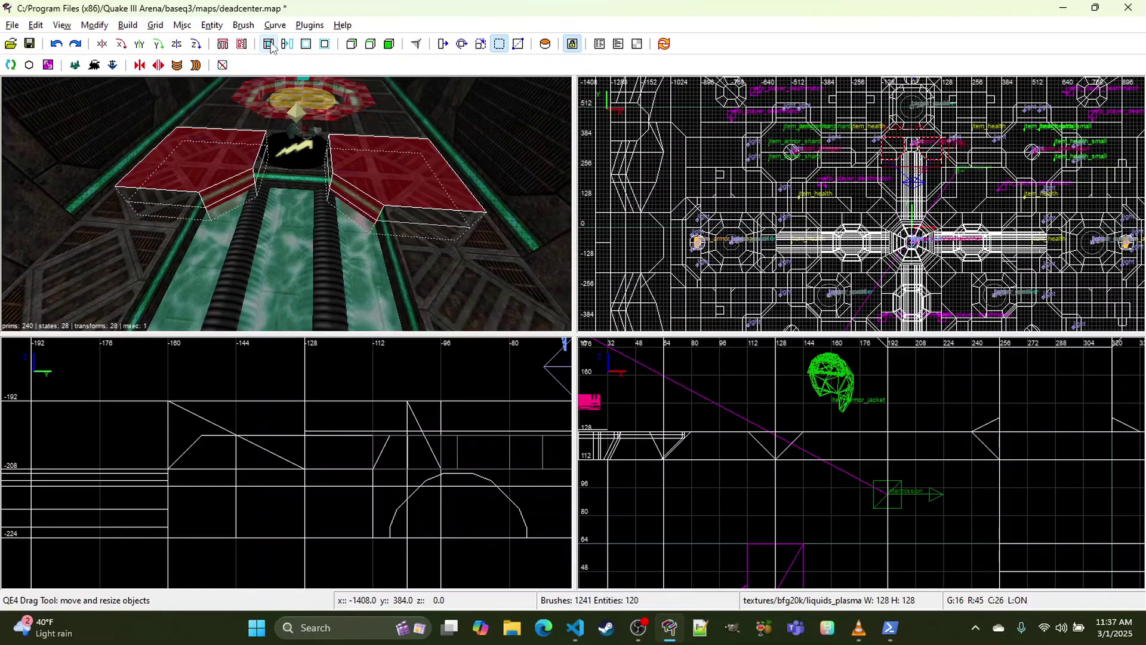
left_click(319, 176, "shift")
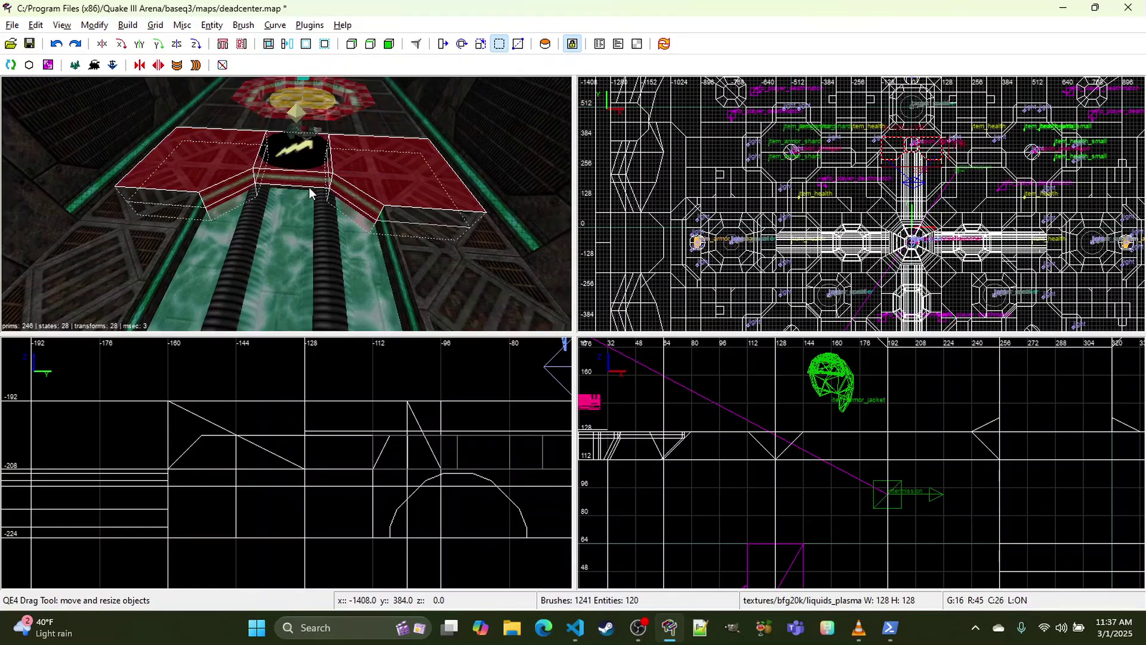
left_click(371, 128, "shift")
left_click(371, 128, "shift")
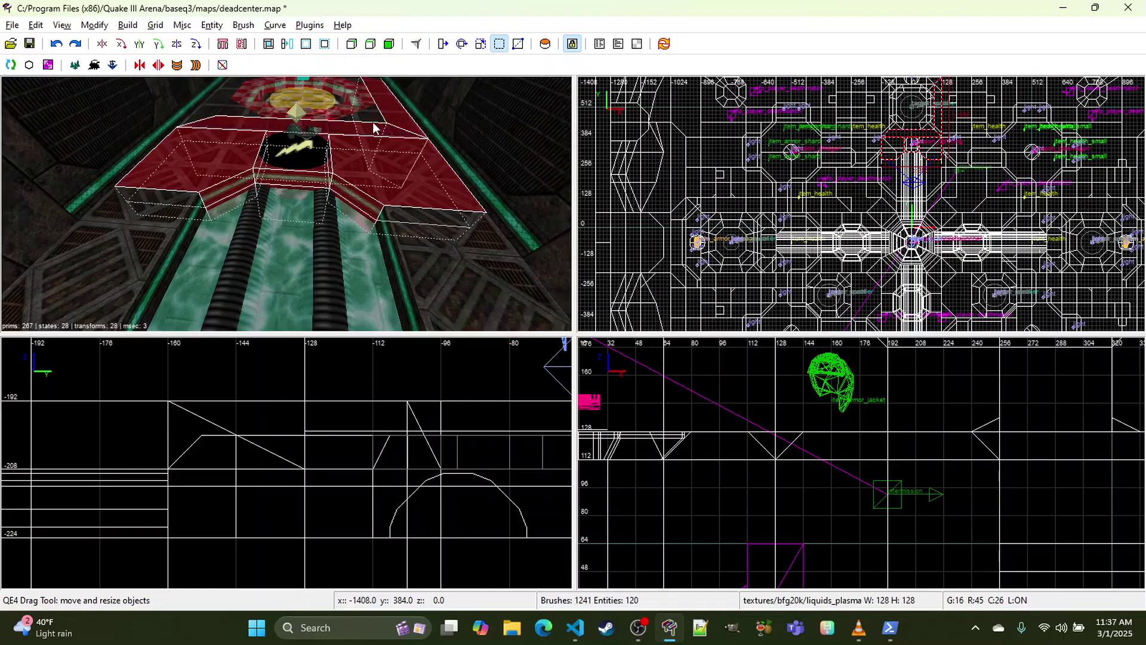
left_click(372, 114, "shift")
right_click(371, 113)
key("Left")
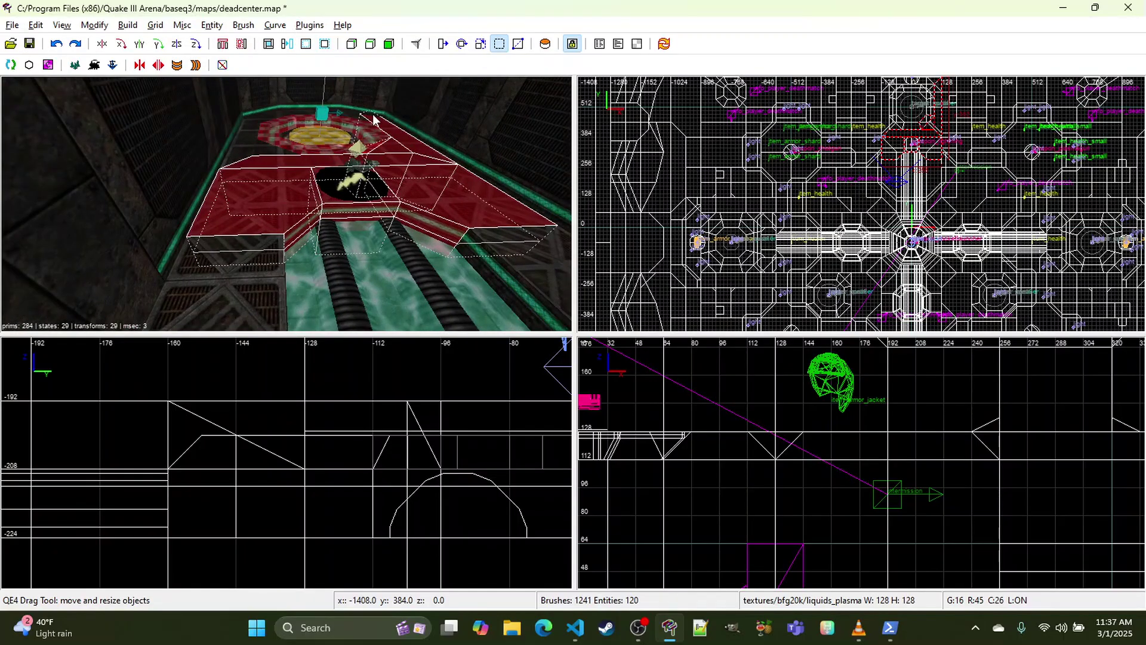
right_click(373, 120)
key("Escape")
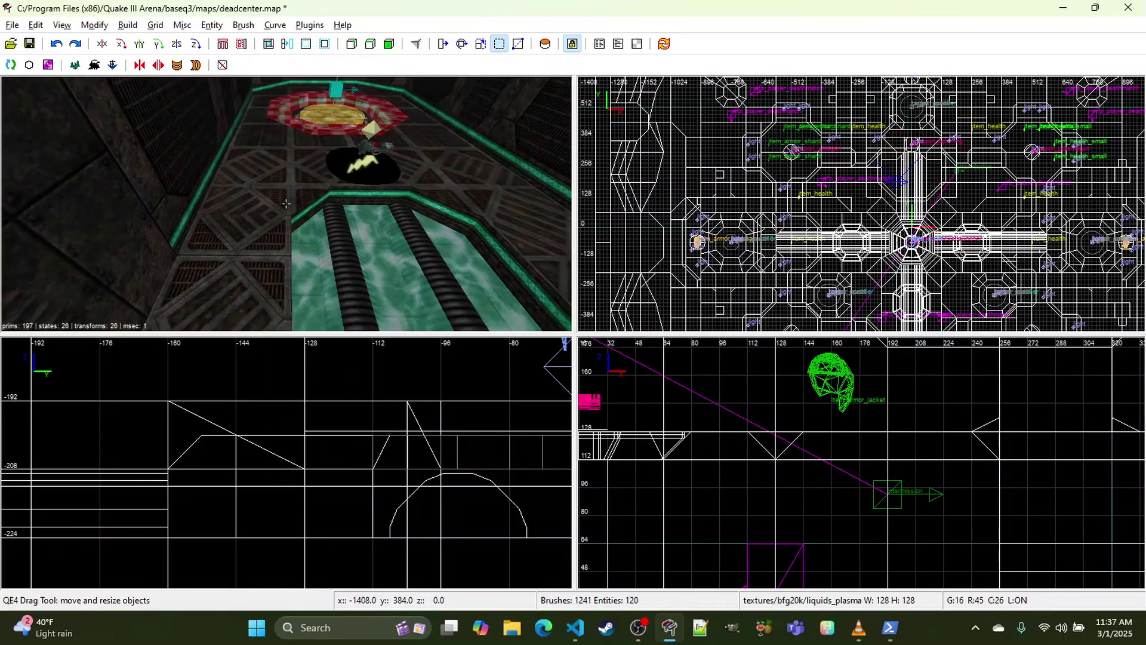
Step: Examine the liquid pools, their textured end faces and the walkways around the central platform
right_click(285, 203)
right_click(377, 130)
key("Left")
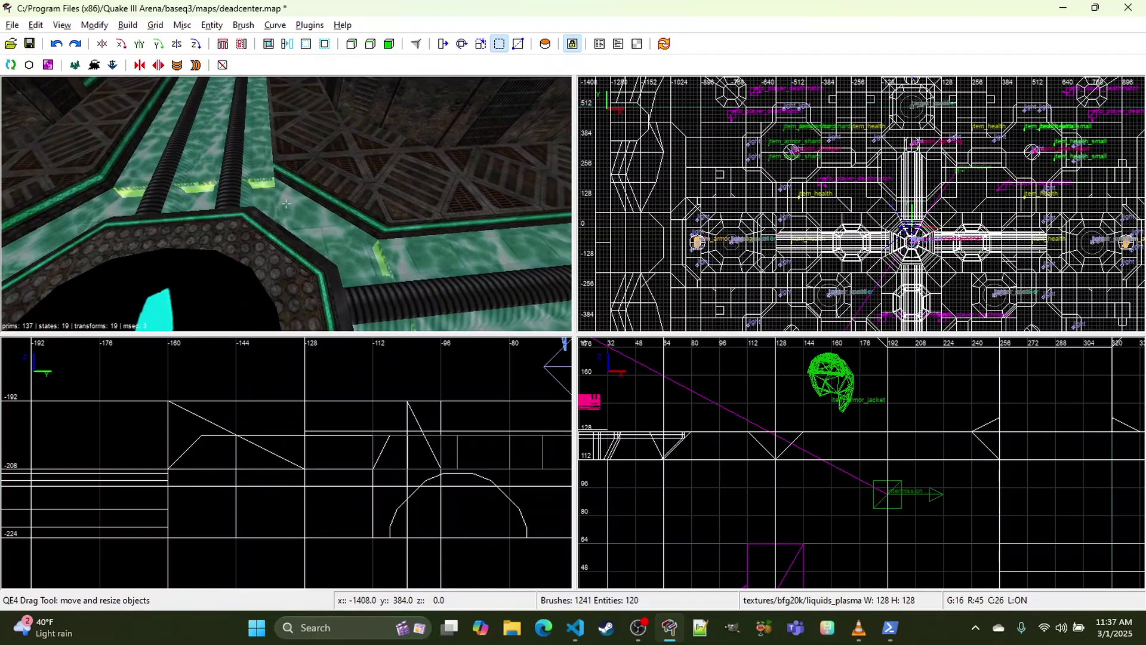
key("Left")
key("Down")
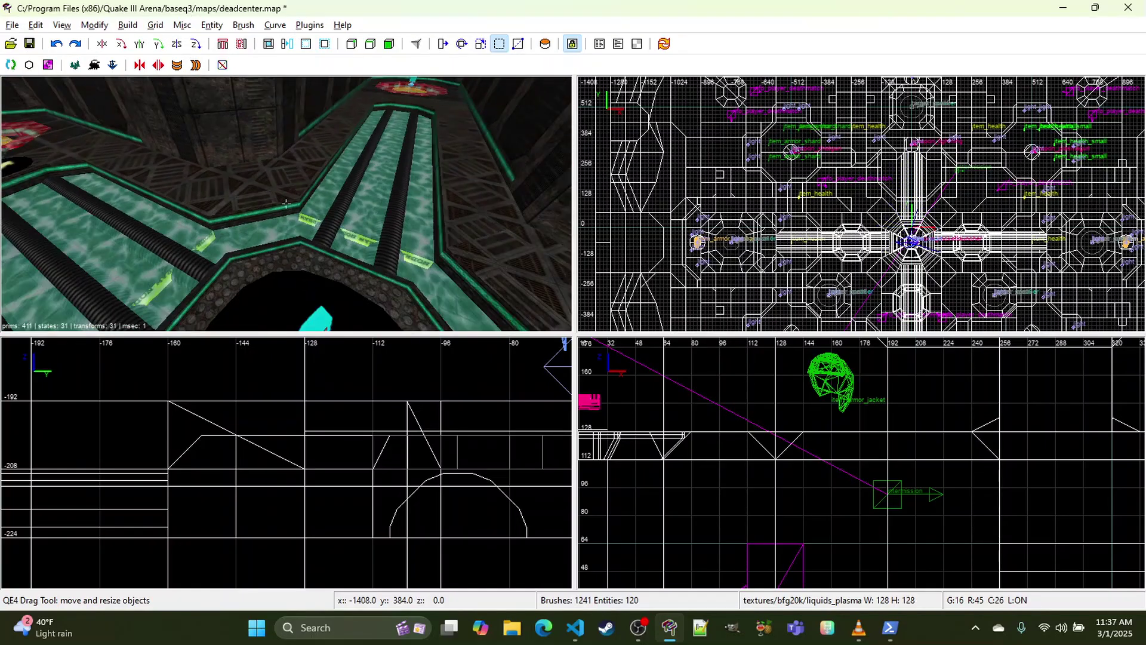
key("Up")
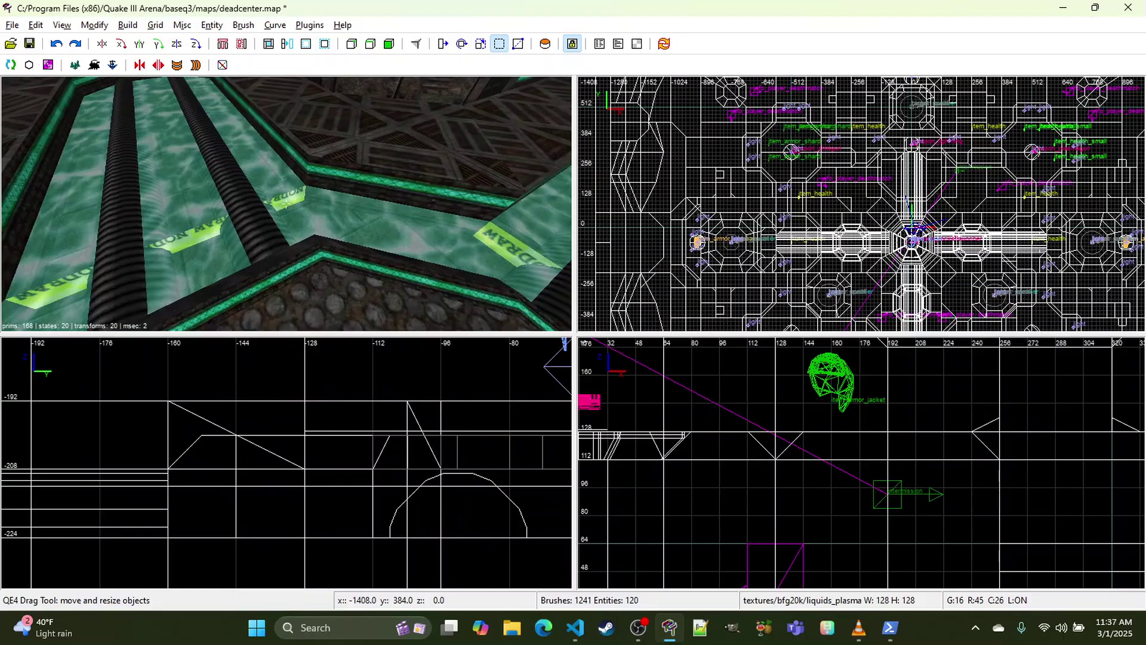
right_click(286, 203)
right_click(478, 172)
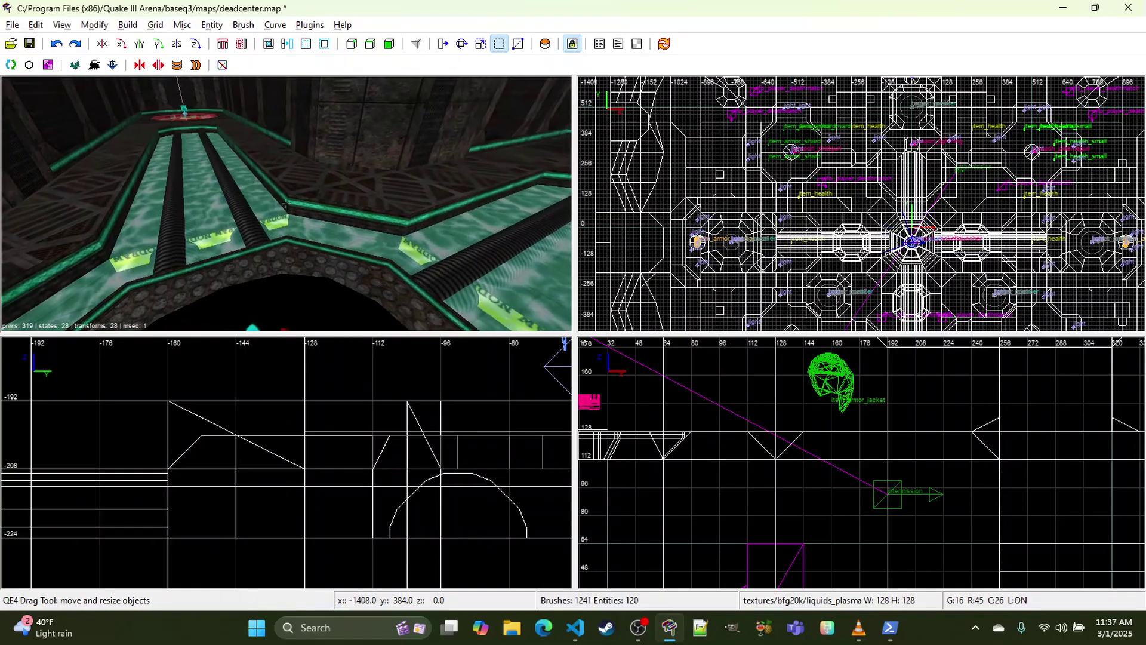
key("Up")
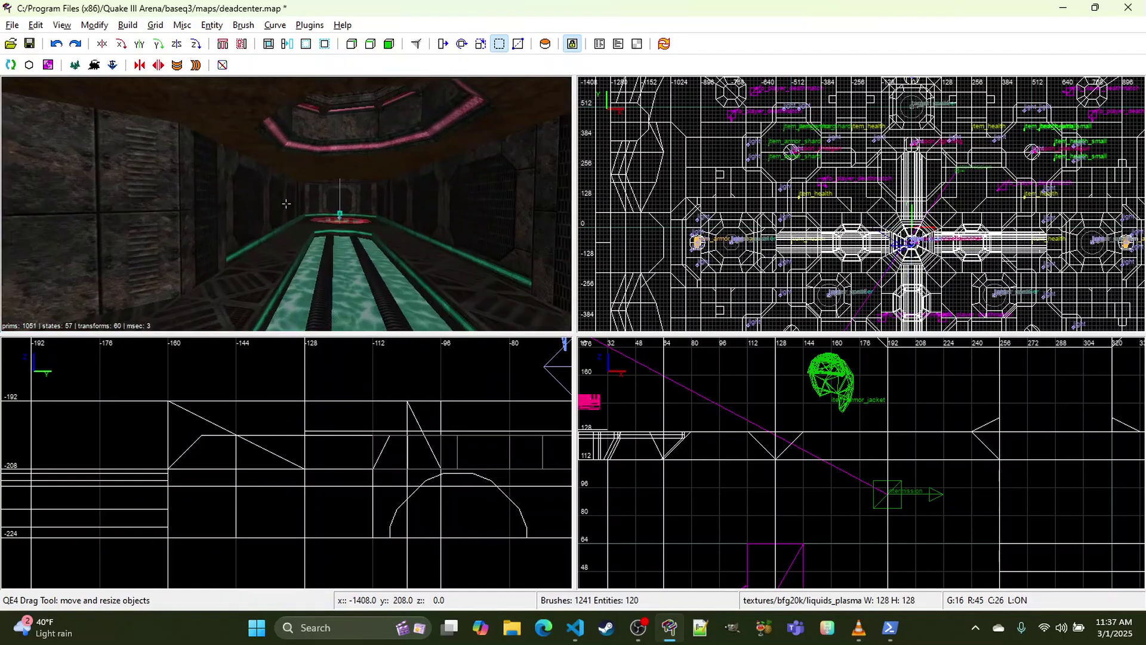
key("Down")
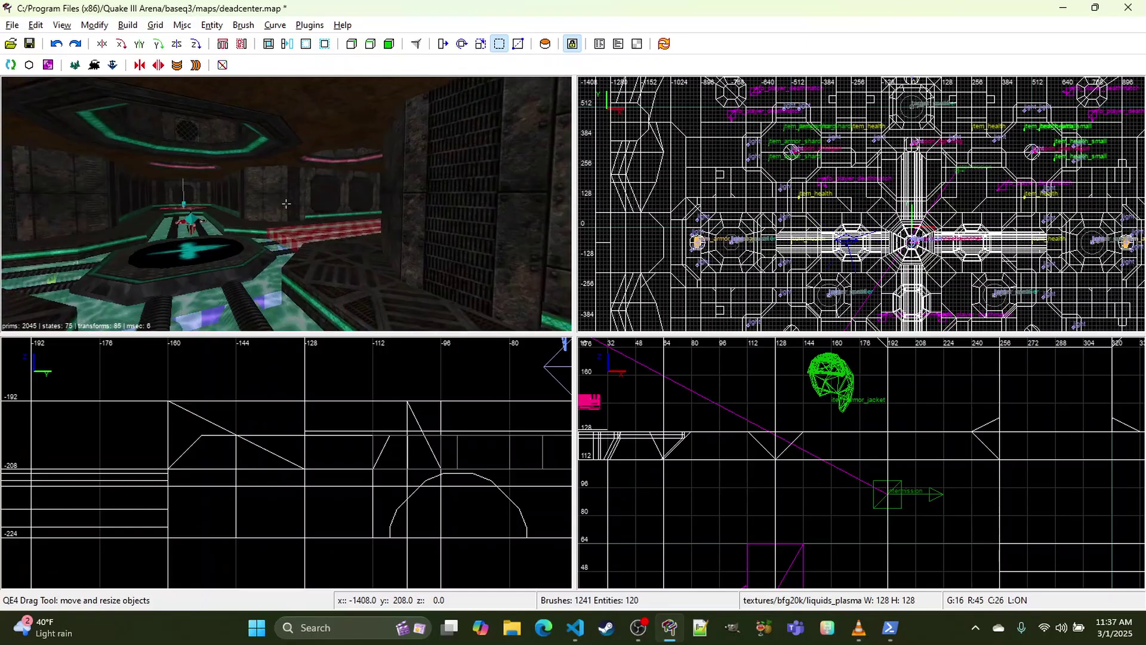
key("Up")
right_click(438, 222)
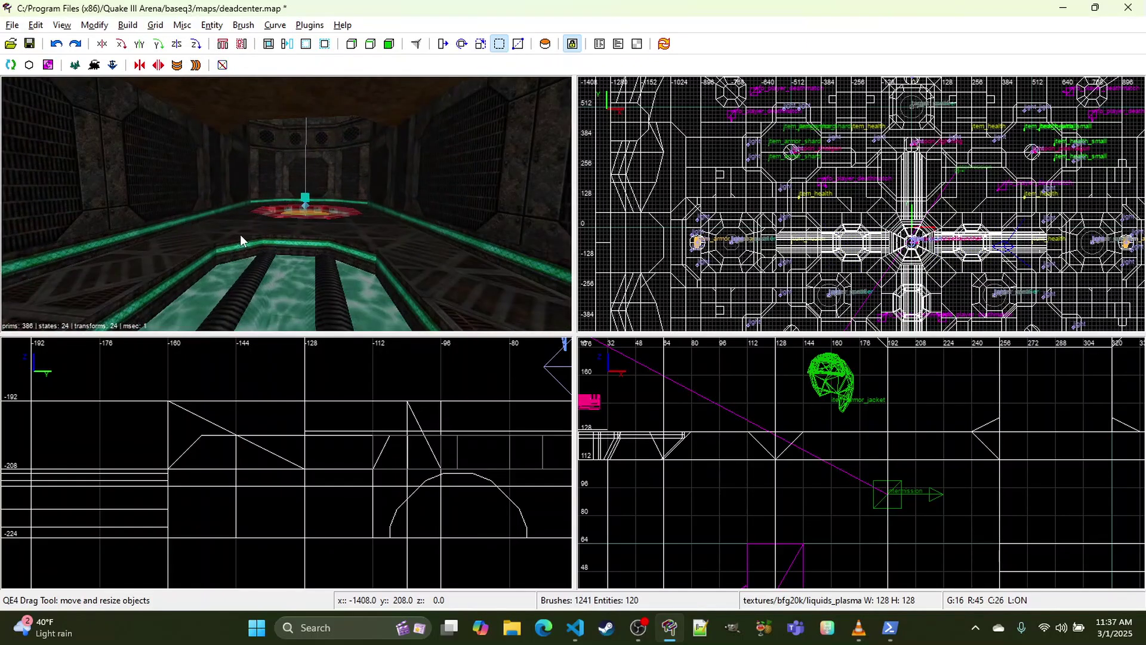
Step: Select the floor and trim brushes at one corner of the pool's end and save the map
key("ctrl+v")
key("ctrl+s")
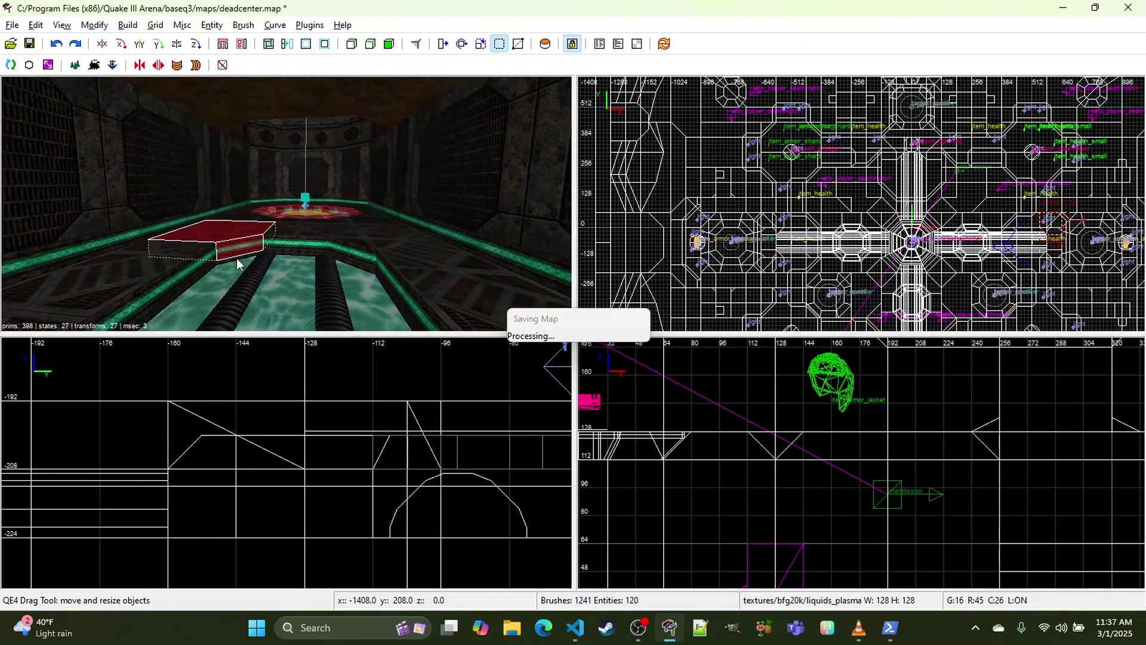
left_click(574, 627)
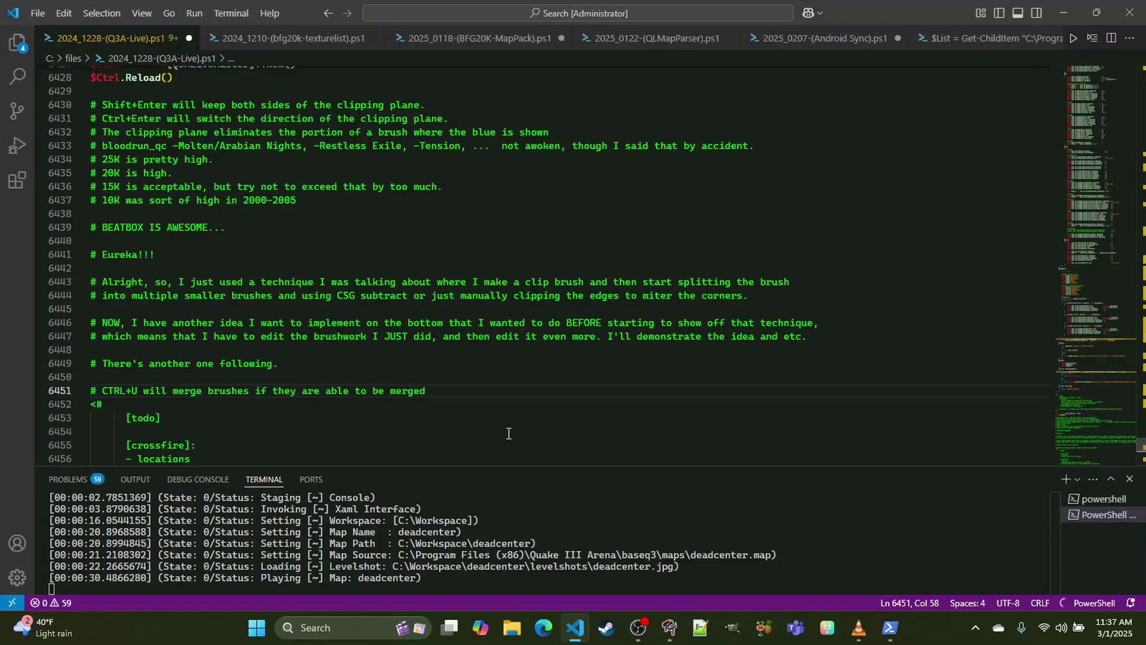
key("Return")
type("# Demex,")
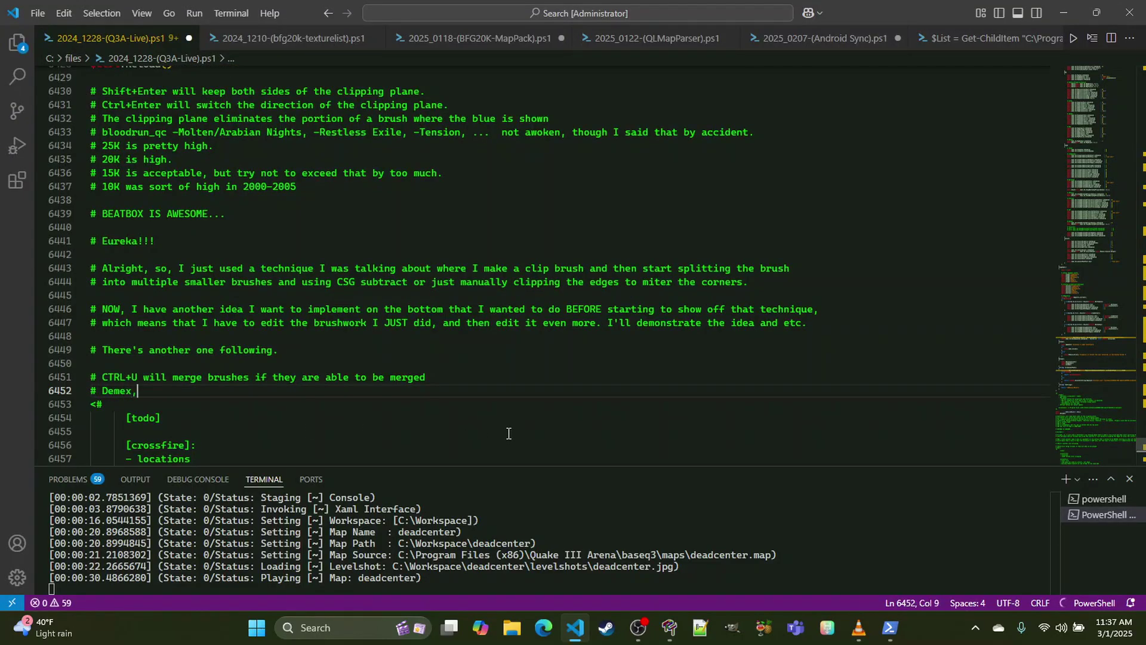
type(" RNGe")
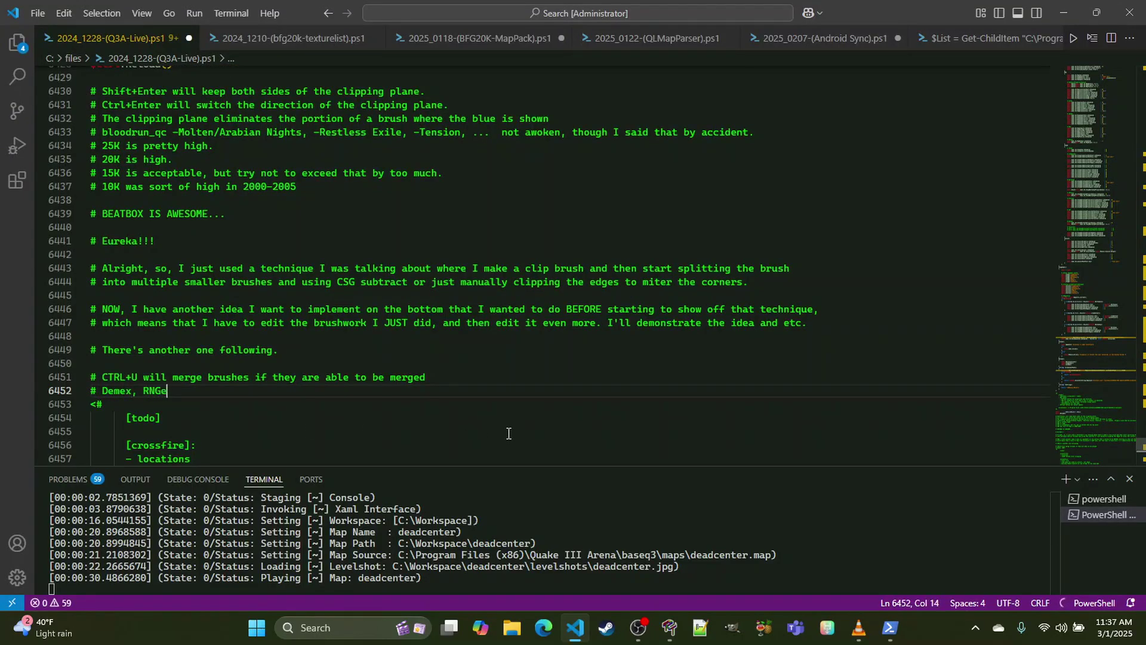
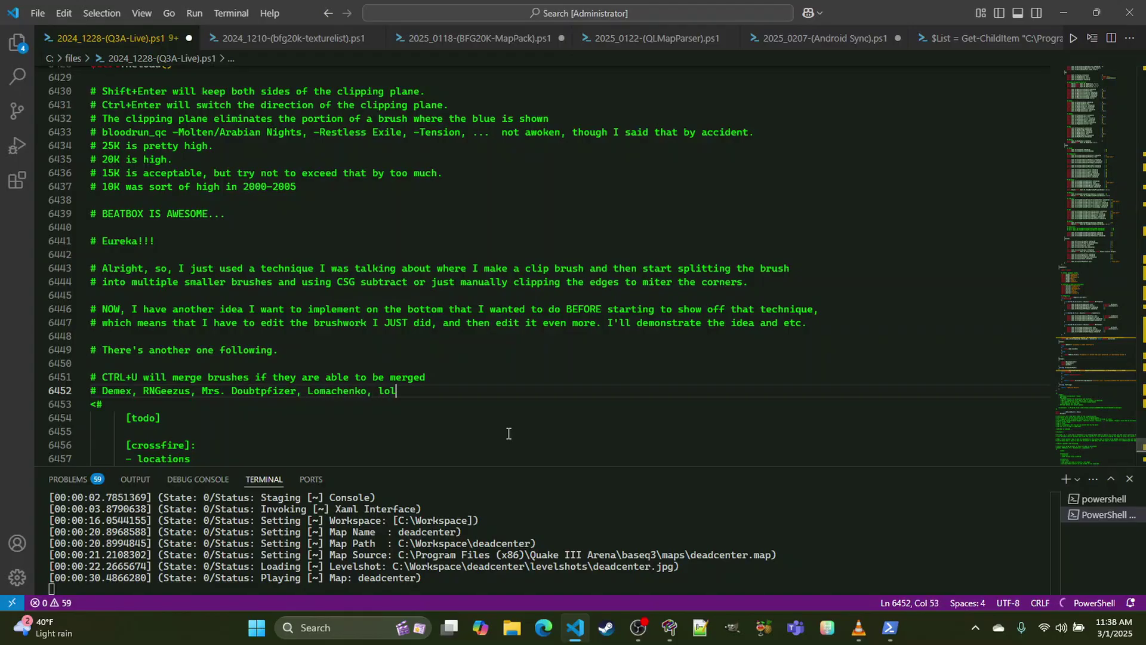
key("shift+Home")
key("BackSpace")
key("BackSpace")
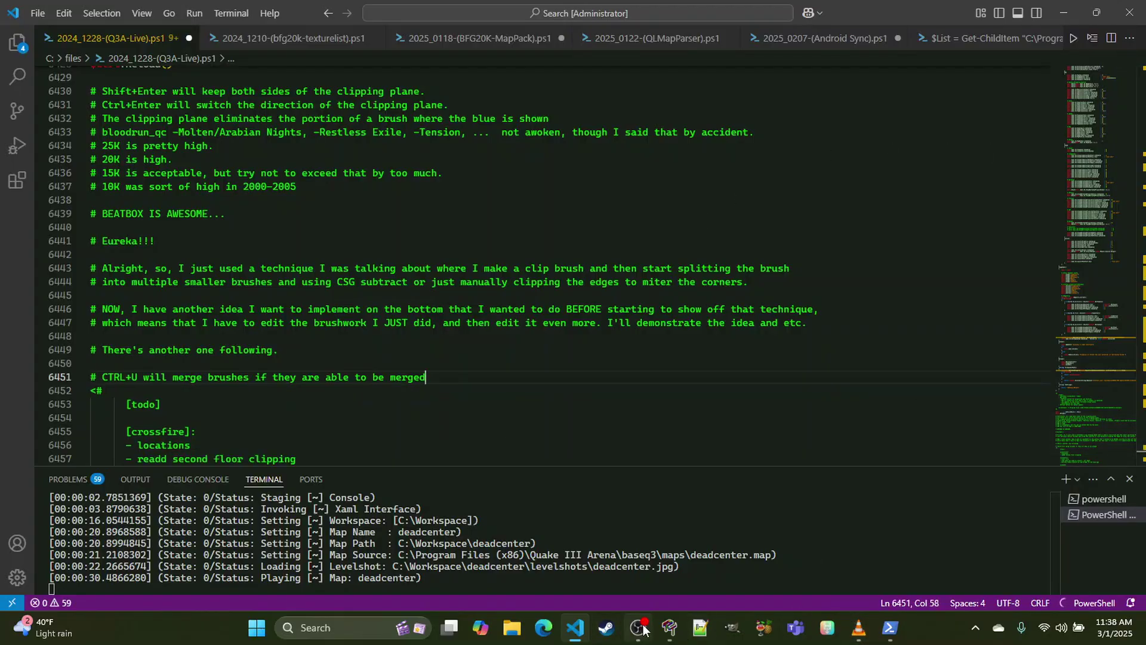
key("Return")
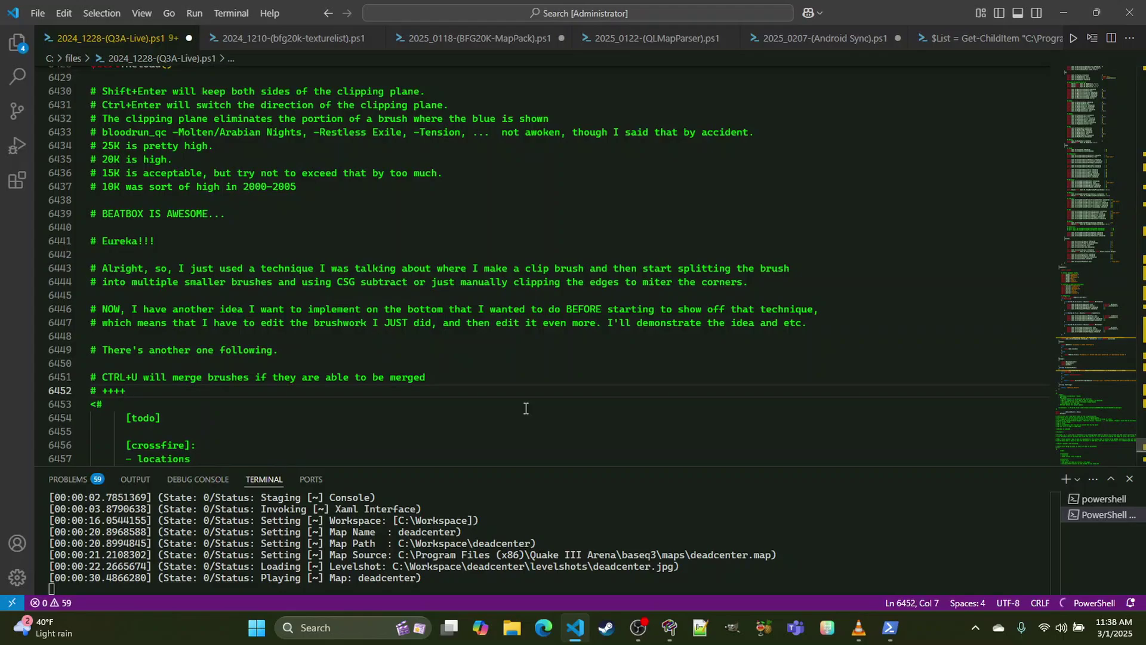
key("shift+Home")
key("BackSpace")
Step: Switch back to the map editor, select the floor and trim brushes at both corners of the pool's end, and show the clip brushes
left_click(1054, 14)
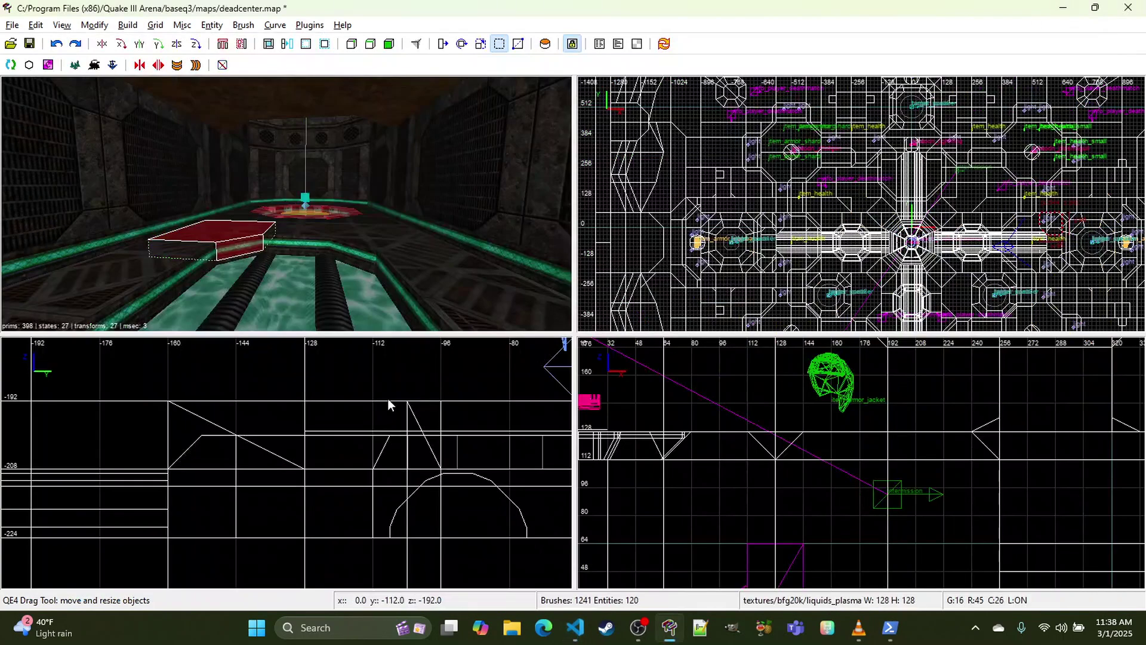
right_click(315, 145)
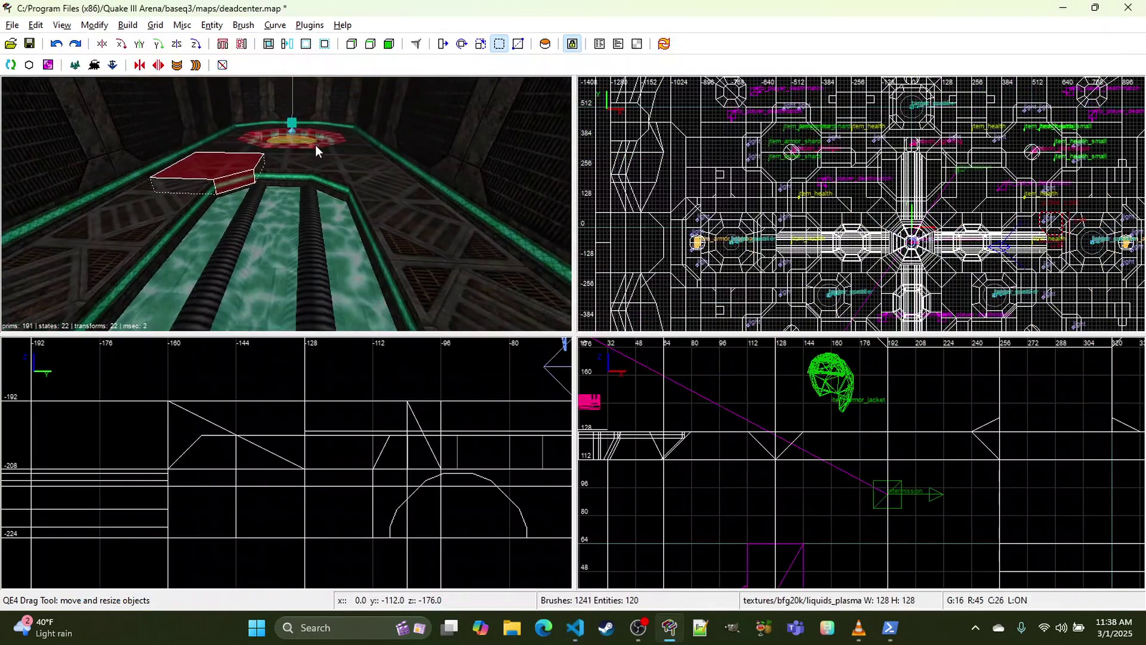
left_click(237, 190, "shift")
left_click(336, 181, "shift")
left_click(331, 199, "shift")
right_click(331, 198)
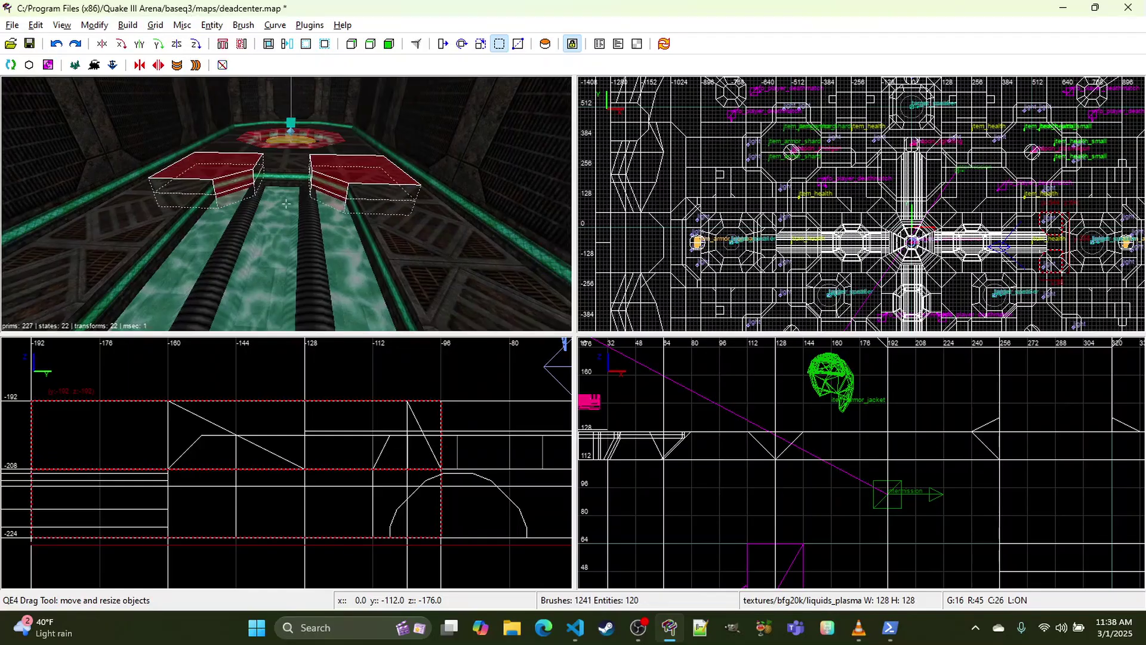
key("w")
right_click(444, 188)
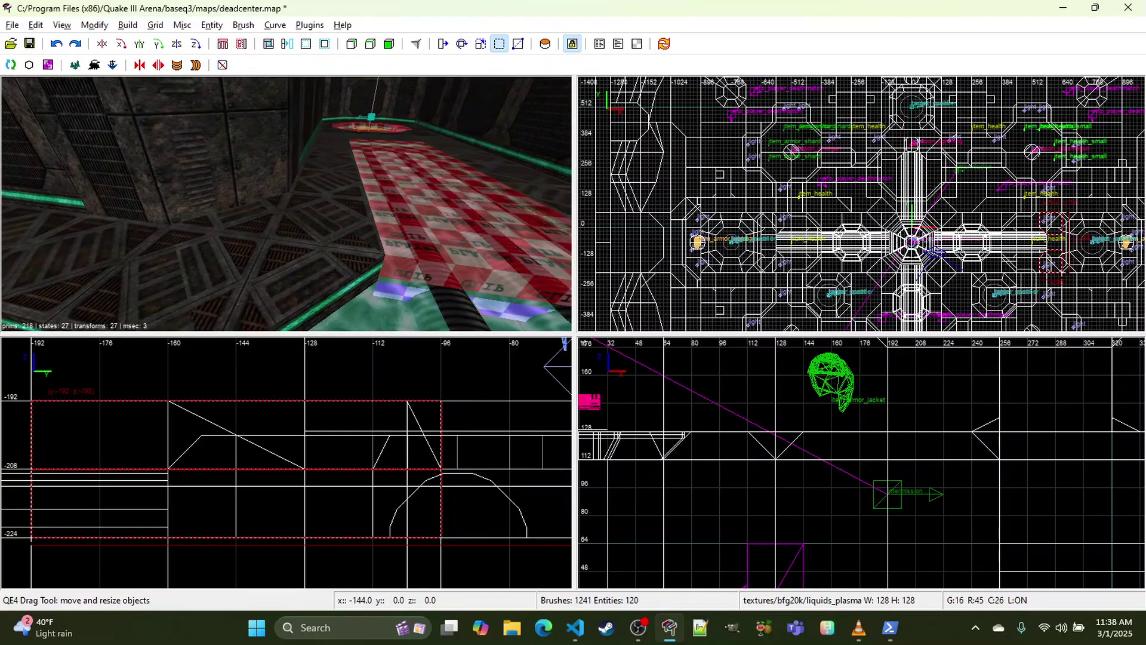
Step: Duplicate the selected corner brushes, rotate the copies about the Z axis and place them at x -128, y -480 on the adjacent pool's end
right_click_drag(651, 288, 598, 177)
key("space")
left_click(200, 51)
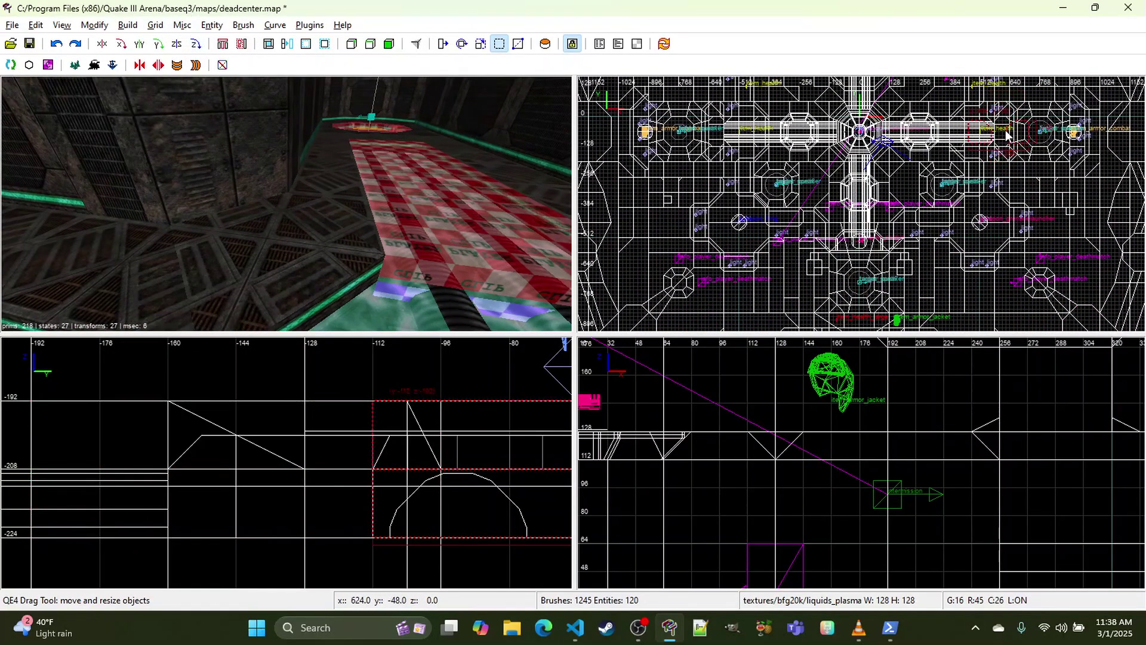
mouse_move(1021, 131)
left_mouse_down()
mouse_move(972, 196)
mouse_move(875, 258)
left_mouse_up()
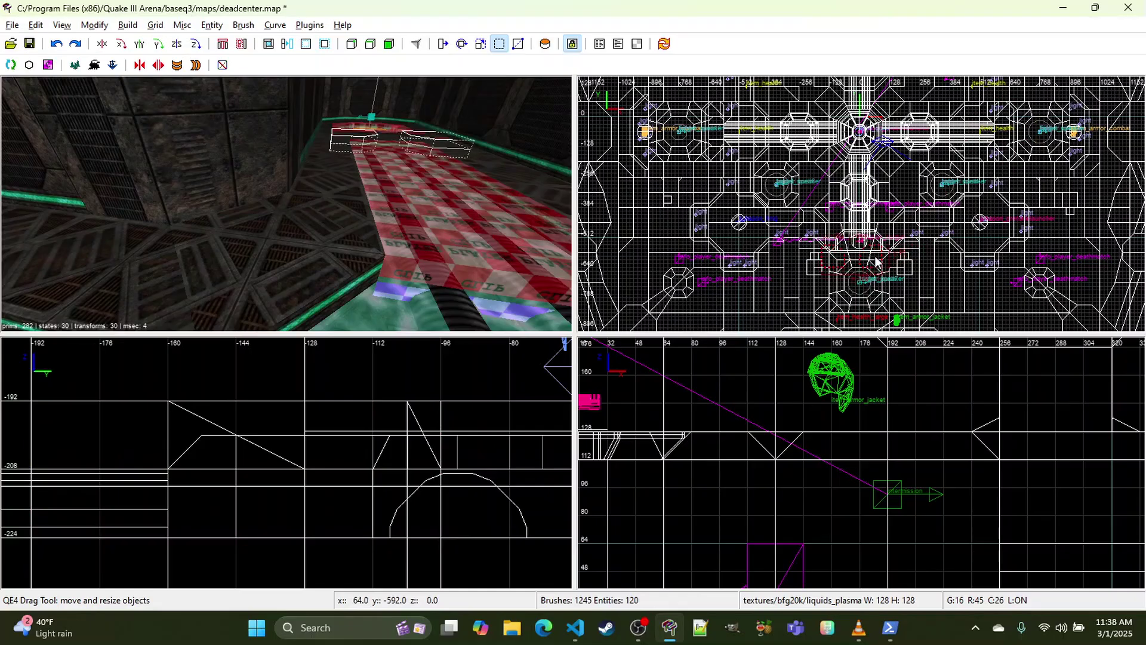
scroll(874, 261, "up", 6)
scroll(866, 257, "up", 2)
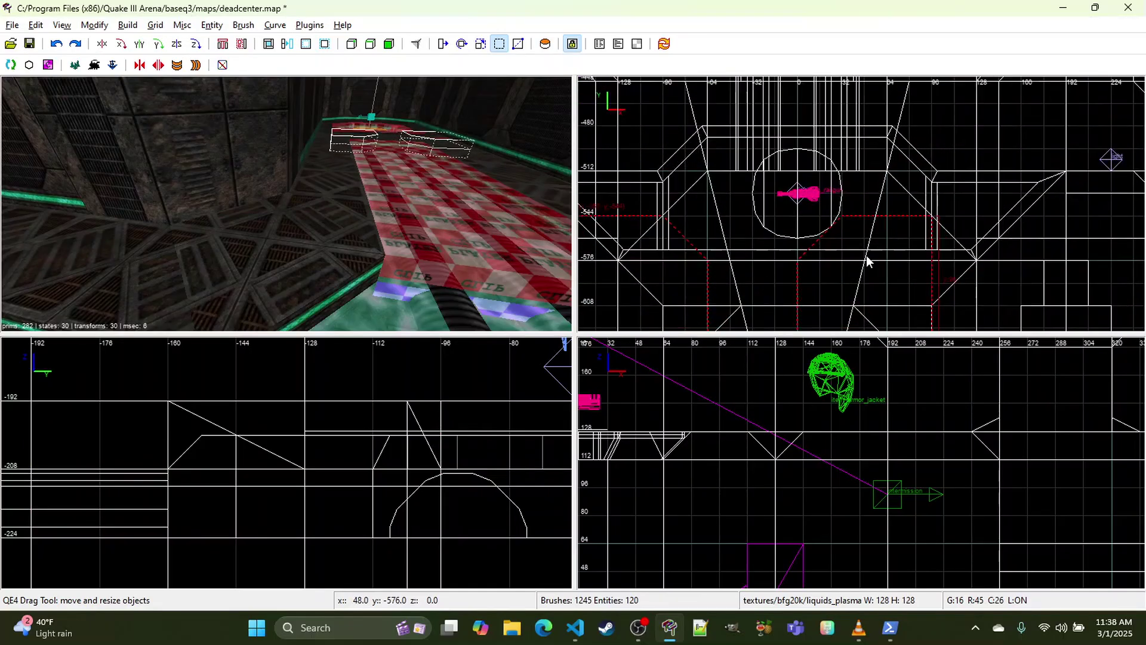
mouse_move(866, 258)
left_mouse_down()
mouse_move(872, 194)
mouse_move(900, 167)
left_mouse_up()
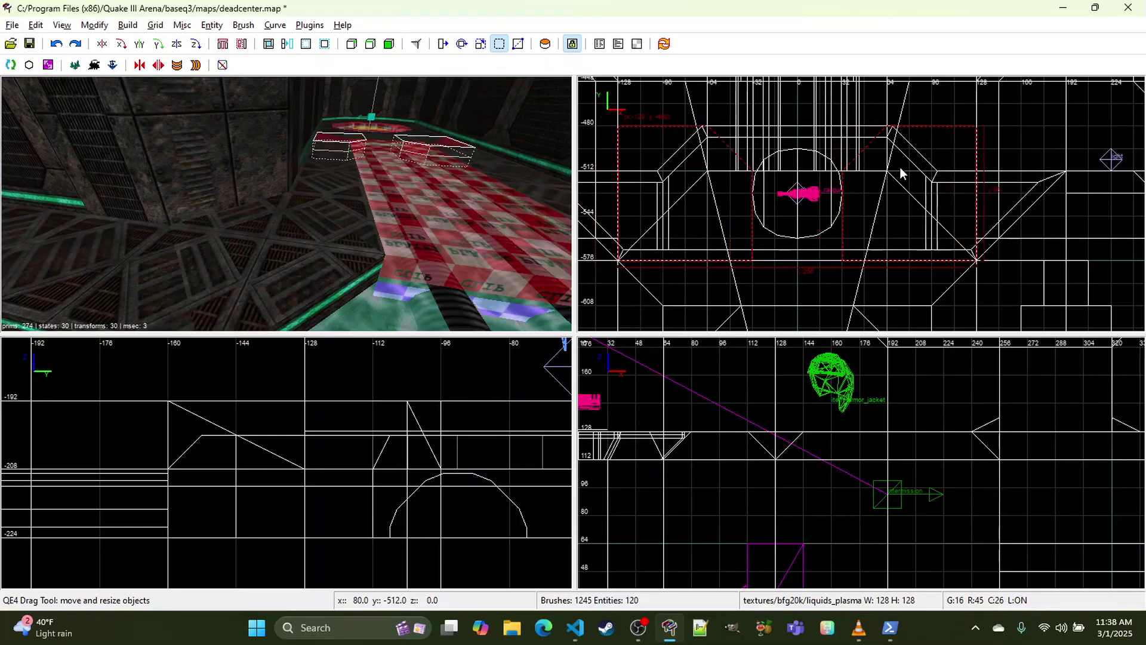
Step: CSG subtract the copied corner brushes from the clip and liquid brushes at the adjacent pool's end
right_click(407, 232)
key("Left")
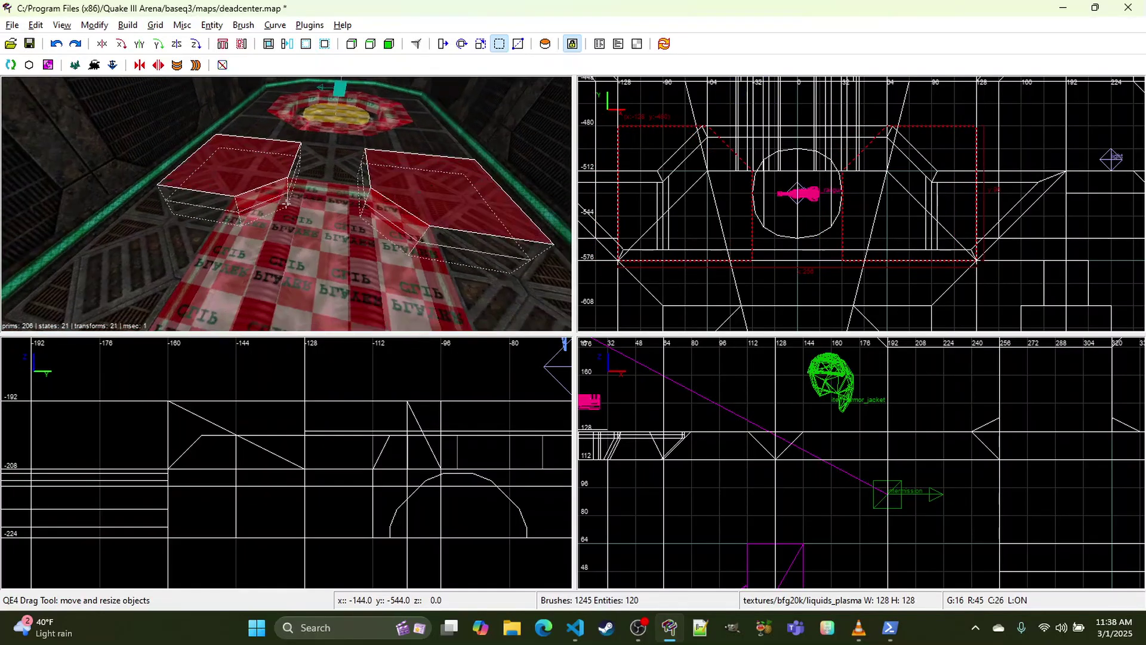
right_click(323, 248)
left_click(270, 44)
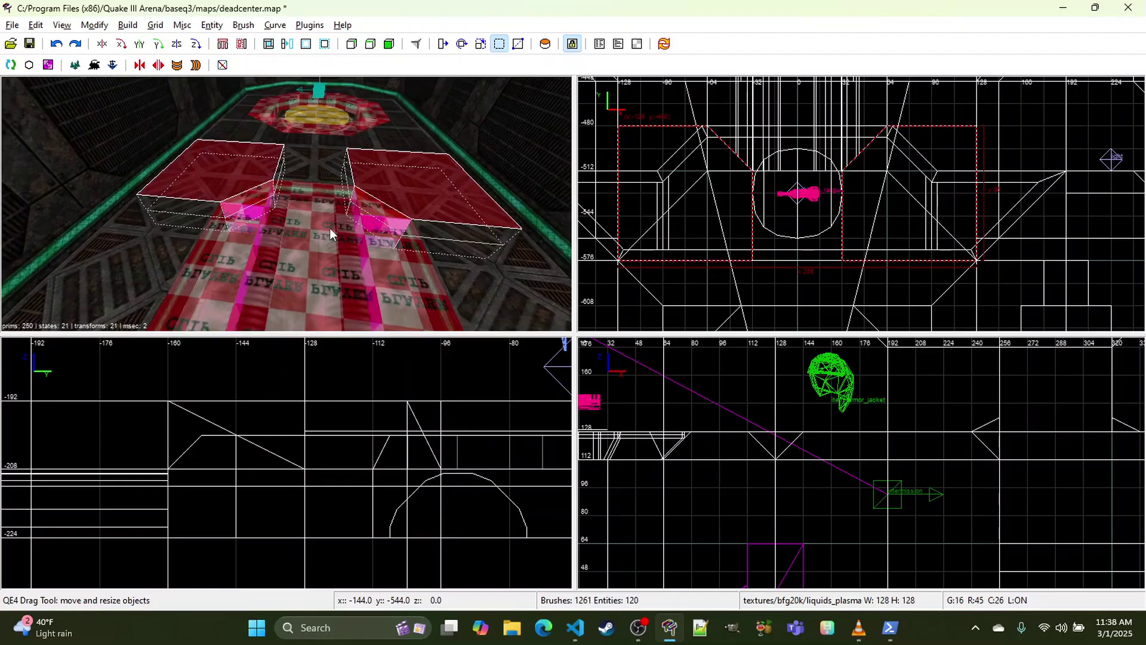
Step: Merge the split player clip fragments over this pool into one brush and hide the clip brushes
key("Escape")
left_click(239, 218, "shift")
left_click(299, 228, "shift")
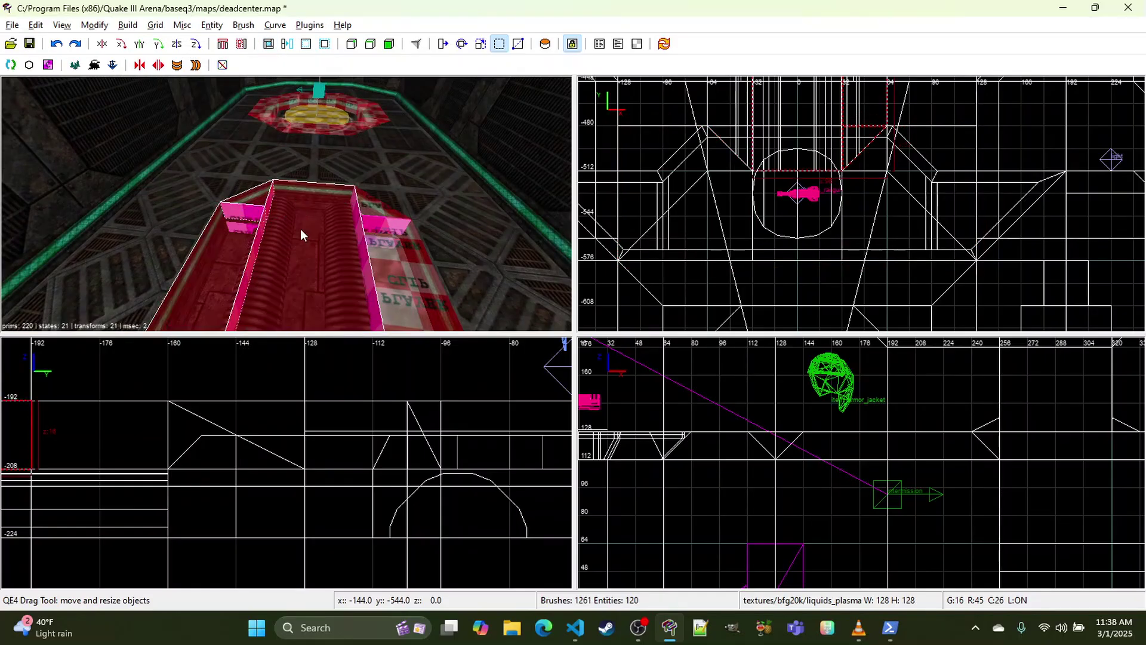
left_click(301, 228, "shift")
left_click(348, 225, "shift")
right_click(372, 252)
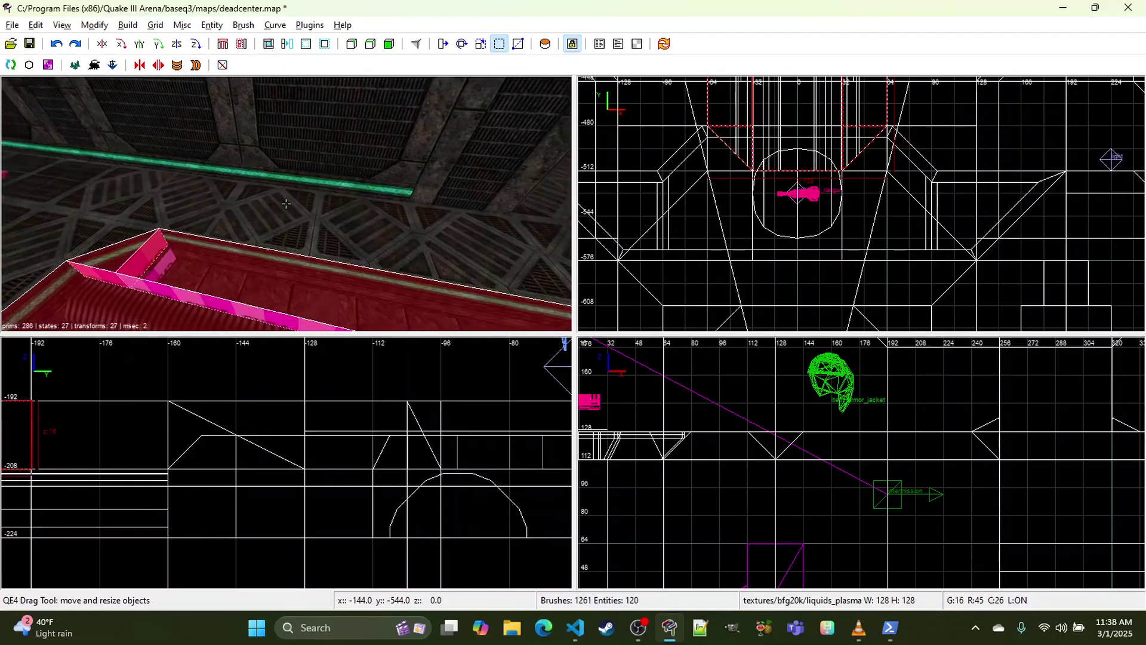
right_click(371, 256)
key("Delete")
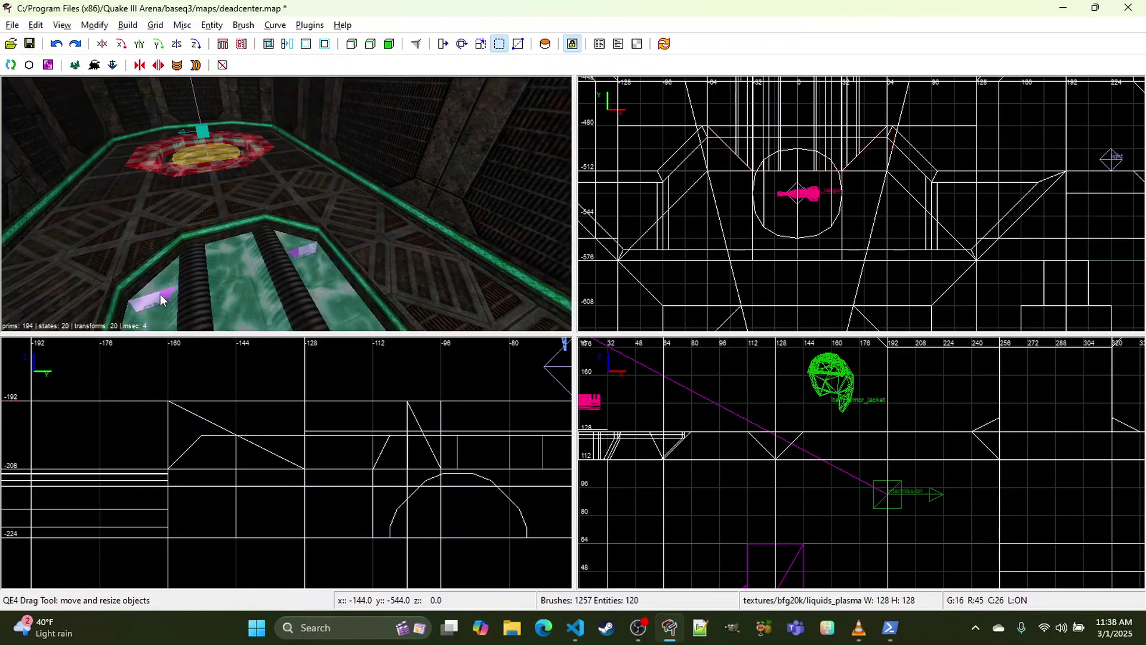
Step: Merge the split liquid fragments under the pipes of this pool into one brush
key("ctrl+z")
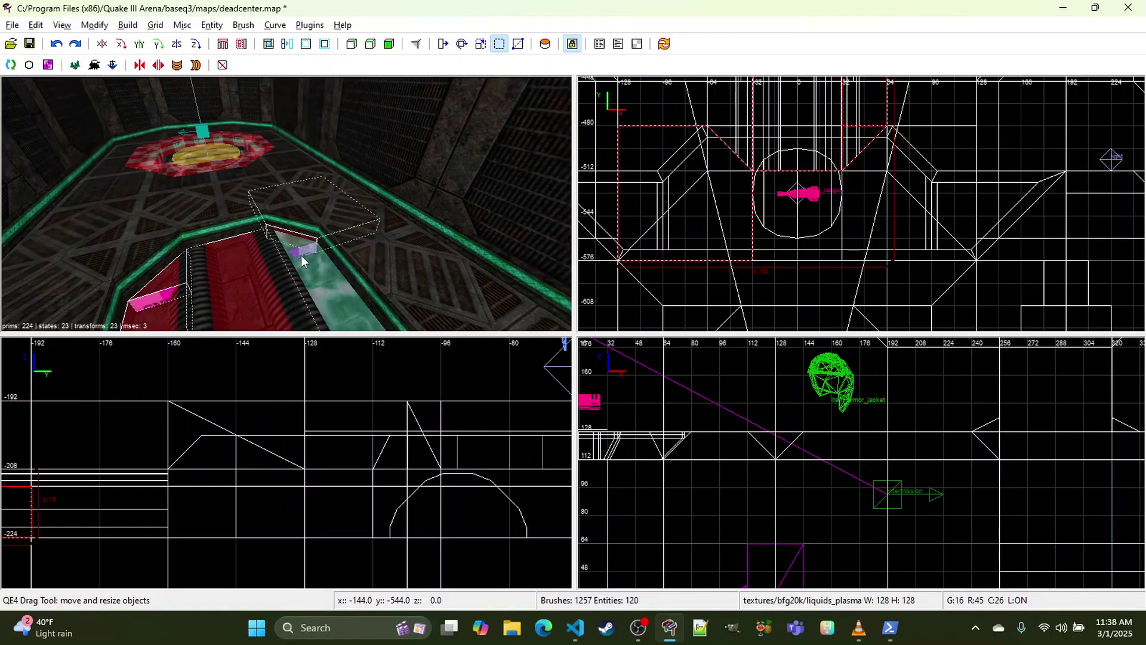
key("ctrl+z")
key("ctrl+z")
key("ctrl+z")
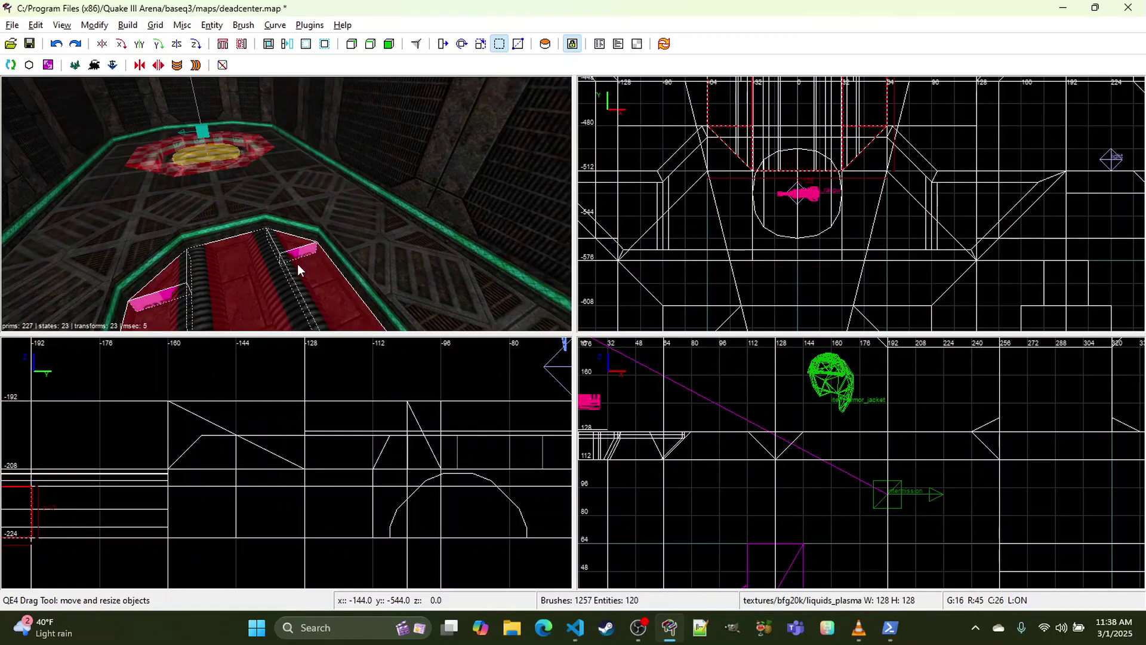
mouse_move(299, 258)
right_mouse_down()
mouse_move(306, 251)
mouse_move(191, 241)
mouse_move(215, 234)
right_mouse_up()
key("Escape")
Step: Apply the common/nodrawnonsolid texture to the whole merged liquid brush
left_click(267, 215, "shift")
key("t")
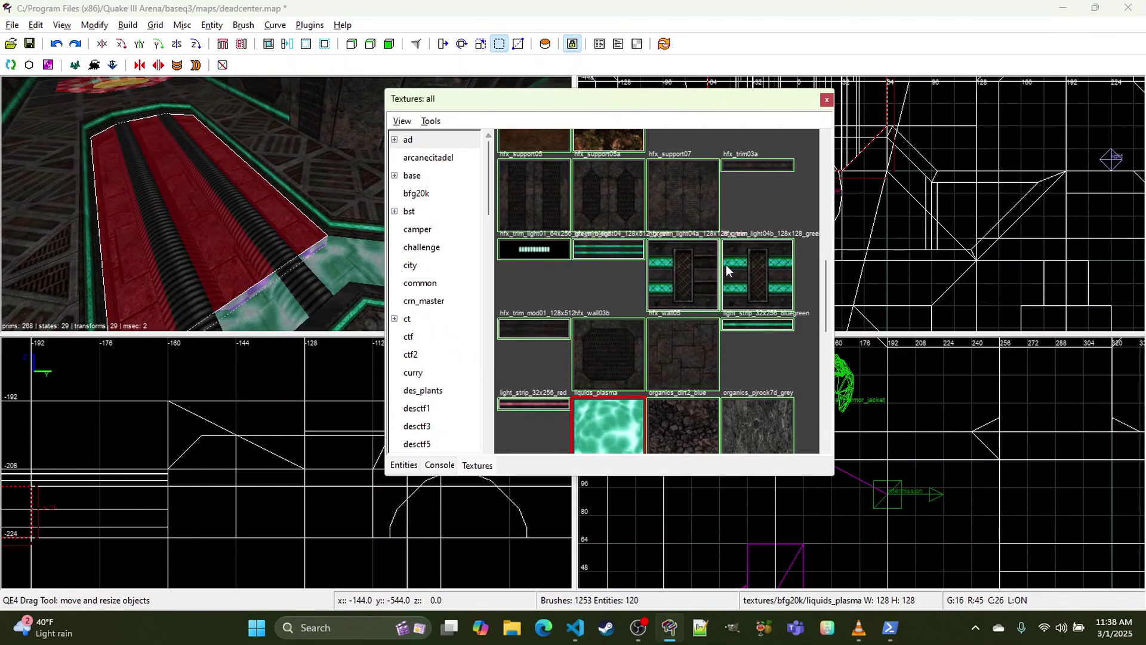
scroll(705, 330, "down", 5)
left_click(759, 336)
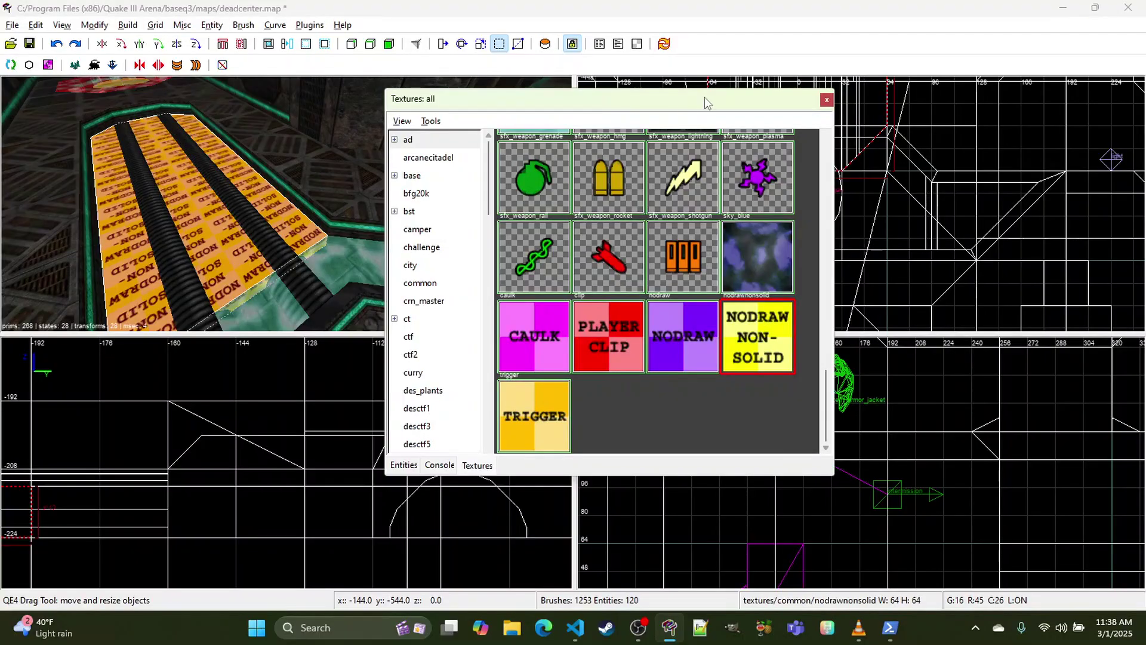
left_click(827, 100)
key("Escape")
Step: Copy the bfg20k/liquids_plasma texture from the neighbouring liquid onto the top face of the merged brush
middle_click(372, 269)
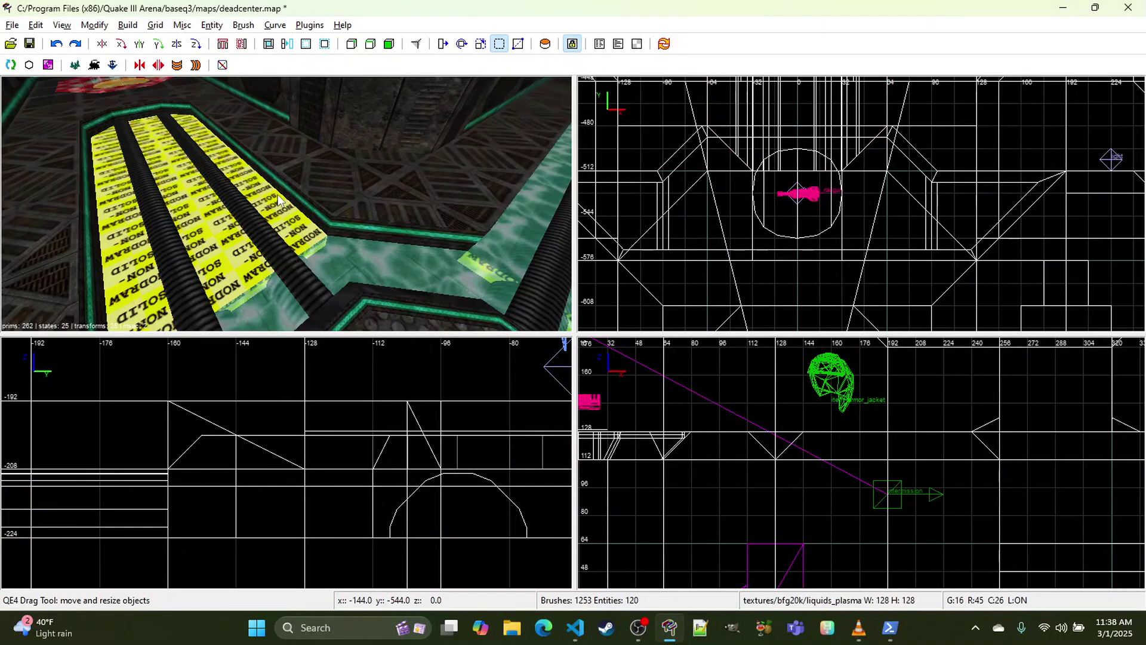
middle_click(278, 195, "ctrl+shift")
right_click_drag(278, 194, 286, 204)
key("Up")
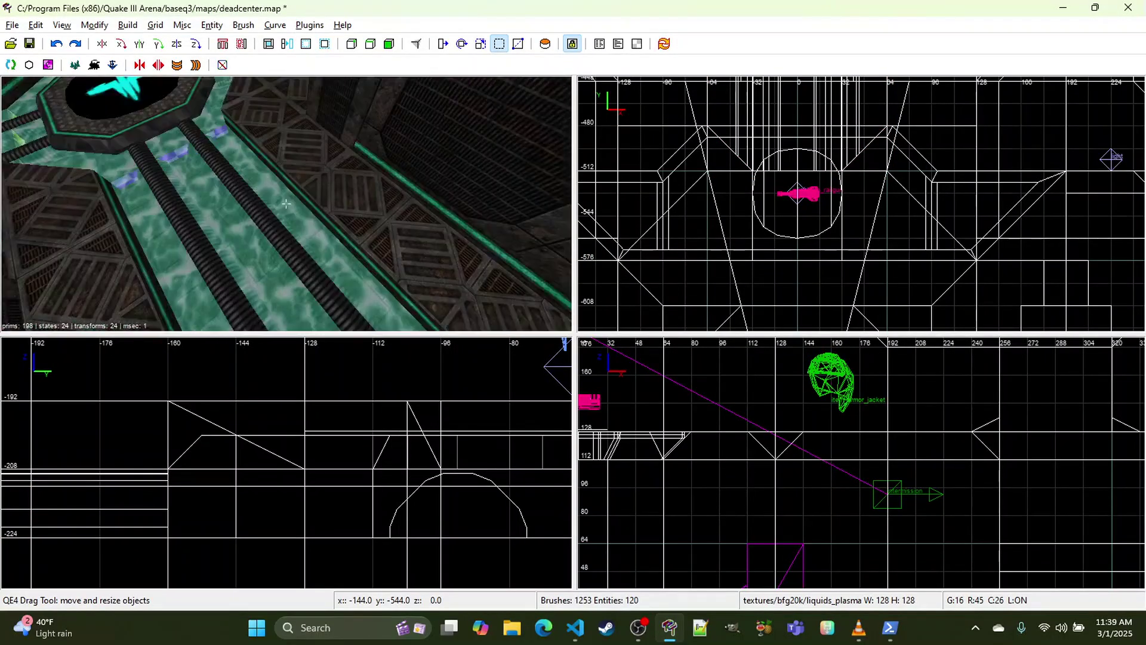
Step: Show the clip brushes over the pools around the central platform again
key("Up")
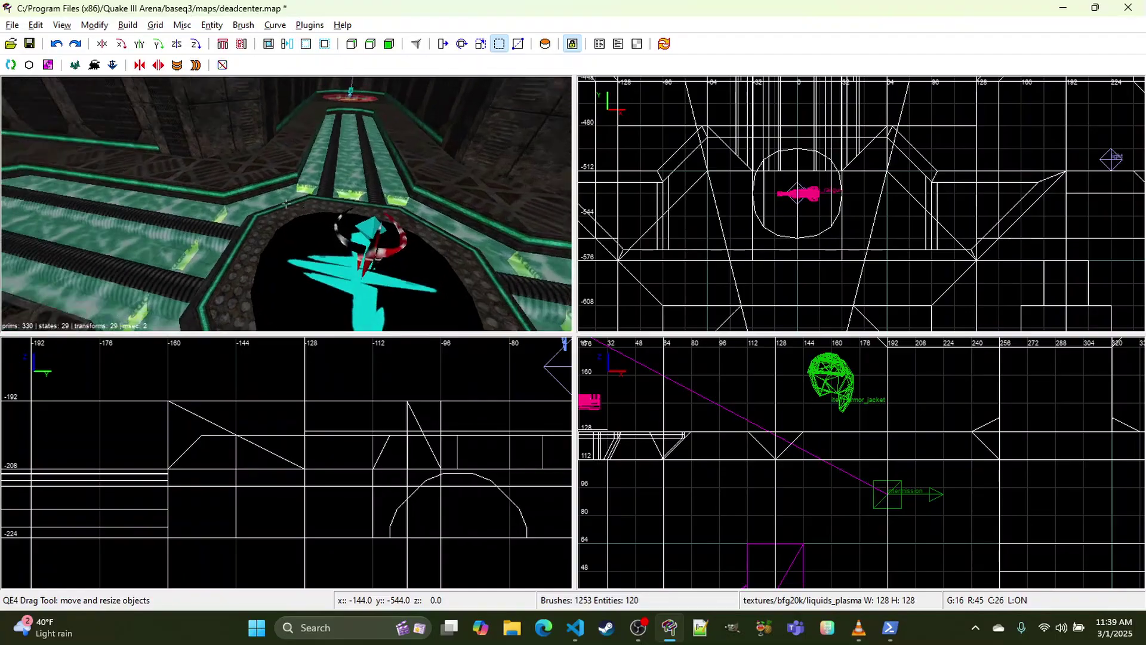
right_click(286, 203)
left_click(61, 24)
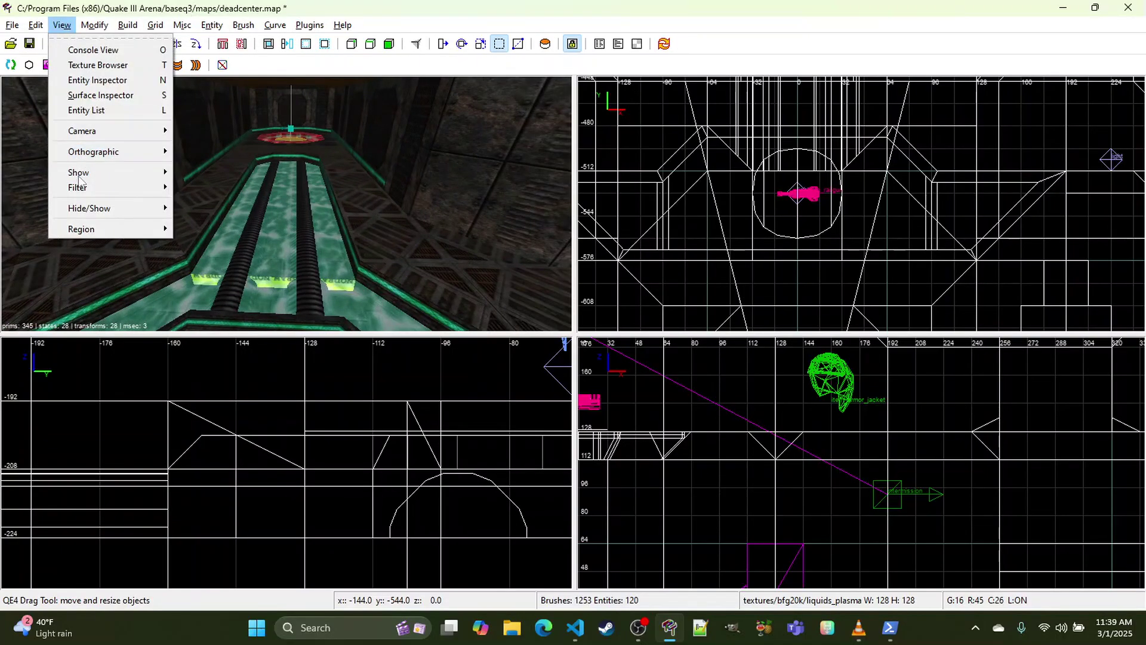
right_click(286, 204)
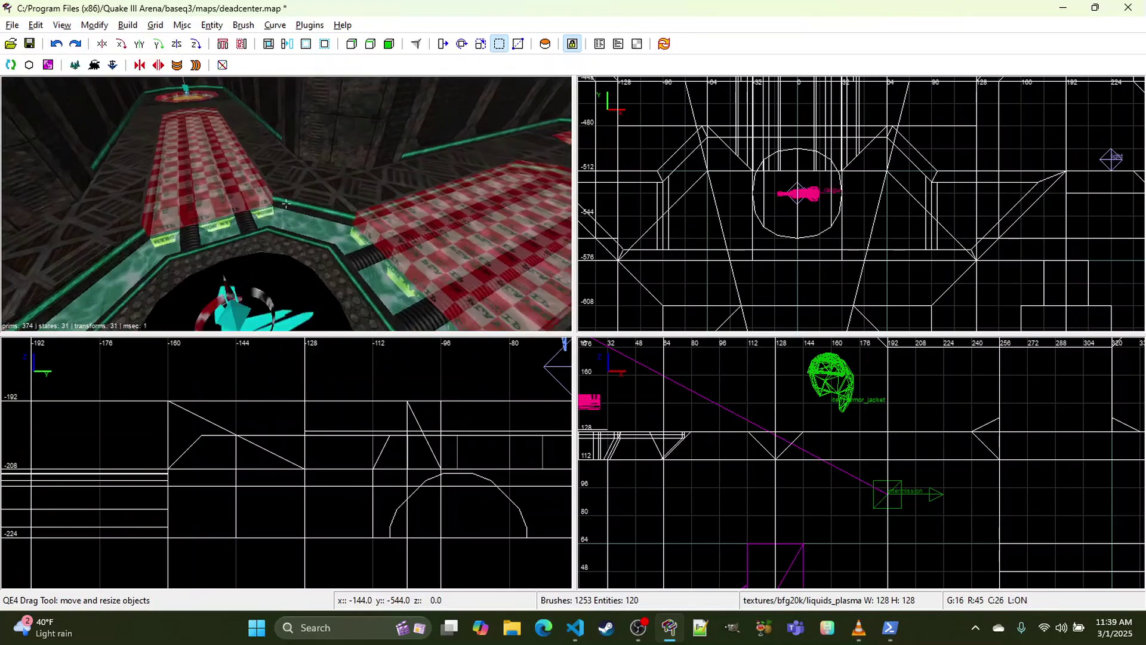
Step: Hide the large translucent brush surrounding the octagonal platform with the red trim light
scroll(286, 203, "down", 10)
right_click(286, 204)
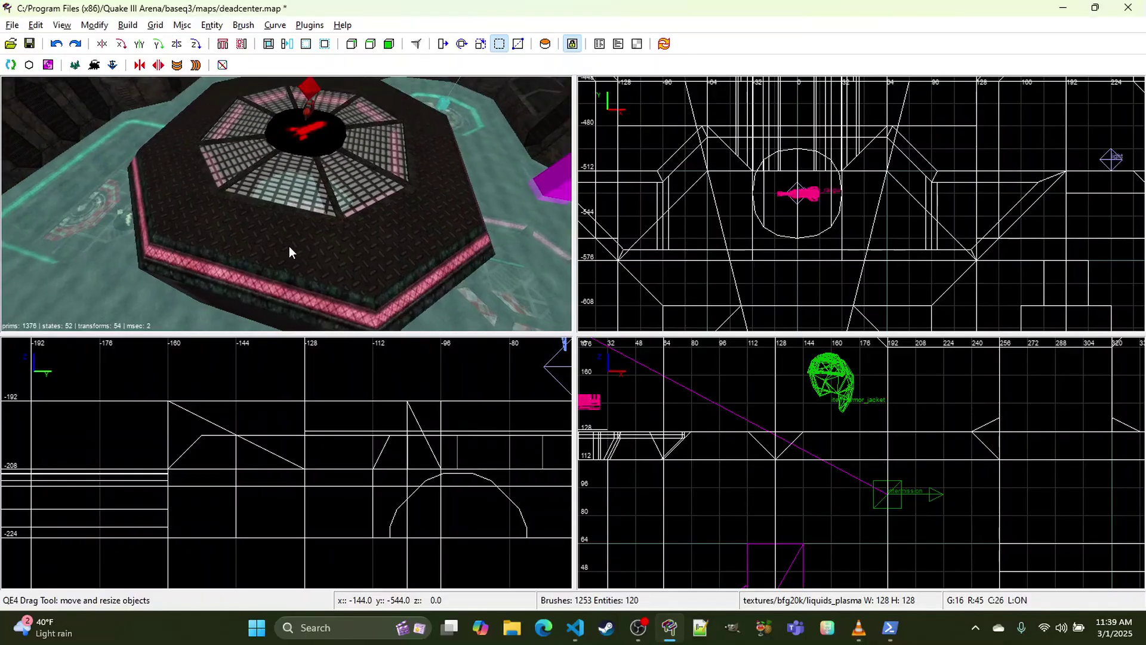
left_click(119, 181, "shift")
key("h")
Step: Select the octagonal floor brush and all the trim brushes around the edge of the central platform between the pools
right_click(145, 185)
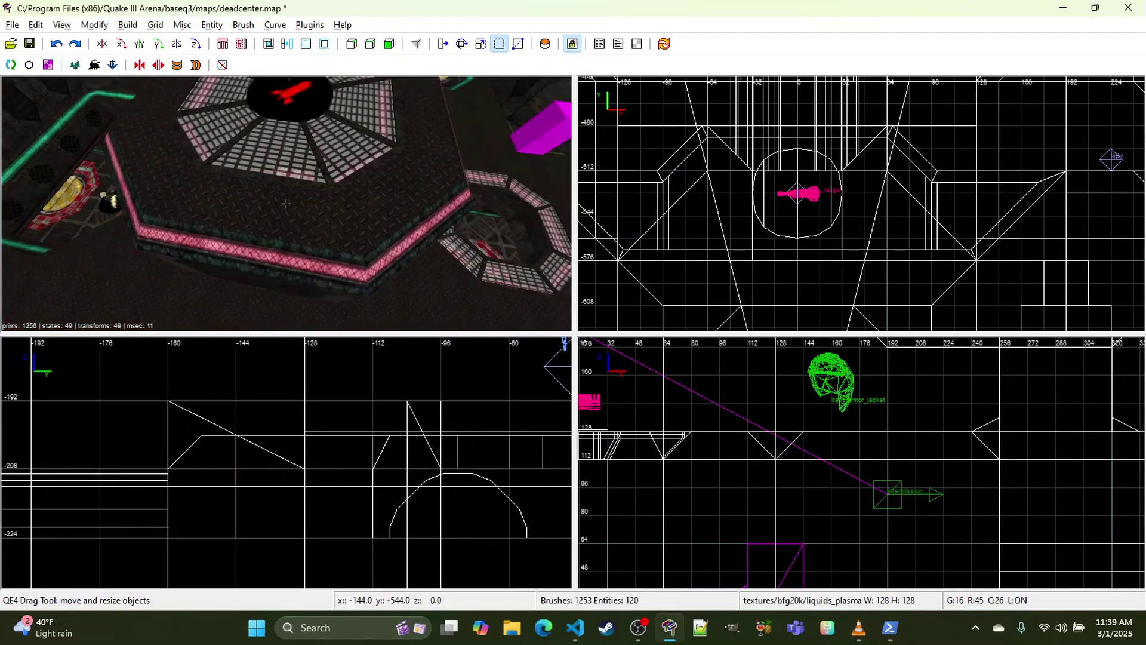
scroll(286, 204, "up", 8)
scroll(286, 204, "down", 8)
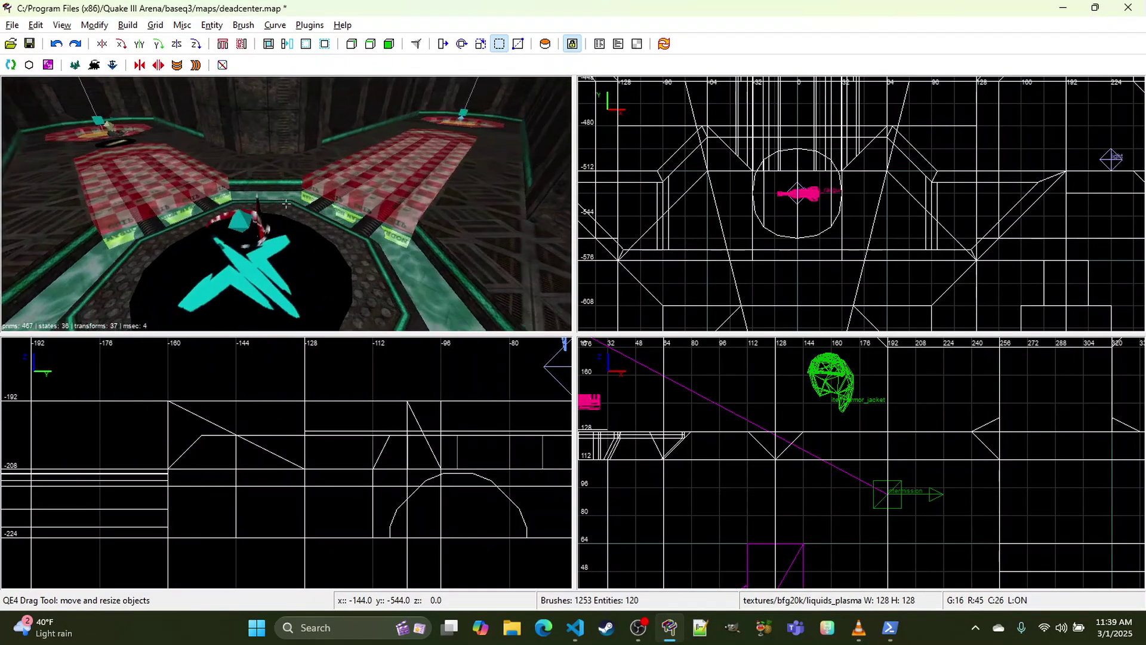
right_click(286, 203)
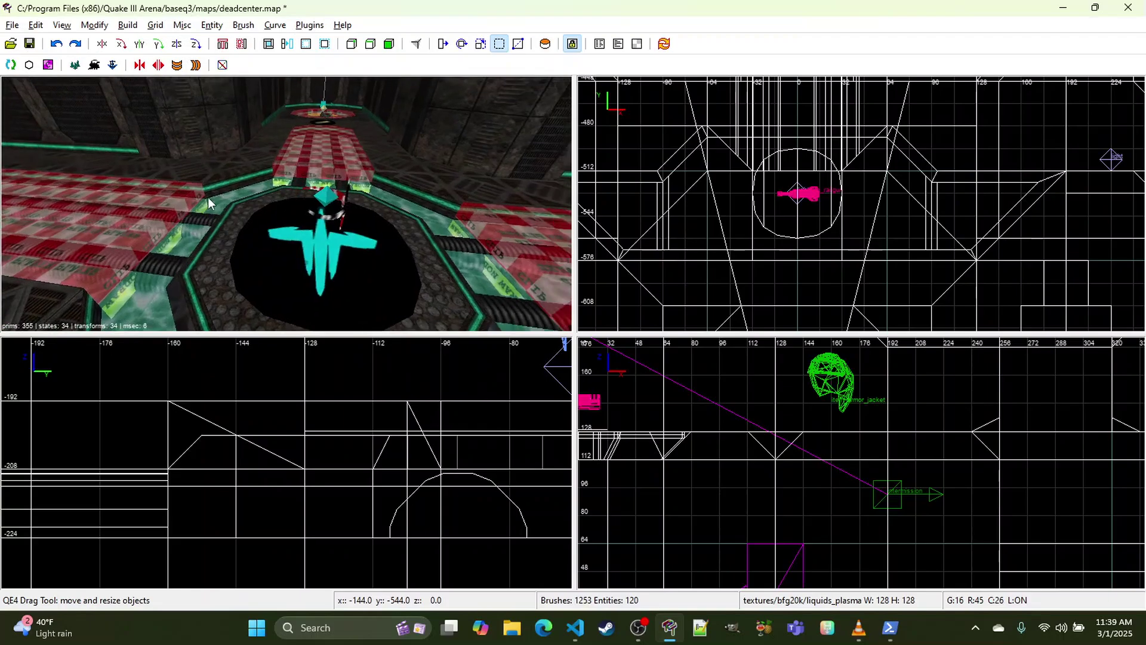
right_click(213, 195)
scroll(285, 204, "up", 6)
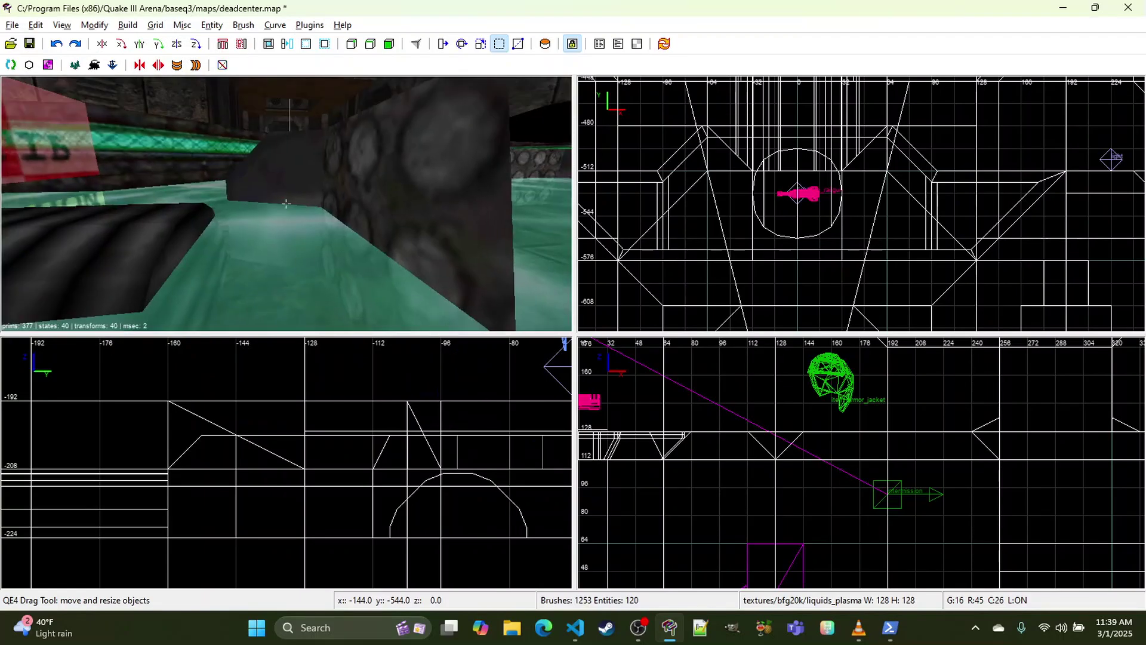
scroll(286, 203, "down", 2)
left_click(239, 215, "shift")
scroll(245, 221, "down", 6)
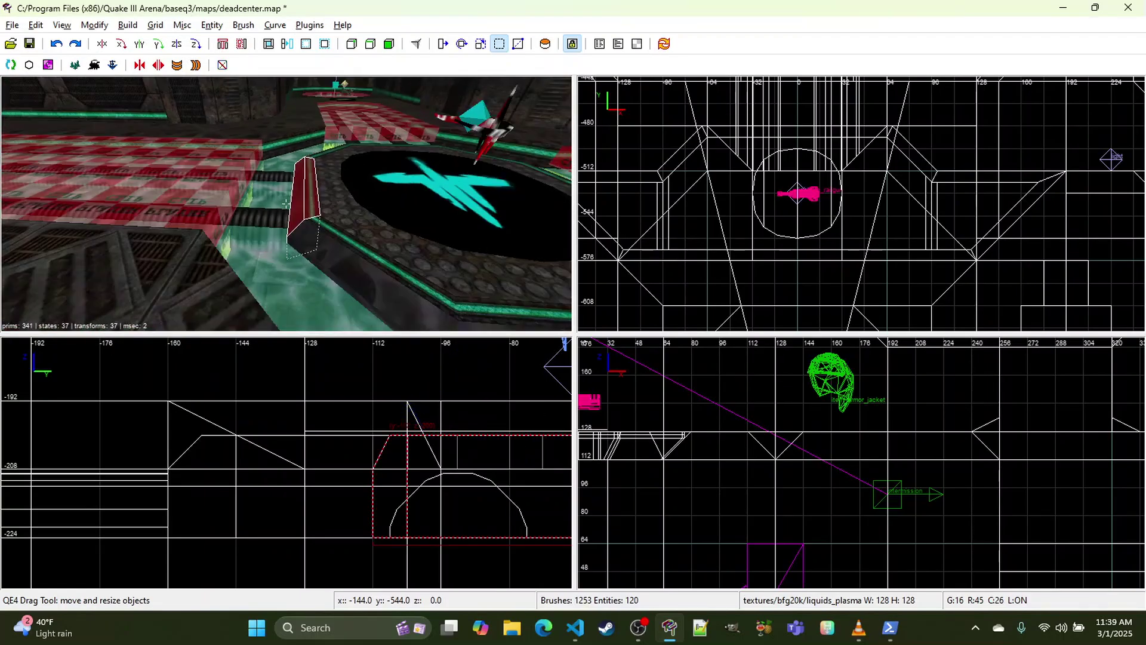
left_click(242, 225, "shift")
left_click(193, 238, "shift")
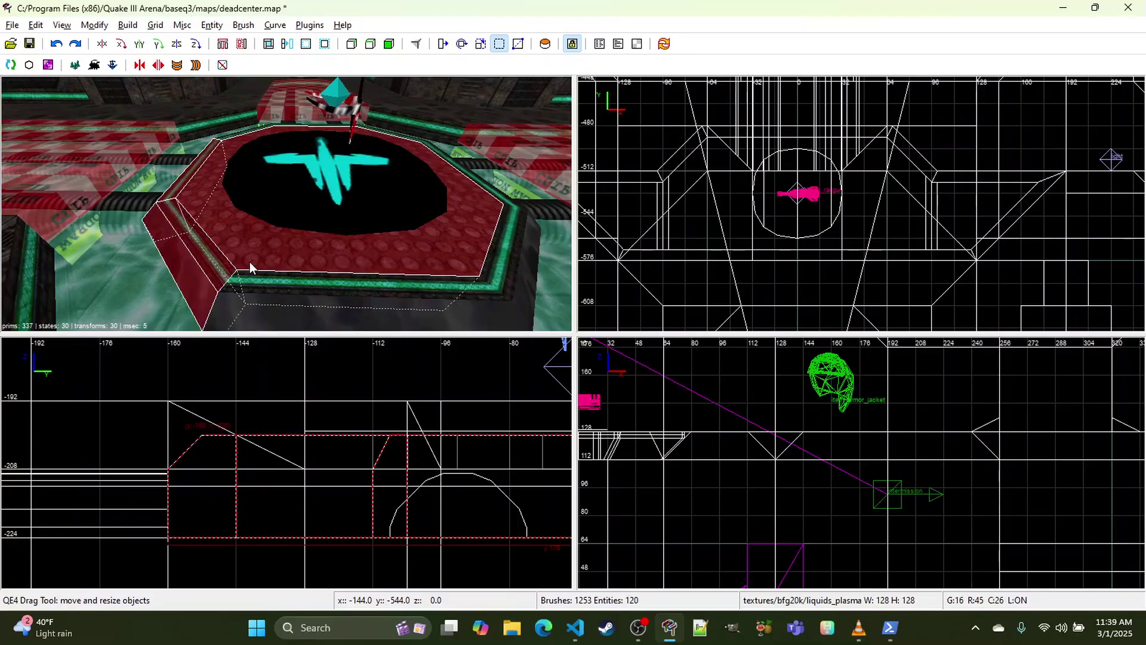
left_click(351, 280, "shift")
left_click(508, 240, "shift")
right_click(499, 197)
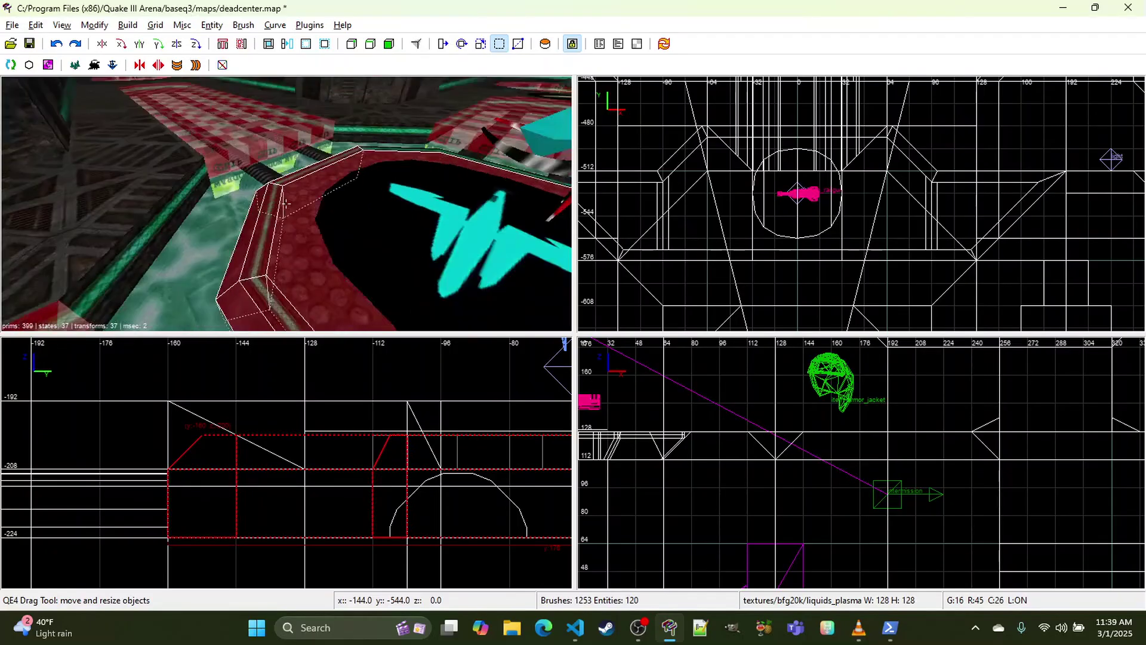
left_click(320, 197, "shift")
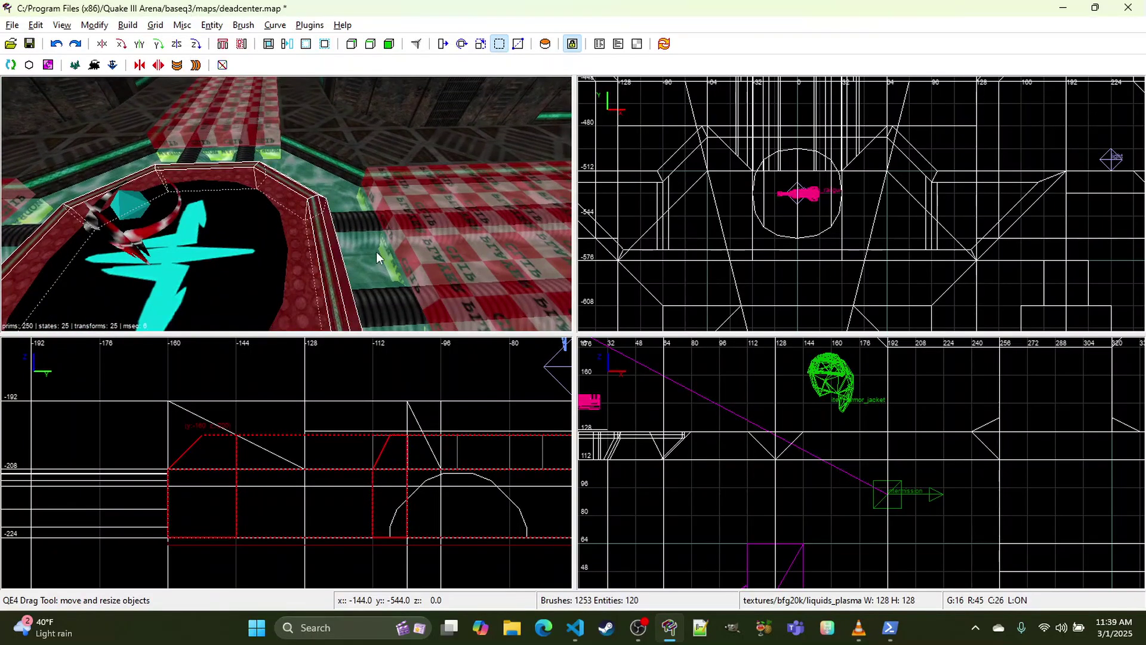
Step: Set the grid to 8, raise the selected platform brushes 8 units, and extend their undersides down to z -224
key("bracketleft")
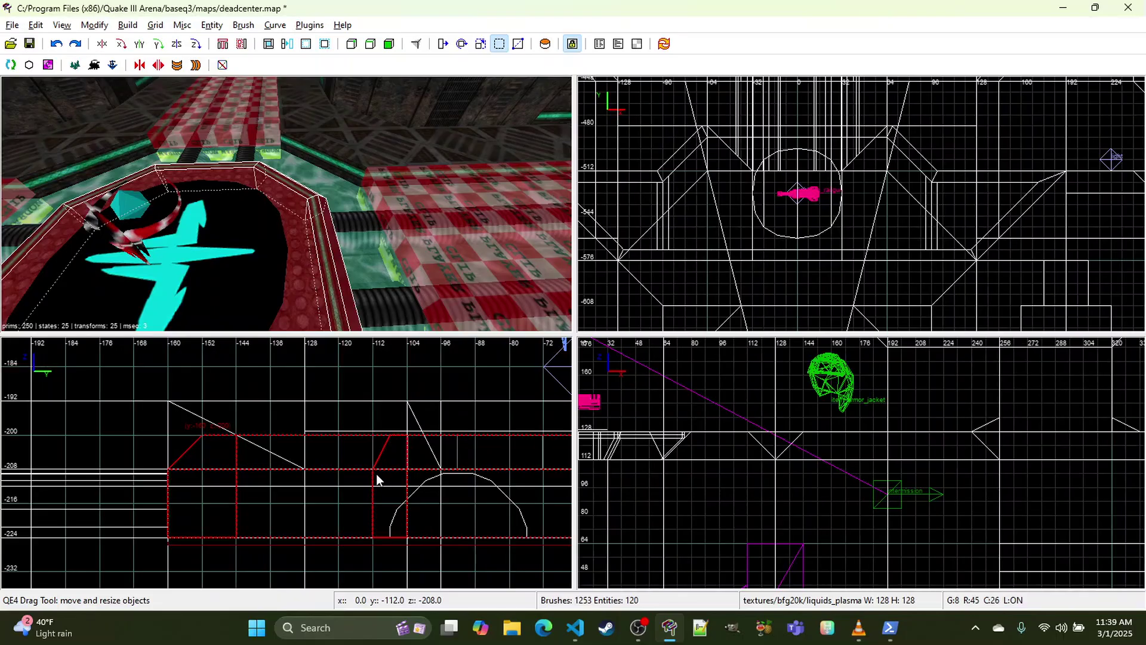
left_click_drag(376, 474, 376, 451)
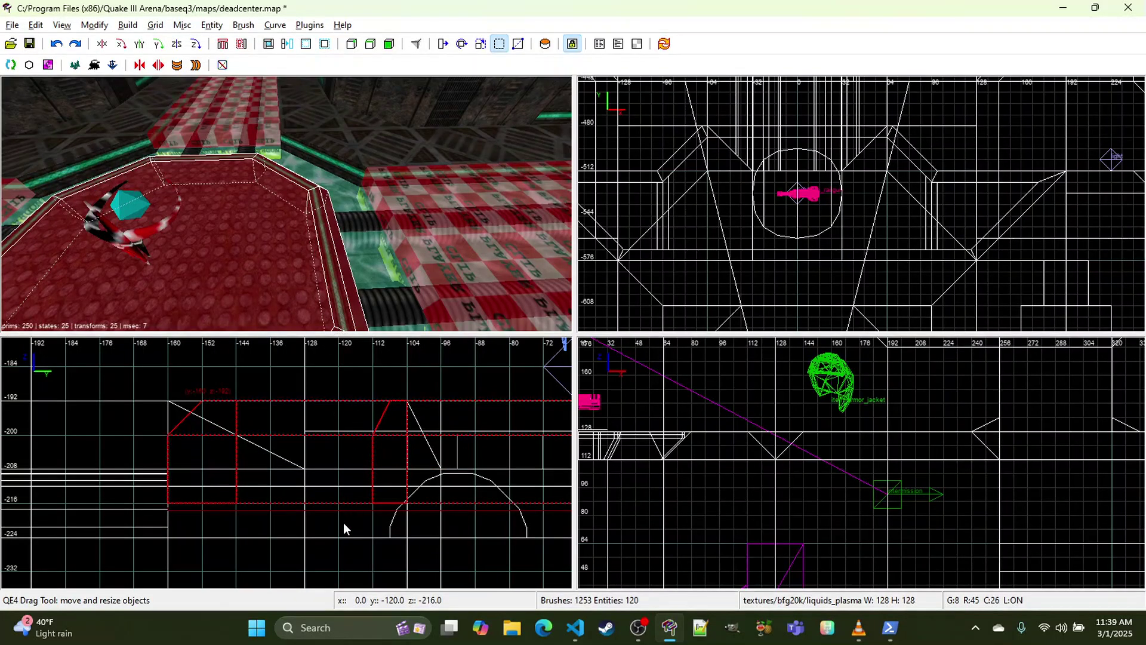
left_click_drag(336, 554, 335, 557)
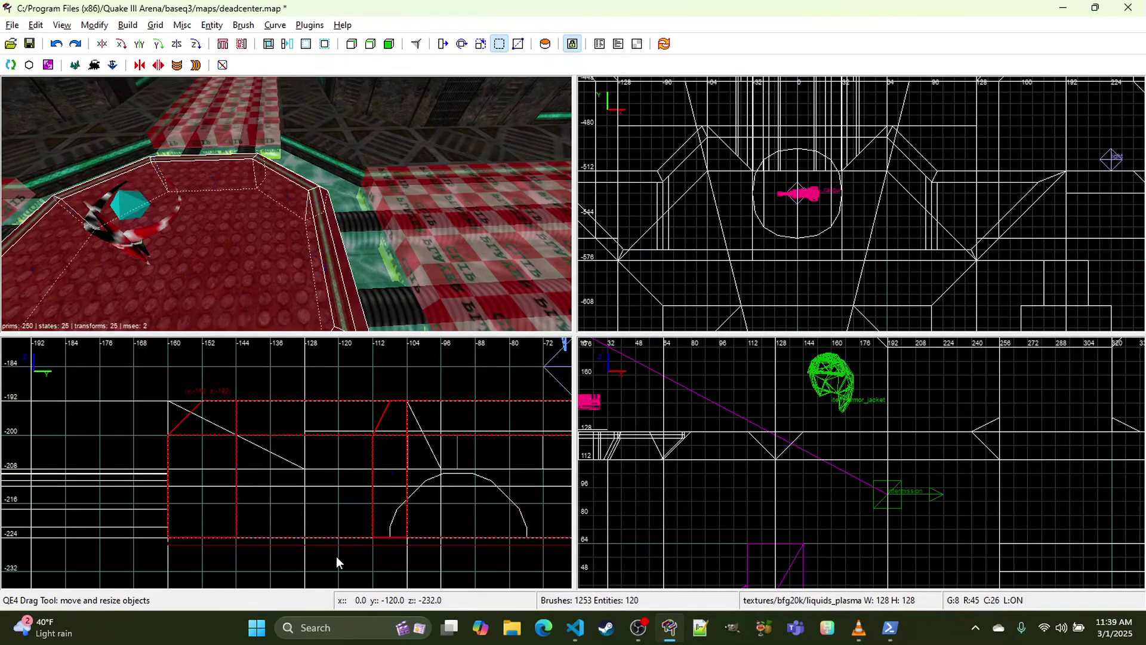
Step: Examine the sides of the raised central platform, and undo its raise and the extension of its underside
key("Escape")
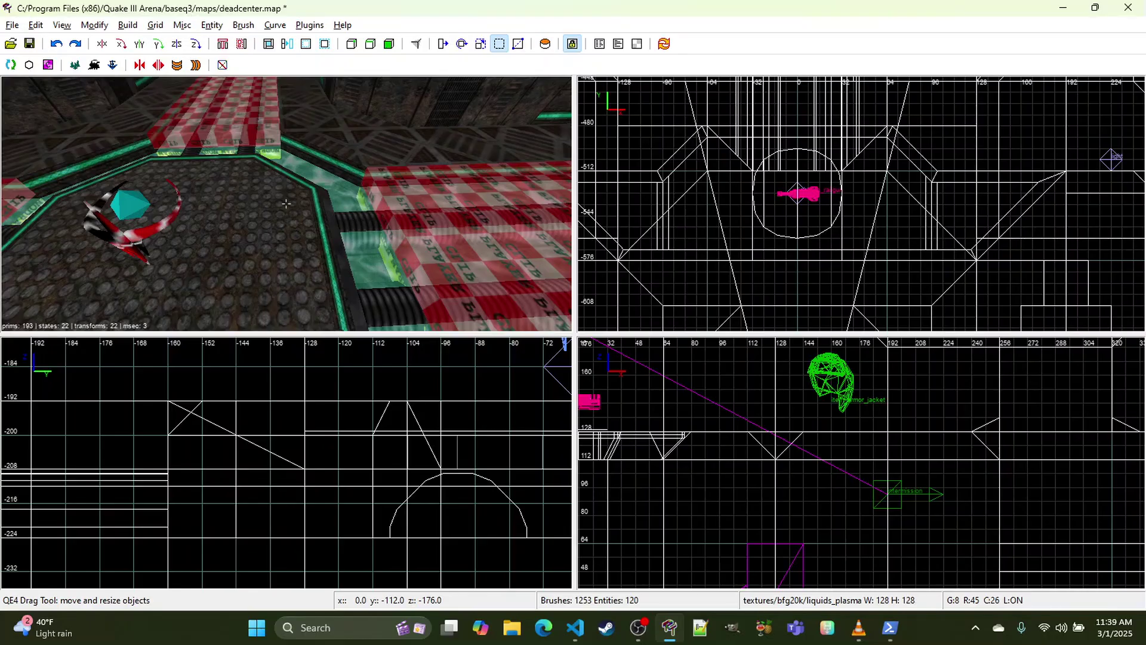
right_click(349, 216)
key("Up")
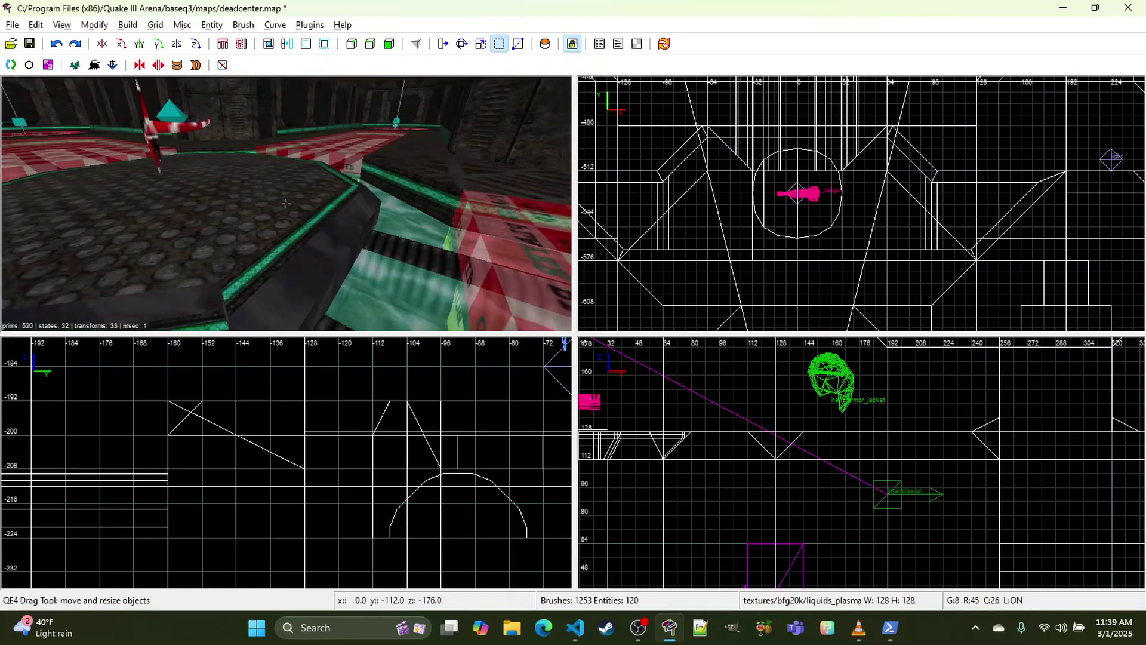
key("Down")
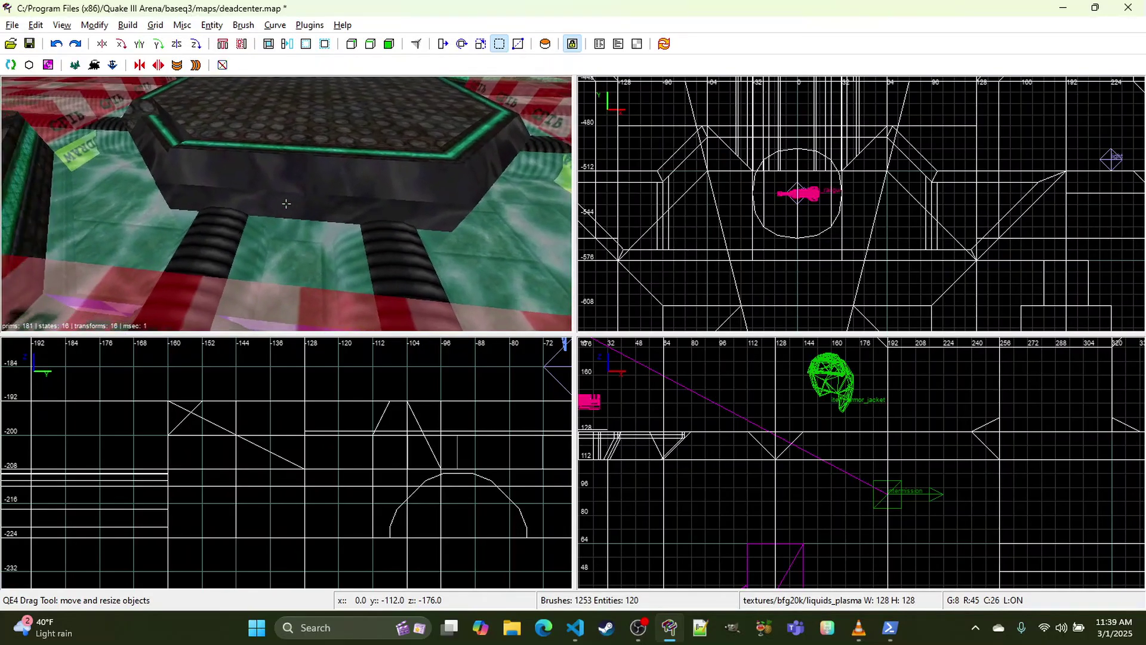
key("Up")
key("Up")
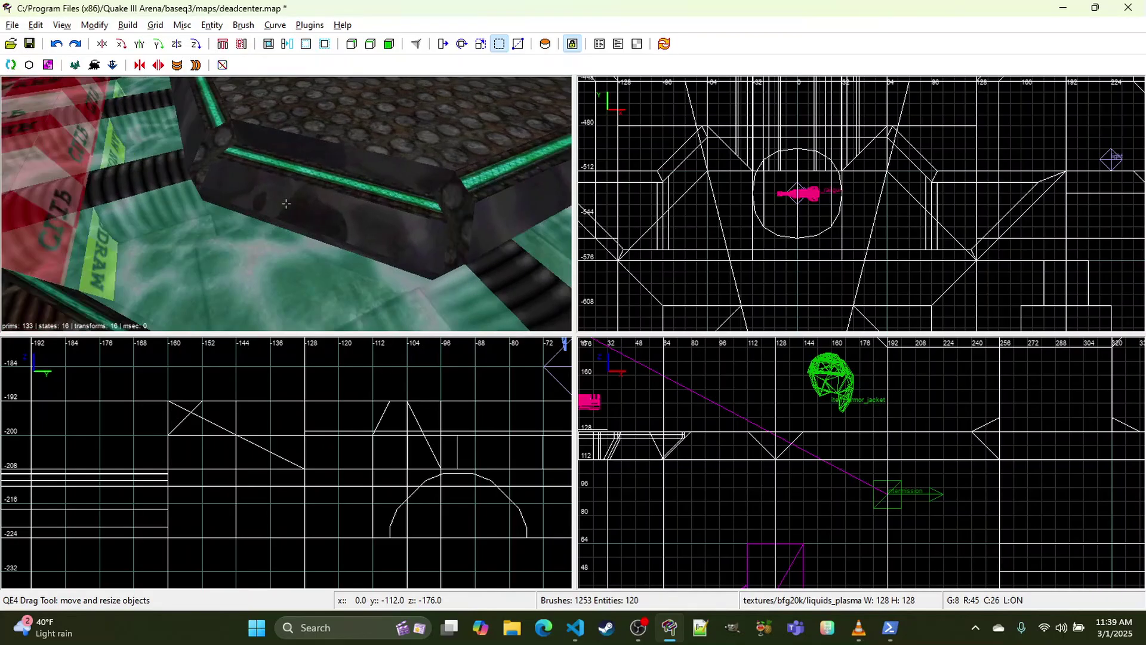
key("Left")
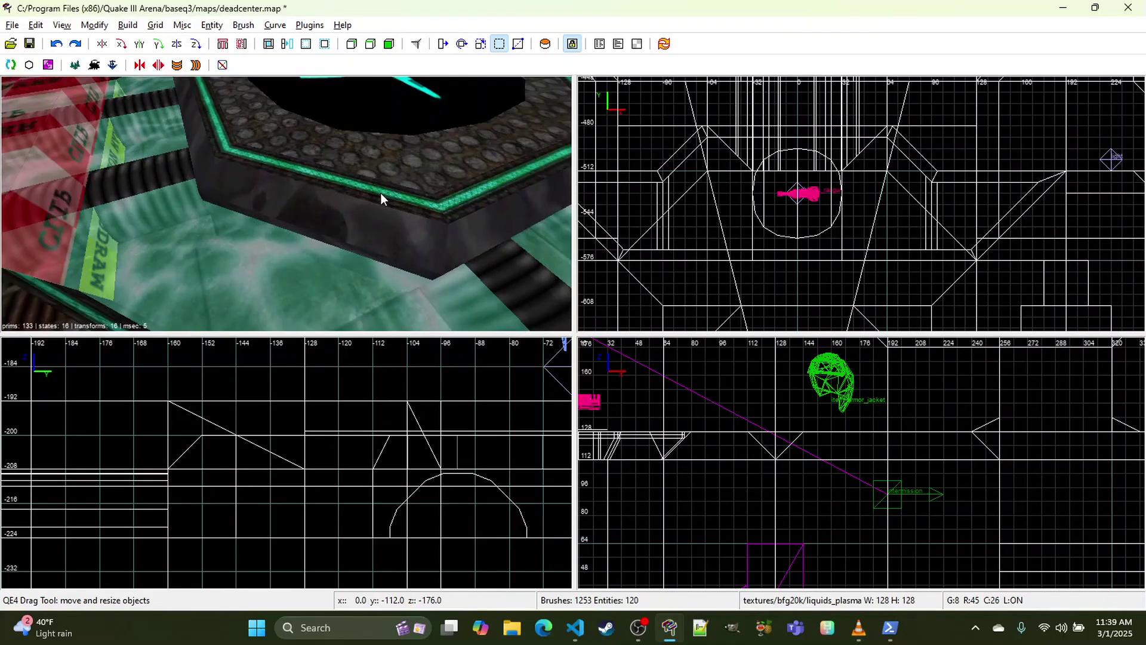
Step: Reselect the octagonal floor brush together with all the trim brushes around the platform's edge and raise them 8 units
right_click(381, 192)
key("Down")
right_click(285, 204)
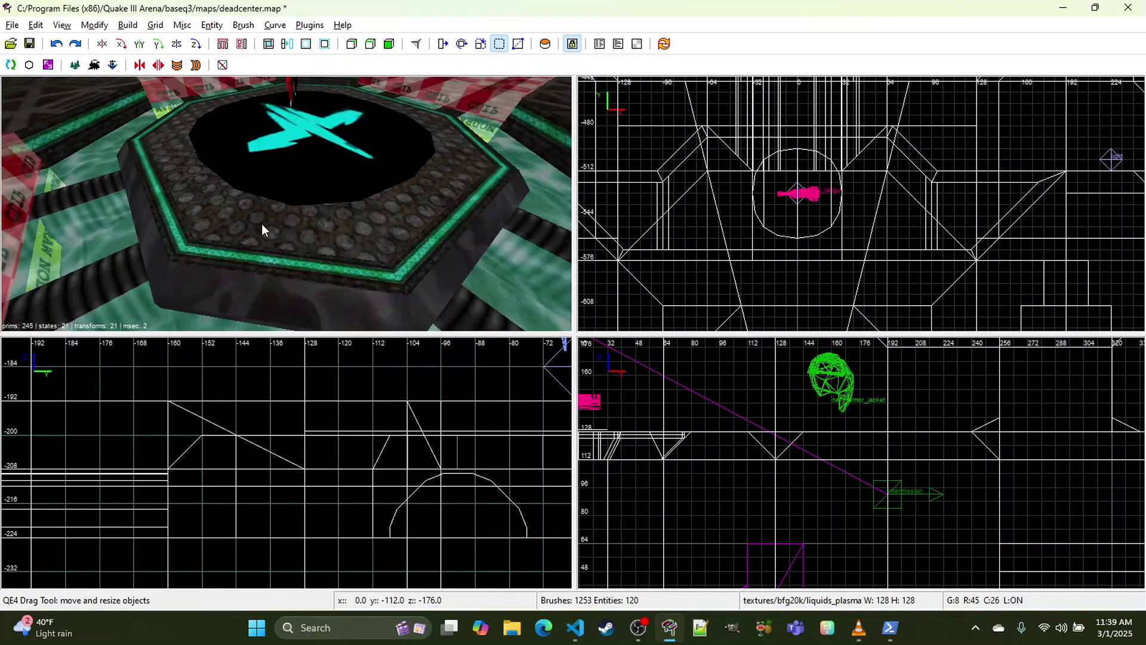
left_click(261, 255, "shift")
right_click(262, 262)
key("Down")
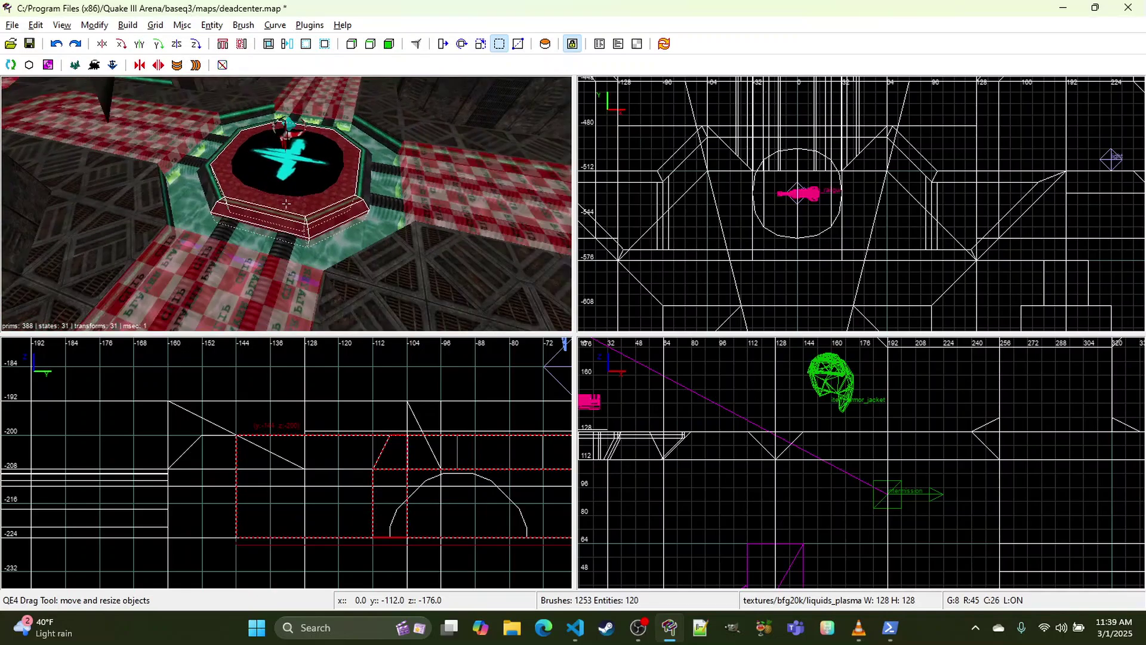
right_click(286, 204)
left_click(206, 163, "shift")
right_click(209, 156)
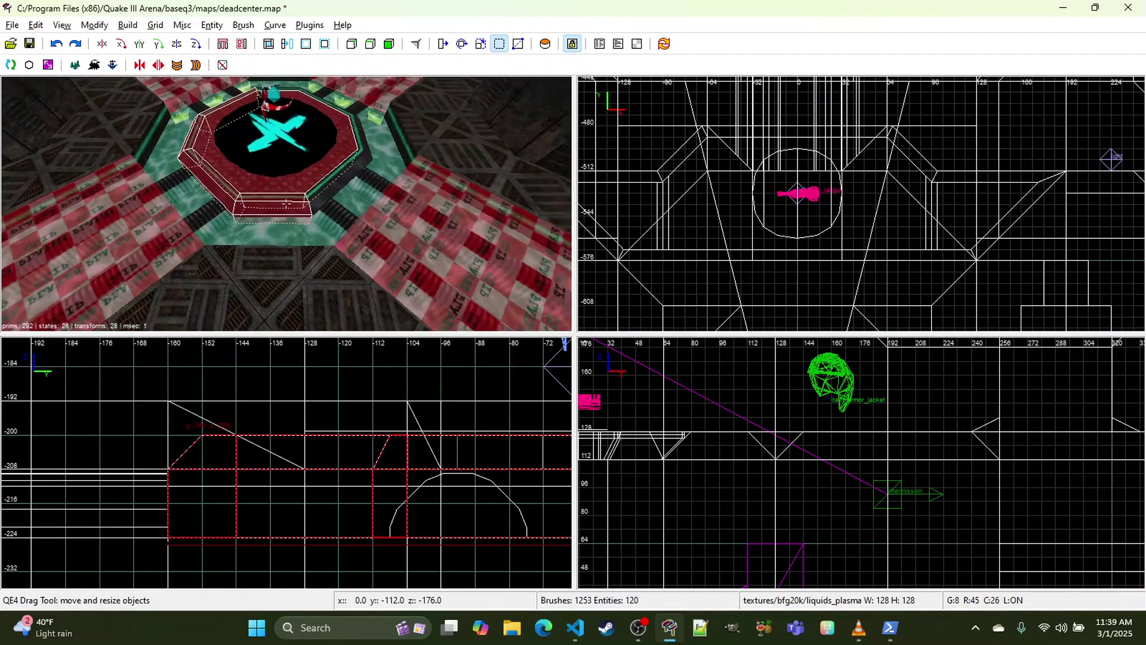
right_click(286, 204)
left_click(264, 211, "shift")
left_click(339, 227, "shift")
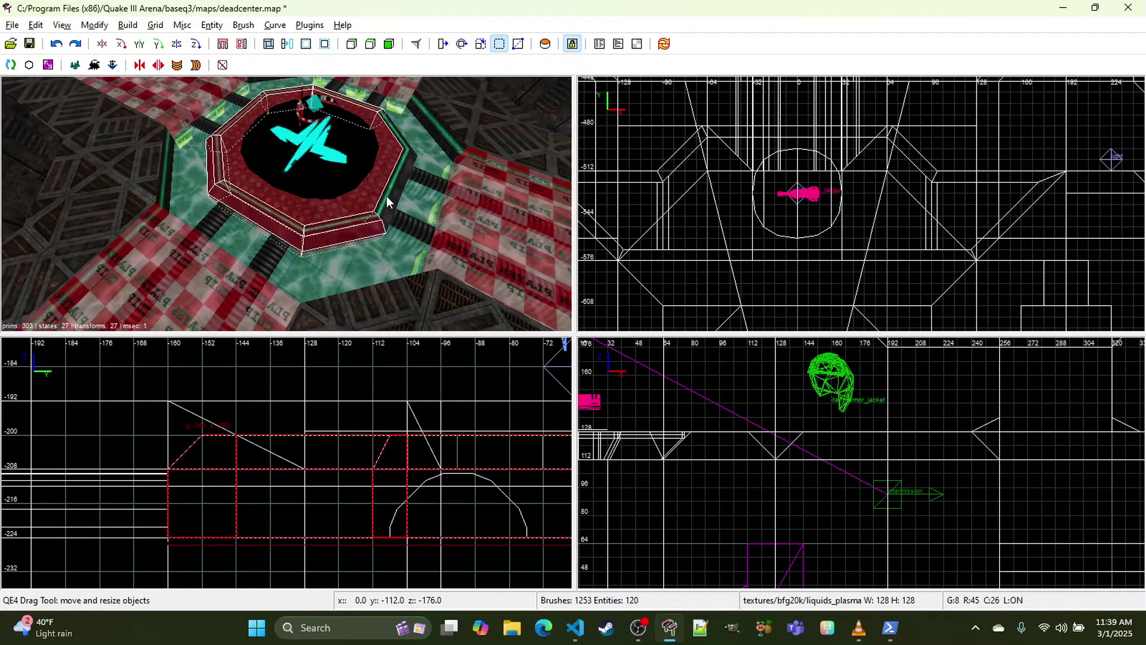
left_click(398, 138, "shift")
left_click_drag(356, 433, 356, 424)
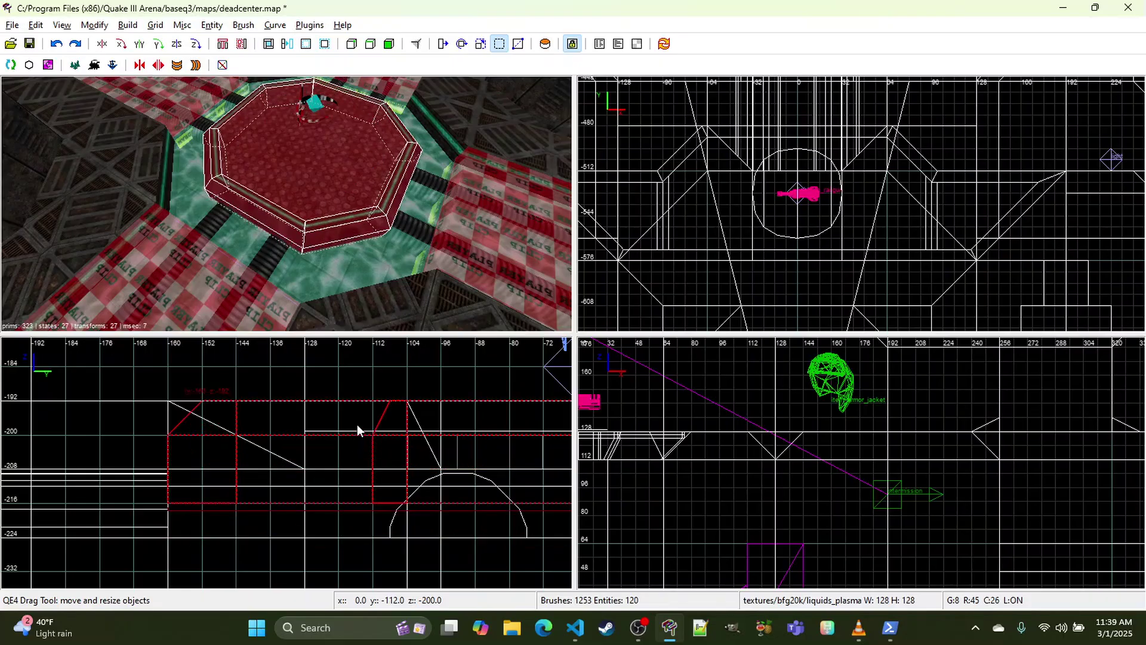
Step: Extend only the octagonal floor brush's underside down to z -224
key("Escape")
left_click(339, 173, "shift")
left_click_drag(405, 543, 405, 535)
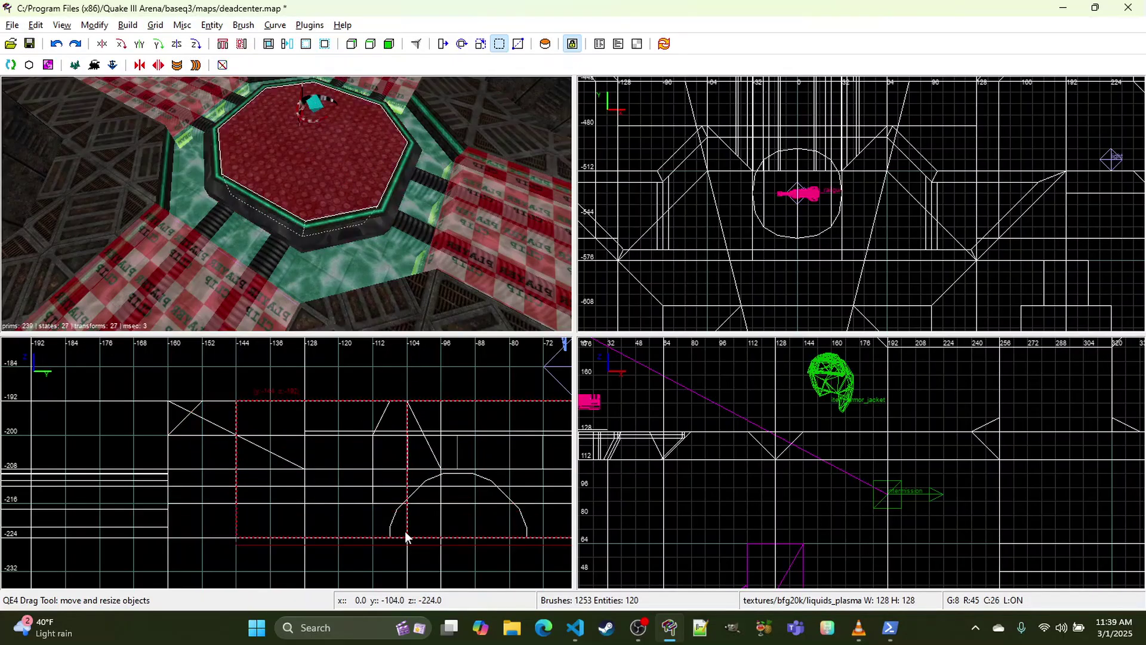
Step: Extend the undersides of four consecutive trim brushes along one half of the platform's edge down to z -224, one at a time
key("Escape")
left_click(278, 228, "shift")
mouse_move(407, 468)
right_mouse_down()
mouse_move(153, 445)
mouse_move(245, 456)
mouse_move(182, 443)
right_mouse_up()
left_click_drag(486, 506, 485, 517)
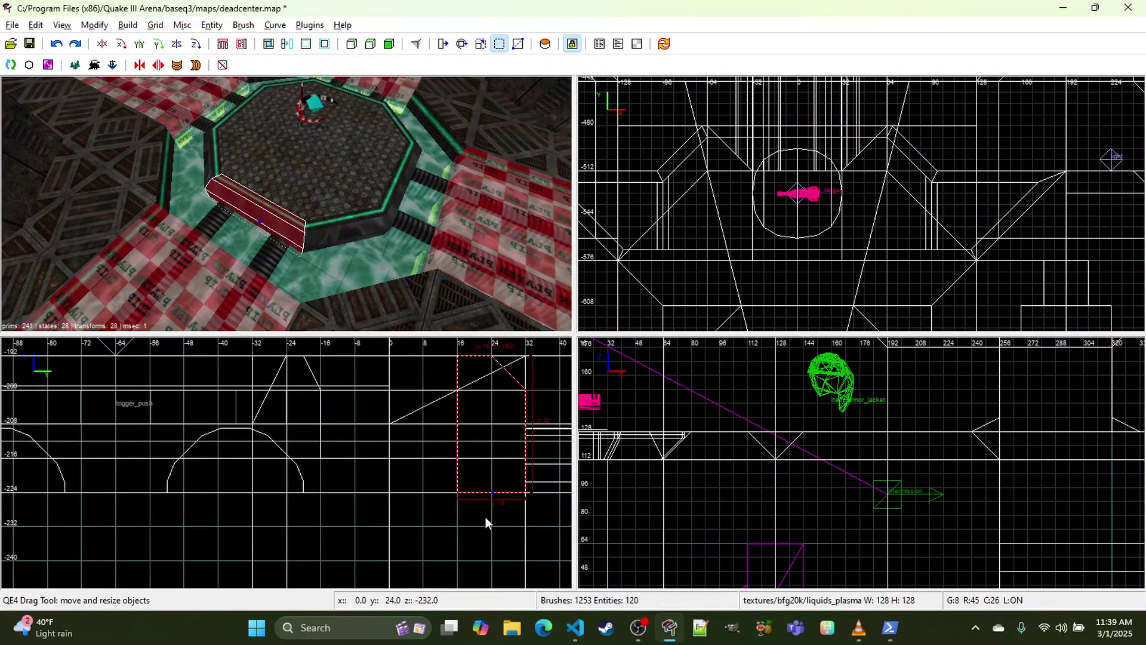
key("Escape")
left_click(344, 237, "shift")
left_click_drag(438, 484, 433, 502)
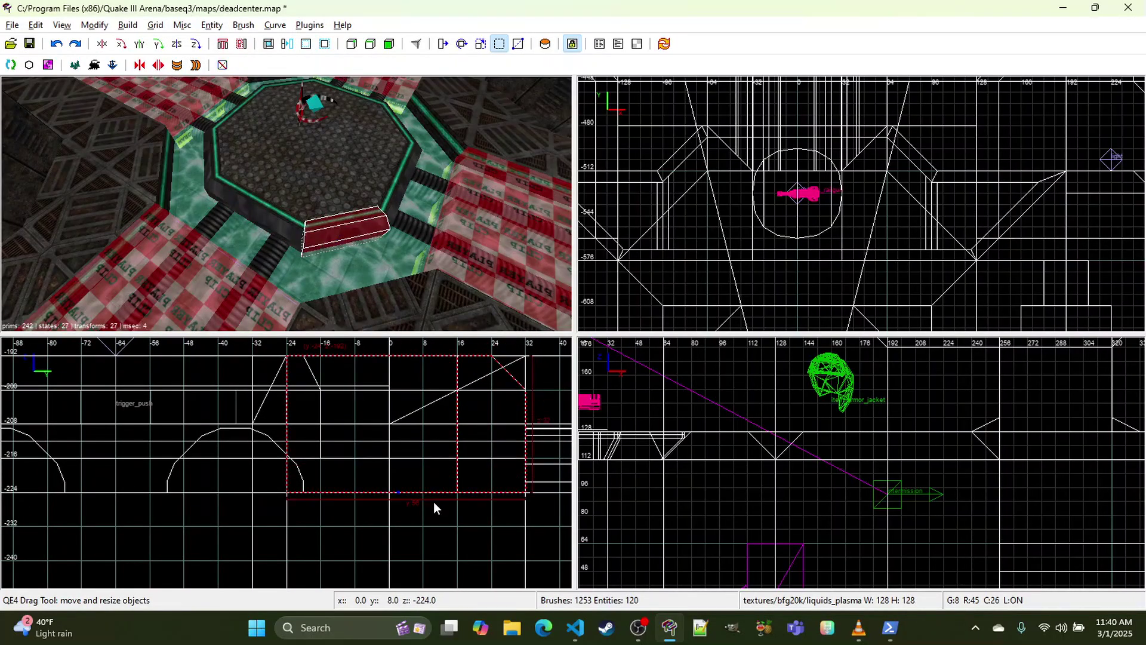
key("Escape")
left_click(391, 187, "shift")
left_click_drag(265, 498, 264, 507)
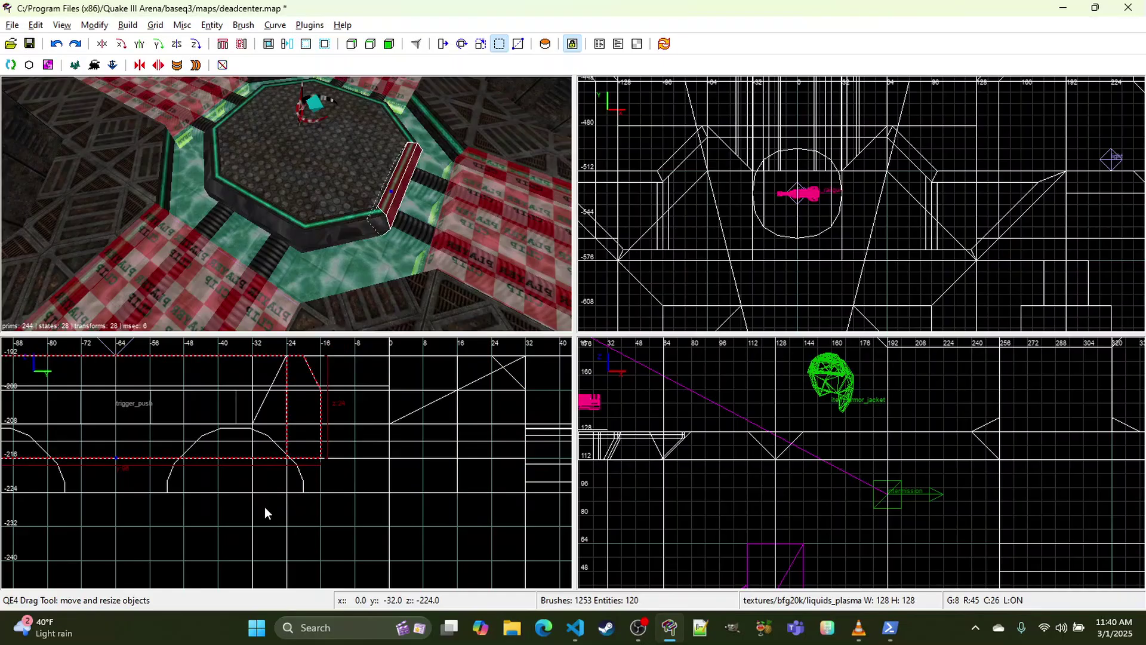
key("Escape")
left_click(403, 133, "shift")
right_click_drag(197, 421, 499, 448)
left_click_drag(156, 517, 156, 532)
Step: Extend the undersides of the four remaining trim brushes on the other half of the platform's edge down to z -224
right_click(308, 187)
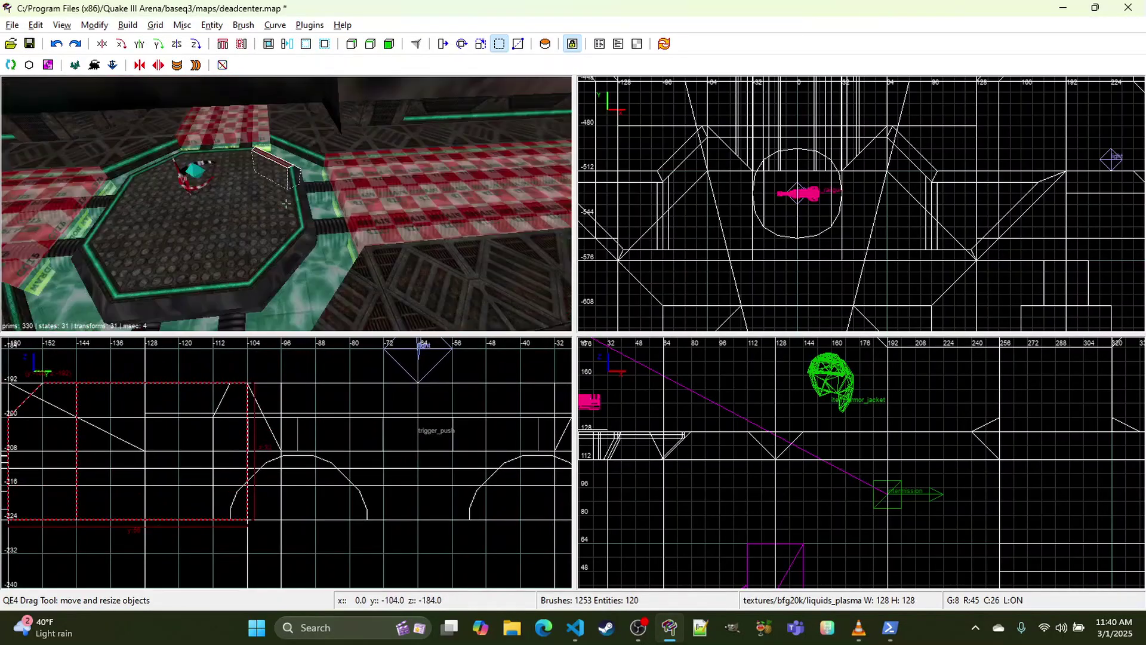
right_click(308, 186)
key("Escape")
left_click(318, 166, "shift")
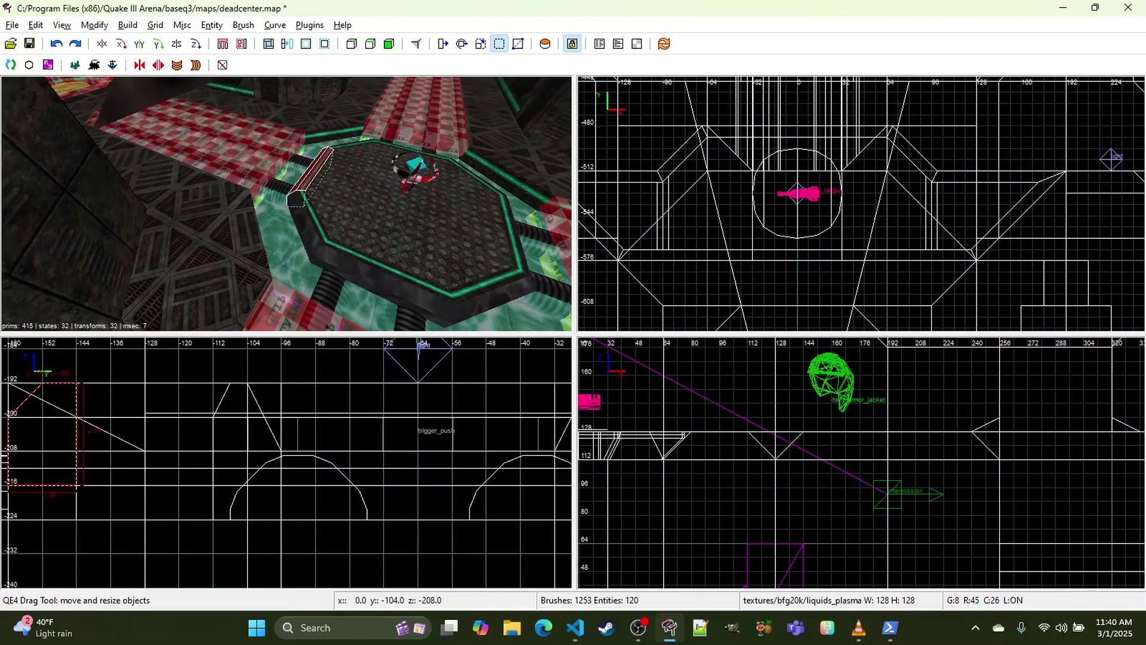
right_click_drag(247, 451, 438, 439)
left_click_drag(230, 506, 232, 525)
key("Escape")
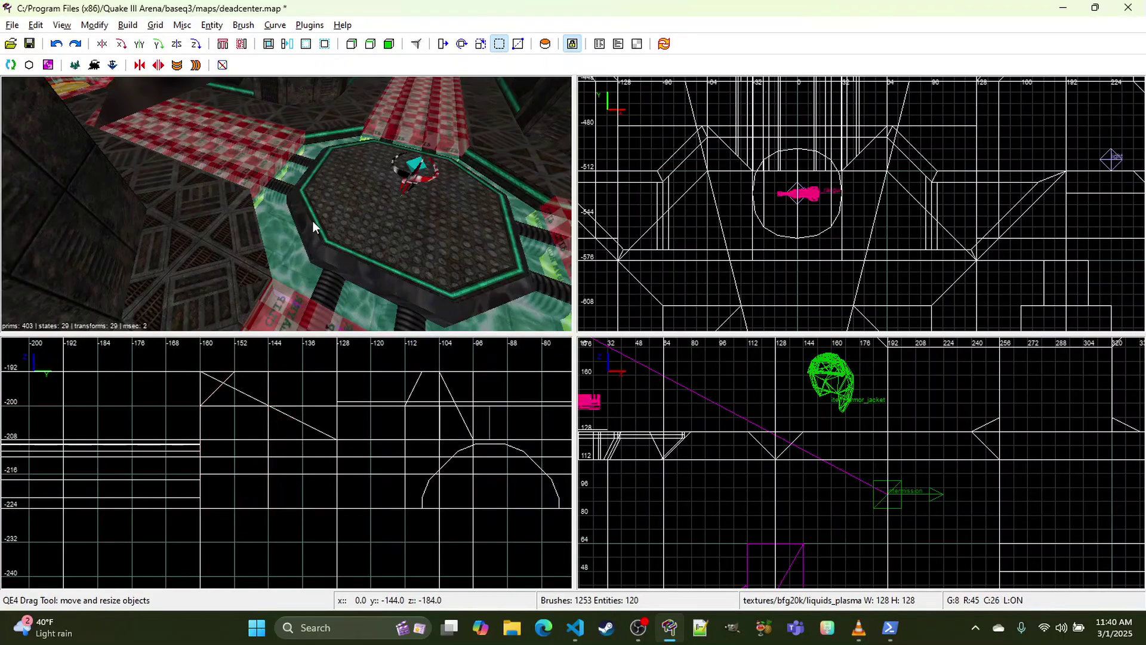
left_click(313, 221, "shift")
left_click_drag(293, 503, 295, 530)
key("Escape")
left_click(389, 257, "shift")
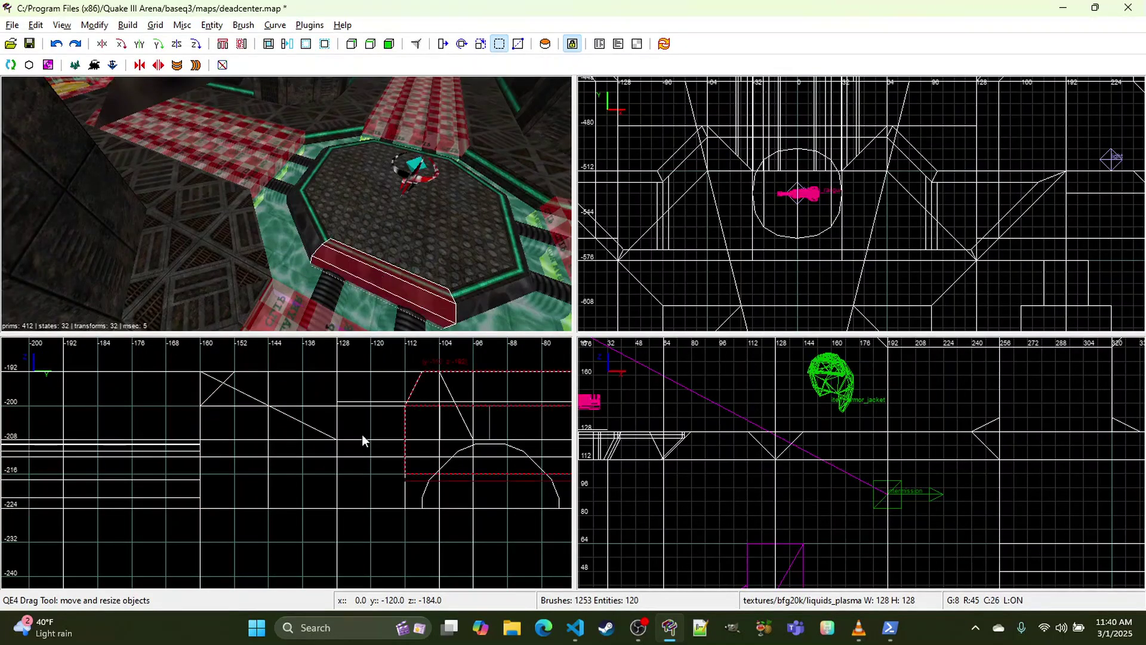
left_click_drag(459, 496, 457, 521)
key("Escape")
left_click(486, 282, "shift")
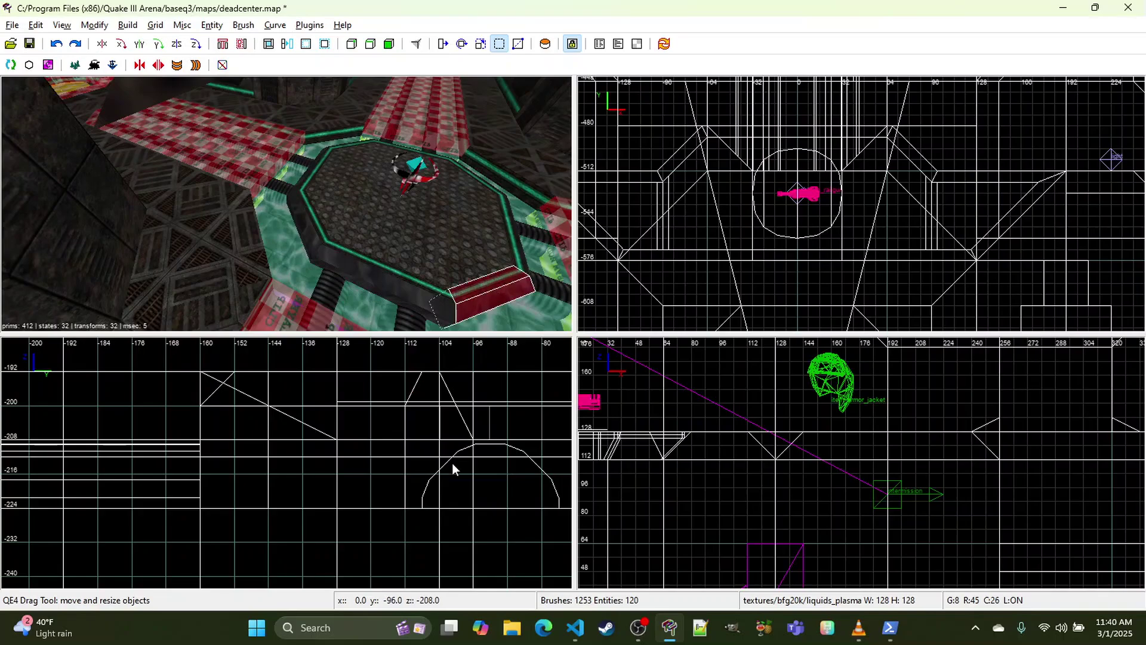
right_click_drag(452, 463, 450, 471)
left_click_drag(486, 501, 487, 523)
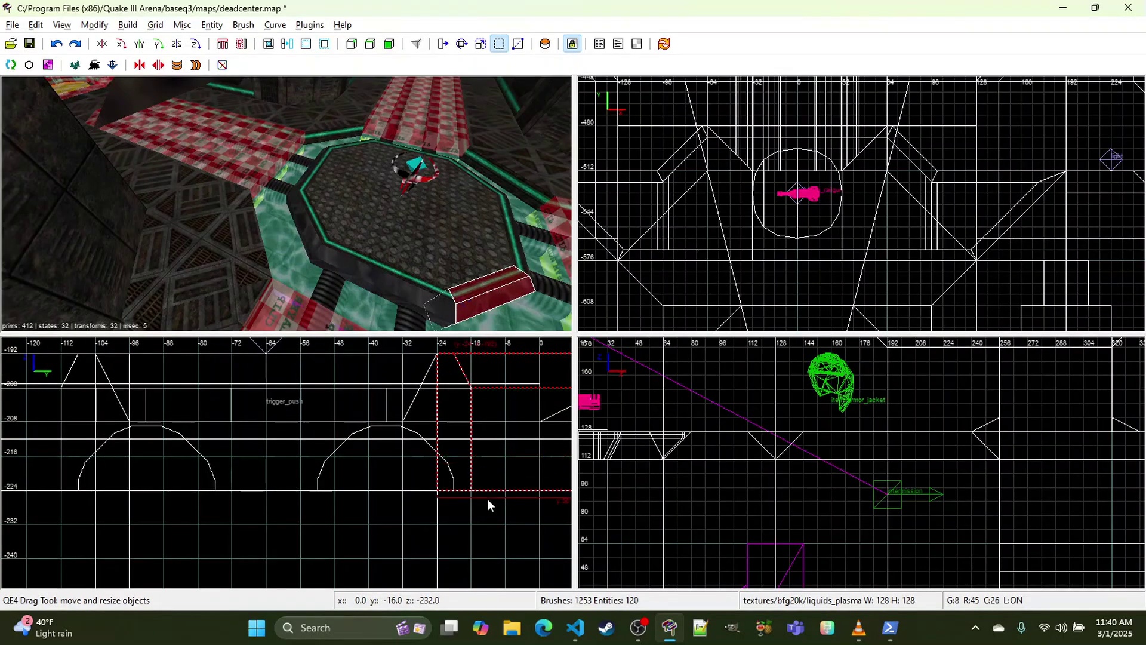
Step: Check one of the extended trim brushes and examine the platform's sides and pipe connections from several directions
right_click_drag(421, 152, 422, 151)
key("Escape")
left_click(365, 227, "shift")
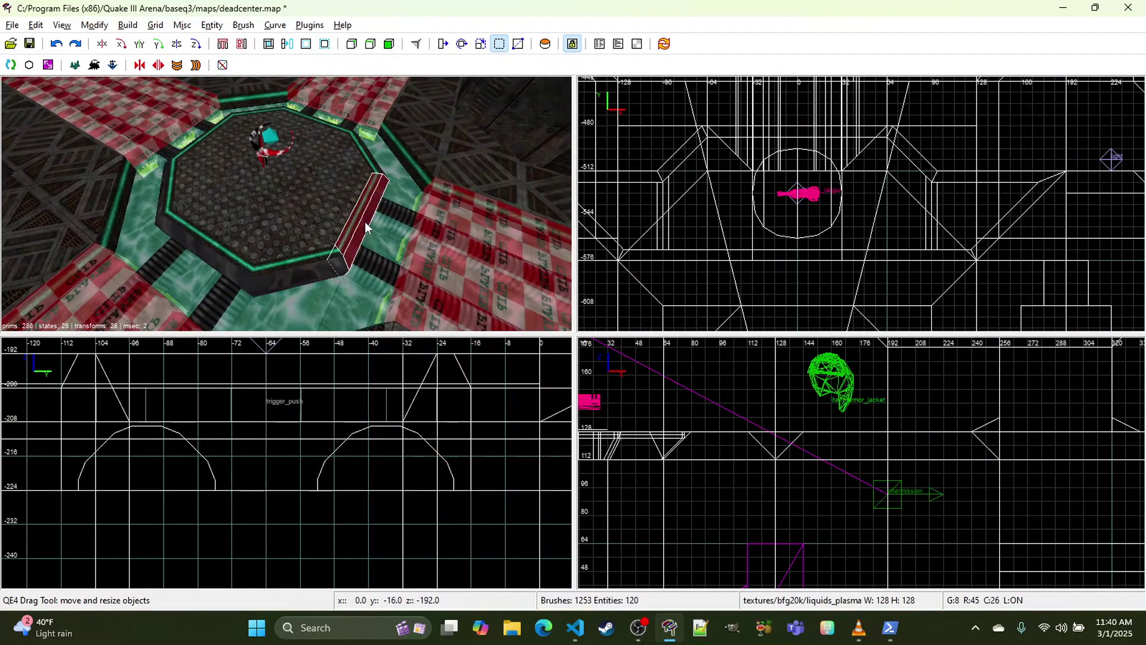
right_click_drag(396, 434, 128, 453)
key("Escape")
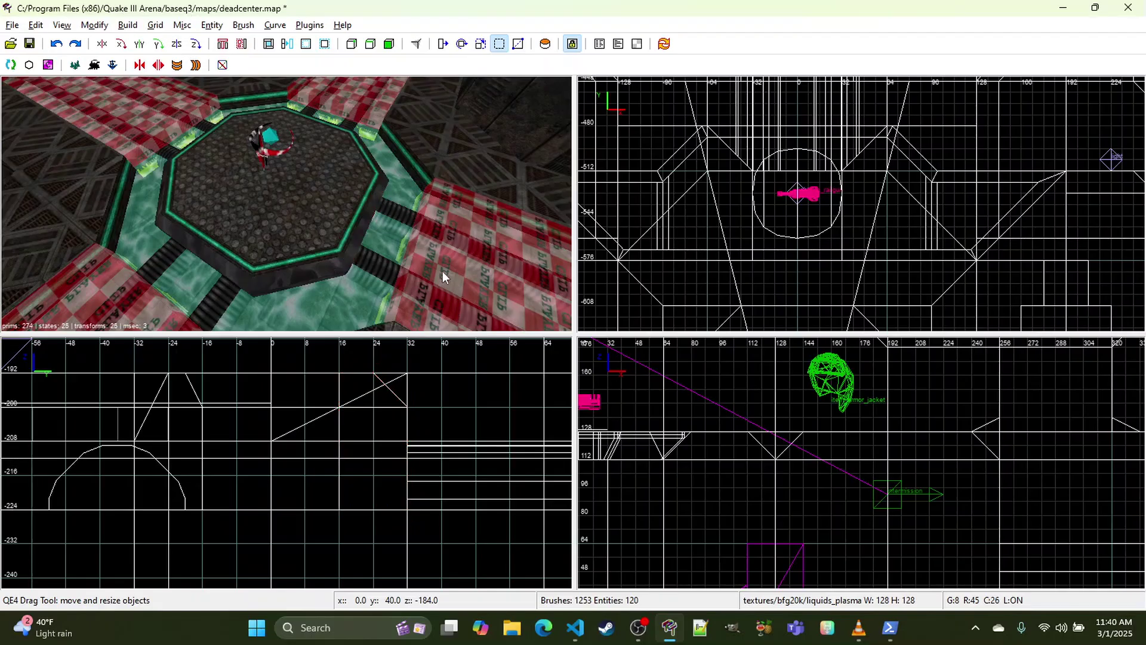
right_click(310, 206)
key("Up")
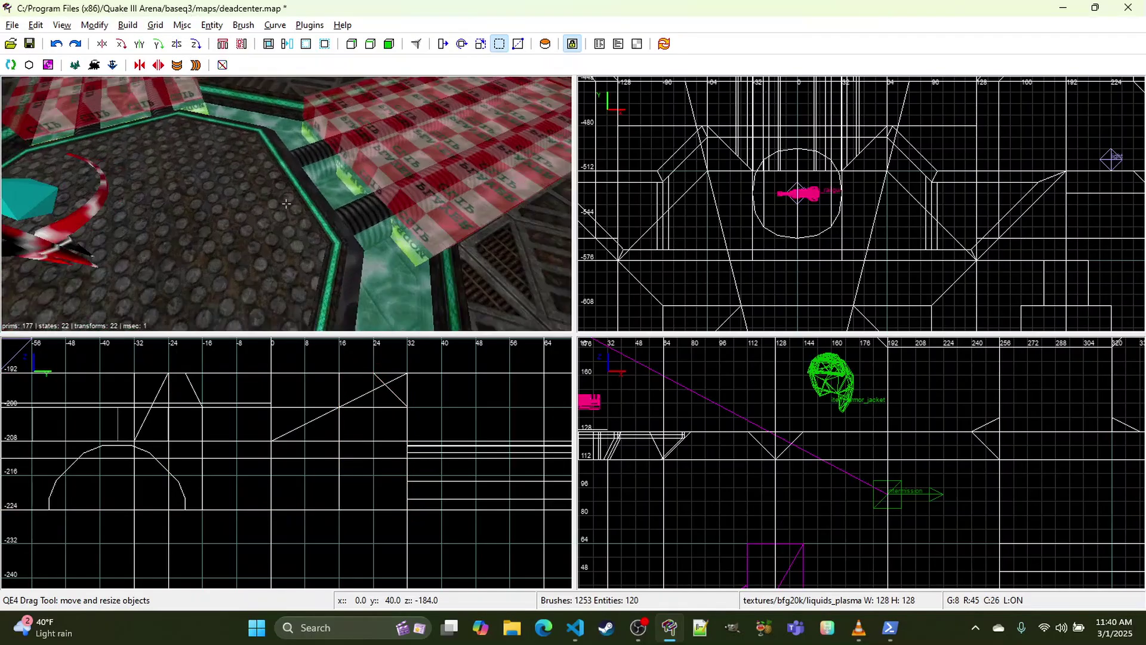
key("Up")
key("Down")
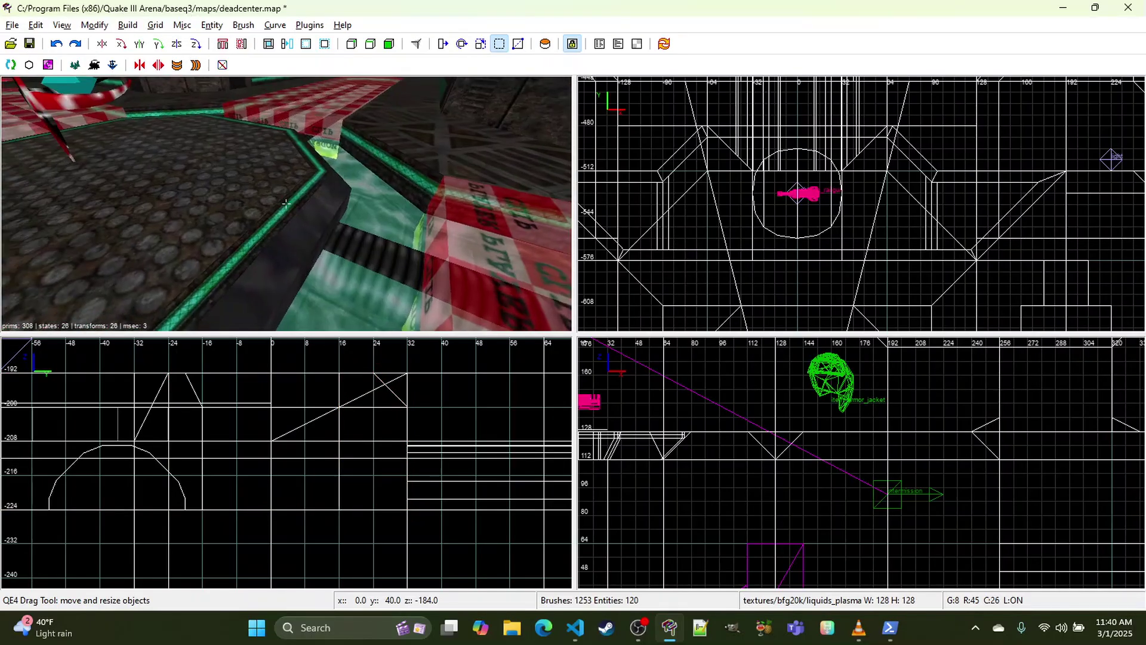
key("Up")
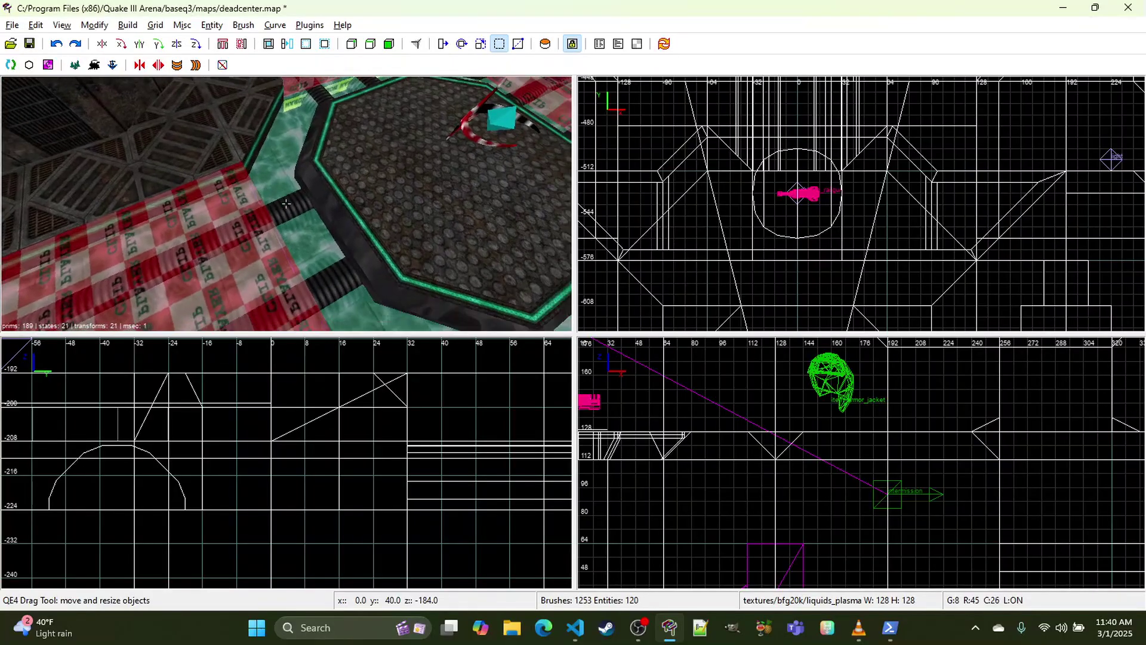
key("Down")
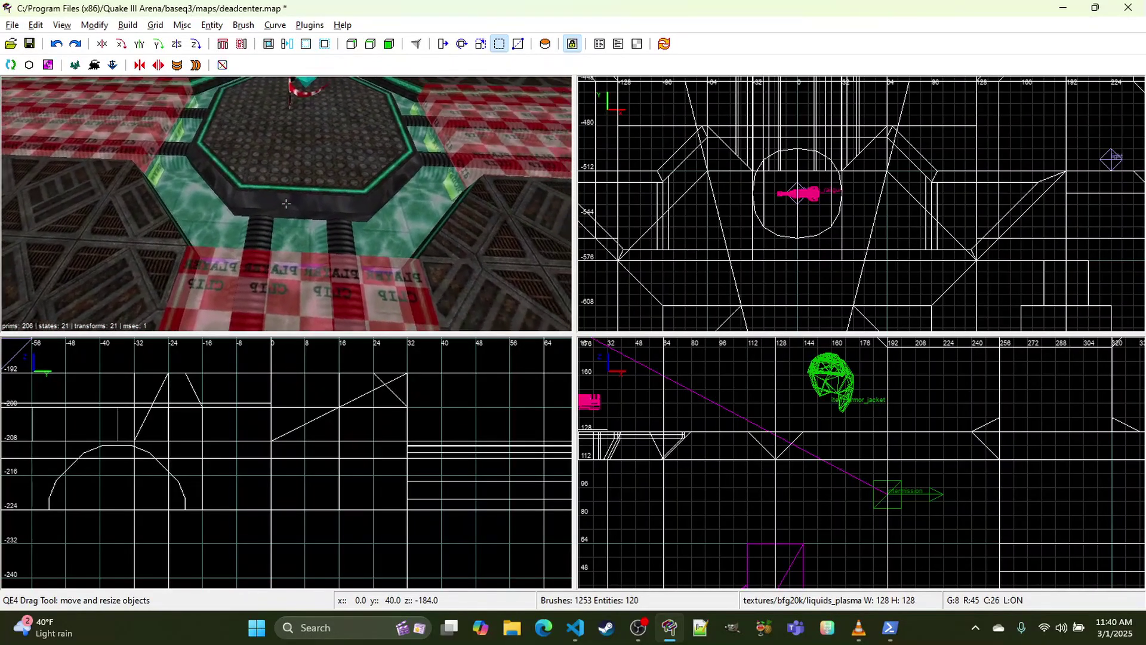
Step: Clip the straight trim brush between y 16 and 32 horizontally at z -200, cutting off its sloped upper part
right_click(297, 217)
left_click(286, 203, "shift")
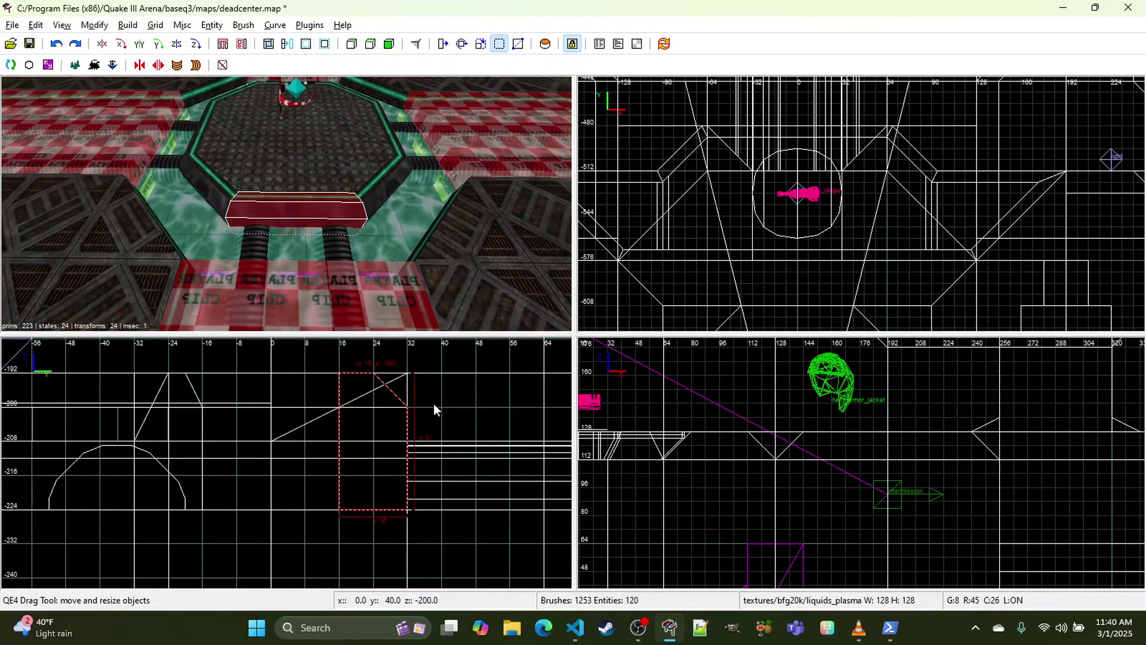
key("x")
left_click(410, 408)
left_click(374, 407)
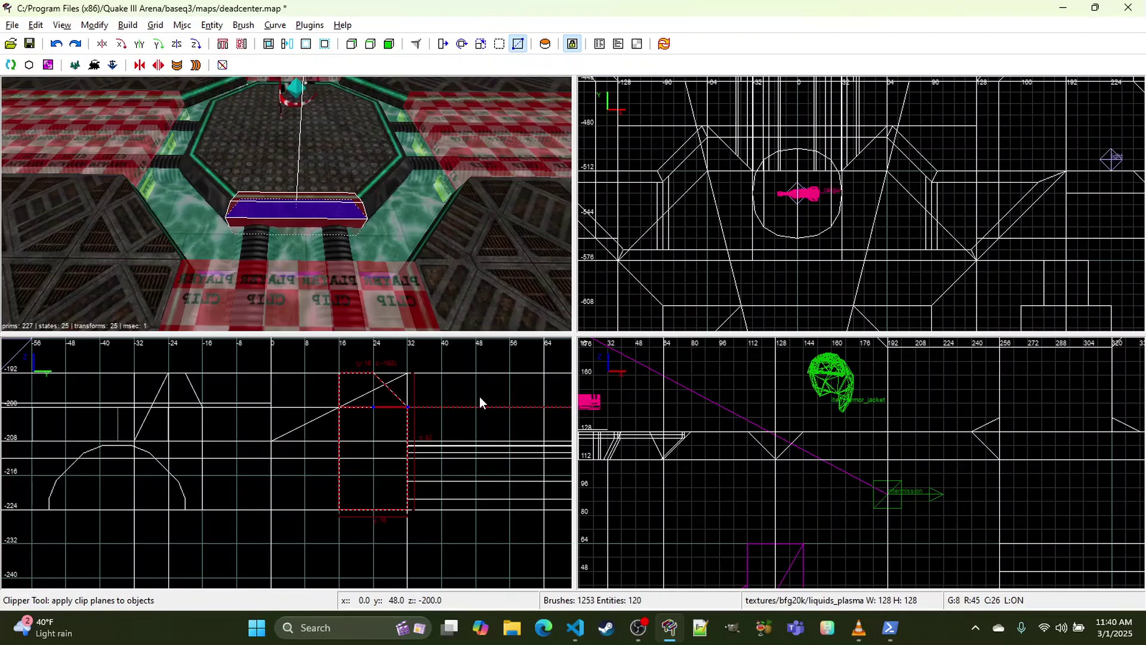
key("Return")
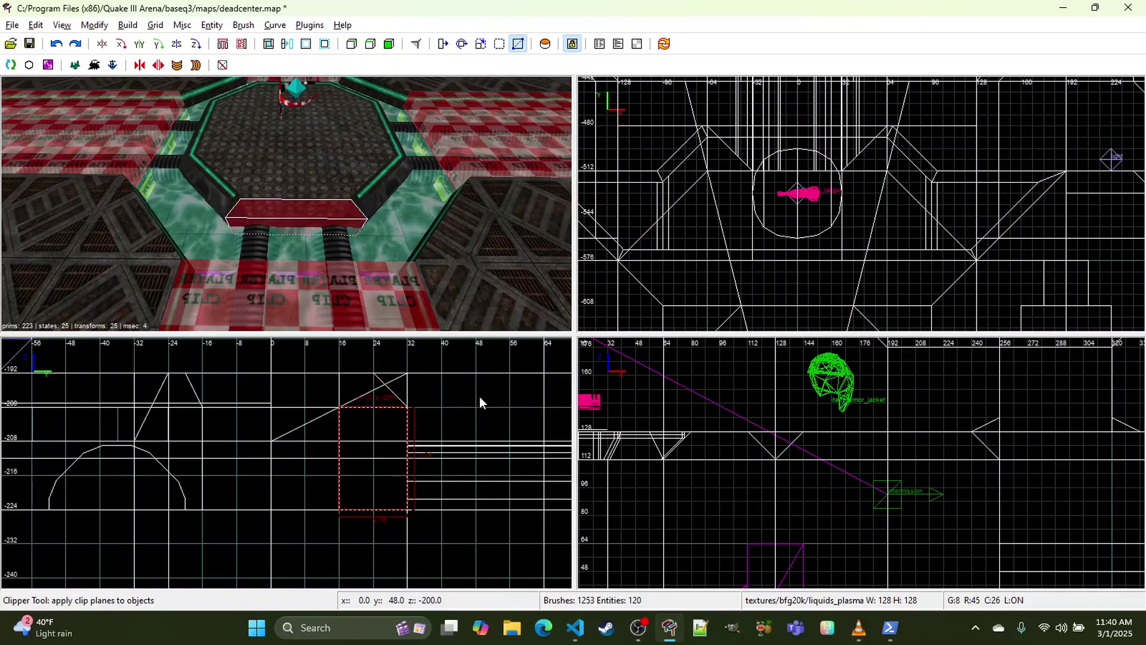
key("Escape")
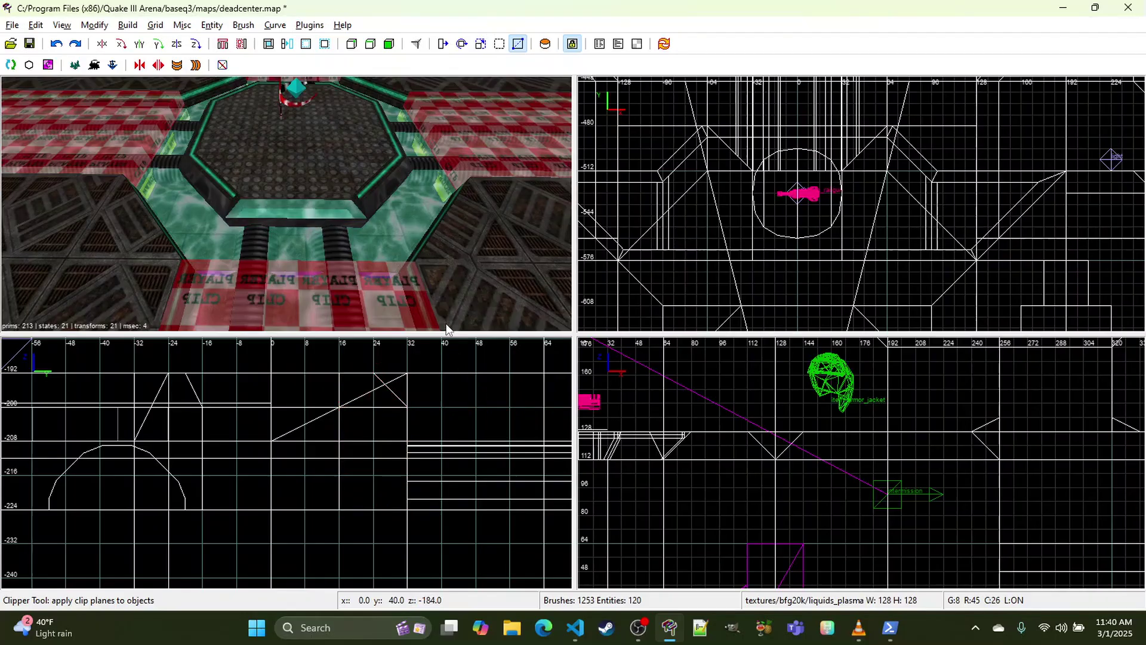
Step: Reselect the clipped trim brush and undo its horizontal cut at z -200
right_click(403, 245)
left_click(343, 230, "shift")
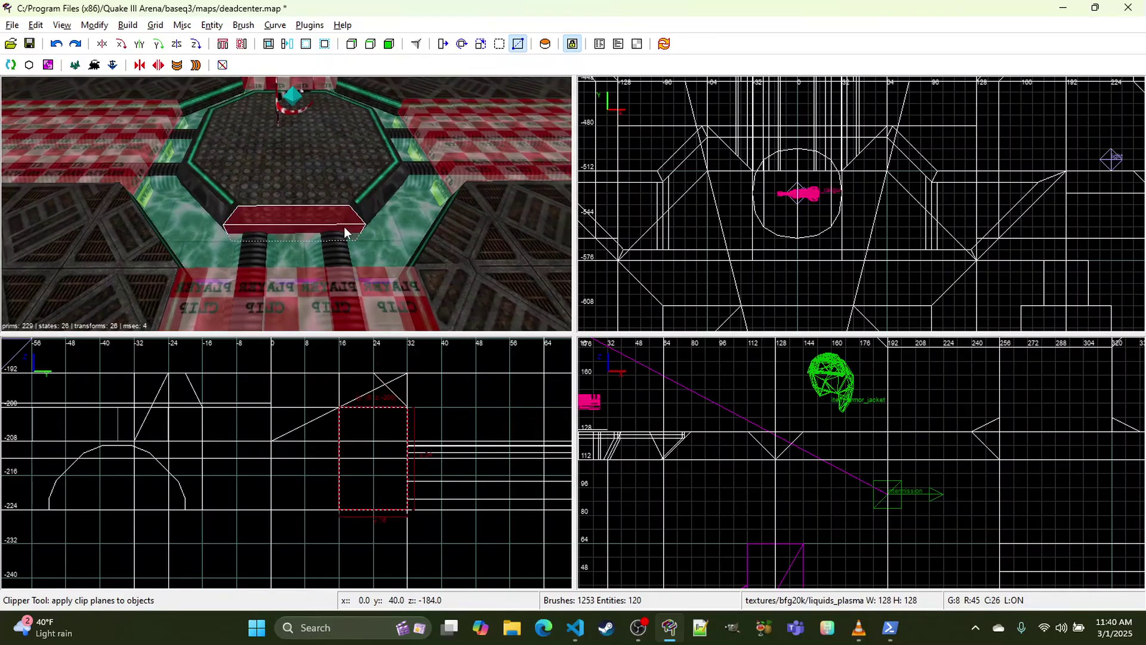
right_click(343, 227)
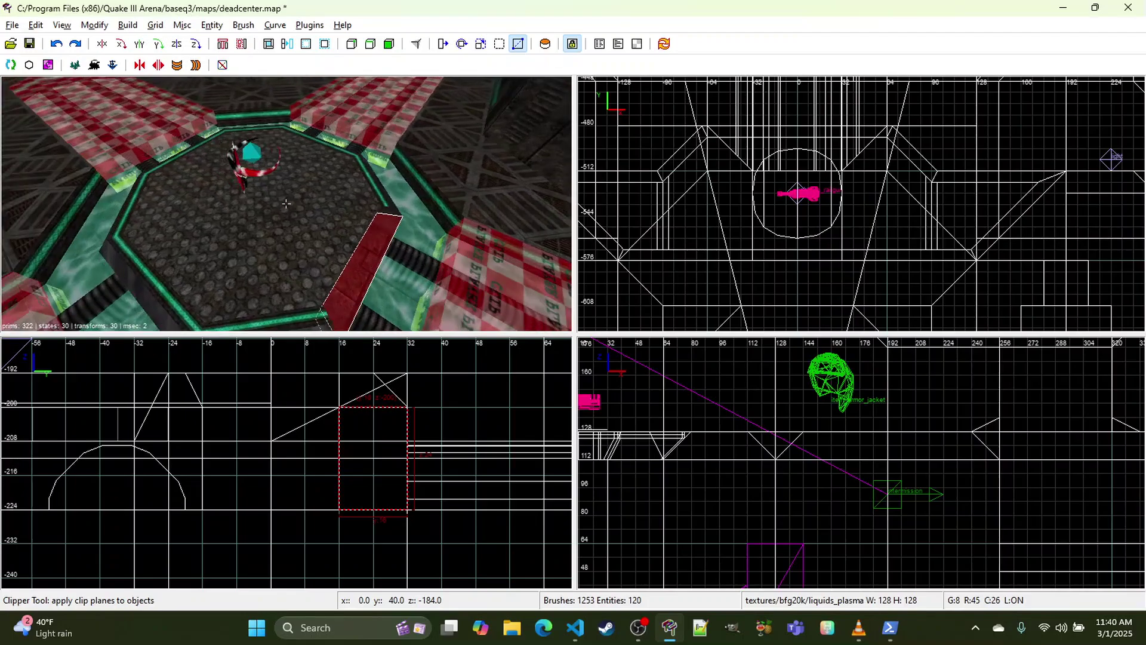
right_click(348, 232)
key("ctrl+z")
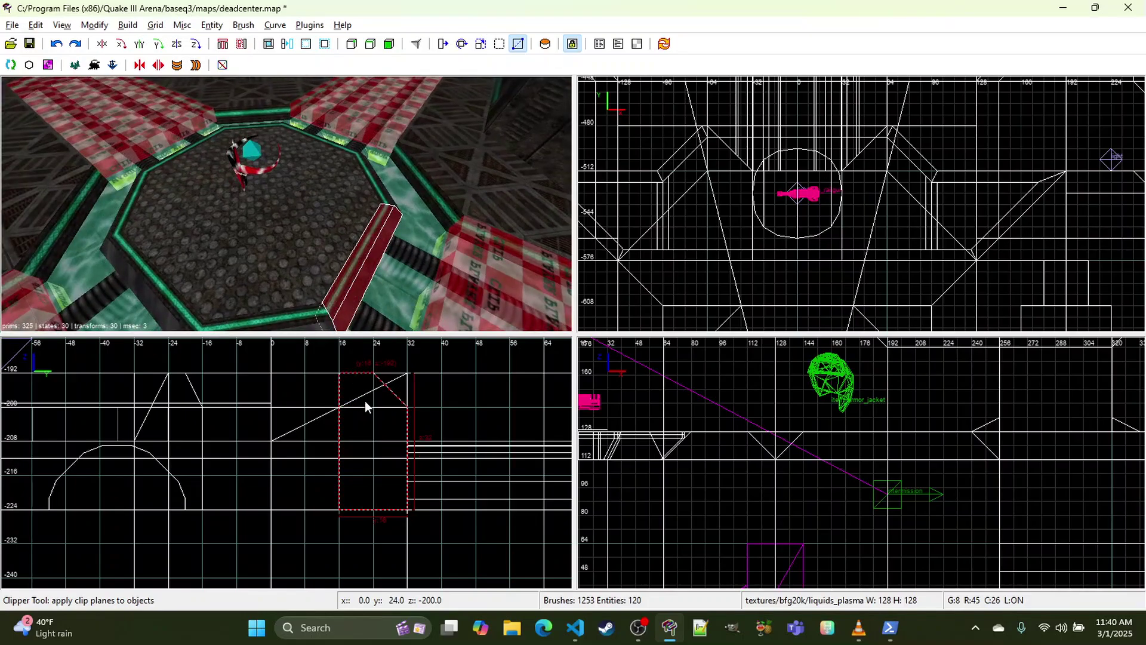
Step: Try clipping the straight trim brush vertically at y 24, undoing the first cut and reversing the clip direction to keep the inner part
key("x")
key("x")
left_click(374, 379)
left_click(373, 406)
key("Return")
key("ctrl+z")
left_click(373, 444)
left_click(375, 415)
key("Return")
Step: Select the diagonal trim brush on the platform's northwest side for clipping and refine the grid to 4 units
right_click(401, 299)
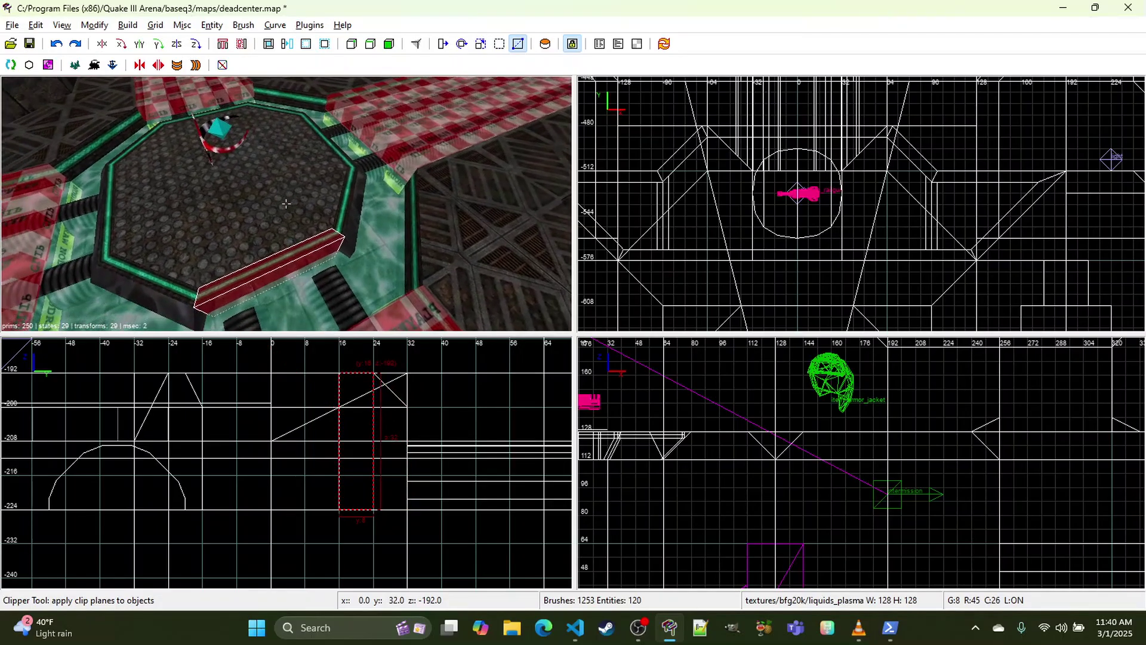
right_click(285, 203)
key("ctrl+z")
scroll(822, 214, "down", 5)
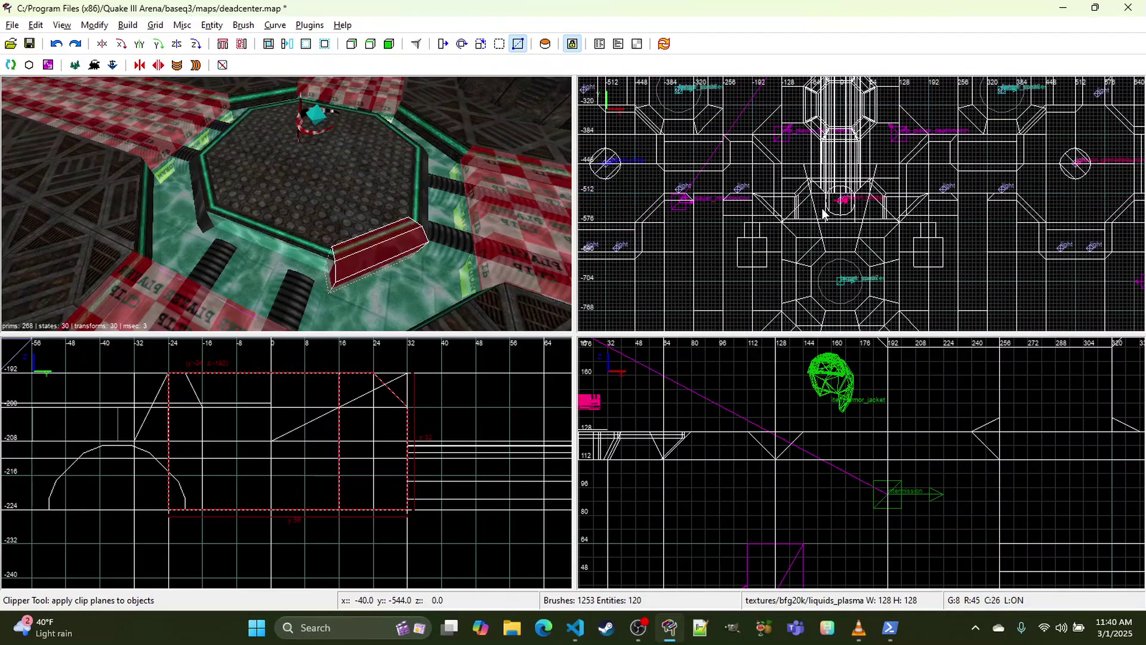
scroll(823, 213, "up", 7)
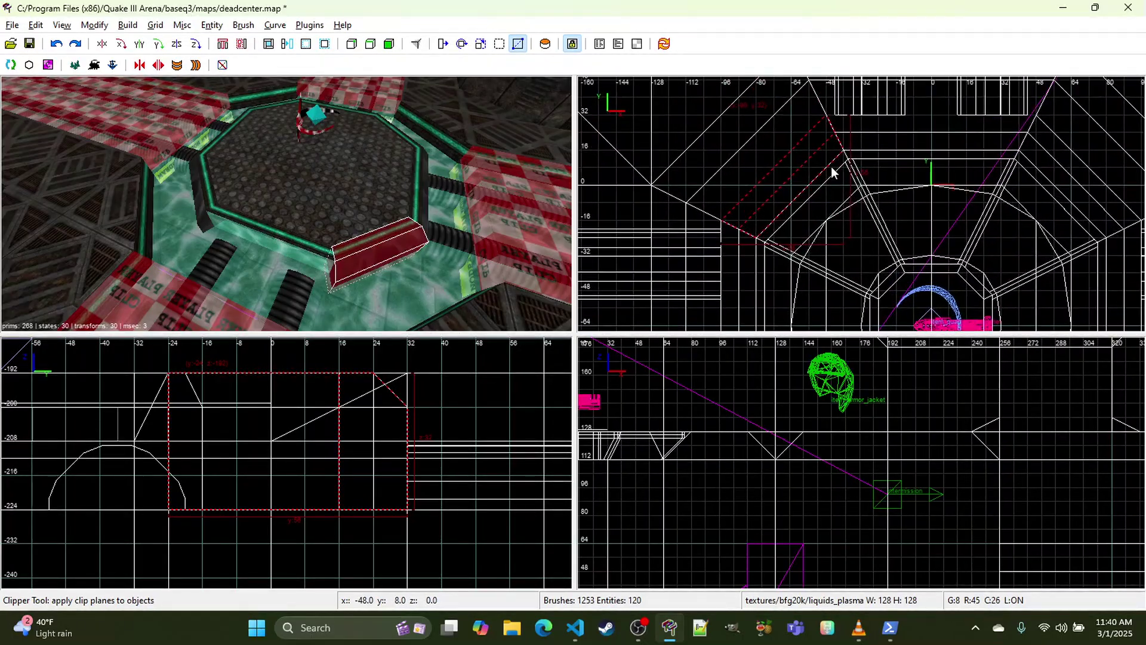
key("x")
key("x")
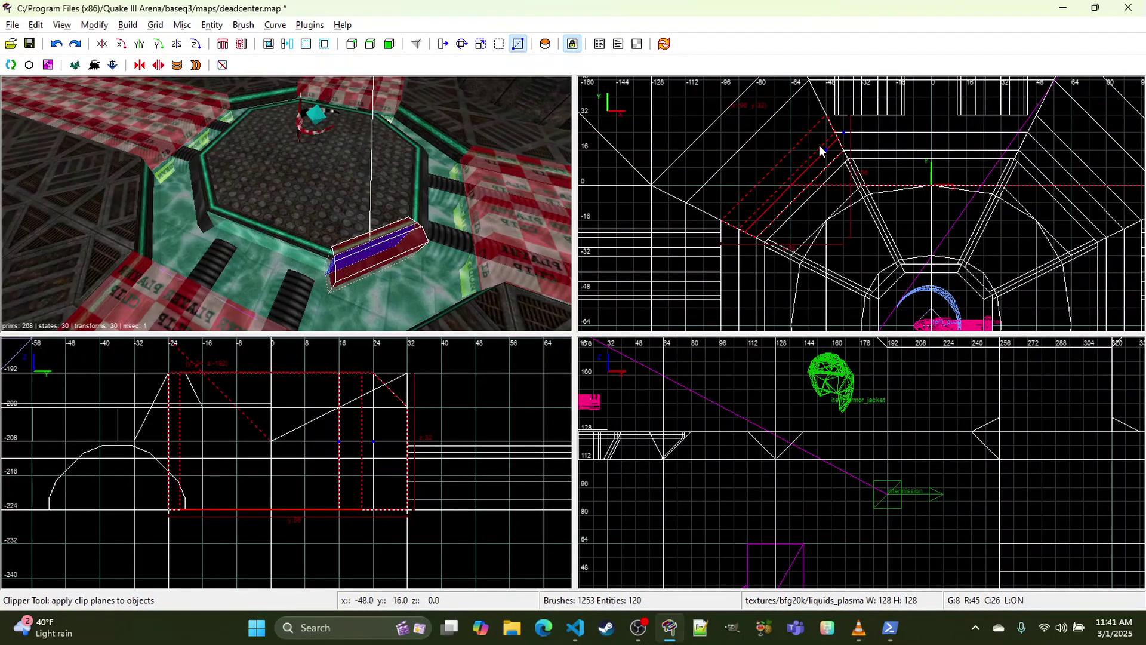
key("bracketleft")
left_click_drag(838, 132, 834, 132)
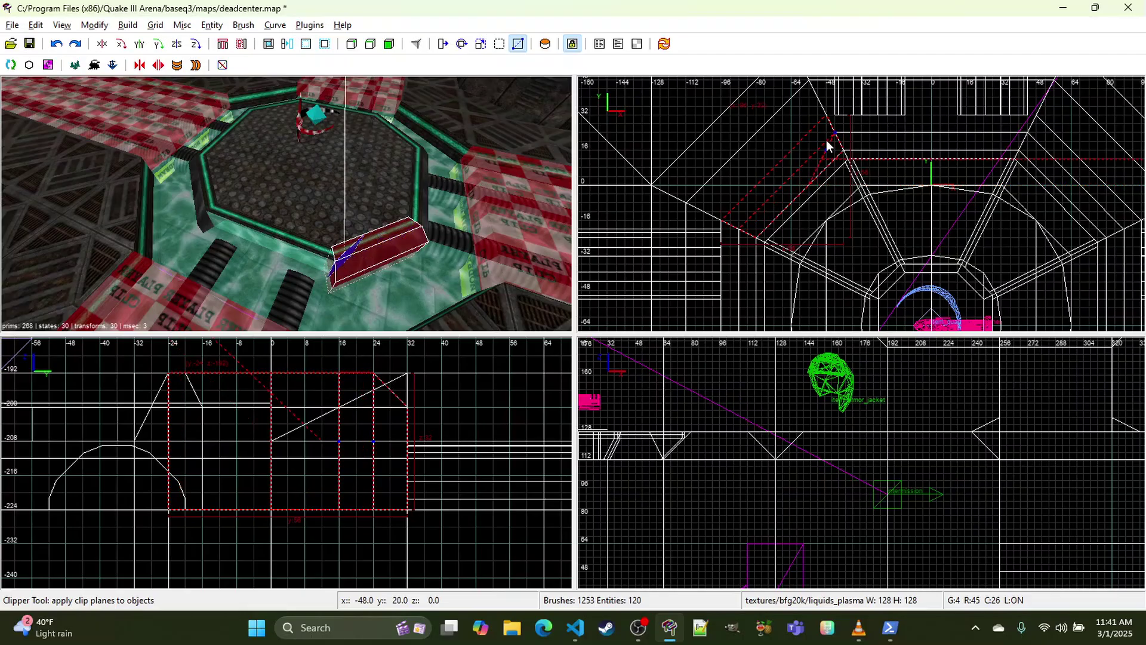
left_click(826, 141)
key("x")
key("x")
Step: Clip the northwest diagonal trim brush lengthwise through x -44, y 24 and x -48, y 20, keeping the inner part
left_click(835, 133)
left_click(828, 141)
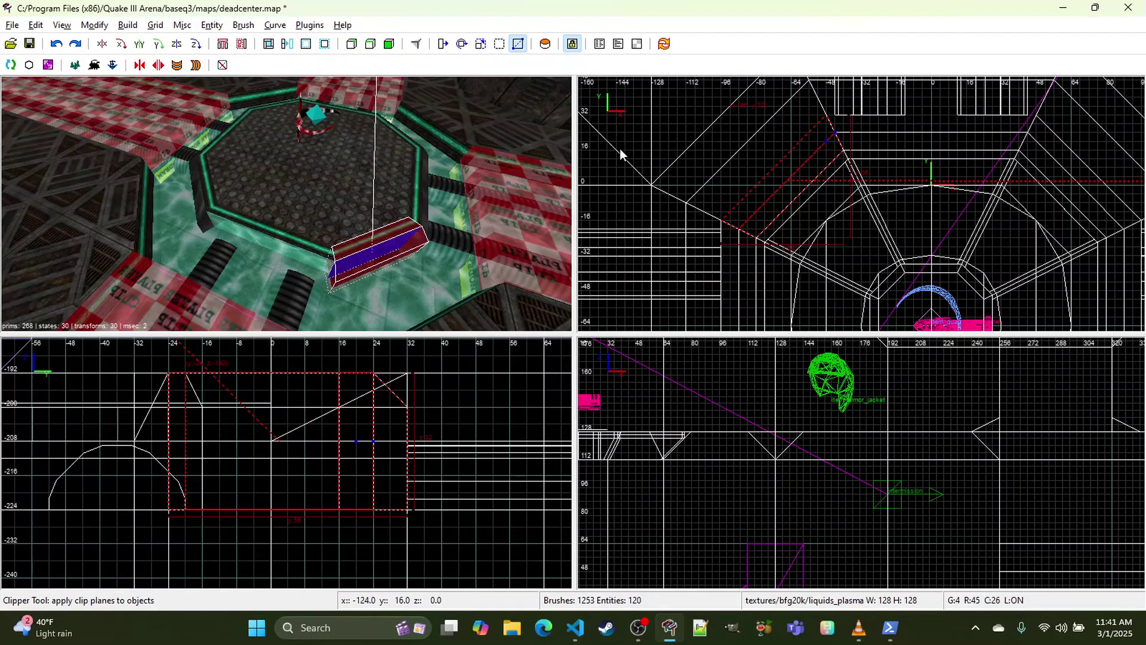
key("Return")
right_click_drag(334, 171, 335, 170)
key("Escape")
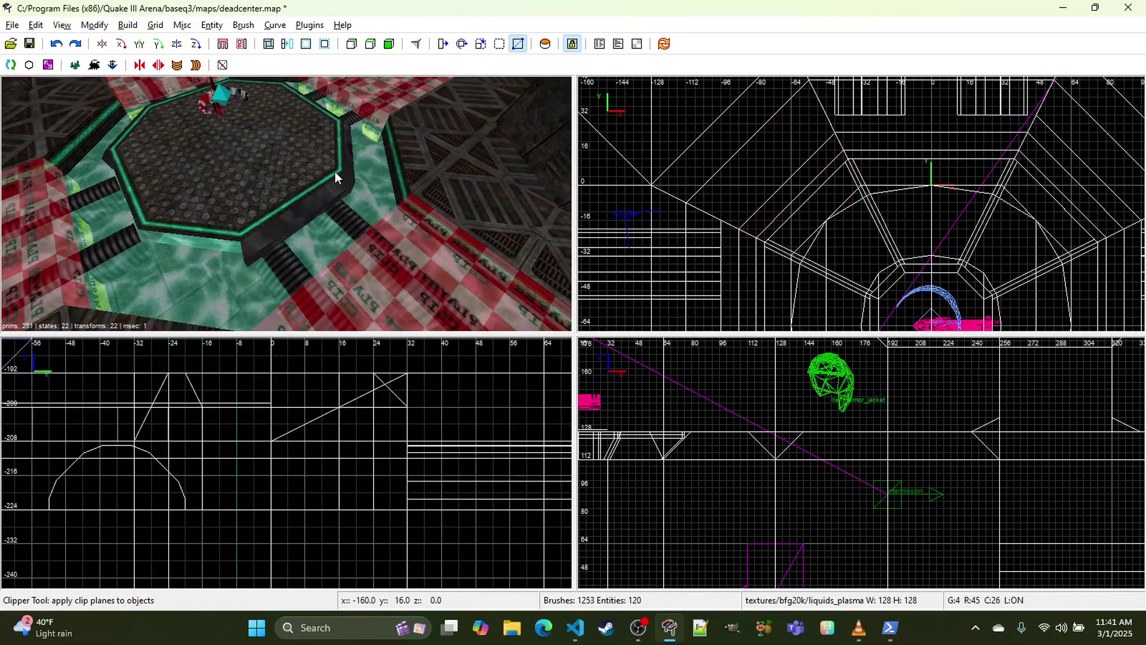
Step: Clip the straight trim brush on the platform's west side lengthwise at x -88, keeping the inner part
left_click(295, 224, "shift")
key("x")
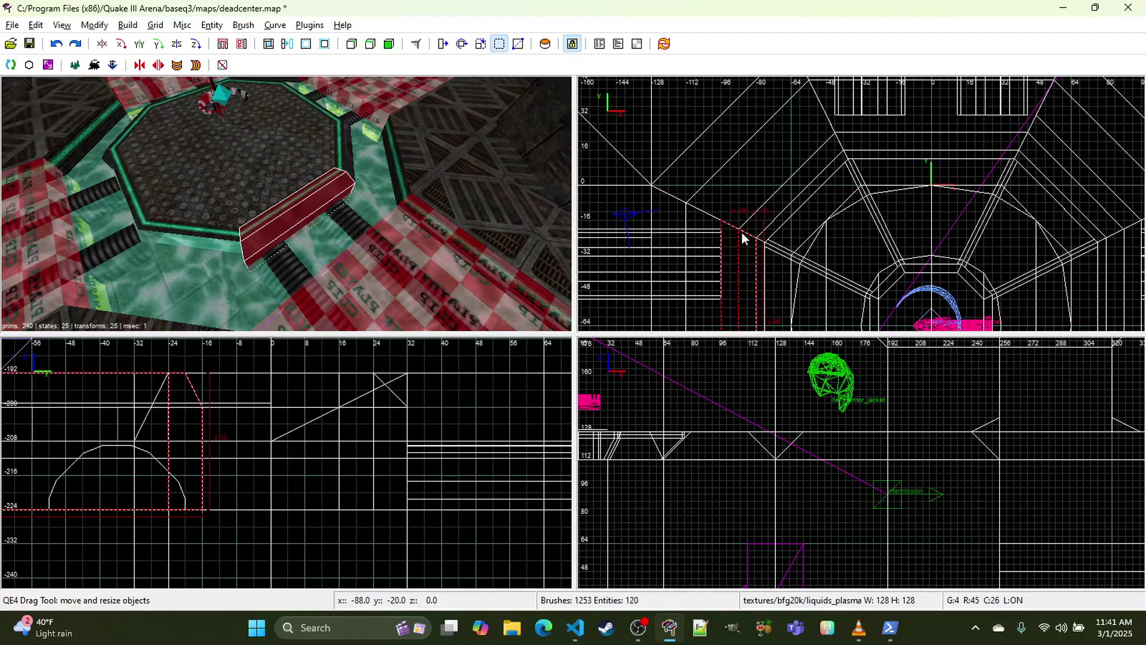
key("x")
double_click(737, 235)
key("Return")
right_click_drag(185, 168, 173, 168)
key("Escape")
Step: Clip the southwest diagonal trim brush lengthwise along its middle through x -80, y -116, keeping the inner part
left_click(361, 233, "shift")
right_click_drag(725, 228, 754, 213)
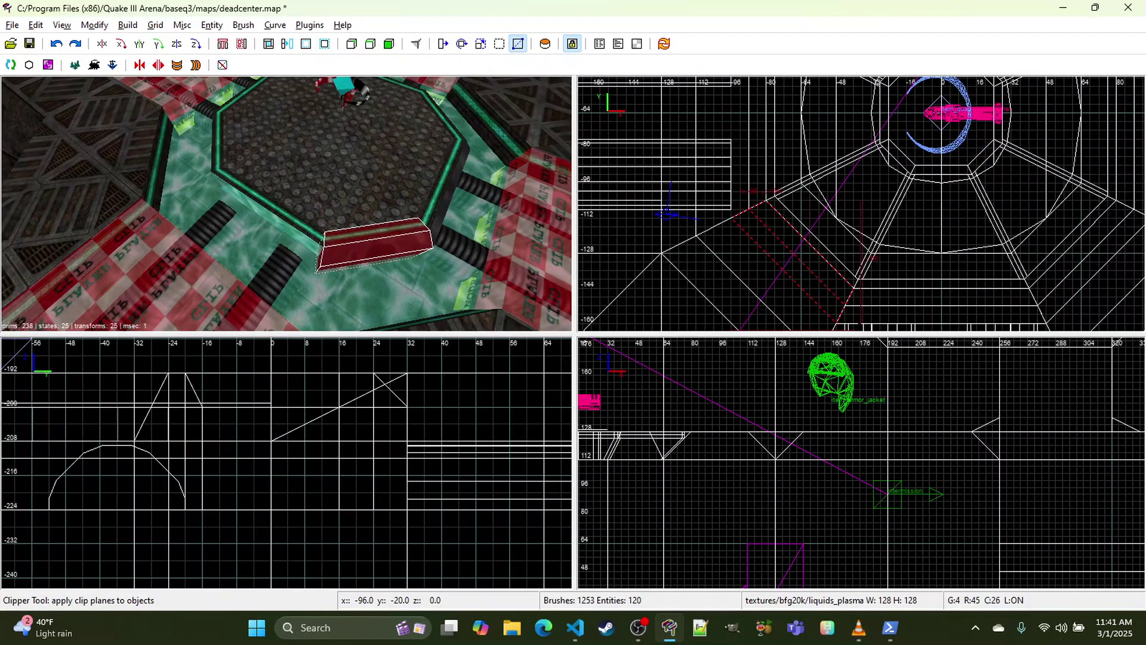
key("x")
key("x")
key("x")
left_click_drag(748, 209, 767, 228)
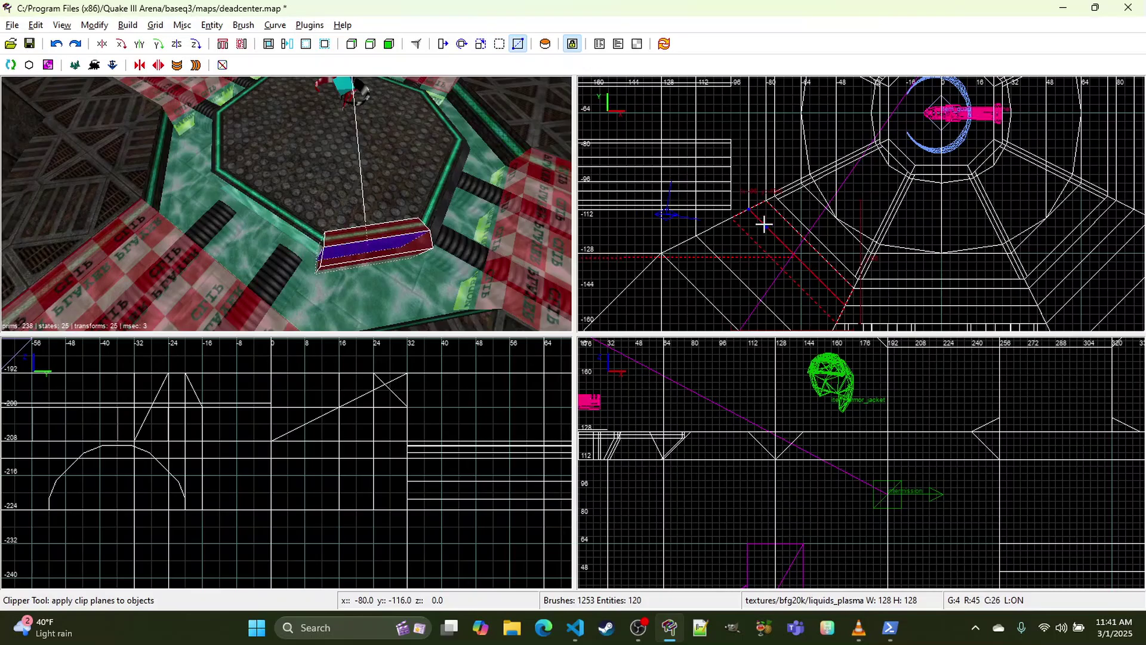
key("Return")
right_click_drag(346, 251, 343, 250)
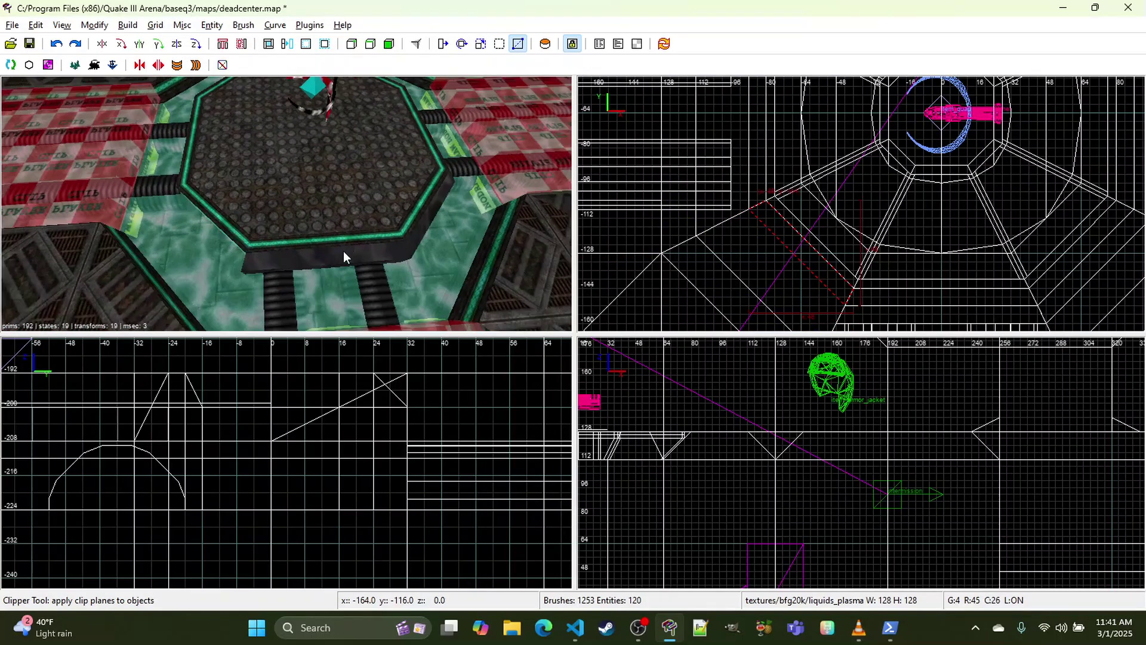
key("Escape")
Step: Clip the straight trim brush on the platform's south side lengthwise at y -152, keeping the inner part
left_click(343, 251, "shift")
right_click_drag(836, 275, 746, 230)
key("x")
key("x")
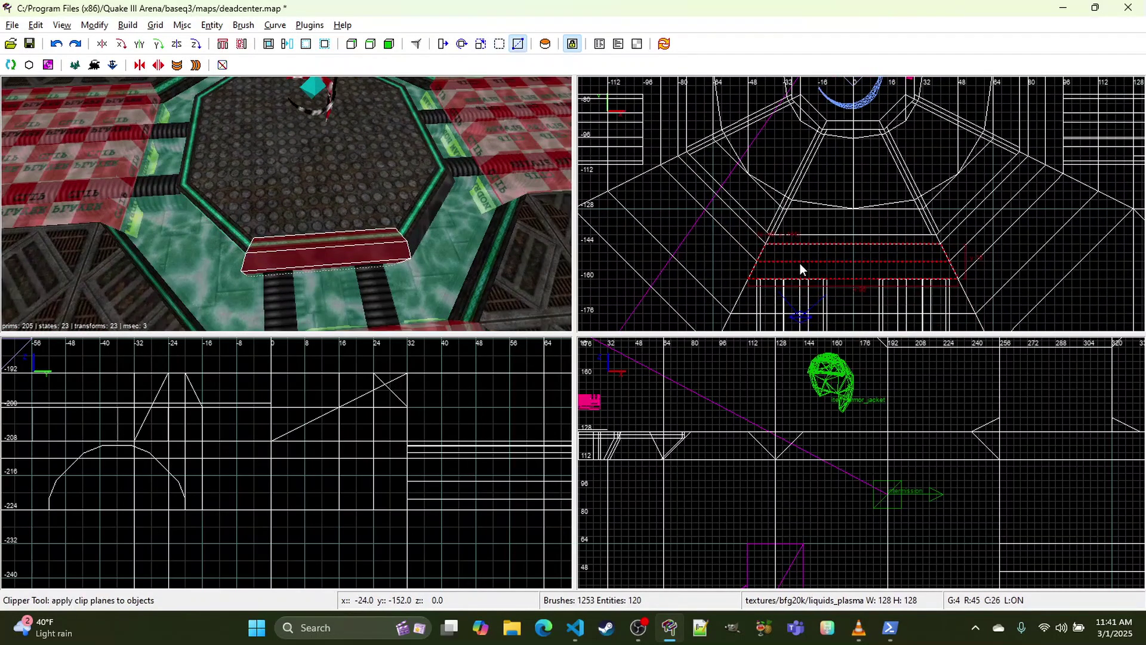
left_click(800, 260)
left_click(844, 261)
key("Return")
right_click_drag(433, 235, 410, 225)
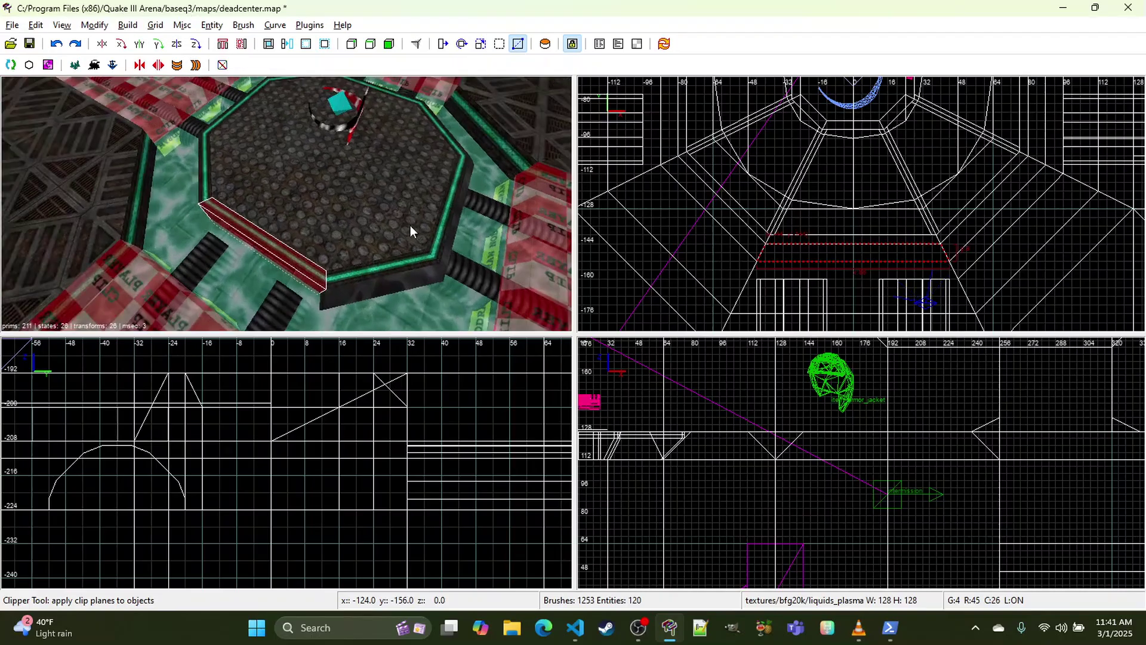
key("Escape")
Step: Clip the southeast diagonal trim brush lengthwise along its middle, keeping the inner part
left_click(392, 278, "shift")
key("x")
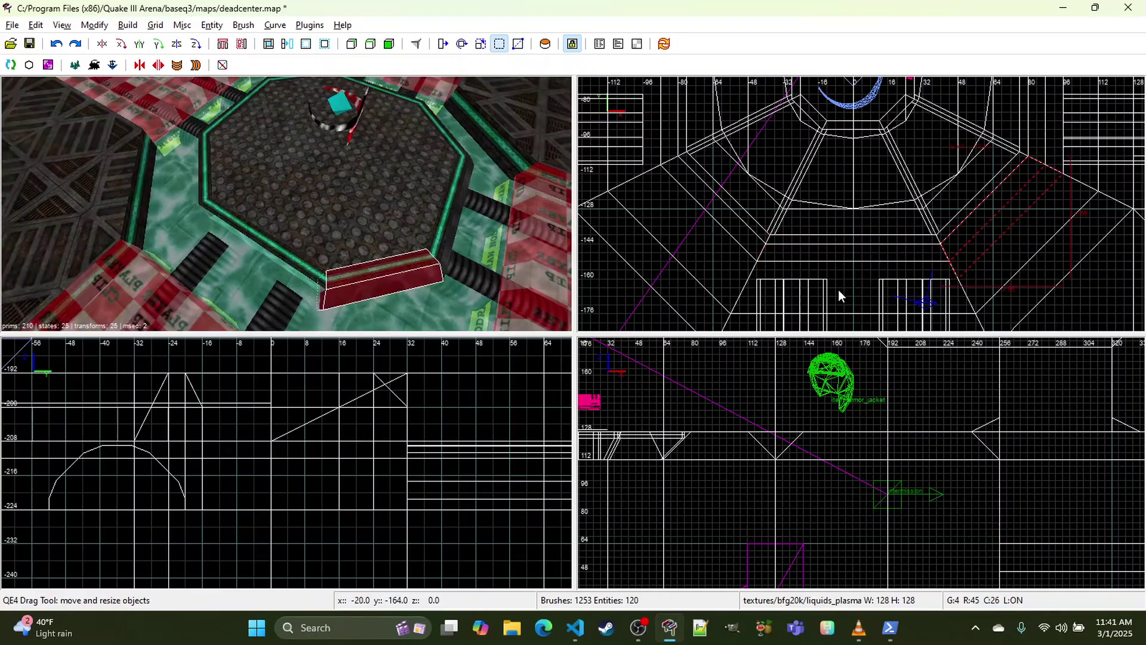
key("x")
left_click(952, 259)
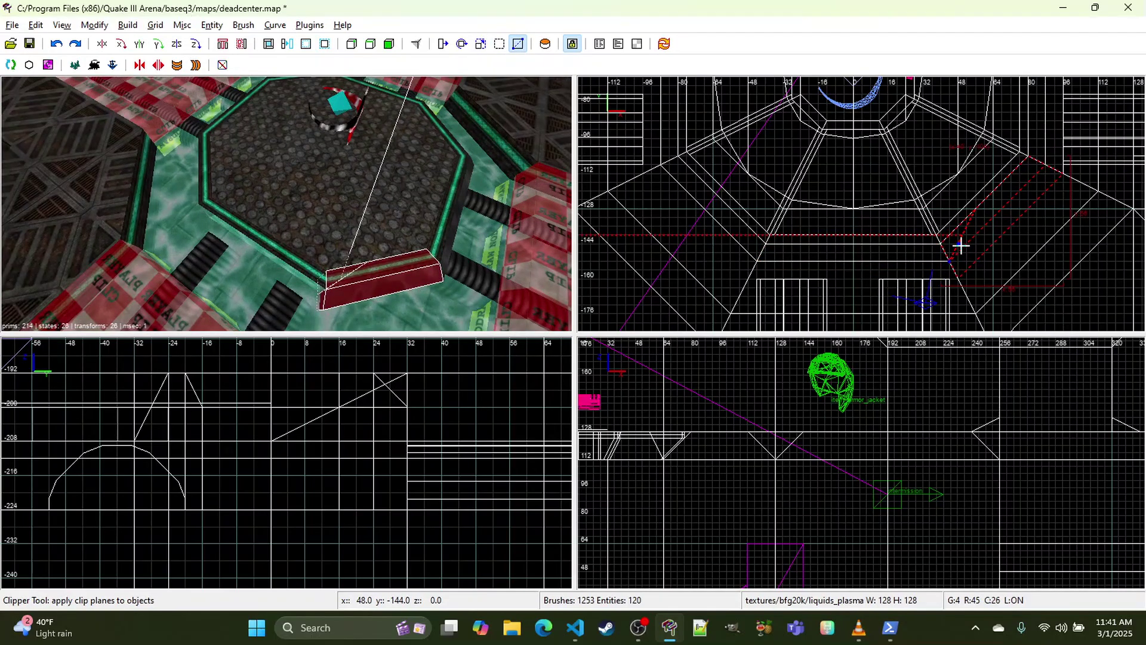
left_click(961, 245)
key("Return")
right_click_drag(347, 189, 283, 186)
key("Escape")
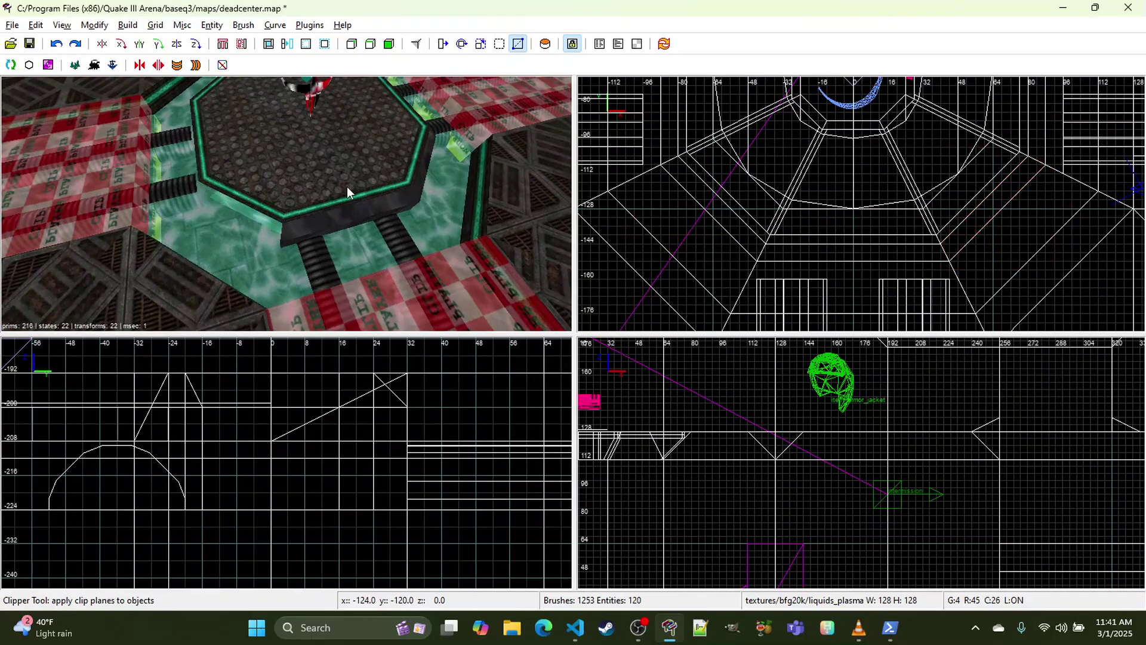
Step: Clip the straight trim brush on the platform's east side lengthwise at x 88, keeping the inner part
left_click(357, 207, "shift")
right_click_drag(1054, 168, 907, 216)
key("x")
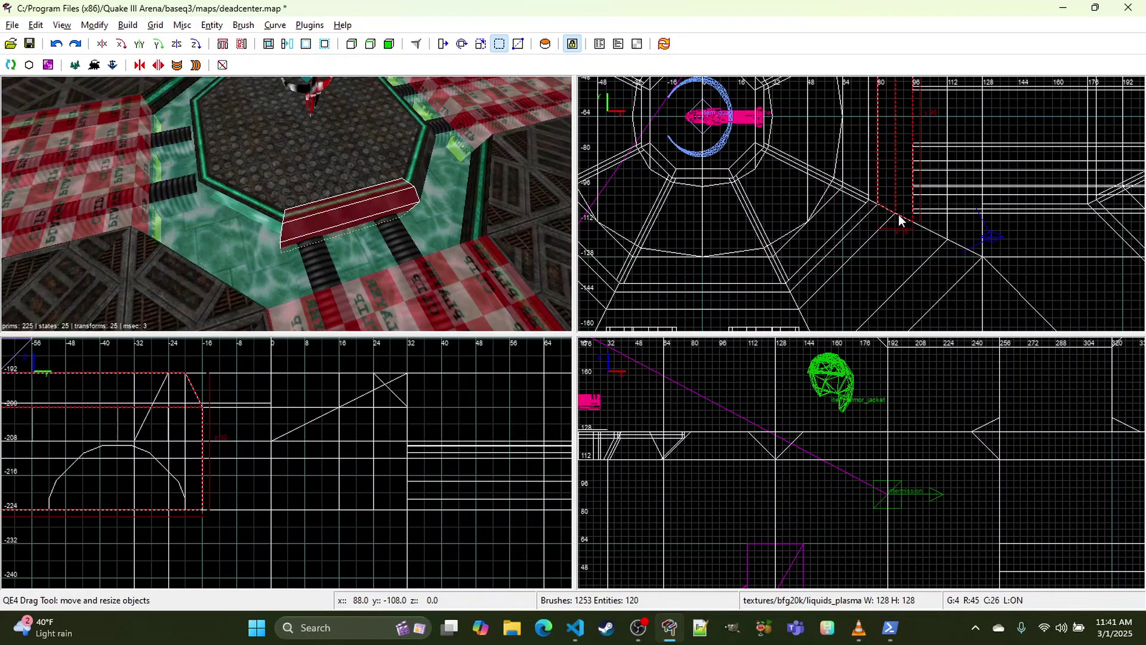
key("x")
left_click(899, 215)
left_click(899, 193)
key("Return")
mouse_move(358, 161)
right_mouse_down()
mouse_move(286, 203)
mouse_move(391, 167)
right_mouse_up()
key("Escape")
Step: Clip the northeast diagonal trim brush lengthwise along its middle, keeping the inner part
left_click(331, 265, "shift")
right_click_drag(854, 127, 797, 259)
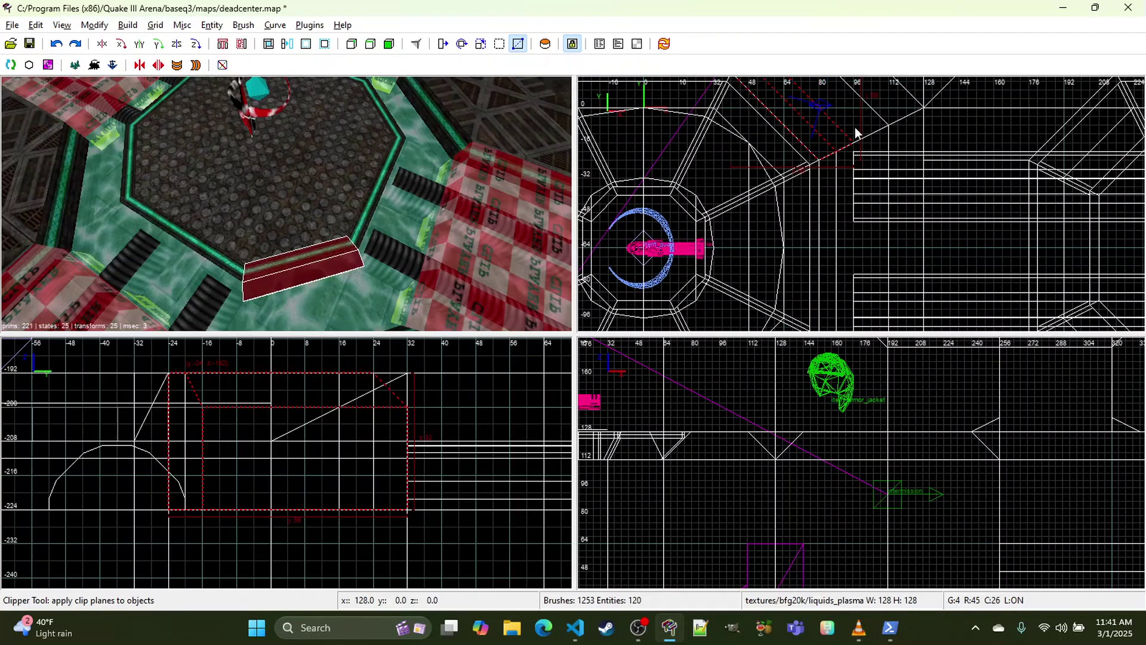
key("x")
key("x")
left_click(834, 146)
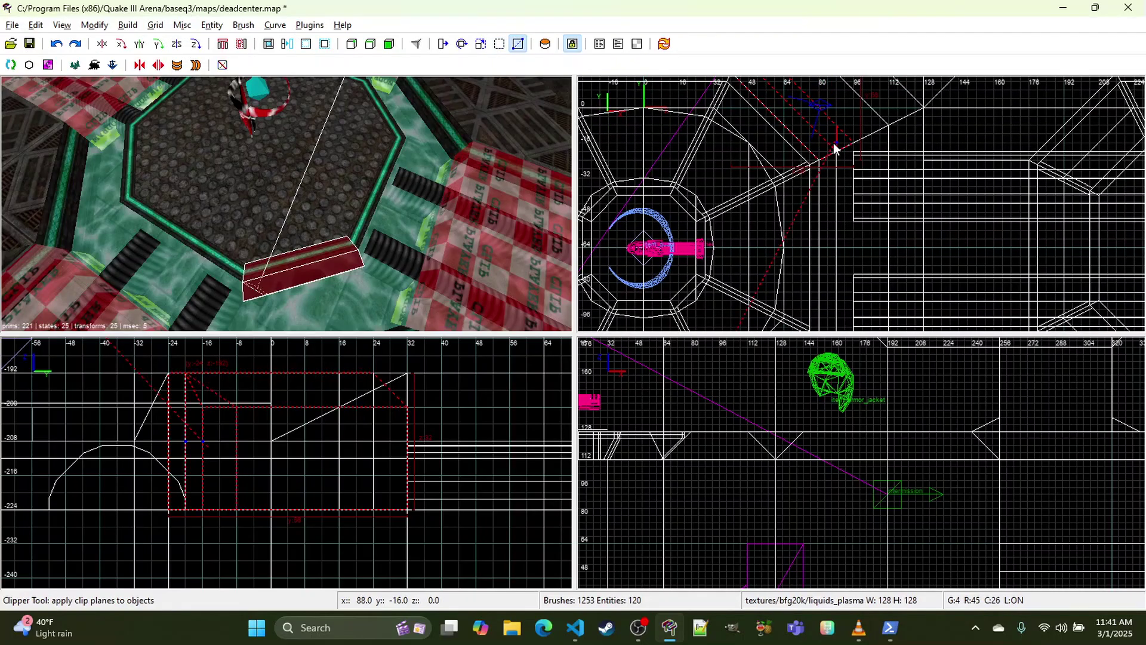
left_click_drag(833, 141, 816, 136)
key("Return")
mouse_move(417, 174)
right_mouse_down()
mouse_move(285, 204)
mouse_move(355, 174)
right_mouse_up()
key("Escape")
Step: Apply the bfg20k/hfx_matte05 texture to an outer side face of the platform's trim above the pool
mouse_move(517, 202)
right_mouse_down()
mouse_move(285, 204)
mouse_move(517, 200)
mouse_move(458, 203)
mouse_move(351, 174)
right_mouse_up()
right_click_drag(278, 153, 286, 203)
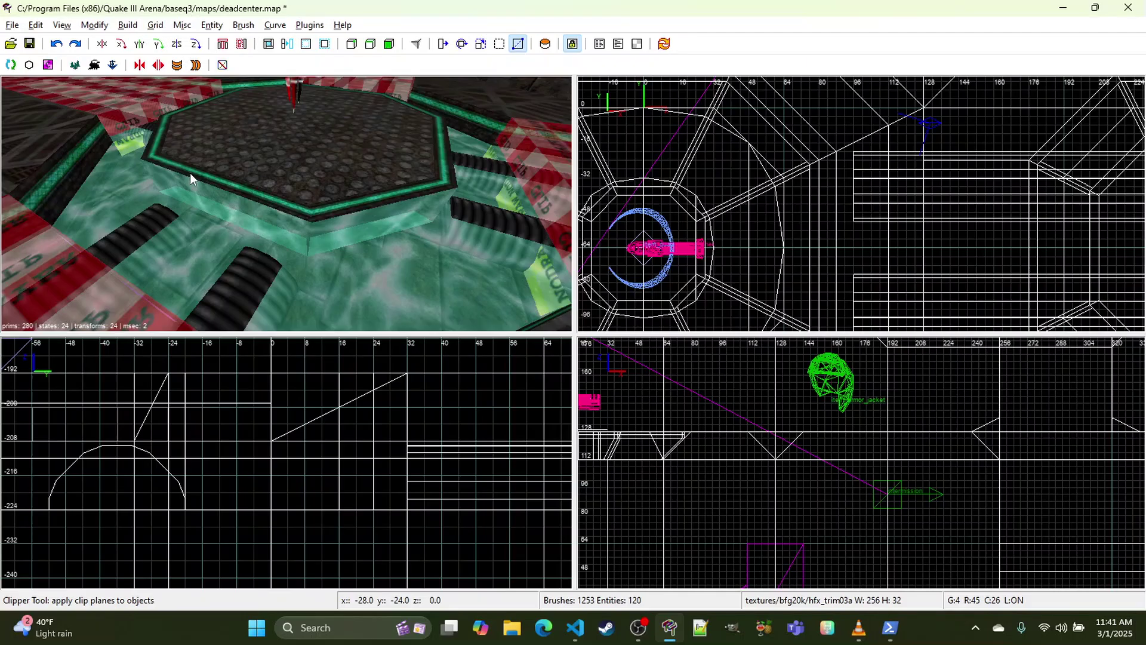
left_click(199, 185, "shift")
key("t")
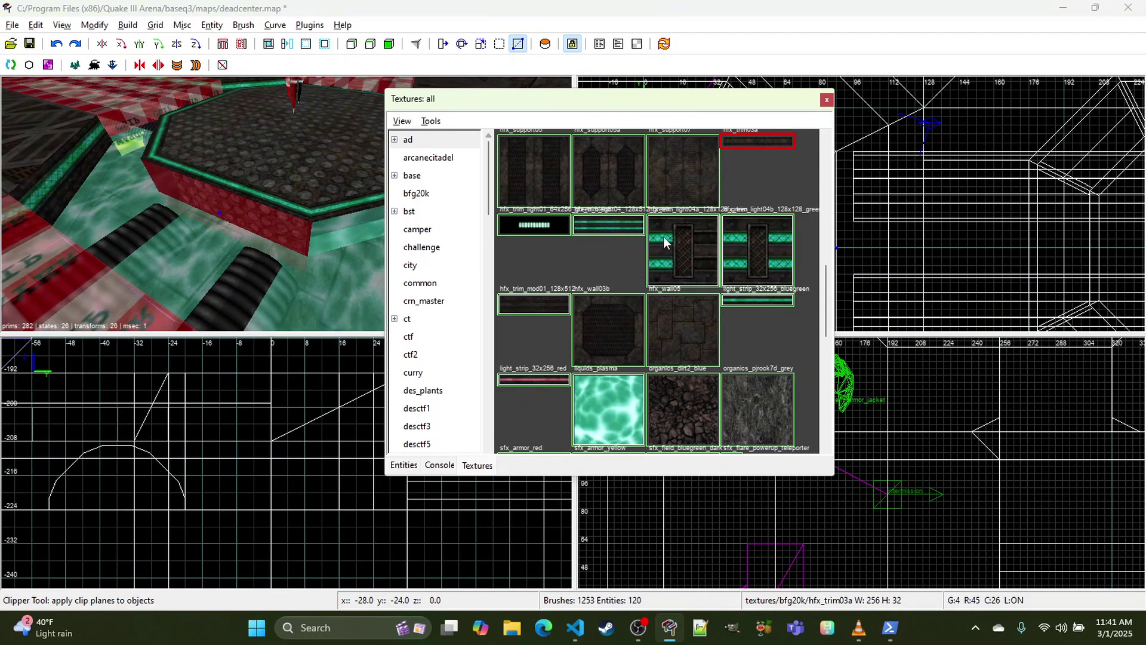
scroll(666, 242, "down", 8)
scroll(673, 280, "up", 7)
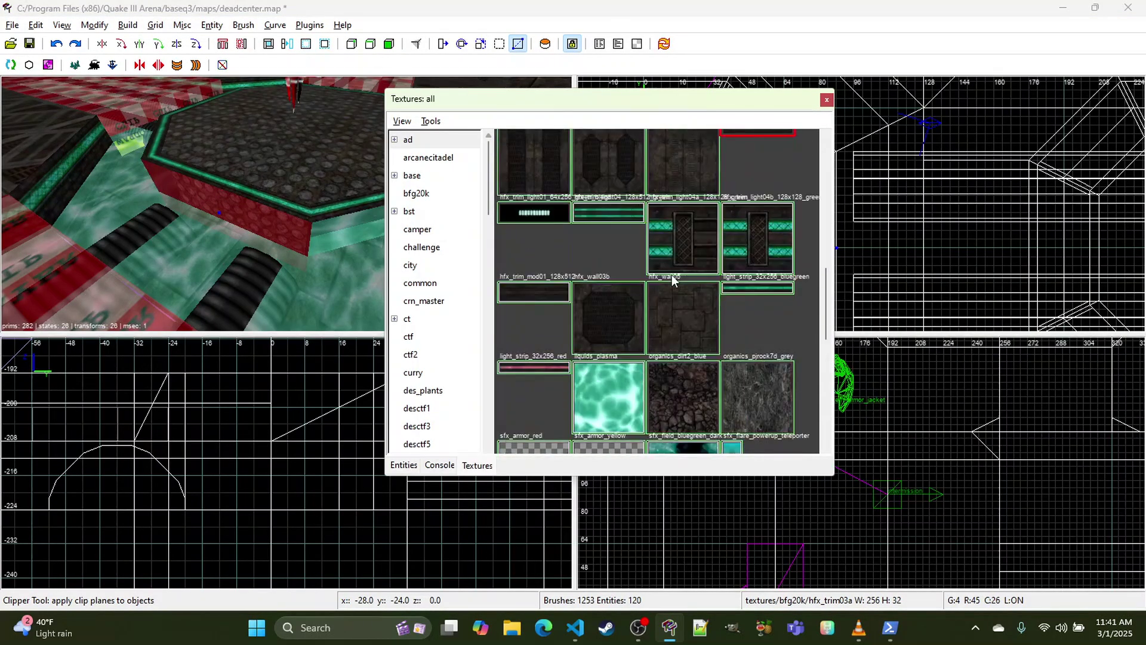
scroll(673, 280, "up", 2)
left_click(774, 166)
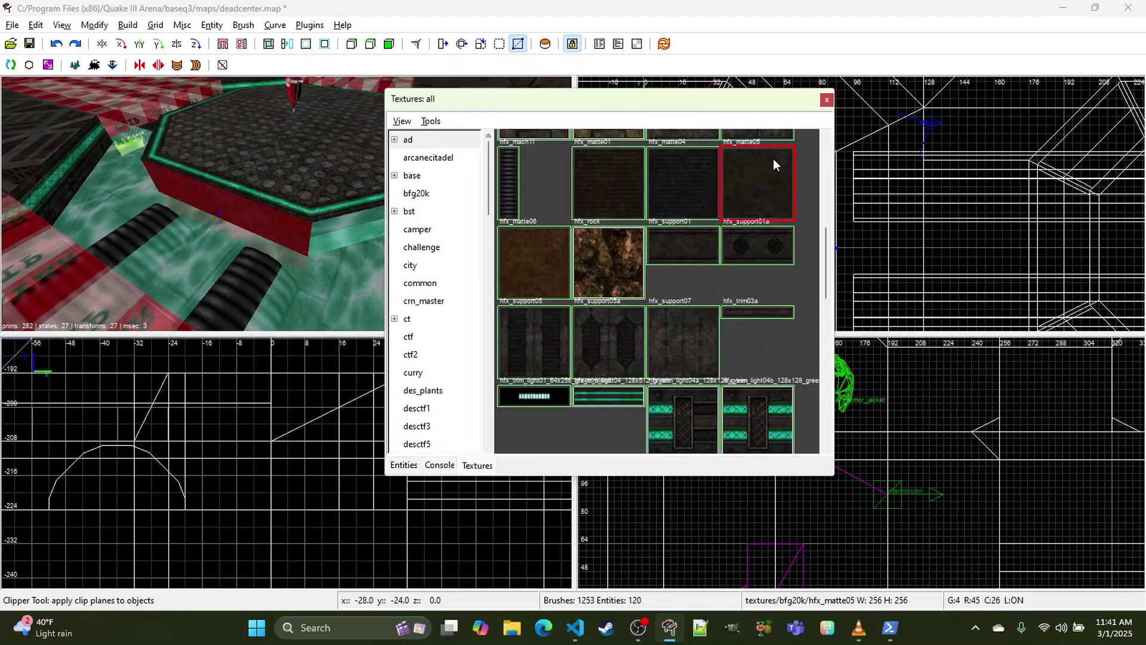
left_click(825, 100)
Step: Paint the remaining outer side faces around the platform with the hfx_matte05 texture
right_click(361, 230)
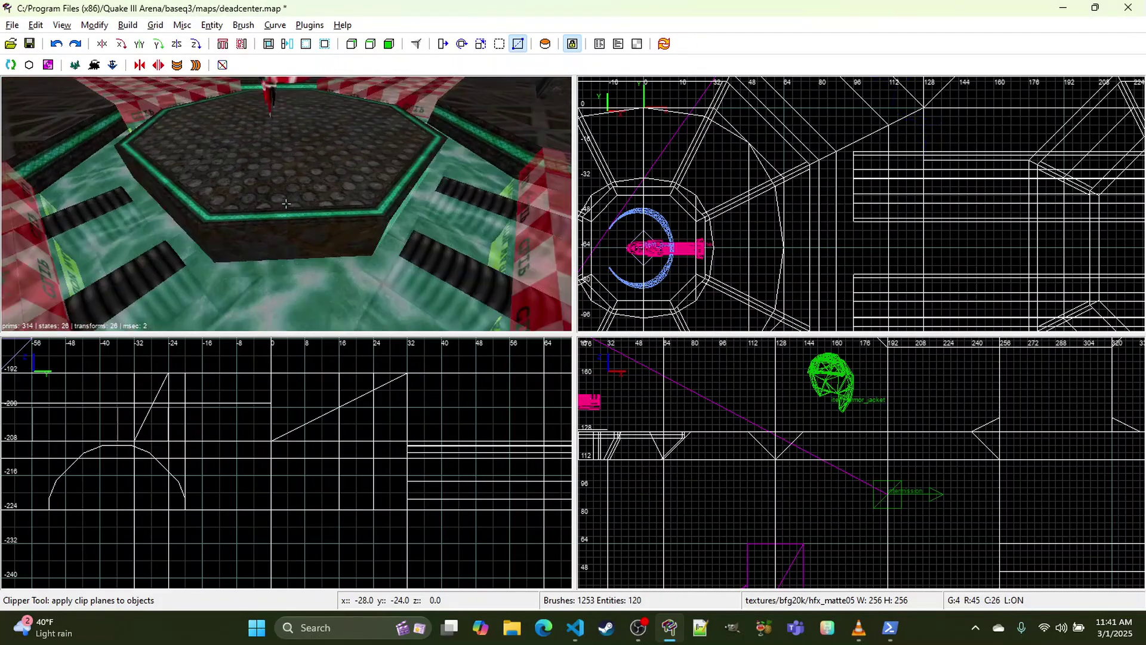
right_click(342, 233)
right_click(343, 232)
right_click(357, 234)
middle_click(344, 208, "ctrl+shift")
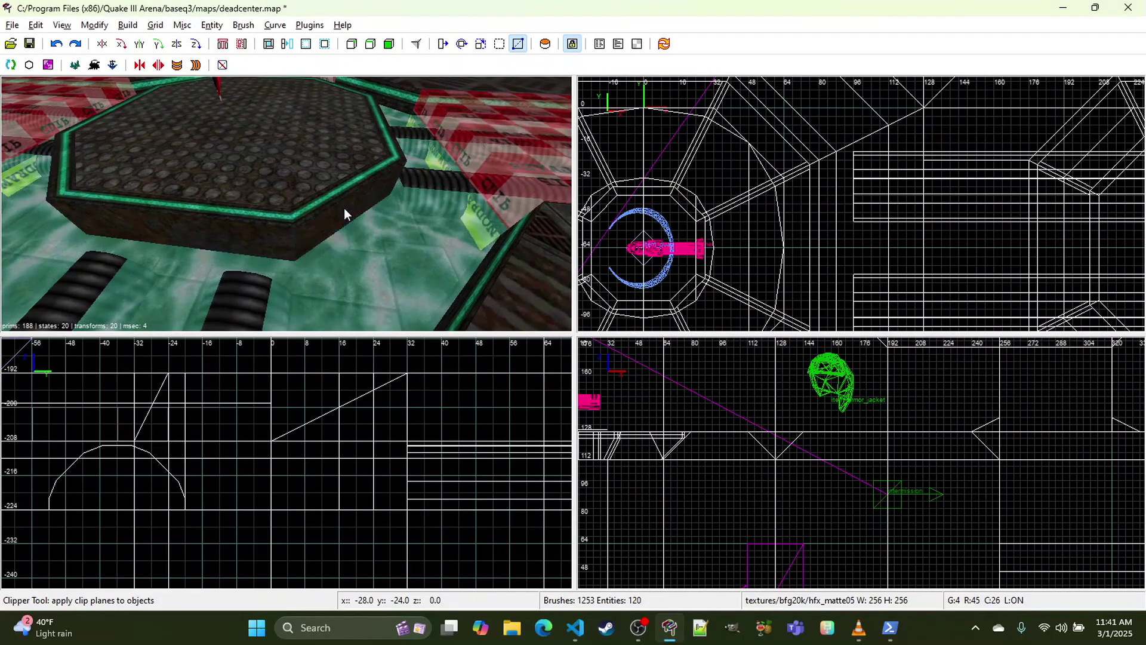
right_click(343, 208)
right_click(341, 205)
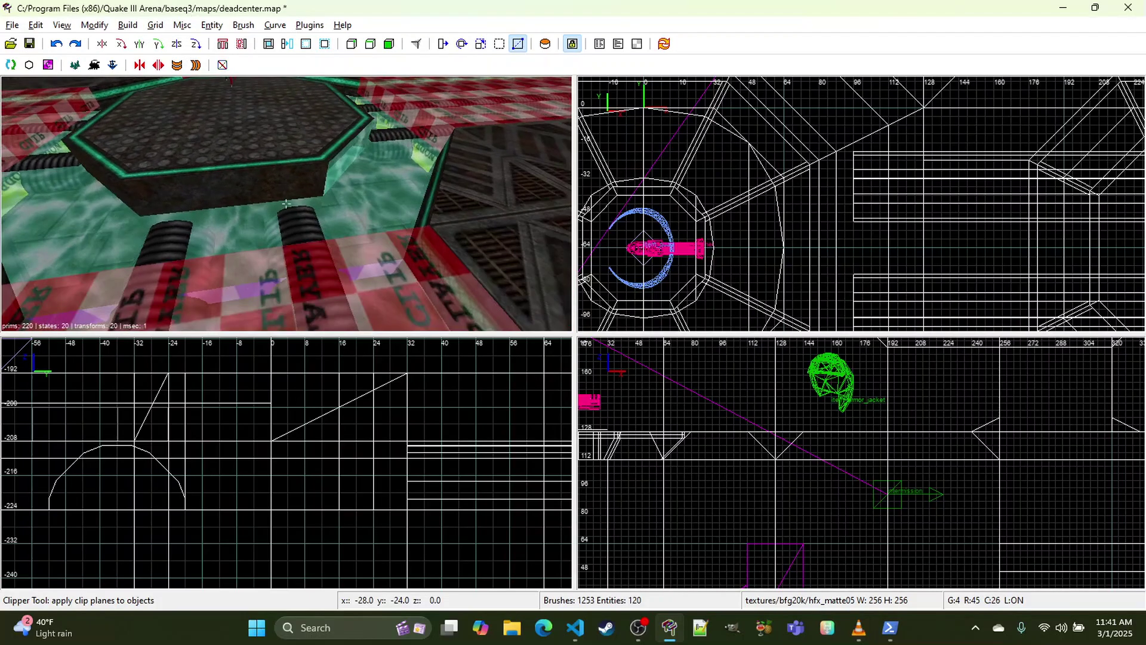
right_click(329, 183)
right_click(373, 270)
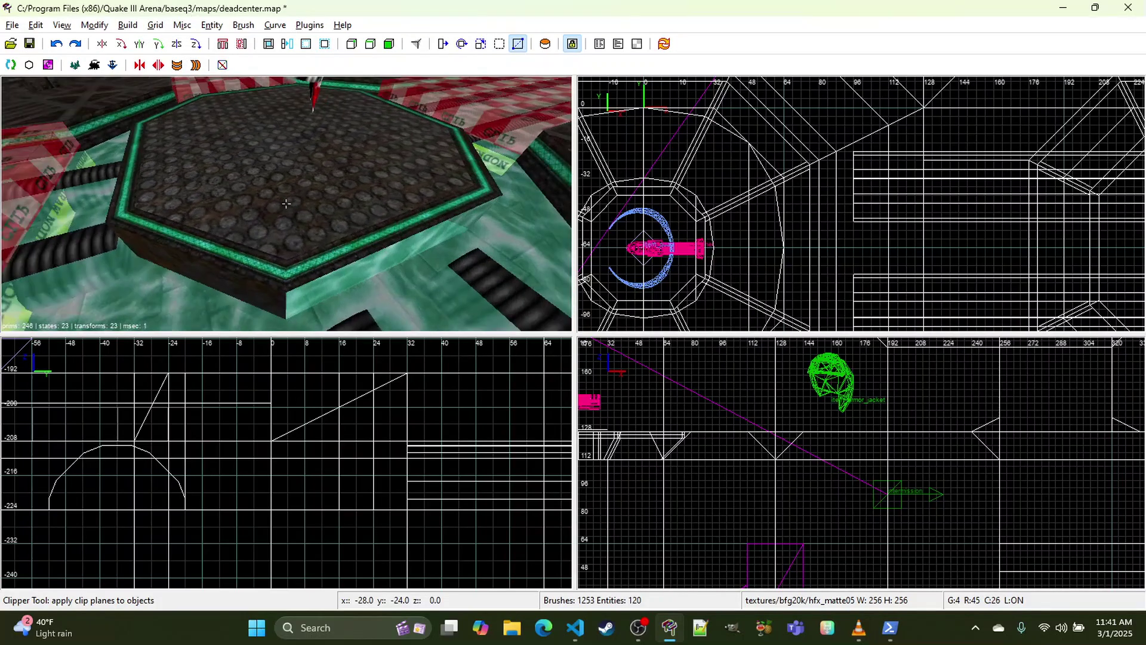
right_click(379, 281)
right_click(382, 269)
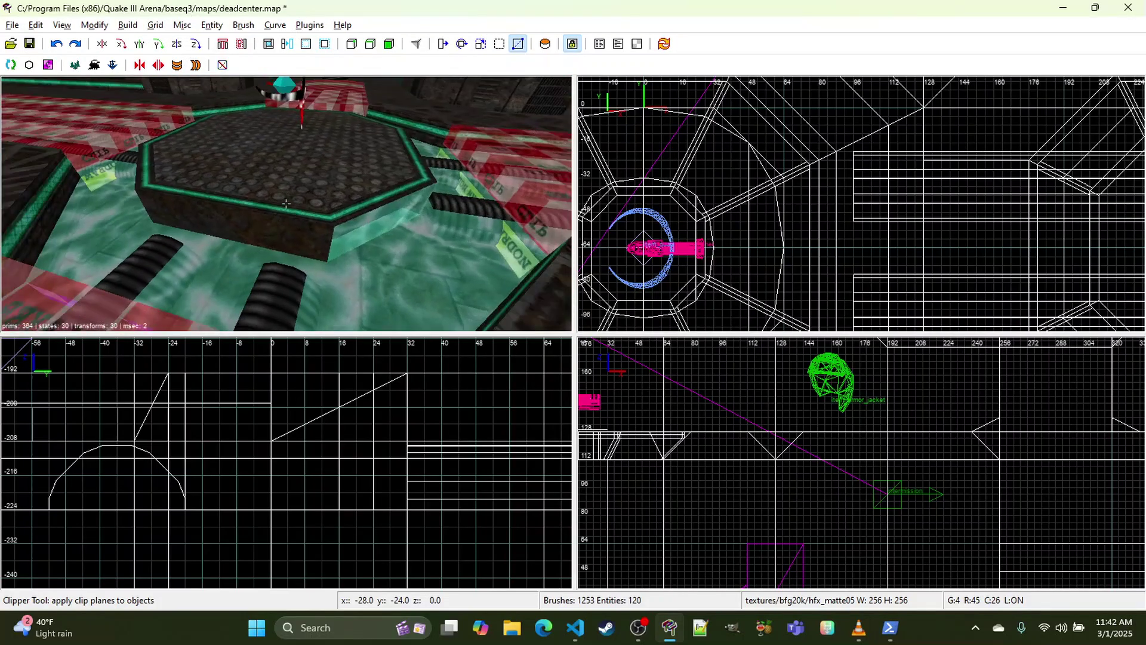
right_click(328, 251)
right_click(282, 216)
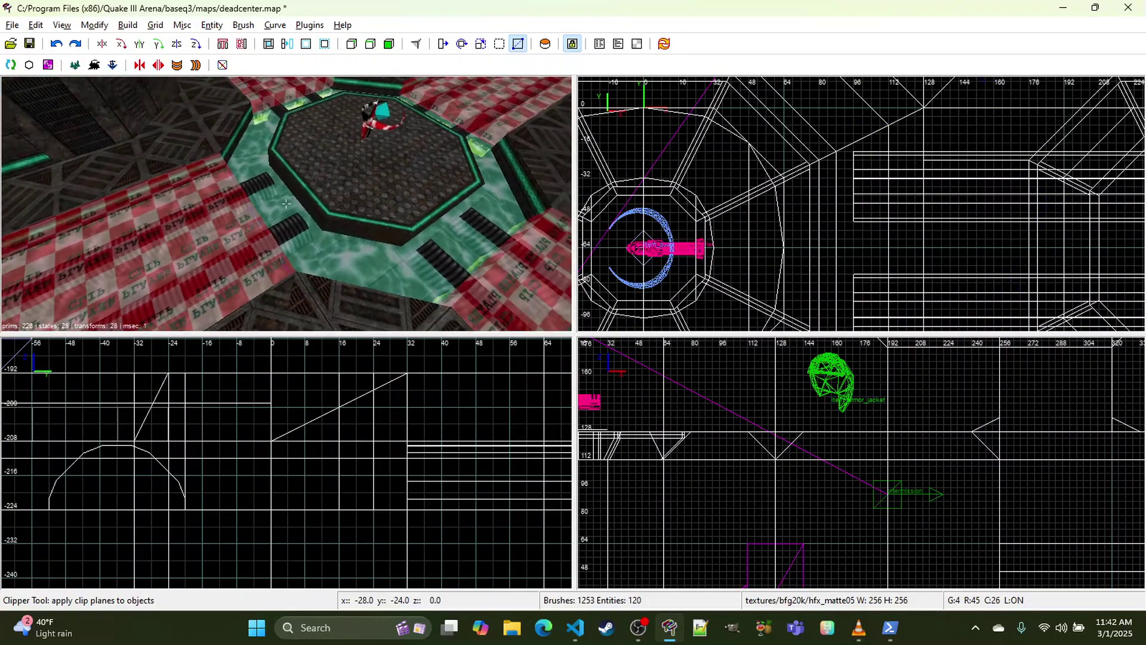
Step: Clip all the trim brushes around the central platform horizontally at z -200, keeping their upper part
right_click(285, 204)
scroll(687, 210, "down", 2)
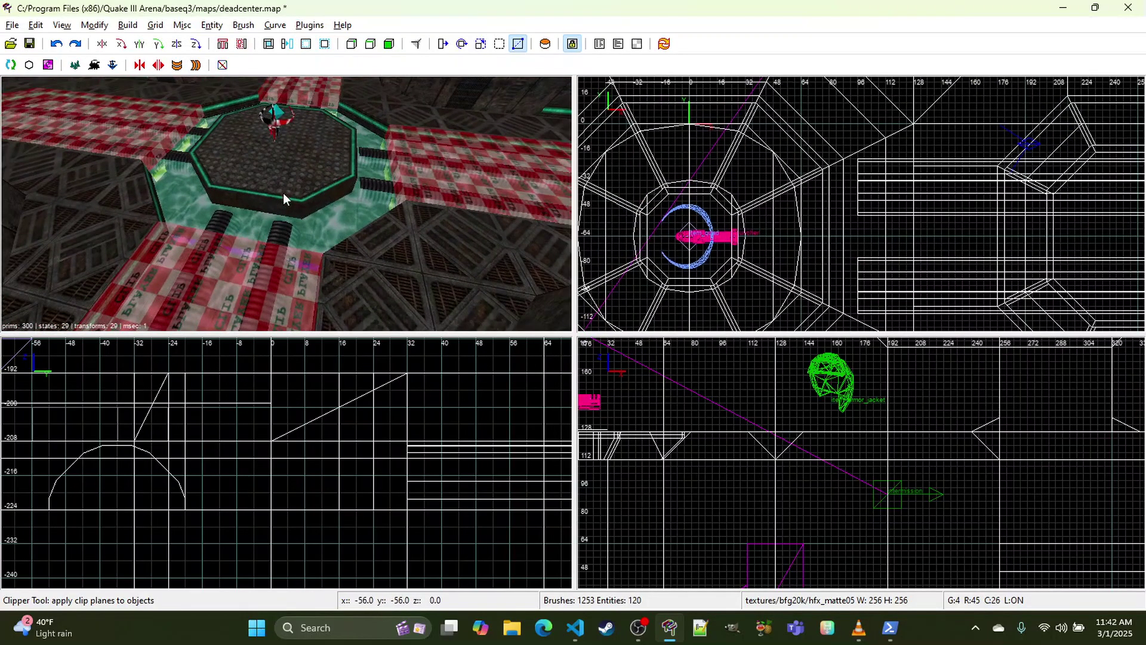
left_click(252, 198, "shift")
right_click_drag(877, 236, 866, 206)
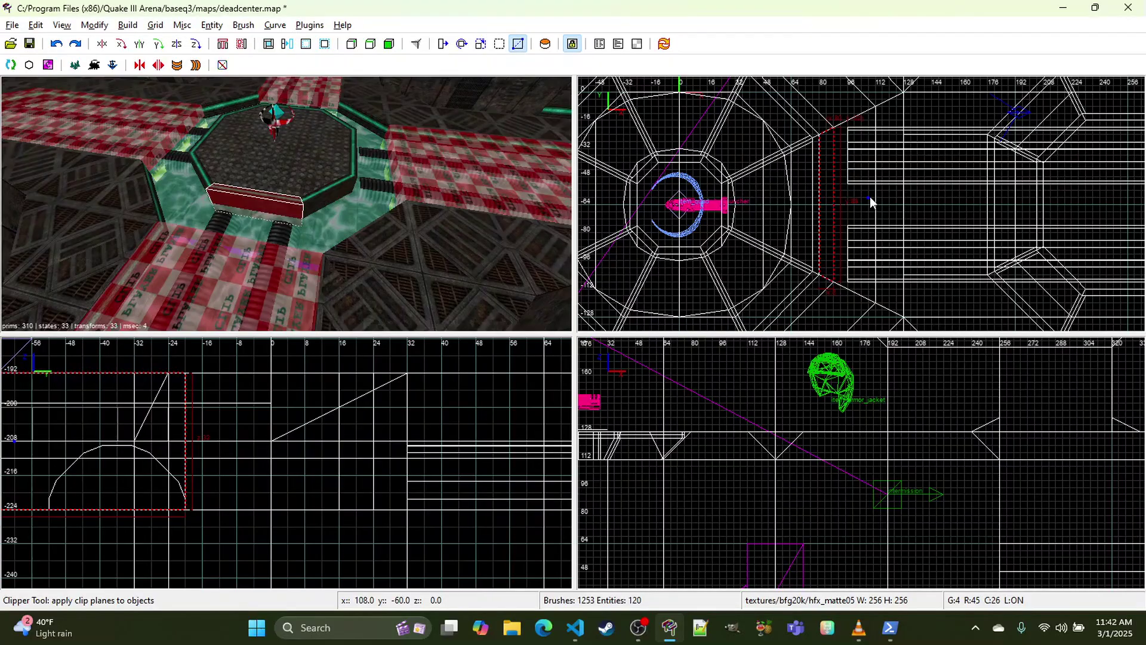
key("Escape")
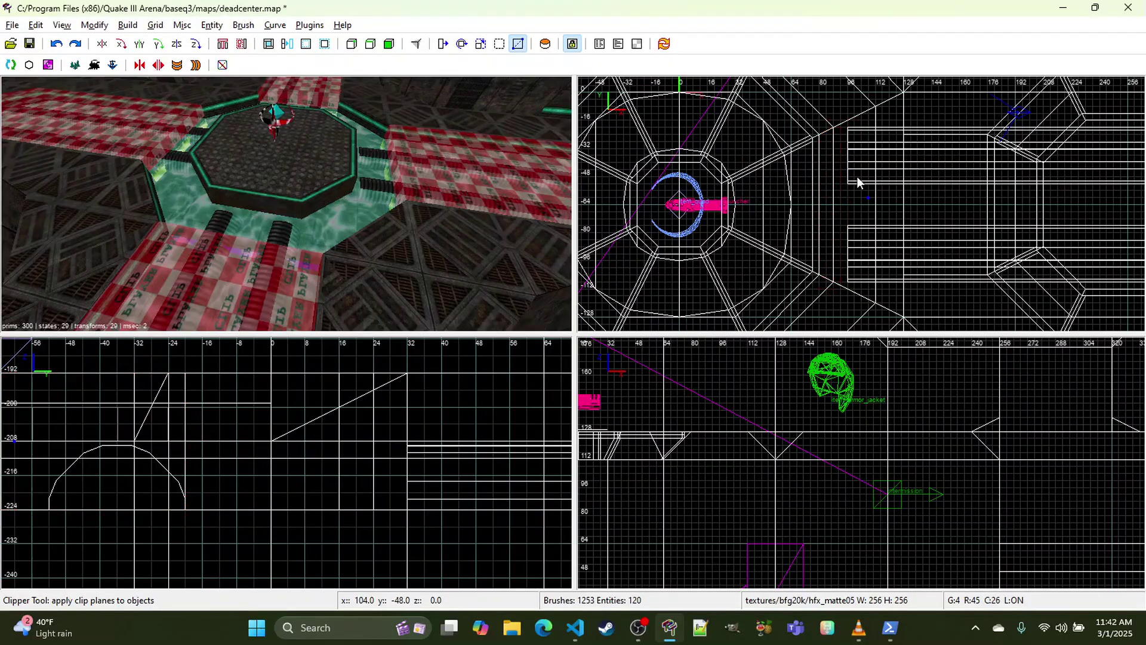
left_click(260, 199, "shift")
left_click(315, 201, "shift")
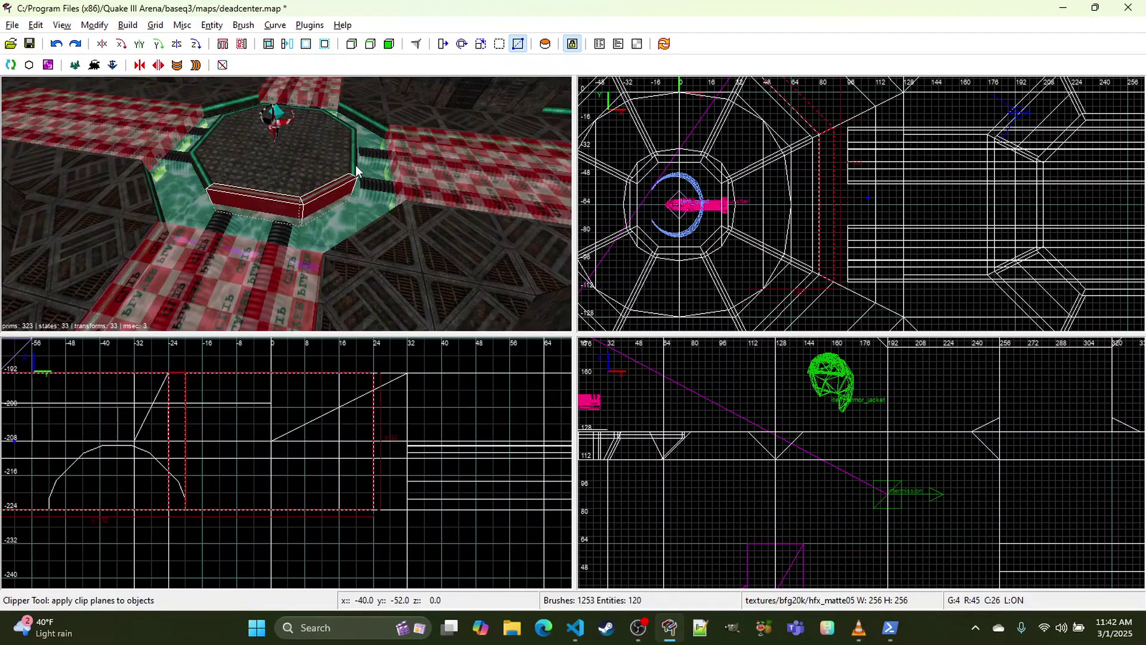
left_click(357, 172, "shift")
left_click(196, 167, "shift")
left_click(199, 149, "shift")
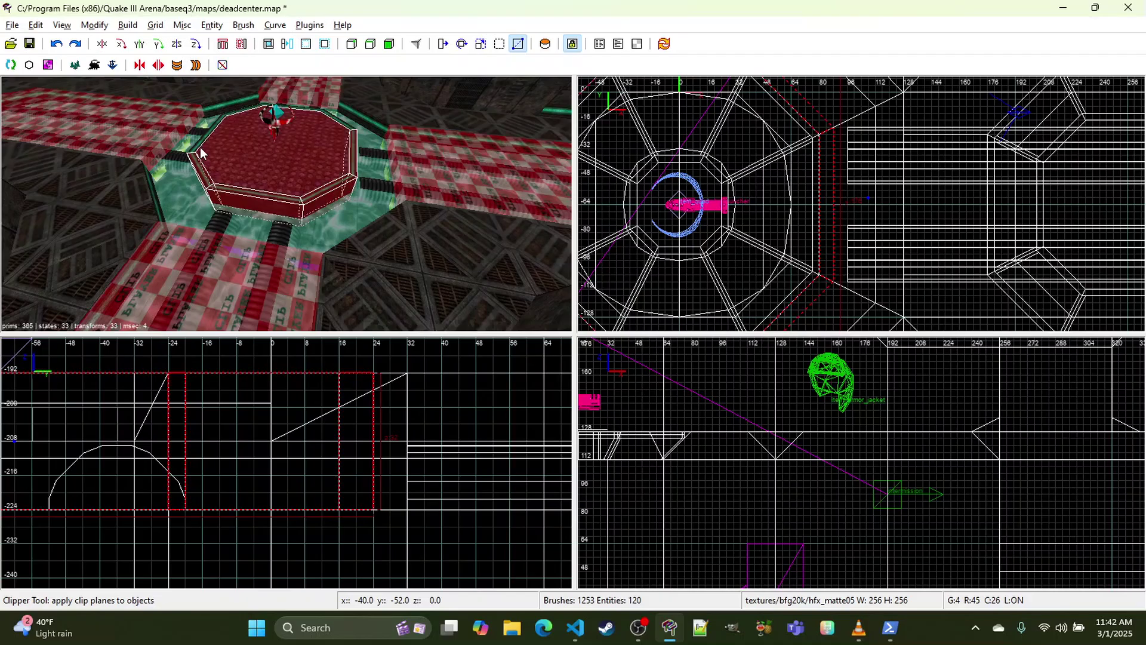
right_click_drag(199, 142, 262, 229)
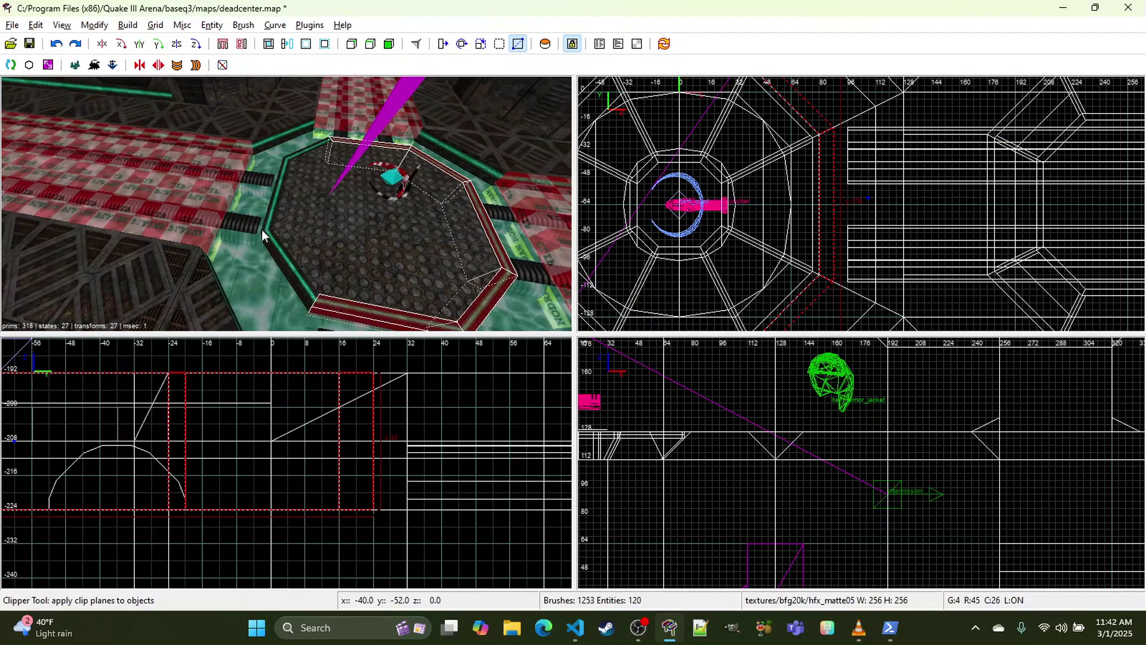
left_click(297, 292, "shift")
left_click(273, 209, "shift")
left_click(299, 151, "shift")
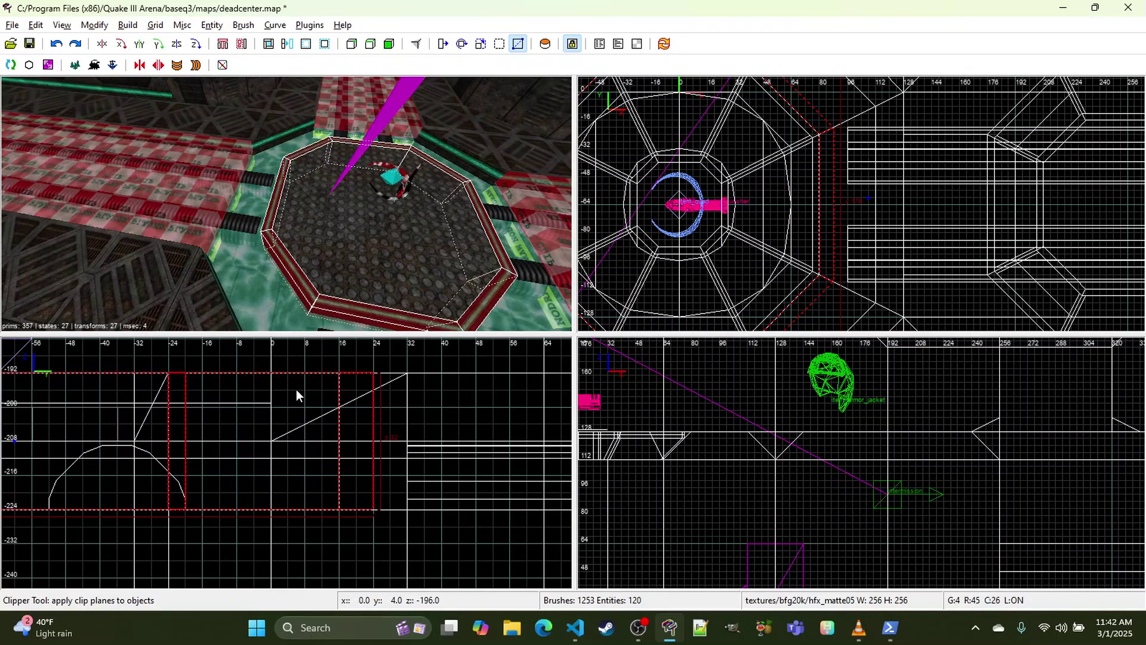
key("x")
key("x")
left_click(373, 406)
left_click(323, 406)
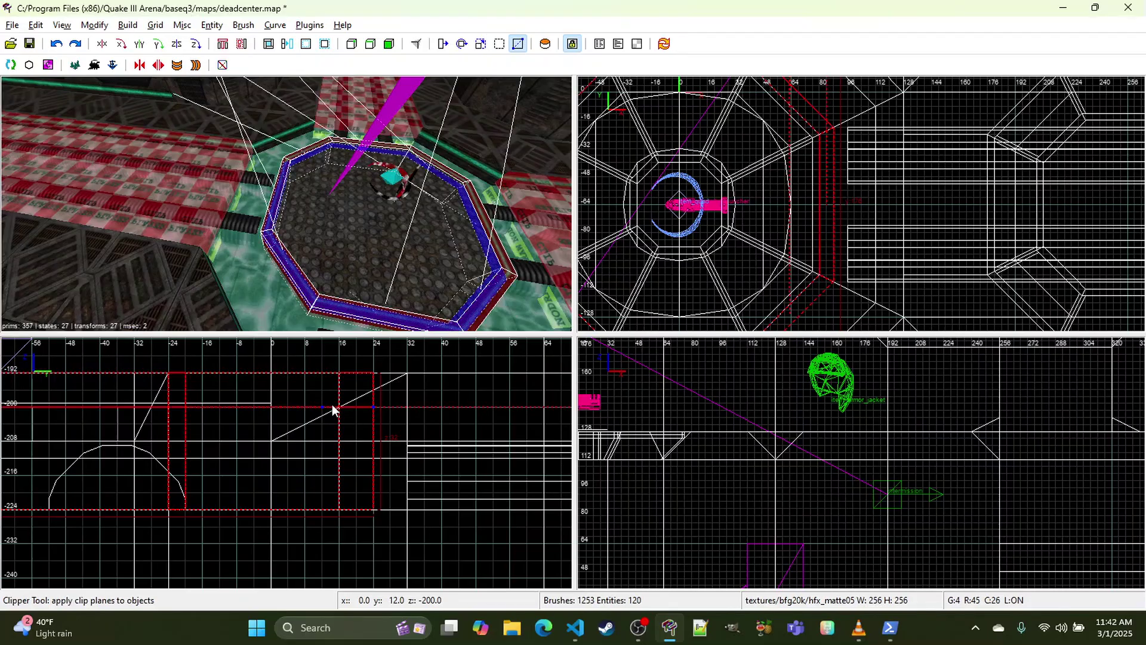
key("Return")
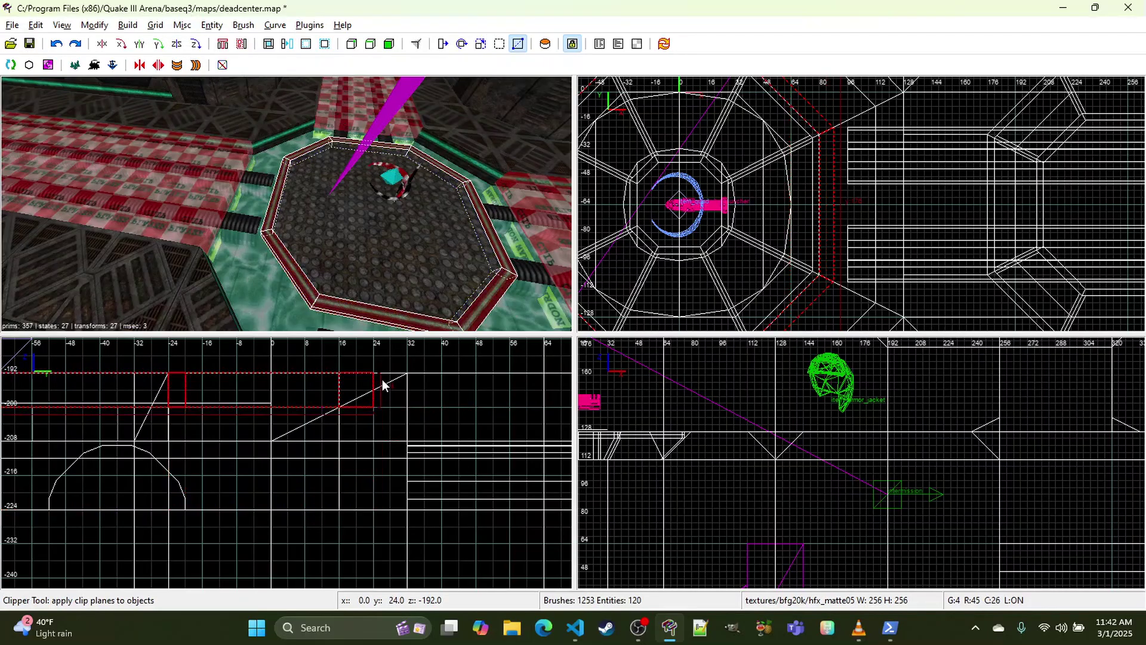
Step: Apply the bfg20k/hfx_matte05 texture to all faces of the selected platform trim brushes
right_click(363, 254)
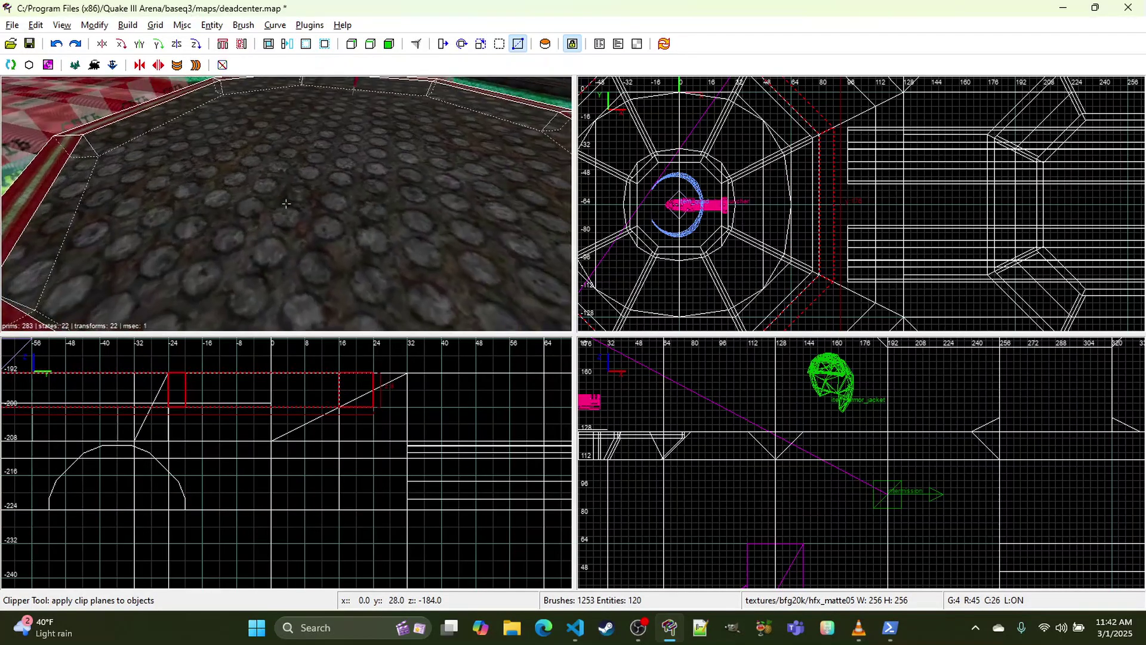
key("s")
key("w")
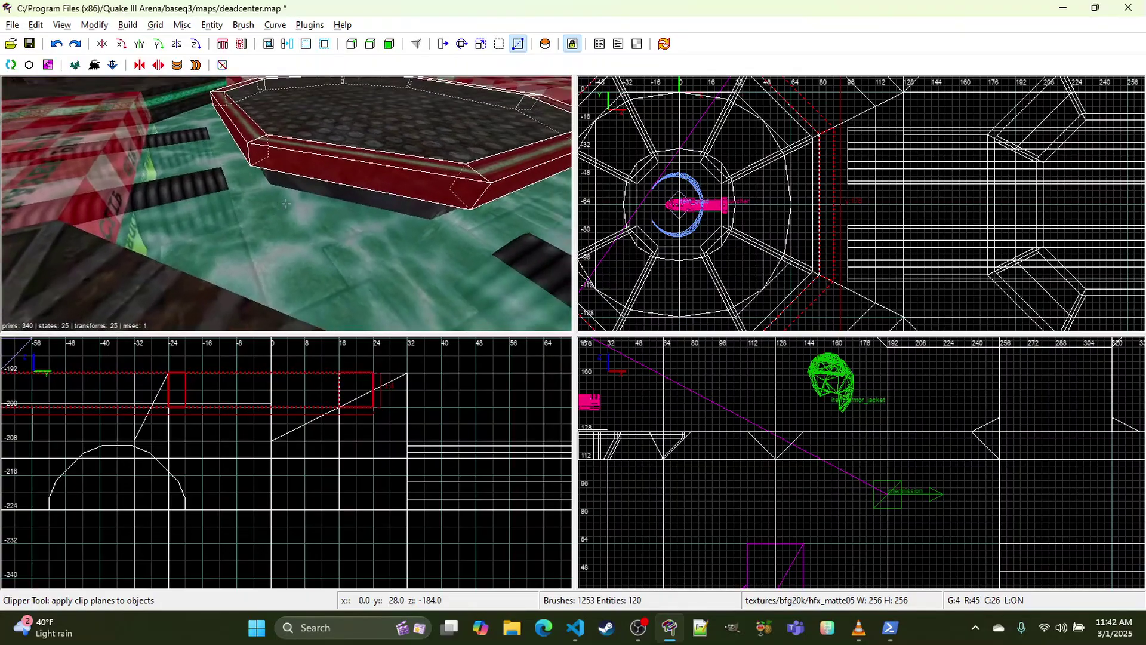
key("a")
key("d")
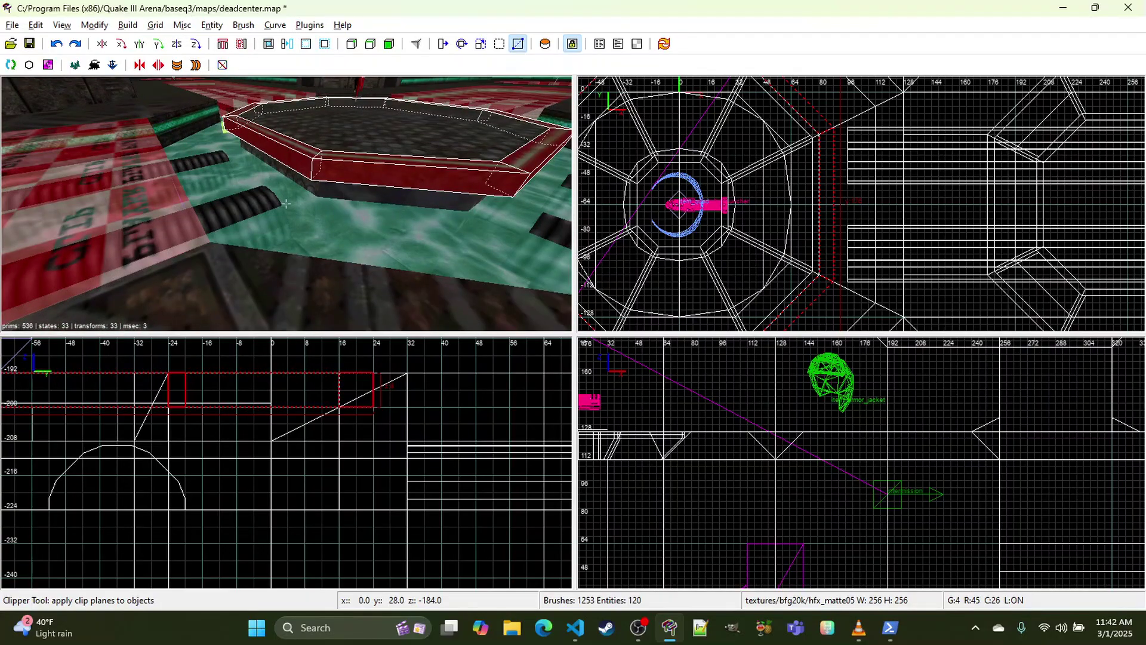
key("t")
left_click(771, 197)
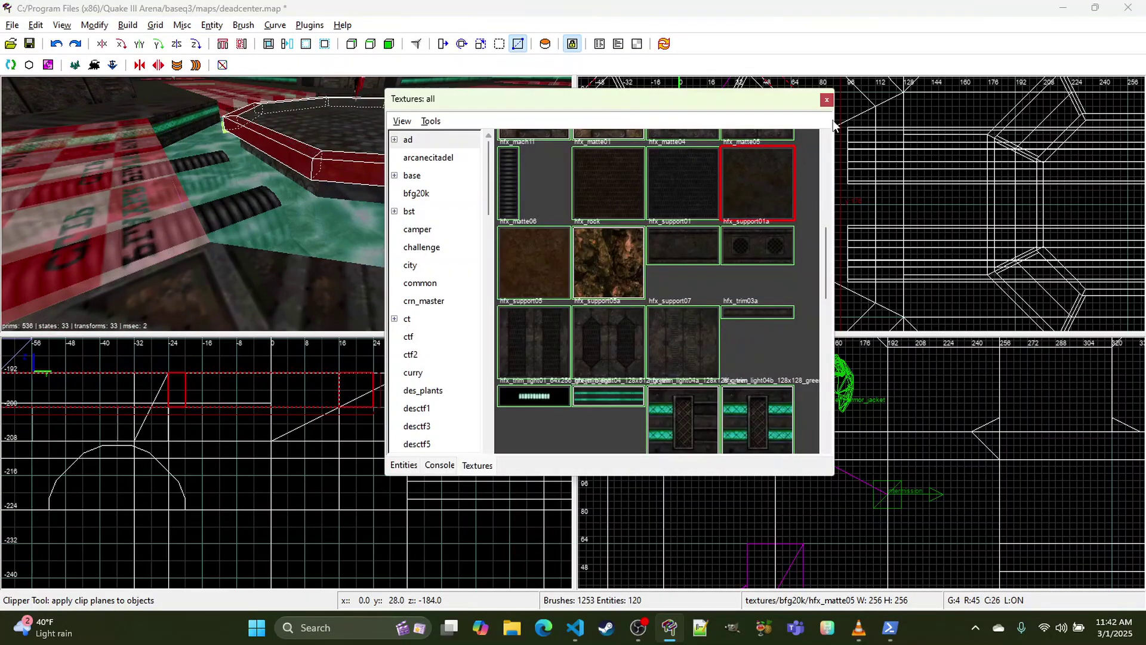
key("t")
key("Escape")
Step: Try painting the platform's lower side above the pool with the bfg20k/light_strip_32x256_bluegreen texture
right_click(486, 160)
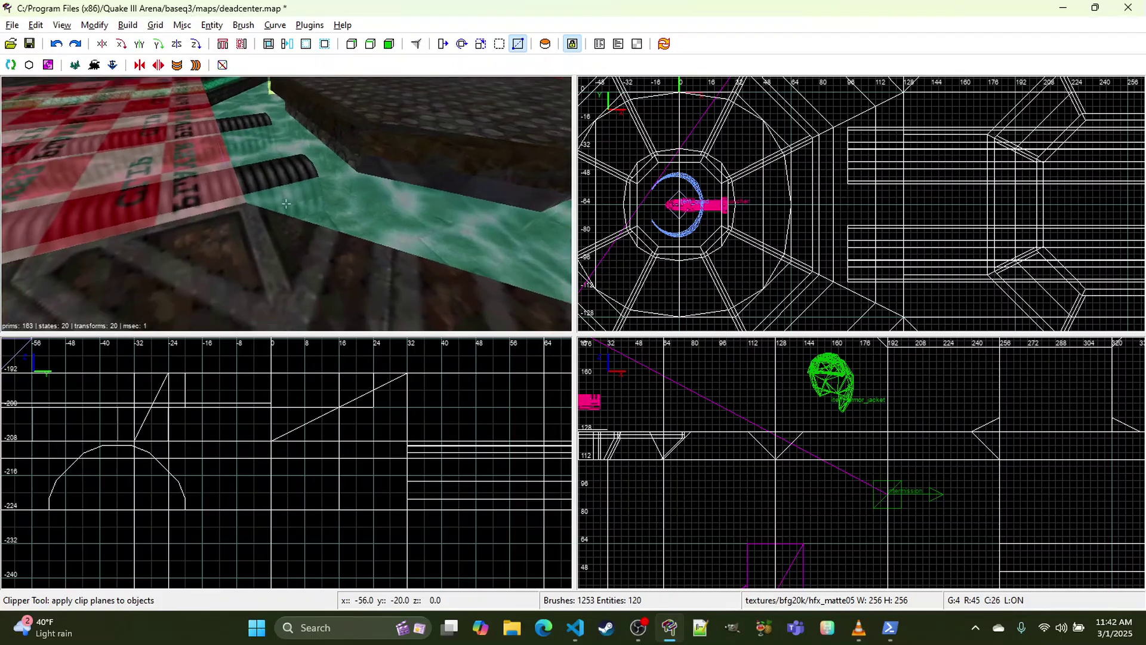
key("s")
key("w")
key("w")
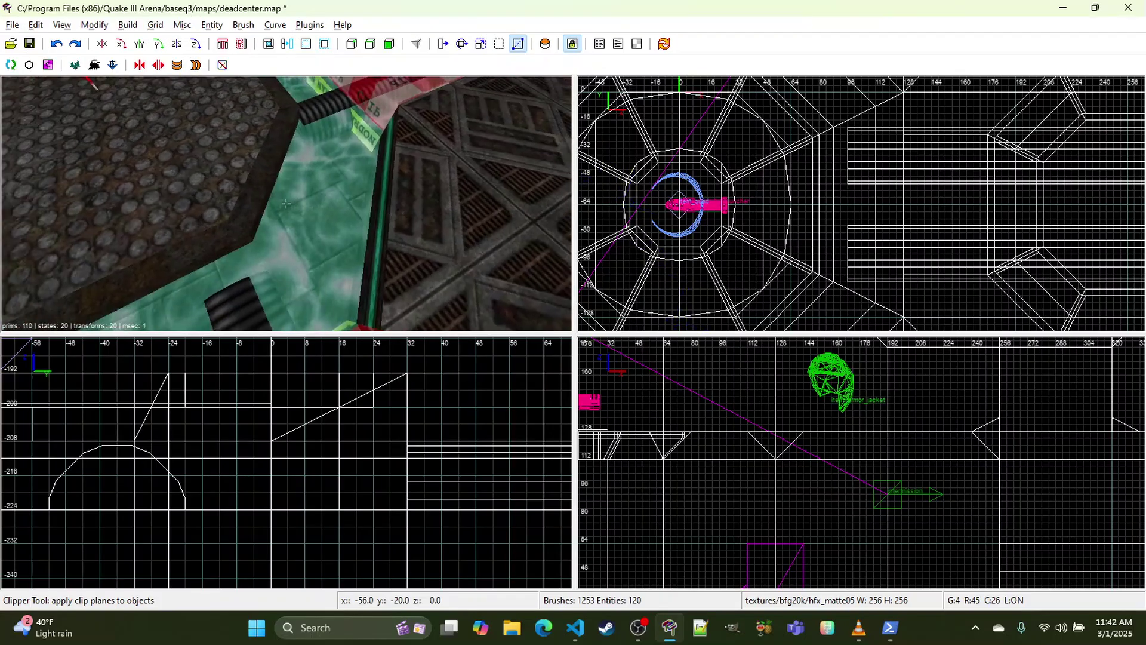
key("w")
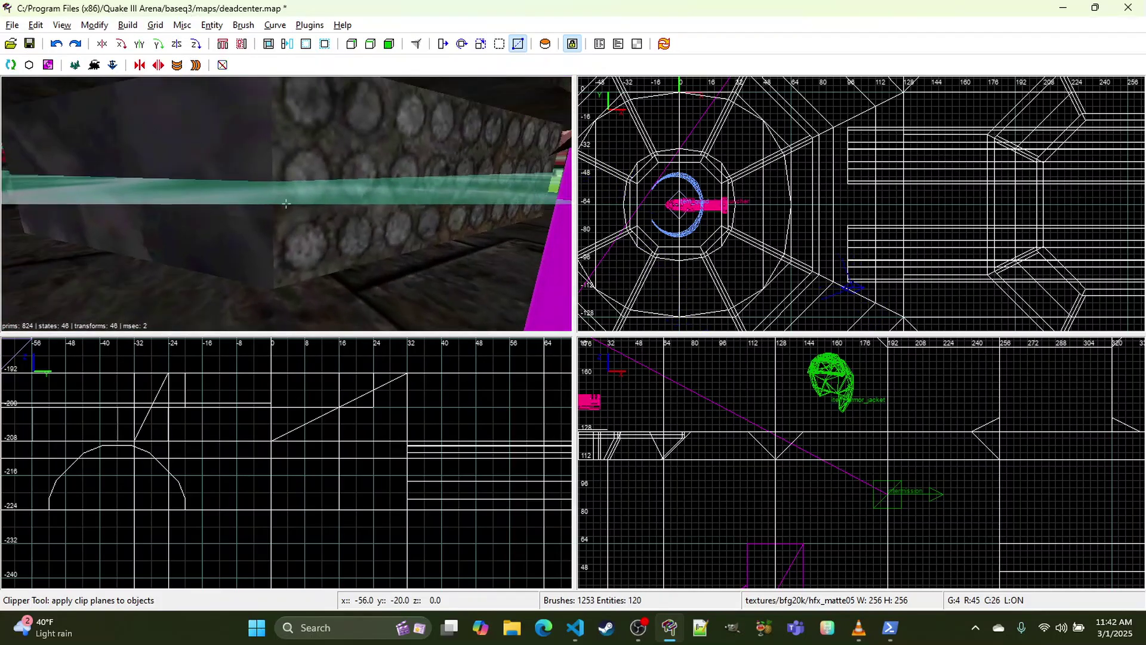
right_click(469, 162)
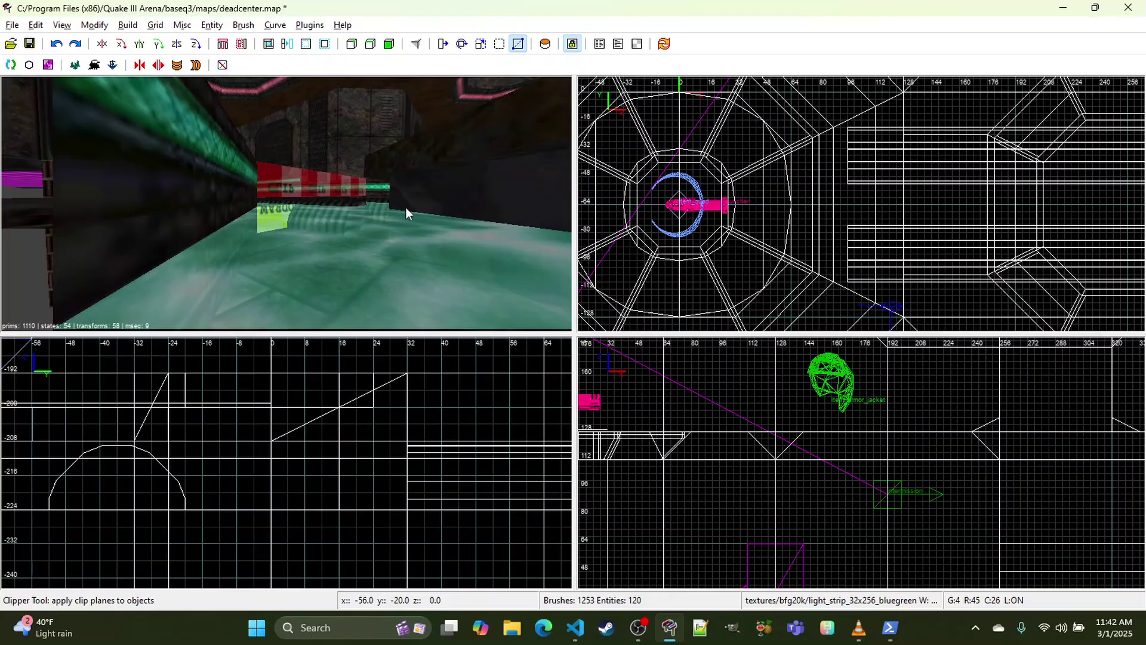
right_click(458, 191)
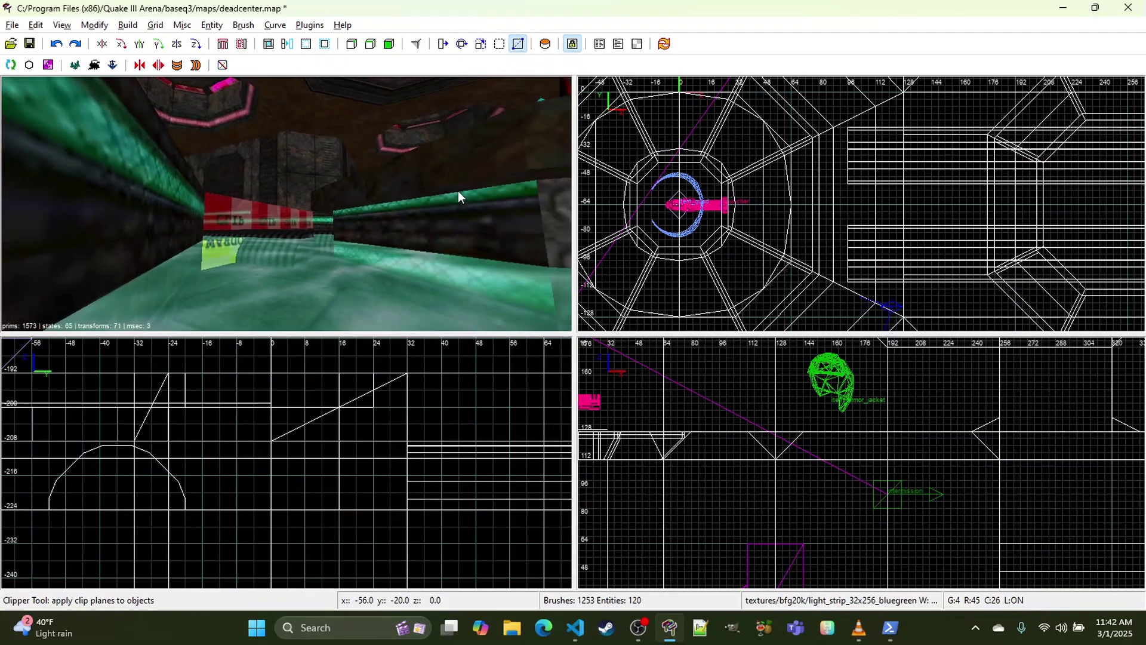
Step: Extend the bottom of all the trim brushes around the platform down to z -208
right_click(467, 155)
right_click(467, 155)
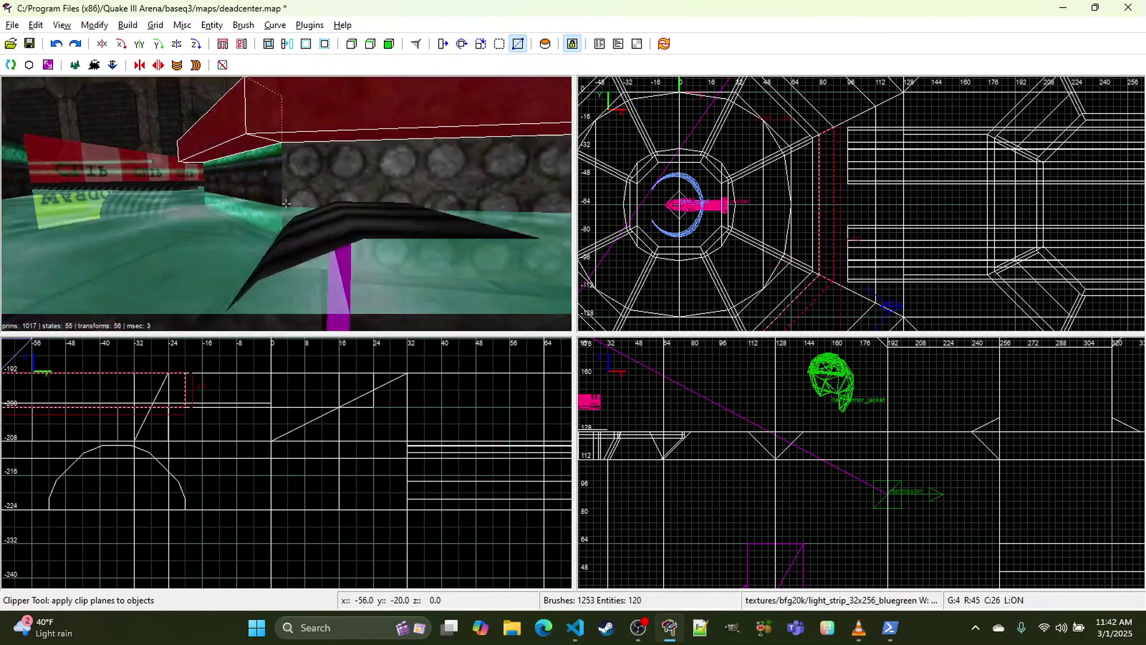
right_click(439, 159)
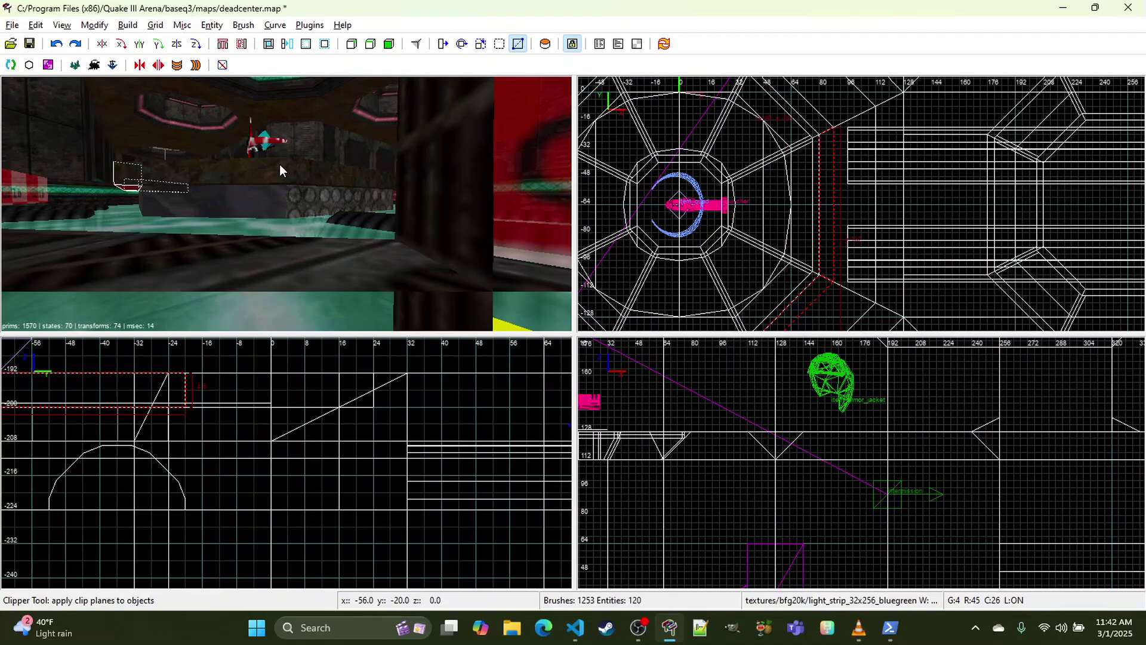
right_click(280, 165)
right_click(322, 176)
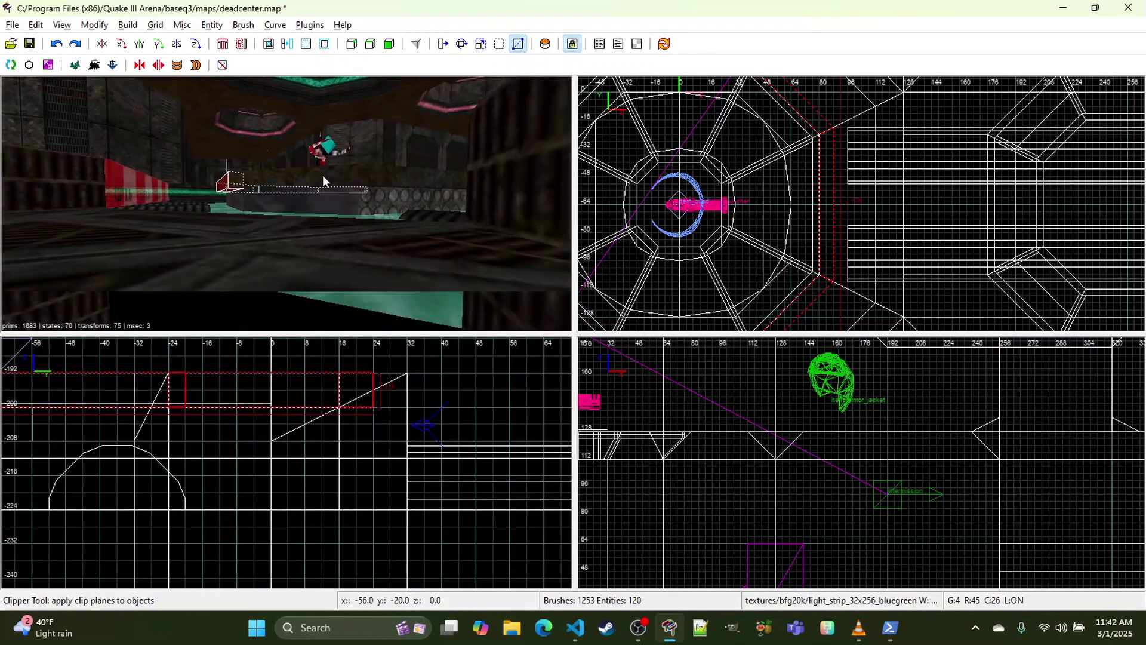
right_click(393, 177)
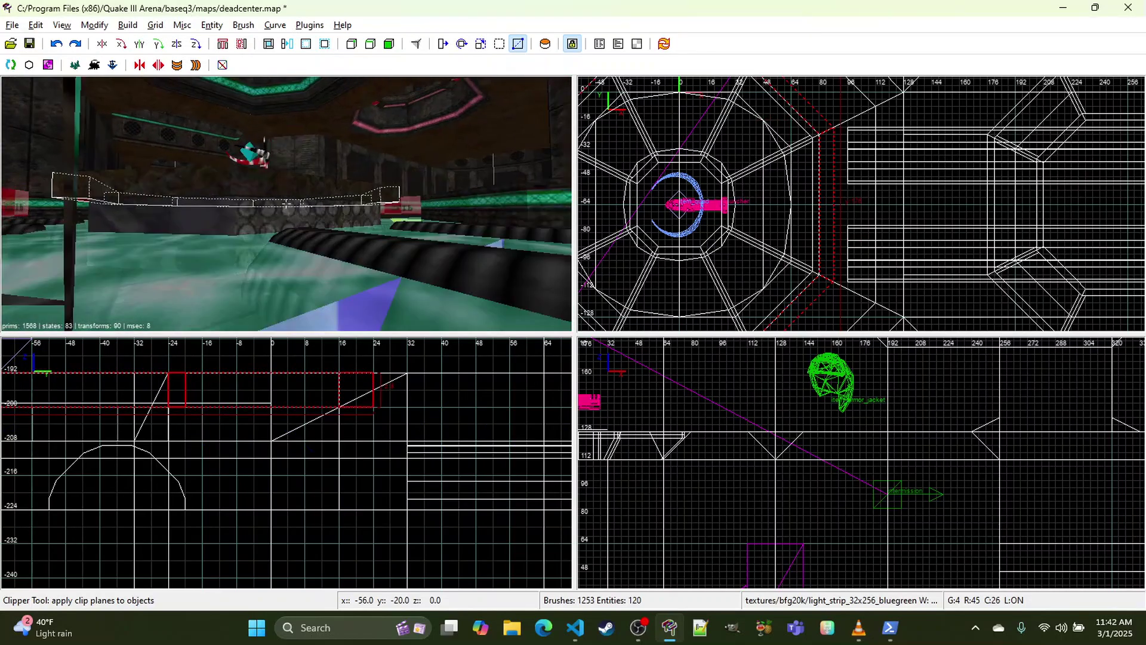
right_click(287, 204)
left_click(198, 178, "shift")
left_click(263, 182, "shift")
right_click(266, 183)
right_click(310, 268)
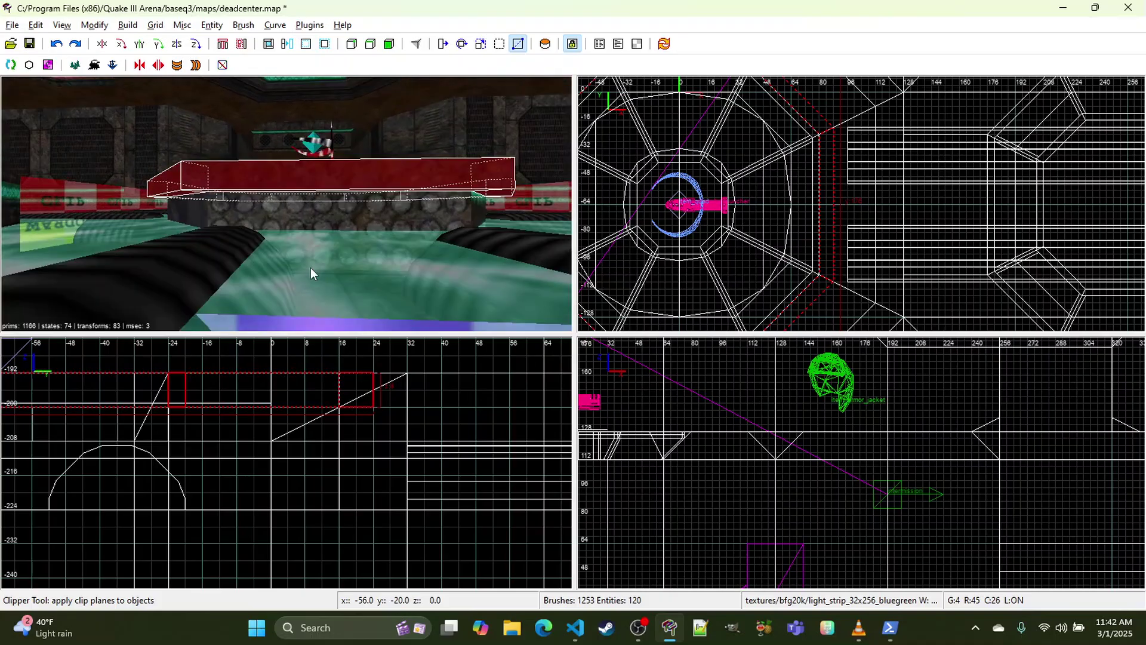
key("q")
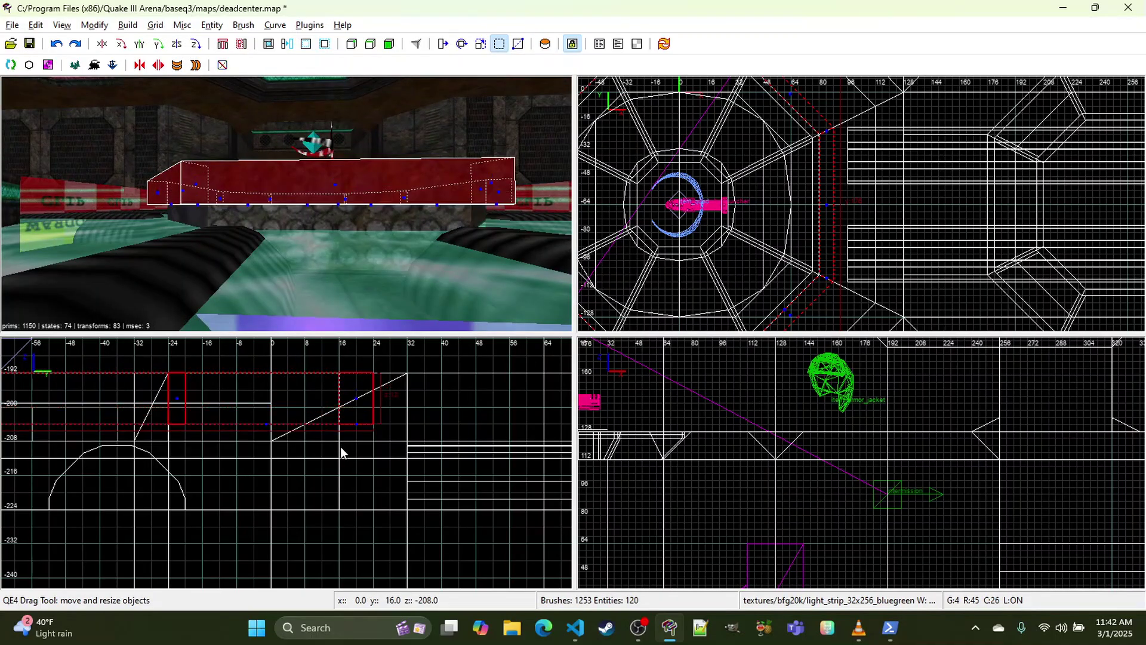
left_click_drag(340, 446, 338, 460)
right_click(344, 299)
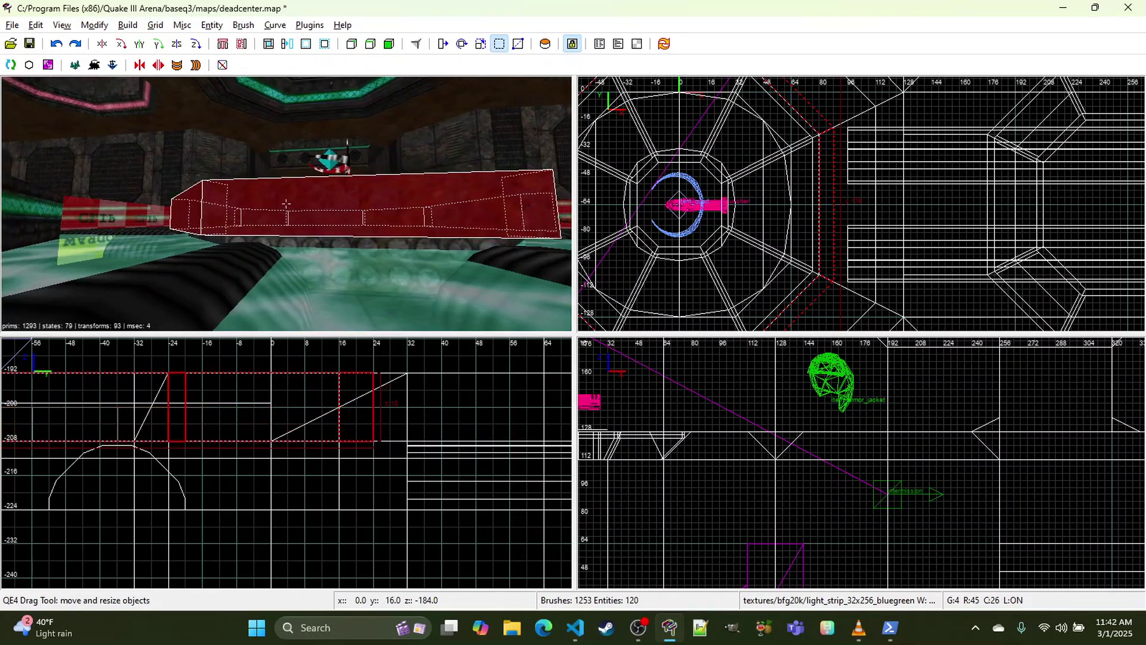
right_click(298, 206)
Step: Undo the clipping, retexturing and lowering of the platform's edge trim
key("Escape")
right_click(285, 231)
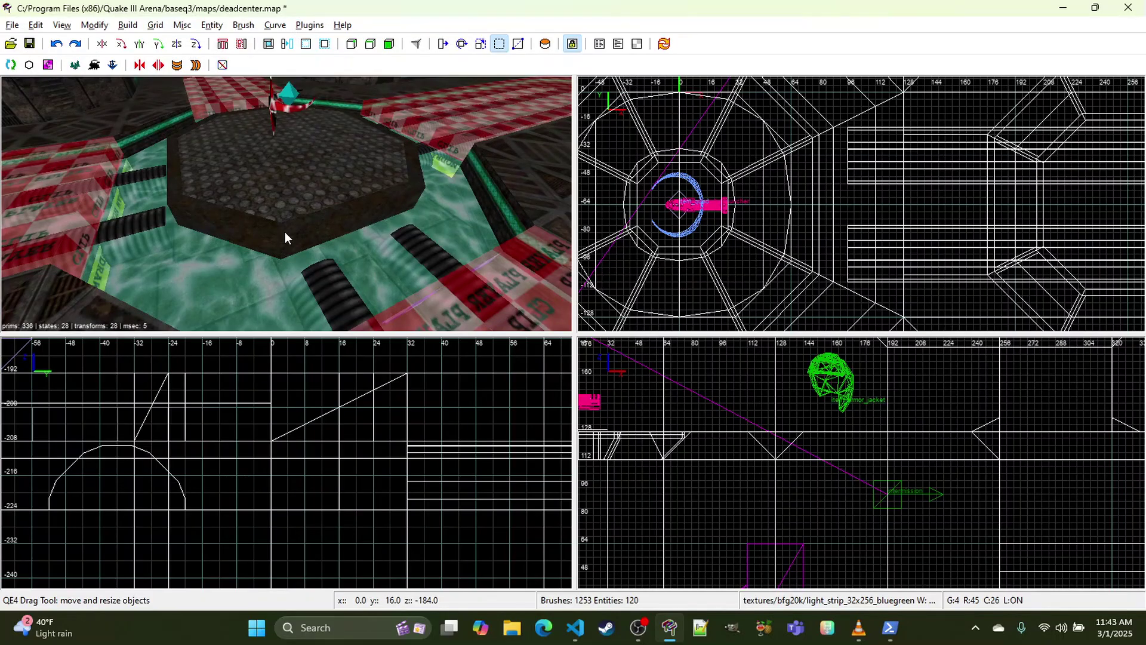
key("ctrl+z")
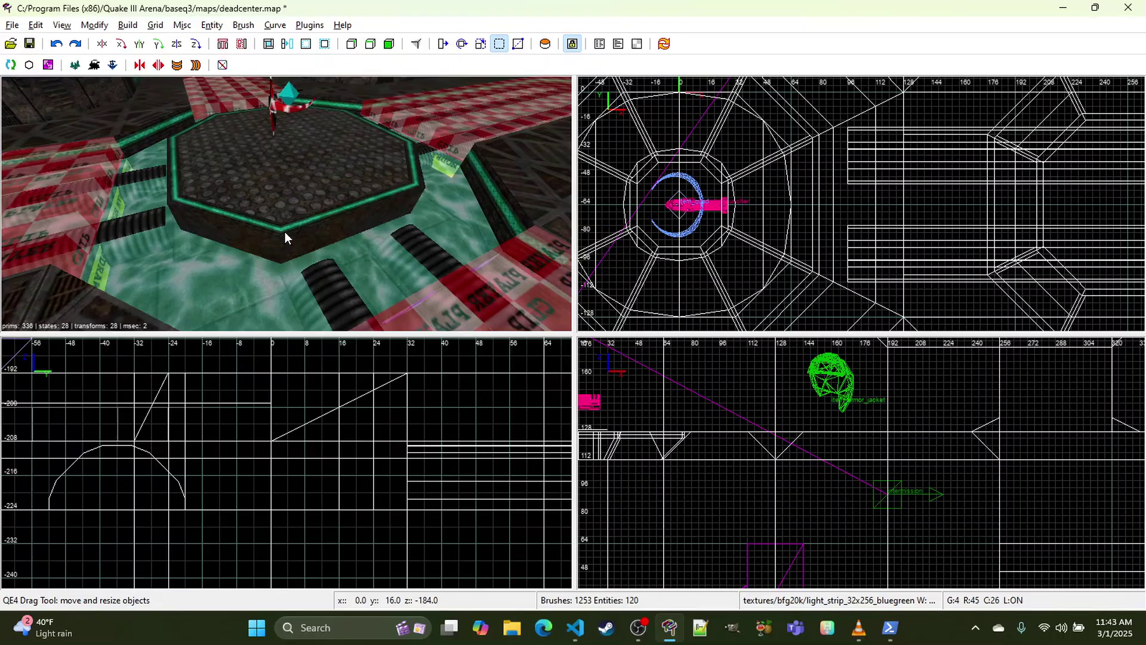
Step: Clip all the trim brushes around the central platform horizontally at z -208, keeping their upper part
left_click(254, 234, "shift")
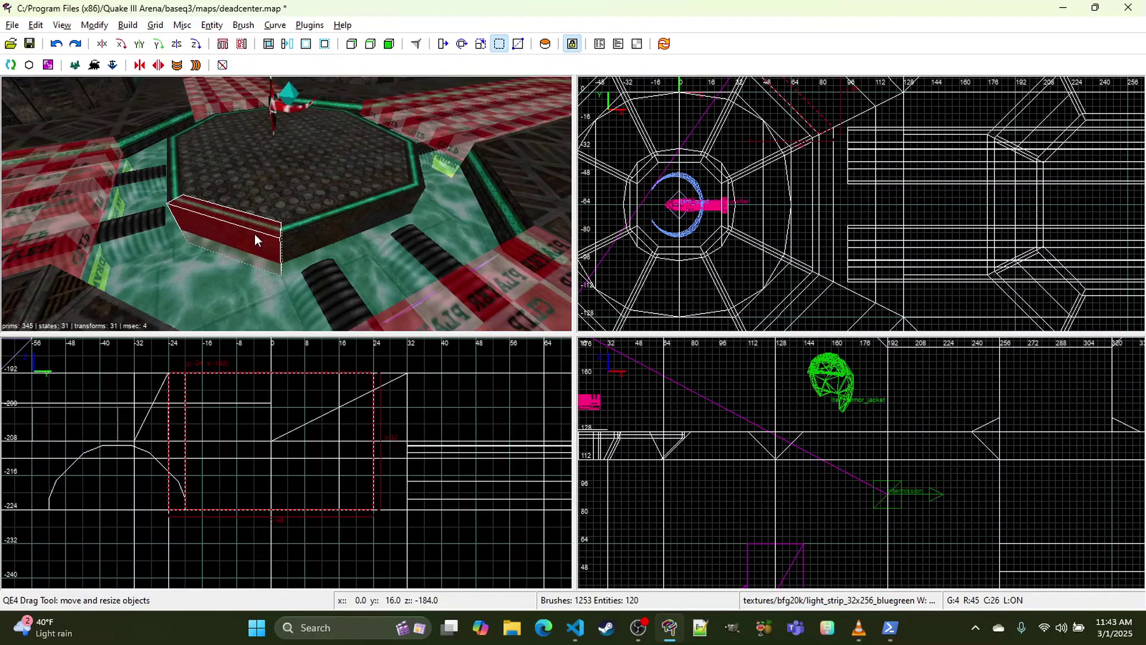
left_click(332, 227, "shift")
right_click(331, 227)
right_click(332, 227)
left_click(364, 258, "shift")
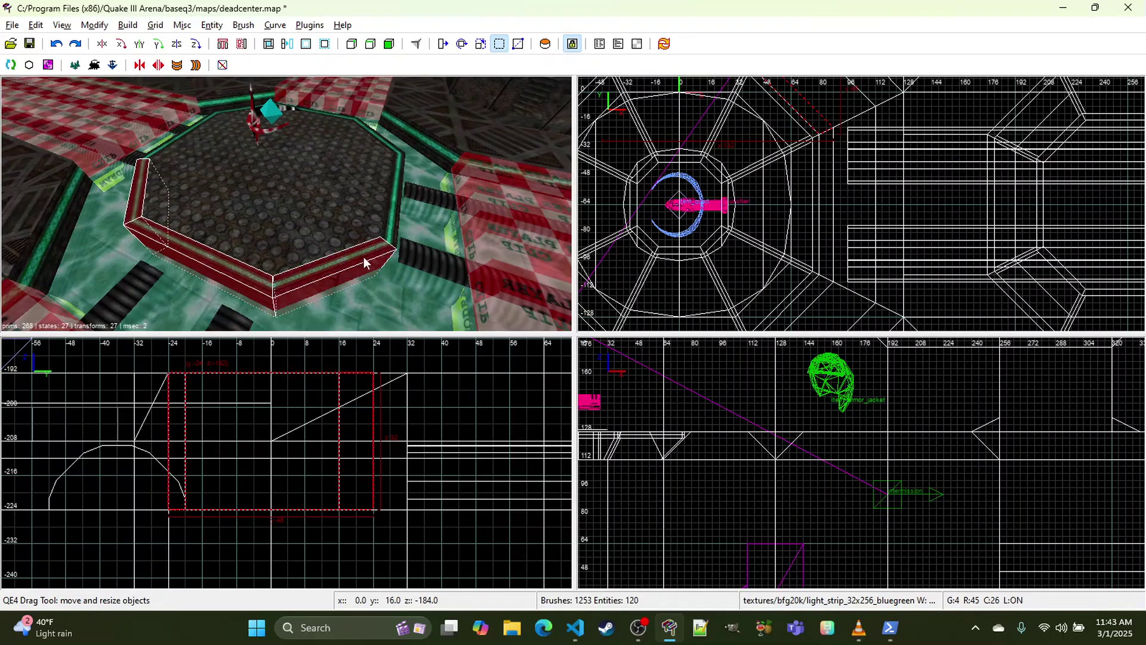
left_click(396, 205, "shift")
right_click(396, 205)
right_click(396, 206)
left_click(332, 172, "shift")
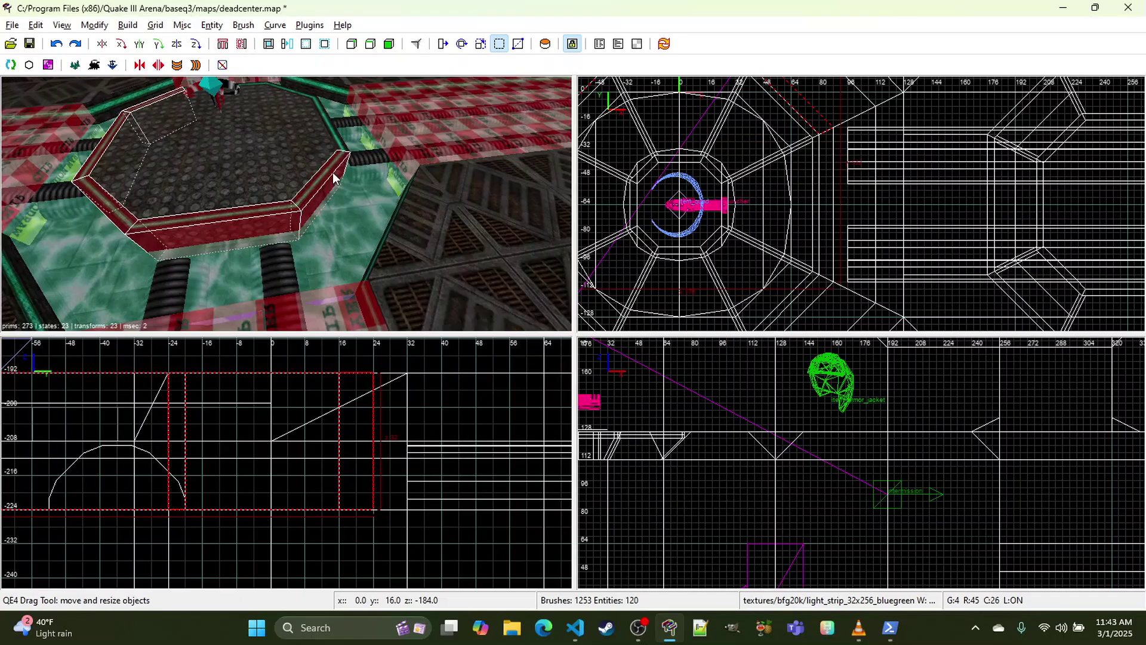
left_click(339, 139, "shift")
right_click(339, 138)
right_click(361, 139)
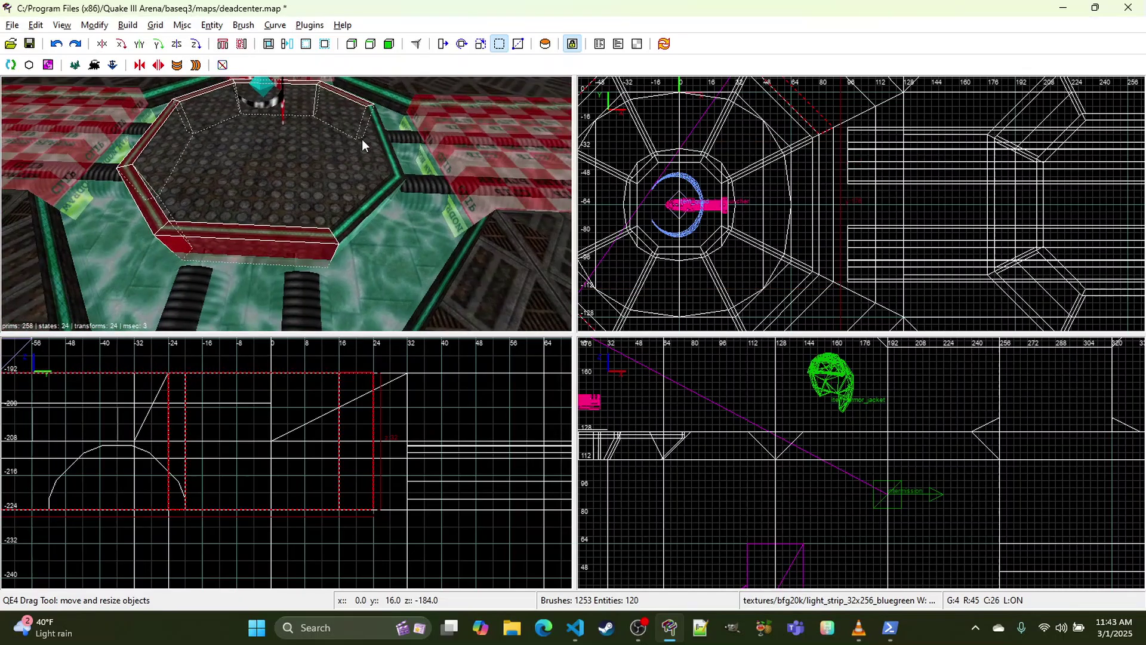
left_click(374, 198, "shift")
left_click(392, 149, "shift")
right_click(393, 149)
right_click(392, 149)
key("x")
left_click(385, 446)
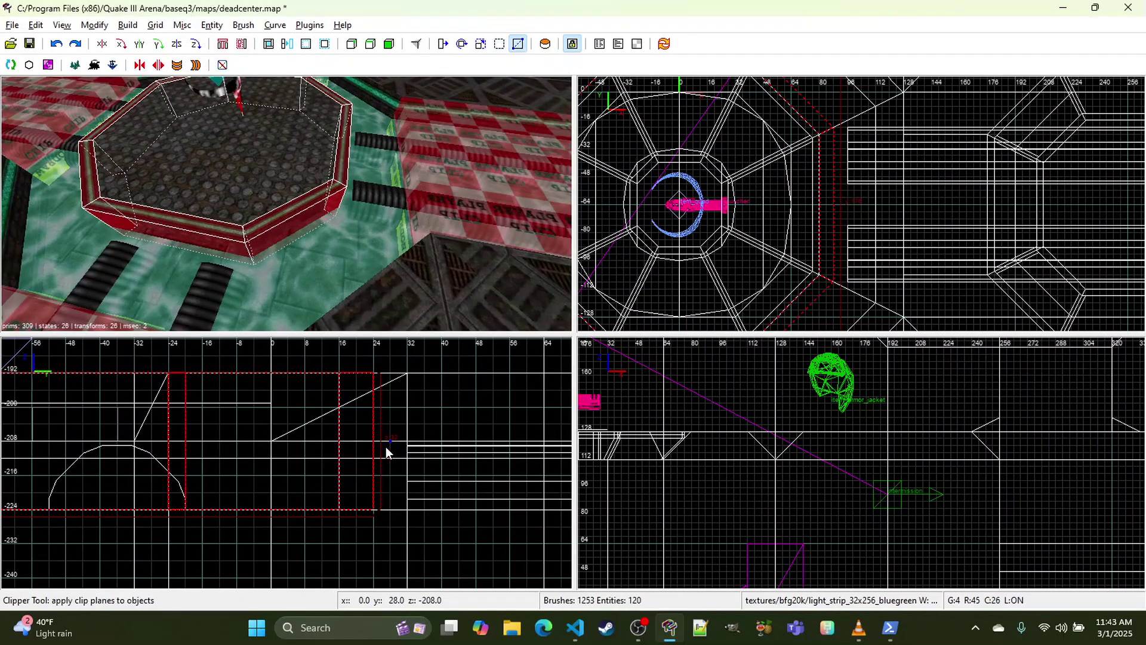
left_click(351, 446)
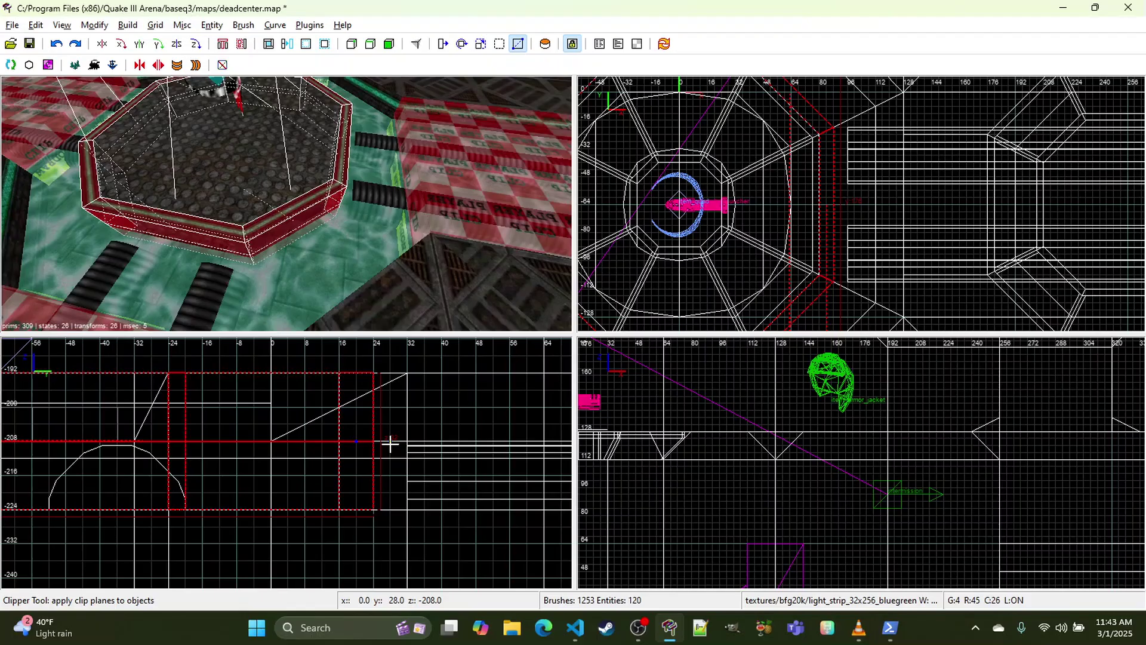
key("Return")
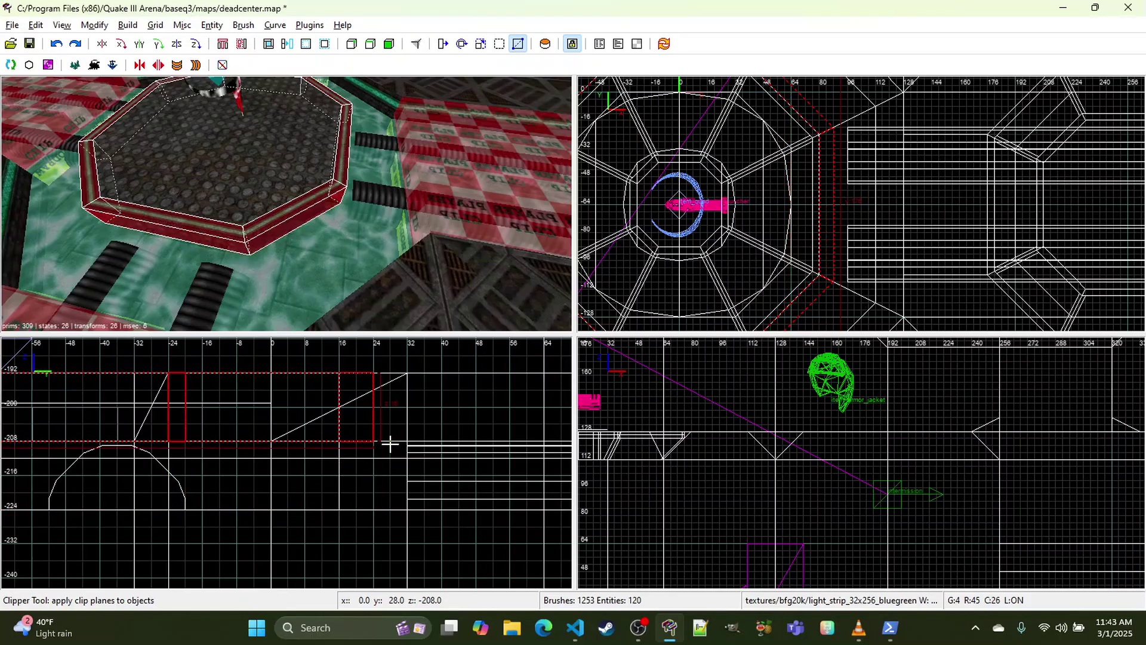
right_click(298, 277)
right_click(298, 277)
key("Escape")
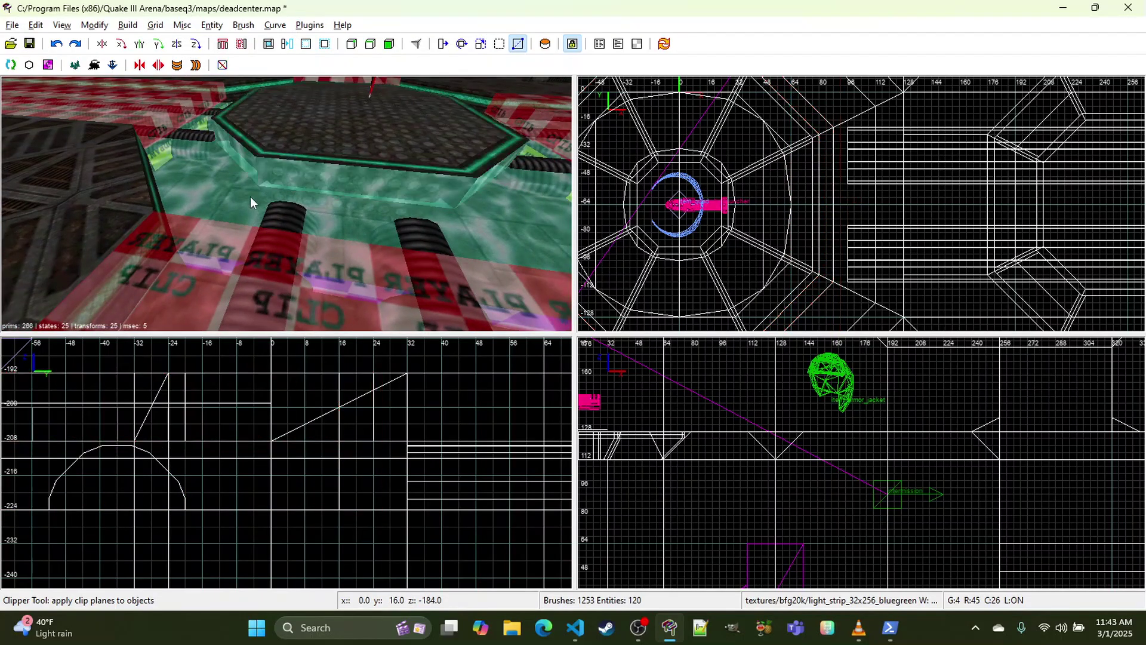
Step: Save the map
right_click(241, 195)
right_click(241, 196)
key("ctrl+s")
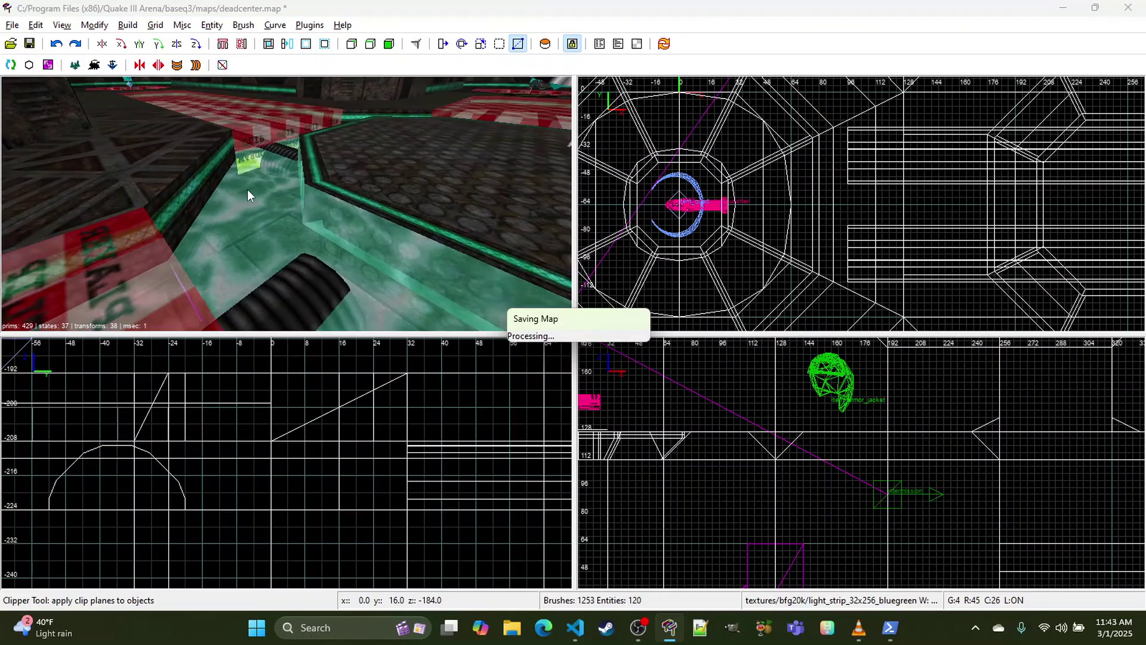
Step: Apply the bfg20k/hfx_matte05 texture to one of the water-textured side brushes beneath the central platform's edge trim
right_click(256, 189)
right_click(371, 199)
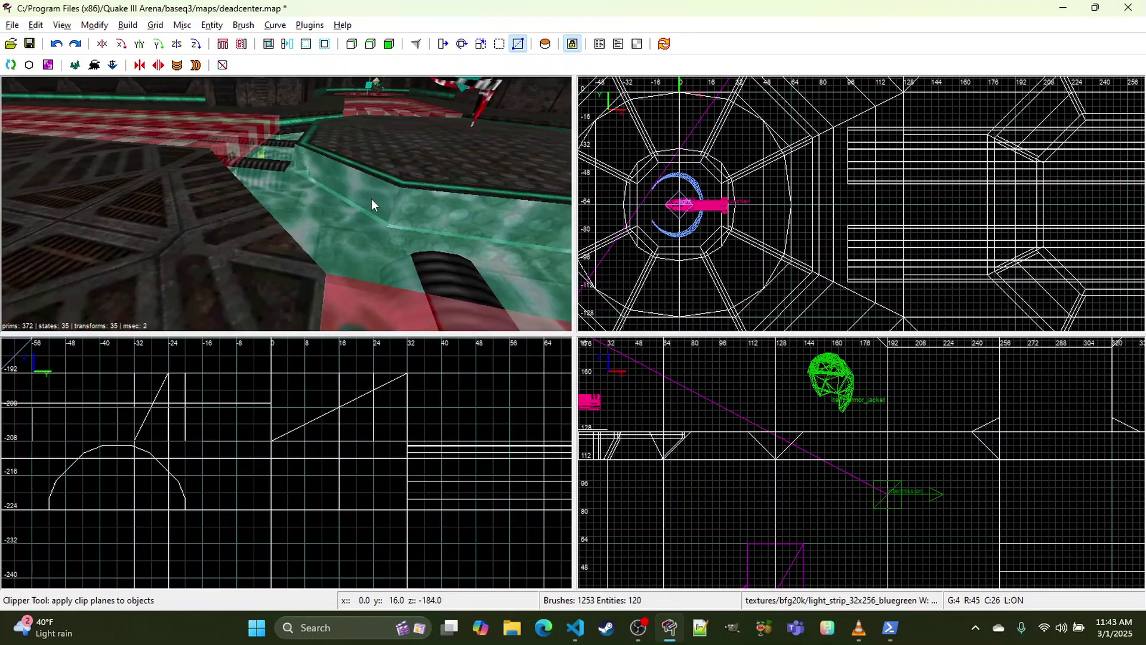
right_click(292, 156)
right_click(291, 157)
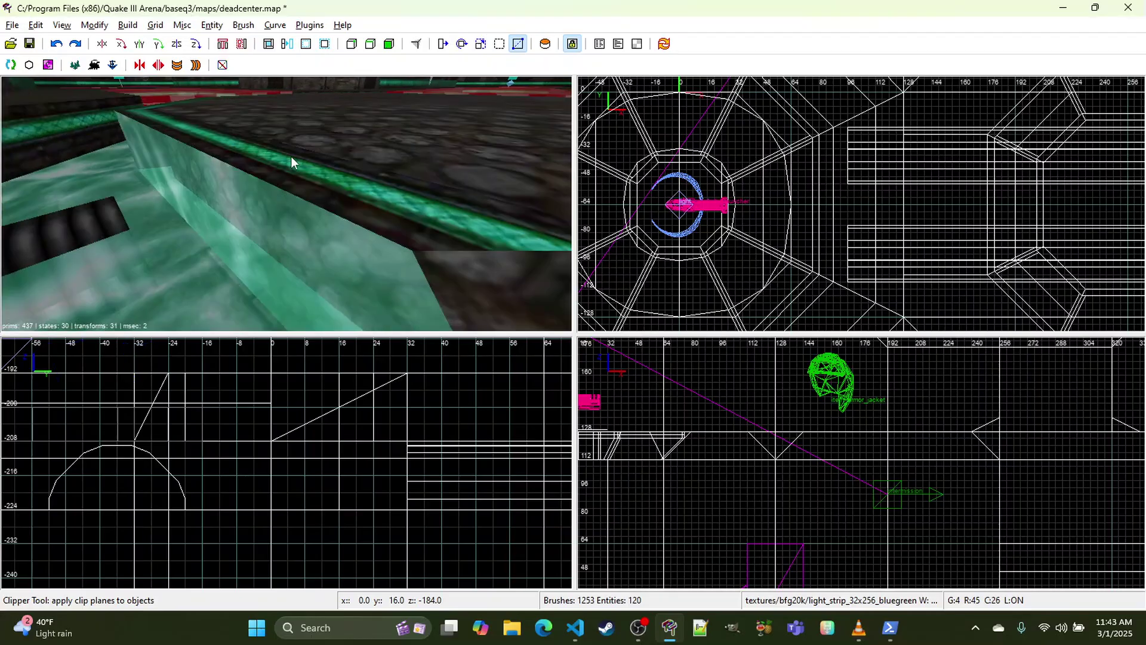
left_click(226, 190, "shift")
key("t")
scroll(686, 298, "down", 6)
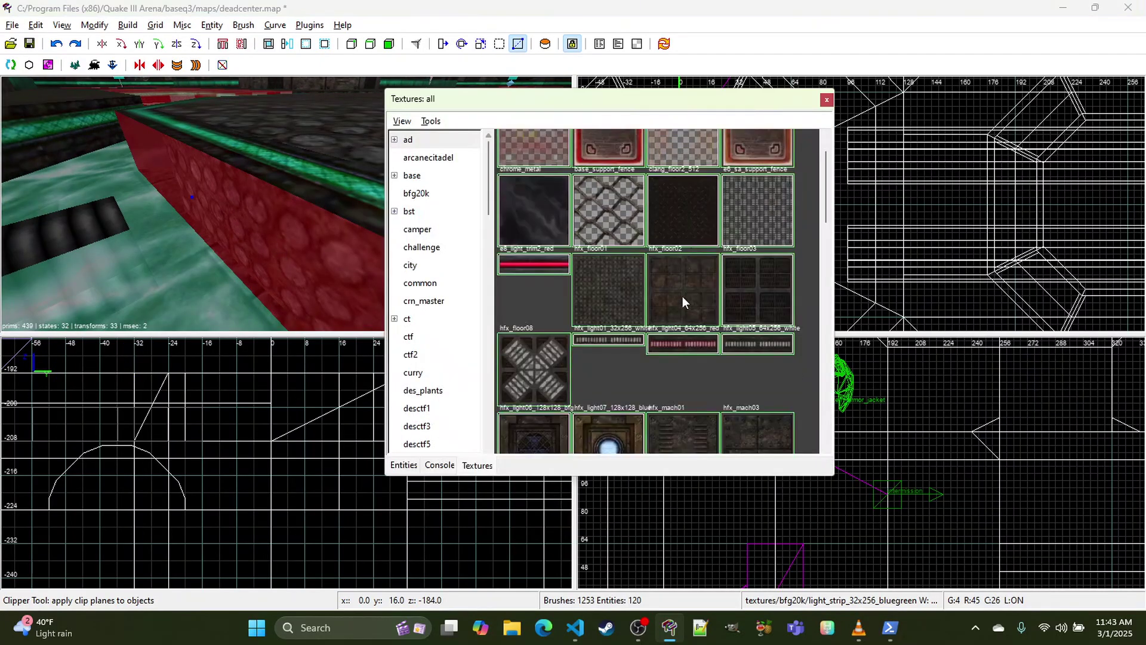
left_click(760, 261)
left_click(828, 101)
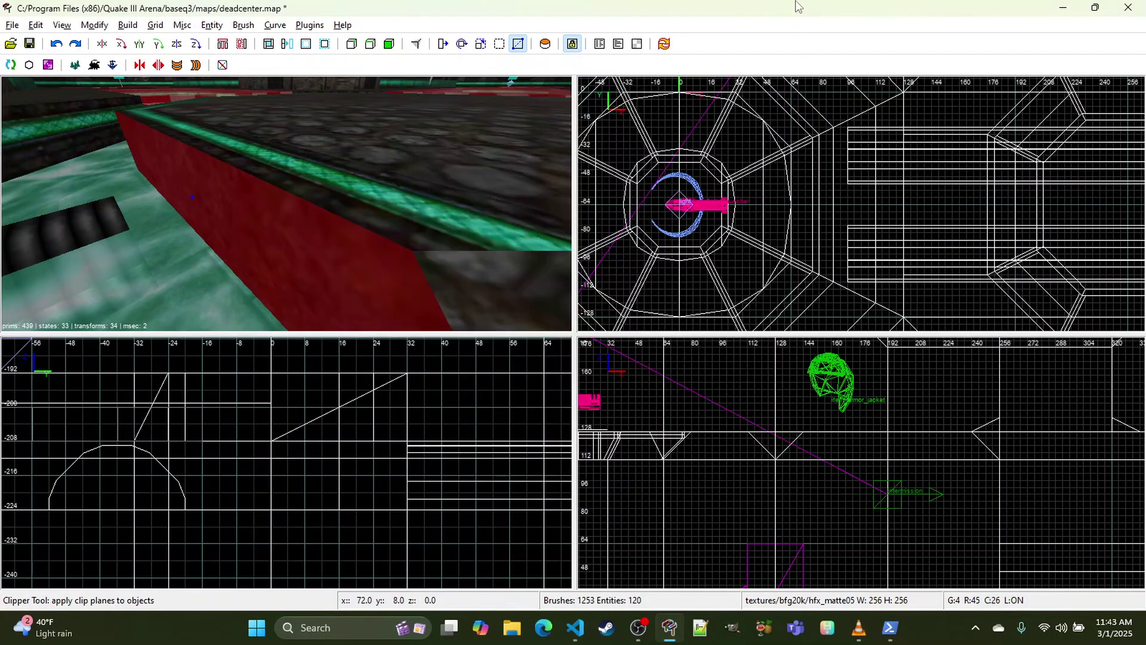
Step: Paint the remaining water-textured lower sides around the central platform with the bfg20k/hfx_matte05 texture
key("Escape")
right_click(308, 236)
right_click(286, 203)
middle_click(148, 230, "ctrl+shift")
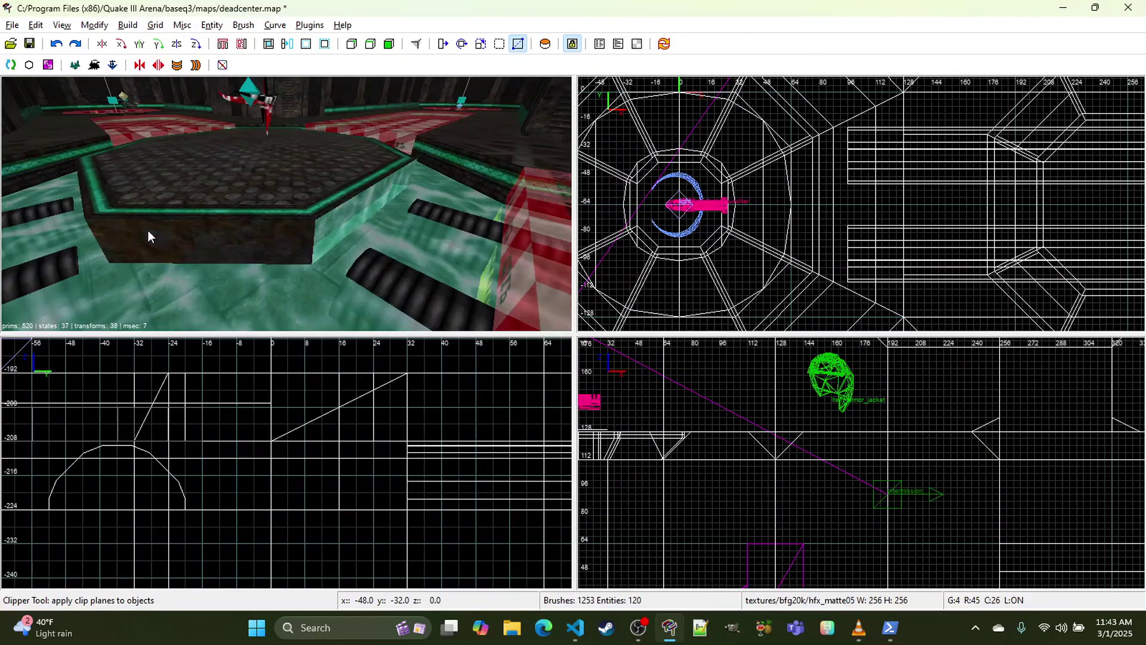
right_click(330, 212)
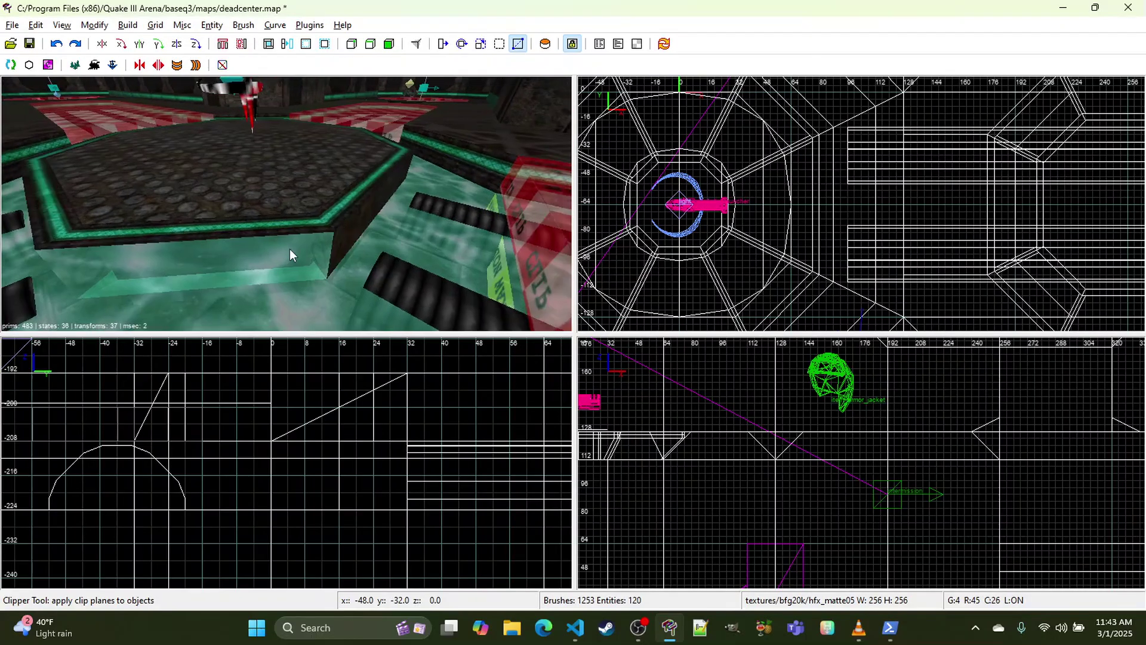
right_click(286, 203)
right_click(296, 246)
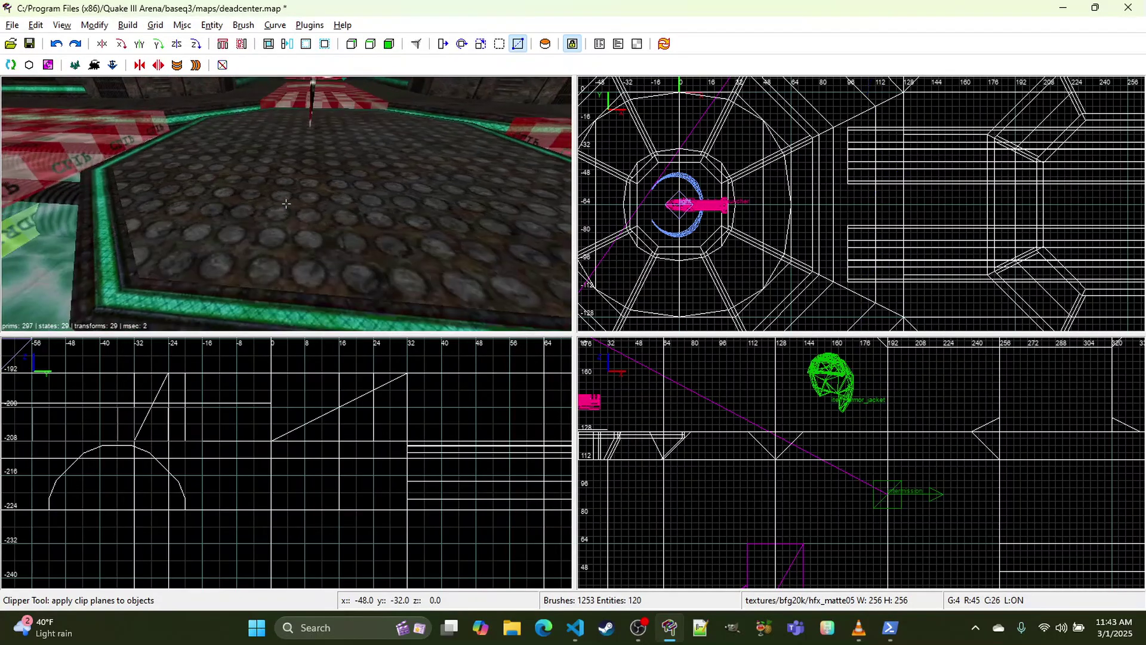
right_click(286, 203)
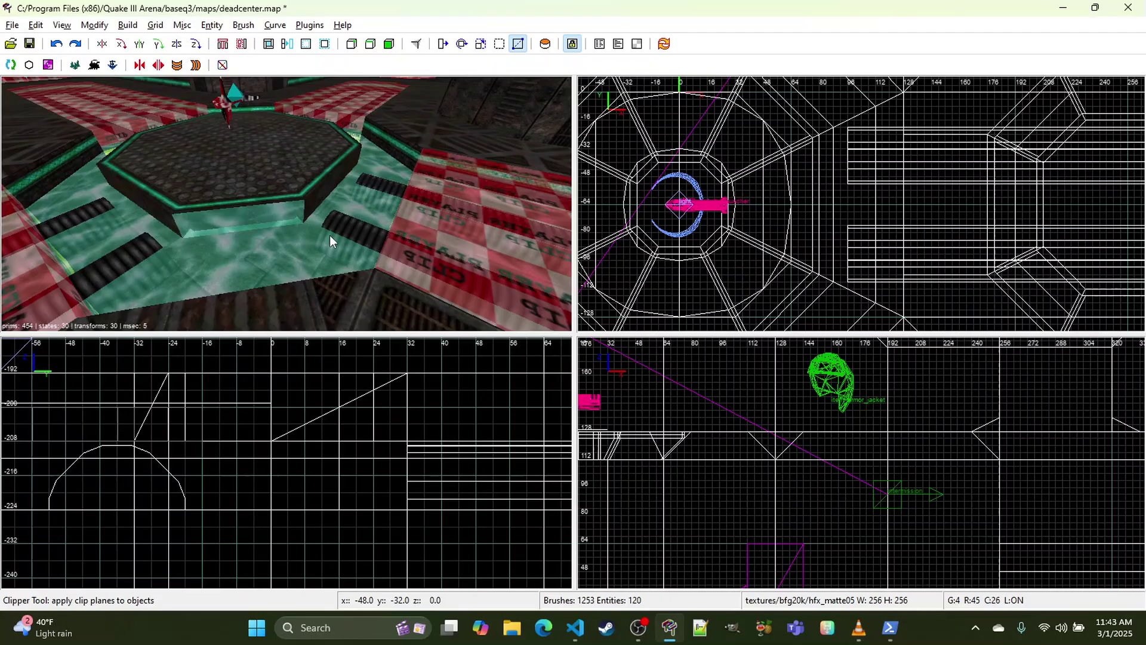
right_click(288, 214)
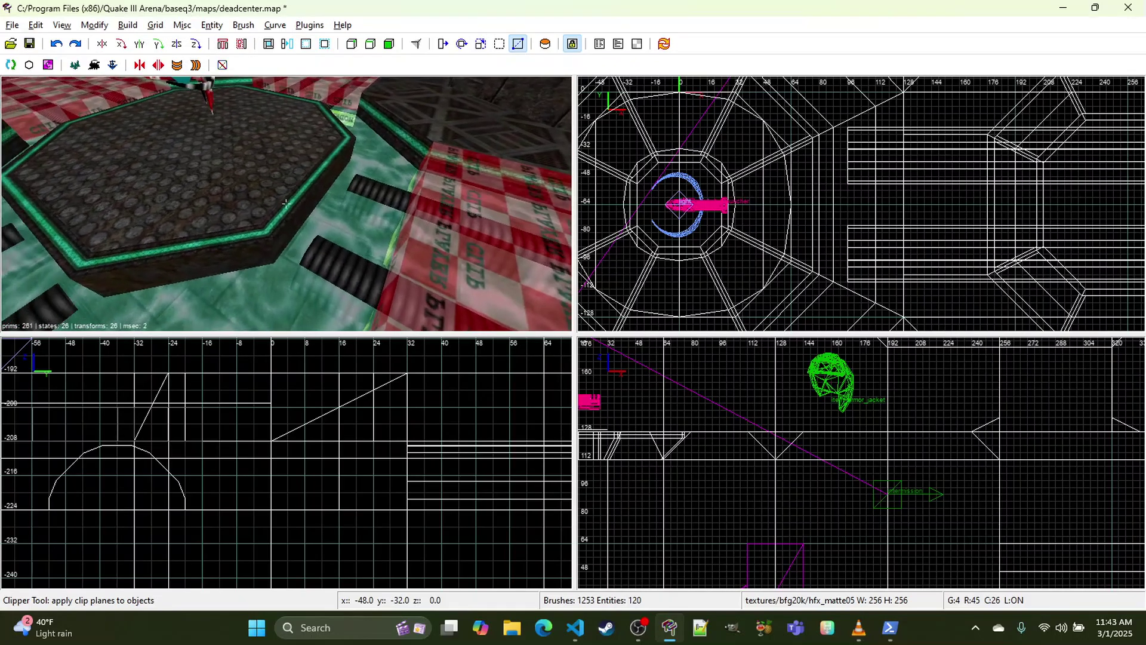
right_click(286, 203)
right_click(288, 214)
right_click(286, 203)
Step: Hide the player clip brush covering the first pipe channel beside the central platform
left_click(342, 234, "shift")
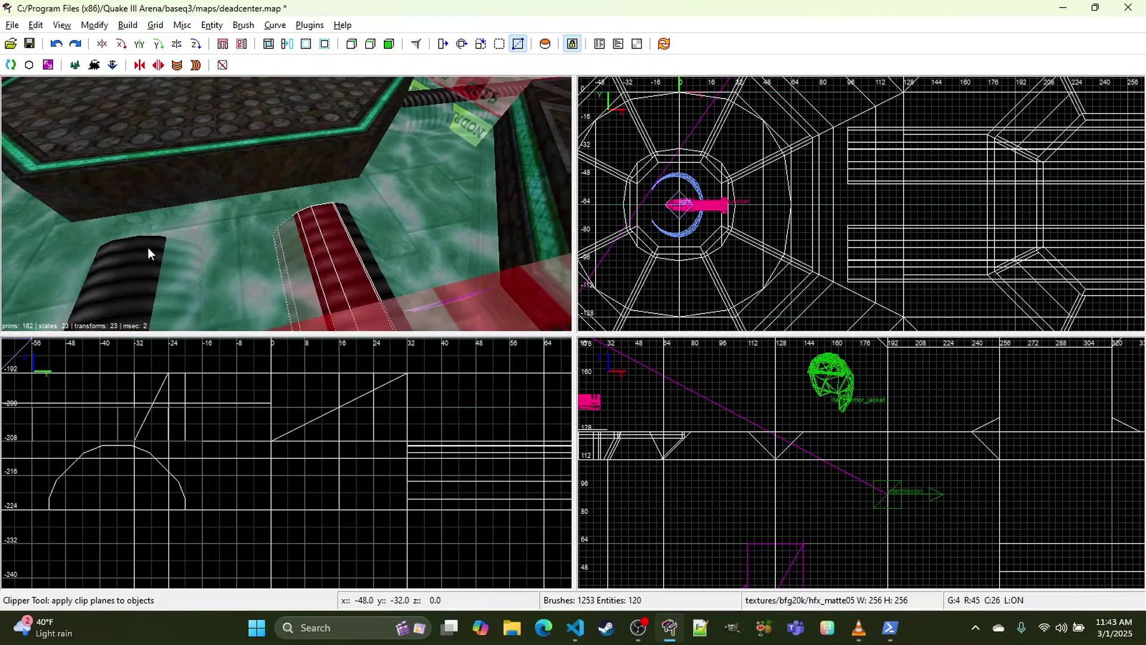
right_click(351, 225)
right_click(351, 226)
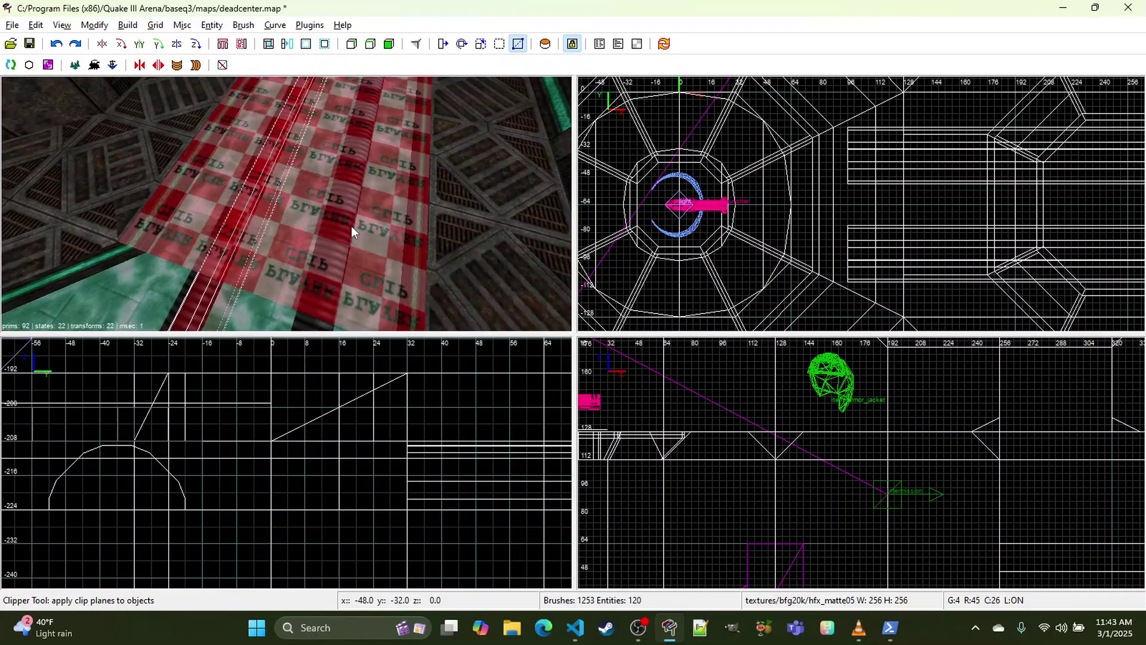
key("Escape")
left_click(257, 196, "shift")
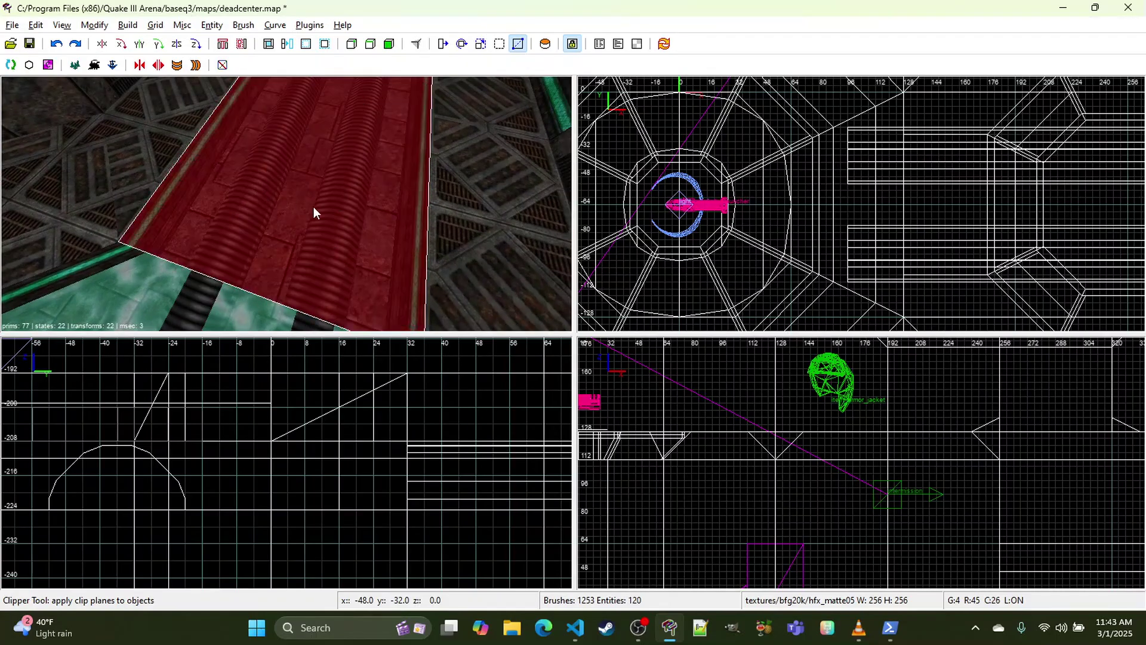
key("h")
Step: Merge the brushes of each of the two pipes in the first channel into a single brush per pipe
left_click(270, 175, "shift")
right_click(247, 168)
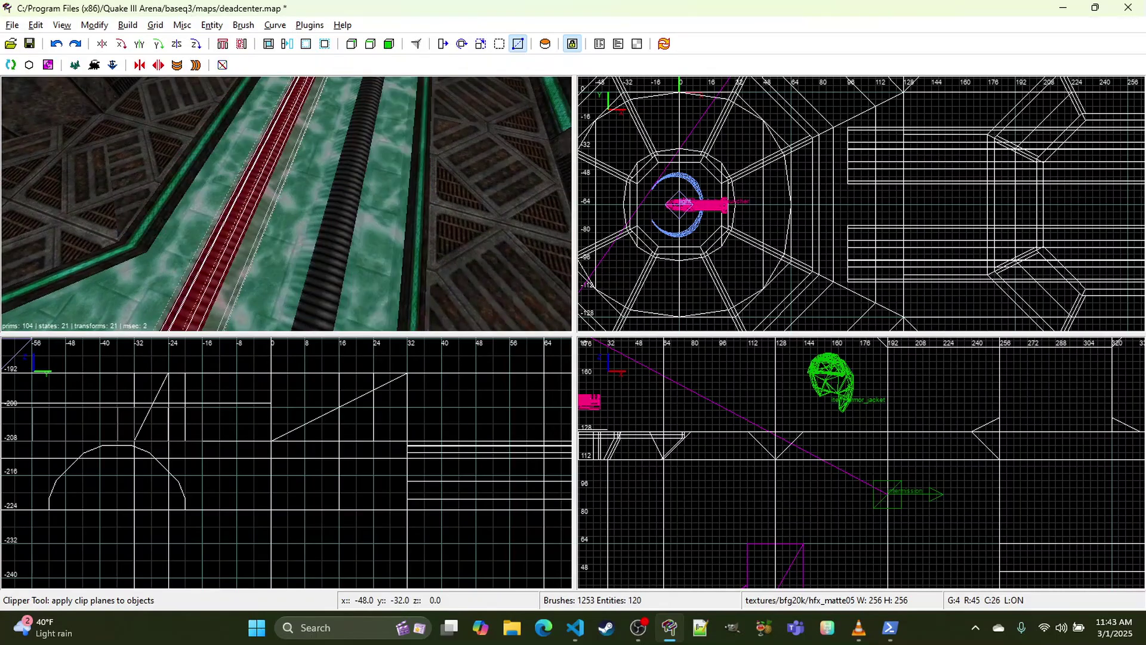
right_click(254, 163)
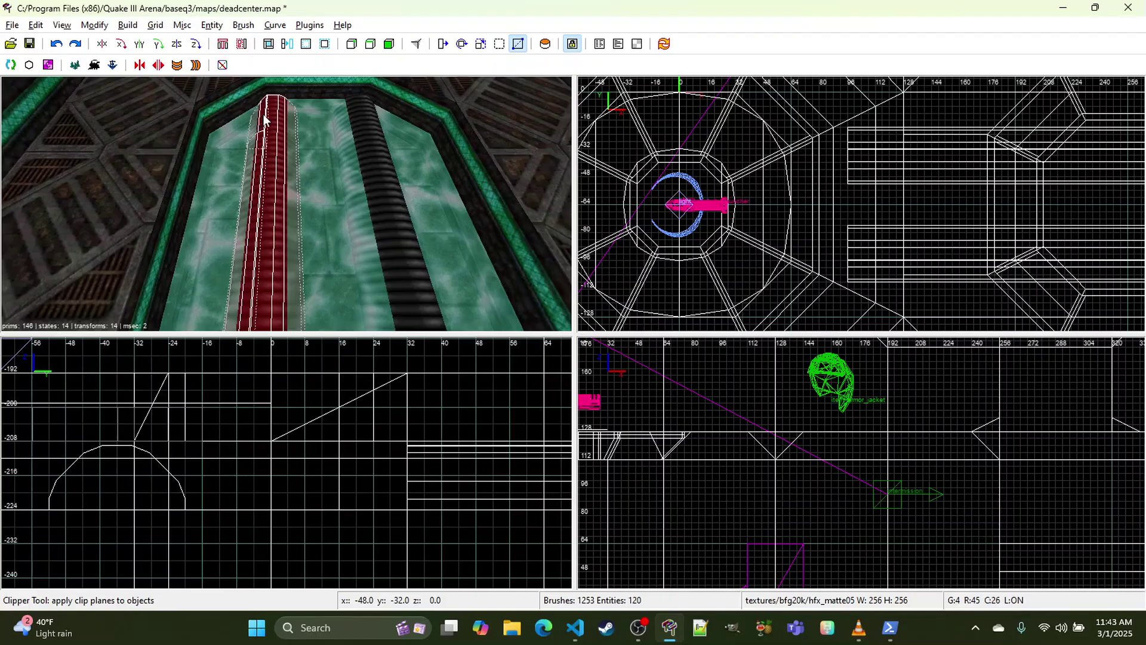
key("BackSpace")
left_click(364, 119, "shift")
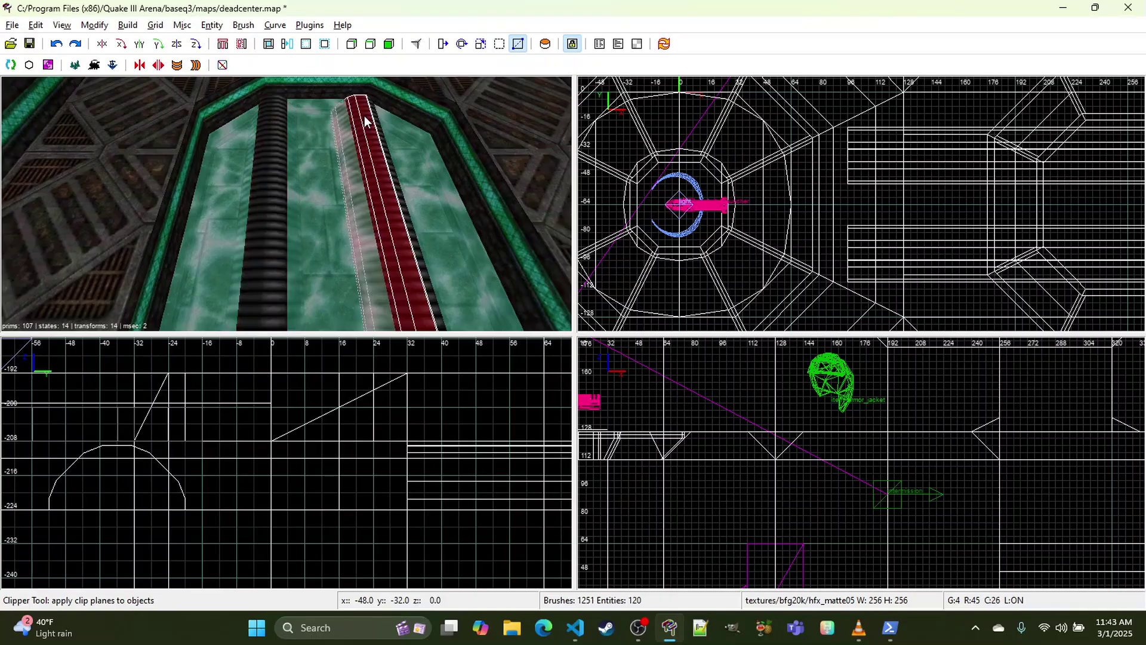
left_click(375, 112, "shift")
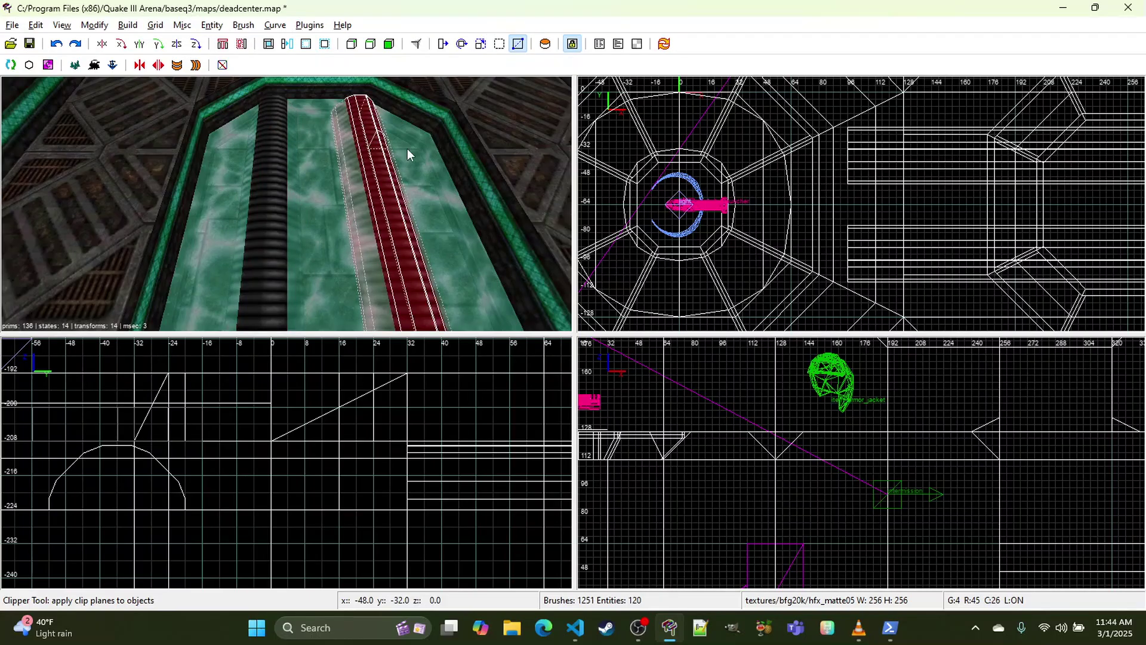
key("ctrl+u")
key("Escape")
Step: Hide the player clip brush covering the second pipe channel on another side of the platform
right_click(402, 148)
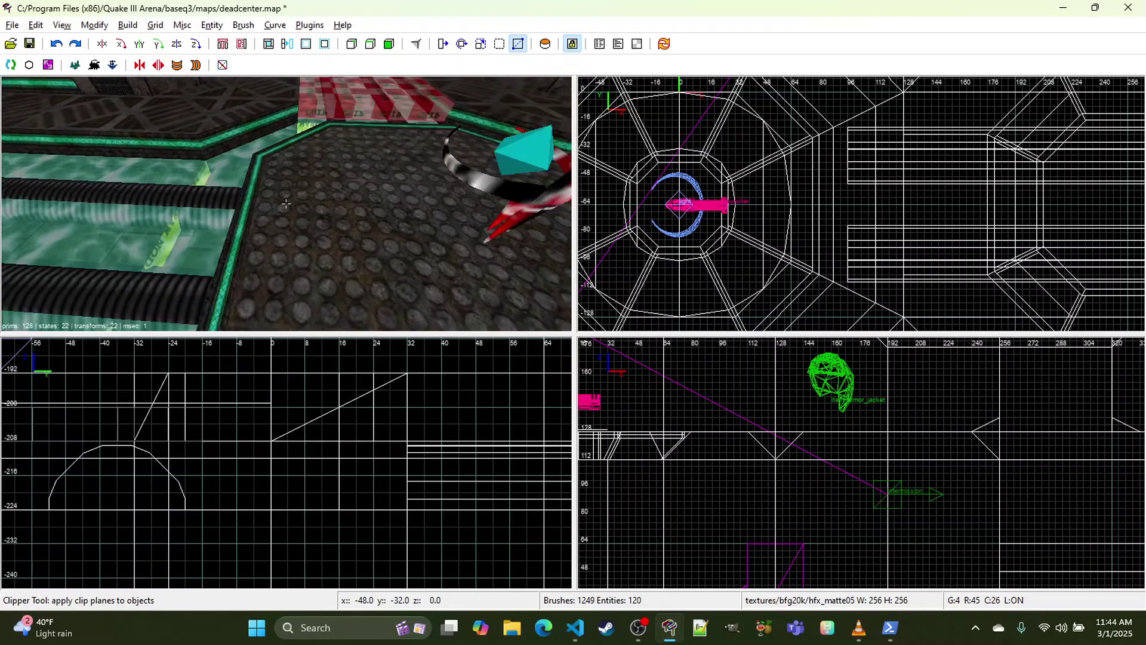
right_click(258, 195)
left_click(258, 195, "shift")
key("h")
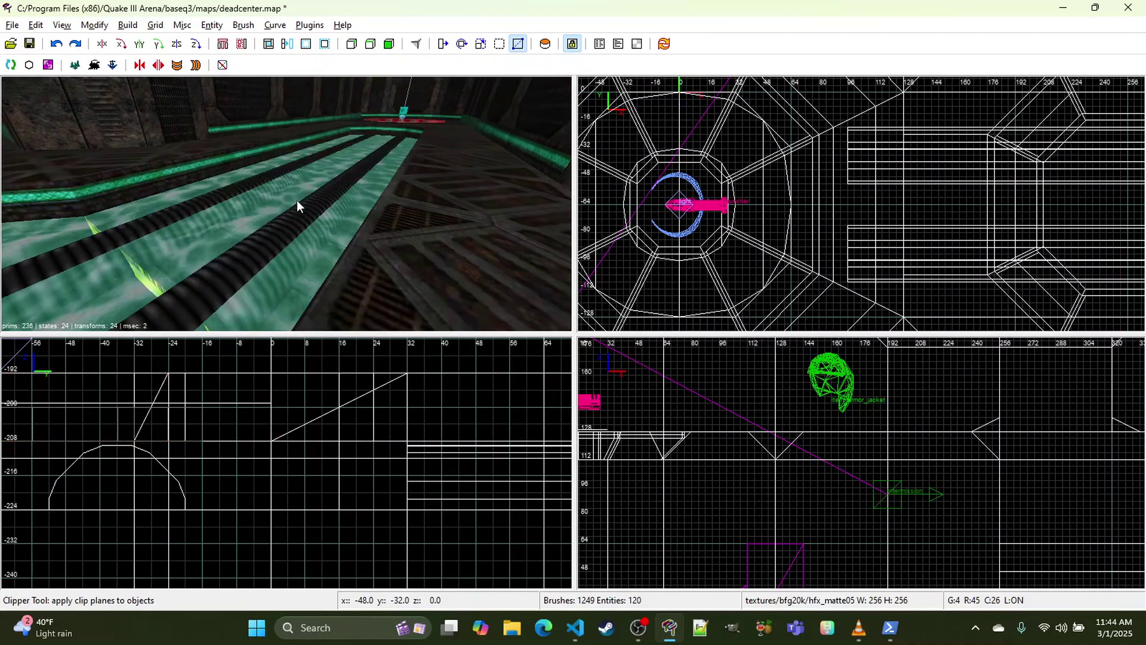
Step: Select the two pipes in the second channel to check whether each is already a single brush
right_click(296, 200)
right_click(244, 206)
left_click(245, 207, "shift")
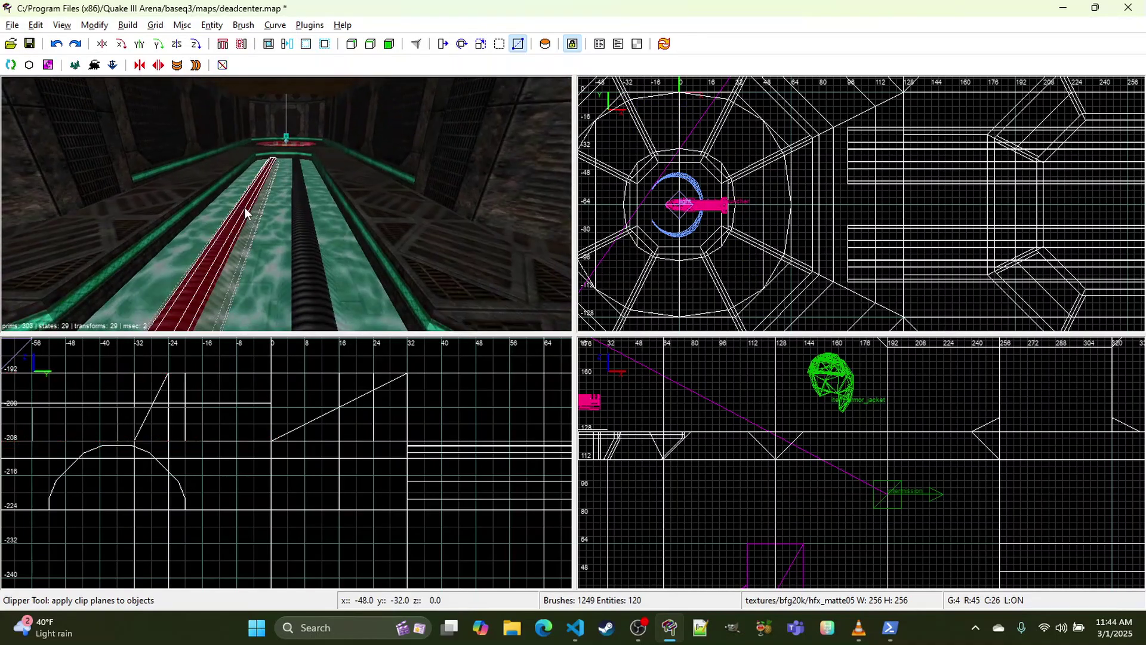
left_click(302, 192, "shift")
right_click(302, 192)
right_click(302, 191)
key("Escape")
Step: Hide the player clip brush over the third pipe channel and merge its first pipe into a single brush
left_click(320, 169, "shift")
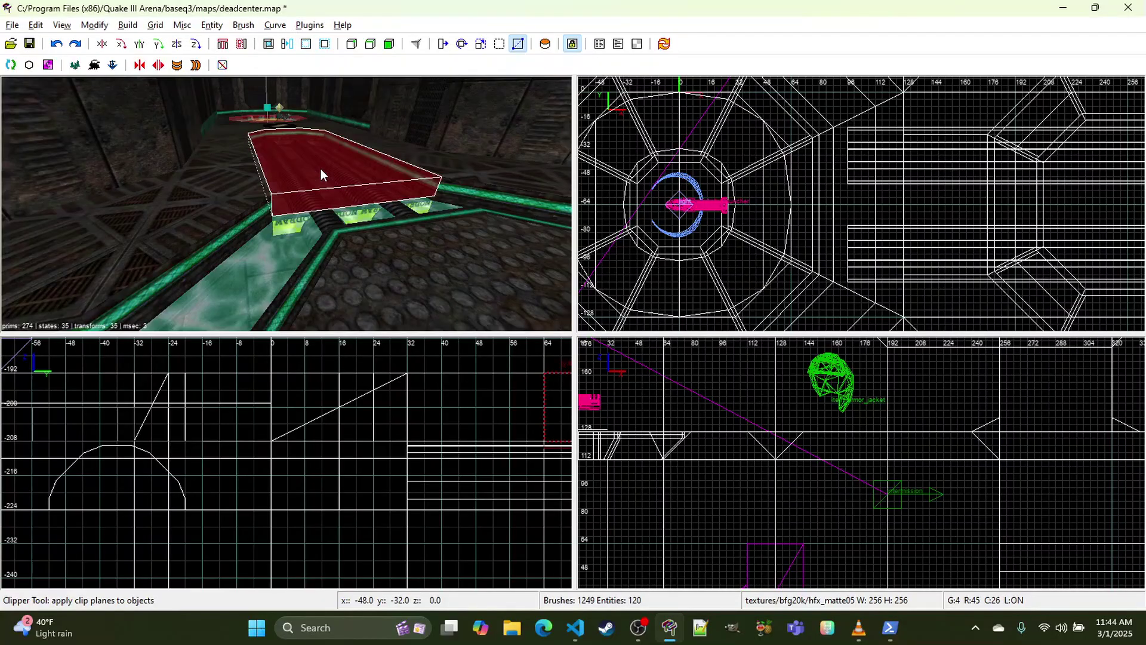
key("h")
left_click(305, 192, "shift")
right_click(305, 197)
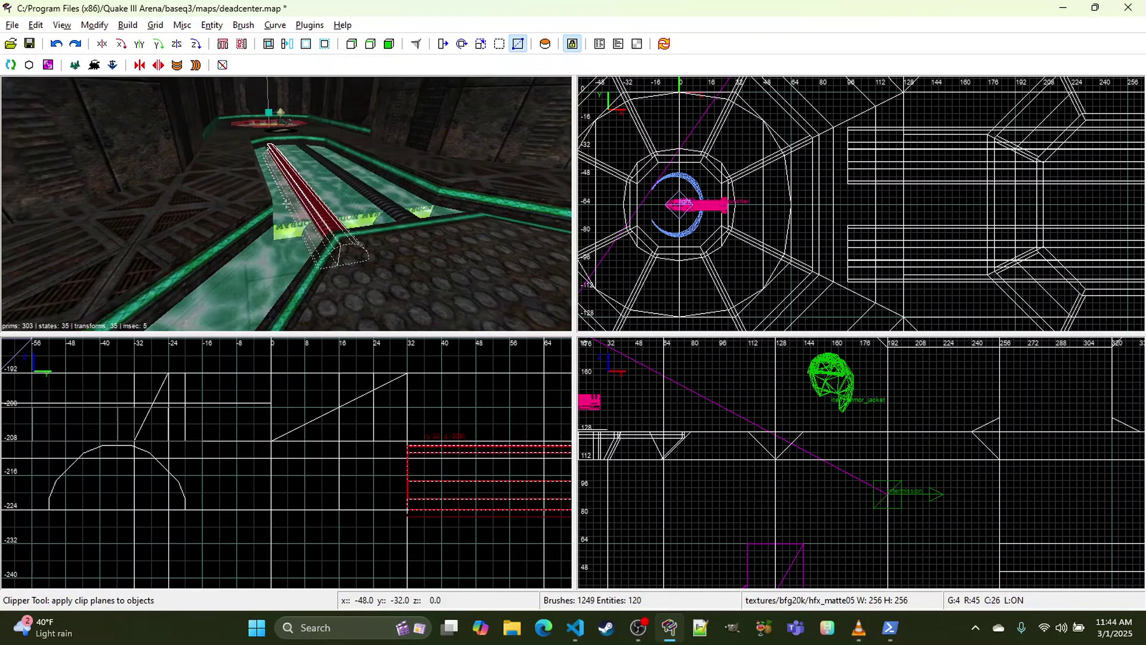
right_click(321, 203)
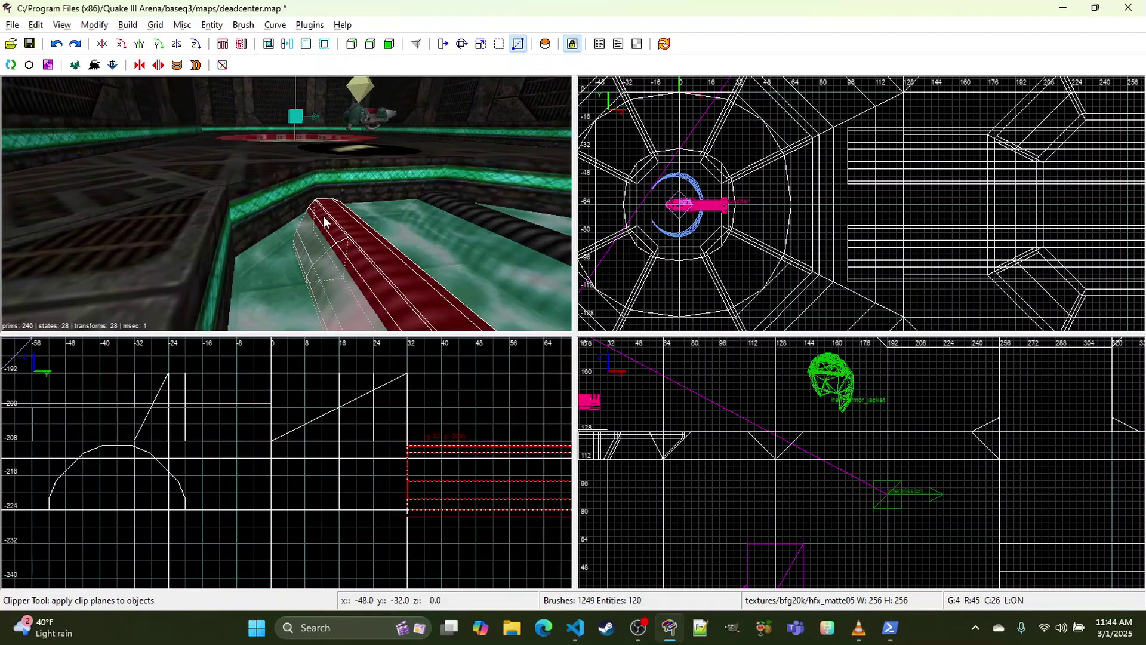
key("ctrl+u")
right_click(324, 216)
right_click(311, 213)
key("Escape")
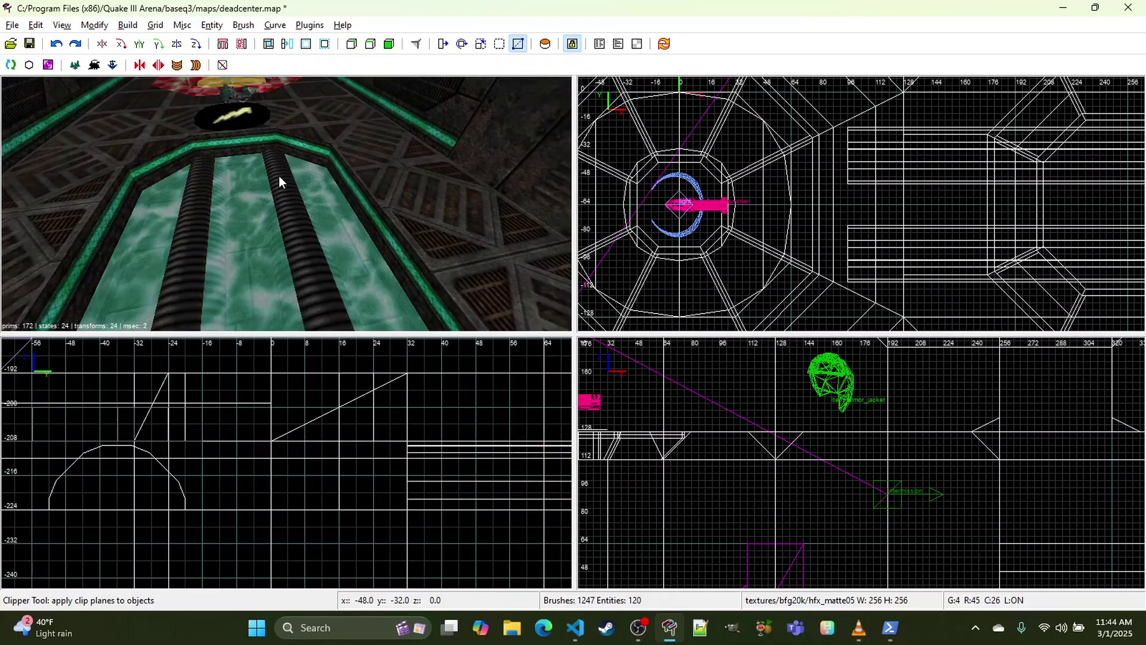
Step: Merge the brushes of the other pipe in the third channel into a single brush
left_click(279, 177, "shift")
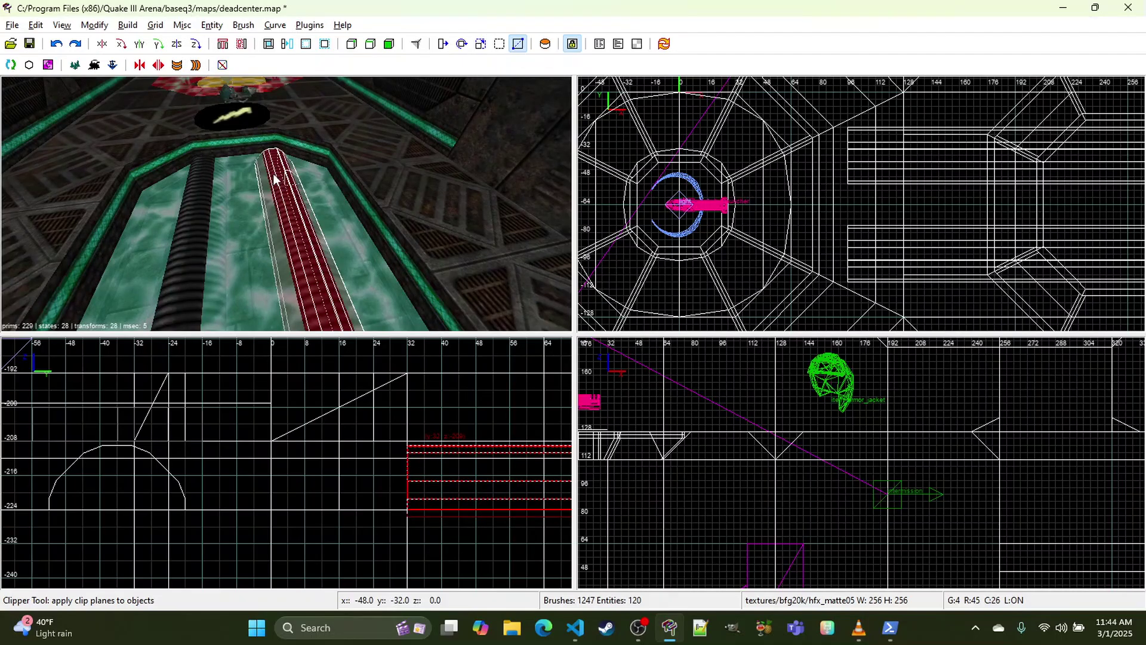
key("ctrl+u")
right_click(279, 176)
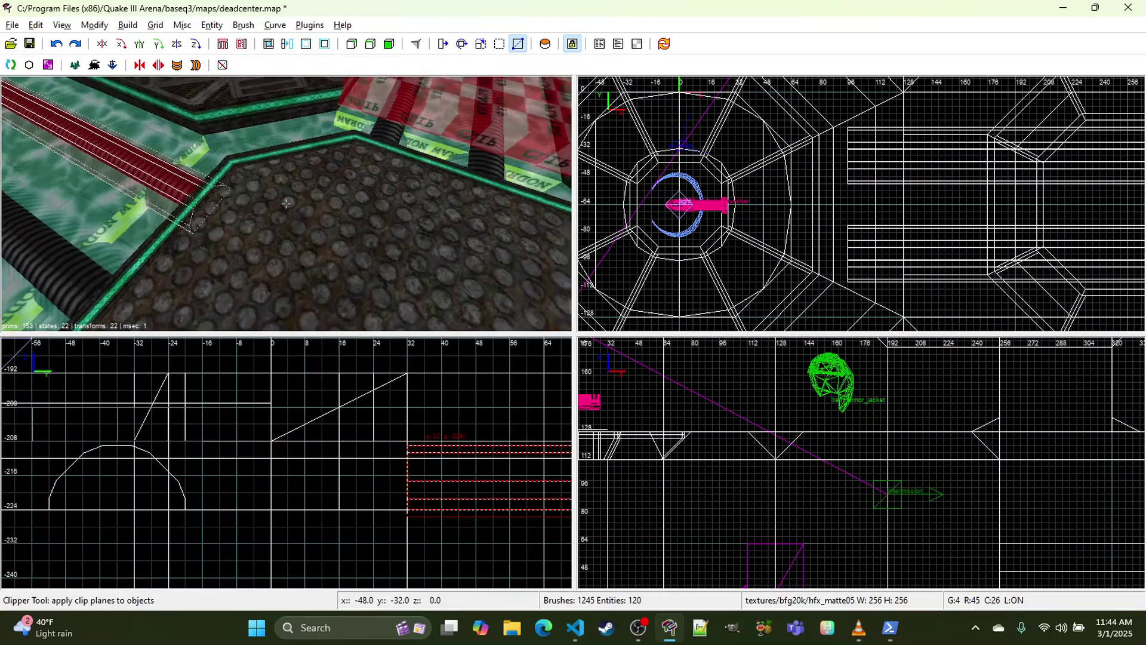
right_click(298, 192)
key("Escape")
Step: Hide the player clip brush over the fourth pipe channel and merge its first pipe into a single brush
left_click(318, 165, "shift")
key("h")
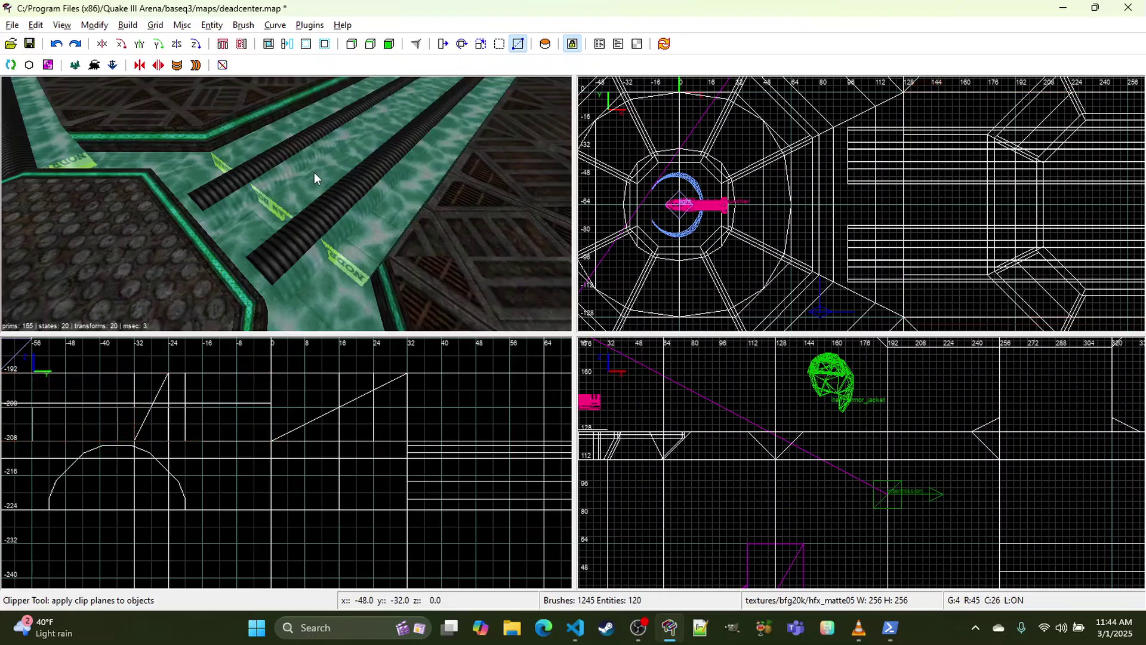
right_click(314, 172)
right_click(220, 195)
left_click(220, 196, "shift")
right_click(239, 179)
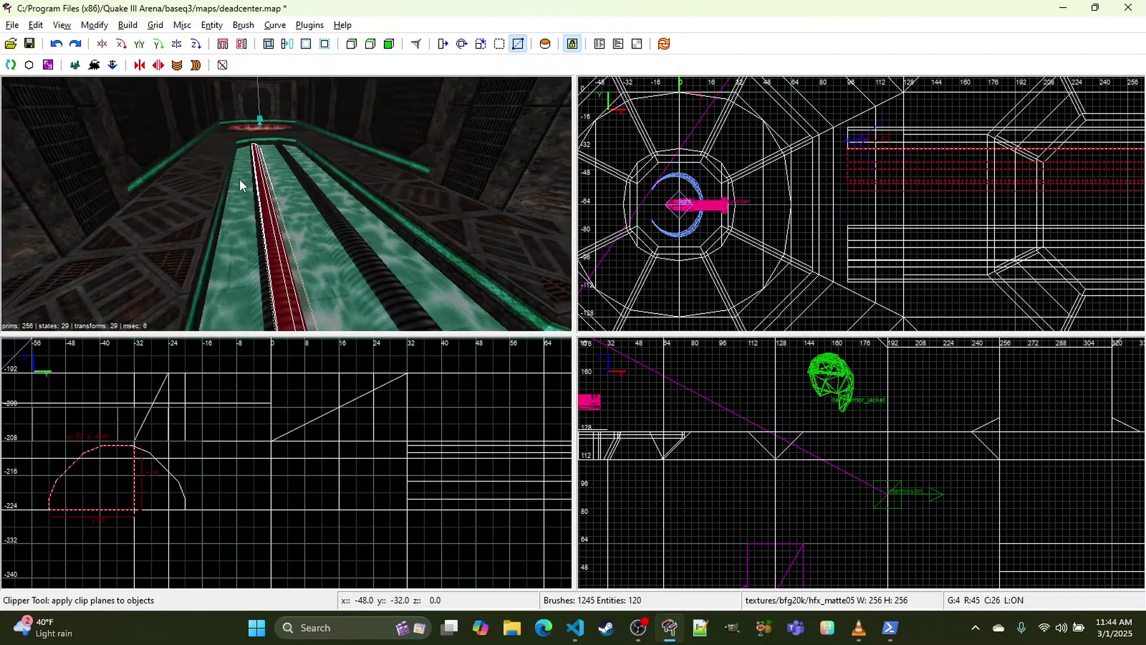
left_click(256, 173, "shift")
right_click(256, 173)
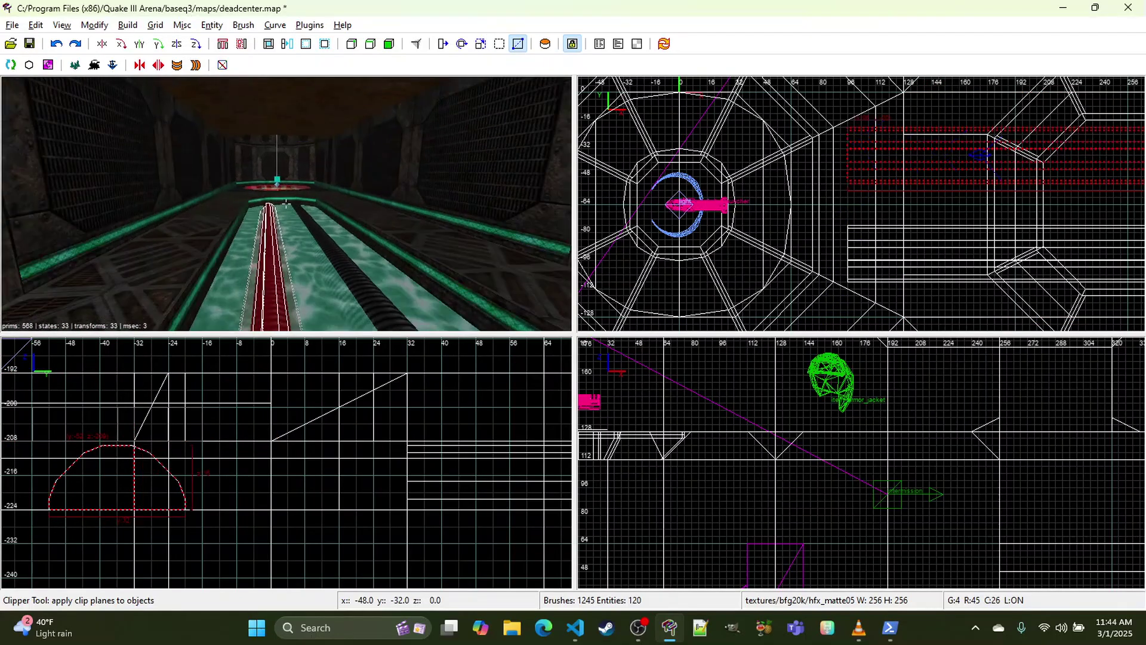
right_click(255, 173)
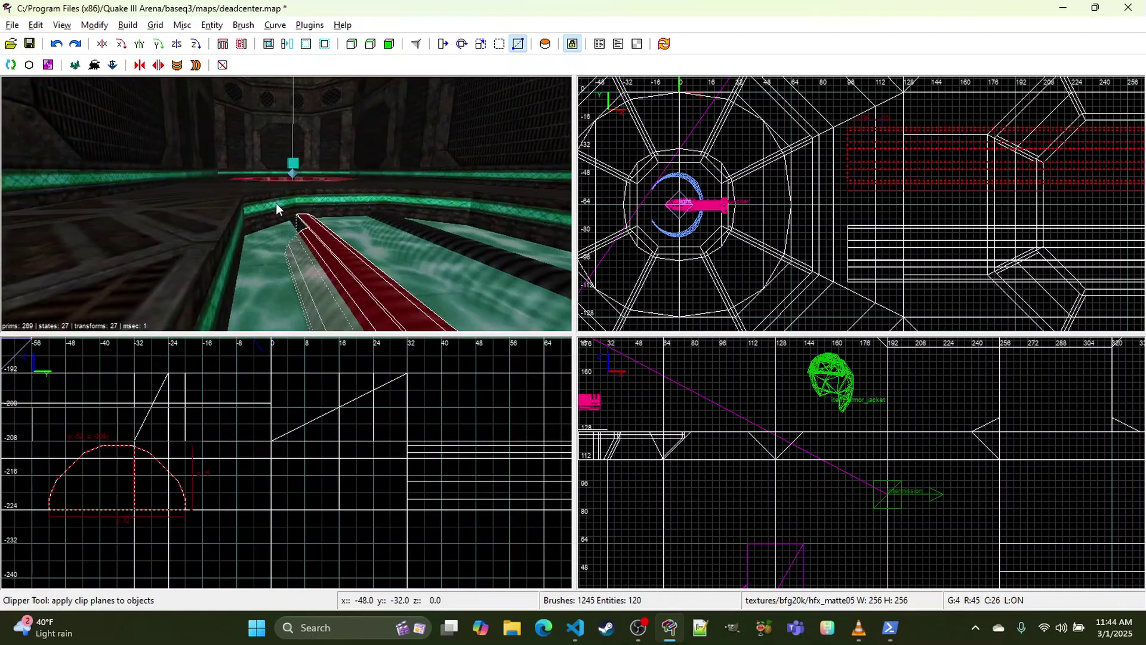
key("BackSpace")
Step: Merge the brushes of the remaining pipe in the fourth channel into a single brush
right_click(298, 227)
right_click(306, 221)
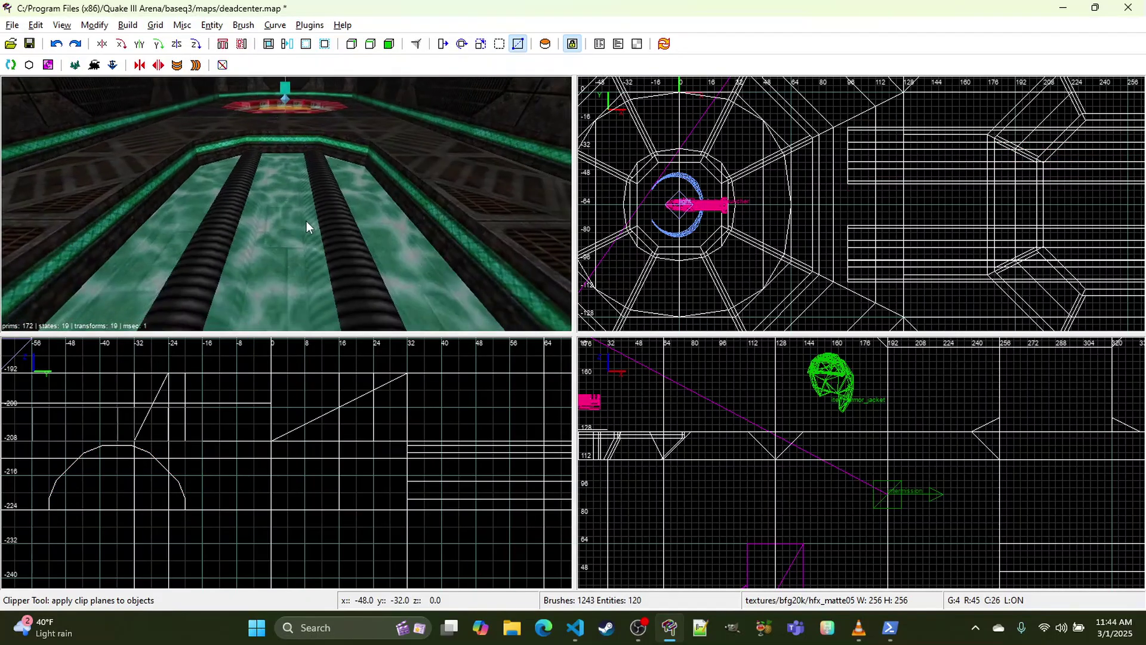
left_click(329, 172, "shift")
left_click(327, 161, "shift")
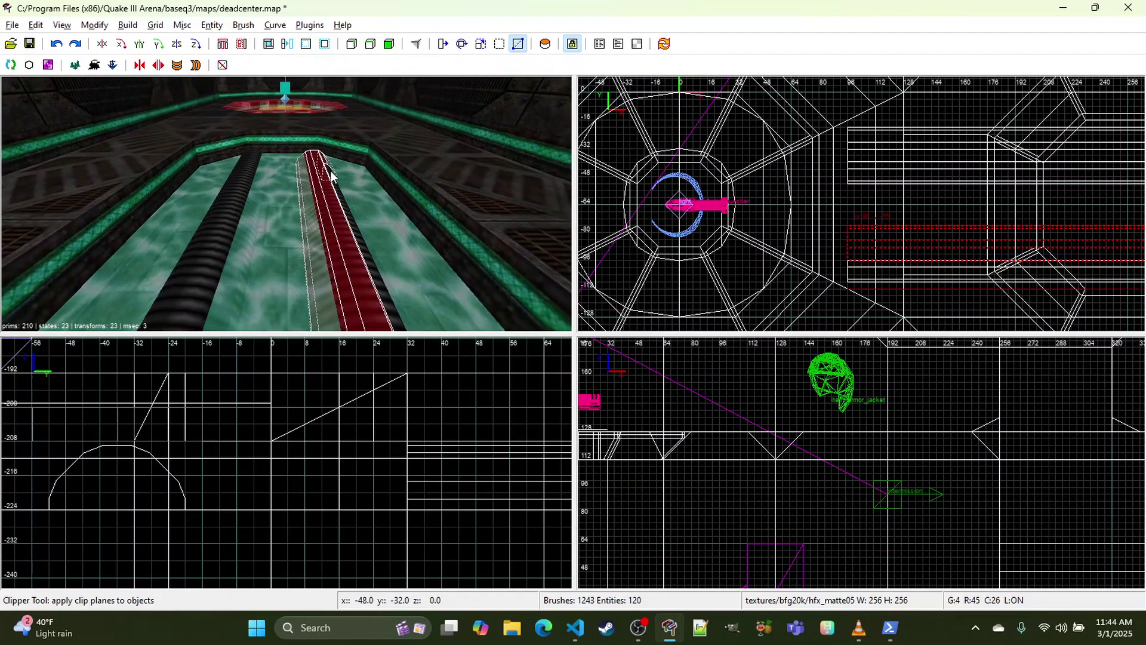
left_click(335, 180, "shift")
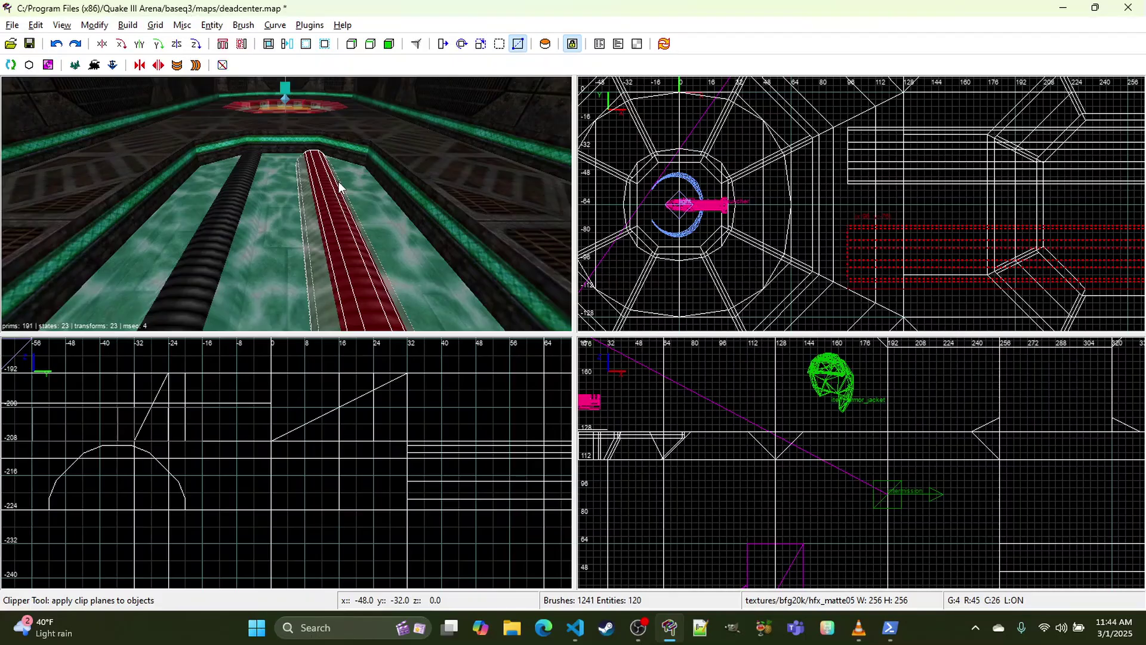
key("Escape")
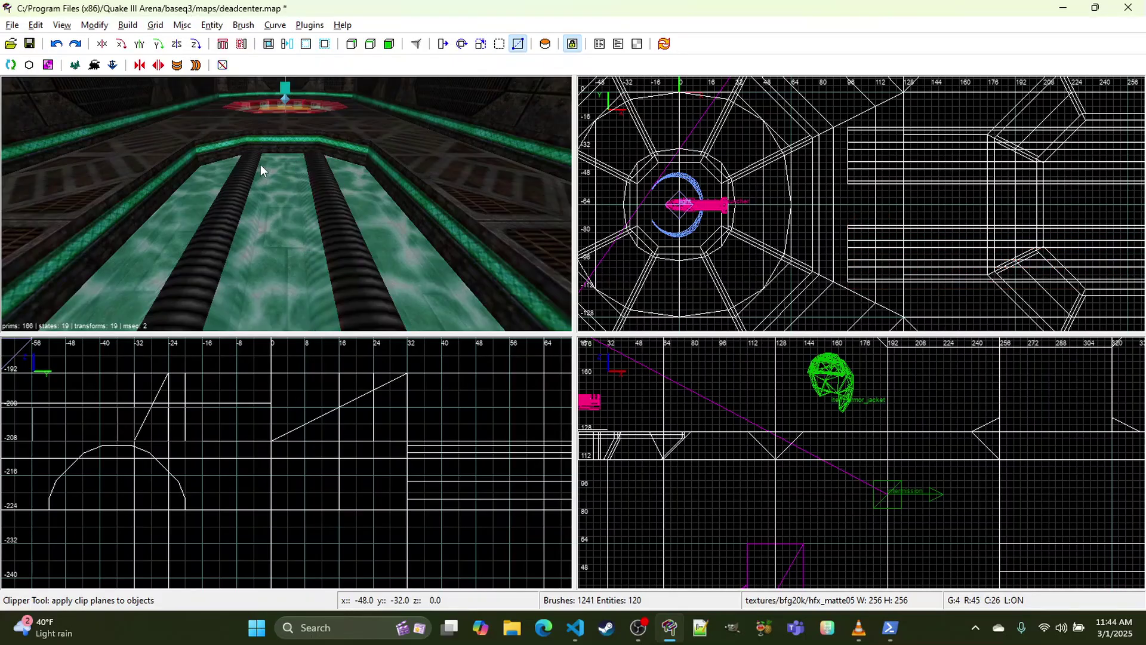
right_click(260, 164)
key("Up")
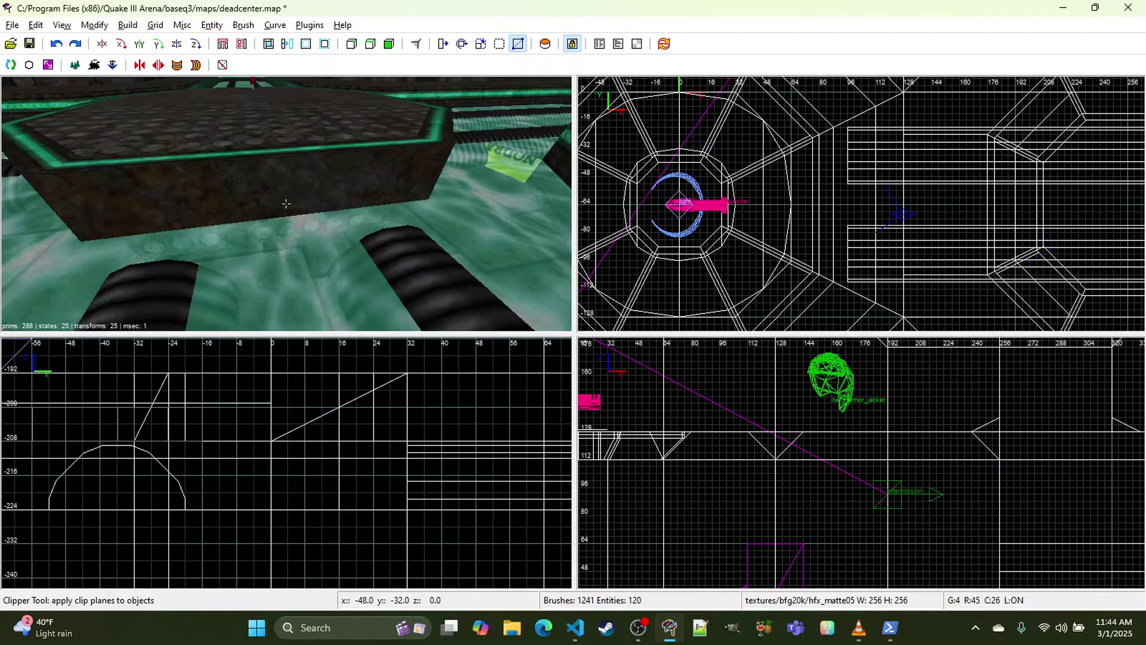
Step: Check the alignment of the east channel's two pipes against the central platform in the side view
right_click(220, 192)
left_click(179, 263, "shift")
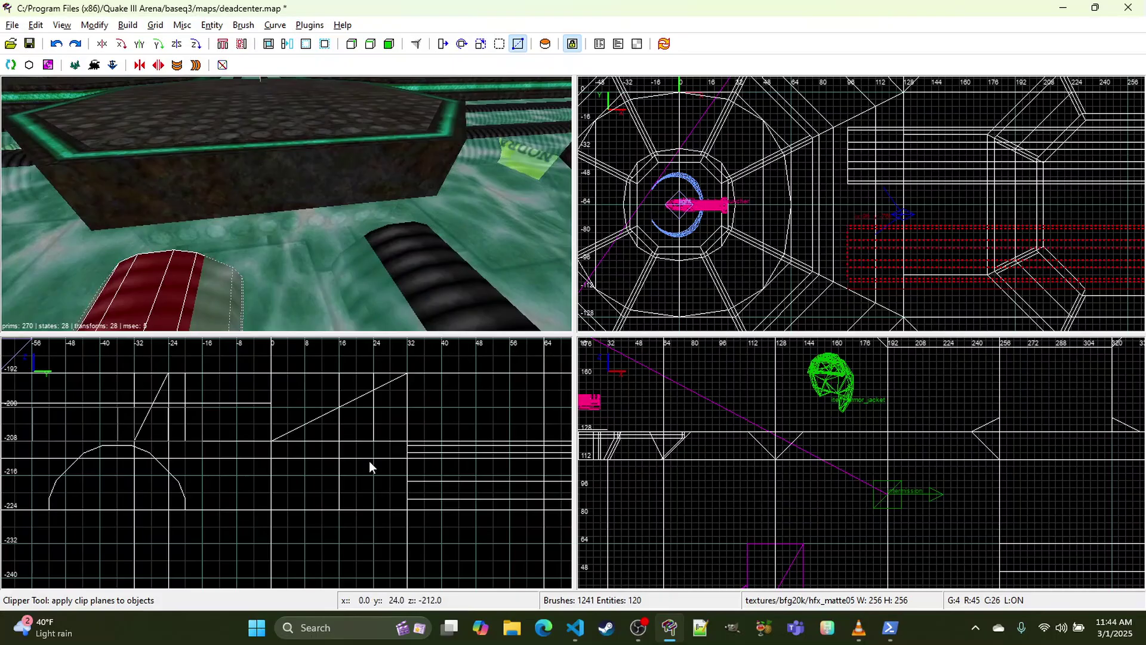
scroll(369, 466, "down", 2)
right_click_drag(368, 465, 524, 475)
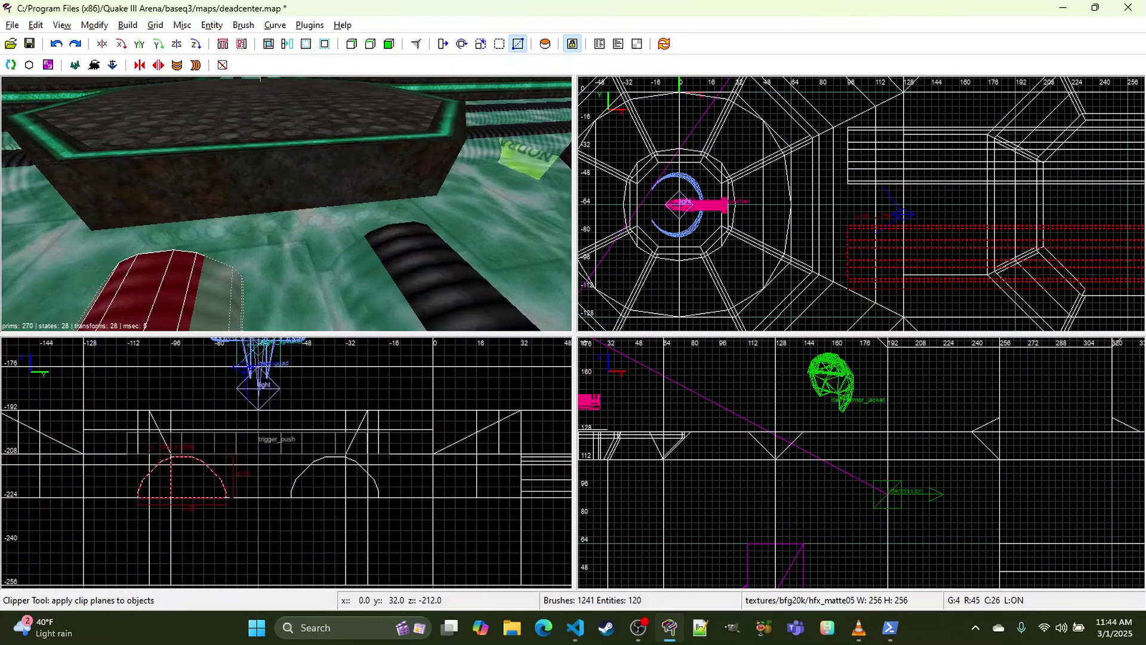
left_click(231, 196, "shift")
left_click(231, 195, "shift")
left_click(396, 256, "shift")
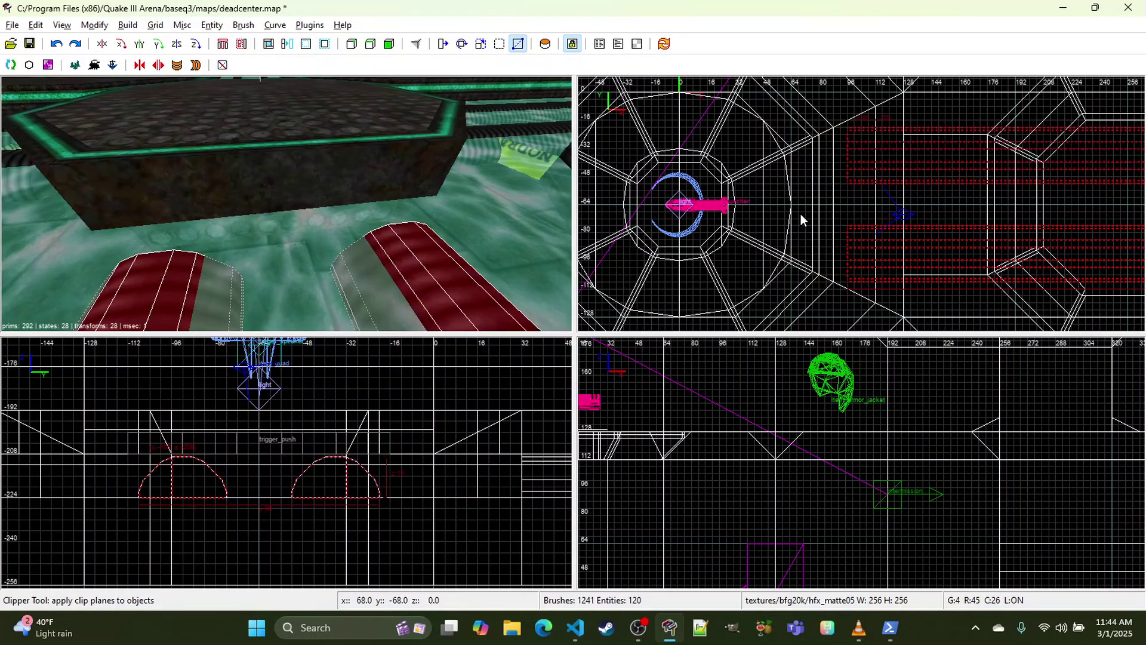
right_click(286, 203)
key("Escape")
right_click(385, 227)
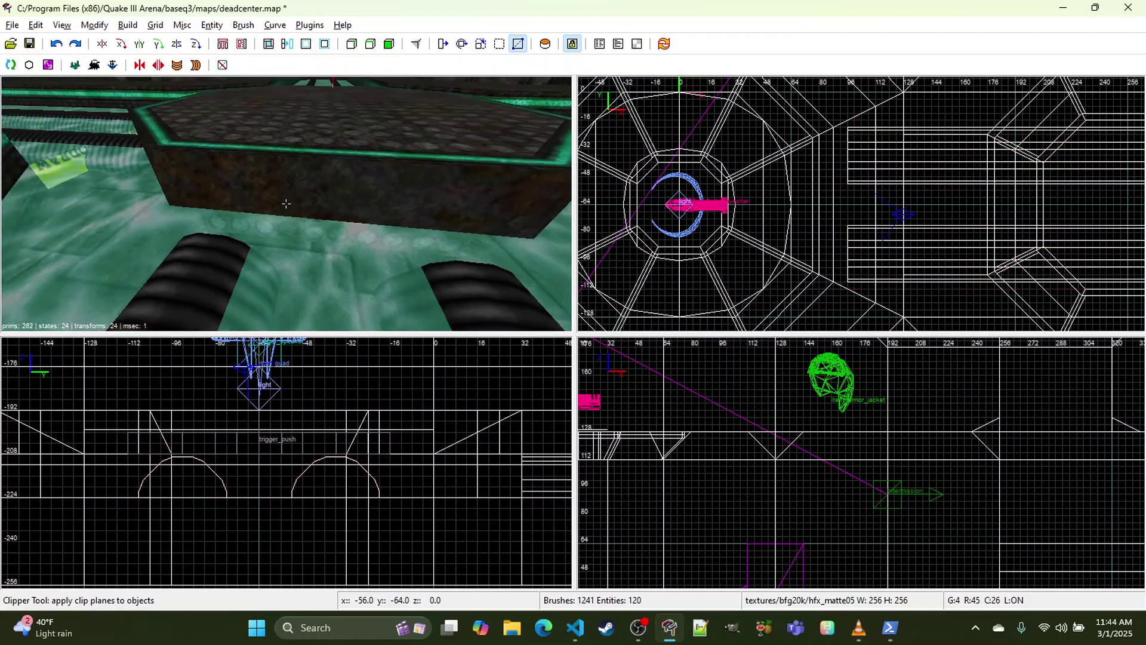
Step: Apply the hfx_trim03a texture to the first submerged side of the central platform's base
right_click(319, 220)
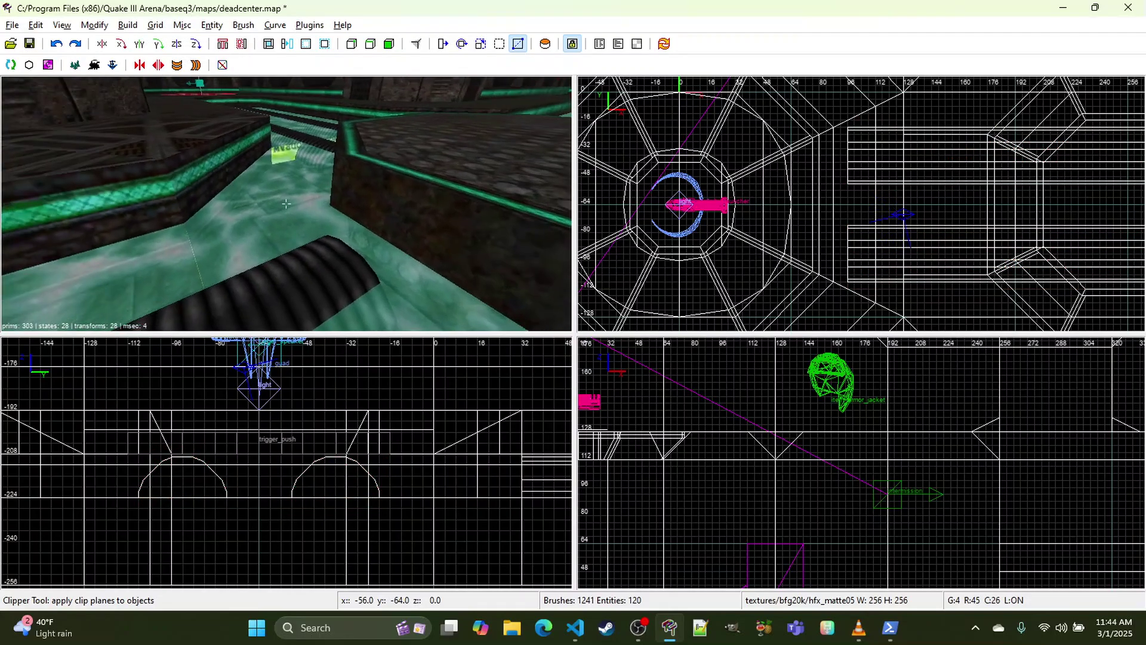
key("Up")
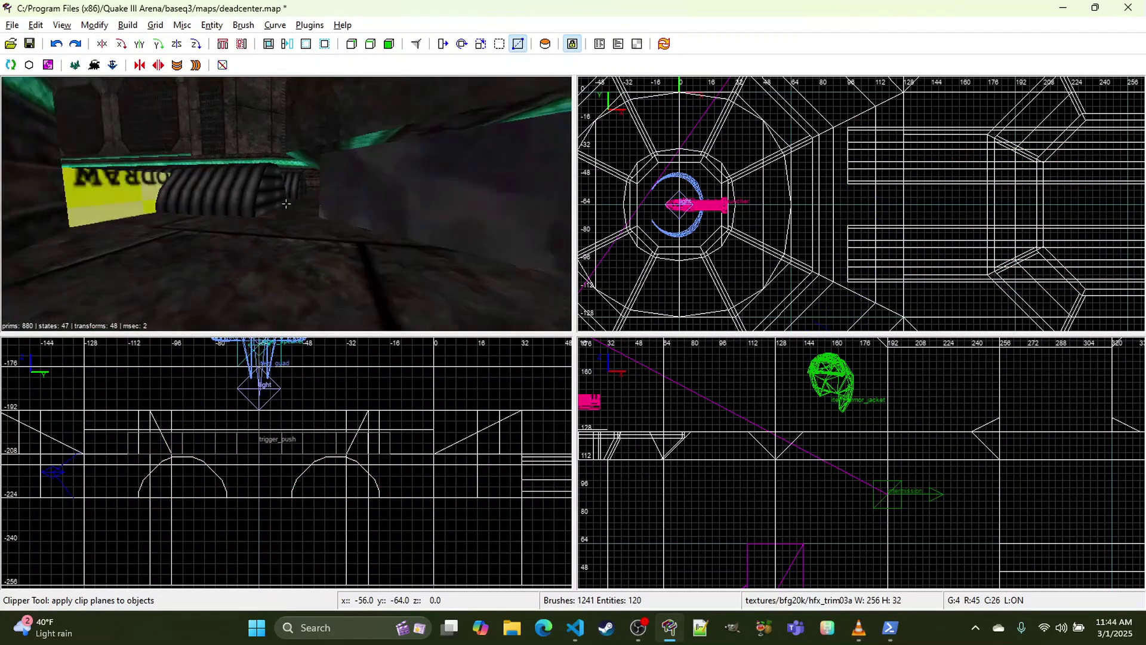
right_click(286, 204)
middle_click(396, 192, "ctrl")
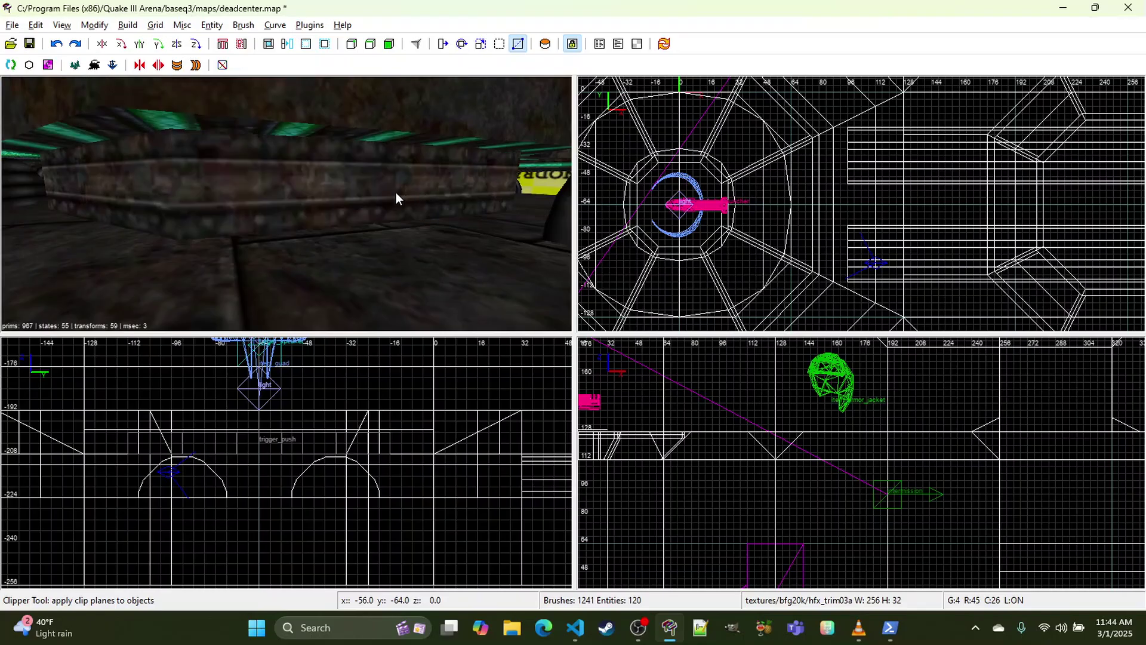
right_click(396, 192)
right_click(285, 204)
Step: Continue around the platform base, applying hfx_matte05 to the rim undersides and hfx_trim03a to the submerged sides
middle_click(336, 136)
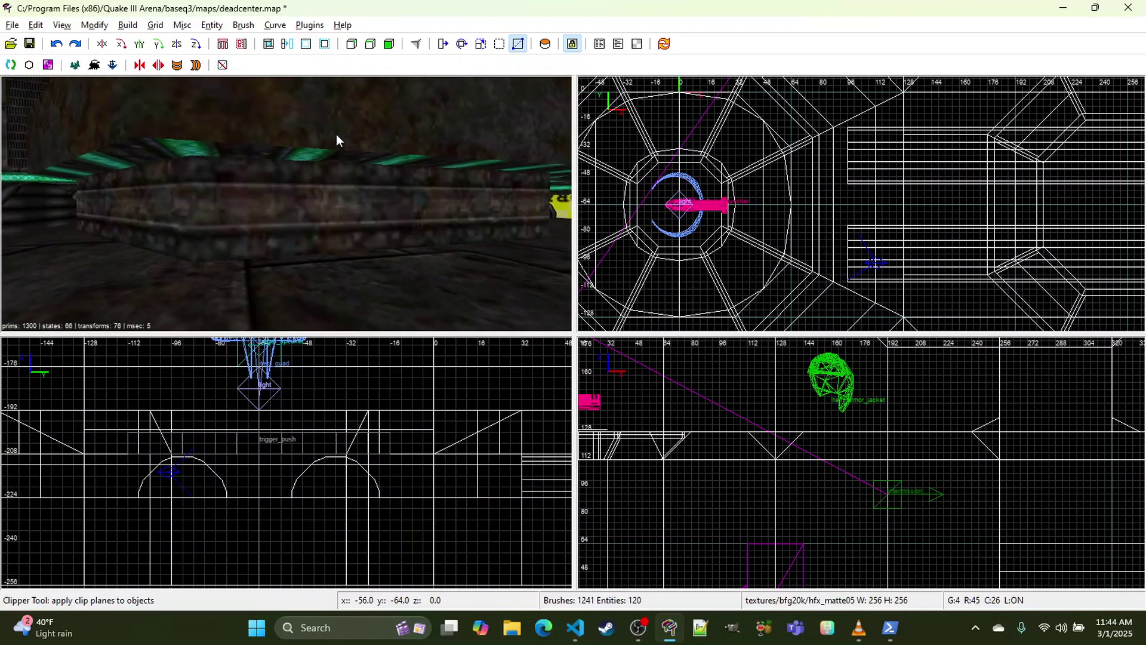
right_click(149, 145)
key("Up")
right_click(286, 203)
middle_click(71, 154, "ctrl")
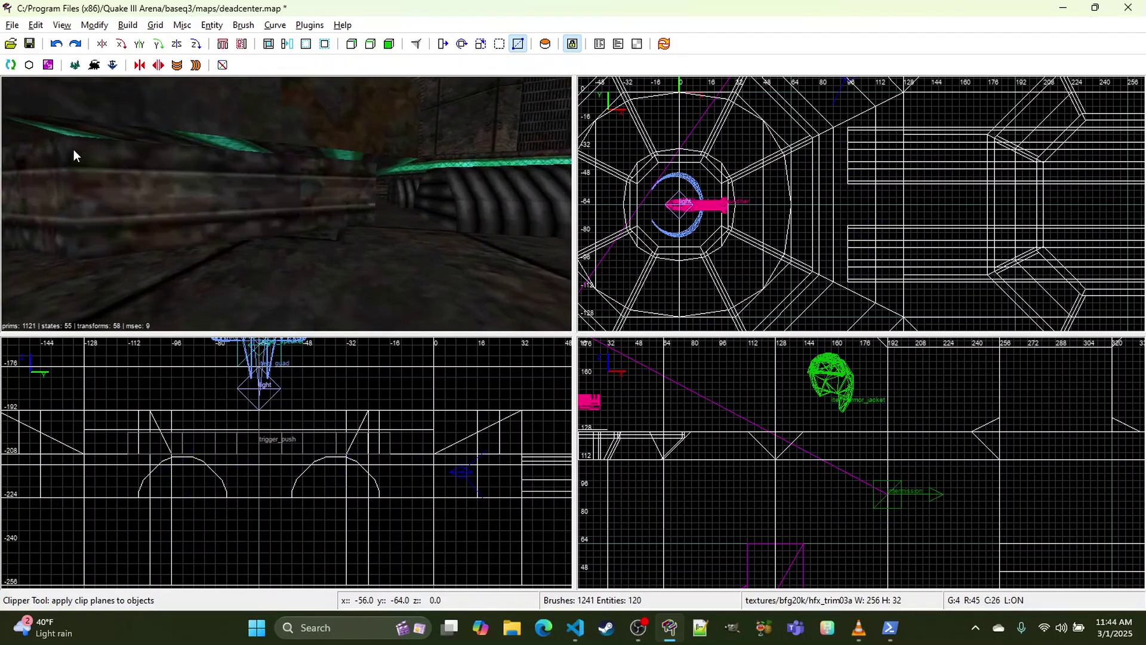
middle_click(160, 156, "ctrl")
right_click(160, 151)
key("Up")
right_click(286, 204)
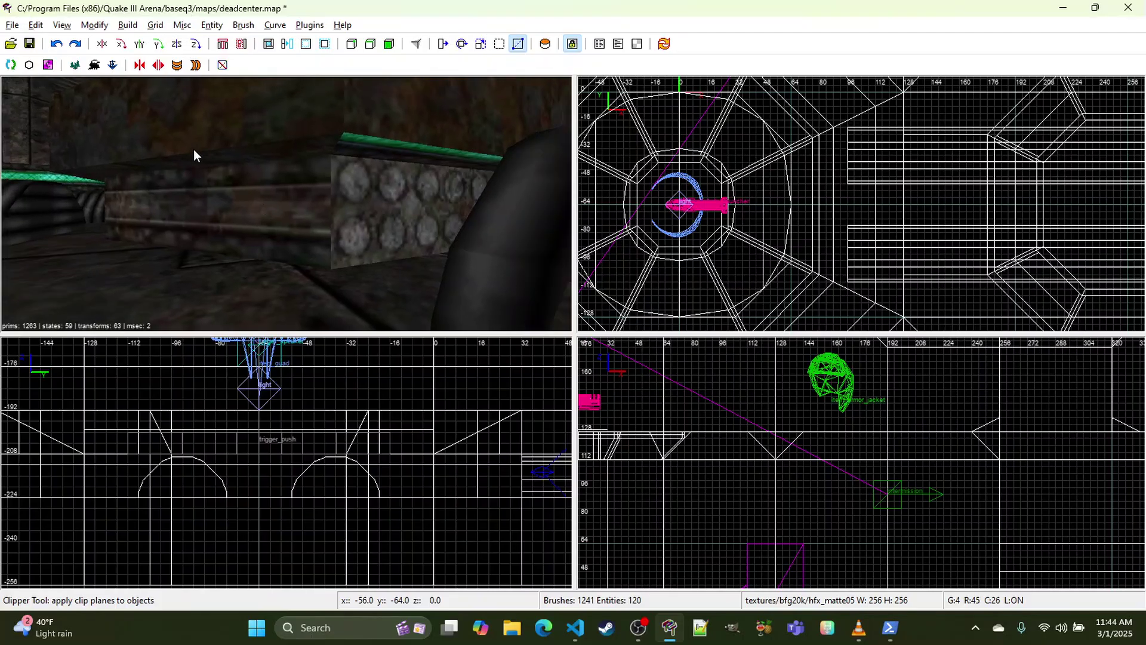
Step: Apply hfx_matte05 to the rim underside beside the studded face and hfx_trim03a to the studded face itself
middle_click(340, 146, "ctrl")
middle_click(310, 190, "ctrl")
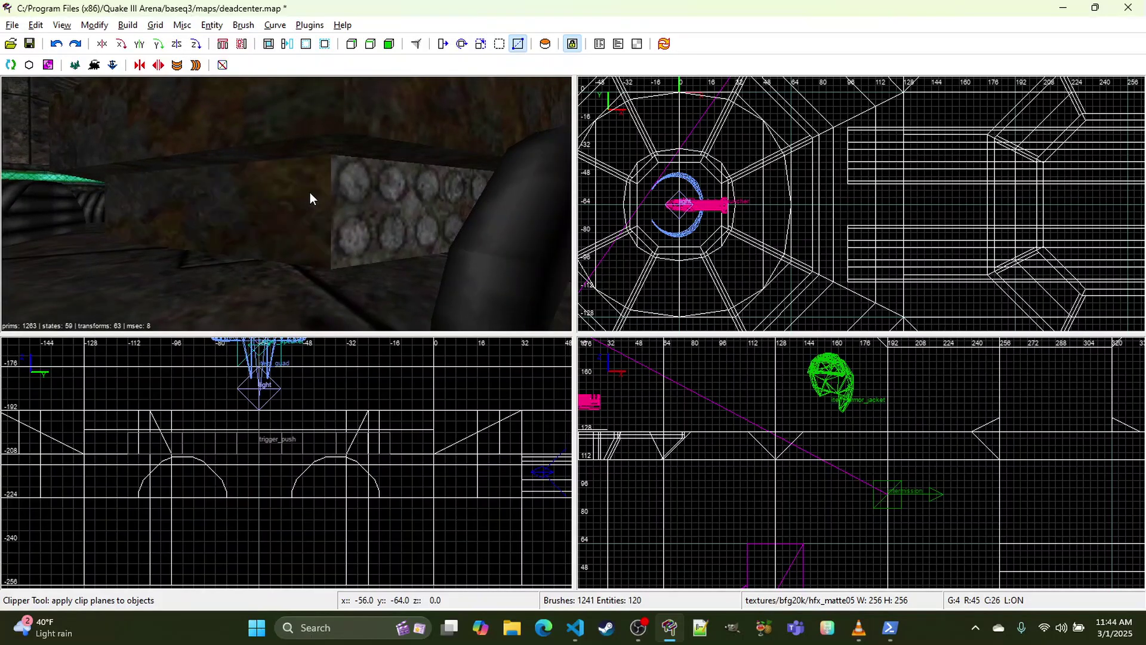
key("ctrl+z")
middle_click(310, 192)
middle_click(362, 183, "ctrl")
Step: Apply hfx_trim03a to the next submerged side around the central platform's base
right_click(361, 183)
key("Up")
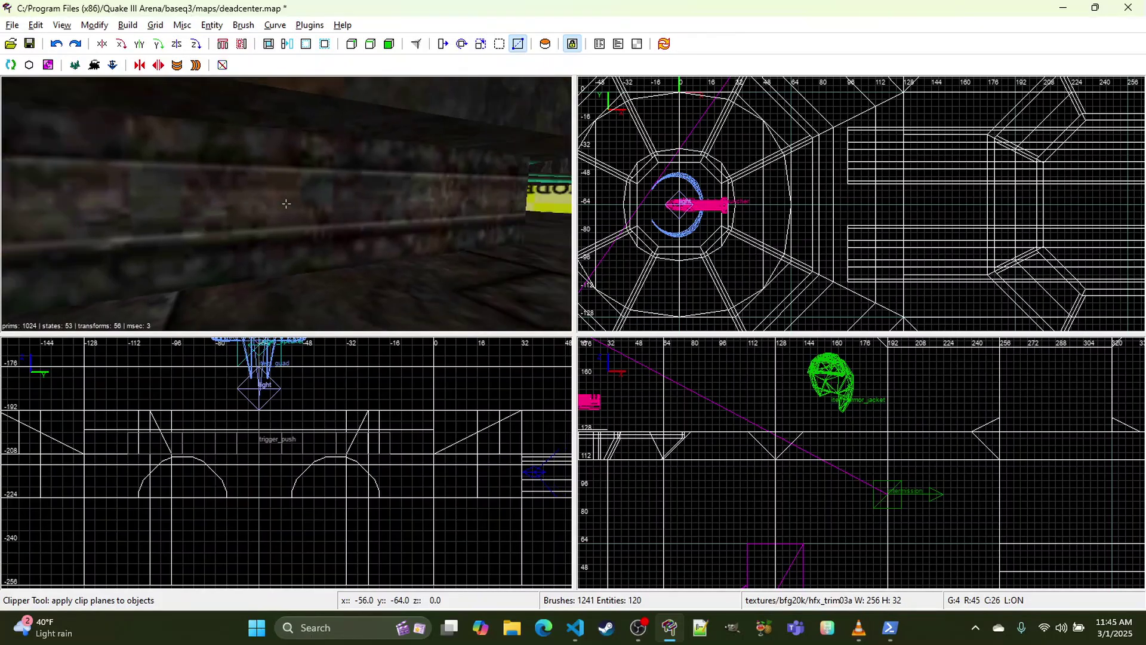
key("Up")
right_click(286, 203)
middle_click(324, 190, "ctrl")
right_click(324, 190)
key("Down")
right_click(285, 204)
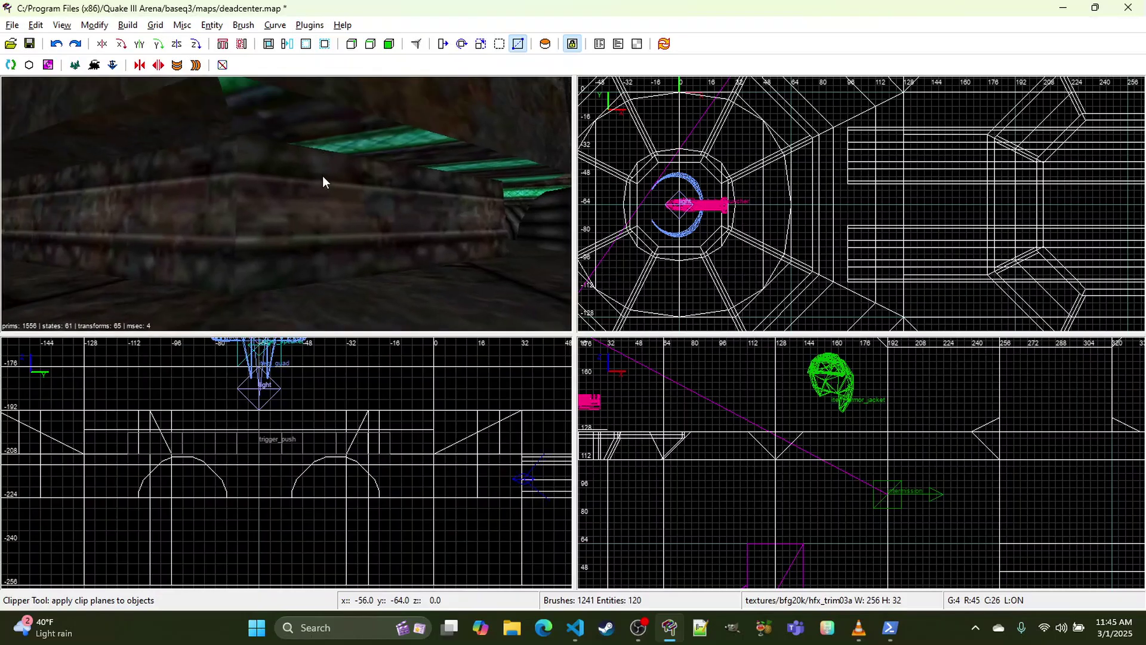
Step: Apply hfx_matte05 to the green rim underside behind the curved pipe and hfx_trim03a to the studded side below it
middle_click(186, 110)
right_click(187, 110)
key("Up")
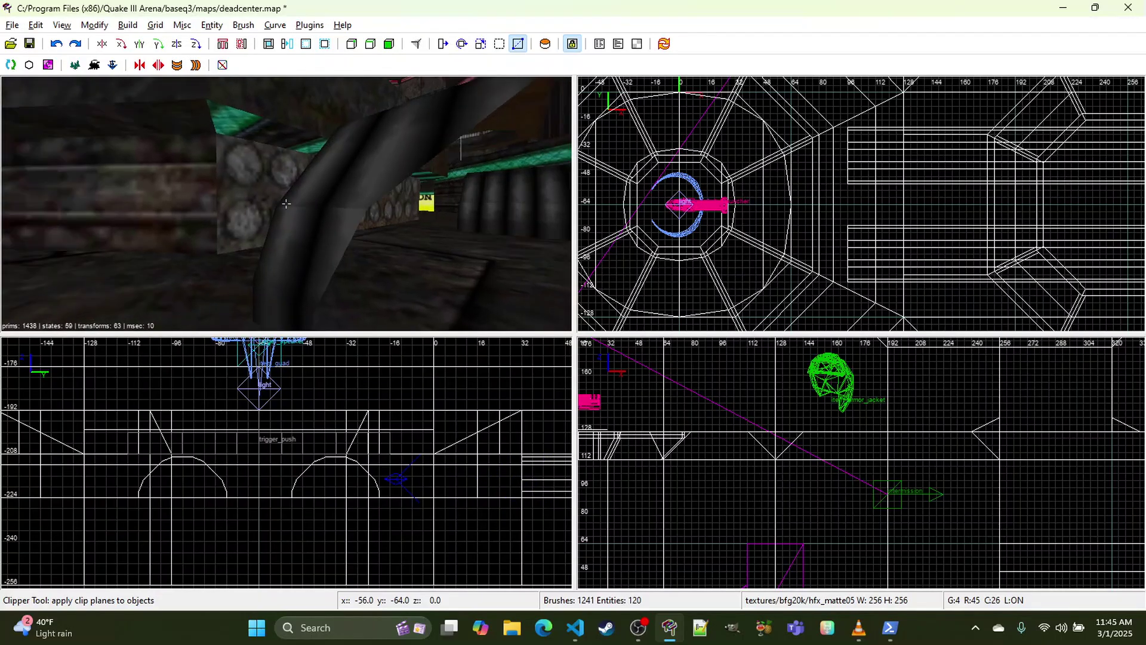
right_click(286, 204)
middle_click(227, 119, "ctrl")
middle_click(201, 169)
middle_click(248, 172, "ctrl")
Step: Retexture the remaining faces of the platform base with hfx_matte05 on the rim undersides and hfx_trim03a on the submerged sides
right_click(249, 172)
key("Down")
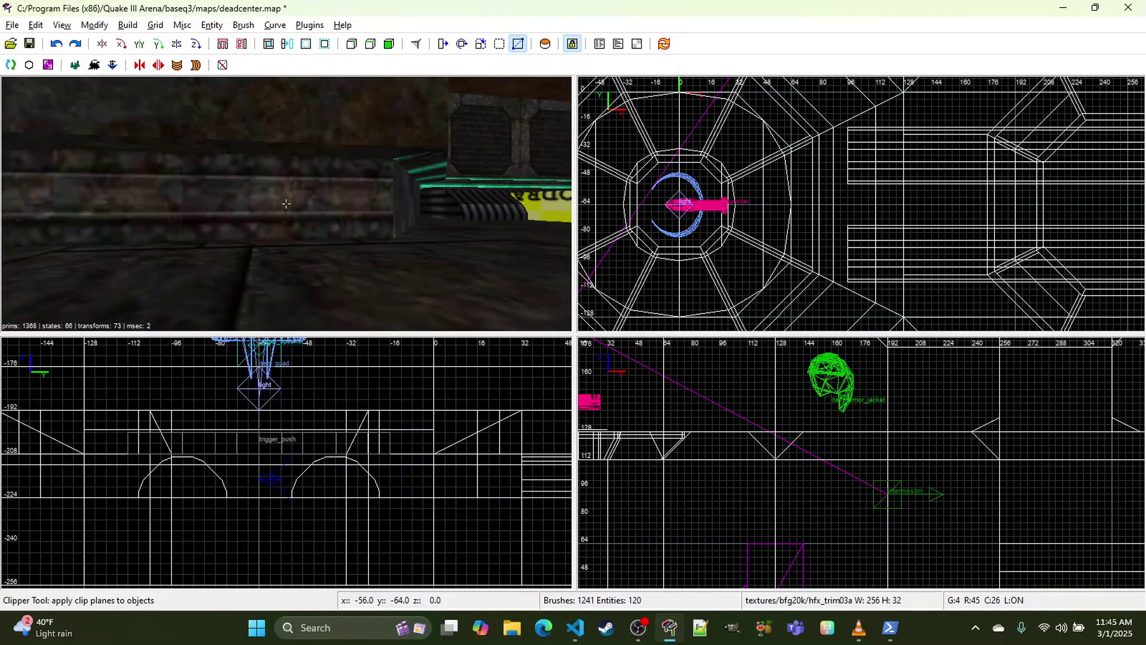
key("Up")
right_click(286, 204)
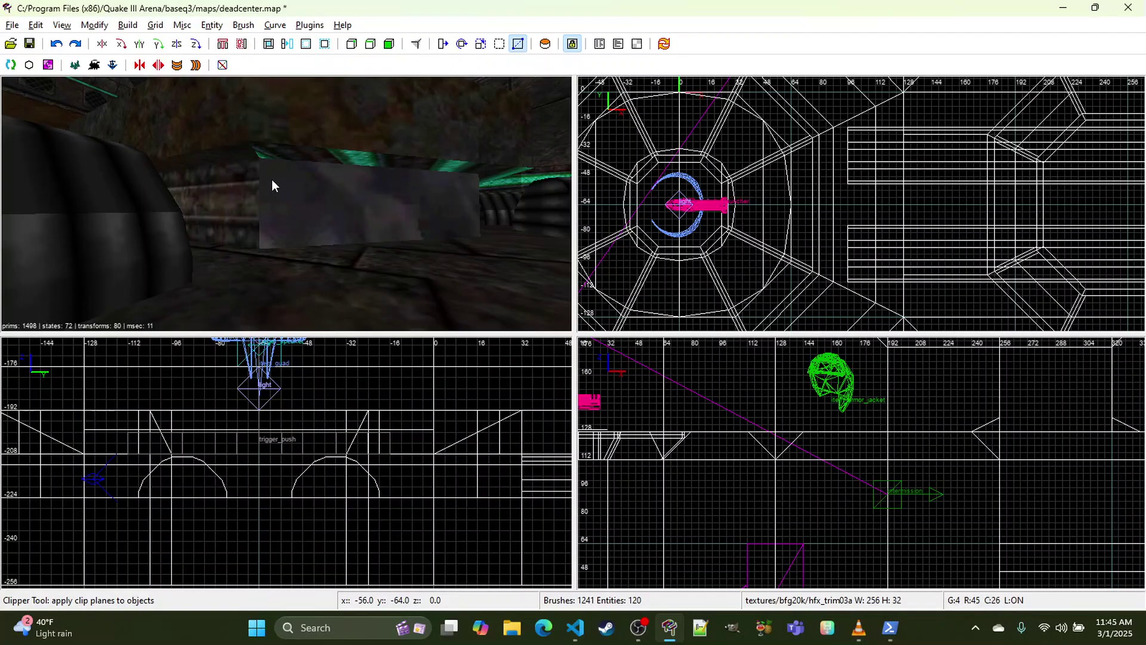
middle_click(278, 154)
right_click(278, 154)
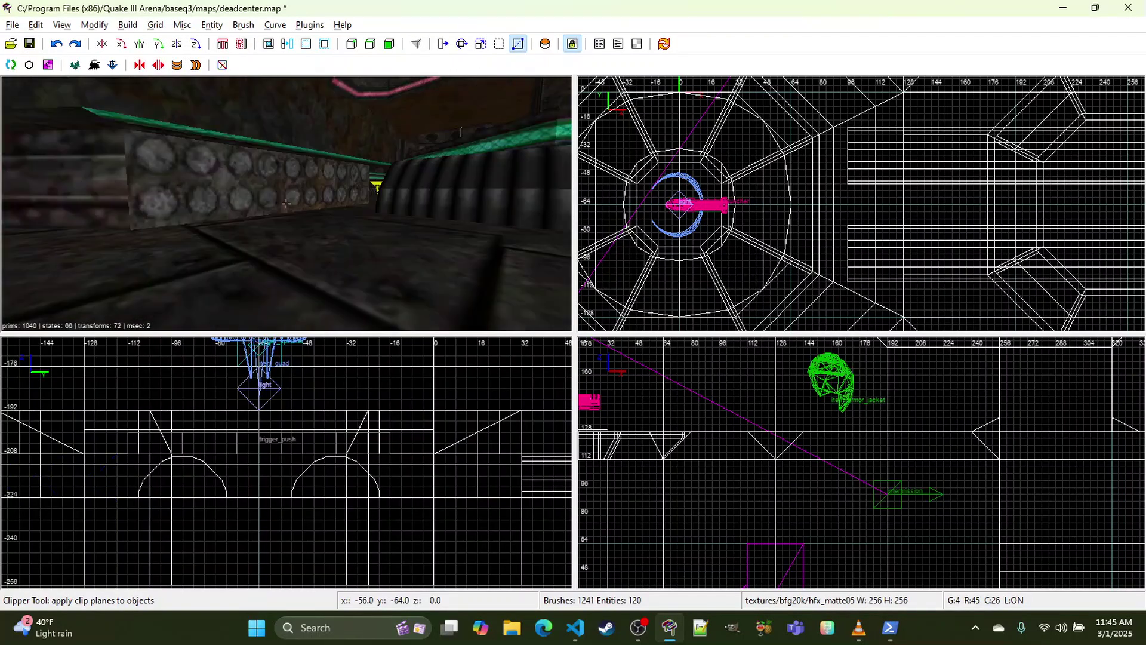
right_click(286, 204)
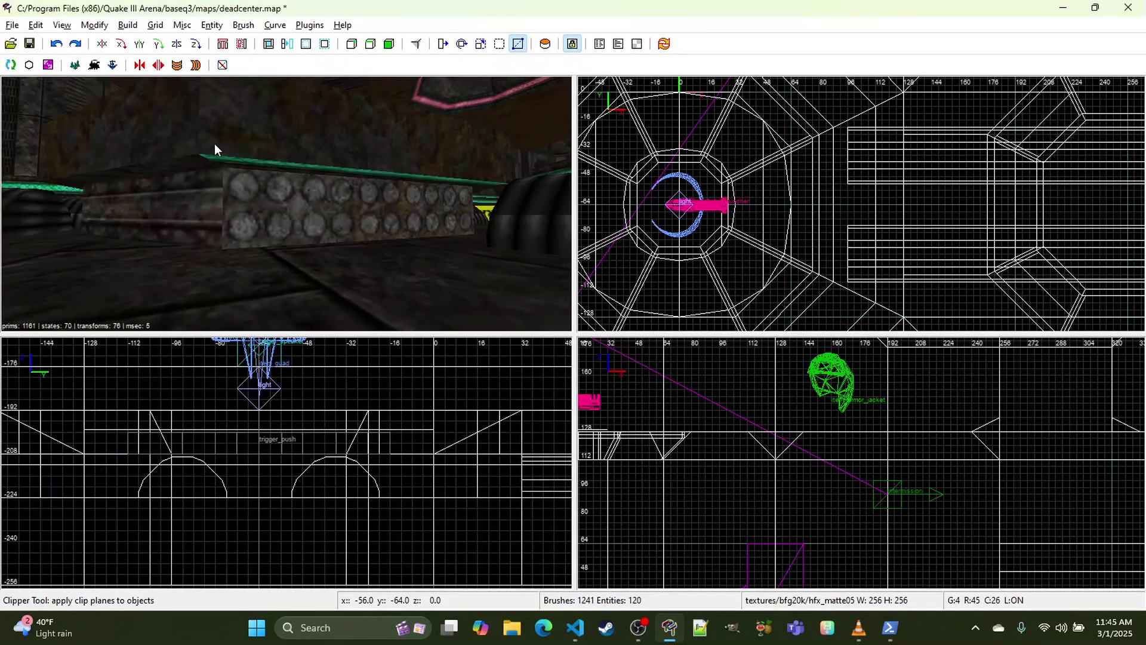
middle_click(209, 183)
Step: Extend the ends of both south channel pipes 16 units toward the central platform, using a grid size of 16
right_click(264, 195)
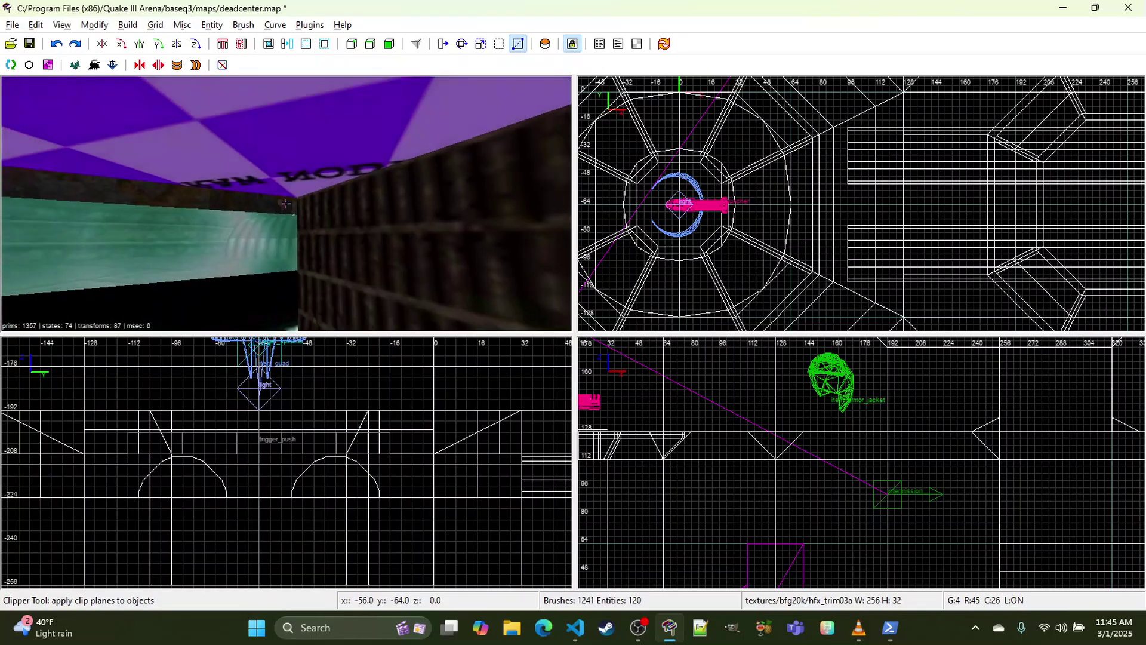
key("a")
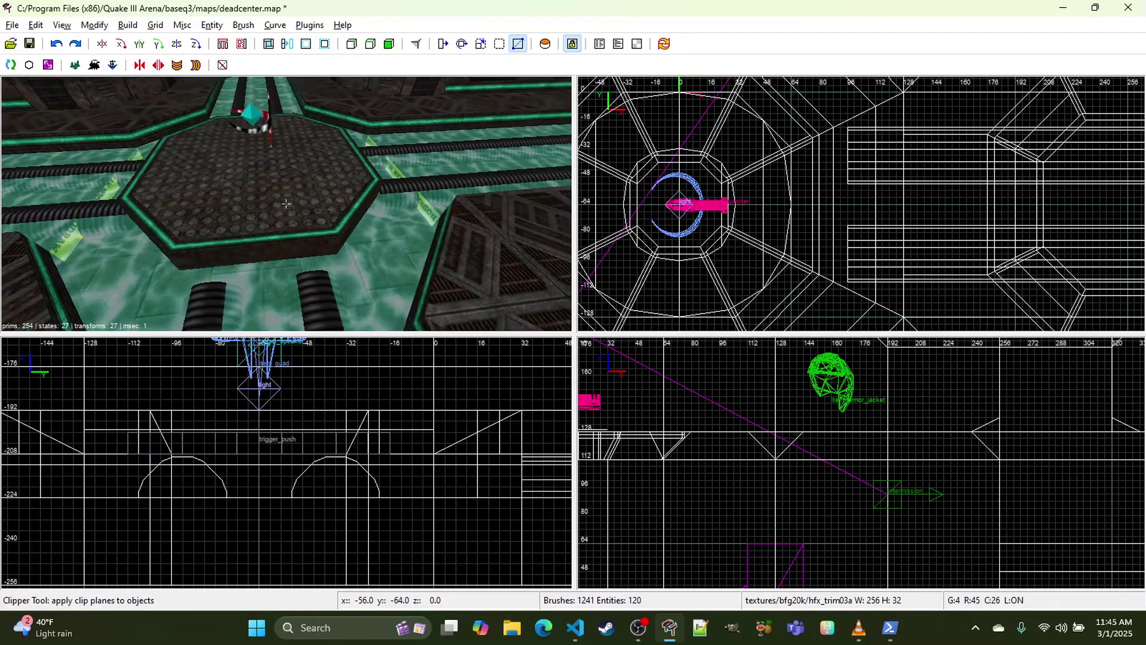
key("s")
key("a")
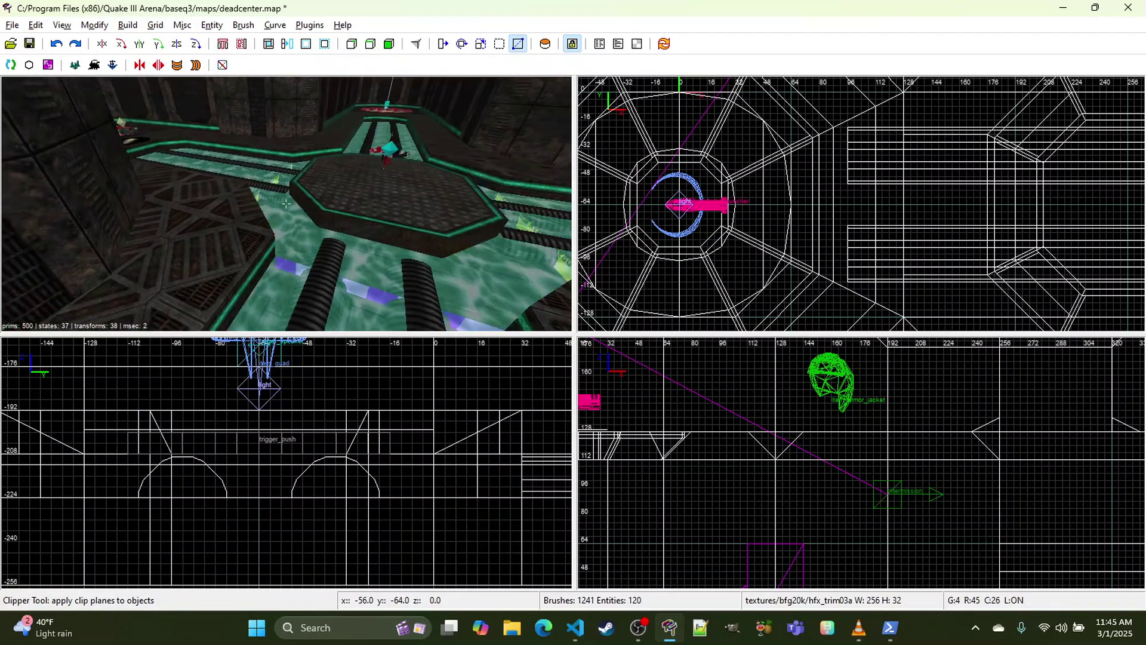
key("w")
key("d")
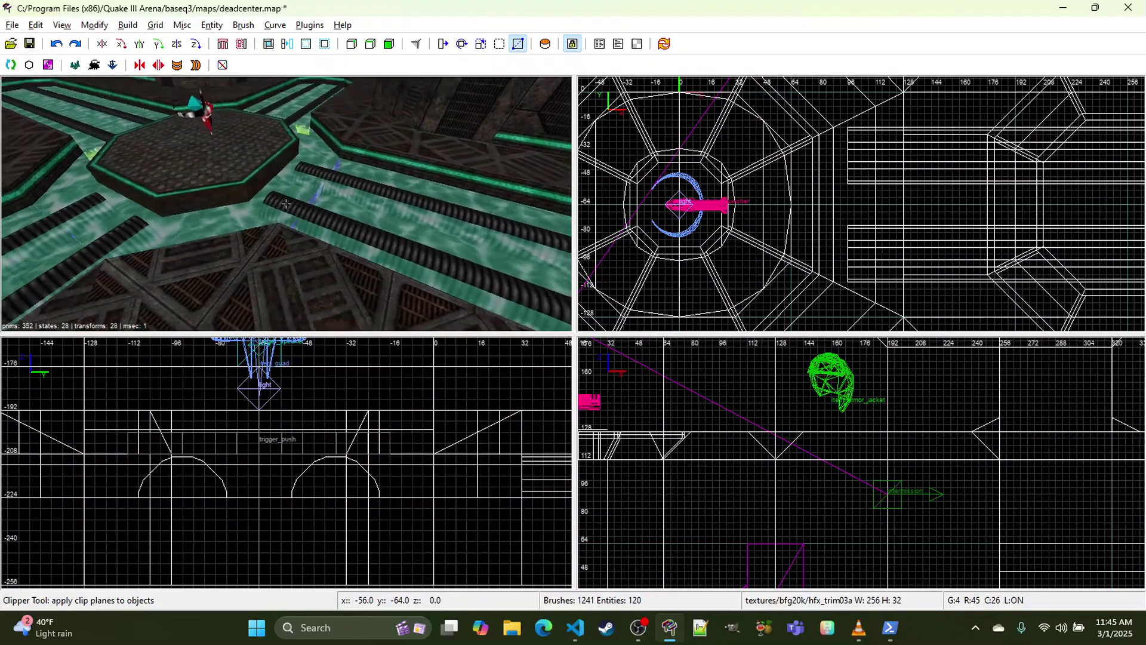
key("a")
right_click(286, 203)
left_click(266, 230, "shift")
left_click(356, 231, "shift")
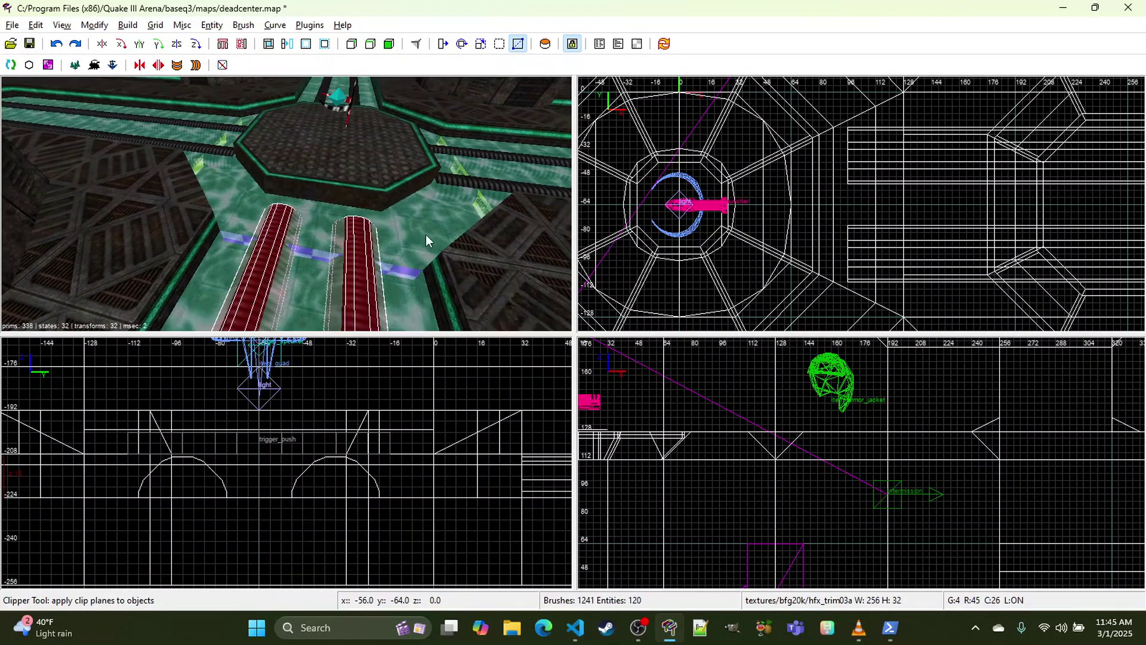
right_click_drag(651, 211, 856, 38)
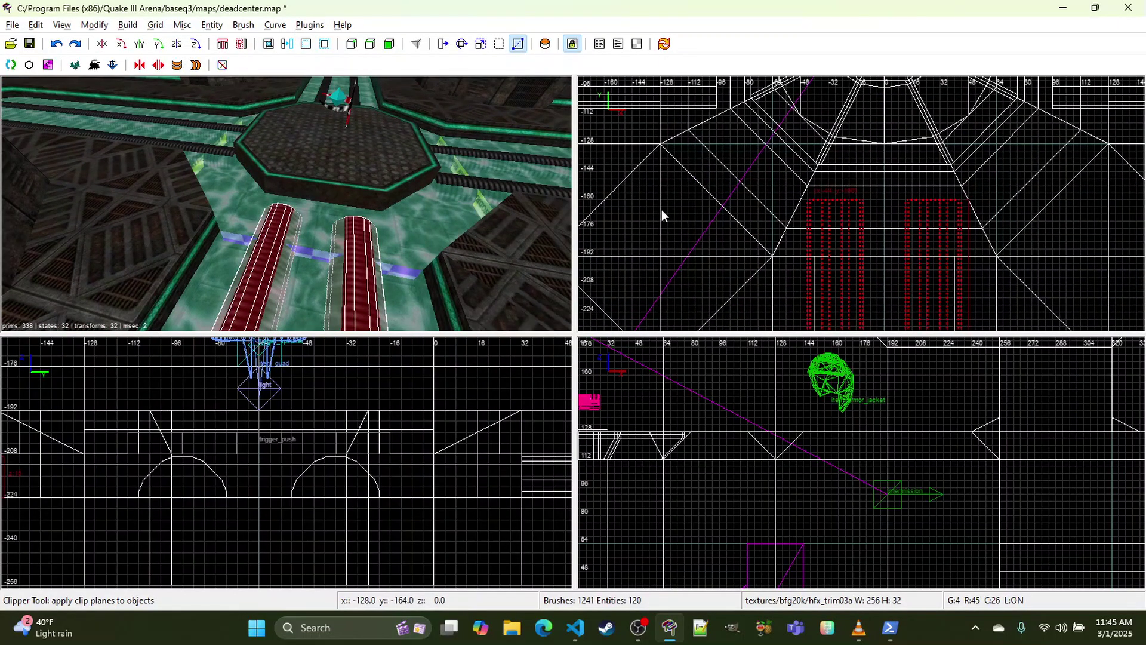
key("6")
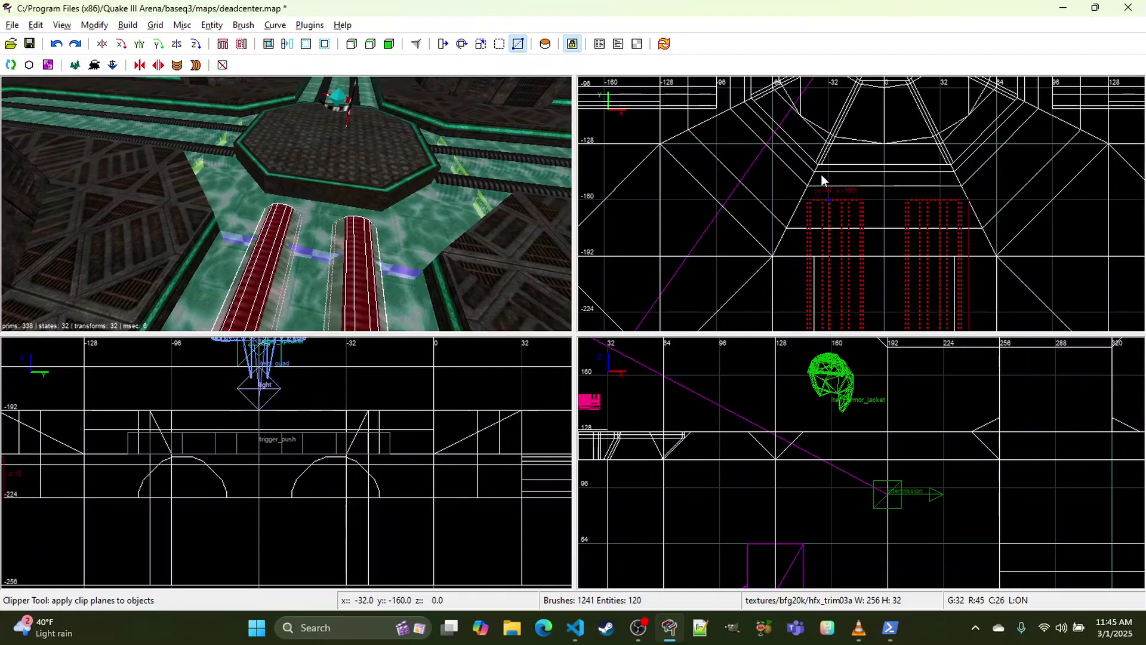
key("5")
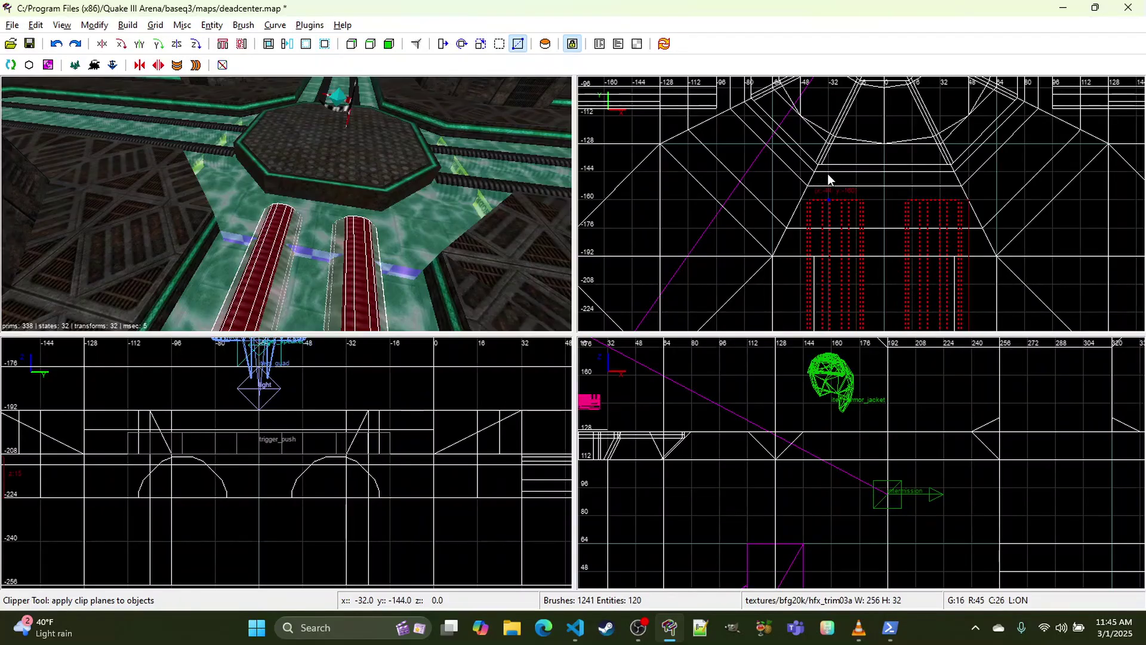
key("x")
left_click_drag(829, 166, 829, 160)
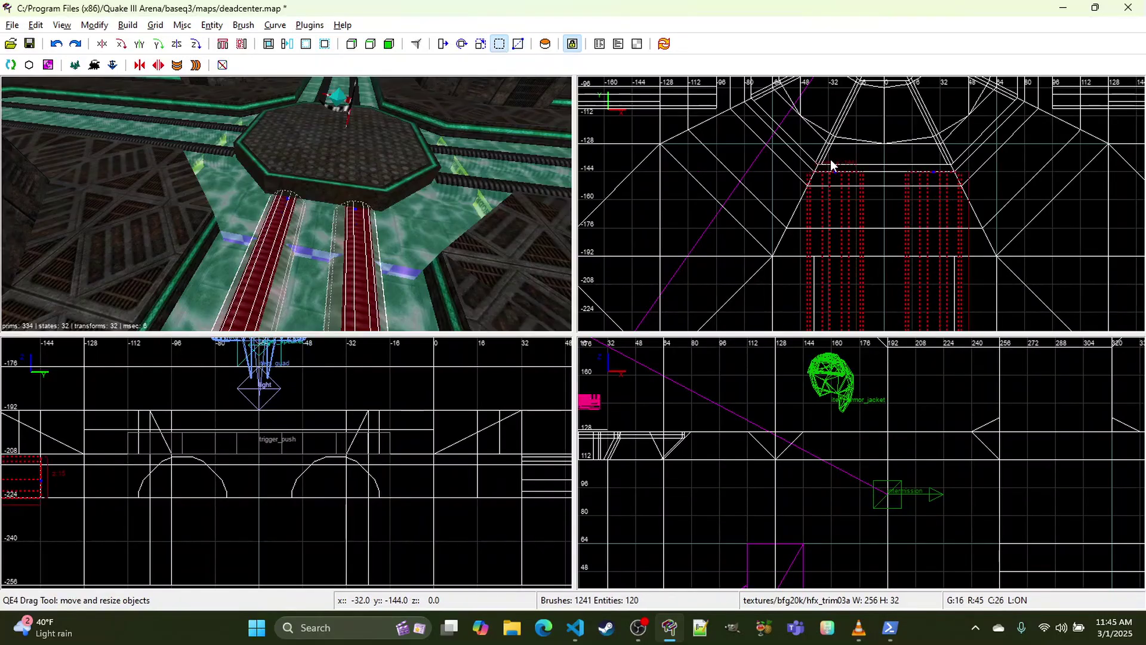
Step: Examine the extended pipe ends where they meet the central platform and channel walls from several angles
right_click(561, 197)
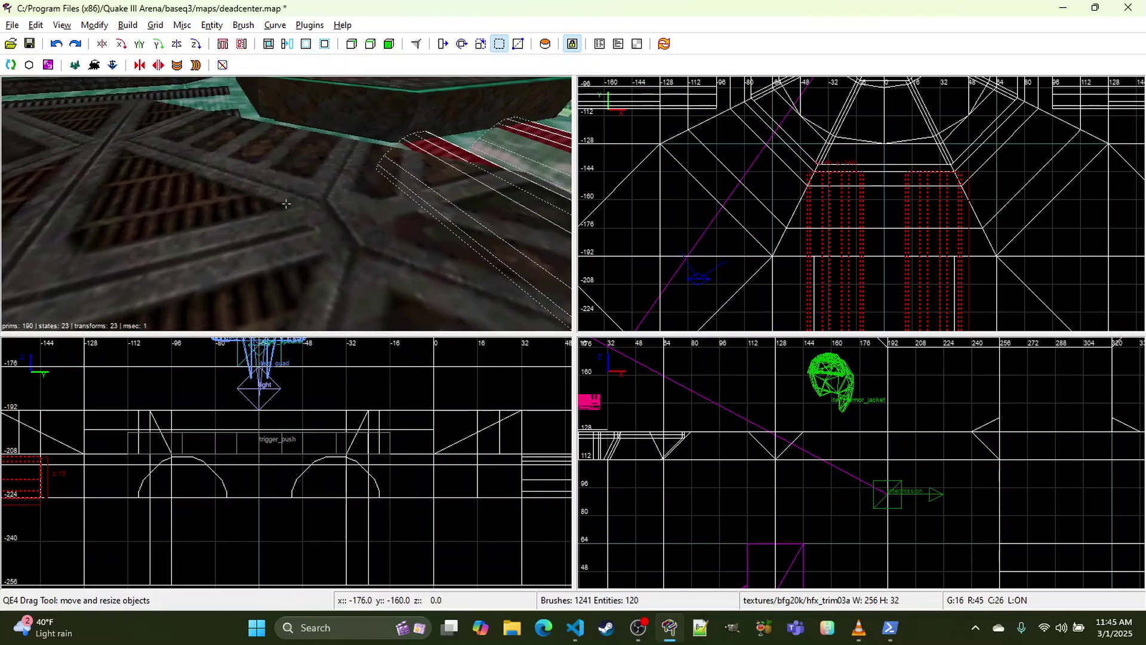
key("d")
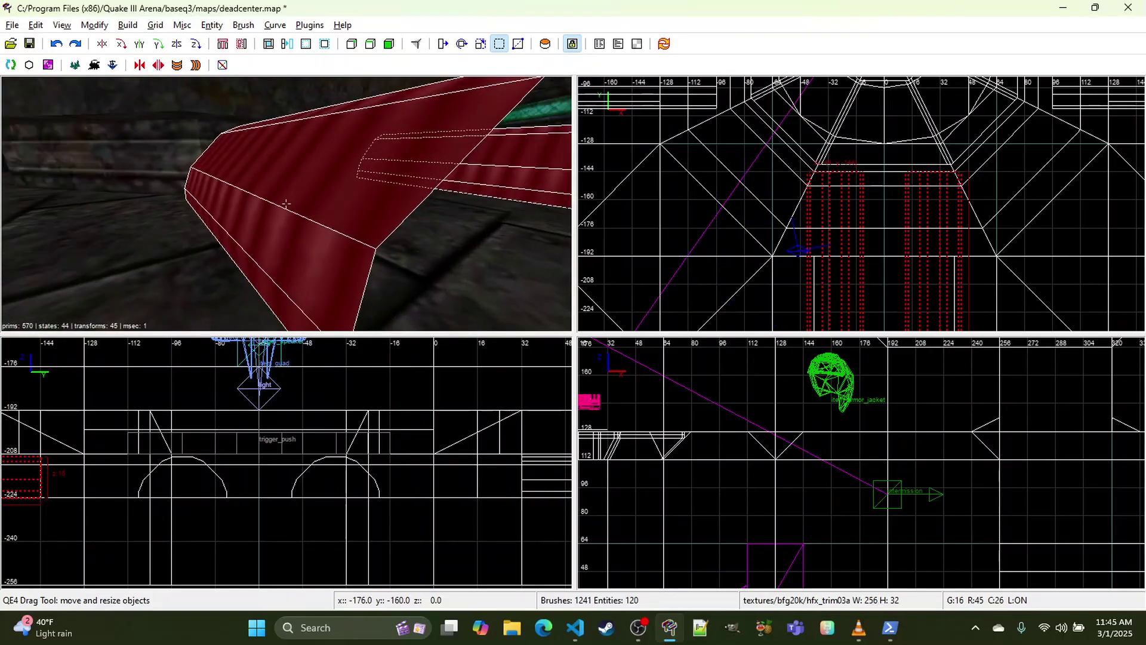
key("a")
key("s")
key("d")
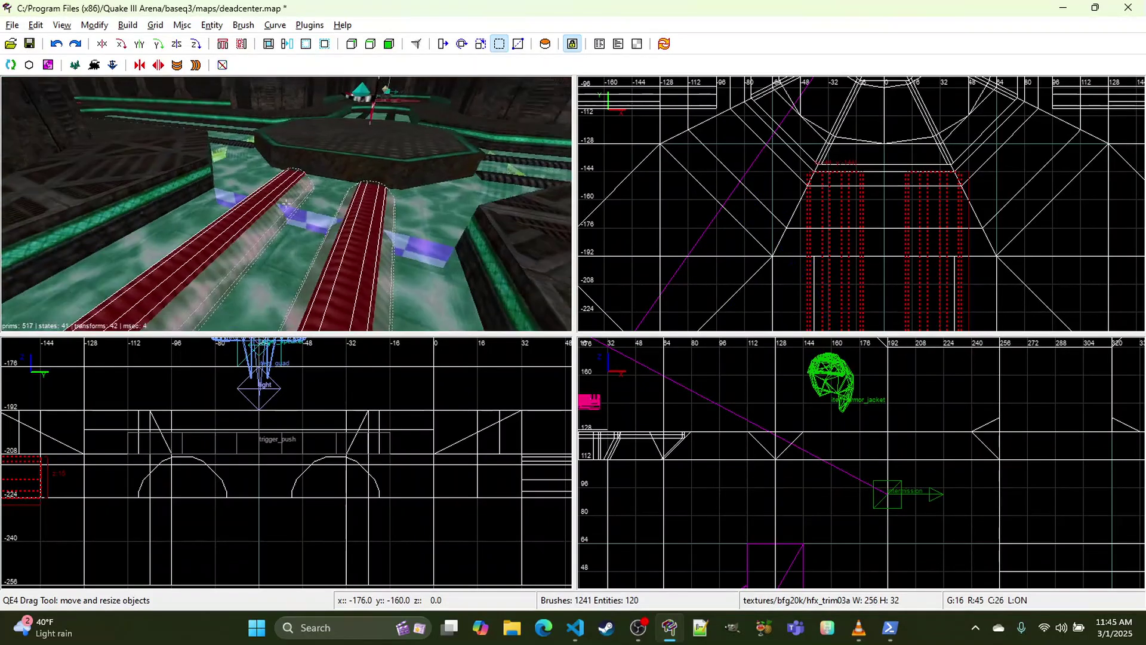
right_click(390, 189)
right_click(448, 178)
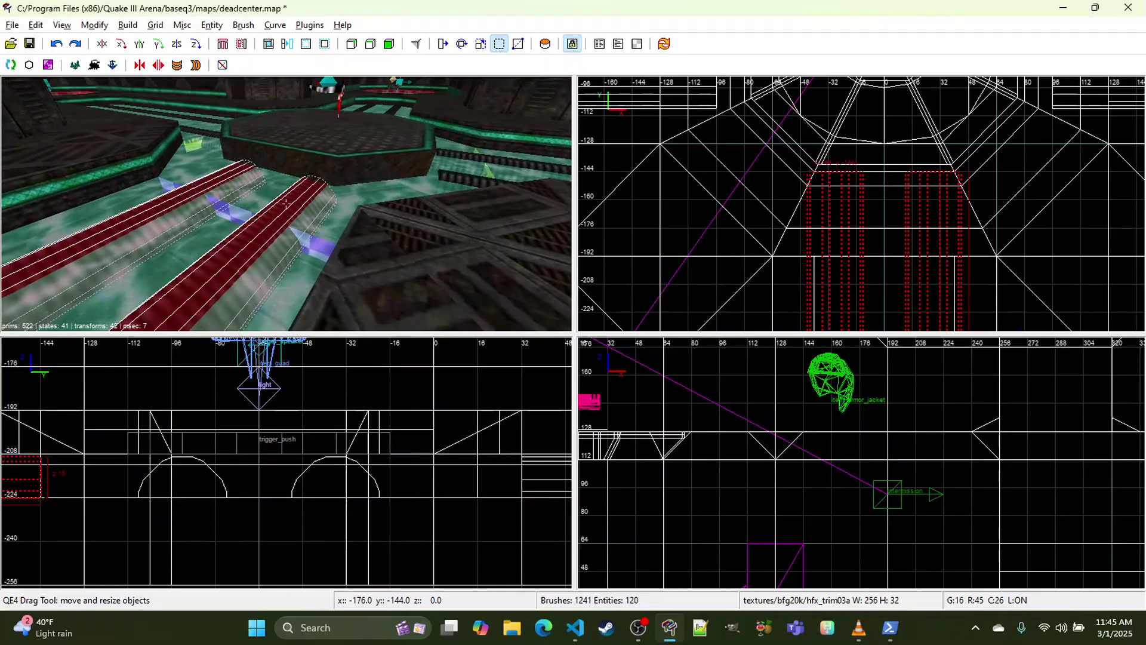
right_click(370, 179)
right_click(370, 179)
key("a")
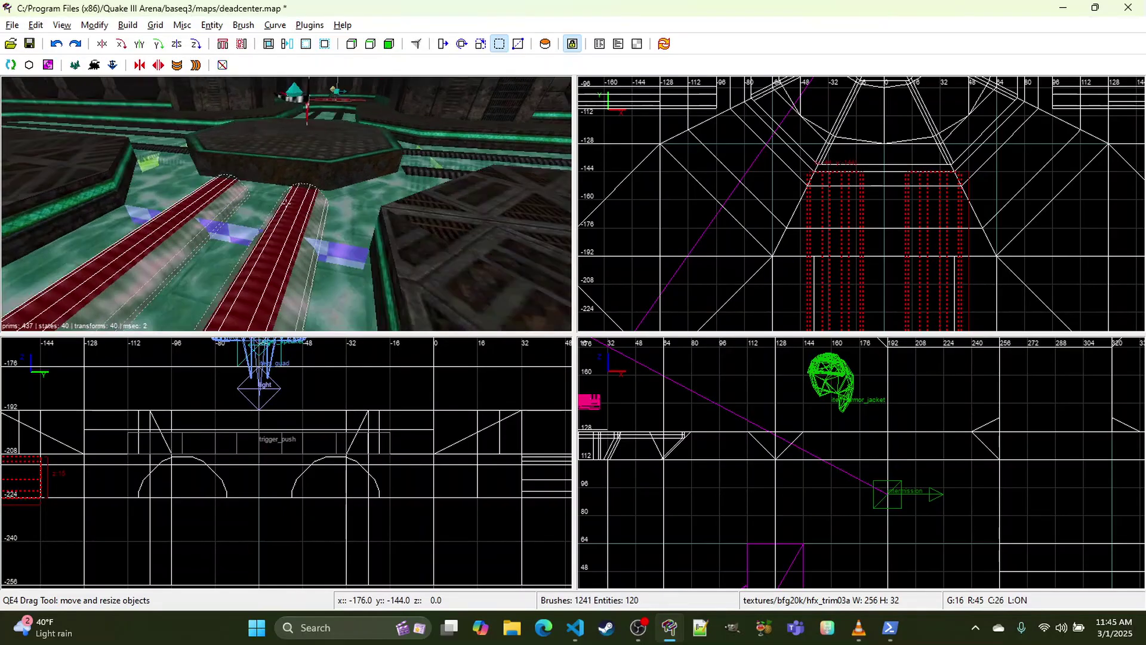
right_click(364, 185)
Step: Set the grid size to 4 and shift each of the two south channel pipes 4 units toward the channel's centre
key("Escape")
left_click(240, 189, "shift")
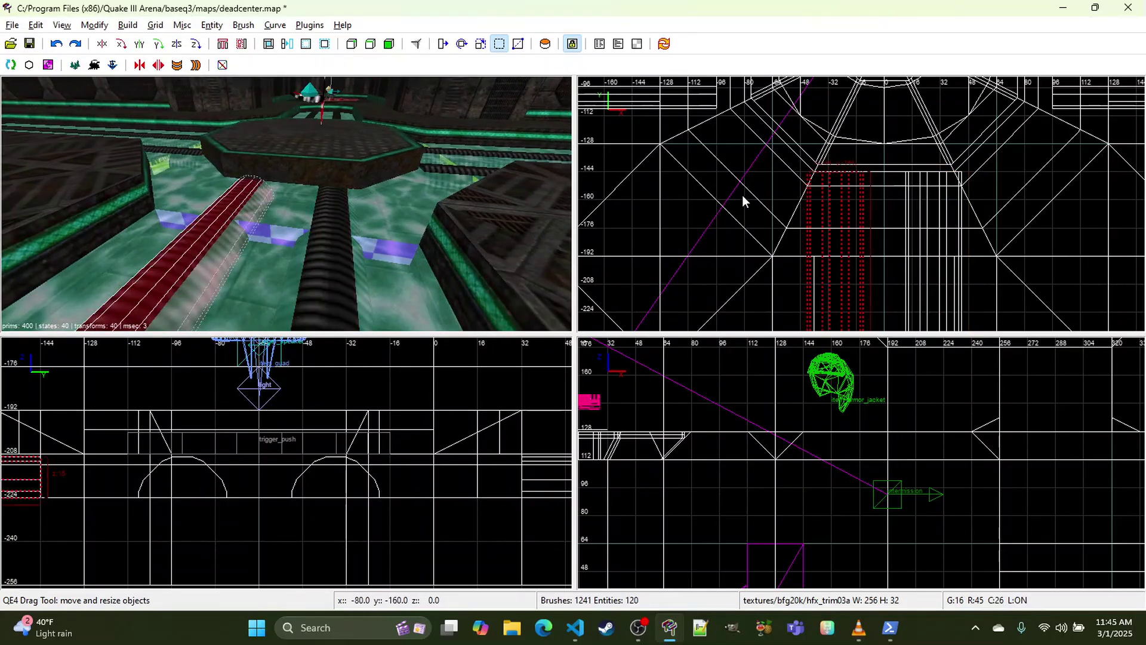
key("bracketleft")
key("bracketleft")
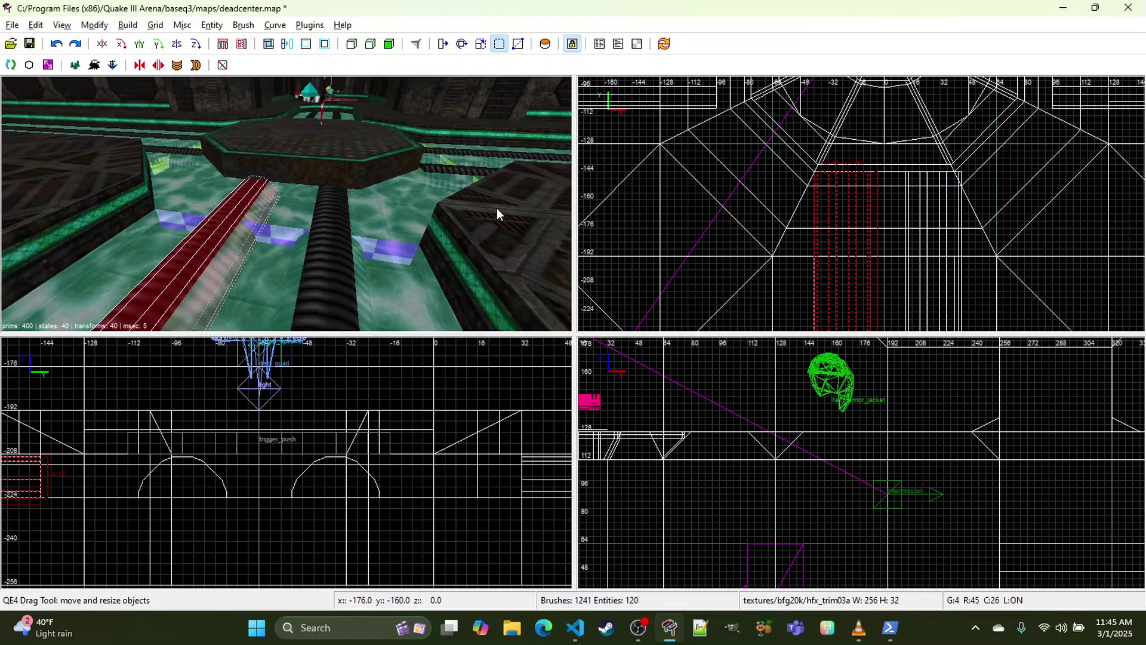
key("Escape")
left_click(350, 200, "shift")
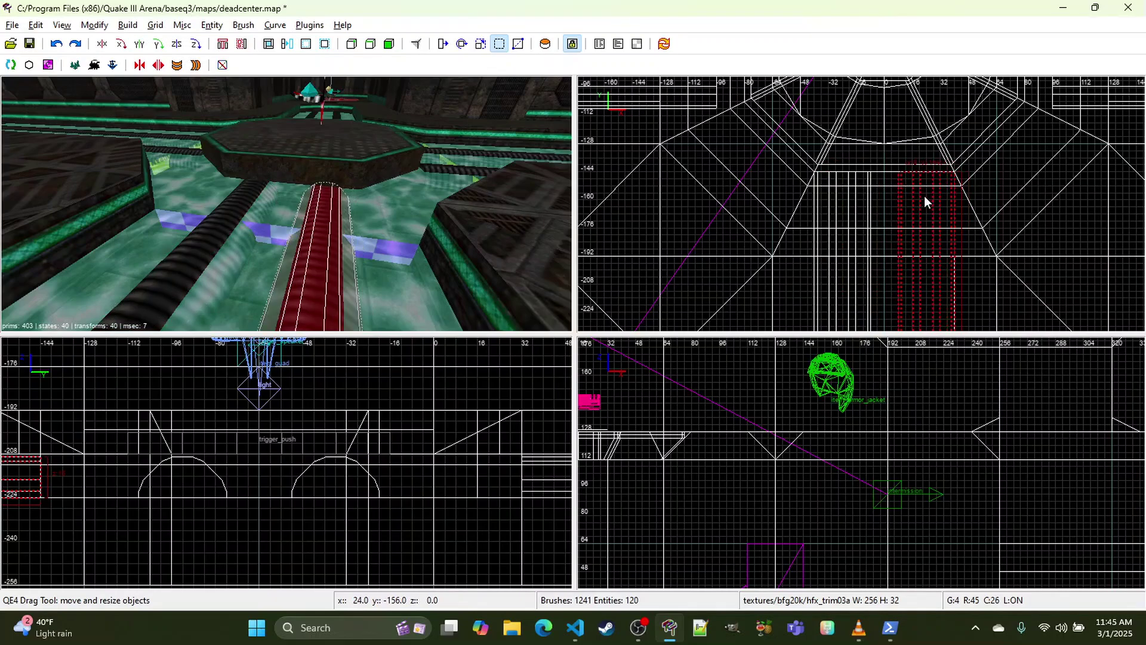
Step: Shift the east channel's south pipe 4 units toward the channel's centre and extend its inner end 16 units toward the central platform
key("Escape")
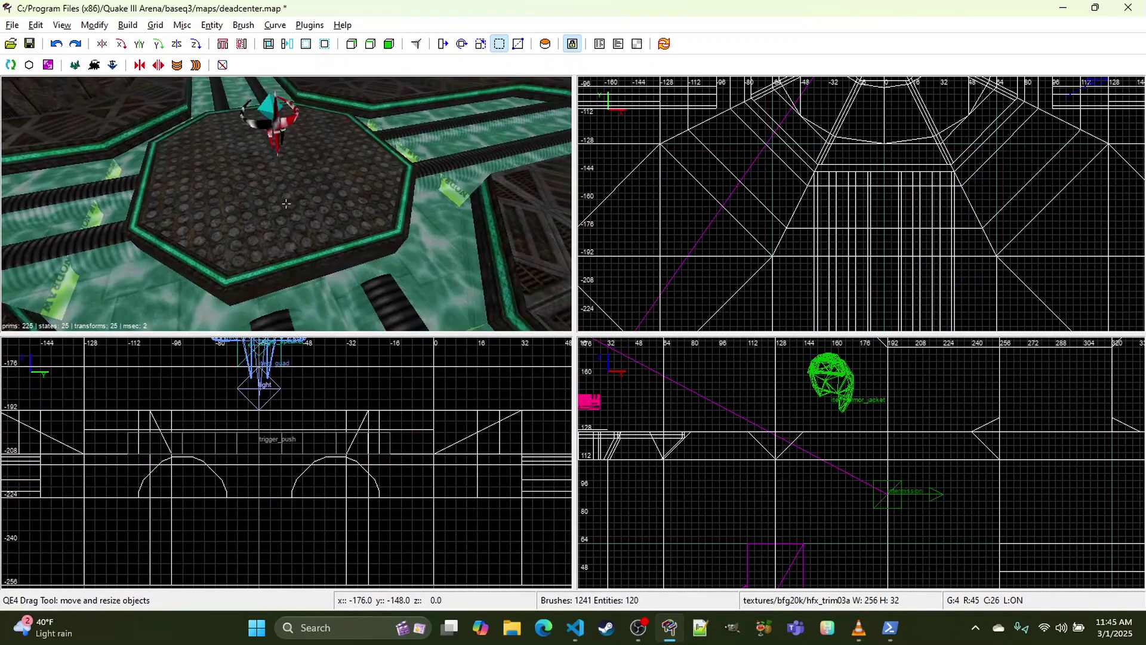
right_click(321, 249)
left_click(291, 290, "shift")
key("Escape")
left_click(291, 286, "shift")
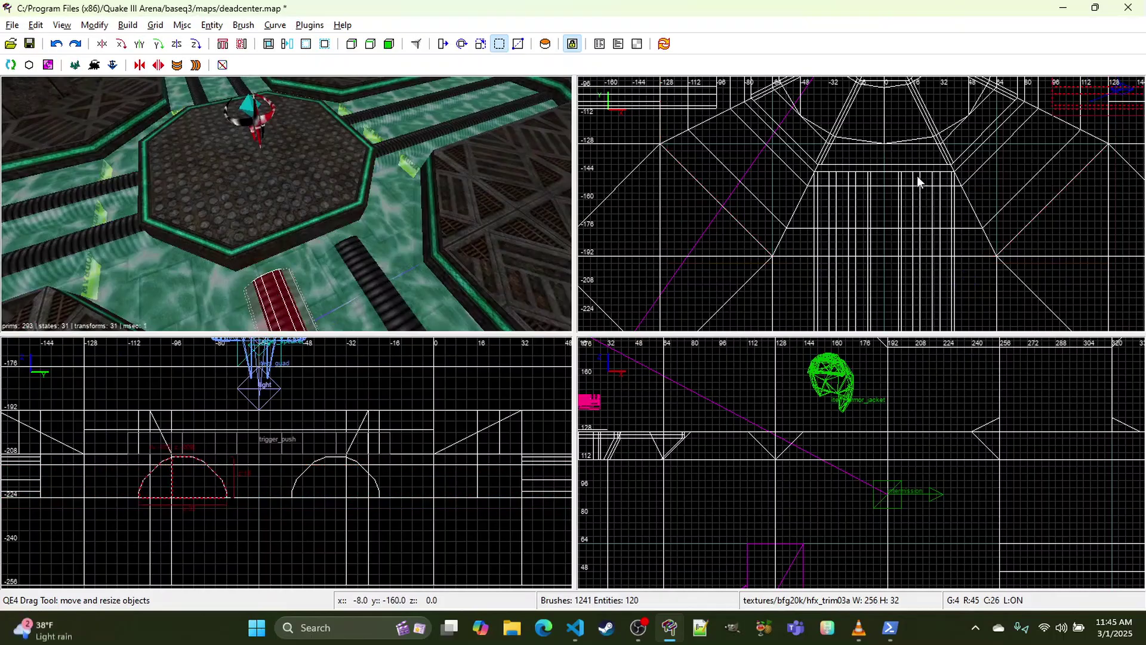
right_click_drag(918, 177, 761, 298)
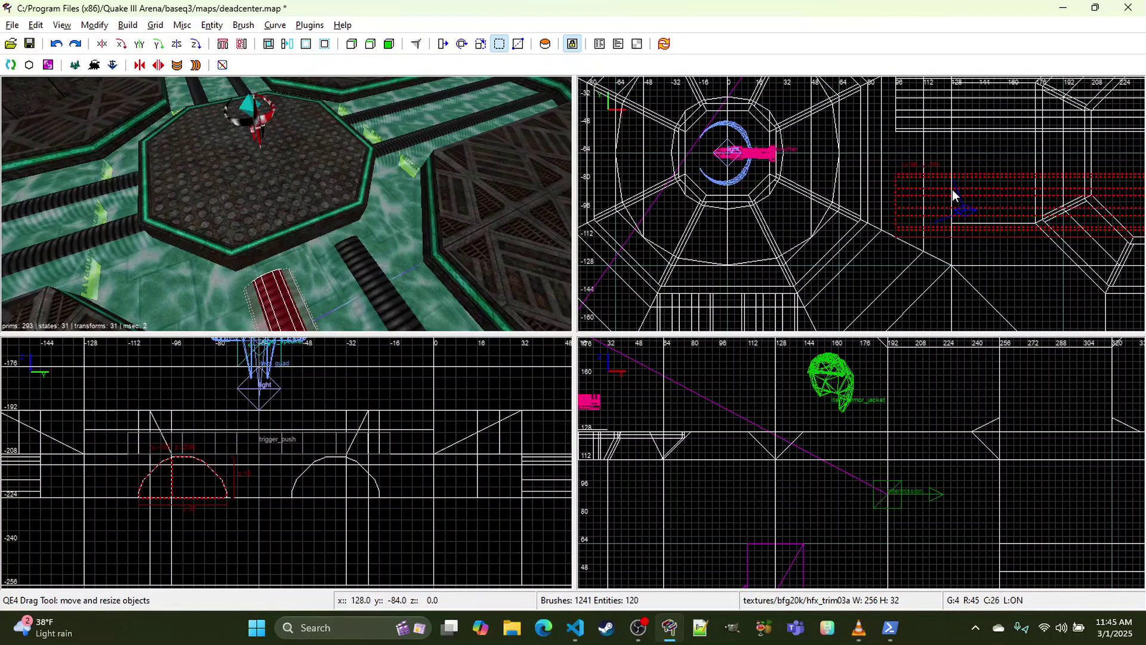
left_click_drag(951, 189, 841, 184)
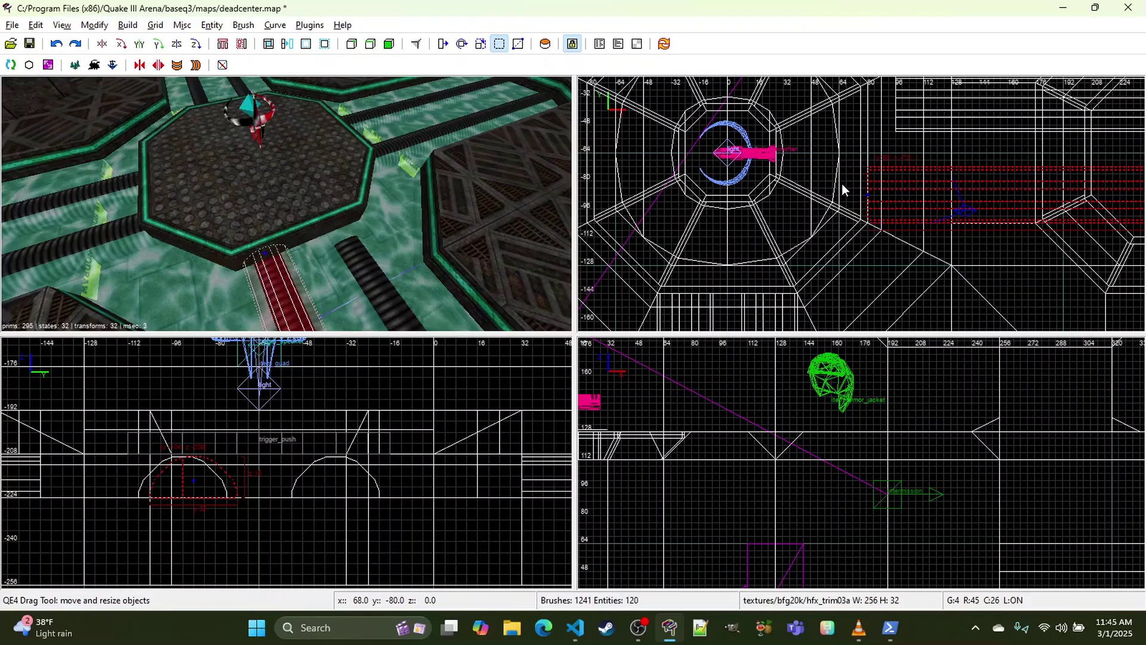
key("Escape")
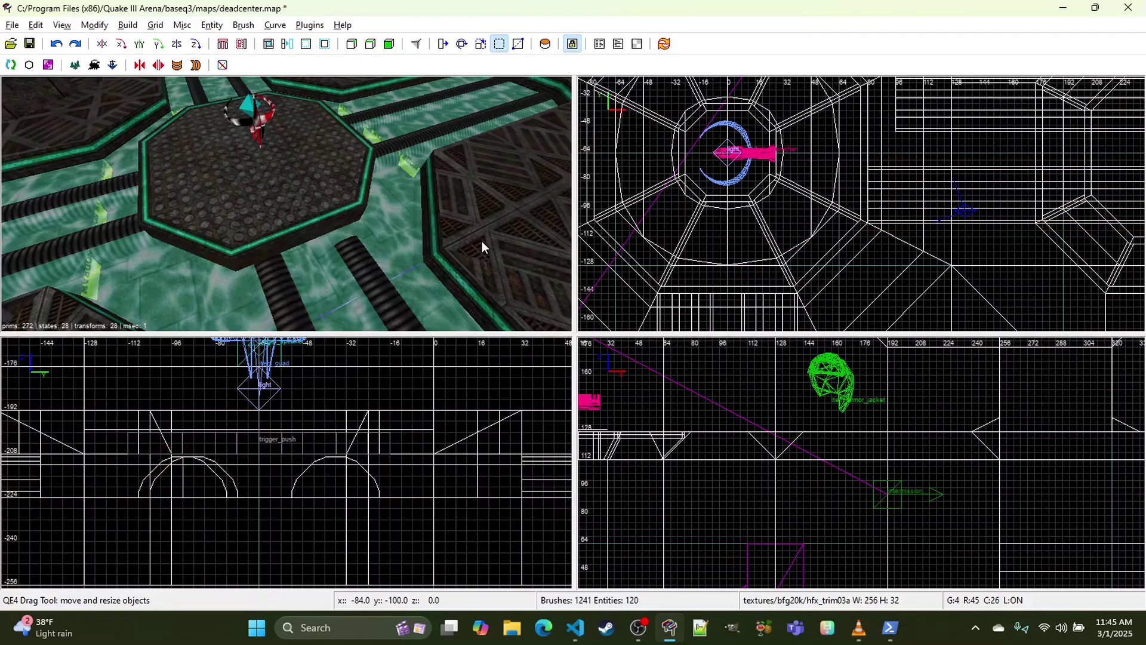
Step: Shift the east channel's north pipe 4 units toward the channel's centre and extend its inner end 20 units toward the central platform
left_click(354, 248, "shift")
right_click_drag(935, 137, 920, 175)
left_click_drag(935, 137, 936, 148)
left_click_drag(861, 153, 827, 156)
key("Escape")
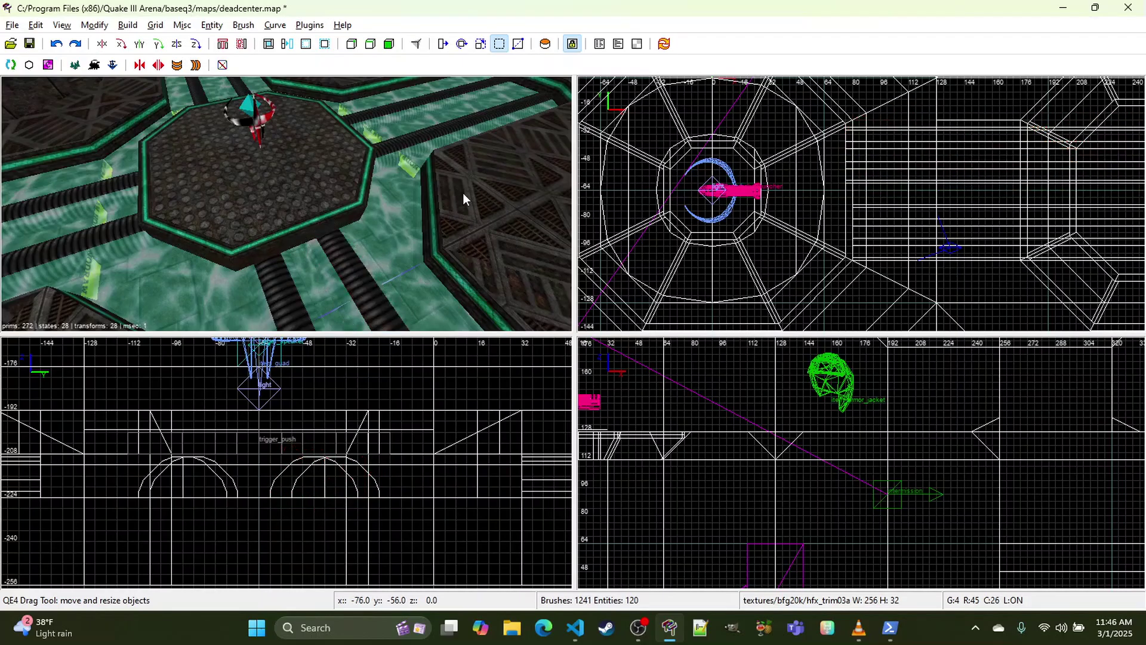
right_click(463, 192)
key("Up")
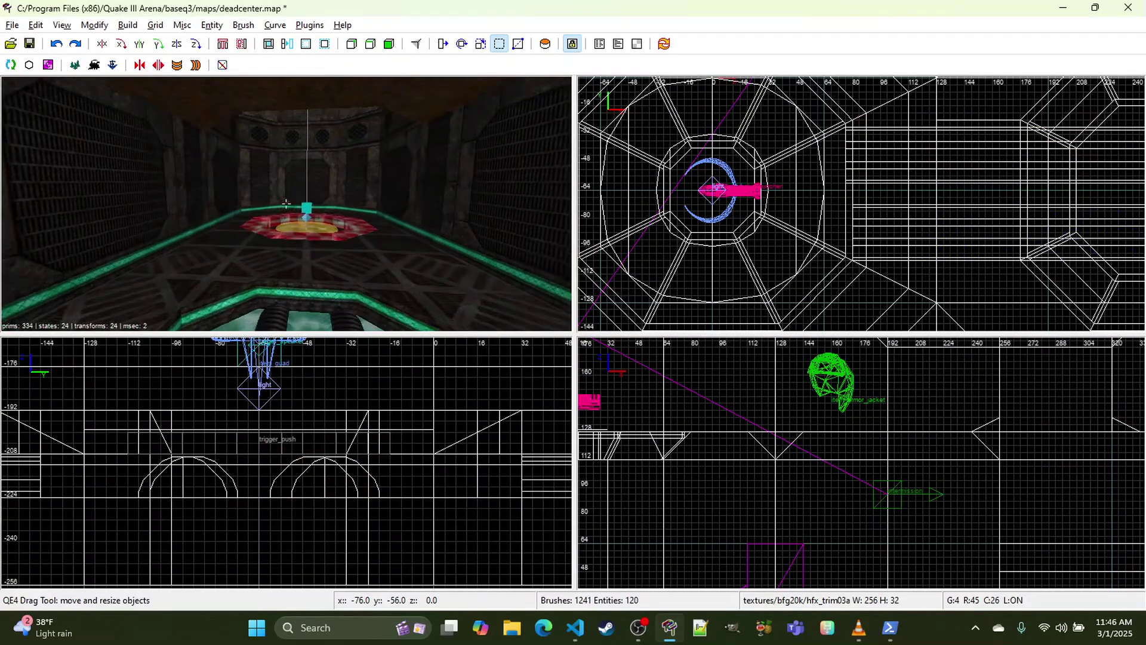
key("Down")
right_click(403, 188)
left_click(272, 175, "shift")
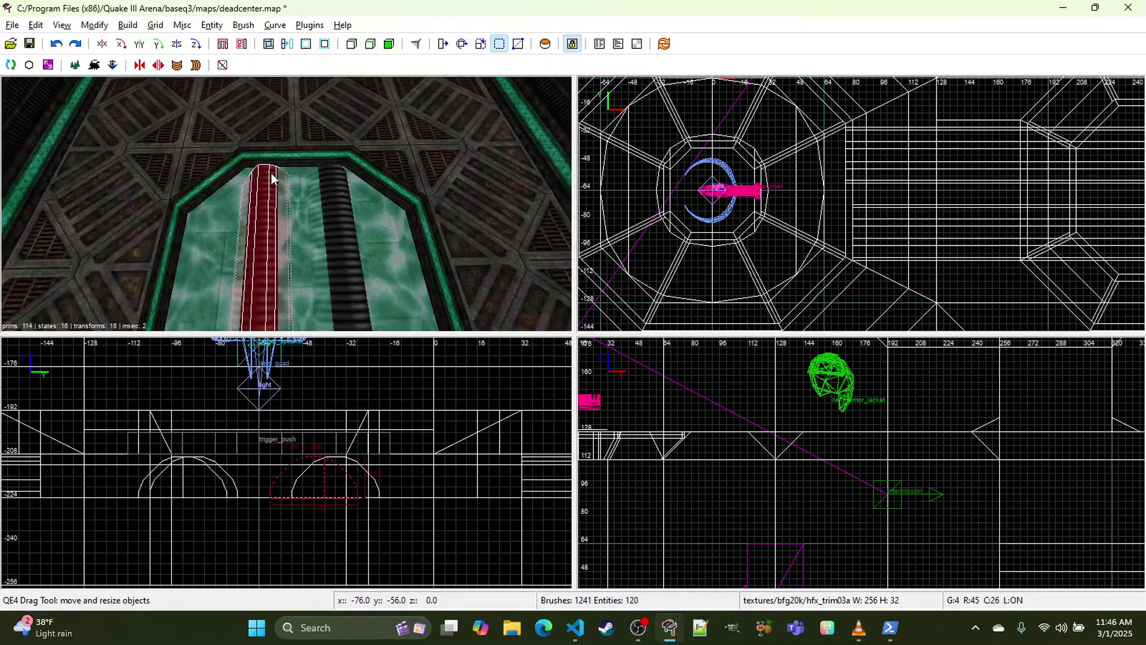
left_click(328, 174, "shift")
right_click_drag(629, 175, 418, 175)
scroll(826, 149, "up", 2)
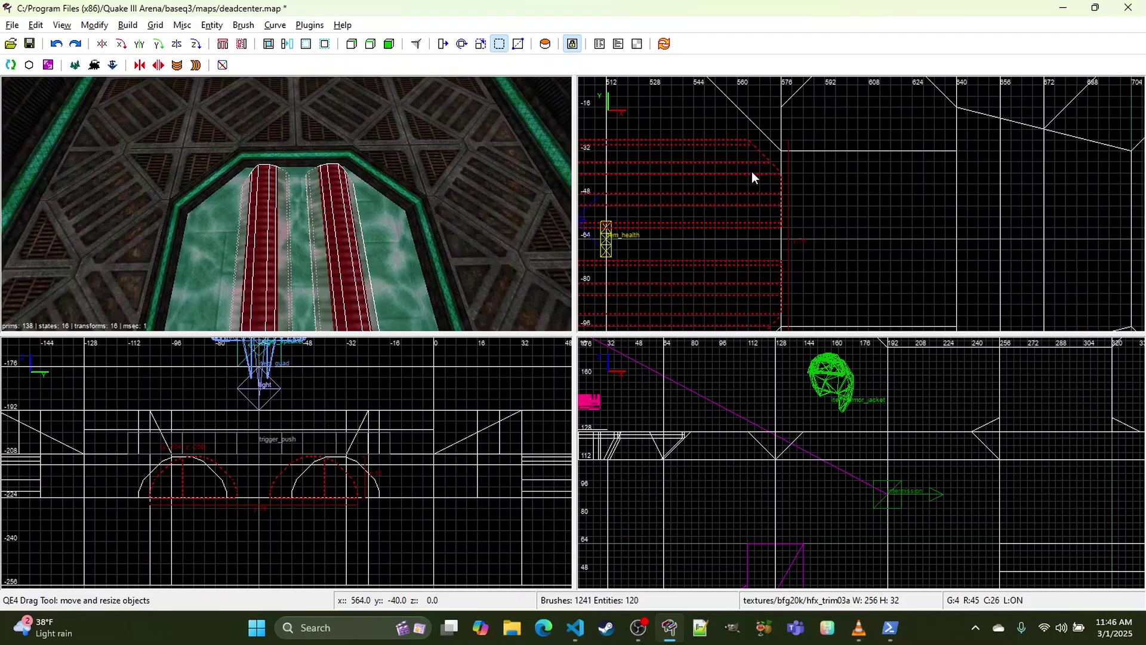
key("x")
left_click(760, 153)
left_click(761, 170)
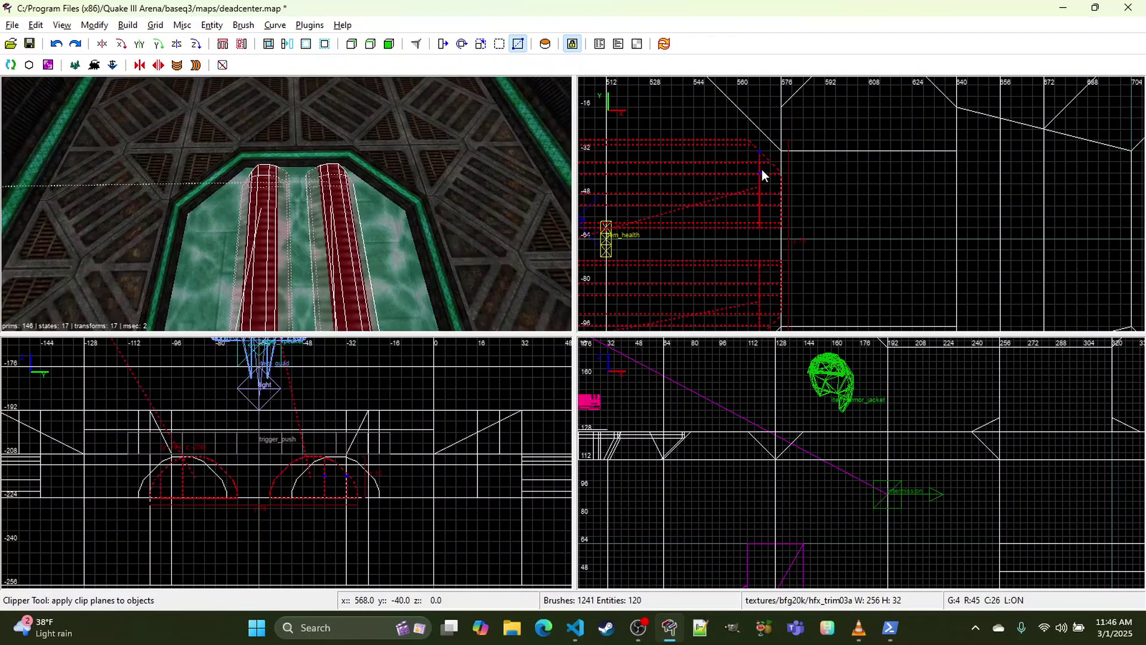
key("x")
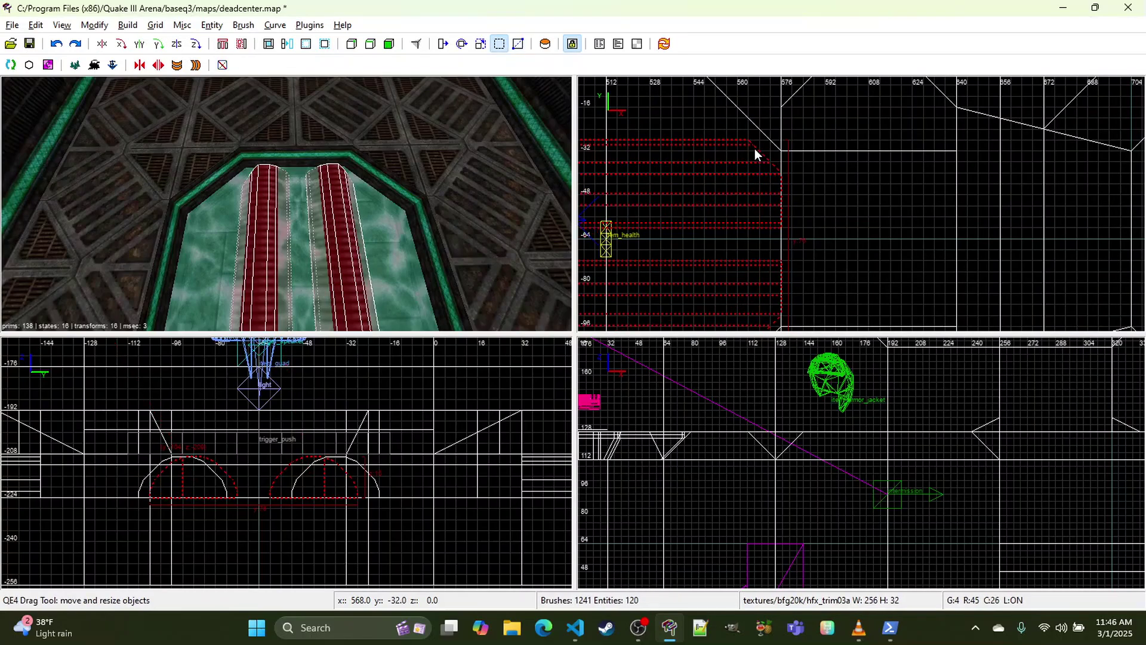
right_click_drag(801, 209, 833, 197)
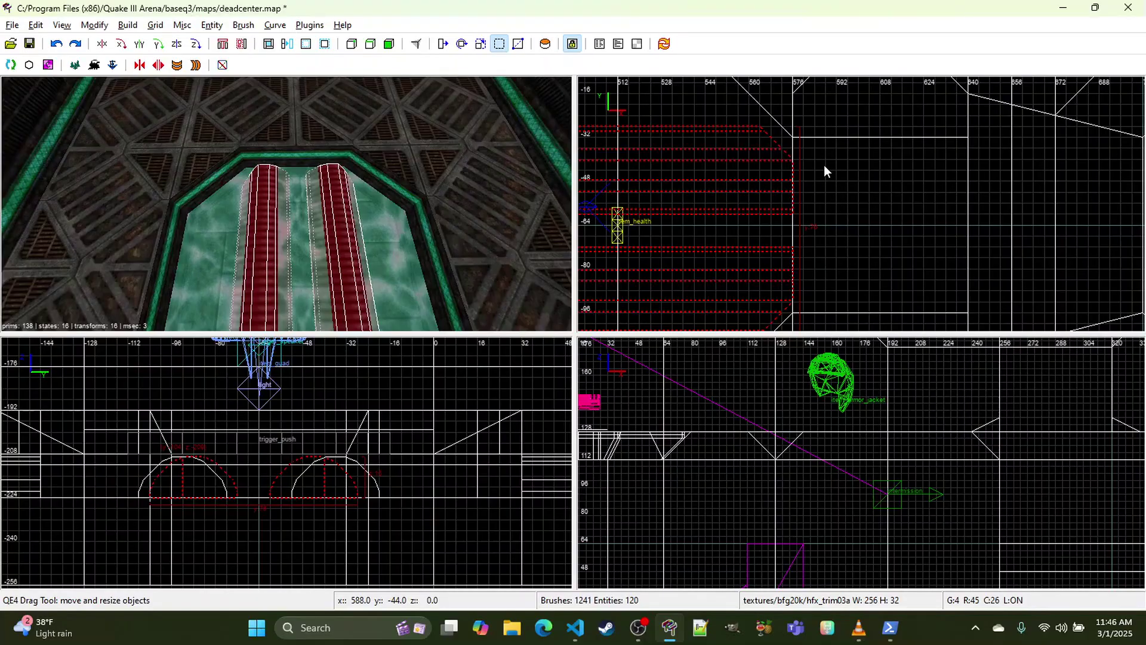
key("Escape")
Step: Extend the north pipe's outer end 8 units and clip it square at the channel's end wall at x=576
left_click(270, 183, "shift")
left_click_drag(833, 142, 850, 138)
key("x")
left_click(795, 138)
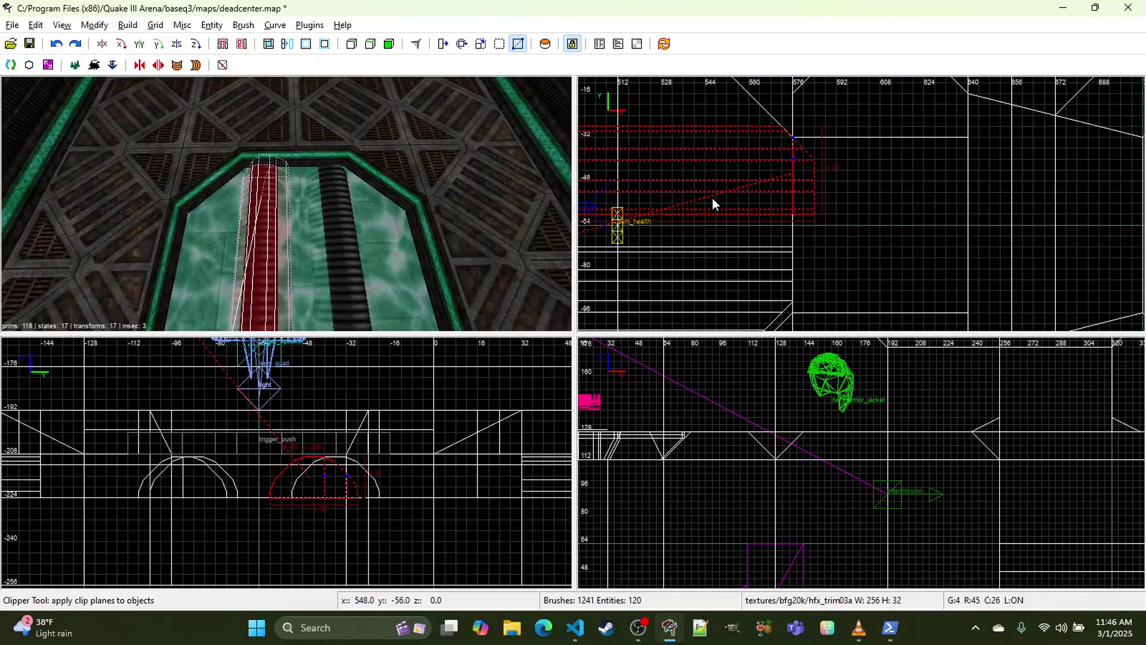
key("Return")
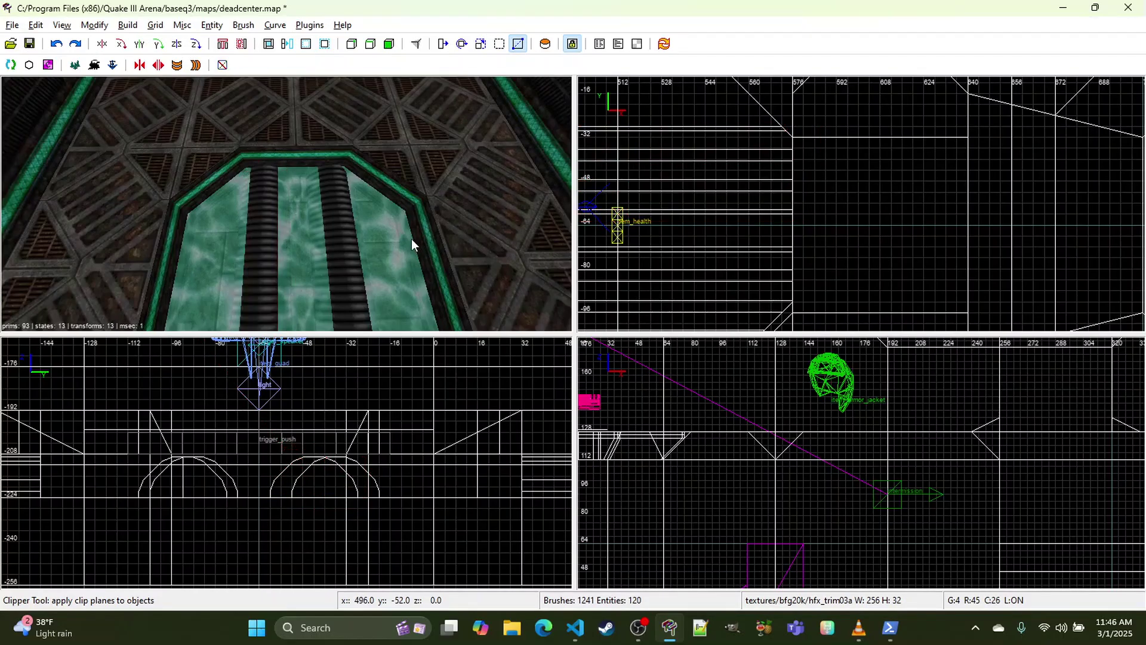
Step: Examine how the east channel's south pipe meets the channel's outer end wall and the central platform
left_click(335, 187, "shift")
right_click_drag(804, 231, 818, 220)
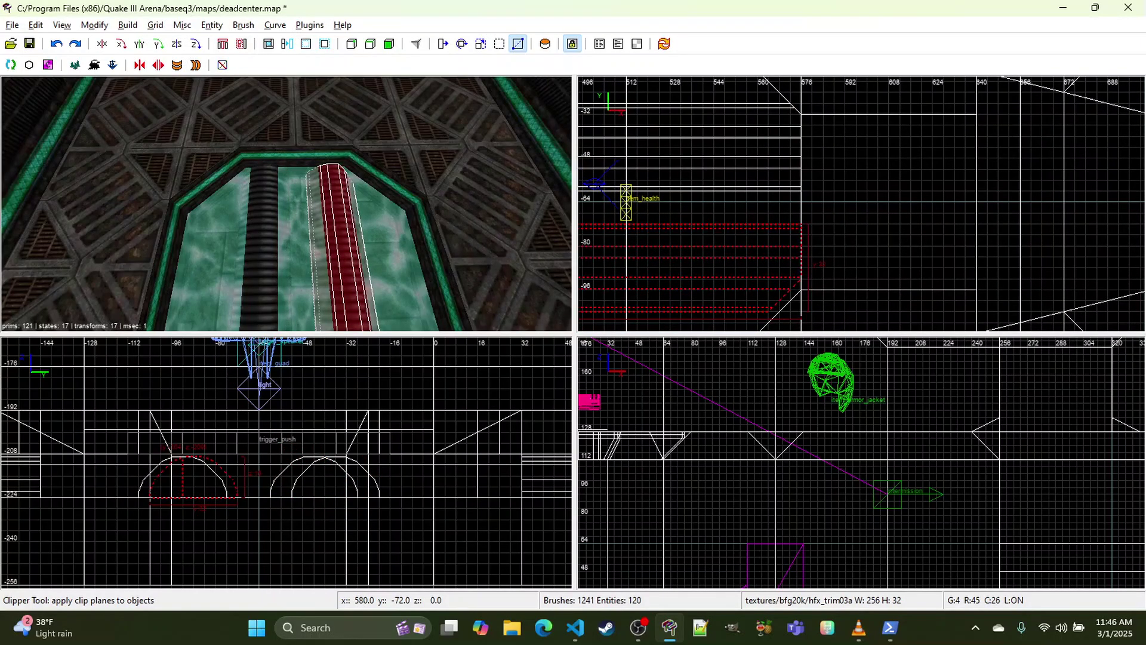
mouse_move(812, 267)
right_mouse_down()
mouse_move(1134, 235)
mouse_move(596, 227)
mouse_move(791, 272)
mouse_move(778, 280)
right_mouse_up()
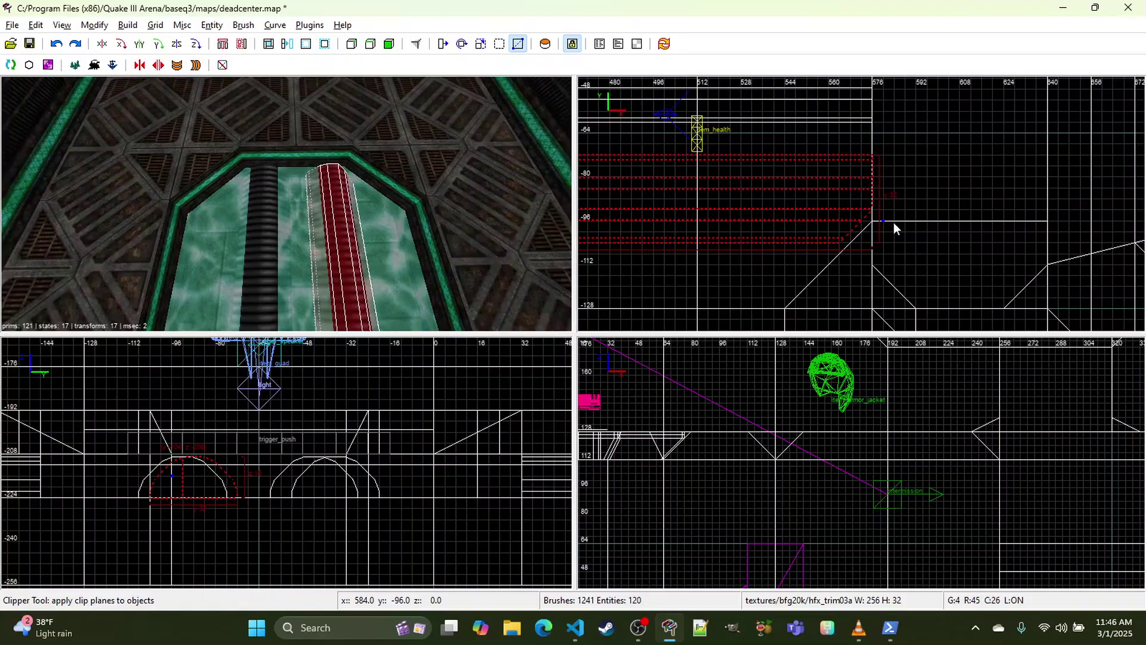
right_click_drag(836, 209, 1093, 216)
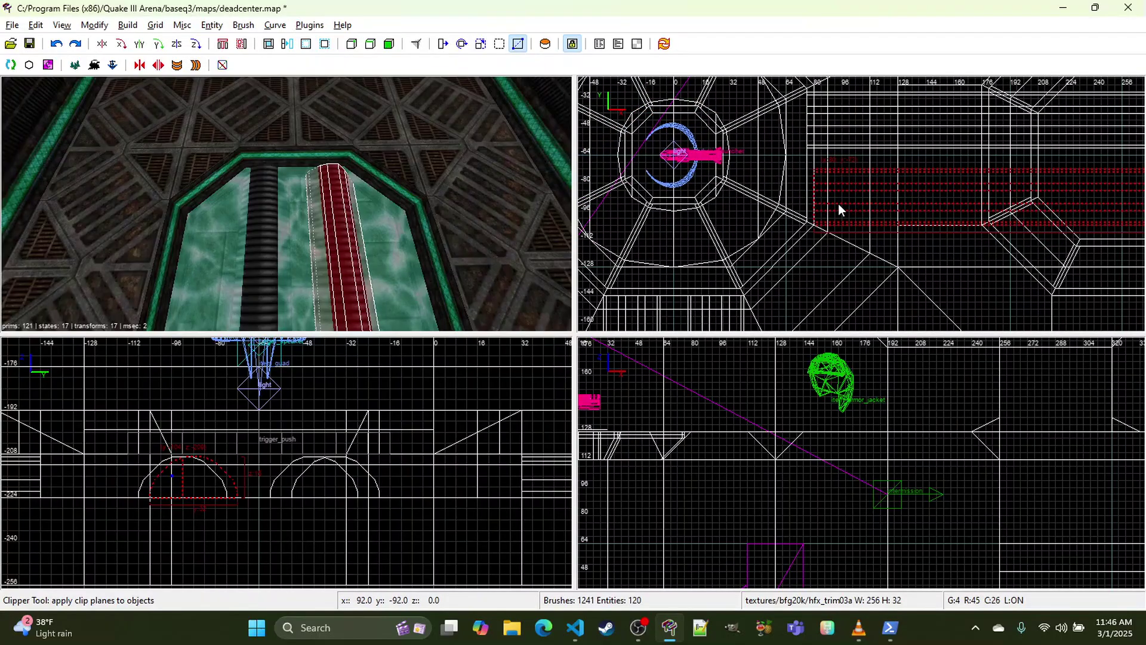
mouse_move(838, 203)
right_mouse_down()
mouse_move(834, 266)
mouse_move(854, 204)
right_mouse_up()
scroll(838, 204, "up", 2)
right_click(513, 195)
key("w")
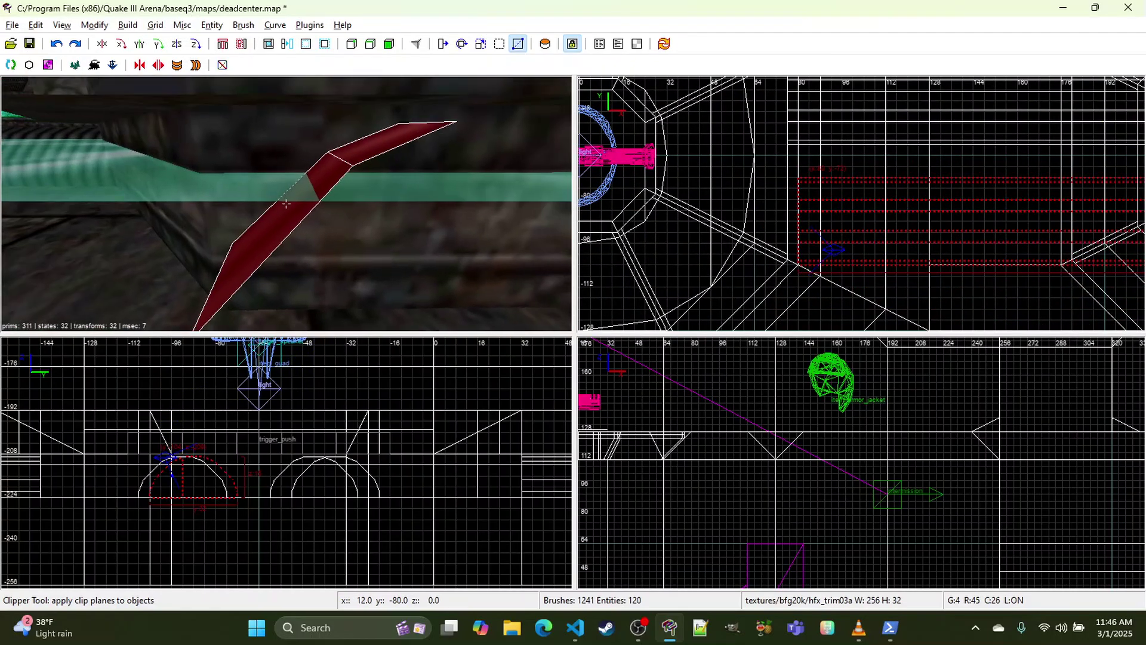
right_click(287, 204)
right_click_drag(871, 249, 876, 310)
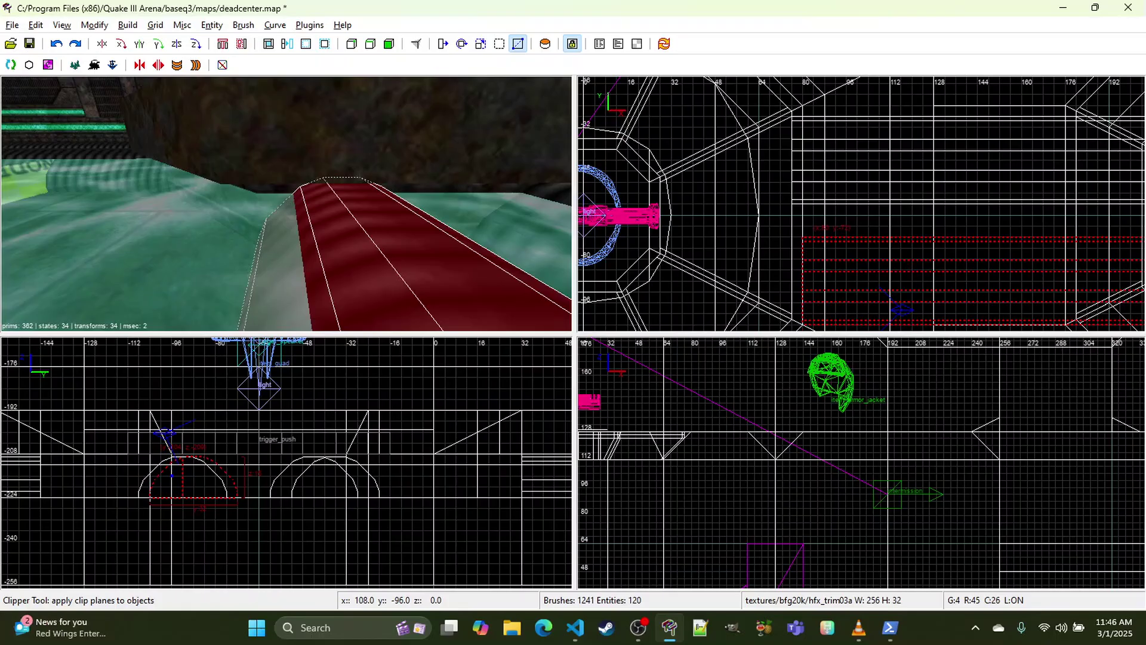
Step: Extend the south pipe's inner end 4 units toward the central platform, keeping its sideways position
right_click_drag(782, 283, 786, 245)
left_click(784, 243)
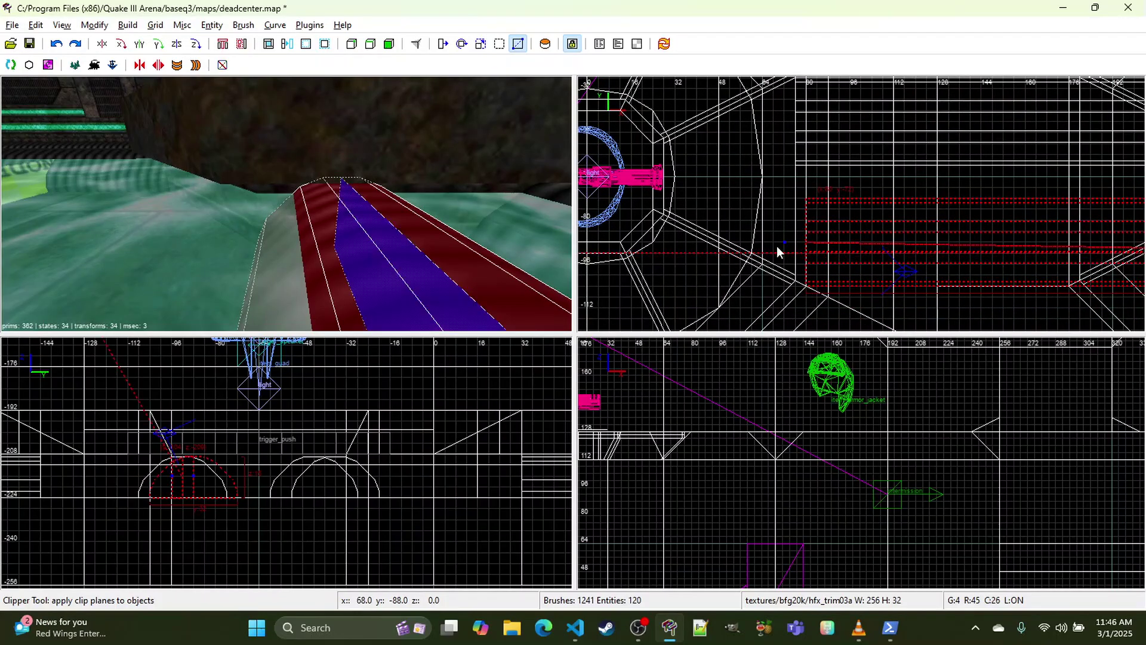
key("x")
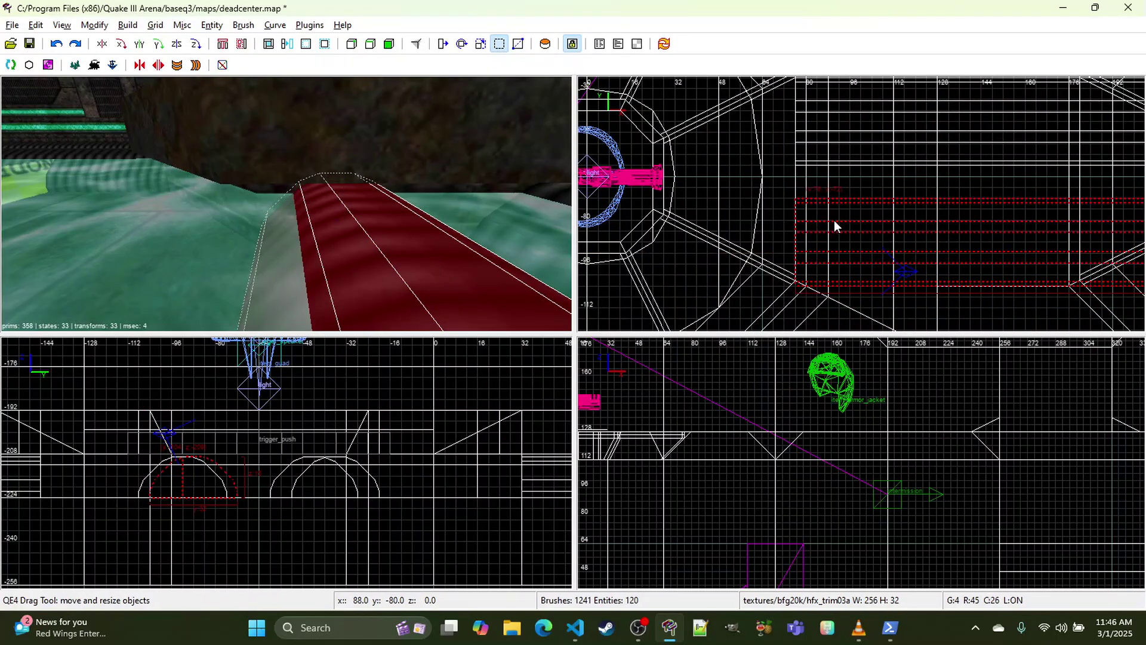
mouse_move(835, 224)
right_mouse_down()
mouse_move(965, 39)
mouse_move(864, 158)
right_mouse_up()
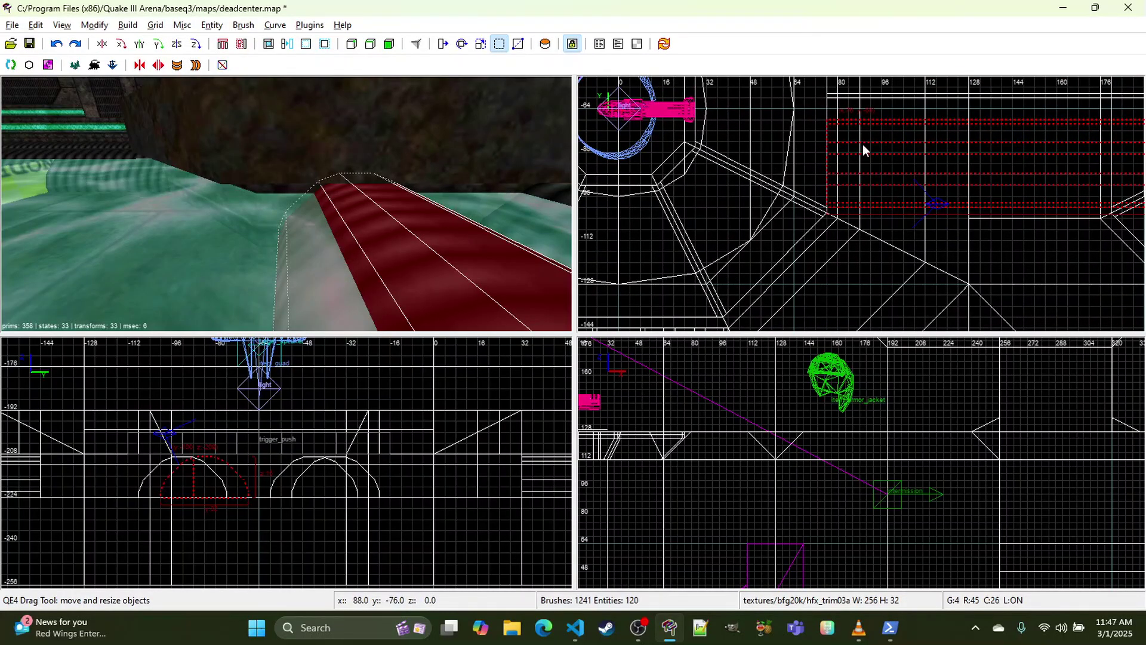
left_click_drag(861, 144, 862, 152)
Step: Clip the angled outer end off the south pipe at x=568, and stretch the squared end 8 units to the end wall
mouse_move(979, 207)
right_mouse_down()
mouse_move(6, 259)
mouse_move(592, 200)
right_mouse_up()
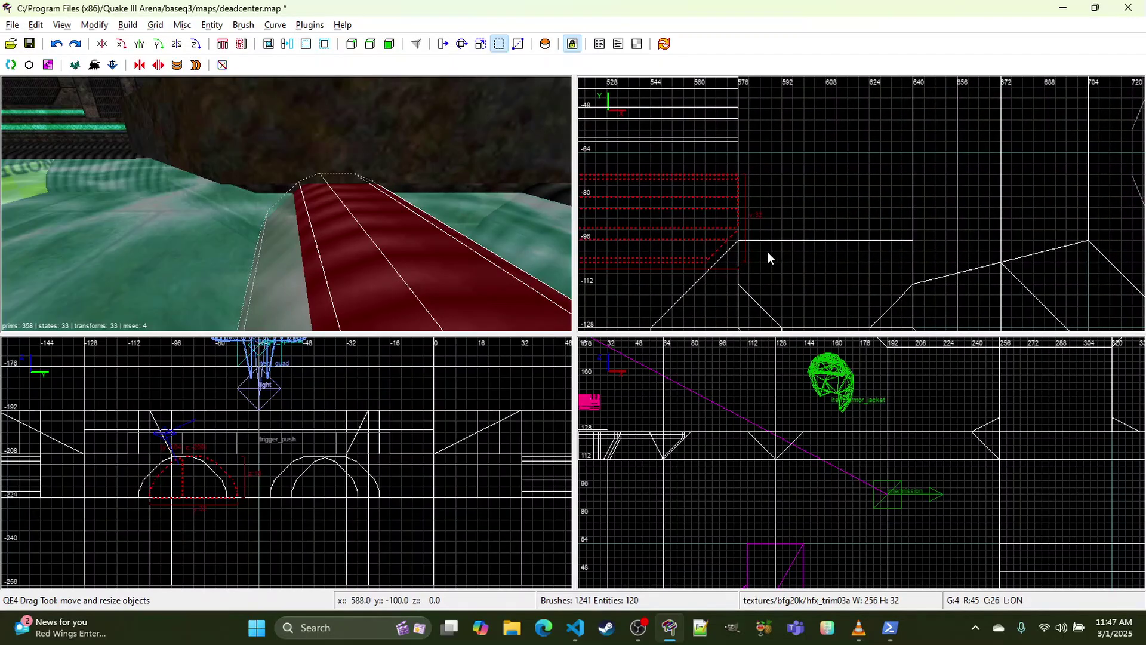
key("x")
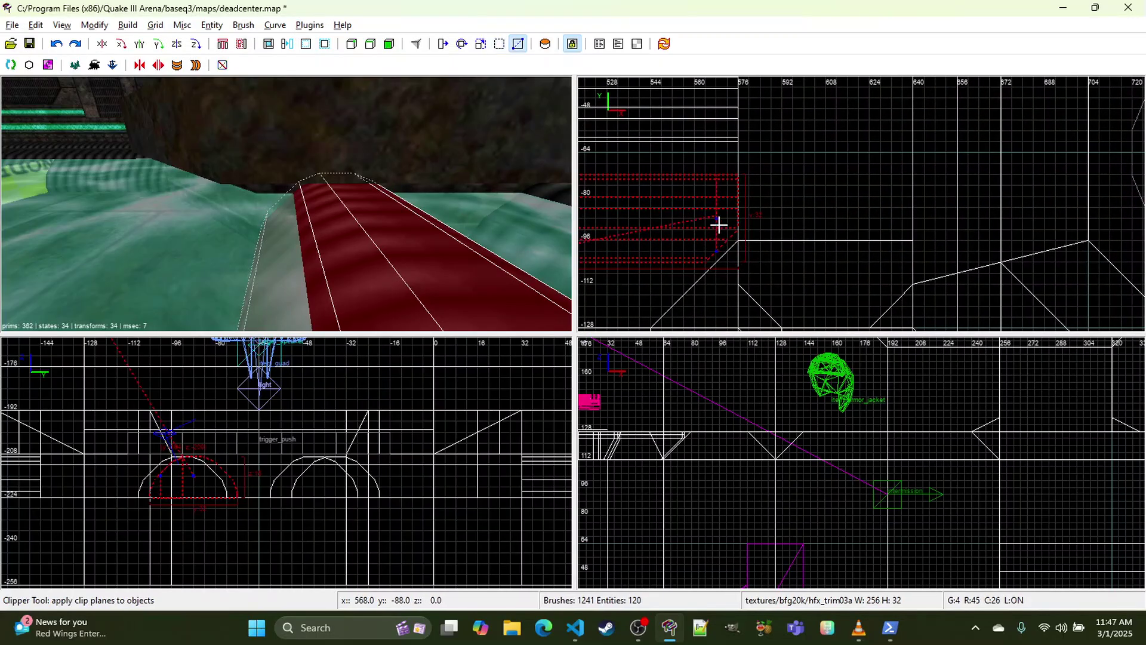
right_click(335, 228)
key("w")
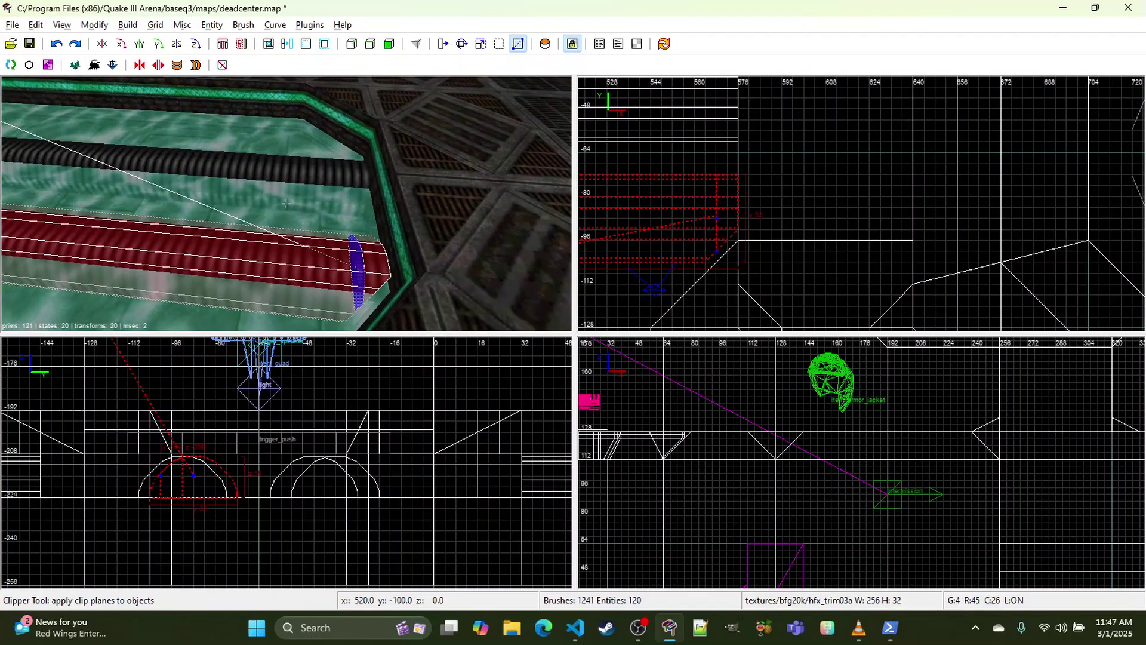
key("Return")
right_click(286, 204)
key("x")
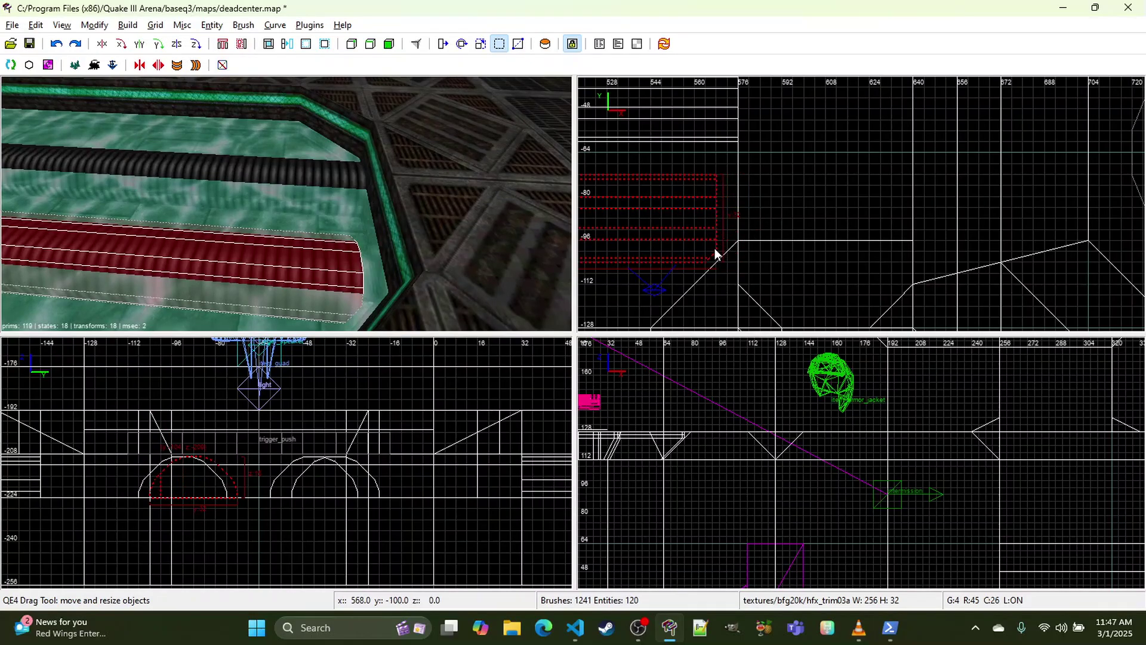
left_click_drag(722, 254, 744, 250)
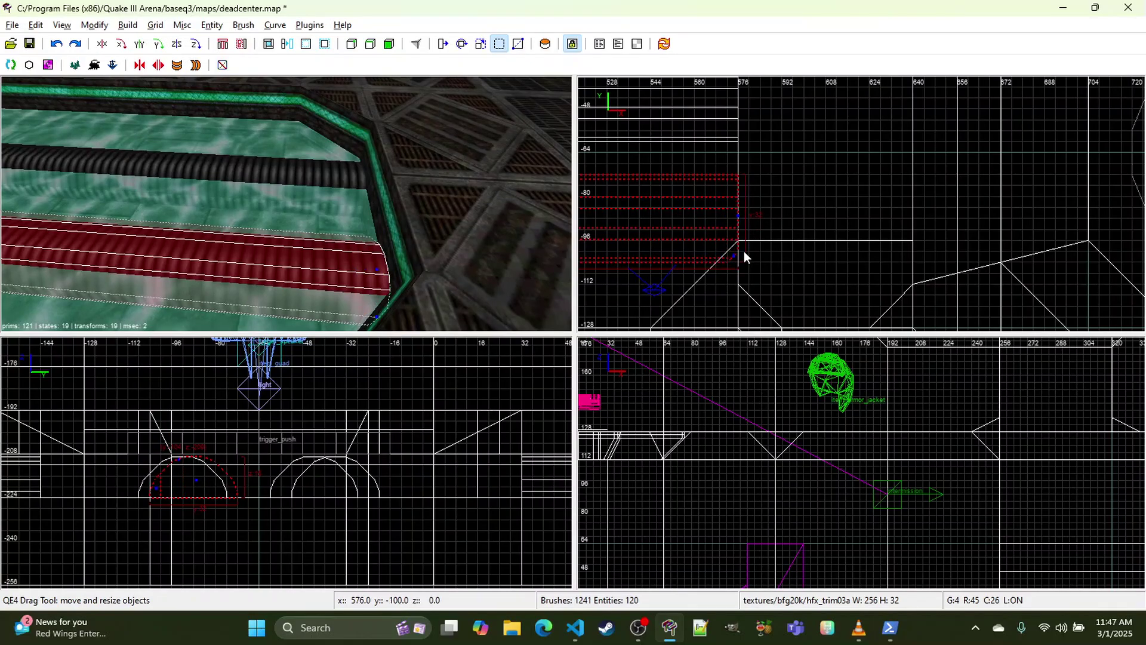
Step: Clip the corner of the south pipe's outer end diagonally along the channel's angled wall, starting at x=576, y=-96, and keep the pipe side
key("x")
left_click(740, 241)
left_click(726, 253)
mouse_move(726, 254)
right_mouse_down()
mouse_move(1134, 185)
mouse_move(838, 329)
mouse_move(1140, 278)
mouse_move(603, 256)
mouse_move(301, 284)
mouse_move(1, 284)
right_mouse_up()
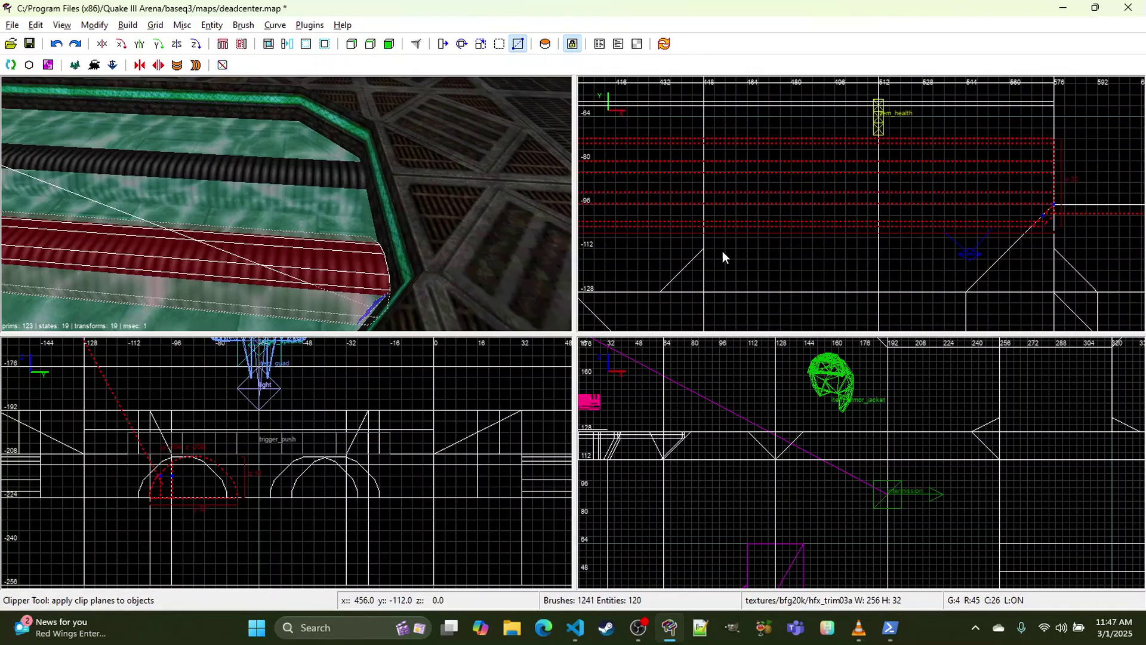
key("Return")
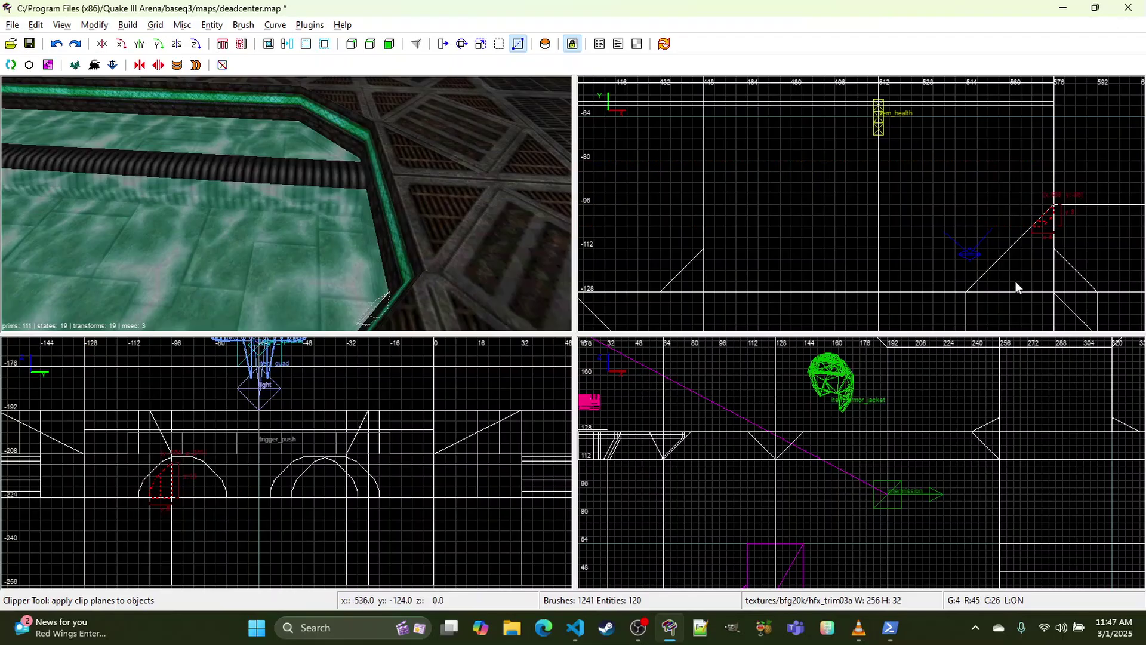
key("ctrl+z")
left_click(1052, 205)
key("Return")
Step: Check the south pipe's inner end at the channel corner and pull it back 4 units to x=80
right_click(335, 207)
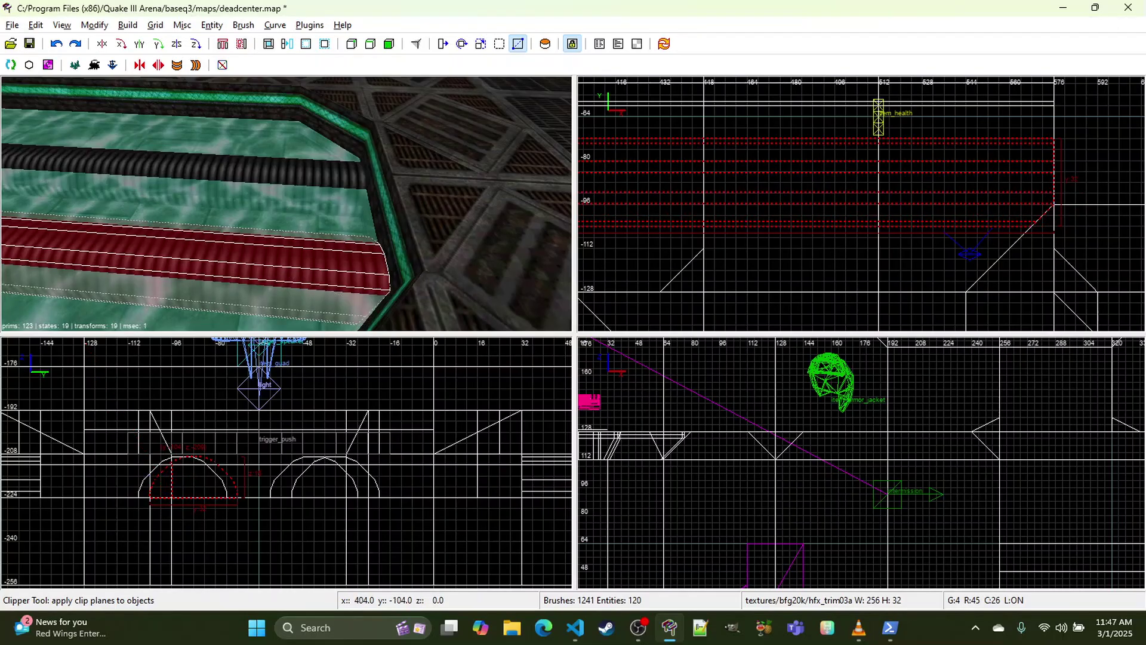
key("w")
key("w")
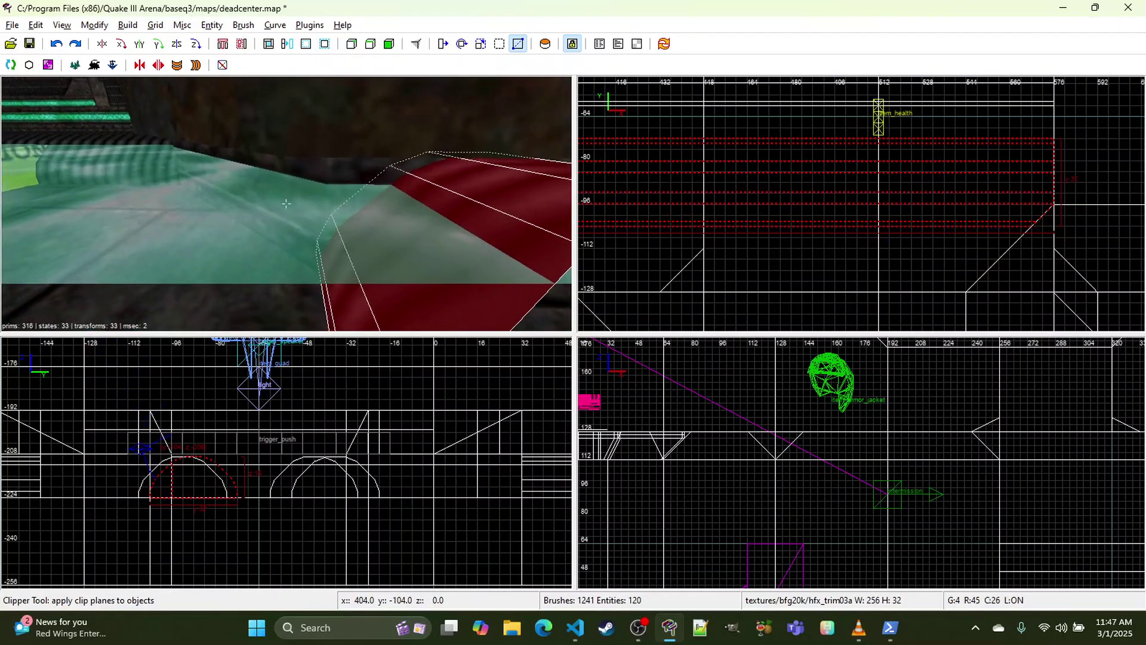
key("s")
key("w")
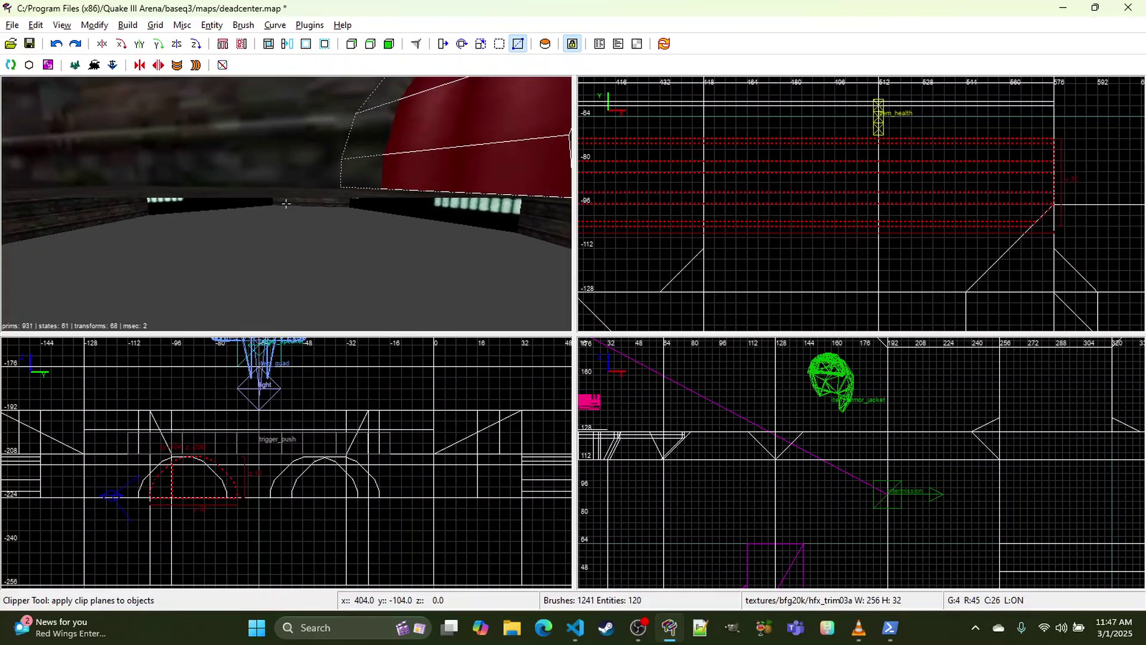
right_click(286, 203)
right_click_drag(911, 182, 1140, 189)
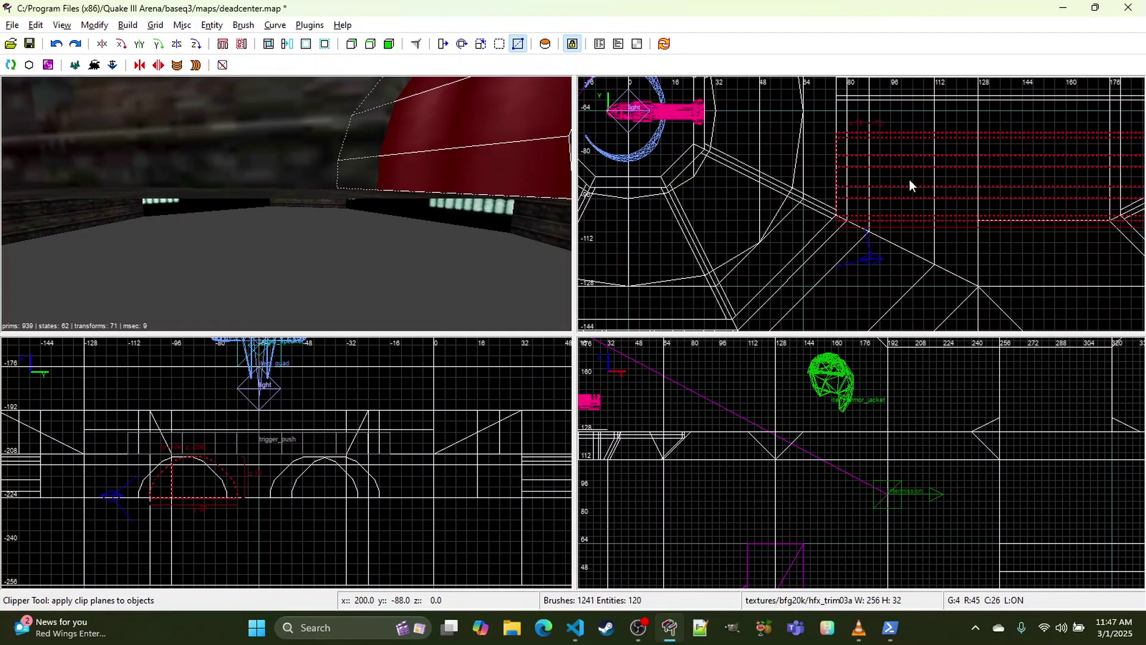
key("x")
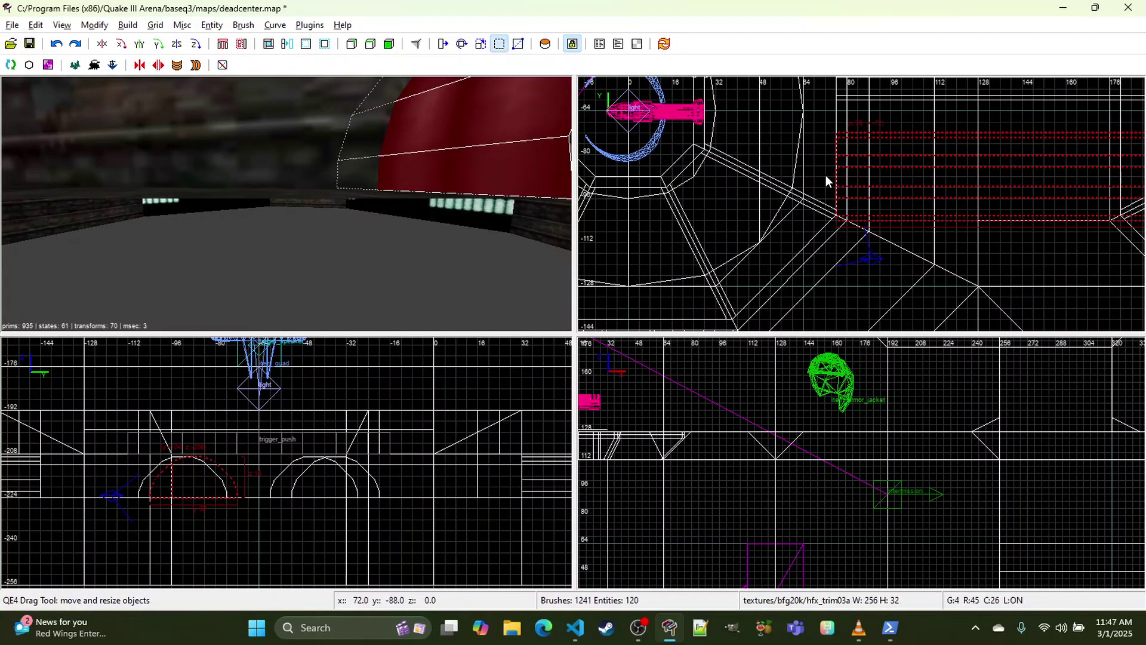
right_click(378, 199)
key("d")
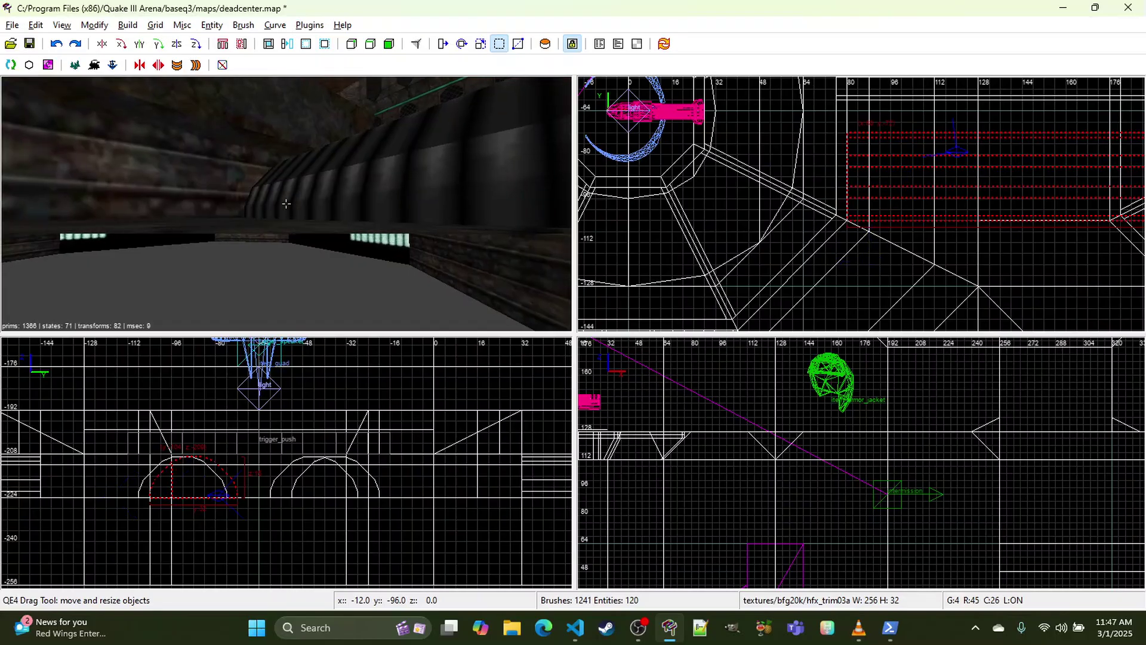
Step: Pull the inner end of the east channel's north pipe back 4 units to x=80
right_click(286, 204)
key("Escape")
left_click(333, 186, "shift")
right_click_drag(826, 182, 795, 294)
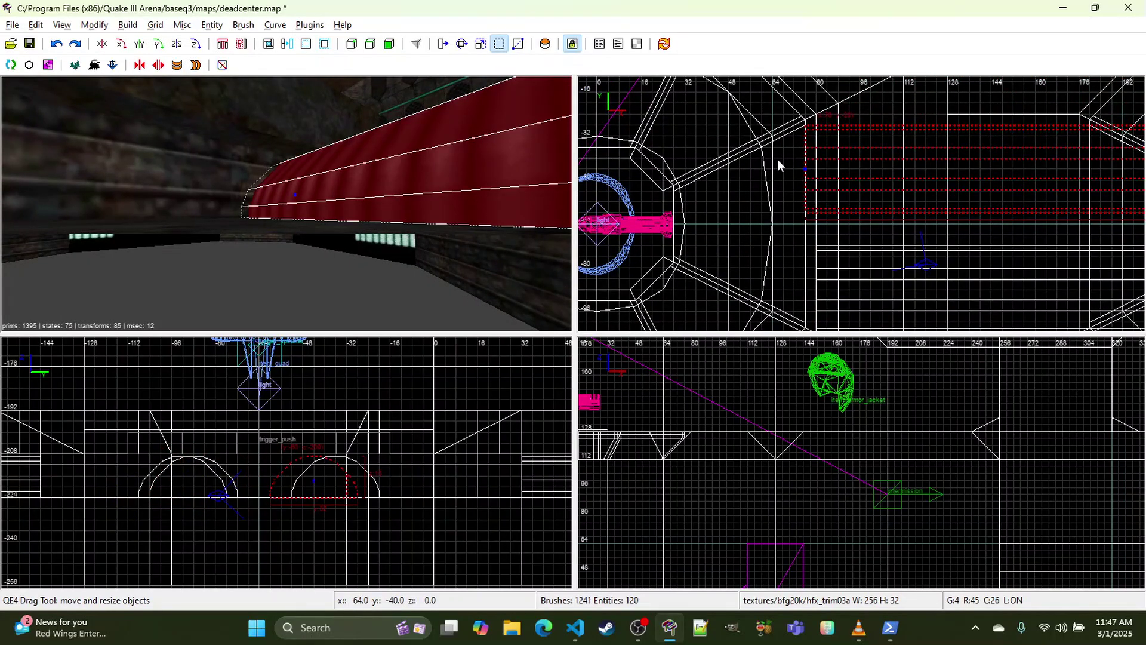
left_click_drag(778, 159, 782, 158)
Step: Check the north pipe's fit at the channel corner and shift the whole pipe 4 units north
right_click(417, 250)
key("s")
right_click(285, 204)
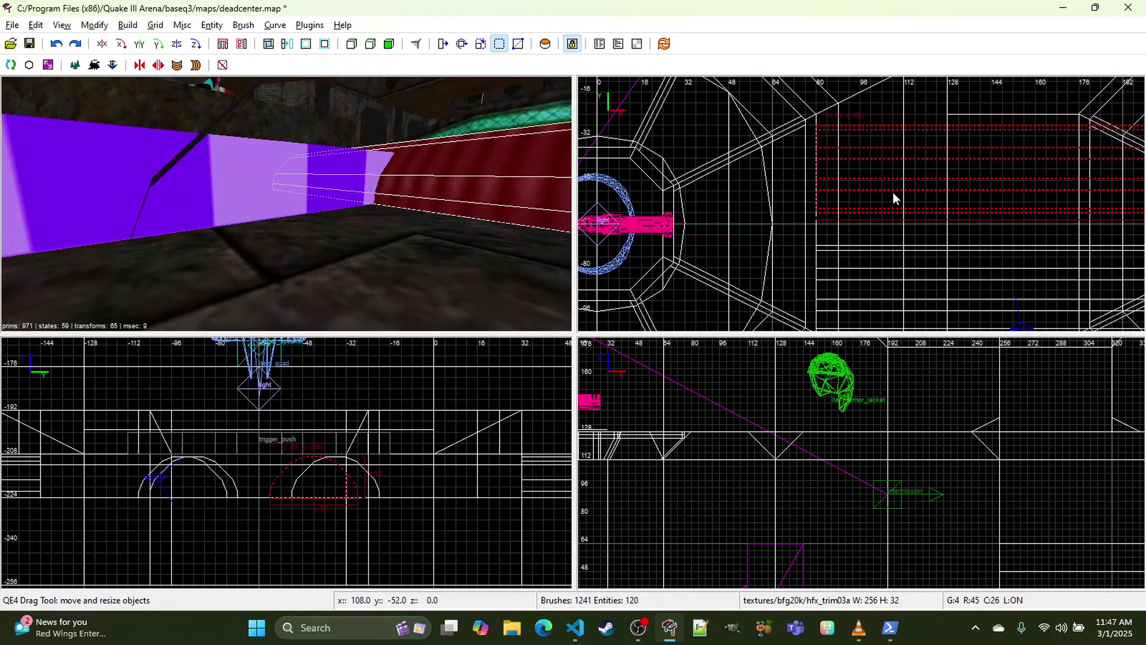
key("Escape")
left_click(422, 156, "shift")
left_click_drag(841, 159, 843, 149)
Step: Clip the corner of the north pipe's outer end diagonally from x=568, y=-24 to x=576, y=-32, keeping the pipe side
right_click_drag(946, 147, 0, 188)
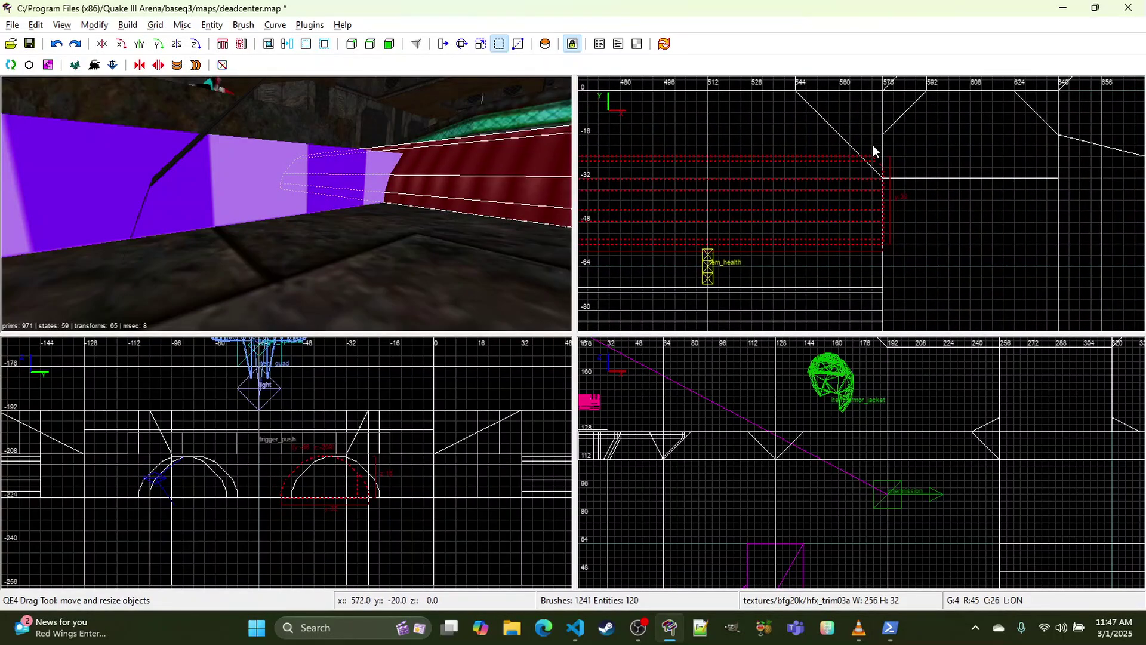
key("x")
left_click(861, 157)
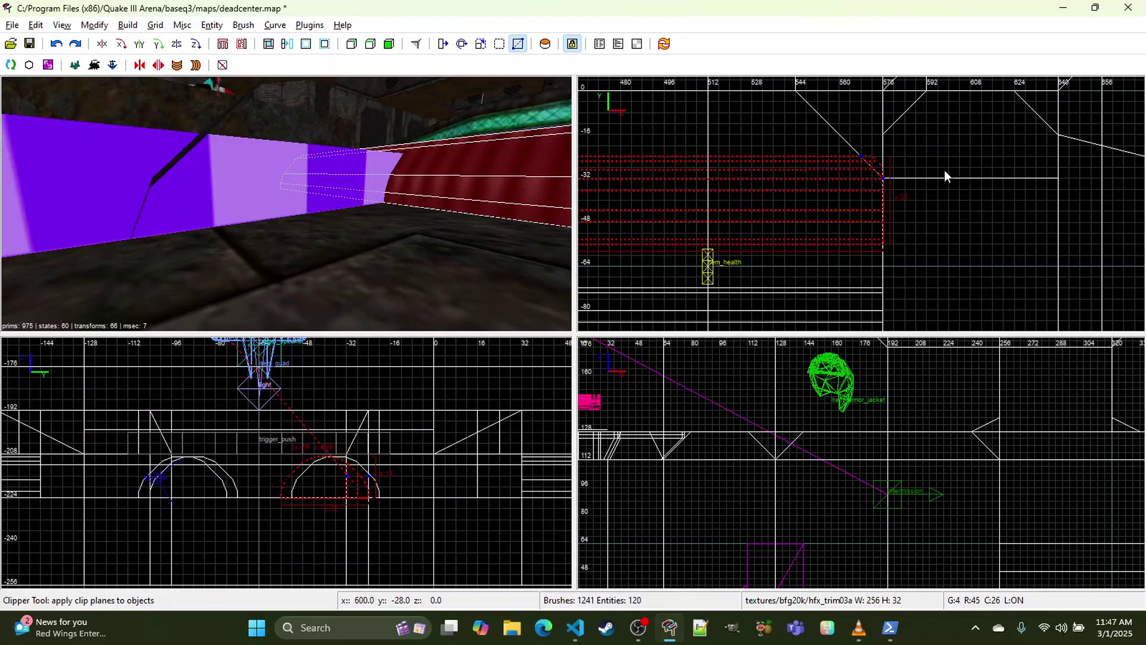
right_click(382, 182)
key("w")
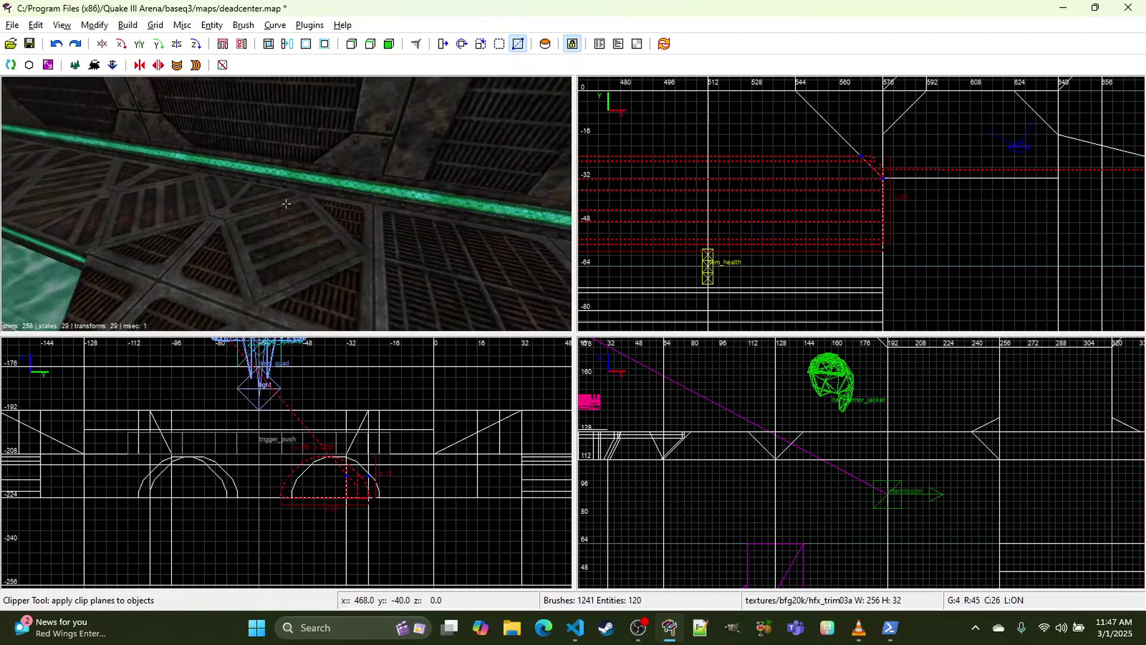
key("Return")
right_click(286, 204)
key("Escape")
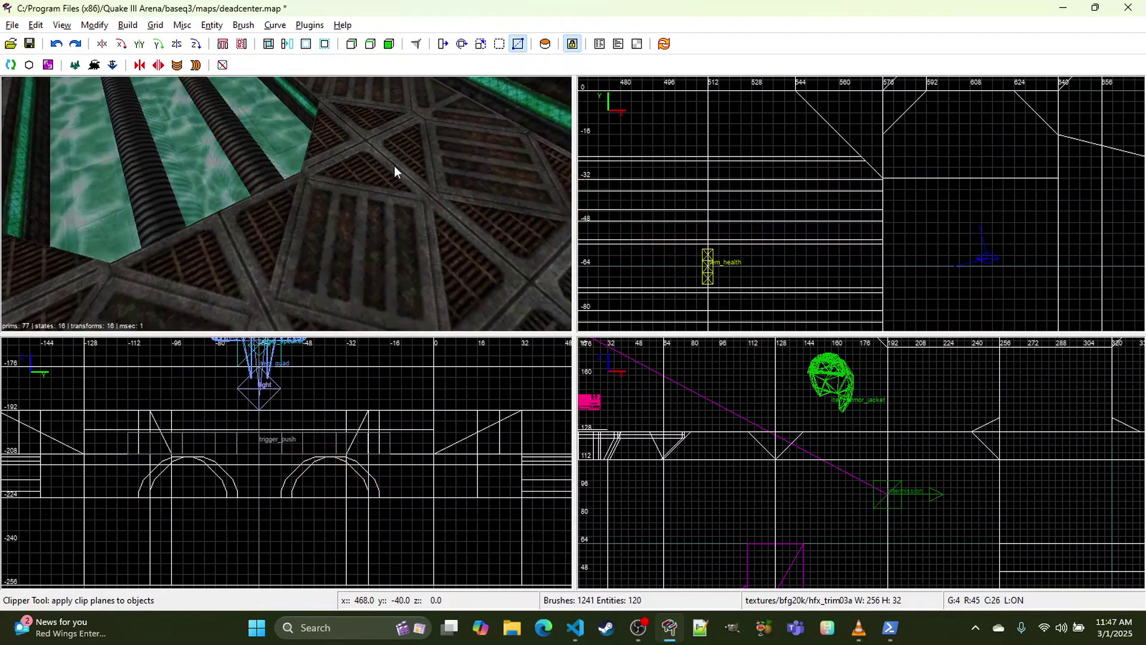
Step: Stretch the outer end of the south channel's east pipe 4 units and clip it flush with the end wall at y=-512
right_click_drag(845, 163, 1127, 104)
scroll(896, 95, "down", 3)
right_click_drag(896, 95, 1136, 10)
right_click(256, 227)
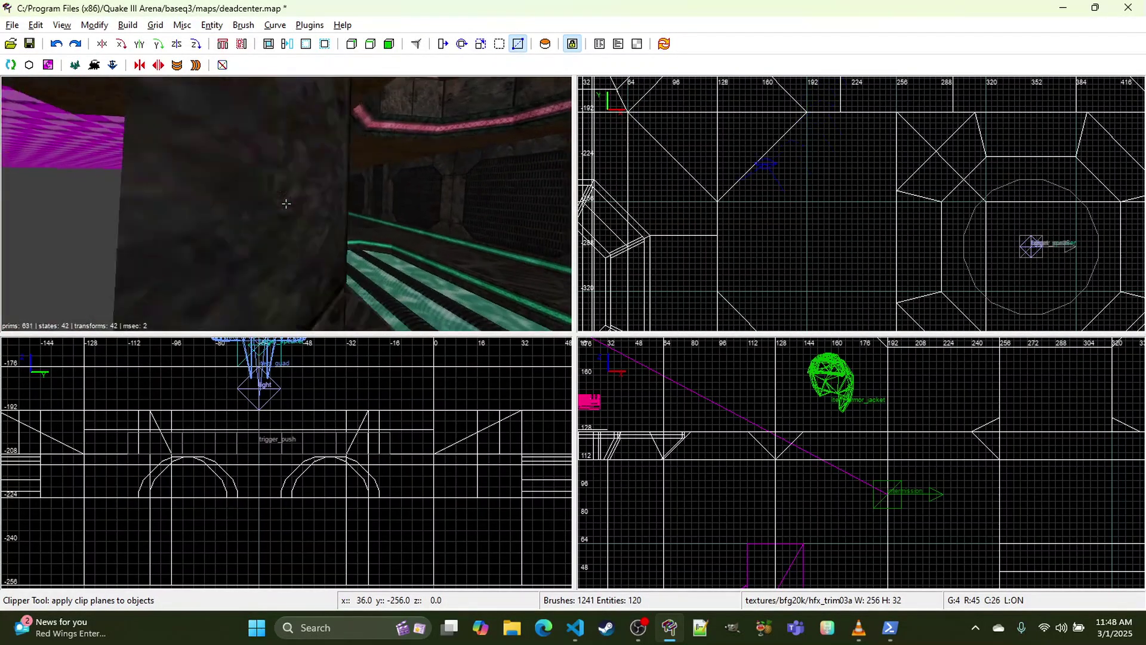
right_click(199, 221)
left_click(267, 203, "shift")
left_click(298, 202, "shift")
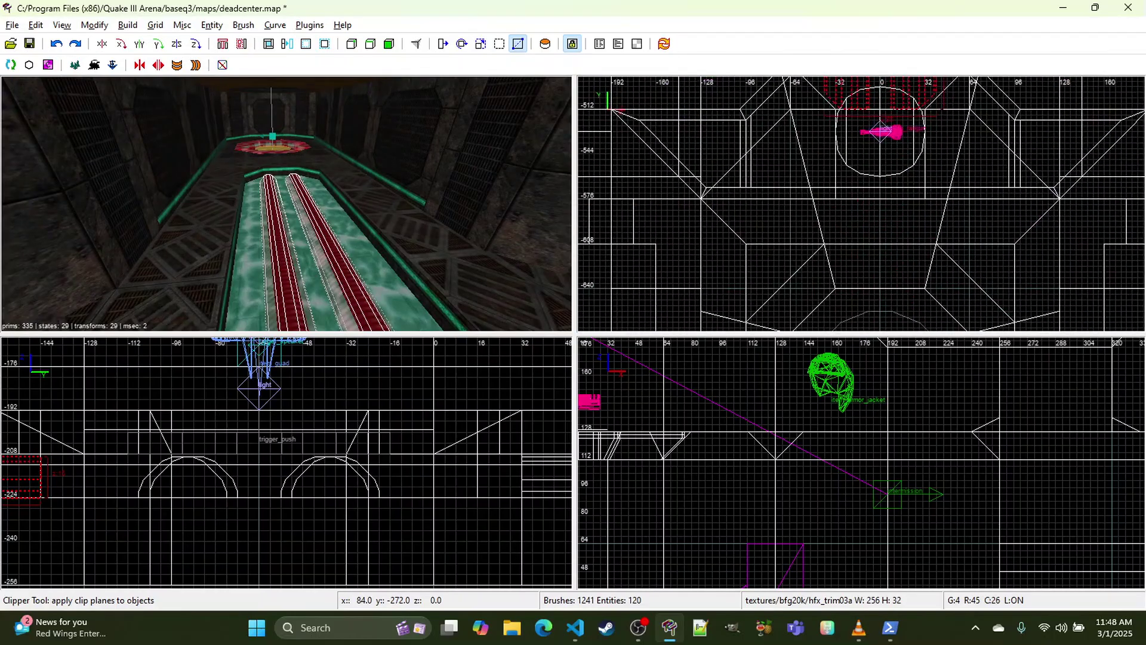
scroll(843, 200, "up", 3)
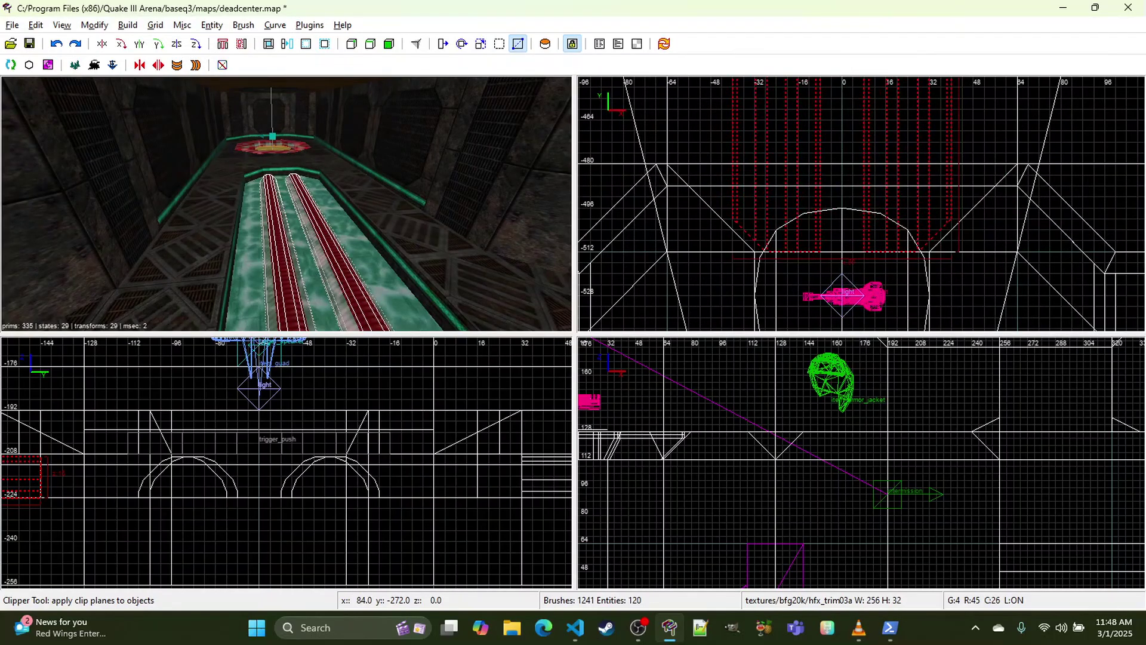
right_click_drag(621, 216, 623, 215)
left_click(351, 213, "shift")
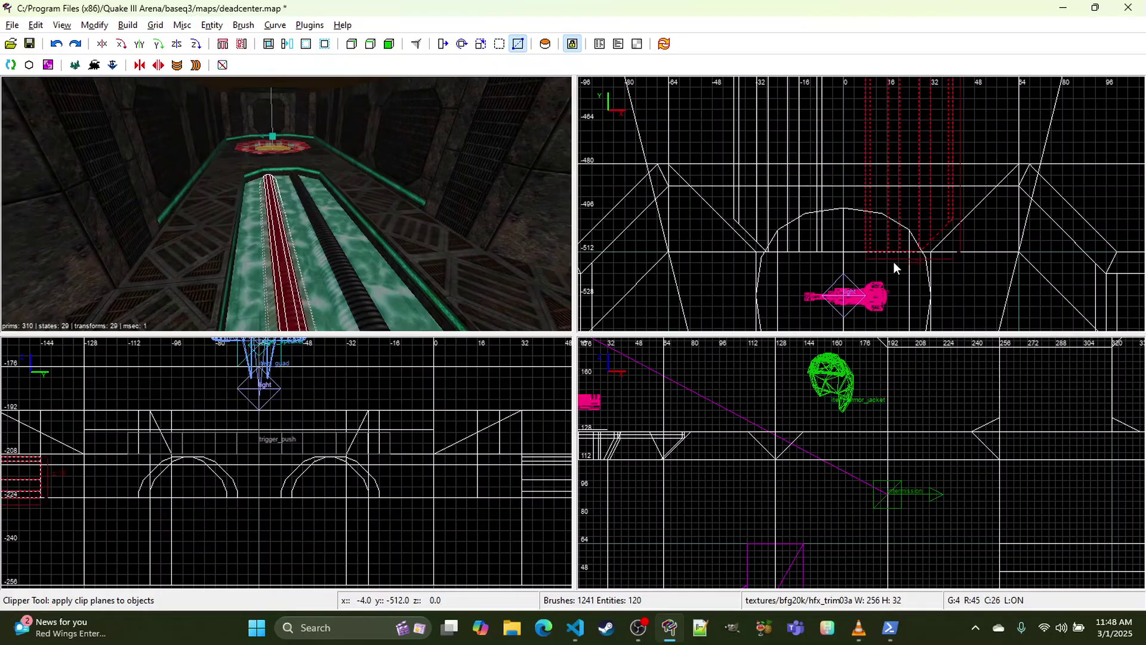
key("x")
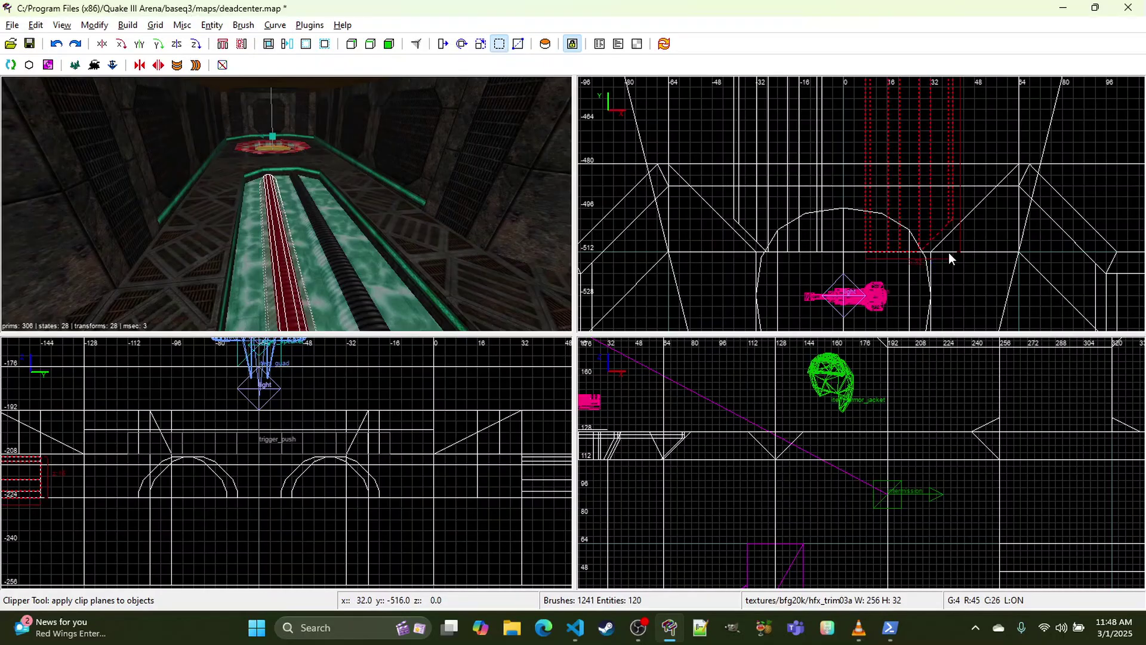
key("x")
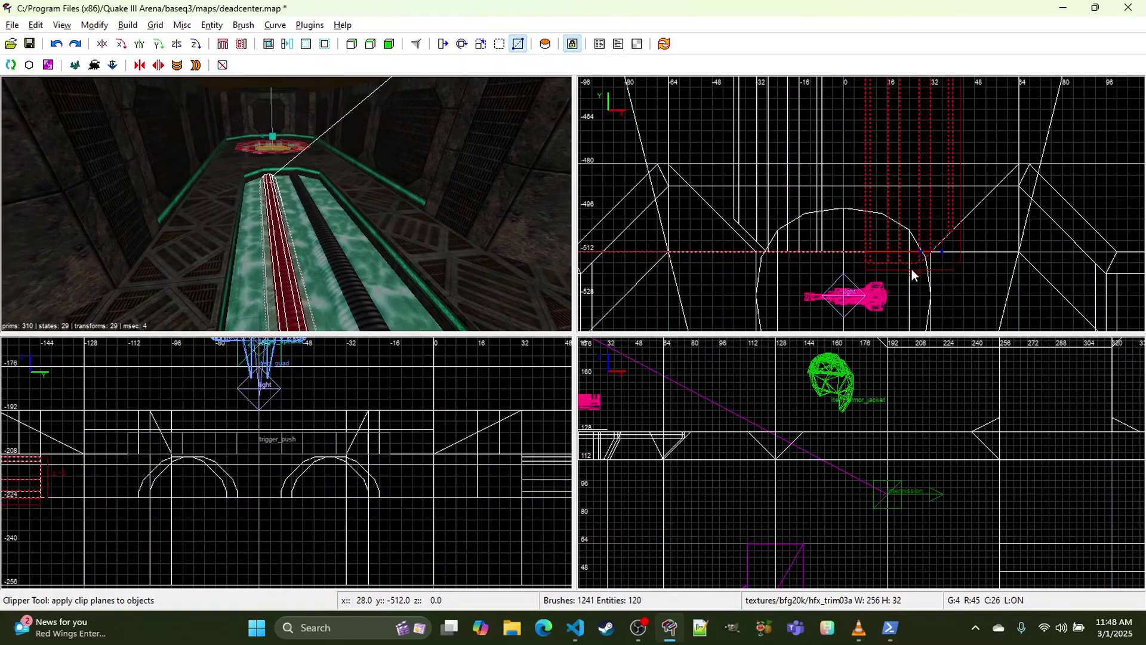
Step: Stretch the south channel's west pipe 4 units at its outer end and clip it flush at y=-512
left_click(285, 177, "shift")
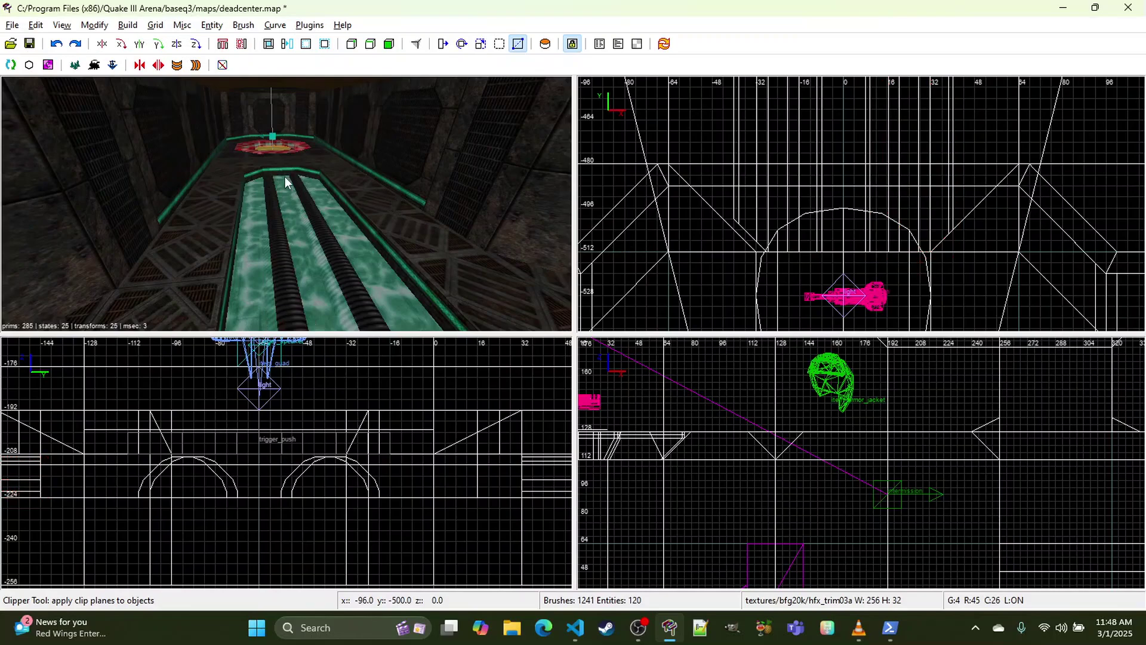
left_click(296, 177, "shift")
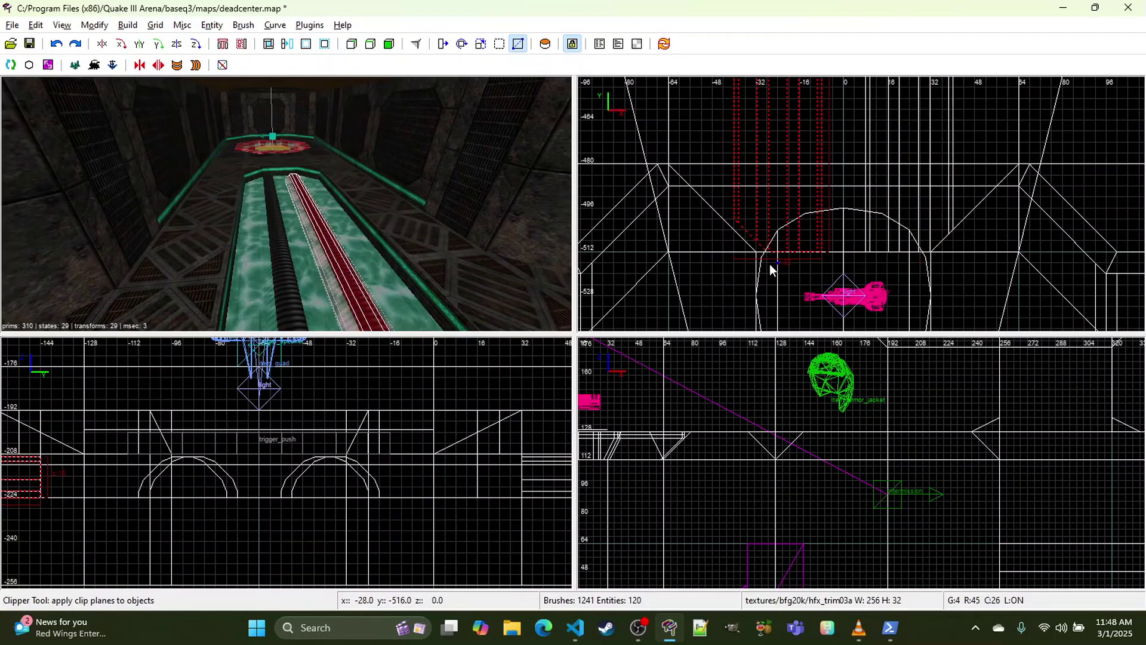
key("x")
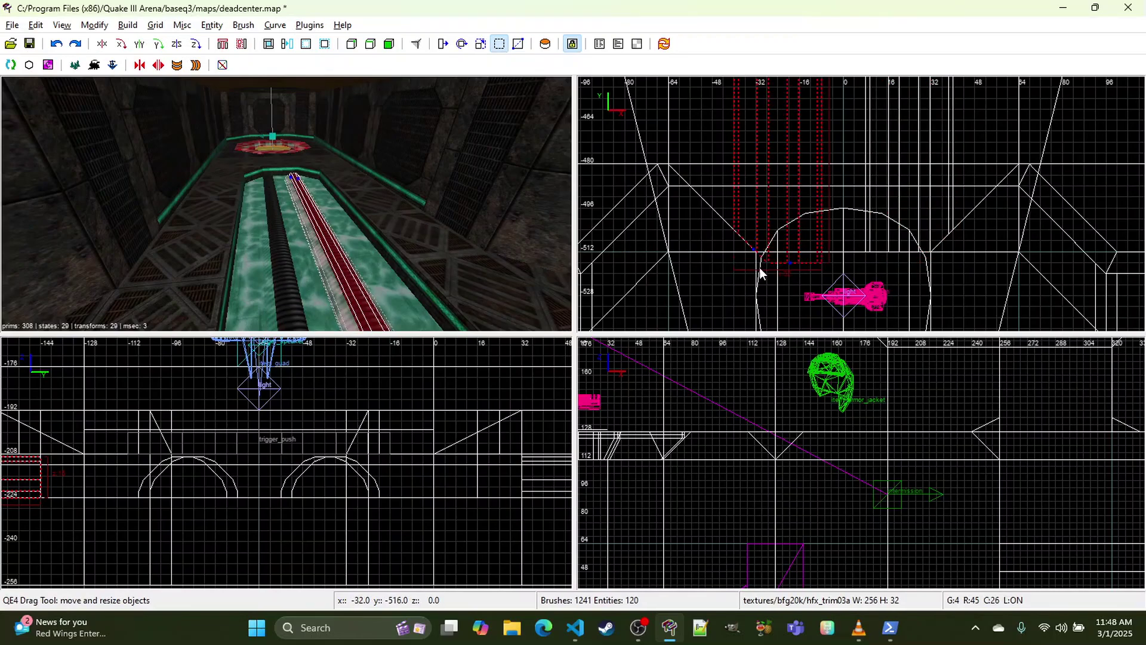
key("x")
left_click(768, 252)
key("Escape")
key("Escape")
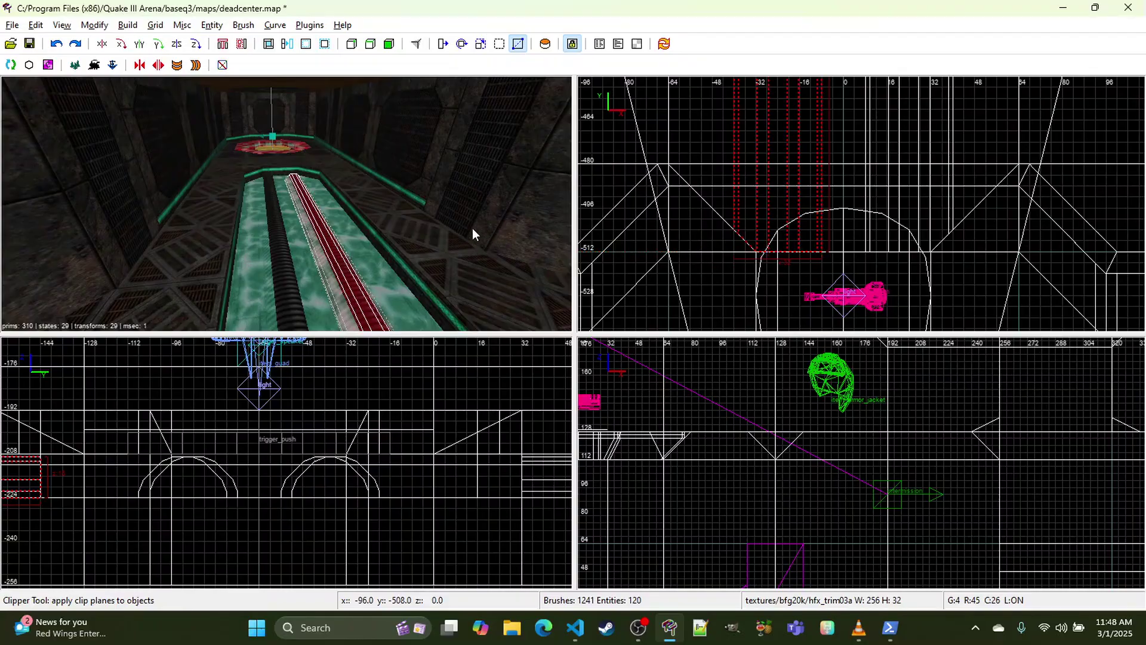
Step: Shift the west channel's south pipe 4 units north and extend its inner end 8 units to x=-88
right_click_drag(414, 228, 418, 203)
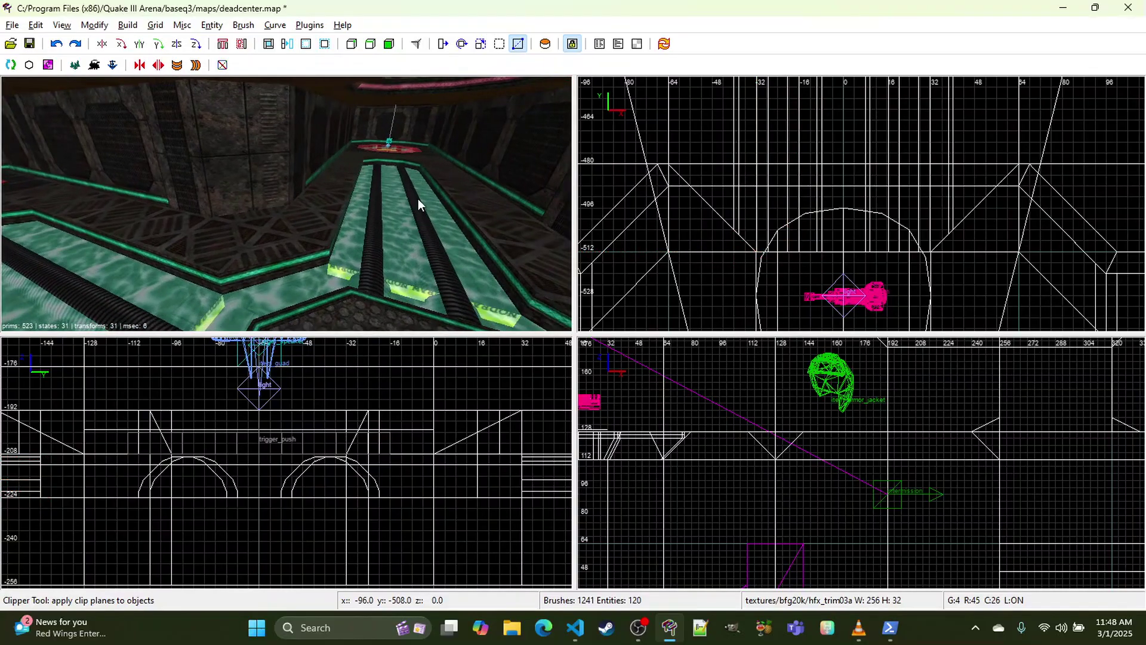
left_click(375, 189, "shift")
scroll(875, 209, "down", 3)
mouse_move(875, 209)
right_mouse_down()
mouse_move(889, 163)
mouse_move(946, 423)
mouse_move(938, 605)
mouse_move(1004, 95)
mouse_move(905, 236)
mouse_move(927, 296)
mouse_move(986, 319)
right_mouse_up()
scroll(876, 209, "down", 2)
scroll(875, 209, "up", 2)
scroll(875, 209, "up", 3)
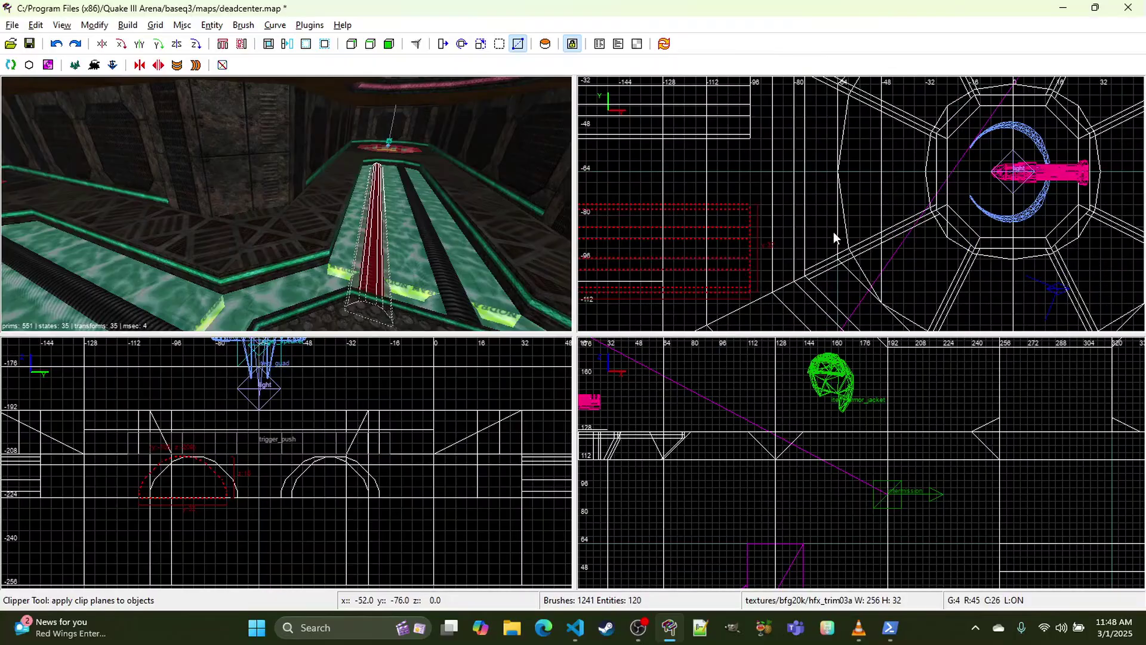
key("x")
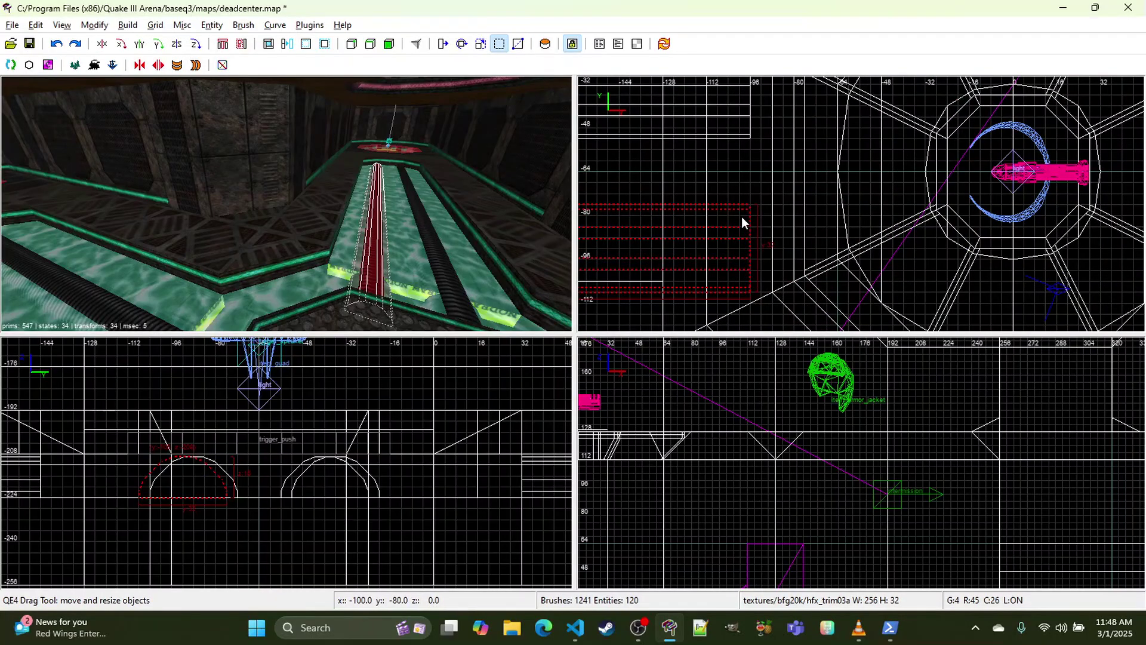
left_click_drag(741, 216, 798, 214)
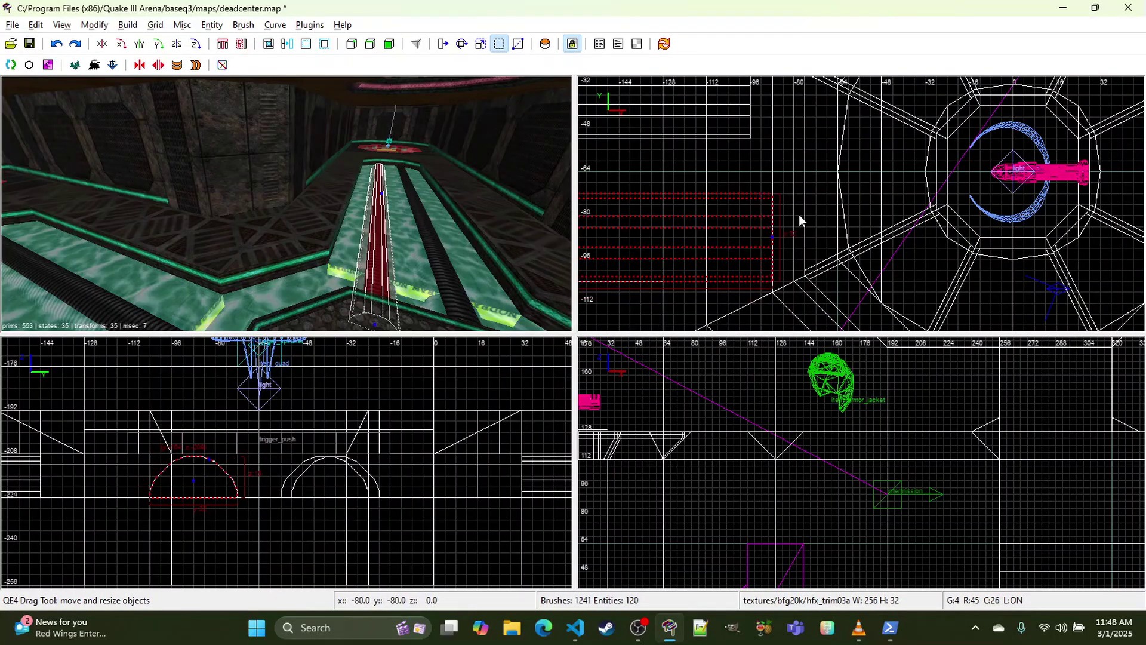
Step: Extend the south pipe's inner end another 8 units to x=-80 at the channel corner, and save the map
right_click(472, 197)
key("w")
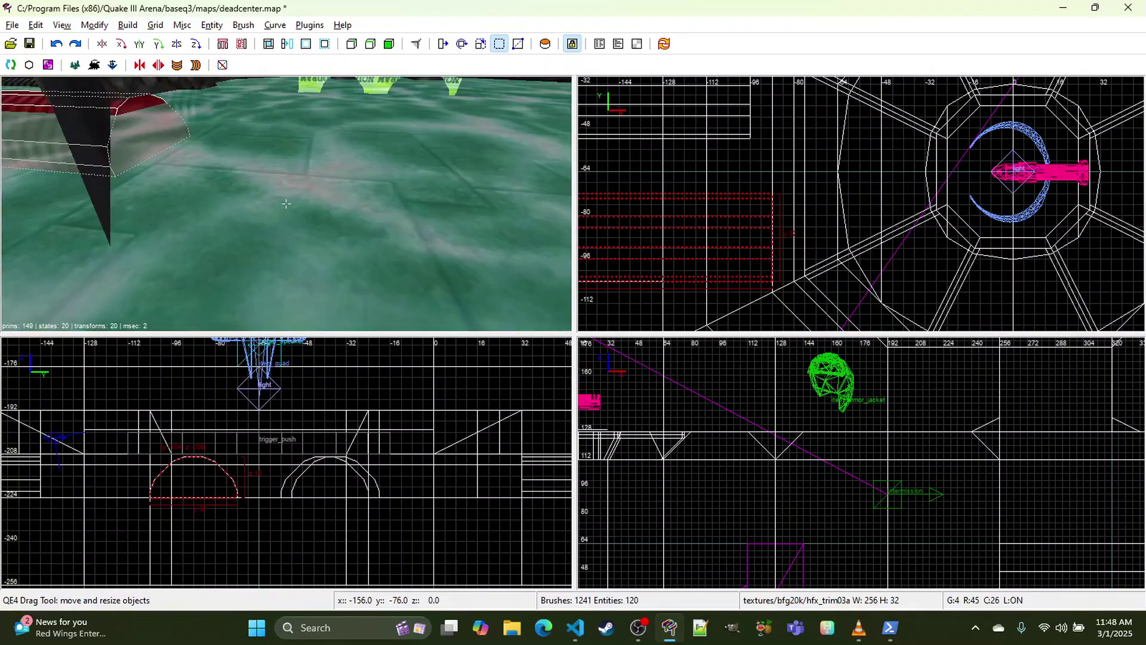
key("w")
right_click(400, 203)
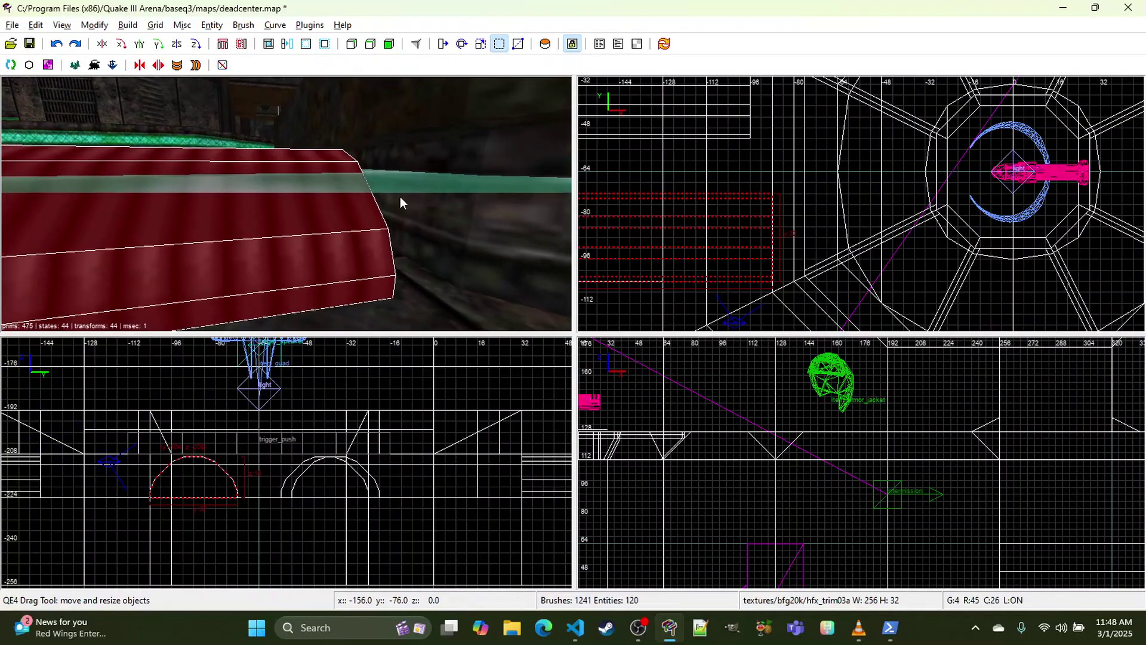
left_click_drag(817, 242, 829, 246)
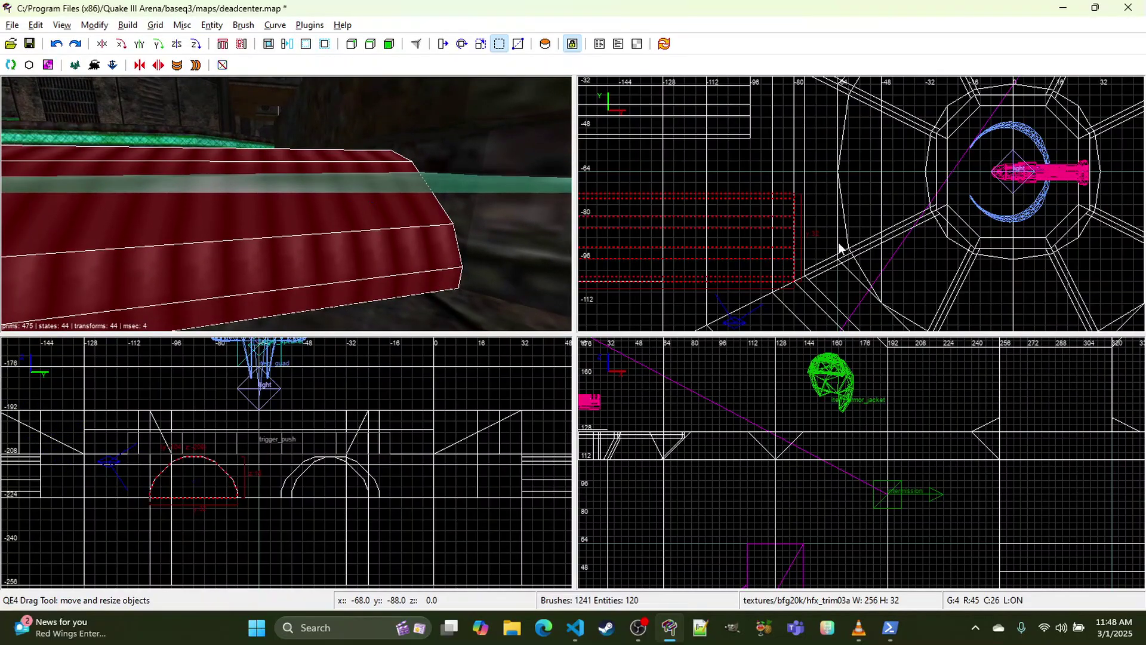
right_click_drag(859, 249, 752, 234)
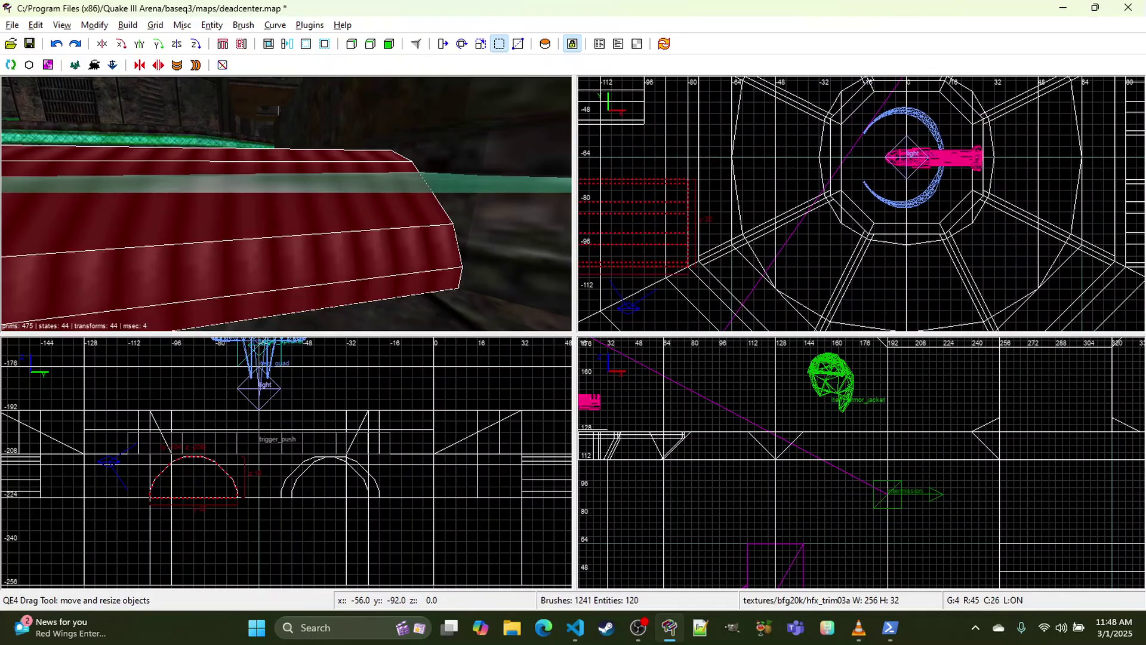
key("ctrl+s")
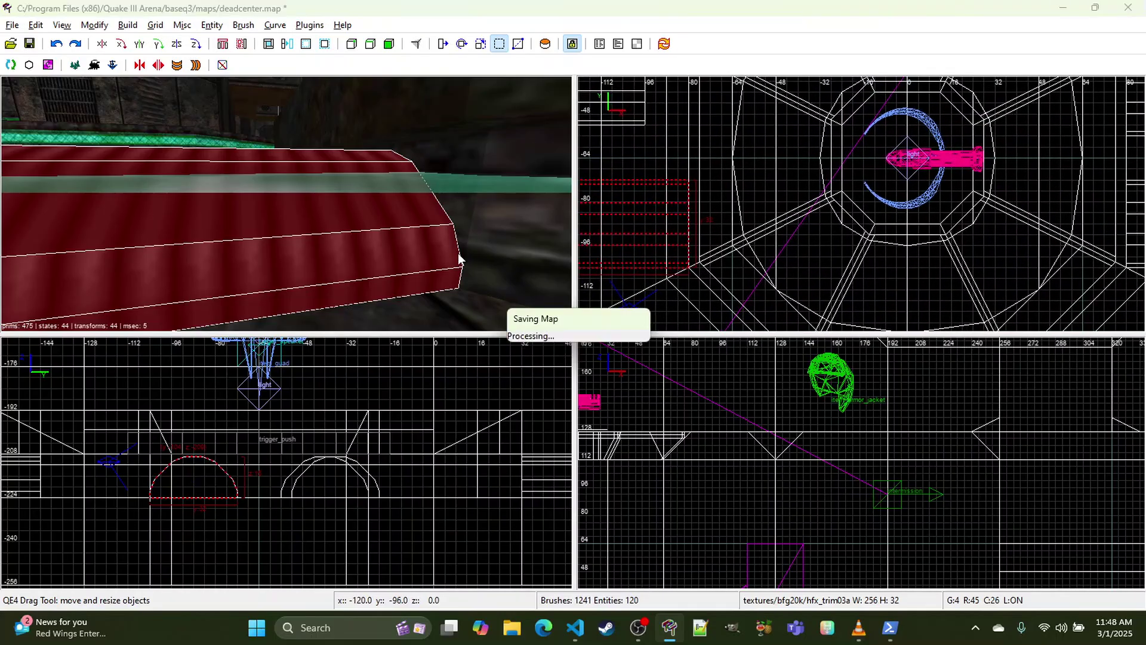
key("Escape")
Step: Shift the west channel's north pipe 4 units south and extend its inner end toward the central platform
right_click(399, 221)
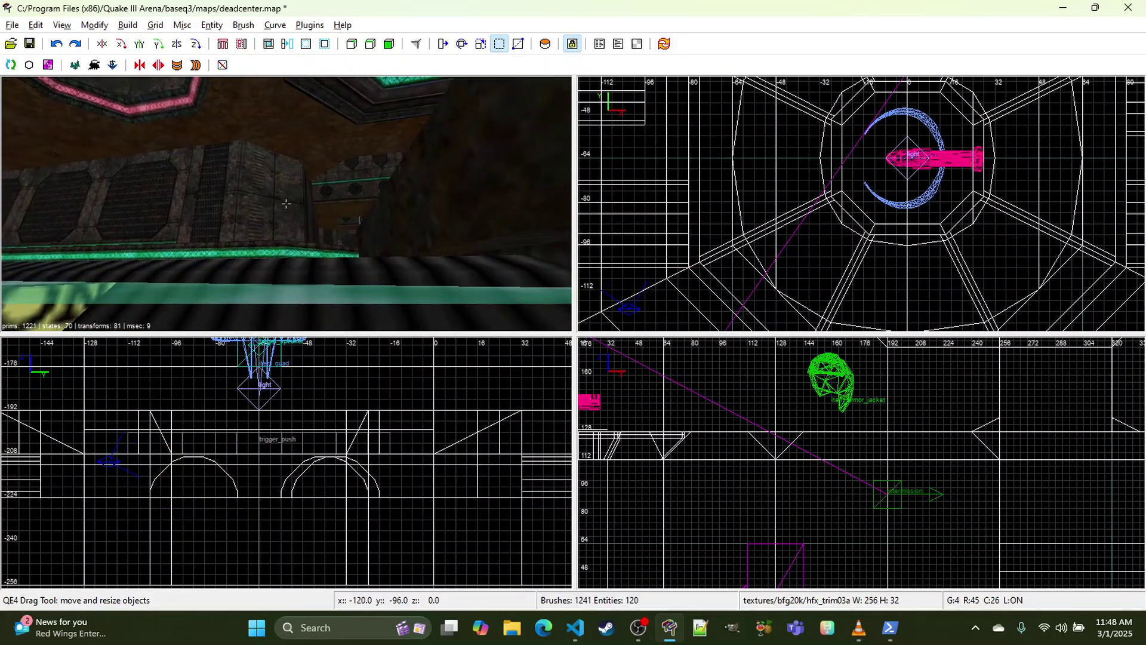
right_click(286, 204)
left_click(285, 200, "shift")
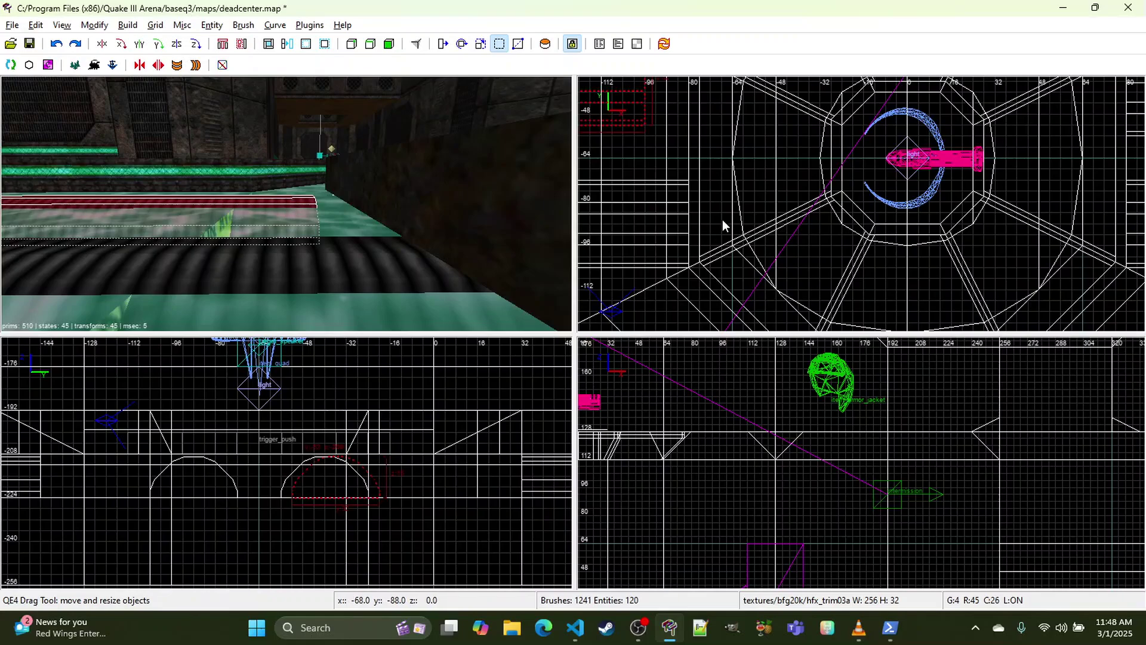
right_click_drag(715, 187, 755, 255)
mouse_move(721, 148)
left_mouse_down()
mouse_move(732, 147)
mouse_move(697, 155)
mouse_move(757, 154)
left_mouse_up()
right_click_drag(750, 164, 824, 170)
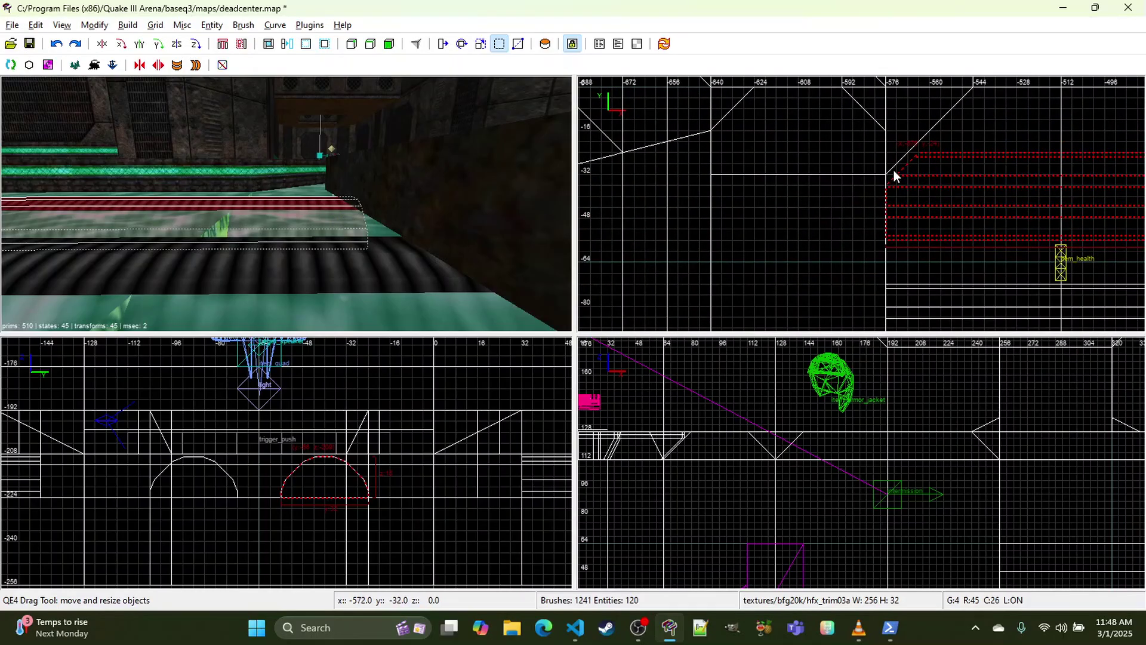
Step: Stretch the north pipe's outer end 4 units and clip it flush with the west end wall at x=-576
left_click_drag(865, 168, 859, 167)
key("x")
left_click(883, 235)
left_click(887, 198)
right_click(564, 192)
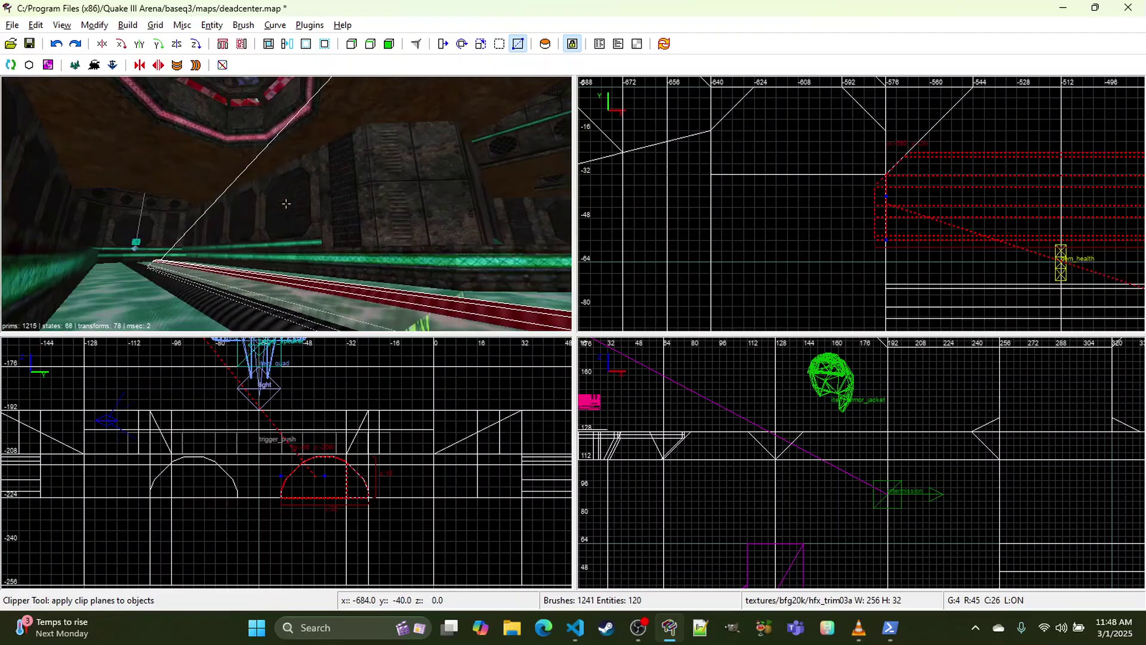
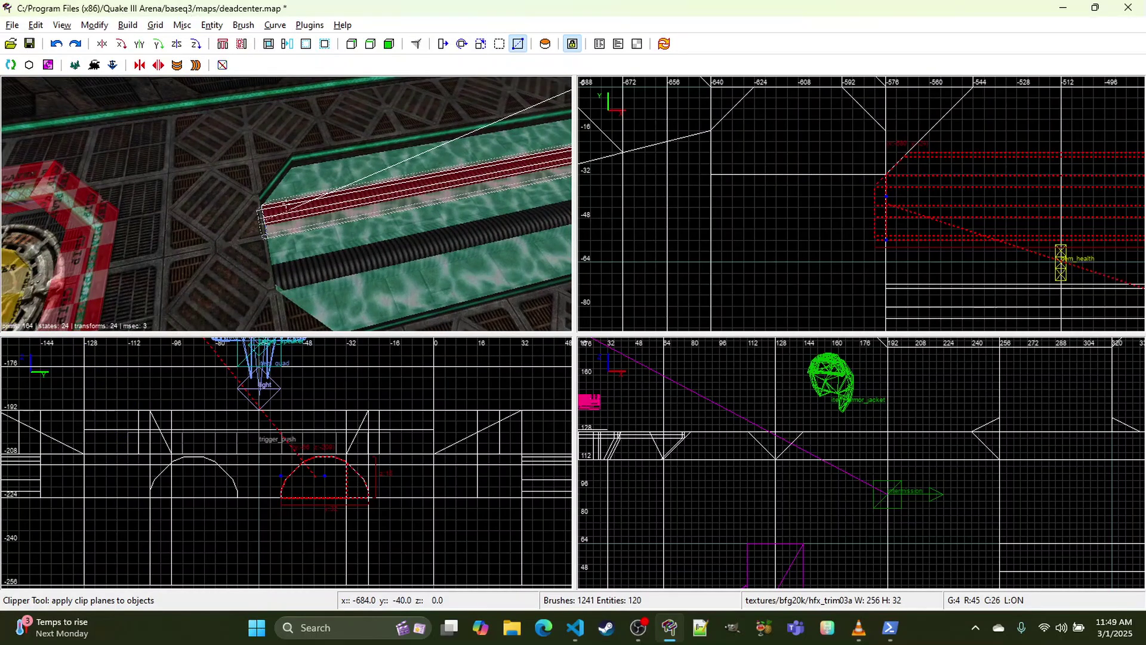
key("a")
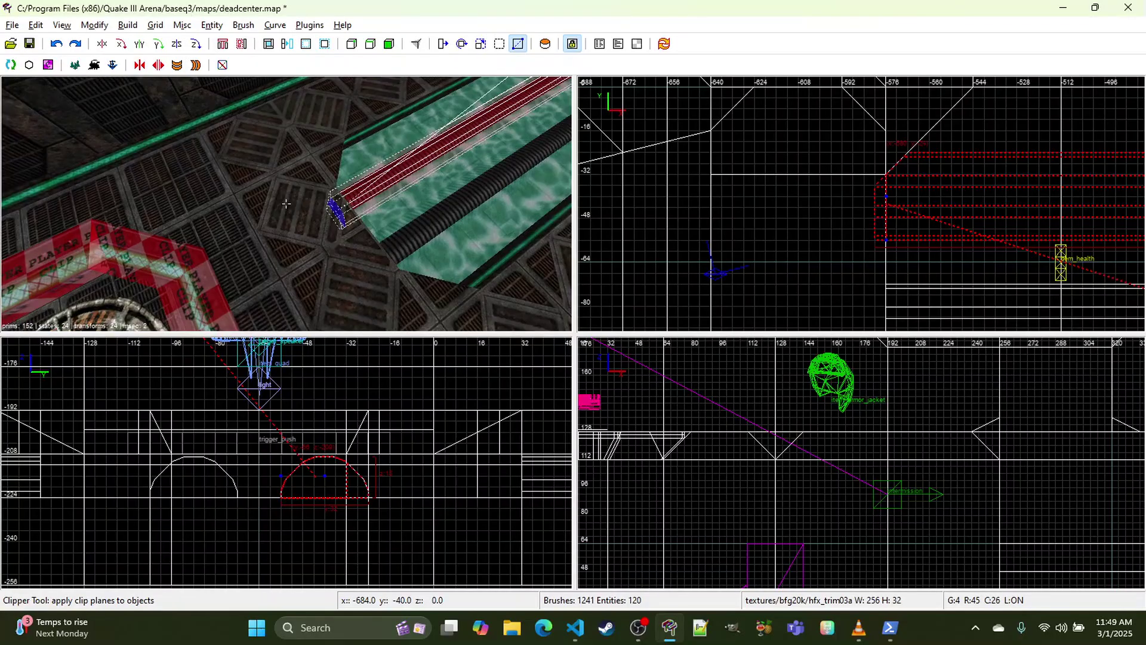
key("Return")
key("d")
right_click(216, 176)
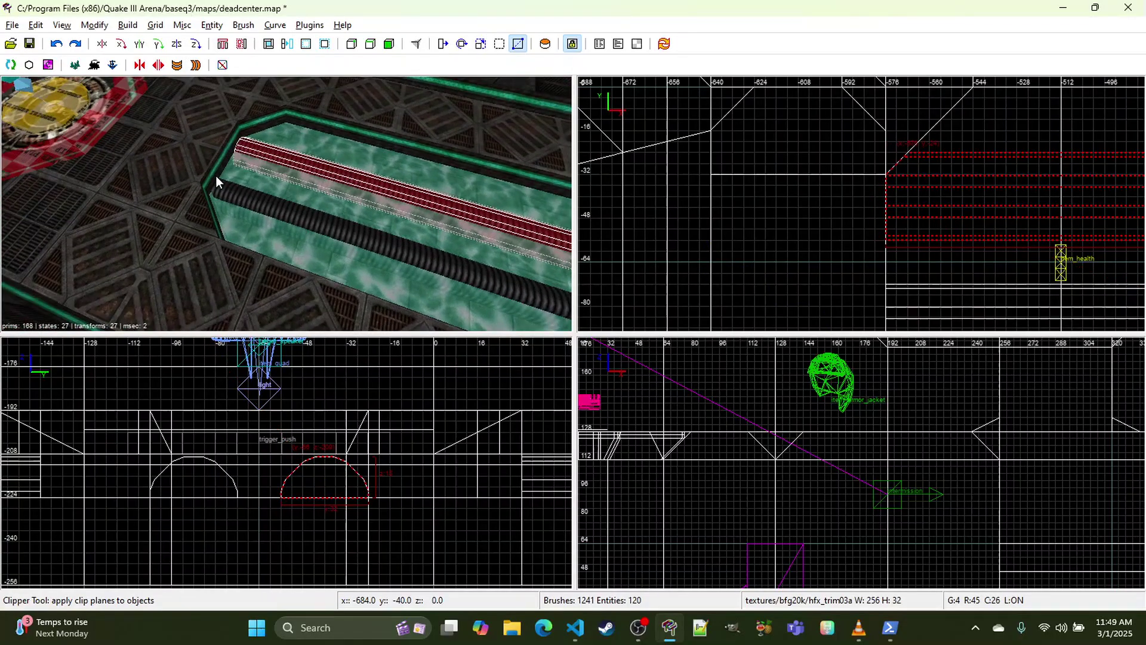
key("Escape")
Step: Stretch the west channel's south pipe 4 units past its outer end and clip it flush with the west end wall at x=-576
left_click(243, 196, "shift")
mouse_move(874, 243)
right_mouse_down()
mouse_move(837, 219)
mouse_move(880, 188)
right_mouse_up()
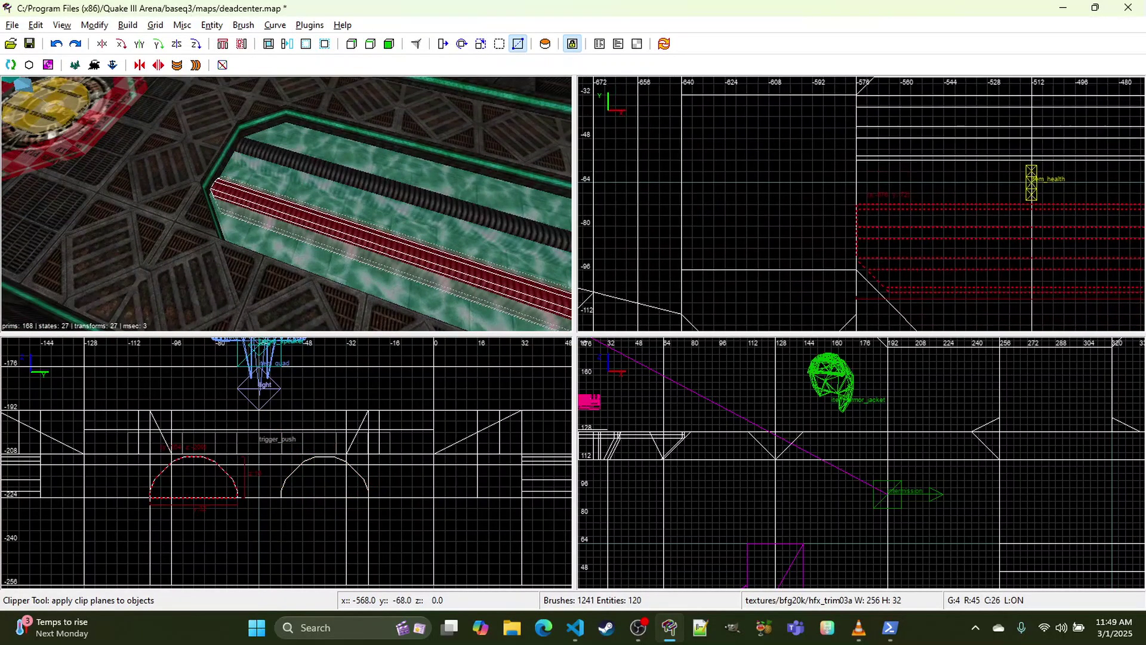
right_click_drag(850, 311, 808, 235)
key("x")
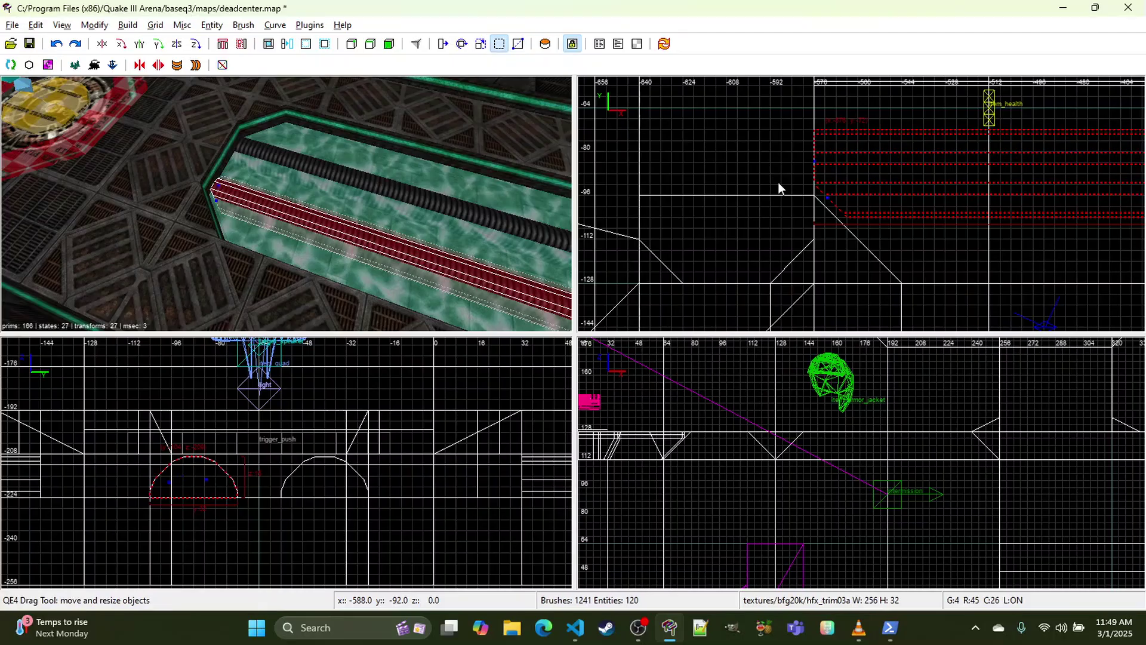
key("x")
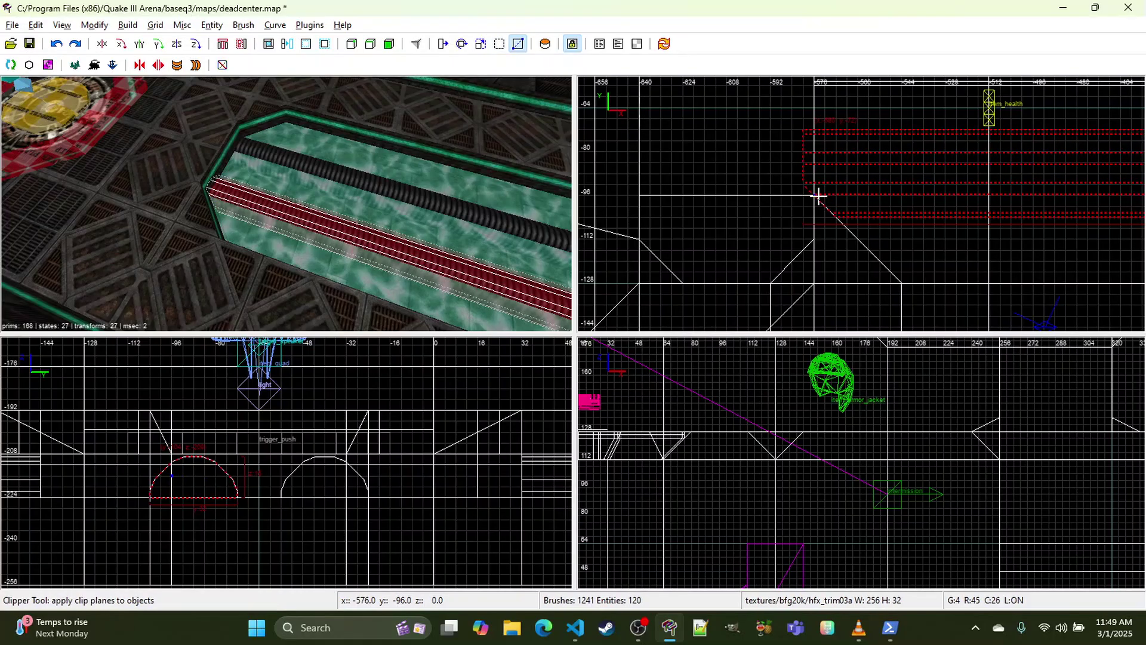
left_click(814, 195)
right_click(430, 162)
key("a")
key("Return")
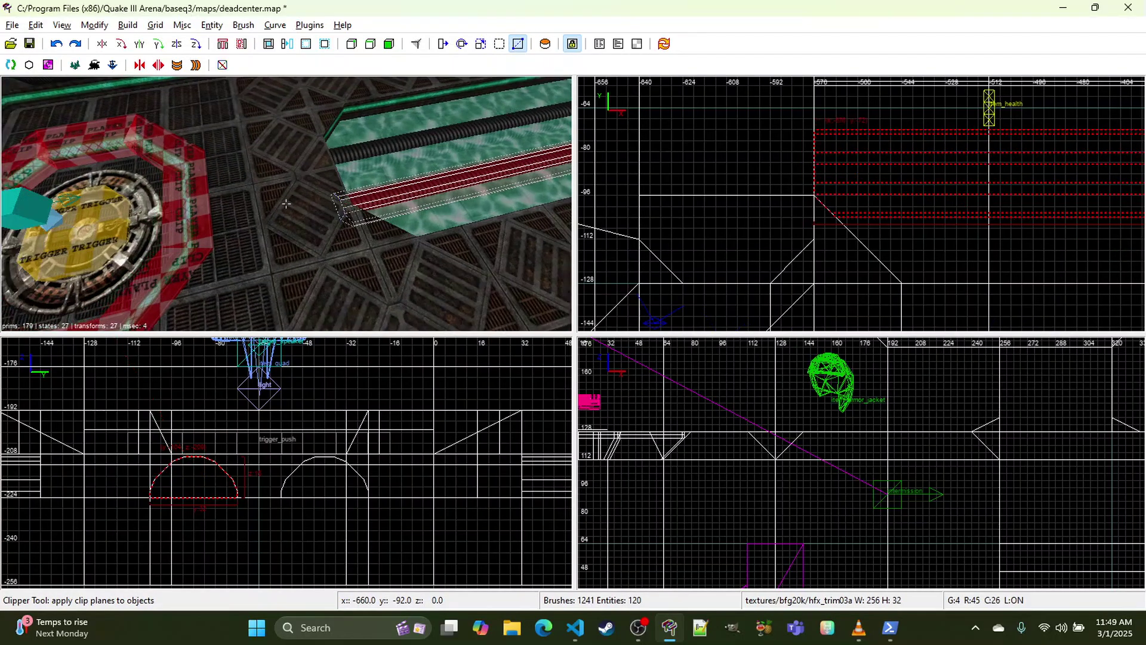
key("Escape")
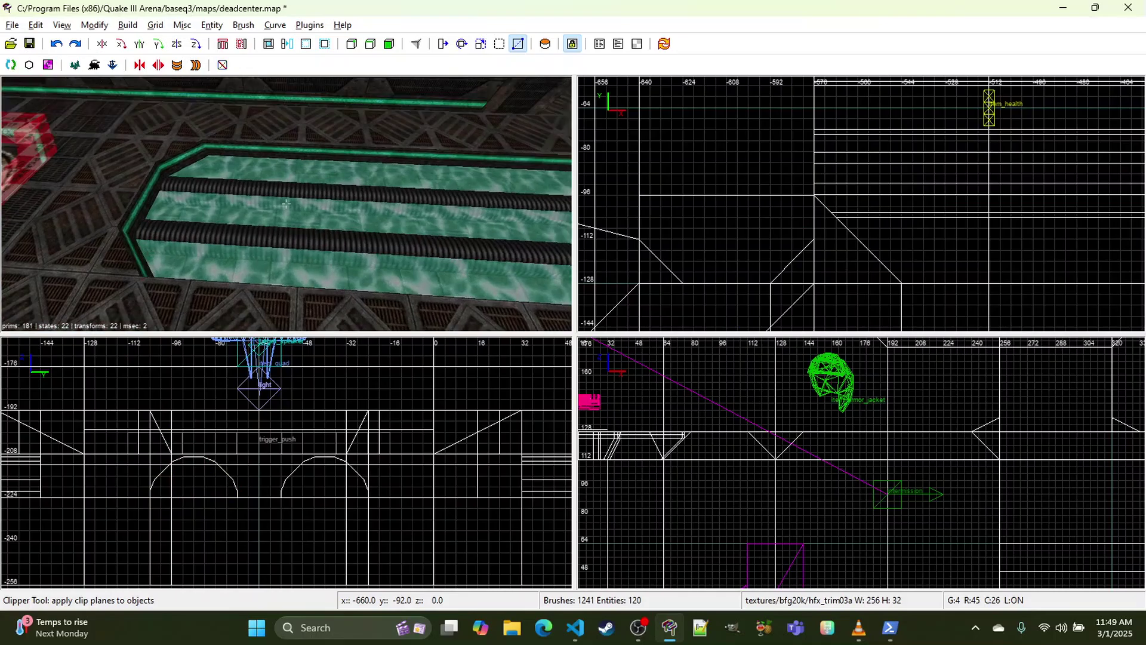
Step: Apply the common/nodrawnonsolid texture to the central pool's water brush around the platform
key("d")
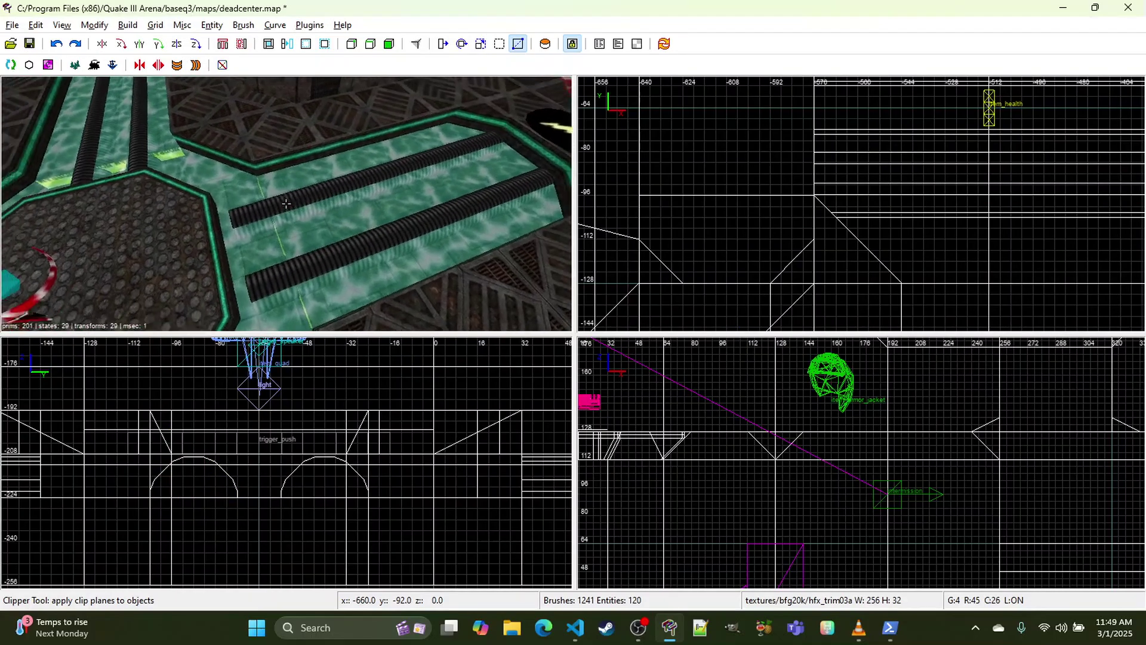
right_click(384, 156)
left_click(221, 207, "shift")
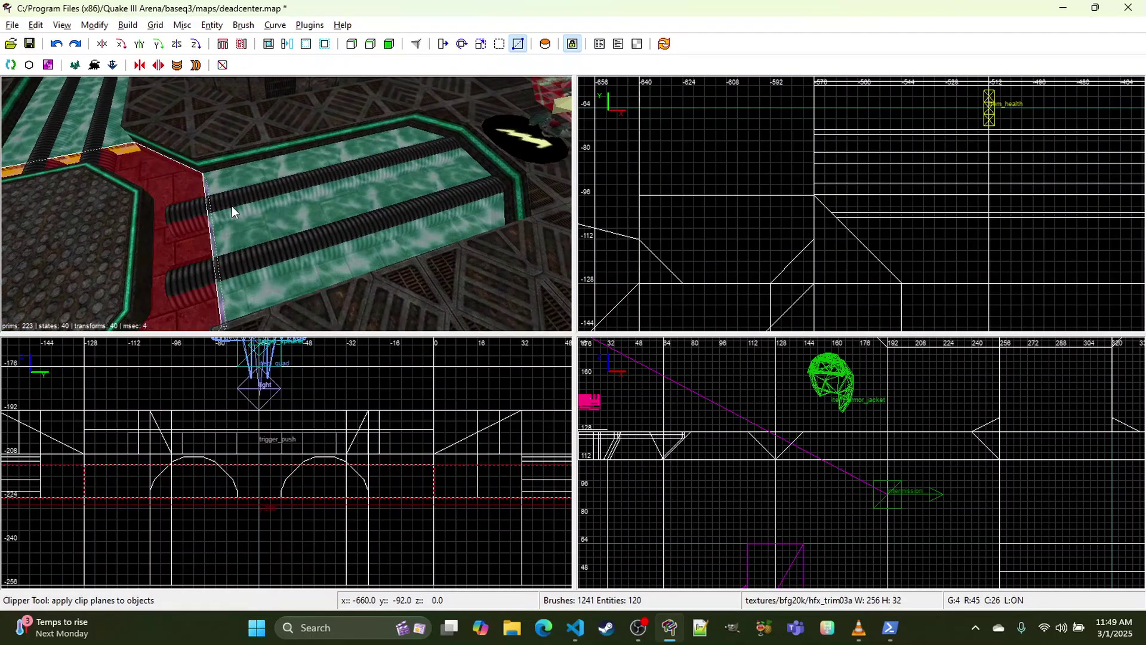
key("t")
scroll(769, 319, "down", 10)
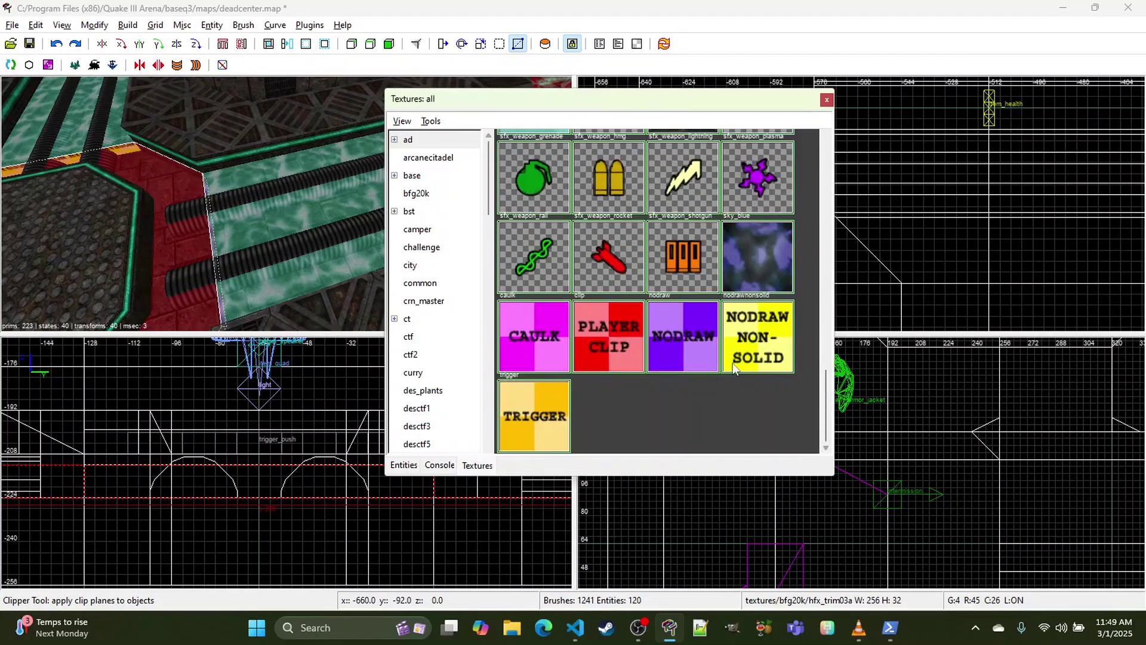
left_click(734, 367)
left_click(826, 100)
key("Escape")
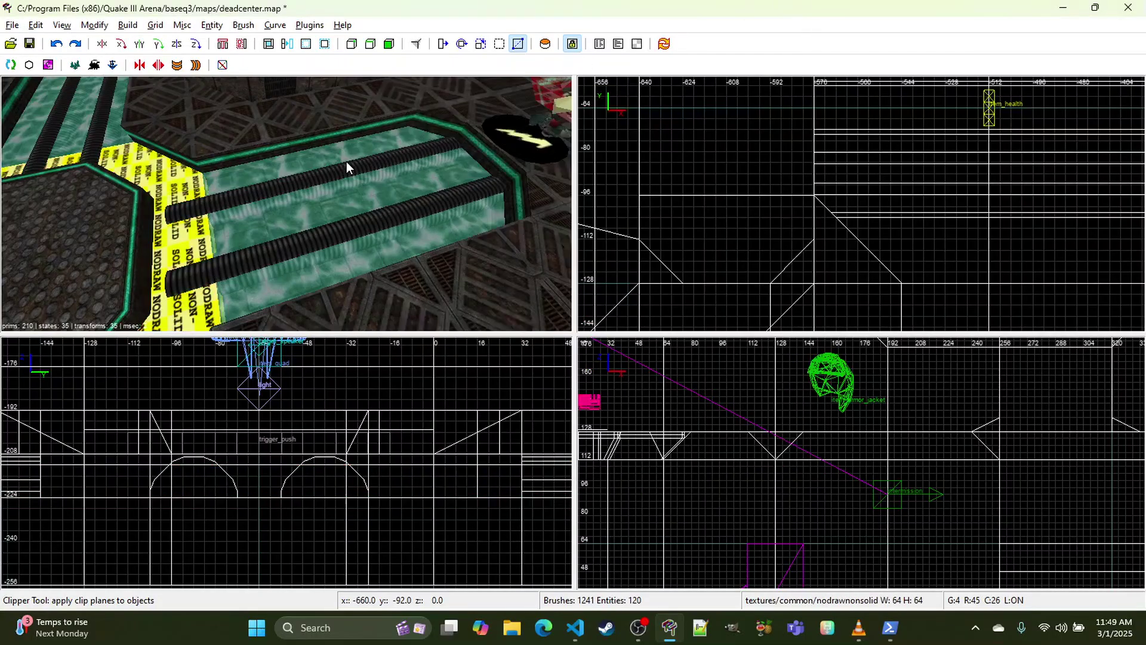
Step: Reapply the bfg20k/liquids_plasma texture to the top face of the central pool's water brush
left_click(260, 160, "shift")
key("s")
left_click(903, 220)
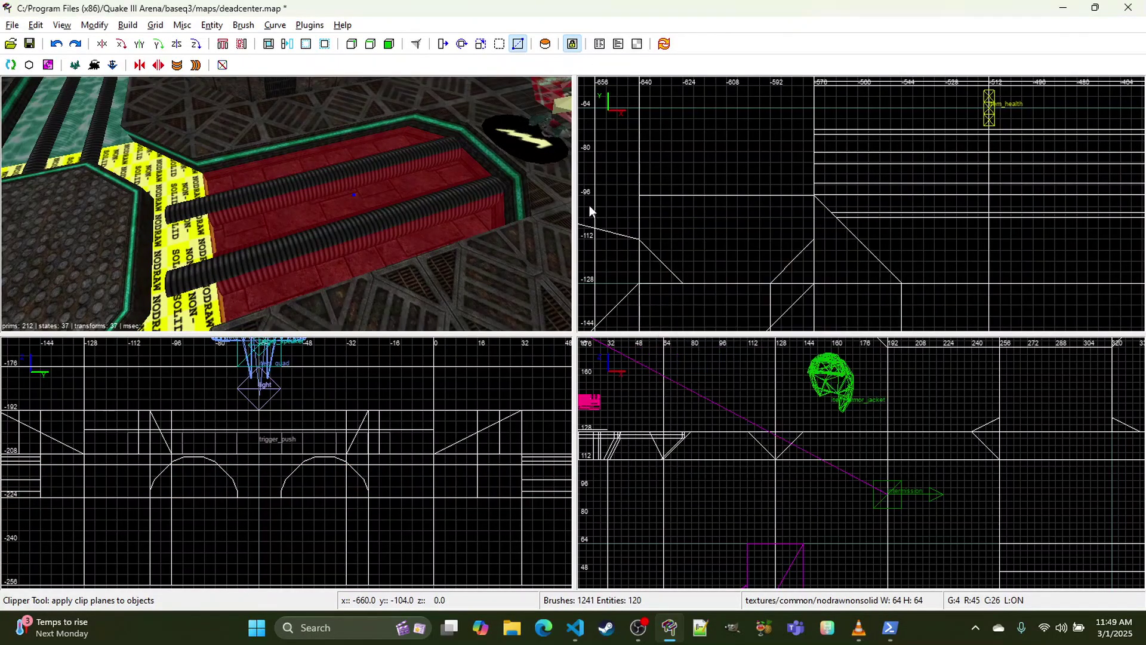
key("Escape")
Step: Shift the north channel's west pipe 4 units east and extend its inner end to y=16 at the central platform
right_click_drag(202, 178, 201, 185)
left_click(228, 201, "shift")
scroll(883, 220, "down", 7)
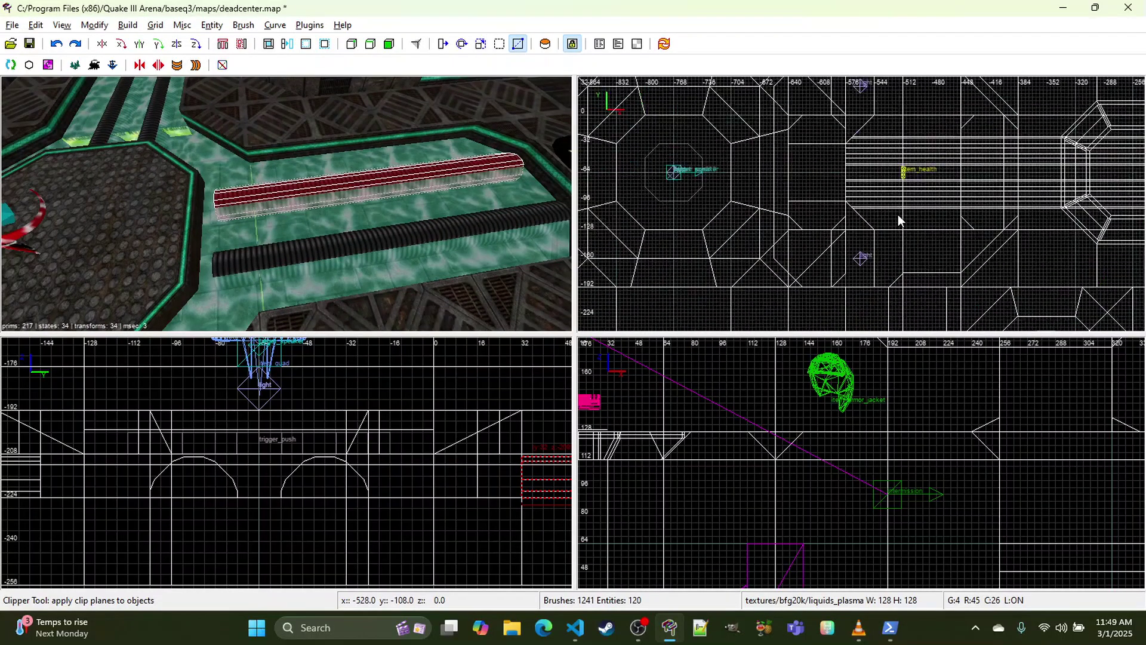
right_click_drag(898, 214, 640, 254)
scroll(898, 214, "up", 3)
scroll(898, 213, "up", 3)
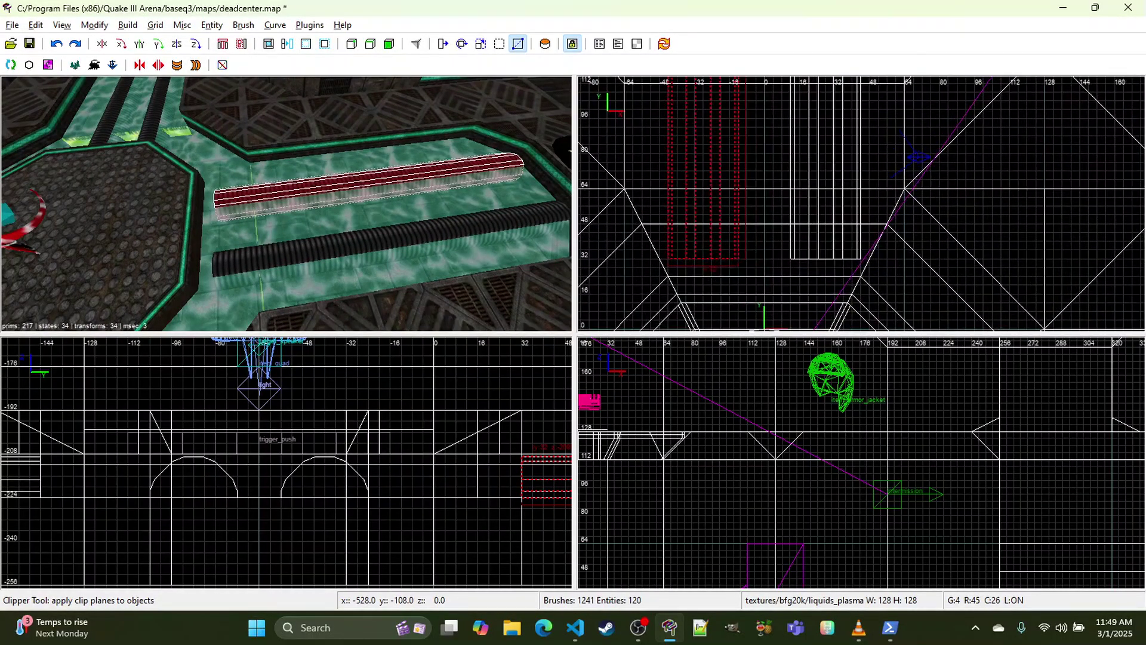
scroll(897, 214, "up", 1)
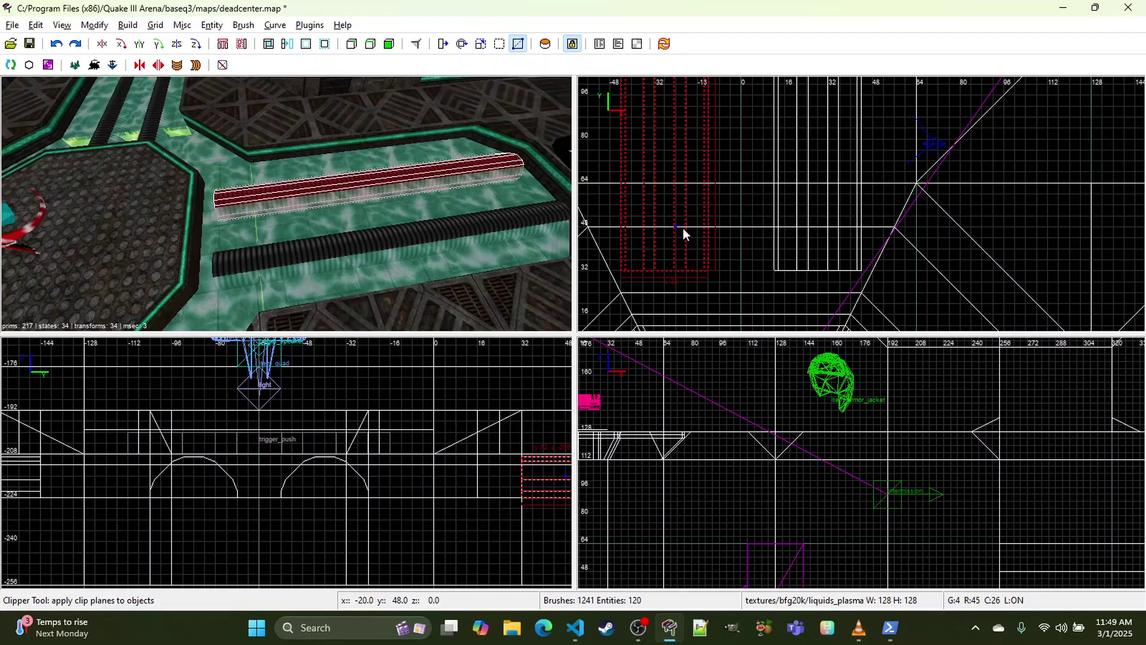
key("x")
right_click_drag(693, 216, 710, 266)
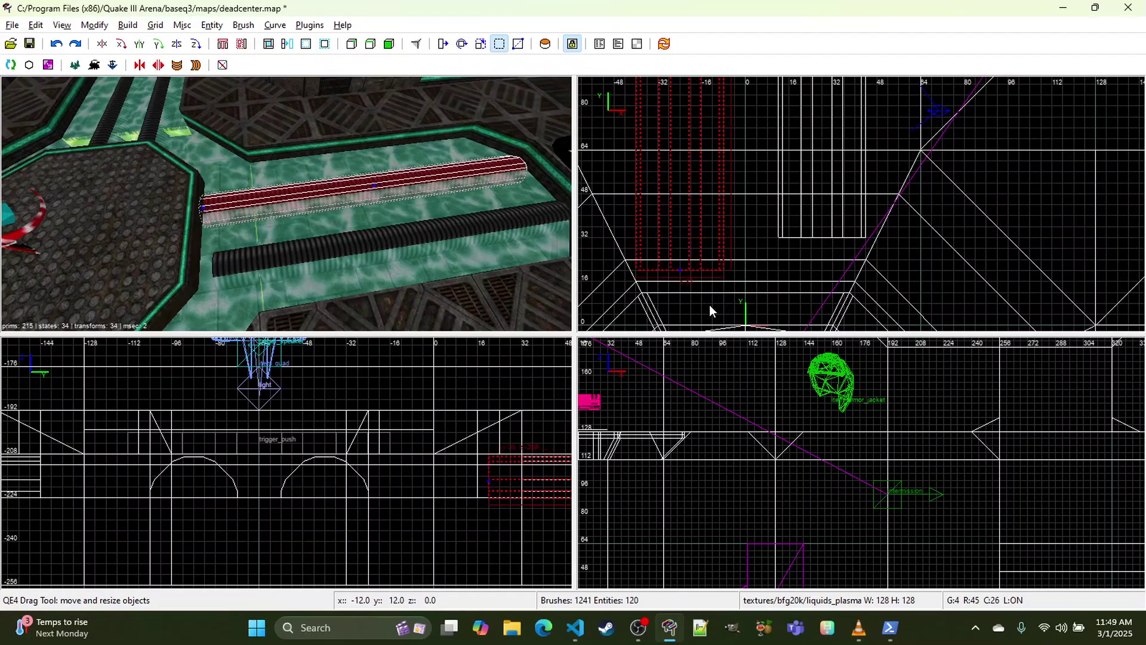
key("Escape")
Step: Shift the north channel's east pipe 4 units west and stretch its ends to y=16 and y=324
left_click(265, 250, "shift")
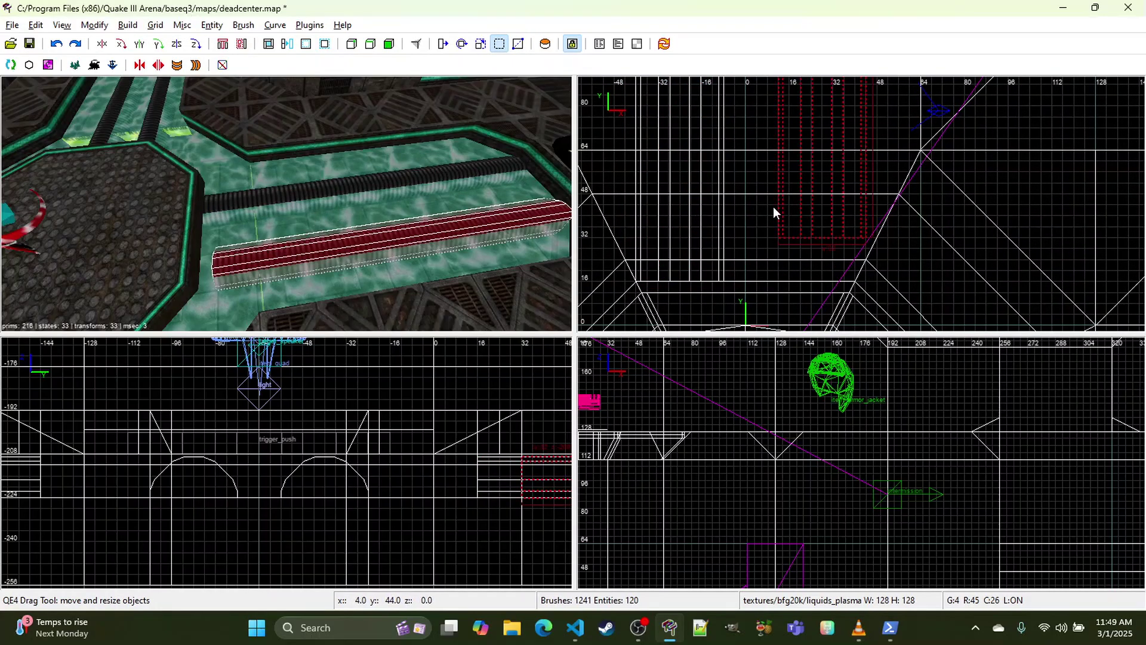
left_click_drag(780, 204, 804, 296)
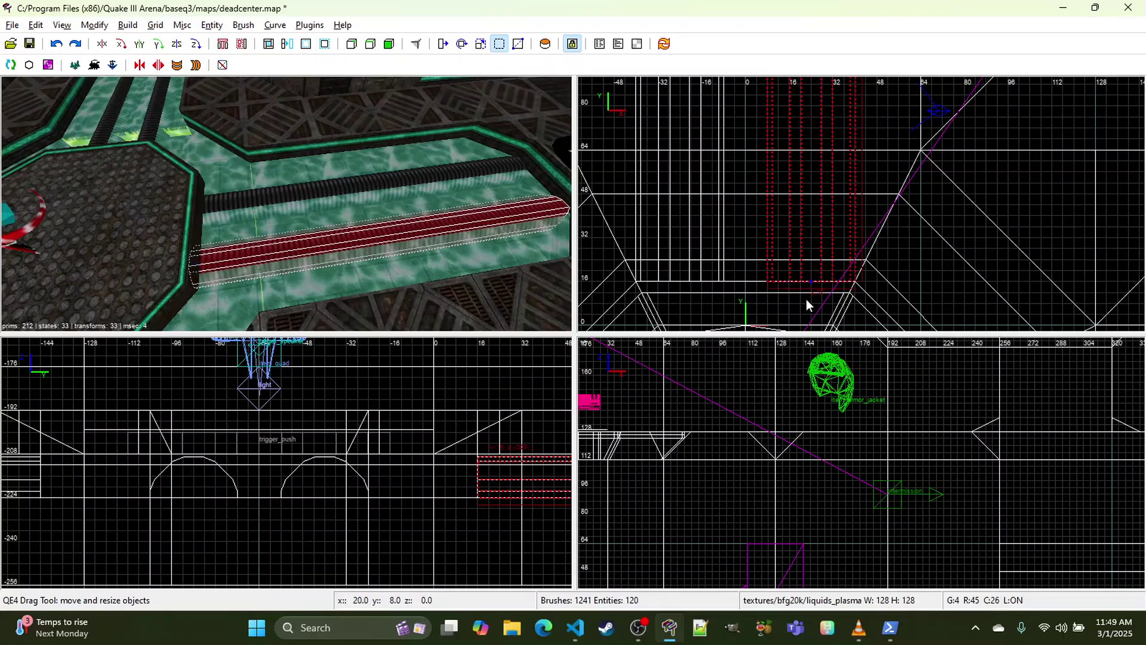
right_click_drag(805, 299, 862, 167)
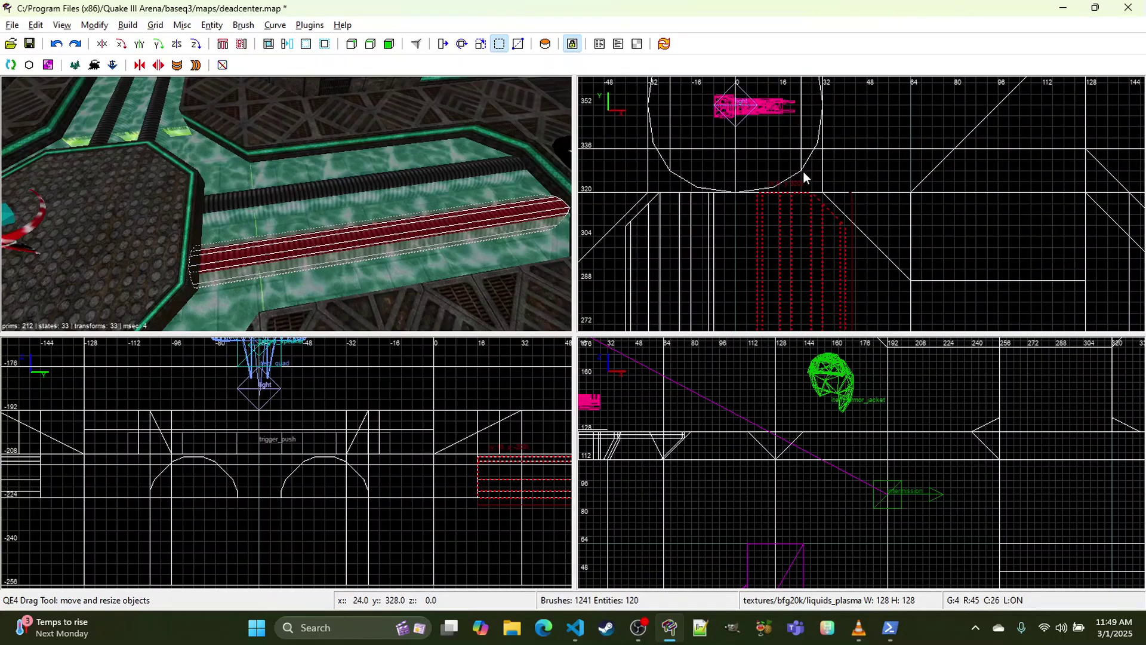
left_click_drag(826, 183, 826, 177)
key("Escape")
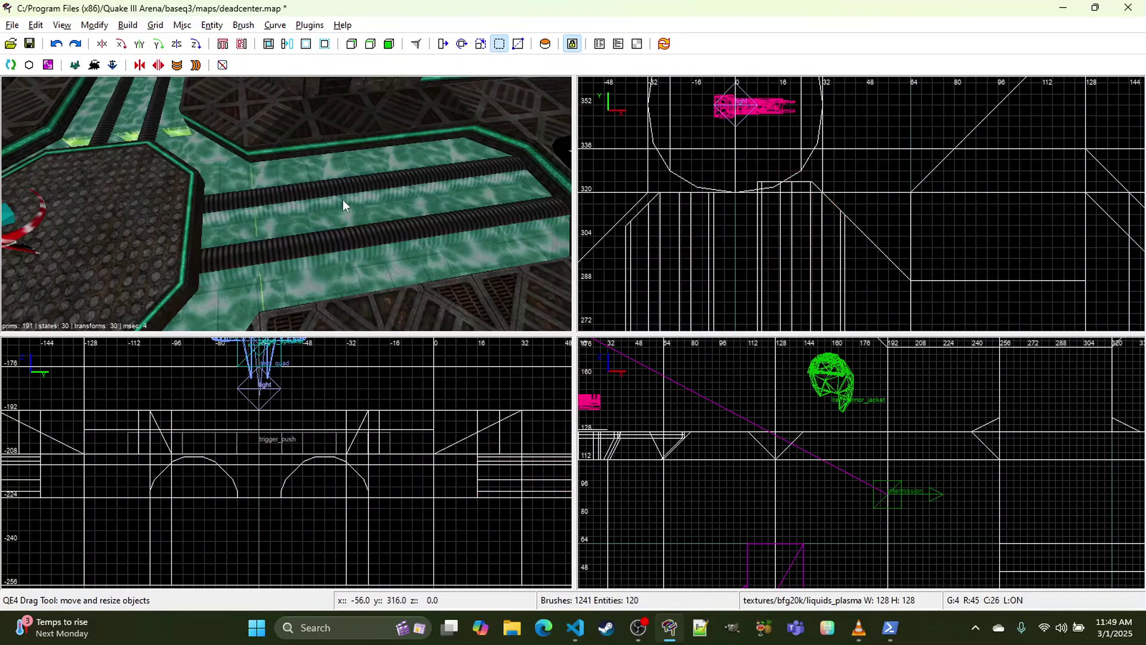
Step: Stretch the west pipe's outer end to y=324 and clip both north channel pipes flush with the end wall at y=320
left_click(340, 188, "shift")
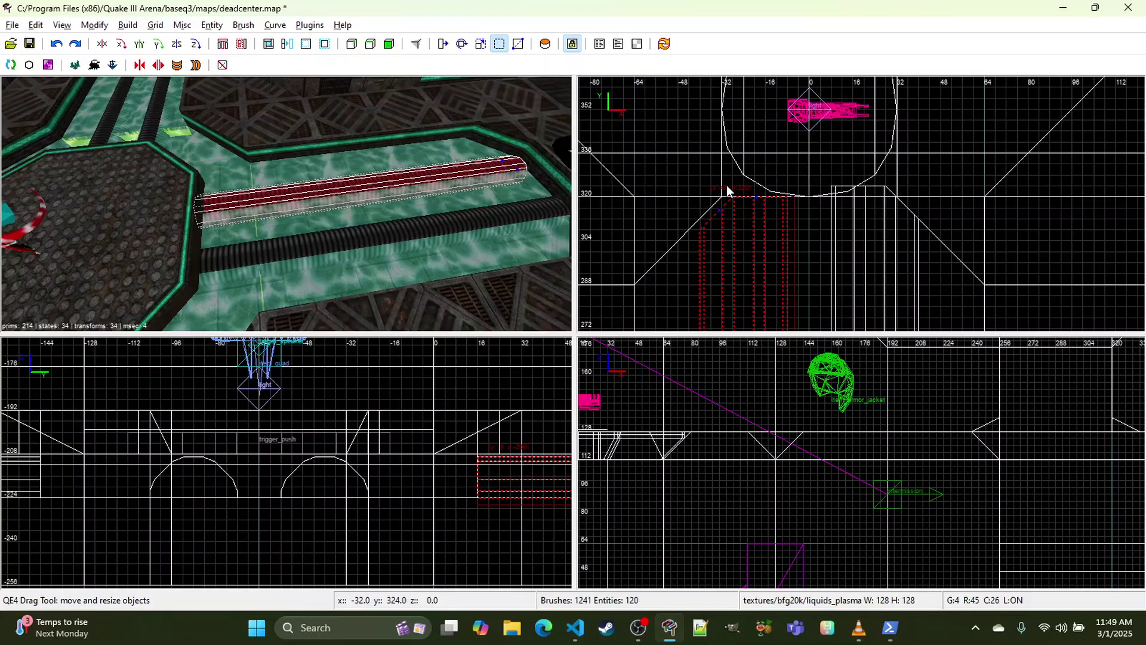
left_click_drag(726, 187, 729, 182)
left_click(422, 224, "shift")
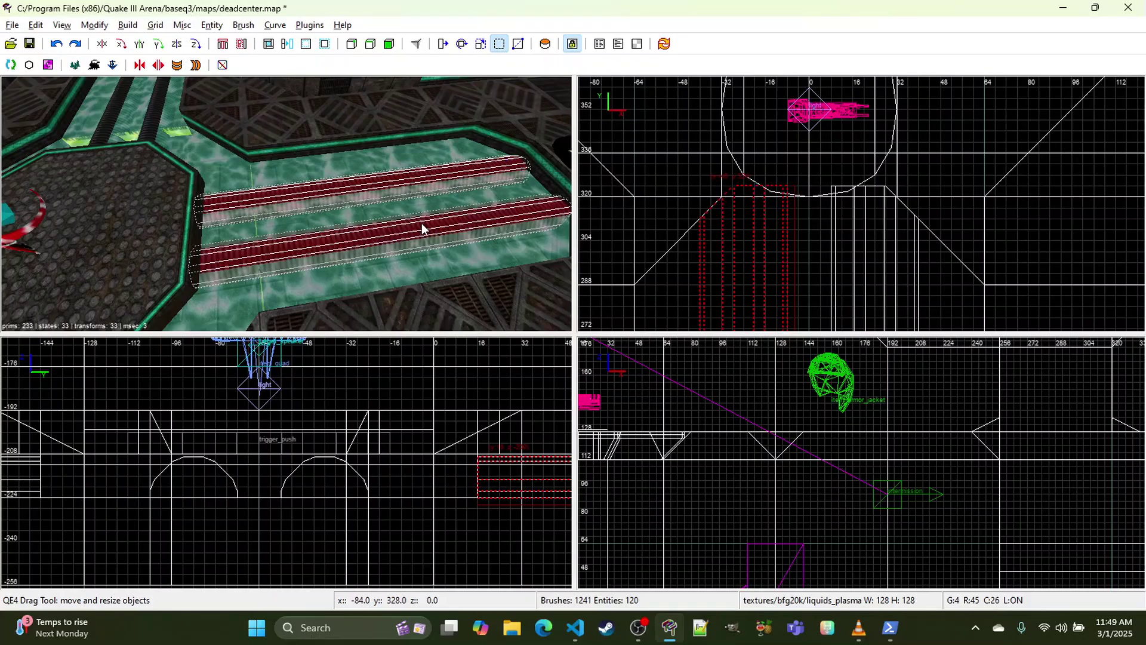
key("x")
left_click(732, 198)
left_click(775, 197)
right_click(478, 158)
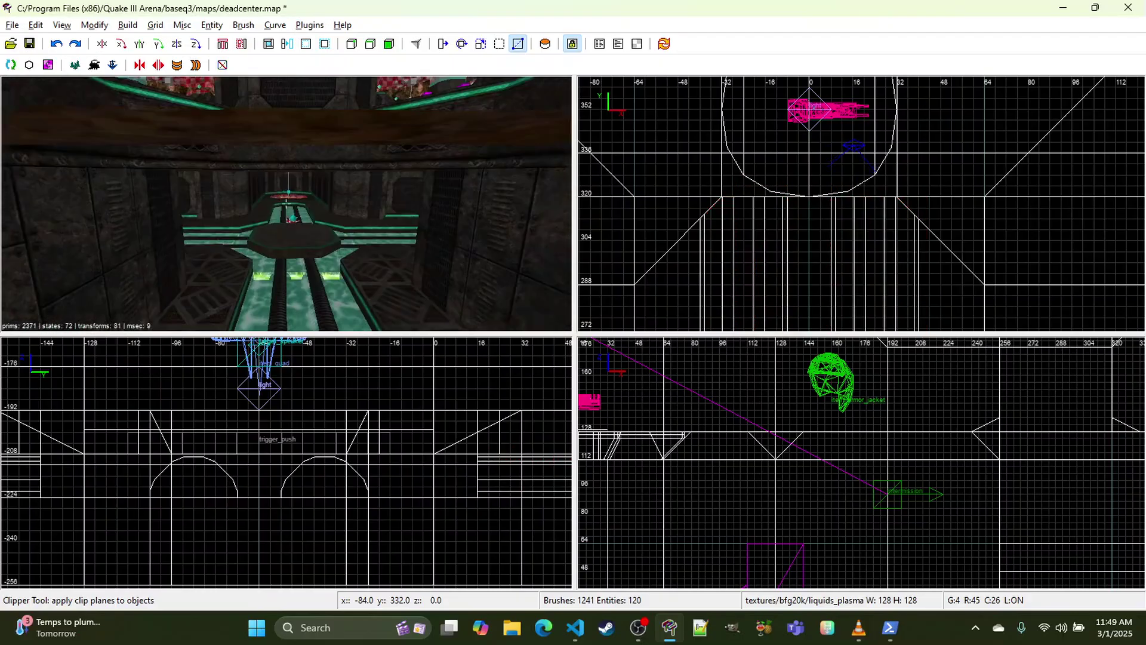
key("Escape")
Step: Save the deadcenter map
right_click(504, 169)
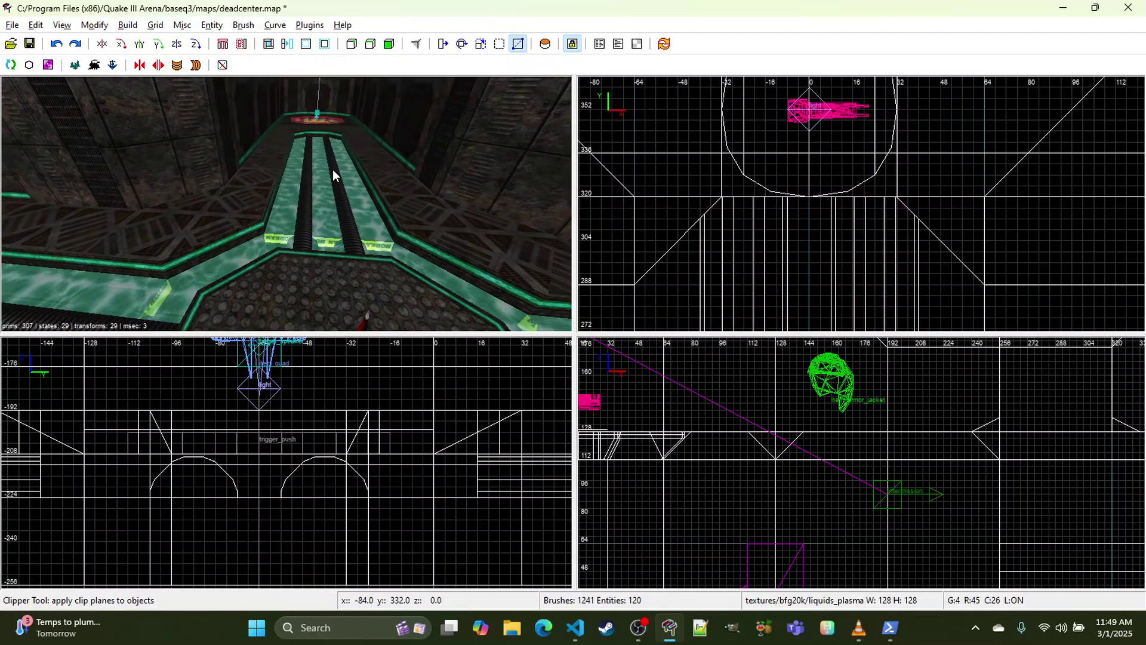
left_click(12, 24)
left_click(29, 97)
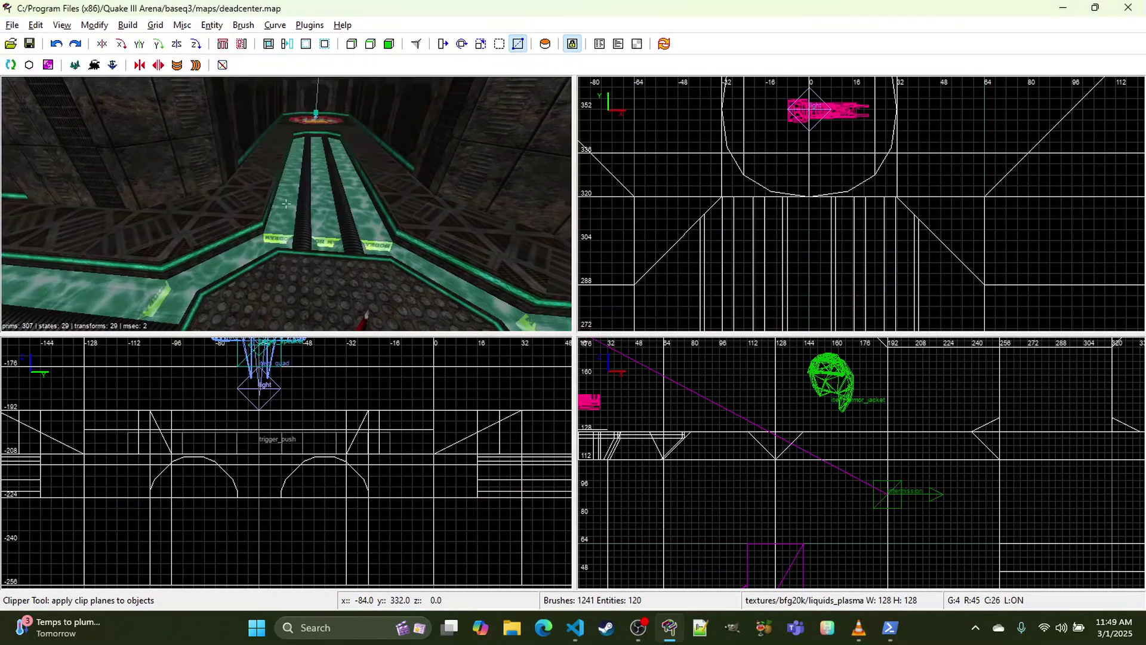
Step: Show all hidden objects so the player clip brushes over the channels are displayed again
right_click_drag(211, 138, 288, 154)
left_click(61, 24)
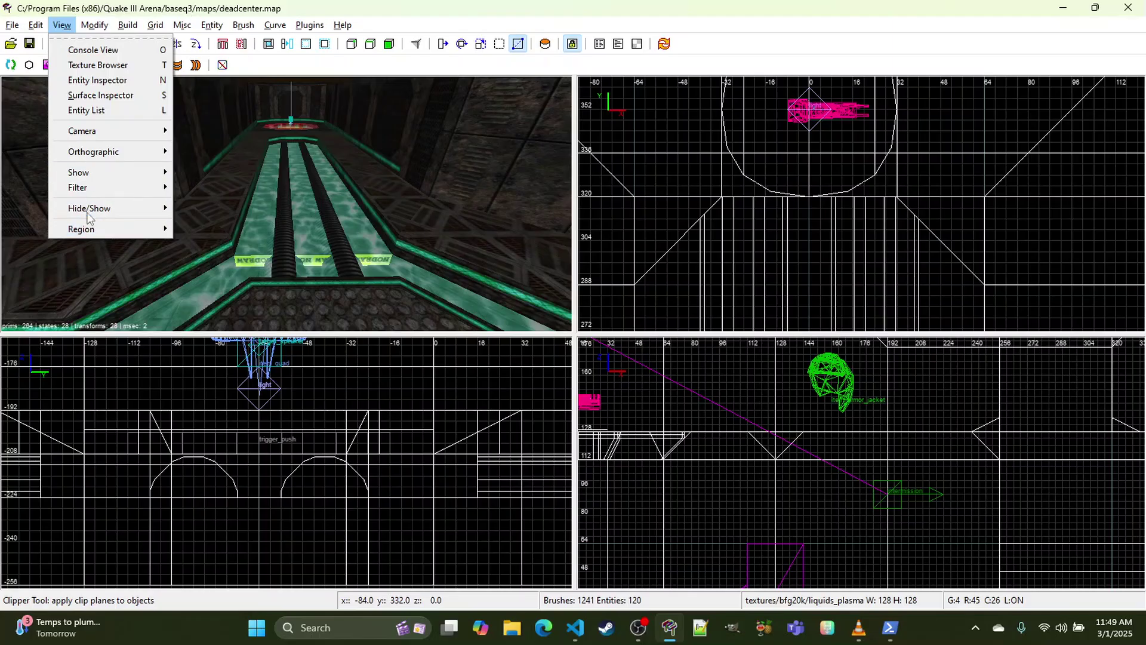
mouse_move(120, 206)
left_click(210, 230)
right_click_drag(210, 229, 285, 204)
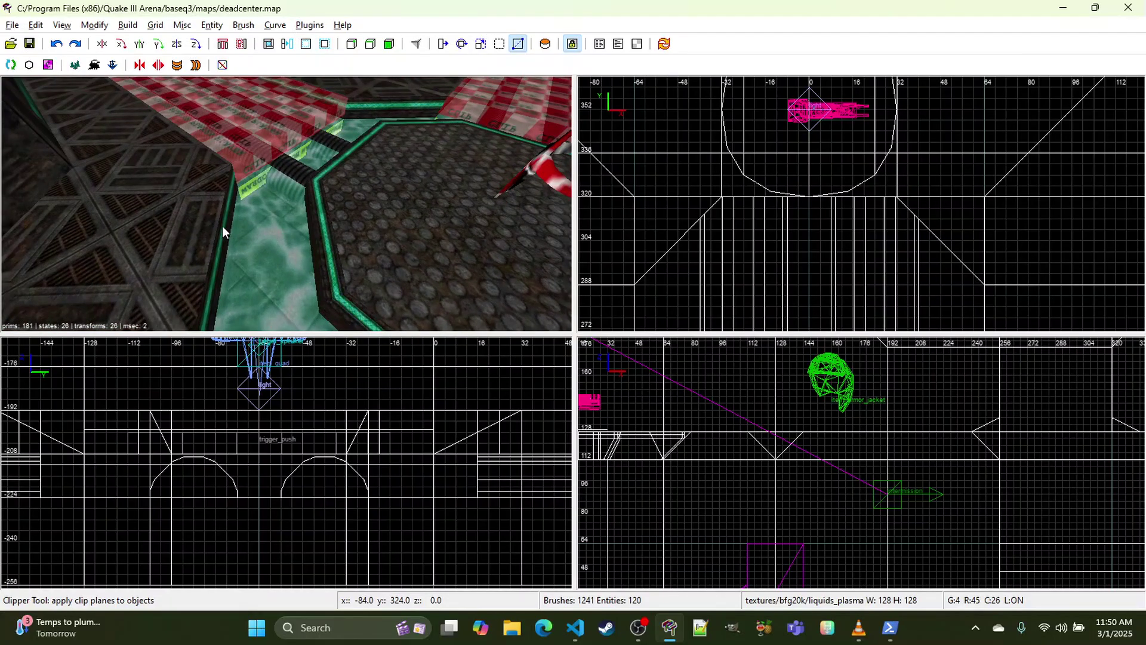
left_click(186, 195, "shift")
scroll(830, 182, "down", 7)
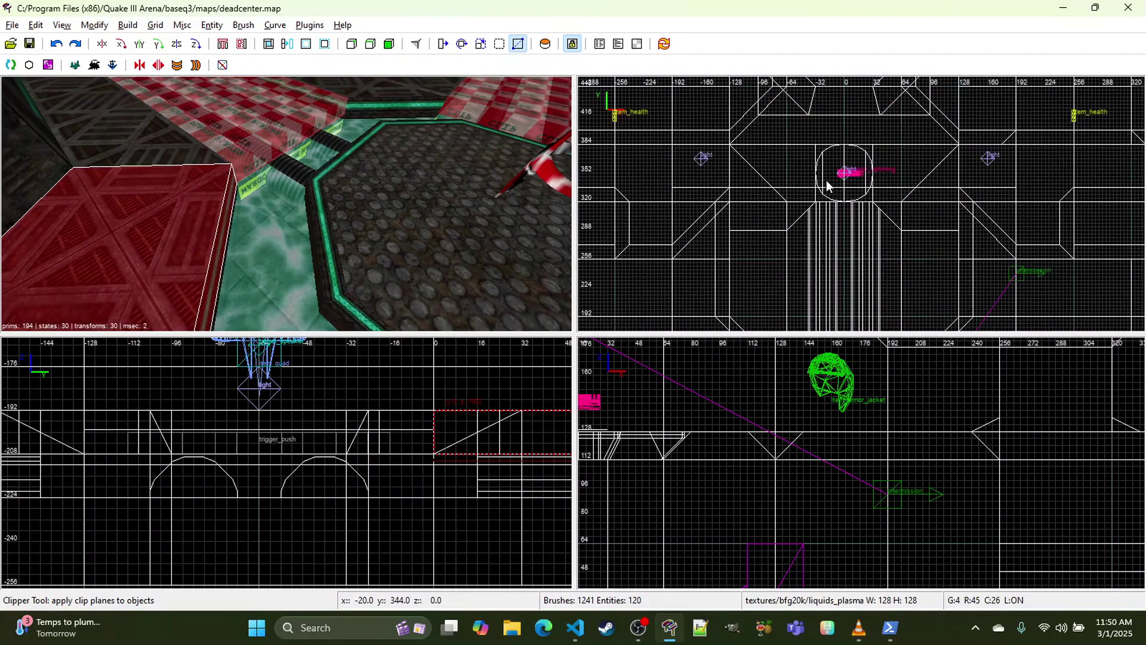
scroll(911, 96, "up", 5)
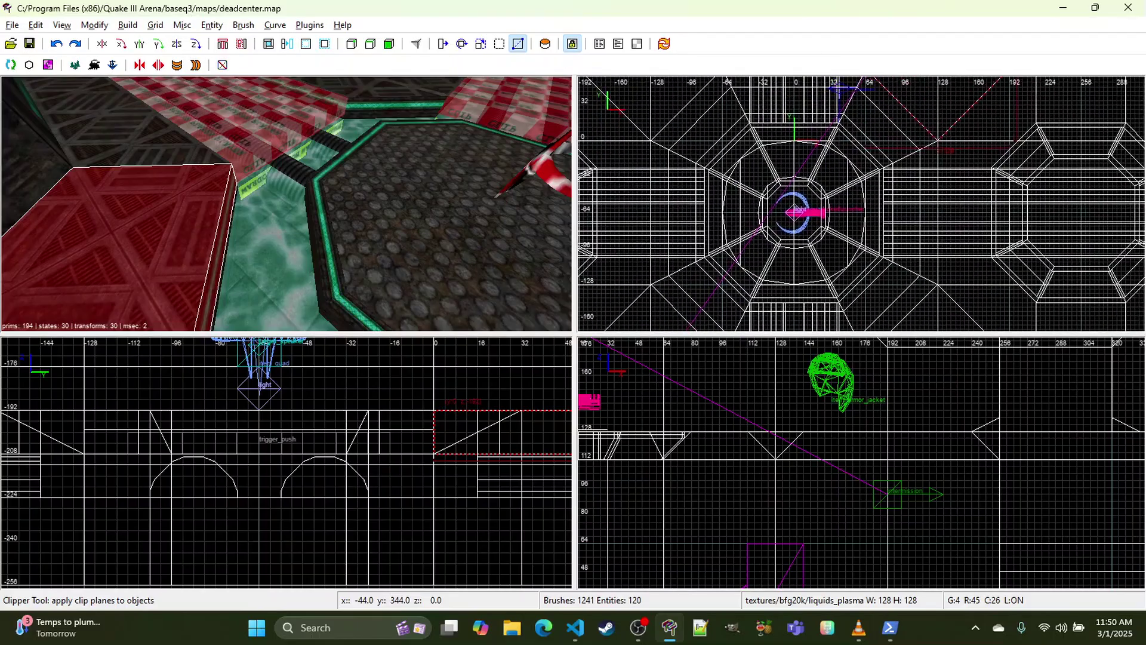
key("Escape")
Step: Duplicate the trim brush on the central platform's northeast edge and fit the copy along the pool's outer edge from (64, 64) to (128, 0)
left_click(318, 216, "shift")
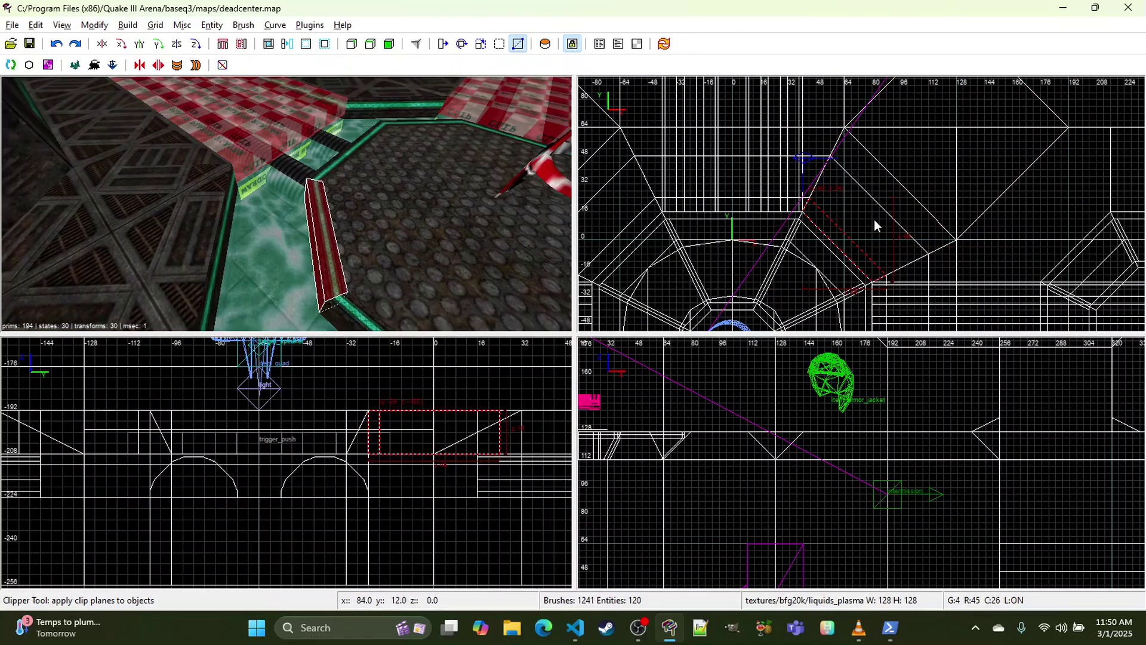
key("shift+Return")
key("x")
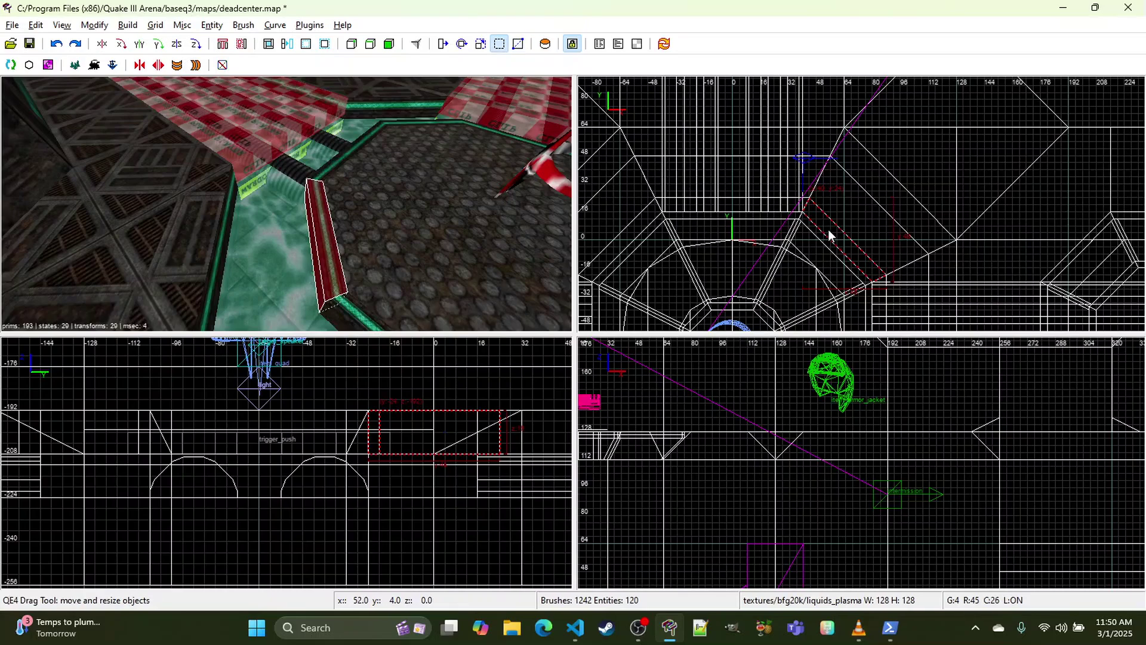
mouse_move(829, 235)
left_mouse_down()
mouse_move(836, 220)
mouse_move(838, 241)
mouse_move(924, 166)
left_mouse_up()
left_click_drag(834, 244, 882, 216)
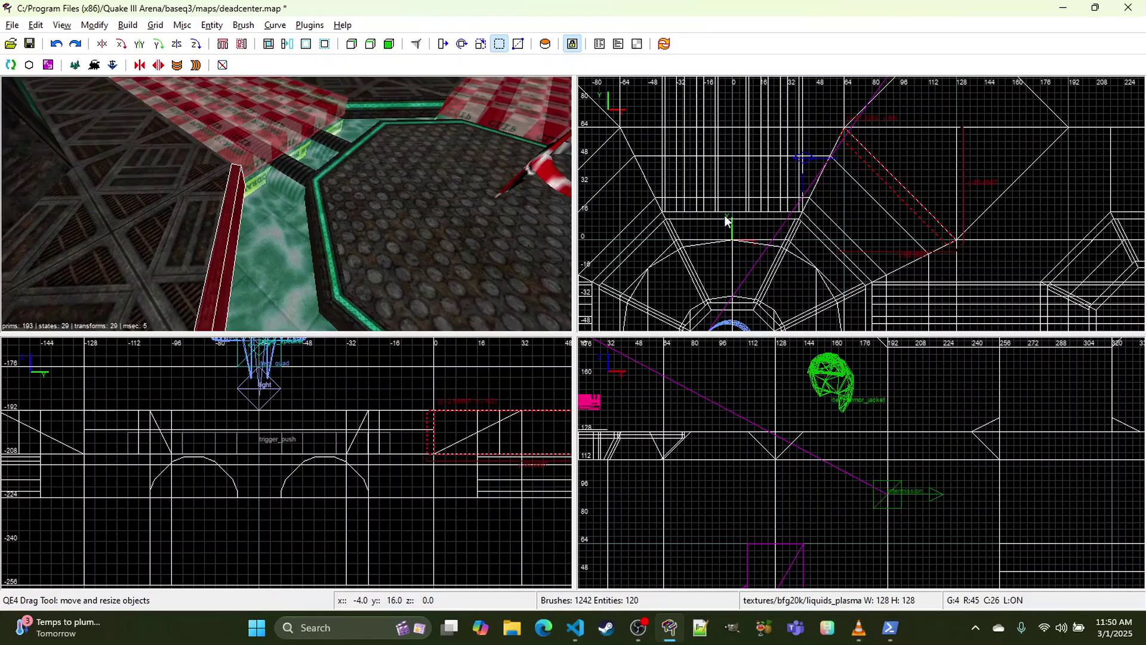
Step: Apply the common/clip texture to the duplicated brush along the pool's outer edge
key("t")
scroll(635, 269, "down", 5)
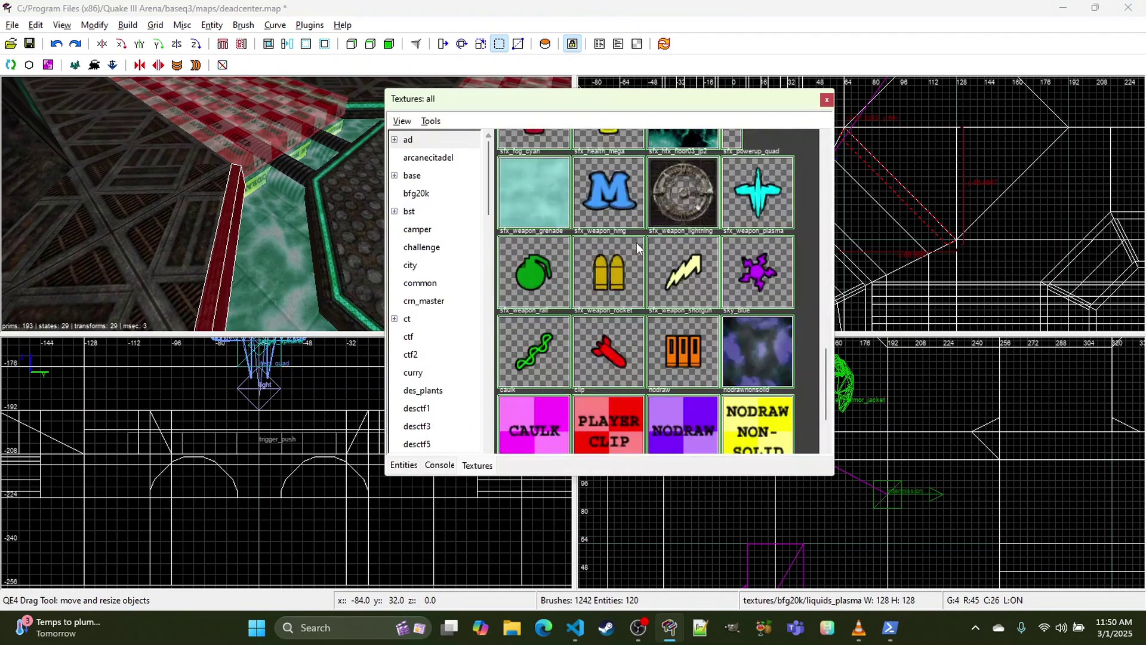
left_click(621, 301)
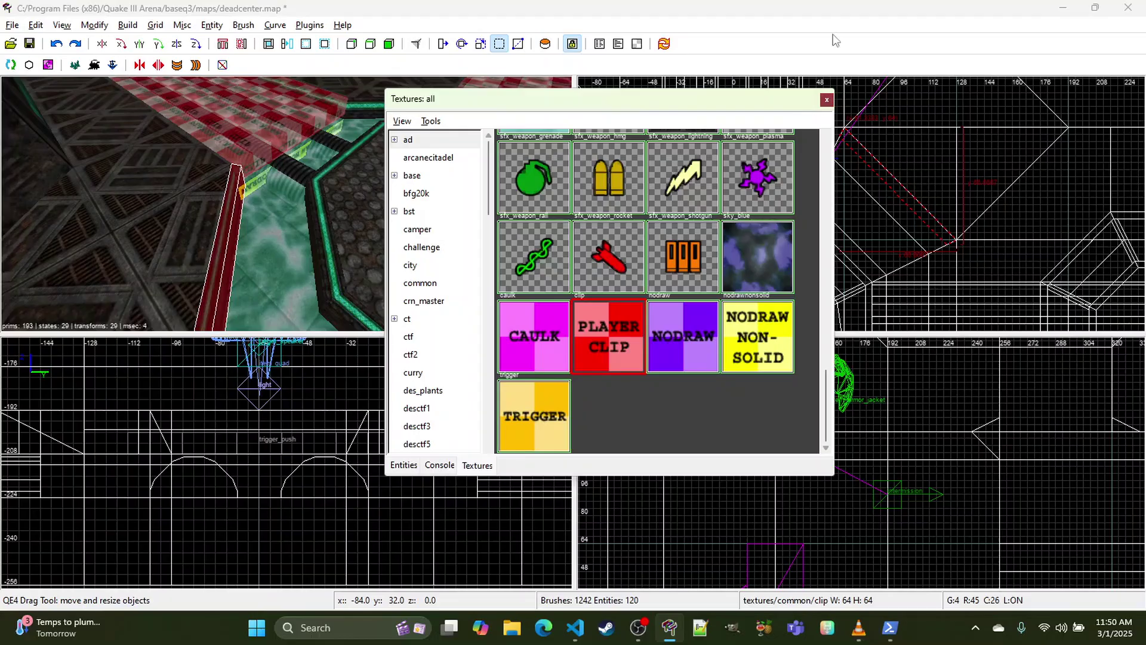
left_click(827, 100)
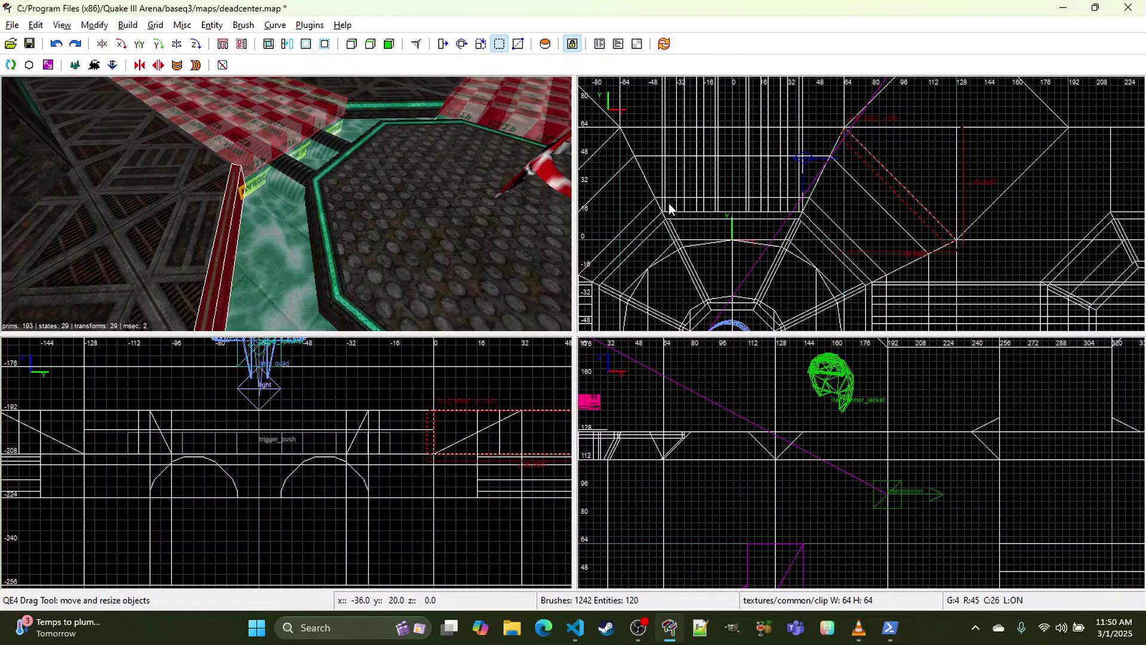
Step: Set the horizontal and vertical shift of the selected outer-edge clip brush's texture to 0
key("t")
key("s")
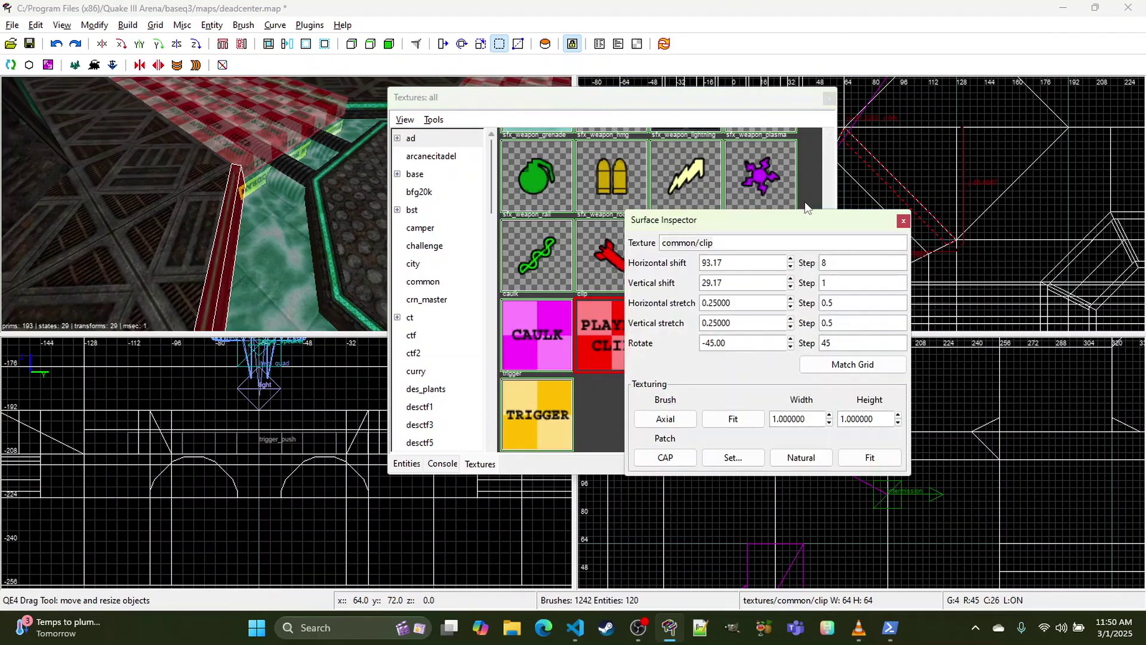
double_click(749, 261)
type("0")
key("Tab")
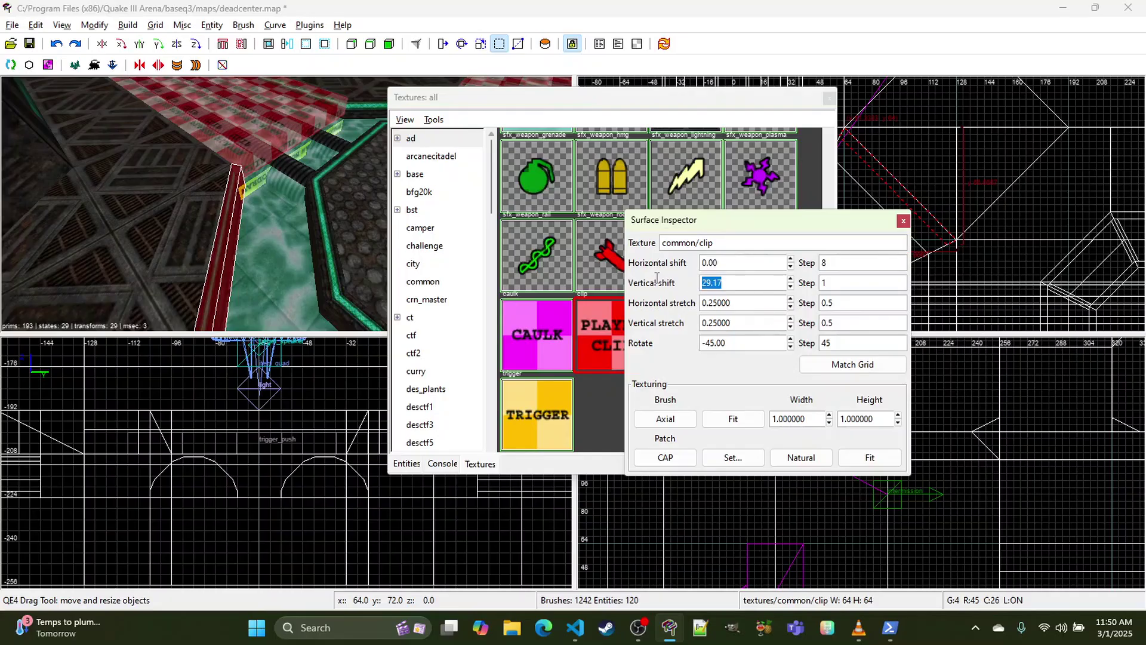
type("0")
key("Tab")
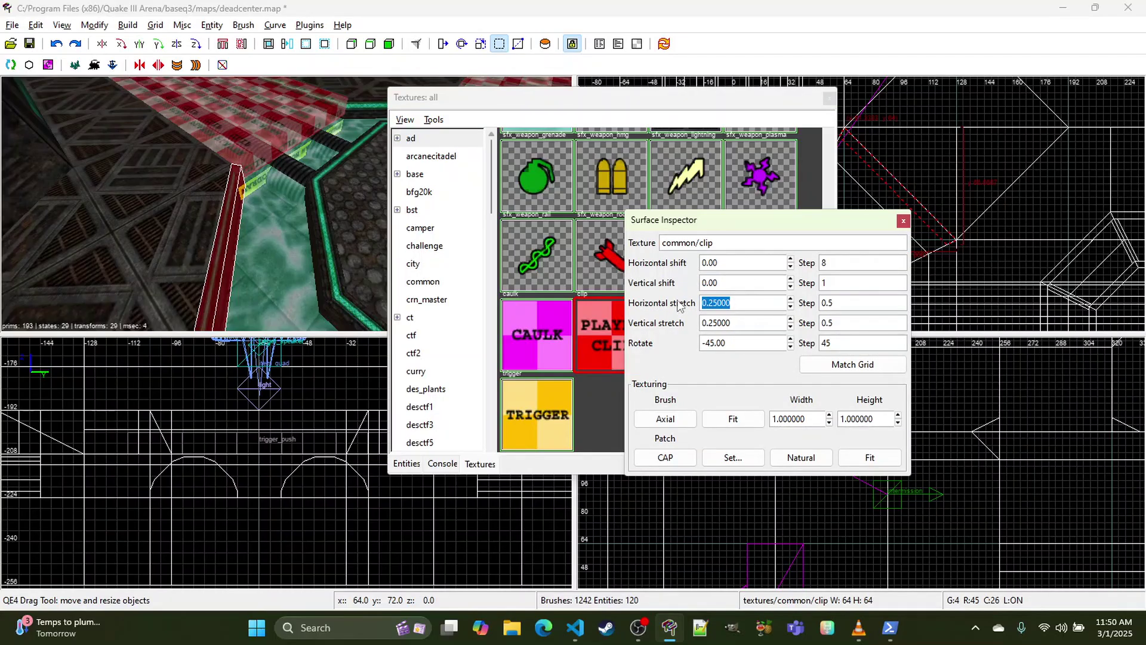
Step: Set the clip brush's horizontal and vertical texture stretch to 0.5 and its rotation to 0
type("0.5")
key("Tab")
key("Tab")
key("Tab")
key("Tab")
key("Tab")
type("0.5")
key("Tab")
key("Tab")
type("0")
key("Tab")
left_click(901, 222)
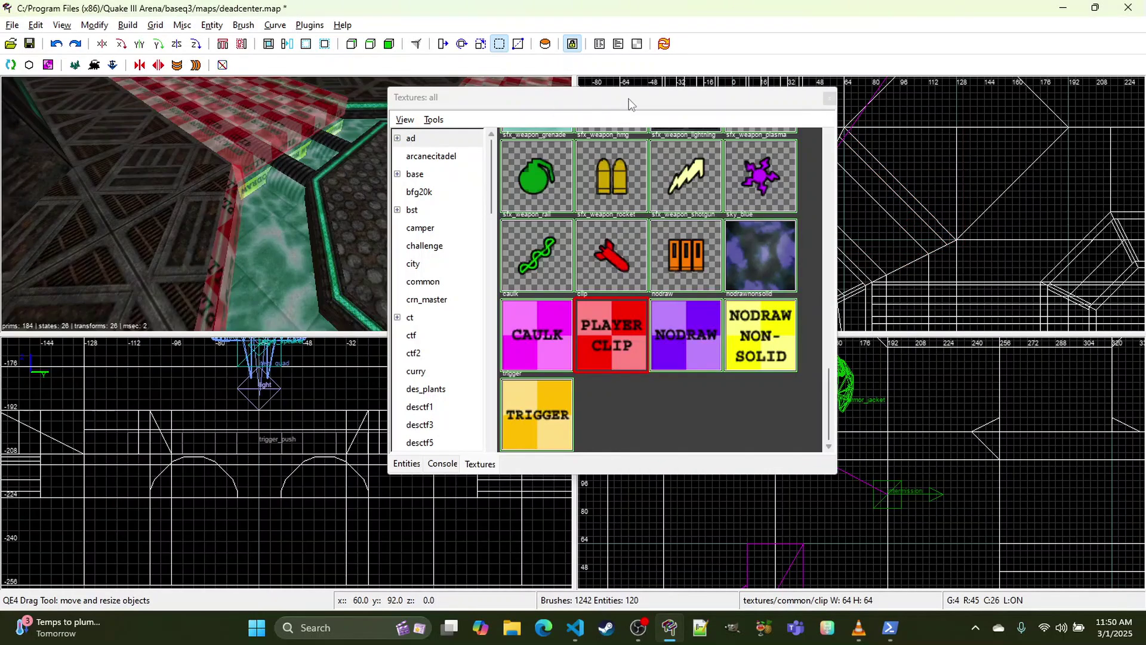
key("t")
Step: Duplicate the outer-edge clip brush and extend the copy inward across the water to the central platform's northeast trim
left_click(242, 195, "shift")
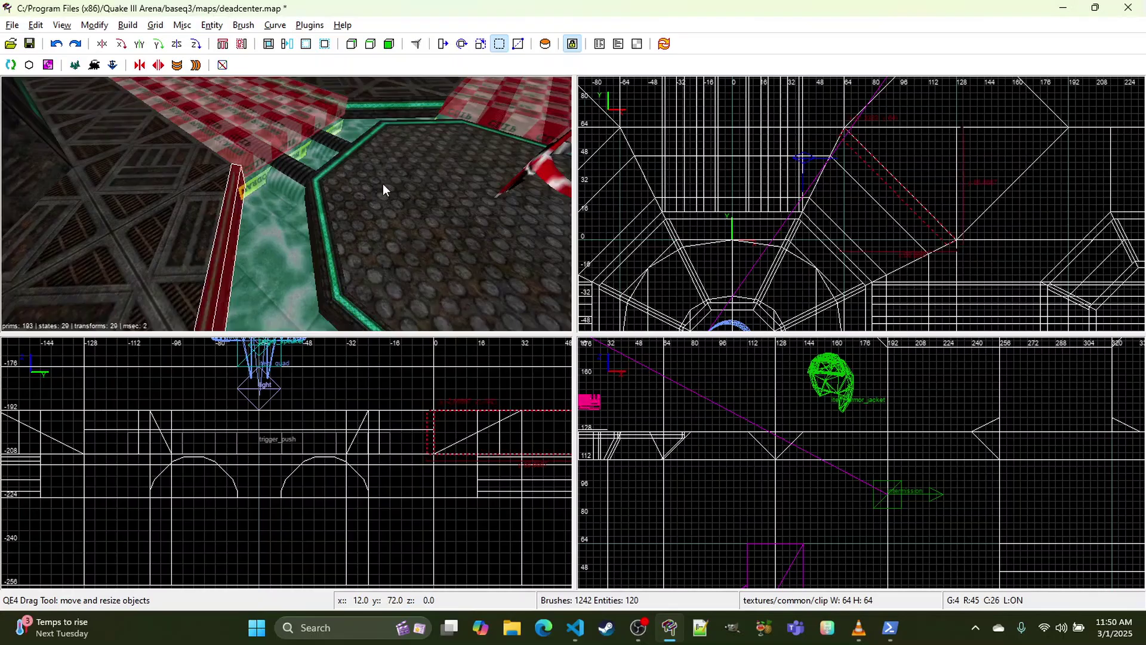
right_click_drag(729, 184, 754, 210)
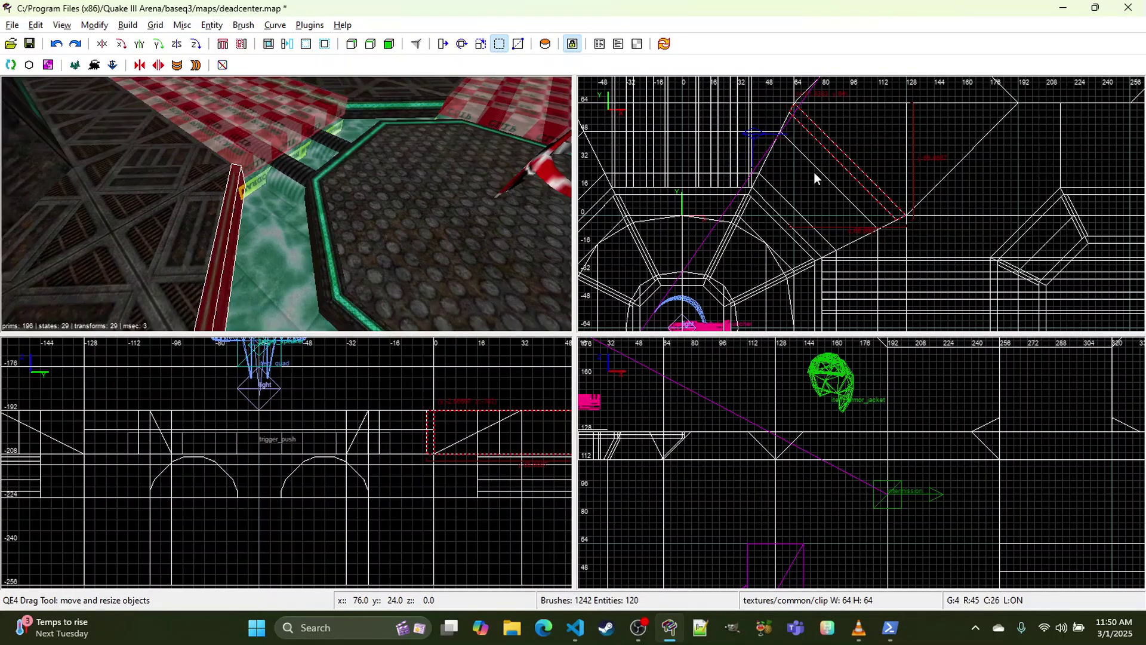
left_click_drag(814, 172, 752, 226)
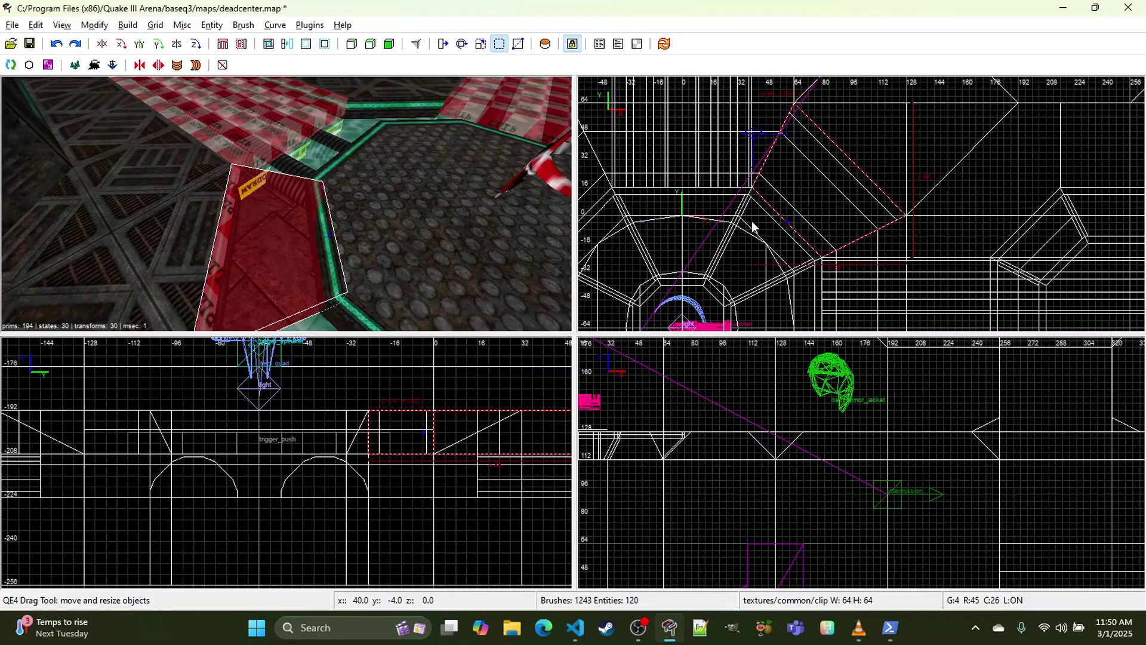
Step: Narrow the duplicated clip brush, pulling its outer face inward and placing its inner edge from (44, 24) to (88, -20)
left_click_drag(849, 120, 844, 123)
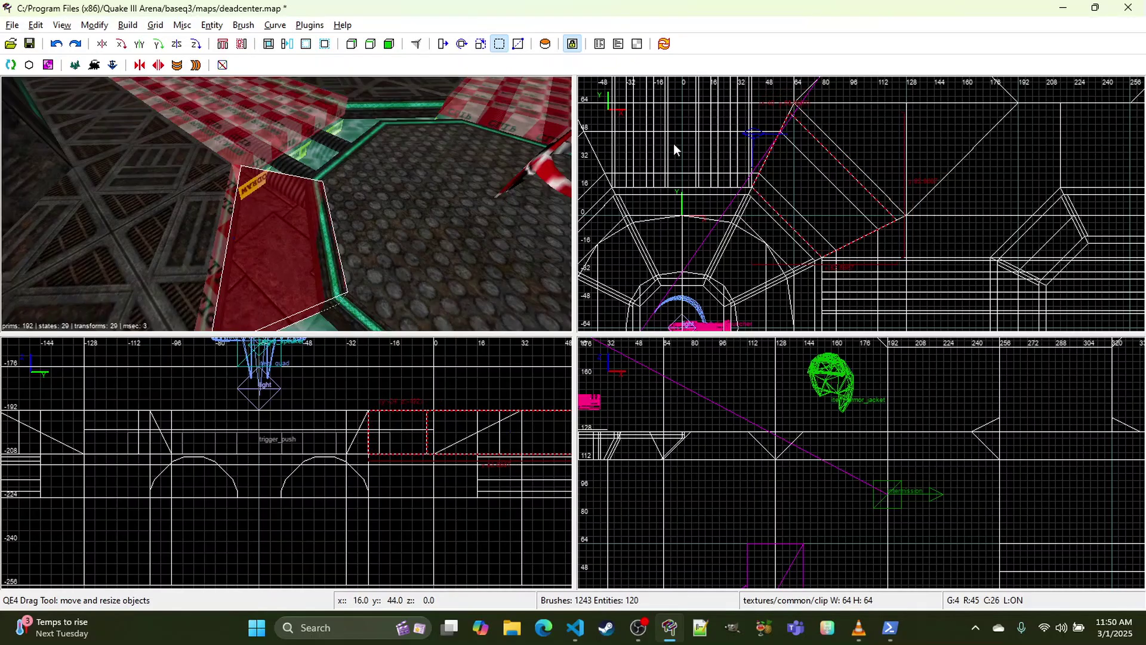
right_click_drag(537, 179, 526, 181)
left_click_drag(761, 233, 768, 223)
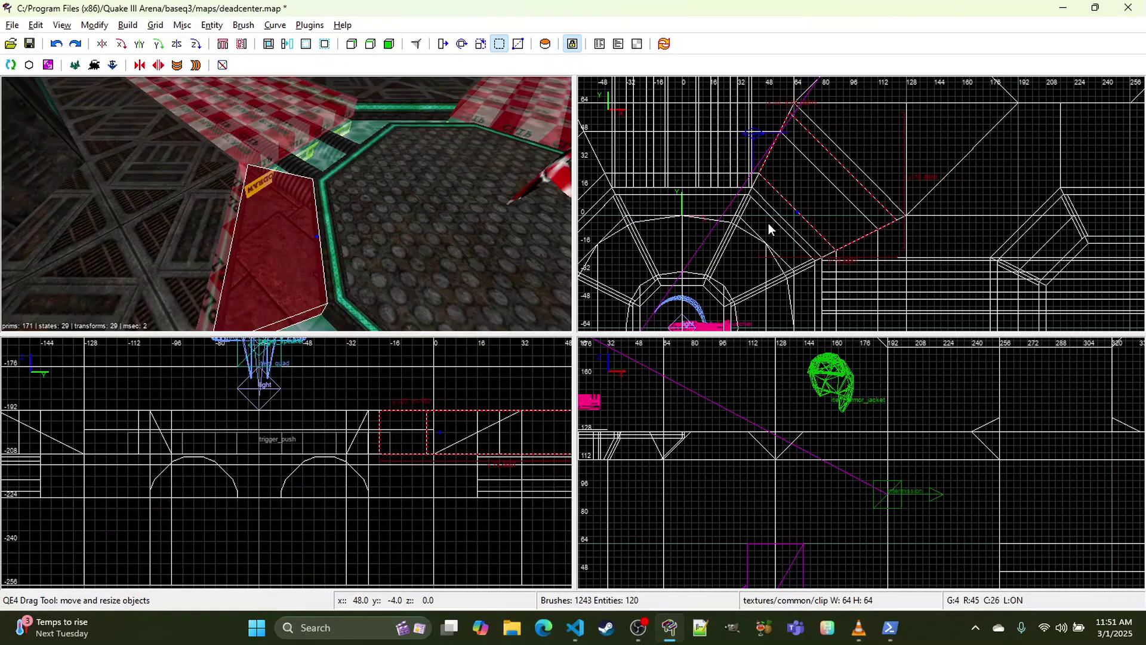
right_click(461, 198)
key("d")
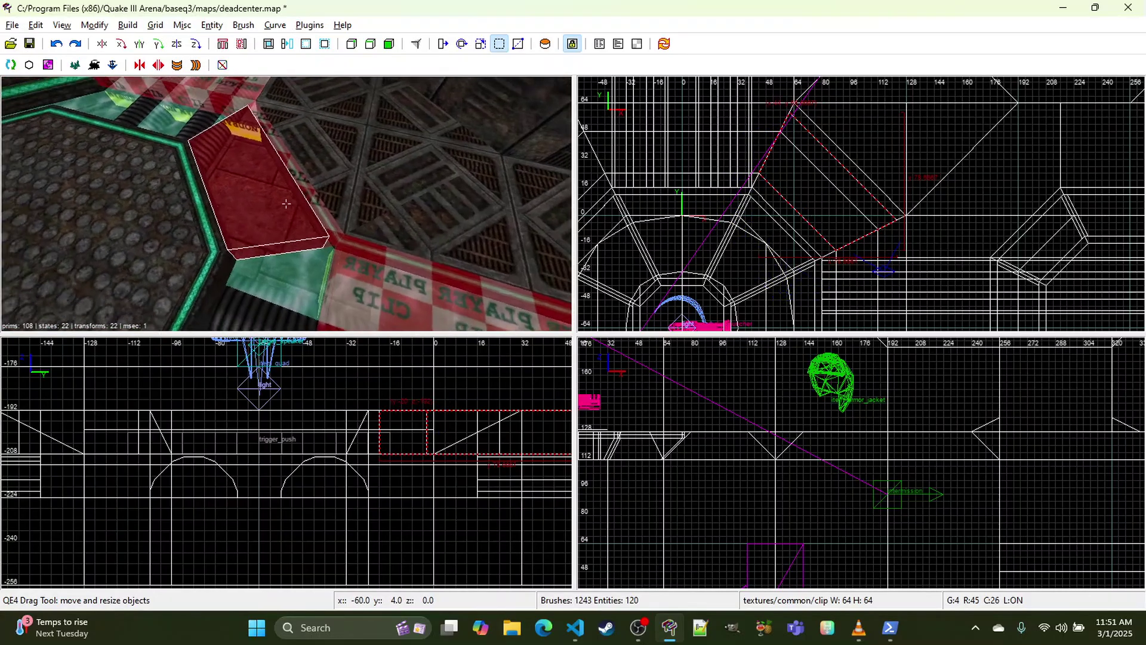
key("w")
right_click(410, 190)
right_click(410, 190)
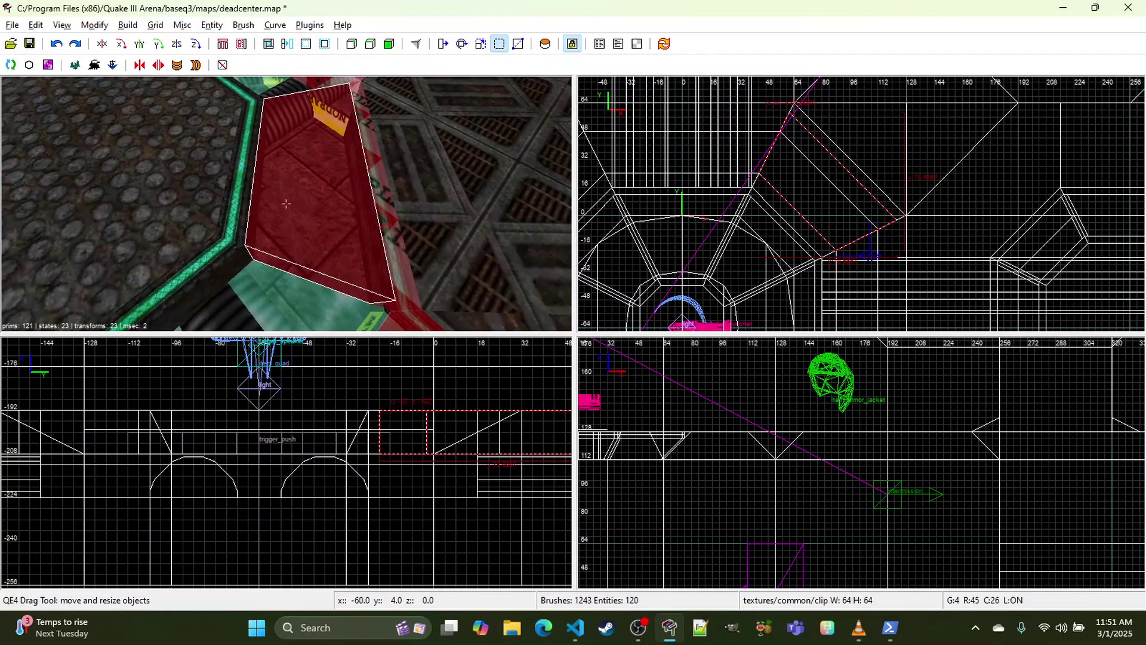
key("Escape")
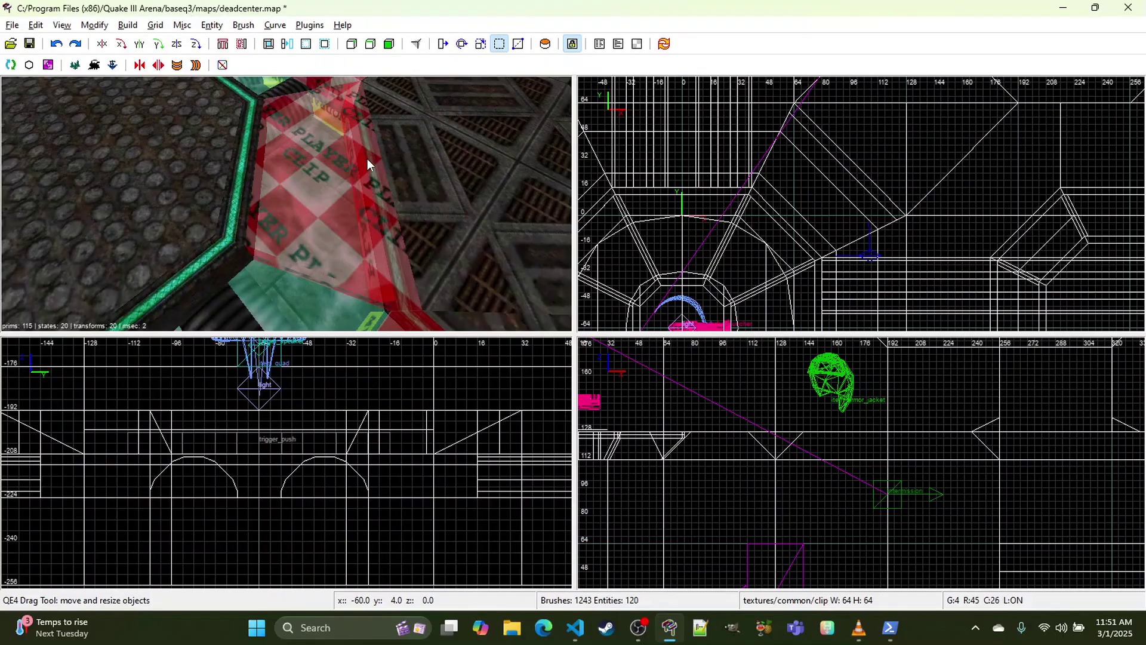
Step: Widen the outer-edge clip strip inward on grid 2 so its inner edge runs from (60, 56) to (120, -4)
left_click(367, 159, "shift")
scroll(853, 194, "up", 3)
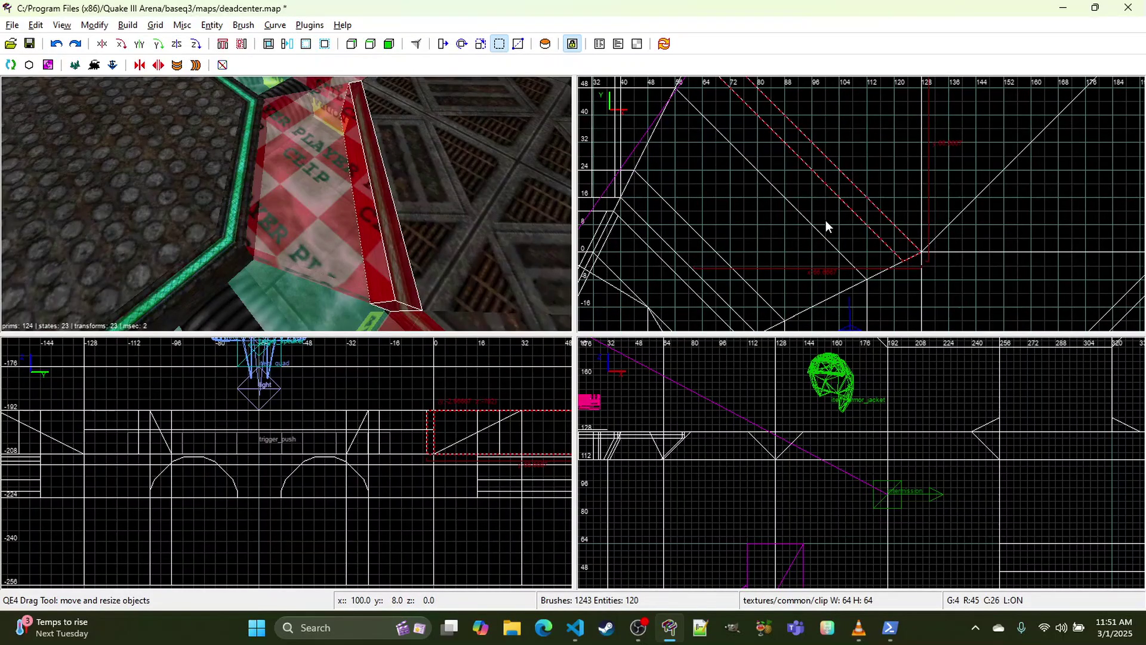
left_click_drag(826, 220, 811, 225)
key("bracketleft")
right_click(320, 153)
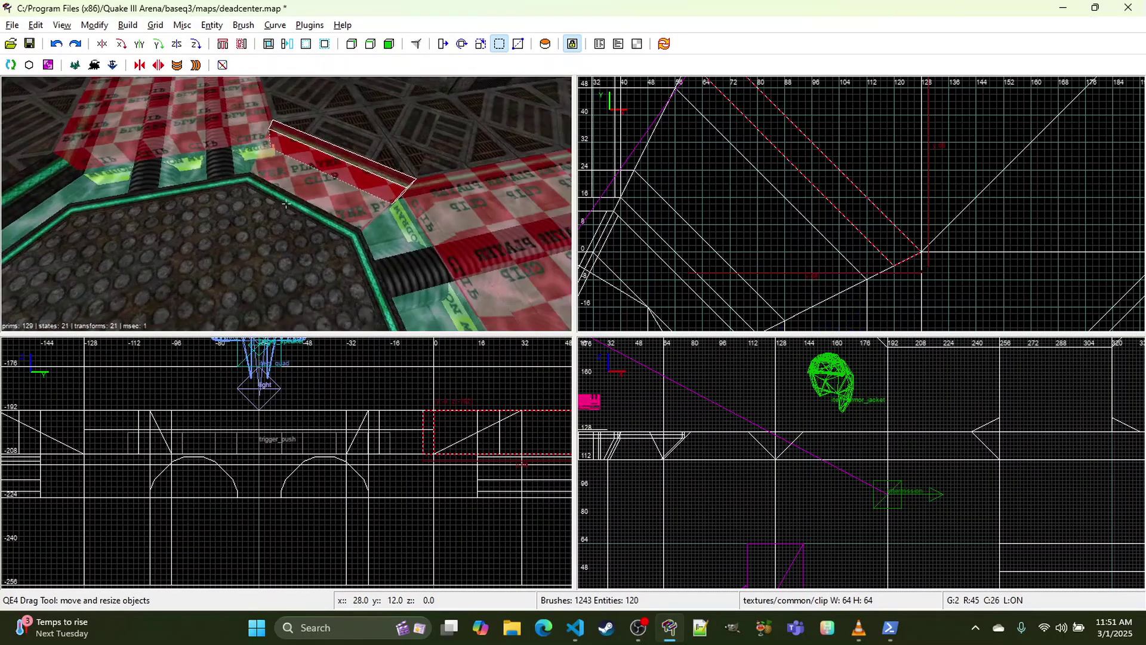
right_click(286, 204)
key("Escape")
Step: Shorten the wide clip brush over the northeast water by moving both end faces slightly inward on grid 4
left_click(334, 187, "shift")
right_click_drag(710, 183, 767, 214)
scroll(708, 188, "down", 1)
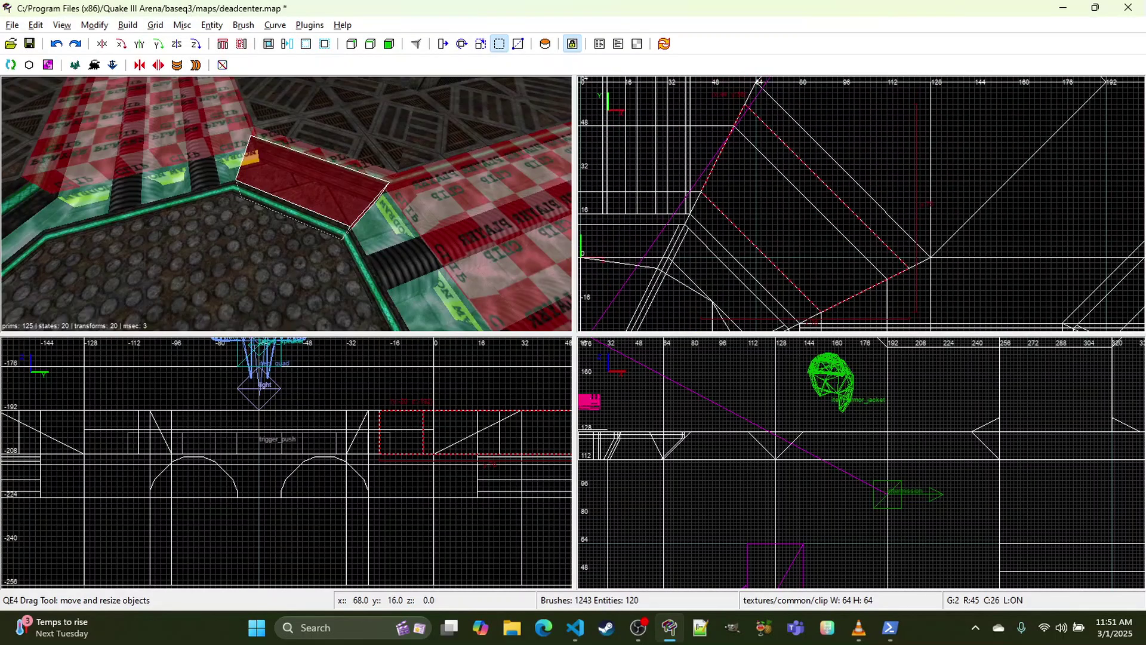
key("3")
left_click_drag(713, 139, 718, 145)
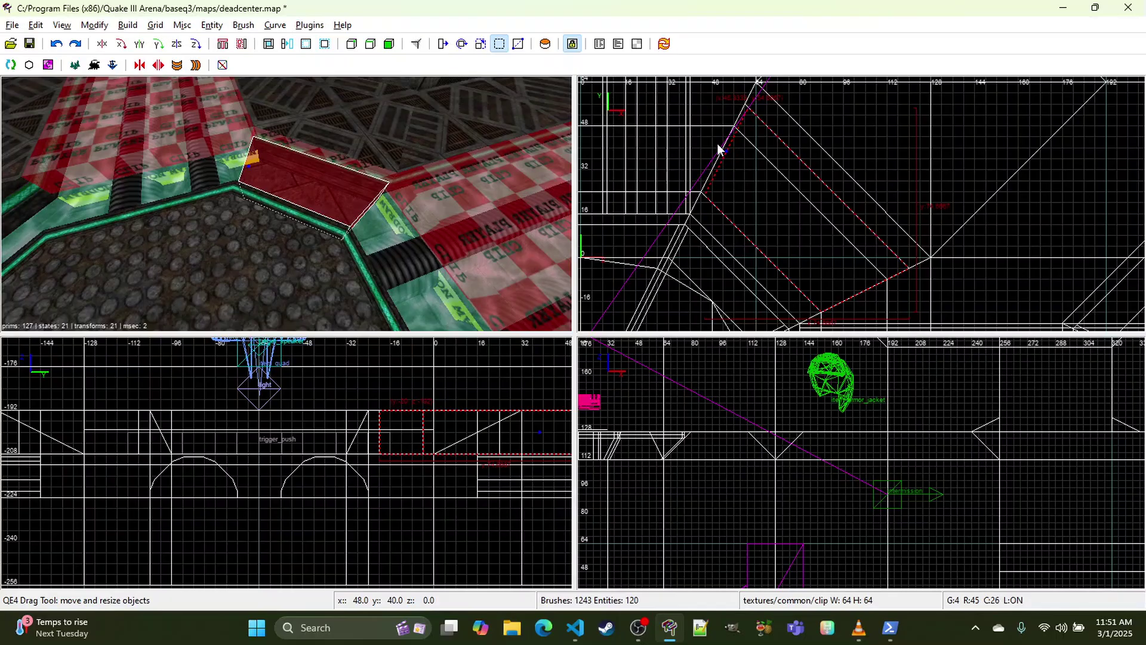
mouse_move(719, 149)
left_mouse_down()
mouse_move(707, 153)
mouse_move(729, 131)
left_mouse_up()
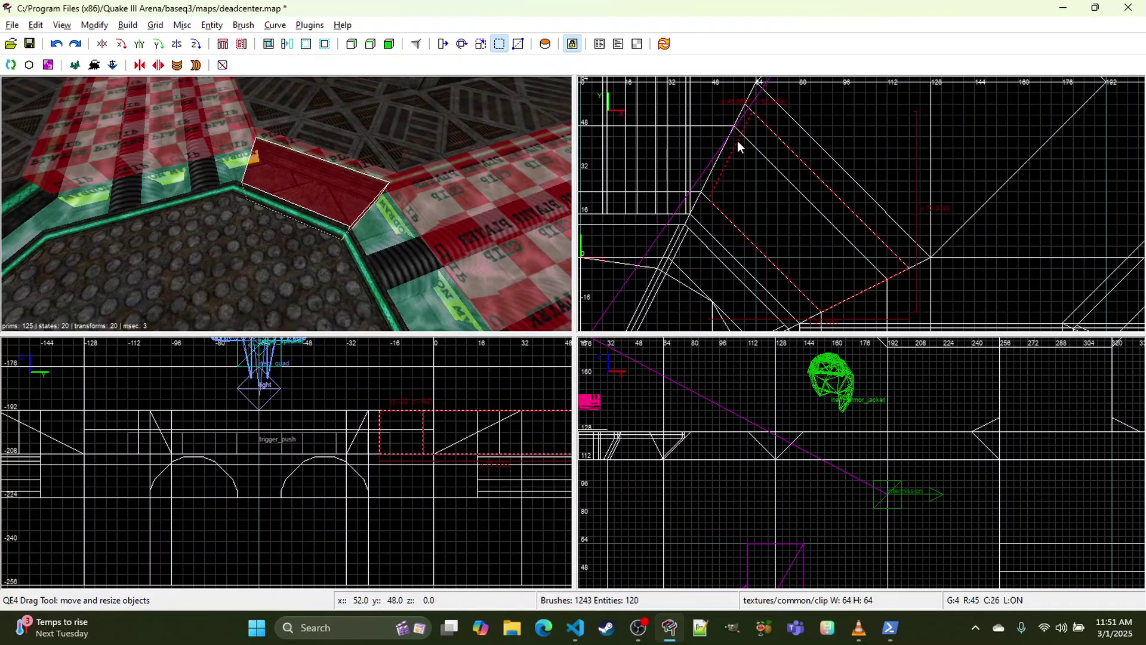
right_click_drag(738, 142, 718, 104)
mouse_move(891, 262)
left_mouse_down()
mouse_move(879, 253)
mouse_move(887, 263)
mouse_move(865, 263)
left_mouse_up()
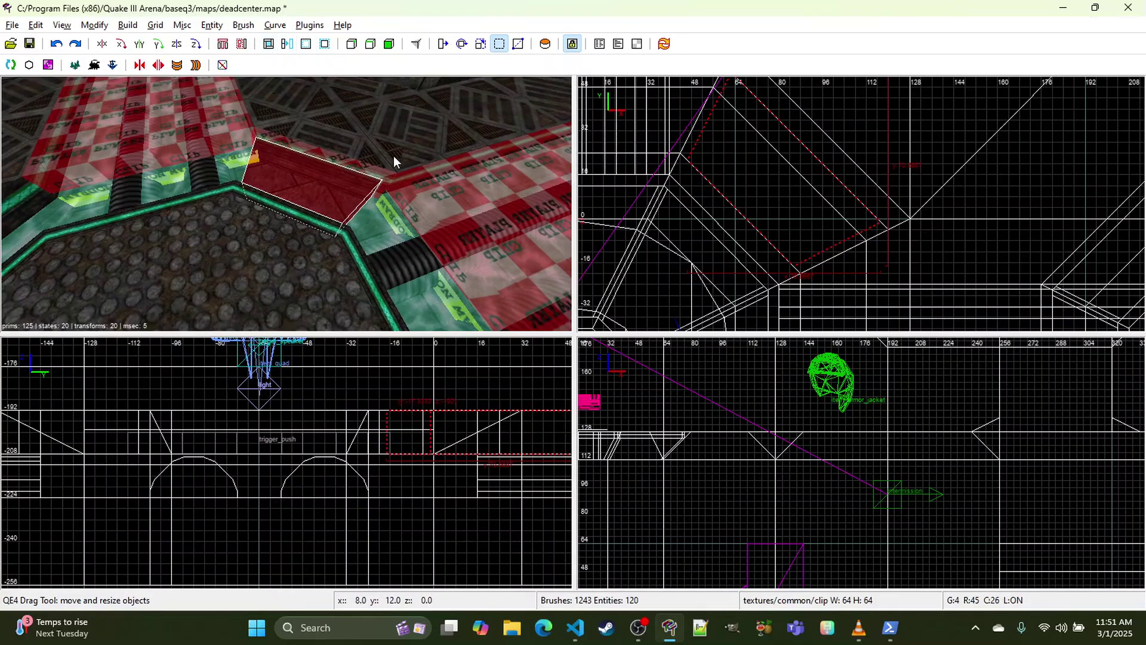
Step: Undo both end trims to copy the full-length clip brush, restore the trims, and paste the full-length copy over the shortened brush
right_click(335, 192)
key("a")
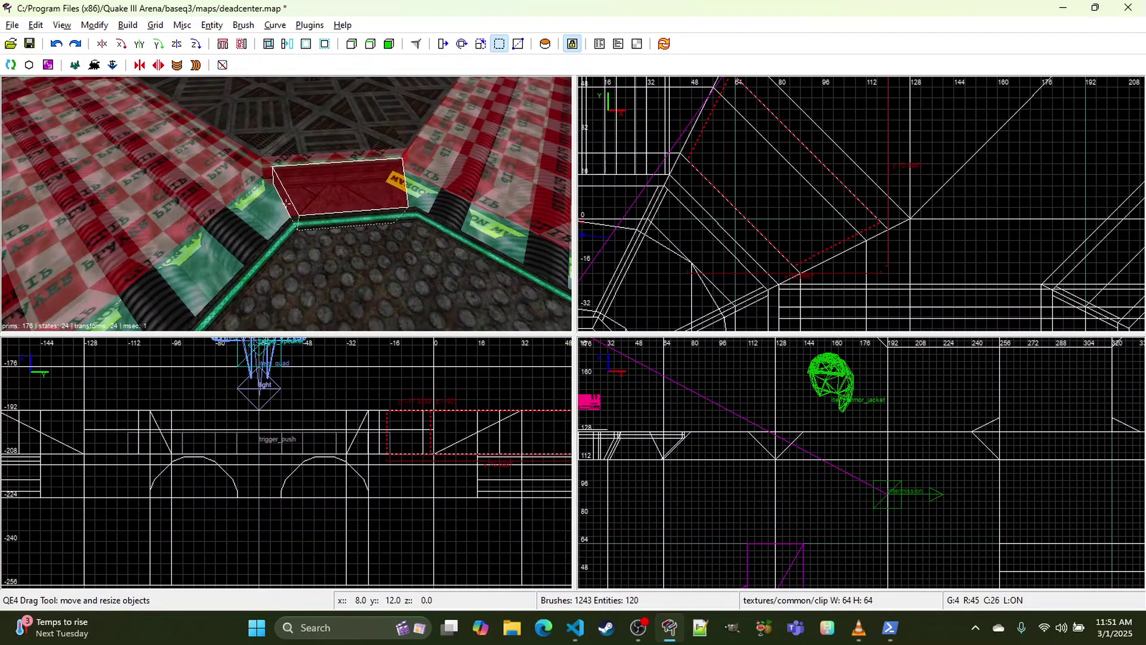
key("ctrl+z")
key("ctrl+z")
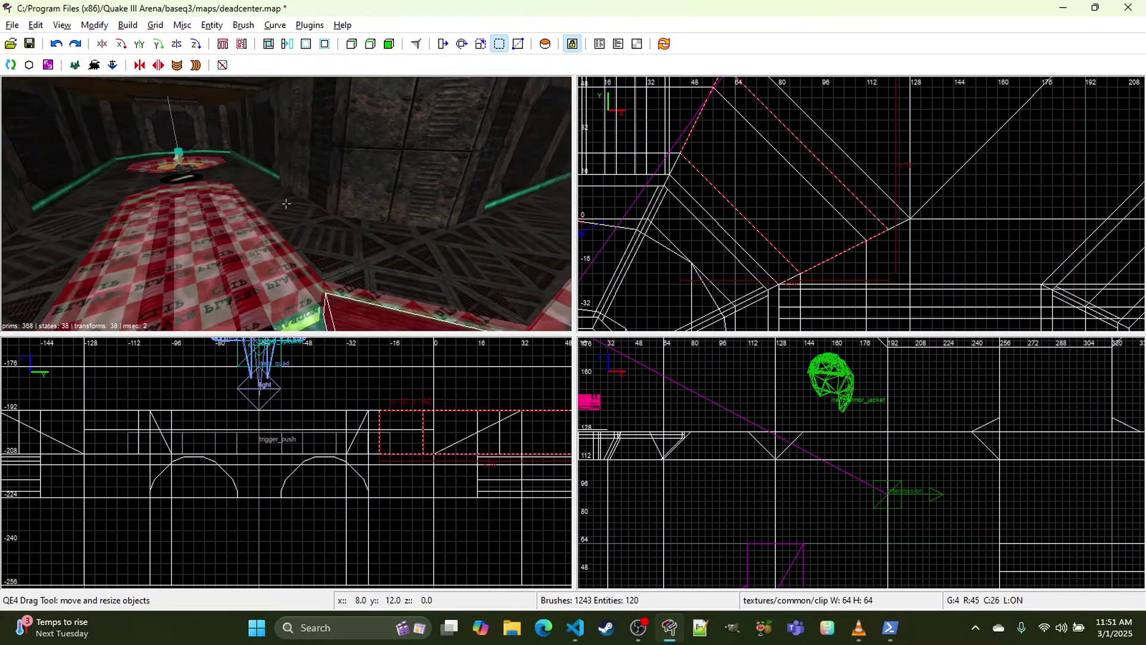
right_click(342, 190)
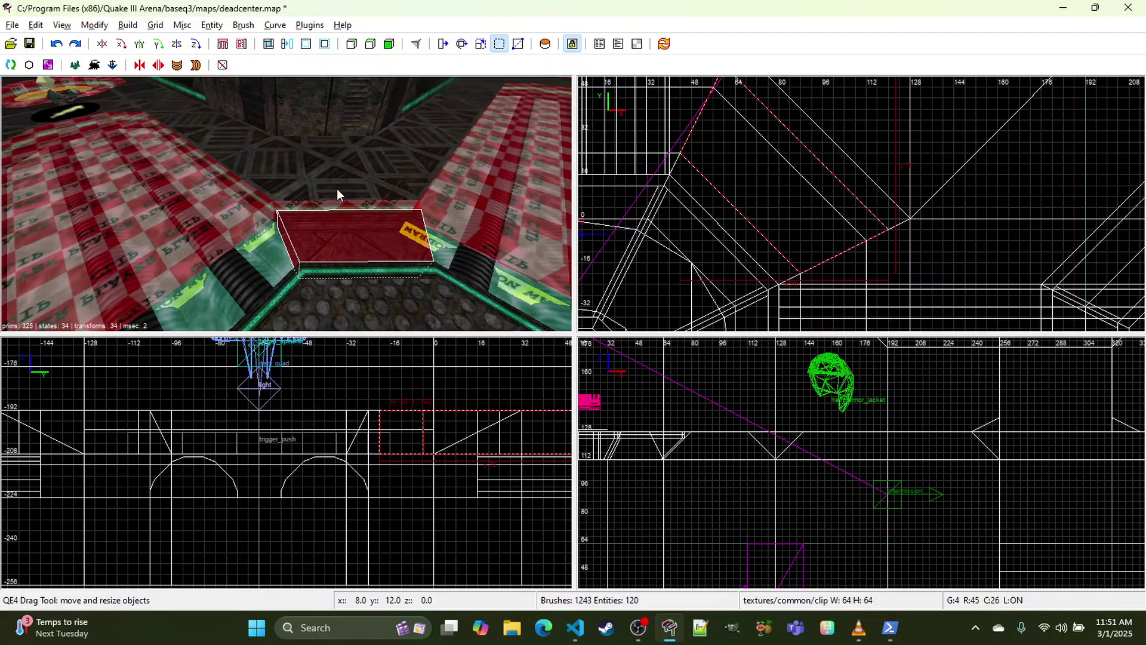
key("ctrl+z")
key("ctrl+z")
key("ctrl+v")
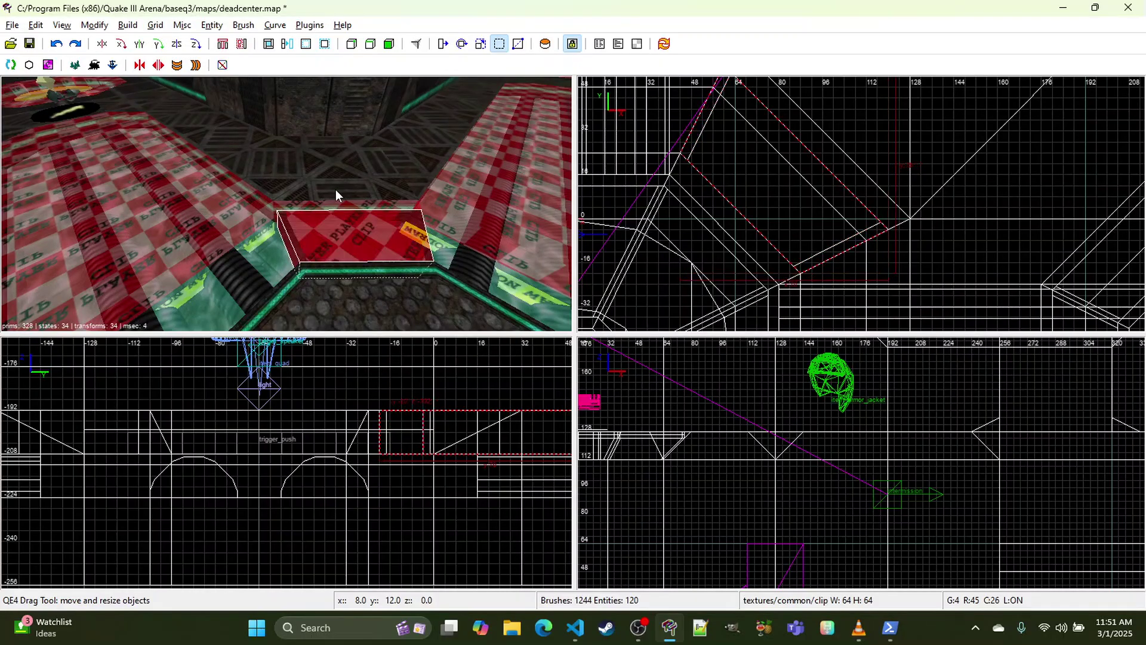
Step: CSG-subtract the shortened clip brush from the full-length copy to leave separate end pieces
key("Escape")
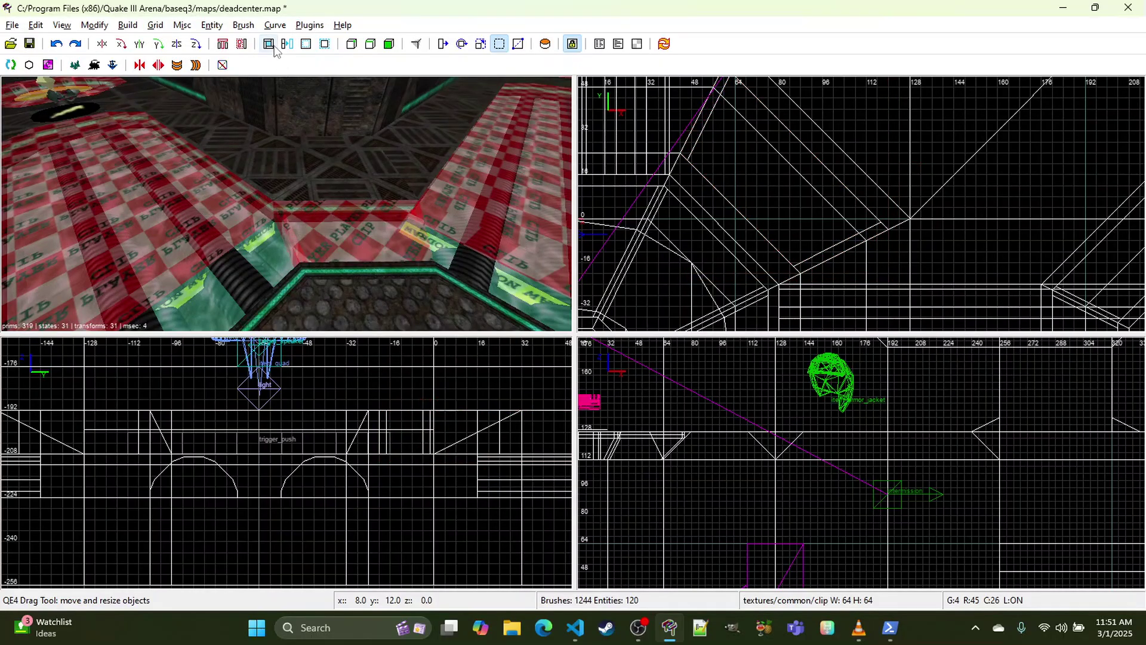
left_click(296, 234, "shift")
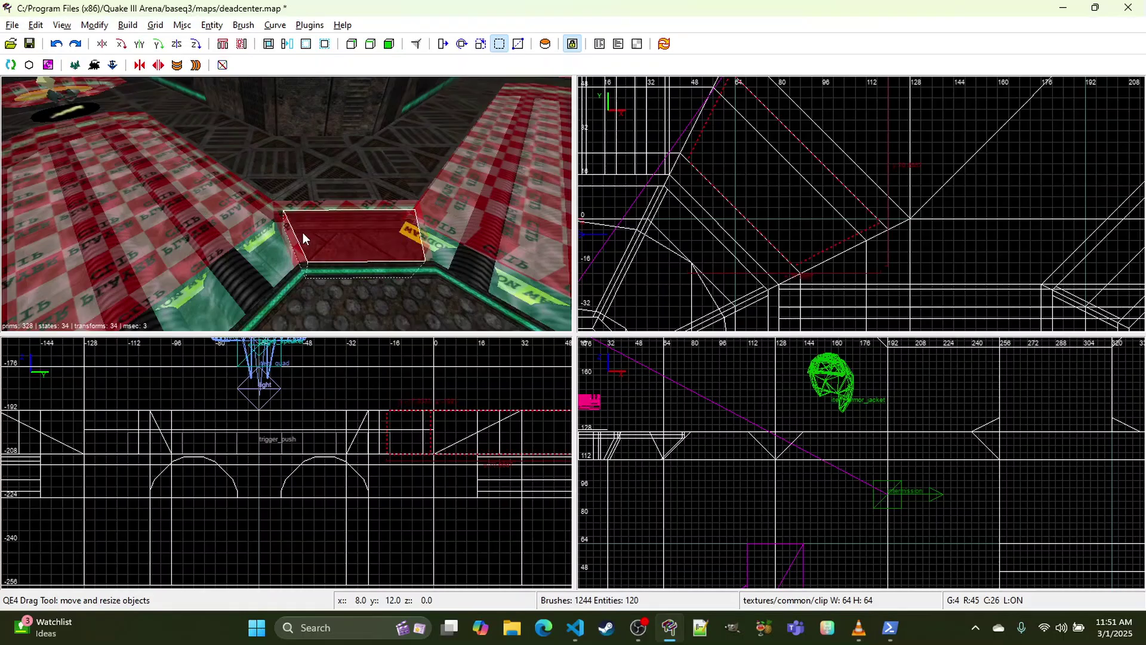
left_click(289, 229, "shift")
left_click(268, 44)
key("Escape")
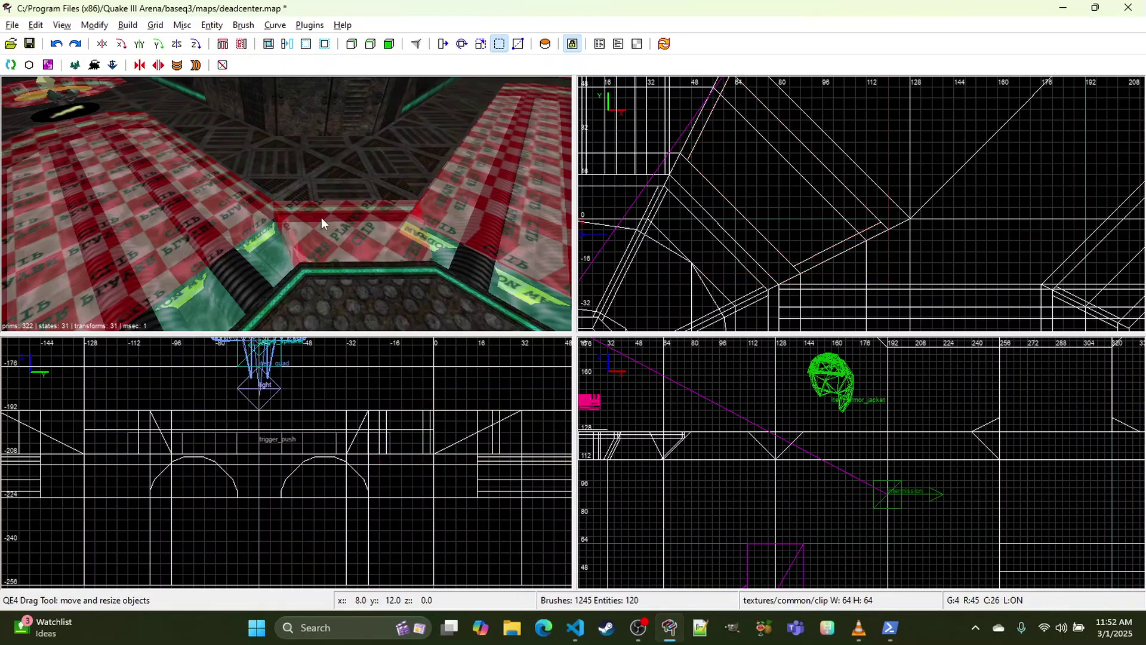
Step: Duplicate the trim brush on the central platform's east edge and fit the copy over the water from x 88 to x 128
right_click(339, 217)
key("d")
right_click(339, 216)
left_click(346, 188, "shift")
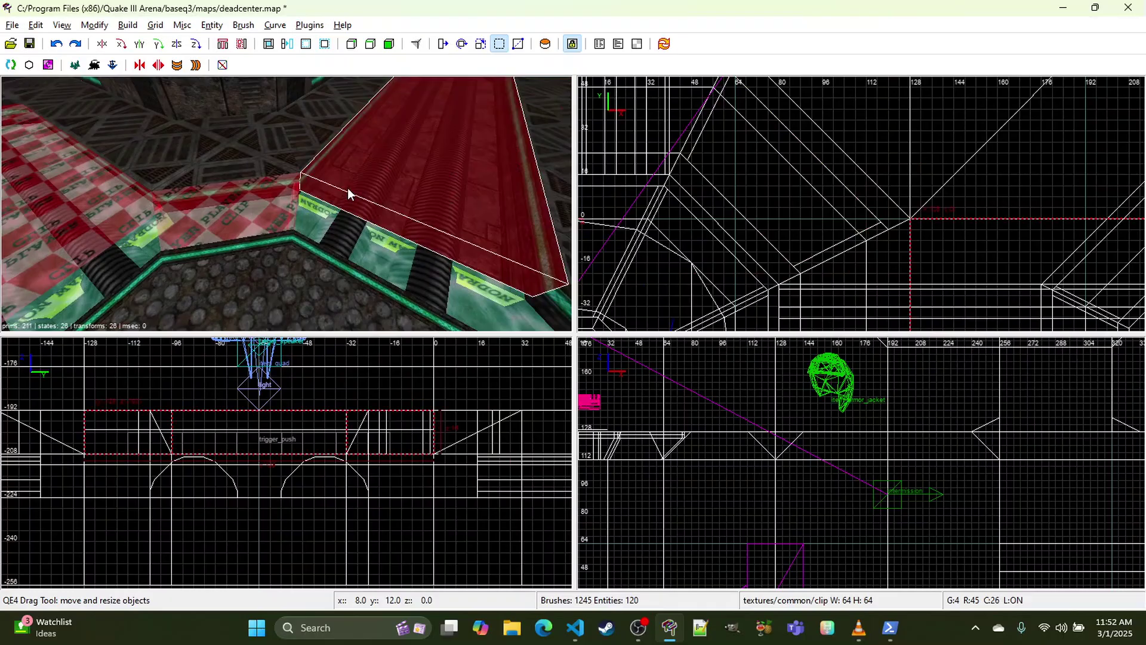
scroll(888, 201, "down", 1)
right_click_drag(888, 201, 874, 113)
left_click(547, 209, "shift")
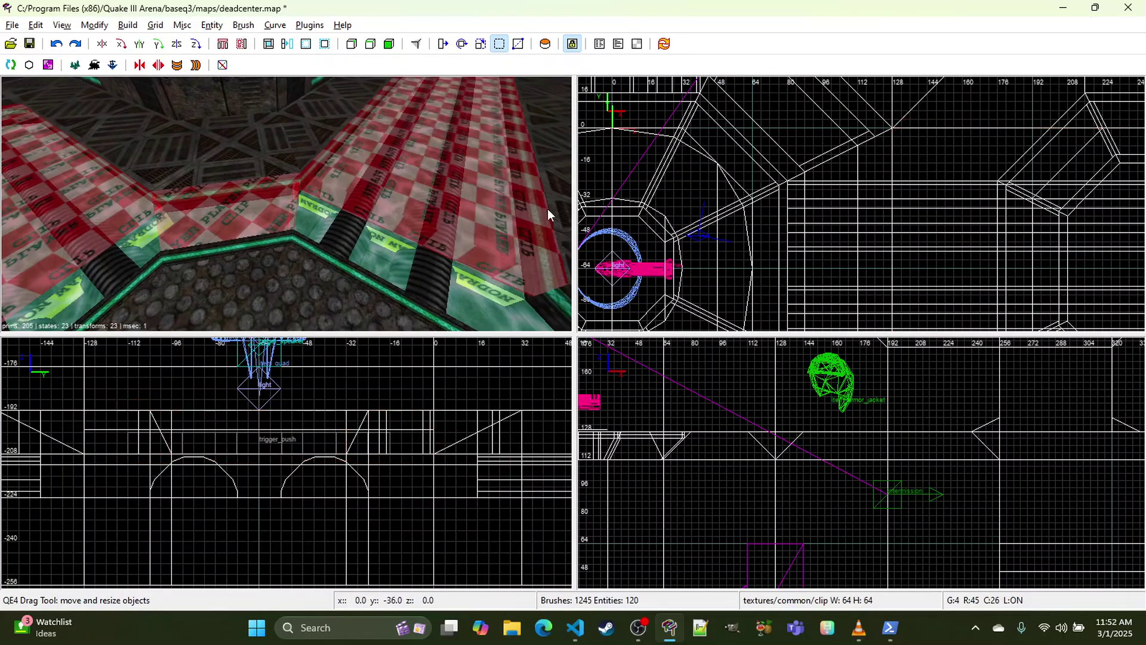
left_click(332, 261, "shift")
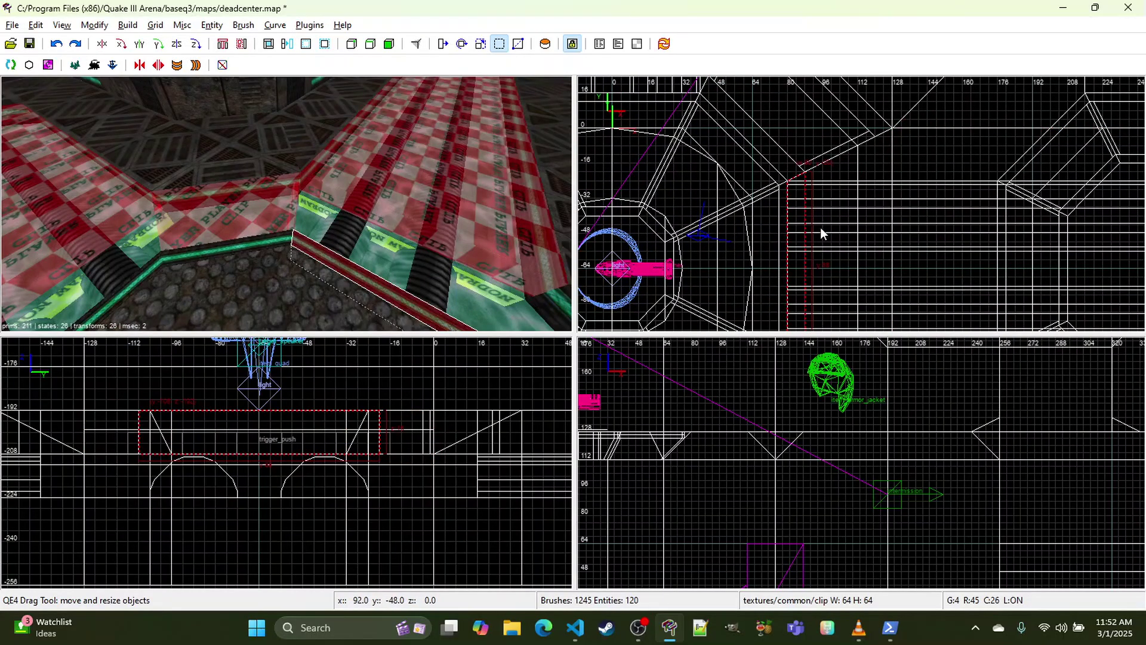
mouse_move(843, 225)
left_mouse_down()
mouse_move(926, 225)
mouse_move(783, 235)
left_mouse_up()
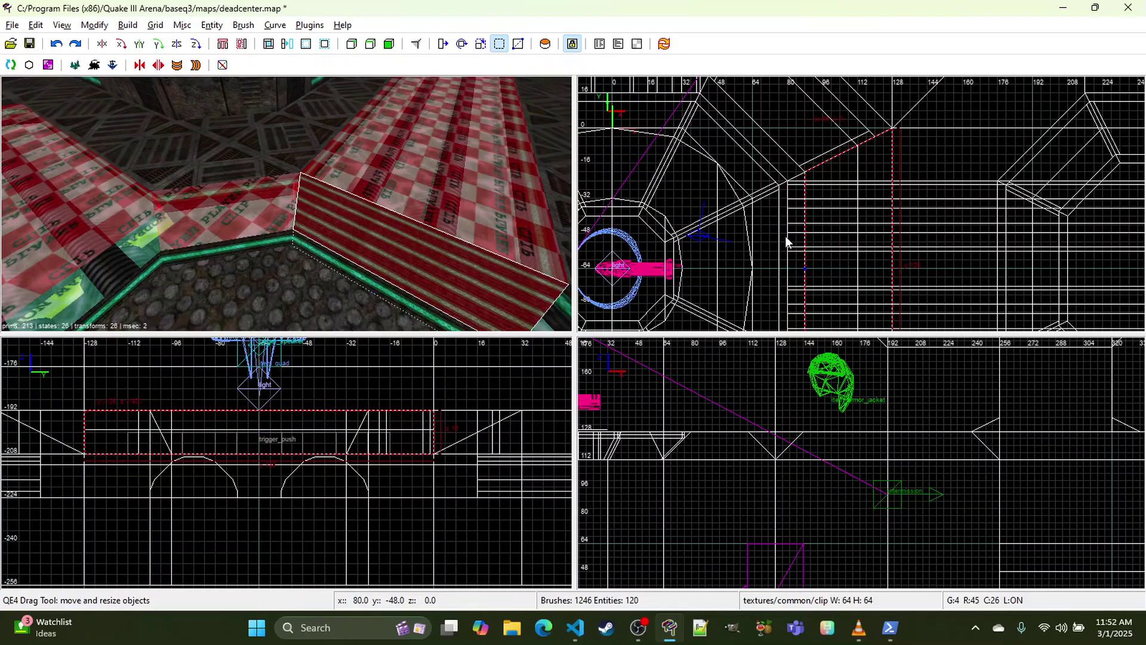
Step: Apply the common/clip texture to the new east brush and set its horizontal and vertical stretch to 0.5
key("t")
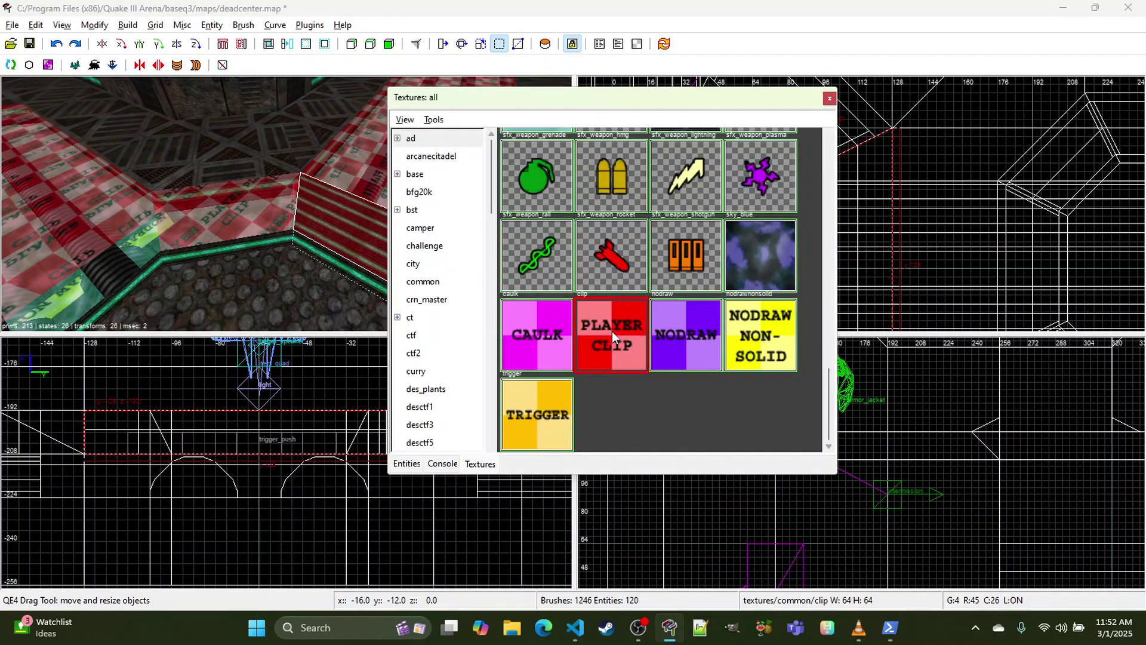
left_click(624, 311)
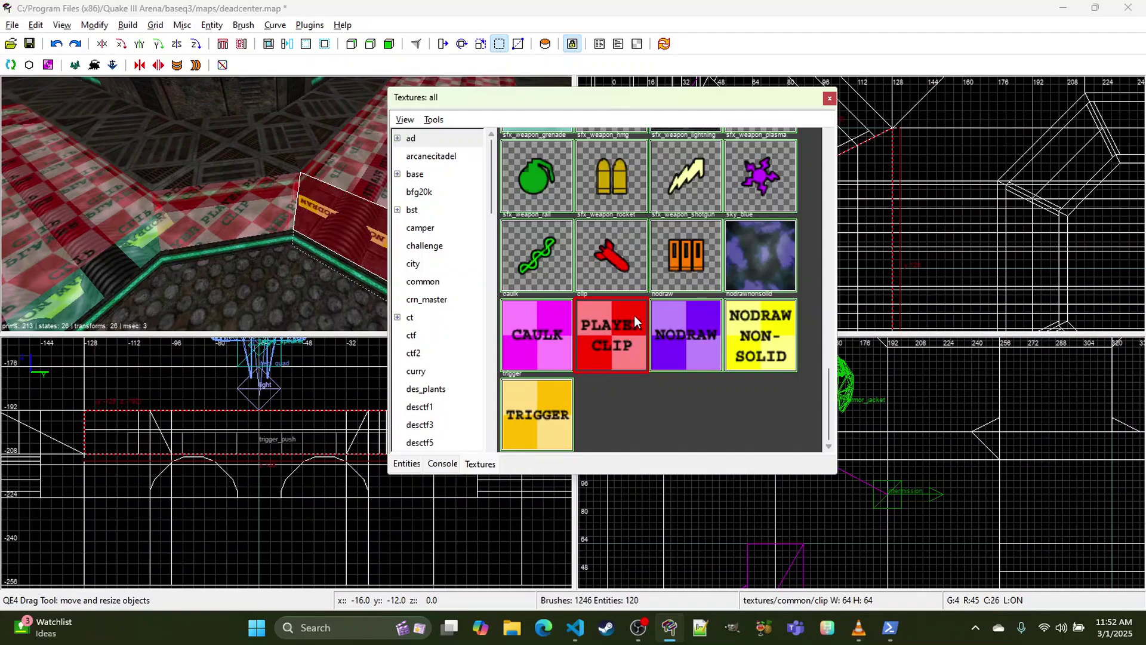
key("s")
left_click_drag(742, 305, 709, 310)
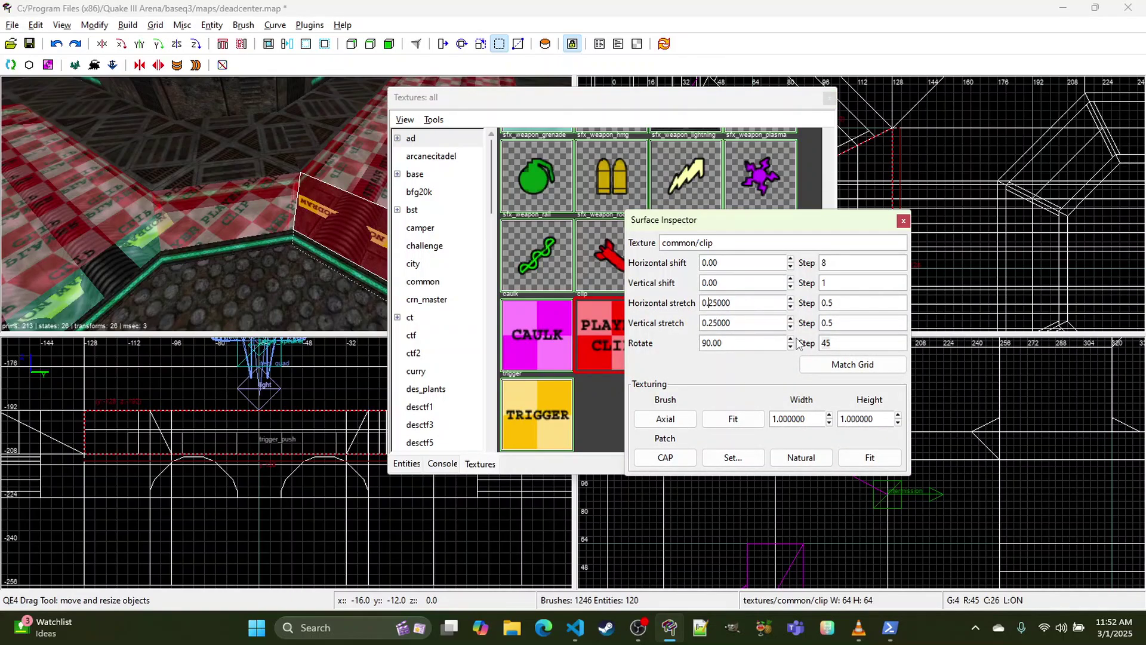
key("shift+End")
type("5")
key("Return")
left_click_drag(713, 322, 618, 336)
key("BackSpace")
key("BackSpace")
type("50")
key("Return")
left_click(903, 222)
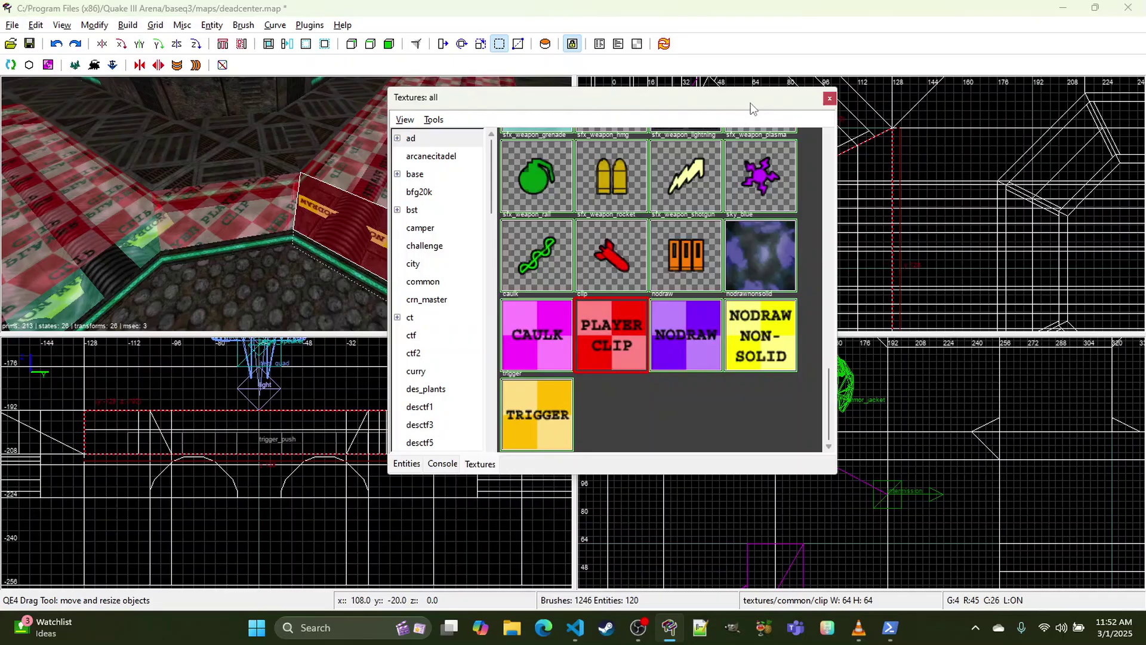
Step: Narrow the selected player-clip brush to a thin strip from x = 120 to 128 and CSG-subtract it from the adjoining brush
left_click(829, 97)
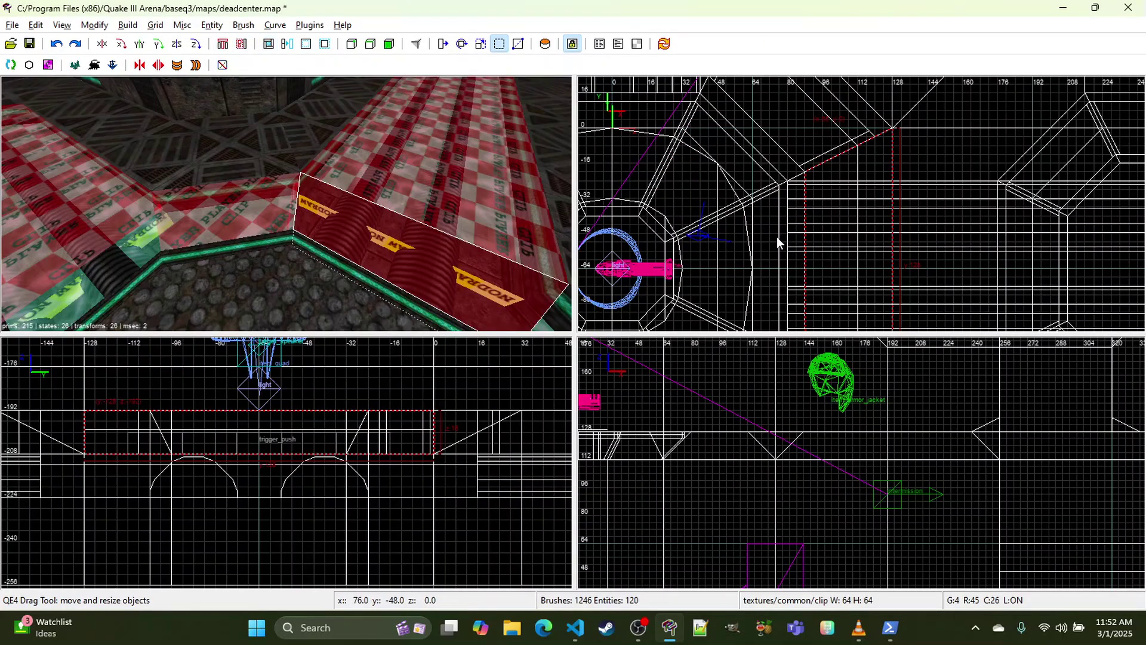
left_click_drag(776, 236, 848, 236)
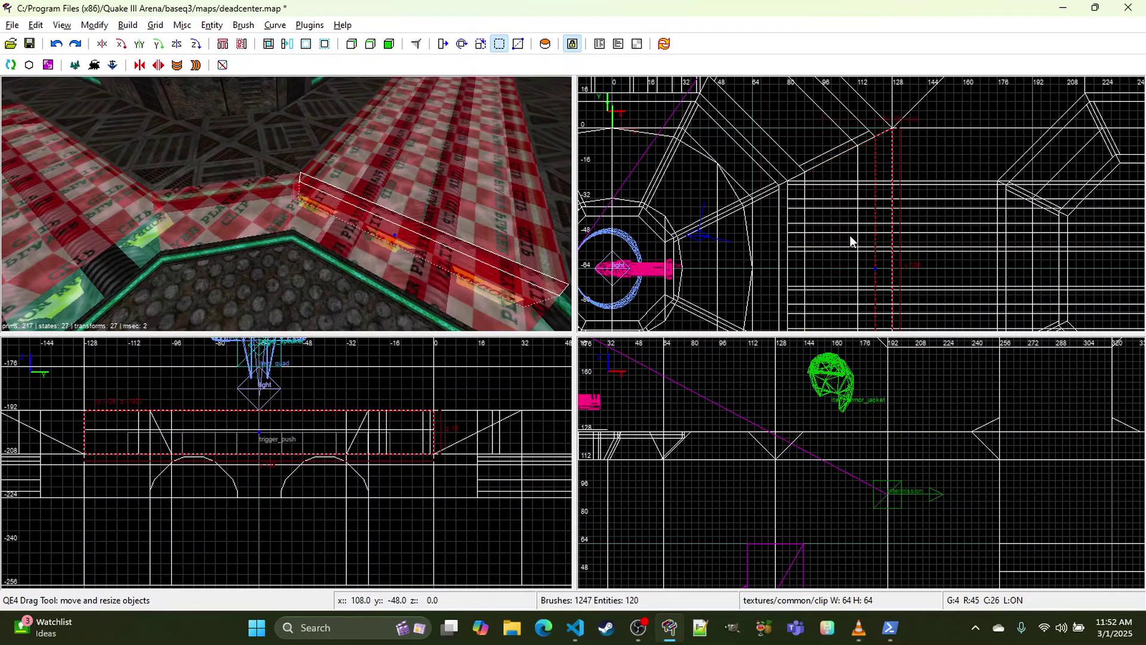
left_click(269, 50)
right_click_drag(898, 227, 859, 216)
key("Escape")
Step: Select the remaining clip block beside the strip and inset its angled north and south edges by 4 units, leaving thin rim strips
left_click(382, 228, "shift")
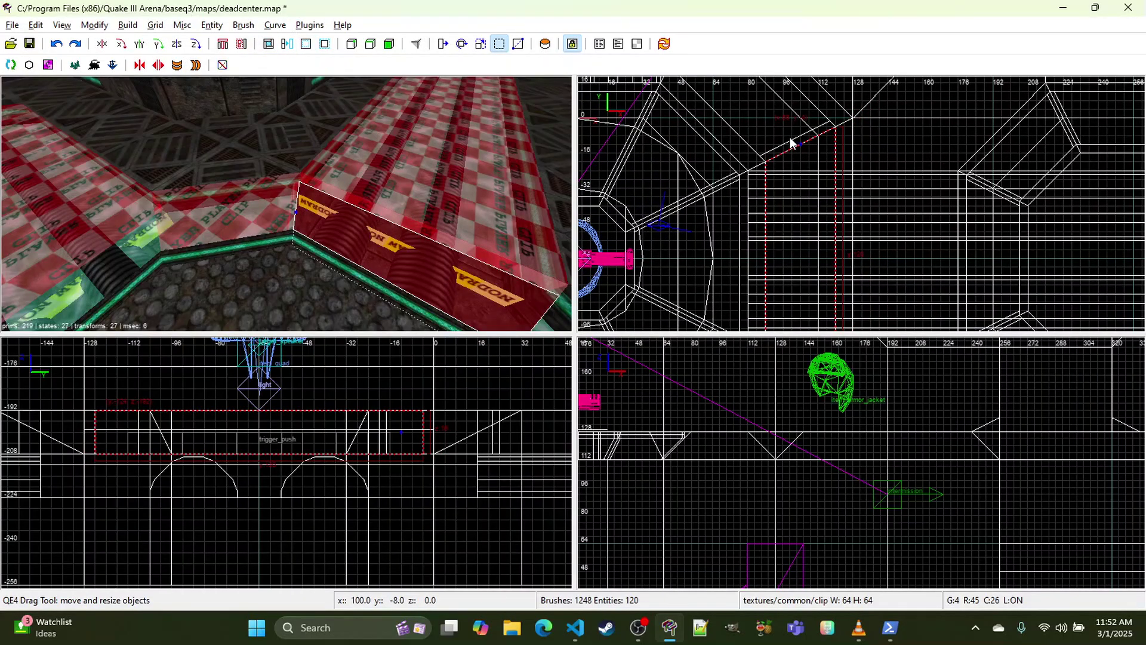
left_click_drag(789, 138, 789, 143)
right_click_drag(812, 144, 808, 29)
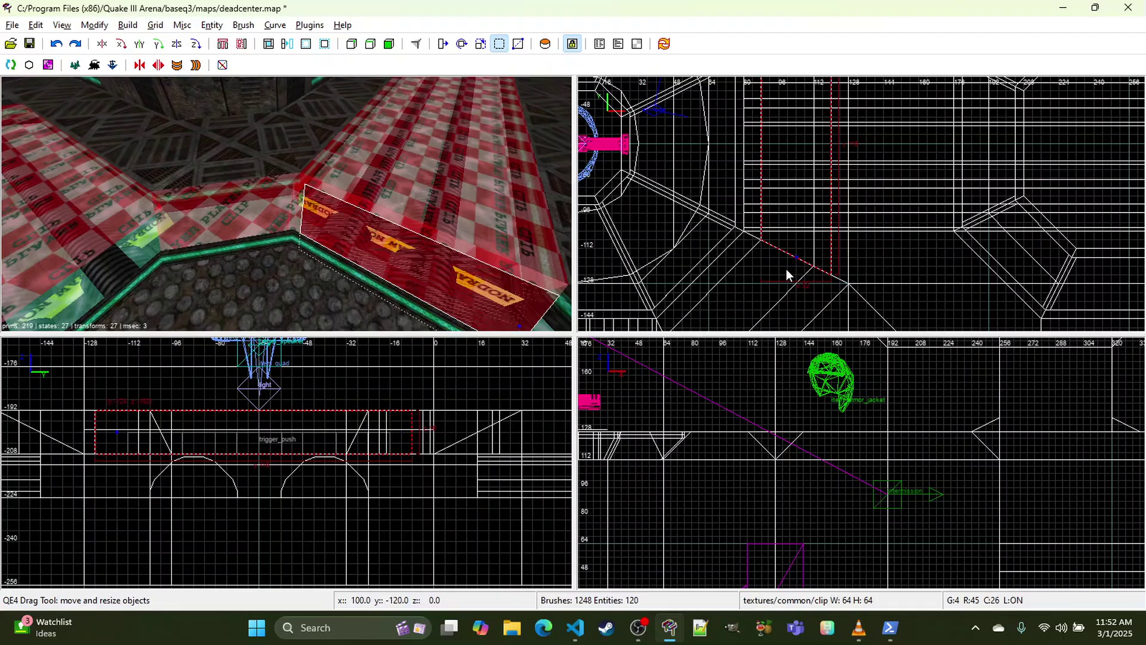
left_click_drag(786, 269, 786, 265)
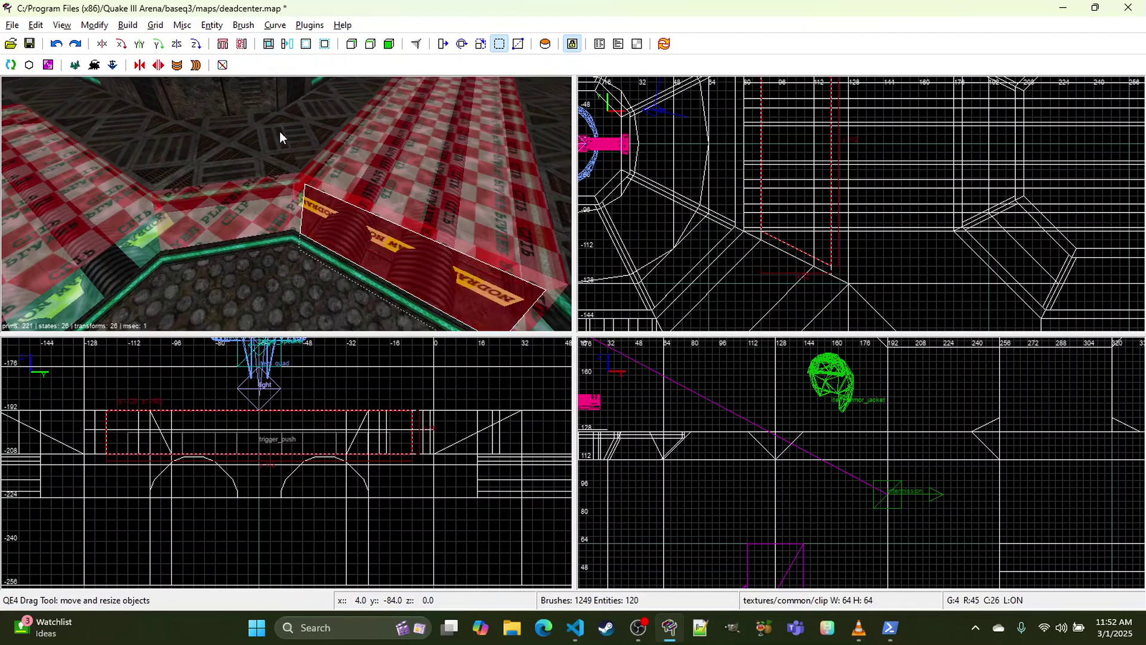
Step: Select the clip pieces of the east section and neighbouring diagonal, and place a copy rotated 90° about Z around the octagonal platform
left_click(170, 222, "shift")
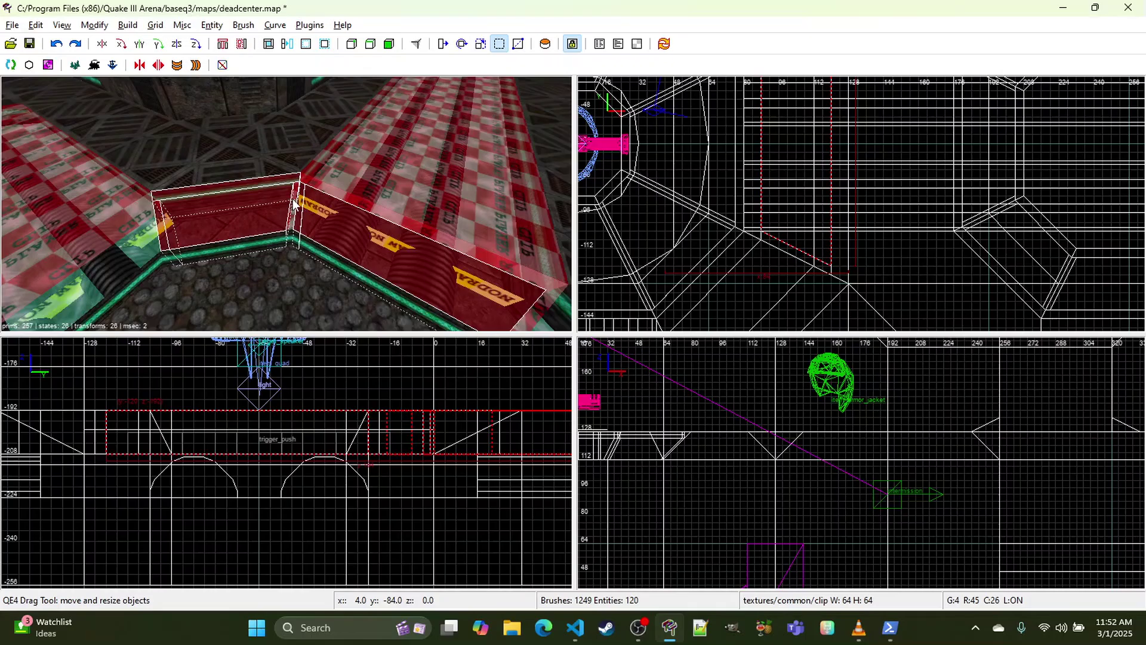
left_click(313, 183, "shift")
right_click(313, 183)
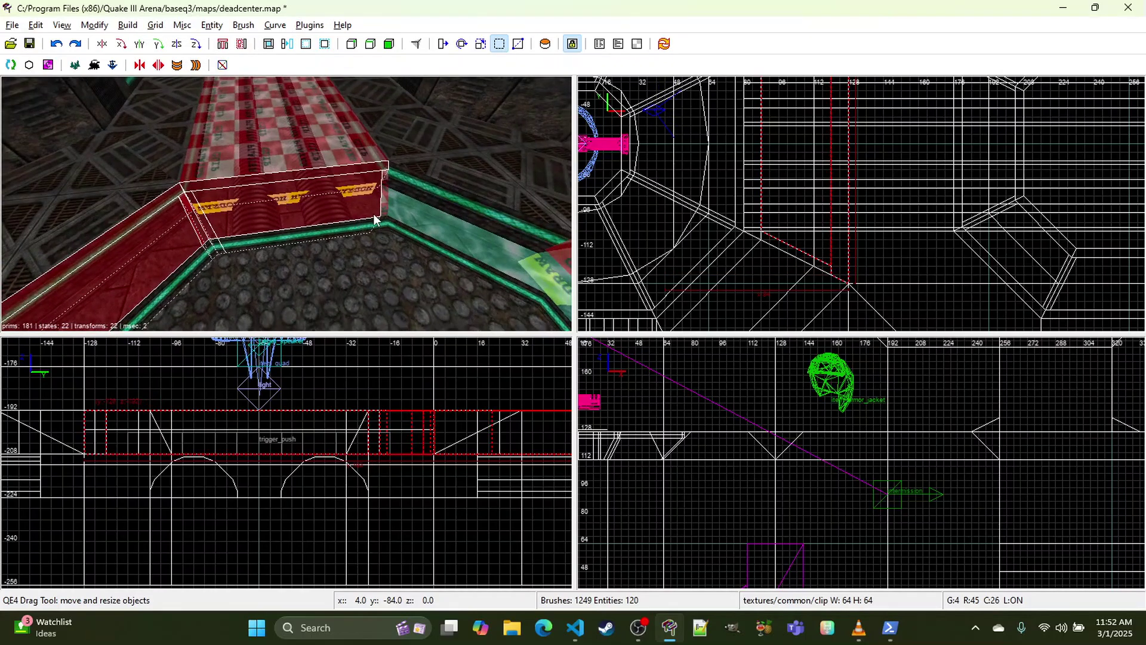
scroll(760, 219, "down", 4)
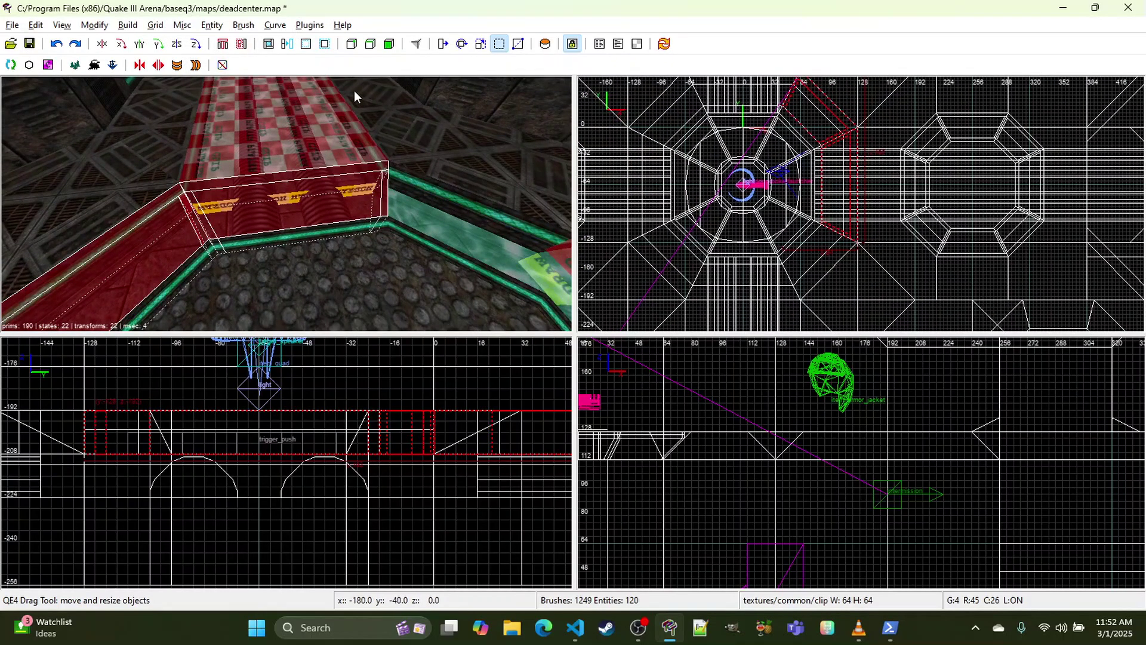
key("space")
left_click(197, 45)
mouse_move(873, 139)
left_mouse_down()
mouse_move(826, 247)
mouse_move(675, 249)
left_mouse_up()
Step: Place two more copies, each rotated a further 90° about Z, around the platform's west and north sides
key("space")
left_click(197, 44)
mouse_move(675, 250)
right_mouse_down()
mouse_move(724, 254)
mouse_move(708, 249)
right_mouse_up()
scroll(707, 249, "up", 2)
left_click_drag(696, 266, 691, 275)
right_click_drag(691, 275, 734, 404)
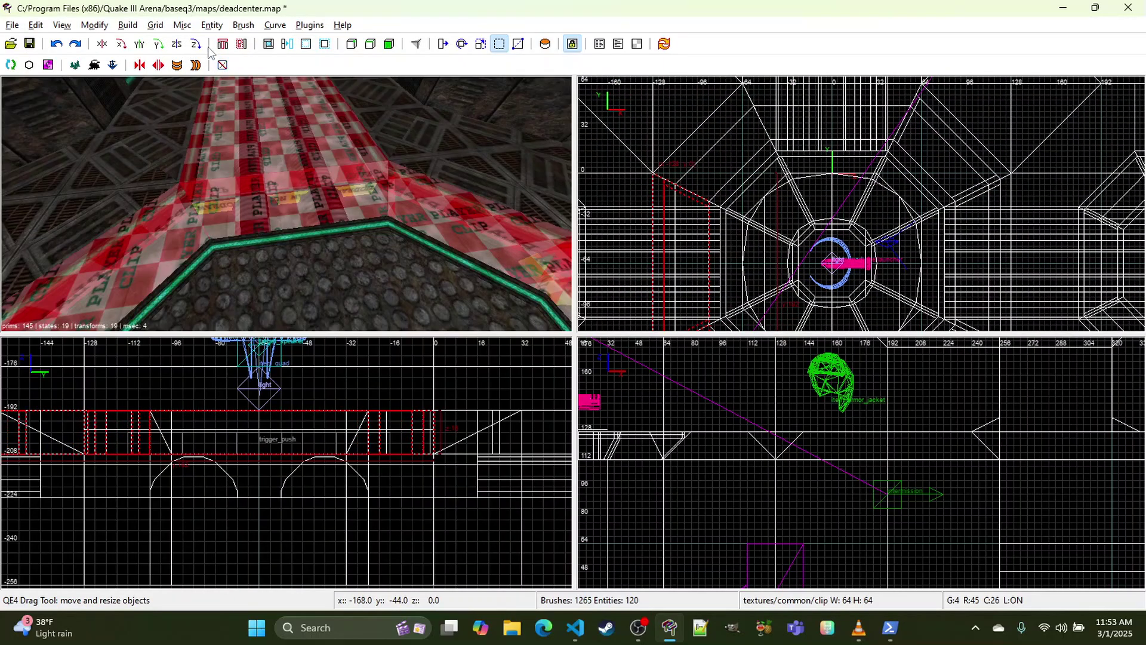
key("ctrl+v")
left_click_drag(725, 276, 799, 125)
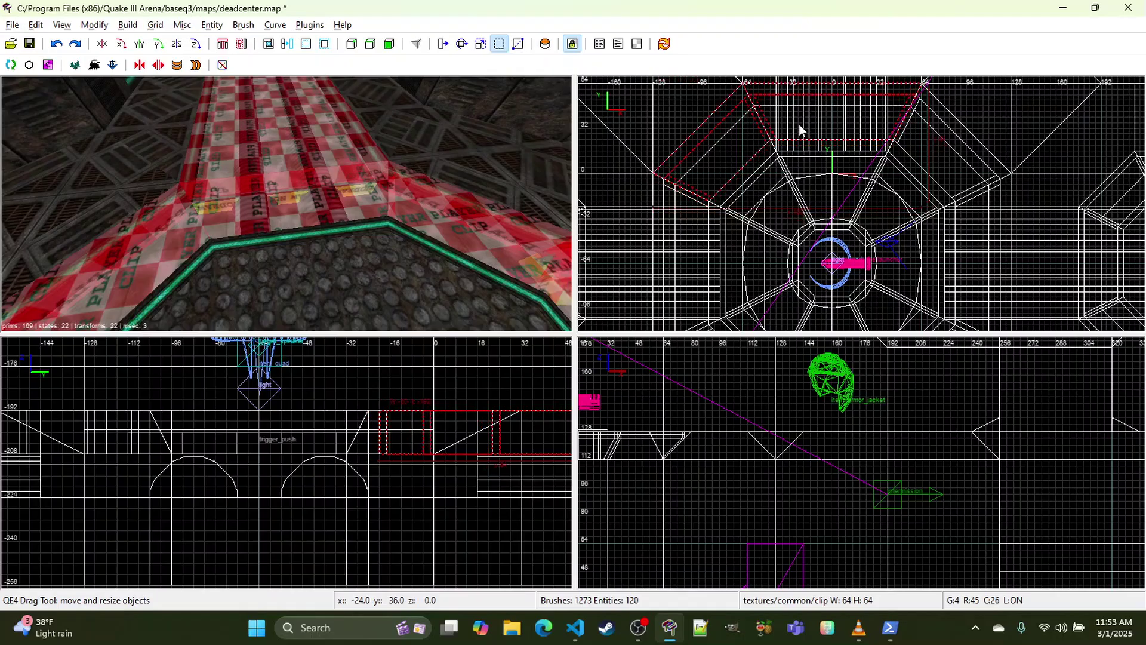
Step: Inspect the duplicated clip pieces and the adjoining walkway brushes around the platform in the 3D view
right_click(418, 209)
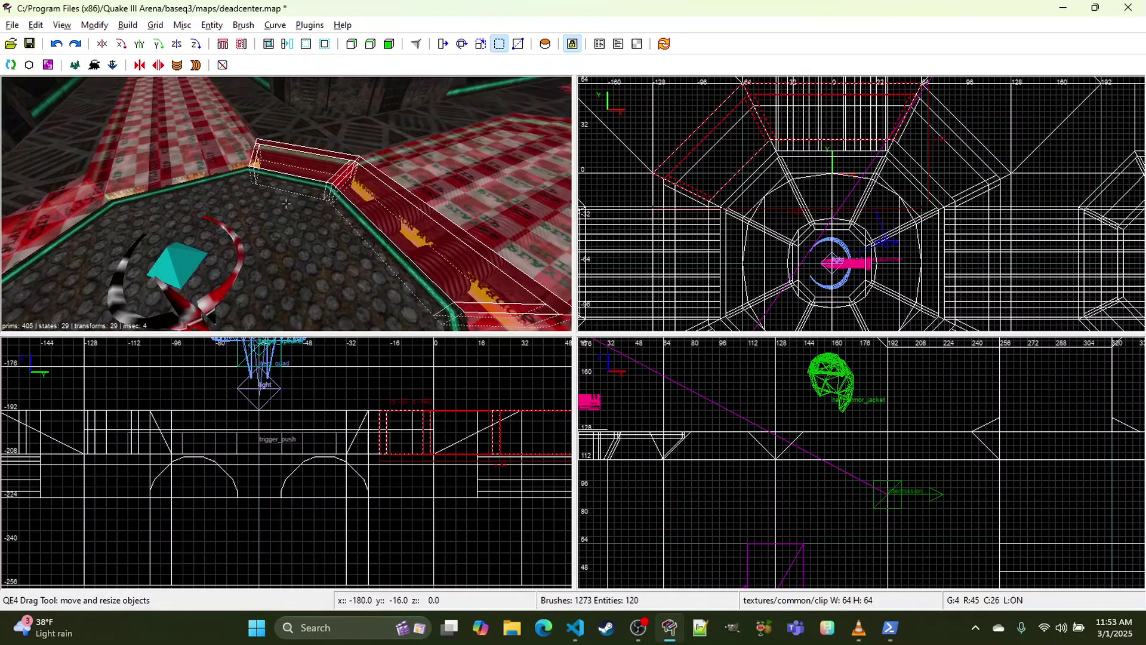
key("w")
right_click(421, 206)
right_click(421, 207)
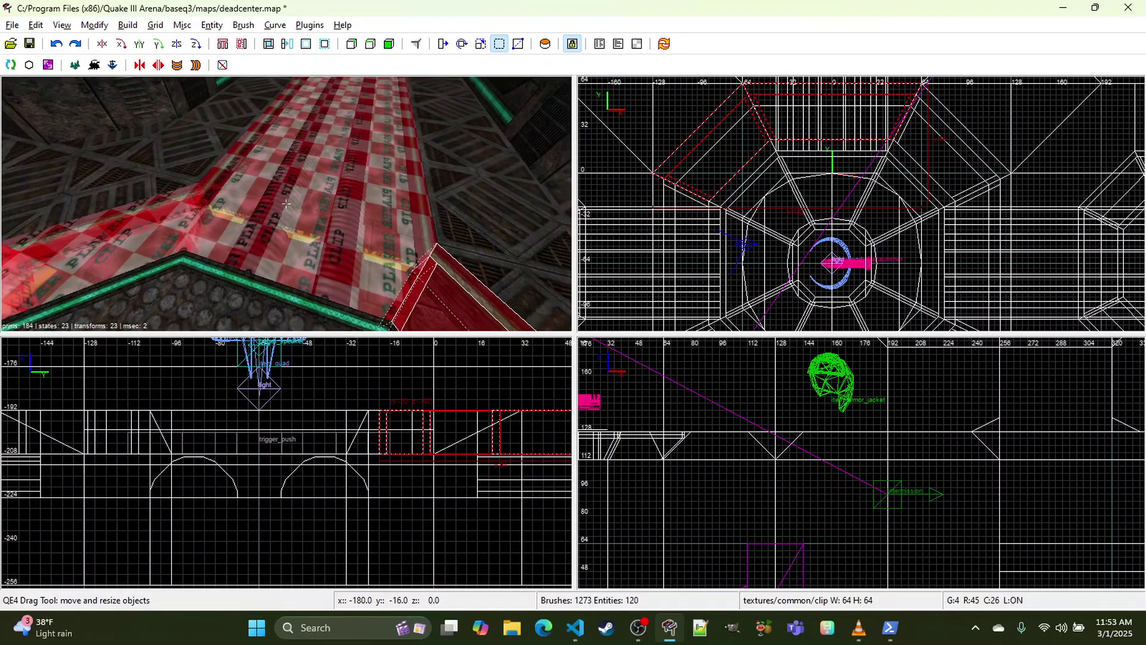
right_click(286, 204)
left_click(309, 228, "shift")
left_click(281, 188, "shift")
right_click(277, 197)
key("a")
right_click(276, 197)
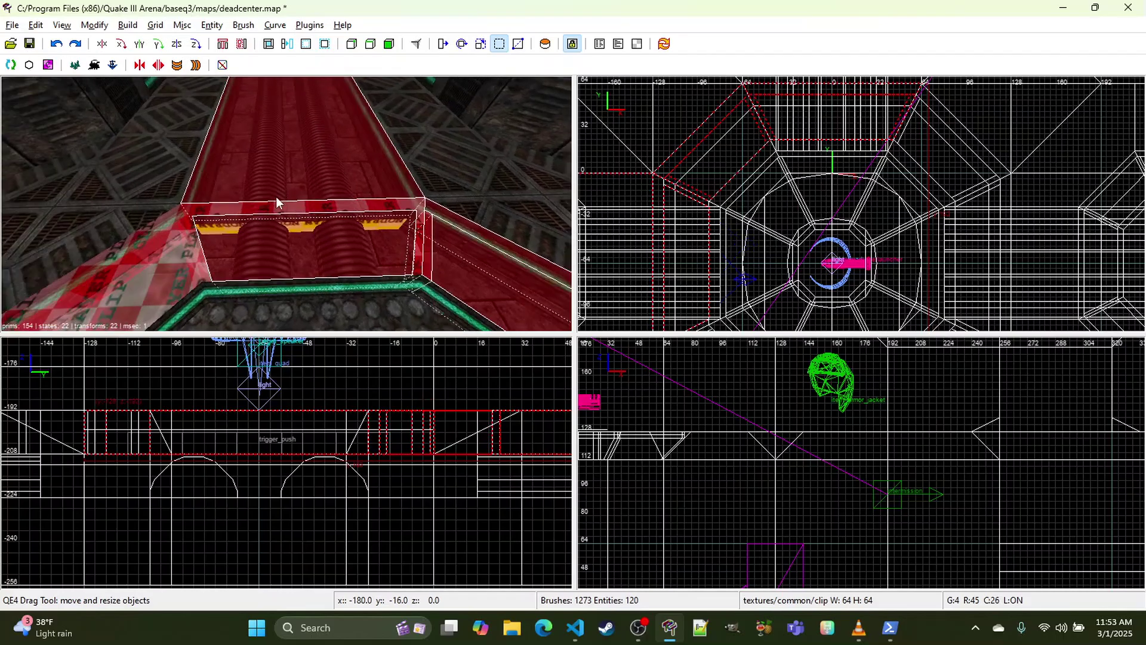
right_click(271, 203)
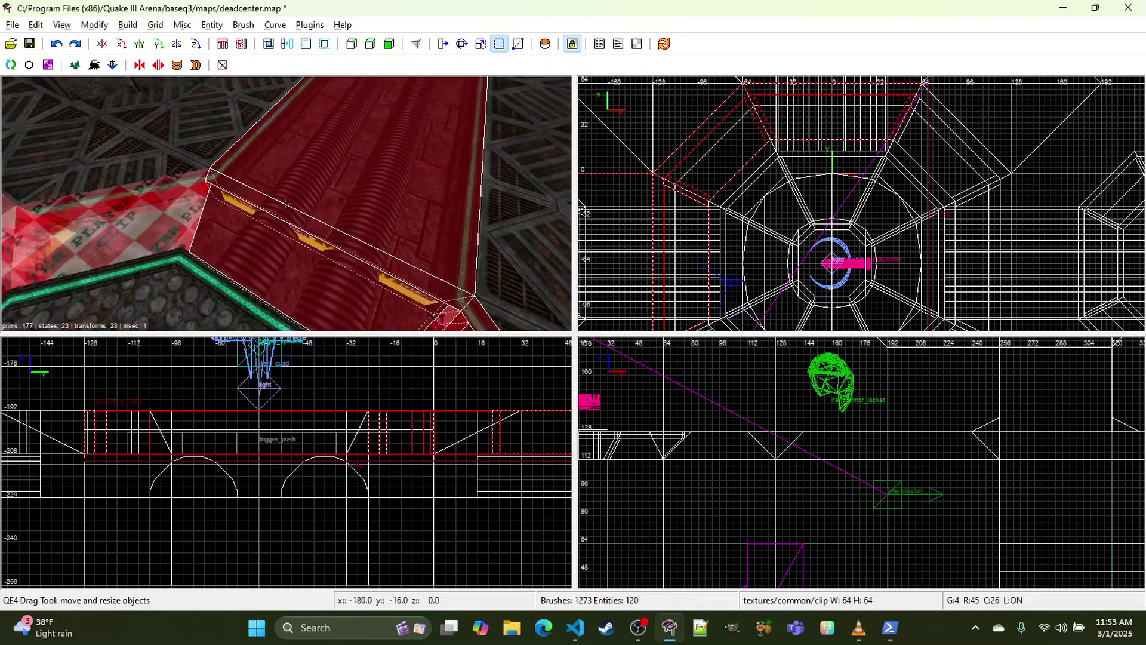
key("d")
right_click(286, 203)
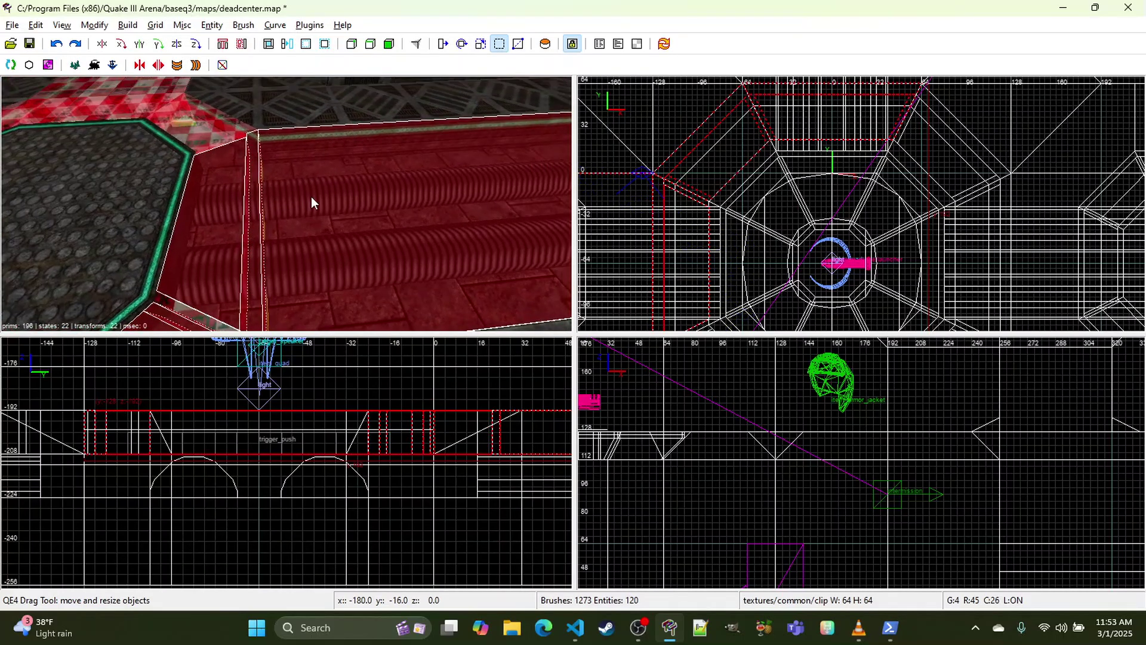
key("Escape")
Step: Select the long west walkway's clip brush and set the grid size to 8
left_click(347, 205, "shift")
mouse_move(845, 230)
right_mouse_down()
mouse_move(1005, 190)
mouse_move(1027, 203)
right_mouse_up()
key("4")
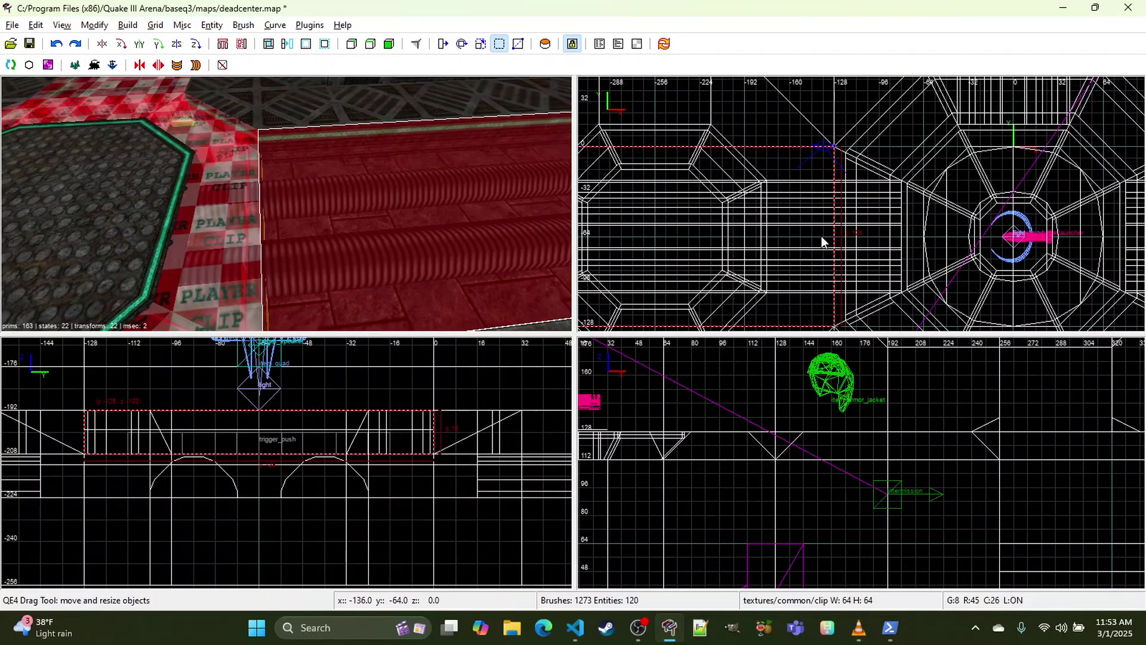
key("space")
left_click_drag(786, 135, 783, 146)
mouse_move(746, 146)
right_mouse_down()
mouse_move(778, 142)
mouse_move(638, 188)
right_mouse_up()
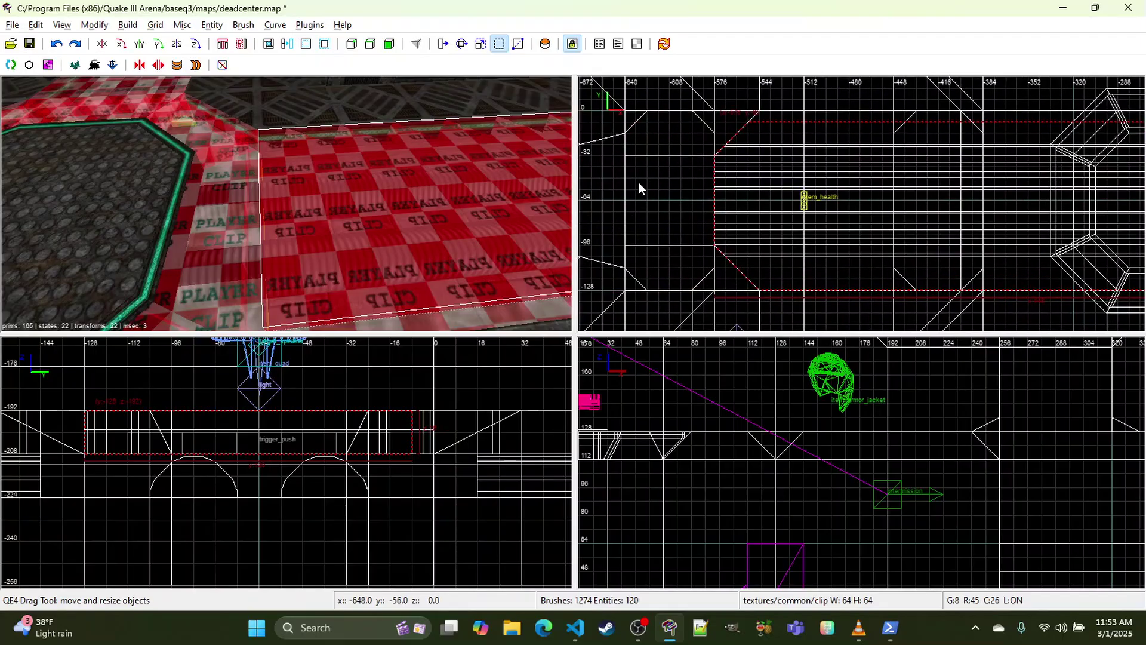
left_click_drag(714, 152, 718, 142)
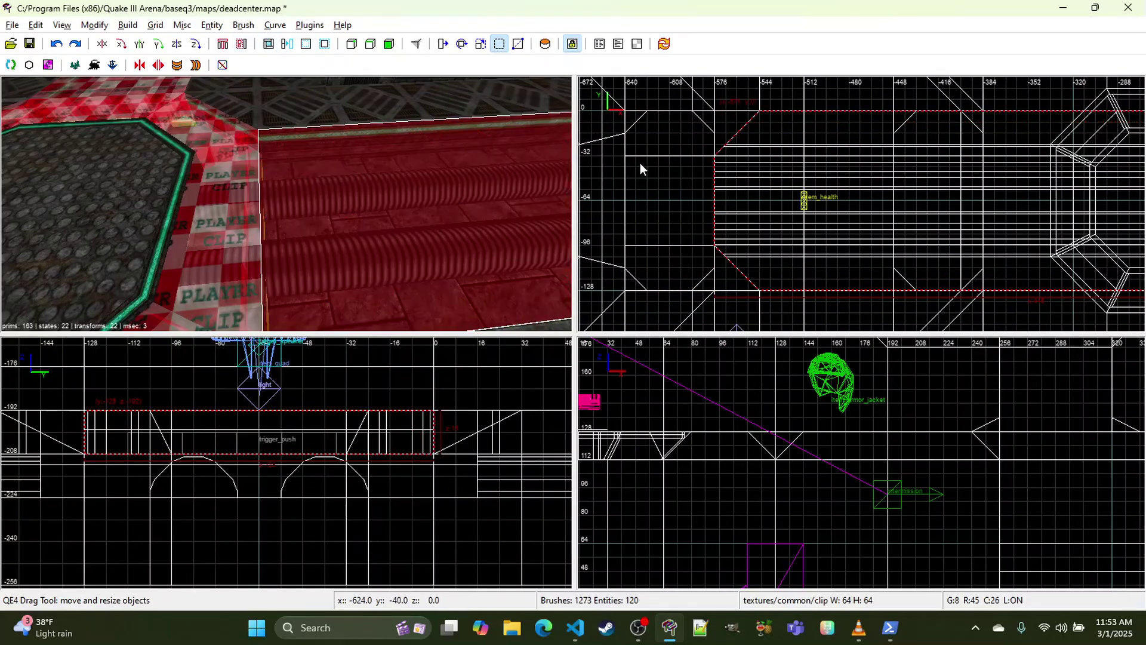
Step: Duplicate the west walkway's clip brush and inset the copy's west end, chamfered corners and long edges on the 8-unit grid
right_click_drag(656, 187, 728, 181)
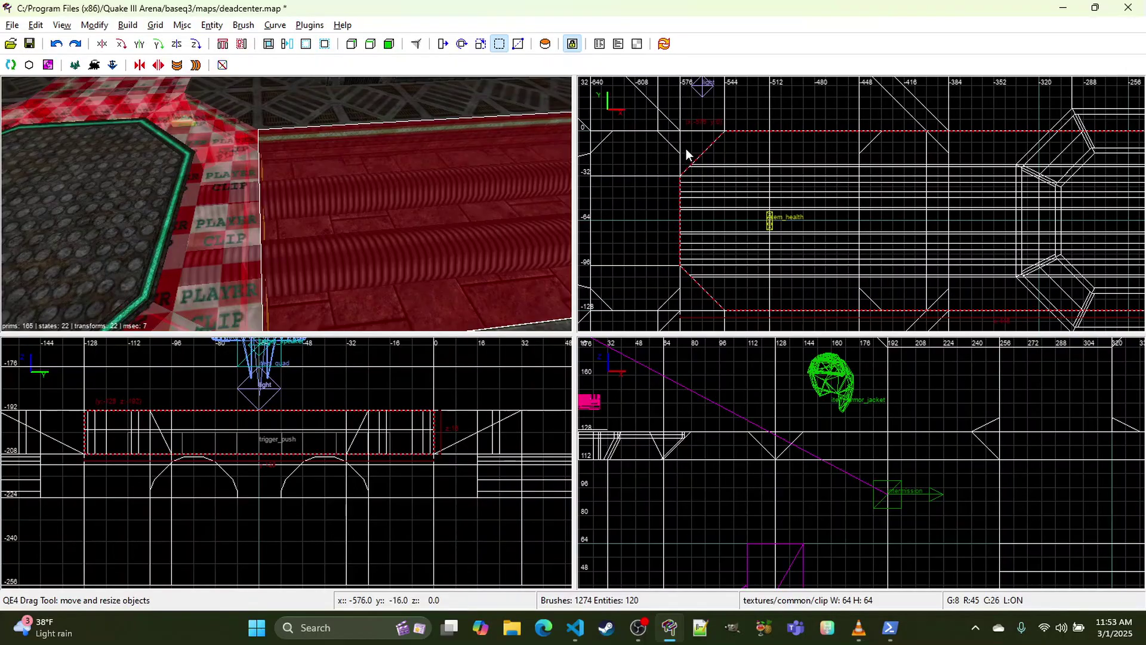
left_click_drag(690, 150, 693, 151)
left_click_drag(785, 119, 785, 123)
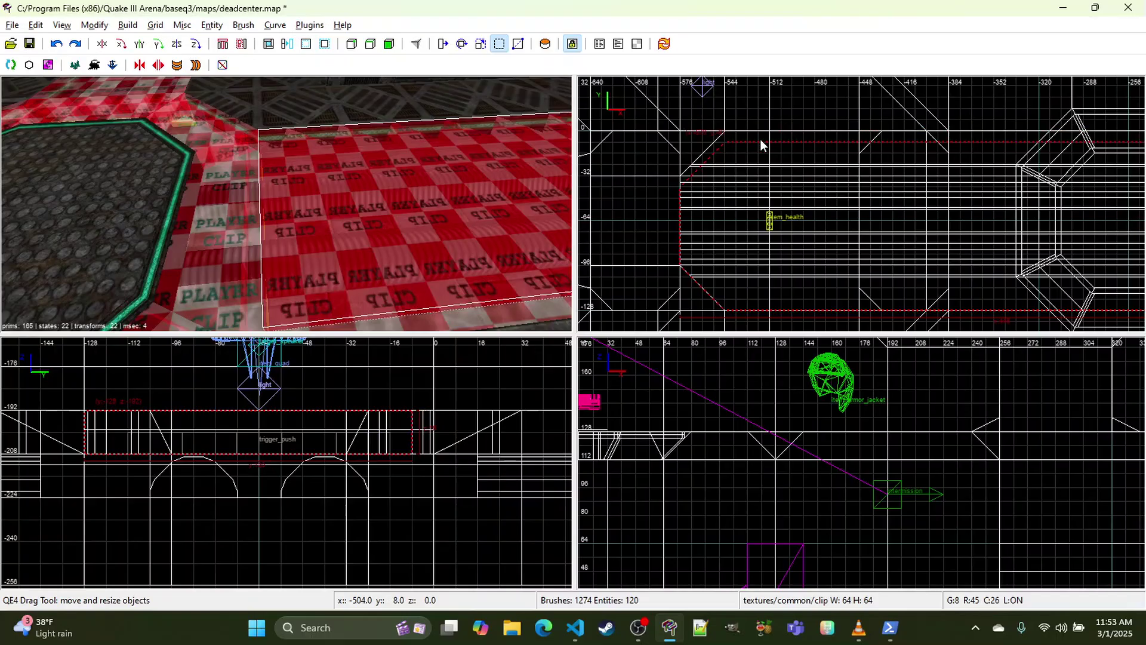
left_click_drag(665, 207, 672, 206)
right_click_drag(672, 206, 680, 181)
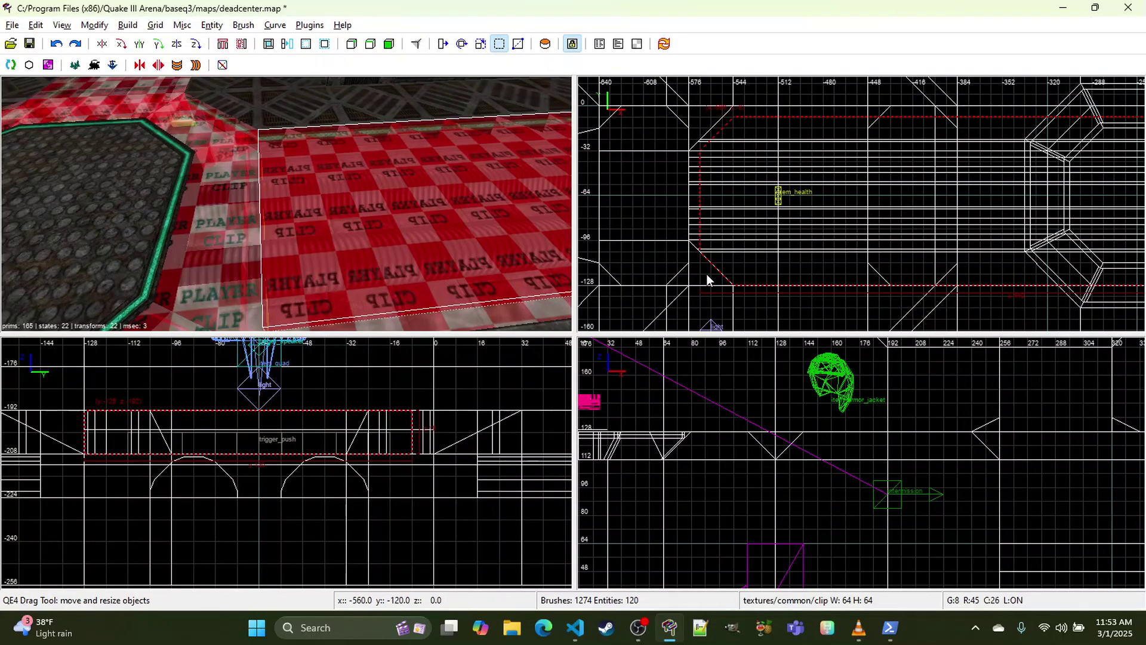
left_click_drag(711, 270, 712, 269)
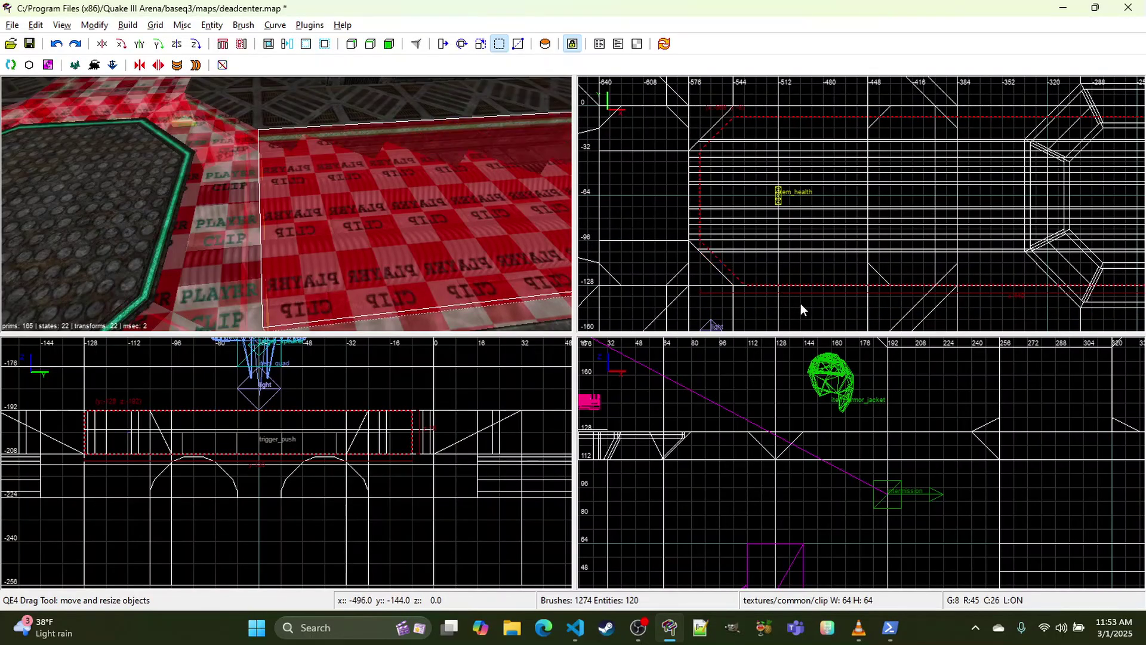
left_click_drag(803, 298, 804, 296)
Step: Save the map and fine-tune the inner brush's chamfered corner edges on a 2-unit grid
scroll(804, 296, "up", 4)
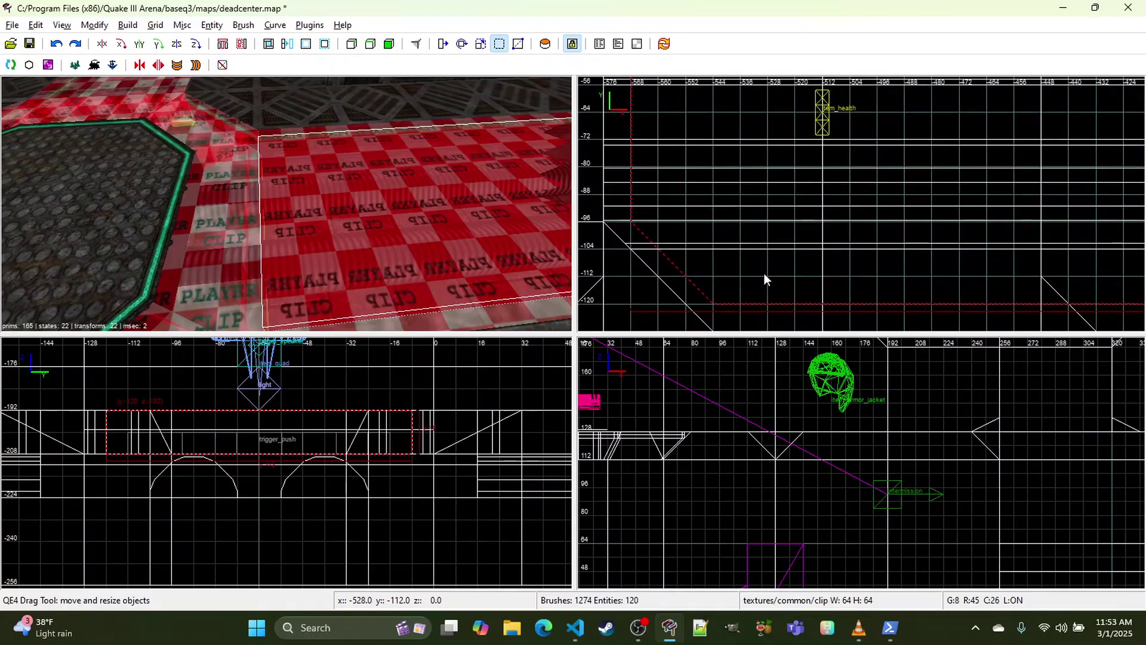
key("bracketleft")
key("ctrl+s")
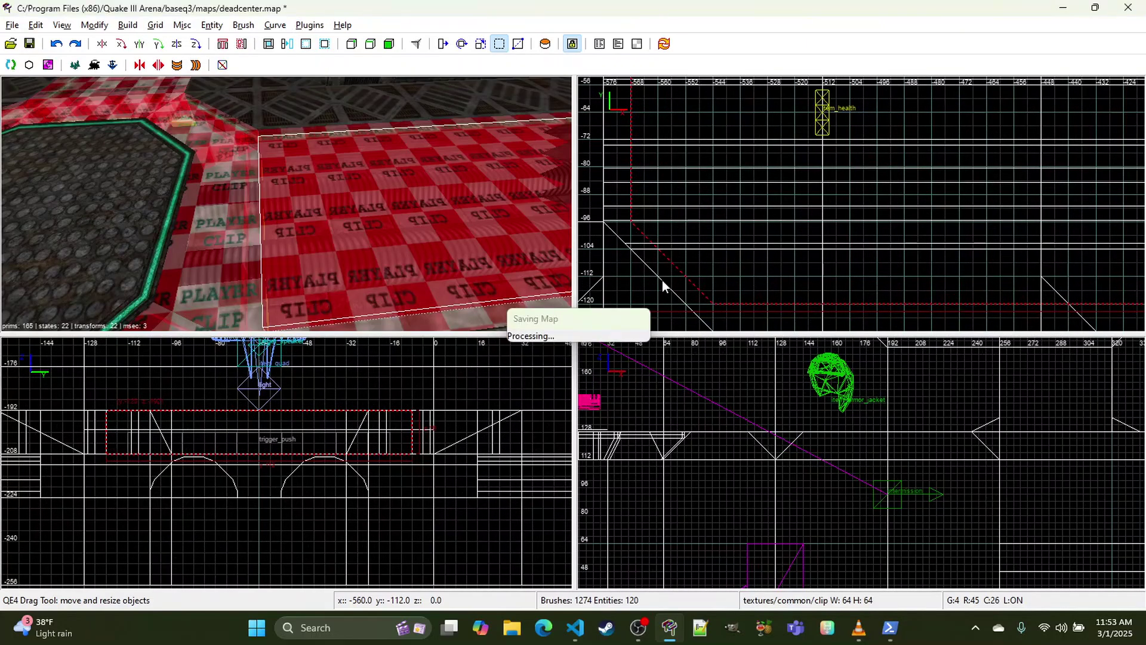
key("bracketleft")
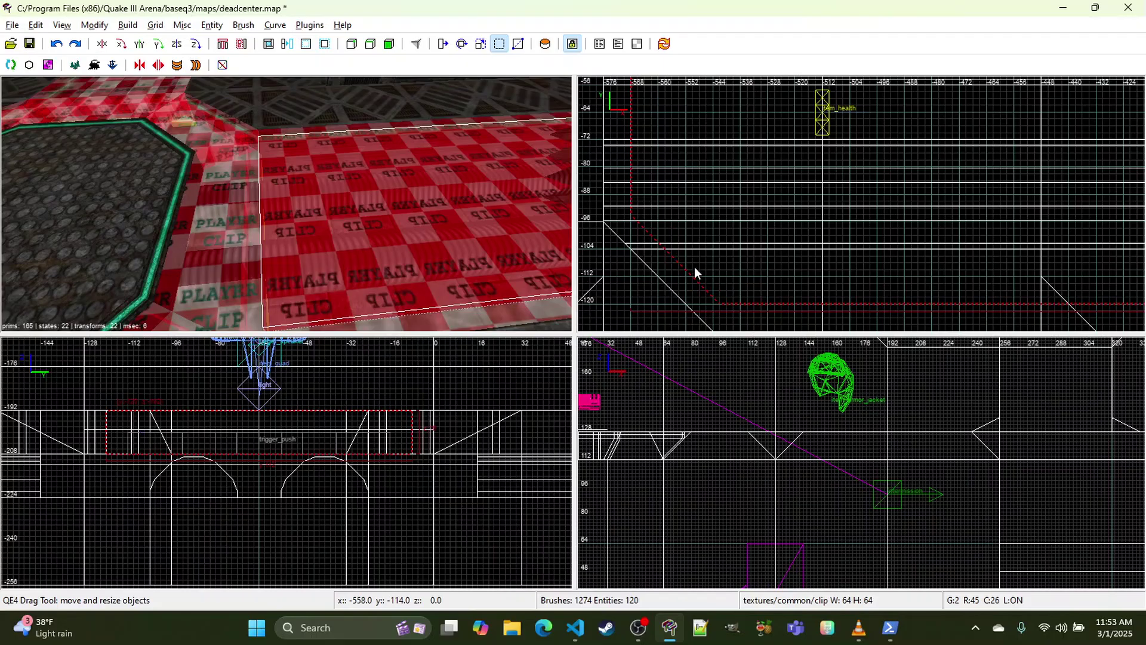
right_click_drag(694, 269, 667, 182)
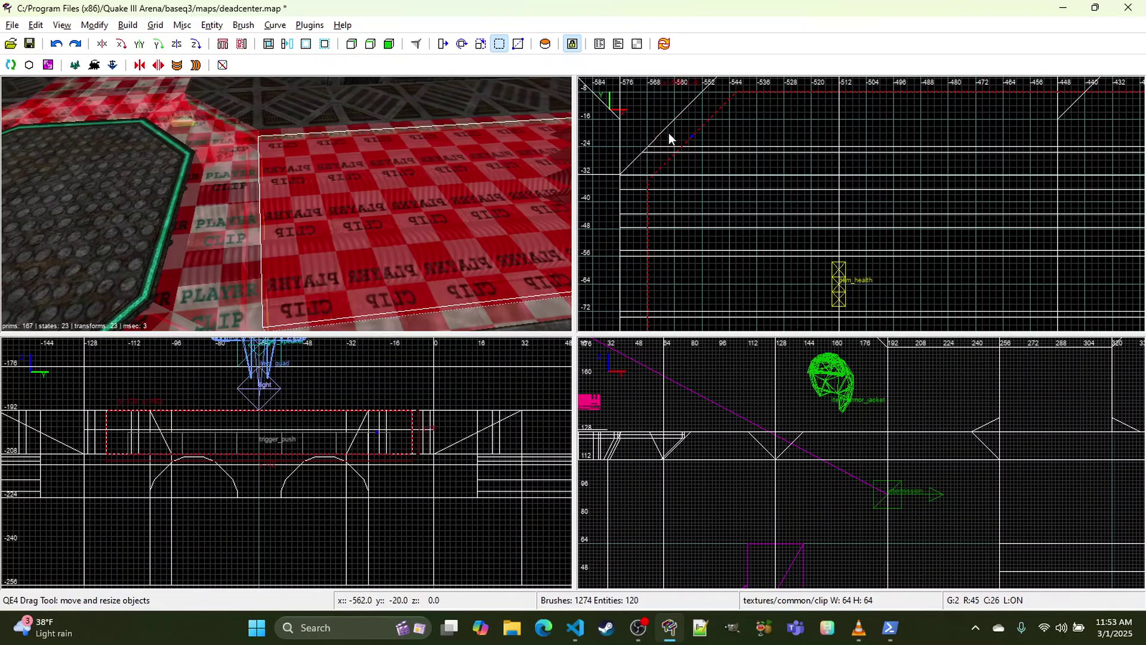
Step: CSG-subtract the inset brush from the walkway's clip brush and check the rim pieces it leaves
right_click_drag(783, 153, 156, 201)
right_click_drag(1074, 197, 361, 204)
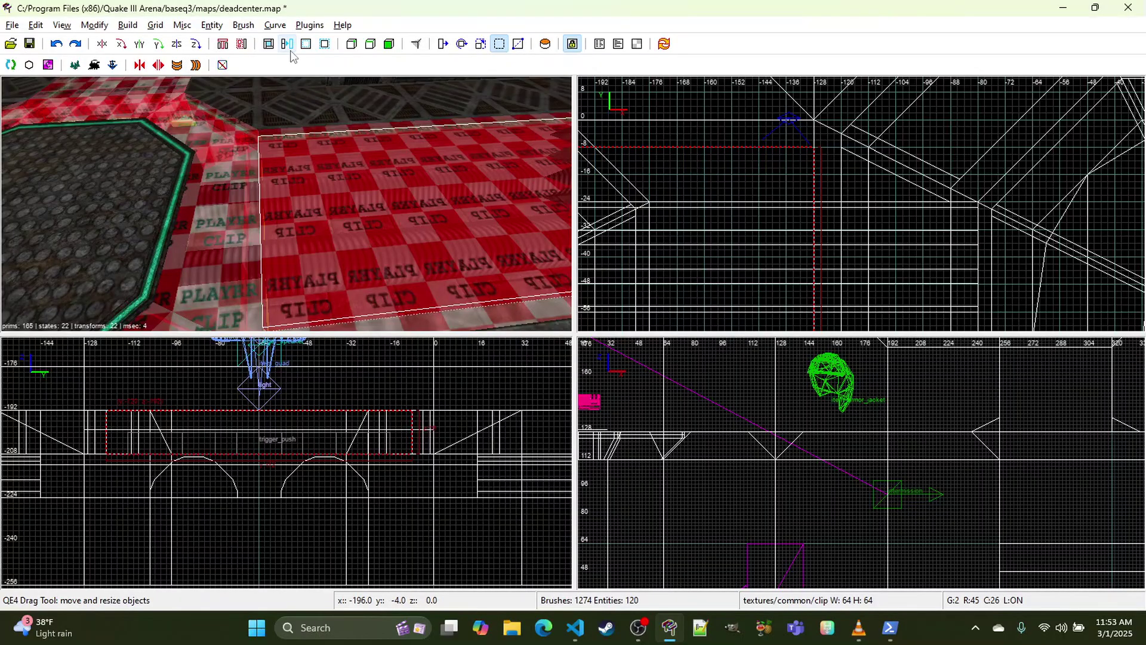
left_click(268, 43)
right_click_drag(321, 195, 321, 195)
key("Escape")
left_click(470, 225, "shift")
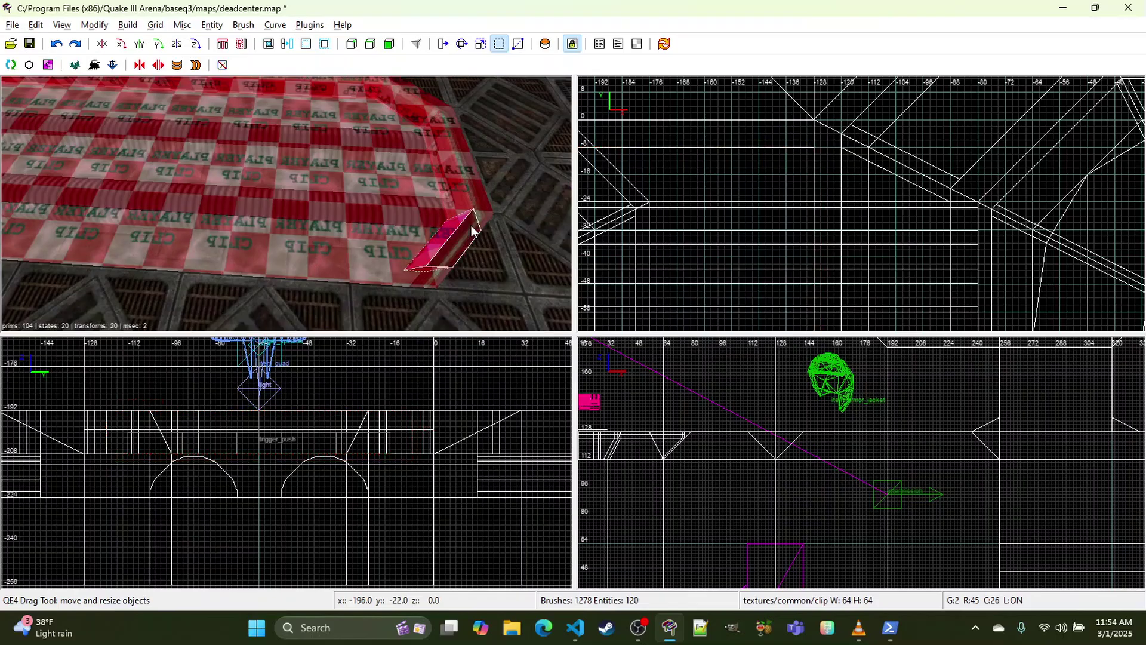
left_click(486, 221, "shift")
left_click(429, 285, "shift")
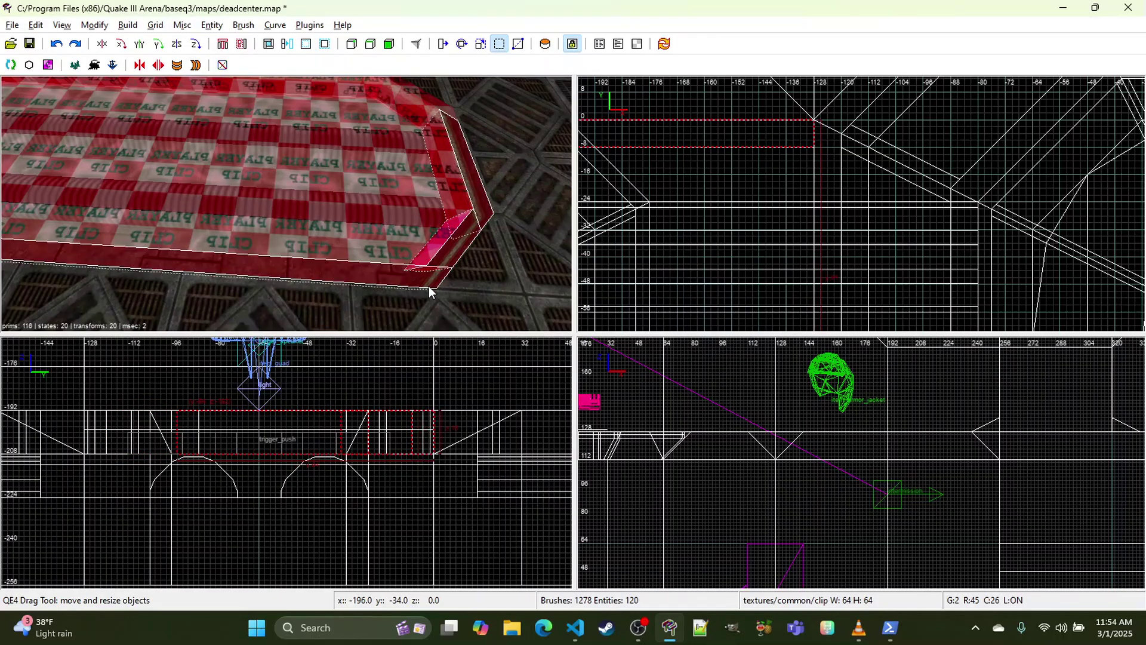
right_click_drag(790, 195, 740, 219)
key("Escape")
Step: Extend the chamfered corner rim piece past its east end and clip it at an angle from (-544, 0) to the inner corner
left_click(444, 236, "shift")
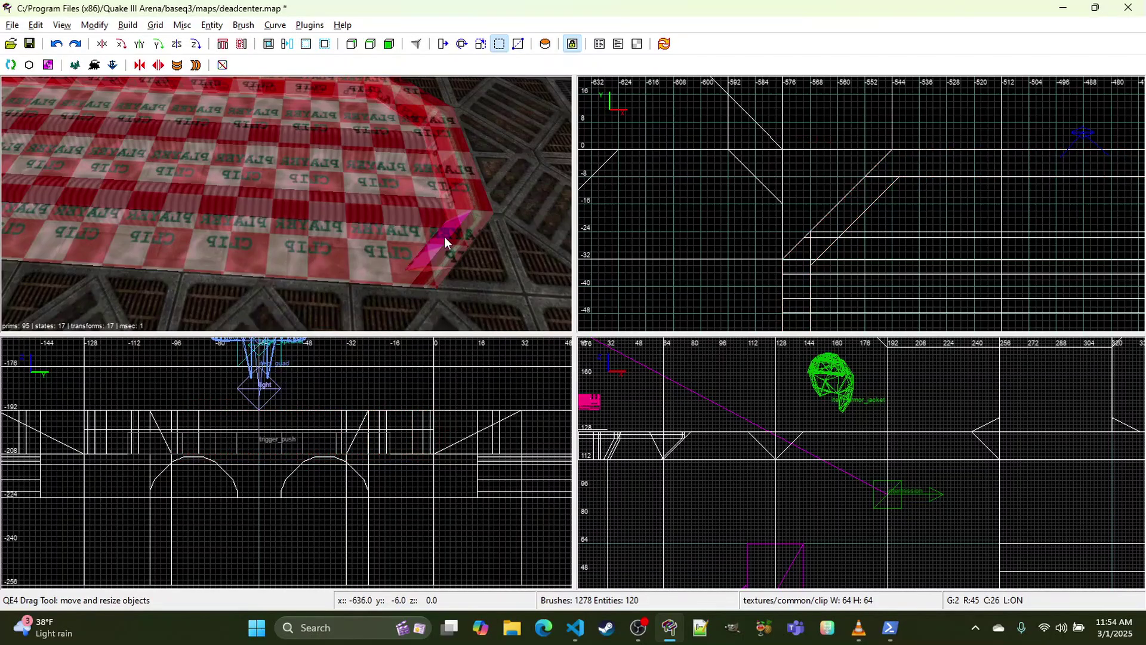
left_click_drag(901, 168, 922, 139)
key("x")
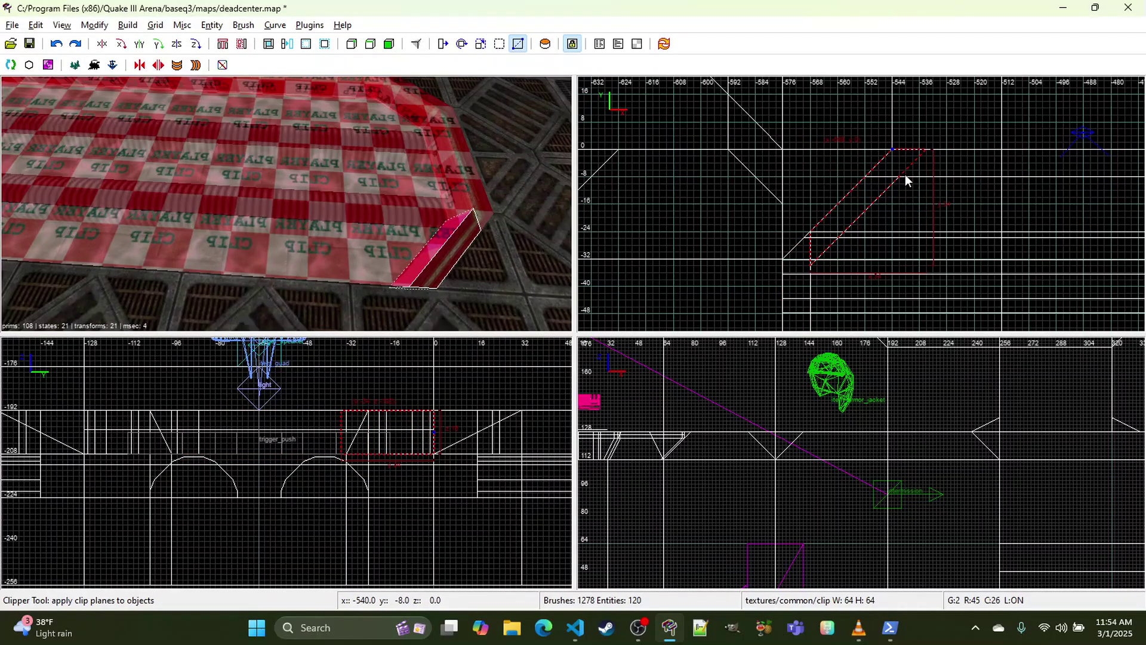
left_click(899, 177)
key("Return")
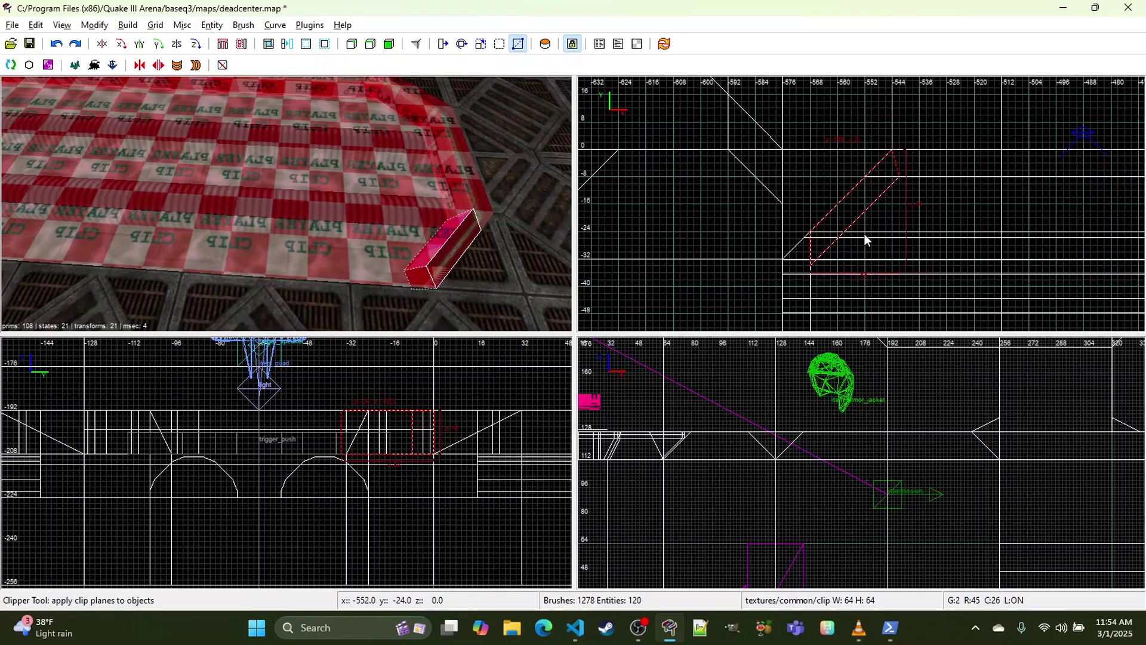
Step: Extend the corner piece's west end to x = -576 and clip it at an angle from (-576, -32) to the inner corner
right_click_drag(805, 266, 809, 253)
key("x")
left_click_drag(804, 254, 787, 265)
key("x")
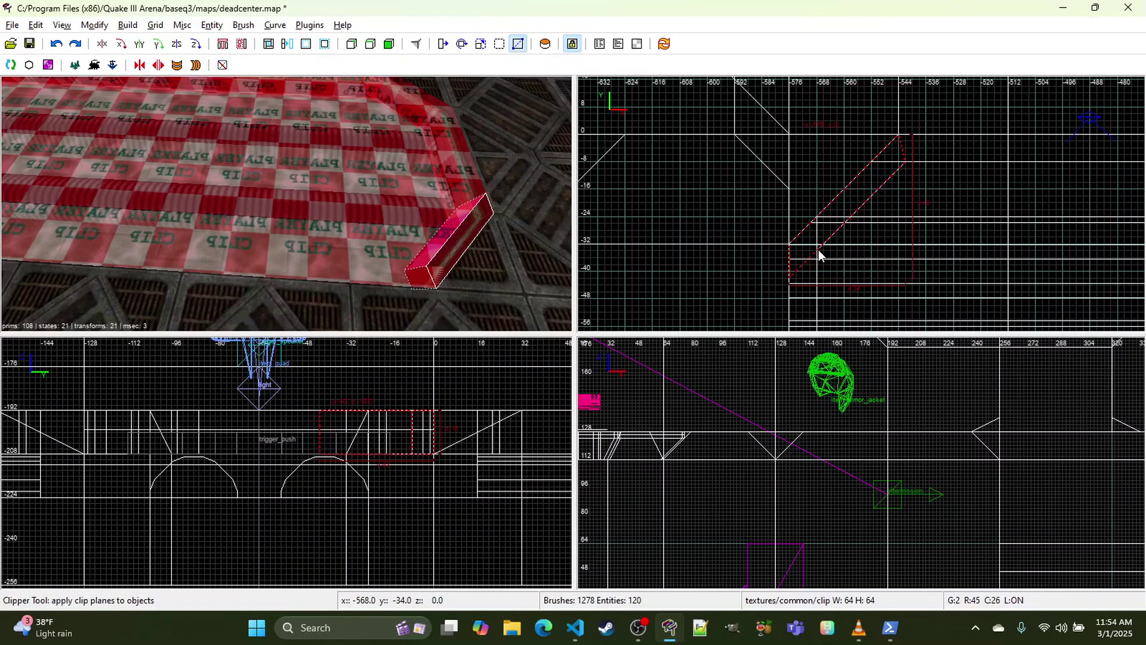
left_click(790, 248)
key("Return")
Step: CSG-subtract the mitred corner piece from the surrounding rim and merge the leftover sliver at (-544, 0) with the north rim piece
right_click_drag(390, 188, 420, 182)
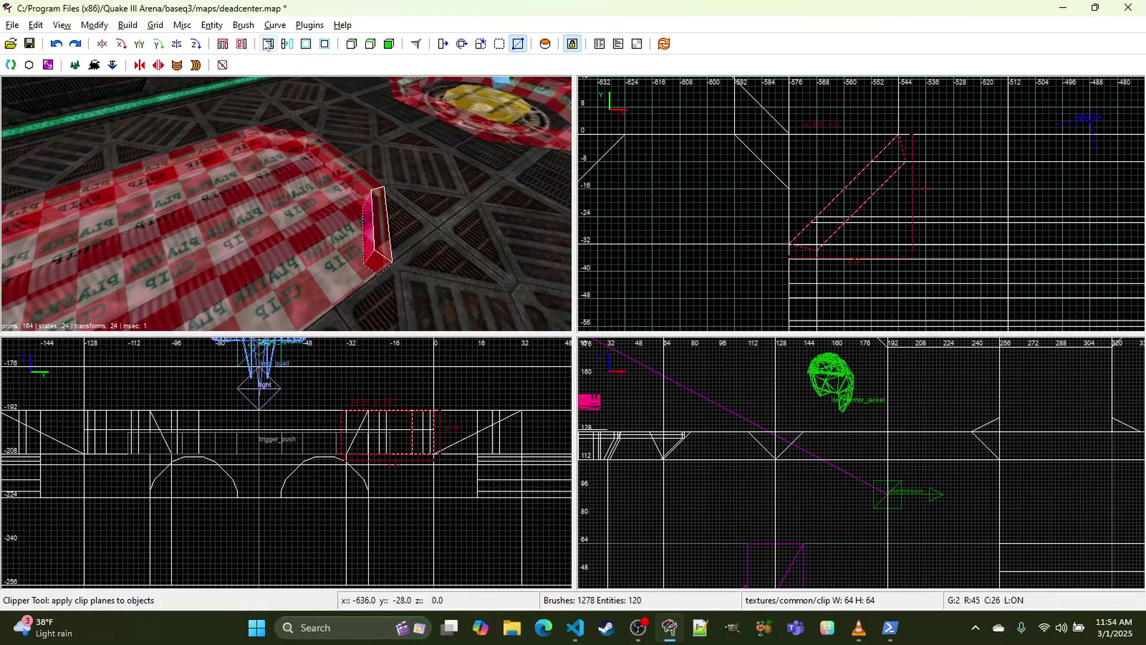
left_click(269, 45)
key("Escape")
left_click(377, 264, "shift")
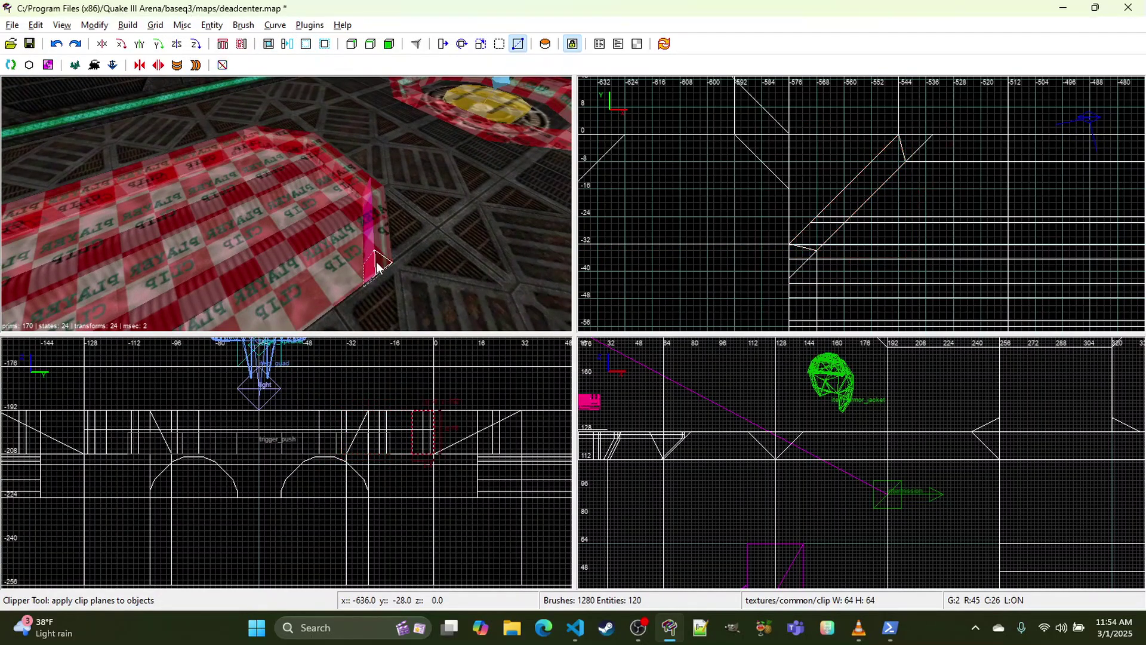
left_click(366, 269, "shift")
left_click(285, 44)
key("Escape")
Step: Try to CSG-merge the west rim piece with the leftover sliver beside the mitred corner
left_click(342, 160, "shift")
left_click(375, 184, "shift")
left_click(292, 44)
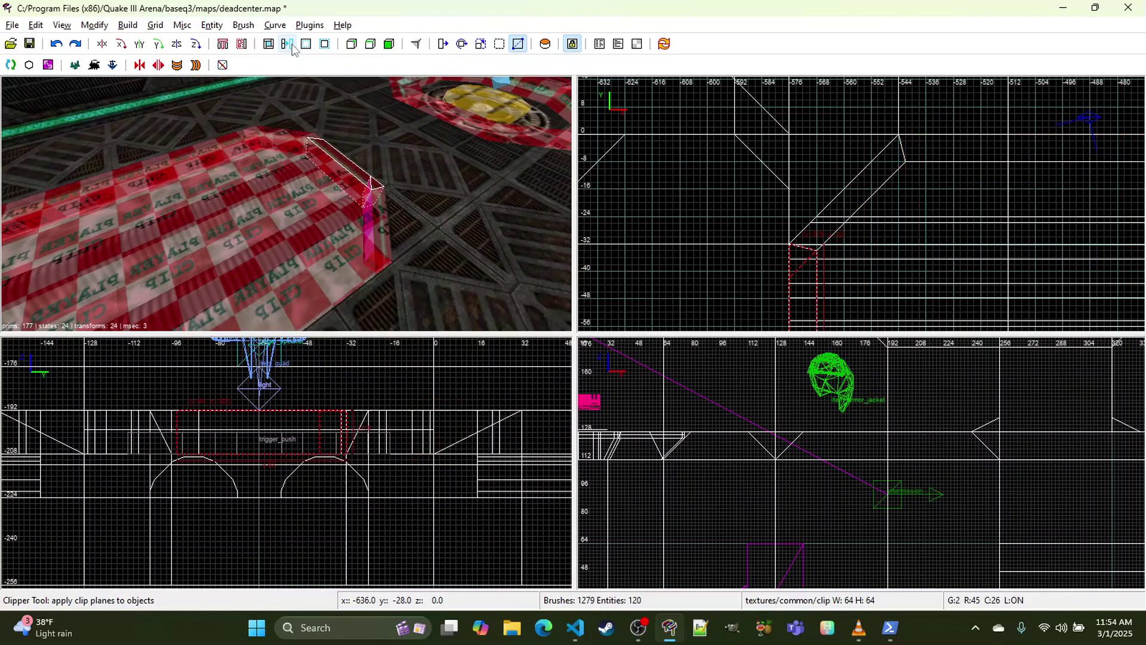
left_click(313, 135, "shift")
left_click(316, 141, "shift")
key("Escape")
Step: Duplicate the mitred corner piece, mirror it along the Y axis, and move it onto the walkway's southwest chamfer
left_click(378, 196, "shift")
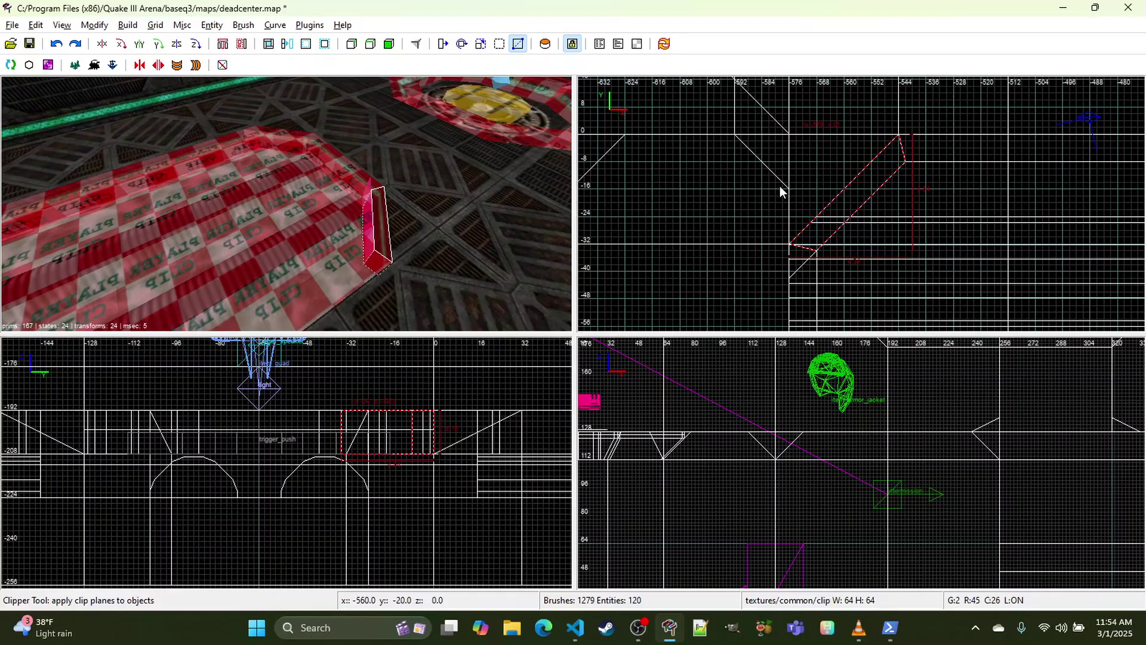
left_click(139, 43)
scroll(850, 191, "down", 3)
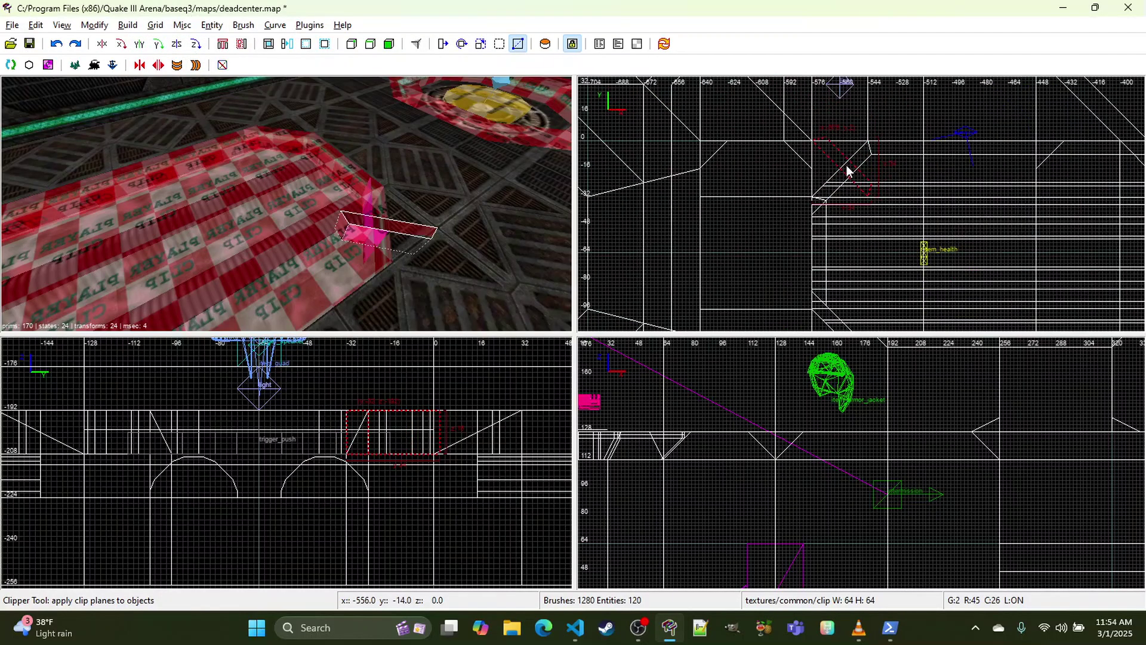
key("x")
left_click_drag(831, 161, 843, 287)
right_click_drag(844, 287, 846, 240)
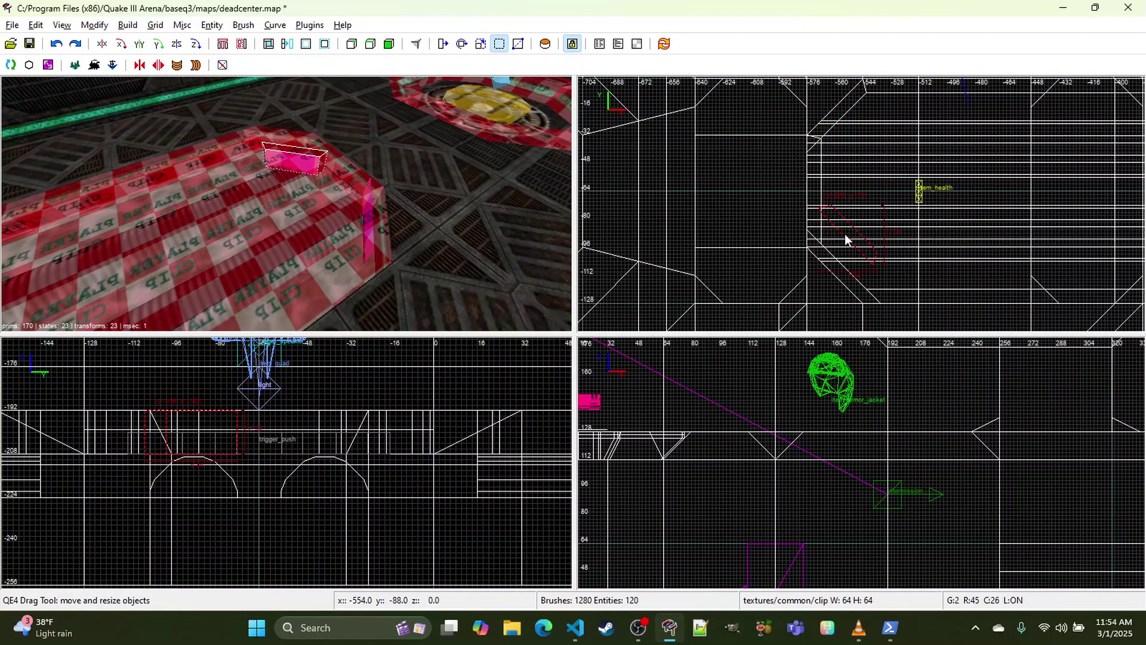
left_click_drag(843, 252, 834, 272)
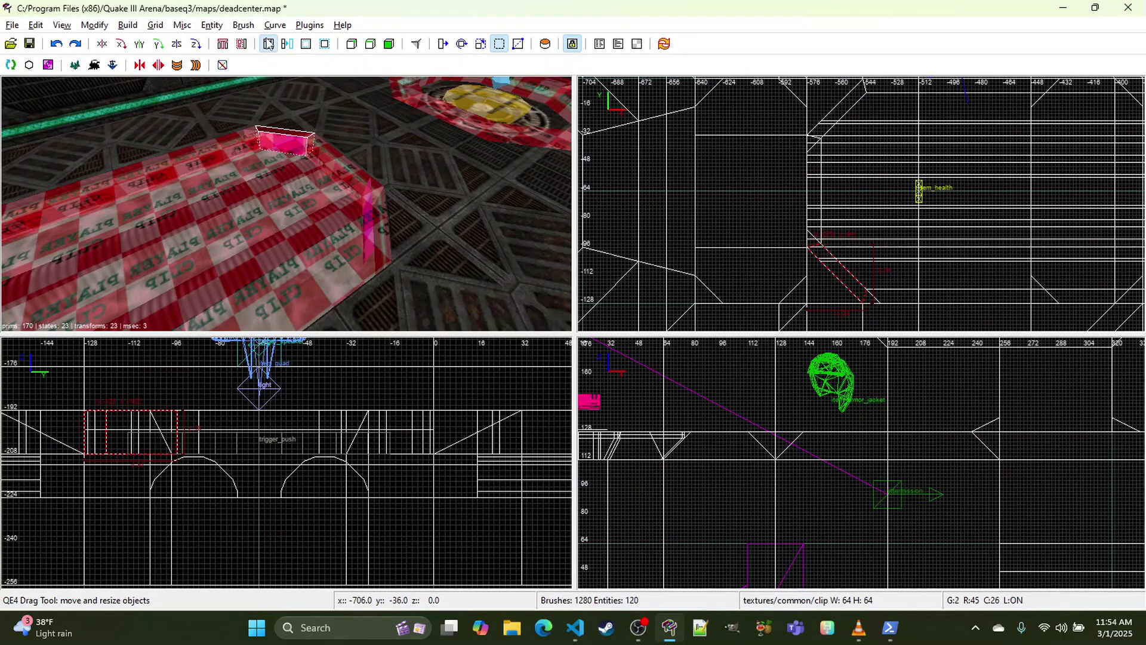
Step: CSG-subtract the mirrored corner piece from the rim and merge the leftover slivers into the west and south rim pieces
left_click(269, 43)
right_click(435, 187)
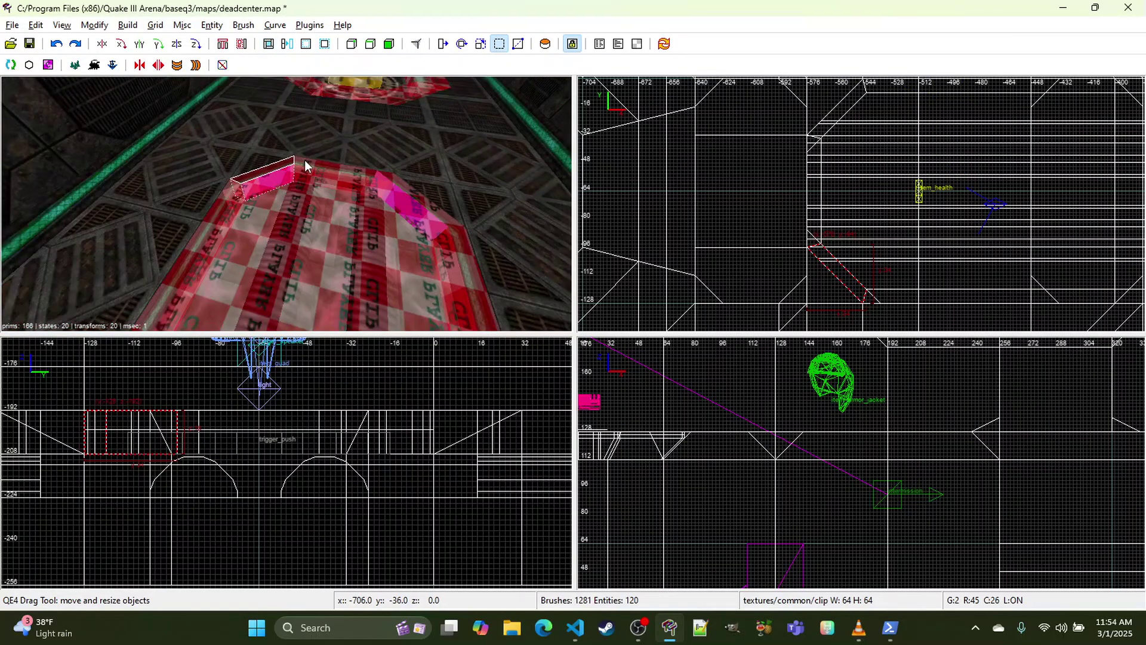
left_click(296, 169, "shift")
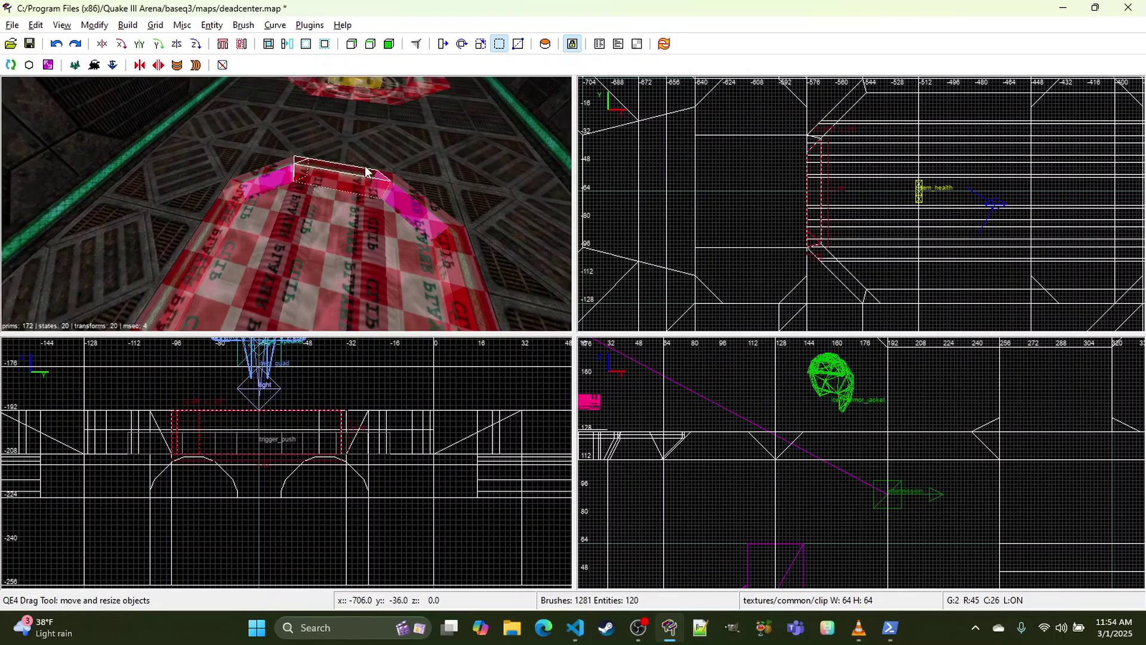
key("Delete")
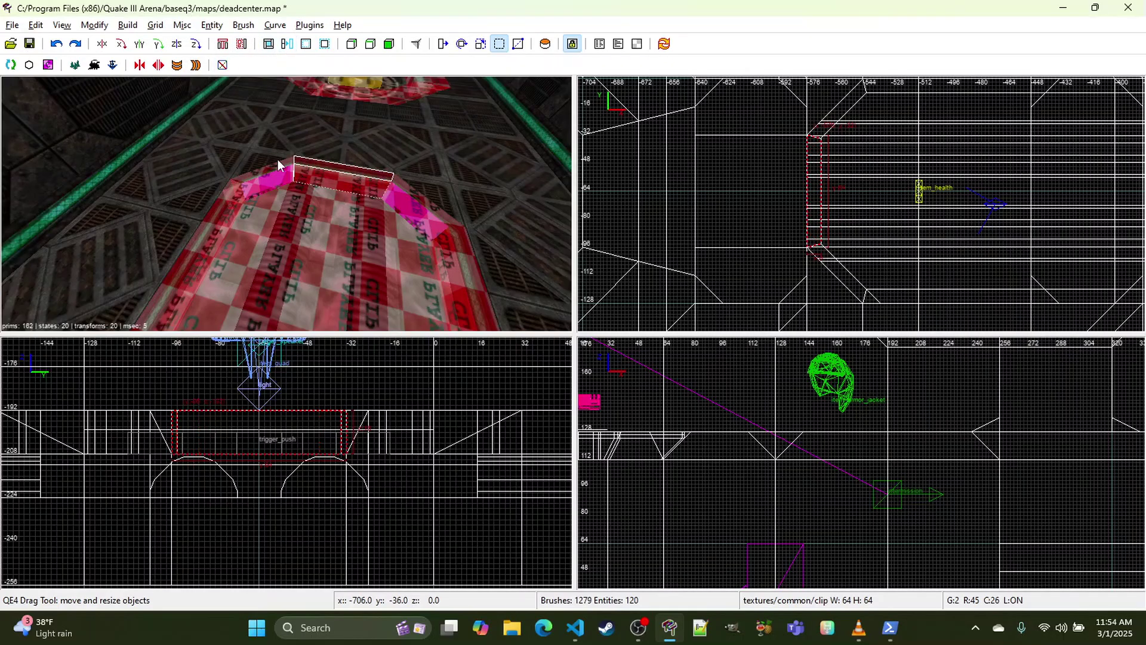
left_click(232, 188, "shift")
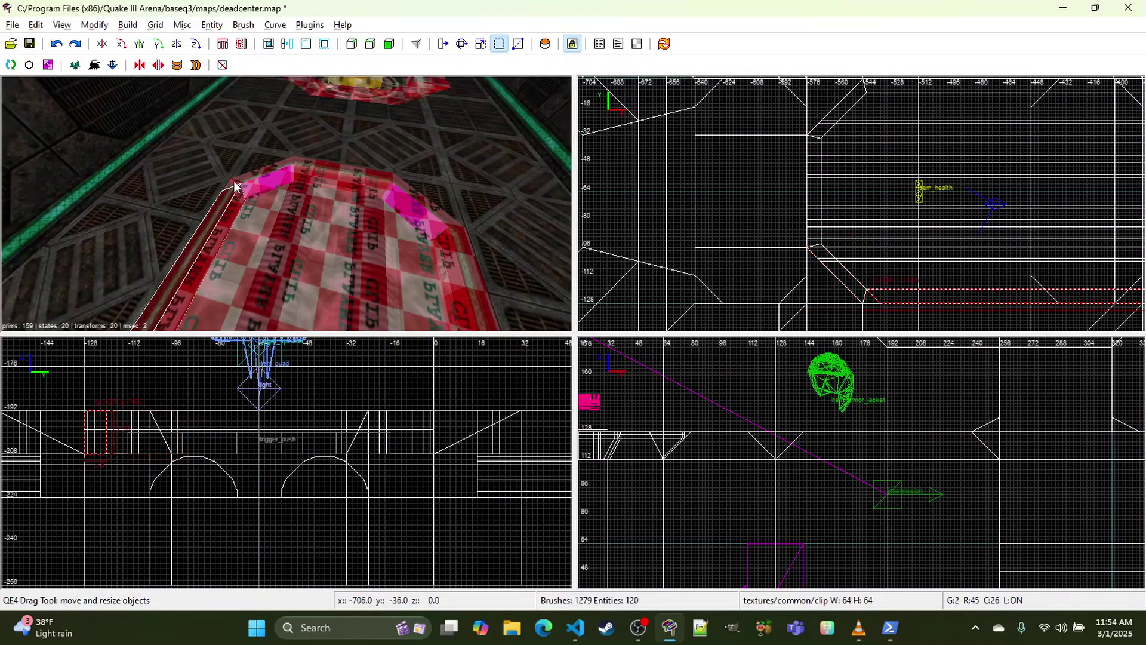
key("Delete")
Step: Select the west walkway's rim clip pieces and examine where they meet the central platform
left_click(453, 231, "shift")
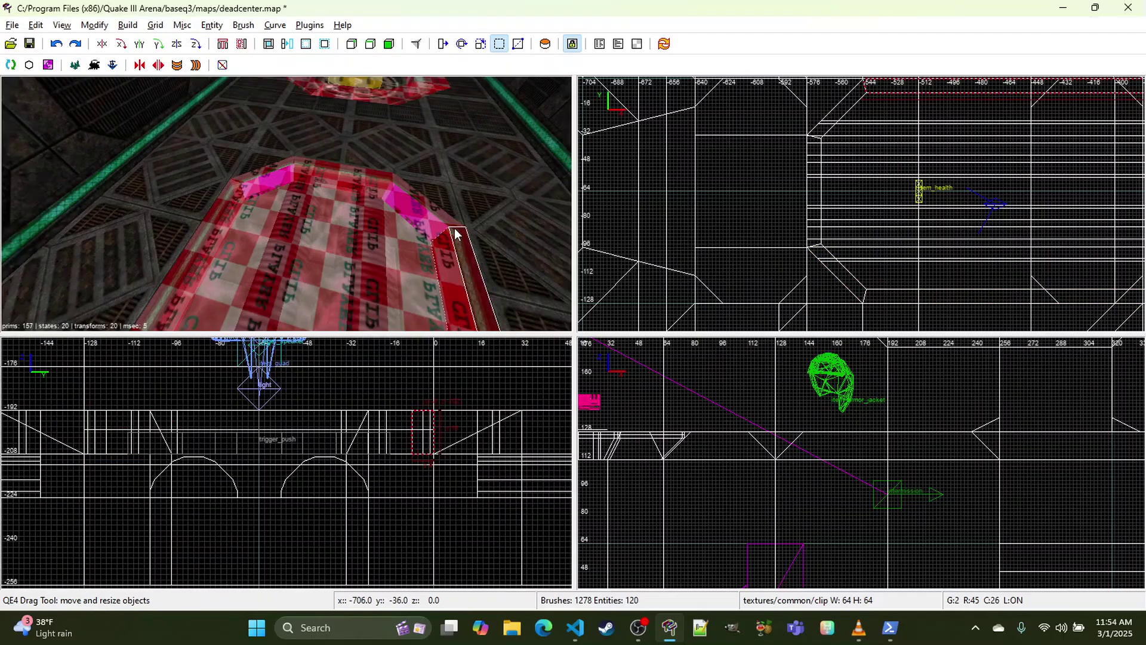
mouse_move(416, 204)
left_mouse_down("shift")
mouse_move(385, 185)
mouse_move(305, 175)
mouse_move(232, 202)
left_mouse_up("shift")
right_click(233, 197)
key("d")
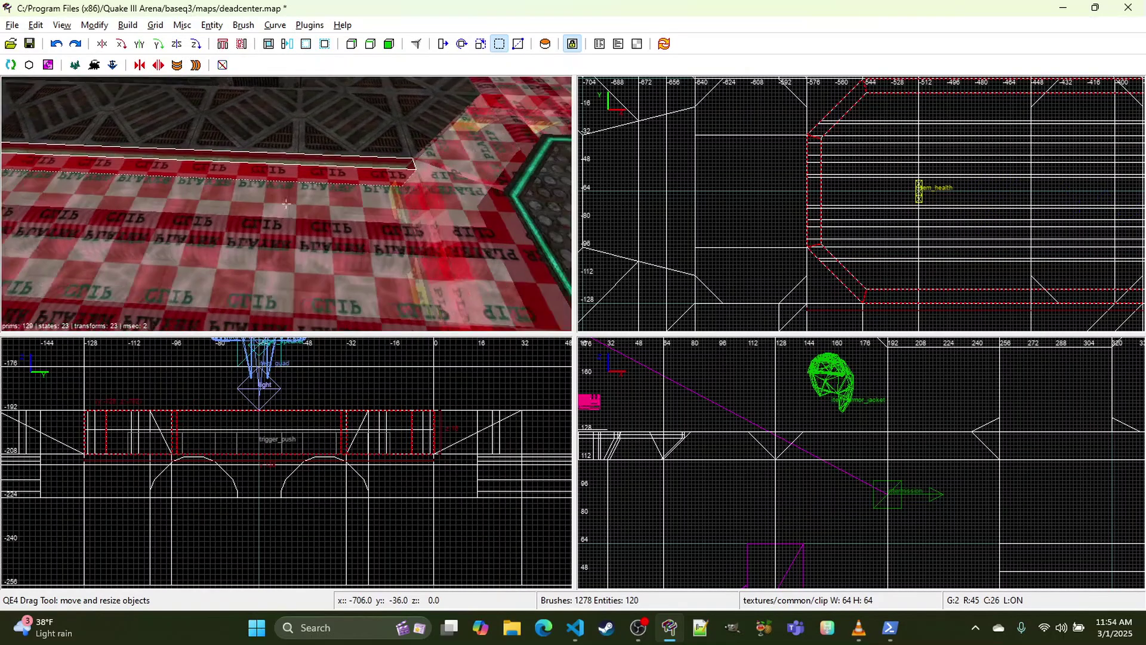
right_click(233, 197)
right_click(327, 178)
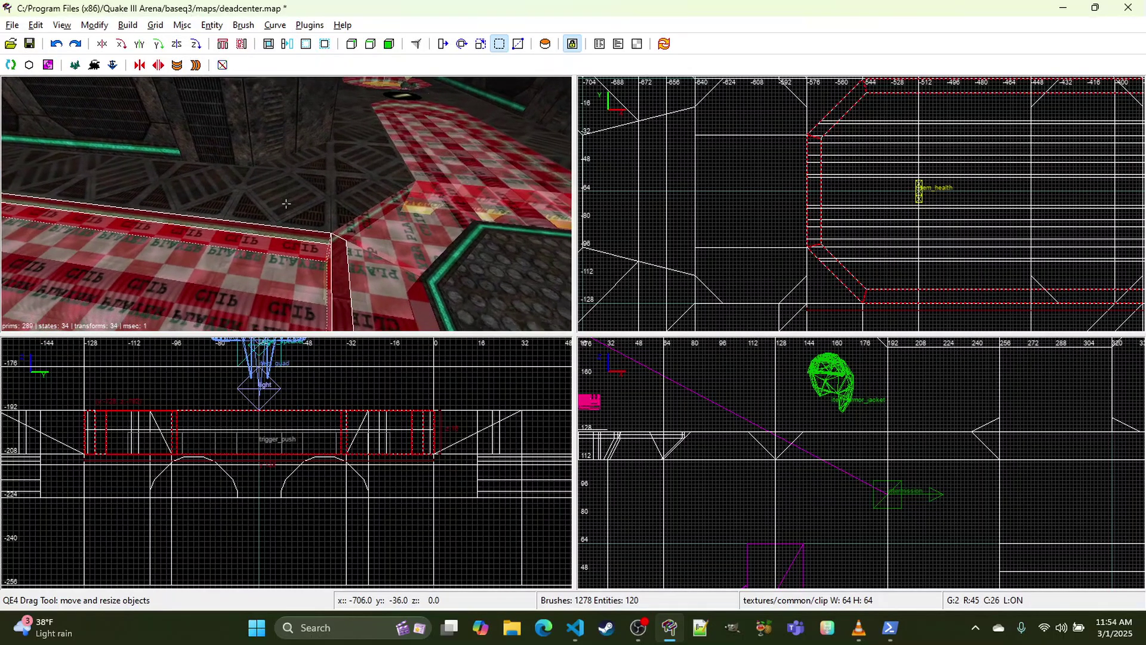
Step: Delete the old full-size player-clip brushes over the other three walkways
right_click(337, 176)
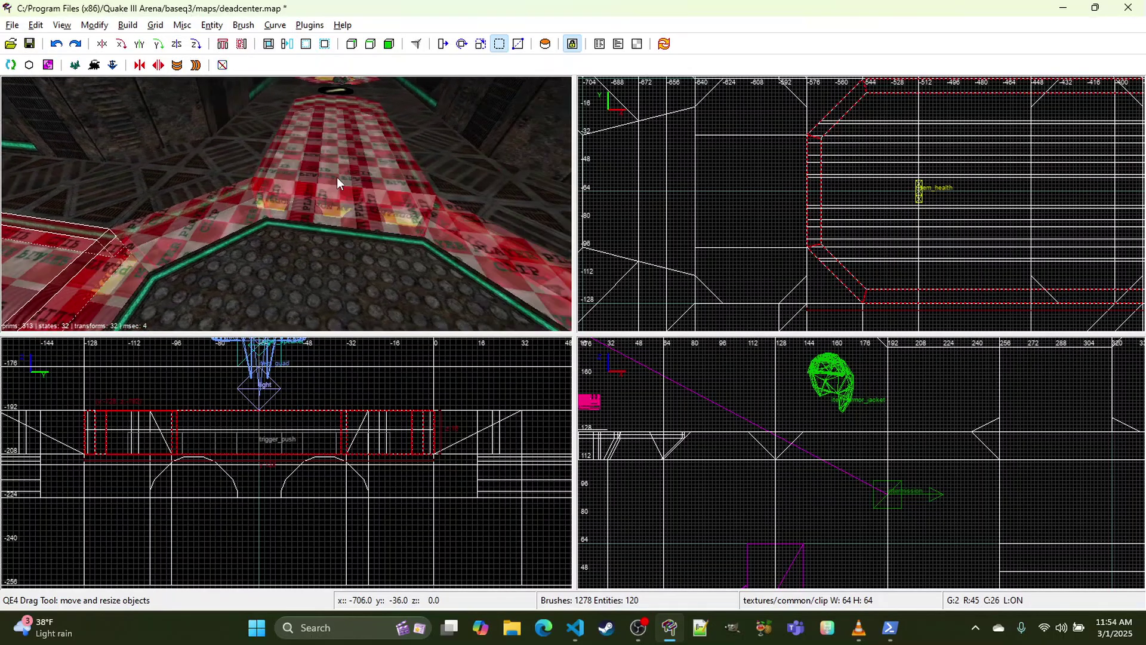
key("BackSpace")
right_click(339, 130)
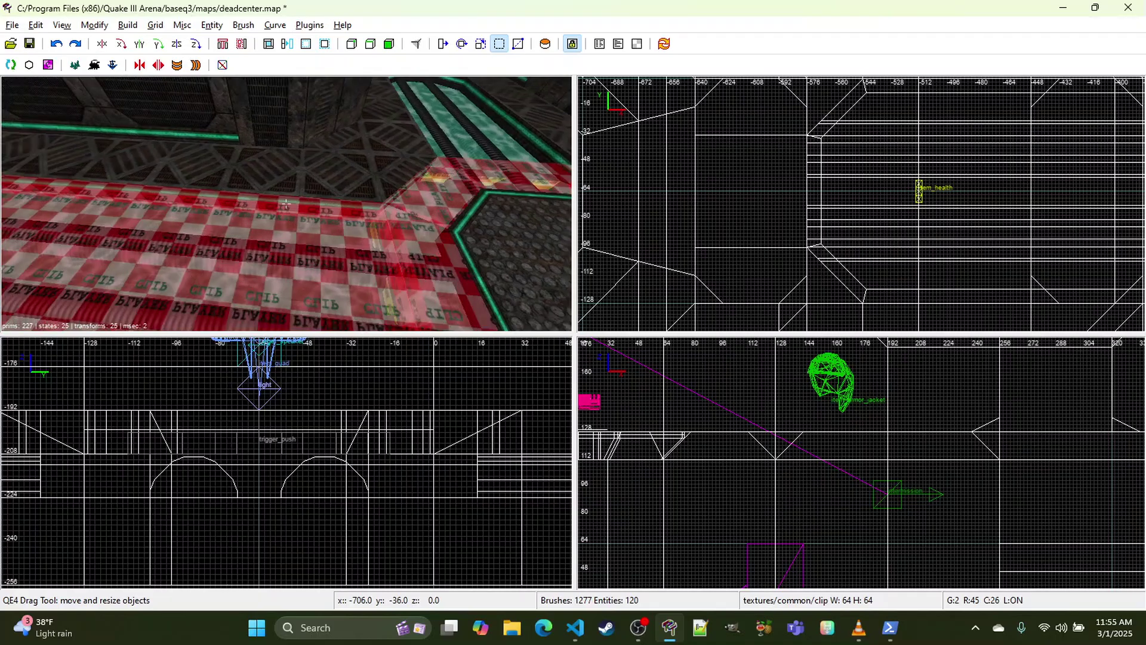
right_click(344, 132)
left_click(311, 179, "shift")
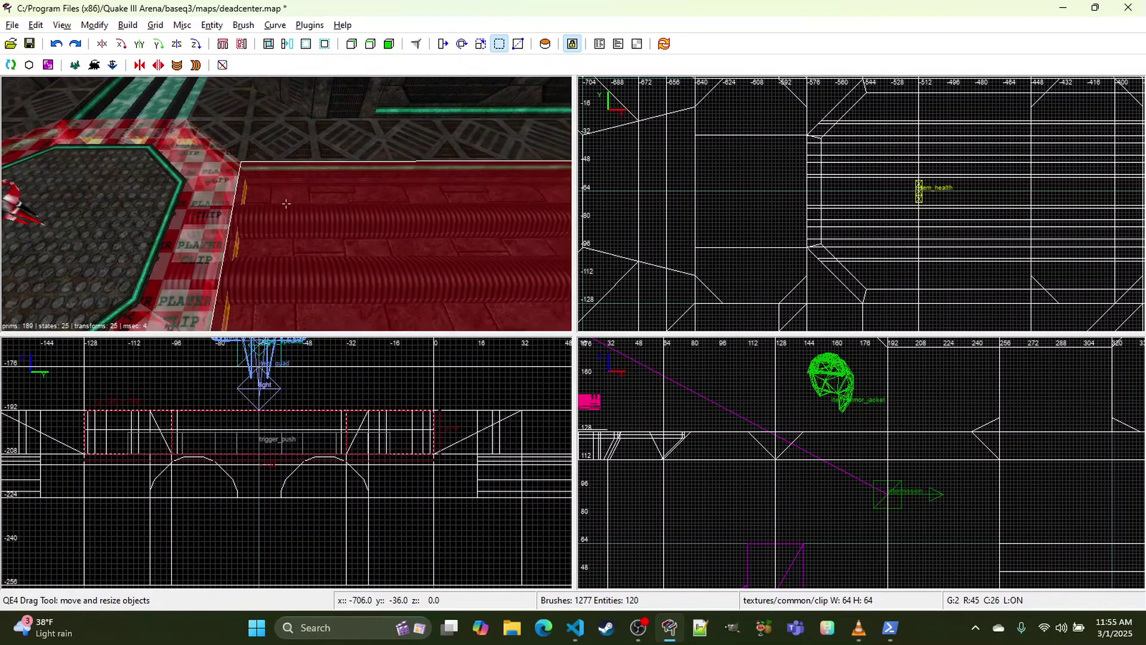
right_click(312, 179)
key("BackSpace")
right_click(413, 167)
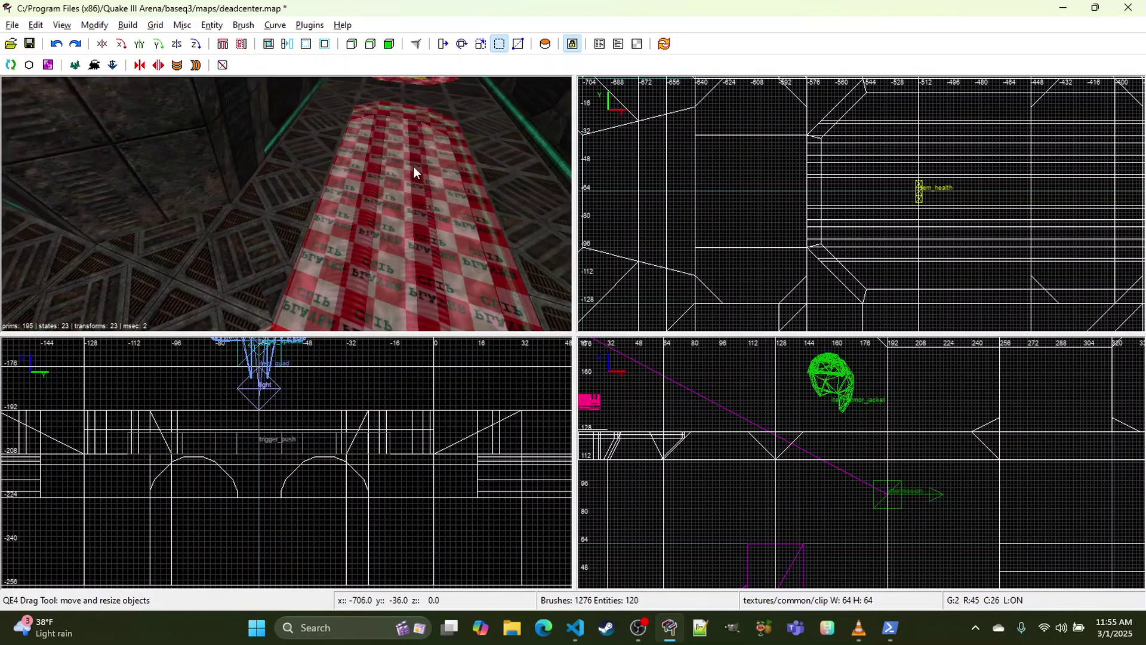
left_click(415, 166, "shift")
right_click(414, 166)
key("BackSpace")
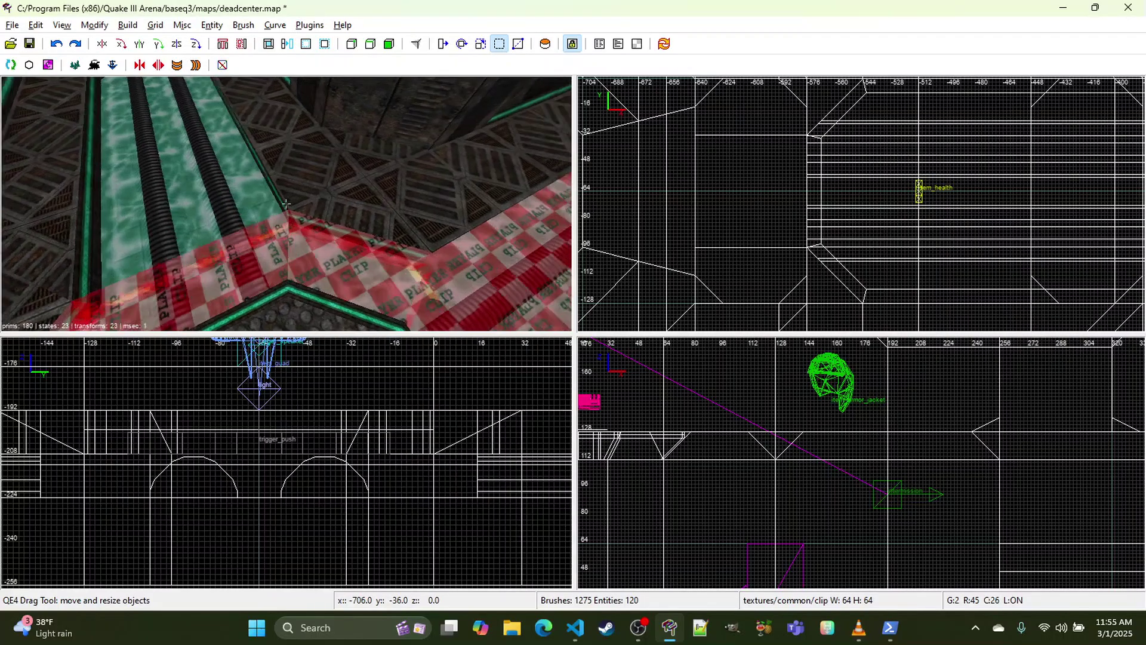
Step: Duplicate the west walkway's inner clip brush and all its rim pieces on a 64-unit grid, rotate them 180° about Z, and move them onto the east walkway
right_click(292, 184)
left_click(292, 184, "shift")
right_click(328, 200)
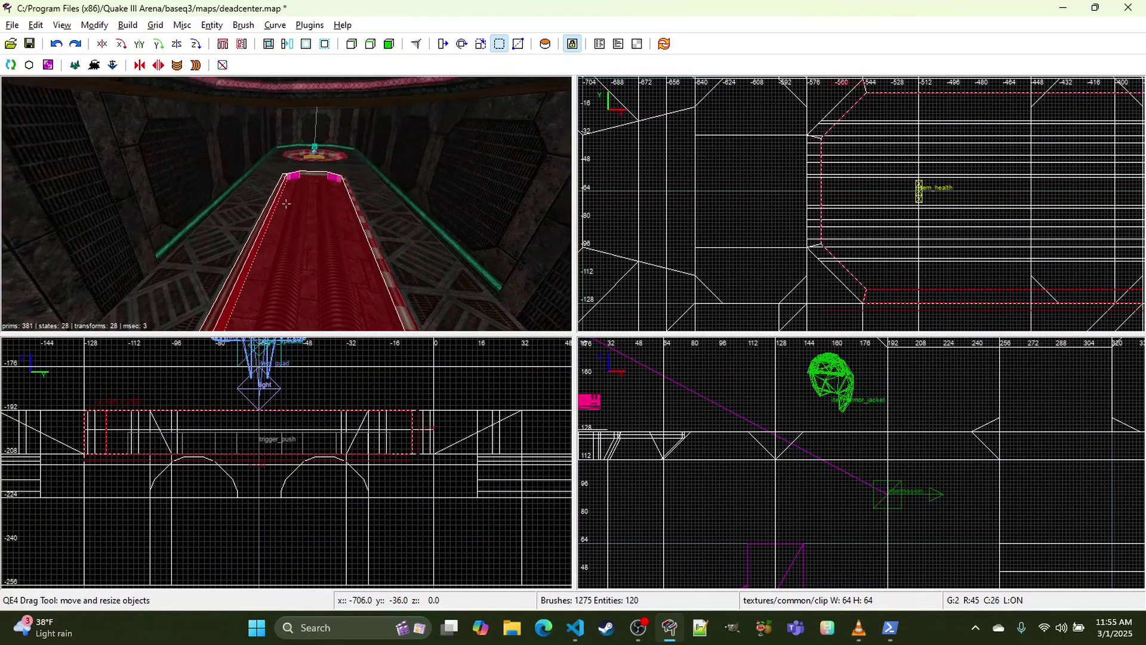
right_click(343, 188)
left_click(342, 188, "shift")
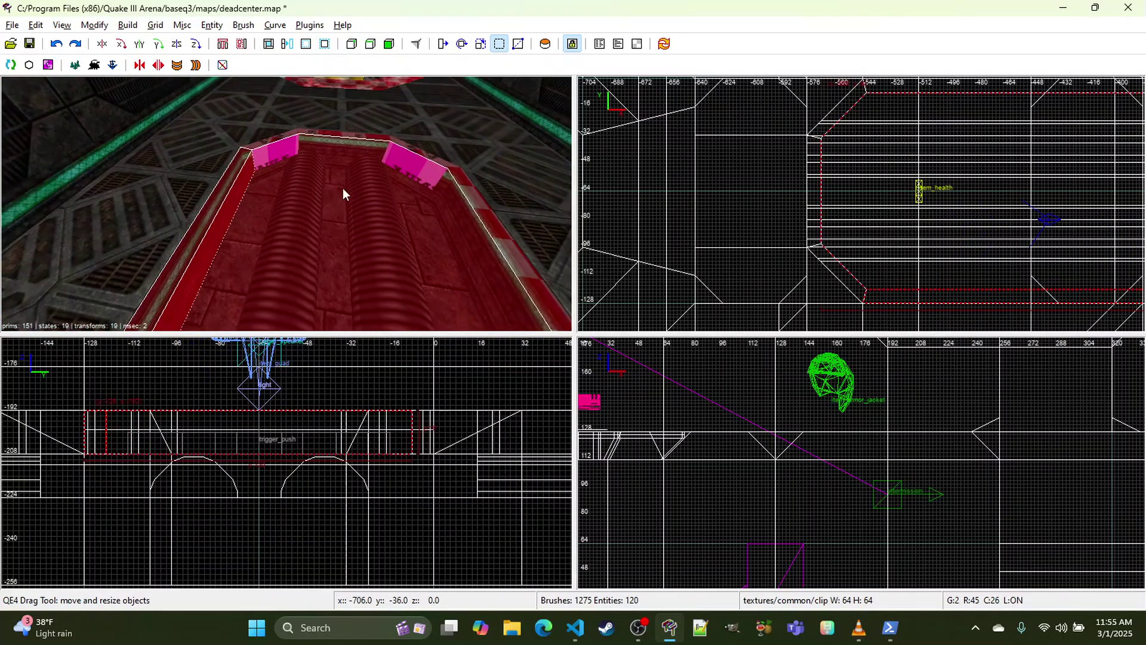
left_click(290, 141, "shift")
left_click(467, 173, "shift")
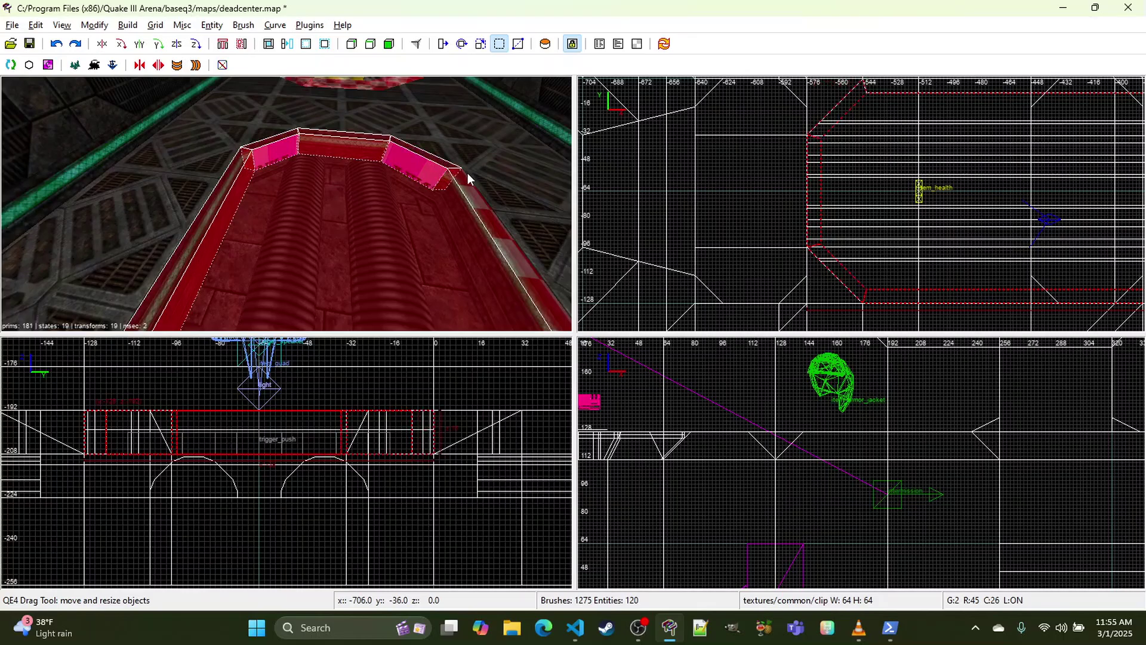
right_click(467, 173)
right_click_drag(286, 203, 285, 204)
scroll(929, 182, "down", 5)
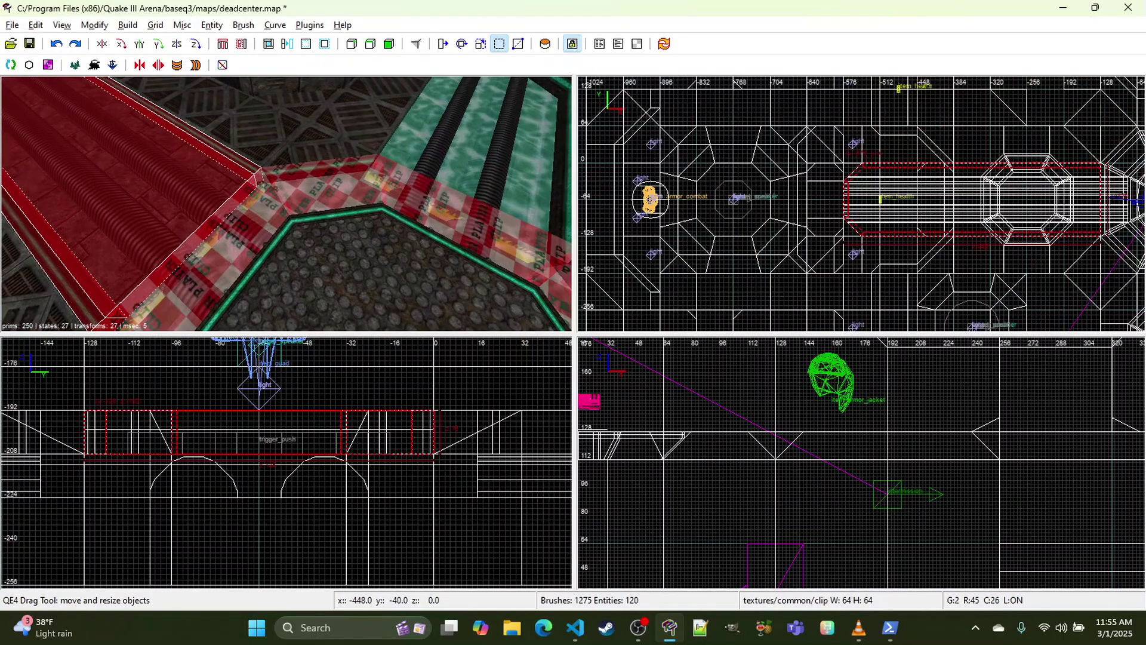
scroll(928, 177, "down", 4)
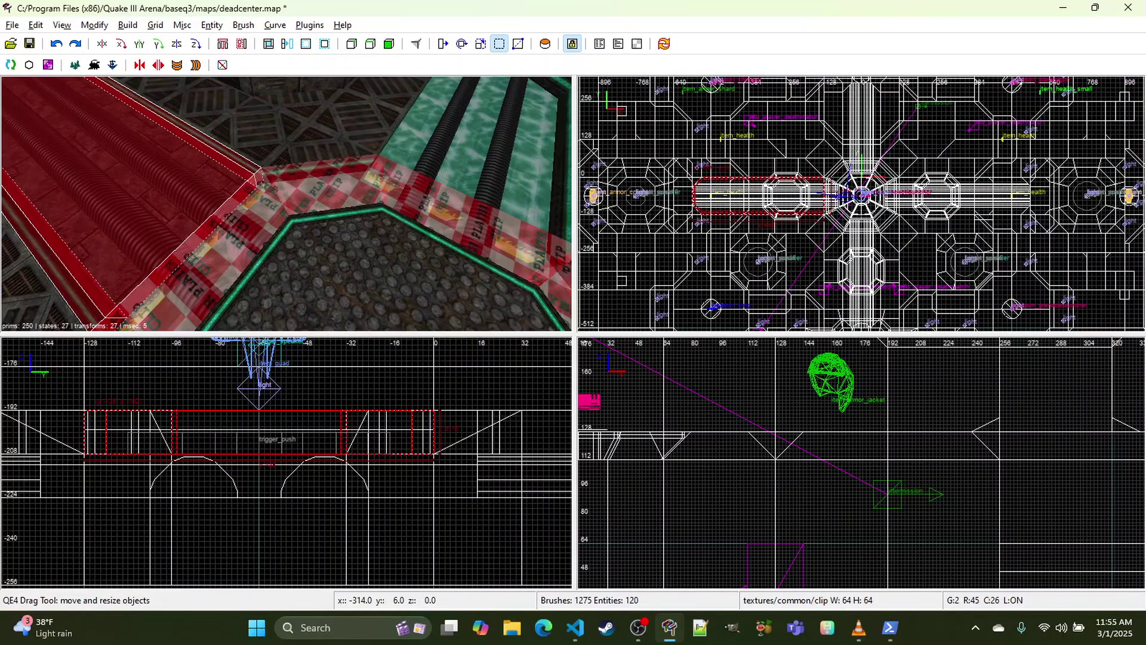
key("7")
key("space")
left_click(192, 46)
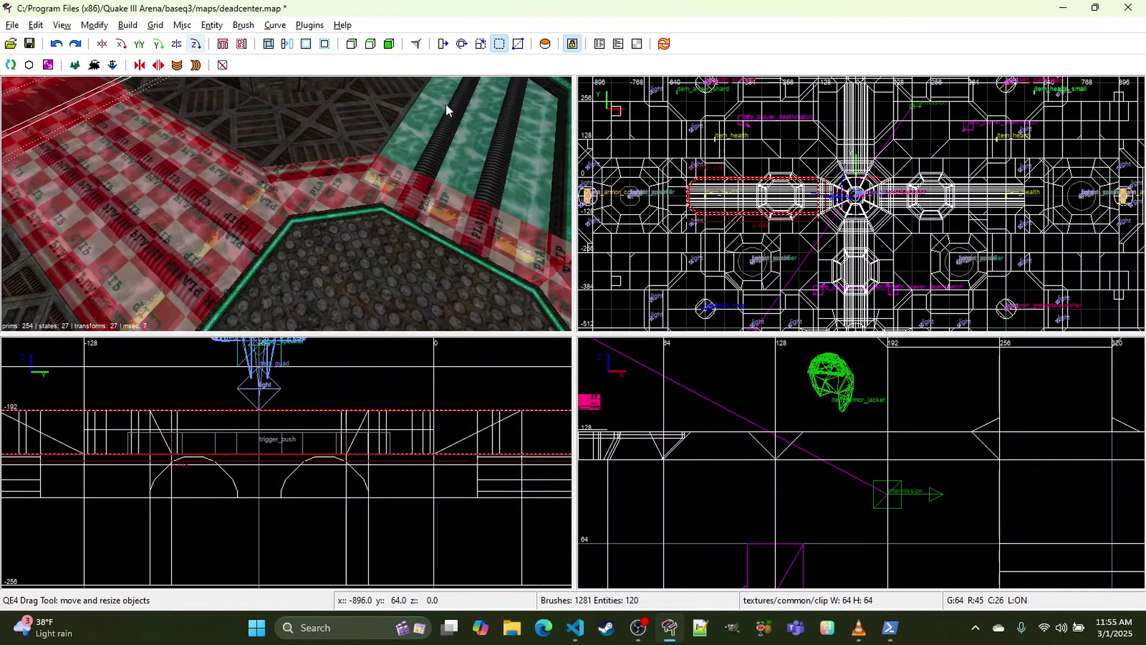
right_click_drag(748, 161, 615, 153)
left_click(197, 45)
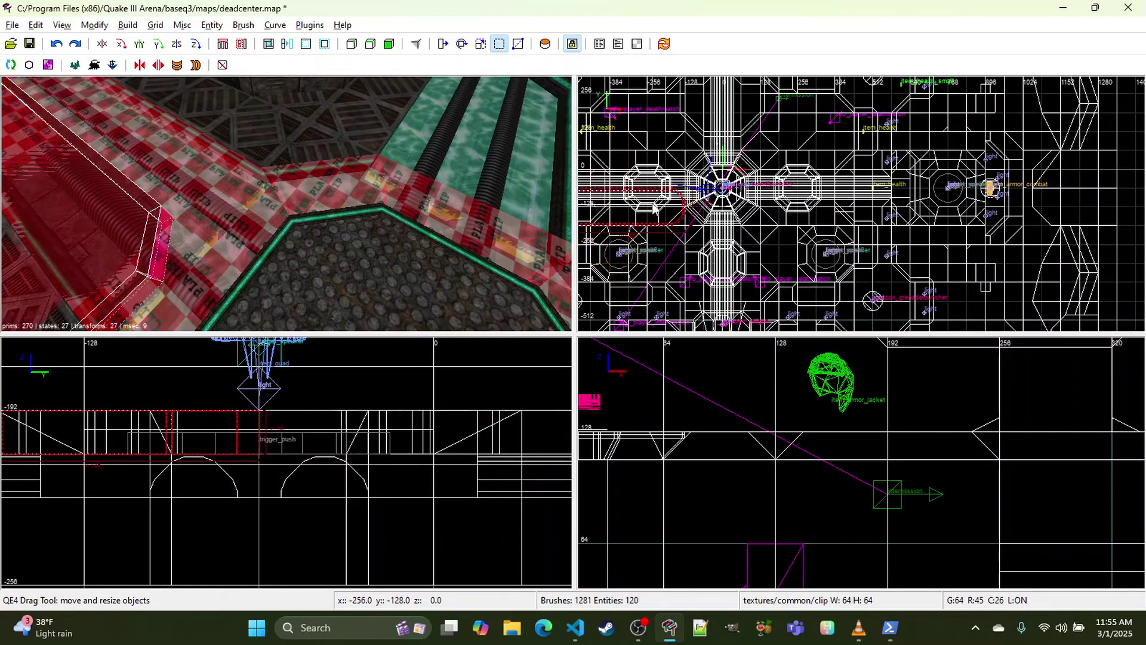
left_click_drag(642, 192, 853, 191)
Step: Duplicate the east walkway's clip set, rotate it 90° about Z, and move it onto the south walkway
mouse_move(799, 187)
right_mouse_down()
mouse_move(831, 195)
mouse_move(855, 173)
mouse_move(851, 149)
right_mouse_up()
key("space")
left_click(197, 46)
left_click_drag(845, 191, 741, 247)
scroll(755, 224, "up", 5)
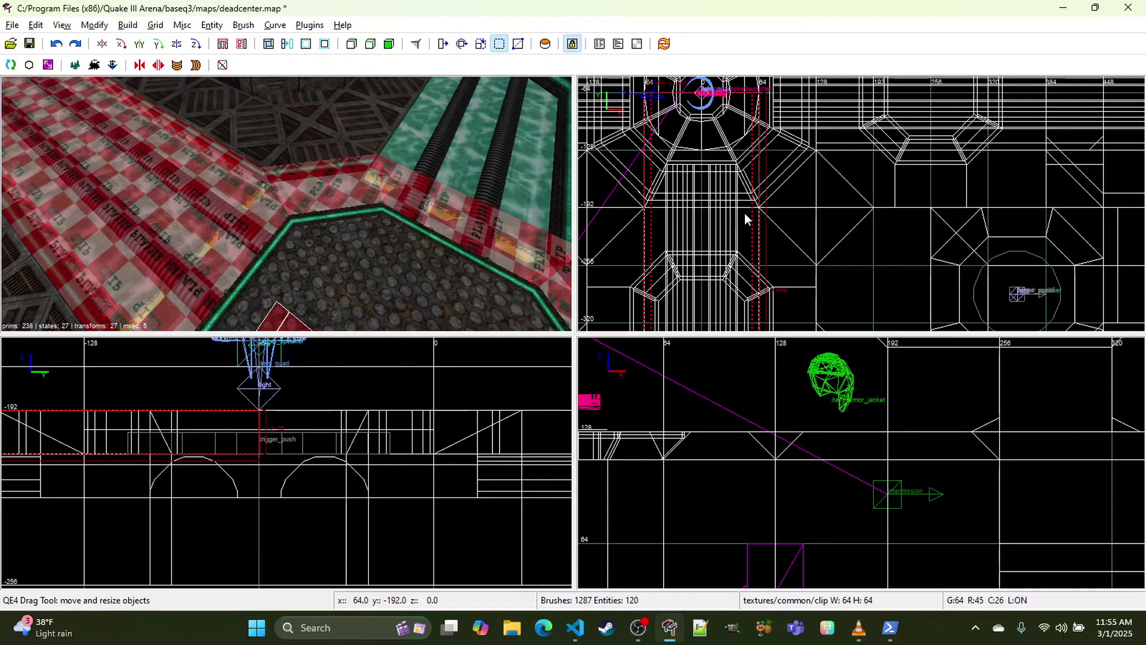
Step: Clip the south walkway's set along y = -192 to remove the part overlapping the central platform
key("x")
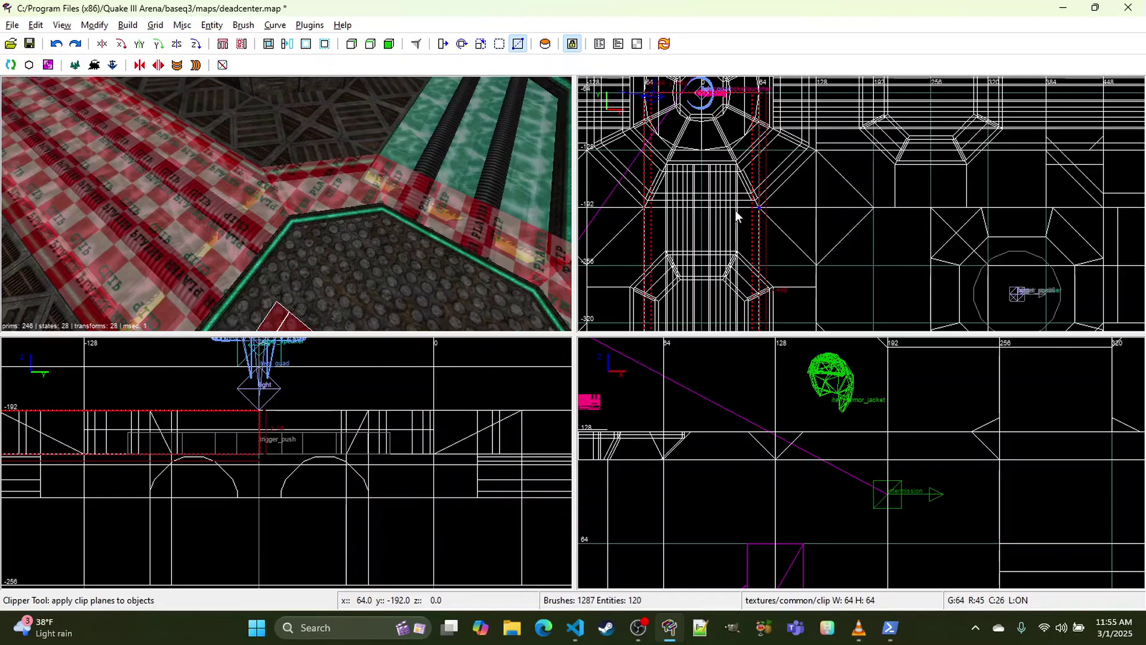
left_click(686, 209)
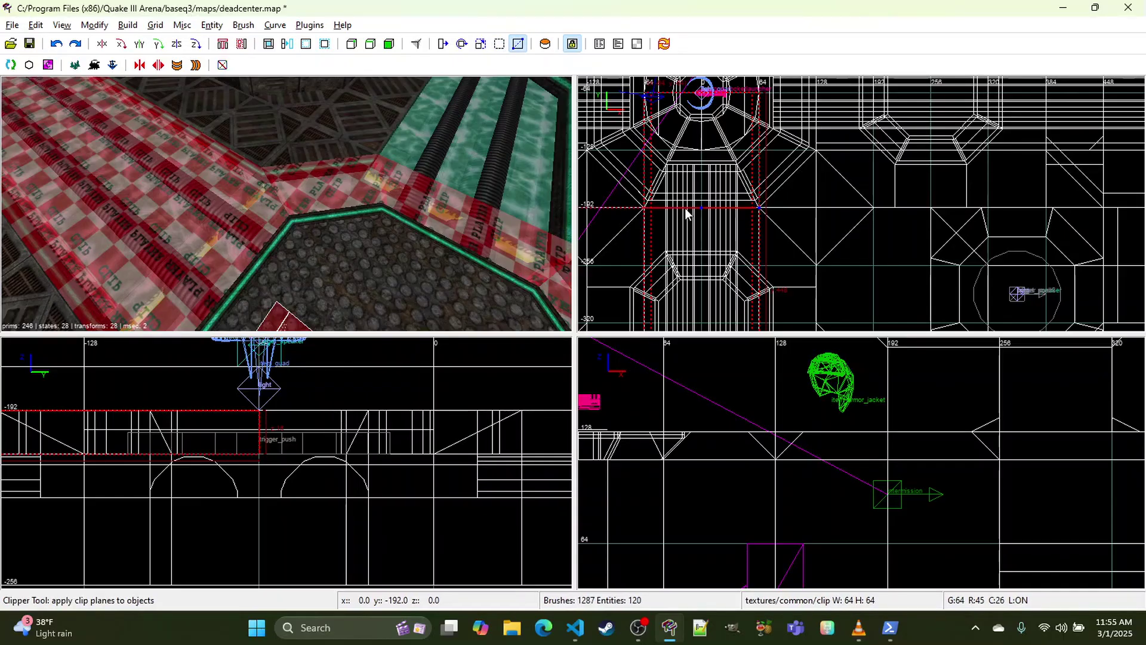
right_click(422, 218)
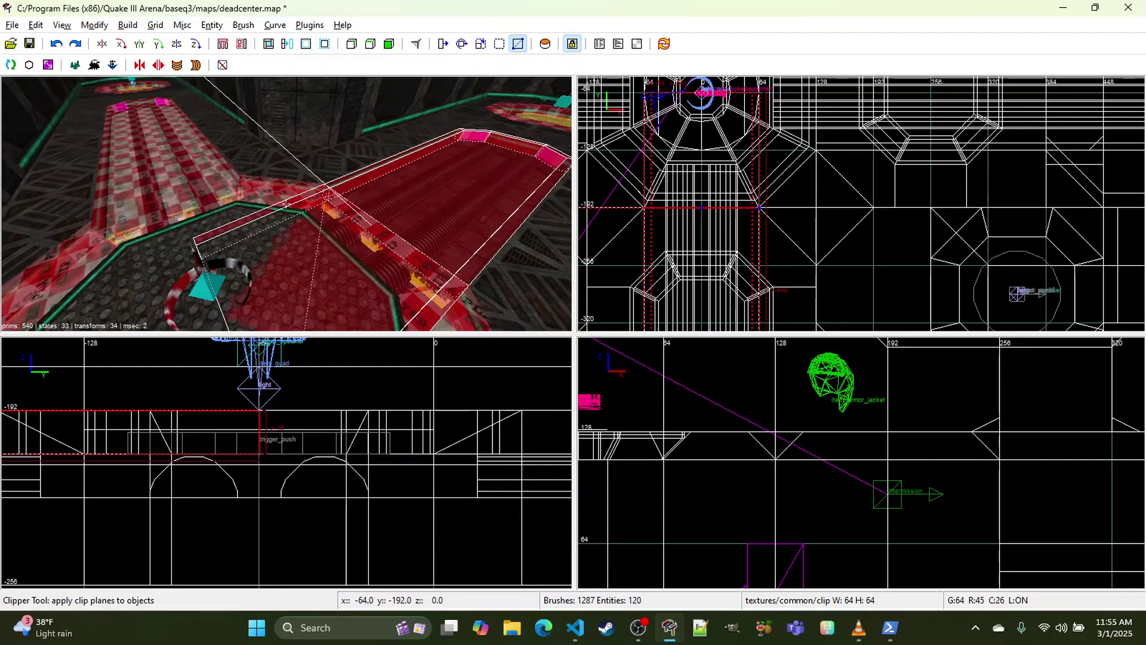
key("Return")
right_click_drag(739, 217, 752, 234)
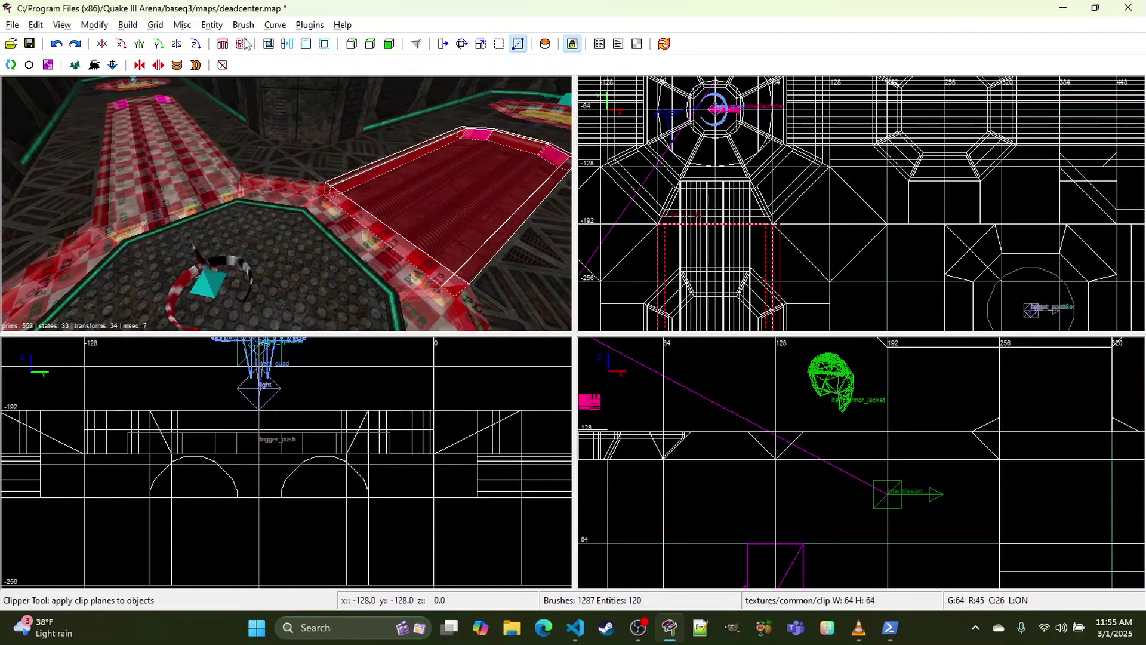
Step: Duplicate the south walkway's clip set, rotate it 180° about Z, and move it onto the north walkway with its straight end at y = 0
left_click(199, 46)
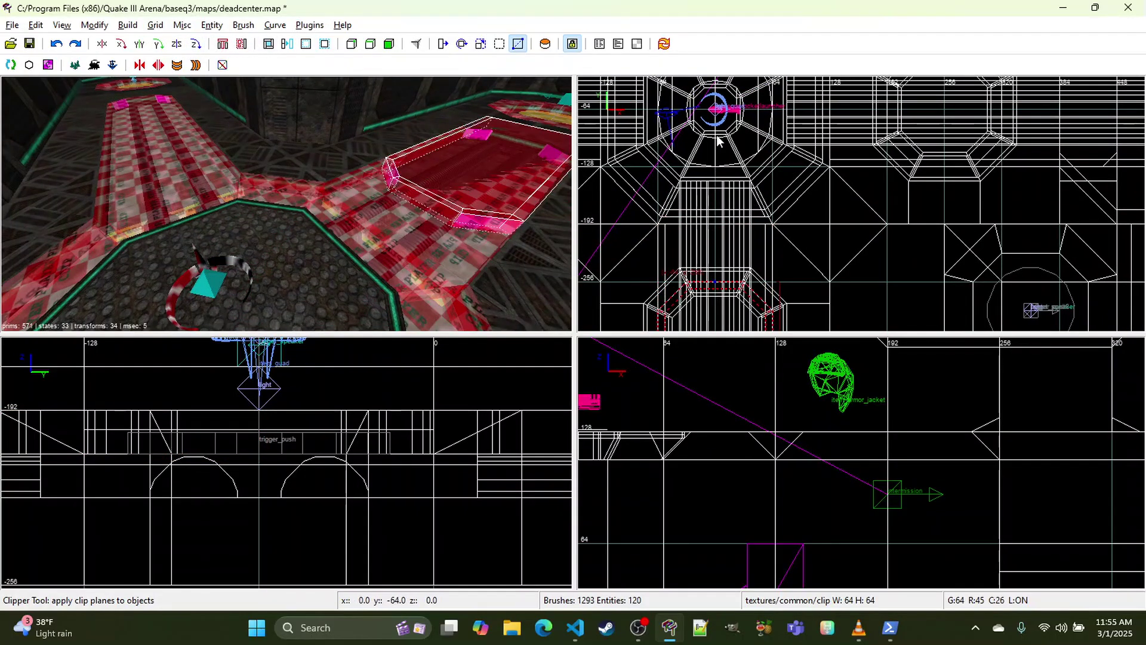
key("x")
left_click_drag(716, 299, 730, 249)
scroll(729, 262, "down", 3)
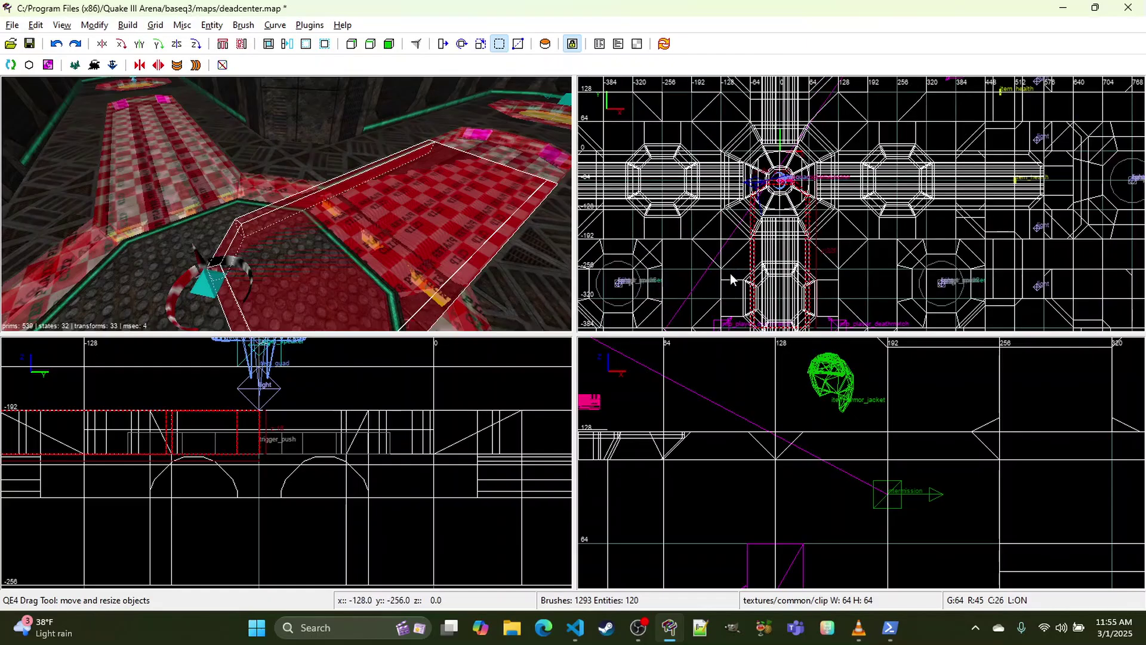
right_click_drag(729, 273, 721, 316)
left_click_drag(764, 292, 764, 116)
right_click_drag(765, 90, 780, 227)
mouse_move(362, 208)
right_mouse_down()
mouse_move(305, 210)
mouse_move(362, 209)
right_mouse_up()
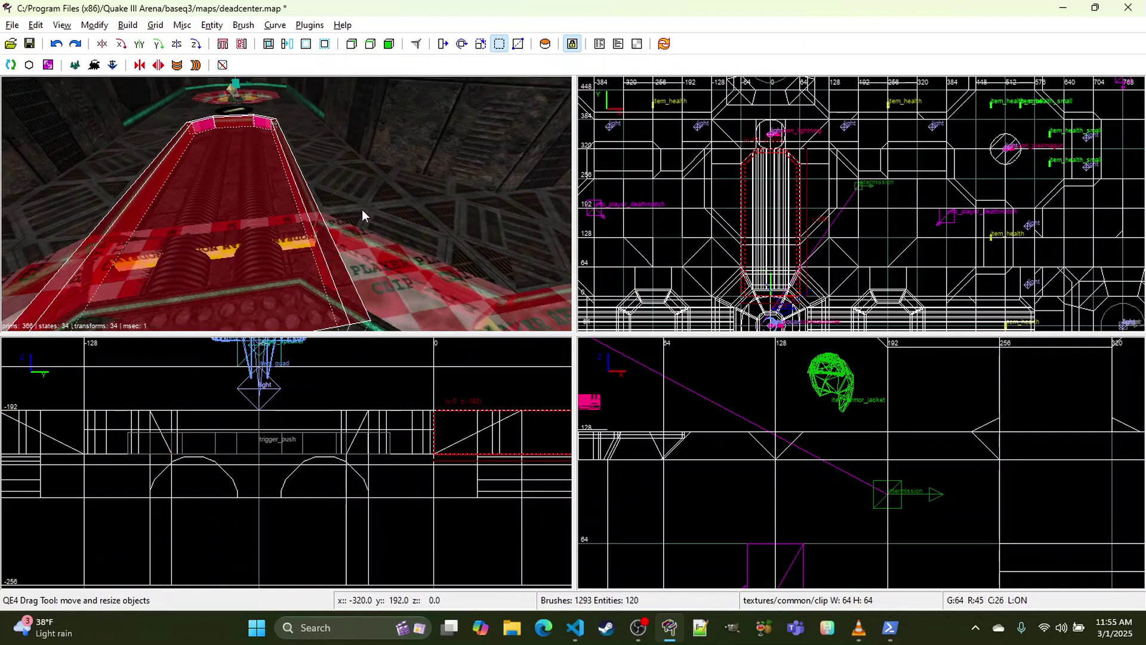
scroll(776, 202, "up", 4)
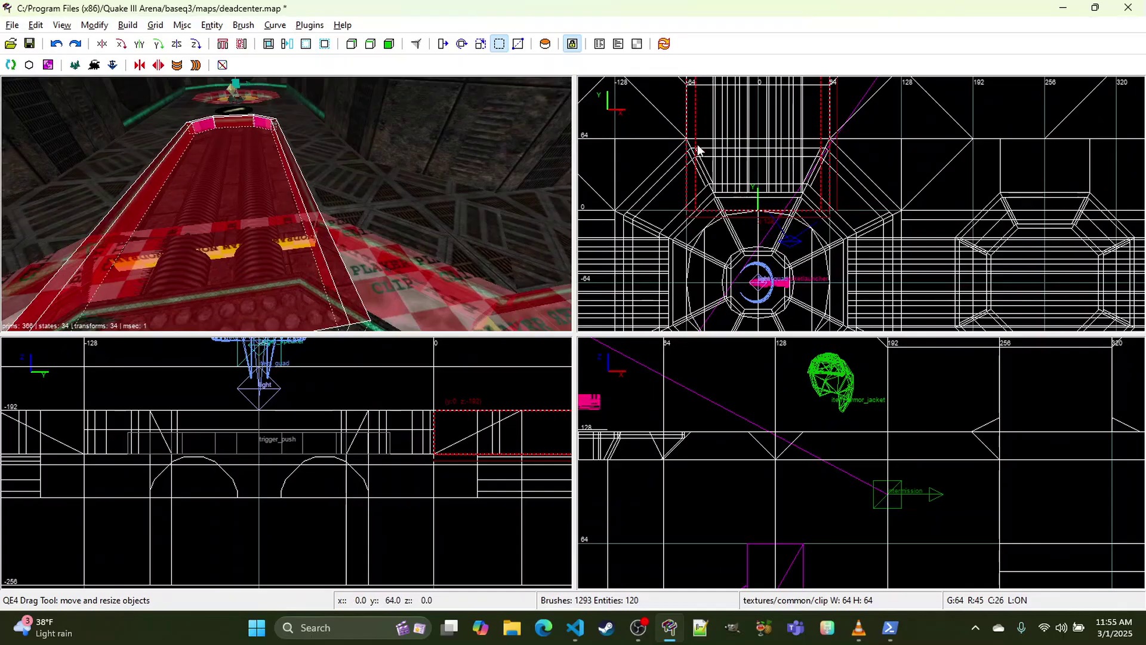
Step: Clip the north walkway's set along y = 64 to remove the part overlapping the central platform
key("x")
left_click(690, 141)
left_click(725, 141)
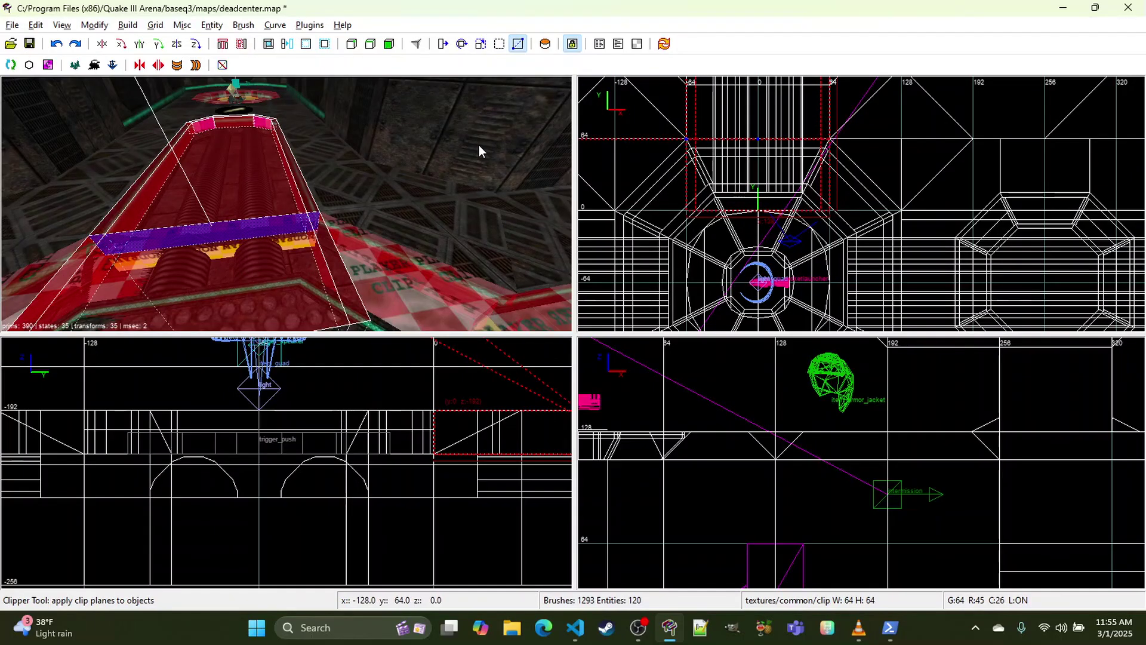
key("Return")
key("Escape")
Step: Select the north walkway's three outer end rim pieces and both of its side rim pieces
right_click_drag(325, 164, 285, 204)
right_click(286, 203)
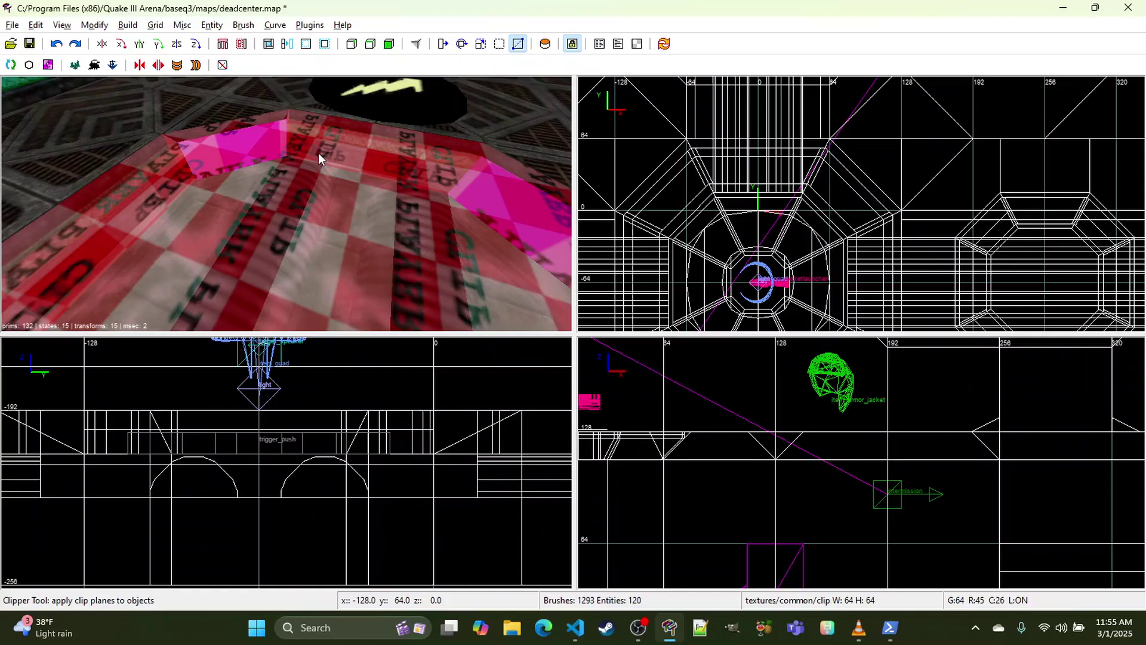
left_click(256, 120, "shift")
left_click(299, 117, "shift")
left_click(514, 166, "shift")
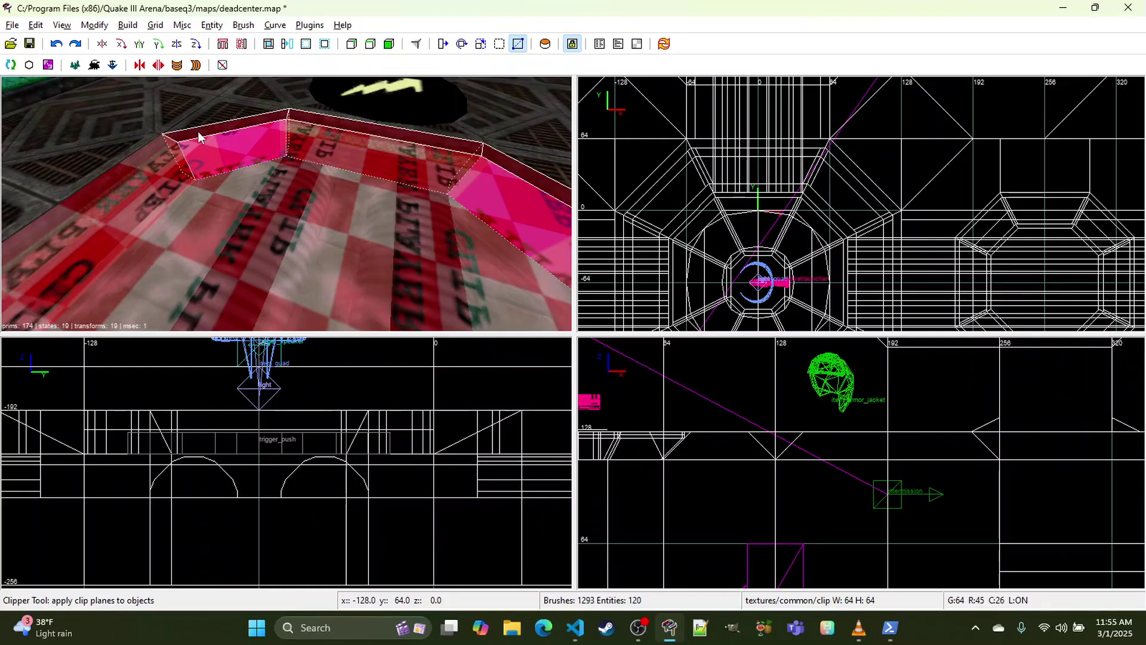
left_click(142, 154, "shift")
right_click(142, 154)
right_click(142, 154)
left_click(237, 132, "shift")
right_click(239, 131)
right_click(238, 132)
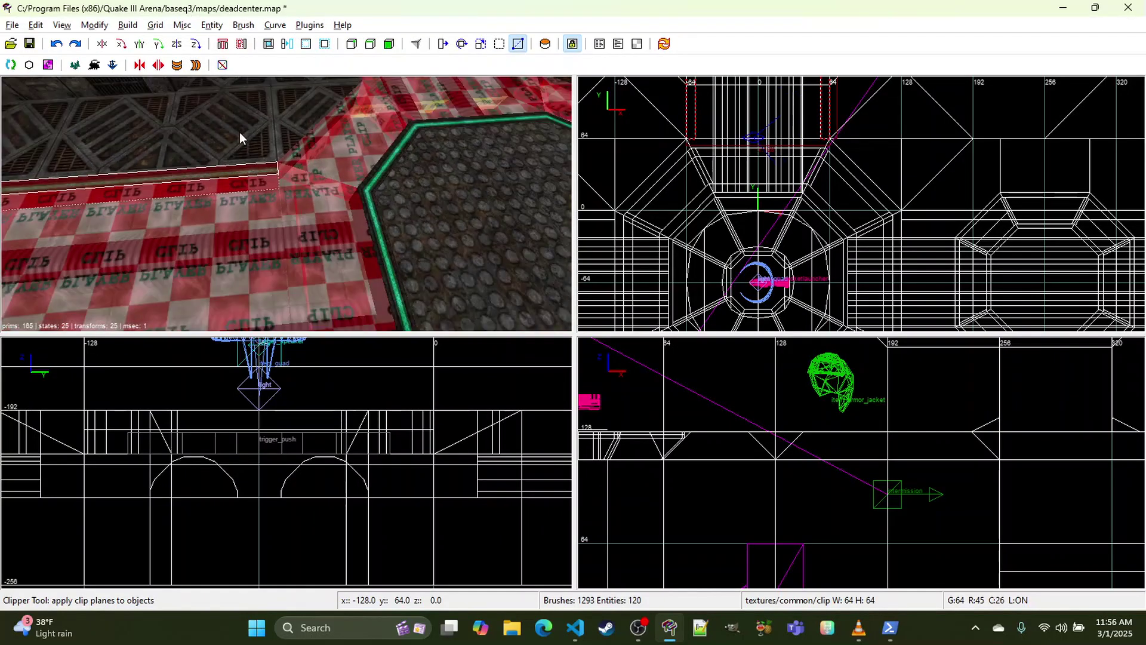
Step: Add the north walkway's straight end rim and the northeast diagonal's outer and adjacent radial rim pieces to the selection
left_click(295, 194, "shift")
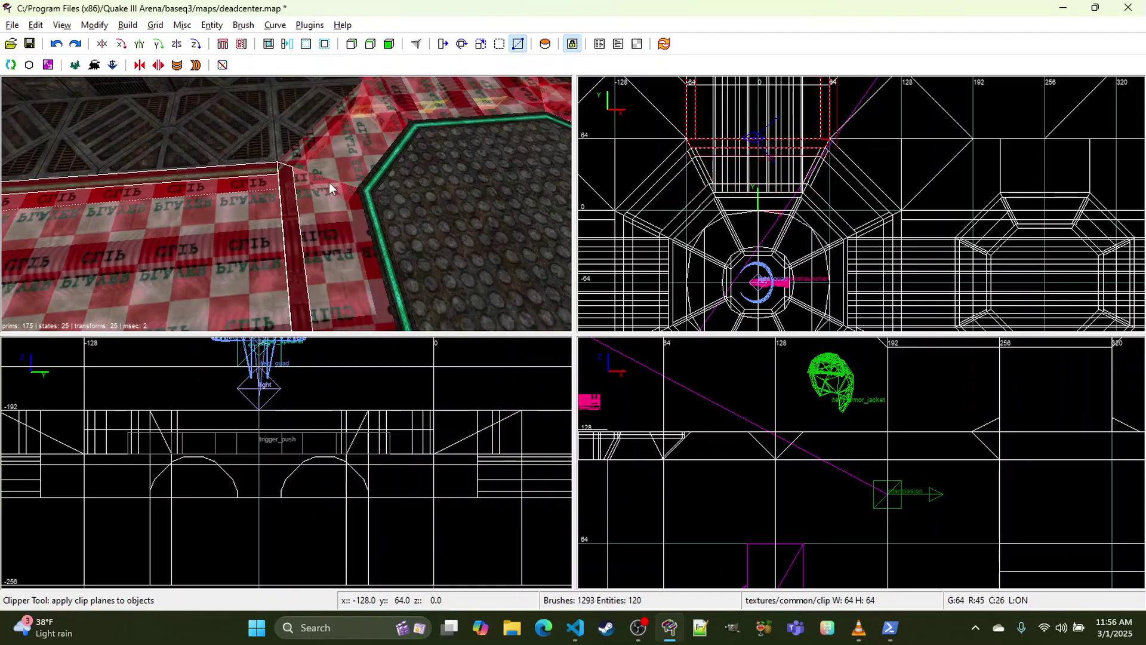
left_click(312, 157, "shift")
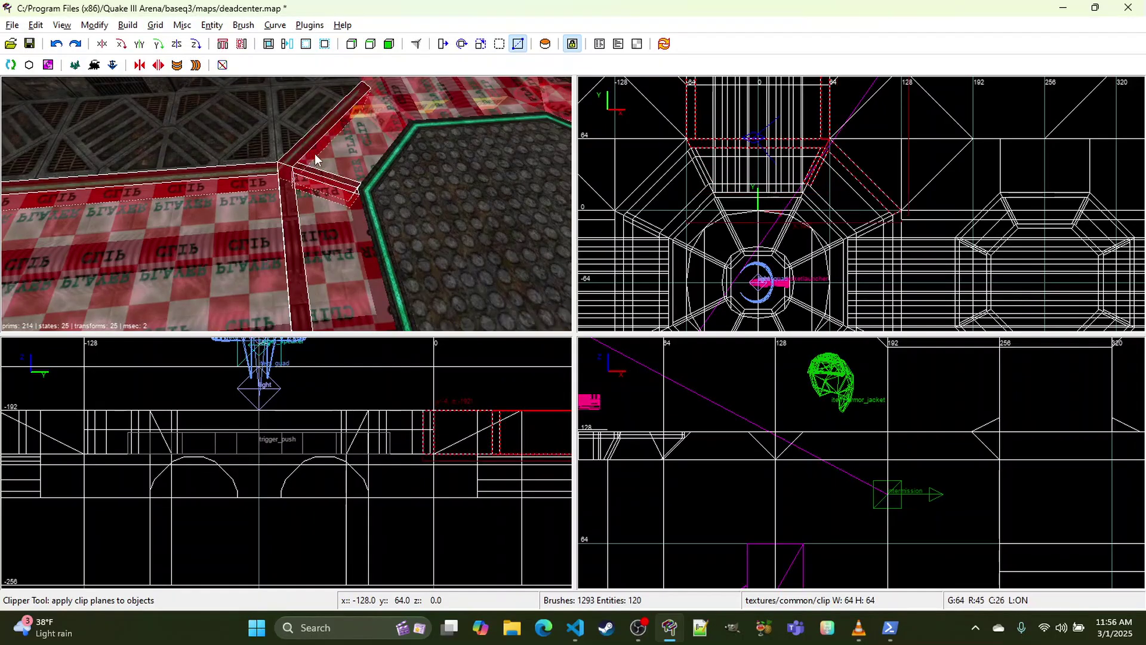
right_click(380, 169)
right_click(380, 169)
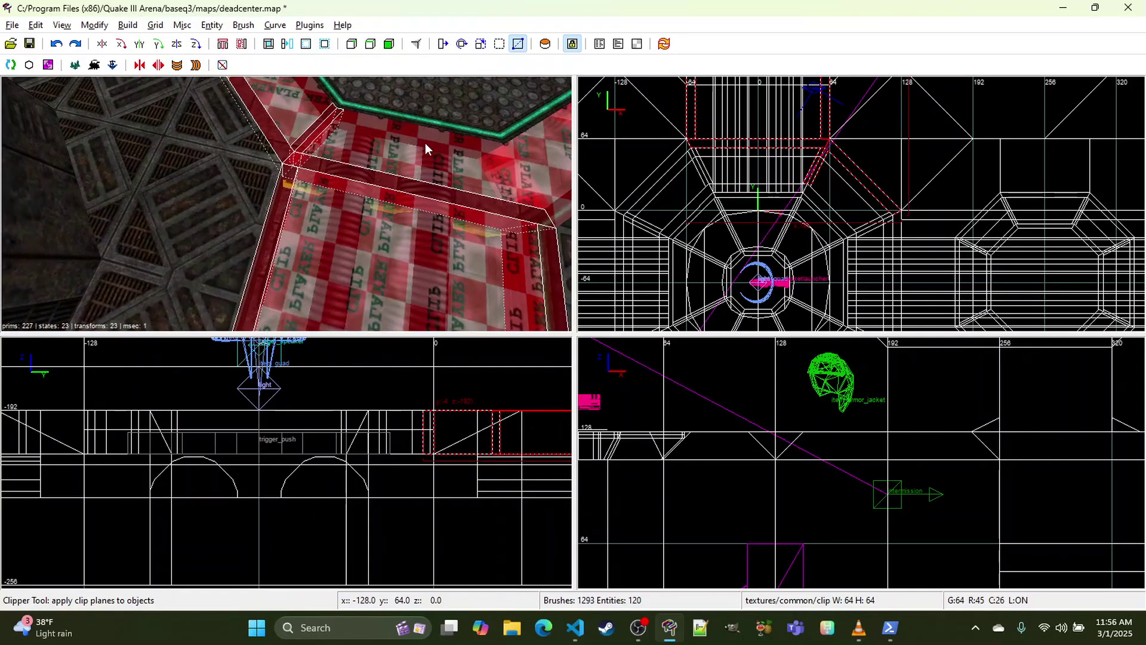
Step: Add the northwest diagonal's outer and radial rim pieces and the west walkway's straight end rim to the selection
right_click(425, 142)
right_click(335, 170)
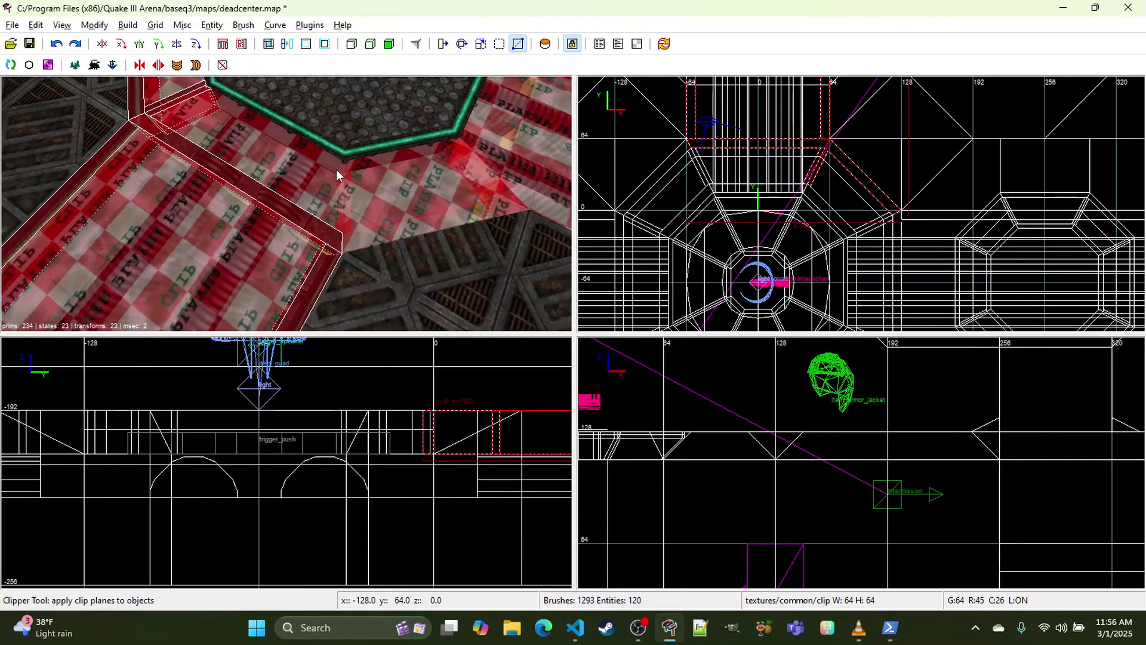
right_click(357, 229)
right_click(350, 232)
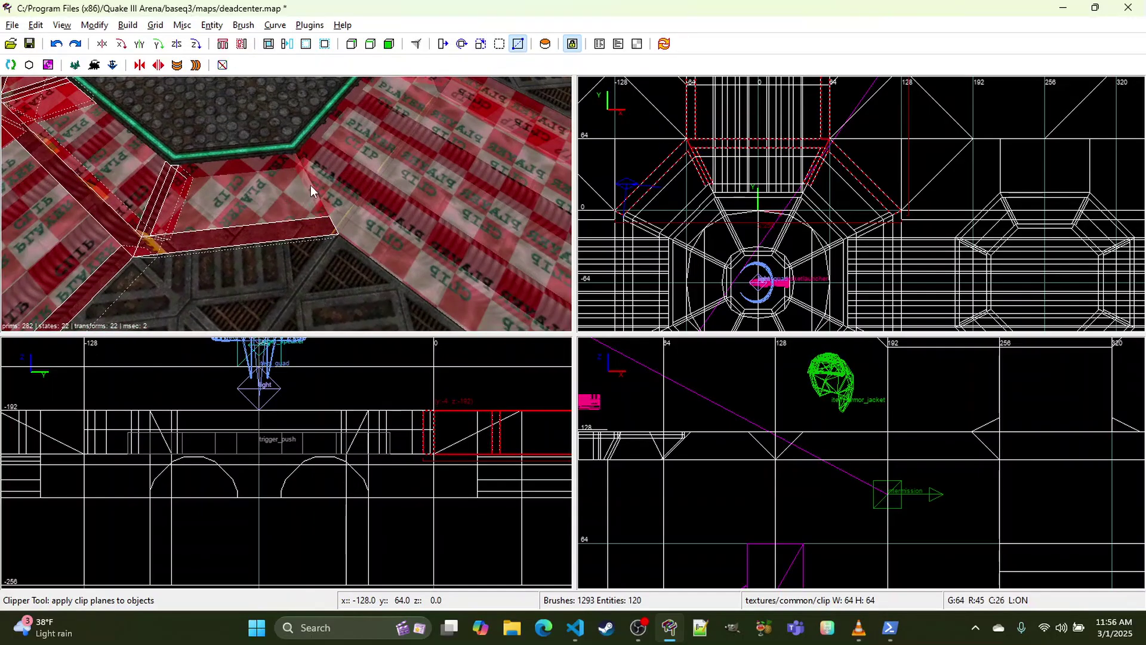
left_click(336, 187, "shift")
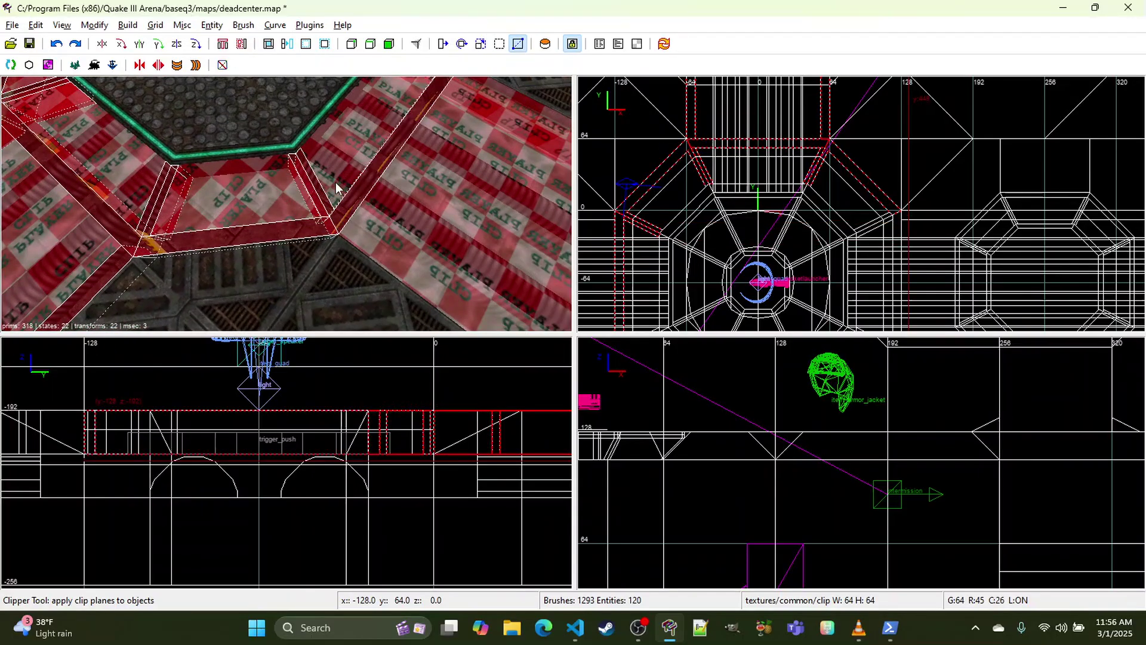
Step: Add the west walkway's side and outer end rim pieces and the southwest radial piece beside it to the selection
right_click(324, 131)
right_click(363, 124)
left_click(354, 134, "shift")
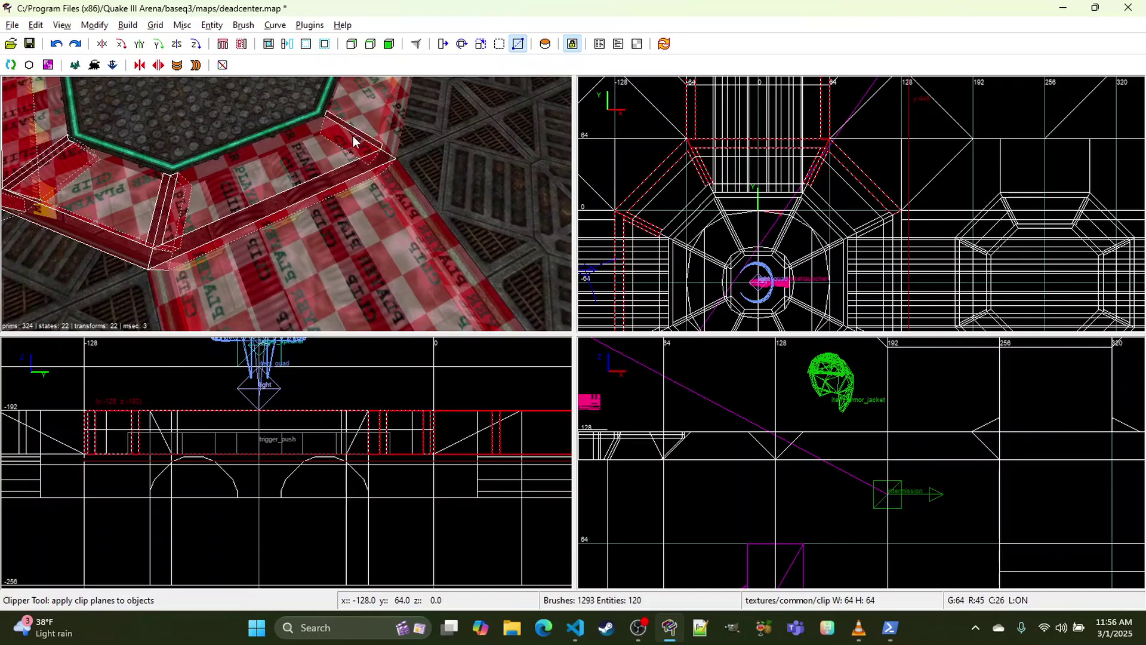
right_click(156, 279)
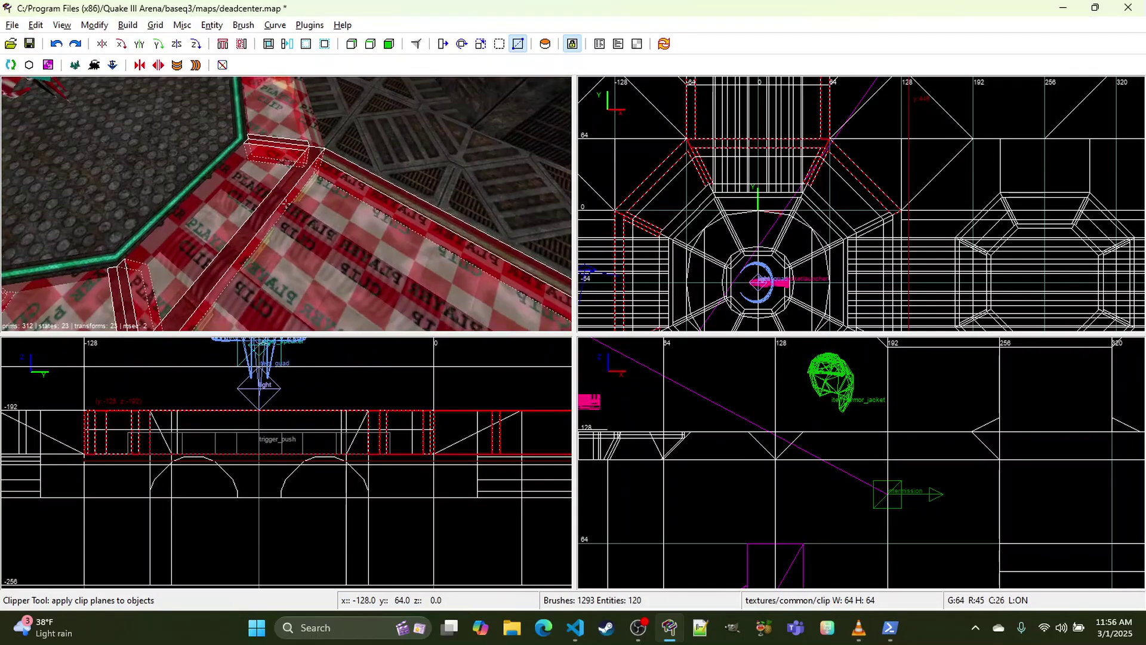
right_click(188, 274)
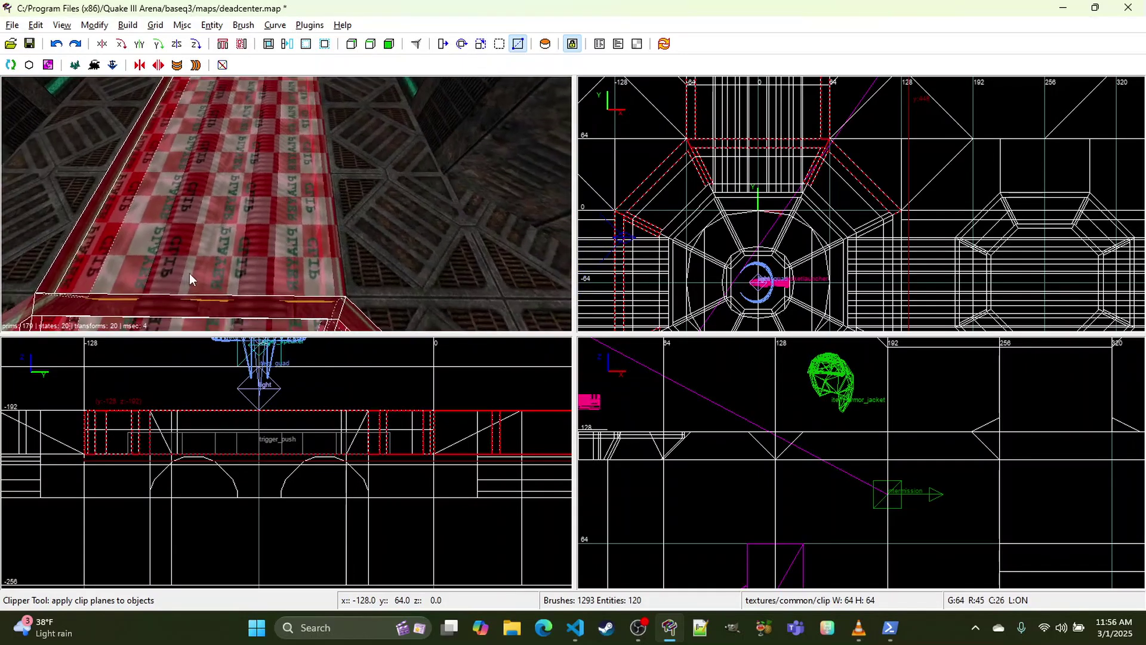
right_click(304, 213)
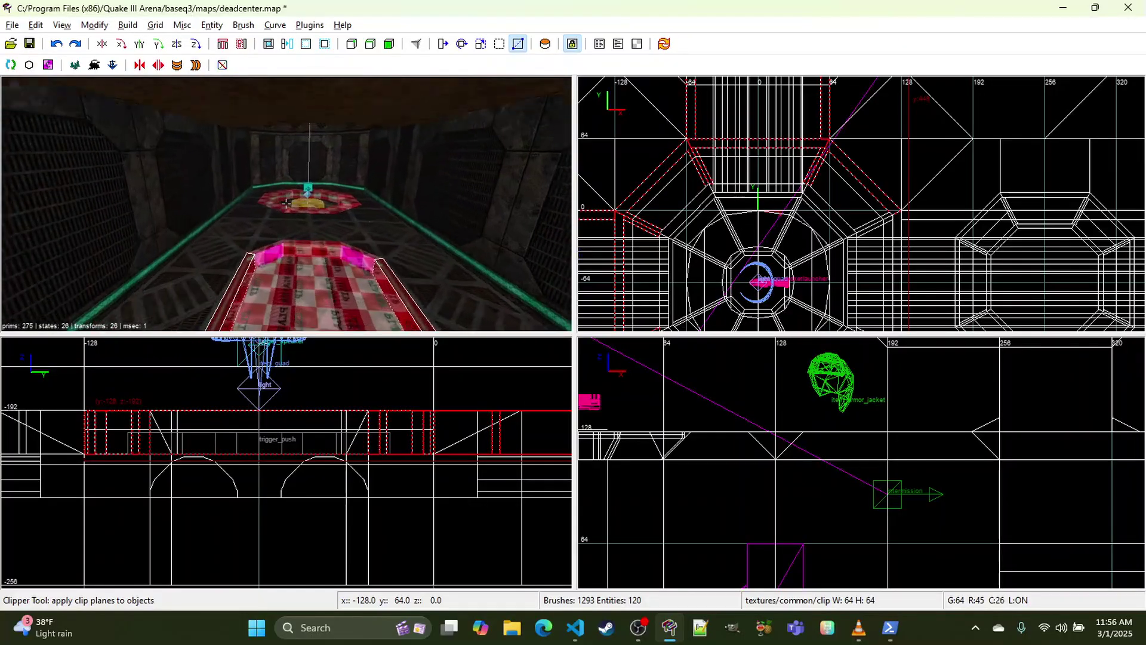
right_click(315, 209)
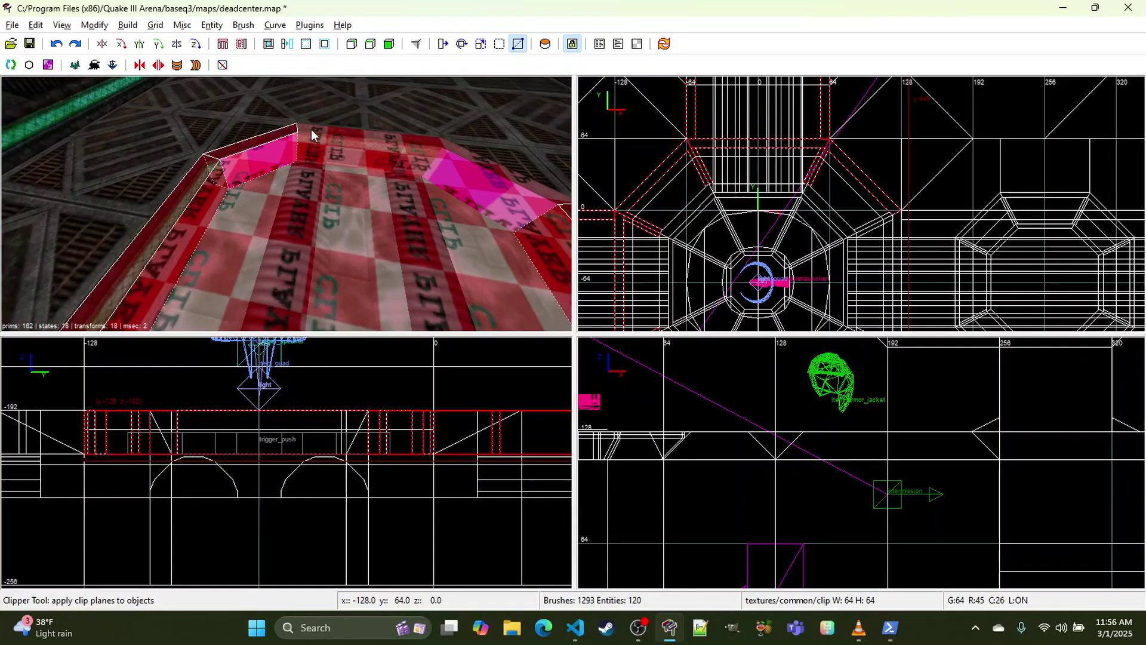
right_click(454, 149)
key("s")
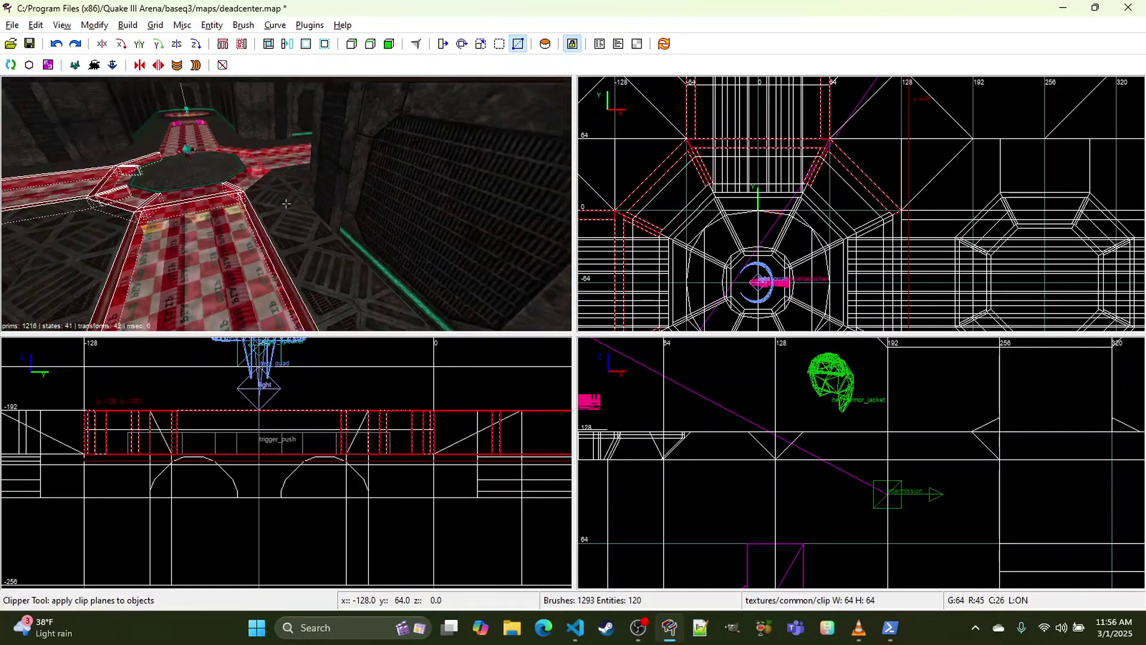
Step: Add the southwest diagonal's outer rim piece and its radial piece beside the south walkway to the selection
right_click(286, 204)
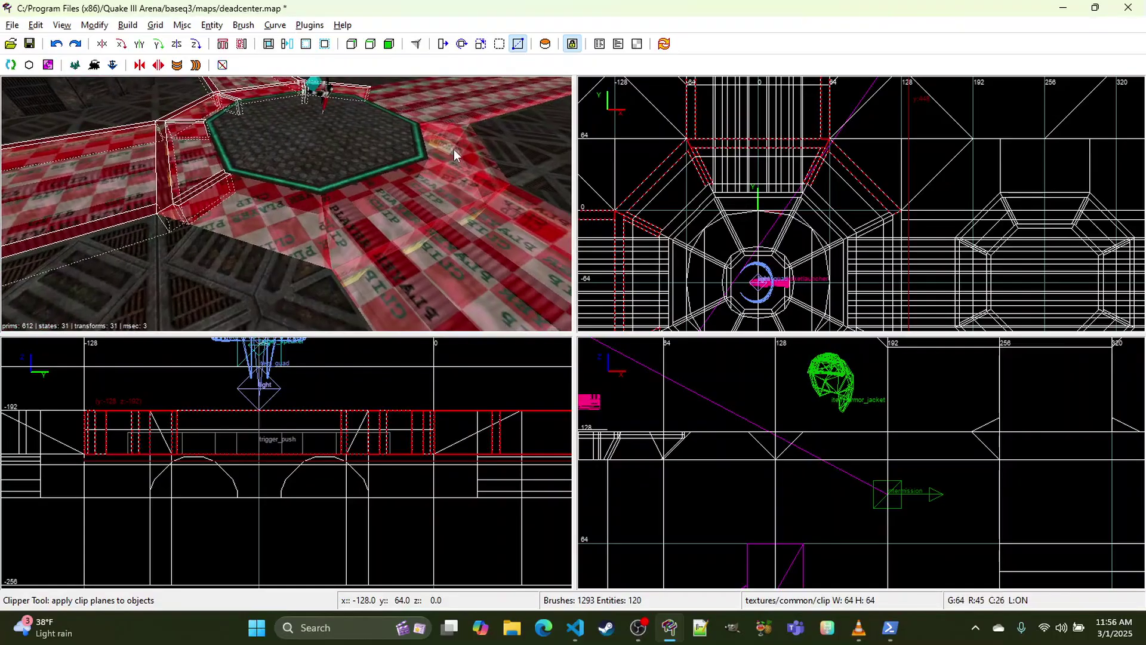
left_click(202, 284, "shift")
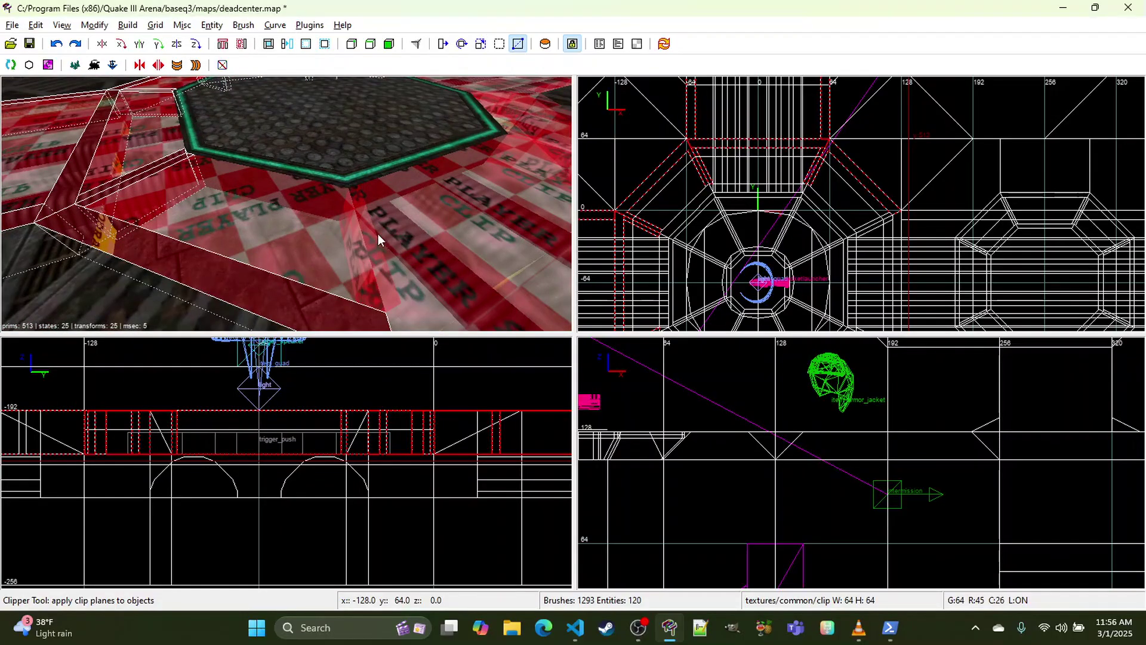
right_click_drag(355, 237, 288, 235)
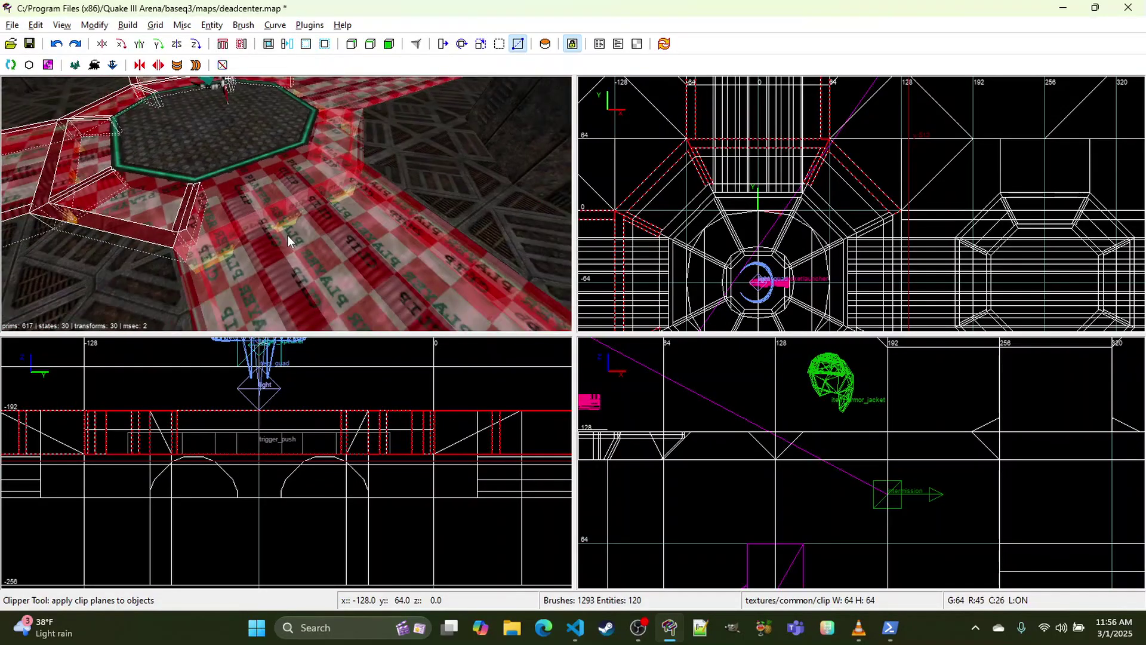
Step: Add the south walkway's straight end, side and outer end rim pieces and the adjacent southeast radial piece to the selection
left_click(260, 217, "shift")
left_click(203, 238, "shift")
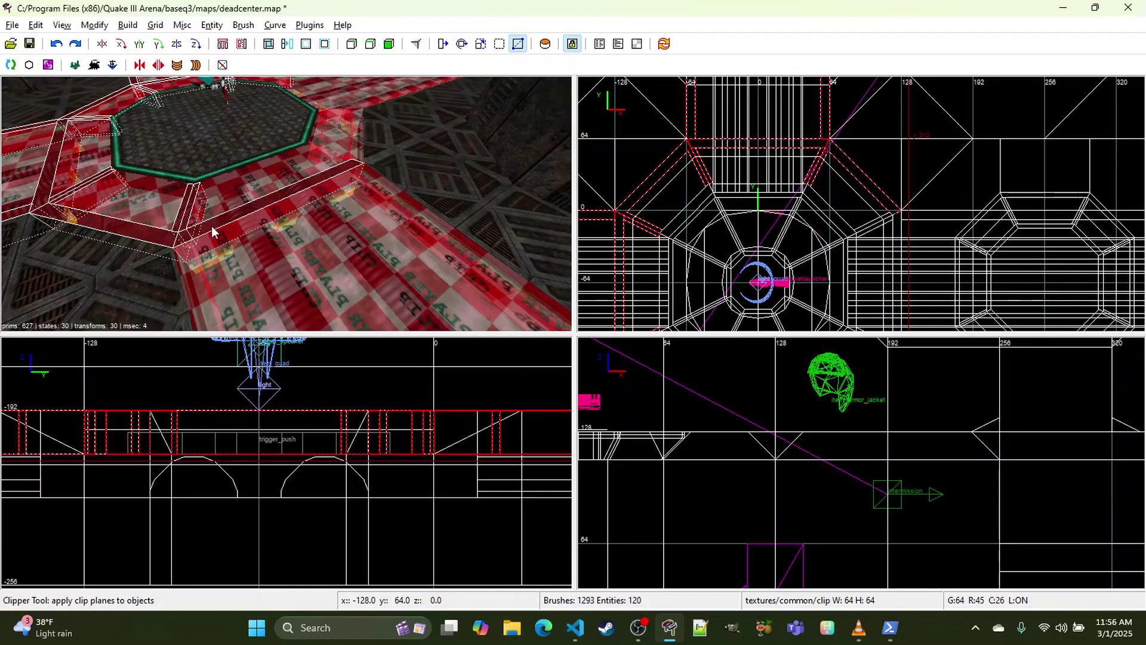
left_click(187, 262, "shift")
left_click(382, 181, "shift")
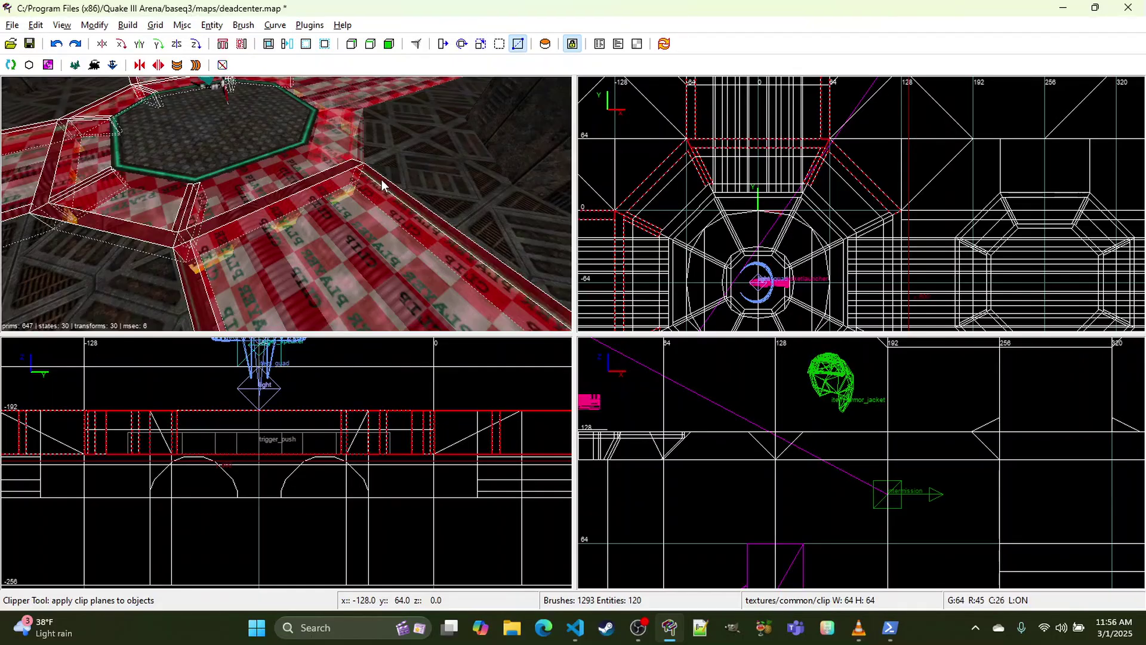
left_click(336, 162, "shift")
left_click(338, 159, "shift")
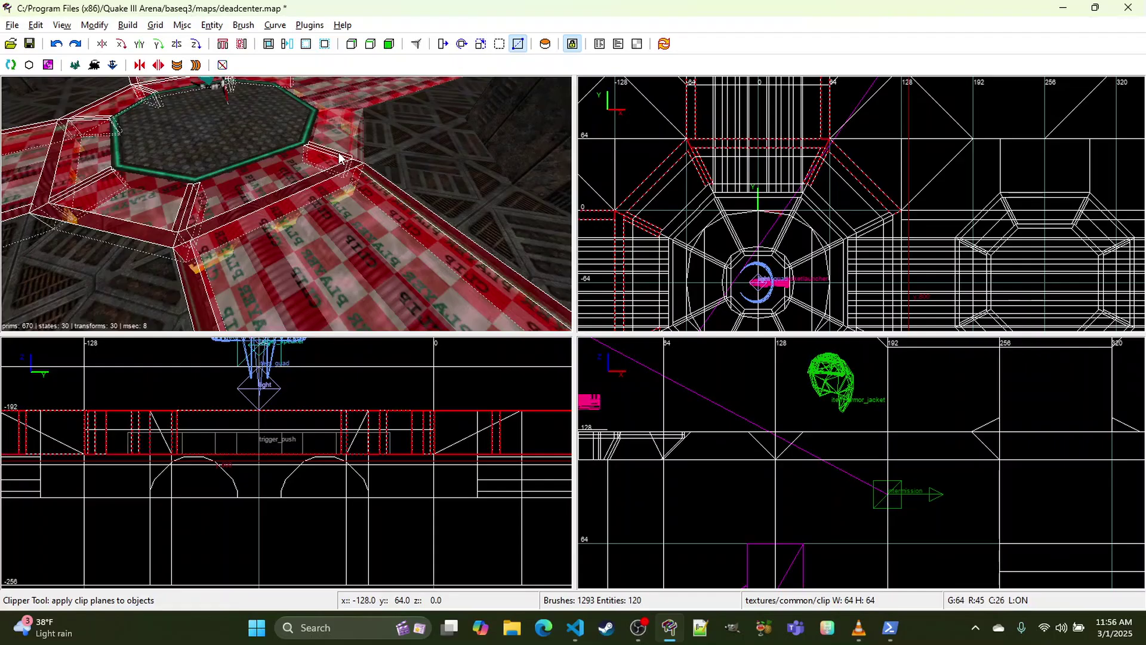
right_click(339, 158)
right_click(339, 158)
left_click(310, 181, "shift")
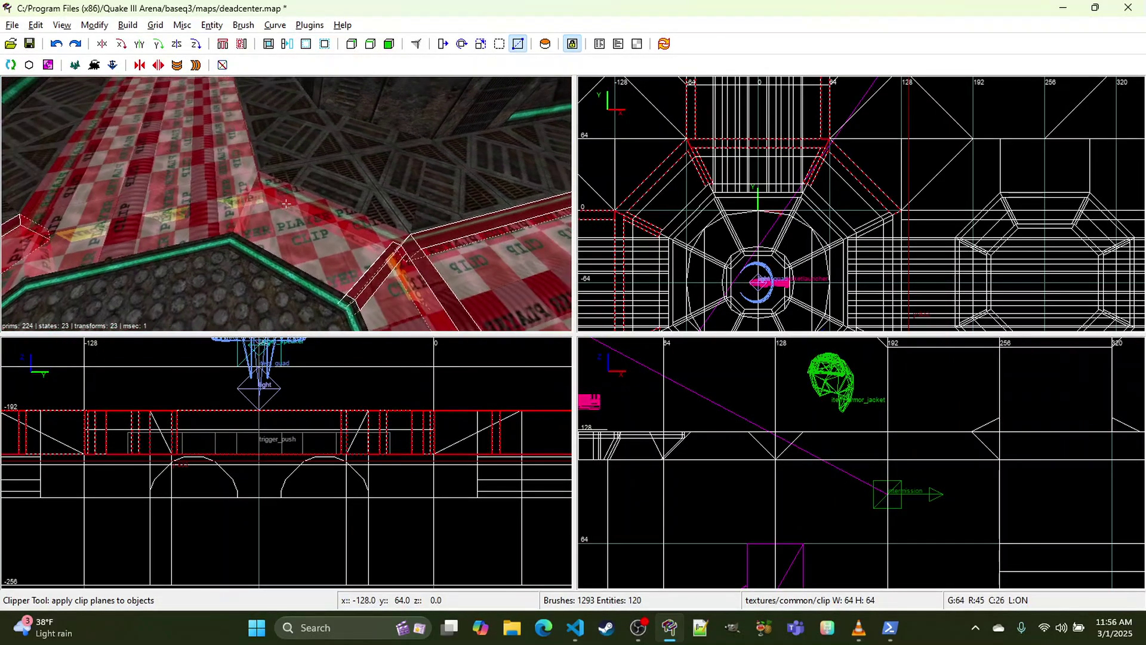
Step: Add the southeast diagonal's outer rim and remaining radial piece, plus the east walkway's south side rim, to the selection
right_click(300, 278)
left_click(316, 213, "shift")
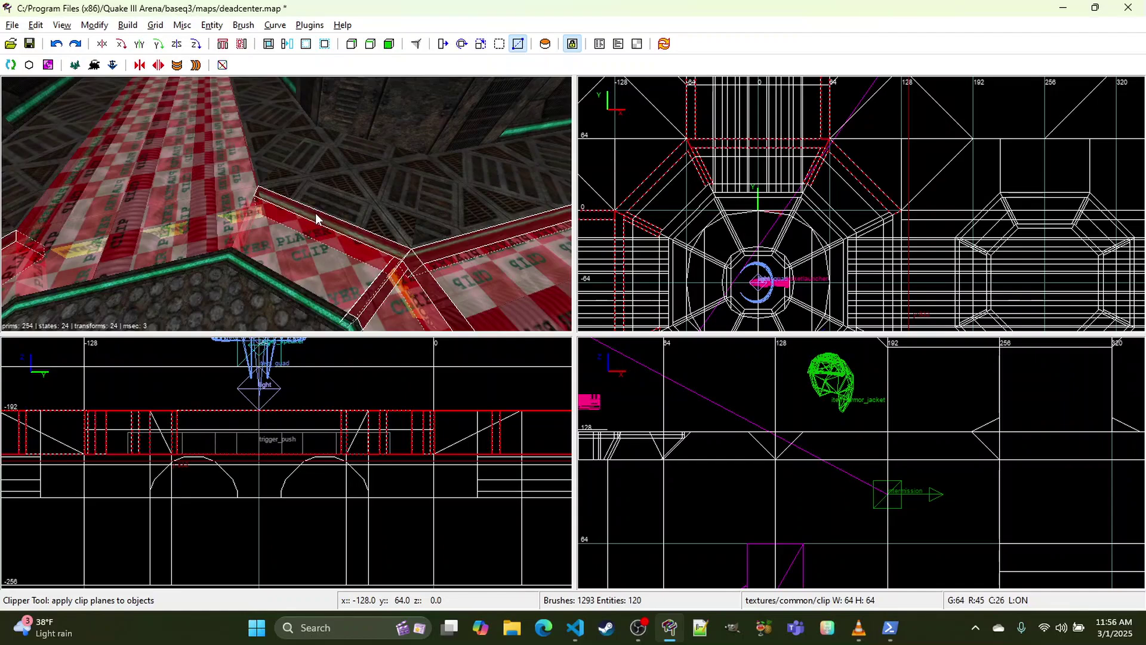
left_click(250, 203, "shift")
left_click(251, 185, "shift")
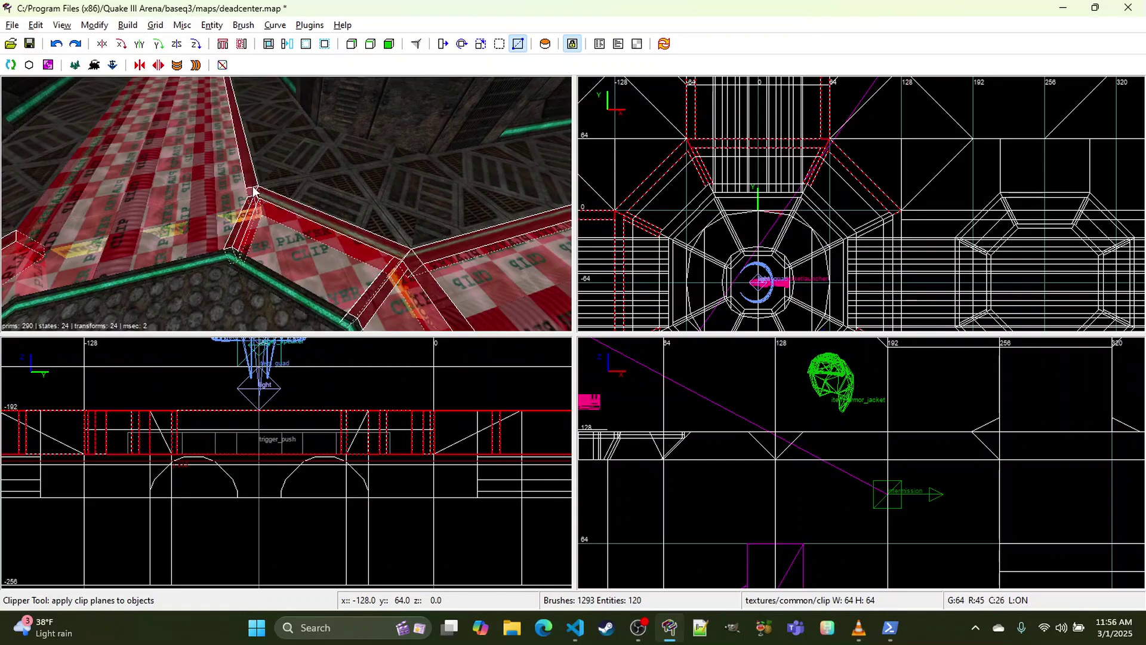
Step: Add the east walkway's straight end and north side rims and the adjacent northeast radial piece, leaving its inner clip brush unselected
right_click(251, 185)
right_click(251, 185)
left_click(365, 197, "shift")
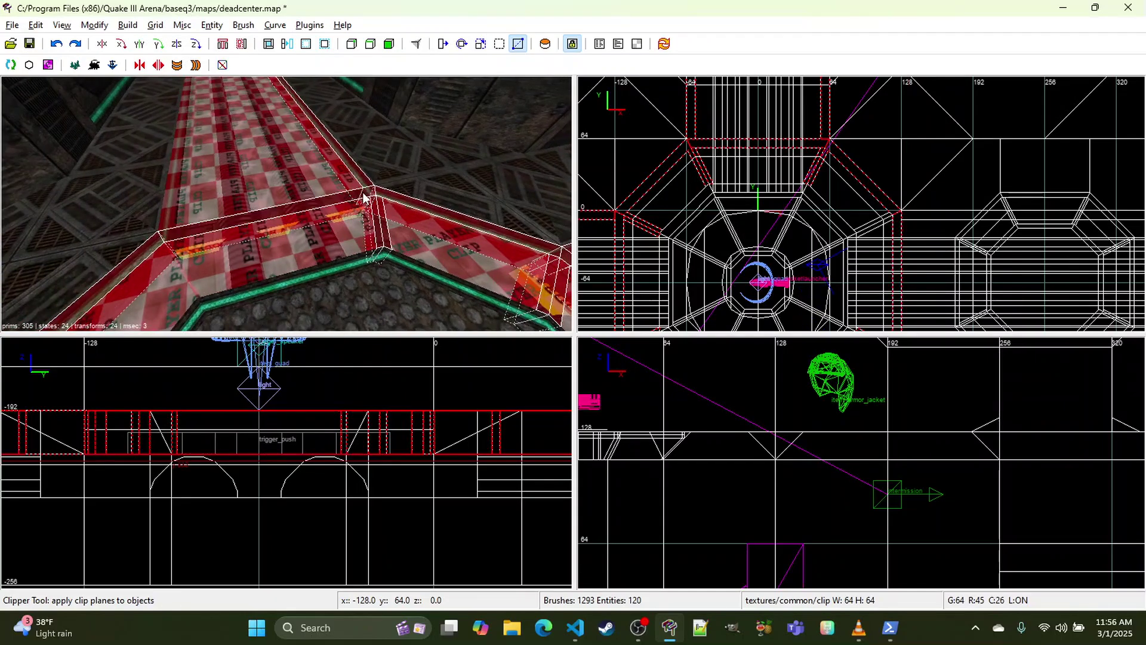
left_click(186, 255, "shift")
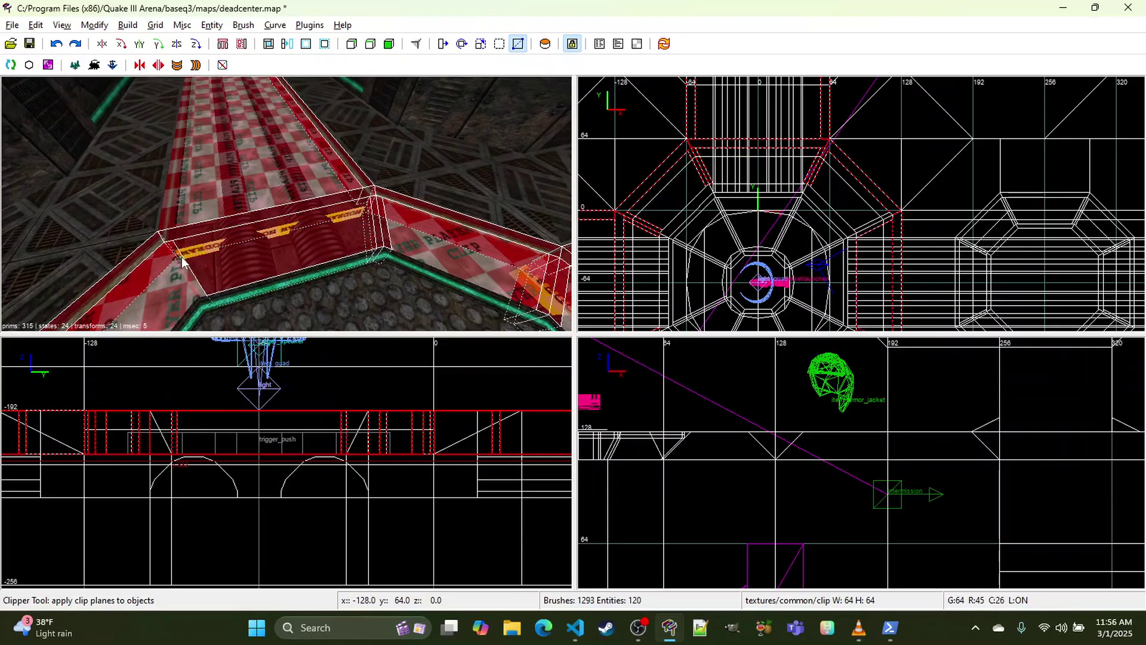
left_click(188, 249, "shift")
left_click(193, 248, "shift")
left_click(203, 222, "shift")
Step: Add the three outer end rim pieces of the east walkway to the selection
right_click(189, 178)
key("w")
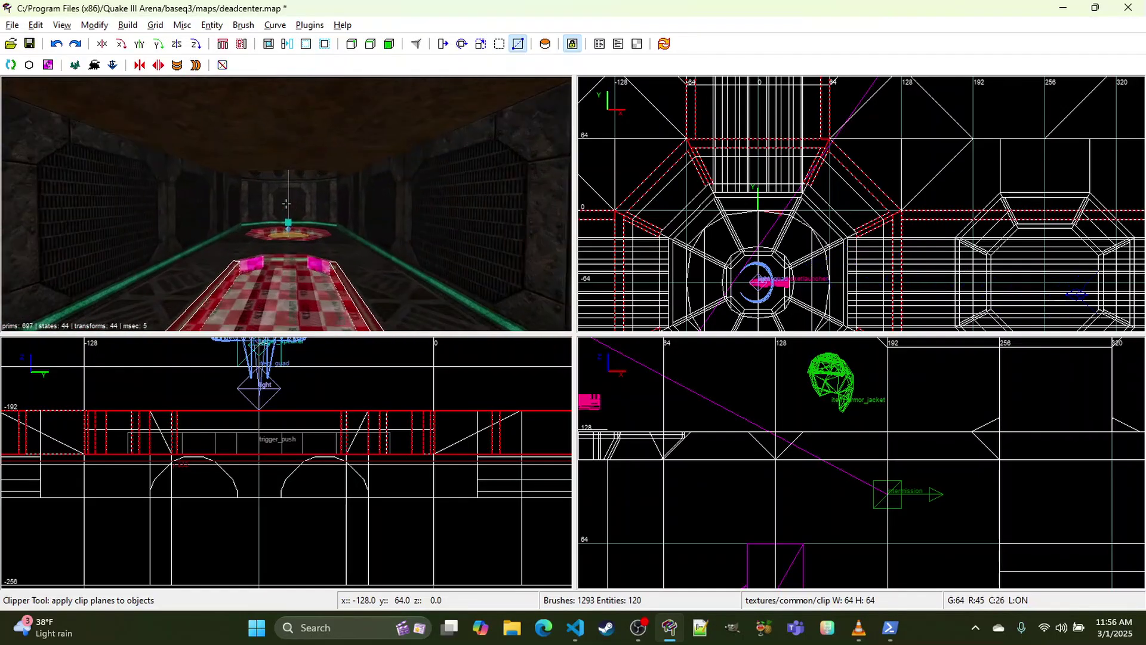
right_click(189, 177)
left_click(264, 179, "shift")
left_click(325, 176, "shift")
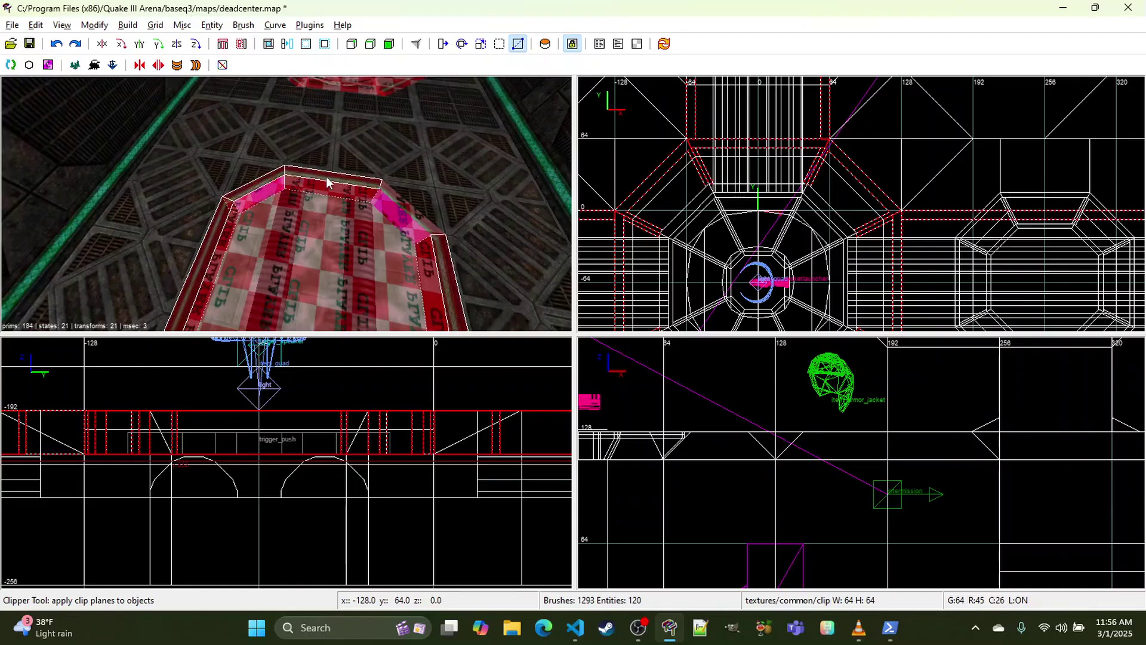
left_click(400, 200, "shift")
Step: Apply the bfg20k/hfx_matte05 texture to all selected walkway and platform rim pieces
right_click(400, 200)
key("s")
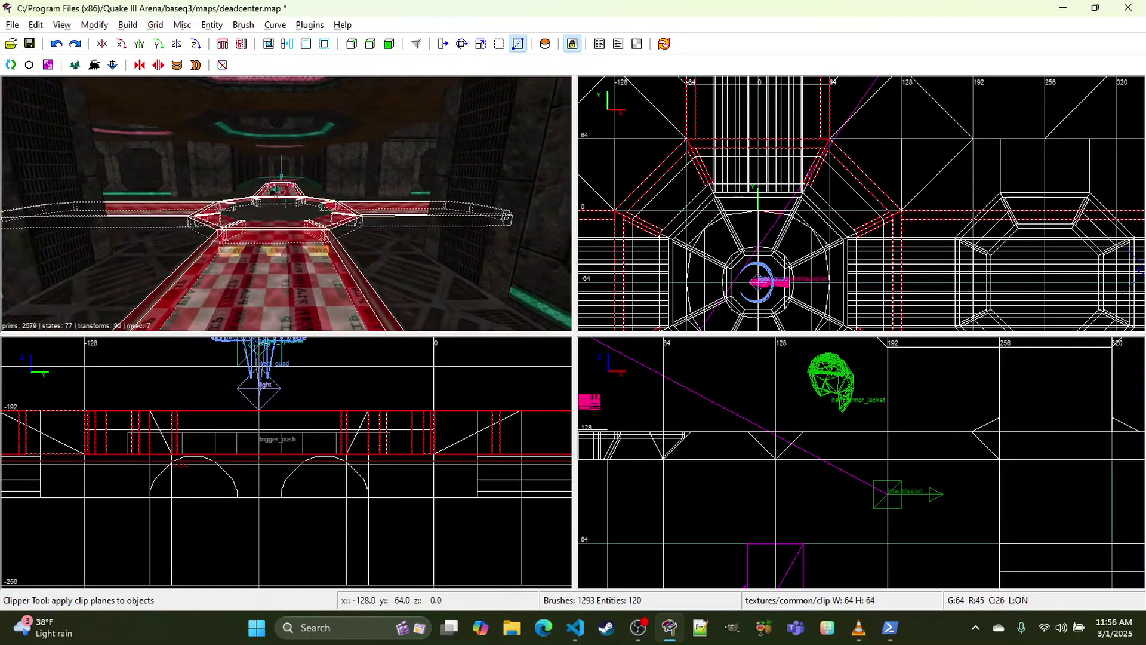
right_click(382, 206)
right_click(382, 206)
key("d")
right_click(354, 225)
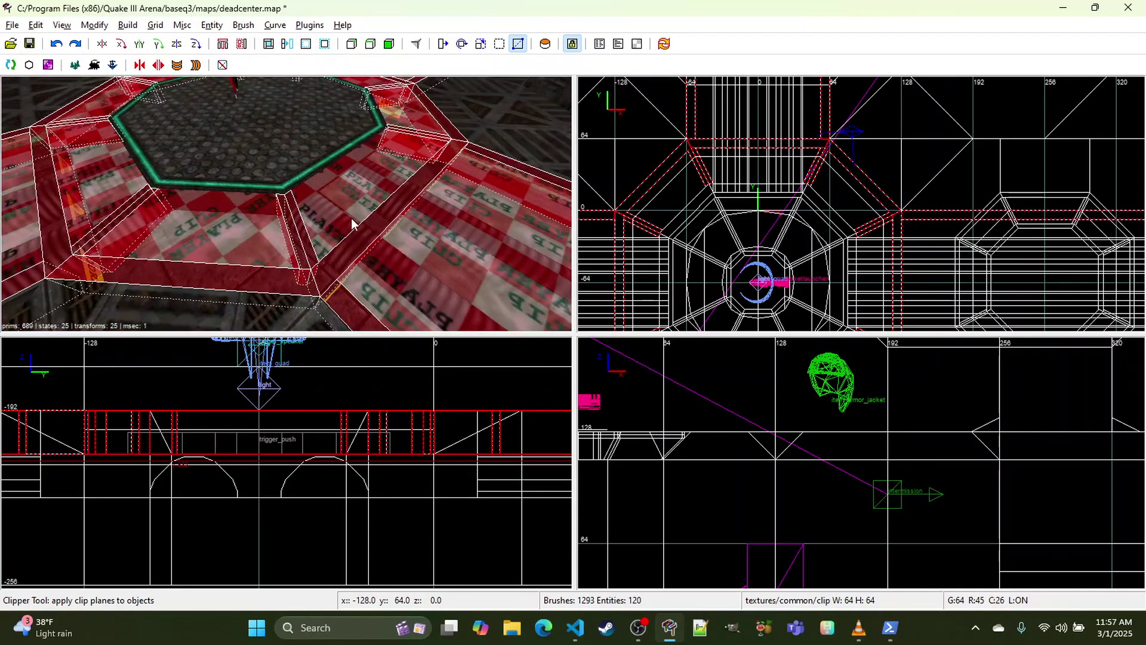
key("t")
scroll(659, 256, "down", 5)
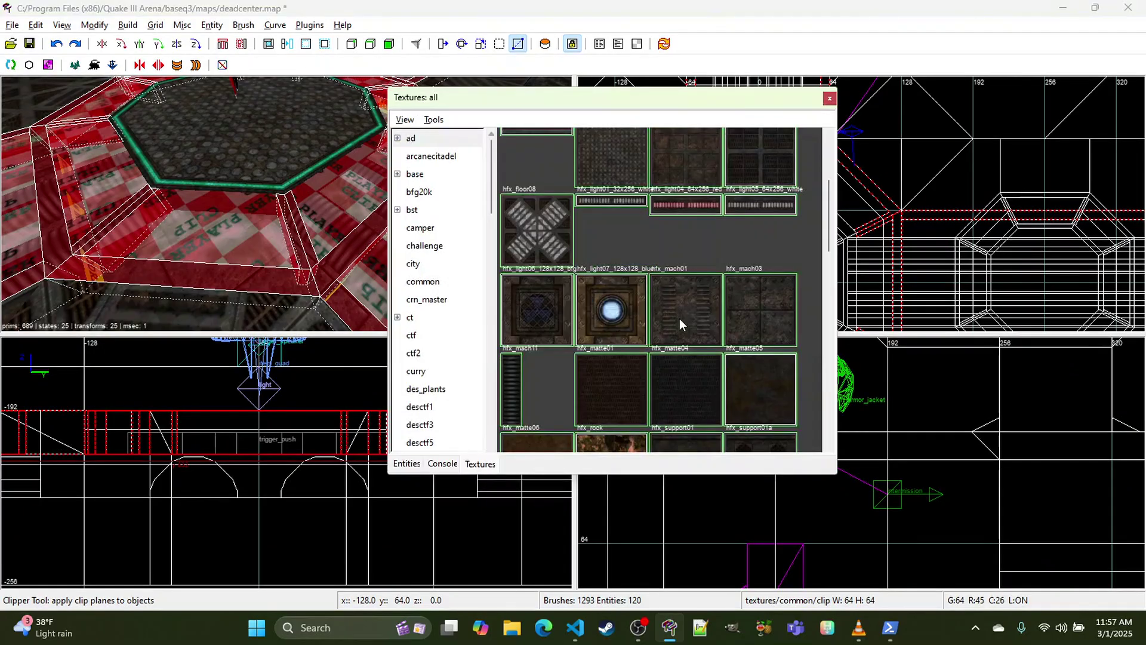
scroll(679, 317, "down", 2)
left_click(770, 304)
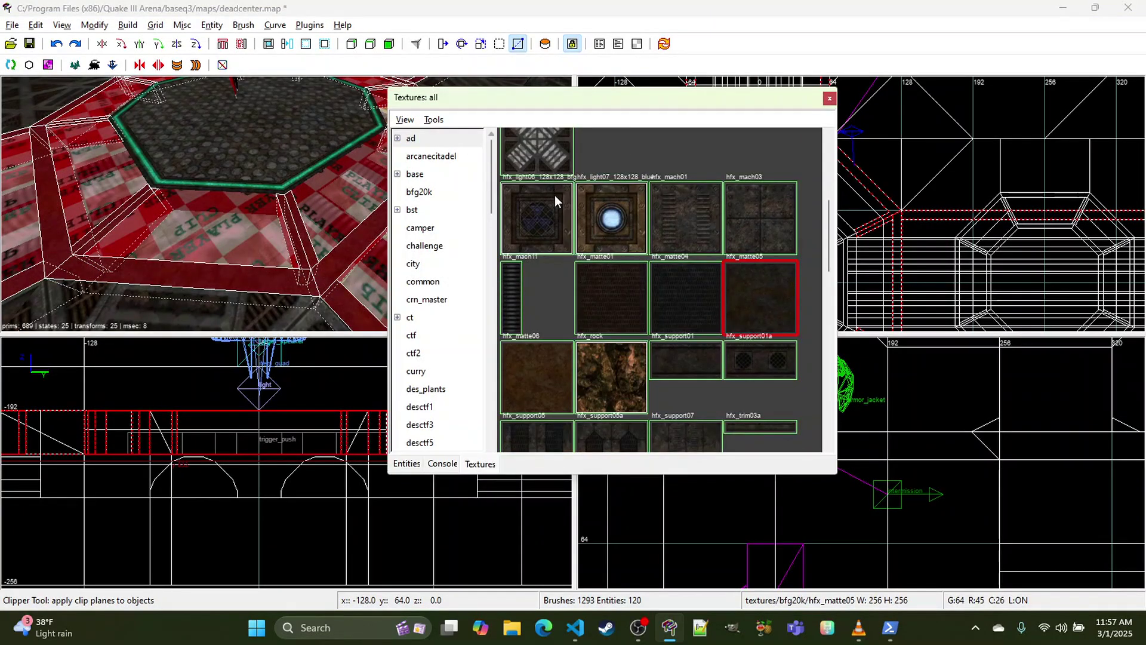
key("t")
key("t")
Step: Set the vertical texture shift of the selected rim pieces to 0 in the Surface Inspector
key("s")
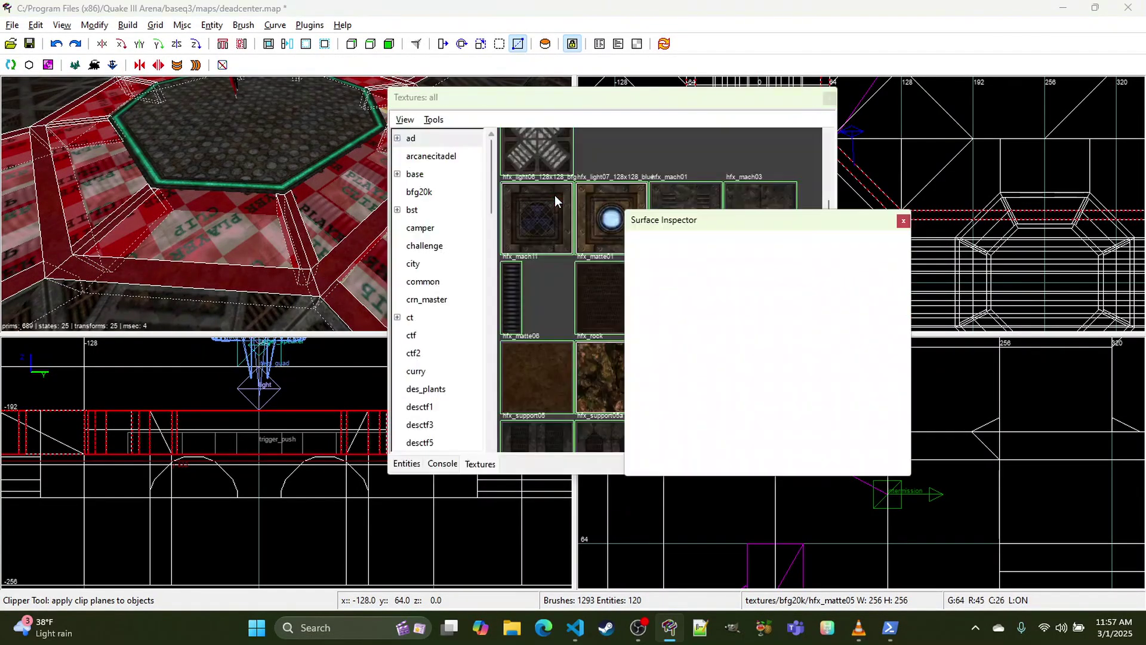
left_click_drag(733, 280, 638, 280)
type("0")
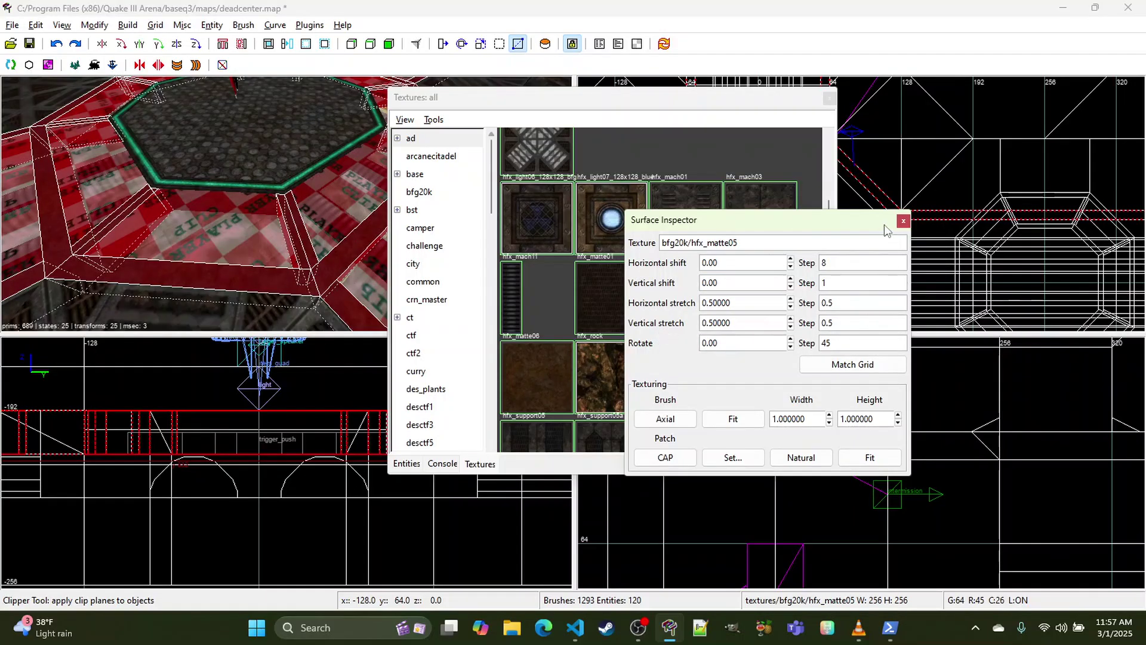
Step: Clear the rim selection and close the Surface Inspector and the texture browser
left_click(903, 221)
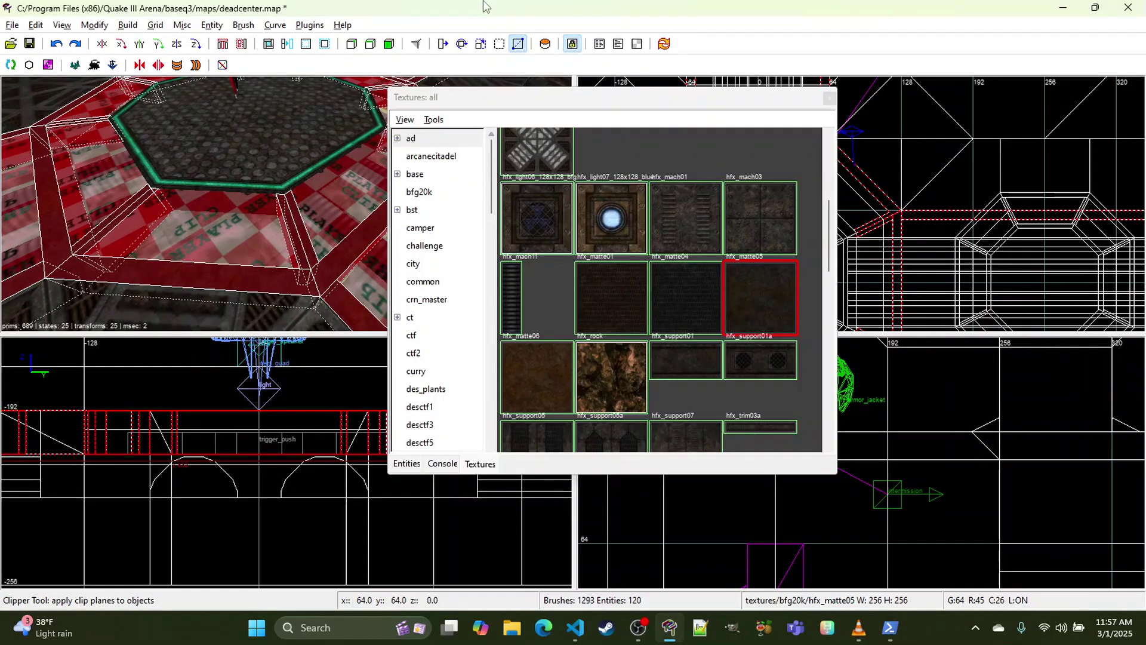
key("Escape")
left_click(577, 105)
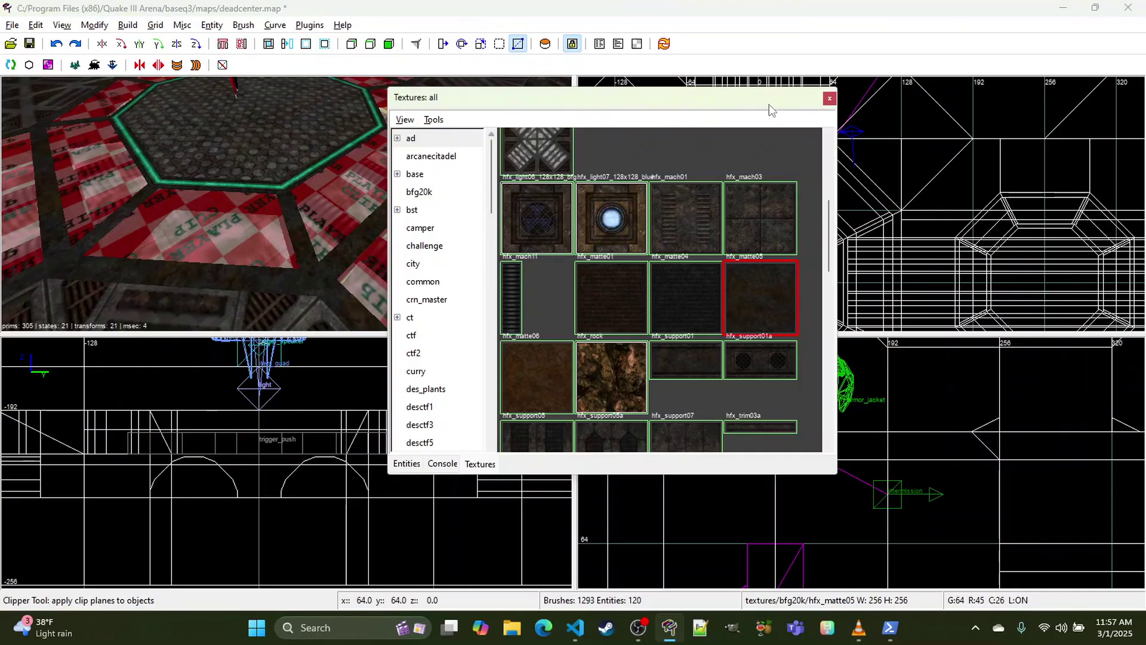
left_click(830, 99)
right_click(382, 187)
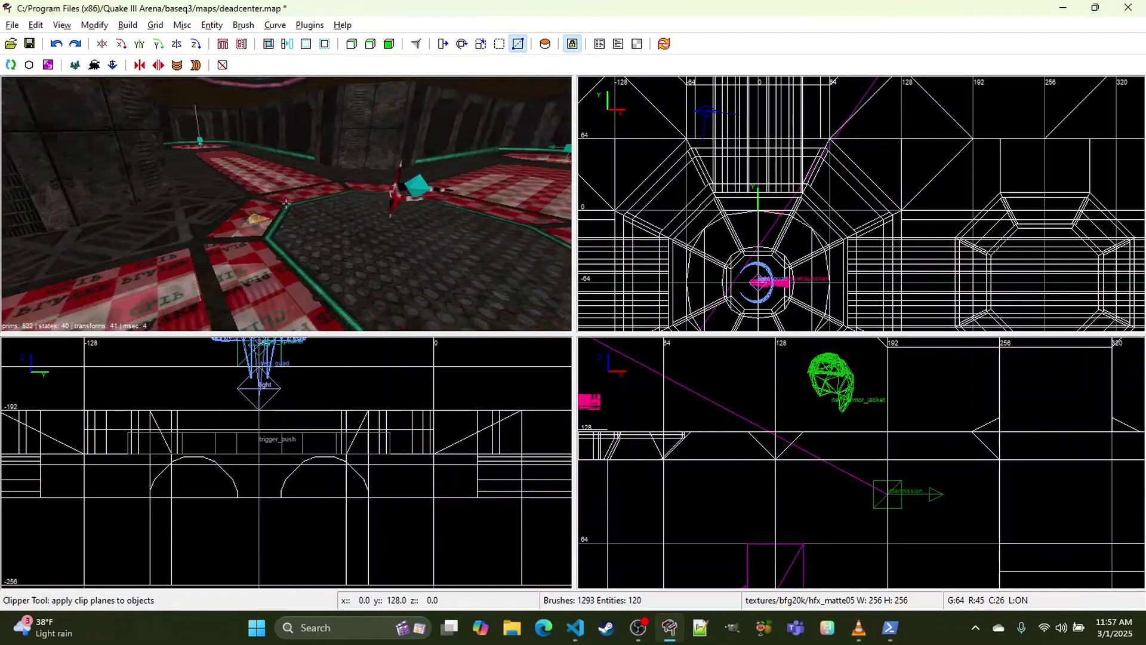
key("s")
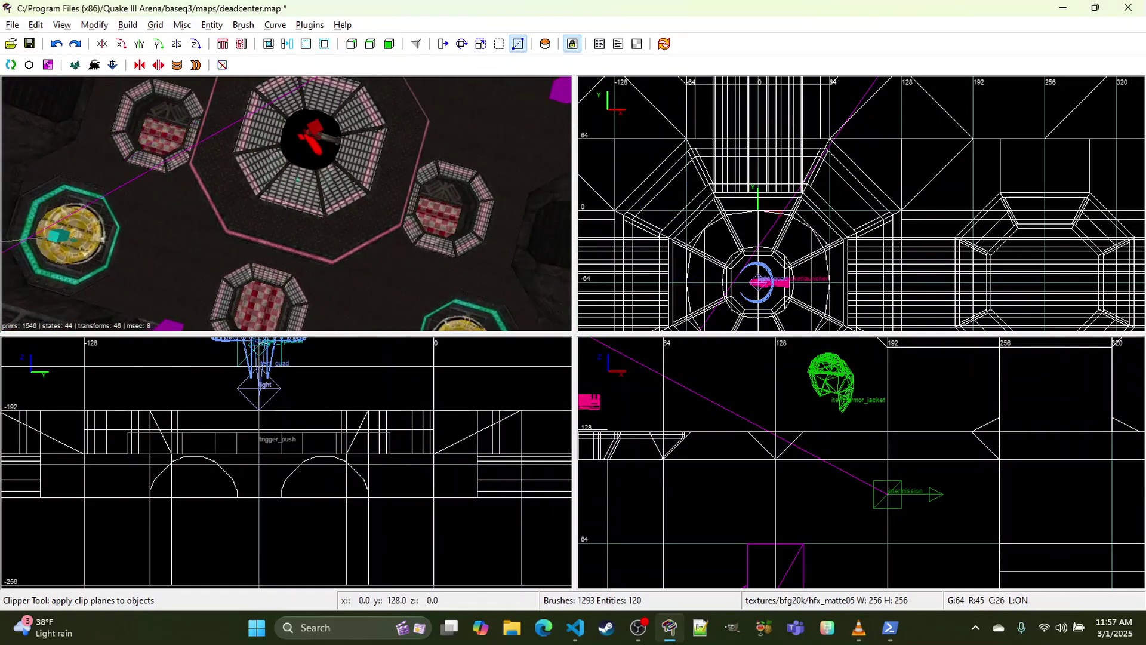
key("w")
right_click(382, 185)
left_click(295, 191, "shift")
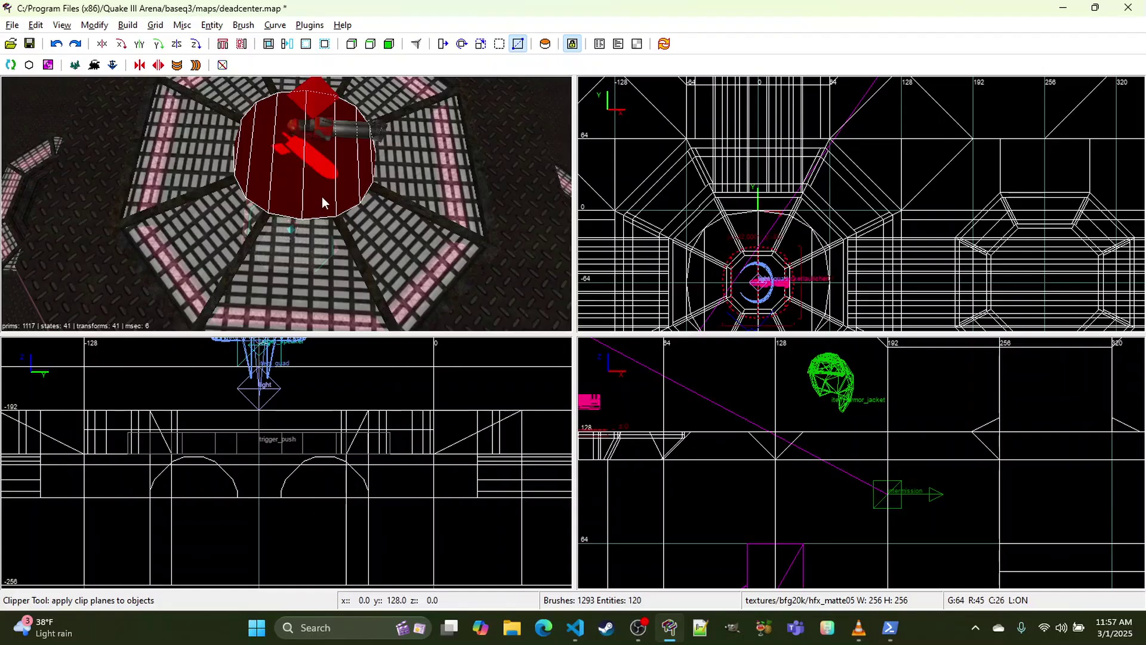
key("Return")
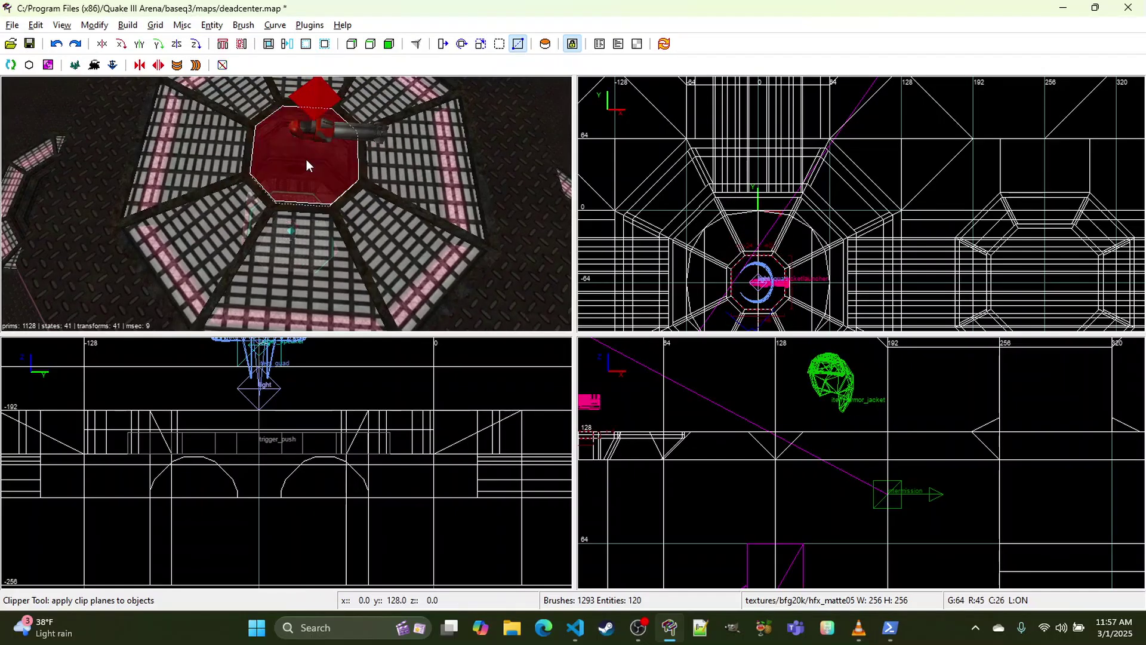
key("Escape")
Step: Sample the bfg20k/e6_sa_support_fence texture from the upper octagonal grating
right_click(363, 213)
key("w")
right_click(362, 214)
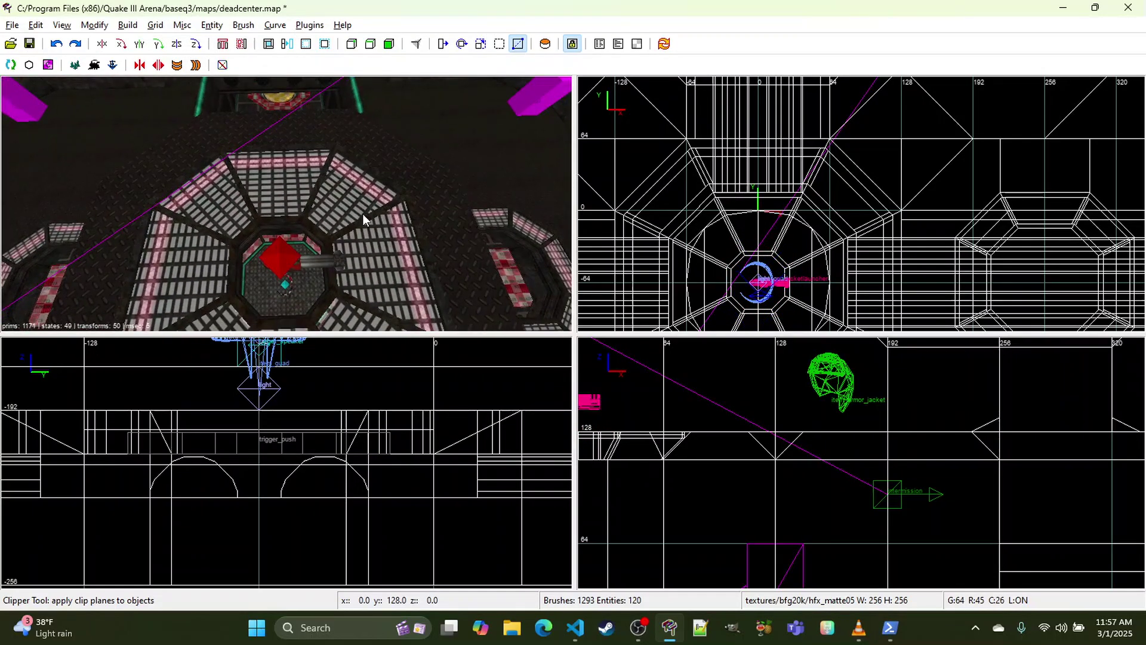
right_click(288, 176)
right_click(285, 181)
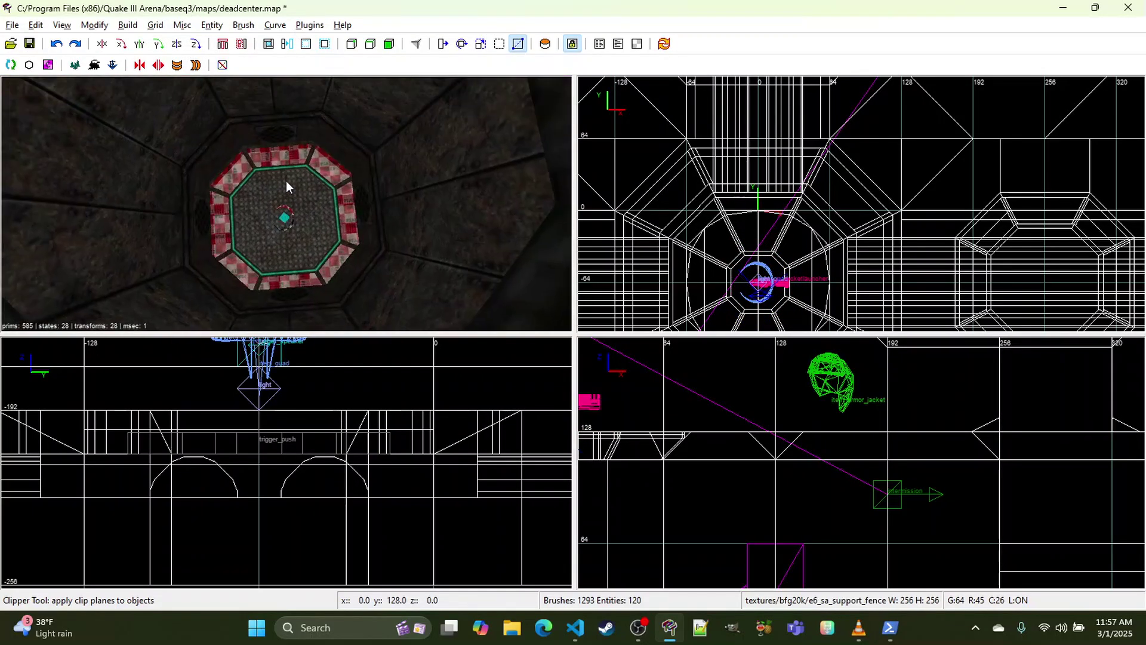
Step: Apply e6_sa_support_fence to the first four clip pieces in the ring around the lower octagonal platform
right_click(299, 279)
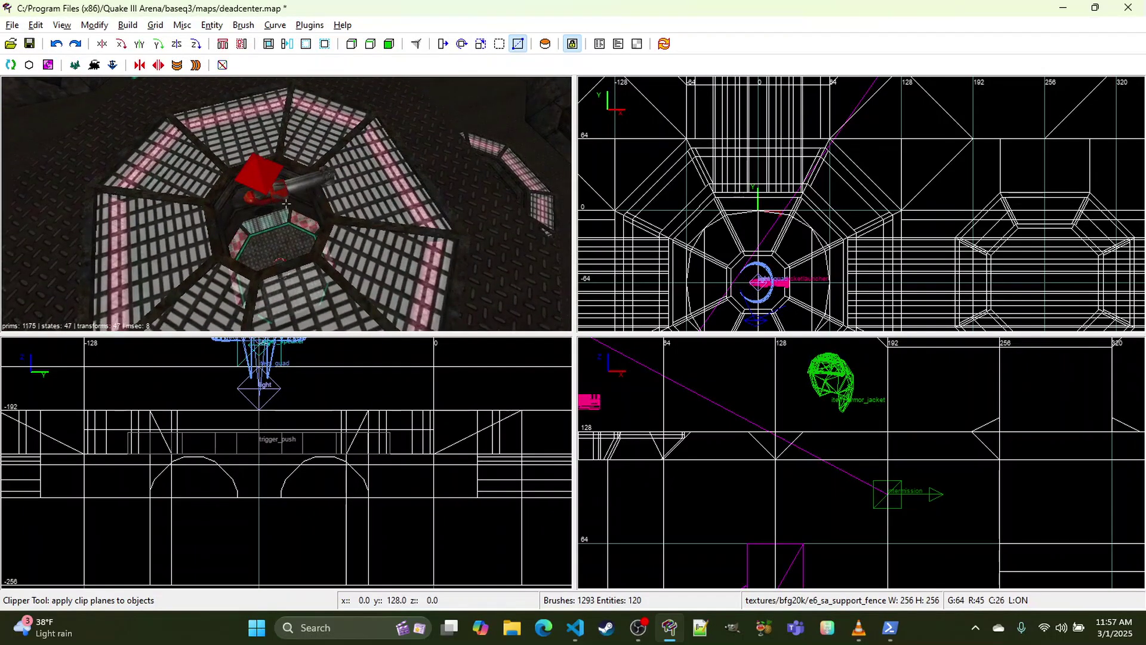
key("w")
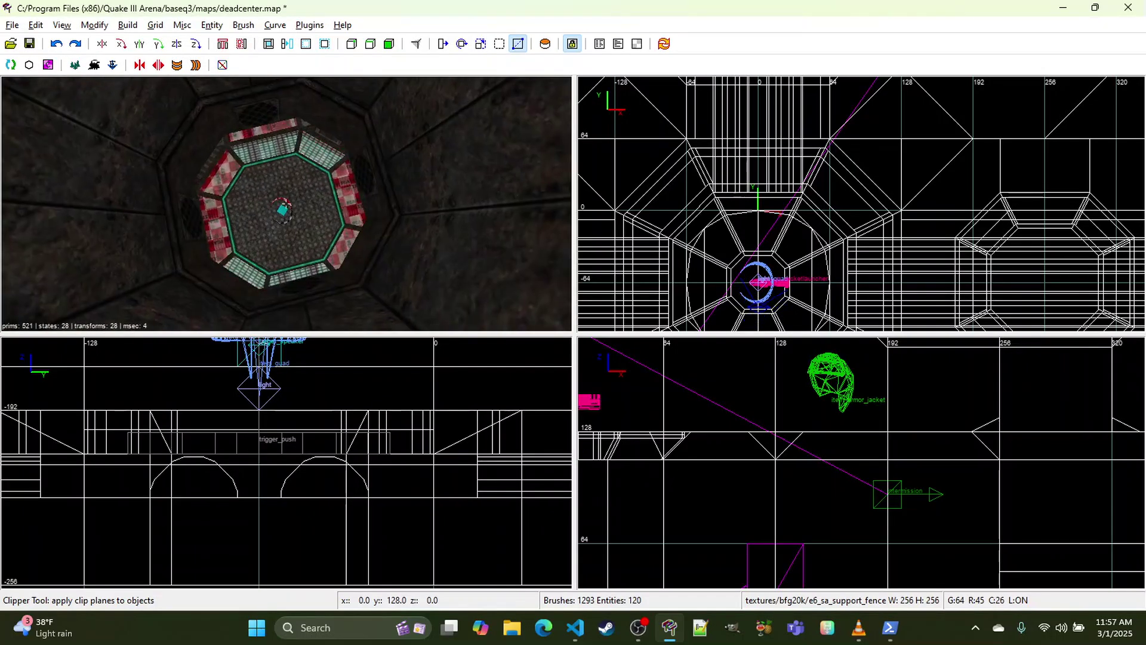
key("s")
right_click(286, 204)
right_click(344, 163)
key("w")
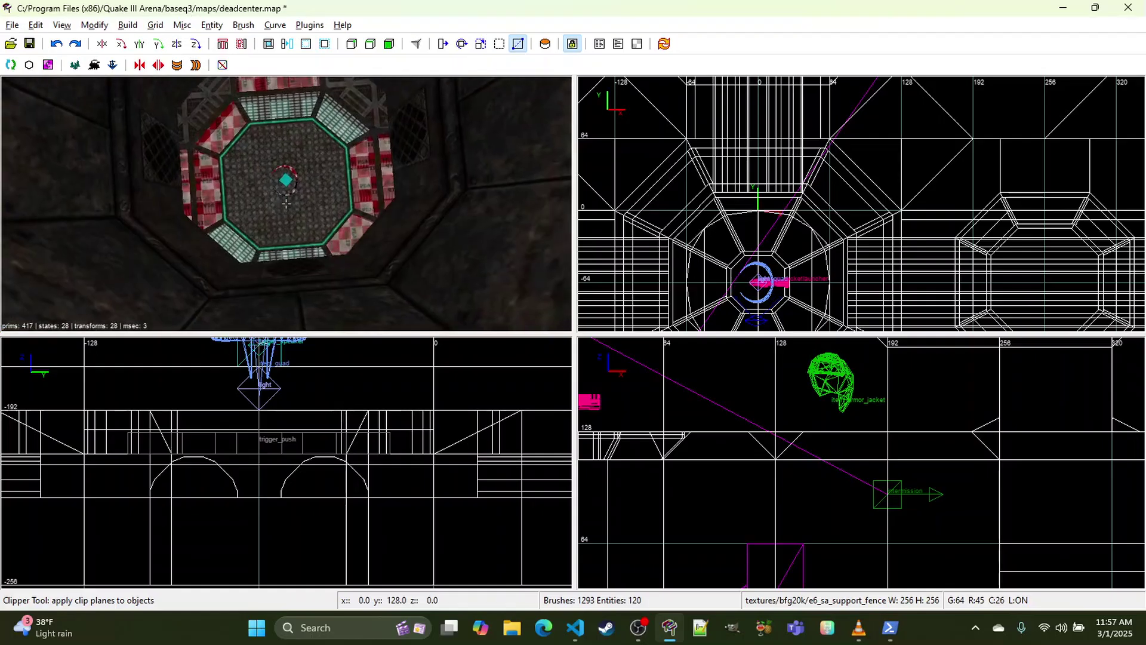
right_click(286, 203)
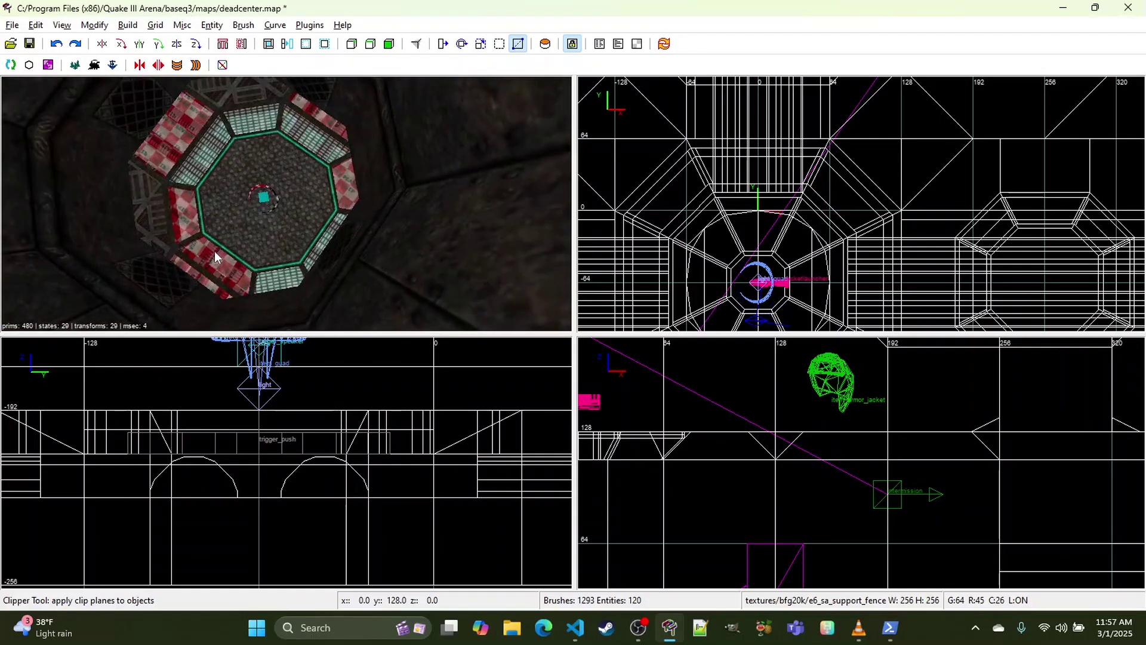
Step: Apply e6_sa_support_fence to two more clip pieces in the platform's ring, leaving two opposite diagonal pieces
right_click(231, 282)
key("s")
right_click(272, 232)
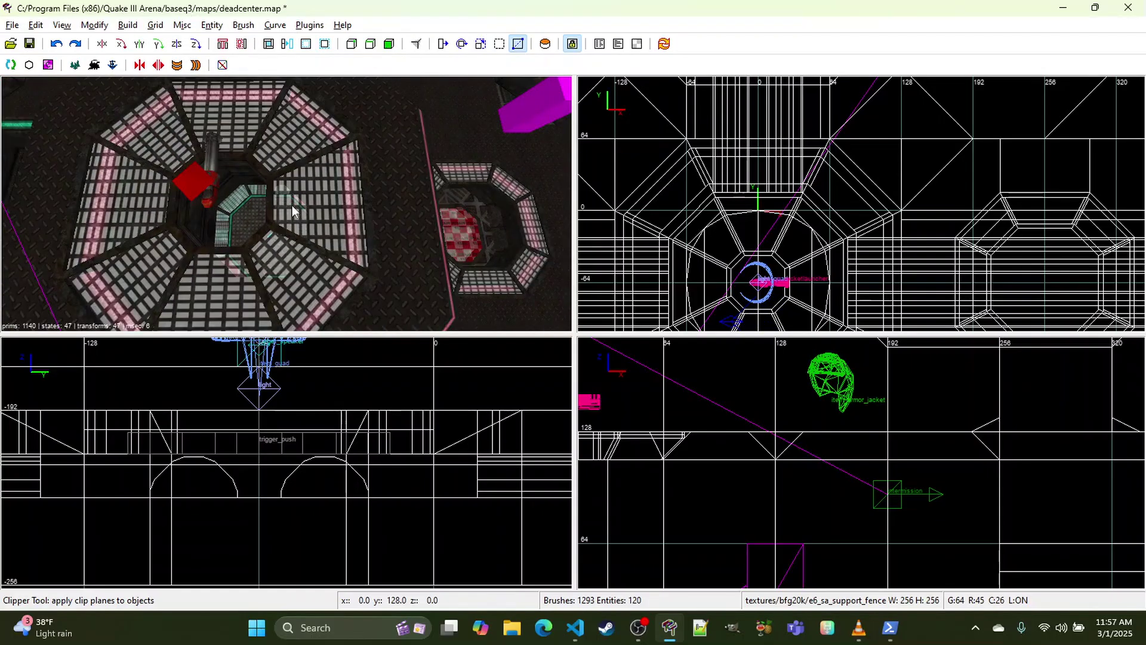
key("w")
right_click(338, 124)
right_click(349, 129)
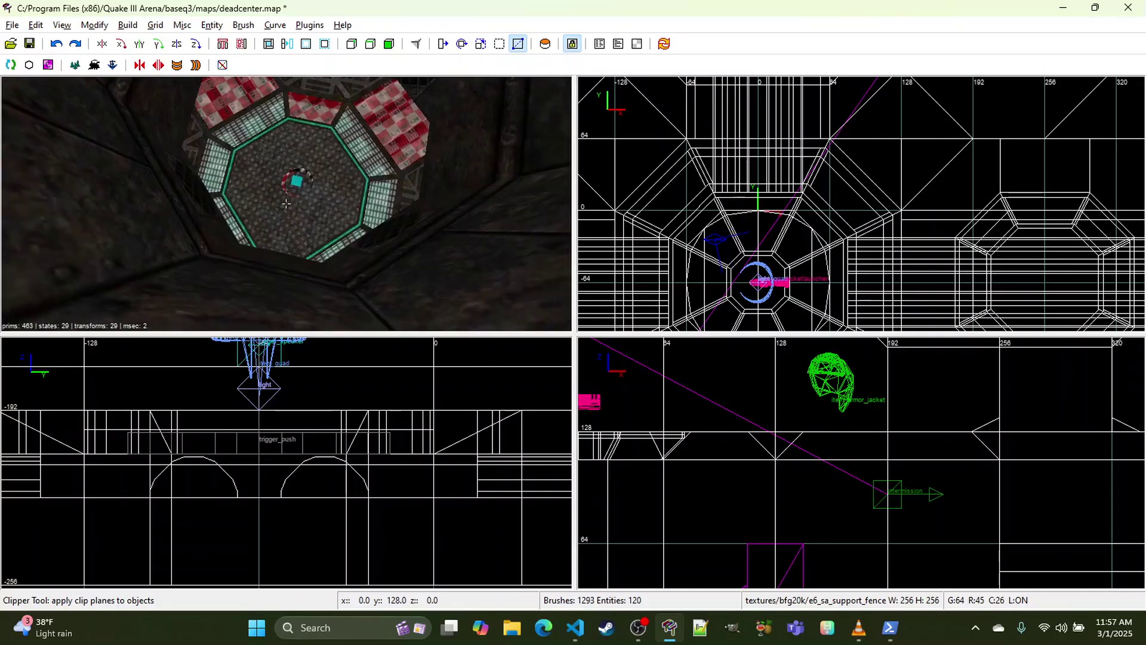
right_click(349, 129)
right_click(349, 129)
key("w")
right_click(343, 133)
Step: Sample the e6_sa_support_fence texture from the upper grating again to replace the picked common/clip texture
middle_click(346, 152)
right_click(346, 153)
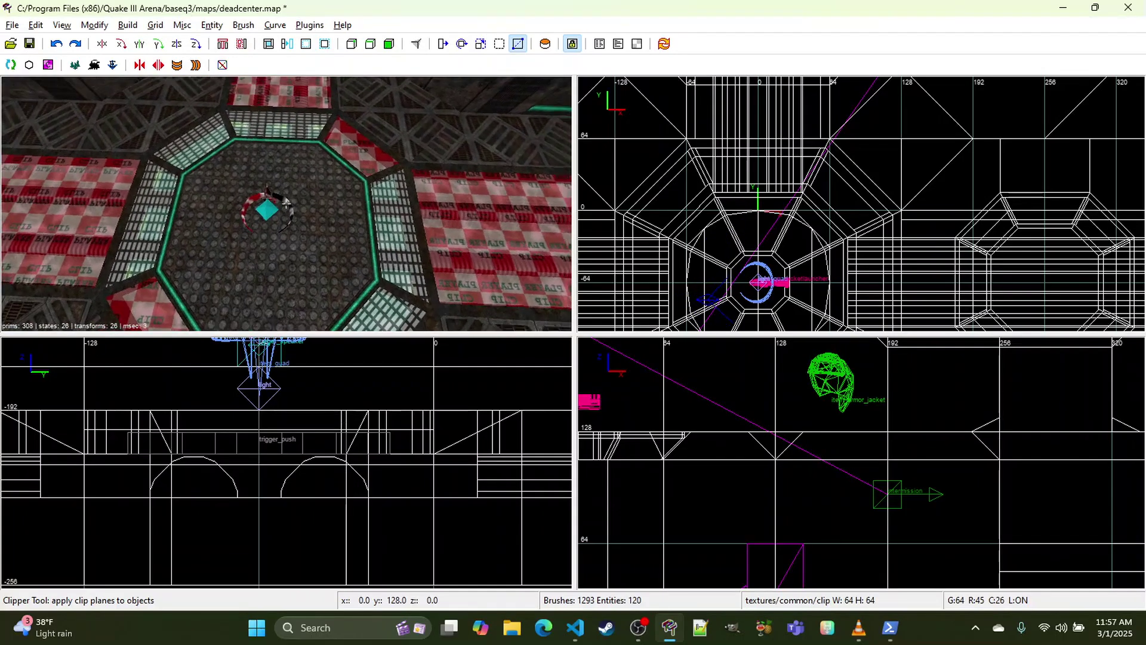
right_click(328, 141)
right_click(328, 142)
key("s")
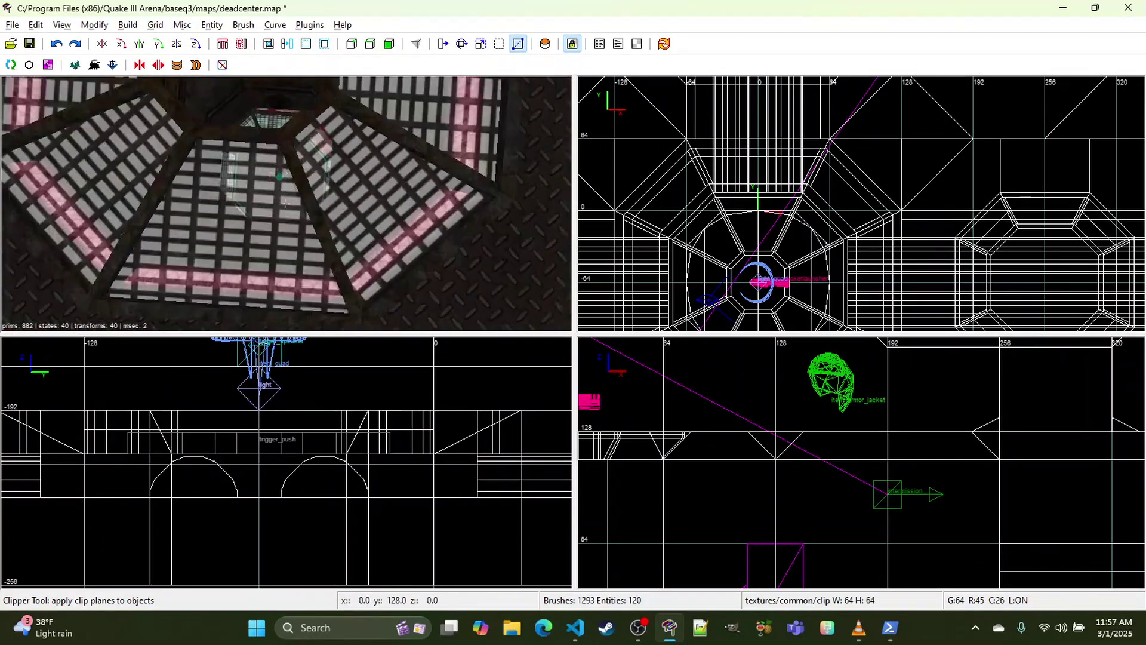
right_click(327, 85)
middle_click(313, 114)
right_click(325, 107)
key("w")
right_click(326, 108)
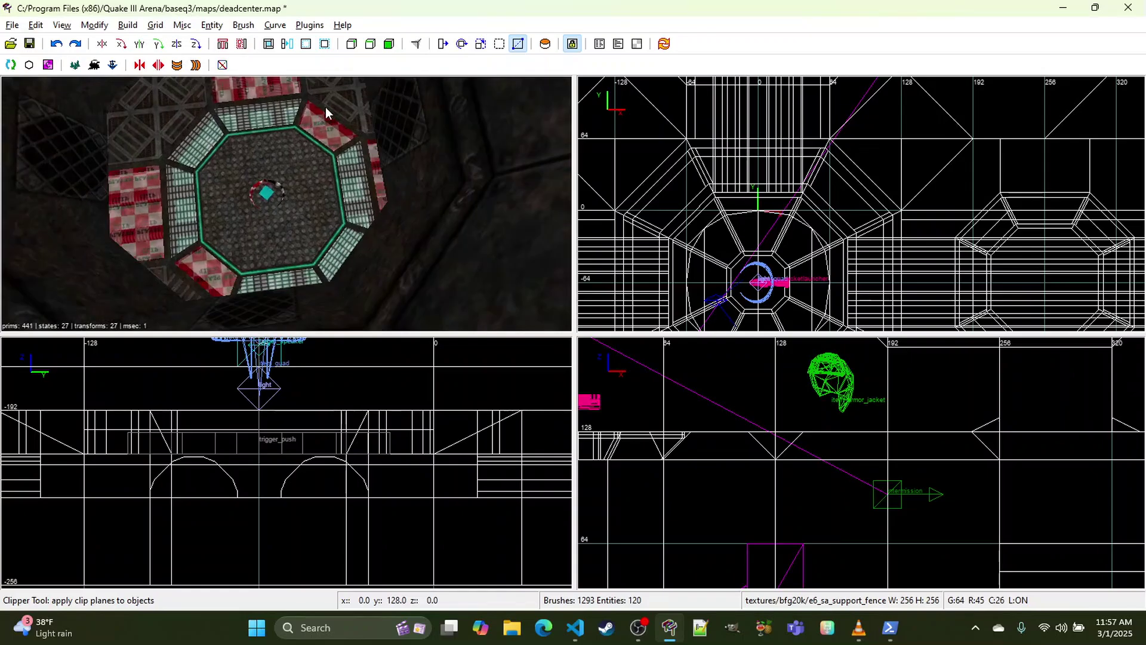
Step: Apply e6_sa_support_fence to the two remaining diagonal clip pieces of the platform's ring
middle_click(204, 252, "ctrl+shift")
right_click(250, 186)
key("w")
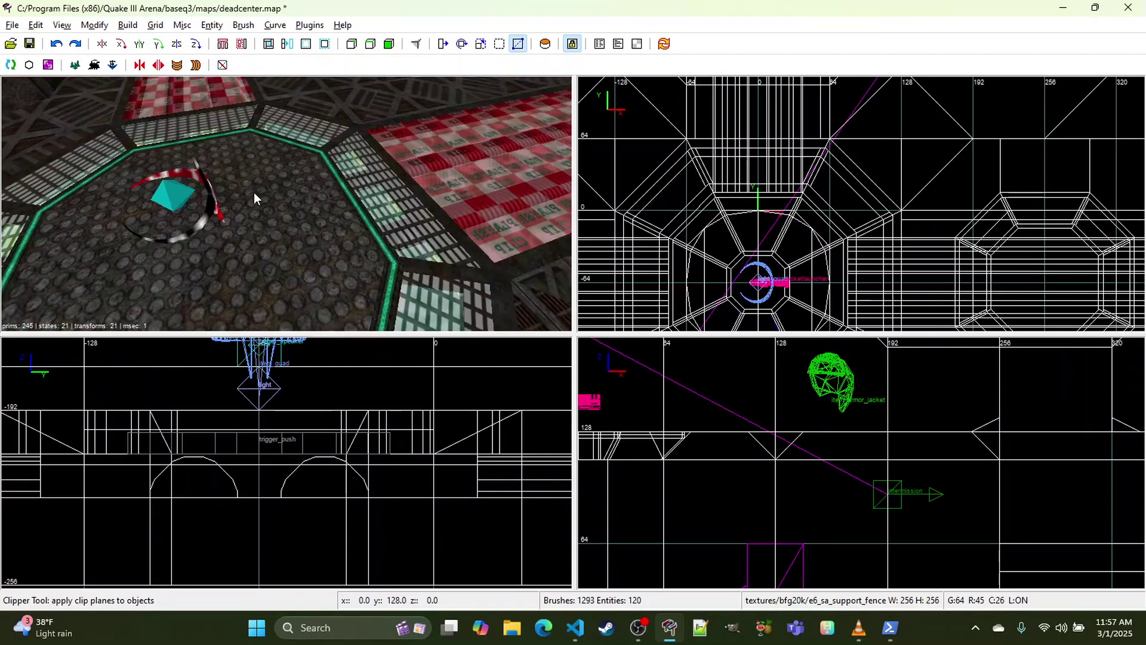
key("s")
right_click(249, 181)
Step: Apply e6_sa_support_fence to the inner clip brushes of the walkways around the platform
middle_click(260, 156, "ctrl+shift")
right_click(265, 156)
key("w")
right_click(265, 156)
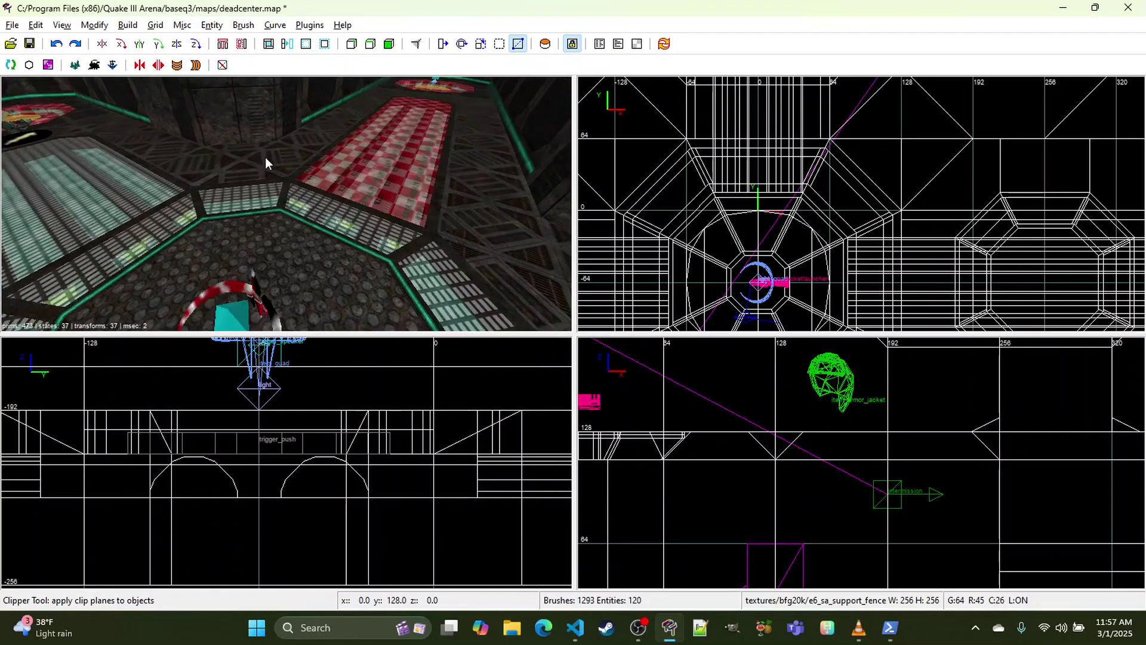
right_click(319, 206)
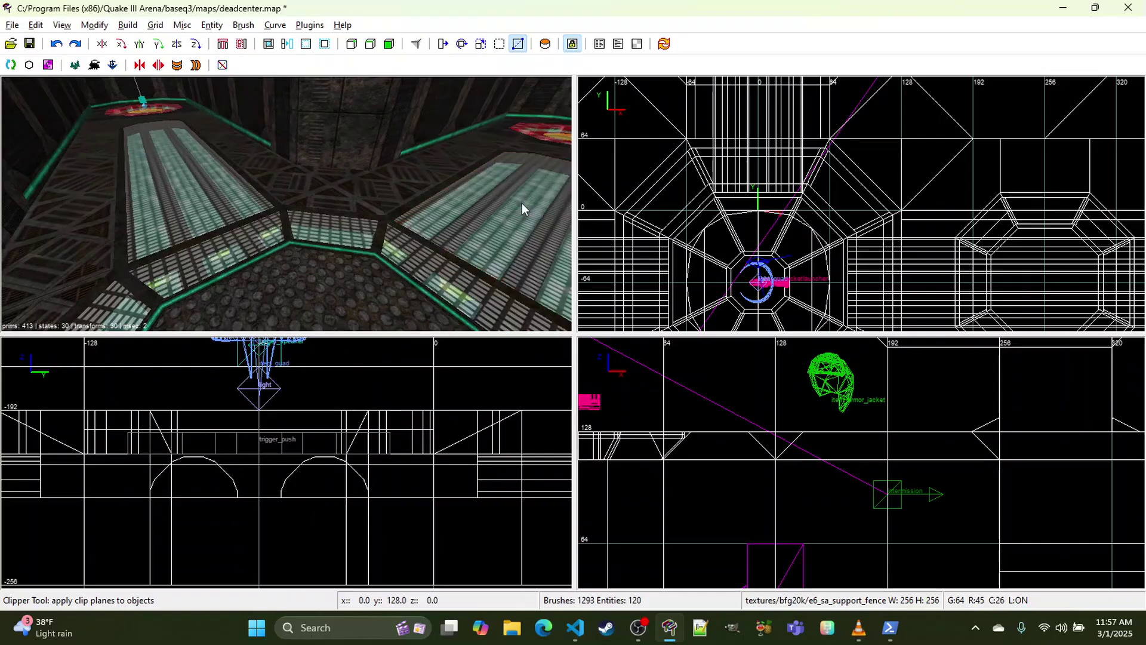
right_click(286, 203)
middle_click(367, 292, "ctrl+shift")
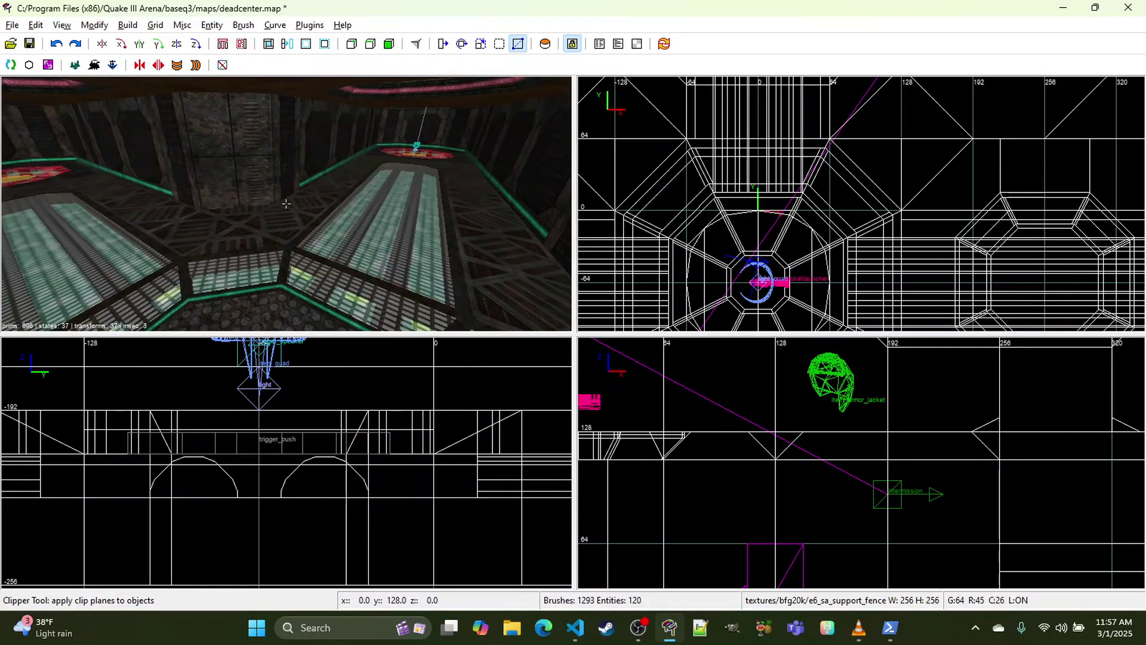
Step: Select the fence-textured infill brushes of two adjacent walkways and the three ring pieces at and between them
right_click(367, 291)
key("w")
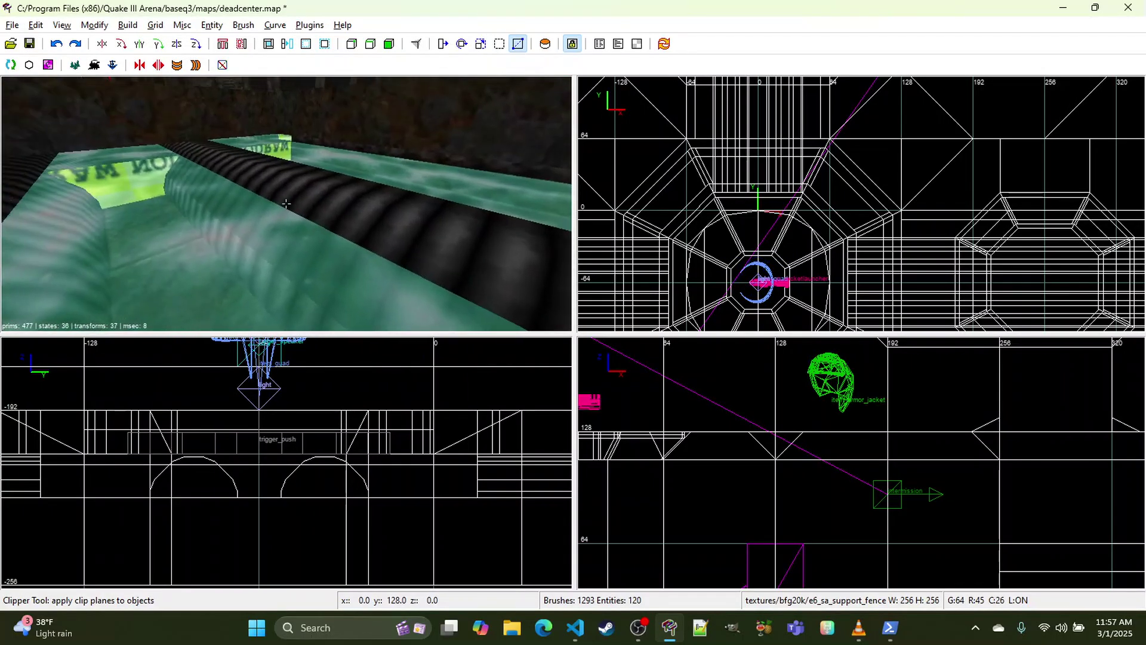
key("w")
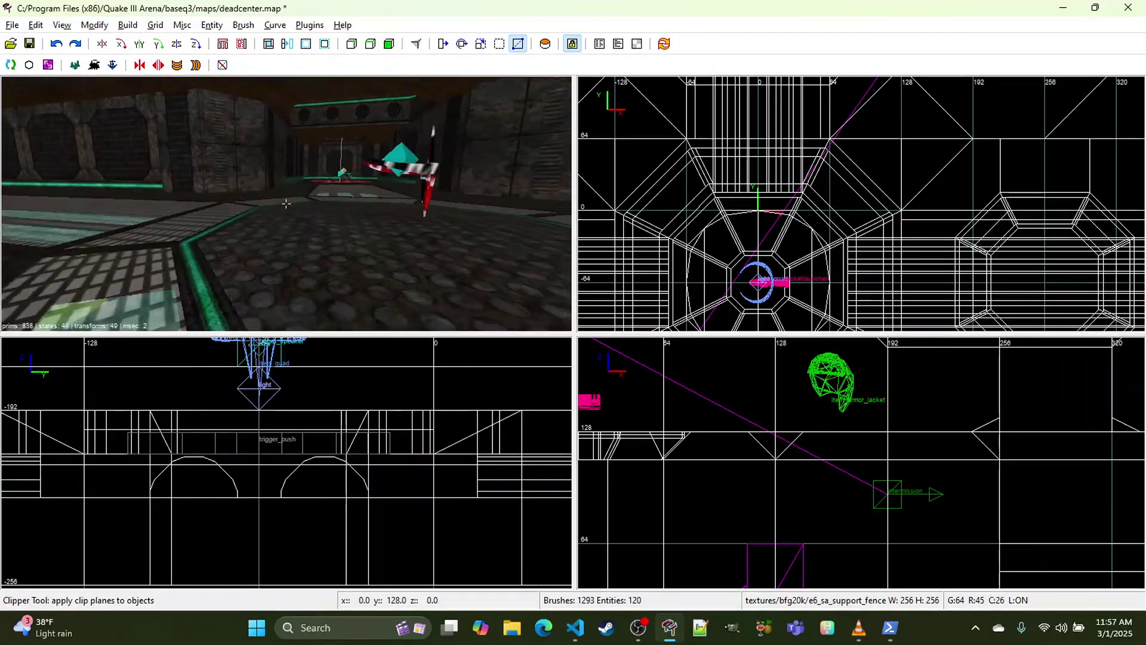
right_click(286, 203)
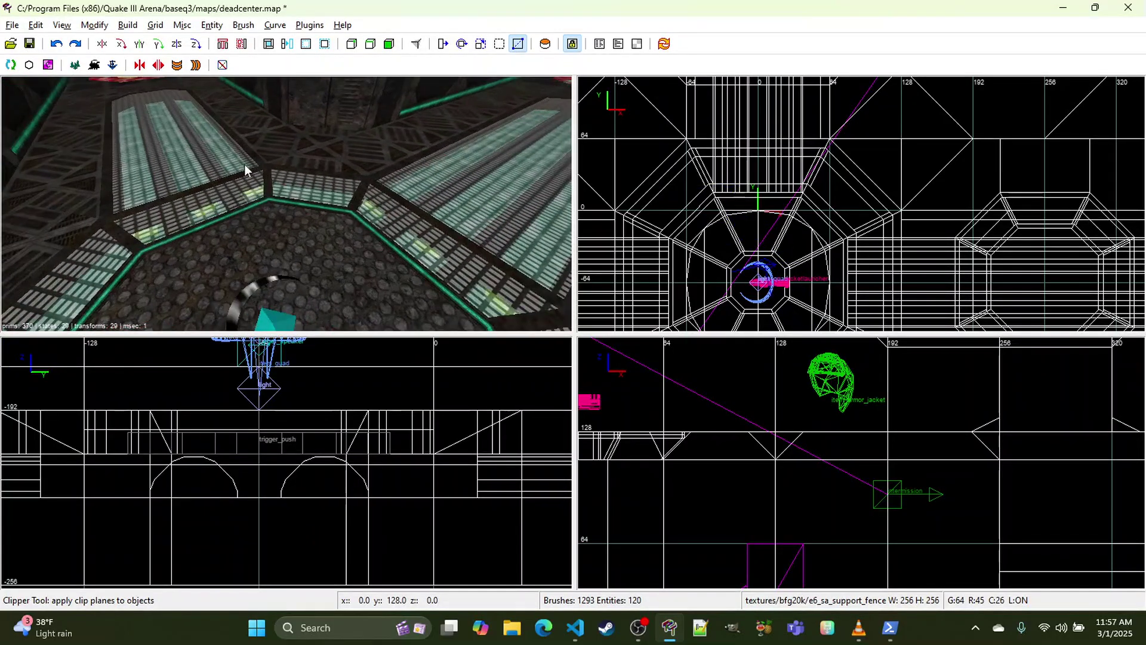
left_click(245, 163, "shift")
left_click(317, 192, "shift")
left_click(390, 221, "shift")
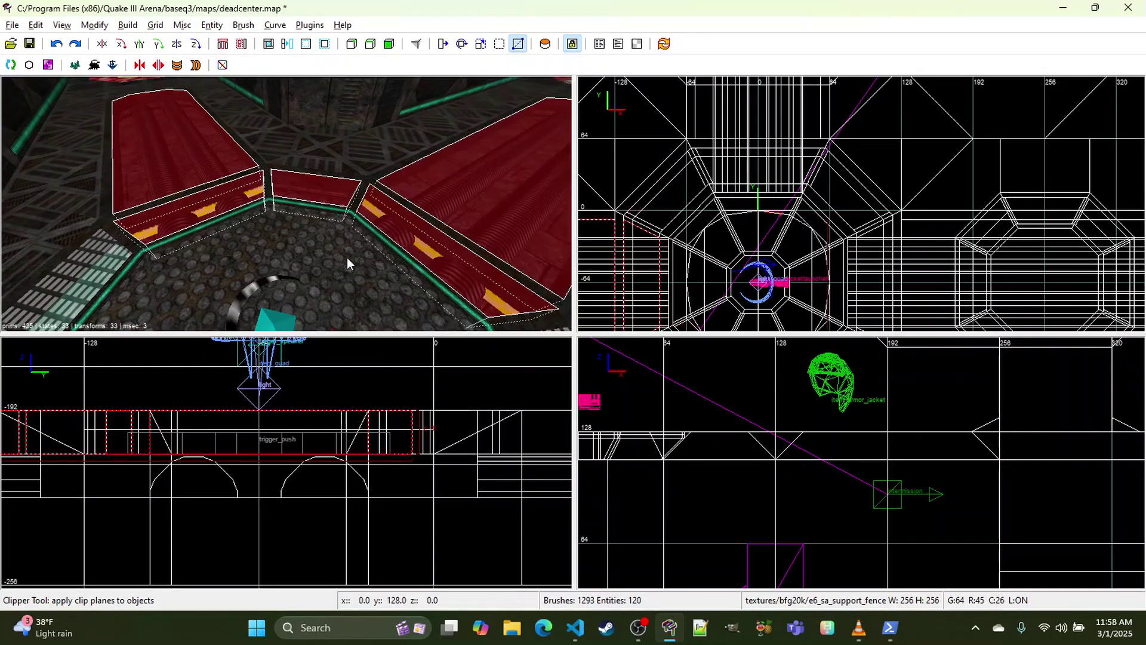
Step: Add the fence infill brushes of the other two walkways and the remaining ring pieces to the selection
key("Up")
key("Right")
key("Down")
key("Left")
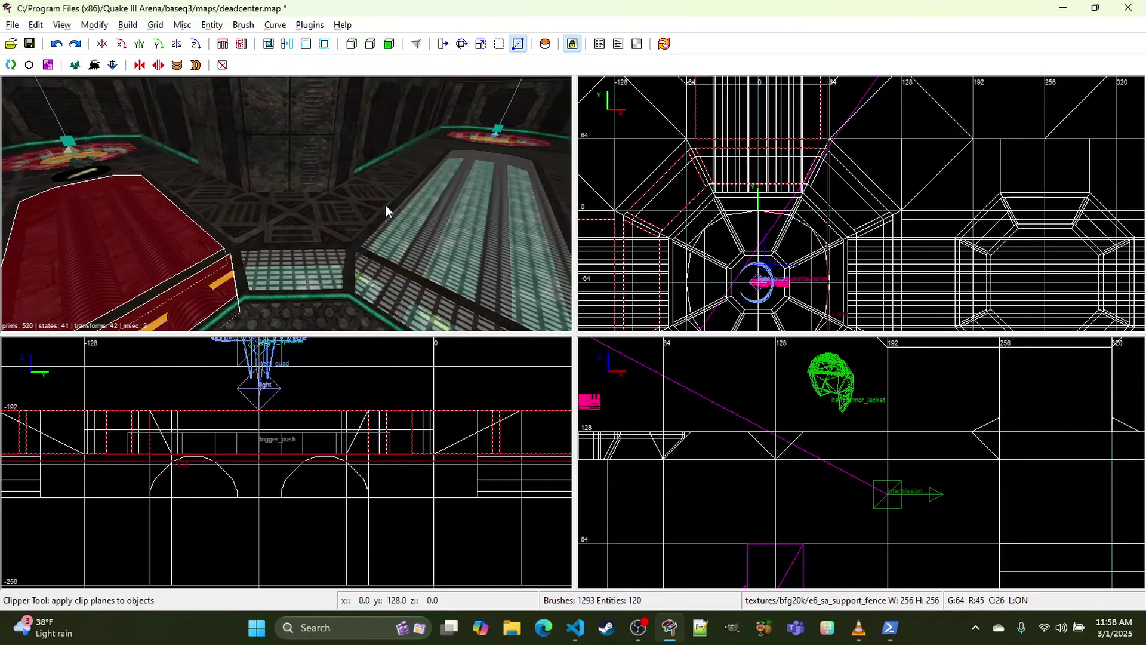
left_click(311, 284, "shift")
key("Left")
right_click(421, 231)
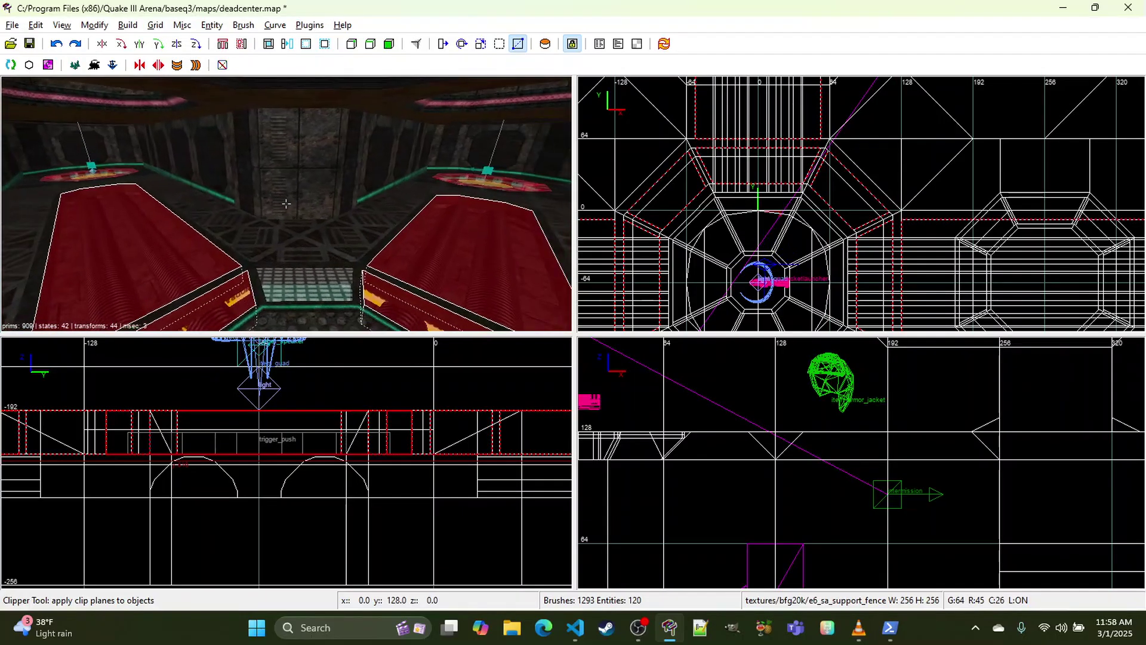
key("Down")
key("Down")
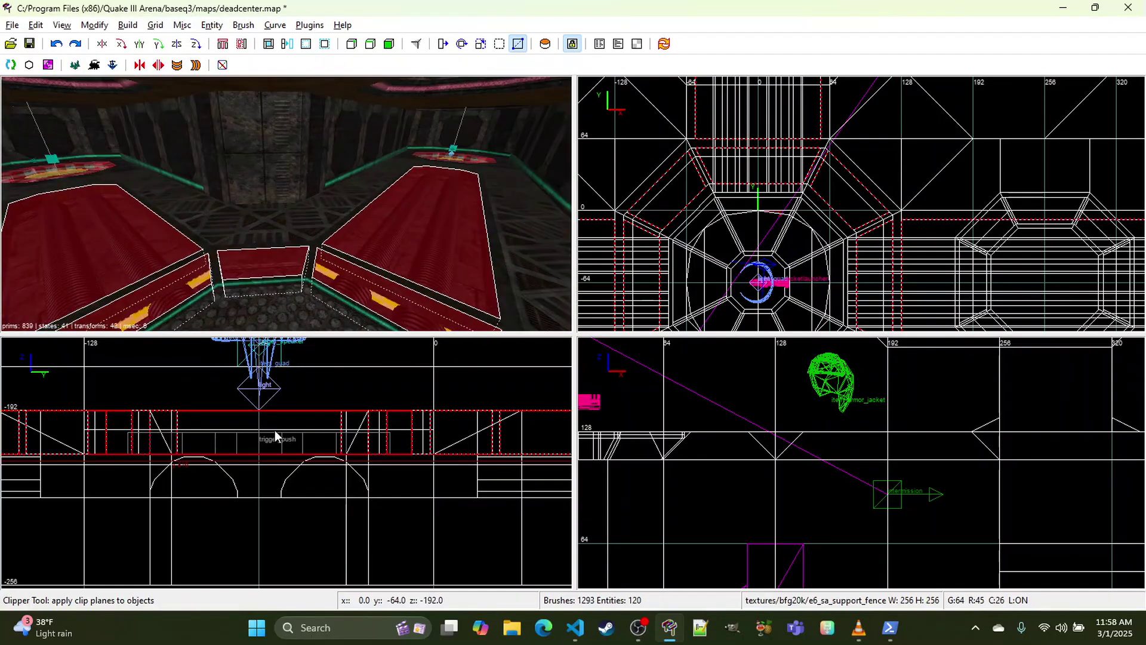
Step: Resize the selected fence brushes vertically on the 2-unit grid, lowering their top faces 2 units below the rims, and deselect them
key("3")
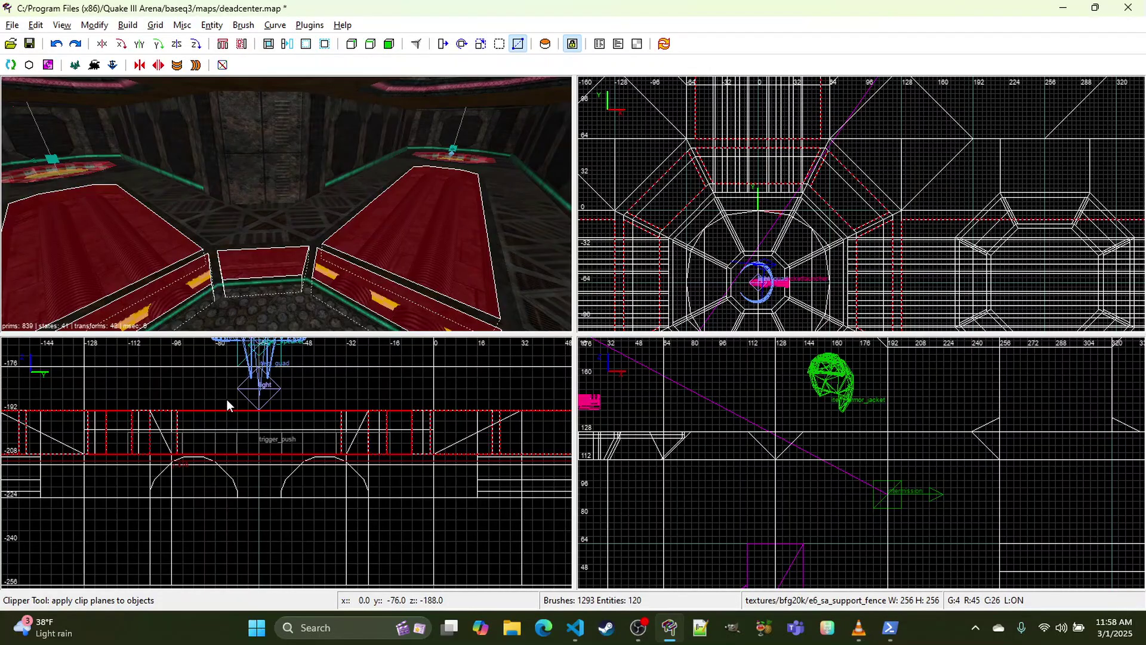
key("2")
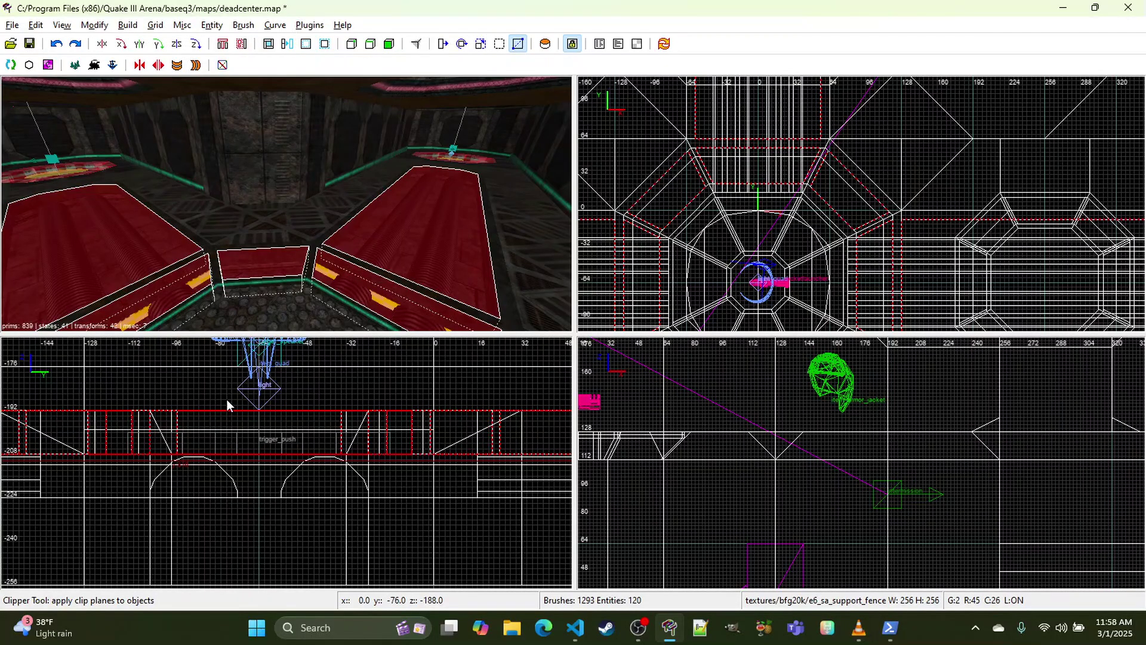
key("3")
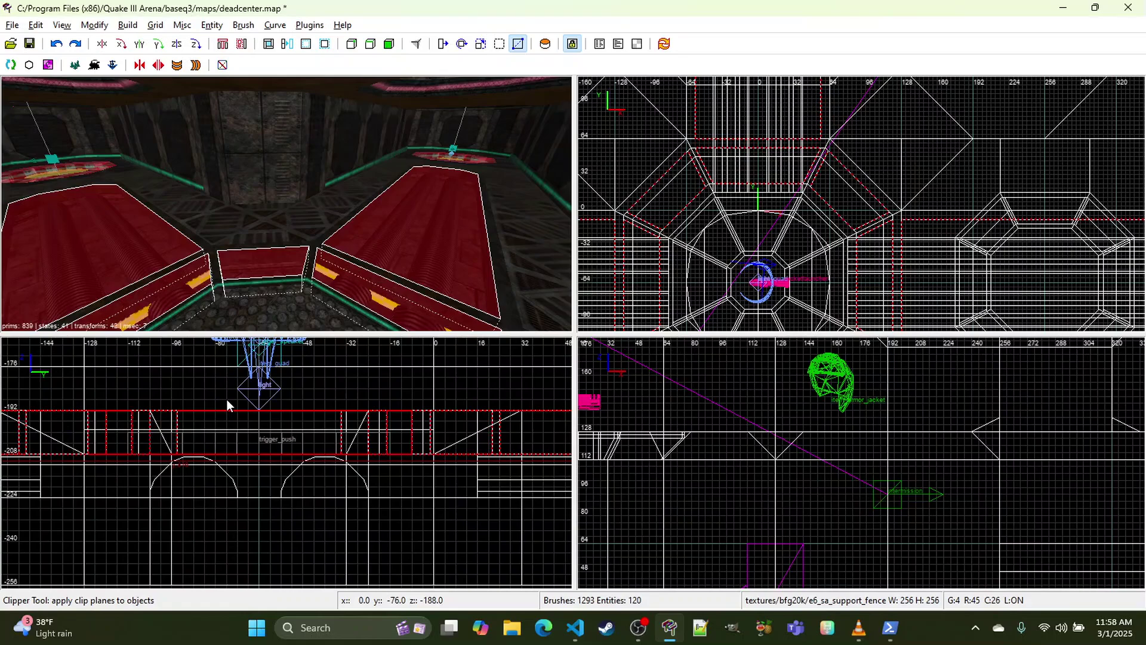
key("x")
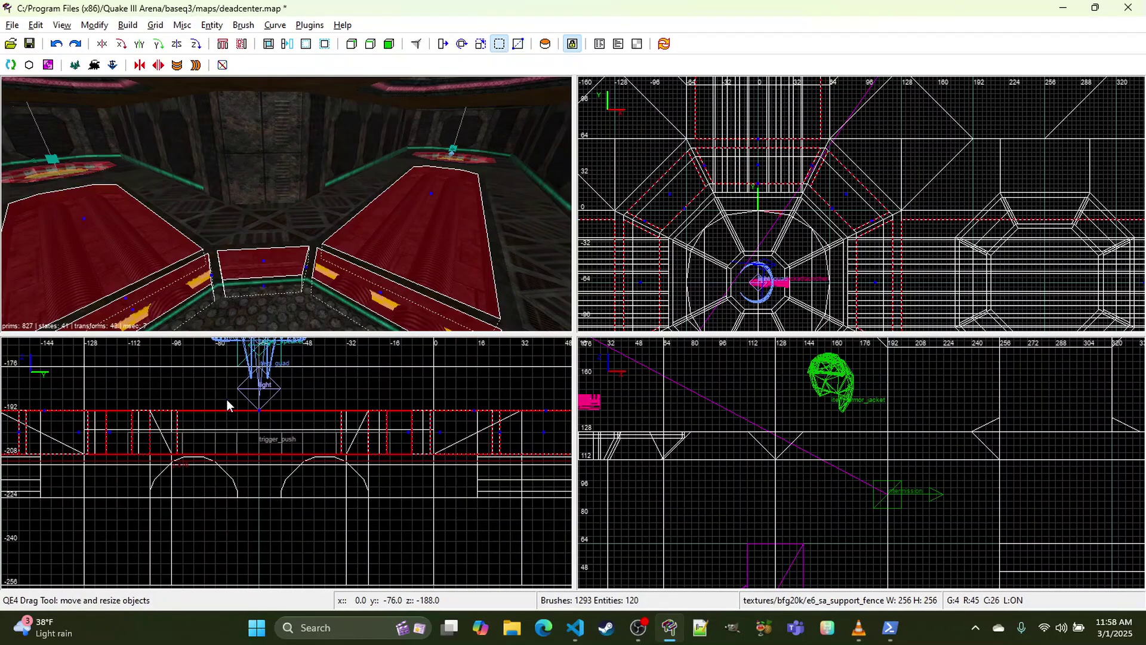
left_click_drag(226, 399, 217, 423)
key("2")
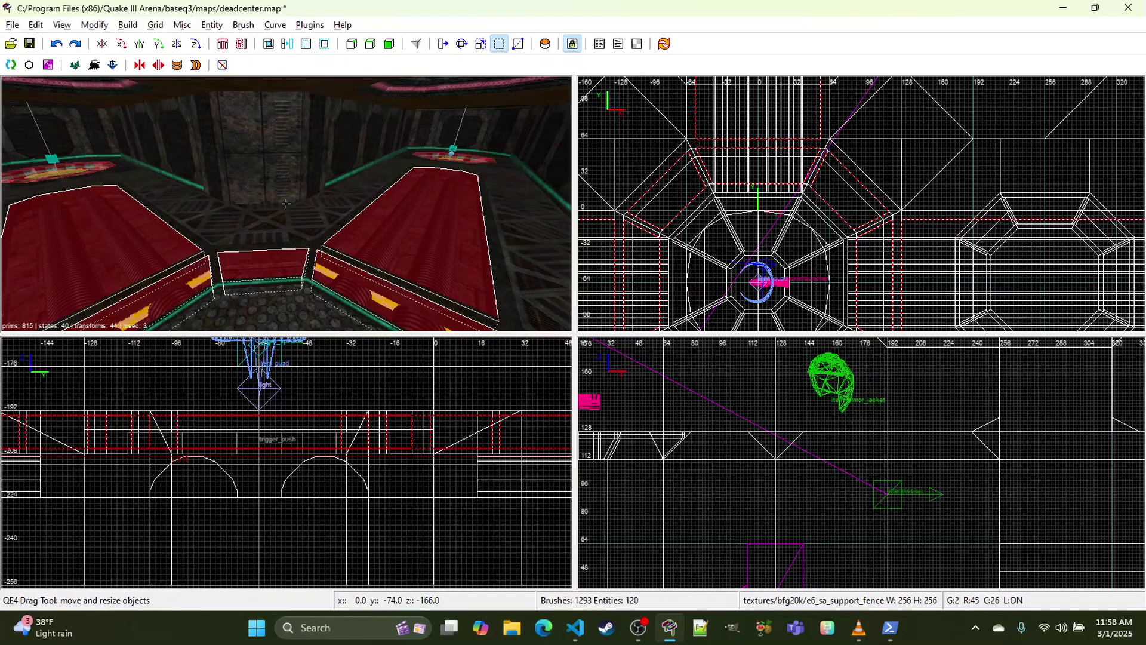
right_click_drag(238, 310, 237, 292)
key("Escape")
right_click(258, 228)
key("Down")
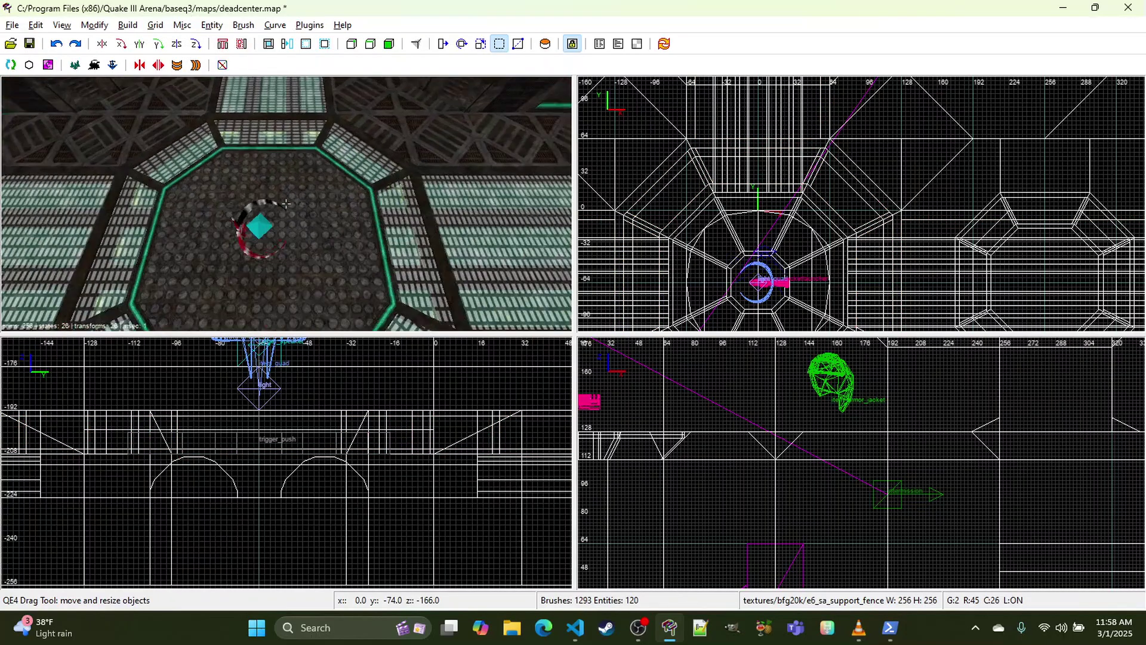
right_click(286, 204)
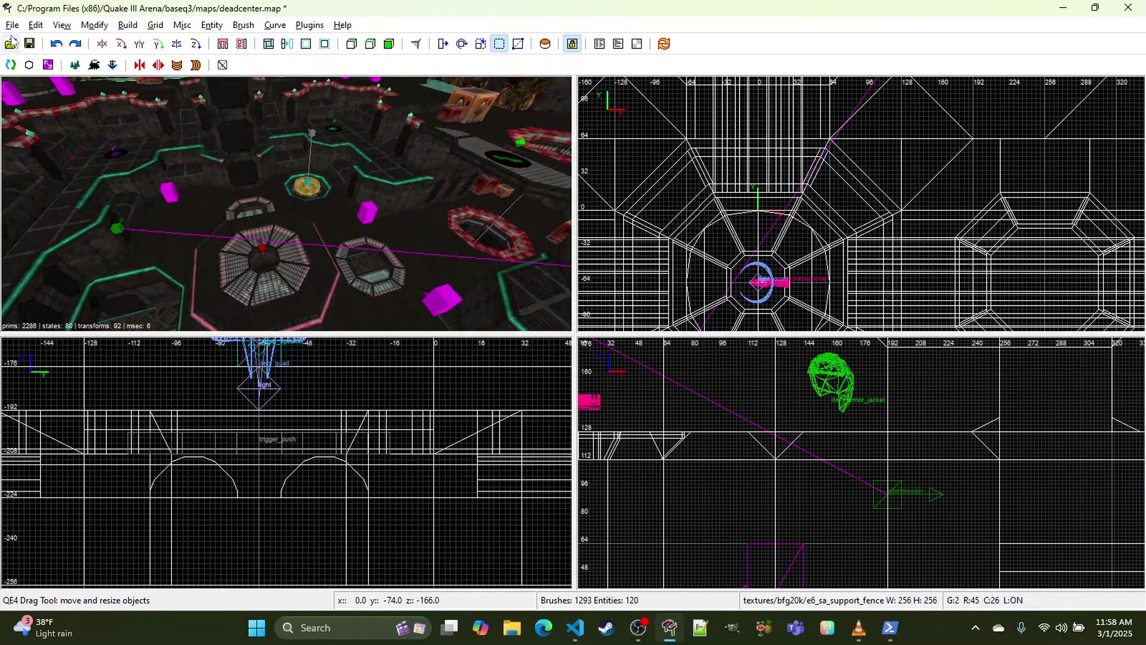
Step: Save the map
left_click(11, 25)
left_click(31, 102)
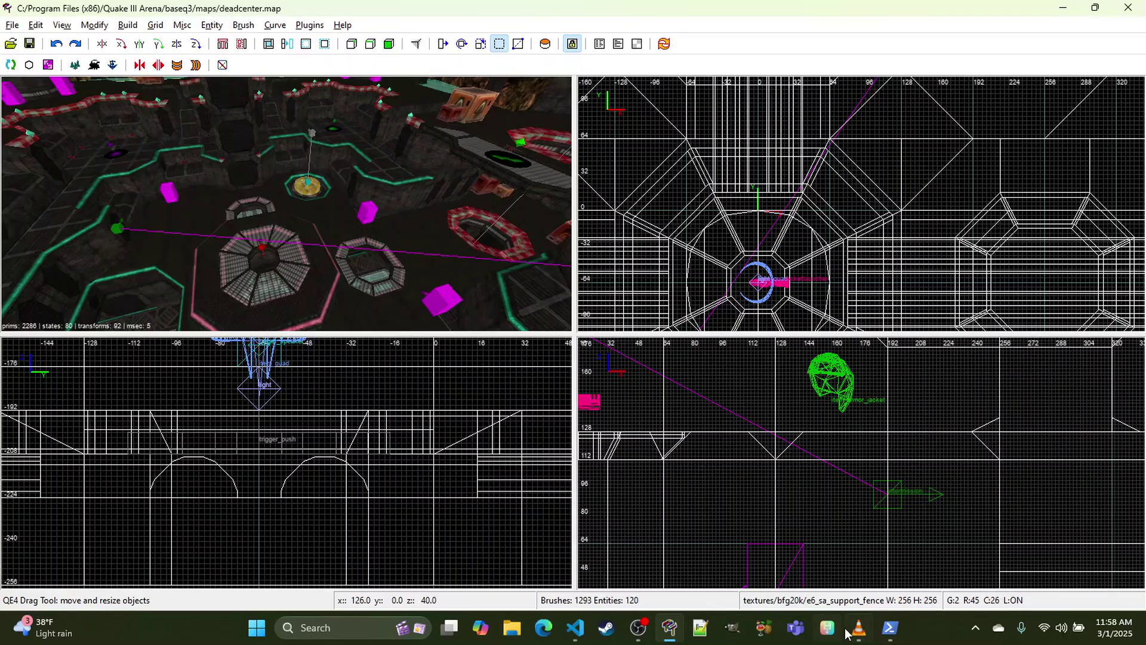
mouse_move(855, 632)
Step: Select the three adjoining red-striped rim brushes at one corner of the upper ledge and save the map again
right_click(440, 299)
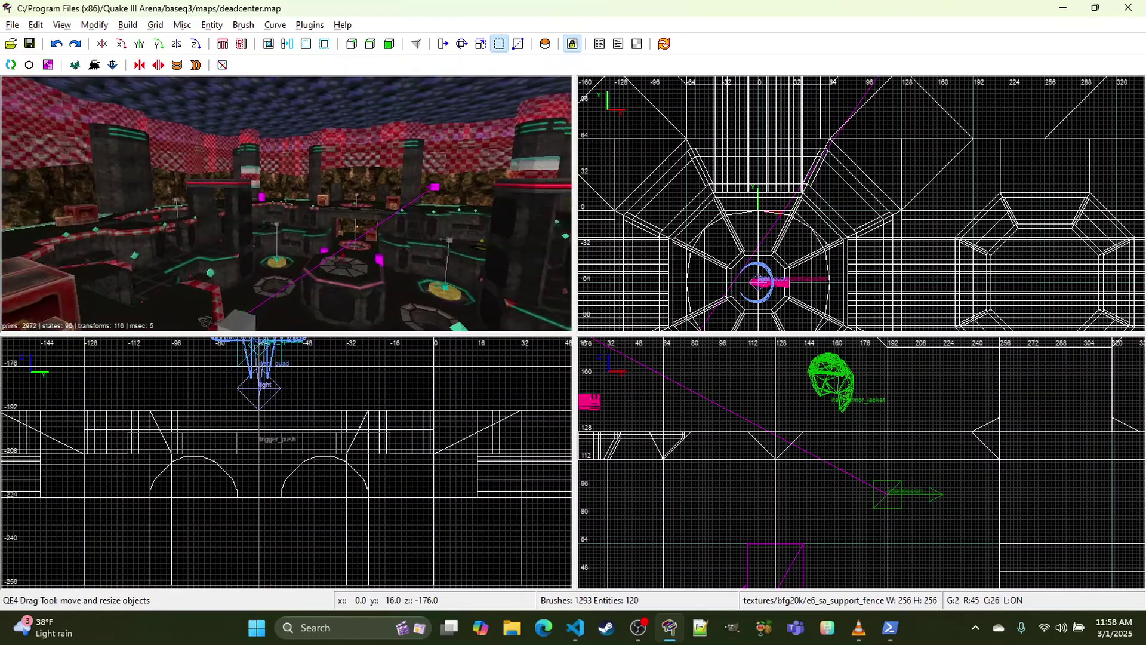
key("Up")
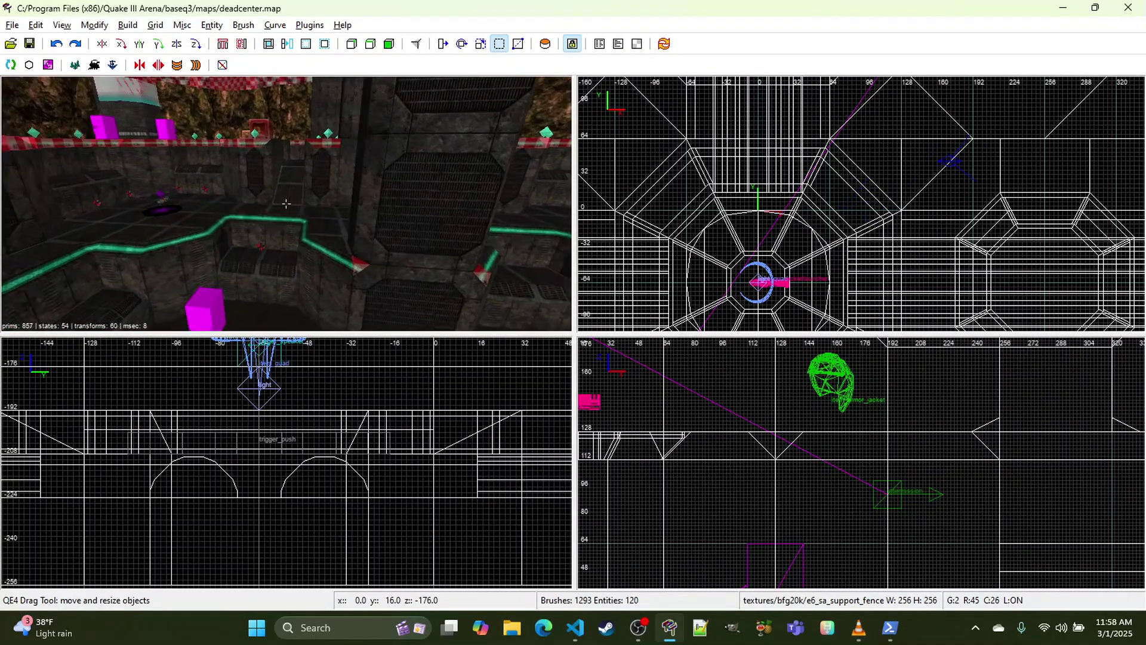
key("Up")
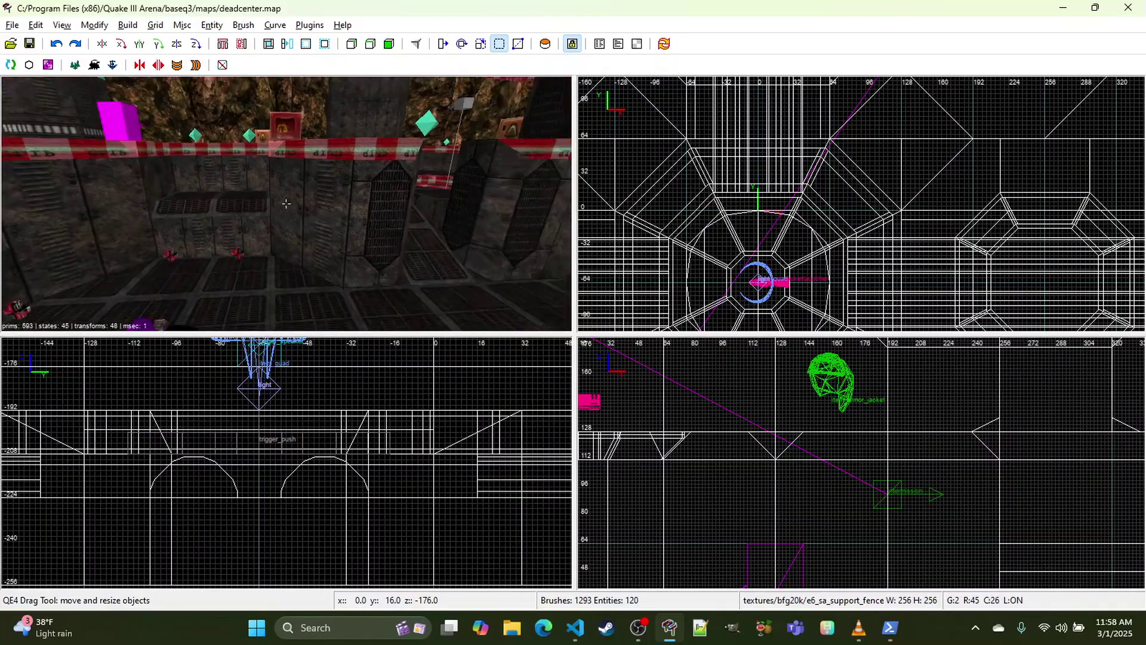
right_click(286, 203)
left_click(241, 129, "ctrl+shift")
right_click(241, 129)
right_click(286, 203)
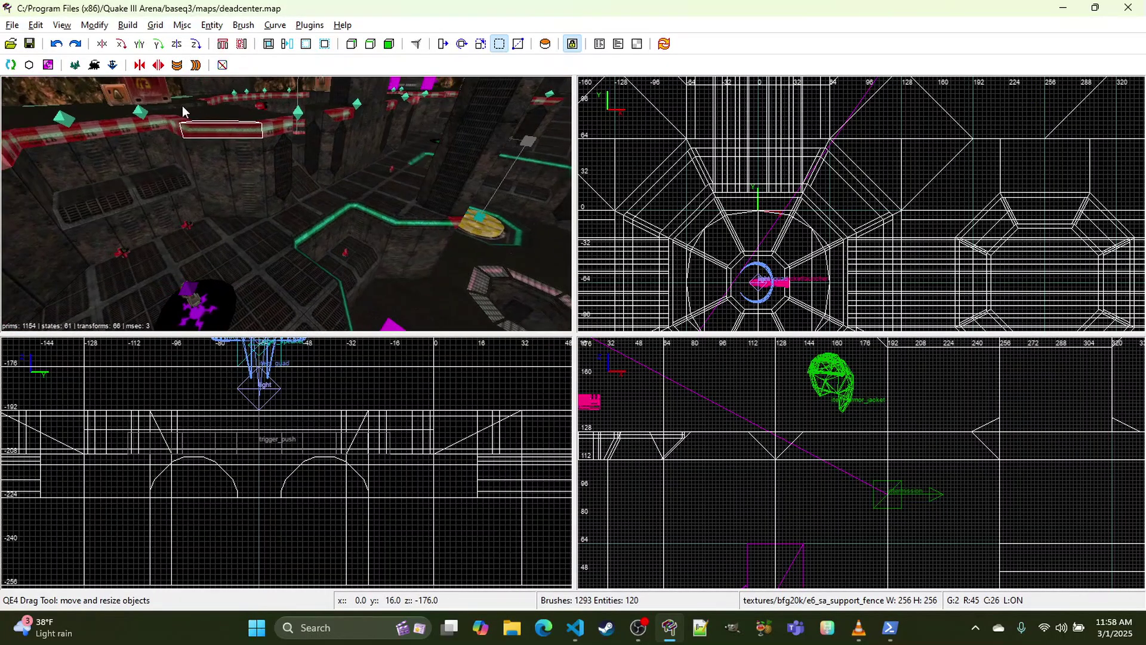
right_click(559, 228)
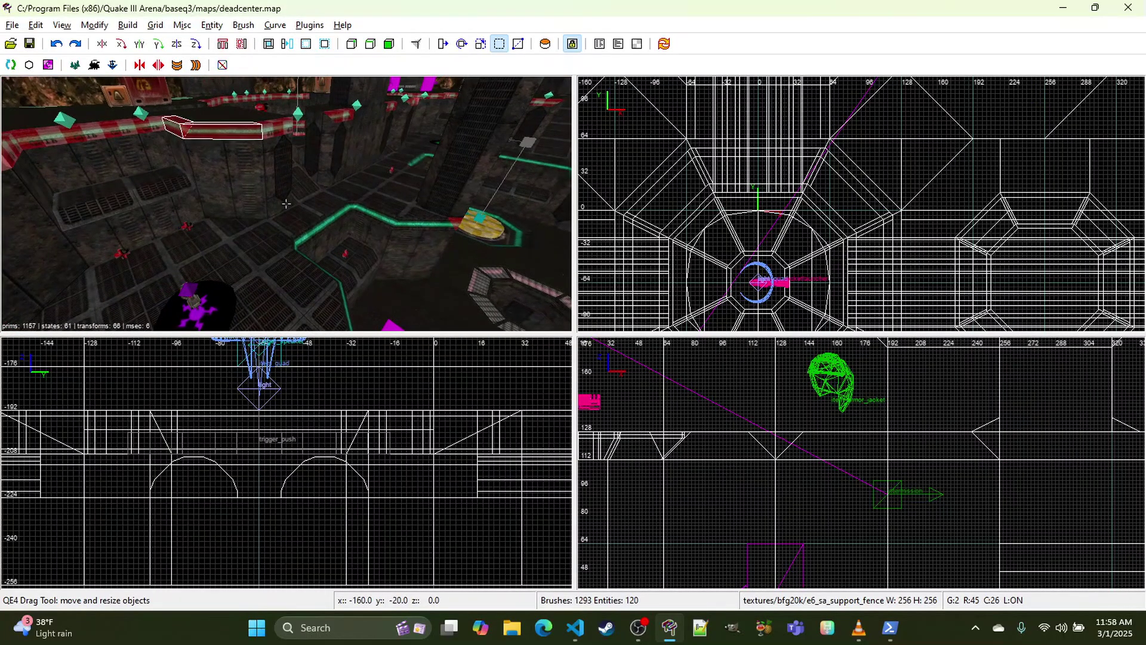
key("Up")
right_click(286, 204)
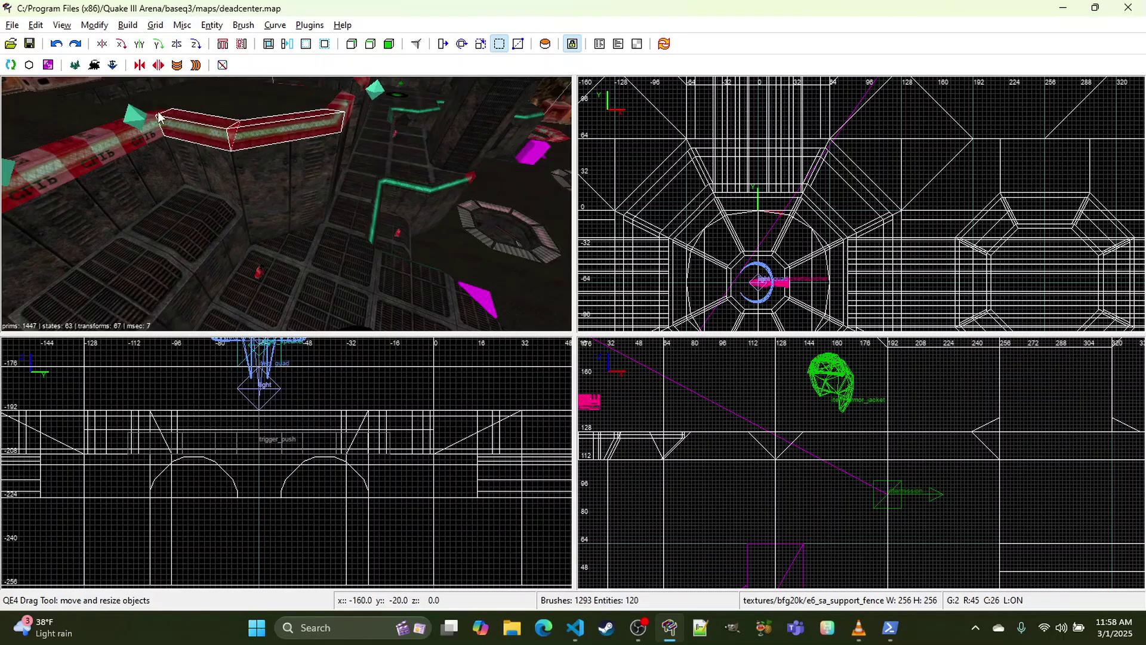
right_click(168, 124)
key("Right")
right_click(286, 203)
scroll(823, 210, "down", 3)
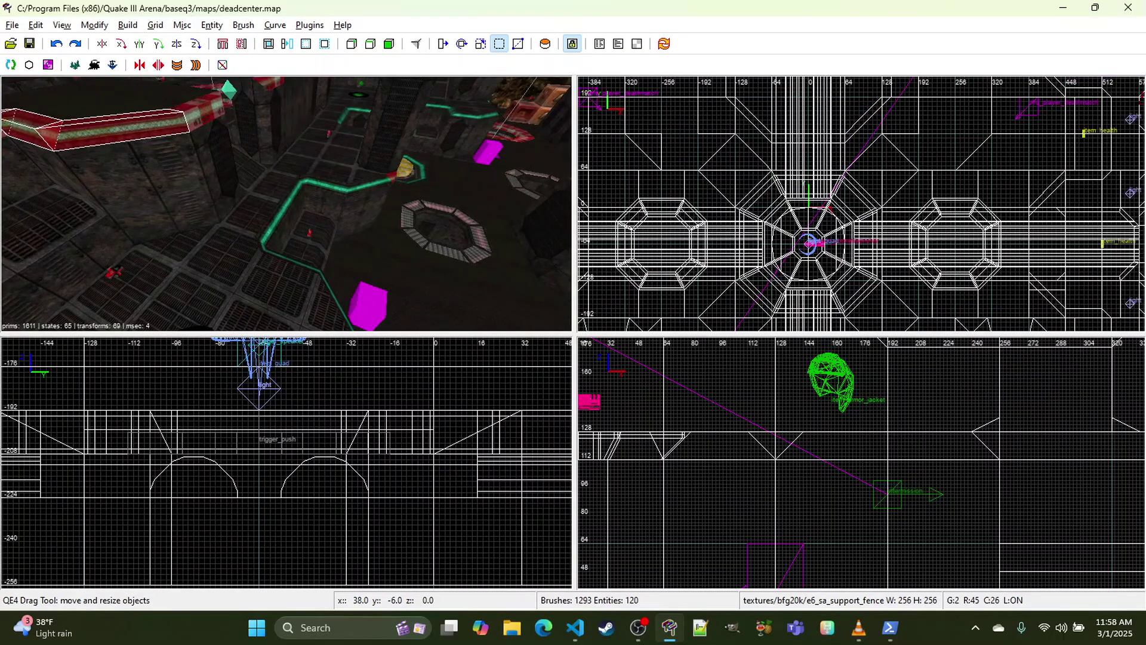
right_click_drag(830, 210, 629, 186)
scroll(723, 89, "down", 4)
scroll(647, 182, "up", 2)
key("ctrl+s")
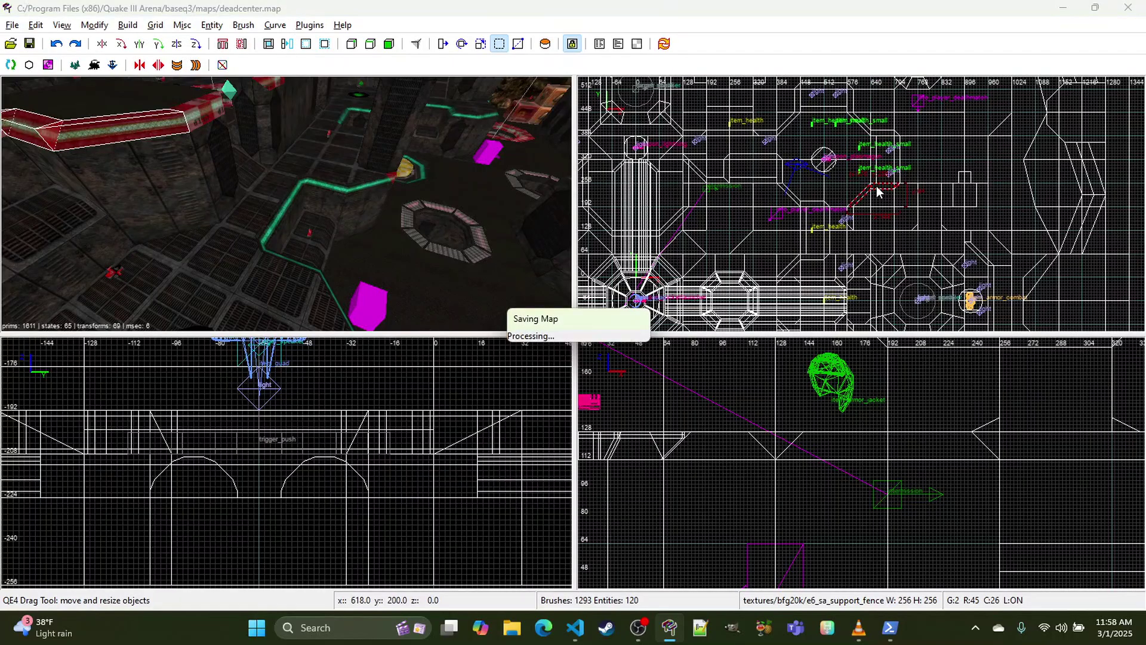
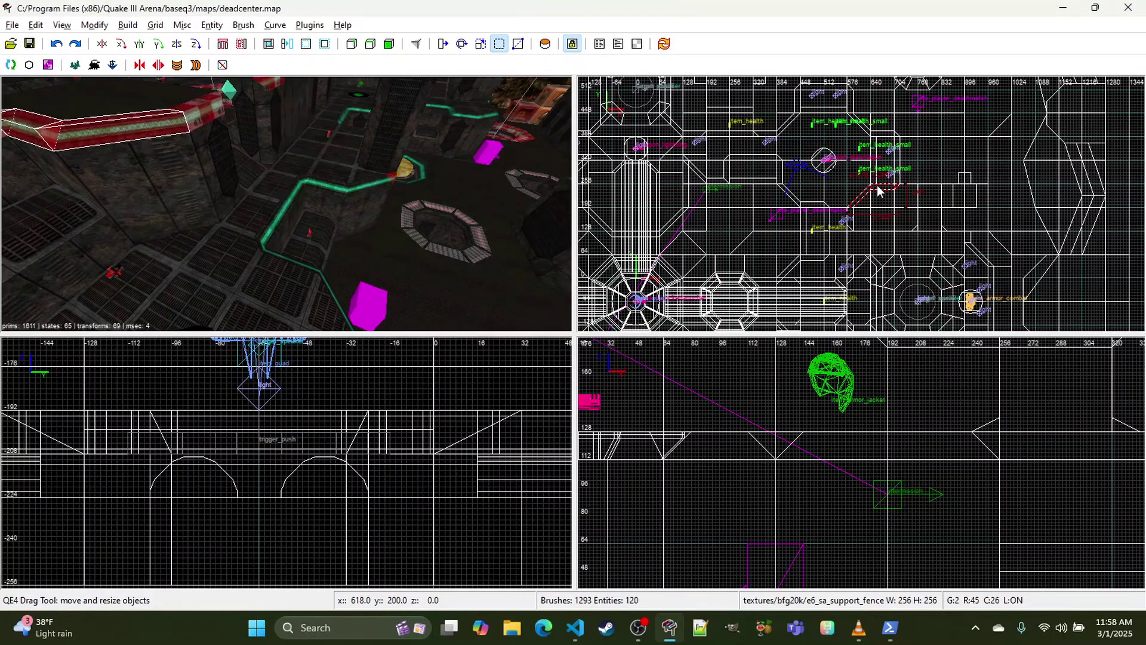
Step: Clone the three rim brushes, move them to the green-edged recess corner and lower them on the 16-unit grid to height 128
key("space")
mouse_move(876, 185)
left_mouse_down()
mouse_move(800, 253)
mouse_move(799, 271)
left_mouse_up()
scroll(809, 261, "up", 3)
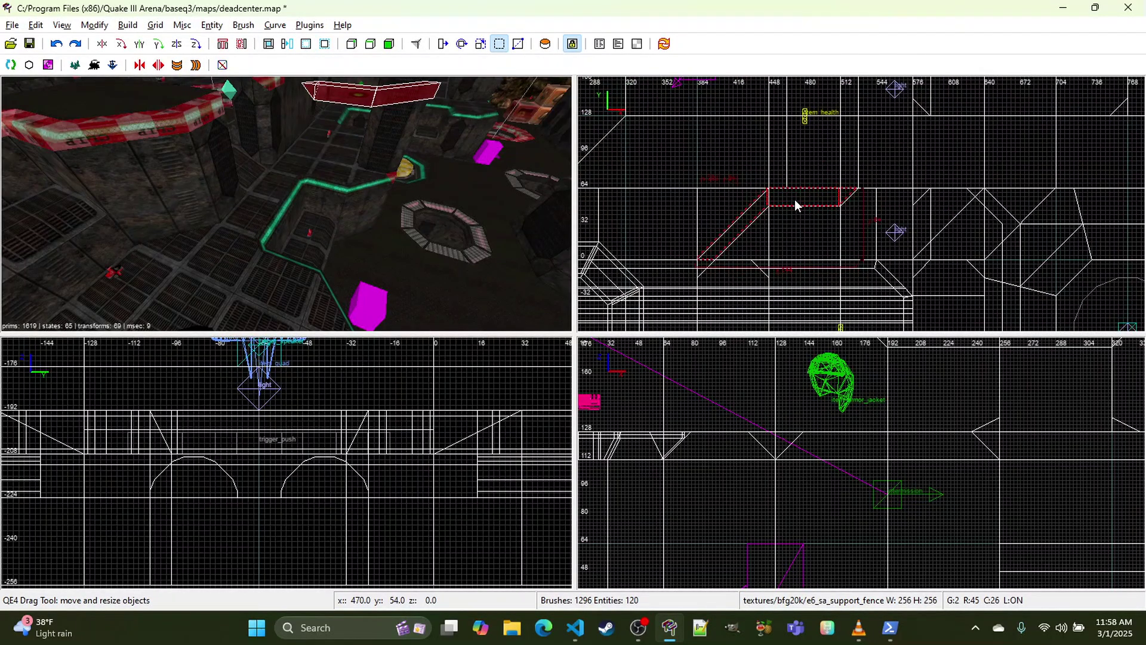
scroll(403, 423, "down", 3)
scroll(394, 449, "down", 3)
right_click_drag(394, 449, 300, 633)
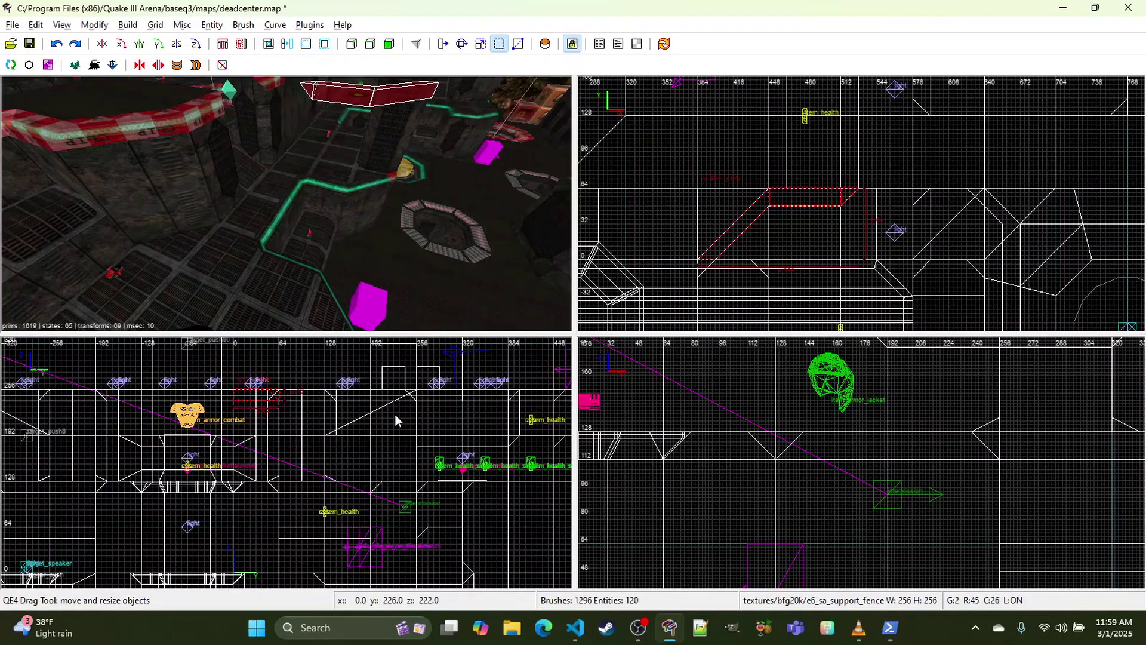
key("5")
left_click_drag(258, 395, 258, 486)
right_click_drag(721, 202, 728, 277)
scroll(721, 202, "down", 2)
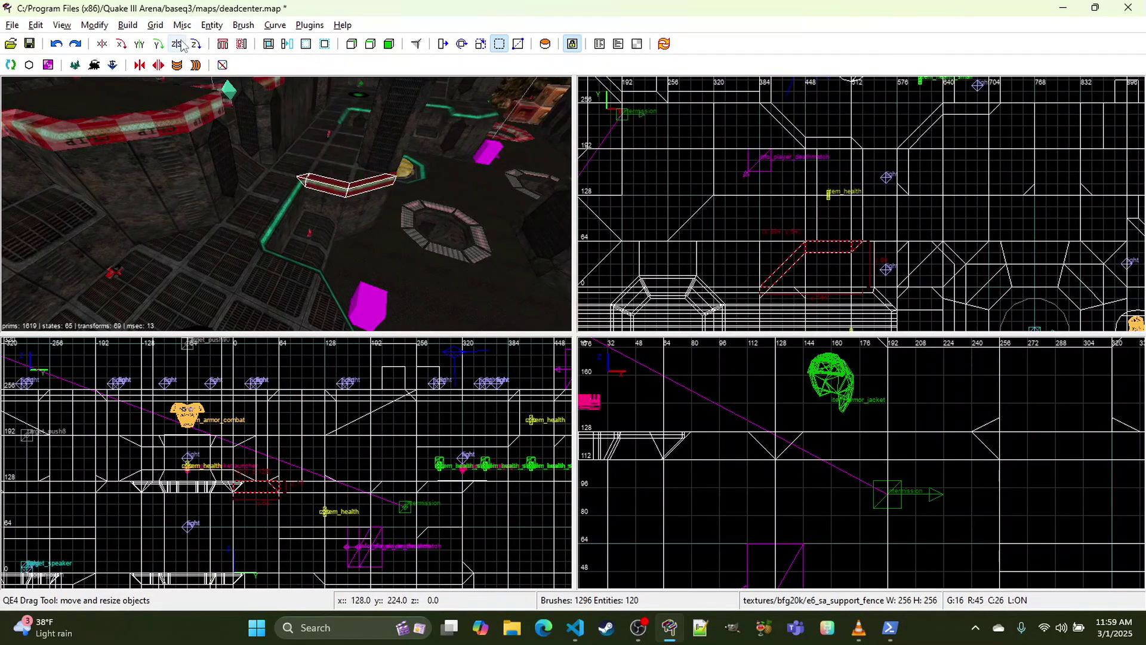
Step: Clone the rim brushes, mirror the clones along Y and place them at the opposite corner of the lower ledge's recess
left_click(139, 43)
left_click_drag(825, 289, 827, 153)
right_click(355, 211)
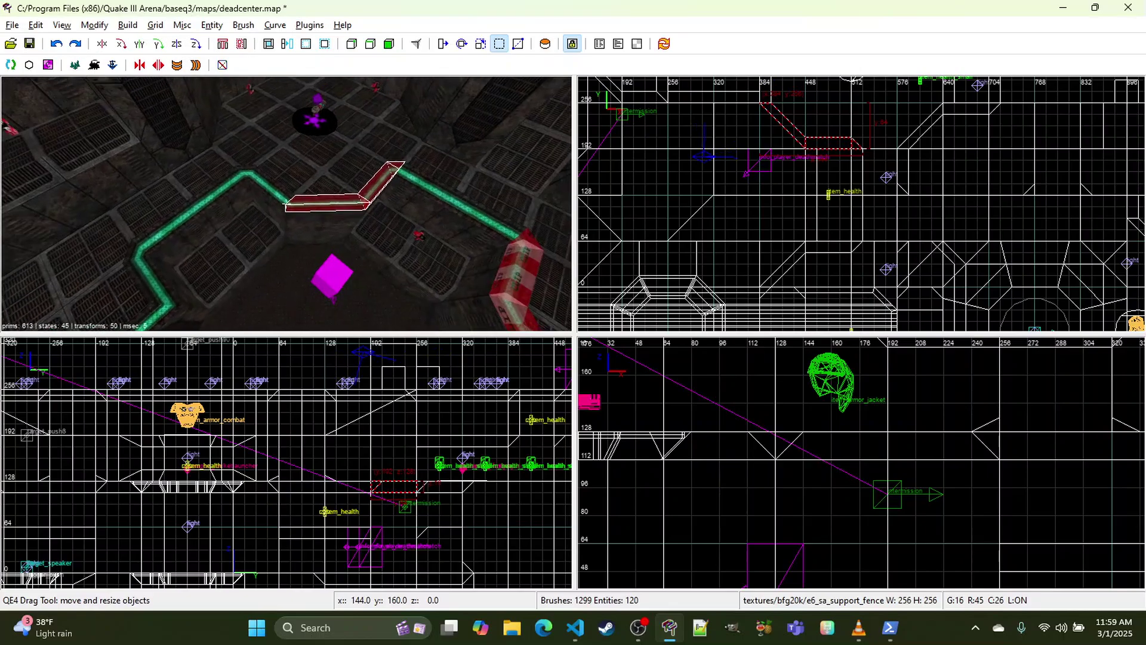
right_click(354, 210)
Step: Clone the straight rim pieces with their small corner pieces, rotate them 90 degrees about Z and fit them to the neighbouring ledge recess
key("Escape")
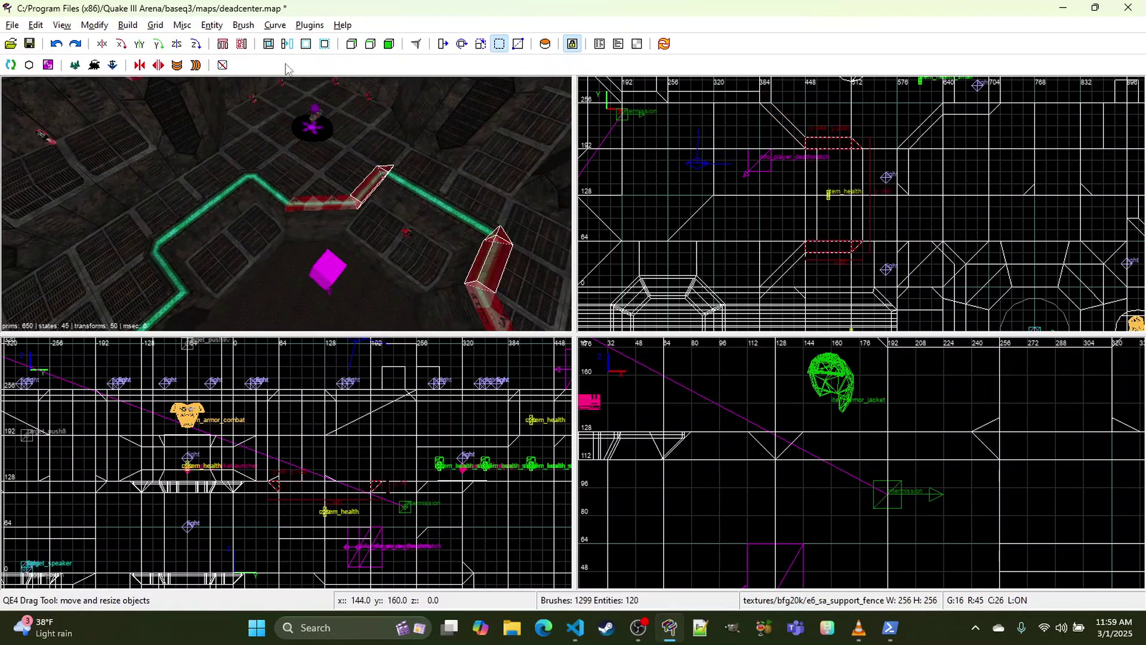
key("space")
left_click(196, 44)
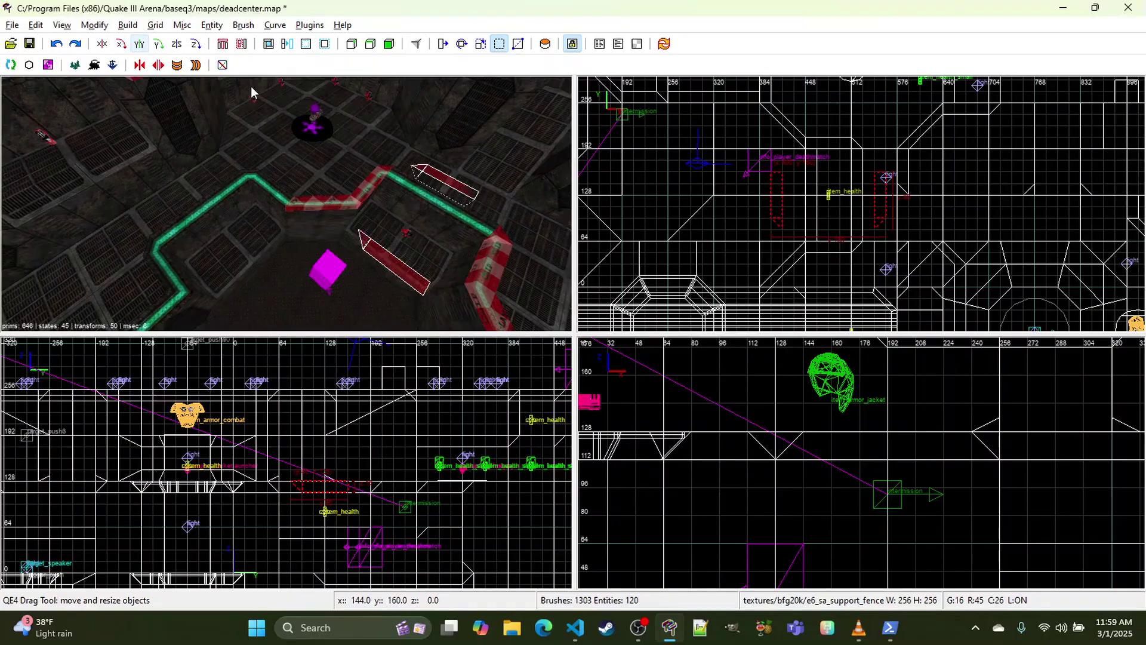
right_click_drag(902, 180, 883, 240)
left_click_drag(864, 261, 747, 144)
right_click_drag(309, 167, 304, 143)
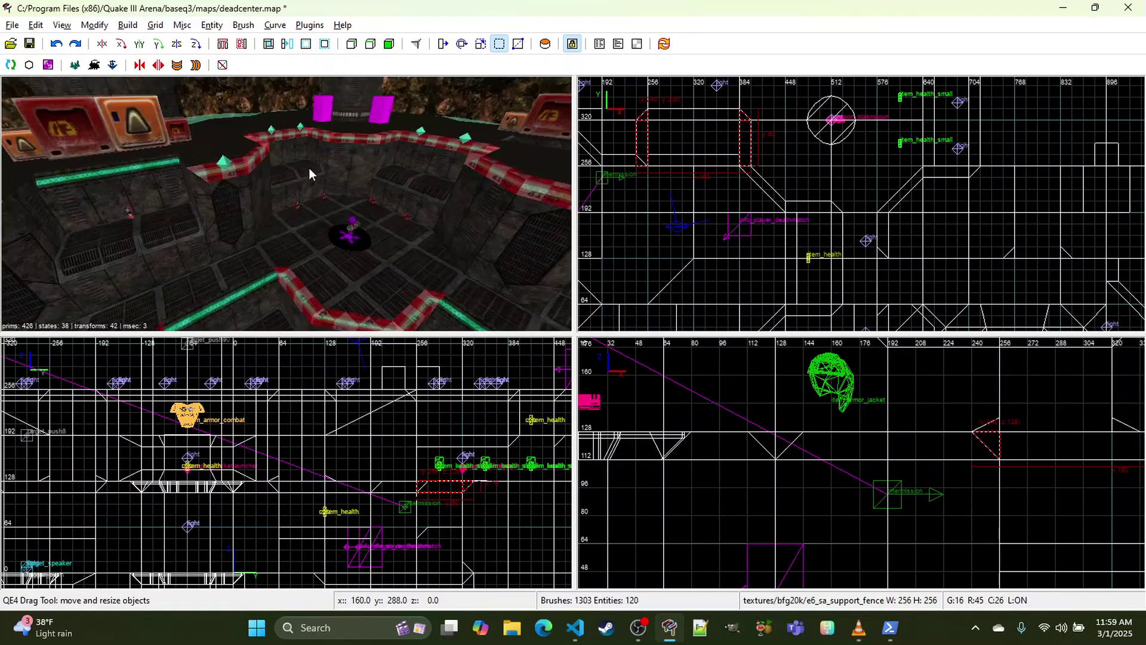
Step: Clone the upper ledge's long straight rim brush and place the copy on the green-edged gap beside it, near X 256, Y 448
key("Escape")
scroll(862, 212, "down", 3)
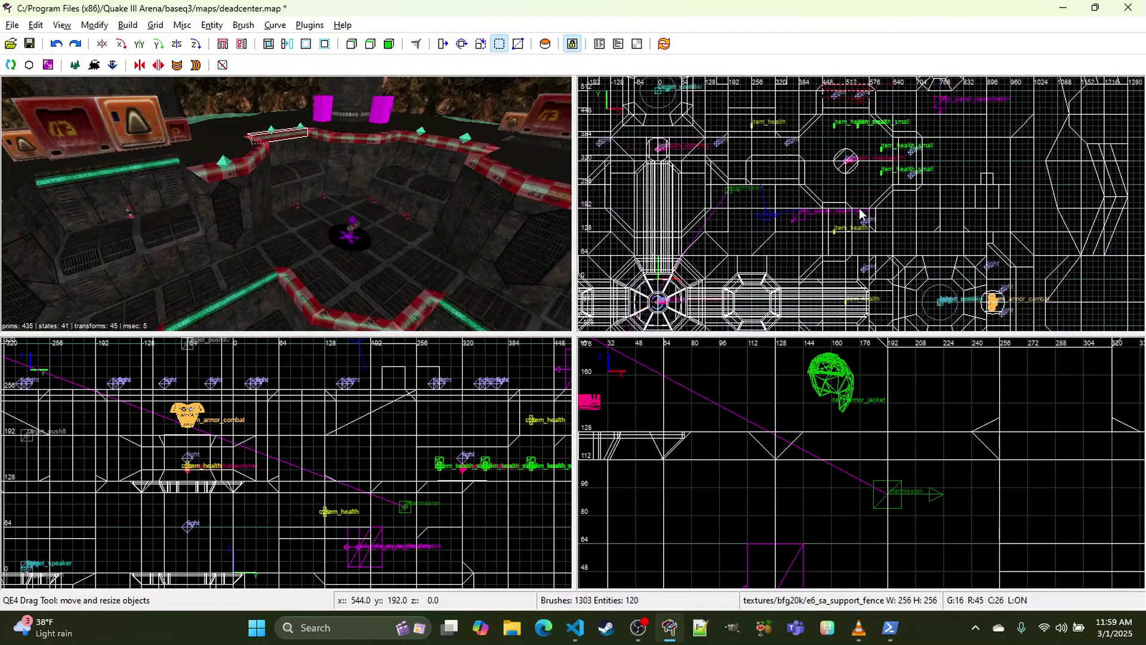
key("space")
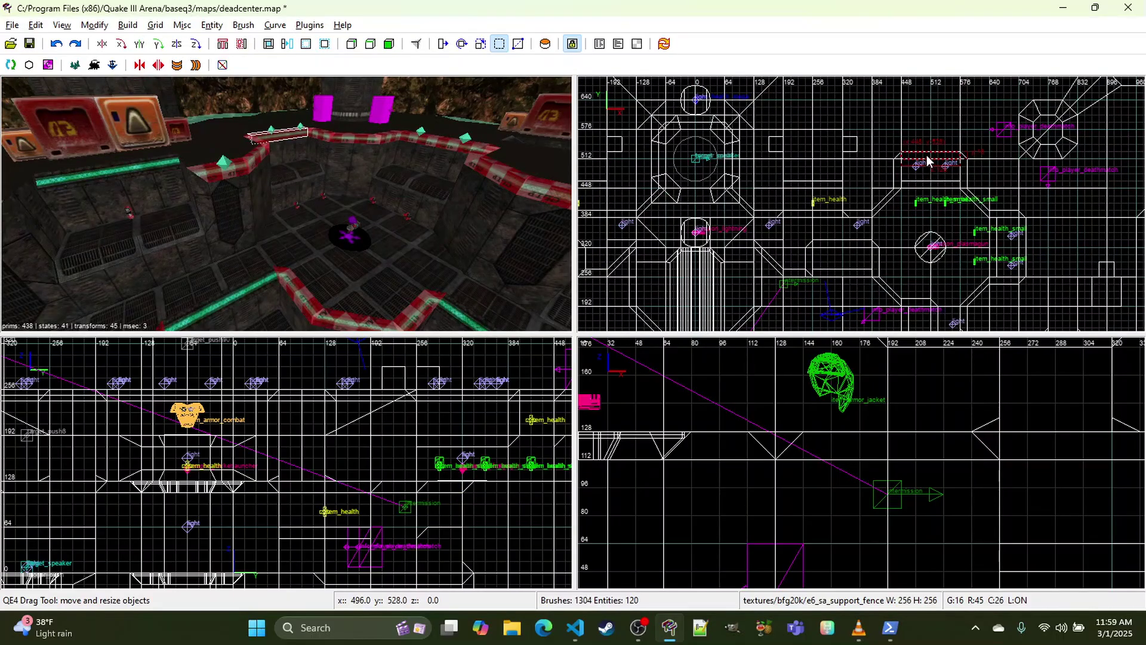
mouse_move(926, 161)
left_mouse_down()
mouse_move(811, 220)
mouse_move(820, 185)
left_mouse_up()
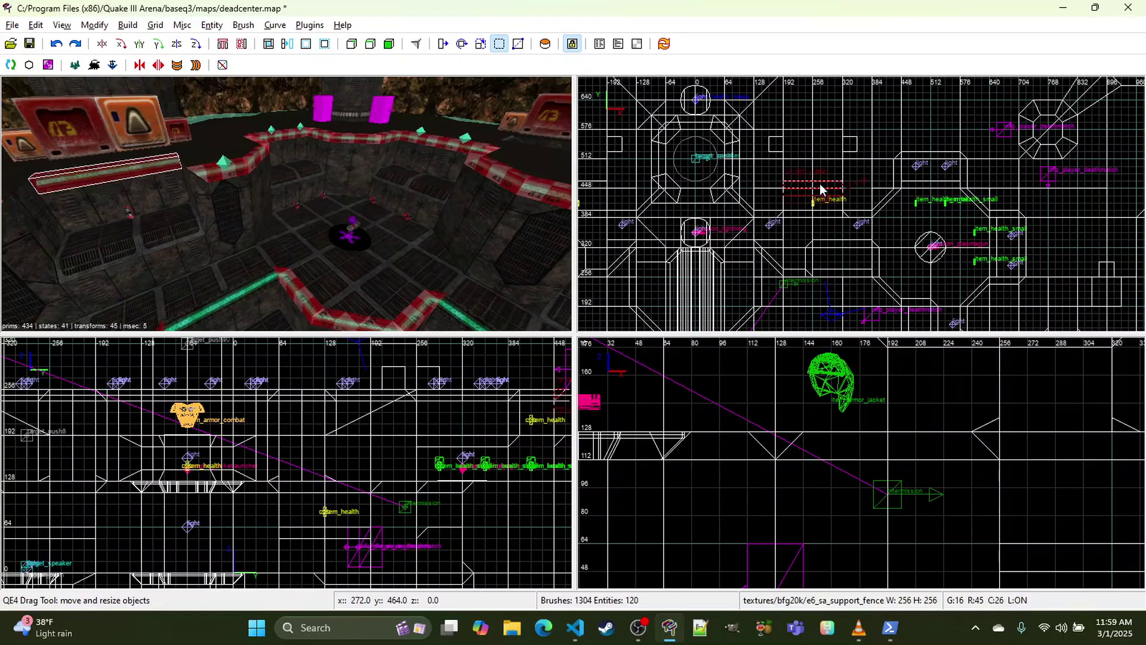
right_click_drag(399, 182, 284, 178)
right_click_drag(820, 287, 818, 199)
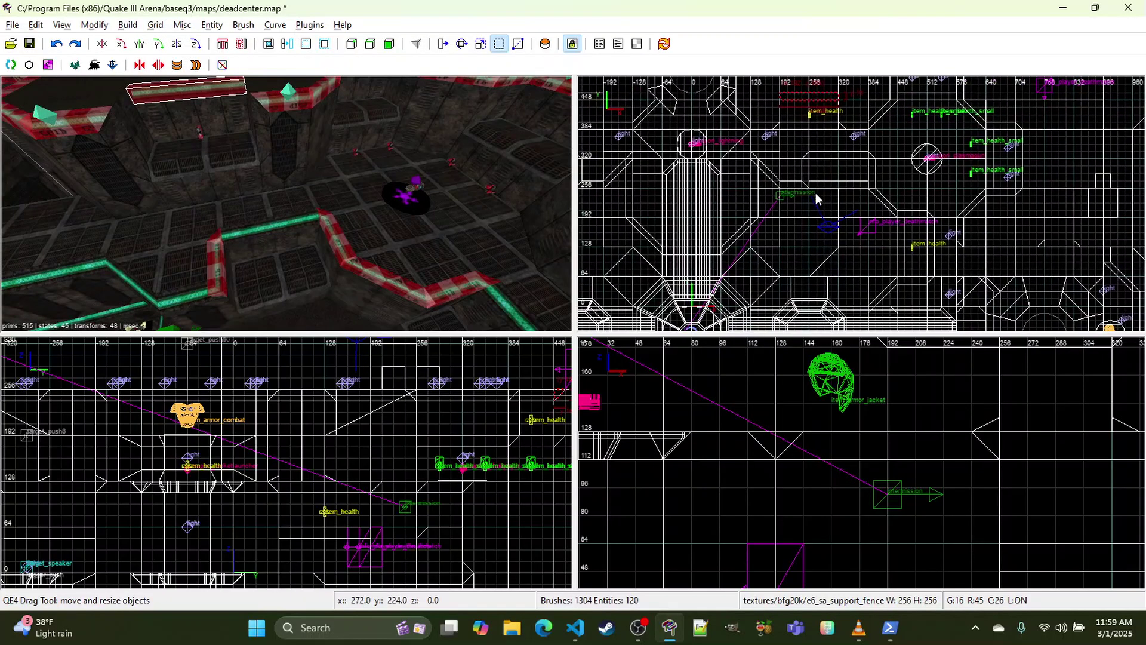
Step: Clone the straight rim brush again and move it onto the lower ledge's open edge at Y 320, lowering it to height 128
left_click_drag(807, 100, 836, 155)
right_click_drag(377, 410, 416, 403)
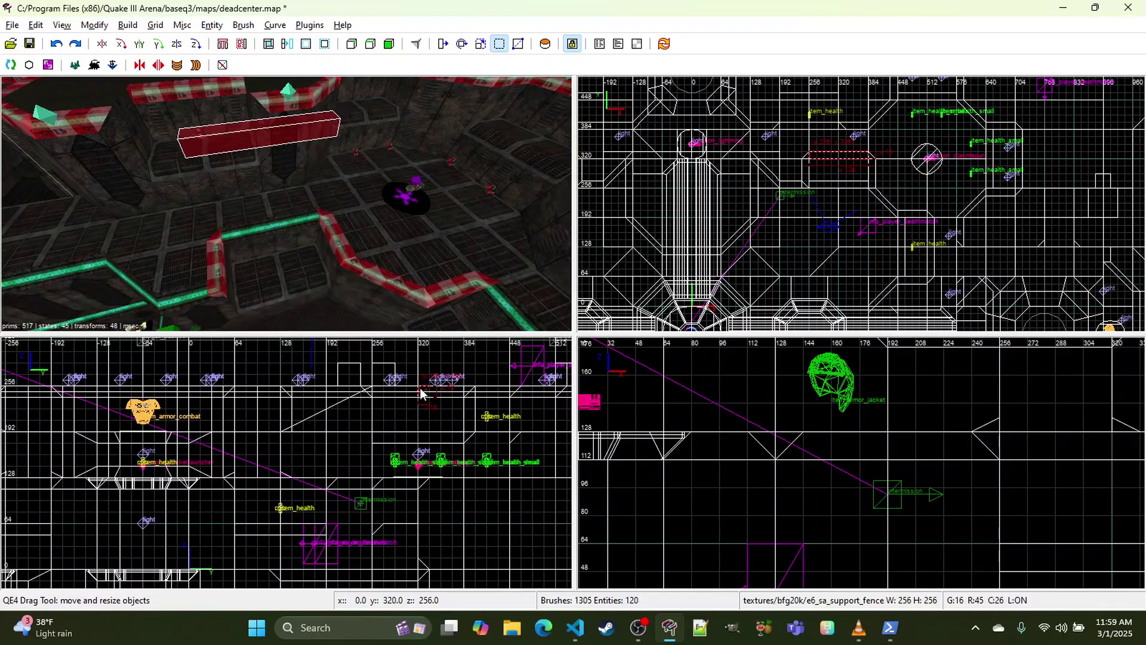
left_click_drag(421, 393, 417, 485)
right_click_drag(307, 281, 308, 278)
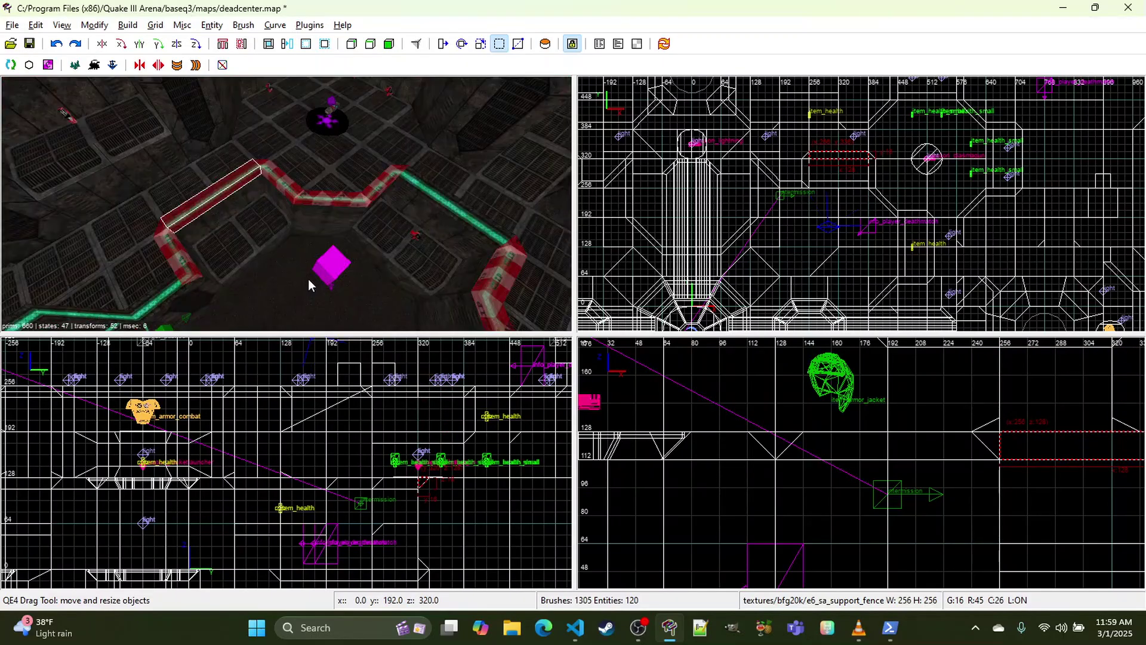
Step: Clone the lower ledge's straight rim brush, rotate it 90 degrees about Z and place it on the perpendicular green edge between the recess corners
key("space")
left_click(195, 43)
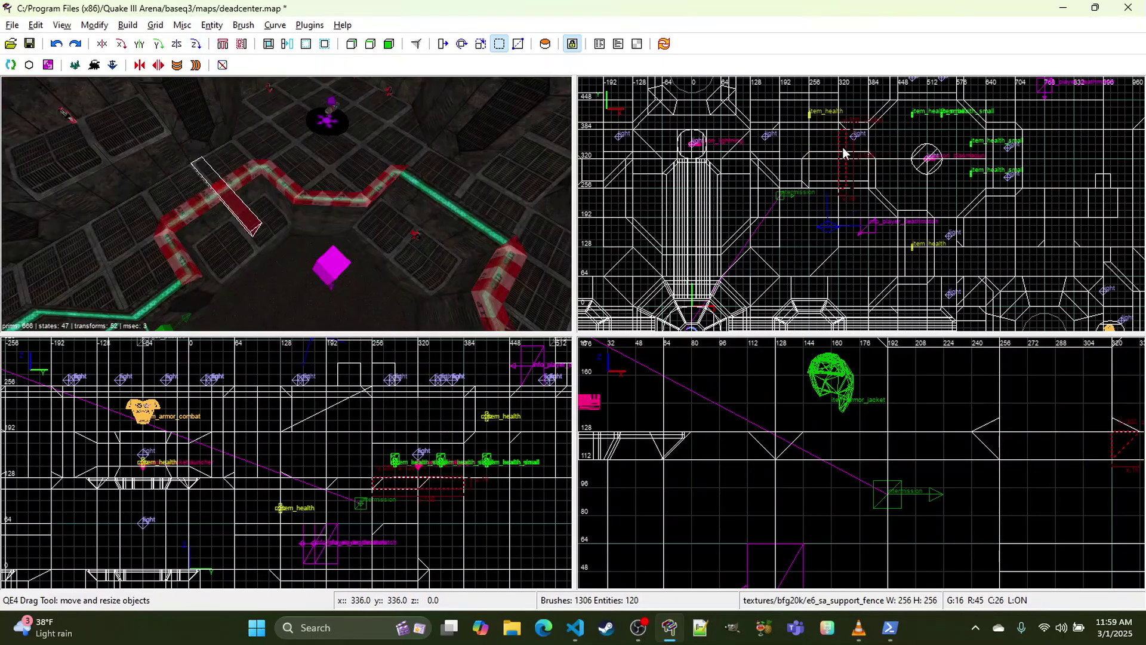
mouse_move(843, 151)
left_mouse_down()
mouse_move(869, 200)
mouse_move(929, 241)
left_mouse_up()
mouse_move(298, 215)
right_mouse_down()
mouse_move(286, 203)
mouse_move(341, 237)
right_mouse_up()
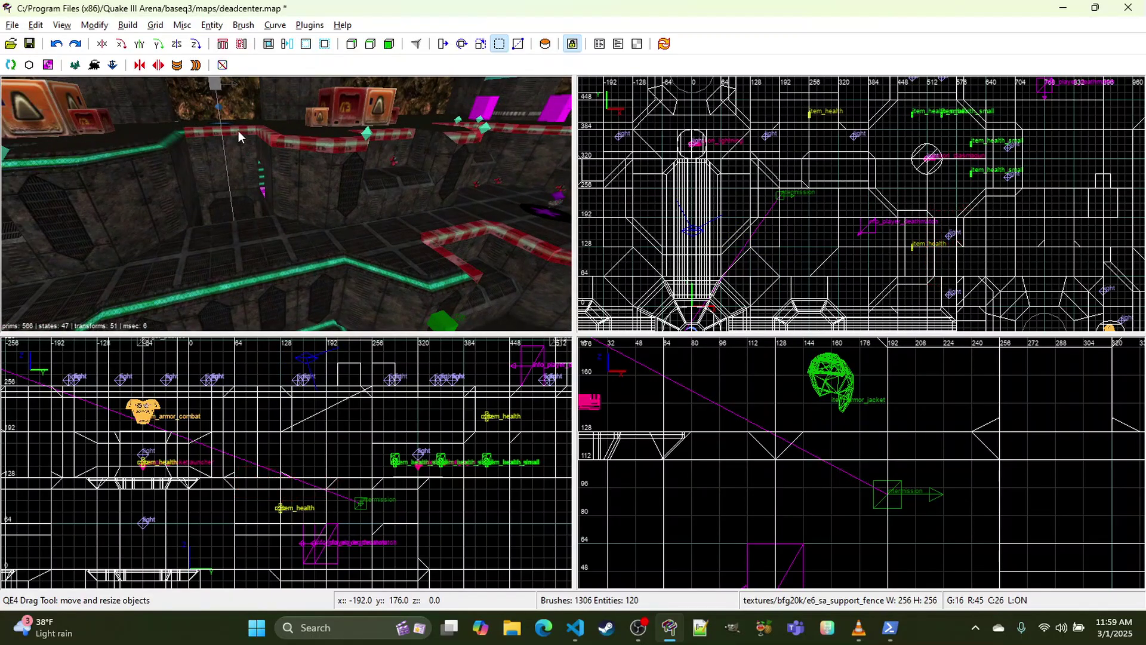
Step: Clone the upper ledge's straight rim brush near the octagonal opening, then move it to the lower ledge edge at Y 320 and height 128
right_click_drag(762, 210, 797, 305)
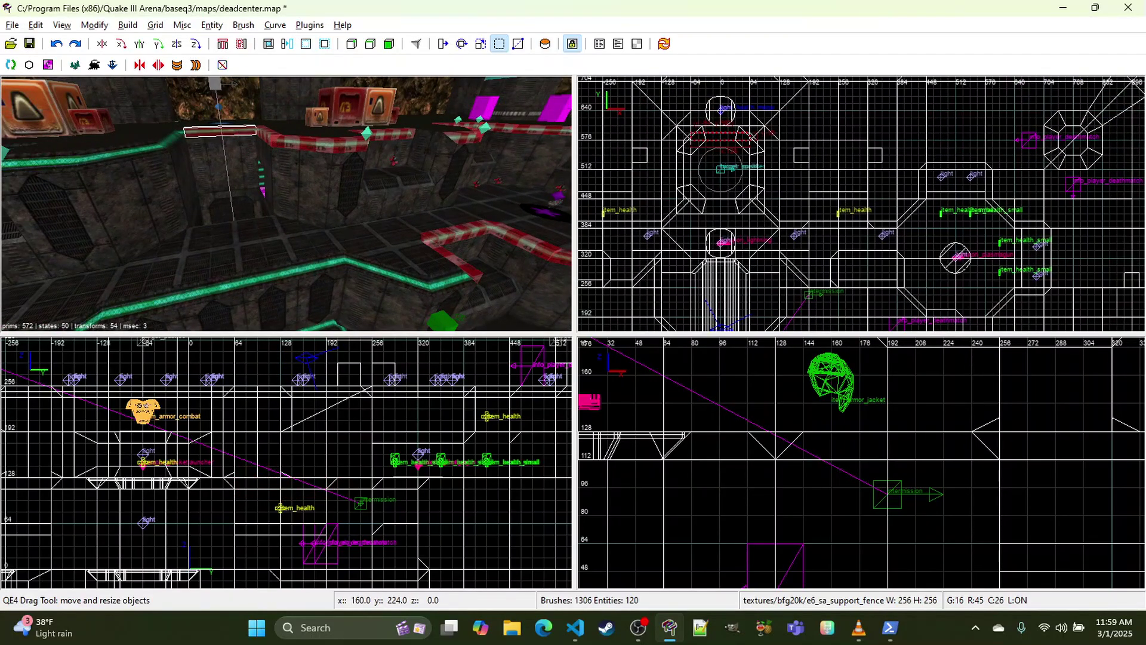
key("space")
mouse_move(728, 143)
left_mouse_down()
mouse_move(724, 242)
mouse_move(753, 256)
left_mouse_up()
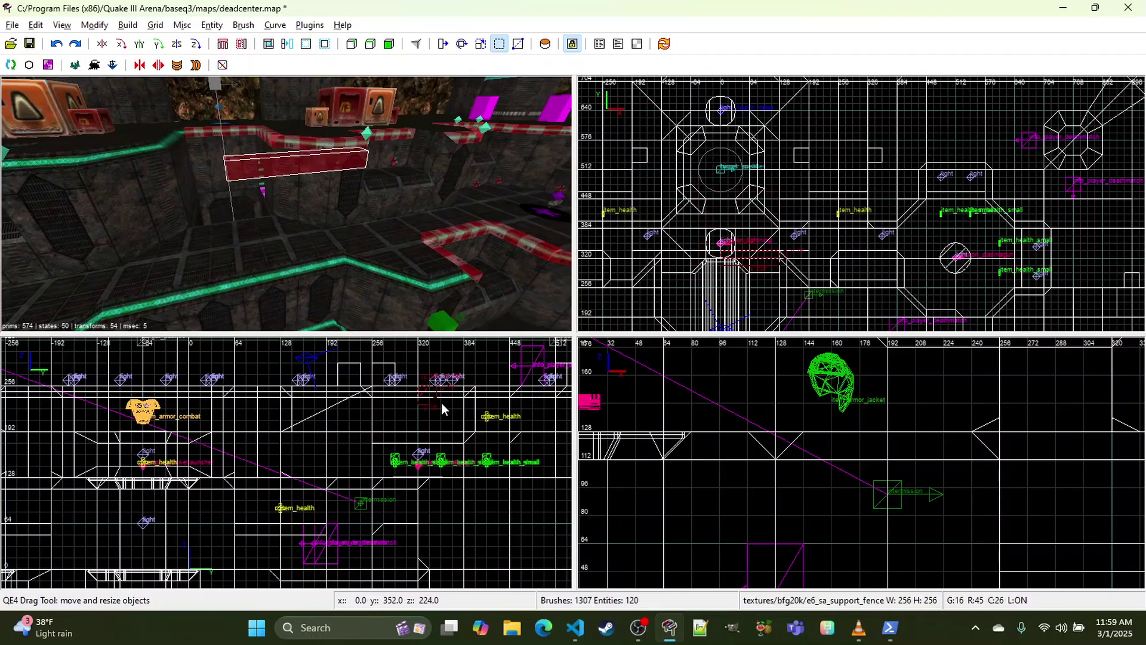
left_click_drag(426, 391, 431, 473)
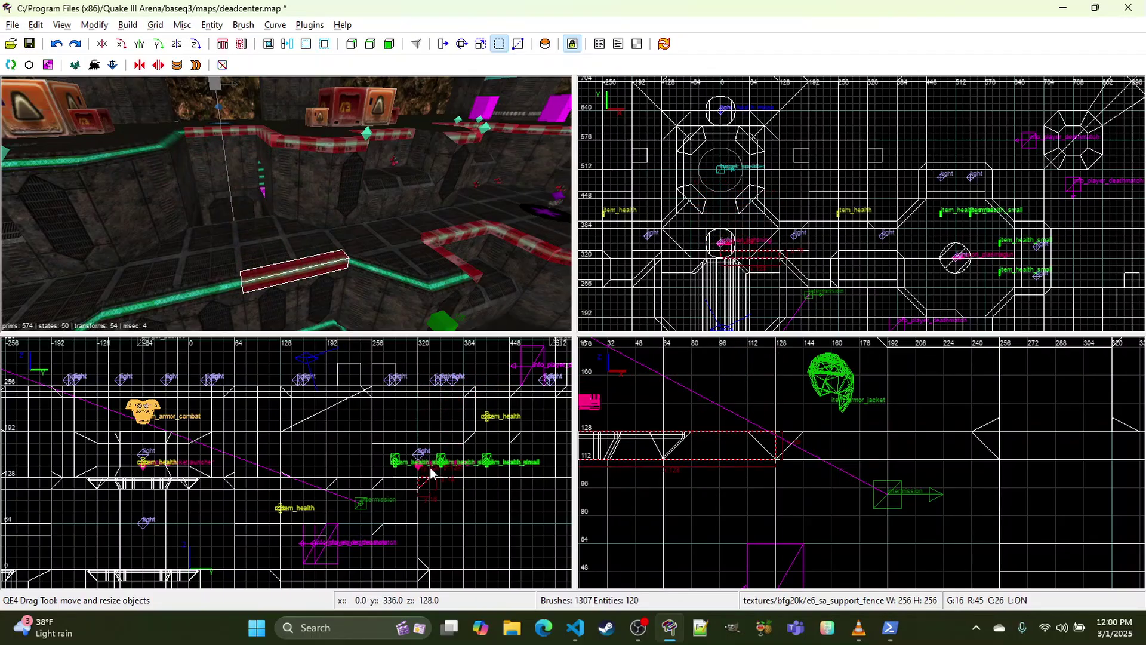
Step: Clone the two floor brushes at the lower ledge's angled corner and clip the clones horizontally at height 112, keeping their upper parts
right_click(422, 298)
key("Up")
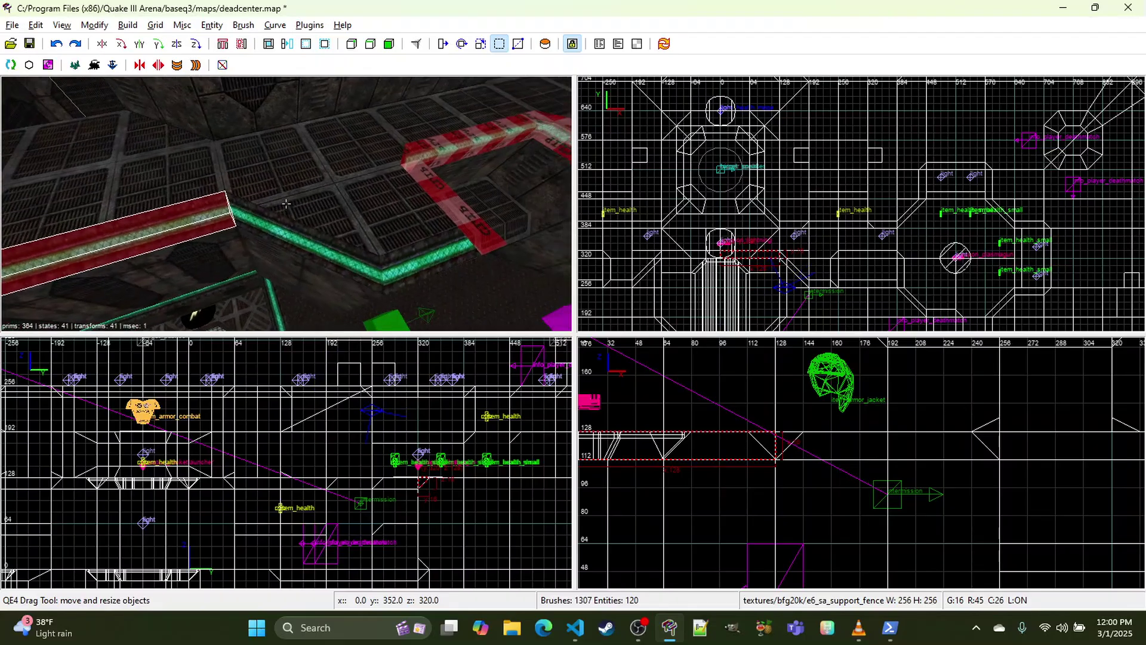
key("Down")
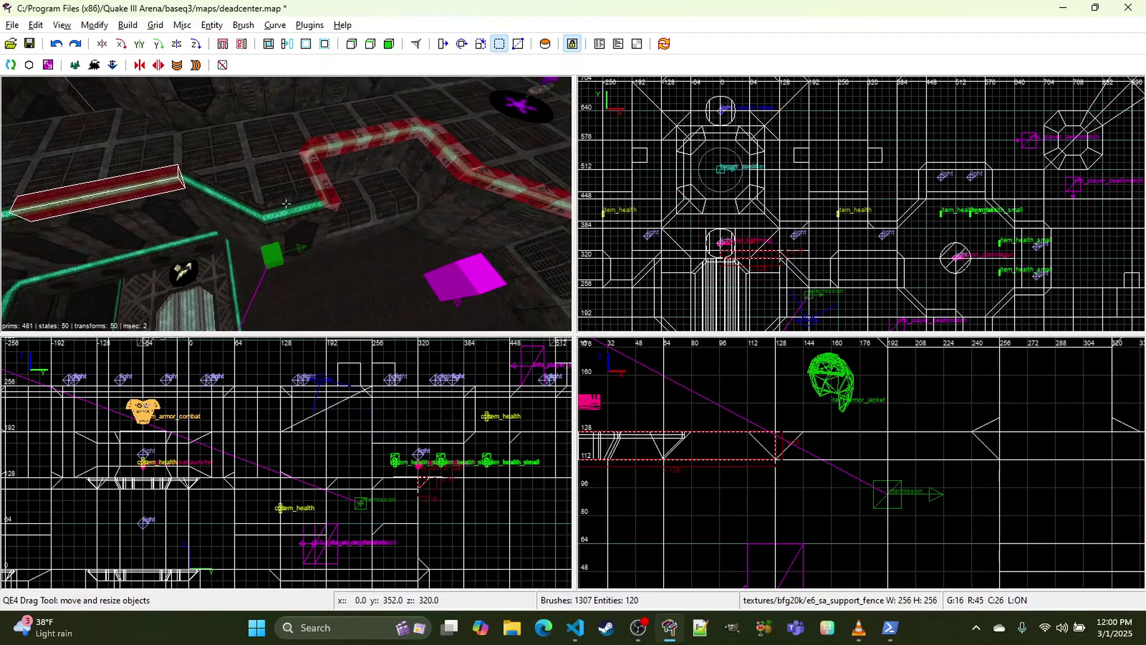
key("Escape")
left_click(285, 242, "shift")
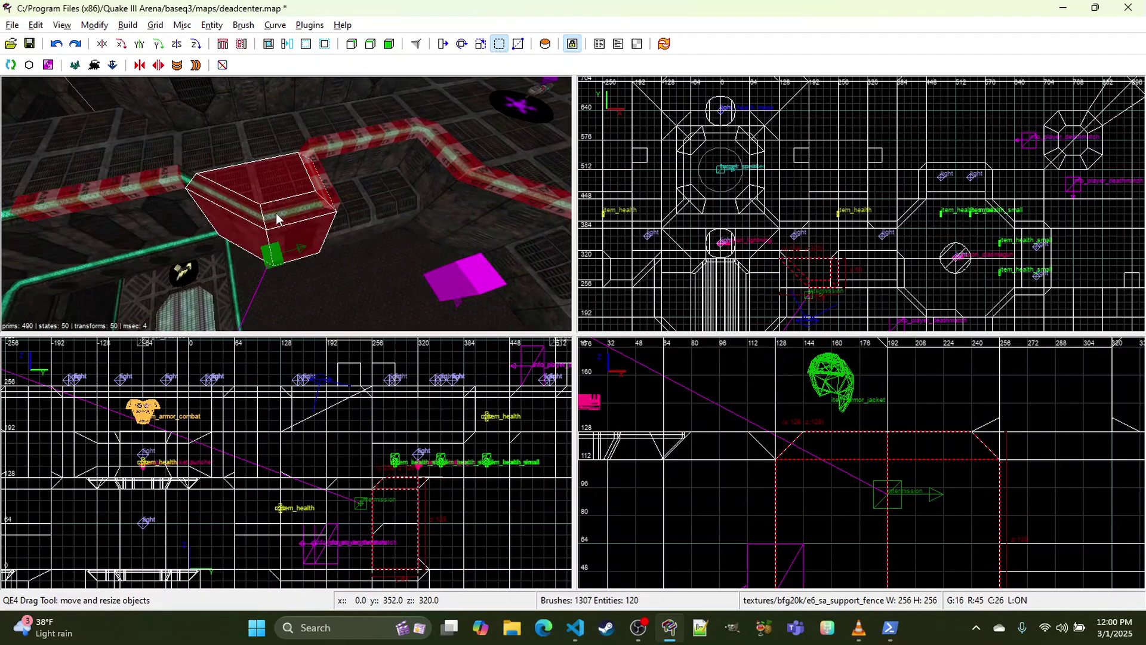
left_click(192, 175, "shift")
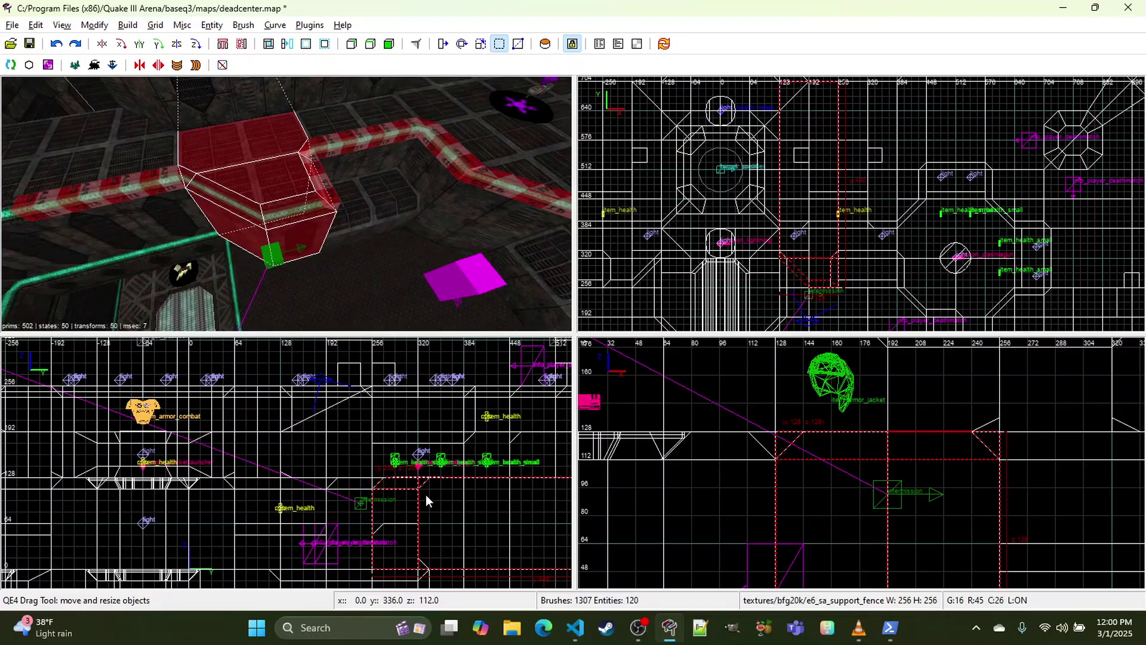
key("space")
key("x")
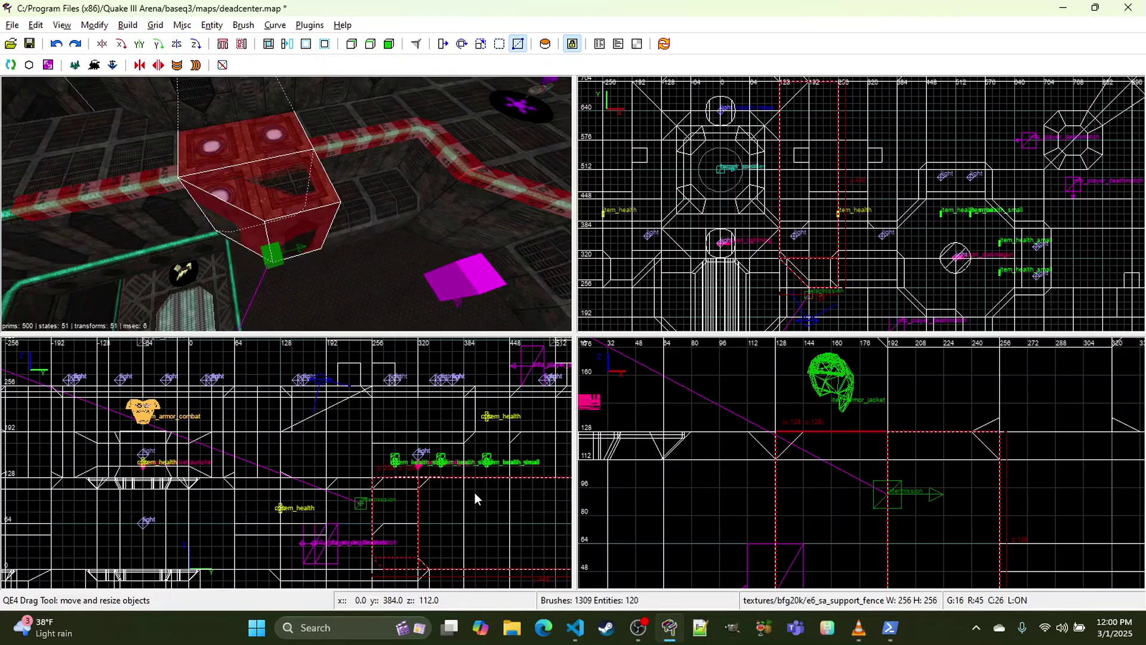
left_click(476, 489)
left_click(442, 488)
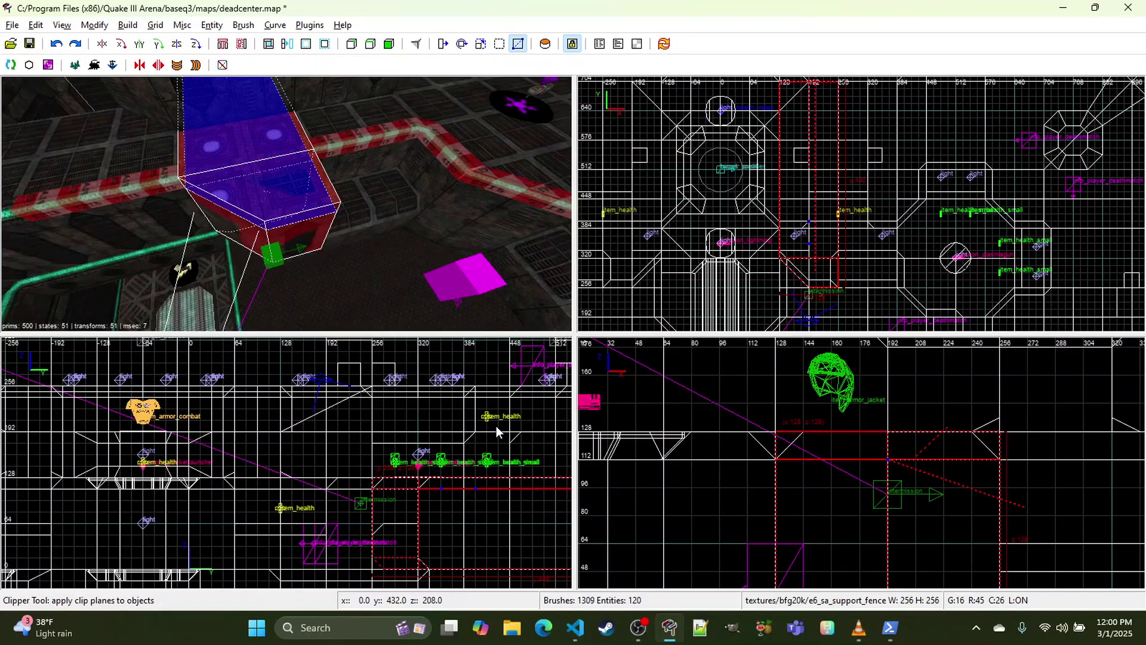
key("Return")
right_click(263, 92)
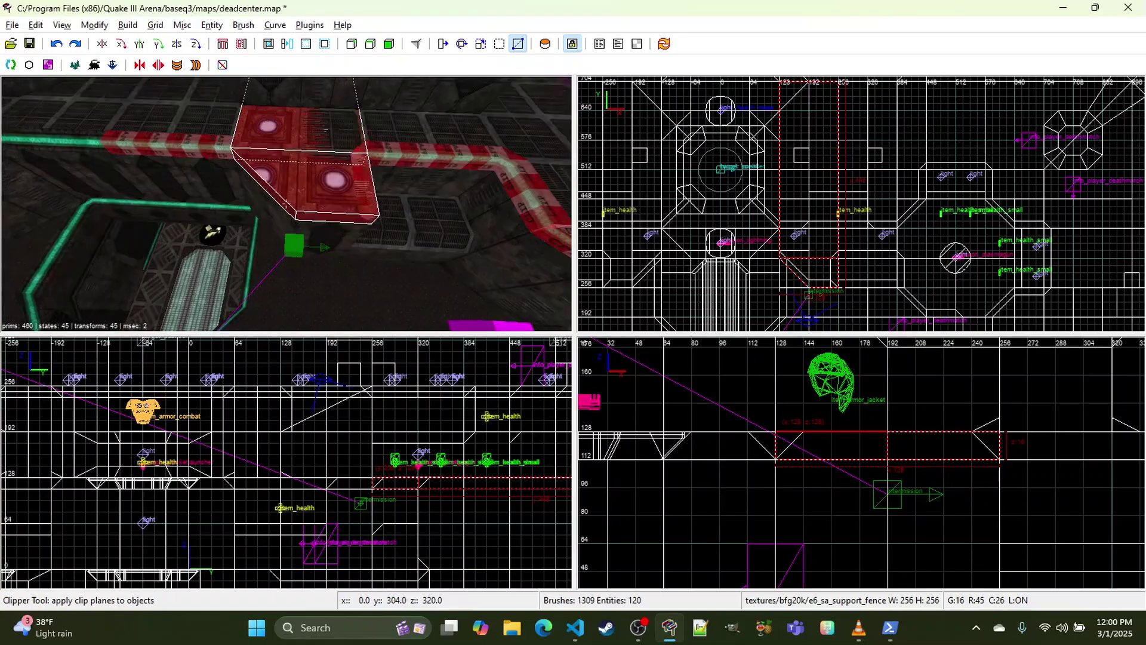
Step: Use CSG Subtract with the beveled floor and support brushes at the lower ledge's angled corner to carve the overlapping cloned slabs into rim pieces
key("w")
key("s")
right_click(286, 203)
key("Escape")
left_click(257, 232, "shift")
key("Escape")
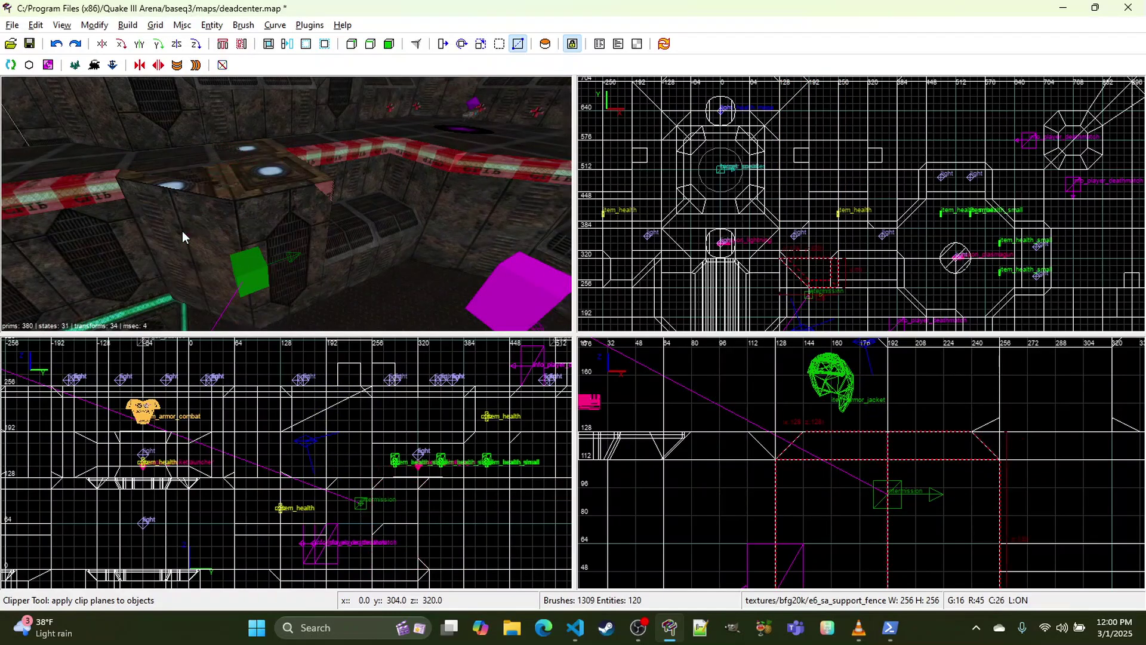
left_click(190, 252, "shift")
right_click(190, 252)
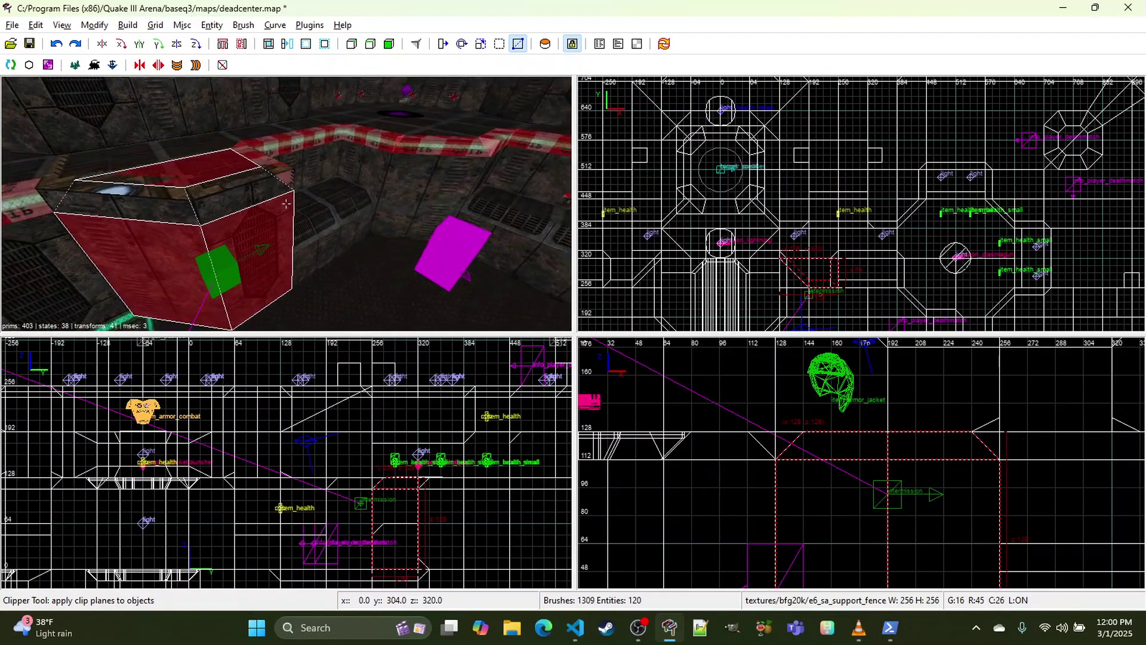
key("a")
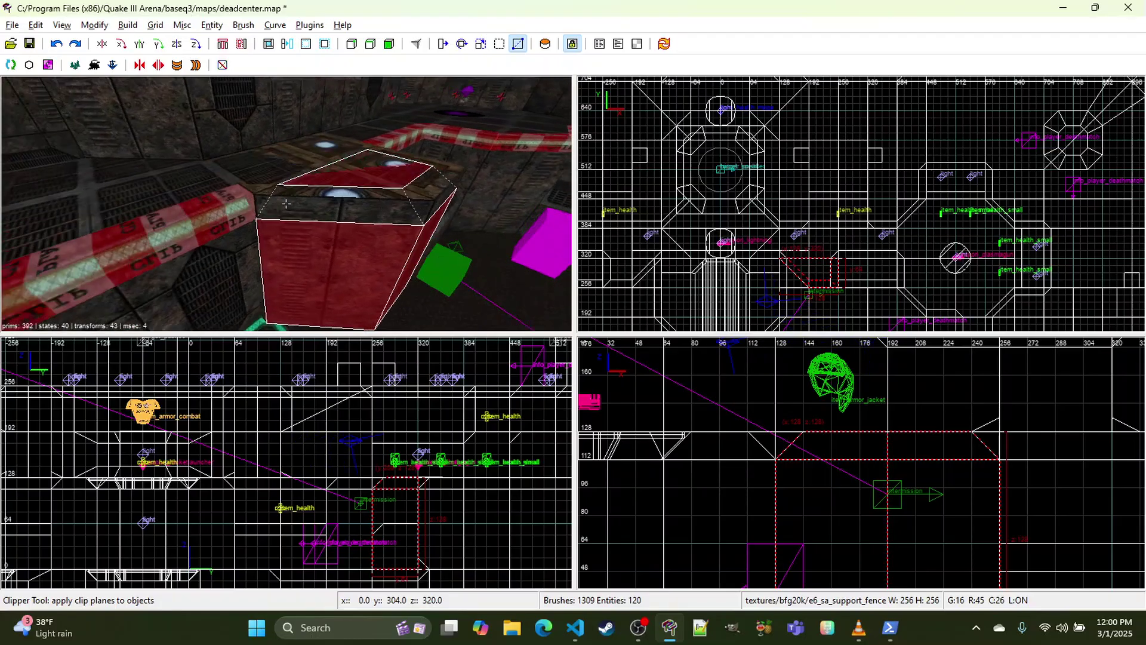
left_click(256, 207, "shift")
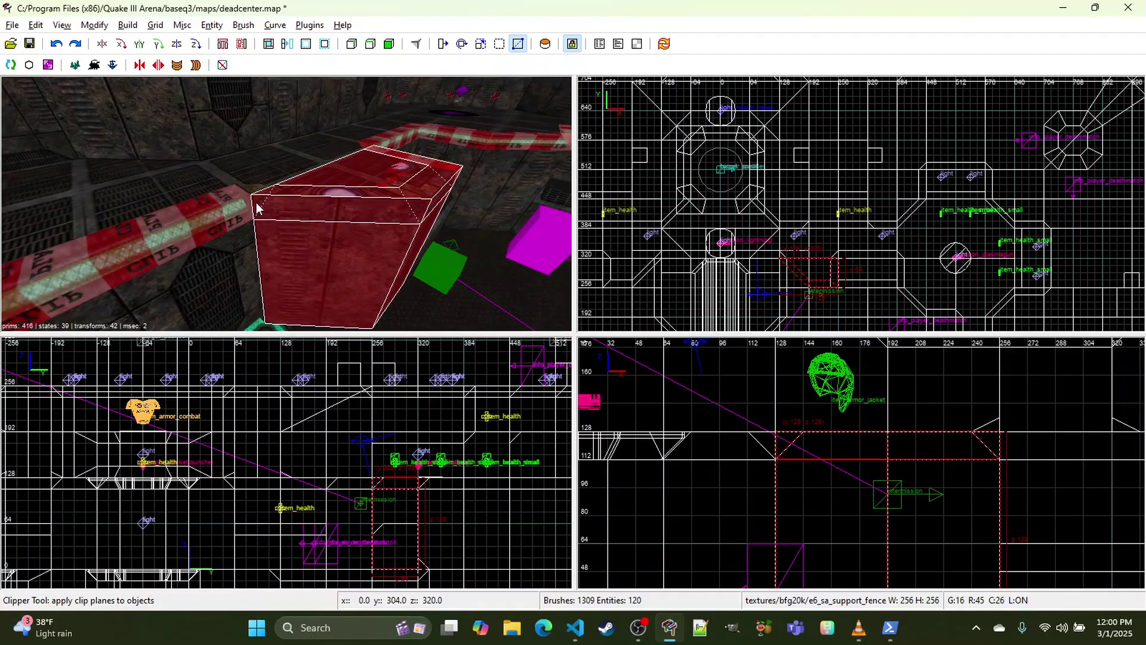
left_click(256, 202, "shift")
right_click(256, 202)
right_click(257, 202)
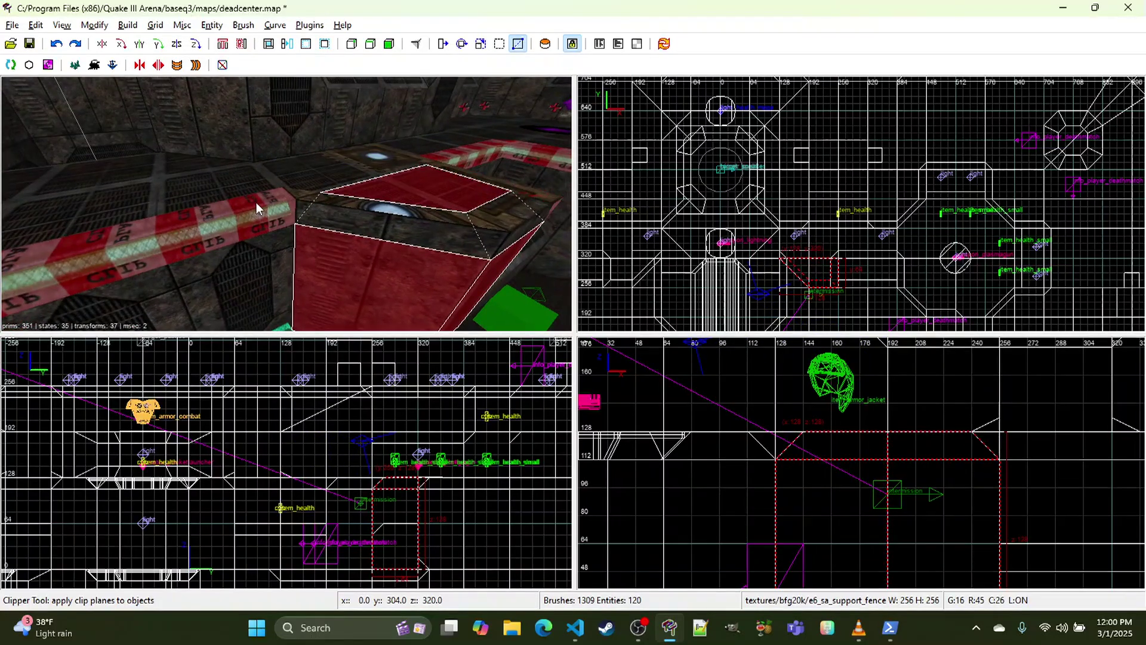
left_click(275, 165, "shift")
left_click(269, 44)
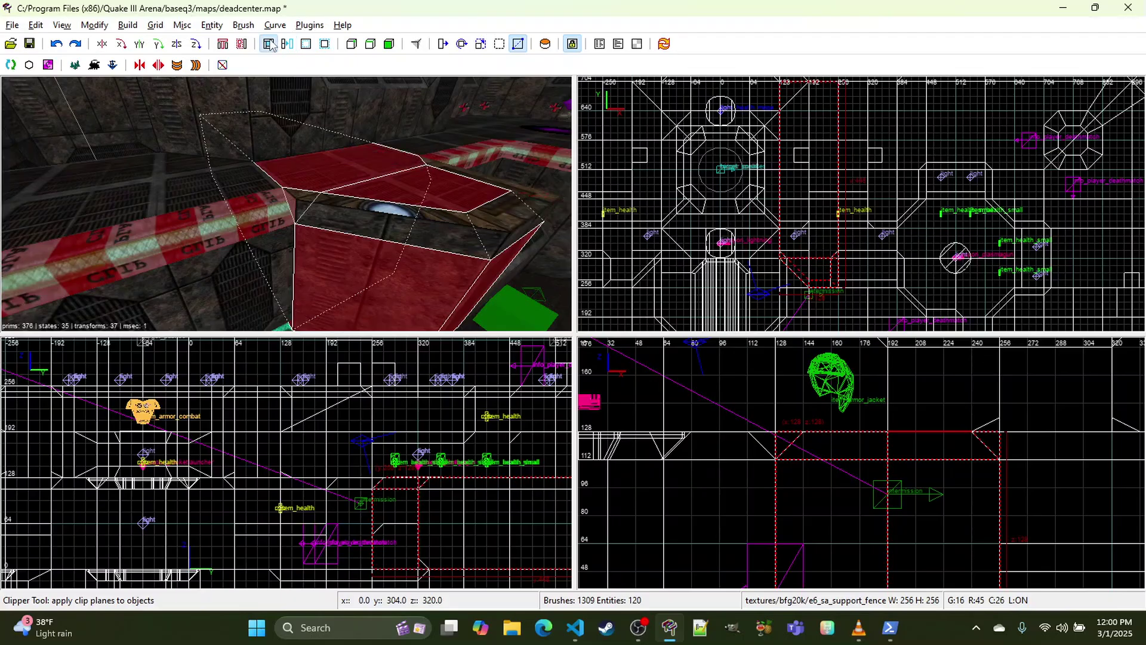
key("d")
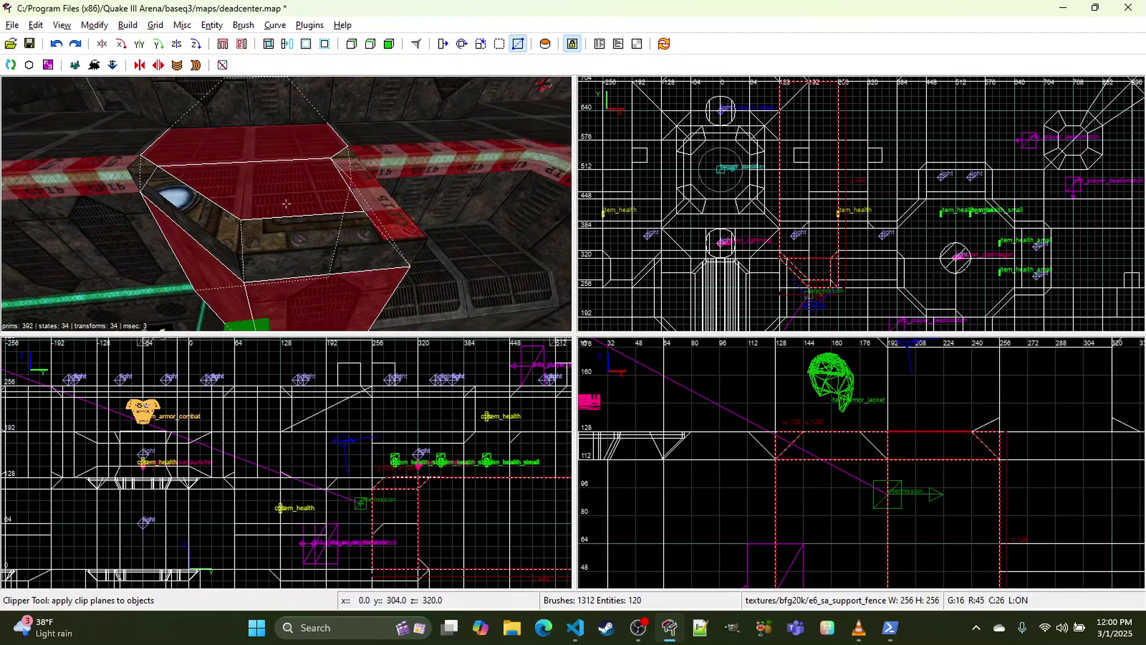
right_click(380, 181)
left_click(368, 175, "shift")
key("Escape")
Step: Show the hidden brushes and hide the large translucent green surface below the ledge again
right_click(368, 174)
key("d")
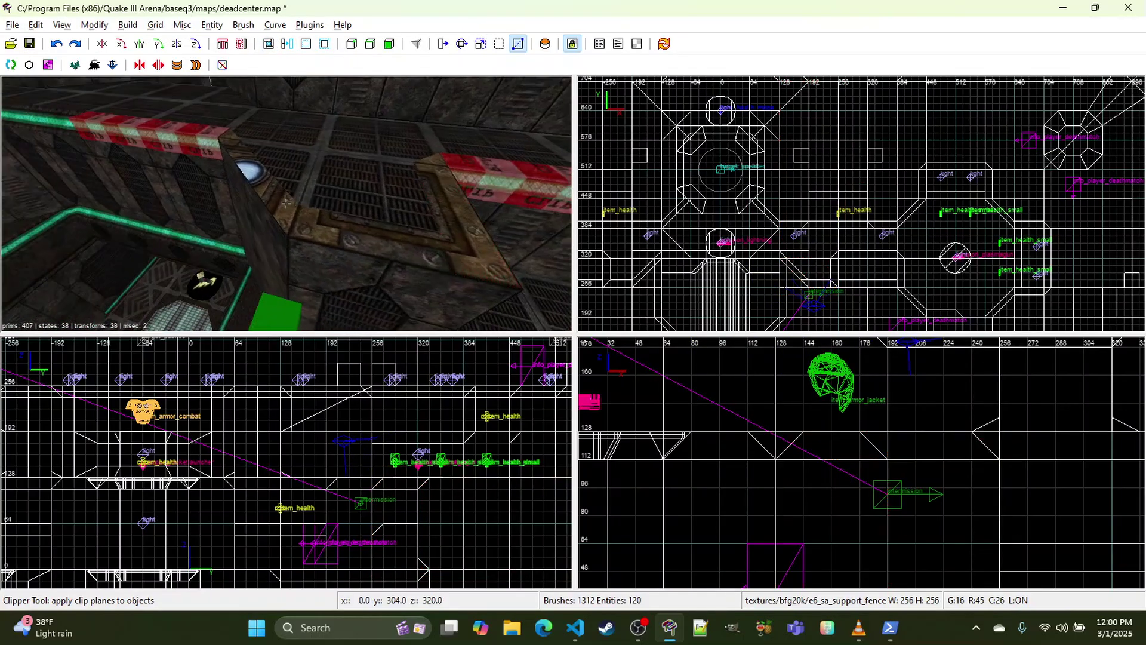
right_click(350, 190)
left_click(281, 168, "shift")
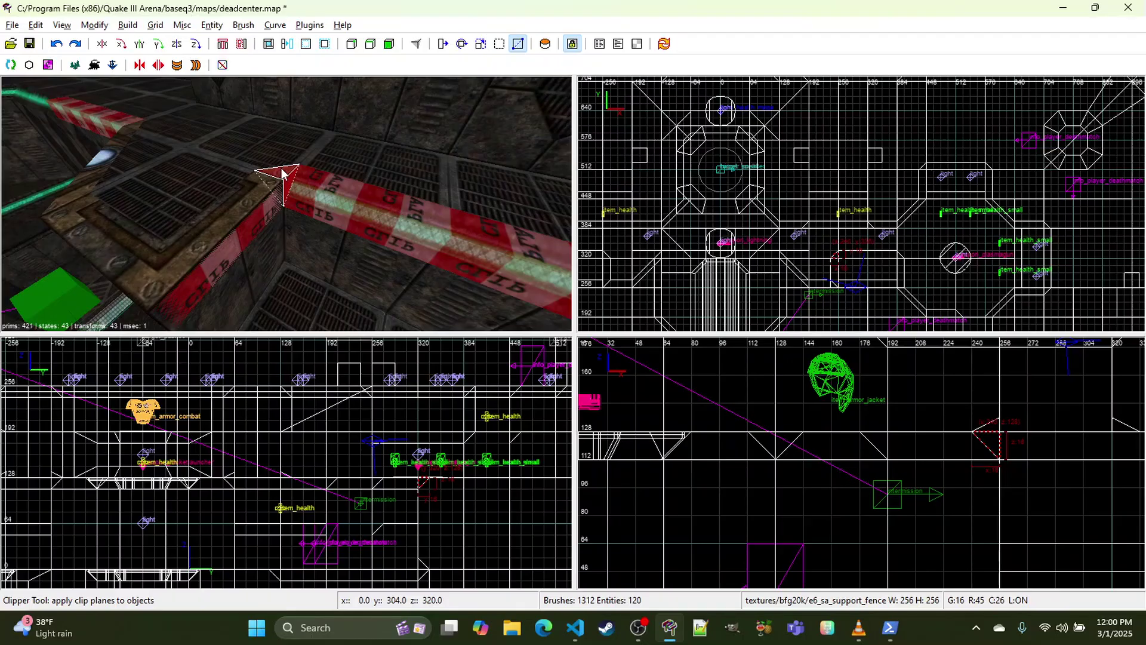
left_click(272, 189, "shift")
left_click(255, 203, "shift")
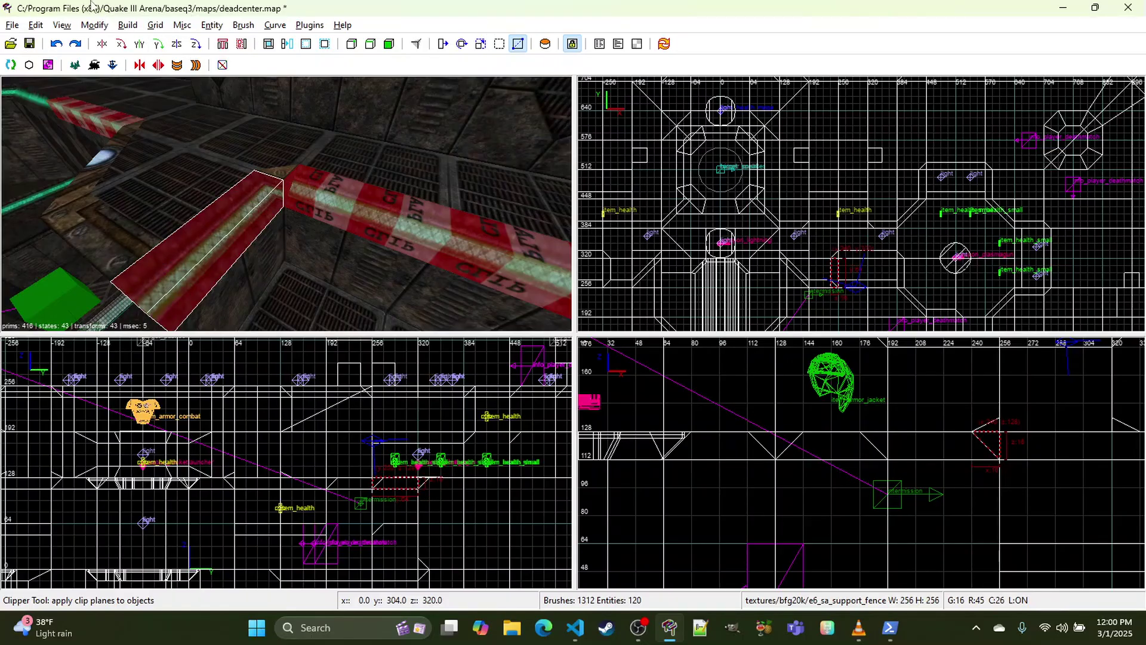
left_click(62, 24)
mouse_move(126, 207)
left_click(221, 213)
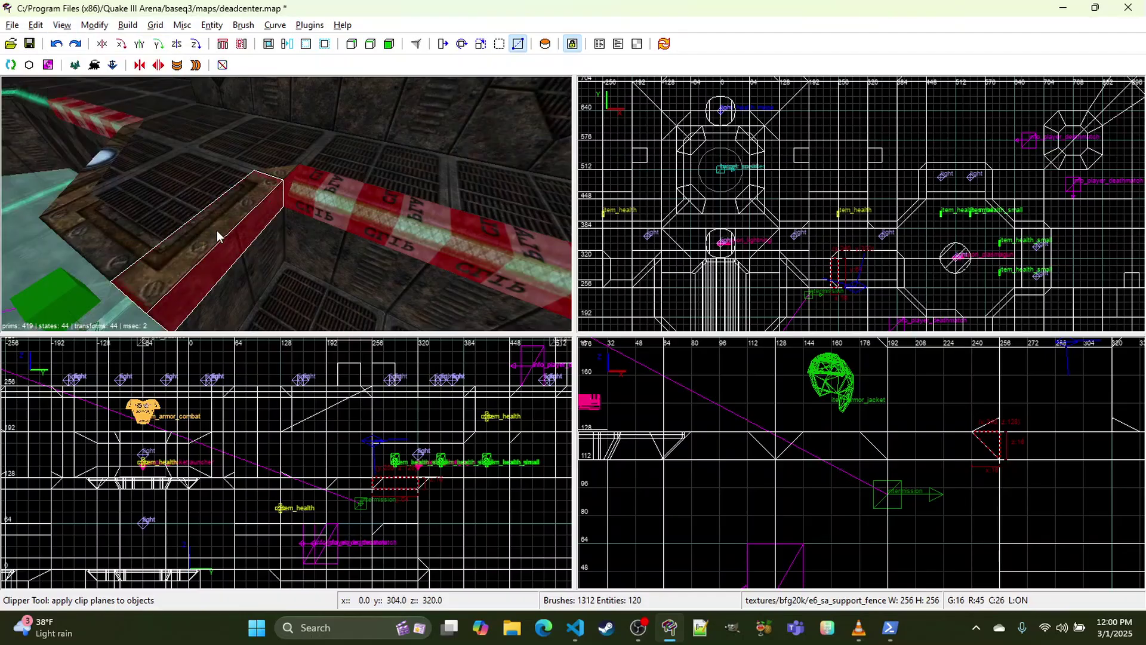
right_click_drag(249, 195, 160, 199)
key("Escape")
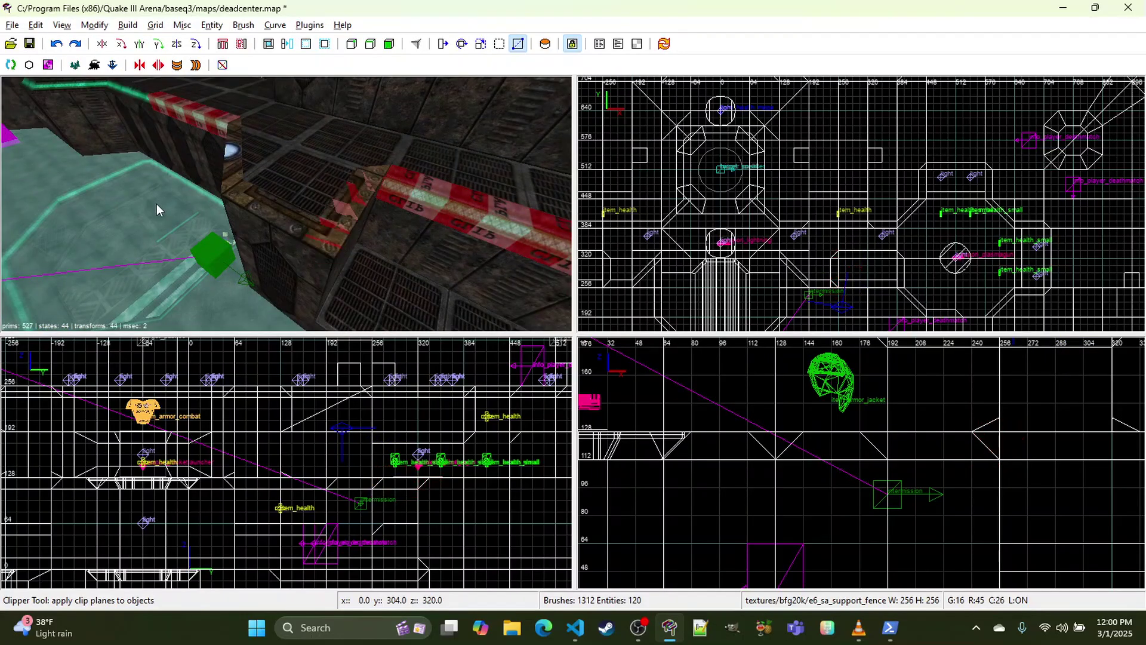
left_click(155, 204, "shift")
key("h")
right_click_drag(275, 235, 219, 201)
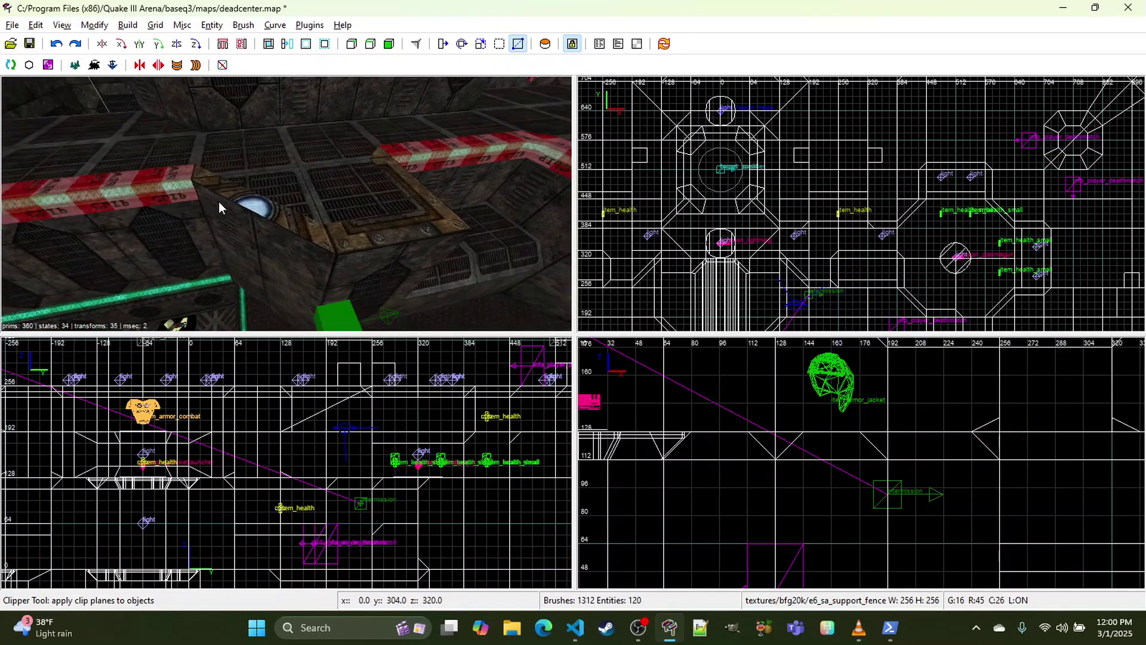
Step: Split the lower ledge's front rim brush at X 192 and merge the cut-off corner piece with the diagonal rim brush
left_click(203, 178, "shift")
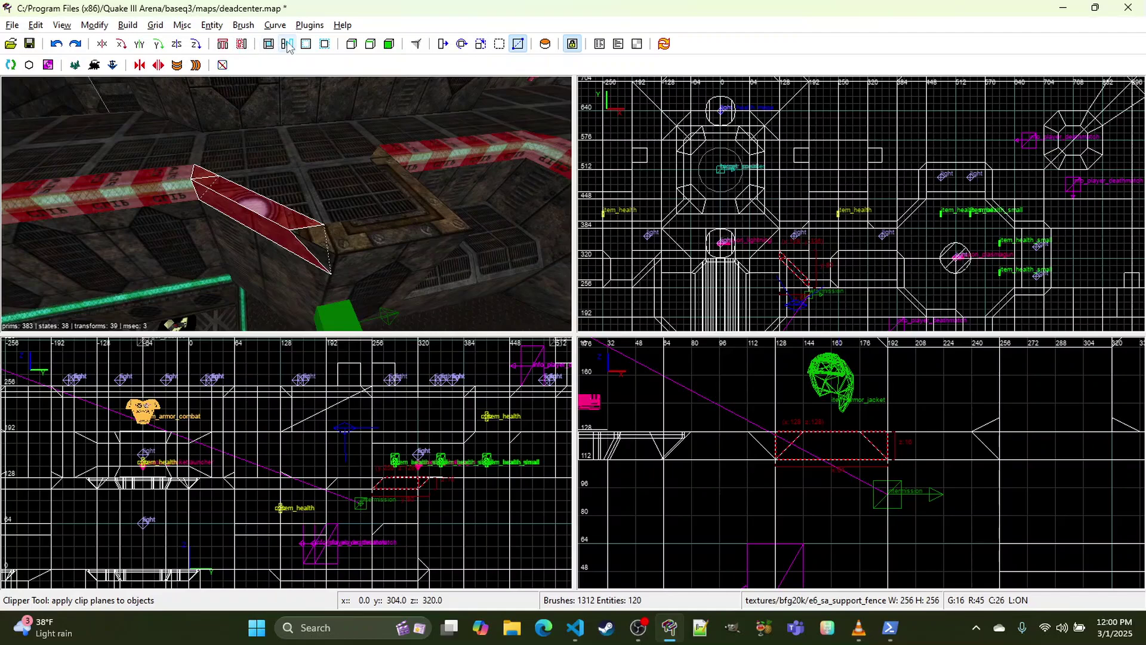
left_click_drag(310, 238, 424, 254)
scroll(790, 256, "up", 5)
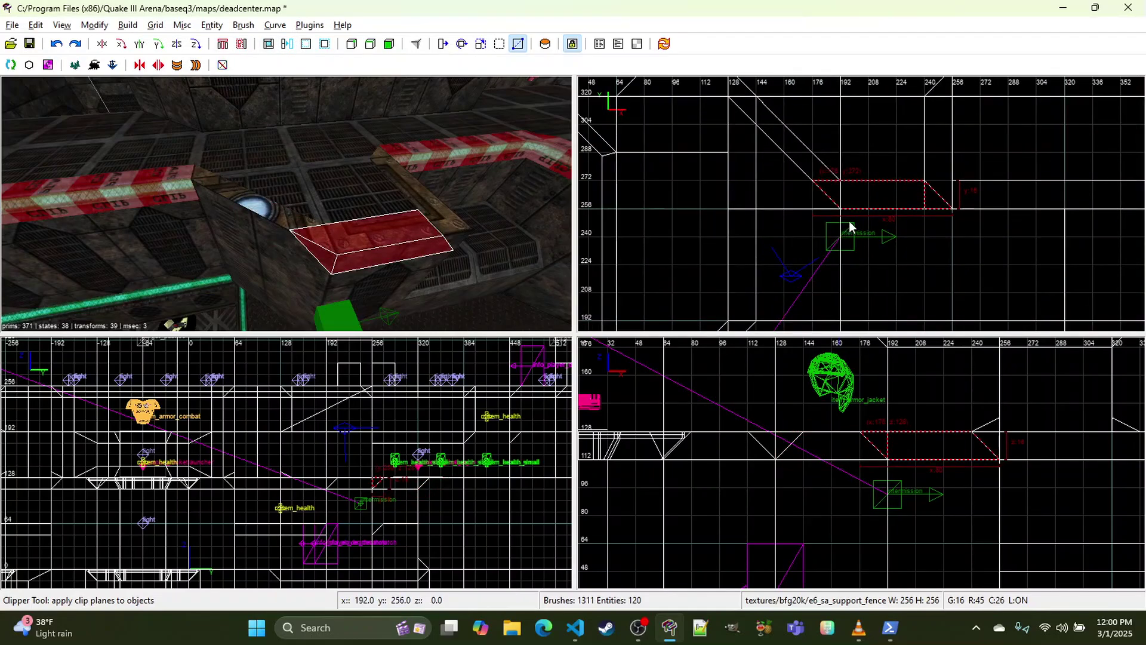
key("x")
key("x")
left_click(841, 197)
key("shift+Return")
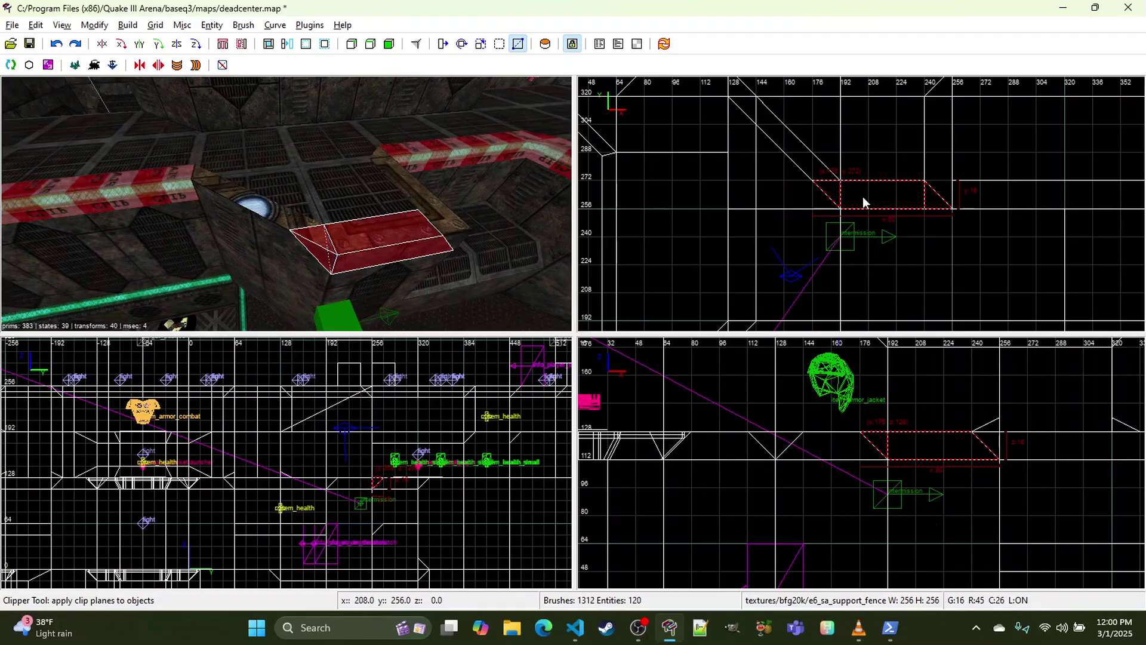
left_click(395, 239, "shift")
left_click(238, 211, "shift")
left_click(286, 44)
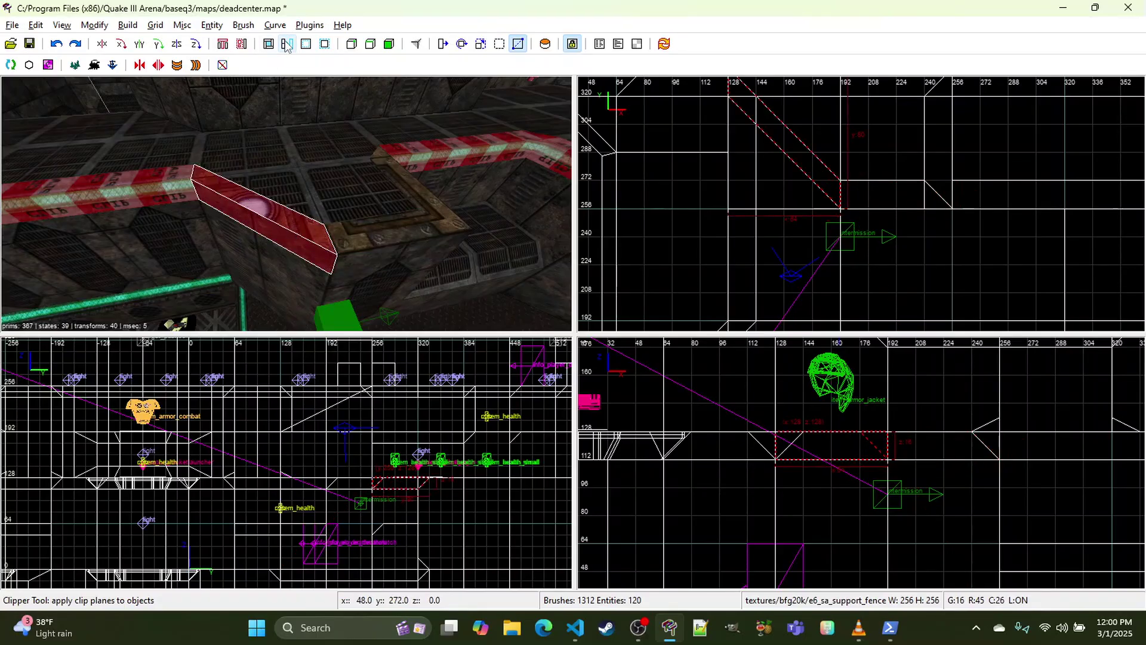
Step: Try deleting the rim brush on the perpendicular edge between X 240 and 256, and undo the deletion
right_click(364, 228)
right_click(304, 235)
left_click(304, 235, "shift")
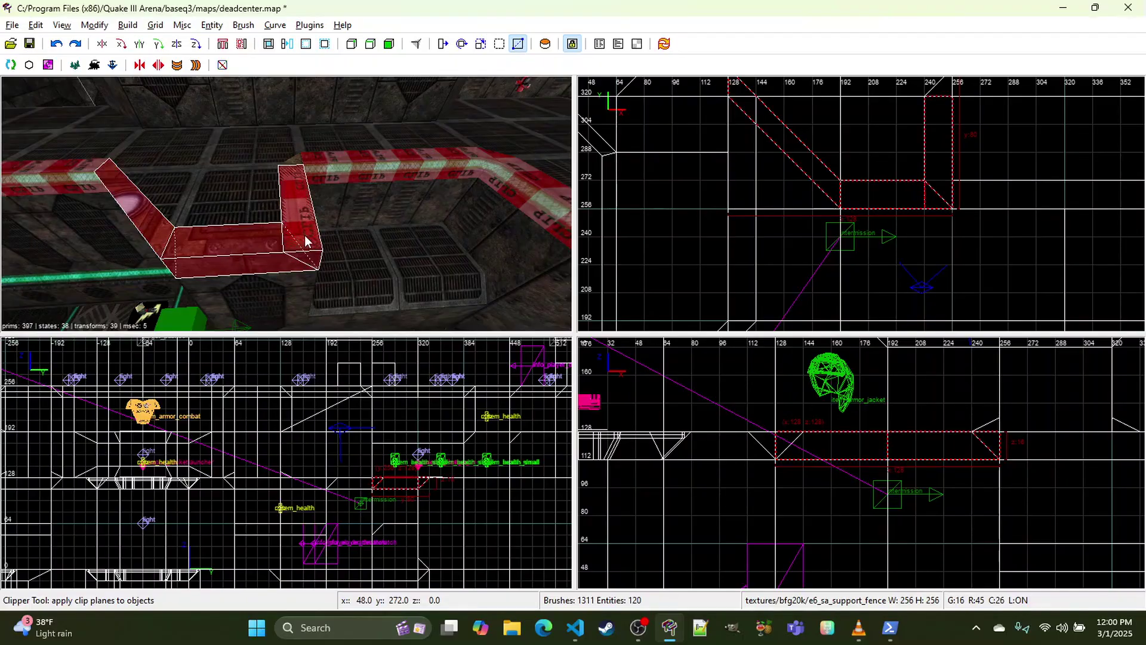
right_click(304, 235)
right_click(305, 235)
key("h")
left_click(344, 208, "shift")
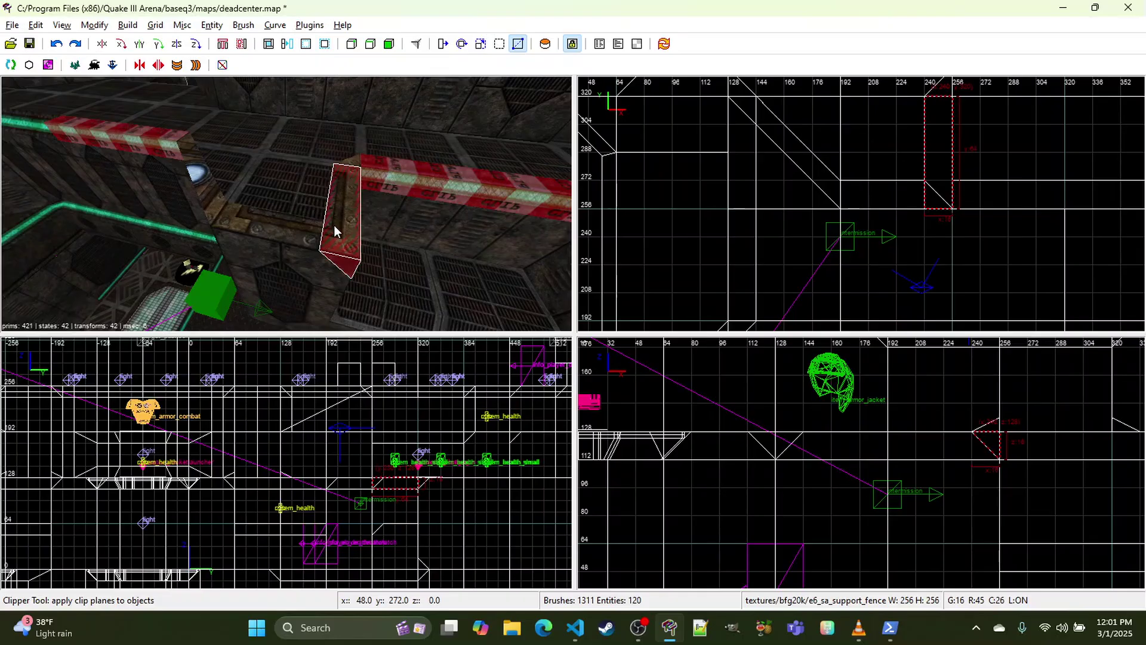
key("BackSpace")
key("ctrl+z")
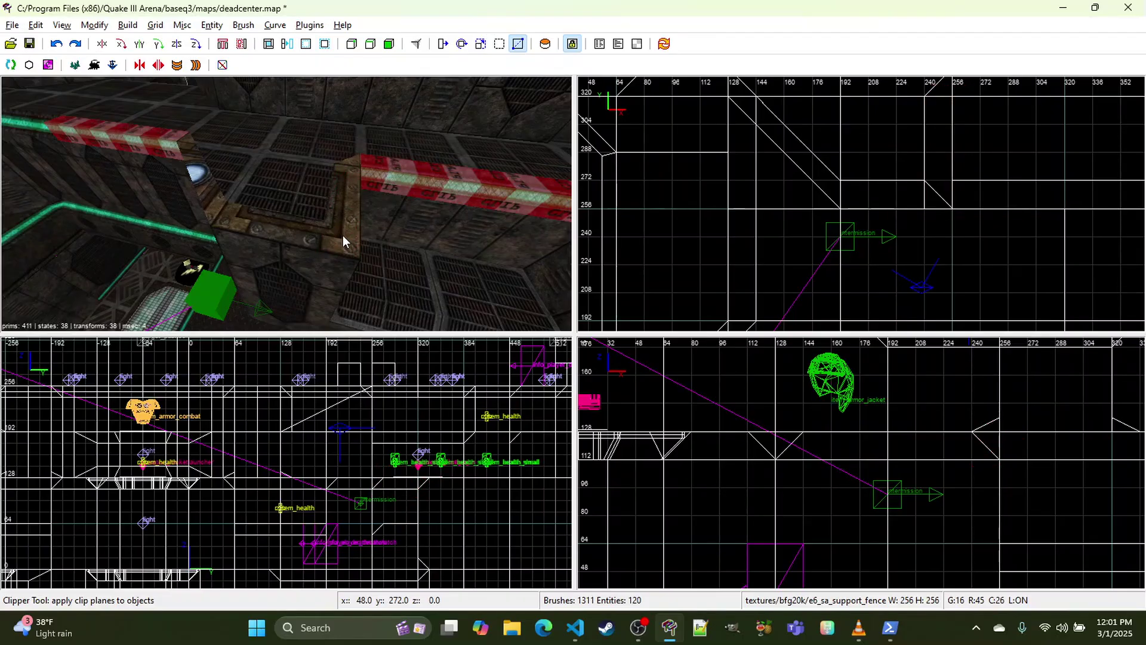
key("ctrl+z")
key("ctrl+z")
Step: Clip the perpendicular rim brush diagonally from X 256, Y 256 to X 240, Y 272, keeping its longer mitred part
left_click(285, 242, "shift")
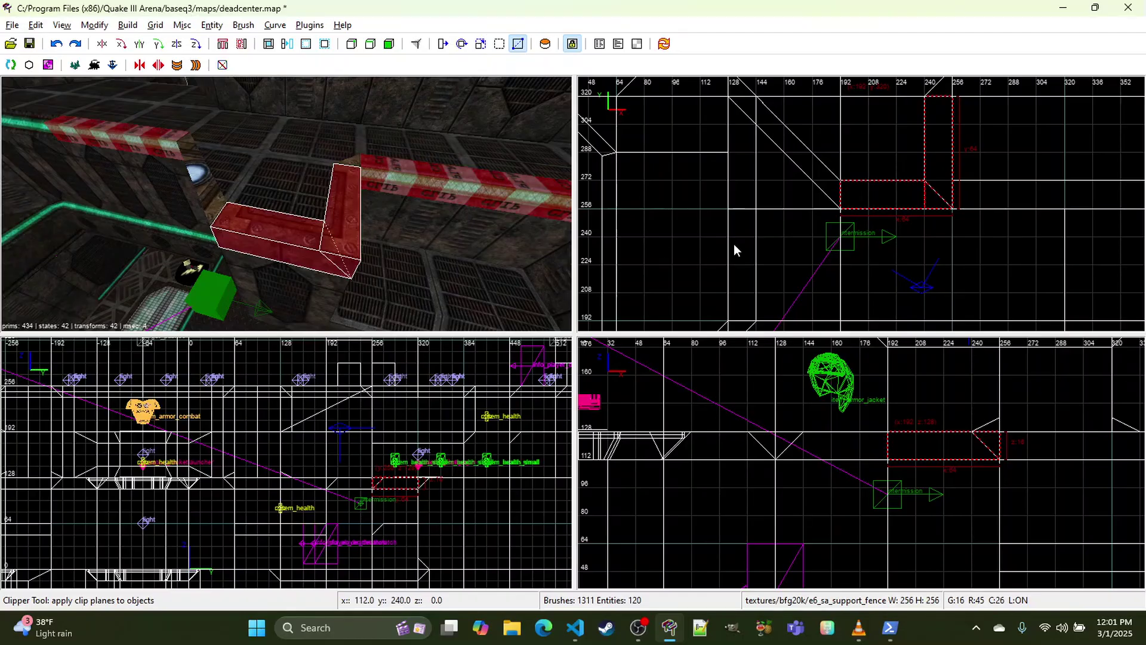
key("Escape")
left_click(354, 216, "shift")
left_click(953, 209)
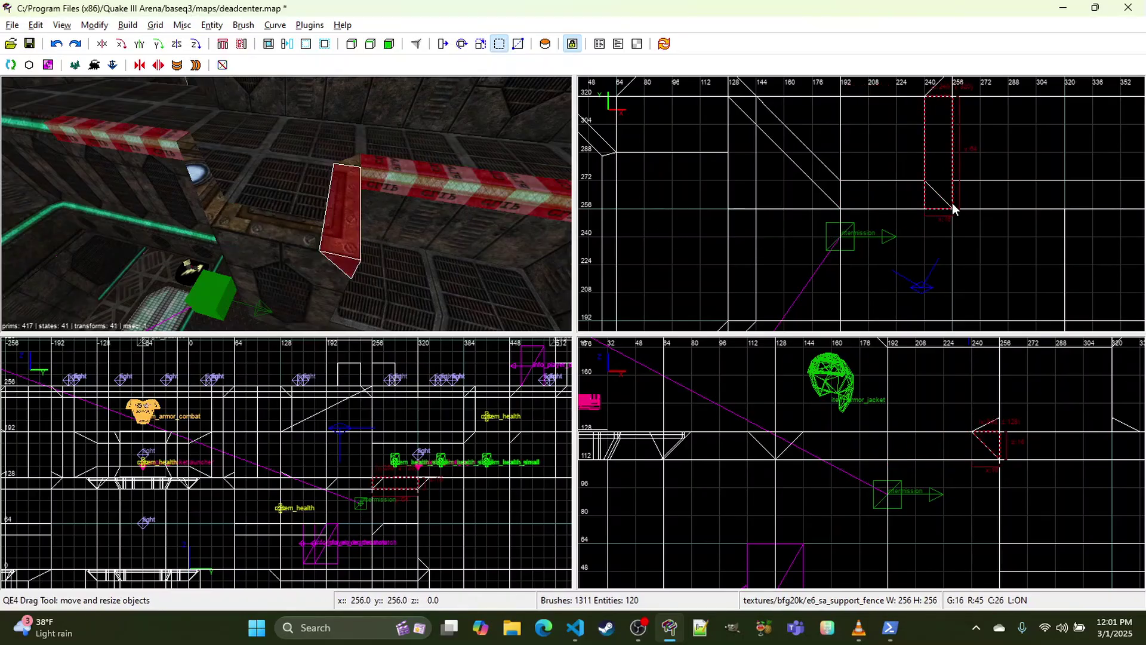
left_click(924, 181)
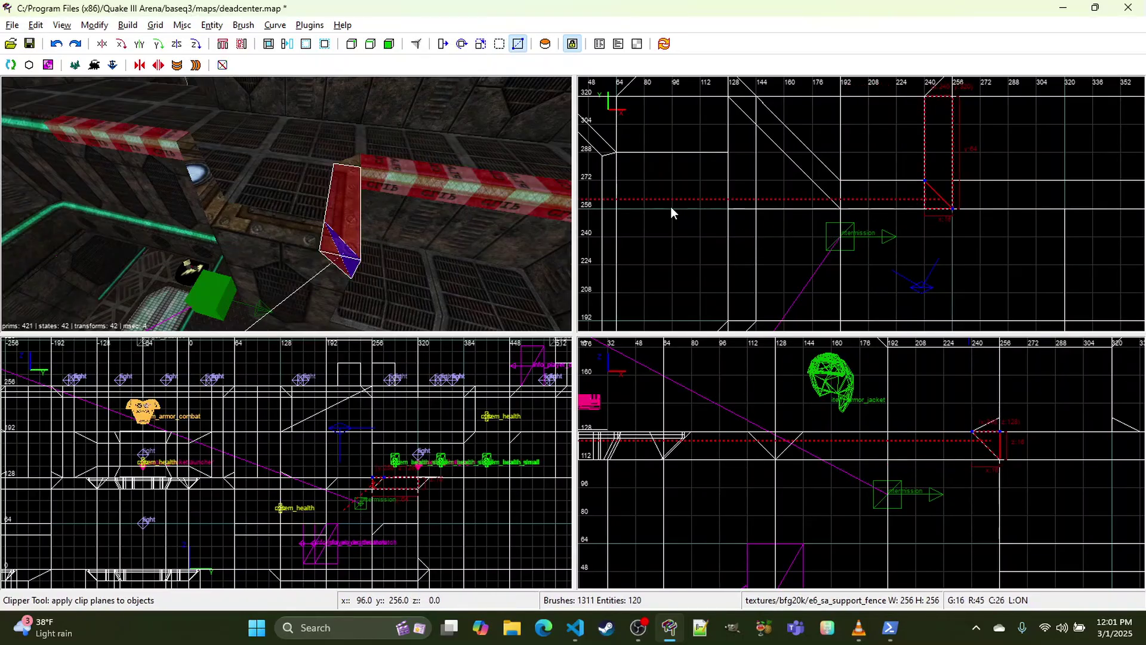
key("Return")
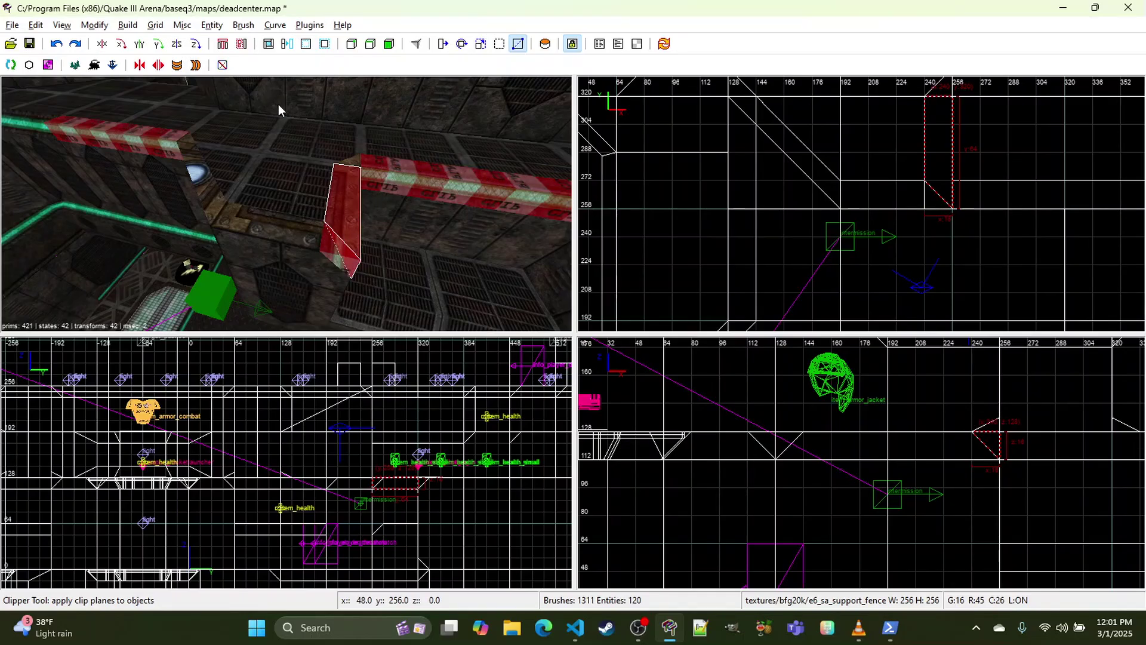
Step: Apply the common/clip texture to the mitred perpendicular rim brush and the small corner piece at its Y 320 end
key("t")
scroll(632, 392, "down", 15)
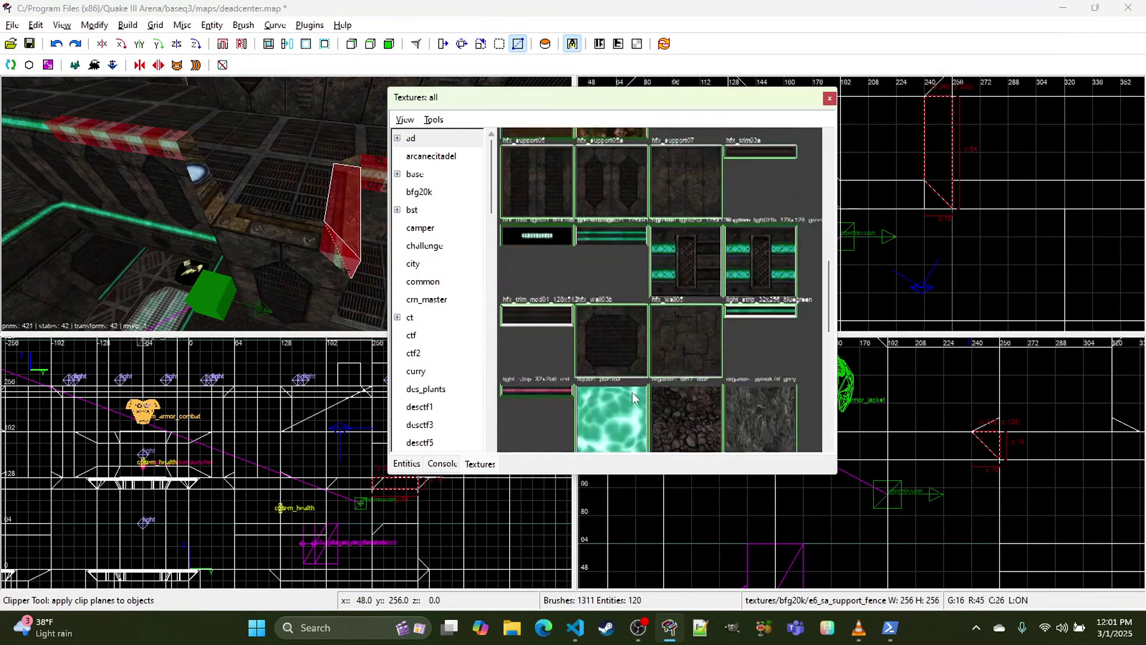
left_click(637, 358)
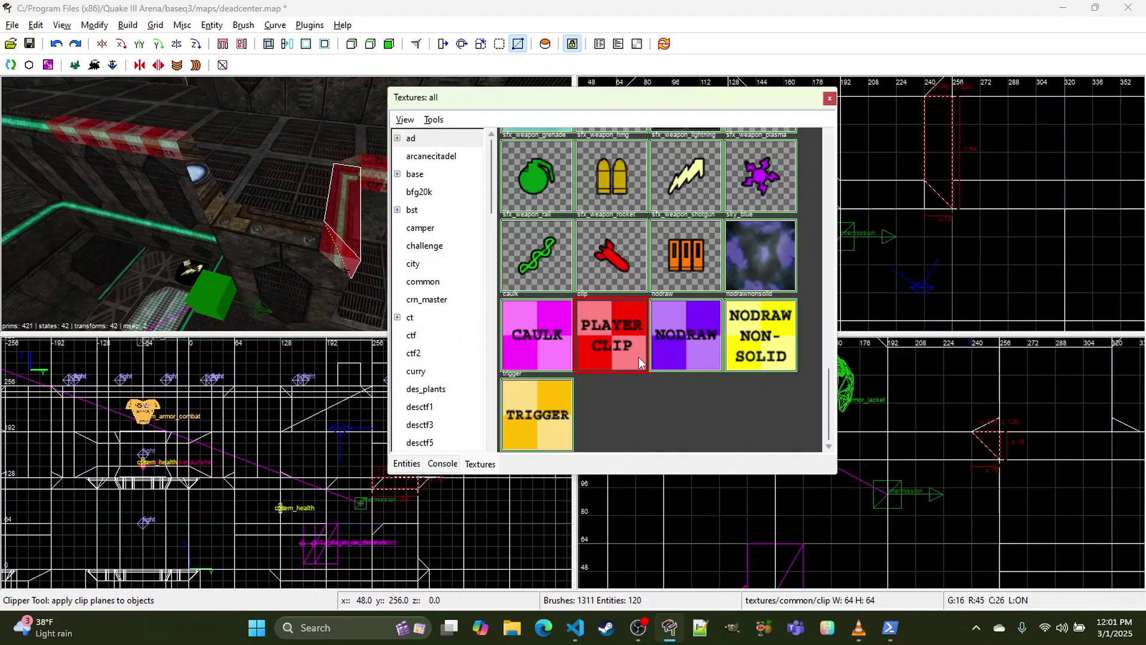
left_click(829, 98)
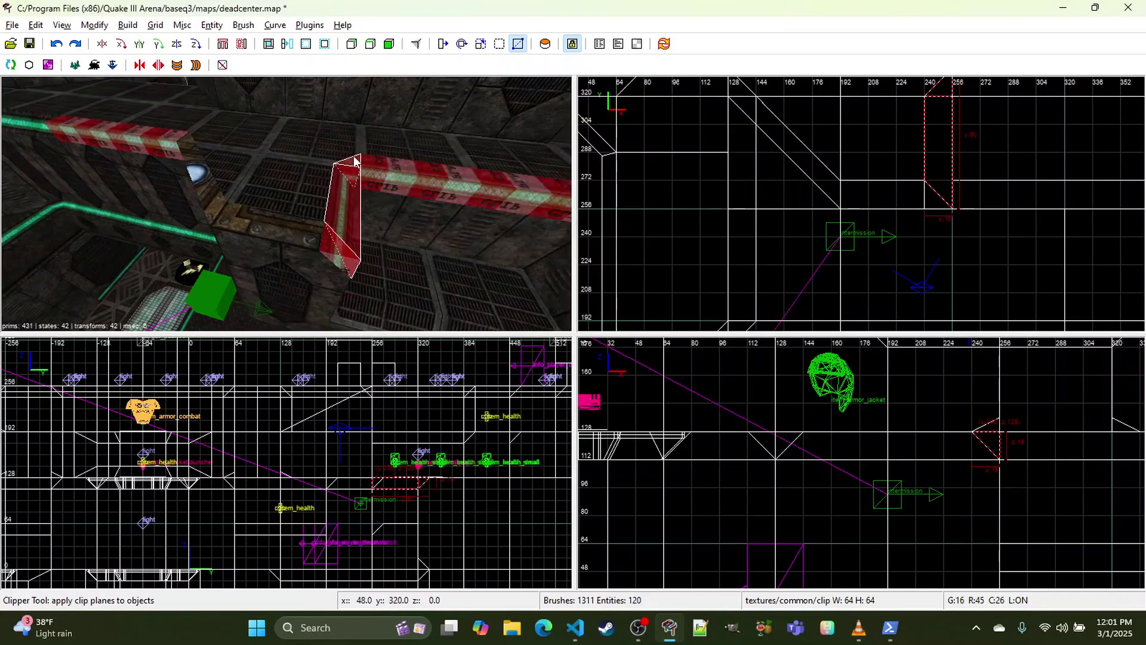
key("t")
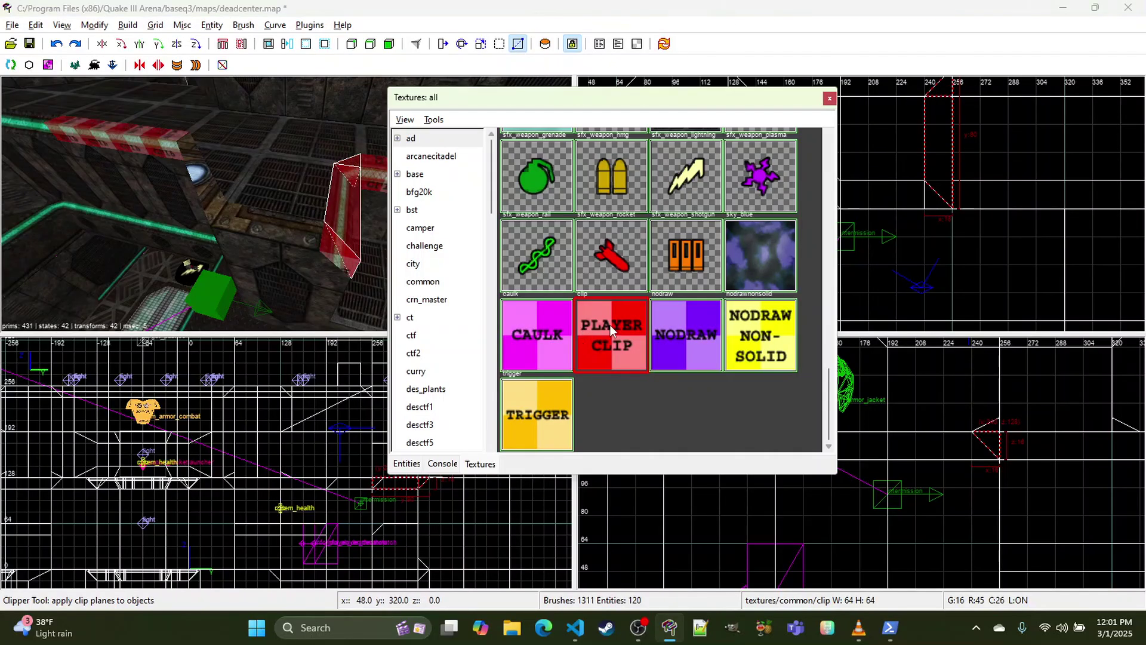
left_click(829, 98)
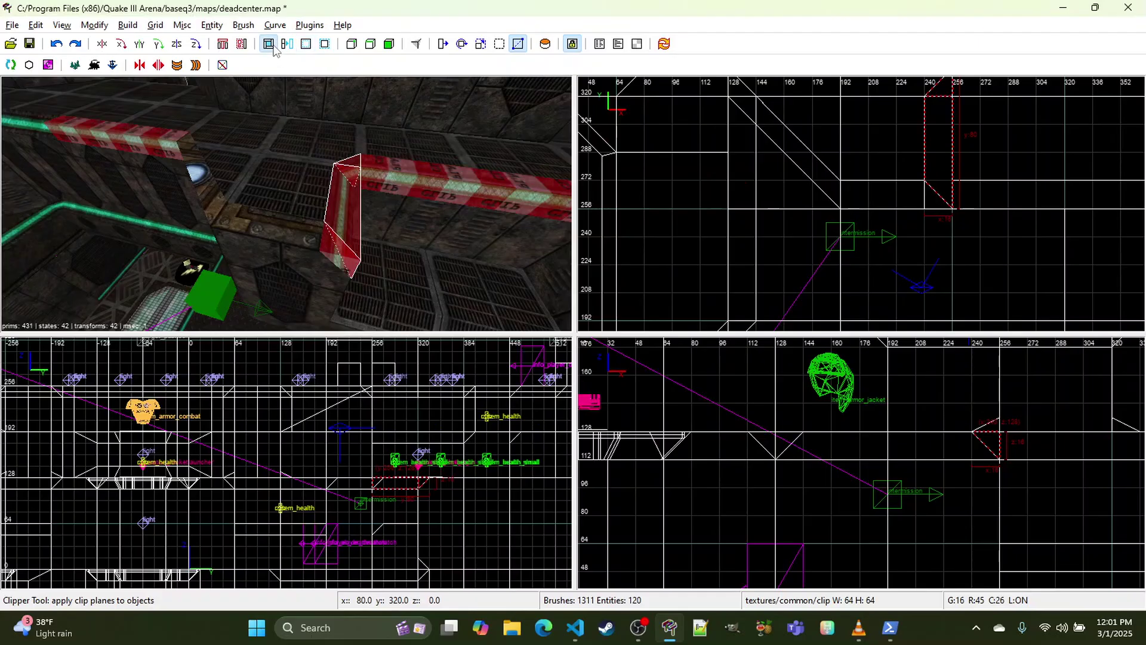
key("Escape")
Step: Apply the common/clip texture to the lower ledge's diagonal and front rim brushes
left_click(303, 233, "shift")
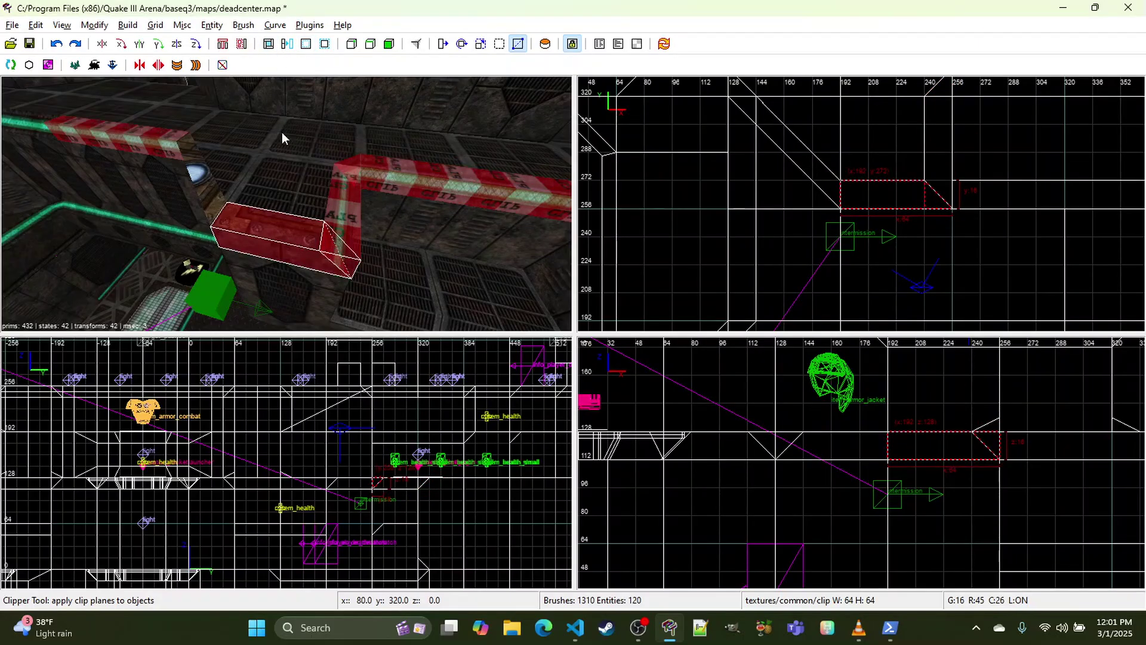
mouse_move(295, 177)
right_mouse_down()
mouse_move(260, 221)
mouse_move(287, 203)
mouse_move(240, 230)
right_mouse_up()
left_click(260, 221, "shift")
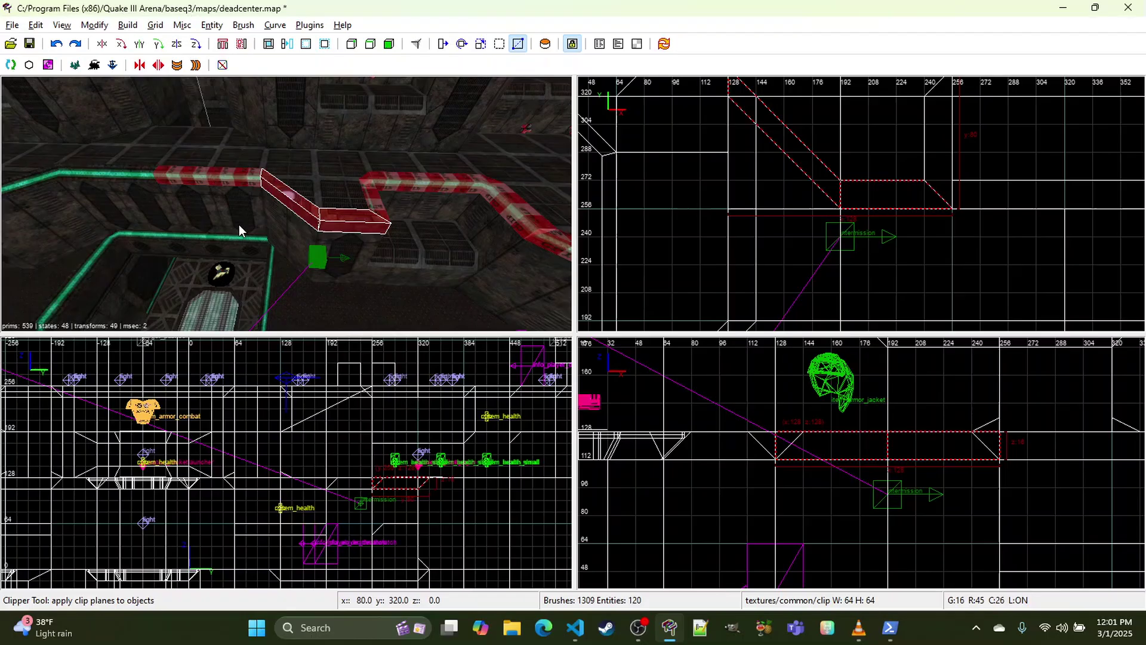
key("Escape")
left_click(274, 209, "shift")
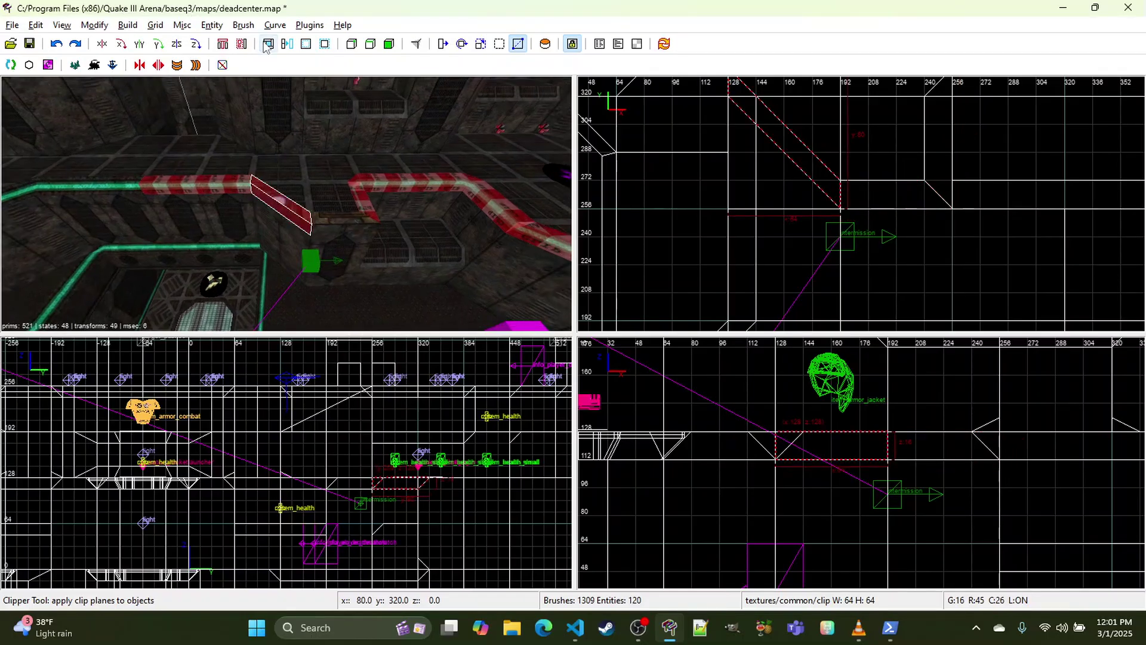
key("t")
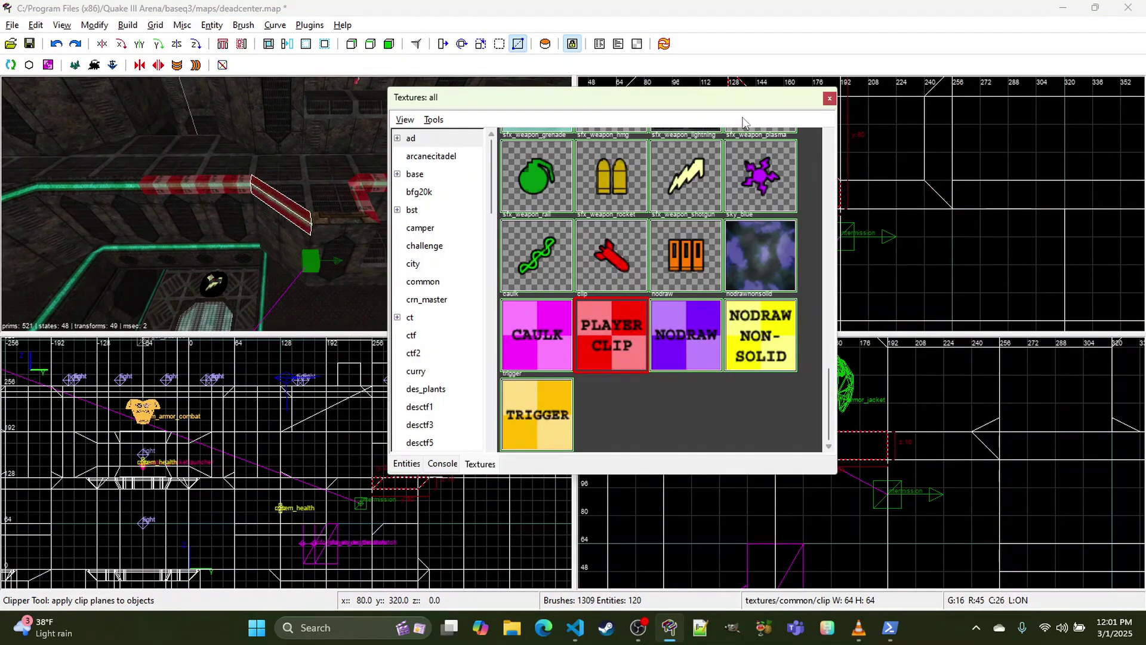
left_click(829, 99)
key("t")
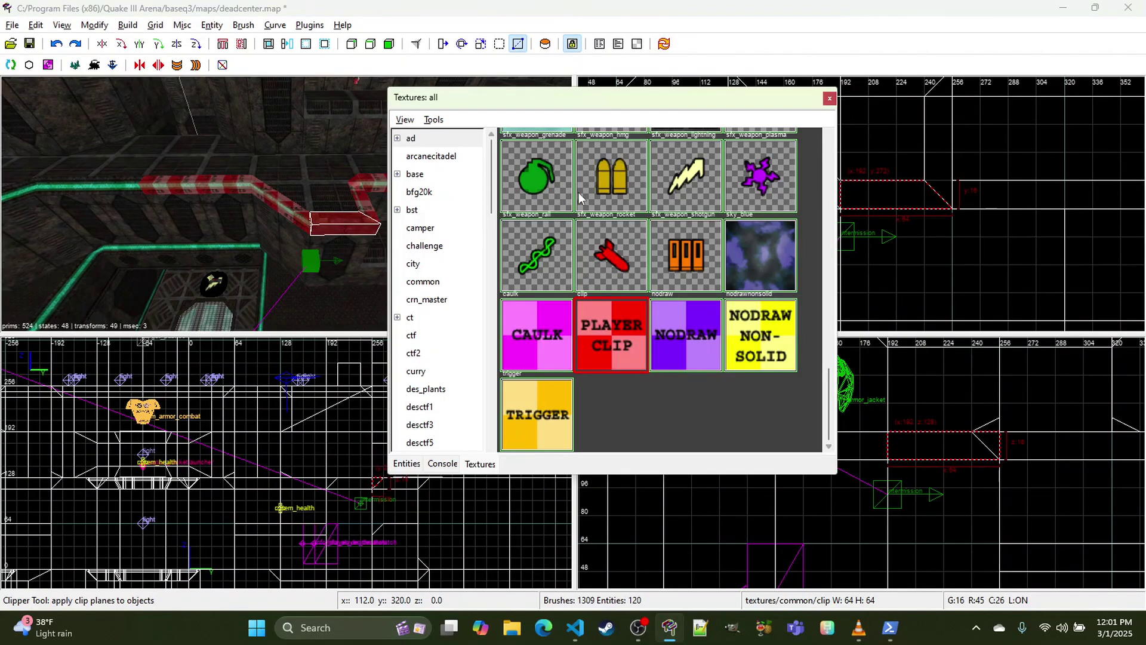
left_click(829, 98)
left_click(353, 187, "shift")
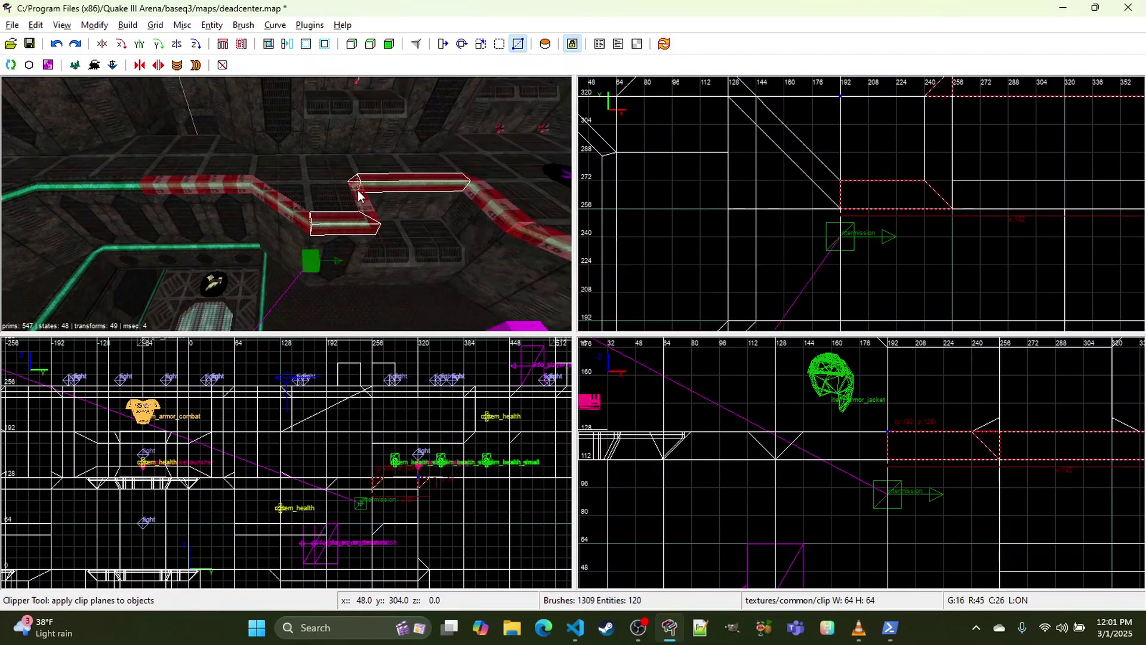
left_click(294, 206, "shift")
left_click(211, 181, "shift")
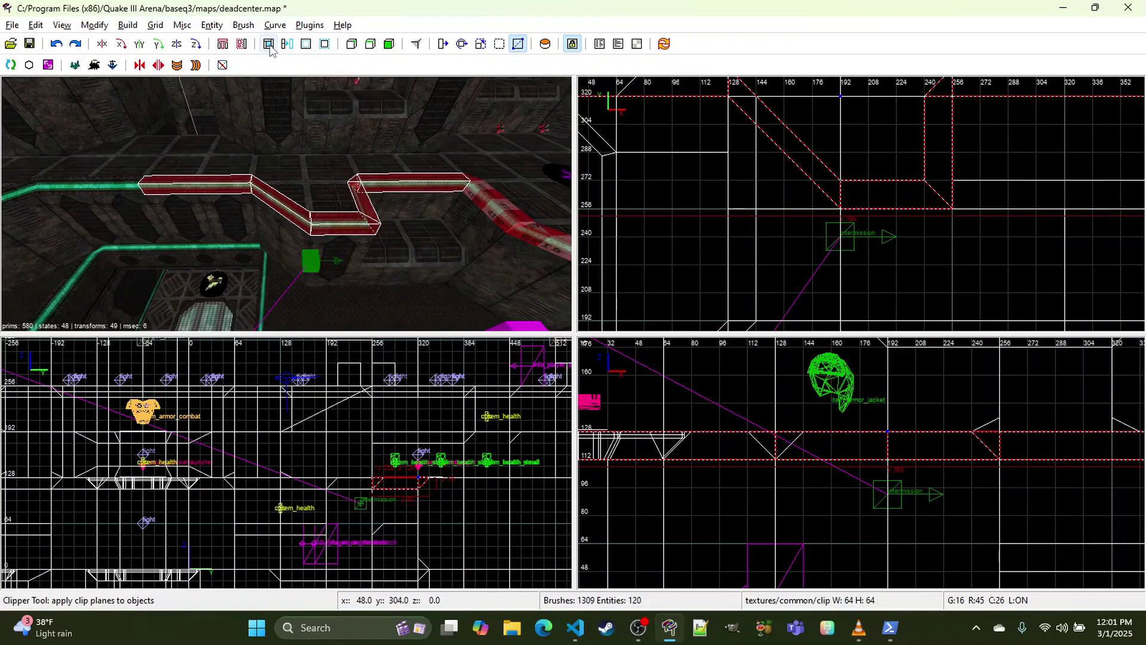
right_click(278, 128)
key("w")
key("s")
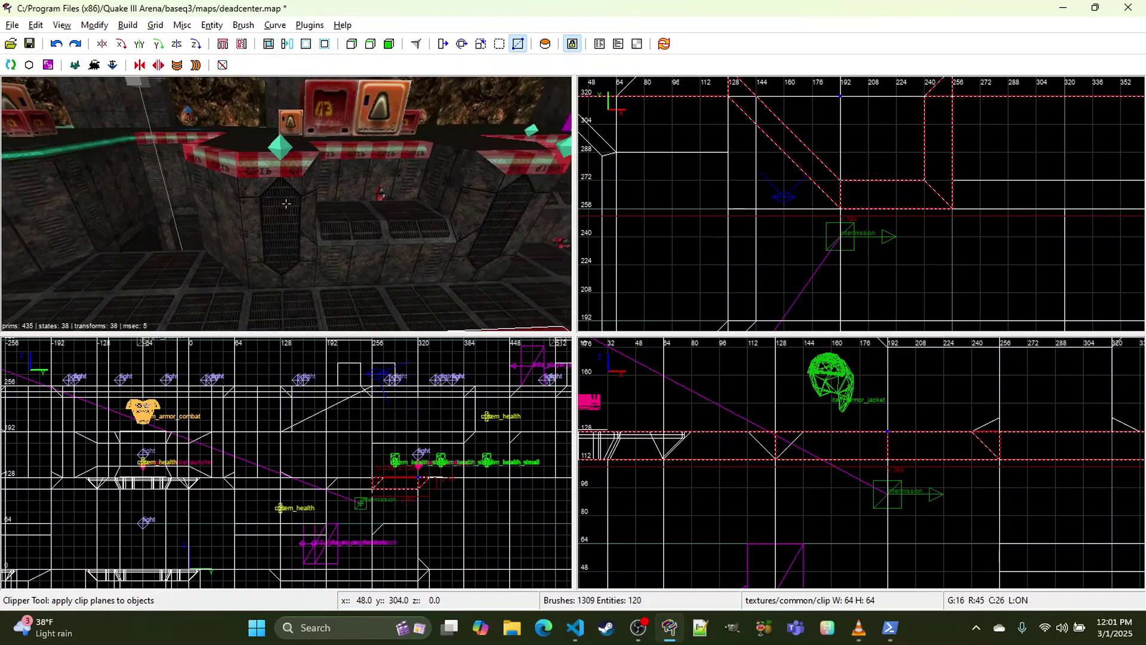
key("w")
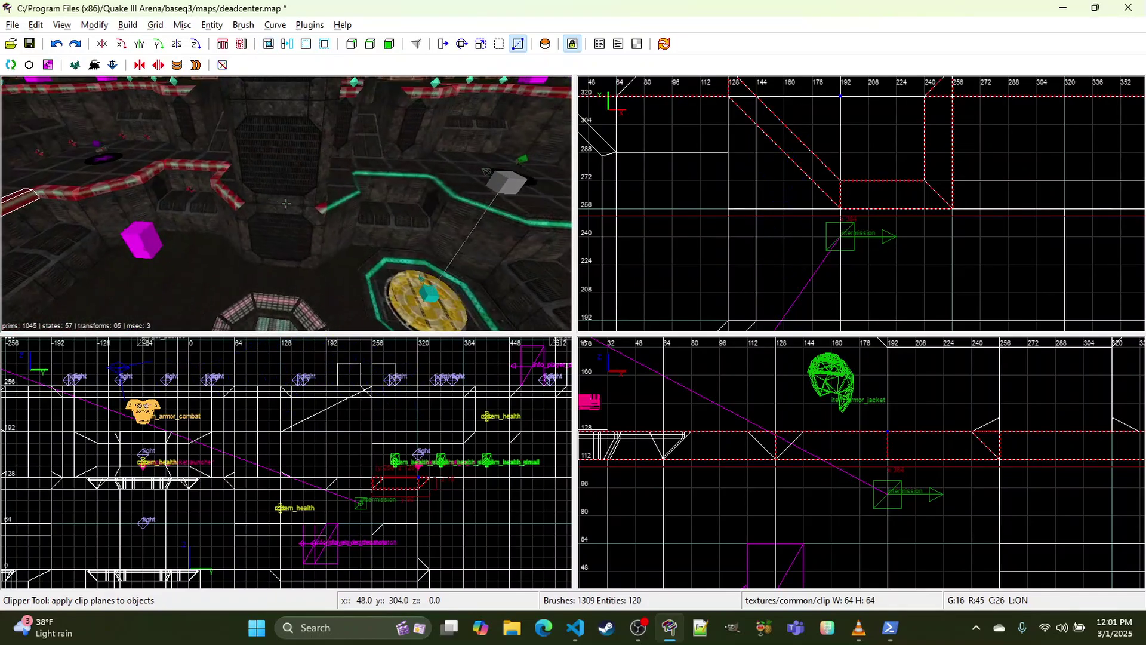
key("a")
right_click(297, 144)
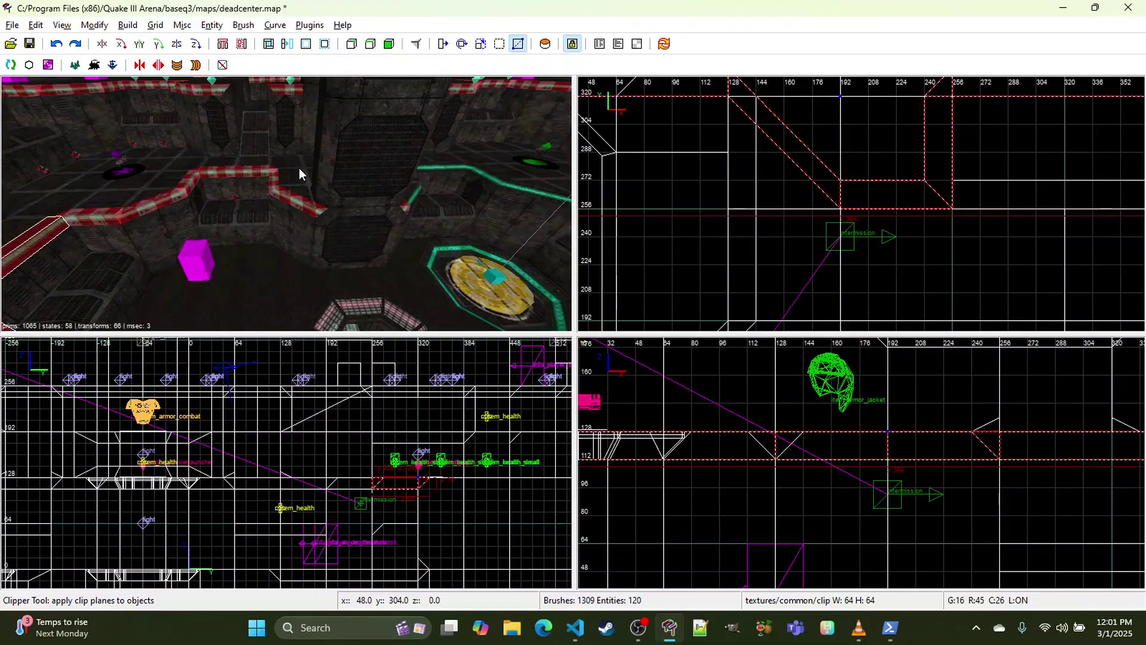
key("Escape")
Step: Duplicate the lower ledge's full chain of clip rim brushes, including its straight, diagonal and perpendicular pieces, and flip the copy along the Y axis
left_click(270, 170, "shift")
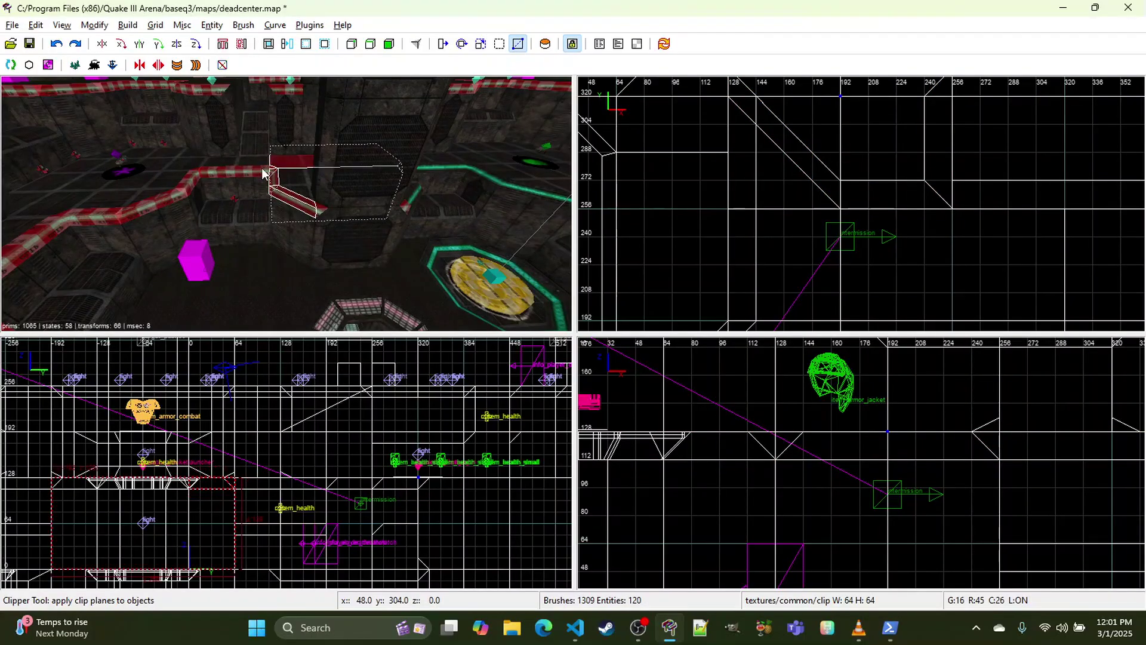
left_click(282, 164, "shift")
left_click(200, 177, "shift")
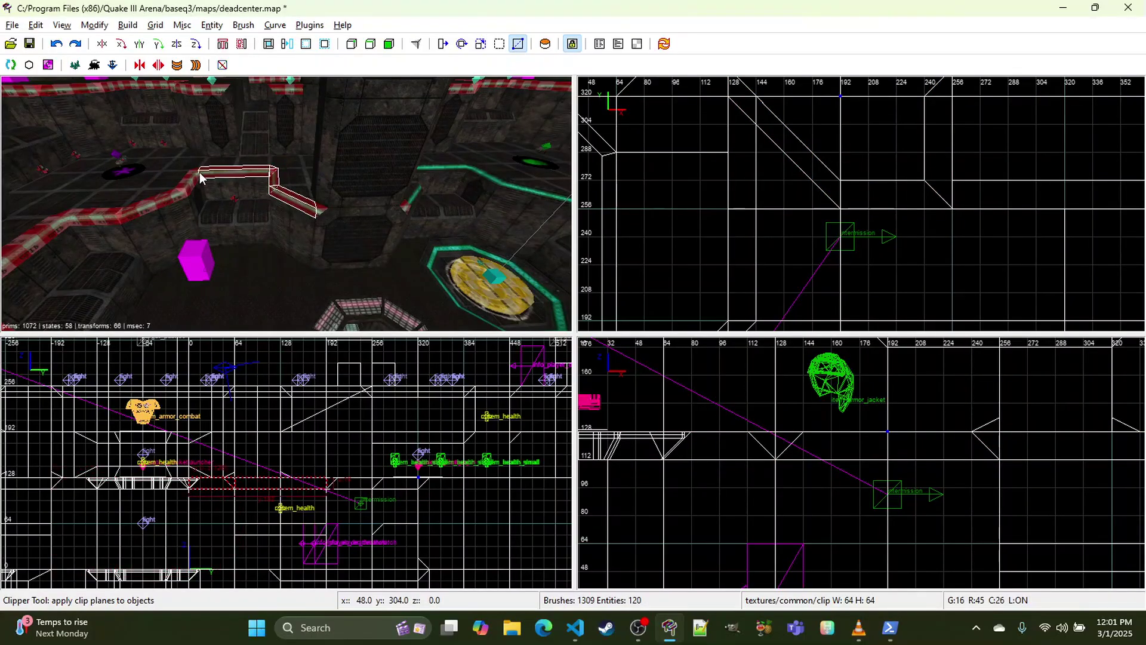
left_click(154, 203, "shift")
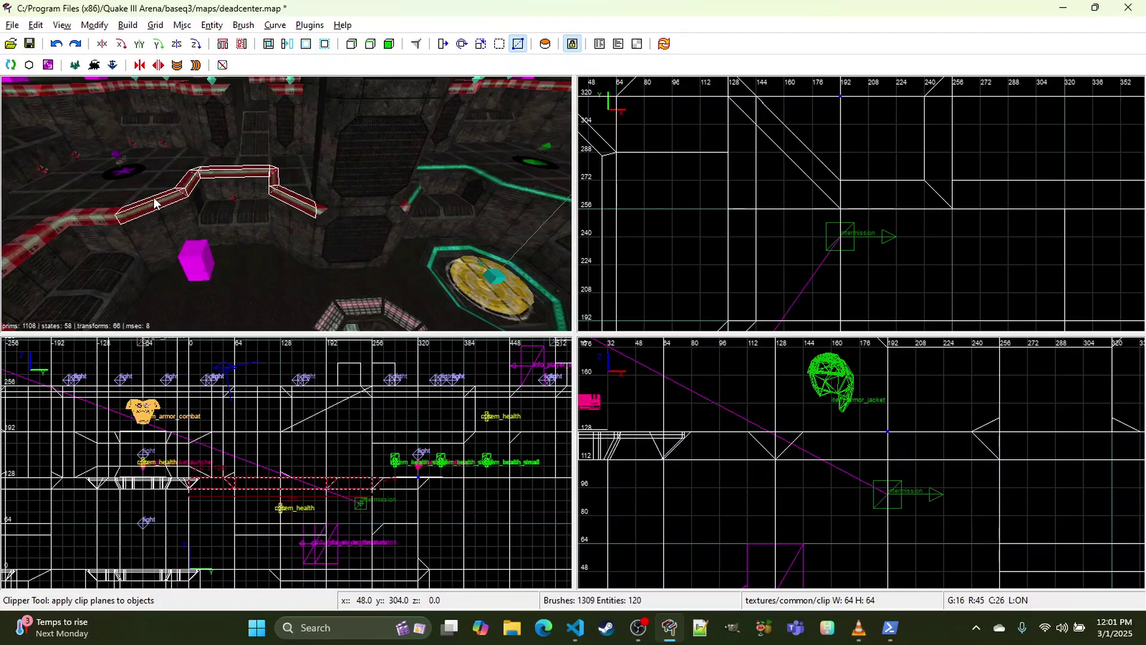
left_click(101, 218, "shift")
right_click(101, 218)
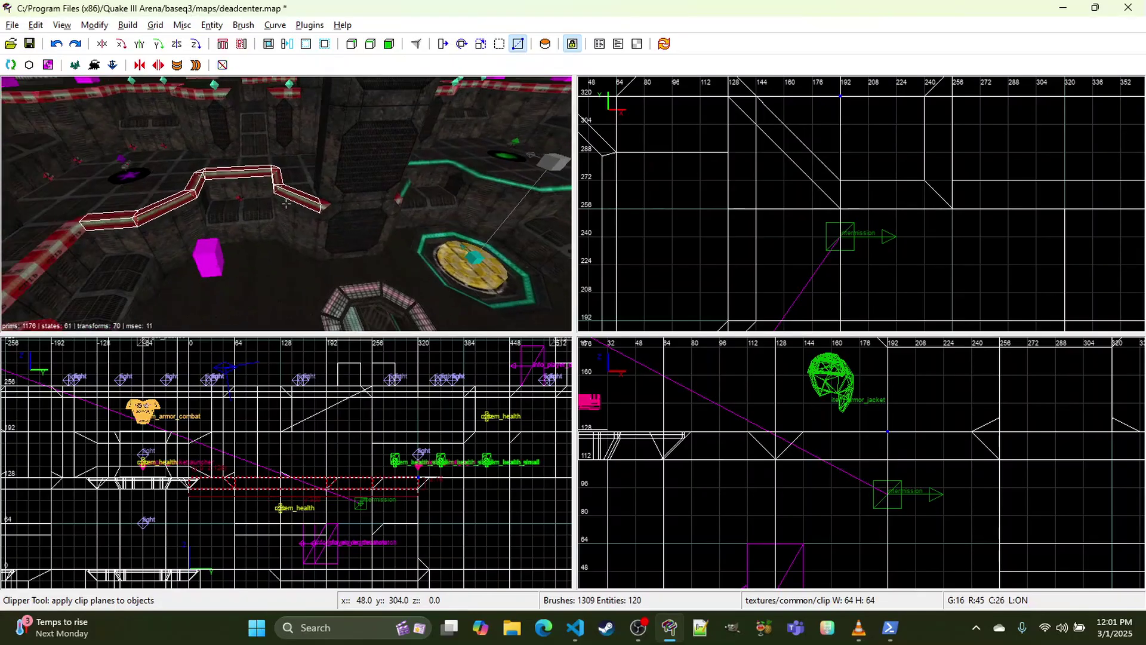
key("s")
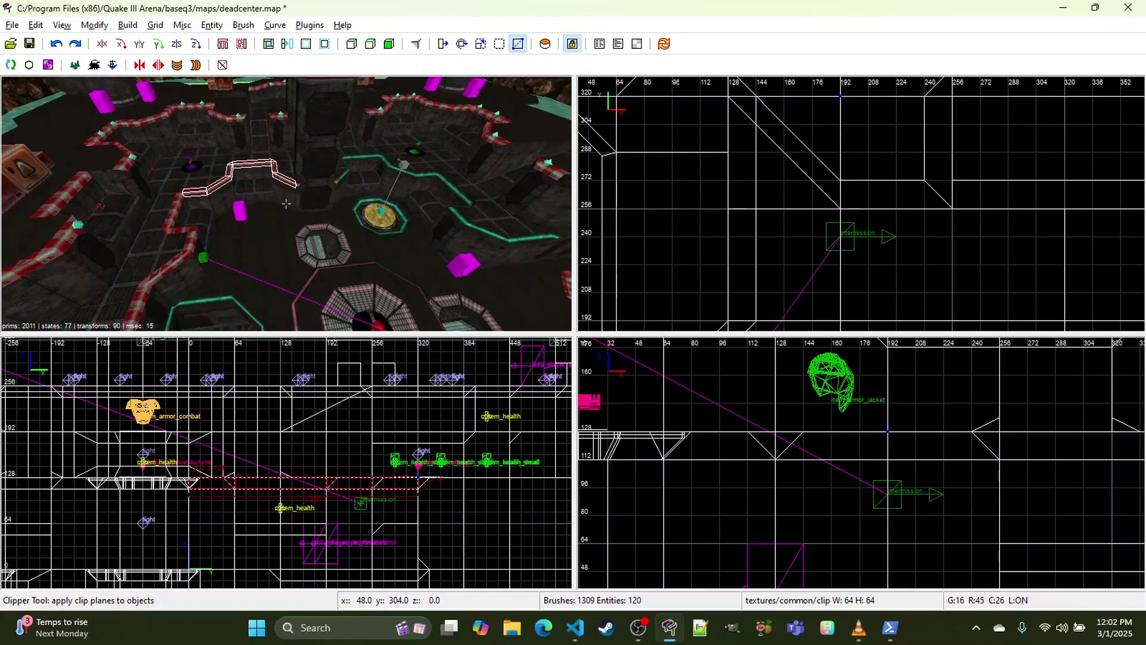
right_click(94, 212)
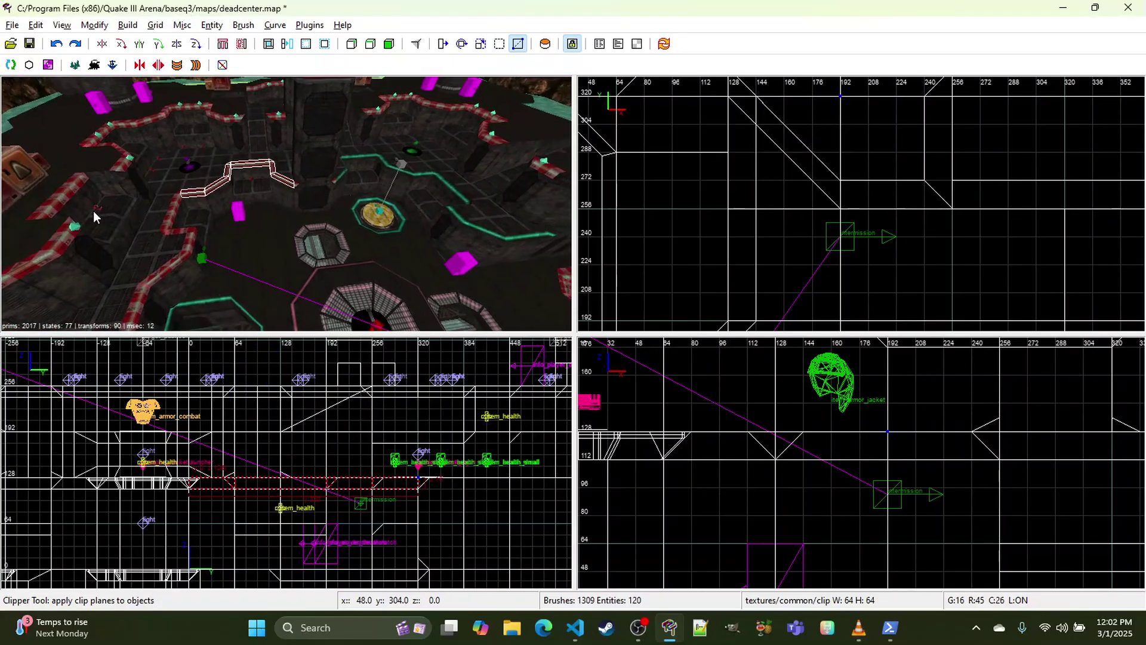
left_click(176, 198, "shift")
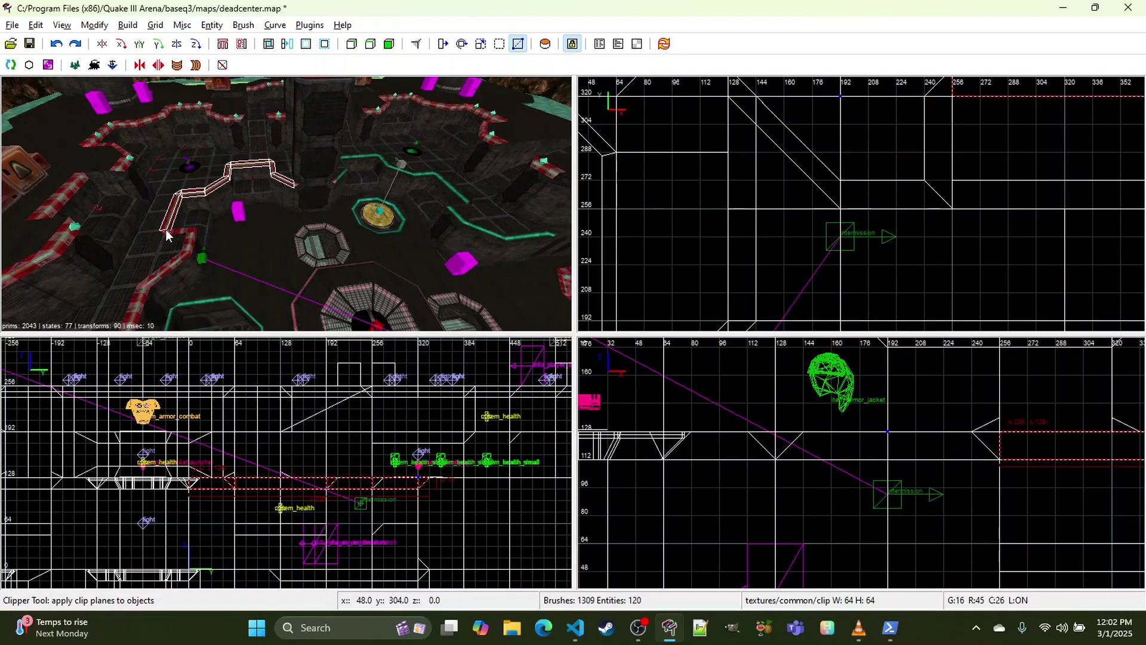
left_click(189, 237, "shift")
left_click(147, 225, "shift")
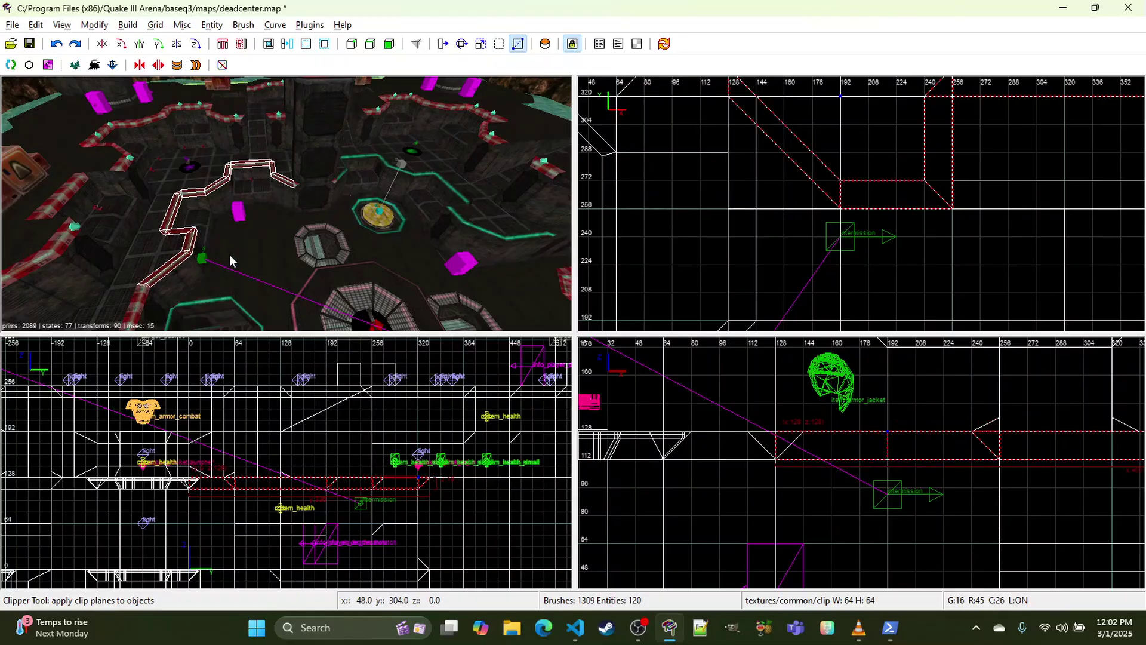
scroll(824, 184, "down", 6)
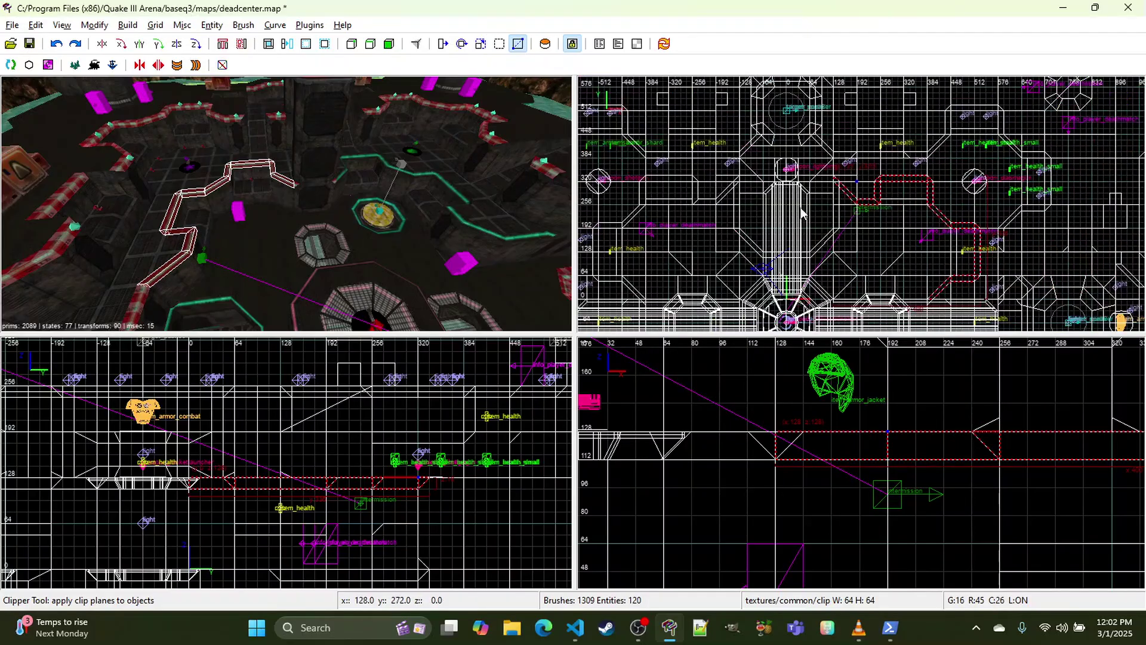
key("space")
left_click(144, 50)
right_click_drag(923, 120, 870, 35)
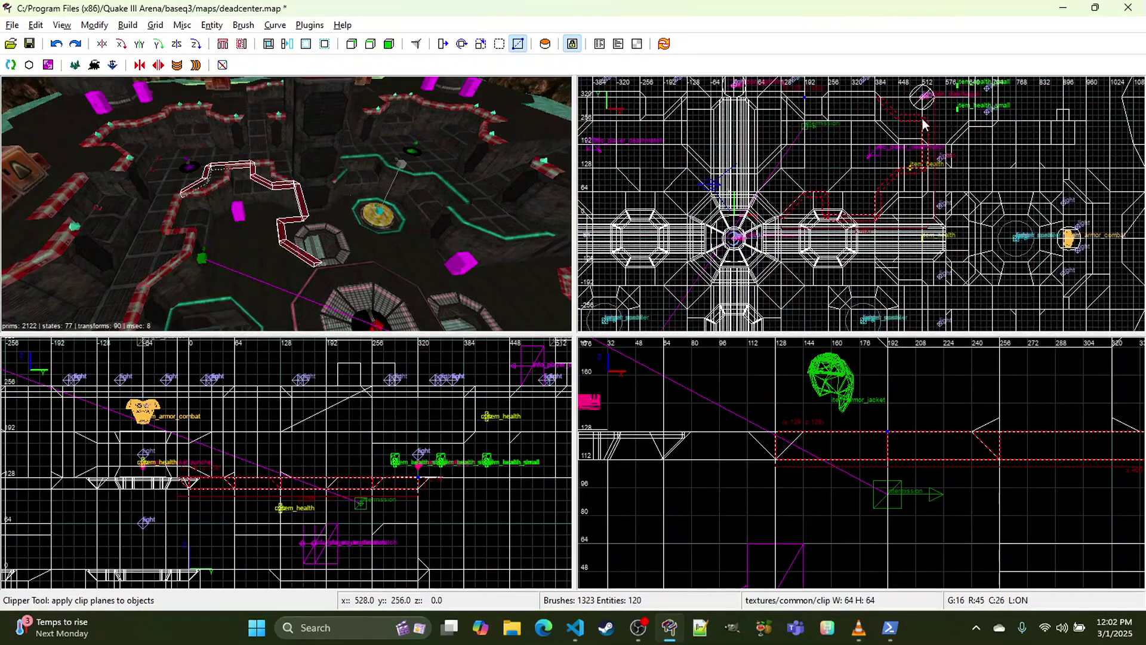
Step: Move the mirrored rim chain along Y onto the matching lower ledge on the opposite side of the map, and deselect it
key("x")
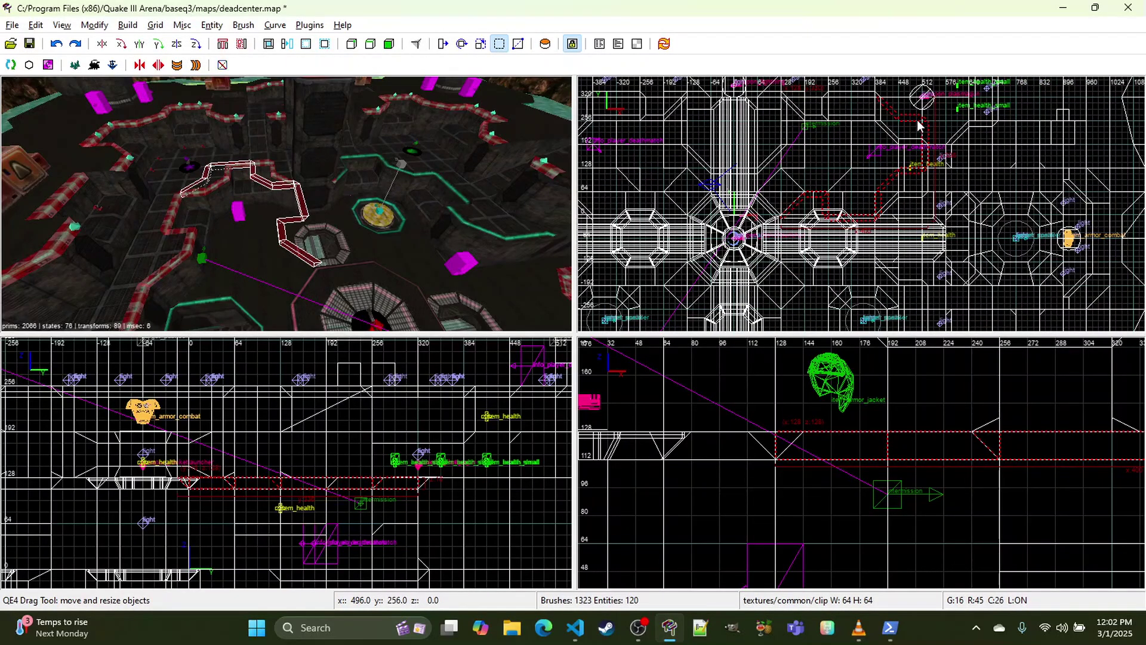
left_click_drag(917, 124, 917, 287)
right_click(441, 210)
key("w")
key("d")
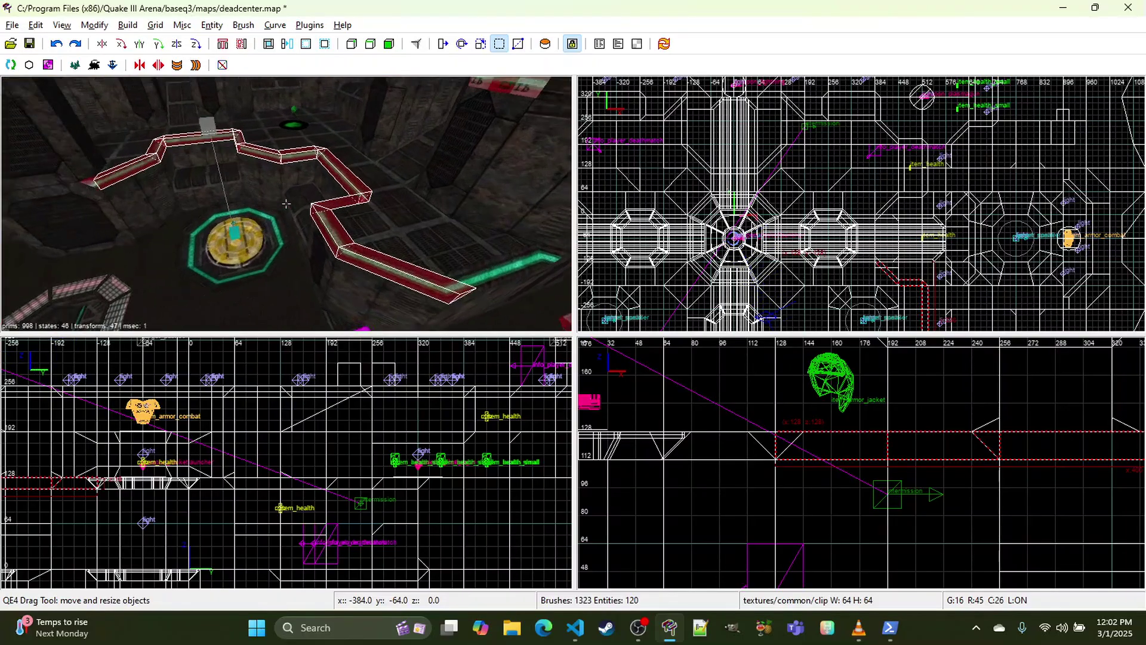
key("w")
key("d")
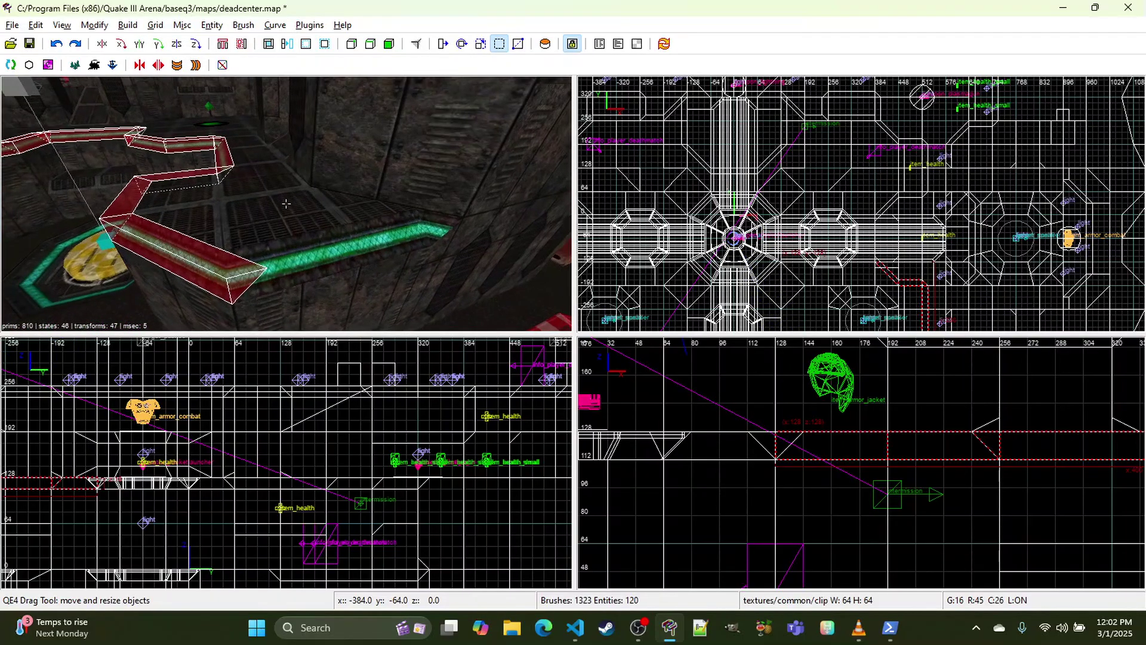
key("w")
key("s")
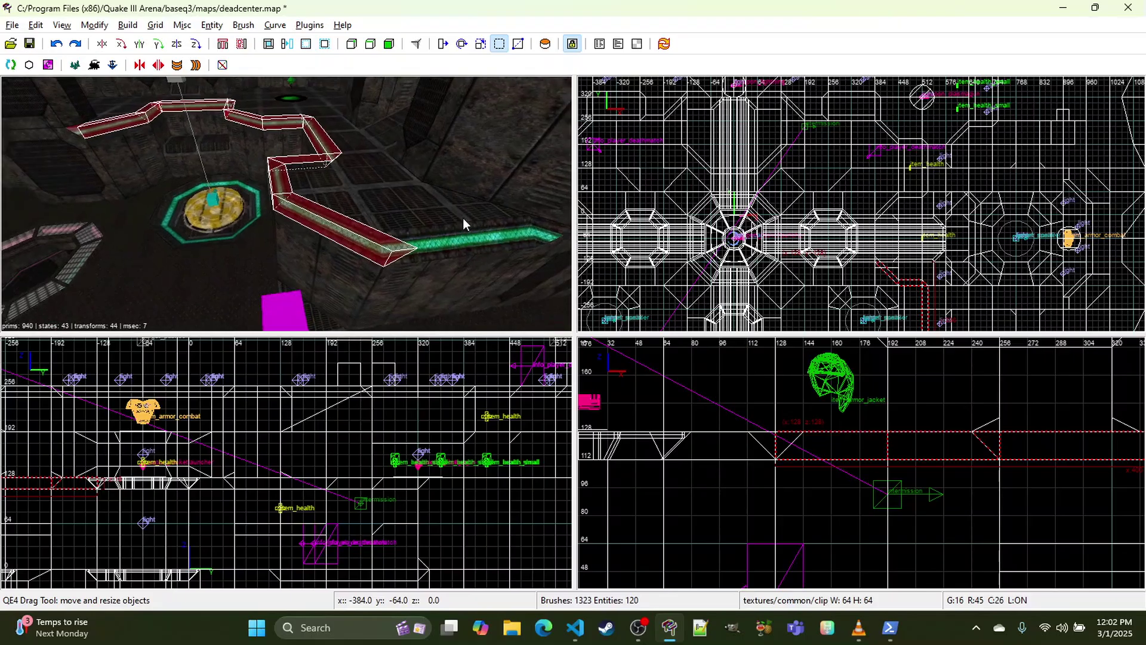
key("Escape")
Step: Show all hidden objects, and hide the water surface over the lower floor again
right_click(461, 214)
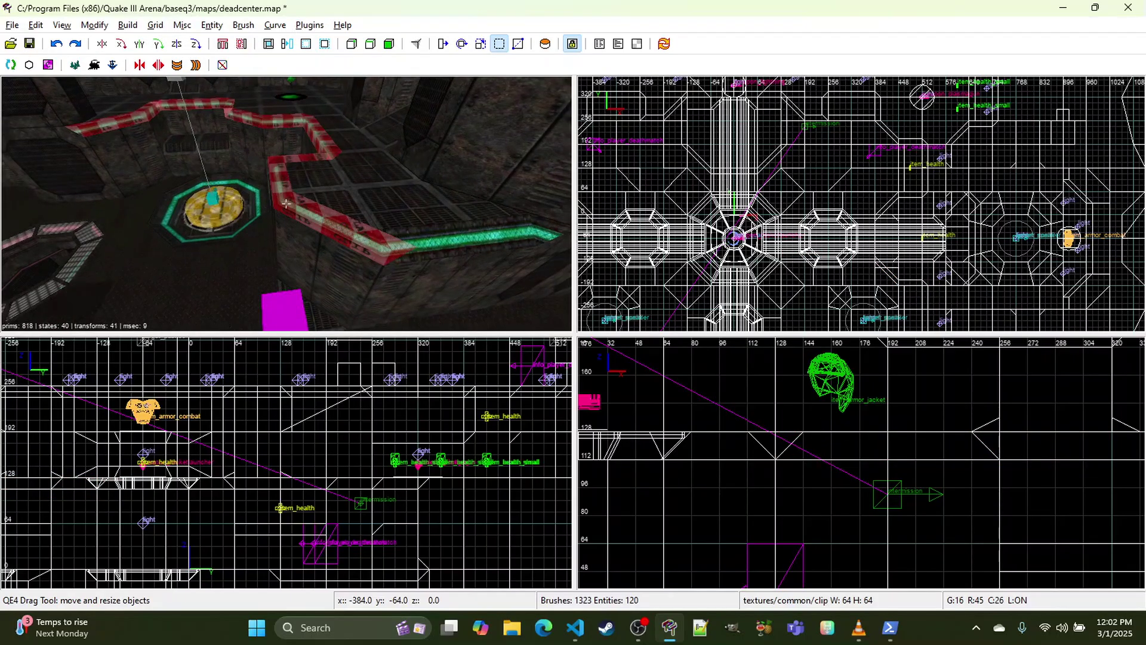
key("a")
key("s")
key("d")
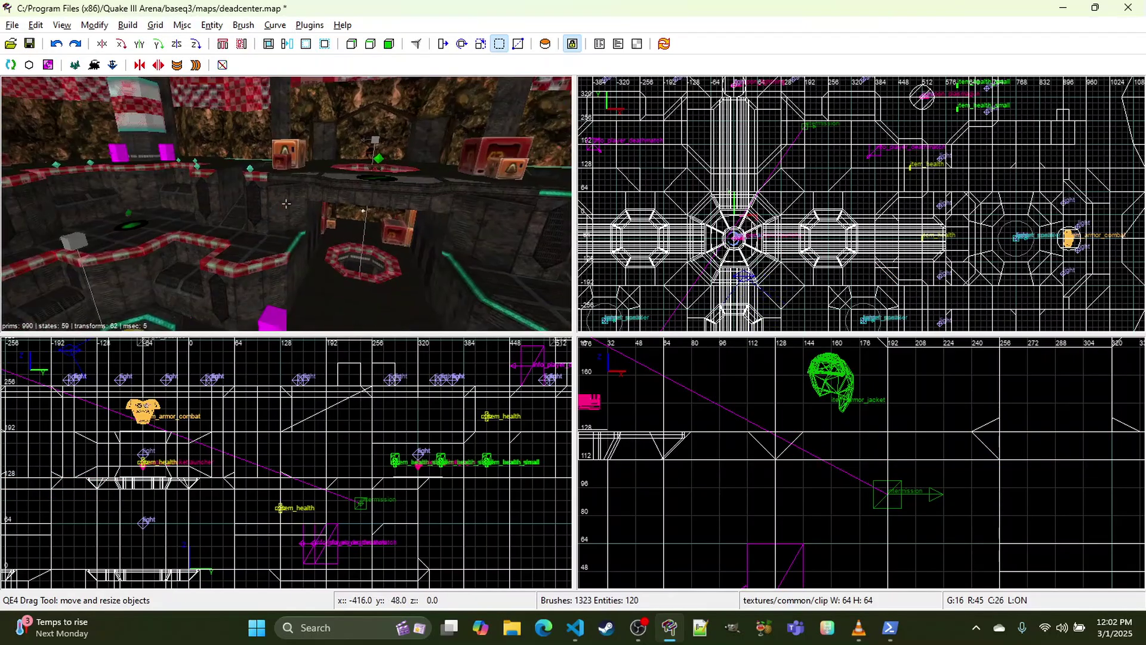
key("w")
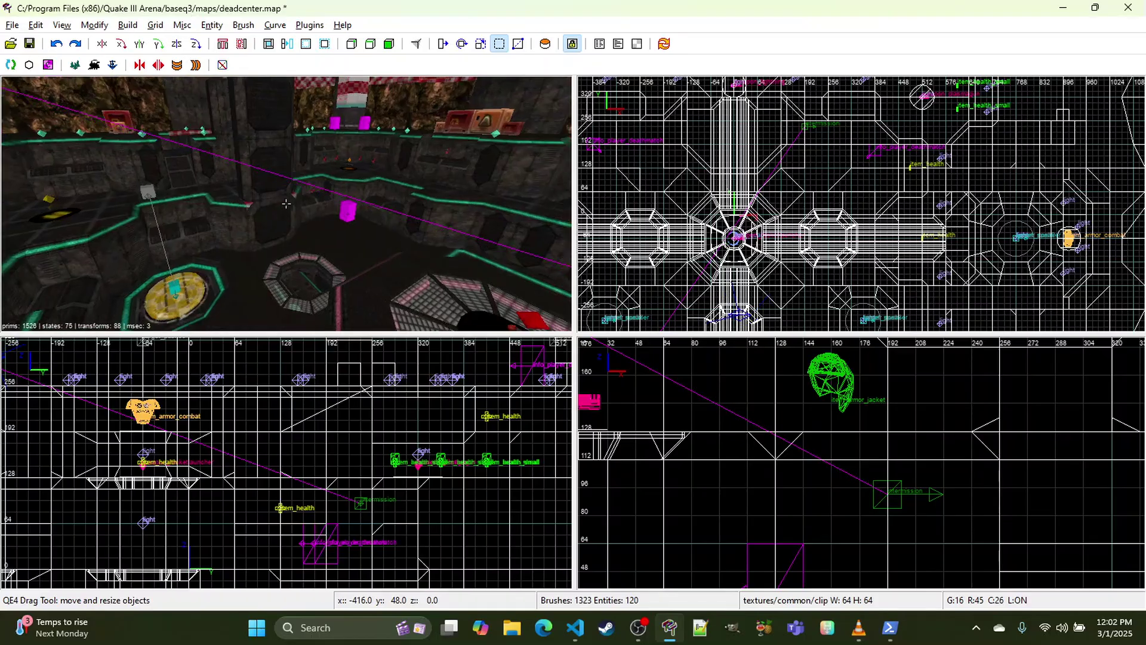
key("s")
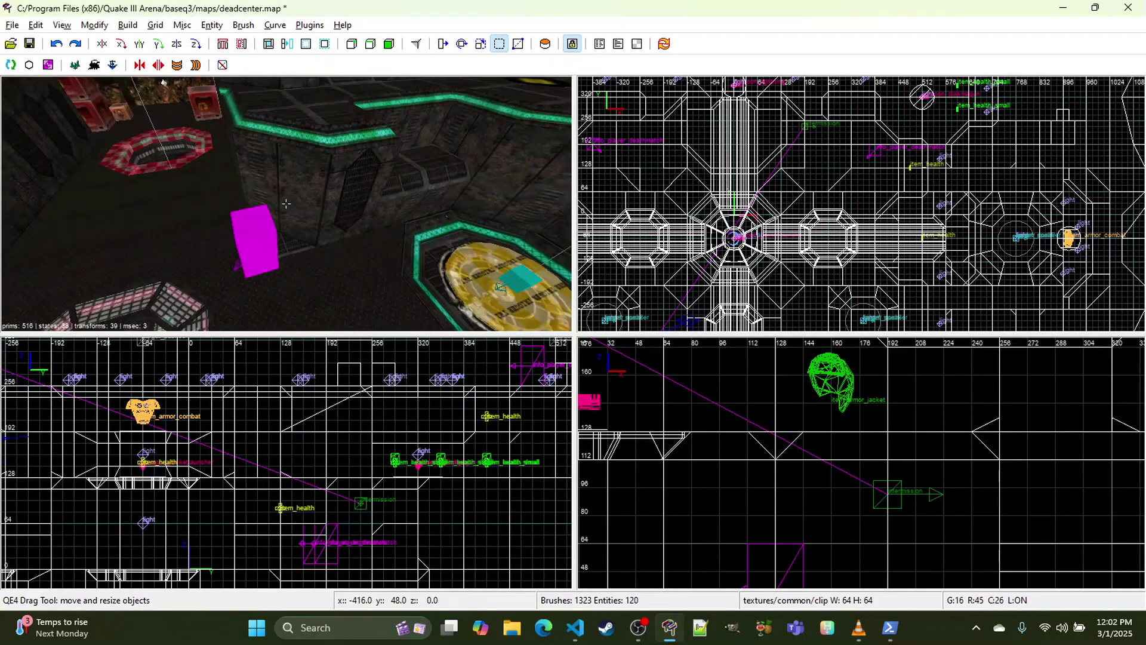
left_click(62, 25)
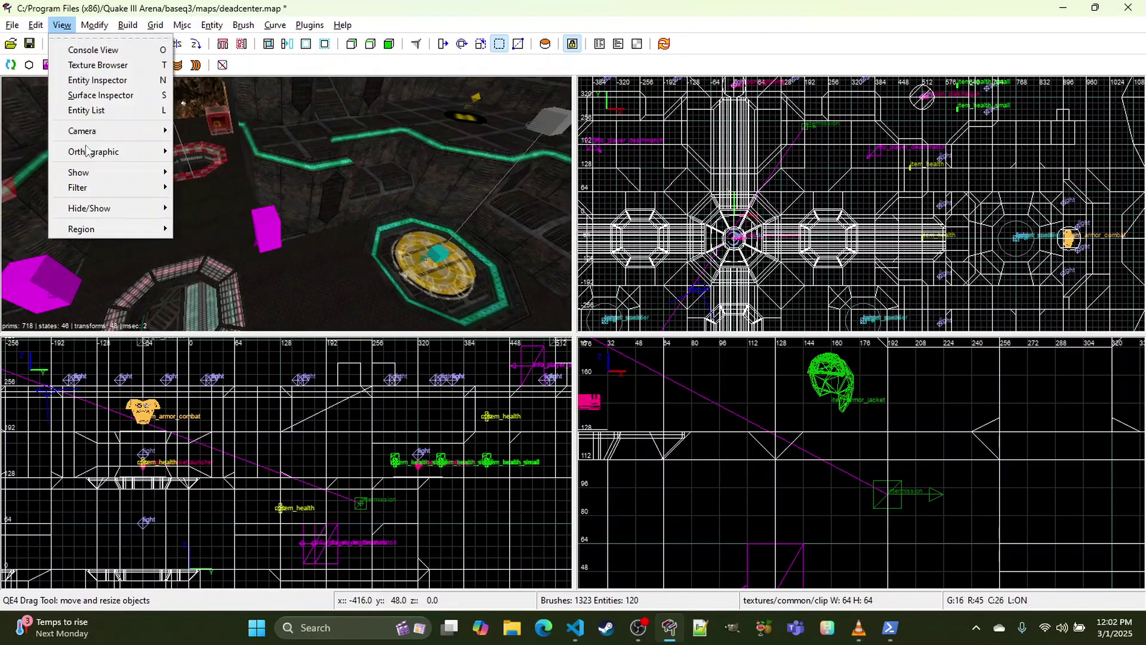
mouse_move(89, 205)
left_click(214, 227)
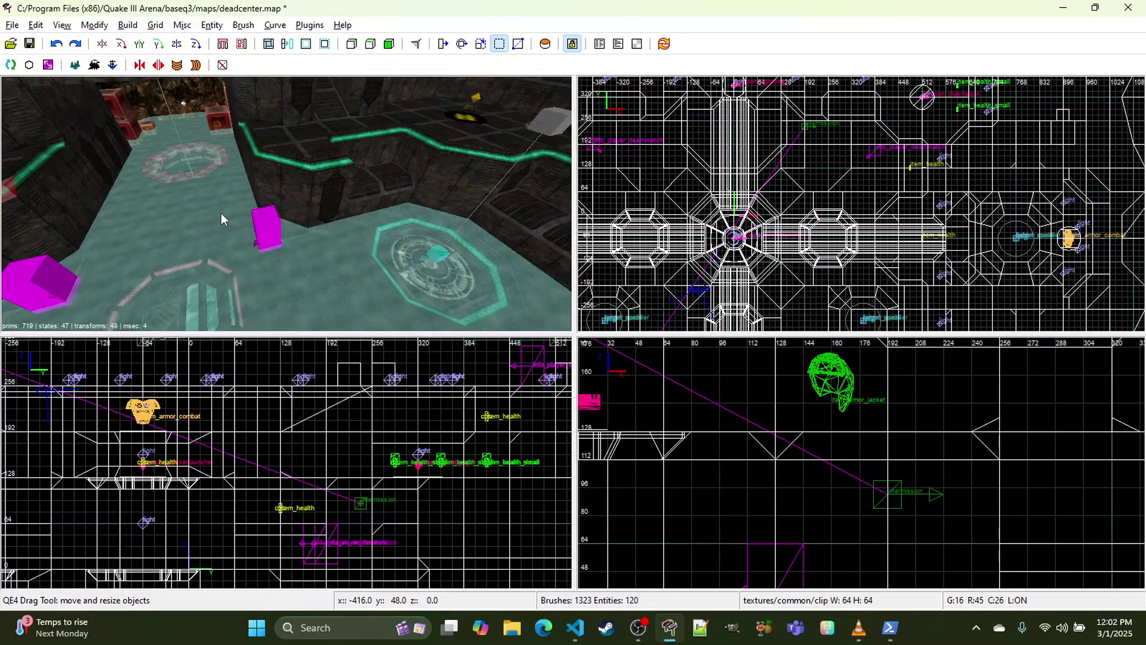
left_click(230, 216, "shift")
key("h")
Step: Select the ring of clip rim brushes around the octagonal opening in the passage near the crates
right_click(234, 209)
key("w")
key("w")
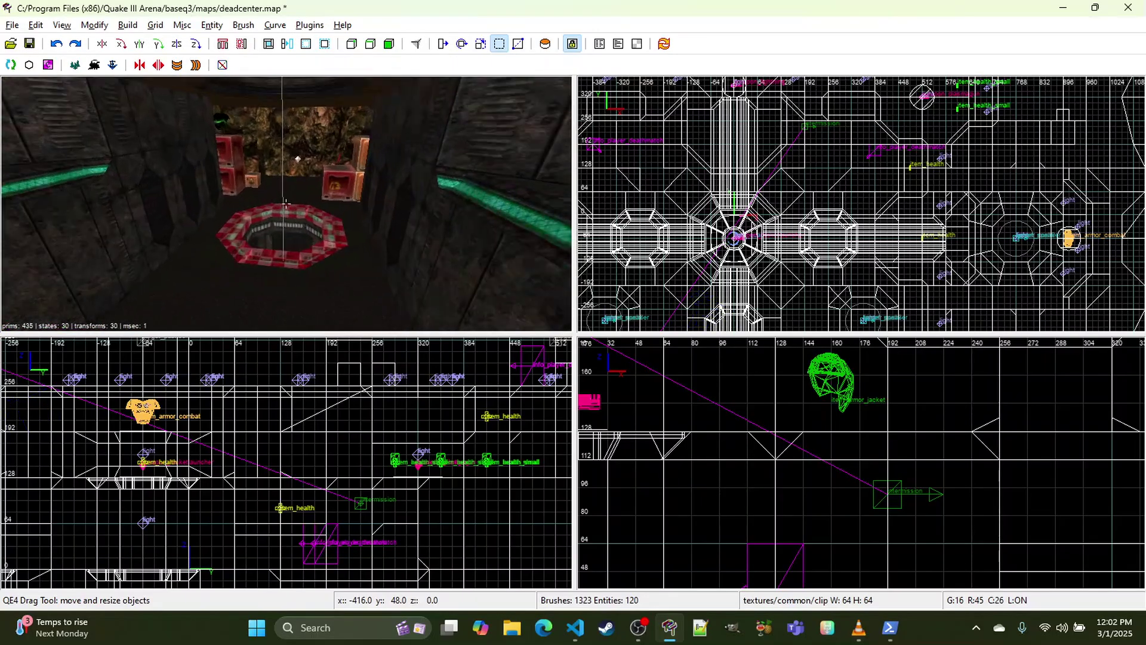
right_click(286, 204)
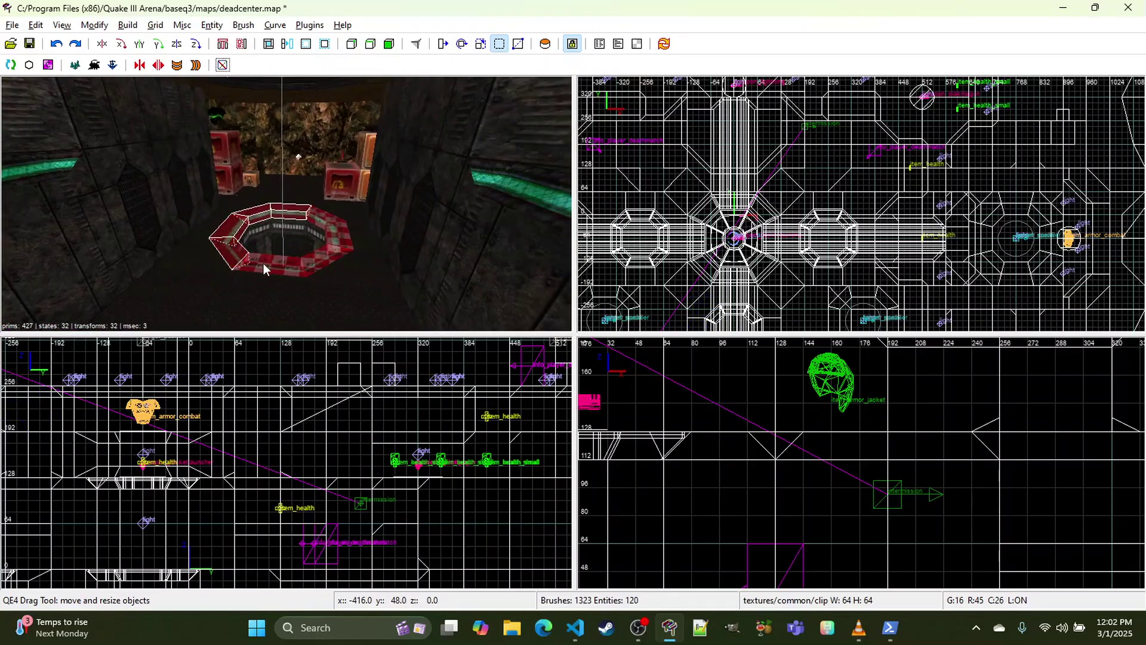
right_click(326, 226)
Step: Examine the gold pads and octagonal openings on both floor levels for rims that still need clip brushes
key("w")
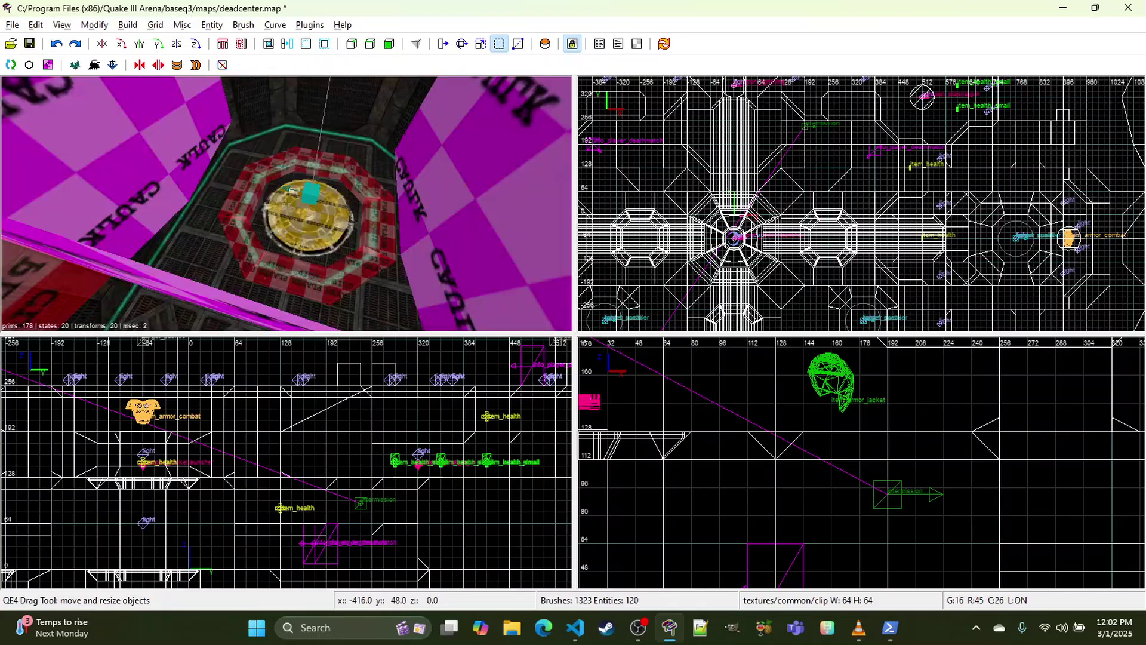
key("w")
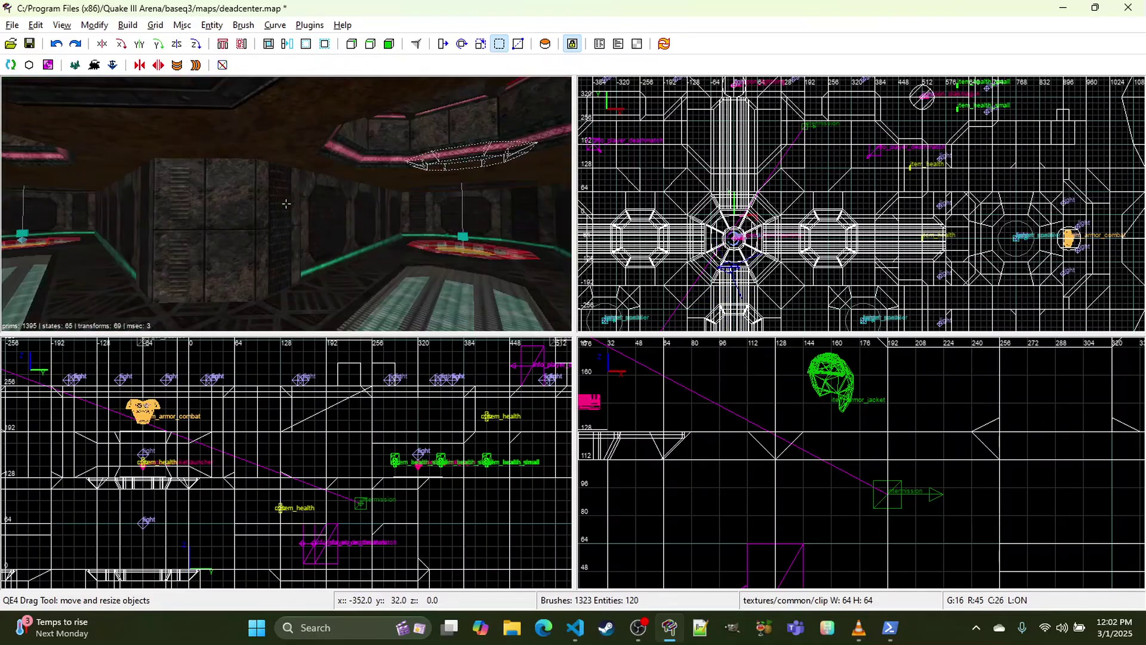
key("w")
right_click(286, 204)
scroll(754, 225, "up", 2)
scroll(374, 428, "up", 2)
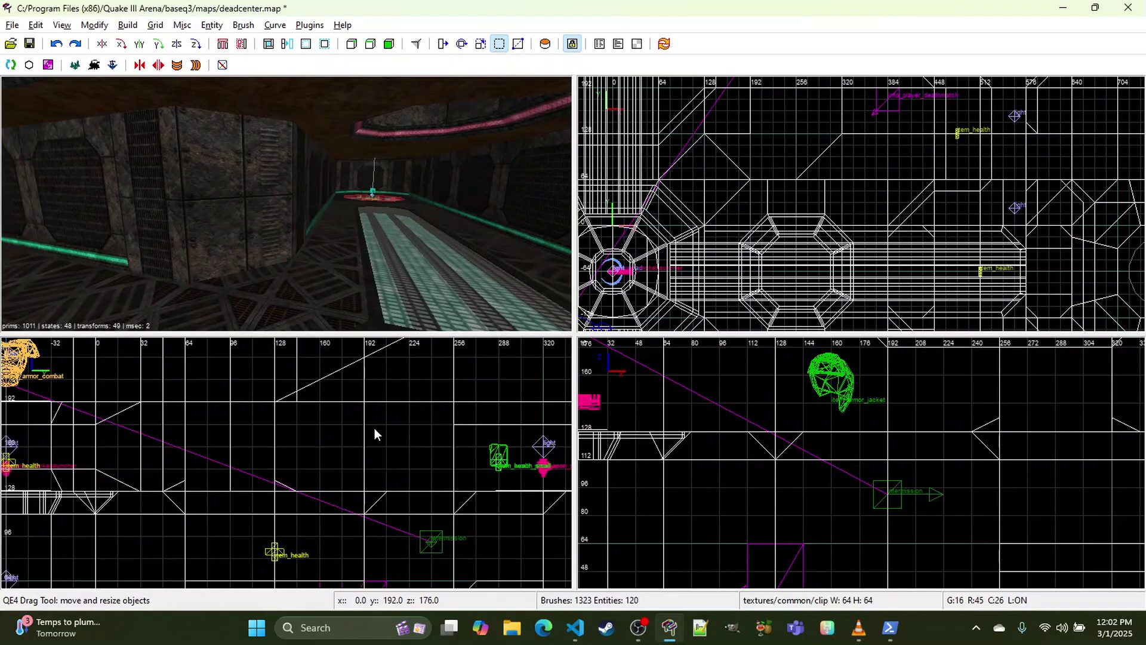
right_click(286, 203)
key("s")
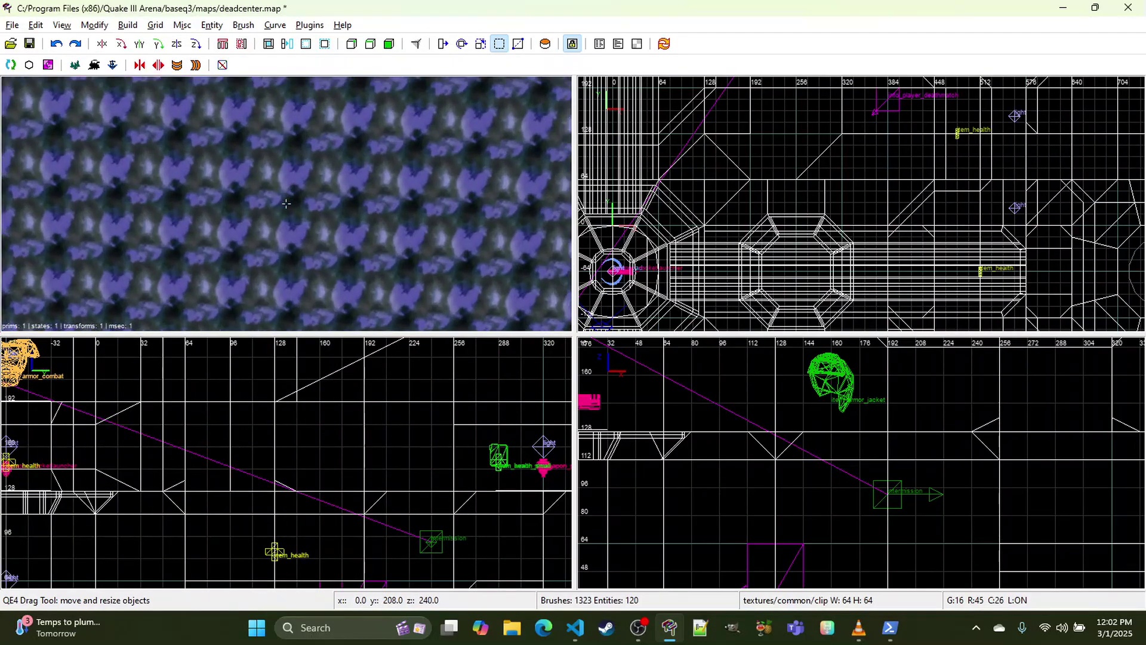
key("w")
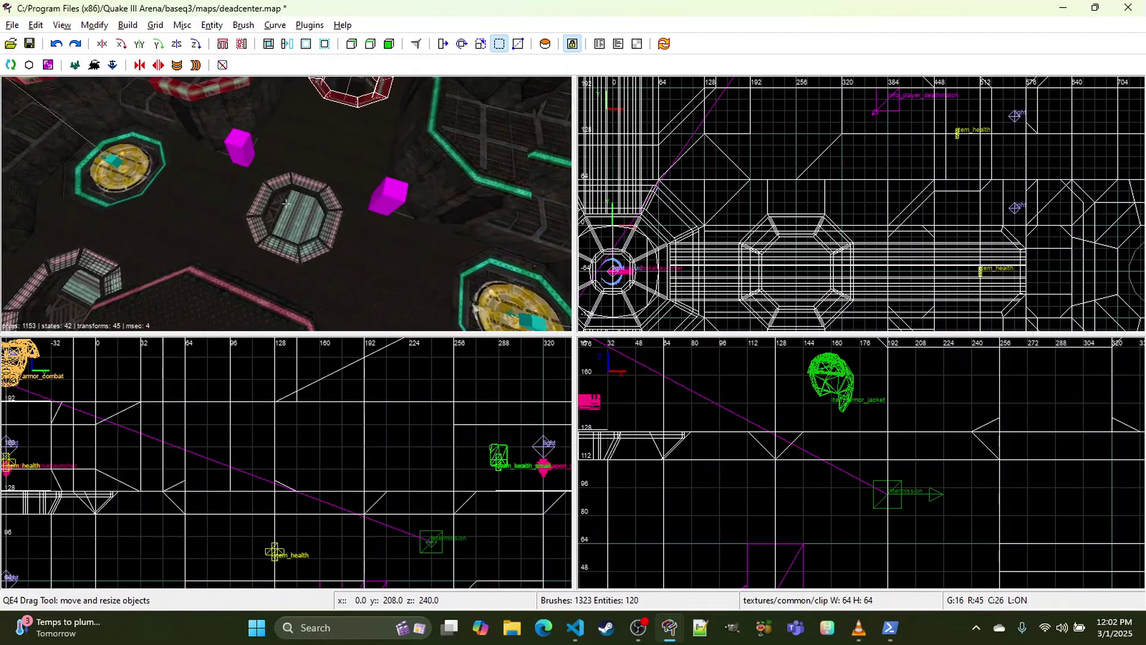
Step: Place a copy of the selected octagonal clip rim ring onto the gold pad on one side of the lower passage
scroll(959, 179, "down", 5)
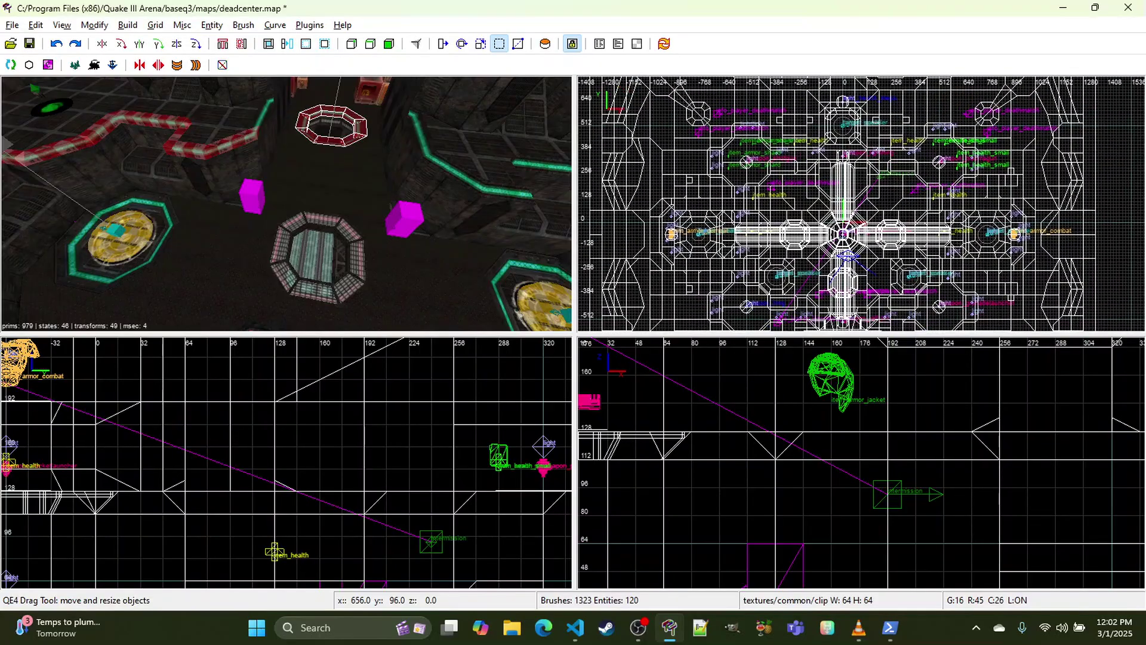
key("7")
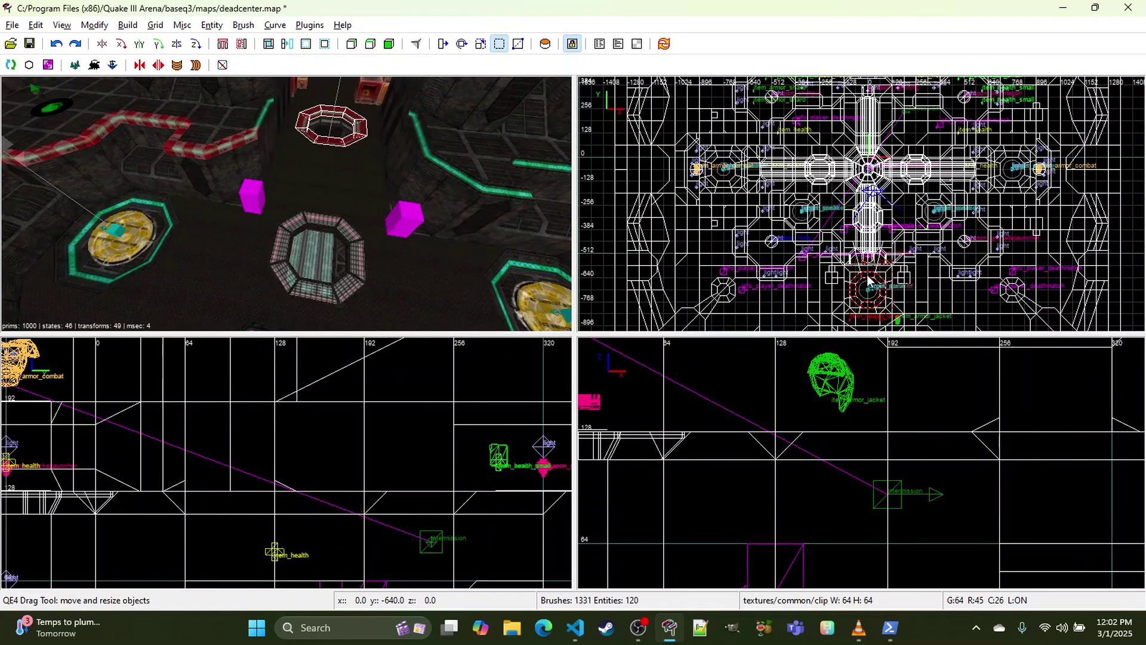
mouse_move(868, 281)
left_mouse_down()
mouse_move(1011, 167)
mouse_move(935, 205)
left_mouse_up()
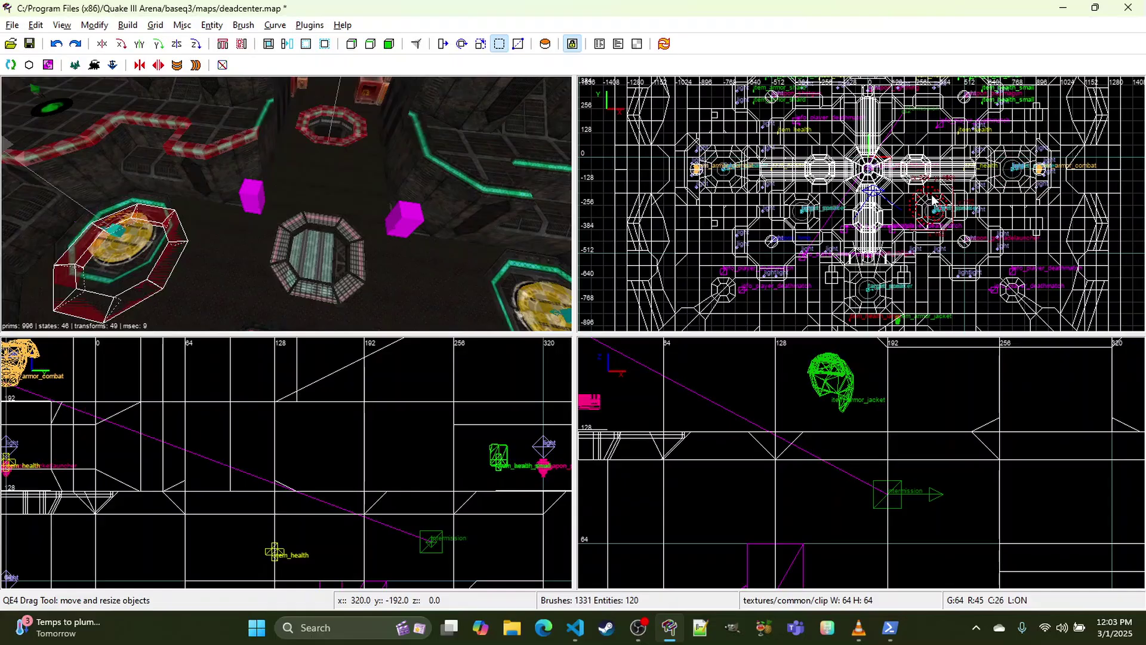
key("6")
Step: Duplicate the clip rim ring onto the mirrored gold pad across the passage and deselect it
mouse_move(934, 197)
left_mouse_down()
mouse_move(889, 207)
mouse_move(800, 195)
left_mouse_up()
key("space")
right_click(193, 185)
right_click(193, 186)
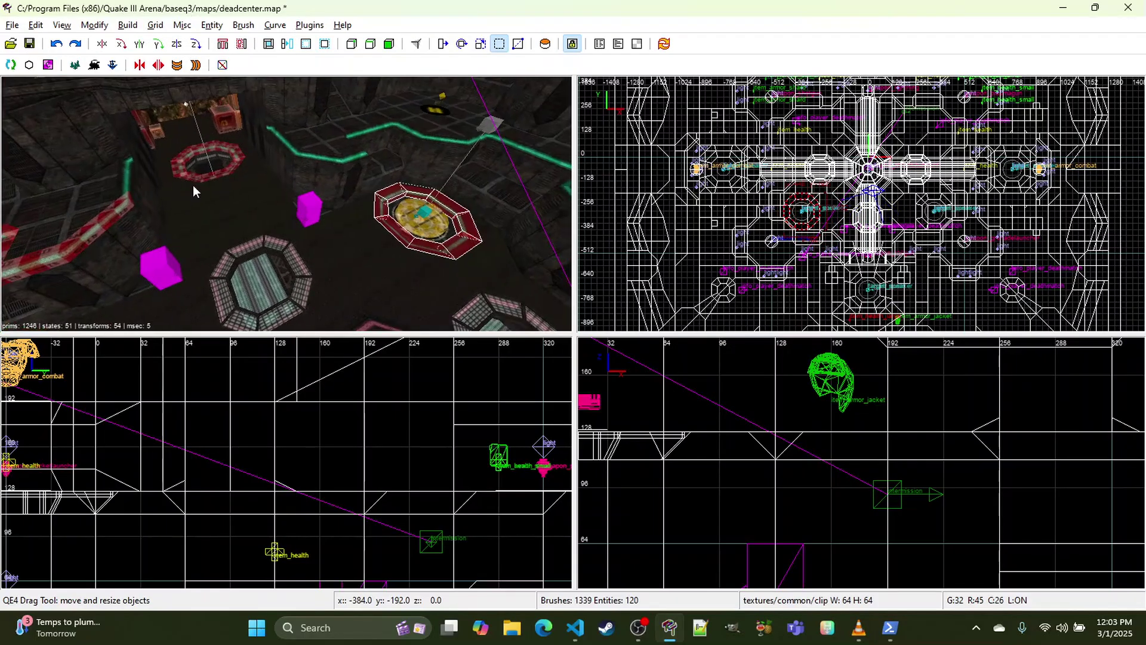
key("Escape")
Step: Clone the wall block beneath the lower ledge's uncovered edge near the passage and flip the copy along Z
right_click(227, 212)
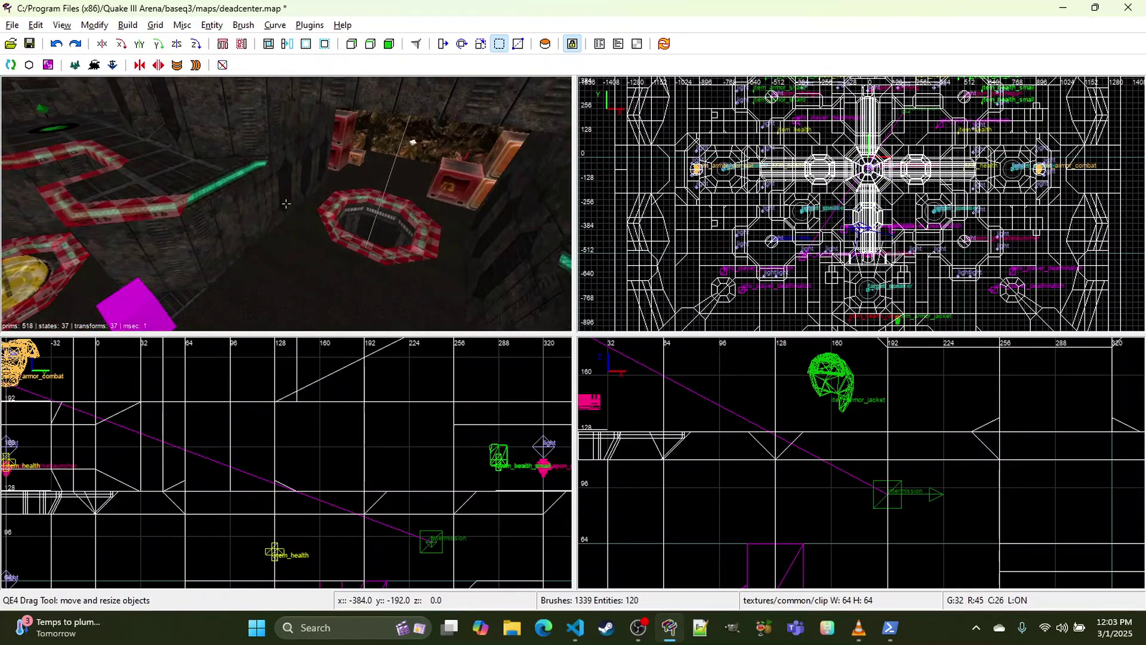
right_click(286, 203)
left_click(290, 213, "shift")
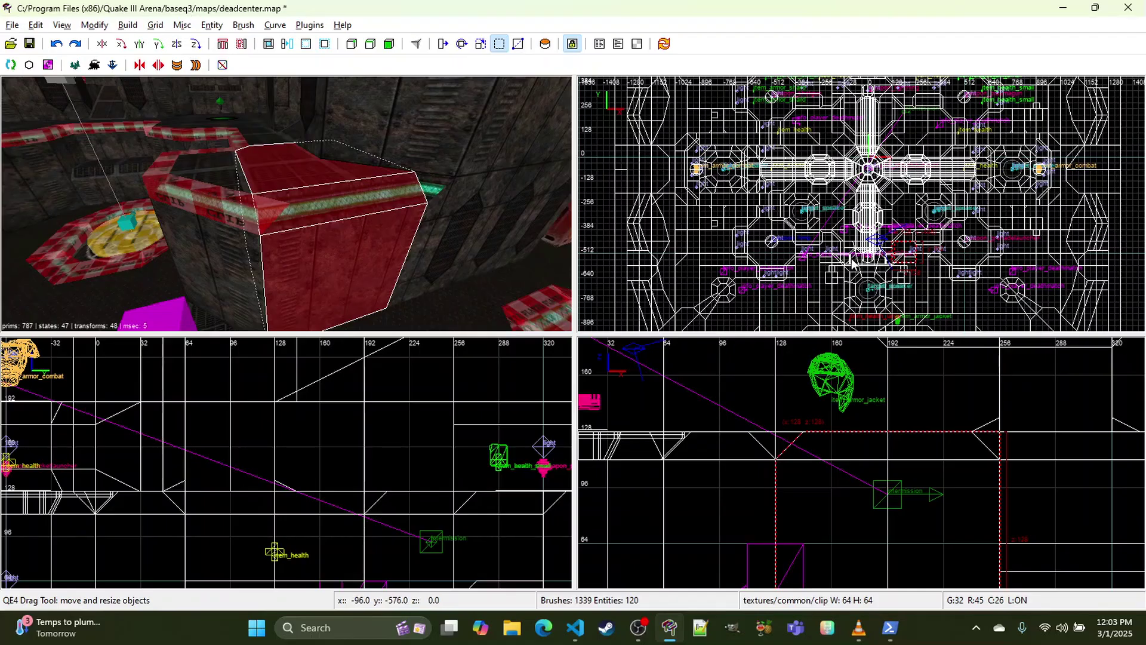
left_click(177, 46)
scroll(318, 432, "down", 6)
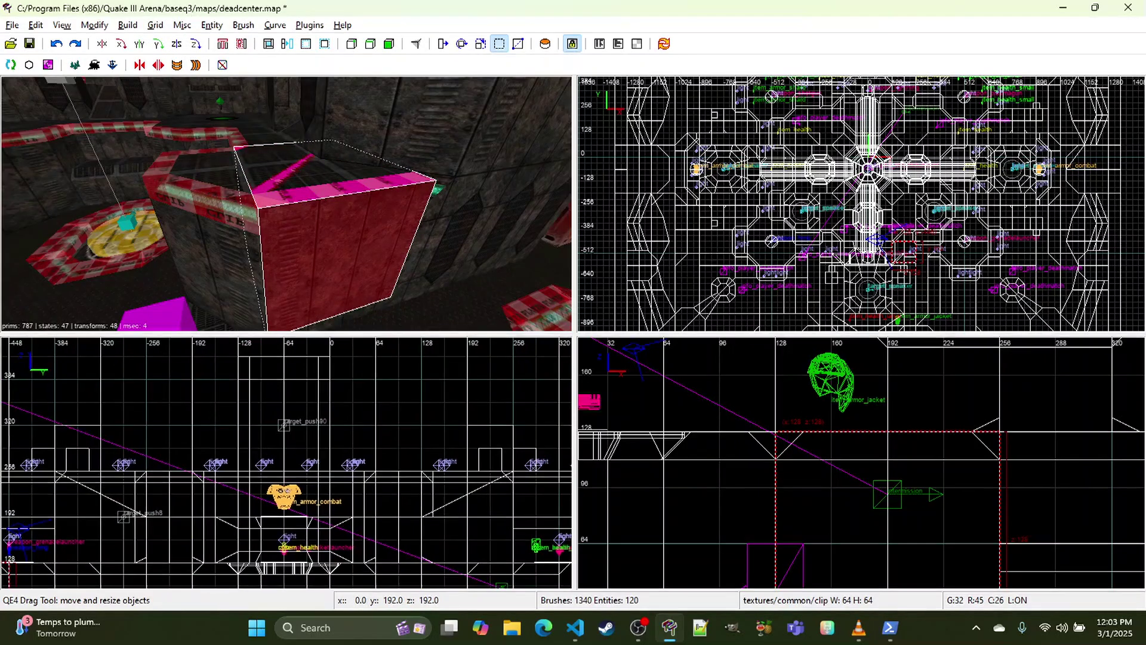
Step: With the grid at 8, clip the flipped copy horizontally at z 112, keep the thin slab above it, and deselect
scroll(320, 435, "up", 4)
key("x")
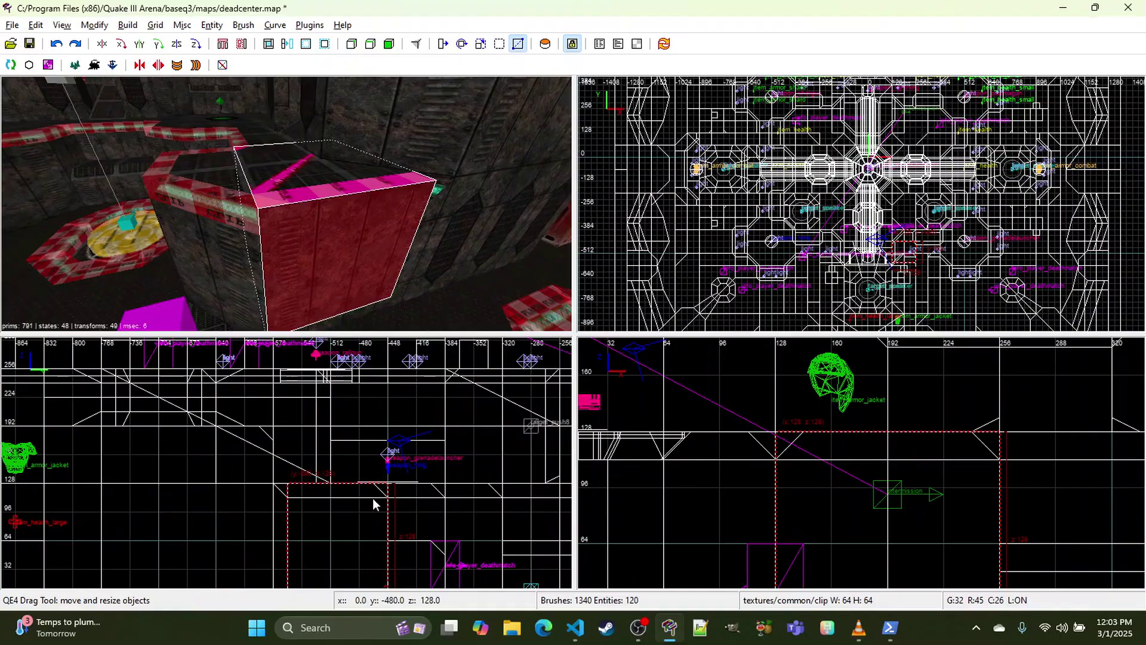
key("4")
key("x")
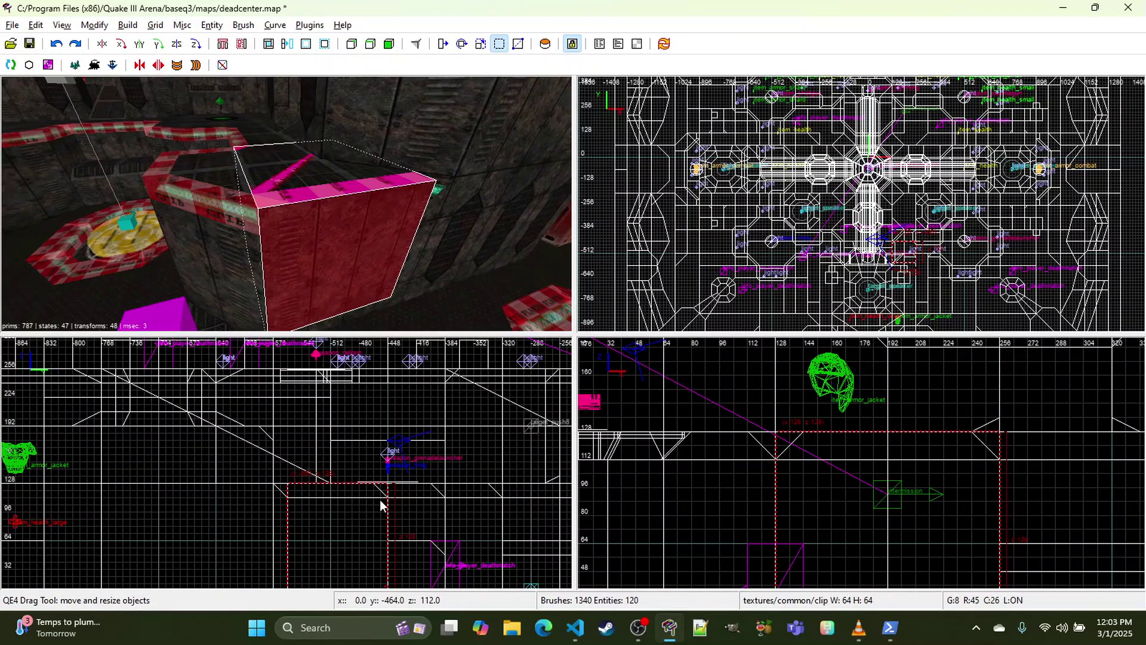
key("x")
left_click(373, 496)
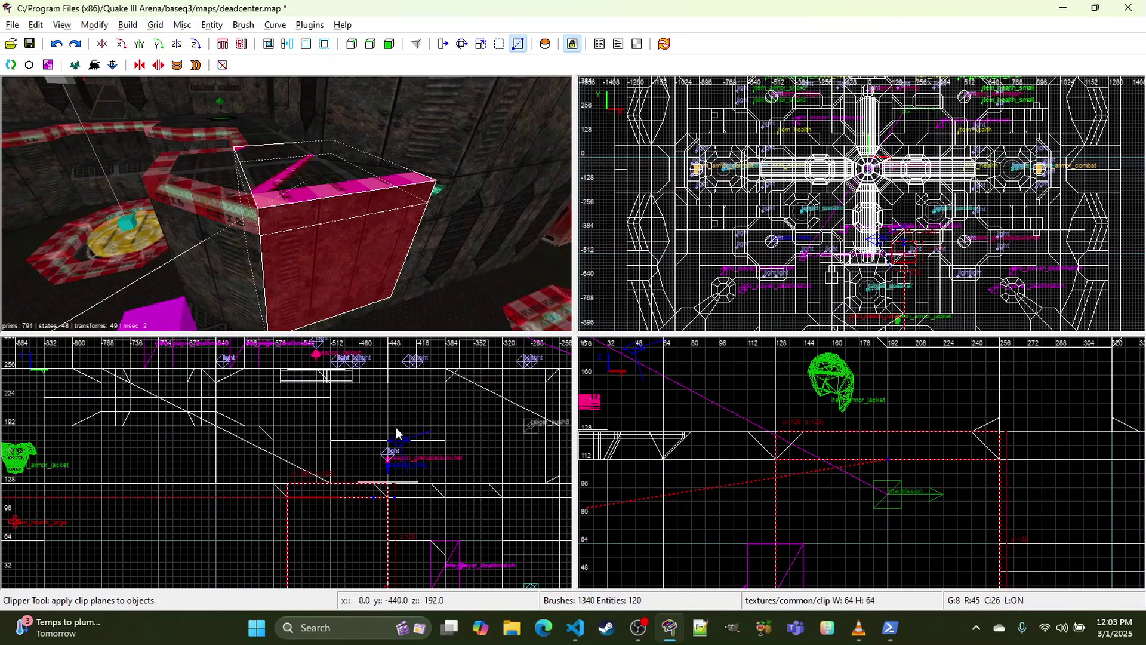
key("Return")
key("Escape")
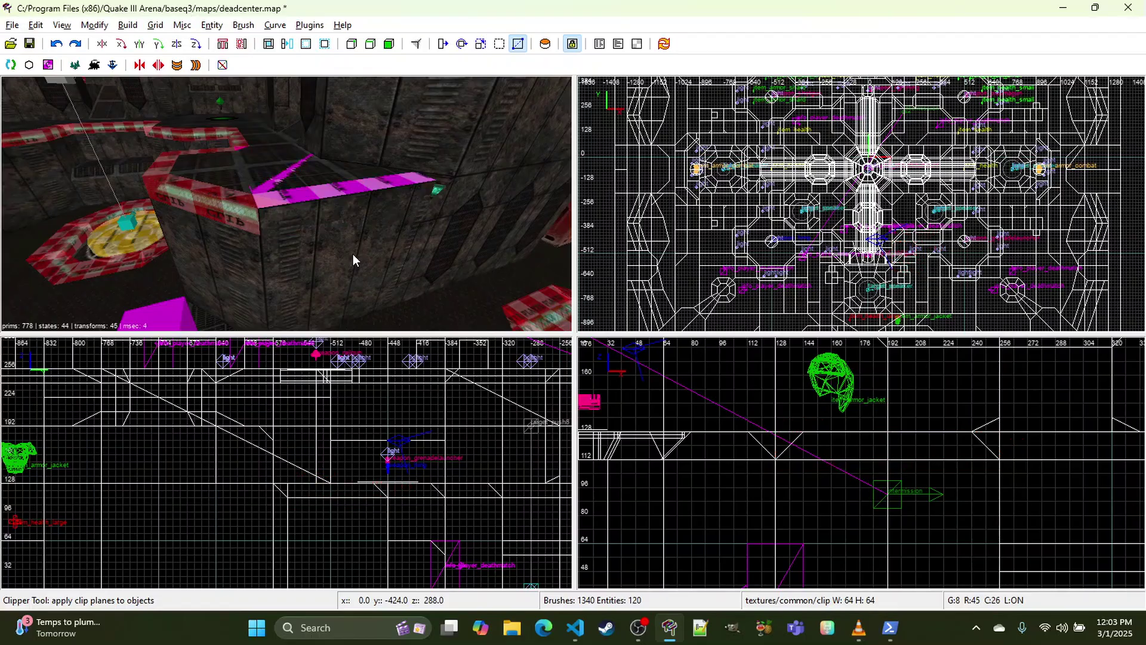
Step: Use the original wall block to cut the slab down to the bevelled rim pieces along the ledge edge
left_click(352, 254, "shift")
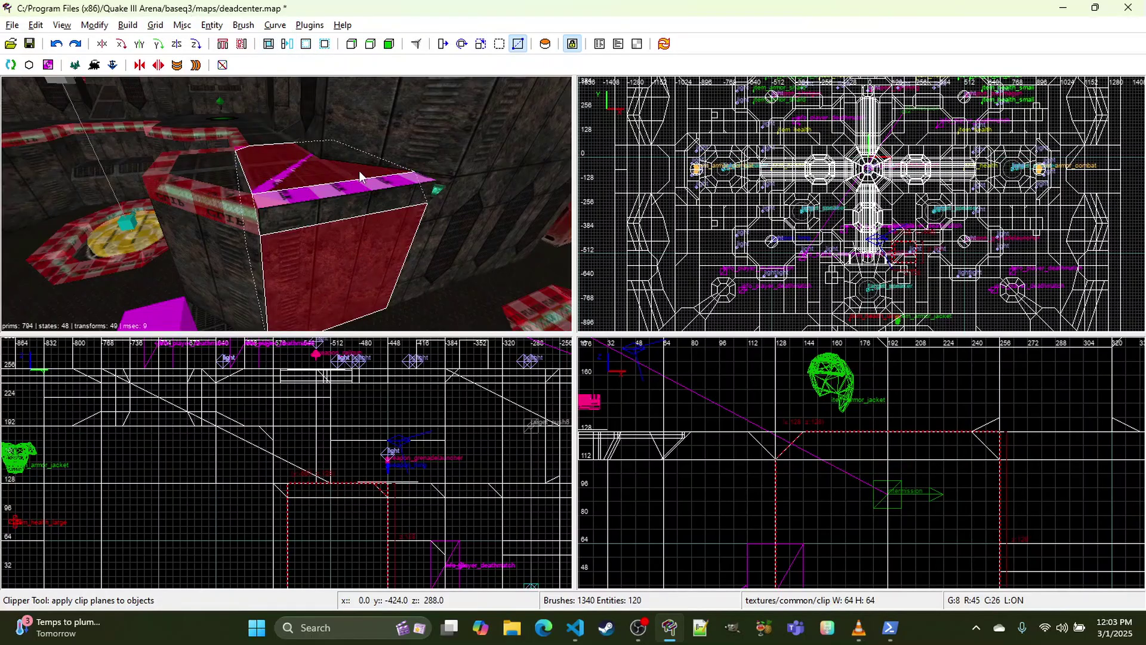
key("Return")
right_click_drag(738, 228, 741, 226)
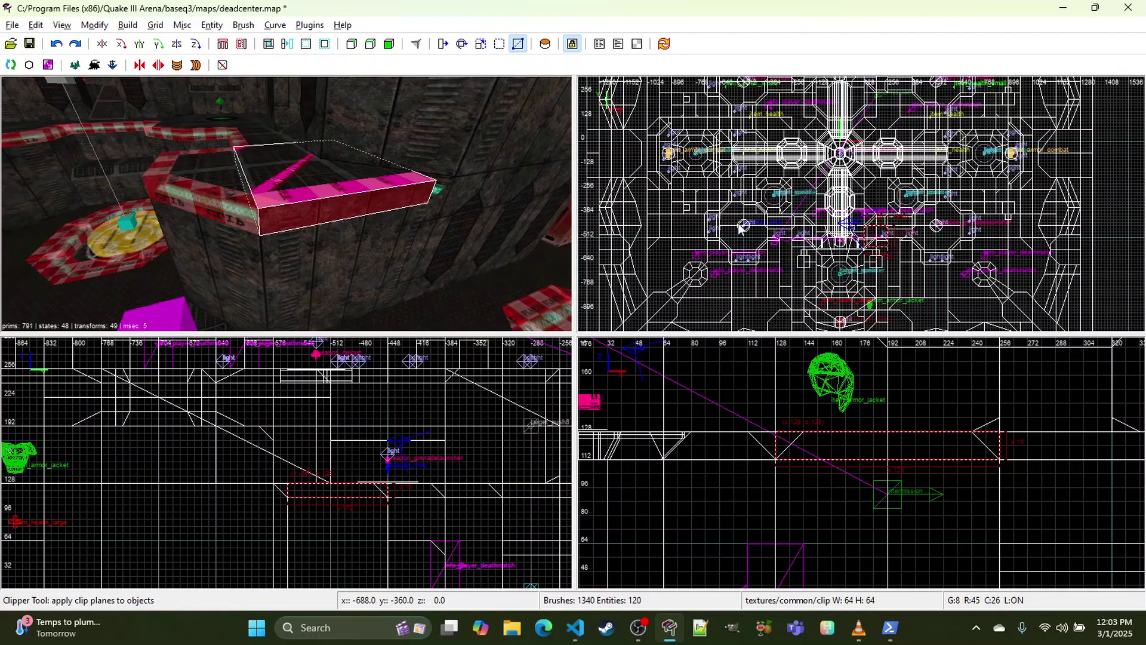
key("ctrl+z")
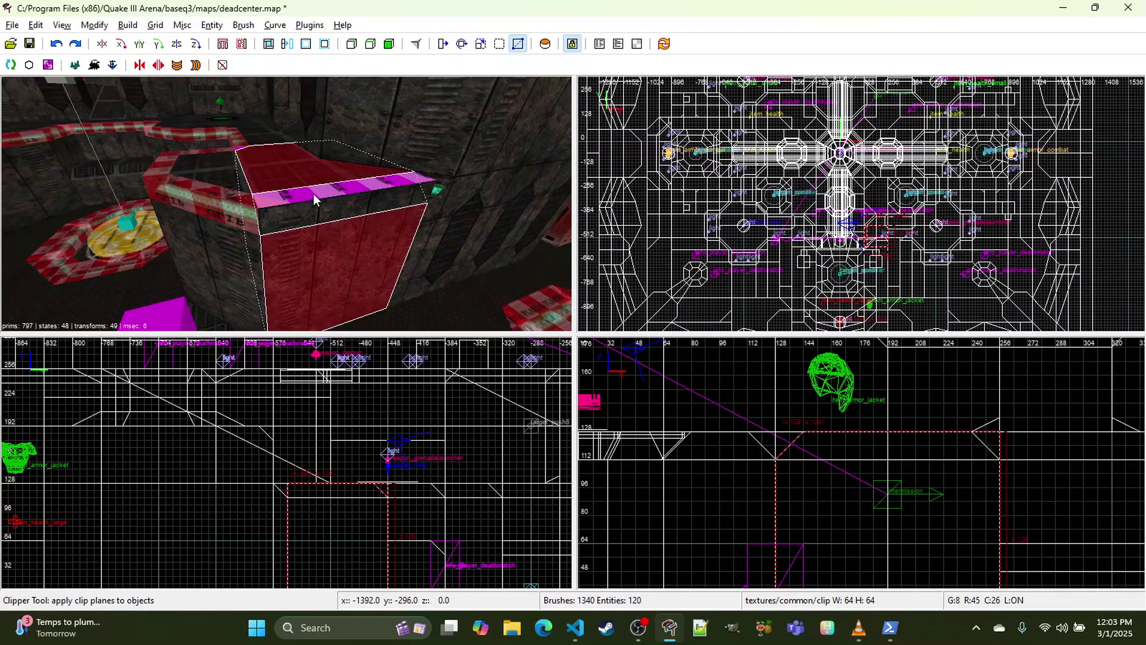
key("Escape")
Step: Apply the player clip texture to the small triangular brush at the ledge's inner corner and deselect it
right_click_drag(307, 206, 279, 181)
key("a")
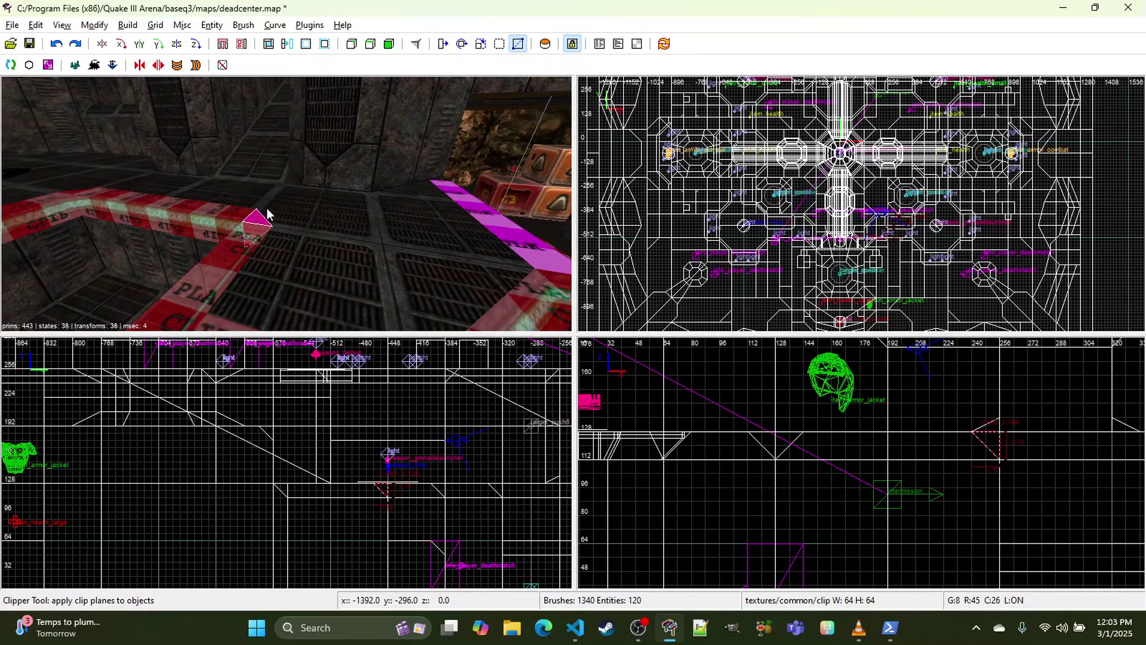
key("t")
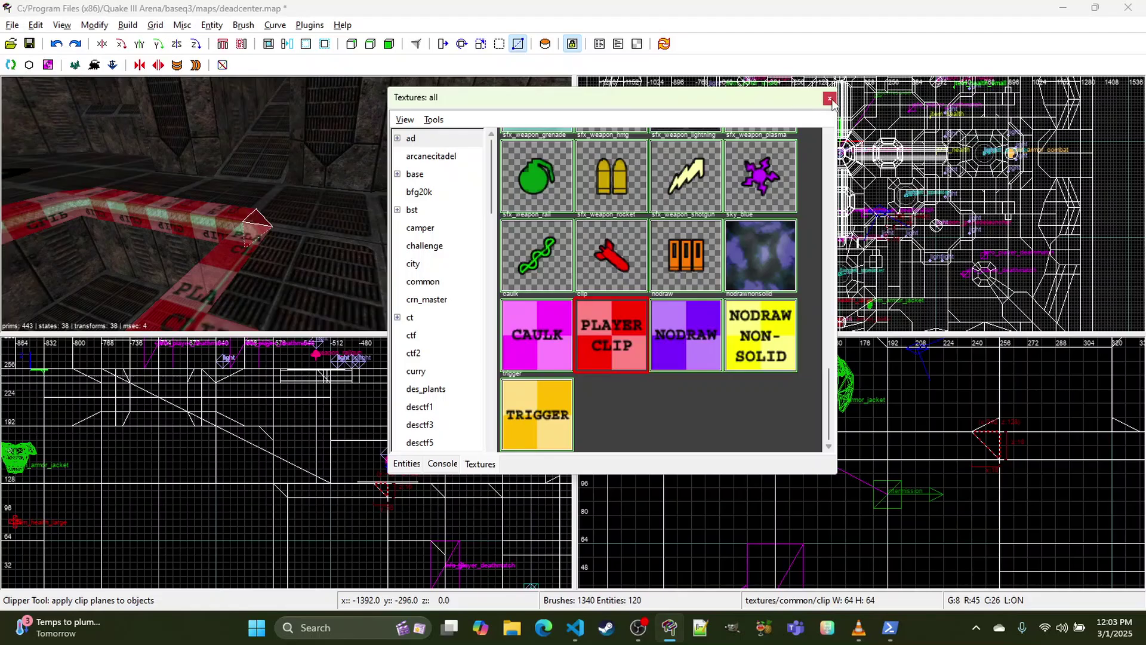
left_click(832, 100)
key("Escape")
Step: Leave only the small triangular corner brush selected instead of the long caulk rim, and save the map
right_click_drag(346, 240, 346, 240)
key("d")
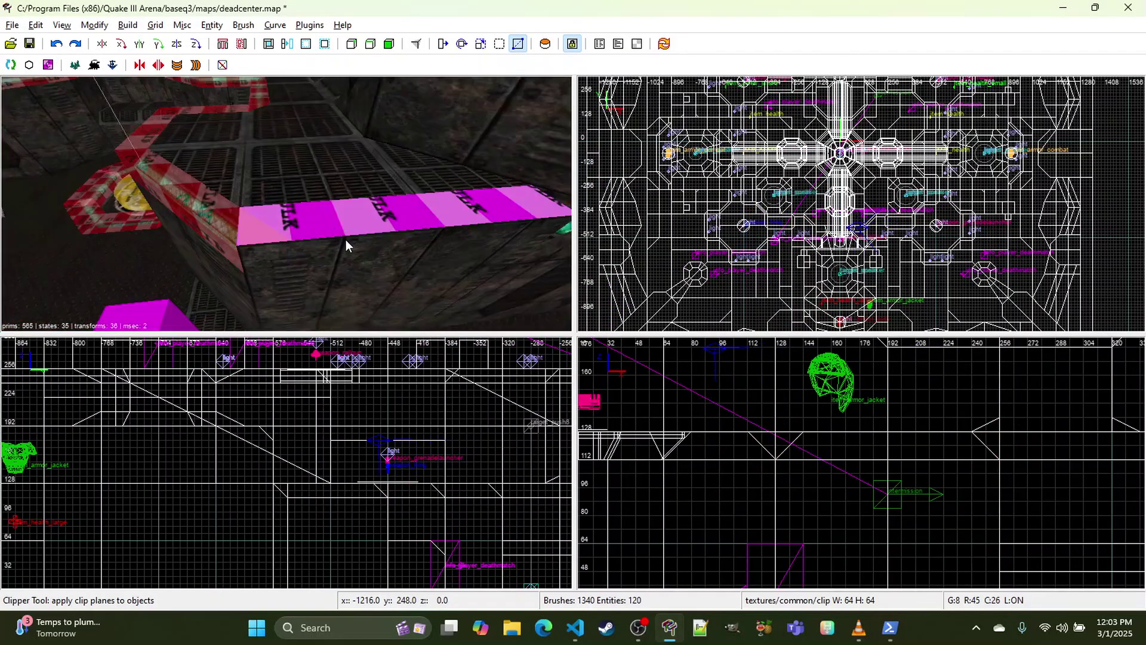
left_click(346, 245, "shift")
right_click(346, 245)
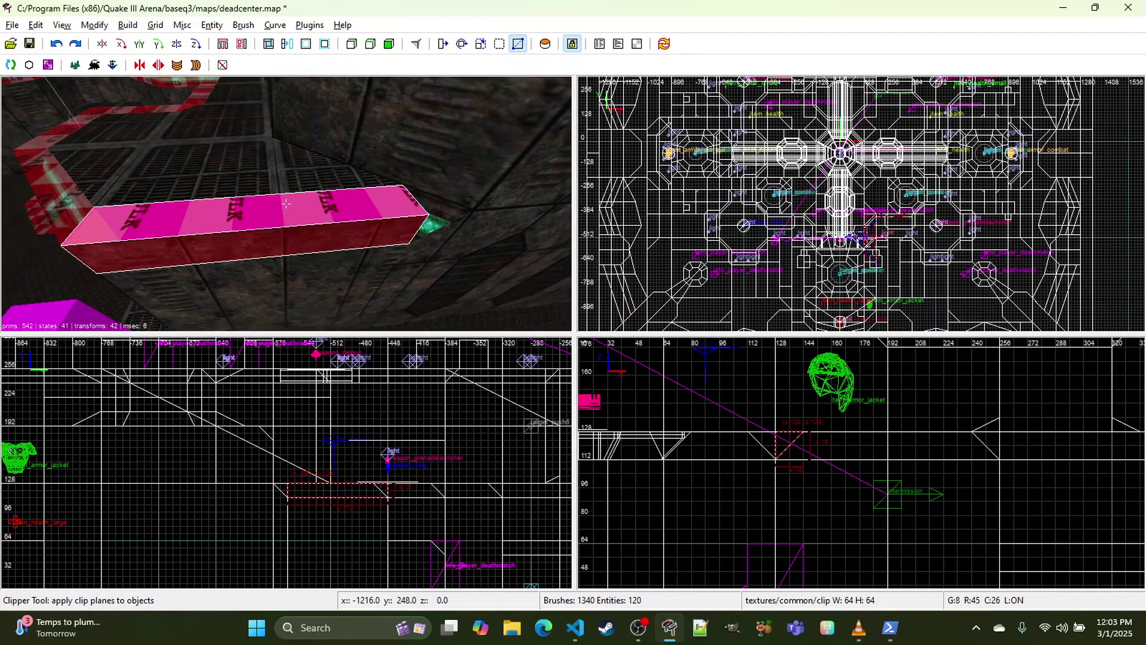
right_click(287, 204)
key("Escape")
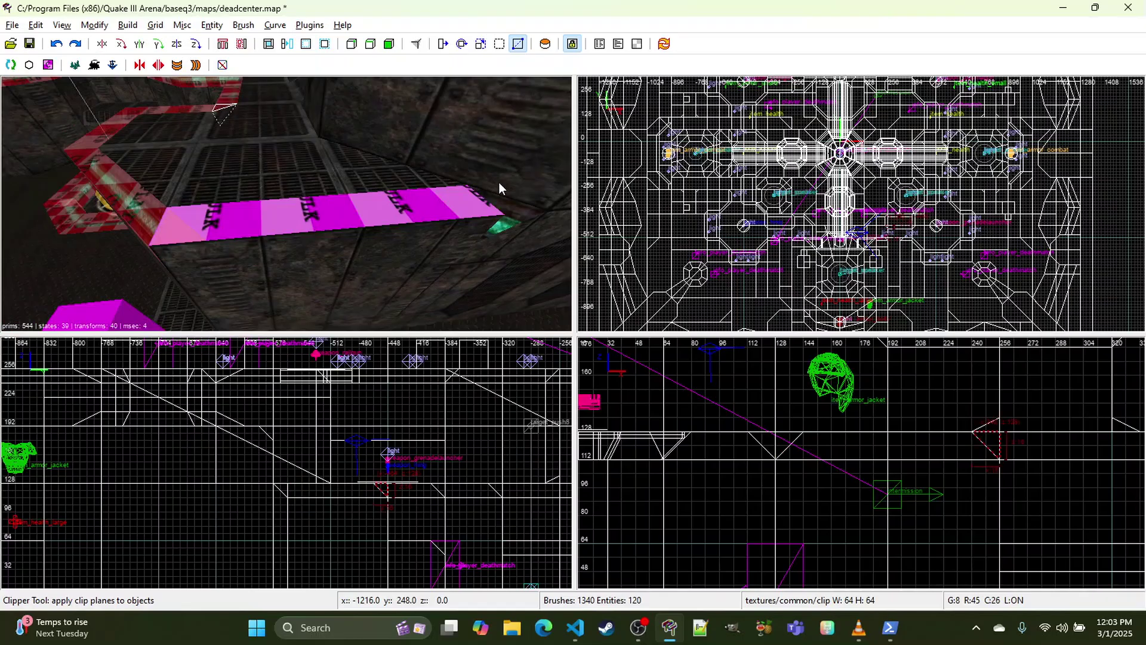
key("ctrl+s")
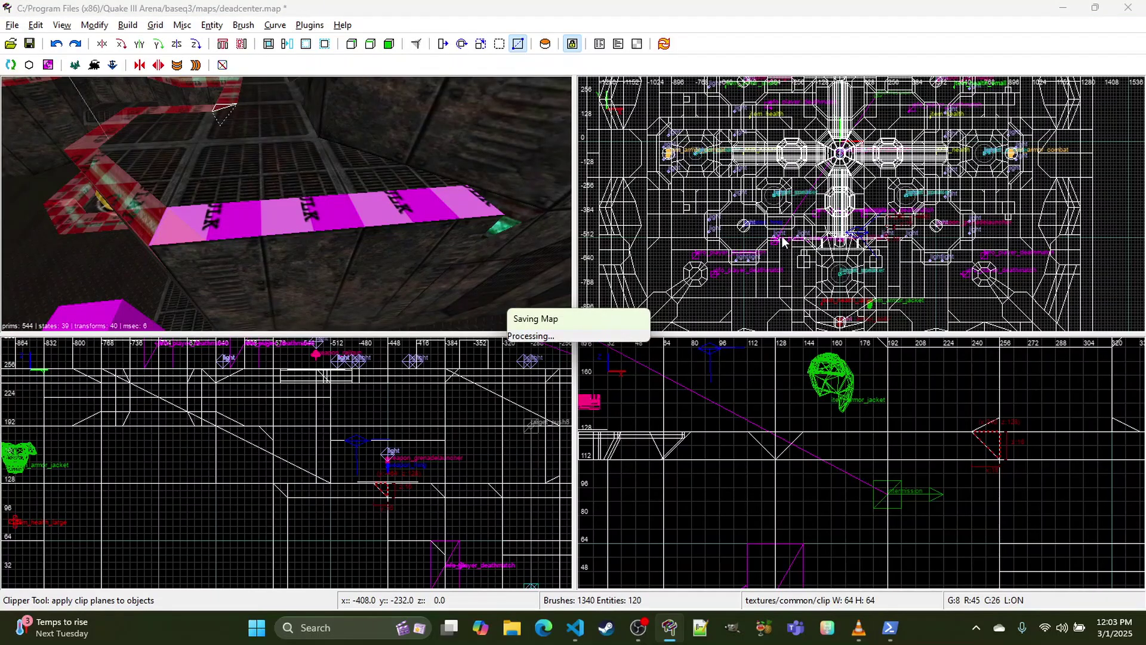
Step: Copy the triangular corner brush to the long rim's open end near x 144, y -560, and rotate it about Z to fit
scroll(802, 231, "up", 7)
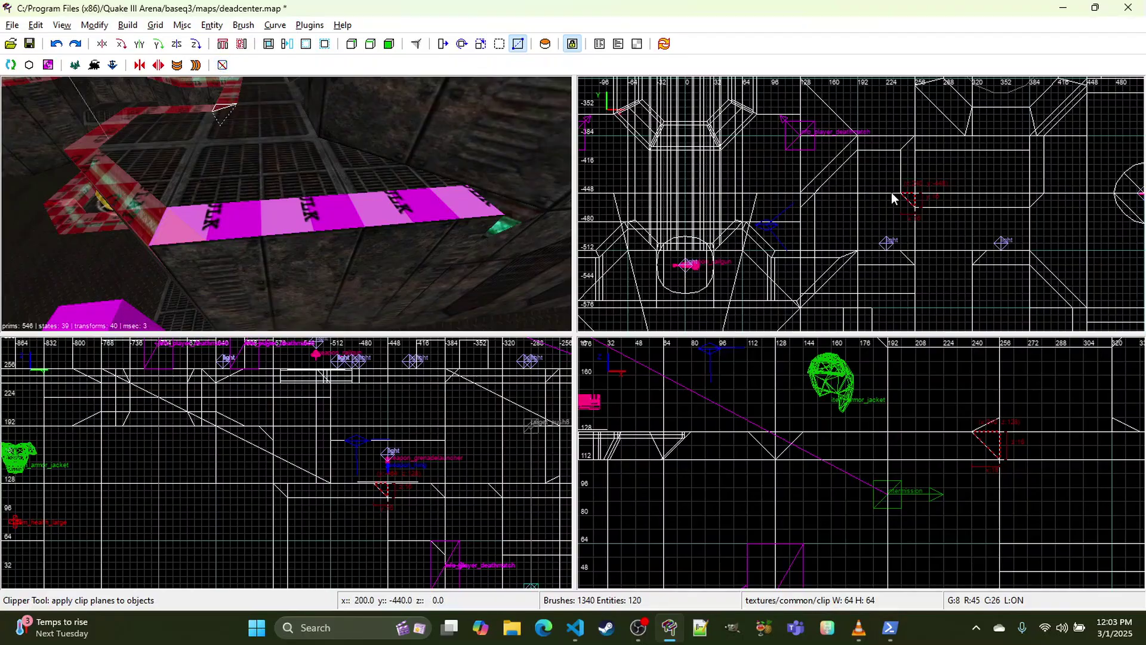
key("x")
left_click_drag(908, 203, 813, 301)
left_click(196, 43)
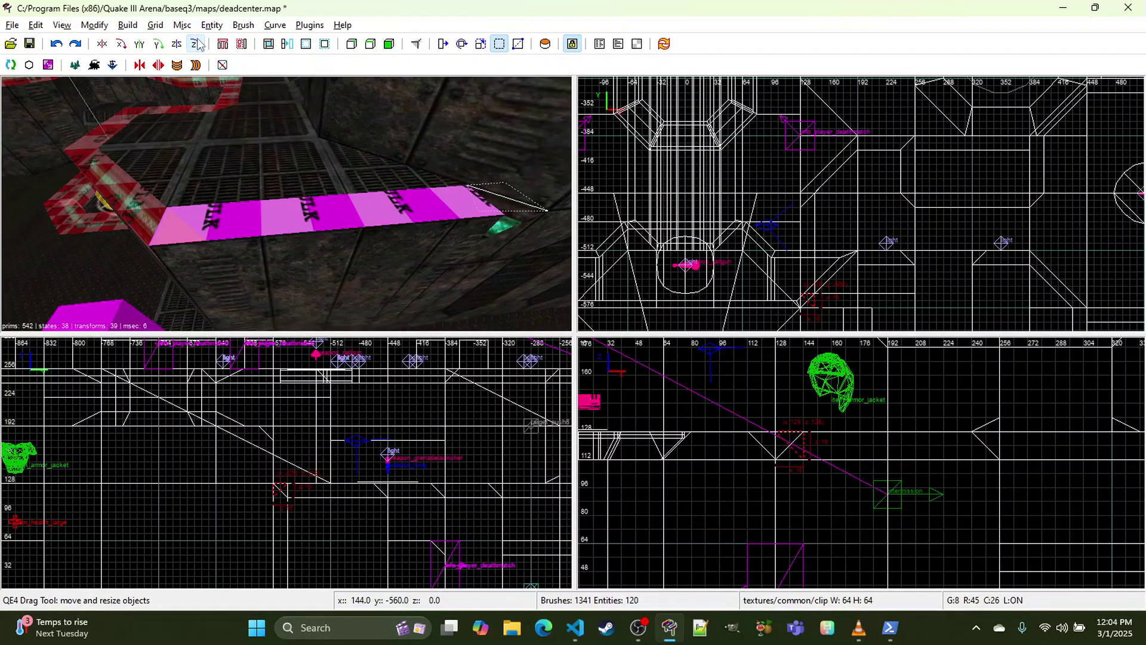
left_click(196, 43)
left_click(196, 44)
Step: Select the long caulk rim together with its new triangular end piece, apply the player clip texture to both, and deselect them
right_click(301, 146)
right_click(286, 203)
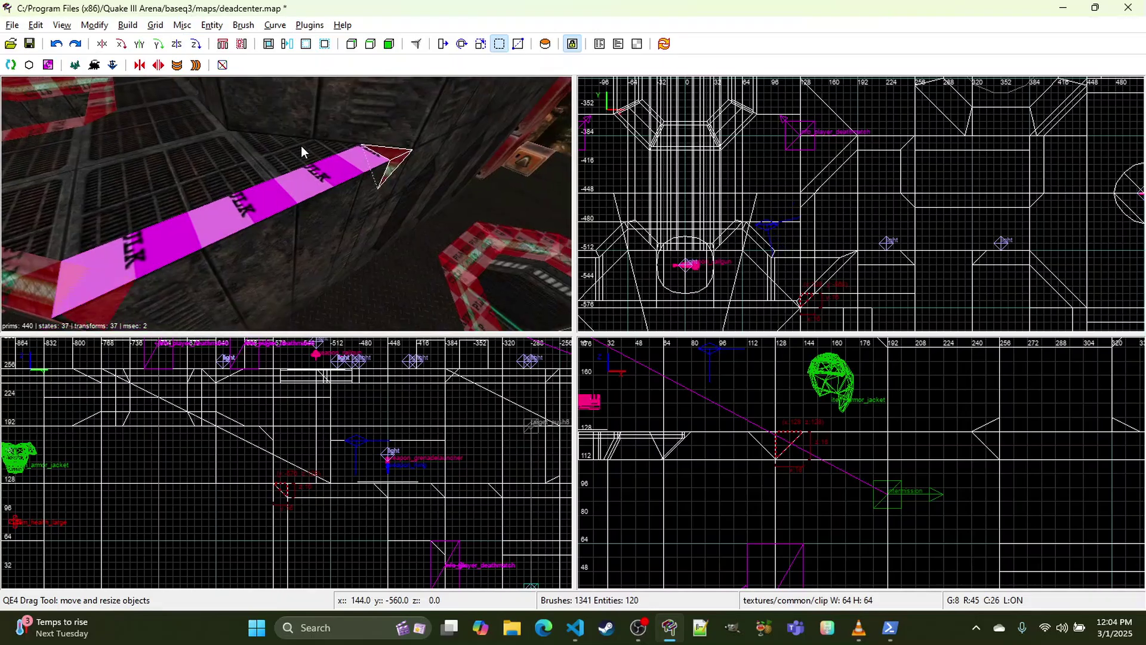
key("Down")
right_click(299, 155)
left_click(273, 191, "shift")
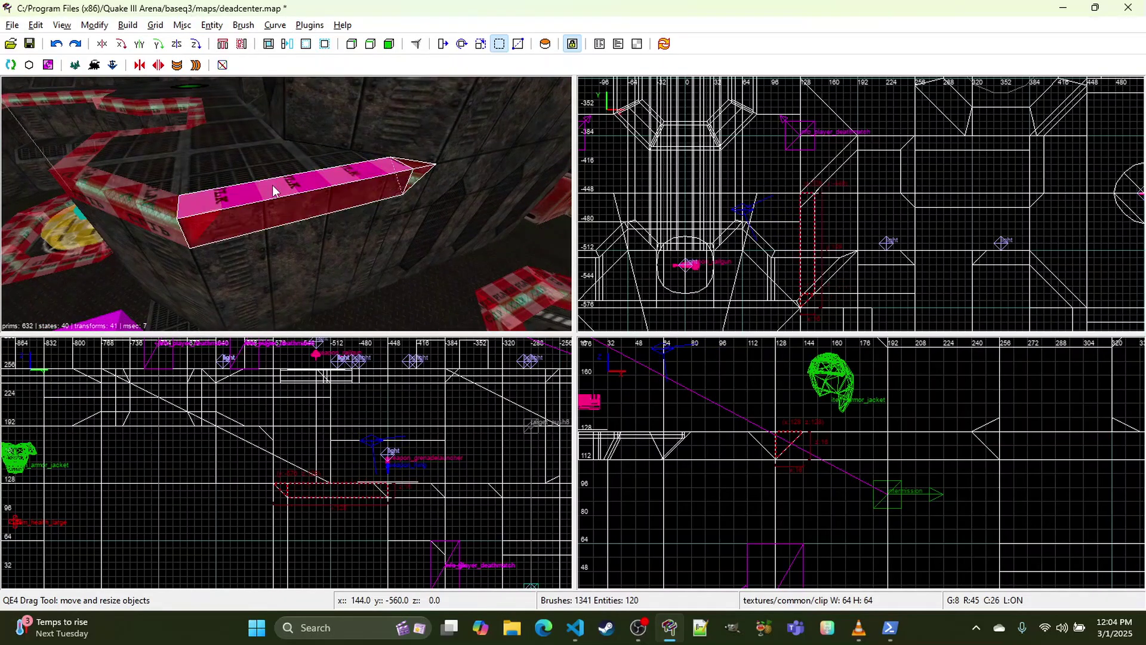
right_click(264, 155)
key("Left")
right_click(264, 155)
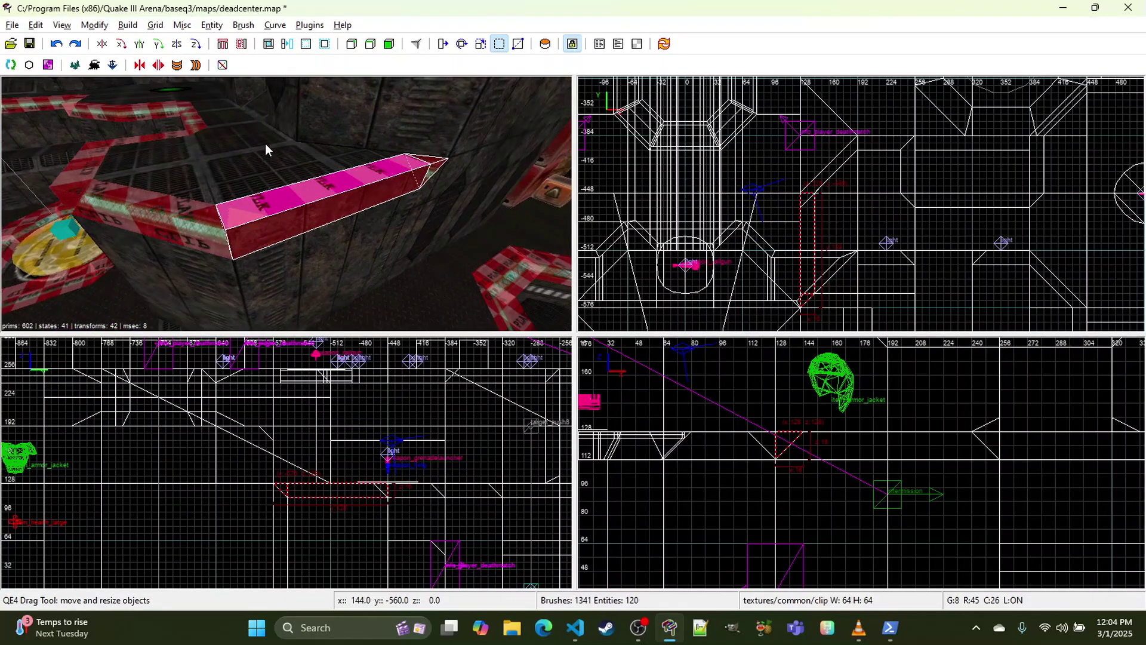
key("t")
scroll(587, 332, "down", 15)
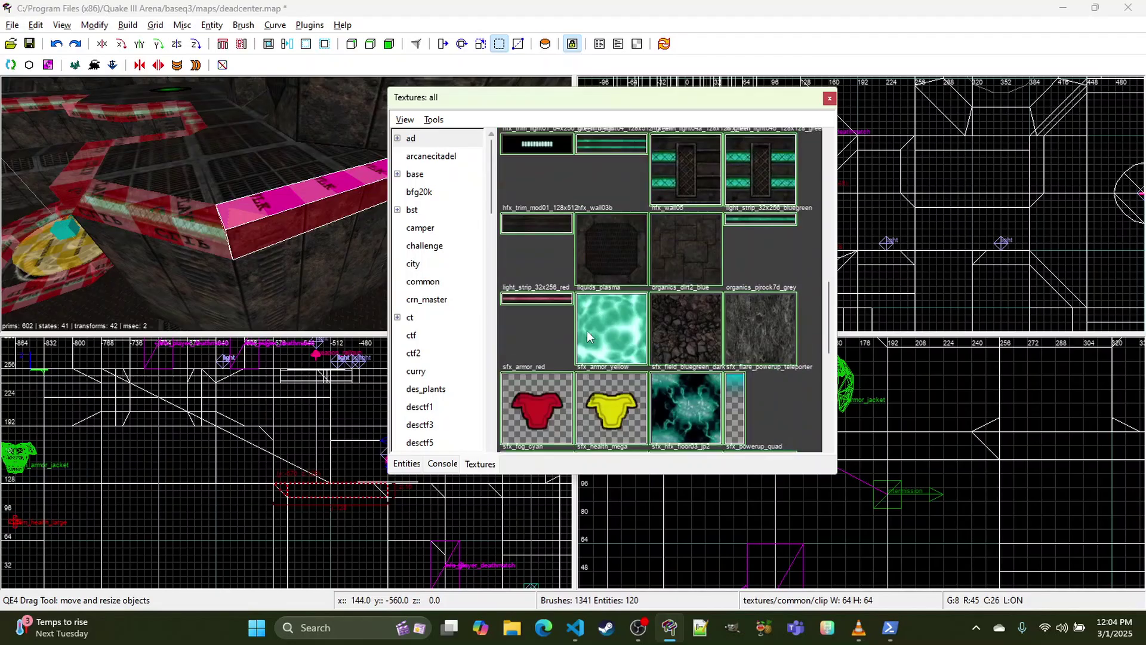
scroll(587, 332, "down", 3)
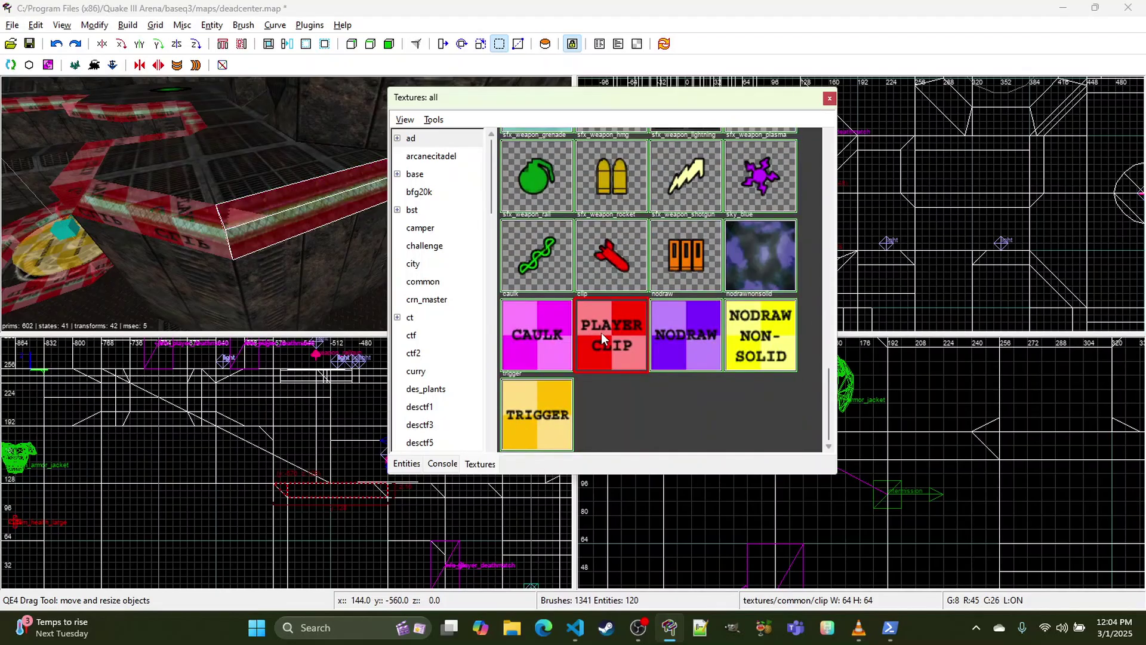
left_click(830, 99)
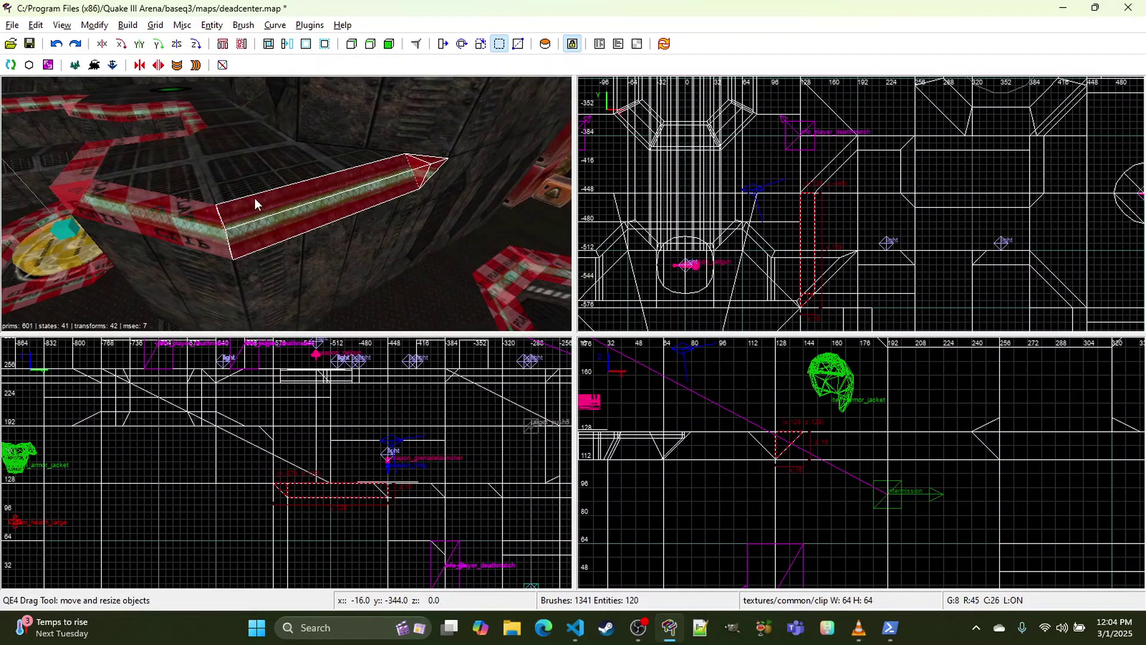
key("Escape")
left_click(163, 213, "shift")
key("a")
right_click_drag(163, 214, 166, 212)
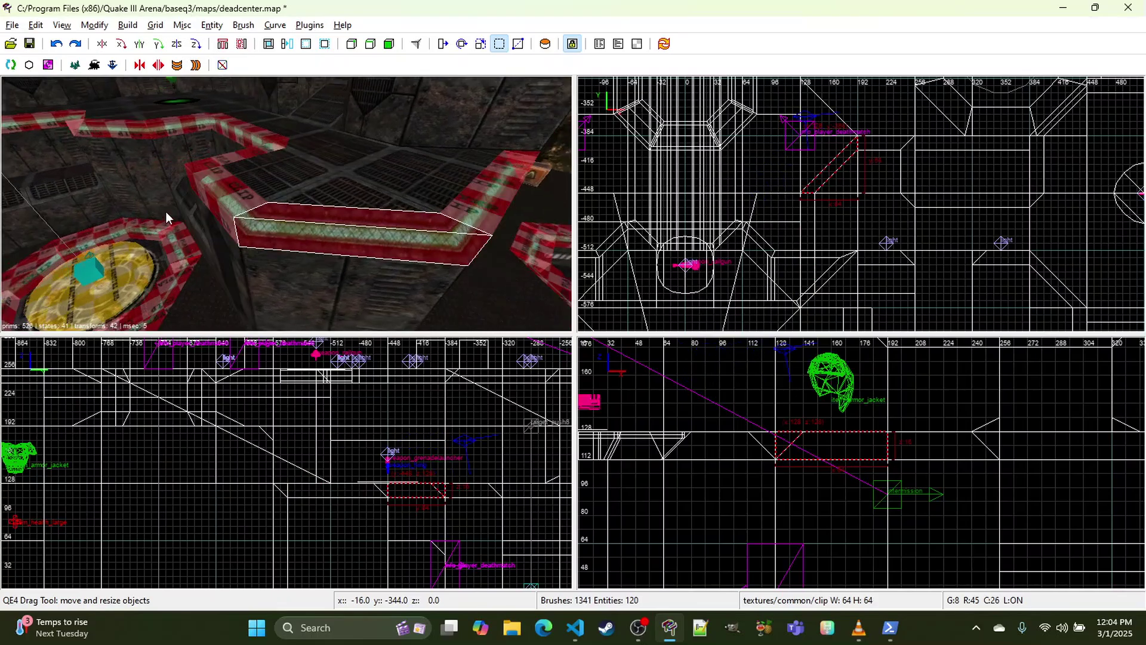
left_click(223, 225, "shift")
right_click(222, 225)
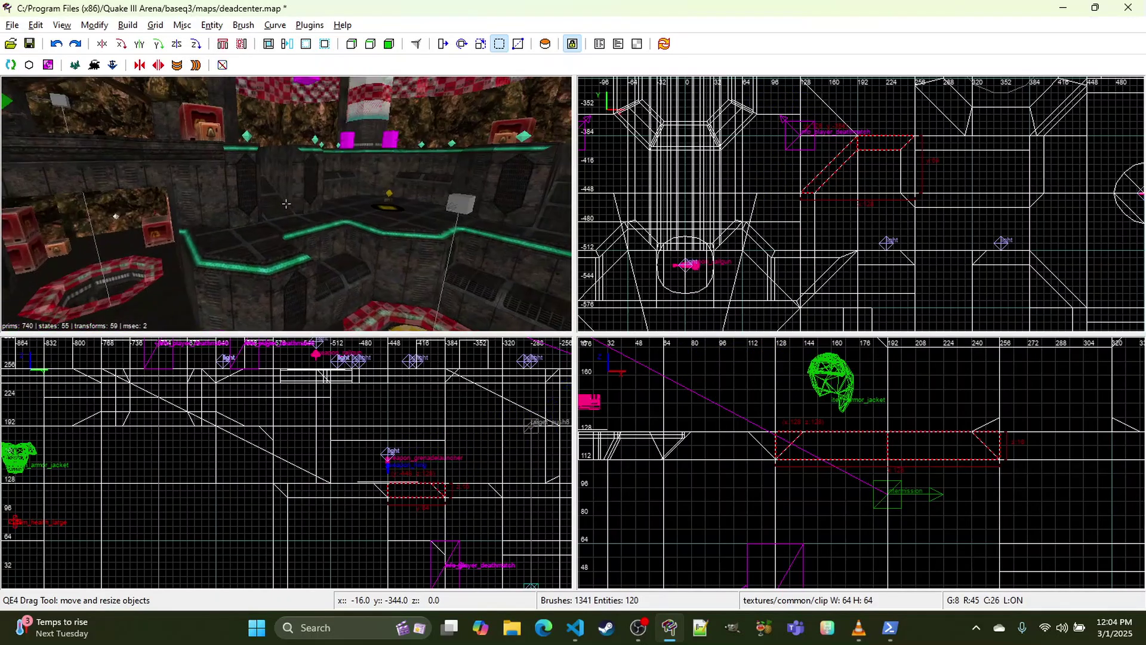
key("w")
key("a")
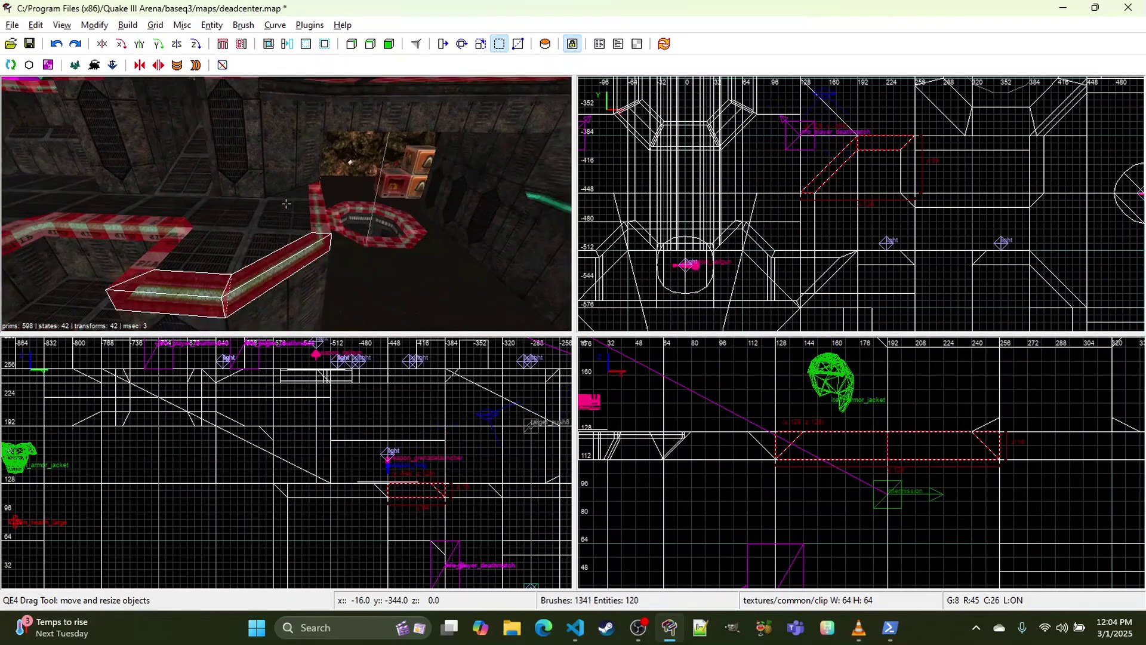
key("d")
right_click(286, 203)
key("Escape")
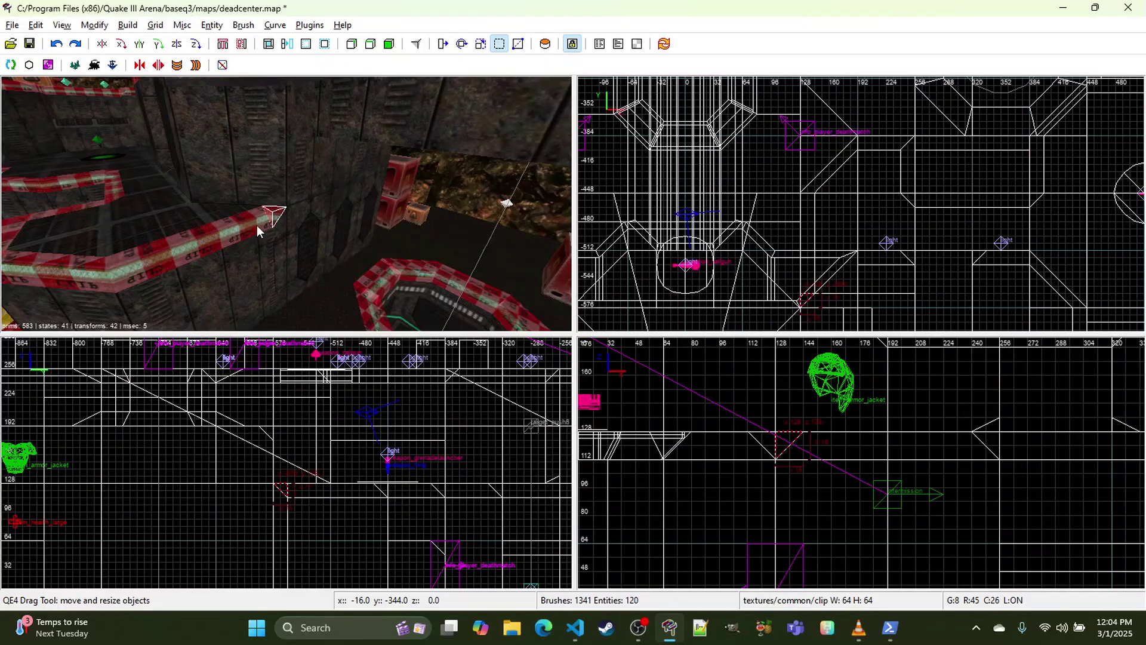
Step: Select the long lower-ledge clip rim with its triangular end piece, plus the adjoining angled and straight rim pieces up to x 256
right_click(257, 226)
right_click(219, 255)
left_click(220, 255, "shift")
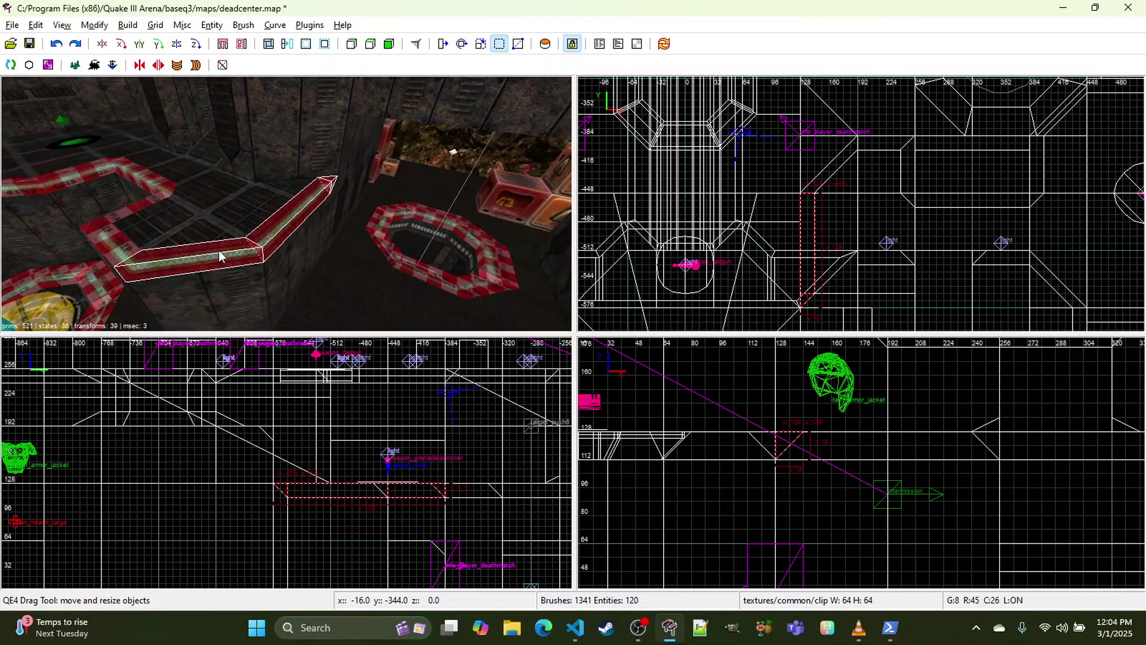
right_click(220, 255)
key("a")
right_click(220, 255)
left_click(118, 292, "shift")
right_click(118, 292)
key("a")
key("s")
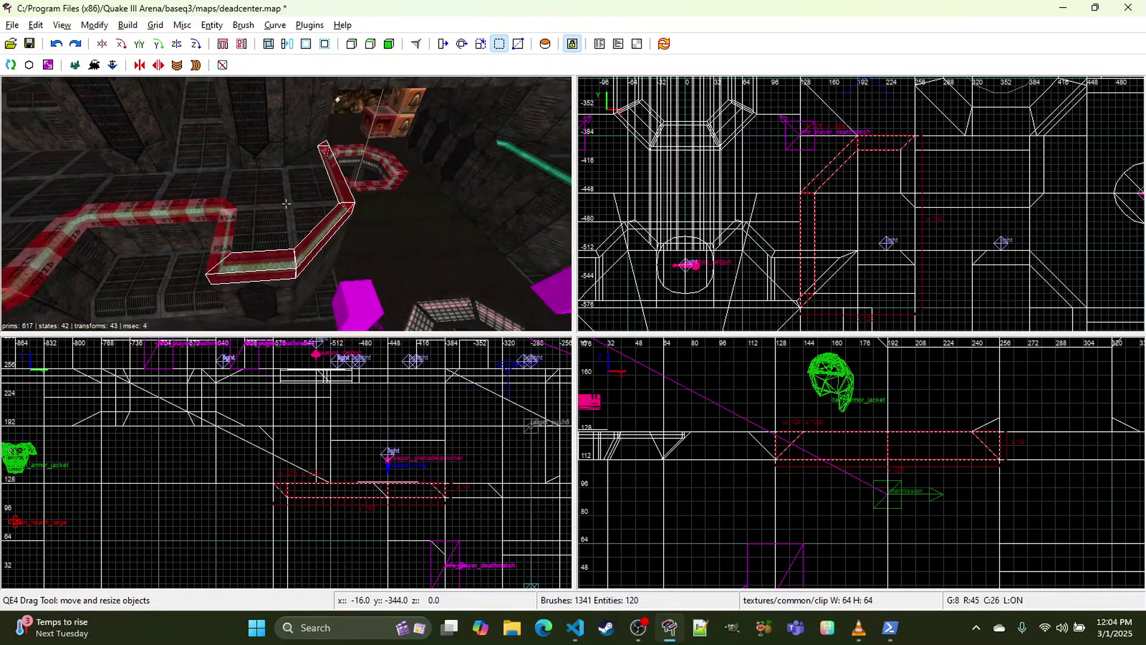
Step: Add the lower ledge's clip rims around the recess between x 240 and x 400 to the selection
left_click(219, 229, "shift")
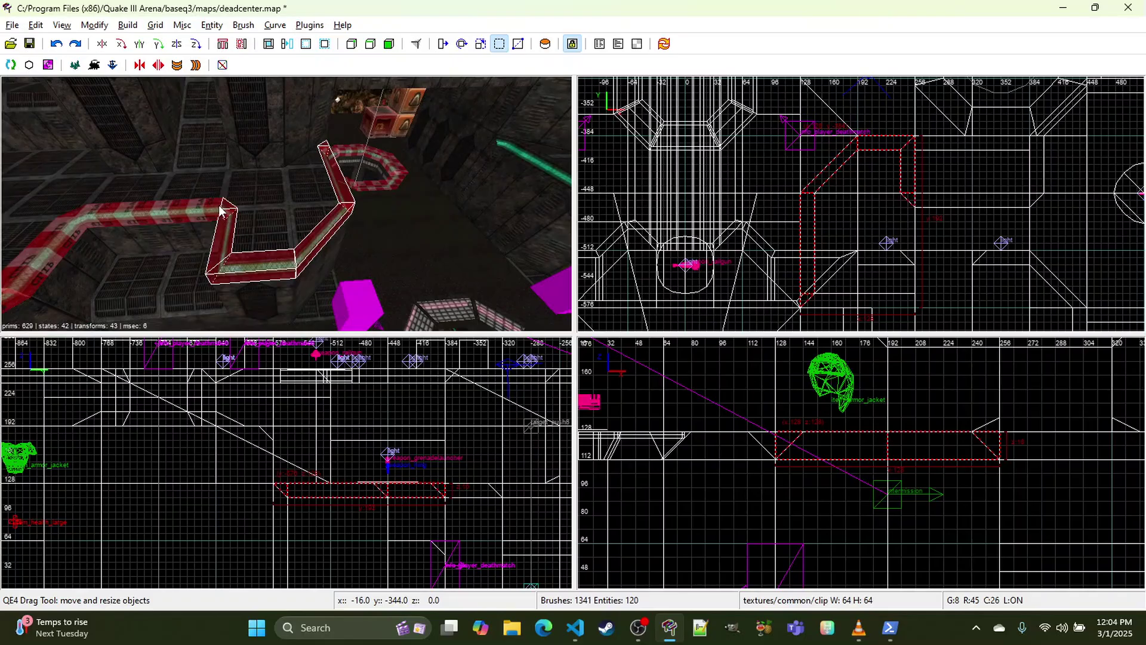
left_click(83, 218, "shift")
left_click(62, 240, "shift")
right_click(62, 240)
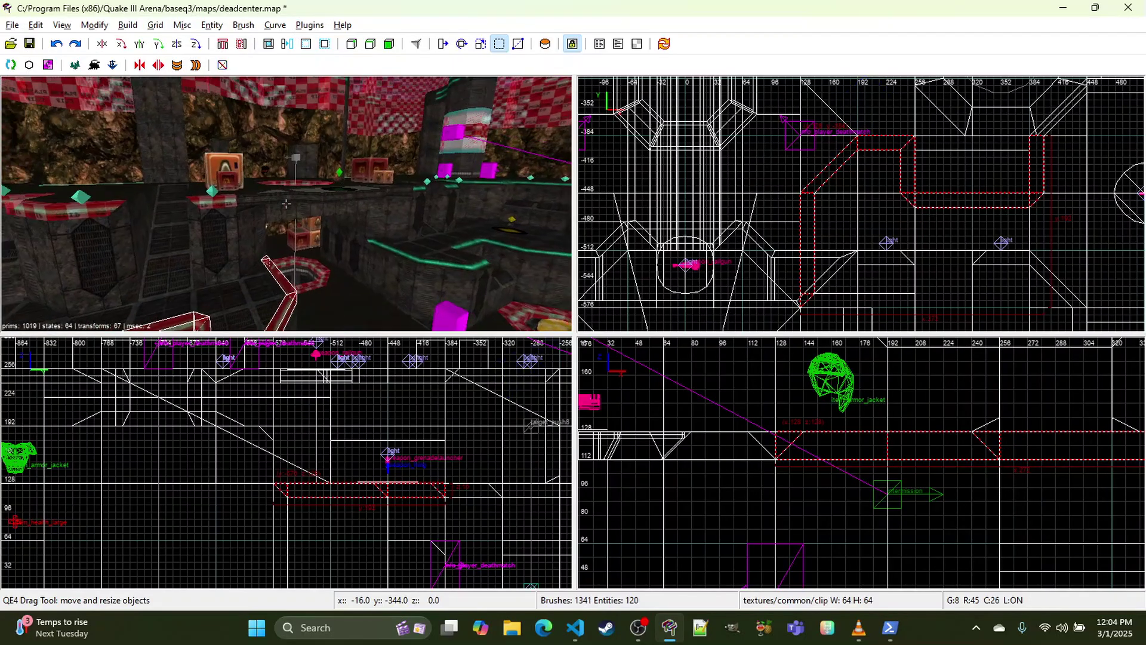
key("w")
right_click(286, 203)
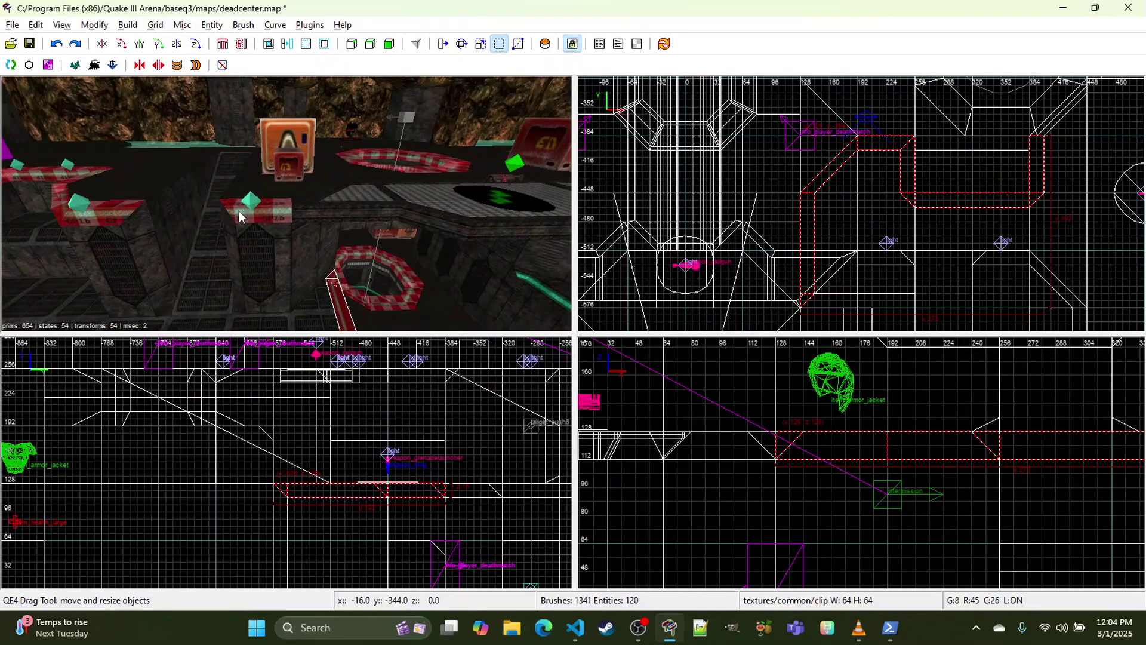
Step: Add the two short upper-ledge clip rims on either side of the gap, next to their lights, to the selection
left_click(254, 199, "shift")
left_click(257, 214, "shift")
right_click(257, 214)
key("a")
right_click(283, 204)
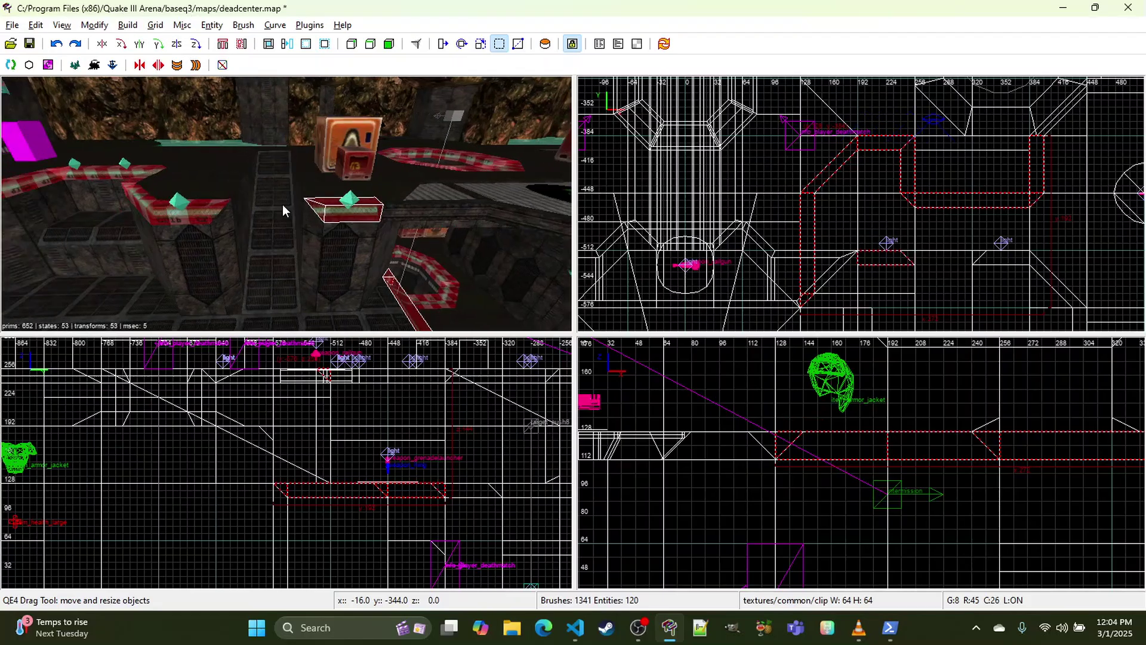
right_click(210, 205)
key("a")
right_click(210, 201)
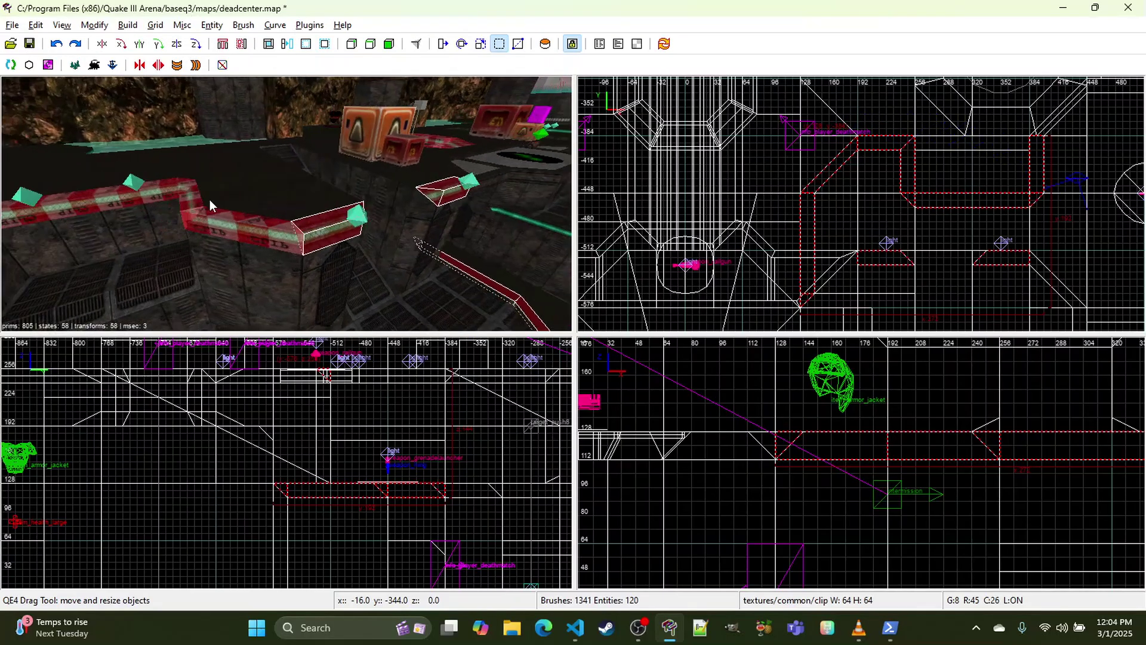
Step: Extend the selection with the upper ledge's long angled rim, its corner piece and the straight rim behind the two lights
left_click(206, 224, "shift")
left_click(184, 190, "shift")
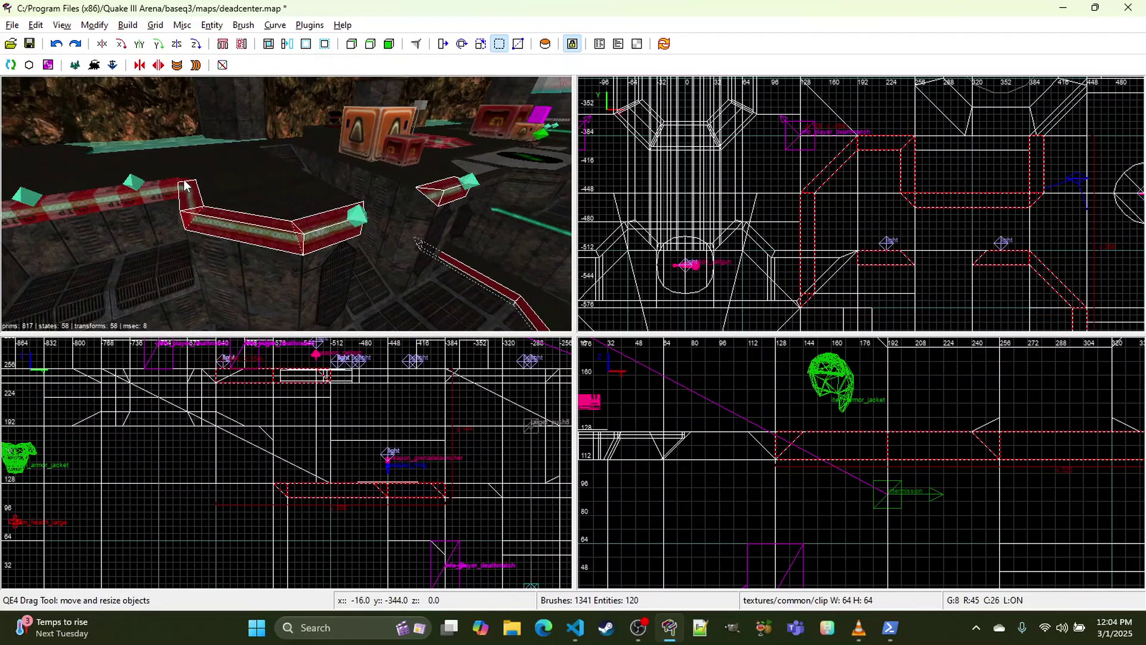
left_click(167, 182, "shift")
right_click(168, 181)
key("a")
right_click(168, 181)
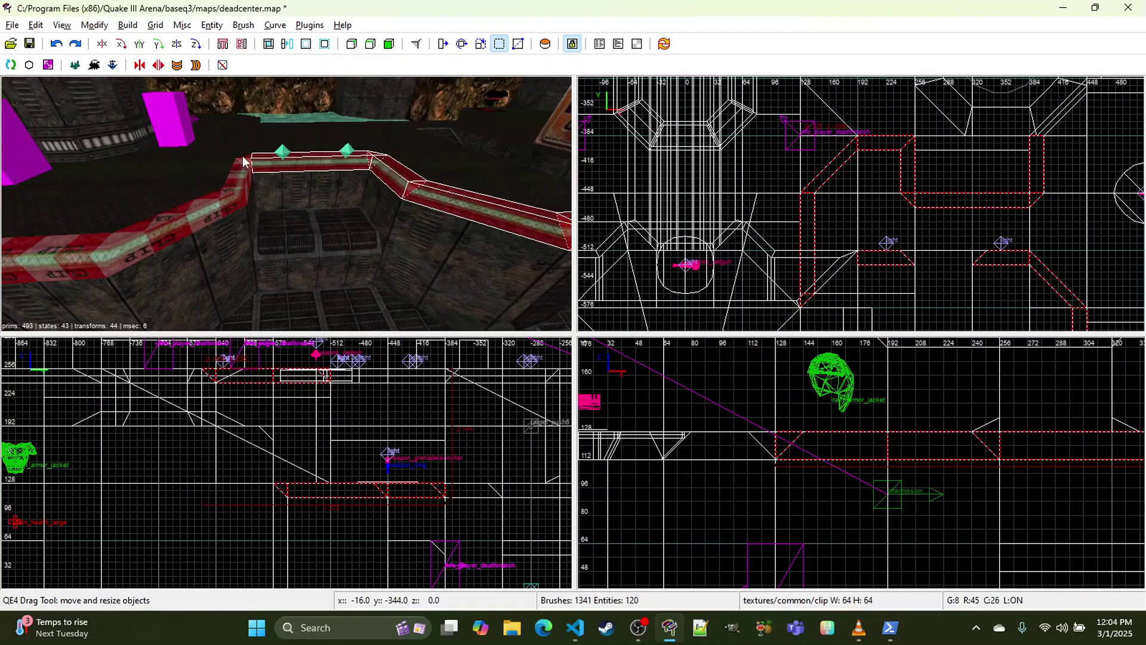
Step: Add the remaining upper-ledge rims through the triangular corner piece and the next two-light recess, leaving the floor brush unselected
right_click(82, 245)
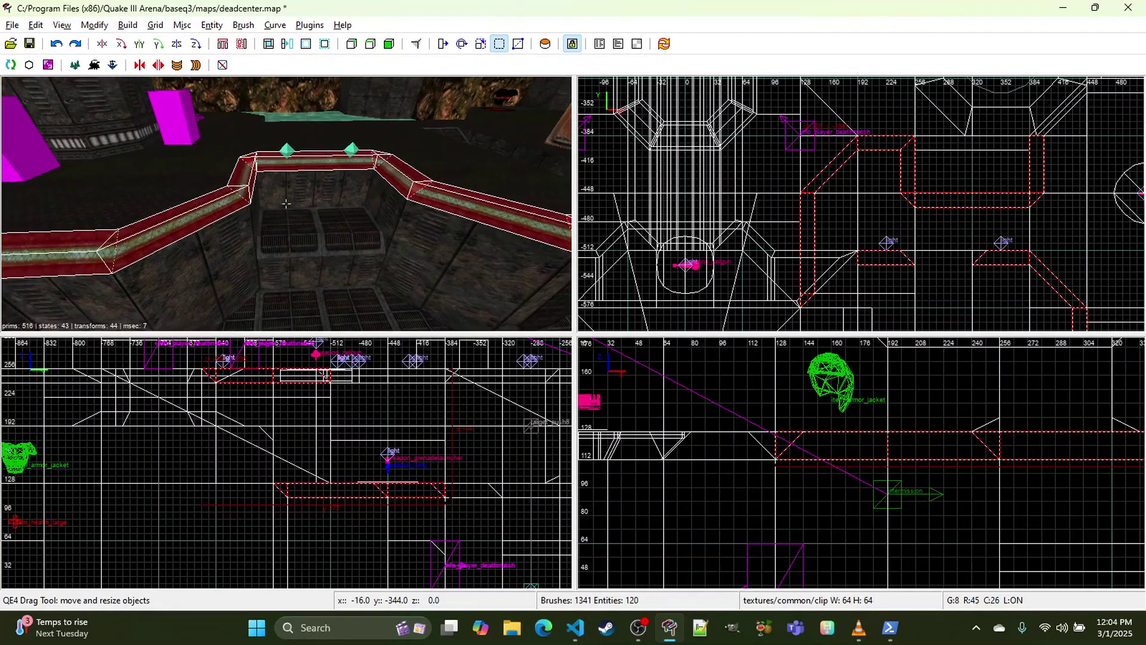
right_click(130, 240)
left_click(255, 184, "shift")
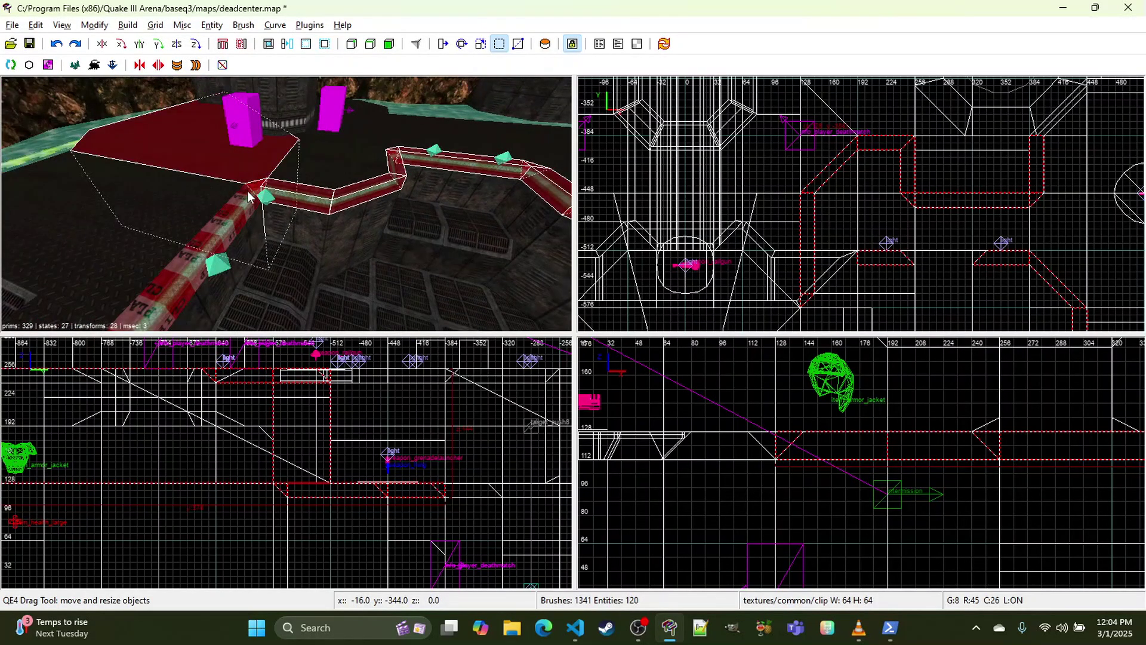
left_click(254, 183, "shift")
right_click(253, 190)
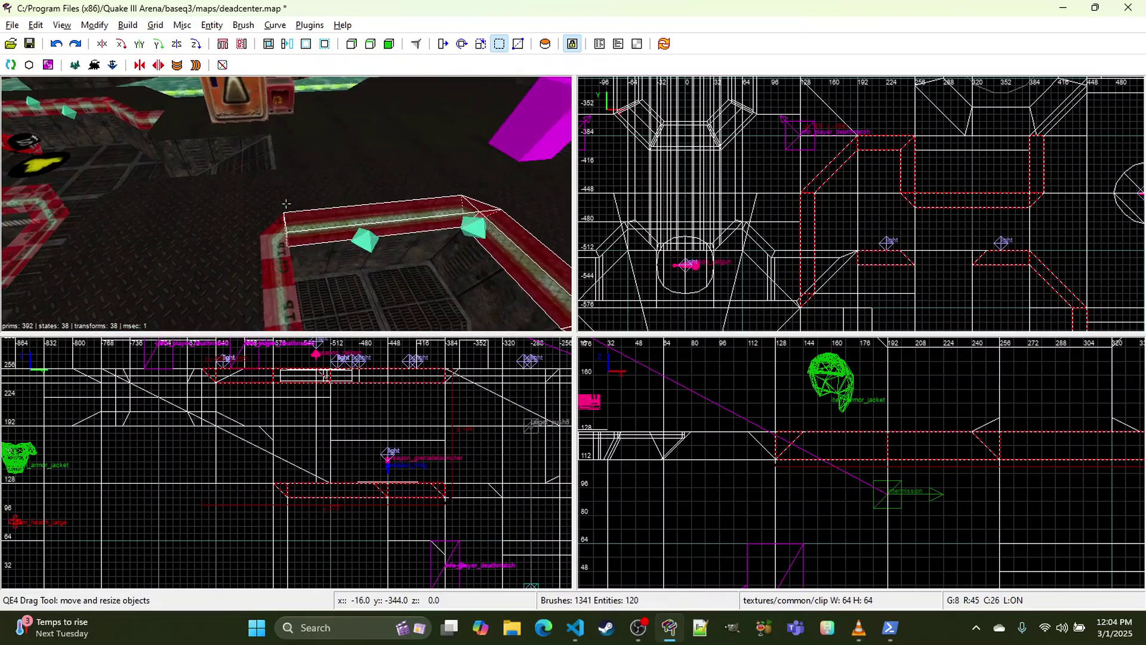
right_click(263, 214)
left_click(301, 227, "shift")
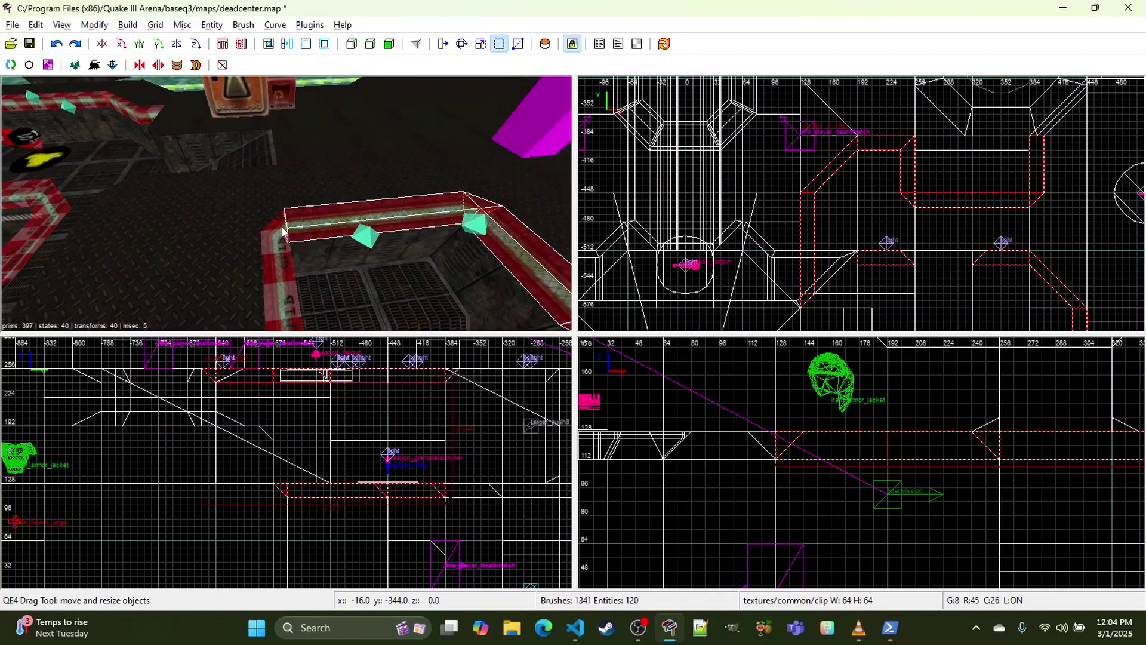
Step: Add the upper-ledge rims from that recess to the open end by the single light, and the short rim across the gap
right_click(280, 261)
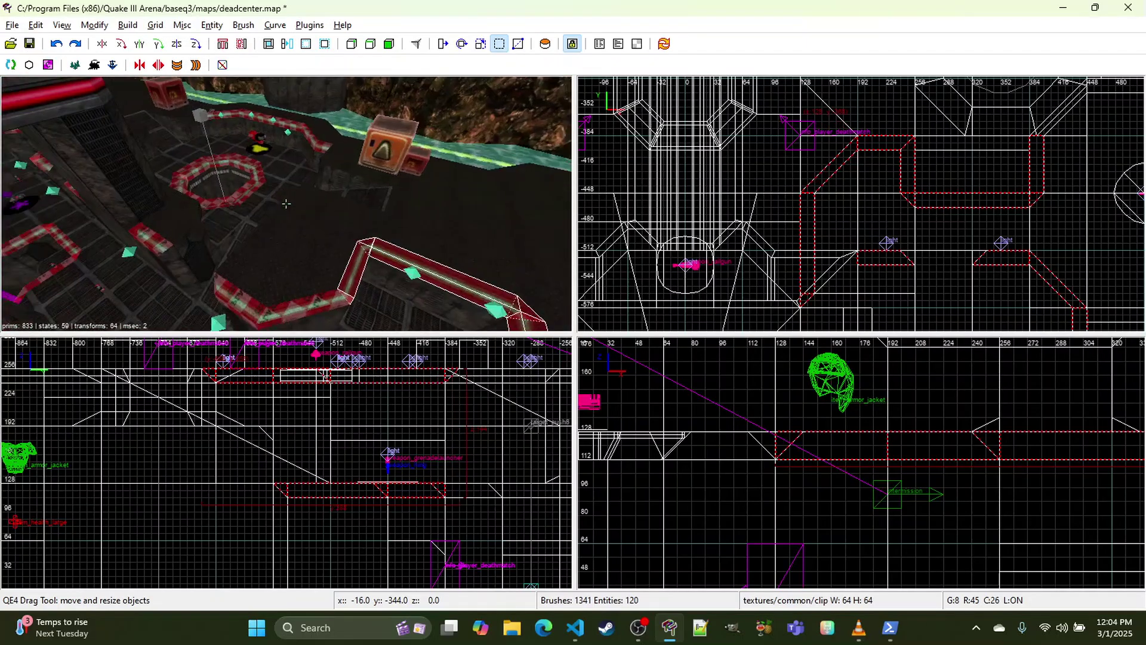
right_click(277, 251)
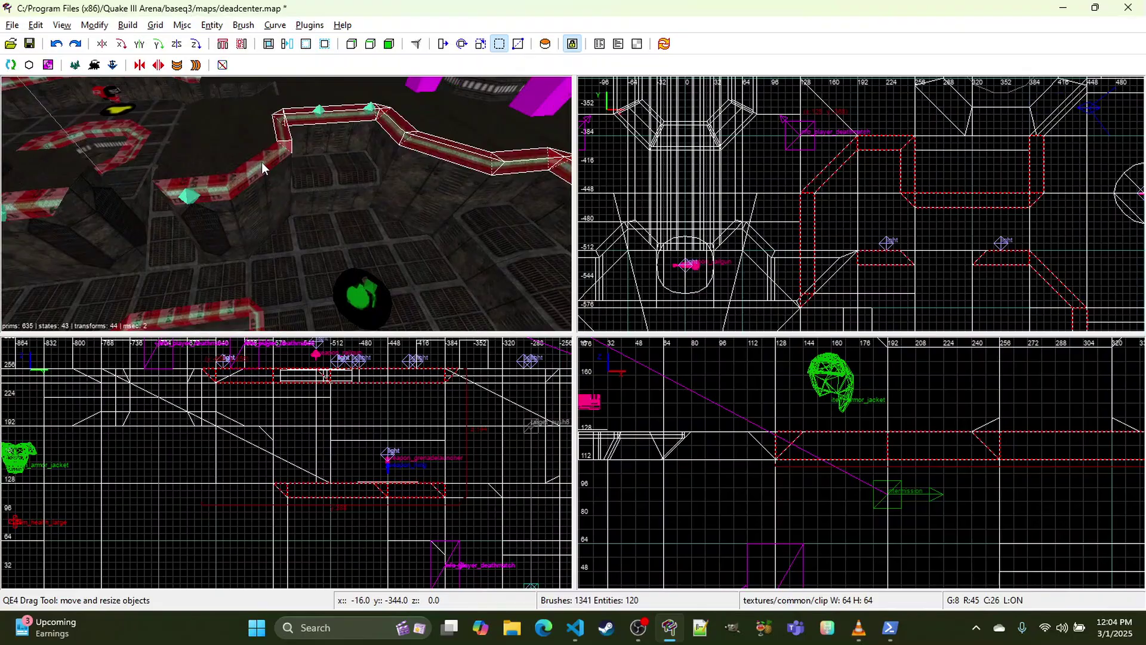
right_click(215, 187)
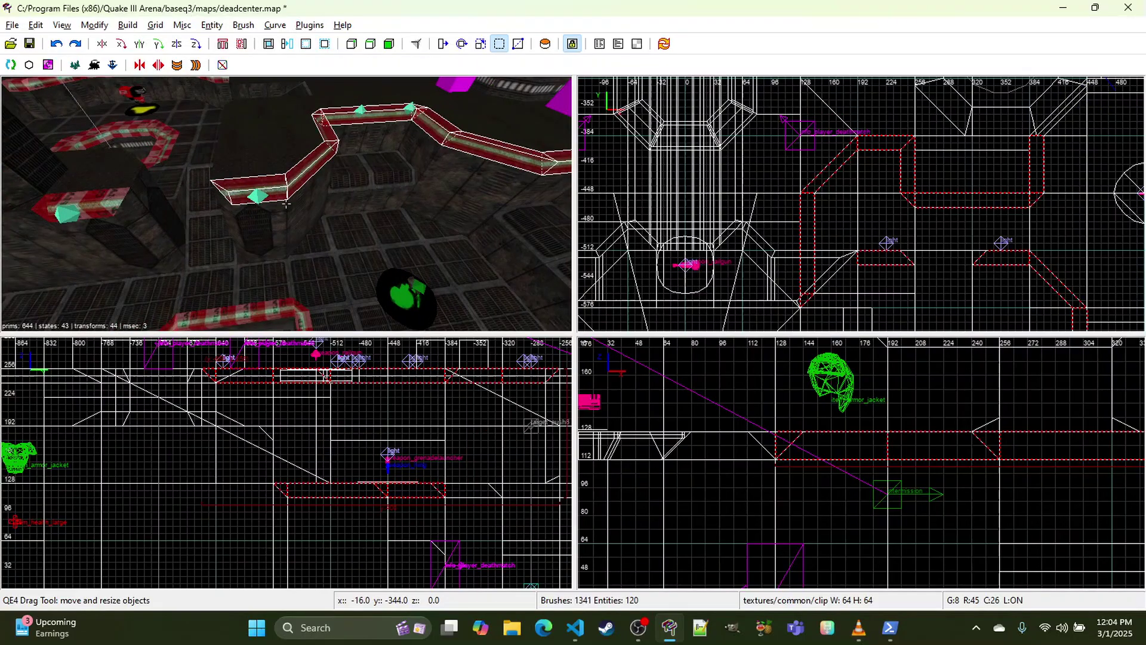
right_click(100, 203)
right_click(220, 203)
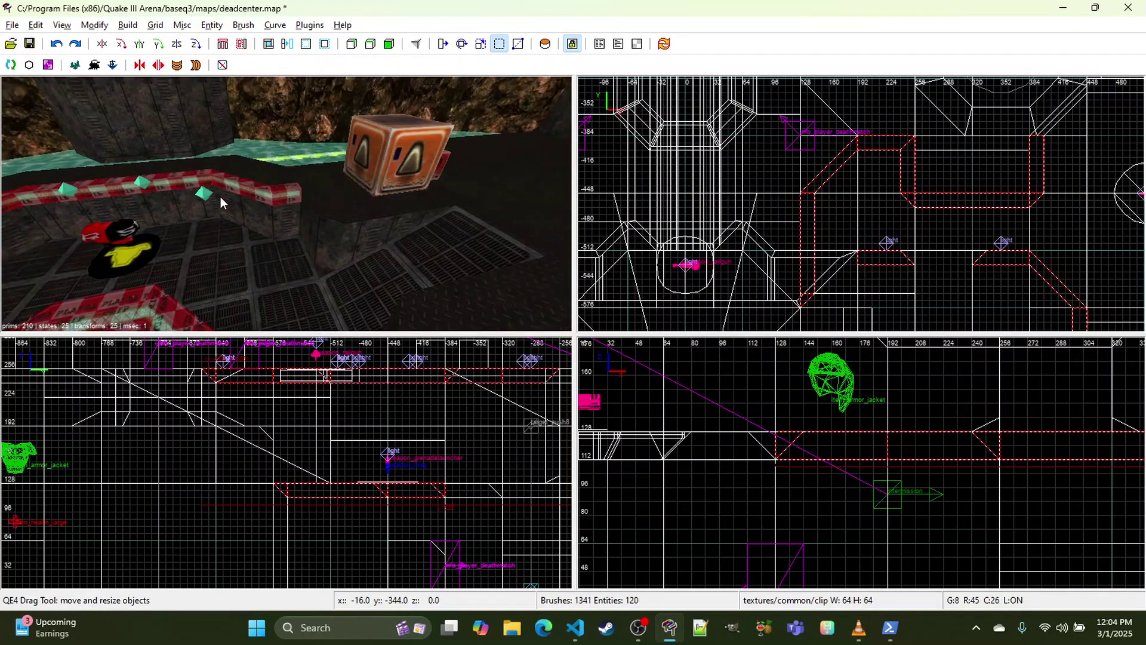
Step: Add all the clip rims curving around the upper alcove above the red and yellow item pickups to the selection
right_click(253, 192)
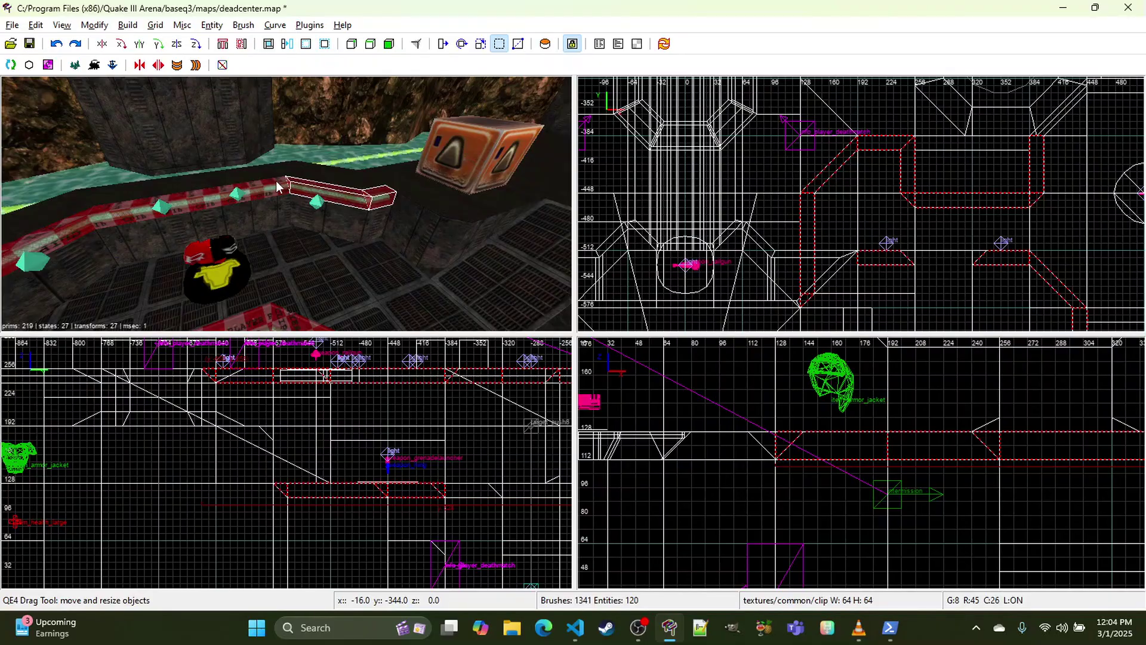
left_click(275, 181, "shift")
left_click(77, 224, "shift")
right_click(77, 223)
right_click(64, 225)
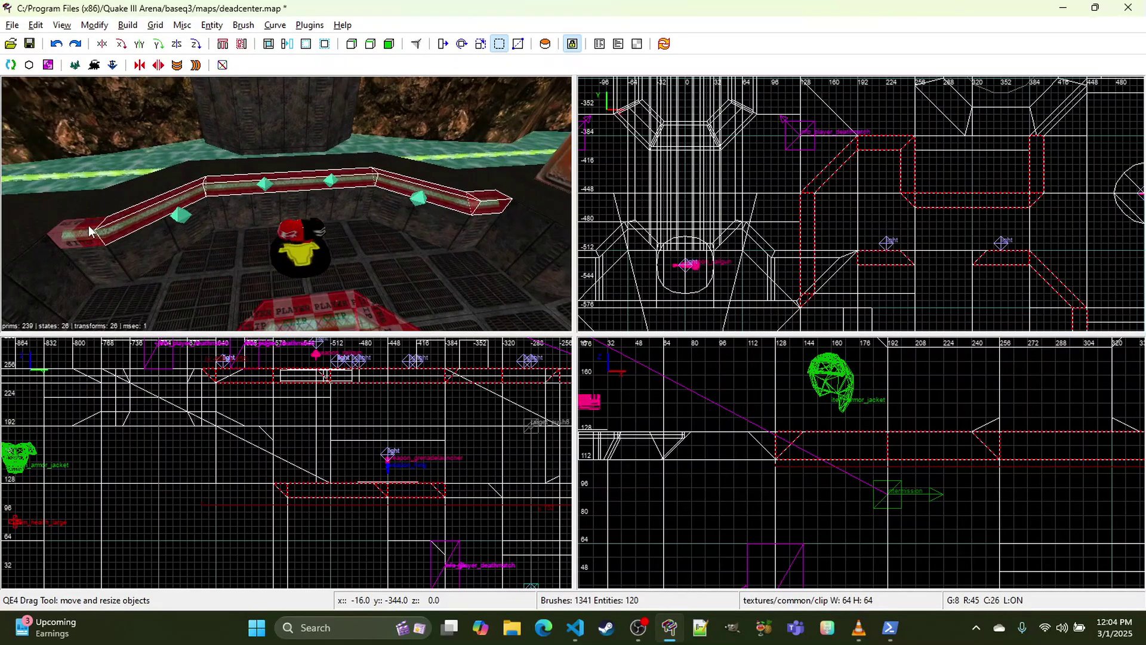
right_click(89, 230)
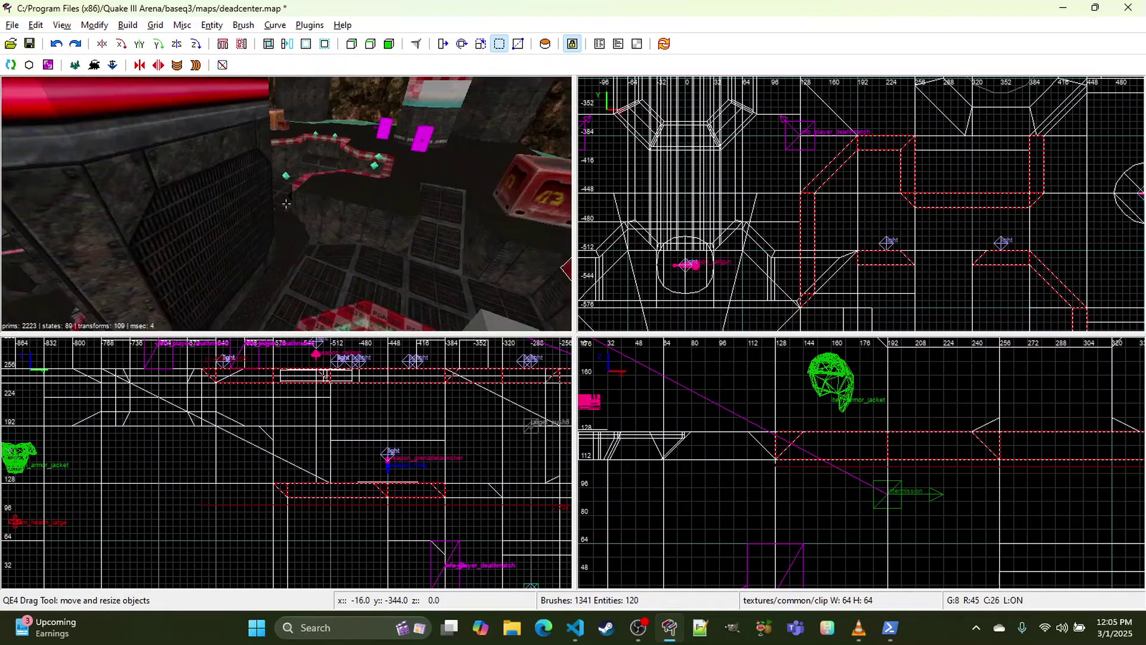
Step: Return to the lower ledge and add the clip rims wrapping around the recess beside the gold pad to the selection
key("Up")
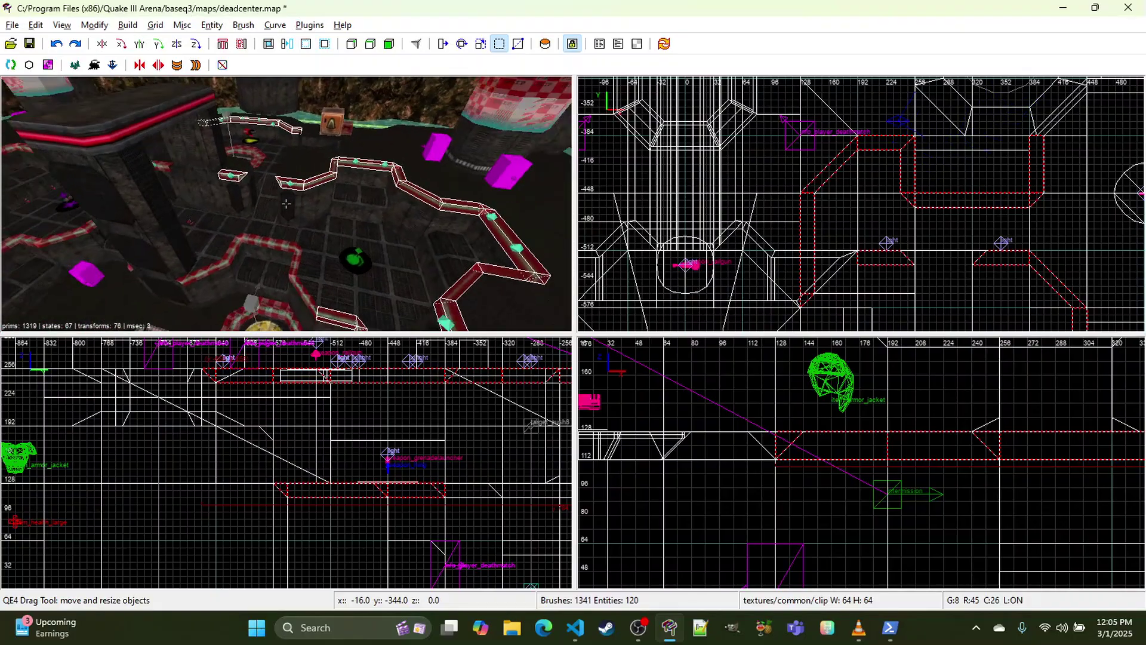
right_click(112, 236)
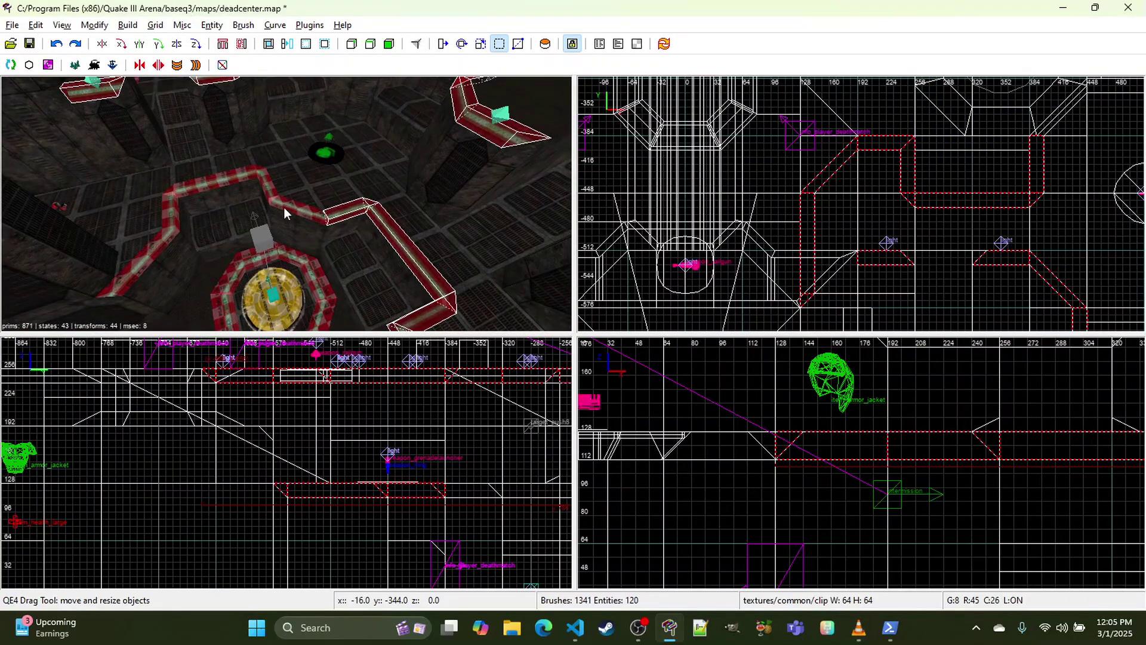
left_click(167, 188, "shift")
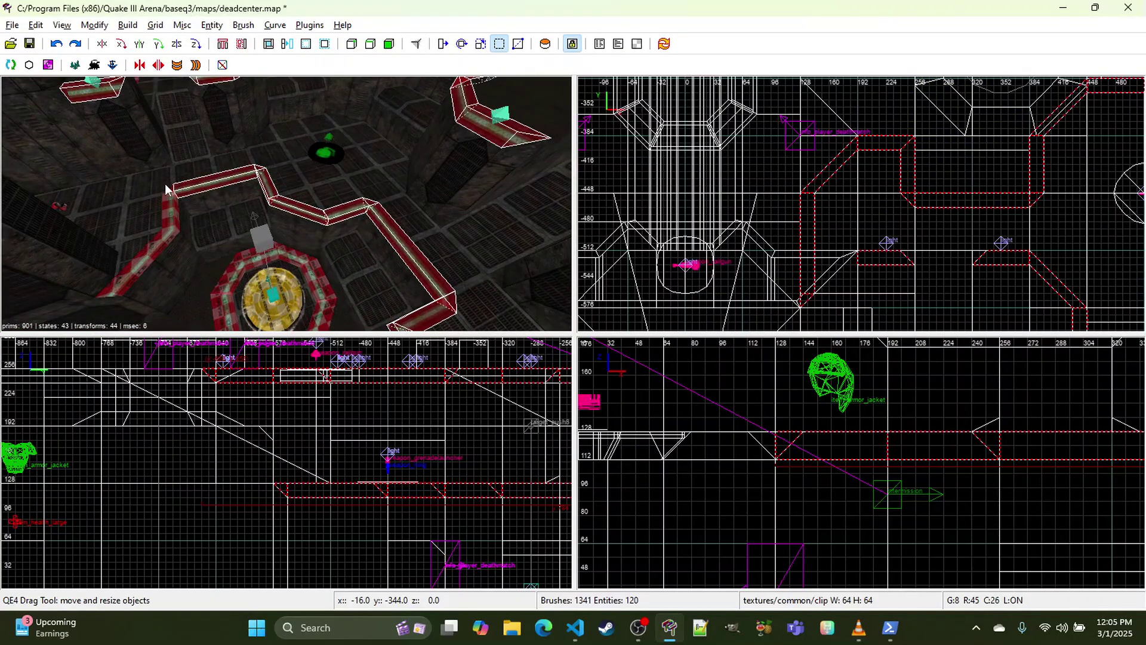
left_click(172, 208, "shift")
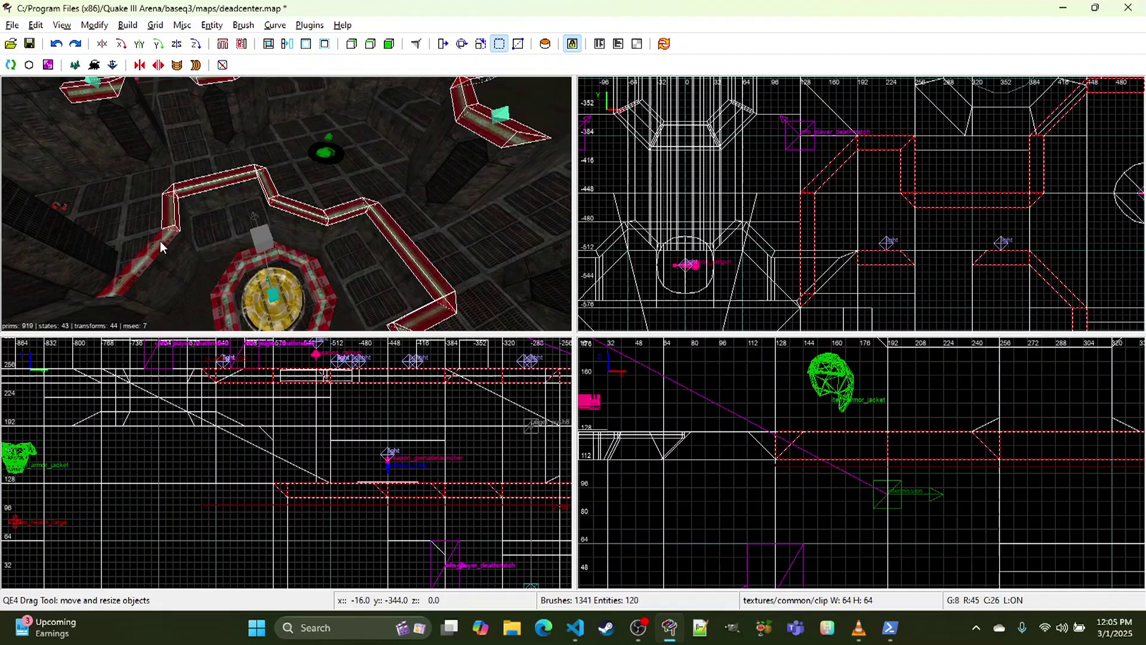
right_click(111, 294)
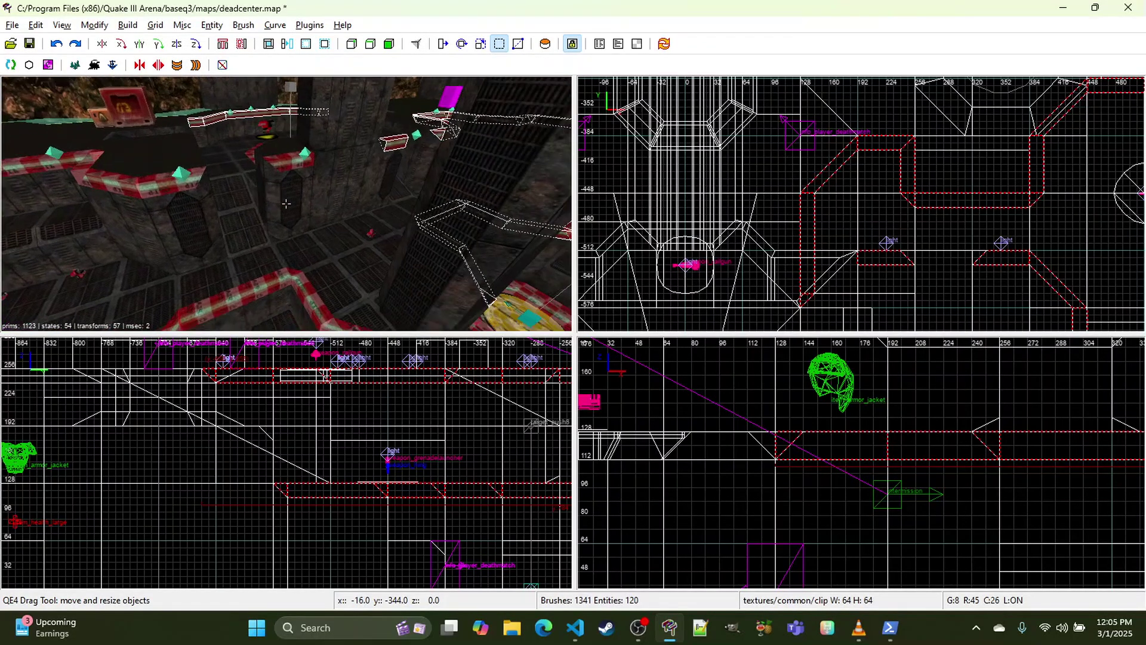
Step: Add the lower ledge's rims from the triangular end piece near the octagonal grate through the first long recess edge
right_click(166, 217)
right_click(281, 162)
right_click(288, 152)
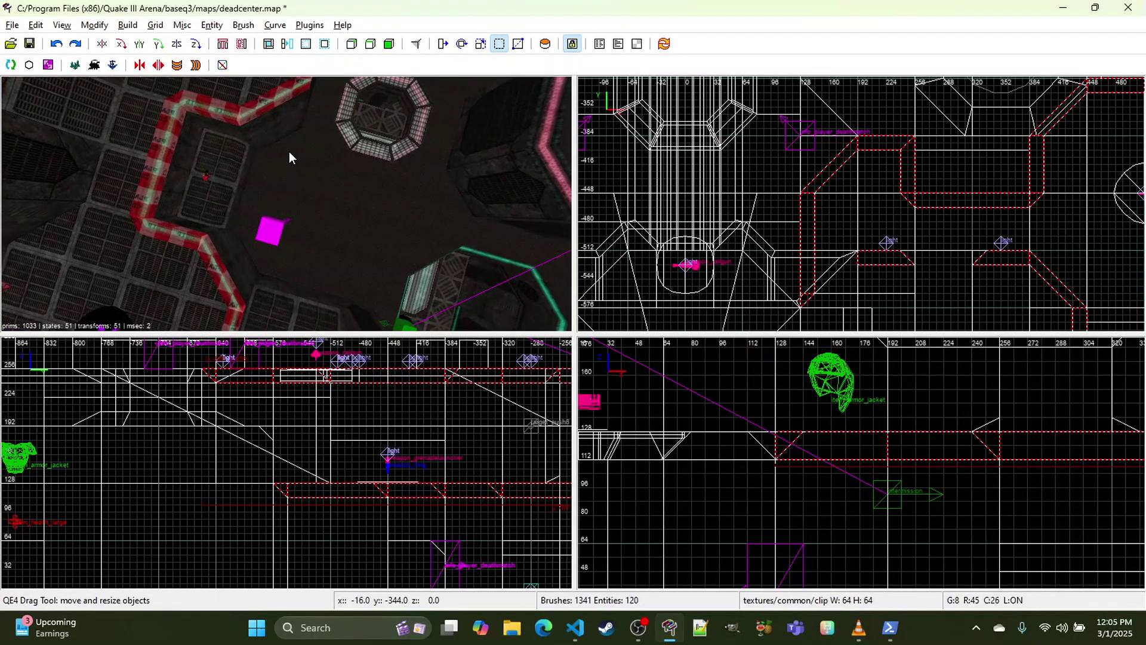
right_click(289, 151)
right_click(303, 116)
left_click(257, 136, "shift")
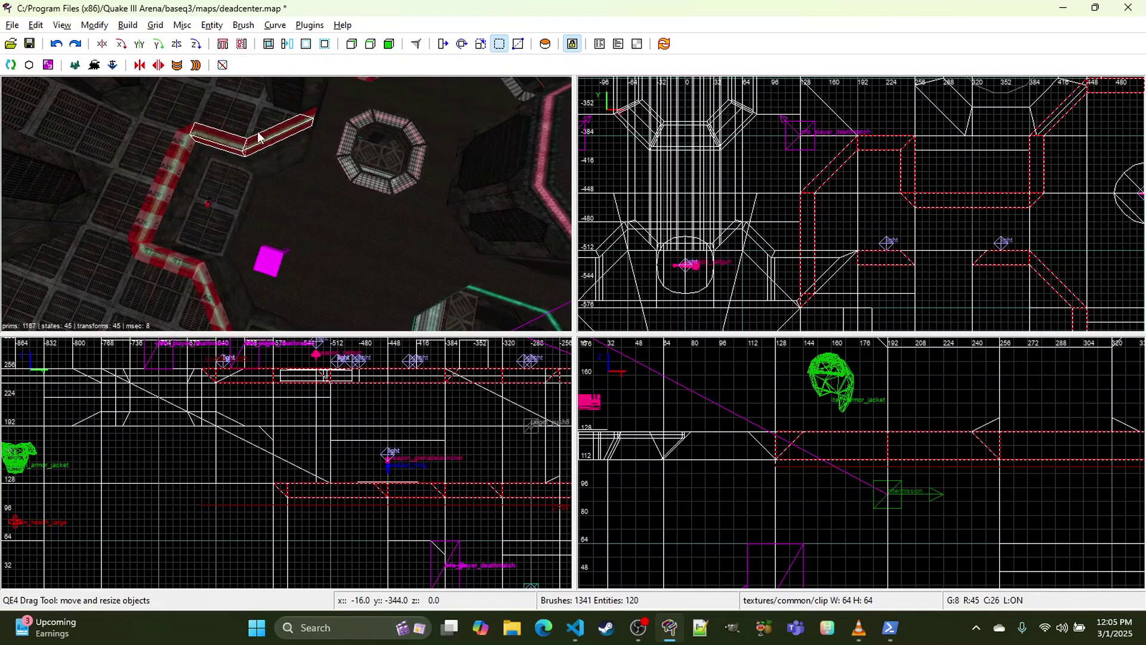
left_click(174, 149, "shift")
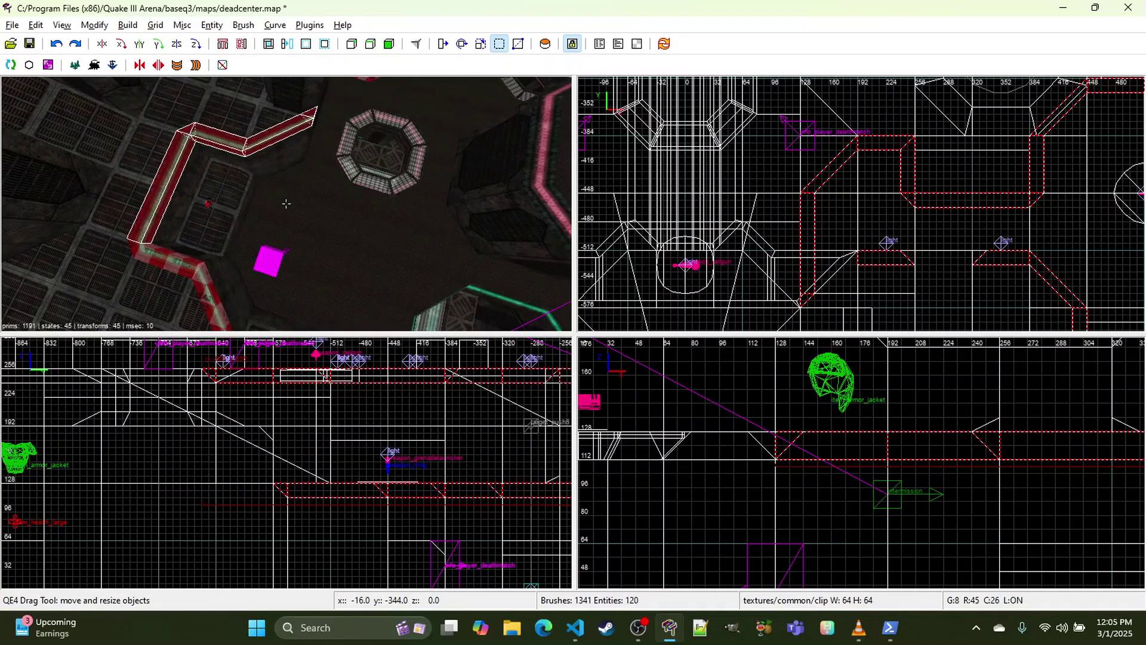
Step: Continue adding lower-ledge rims around the following recess toward the green spawn box, keeping the floor brush out of the selection
right_click_drag(175, 150, 213, 118)
left_click(194, 97, "shift")
left_click(186, 203, "shift")
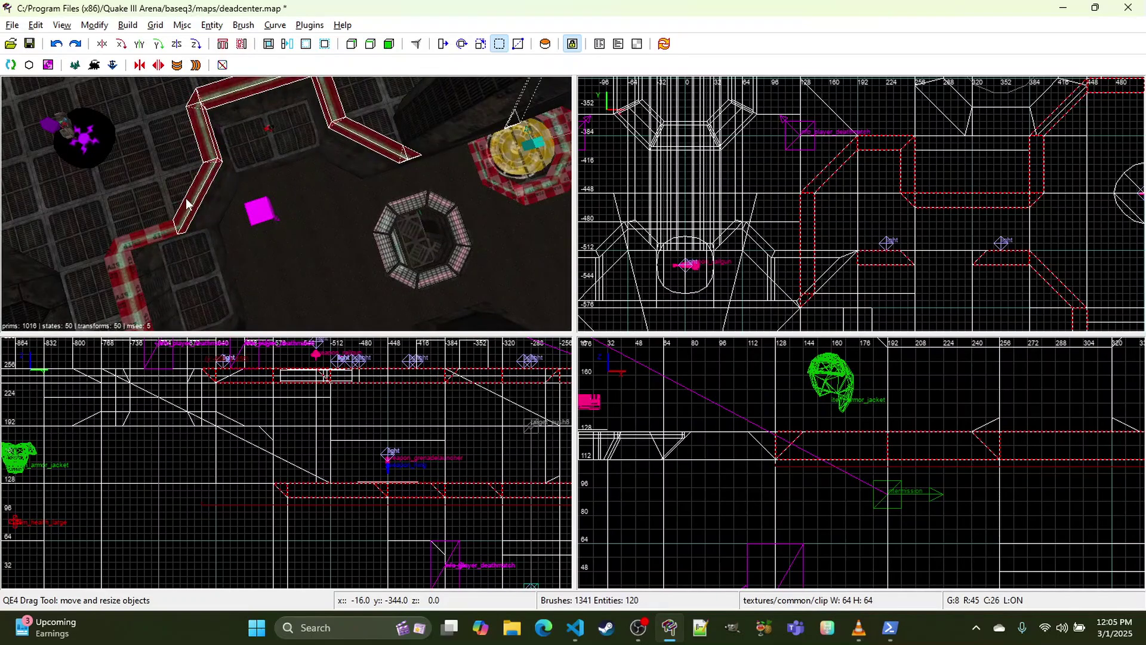
right_click_drag(181, 268, 195, 260)
left_click(210, 197, "shift")
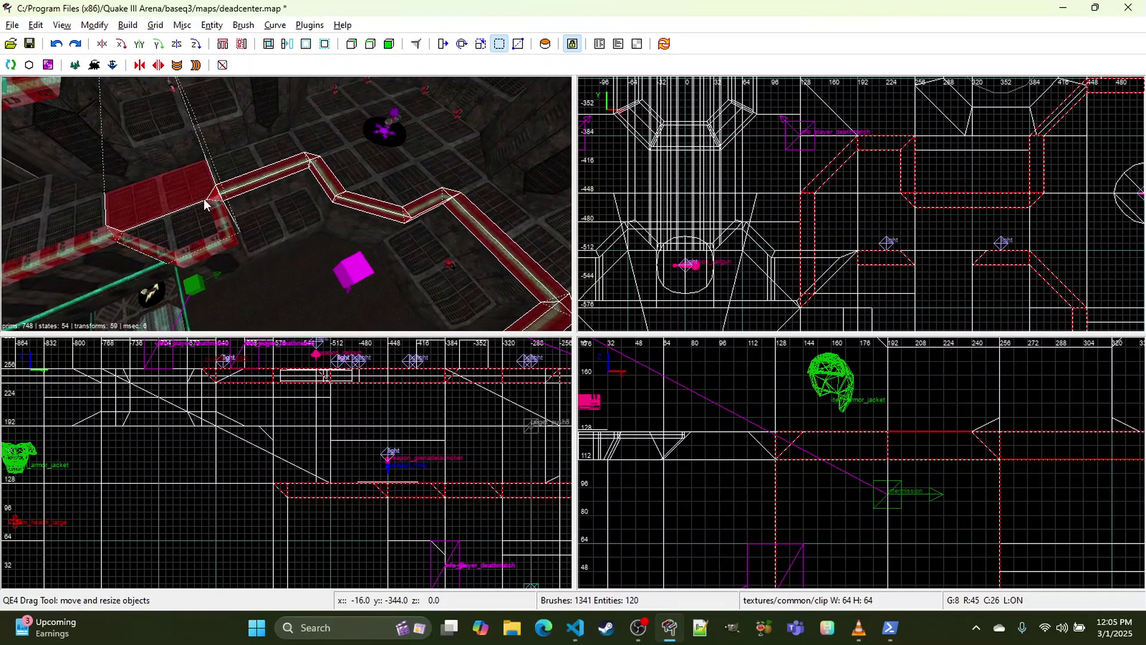
left_click(206, 199, "shift")
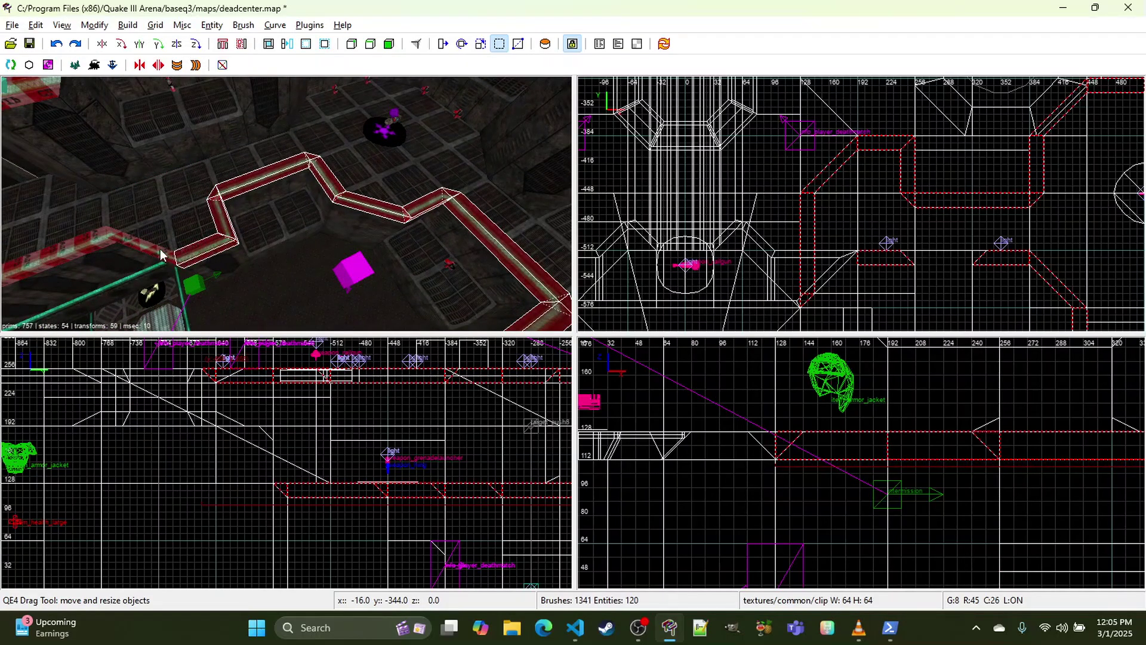
Step: Add the clip rims along the ledge in front of the orange crates, including the short middle segment, to the selection
right_click_drag(99, 243, 103, 268)
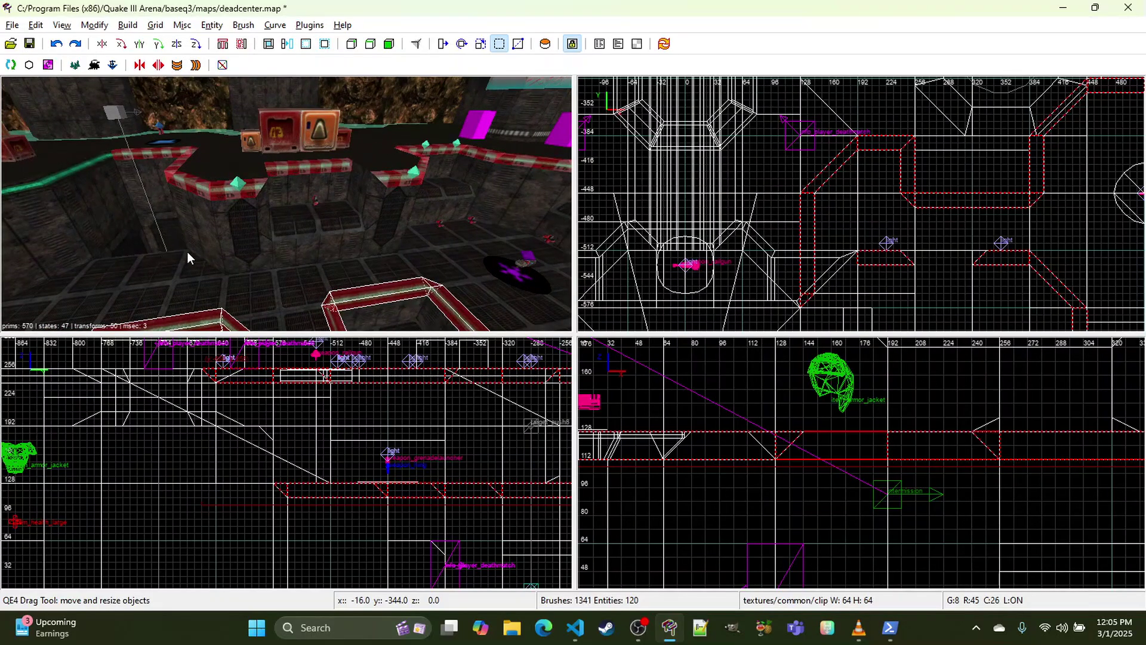
right_click_drag(312, 164, 270, 151)
left_click(235, 182, "shift")
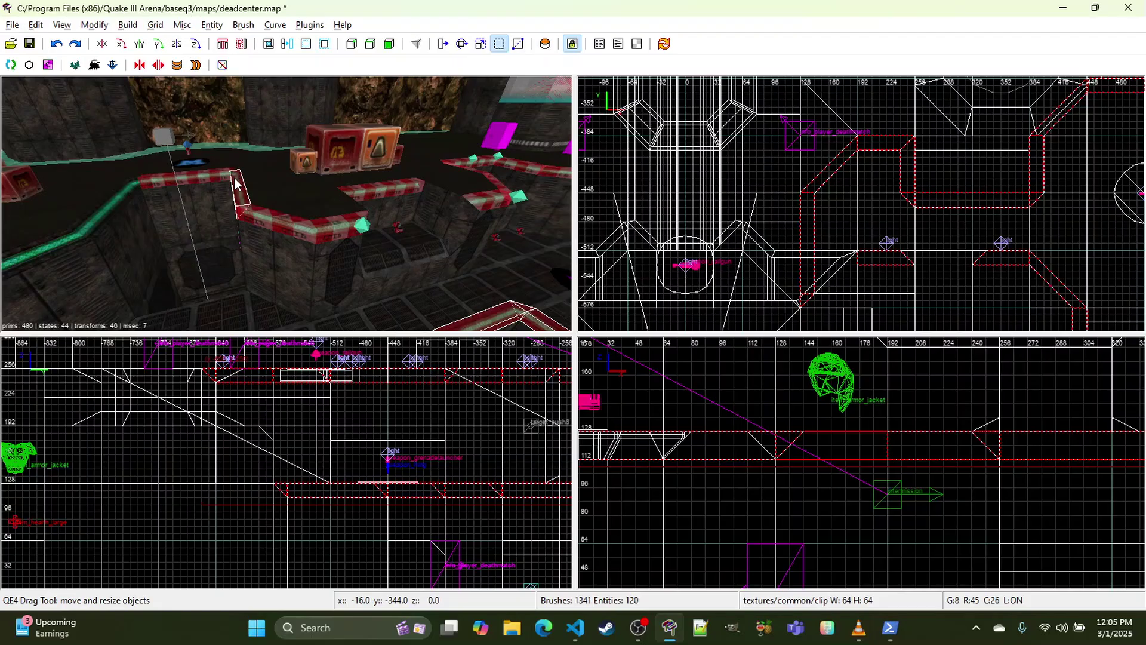
left_click(240, 216, "shift")
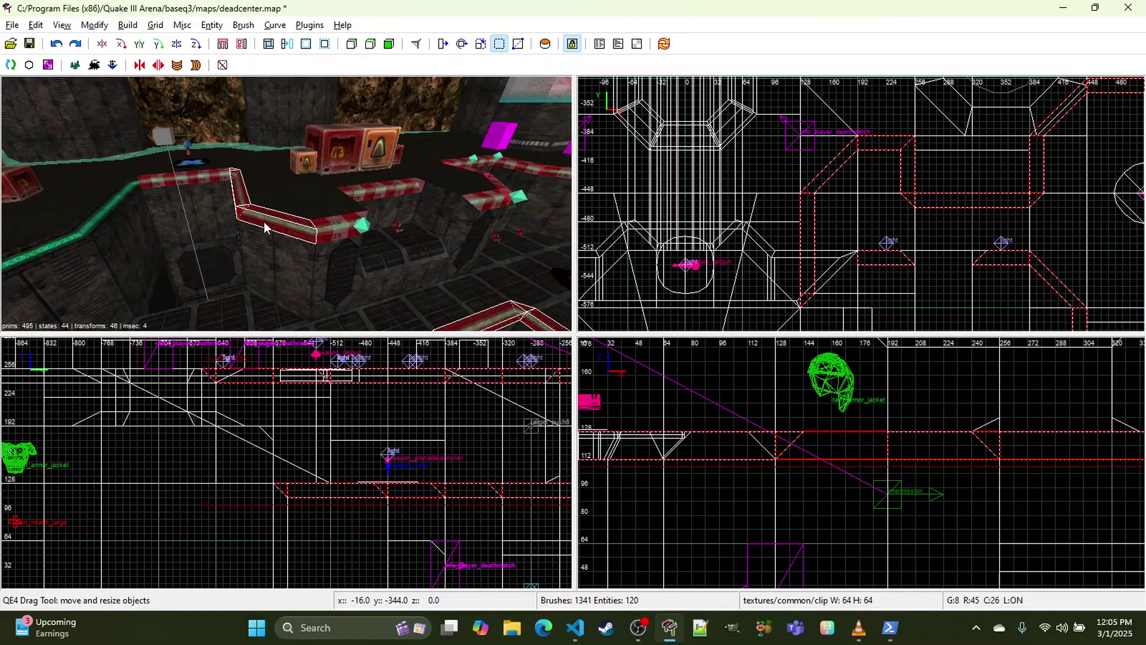
left_click(330, 227, "shift")
right_click_drag(329, 227, 353, 212)
left_click(350, 206, "shift")
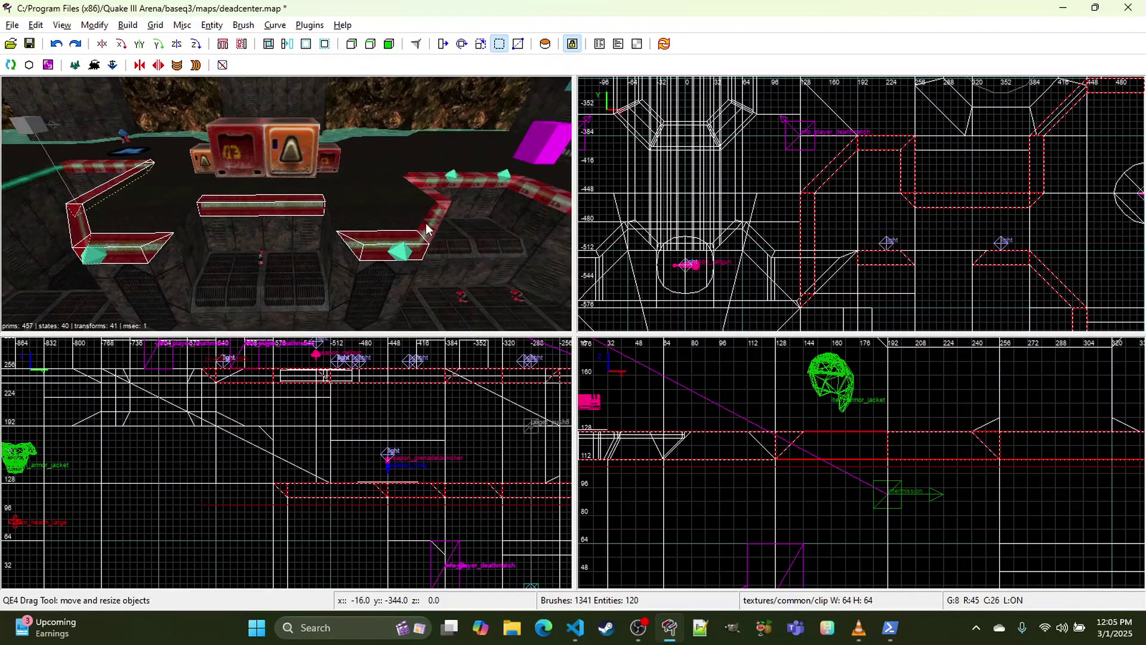
Step: Add the rims around the recess beside the crates, up to the straight piece facing the two purple spawn boxes
right_click_drag(425, 185, 408, 193)
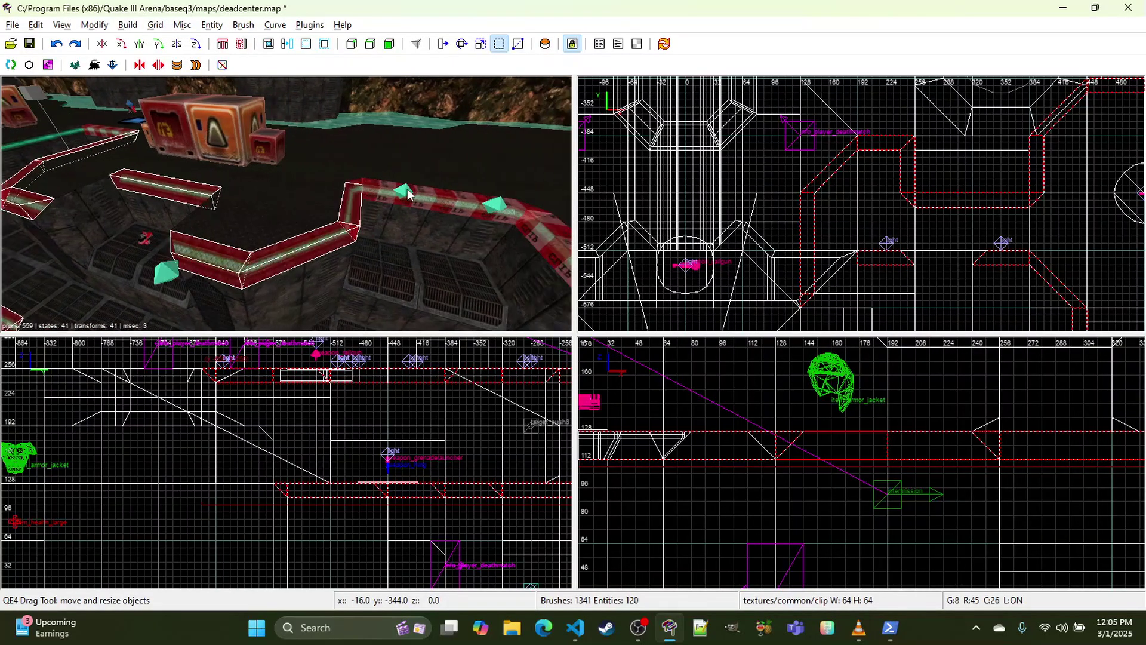
left_click(381, 187, "shift")
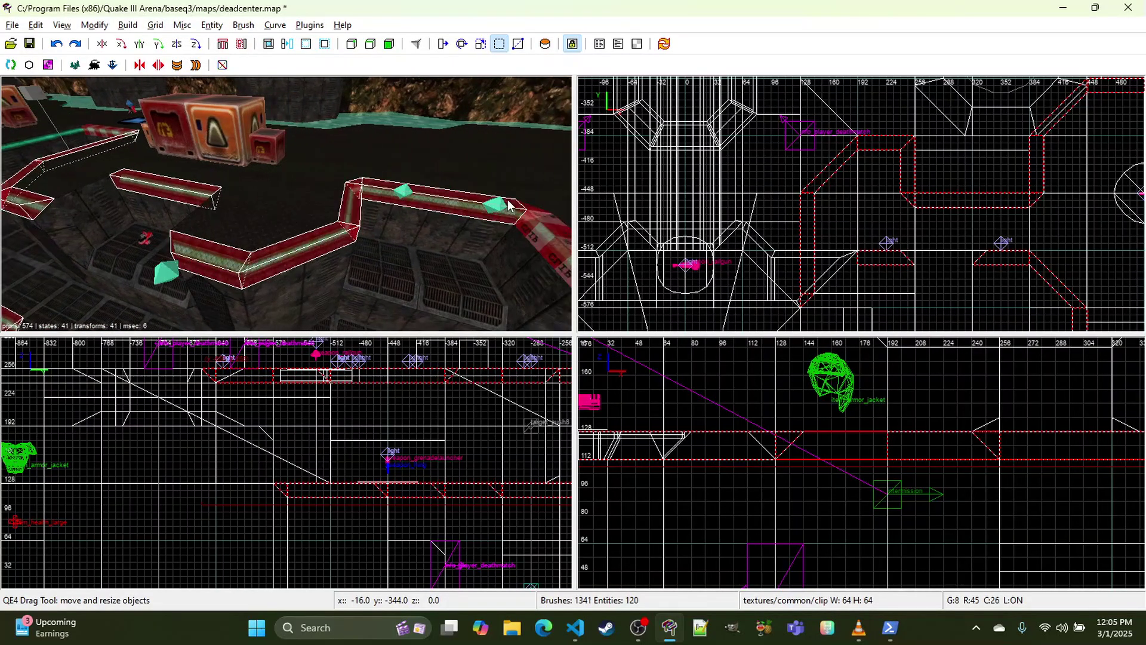
left_click(535, 221, "shift")
mouse_move(534, 221)
right_mouse_down()
mouse_move(286, 204)
mouse_move(356, 221)
right_mouse_up()
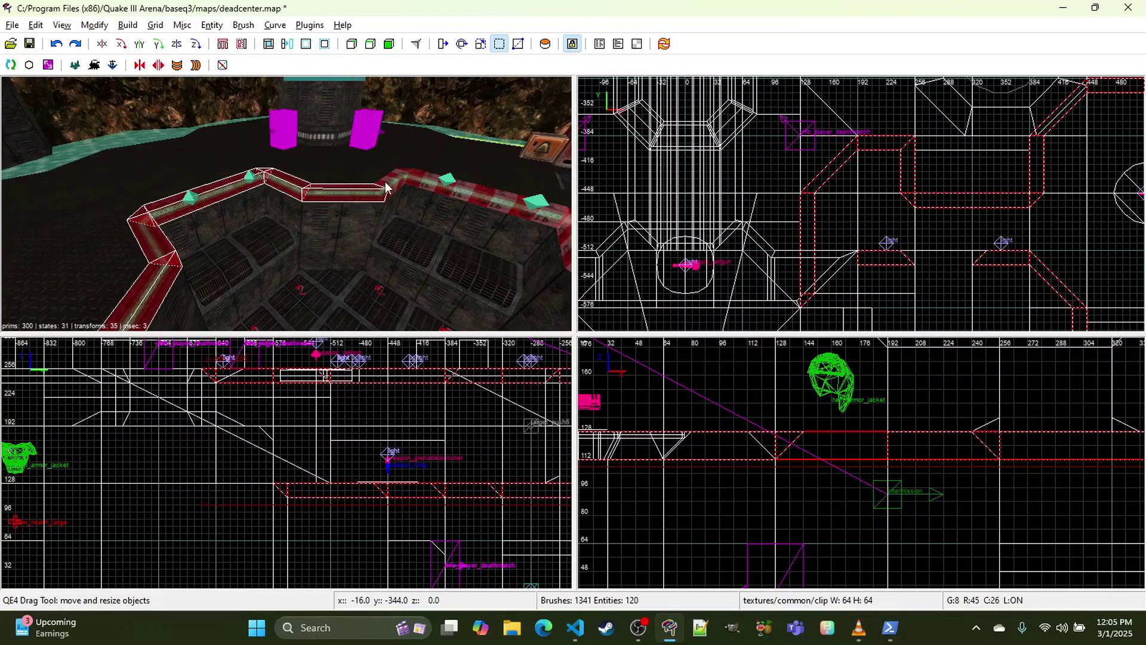
Step: Add the remaining rims around the next recess past the purple spawn boxes and along the following ledge edge
left_click(407, 175, "shift")
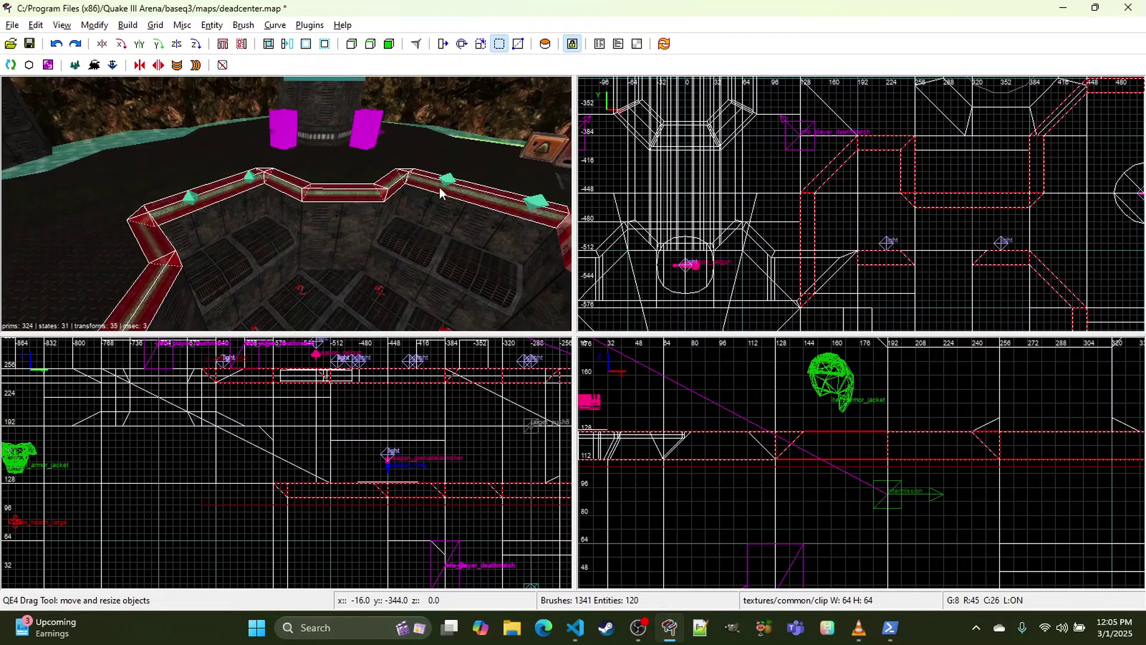
right_click_drag(439, 189, 426, 183)
left_click(366, 170, "shift")
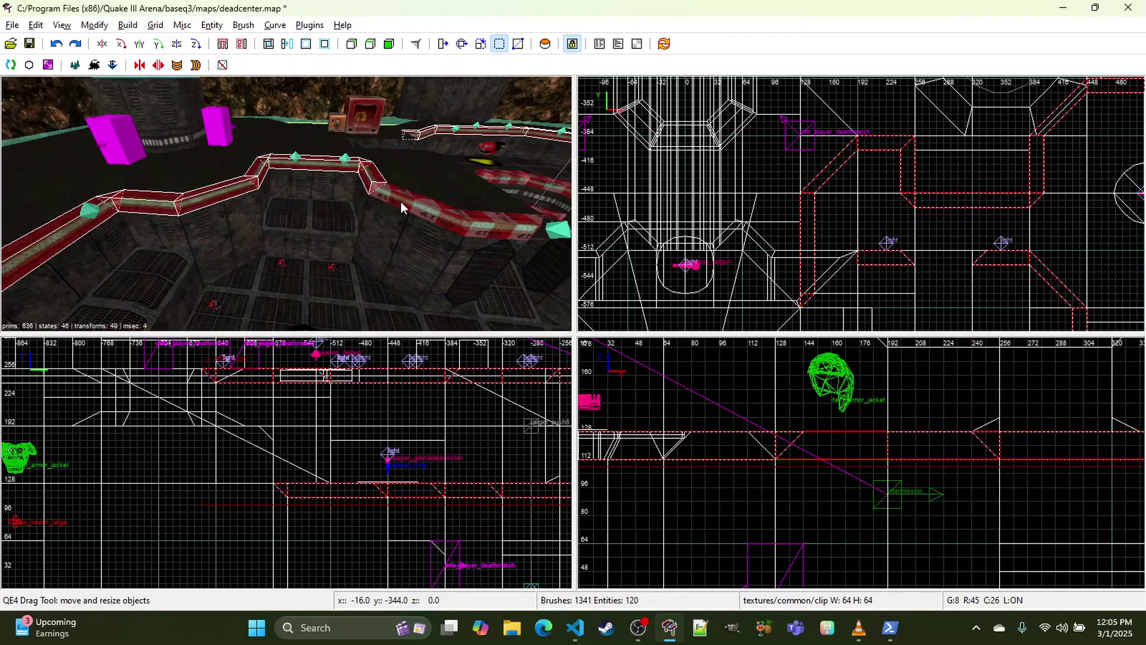
left_click(409, 205, "shift")
left_click(489, 222, "shift")
right_click_drag(489, 222, 286, 203)
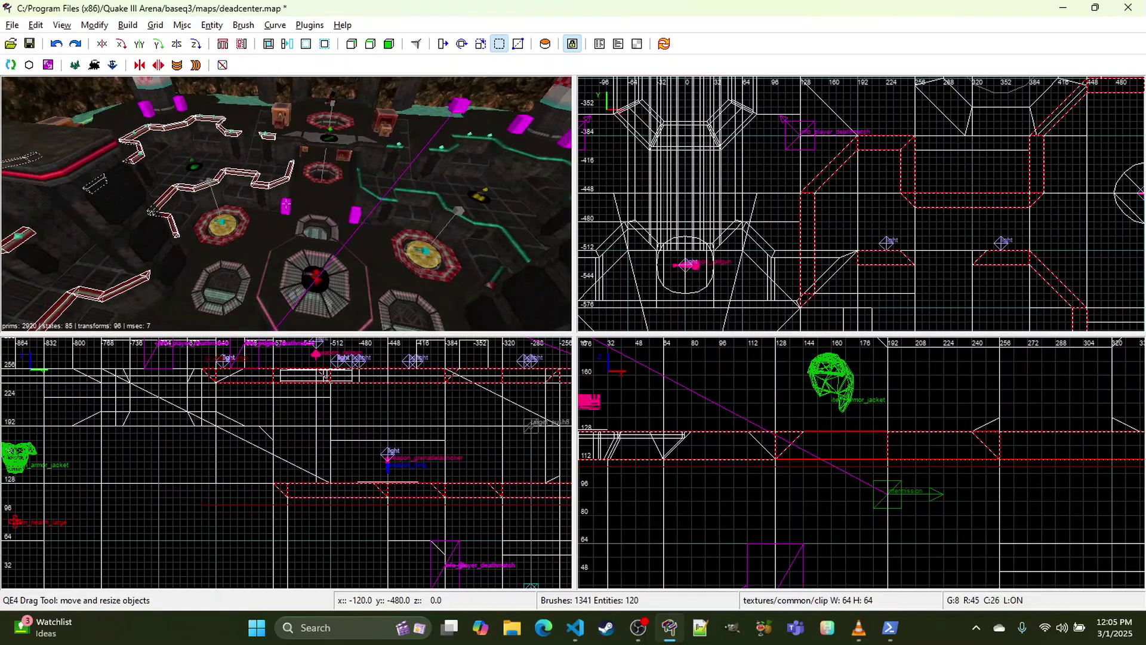
Step: Set the grid size to 64, duplicate all selected rims and flip the copies along the X axis
scroll(896, 191, "down", 6)
right_click_drag(945, 185, 942, 203)
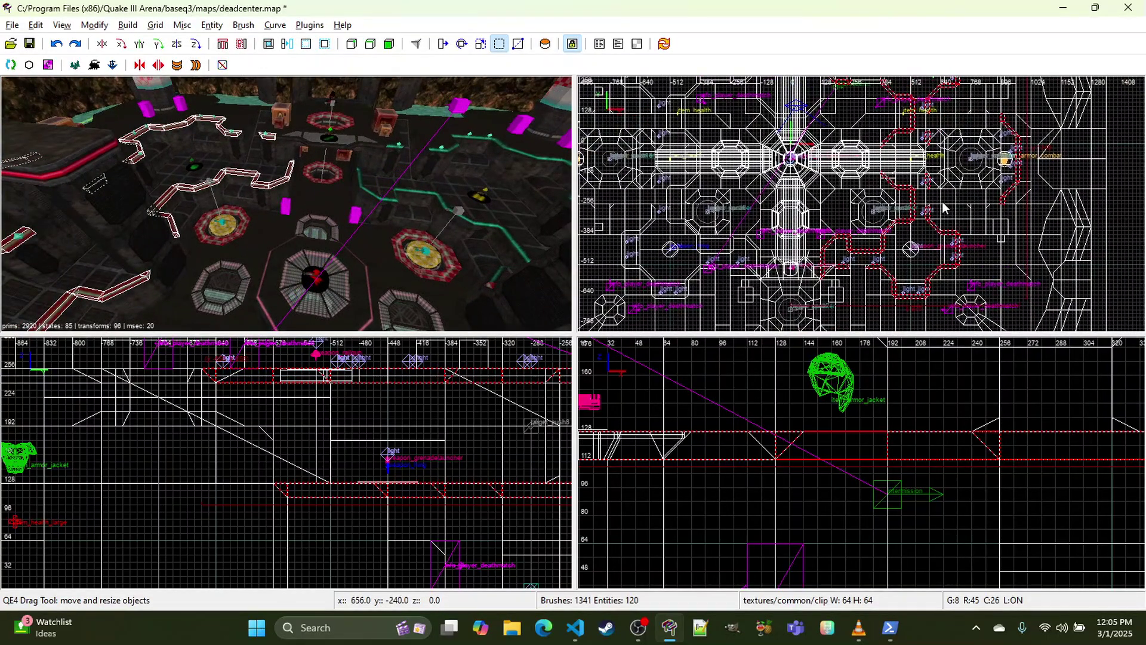
key("7")
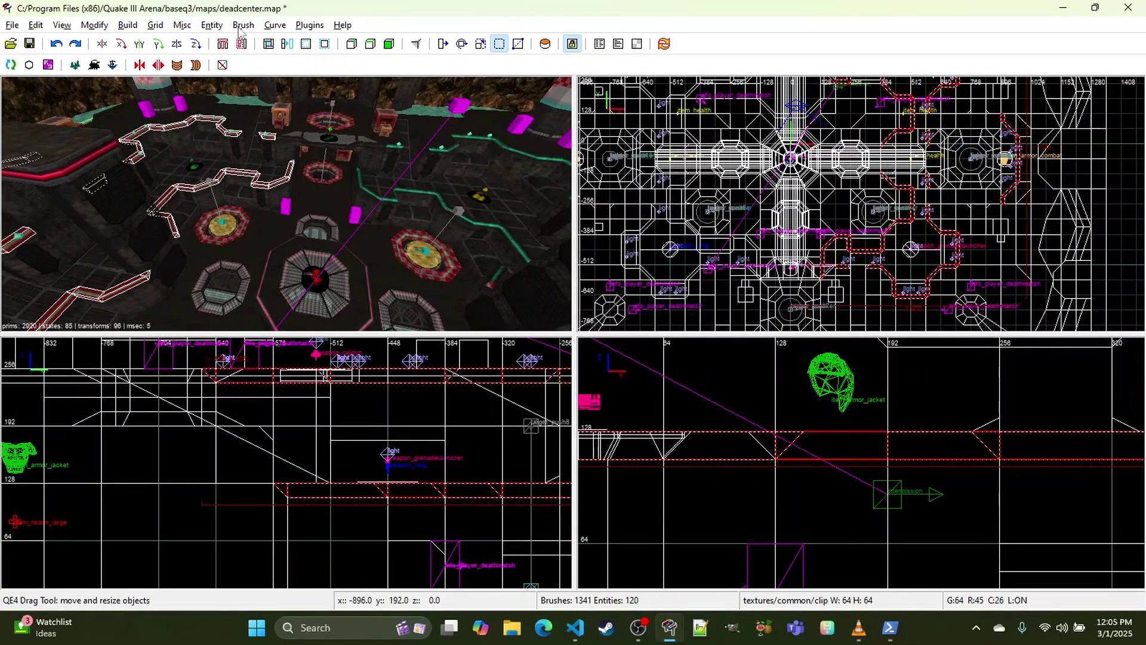
key("space")
left_click(102, 44)
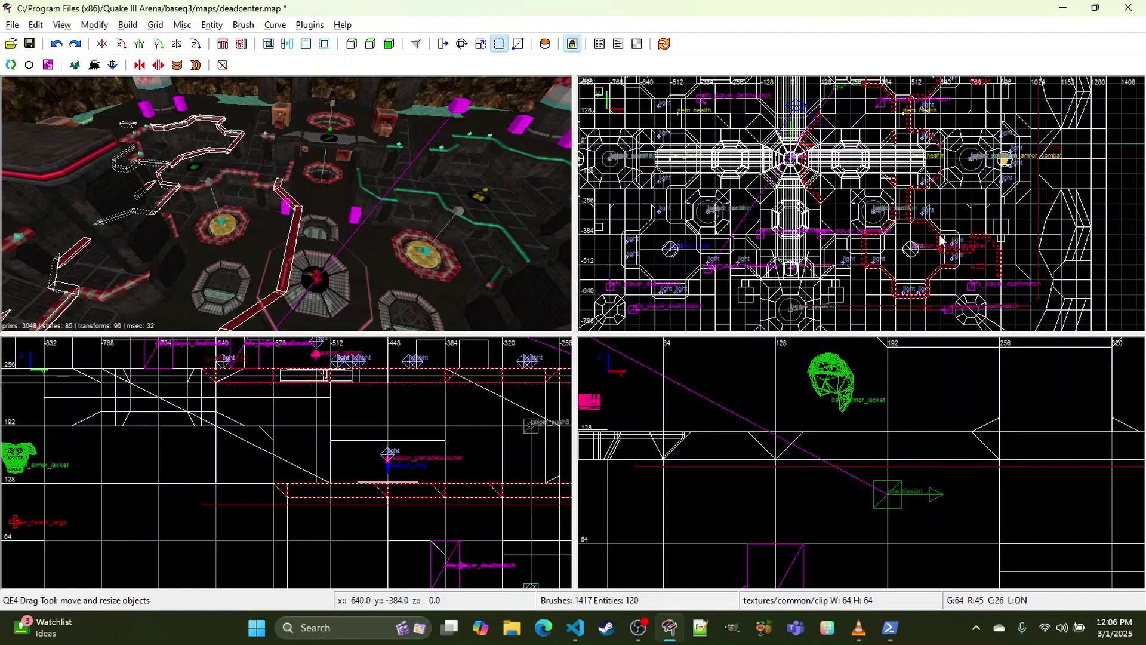
Step: Move the mirrored rims to the opposite side of the map, align them with the ledge edges there, and clear the selection
left_click_drag(908, 202, 661, 205)
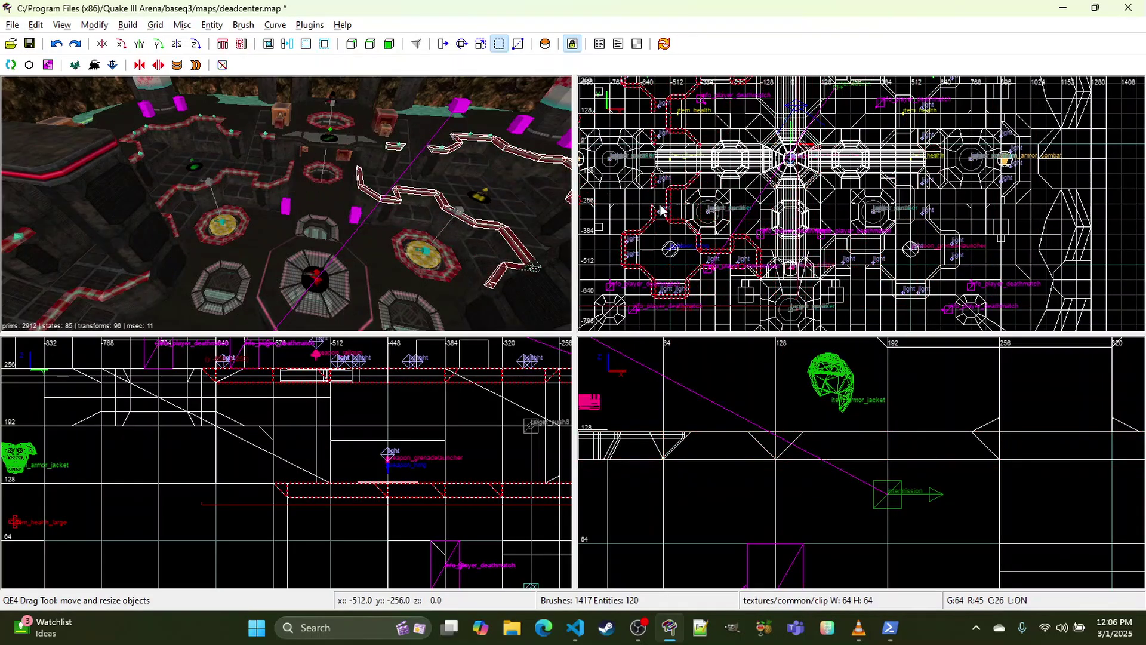
mouse_move(661, 204)
right_mouse_down()
mouse_move(901, 239)
mouse_move(970, 286)
right_mouse_up()
scroll(861, 204, "up", 3)
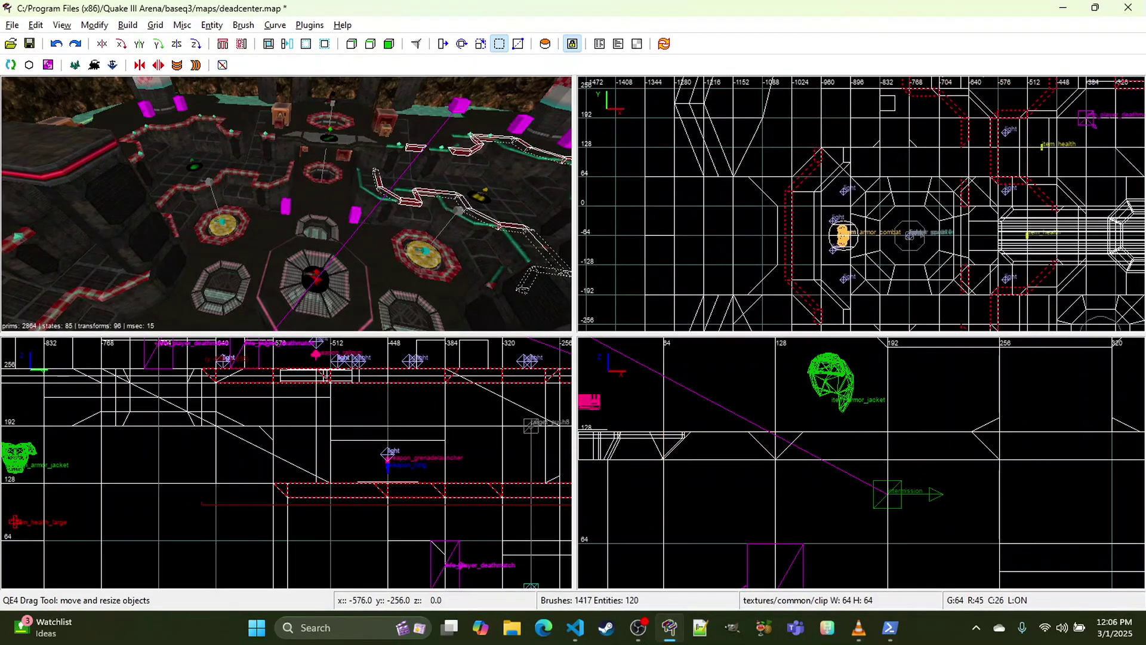
scroll(861, 204, "up", 2)
left_click_drag(794, 127, 829, 127)
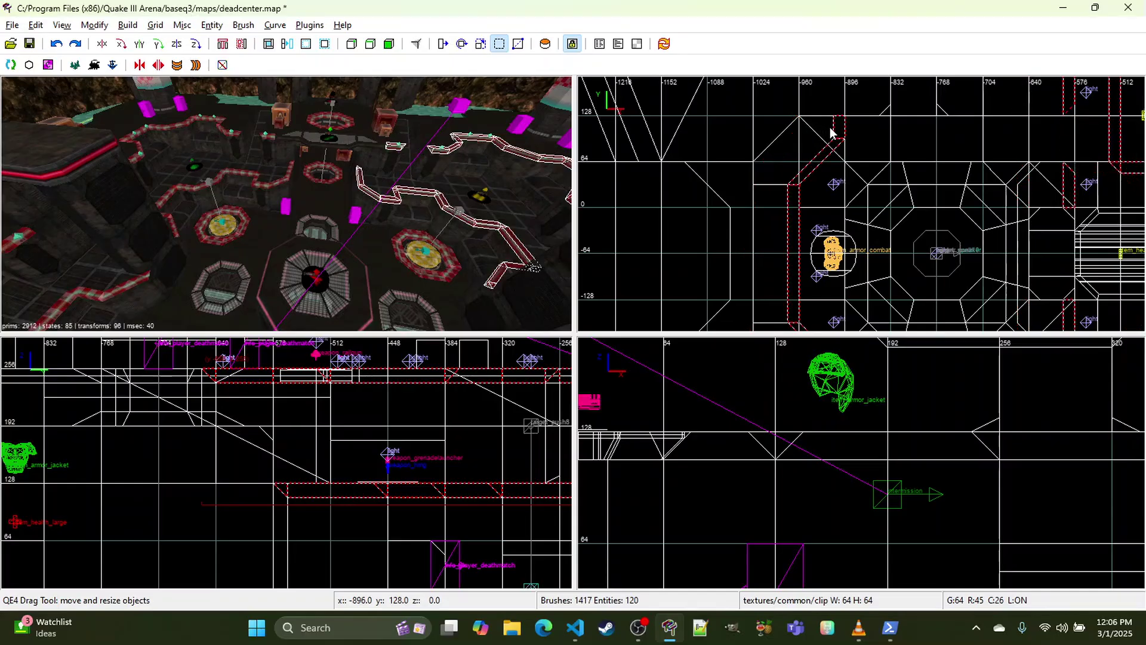
right_click(496, 173)
key("Left")
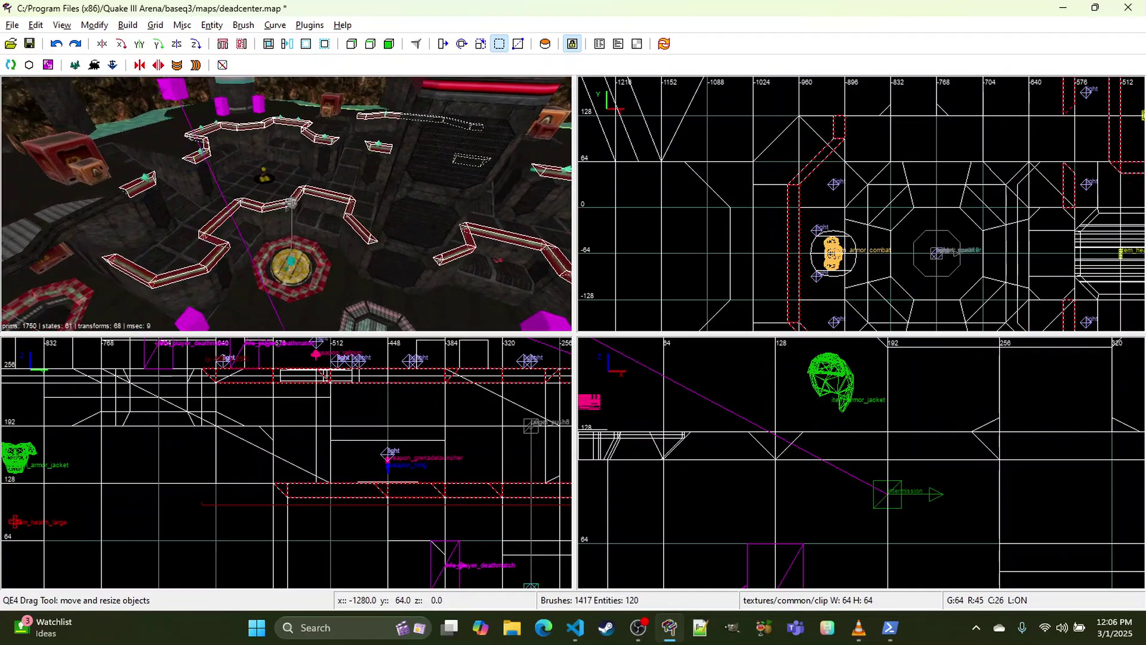
right_click(479, 179)
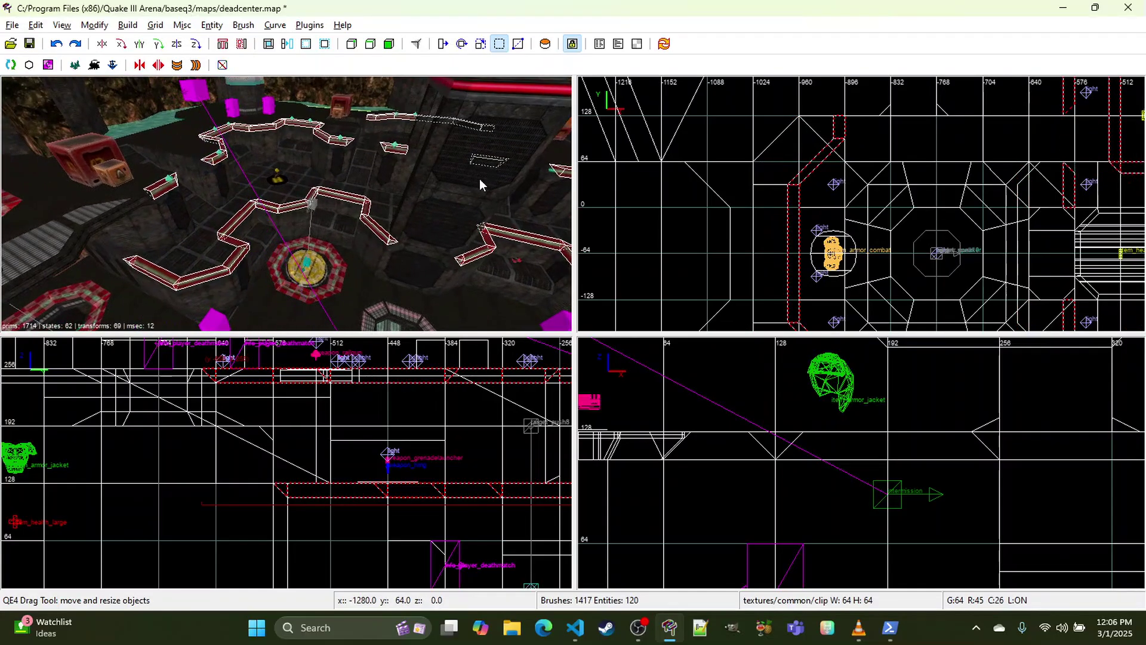
right_click(287, 133)
right_click(282, 131)
key("Escape")
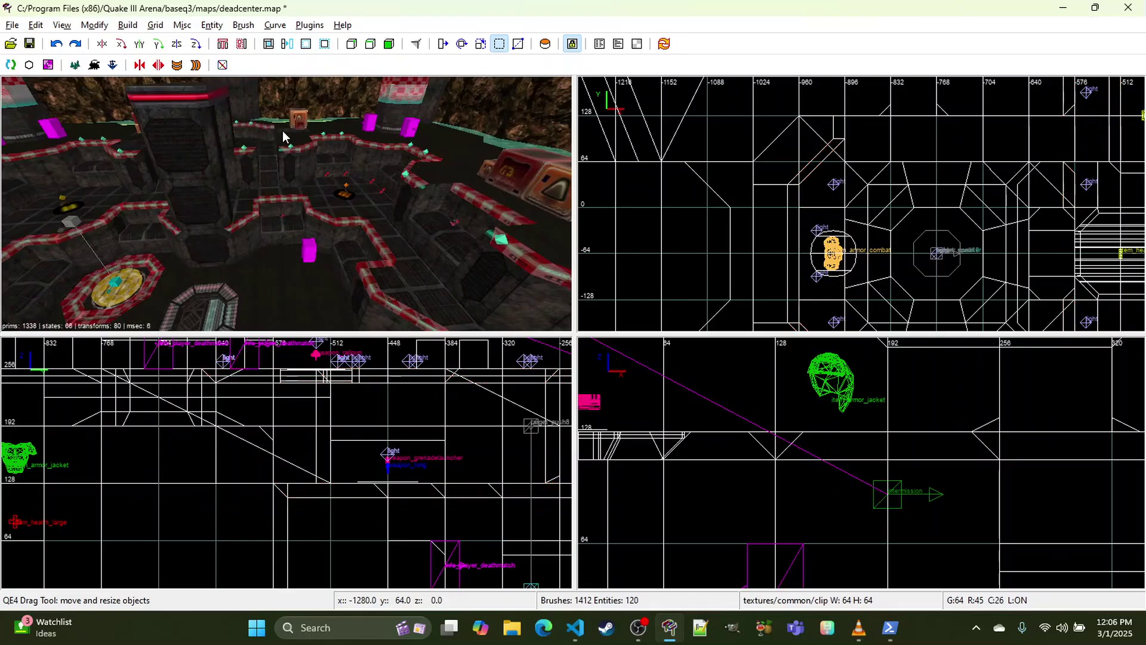
Step: Select the floor brushes bordering the green liquid pool to locate its edge in the top view
right_click(282, 131)
key("Up")
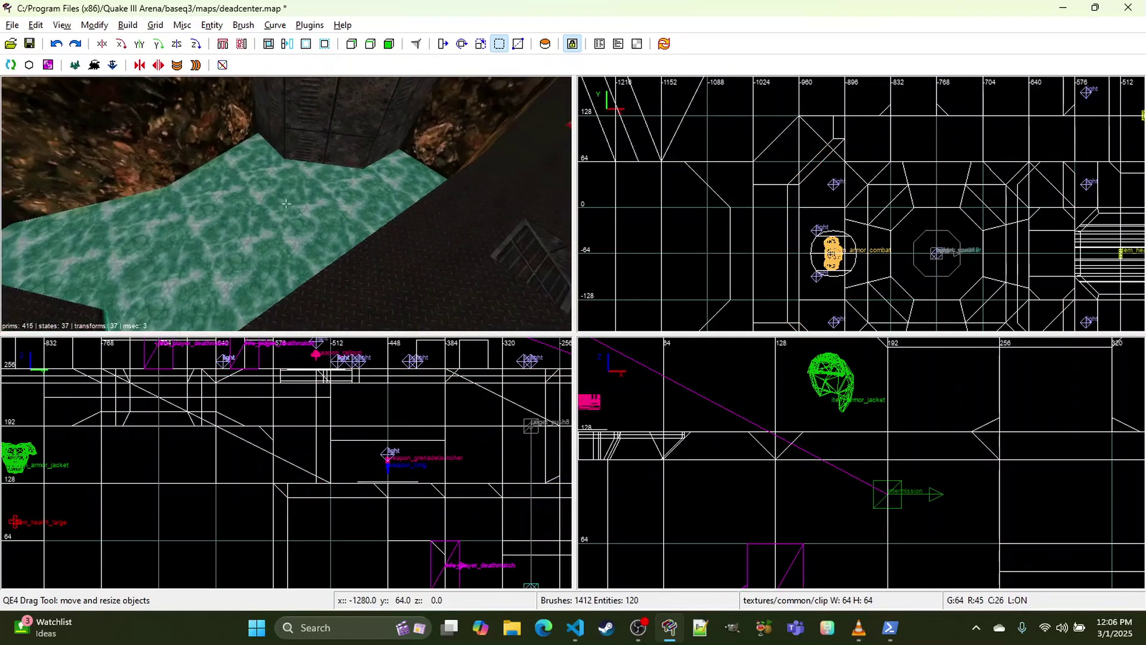
key("Down")
right_click(304, 148)
left_click(414, 248, "shift")
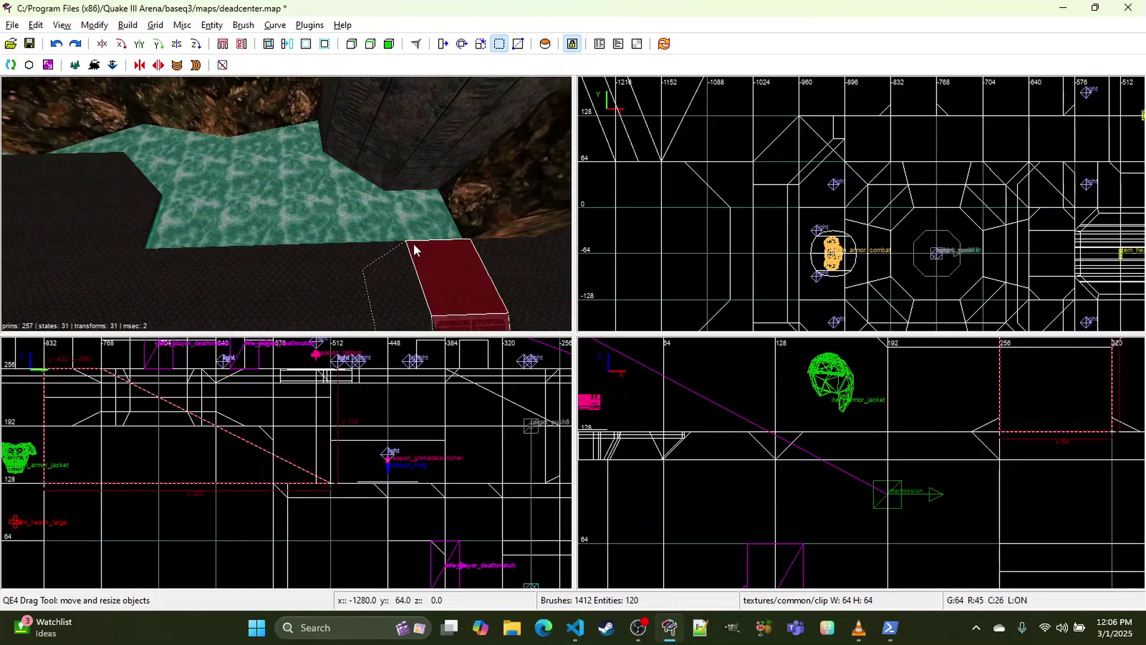
left_click(381, 253, "shift")
left_click(220, 254, "shift")
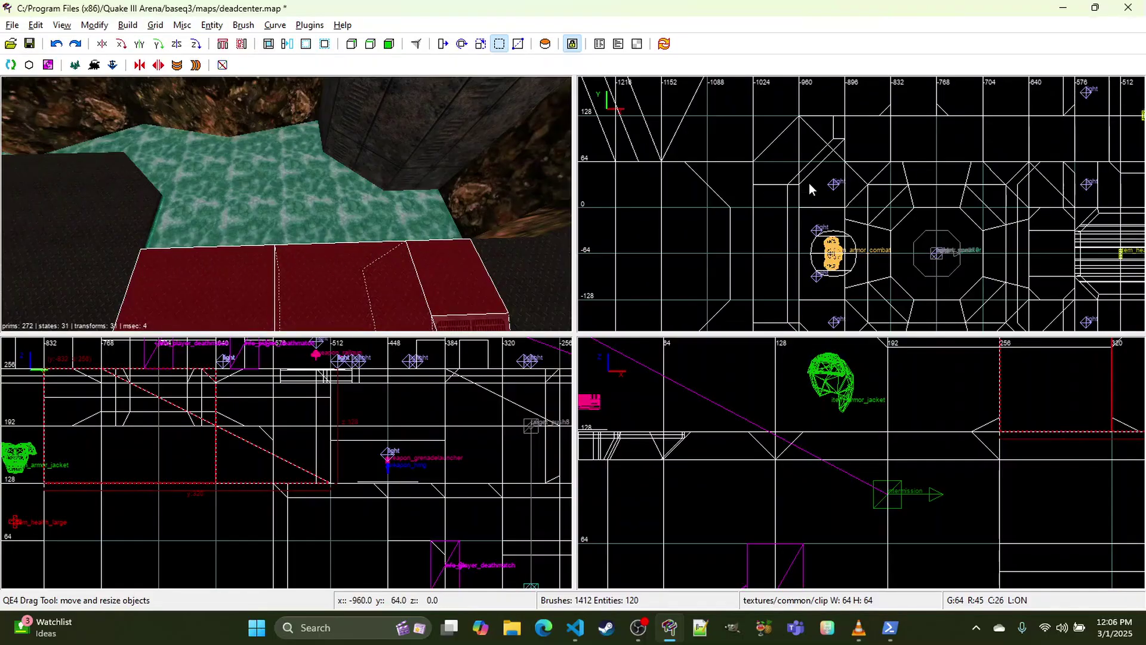
scroll(846, 178, "down", 2)
scroll(849, 181, "down", 2)
right_click_drag(865, 149, 691, 142)
scroll(865, 149, "up", 5)
scroll(658, 193, "up", 1)
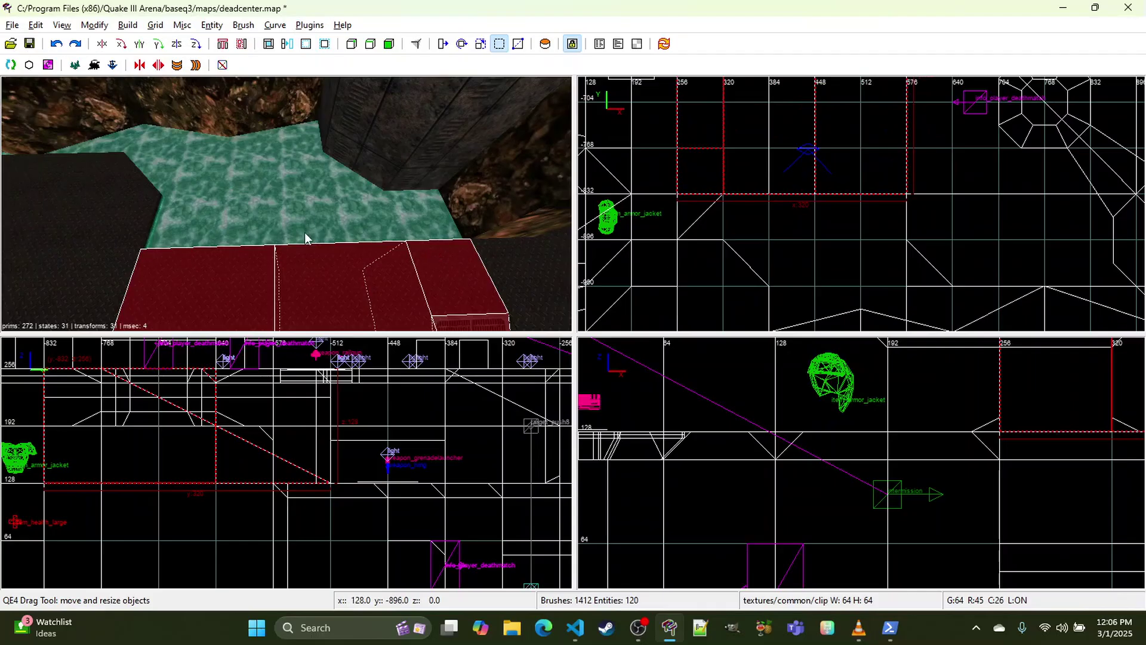
left_click(141, 216, "shift")
right_click(895, 227)
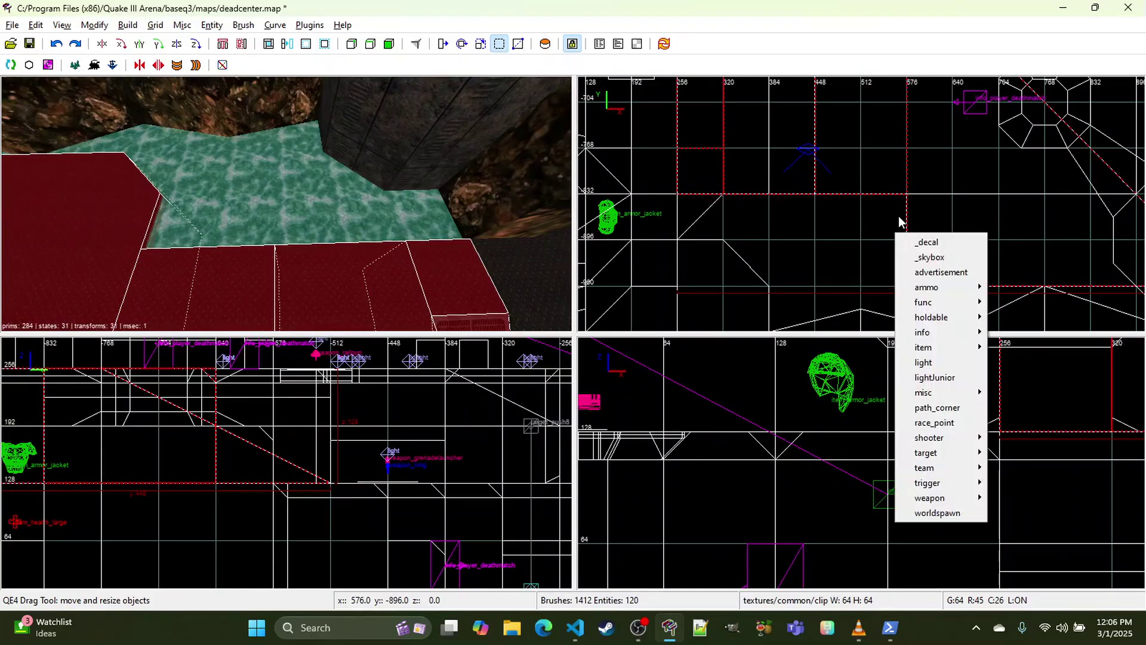
Step: With grid size 8, draw a 320 by 16 unit strip along the pool's straight edge and reduce its height to a thin rim
scroll(901, 210, "up", 2)
key("4")
left_click_drag(954, 189, 600, 201)
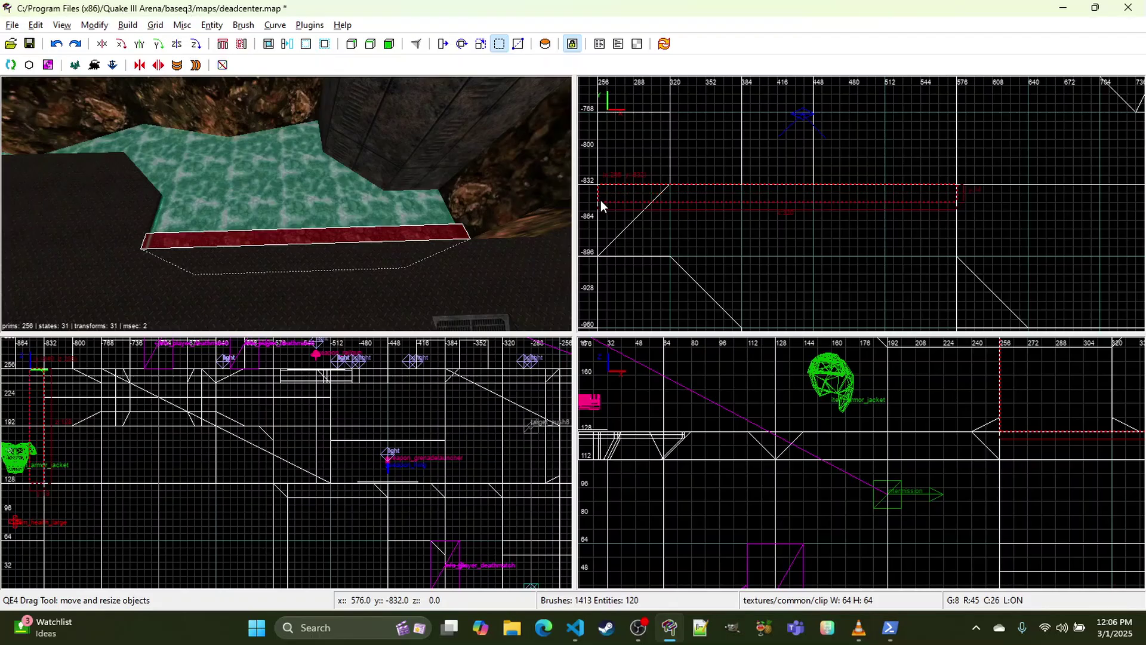
scroll(851, 427, "down", 3)
scroll(867, 463, "down", 2)
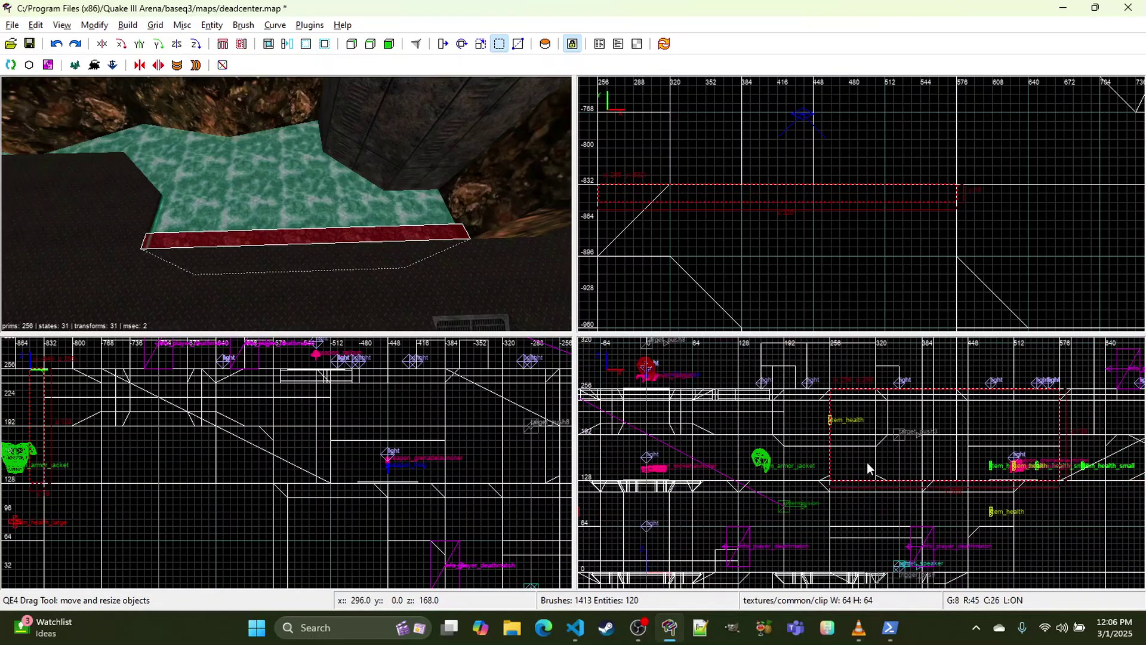
left_click(324, 213, "shift")
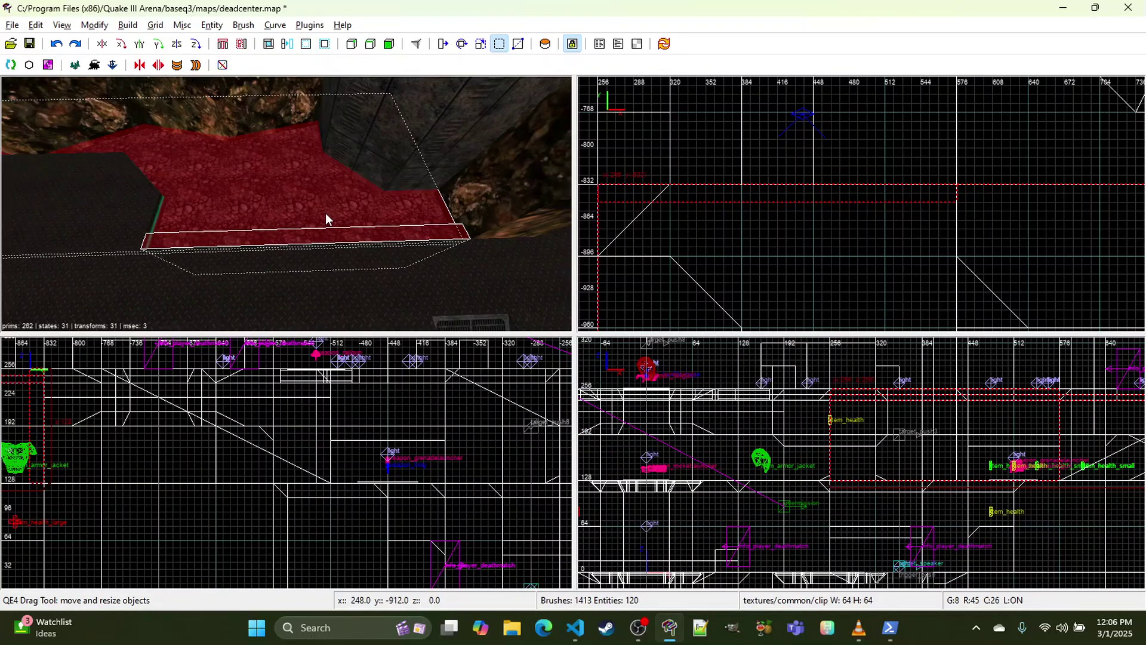
left_click(325, 213, "shift")
left_click_drag(871, 453, 870, 425)
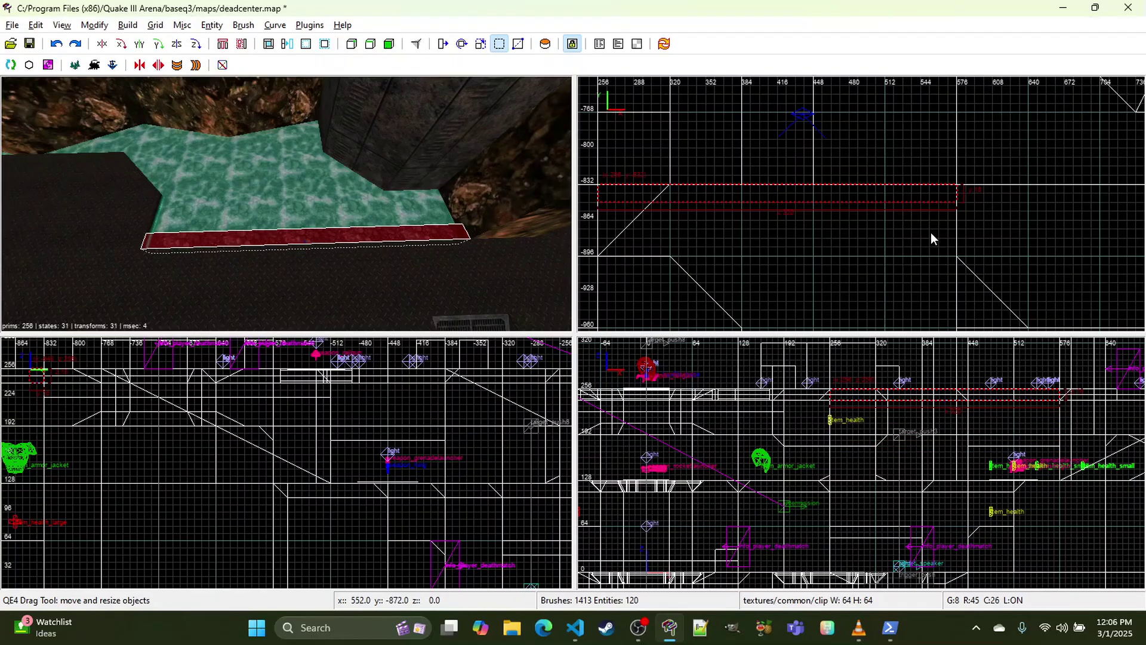
Step: Clip the strip's end diagonally from (576, -832) to (560, -848) and give it the hfx_matte05 texture
scroll(930, 232, "up", 2)
key("x")
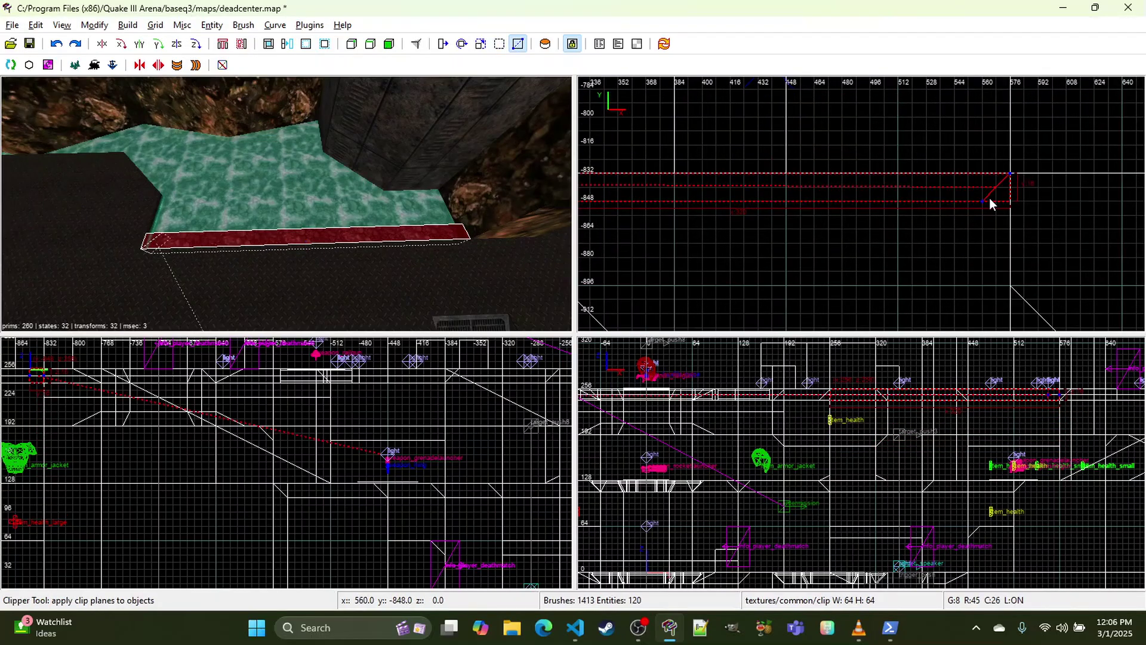
key("t")
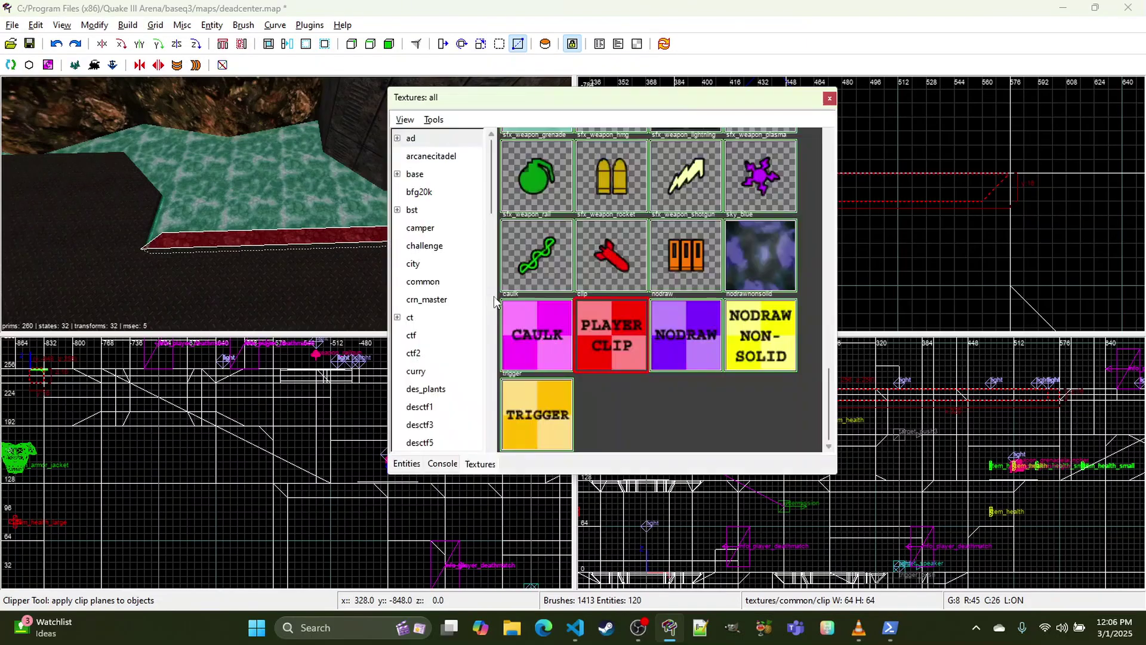
scroll(743, 273, "up", 10)
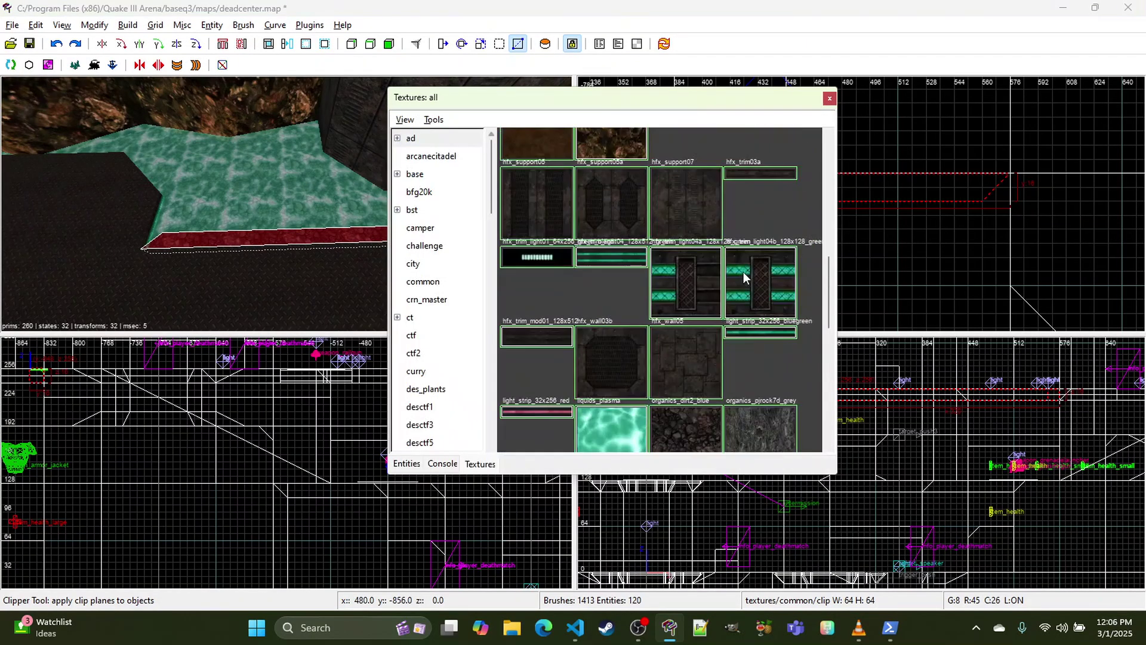
left_click(768, 181)
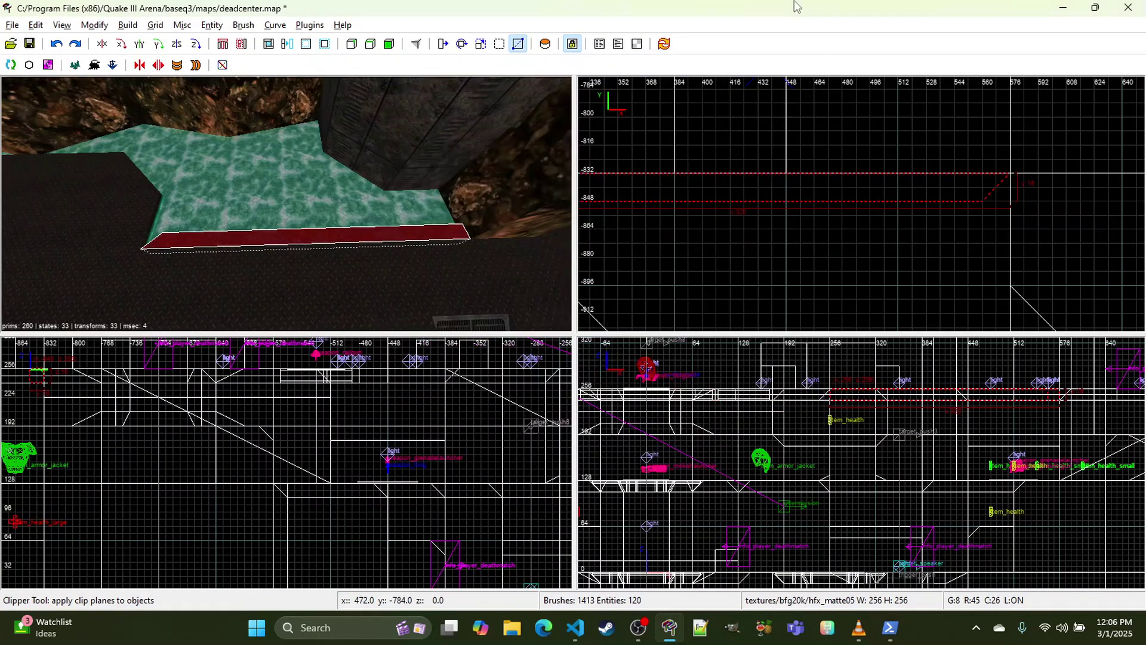
left_click(829, 98)
Step: Draw a second 16-unit-wide rim strip along the pool's adjoining side, starting at the corner (576, -832)
right_click(328, 187)
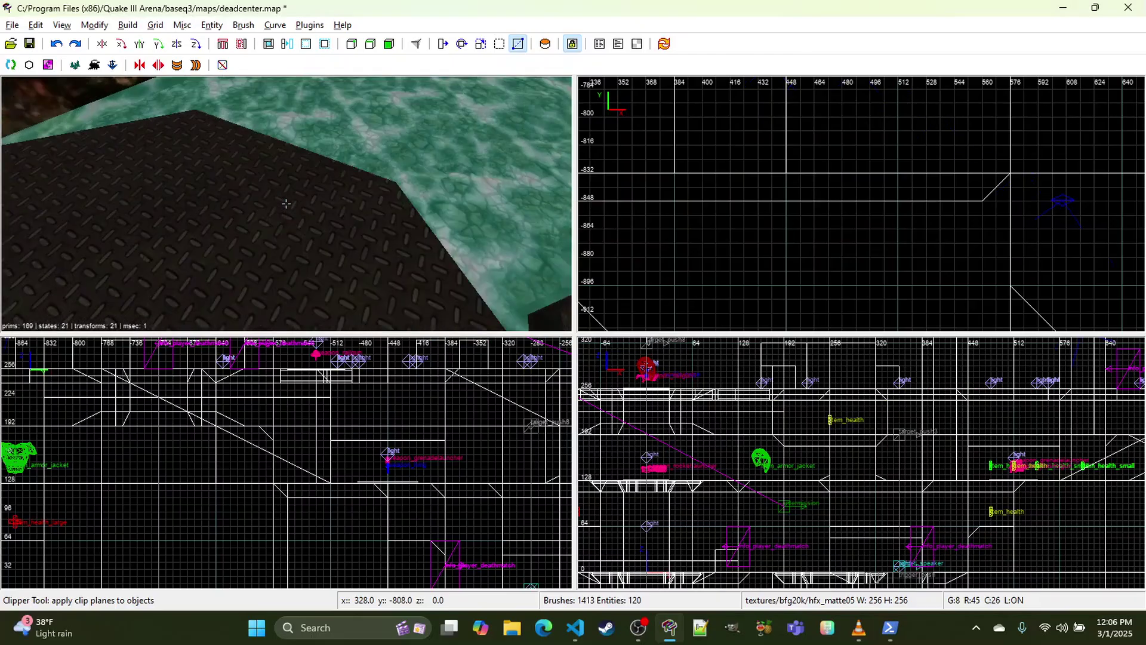
key("s")
right_click_drag(864, 184, 850, 160)
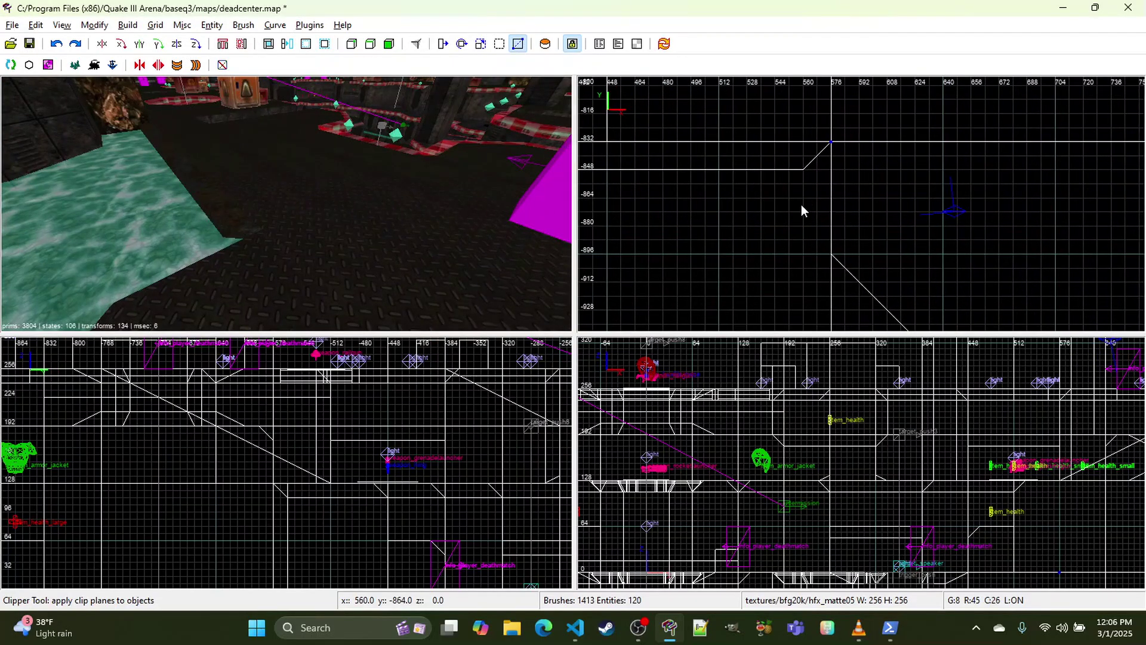
key("x")
mouse_move(834, 149)
left_mouse_down()
mouse_move(805, 202)
mouse_move(799, 269)
left_mouse_up()
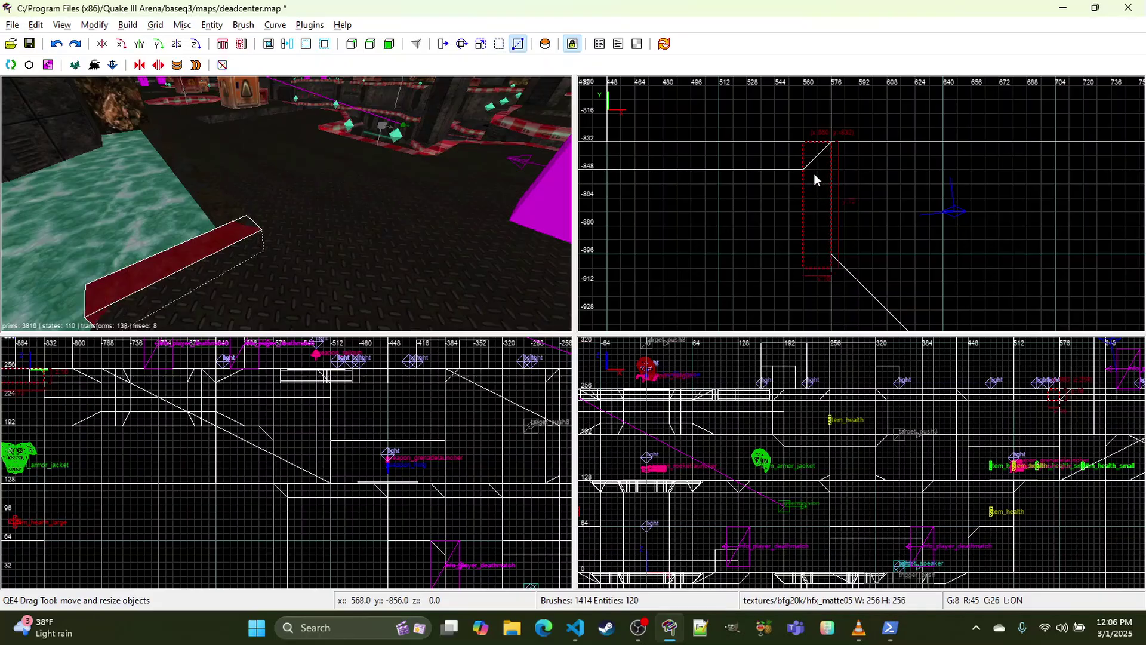
Step: Clip both ends of the second rim strip, from (560, -848) to (576, -832) and from (576, -896) to (560, -904)
key("x")
left_click(804, 170)
left_click_drag(834, 138, 830, 143)
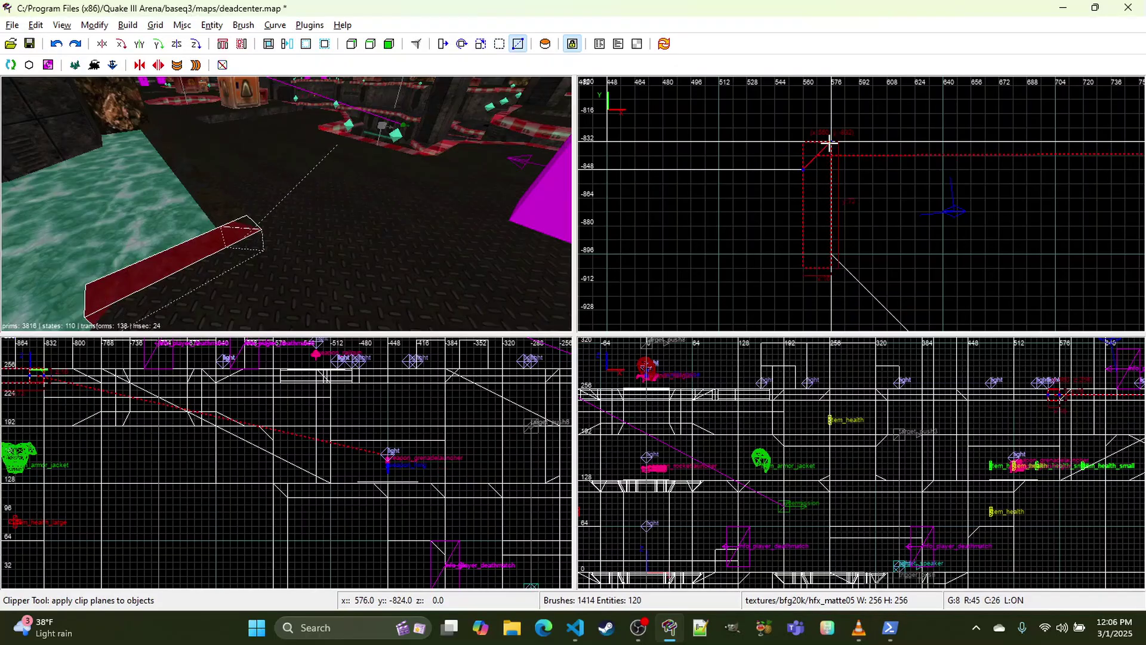
key("Return")
right_click_drag(837, 221, 836, 156)
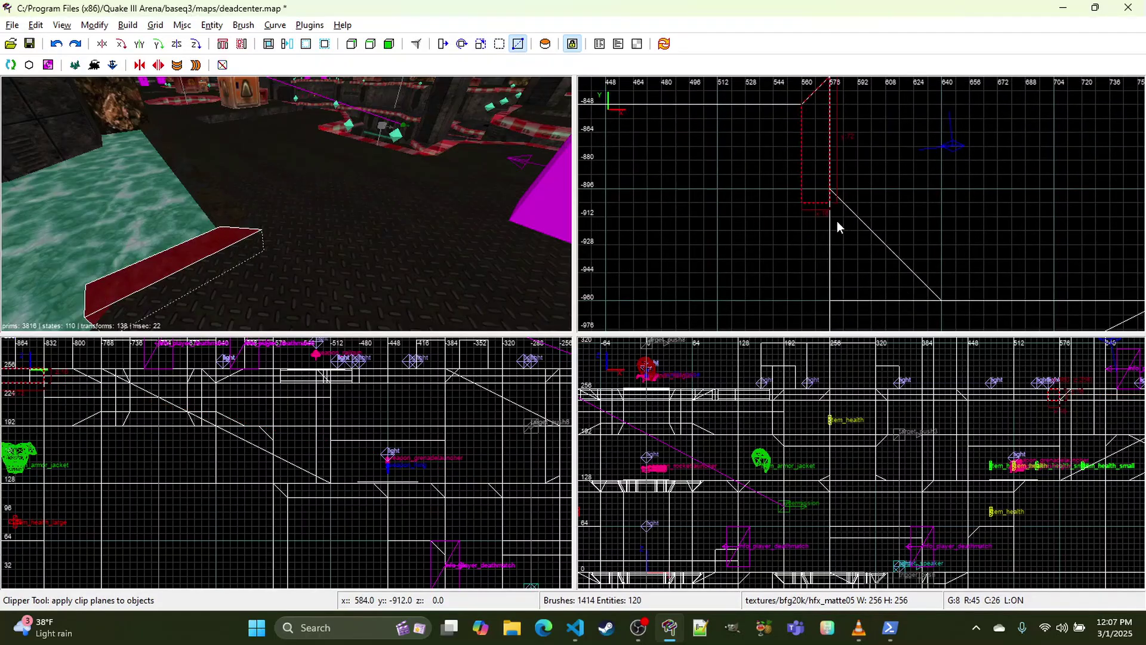
left_click(821, 189)
left_click_drag(800, 189, 798, 198)
key("Return")
right_click_drag(855, 226, 812, 186)
key("Escape")
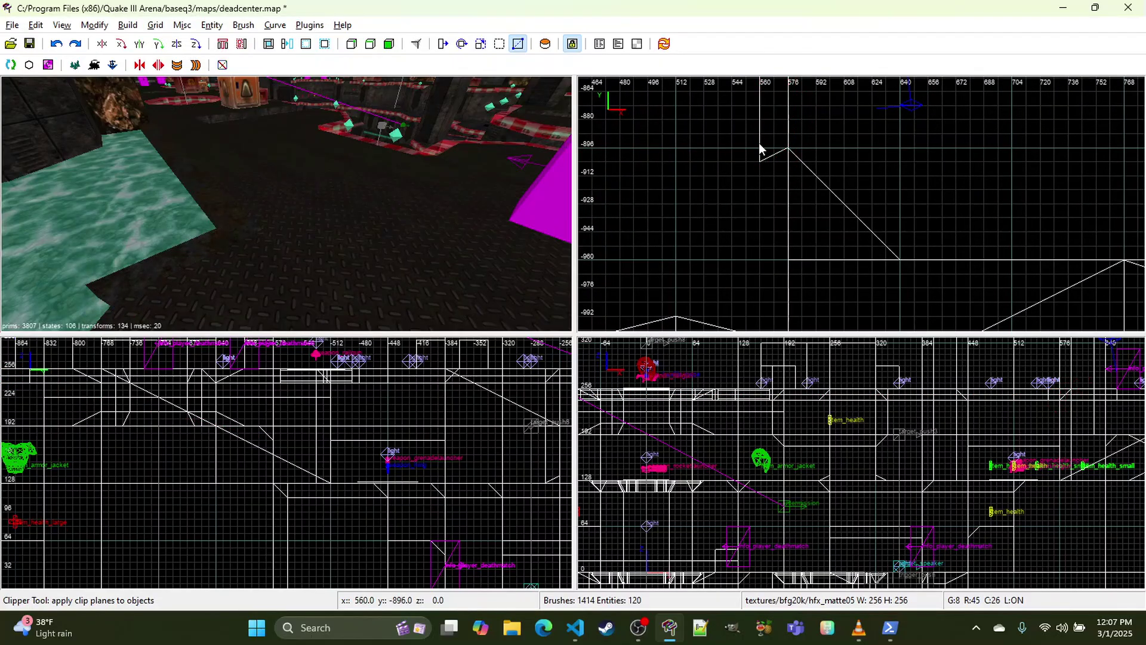
Step: Draw an 88 by 80 unit brush over the pool's diagonal edge and clip its corner from (560, -904) to (576, -896)
key("x")
left_click_drag(761, 150, 905, 289)
key("x")
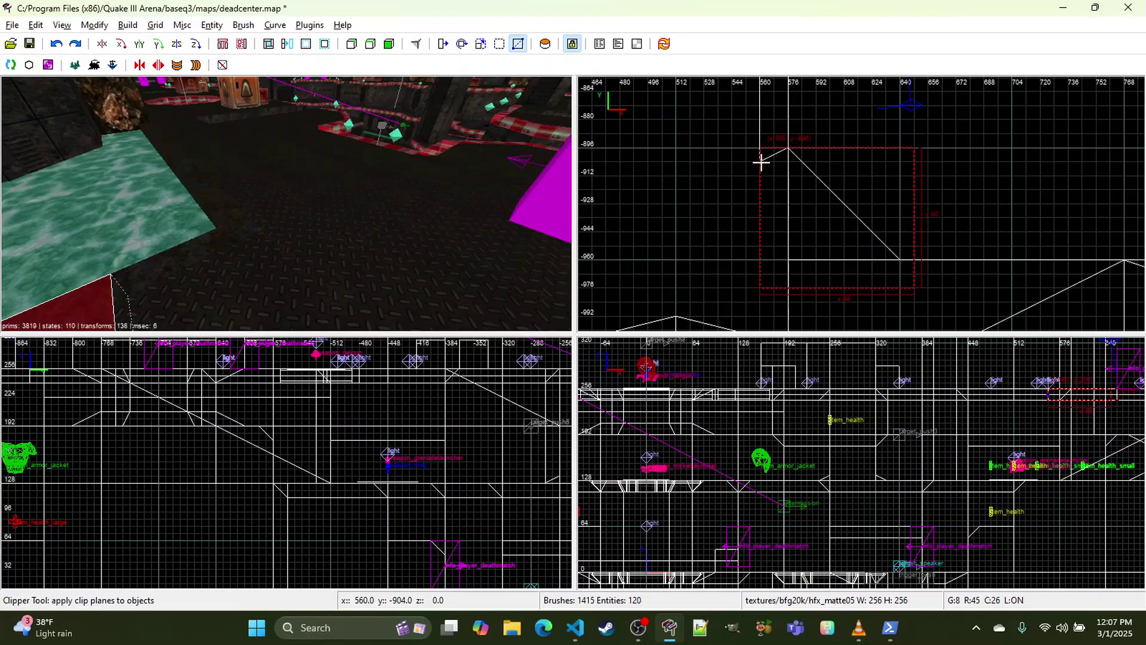
left_click(760, 161)
left_click(788, 148)
key("Return")
Step: Clip the brush into a thin diagonal rim strip following the pool's edge, with an angled end from (640, -960) to (632, -976)
left_click(901, 261)
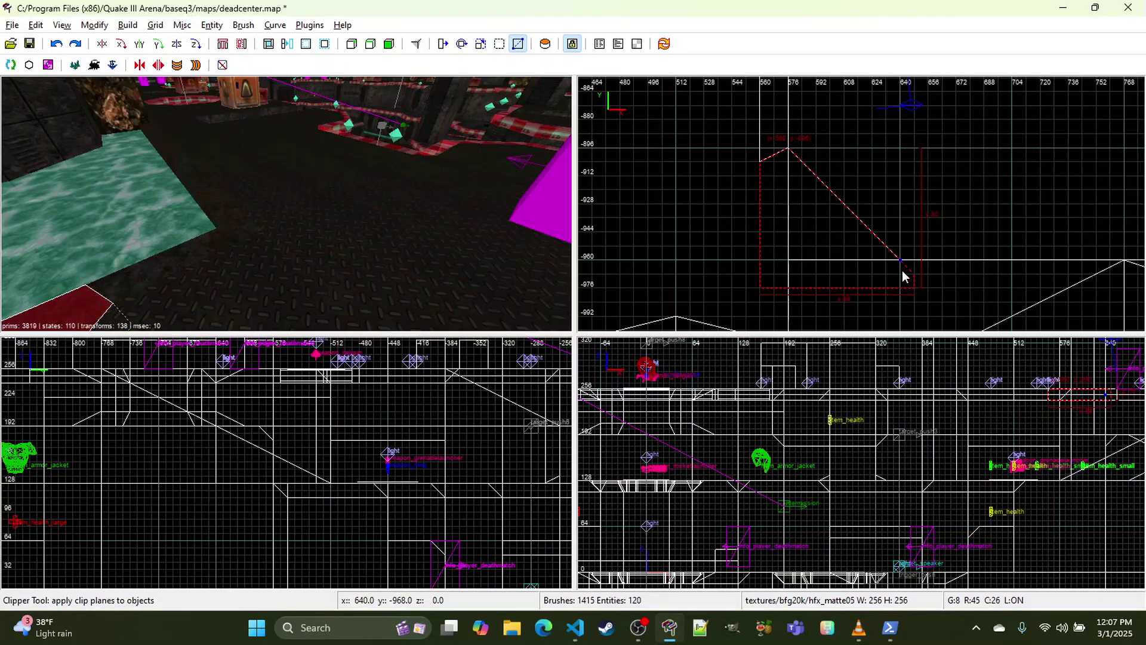
key("x")
key("x")
left_click(898, 260)
key("Return")
left_click(886, 285)
left_click(867, 272)
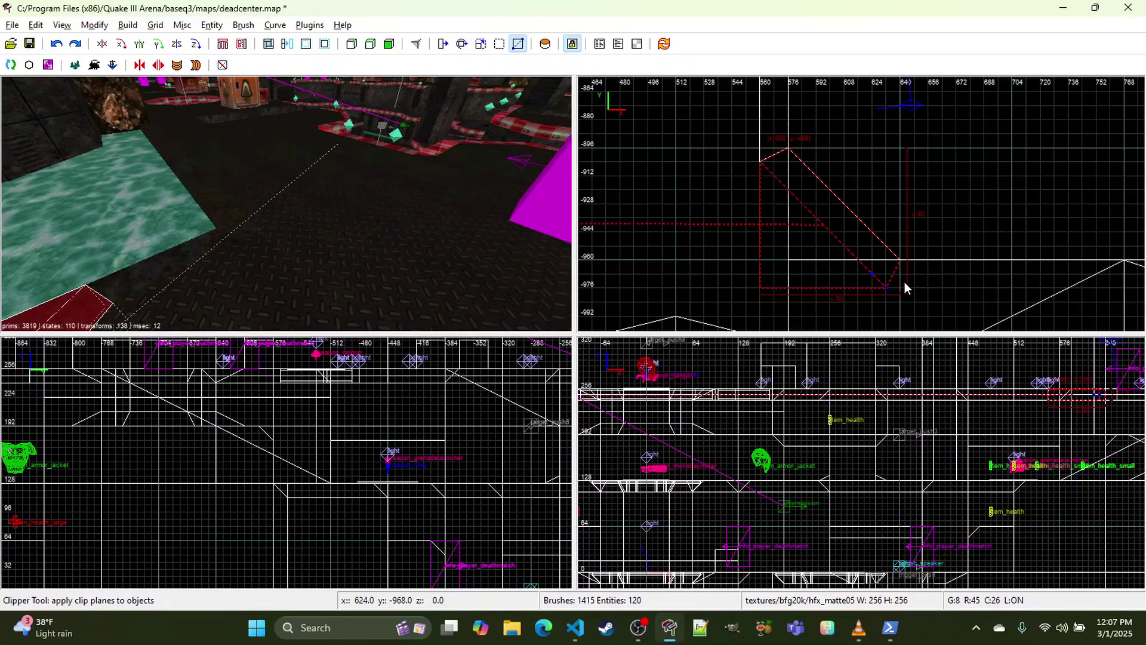
key("Return")
Step: Select the floor and wall brushes beyond the diagonal rim to locate the pool's next straight edge in the top view
mouse_move(926, 246)
right_mouse_down()
mouse_move(805, 230)
mouse_move(878, 264)
mouse_move(836, 267)
right_mouse_up()
scroll(926, 246, "down", 3)
scroll(927, 249, "down", 1)
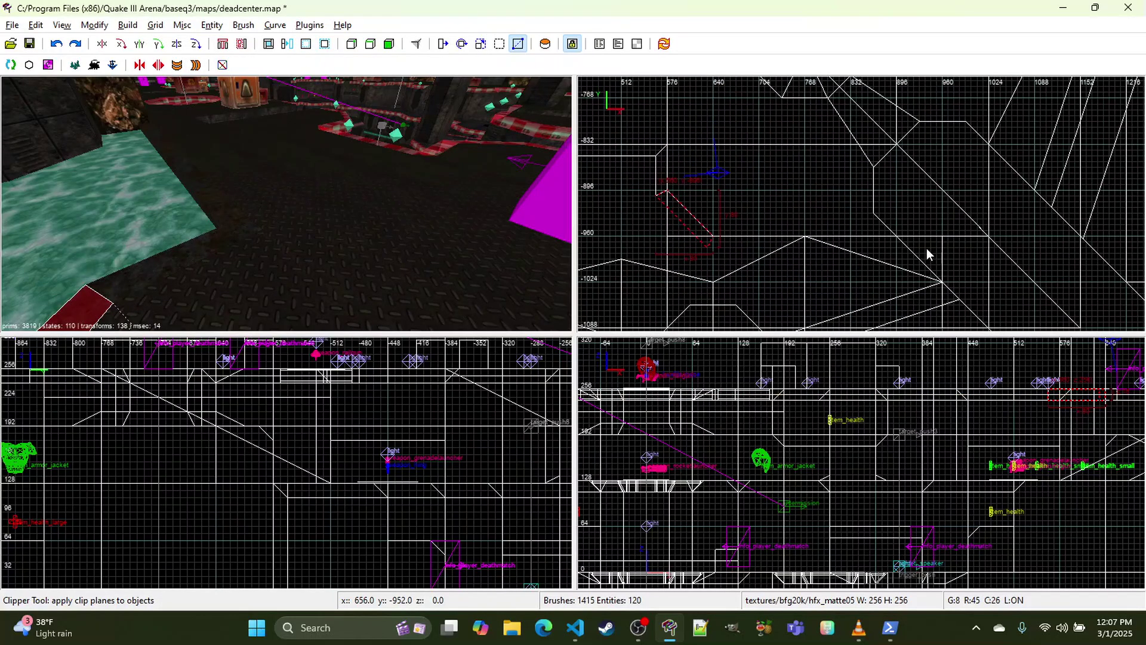
right_click(358, 227)
key("s")
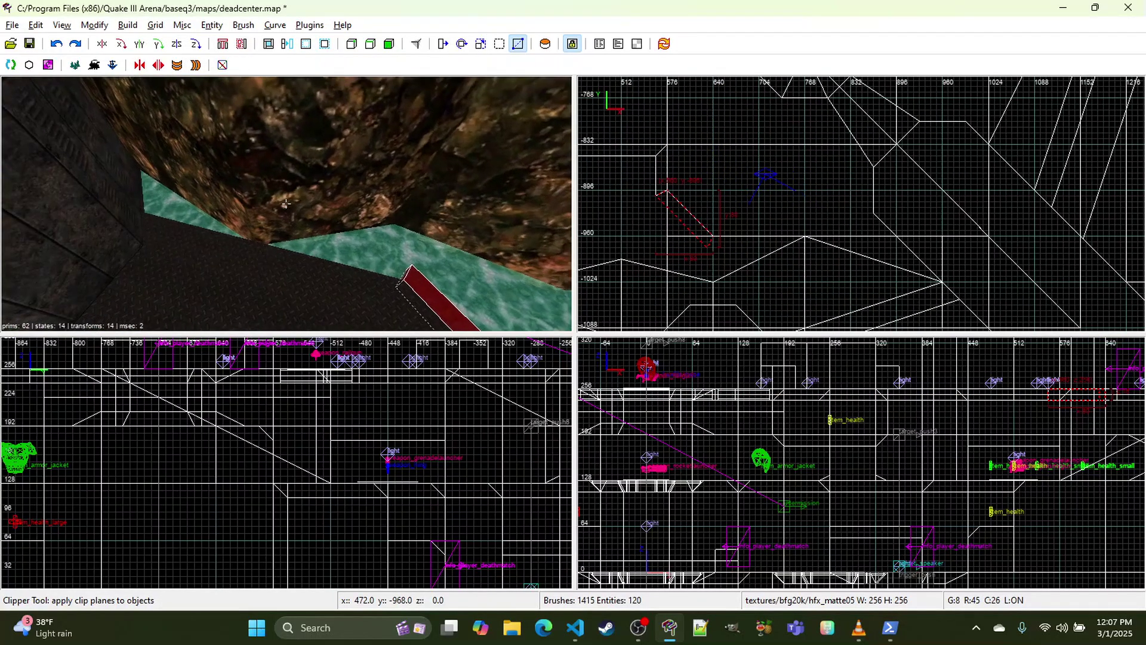
key("d")
key("a")
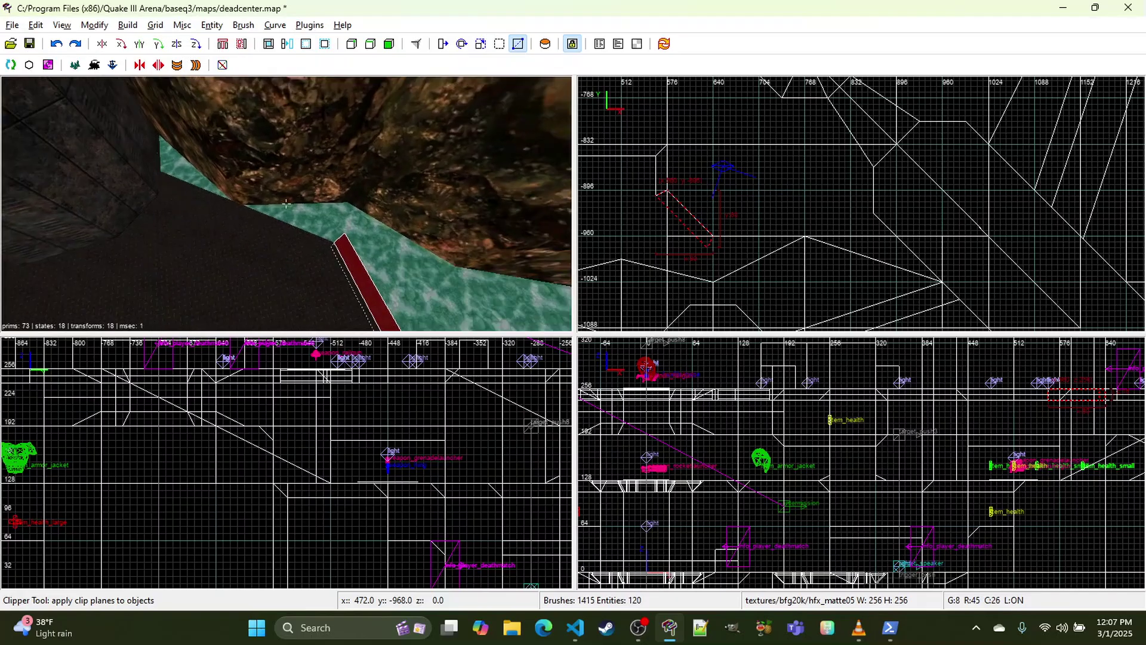
right_click_drag(768, 240, 763, 203)
scroll(769, 241, "up", 1)
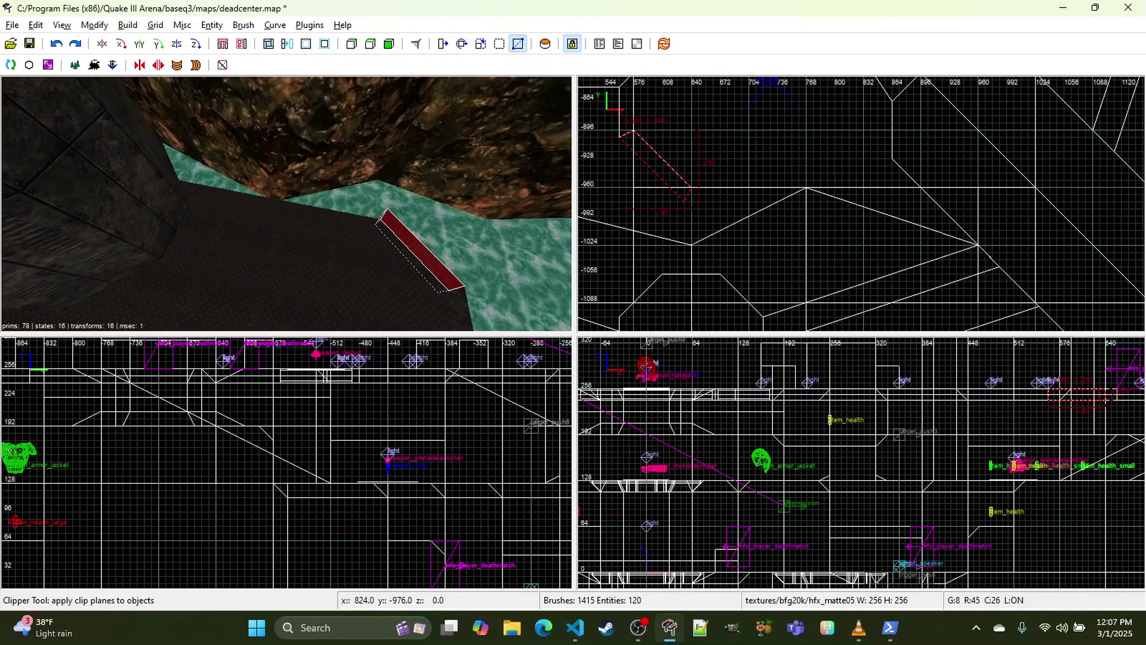
right_click_drag(453, 229, 198, 197)
left_click(198, 197, "shift")
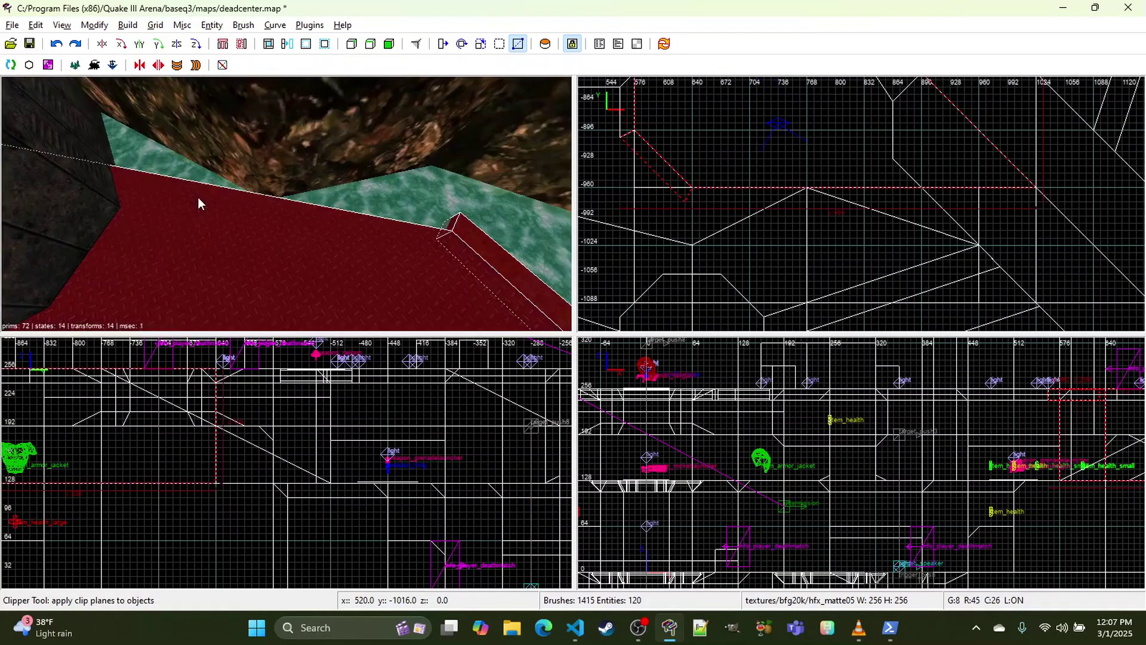
left_click(107, 156, "shift")
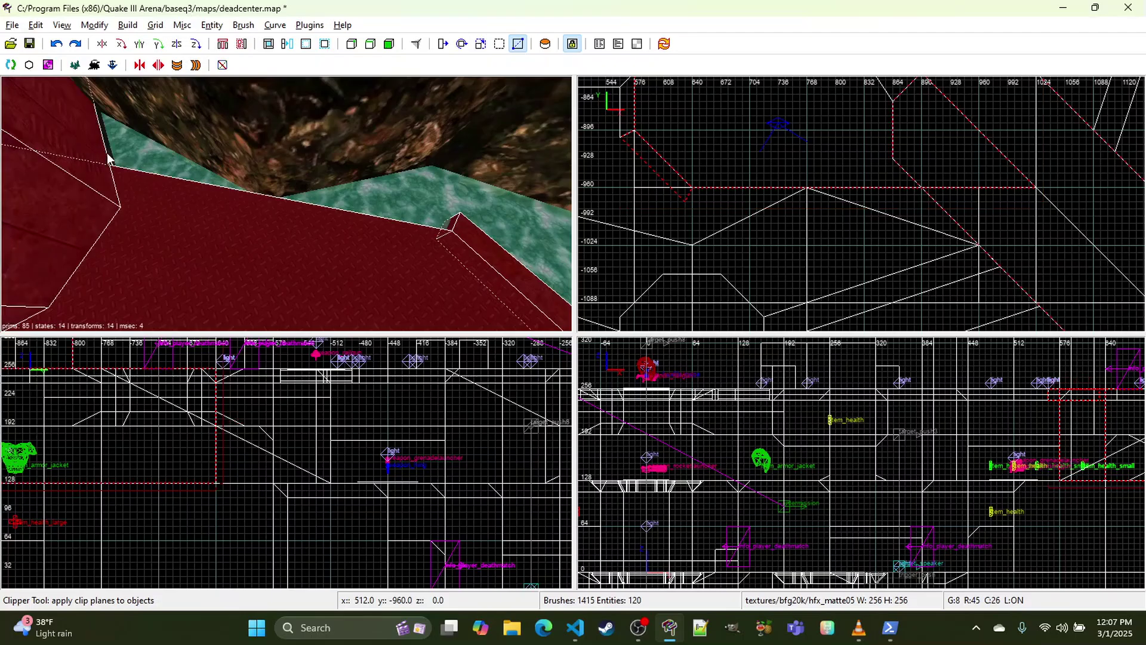
left_click(108, 157, "shift")
key("Escape")
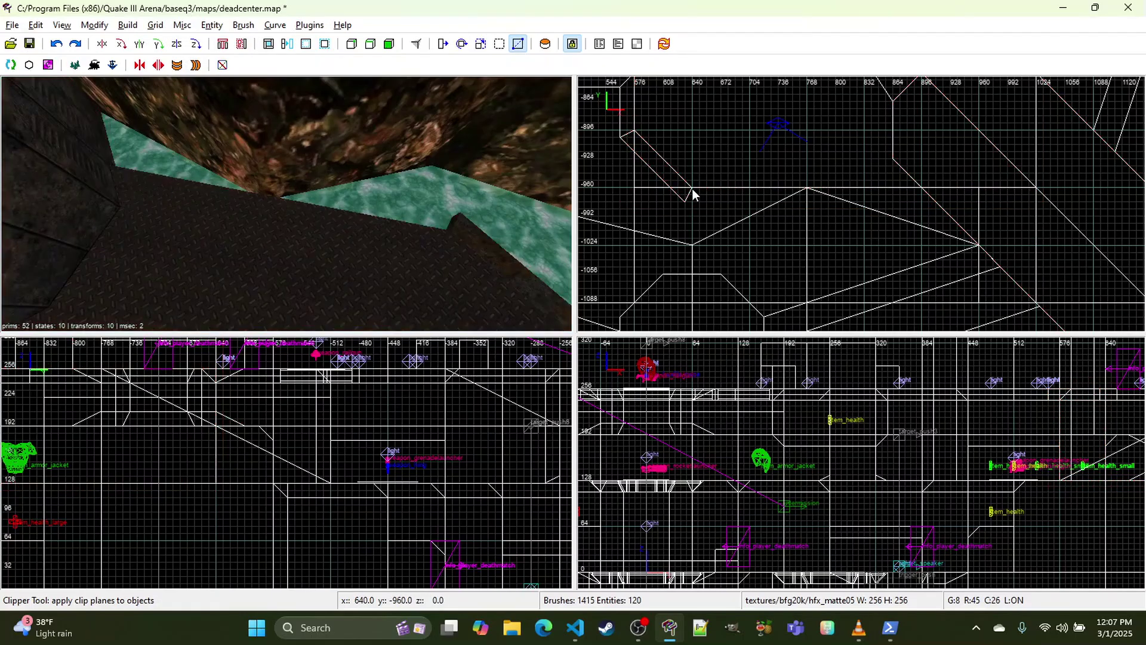
key("x")
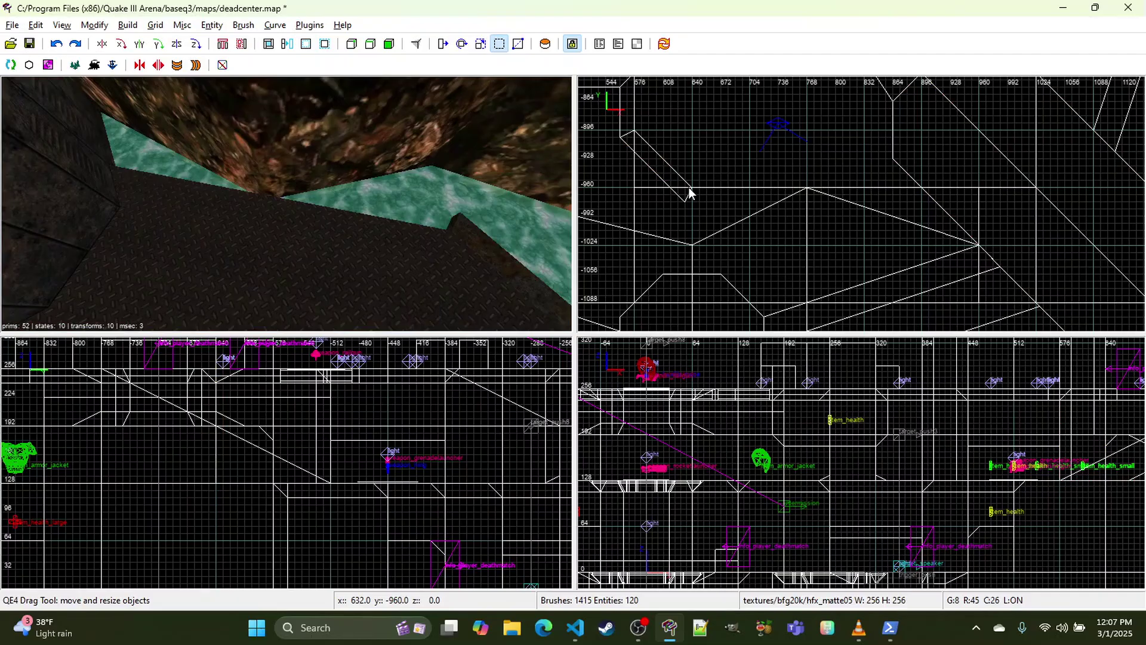
mouse_move(689, 188)
left_mouse_down()
mouse_move(744, 206)
mouse_move(939, 206)
left_mouse_up()
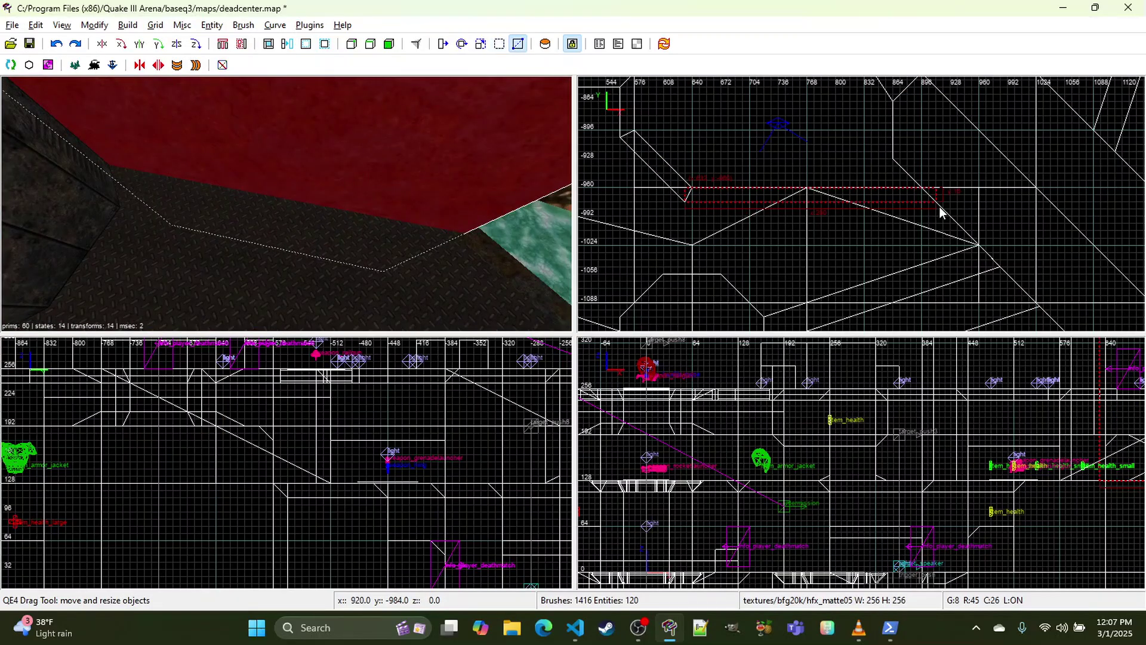
key("x")
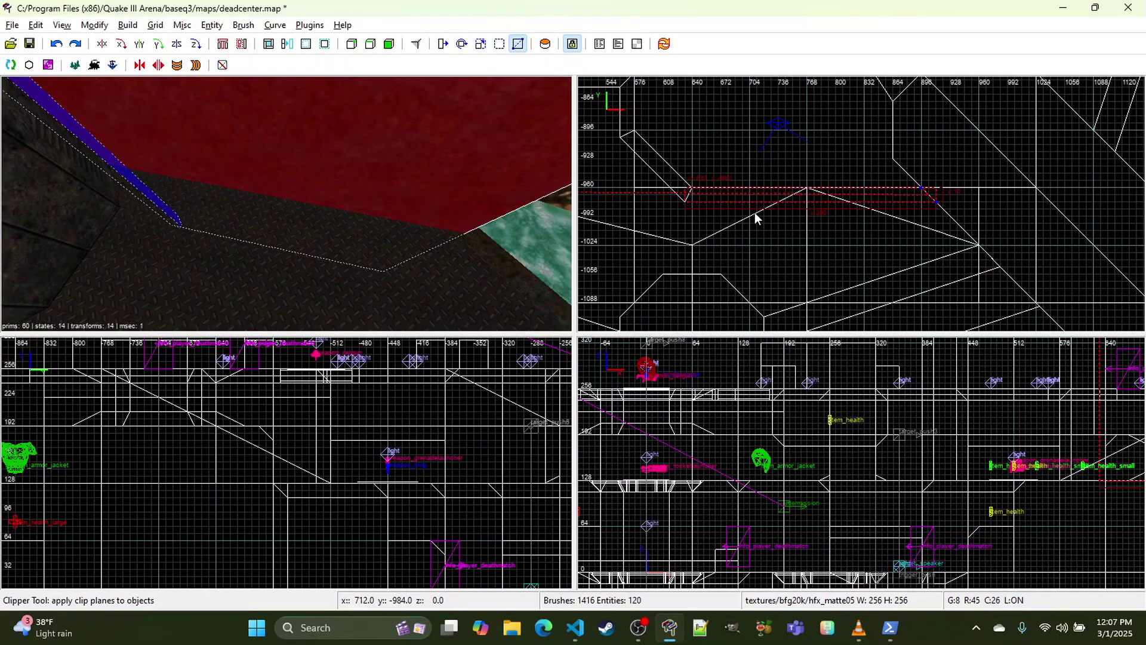
key("Escape")
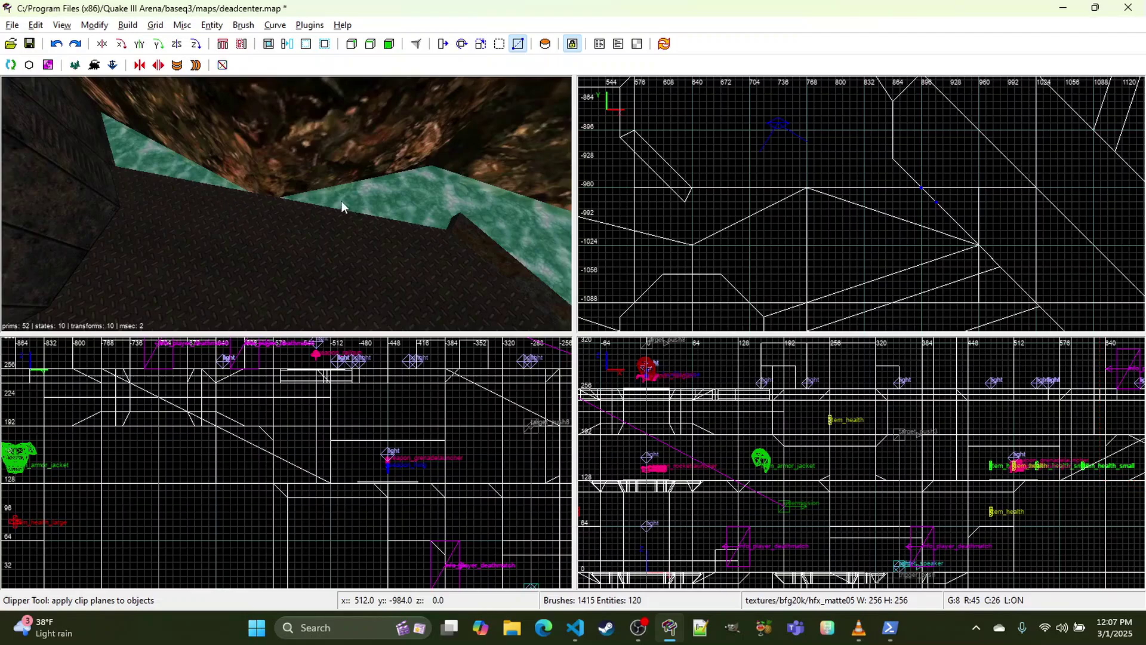
Step: Reuse the finished rim's height and draw a 280 by 16 unit strip along the pool's straight edge at y -960
left_click(462, 216, "shift")
key("Escape")
key("x")
mouse_move(686, 201)
left_mouse_down()
mouse_move(908, 190)
mouse_move(935, 203)
left_mouse_up()
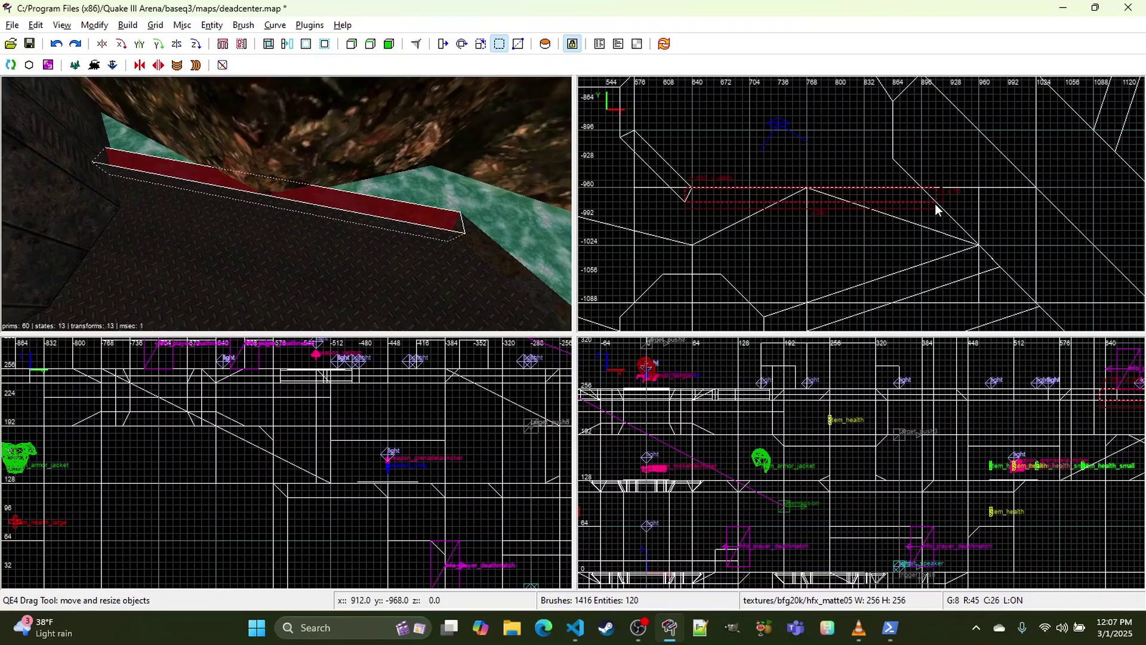
Step: Clip the strip's ends from (912, -976) to (896, -960) and from (632, -976) to (640, -960)
key("x")
left_click(937, 204)
left_click(921, 188)
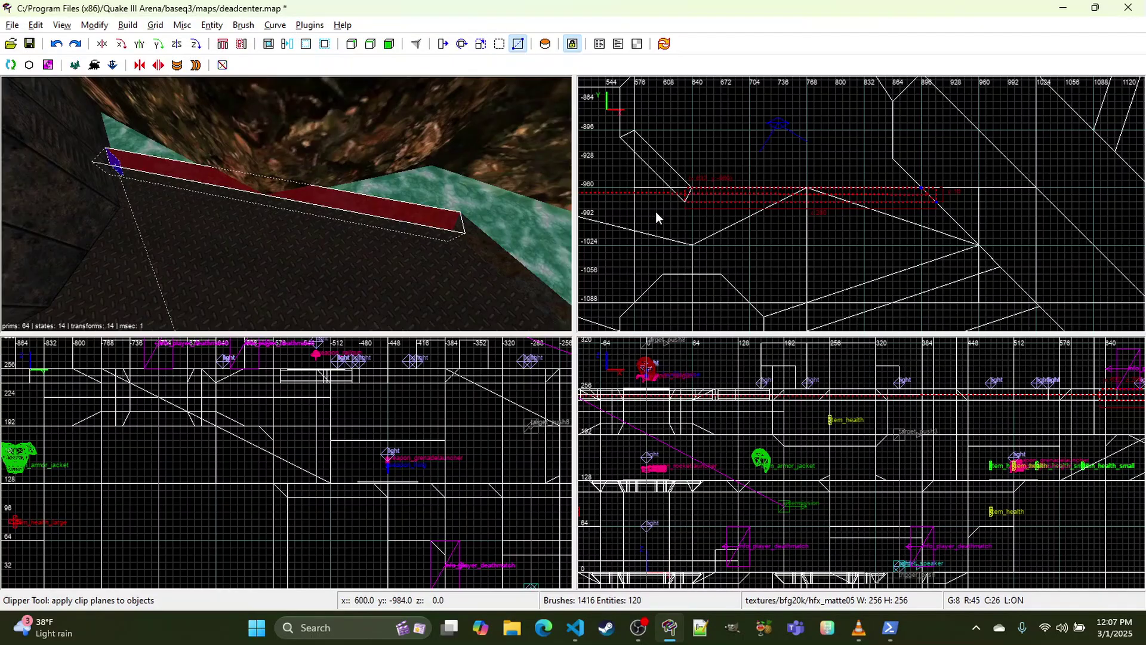
key("Return")
key("ctrl+z")
left_click_drag(938, 203, 685, 202)
left_click(693, 190)
key("Return")
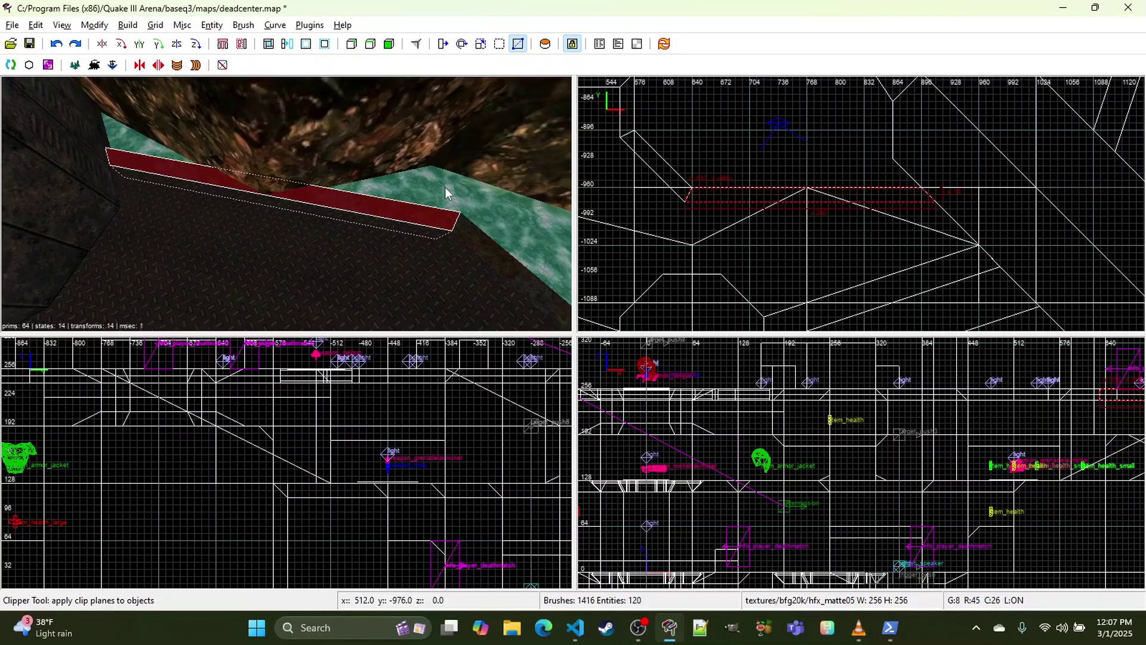
Step: Select the floor and rock brushes on the pool's other side to locate the next edge's corner in the top view
right_click(448, 192)
key("d")
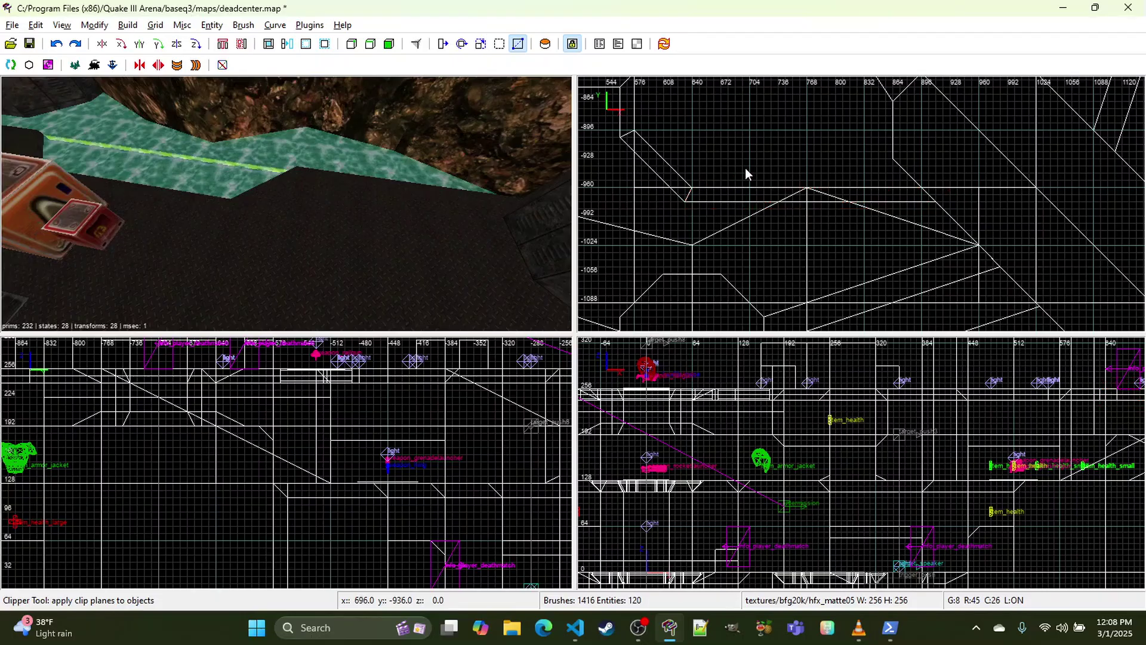
scroll(752, 170, "down", 4)
scroll(638, 173, "up", 5)
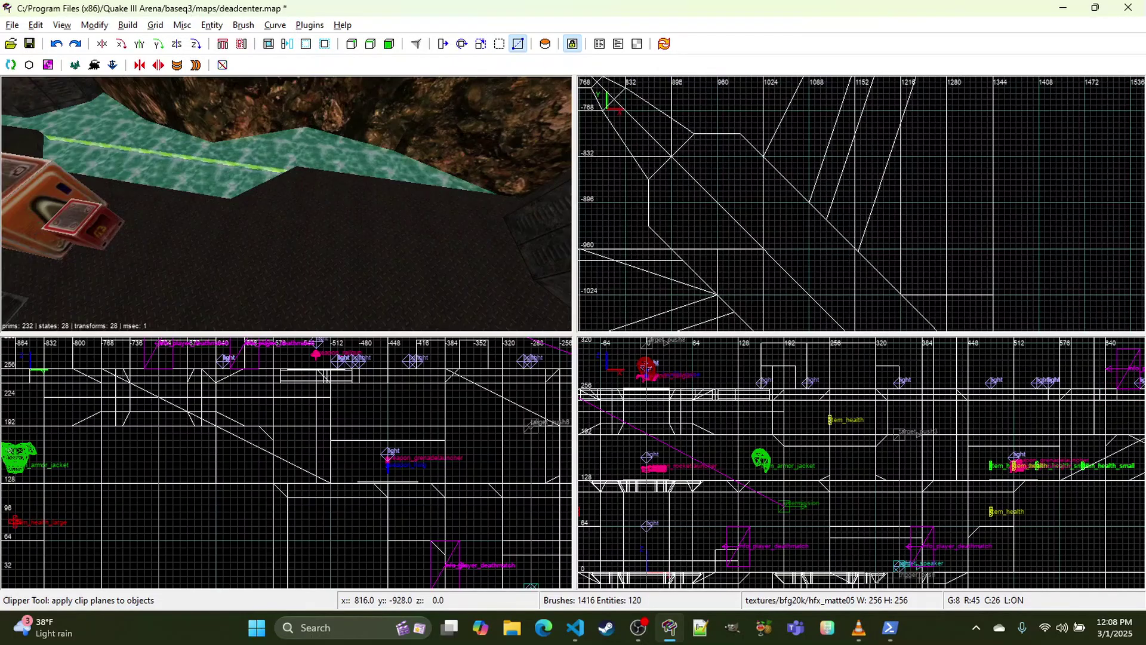
left_click(443, 209, "shift")
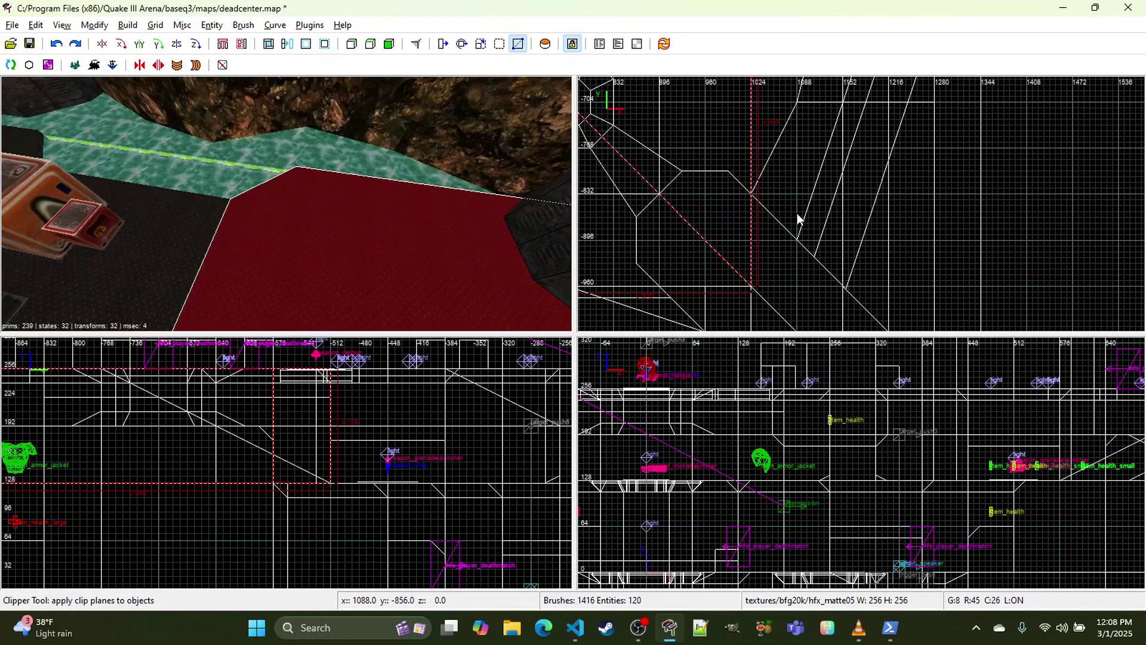
right_click_drag(795, 217, 806, 228)
right_click(499, 203)
right_click(437, 198)
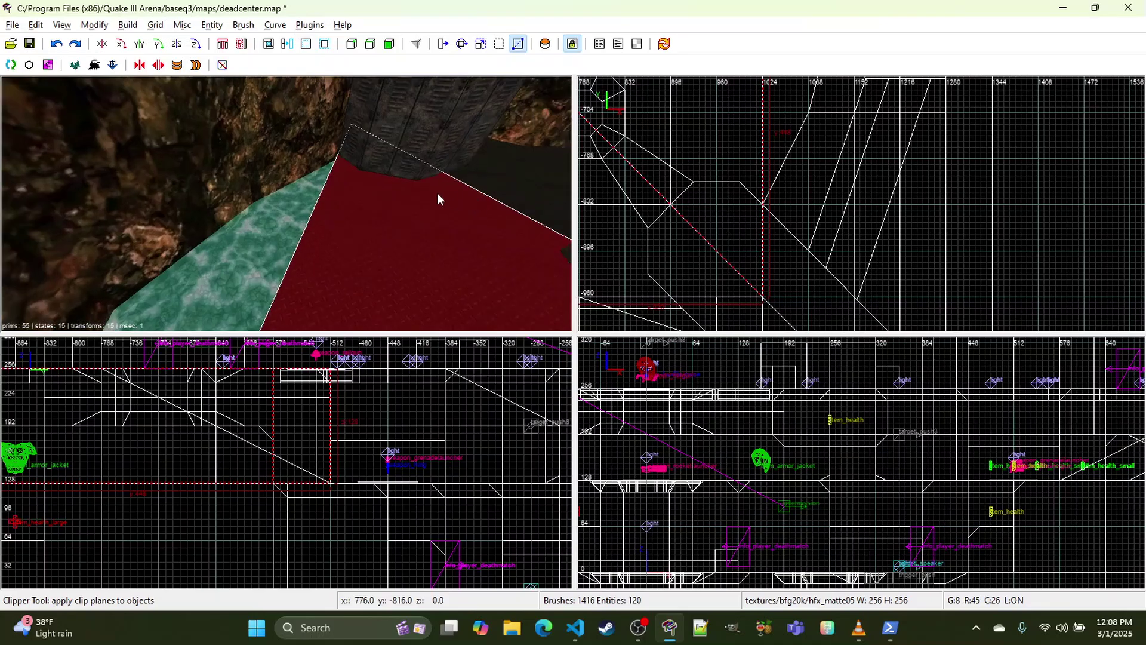
left_click(330, 155, "shift")
scroll(718, 205, "up", 3)
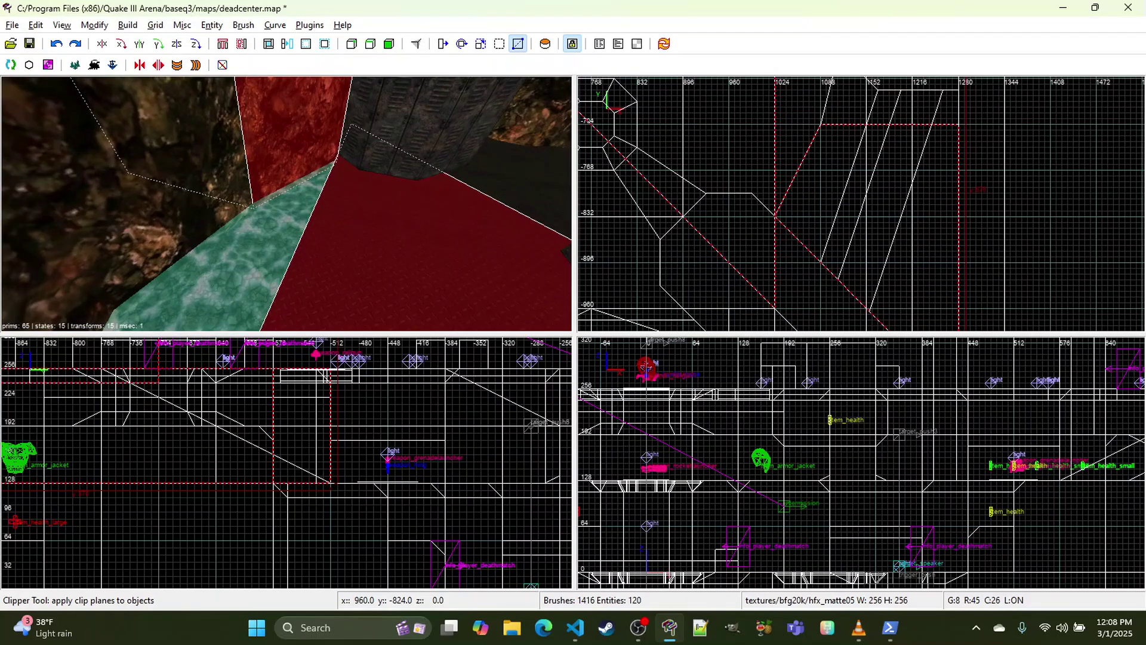
key("Escape")
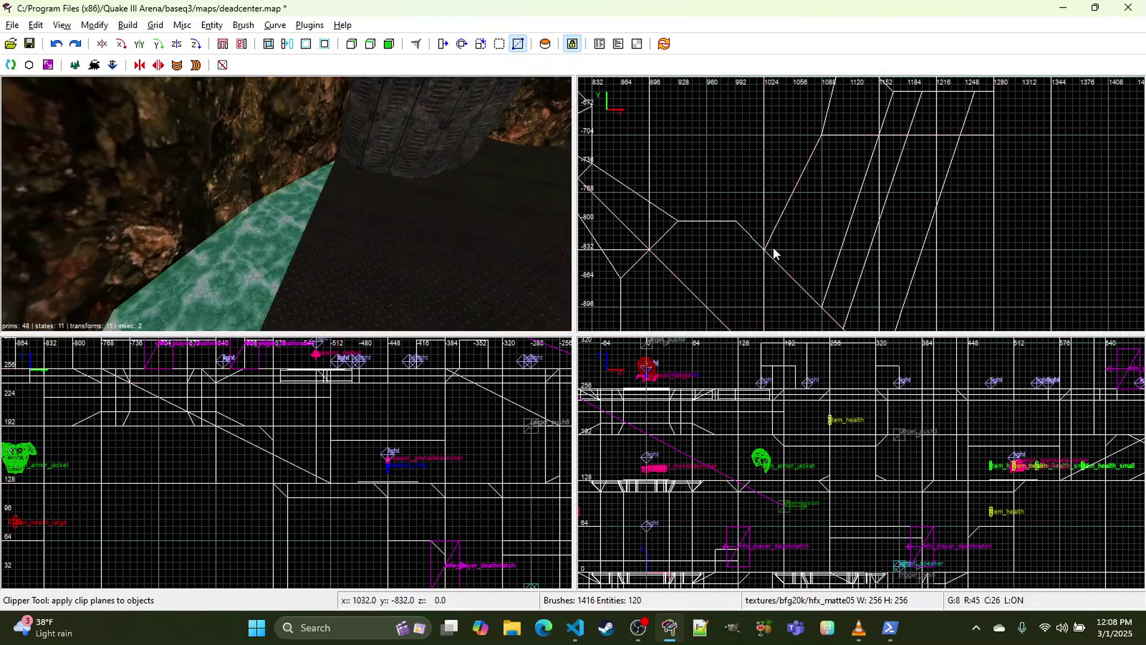
key("x")
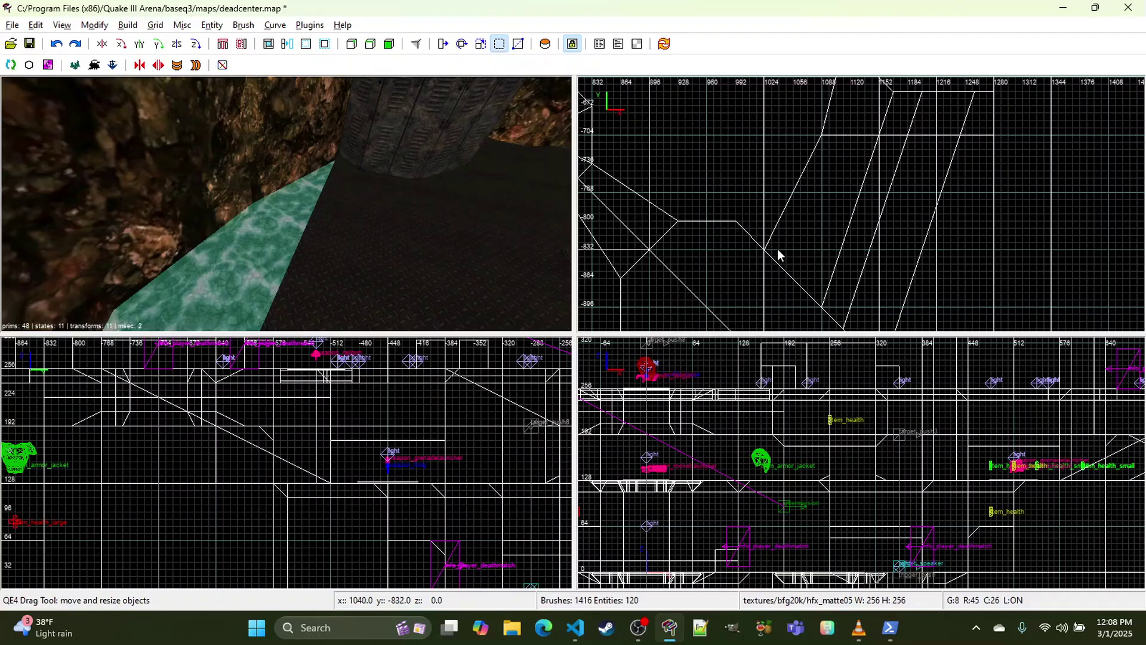
left_click_drag(777, 248, 761, 197)
right_click_drag(770, 201, 784, 306)
left_click_drag(784, 215, 776, 140)
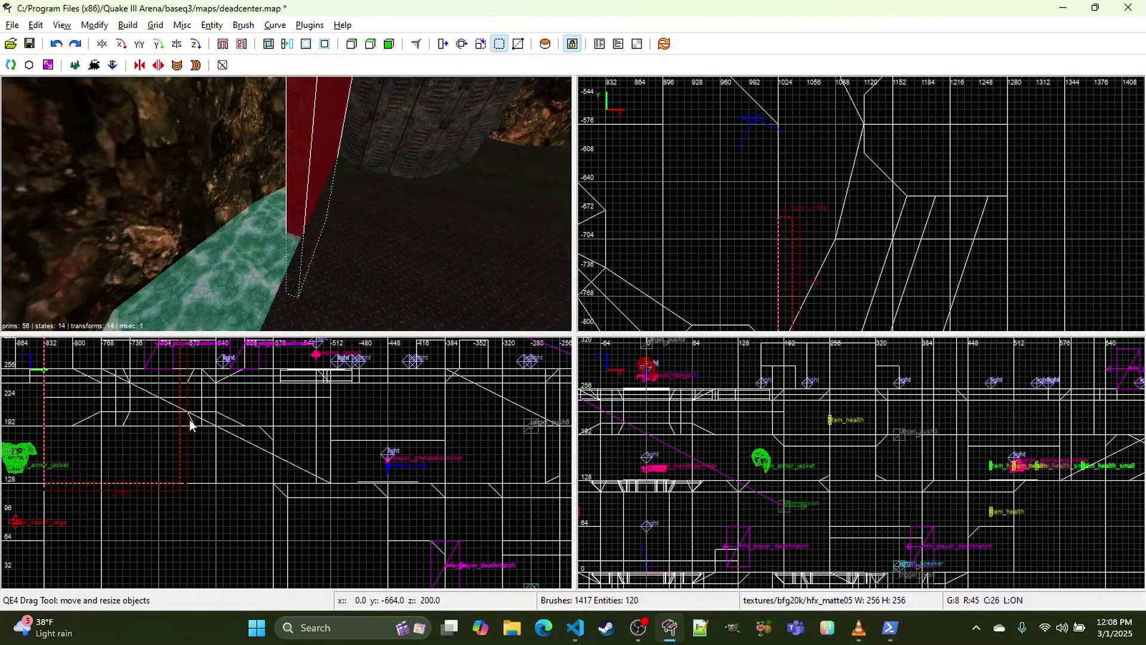
right_click_drag(191, 421, 209, 470)
key("BackSpace")
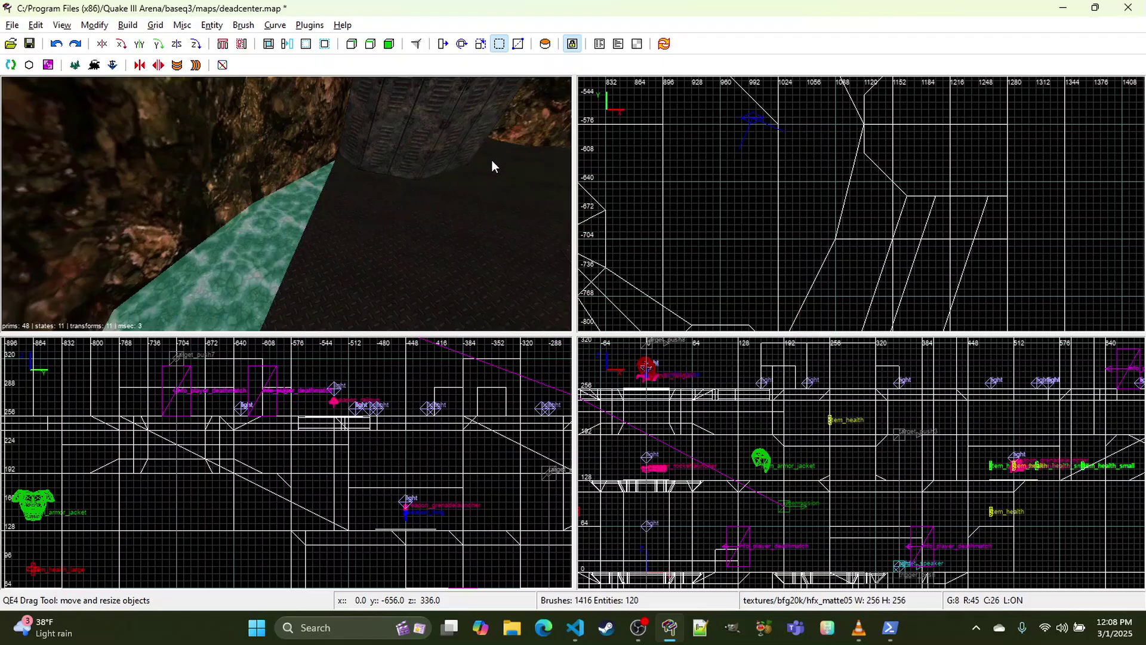
Step: Reuse an existing rim's height and draw a long 16-unit-wide strip along the pool's edge at x 1024, starting at y -840
left_click(496, 142, "shift")
right_click(495, 145)
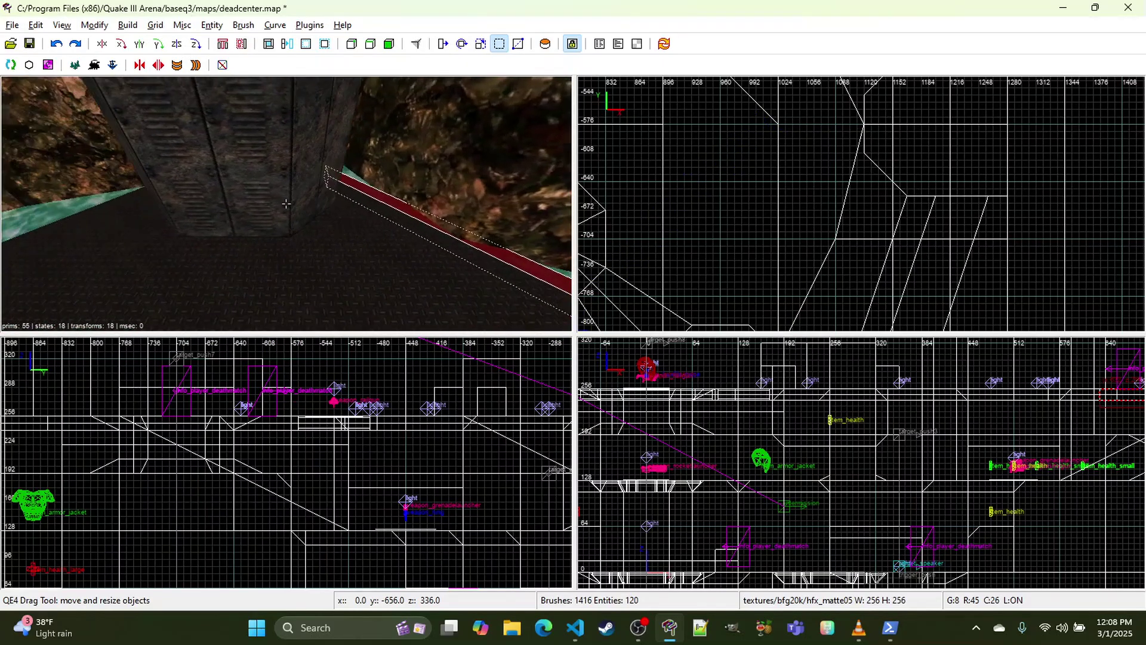
right_click(385, 192)
right_click_drag(865, 200, 868, 148)
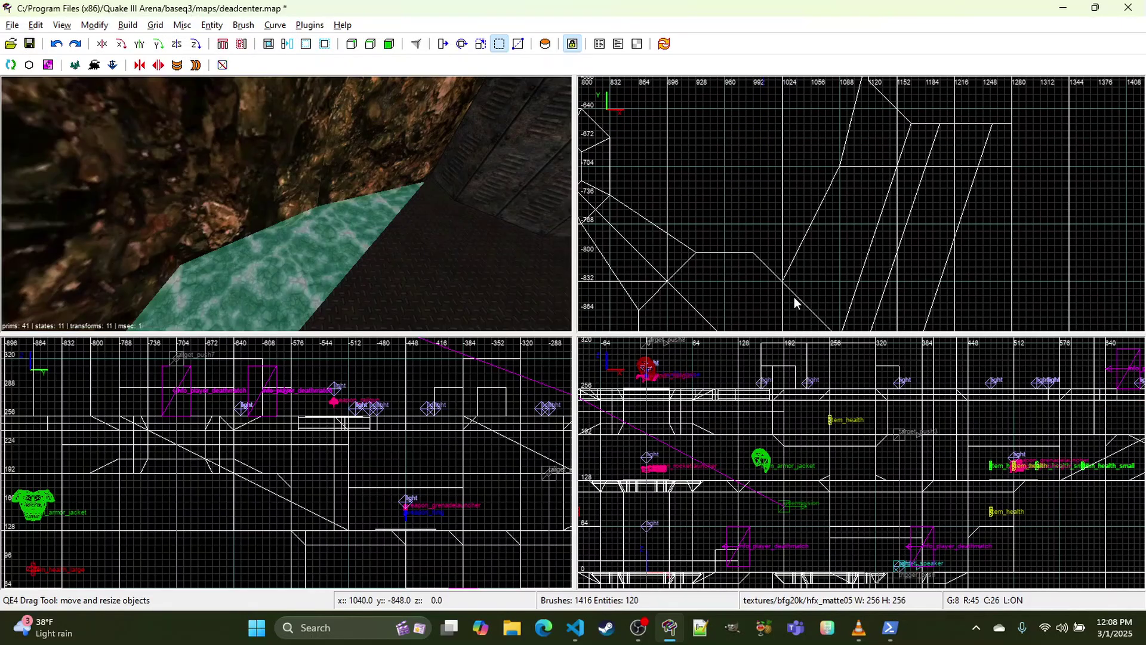
left_click_drag(786, 286, 805, 267)
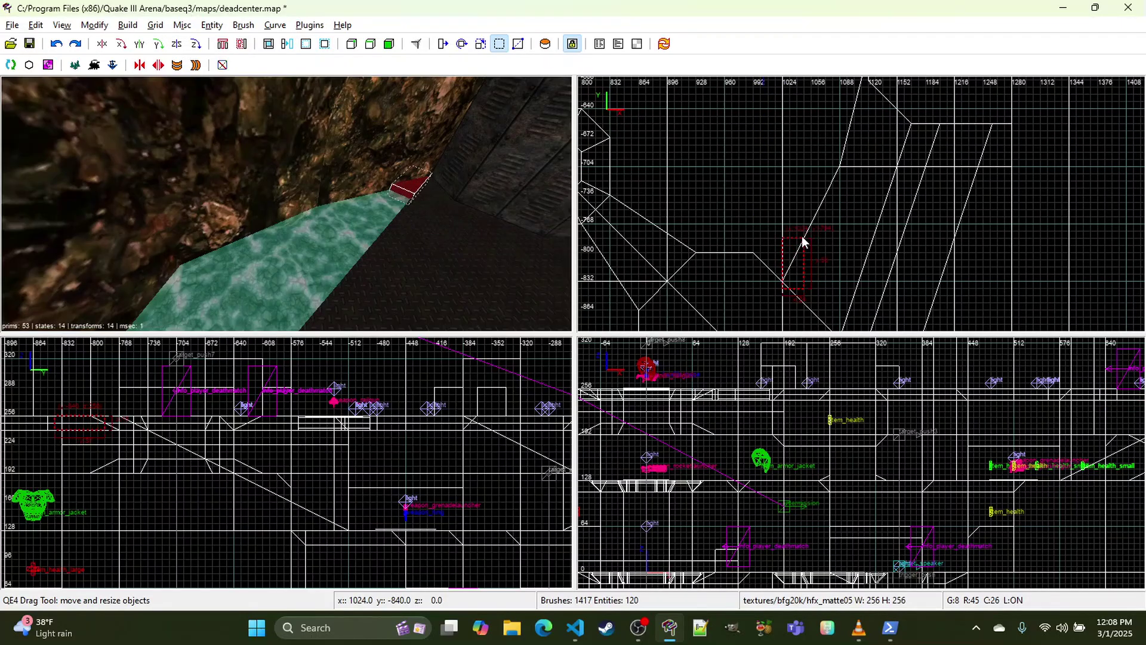
left_click_drag(800, 239, 795, 112)
right_click_drag(789, 196, 786, 229)
right_click_drag(494, 211, 432, 216)
scroll(776, 202, "down", 4)
scroll(732, 214, "up", 4)
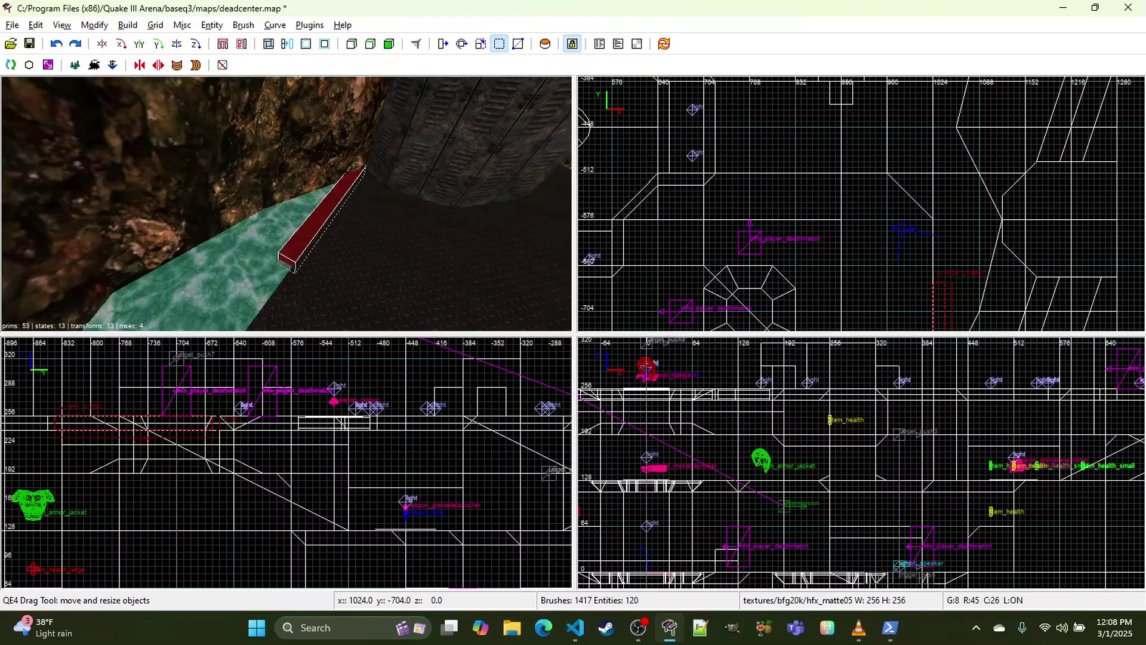
mouse_move(933, 311)
right_mouse_down()
mouse_move(930, 174)
mouse_move(901, 139)
right_mouse_up()
scroll(902, 139, "up", 2)
mouse_move(477, 206)
right_mouse_down()
mouse_move(425, 206)
mouse_move(457, 201)
right_mouse_up()
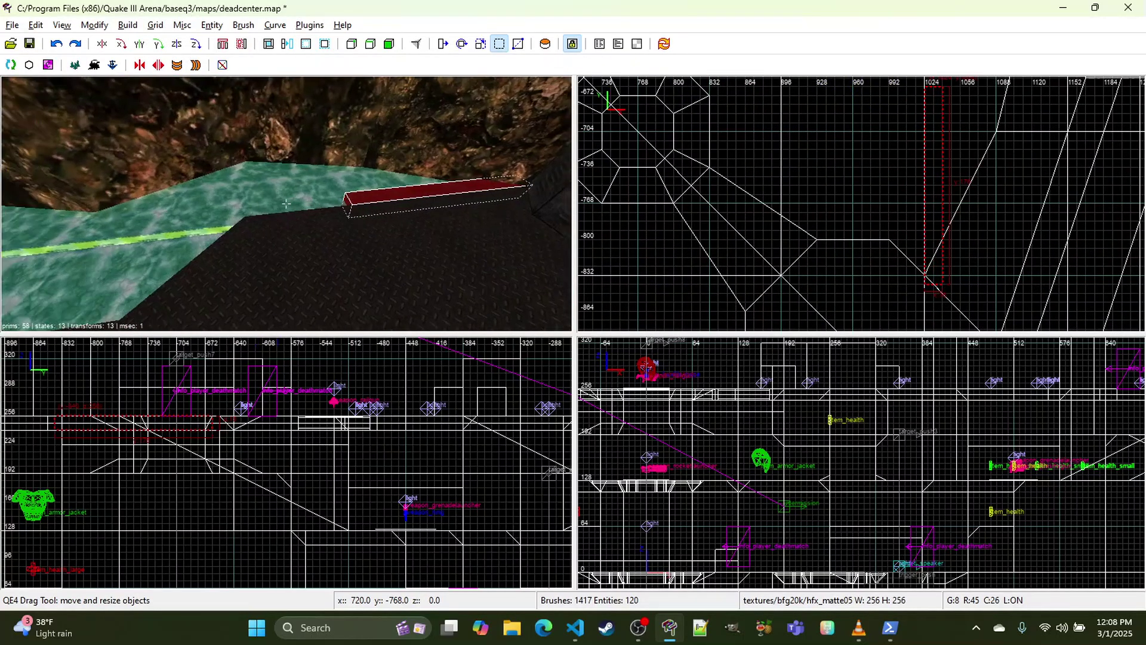
key("Up")
mouse_move(286, 204)
right_mouse_down()
mouse_move(280, 218)
mouse_move(382, 194)
mouse_move(299, 205)
mouse_move(406, 215)
mouse_move(465, 206)
mouse_move(490, 256)
mouse_move(334, 209)
mouse_move(382, 167)
mouse_move(442, 221)
mouse_move(478, 209)
mouse_move(334, 215)
mouse_move(298, 191)
right_mouse_up()
key("Up")
key("Up")
key("Up")
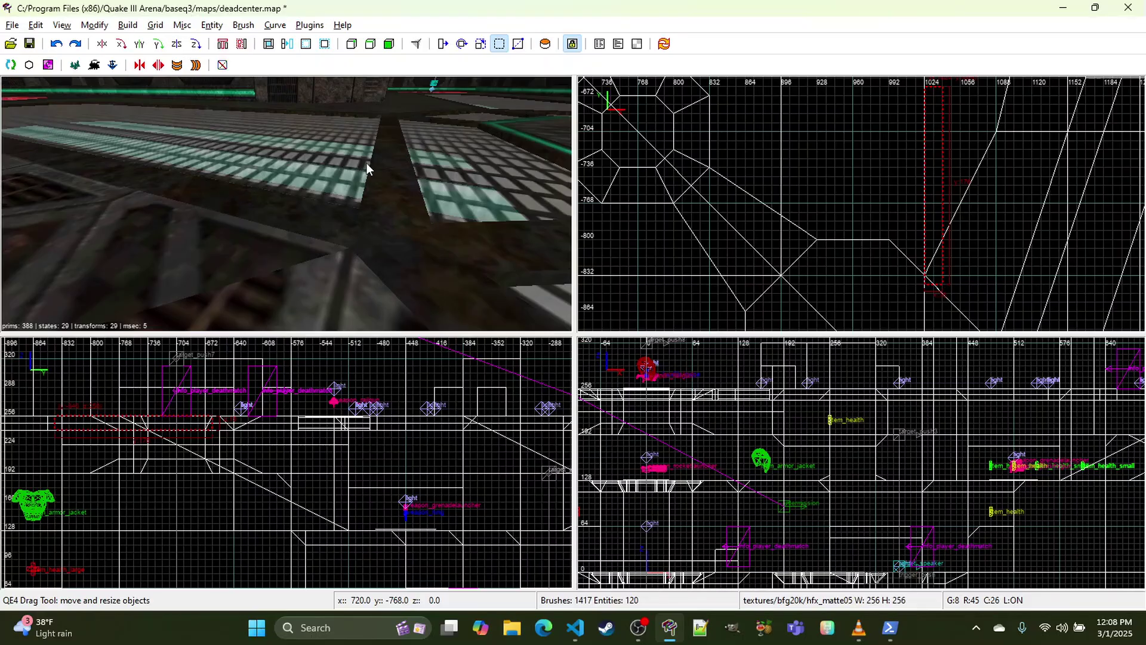
left_click(367, 165, "shift")
key("ctrl+s")
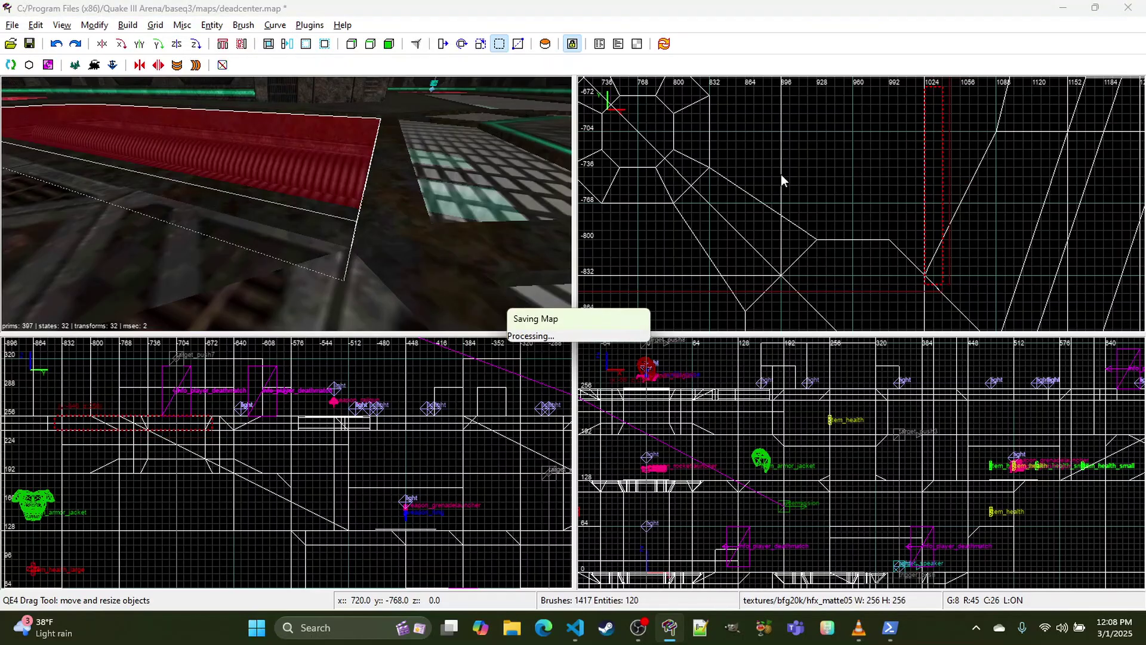
right_click(782, 175)
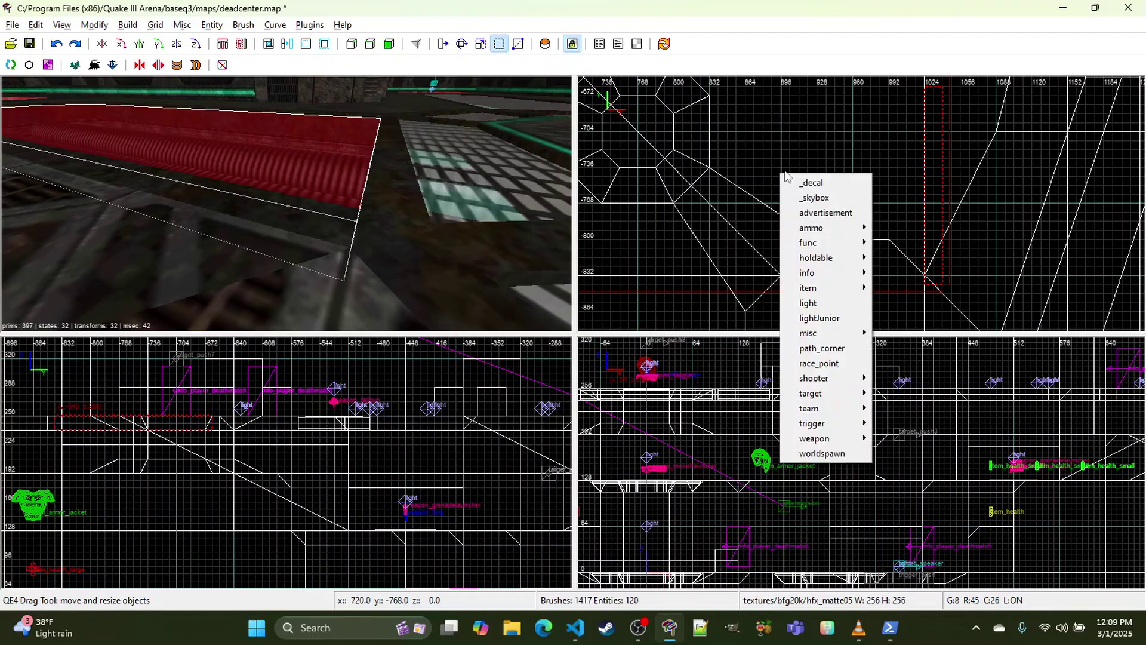
left_click(743, 163)
scroll(743, 164, "down", 1)
right_click(742, 163)
left_click(715, 153)
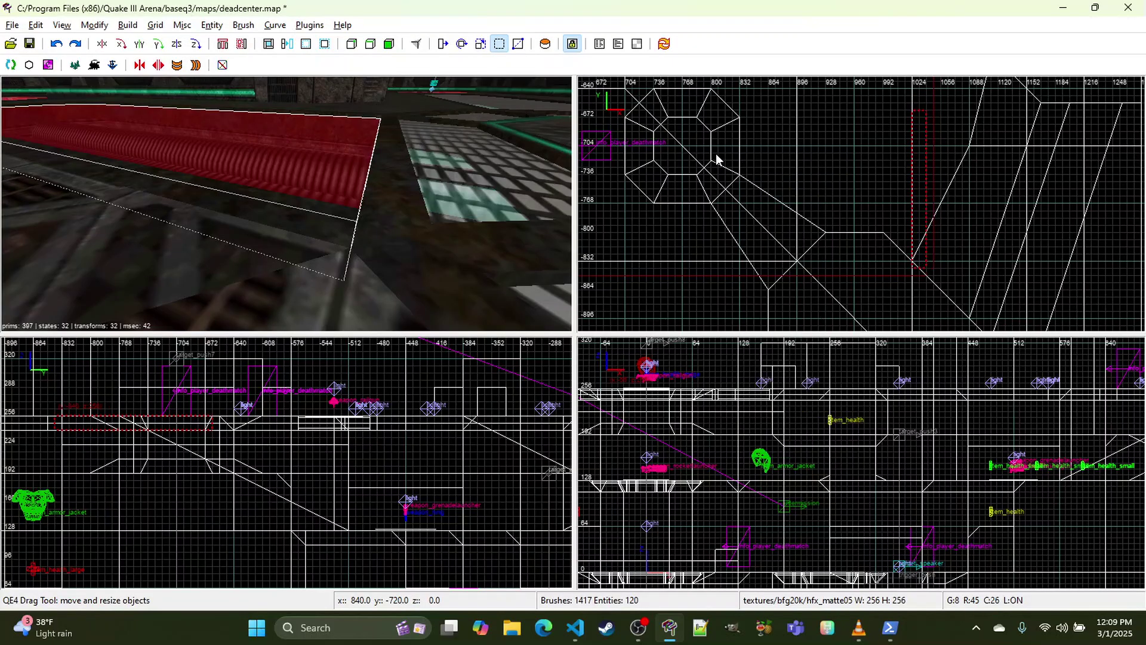
key("Escape")
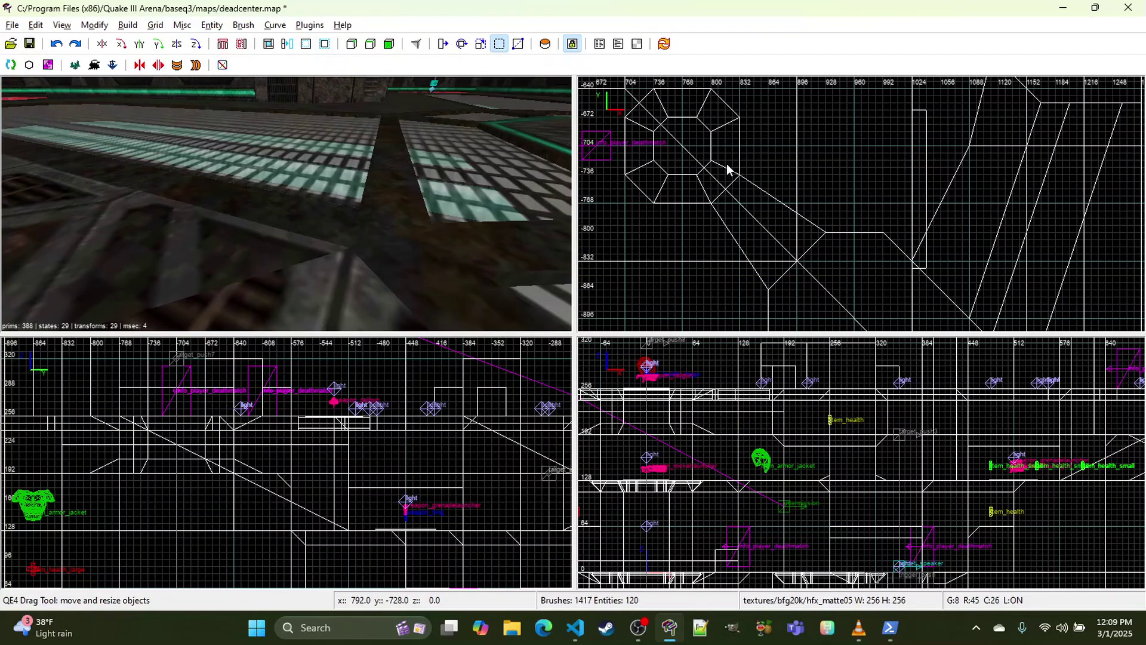
Step: Inspect the trim brush at the edge of the central octagonal platform in the top view
right_click(701, 164)
left_click(794, 156)
right_click_drag(794, 157, 809, 171)
scroll(809, 147, "down", 4)
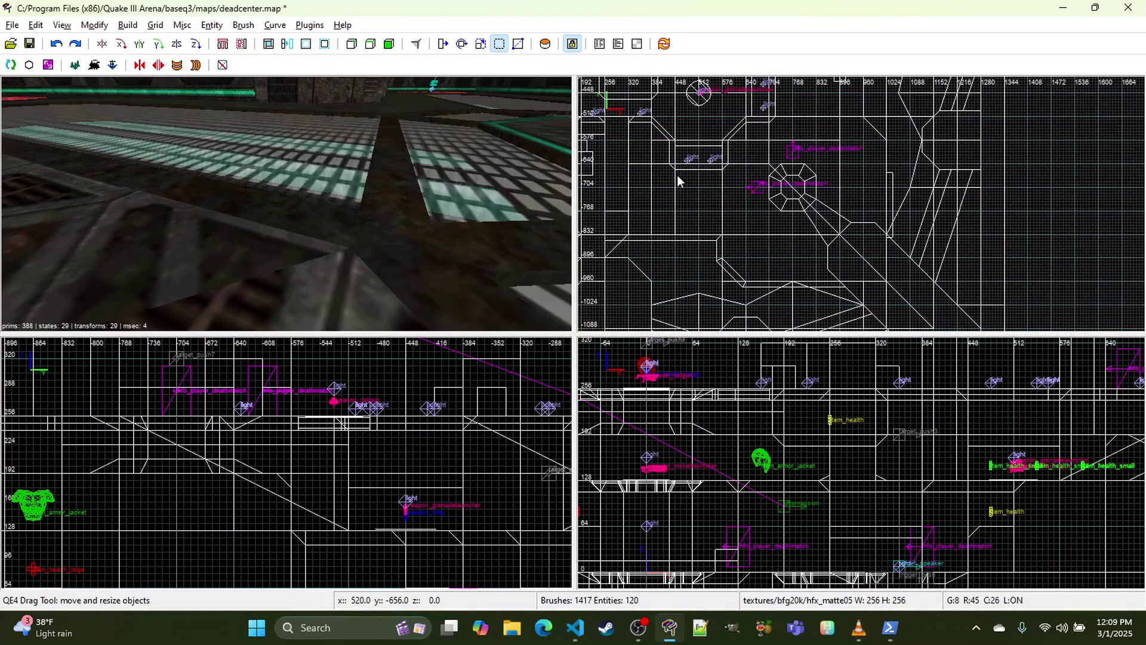
right_click(347, 195)
right_click(348, 195)
left_click(322, 206, "ctrl+shift")
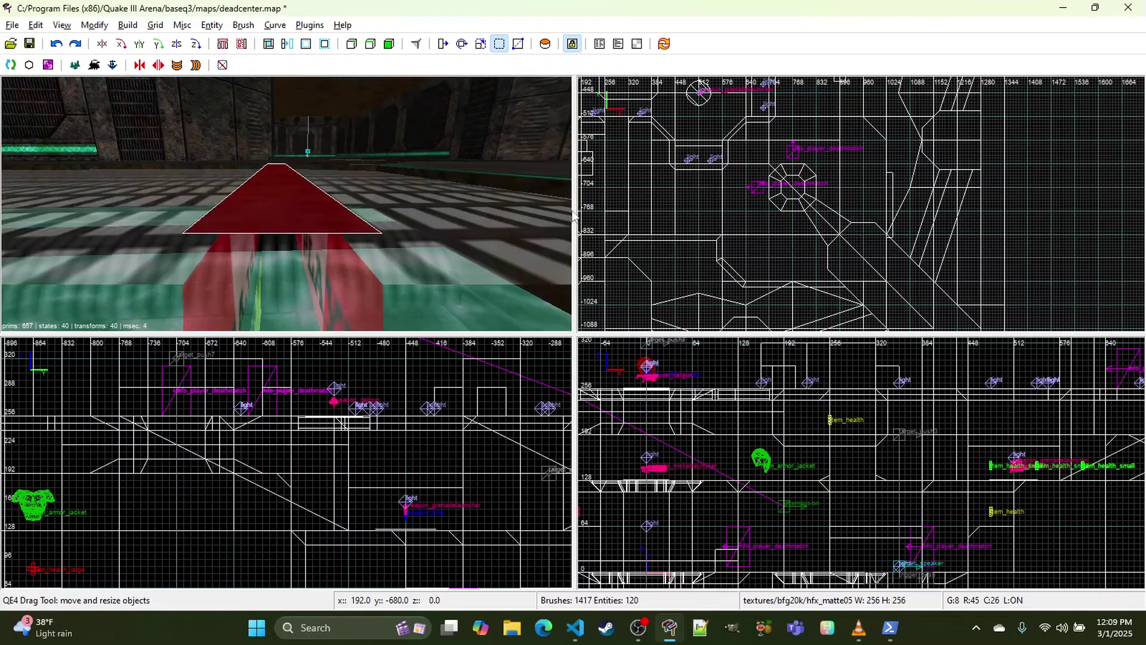
scroll(791, 200, "down", 4)
scroll(790, 200, "up", 5)
right_click_drag(790, 201, 597, 328)
scroll(791, 200, "up", 4)
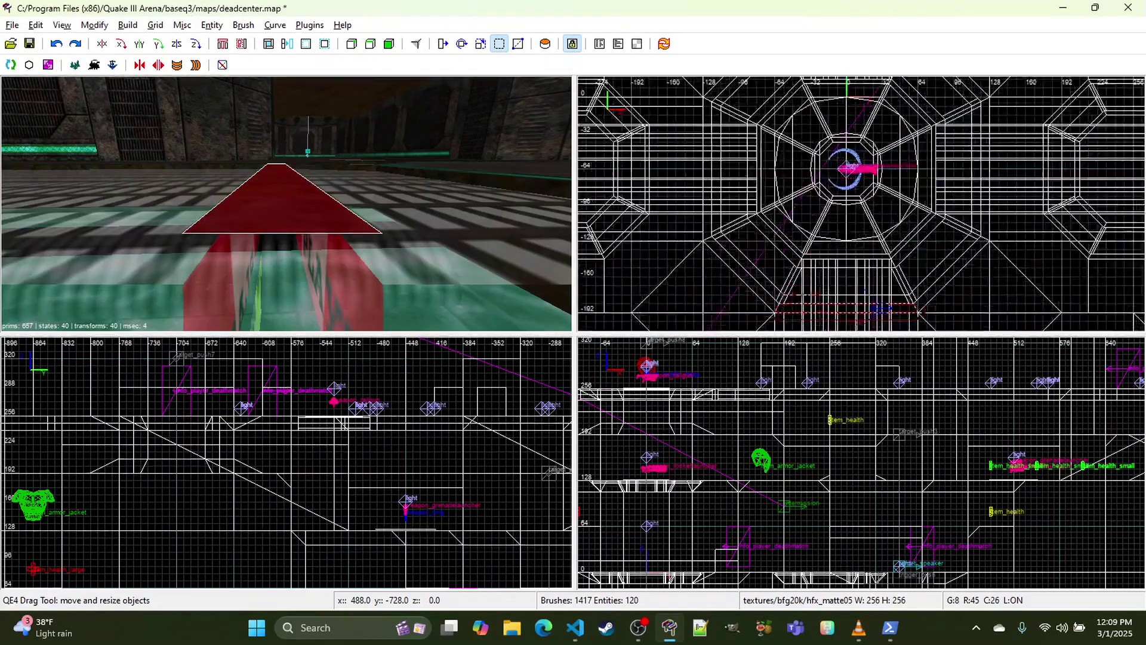
scroll(861, 203, "up", 1)
right_click_drag(861, 203, 872, 159)
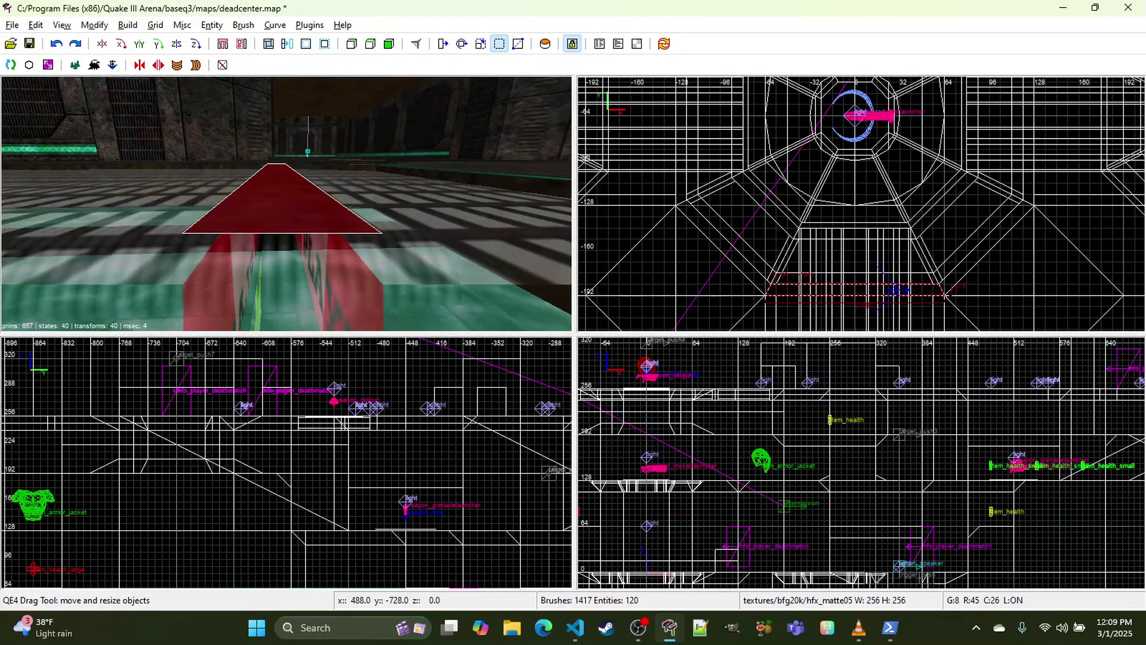
Step: Examine the outer platform's floor and trim edges along the teal liquid in the top and camera views
scroll(860, 203, "down", 4)
right_click_drag(861, 204, 179, 6)
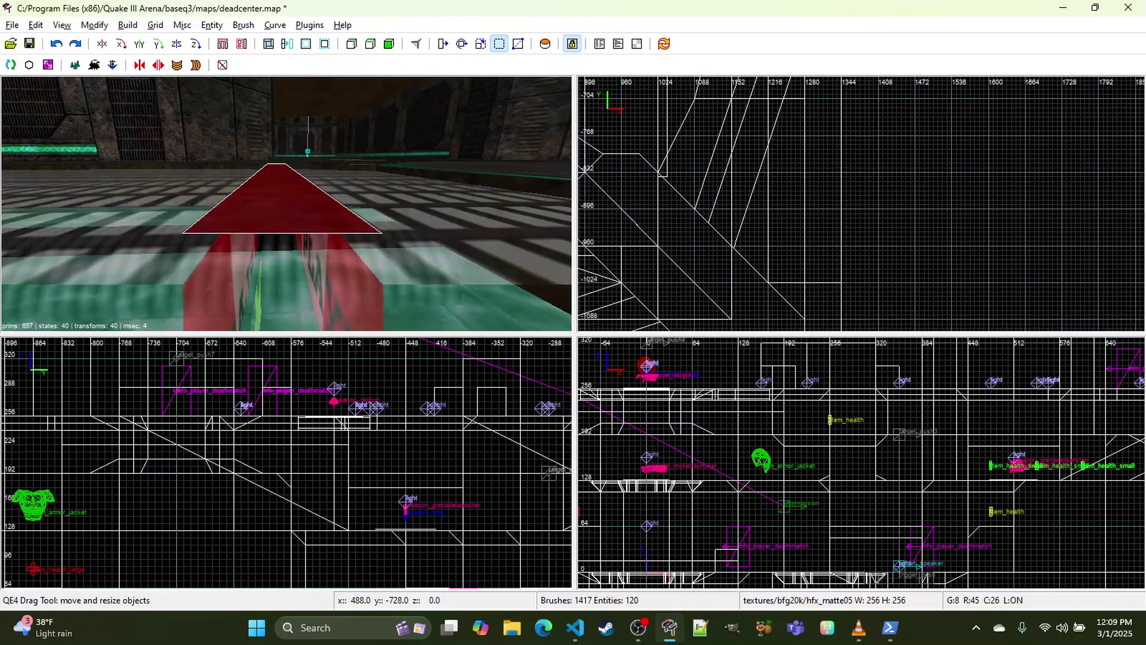
right_click_drag(588, 204, 1141, 103)
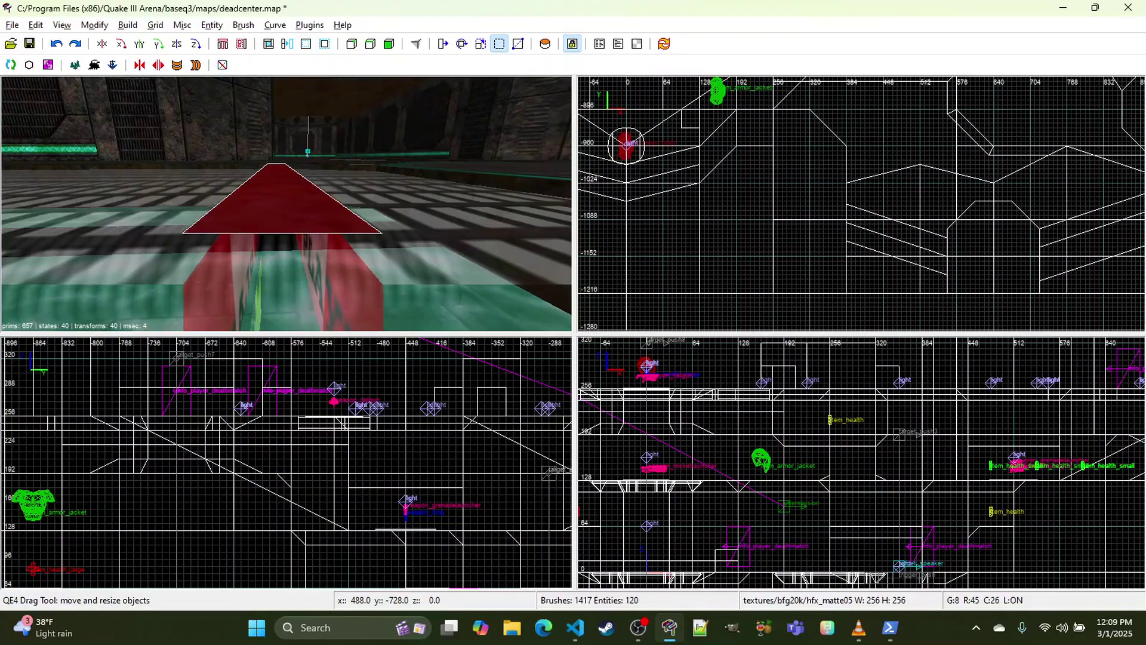
right_click_drag(860, 203, 864, 267)
right_click(286, 203)
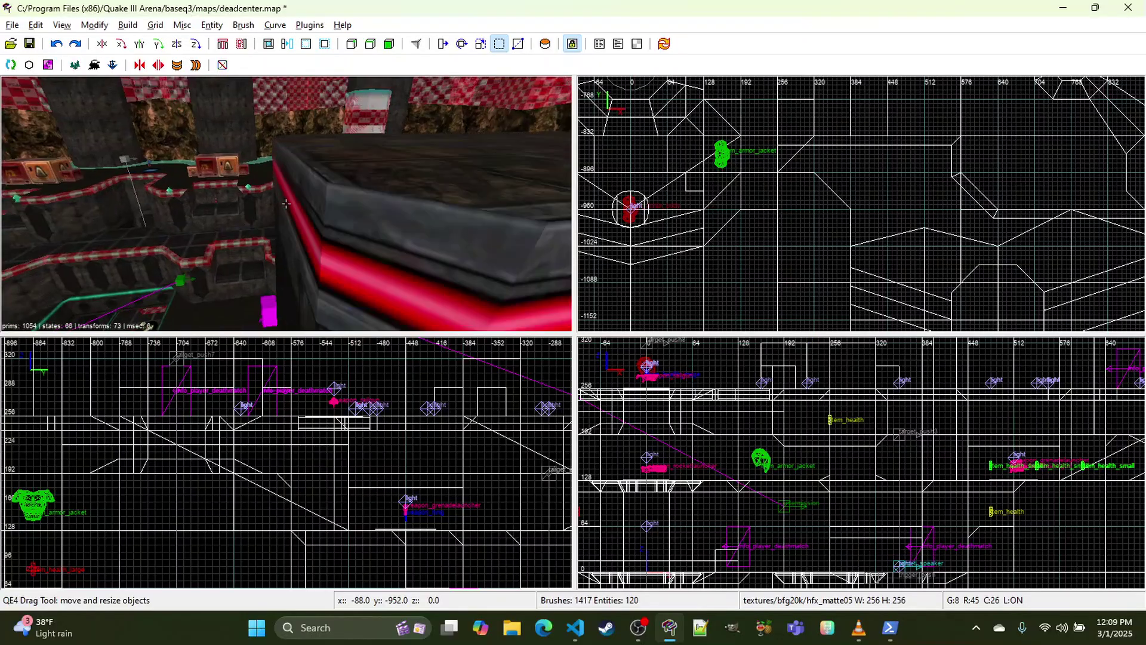
key("Up")
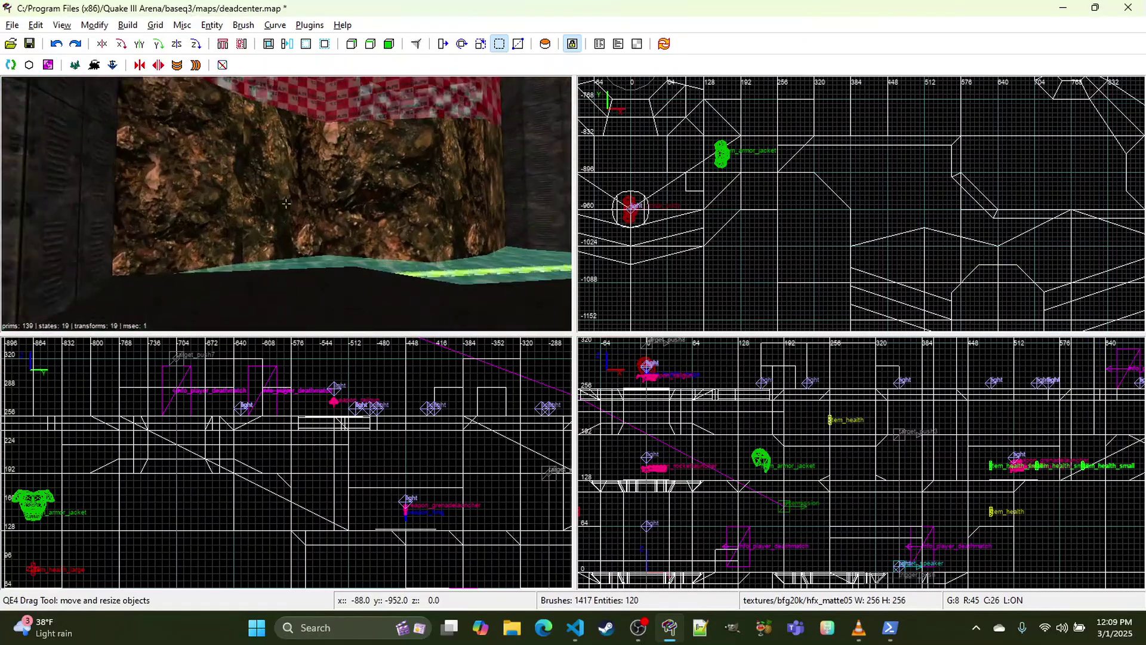
key("Up")
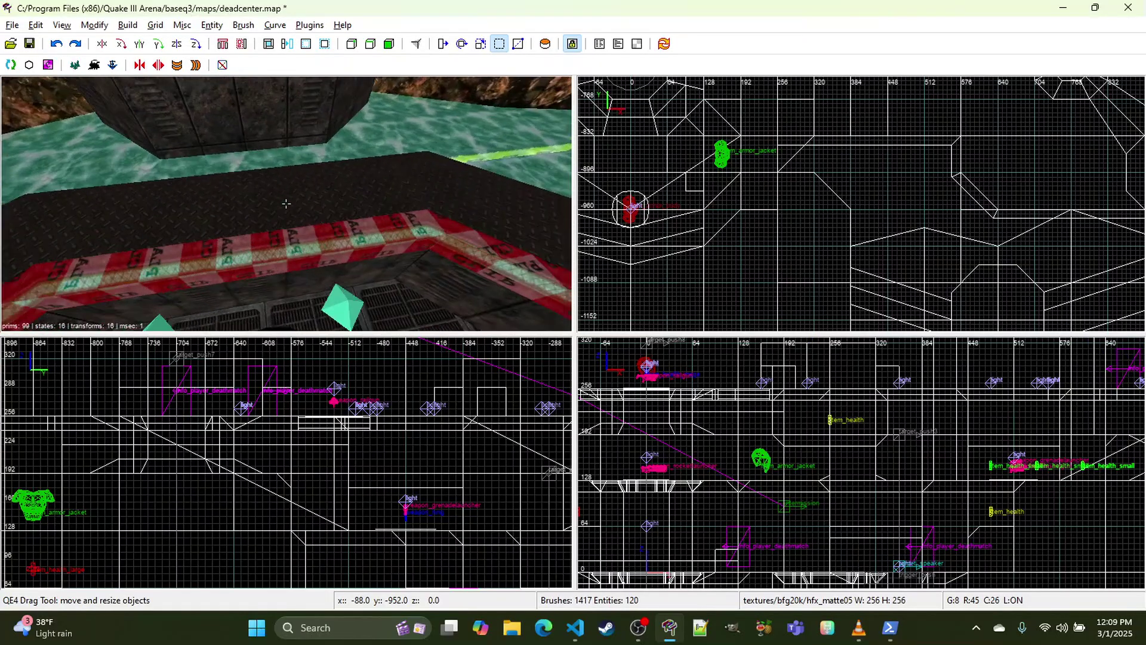
key("Up")
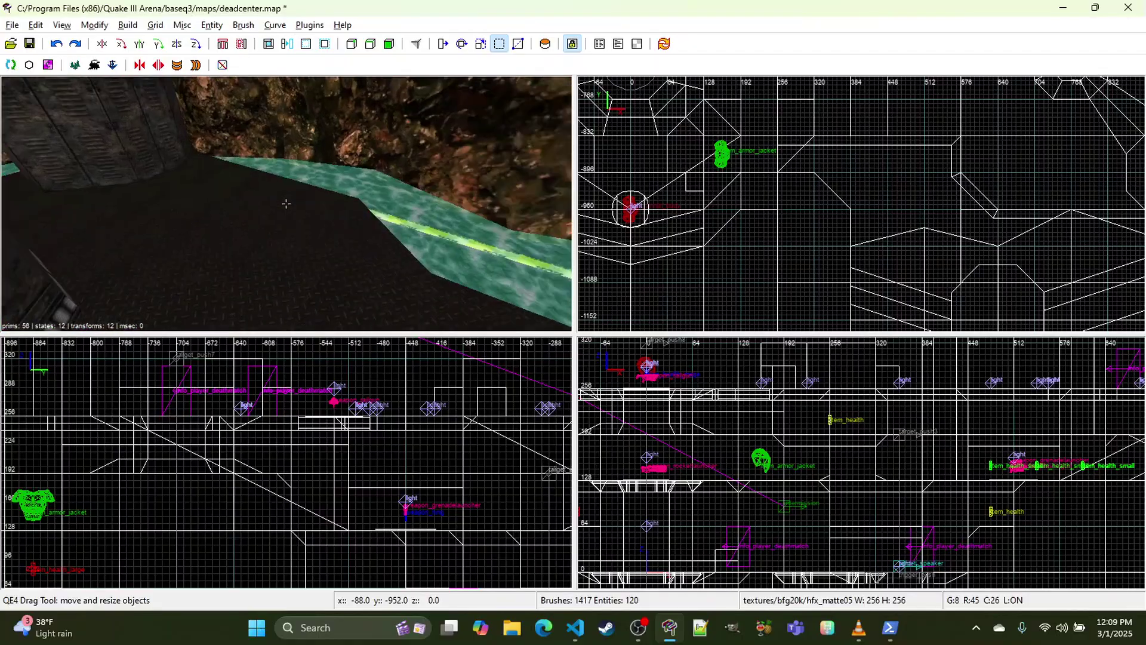
key("Right")
right_click(200, 222)
key("Down")
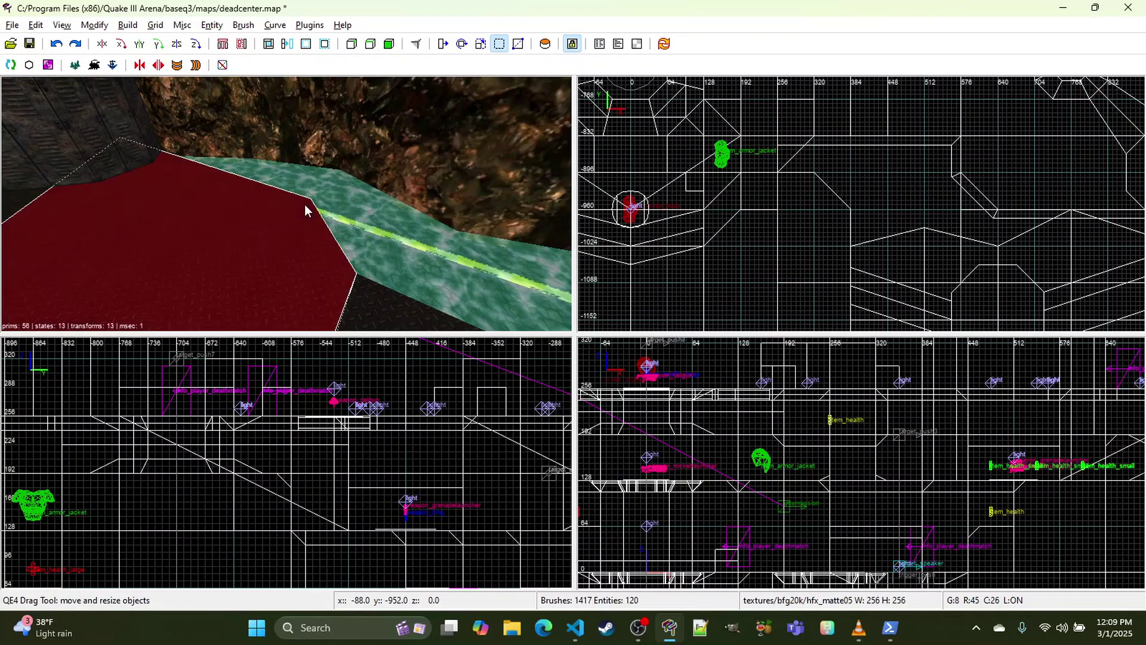
right_click(305, 204)
key("Up")
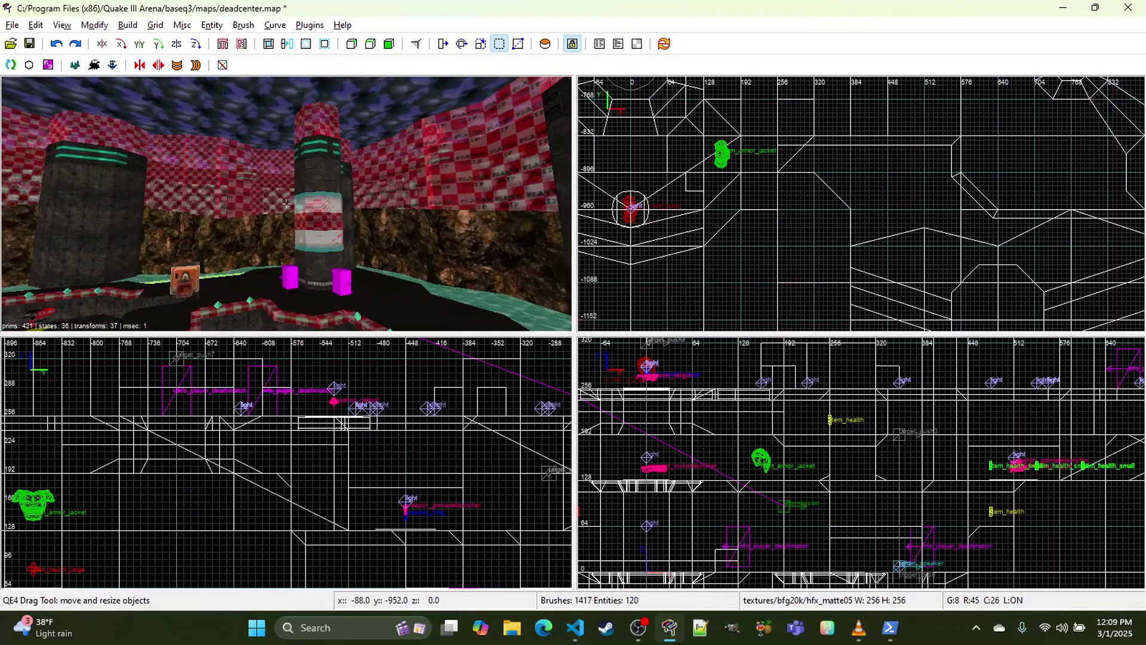
right_click(305, 204)
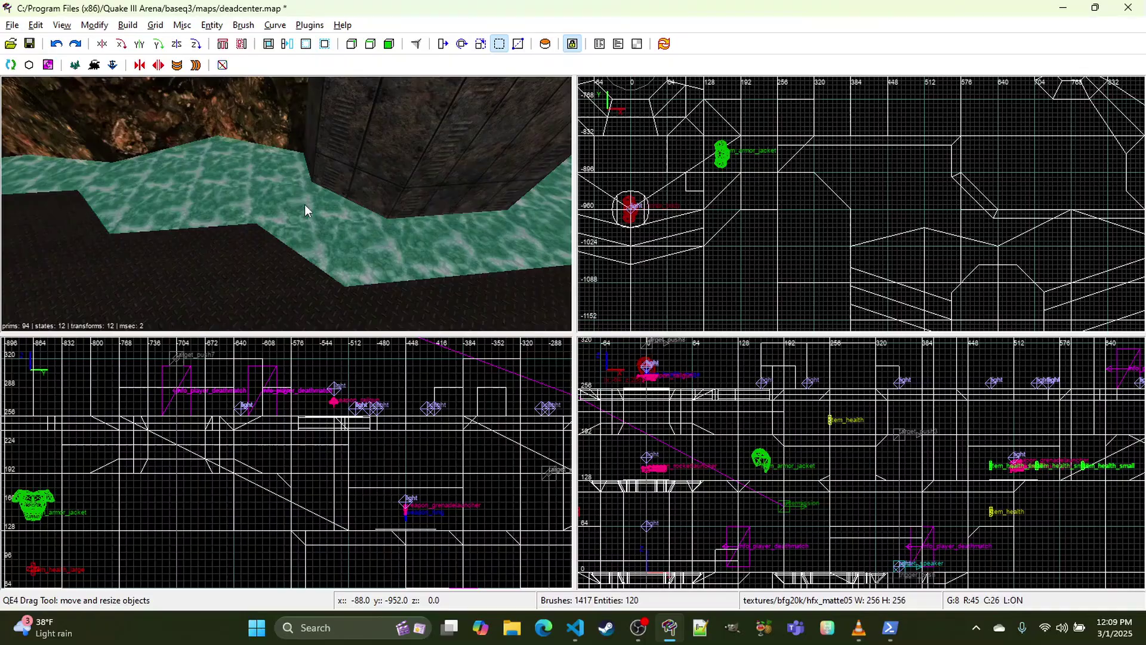
right_click(240, 249)
key("Down")
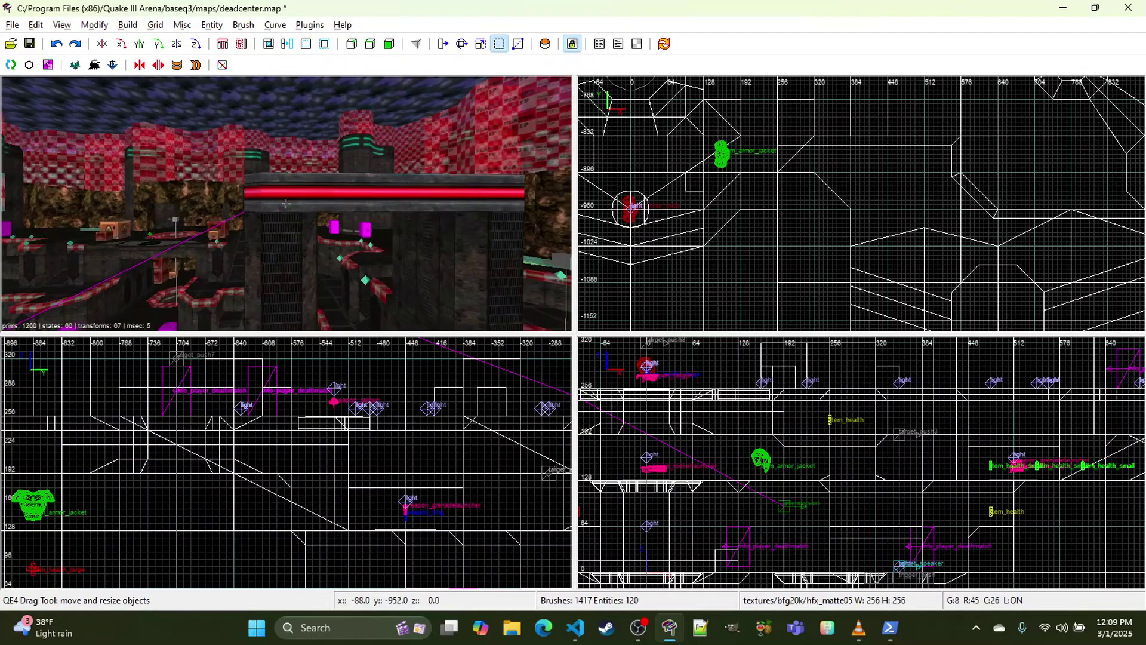
key("Up")
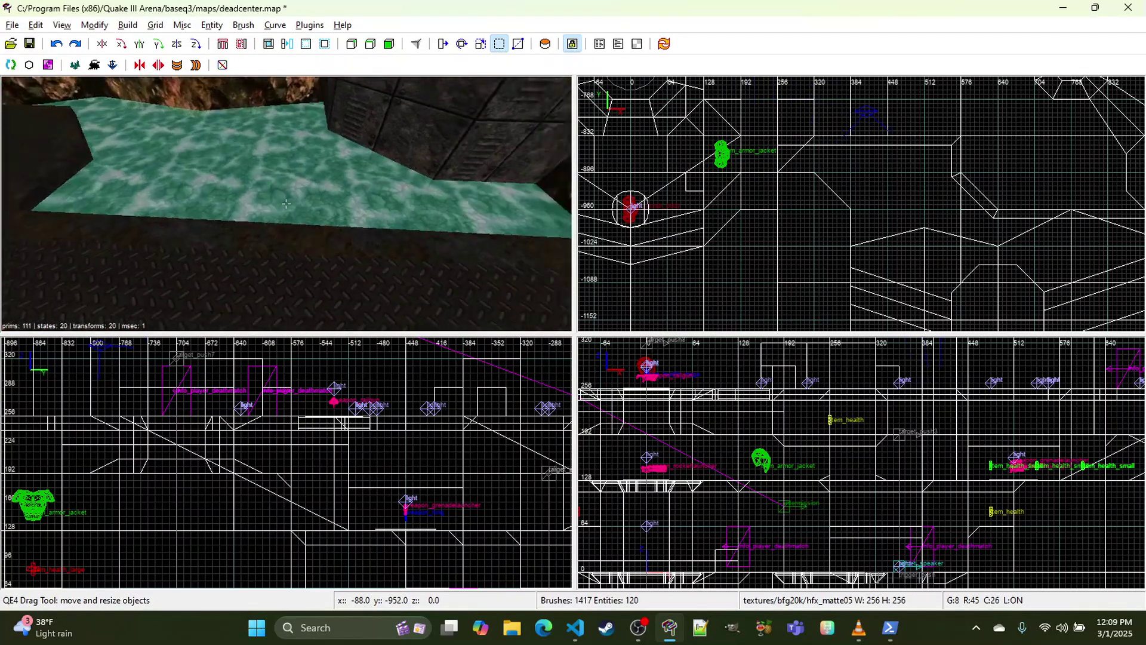
Step: Narrow the long straight trim brush along y -832 and the short adjoining trim brush at x 576 to 8 units
right_click(286, 203)
left_click(315, 231, "shift")
scroll(739, 198, "down", 2)
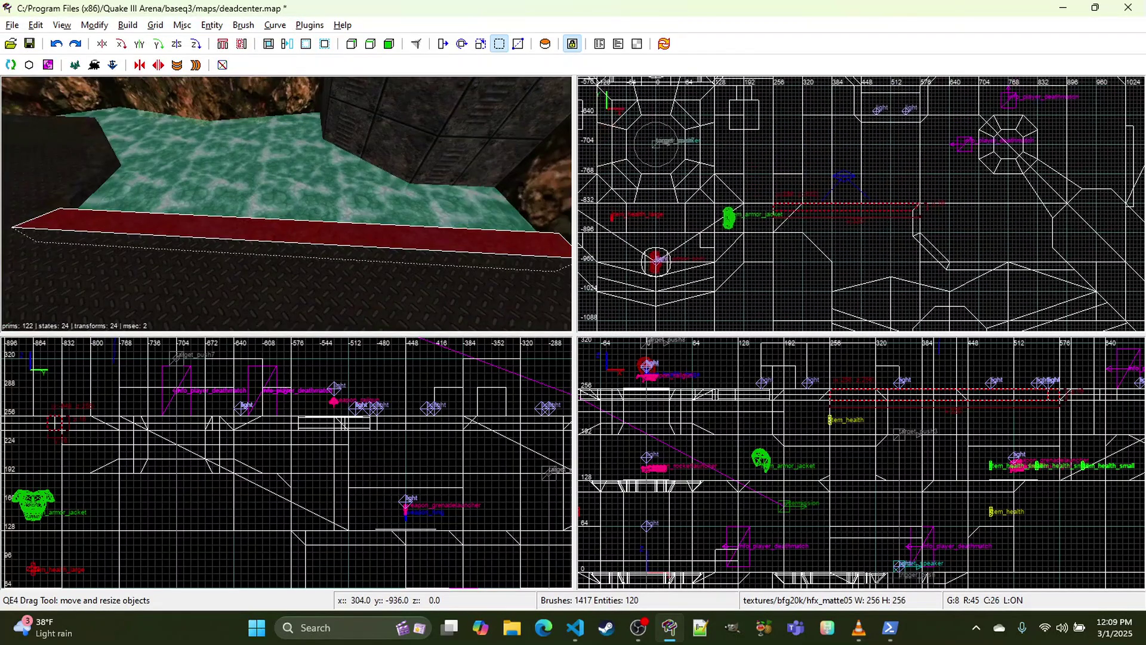
scroll(808, 213, "up", 4)
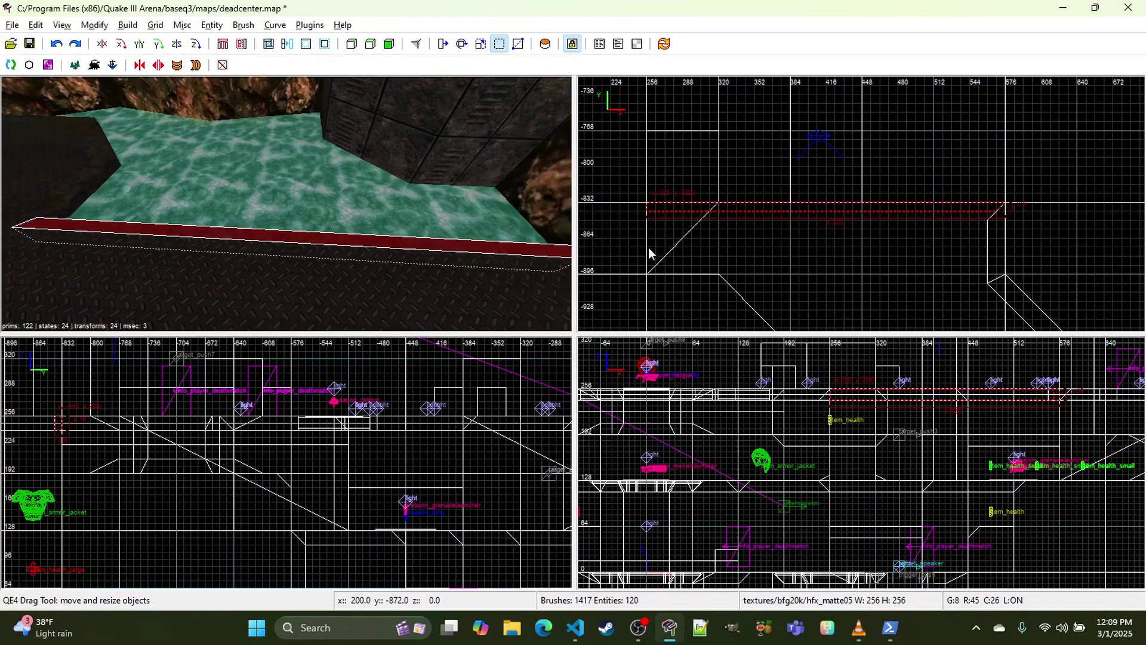
key("Escape")
key("ctrl+z")
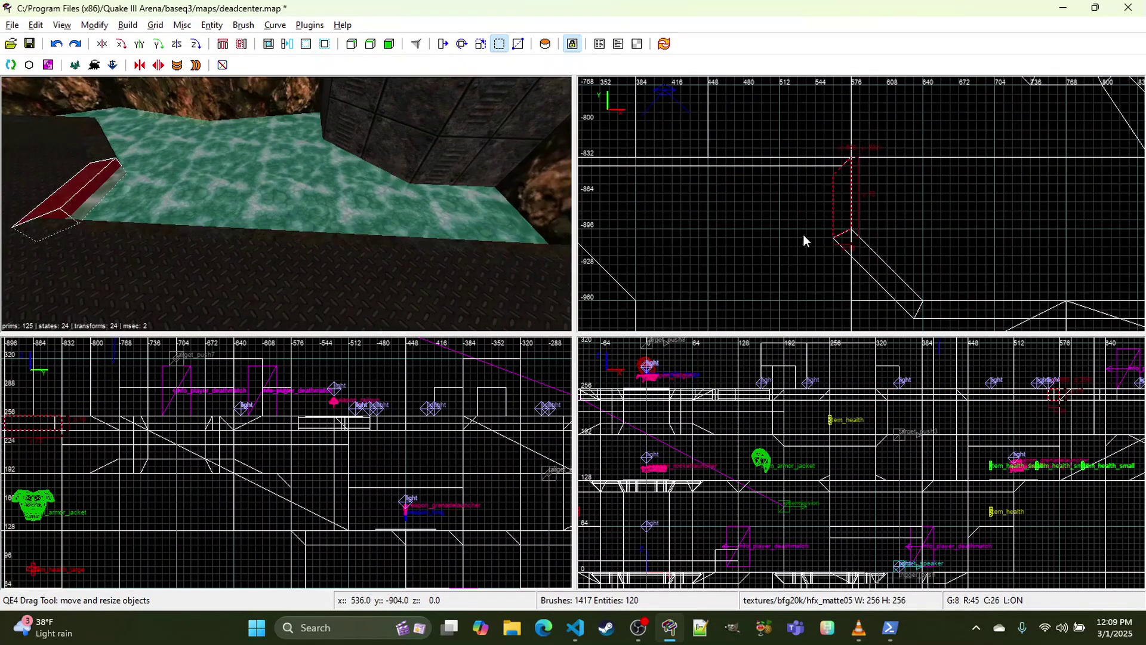
key("BackSpace")
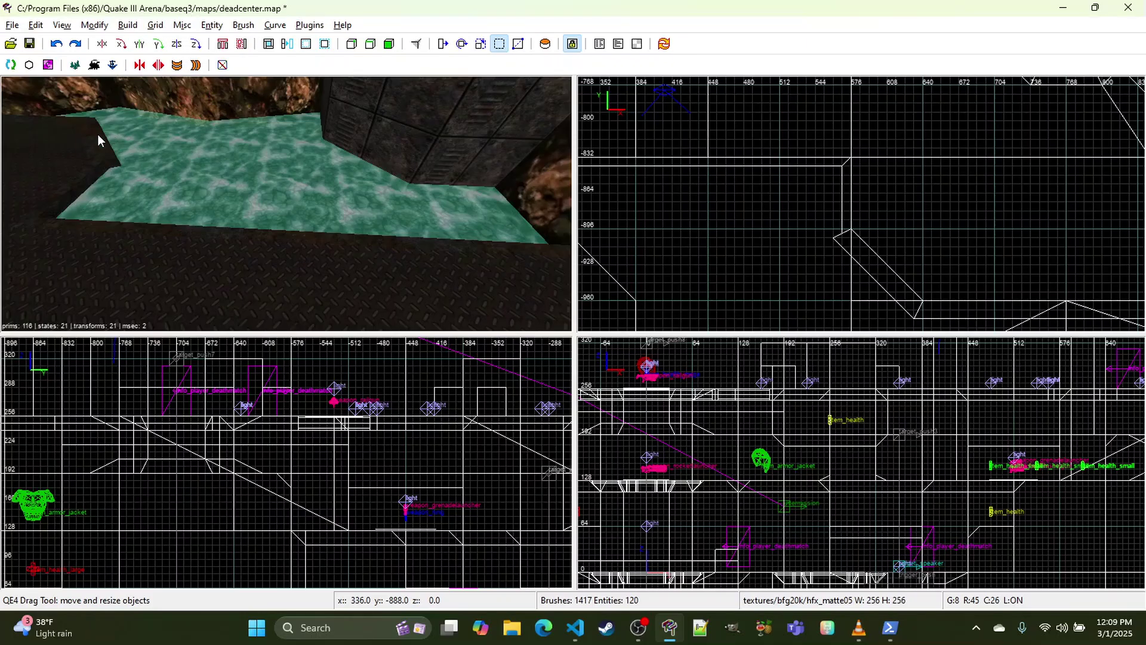
Step: Try to narrow the diagonal trim brush beside the short trim piece and undo the attempt
key("ctrl+z")
left_click_drag(774, 251, 778, 246)
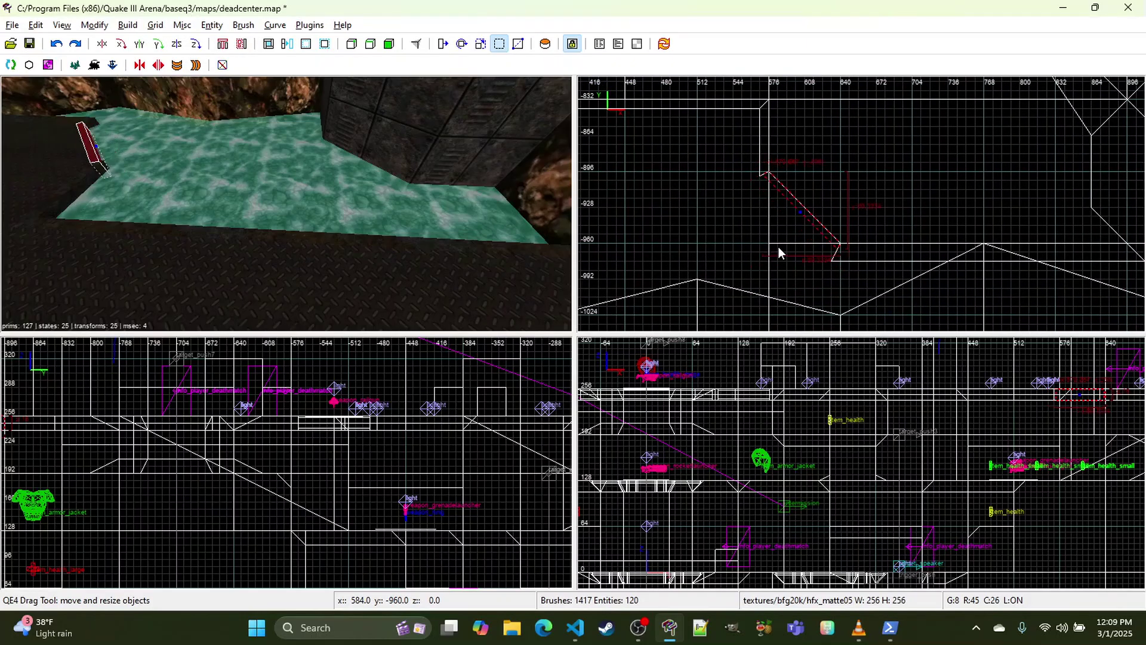
key("ctrl+z")
scroll(780, 234, "up", 3)
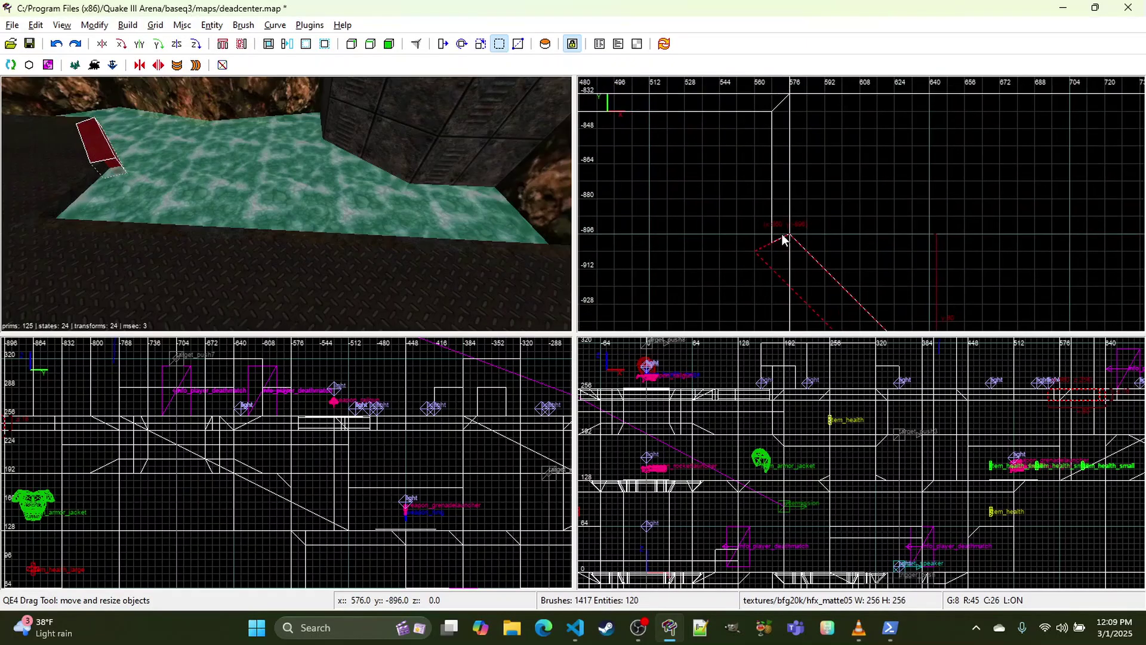
Step: Clip the diagonal trim brush lengthwise on grid 4, lining its inner edge up with the inner corner of the adjoining narrow trim
key("x")
key("bracketleft")
left_click_drag(771, 250, 773, 242)
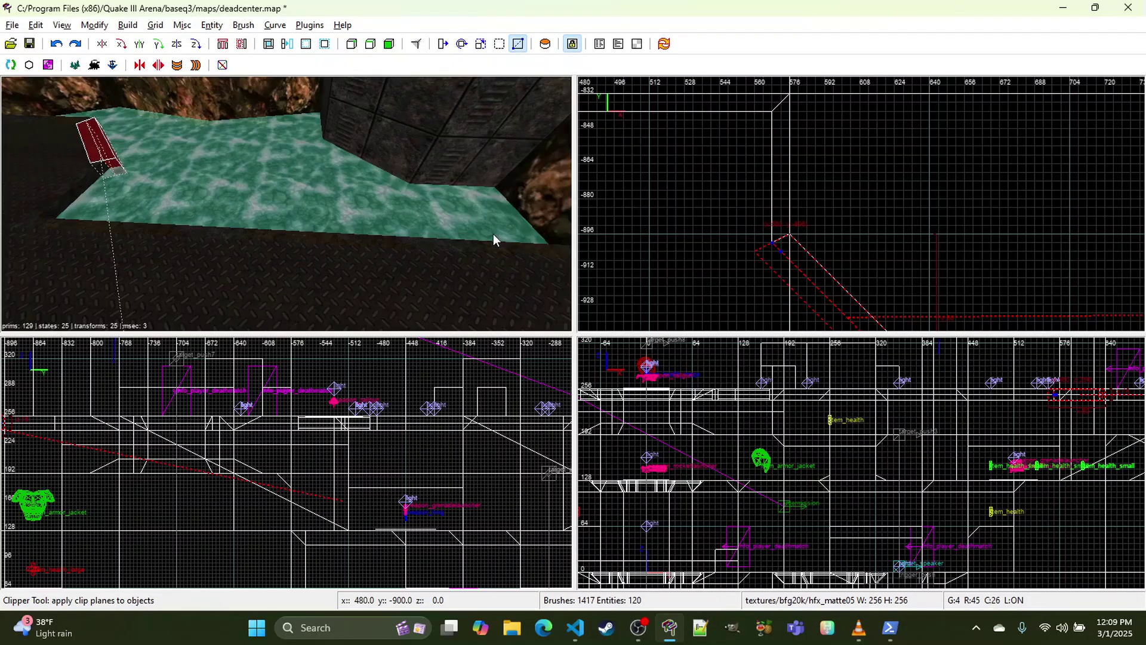
key("Return")
key("ctrl+z")
key("Return")
mouse_move(870, 282)
right_mouse_down()
mouse_move(697, 92)
mouse_move(661, 110)
right_mouse_up()
scroll(870, 282, "down", 1)
key("Escape")
Step: Narrow the straight trim brush along y -960, next to the diagonal piece, to 8 units
right_click(442, 207)
key("w")
right_click(286, 203)
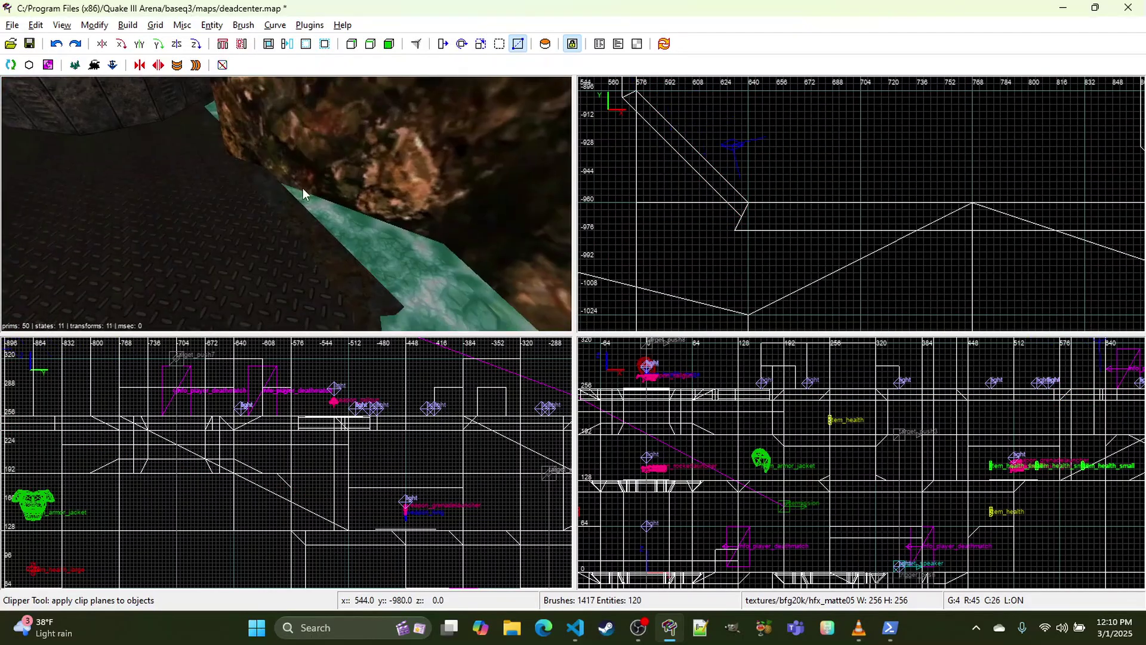
left_click(302, 210, "shift")
right_click_drag(908, 243, 883, 203)
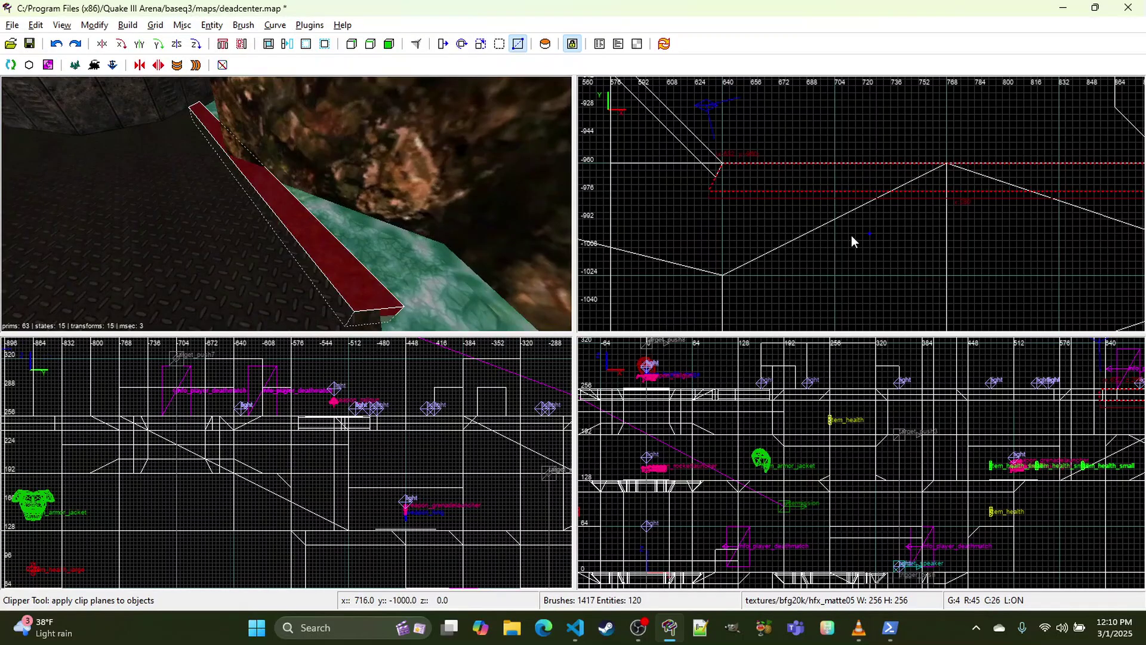
key("x")
left_click_drag(851, 235, 861, 217)
key("Escape")
Step: Narrow the trim brush along x 1024, beside the dark wall, to 8 units
right_click(412, 229)
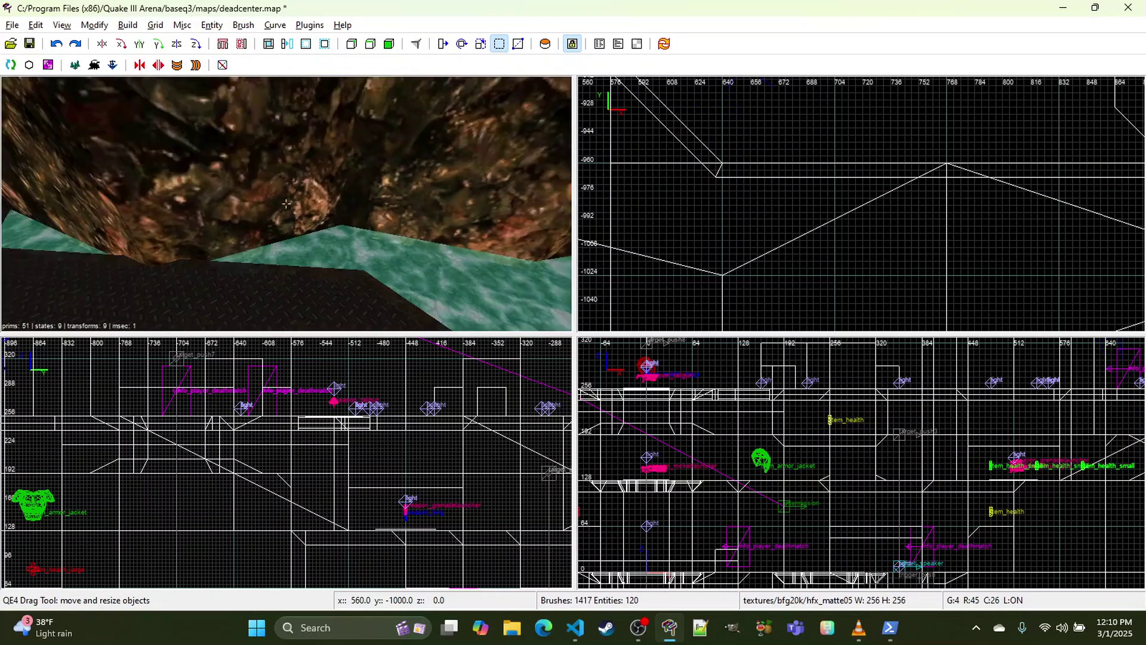
right_click(286, 203)
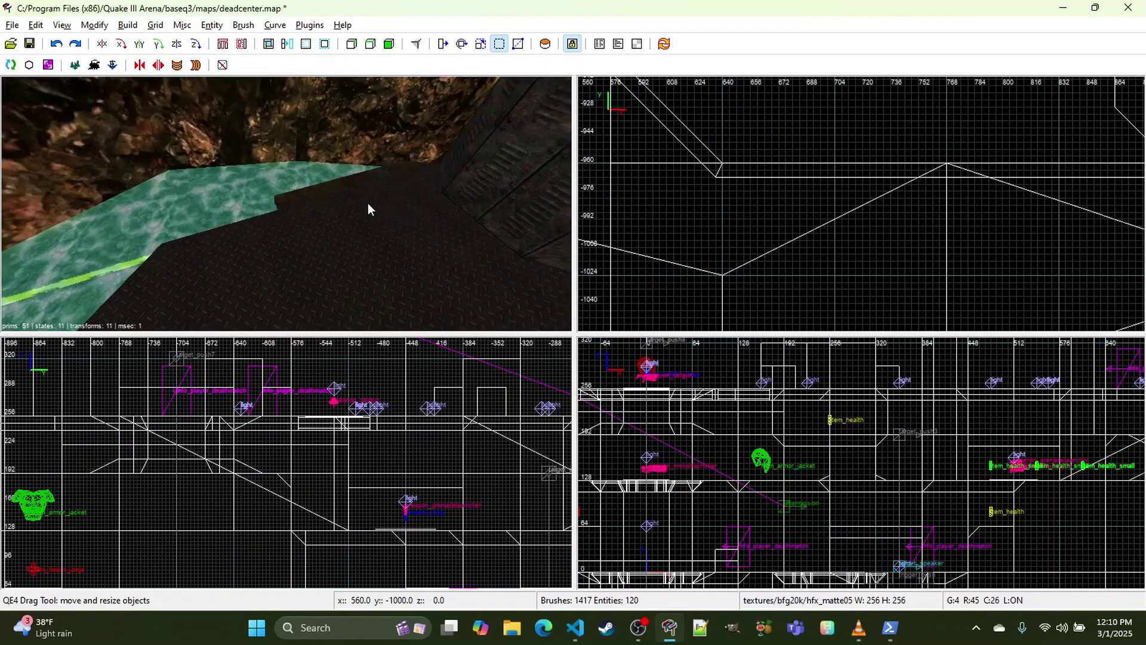
left_click(328, 187, "shift")
scroll(883, 196, "down", 4)
right_click_drag(925, 210, 646, 342)
scroll(793, 179, "up", 3)
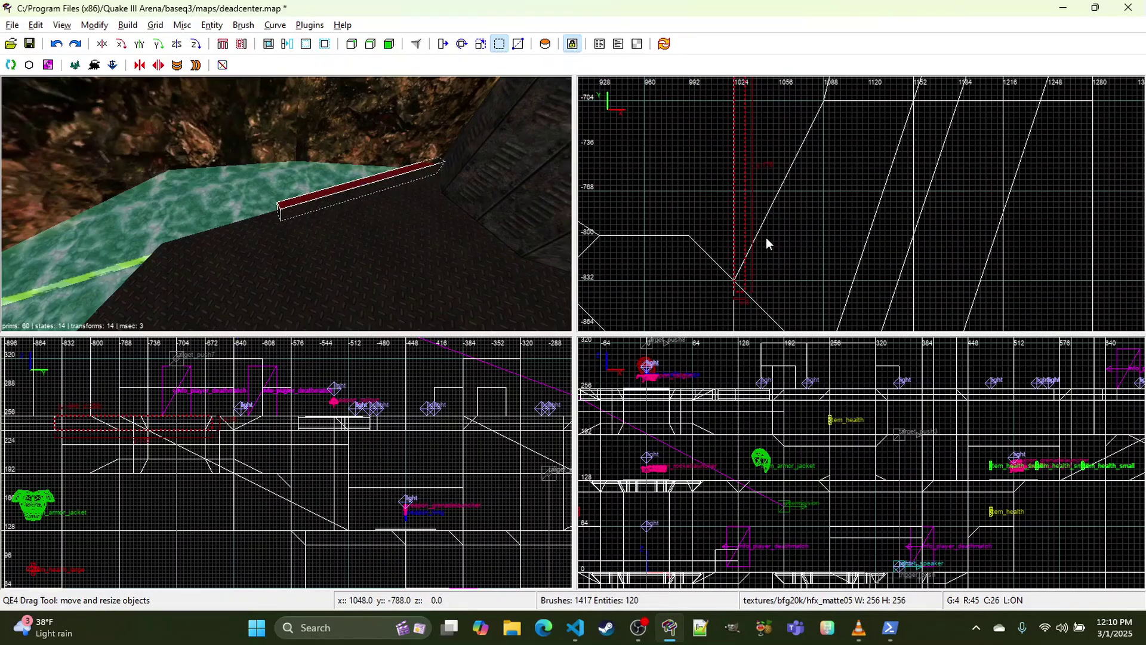
scroll(751, 284, "up", 2)
Step: Clip the x 1024 trim brush's end at an angle so it tapers to the corner at y -832
key("x")
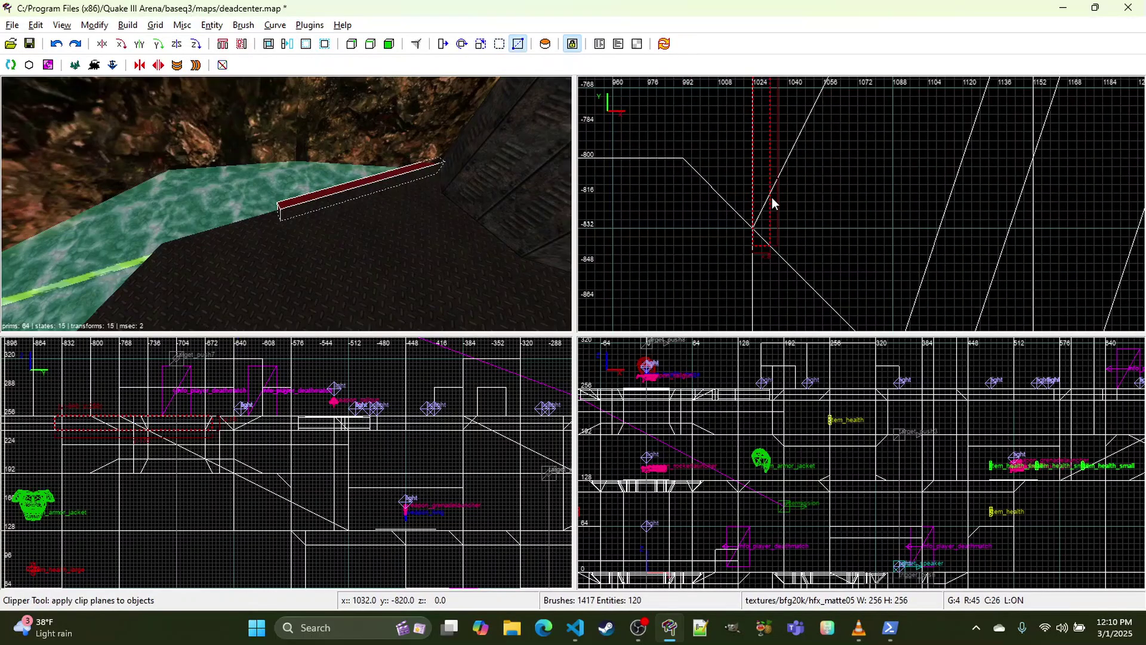
left_click(770, 195)
left_click(752, 227)
right_click_drag(814, 255, 919, 0)
scroll(814, 256, "down", 4)
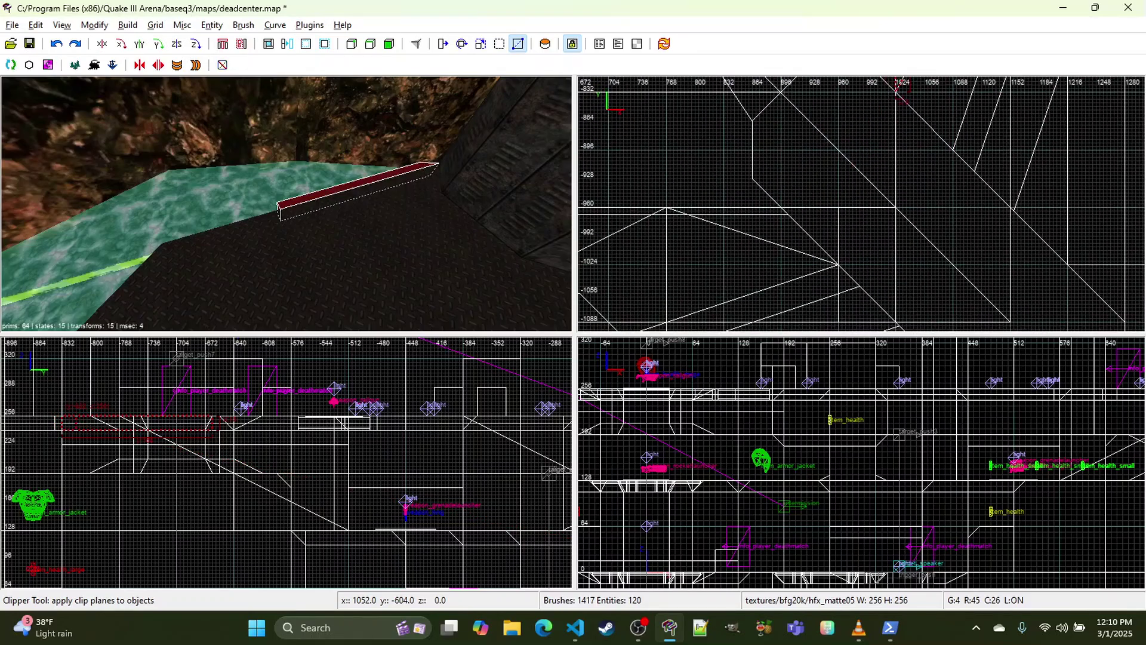
right_click_drag(815, 210, 729, 526)
key("q")
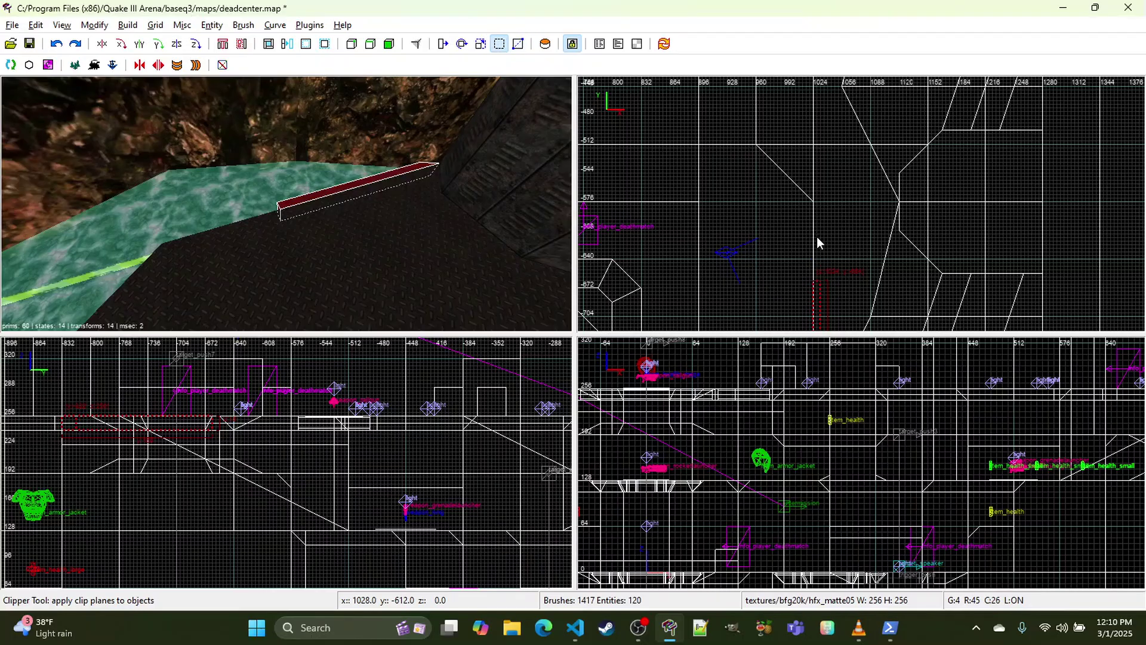
Step: Extend the trim brush along x 1024 to y -572 and clip that end at an angle to the corner at (1024, -576)
left_click_drag(817, 237, 814, 154)
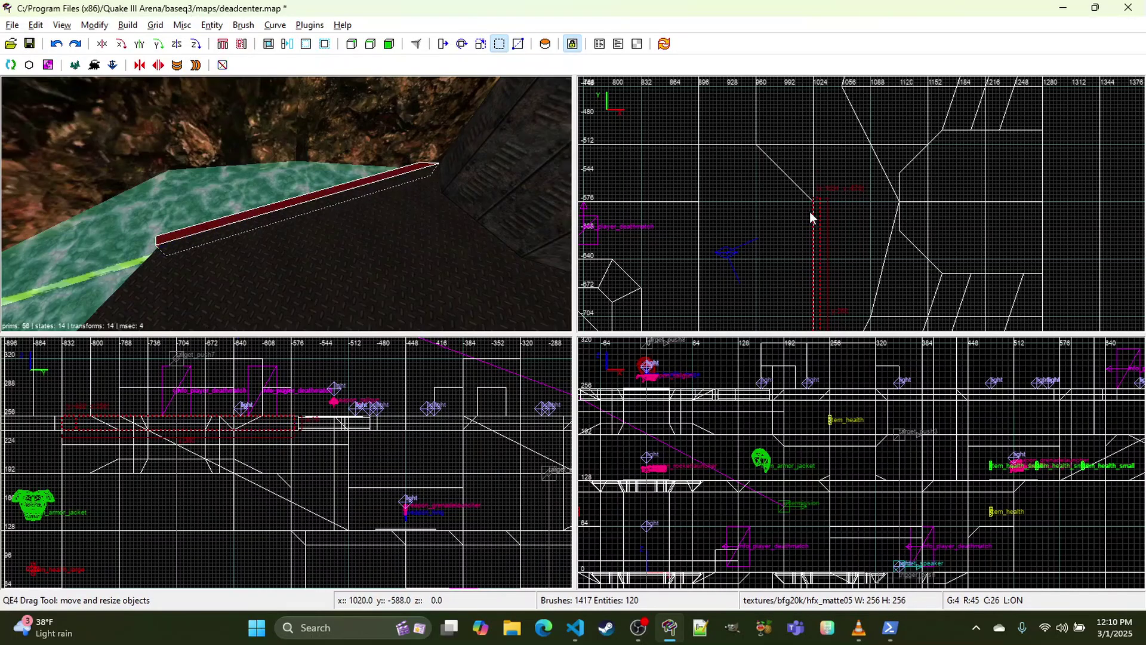
scroll(810, 214, "up", 5)
key("x")
left_click(730, 248)
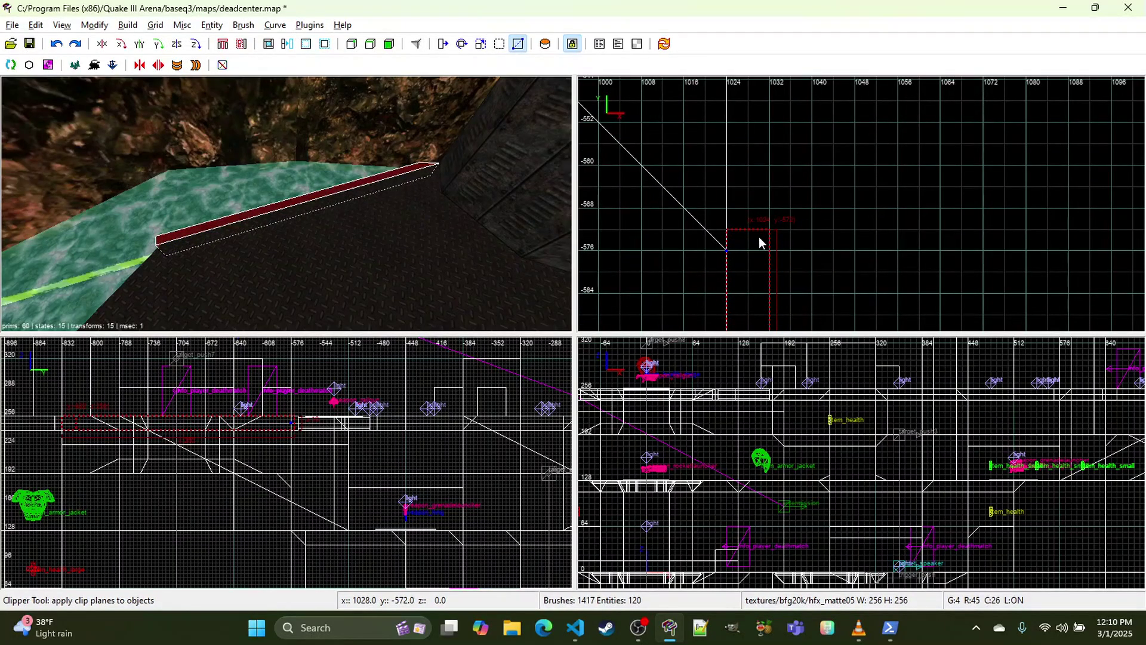
scroll(756, 208, "down", 3)
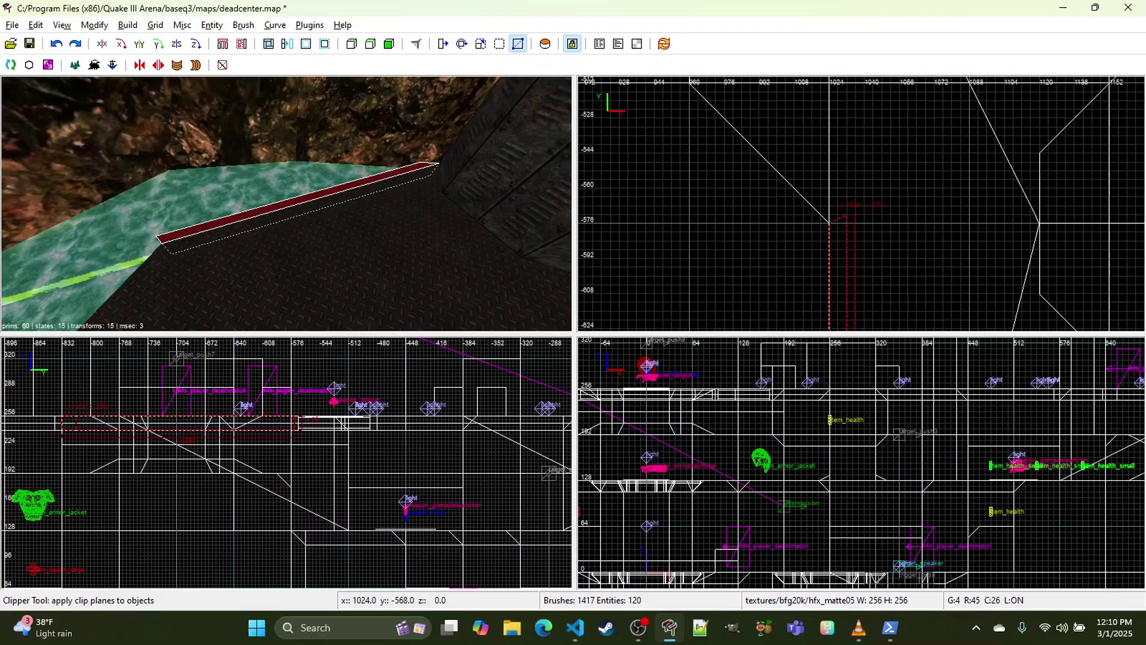
key("Escape")
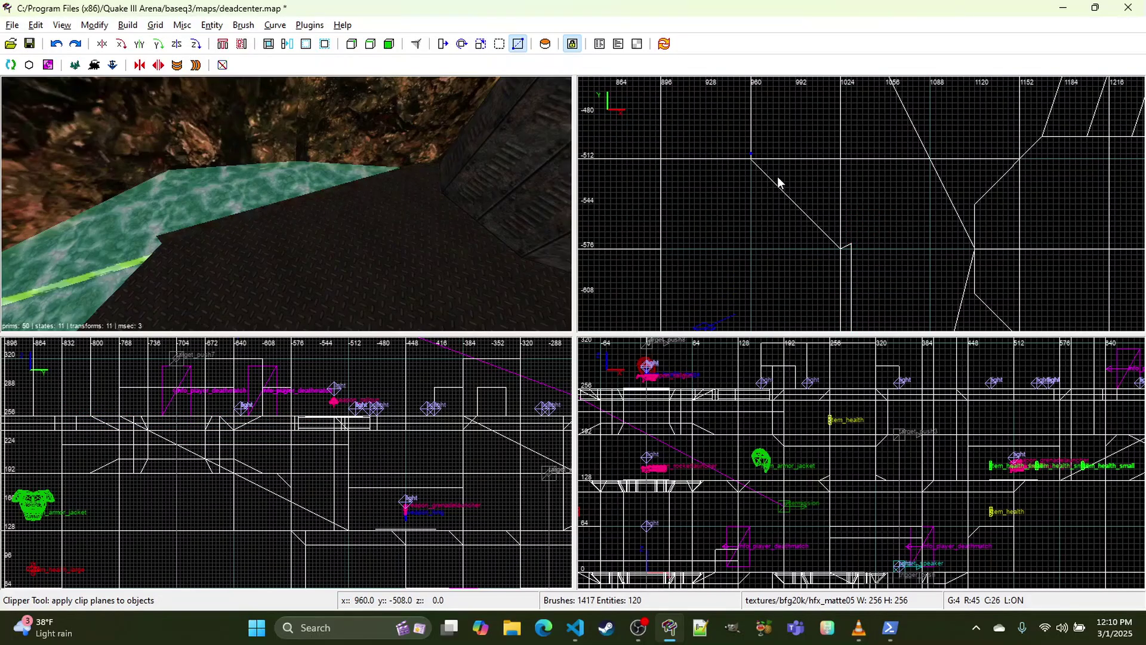
Step: Draw a block brush about 72 by 68 units over the diagonal platform edge between (960, -512) and (1024, -576)
key("x")
left_click_drag(750, 156, 853, 256)
scroll(851, 244, "up", 3)
right_click(851, 244)
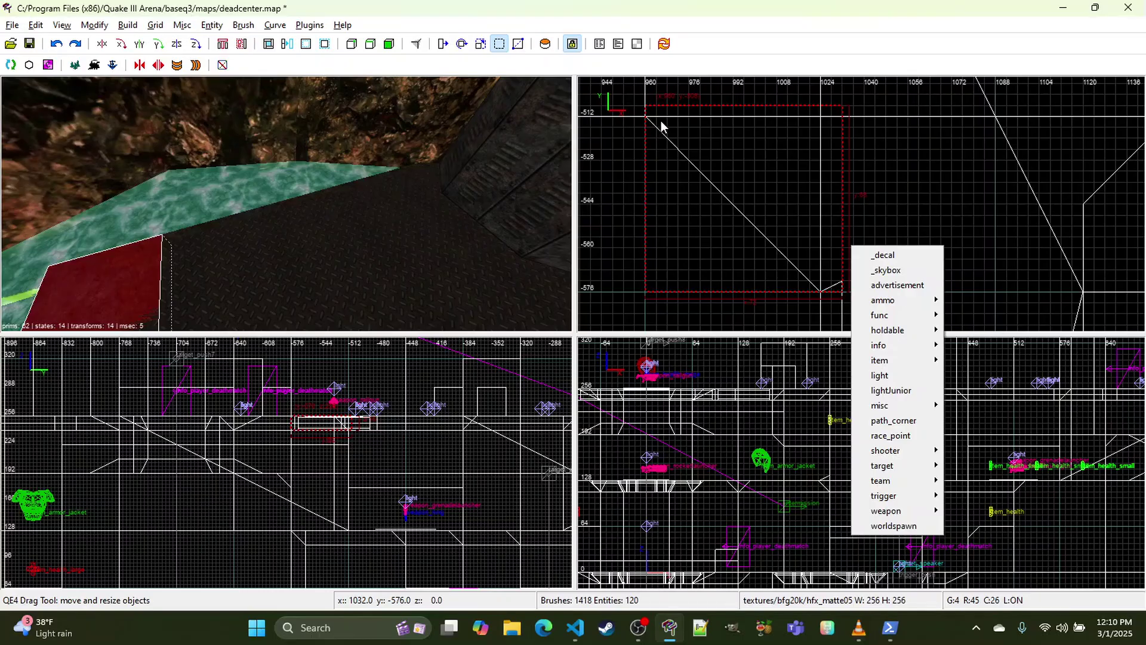
key("Escape")
Step: Clip the block down to a narrow diagonal trim strip with angled ends from (960, -512) to (1024, -576), and deselect it
key("x")
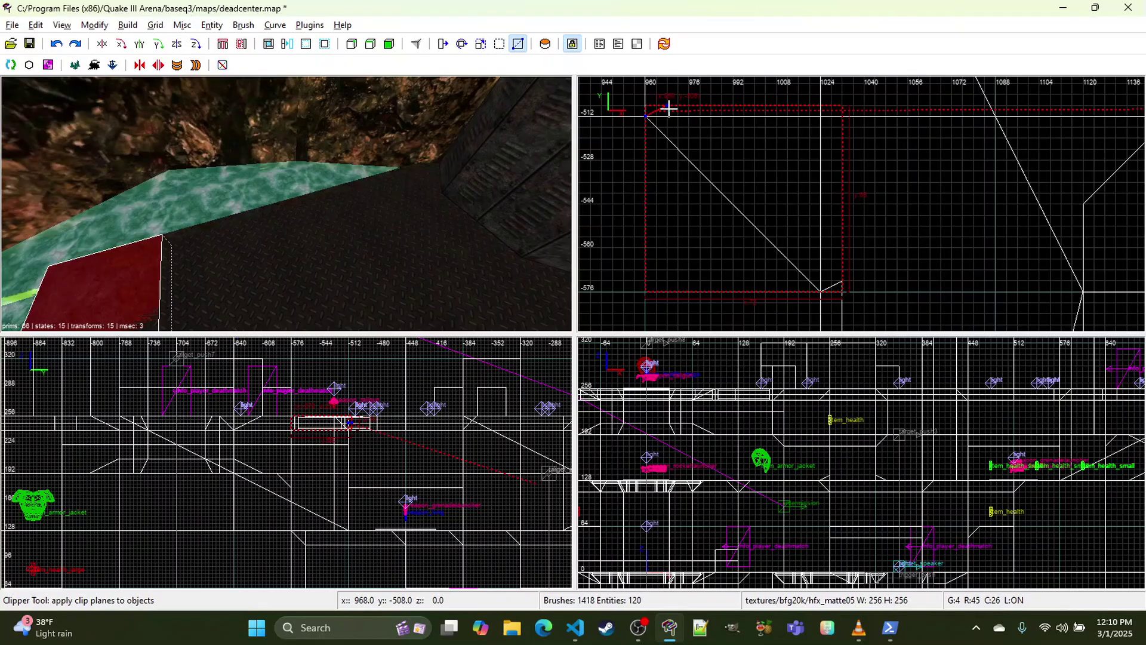
left_click_drag(681, 118, 835, 277)
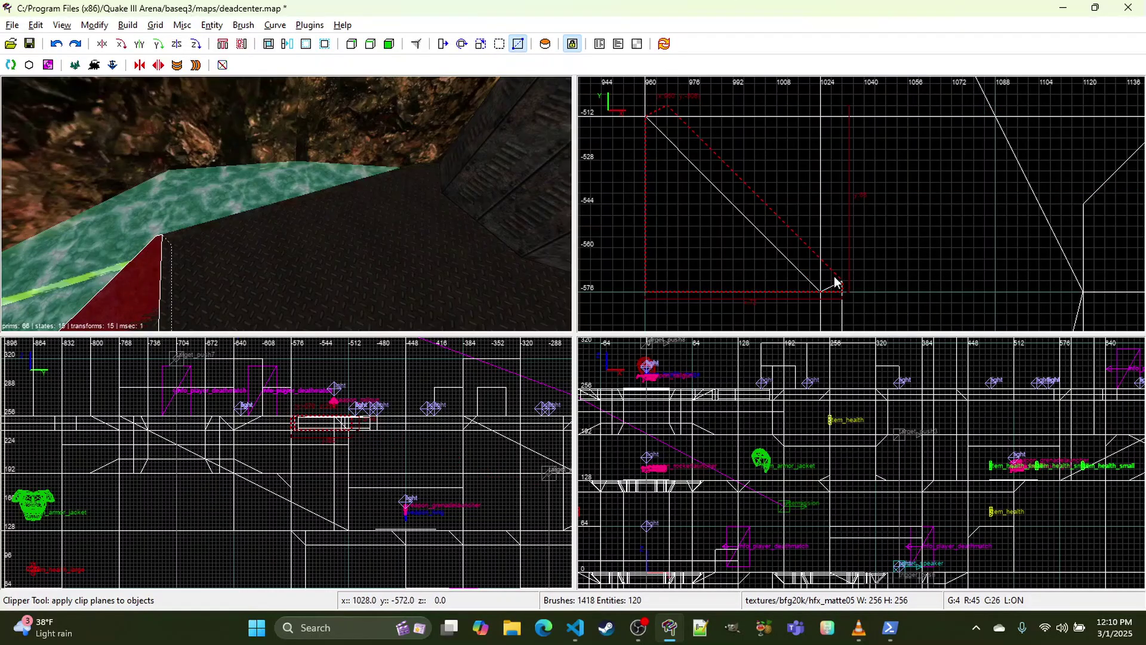
key("Return")
left_click(821, 292)
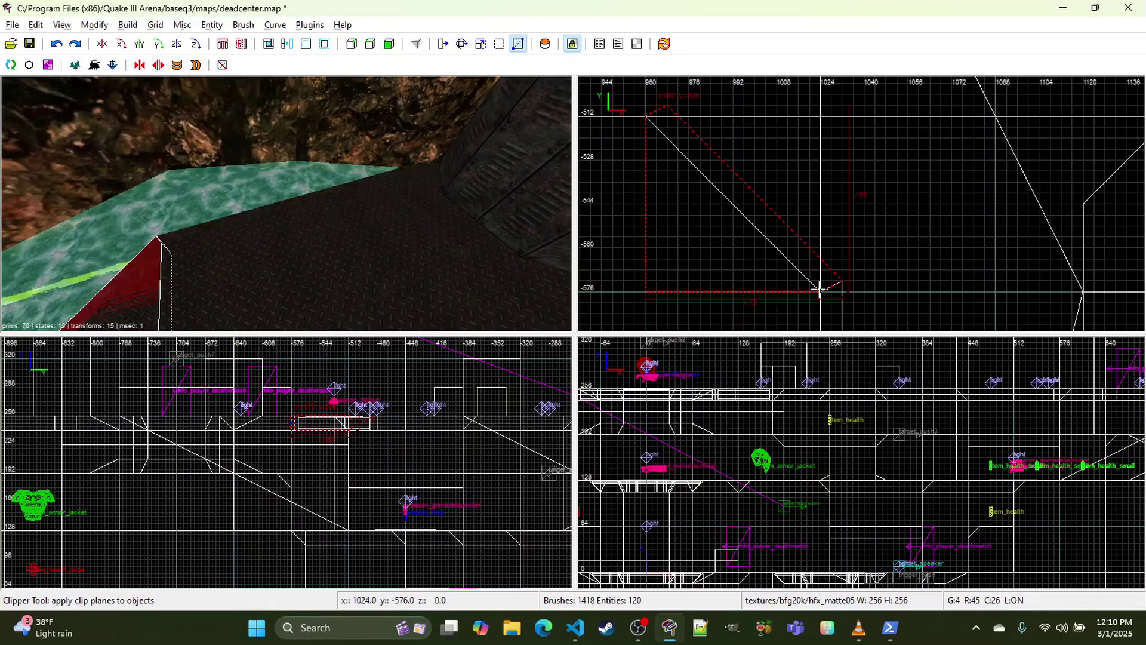
left_click(812, 283)
key("Return")
scroll(717, 173, "down", 5)
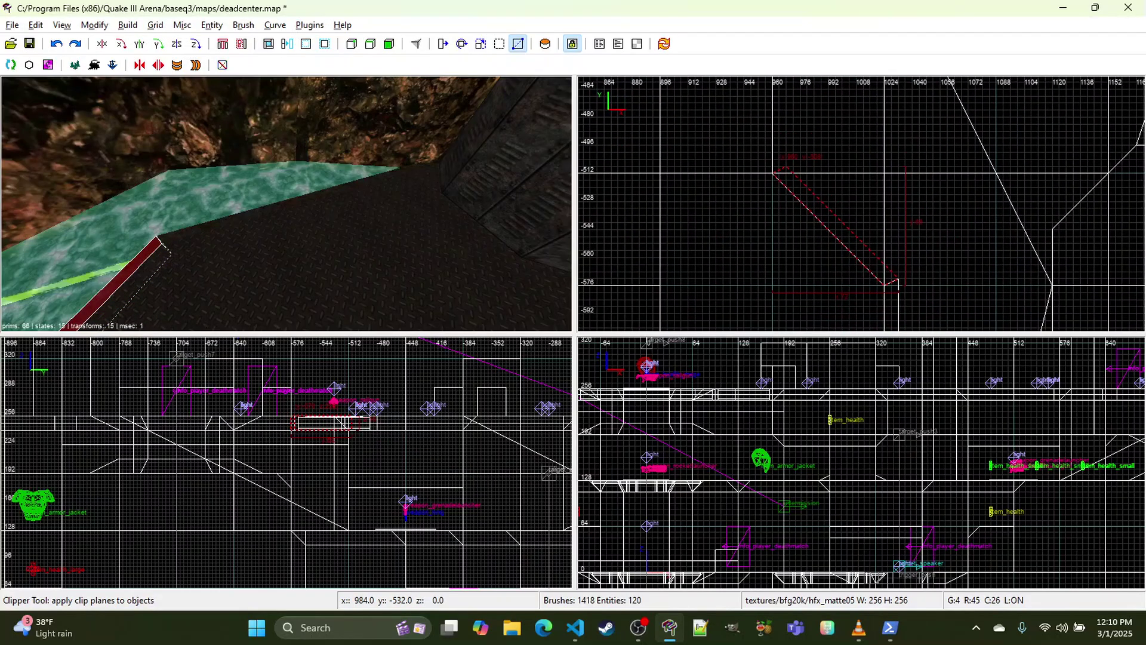
right_click_drag(740, 149, 729, 211)
scroll(843, 228, "up", 2)
key("Escape")
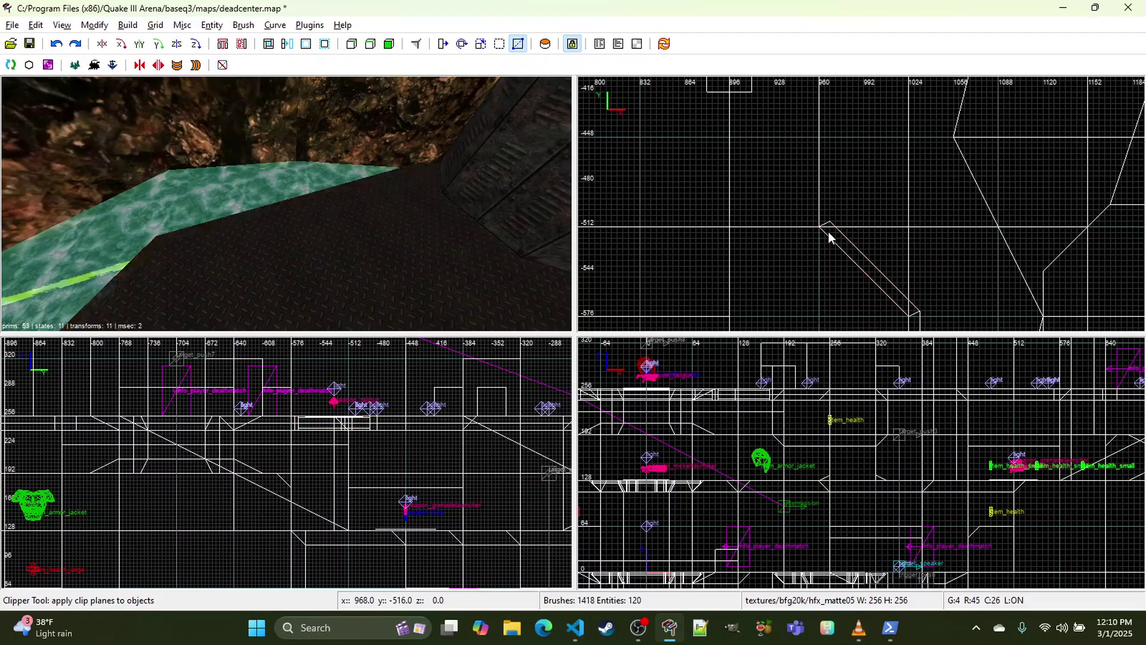
Step: Draw an 8-unit-wide trim brush along x 960 from about y -512 to y -256
key("x")
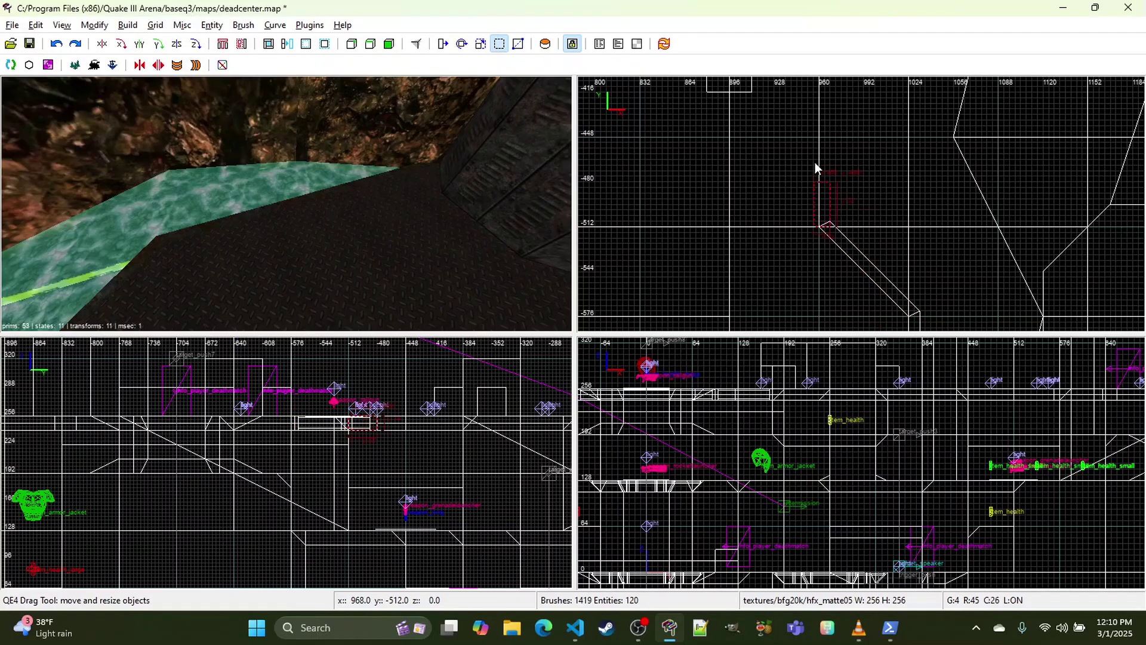
right_click_drag(817, 110, 822, 209)
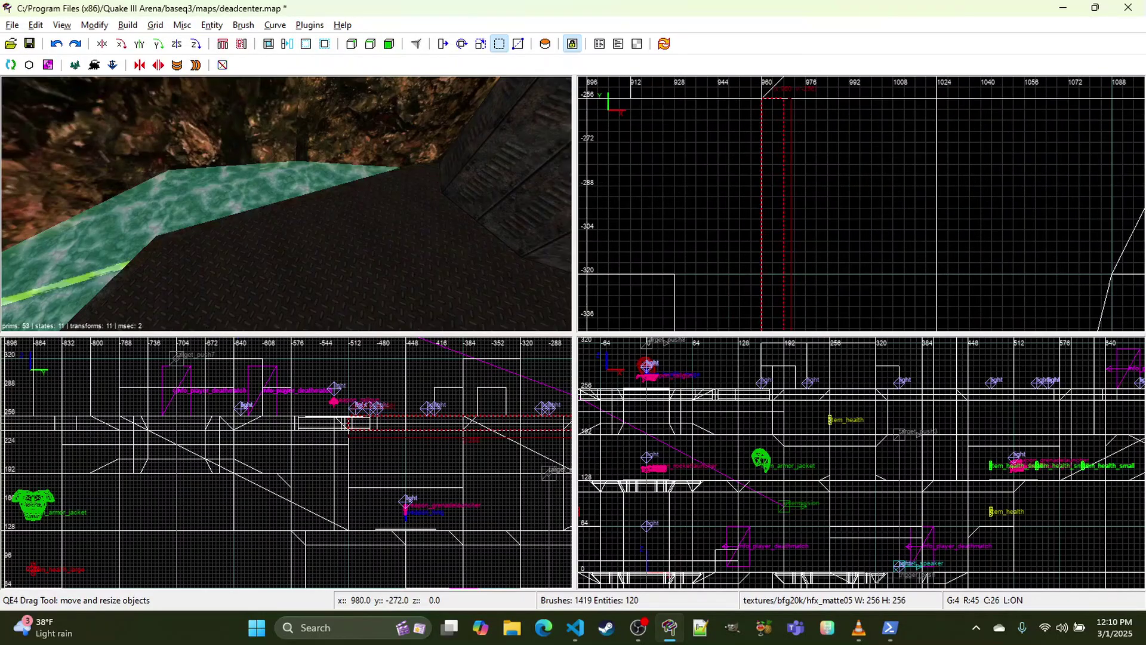
scroll(800, 125, "up", 3)
Step: Clip both ends of the x 960 trim at an angle, meeting the corners at y -256 and y -512, and deselect it
key("x")
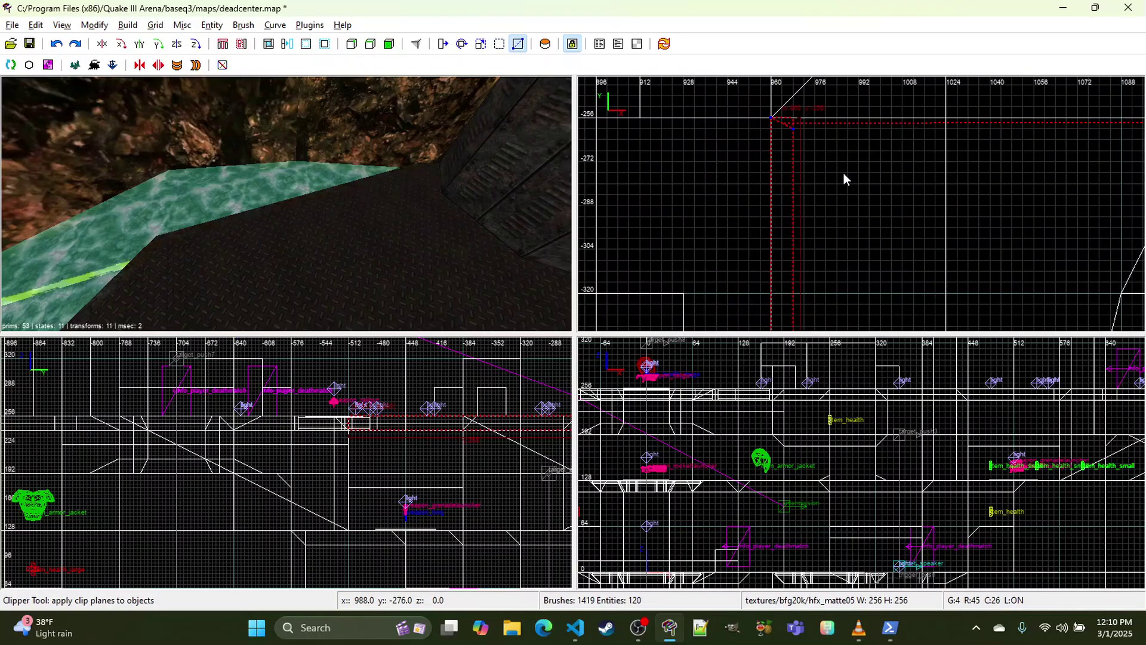
right_click_drag(843, 173, 812, 207)
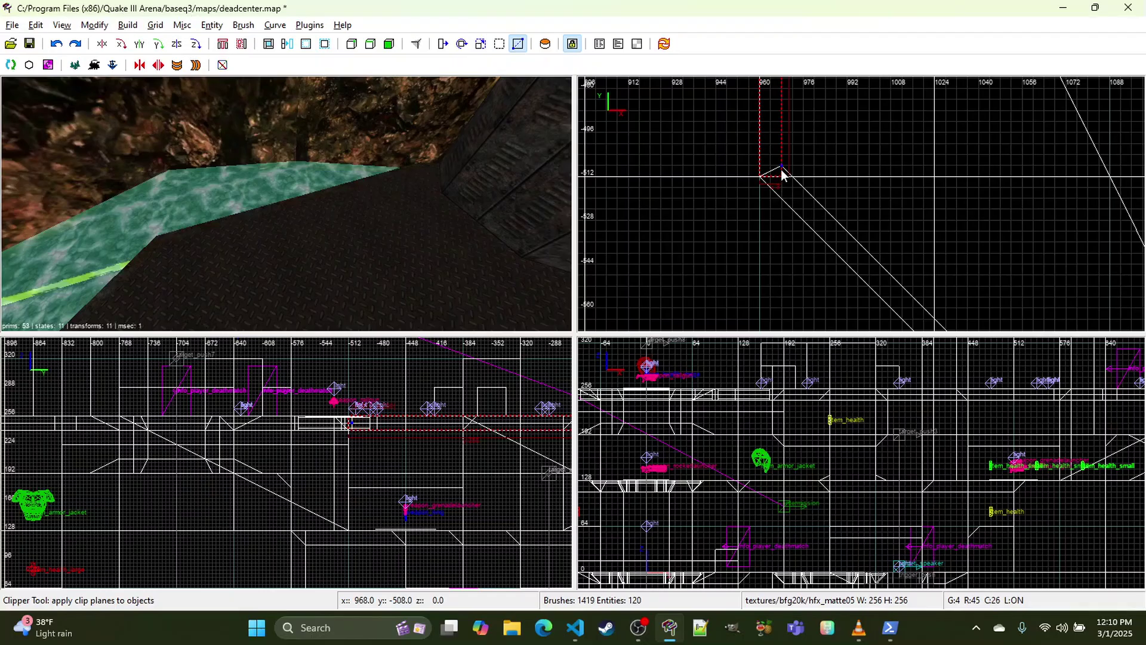
key("Return")
right_click(502, 220)
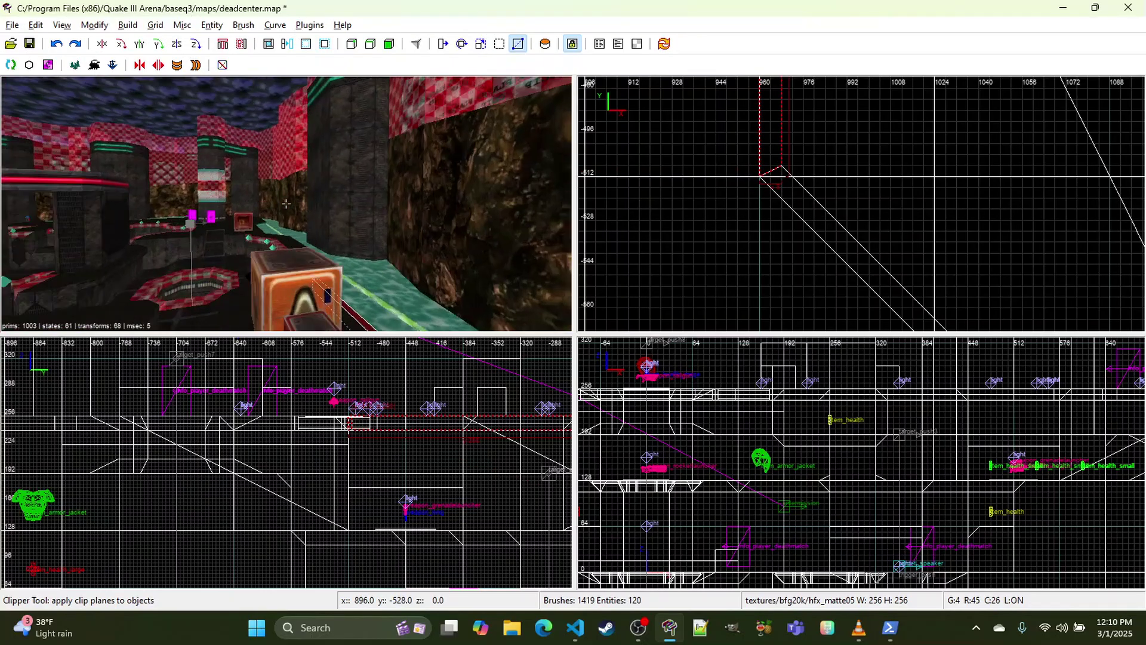
right_click(286, 203)
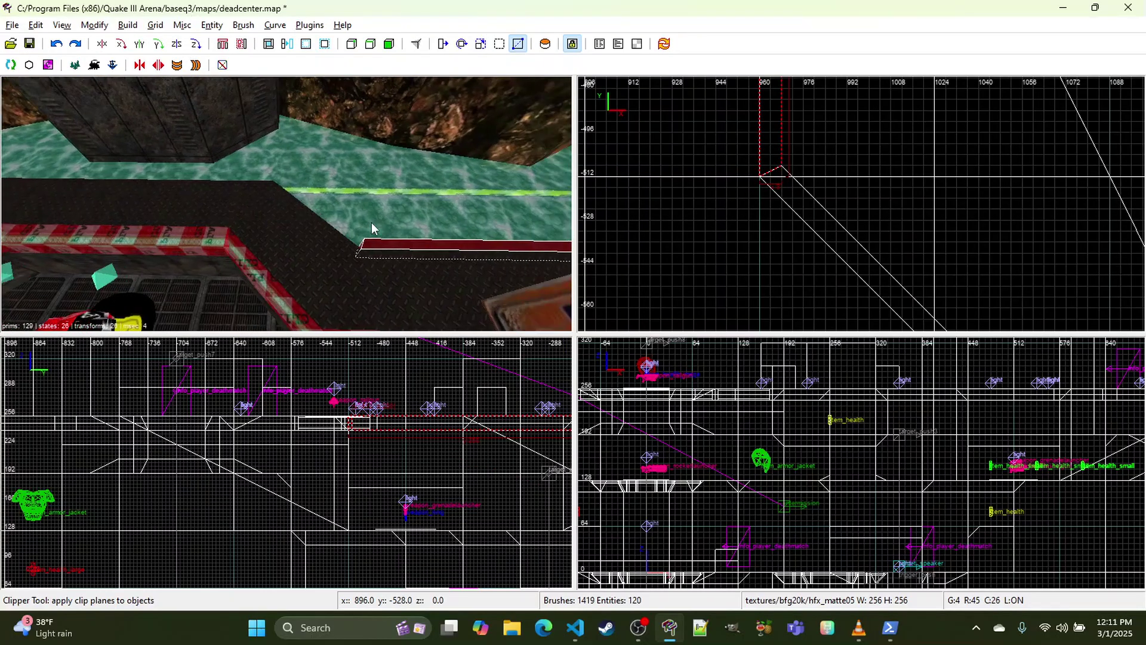
scroll(810, 205, "down", 2)
mouse_move(811, 206)
right_mouse_down()
mouse_move(807, 347)
mouse_move(817, 257)
right_mouse_up()
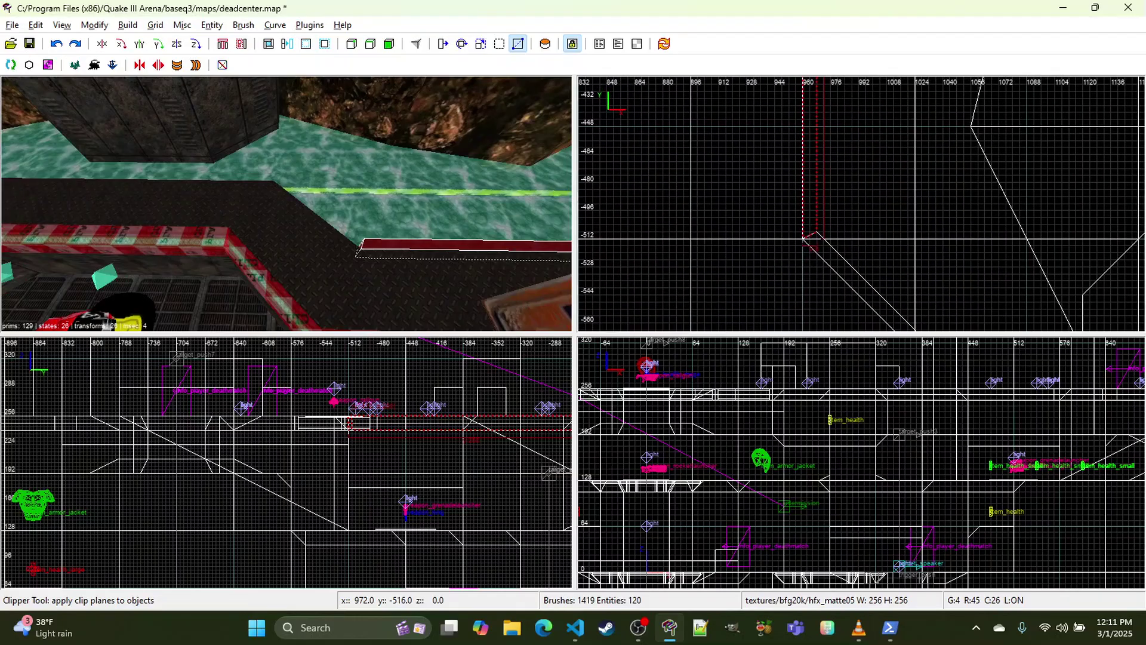
right_click(425, 248)
right_click(286, 204)
key("Escape")
Step: Draw a block brush about 76 by 72 units over the diagonal edge between (960, -256) and (1024, -192), and activate the Clipper on it
mouse_move(866, 168)
right_mouse_down()
mouse_move(872, 298)
mouse_move(807, 608)
right_mouse_up()
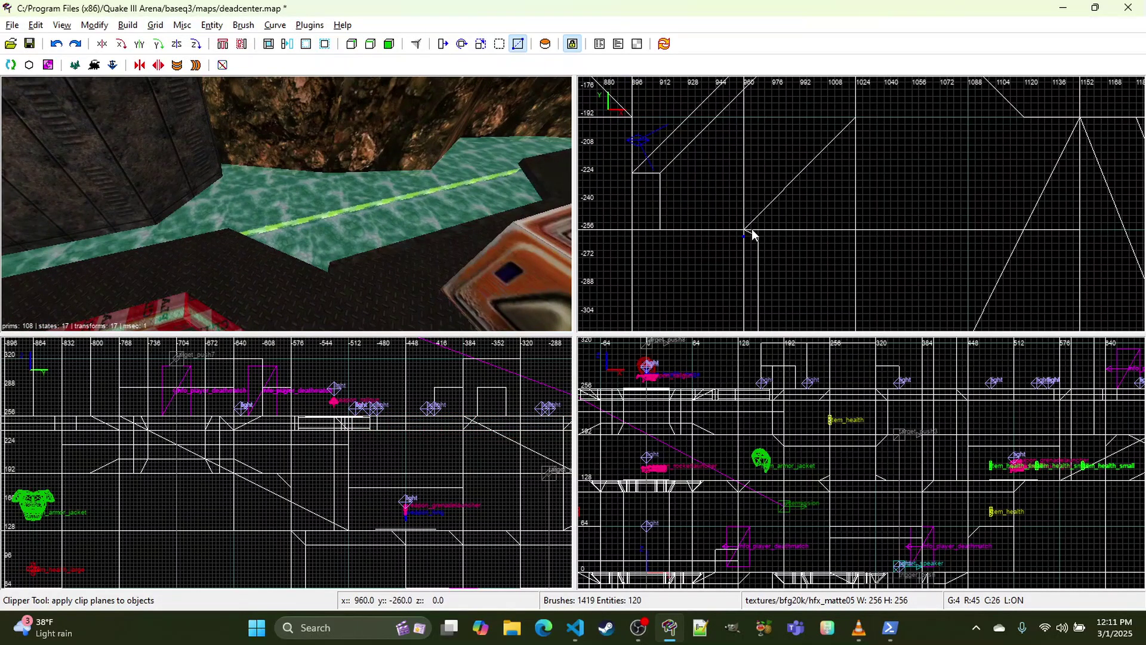
key("x")
left_click_drag(745, 236, 877, 112)
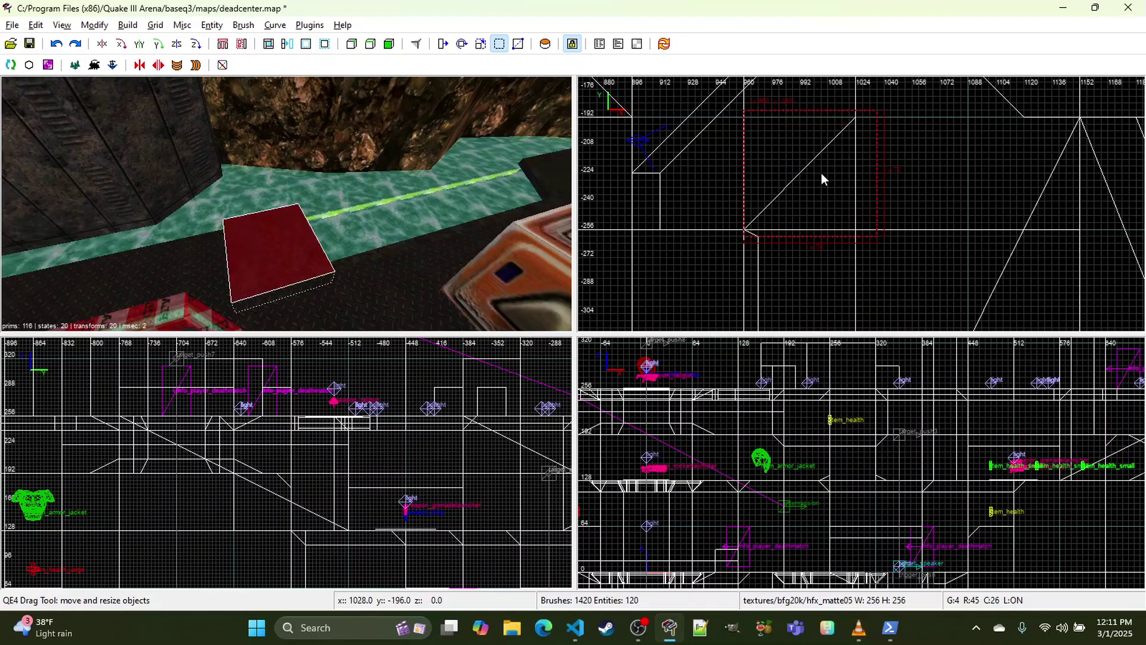
key("x")
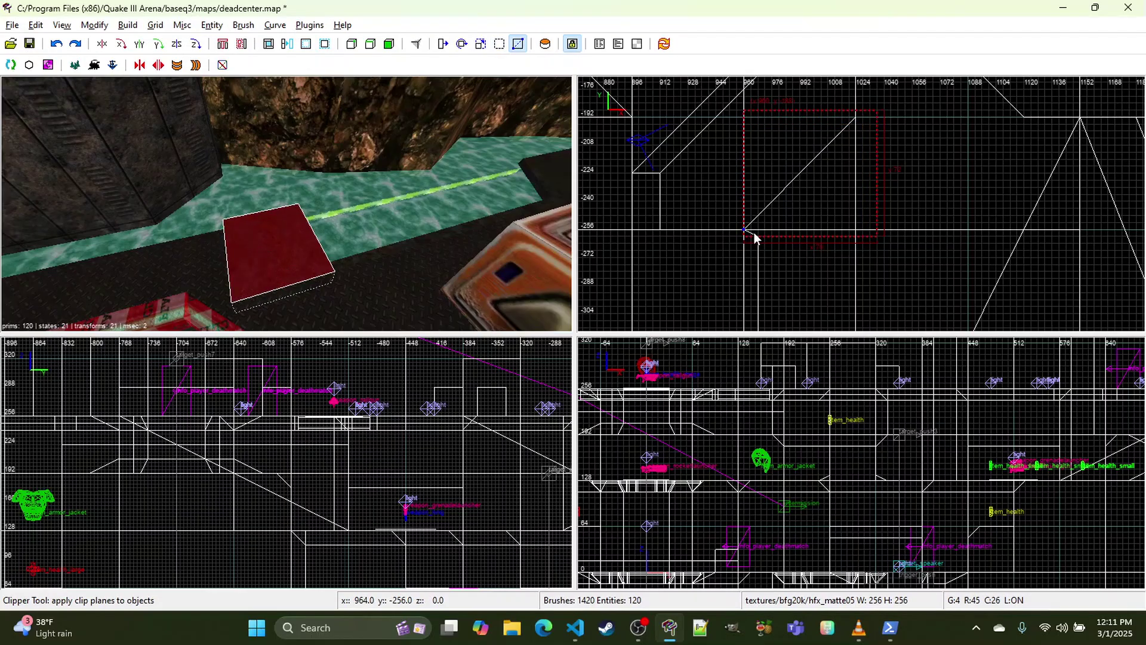
key("Return")
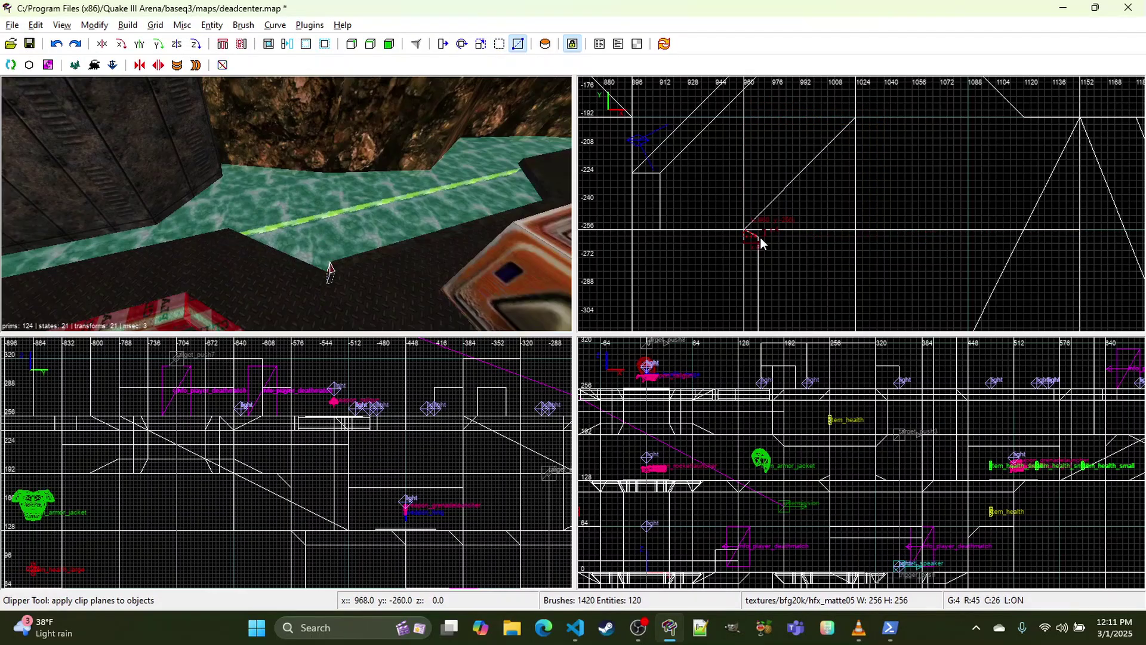
key("ctrl+z")
key("Return")
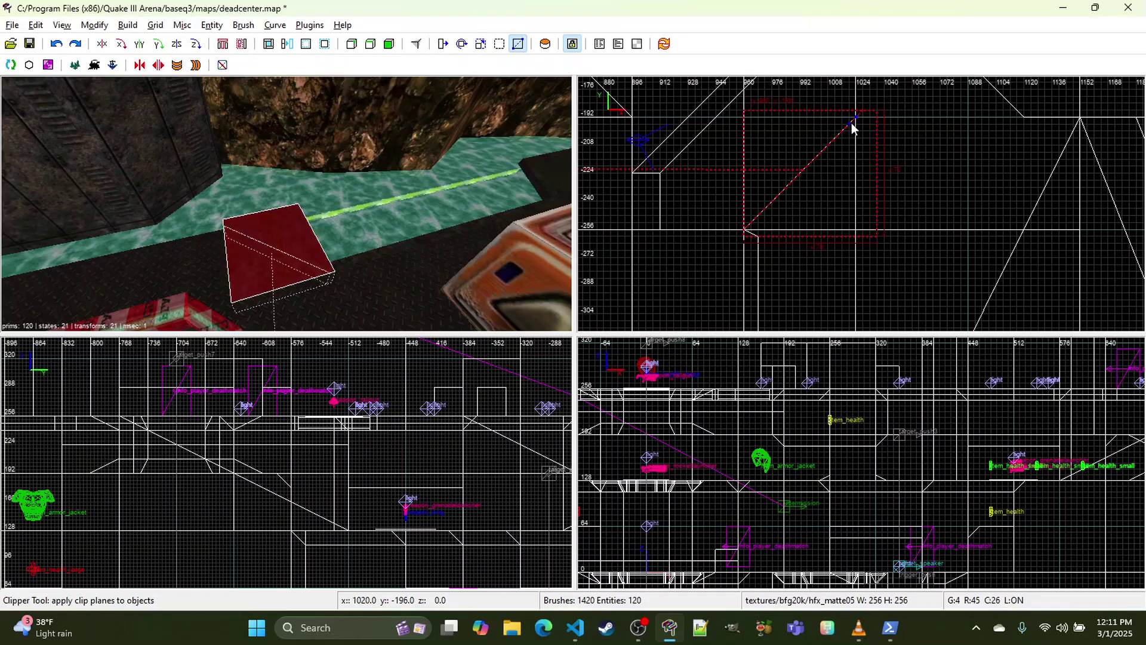
key("ctrl+z")
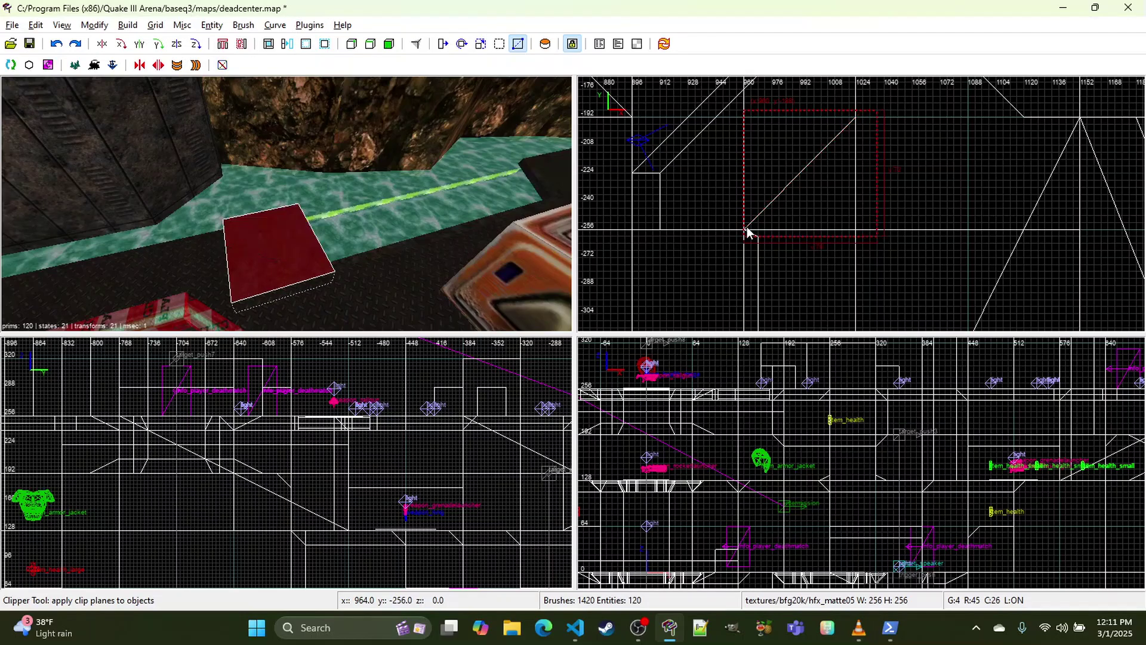
Step: Clip the block into a narrow diagonal trim strip with angled ends meeting the corners at (960, -256) and (1024, -192), and deselect it
left_click(755, 225)
left_click_drag(755, 220, 755, 216)
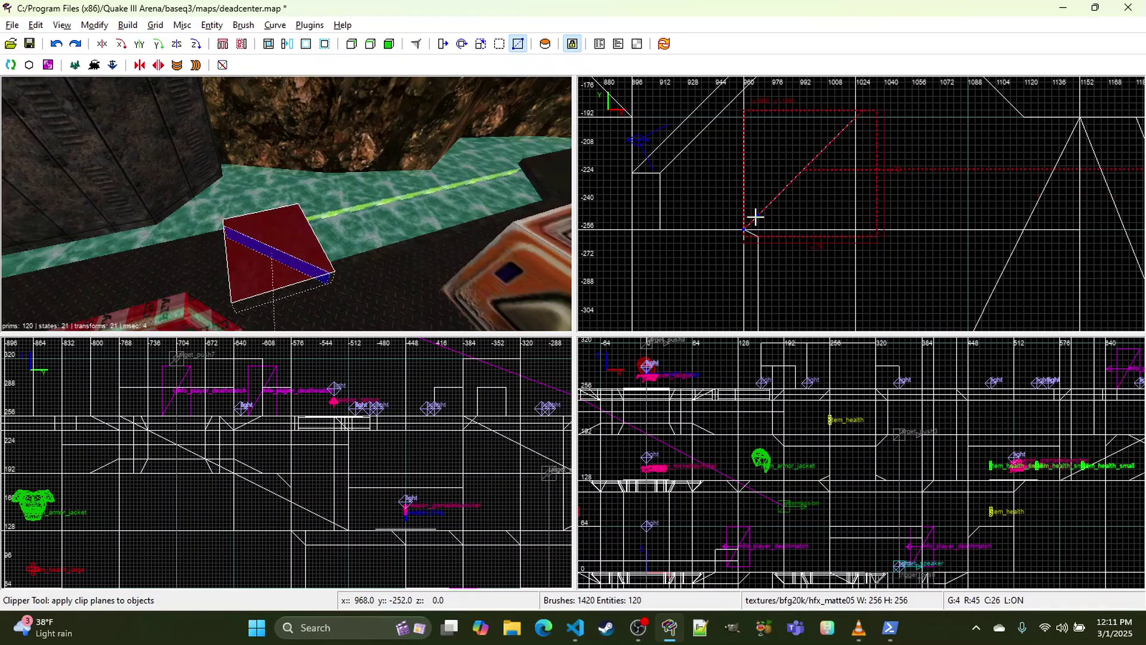
key("Return")
left_click(857, 116)
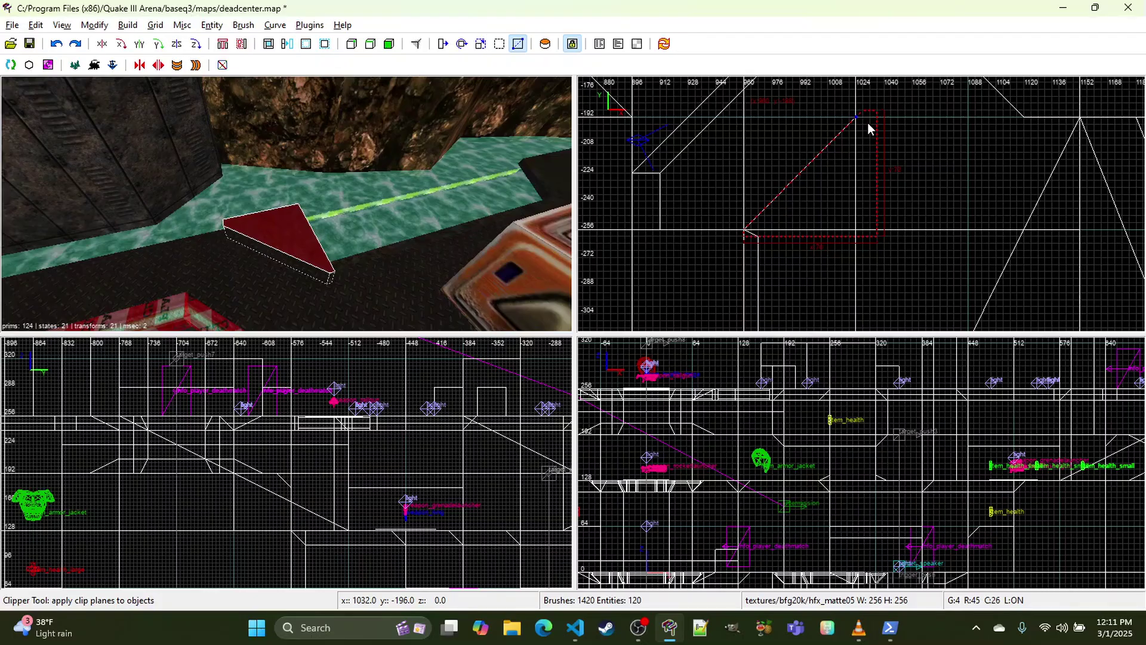
left_click(867, 123)
key("Return")
left_click(862, 132)
key("Return")
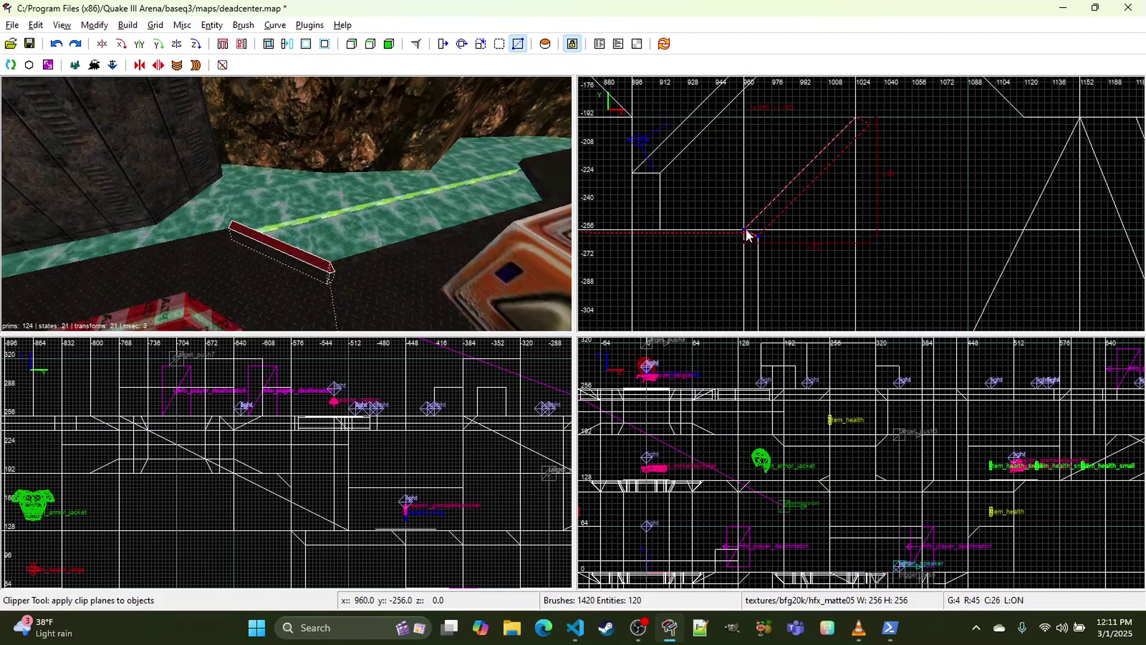
key("a")
right_click_drag(293, 214, 281, 218)
scroll(893, 191, "down", 2)
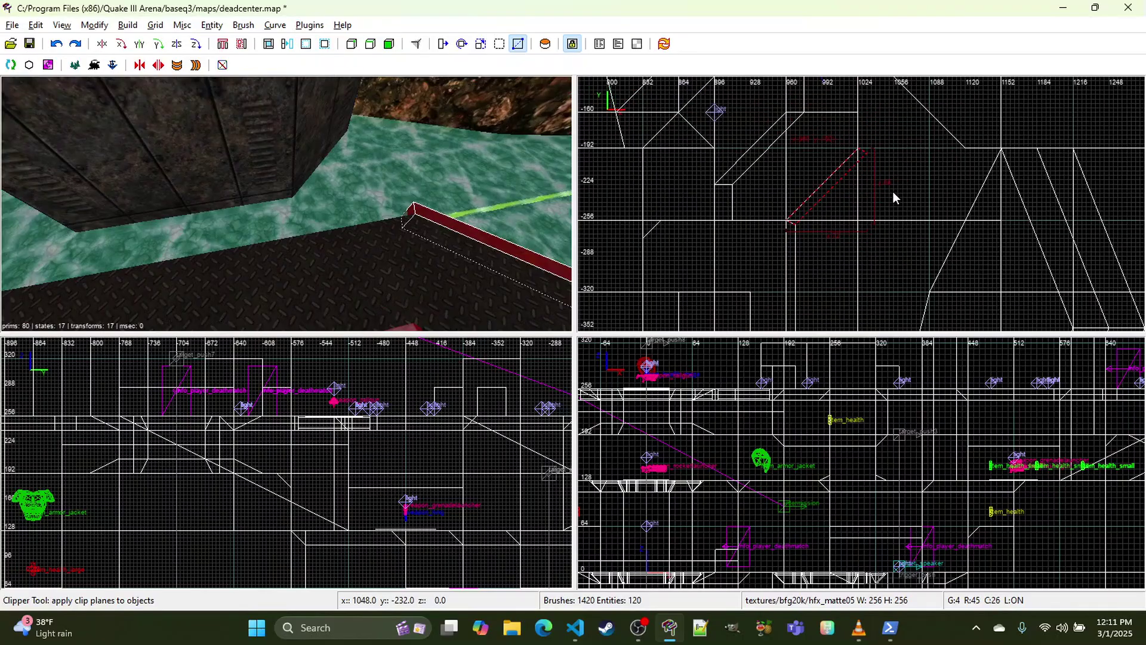
right_click_drag(894, 192, 850, 317)
scroll(893, 191, "down", 2)
right_click_drag(848, 247, 835, 281)
key("Escape")
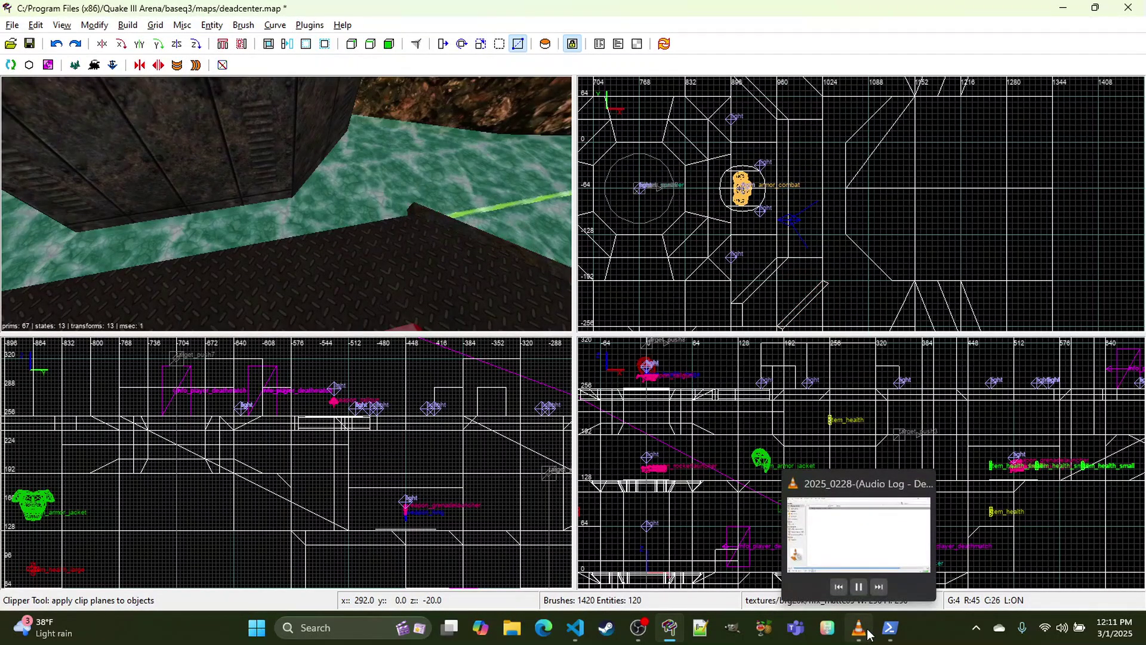
Step: Draw an 8-unit-wide trim brush along x 1024 from about y -196 to y 76
scroll(836, 282, "up", 4)
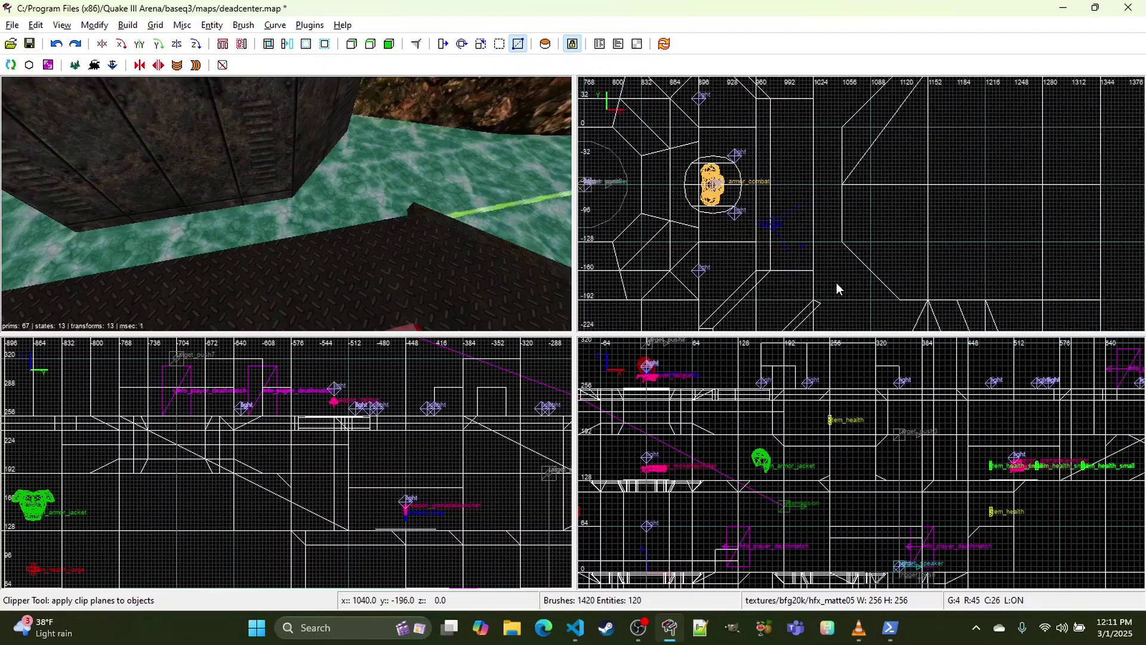
key("x")
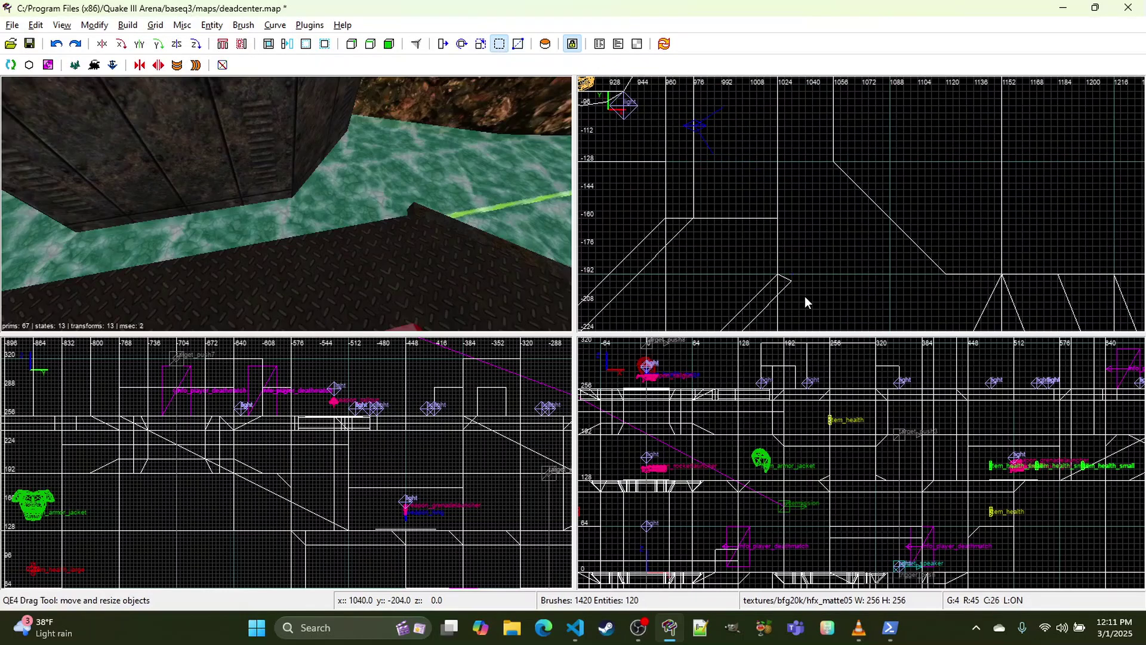
mouse_move(783, 270)
left_mouse_down()
mouse_move(777, 199)
mouse_move(832, 113)
left_mouse_up()
scroll(781, 231, "down", 2)
scroll(790, 179, "down", 3)
scroll(854, 297, "up", 8)
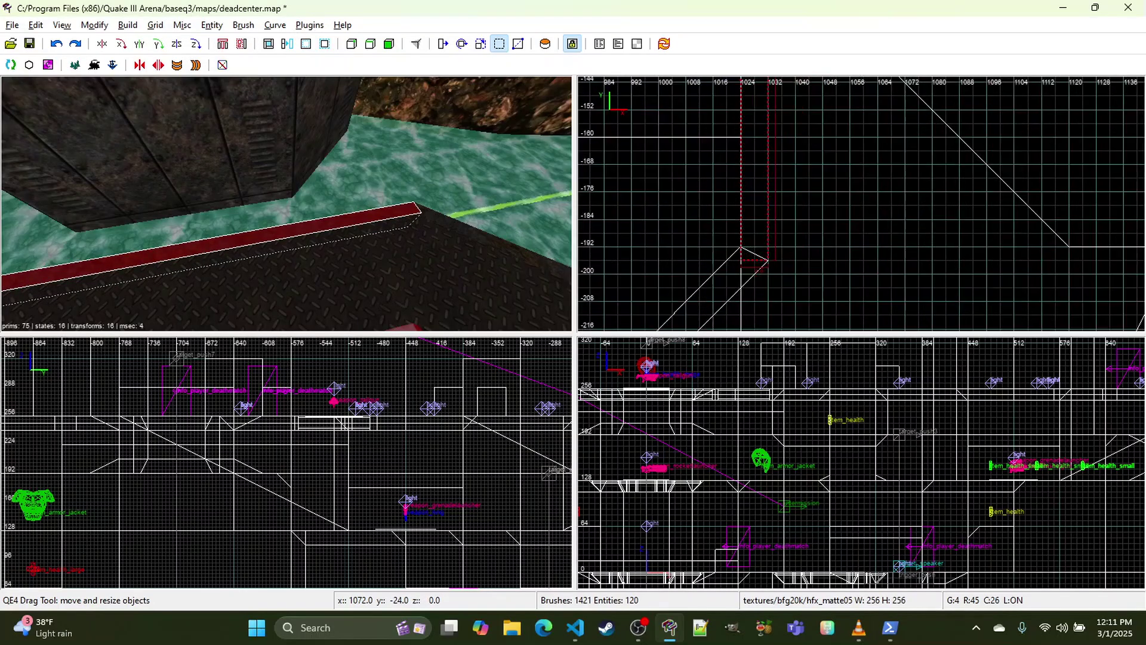
Step: Clip both ends of the new x 1024 trim at an angle, meeting the corners at y -192 and y 64
key("x")
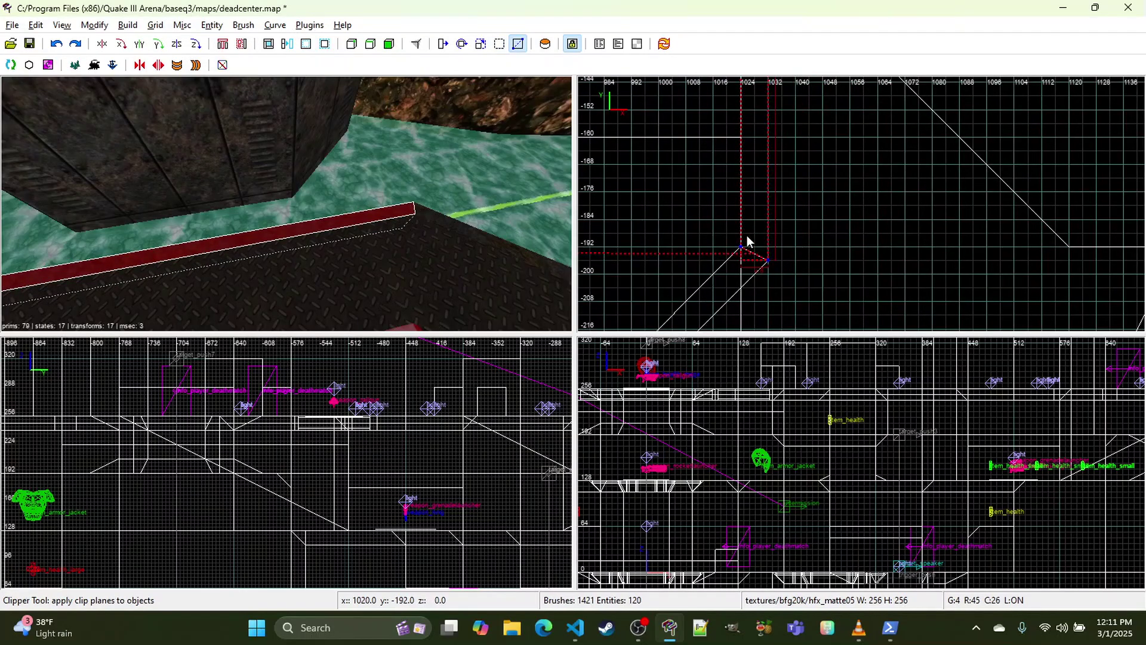
right_click_drag(747, 239, 764, 479)
scroll(747, 239, "down", 5)
right_click_drag(747, 238, 688, 487)
scroll(799, 231, "up", 3)
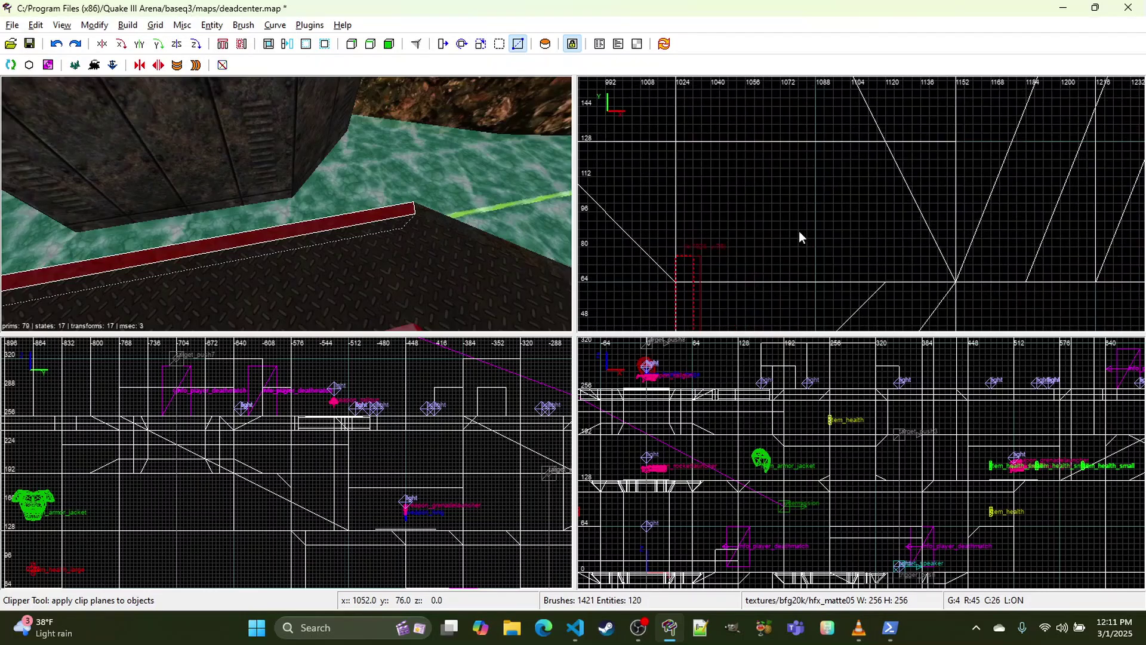
scroll(798, 237, "up", 2)
left_click(718, 304)
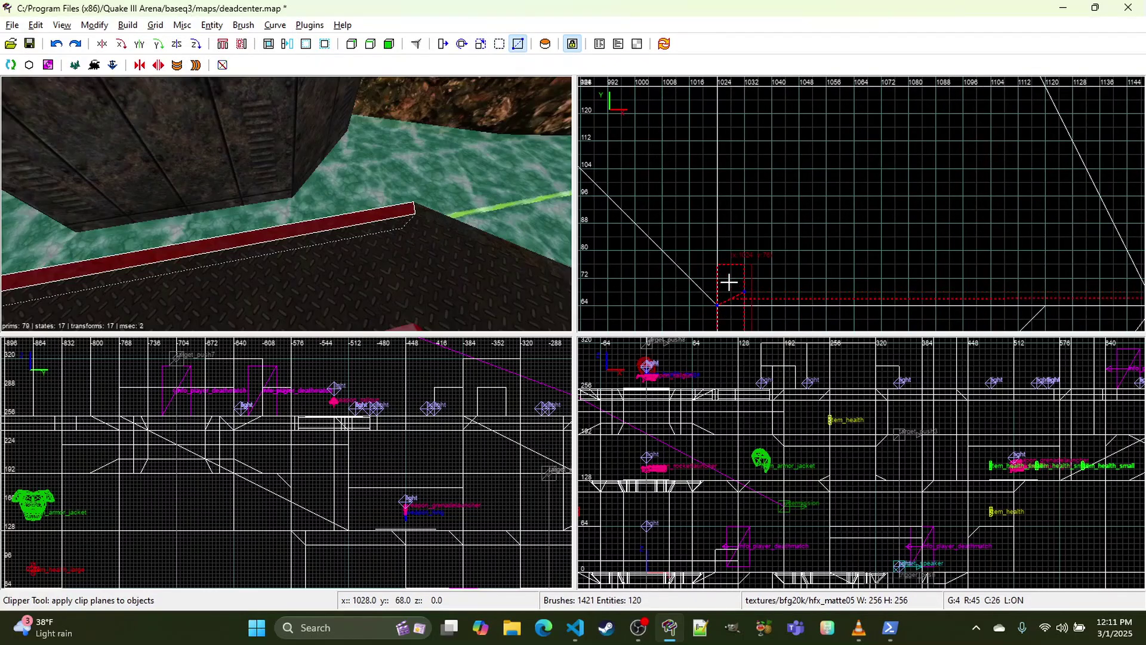
right_click(439, 191)
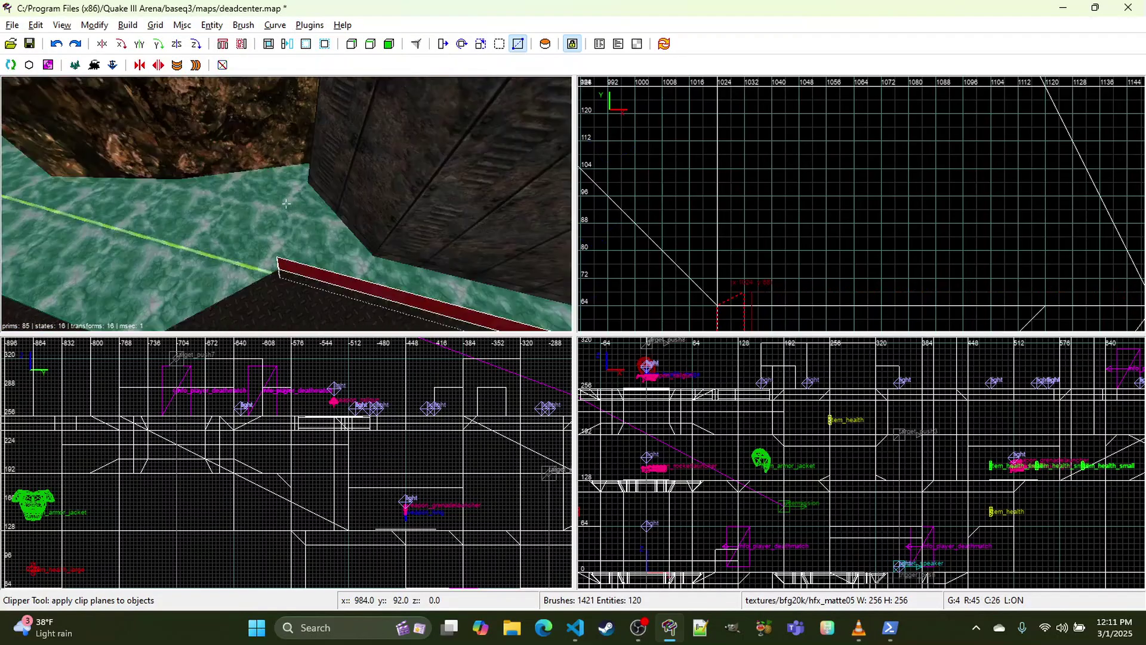
Step: Duplicate the x 960 trim and its two adjoining diagonal trims 640 units along positive Y using grid size 64, and deselect the copies
key("s")
key("Escape")
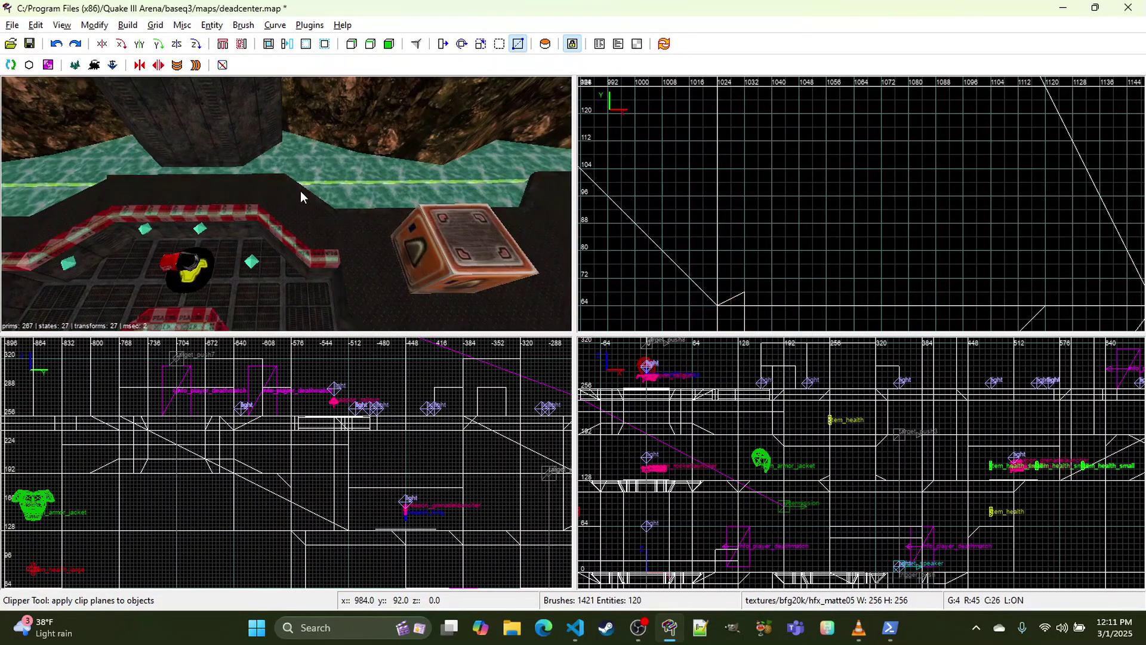
left_click(300, 191, "shift")
left_click(352, 211, "shift")
left_click(530, 192, "shift")
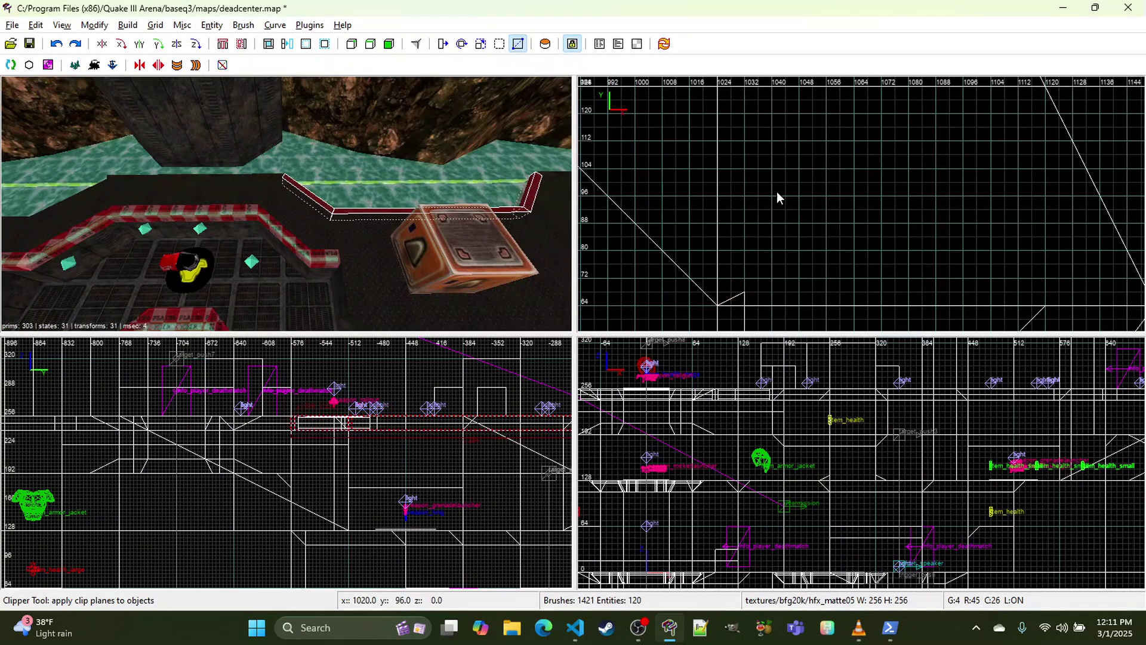
scroll(853, 181, "down", 6)
right_click_drag(866, 216, 858, 236)
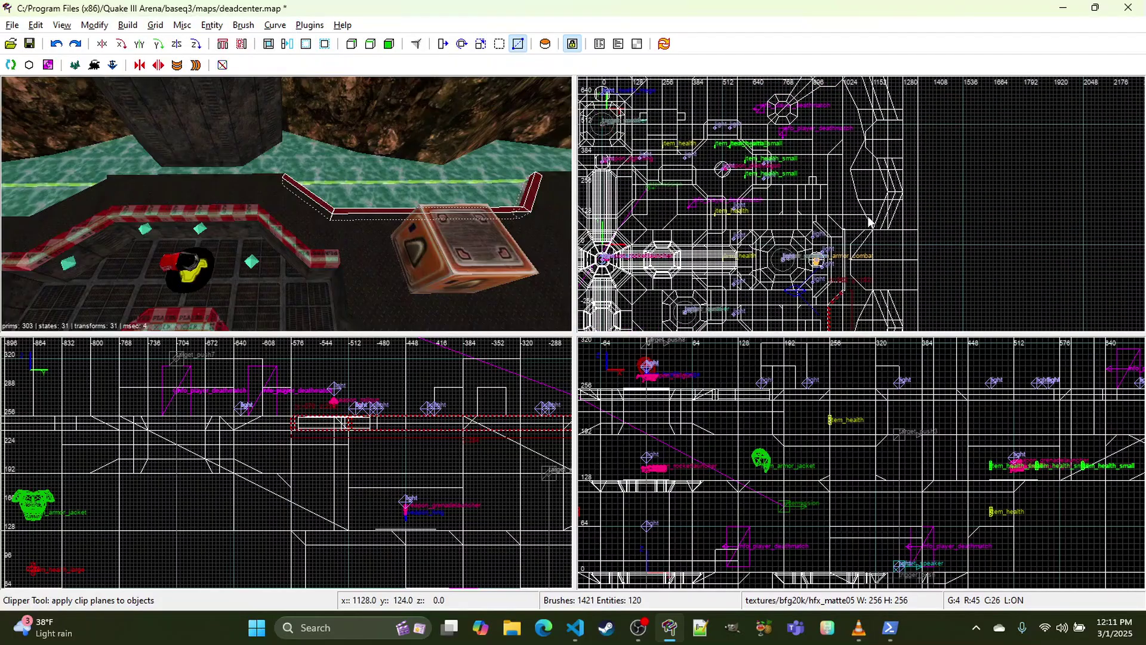
key("7")
key("space")
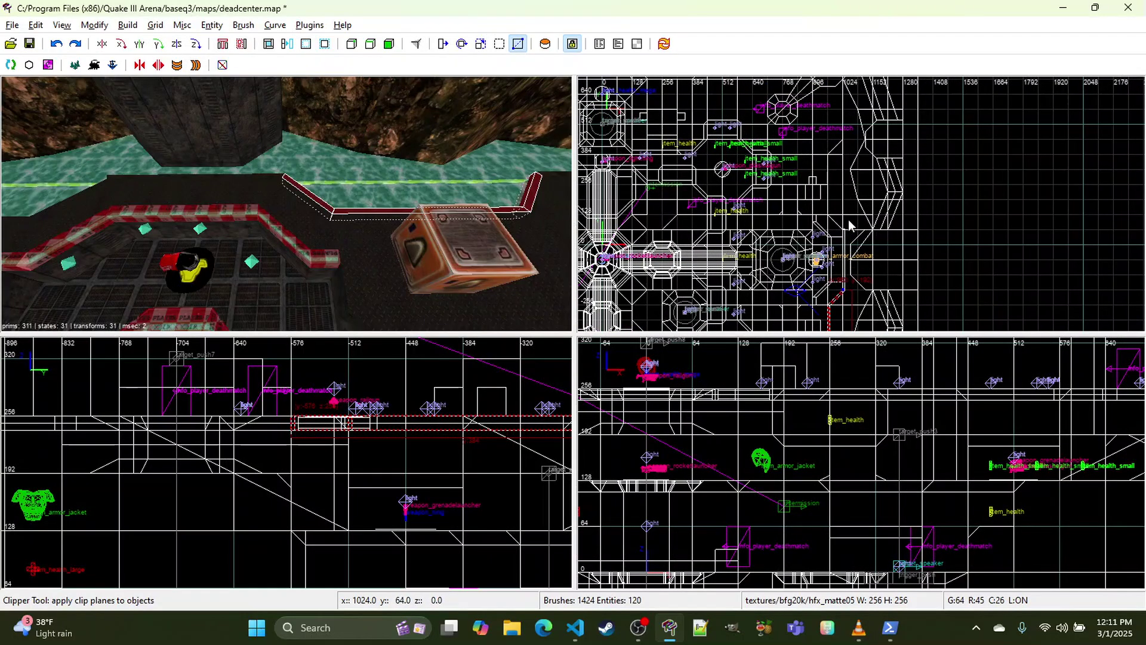
key("x")
left_click_drag(840, 302, 834, 157)
right_click(442, 179)
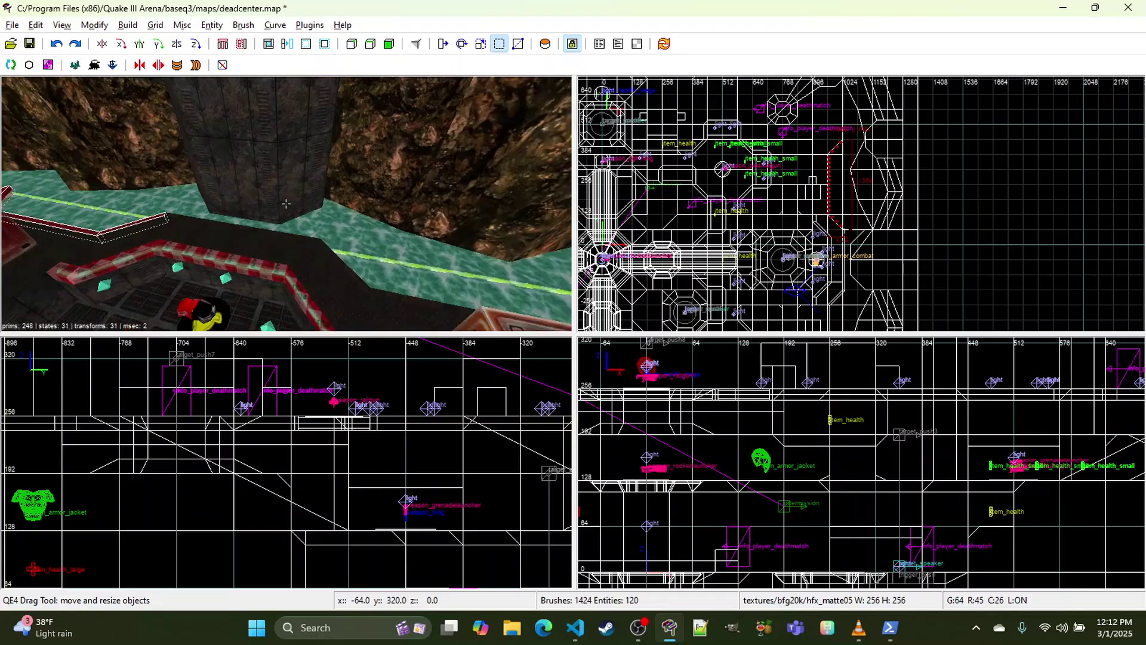
key("w")
key("w")
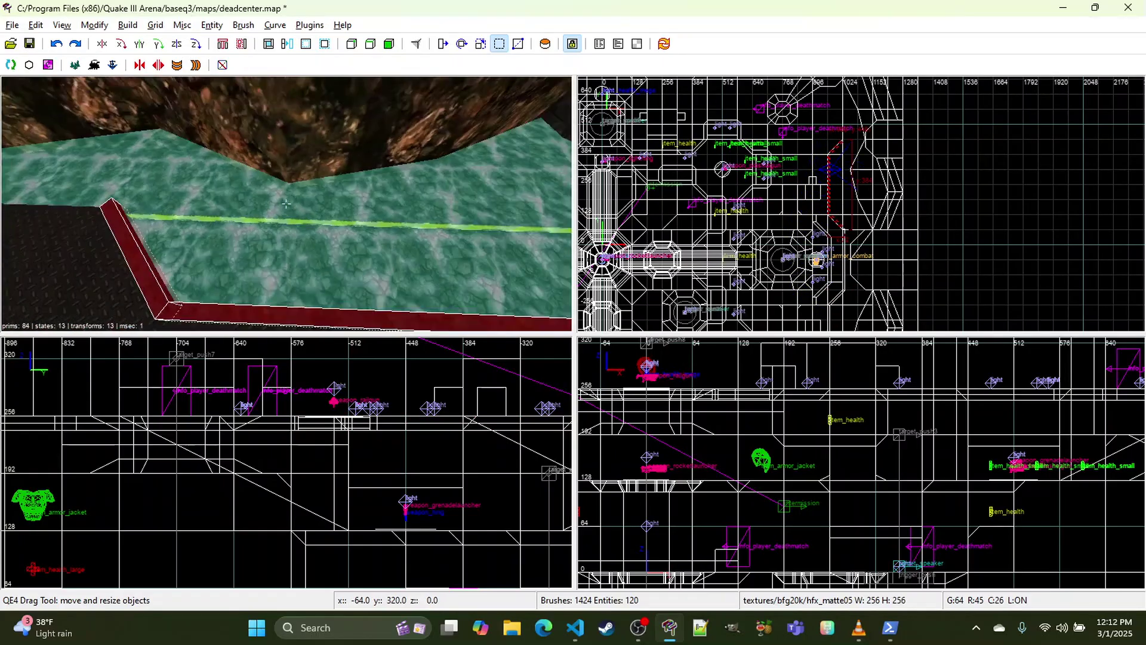
right_click(285, 203)
key("Escape")
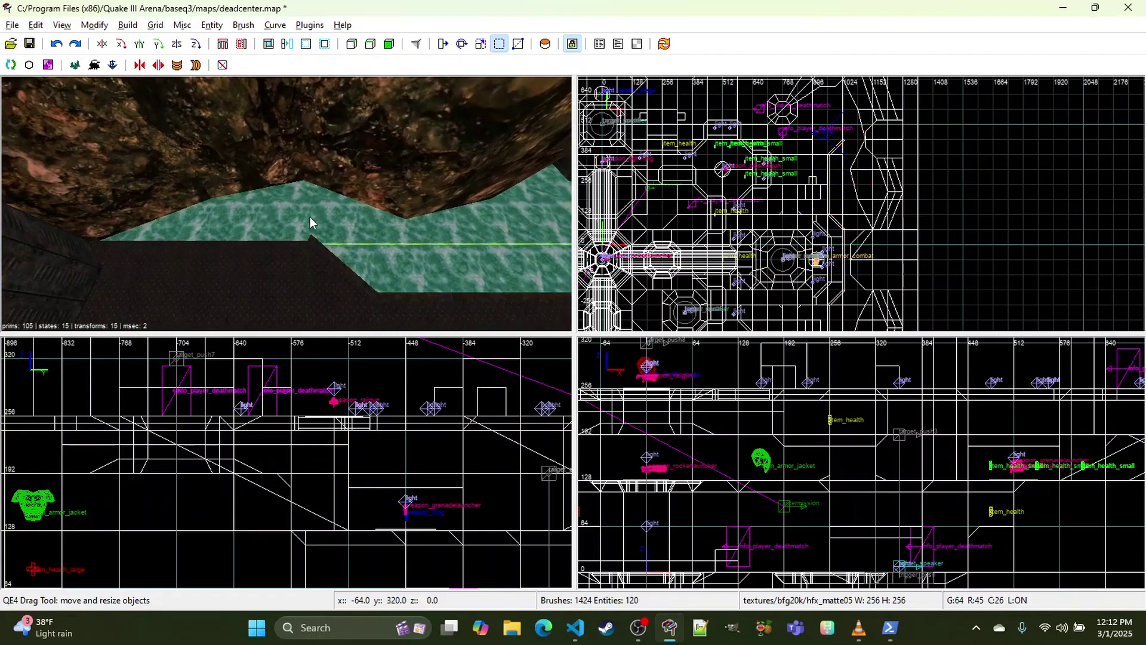
Step: Using grid size 4, draw an 8-unit-wide trim brush along x 1024 from about y 440 to y 704
scroll(818, 266, "up", 4)
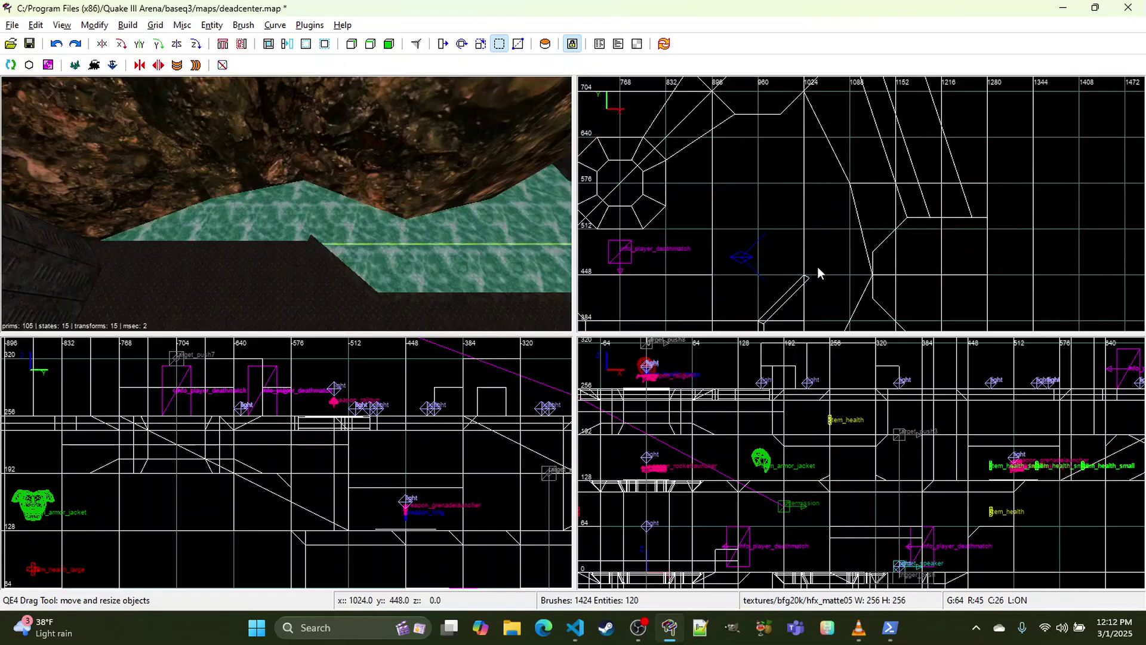
scroll(813, 277, "up", 3)
key("4")
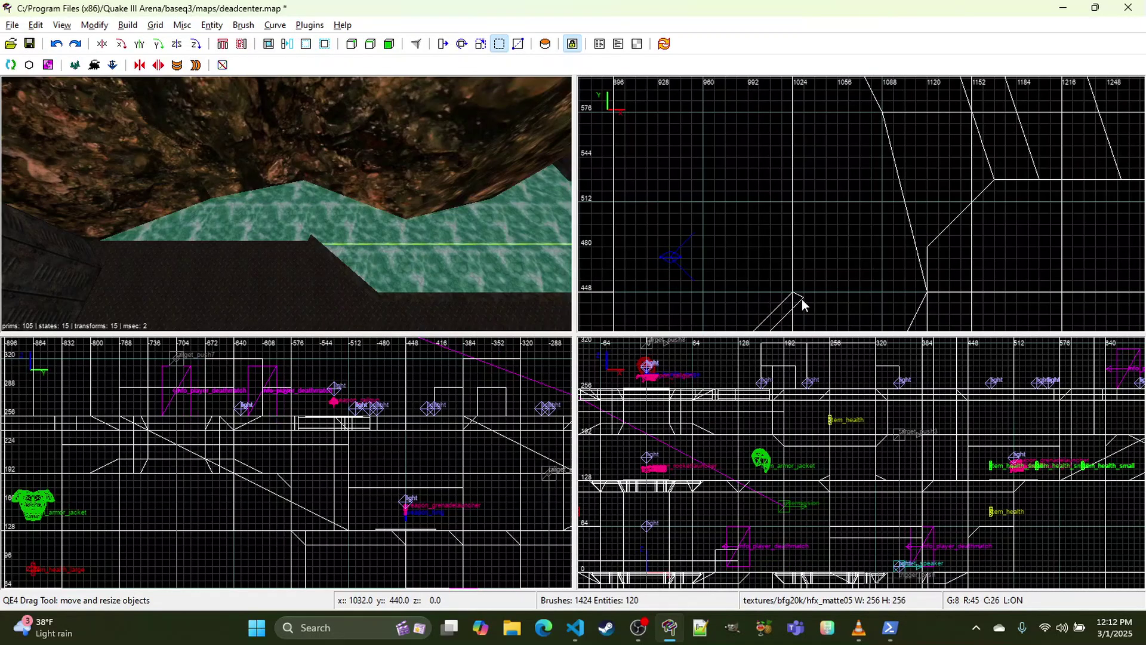
key("3")
left_click_drag(801, 267, 790, 83)
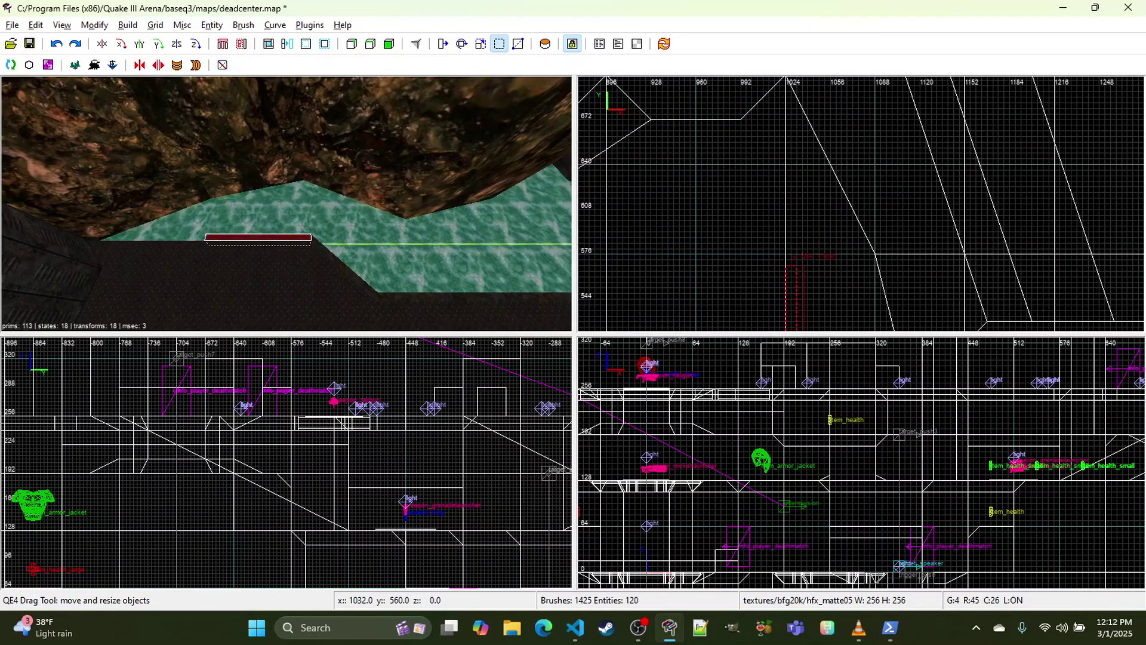
right_click_drag(776, 164, 766, 215)
mouse_move(784, 248)
left_mouse_down()
mouse_move(787, 118)
mouse_move(782, 136)
left_mouse_up()
Step: Clip the new x 1024 trim's ends at an angle, from (1024, 704) to (1032, 688) and from (1024, 448) to (1032, 444)
key("x")
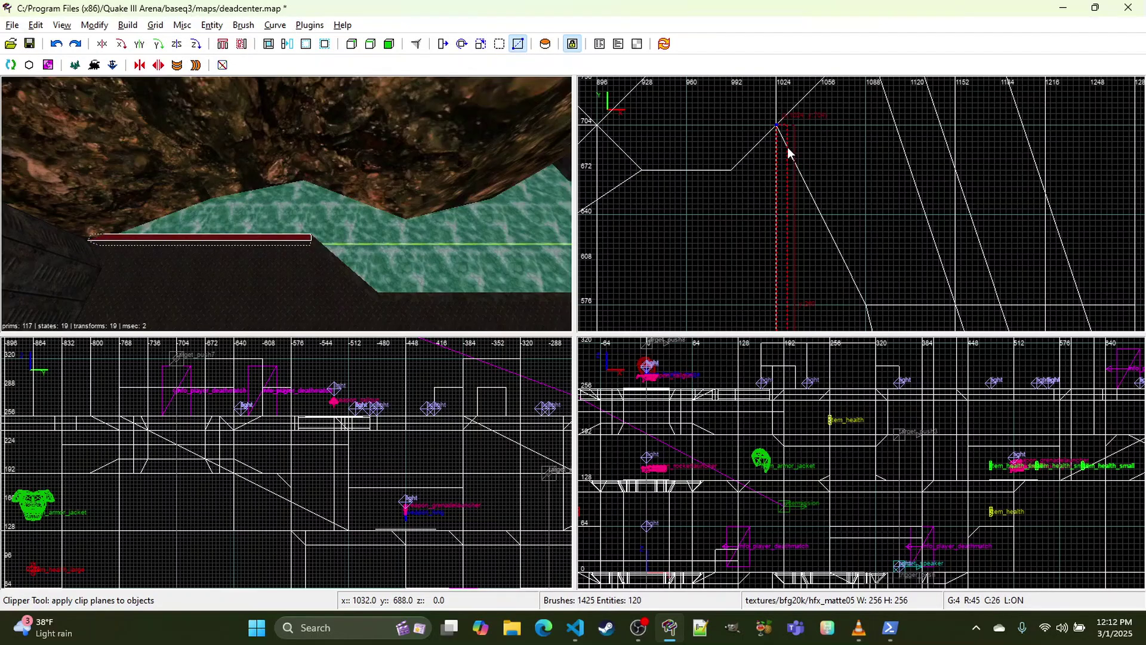
key("Return")
right_click_drag(829, 242, 830, 0)
scroll(770, 222, "up", 2)
left_click(746, 205)
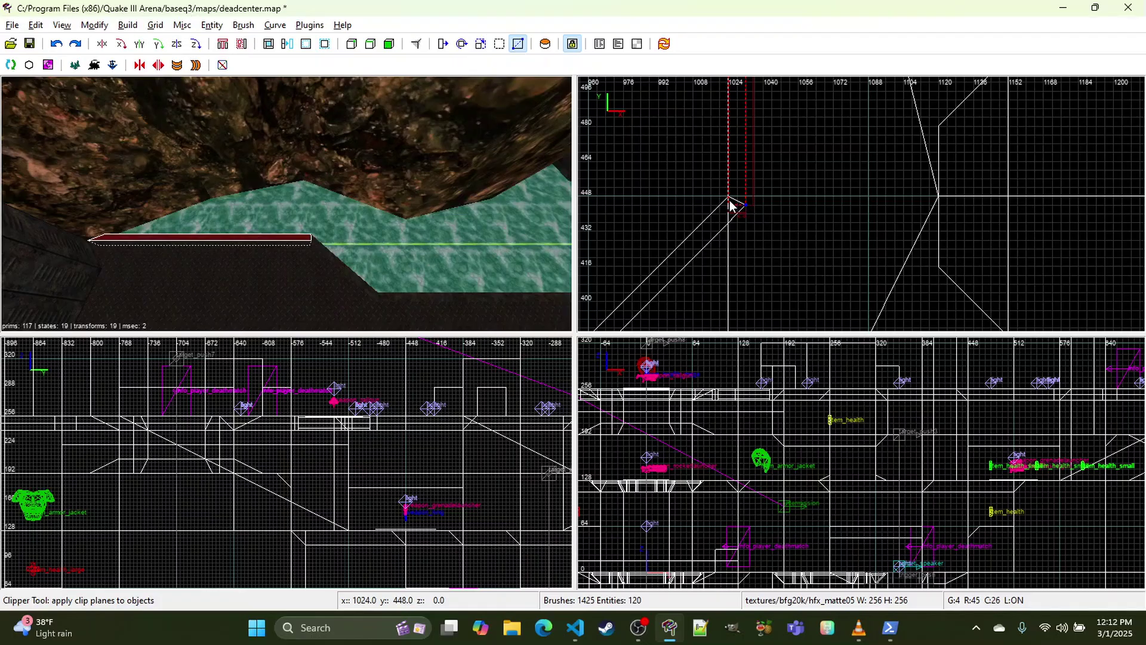
left_click(728, 196)
key("Return")
left_click(335, 265, "shift")
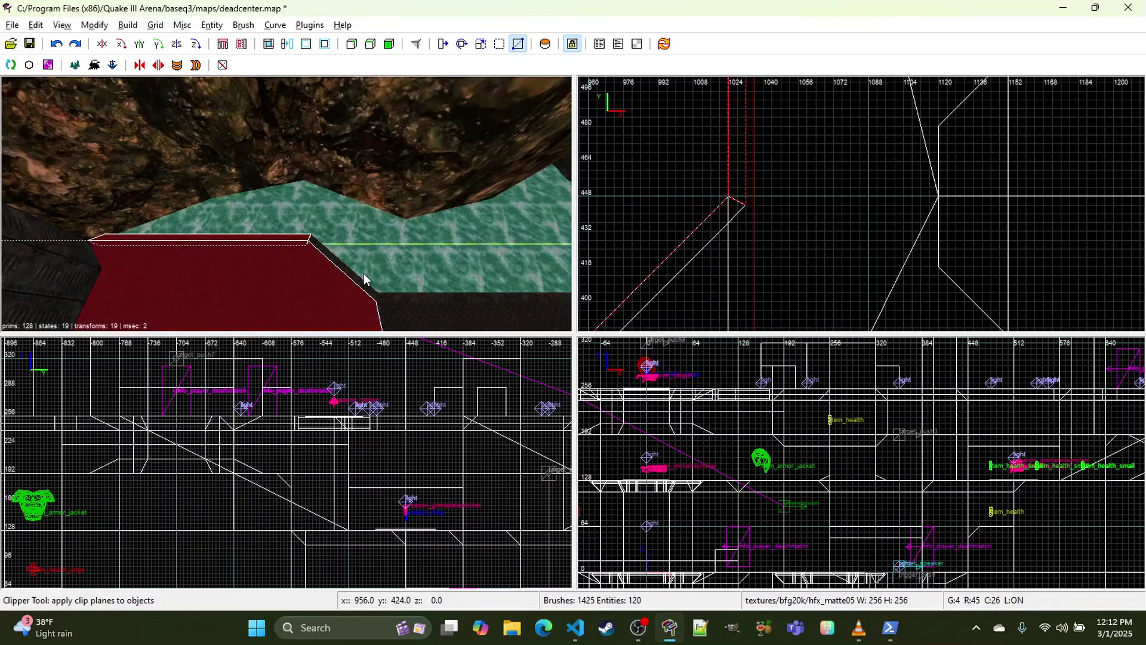
left_click(343, 270, "shift")
left_click(353, 275, "shift")
left_click(400, 296, "shift")
right_click(401, 296)
key("d")
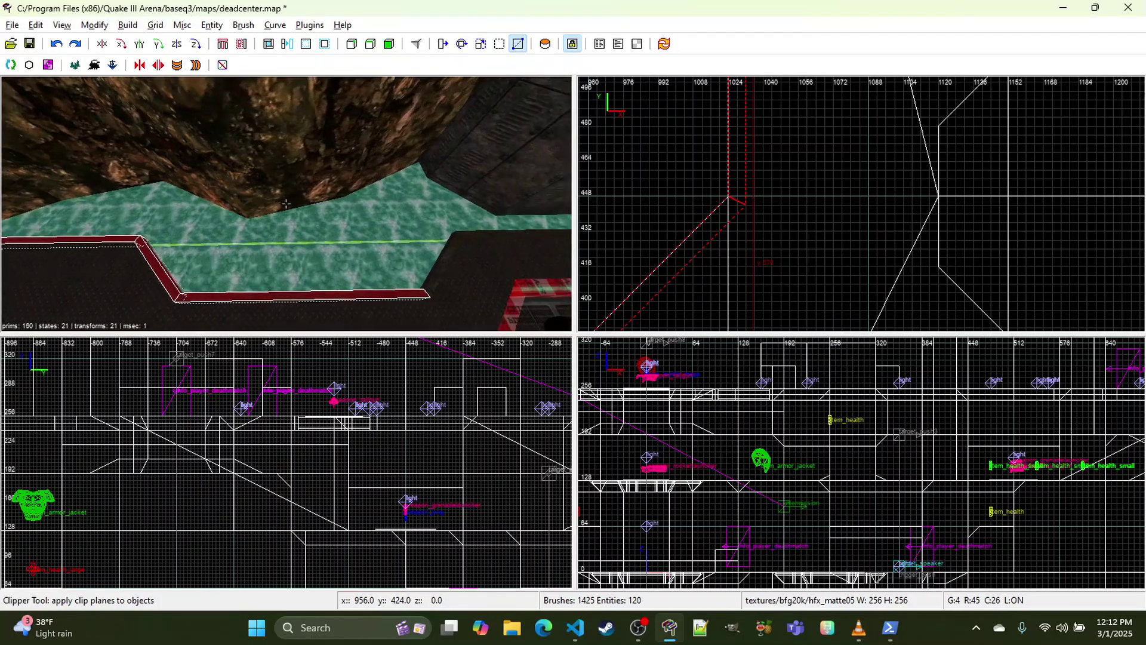
right_click(286, 204)
left_click(391, 248, "shift")
key("BackSpace")
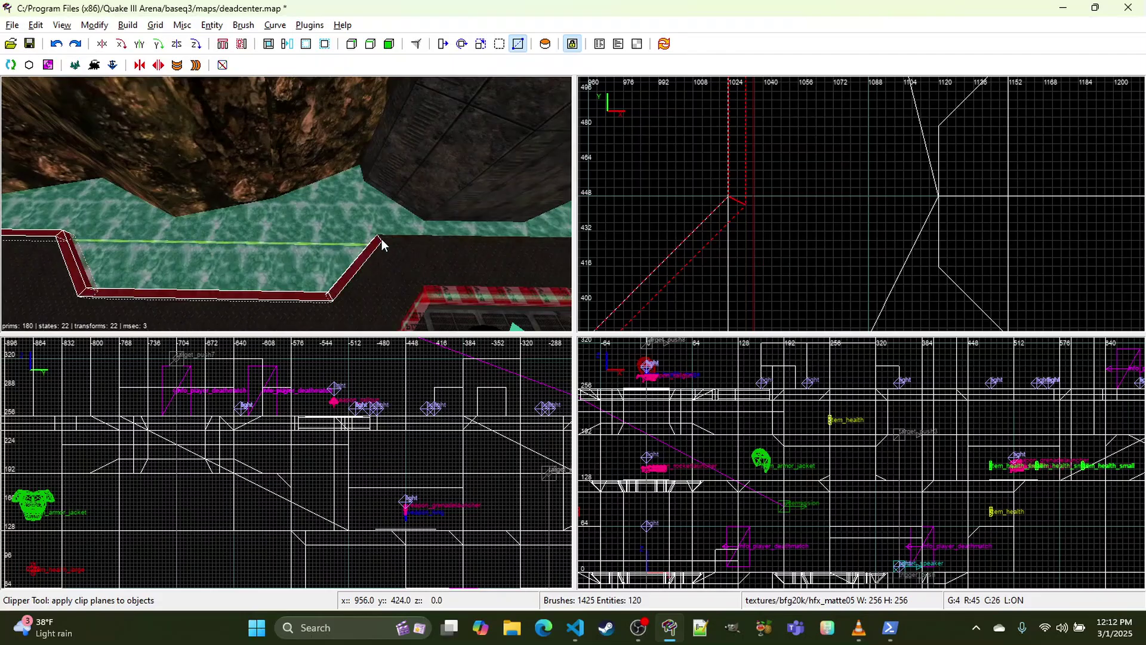
right_click(386, 240)
key("d")
right_click(286, 203)
left_click(372, 242, "shift")
right_click(373, 241)
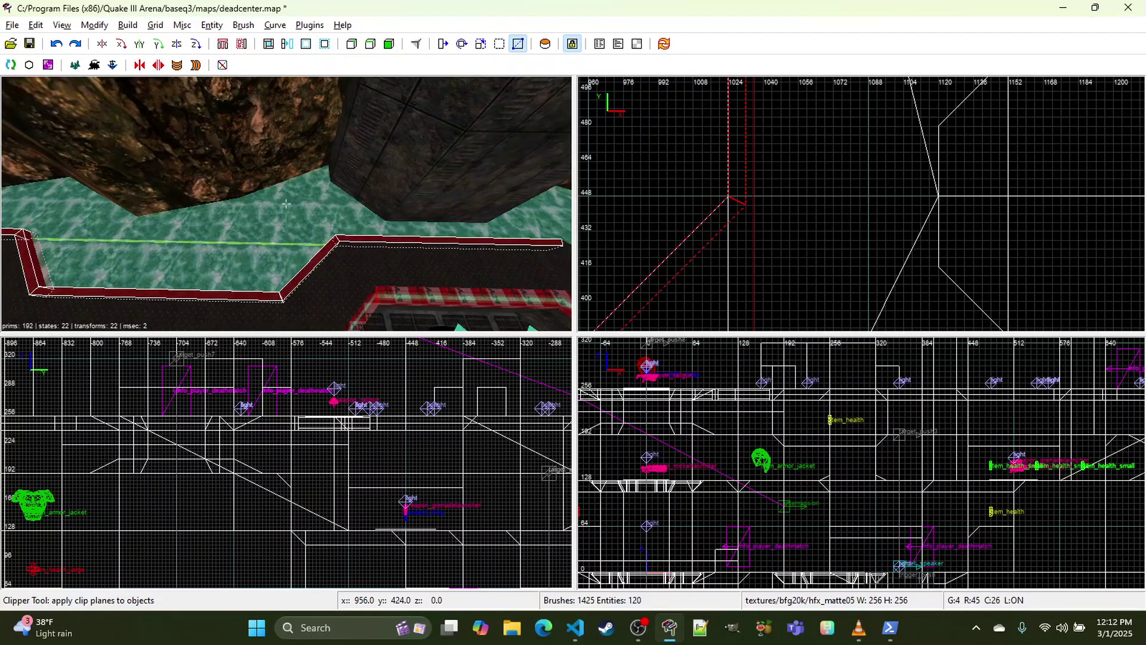
right_click(301, 251)
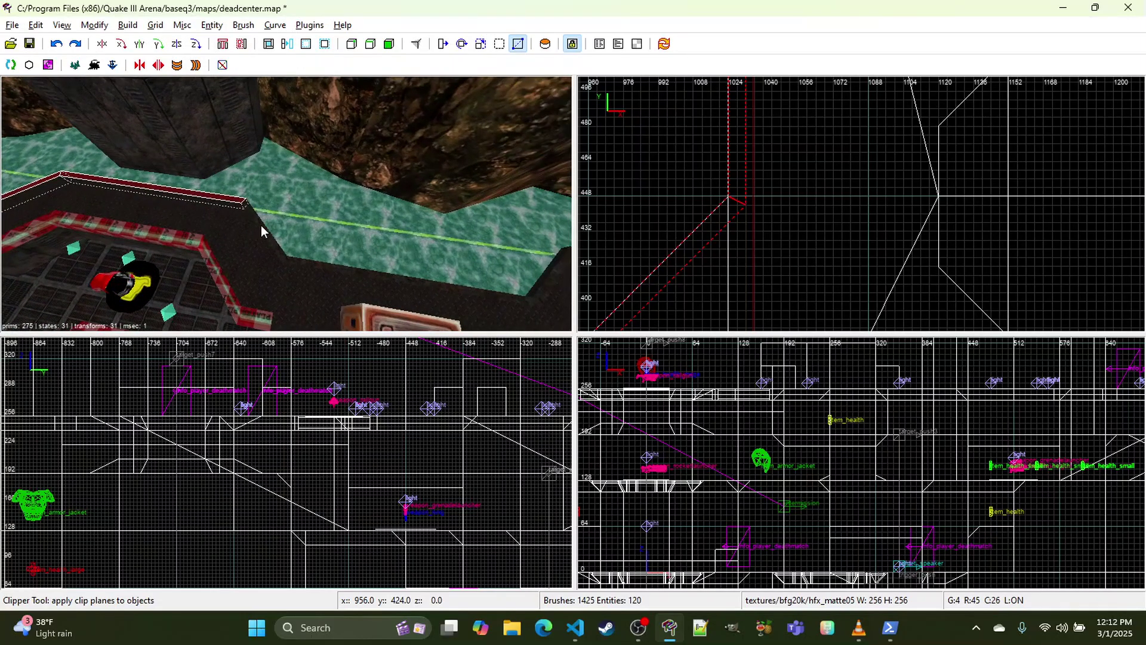
left_click(298, 259, "shift")
right_click(298, 259)
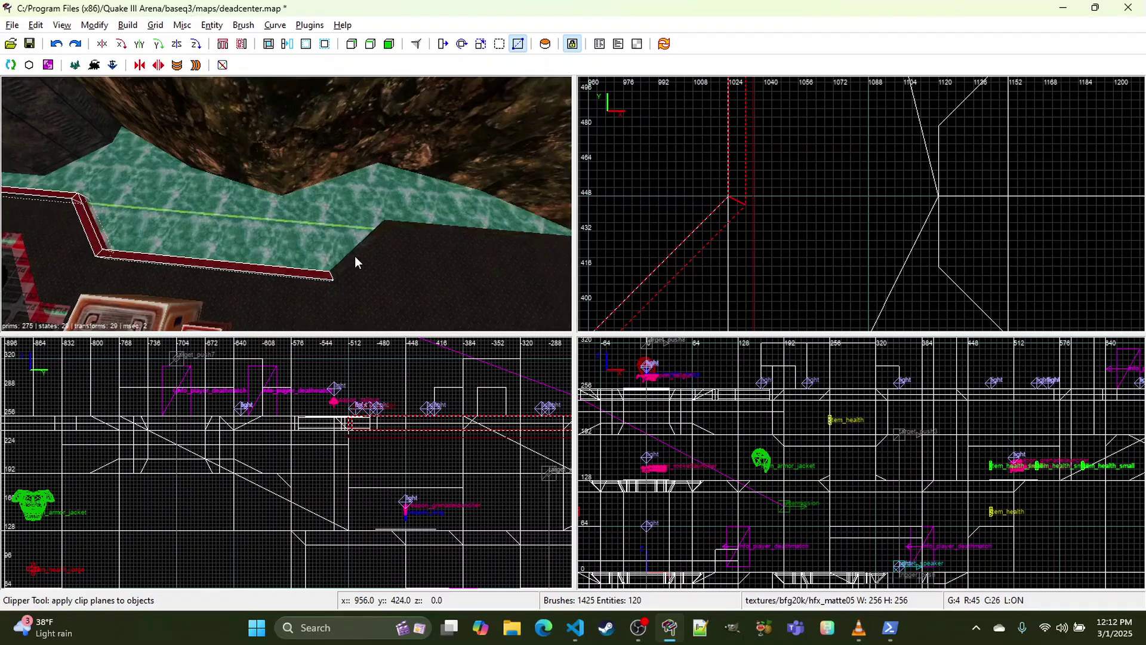
right_click(355, 253)
left_click(365, 227, "shift")
right_click(365, 227)
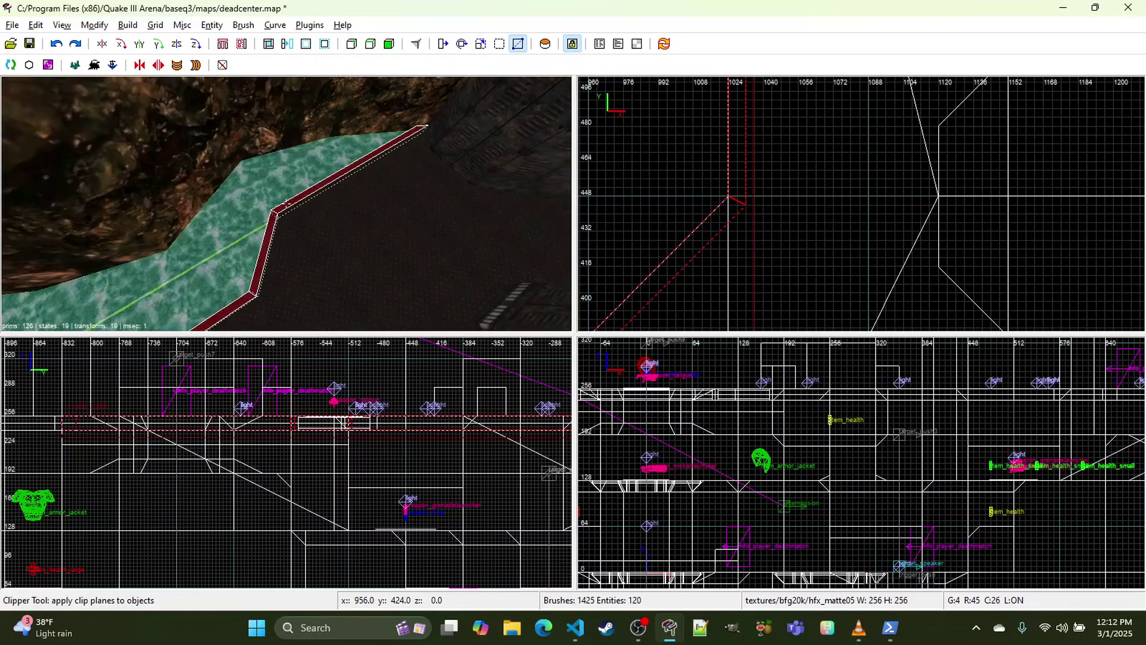
right_click(365, 227)
scroll(761, 212, "down", 8)
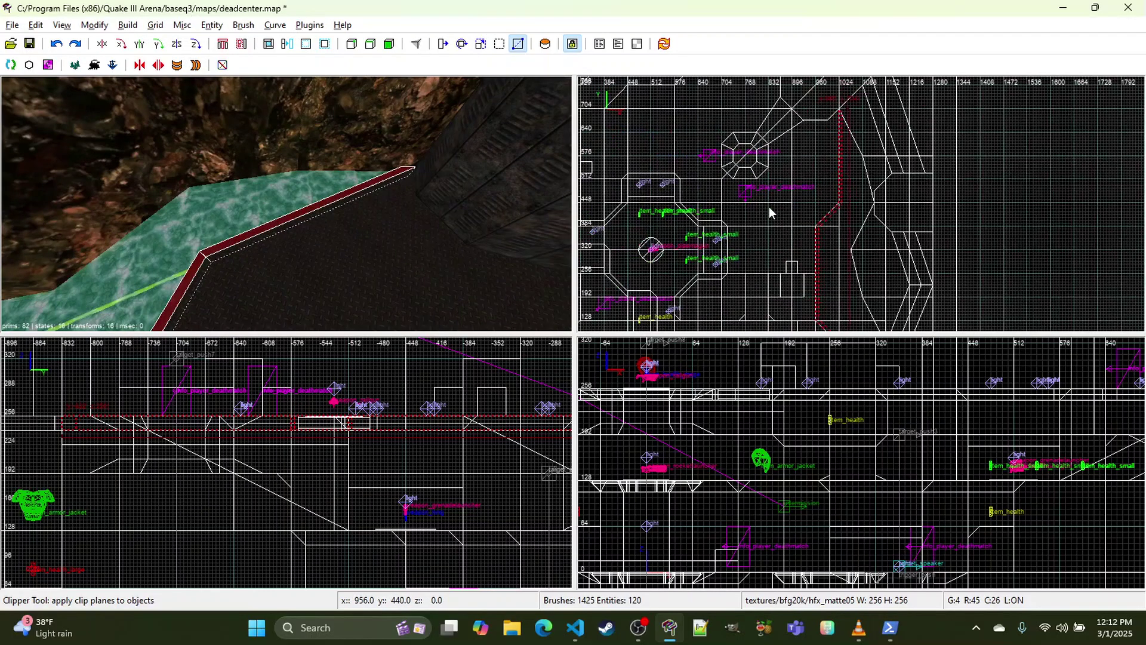
right_click(429, 212)
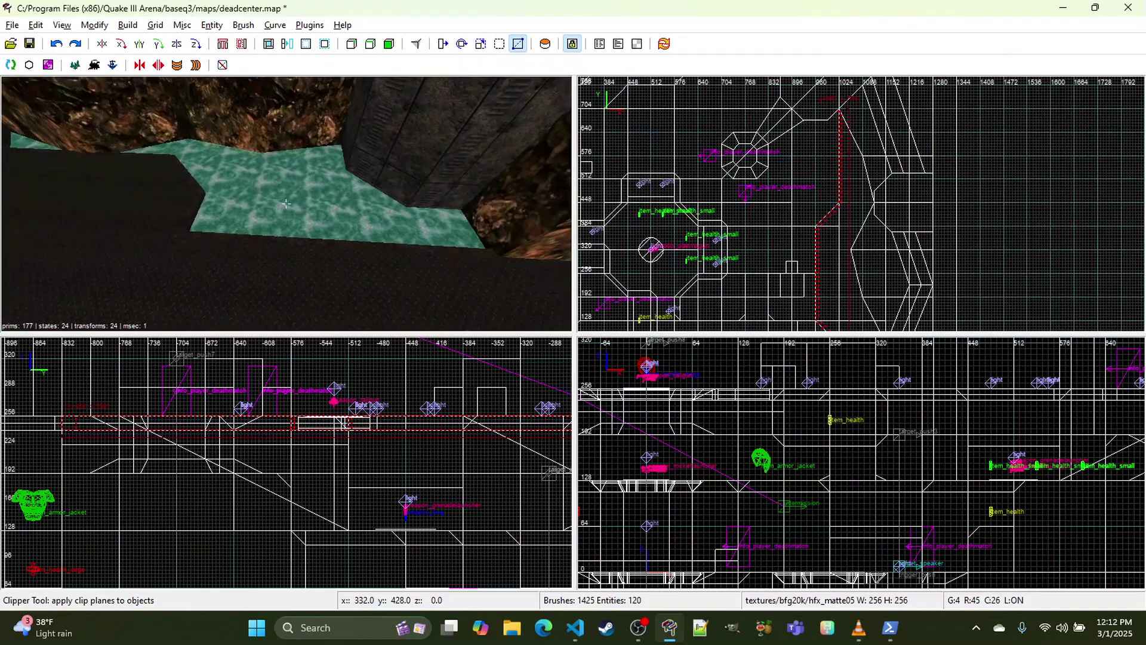
left_click(321, 245, "shift")
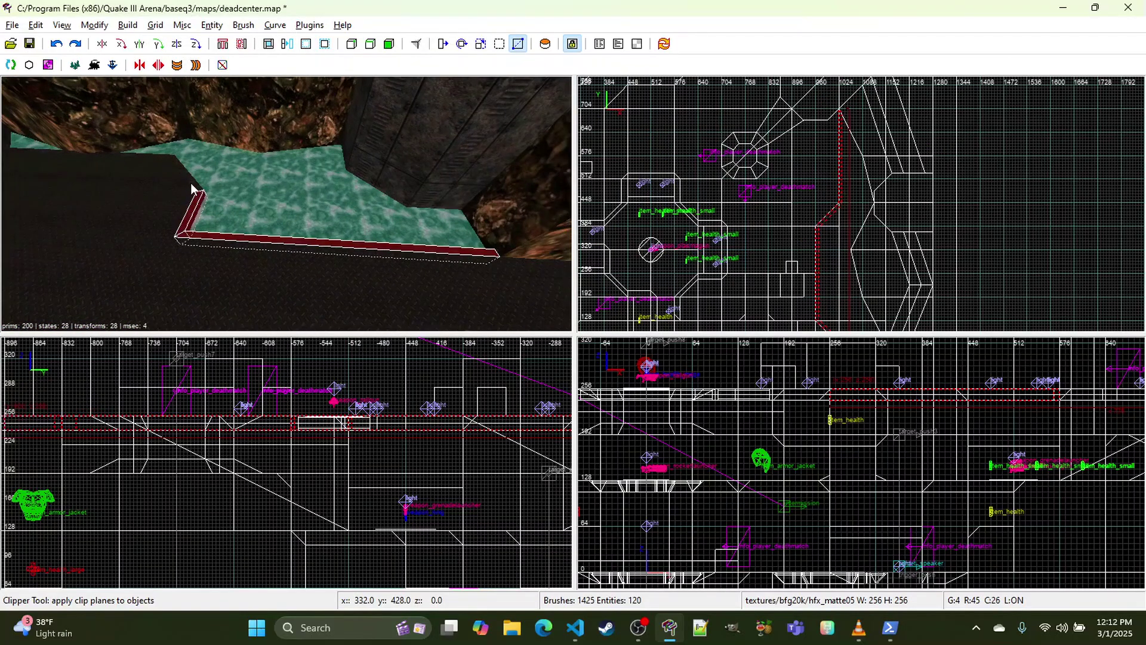
left_click(169, 160, "shift")
scroll(716, 239, "down", 3)
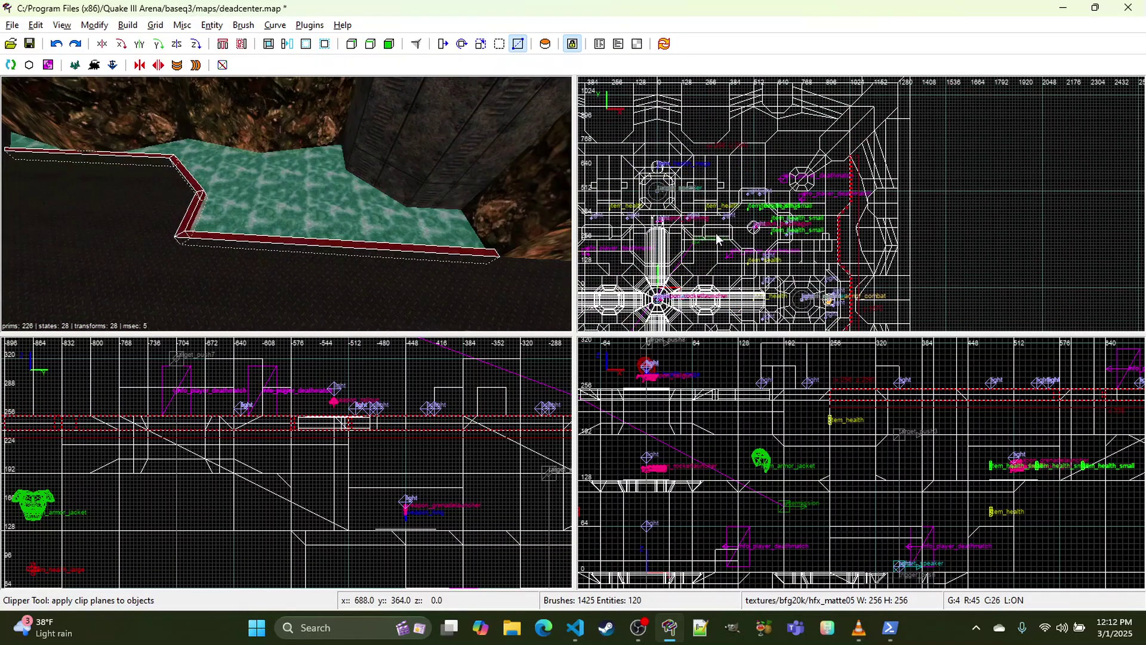
right_click_drag(717, 238, 831, 48)
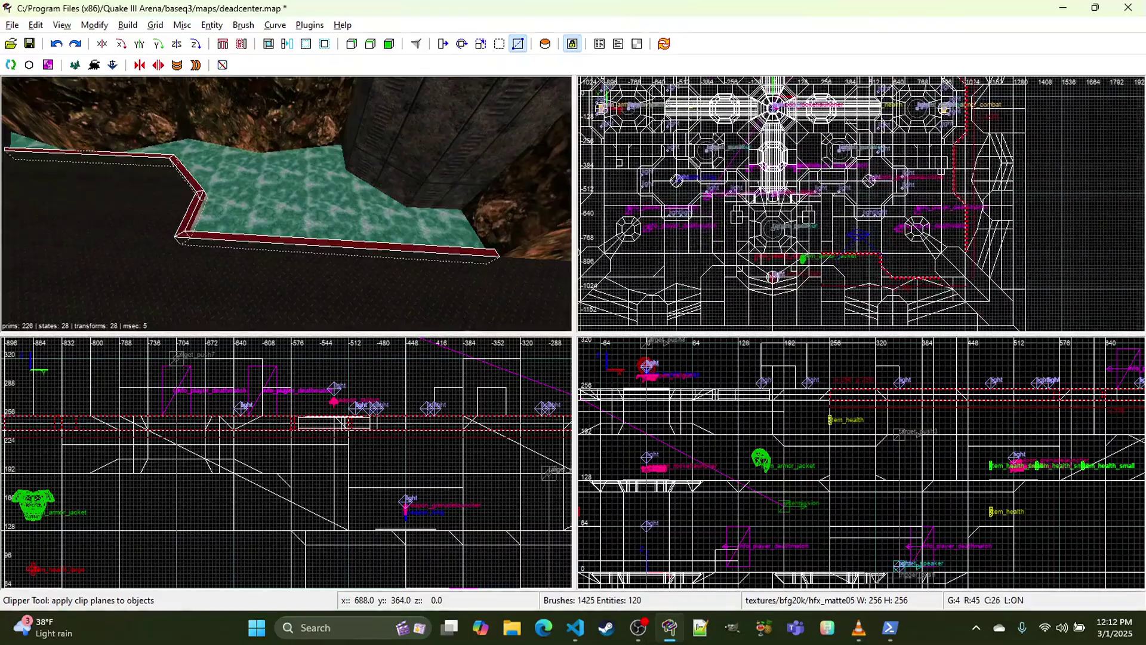
right_click_drag(776, 120, 753, 235)
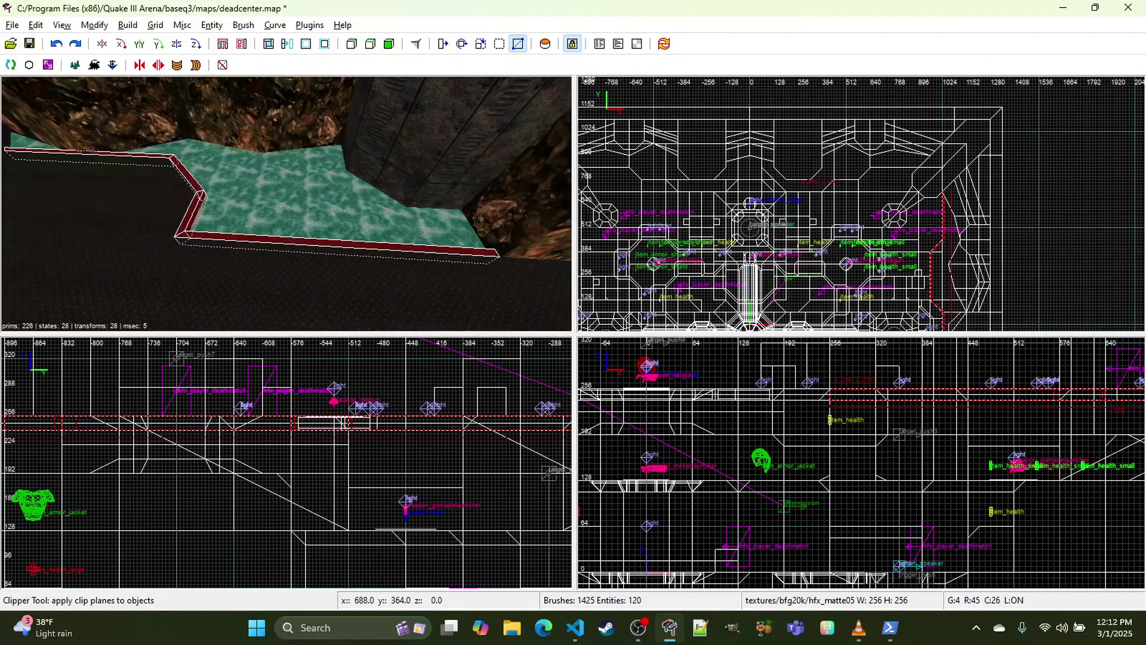
scroll(774, 238, "up", 5)
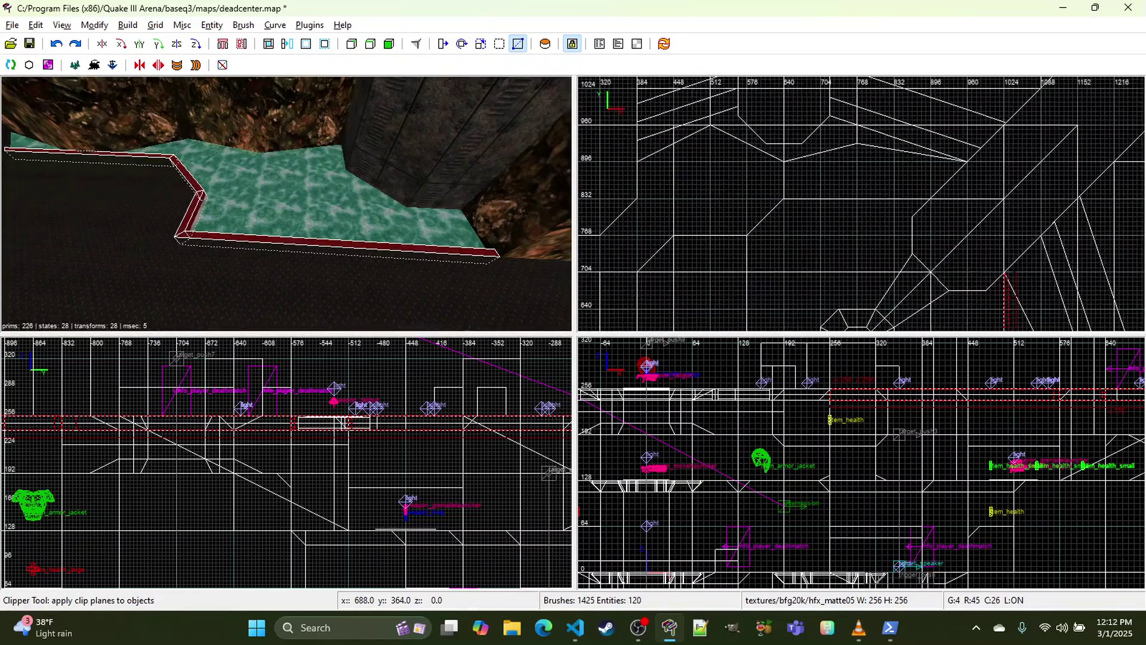
key("Escape")
Step: Draw an 8-unit-wide trim brush along the platform edge at y 832 from x 904 to x 640
scroll(900, 215, "up", 4)
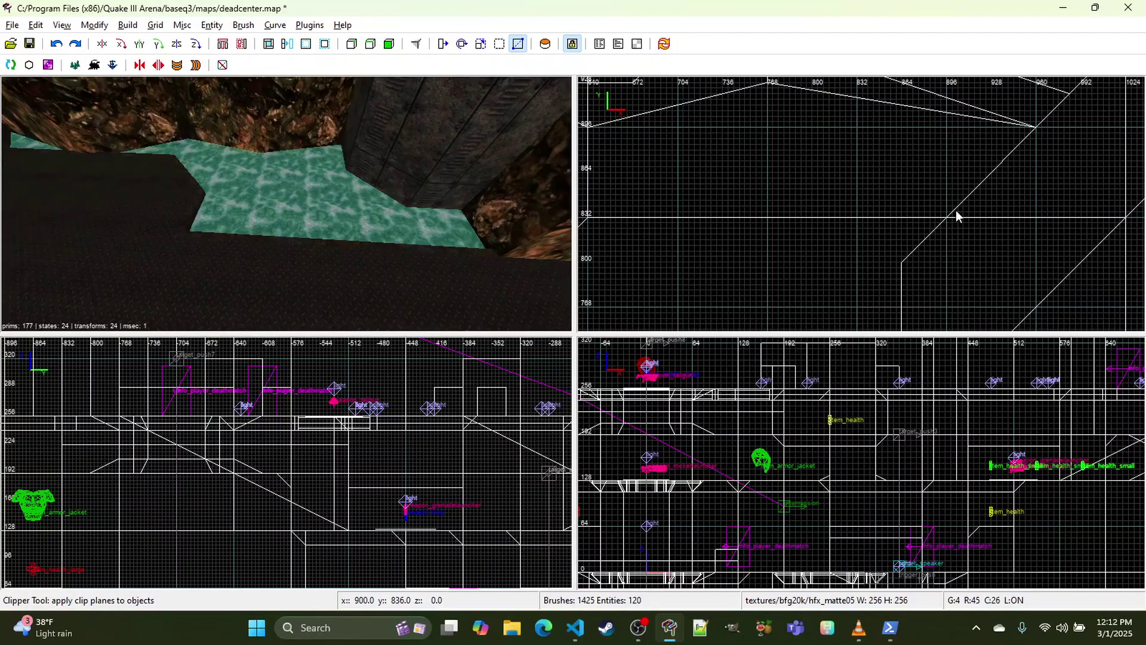
key("x")
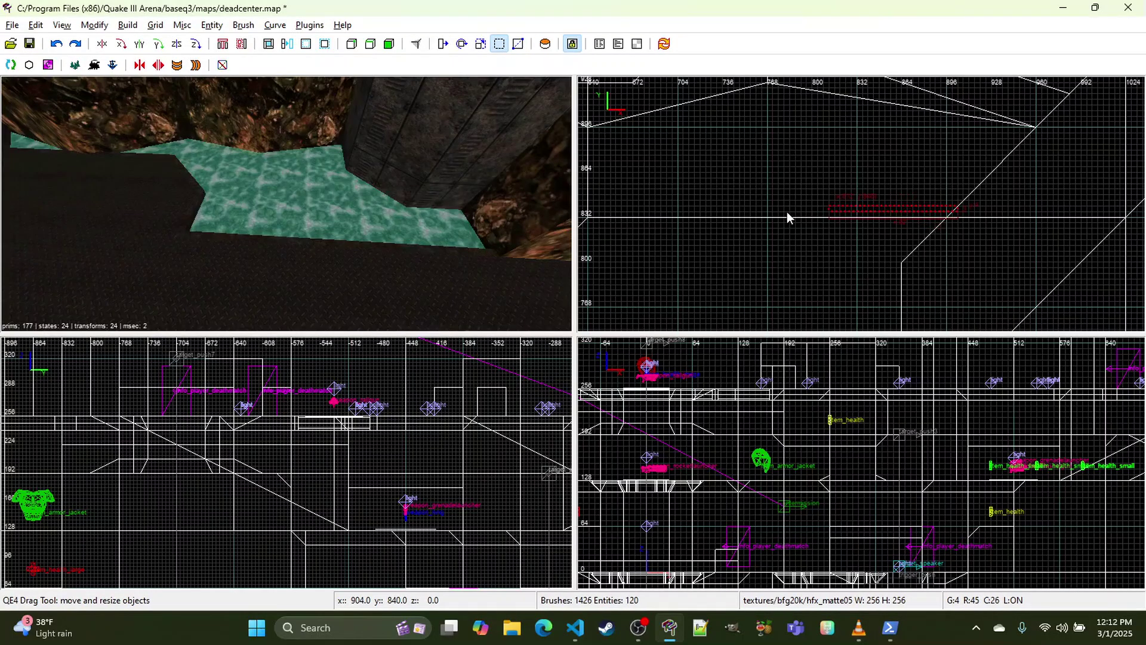
right_click_drag(610, 213, 637, 214)
left_click_drag(743, 214, 679, 191)
scroll(678, 191, "up", 5)
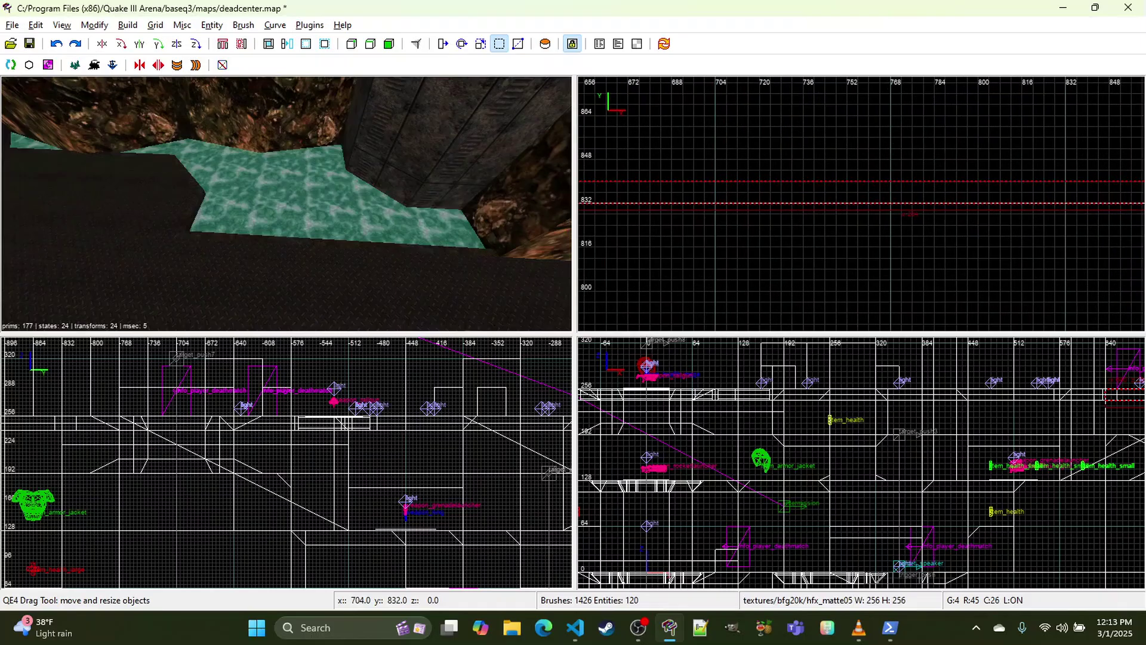
Step: Extend the y 832 trim to x 636 and clip that end at an angle through the corner at (640, 832)
key("x")
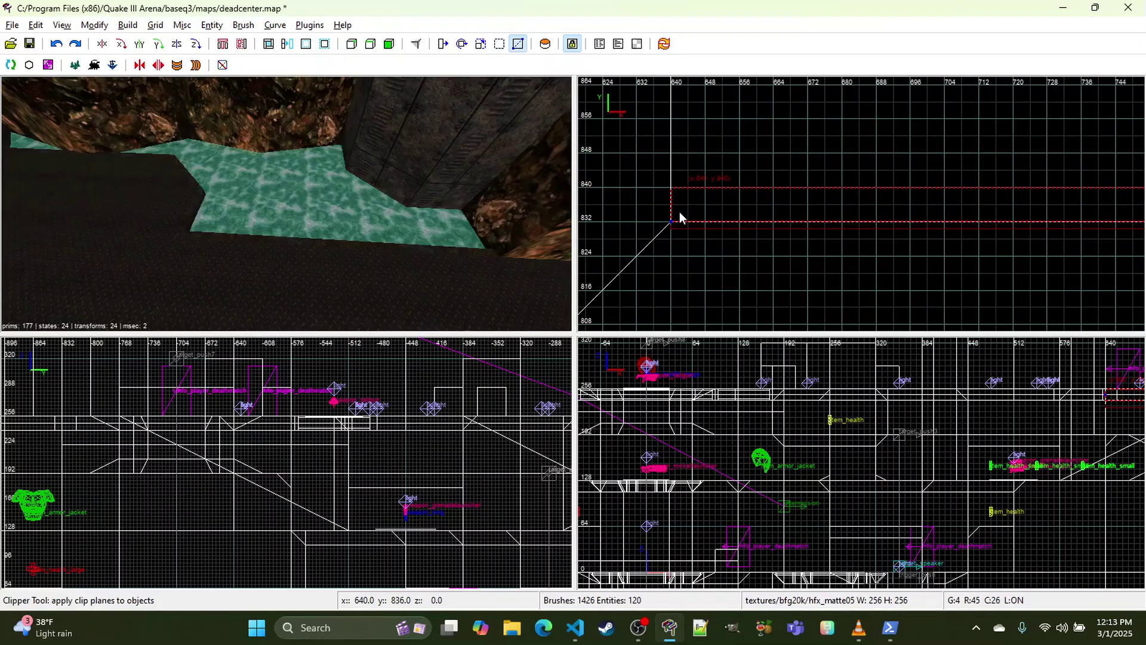
key("x")
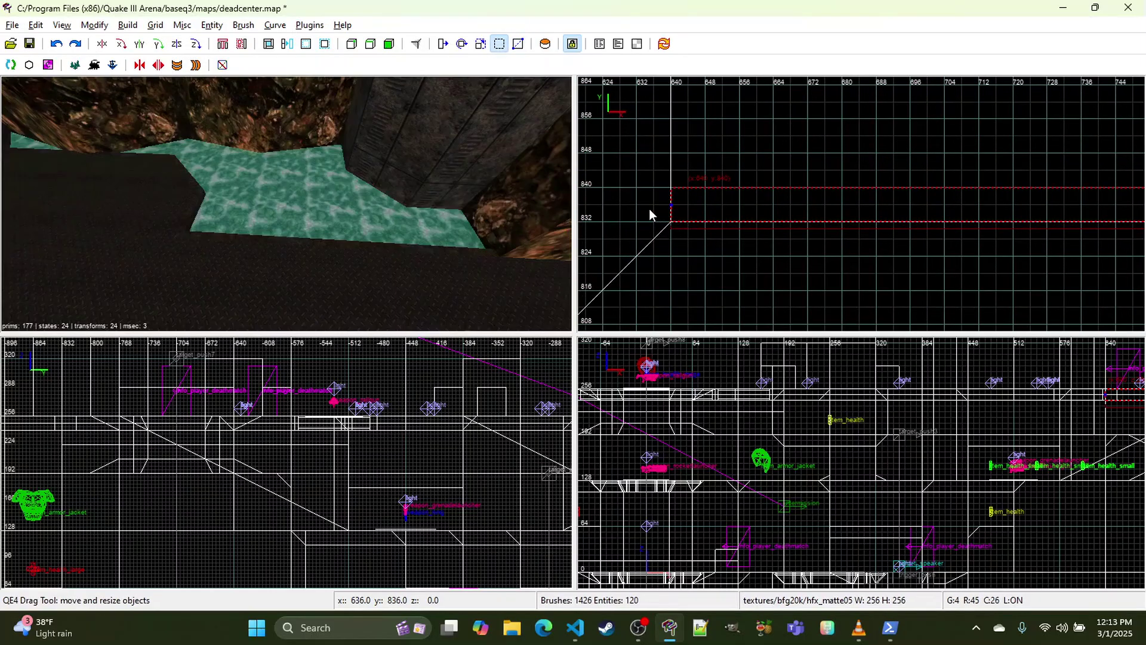
key("x")
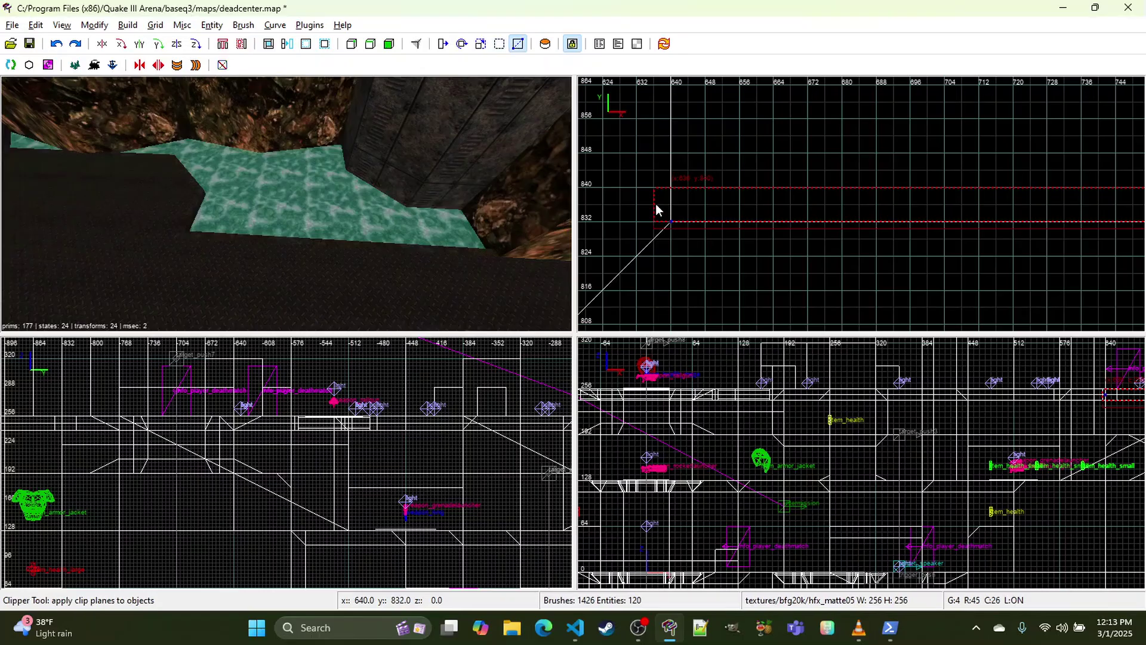
key("Return")
Step: Clip the y 832 trim's other end at an angle from (904, 840) to (896, 832), following the adjoining diagonal edge
mouse_move(959, 226)
right_mouse_down()
mouse_move(545, 202)
mouse_move(0, 201)
right_mouse_up()
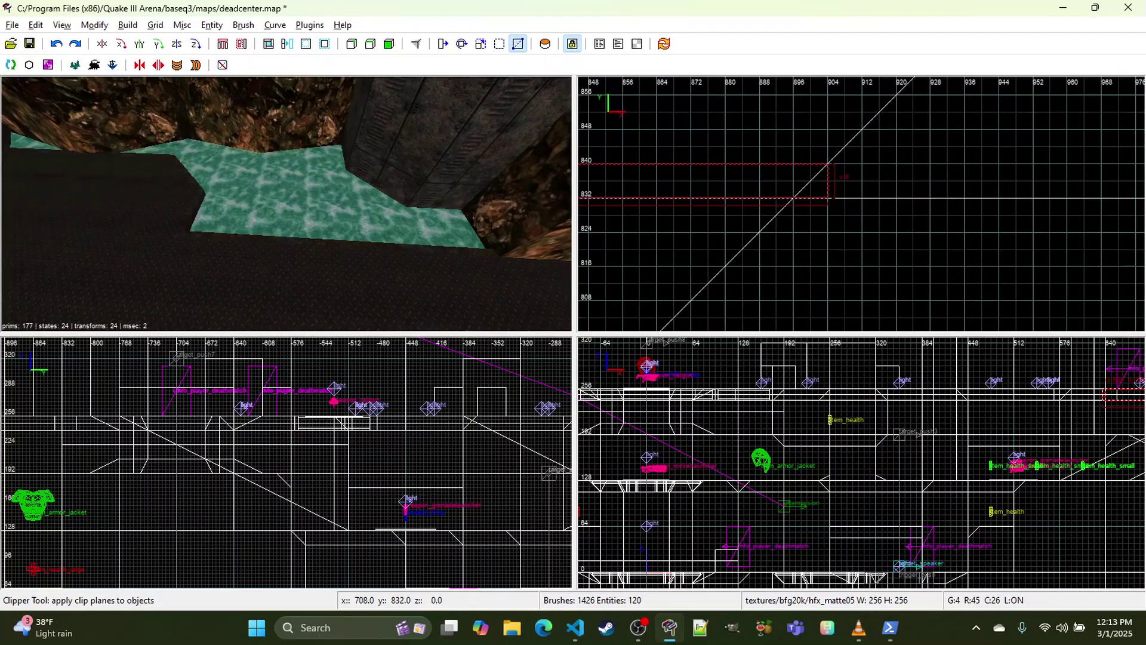
left_click(791, 200)
right_click(286, 203)
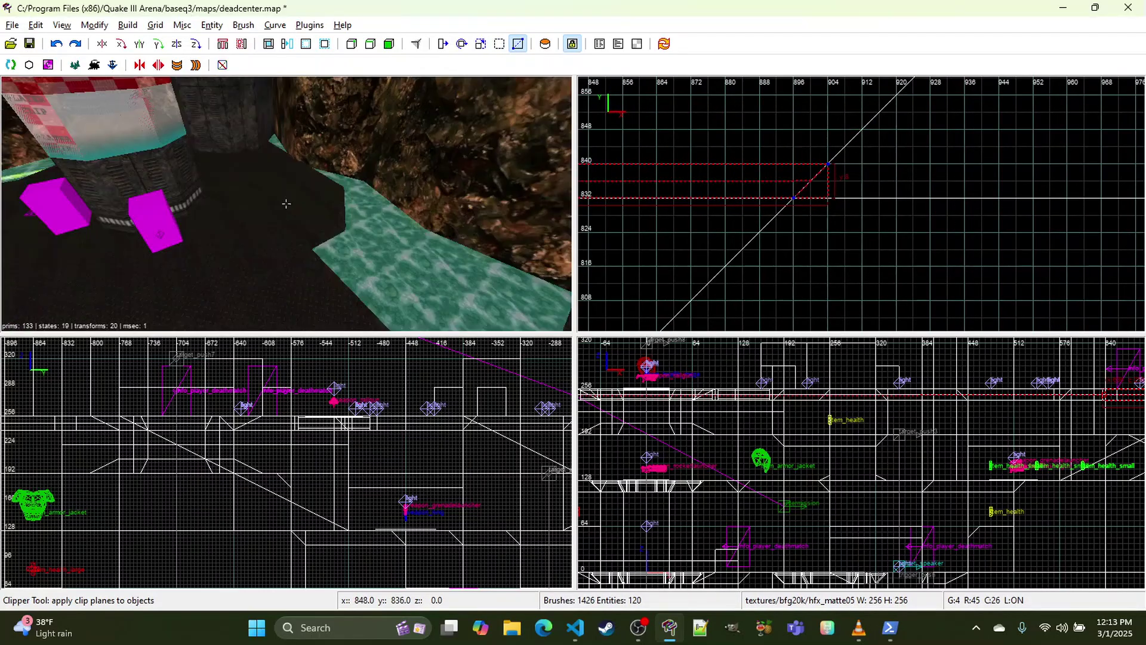
key("w")
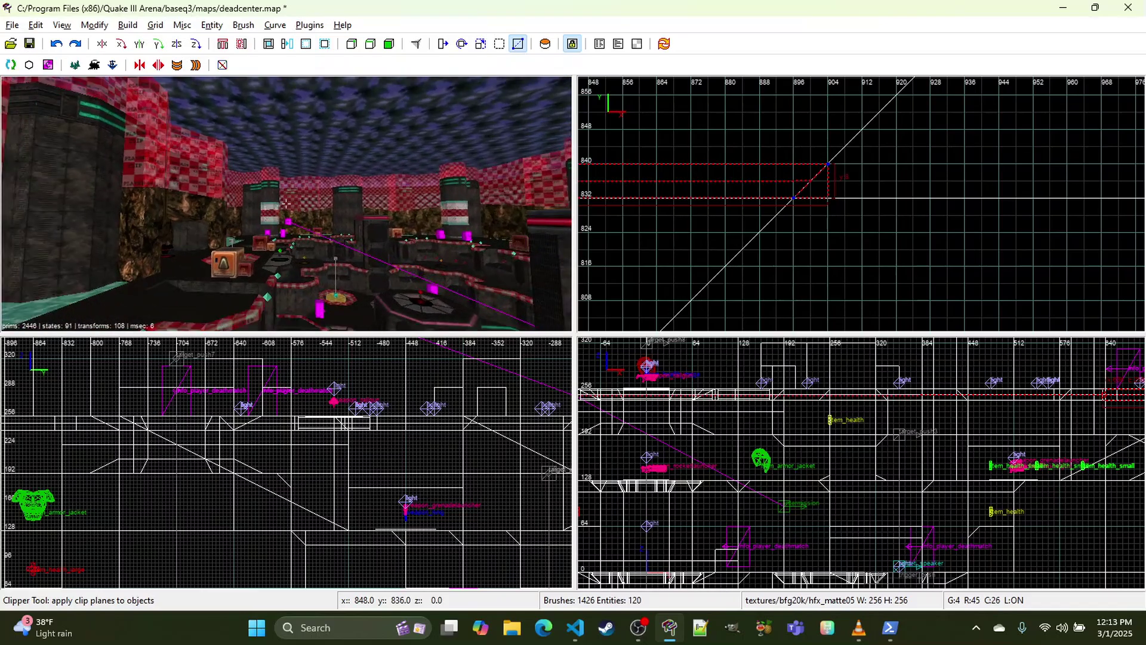
key("w")
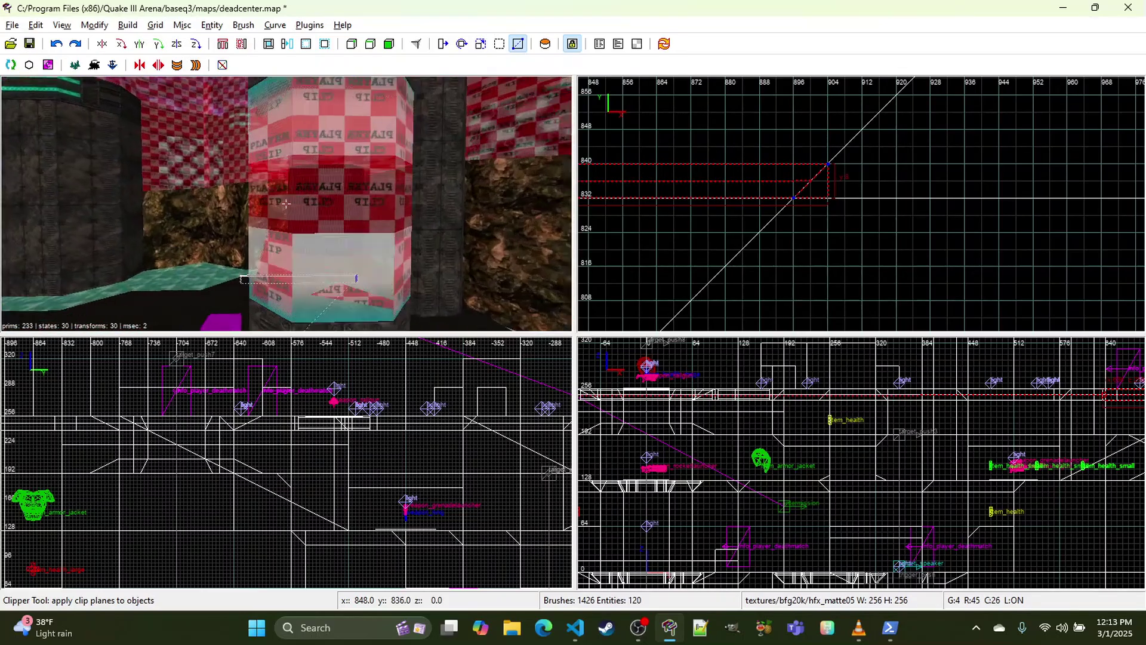
key("w")
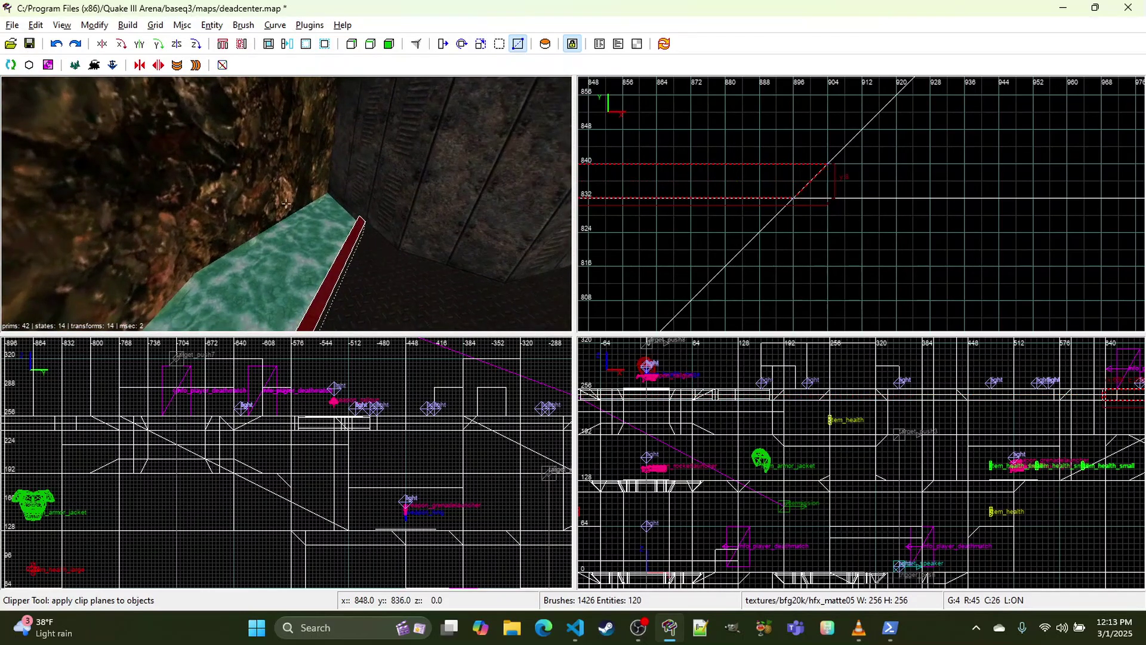
key("w")
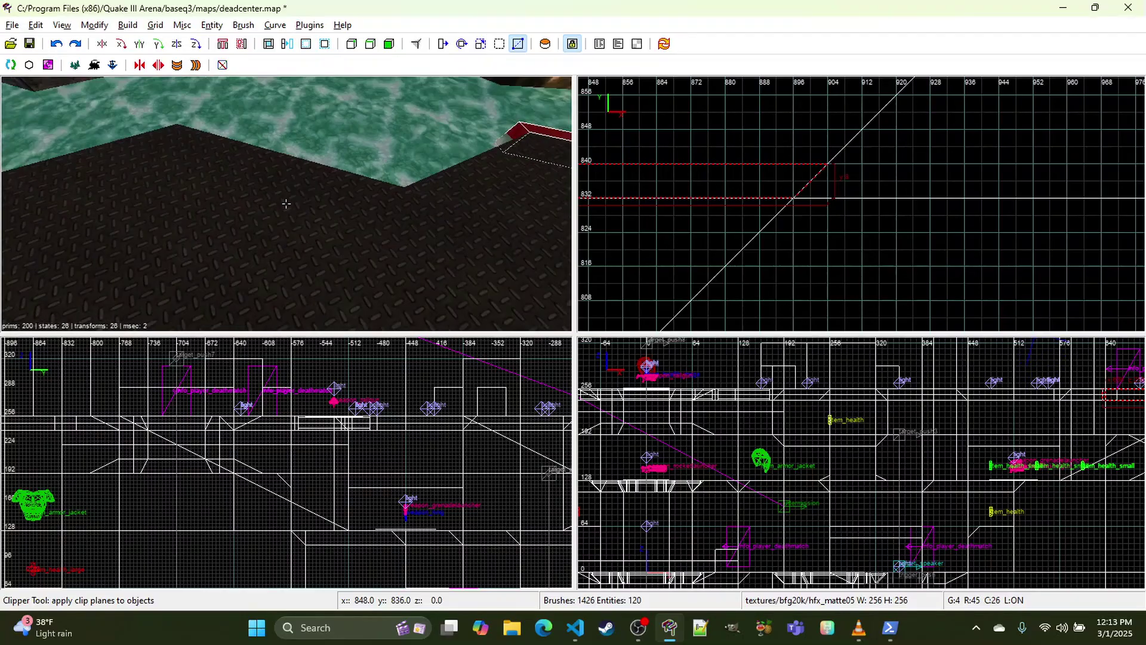
Step: Deselect the finished trim and draw a new brush over the diagonal edge from (640, 840) to (576, 768)
scroll(835, 207, "down", 6)
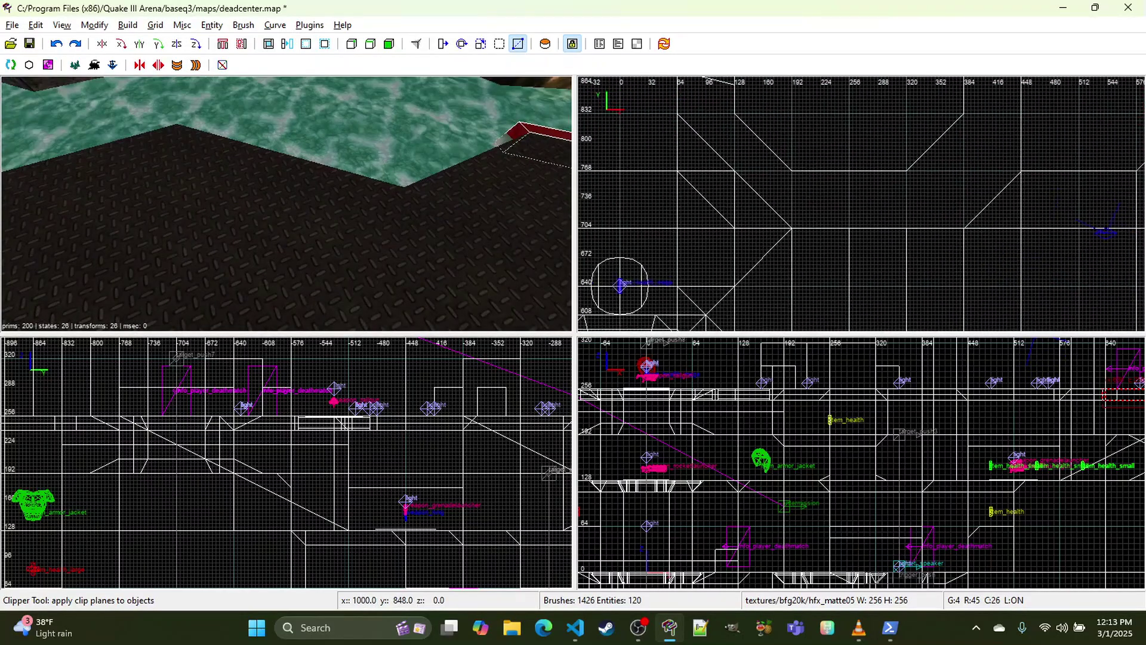
right_click_drag(860, 204, 1043, 247)
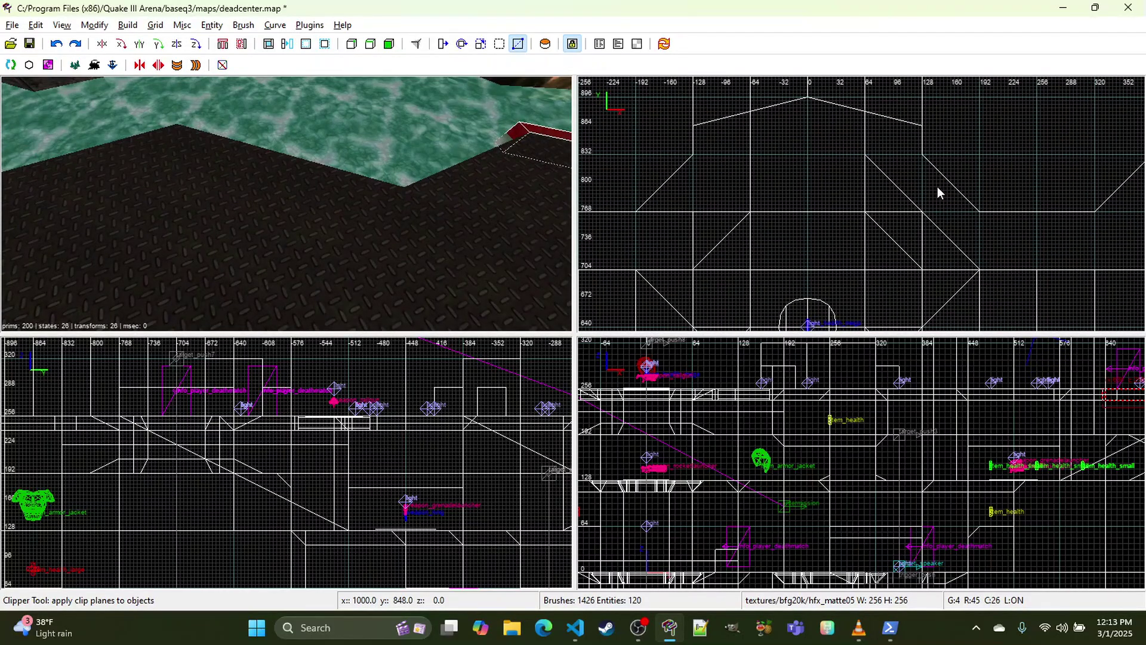
right_click(441, 179)
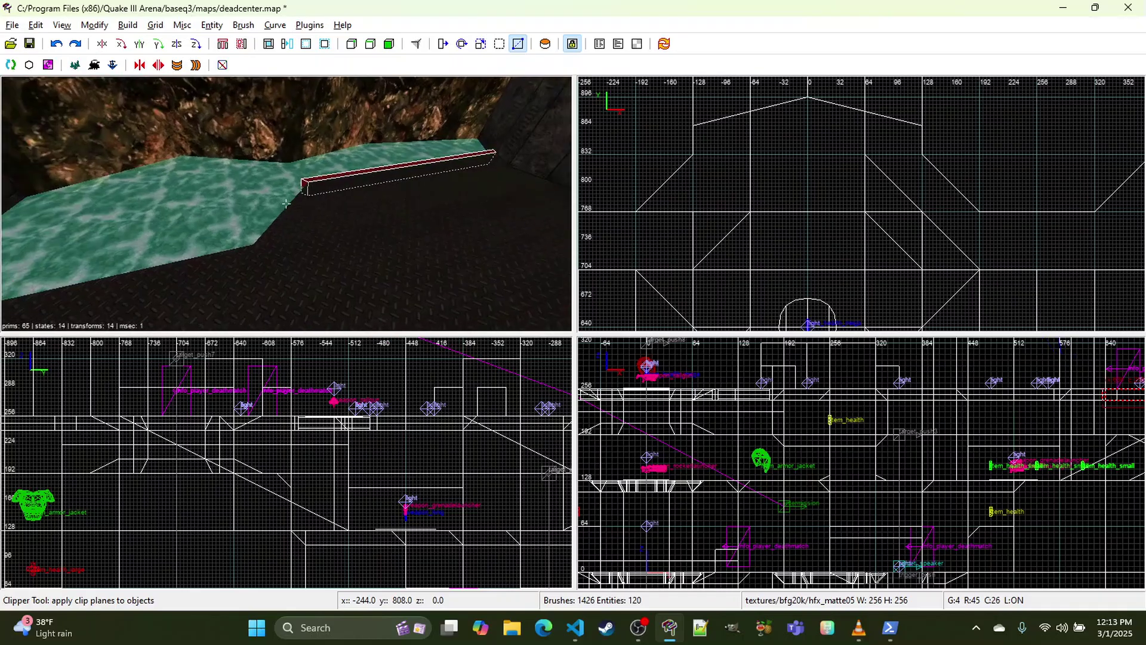
right_click(286, 203)
mouse_move(947, 204)
right_mouse_down()
mouse_move(833, 208)
mouse_move(602, 164)
mouse_move(555, 218)
mouse_move(856, 232)
right_mouse_up()
scroll(947, 204, "up", 3)
scroll(944, 199, "up", 2)
key("Escape")
mouse_move(917, 154)
right_mouse_down()
mouse_move(924, 144)
mouse_move(916, 151)
right_mouse_up()
scroll(915, 148, "down", 1)
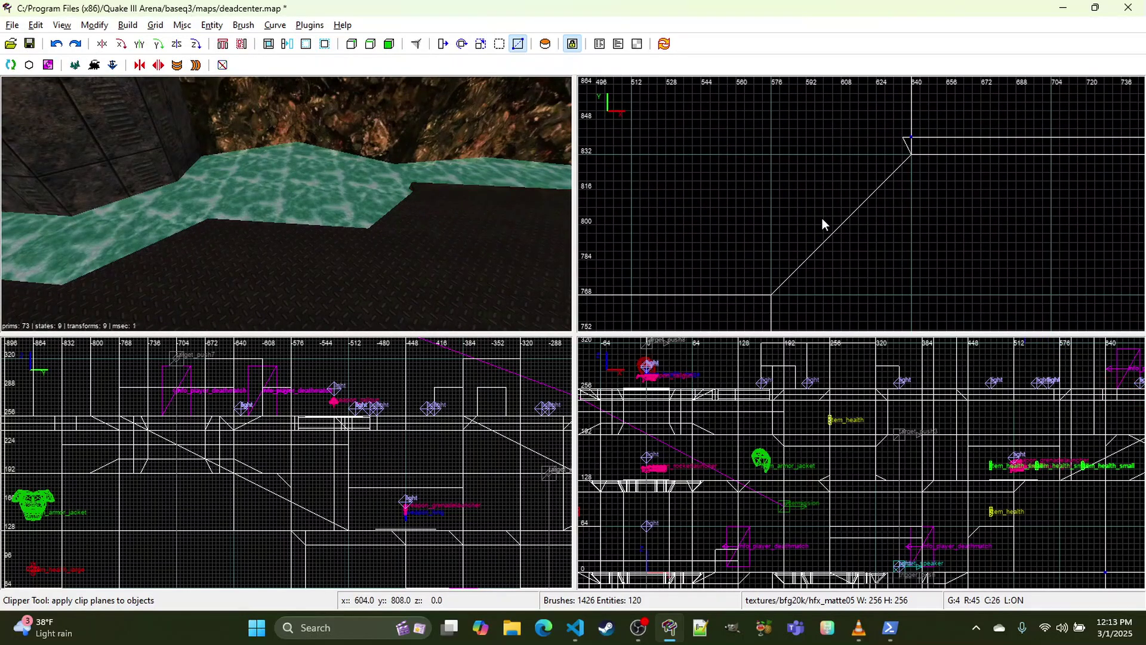
key("x")
left_click_drag(911, 137, 772, 293)
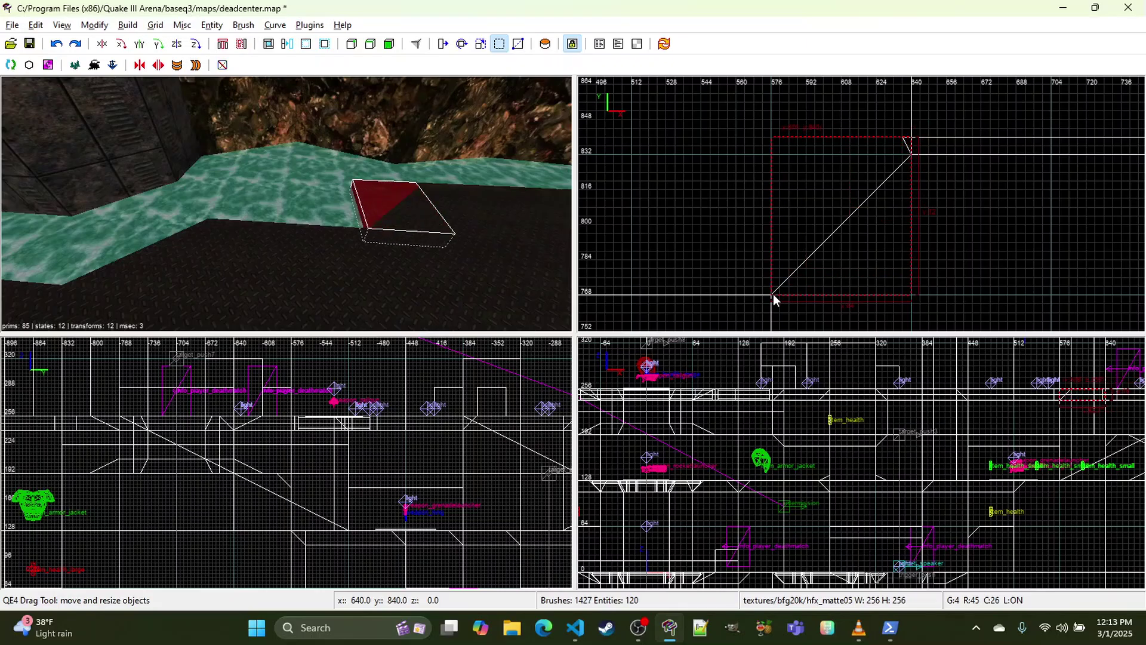
Step: Clip the new brush at the neighbouring trim's angled end and along the platform diagonal from (640, 832) to (576, 768)
key("x")
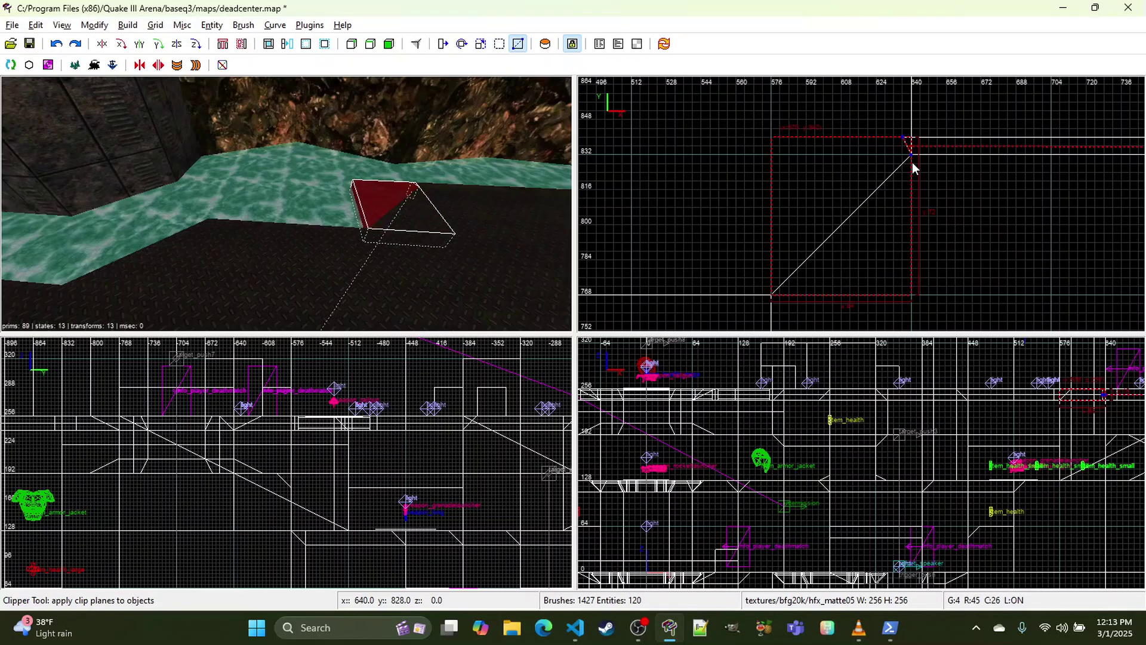
left_click(913, 156)
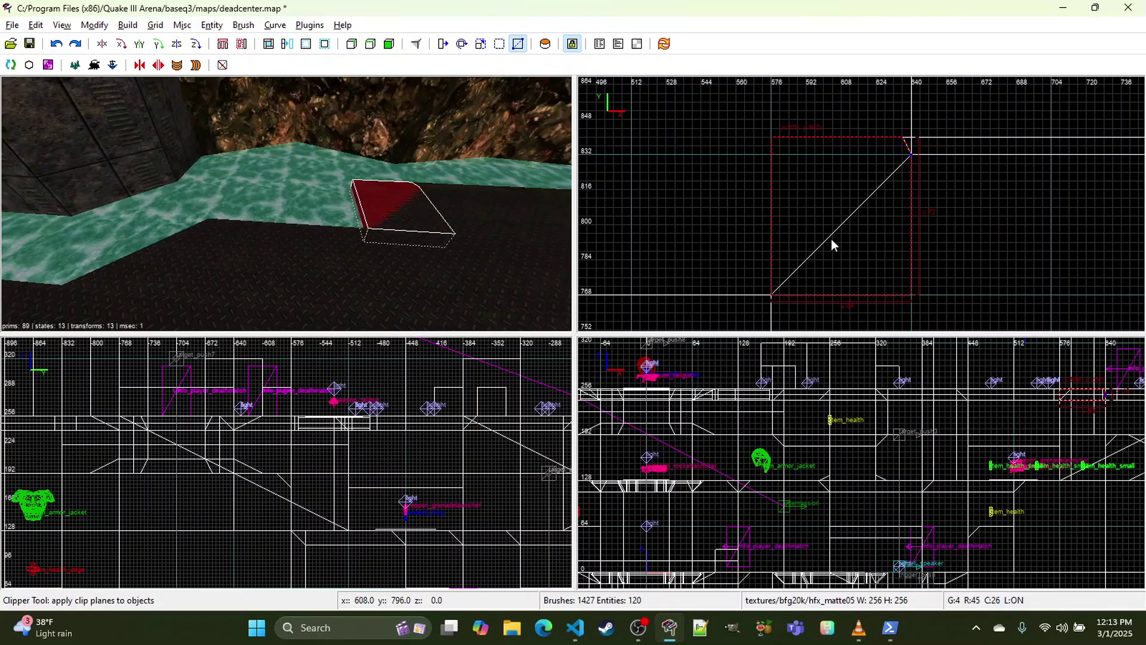
left_click(769, 294)
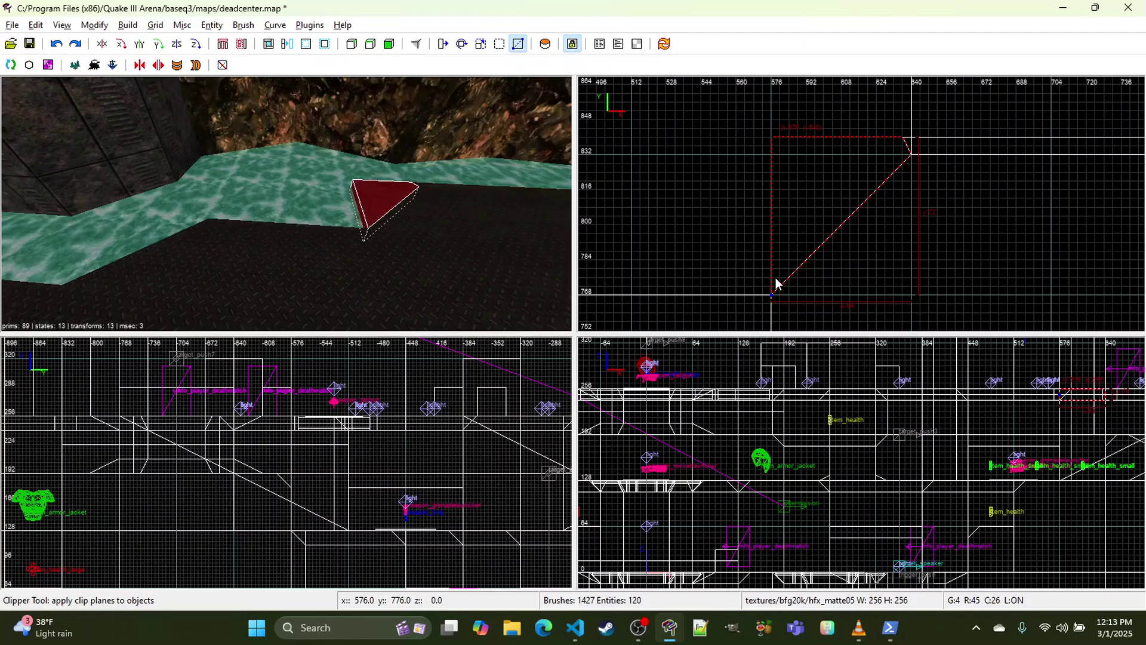
key("x")
Step: Clip away the brush's outer part parallel to the platform diagonal through (636, 840), leaving a narrow diagonal trim
key("x")
left_click(901, 138)
left_click(894, 145)
key("Return")
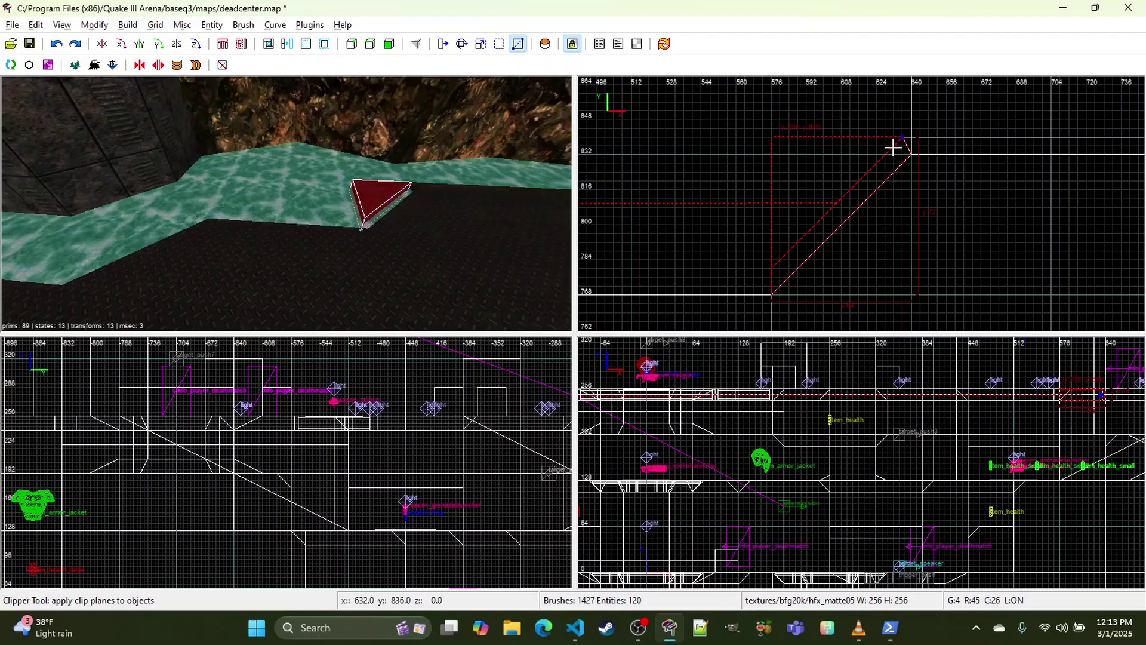
key("ctrl+z")
left_click(905, 138)
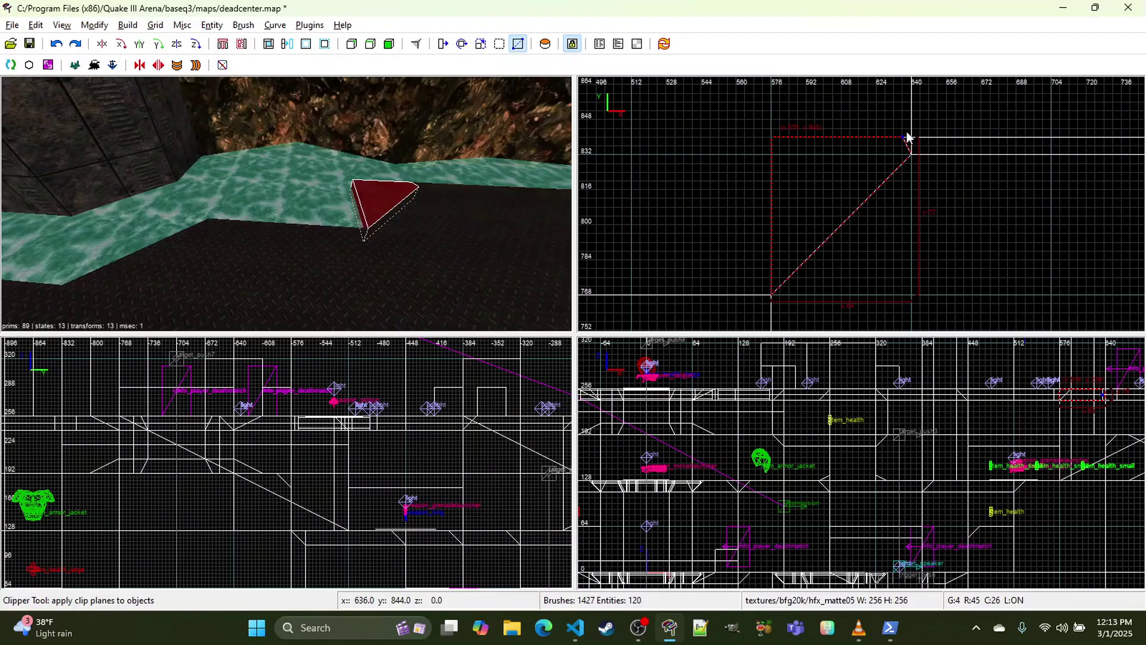
key("Return")
Step: Extend the diagonal trim's lower end to x 572 and clip it at an angle from (572, 776) to (576, 768)
scroll(903, 131, "up", 2)
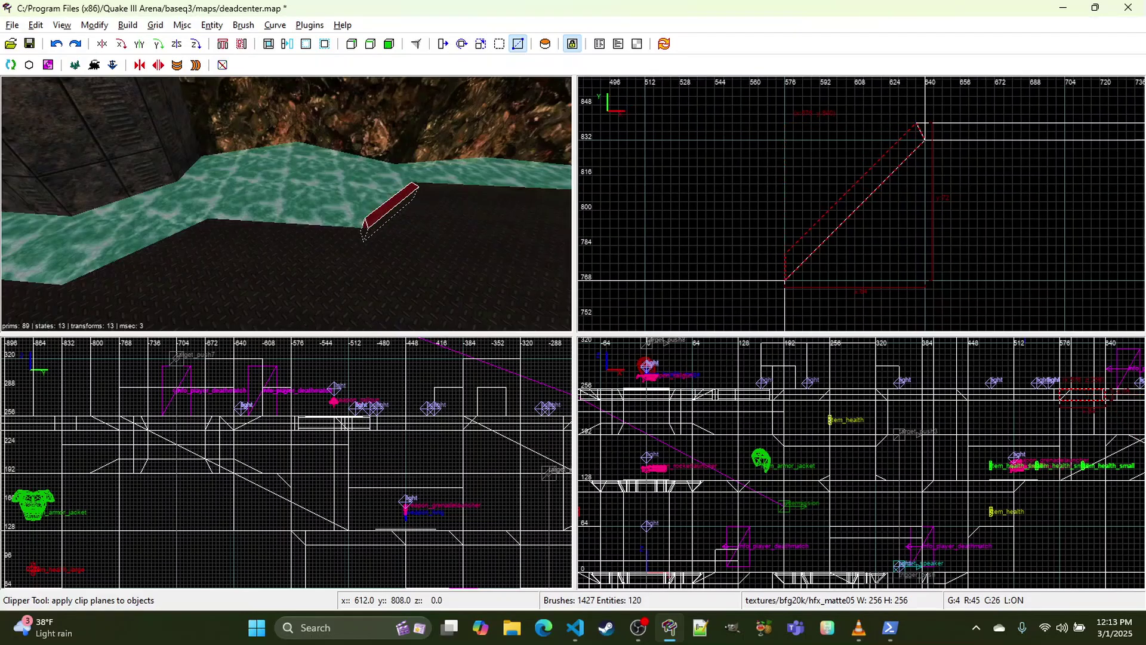
key("x")
scroll(810, 246, "up", 2)
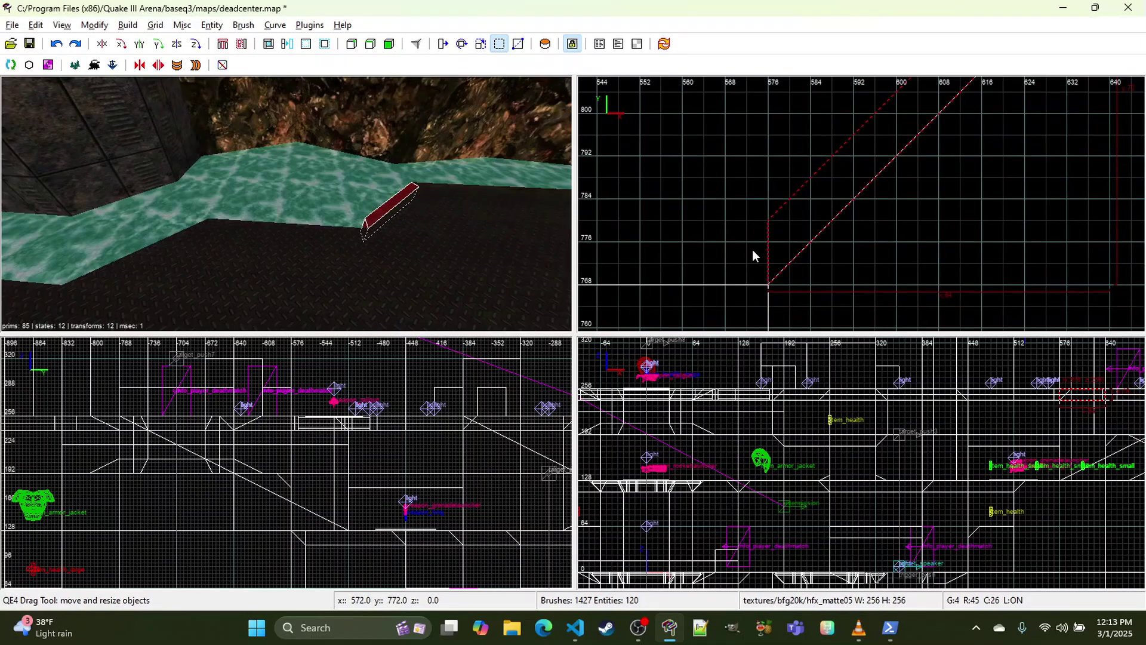
left_click_drag(742, 288, 738, 293)
key("x")
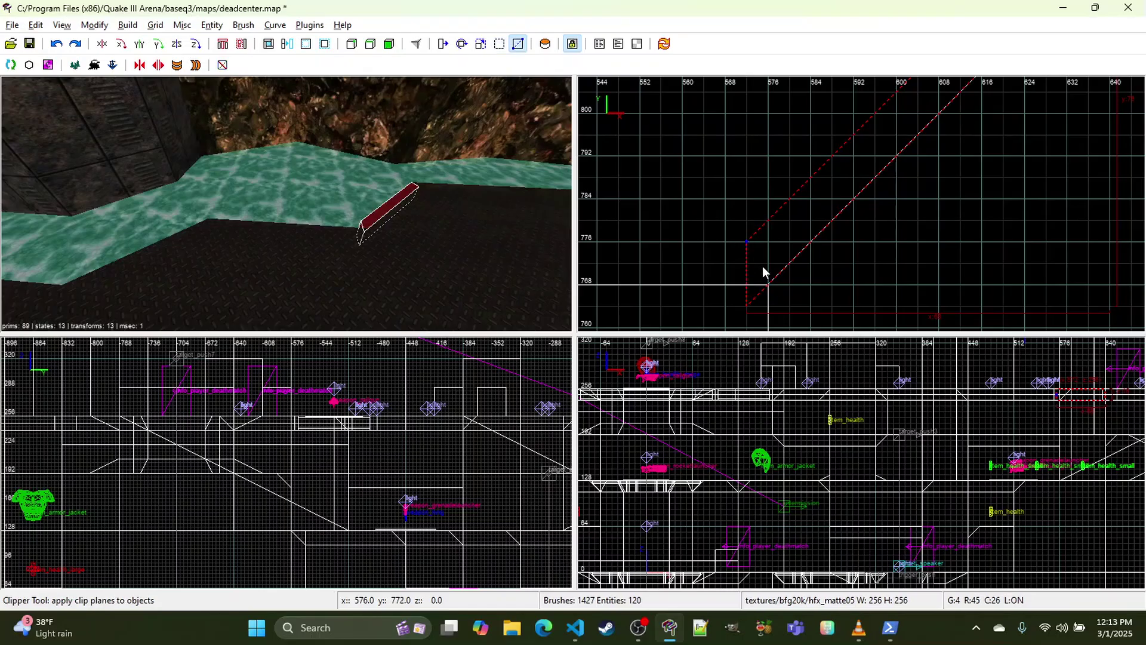
key("Return")
Step: Duplicate the diagonal trim and place the copy on the platform edge from (448, 768) to (384, 704)
scroll(783, 189, "down", 3)
mouse_move(802, 179)
right_mouse_down()
mouse_move(897, 154)
mouse_move(855, 164)
right_mouse_up()
scroll(803, 178, "down", 3)
right_click_drag(951, 180, 977, 151)
key("x")
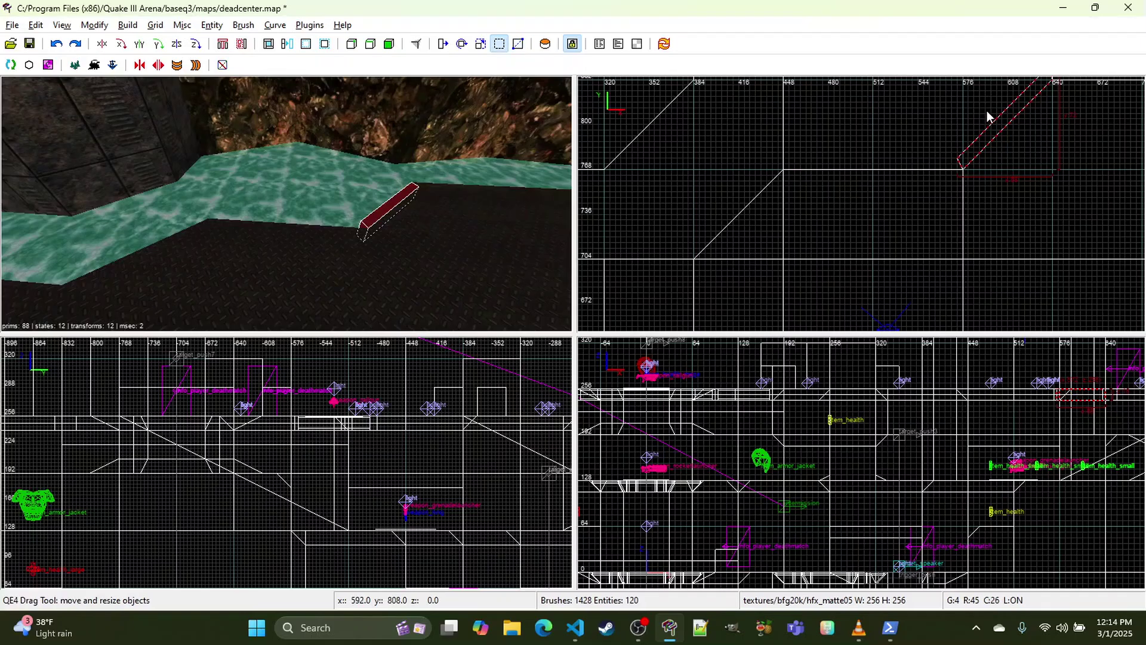
mouse_move(1002, 126)
left_mouse_down()
mouse_move(725, 201)
mouse_move(736, 210)
left_mouse_up()
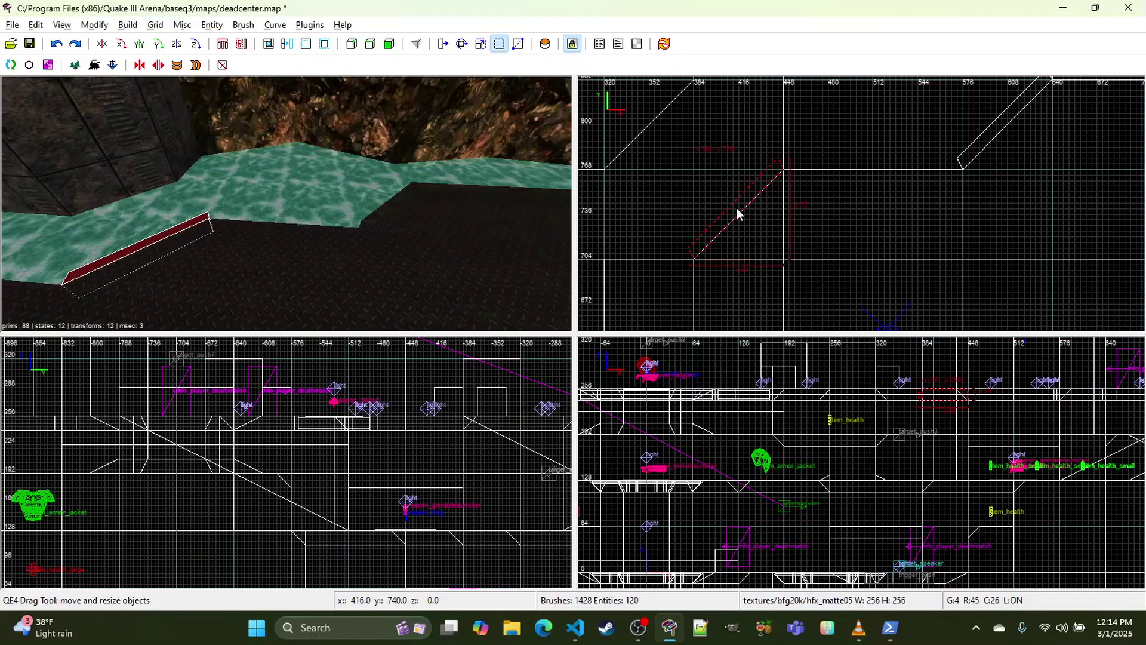
Step: Draw an 8-unit-wide trim brush along the platform edge at y 768 from x 444 to x 576
mouse_move(736, 210)
right_mouse_down()
mouse_move(523, 284)
mouse_move(1049, 132)
right_mouse_up()
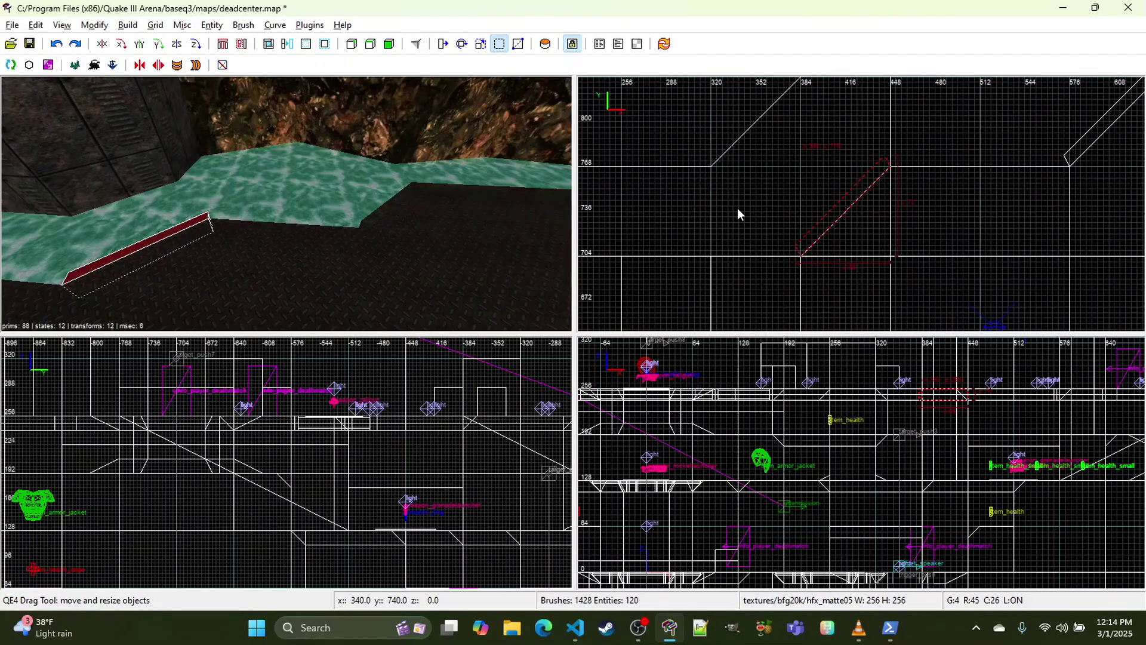
scroll(614, 227, "down", 3)
right_click_drag(761, 209, 649, 241)
scroll(761, 210, "up", 3)
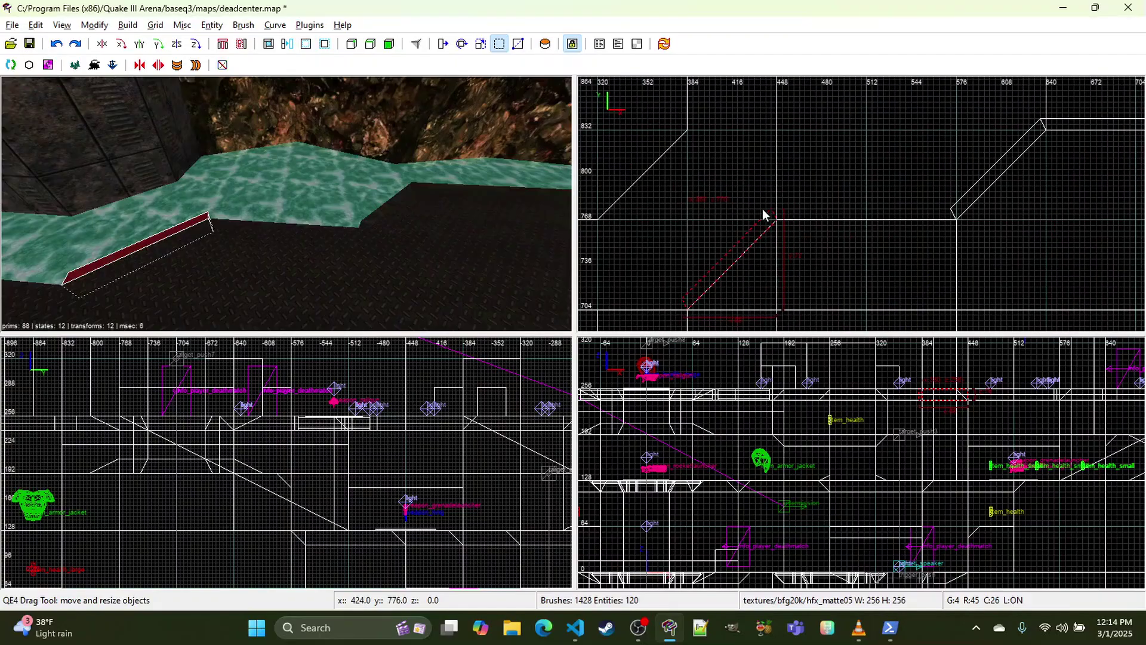
scroll(809, 208, "up", 2)
mouse_move(725, 212)
left_mouse_down()
mouse_move(808, 235)
mouse_move(1007, 233)
left_mouse_up()
Step: Clip the y 768 trim's ends at an angle, from (572, 776) to (576, 768) and from (444, 776) to (448, 768)
key("x")
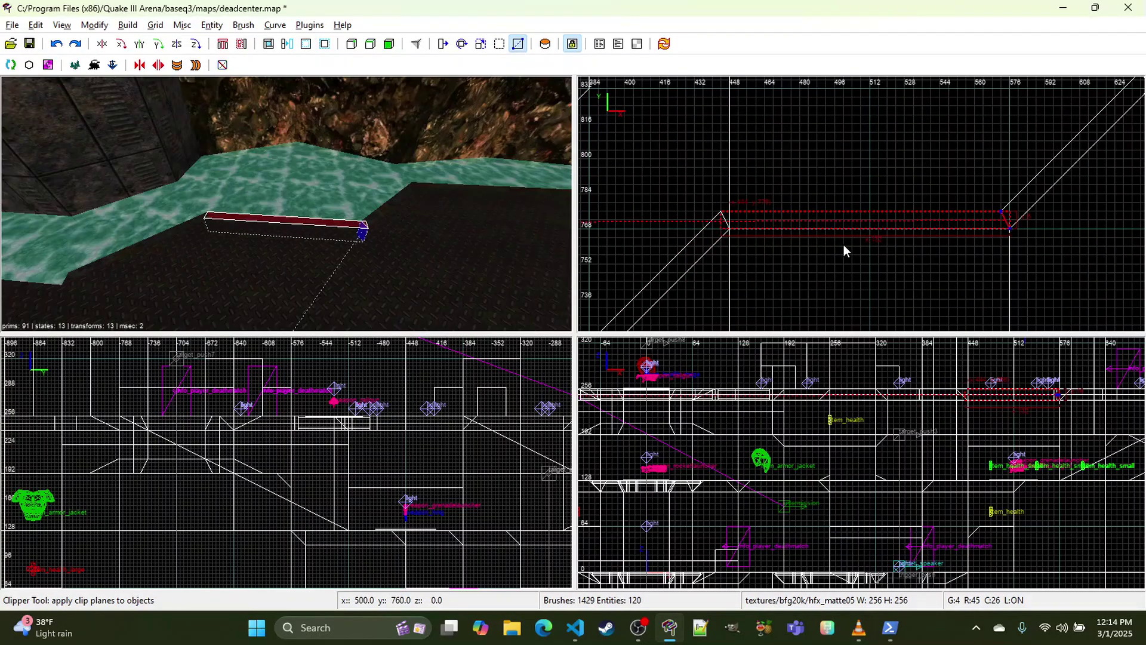
key("Return")
key("ctrl+z")
left_click(726, 231)
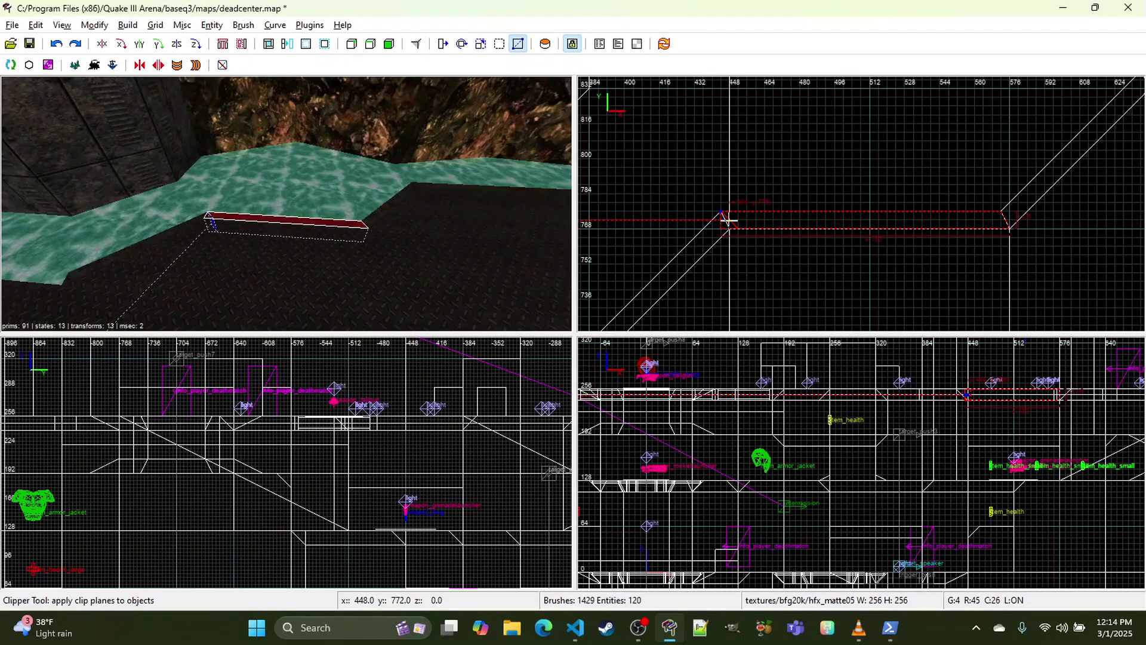
left_click_drag(727, 221, 729, 229)
key("Return")
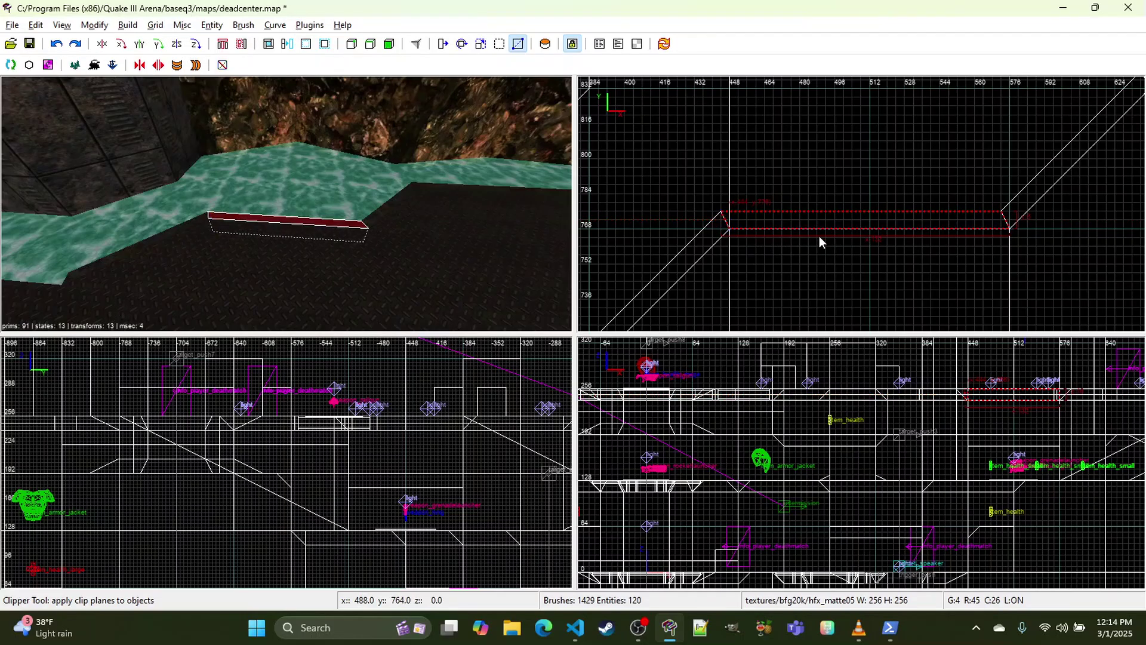
Step: Duplicate the y 768 trim and place the copy along the y 704 edge, ending at the corner (384, 704)
scroll(823, 231, "down", 3)
right_click_drag(830, 226, 911, 196)
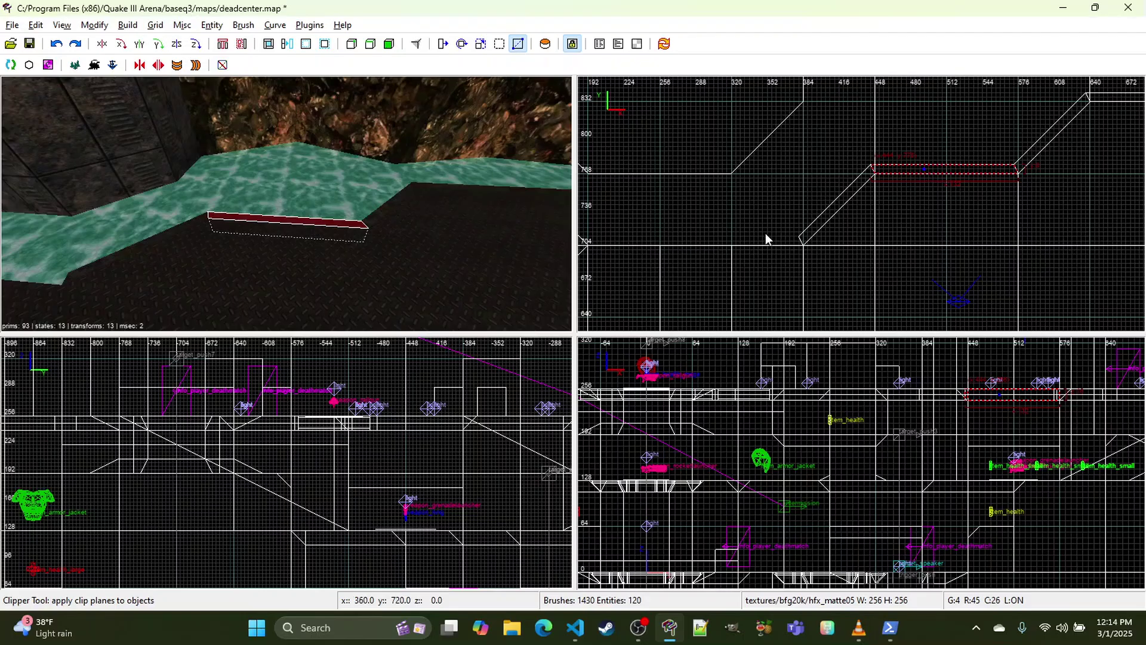
key("x")
mouse_move(902, 169)
left_mouse_down()
mouse_move(720, 245)
mouse_move(676, 236)
mouse_move(688, 239)
left_mouse_up()
right_click(471, 229)
key("w")
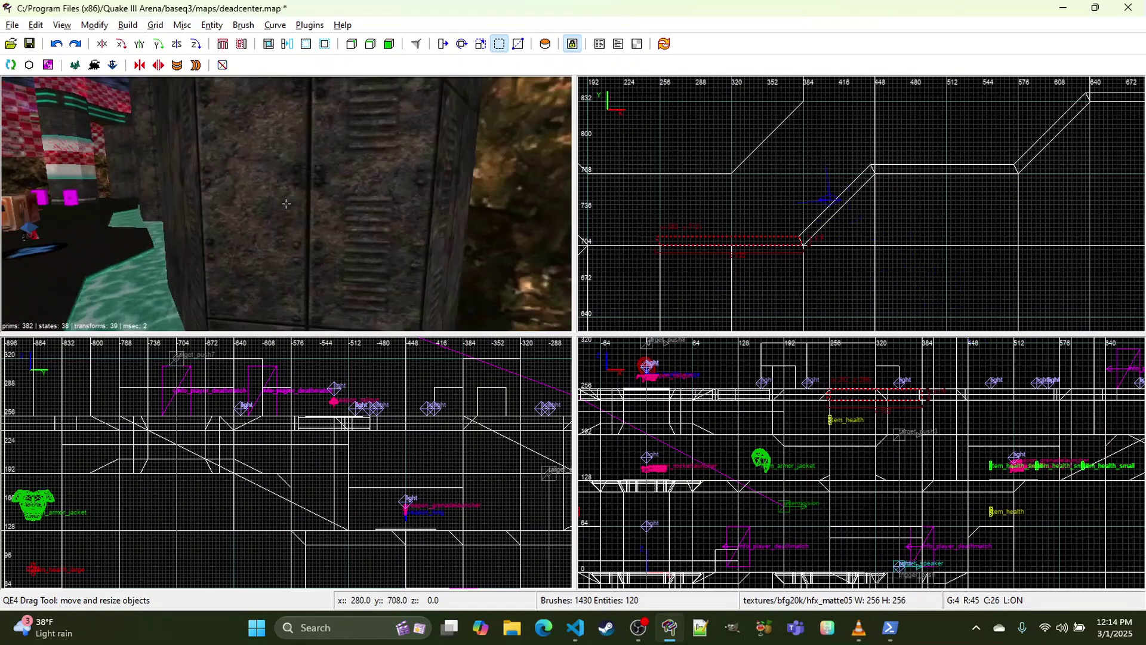
key("s")
key("a")
right_click(286, 203)
Step: Stretch the y 704 trim past x 192 and clip that end at an angle from (192, 704) to (196, 712)
right_click_drag(745, 212, 954, 204)
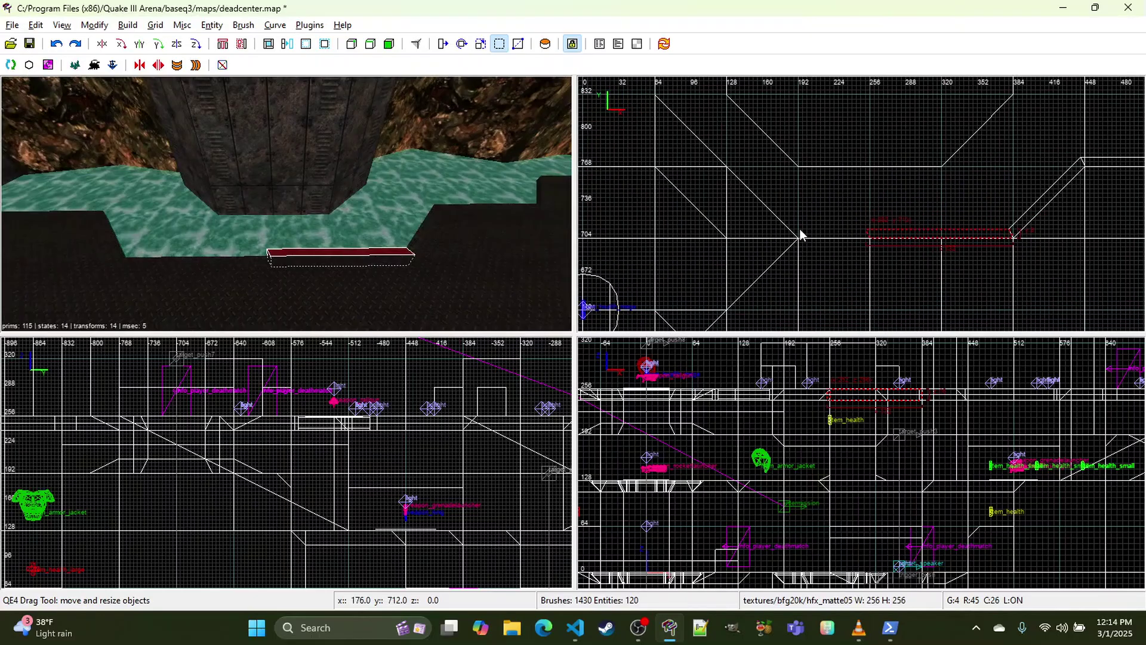
left_click_drag(794, 242, 746, 242)
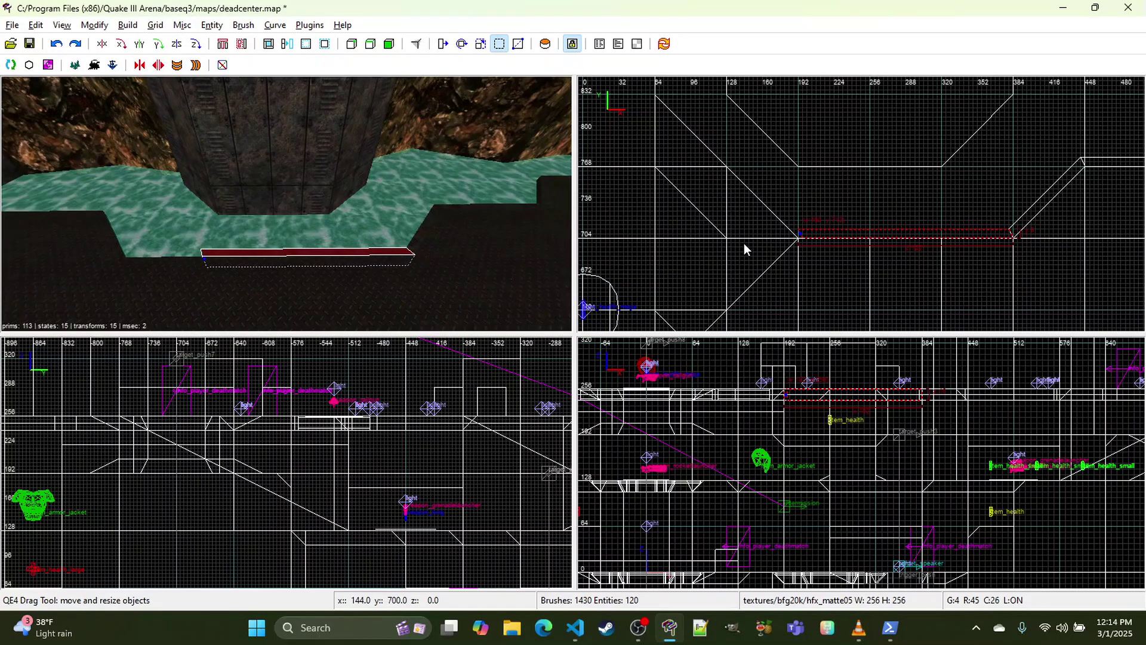
scroll(770, 242, "up", 3)
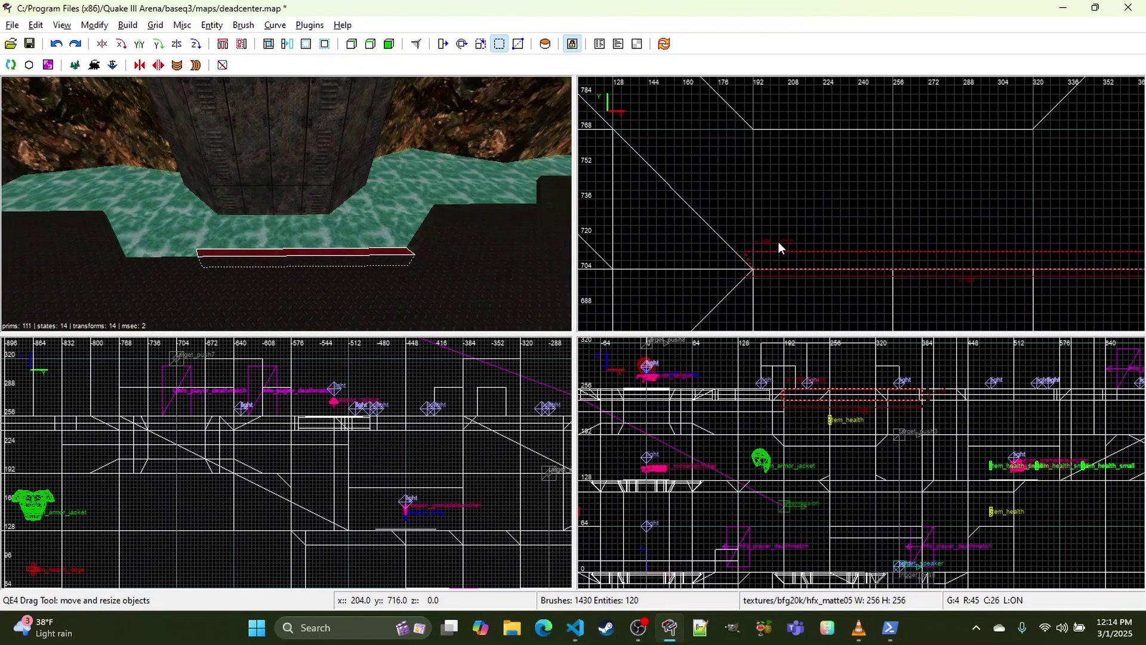
key("x")
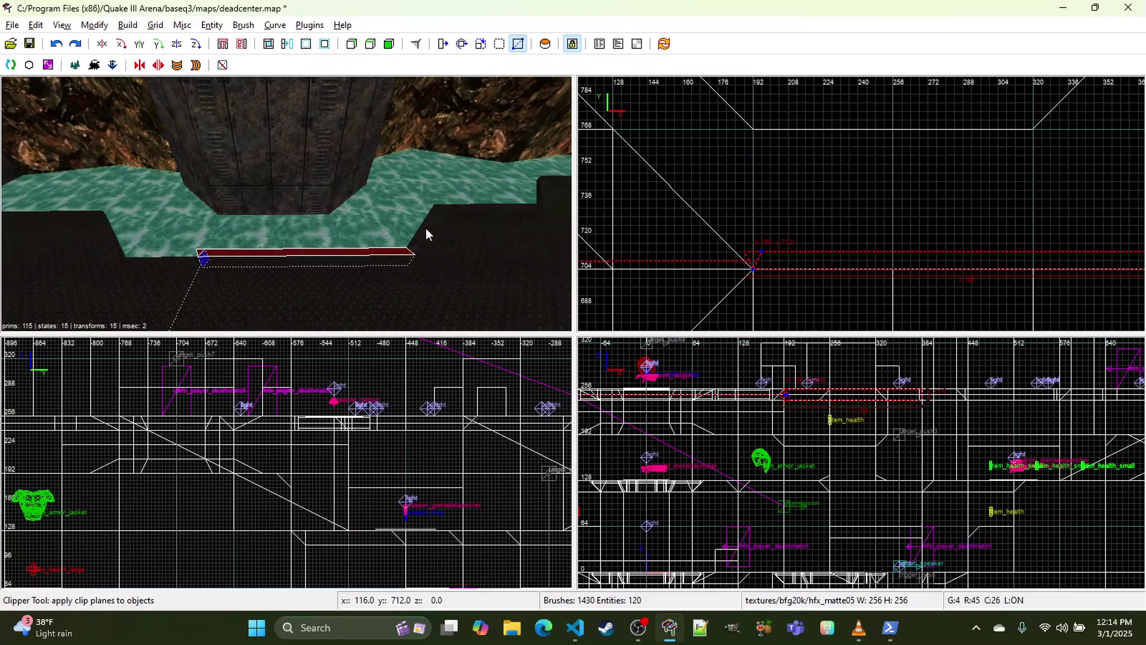
Step: Extend the angled end of the y 704 trim to the platform corner at (128, 704) and deselect it
right_click_drag(674, 265, 776, 259)
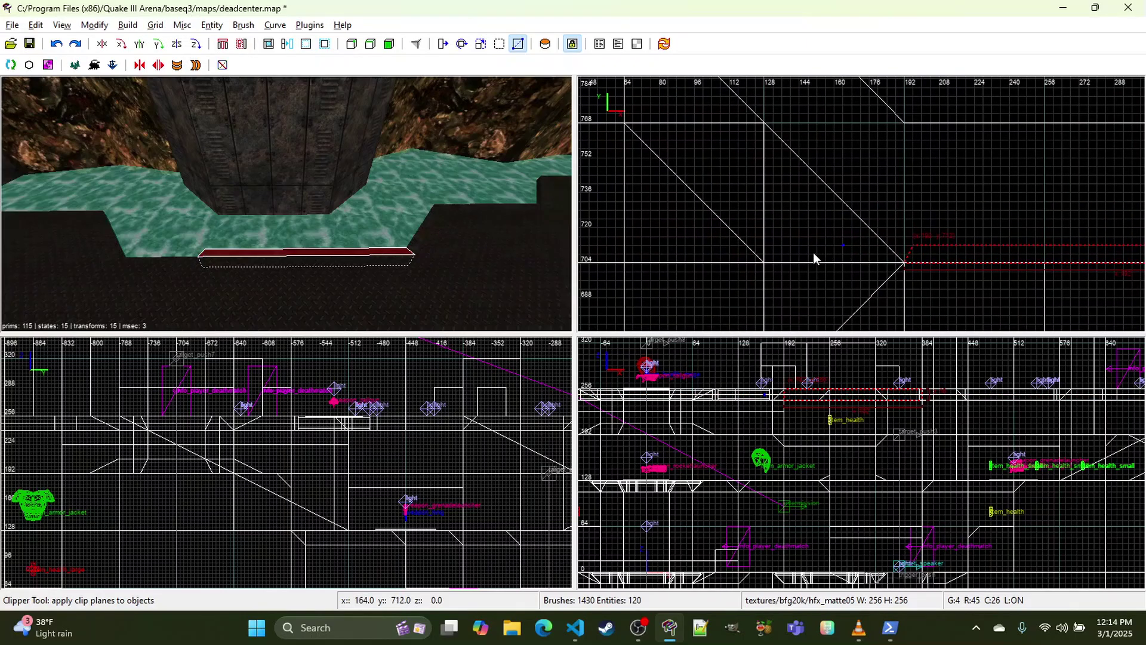
key("x")
left_click_drag(813, 256, 690, 256)
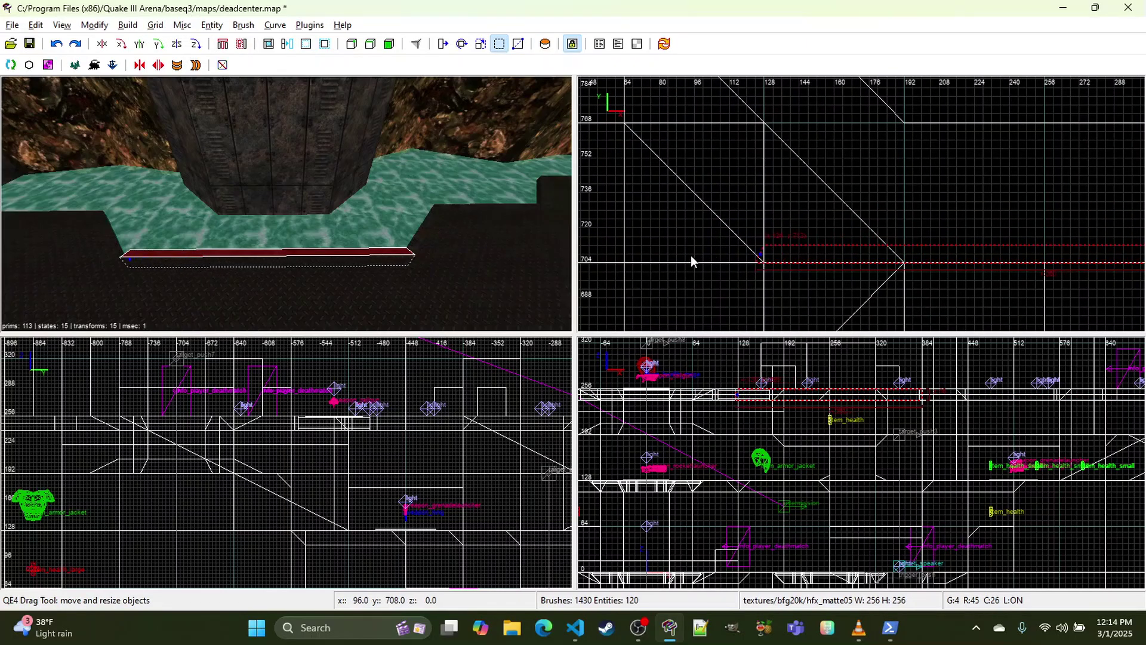
scroll(340, 230, "down", 2)
key("Escape")
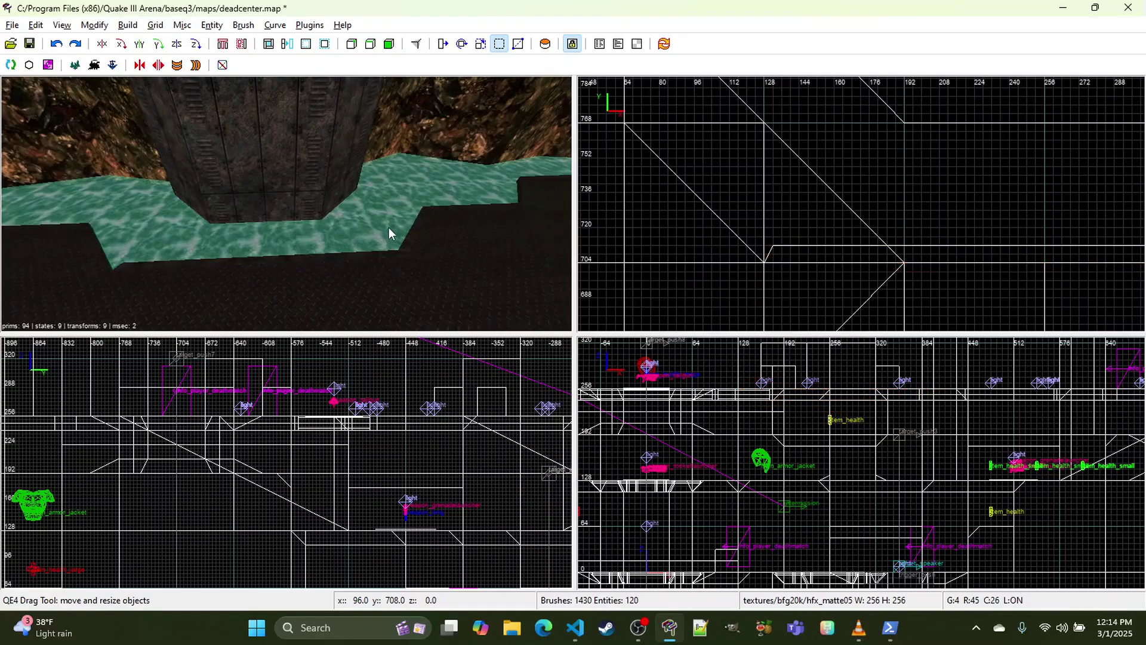
Step: Clear the selection and save the map
left_click(404, 231, "shift")
key("Escape")
key("ctrl+s")
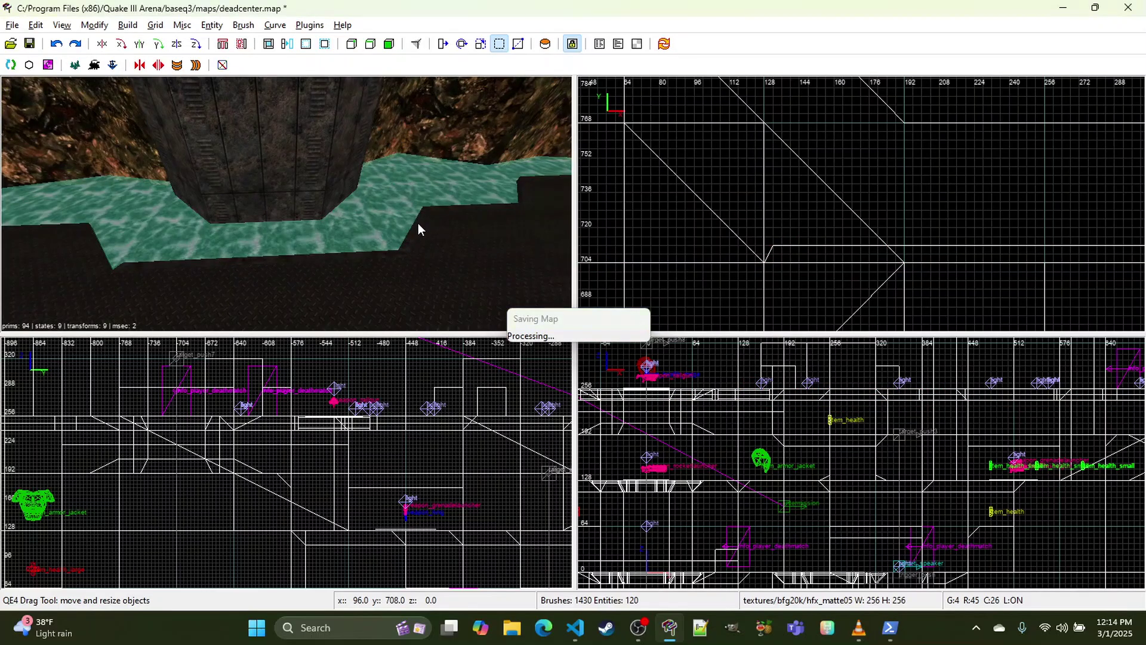
Step: Duplicate the diagonal and y 768 trims, mirror the copy across X and fit it to the y 704 trim's end at (128, 704)
right_click(373, 208)
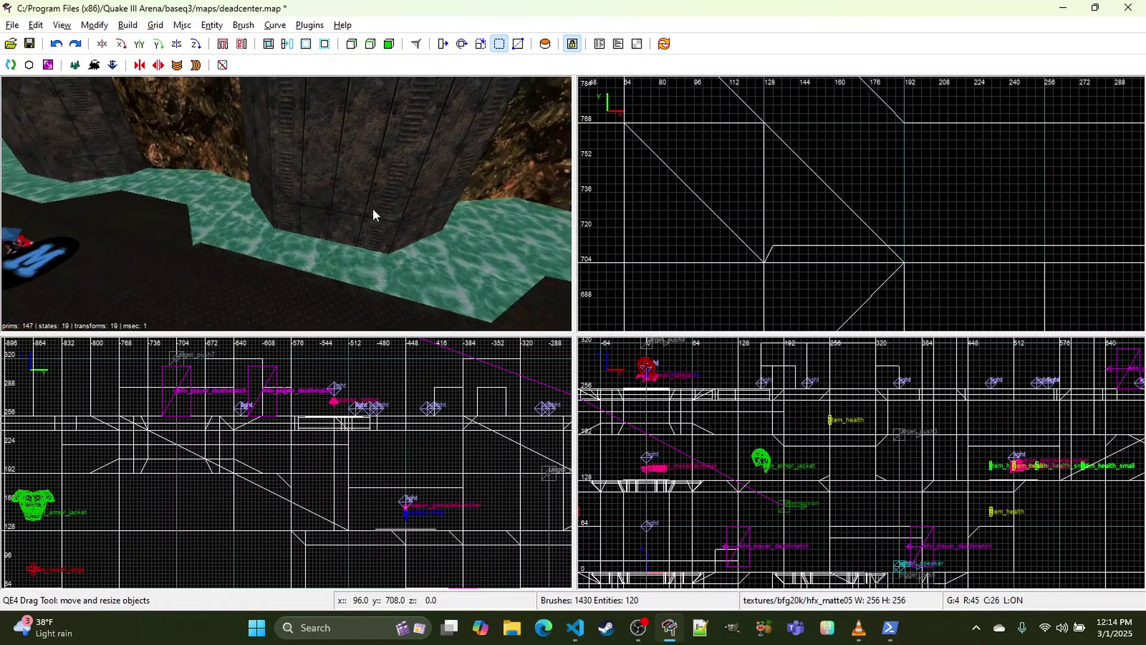
left_click(409, 217, "shift")
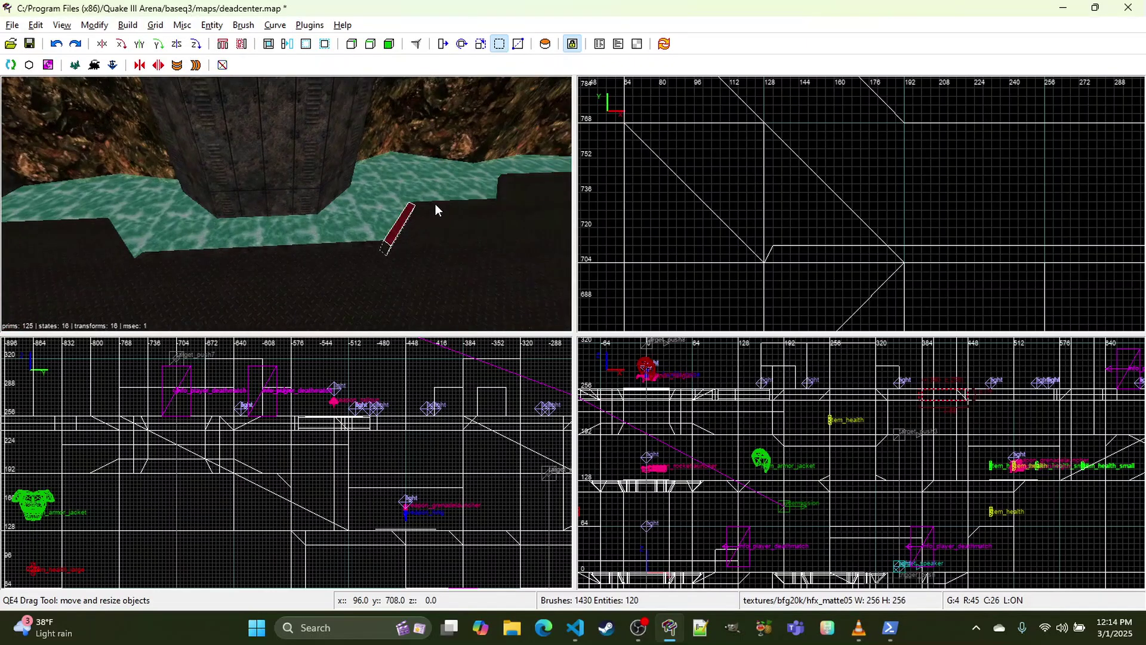
scroll(788, 202, "down", 4)
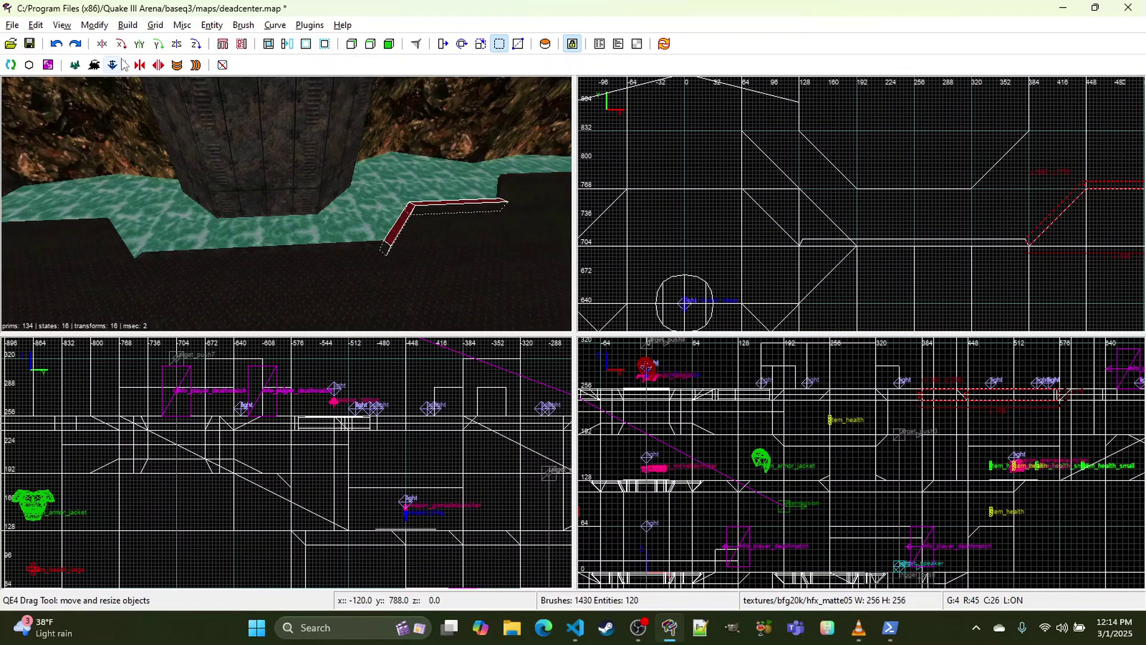
key("space")
left_click(103, 46)
mouse_move(1039, 189)
left_mouse_down()
mouse_move(750, 191)
mouse_move(638, 178)
left_mouse_up()
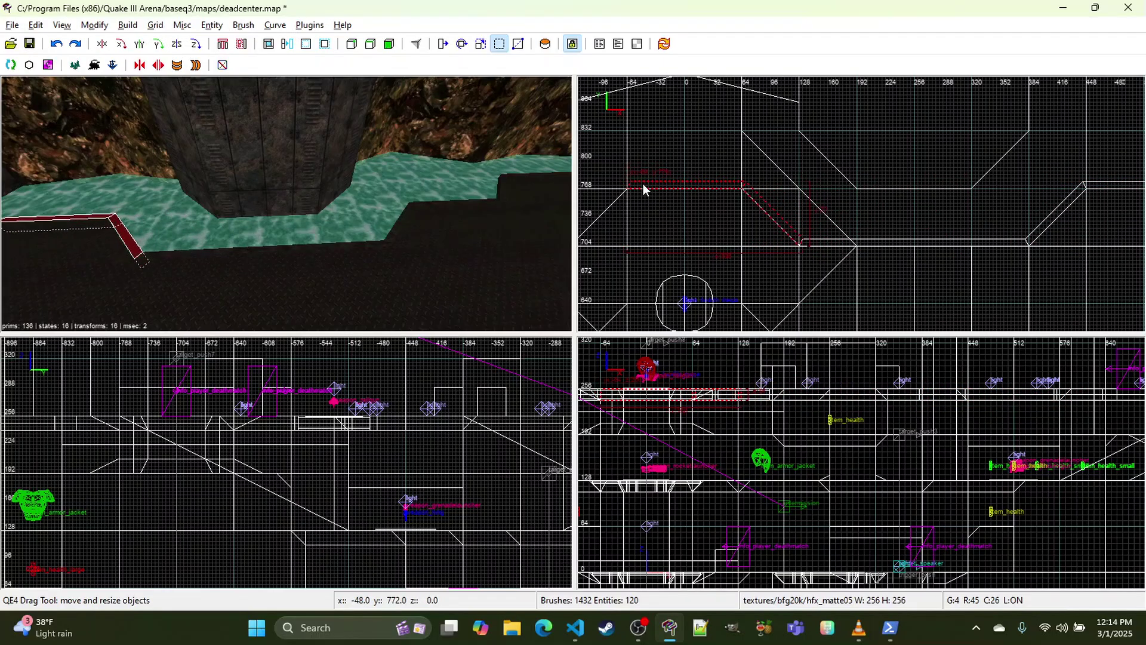
Step: Clip the mirrored y 768 trim at x 0, keeping the part from x 0 to the diagonal at x 64
scroll(682, 188, "up", 3)
left_click(132, 236, "shift")
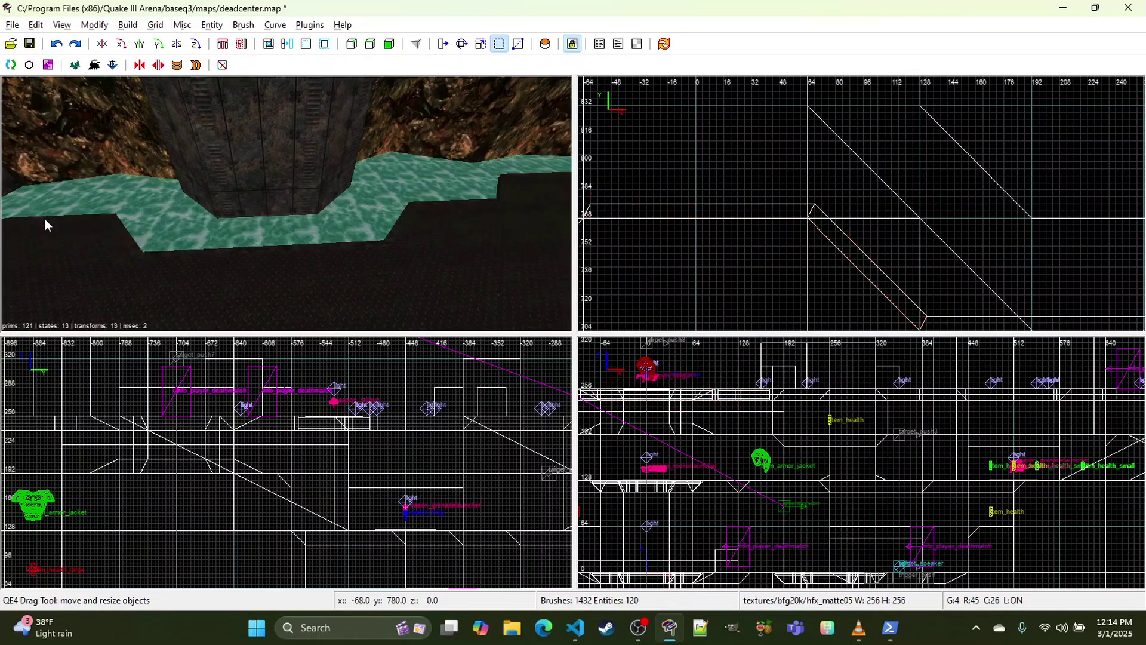
key("x")
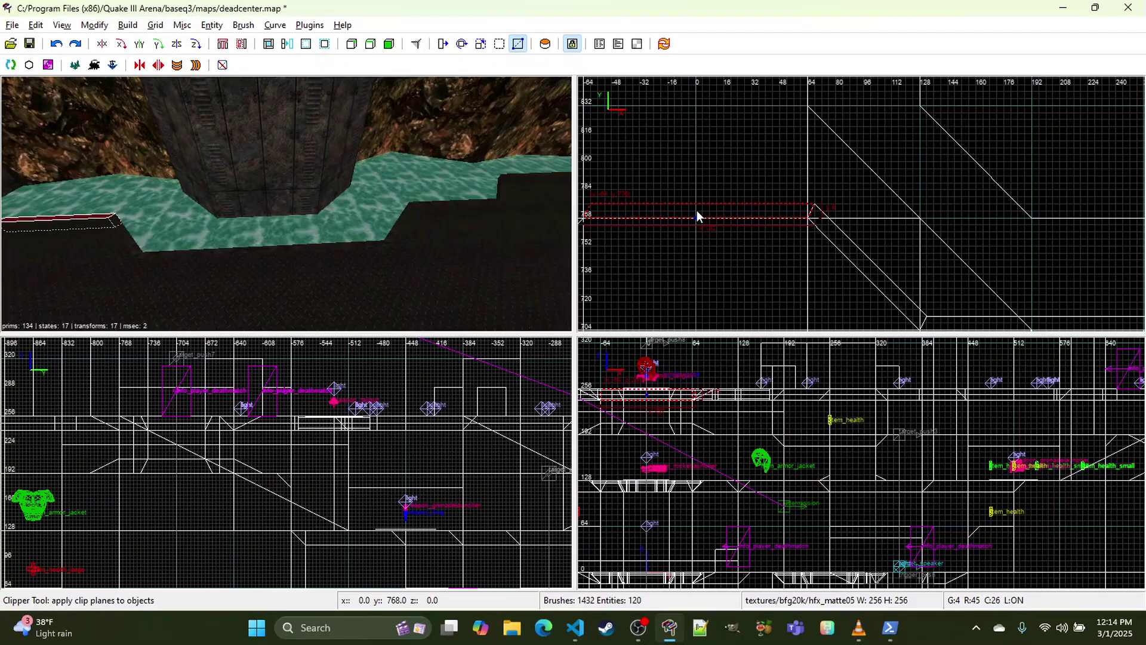
left_click(696, 237)
key("Return")
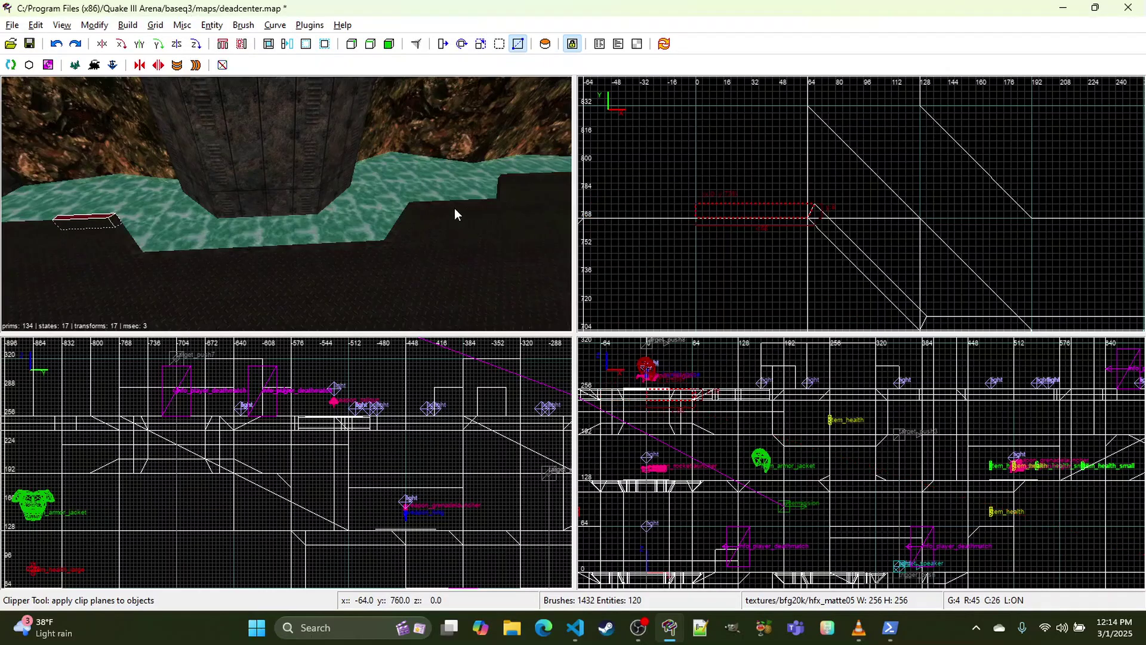
Step: Add the diagonal, the y 704 trim and the connected trims along the platform's north edge to the selection
left_click(165, 251, "shift")
left_click(169, 251, "shift")
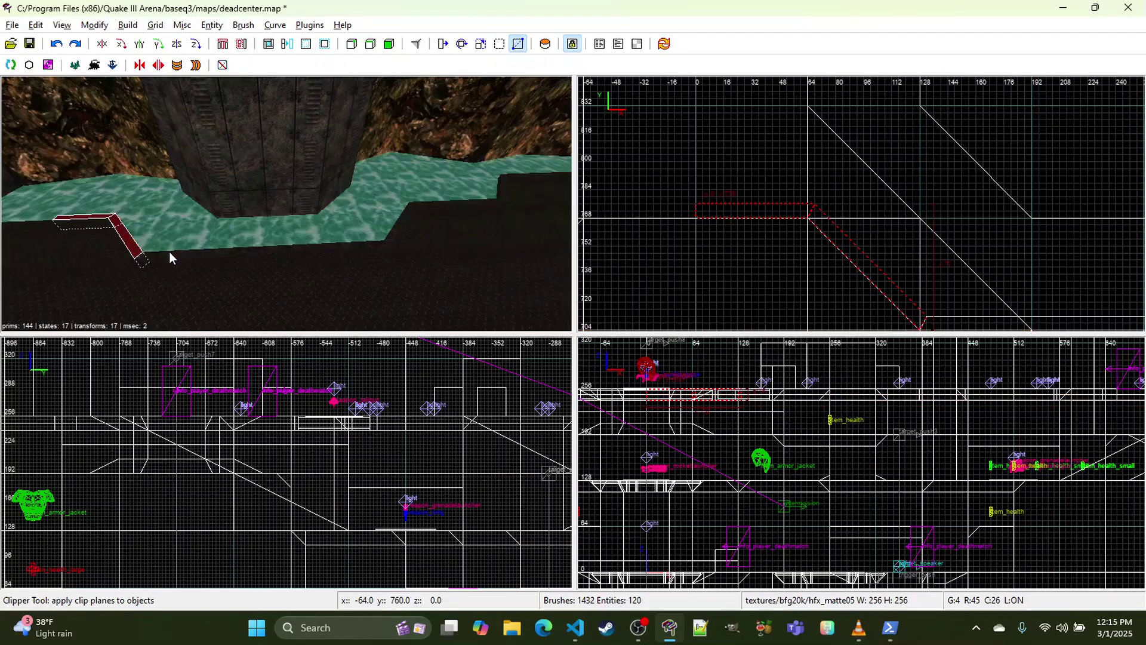
left_click(403, 218, "shift")
right_click(402, 218)
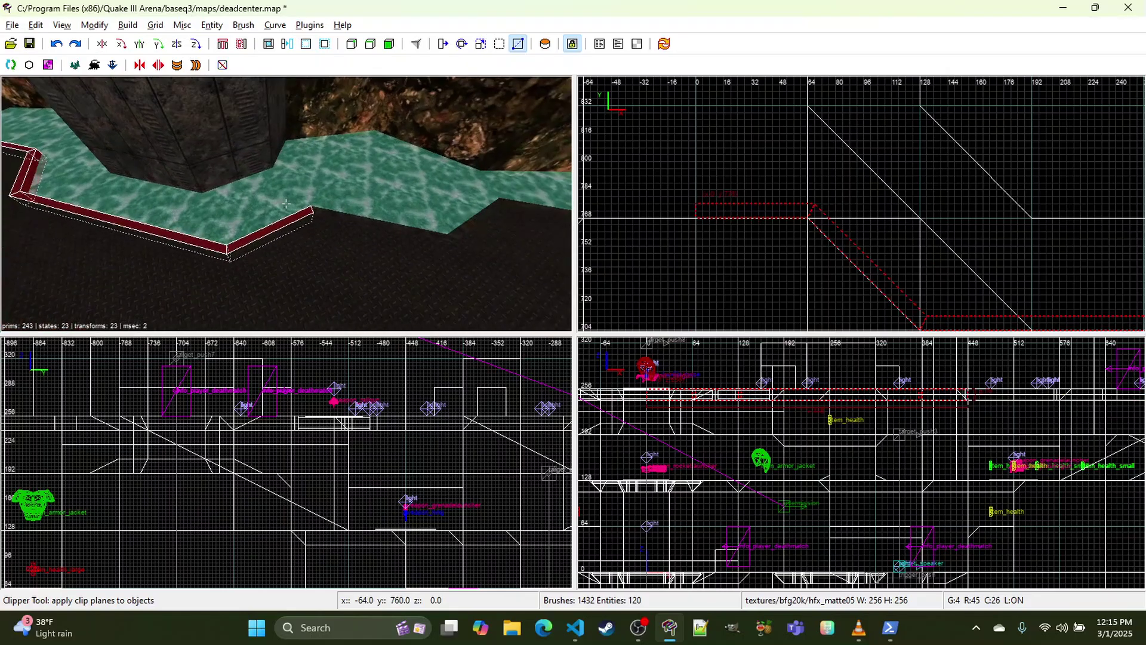
right_click(403, 219)
left_click(389, 220, "shift")
right_click(389, 220)
right_click(390, 219)
left_click(440, 221, "shift")
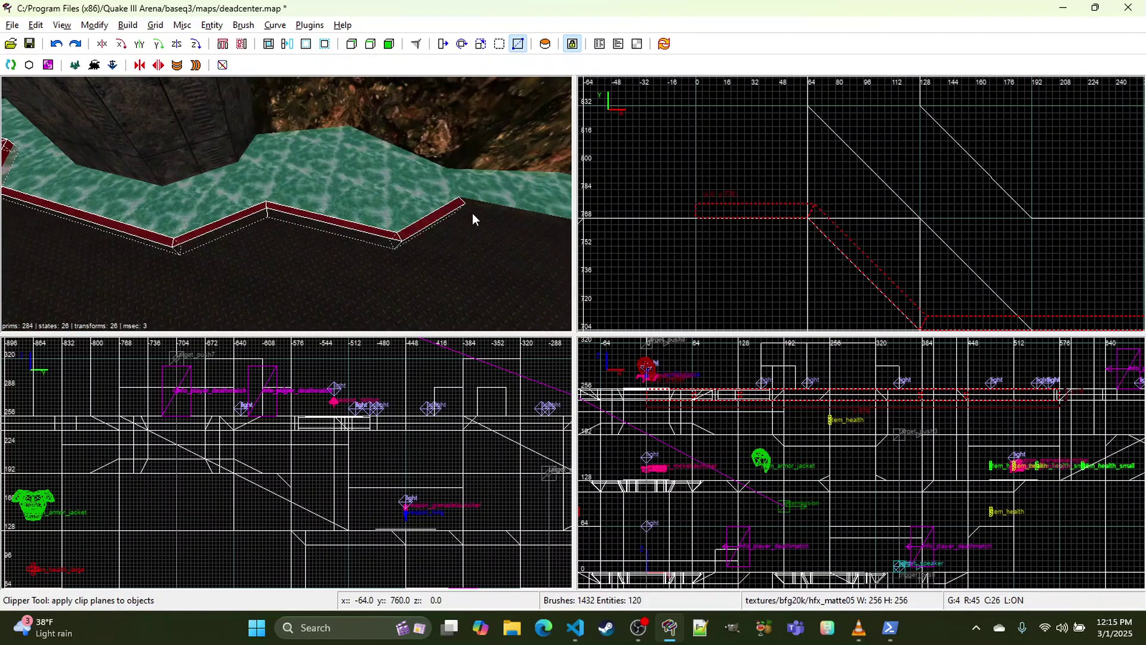
left_click(481, 204, "shift")
right_click(481, 205)
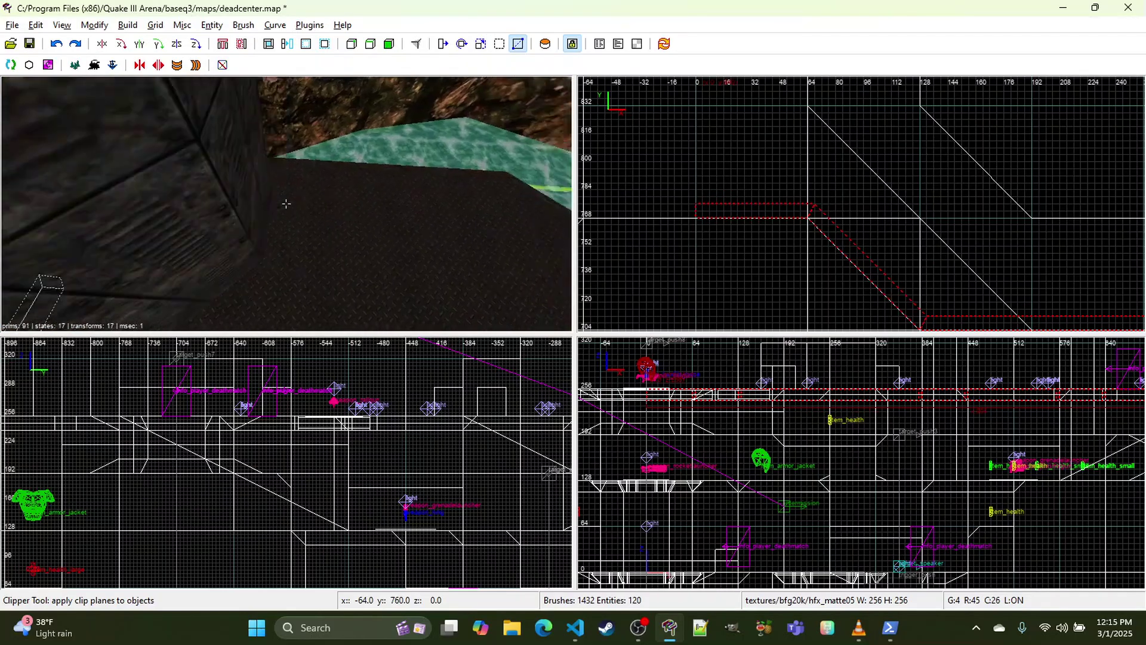
right_click(485, 173)
left_click(446, 177, "shift")
right_click(466, 184)
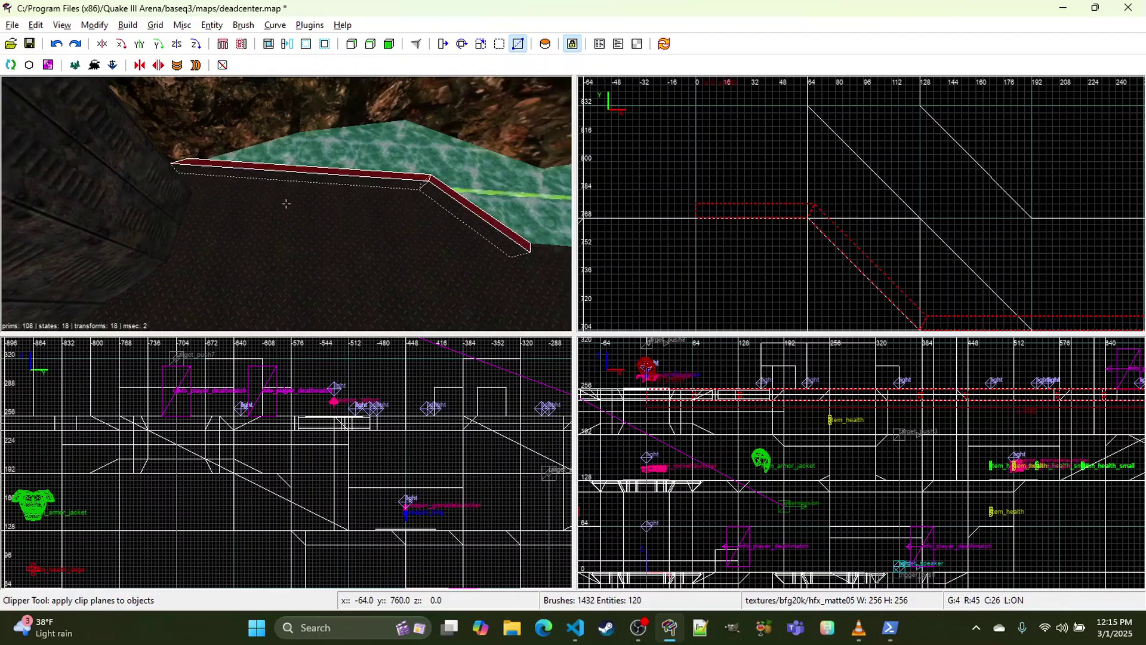
Step: Extend the selection with the connected trims along the platform's east edge, past the crates and pillars
right_click(409, 221)
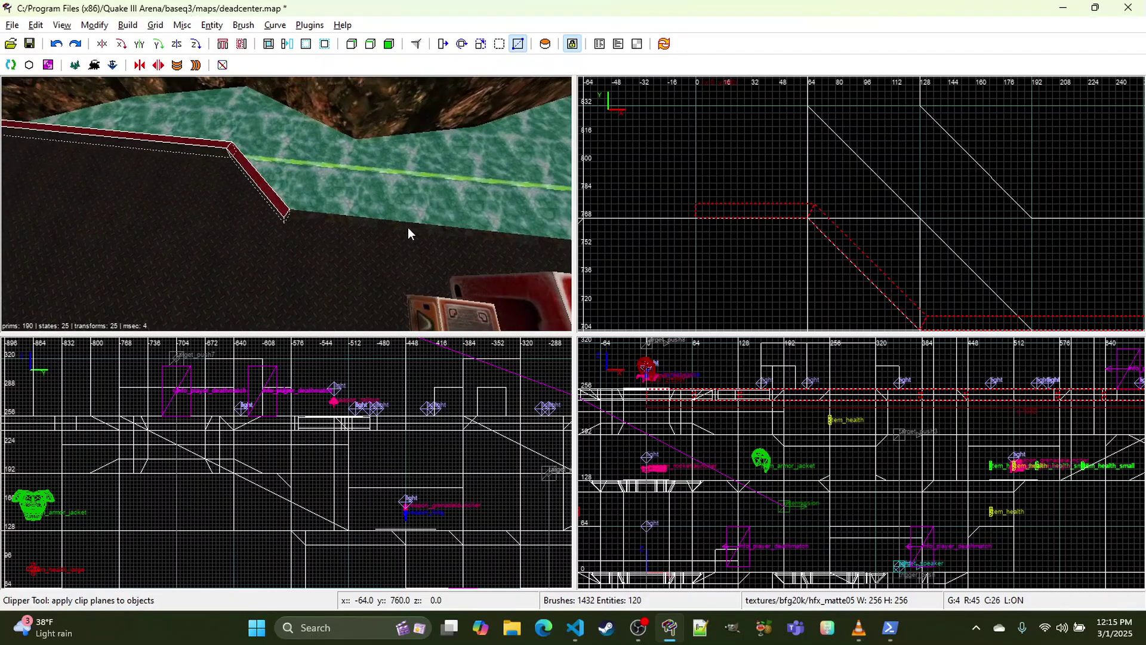
right_click(407, 227)
right_click(407, 227)
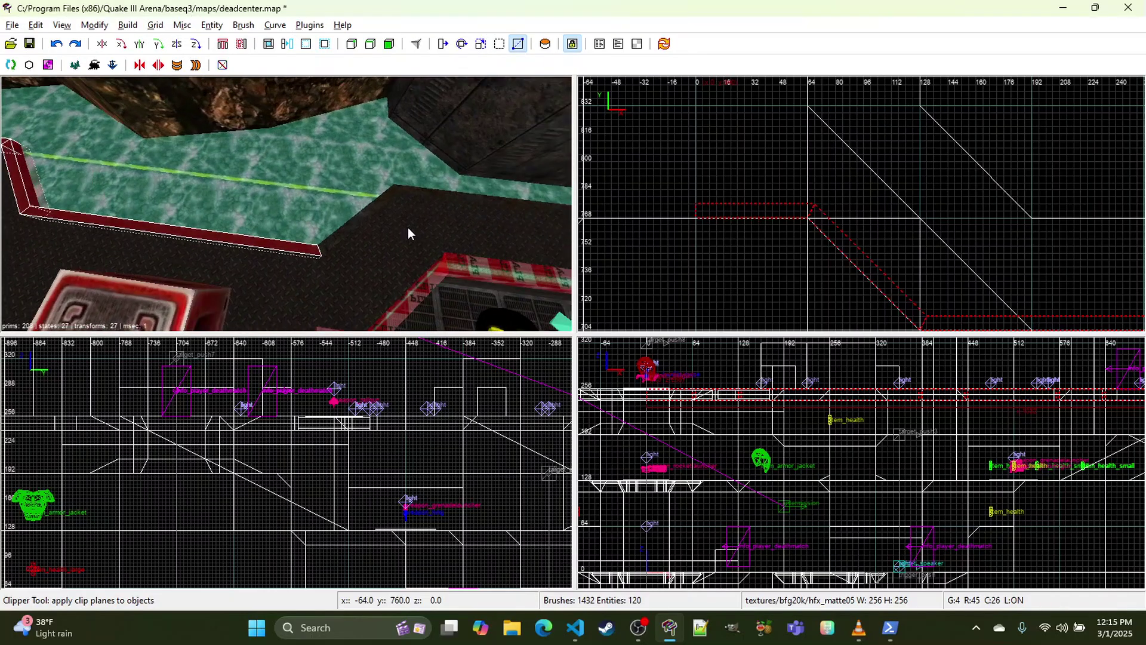
right_click(409, 188)
right_click(348, 201)
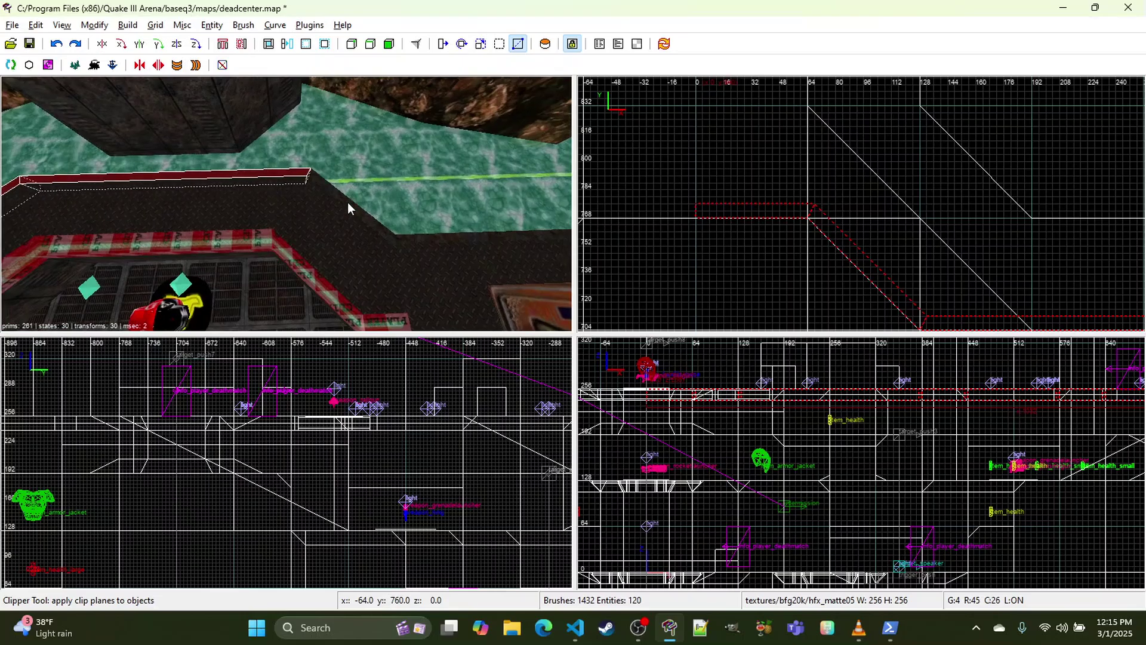
right_click(348, 203)
right_click(347, 212)
right_click(342, 217)
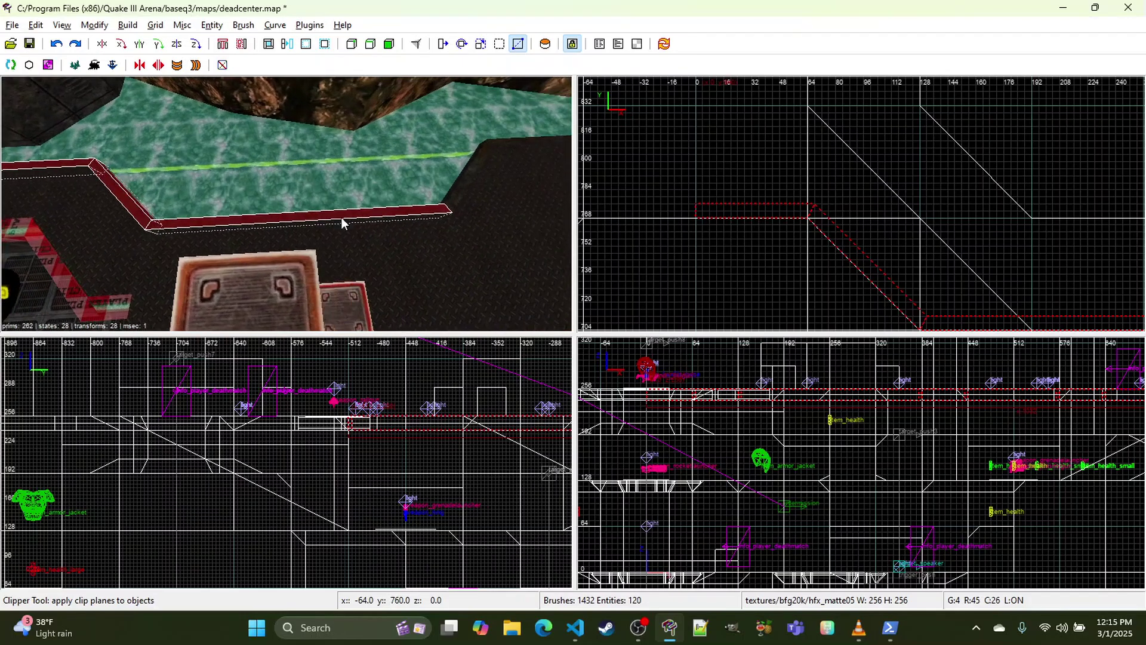
right_click(467, 175)
right_click(458, 162)
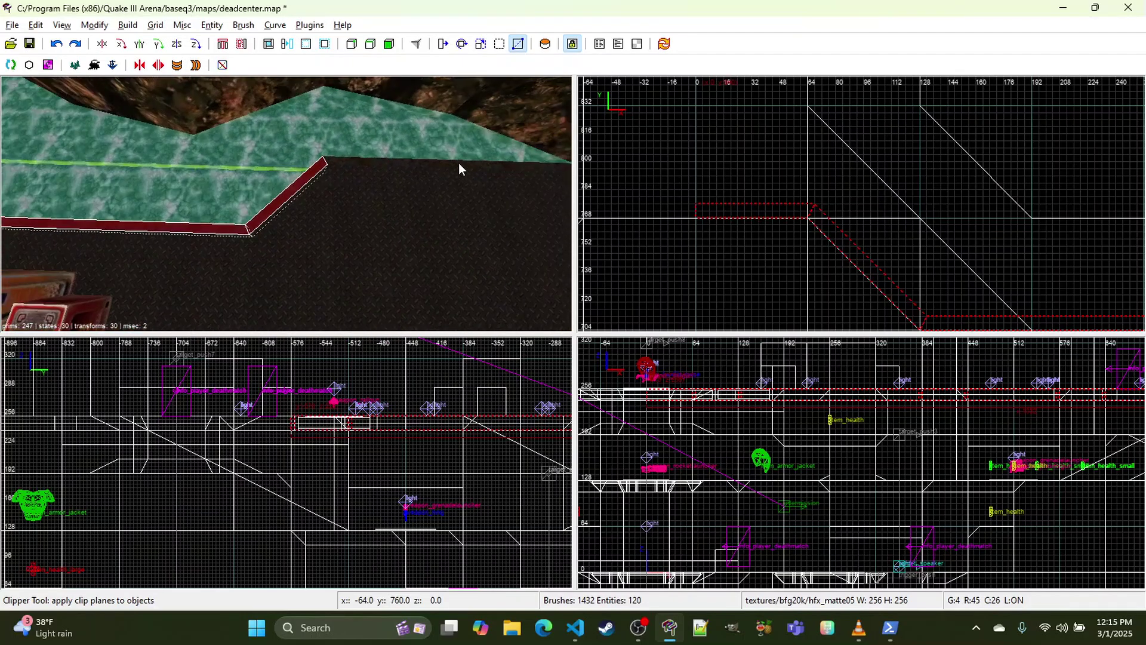
right_click(458, 162)
right_click(454, 165)
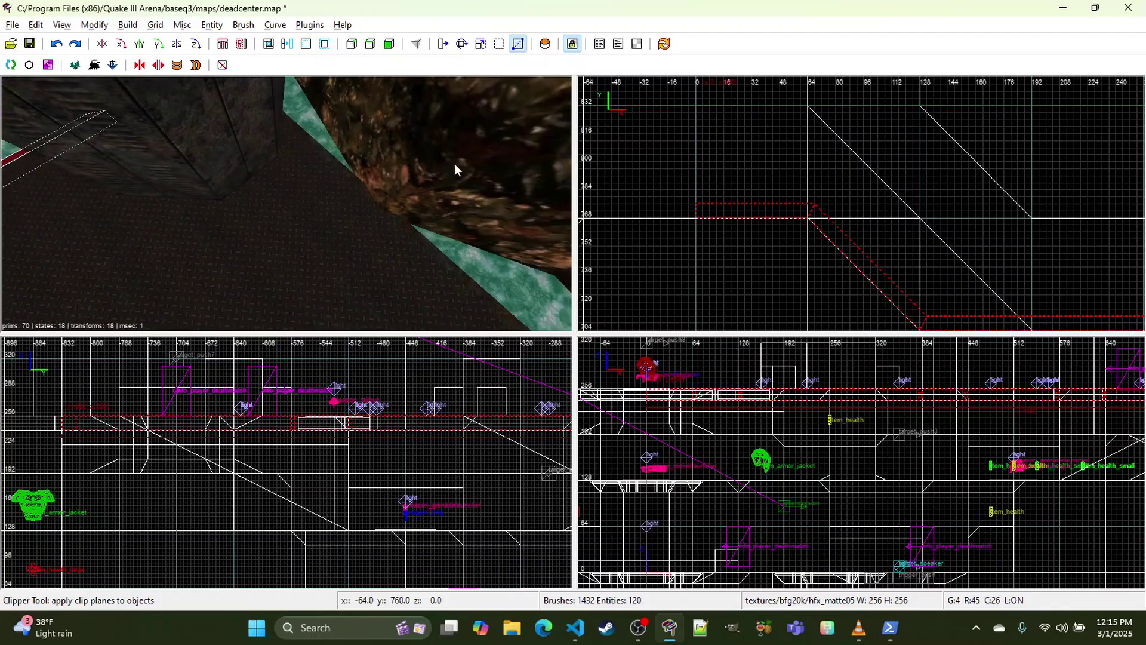
Step: Extend the selection with the remaining connected trims along the platform's south edge
left_click(339, 173, "shift")
left_click(336, 172, "shift")
left_click(335, 175, "shift")
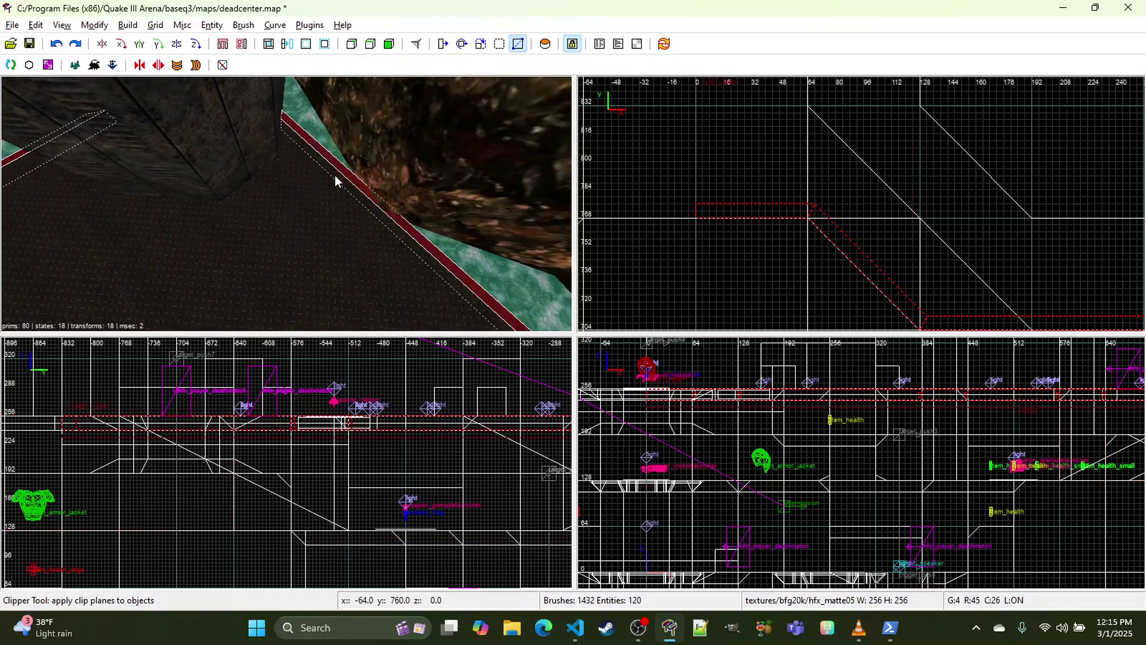
right_click(335, 174)
right_click(286, 203)
left_click(322, 193, "shift")
right_click(322, 192)
right_click(286, 204)
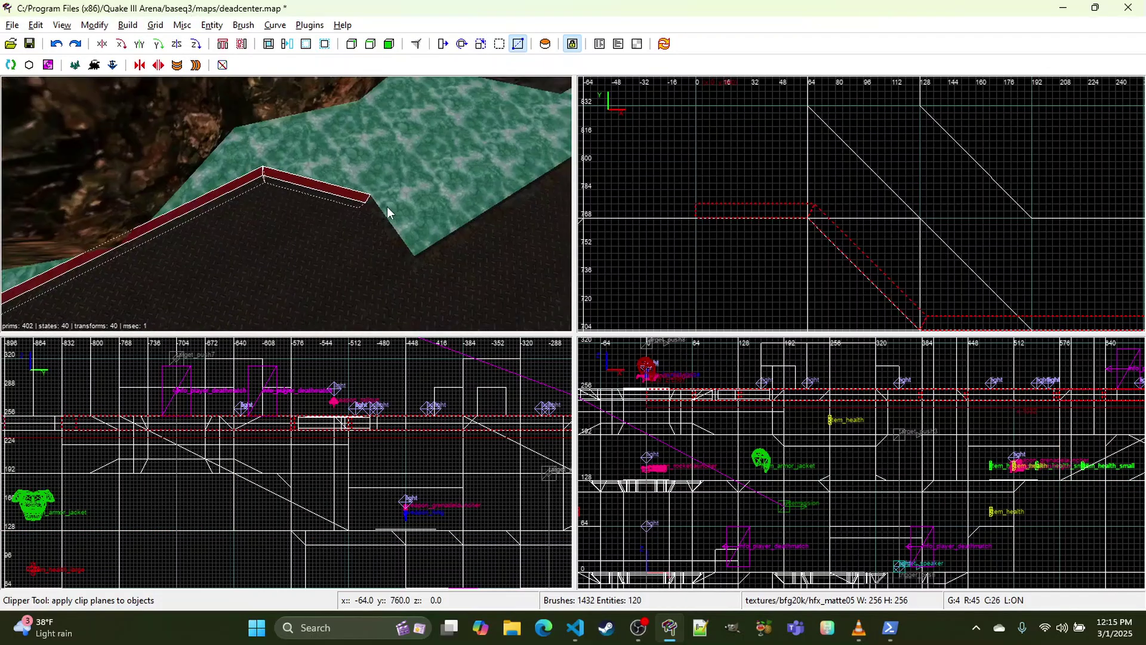
left_click(388, 219, "shift")
right_click(388, 219)
right_click(286, 203)
right_click(389, 216)
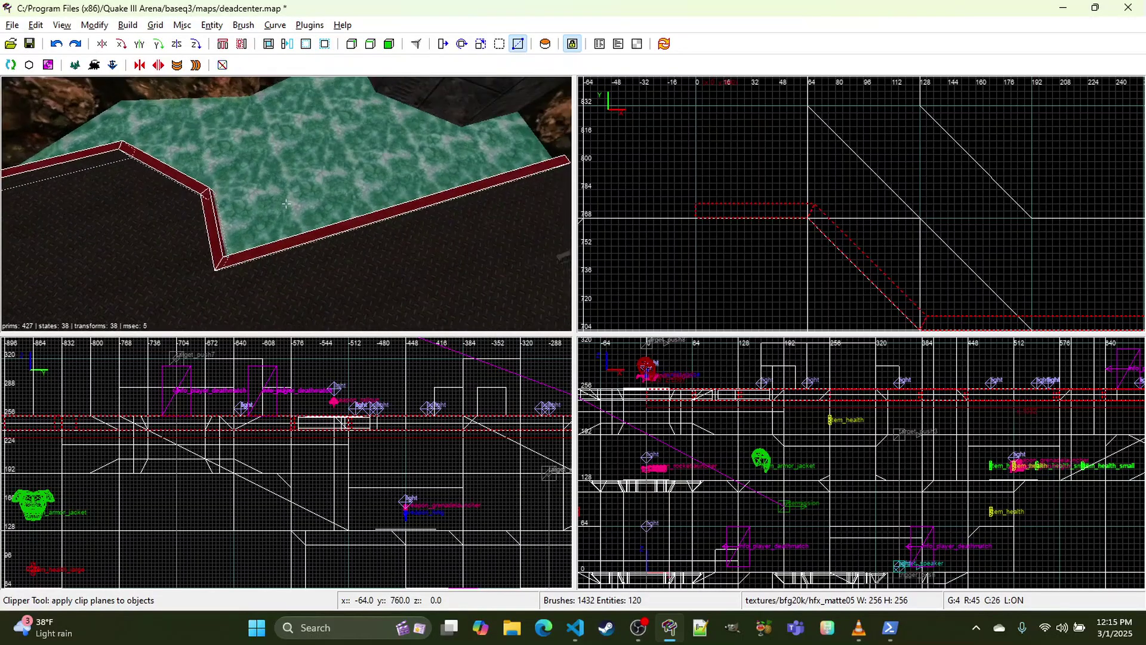
right_click(286, 204)
Step: Duplicate the selected trims on a 64-unit grid, mirror the copy across X, align it to the platform's west half and deselect it
scroll(916, 171, "down", 8)
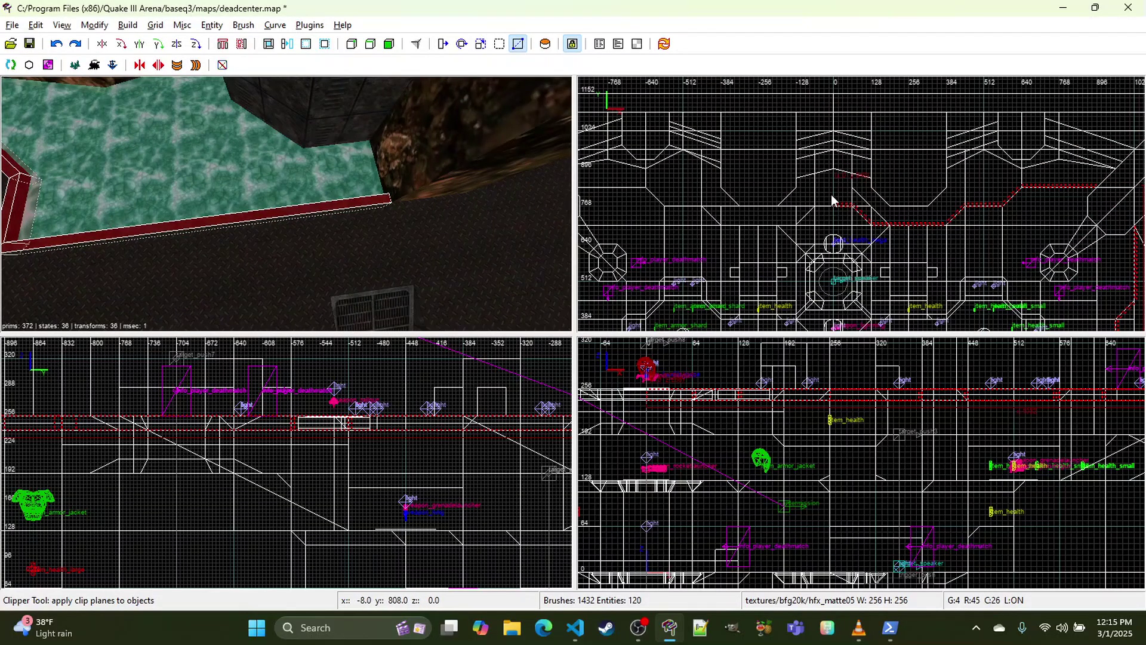
key("7")
key("space")
left_click(105, 44)
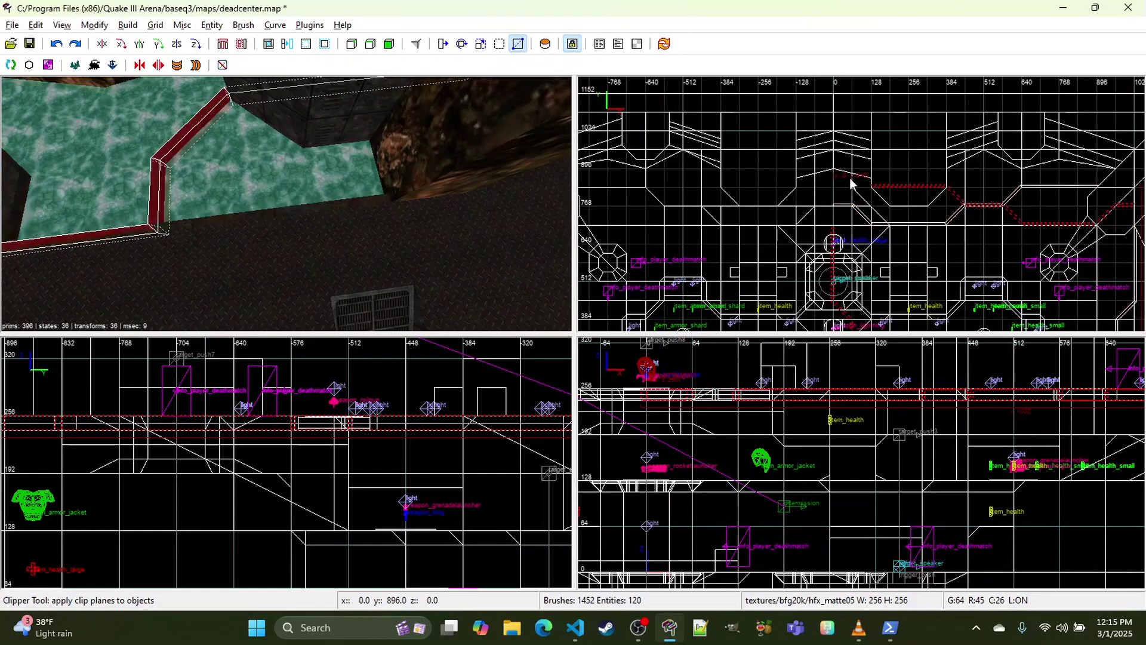
key("x")
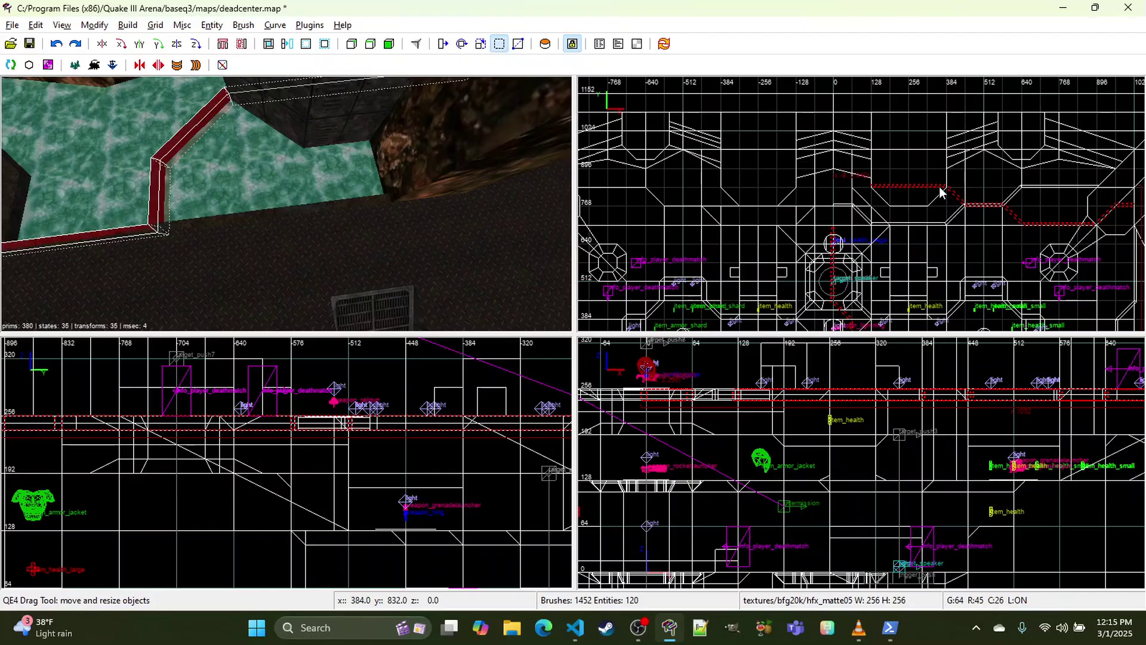
mouse_move(939, 190)
left_mouse_down()
mouse_move(768, 187)
mouse_move(916, 193)
mouse_move(830, 203)
left_mouse_up()
mouse_move(829, 203)
right_mouse_down()
mouse_move(1004, 170)
mouse_move(1033, 83)
mouse_move(758, 96)
mouse_move(655, 77)
right_mouse_up()
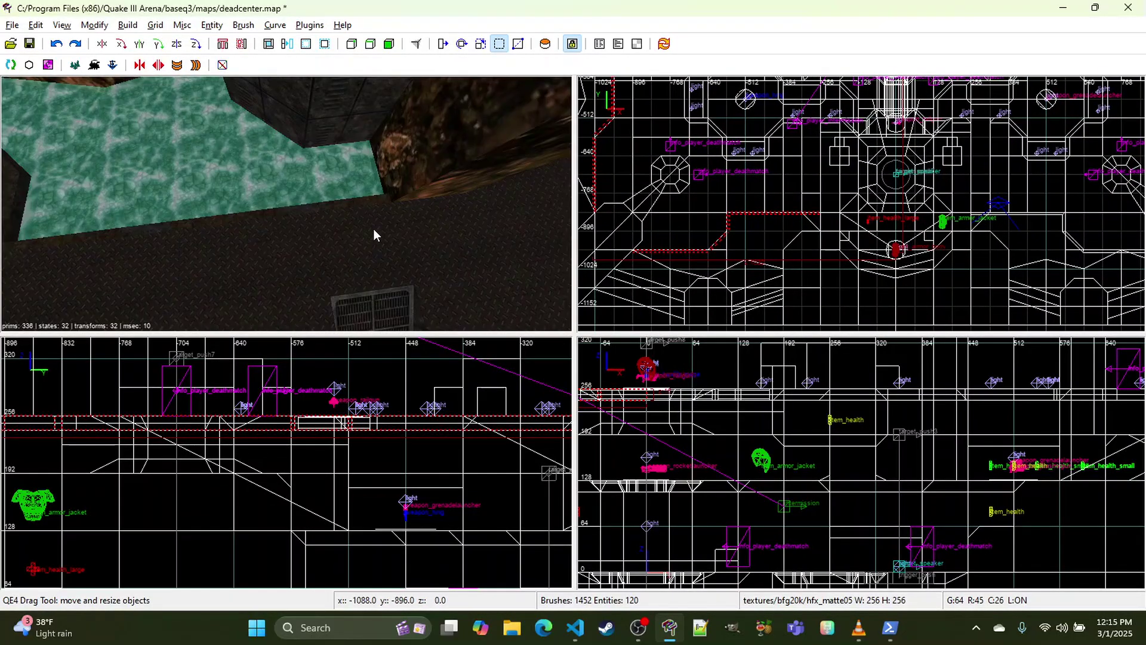
scroll(373, 234, "down", 10)
key("Escape")
Step: Look over the trims around the whole arena and save the map
right_click(327, 249)
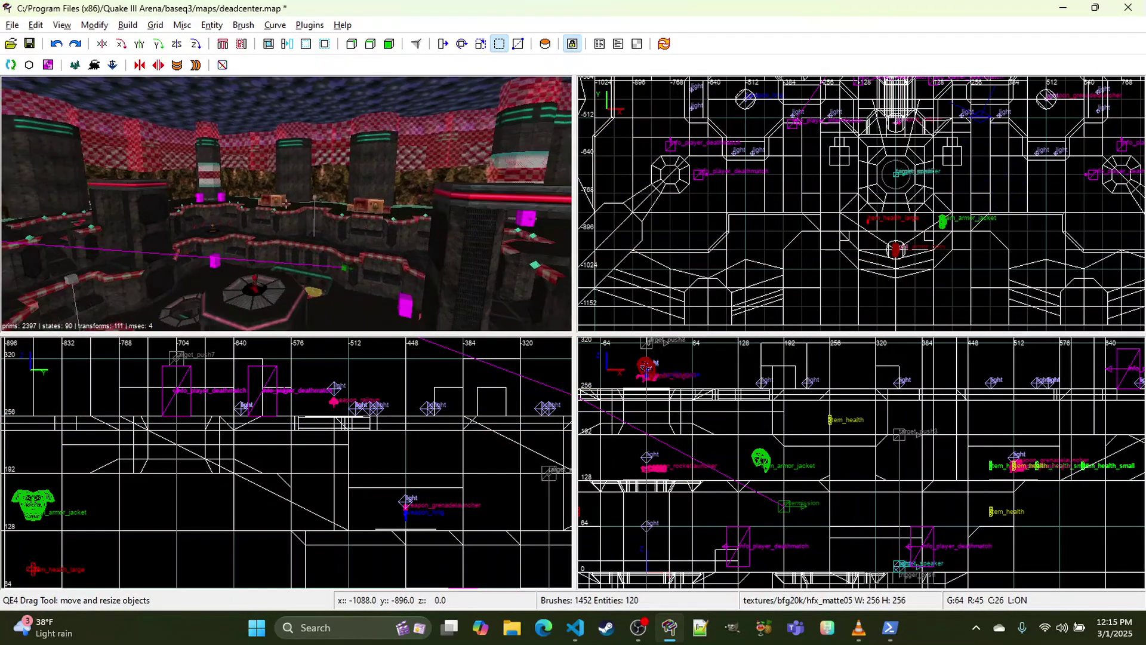
right_click(328, 247)
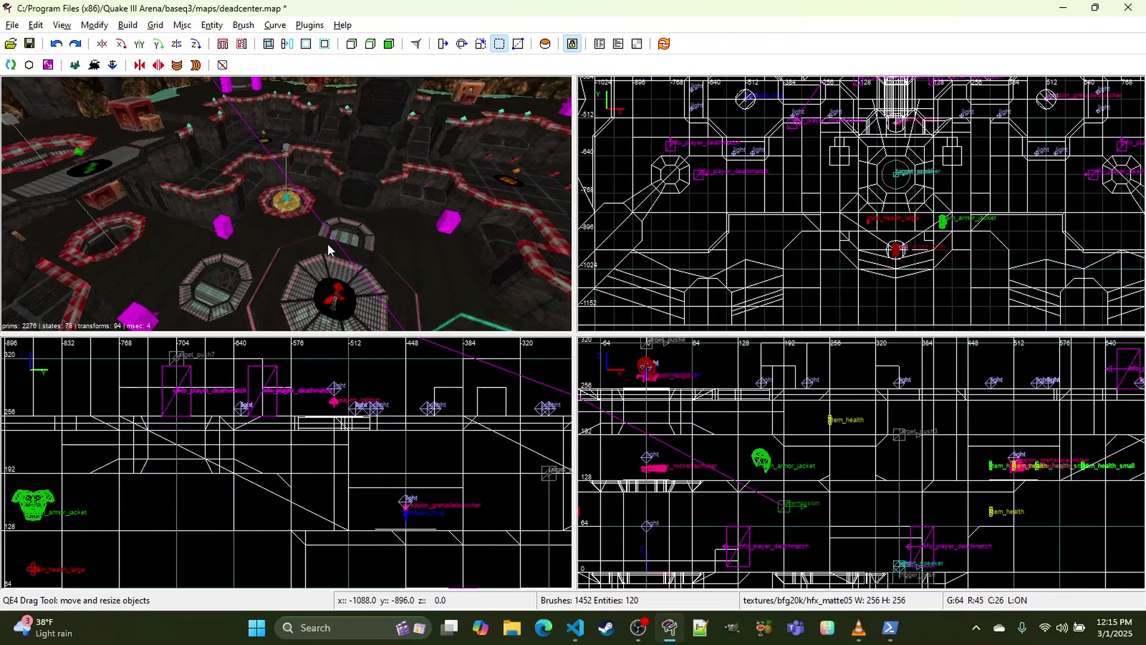
key("ctrl+d")
key("ctrl+d")
left_click(12, 25)
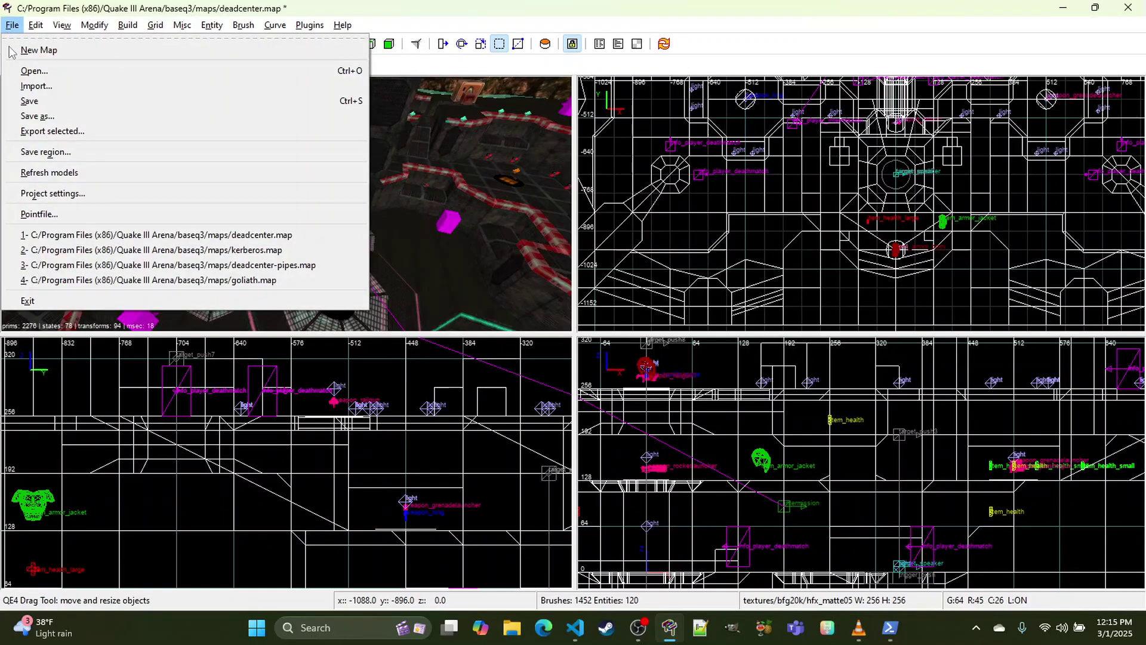
left_click(29, 101)
Step: Switch to the Q3A-Live Map Development Kit and compile the deadcenter map
right_click(238, 250)
scroll(286, 204, "up", 5)
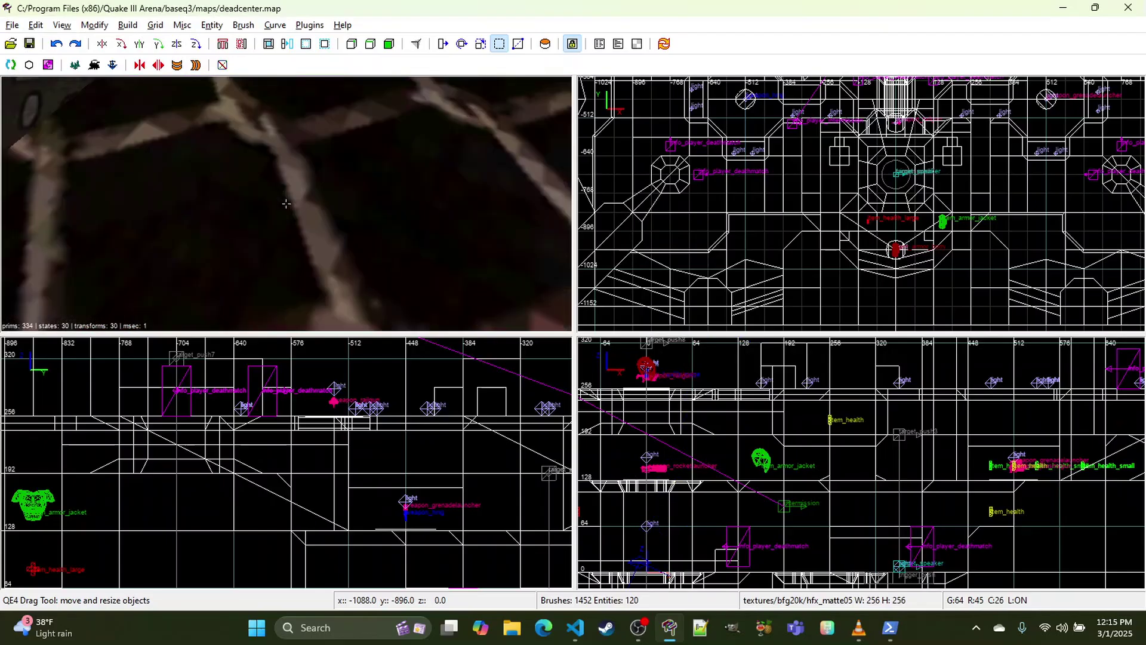
scroll(286, 204, "down", 5)
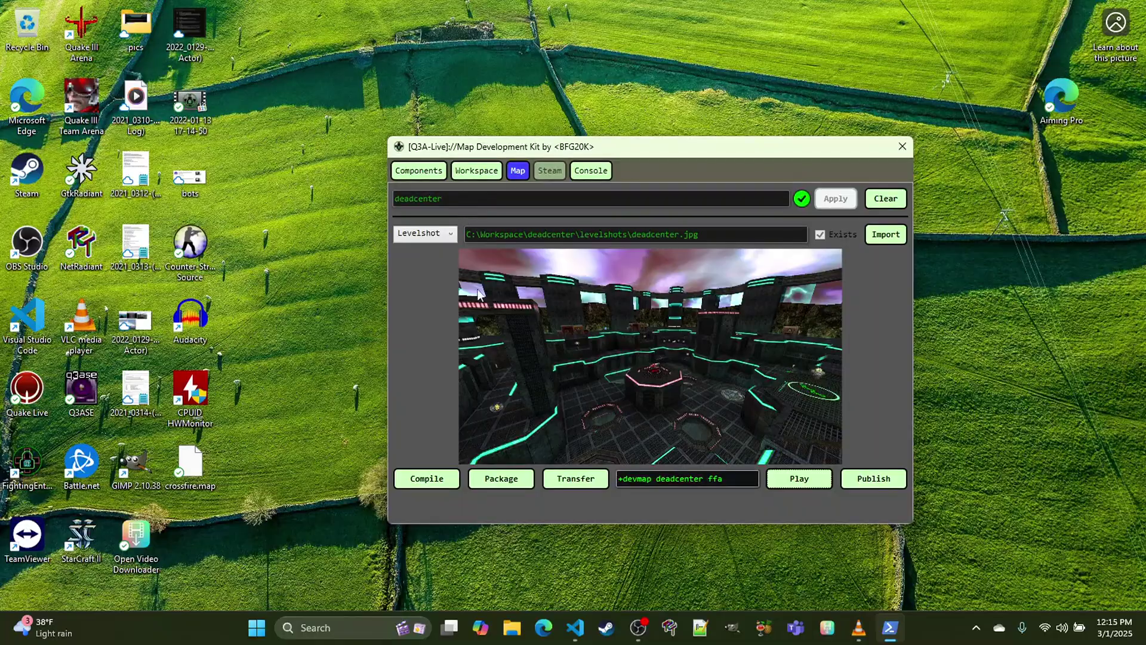
left_click(427, 478)
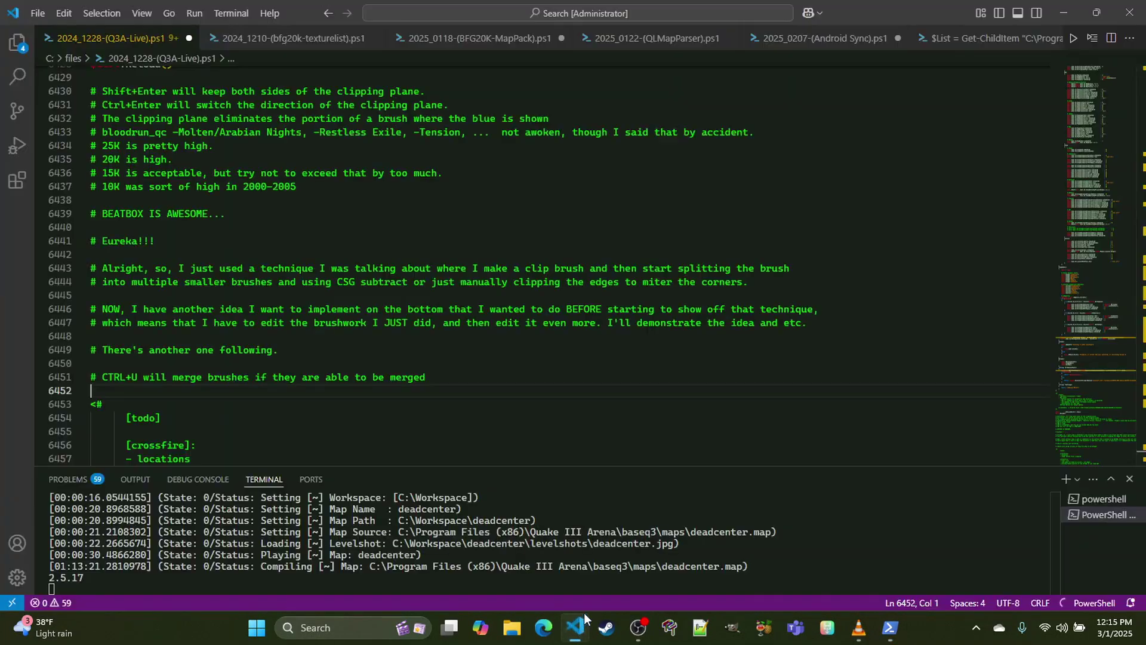
Step: Add the comment "# This shouldn't take too long to compile, and yeah that's how fast I work sometimes." after a blank line
key("Return")
type("#")
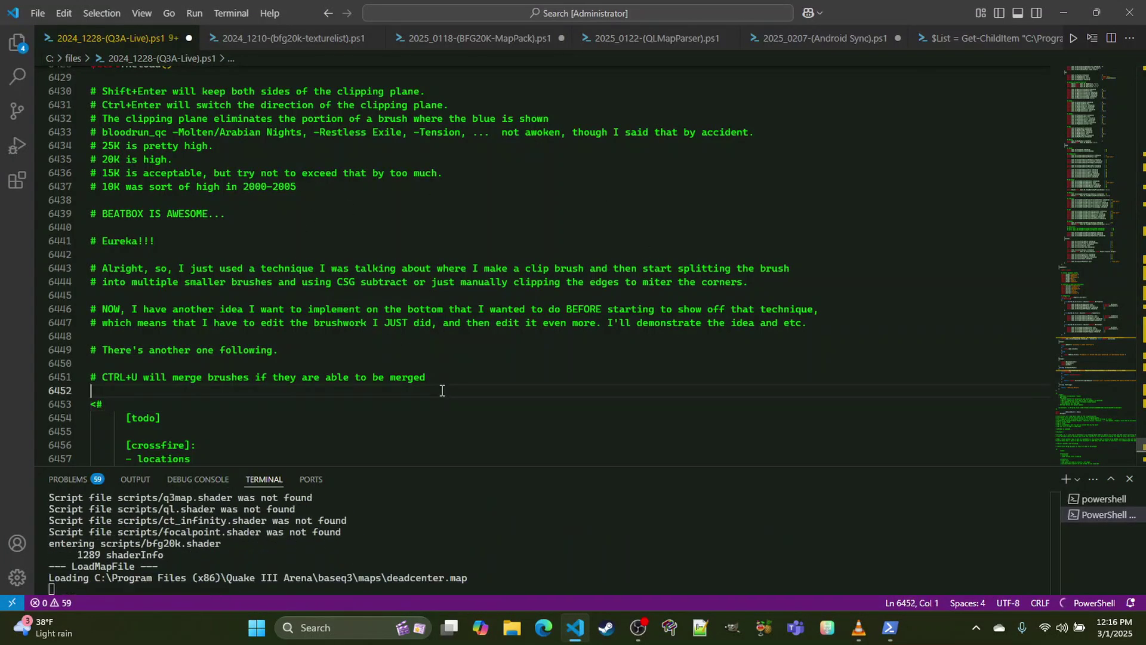
type(" This shou")
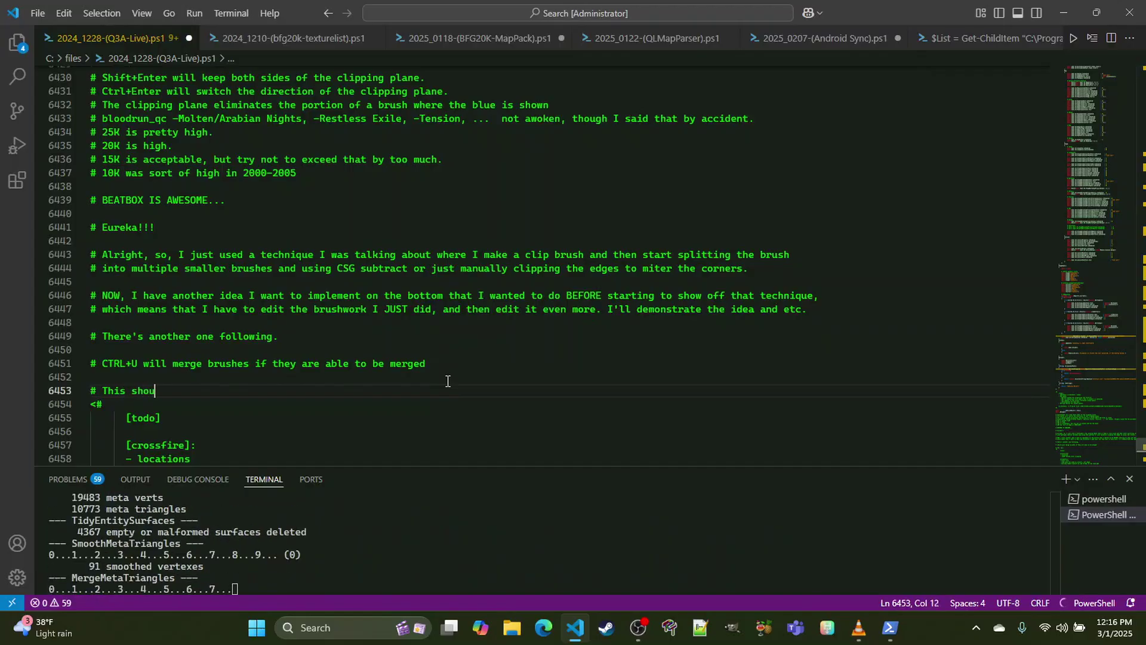
type("ldn't take too long to cim")
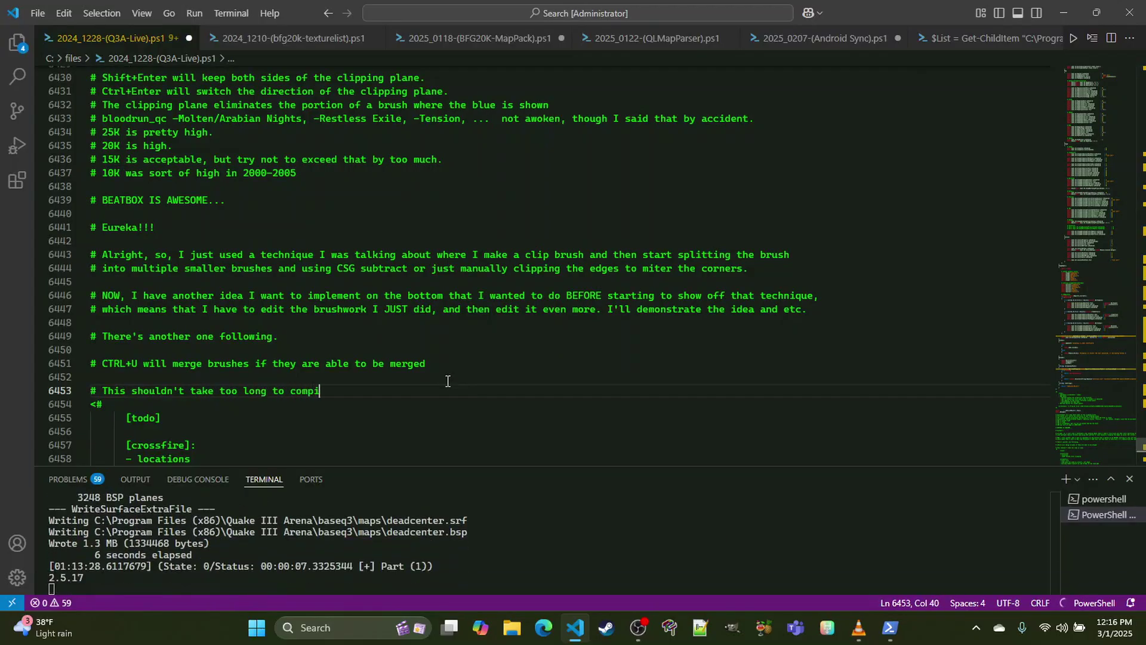
type(", and")
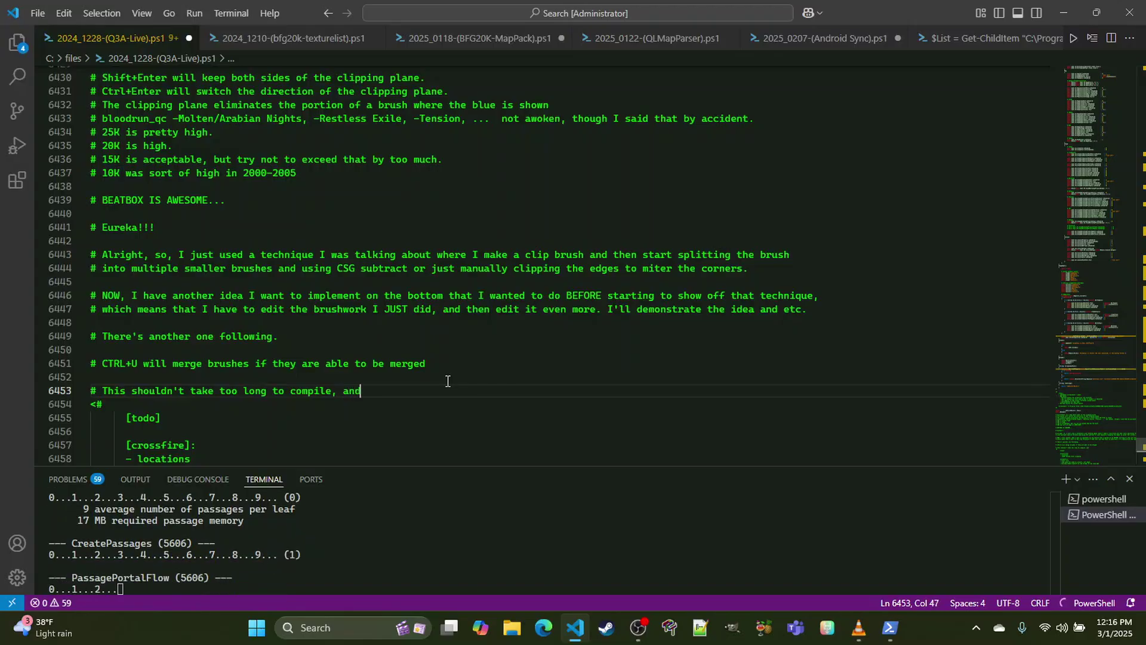
type(" yeah that's how fast I work sometimes.")
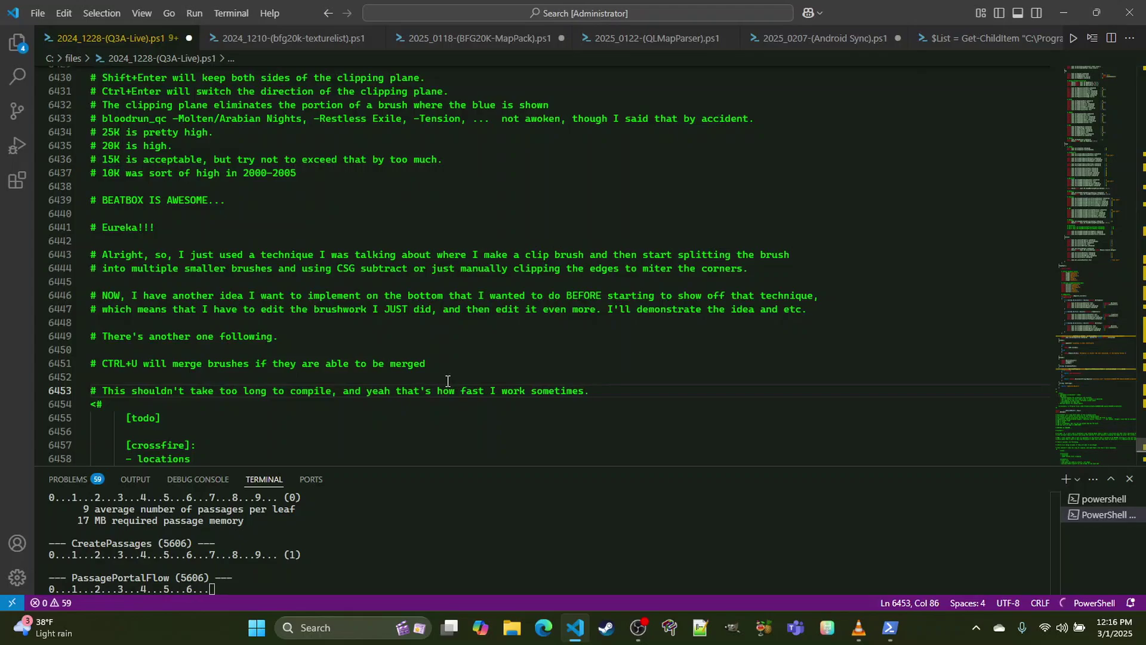
Step: Add the comment "# There's plenty left for me to do, i gotta convert all those clip brushes to detail brushes, and find all the stuff that"
key("Return")
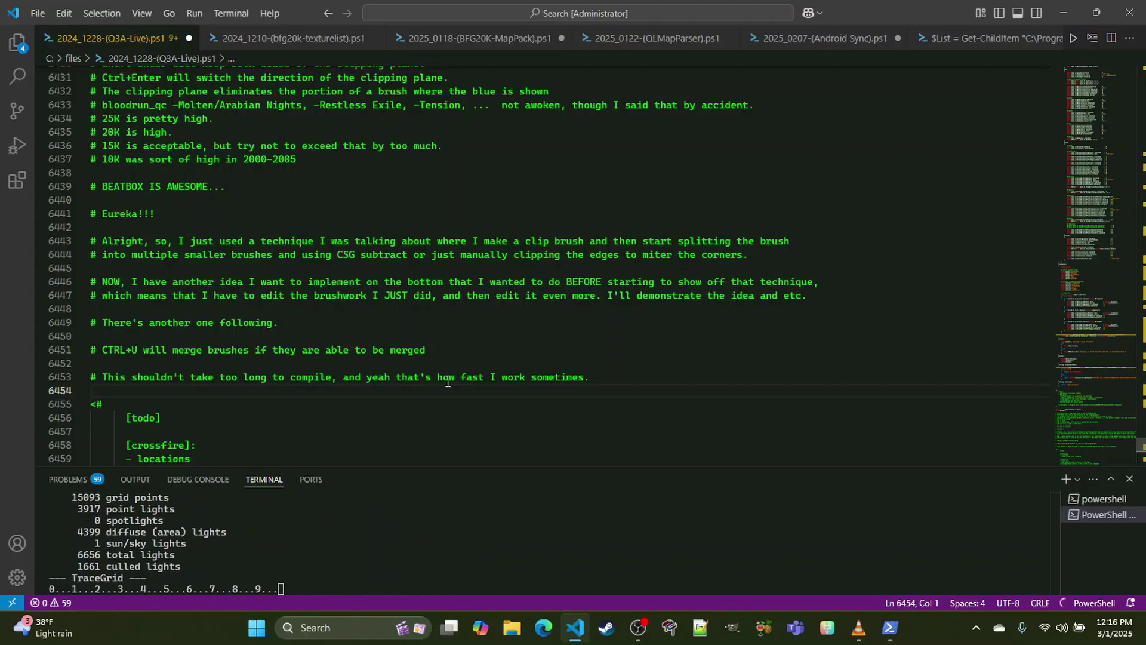
type("# There's ")
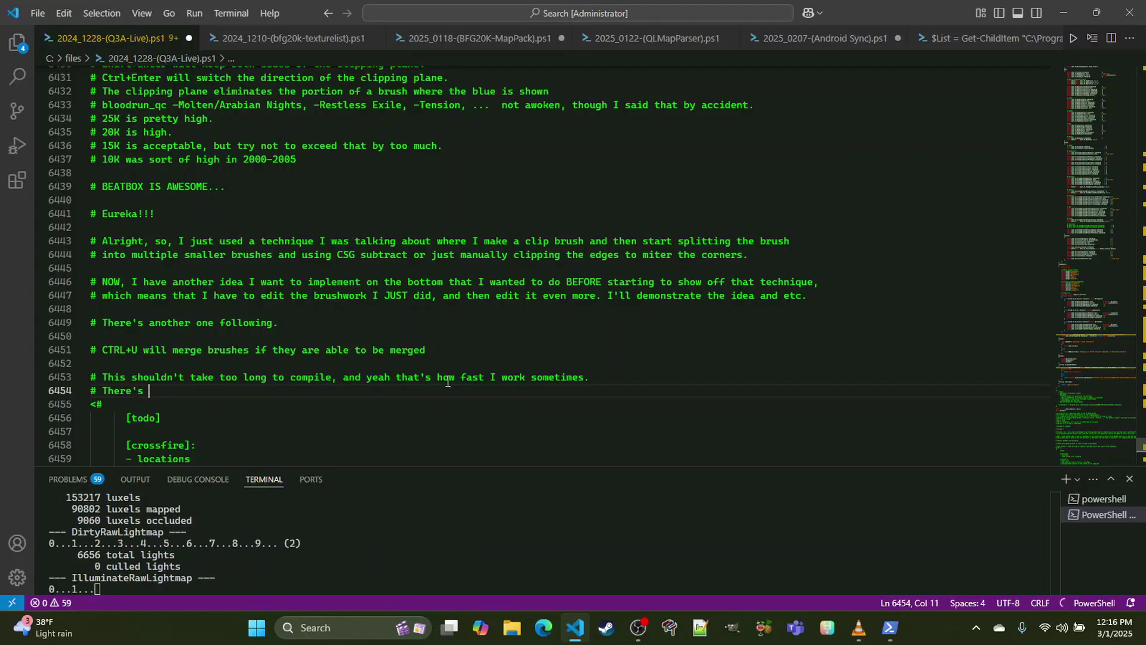
type("plenty left for me to do, i gotta")
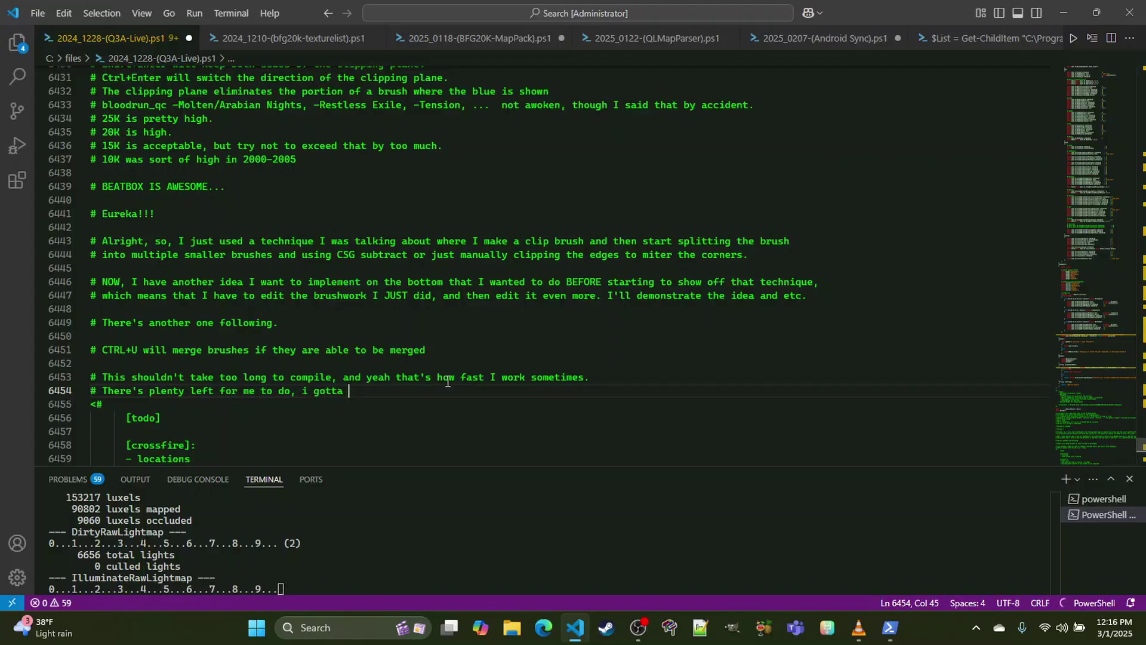
type("convert ")
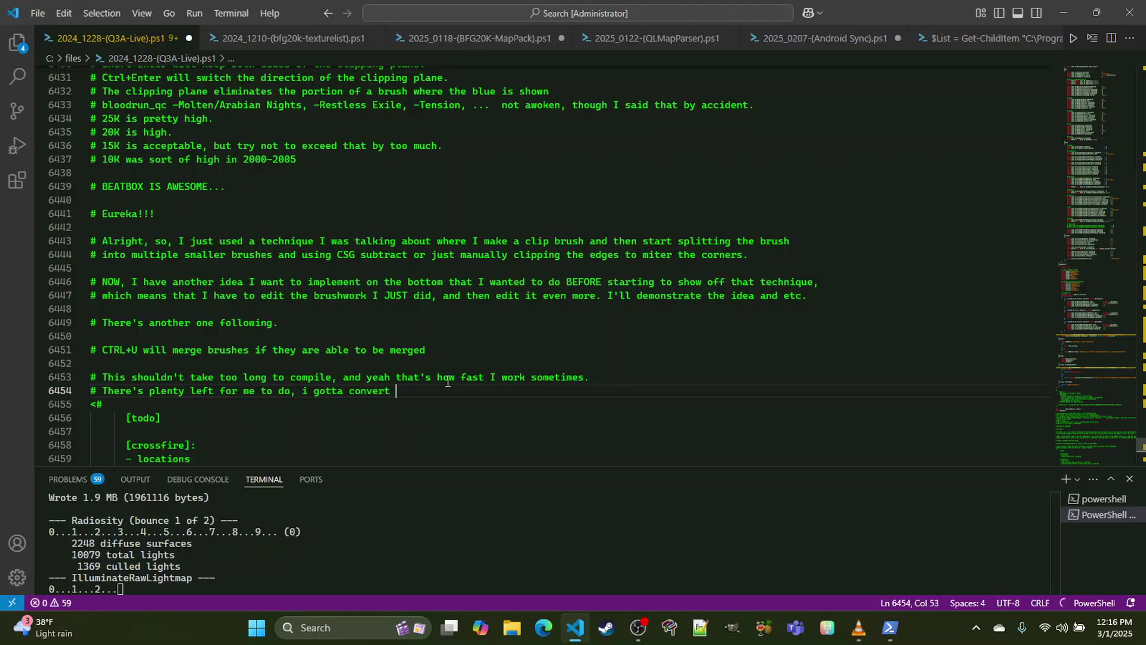
type("all those clip bru")
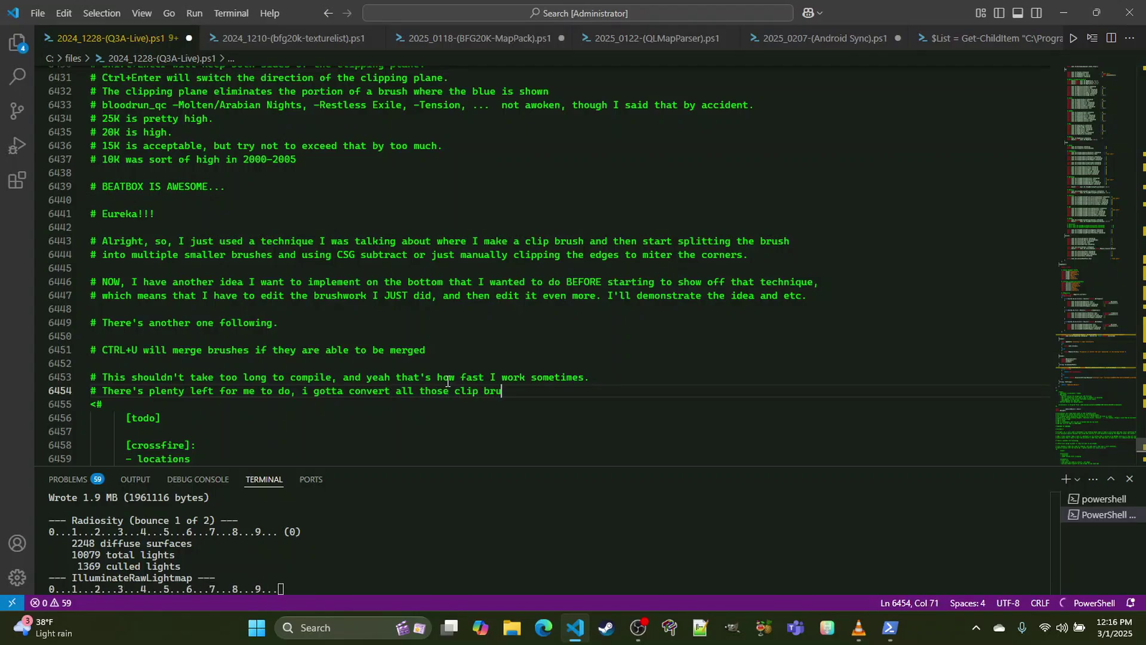
type("shes to detail")
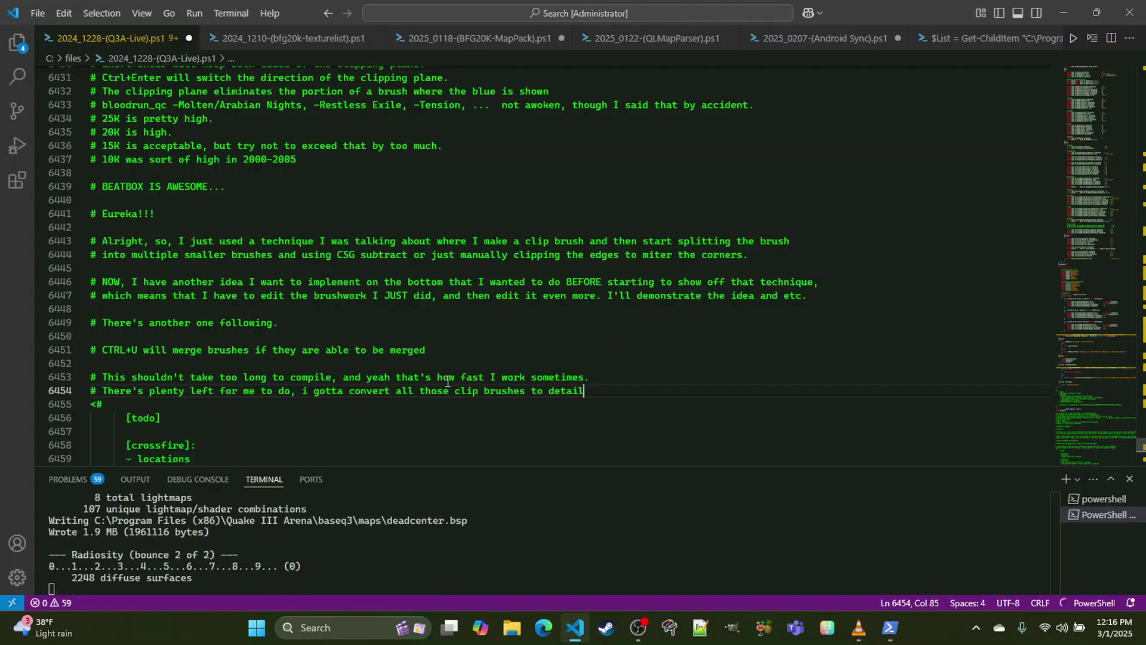
type(" bursus")
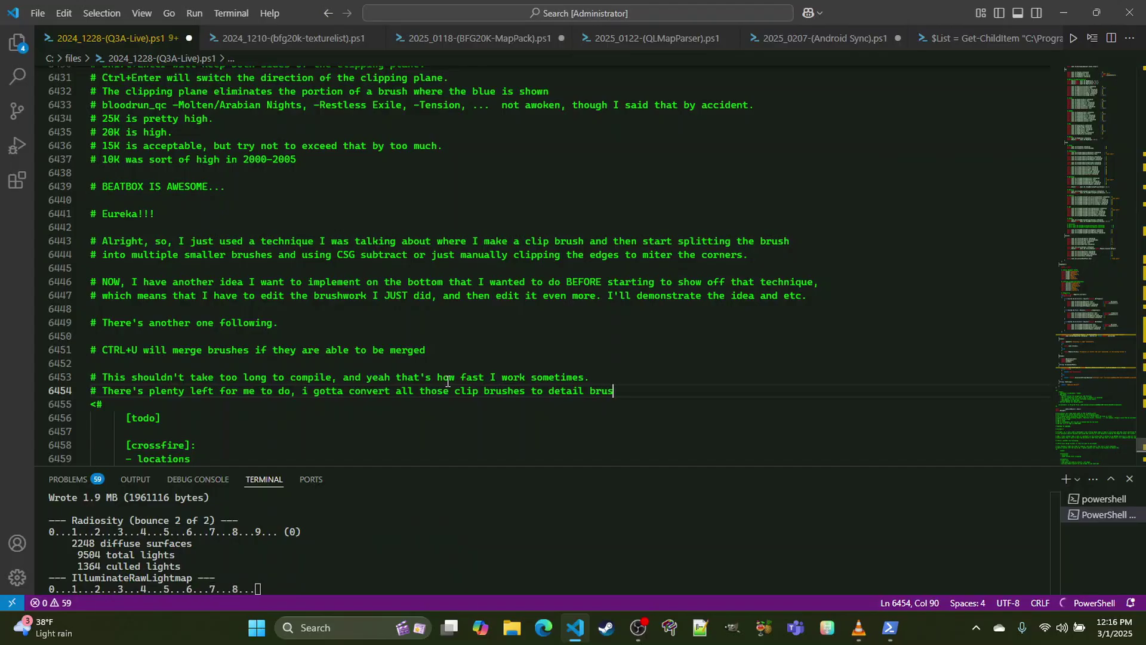
type("hes, and ")
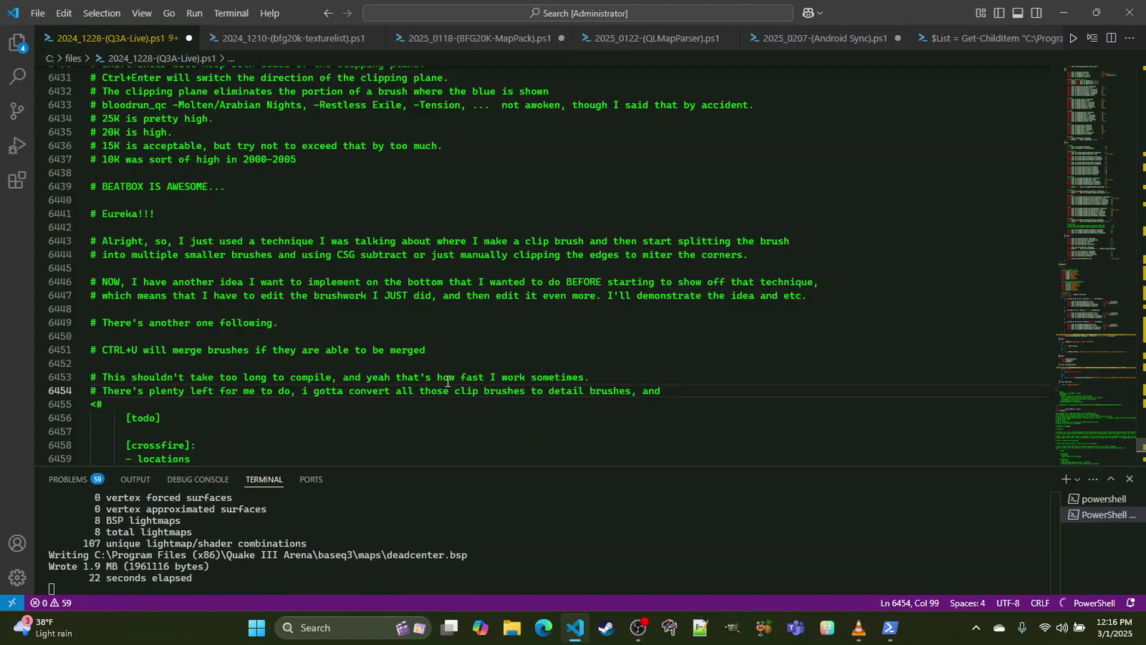
type("find all the stuf")
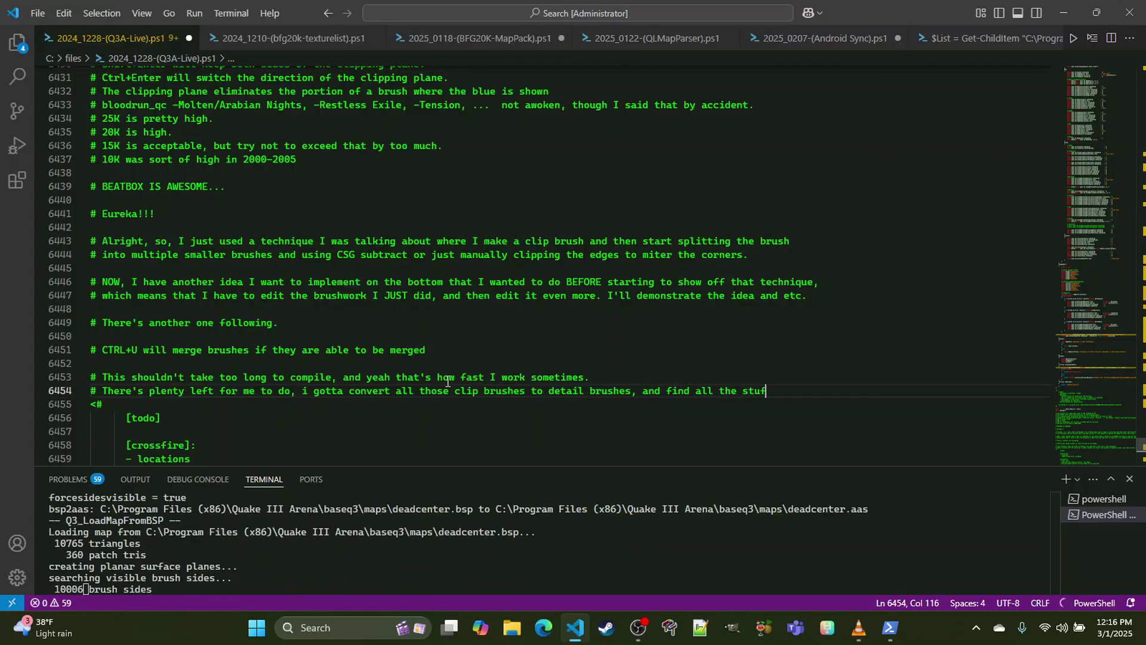
type("f that")
key("Return")
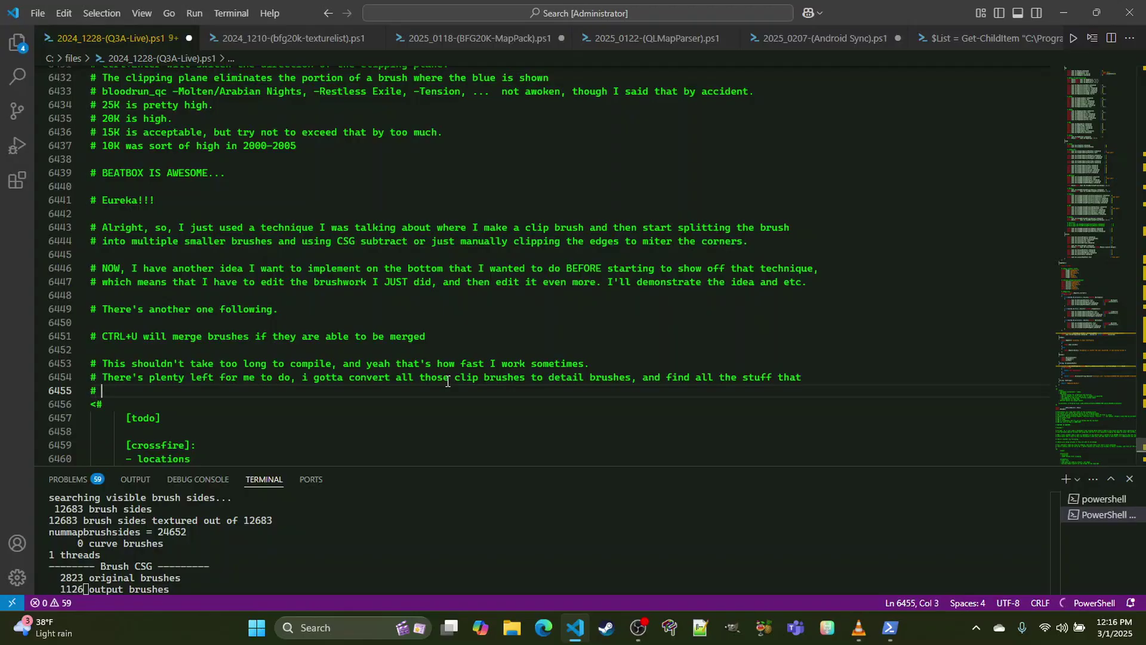
Step: Continue the comment with "# should be a detail brush, or merge separate brushes... but that's not something I gotta feature in this video."
type("# should be a detail brush, or merge separate brushes...")
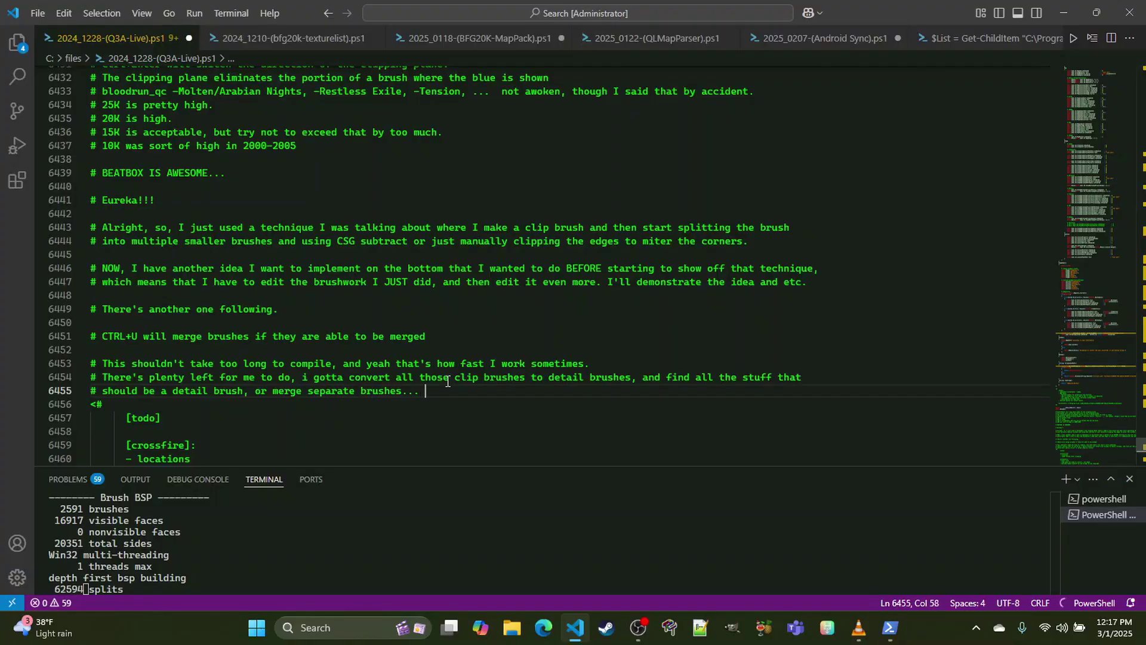
type("but that's not something I got")
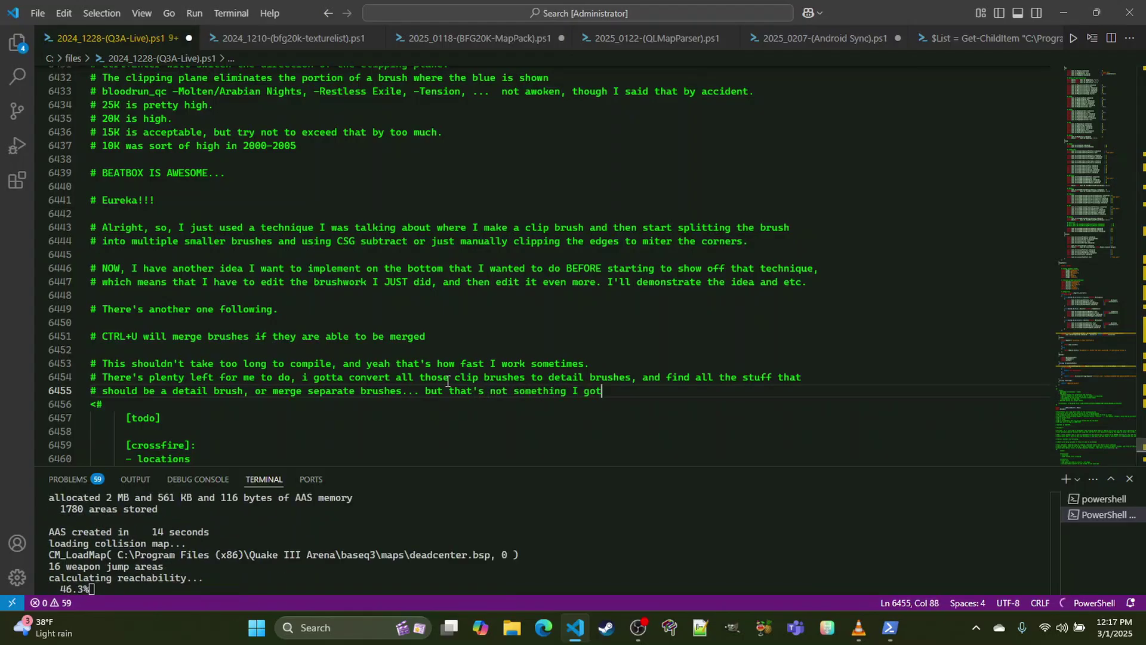
type("ta feature in this")
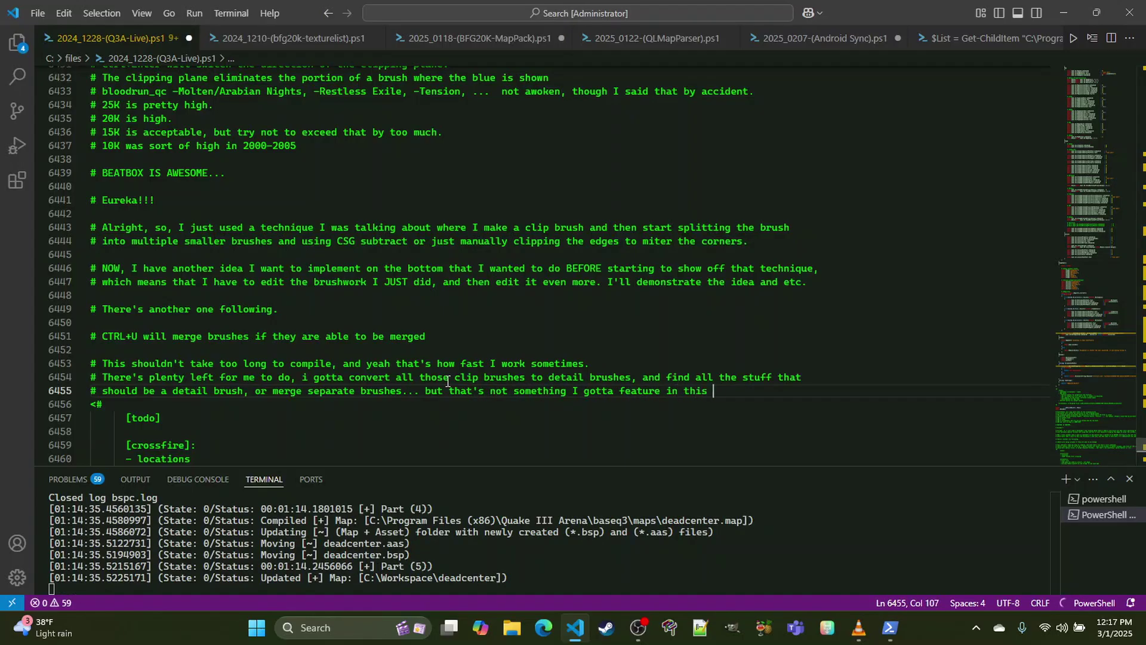
Step: Leave a blank line and add the comment "# Time to run the new version..." below the notes
key("Return")
key("Return")
type("# Time")
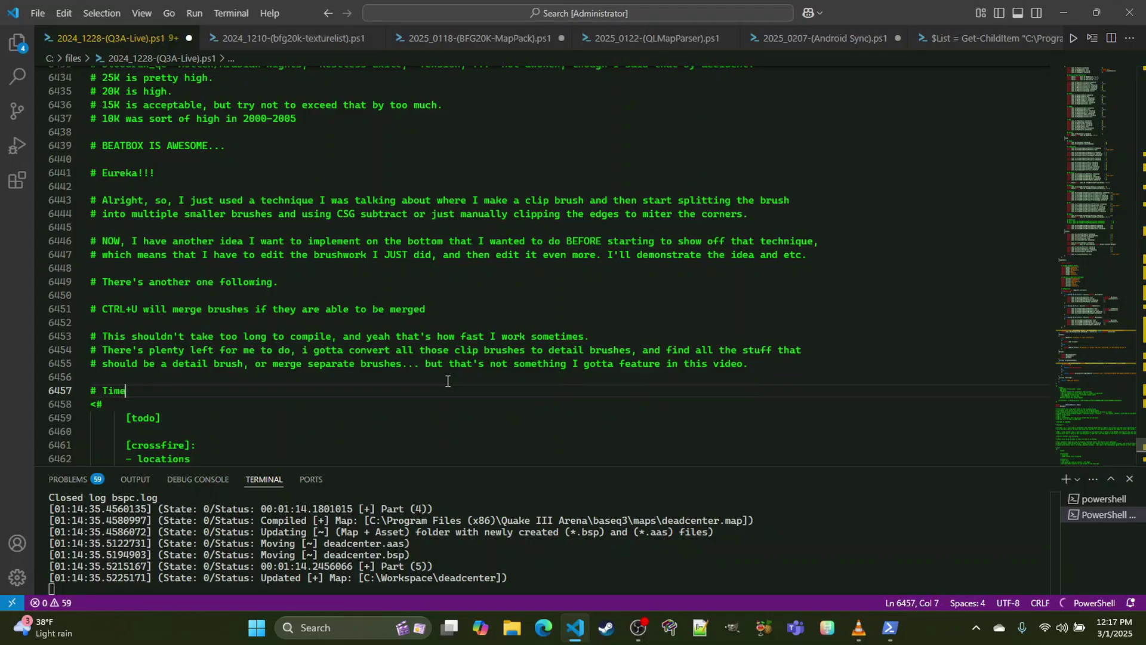
type(" to run the new version...")
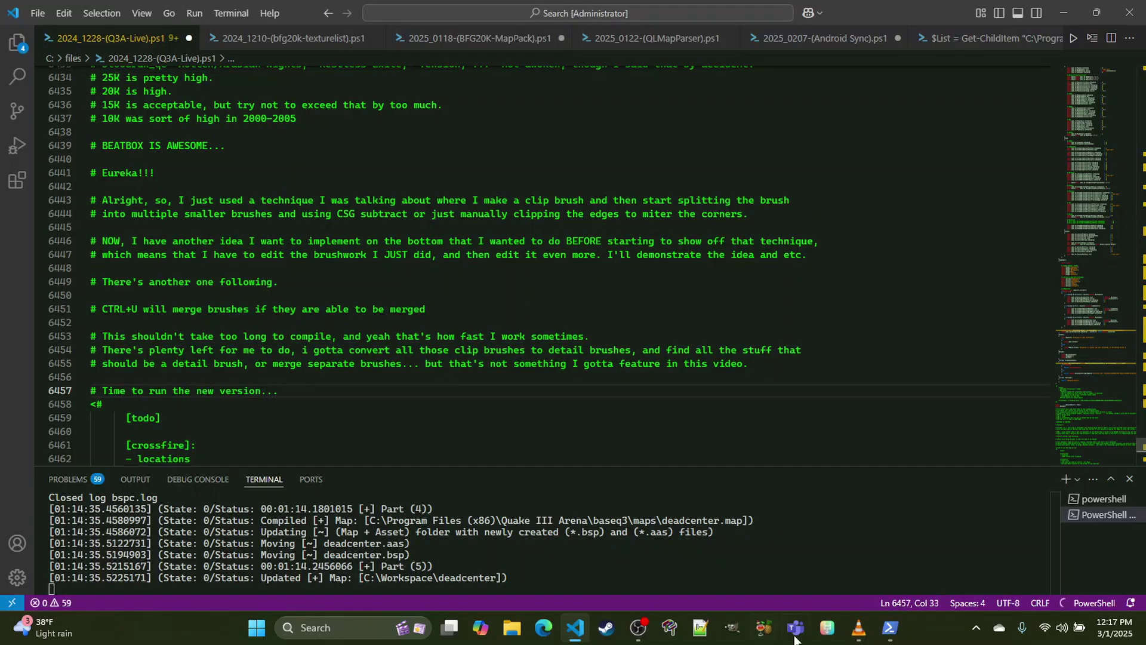
Step: Switch to the Q3A-Live Map Development Kit, package the deadcenter map and transfer the package to the game directories
left_click(890, 626)
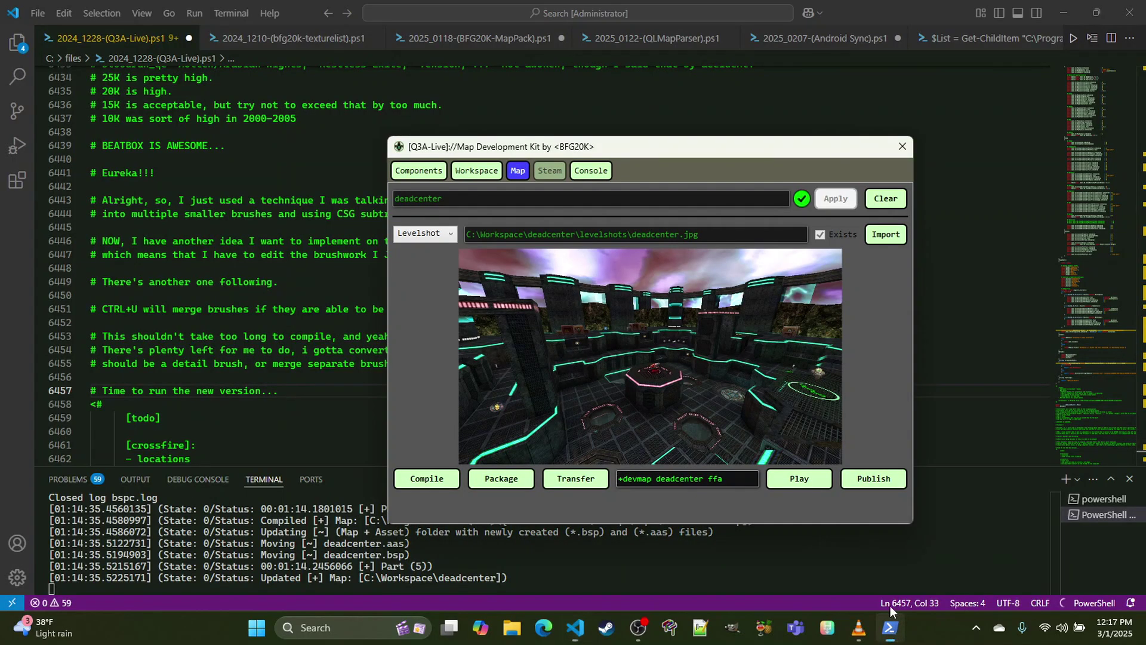
left_click(525, 479)
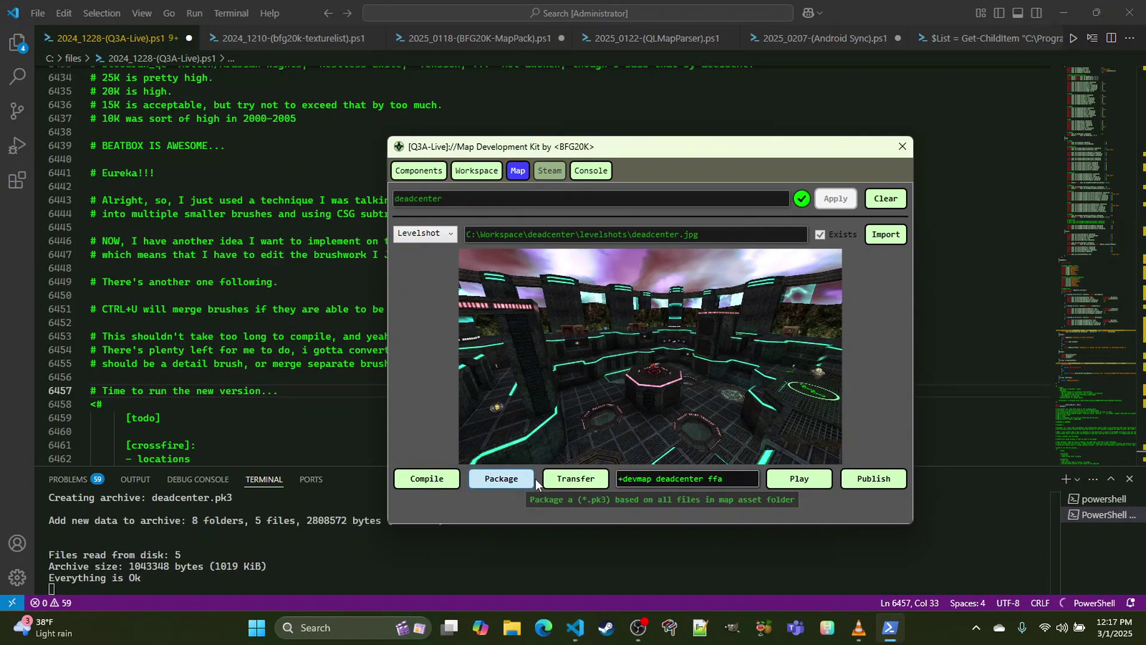
left_click(561, 478)
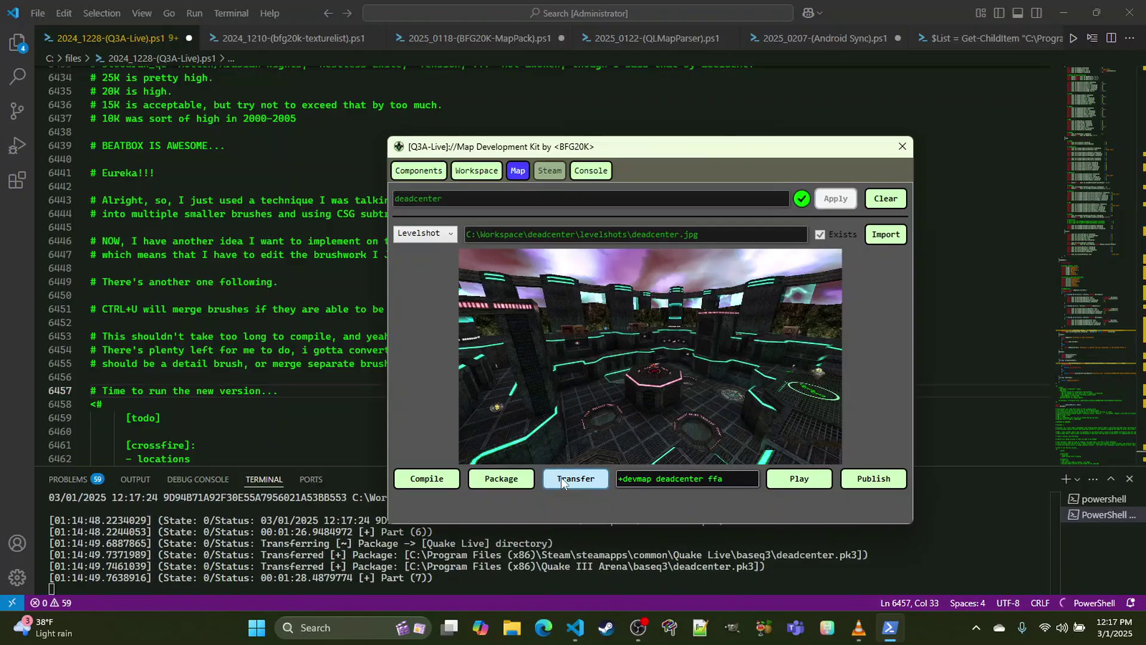
Step: Launch deadcenter in Quake Live with "+devmap deadcenter ffa" and join the match with the rocket launcher selected
left_click(791, 480)
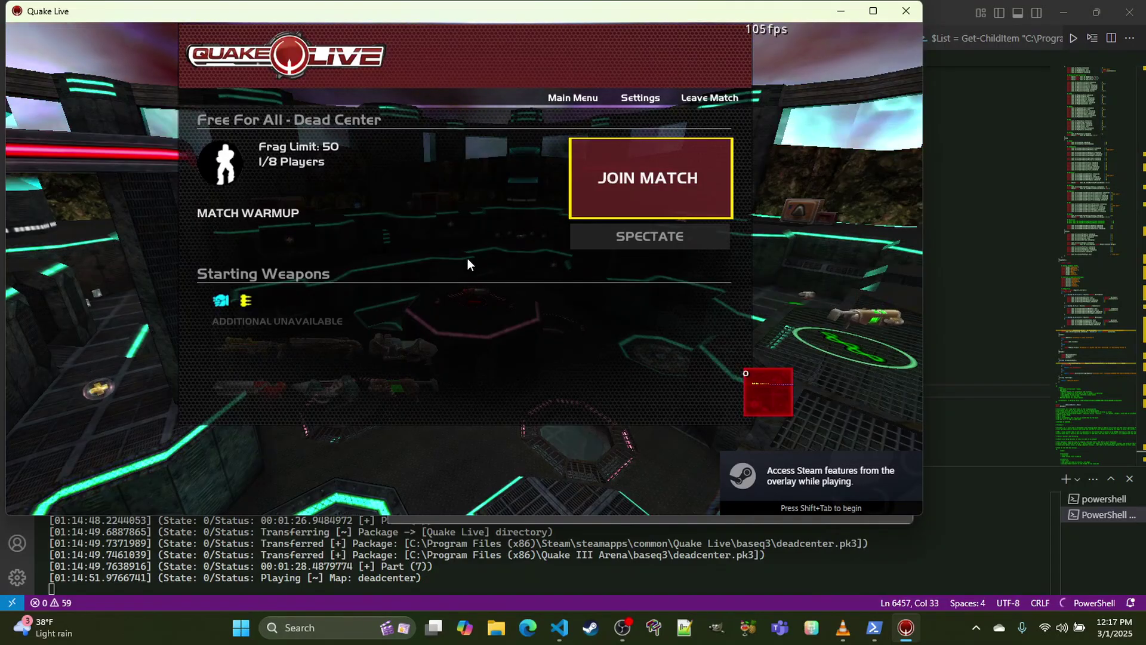
left_click(604, 193)
key("5")
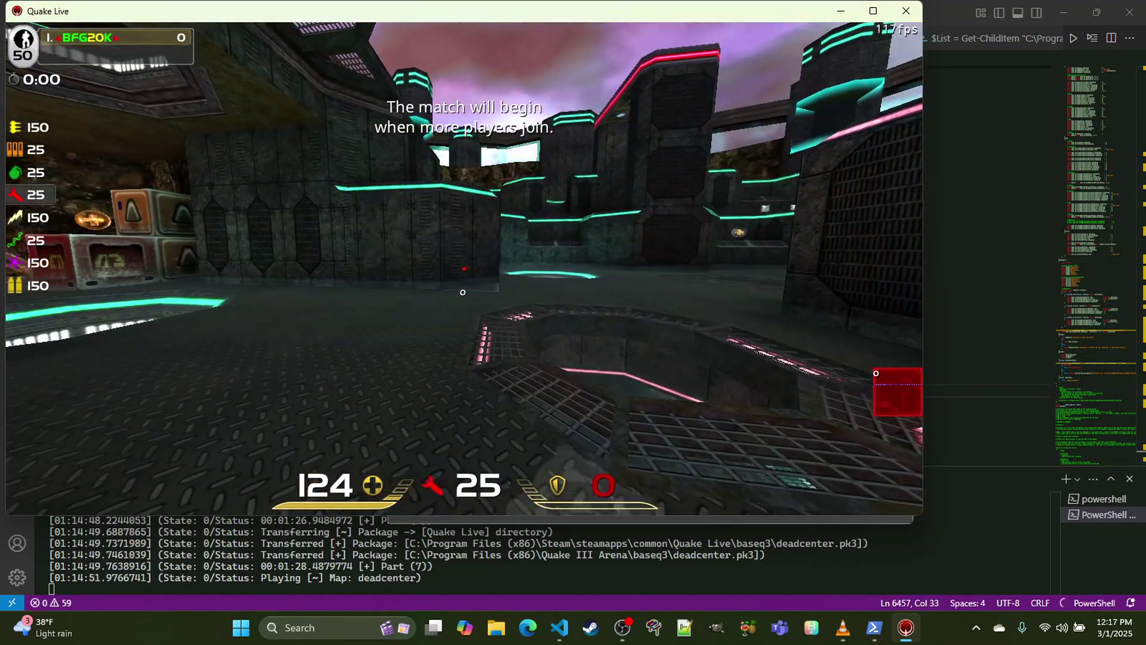
Step: Run through the arena's lower level and inspect the floor grates, trying the rocket launcher and lightning gun
key("w")
left_click(464, 269)
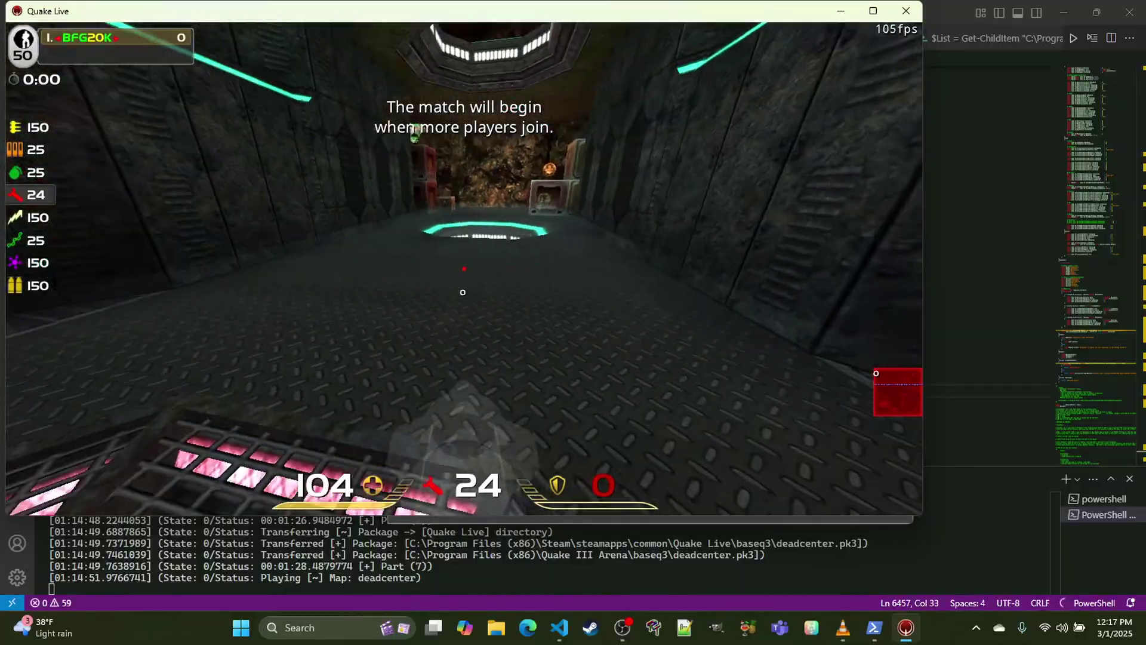
key("6")
left_click(463, 269)
left_click(464, 268)
left_click(464, 268)
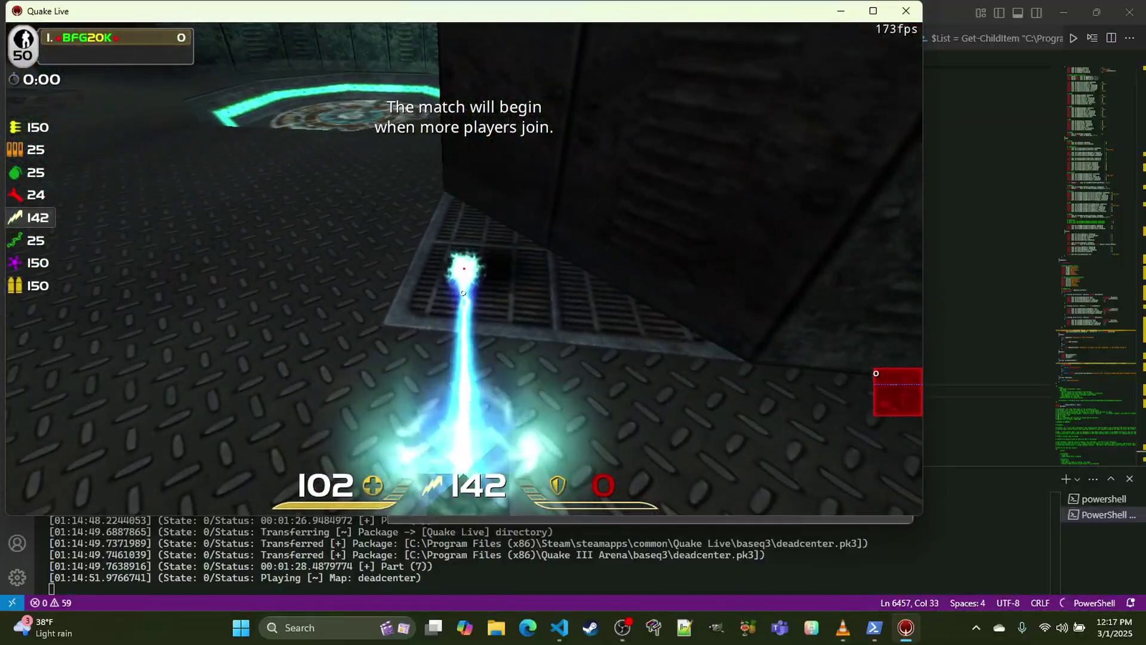
left_click(464, 268)
key("5")
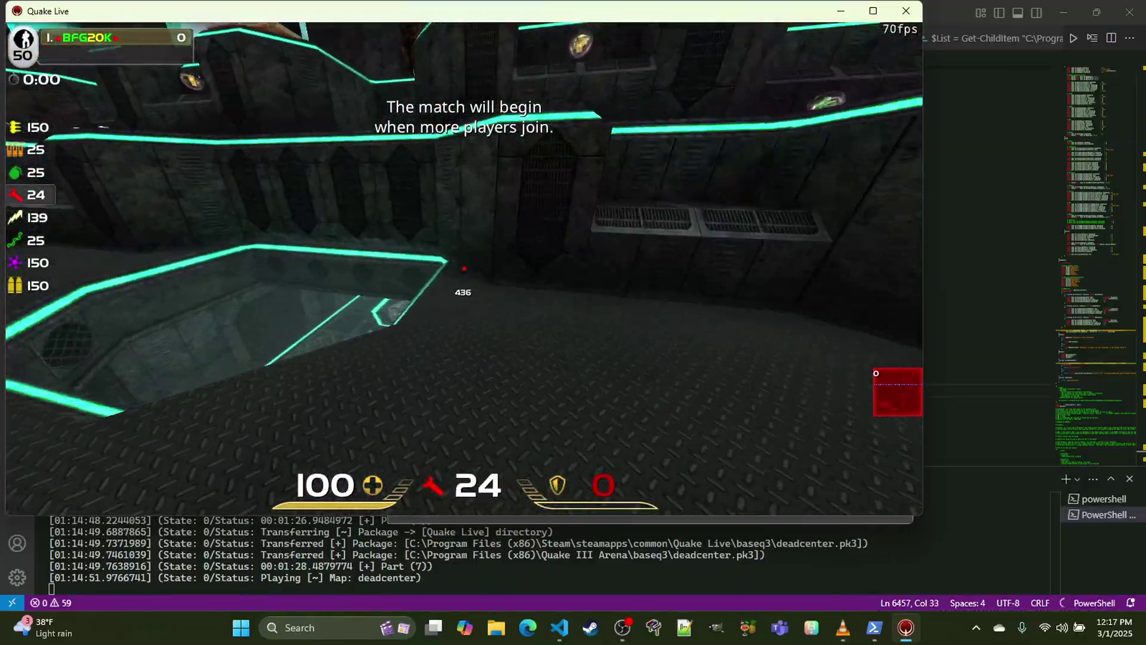
Step: Run around the arena's outer platform and inspect the liquid surface along the rock walls, testing it with the rocket launcher and lightning gun
key("w")
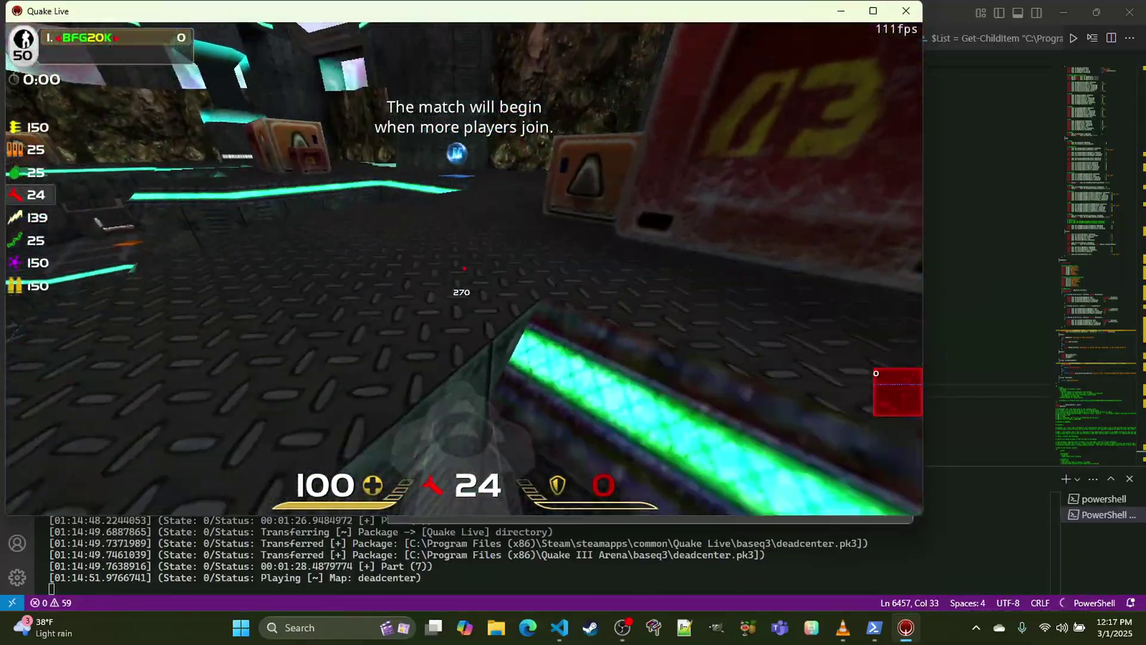
key("8")
key("5")
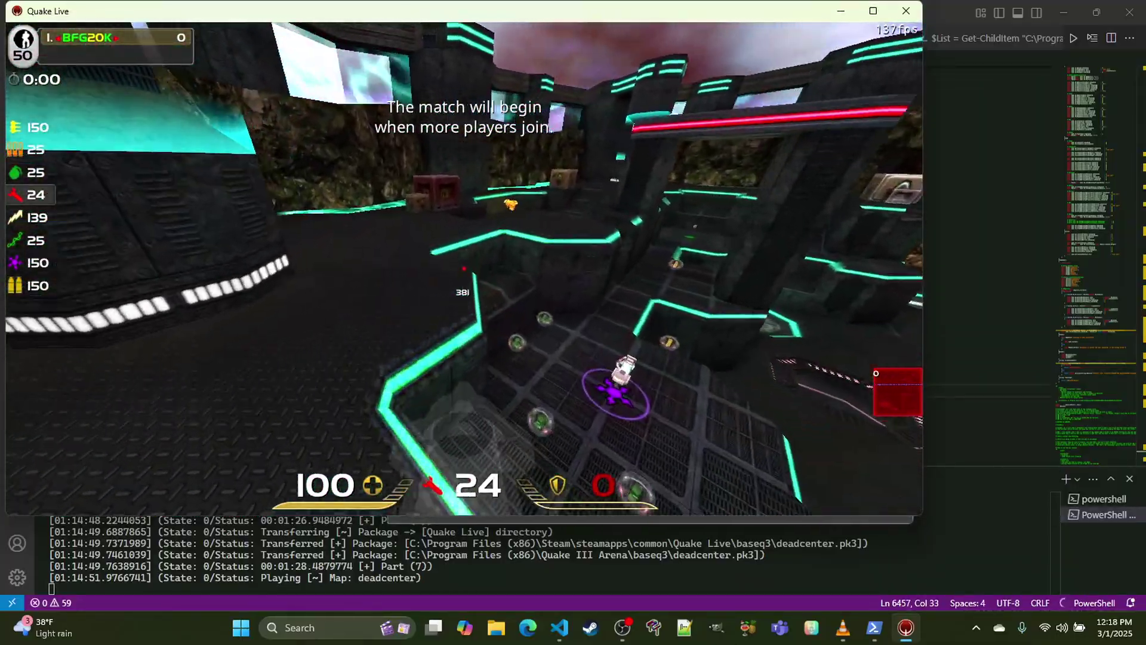
key("w")
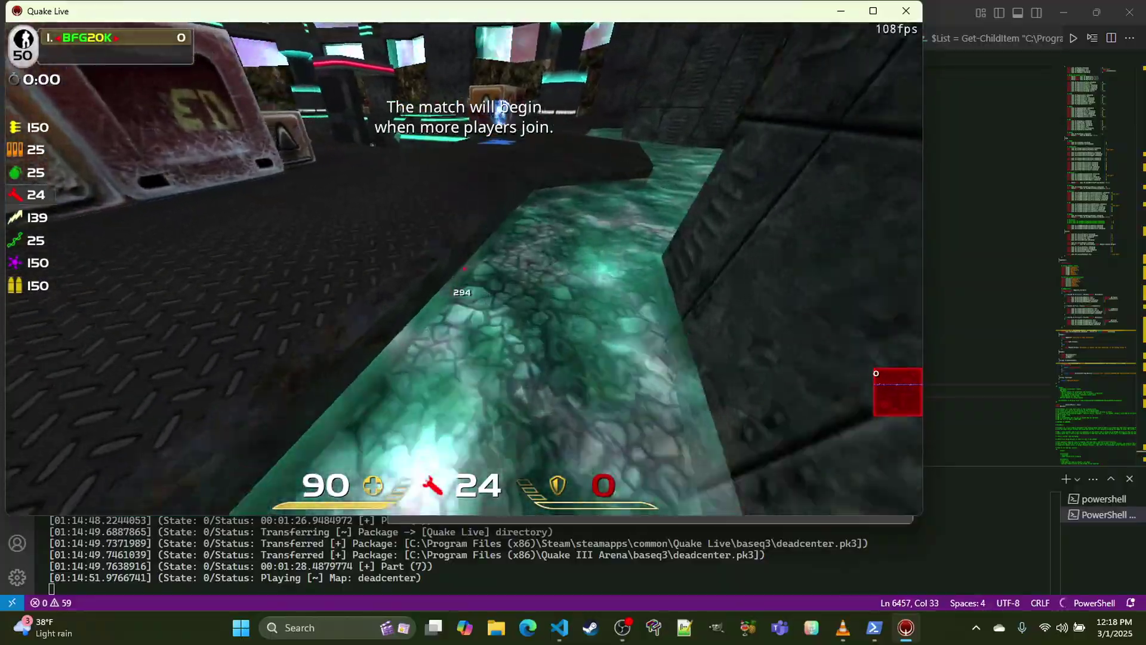
key("w")
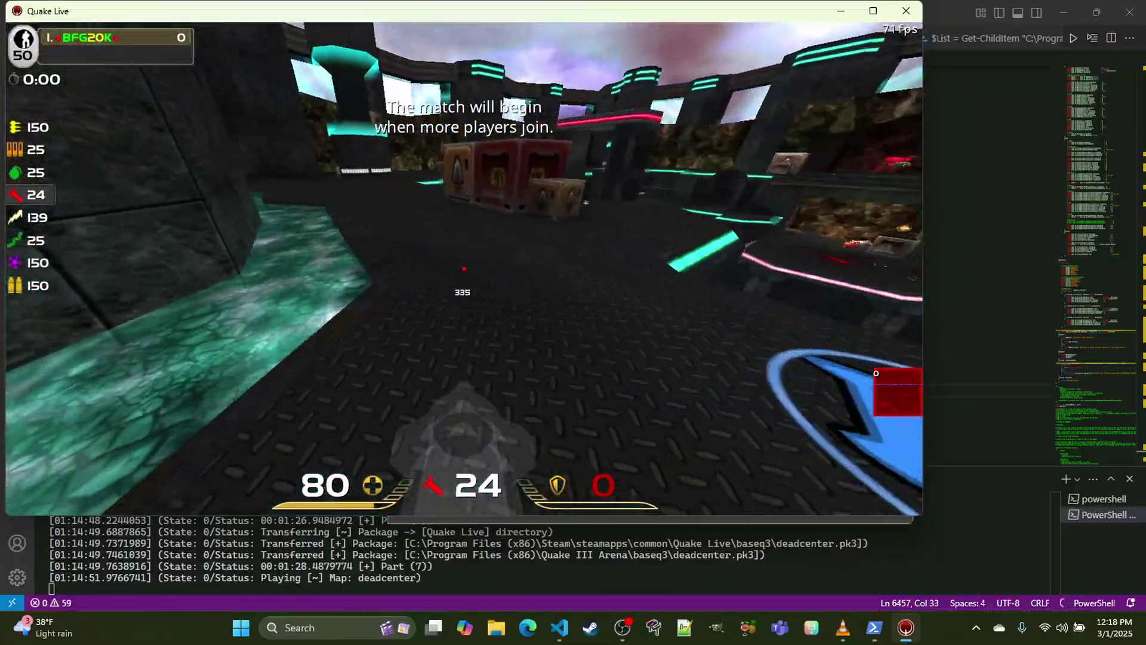
key("w")
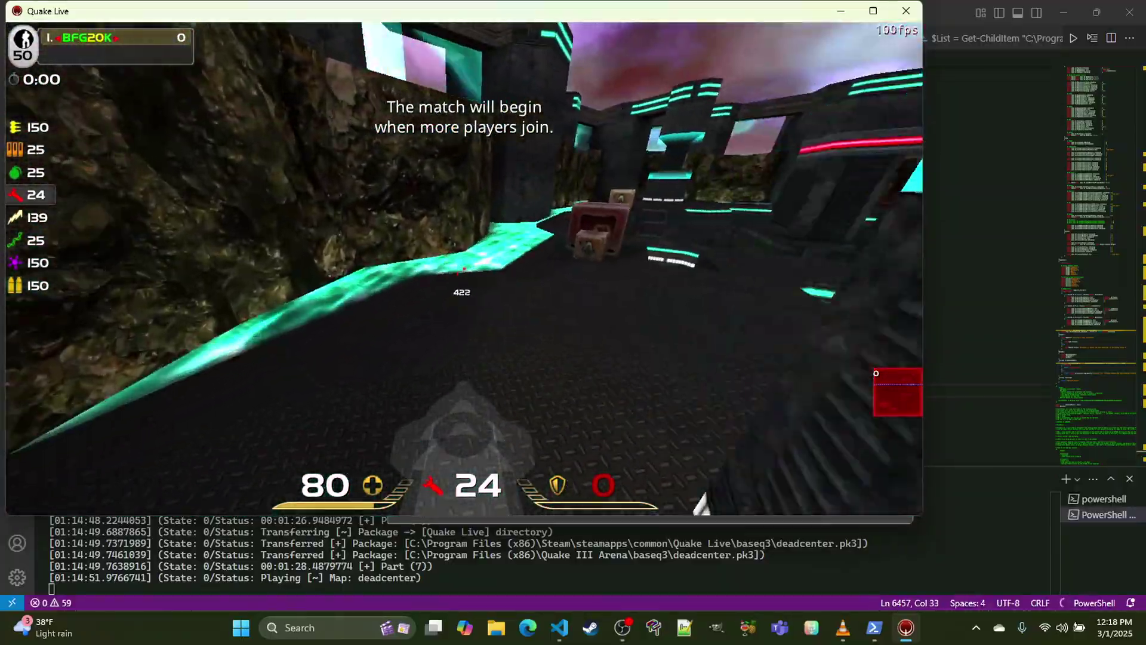
key("w")
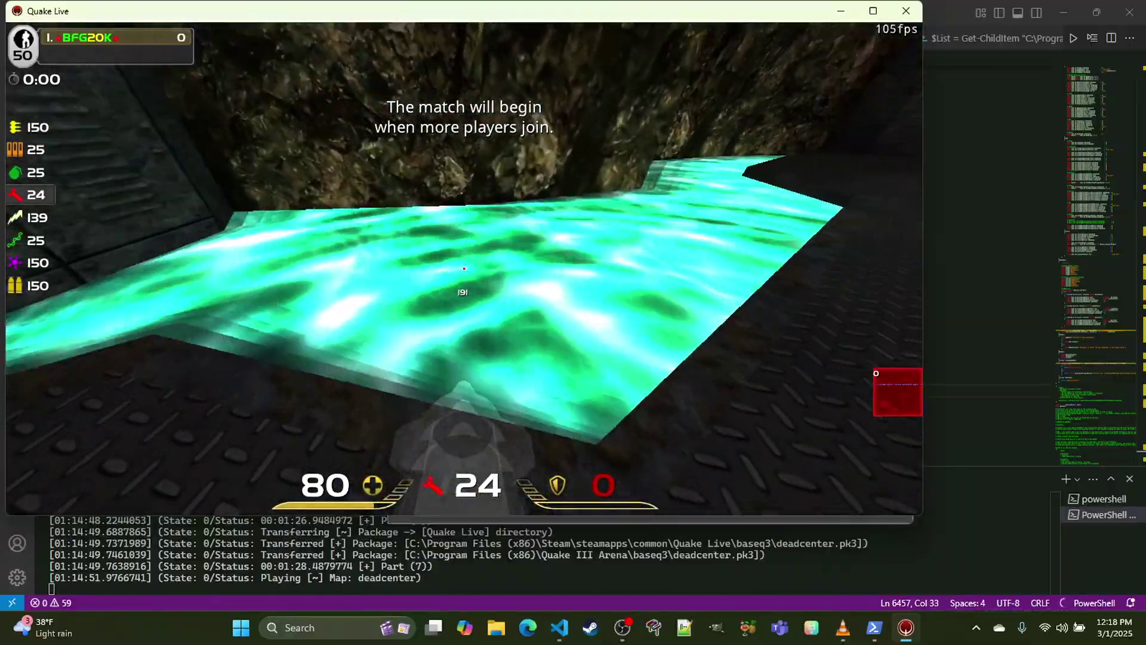
key("w")
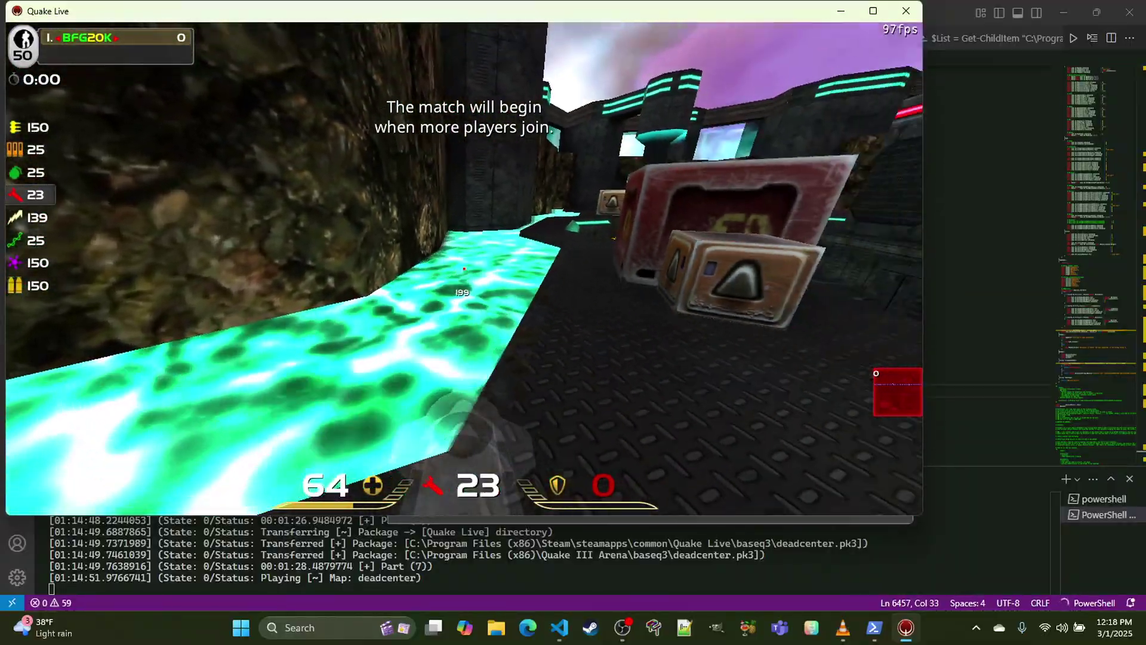
key("6")
left_click(465, 268)
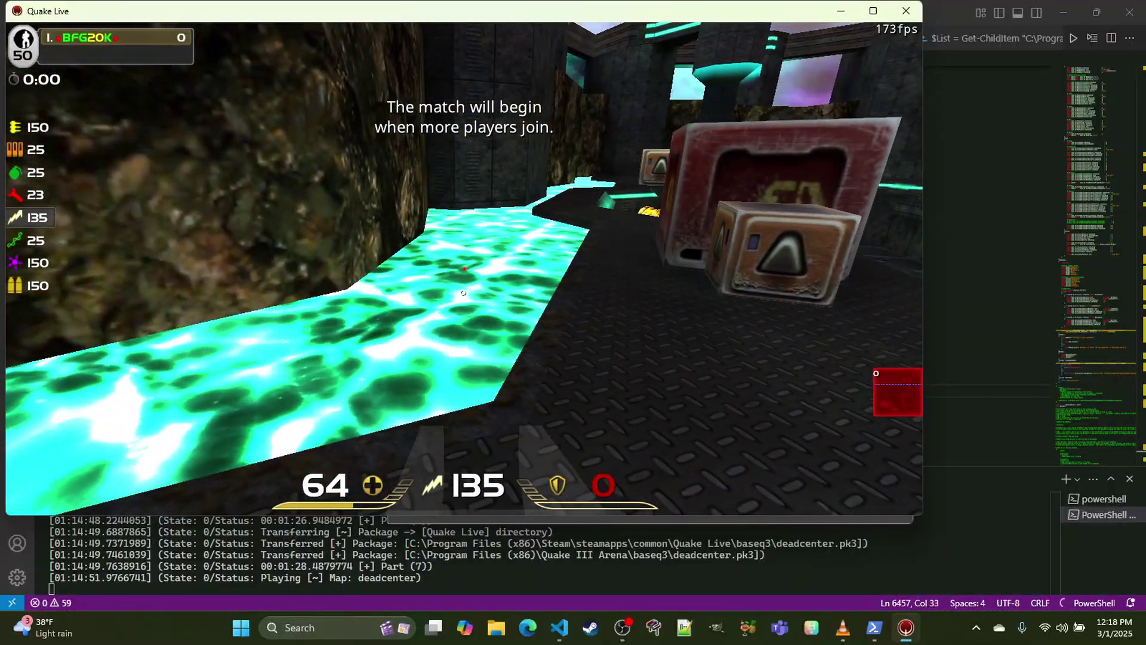
Step: Send the chat message "indicative of those brushes having the wrong texture on an edge"
key("grave")
type("/ind")
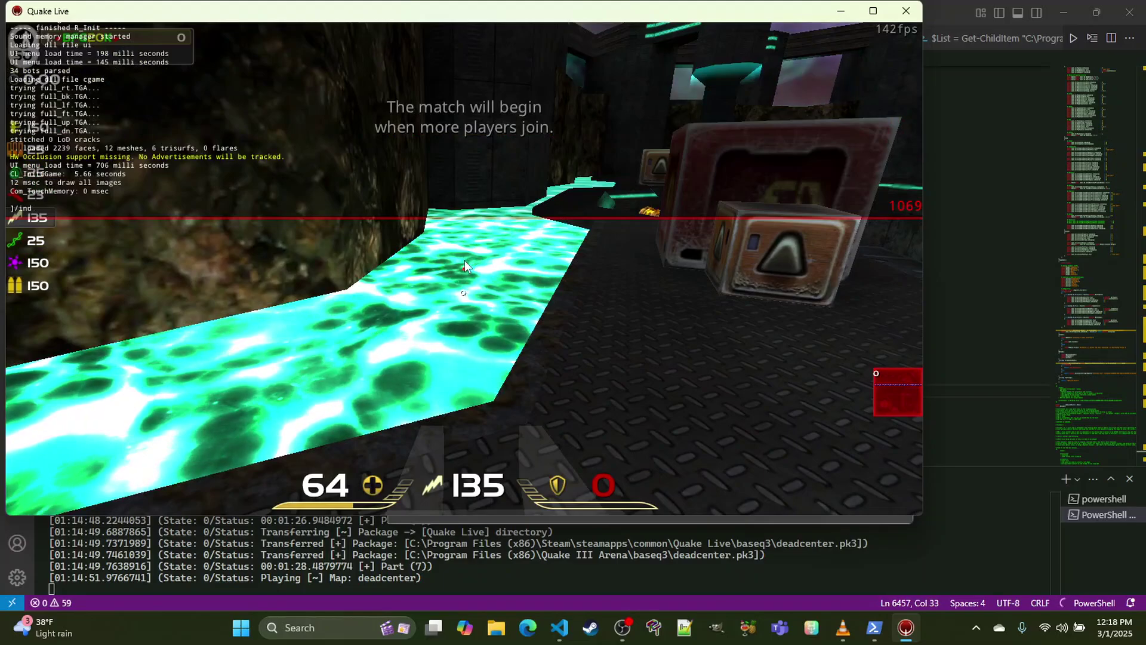
key("grave")
type("tindicati")
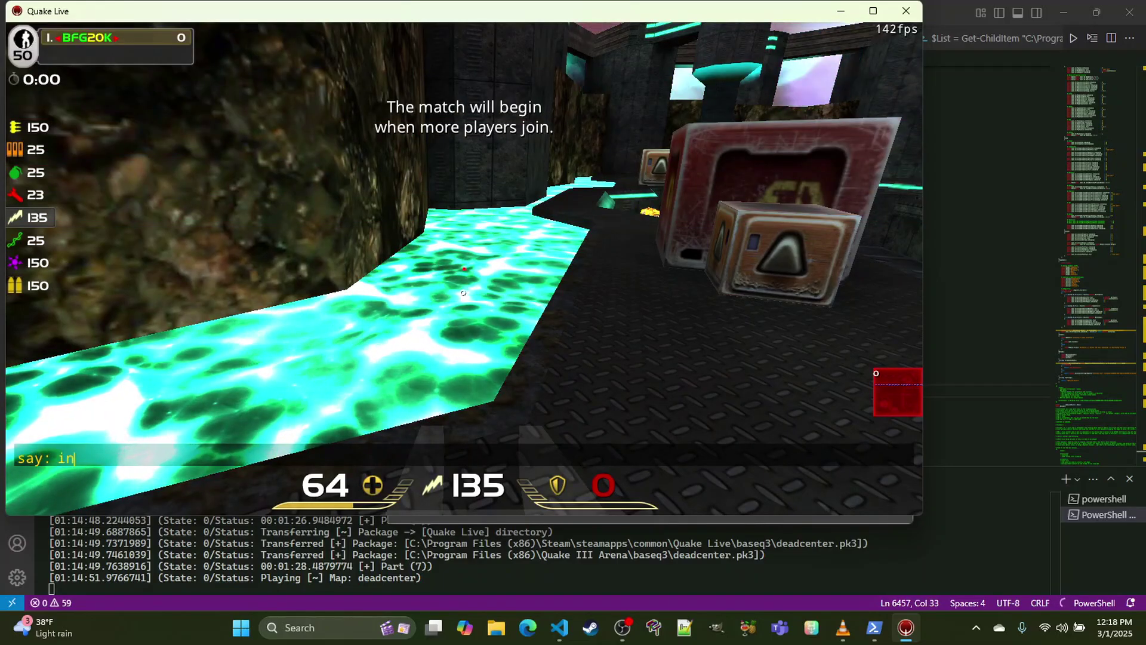
type("ve of ")
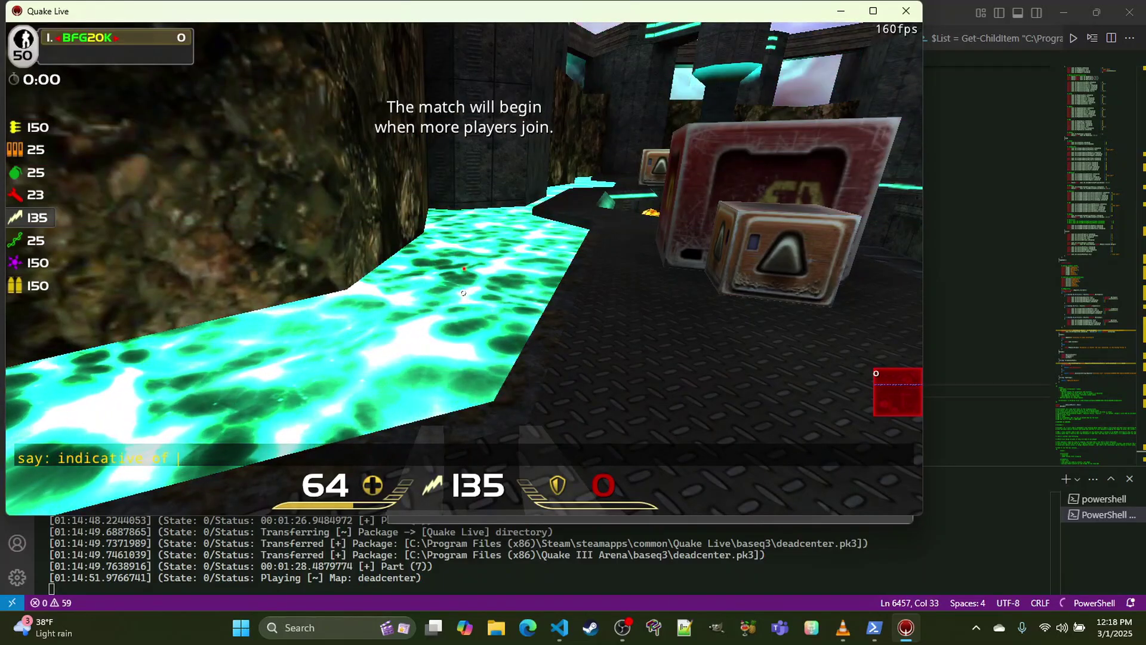
type("tho")
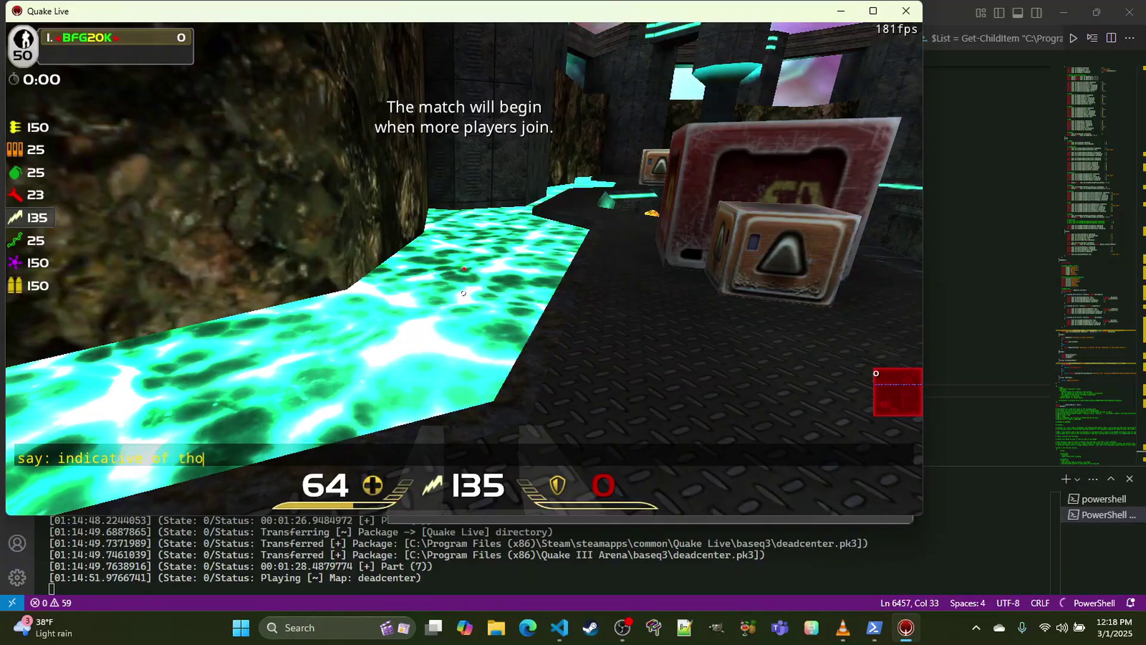
type("se brushes having th")
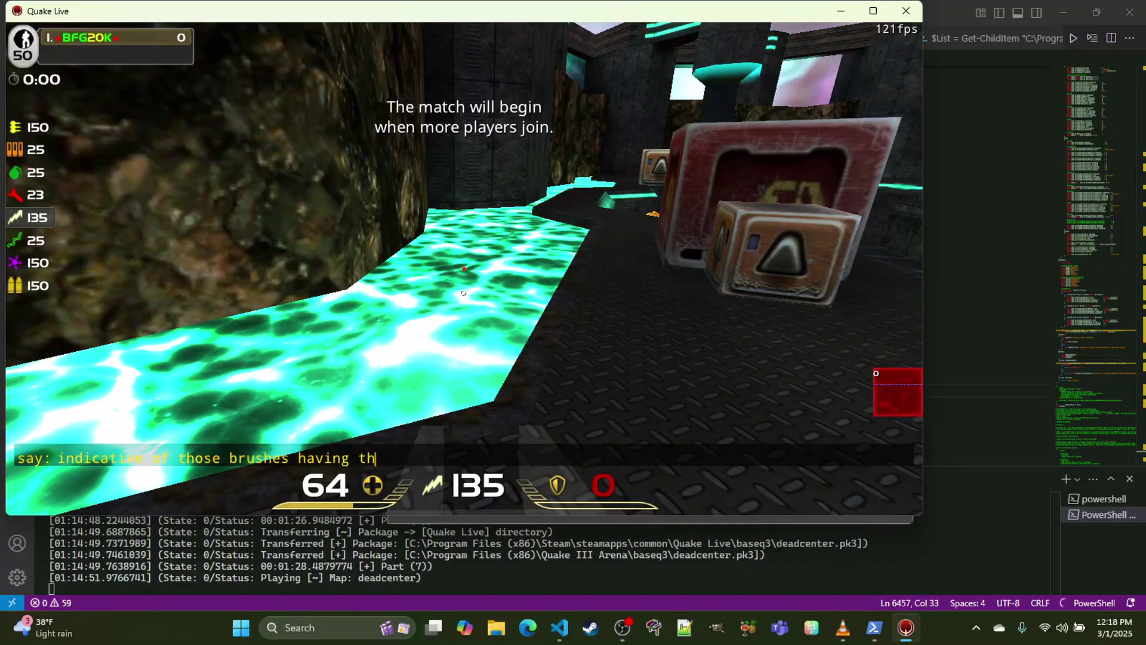
type("e wrong texture o")
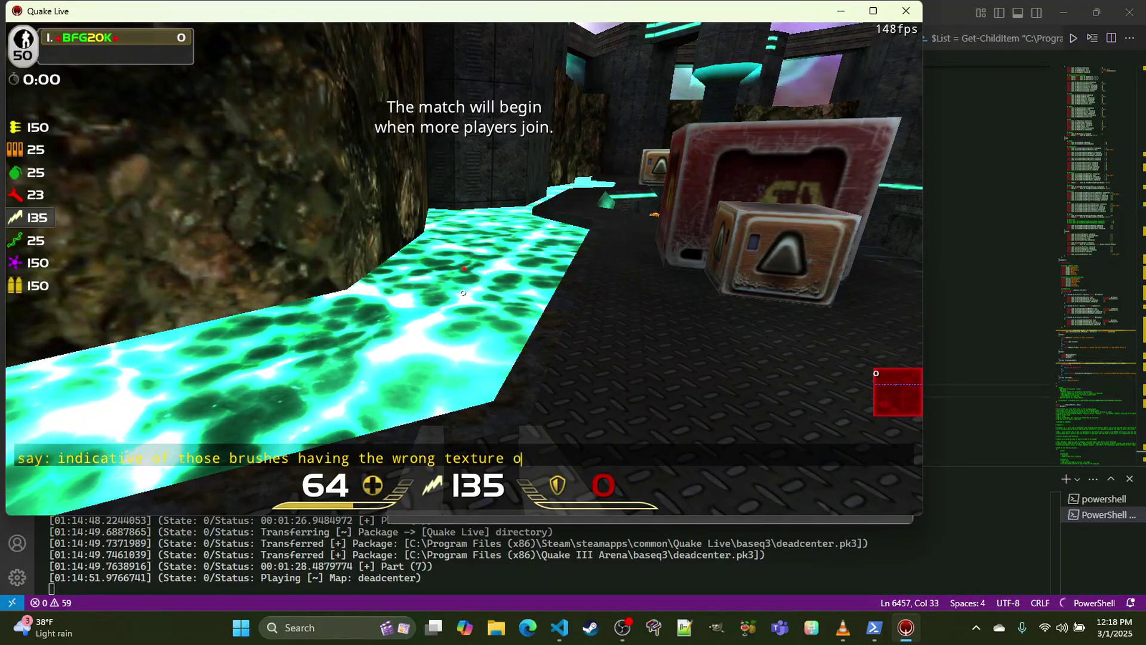
type("n an edge")
key("Return")
Step: Compare the liquid sections farther along the outer wall, firing the lightning gun at their surfaces
left_click(463, 293)
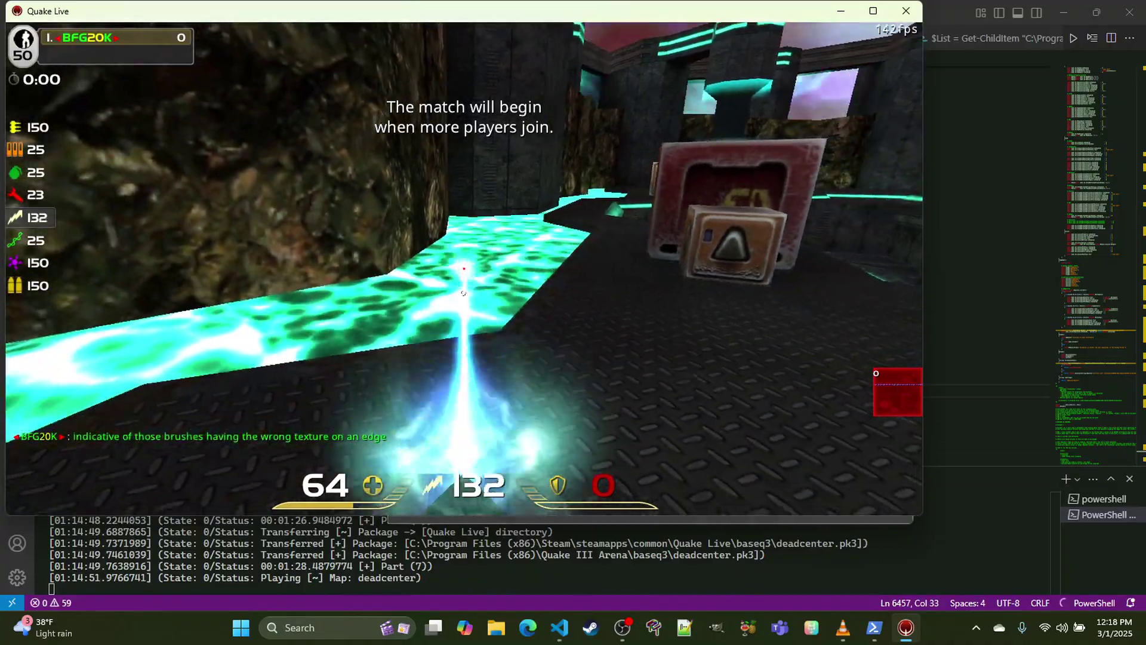
key("w")
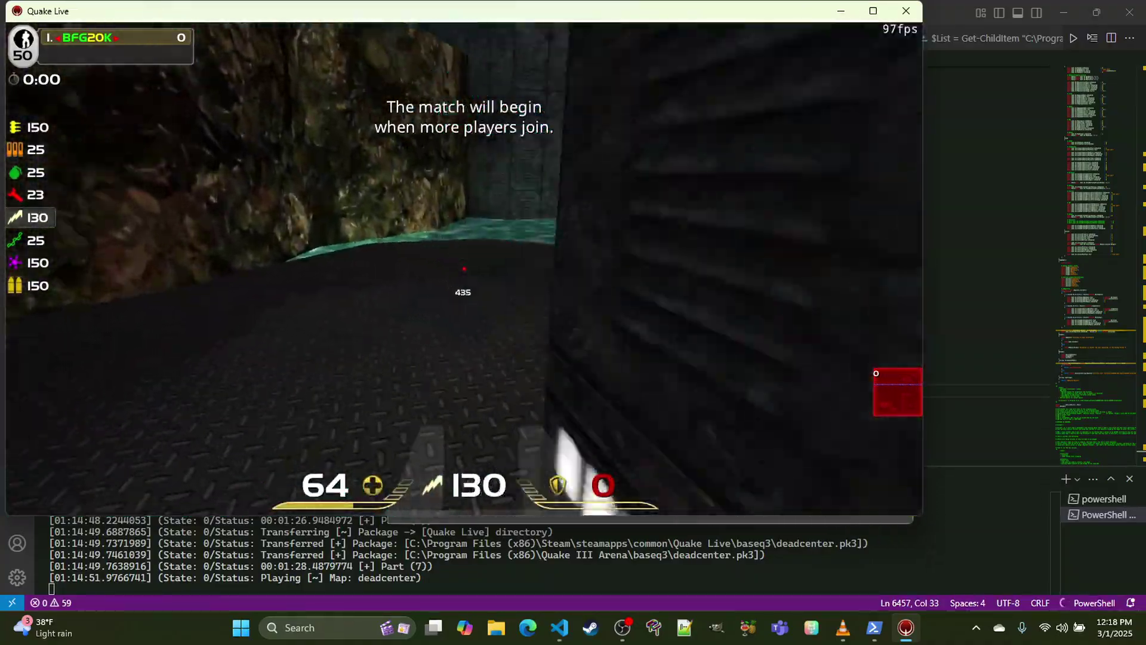
left_click(464, 268)
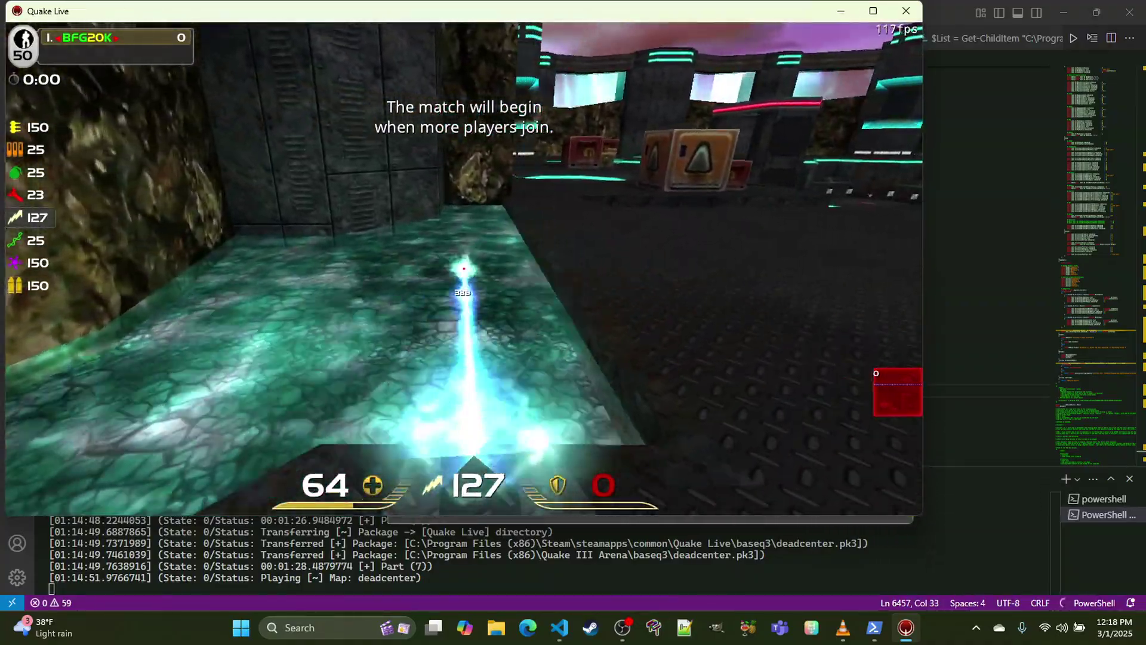
left_click(463, 268)
key("w")
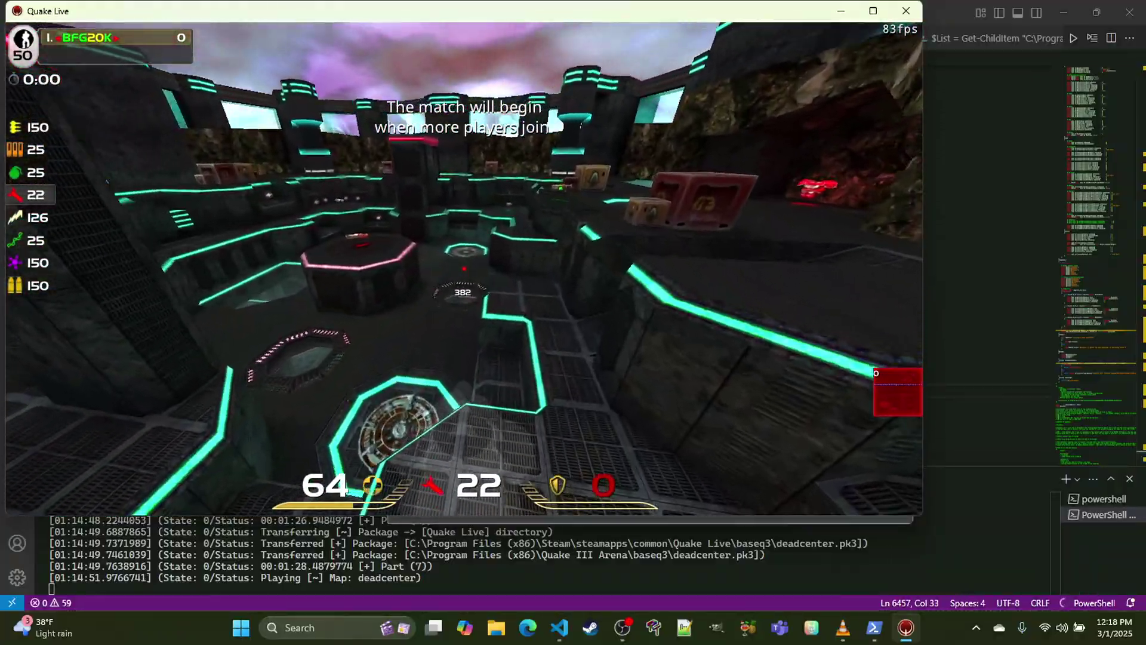
Step: Collect the Quad Damage and inspect the grated floor of the underground corridor, firing a rocket along it
key("w")
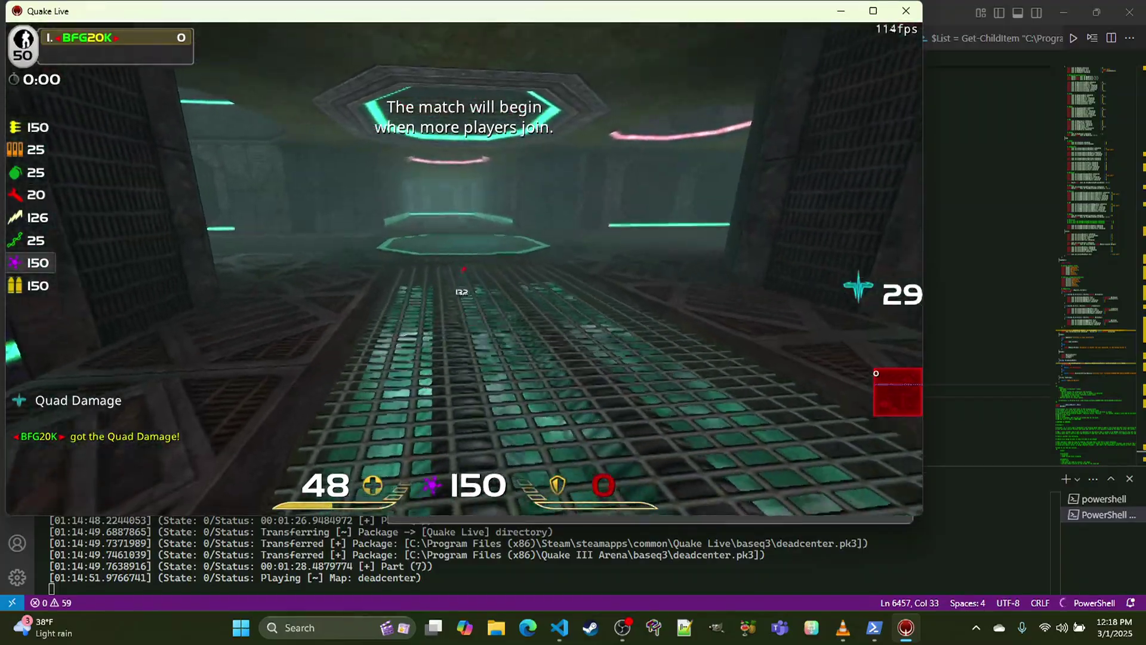
key("w")
key("5")
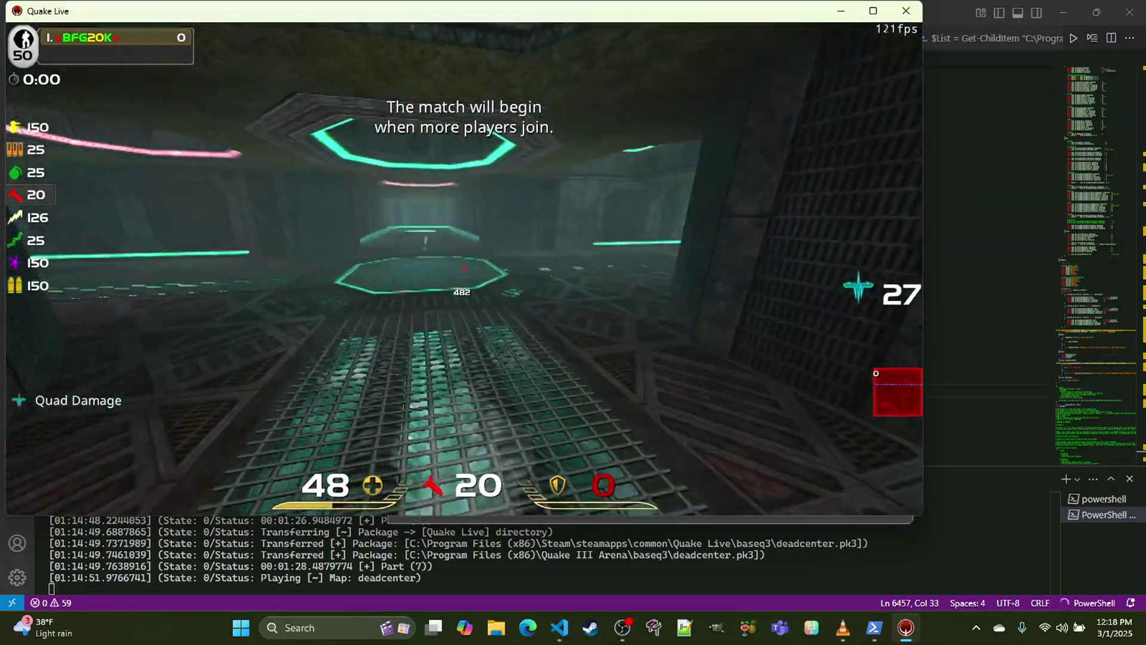
left_click(464, 268)
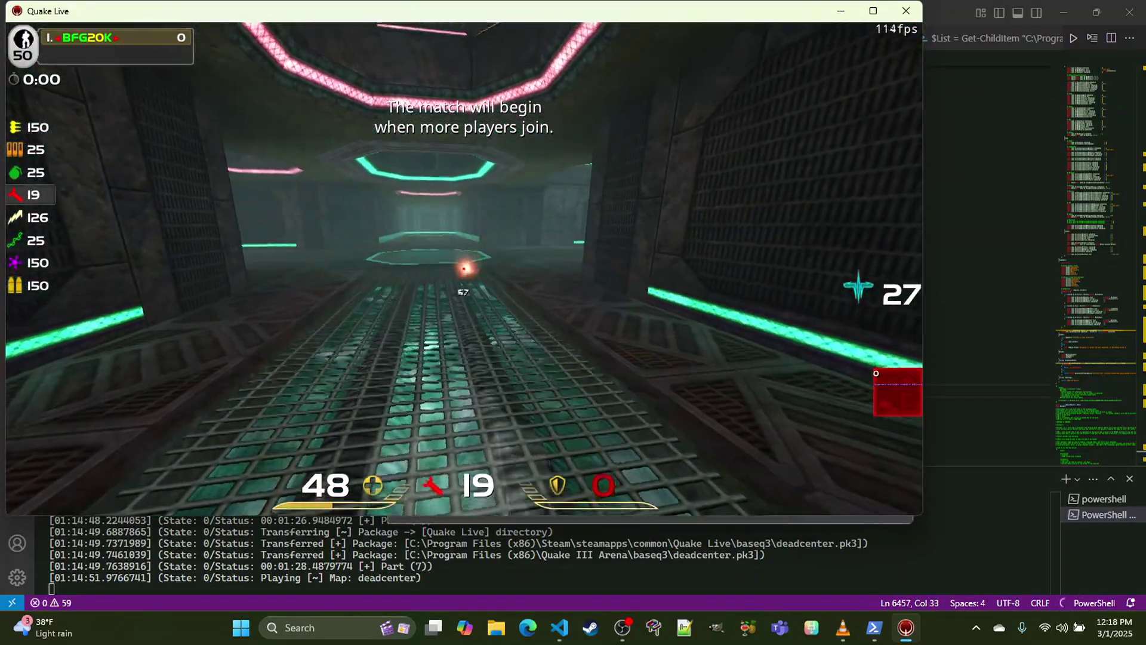
Step: Send the chat message "i think this area is better than it was before"
type("t")
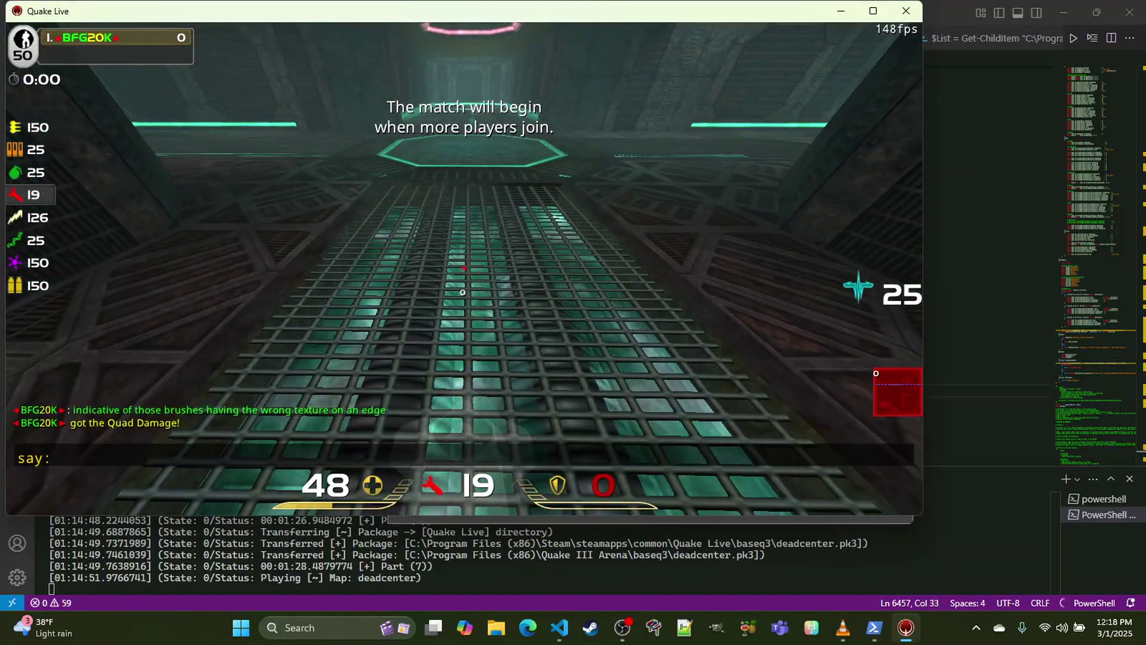
type("i think this area is better than it was before")
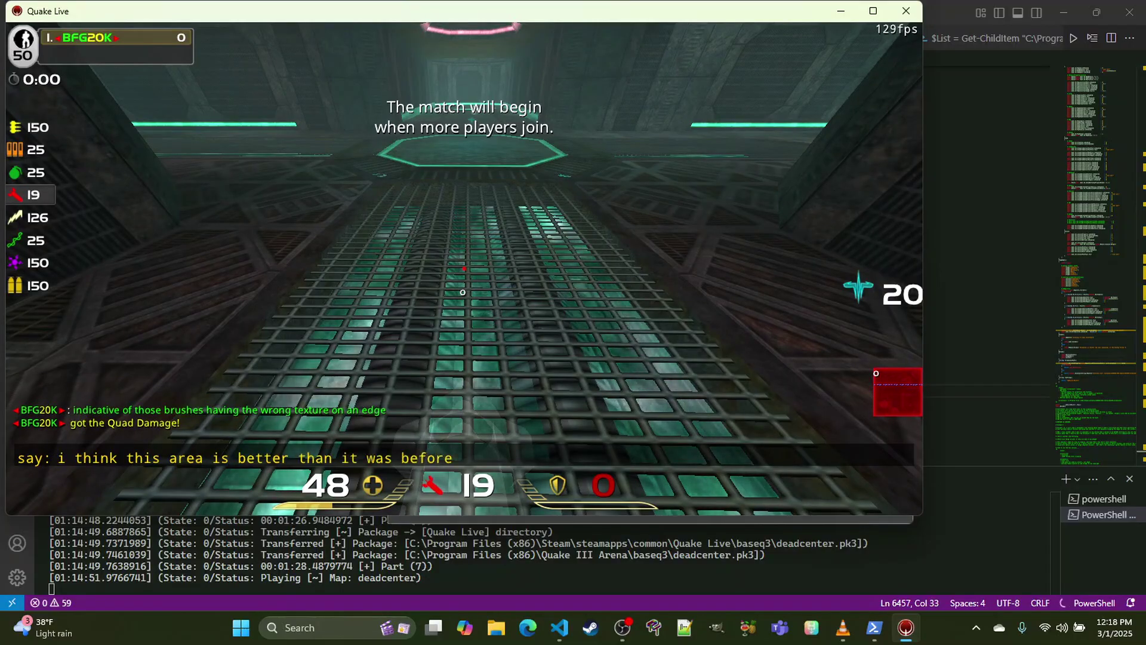
key("Return")
Step: Send the chat message "it's all flat, it's not gonna interfere with movement during fights"
type("it's")
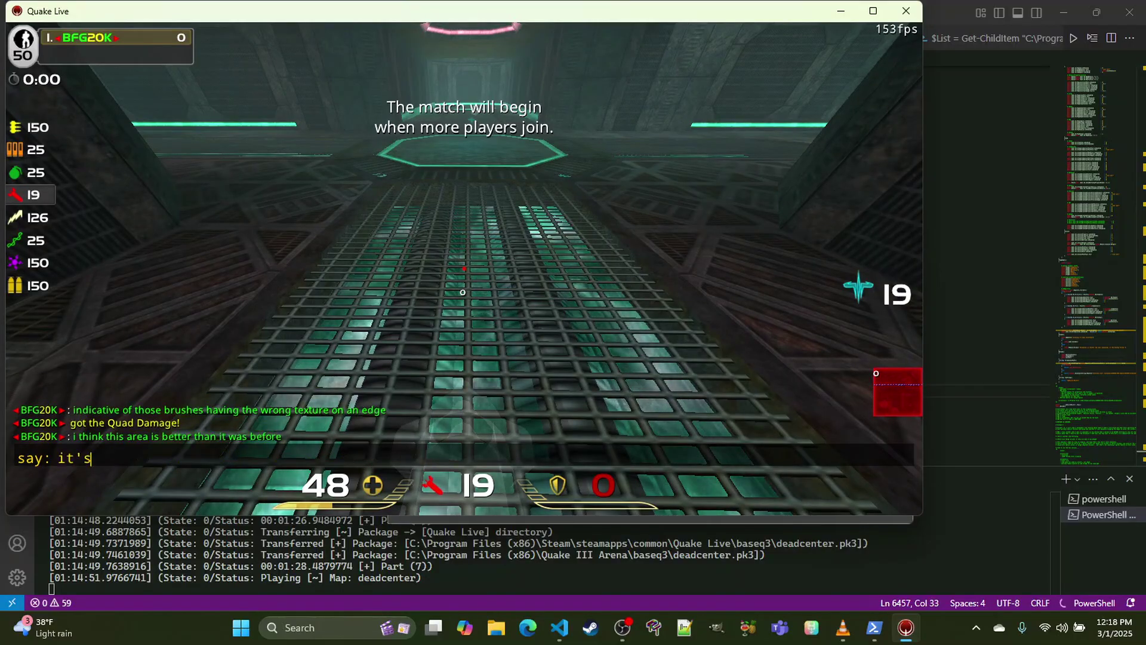
type(" all flat, it's not gonna interfere with m")
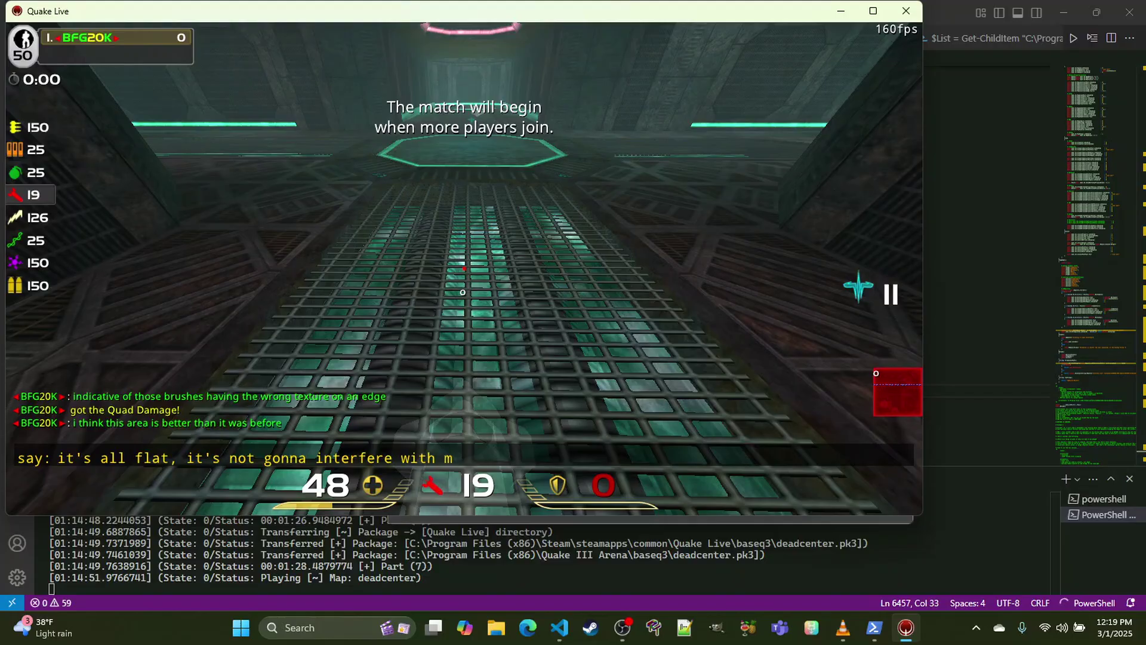
type("ovement during figh")
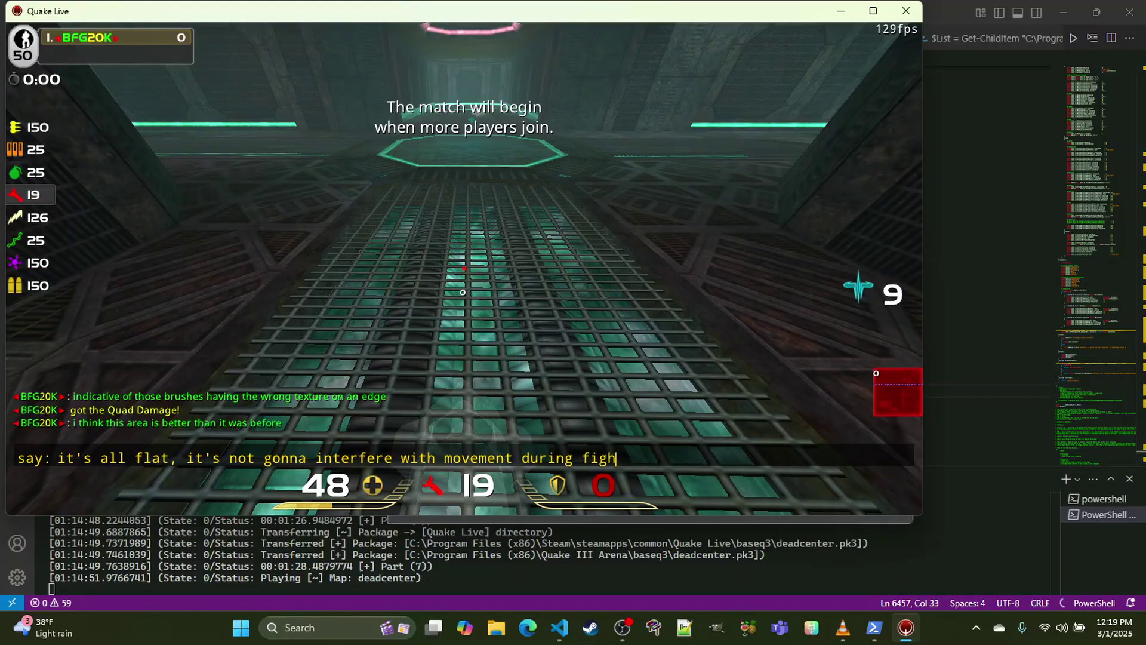
type("ts")
key("Return")
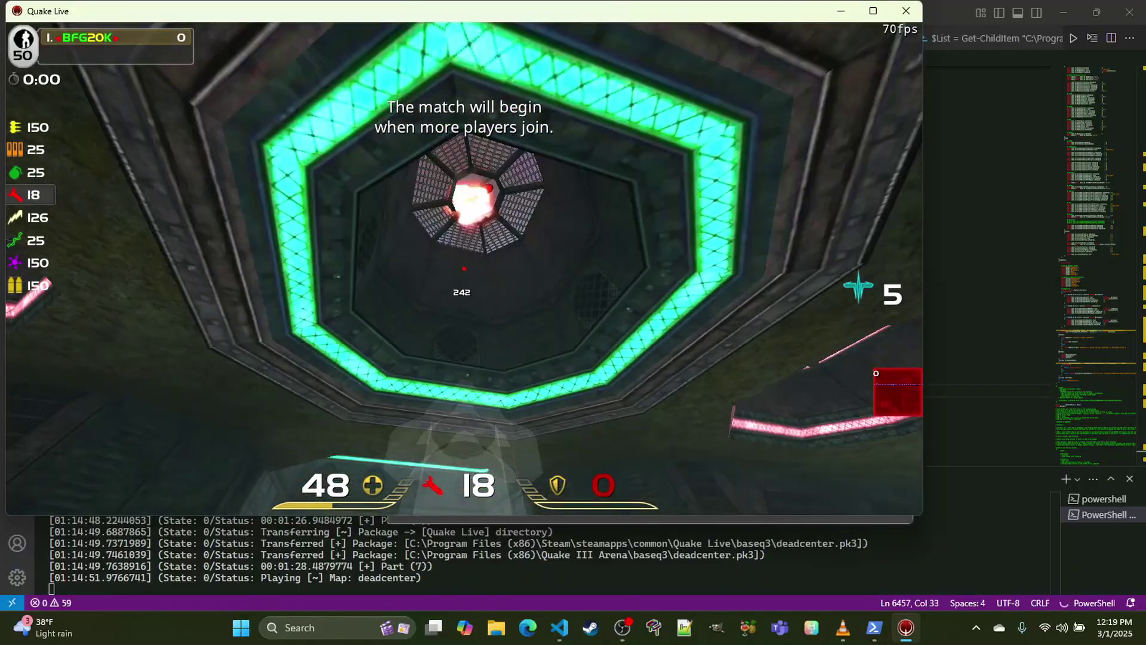
Step: Tour the underground corridor and the arena above, examining the lit edge trims, floor grates, octagonal openings and jump pads
key("w")
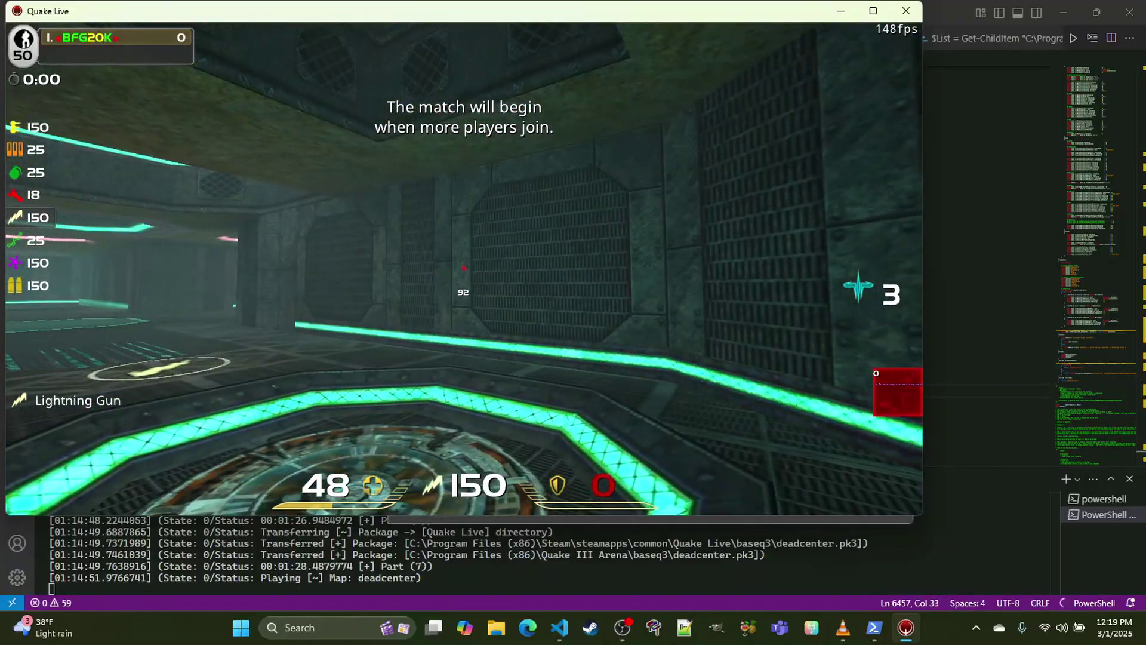
key("w")
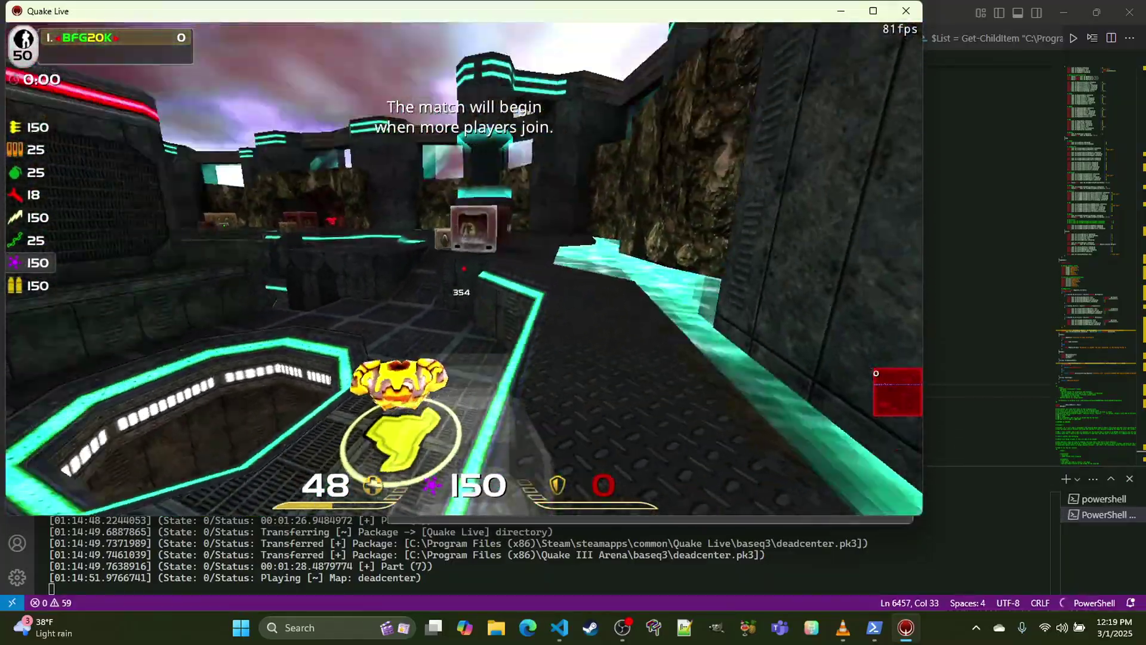
key("w")
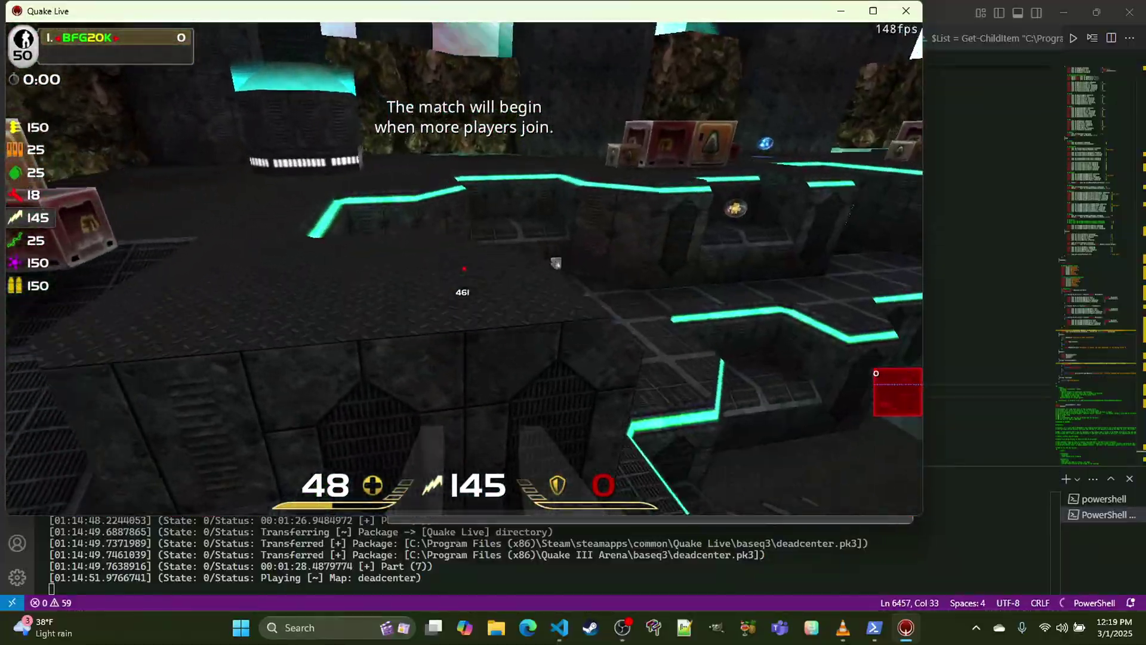
key("5")
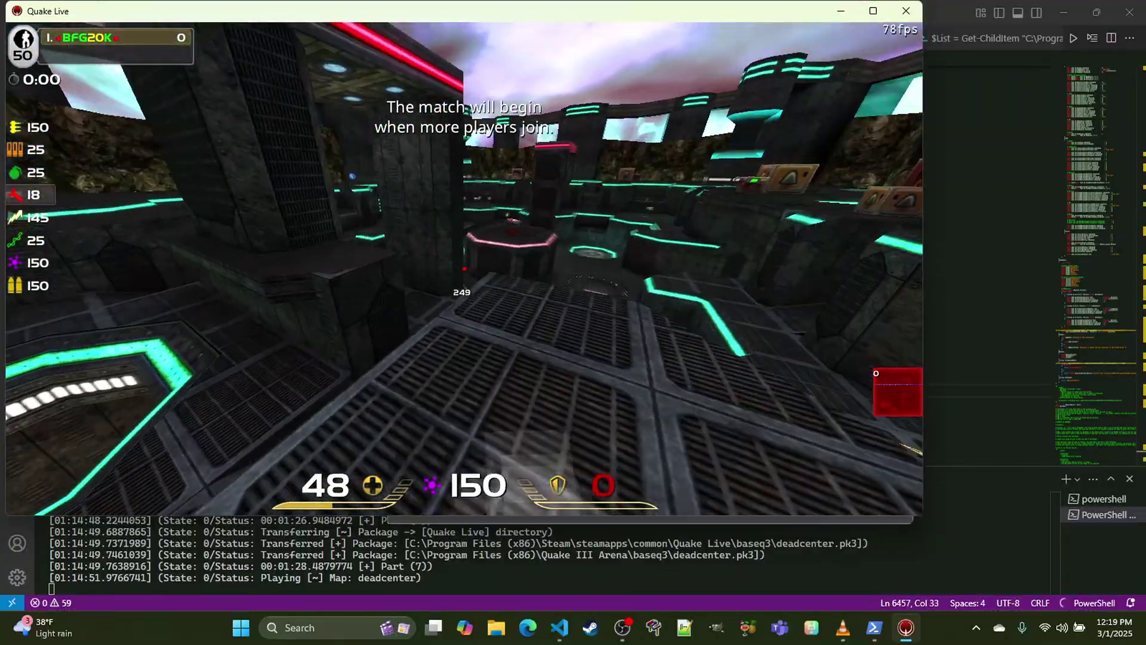
key("w")
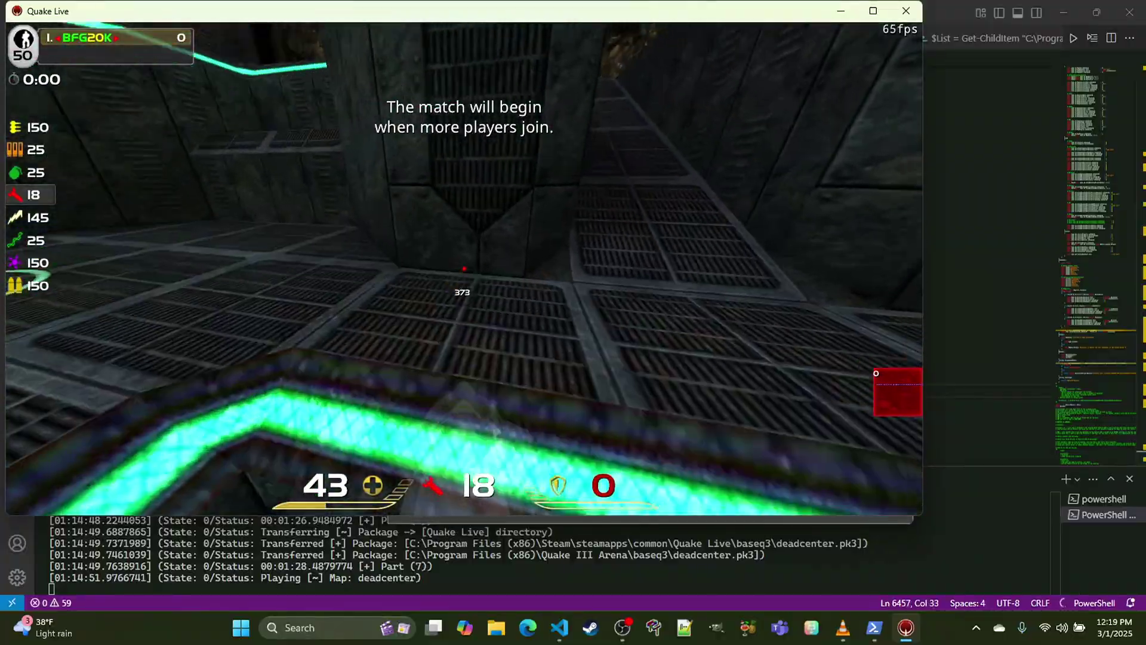
key("w")
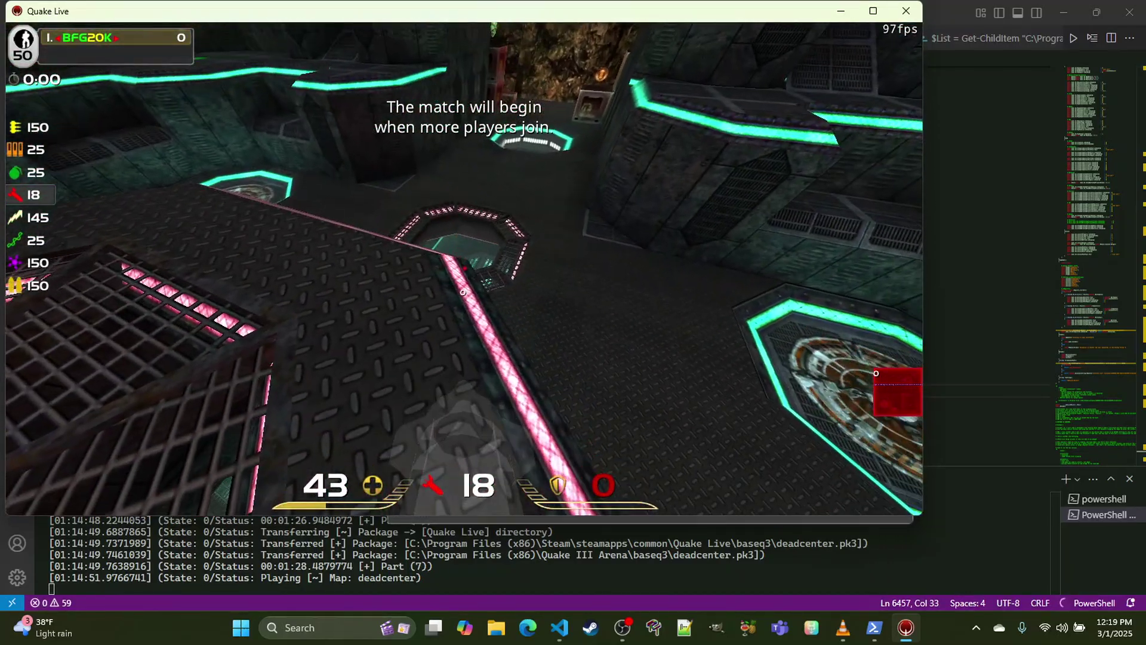
key("d")
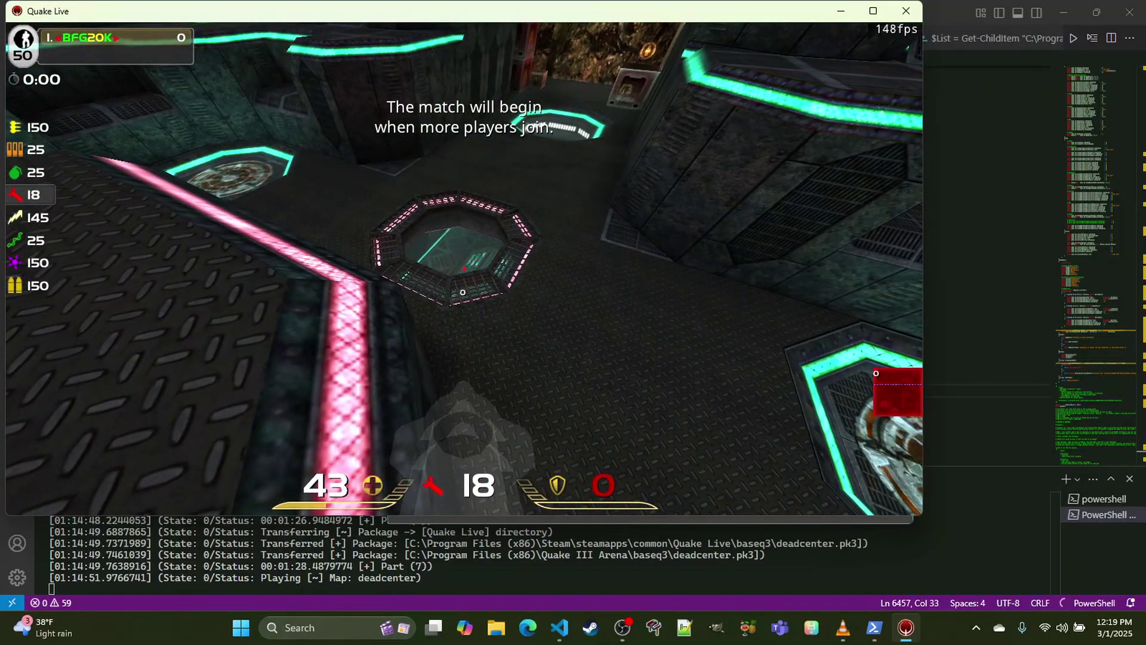
key("w")
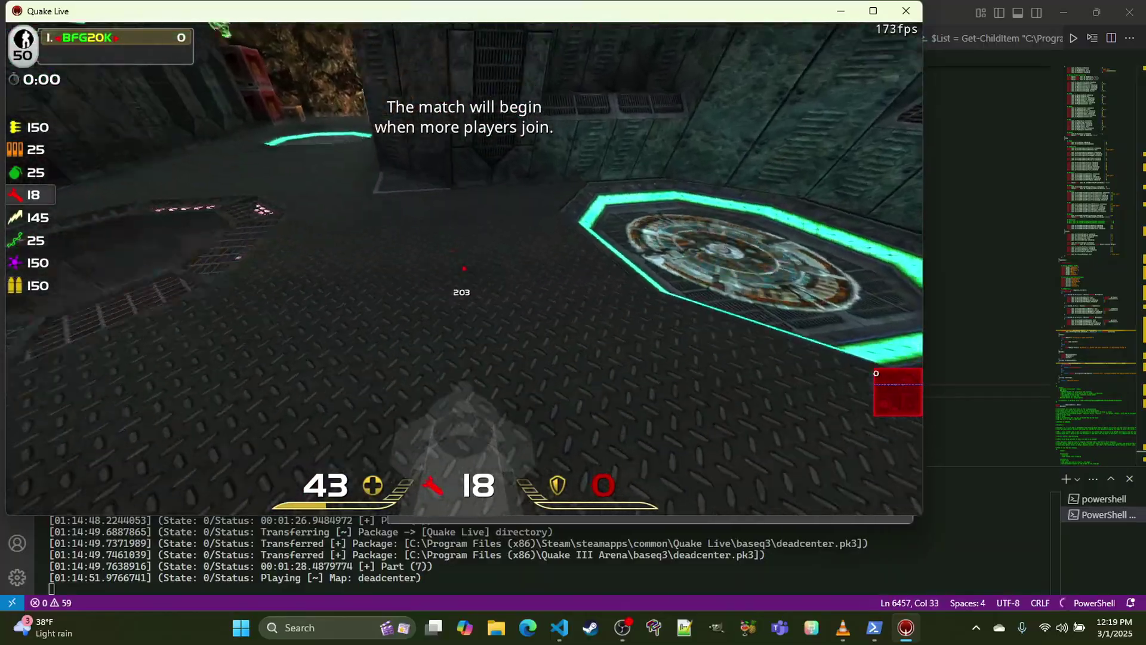
Step: Tour the main arena floor and raised platforms, examining the edge trims and octagonal openings and firing the lightning gun beside the central platform
key("w")
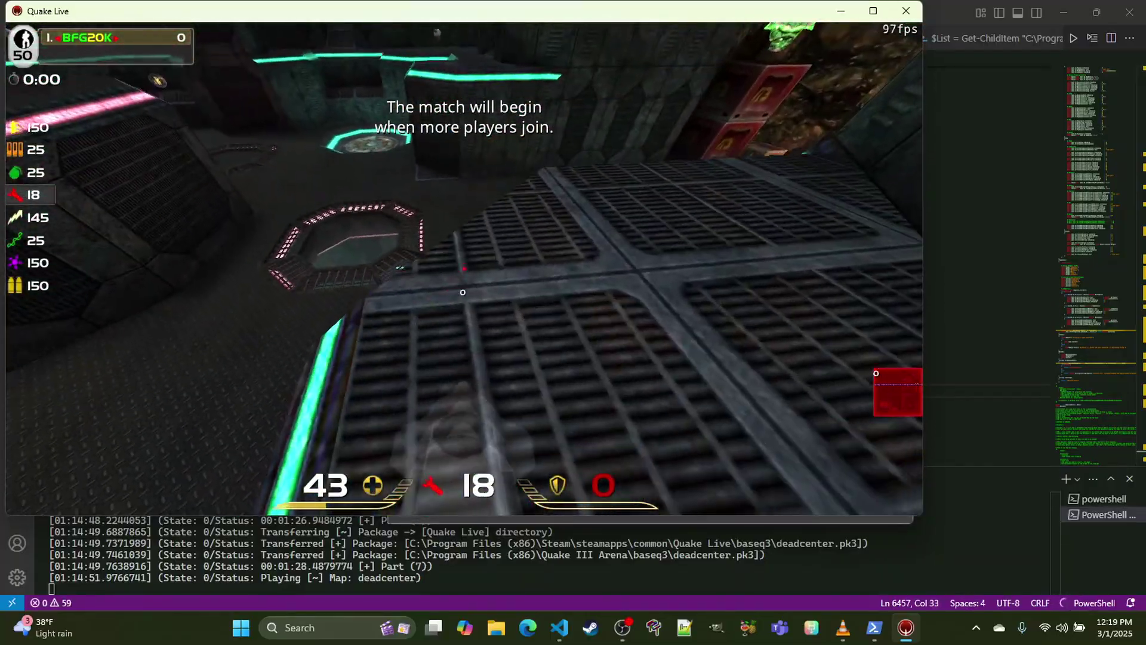
key("a")
key("w")
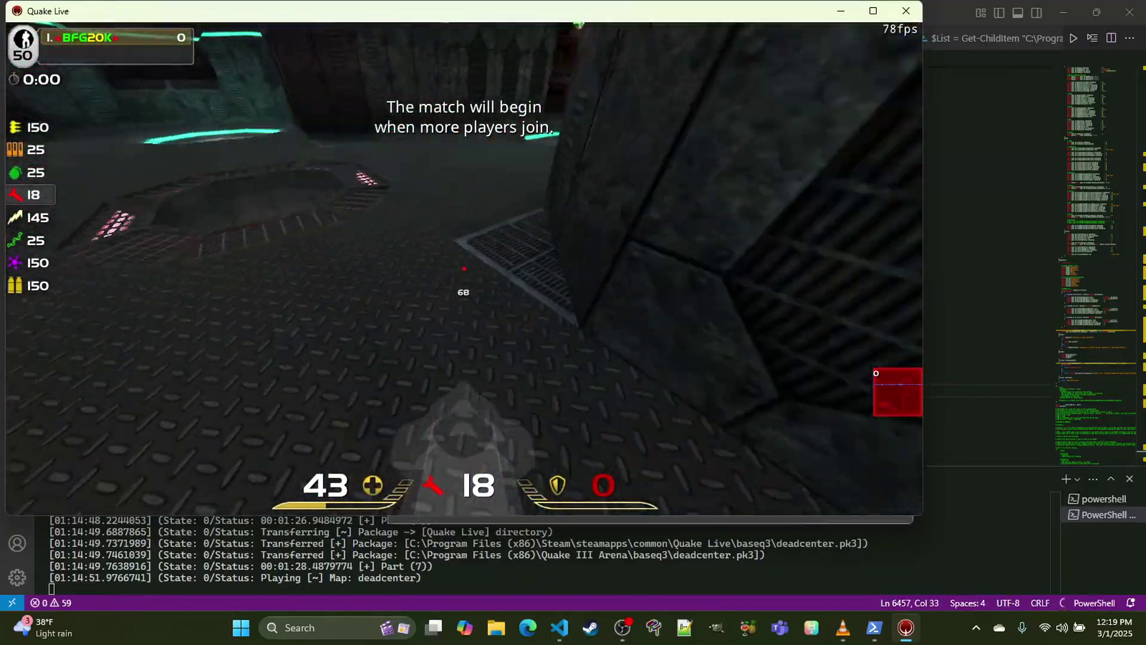
key("w")
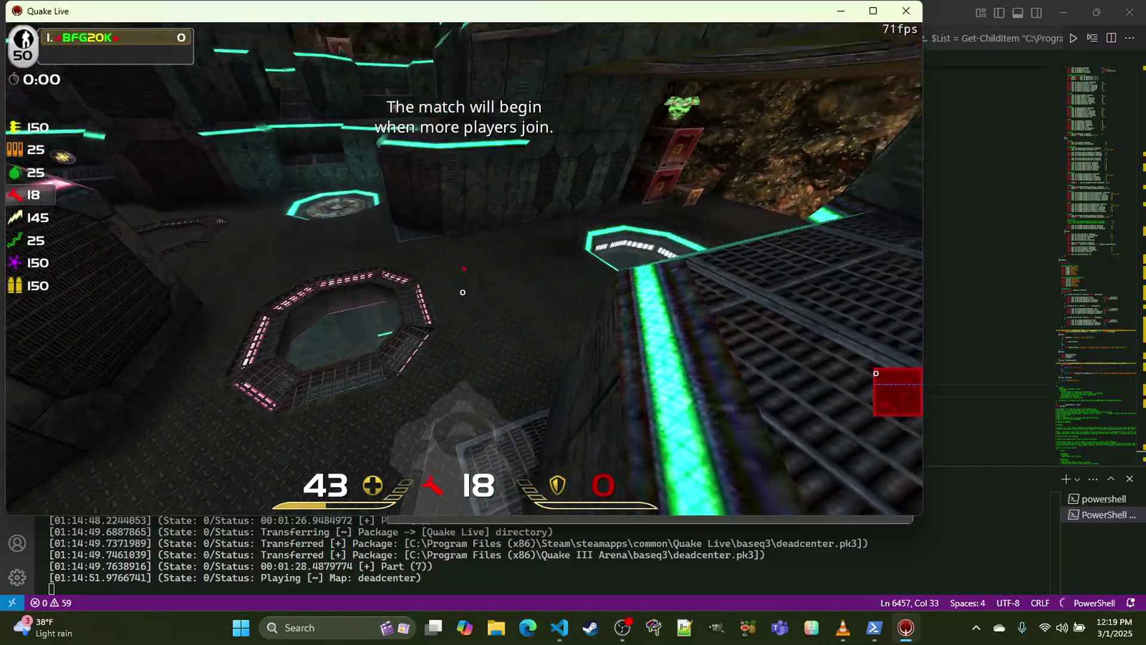
key("s")
key("w")
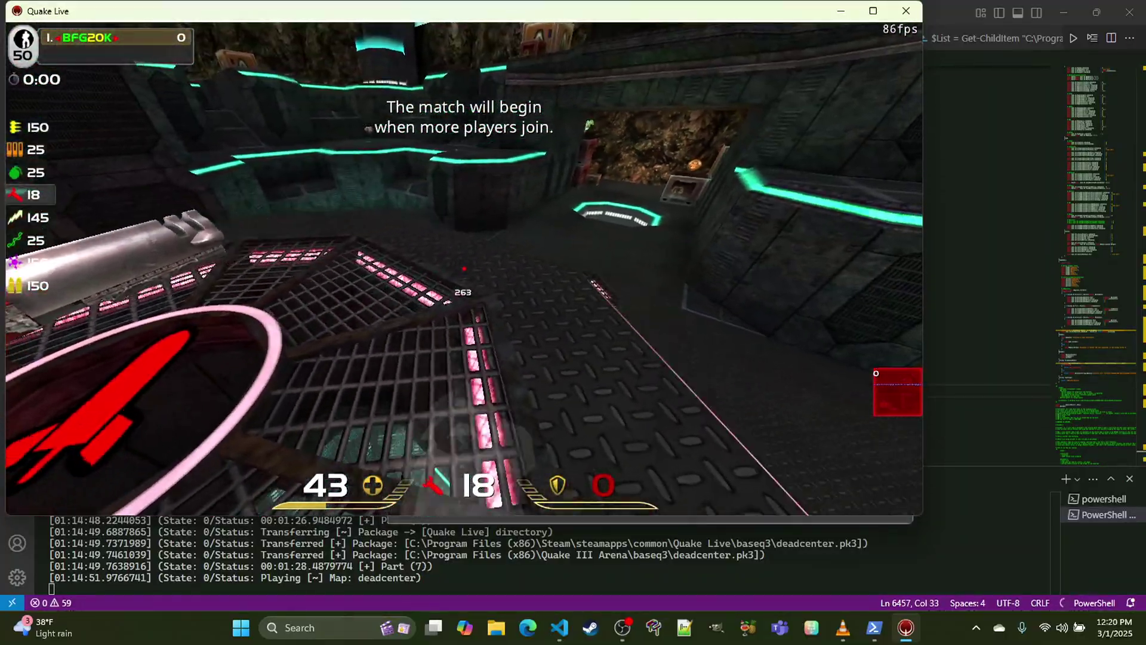
key("6")
left_click(464, 268)
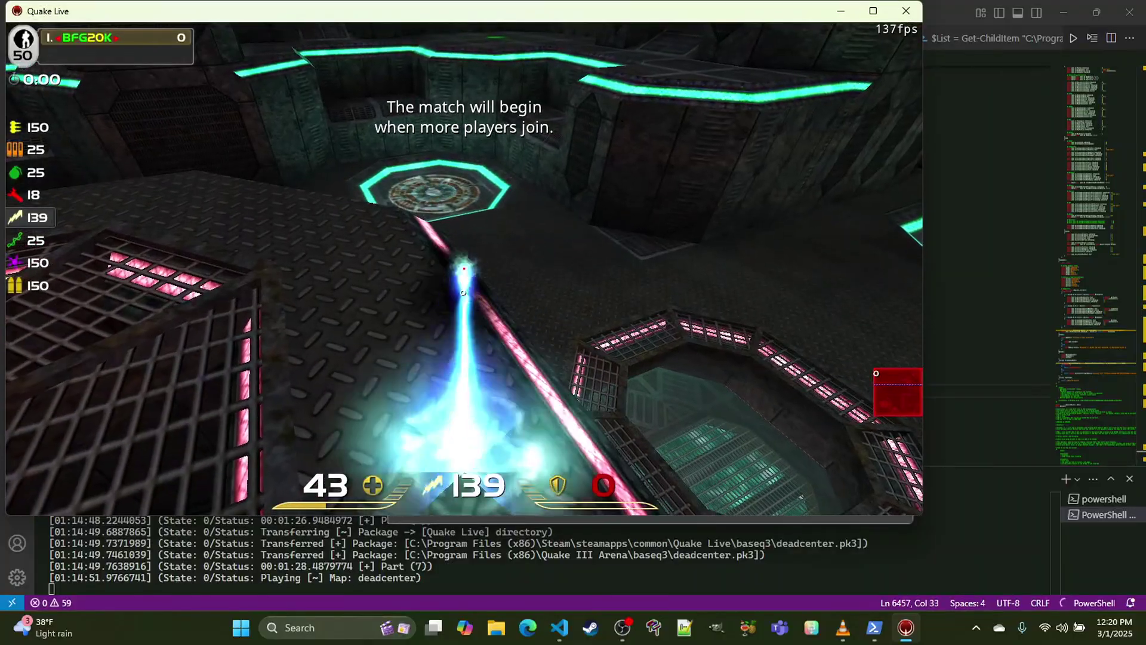
Step: Close Quake Live with the console command "quit"
key("grave")
type("q")
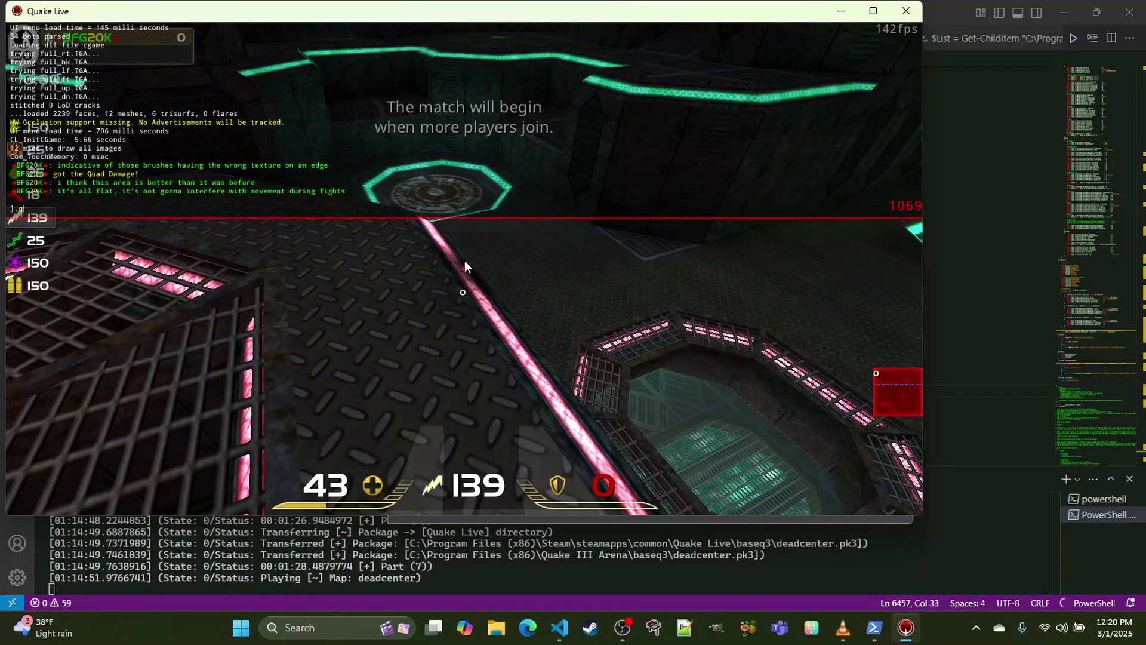
type("uit")
key("Return")
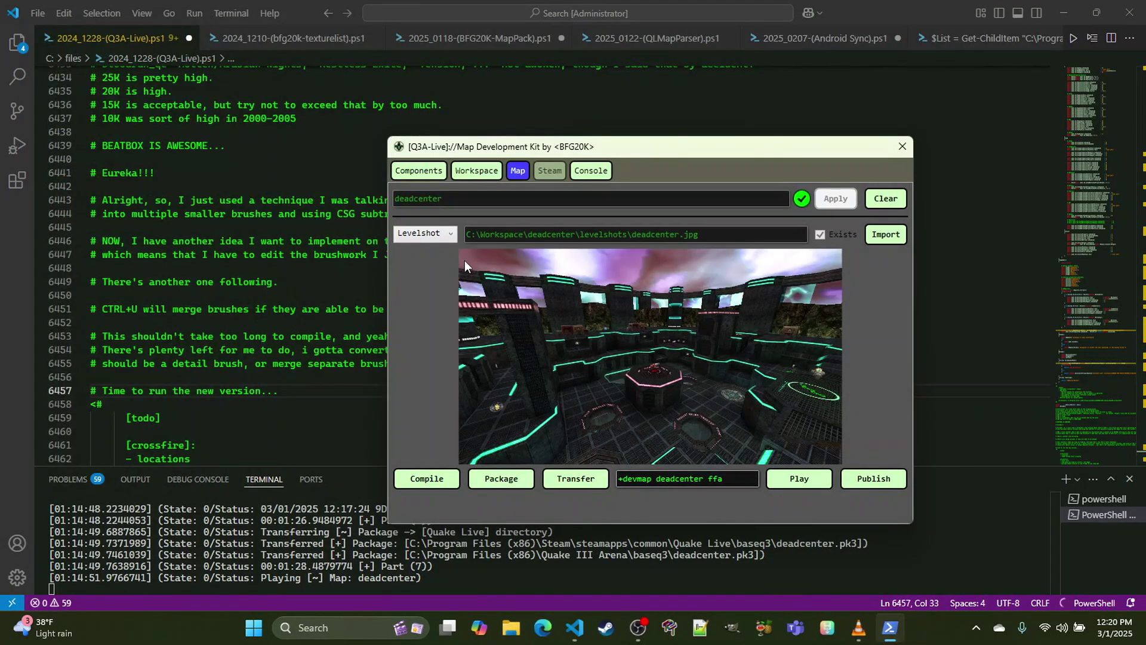
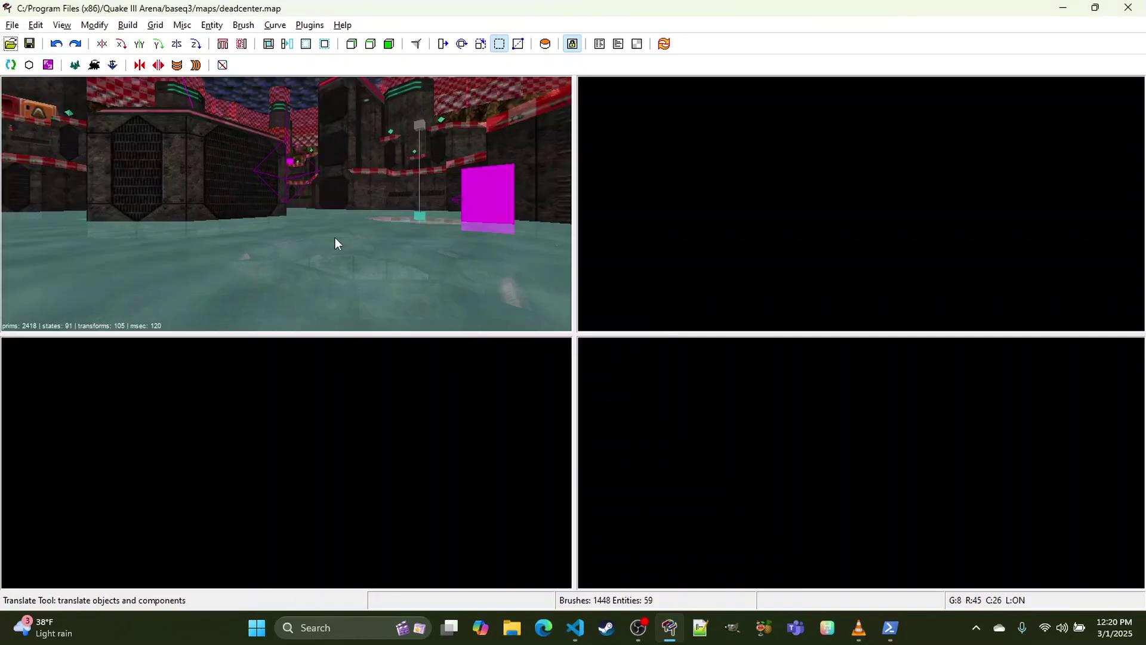
Step: In the map editor, try to clip a vertically flipped copy of the central octagonal platform's outer brushes at height 112, and undo it
right_click(334, 238)
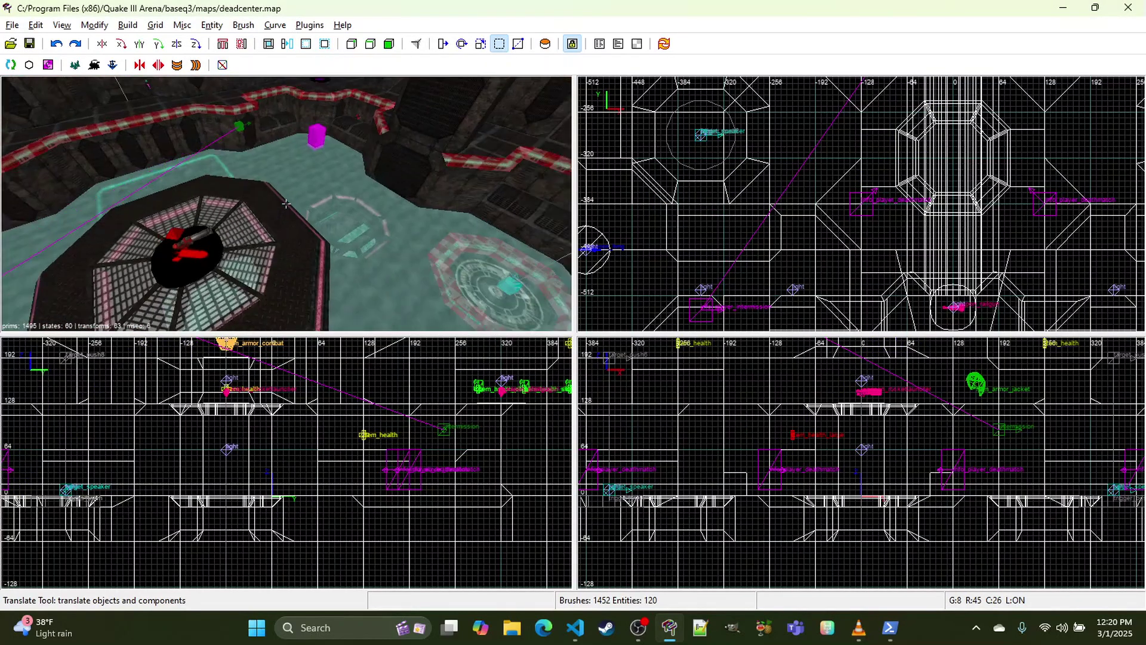
right_click(404, 263)
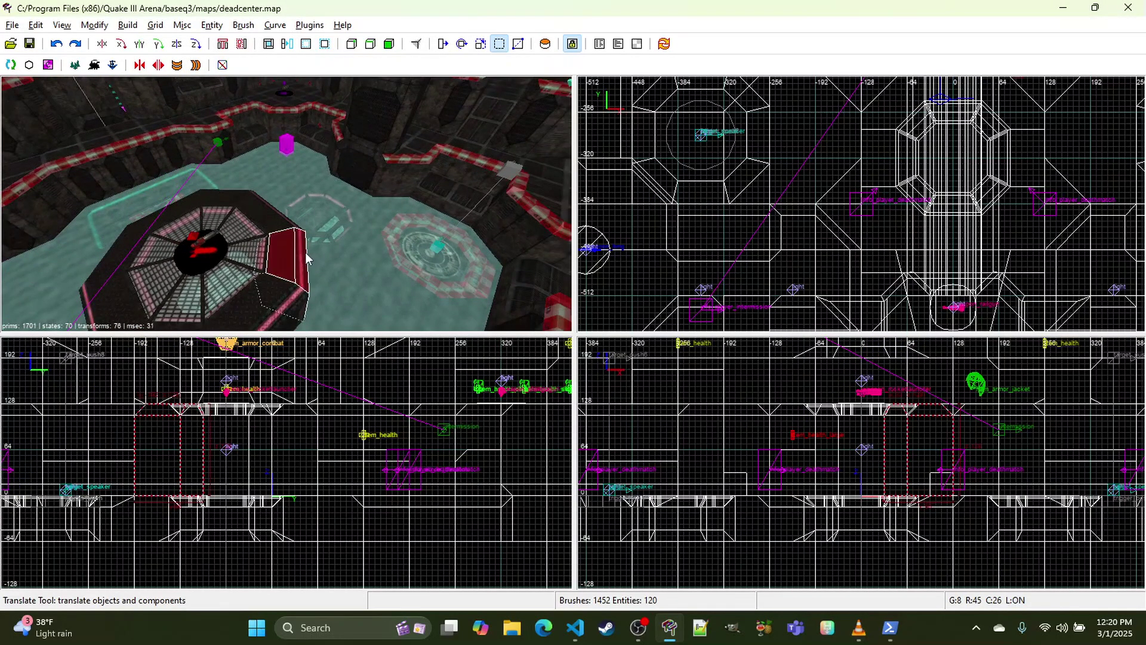
left_click(289, 234, "shift")
left_click(114, 271, "shift")
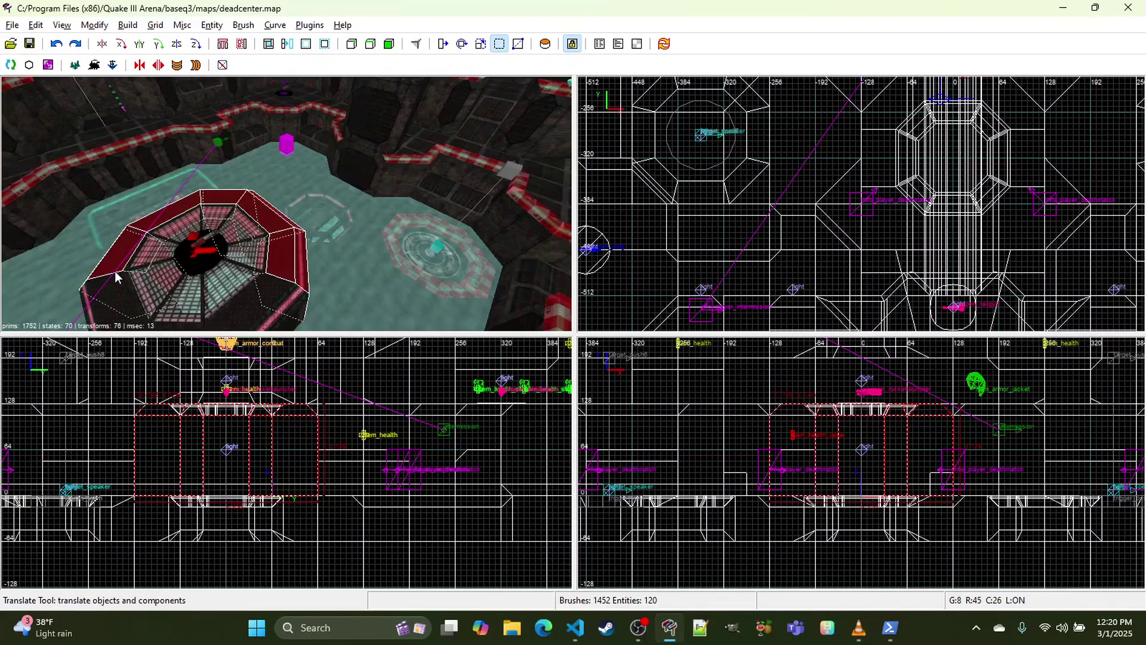
left_click(151, 313, "shift")
right_click(156, 289)
right_click(195, 266)
left_click(195, 266, "shift")
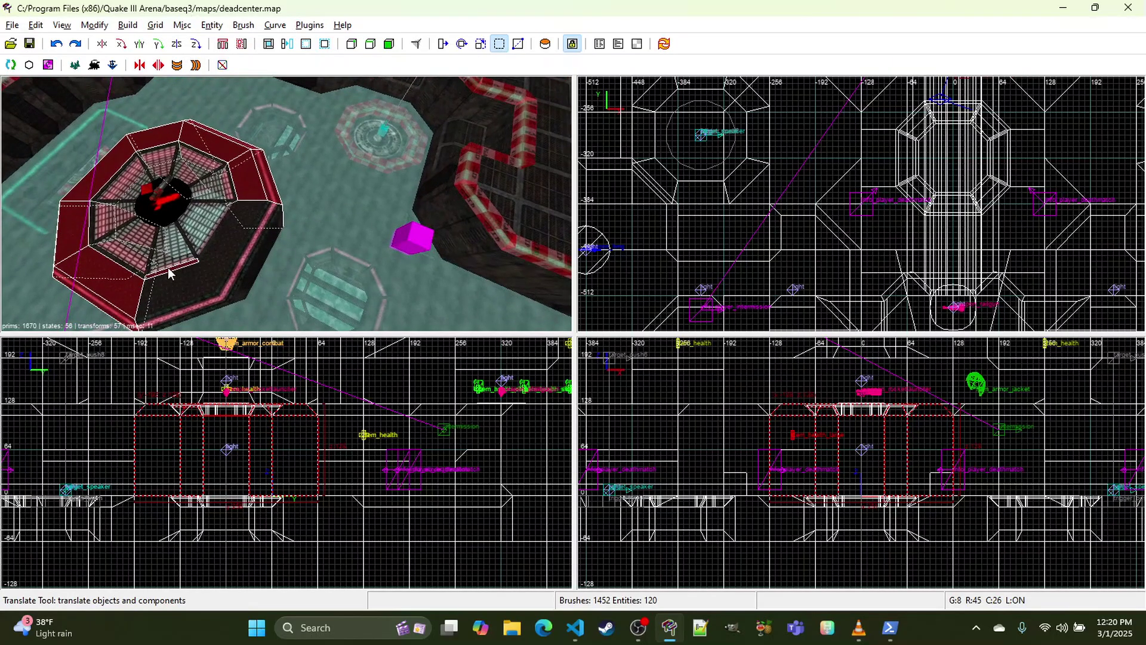
left_click(170, 271, "shift")
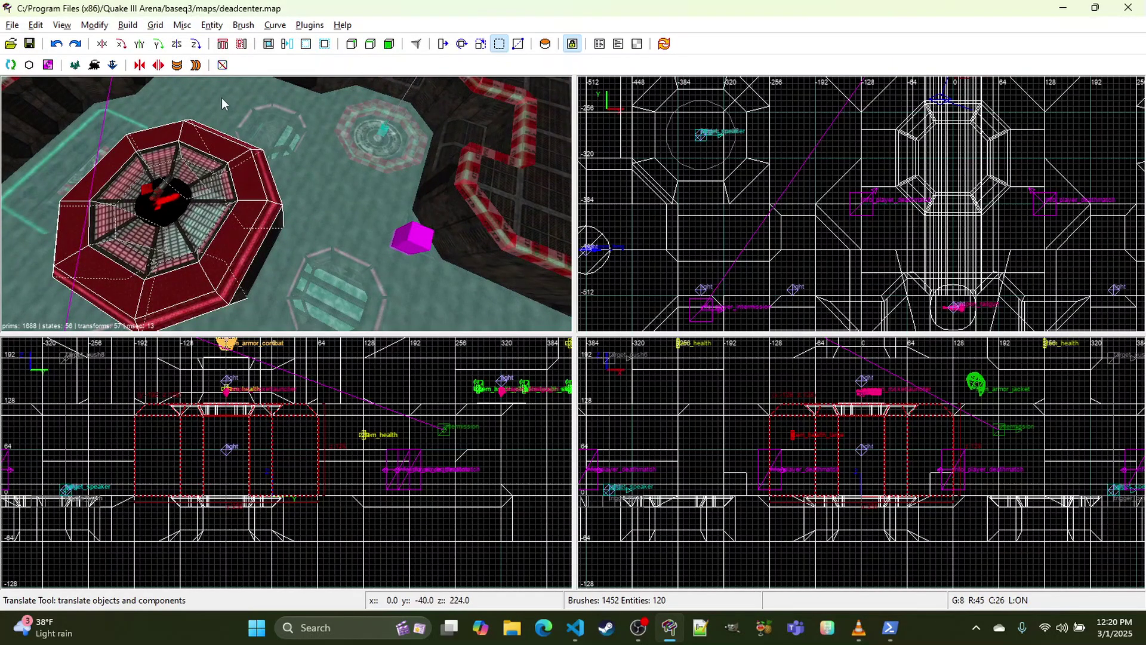
key("x")
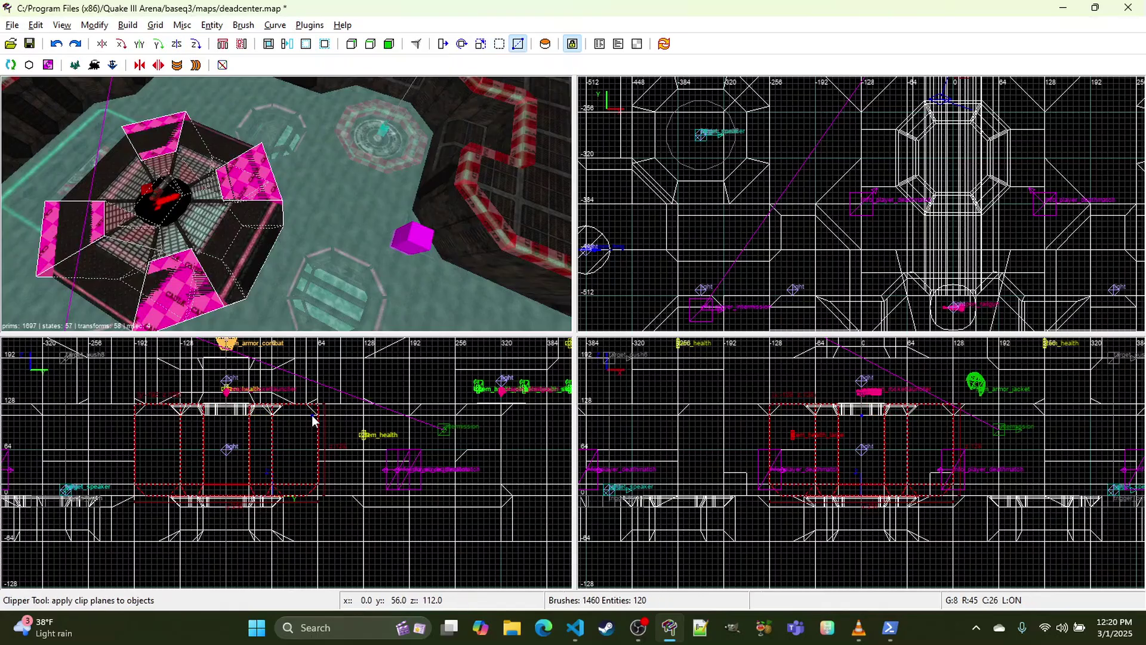
left_click(292, 413)
key("Return")
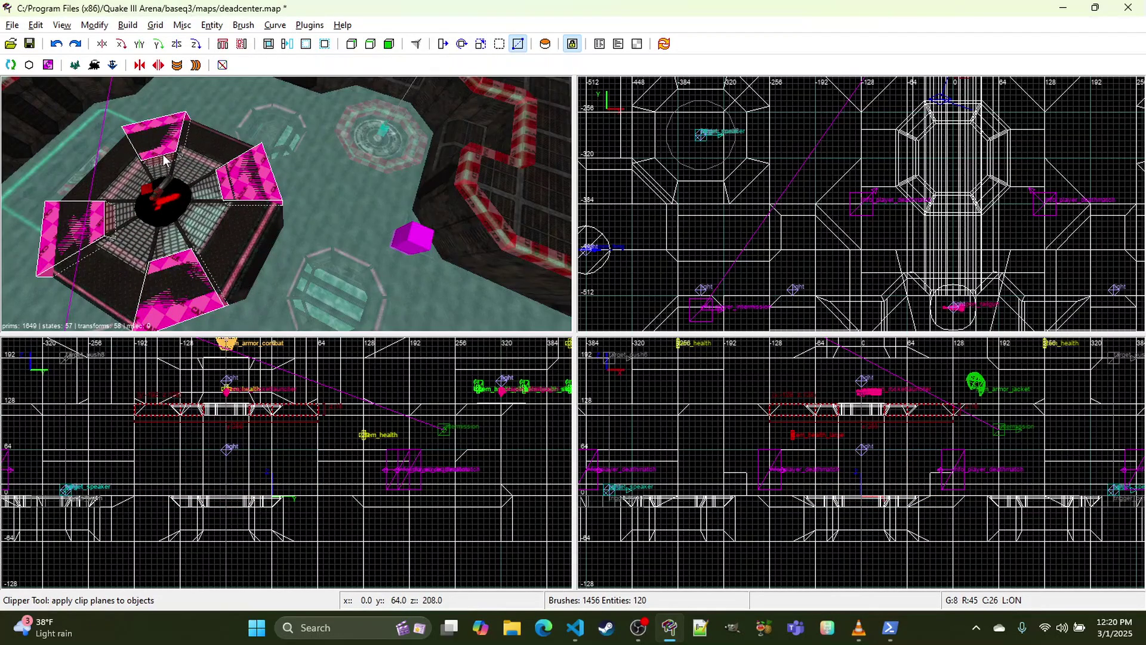
key("ctrl+z")
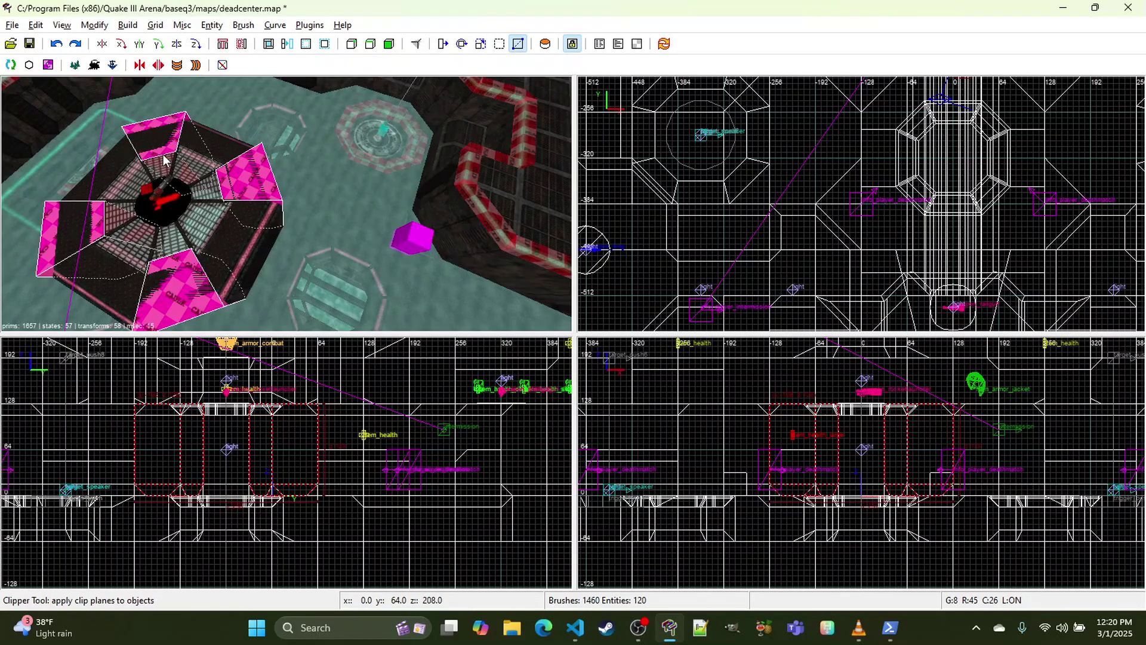
key("ctrl+y")
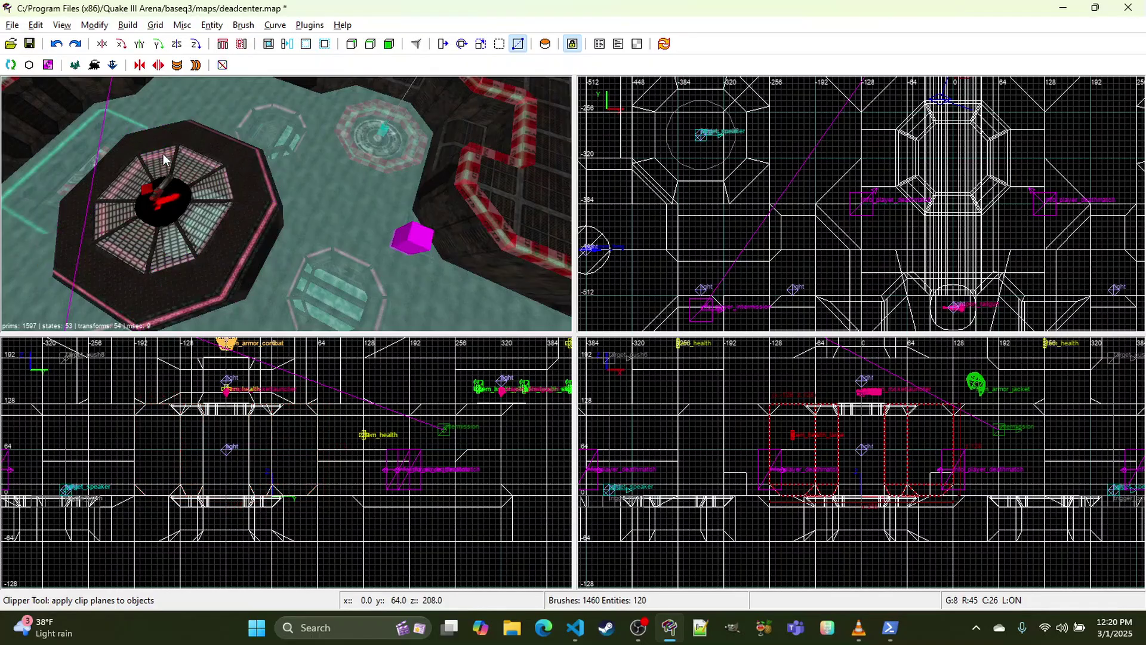
Step: Duplicate all the outer ring brushes of the central octagonal platform and flip the copies along the Z axis
left_click(257, 218, "shift")
left_click(253, 229, "shift")
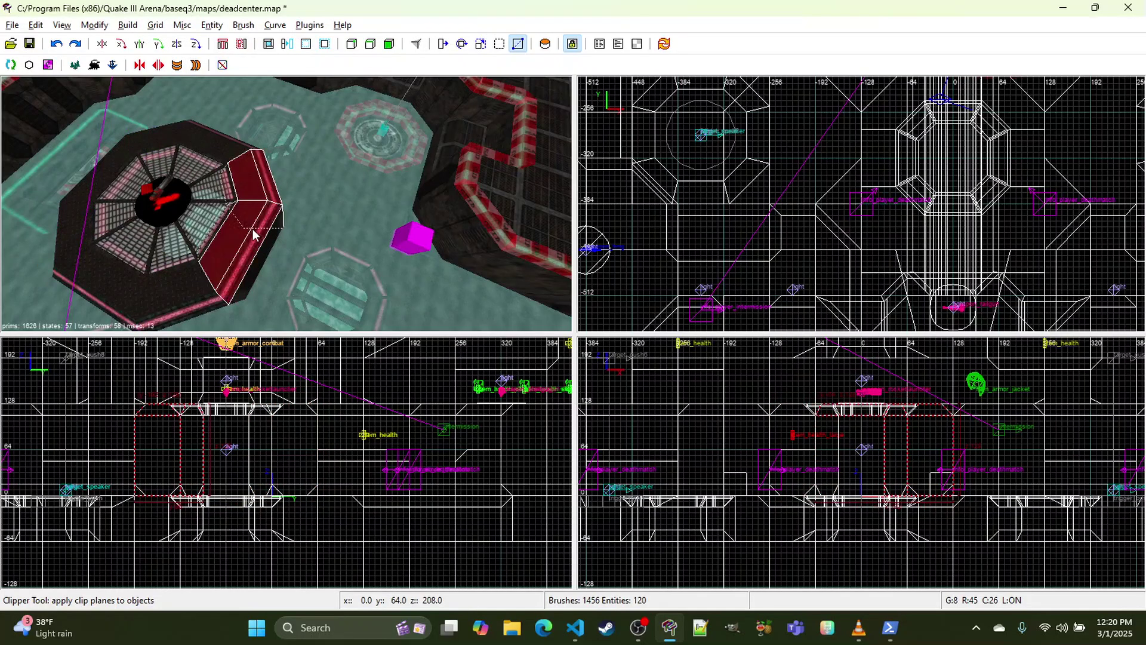
left_click(244, 151, "shift")
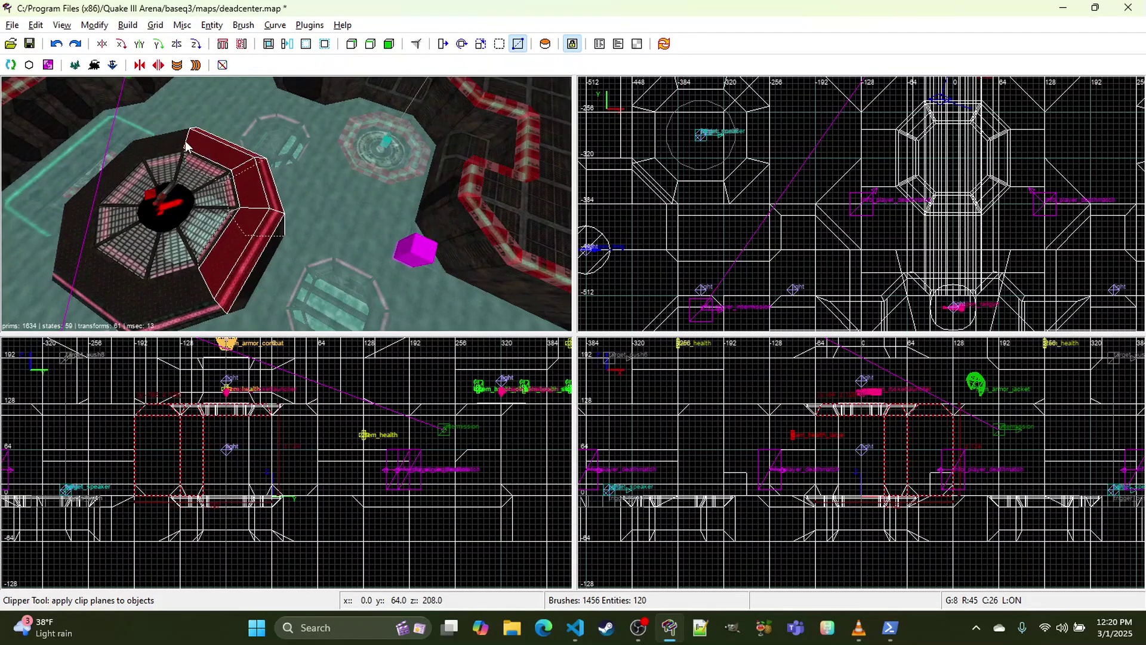
left_click(161, 137, "shift")
left_click(86, 210, "shift")
left_click(78, 222, "shift")
left_click(106, 289, "shift")
left_click(179, 301, "shift")
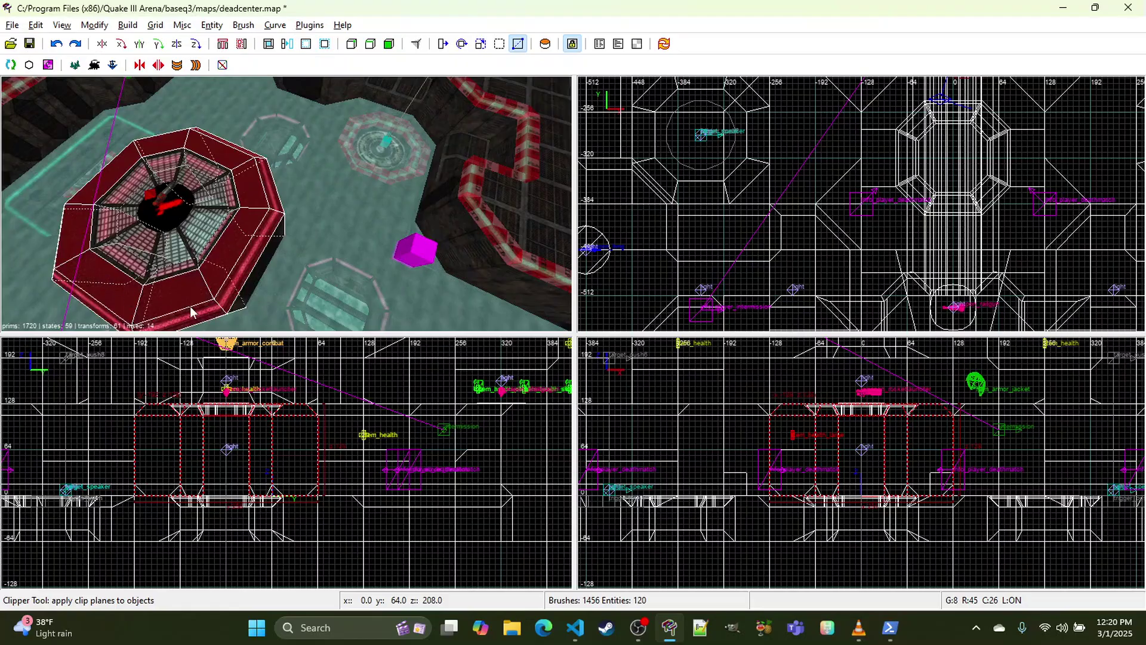
key("space")
left_click(177, 44)
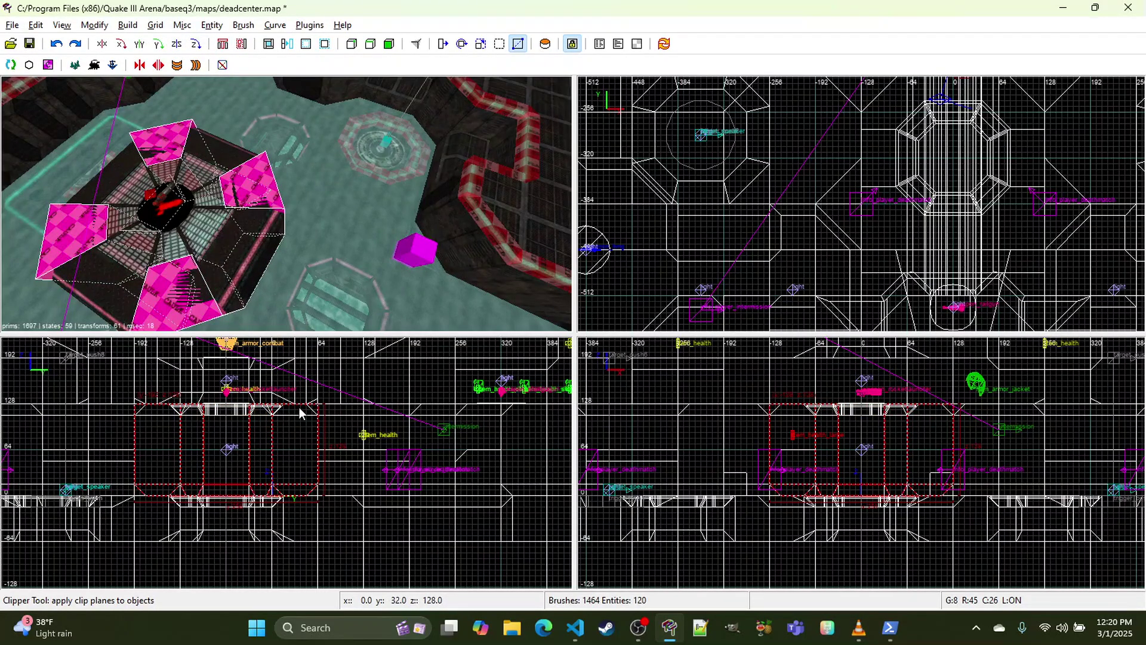
Step: Place clip points across the flipped platform copies at height 112, and delete the copies
key("x")
left_click(316, 418)
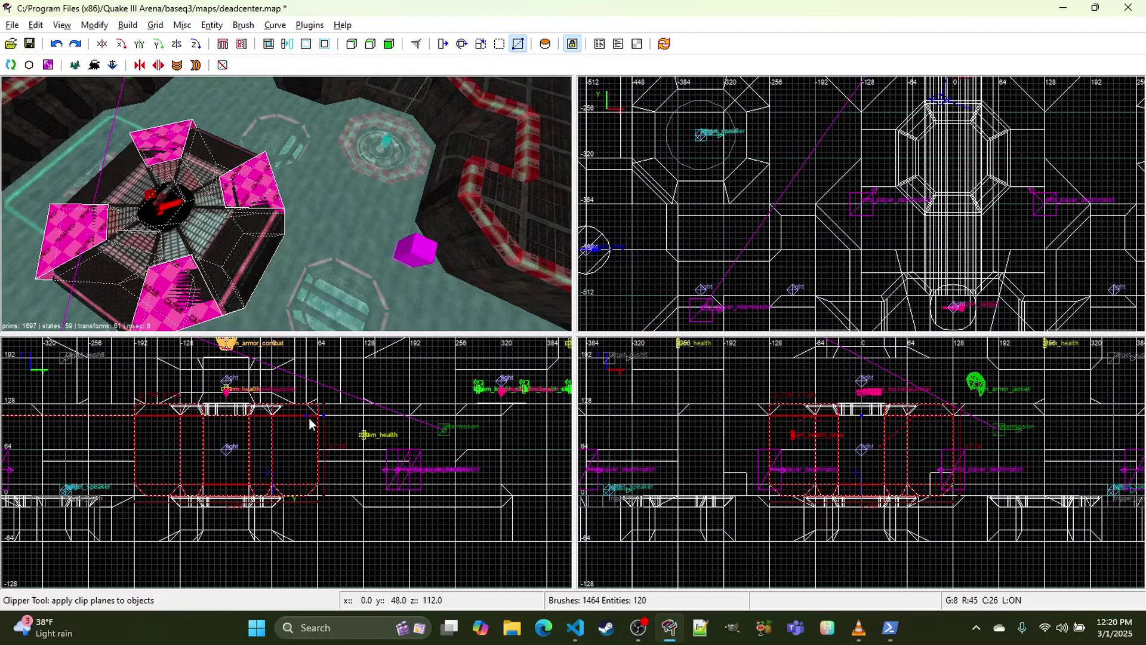
key("d")
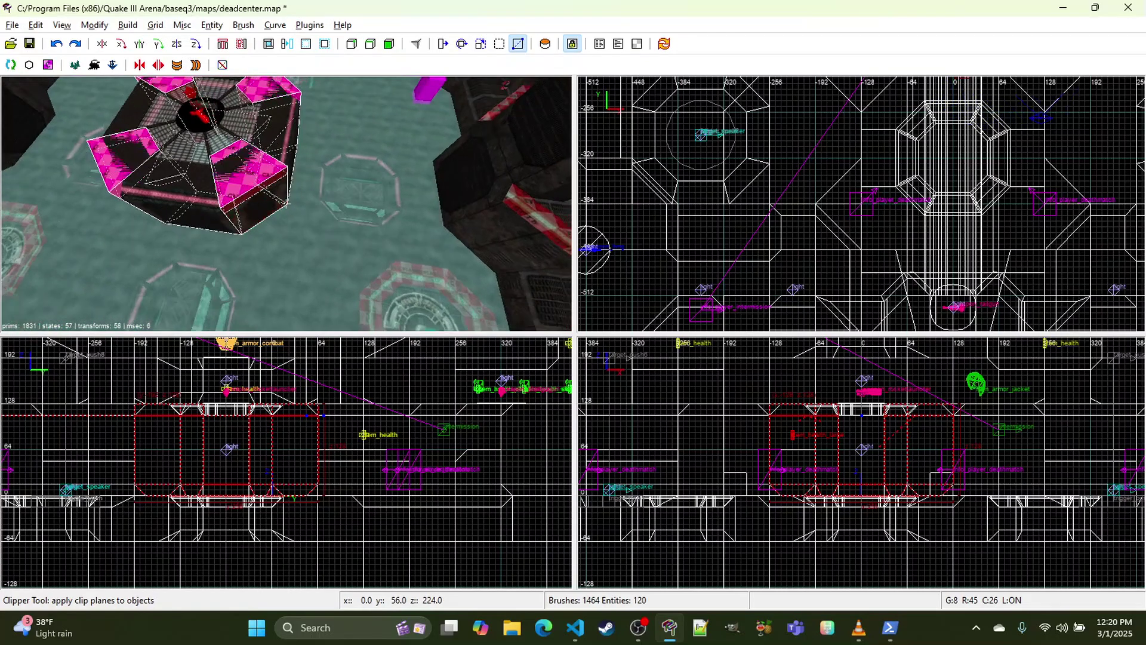
right_click(299, 218)
key("BackSpace")
Step: Merge the upper trim brush with the wall brush below it on the central platform's negative-Y side
right_click(279, 199)
key("w")
key("a")
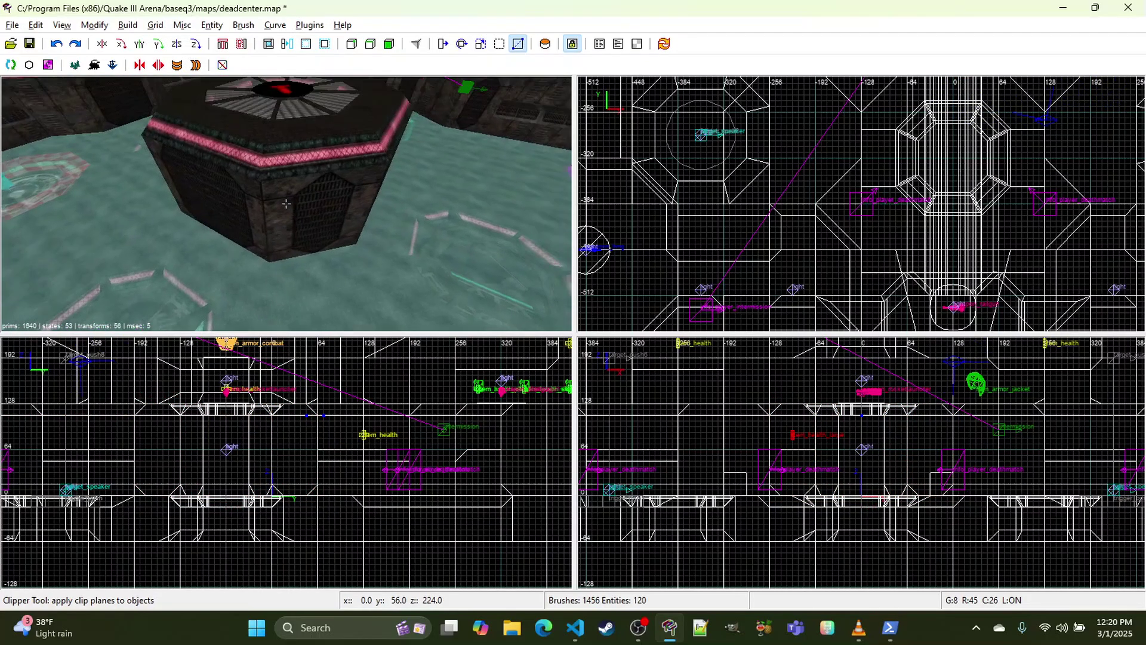
right_click(286, 204)
left_click(267, 181, "shift")
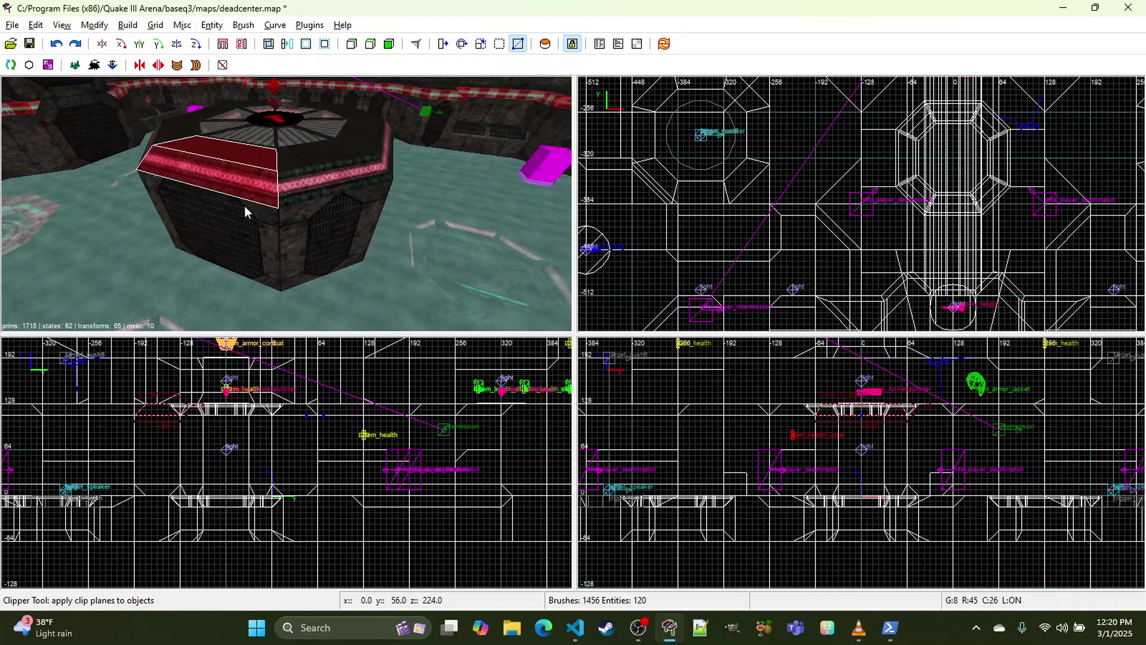
left_click(245, 206, "shift")
right_click(245, 206)
key("a")
key("d")
key("w")
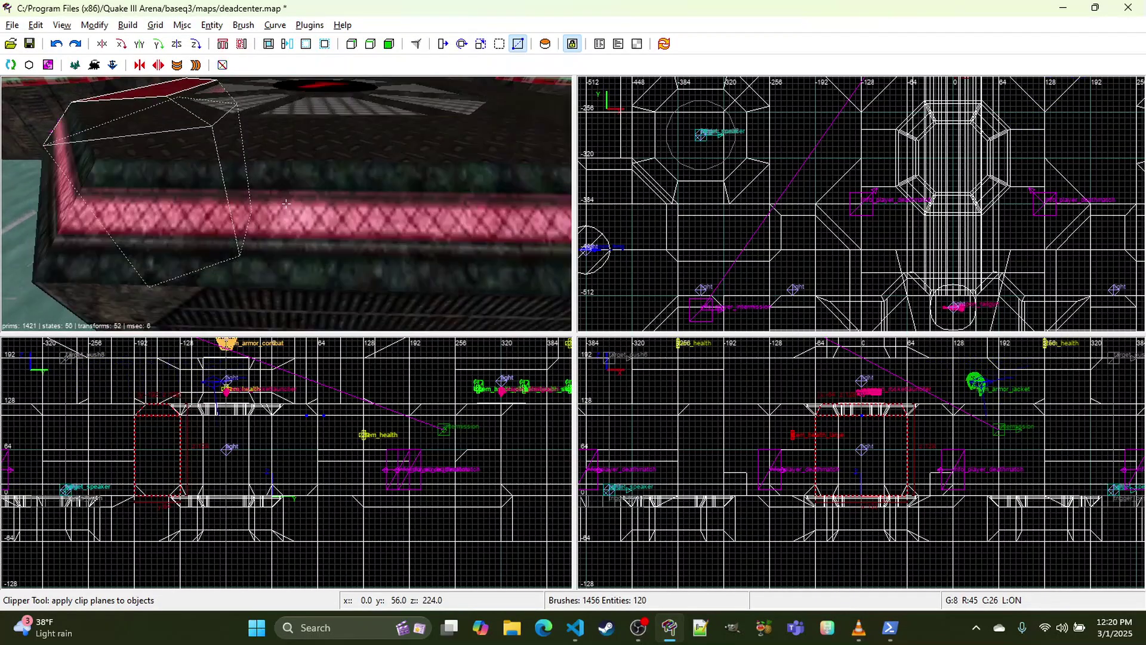
right_click(285, 203)
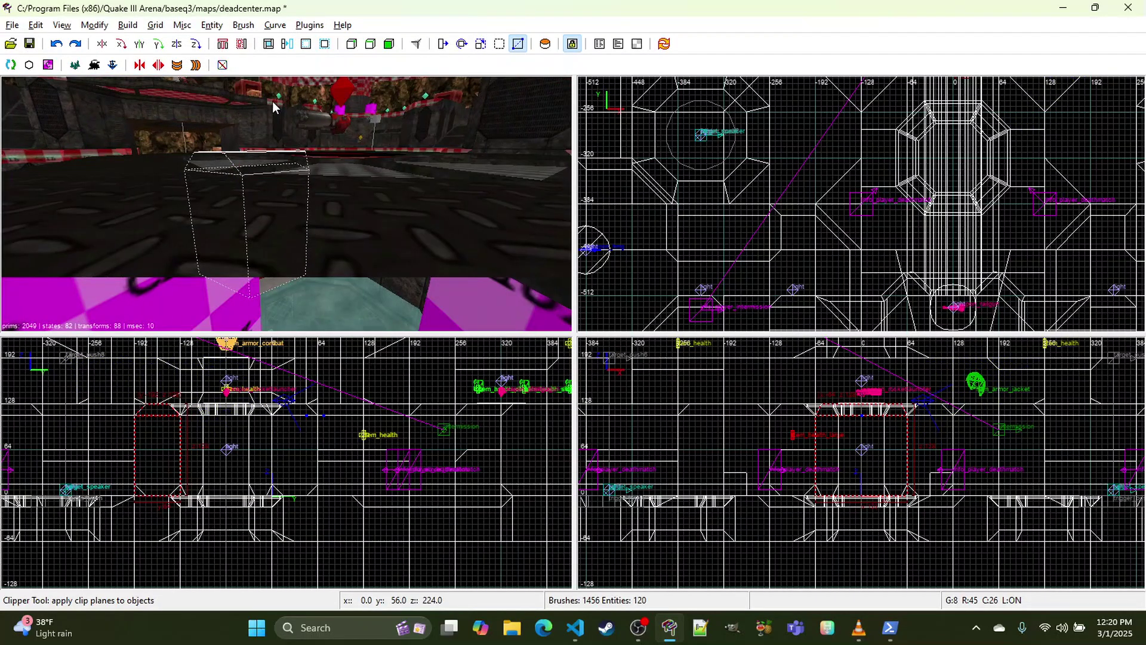
left_click(287, 45)
Step: Merge the upper trim brush with the wall brush below it on the central platform's positive-X side
right_click(284, 132)
key("w")
key("s")
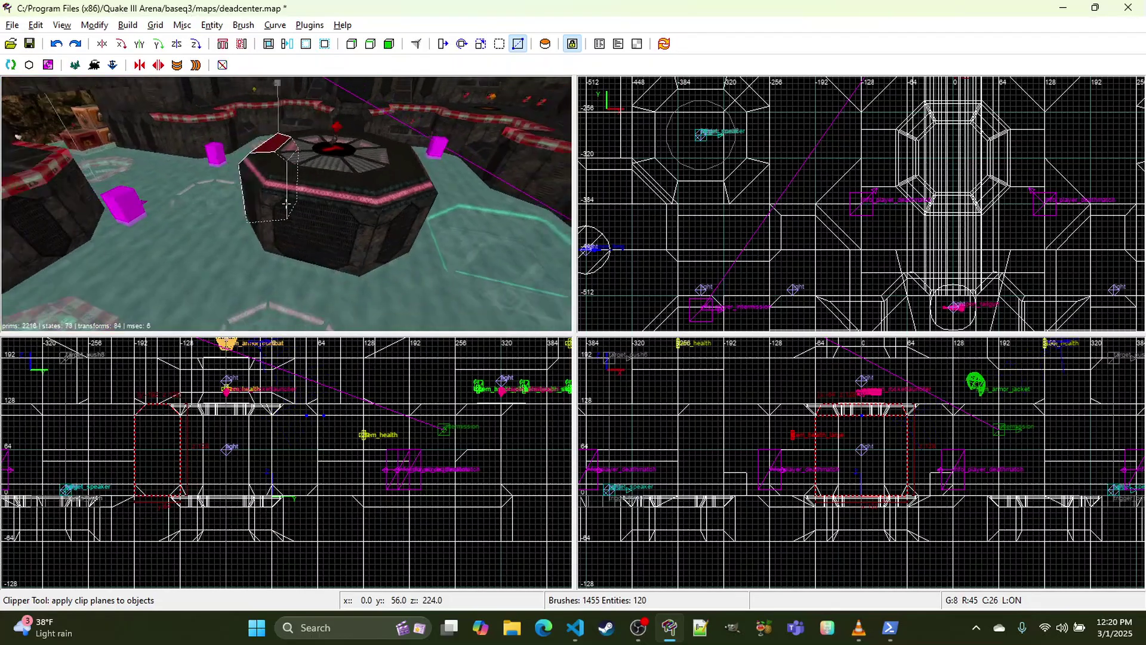
right_click(286, 204)
key("Escape")
left_click(307, 180, "shift")
left_click(292, 213, "shift")
left_click(287, 44)
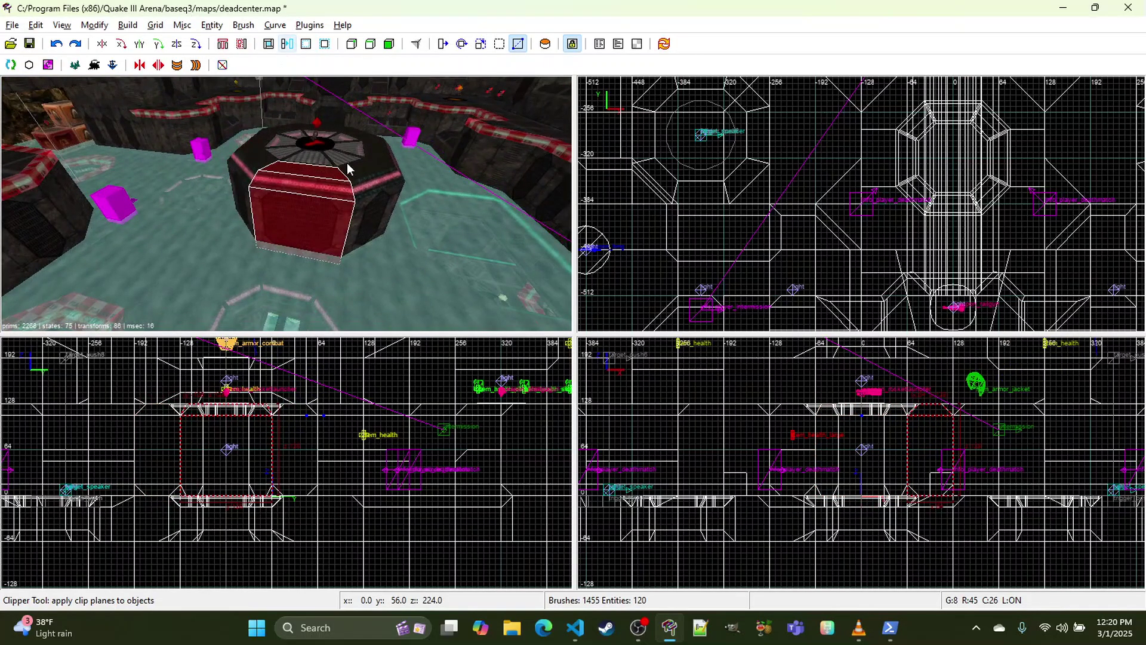
Step: Merge the upper trim brush with the wall brush below it on the central platform's positive-Y side
right_click(347, 165)
key("d")
right_click(286, 203)
key("Escape")
left_click(326, 189, "shift")
left_click(341, 206, "shift")
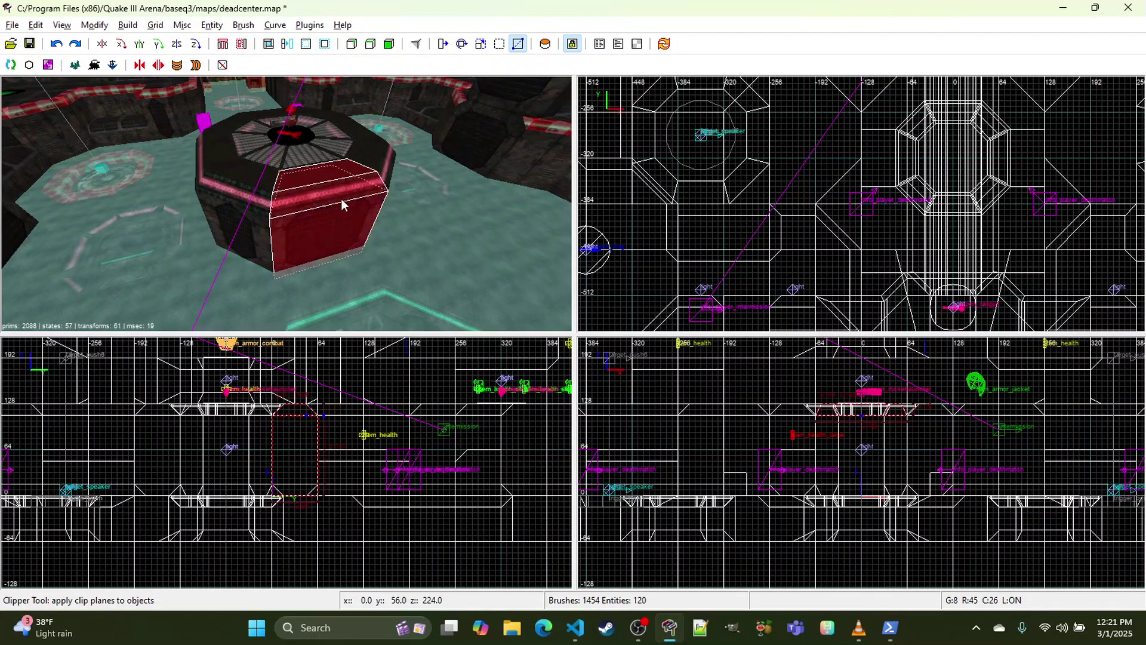
left_click(287, 44)
Step: Merge the upper trim brush with the wall brush below it on the central platform's negative-X side
right_click(286, 131)
key("d")
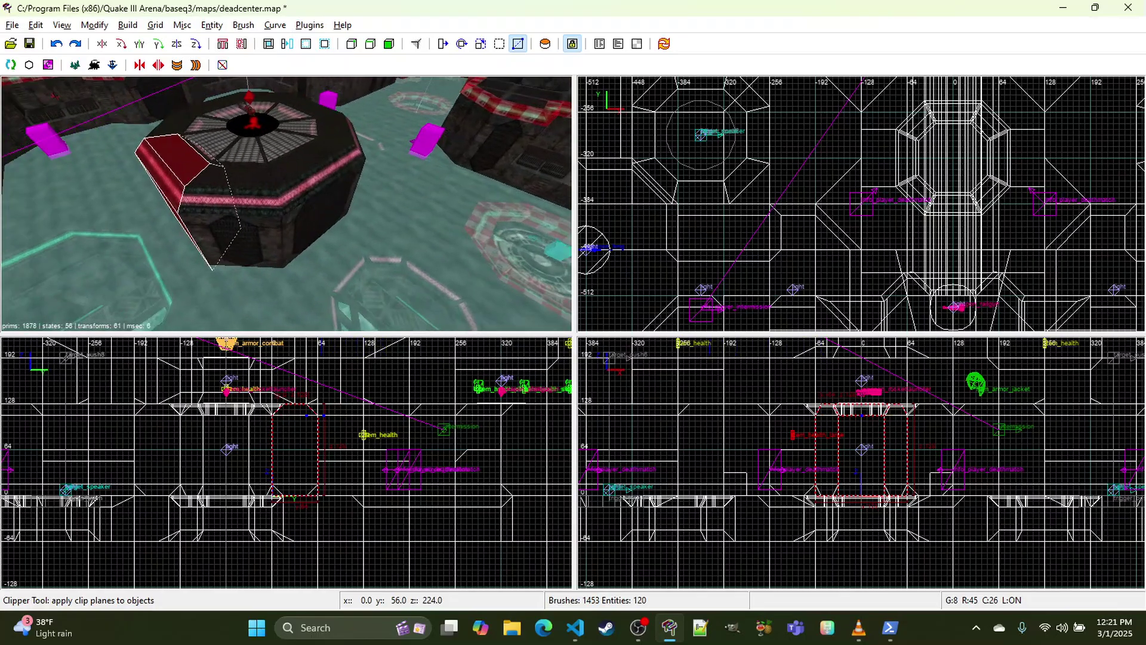
right_click(286, 203)
key("Escape")
left_click(342, 167, "shift")
left_click(331, 195, "shift")
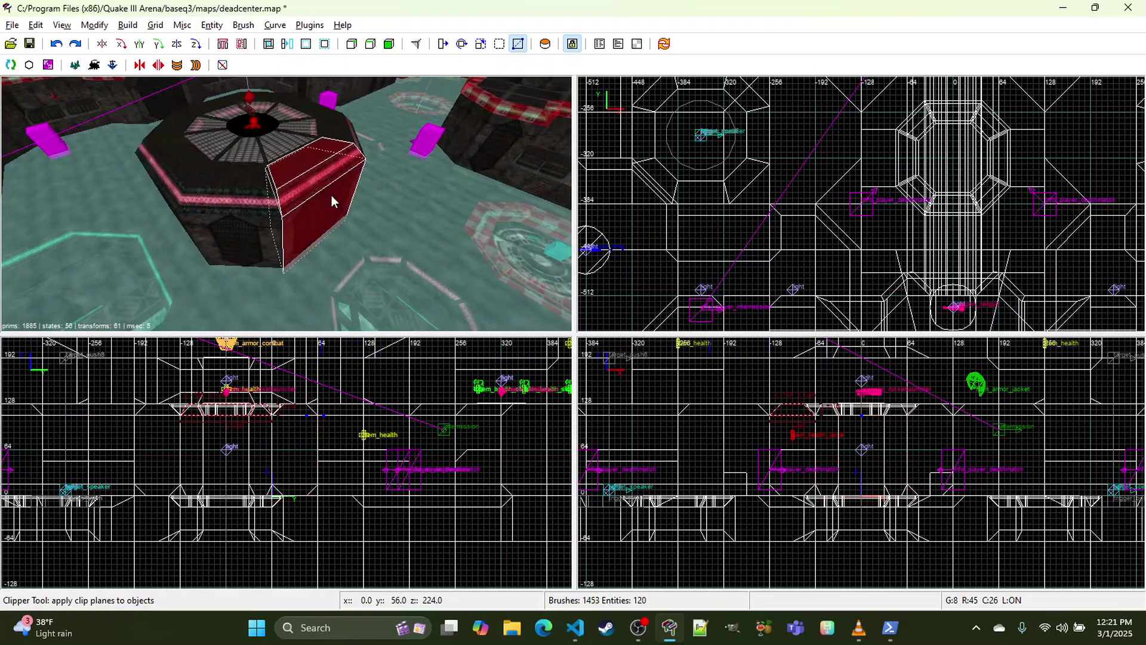
left_click(287, 44)
Step: Duplicate the eight outer brushes of the central octagonal platform and flip the copies along the Z axis
key("Escape")
left_click(290, 179, "shift")
left_click(234, 178, "shift")
left_click(176, 152, "shift")
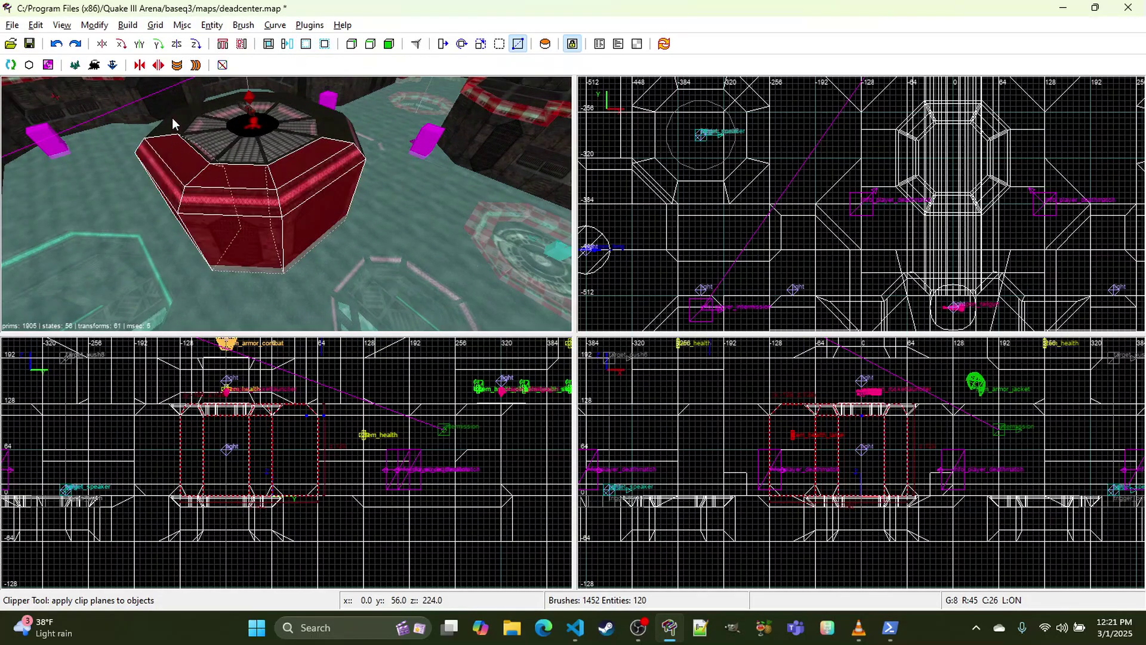
left_click(172, 119, "shift")
left_click(218, 99, "shift")
left_click(272, 96, "shift")
left_click(310, 109, "shift")
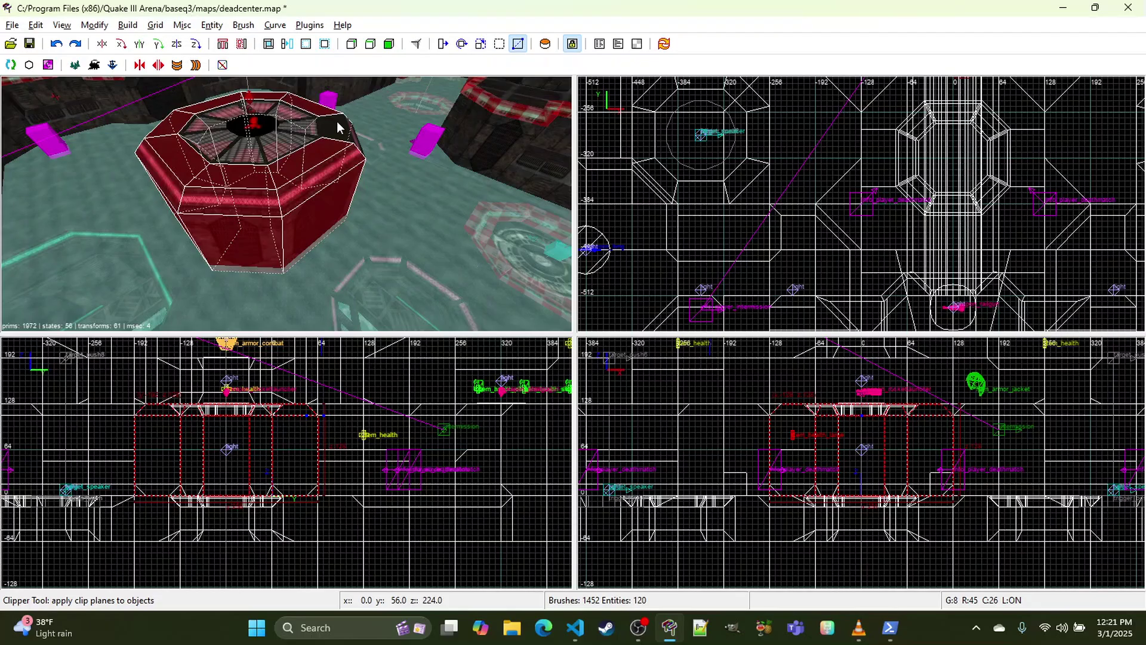
left_click(342, 132, "shift")
key("space")
left_click(177, 46)
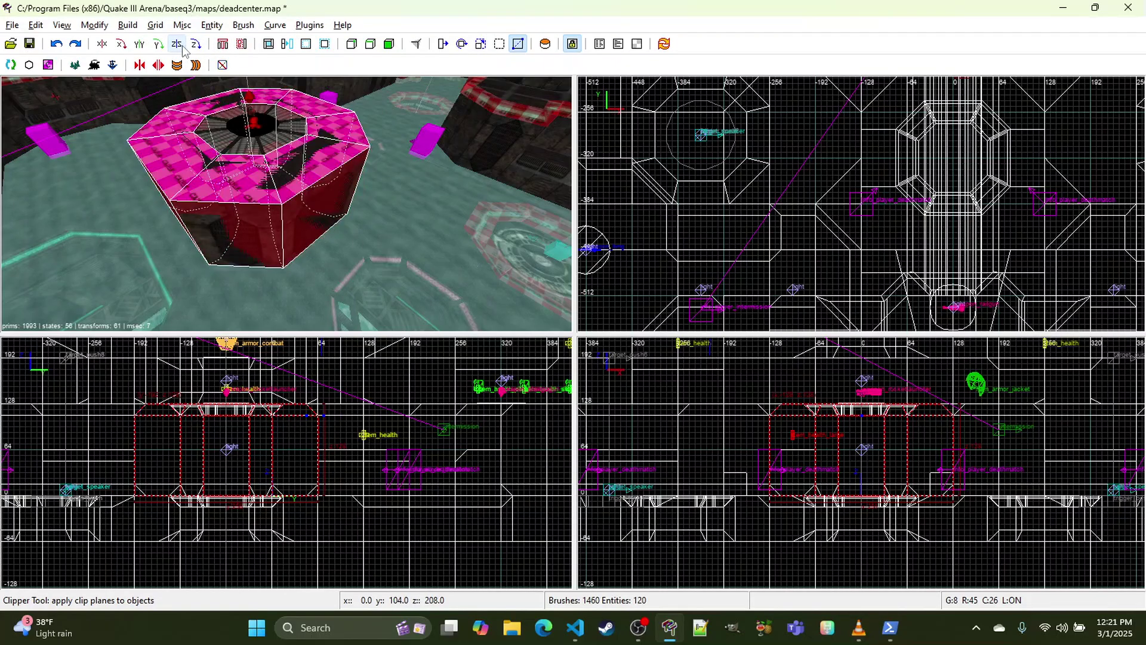
Step: Clip the eight duplicated outer brushes horizontally just below the platform's upper edge, keeping only the thin top slabs
key("x")
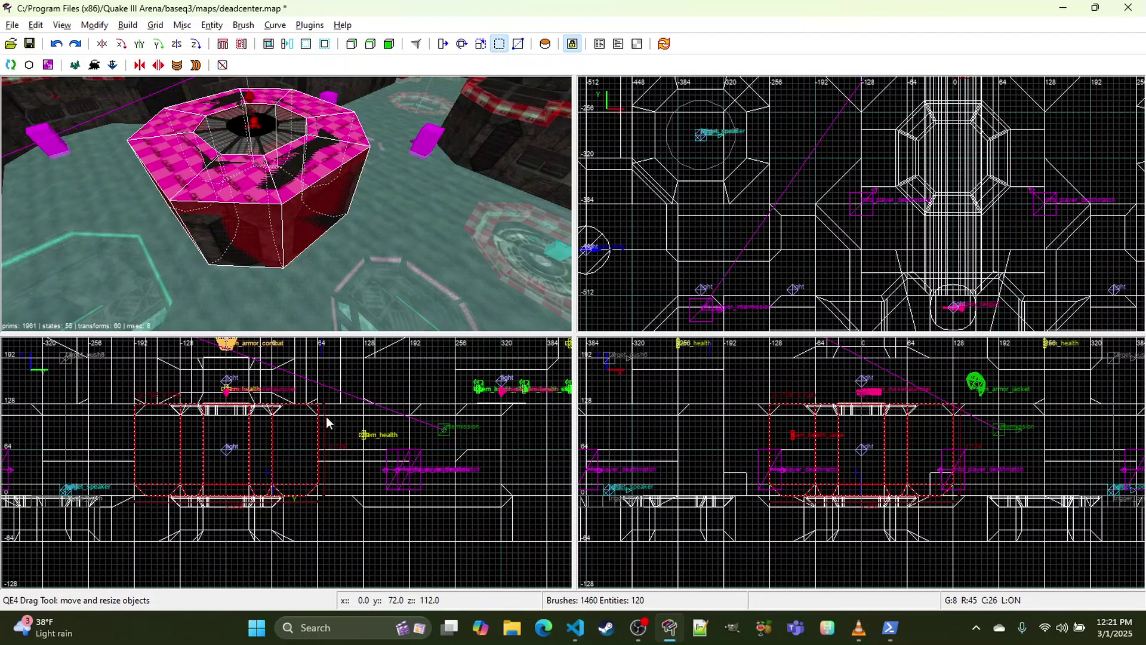
key("x")
left_click(320, 415)
left_click(330, 415)
key("Return")
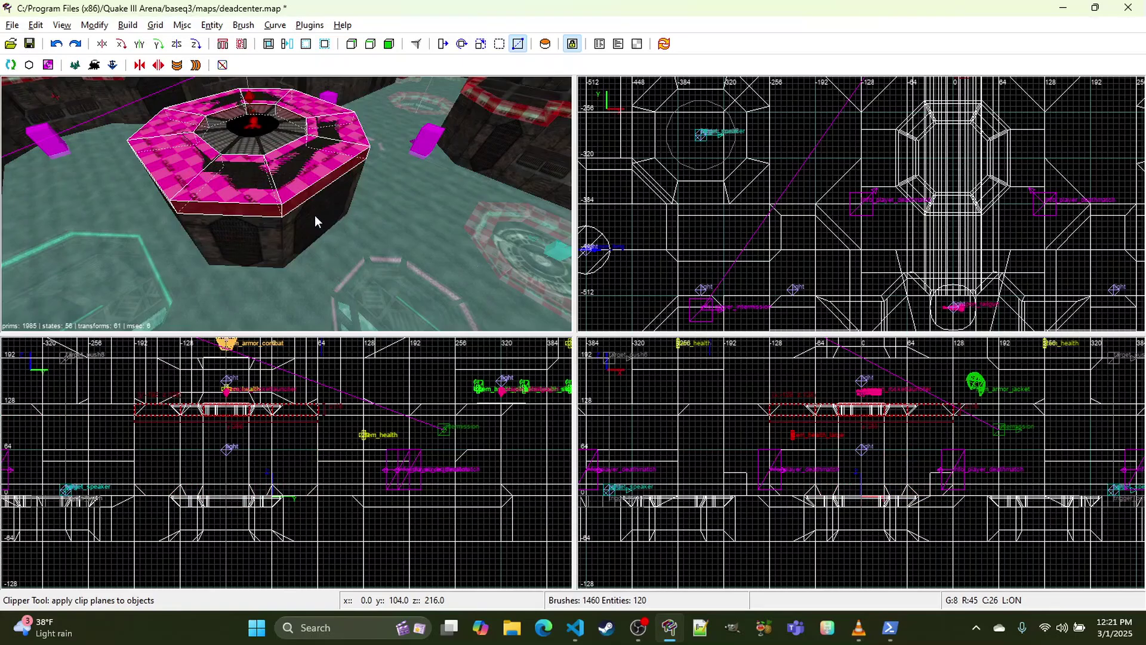
Step: Select only the thin slab on the platform's negative-X side and trim its inner edge
left_click(256, 231, "shift")
right_click(256, 230)
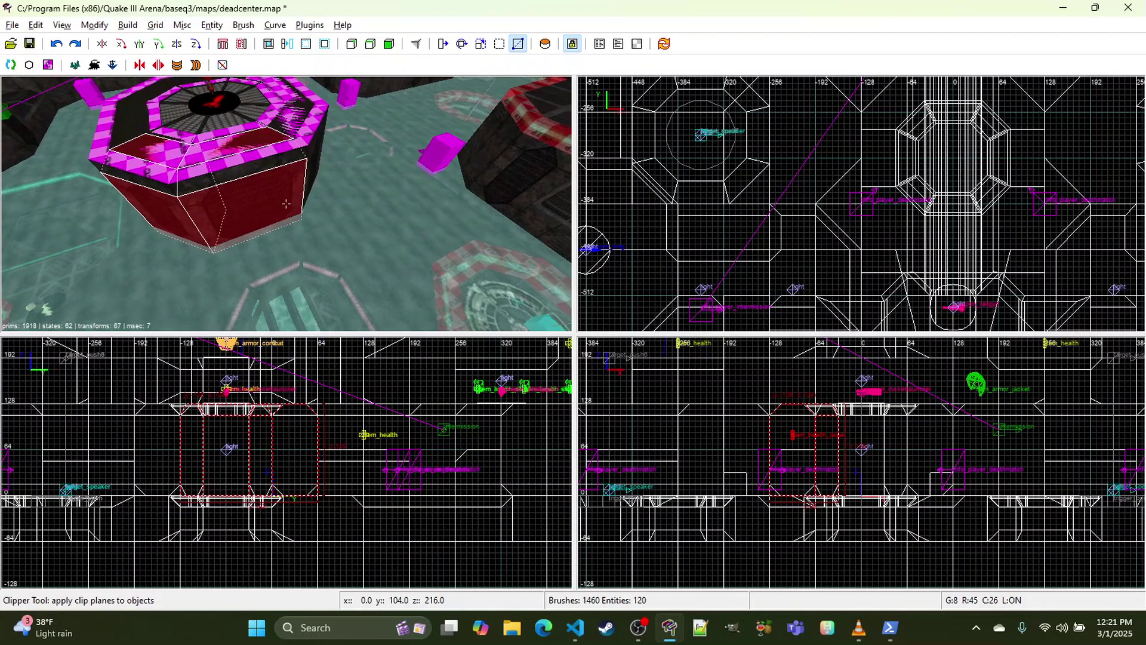
right_click(286, 203)
left_click(293, 192, "shift")
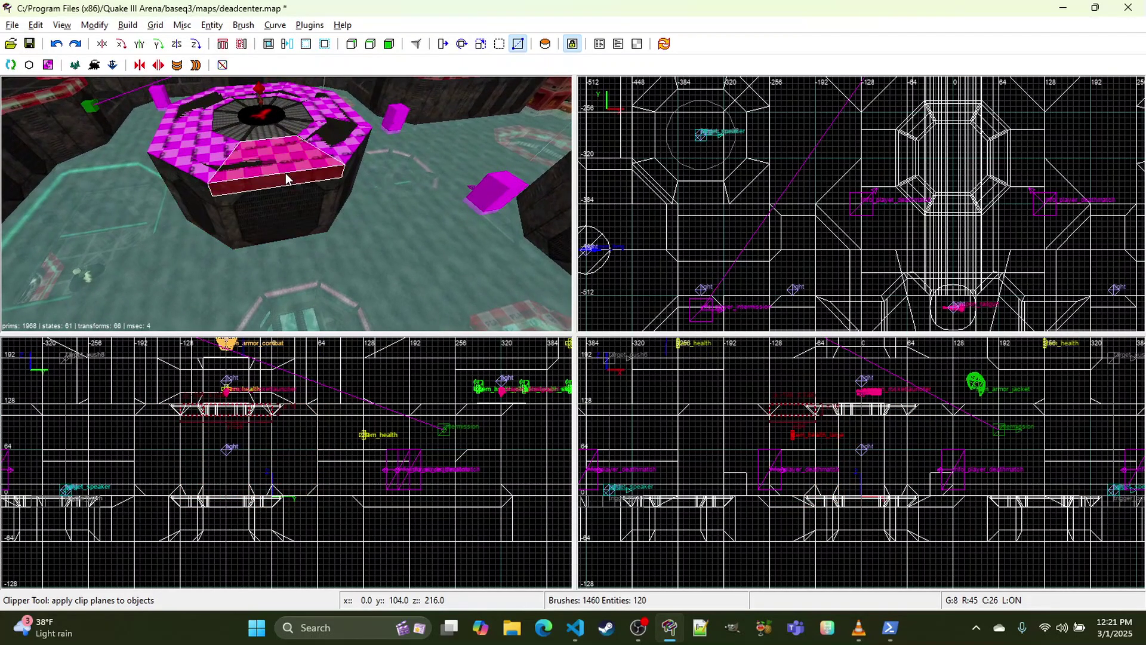
scroll(675, 212, "up", 3)
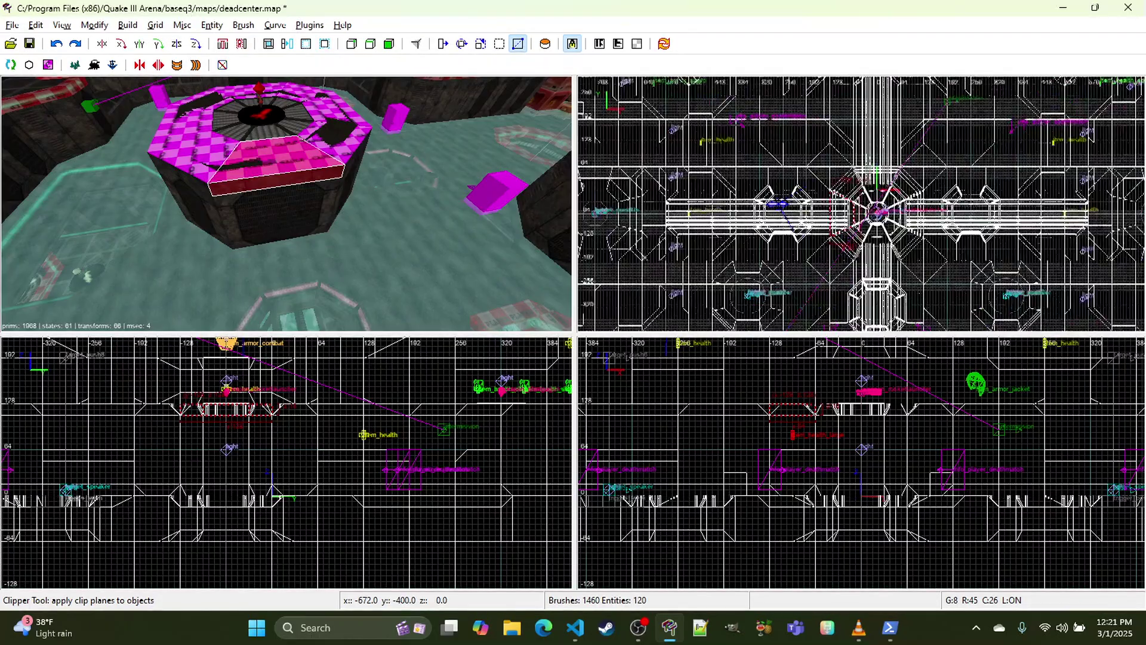
key("x")
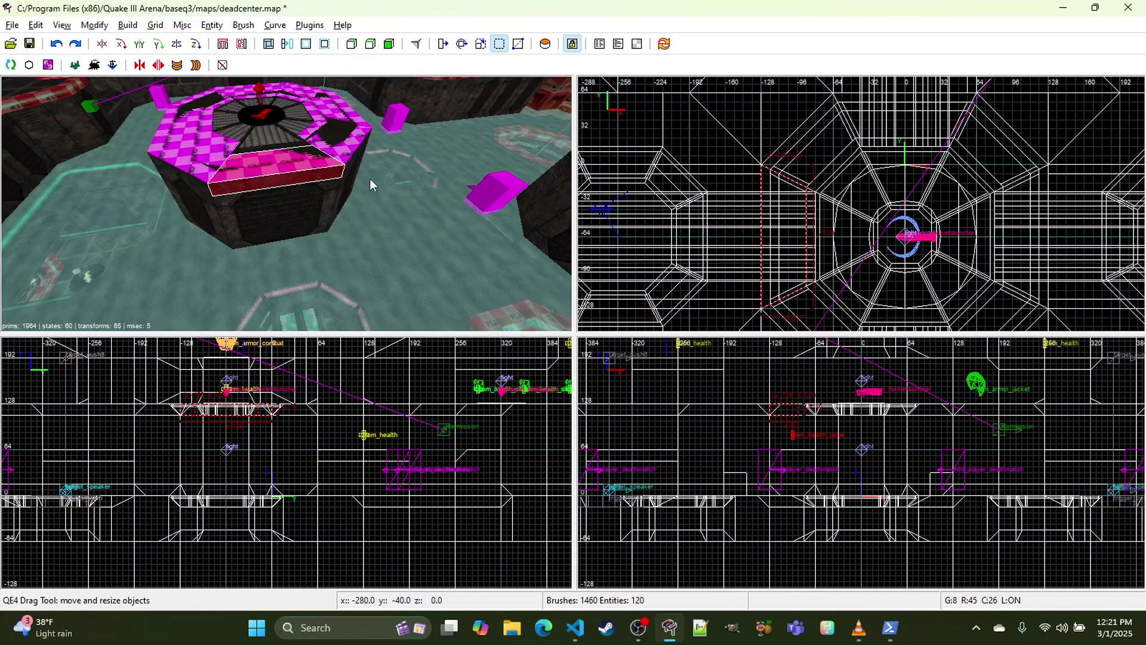
Step: Select the diagonal slab at the platform's negative-X, negative-Y corner and pull its inner edge outward
key("Escape")
left_click(358, 154, "shift")
right_click_drag(860, 293, 837, 238)
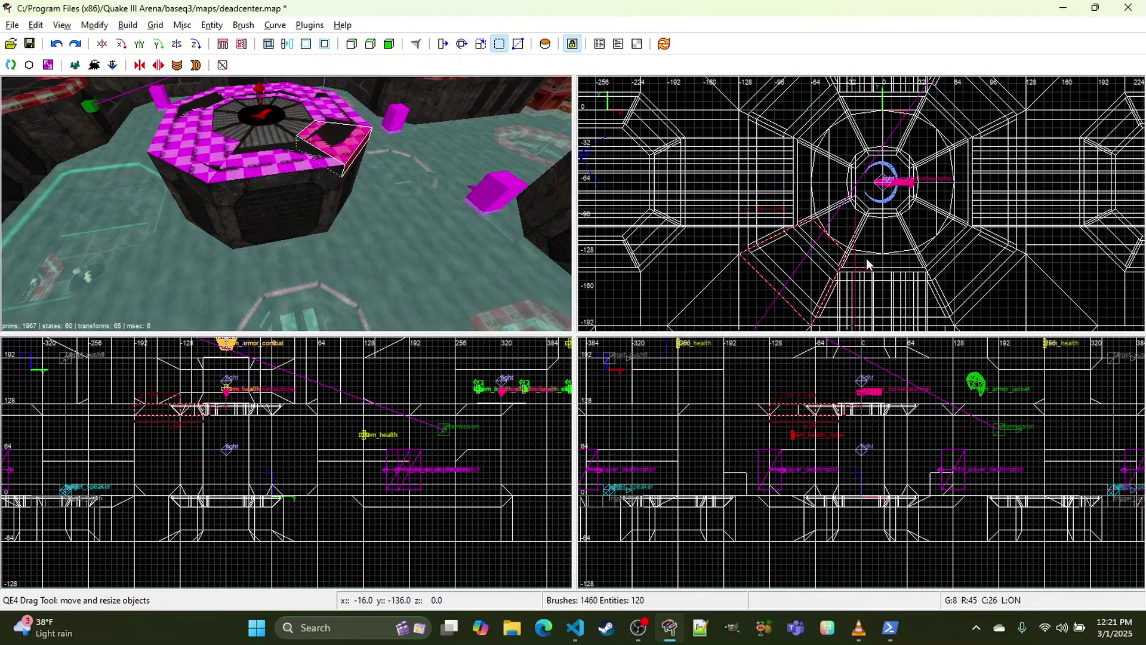
left_click_drag(836, 238, 825, 246)
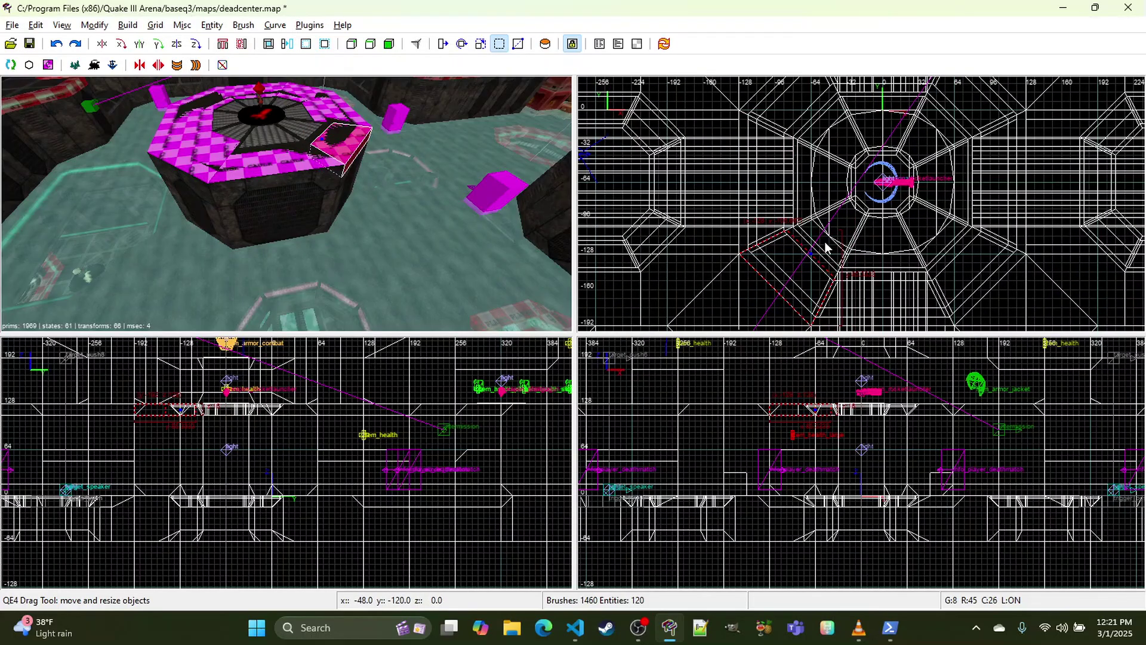
Step: Select the other six thin slabs around the octagonal platform and delete them
key("Escape")
left_click(347, 115, "shift")
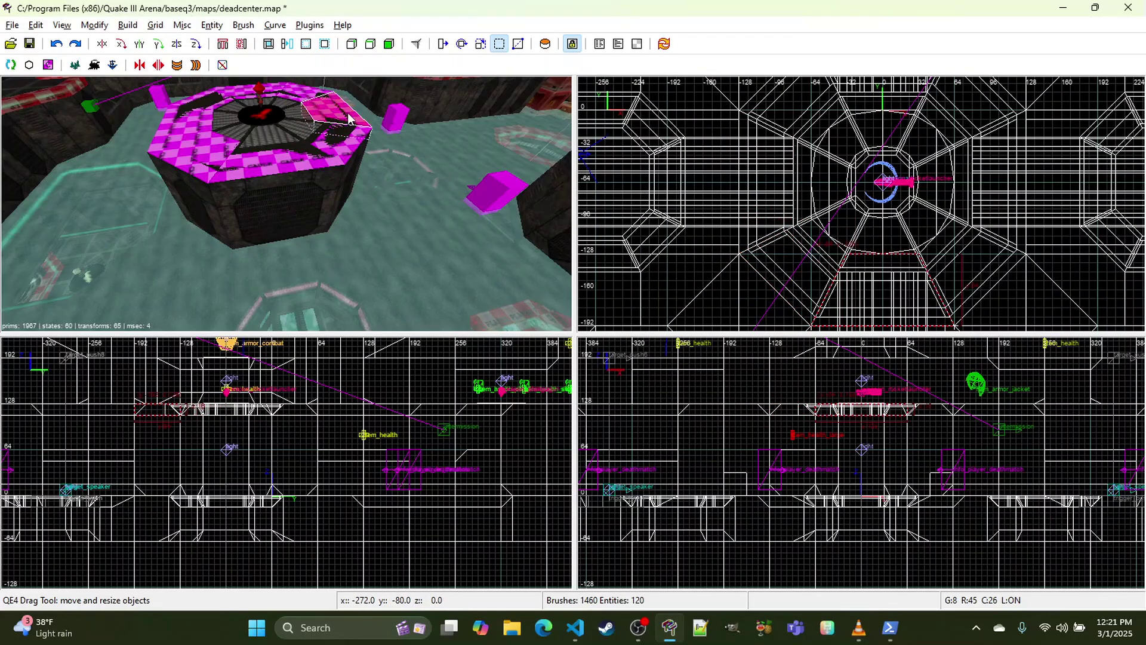
right_click(348, 114)
right_click(286, 203)
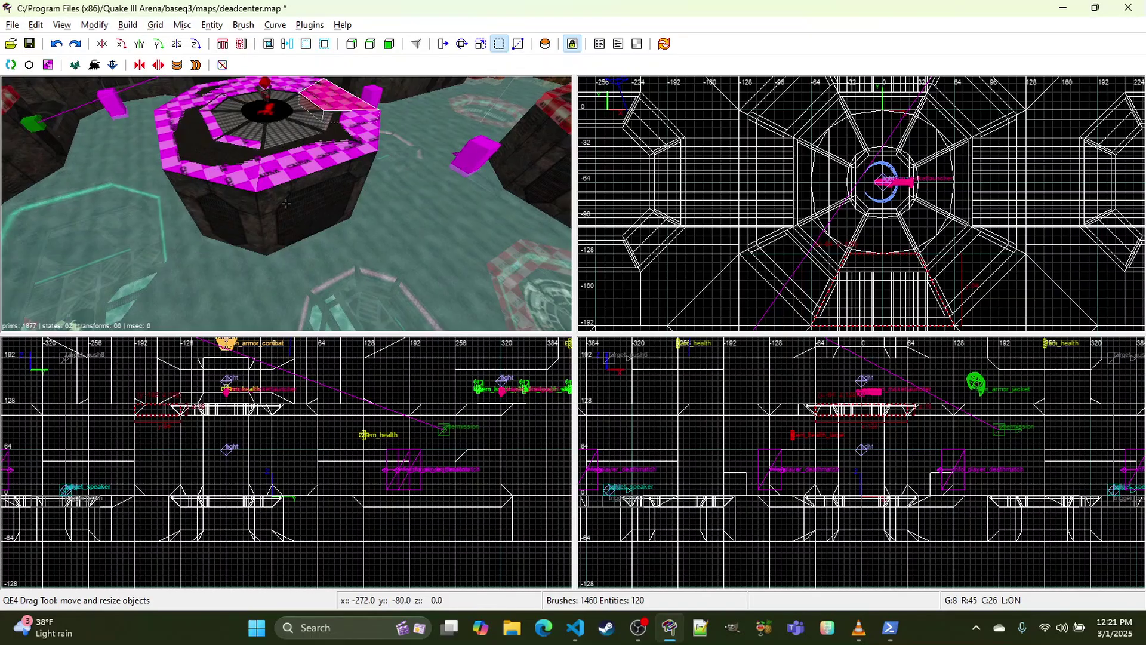
right_click(209, 178)
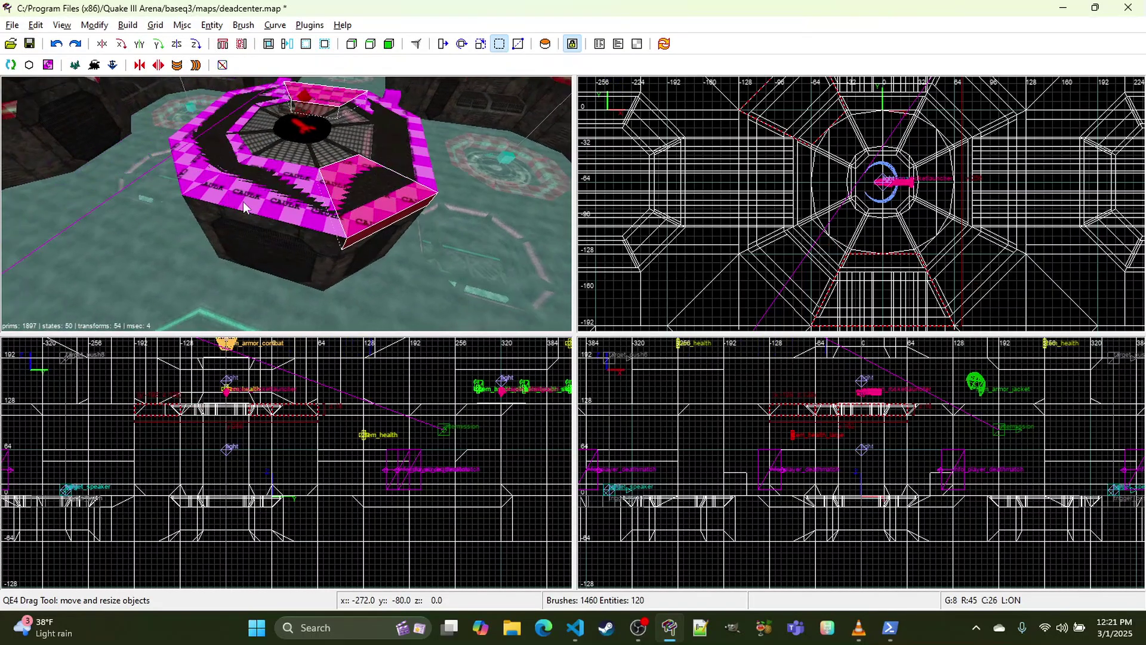
left_click(286, 204, "shift")
left_click(286, 203, "shift")
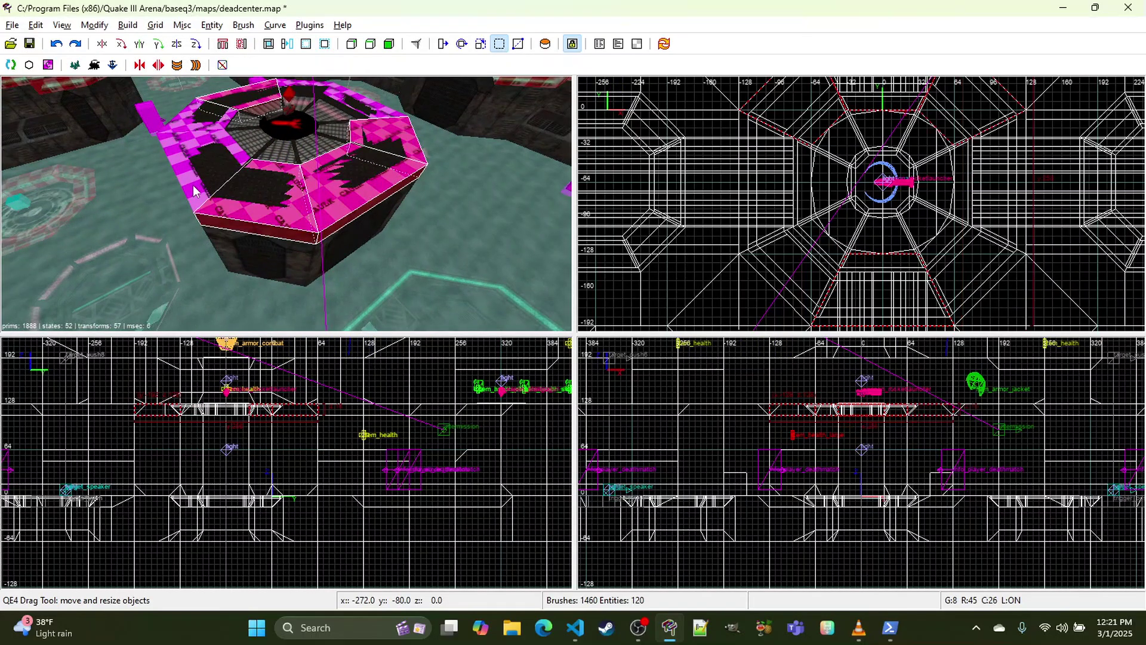
key("BackSpace")
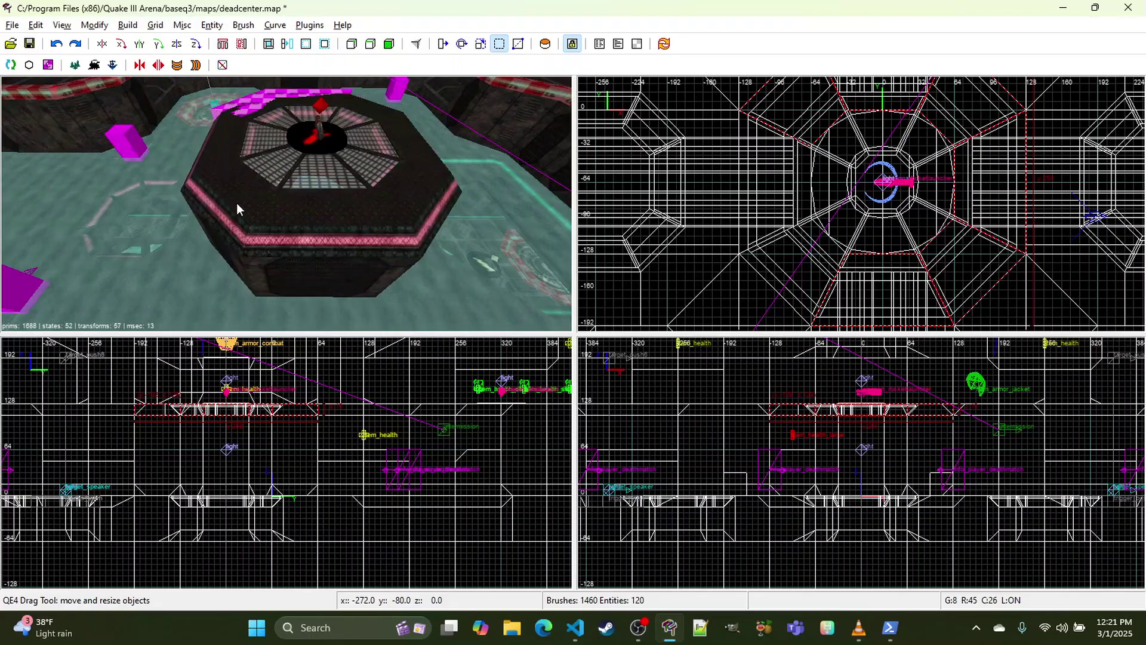
Step: Try a CSG subtract of the platform's two neighbouring wall brushes from the caulk slabs, and undo it
right_click(287, 204)
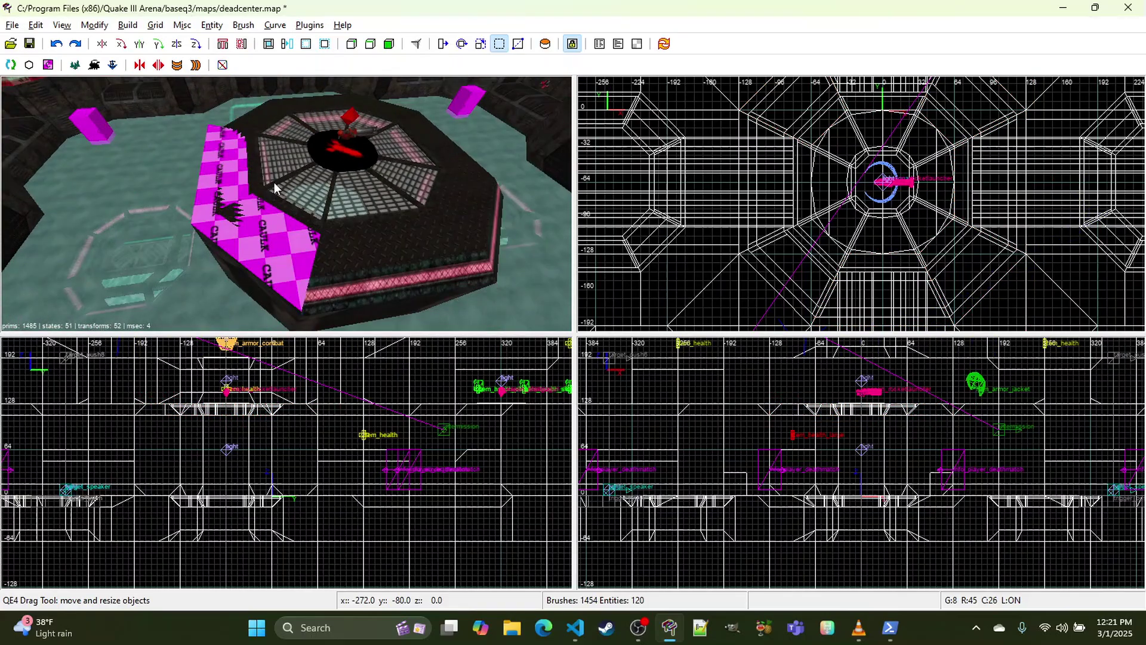
left_click(252, 156, "shift")
left_click(291, 216, "shift")
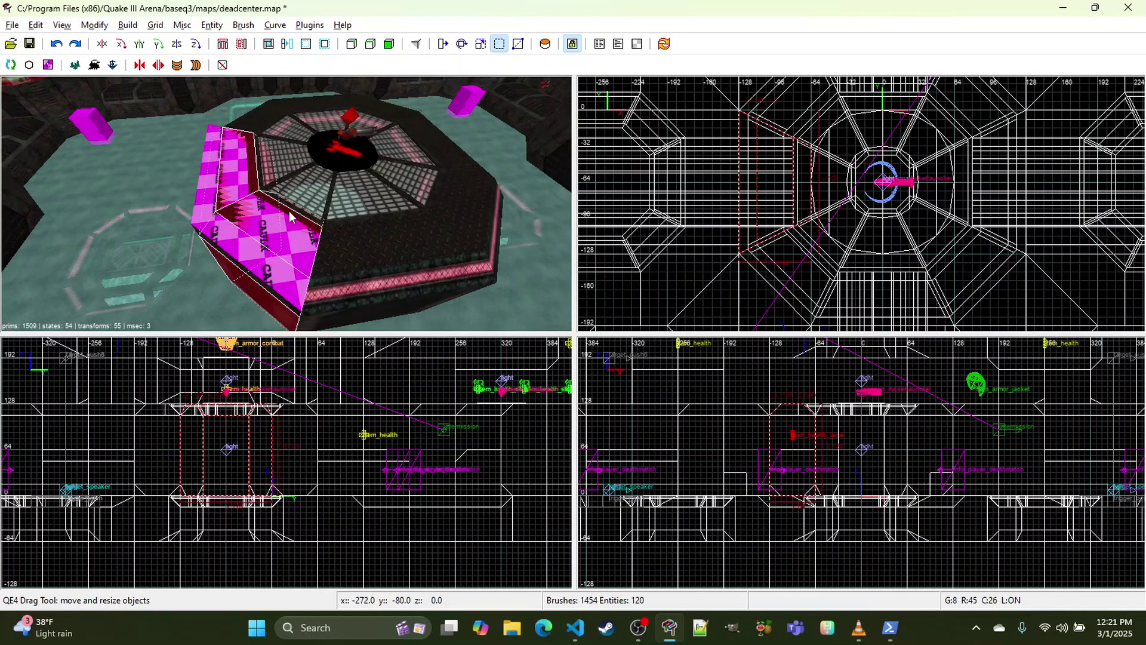
left_click(267, 44)
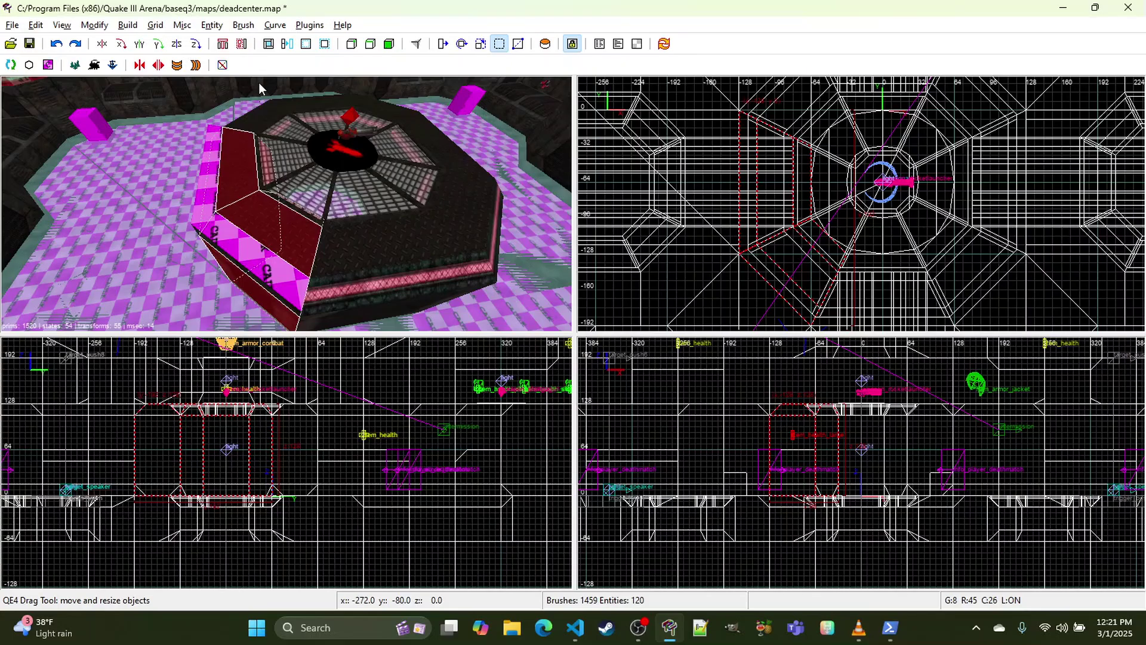
key("ctrl+z")
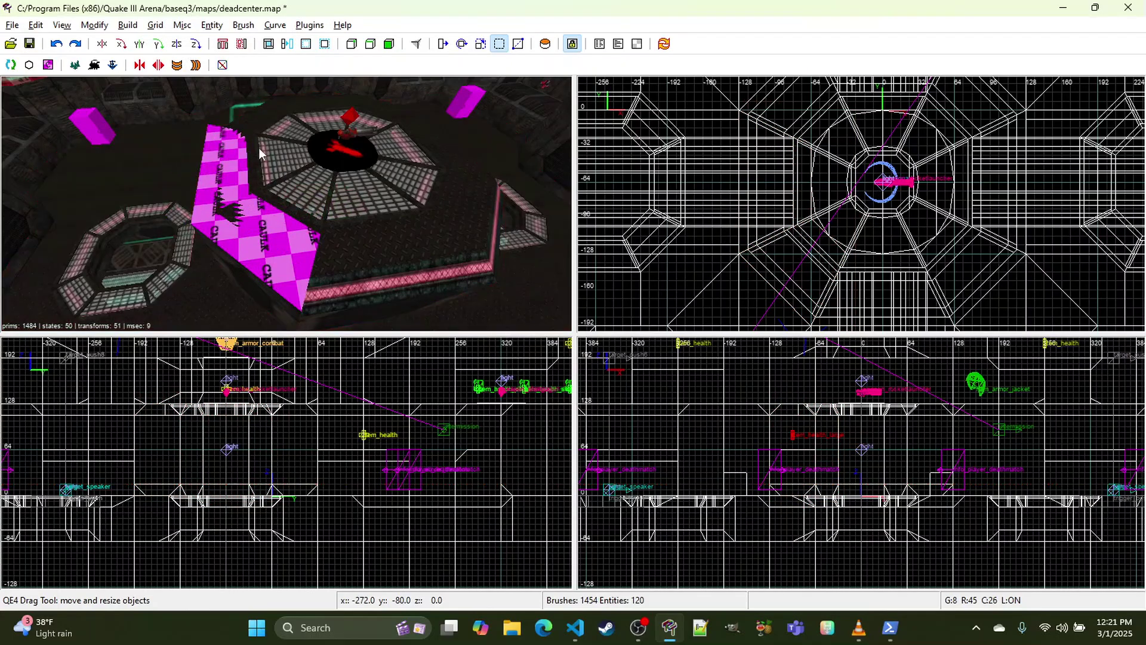
Step: Trim the two remaining caulk slabs against the platform's wall brushes into narrow strips along the rim
left_click(254, 147, "shift")
left_click(301, 223, "shift")
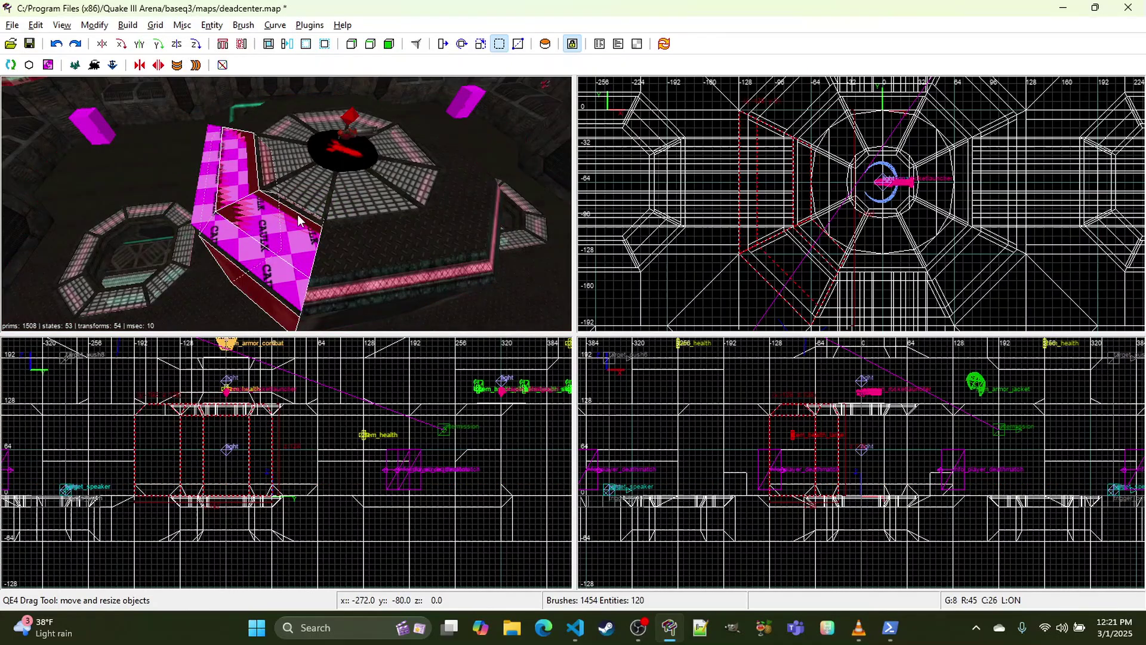
left_click(282, 45)
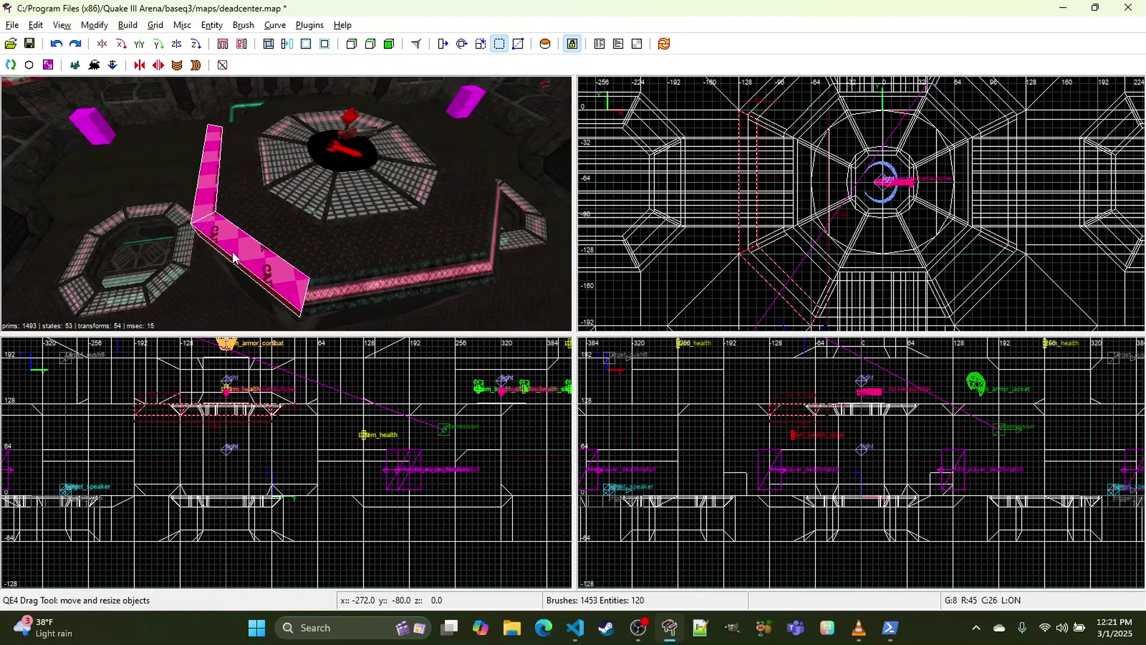
Step: Apply the common/clip texture to the two narrow strips on the platform's rim
key("t")
scroll(684, 385, "down", 10)
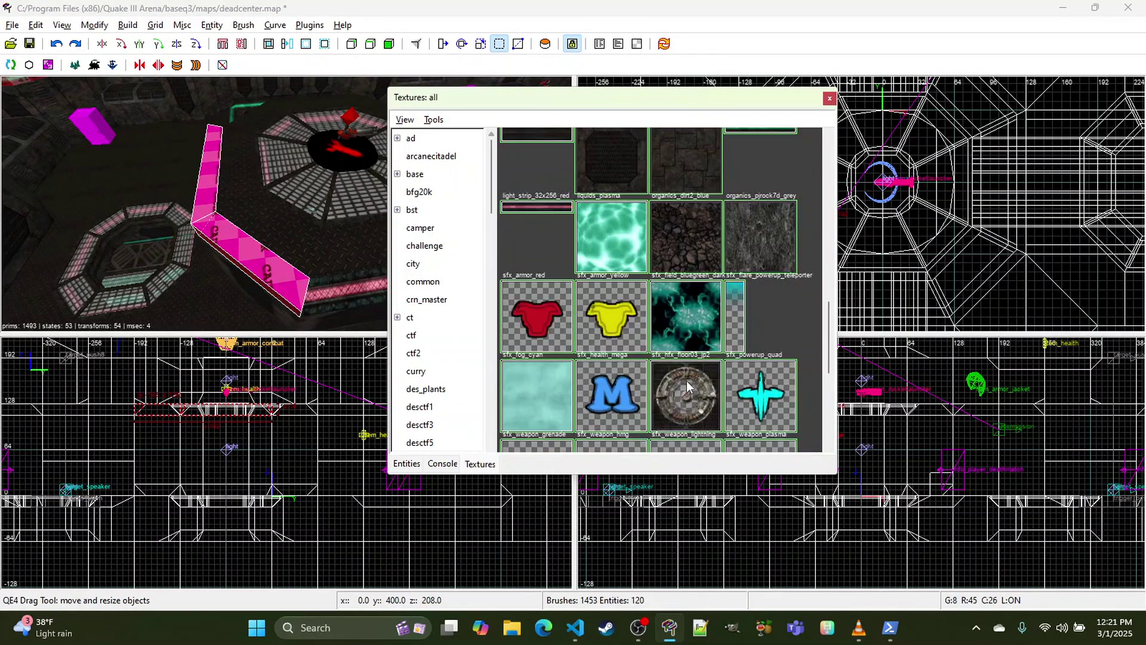
scroll(686, 385, "down", 1)
left_click(618, 340)
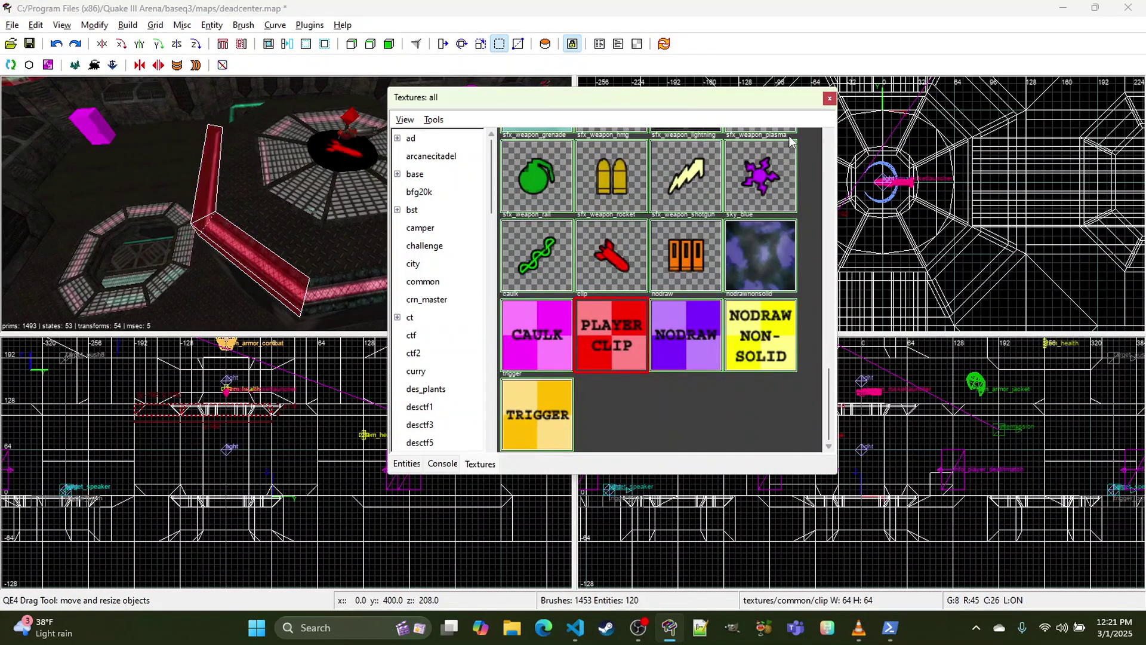
left_click(829, 98)
Step: Duplicate the two clip strips, rotate the copies around the Z axis and place them along the platform's positive-Y rim
left_click(194, 44)
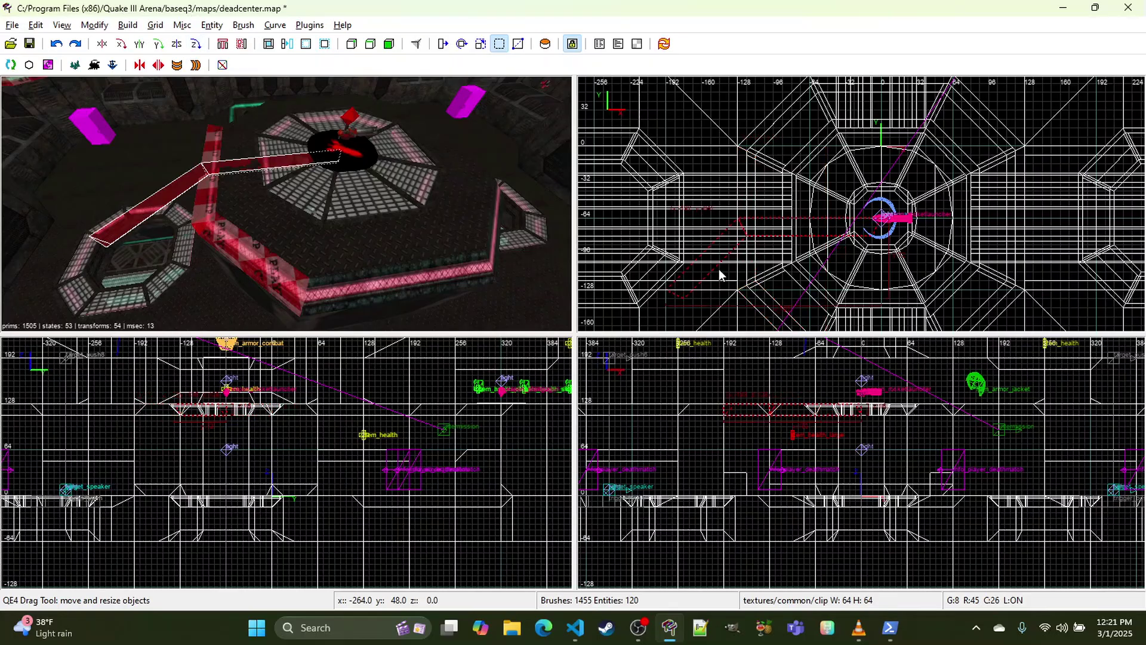
key("x")
key("x")
left_click_drag(714, 258, 783, 115)
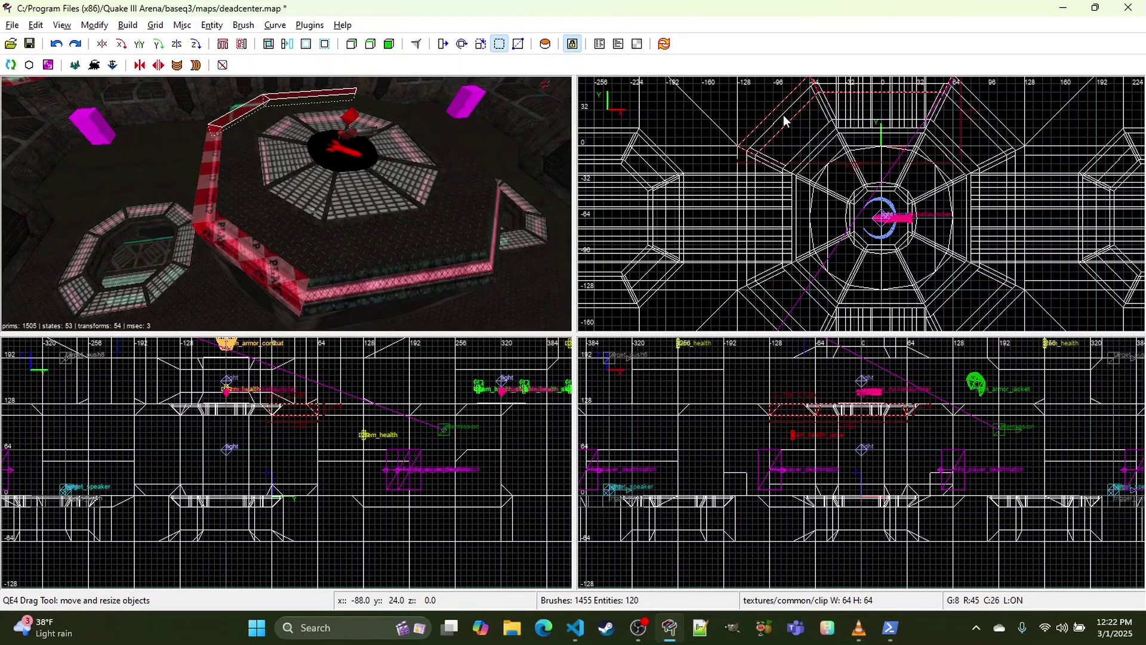
Step: Duplicate all four clip strips, rotate the copies twice around Z and move them to the opposite half of the platform's rim
left_click(218, 213, "shift")
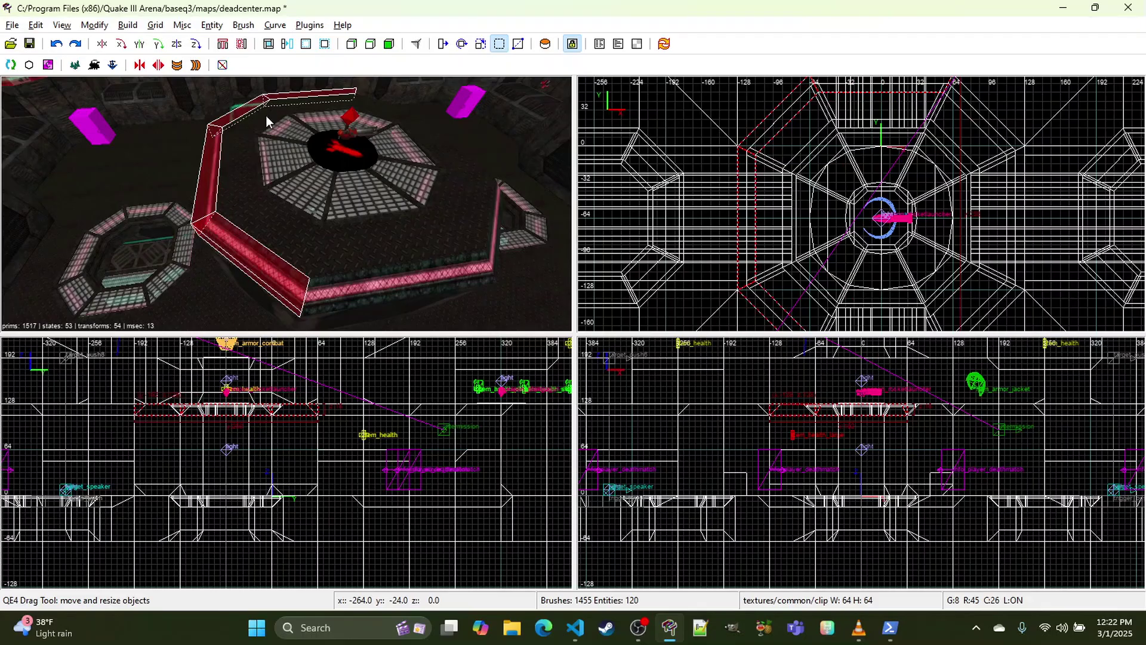
key("space")
left_click(194, 45)
left_click(194, 45)
right_click_drag(923, 104, 894, 141)
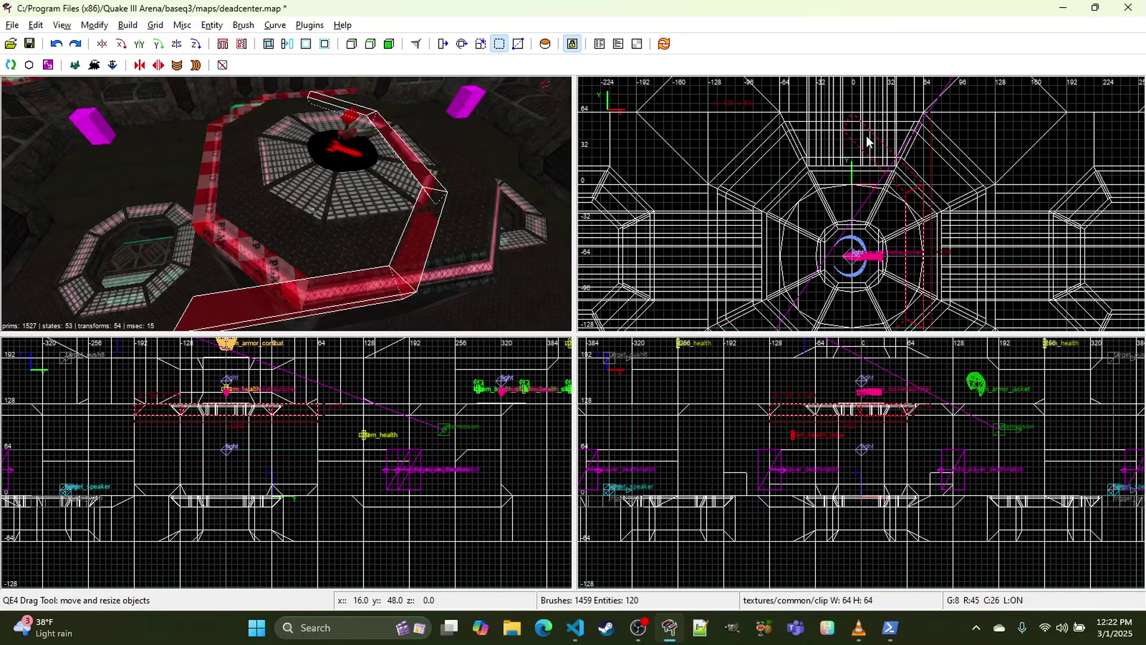
left_click_drag(866, 137, 933, 136)
Step: Select the teal liquid brushes between the outer floor and the rock wall and apply the common/nodrawnonsolid texture to them
right_click(454, 179)
key("s")
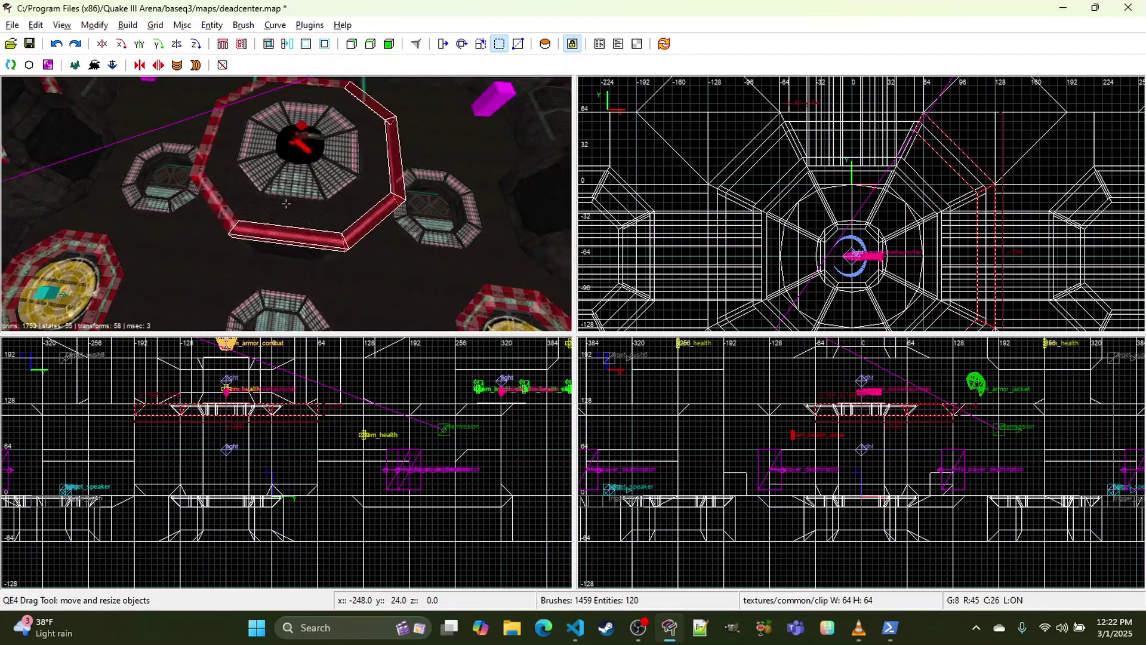
key("w")
right_click(286, 204)
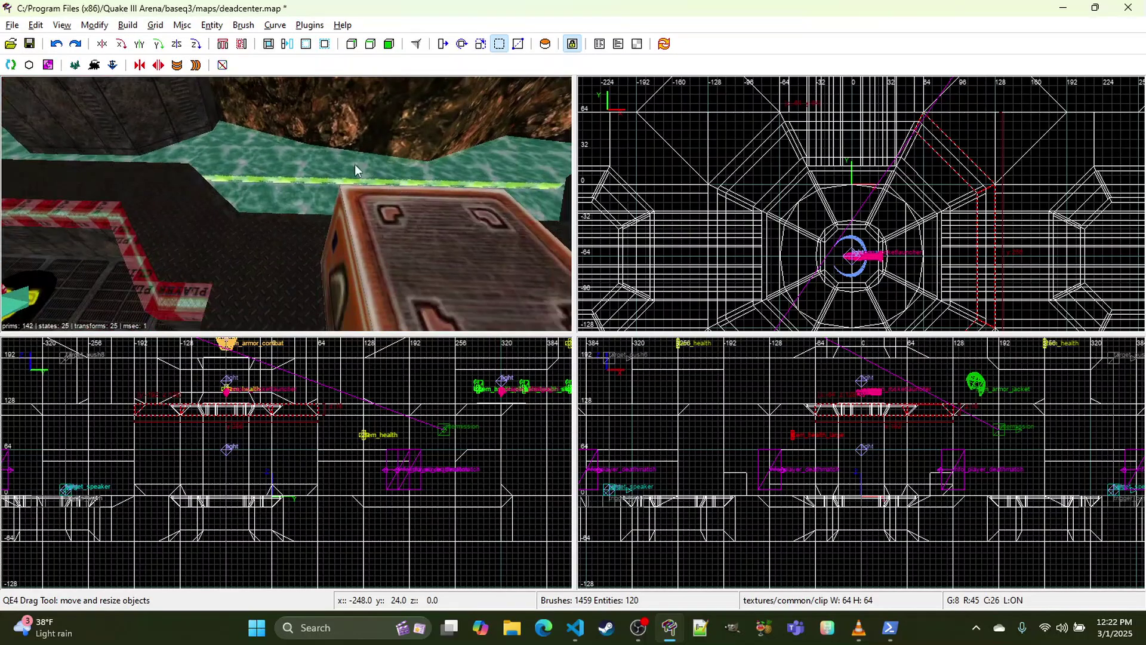
key("Escape")
left_click(285, 166, "shift")
right_click(284, 166)
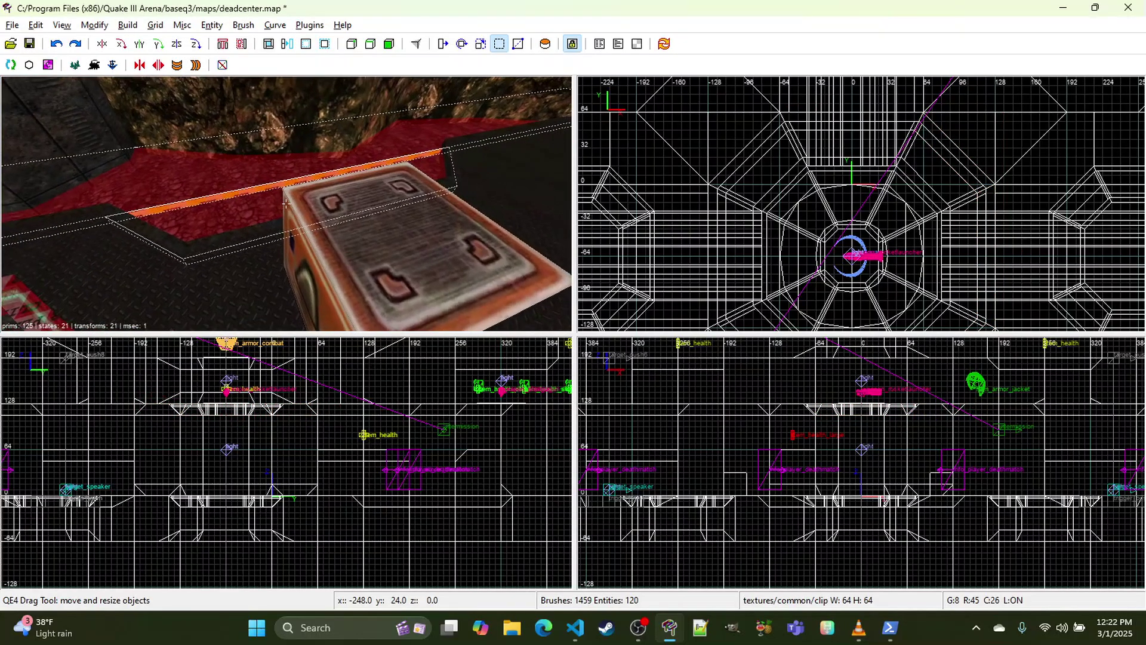
right_click(286, 203)
right_click(244, 204)
right_click(245, 203)
right_click(245, 203)
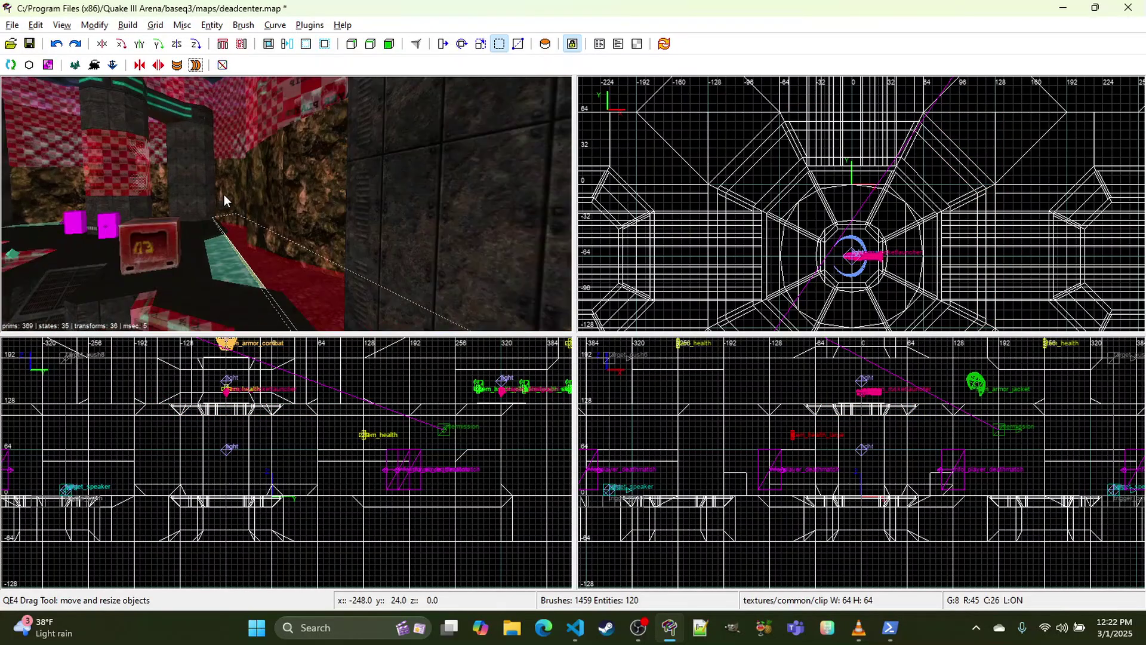
right_click(286, 204)
left_click(230, 251, "shift")
right_click(230, 252)
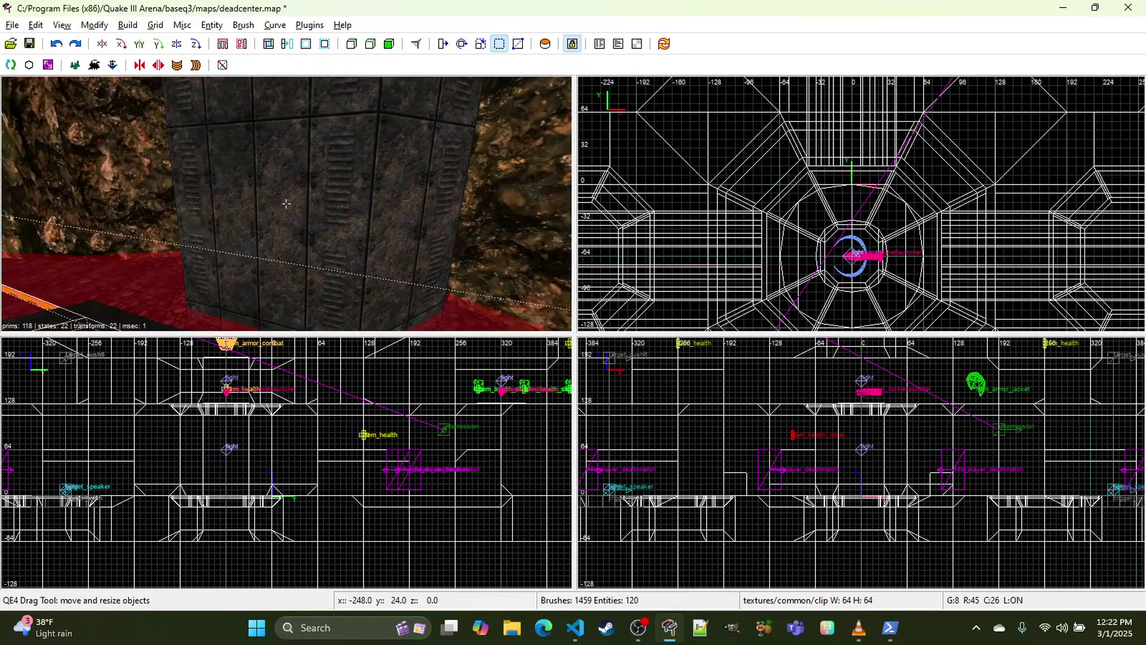
right_click(286, 203)
right_click(253, 255)
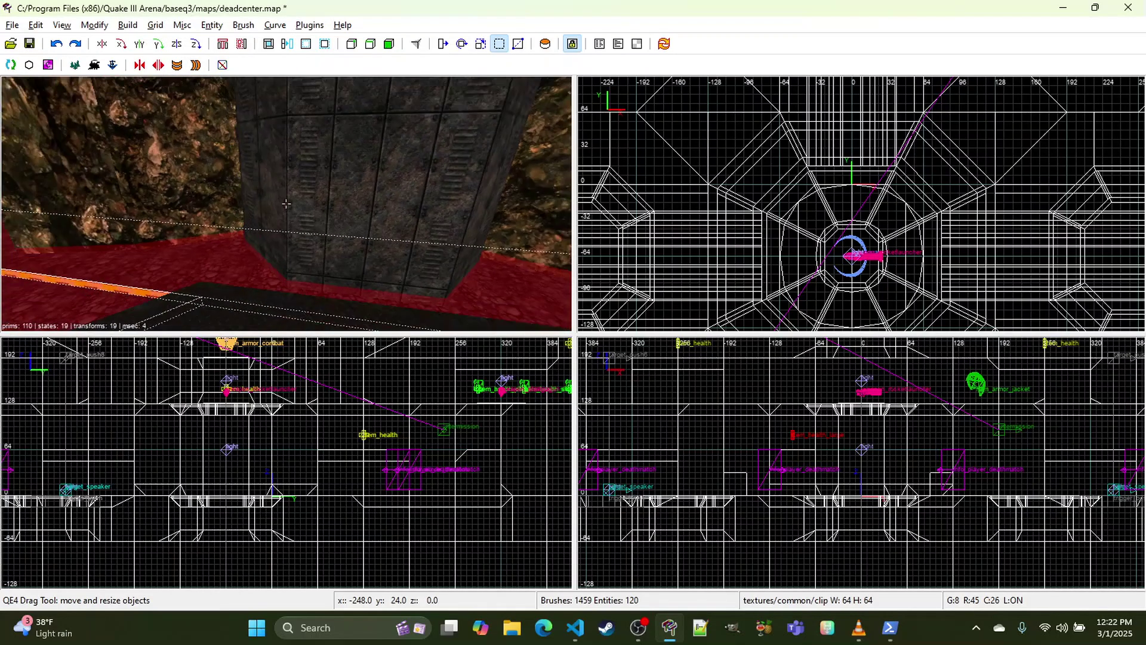
right_click(257, 258)
key("t")
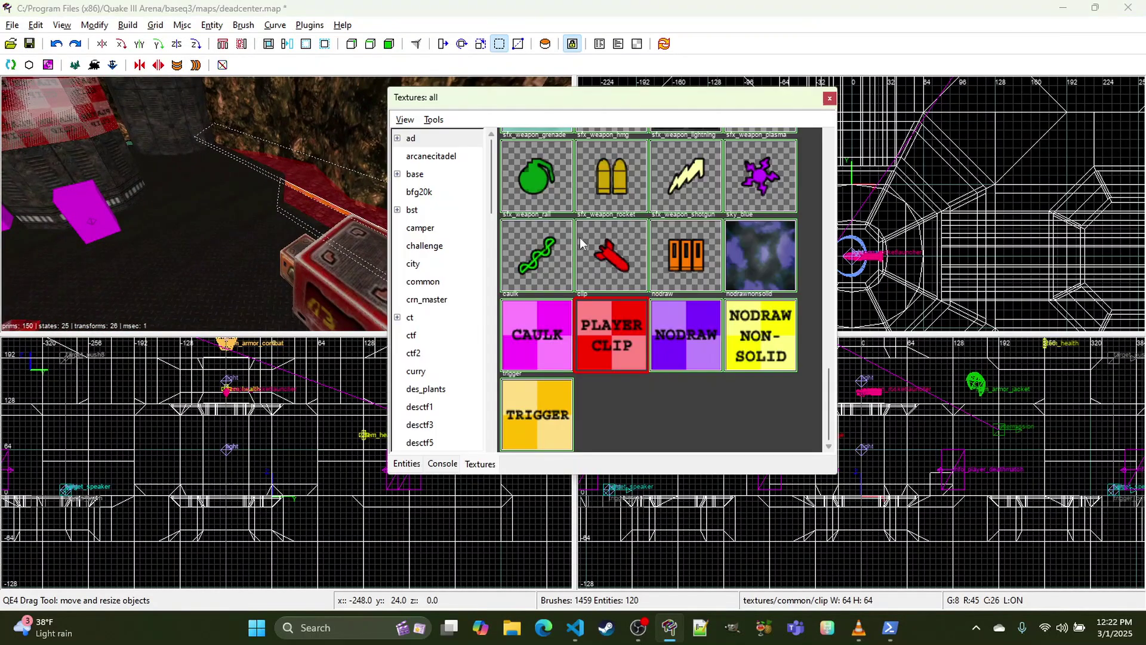
left_click(750, 334)
scroll(760, 308, "up", 1)
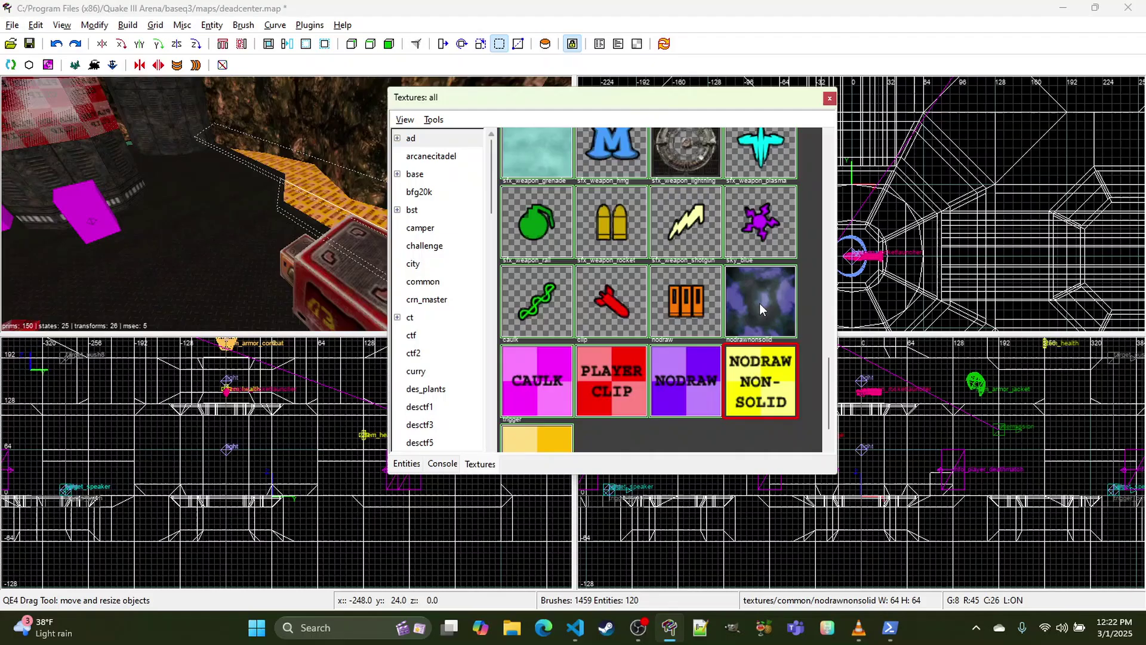
left_click(828, 99)
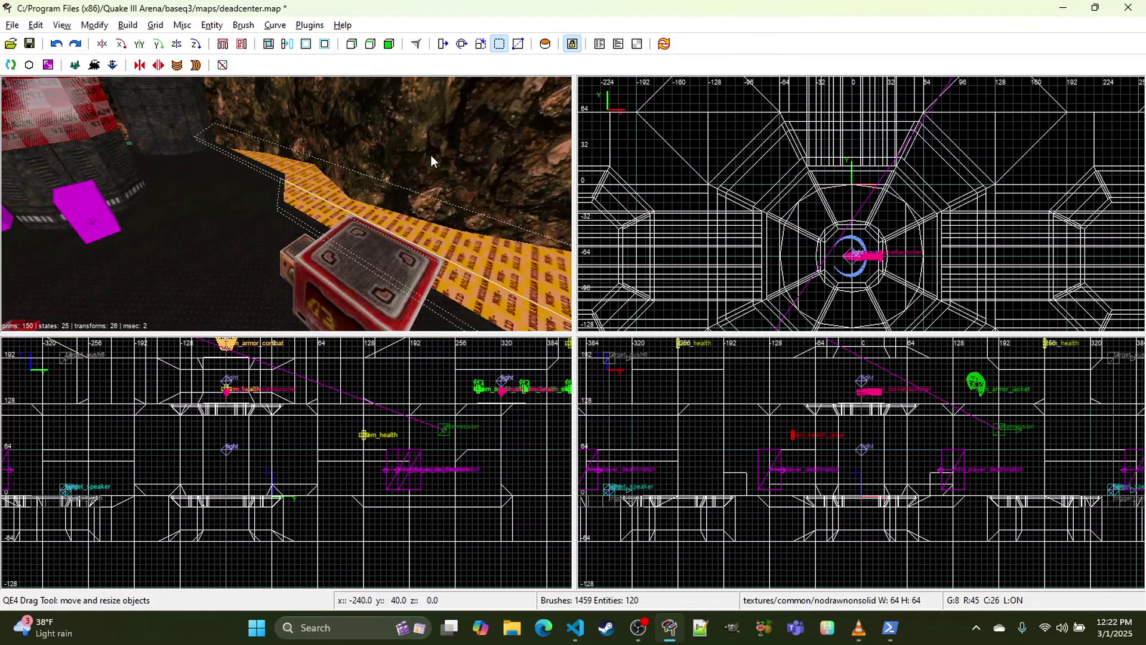
Step: Sample the bfg20k/liquids_plasma texture and reapply it to the top faces of the nodrawnonsolid liquid strips beside the rock wall
key("Escape")
left_click(331, 172, "shift")
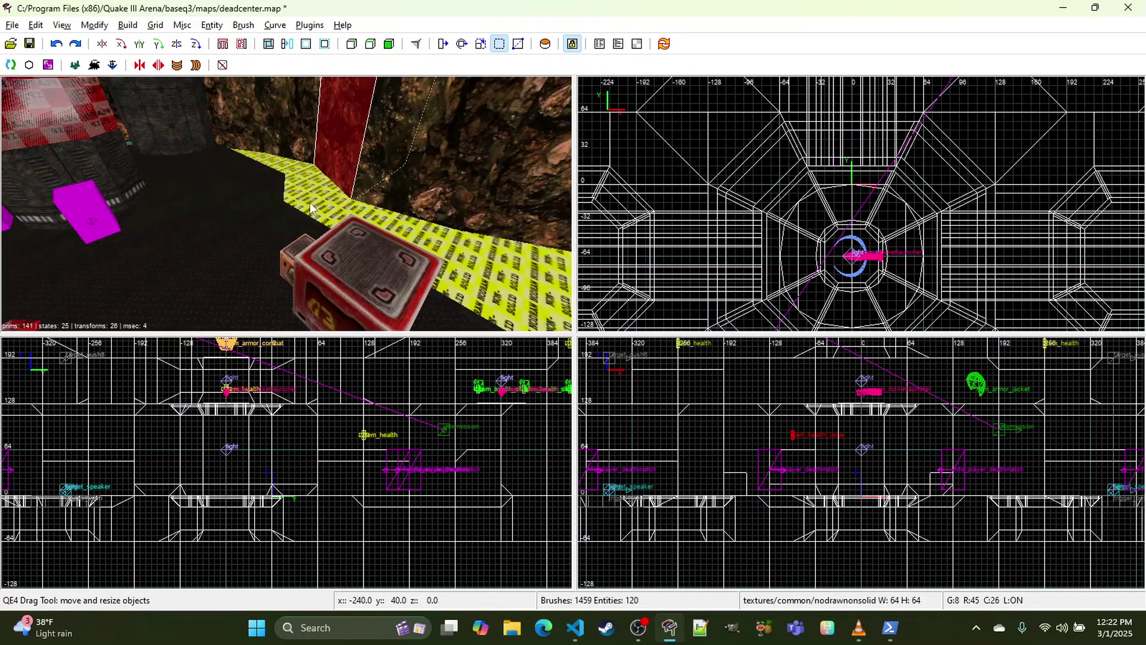
left_click(325, 172, "shift")
left_click(308, 194, "shift")
right_click(306, 196)
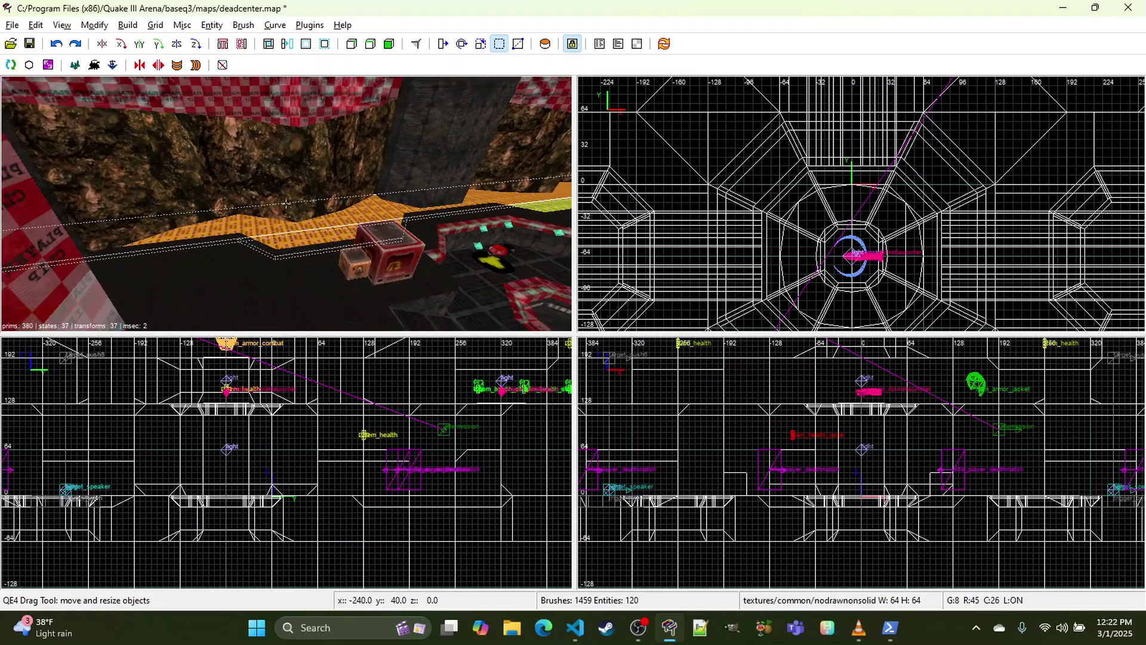
right_click(465, 210)
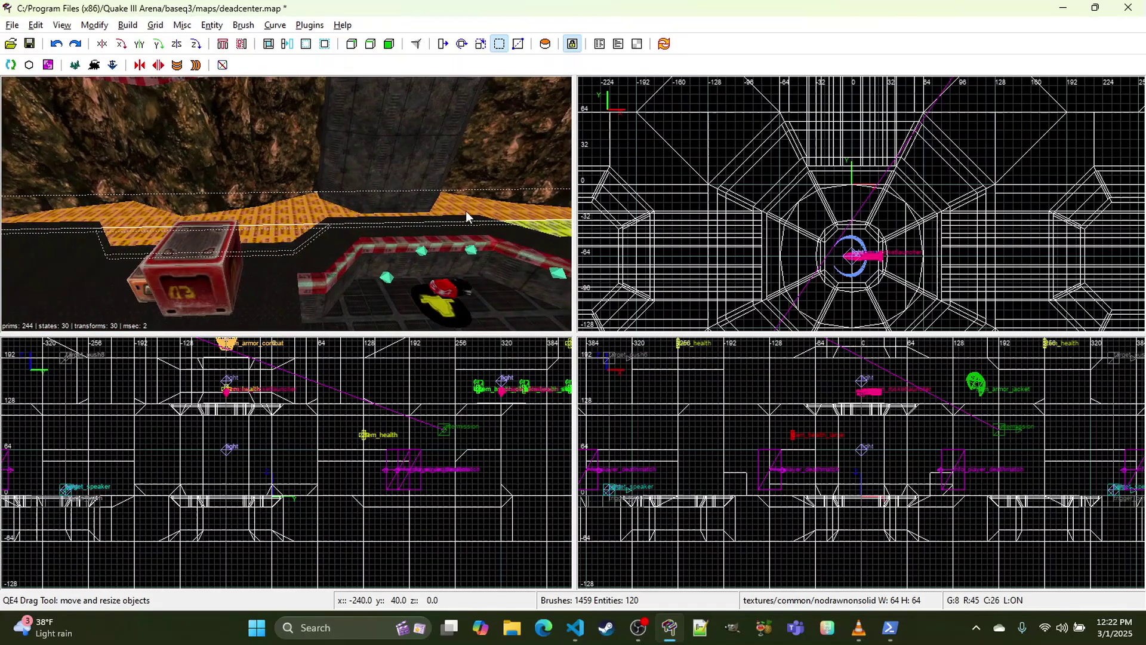
right_click(542, 239)
right_click(538, 223)
key("t")
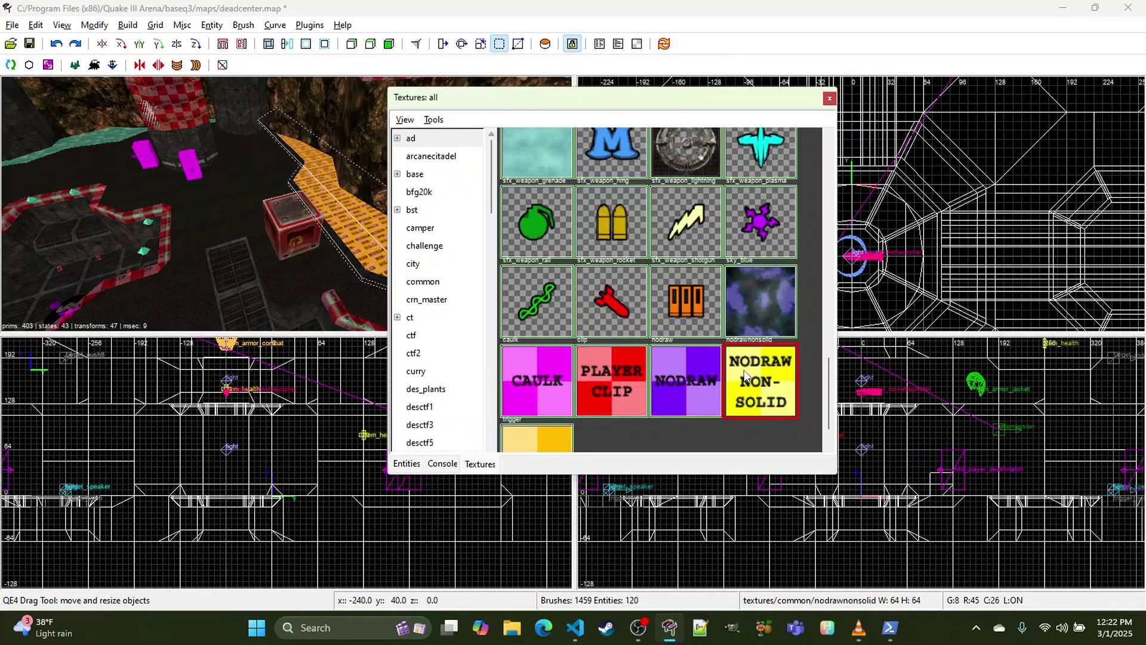
key("Escape")
middle_click(239, 170)
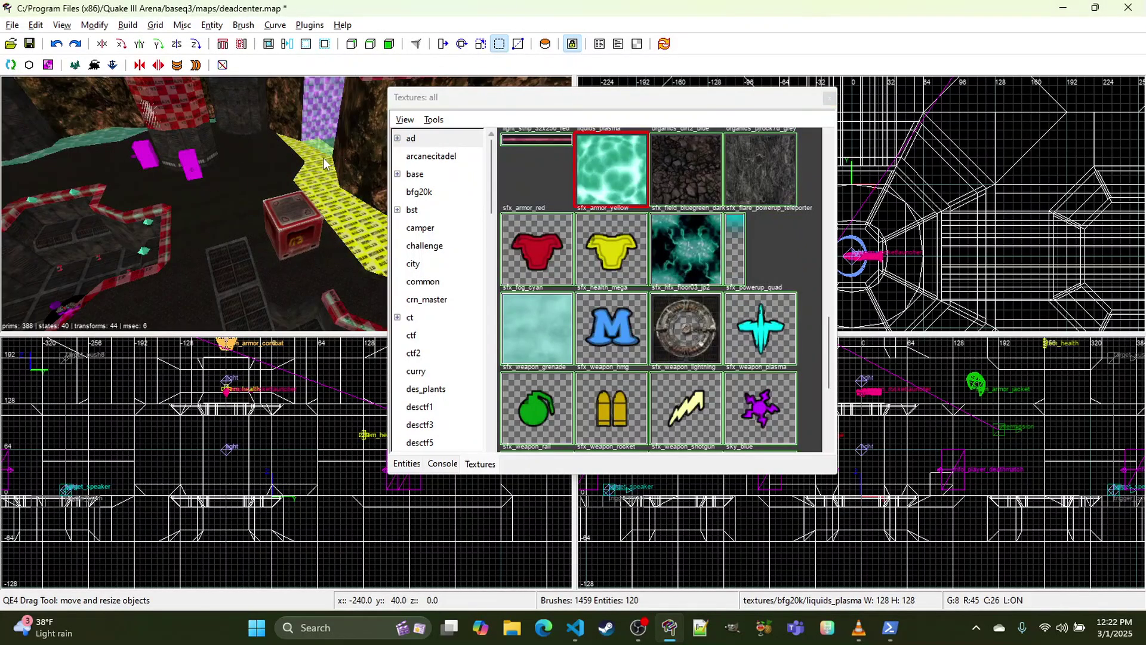
Step: Select the liquid brushes along the next stretch of rock wall and apply the common/nodrawnonsolid texture to them
right_click(322, 191)
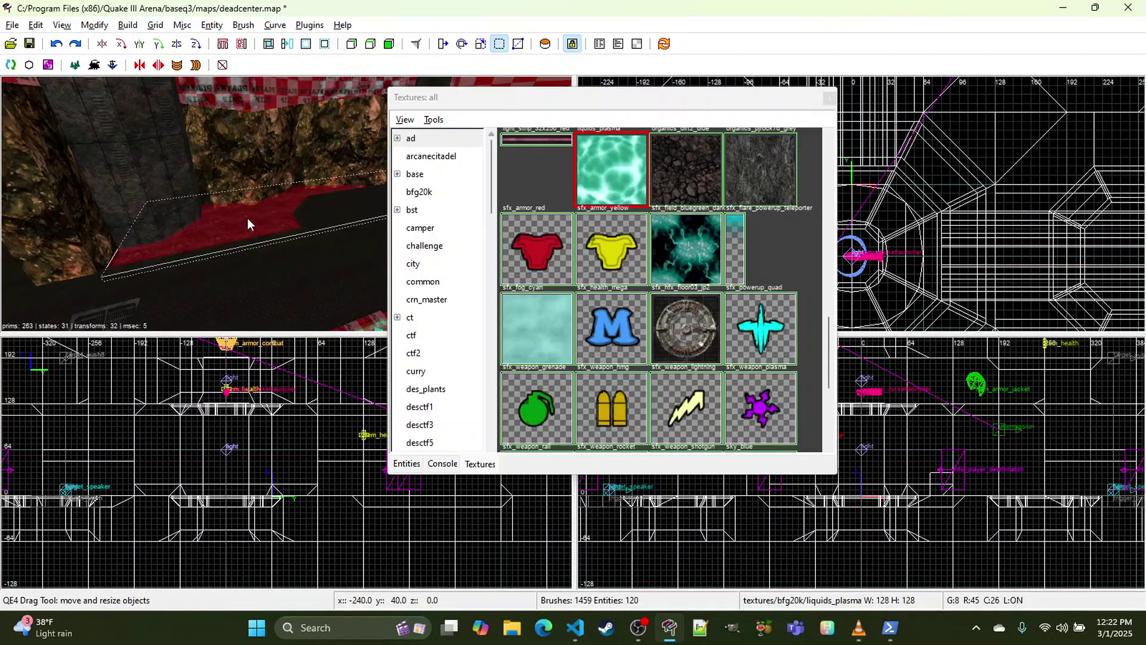
right_click(247, 223)
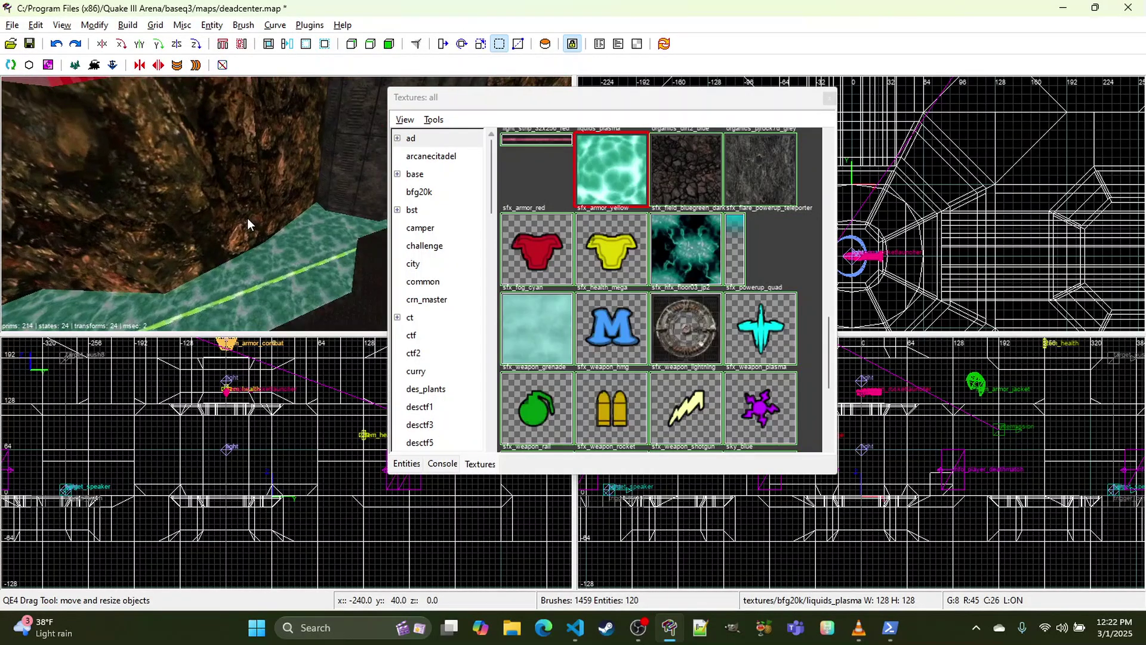
right_click(305, 250)
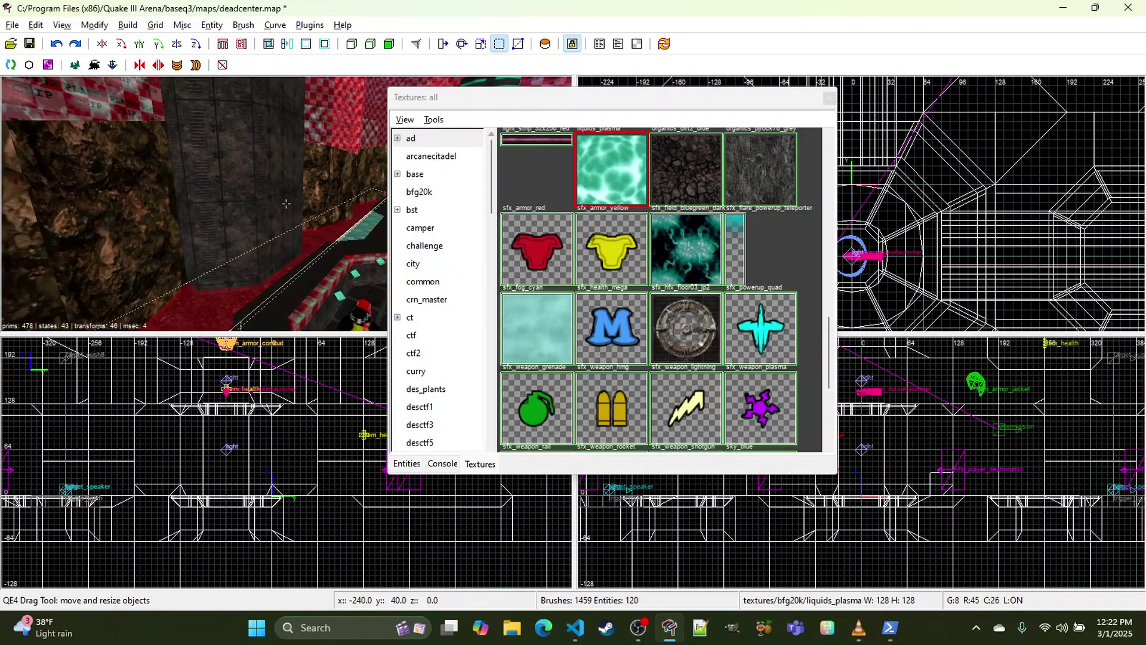
right_click(283, 304)
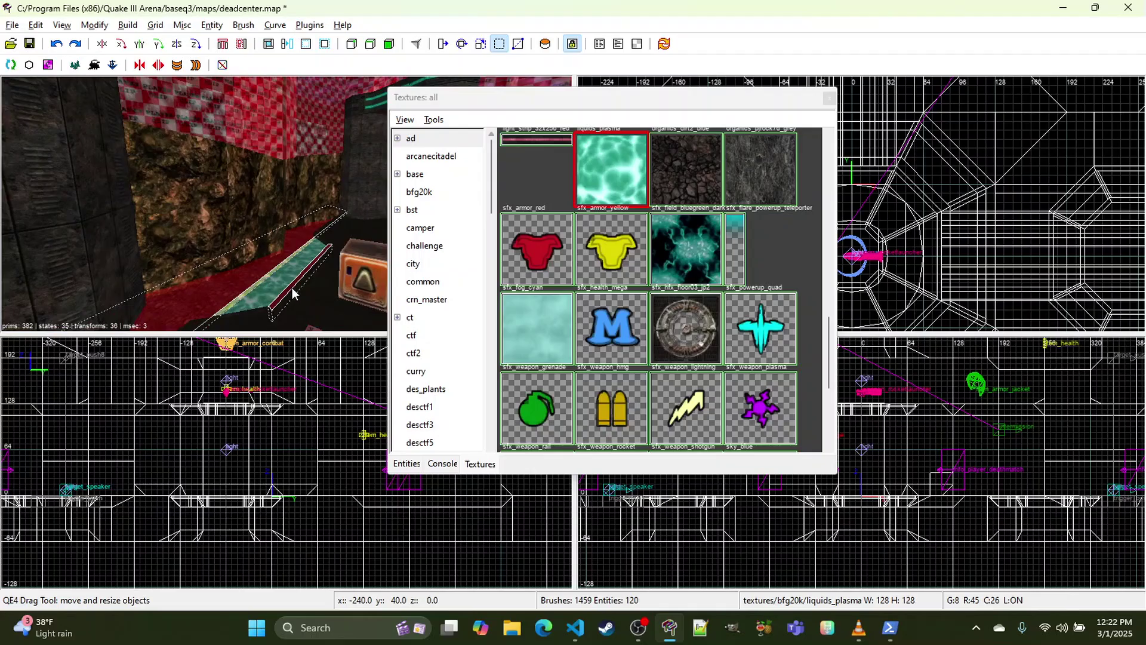
left_click_drag(292, 288, 260, 288)
scroll(672, 261, "down", 1)
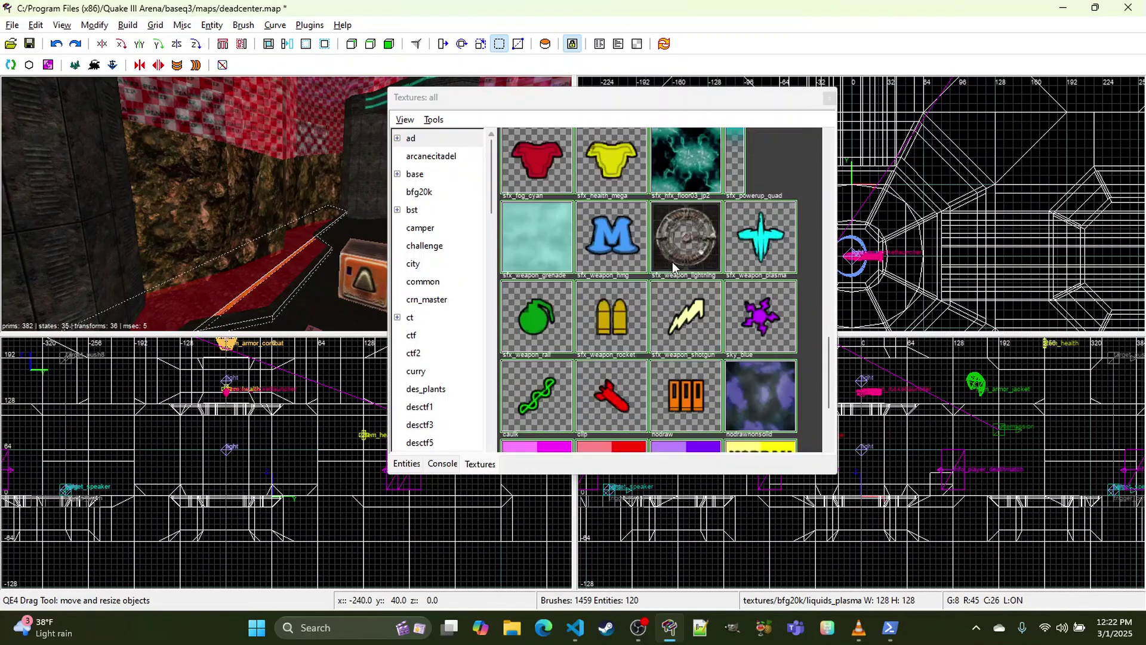
scroll(672, 261, "down", 2)
left_click(772, 328)
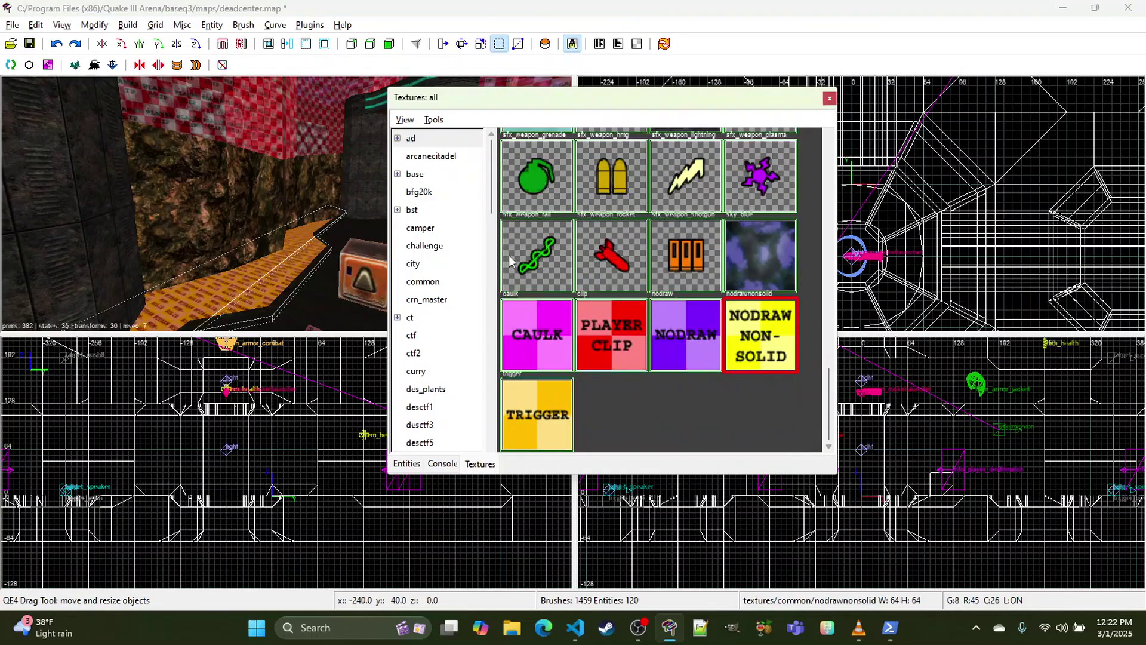
Step: Sample bfg20k/liquids_plasma from a neighbouring liquid surface and paint it onto the yellow top faces of the liquid channel
right_click(375, 233)
key("w")
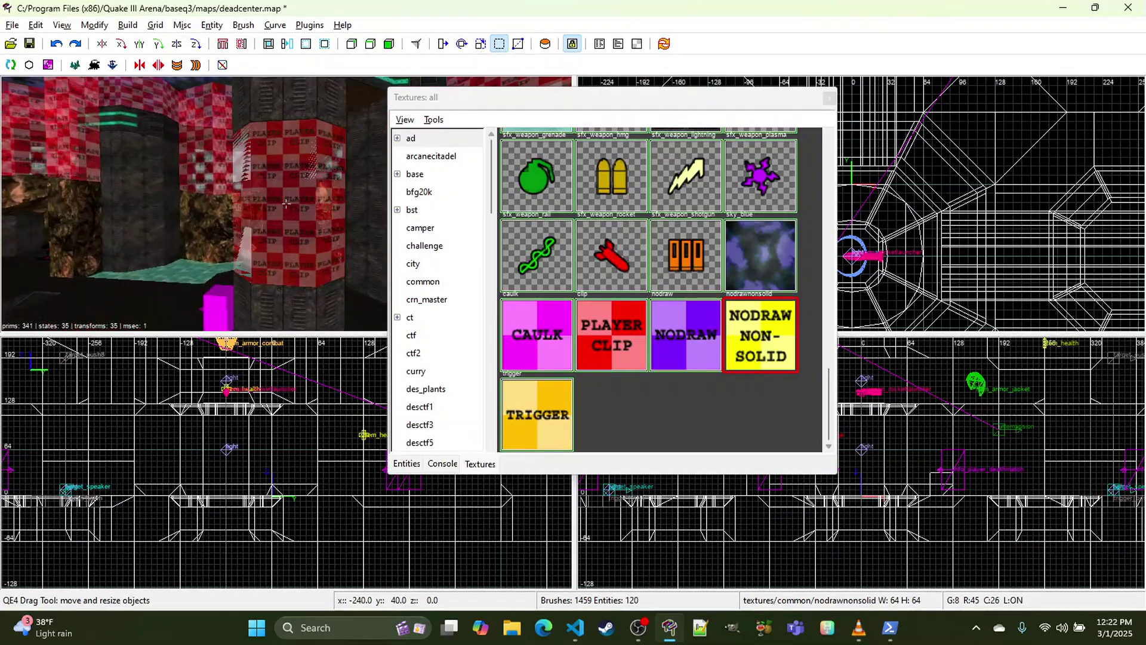
middle_click(185, 269)
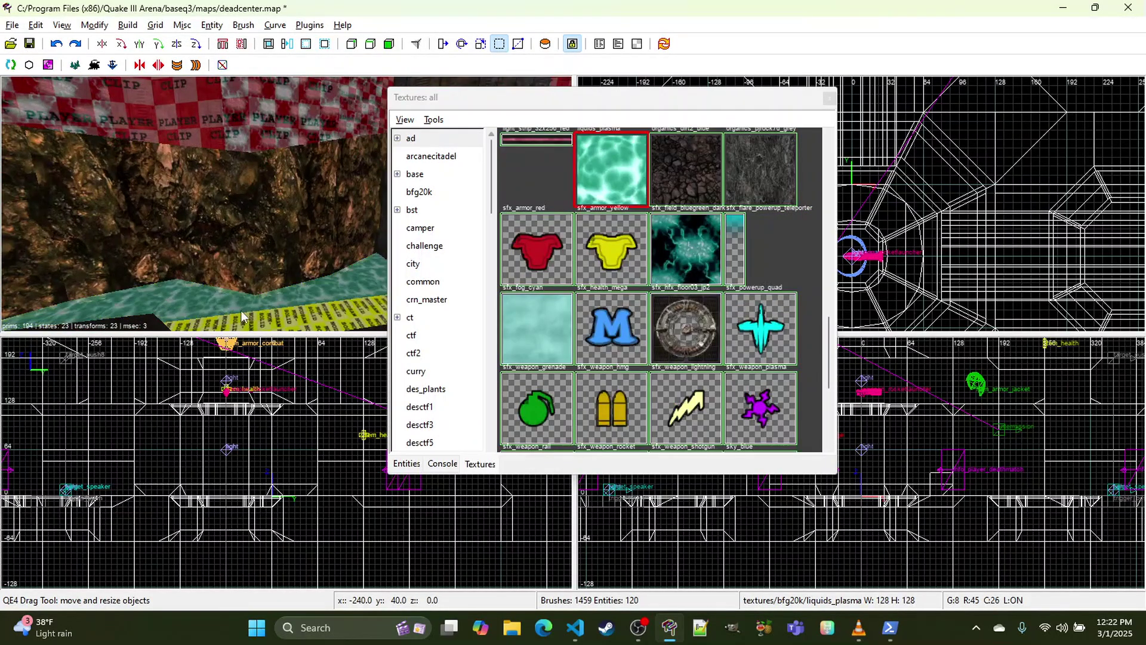
right_click(281, 316)
right_click(282, 317)
right_click_drag(299, 344, 299, 344)
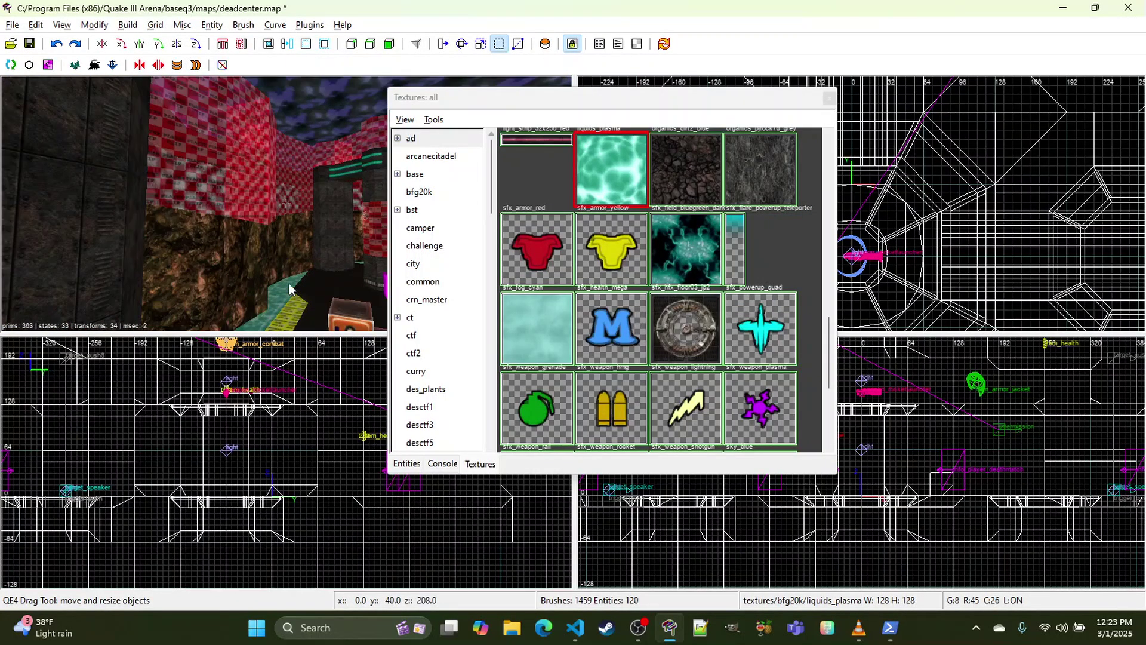
right_click(281, 292)
right_click(281, 292)
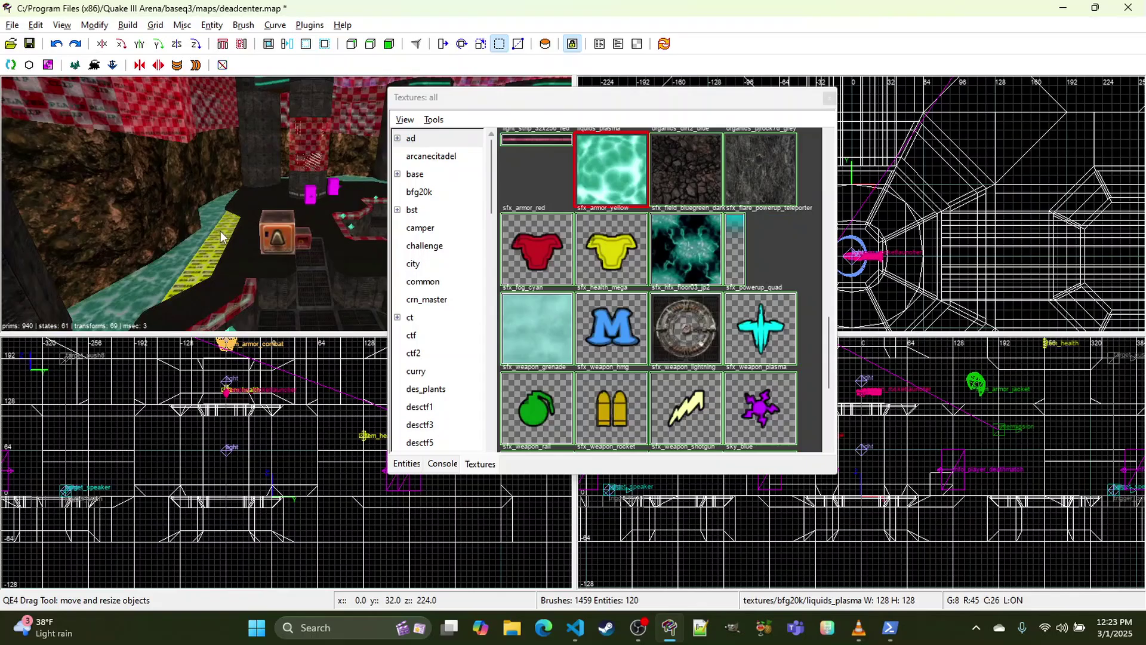
middle_click(221, 231, "ctrl+shift")
right_click(220, 232)
right_click(227, 232)
right_click(227, 232)
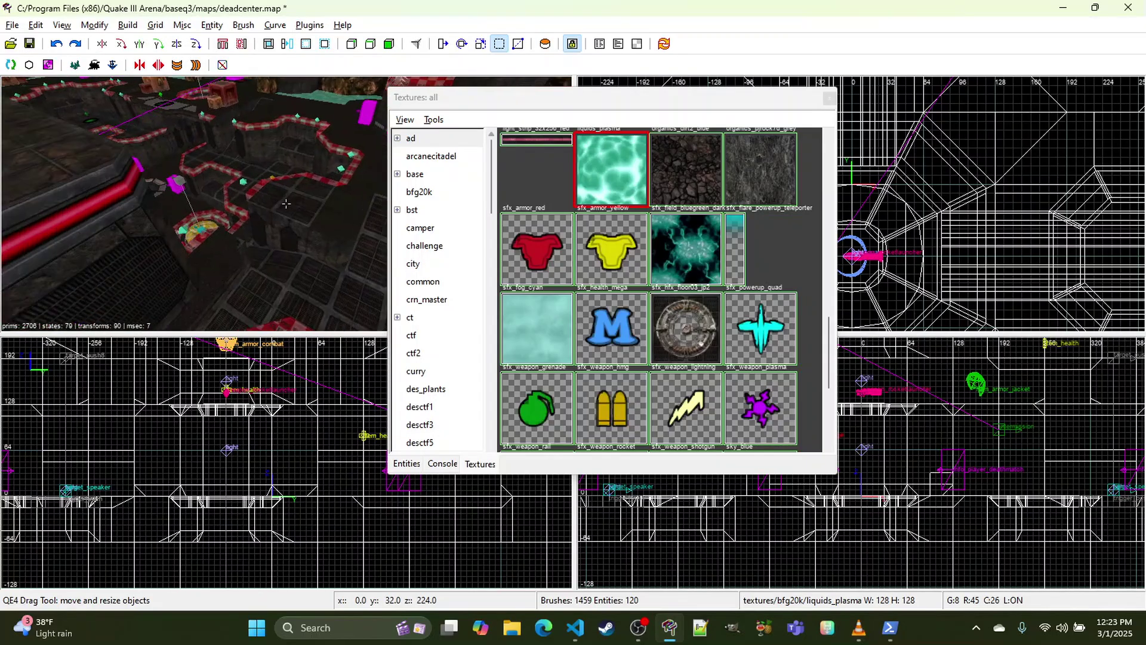
Step: Examine the floors, crates and liquid channel around the arena, and close the texture browser
right_click(174, 236)
middle_click(217, 210)
right_click(217, 210)
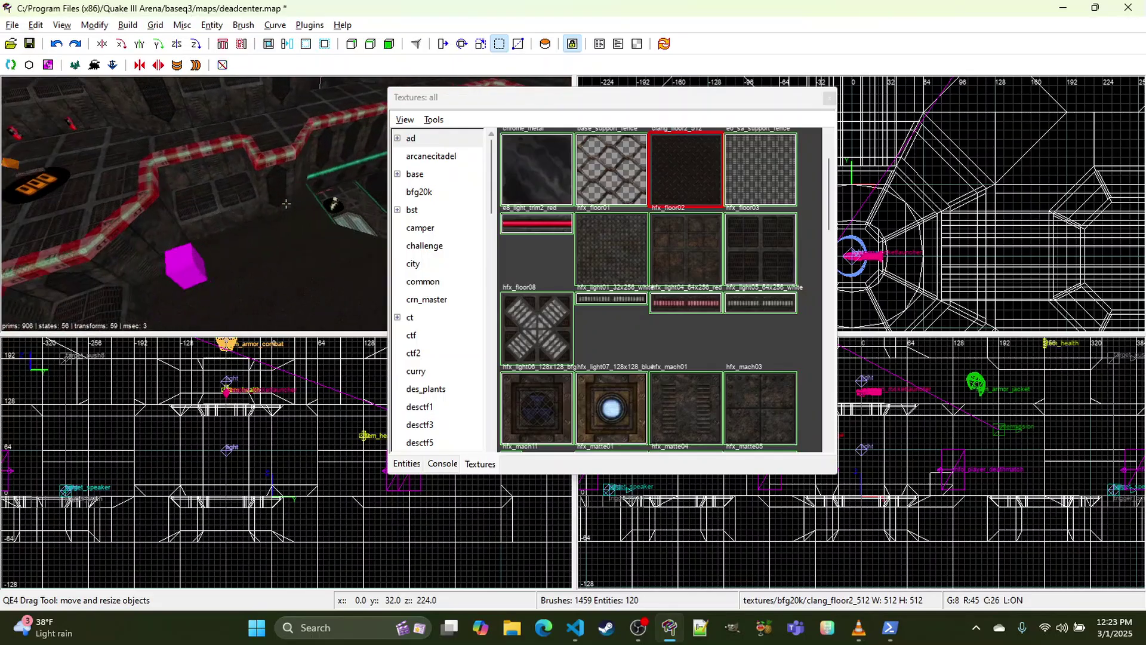
right_click(268, 250)
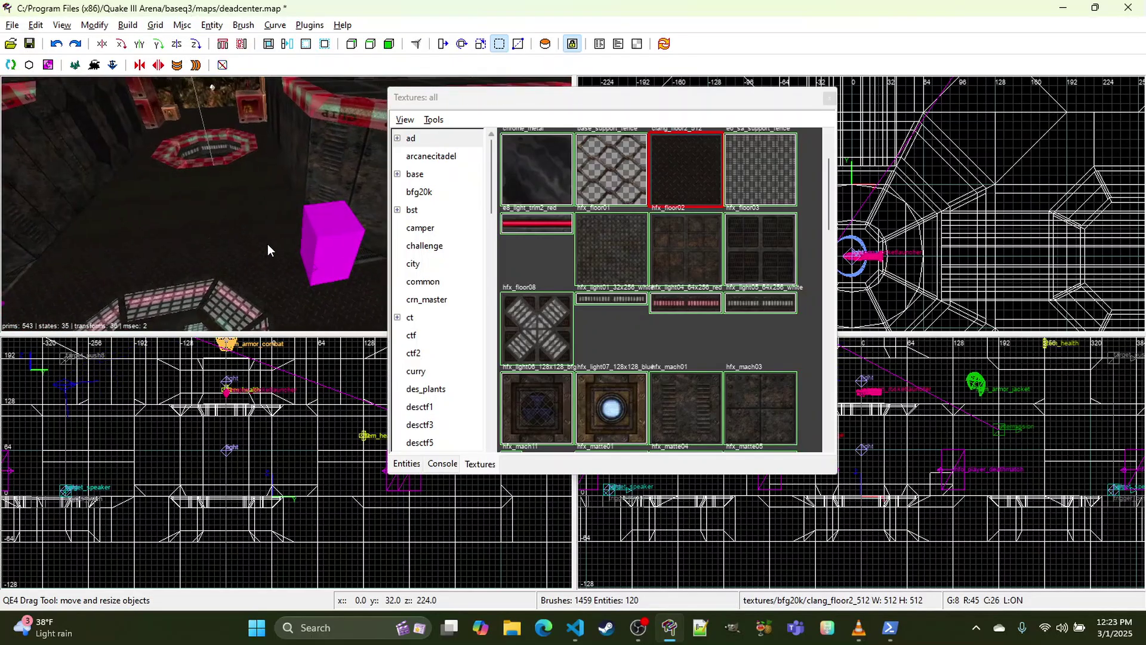
right_click(363, 260)
right_click(286, 205)
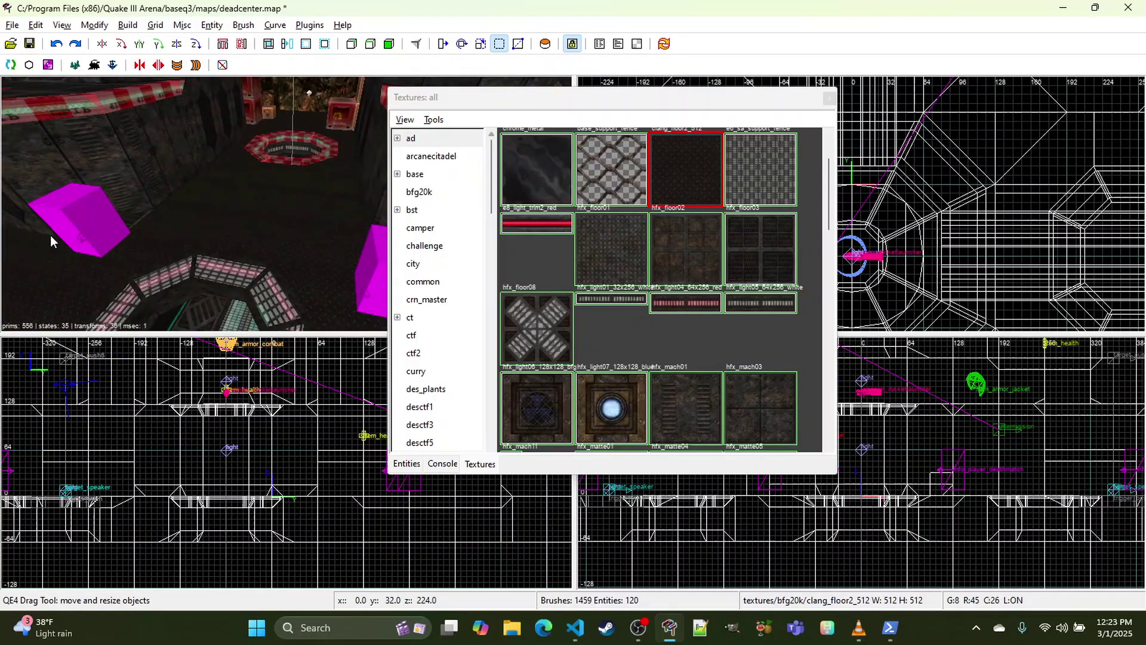
right_click(141, 217)
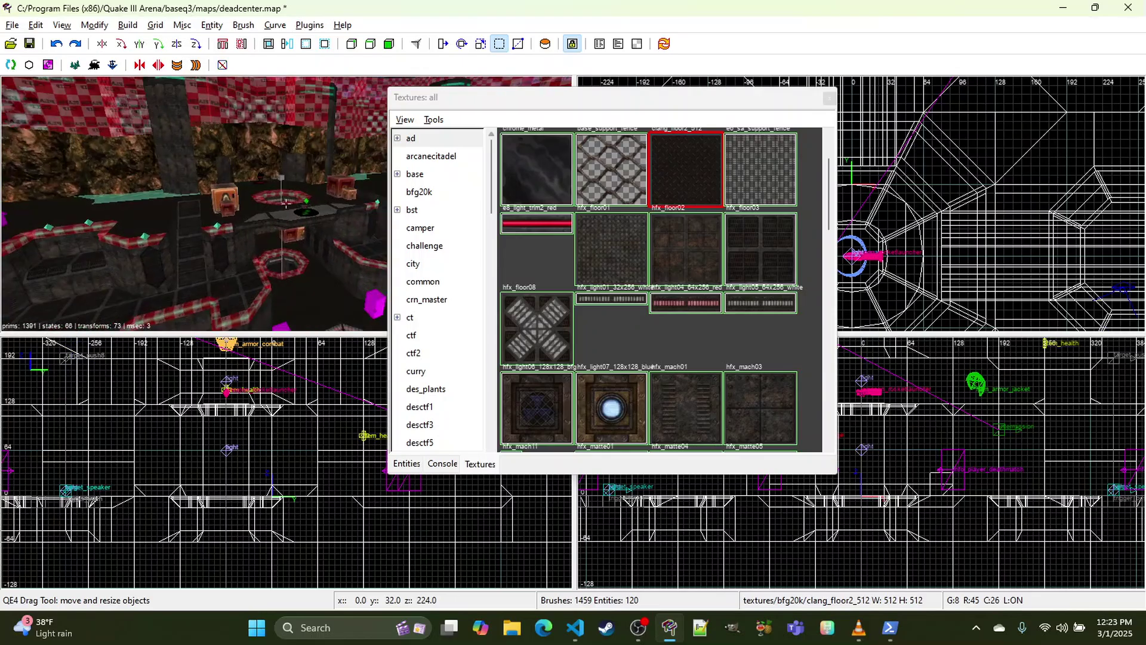
key("w")
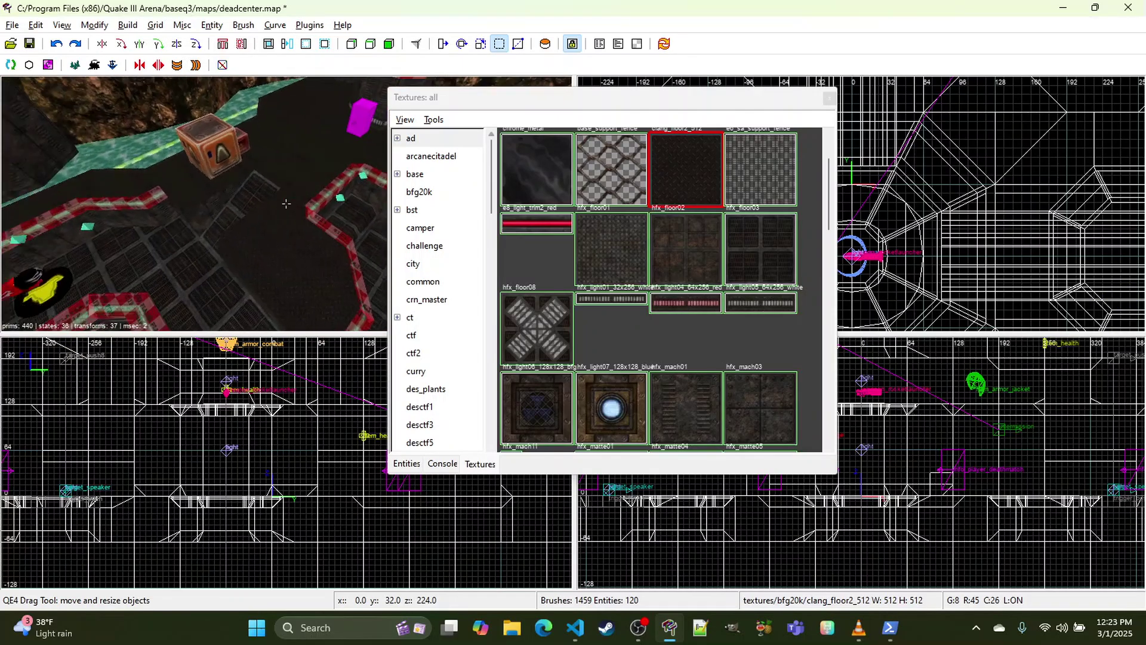
key("Down")
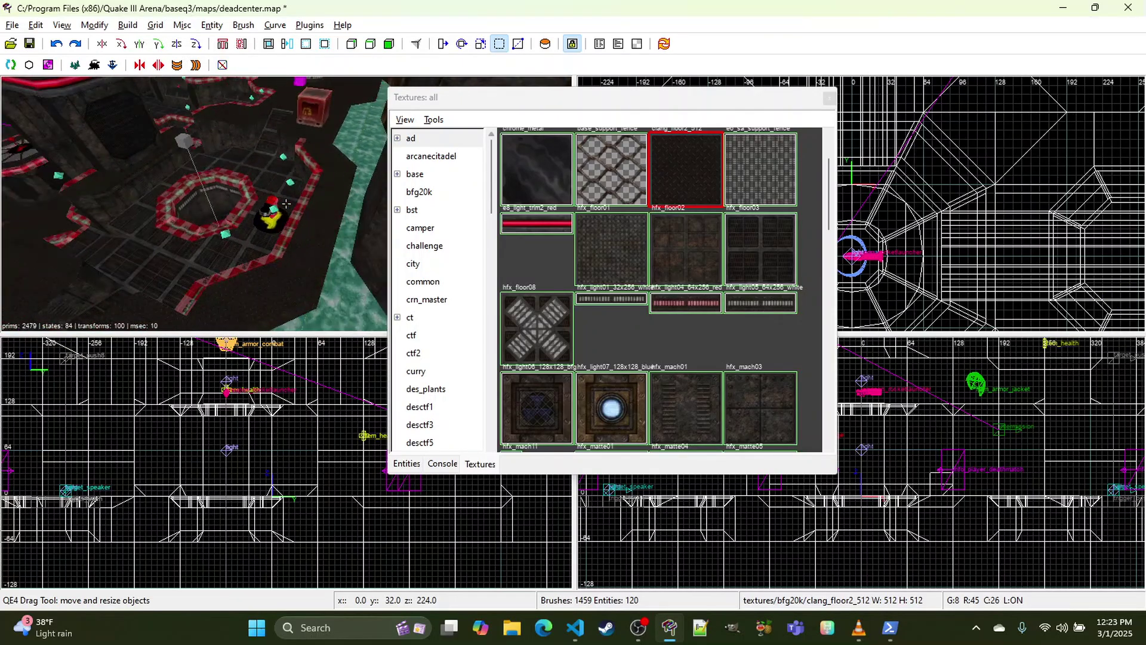
key("Up")
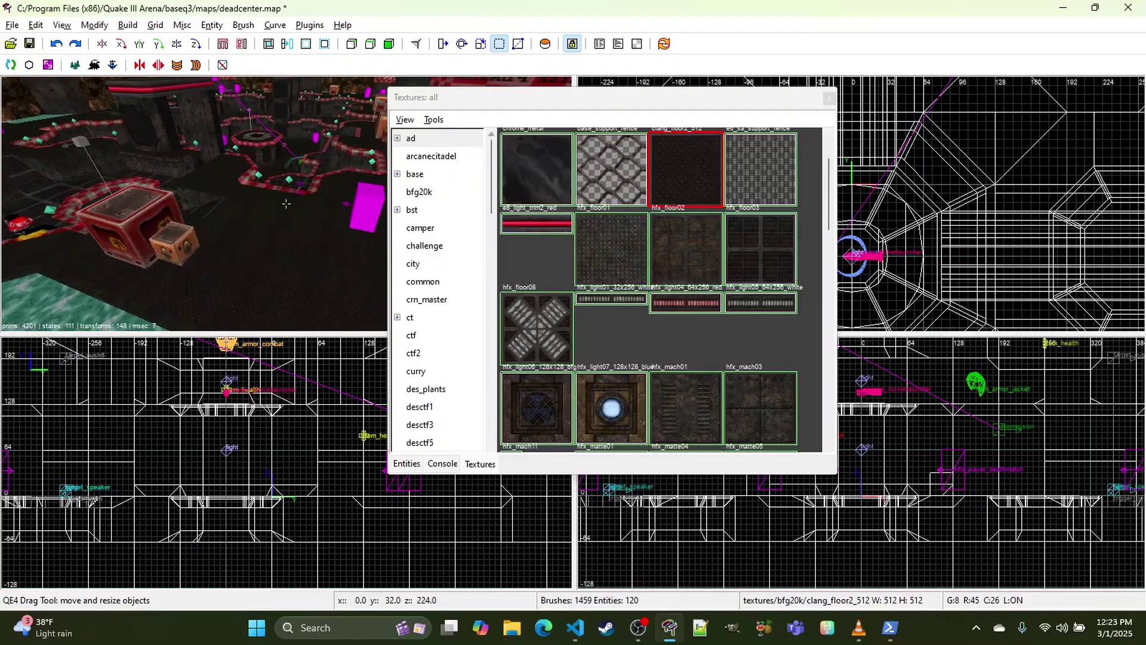
key("Up")
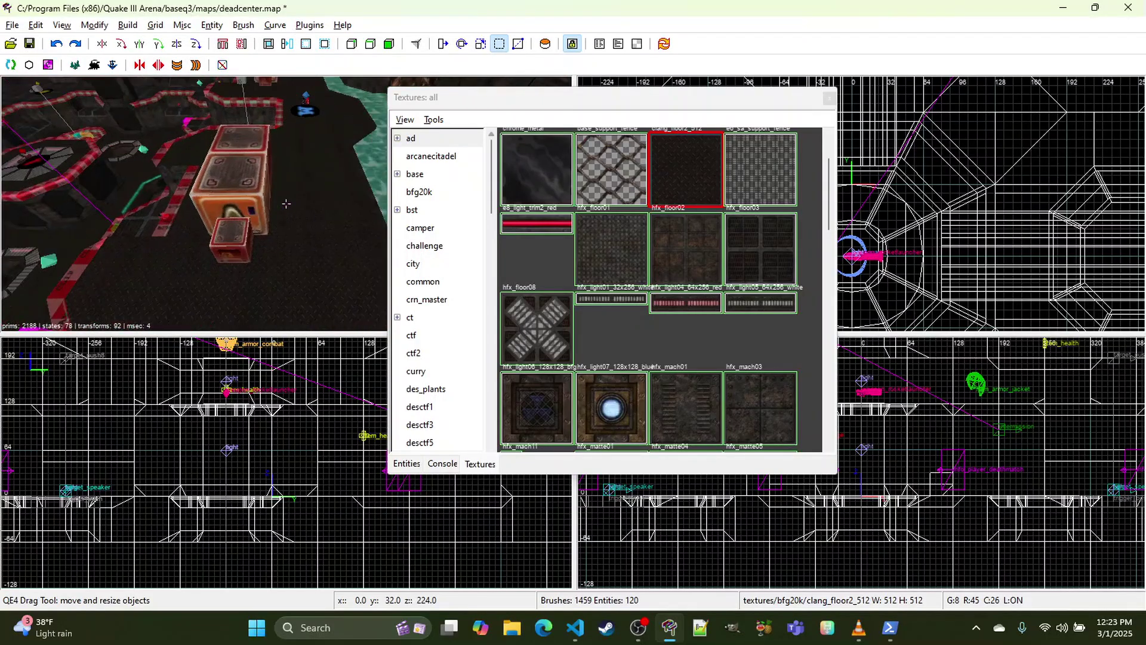
key("Down")
right_click(285, 203)
left_click(829, 98)
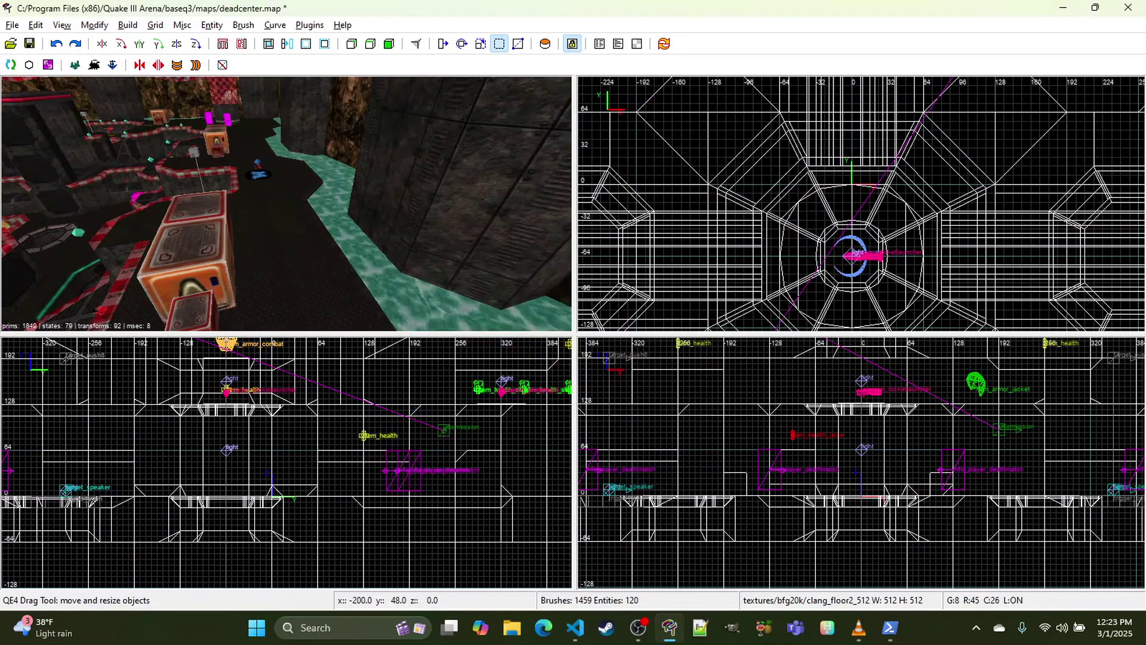
right_click(477, 156)
key("Down")
key("Up")
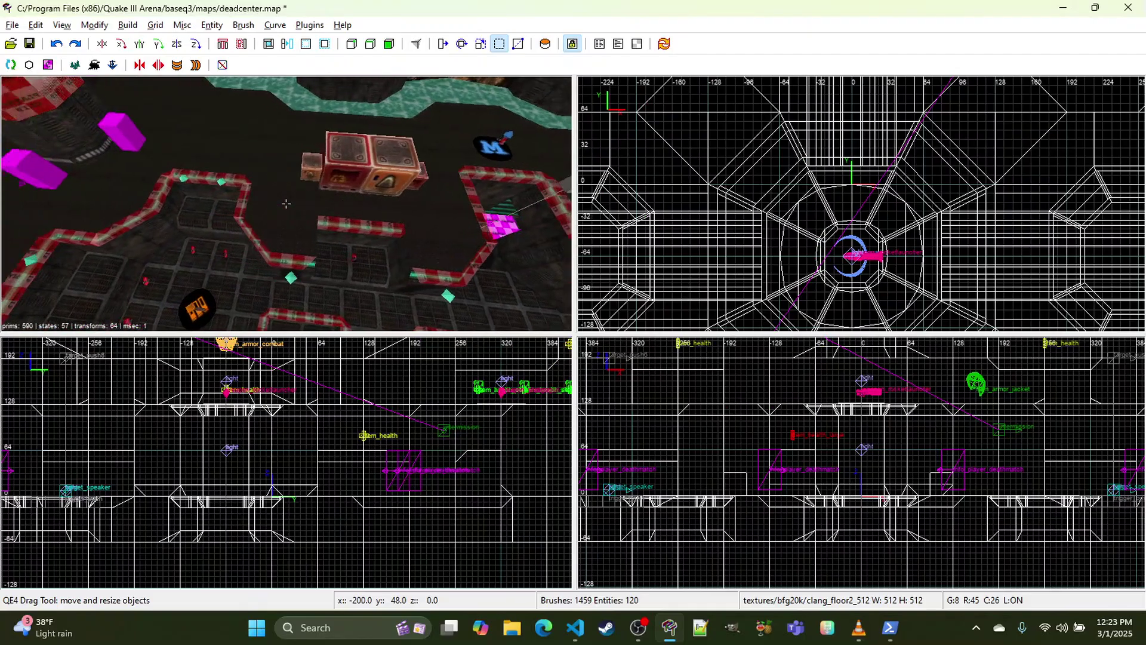
key("Up")
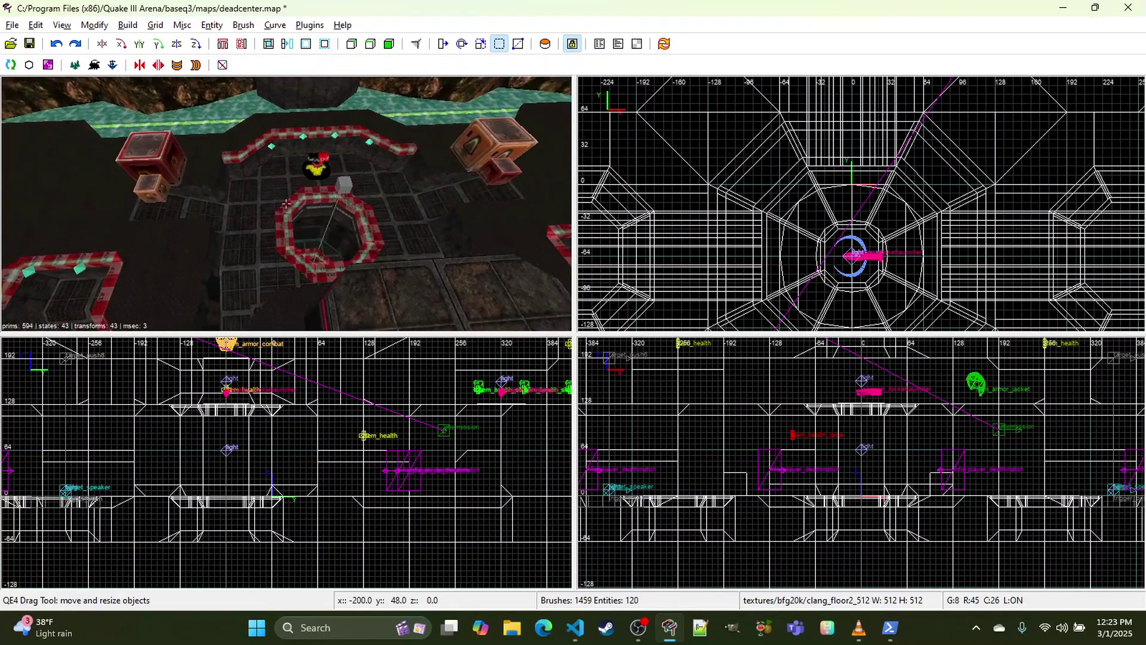
Step: Delete the red and orange crate pairs standing on either side of the red-rimmed octagonal pit
right_click(157, 202)
left_click(160, 181, "shift")
right_click(160, 181)
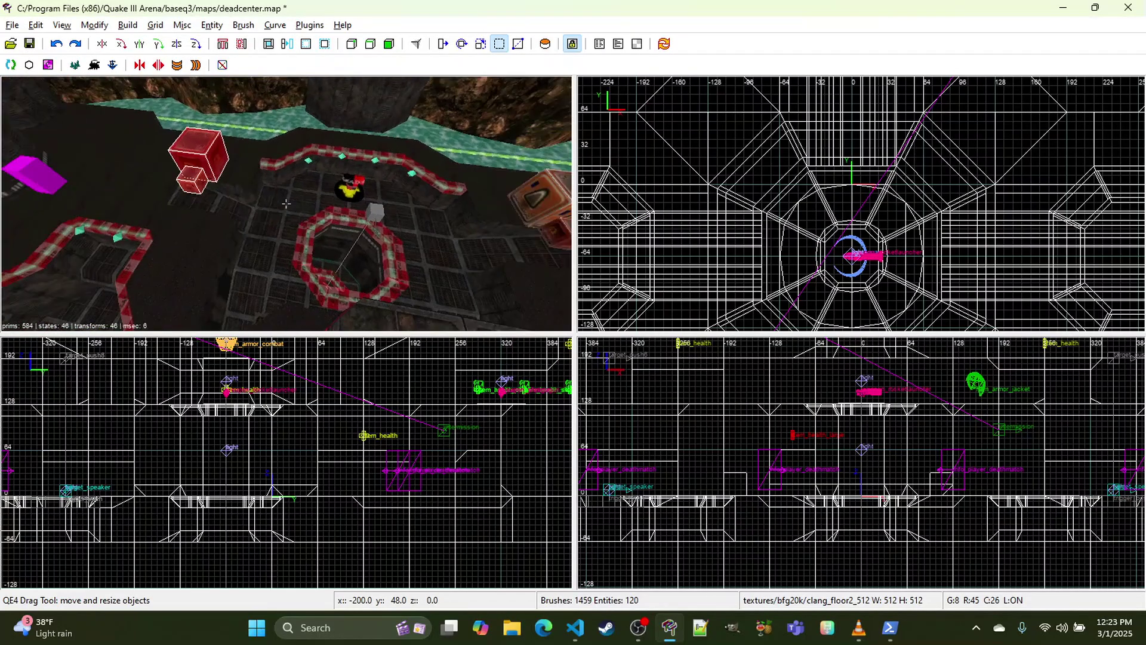
right_click(286, 203)
left_click(432, 149, "shift")
left_click(436, 166, "shift")
key("BackSpace")
right_click(436, 167)
key("Down")
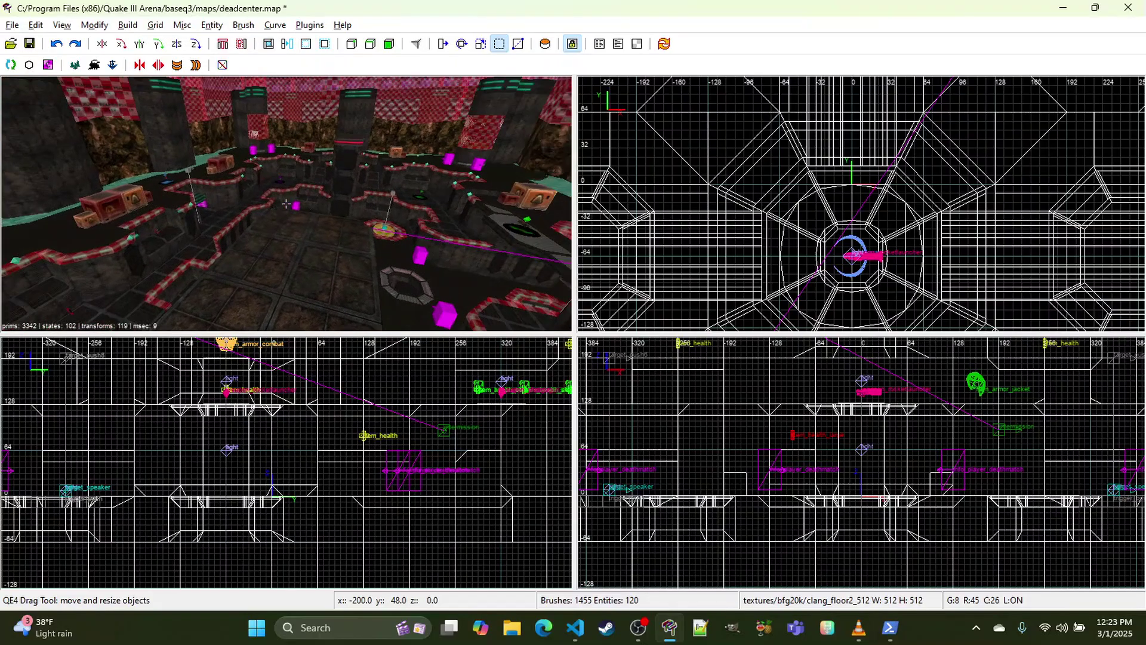
Step: Select the four crates at the positive-X end, set the grid to 64, duplicate them and place the copies at the negative-X end
key("Up")
right_click(286, 203)
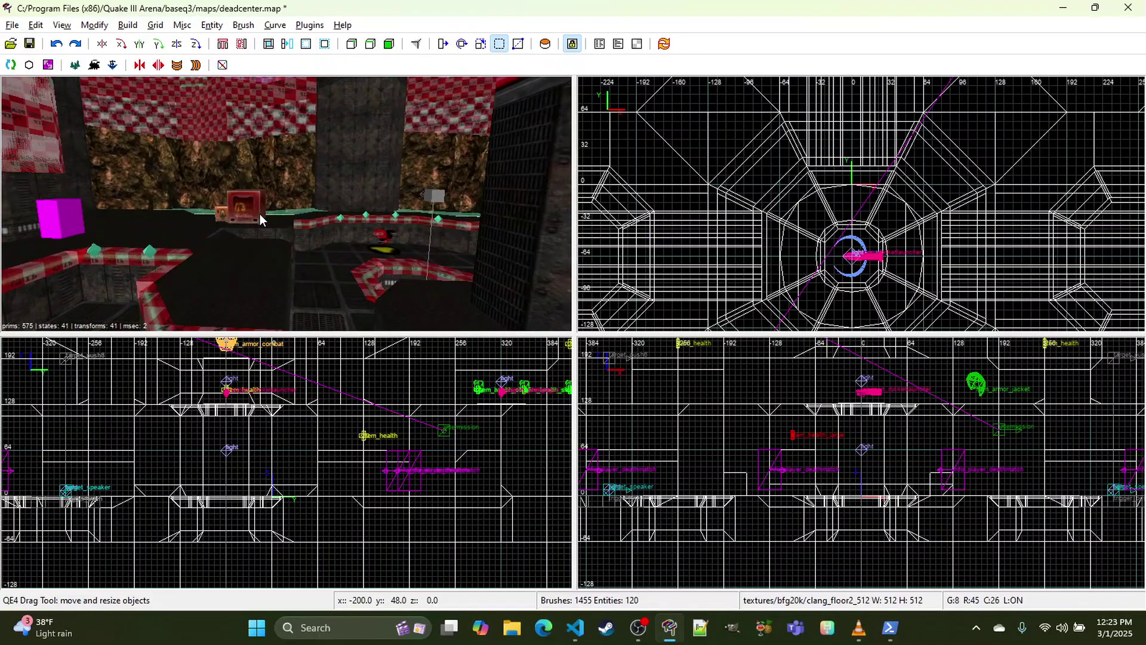
key("Right")
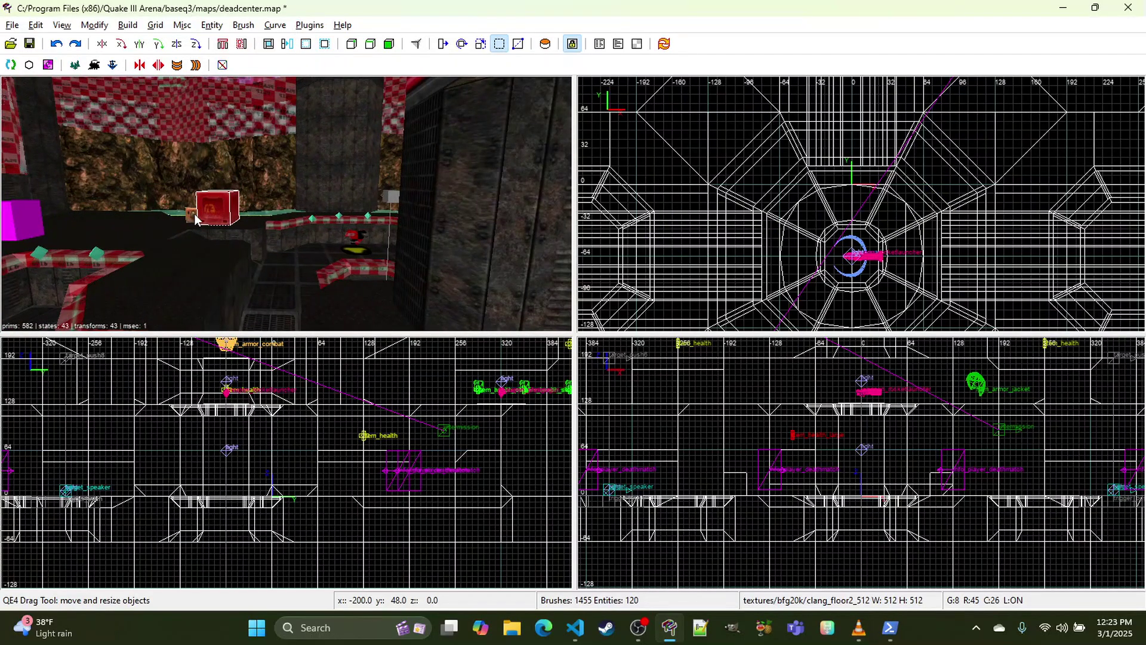
key("Left")
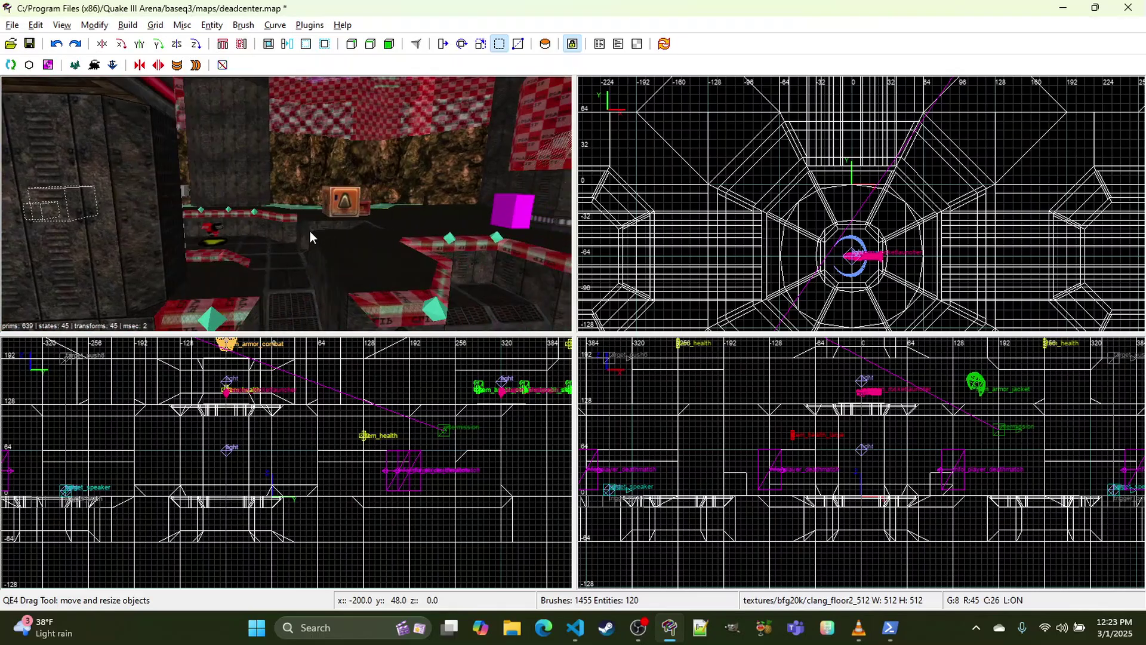
scroll(834, 230, "down", 5)
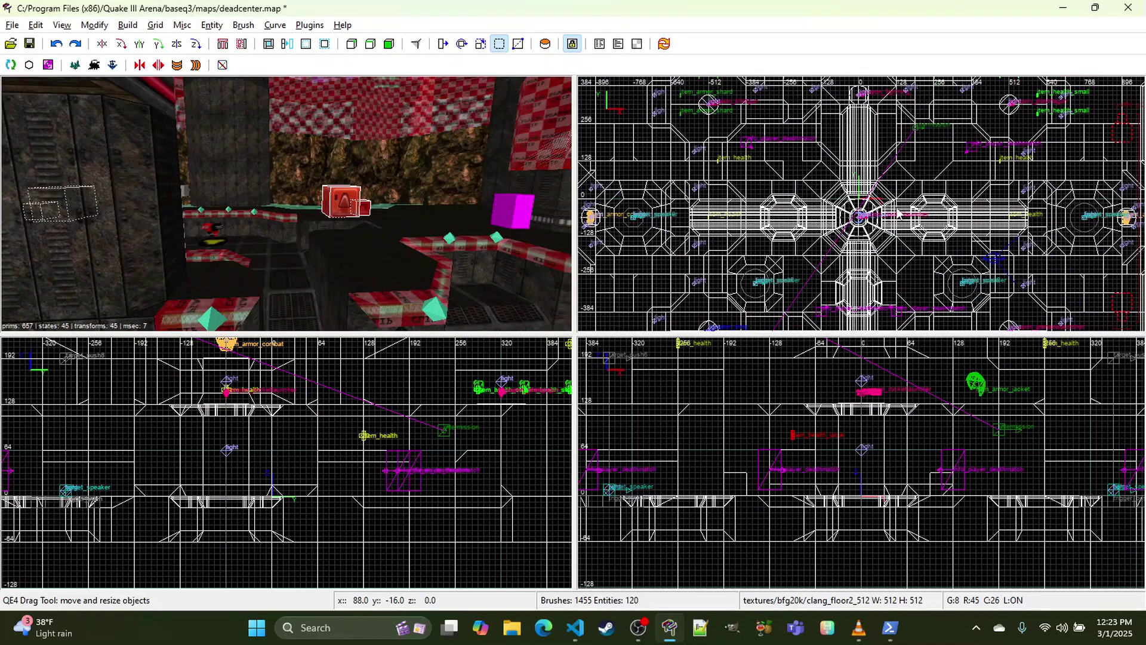
key("7")
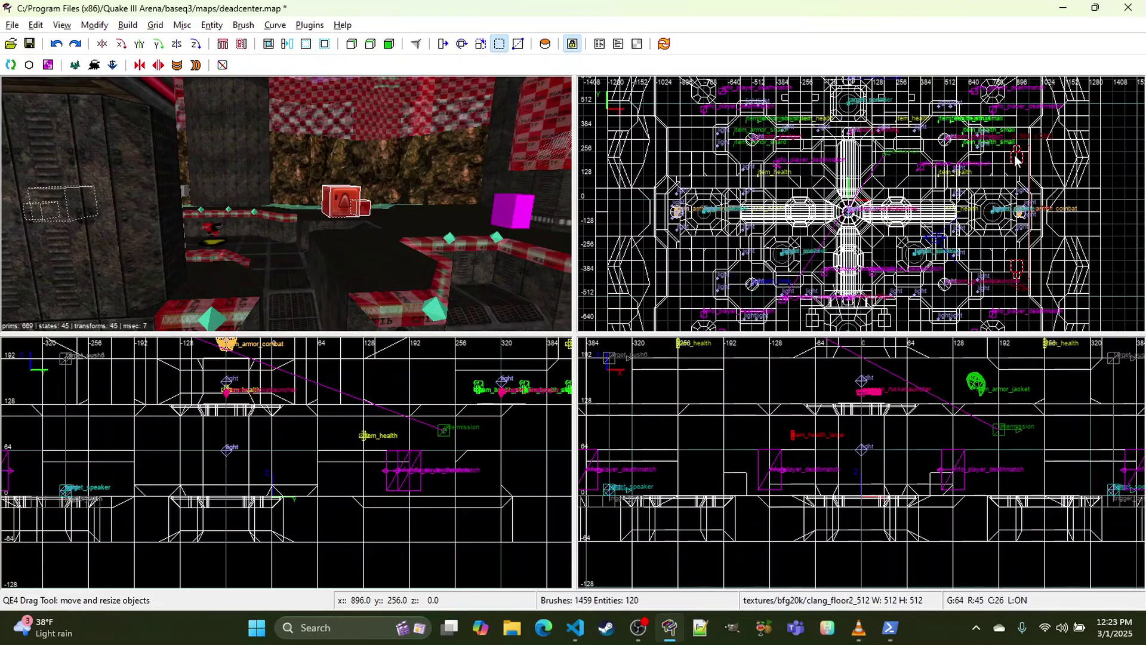
key("Escape")
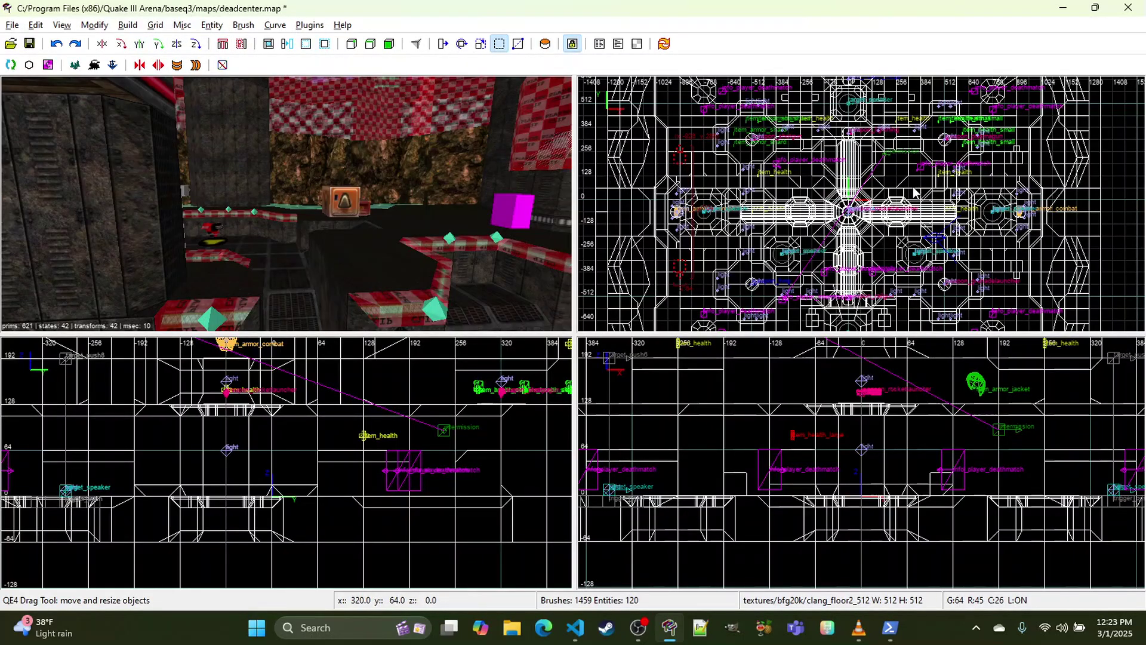
Step: Save deadcenter.map, switch to the Map Development Kit to compile it, and close the map editor
left_click(12, 24)
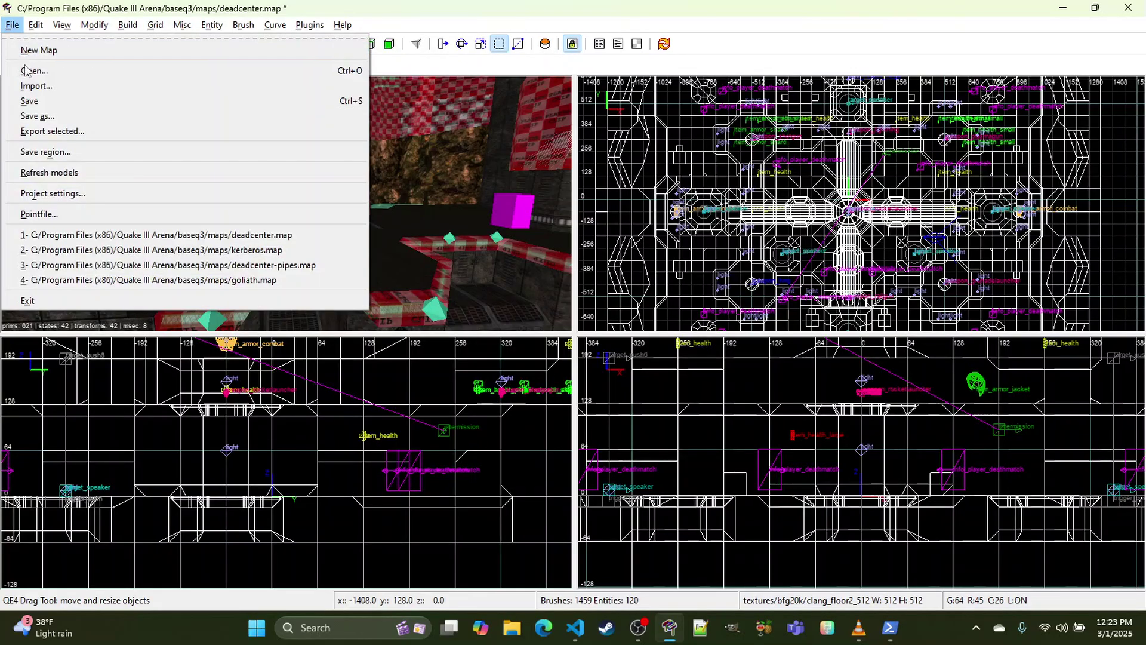
left_click(23, 100)
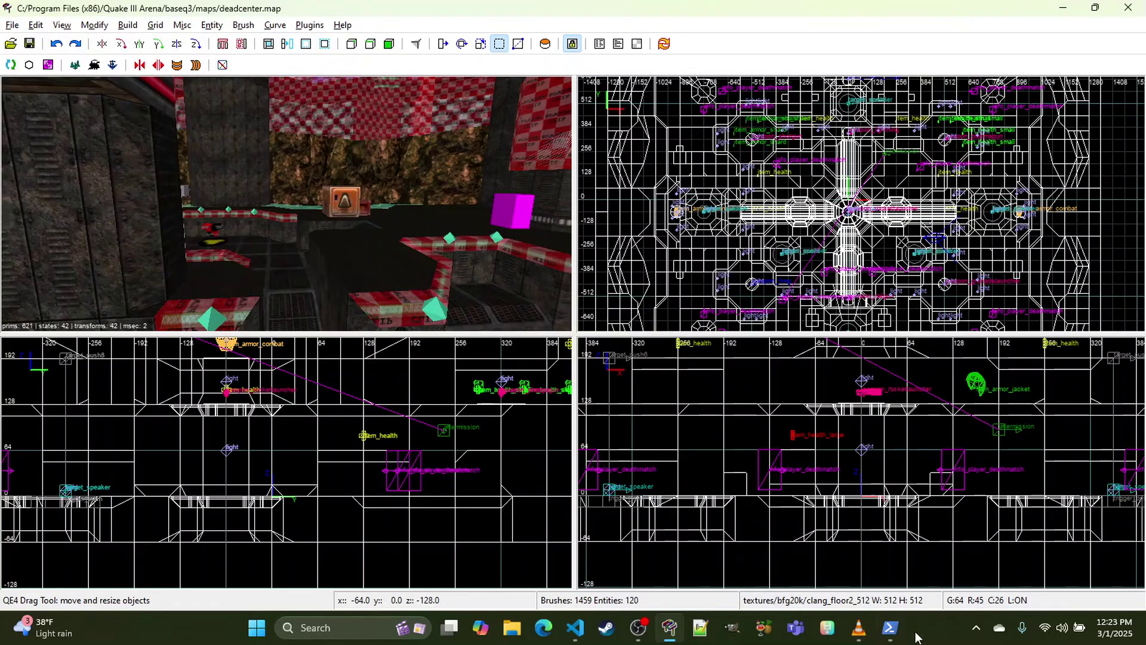
left_click(889, 627)
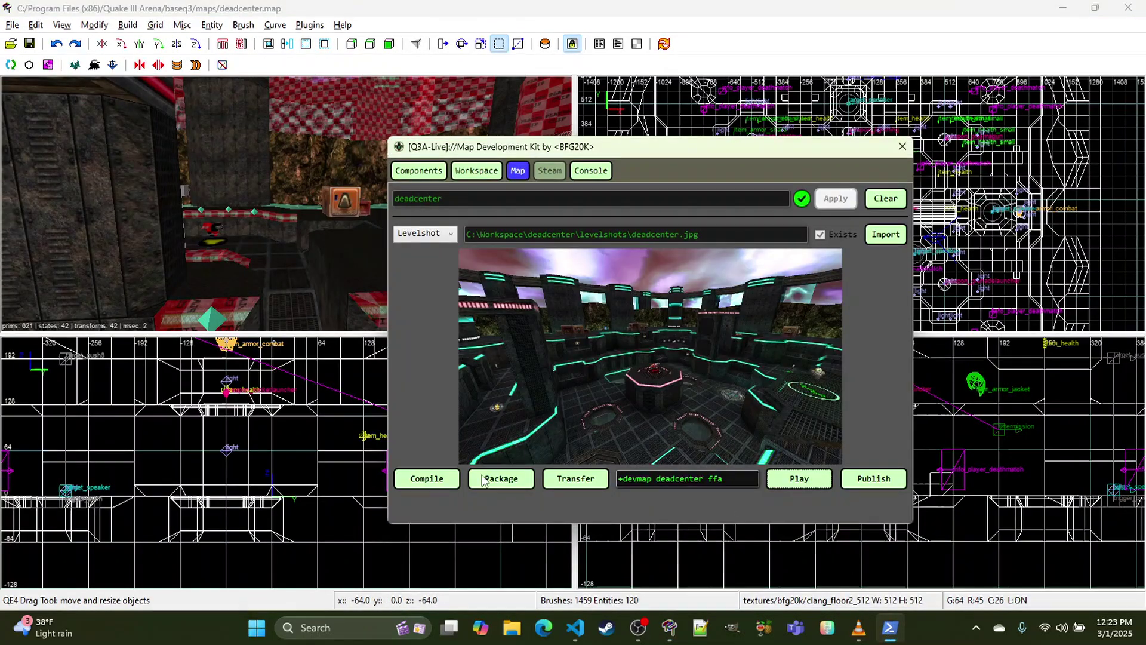
left_click(439, 474)
left_click(617, 4)
left_click(1130, 8)
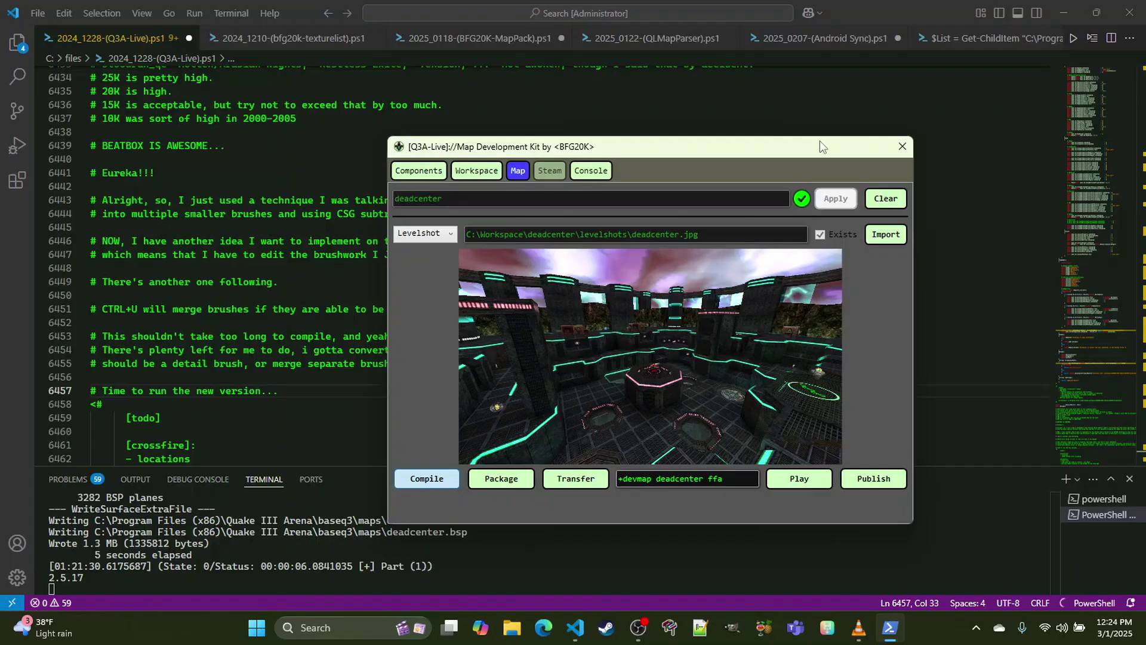
Step: Add the comments "# Time to run the new version again..." and "# ^ sometimes you wind up doing this over and over again and it can be frustrating at first. or whenever."
left_click(303, 391)
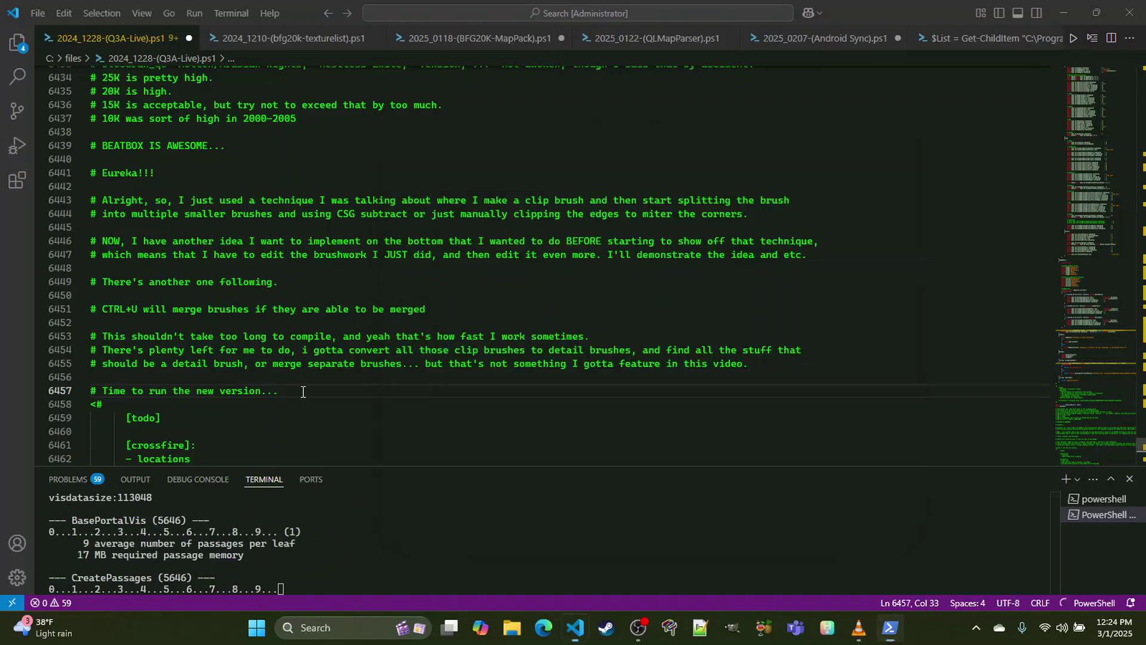
key("Return")
type("# Time t")
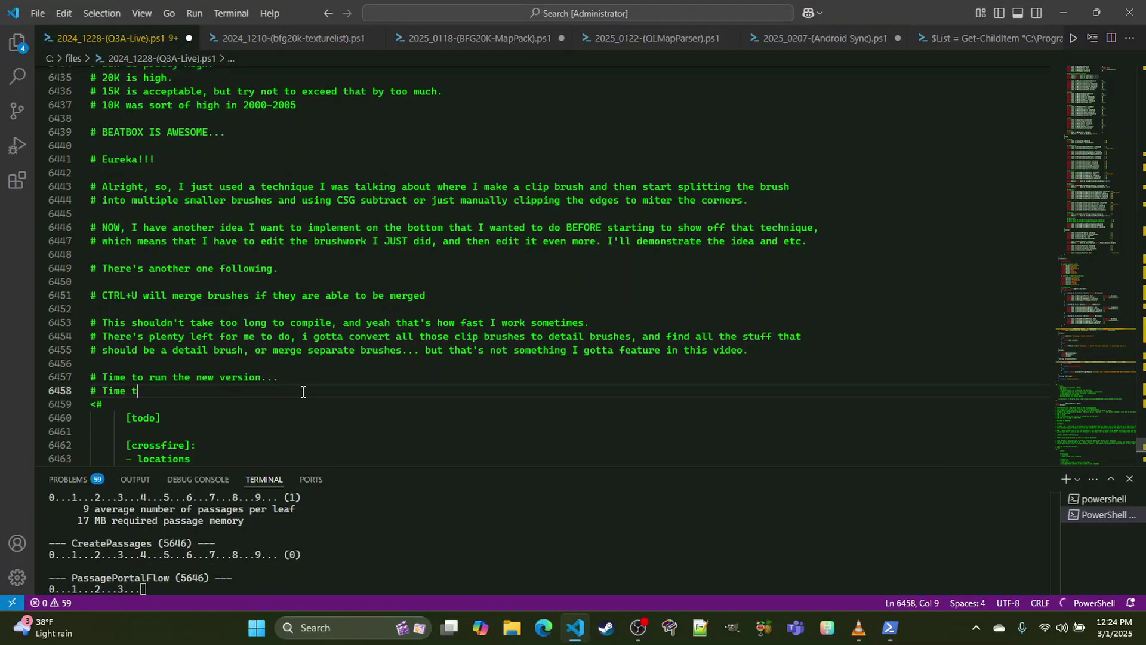
type("o run the new versio")
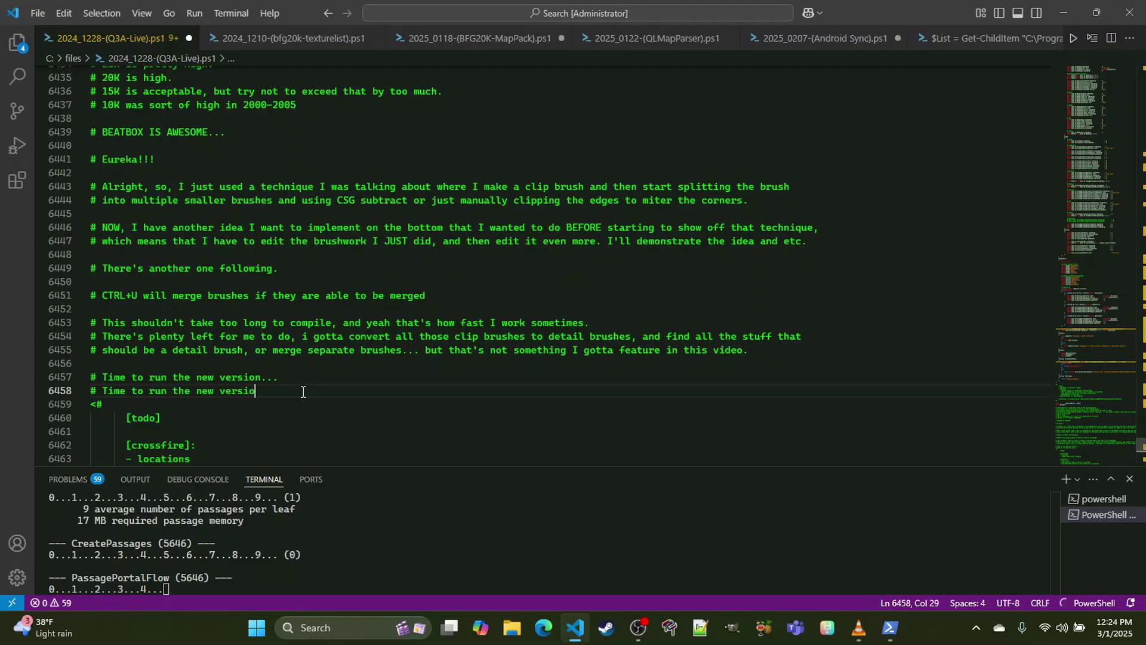
type("n again...")
key("Return")
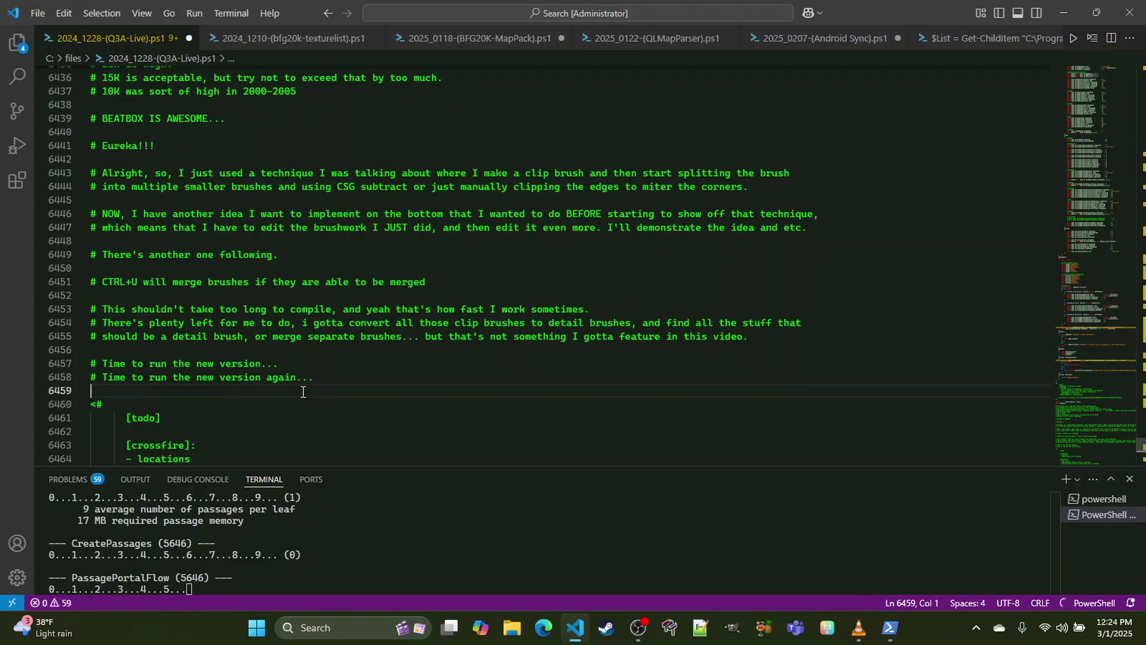
type("# ^ sometimes you wind up doing this over and over again and it can be frustrating,")
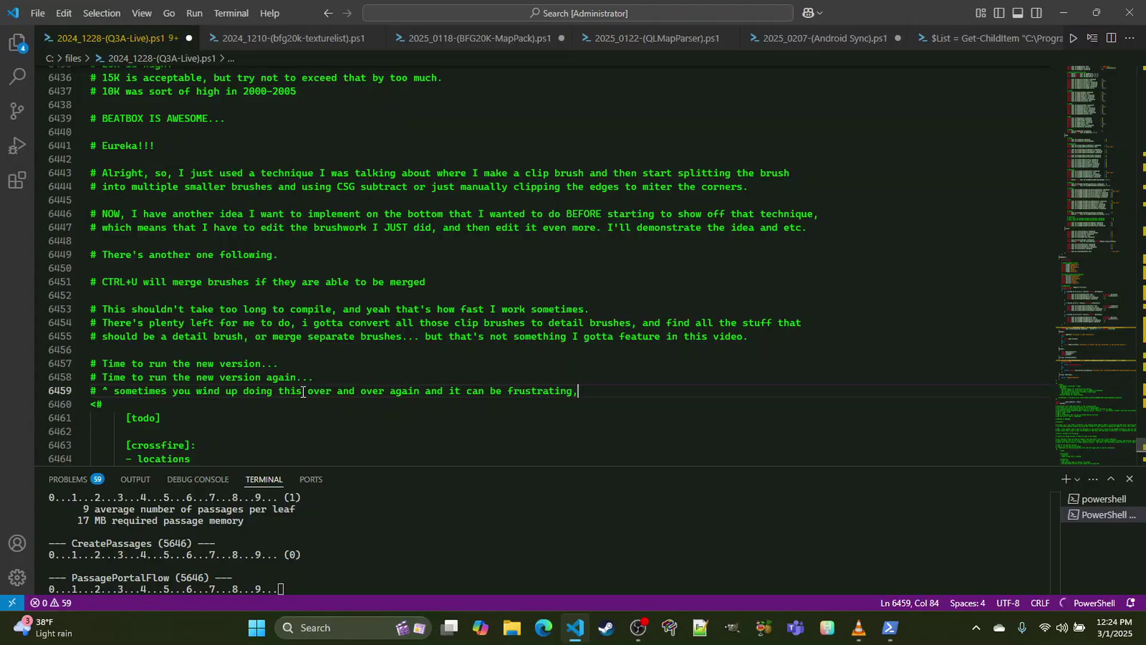
type("first.")
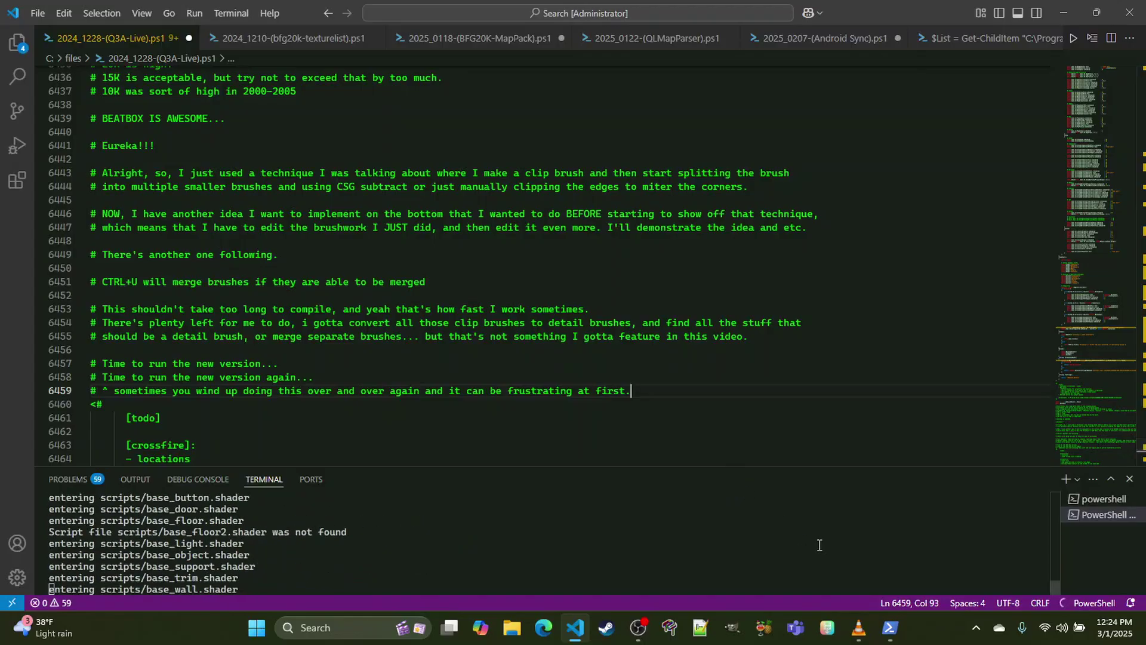
type(" or ")
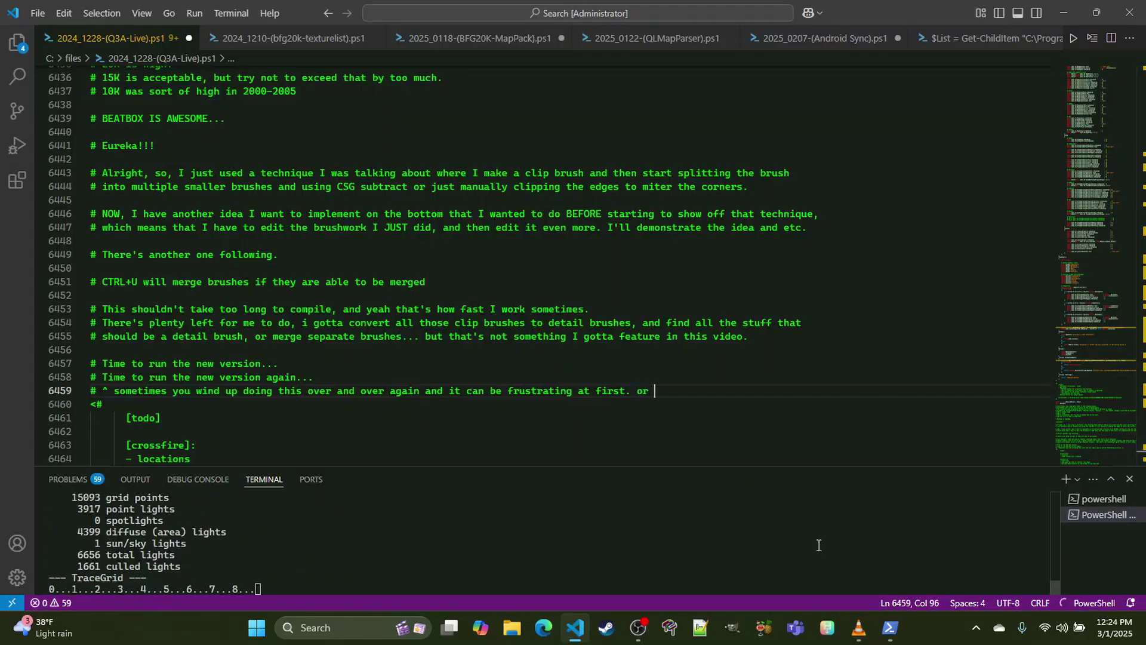
type("whenever.")
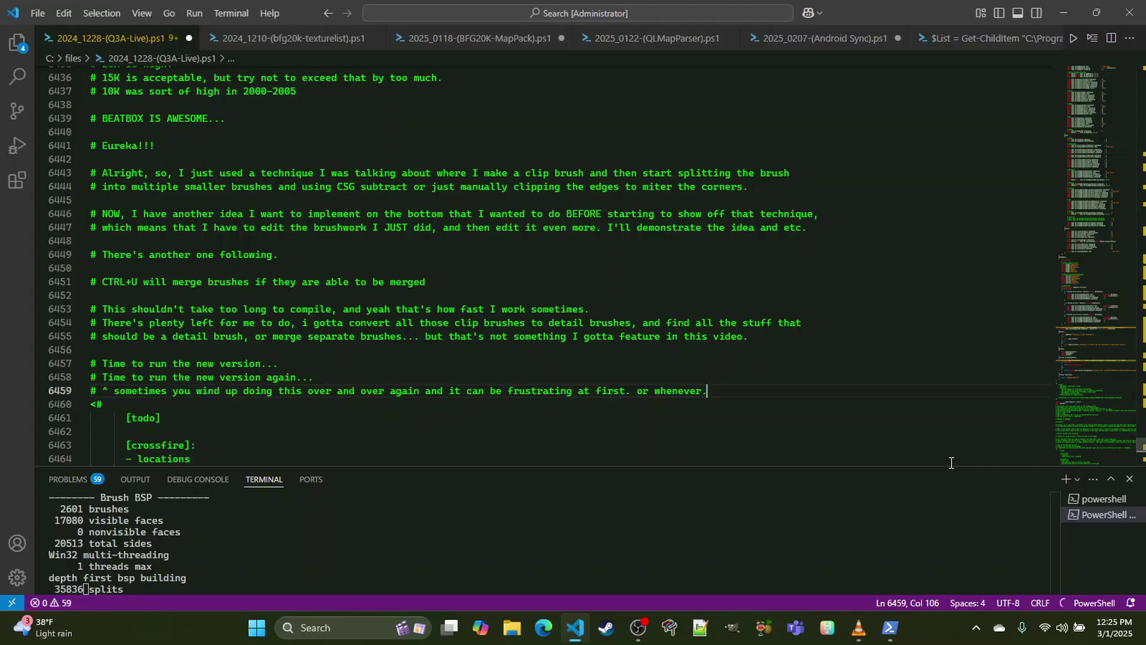
Step: Package and transfer the compiled deadcenter map with the Map Development Kit, and launch it in Quake Live
mouse_move(887, 627)
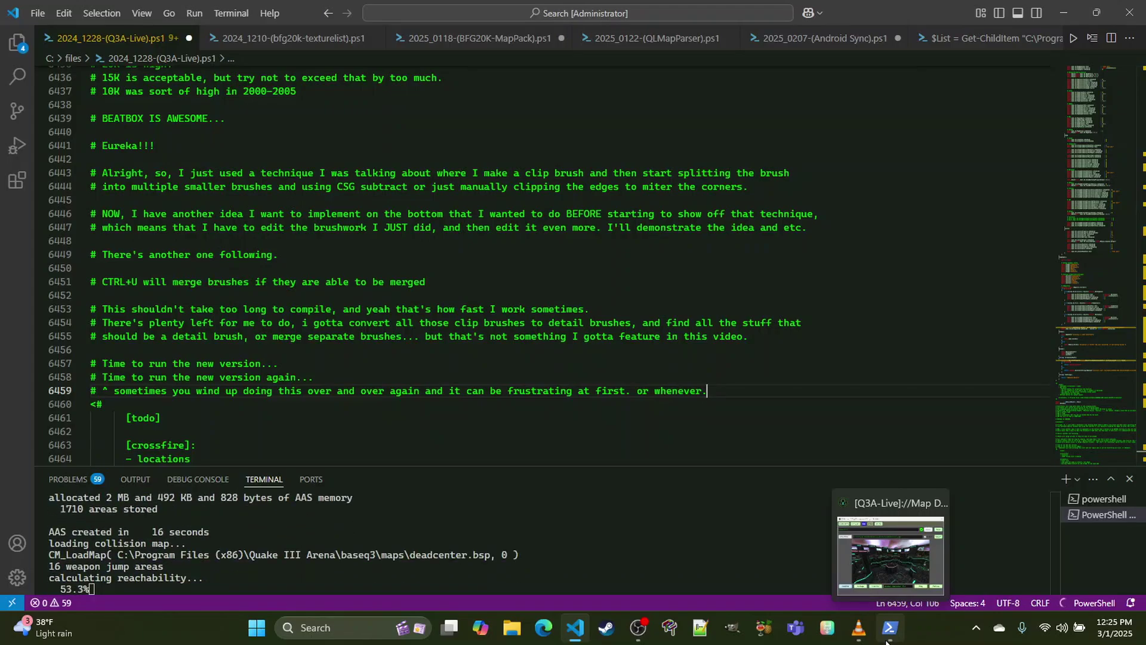
left_click(887, 633)
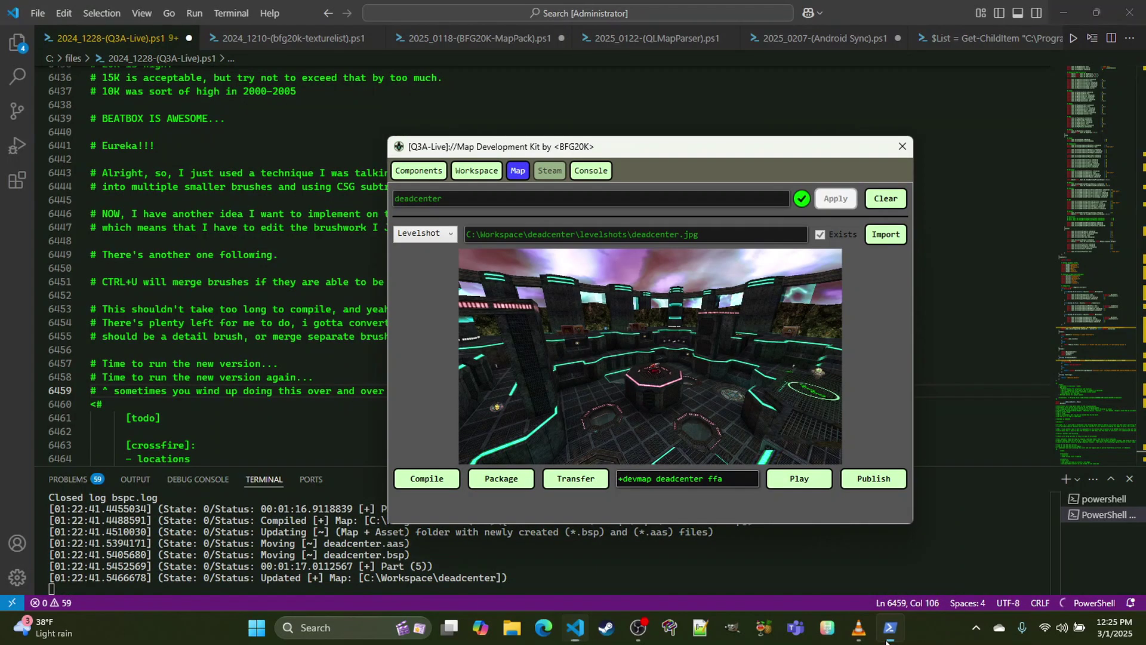
left_click(502, 479)
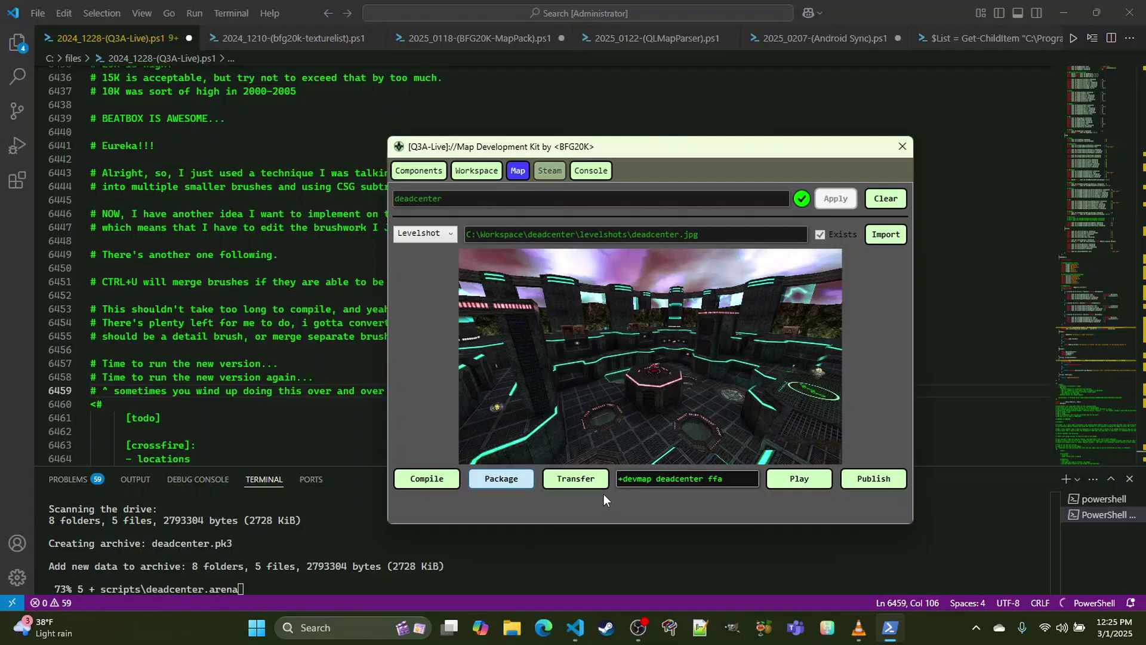
left_click(576, 481)
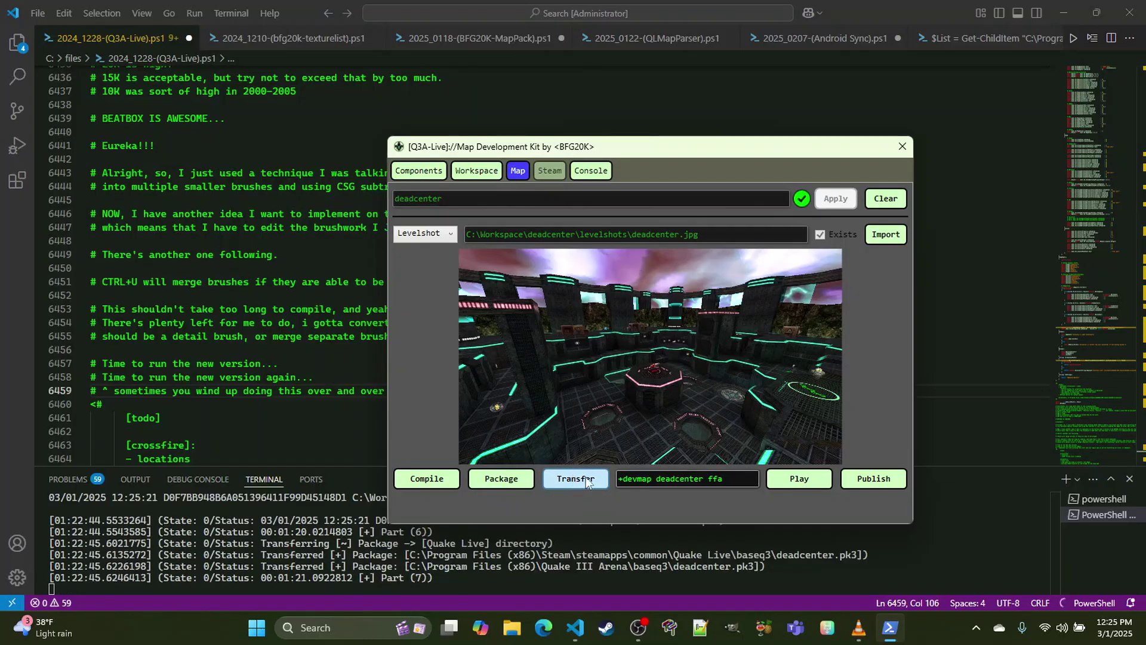
left_click(779, 480)
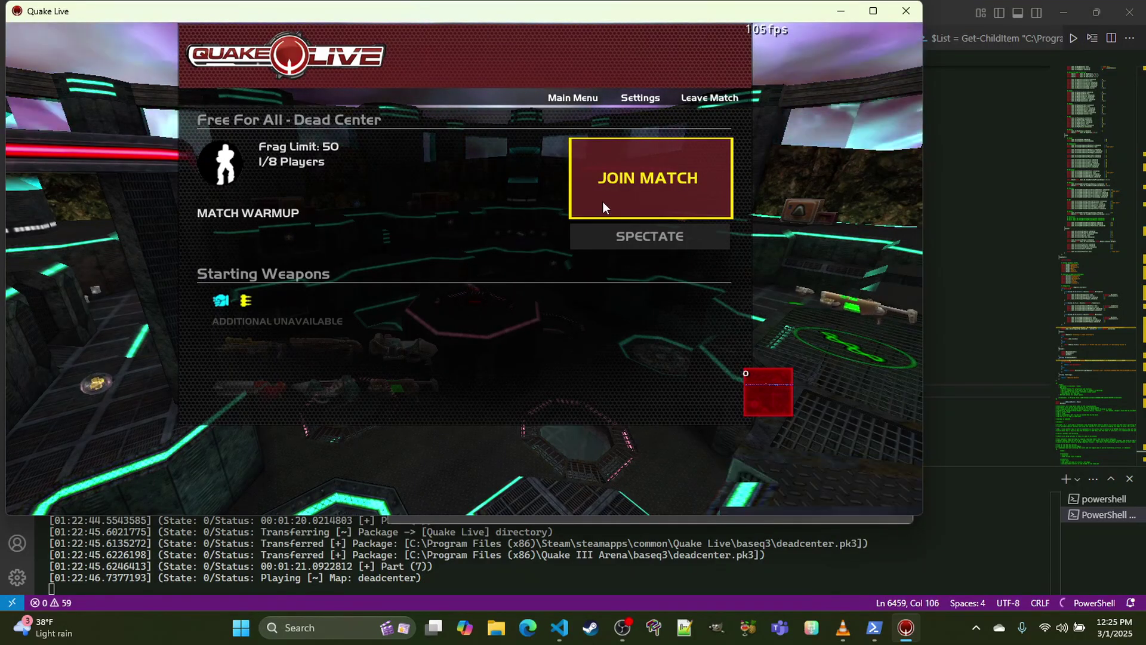
Step: Set r_mode to 19 and cg_draw2d to 0 in the game console, and toggle the game's full-screen mode
key("grave")
type("/r")
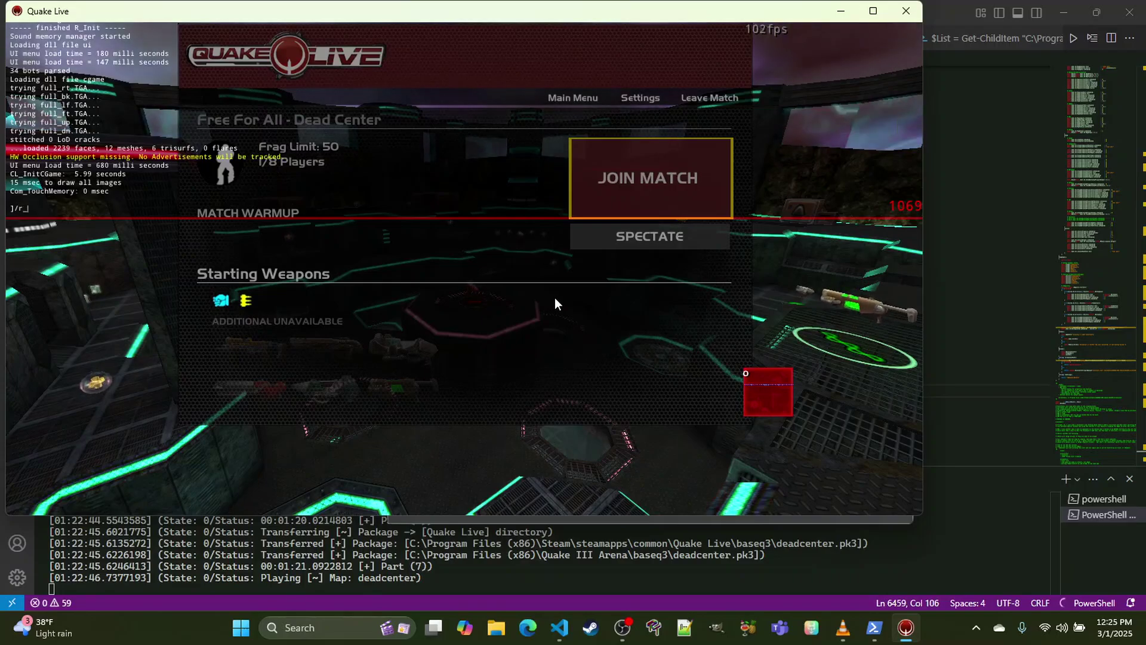
type("_mode 19")
key("Return")
type("/")
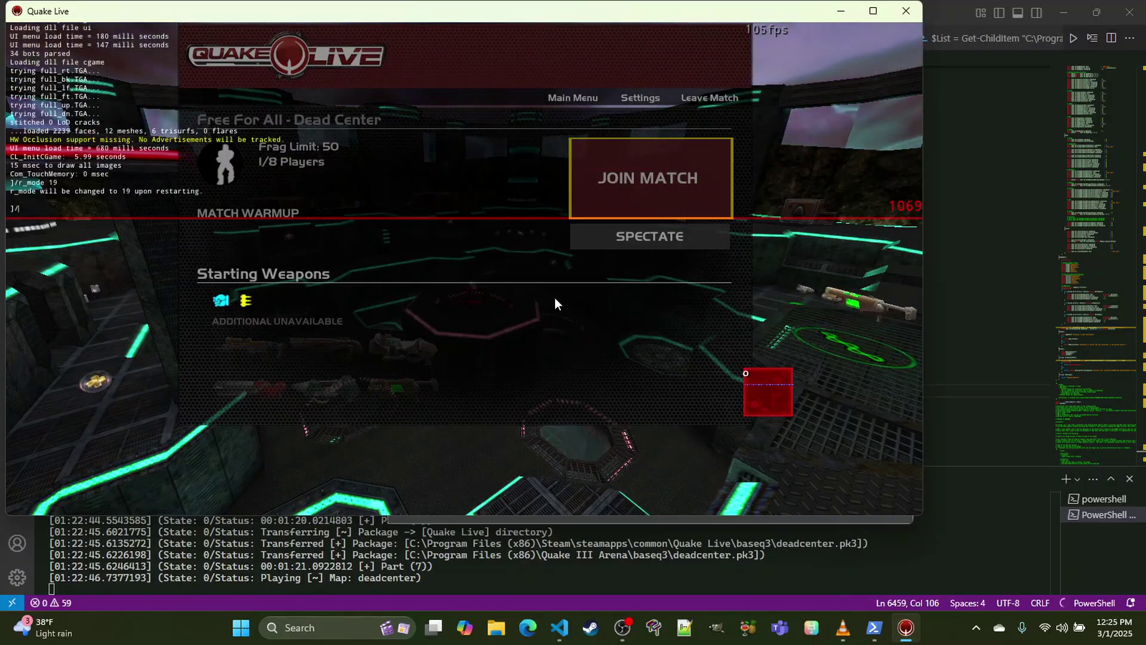
type("cg_draw2d 0")
key("Return")
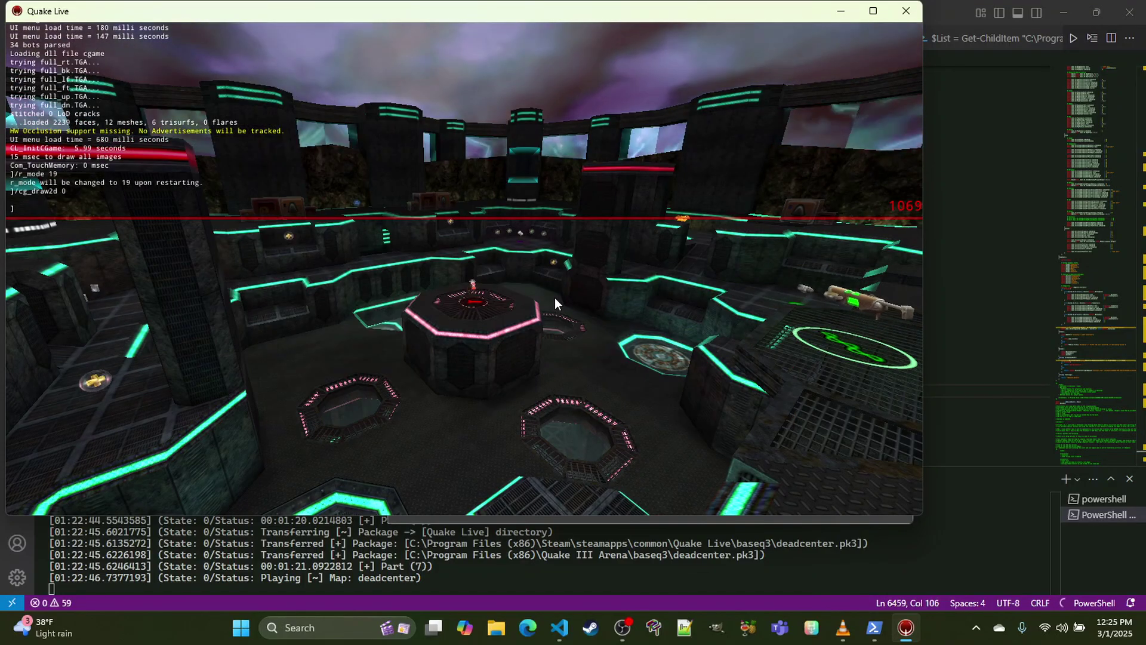
key("alt+Return")
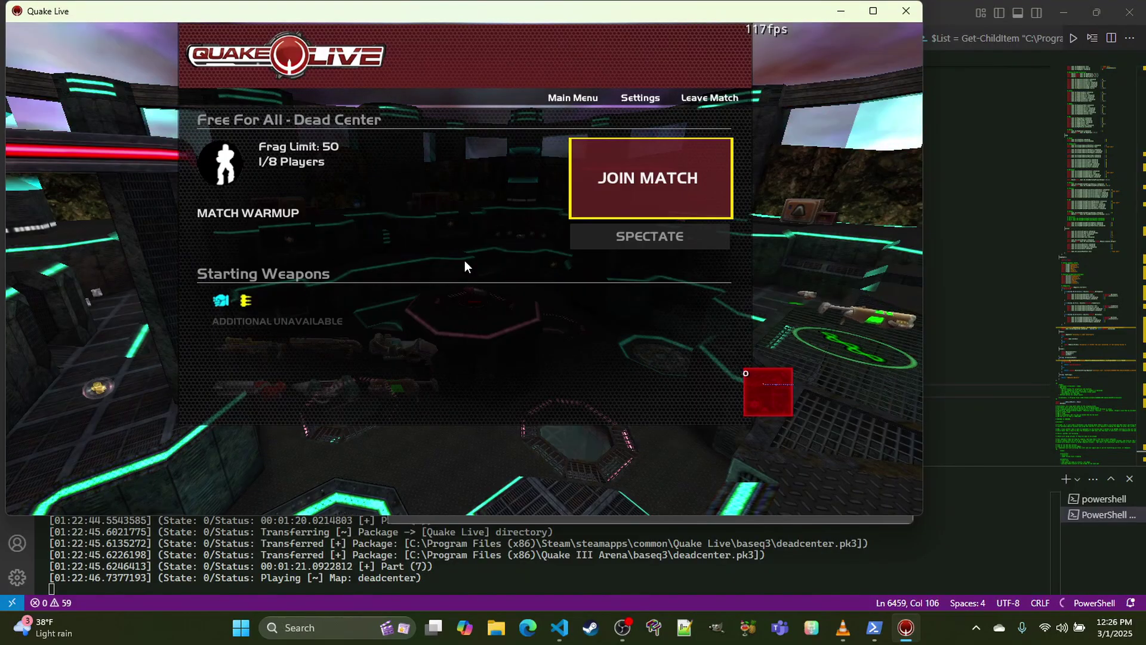
key("Escape")
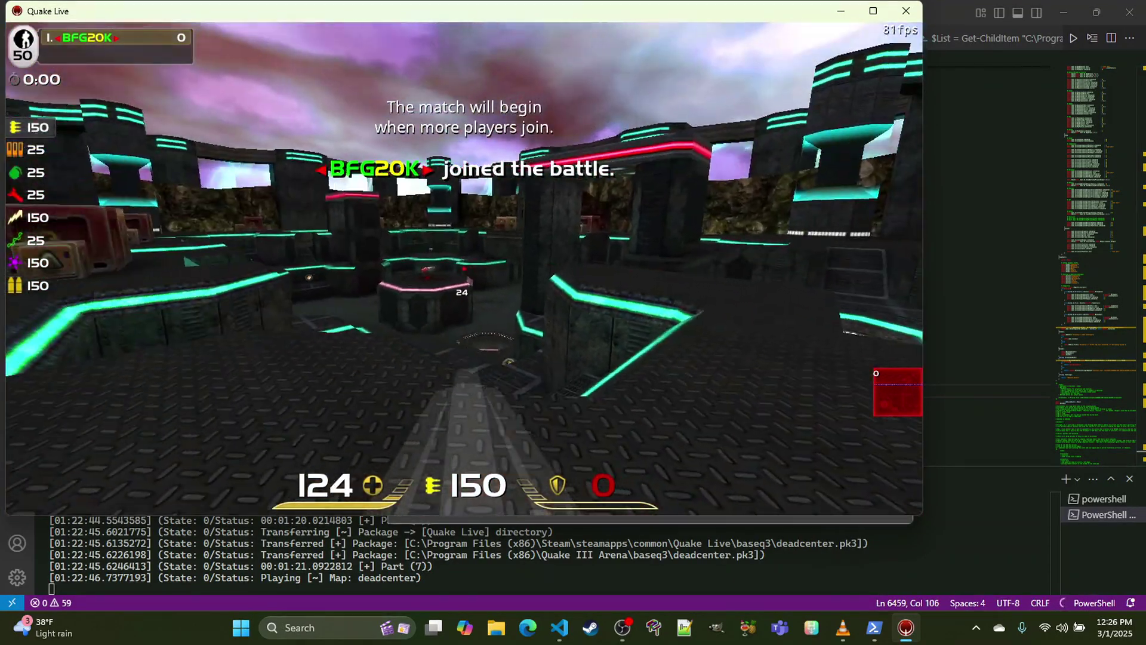
key("alt+F4")
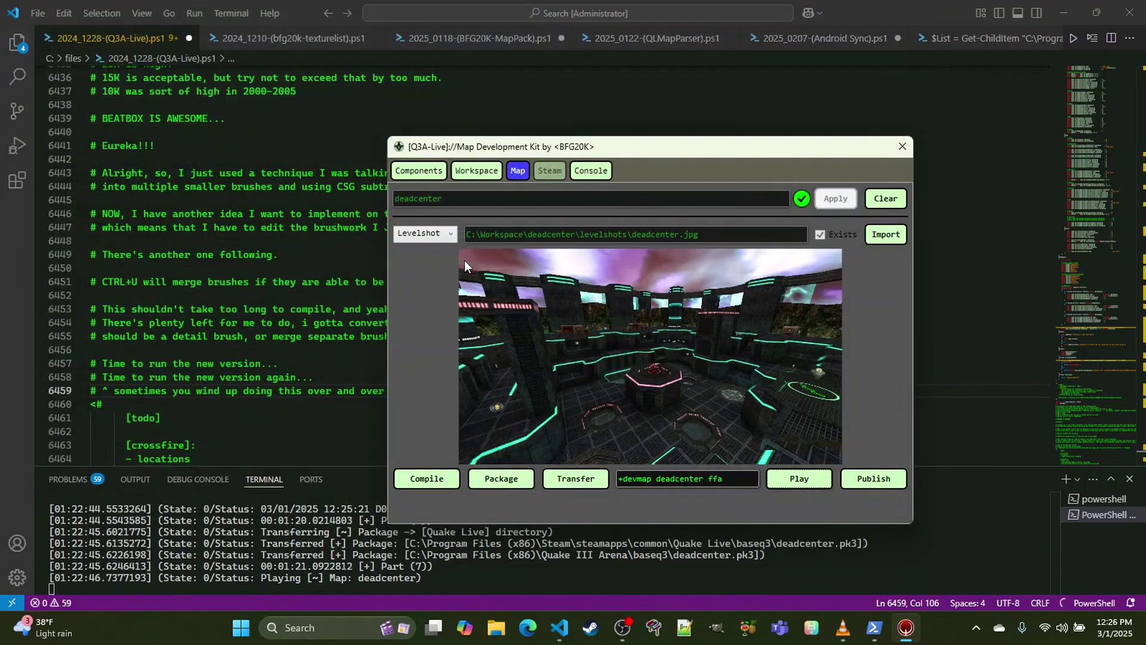
left_click(426, 233)
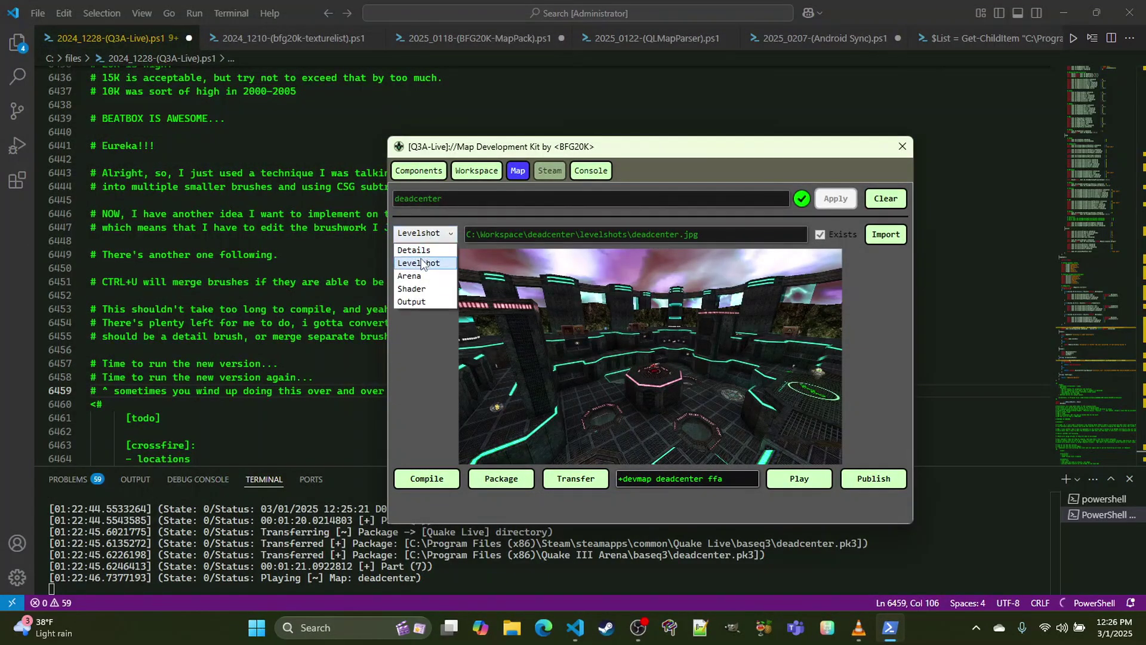
left_click(422, 263)
left_click(885, 235)
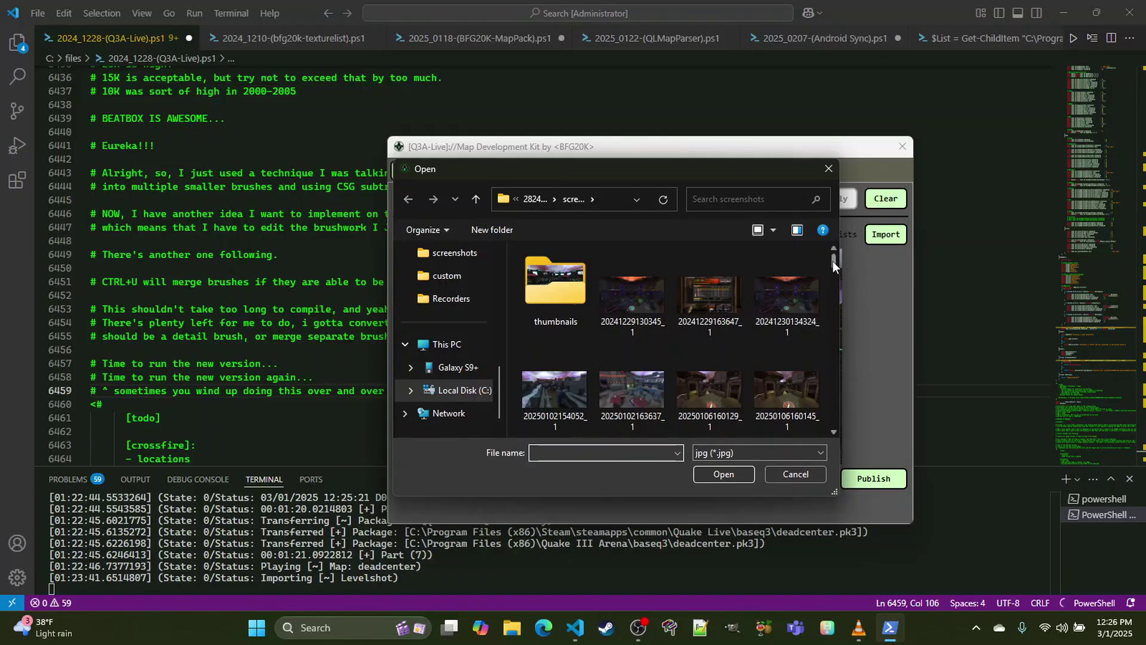
left_click_drag(832, 260, 836, 419)
left_click(665, 400)
left_click(724, 473)
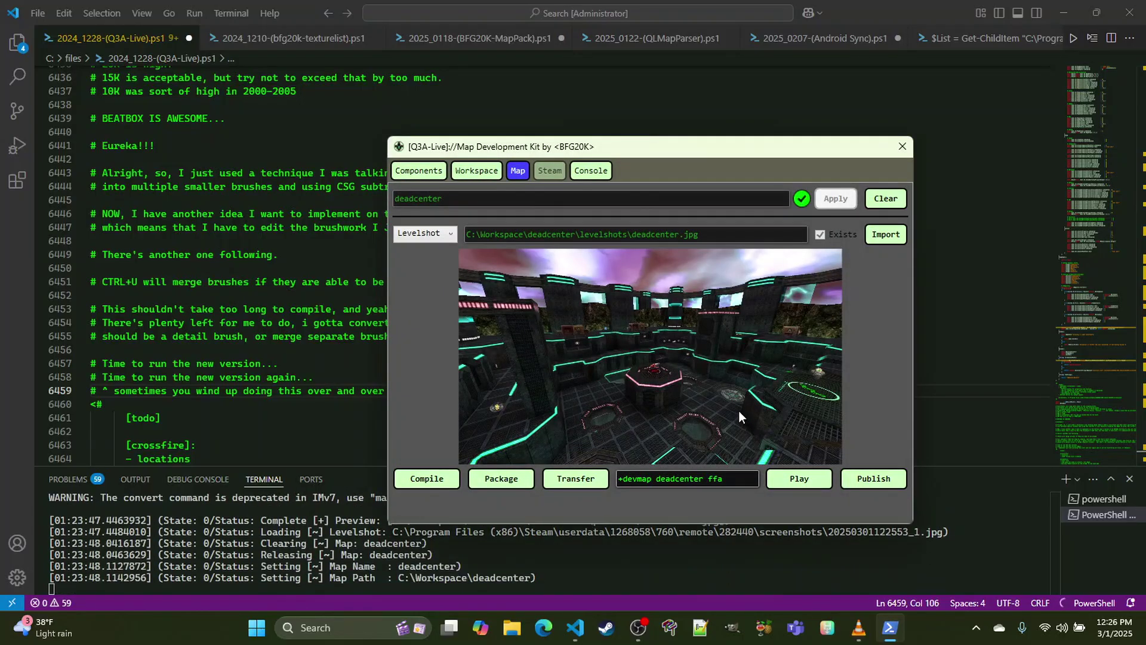
Step: Display the map's Levelshot view, and package and transfer deadcenter with the new image
scroll(439, 235, "up", 1)
left_click(438, 235)
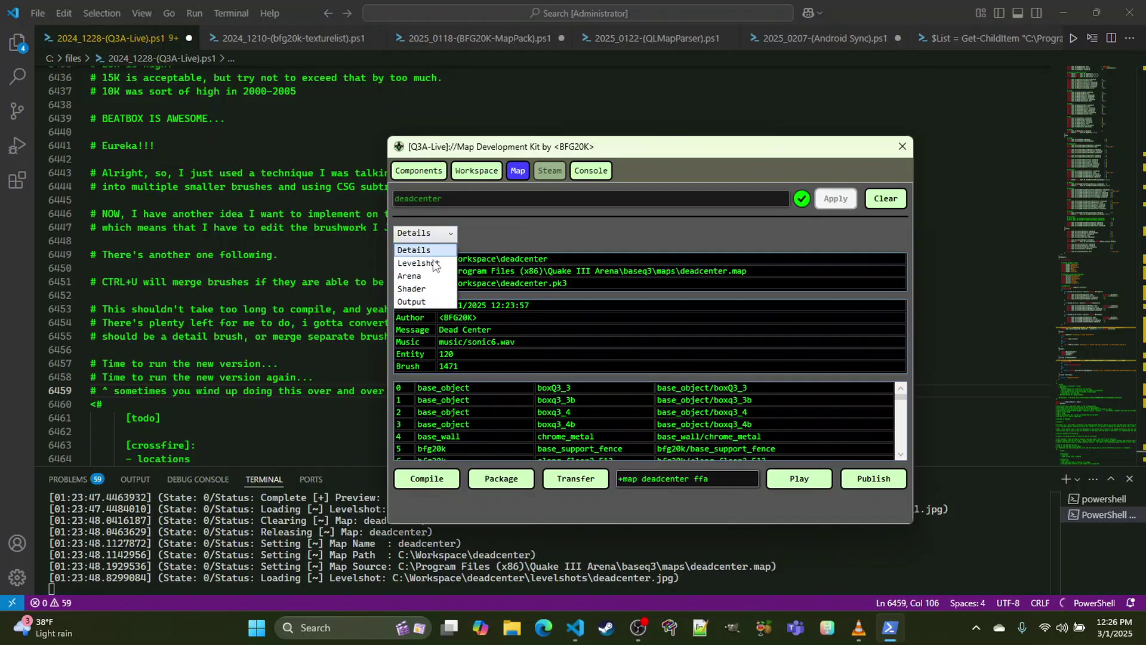
left_click(421, 261)
left_click(496, 479)
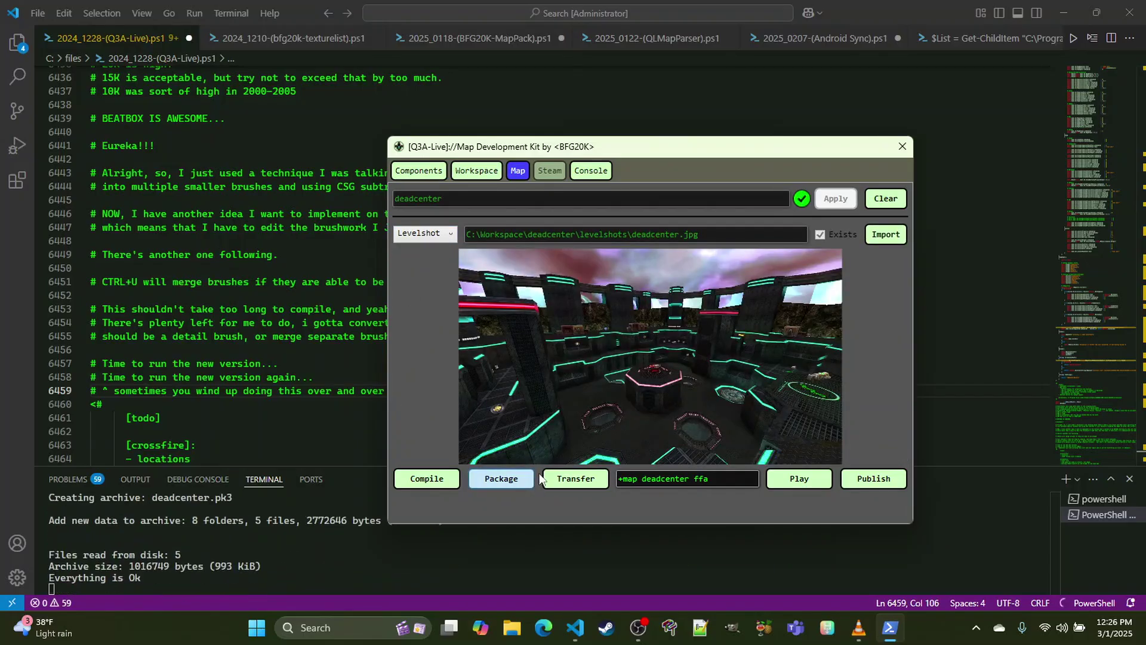
left_click(555, 480)
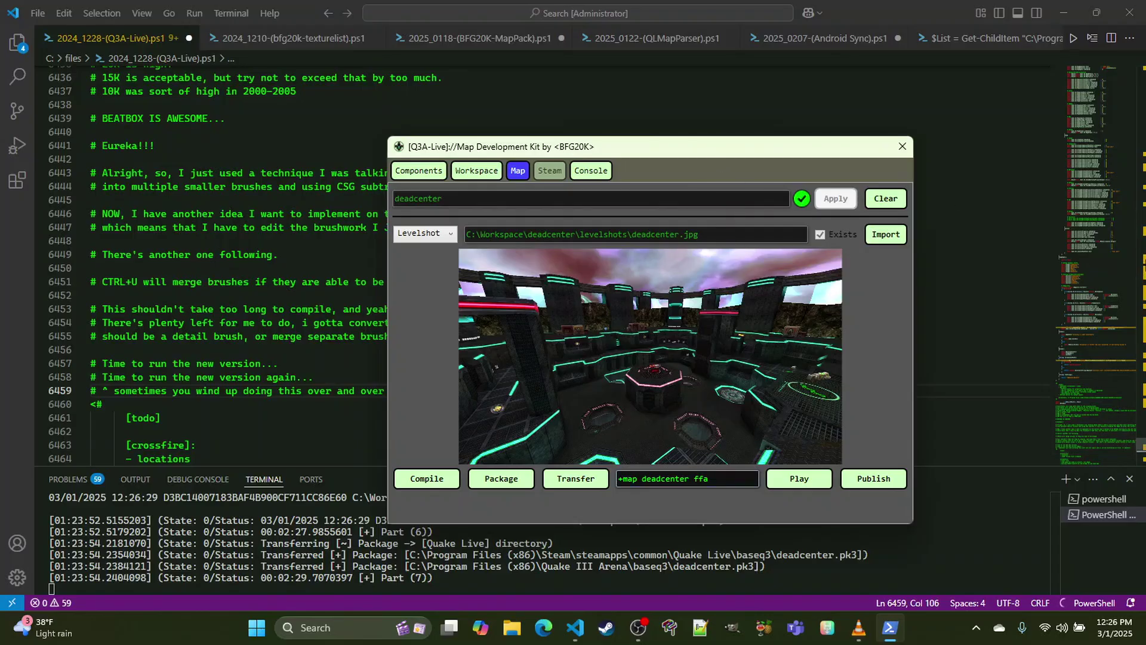
Step: Add the comment "# Practice makes perfect." below the last note in the Q3A-Live script, and select that line
key("alt+Tab")
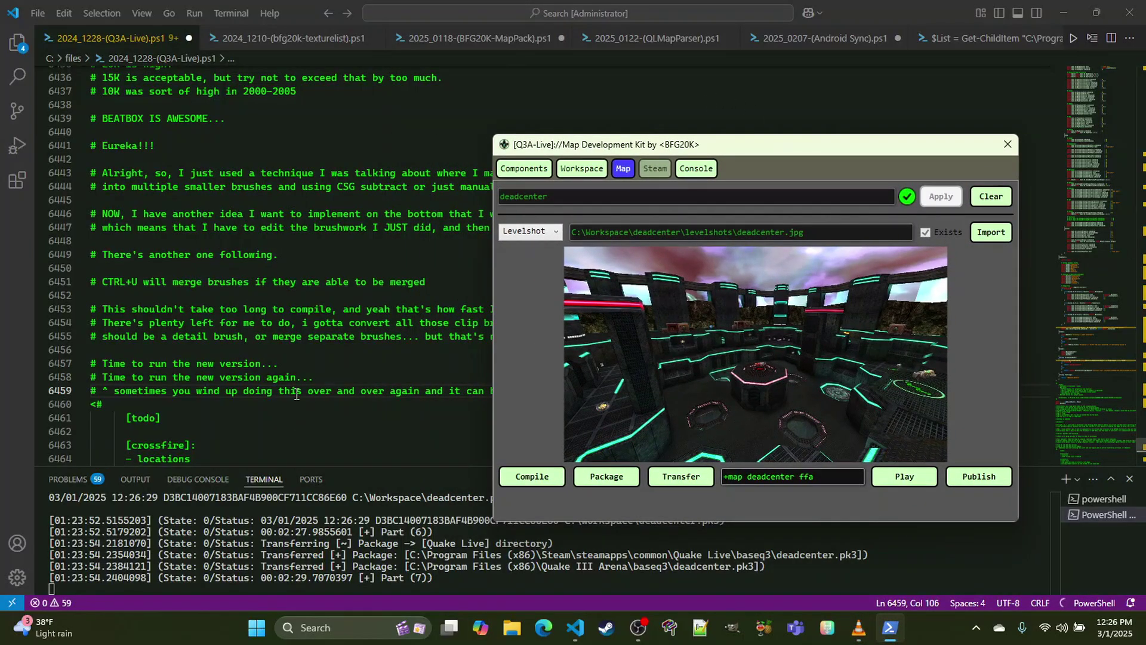
left_click(491, 391)
left_click(779, 390)
key("Return")
key("Return")
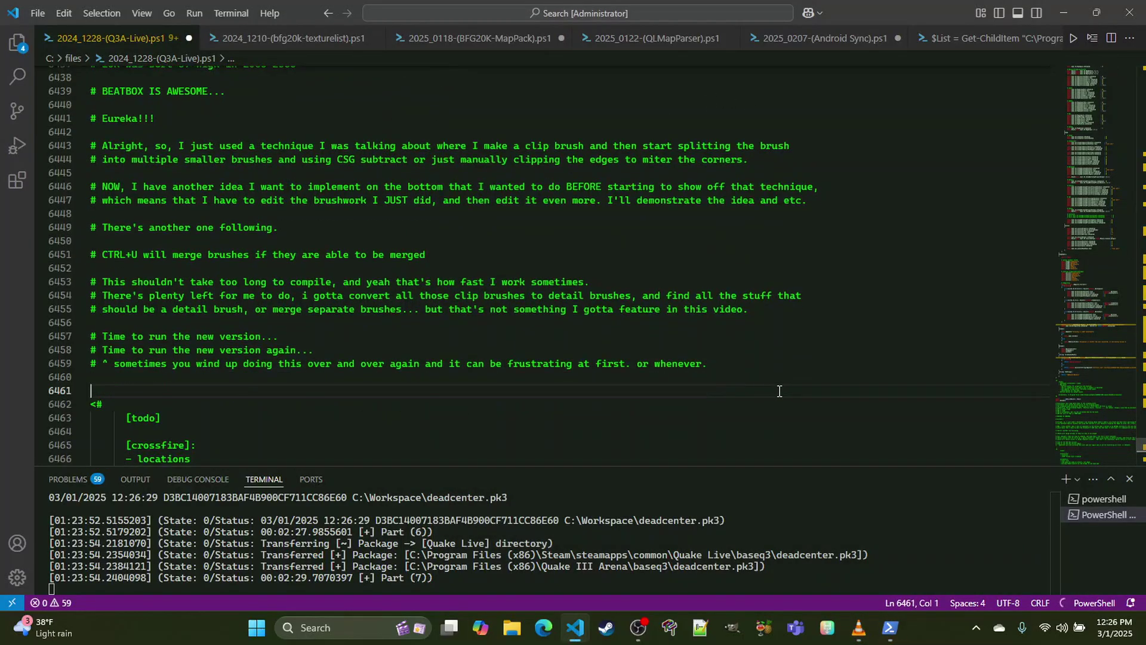
type("# Practice ma")
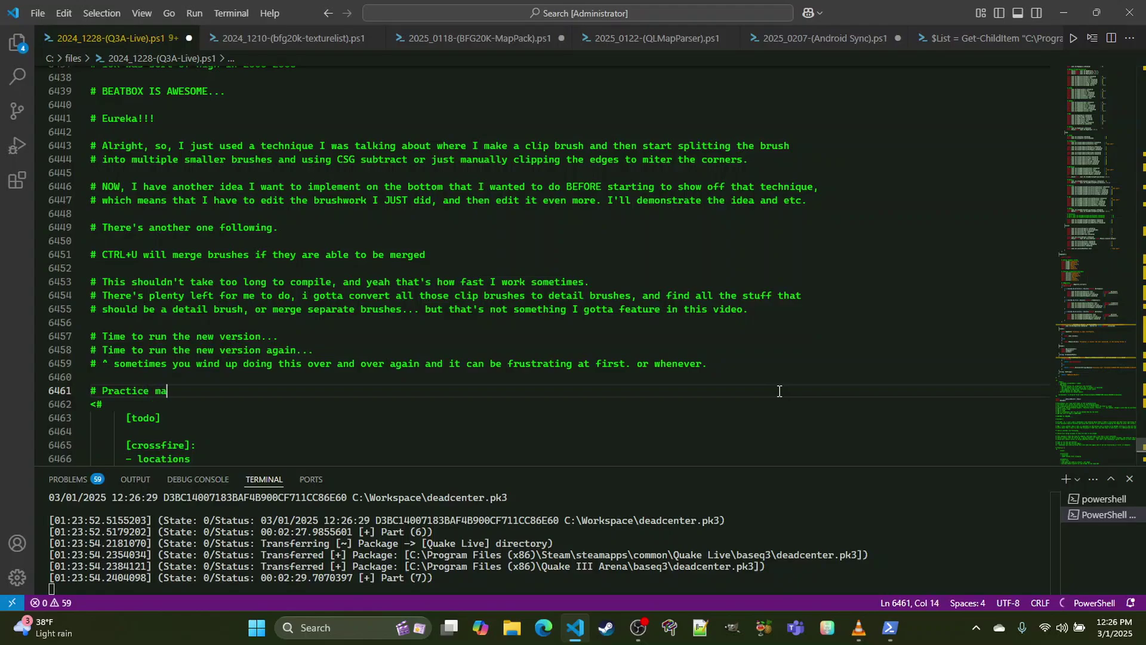
type("kes perfect.")
key("Return")
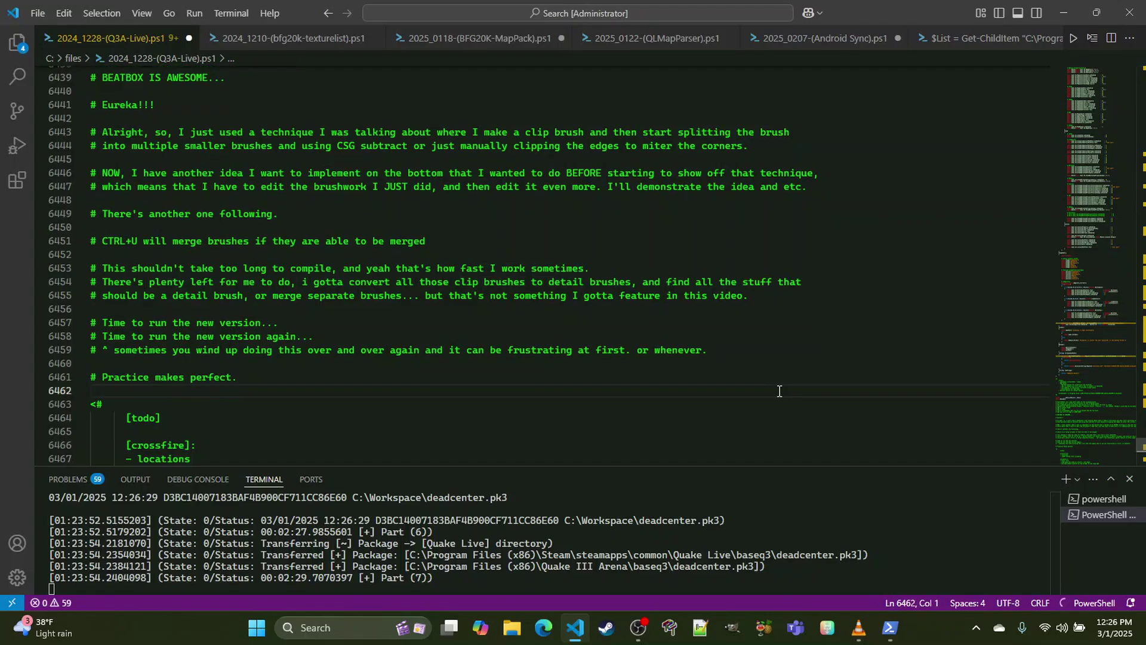
key("Left")
key("shift+Home")
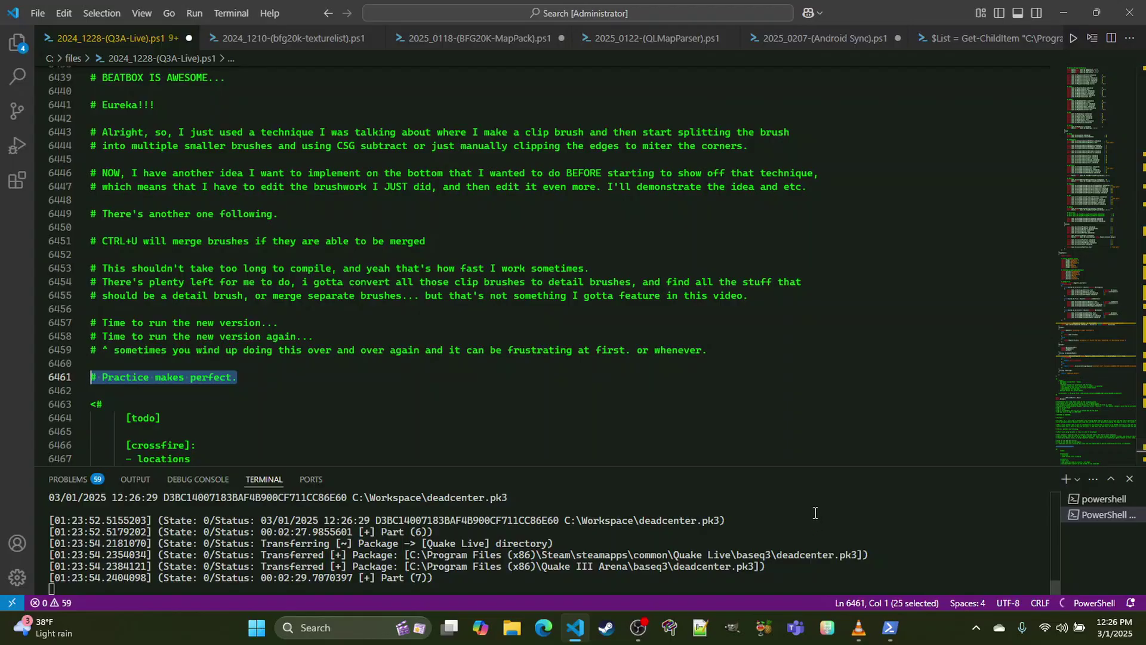
left_click(641, 628)
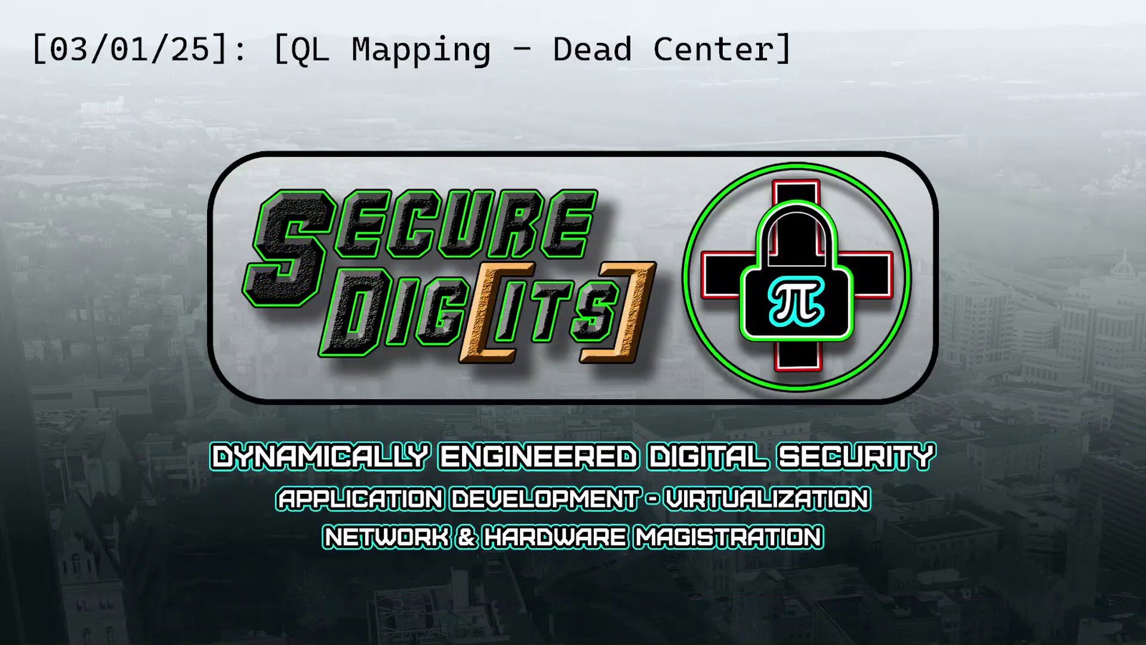